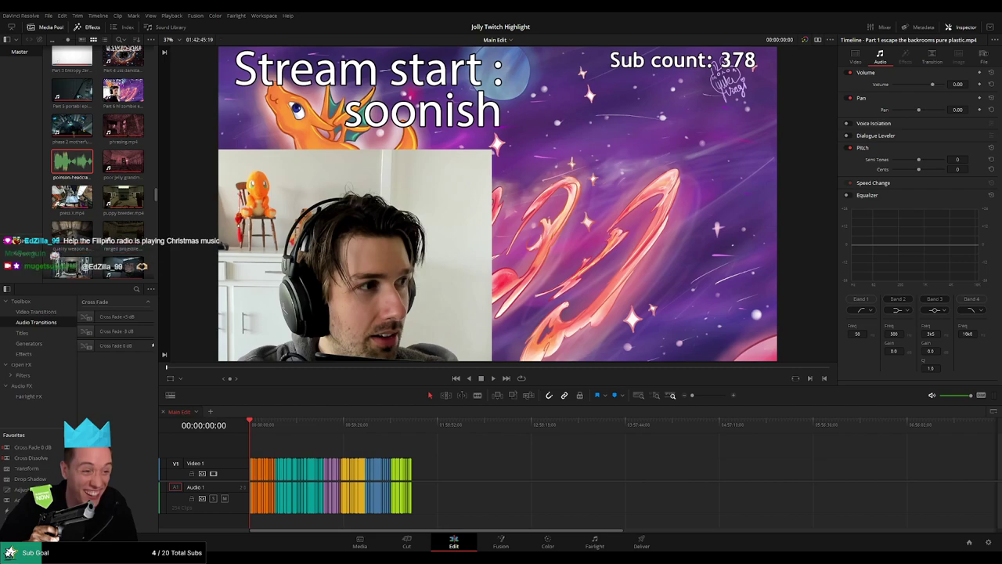
- Check the end of the Main Edit timeline, return to its start, and play it at a closer timeline zoom
{"action": "key", "text": "End"}
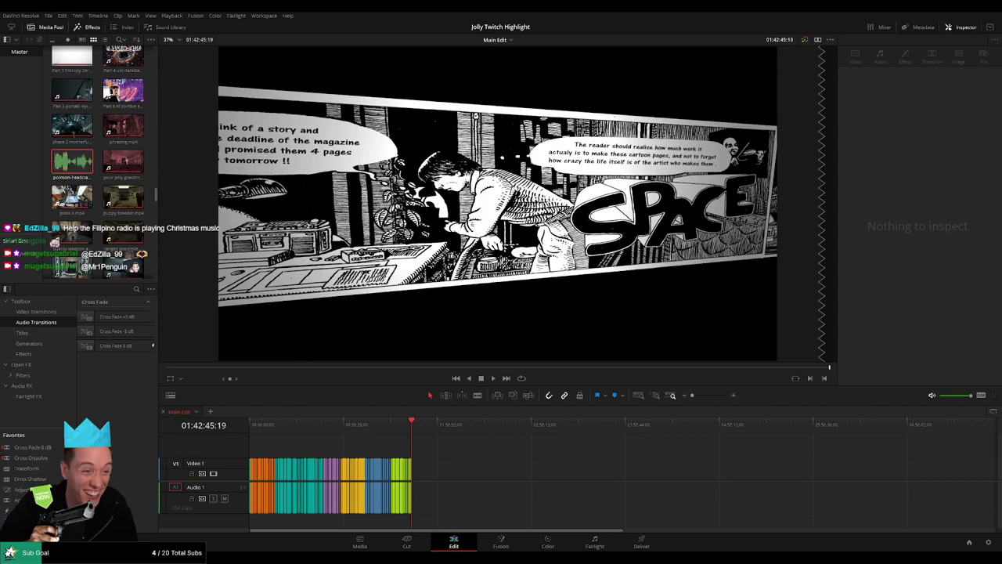
{"action": "key", "text": "Home"}
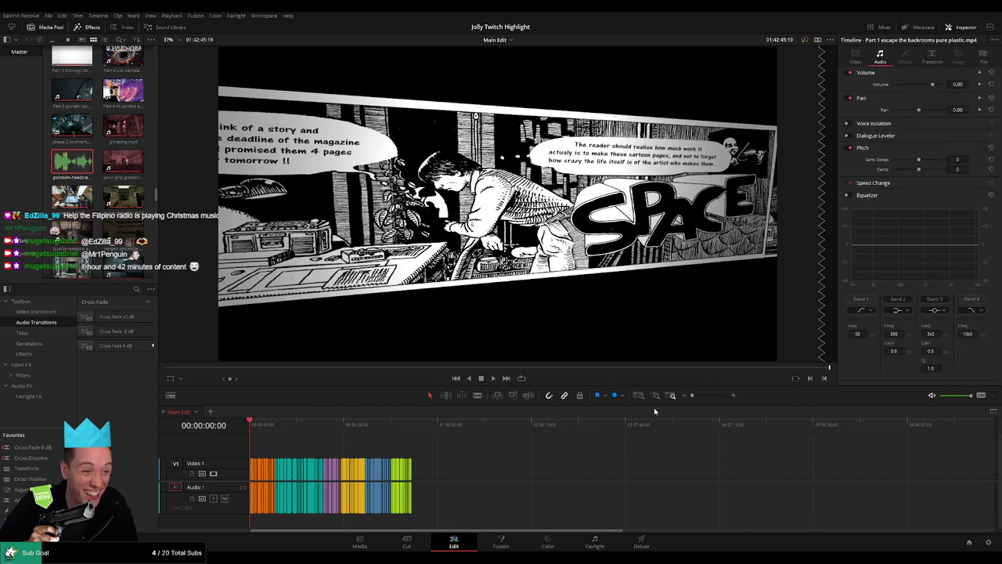
{"action": "left_click_drag", "start_coordinate": [693, 395], "coordinate": [708, 396]}
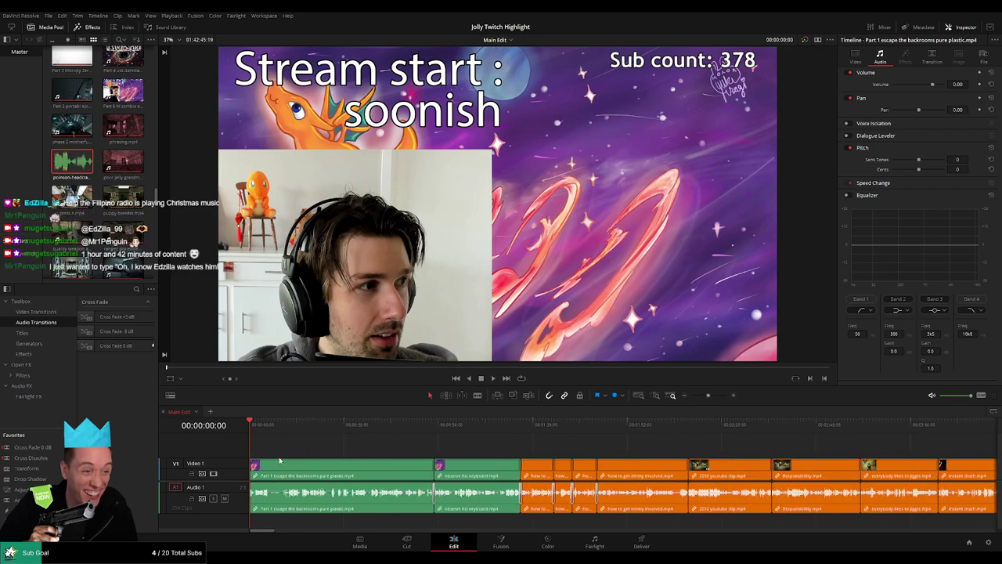
{"action": "key", "text": "space"}
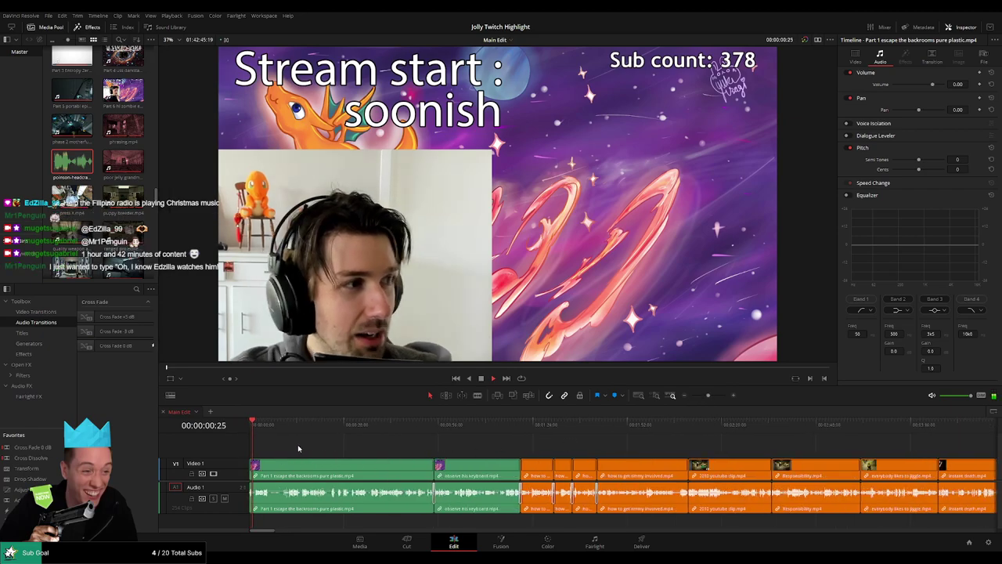
{"action": "left_click_drag", "start_coordinate": [696, 395], "coordinate": [712, 396]}
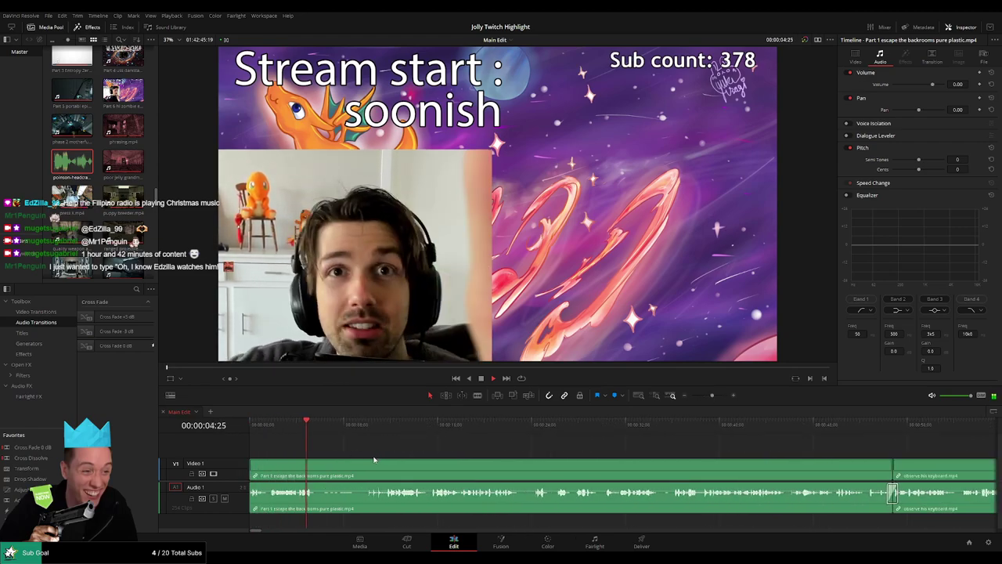
- Increase the Video 1 track height, enlarge the timeline area, and lower the divider between the video and audio tracks
{"action": "mouse_move", "coordinate": [236, 459]}
{"action": "left_mouse_down"}
{"action": "mouse_move", "coordinate": [236, 445]}
{"action": "mouse_move", "coordinate": [236, 459]}
{"action": "left_mouse_up"}
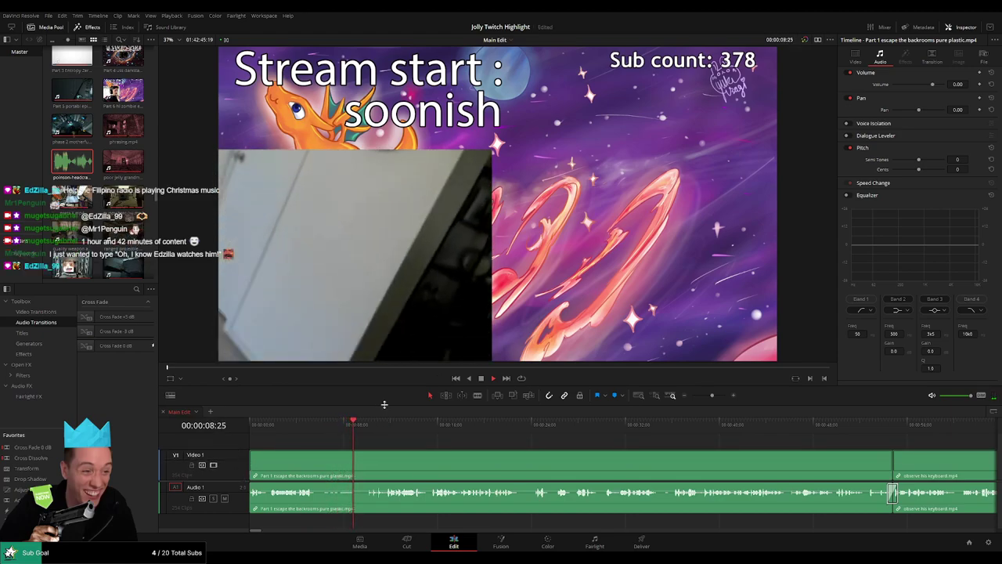
{"action": "left_click_drag", "start_coordinate": [385, 405], "coordinate": [384, 395]}
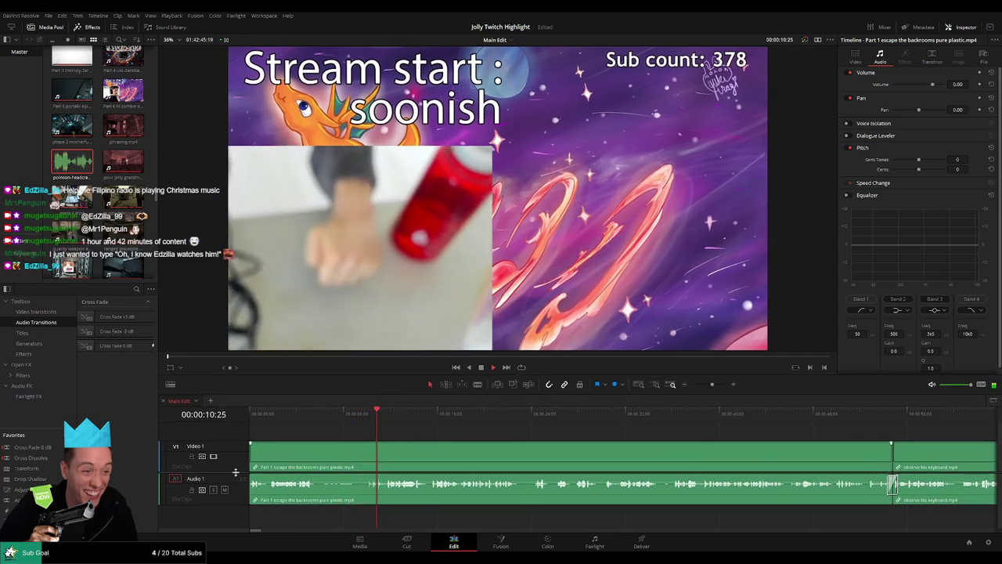
{"action": "left_click_drag", "start_coordinate": [235, 473], "coordinate": [231, 484]}
- Review the playback of the two green opening clips for a moment that needs a zoom edit
{"action": "scroll", "coordinate": [403, 440], "scroll_direction": "right", "scroll_amount": 3}
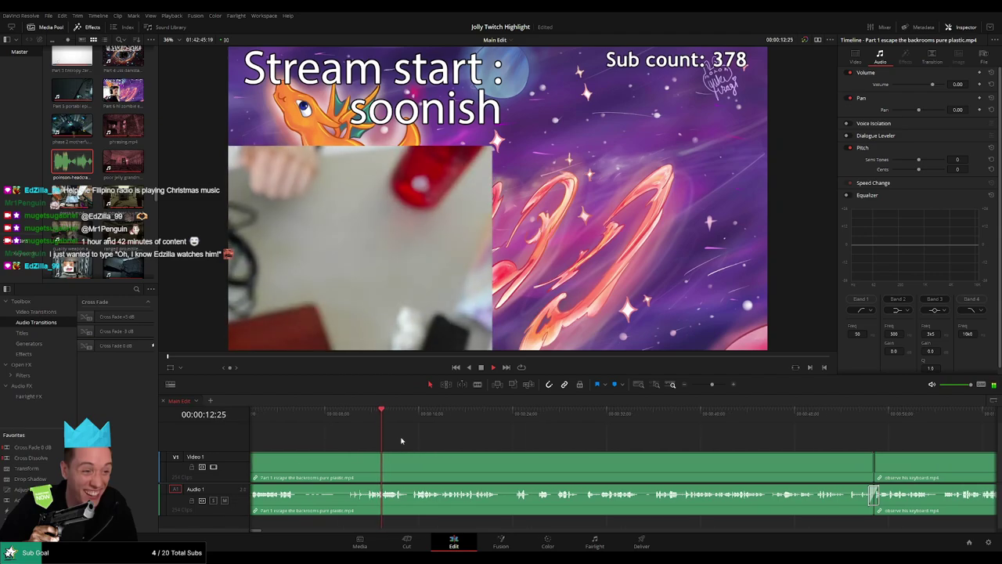
{"action": "scroll", "coordinate": [403, 444], "scroll_direction": "right", "scroll_amount": 1}
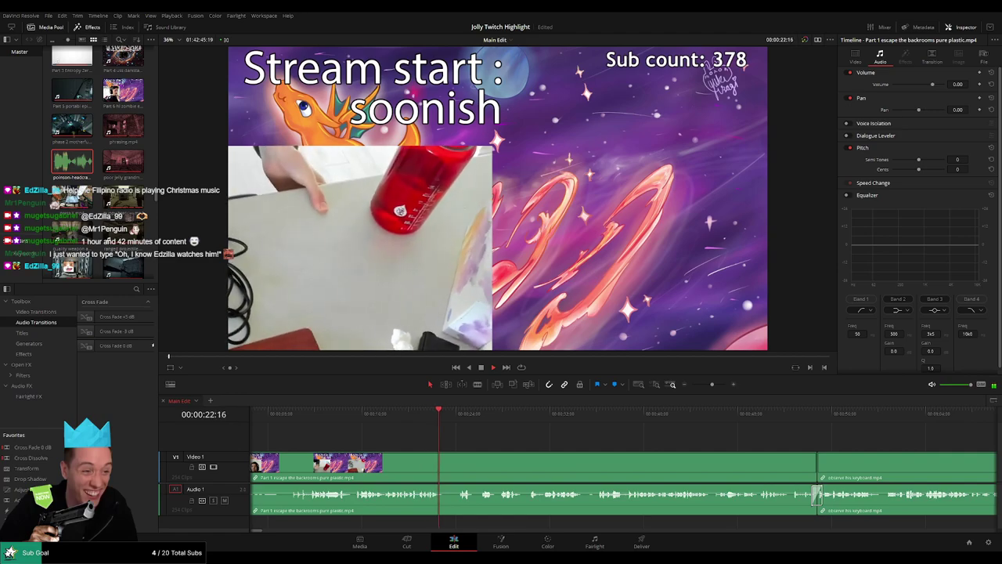
{"action": "scroll", "coordinate": [502, 443], "scroll_direction": "down", "scroll_amount": 3}
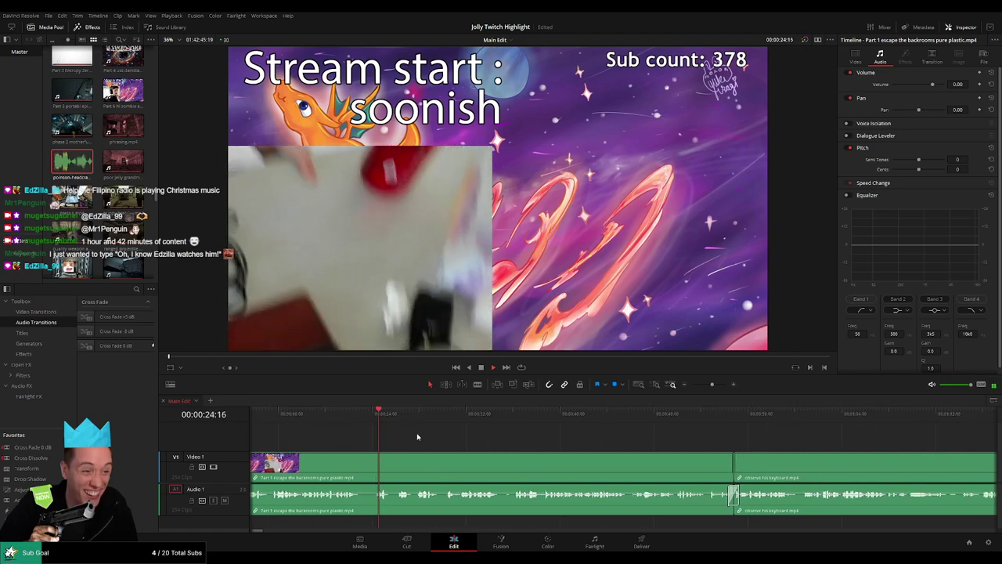
{"action": "scroll", "coordinate": [419, 440], "scroll_direction": "down", "scroll_amount": 1}
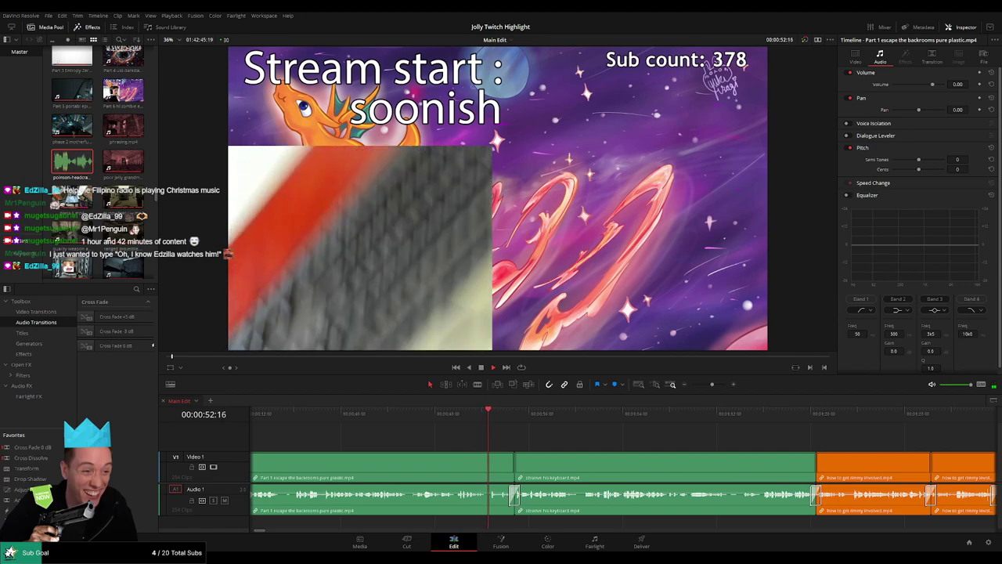
{"action": "scroll", "coordinate": [405, 438], "scroll_direction": "right", "scroll_amount": 2}
{"action": "scroll", "coordinate": [405, 437], "scroll_direction": "right", "scroll_amount": 1}
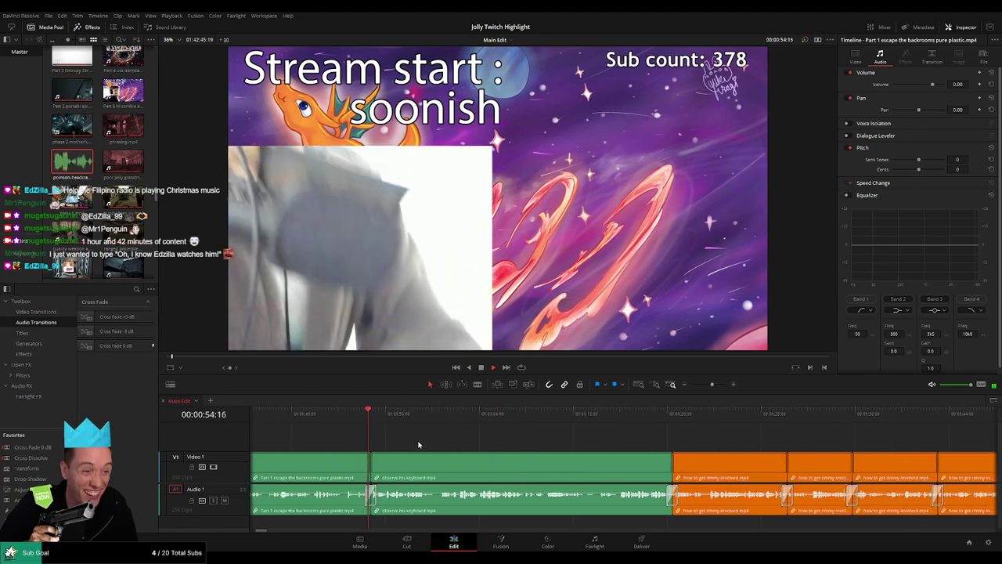
{"action": "scroll", "coordinate": [391, 443], "scroll_direction": "right", "scroll_amount": 1}
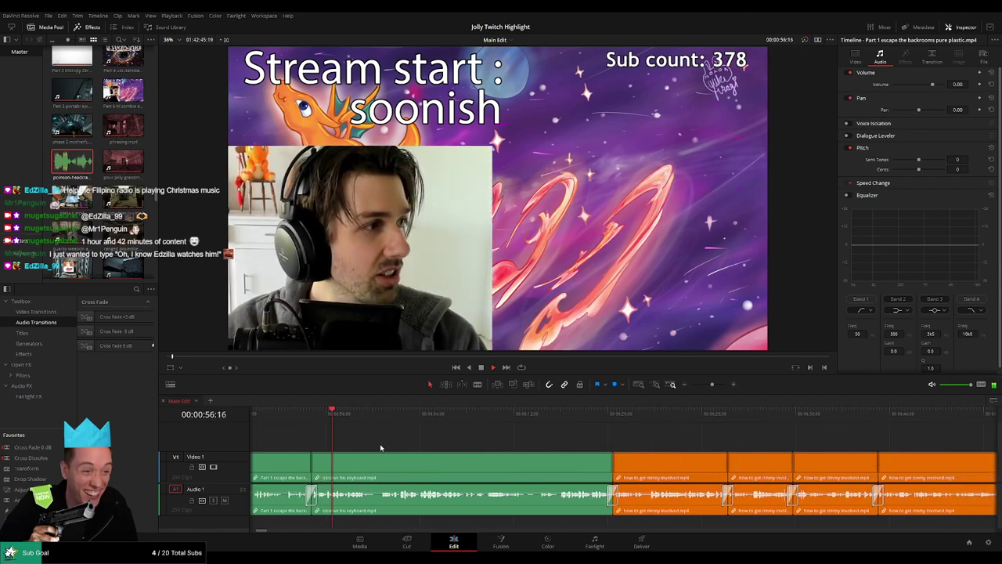
{"action": "scroll", "coordinate": [364, 444], "scroll_direction": "right", "scroll_amount": 1}
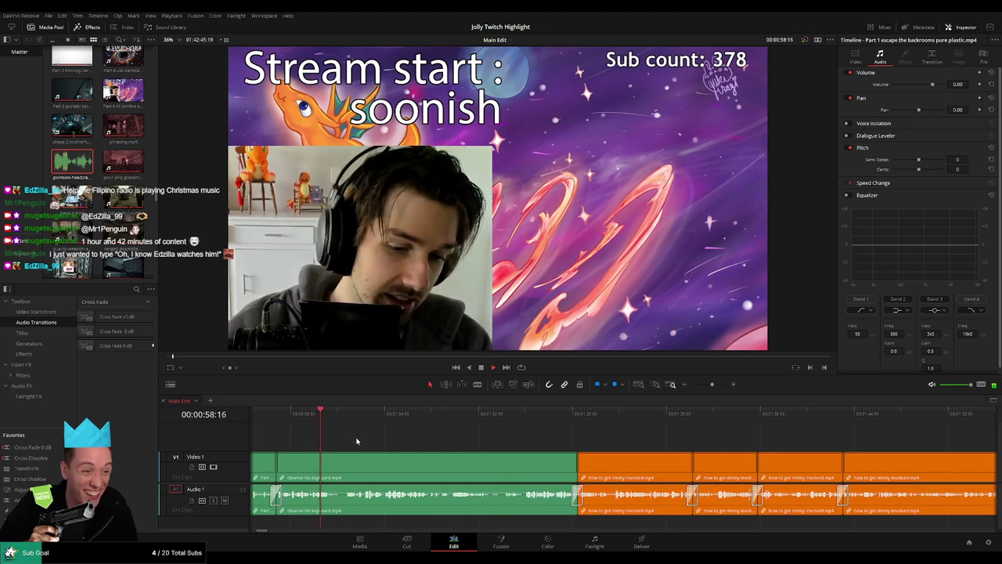
{"action": "scroll", "coordinate": [345, 440], "scroll_direction": "right", "scroll_amount": 1}
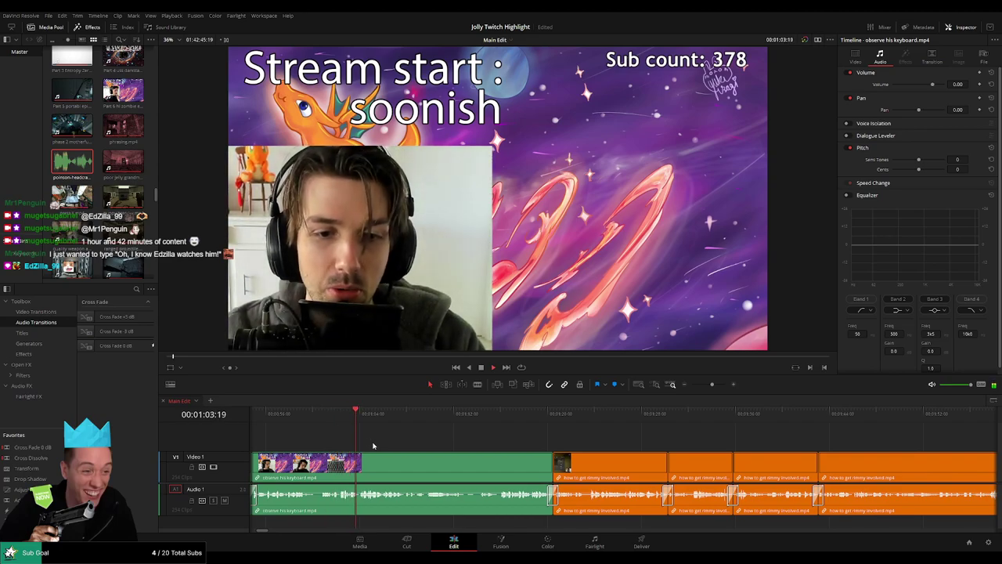
{"action": "left_click_drag", "start_coordinate": [403, 442], "coordinate": [368, 440]}
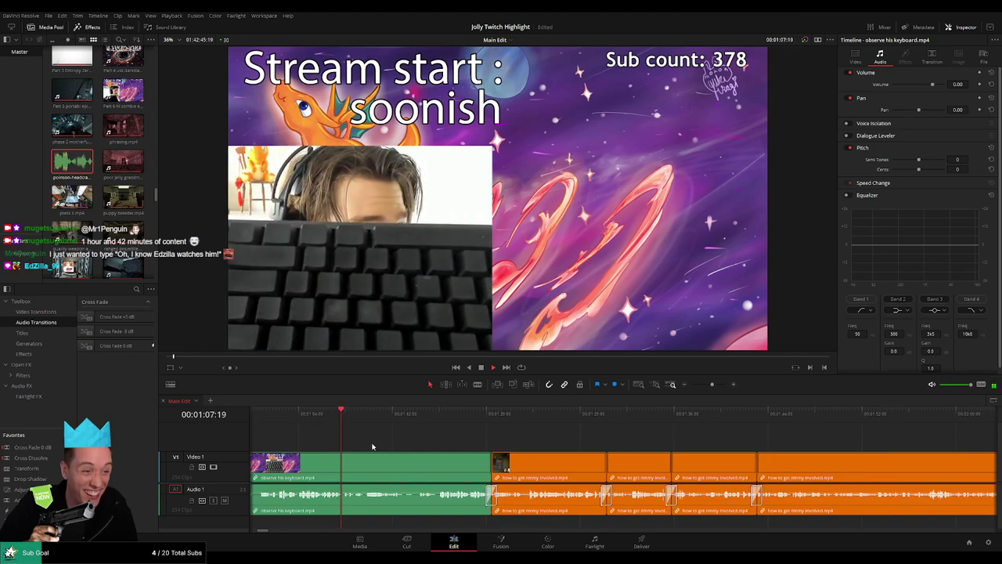
- Place an adjustment clip on a new Video 2 track at 00:01:07:23 above "observe his keyboard.mp4" and reduce that track's height
{"action": "left_click_drag", "start_coordinate": [122, 468], "coordinate": [341, 442]}
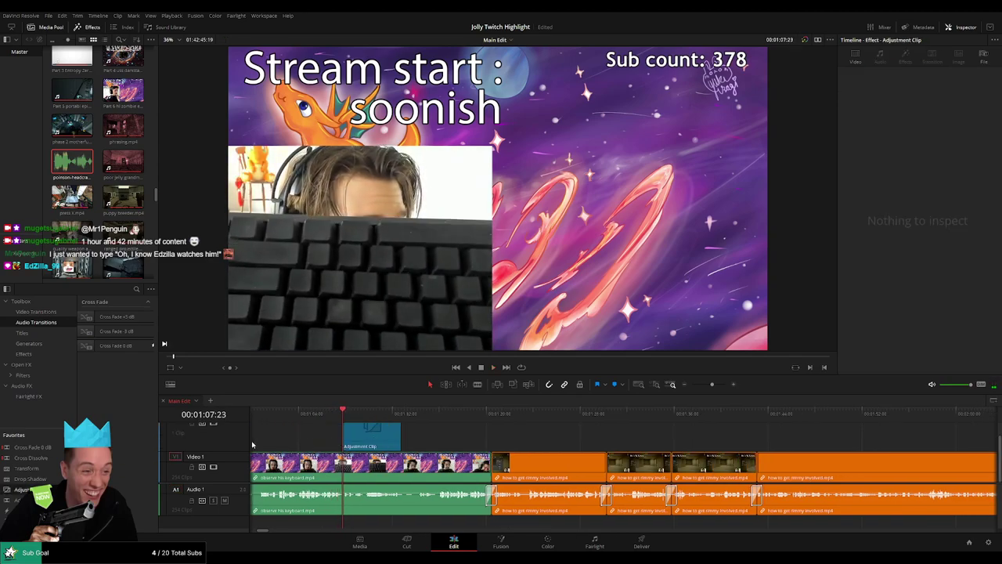
{"action": "scroll", "coordinate": [241, 440], "scroll_direction": "up", "scroll_amount": 1}
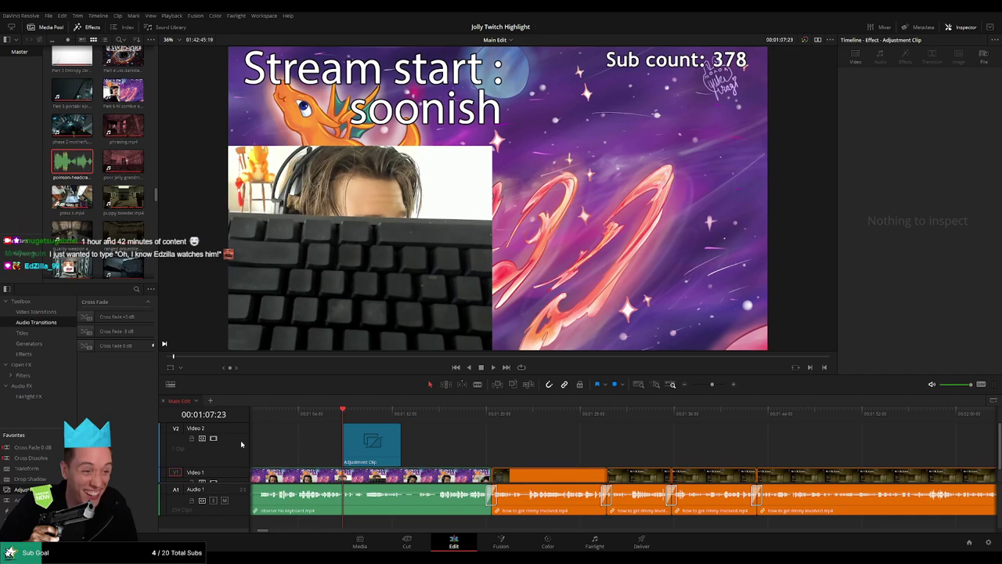
{"action": "left_click_drag", "start_coordinate": [233, 425], "coordinate": [233, 448]}
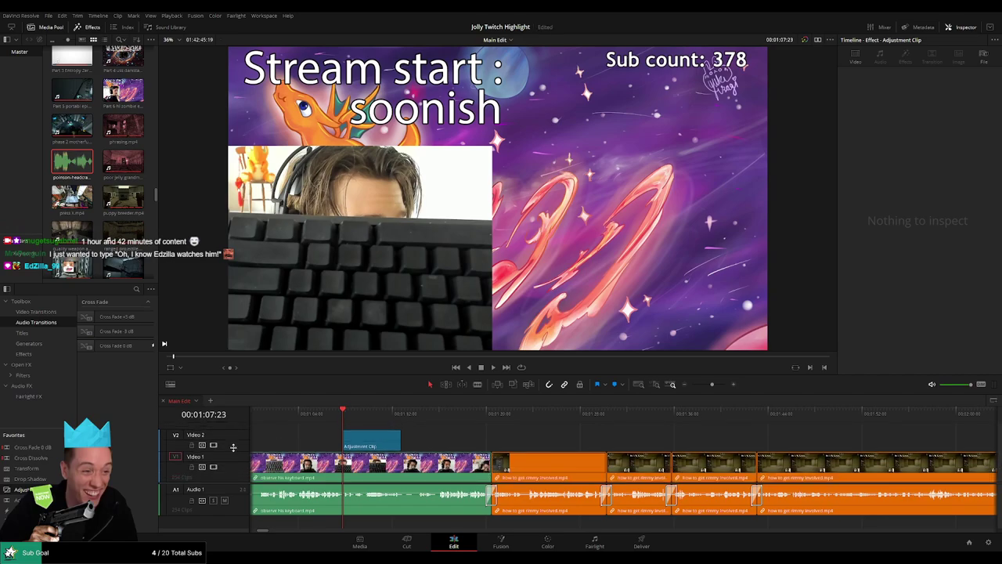
- Set the adjustment clip's zoom to 1.640 and its position to X 1227, Y 524, and play the result
{"action": "left_click", "coordinate": [393, 439]}
{"action": "mouse_move", "coordinate": [908, 85]}
{"action": "left_mouse_down"}
{"action": "mouse_move", "coordinate": [923, 85]}
{"action": "mouse_move", "coordinate": [912, 94]}
{"action": "mouse_move", "coordinate": [984, 94]}
{"action": "mouse_move", "coordinate": [922, 85]}
{"action": "mouse_move", "coordinate": [908, 94]}
{"action": "mouse_move", "coordinate": [954, 94]}
{"action": "mouse_move", "coordinate": [905, 94]}
{"action": "left_mouse_up"}
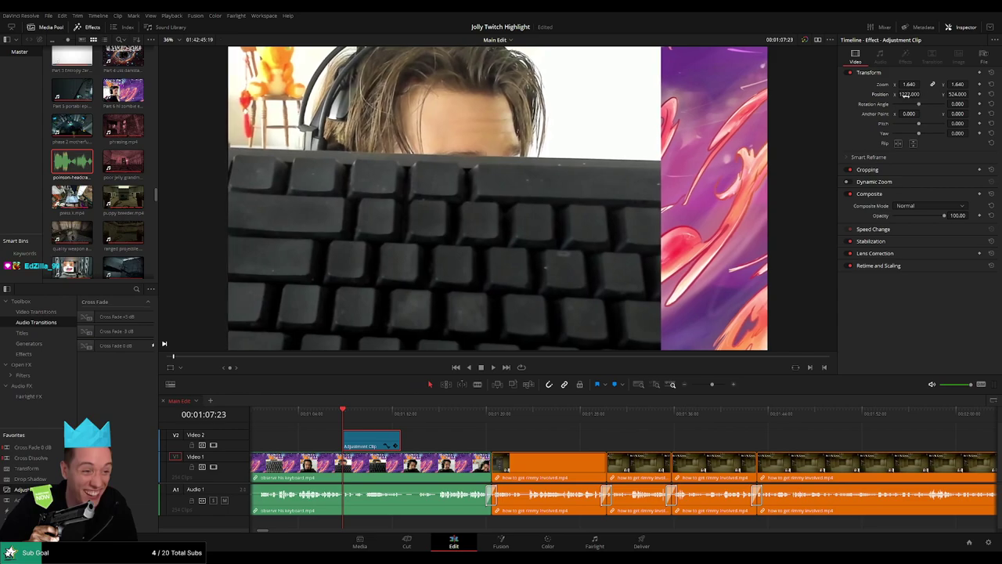
{"action": "key", "text": "space"}
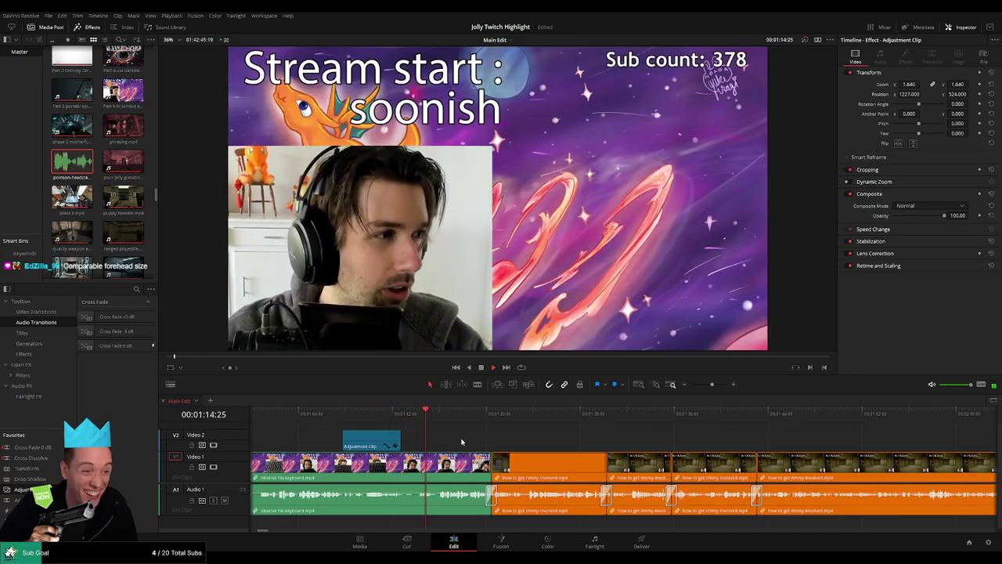
- Review the playback through the first "how to get rimmy involved.mp4" clips at a closer timeline zoom
{"action": "scroll", "coordinate": [435, 444], "scroll_direction": "right", "scroll_amount": 2}
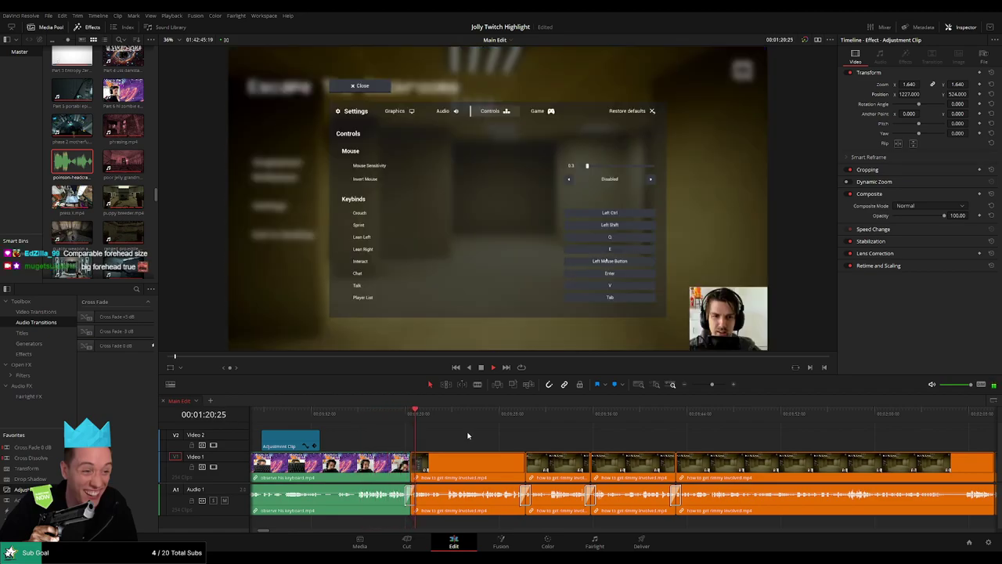
{"action": "left_click_drag", "start_coordinate": [480, 435], "coordinate": [357, 439]}
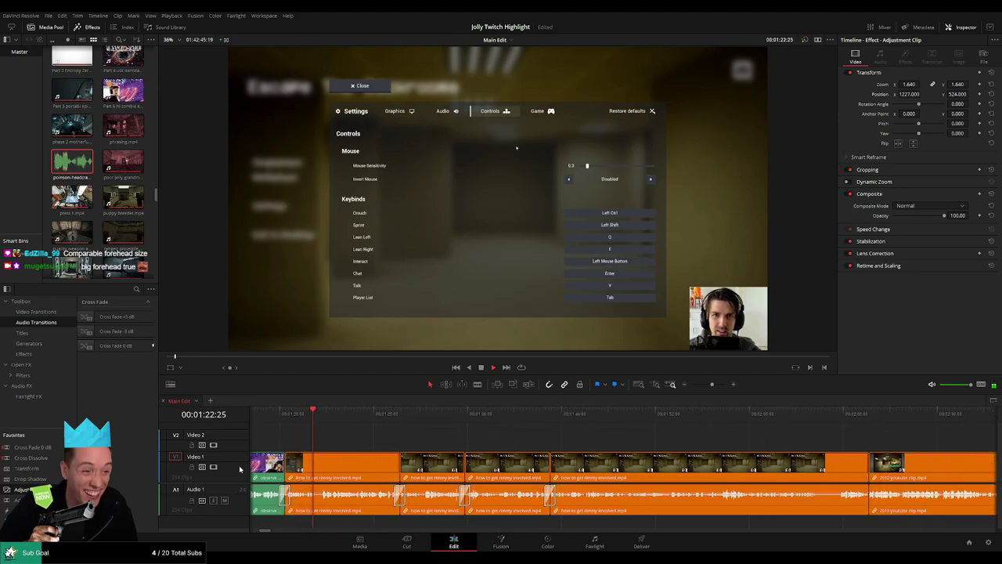
{"action": "mouse_move", "coordinate": [233, 482]}
{"action": "left_mouse_down"}
{"action": "mouse_move", "coordinate": [231, 467]}
{"action": "mouse_move", "coordinate": [227, 477]}
{"action": "left_mouse_up"}
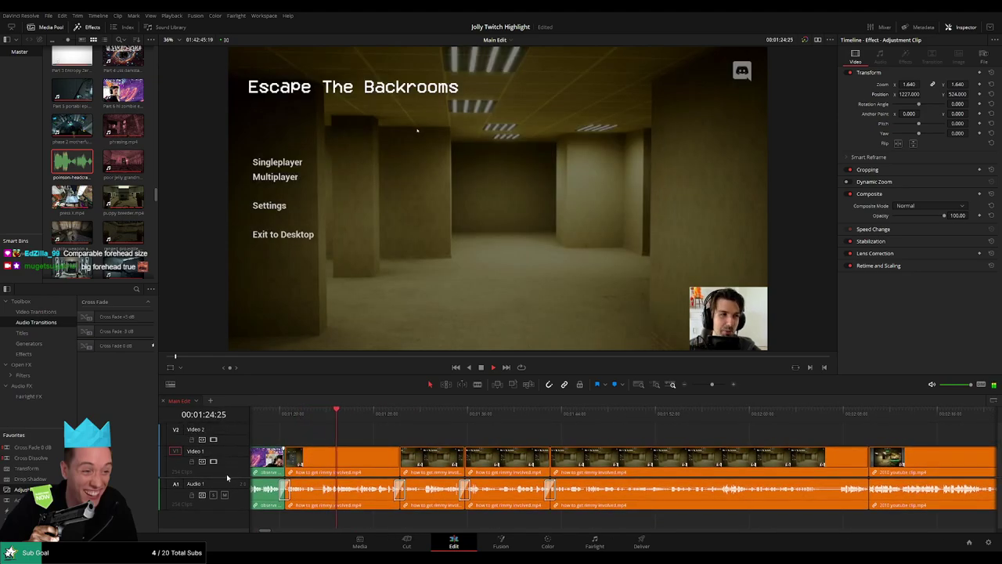
{"action": "scroll", "coordinate": [362, 434], "scroll_direction": "right", "scroll_amount": 1}
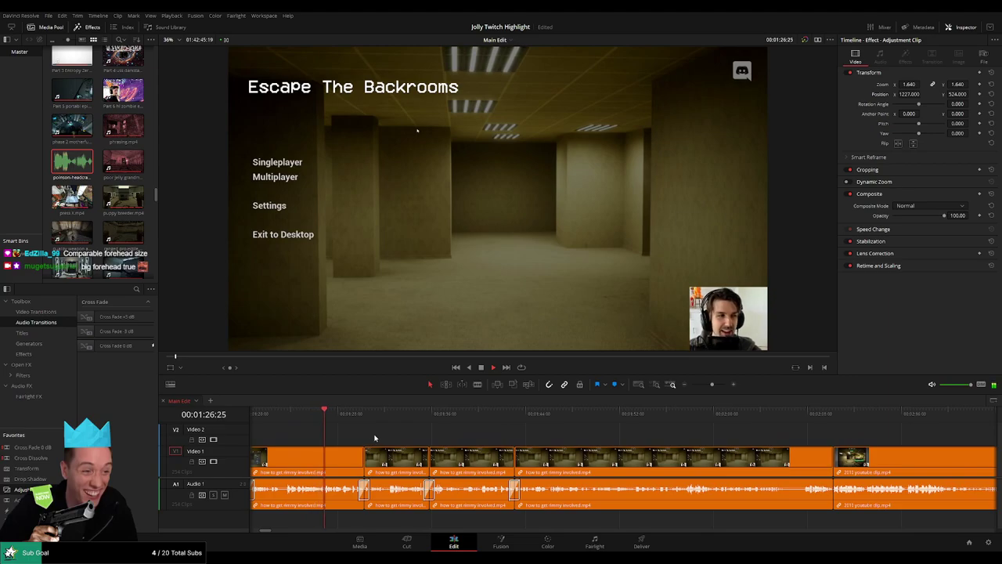
{"action": "left_click_drag", "start_coordinate": [712, 385], "coordinate": [717, 386]}
{"action": "scroll", "coordinate": [482, 426], "scroll_direction": "right", "scroll_amount": 10}
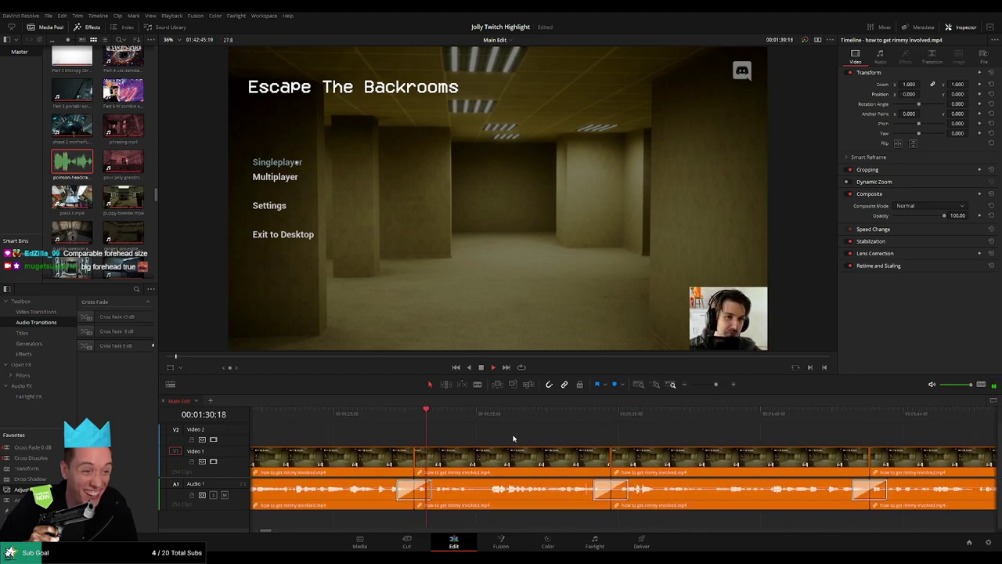
{"action": "scroll", "coordinate": [514, 439], "scroll_direction": "right", "scroll_amount": 3}
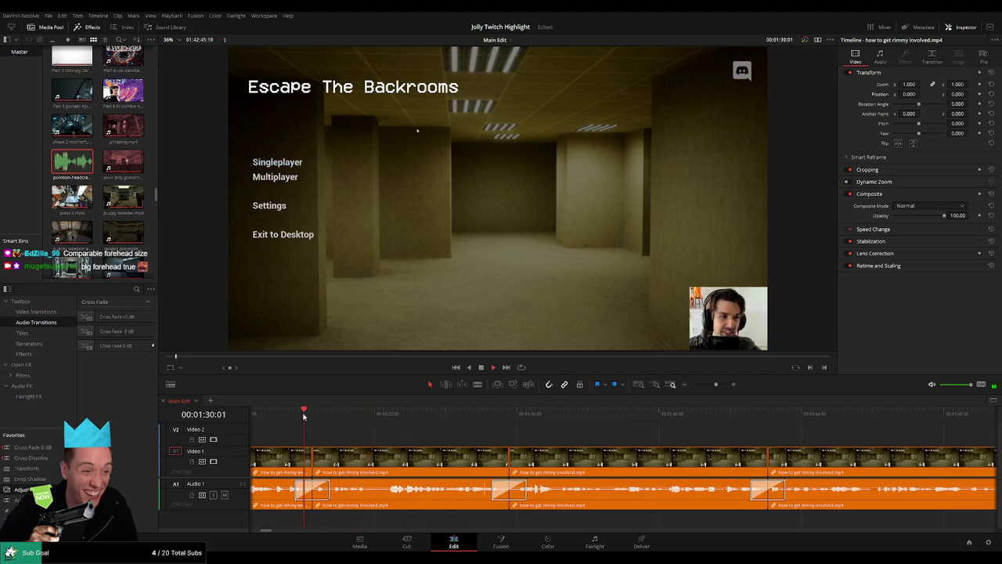
- Split the second "how to get rimmy involved.mp4" clip at 00:01:30:26, just after its opening cross fade
{"action": "key", "text": "space"}
{"action": "key", "text": "b"}
{"action": "left_click", "coordinate": [334, 463]}
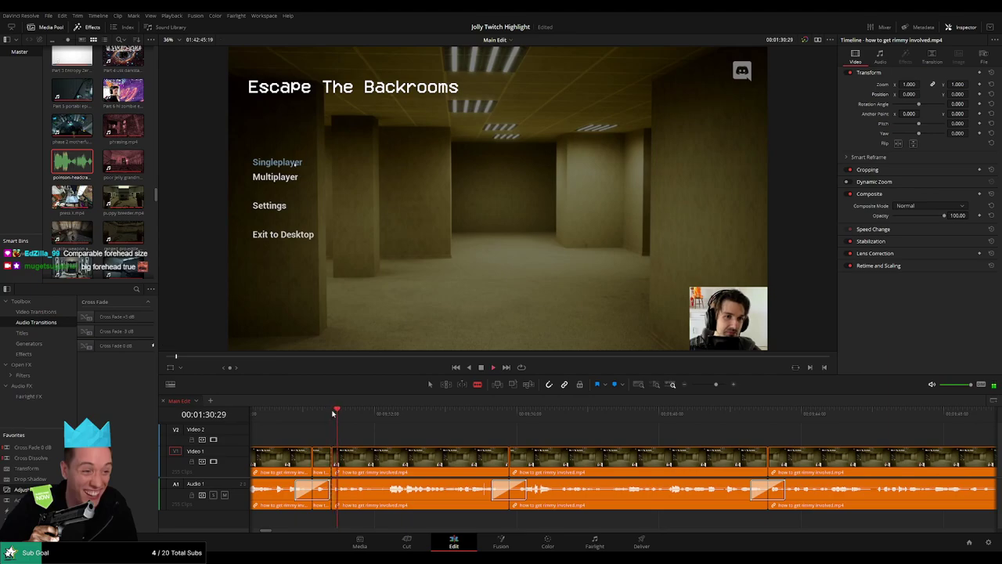
{"action": "left_click", "coordinate": [721, 385]}
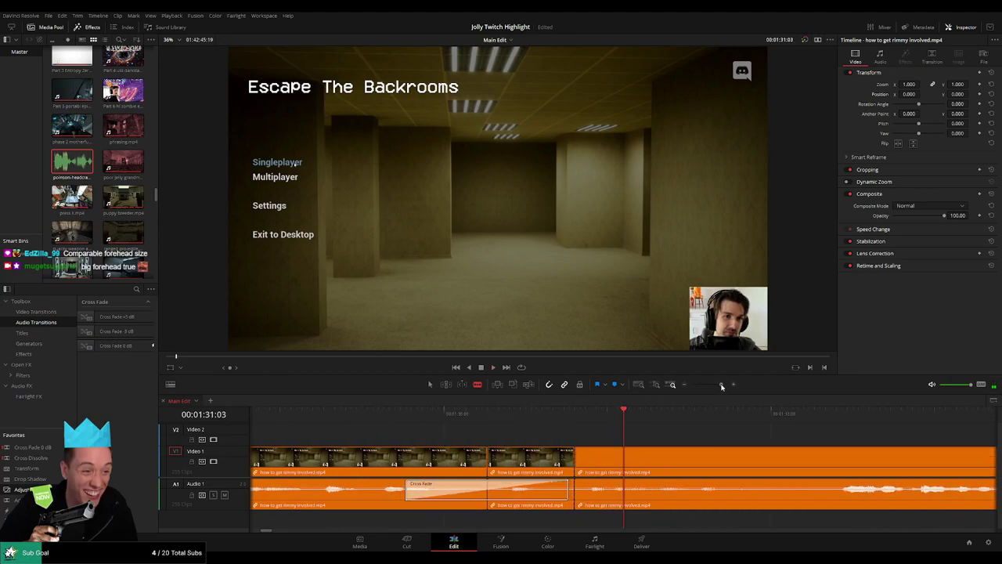
{"action": "left_click", "coordinate": [588, 460]}
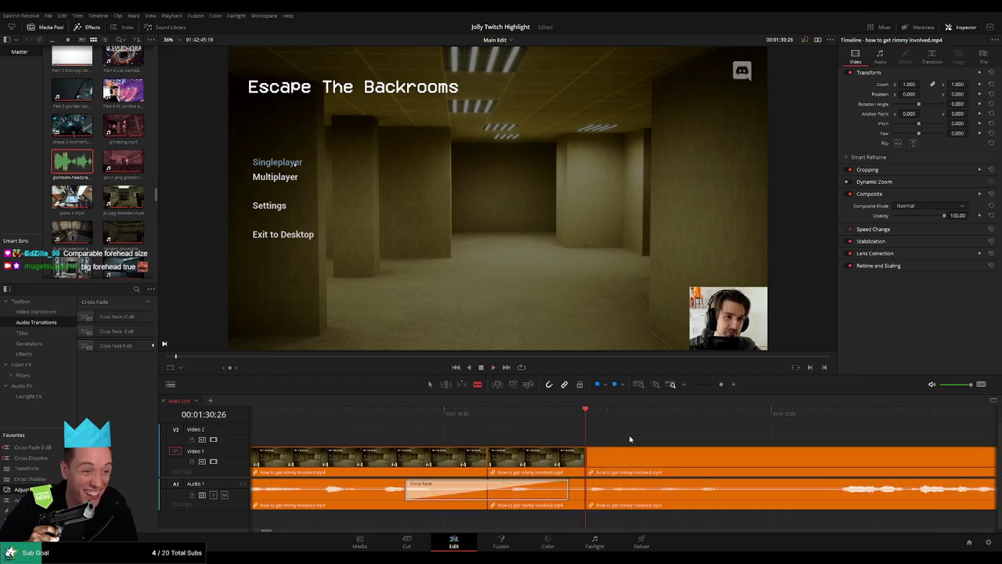
- Split the clip again at 00:01:31:01 and silence the audio of the short segment between the two cuts
{"action": "key", "text": "space"}
{"action": "key", "text": "space"}
{"action": "left_click", "coordinate": [588, 416]}
{"action": "key", "text": "space"}
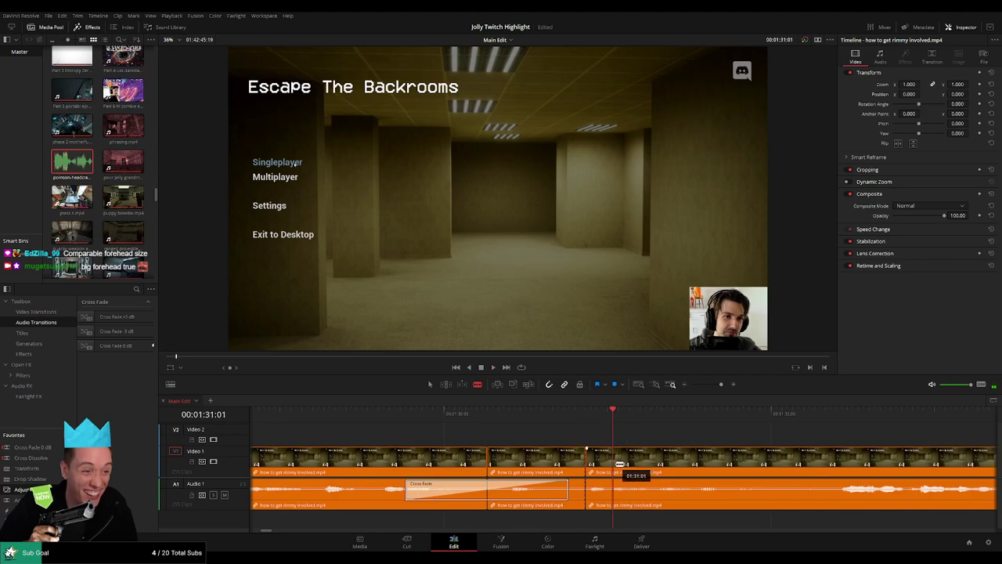
- Add "poinson-headcrab-random-sound.mp3" on a new Audio 2 track under the short segment and trim its end to about the segment's length
{"action": "left_click", "coordinate": [74, 169]}
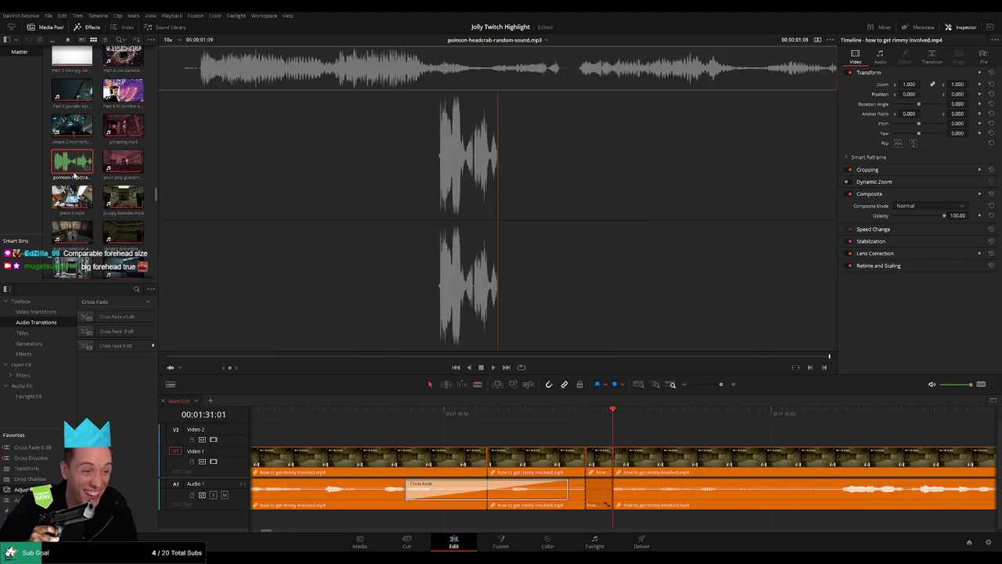
{"action": "left_click_drag", "start_coordinate": [74, 176], "coordinate": [586, 518]}
{"action": "left_click_drag", "start_coordinate": [768, 523], "coordinate": [617, 516]}
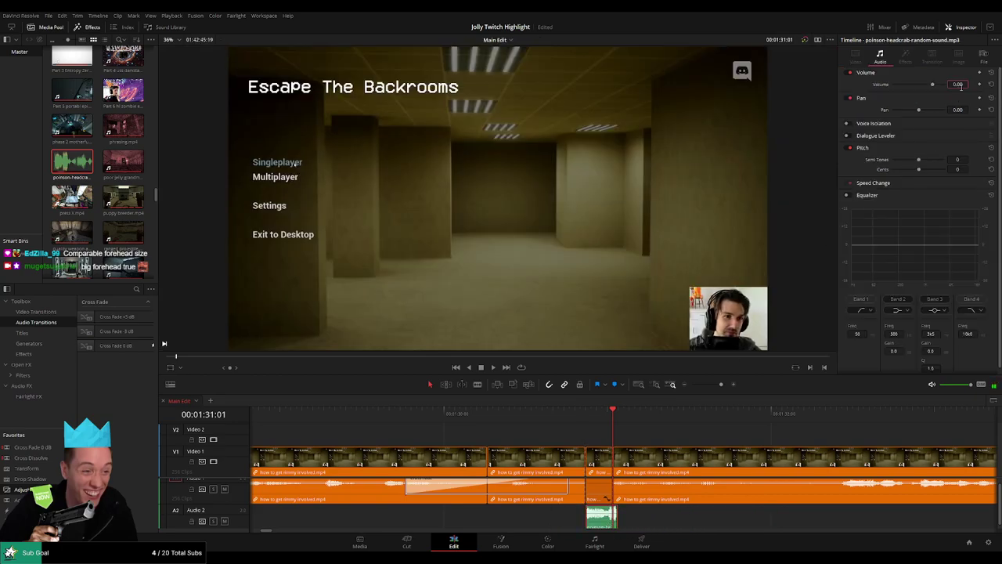
- Lower the Audio 2 sound effect's volume to -29.00, check it in playback and extend the silenced segment's end to match the effect
{"action": "left_click", "coordinate": [570, 416]}
{"action": "key", "text": "space"}
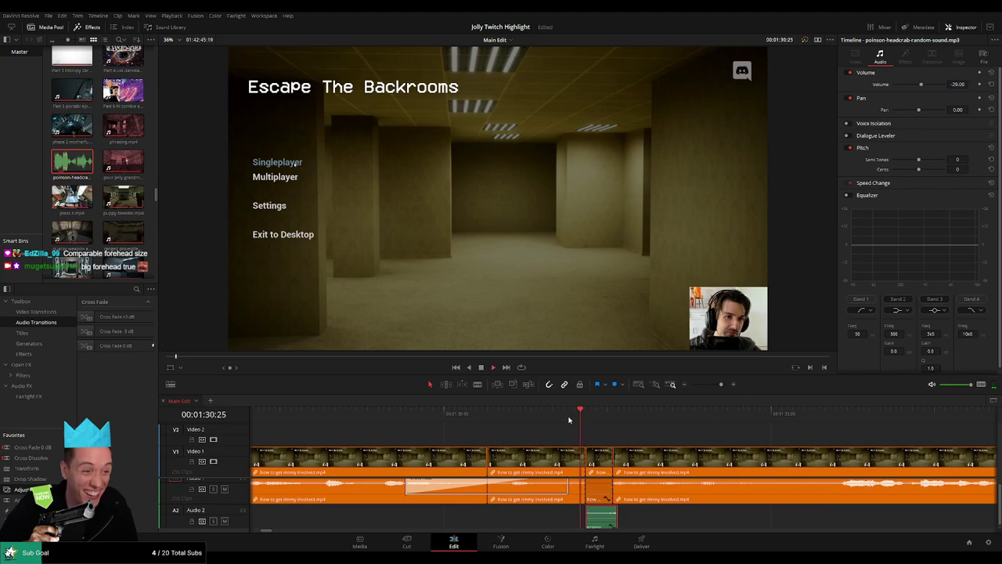
{"action": "left_click", "coordinate": [554, 417]}
{"action": "key", "text": "space"}
{"action": "left_click_drag", "start_coordinate": [613, 516], "coordinate": [591, 520]}
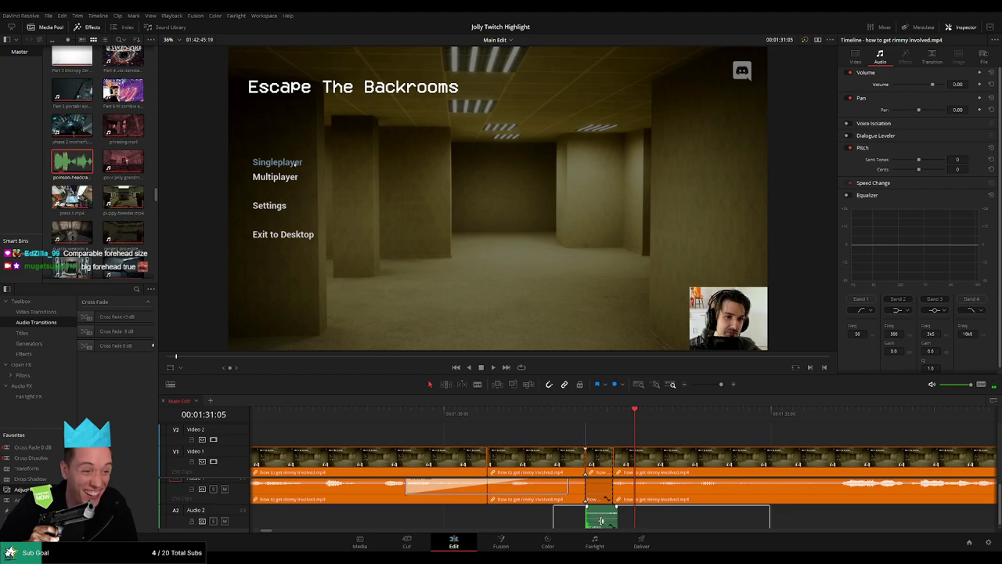
{"action": "left_click_drag", "start_coordinate": [611, 480], "coordinate": [619, 479]}
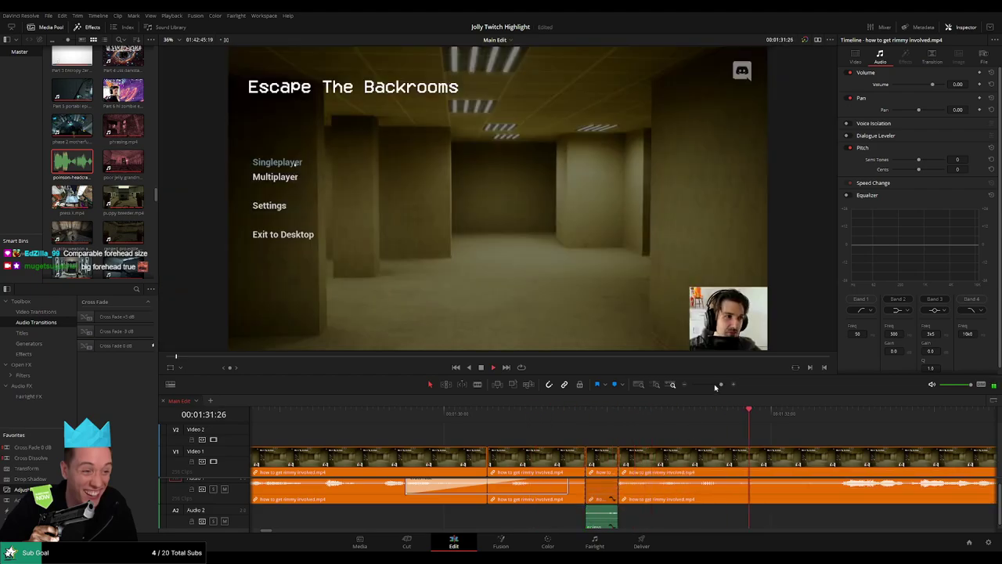
- Review the playback from the covered moment through the following short "how to get rimmy involved.mp4" clips at a wider timeline zoom
{"action": "left_click_drag", "start_coordinate": [719, 384], "coordinate": [709, 385]}
{"action": "left_click", "coordinate": [611, 416]}
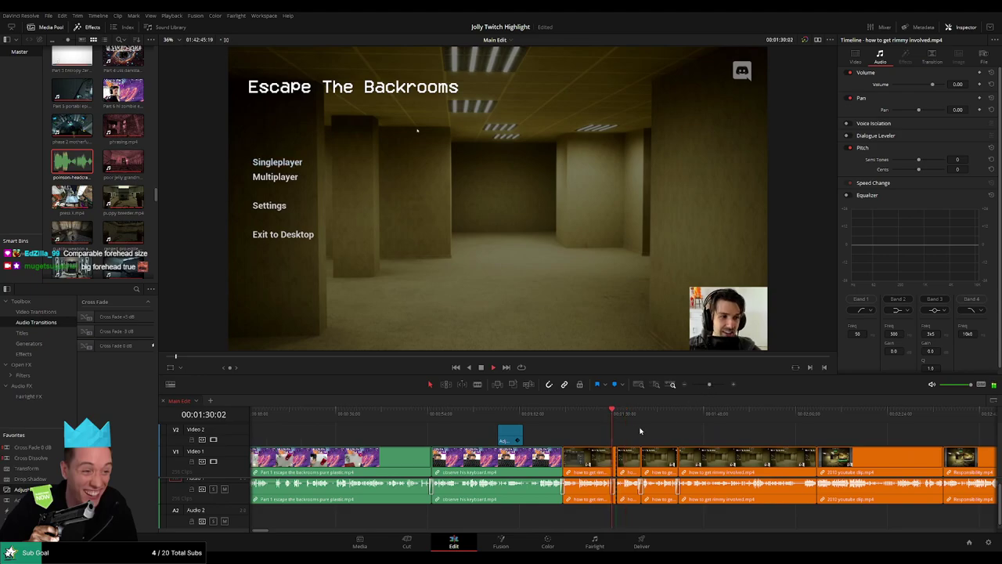
{"action": "left_click_drag", "start_coordinate": [659, 435], "coordinate": [530, 431]}
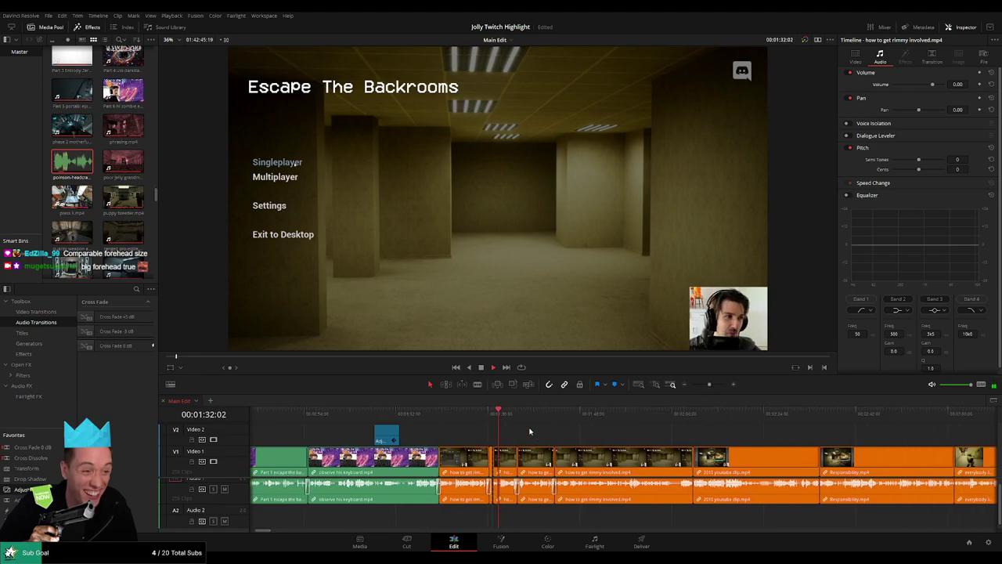
{"action": "left_click_drag", "start_coordinate": [710, 384], "coordinate": [713, 384]}
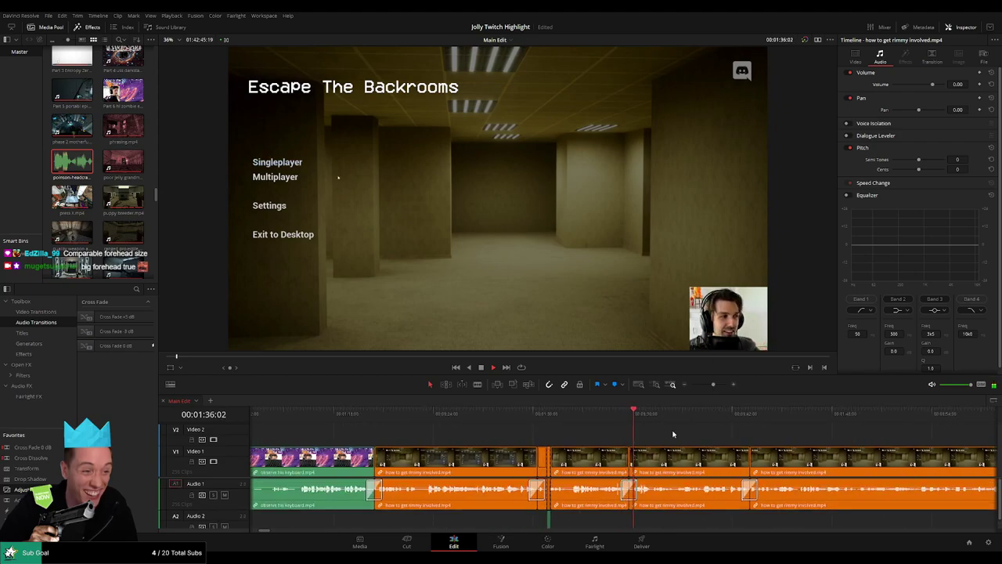
{"action": "left_click_drag", "start_coordinate": [674, 434], "coordinate": [598, 437]}
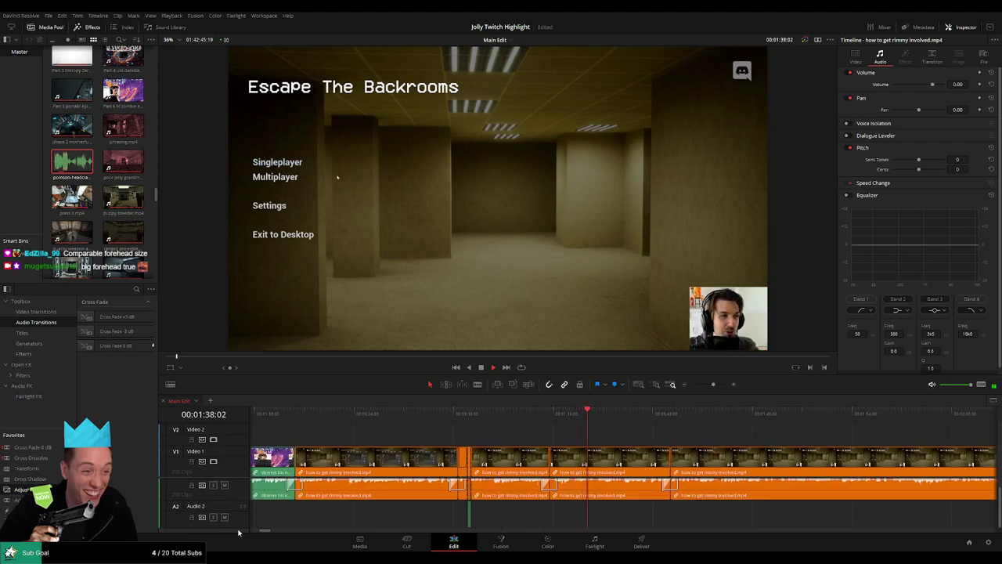
- Adjust the timeline's track heights and enlarge the timeline area so the video tracks and both audio tracks fit
{"action": "left_click_drag", "start_coordinate": [238, 528], "coordinate": [237, 517]}
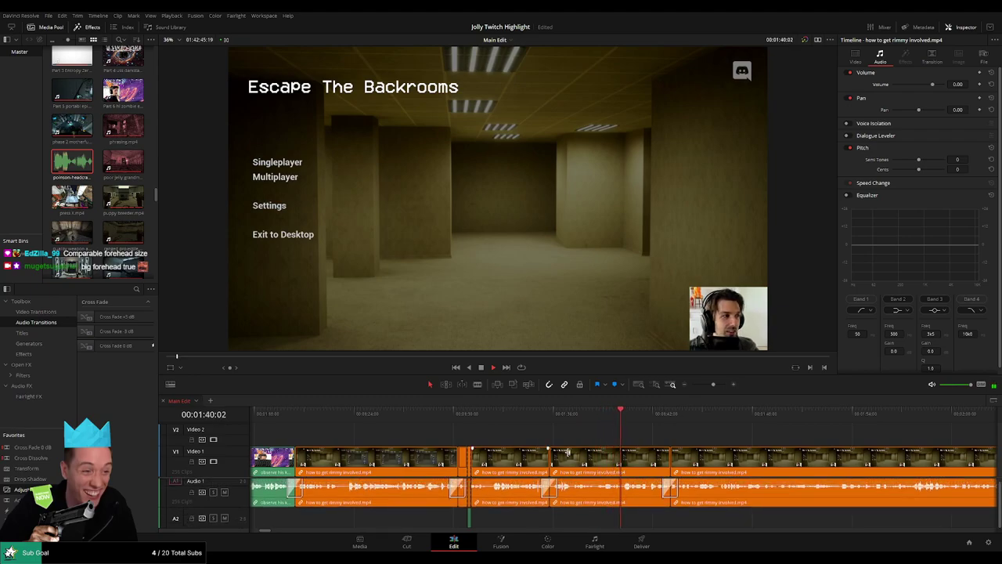
{"action": "left_click_drag", "start_coordinate": [561, 445], "coordinate": [455, 426]}
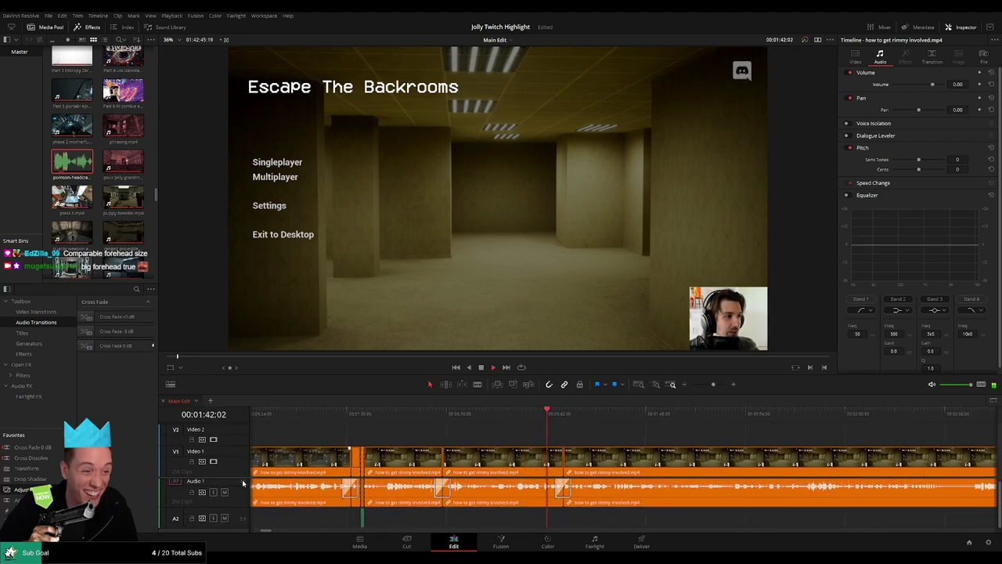
{"action": "left_click_drag", "start_coordinate": [241, 475], "coordinate": [239, 471]}
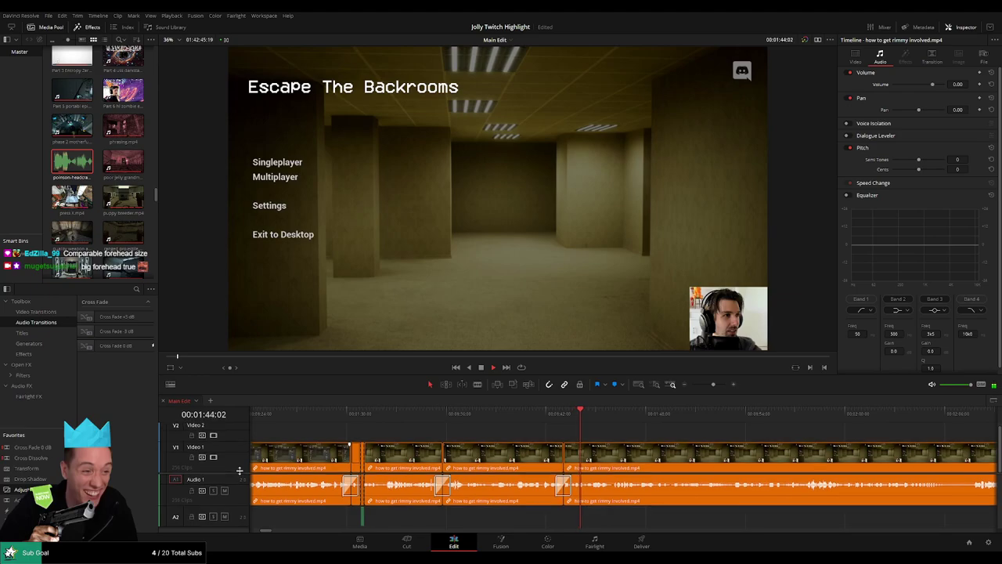
{"action": "left_click_drag", "start_coordinate": [269, 393], "coordinate": [270, 386]}
- Review the playback of the last "how to get rimmy involved.mp4" clip up to the start of "2010 youtube clip.mp4"
{"action": "left_click_drag", "start_coordinate": [653, 429], "coordinate": [430, 443]}
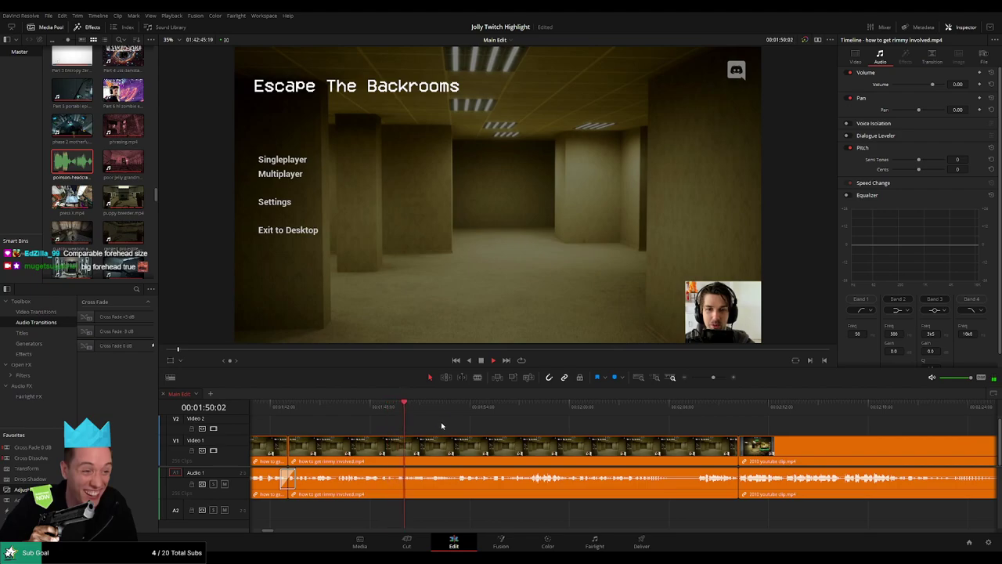
{"action": "scroll", "coordinate": [442, 426], "scroll_direction": "right", "scroll_amount": 1}
{"action": "scroll", "coordinate": [402, 428], "scroll_direction": "right", "scroll_amount": 1}
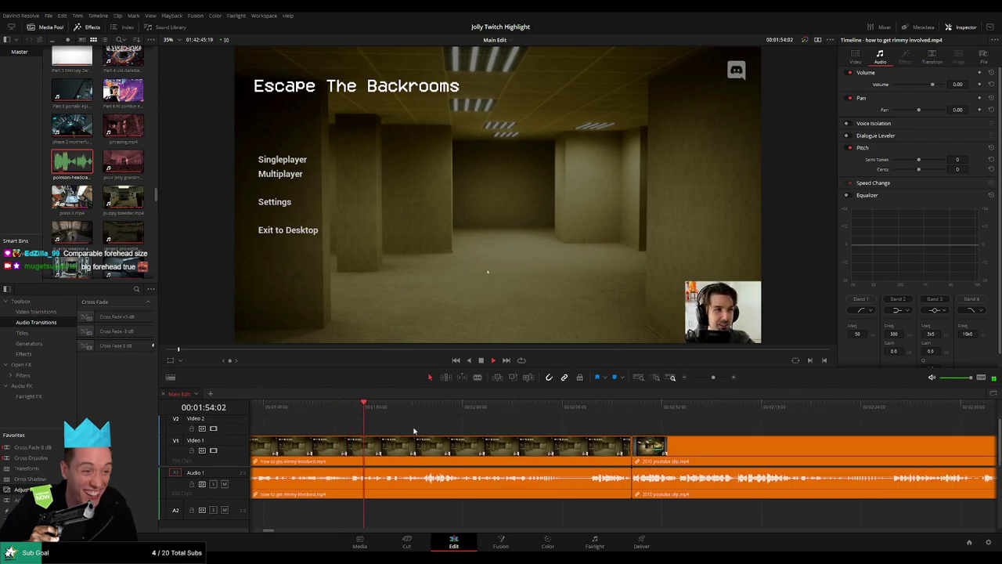
{"action": "scroll", "coordinate": [401, 429], "scroll_direction": "right", "scroll_amount": 1}
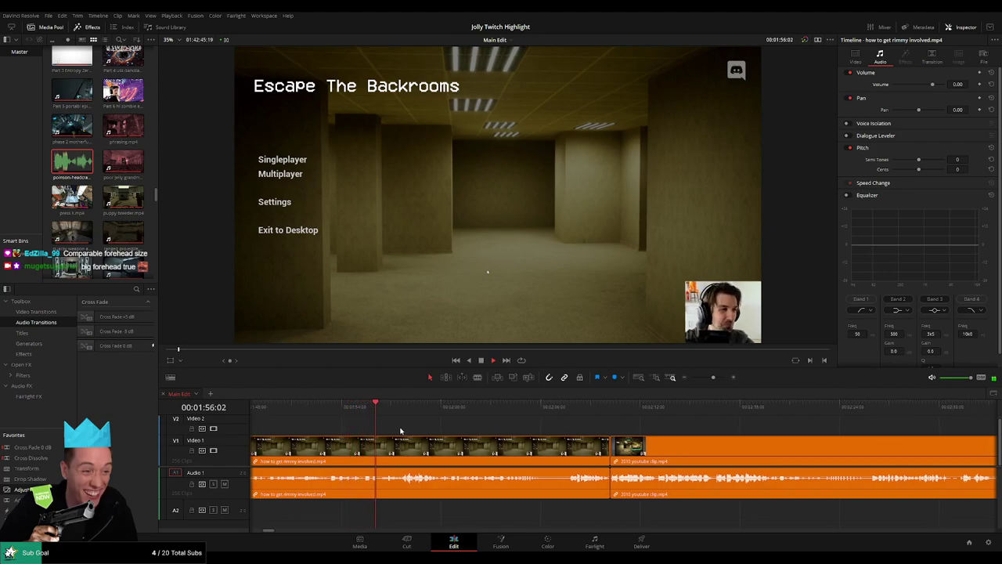
{"action": "scroll", "coordinate": [438, 433], "scroll_direction": "right", "scroll_amount": 1}
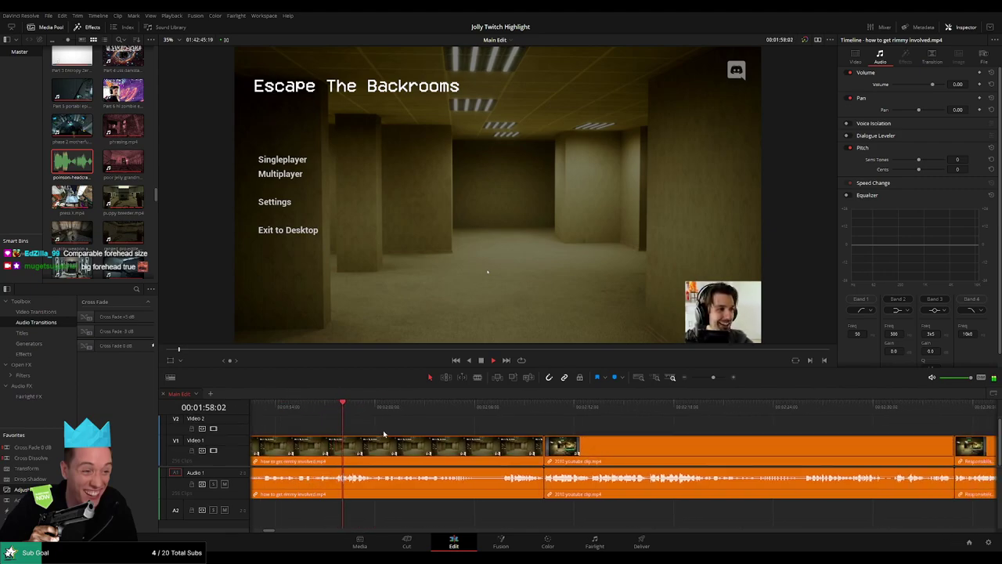
{"action": "scroll", "coordinate": [382, 427], "scroll_direction": "right", "scroll_amount": 1}
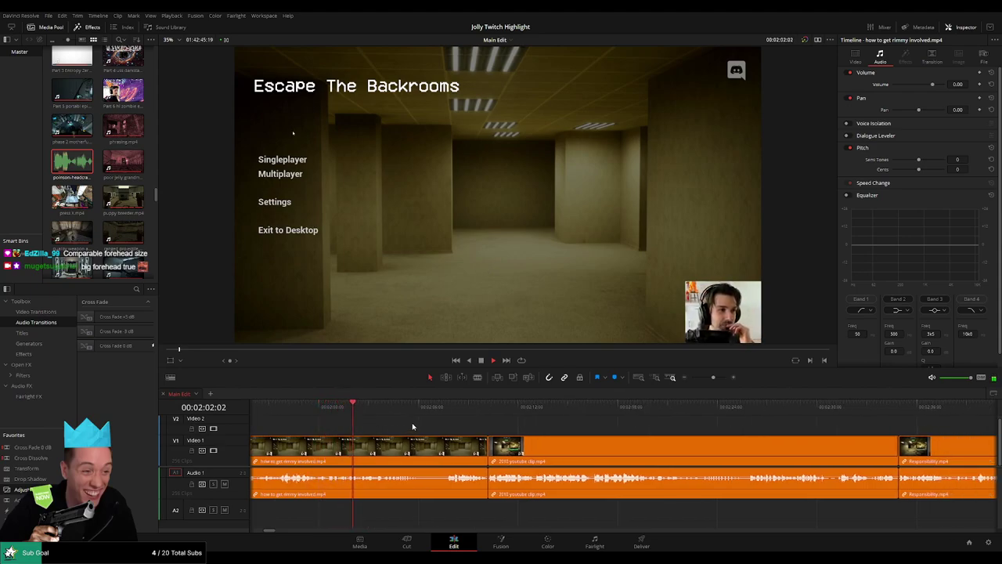
{"action": "scroll", "coordinate": [399, 426], "scroll_direction": "right", "scroll_amount": 1}
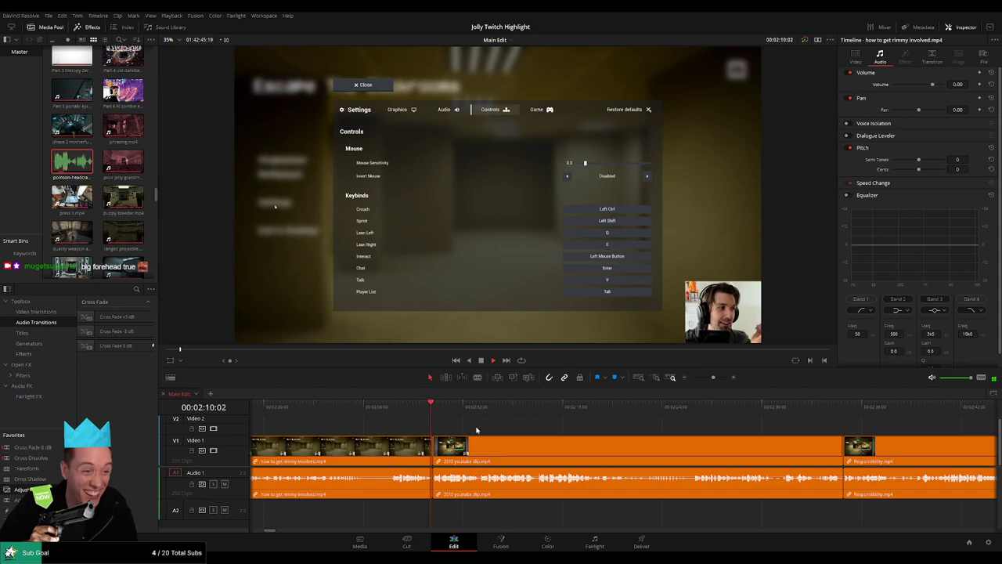
- Review the playback through "2010 youtube clip.mp4" and the opening of "Responsibility.mp4" for moments that need covering
{"action": "scroll", "coordinate": [436, 429], "scroll_direction": "right", "scroll_amount": 2}
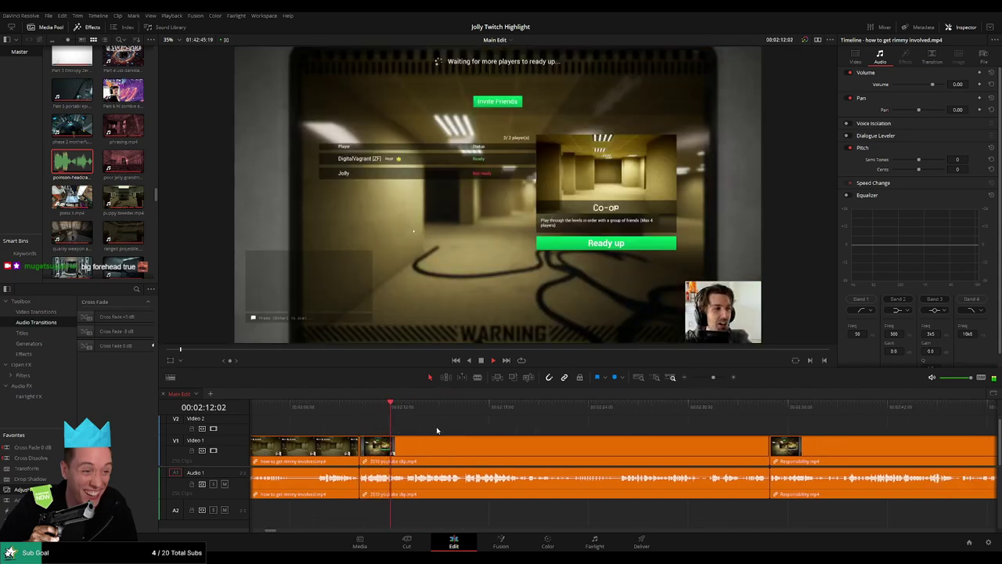
{"action": "scroll", "coordinate": [441, 429], "scroll_direction": "right", "scroll_amount": 2}
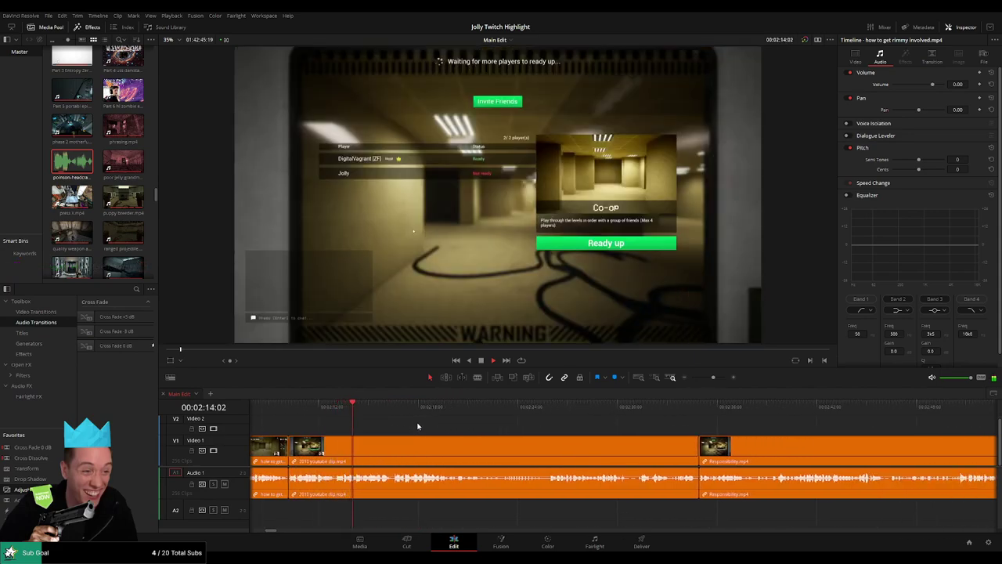
{"action": "scroll", "coordinate": [431, 425], "scroll_direction": "right", "scroll_amount": 1}
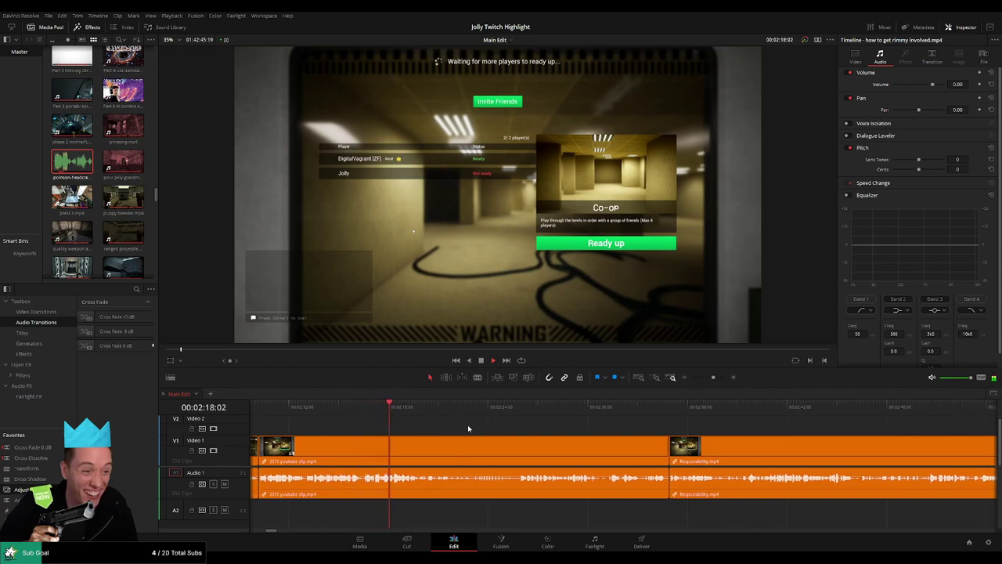
{"action": "scroll", "coordinate": [467, 424], "scroll_direction": "right", "scroll_amount": 2}
{"action": "scroll", "coordinate": [405, 425], "scroll_direction": "right", "scroll_amount": 2}
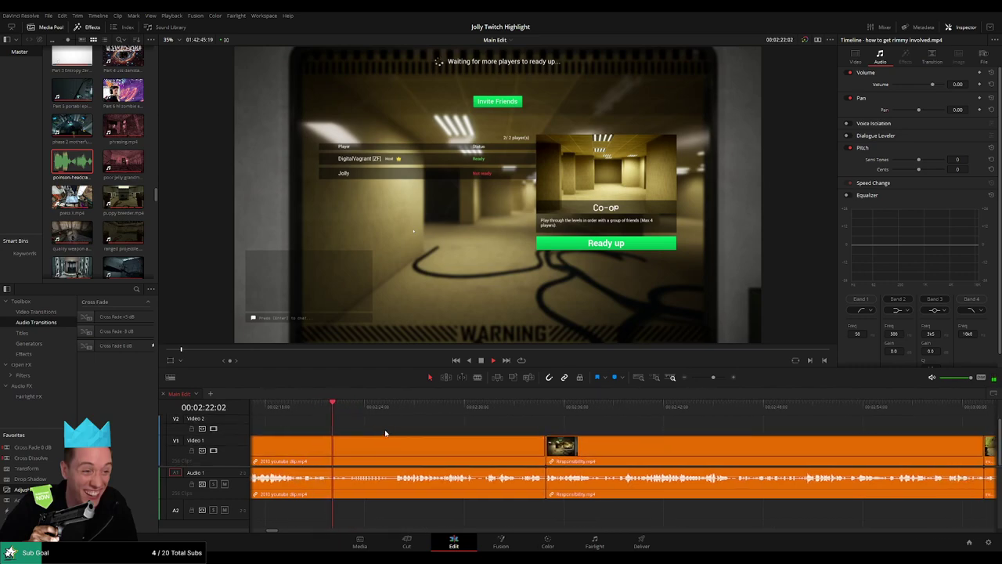
{"action": "scroll", "coordinate": [362, 427], "scroll_direction": "right", "scroll_amount": 1}
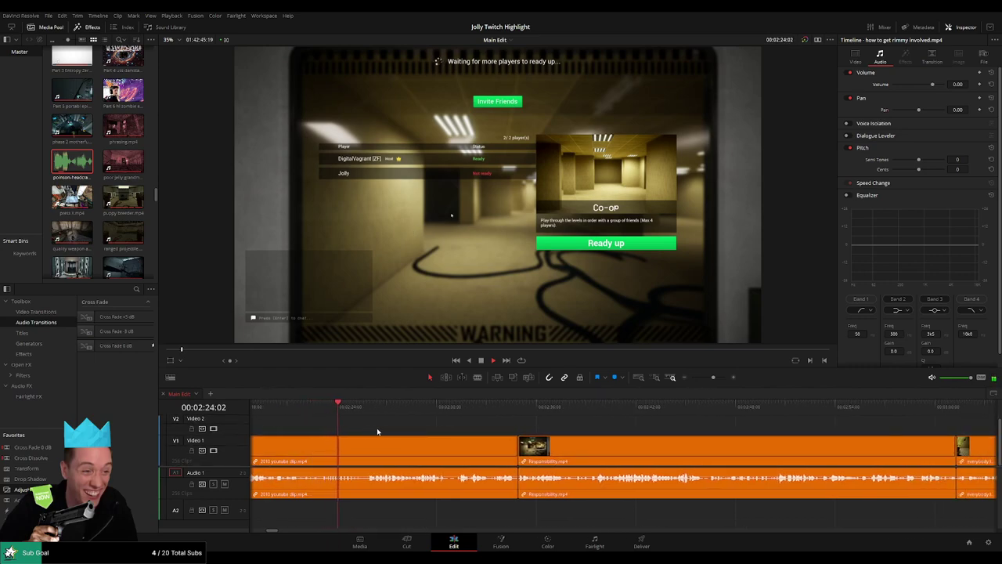
{"action": "scroll", "coordinate": [384, 430], "scroll_direction": "right", "scroll_amount": 1}
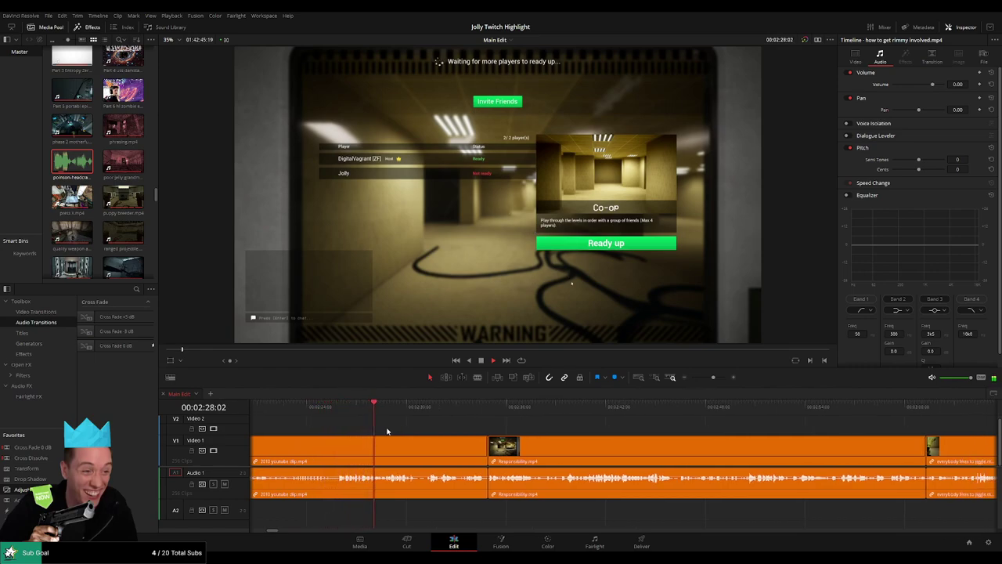
{"action": "scroll", "coordinate": [376, 429], "scroll_direction": "right", "scroll_amount": 2}
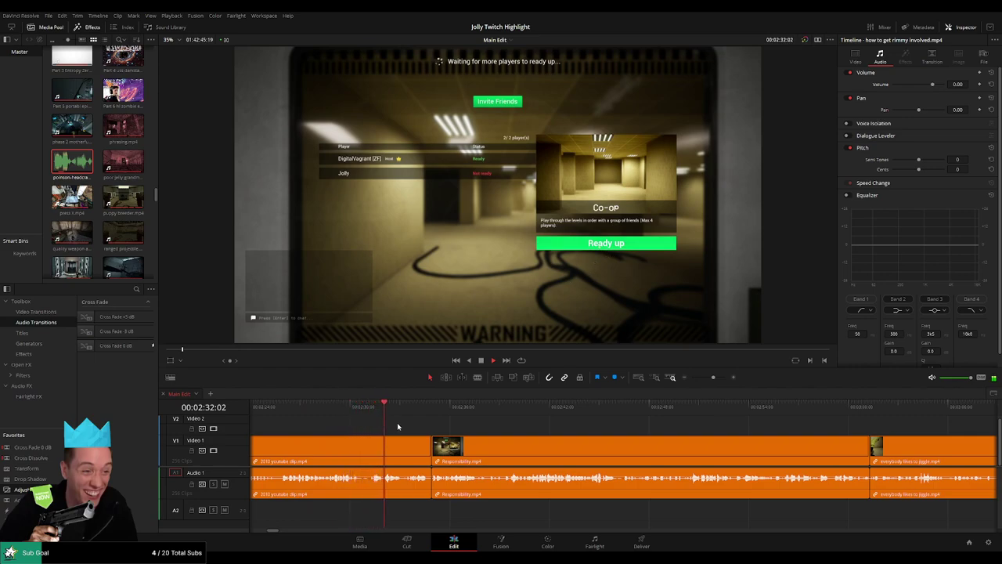
{"action": "scroll", "coordinate": [390, 429], "scroll_direction": "right", "scroll_amount": 2}
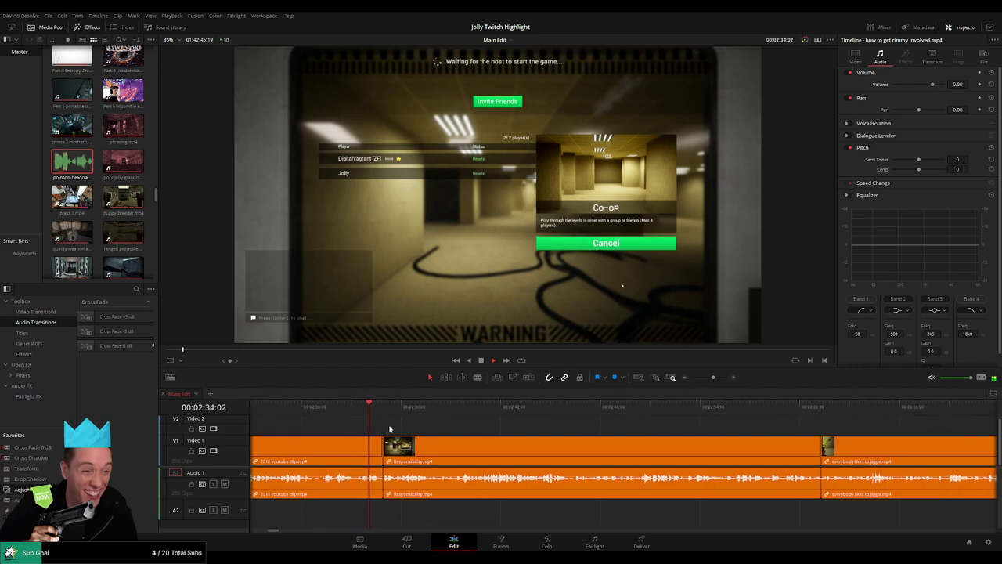
{"action": "scroll", "coordinate": [423, 432], "scroll_direction": "right", "scroll_amount": 3}
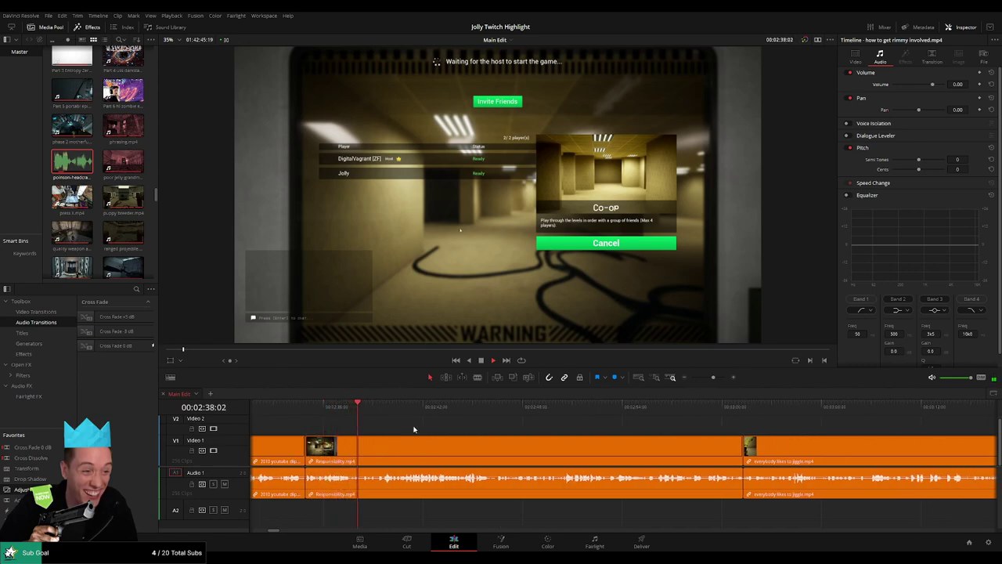
{"action": "scroll", "coordinate": [404, 429], "scroll_direction": "right", "scroll_amount": 2}
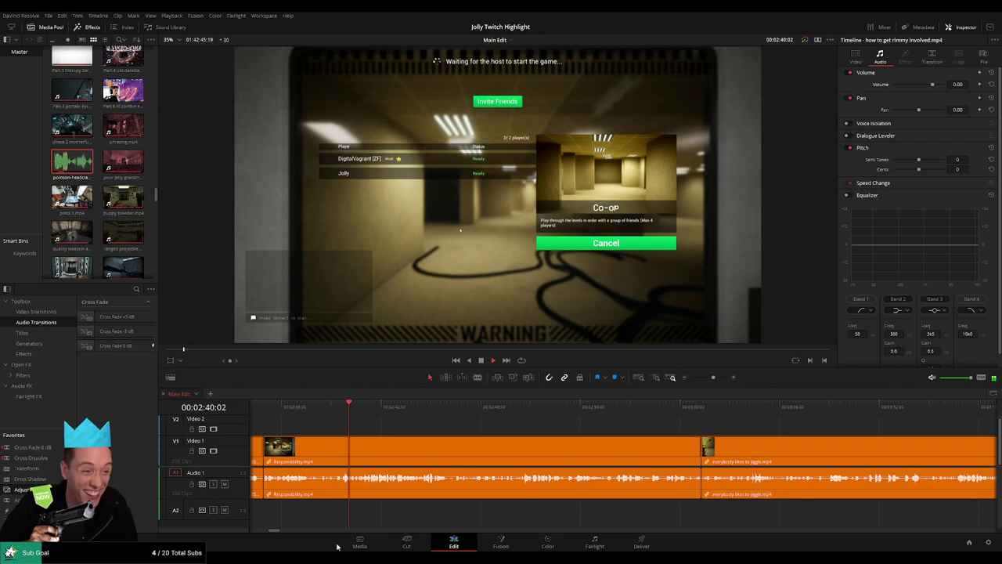
- Replay the opening of "Responsibility.mp4" and split the clip at 00:02:39:06 and slightly before it, isolating a short segment
{"action": "left_click", "coordinate": [282, 407]}
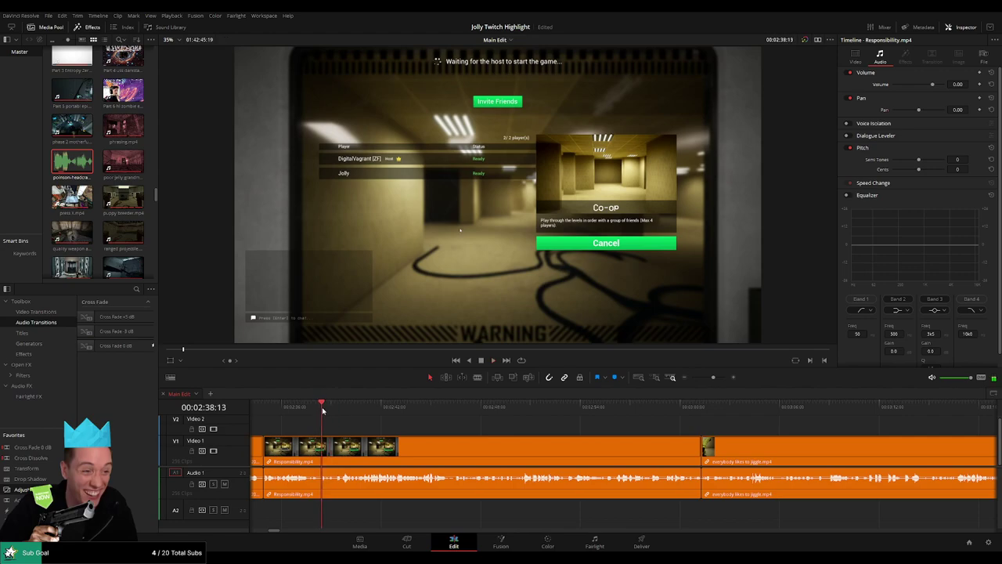
{"action": "left_click", "coordinate": [335, 449]}
{"action": "key", "text": "space"}
{"action": "key", "text": "space"}
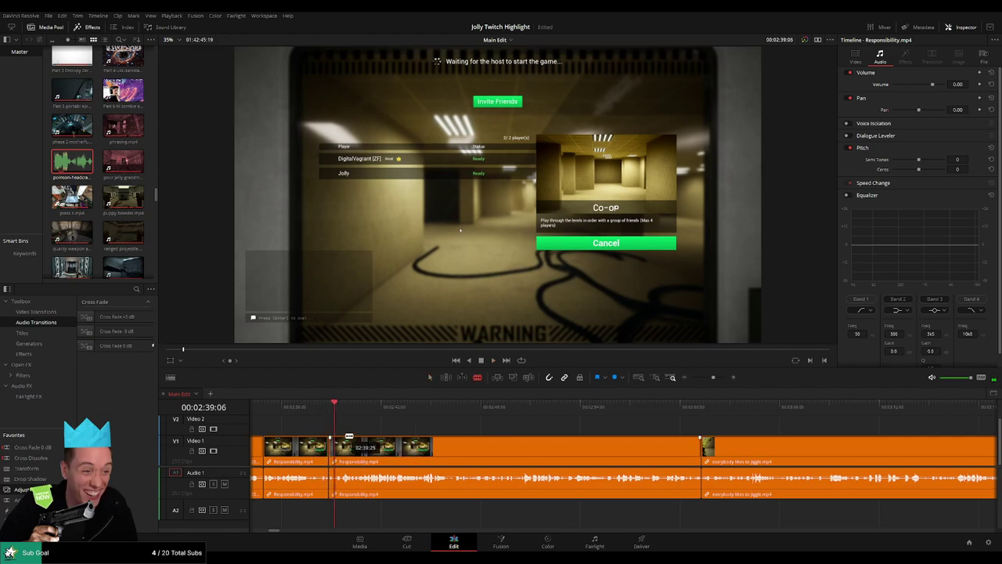
{"action": "left_click", "coordinate": [340, 451]}
- Silence the audio of the short "Responsibility.mp4" segment and place the playhead at its end, 00:02:39:06
{"action": "left_click_drag", "start_coordinate": [711, 378], "coordinate": [719, 377]}
{"action": "left_click_drag", "start_coordinate": [611, 477], "coordinate": [610, 505]}
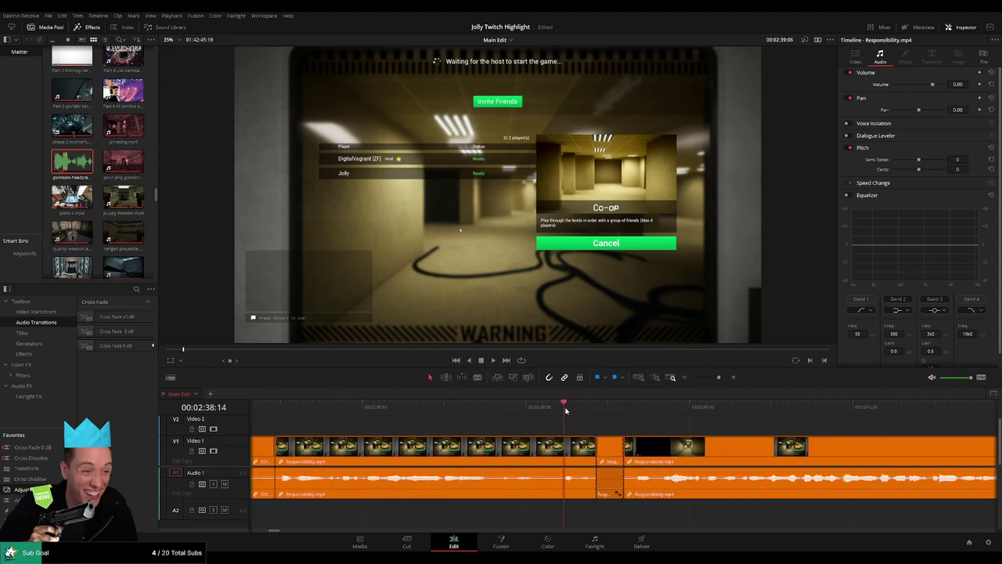
{"action": "left_click", "coordinate": [622, 408]}
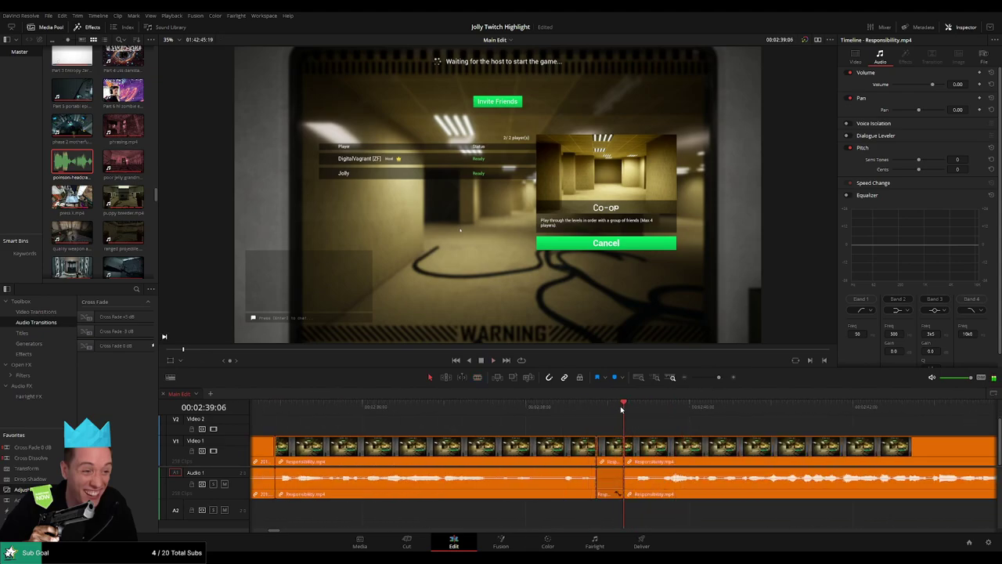
- Add "poinson-headcrab-random-sound.mp3" on Audio 2 under the silenced segment, set its volume to -27.00 and play back the result
{"action": "left_click_drag", "start_coordinate": [72, 162], "coordinate": [625, 514]}
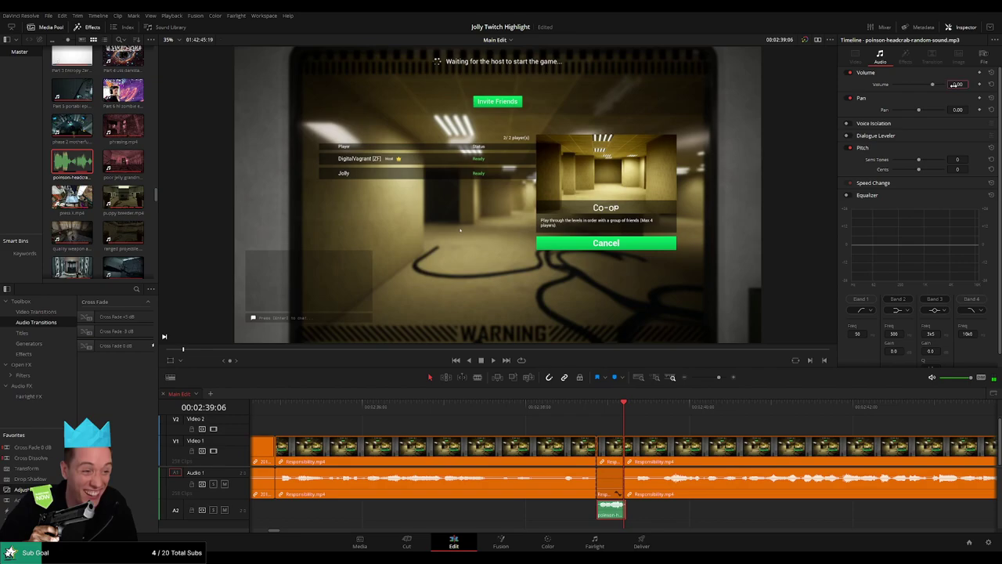
{"action": "left_click_drag", "start_coordinate": [955, 84], "coordinate": [940, 84]}
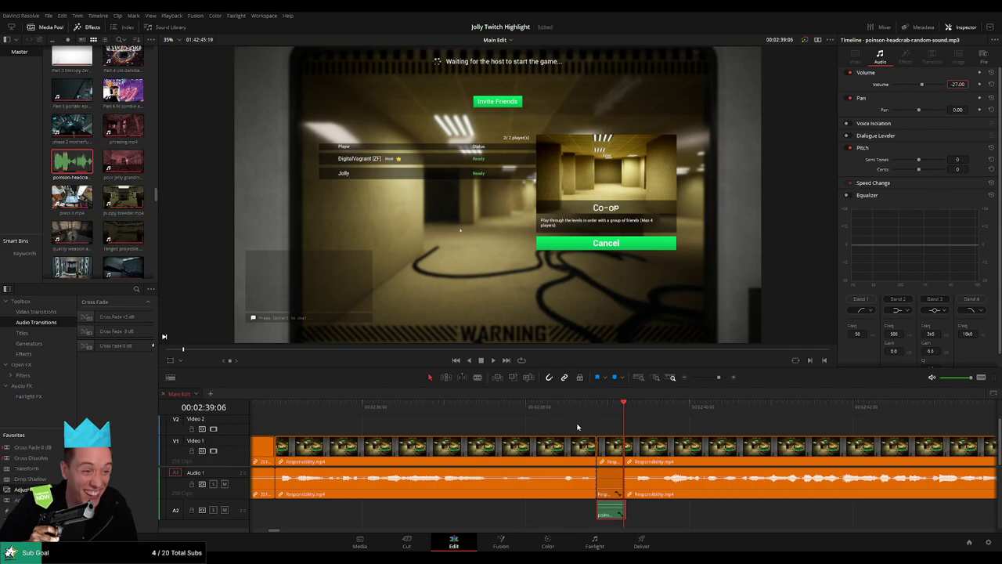
{"action": "left_click_drag", "start_coordinate": [557, 408], "coordinate": [537, 409]}
{"action": "key", "text": "space"}
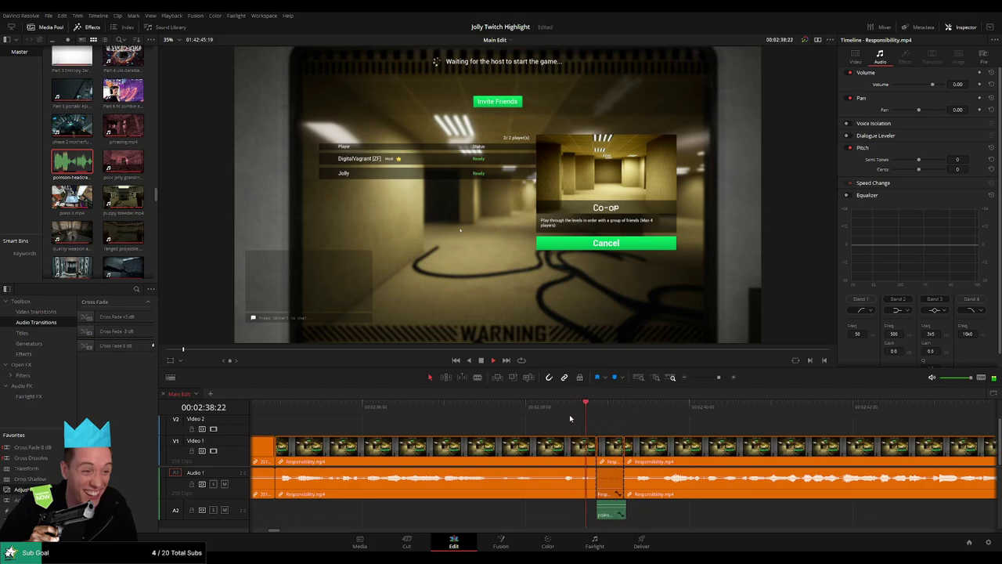
- Review the playback from the rest of "Responsibility.mp4" into "separation anxiety.mp4" for moments that need covering
{"action": "left_click_drag", "start_coordinate": [715, 379], "coordinate": [710, 389]}
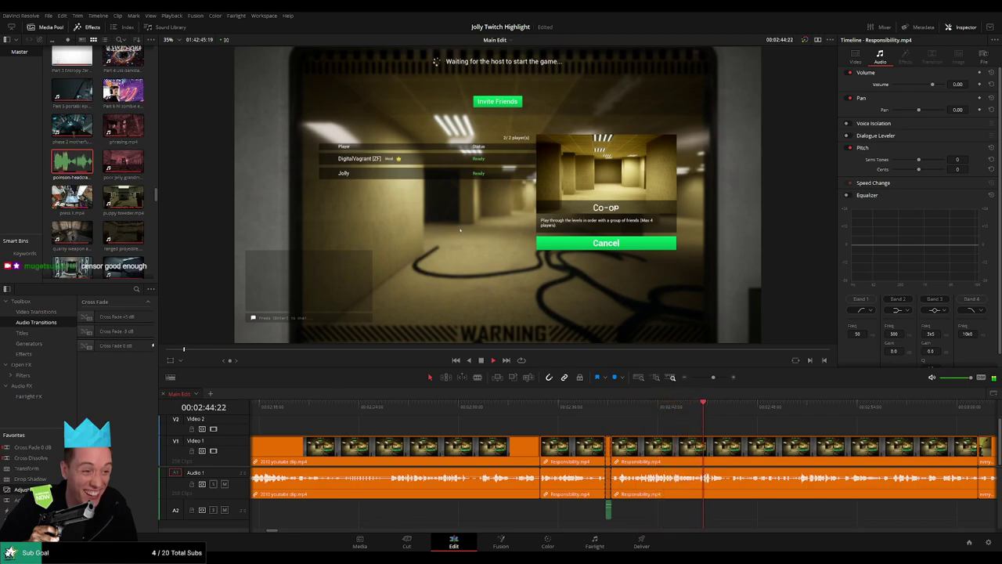
{"action": "left_click_drag", "start_coordinate": [702, 424], "coordinate": [500, 431]}
{"action": "scroll", "coordinate": [499, 430], "scroll_direction": "right", "scroll_amount": 4}
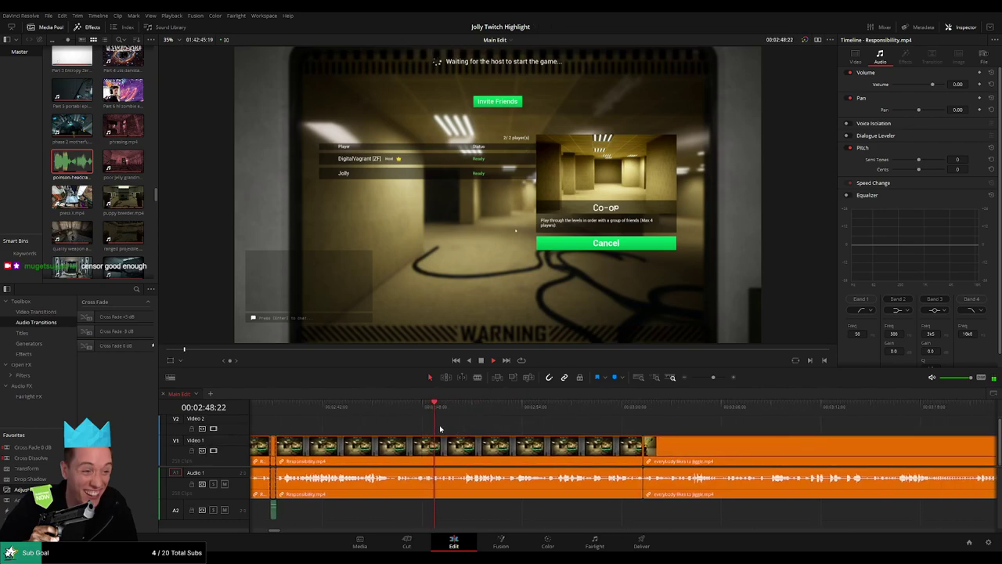
{"action": "scroll", "coordinate": [423, 429], "scroll_direction": "right", "scroll_amount": 1}
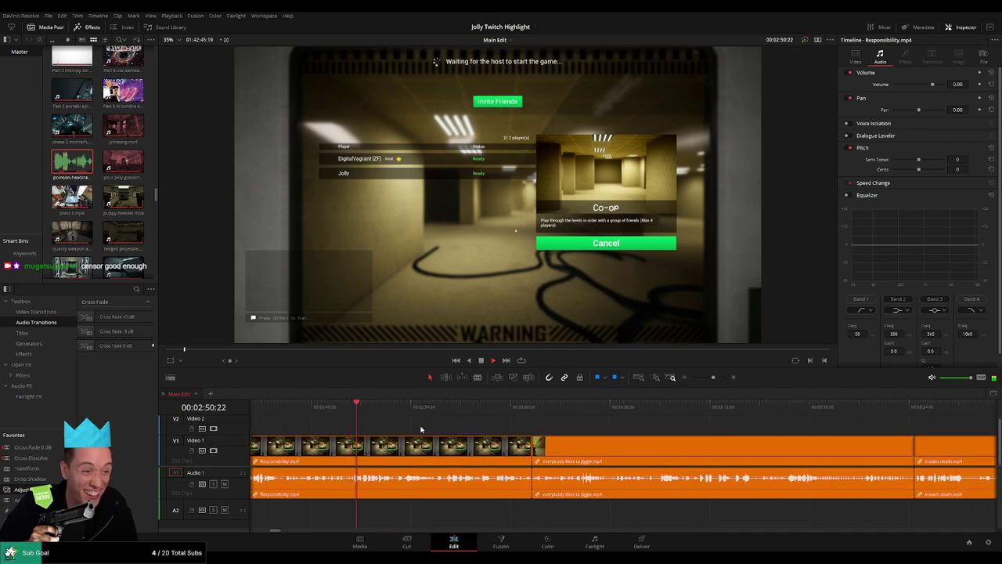
{"action": "scroll", "coordinate": [423, 429], "scroll_direction": "right", "scroll_amount": 1}
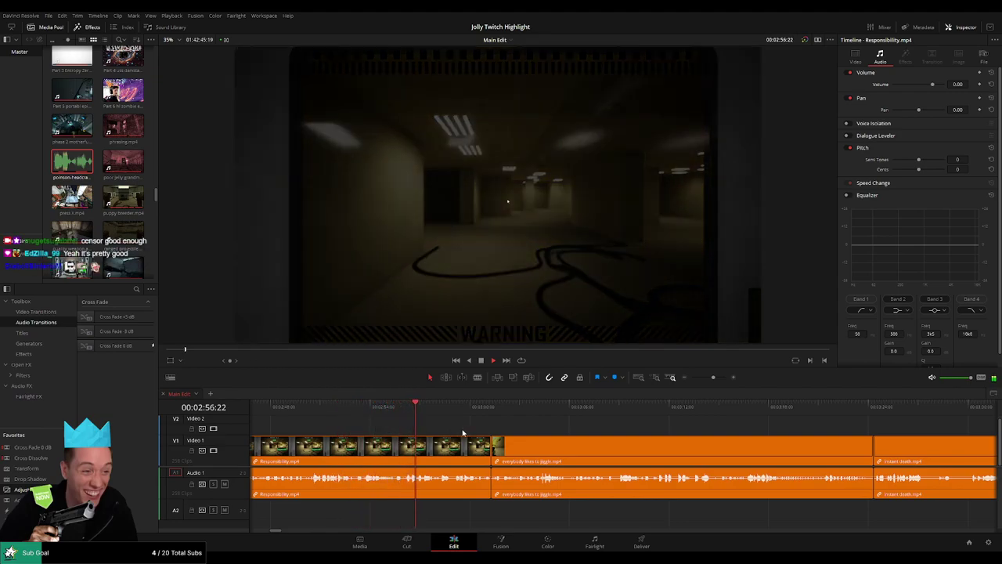
{"action": "scroll", "coordinate": [422, 430], "scroll_direction": "right", "scroll_amount": 1}
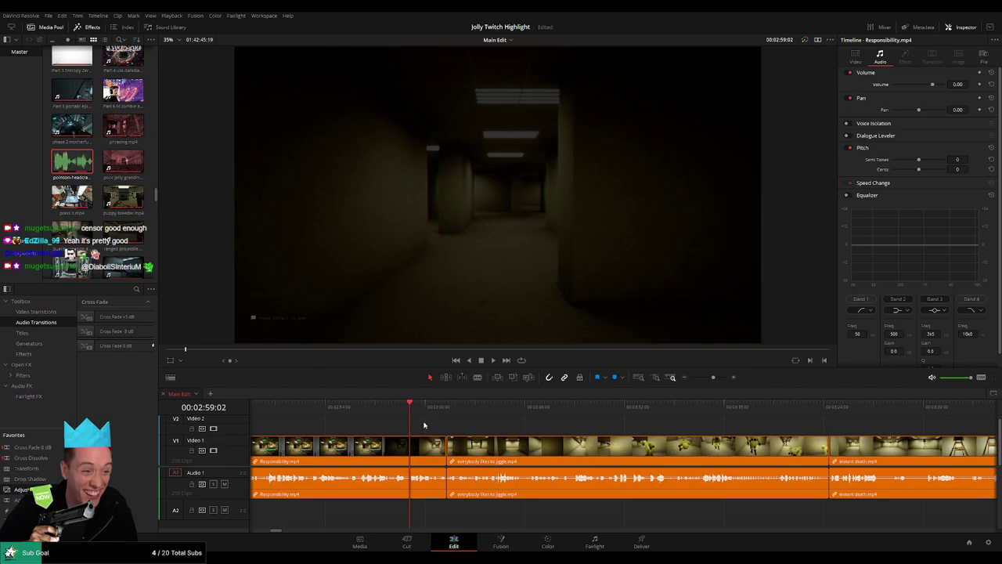
{"action": "key", "text": "space"}
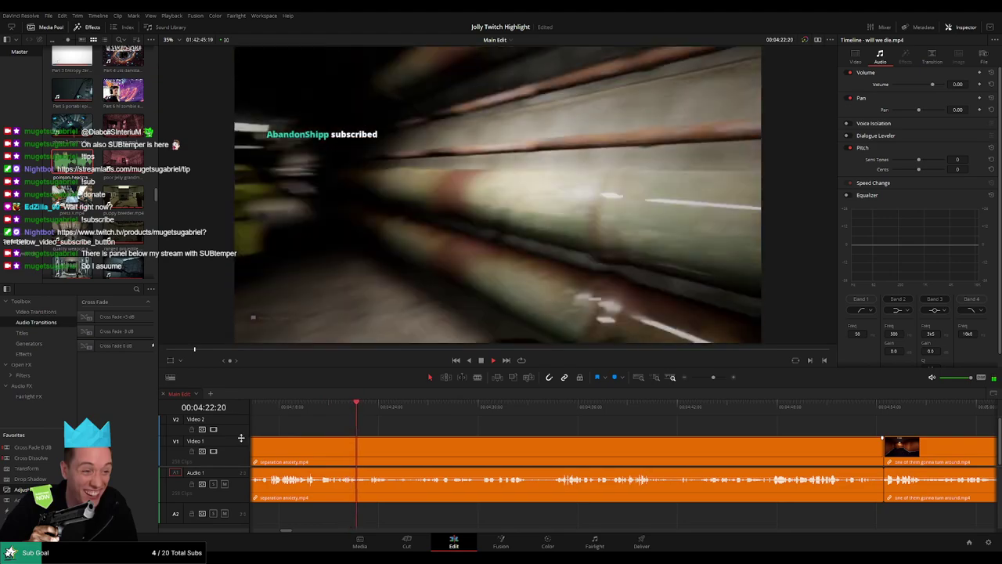
{"action": "left_click_drag", "start_coordinate": [241, 438], "coordinate": [237, 464]}
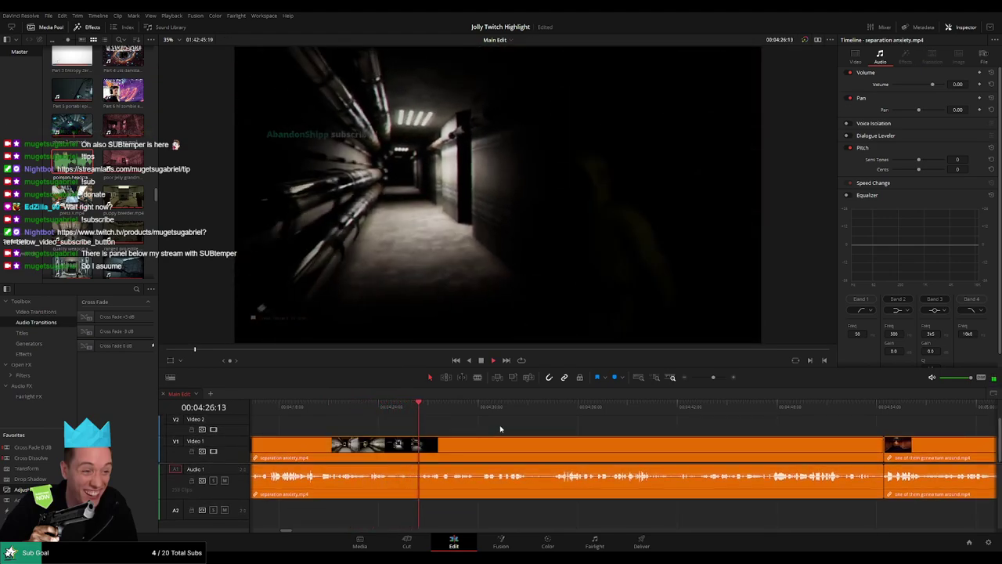
- Replay "separation anxiety.mp4" around 00:04:26 to locate the moment to censor, pausing at 00:04:26:12
{"action": "left_click", "coordinate": [366, 407]}
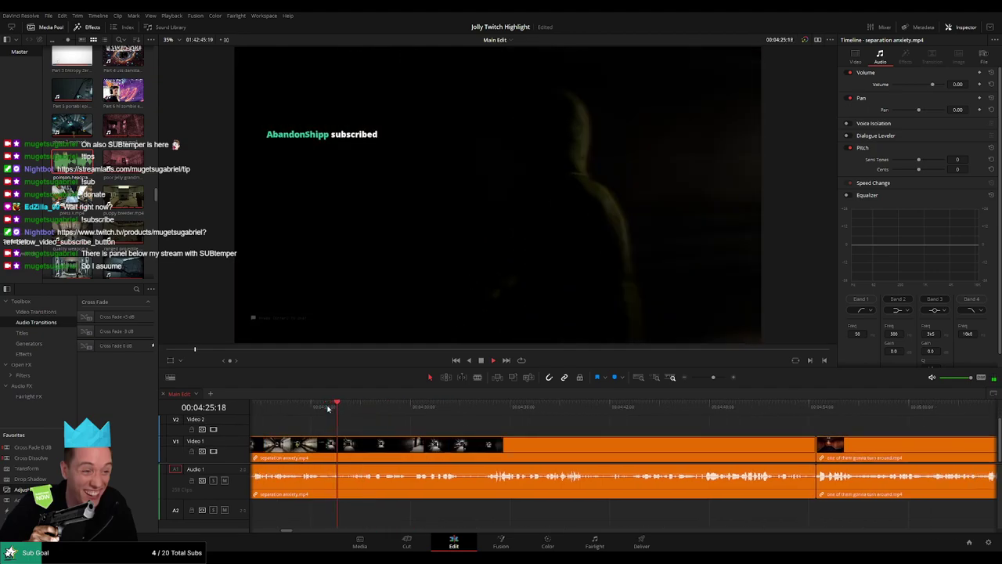
{"action": "left_click_drag", "start_coordinate": [714, 378], "coordinate": [719, 379]}
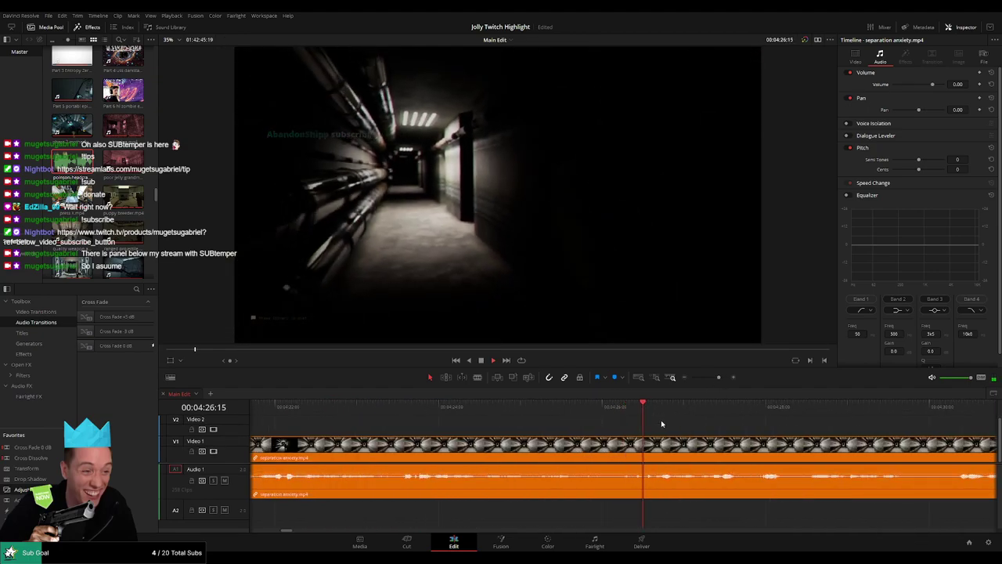
{"action": "left_click", "coordinate": [607, 410]}
{"action": "left_click", "coordinate": [608, 410]}
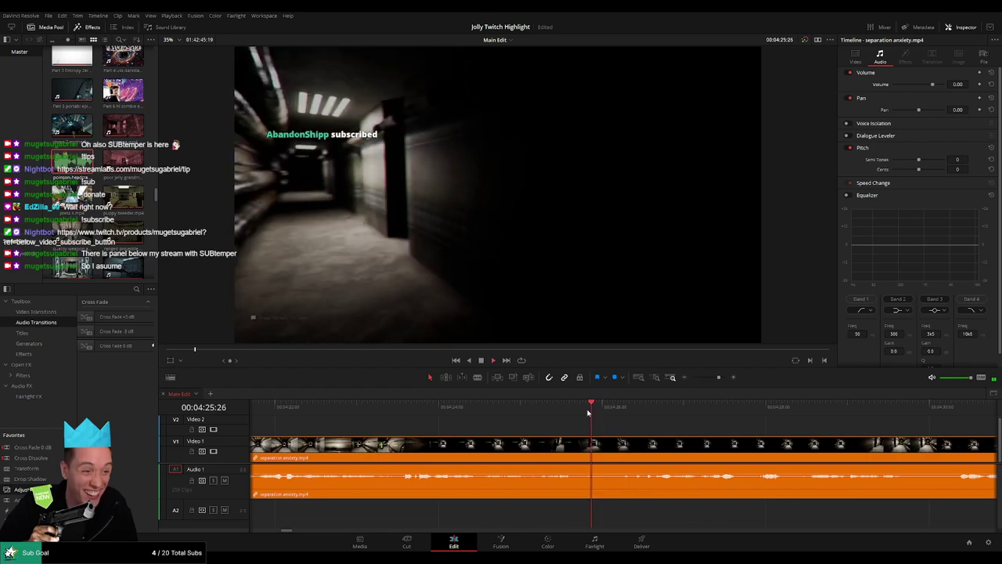
{"action": "left_click", "coordinate": [614, 411]}
{"action": "left_click", "coordinate": [607, 411]}
{"action": "key", "text": "space"}
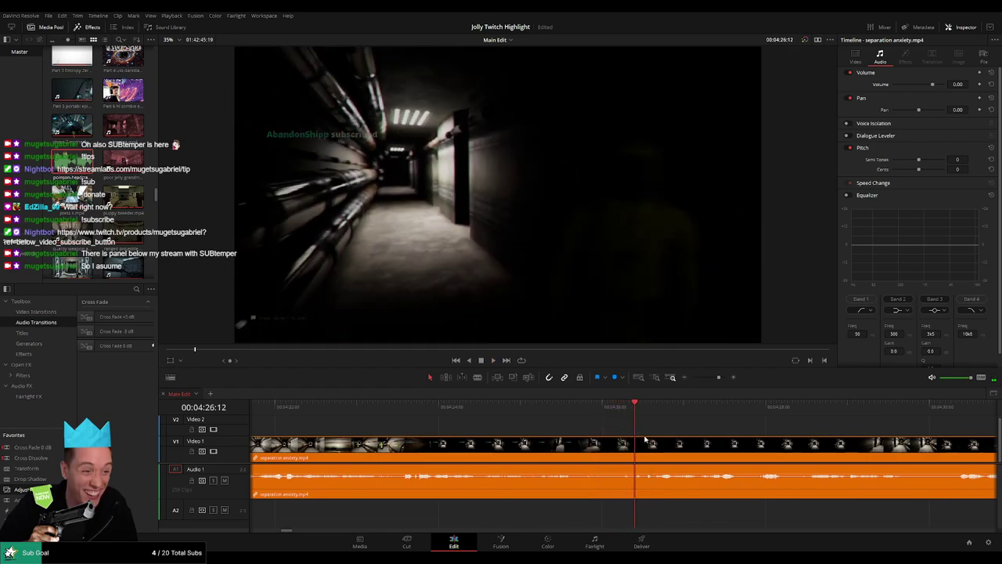
- Split "separation anxiety.mp4" at 00:04:26:12 and 00:04:26:18 and silence the short segment in between
{"action": "key", "text": "b"}
{"action": "left_click", "coordinate": [637, 440]}
{"action": "key", "text": "Right"}
{"action": "key", "text": "Right"}
{"action": "key", "text": "Right"}
{"action": "key", "text": "Right"}
{"action": "key", "text": "Right"}
{"action": "key", "text": "Right"}
{"action": "left_click", "coordinate": [654, 441]}
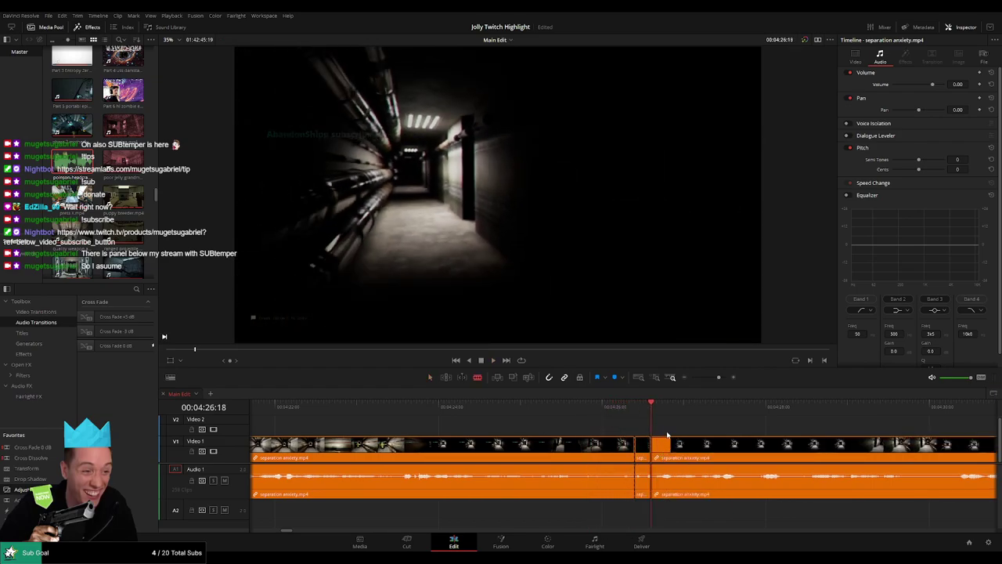
{"action": "key", "text": "space"}
{"action": "key", "text": "space"}
{"action": "key", "text": "a"}
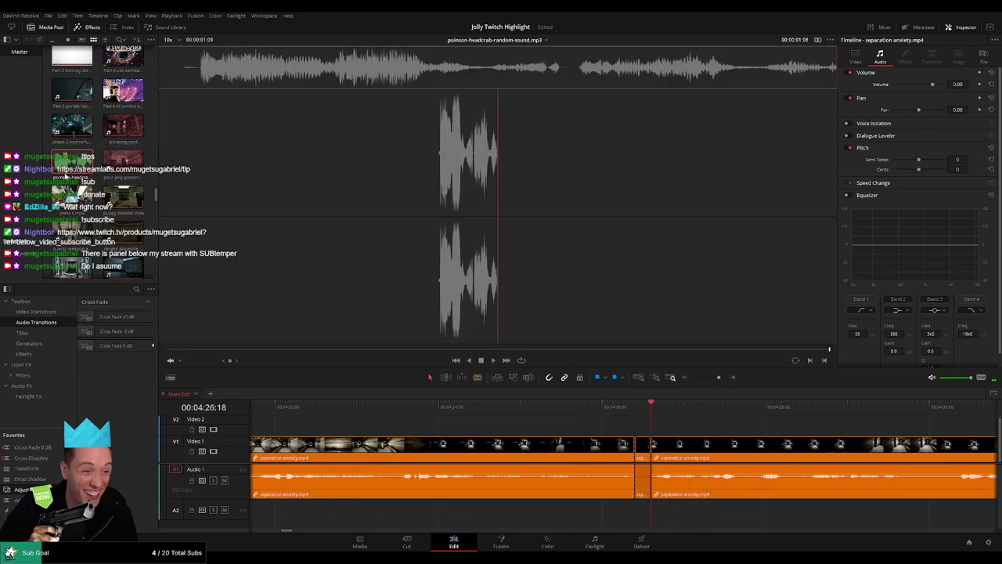
- Add "poinson-headcrab-random-sound.mp3" on Audio 2 under the segment at 00:04:26:12, set its volume to -27.00 and play it back
{"action": "left_click_drag", "start_coordinate": [71, 164], "coordinate": [647, 512]}
{"action": "left_click", "coordinate": [596, 405]}
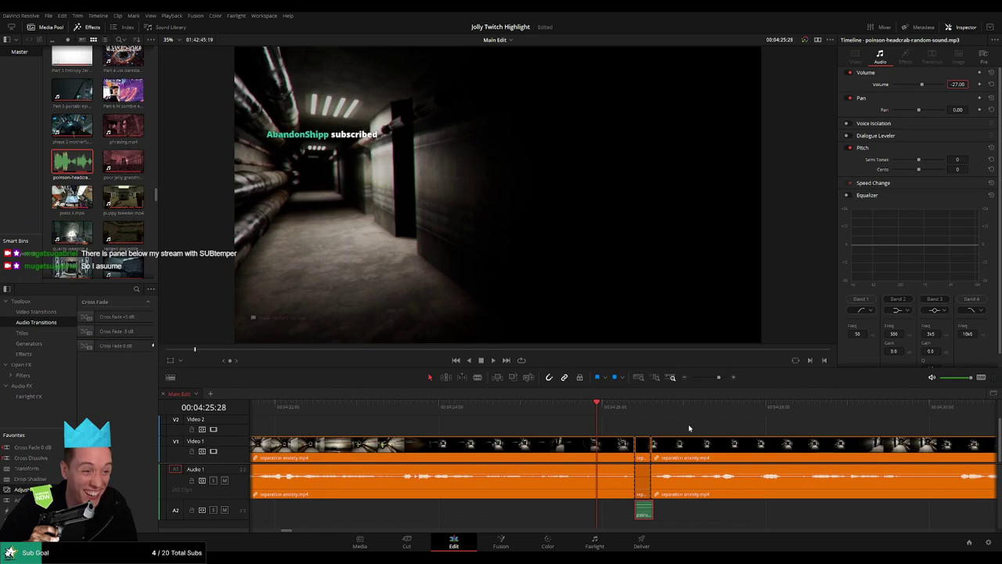
{"action": "left_click", "coordinate": [606, 411]}
{"action": "key", "text": "space"}
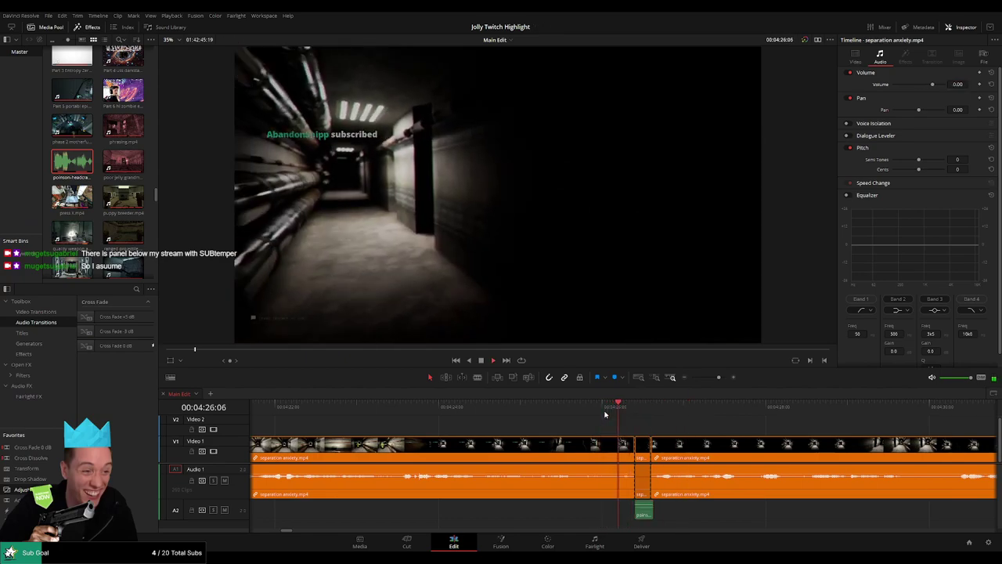
- Review the playback of "separation anxiety.mp4" from the censored segment up to about 00:04:36
{"action": "left_click_drag", "start_coordinate": [778, 436], "coordinate": [572, 425]}
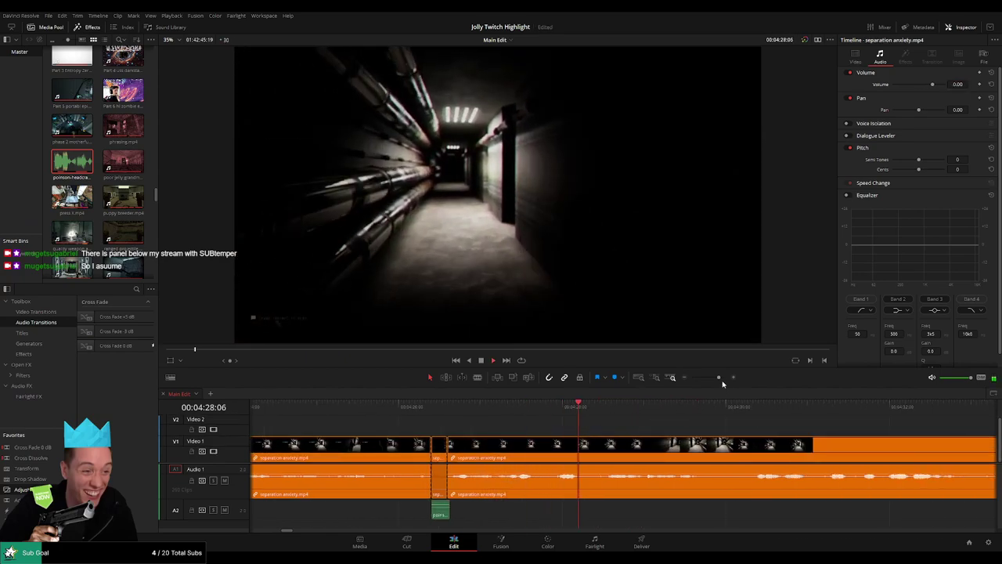
{"action": "left_click_drag", "start_coordinate": [720, 378], "coordinate": [712, 380]}
{"action": "scroll", "coordinate": [677, 430], "scroll_direction": "right", "scroll_amount": 3}
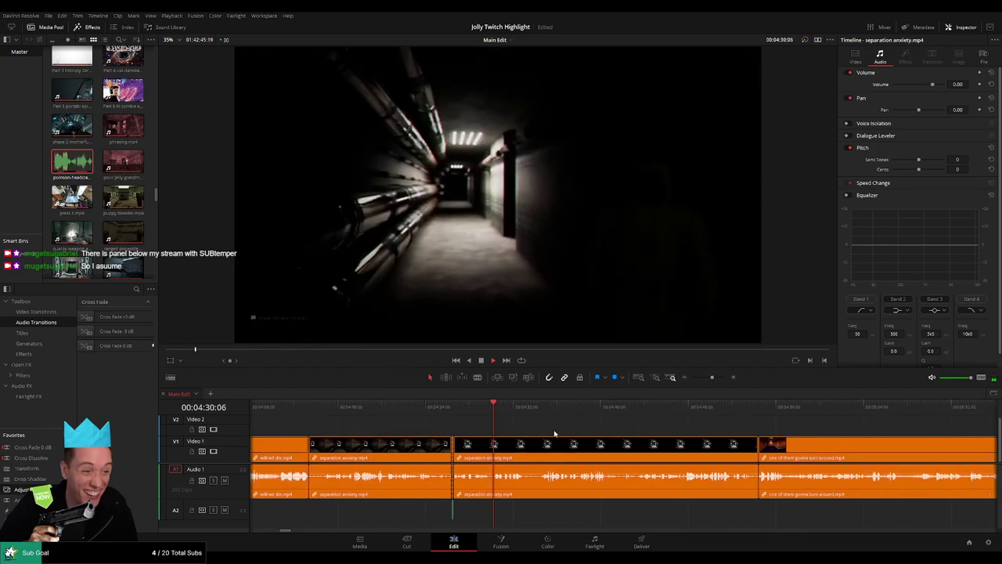
{"action": "scroll", "coordinate": [566, 432], "scroll_direction": "right", "scroll_amount": 1}
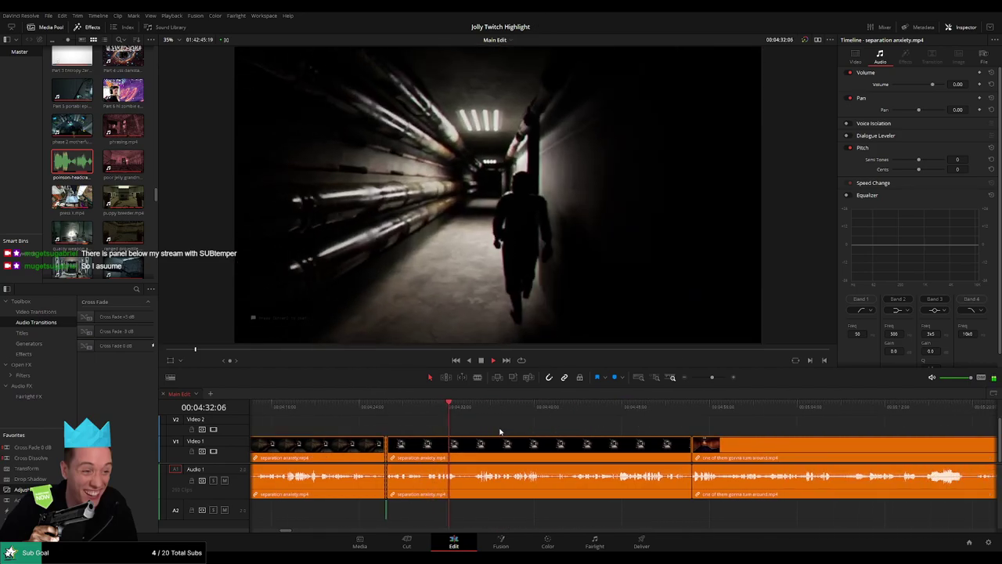
{"action": "scroll", "coordinate": [508, 435], "scroll_direction": "right", "scroll_amount": 1}
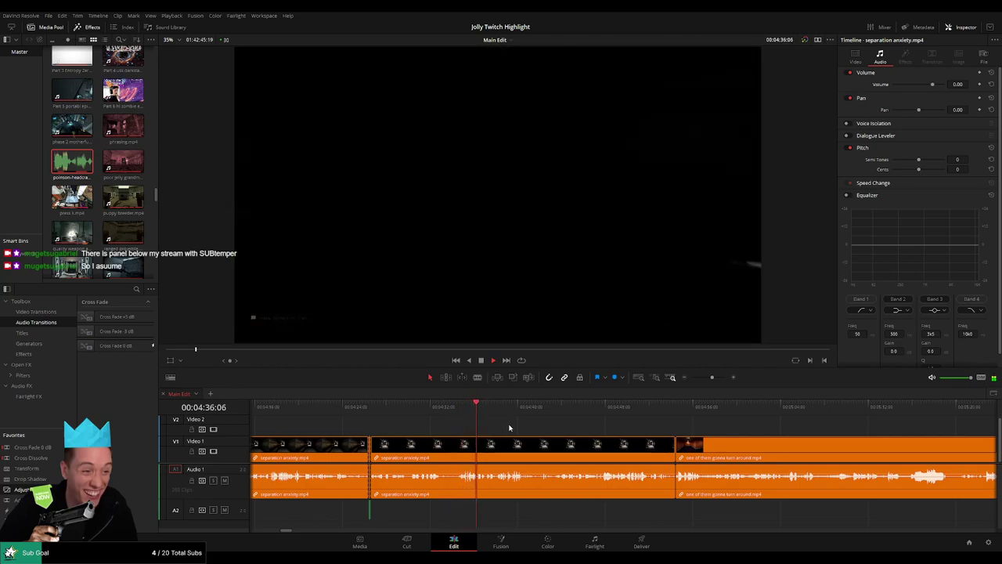
- Replay "separation anxiety.mp4" around 00:04:36 and place the playhead at the start of the moment to censor
{"action": "key", "text": "space"}
{"action": "left_click_drag", "start_coordinate": [712, 377], "coordinate": [716, 379]}
{"action": "left_click", "coordinate": [557, 408]}
{"action": "key", "text": "space"}
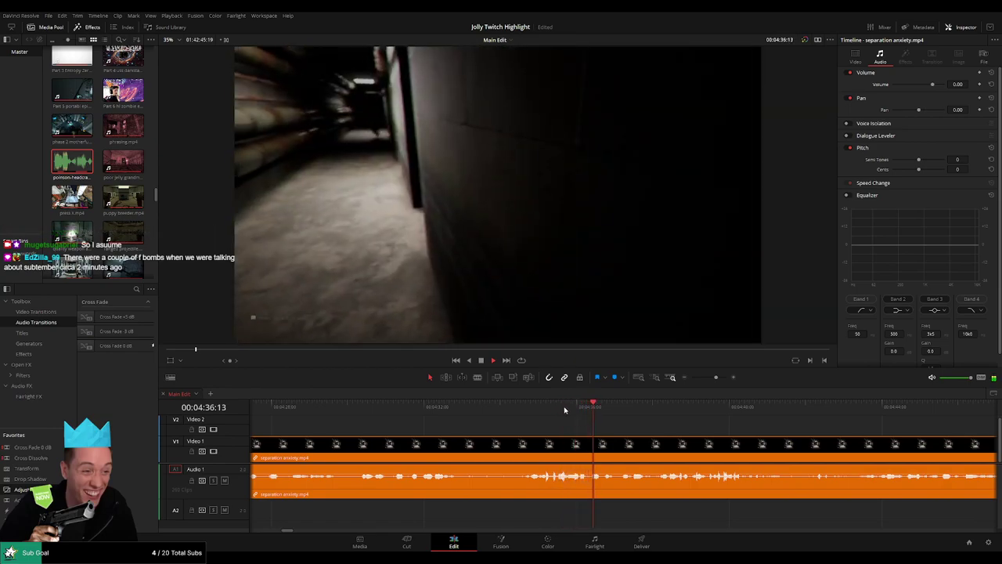
{"action": "left_click", "coordinate": [528, 409]}
{"action": "key", "text": "space"}
{"action": "scroll", "coordinate": [534, 432], "scroll_direction": "right", "scroll_amount": 2}
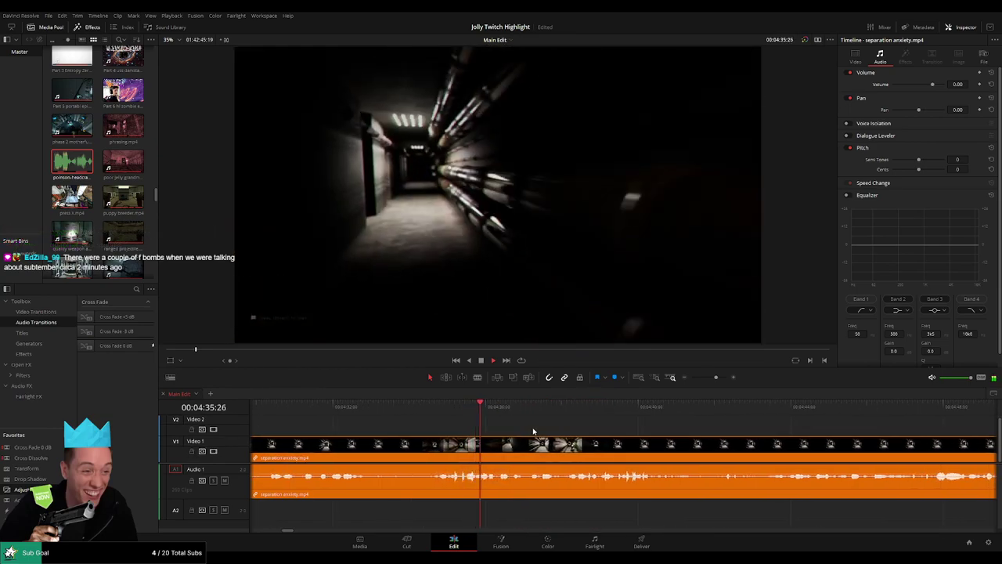
{"action": "key", "text": "space"}
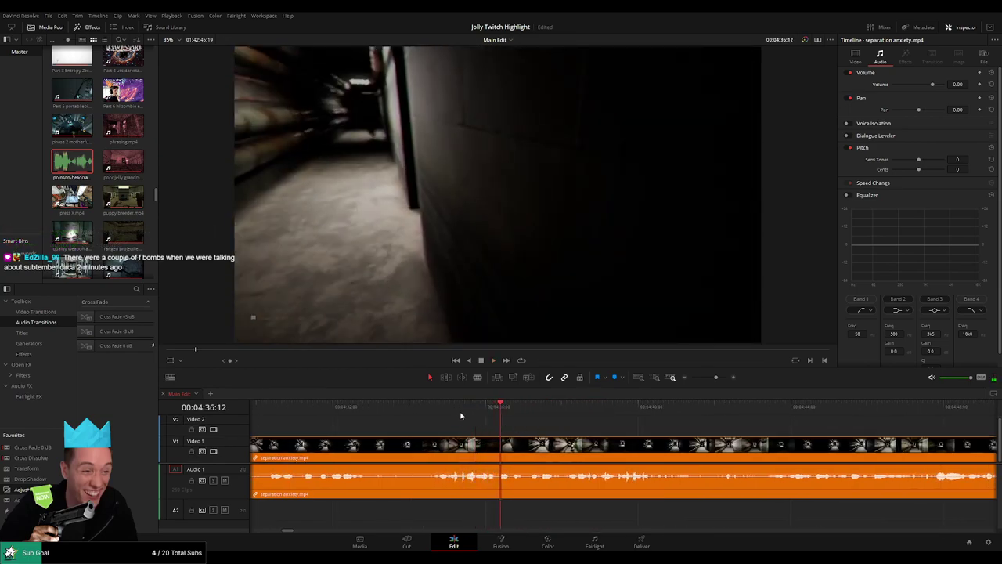
{"action": "left_click_drag", "start_coordinate": [462, 413], "coordinate": [498, 416]}
- Split "separation anxiety.mp4" just before 00:04:36:12 and at 00:04:36:22, and silence the short segment in between
{"action": "key", "text": "b"}
{"action": "left_click", "coordinate": [502, 446]}
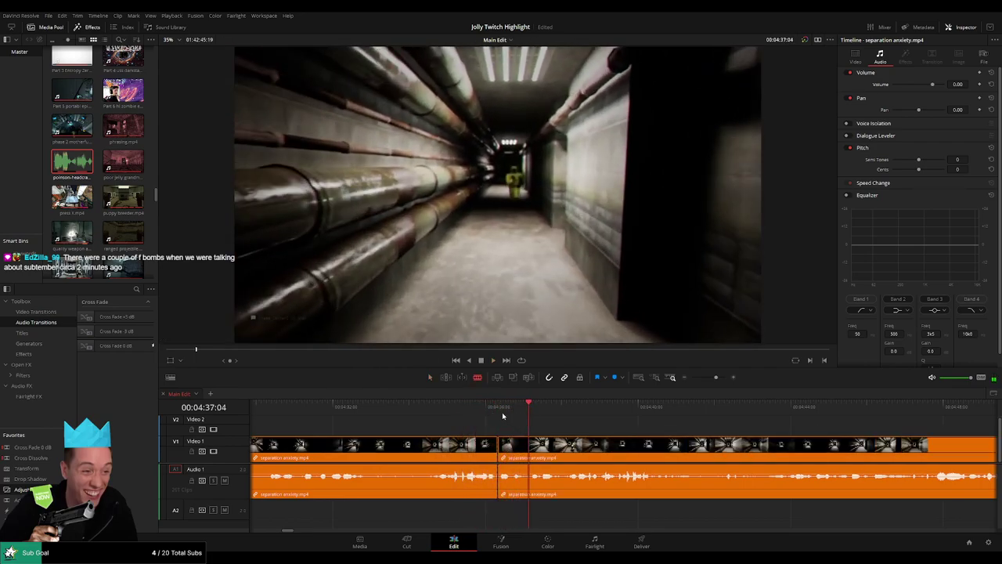
{"action": "left_click", "coordinate": [502, 412]}
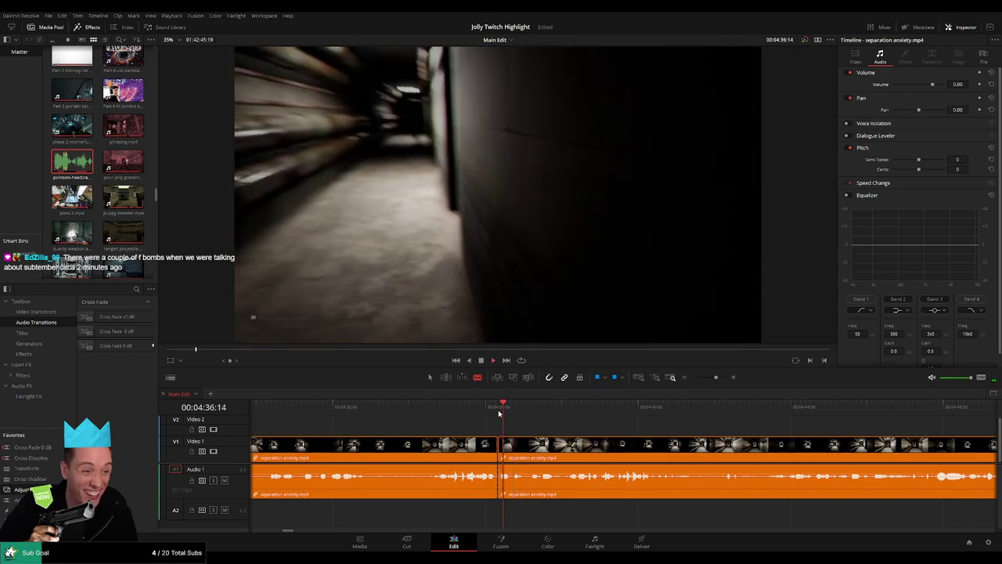
{"action": "key", "text": "space"}
{"action": "left_click_drag", "start_coordinate": [519, 457], "coordinate": [506, 477]}
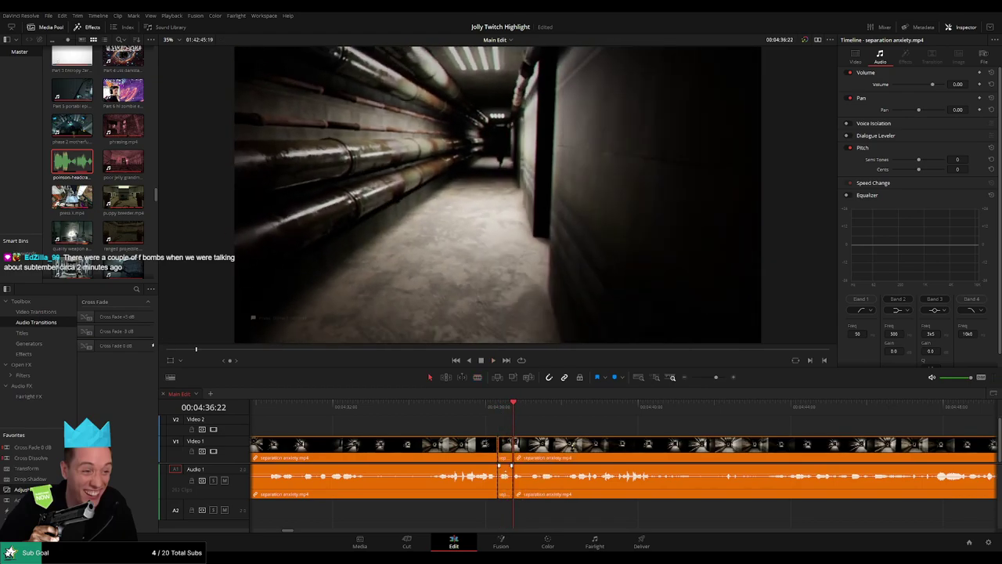
- Add "poinson-headcrab-random-sound.mp3" on Audio 2 under the segment ending at 00:04:36:22, set its volume to -27.00 and play it back
{"action": "left_click_drag", "start_coordinate": [74, 162], "coordinate": [499, 513]}
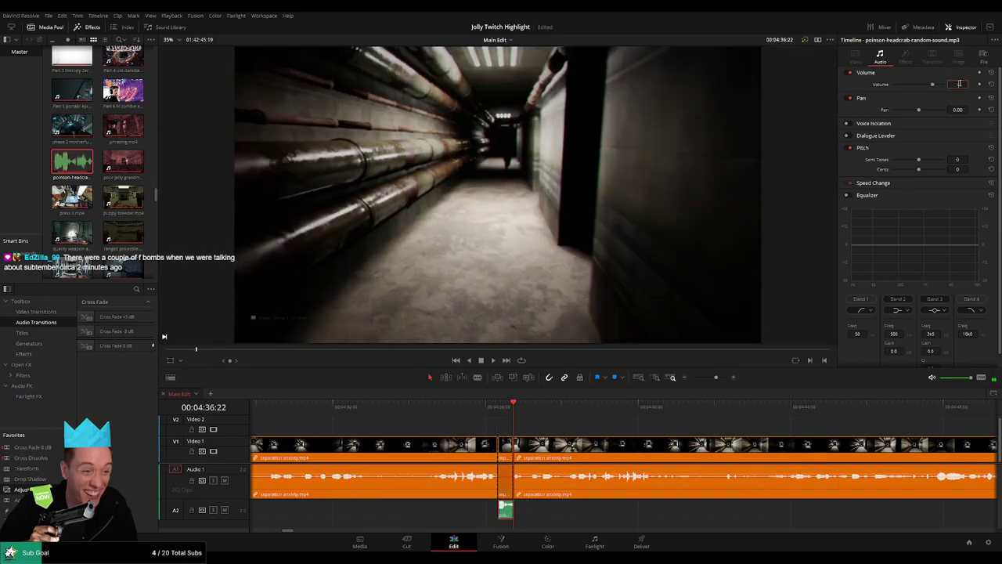
{"action": "left_click", "coordinate": [483, 406]}
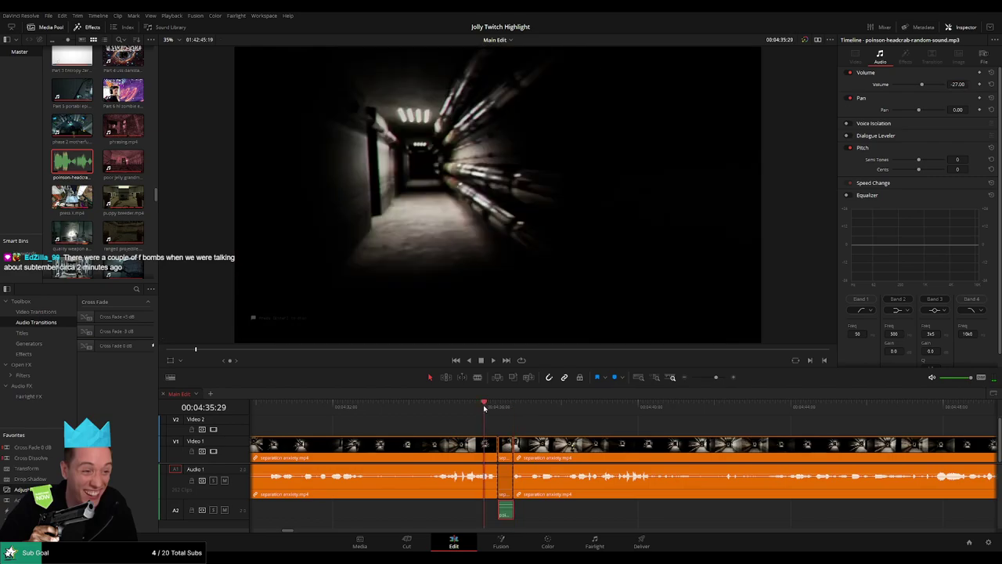
{"action": "key", "text": "space"}
{"action": "left_click", "coordinate": [571, 425]}
{"action": "left_click_drag", "start_coordinate": [638, 439], "coordinate": [506, 429]}
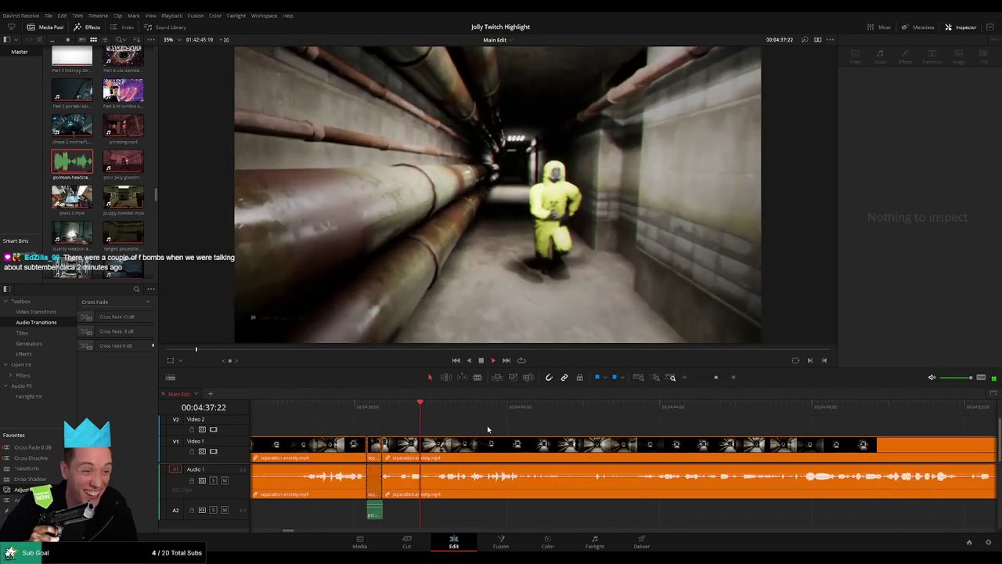
- Replay the second censored moment in "separation anxiety.mp4" and review the clip past 00:04:43
{"action": "left_click", "coordinate": [356, 411]}
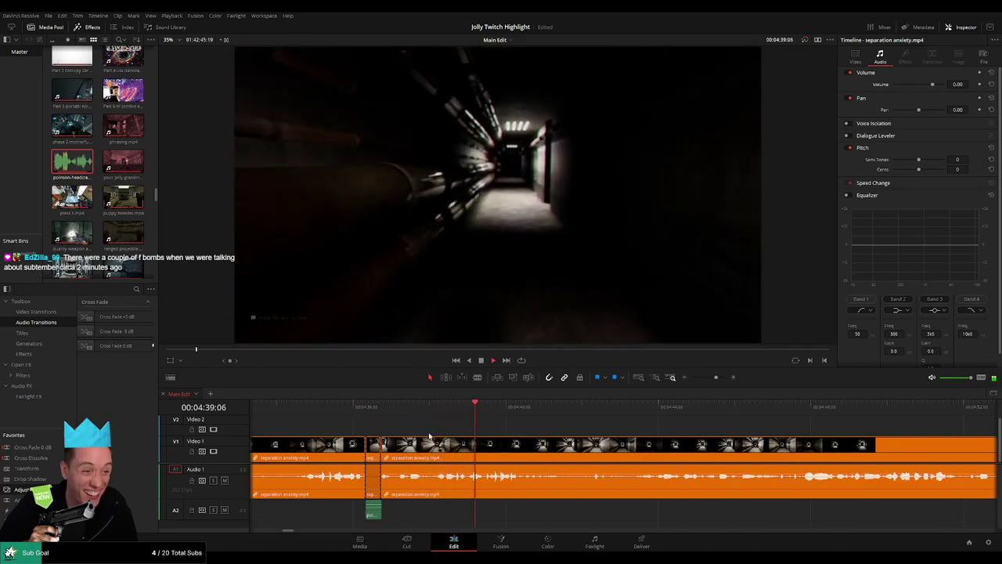
{"action": "left_click_drag", "start_coordinate": [579, 427], "coordinate": [447, 426]}
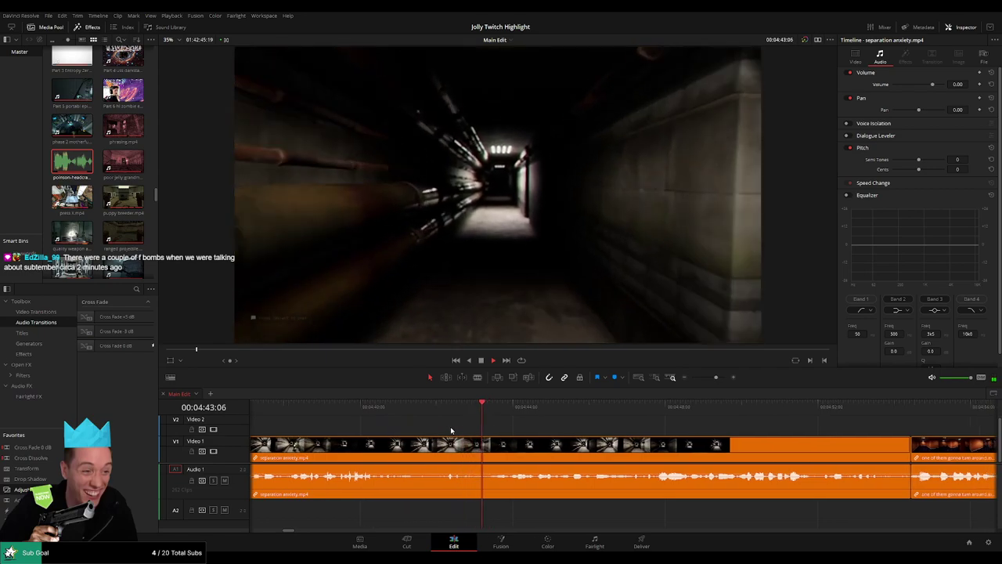
{"action": "scroll", "coordinate": [453, 427], "scroll_direction": "right", "scroll_amount": 2}
{"action": "key", "text": "space"}
- Go back through "separation anxiety.mp4", "will we die.mp4", "instant death.mp4" and "everybody likes to jiggle.mp4", spot-checking the audio for missed moments to censor
{"action": "left_click_drag", "start_coordinate": [431, 427], "coordinate": [579, 427]}
{"action": "left_click_drag", "start_coordinate": [412, 428], "coordinate": [576, 429]}
{"action": "left_click_drag", "start_coordinate": [517, 431], "coordinate": [651, 411]}
{"action": "left_click_drag", "start_coordinate": [716, 378], "coordinate": [711, 379]}
{"action": "left_click", "coordinate": [383, 413]}
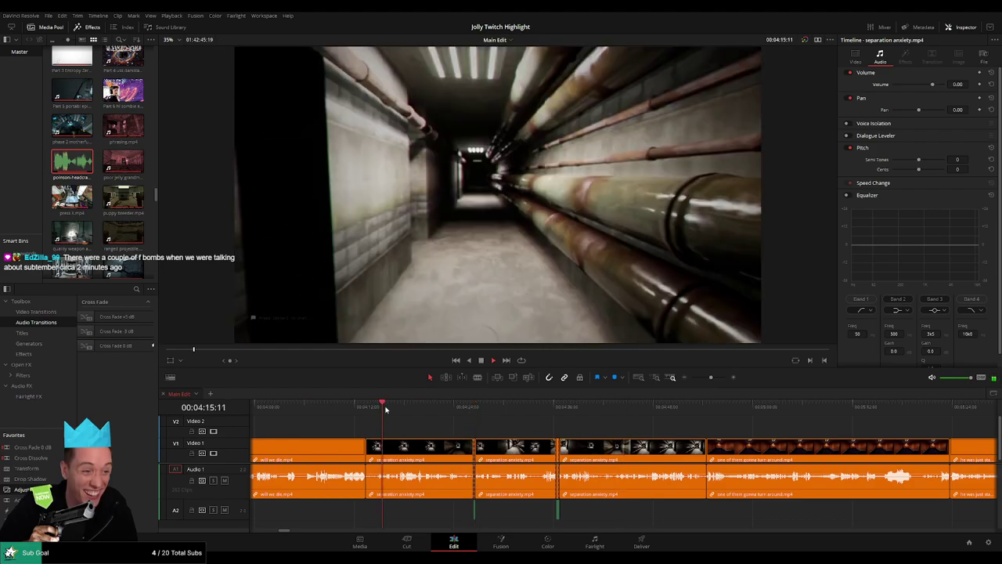
{"action": "scroll", "coordinate": [361, 416], "scroll_direction": "left", "scroll_amount": 3}
{"action": "left_click", "coordinate": [312, 408]}
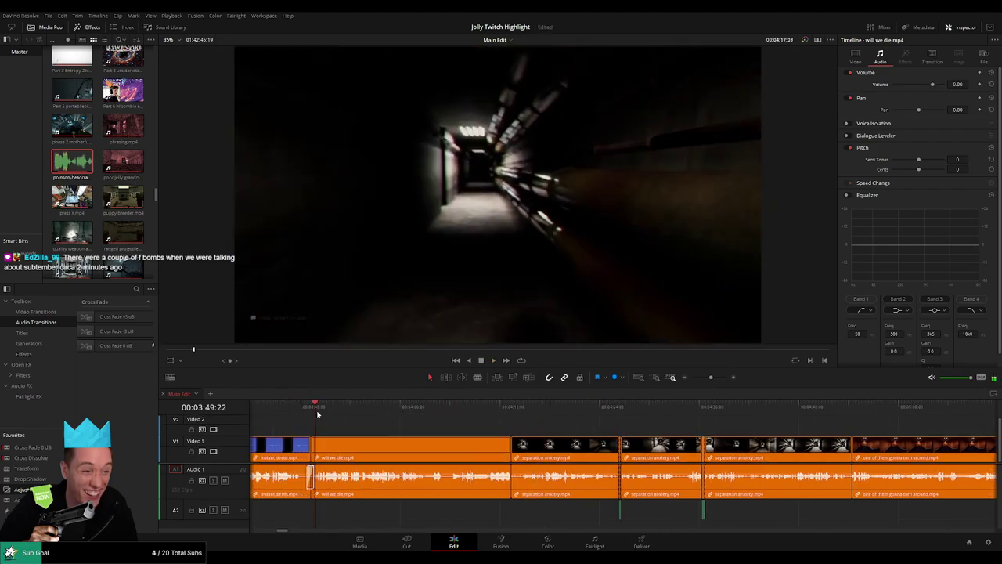
{"action": "scroll", "coordinate": [349, 434], "scroll_direction": "left", "scroll_amount": 3}
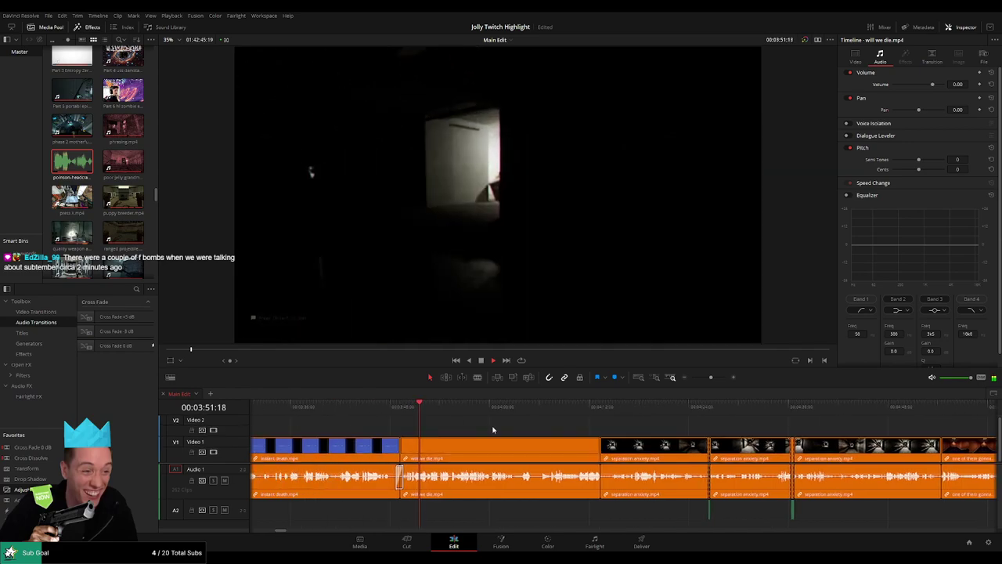
{"action": "left_click", "coordinate": [287, 407]}
{"action": "scroll", "coordinate": [315, 435], "scroll_direction": "left", "scroll_amount": 3}
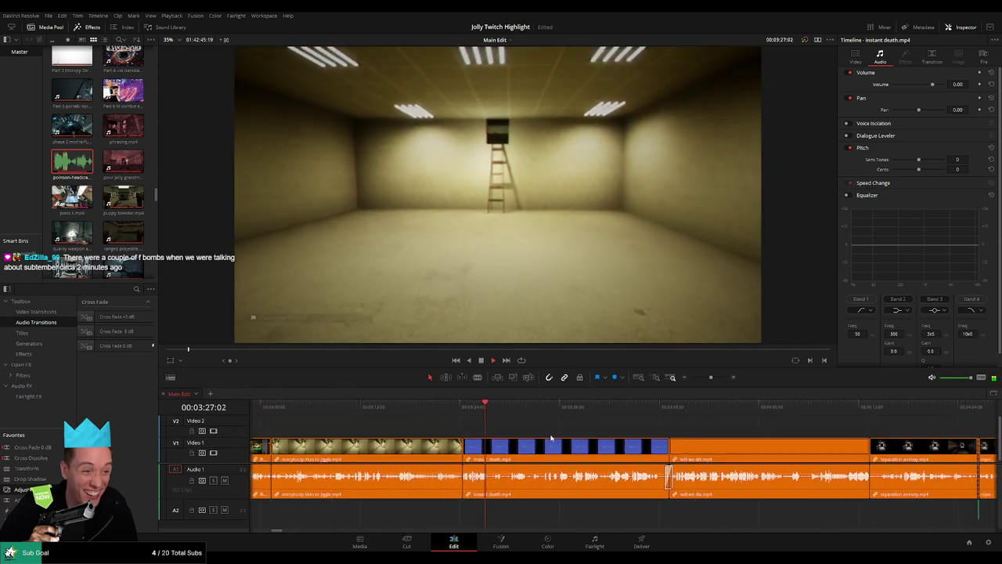
{"action": "left_click", "coordinate": [296, 407]}
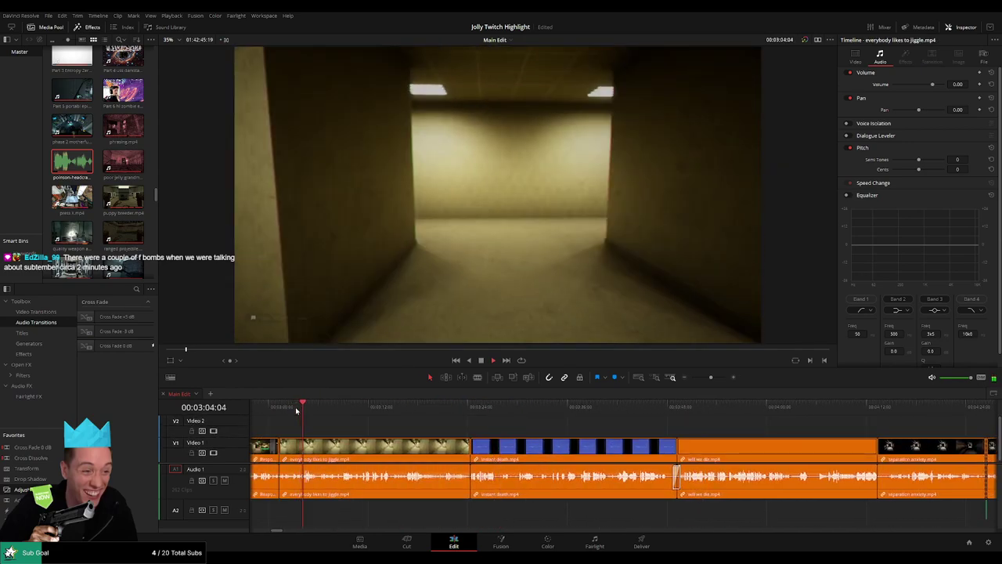
- Play "Responsibility.mp4" from about 00:02:42 and on through "everybody likes to jiggle.mp4" to check the audio for moments to censor
{"action": "scroll", "coordinate": [577, 432], "scroll_direction": "left", "scroll_amount": 3}
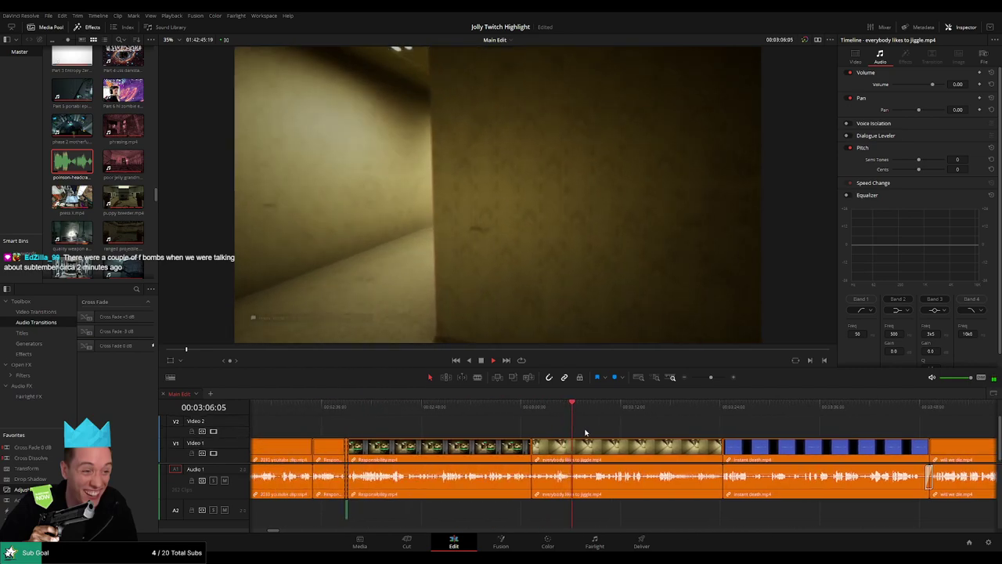
{"action": "left_click", "coordinate": [366, 407]}
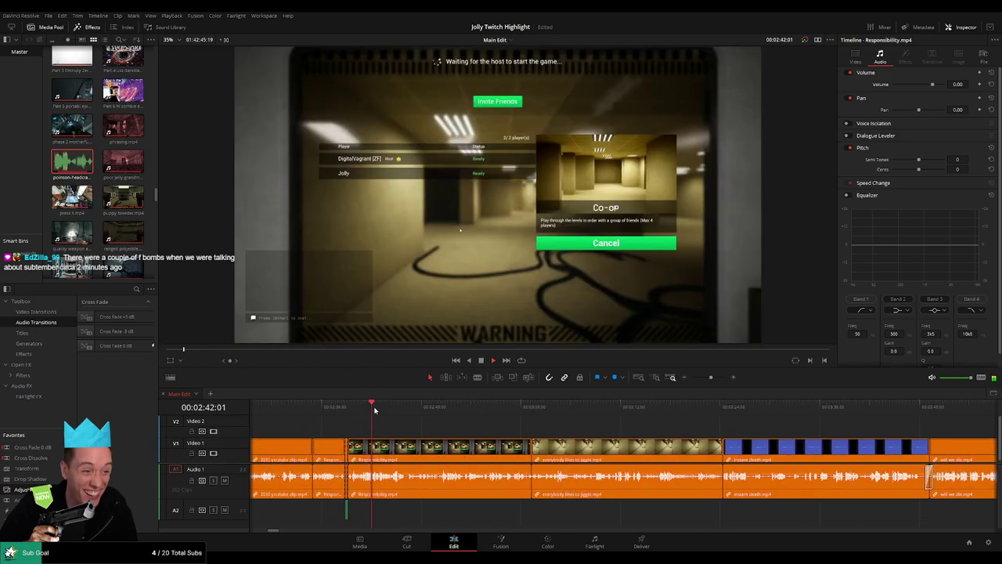
{"action": "scroll", "coordinate": [392, 429], "scroll_direction": "right", "scroll_amount": 1}
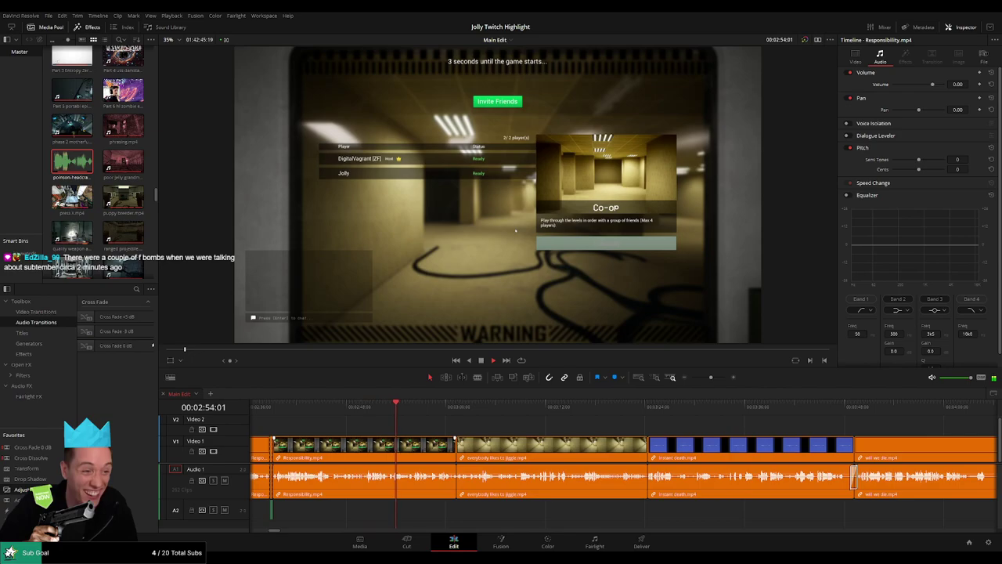
{"action": "left_click_drag", "start_coordinate": [423, 432], "coordinate": [340, 432]}
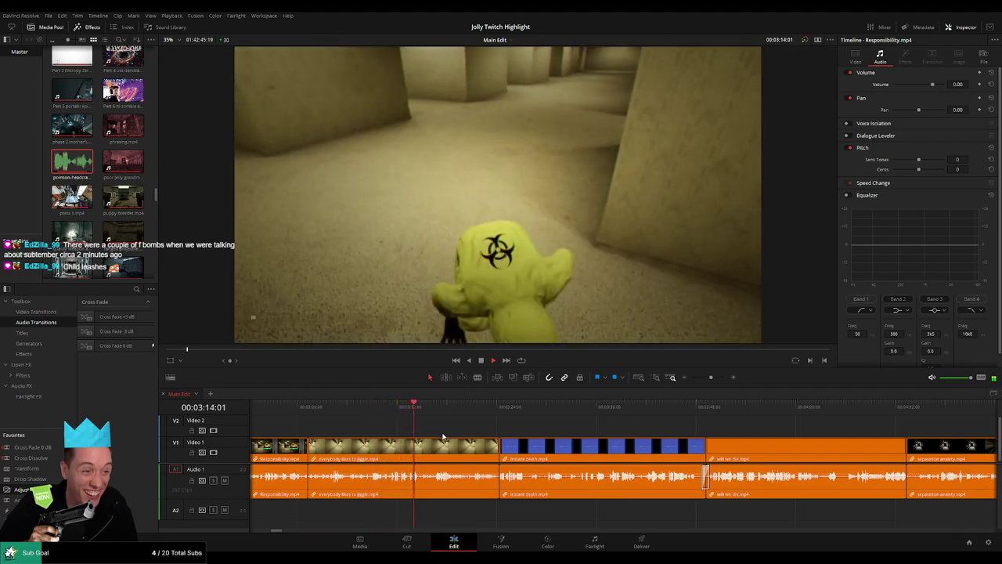
{"action": "left_click_drag", "start_coordinate": [461, 433], "coordinate": [403, 430]}
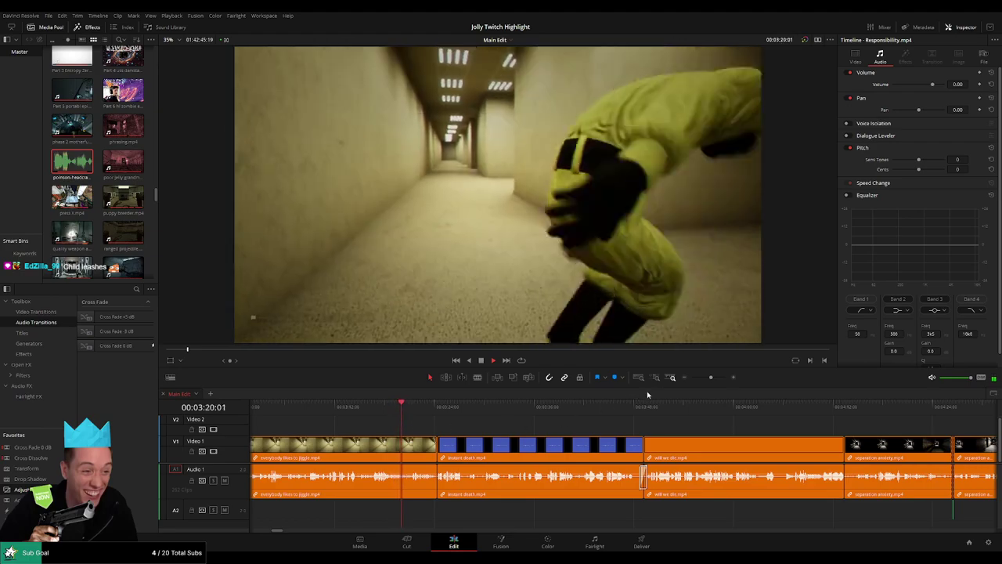
- Split "everybody likes to jiggle.mp4" just after 00:03:22:05 and at 00:03:22:19, and silence the short segment in between
{"action": "left_click_drag", "start_coordinate": [712, 380], "coordinate": [714, 381]}
{"action": "left_click_drag", "start_coordinate": [566, 428], "coordinate": [318, 427]}
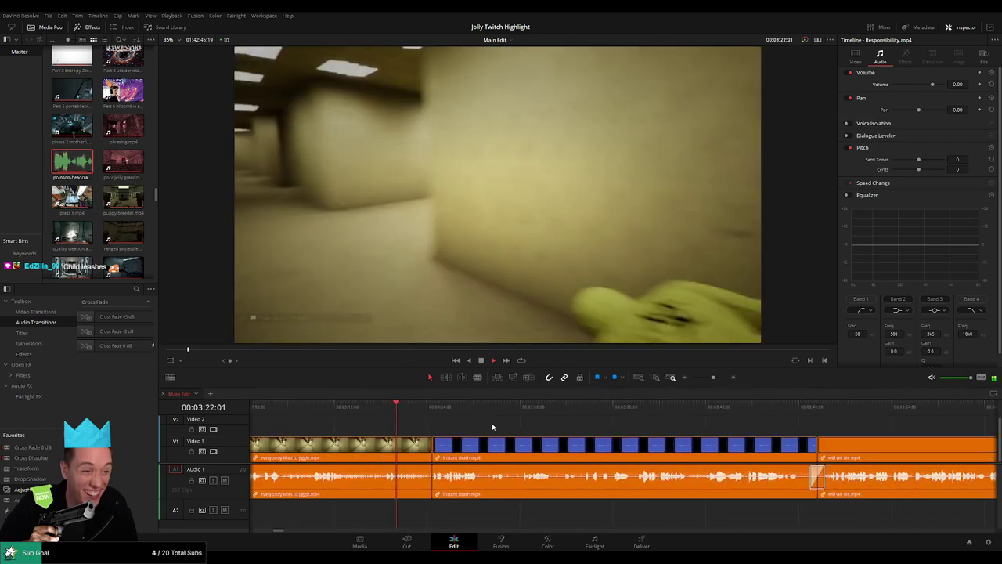
{"action": "left_click", "coordinate": [379, 416]}
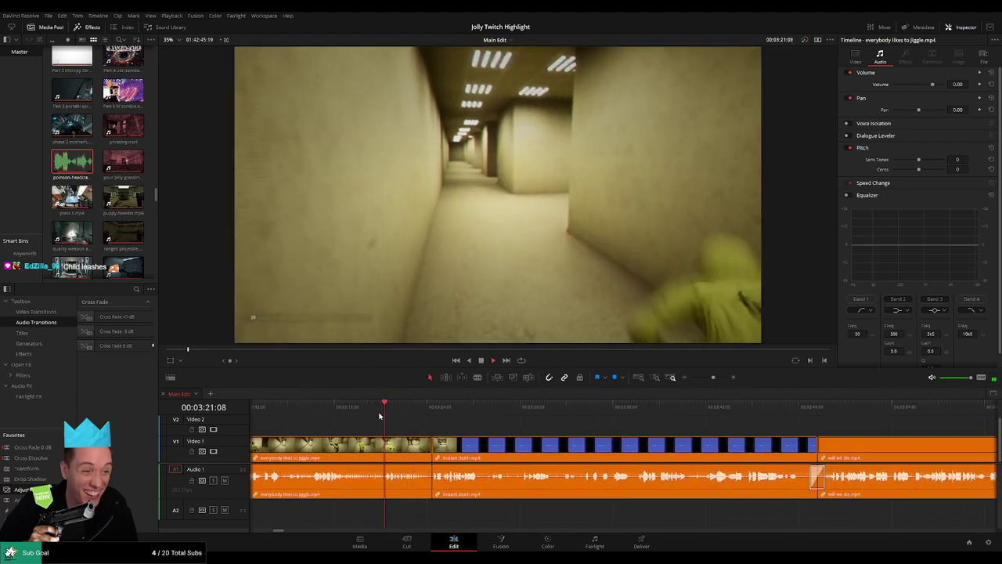
{"action": "left_click_drag", "start_coordinate": [713, 377], "coordinate": [716, 378]}
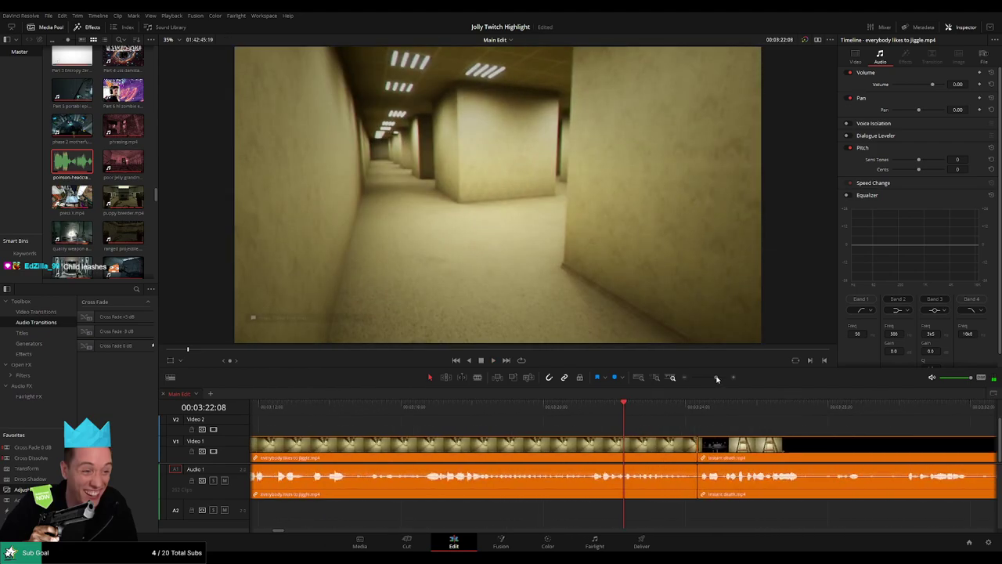
{"action": "key", "text": "space"}
{"action": "left_click", "coordinate": [600, 414]}
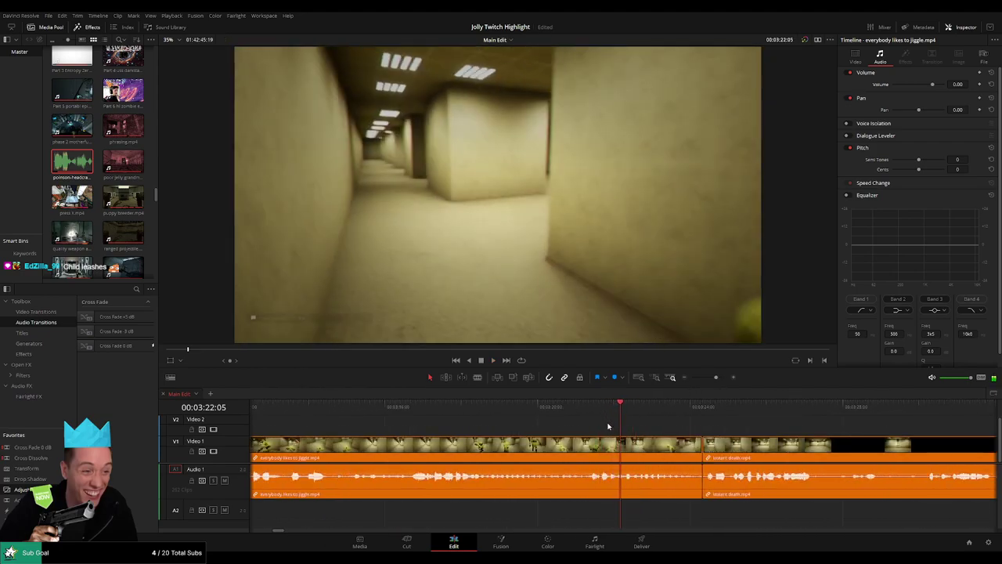
{"action": "left_click", "coordinate": [634, 462]}
{"action": "key", "text": "a"}
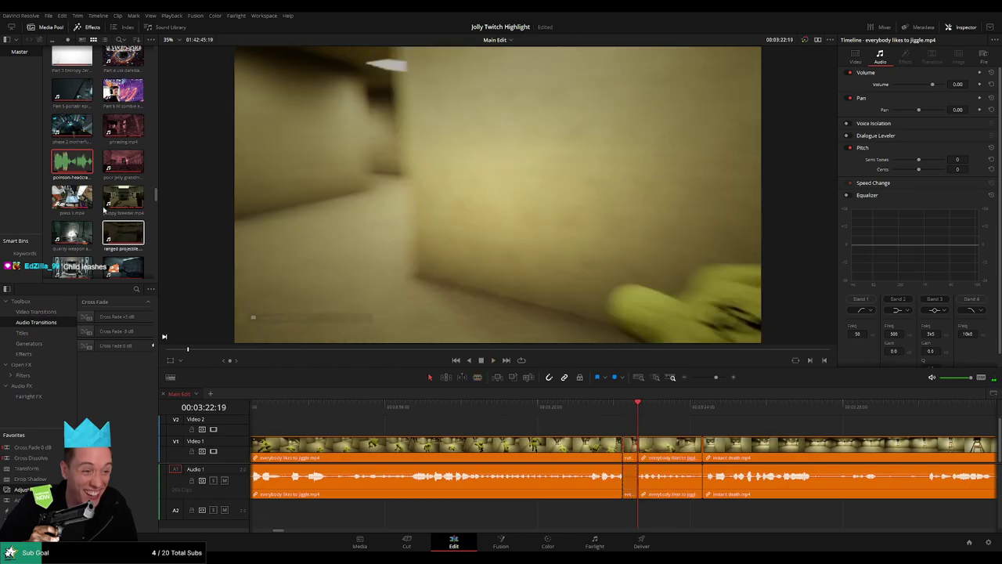
- Add "poinson-headcrab-random-sound.mp3" on Audio 2 under the segment ending at 00:03:22:19, set its volume to -27.00 and play it back
{"action": "left_click_drag", "start_coordinate": [80, 165], "coordinate": [676, 475]}
{"action": "left_click_drag", "start_coordinate": [611, 516], "coordinate": [623, 513]}
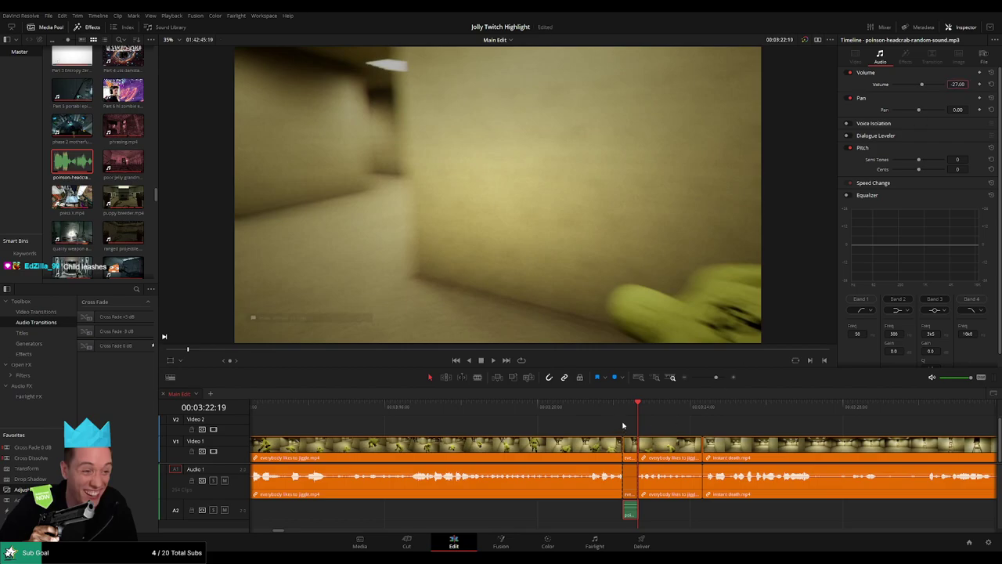
{"action": "left_click", "coordinate": [600, 408]}
{"action": "key", "text": "space"}
{"action": "left_click", "coordinate": [690, 430]}
- Review the audio of "instant death.mp4" up to about 00:03:47 for moments to censor
{"action": "left_click_drag", "start_coordinate": [748, 430], "coordinate": [513, 432]}
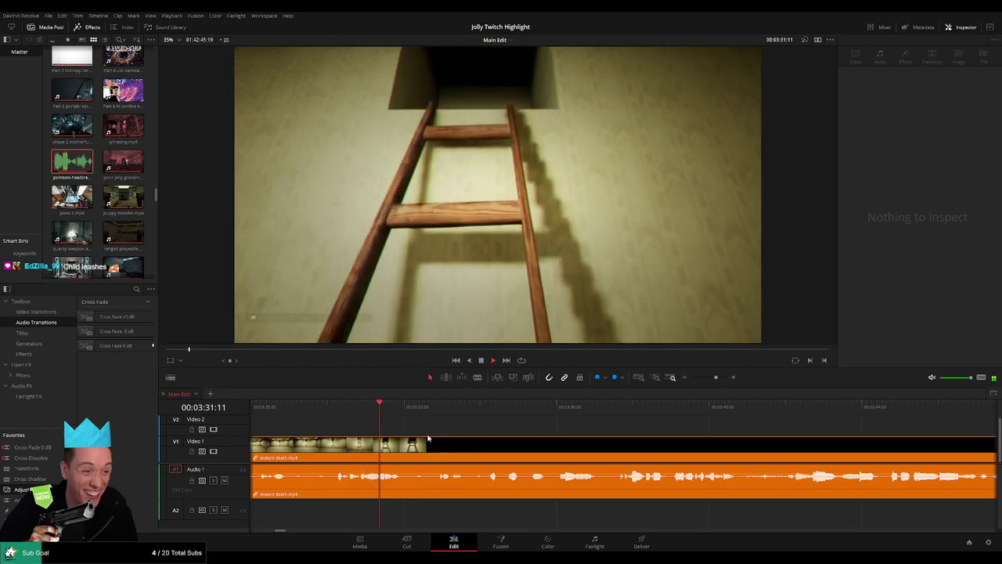
{"action": "left_click", "coordinate": [430, 408]}
{"action": "left_click_drag", "start_coordinate": [593, 450], "coordinate": [445, 441]}
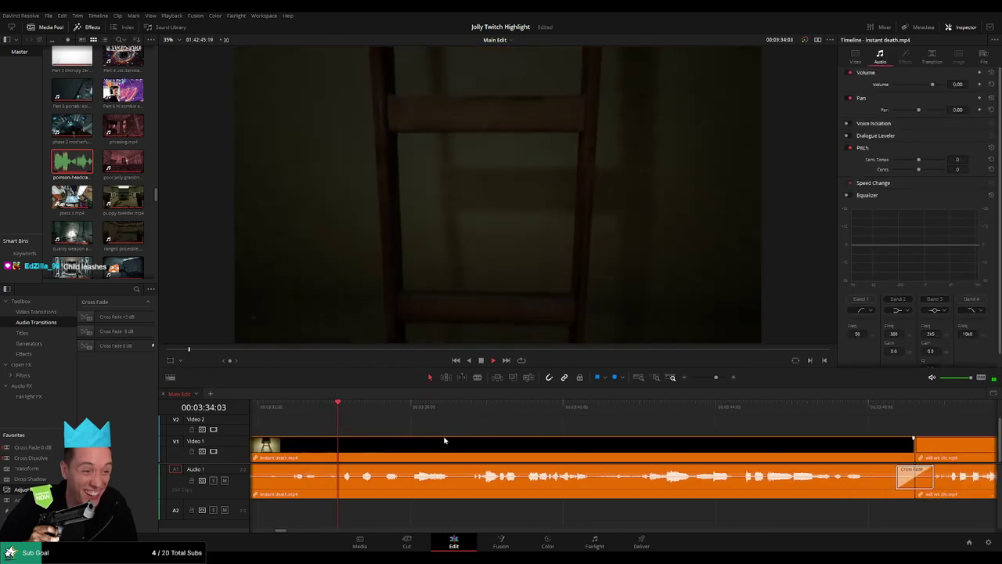
{"action": "left_click_drag", "start_coordinate": [541, 451], "coordinate": [462, 447]}
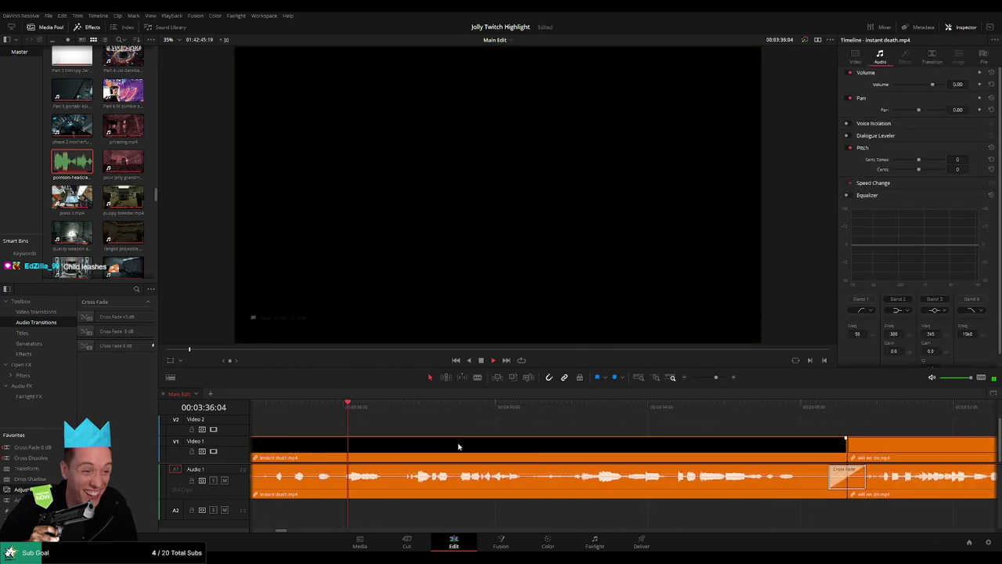
{"action": "scroll", "coordinate": [444, 437], "scroll_direction": "right", "scroll_amount": 2}
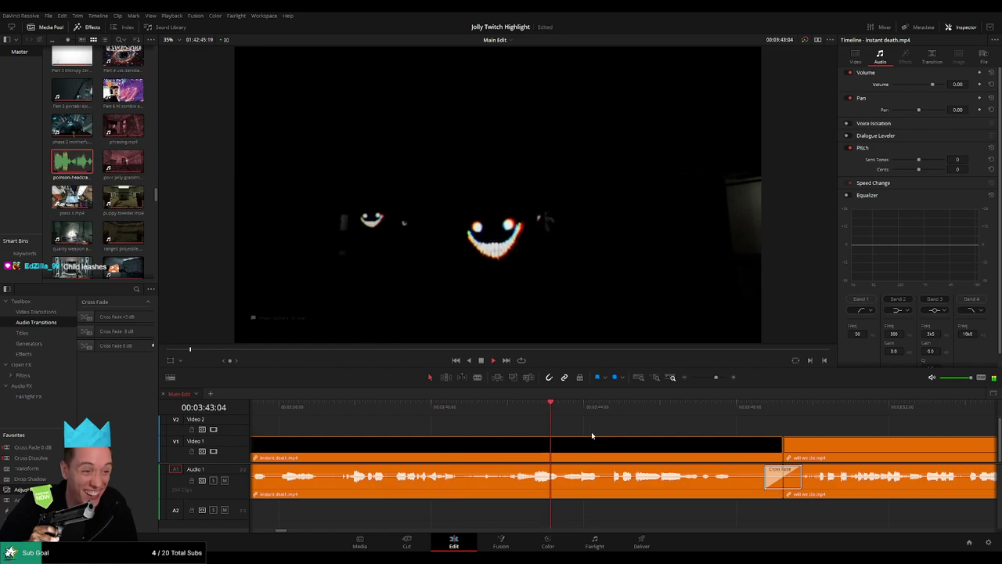
{"action": "scroll", "coordinate": [592, 443], "scroll_direction": "right", "scroll_amount": 6}
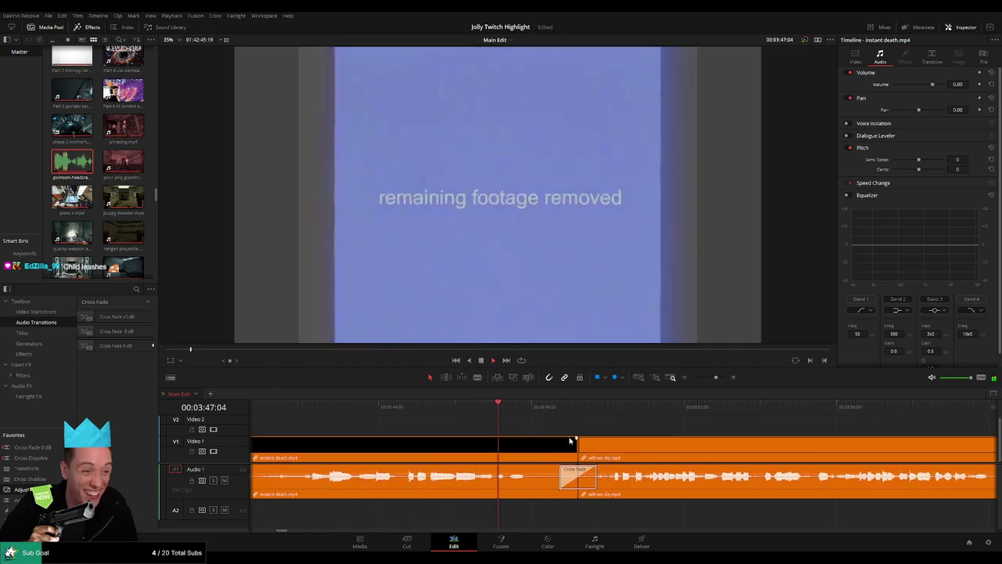
- Split "instant death.mp4" at 00:03:47:10 and 00:03:48:01, and silence the short segment in between
{"action": "left_click", "coordinate": [491, 407]}
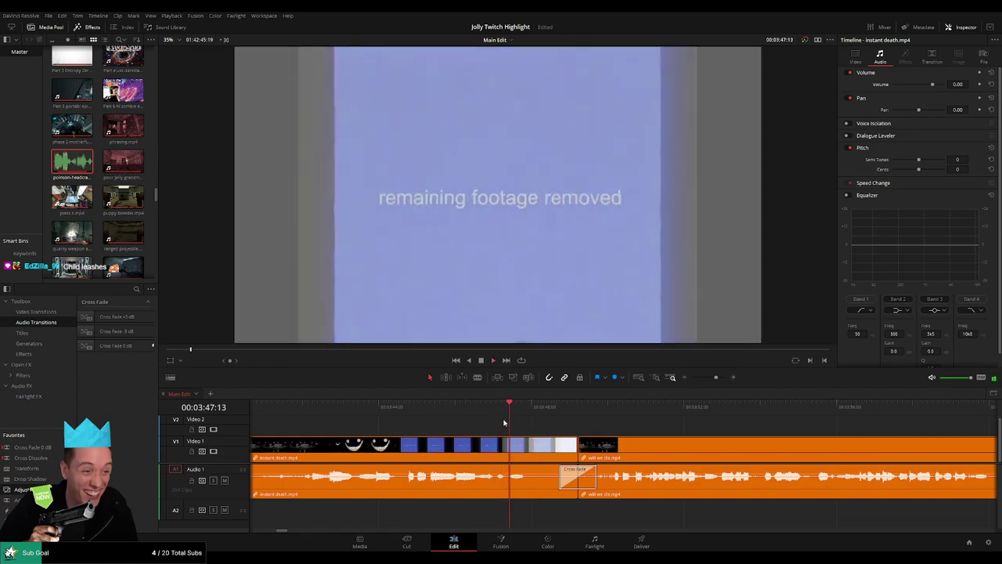
{"action": "left_click_drag", "start_coordinate": [495, 407], "coordinate": [487, 406]}
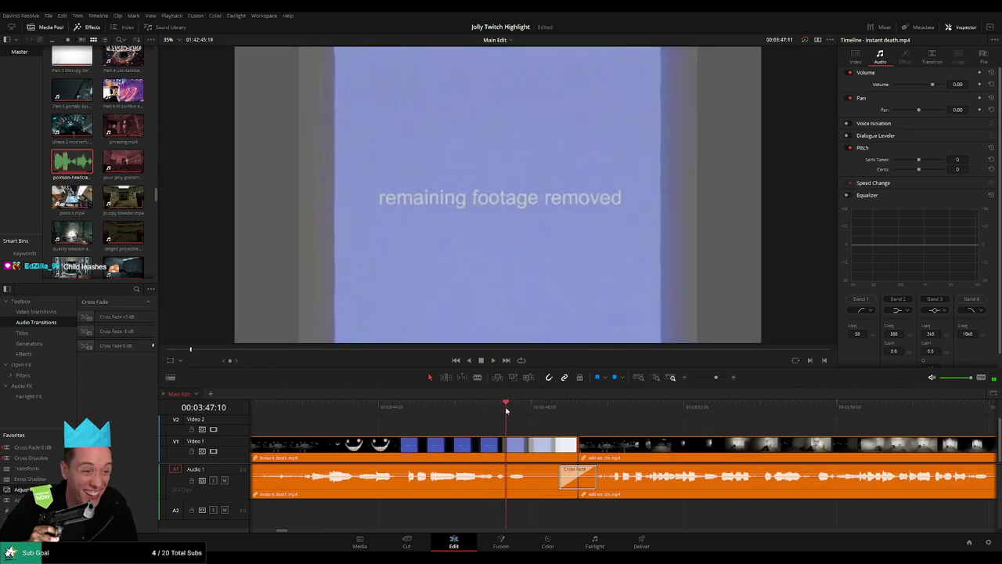
{"action": "key", "text": "b"}
{"action": "left_click", "coordinate": [532, 473]}
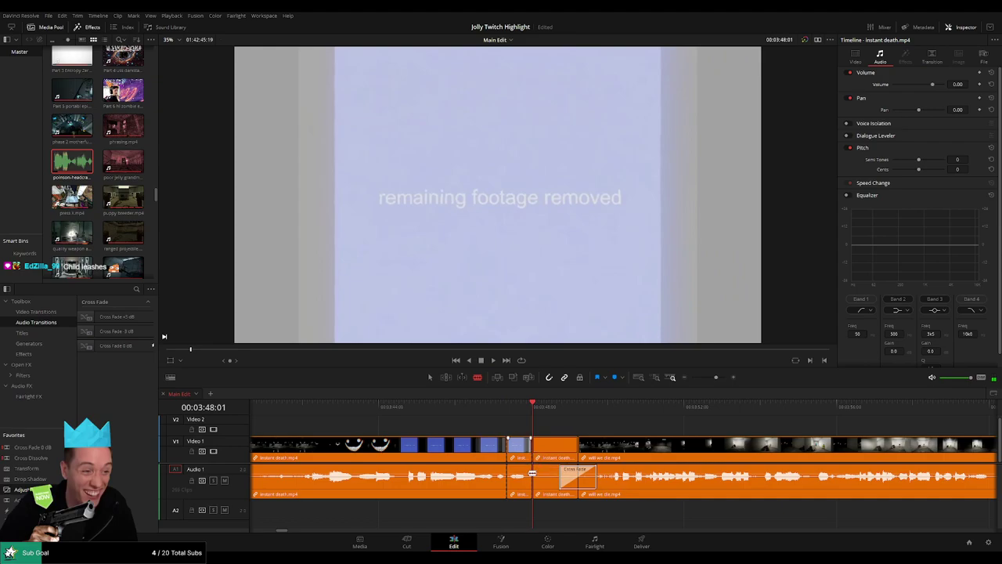
{"action": "left_click_drag", "start_coordinate": [525, 477], "coordinate": [525, 499]}
- Add "poinson-headcrab-random-sound.mp3" on Audio 2 under the segment ending at 00:03:48:01, set its volume to -27.00 and play on into "will we die.mp4"
{"action": "left_click_drag", "start_coordinate": [72, 162], "coordinate": [529, 511]}
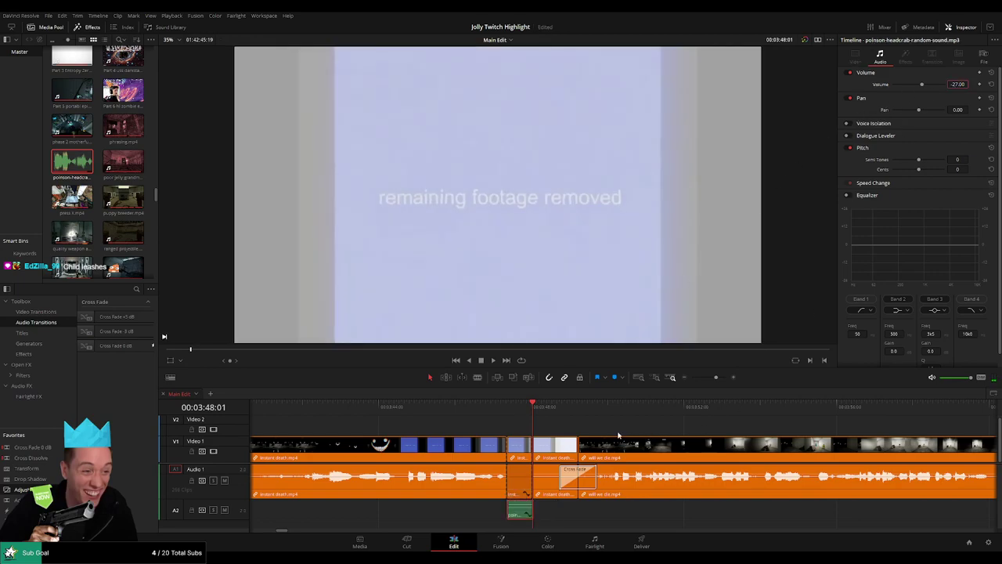
{"action": "key", "text": "space"}
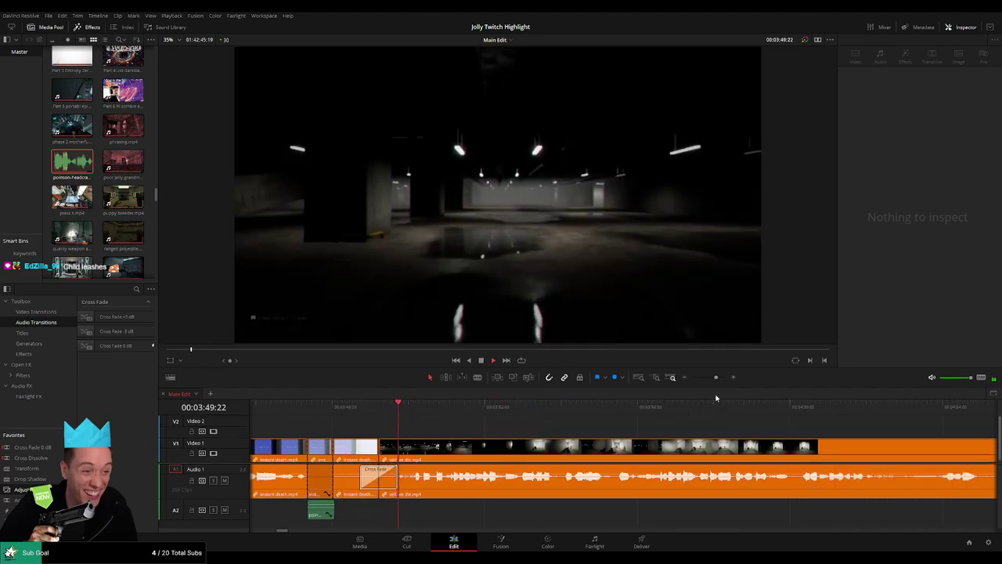
{"action": "left_click_drag", "start_coordinate": [716, 377], "coordinate": [712, 380]}
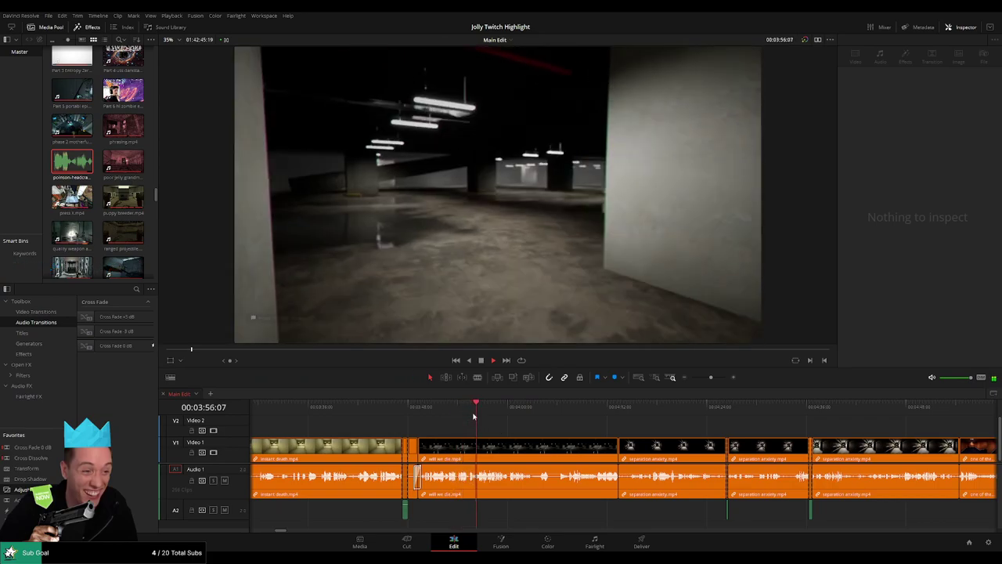
- Split "separation anxiety.mp4" at 00:04:42:04 and 00:04:42:25, and silence the short segment in between
{"action": "left_click", "coordinate": [514, 415]}
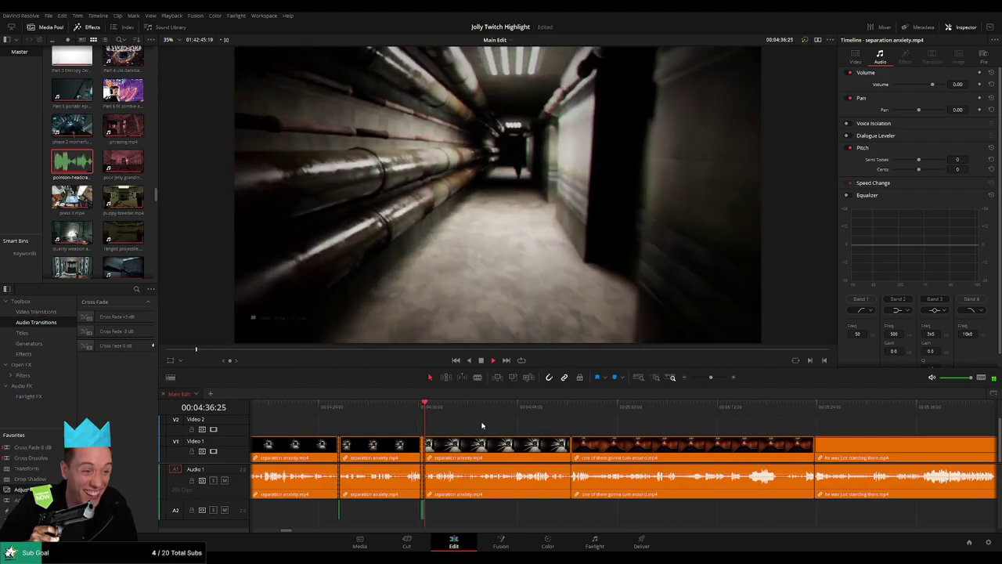
{"action": "left_click_drag", "start_coordinate": [711, 377], "coordinate": [716, 379]}
{"action": "left_click_drag", "start_coordinate": [740, 416], "coordinate": [466, 434]}
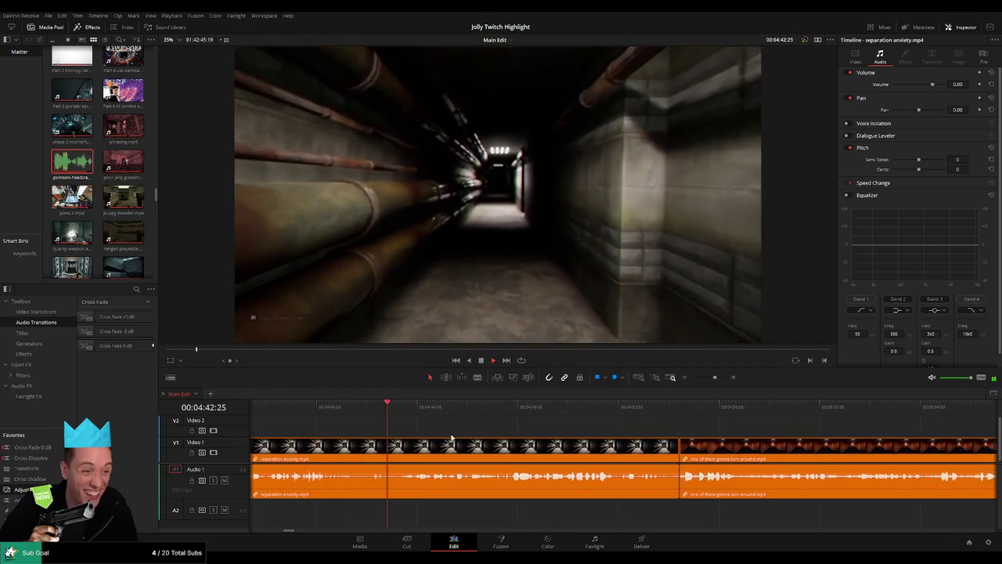
{"action": "left_click_drag", "start_coordinate": [377, 409], "coordinate": [358, 414]}
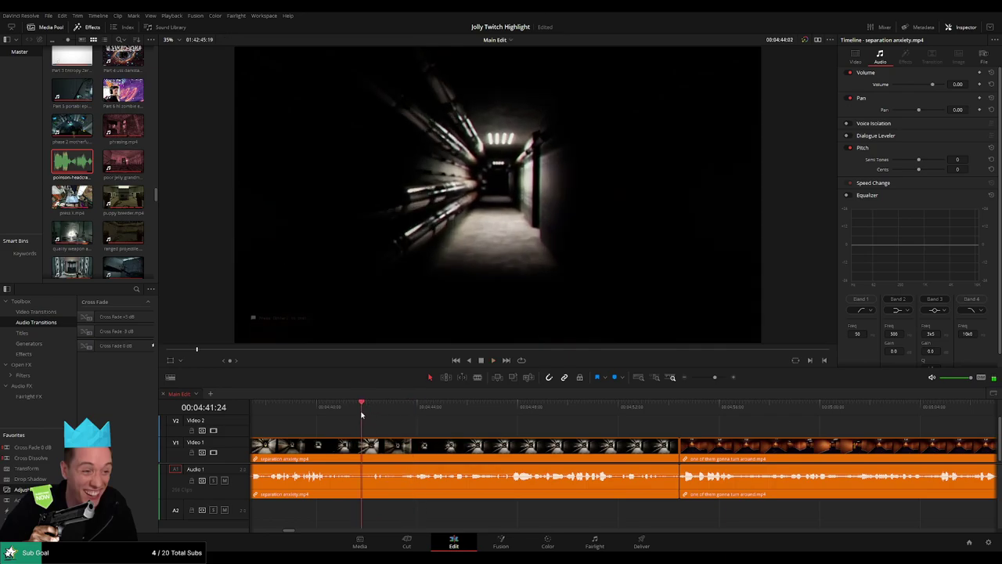
{"action": "left_click", "coordinate": [368, 415]}
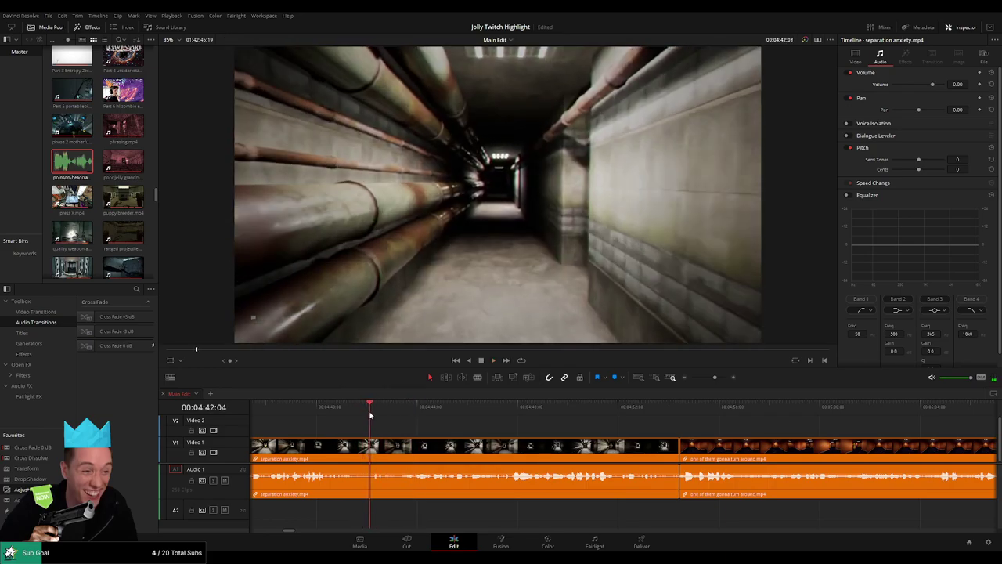
{"action": "left_click", "coordinate": [375, 445]}
{"action": "key", "text": "space"}
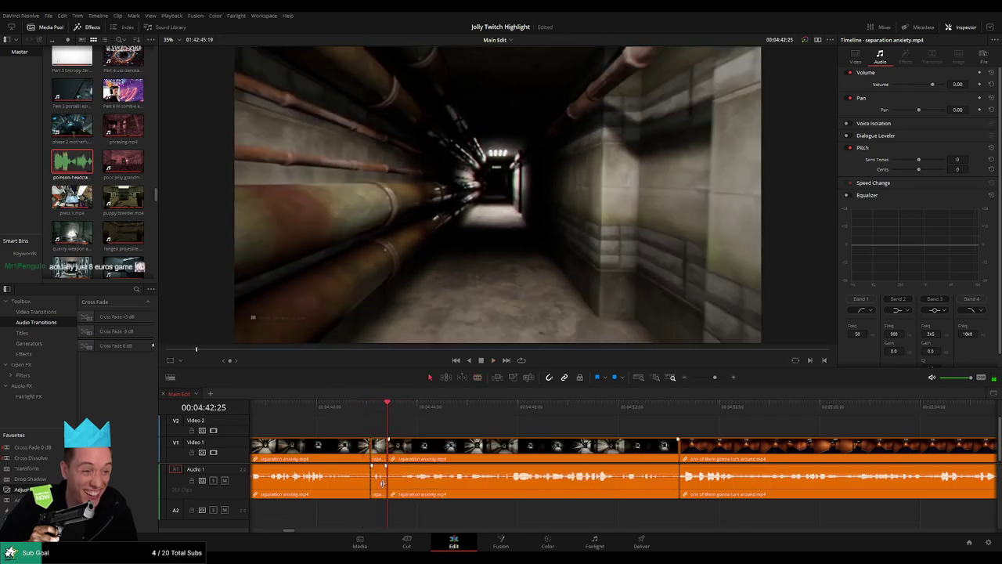
- Add "poinson-headcrab-random-sound.mp3" on Audio 2 under the segment ending at 00:04:42:25, set its volume to -27.00 and play it back
{"action": "left_click_drag", "start_coordinate": [72, 162], "coordinate": [383, 510]}
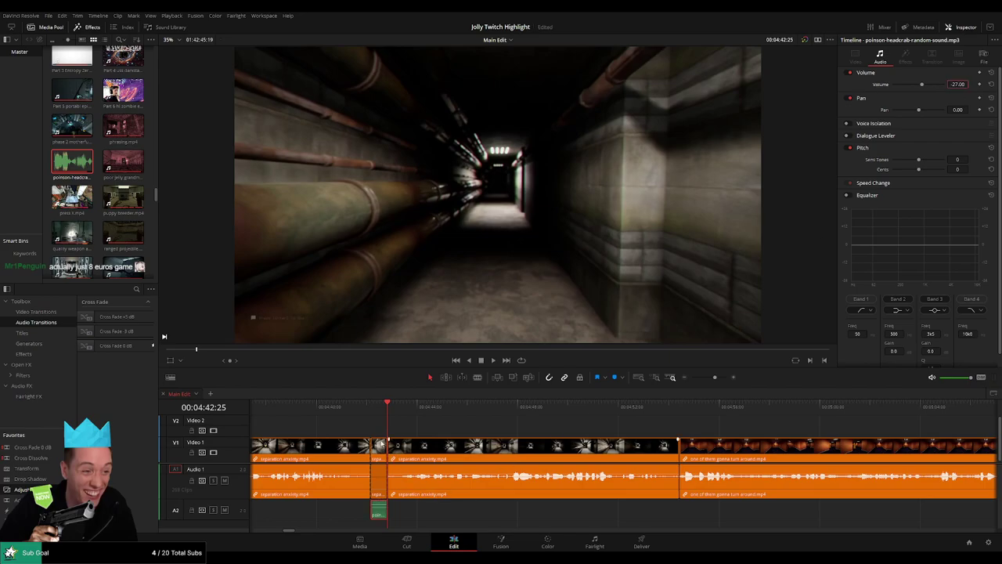
{"action": "key", "text": "space"}
{"action": "left_click", "coordinate": [448, 433]}
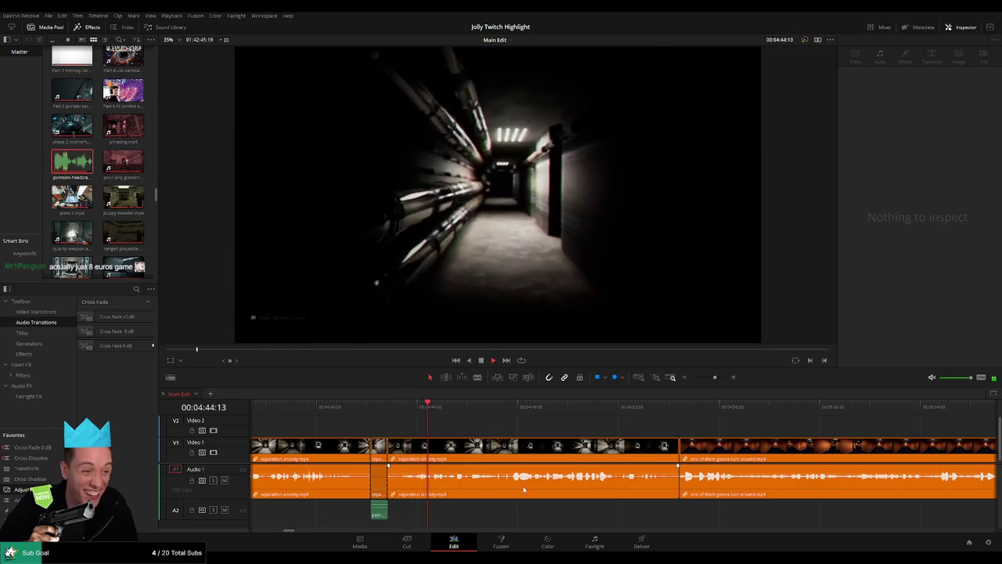
- Split "separation anxiety.mp4" just before 00:04:52:13 and at 00:04:52:24, and silence the short segment in between
{"action": "scroll", "coordinate": [521, 487], "scroll_direction": "right", "scroll_amount": 2}
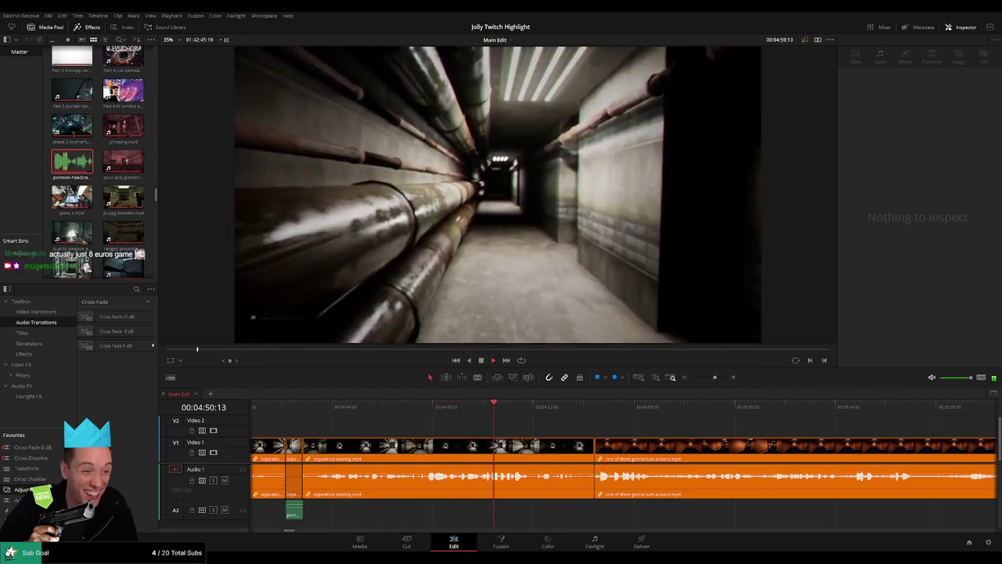
{"action": "scroll", "coordinate": [505, 435], "scroll_direction": "right", "scroll_amount": 4}
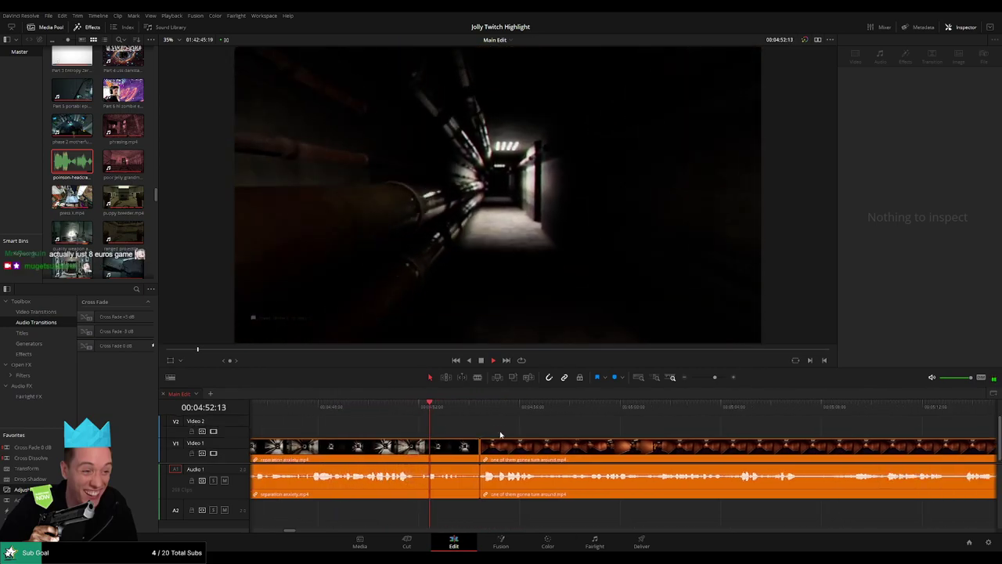
{"action": "left_click", "coordinate": [399, 408]}
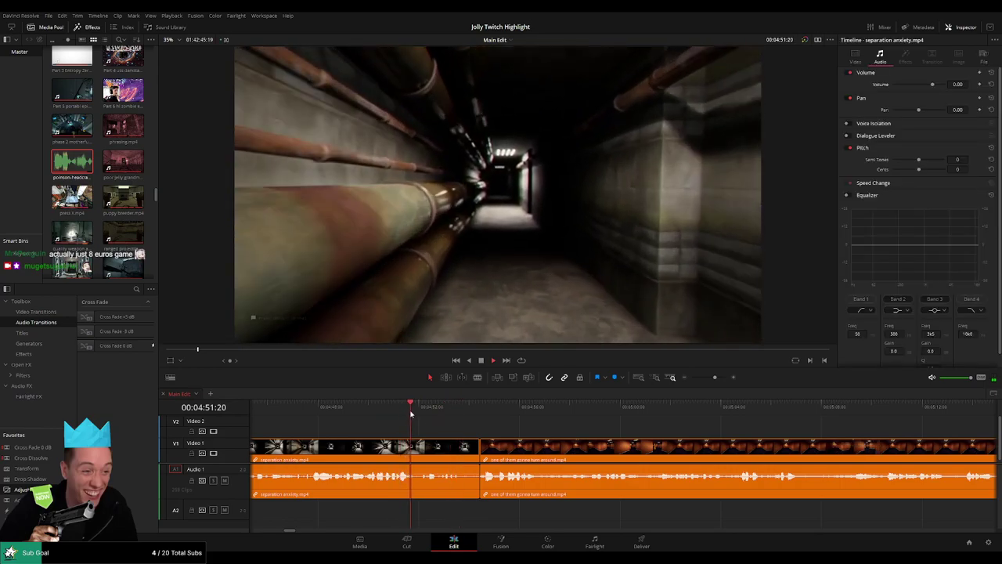
{"action": "key", "text": "space"}
{"action": "left_click_drag", "start_coordinate": [426, 409], "coordinate": [425, 409]}
{"action": "key", "text": "b"}
{"action": "left_click", "coordinate": [430, 448]}
{"action": "key", "text": "space"}
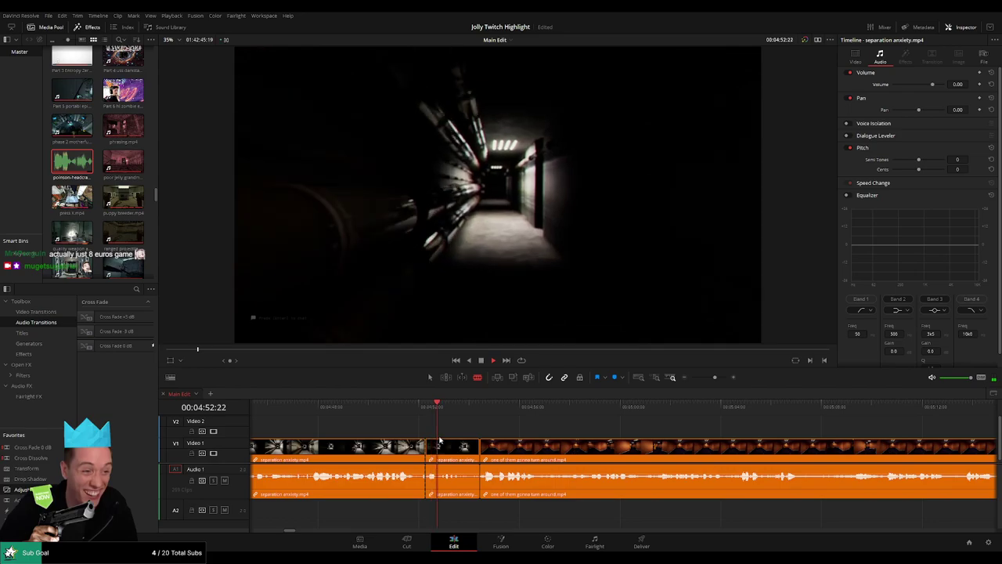
- Add "poinson-headcrab-random-sound.mp3" on Audio 2 under the segment ending at 00:04:52:24, lower its volume and play it back
{"action": "left_click_drag", "start_coordinate": [71, 162], "coordinate": [428, 507]}
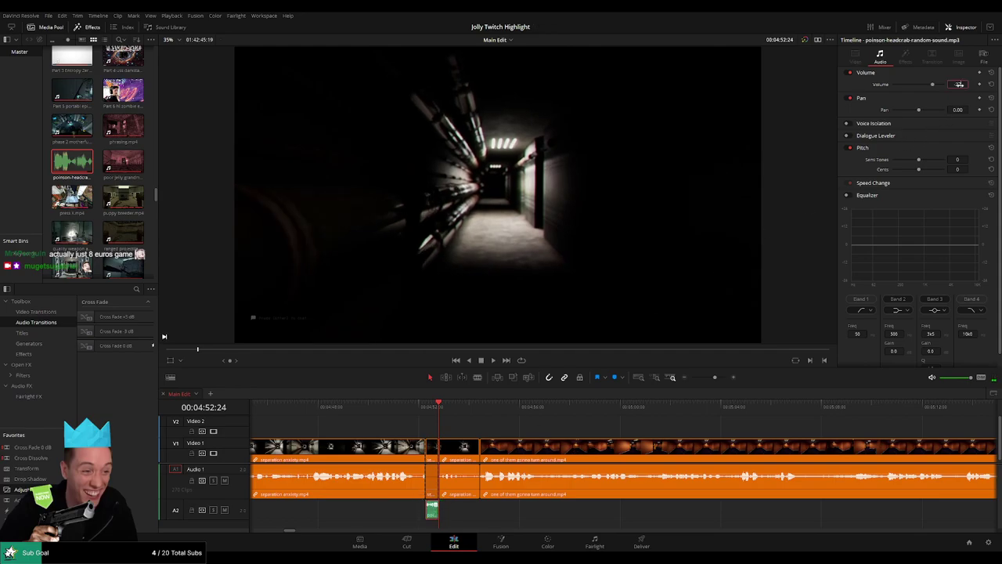
{"action": "left_click", "coordinate": [407, 411]}
{"action": "key", "text": "space"}
{"action": "left_click", "coordinate": [477, 430]}
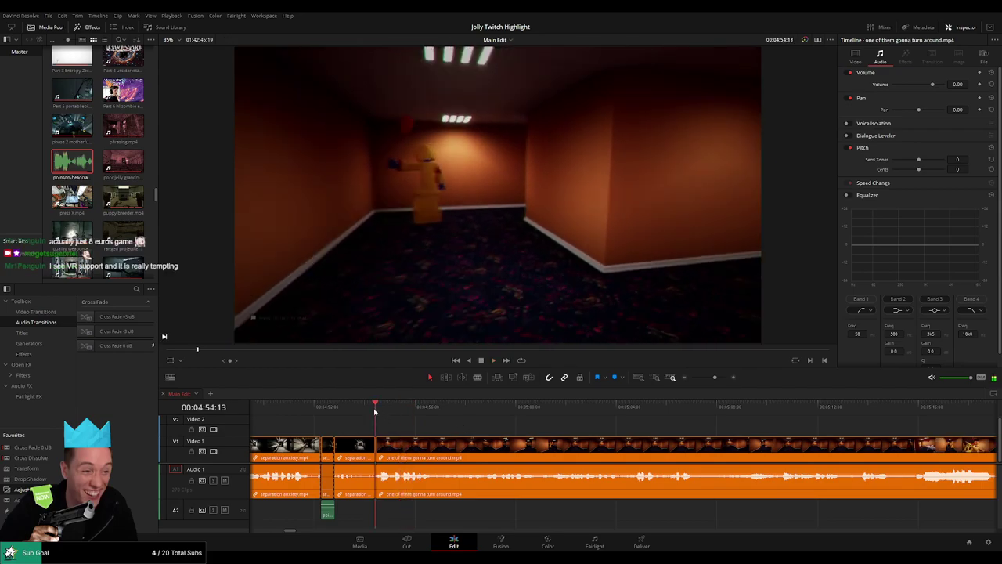
- Split "one of them gonna turn around.mp4" shortly before 00:04:55:15 and at 00:04:55:15, and silence the short segment in between
{"action": "left_click", "coordinate": [393, 451]}
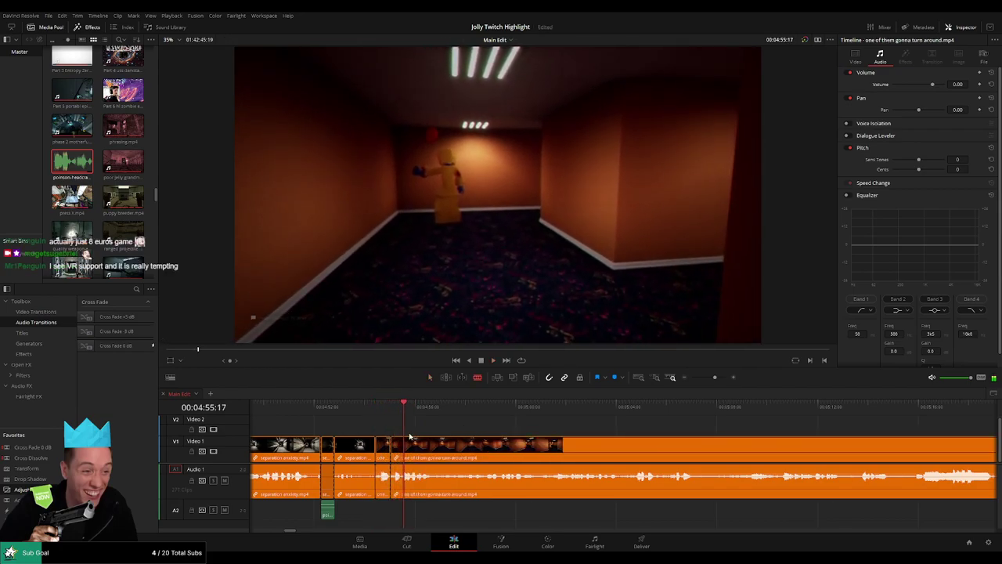
{"action": "left_click", "coordinate": [393, 408]}
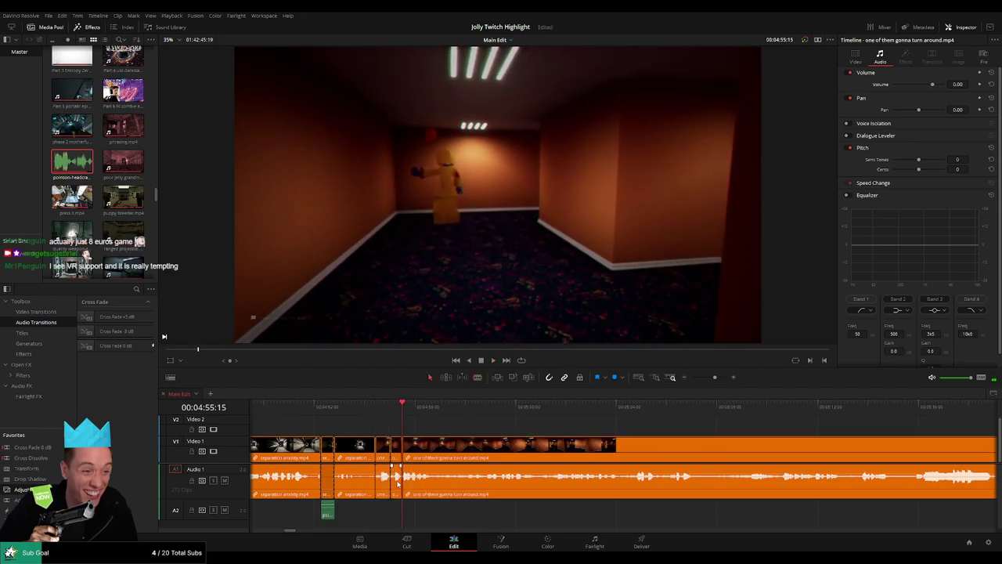
- Add "poinson-headcrab-random-sound.mp3" on Audio 2 under the segment ending at 00:04:55:15, set its volume to -27.00 and play it back
{"action": "left_click_drag", "start_coordinate": [96, 182], "coordinate": [373, 480]}
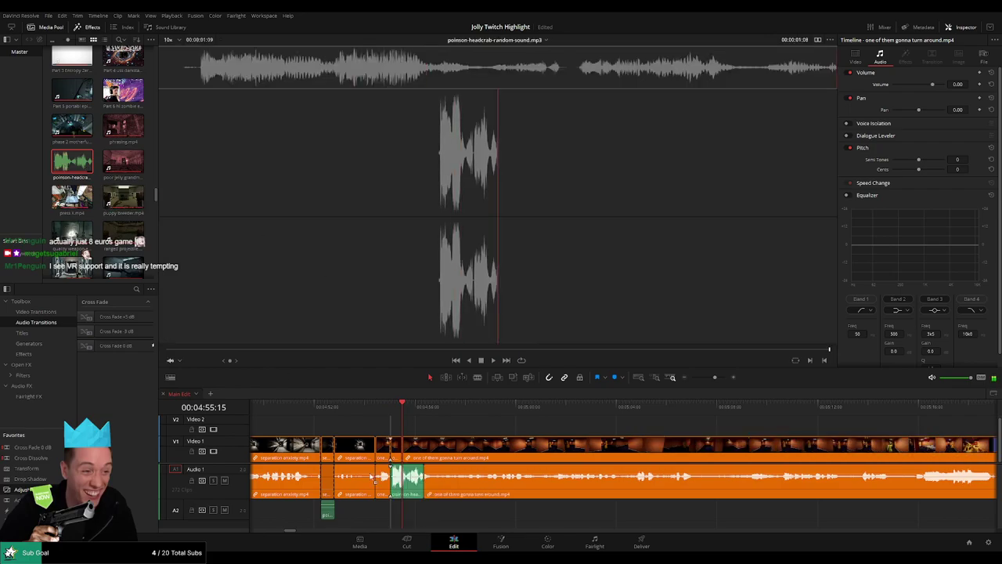
{"action": "mouse_move", "coordinate": [387, 517]}
{"action": "left_mouse_down"}
{"action": "mouse_move", "coordinate": [408, 515]}
{"action": "mouse_move", "coordinate": [398, 515]}
{"action": "left_mouse_up"}
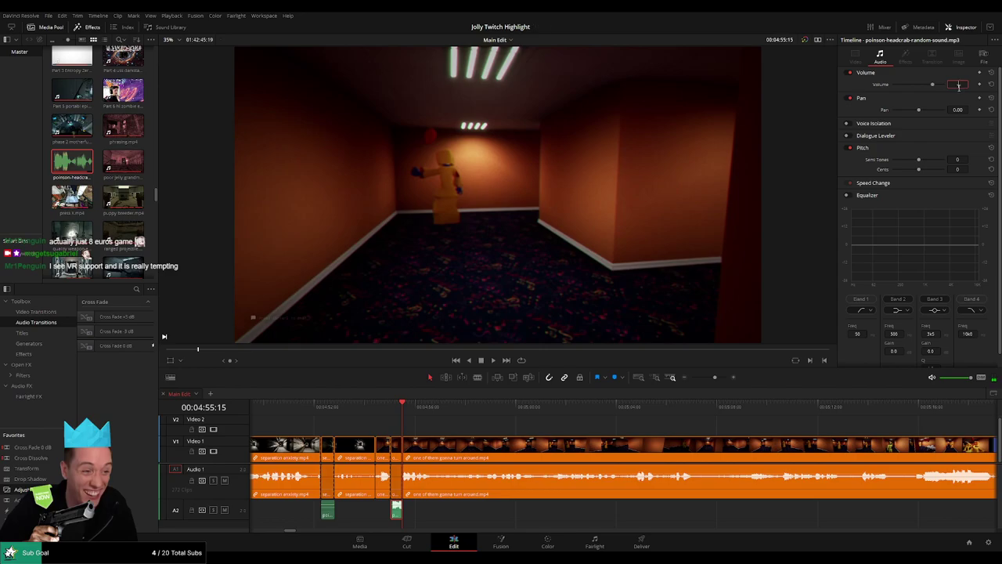
{"action": "left_click", "coordinate": [374, 406]}
{"action": "key", "text": "space"}
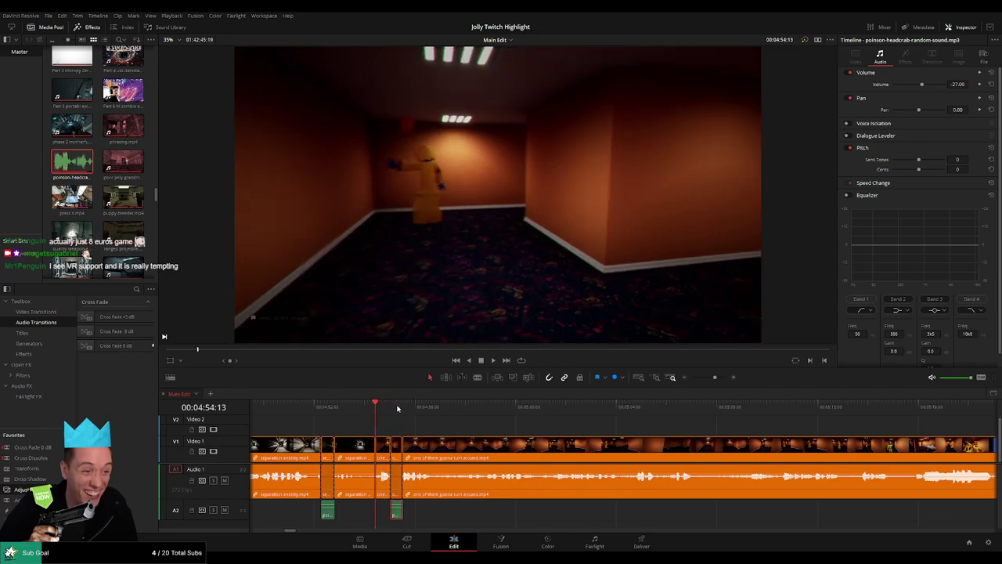
{"action": "left_click", "coordinate": [521, 426]}
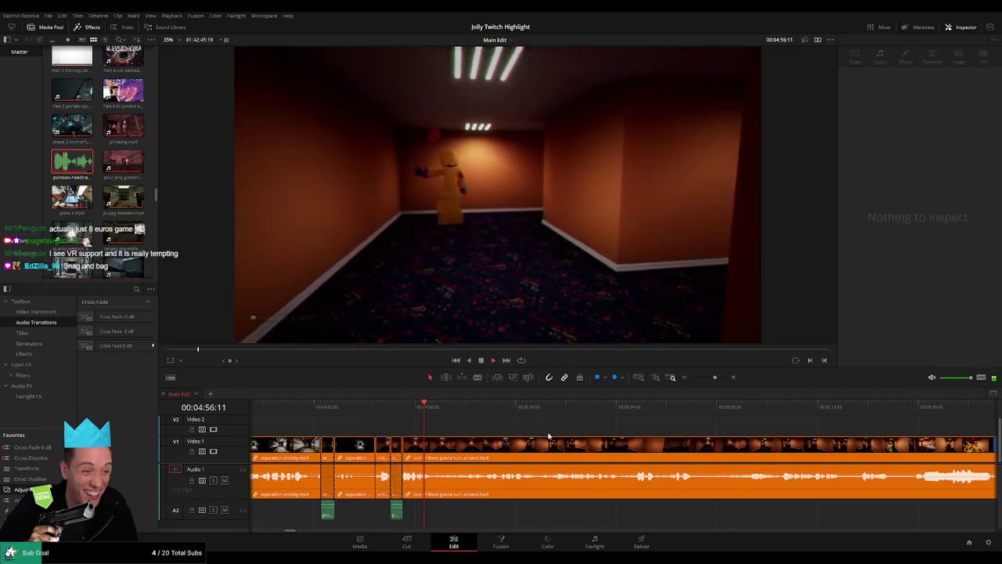
- Play through the rest of "one of them gonna turn around.mp4" and listen for further moments to censor
{"action": "left_click_drag", "start_coordinate": [548, 436], "coordinate": [488, 434]}
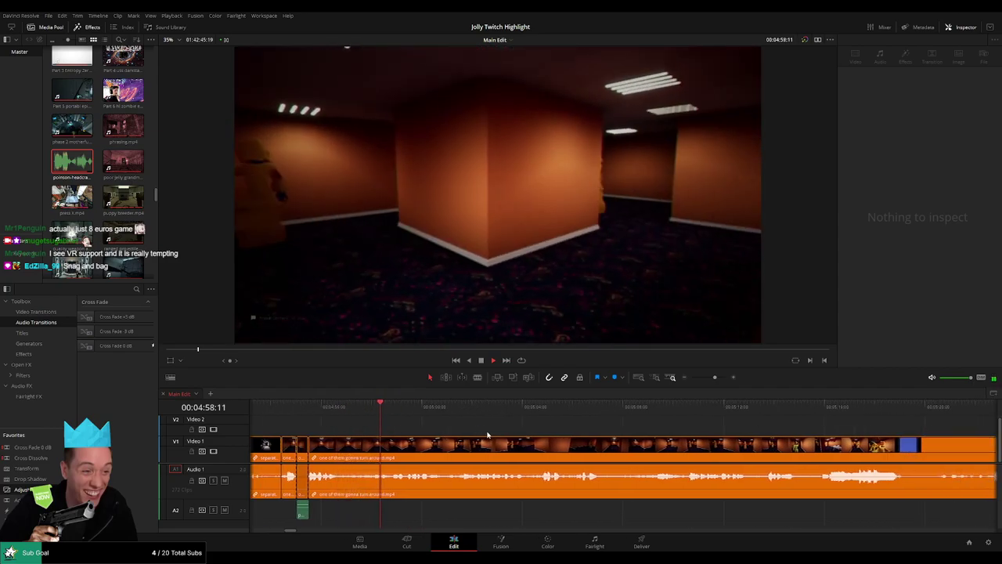
{"action": "scroll", "coordinate": [489, 432], "scroll_direction": "right", "scroll_amount": 3}
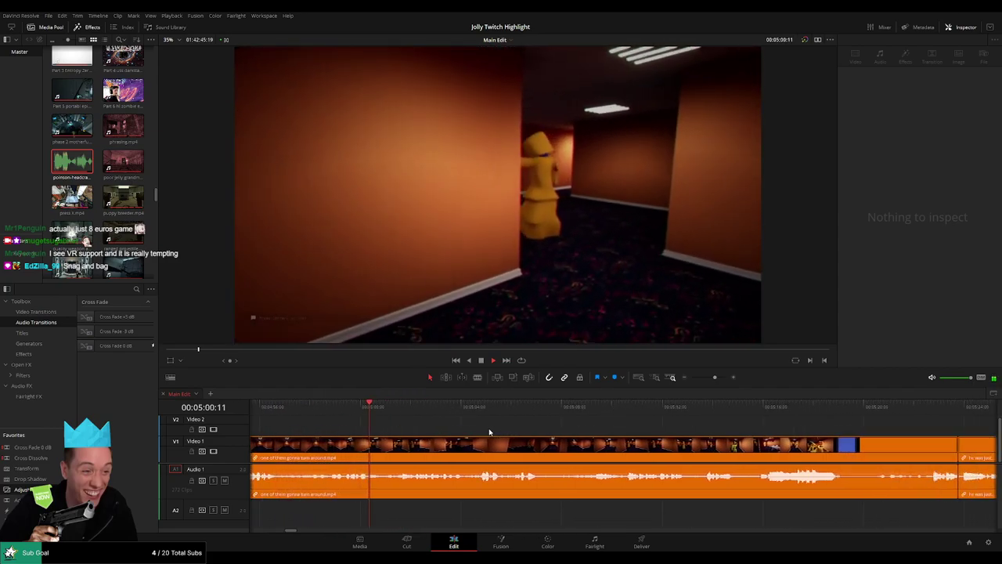
{"action": "scroll", "coordinate": [471, 428], "scroll_direction": "right", "scroll_amount": 3}
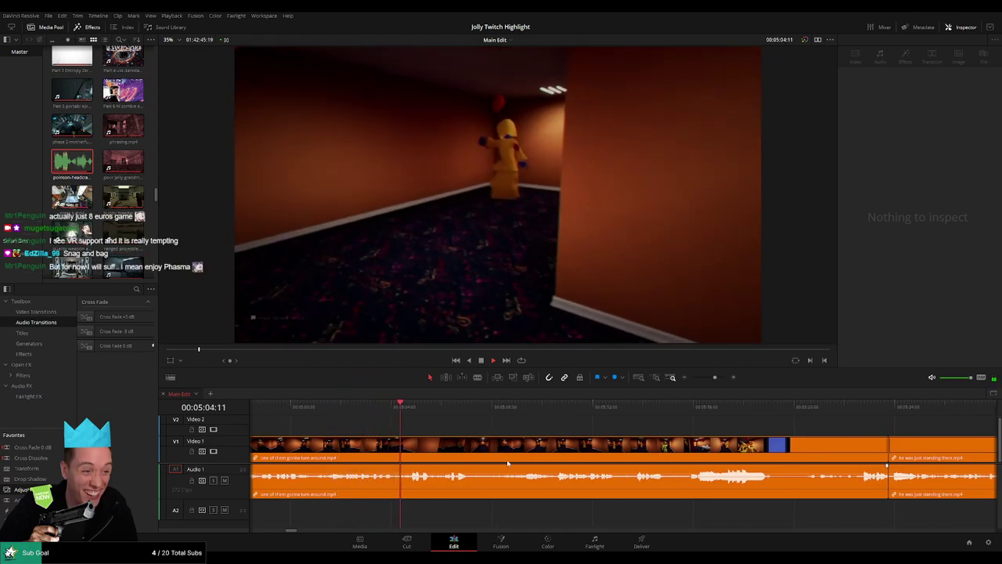
{"action": "scroll", "coordinate": [487, 432], "scroll_direction": "right", "scroll_amount": 3}
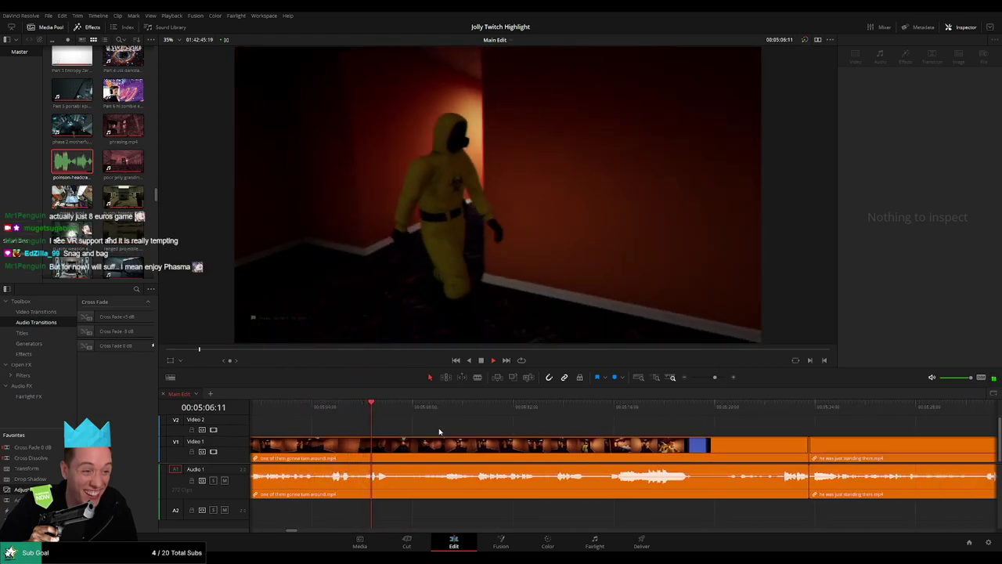
{"action": "scroll", "coordinate": [473, 431], "scroll_direction": "right", "scroll_amount": 3}
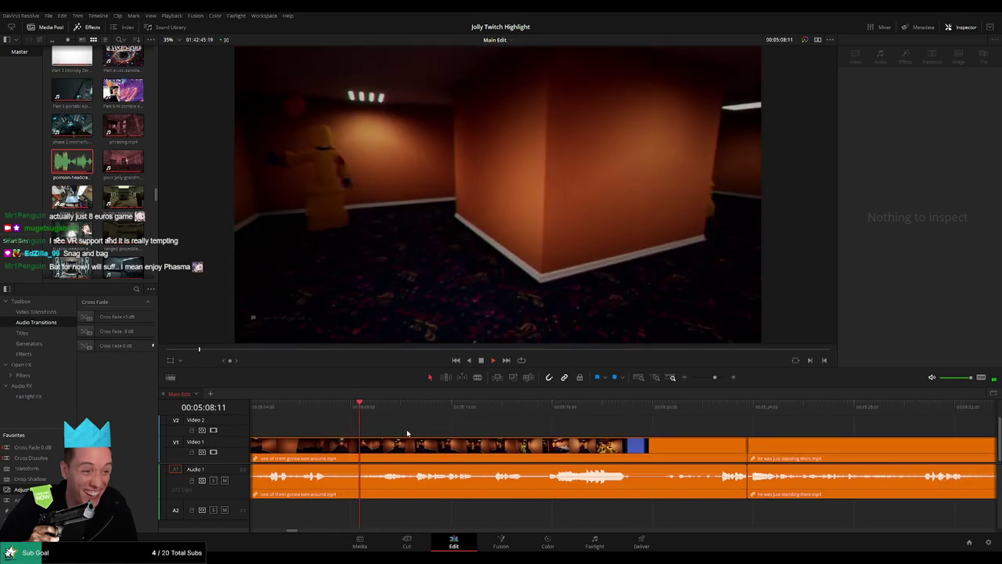
{"action": "scroll", "coordinate": [415, 433], "scroll_direction": "right", "scroll_amount": 3}
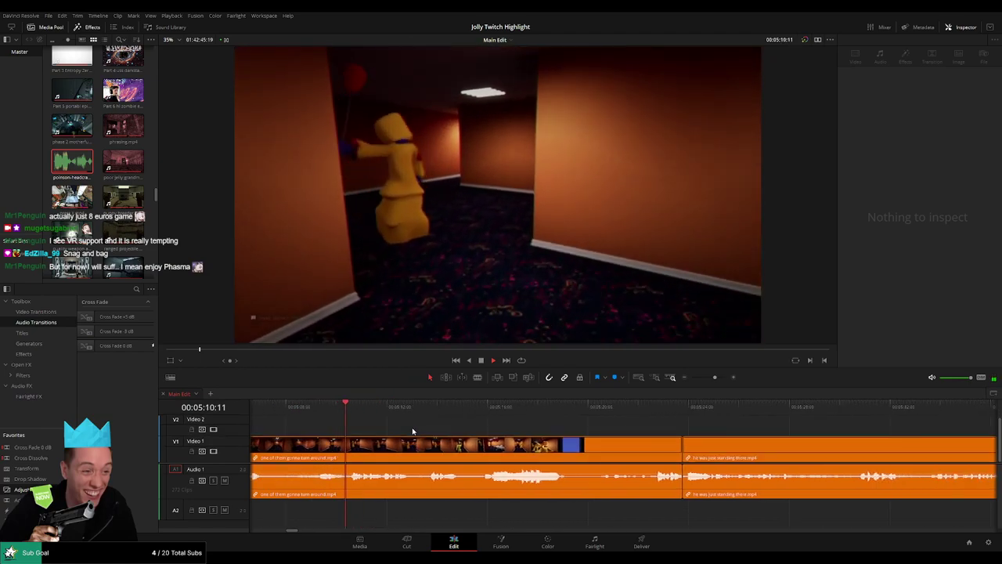
{"action": "scroll", "coordinate": [470, 431], "scroll_direction": "right", "scroll_amount": 3}
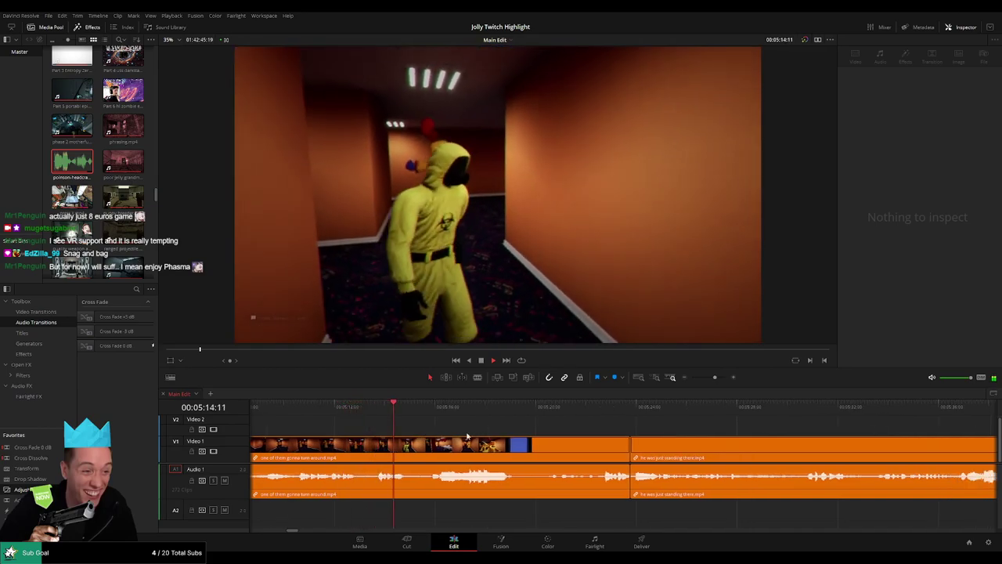
{"action": "scroll", "coordinate": [435, 435], "scroll_direction": "right", "scroll_amount": 3}
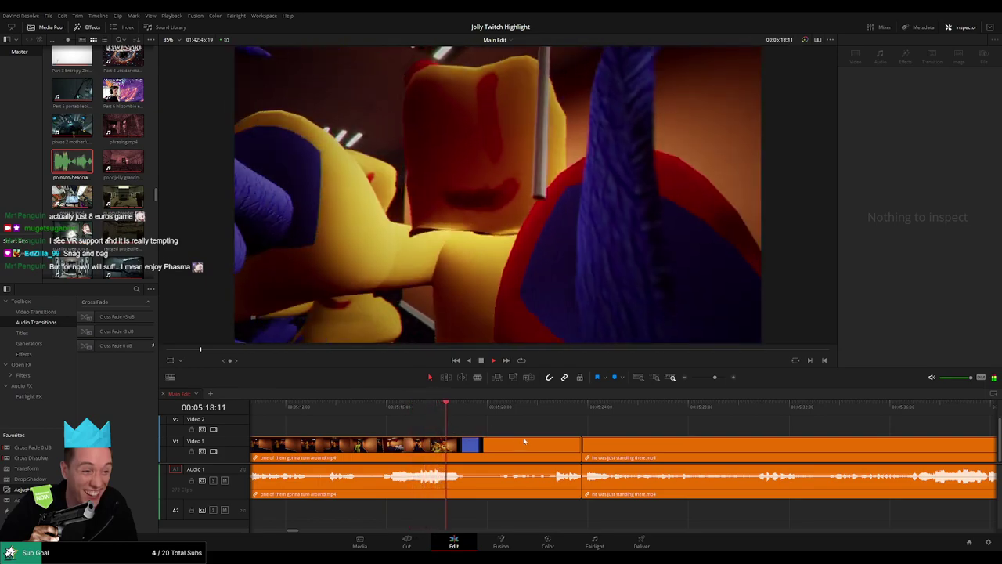
{"action": "scroll", "coordinate": [427, 440], "scroll_direction": "right", "scroll_amount": 7}
{"action": "left_click_drag", "start_coordinate": [372, 407], "coordinate": [386, 410]}
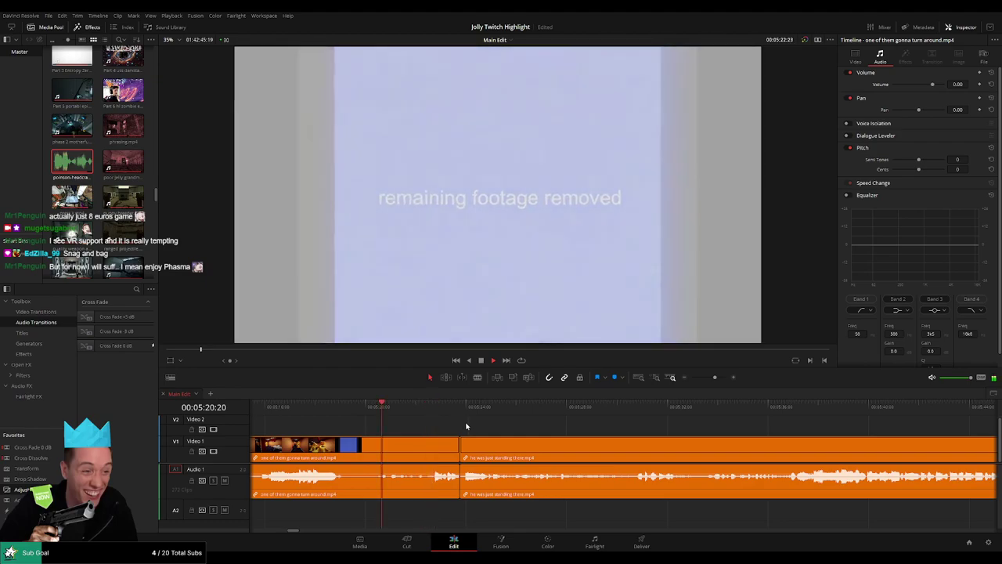
- Play through "he was just standing there.mp4" up to about 00:05:48 and listen for moments to censor
{"action": "scroll", "coordinate": [419, 426], "scroll_direction": "right", "scroll_amount": 7}
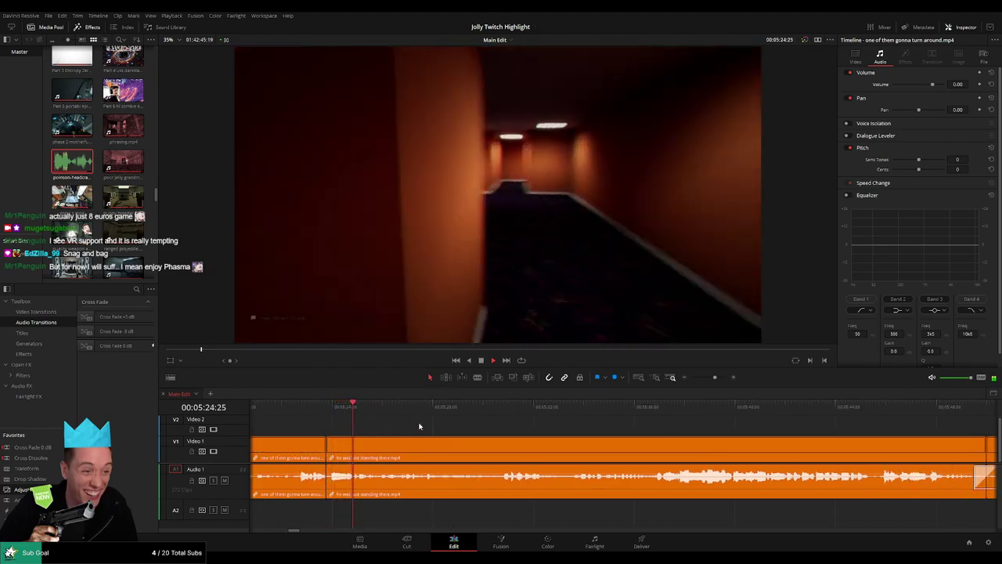
{"action": "scroll", "coordinate": [442, 425], "scroll_direction": "right", "scroll_amount": 3}
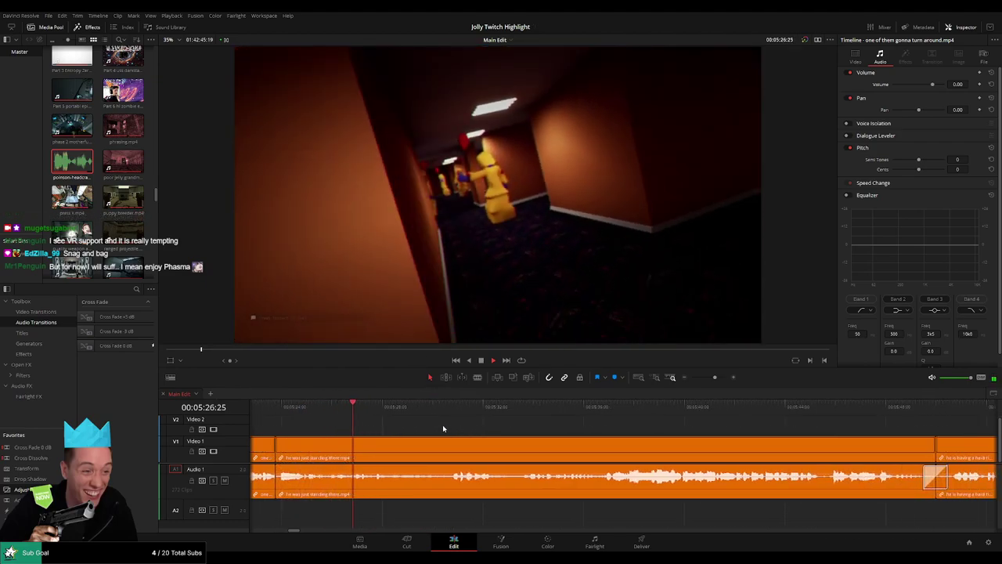
{"action": "left_click", "coordinate": [437, 408]}
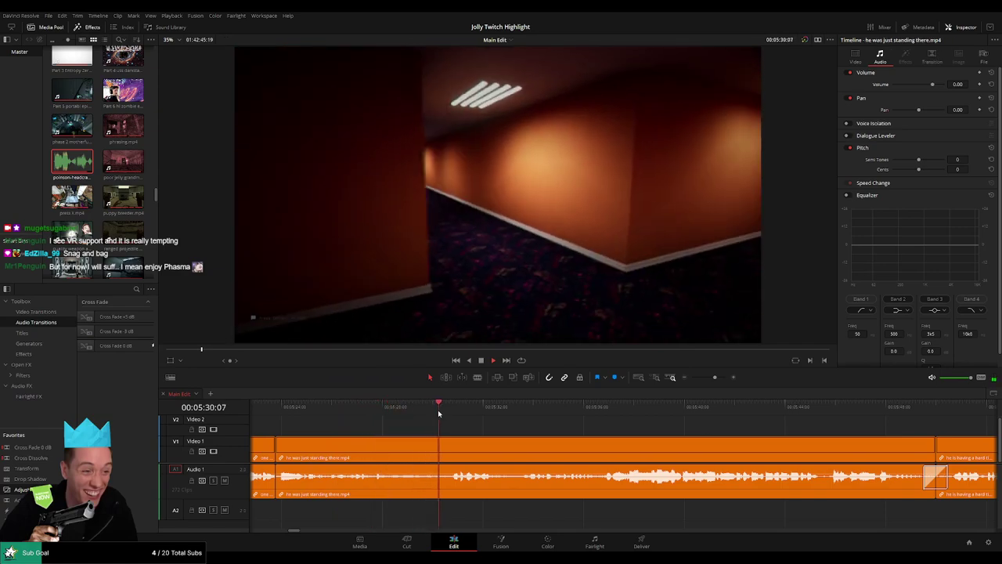
{"action": "scroll", "coordinate": [392, 443], "scroll_direction": "right", "scroll_amount": 8}
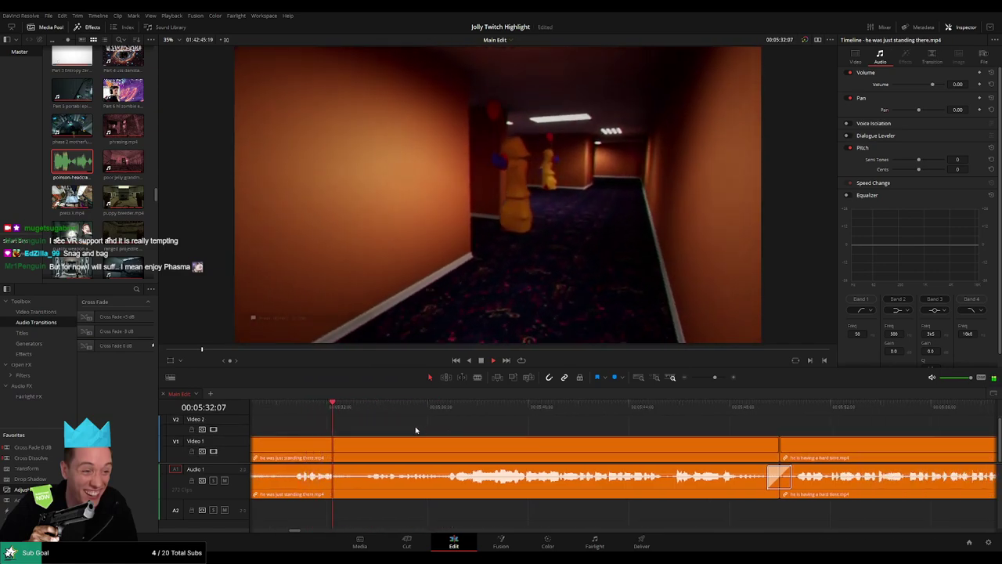
{"action": "scroll", "coordinate": [409, 430], "scroll_direction": "right", "scroll_amount": 2}
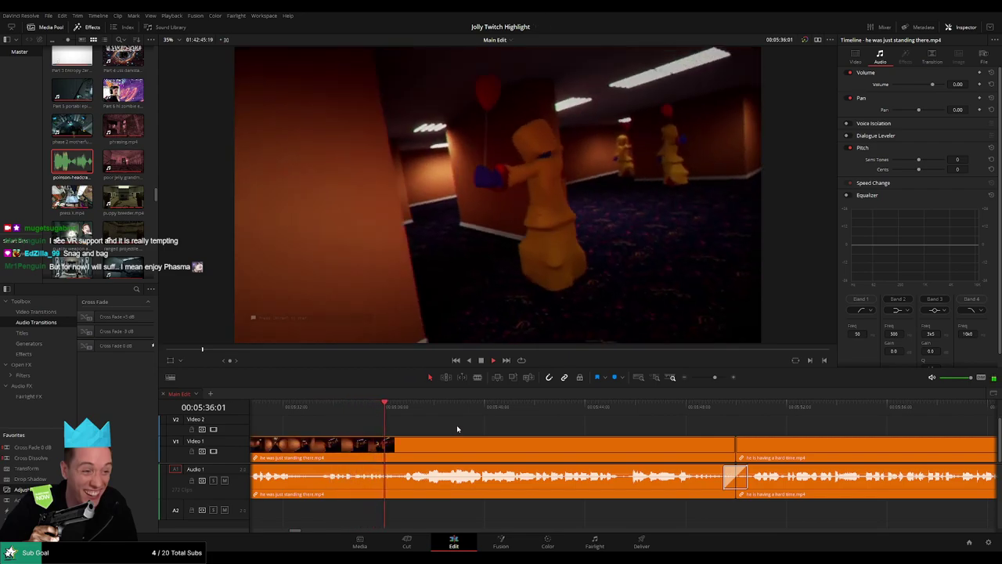
{"action": "left_click_drag", "start_coordinate": [459, 429], "coordinate": [426, 432]}
{"action": "scroll", "coordinate": [426, 432], "scroll_direction": "right", "scroll_amount": 3}
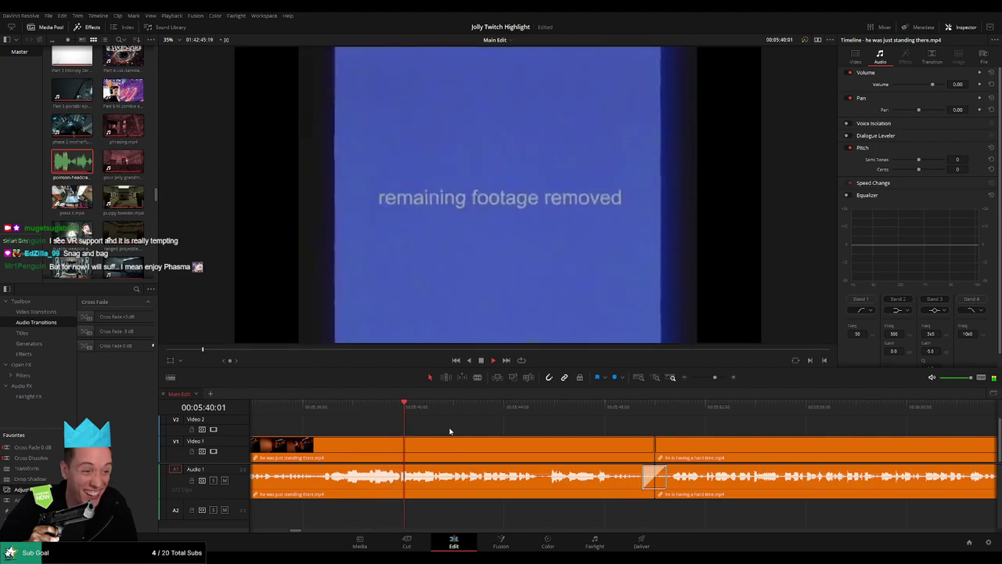
{"action": "scroll", "coordinate": [470, 430], "scroll_direction": "right", "scroll_amount": 6}
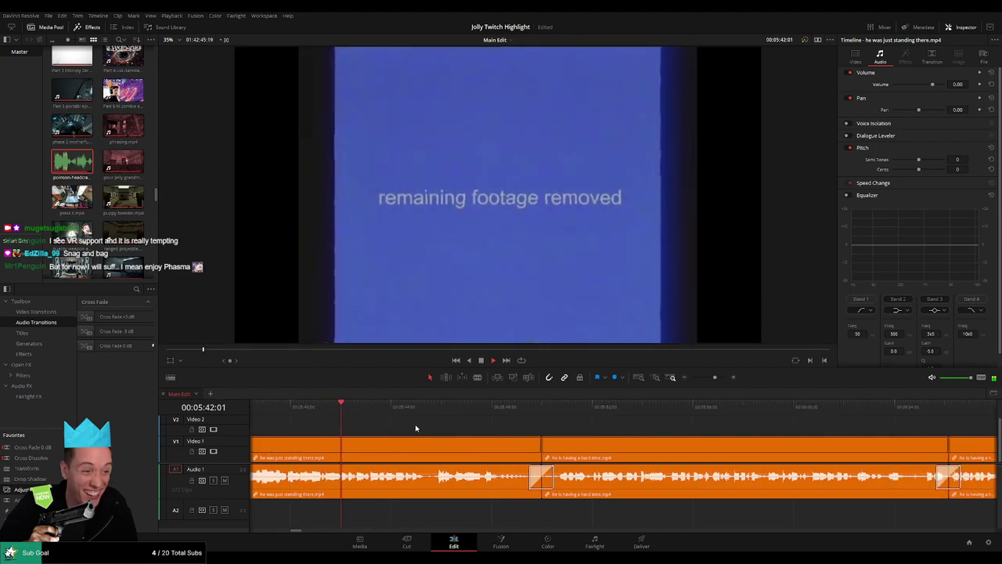
{"action": "scroll", "coordinate": [423, 429], "scroll_direction": "right", "scroll_amount": 4}
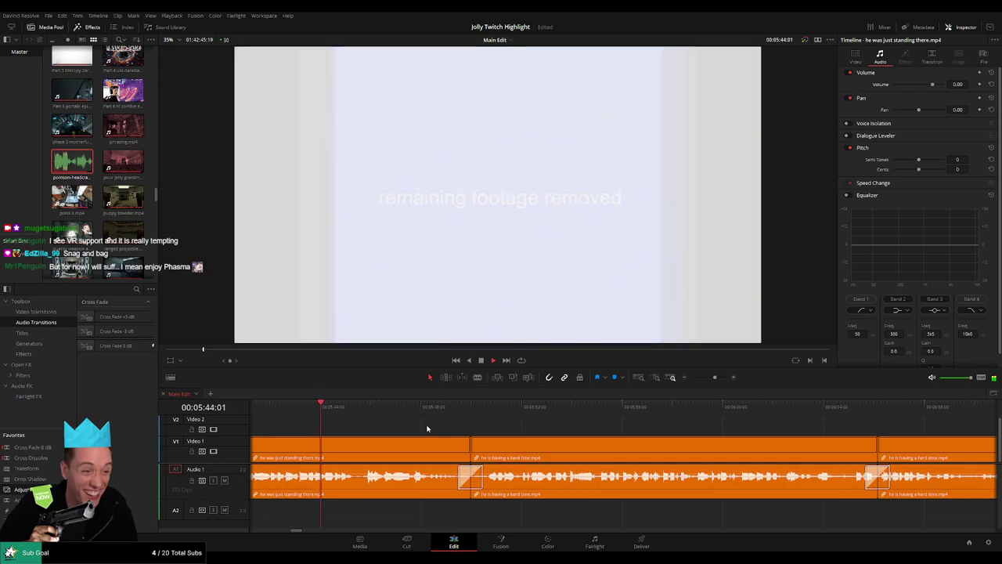
{"action": "scroll", "coordinate": [394, 430], "scroll_direction": "right", "scroll_amount": 4}
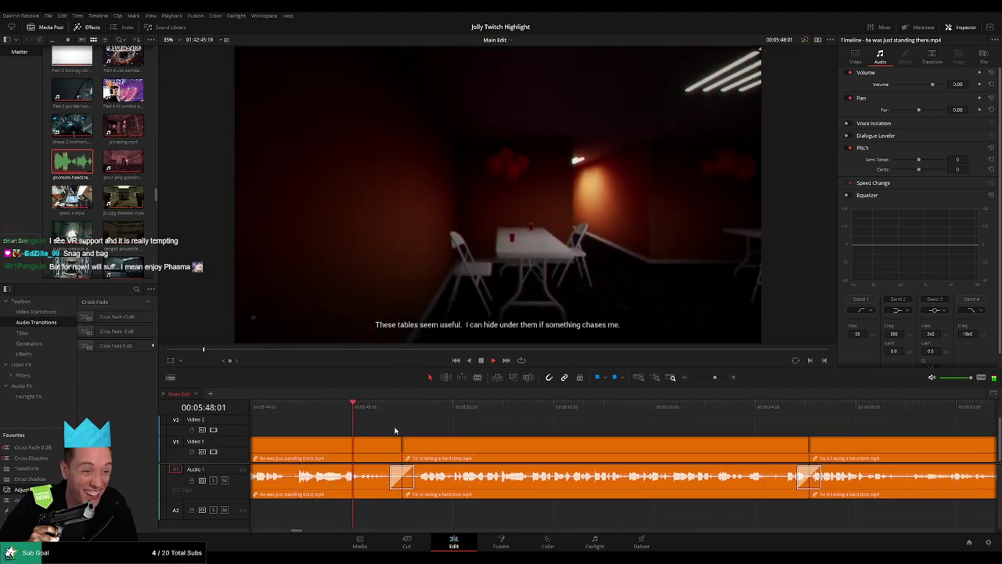
- Split "he was just standing there.mp4" at 00:05:47:18 and 00:05:48:09, and silence the short segment in between
{"action": "left_click", "coordinate": [324, 409]}
{"action": "key", "text": "space"}
{"action": "key", "text": "b"}
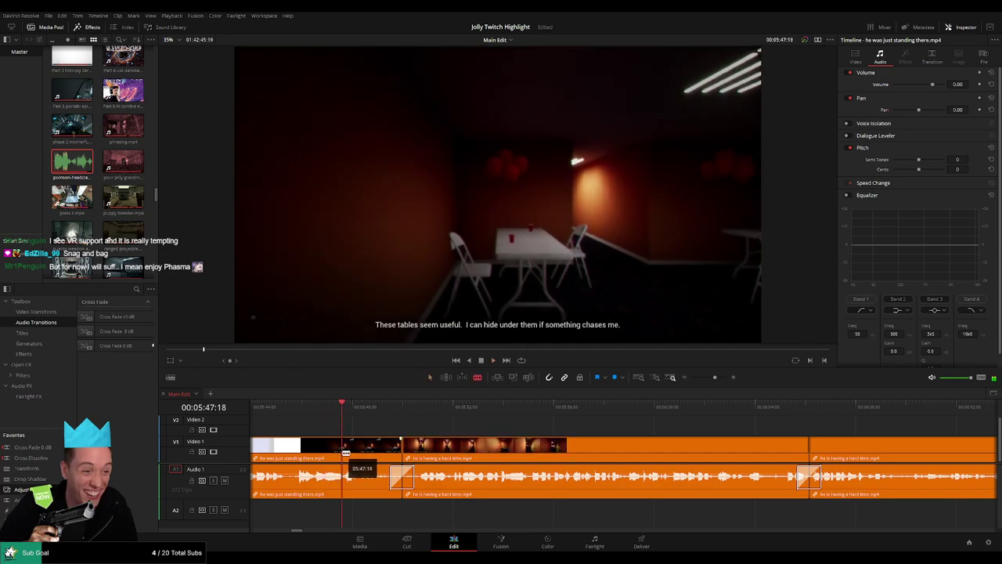
{"action": "left_click", "coordinate": [345, 457]}
{"action": "key", "text": "space"}
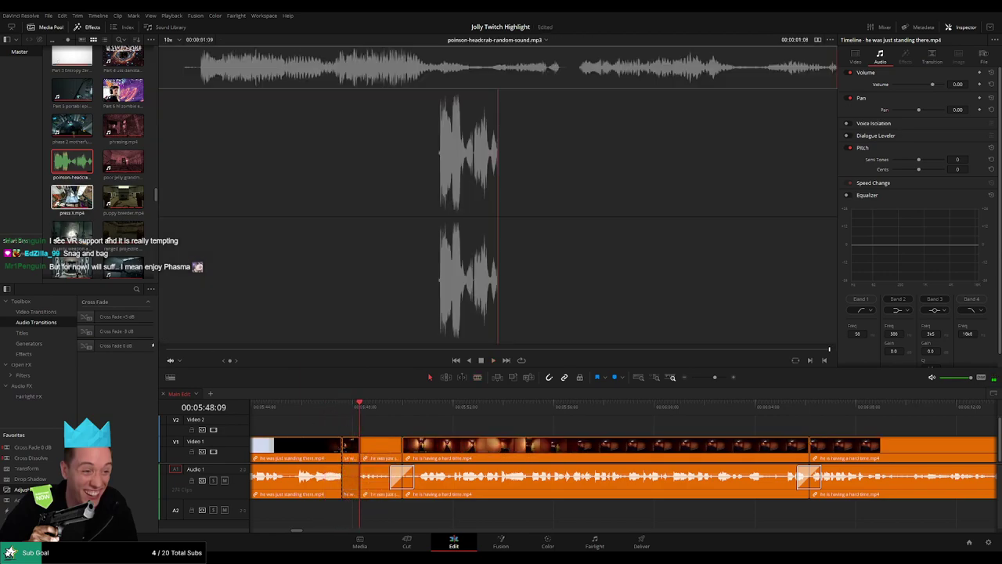
- Add "poinson-headcrab-random-sound.mp3" on Audio 2 under the segment ending at 00:05:48:09, set its volume to -27.00 and play it back
{"action": "left_click_drag", "start_coordinate": [75, 162], "coordinate": [357, 510]}
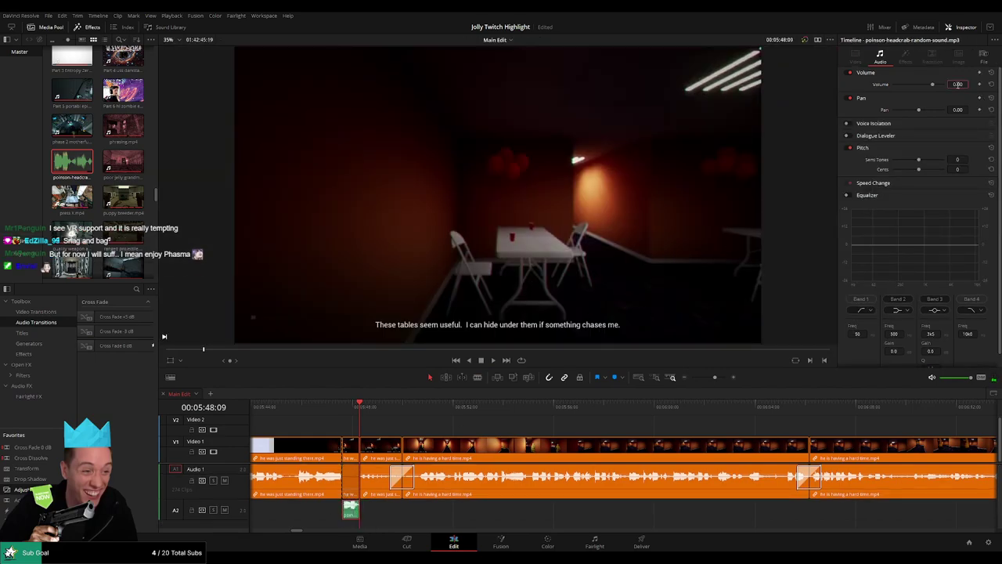
{"action": "left_click", "coordinate": [326, 407]}
{"action": "key", "text": "space"}
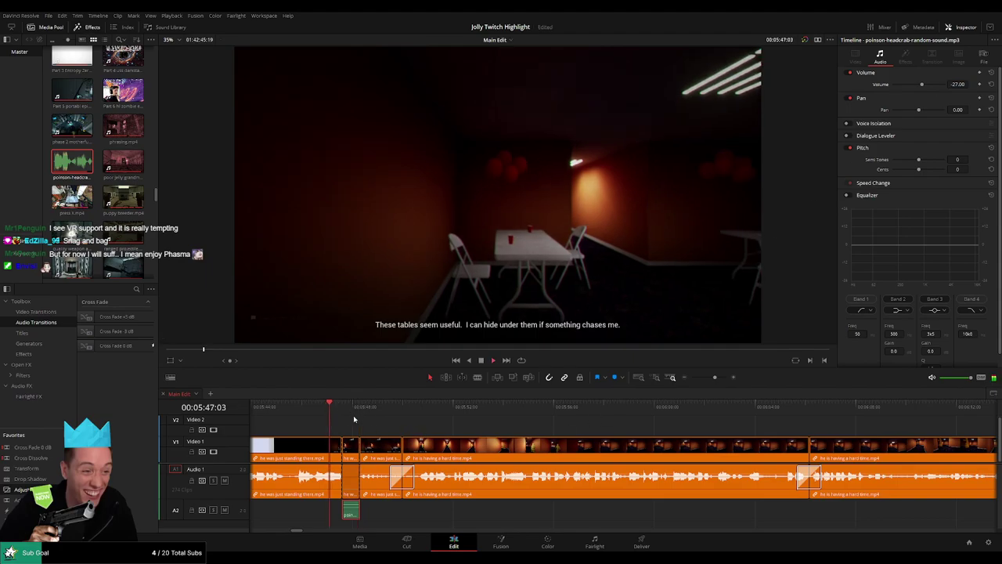
{"action": "left_click", "coordinate": [405, 428]}
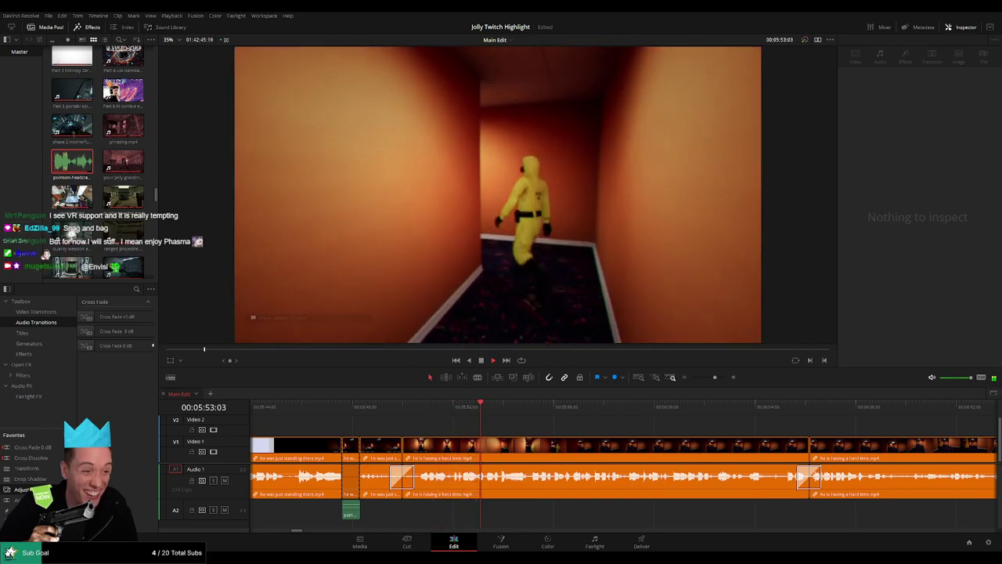
- Split "he is having a hard time.mp4" at 00:05:53:25 and 00:05:54:05, and silence the short segment in between
{"action": "left_click", "coordinate": [418, 410]}
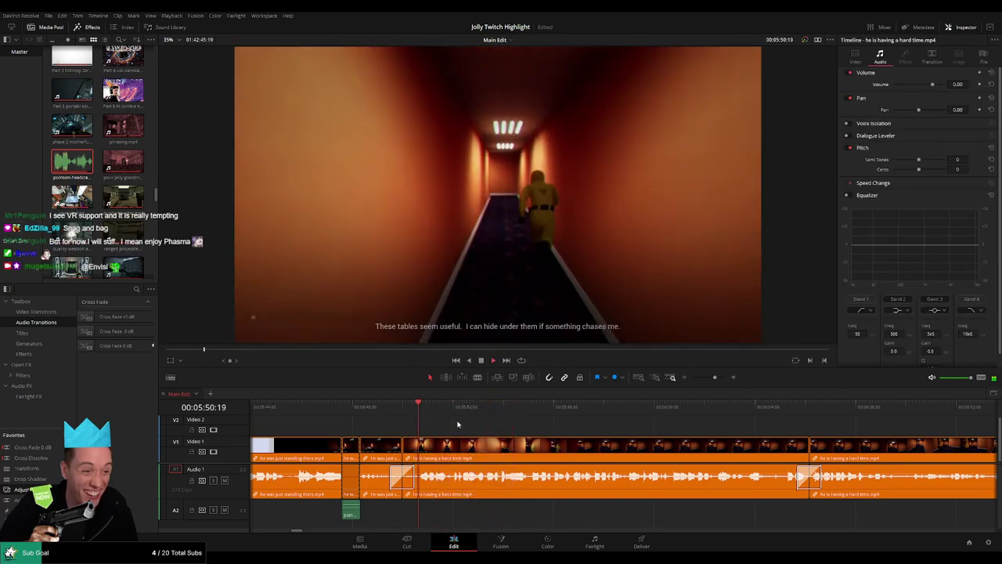
{"action": "scroll", "coordinate": [414, 432], "scroll_direction": "right", "scroll_amount": 3}
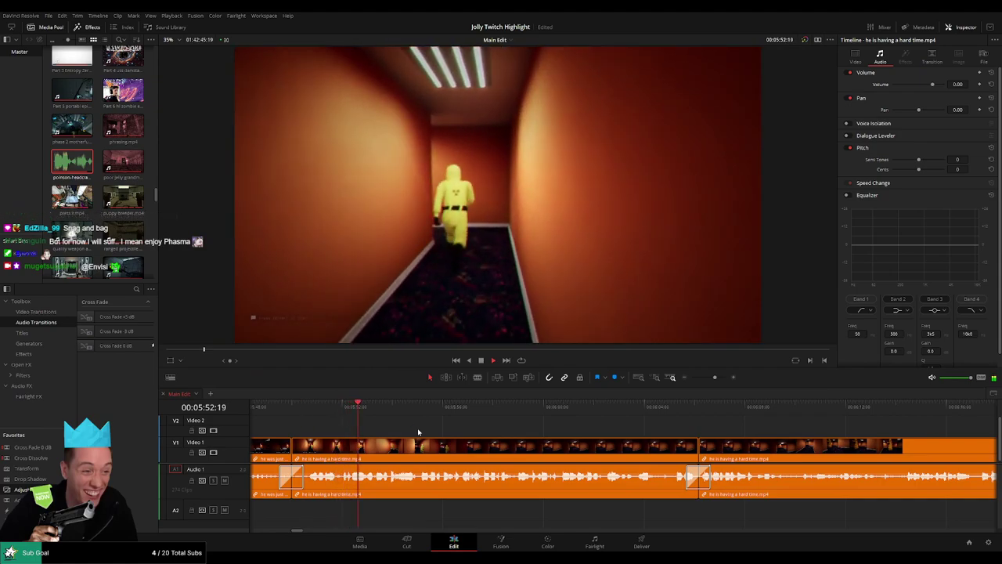
{"action": "key", "text": "b"}
{"action": "left_click", "coordinate": [392, 443]}
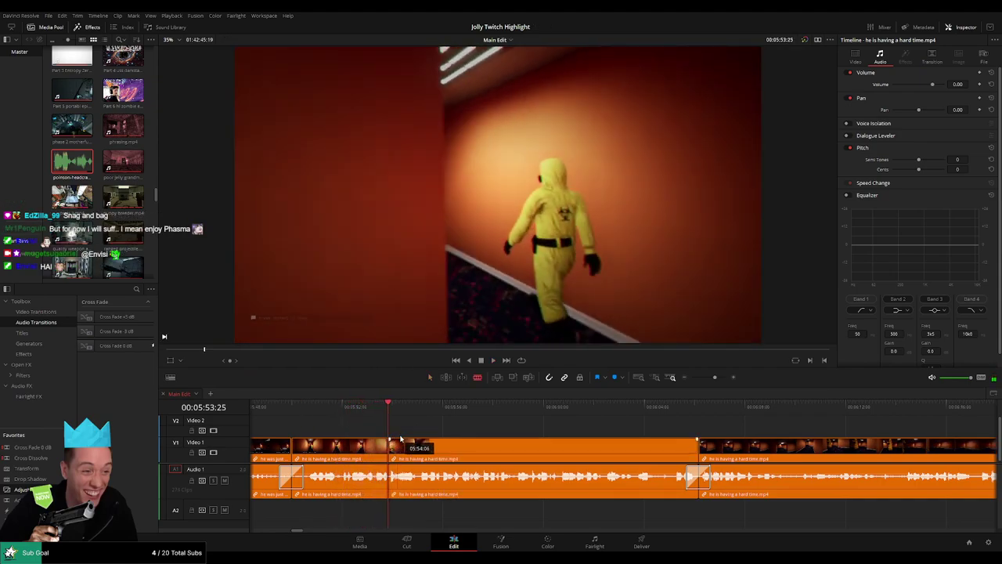
{"action": "key", "text": "space"}
{"action": "left_click", "coordinate": [391, 411]}
{"action": "key", "text": "space"}
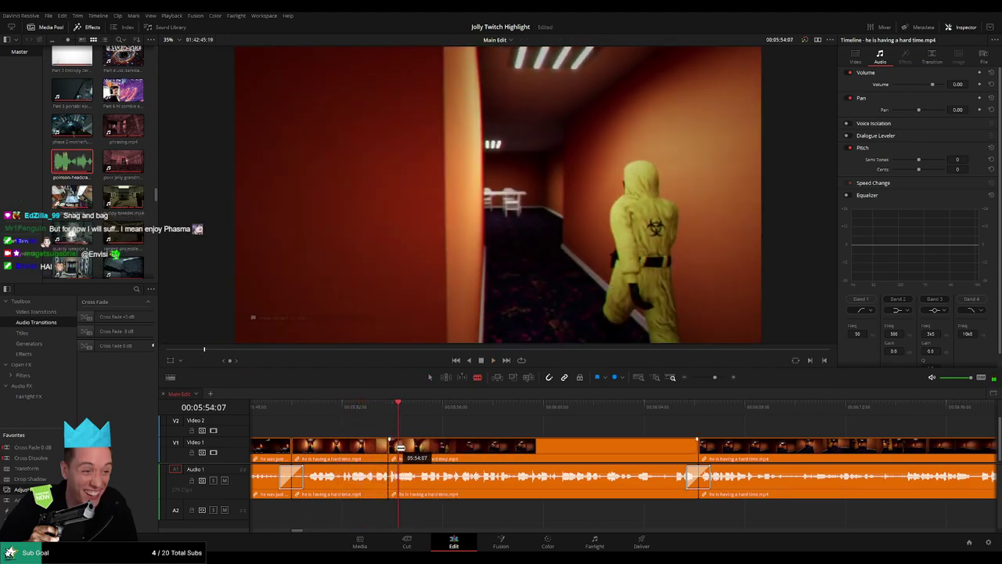
{"action": "left_click", "coordinate": [391, 413]}
{"action": "key", "text": "space"}
{"action": "key", "text": "space"}
{"action": "key", "text": "a"}
{"action": "left_click", "coordinate": [397, 478]}
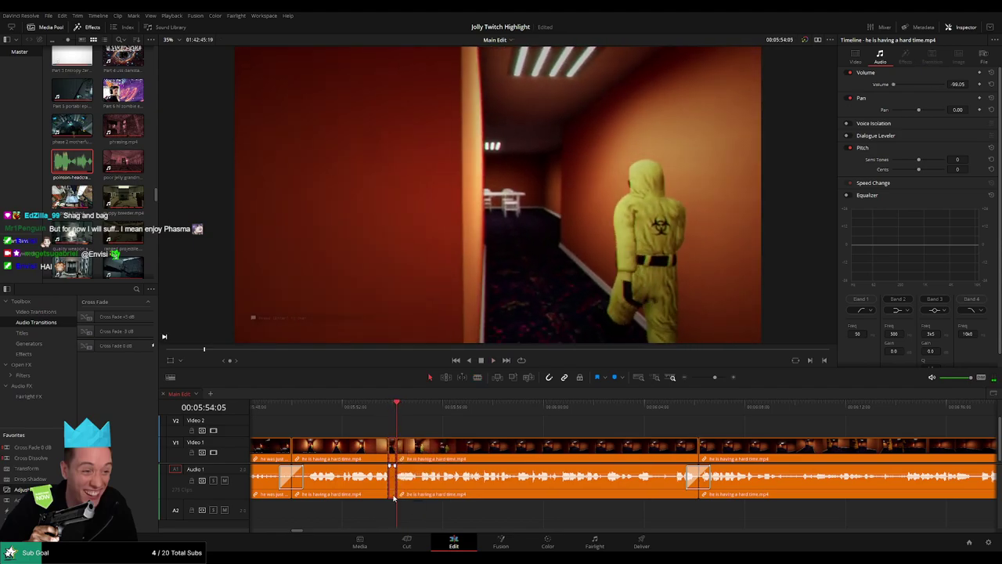
- Add "poinson-headcrab-random-sound.mp3" on Audio 2 under the silenced segment ending at 00:05:54:05, lower its volume and play it back
{"action": "left_click", "coordinate": [81, 169]}
{"action": "left_click_drag", "start_coordinate": [503, 538], "coordinate": [393, 513]}
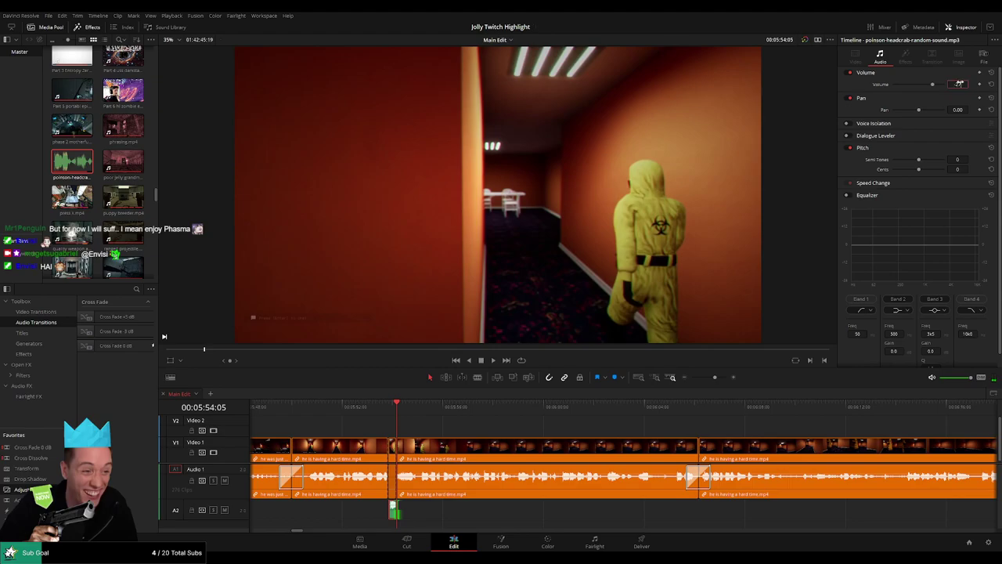
{"action": "left_click", "coordinate": [372, 408]}
{"action": "key", "text": "space"}
{"action": "left_click", "coordinate": [472, 430]}
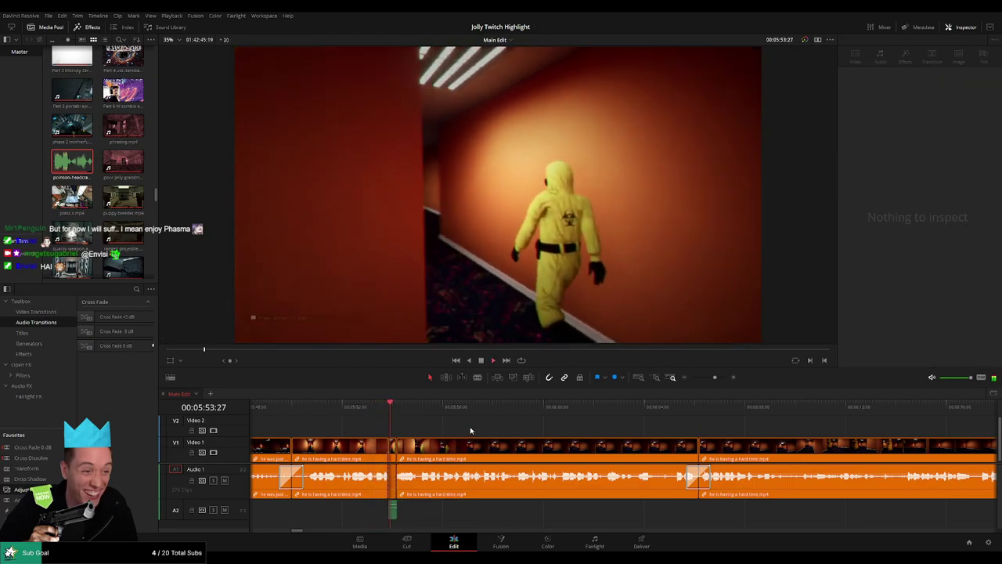
- Split "he is having a hard time.mp4" at 00:05:59:12 and 00:05:59:23, and silence the short segment in between
{"action": "left_click", "coordinate": [387, 408]}
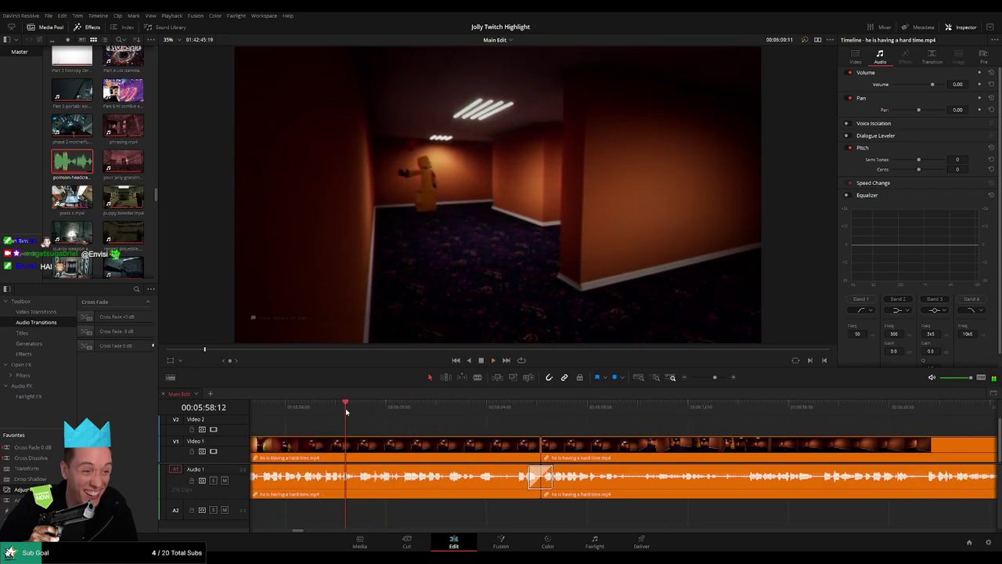
{"action": "key", "text": "space"}
{"action": "key", "text": "b"}
{"action": "left_click", "coordinate": [372, 446]}
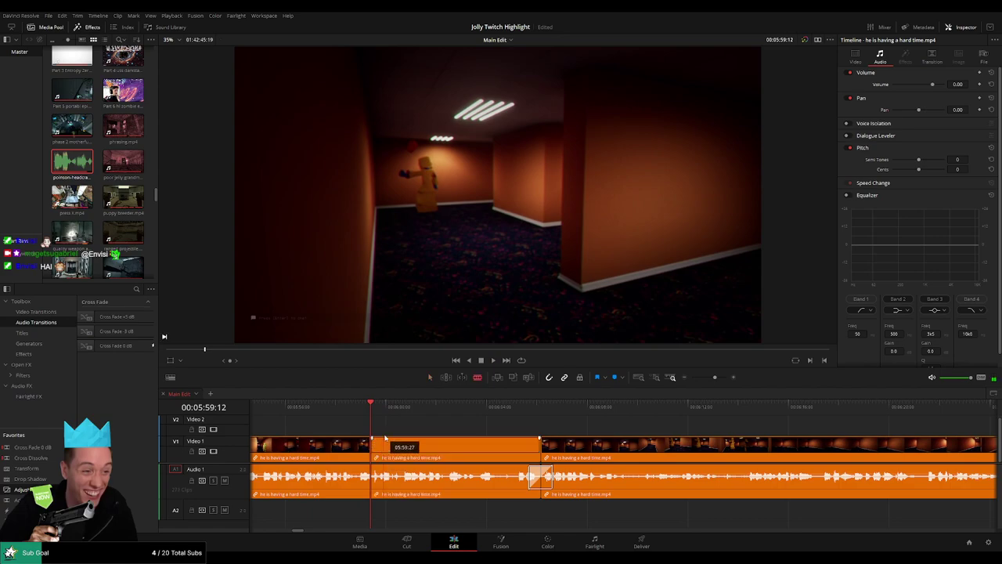
{"action": "key", "text": "space"}
{"action": "left_click", "coordinate": [385, 453]}
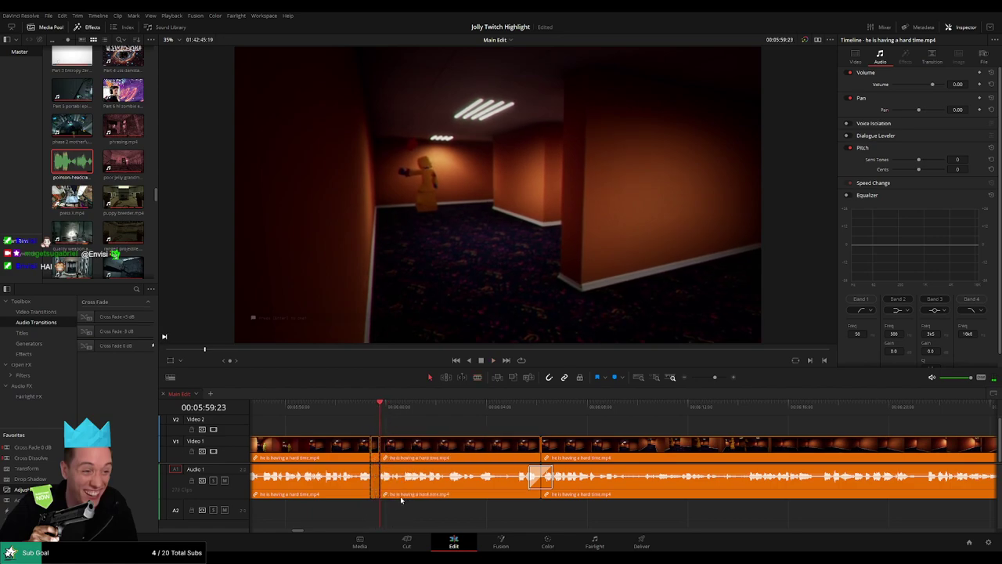
- Add "poinson-headcrab-random-sound.mp3" on Audio 2 under the segment ending at 00:05:59:23, set its volume to -27.00 and play it back
{"action": "left_click", "coordinate": [72, 161]}
{"action": "left_click_drag", "start_coordinate": [346, 249], "coordinate": [375, 509]}
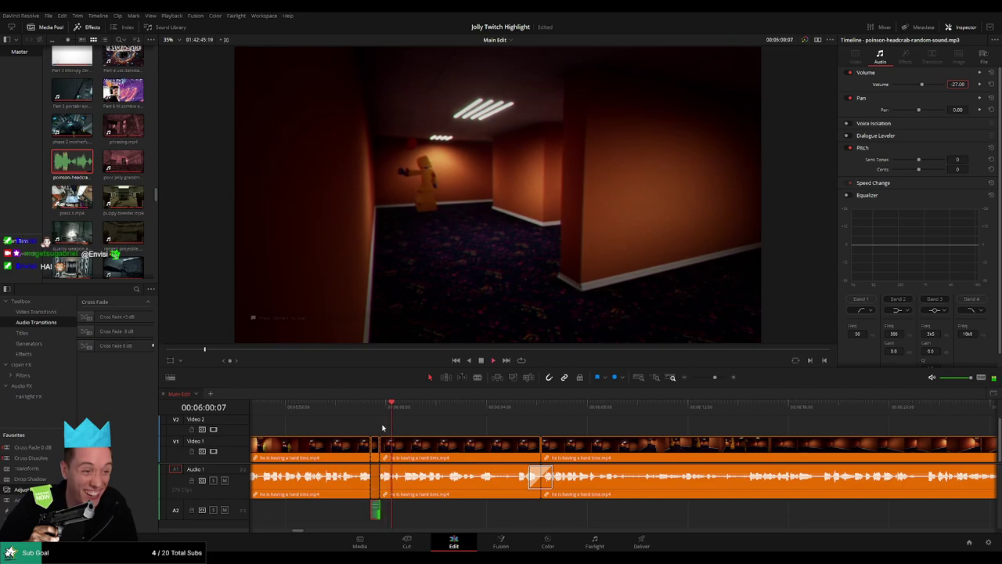
{"action": "left_click", "coordinate": [366, 407]}
{"action": "left_click", "coordinate": [457, 428]}
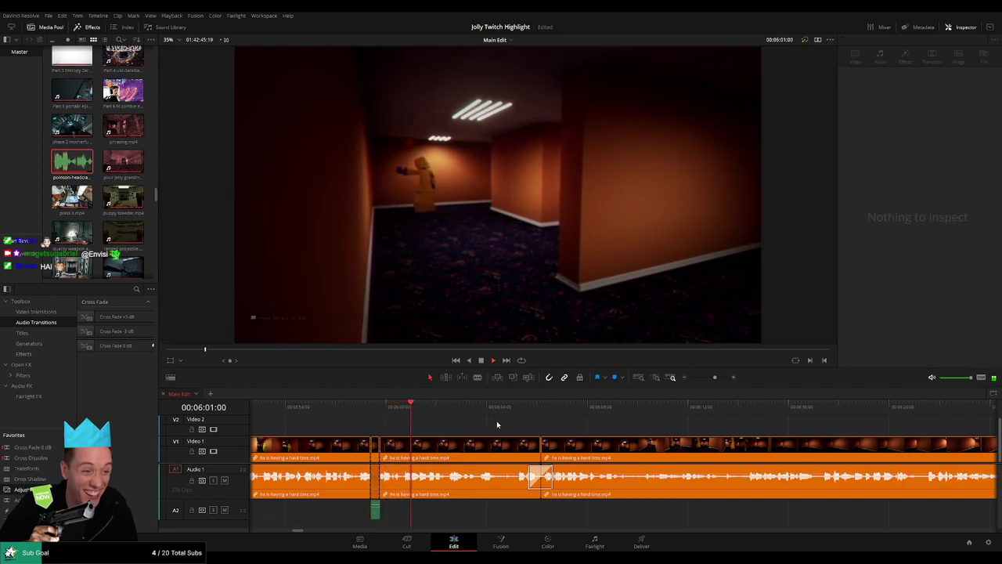
- Split off a short segment of "he is having a hard time.mp4" from just after 00:06:02:12 to 00:06:03:01, and silence it
{"action": "left_click_drag", "start_coordinate": [494, 427], "coordinate": [447, 434]}
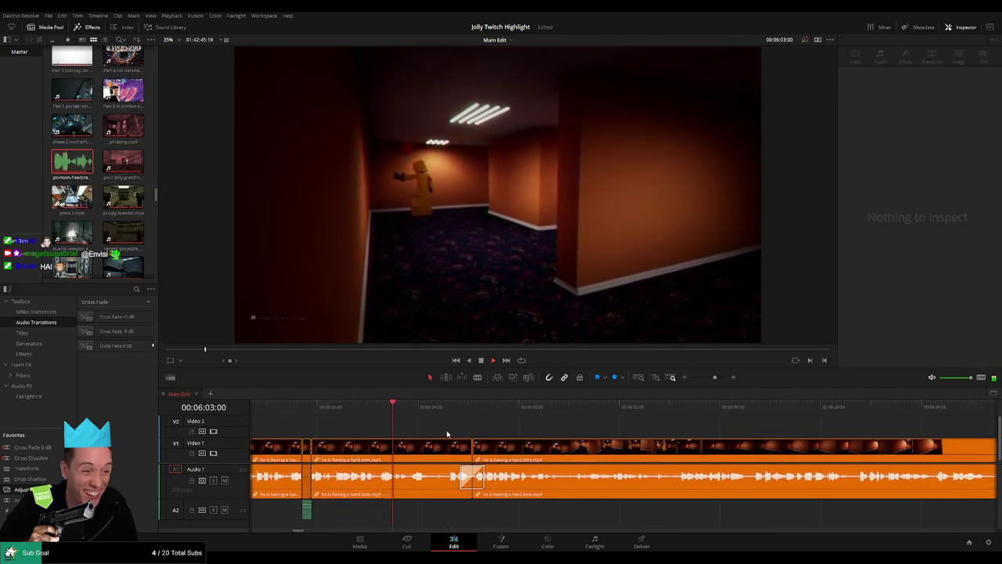
{"action": "left_click_drag", "start_coordinate": [374, 409], "coordinate": [376, 413]}
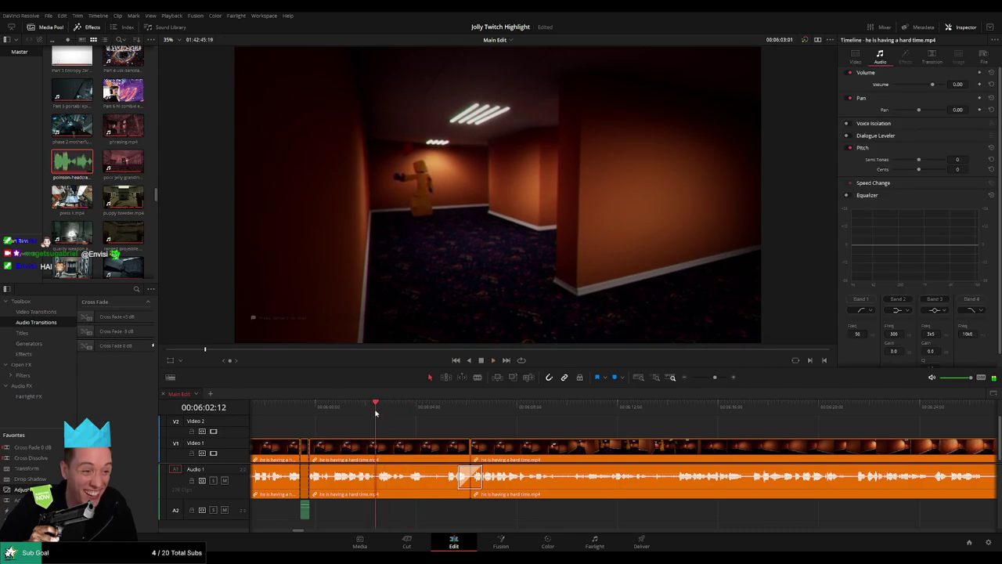
{"action": "key", "text": "b"}
{"action": "left_click", "coordinate": [379, 447]}
{"action": "key", "text": "space"}
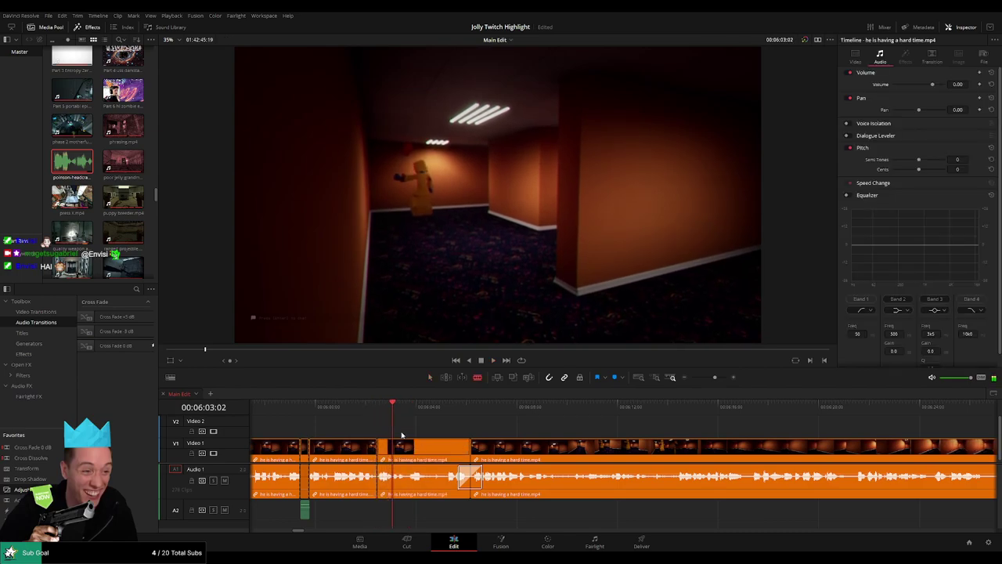
{"action": "left_click", "coordinate": [379, 410]}
{"action": "key", "text": "space"}
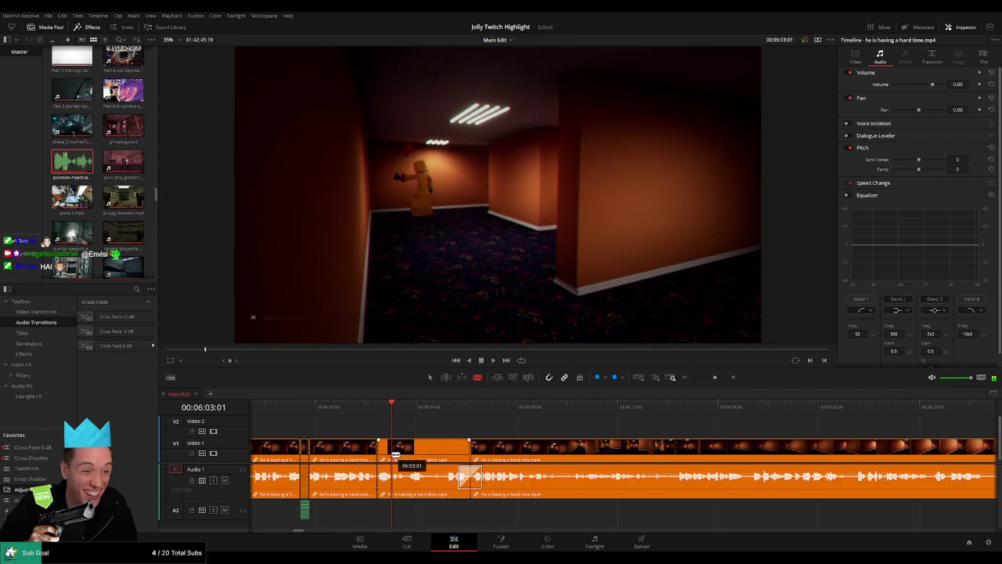
{"action": "left_click", "coordinate": [395, 454]}
{"action": "key", "text": "a"}
{"action": "left_click_drag", "start_coordinate": [384, 487], "coordinate": [384, 496]}
- Add "poinson-headcrab-random-sound.mp3" on Audio 2 under the segment ending at 00:06:03:01, set its volume to -27.00 and play on
{"action": "left_click_drag", "start_coordinate": [82, 163], "coordinate": [457, 398]}
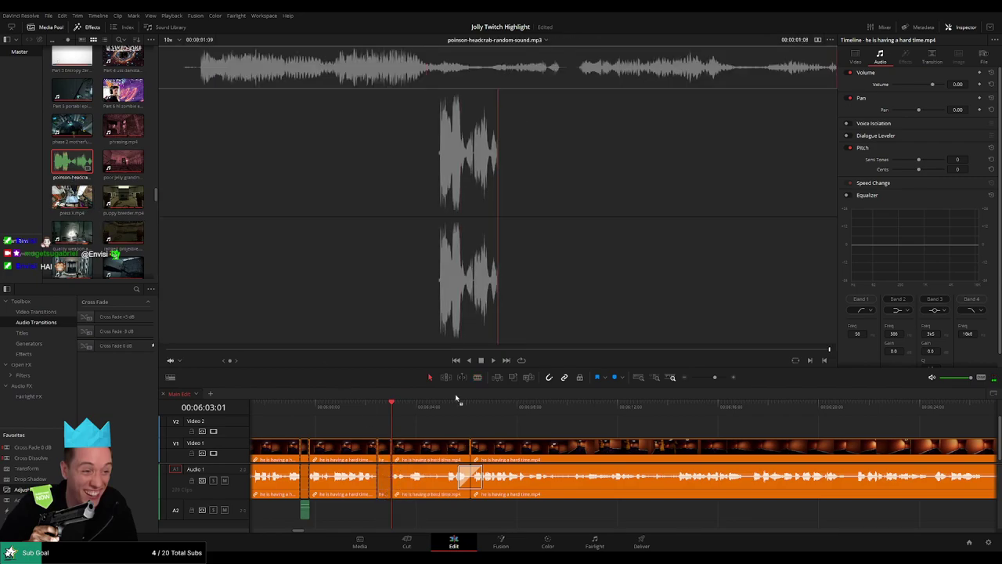
{"action": "key", "text": "q"}
{"action": "mouse_move", "coordinate": [408, 511]}
{"action": "left_mouse_down"}
{"action": "mouse_move", "coordinate": [380, 514]}
{"action": "mouse_move", "coordinate": [400, 509]}
{"action": "left_mouse_up"}
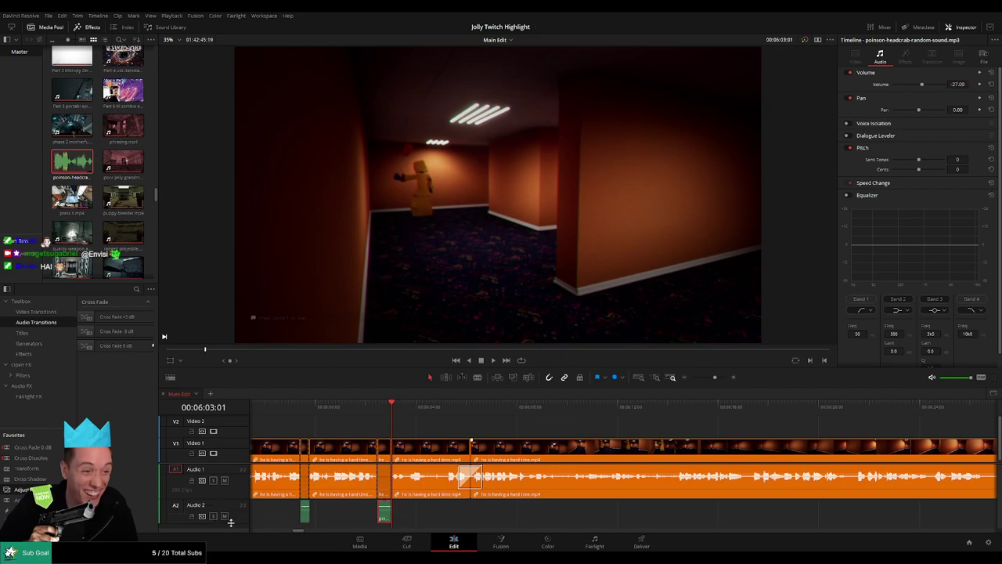
{"action": "key", "text": "space"}
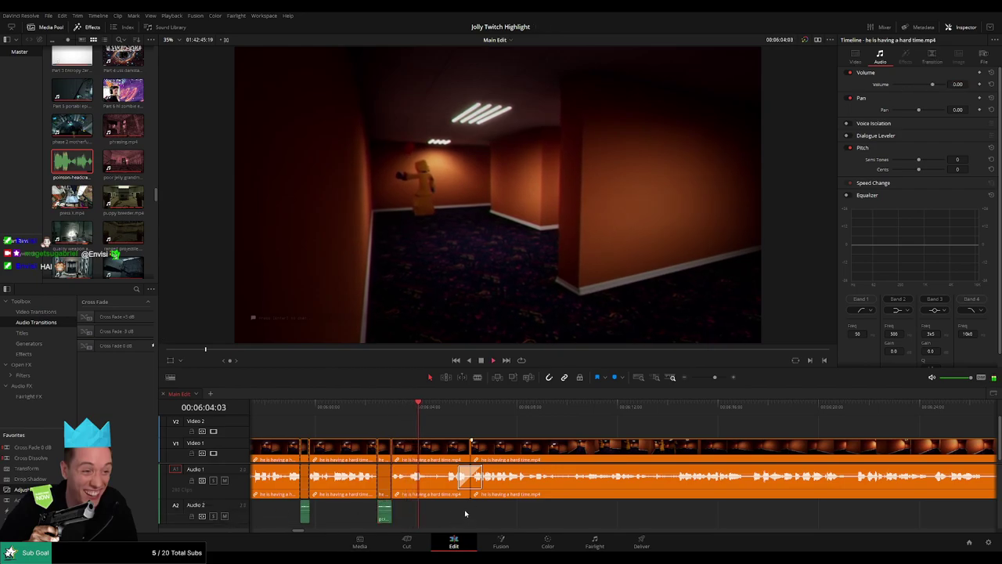
- Split off a short segment of "he is having a hard time.mp4" ending at 00:06:04:13, and silence it
{"action": "left_click", "coordinate": [363, 420]}
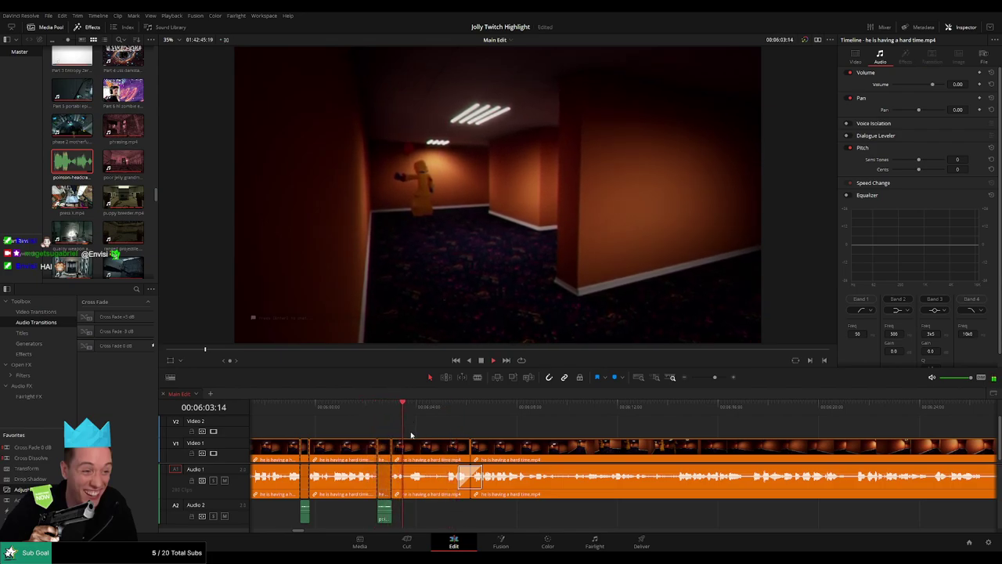
{"action": "key", "text": "ctrl+b"}
{"action": "key", "text": "ctrl+b"}
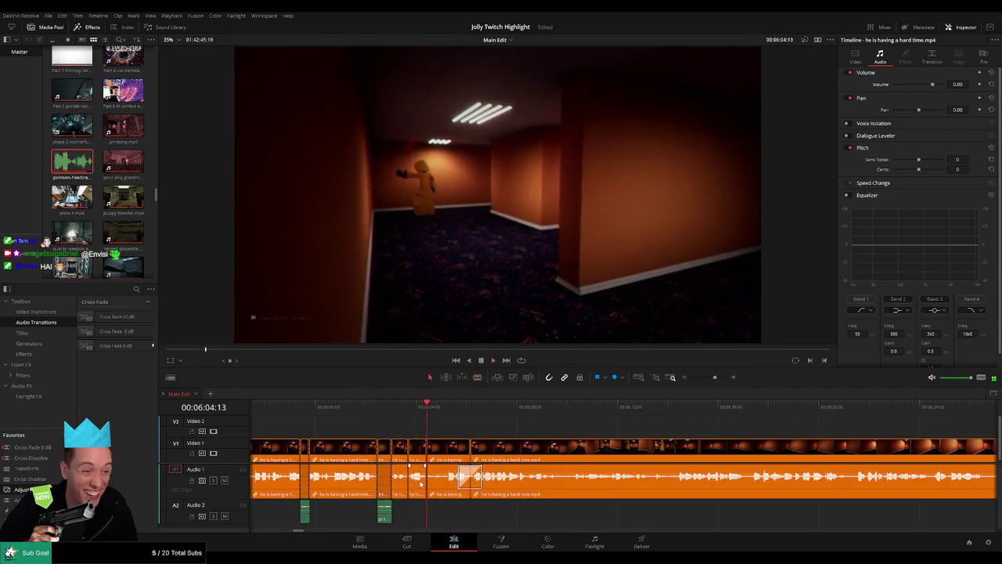
- Add "poinson-headcrab-random-sound.mp3" on Audio 2 under the segment ending at 00:06:04:13 at volume -27.00, and save the project
{"action": "left_click_drag", "start_coordinate": [76, 165], "coordinate": [422, 516]}
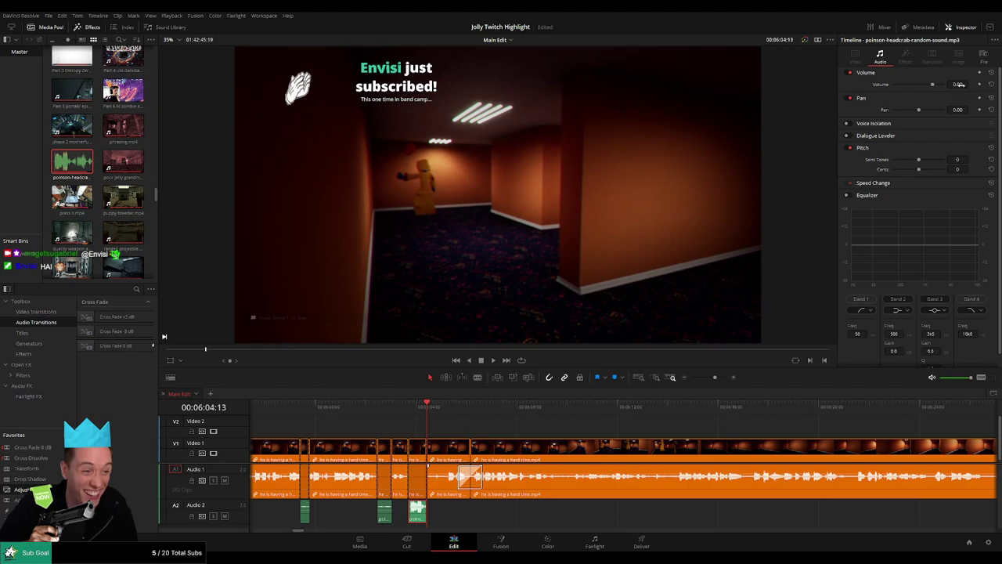
{"action": "left_click_drag", "start_coordinate": [960, 84], "coordinate": [950, 94]}
{"action": "left_click_drag", "start_coordinate": [461, 448], "coordinate": [454, 421]}
{"action": "key", "text": "ctrl+s"}
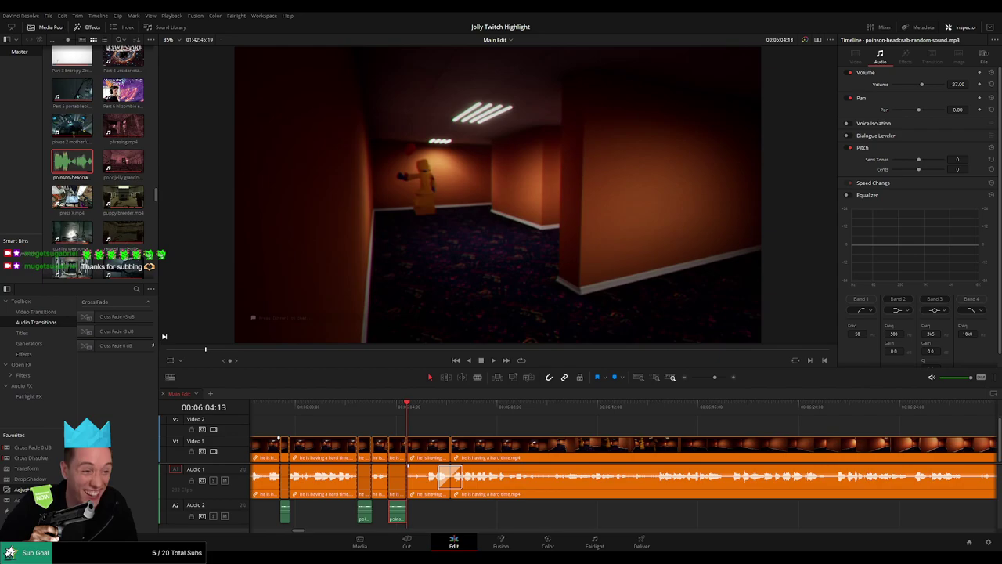
- Play on to about 00:06:10, split off a short segment of "he is having a hard time.mp4" ending at 00:06:10:22, and silence it
{"action": "key", "text": "space"}
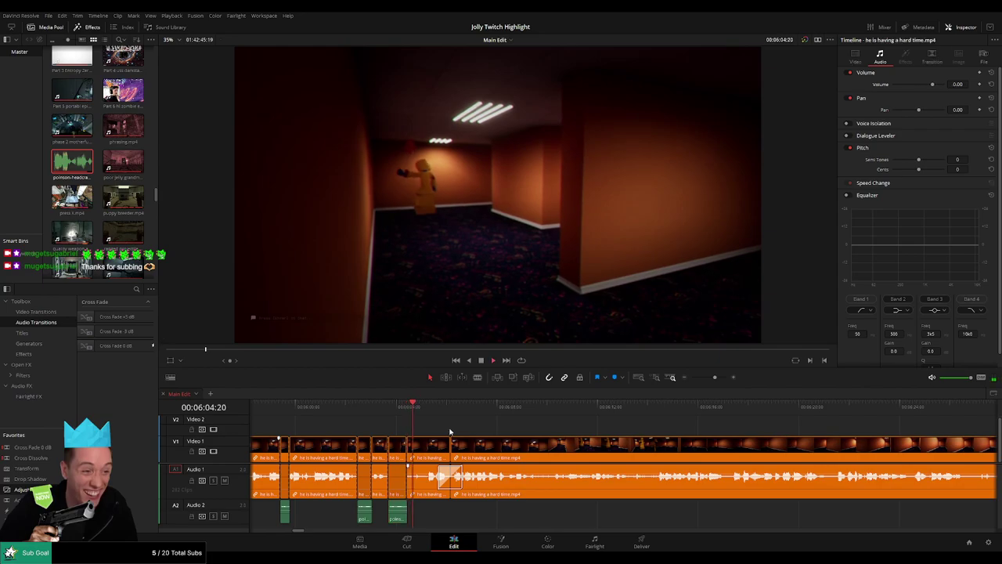
{"action": "left_click_drag", "start_coordinate": [501, 430], "coordinate": [383, 424]}
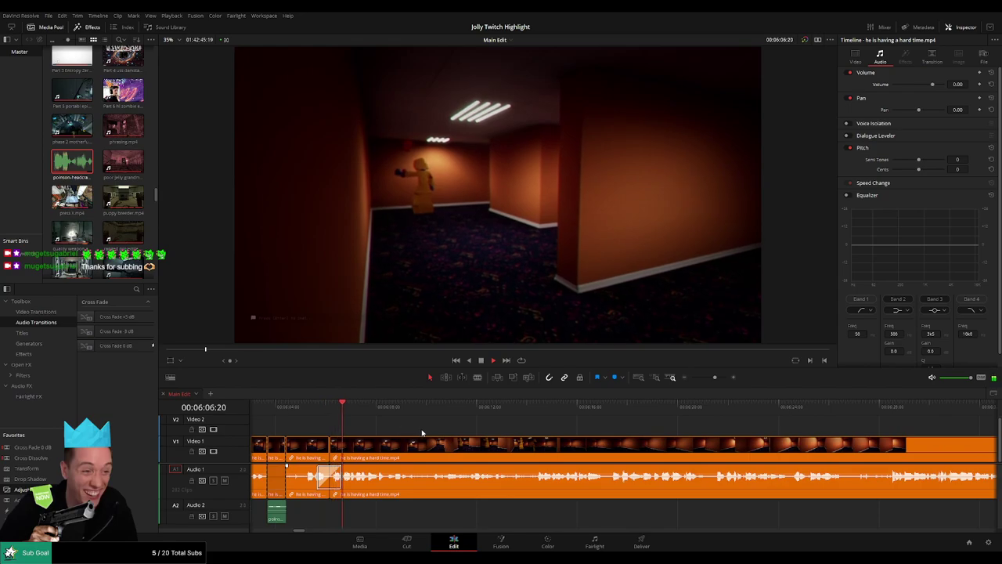
{"action": "scroll", "coordinate": [405, 432], "scroll_direction": "right", "scroll_amount": 2}
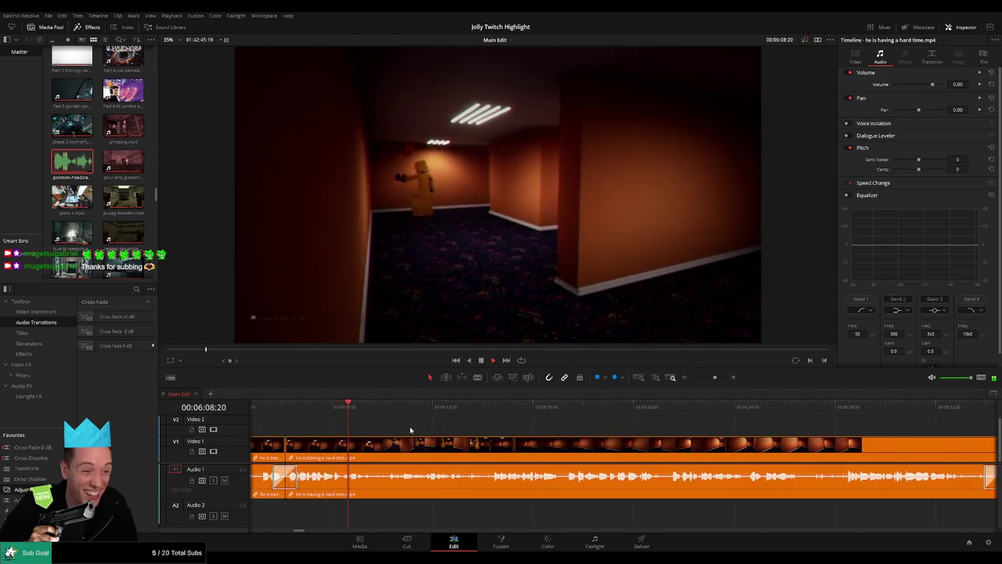
{"action": "scroll", "coordinate": [404, 430], "scroll_direction": "right", "scroll_amount": 2}
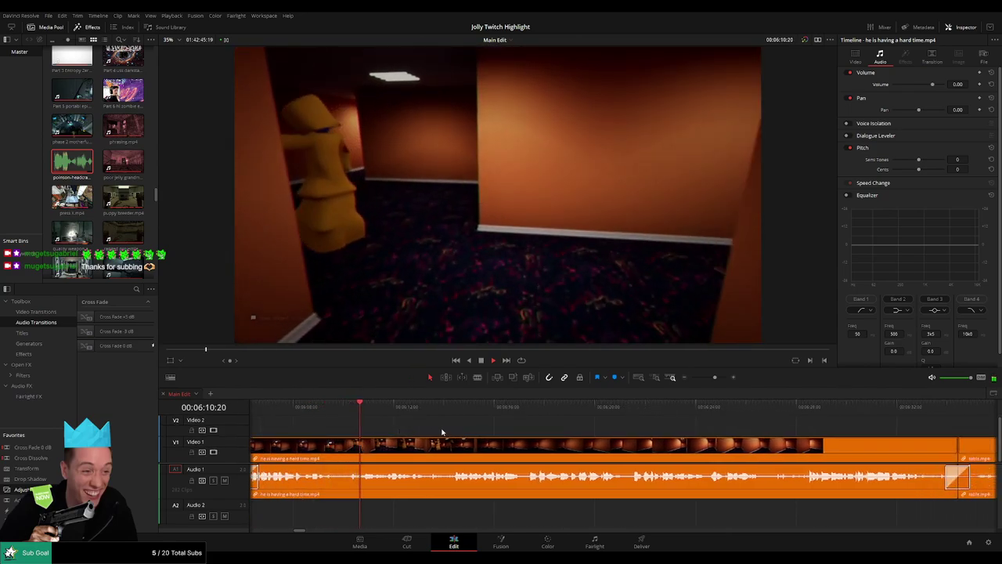
{"action": "left_click", "coordinate": [343, 407]}
{"action": "key", "text": "space"}
{"action": "left_click_drag", "start_coordinate": [345, 410], "coordinate": [350, 411]}
{"action": "key", "text": "b"}
{"action": "left_click", "coordinate": [354, 445]}
{"action": "key", "text": "space"}
{"action": "key", "text": "space"}
{"action": "left_click", "coordinate": [361, 450]}
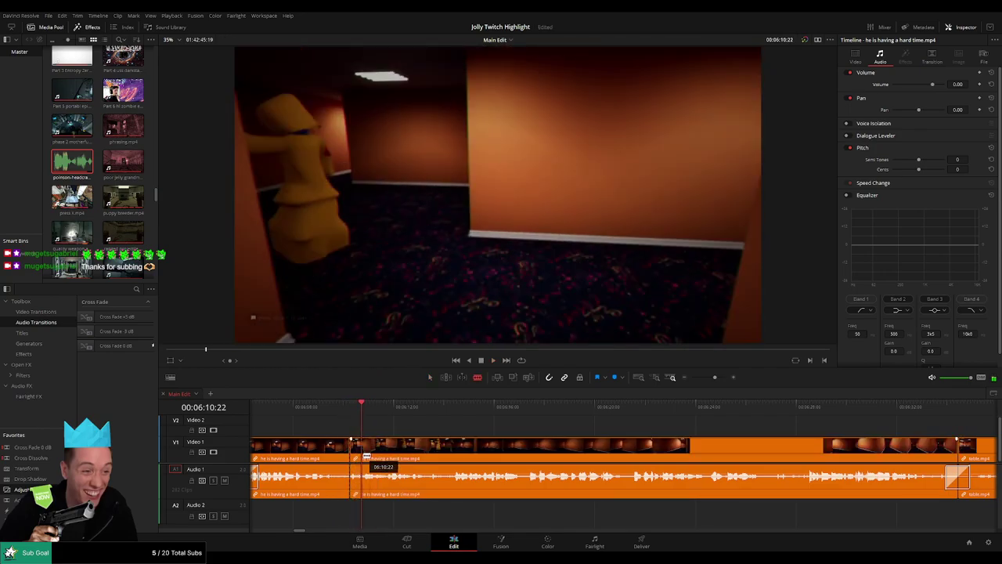
{"action": "key", "text": "a"}
- Add "poinson-headcrab-random-sound.mp3" on Audio 2 under the segment ending at 00:06:10:22, set its volume to -27.00 and play it back
{"action": "left_click_drag", "start_coordinate": [74, 163], "coordinate": [344, 313]}
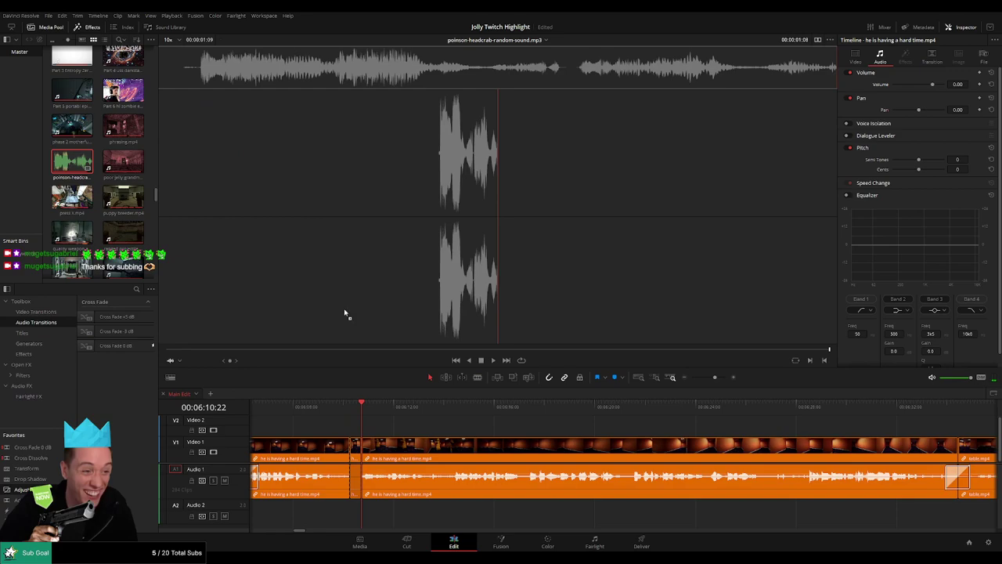
{"action": "mouse_move", "coordinate": [350, 524]}
{"action": "left_mouse_down"}
{"action": "mouse_move", "coordinate": [374, 518]}
{"action": "mouse_move", "coordinate": [361, 519]}
{"action": "left_mouse_up"}
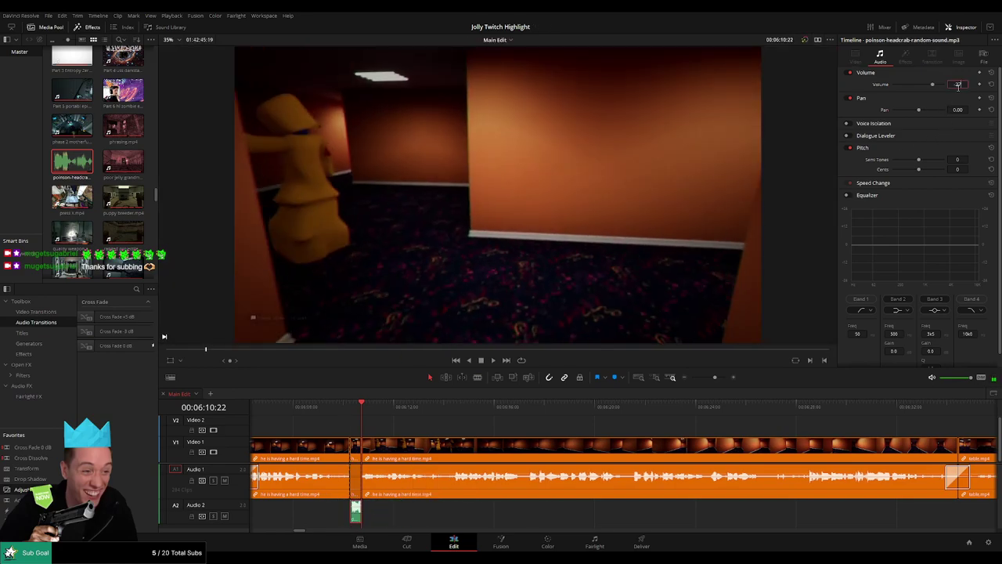
{"action": "scroll", "coordinate": [510, 422], "scroll_direction": "left", "scroll_amount": 5}
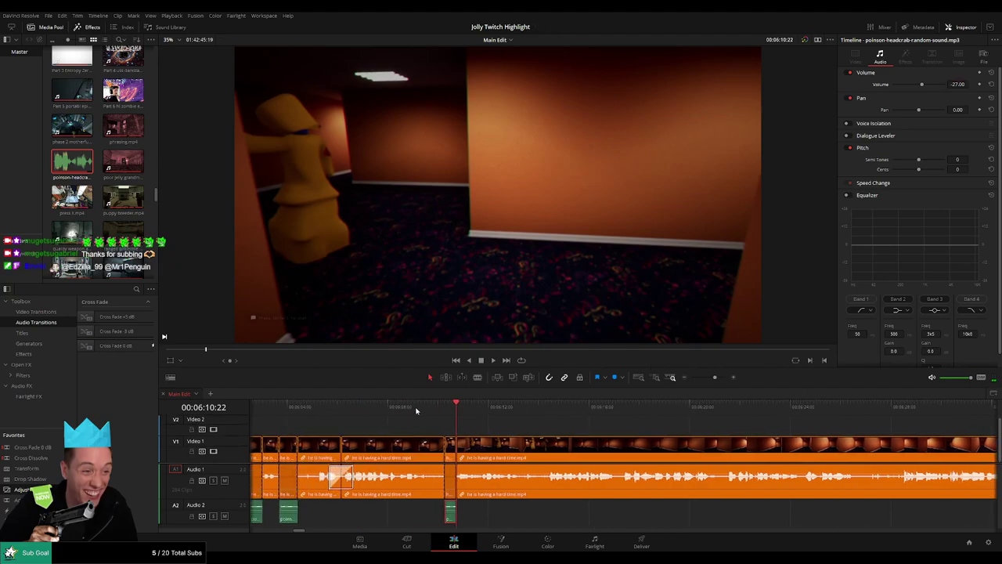
{"action": "scroll", "coordinate": [416, 432], "scroll_direction": "right", "scroll_amount": 4}
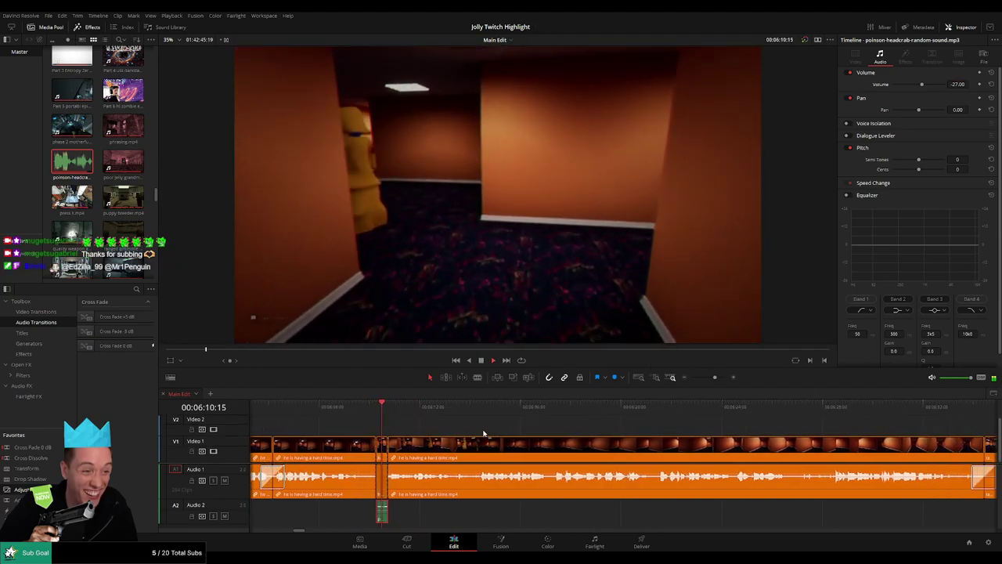
- Play through the rest of "he is having a hard time.mp4" up to about 00:06:32 and listen for moments to censor
{"action": "left_click", "coordinate": [489, 434]}
{"action": "scroll", "coordinate": [477, 434], "scroll_direction": "right", "scroll_amount": 4}
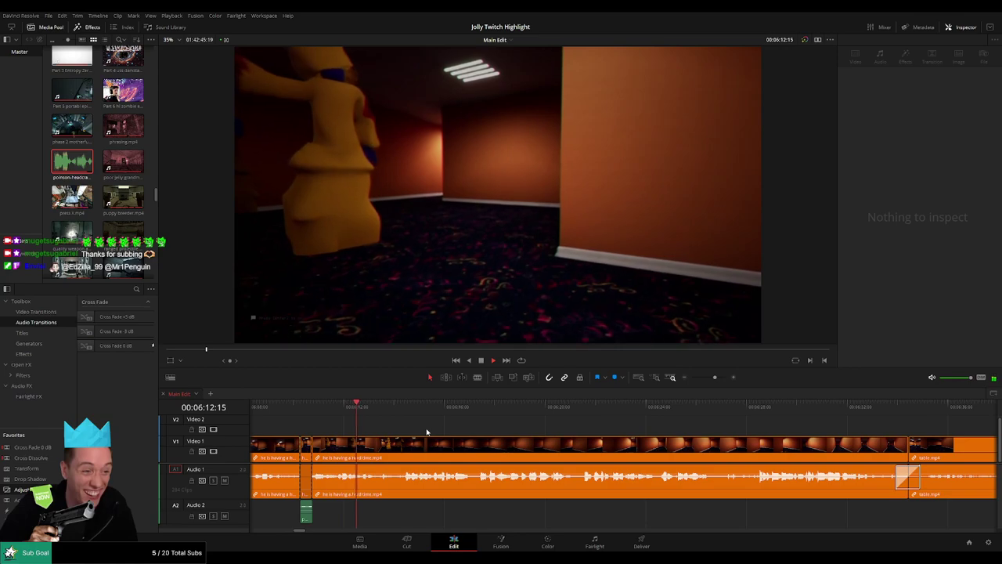
{"action": "scroll", "coordinate": [450, 435], "scroll_direction": "right", "scroll_amount": 4}
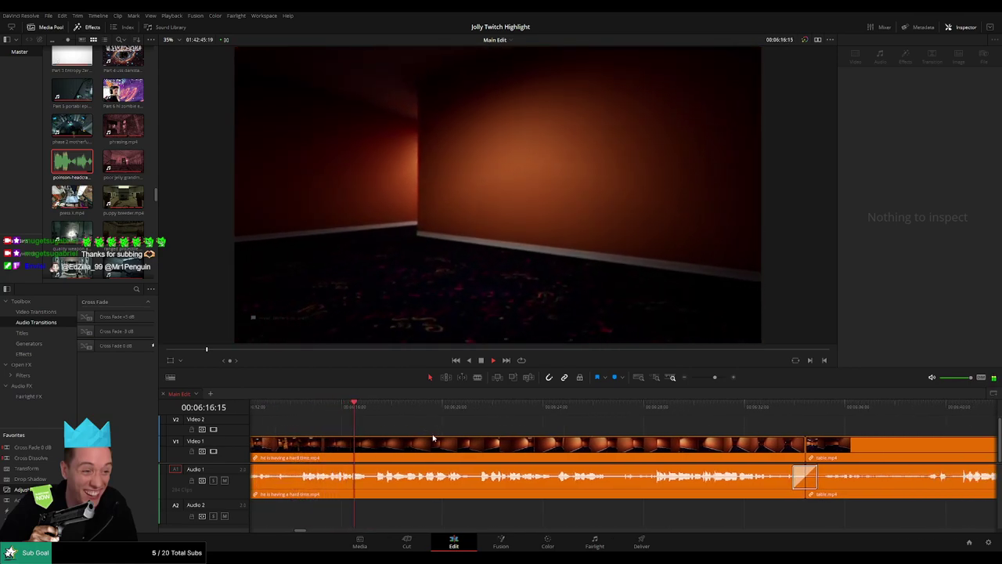
{"action": "left_click", "coordinate": [430, 437]}
{"action": "scroll", "coordinate": [430, 437], "scroll_direction": "left", "scroll_amount": 2}
{"action": "left_click", "coordinate": [356, 409]}
{"action": "key", "text": "space"}
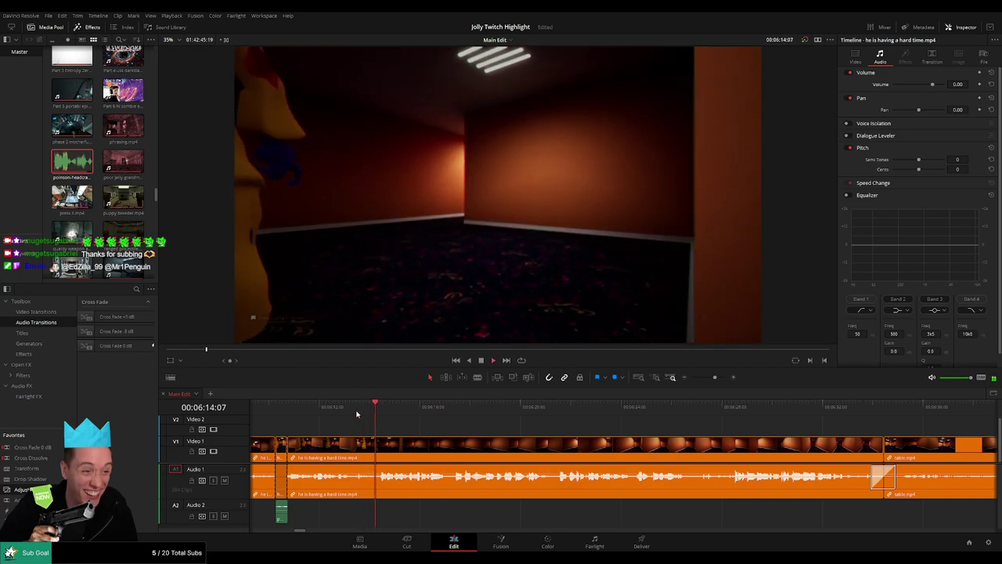
{"action": "scroll", "coordinate": [566, 434], "scroll_direction": "right", "scroll_amount": 5}
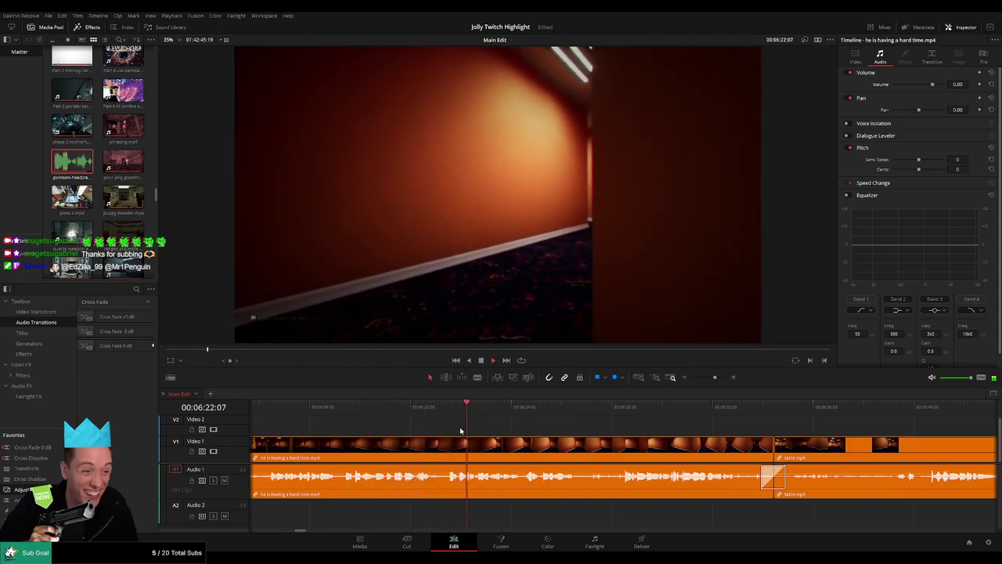
{"action": "scroll", "coordinate": [467, 429], "scroll_direction": "right", "scroll_amount": 4}
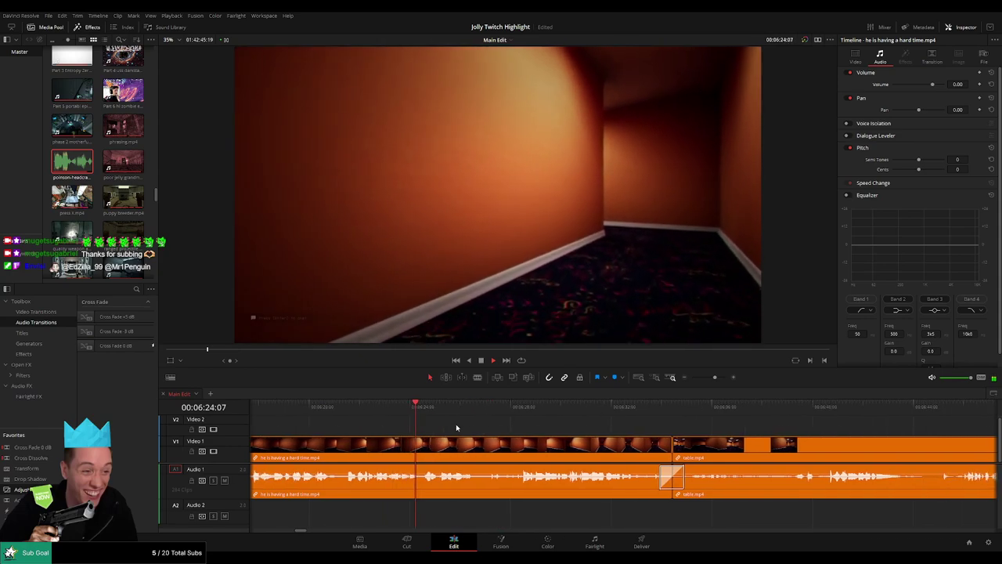
{"action": "scroll", "coordinate": [438, 431], "scroll_direction": "right", "scroll_amount": 3}
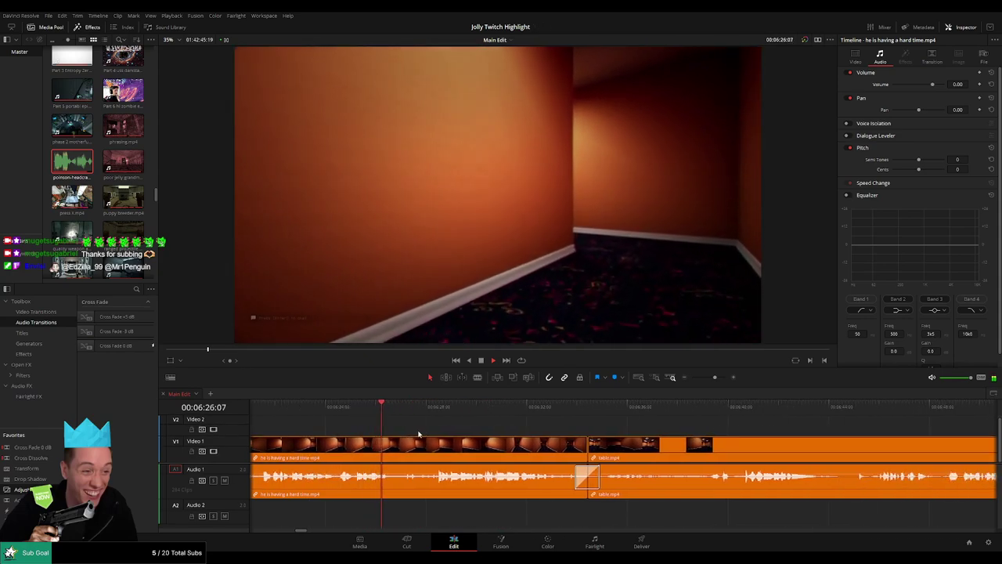
{"action": "scroll", "coordinate": [423, 430], "scroll_direction": "right", "scroll_amount": 3}
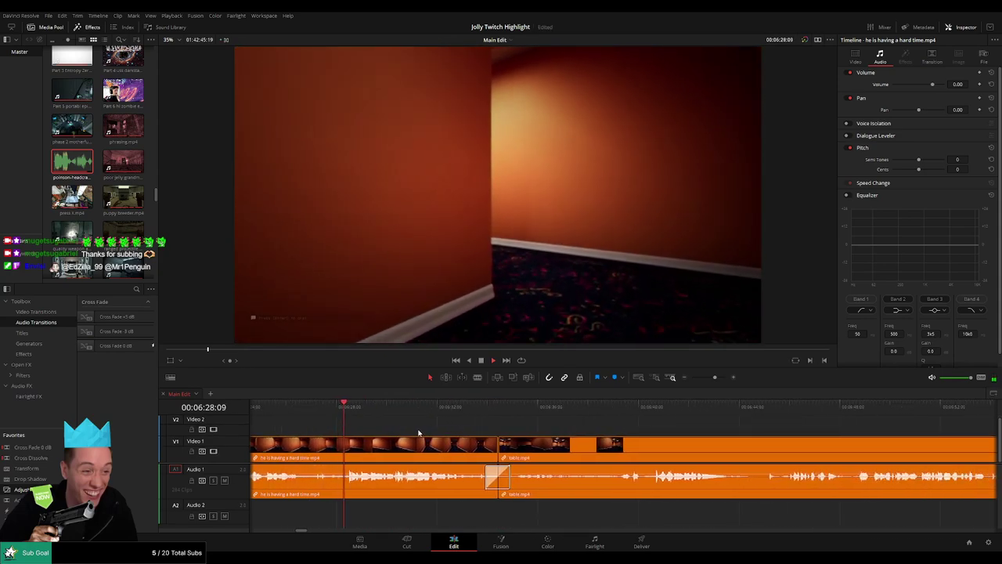
{"action": "scroll", "coordinate": [446, 434], "scroll_direction": "right", "scroll_amount": 2}
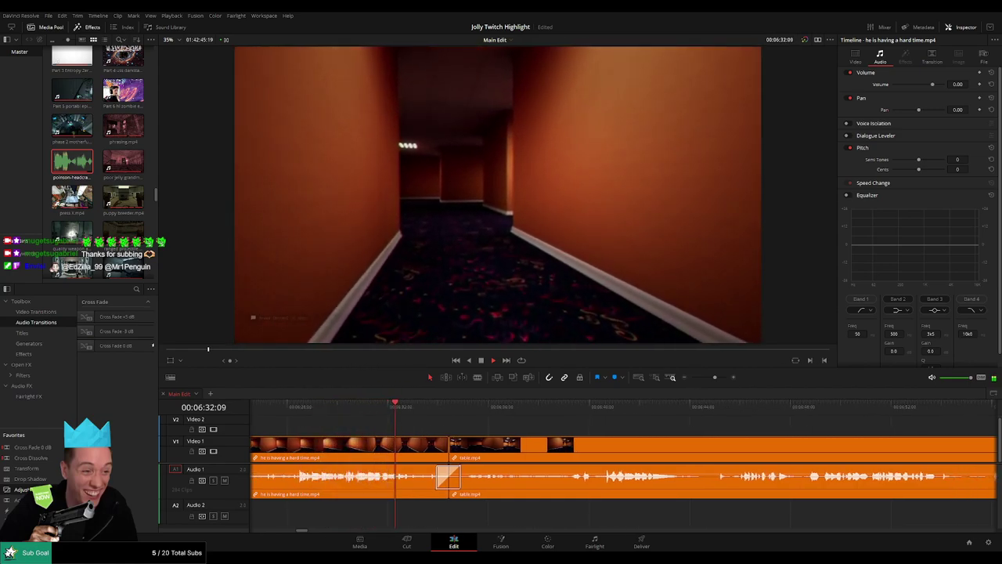
- Play on through "table.mp4" to about 00:06:53, split off a short segment ending at 00:06:53:25, and silence it
{"action": "scroll", "coordinate": [462, 431], "scroll_direction": "right", "scroll_amount": 2}
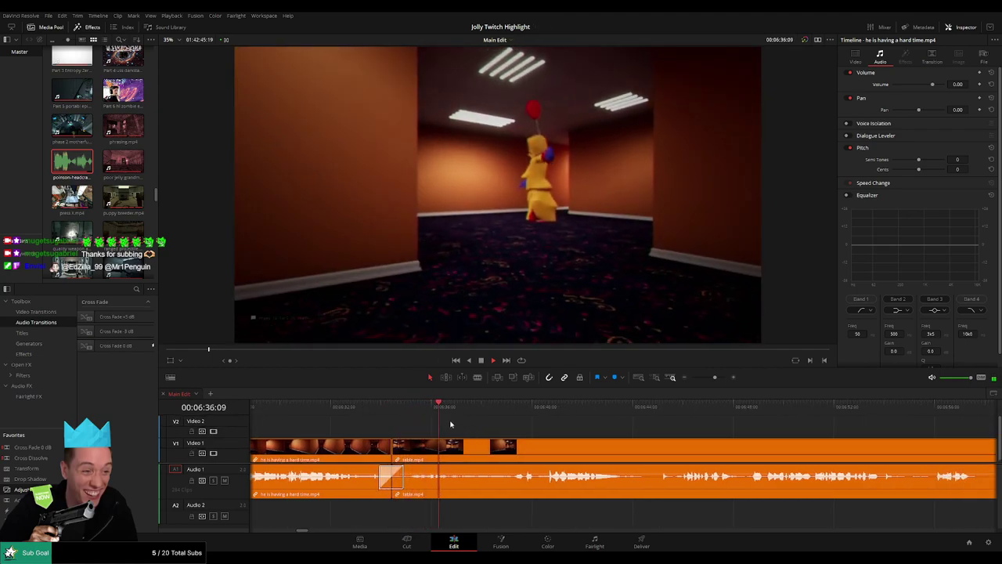
{"action": "scroll", "coordinate": [451, 424], "scroll_direction": "right", "scroll_amount": 4}
{"action": "scroll", "coordinate": [396, 428], "scroll_direction": "right", "scroll_amount": 1}
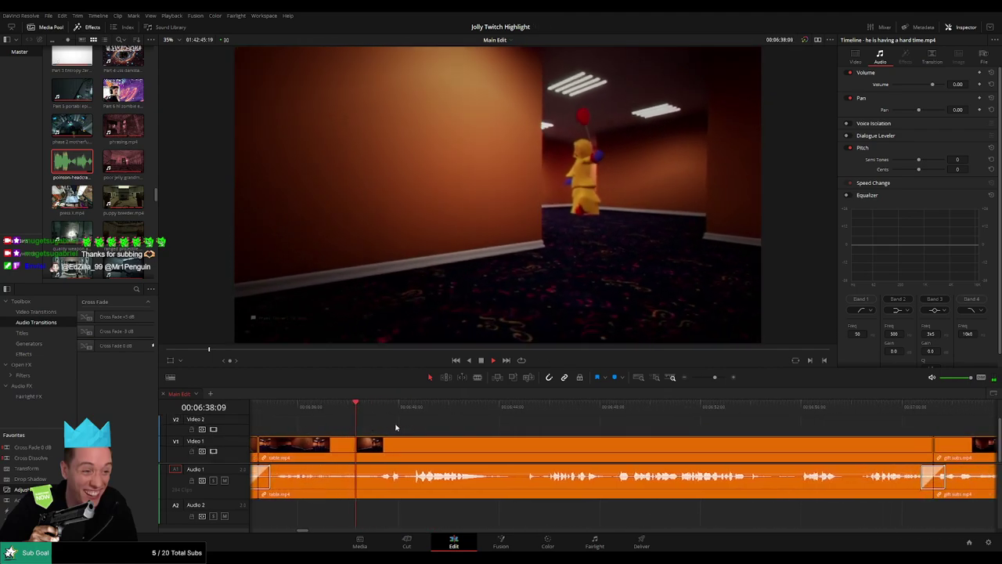
{"action": "scroll", "coordinate": [470, 432], "scroll_direction": "right", "scroll_amount": 2}
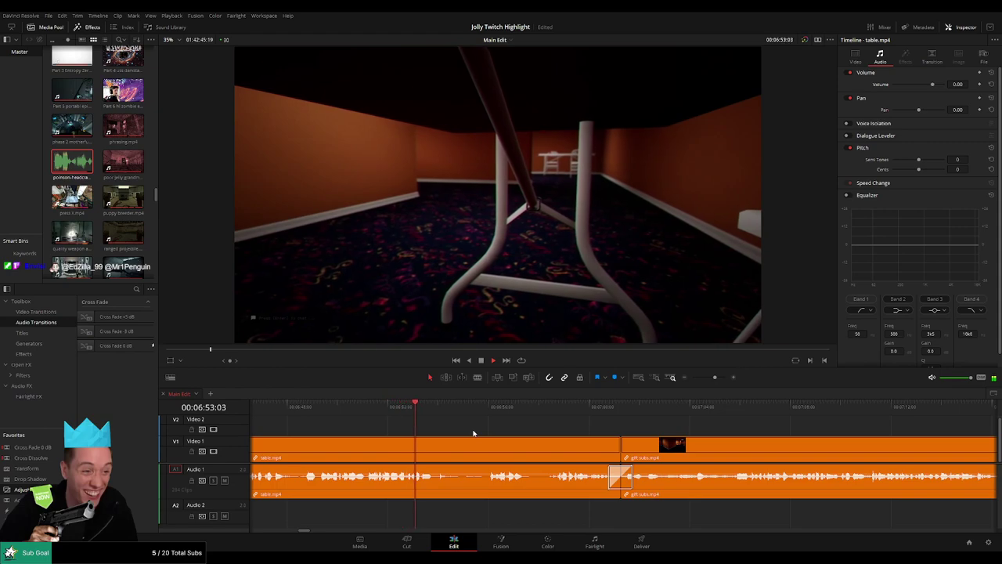
{"action": "left_click", "coordinate": [398, 410]}
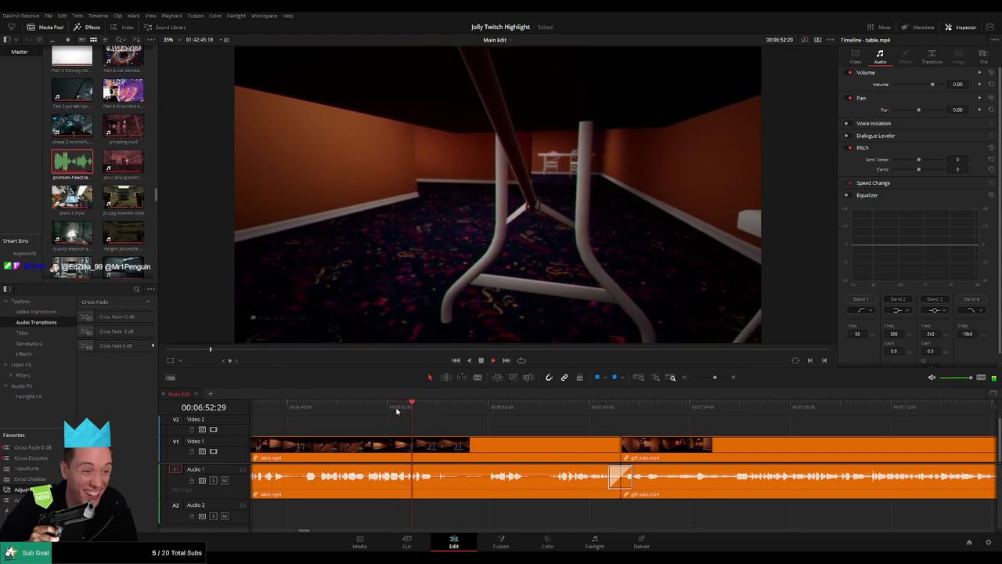
{"action": "left_click", "coordinate": [396, 410]}
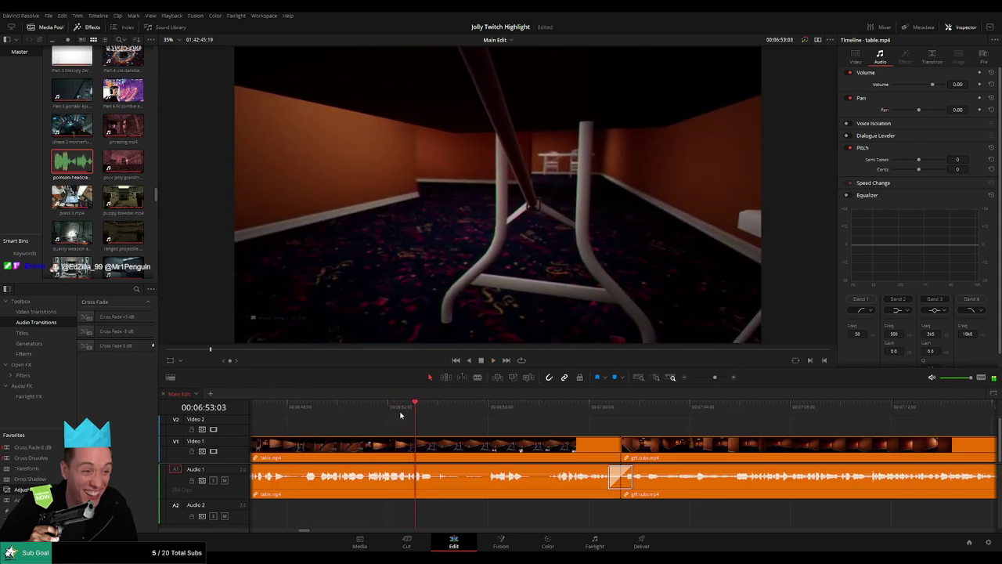
{"action": "key", "text": "b"}
{"action": "left_click", "coordinate": [419, 447]}
{"action": "key", "text": "space"}
{"action": "left_click", "coordinate": [436, 452]}
{"action": "key", "text": "a"}
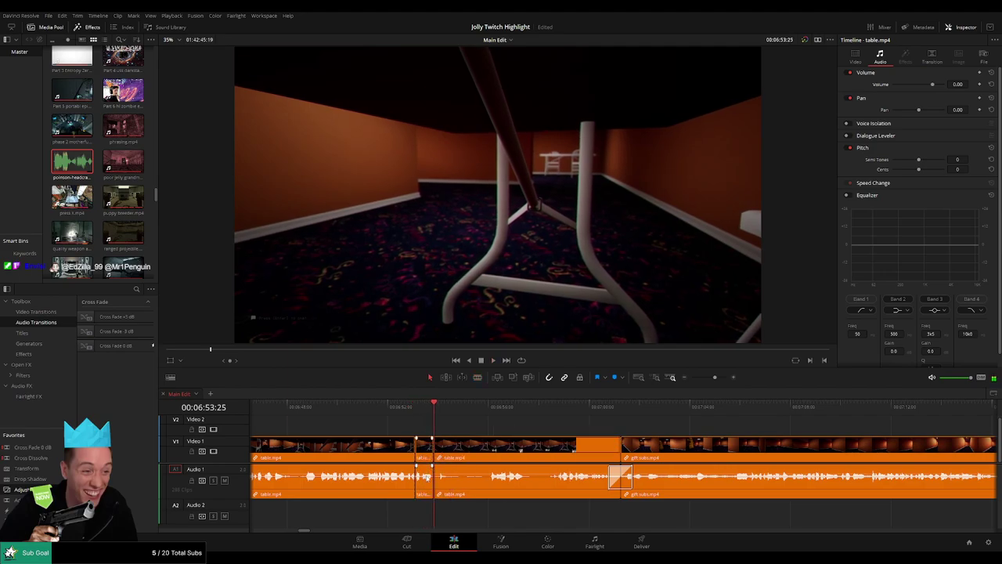
{"action": "left_click_drag", "start_coordinate": [423, 472], "coordinate": [423, 496]}
- Add "poinson-headcrab-random-sound.mp3" on Audio 2 under the segment ending at 00:06:53:25, set its volume to -27.00 and play it back
{"action": "left_click_drag", "start_coordinate": [87, 168], "coordinate": [426, 518]}
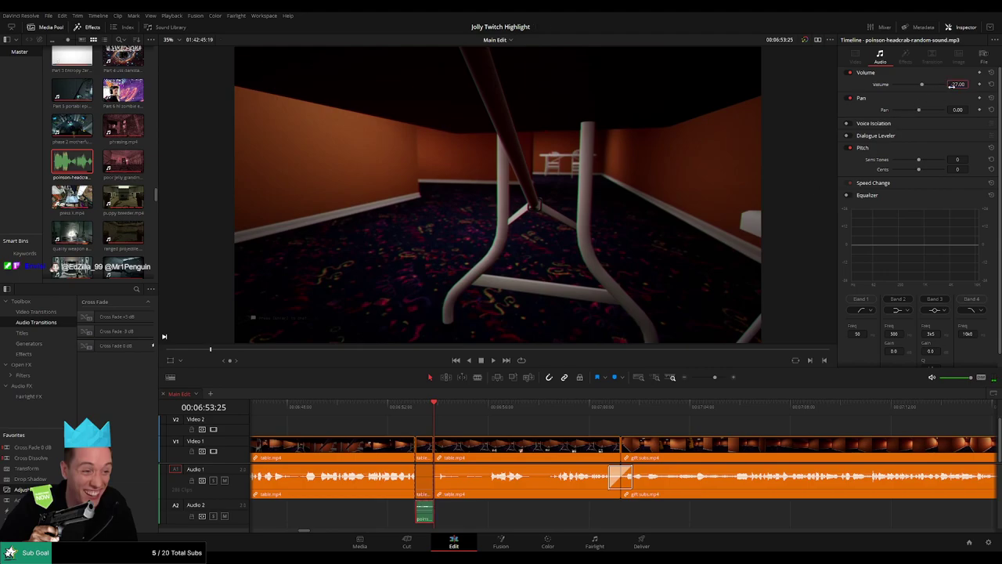
{"action": "left_click", "coordinate": [404, 408]}
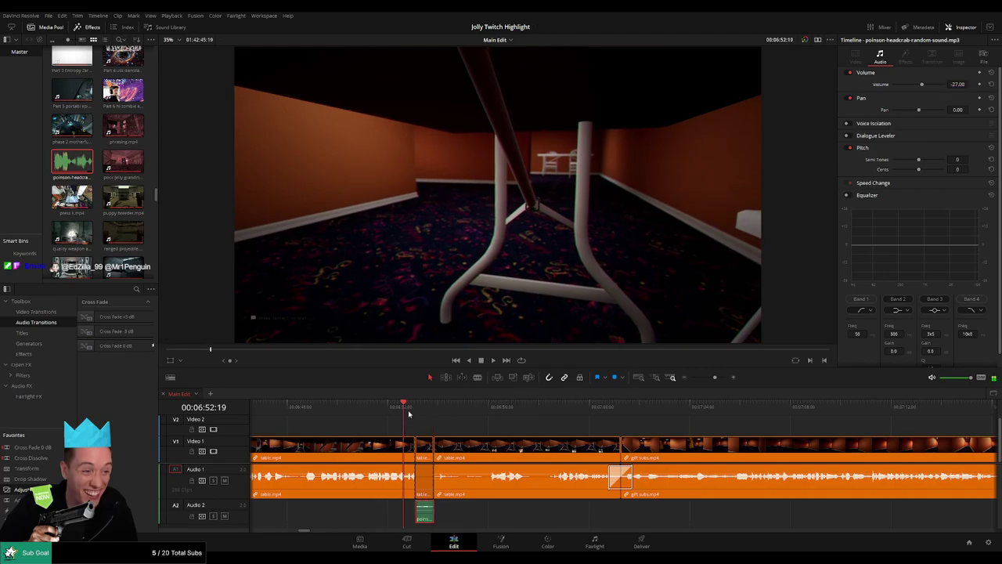
{"action": "left_click", "coordinate": [501, 427]}
{"action": "key", "text": "space"}
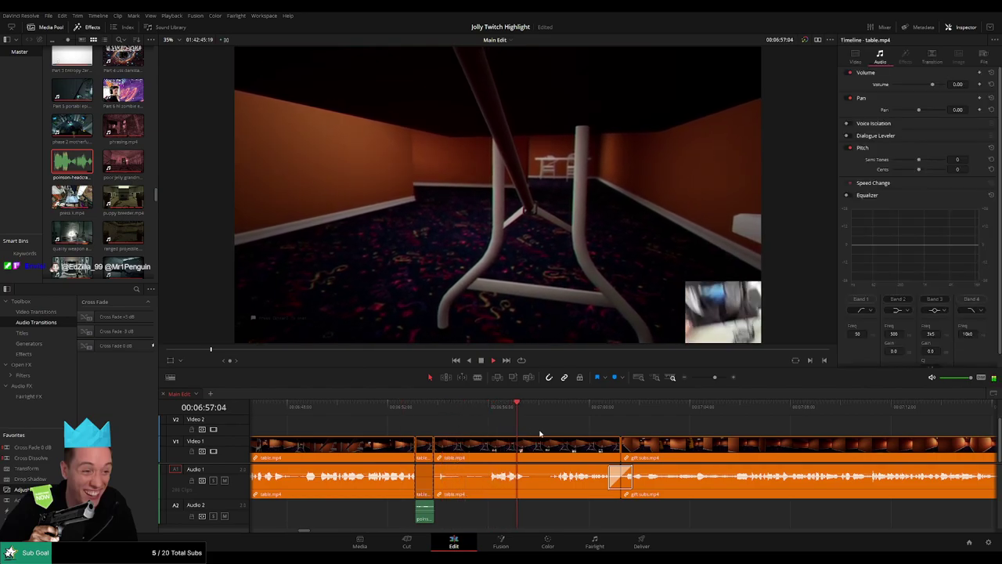
- Add an adjustment clip on Video 2 over "table.mp4", starting at 00:06:55:29 and trimmed to end at about 00:07:00:01
{"action": "left_click_drag", "start_coordinate": [23, 489], "coordinate": [523, 431]}
{"action": "left_click", "coordinate": [487, 407]}
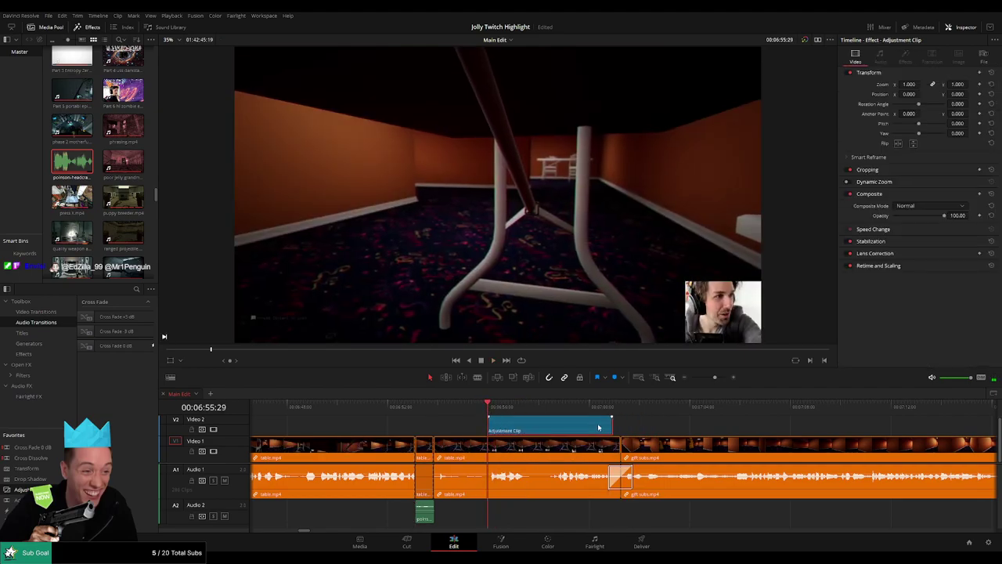
{"action": "left_click_drag", "start_coordinate": [612, 423], "coordinate": [582, 409]}
{"action": "left_click", "coordinate": [619, 408]}
{"action": "key", "text": "space"}
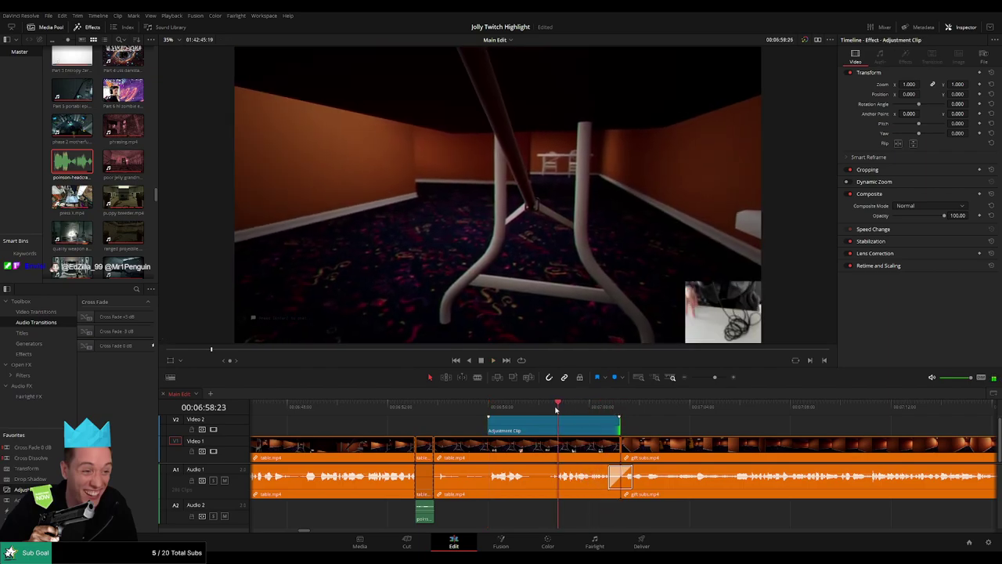
{"action": "key", "text": "space"}
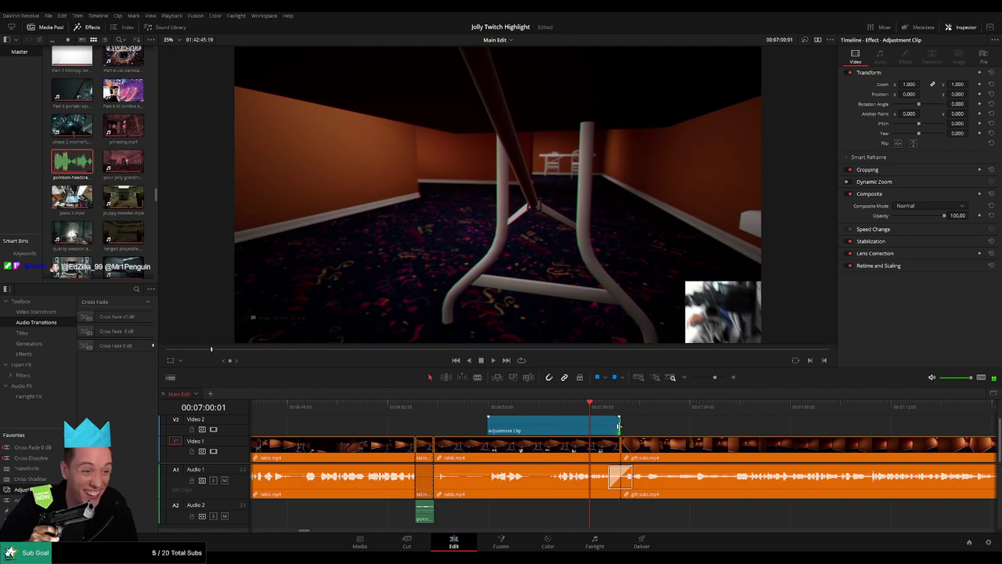
{"action": "left_click_drag", "start_coordinate": [619, 426], "coordinate": [589, 428]}
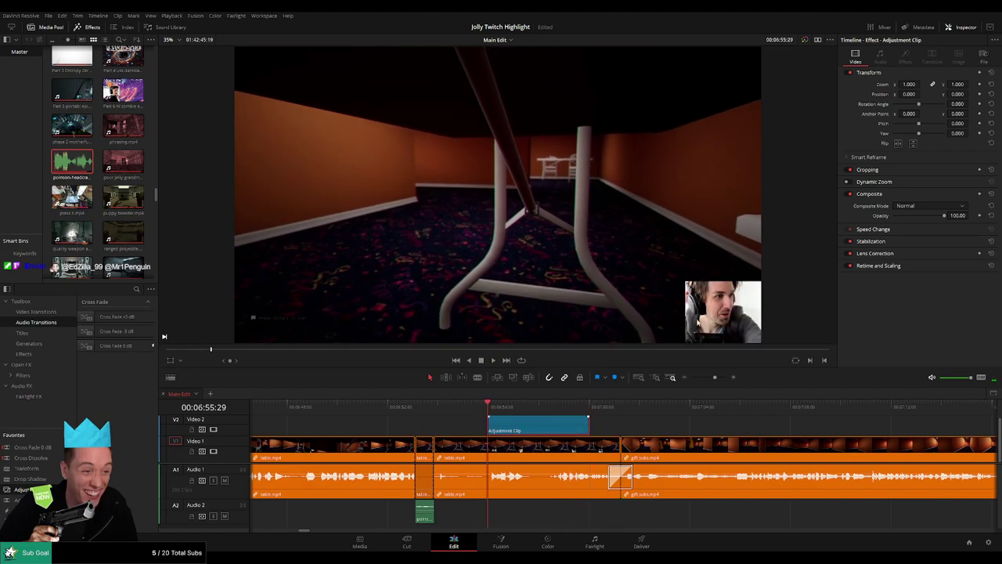
- Enlarge the webcam with the adjustment clip by setting zoom to 2.050 and position to X -1996, Y 1143, and play it back
{"action": "left_click_drag", "start_coordinate": [914, 83], "coordinate": [972, 94]}
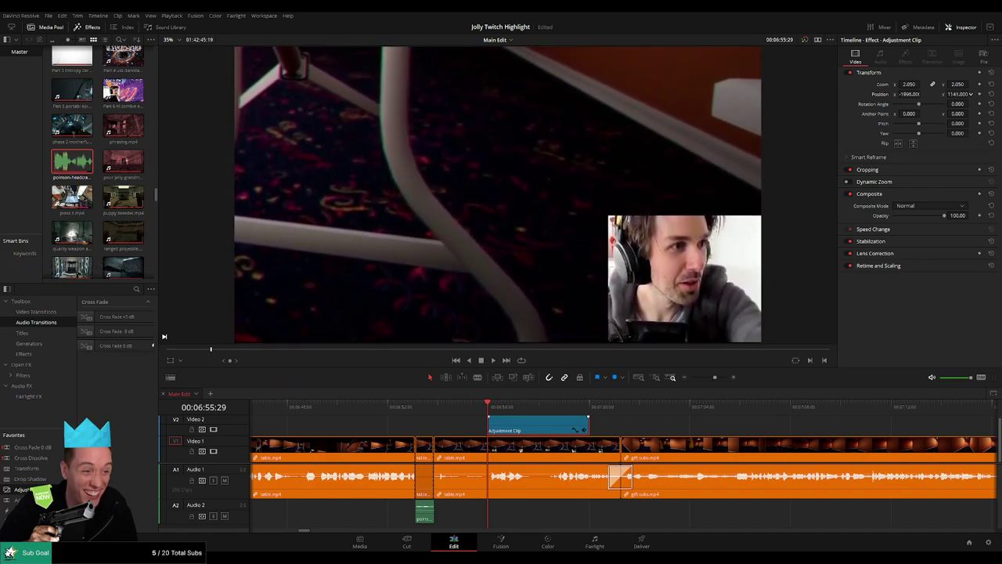
{"action": "left_click", "coordinate": [465, 408]}
{"action": "key", "text": "space"}
{"action": "left_click", "coordinate": [664, 424]}
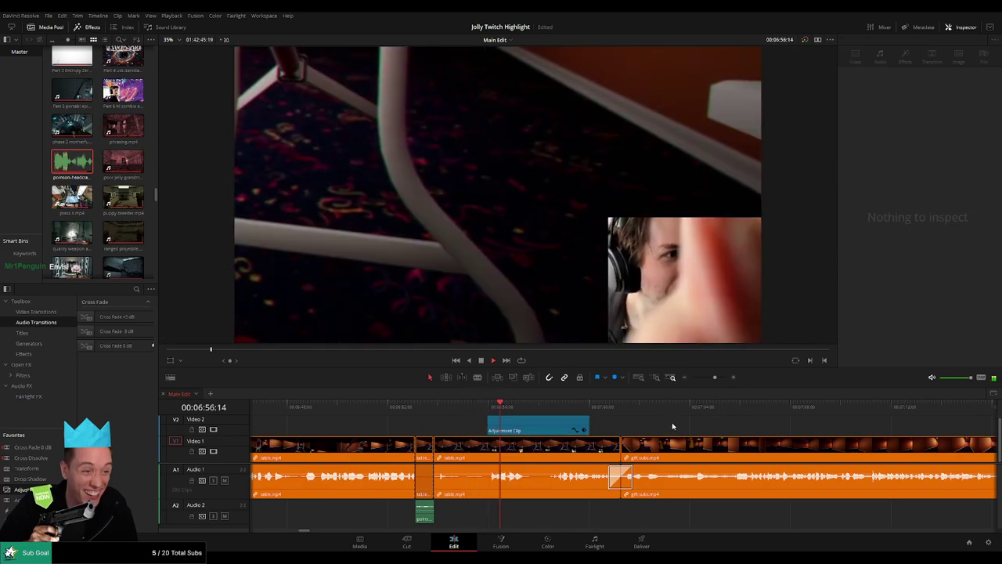
- Play on to about 00:07:16, split off a short segment of "gift subs.mp4" ending at 00:07:16:09, and silence it
{"action": "left_click_drag", "start_coordinate": [686, 426], "coordinate": [494, 431]}
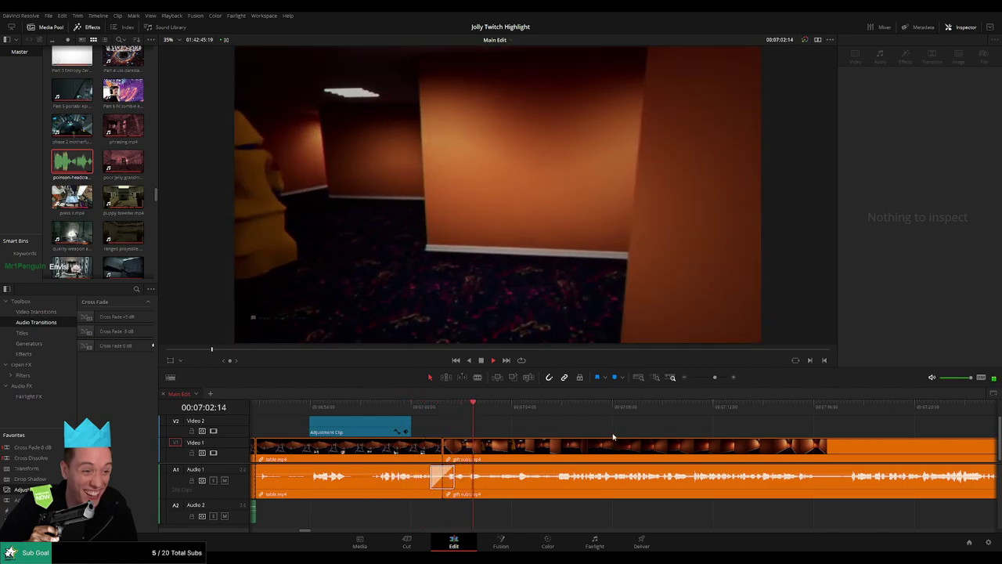
{"action": "scroll", "coordinate": [472, 429], "scroll_direction": "right", "scroll_amount": 3}
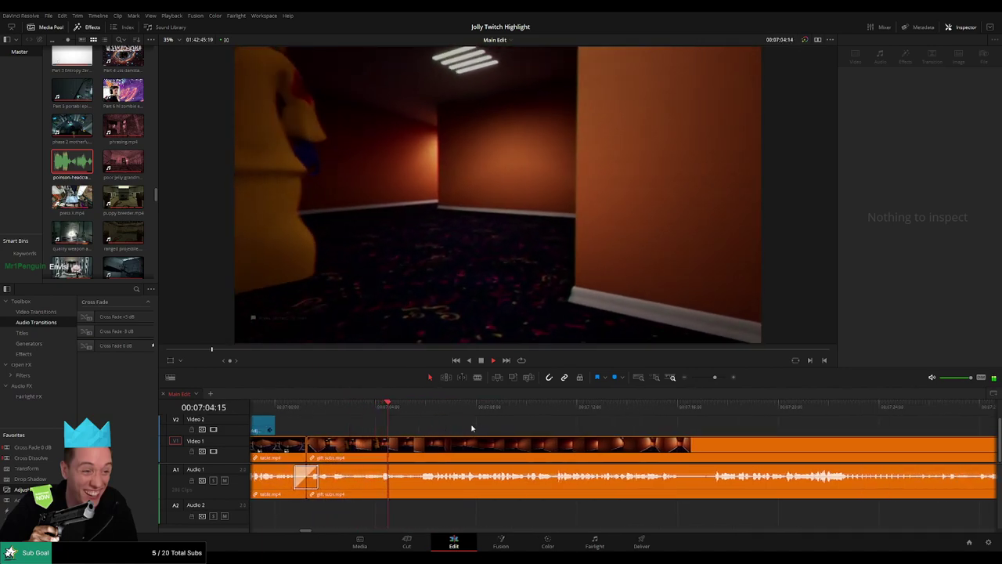
{"action": "scroll", "coordinate": [446, 426], "scroll_direction": "right", "scroll_amount": 3}
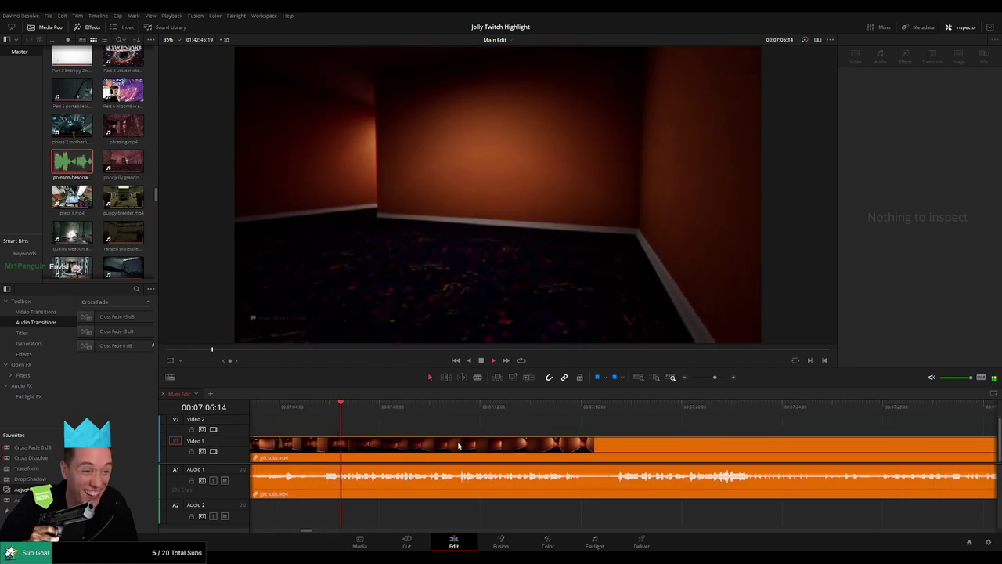
{"action": "scroll", "coordinate": [459, 445], "scroll_direction": "right", "scroll_amount": 2}
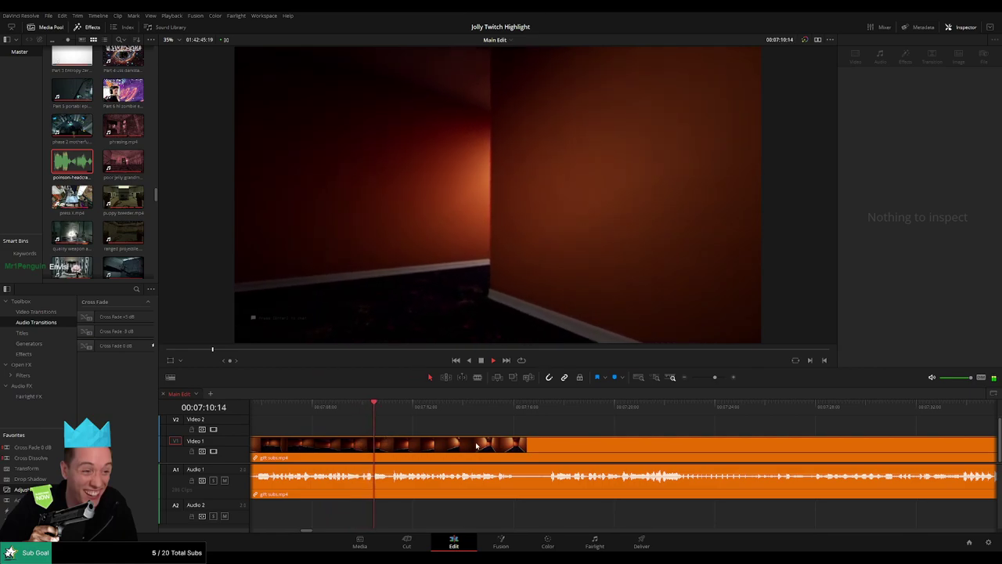
{"action": "scroll", "coordinate": [476, 446], "scroll_direction": "right", "scroll_amount": 2}
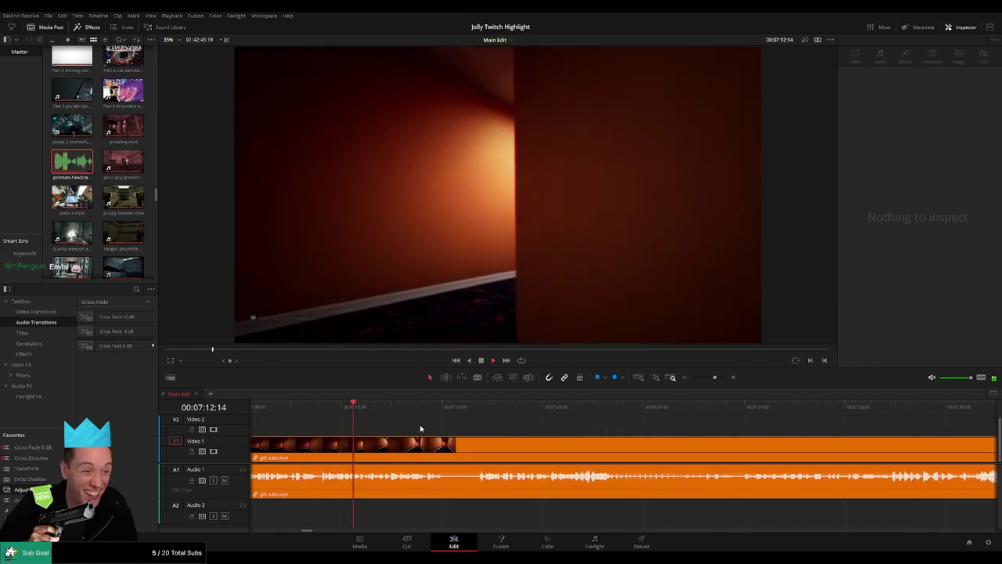
{"action": "scroll", "coordinate": [423, 424], "scroll_direction": "right", "scroll_amount": 1}
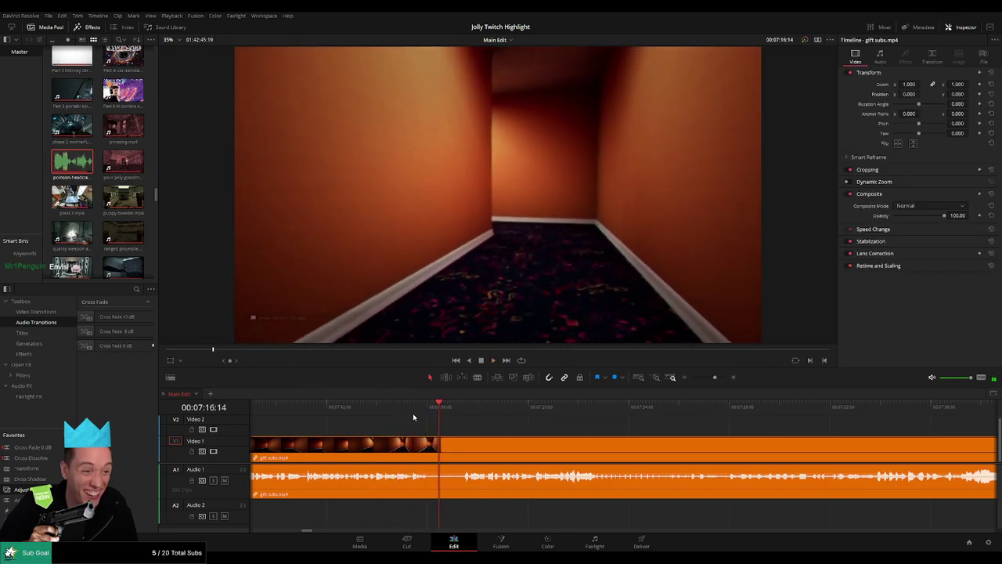
{"action": "left_click", "coordinate": [405, 418]}
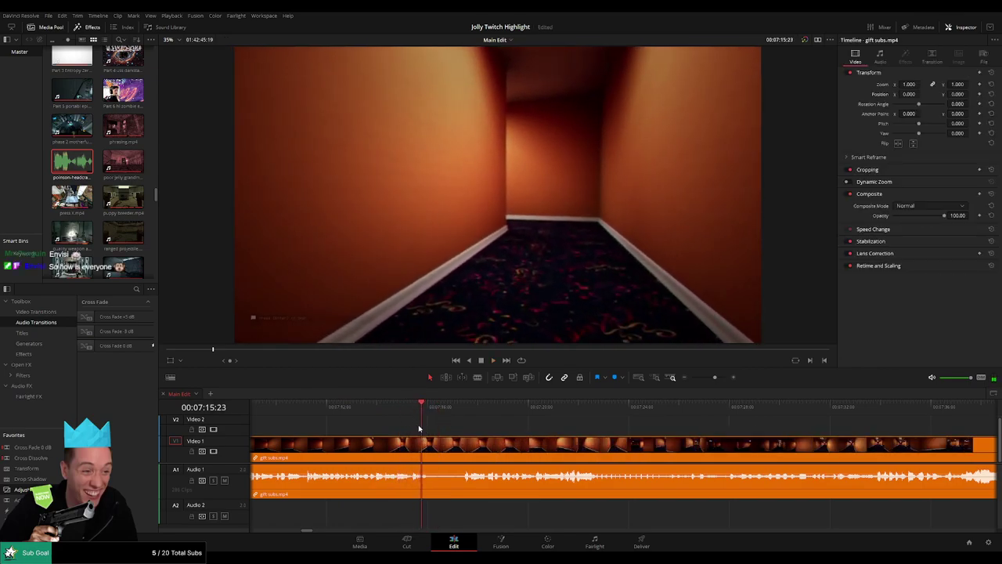
{"action": "left_click", "coordinate": [405, 409]}
{"action": "key", "text": "space"}
{"action": "left_click", "coordinate": [423, 454]}
{"action": "key", "text": "space"}
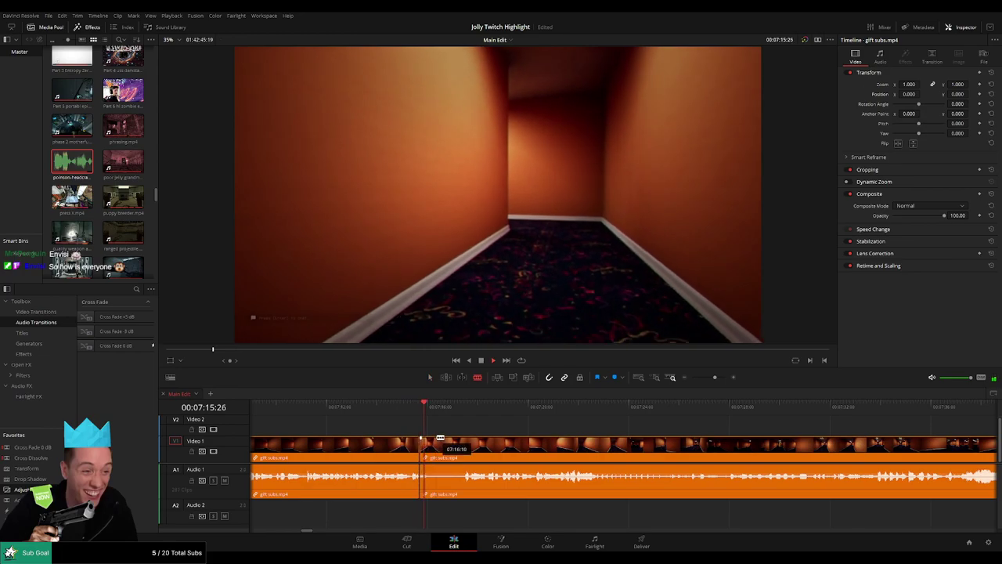
{"action": "key", "text": "space"}
{"action": "left_click", "coordinate": [435, 454]}
{"action": "key", "text": "a"}
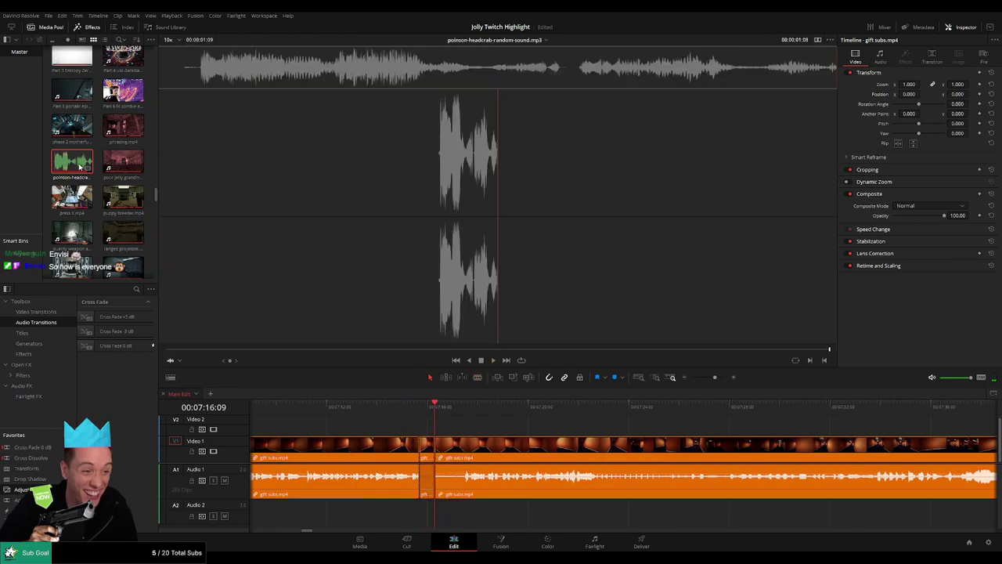
- Add "poinson-headcrab-random-sound.mp3" on Audio 2 under the segment ending at 00:07:16:09, set its volume to -27.00 and play it back
{"action": "left_click_drag", "start_coordinate": [87, 162], "coordinate": [433, 509]}
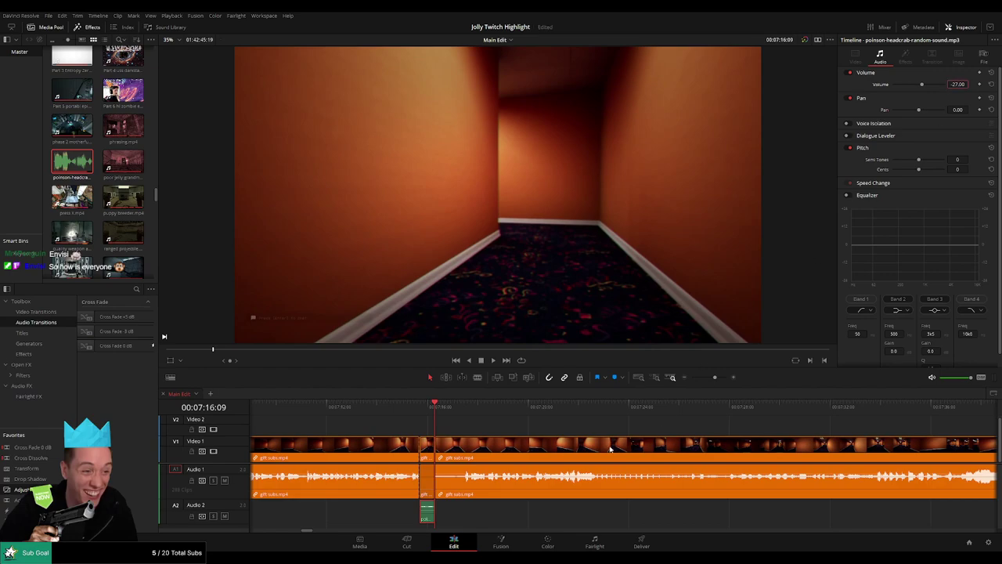
{"action": "key", "text": "space"}
{"action": "left_click", "coordinate": [498, 430]}
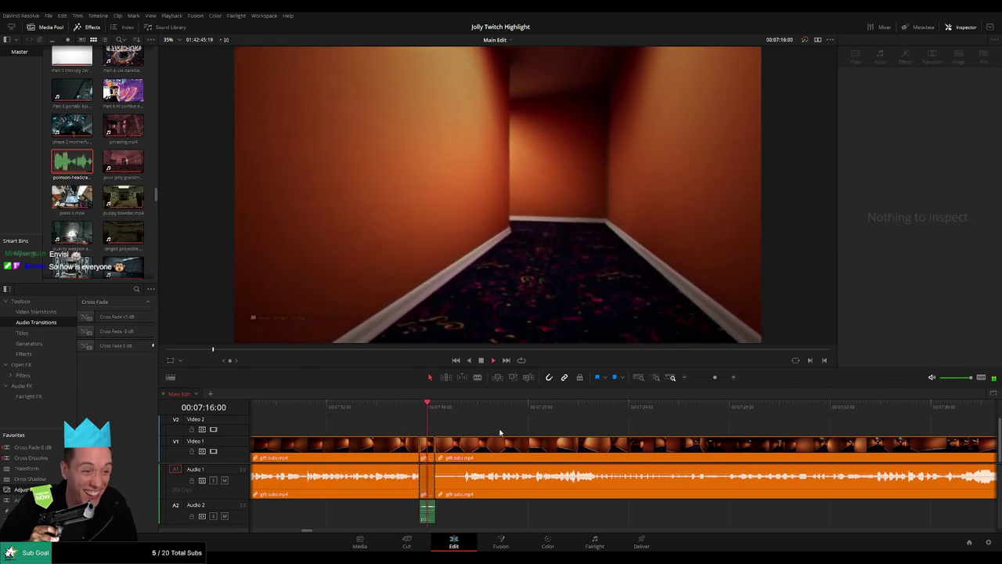
- Play on to about 00:07:22, split off a short segment of "gift subs.mp4" ending at 00:07:22:21, and silence it
{"action": "left_click_drag", "start_coordinate": [440, 436], "coordinate": [414, 438]}
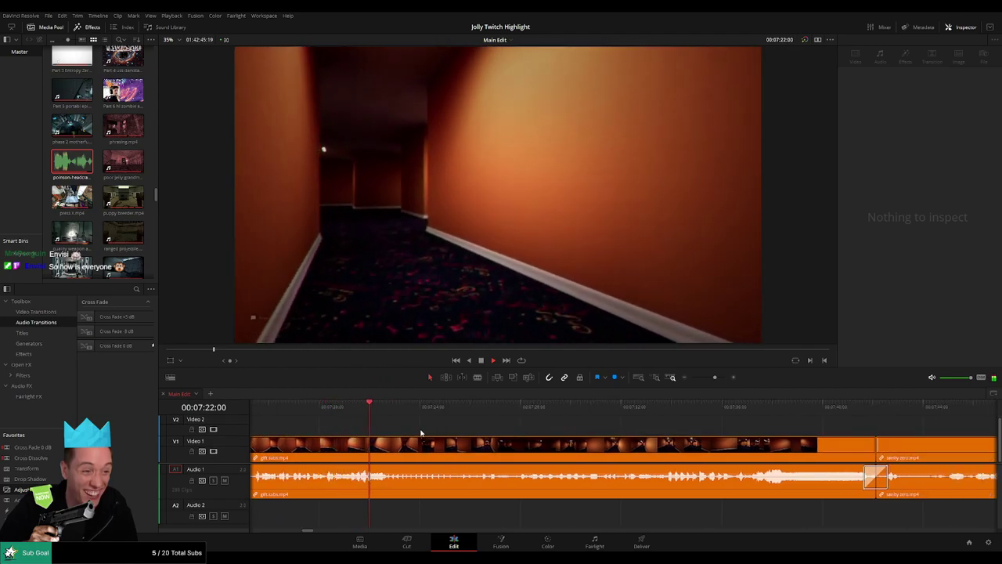
{"action": "key", "text": "space"}
{"action": "left_click", "coordinate": [358, 413]}
{"action": "key", "text": "space"}
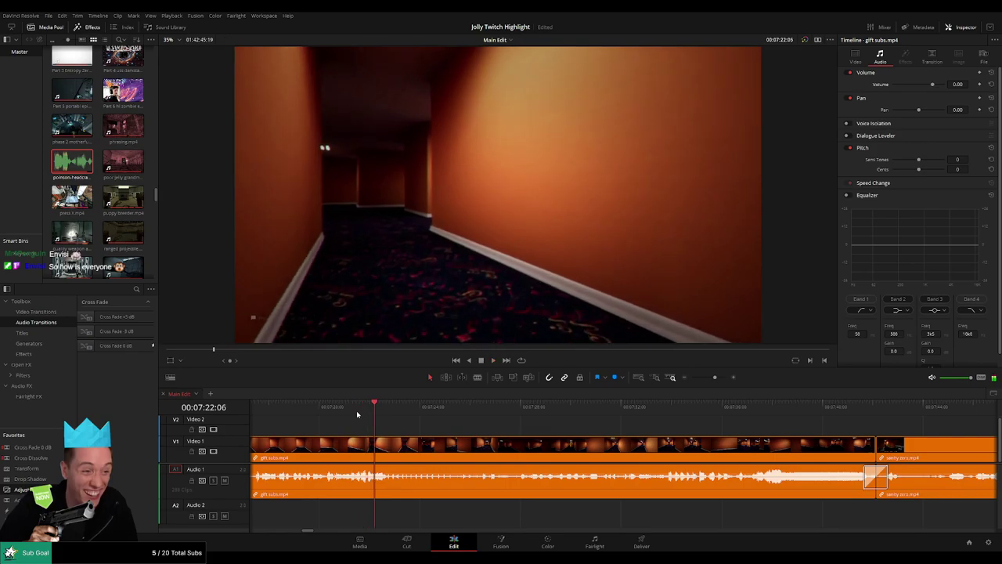
{"action": "left_click", "coordinate": [357, 414]}
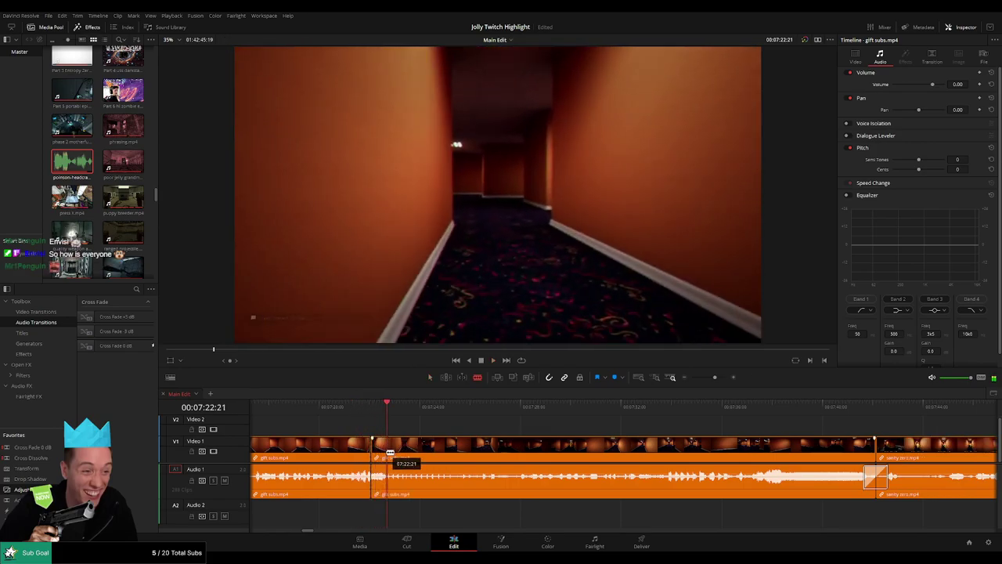
{"action": "left_click", "coordinate": [375, 480]}
{"action": "left_click_drag", "start_coordinate": [379, 475], "coordinate": [384, 491]}
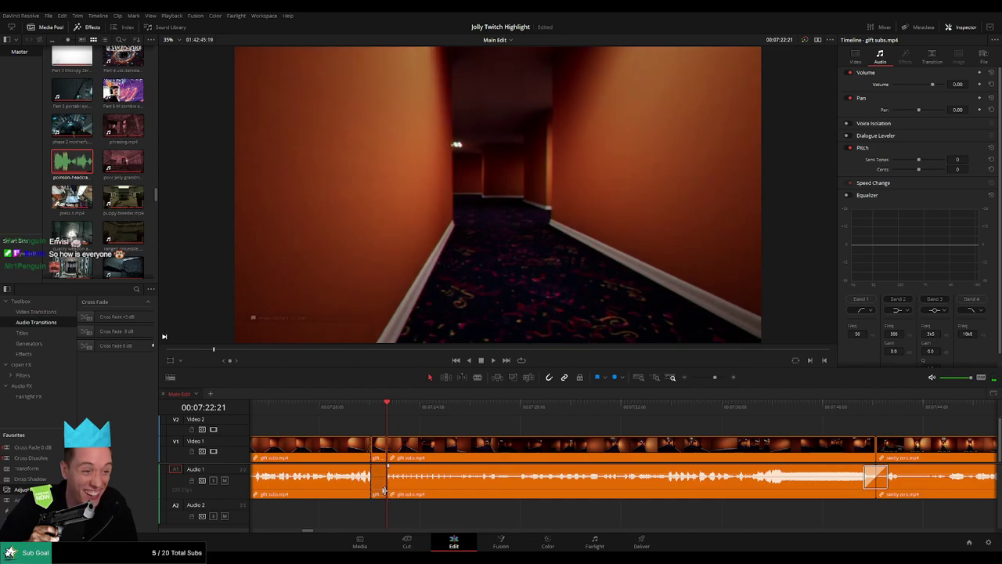
- Add "poinson-headcrab-random-sound.mp3" on Audio 2 under the segment ending at 00:07:22:21, set its volume to -27.00 and play it back
{"action": "left_click_drag", "start_coordinate": [72, 162], "coordinate": [376, 519]}
{"action": "left_click", "coordinate": [399, 514]}
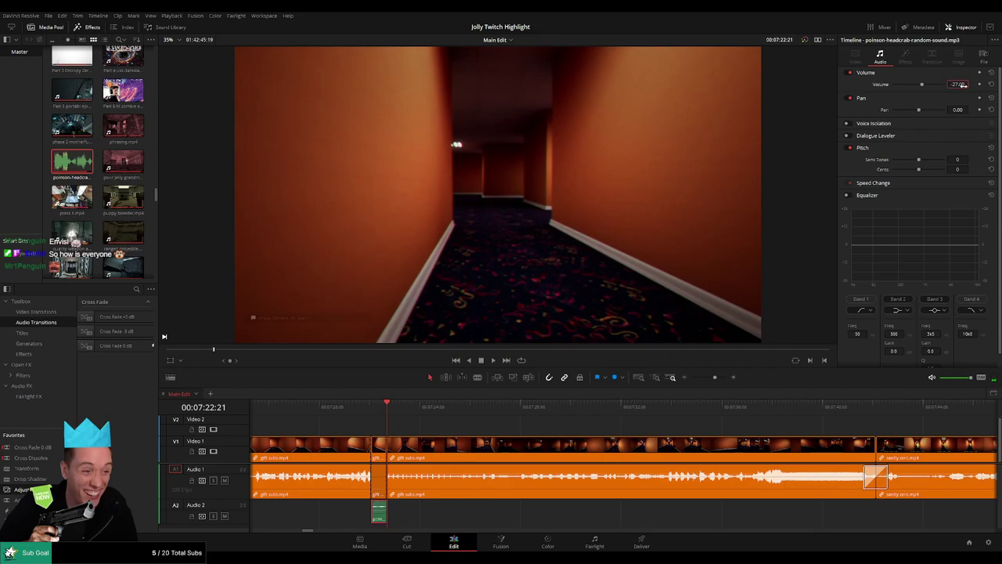
{"action": "left_click", "coordinate": [311, 409]}
{"action": "key", "text": "space"}
{"action": "left_click", "coordinate": [436, 430]}
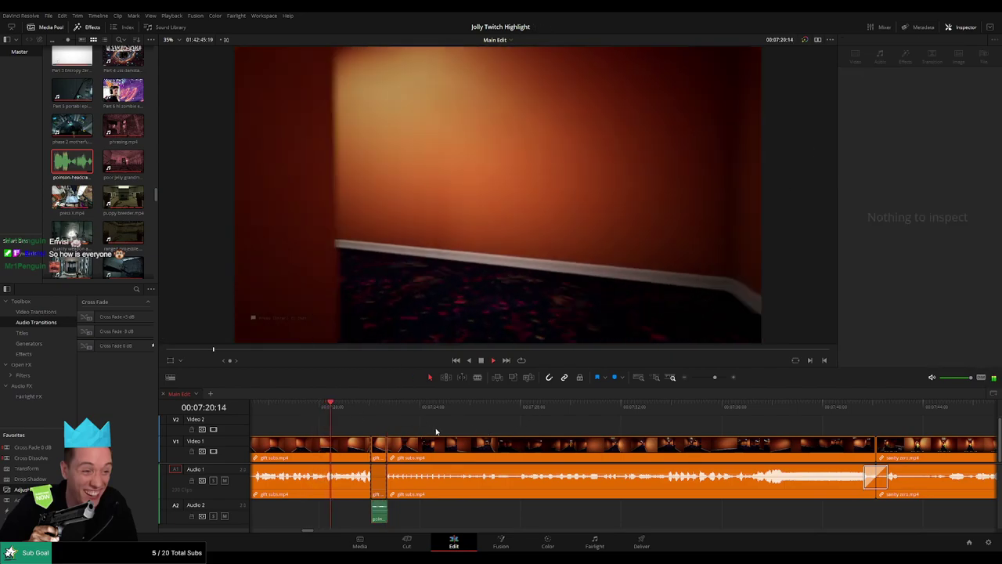
- Play on to about 00:07:34 and split off a short segment of "gift subs.mp4" from 00:07:33:24 to 00:07:34:03
{"action": "left_click_drag", "start_coordinate": [417, 433], "coordinate": [498, 435]}
{"action": "left_click", "coordinate": [347, 412]}
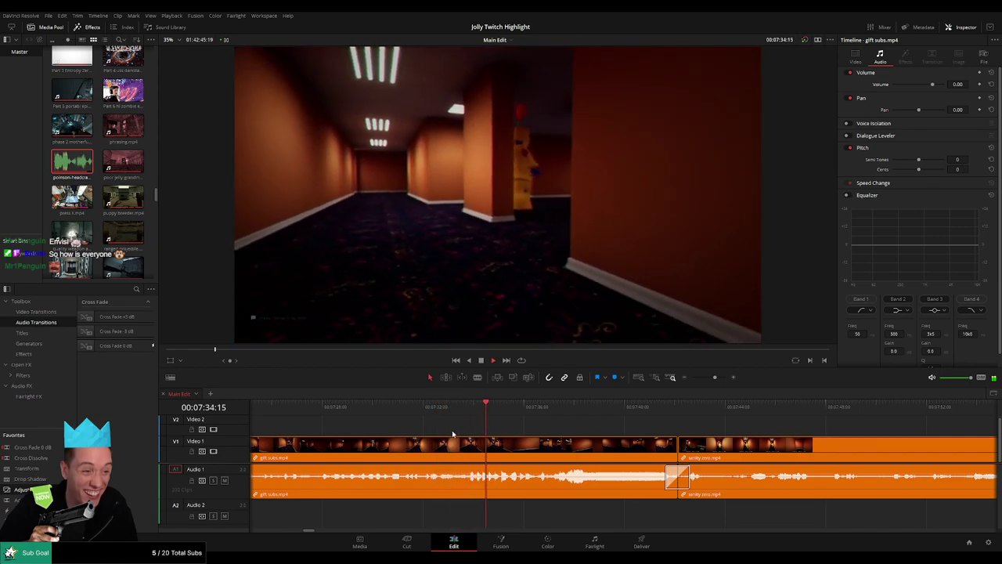
{"action": "left_click", "coordinate": [460, 412]}
{"action": "key", "text": "space"}
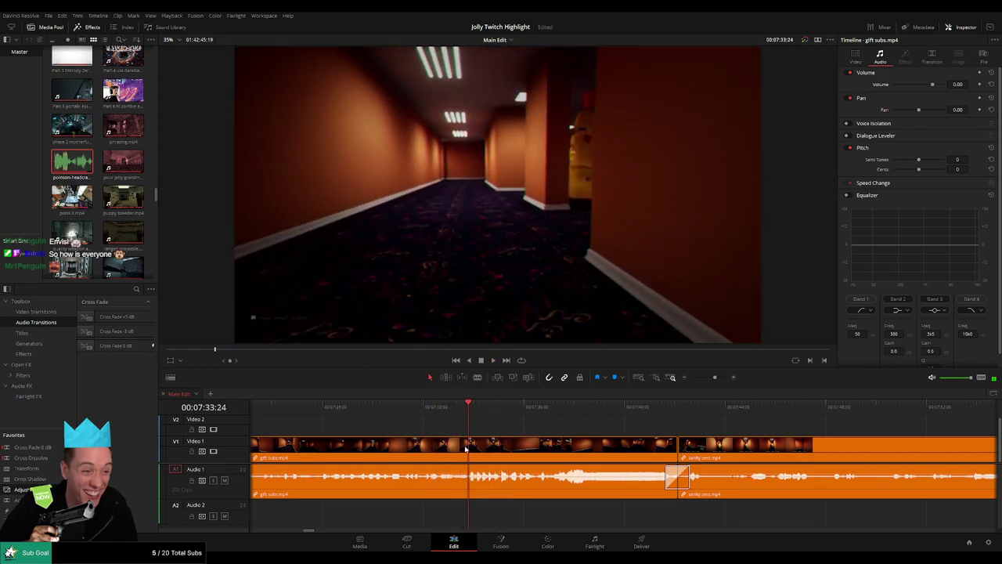
{"action": "key", "text": "b"}
{"action": "left_click", "coordinate": [470, 448]}
{"action": "key", "text": "space"}
{"action": "key", "text": "space"}
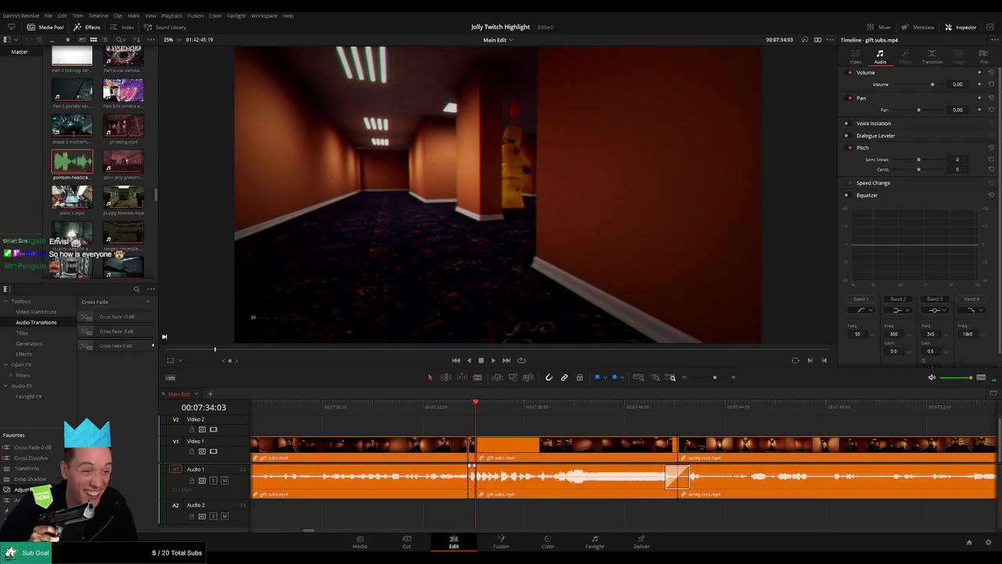
- Add "poinson-headcrab-random-sound.mp3" on Audio 2 under the segment ending at 00:07:34:03 and play it back from about 00:07:33
{"action": "double_click", "coordinate": [71, 167]}
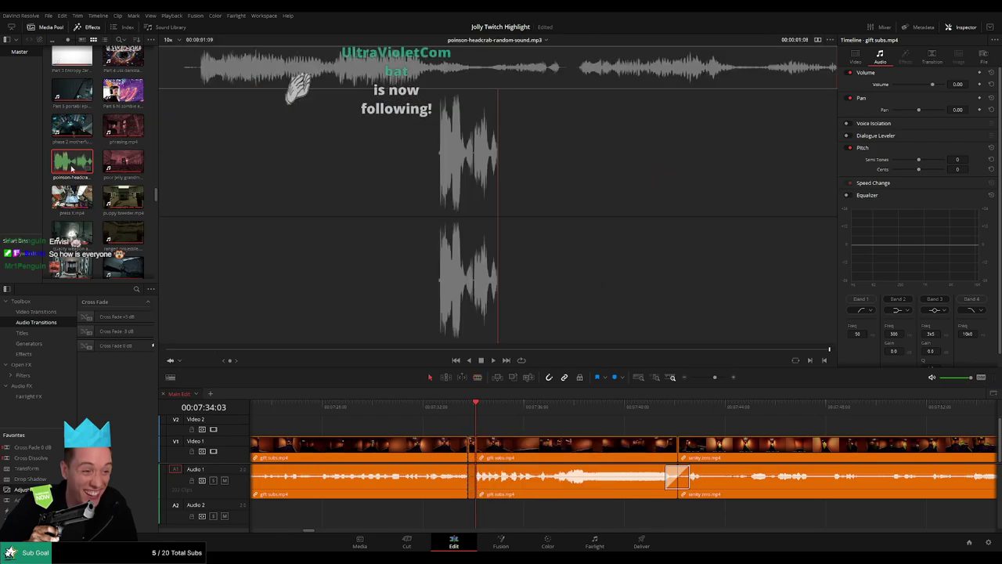
{"action": "left_click_drag", "start_coordinate": [462, 513], "coordinate": [479, 517]}
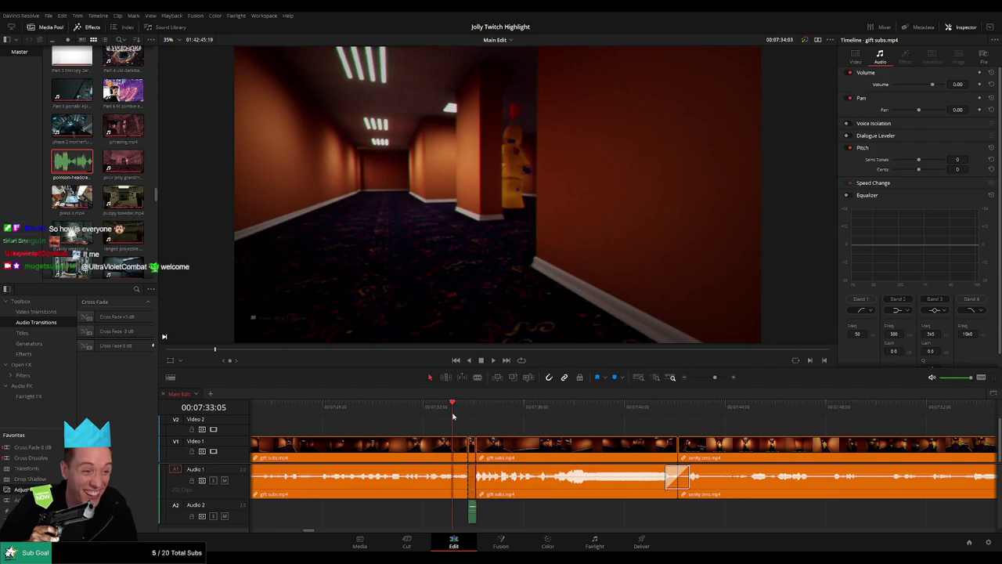
{"action": "key", "text": "space"}
{"action": "left_click_drag", "start_coordinate": [550, 431], "coordinate": [436, 433]}
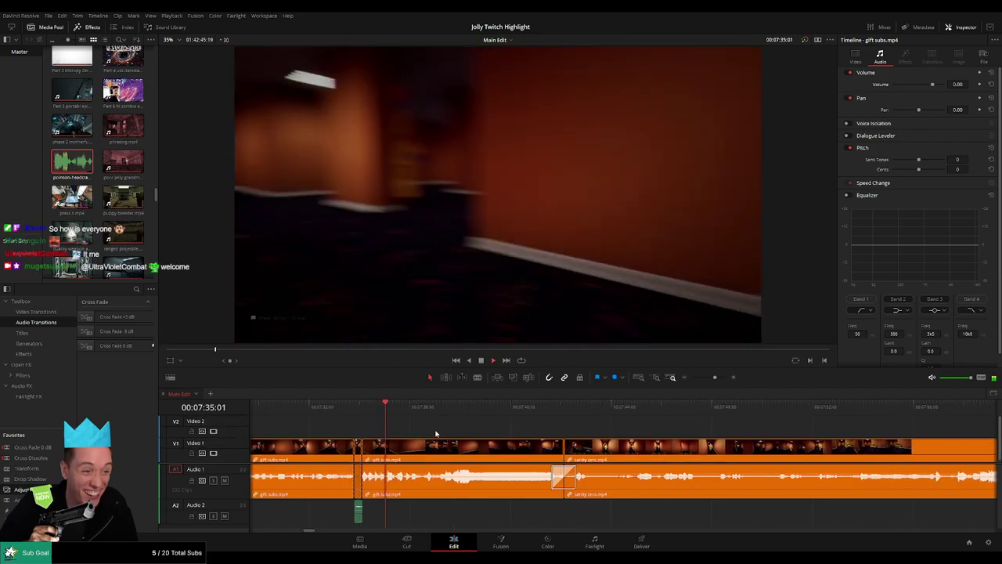
- Play the timeline from about 00:07:35 to 00:08:34, checking for further moments that need censoring or a webcam zoom
{"action": "scroll", "coordinate": [414, 433], "scroll_direction": "right", "scroll_amount": 2}
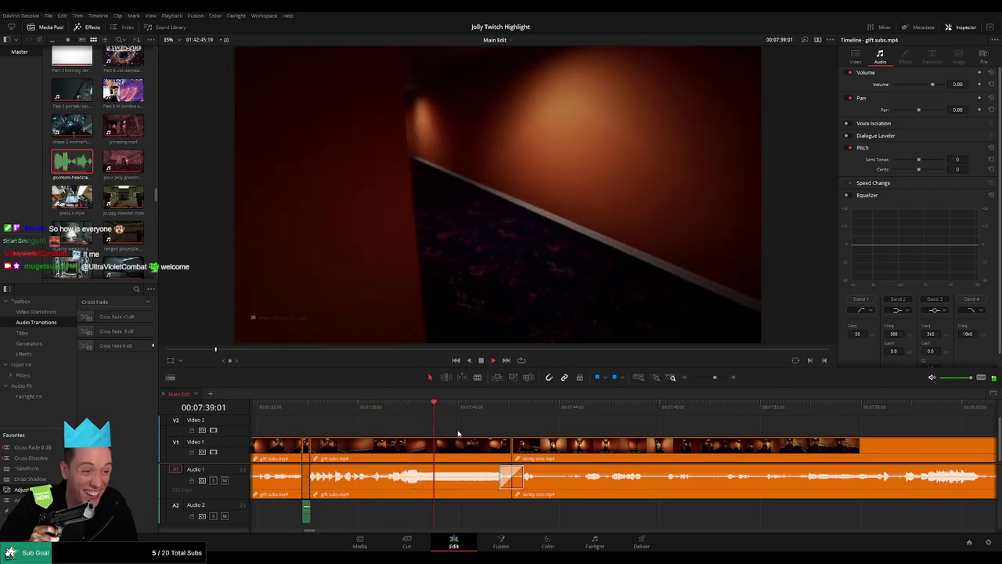
{"action": "scroll", "coordinate": [458, 431], "scroll_direction": "right", "scroll_amount": 3}
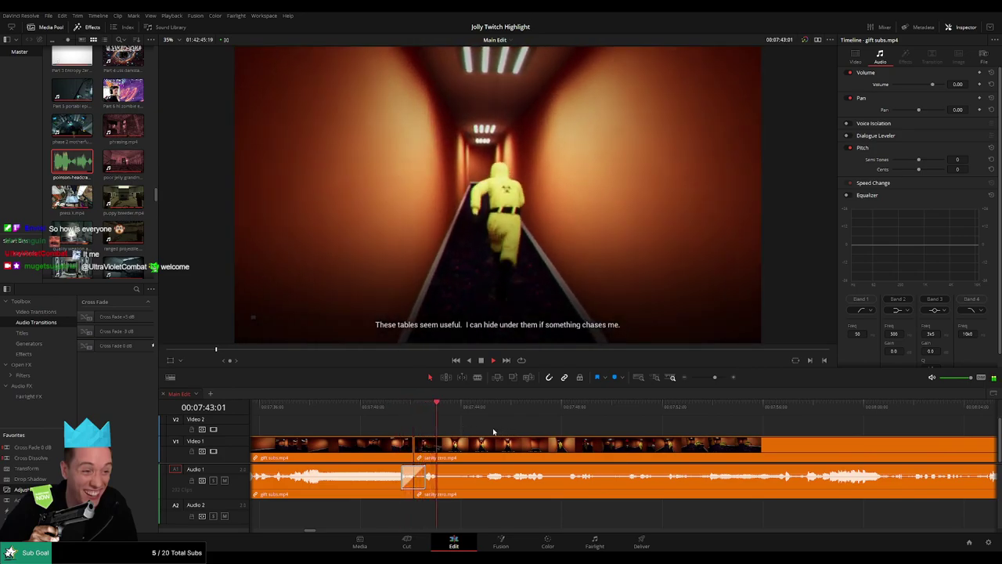
{"action": "left_click_drag", "start_coordinate": [493, 428], "coordinate": [393, 429]}
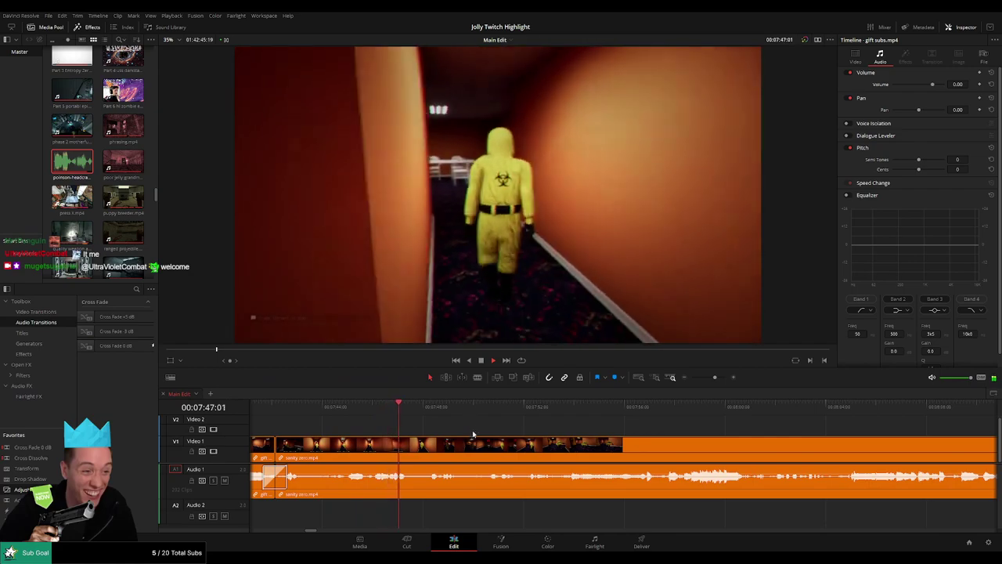
{"action": "scroll", "coordinate": [402, 430], "scroll_direction": "right", "scroll_amount": 2}
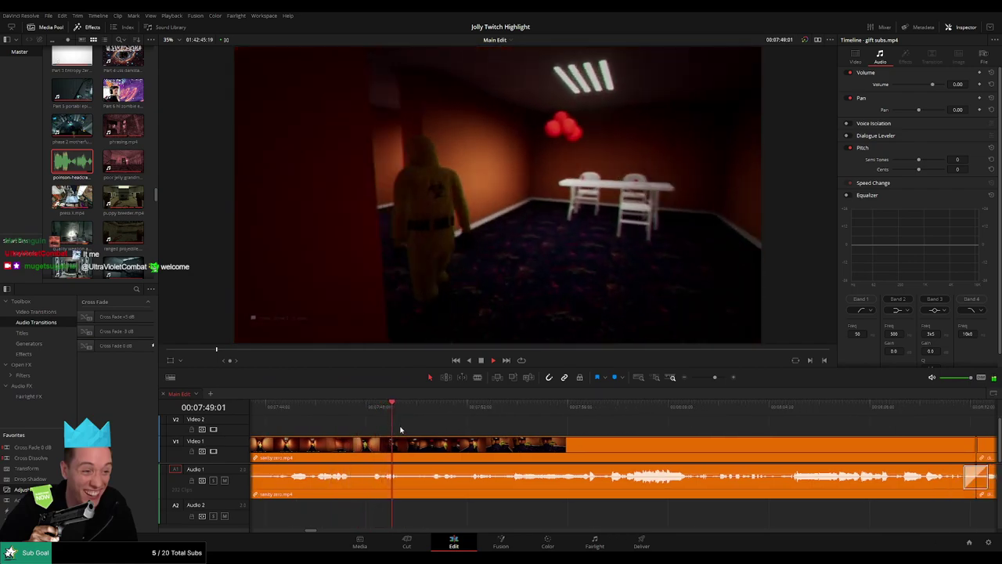
{"action": "scroll", "coordinate": [415, 429], "scroll_direction": "right", "scroll_amount": 2}
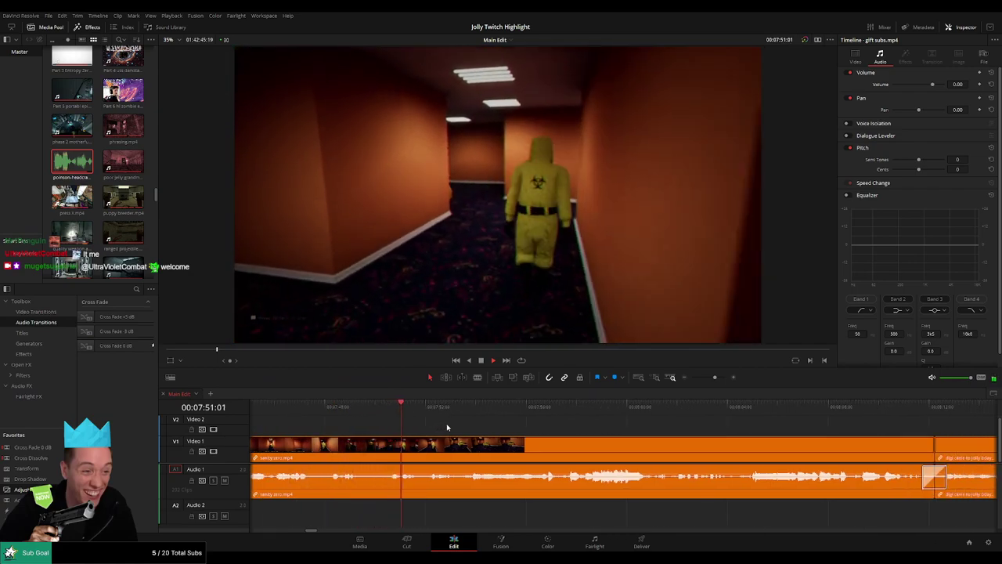
{"action": "scroll", "coordinate": [408, 427], "scroll_direction": "right", "scroll_amount": 2}
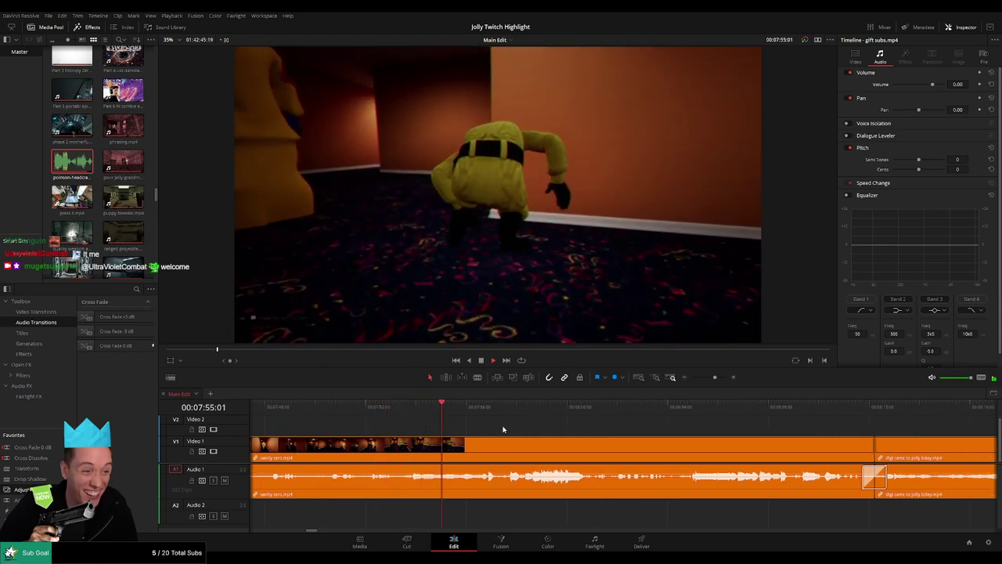
{"action": "scroll", "coordinate": [532, 428], "scroll_direction": "right", "scroll_amount": 2}
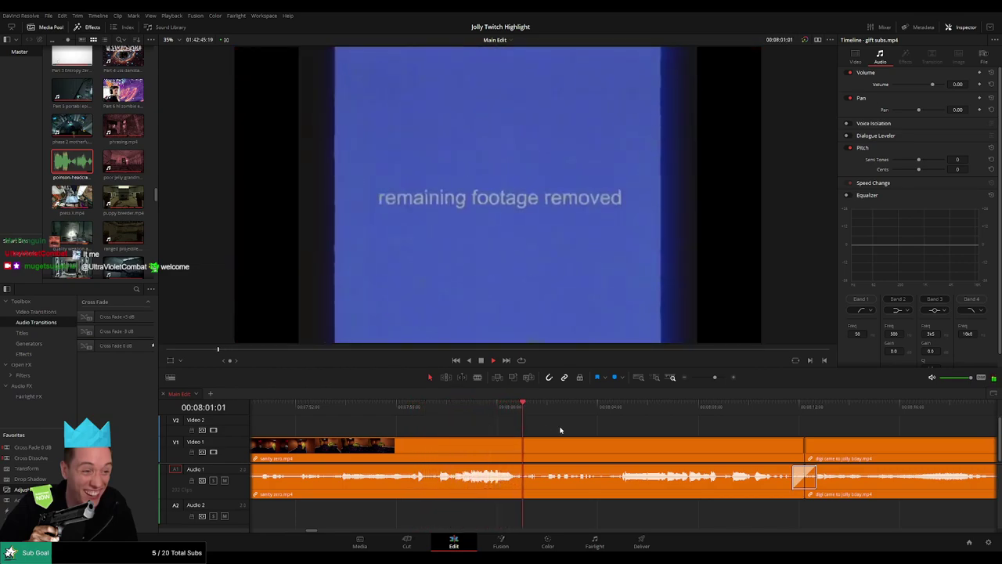
{"action": "scroll", "coordinate": [470, 428], "scroll_direction": "right", "scroll_amount": 4}
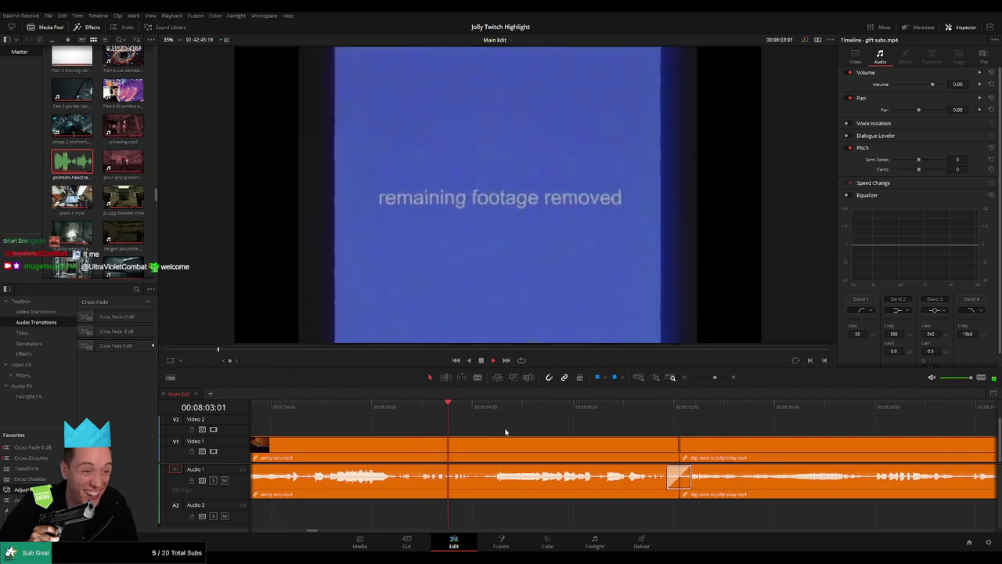
{"action": "scroll", "coordinate": [485, 431], "scroll_direction": "right", "scroll_amount": 4}
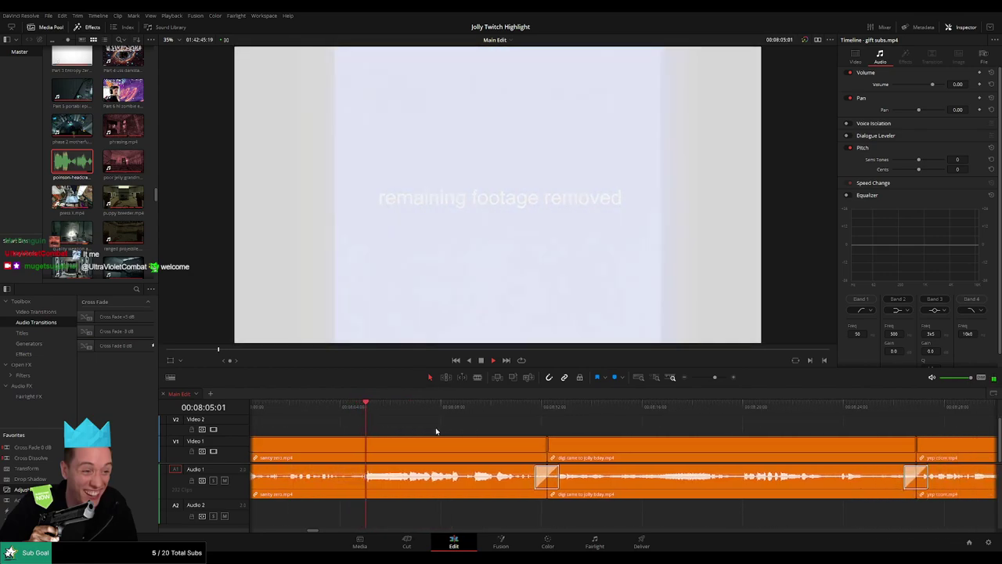
{"action": "scroll", "coordinate": [419, 429], "scroll_direction": "right", "scroll_amount": 2}
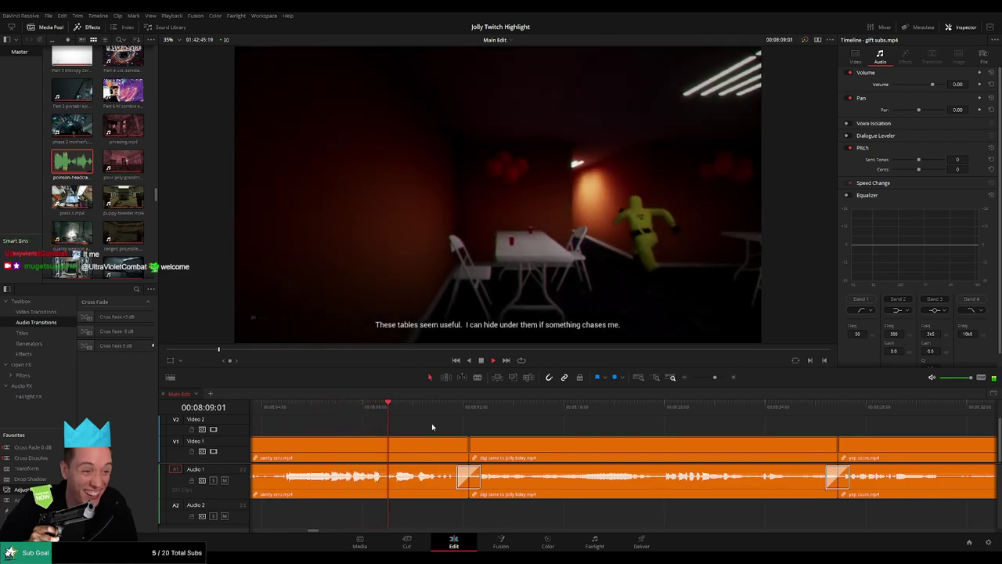
{"action": "scroll", "coordinate": [416, 427], "scroll_direction": "right", "scroll_amount": 2}
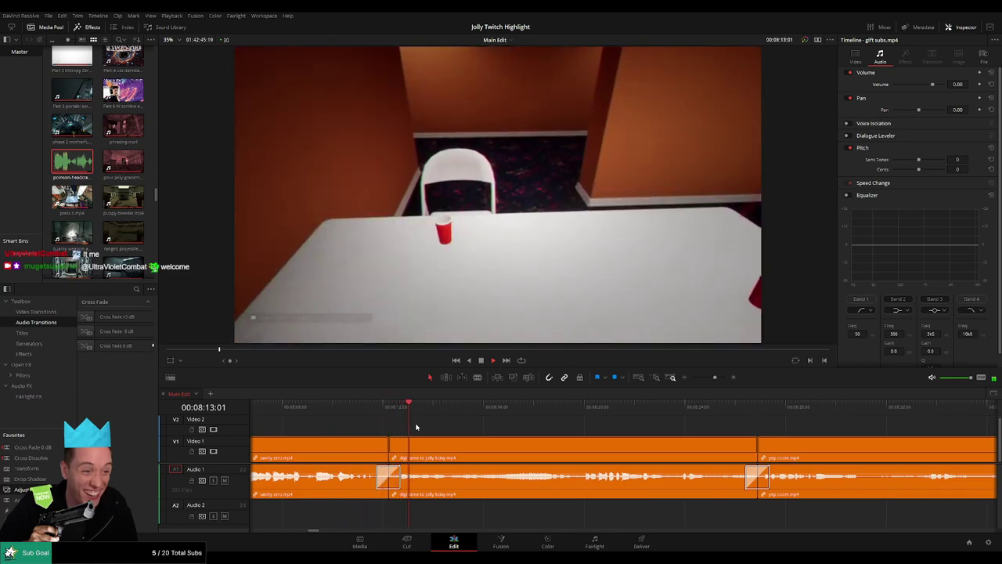
{"action": "scroll", "coordinate": [470, 430], "scroll_direction": "right", "scroll_amount": 2}
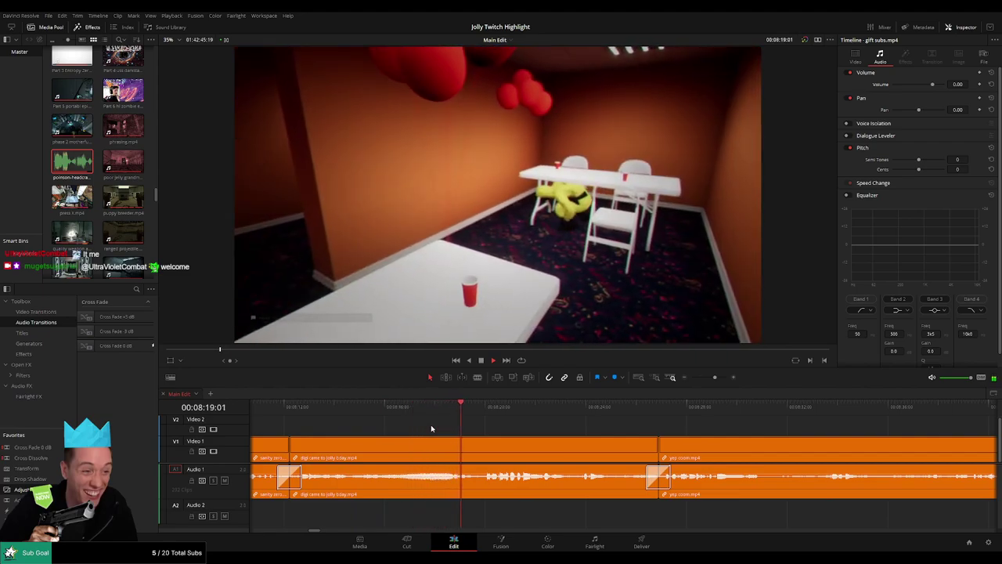
{"action": "scroll", "coordinate": [459, 424], "scroll_direction": "right", "scroll_amount": 2}
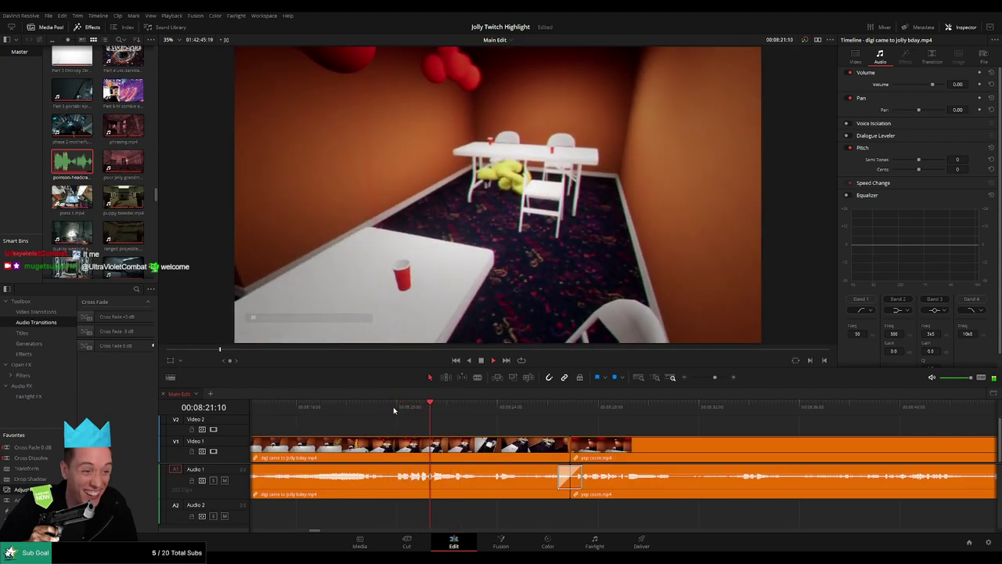
{"action": "left_click_drag", "start_coordinate": [533, 429], "coordinate": [419, 424]}
{"action": "scroll", "coordinate": [419, 425], "scroll_direction": "right", "scroll_amount": 1}
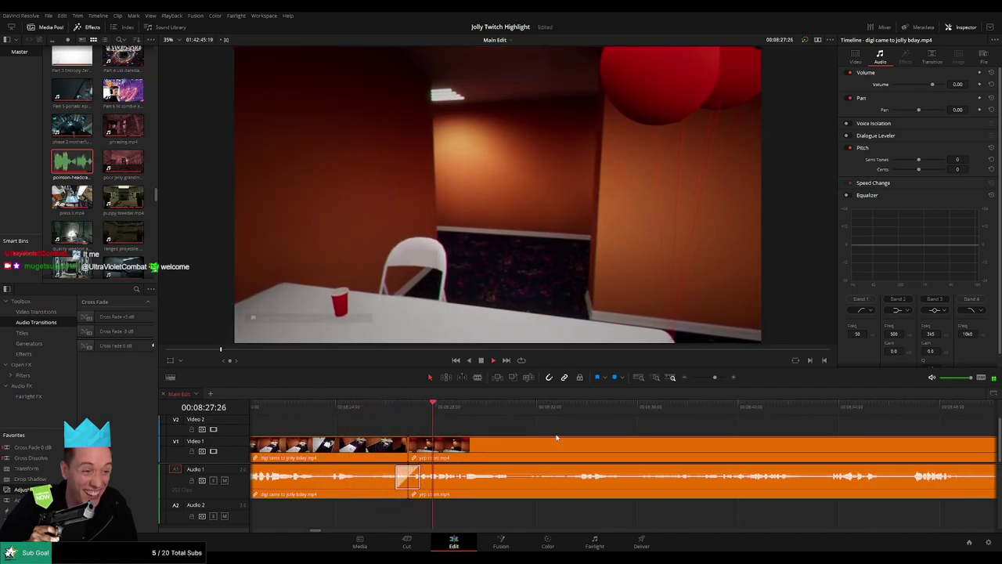
{"action": "scroll", "coordinate": [438, 430], "scroll_direction": "right", "scroll_amount": 3}
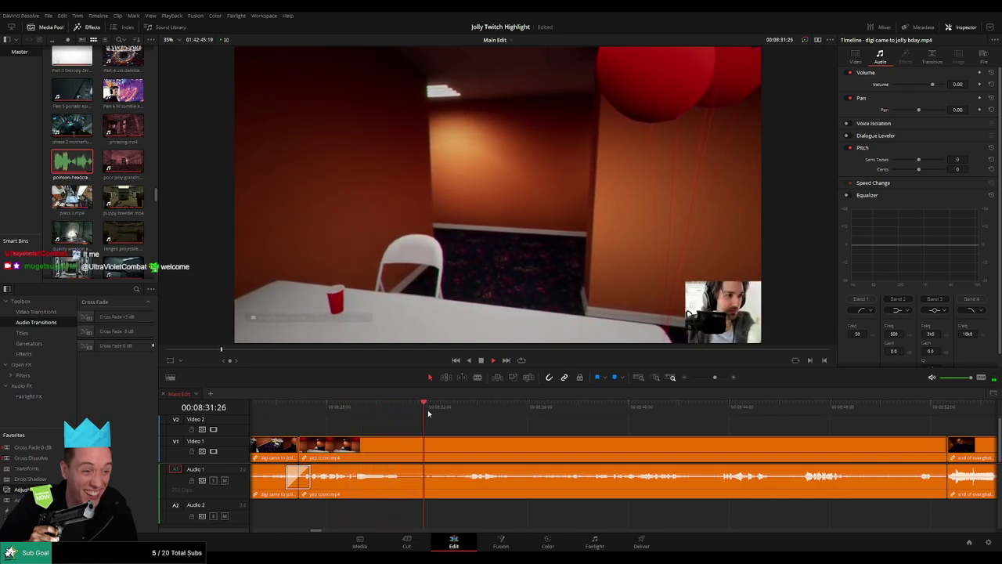
{"action": "scroll", "coordinate": [581, 441], "scroll_direction": "right", "scroll_amount": 3}
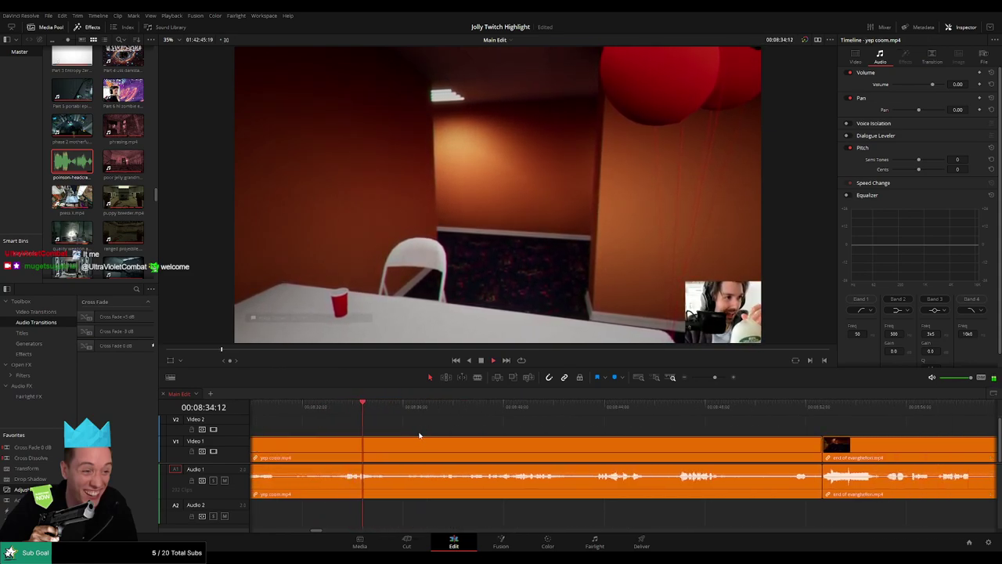
- Return to 00:08:32:01 and add an Adjustment Clip on Video 2 starting there
{"action": "scroll", "coordinate": [419, 435], "scroll_direction": "left", "scroll_amount": 2}
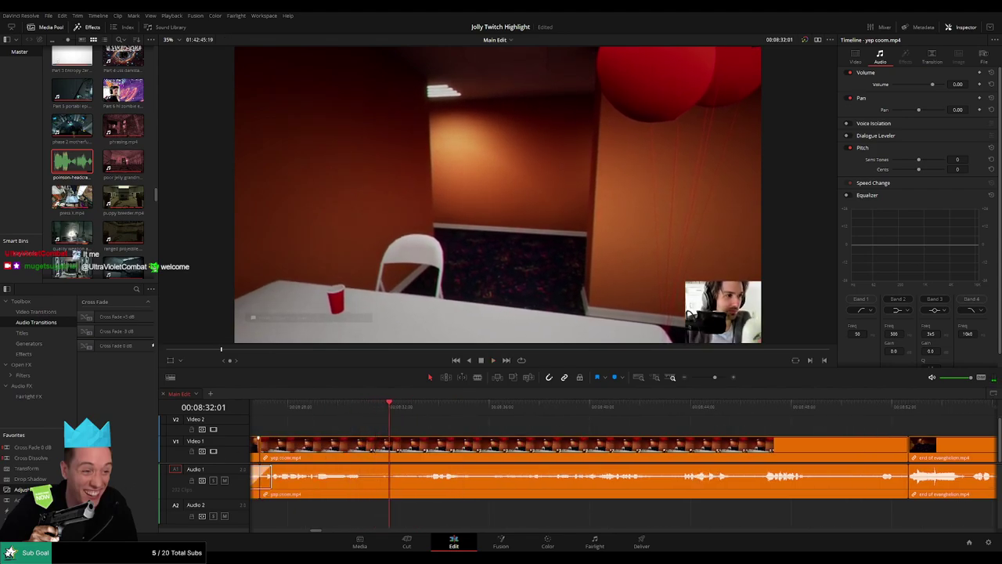
{"action": "left_click_drag", "start_coordinate": [25, 490], "coordinate": [393, 430]}
{"action": "left_click", "coordinate": [437, 431]}
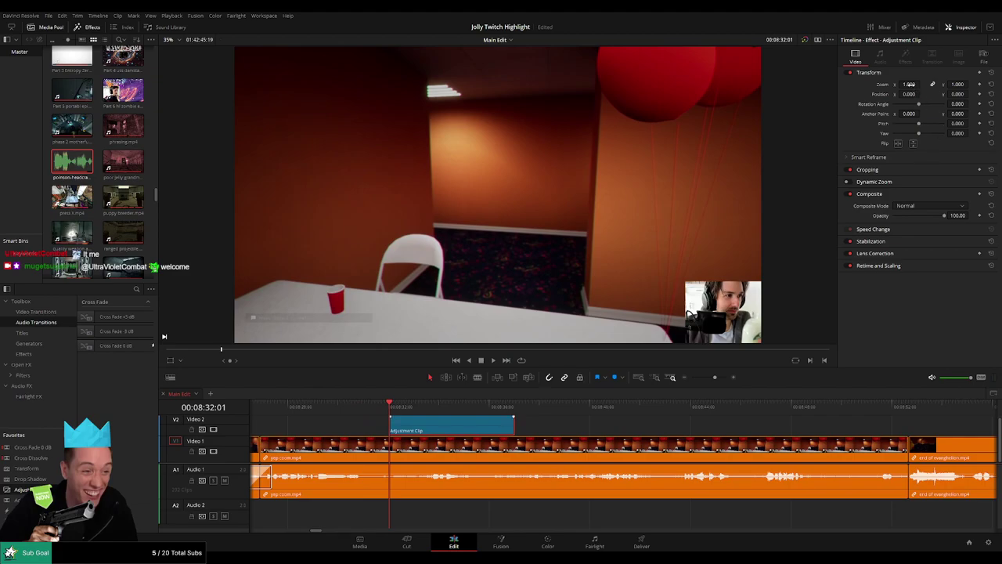
- Enlarge the webcam with the Adjustment Clip: set Zoom to 3.000 and Position to X -3844 and Y 2149
{"action": "mouse_move", "coordinate": [911, 85]}
{"action": "left_mouse_down"}
{"action": "mouse_move", "coordinate": [960, 85]}
{"action": "mouse_move", "coordinate": [798, 94]}
{"action": "mouse_move", "coordinate": [921, 94]}
{"action": "left_mouse_up"}
{"action": "left_click_drag", "start_coordinate": [958, 94], "coordinate": [971, 94]}
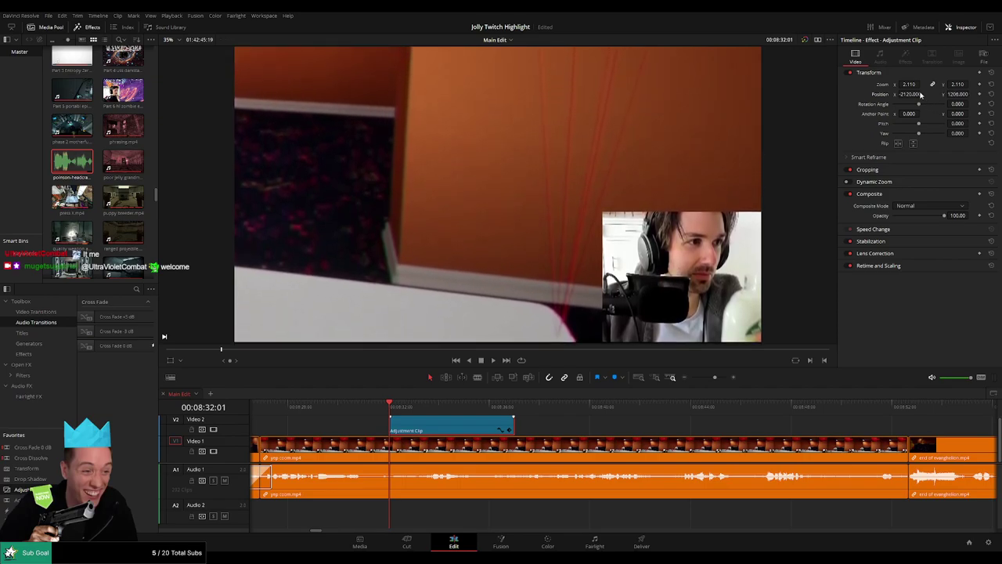
{"action": "left_click_drag", "start_coordinate": [910, 84], "coordinate": [923, 84]}
{"action": "left_click_drag", "start_coordinate": [927, 94], "coordinate": [971, 94]}
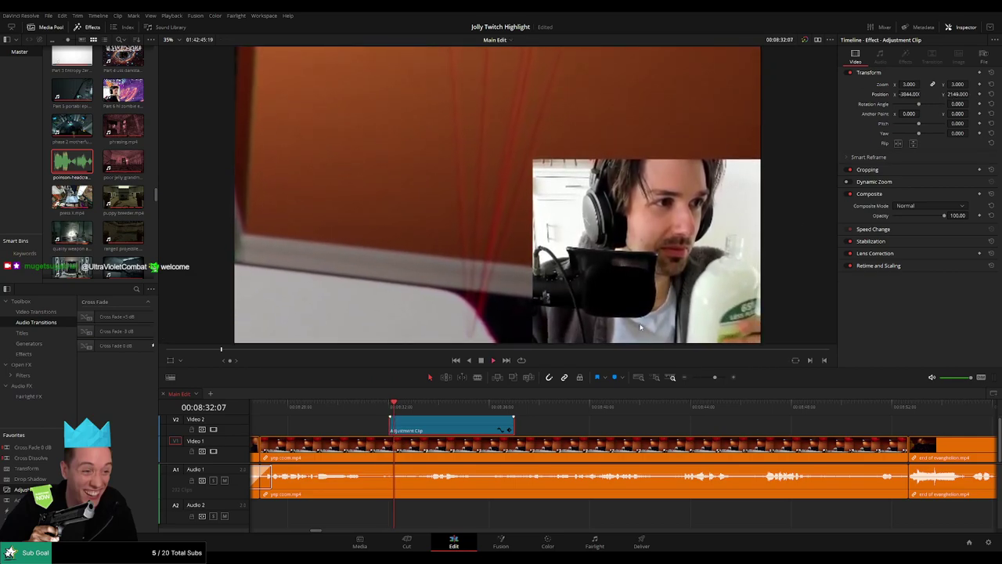
- Play the webcam zoom and extend the Adjustment Clip's end to about 00:08:42
{"action": "left_click", "coordinate": [574, 417]}
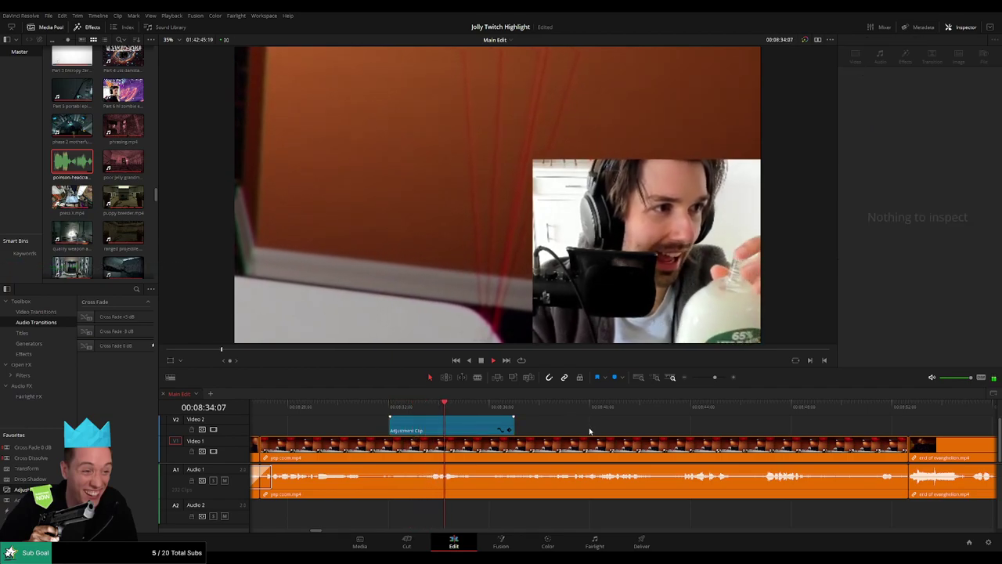
{"action": "scroll", "coordinate": [548, 433], "scroll_direction": "right", "scroll_amount": 4}
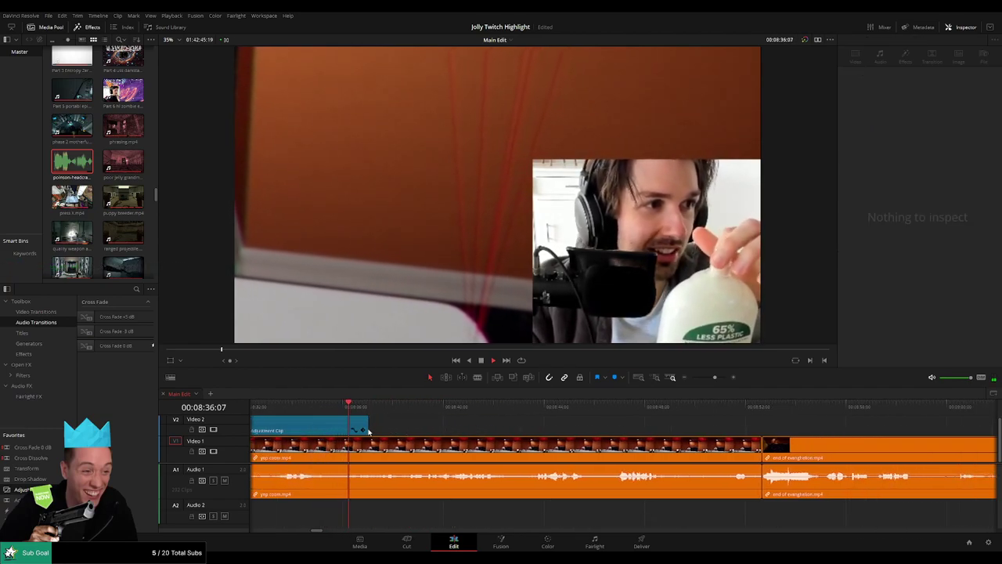
{"action": "left_click_drag", "start_coordinate": [367, 429], "coordinate": [505, 429]}
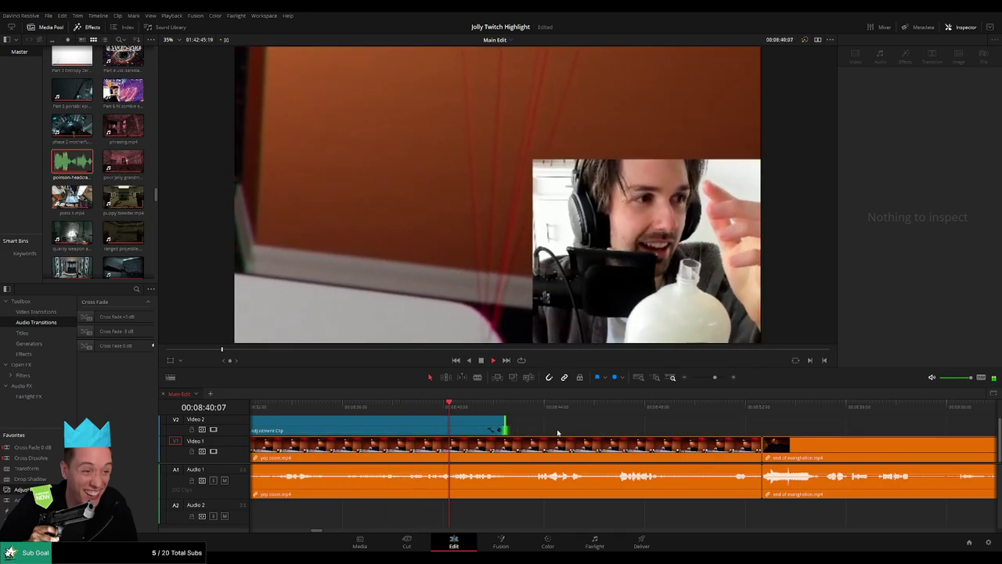
{"action": "left_click_drag", "start_coordinate": [579, 432], "coordinate": [538, 432]}
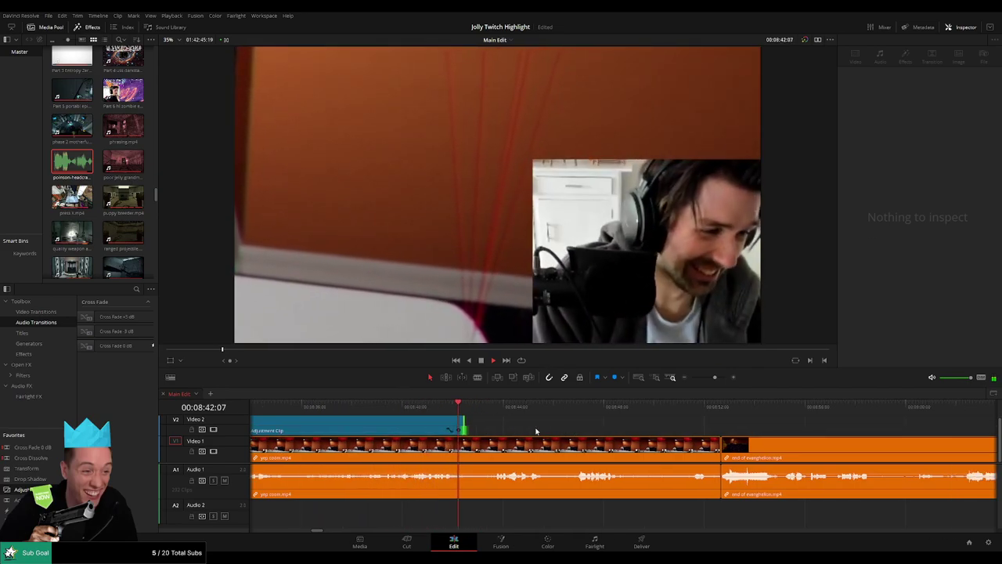
- Play the timeline past the Adjustment Clip, rechecking from about 00:08:46, and continue to about 00:08:53
{"action": "scroll", "coordinate": [590, 435], "scroll_direction": "right", "scroll_amount": 2}
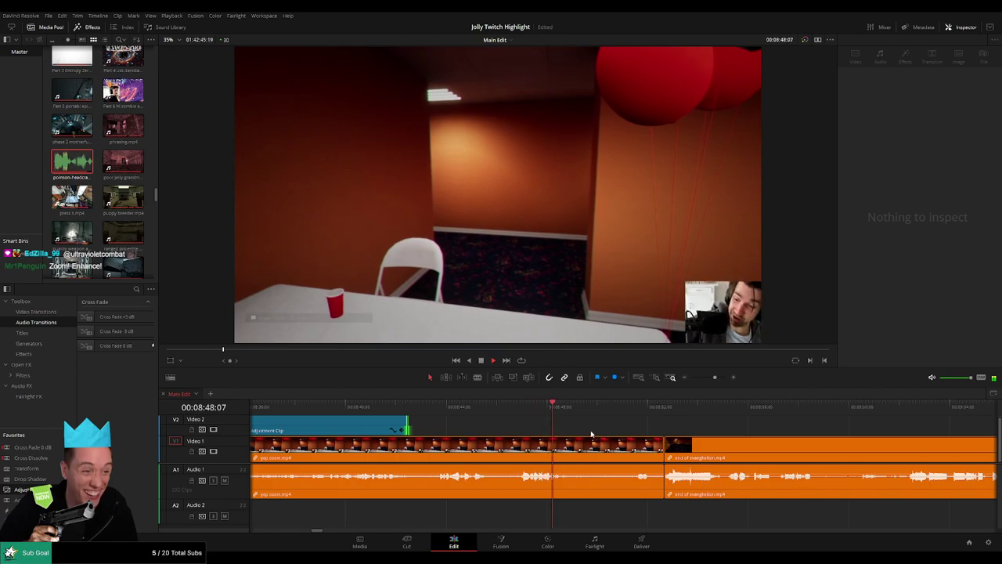
{"action": "left_click", "coordinate": [488, 427]}
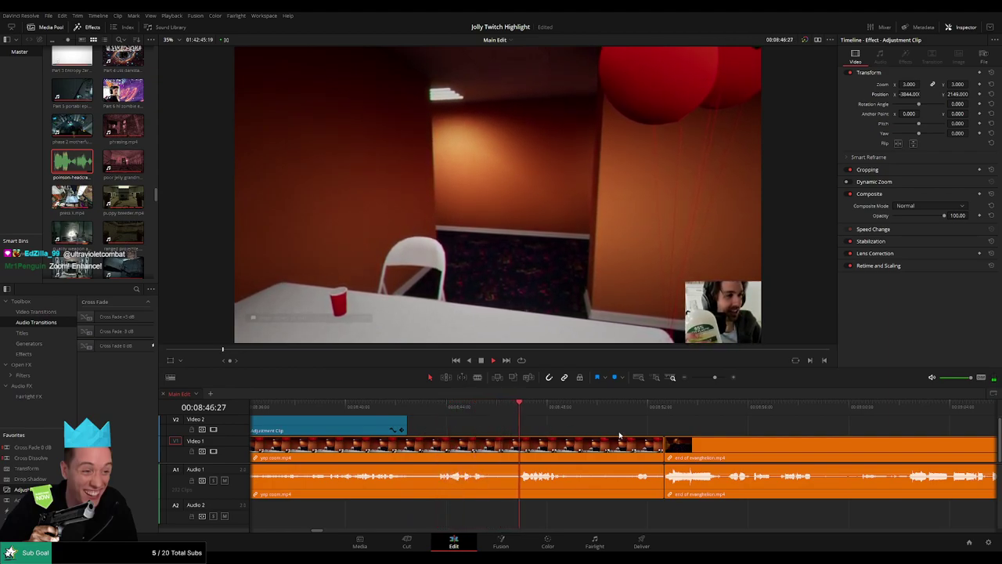
{"action": "left_click_drag", "start_coordinate": [617, 434], "coordinate": [527, 430]}
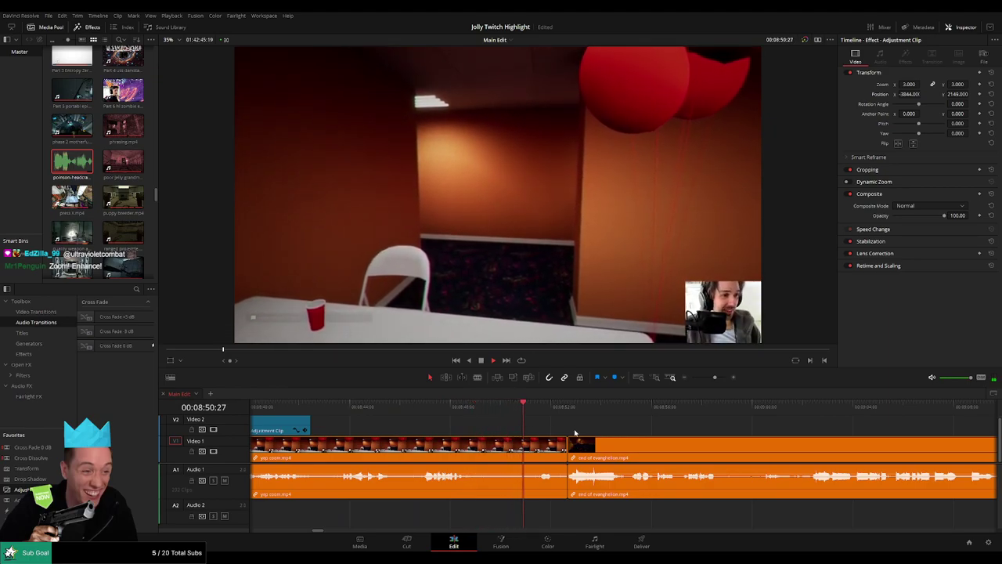
{"action": "scroll", "coordinate": [575, 433], "scroll_direction": "right", "scroll_amount": 3}
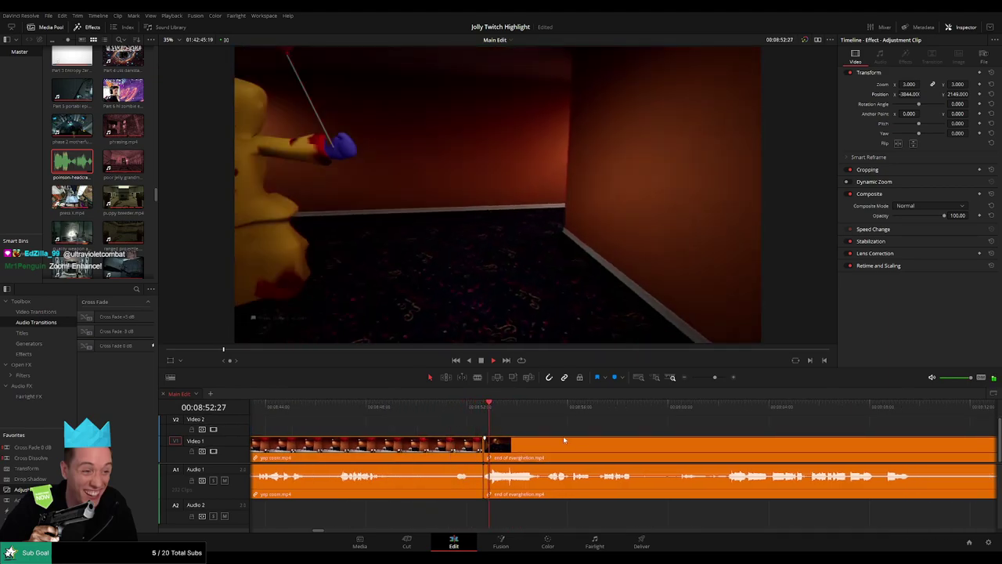
{"action": "scroll", "coordinate": [450, 432], "scroll_direction": "right", "scroll_amount": 5}
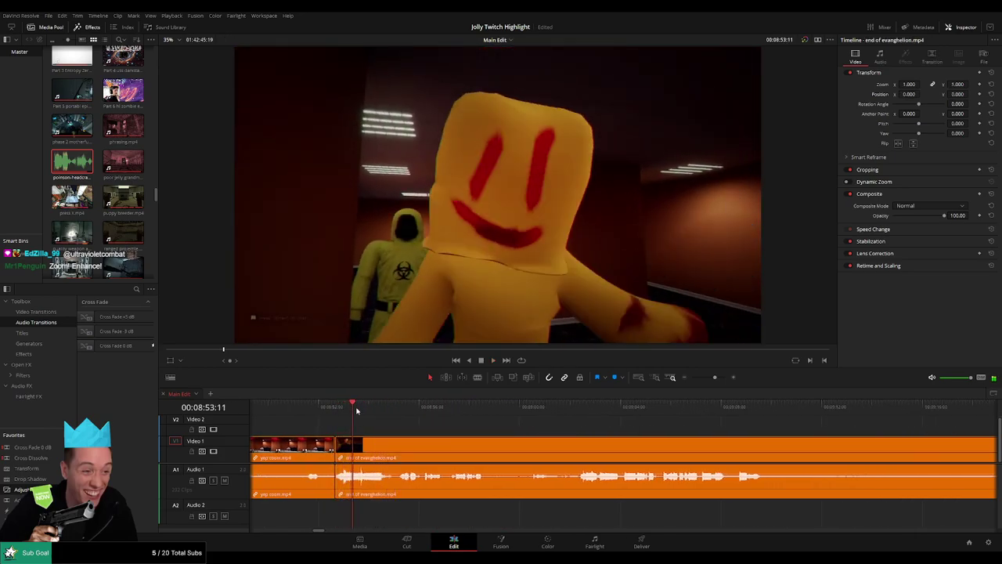
- Isolate and silence a short segment near 00:08:53, and cover it with poinson-headcrab-random-sound.mp3 on Audio 2, trimmed to fit at Volume -27.00
{"action": "left_click", "coordinate": [357, 447]}
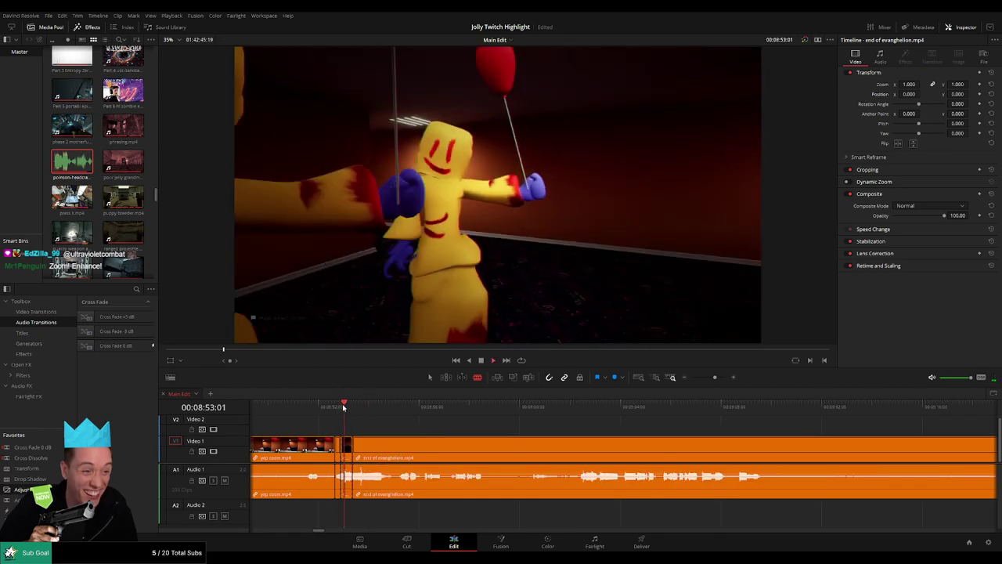
{"action": "key", "text": "a"}
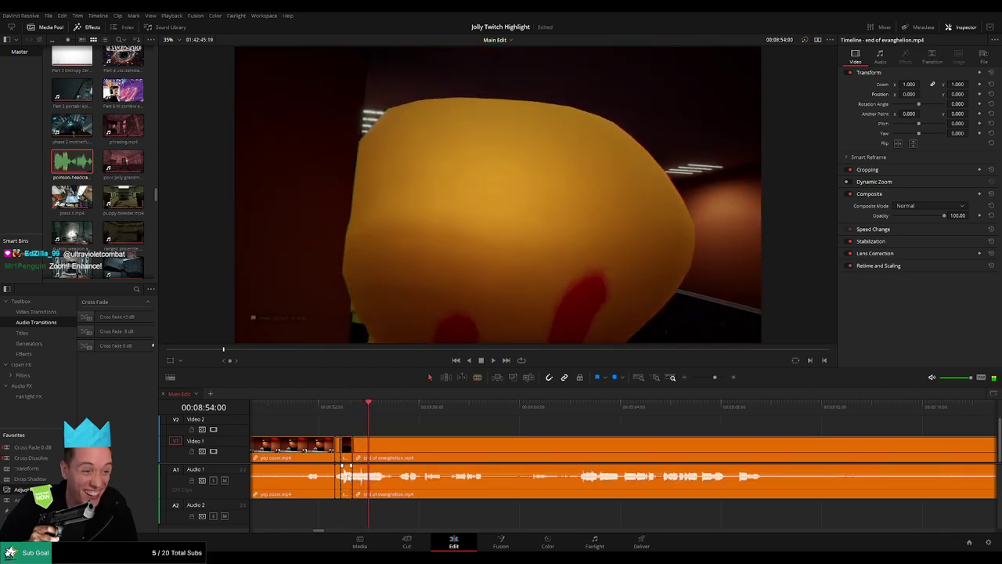
{"action": "left_click", "coordinate": [72, 162]}
{"action": "left_click_drag", "start_coordinate": [72, 162], "coordinate": [353, 512]}
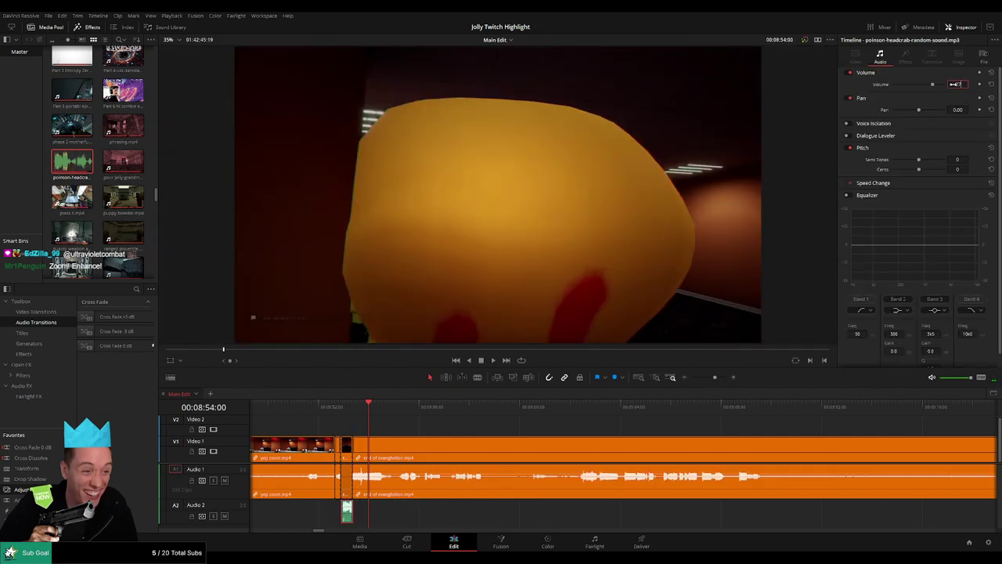
- Play back the censored moment and continue reviewing the timeline to 00:09:10:03
{"action": "left_click", "coordinate": [335, 407]}
{"action": "key", "text": "space"}
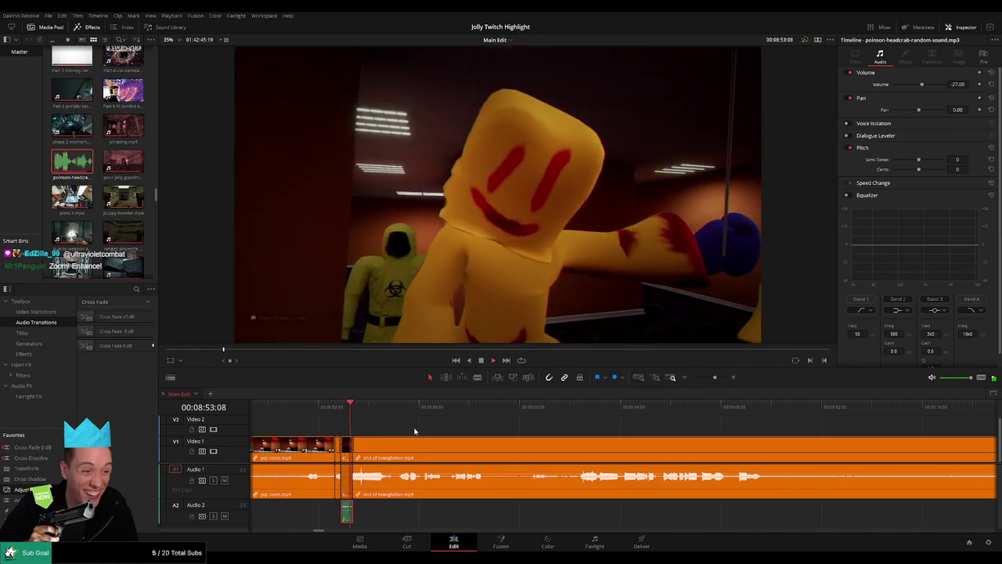
{"action": "left_click", "coordinate": [443, 424]}
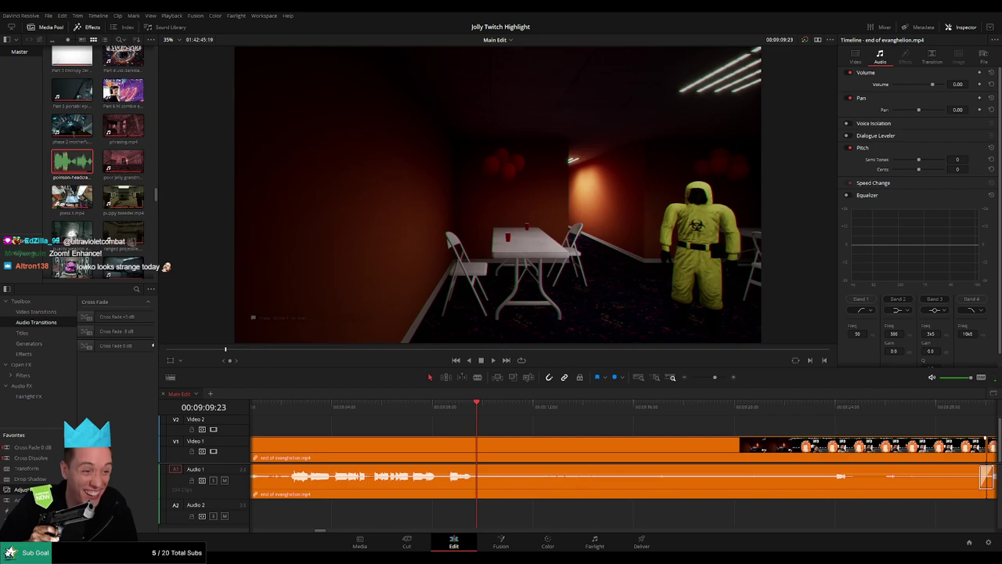
{"action": "key", "text": "space"}
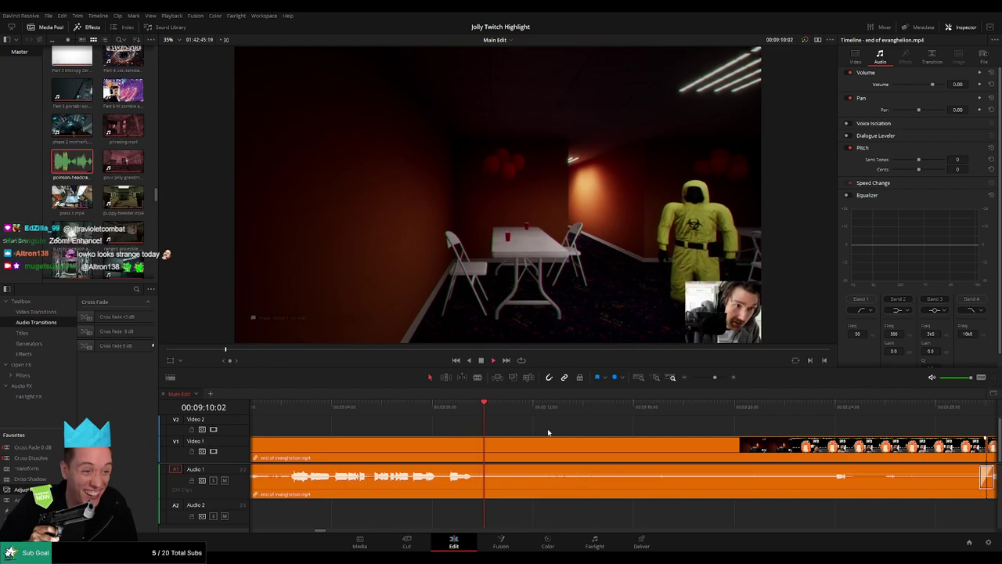
{"action": "left_click", "coordinate": [331, 408]}
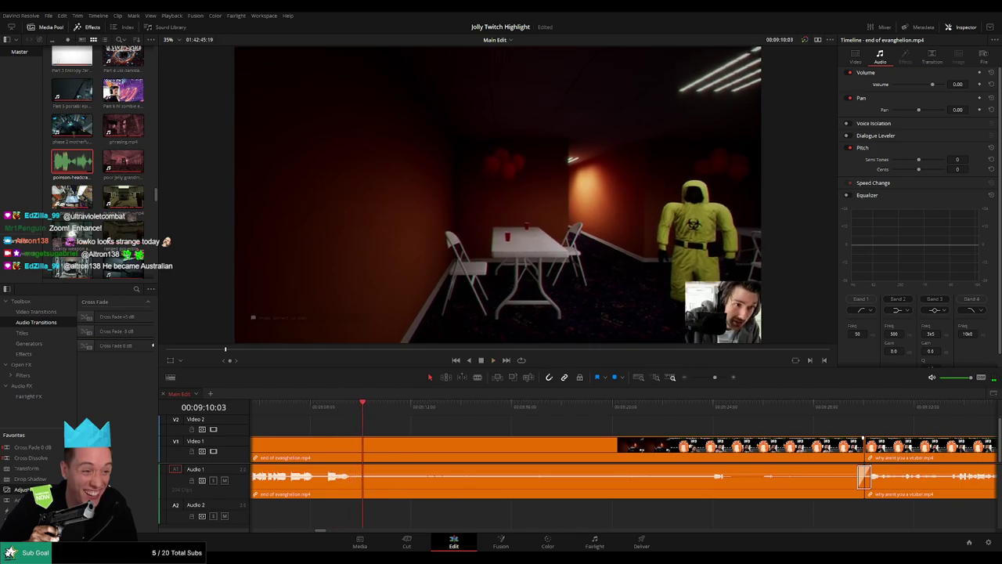
- Add an Adjustment Clip on Video 2 starting at 00:09:10:03, with Zoom 3.000 and Position X -3801 and Y 2144
{"action": "left_click_drag", "start_coordinate": [297, 447], "coordinate": [388, 430]}
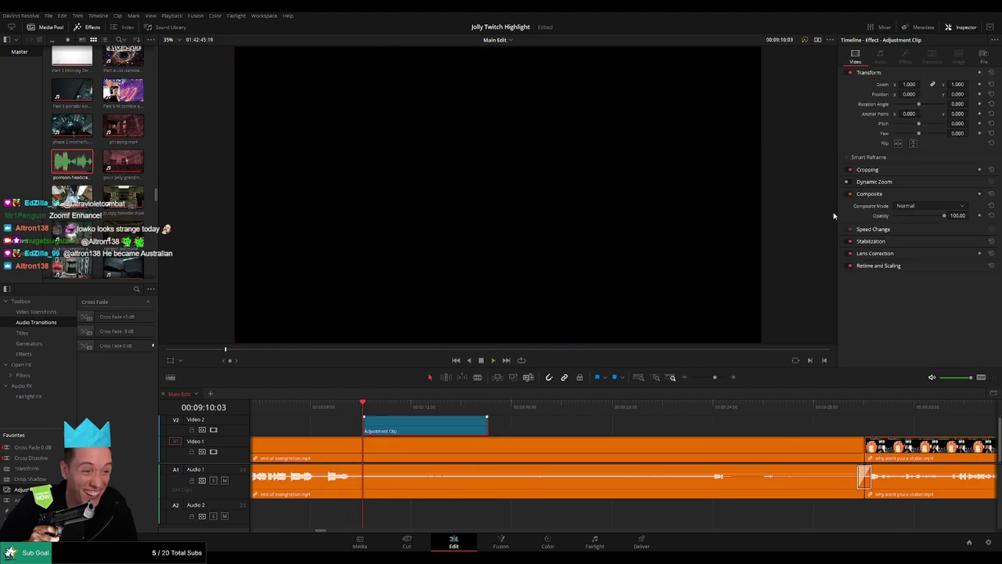
{"action": "left_click_drag", "start_coordinate": [907, 84], "coordinate": [905, 84]}
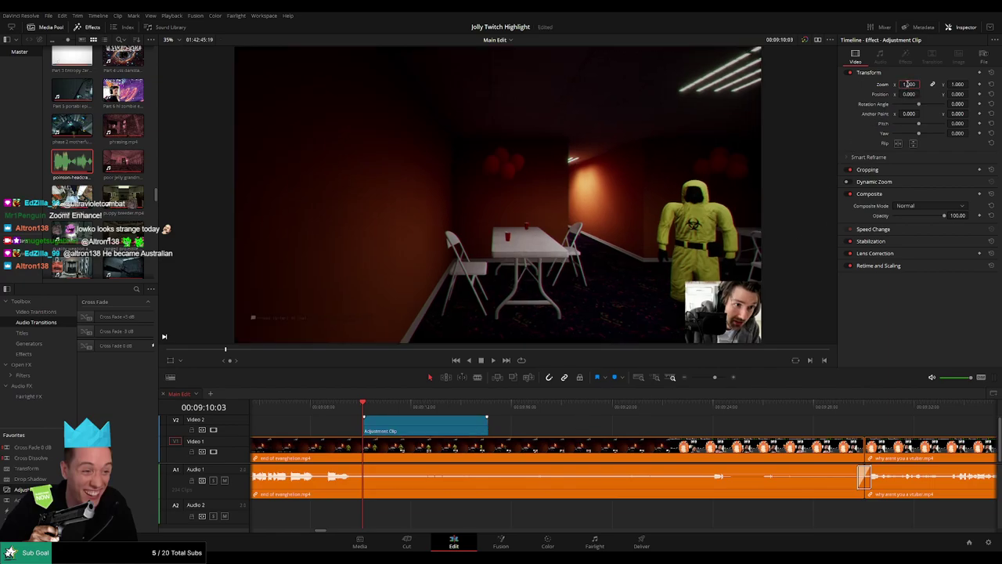
{"action": "type", "text": "3"}
{"action": "key", "text": "Return"}
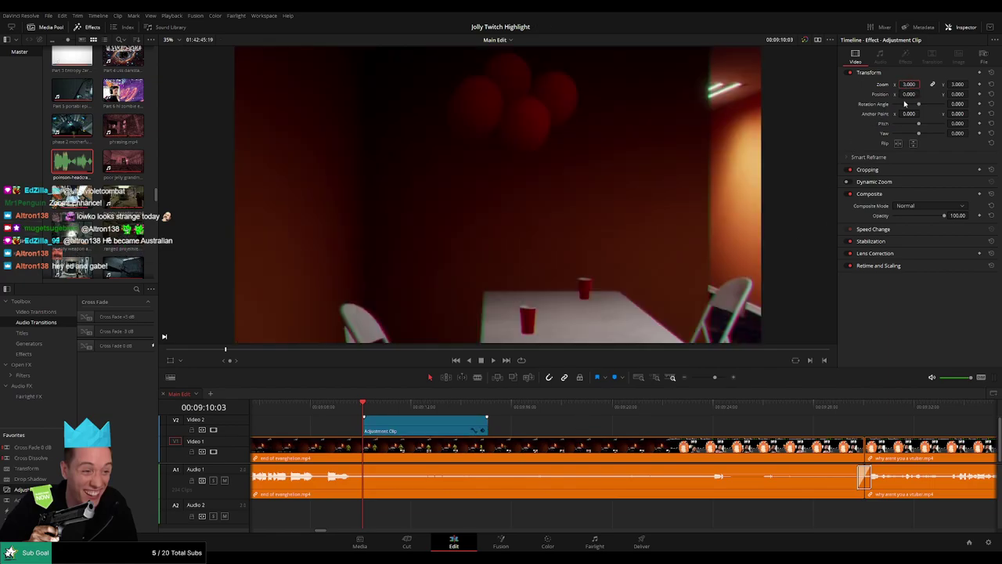
{"action": "left_click_drag", "start_coordinate": [908, 94], "coordinate": [965, 94]}
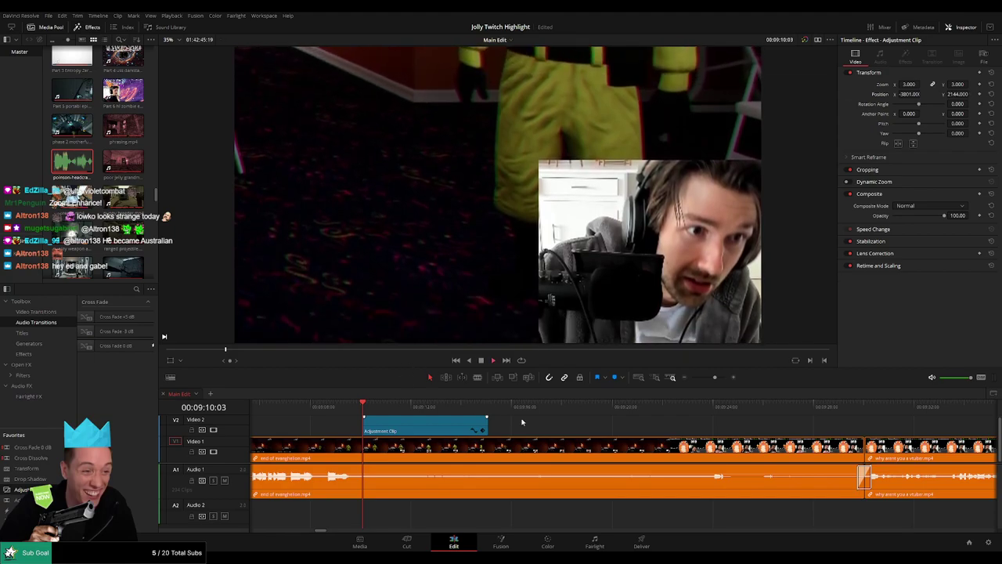
- Play the webcam zoom and extend the Adjustment Clip's end to about 00:09:21, just before the webcam layout changes
{"action": "left_click", "coordinate": [338, 406]}
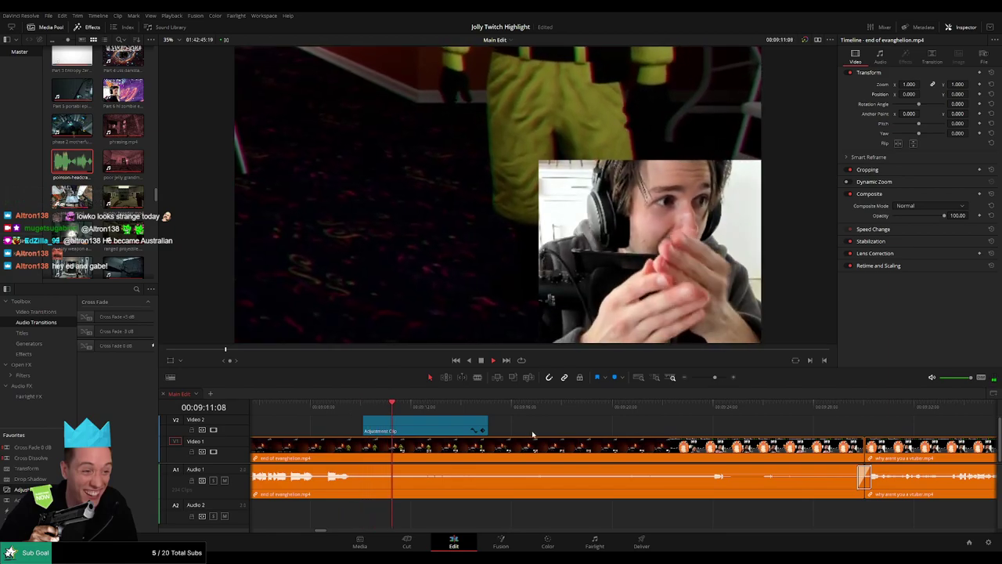
{"action": "left_click_drag", "start_coordinate": [562, 435], "coordinate": [510, 433]}
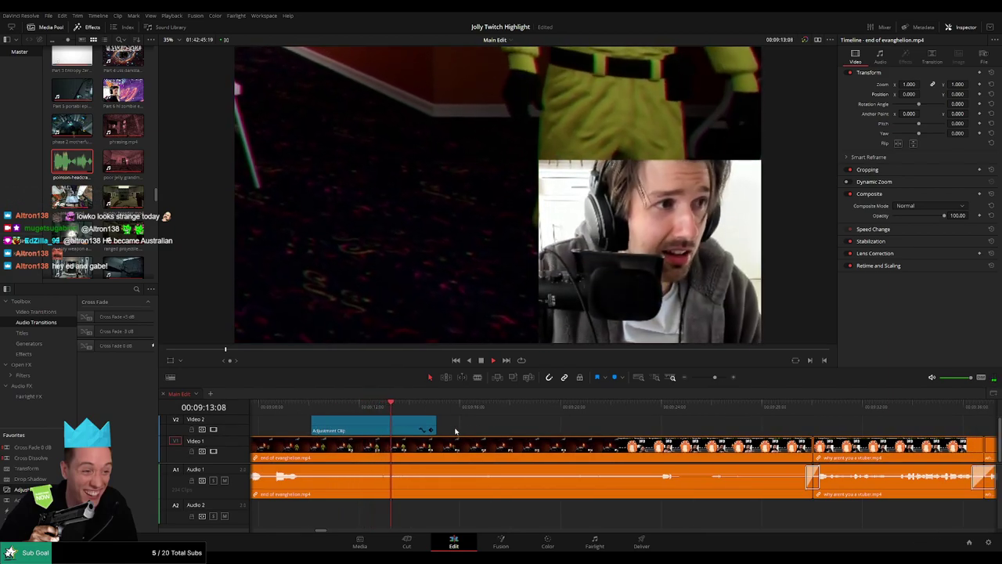
{"action": "left_click_drag", "start_coordinate": [437, 427], "coordinate": [618, 430]}
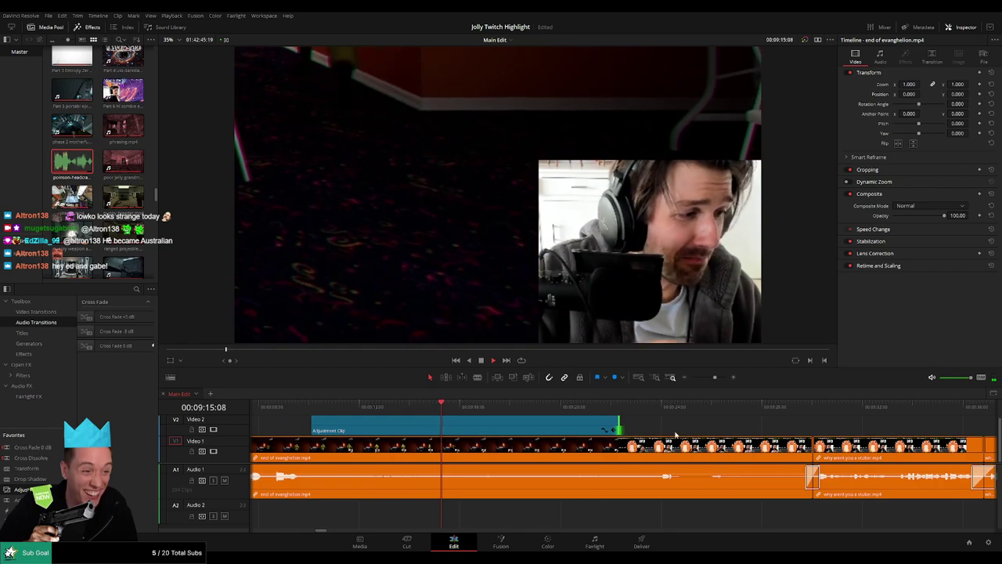
{"action": "scroll", "coordinate": [626, 432], "scroll_direction": "right", "scroll_amount": 4}
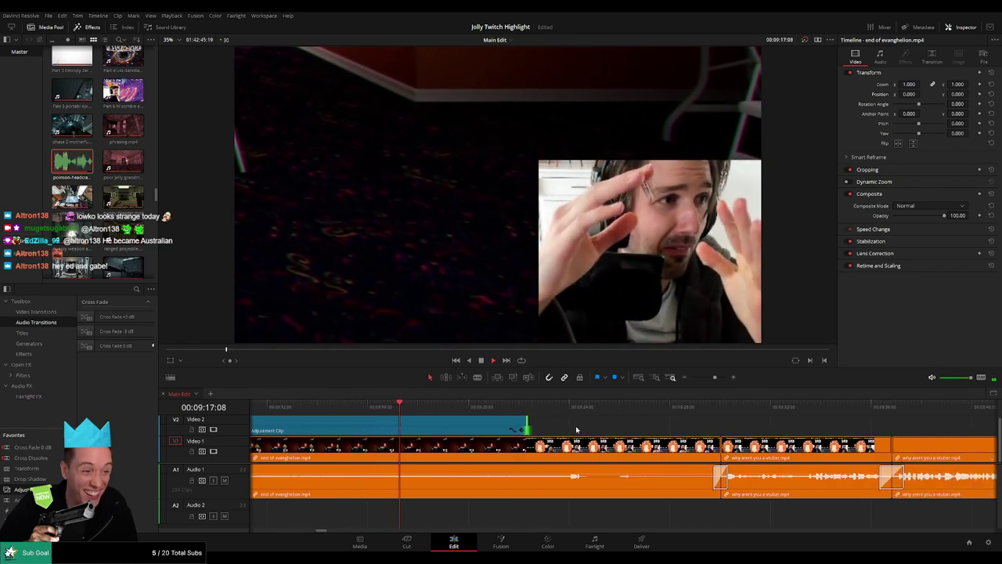
{"action": "scroll", "coordinate": [527, 429], "scroll_direction": "right", "scroll_amount": 3}
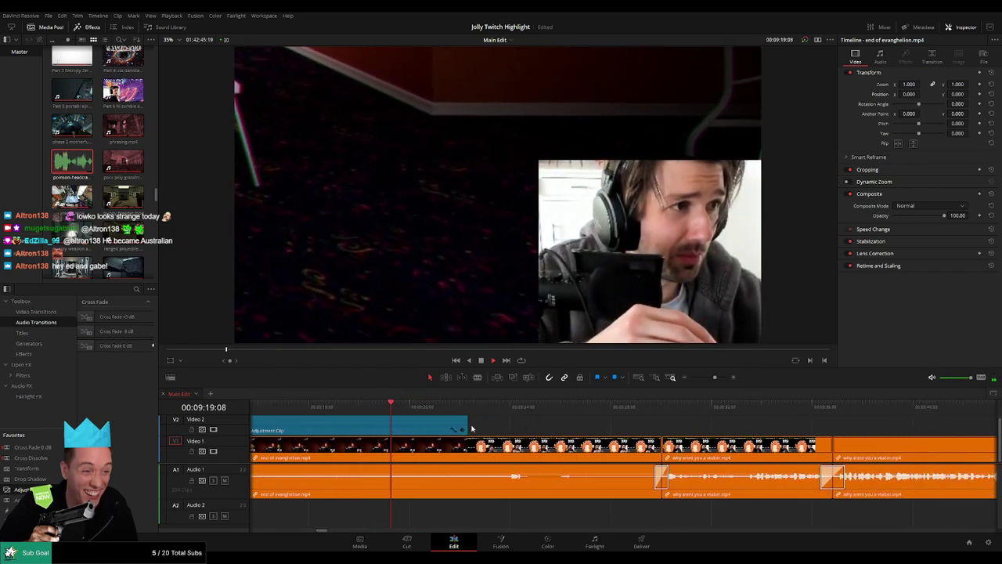
{"action": "left_click_drag", "start_coordinate": [465, 424], "coordinate": [543, 429]}
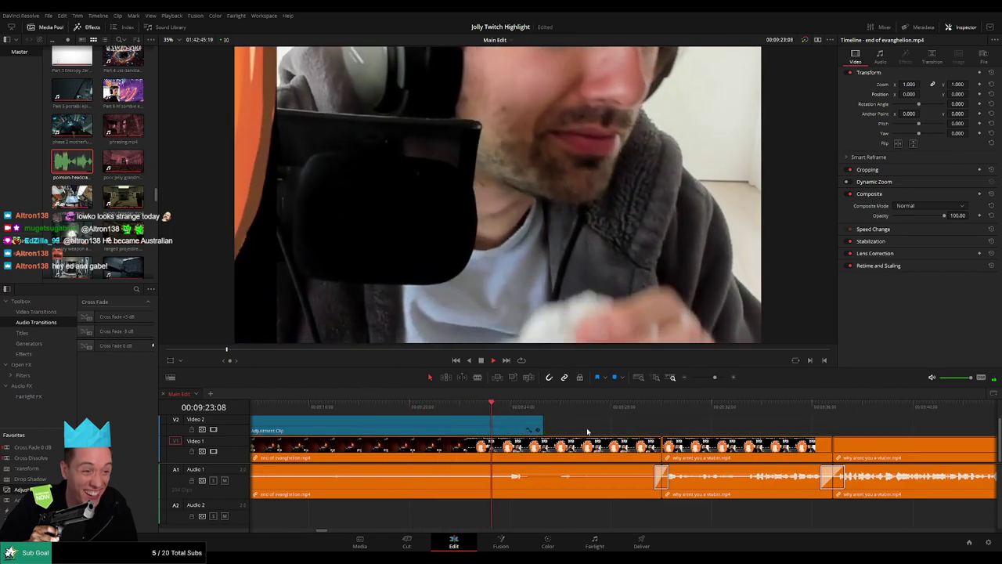
{"action": "left_click", "coordinate": [444, 408]}
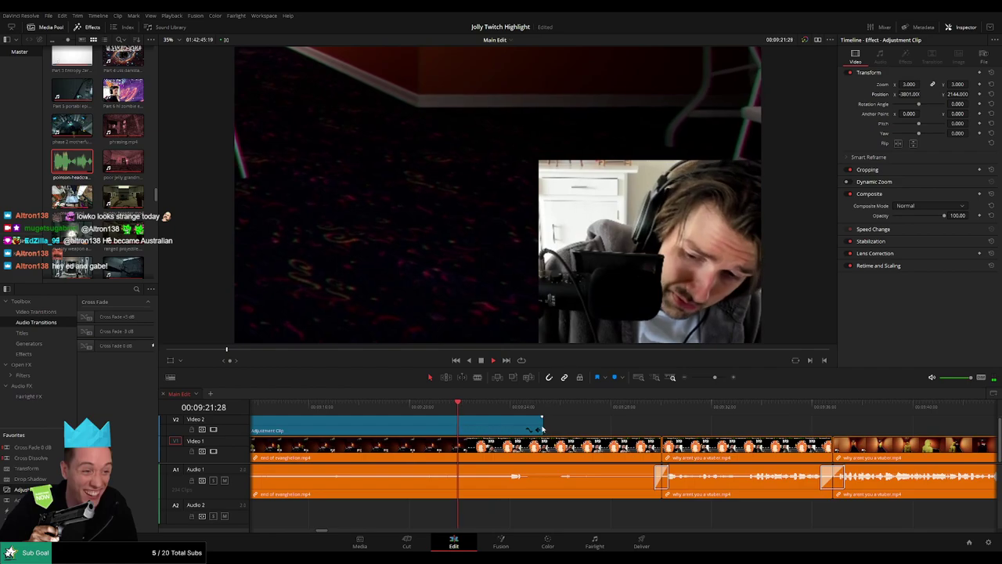
{"action": "left_click_drag", "start_coordinate": [542, 429], "coordinate": [427, 429]}
{"action": "left_click", "coordinate": [389, 408]}
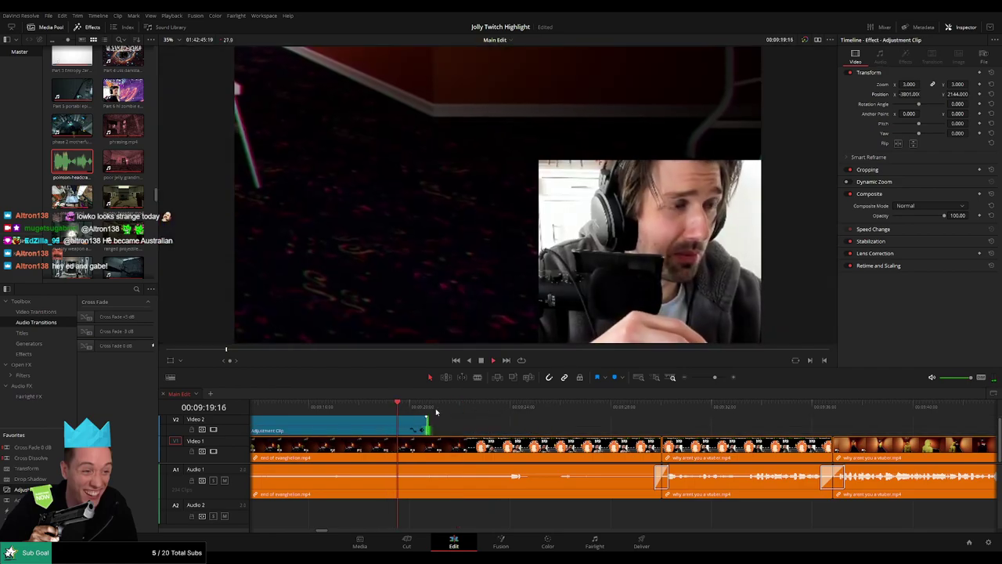
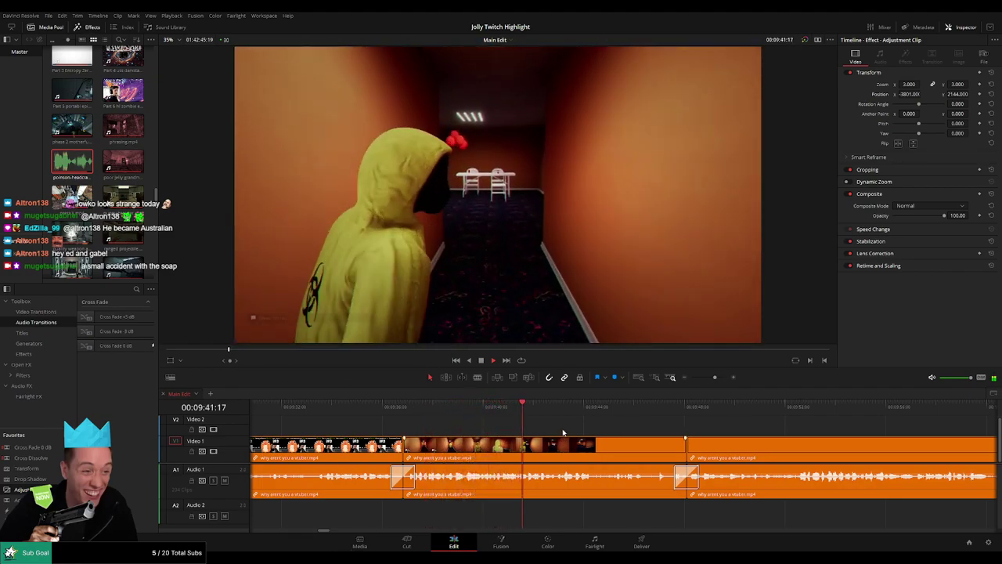
- Split the clip on Video 1 at about 00:09:42:04 and 00:09:42:26, and silence the segment between the cuts
{"action": "left_click", "coordinate": [518, 406]}
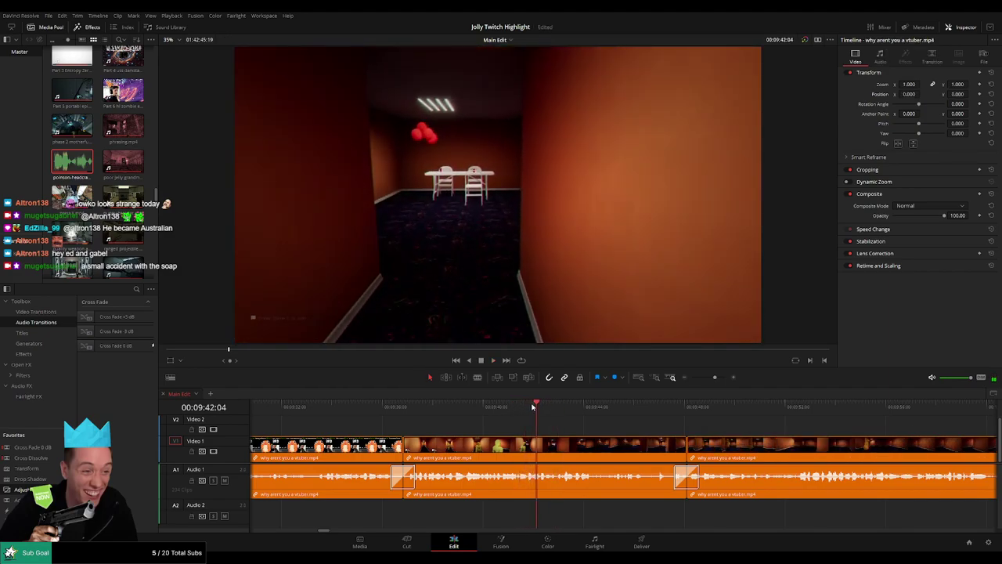
{"action": "key", "text": "b"}
{"action": "left_click", "coordinate": [538, 445]}
{"action": "key", "text": "space"}
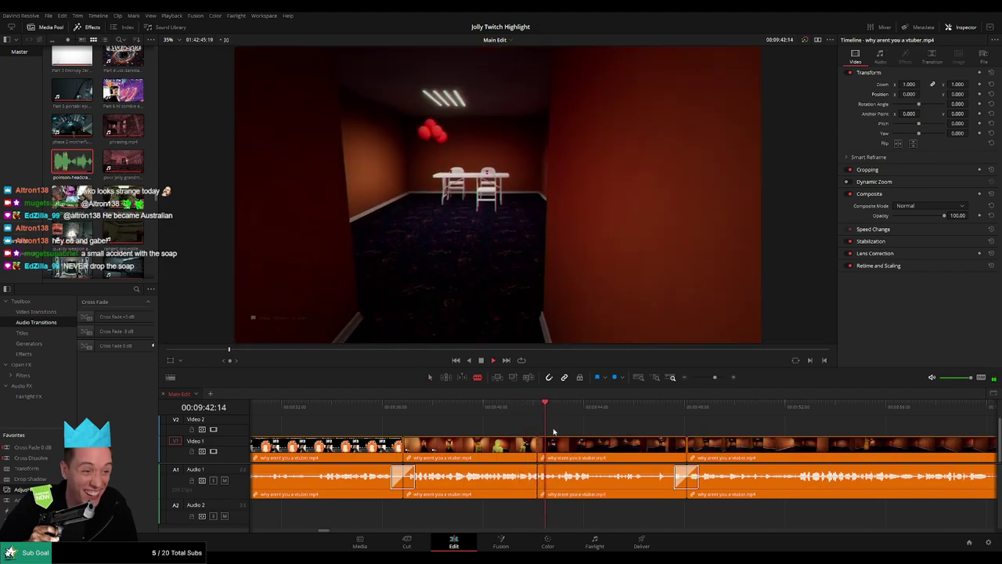
{"action": "key", "text": "space"}
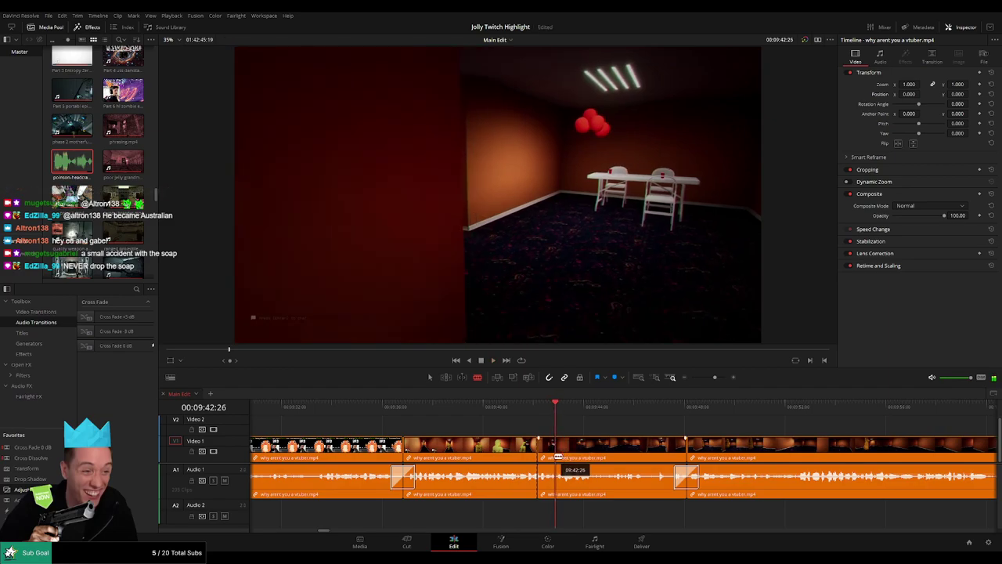
{"action": "left_click", "coordinate": [555, 456]}
{"action": "key", "text": "a"}
- Place poinson-headcrab-random-sound.mp3 on Audio 2 under the silenced segment, trimmed to fit at Volume -27.00, and play it back
{"action": "double_click", "coordinate": [72, 171]}
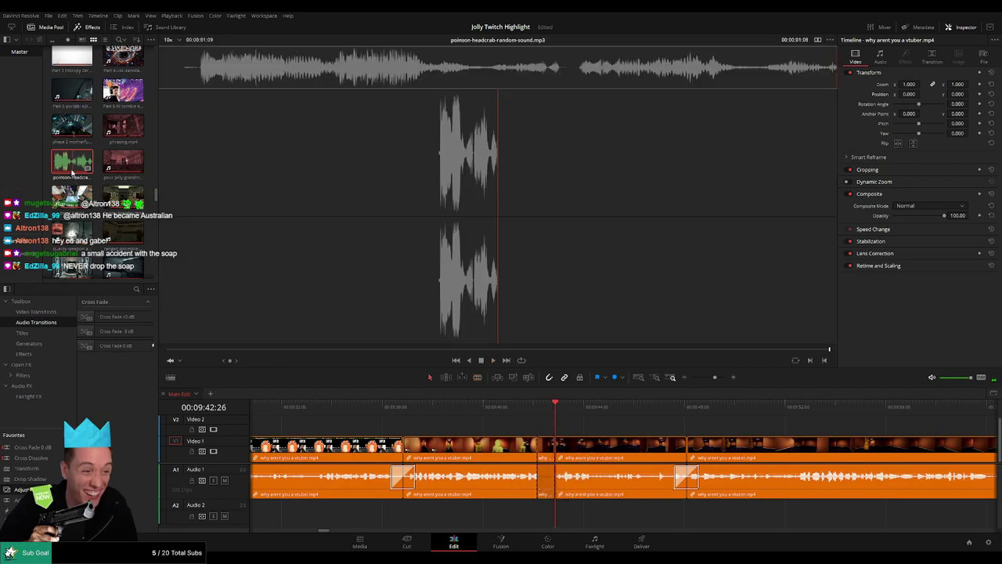
{"action": "left_click_drag", "start_coordinate": [553, 507], "coordinate": [547, 516]}
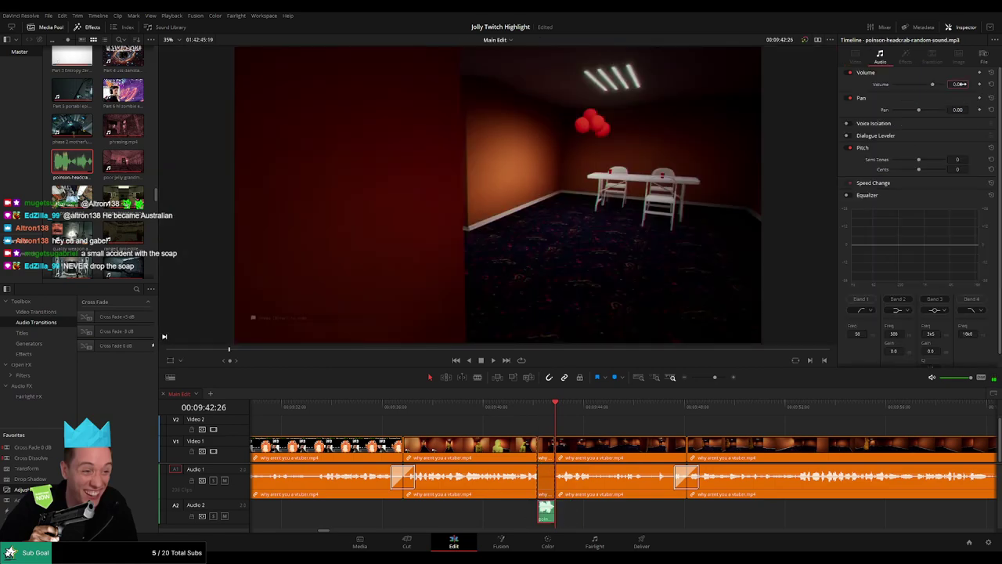
{"action": "left_click", "coordinate": [511, 406]}
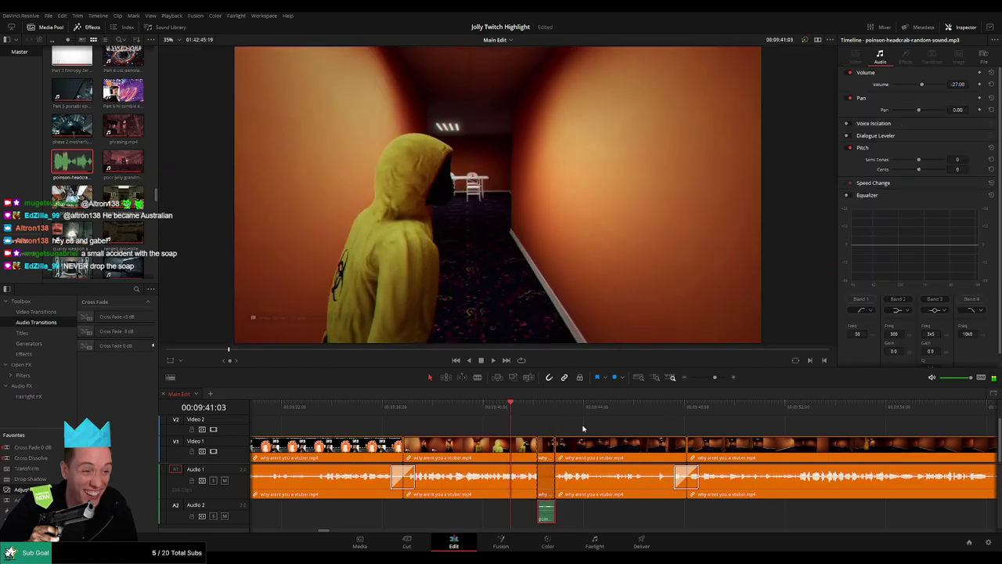
{"action": "left_click", "coordinate": [606, 431]}
{"action": "key", "text": "space"}
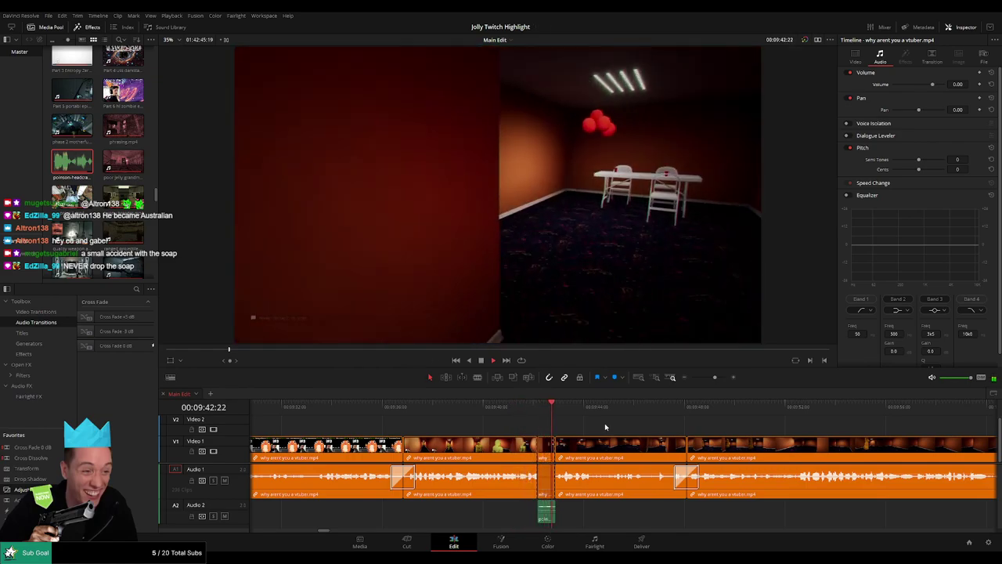
- Play on past 00:09:50 and recheck the audio between about 00:09:51 and 00:09:52 for the next moment to censor
{"action": "left_click_drag", "start_coordinate": [605, 427], "coordinate": [474, 439]}
{"action": "scroll", "coordinate": [470, 436], "scroll_direction": "down", "scroll_amount": 1}
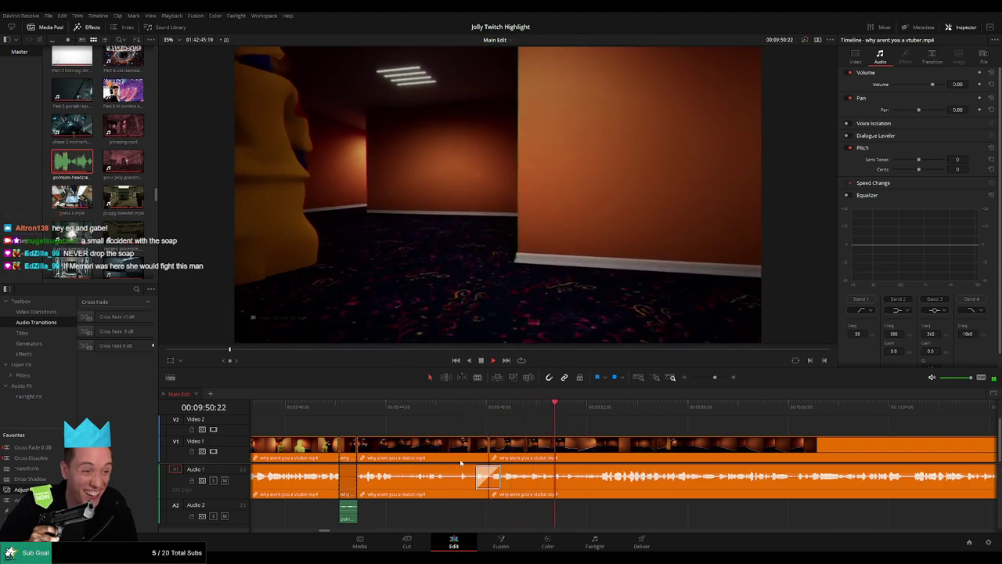
{"action": "scroll", "coordinate": [485, 423], "scroll_direction": "down", "scroll_amount": 1}
{"action": "scroll", "coordinate": [485, 423], "scroll_direction": "down", "scroll_amount": 2}
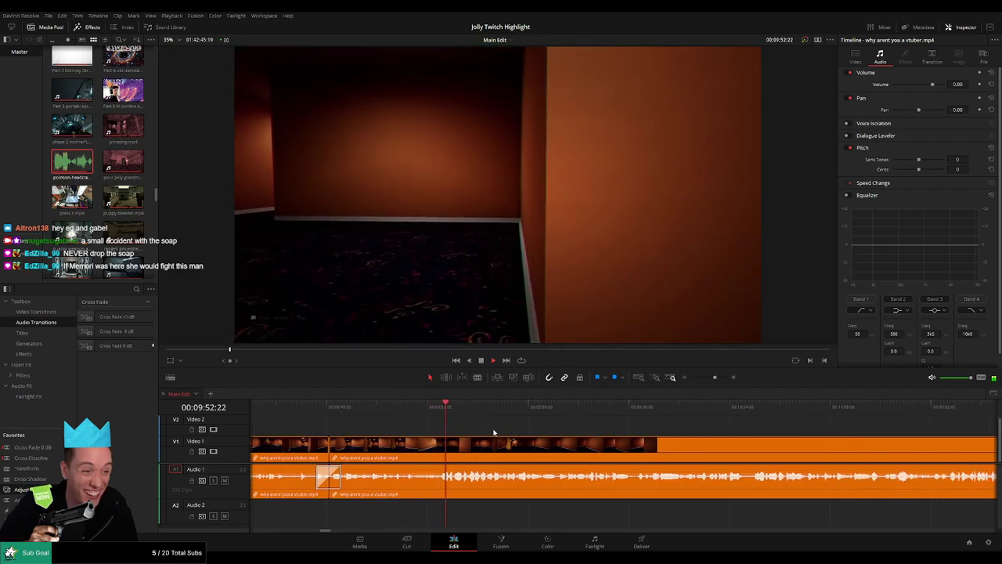
{"action": "left_click", "coordinate": [395, 408]}
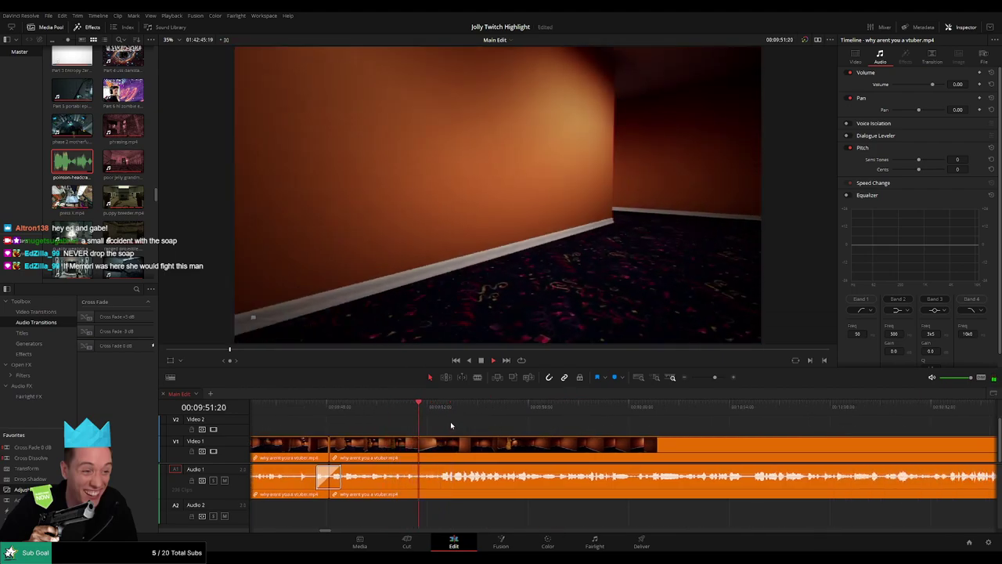
{"action": "key", "text": "space"}
{"action": "left_click_drag", "start_coordinate": [429, 409], "coordinate": [423, 410]}
{"action": "key", "text": "space"}
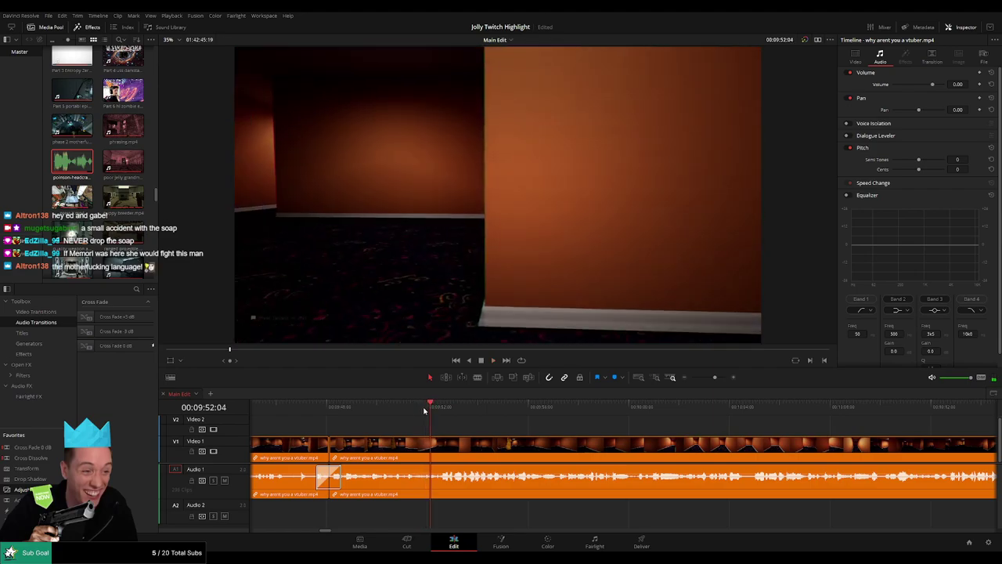
- Split the clip just before 00:09:52:00 and at 00:09:52:15, and silence the segment between the cuts
{"action": "left_click", "coordinate": [410, 407]}
{"action": "key", "text": "space"}
{"action": "key", "text": "b"}
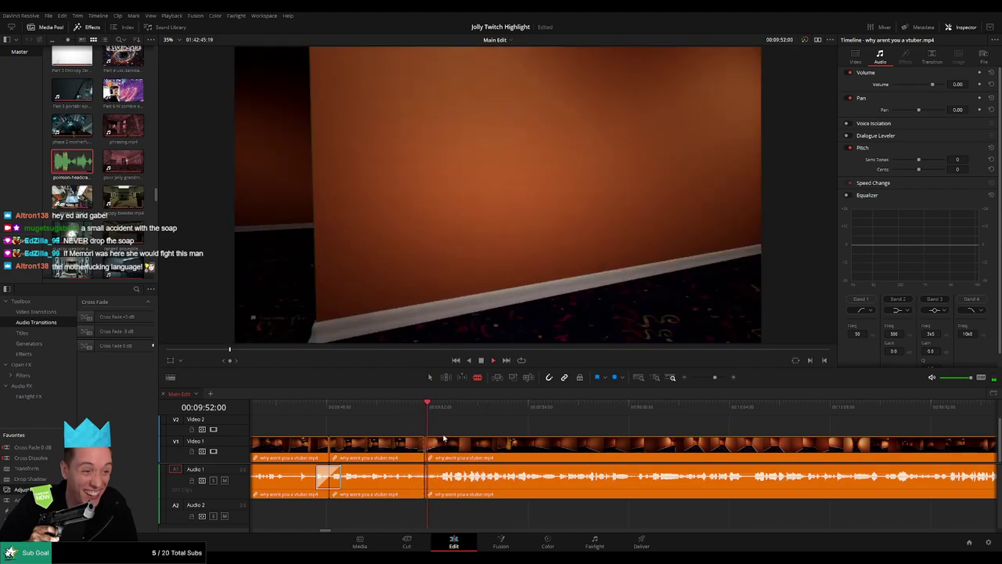
{"action": "left_click", "coordinate": [430, 448]}
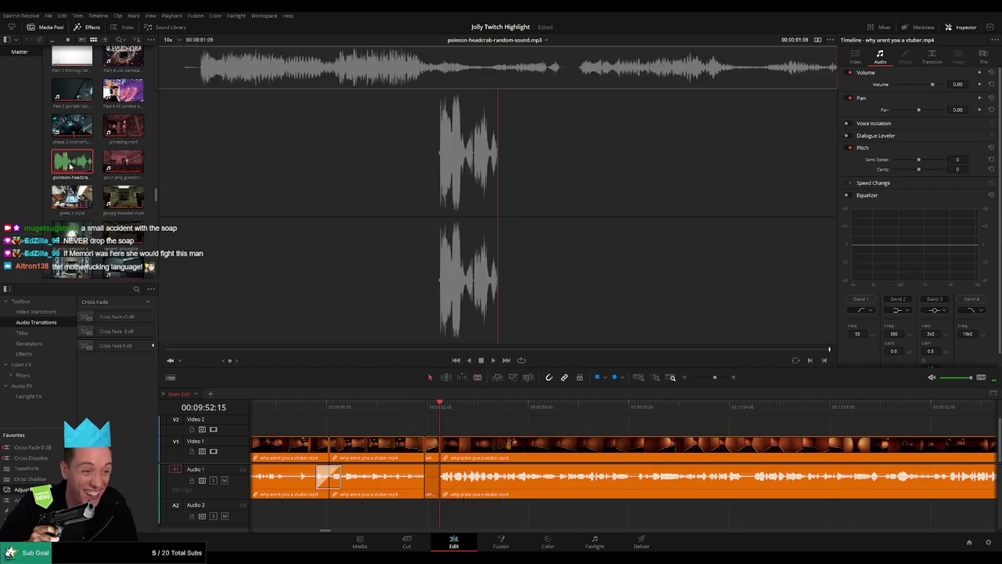
- Add poinson-headcrab-random-sound.mp3 on Audio 2 beneath the segment ending at 00:09:52:15, trim it to that length and set Volume to -27.00
{"action": "double_click", "coordinate": [430, 474]}
{"action": "left_click", "coordinate": [443, 514]}
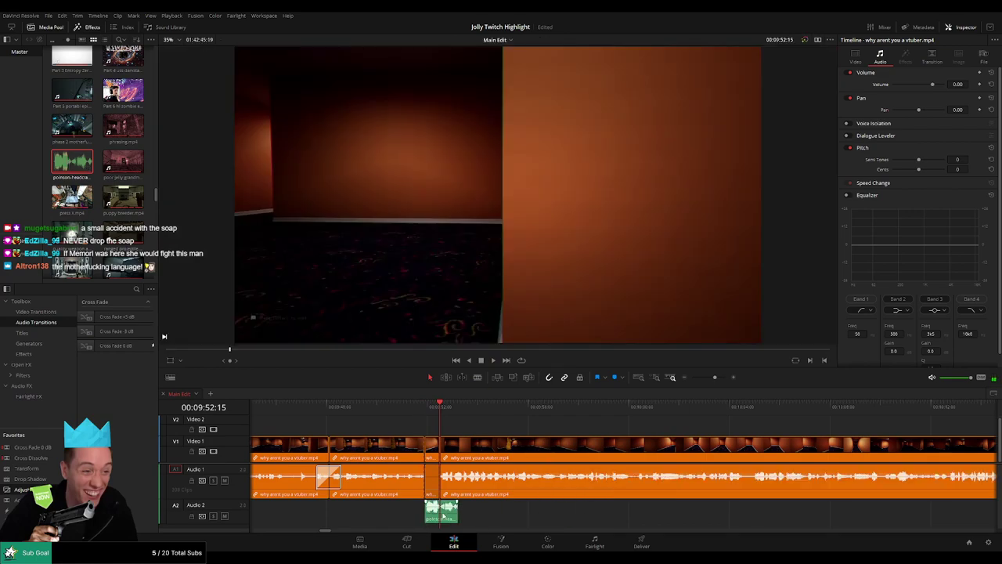
{"action": "left_click_drag", "start_coordinate": [452, 514], "coordinate": [437, 516]}
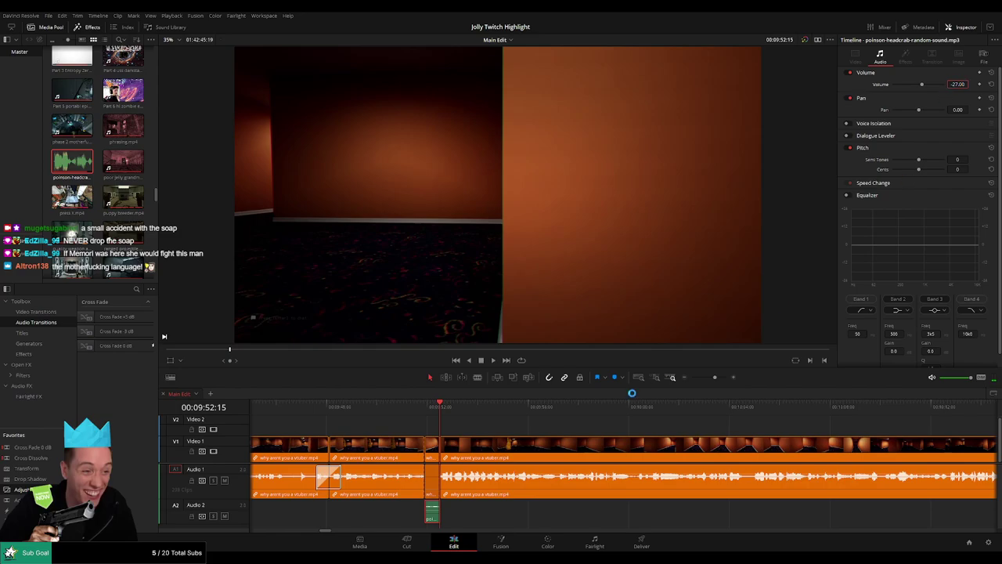
- Play on from the censored segment at 00:09:52 to about 00:10:22 to find the next moment to censor
{"action": "key", "text": "space"}
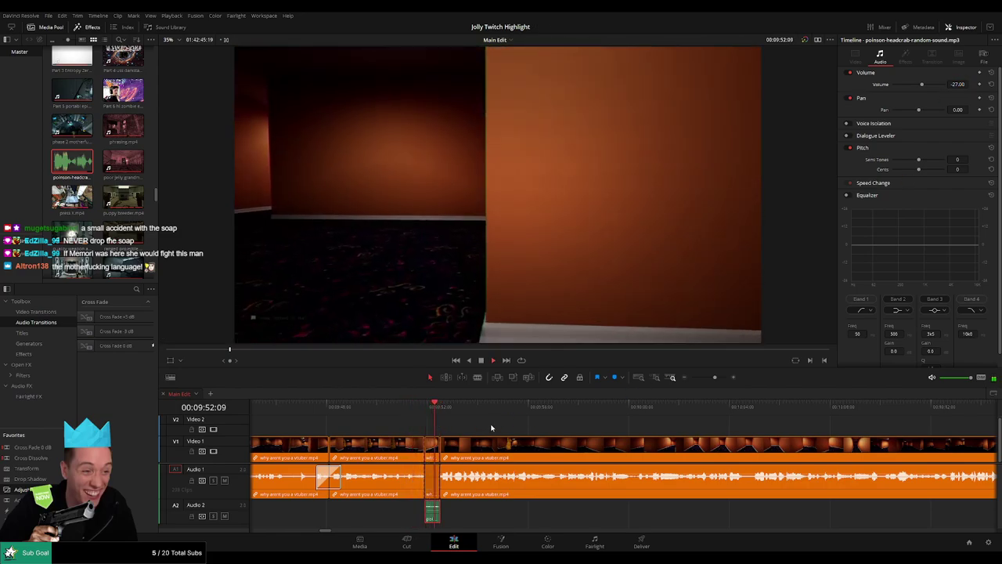
{"action": "left_click", "coordinate": [501, 426]}
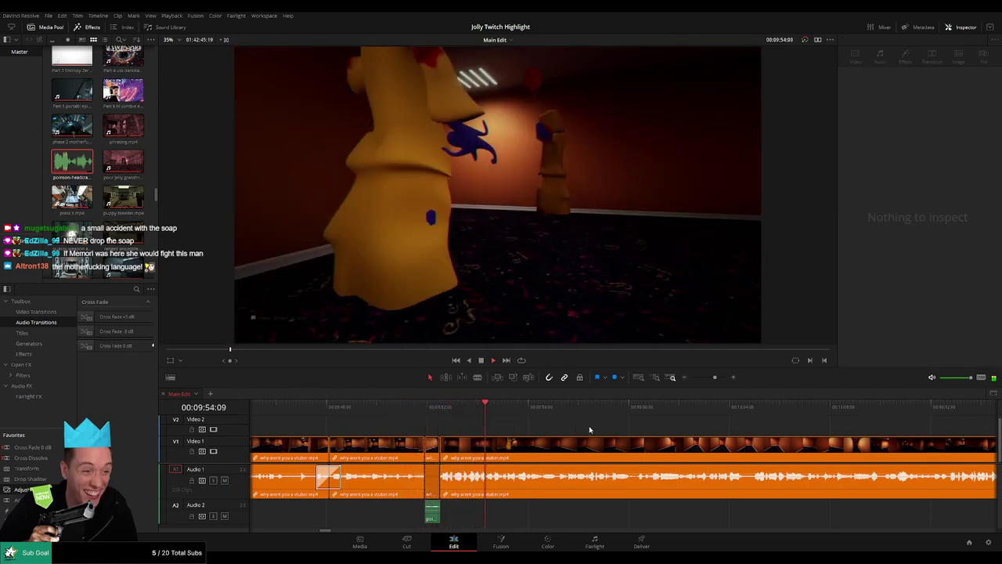
{"action": "left_click_drag", "start_coordinate": [590, 429], "coordinate": [517, 427]}
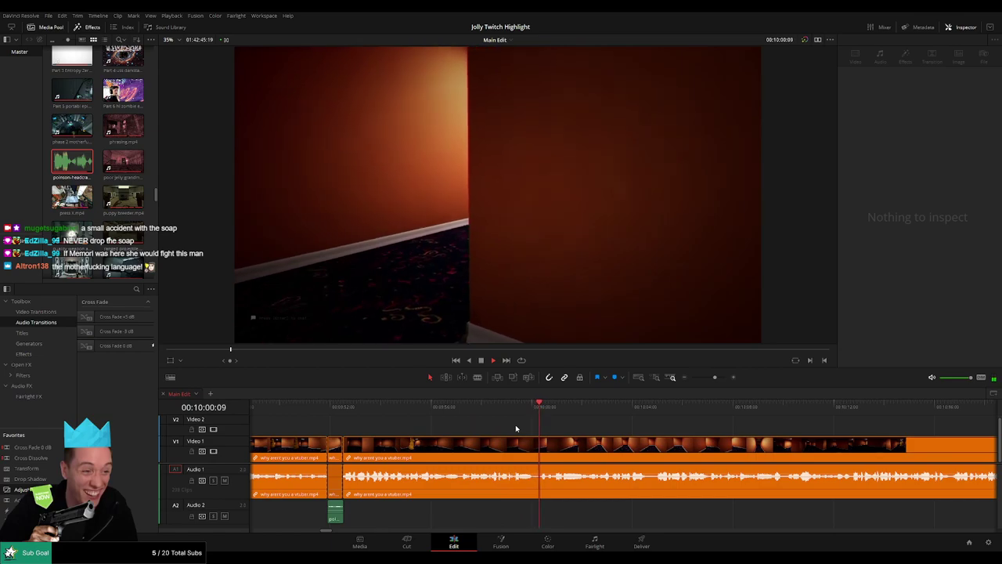
{"action": "scroll", "coordinate": [509, 429], "scroll_direction": "right", "scroll_amount": 3}
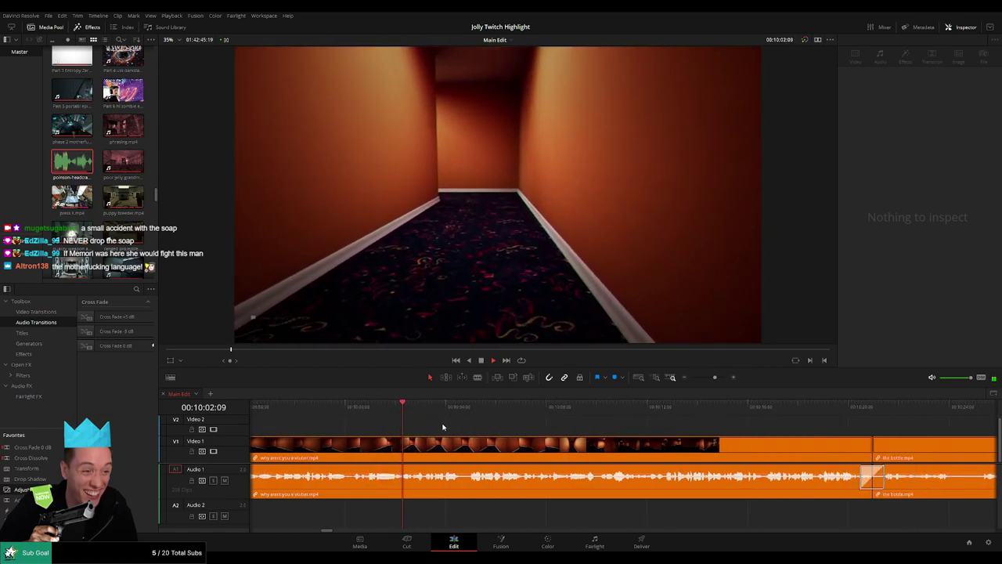
{"action": "scroll", "coordinate": [446, 433], "scroll_direction": "right", "scroll_amount": 2}
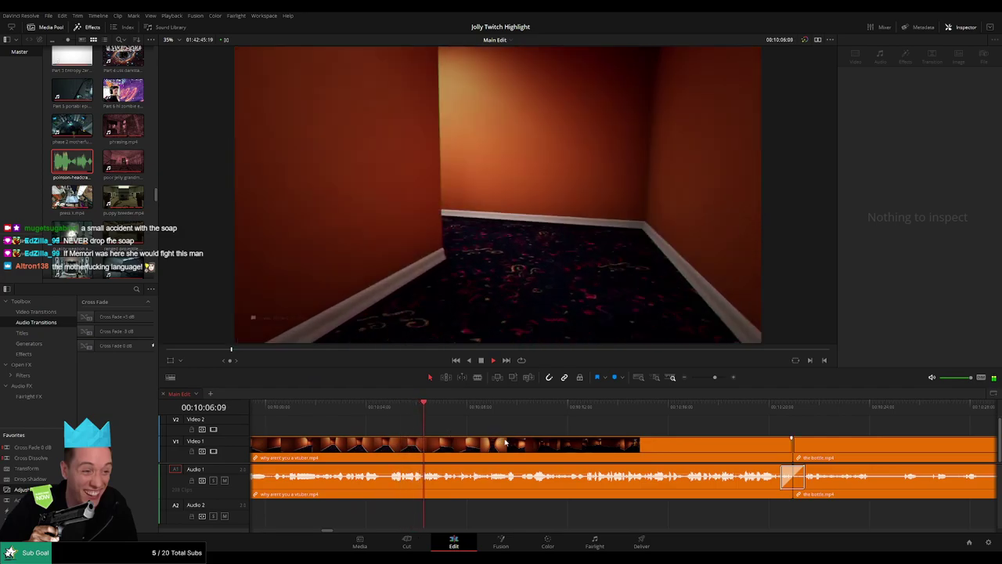
{"action": "scroll", "coordinate": [463, 433], "scroll_direction": "right", "scroll_amount": 2}
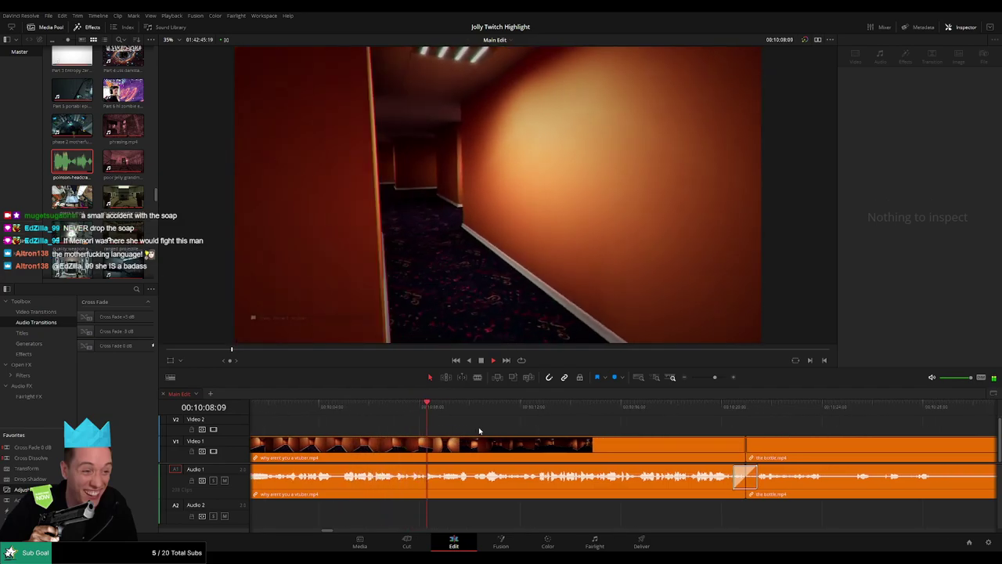
{"action": "scroll", "coordinate": [457, 428], "scroll_direction": "right", "scroll_amount": 2}
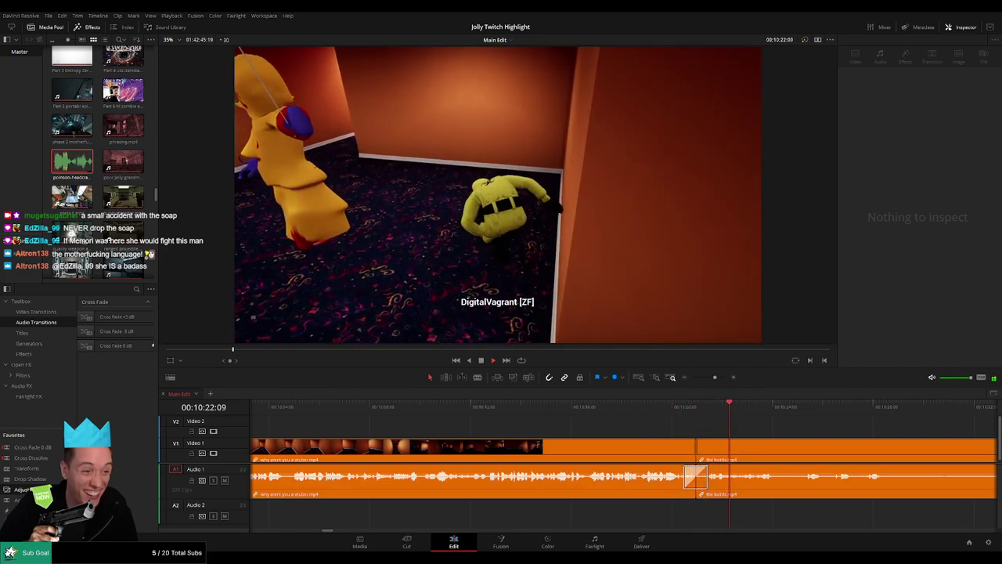
- Split the bottle.mp4 just before 00:10:22:00 and at 00:10:22:06, and silence the segment between the cuts
{"action": "left_click", "coordinate": [698, 406]}
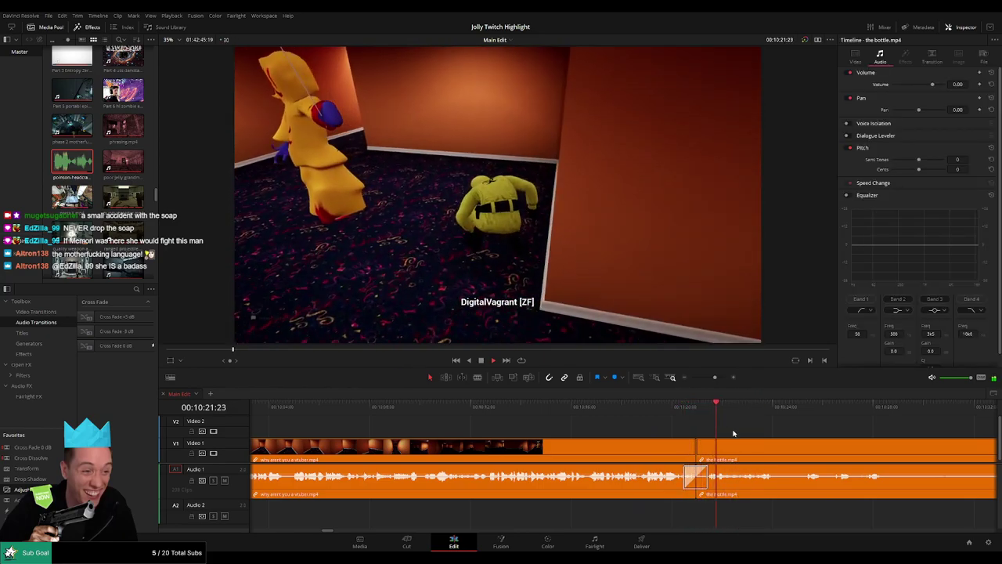
{"action": "left_click", "coordinate": [721, 448]}
{"action": "key", "text": "space"}
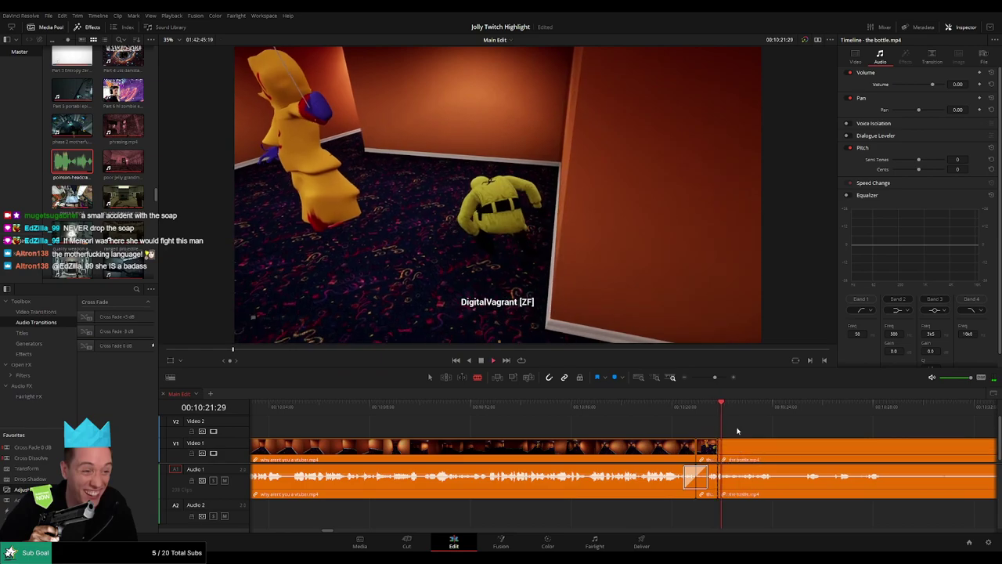
{"action": "key", "text": "space"}
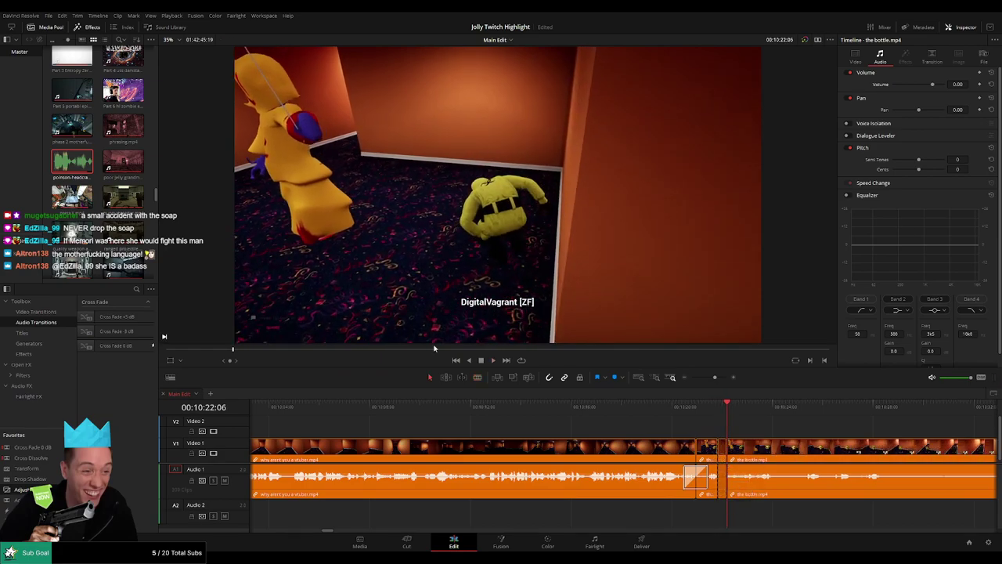
- Place poinson-headcrab-random-sound.mp3 on Audio 2 under the segment ending at 00:10:22:06, trim it to fit, set Volume to -27.00 and play it back
{"action": "key", "text": "q"}
{"action": "mouse_move", "coordinate": [731, 526]}
{"action": "left_mouse_down"}
{"action": "mouse_move", "coordinate": [722, 520]}
{"action": "mouse_move", "coordinate": [748, 516]}
{"action": "mouse_move", "coordinate": [723, 518]}
{"action": "left_mouse_up"}
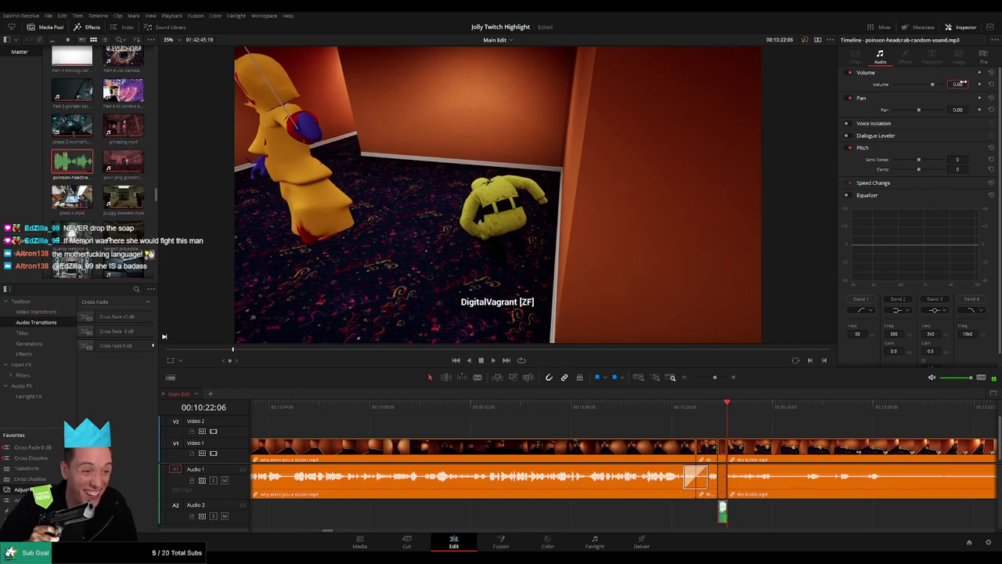
{"action": "key", "text": "Return"}
{"action": "left_click", "coordinate": [710, 403]}
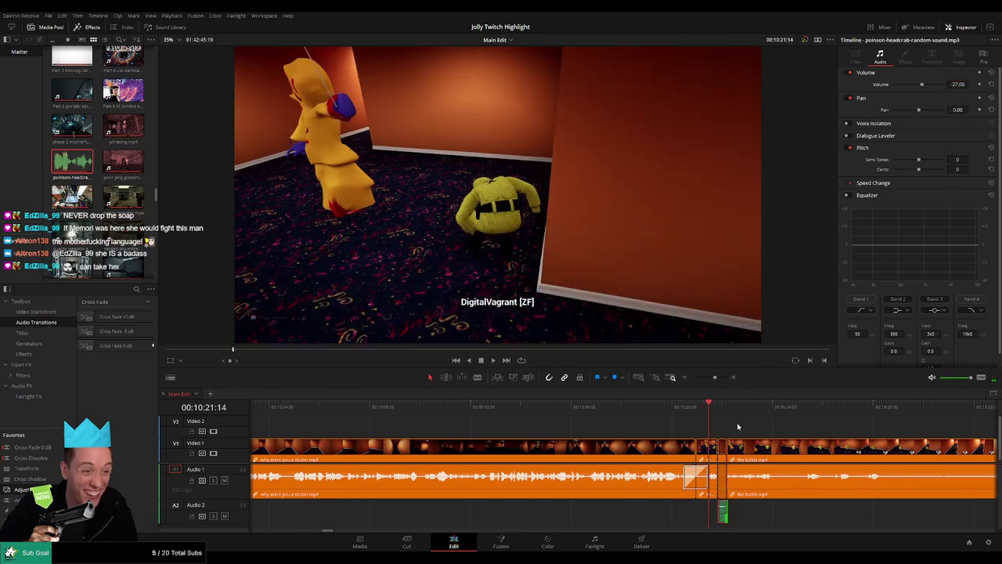
{"action": "key", "text": "space"}
- Play on to the webcam bottle moment and place an Adjustment Clip on Video 2 starting at 00:10:27:13
{"action": "left_click_drag", "start_coordinate": [801, 432], "coordinate": [563, 430]}
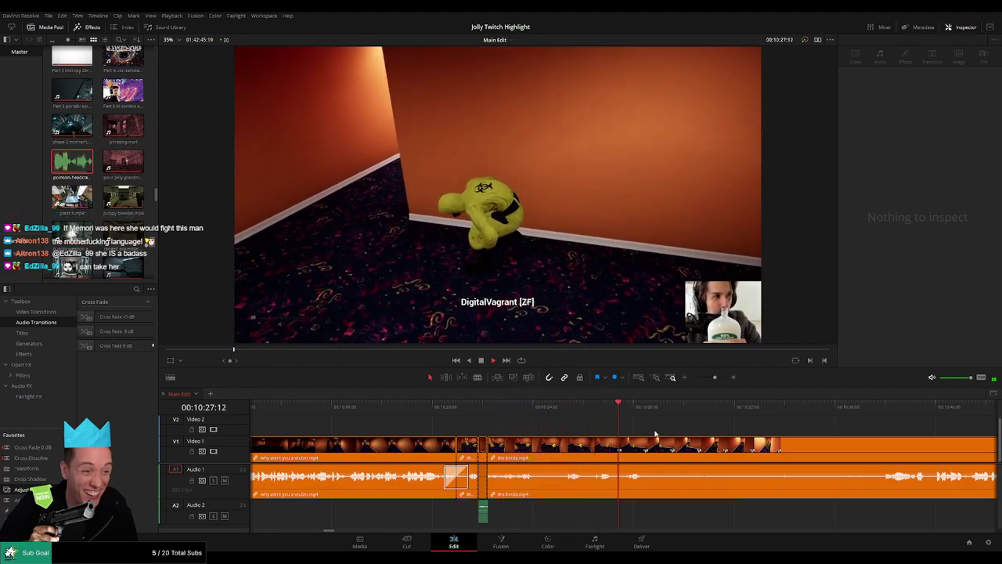
{"action": "left_click_drag", "start_coordinate": [656, 434], "coordinate": [516, 427]}
{"action": "key", "text": "space"}
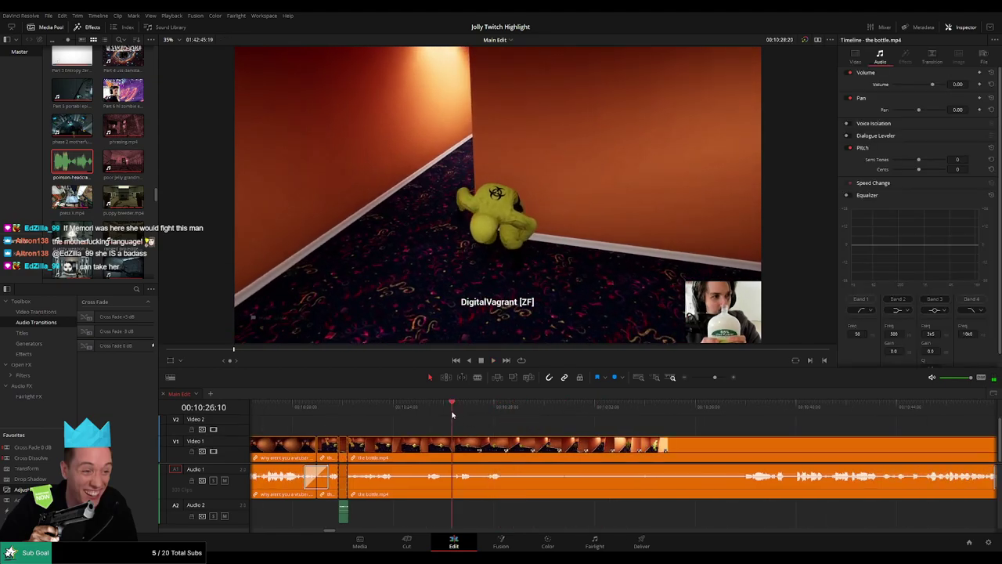
{"action": "key", "text": "space"}
{"action": "key", "text": "space"}
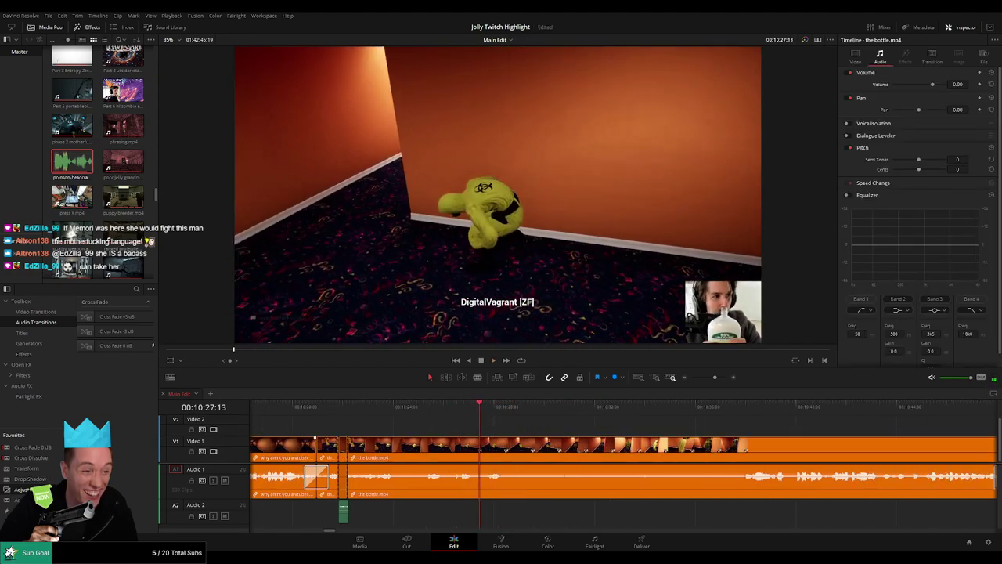
{"action": "left_click_drag", "start_coordinate": [25, 490], "coordinate": [480, 435]}
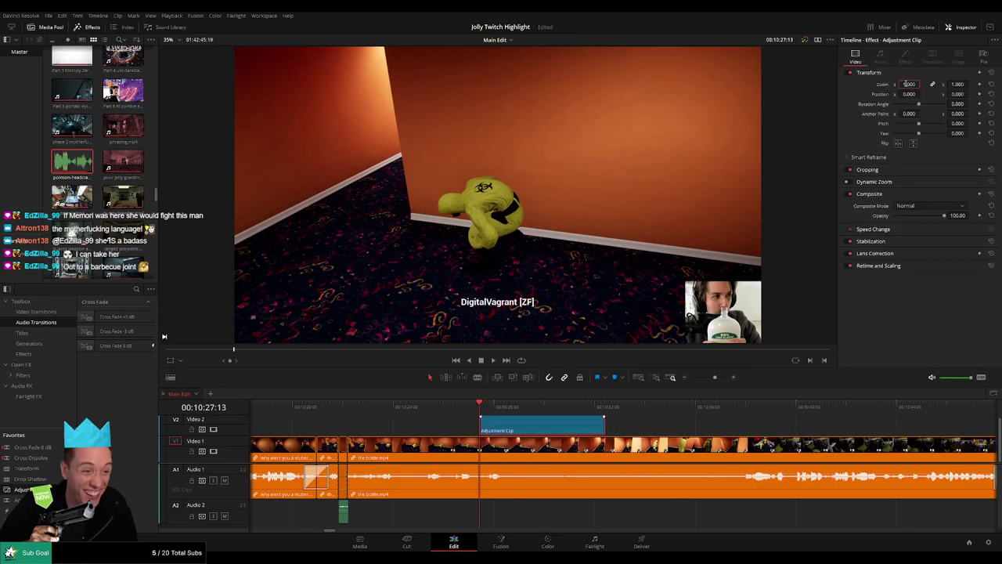
- Set the Adjustment Clip's Zoom to 3.000 and its Position to X -3813, Y 2136 to frame the webcam
{"action": "type", "text": "3"}
{"action": "key", "text": "Return"}
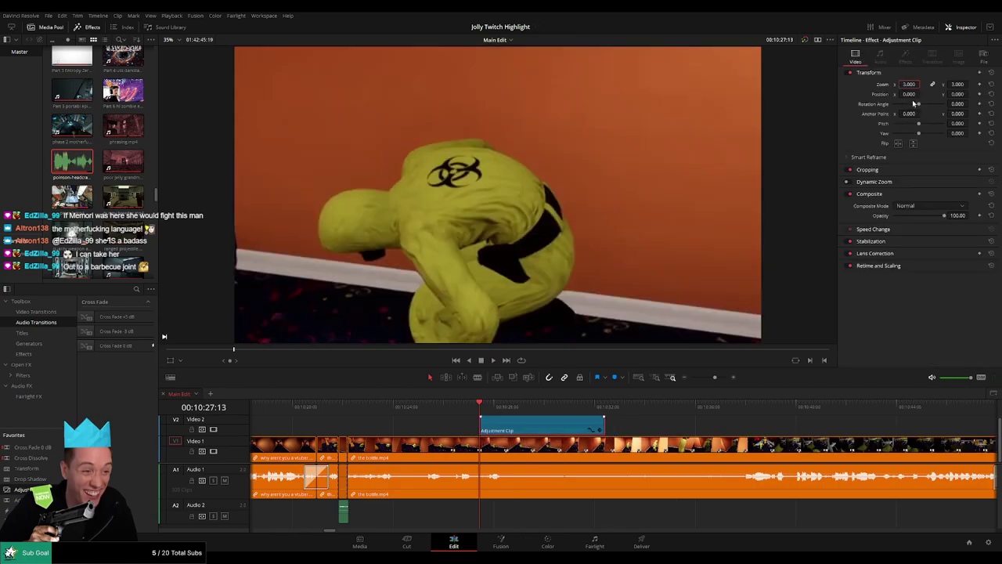
{"action": "left_click_drag", "start_coordinate": [909, 94], "coordinate": [862, 94]}
{"action": "left_click_drag", "start_coordinate": [923, 94], "coordinate": [958, 95]}
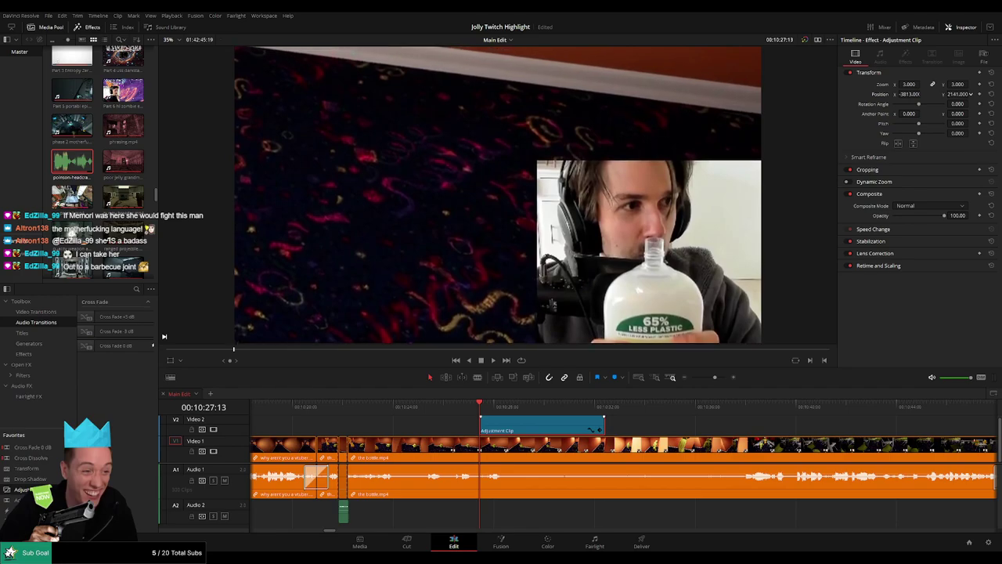
- Play through the webcam zoom and extend the Adjustment Clip to end just before 00:10:38:00
{"action": "key", "text": "space"}
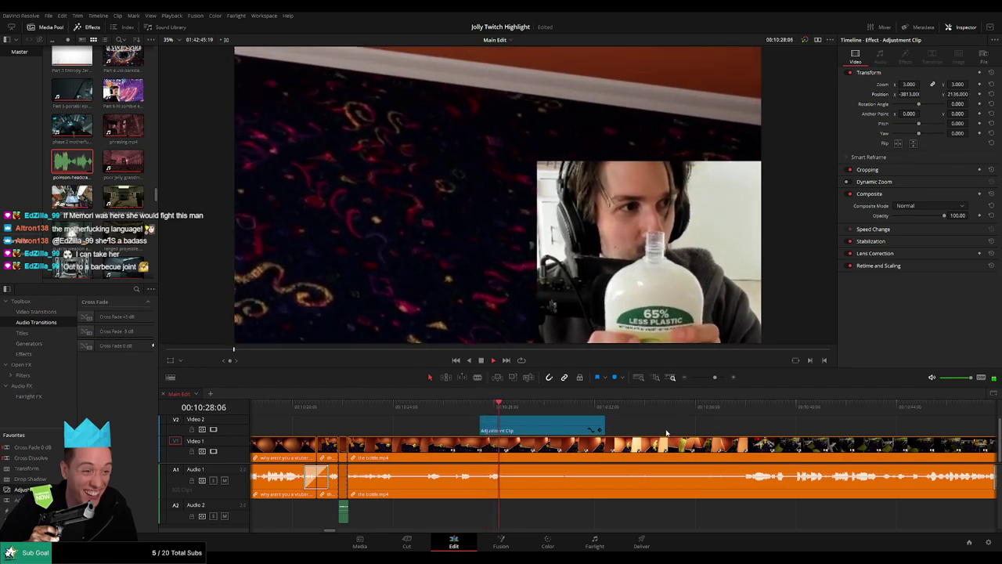
{"action": "left_click_drag", "start_coordinate": [646, 429], "coordinate": [609, 429]}
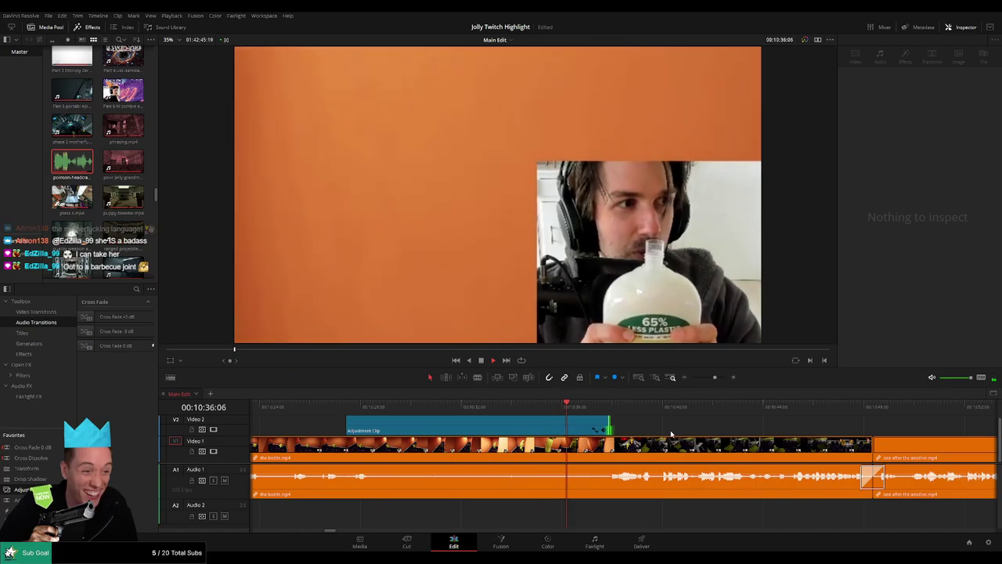
{"action": "left_click_drag", "start_coordinate": [685, 435], "coordinate": [556, 428]}
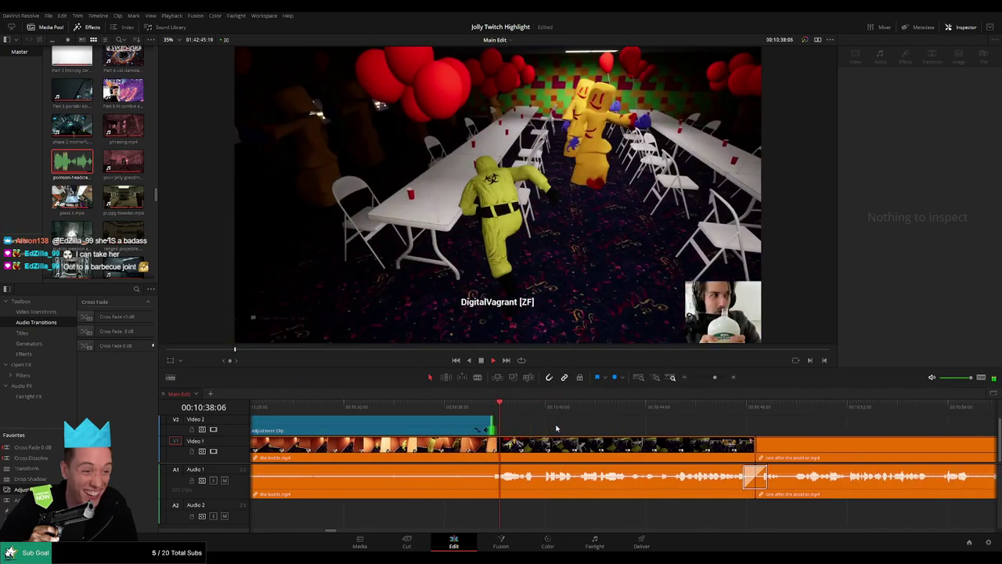
{"action": "left_click", "coordinate": [494, 406]}
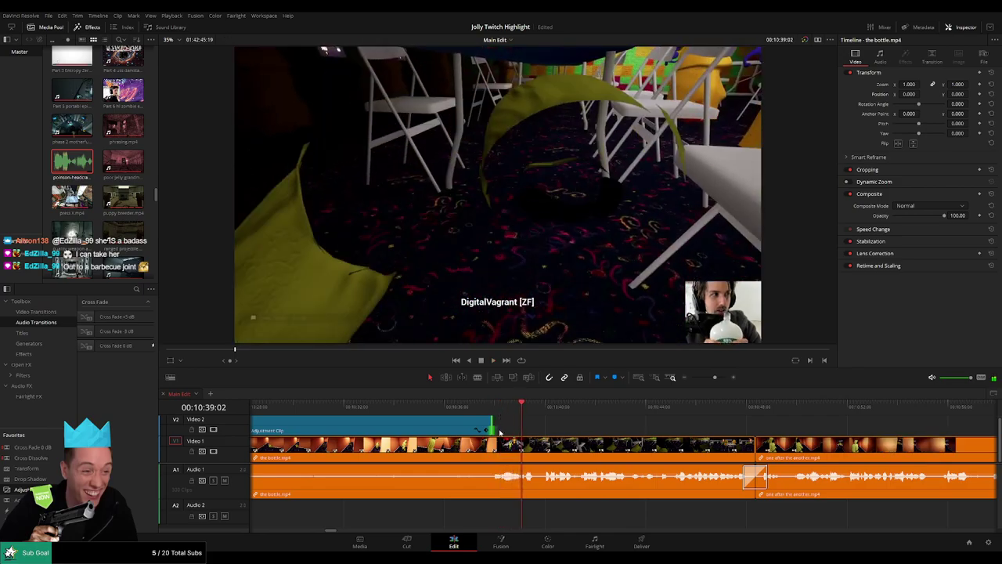
{"action": "left_click_drag", "start_coordinate": [490, 428], "coordinate": [520, 428]}
{"action": "left_click", "coordinate": [485, 407]}
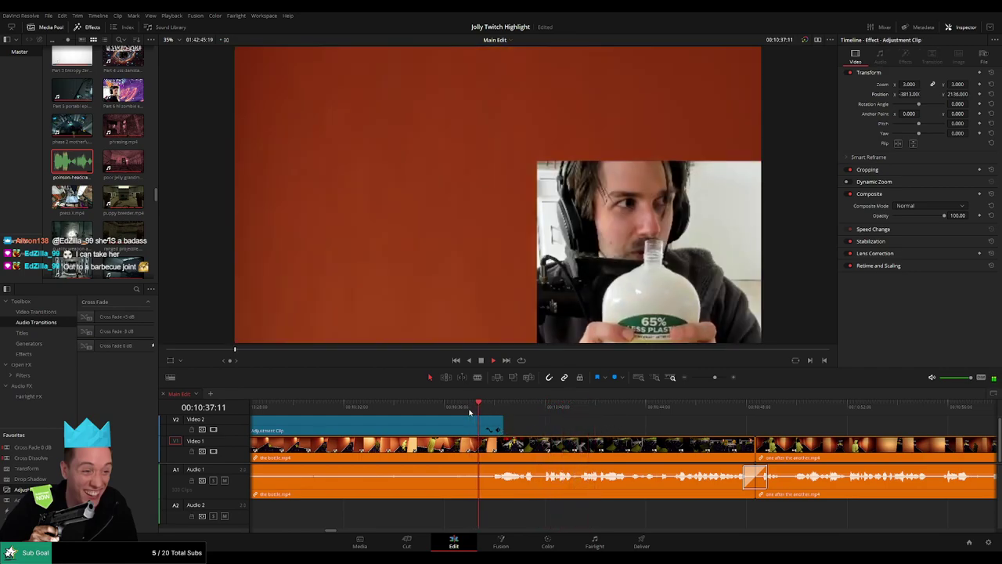
{"action": "left_click_drag", "start_coordinate": [502, 429], "coordinate": [491, 430]}
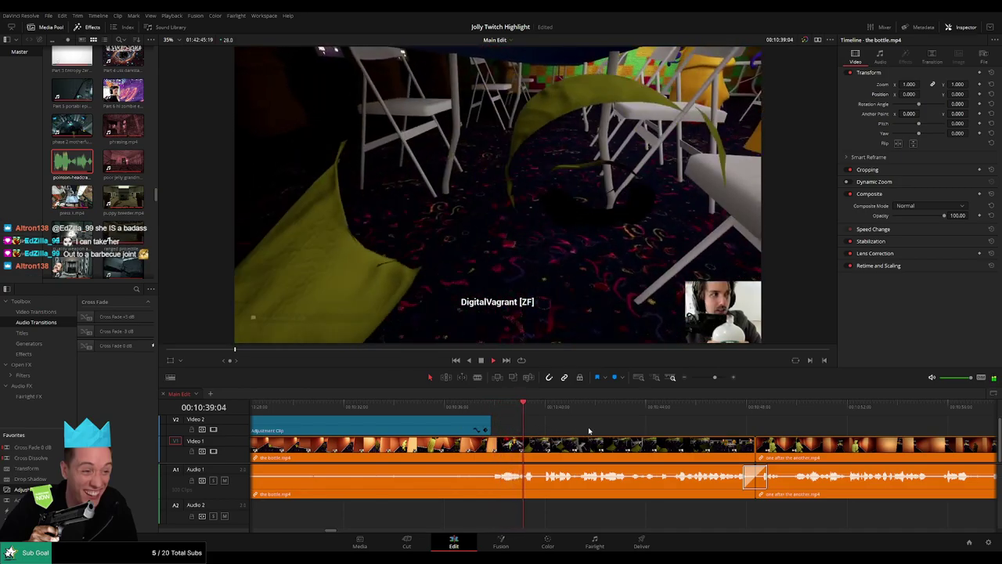
- Play on, split the bottle.mp4 at 00:10:42:03 and 00:10:42:15, and silence the segment between the cuts
{"action": "left_click_drag", "start_coordinate": [622, 433], "coordinate": [526, 429]}
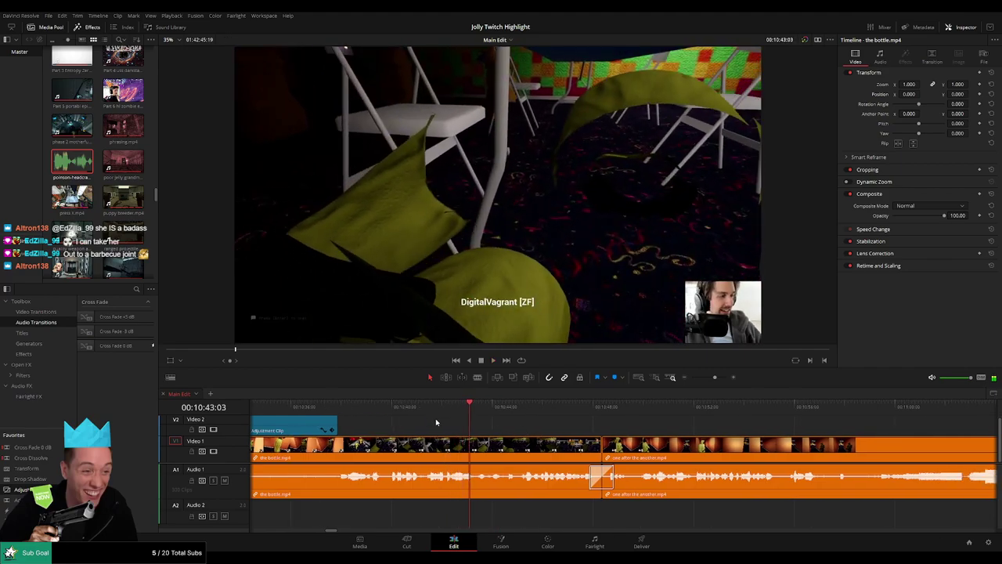
{"action": "left_click_drag", "start_coordinate": [429, 411], "coordinate": [440, 414]}
{"action": "key", "text": "b"}
{"action": "left_click", "coordinate": [445, 448]}
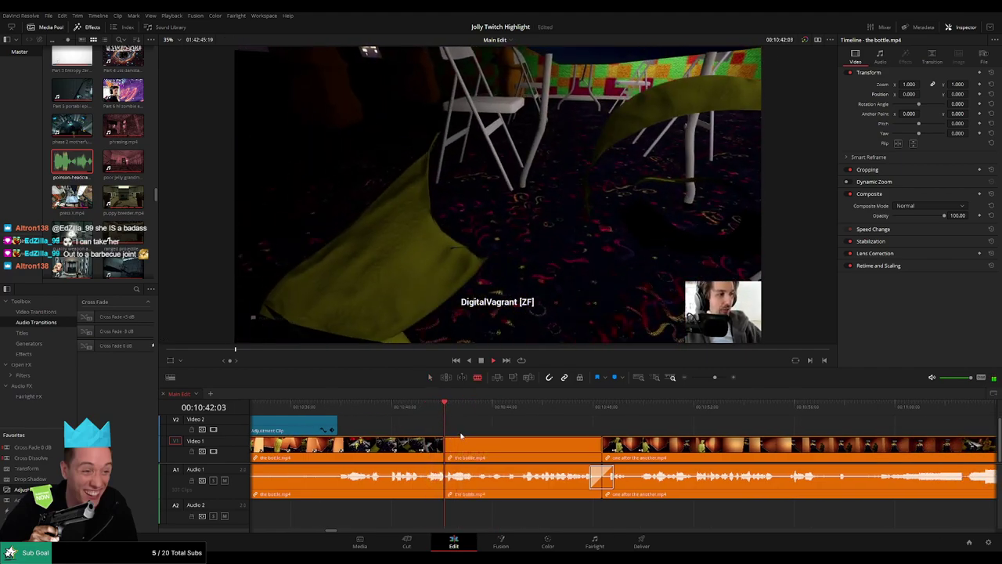
{"action": "left_click", "coordinate": [449, 412]}
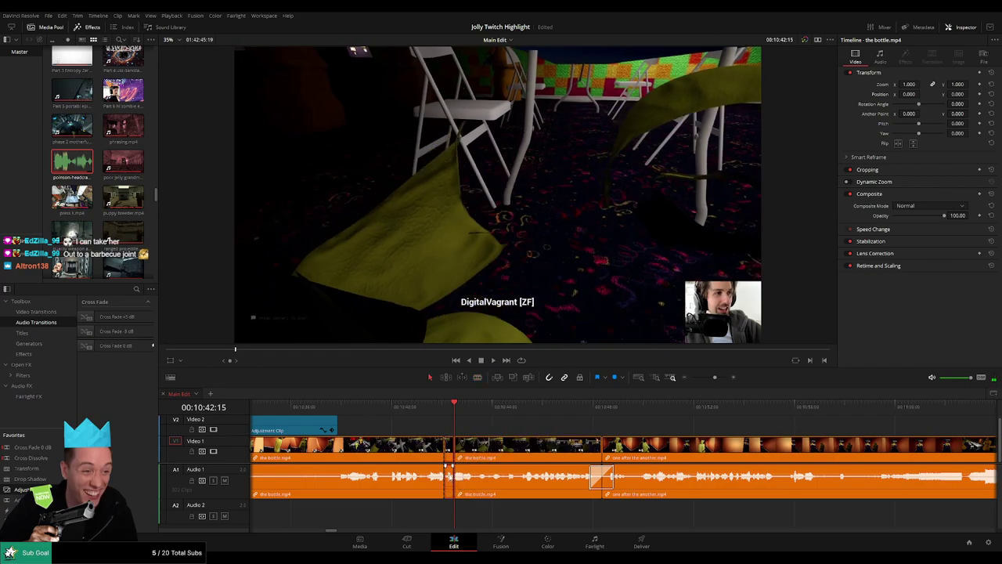
{"action": "left_click_drag", "start_coordinate": [451, 502], "coordinate": [451, 503]}
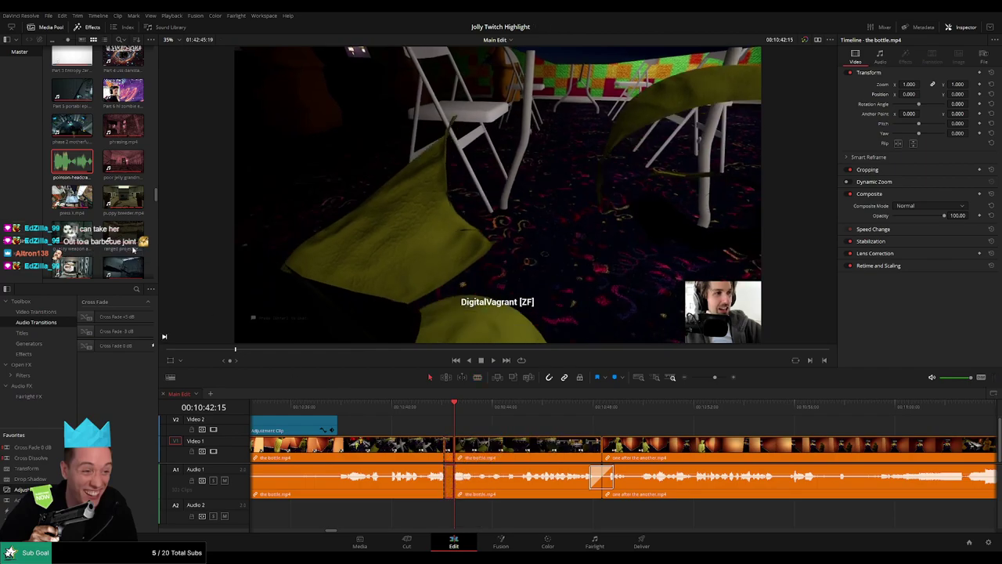
- Place poinson-headcrab-random-sound.mp3 on Audio 2 under the segment ending at 00:10:42:15, trim it to fit, set Volume to -27.00 and play it back
{"action": "left_click_drag", "start_coordinate": [77, 162], "coordinate": [140, 177]}
{"action": "key", "text": "q"}
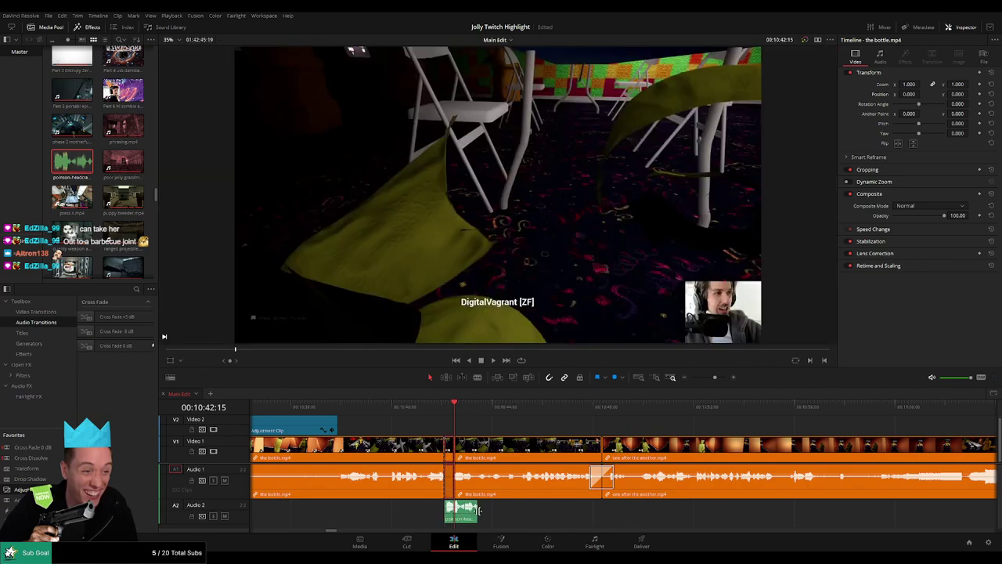
{"action": "left_click_drag", "start_coordinate": [452, 508], "coordinate": [453, 508]}
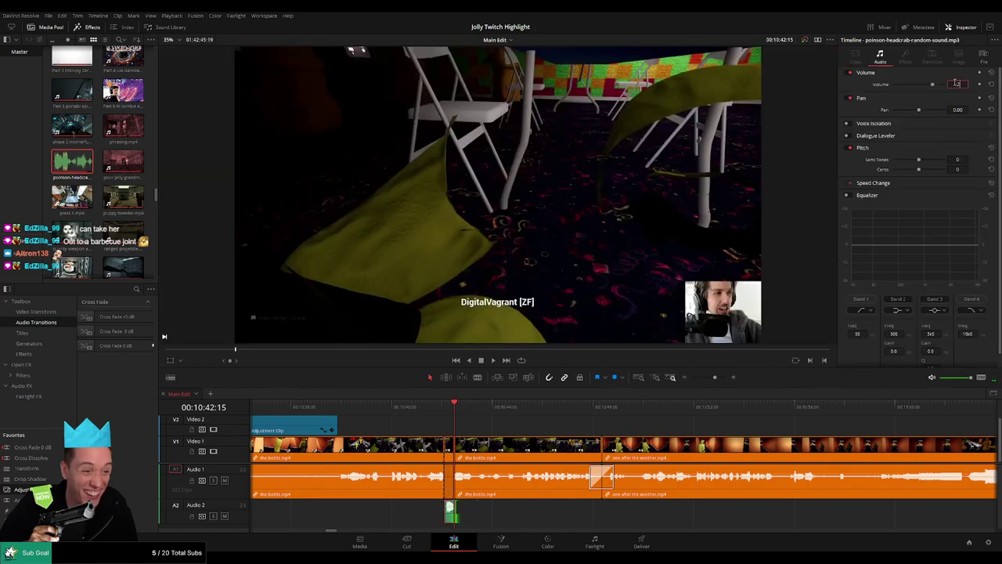
{"action": "left_click", "coordinate": [431, 409]}
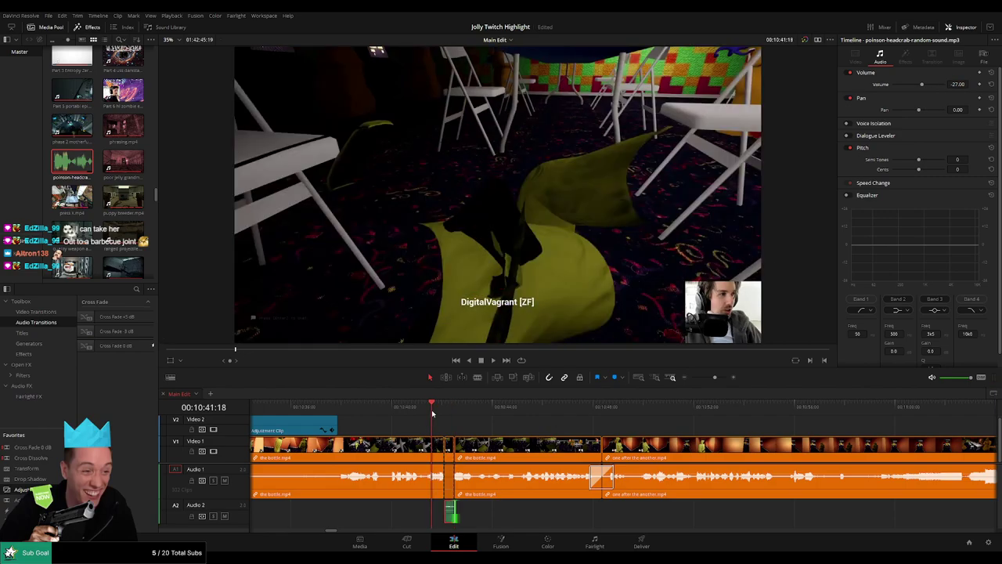
{"action": "key", "text": "space"}
- Add an Adjustment Clip on Video 2 at the start of more bottle action.mp4, with Zoom 3.000 and Position about X -3814, Y 2140 framing the webcam
{"action": "left_click", "coordinate": [535, 427]}
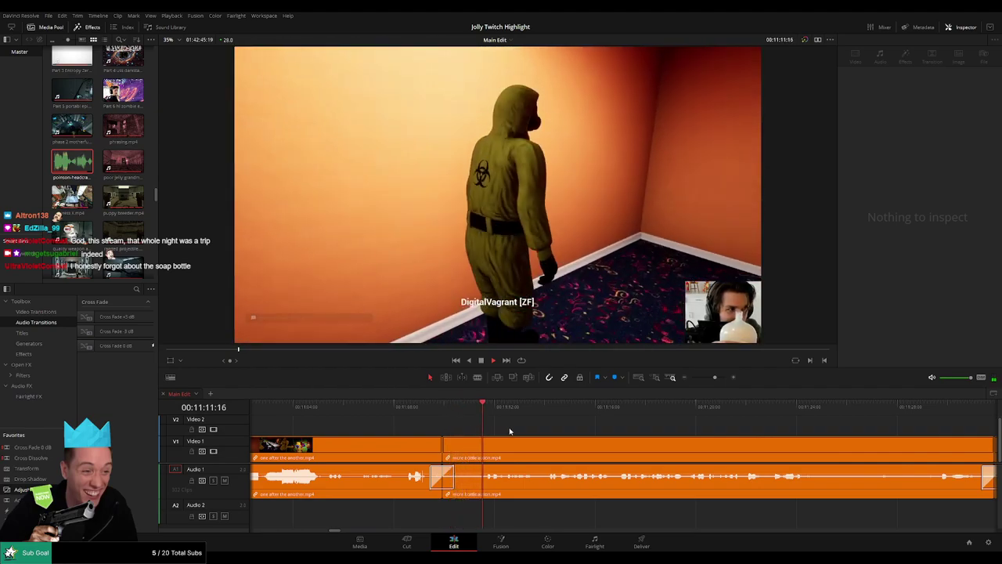
{"action": "left_click", "coordinate": [440, 408]}
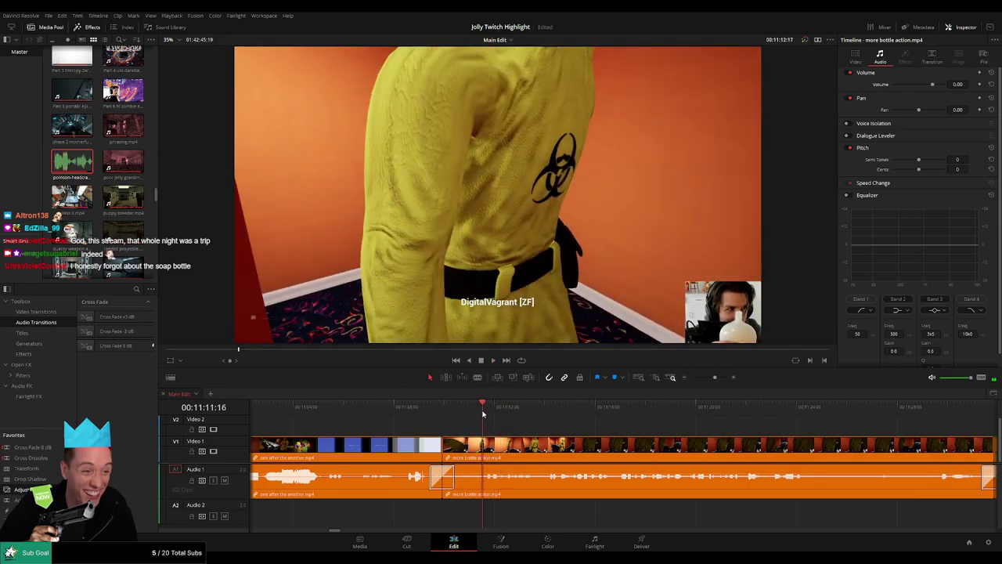
{"action": "left_click_drag", "start_coordinate": [27, 490], "coordinate": [443, 430]}
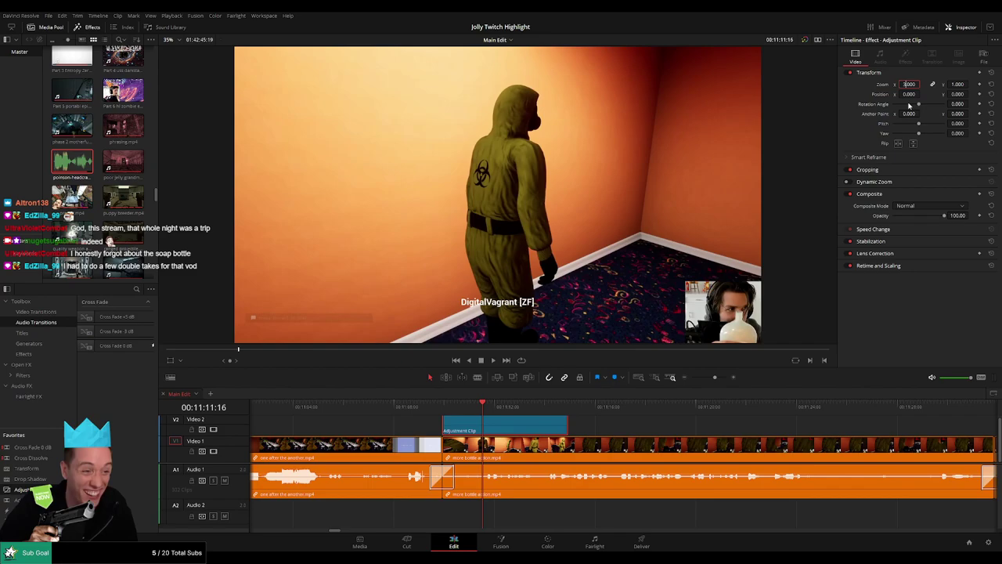
{"action": "left_click_drag", "start_coordinate": [910, 94], "coordinate": [958, 96]}
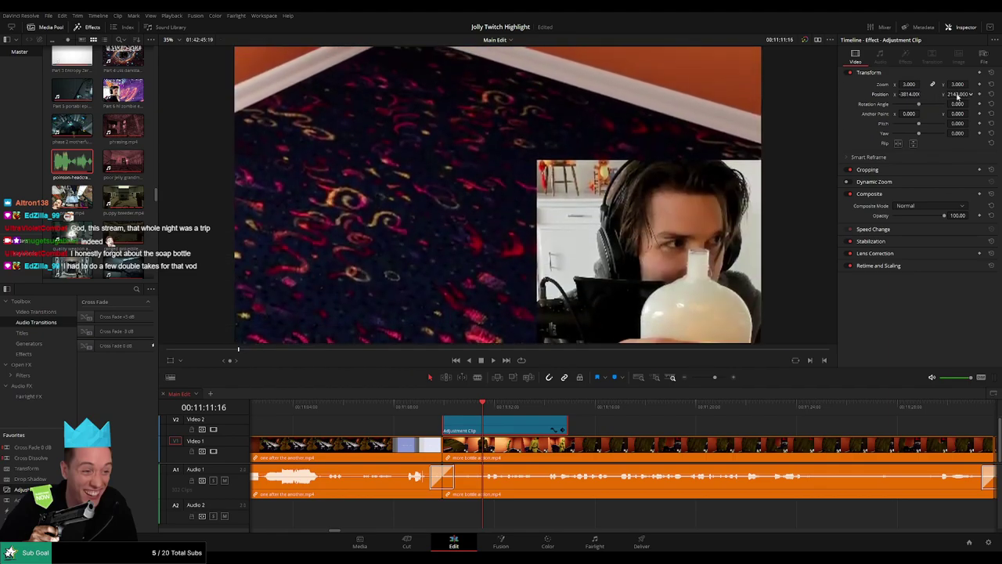
{"action": "key", "text": "space"}
{"action": "left_click", "coordinate": [484, 407]}
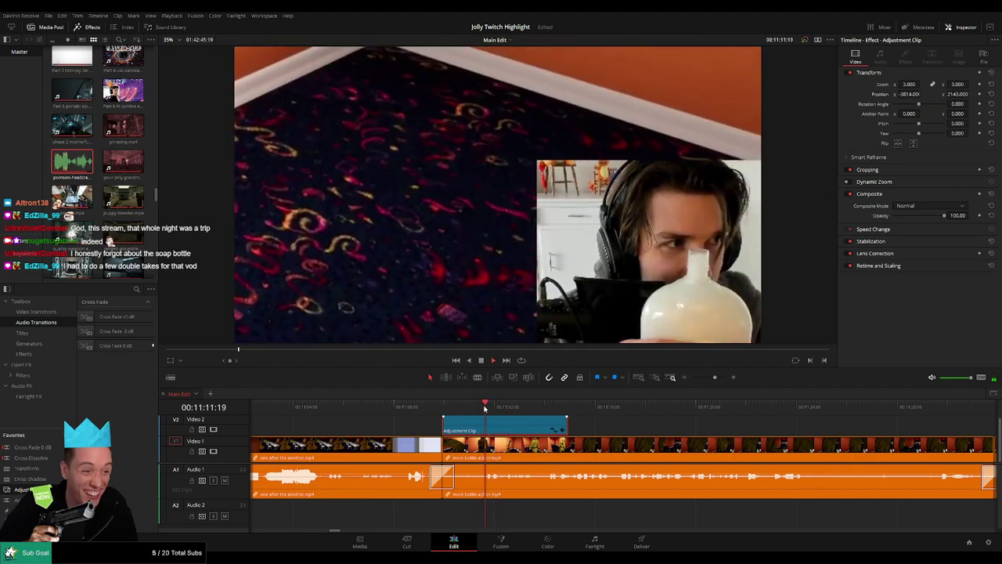
{"action": "key", "text": "space"}
{"action": "key", "text": "b"}
{"action": "left_click", "coordinate": [508, 449]}
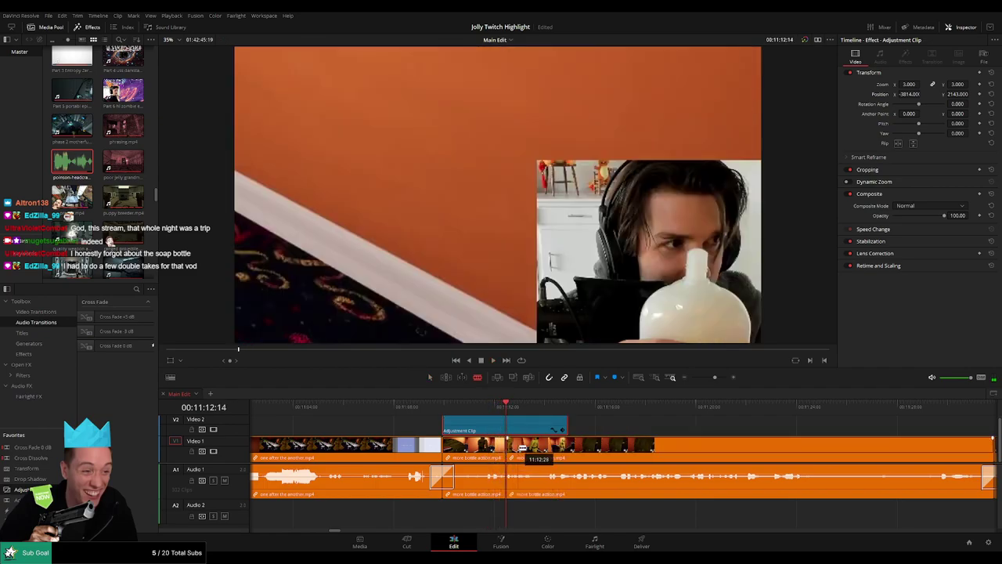
{"action": "key", "text": "space"}
{"action": "key", "text": "space"}
{"action": "left_click", "coordinate": [504, 408]}
{"action": "key", "text": "space"}
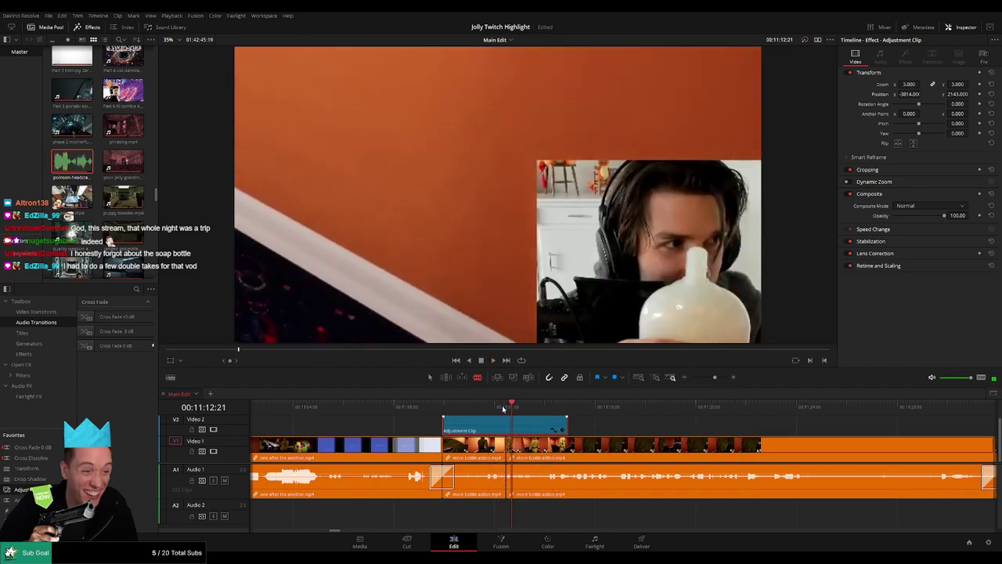
{"action": "left_click_drag", "start_coordinate": [715, 378], "coordinate": [722, 377]}
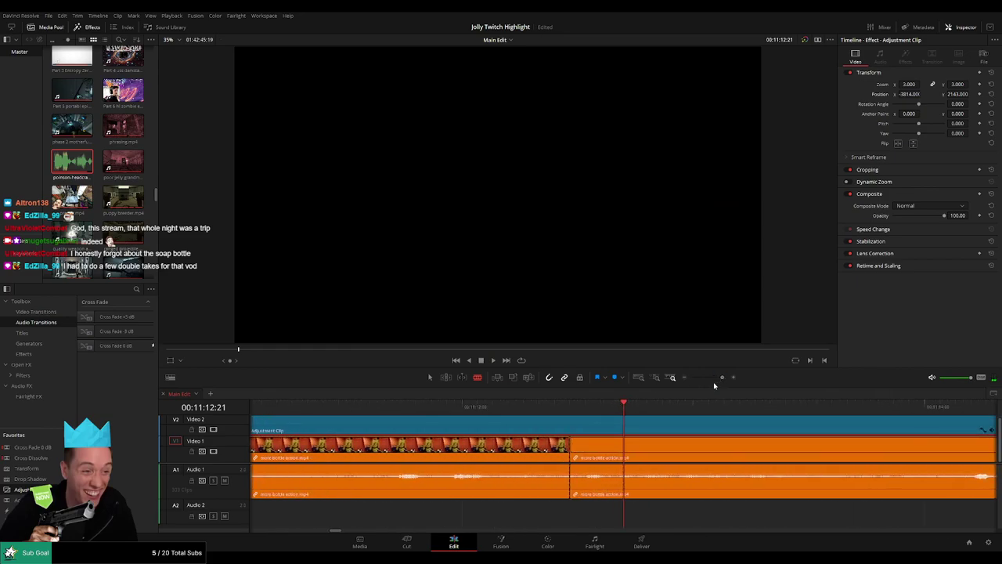
{"action": "key", "text": "ctrl+z"}
{"action": "left_click", "coordinate": [385, 408]}
{"action": "key", "text": "space"}
{"action": "key", "text": "space"}
{"action": "left_click", "coordinate": [494, 451]}
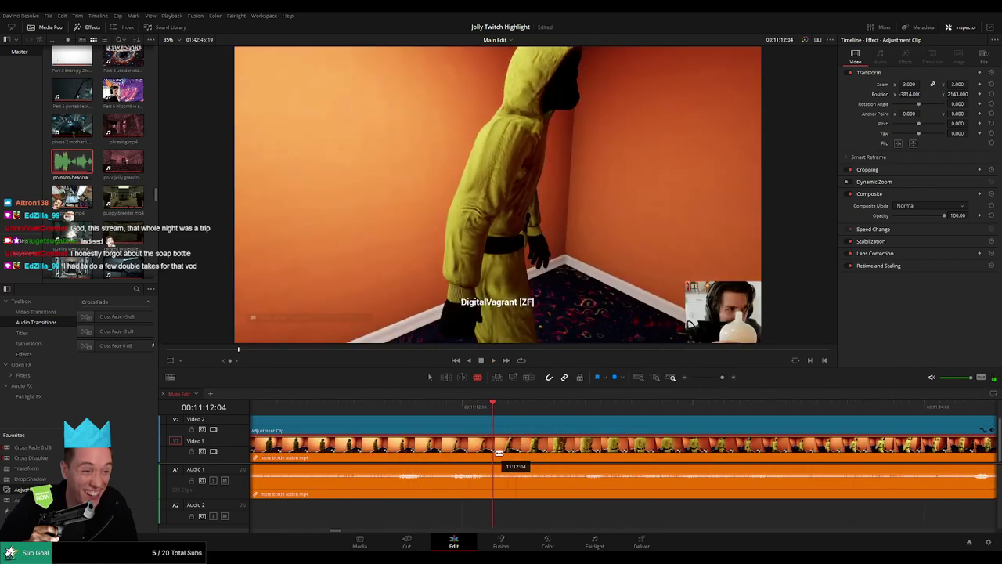
{"action": "key", "text": "space"}
{"action": "key", "text": "space"}
{"action": "key", "text": "ctrl+z"}
- Play from 00:11:11:28, split more bottle action.mp4 shortly before and at 00:11:12:21, and silence the segment between the cuts
{"action": "left_click", "coordinate": [447, 408]}
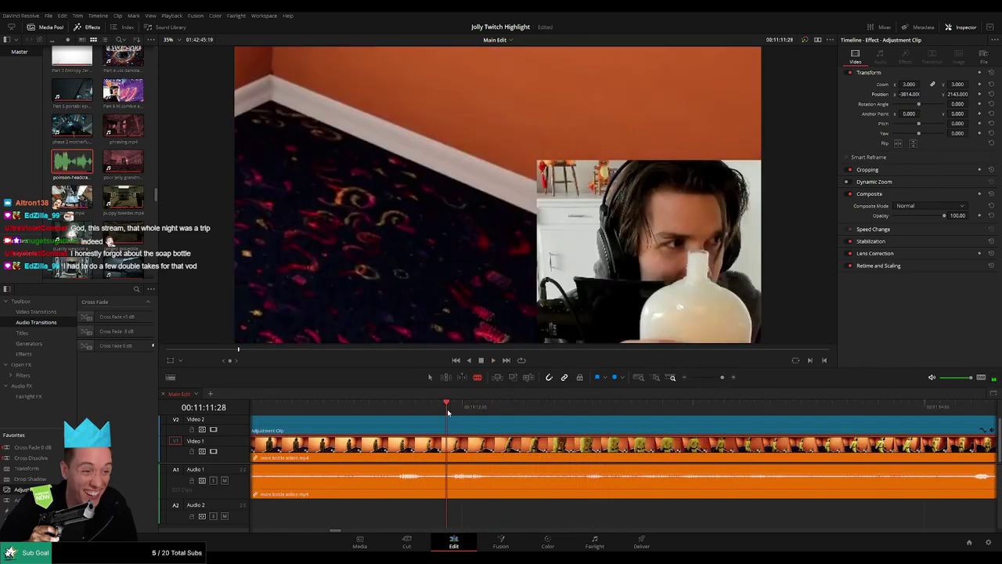
{"action": "key", "text": "space"}
{"action": "key", "text": "space"}
{"action": "left_click", "coordinate": [560, 447]}
{"action": "key", "text": "space"}
{"action": "key", "text": "space"}
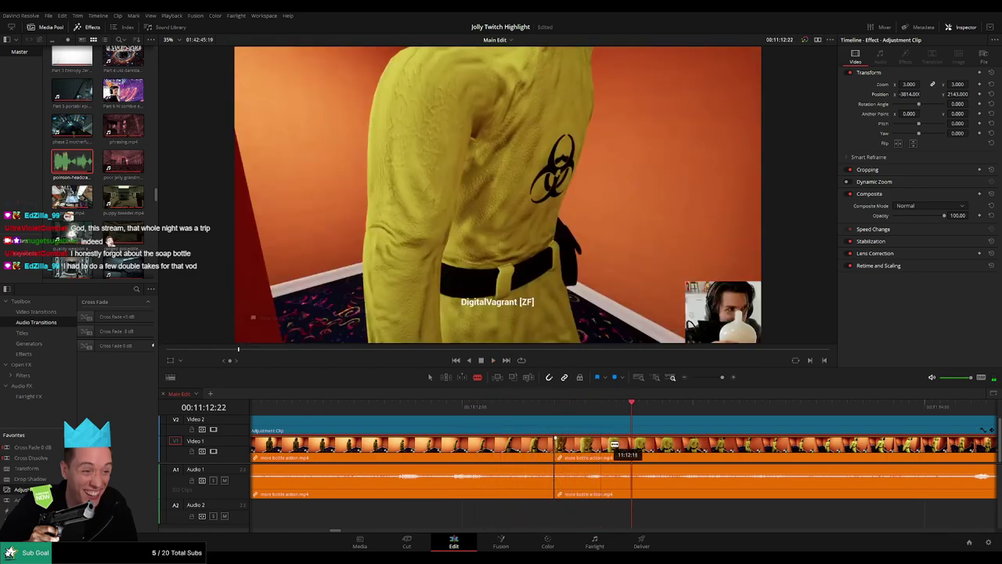
{"action": "key", "text": "Left"}
{"action": "key", "text": "ctrl+b"}
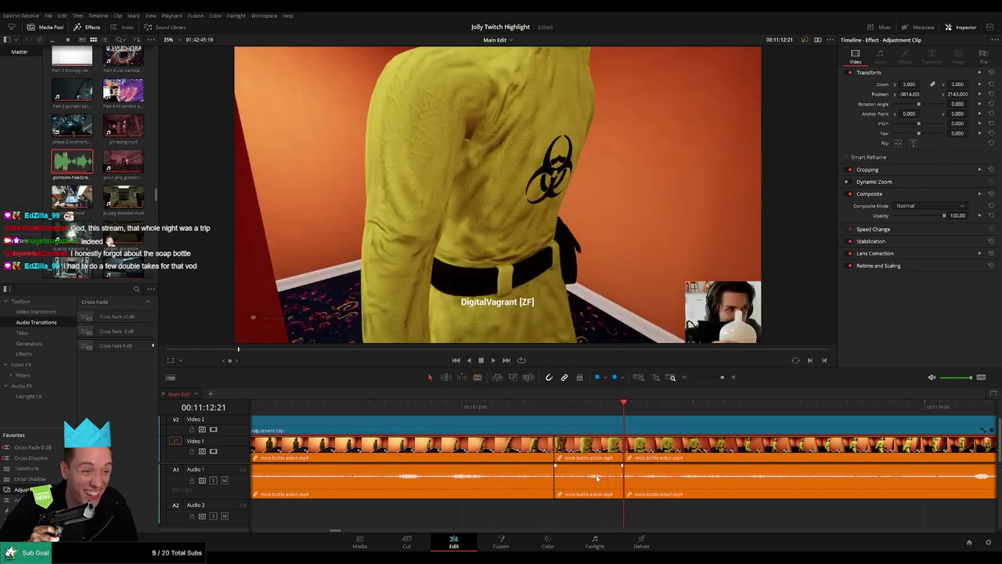
{"action": "left_click_drag", "start_coordinate": [592, 501], "coordinate": [592, 502]}
- Place poinson-headcrab-random-sound.mp3 on Audio 2 under the silenced segment ending at 00:11:12:21, trim it to fit, and set Volume to -27.00
{"action": "left_click_drag", "start_coordinate": [72, 162], "coordinate": [554, 516]}
{"action": "left_click_drag", "start_coordinate": [797, 521], "coordinate": [704, 518]}
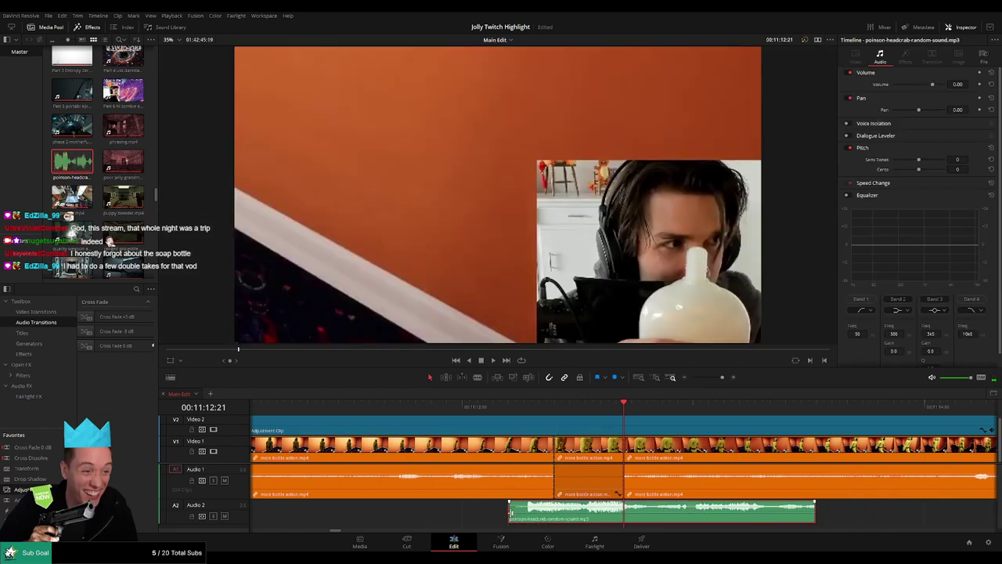
{"action": "left_click_drag", "start_coordinate": [510, 513], "coordinate": [554, 513]}
{"action": "left_click_drag", "start_coordinate": [815, 513], "coordinate": [624, 515]}
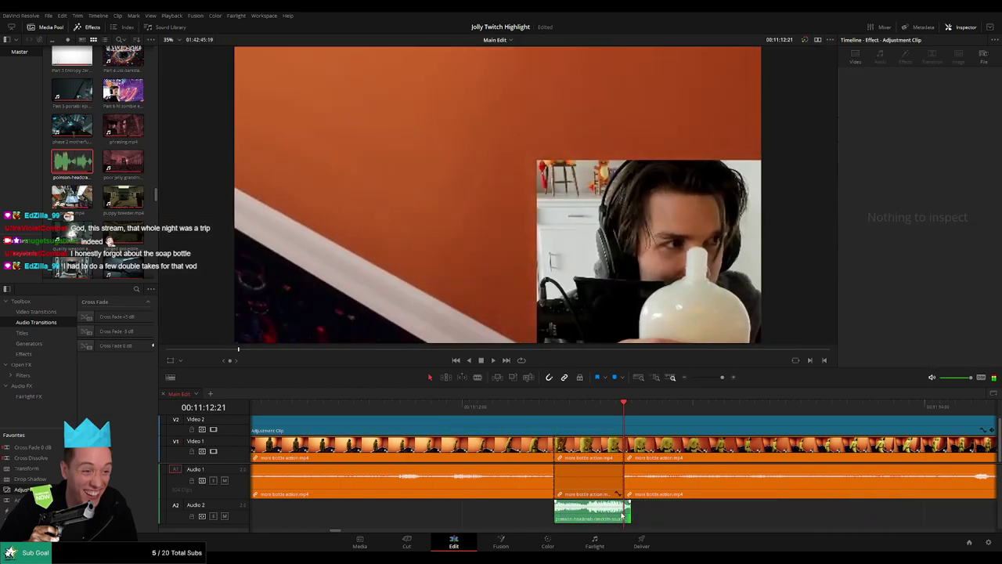
{"action": "left_click", "coordinate": [624, 515]}
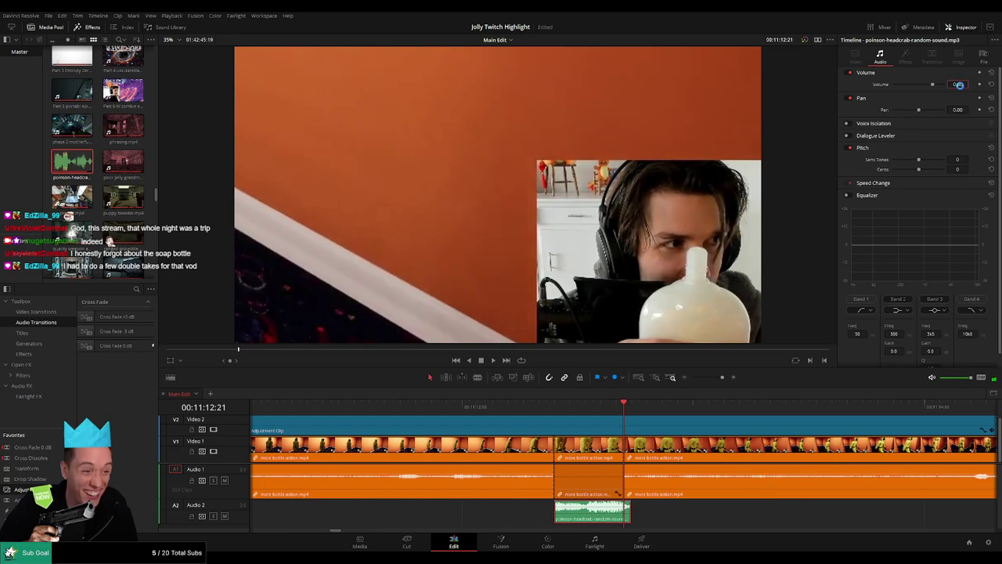
{"action": "left_click_drag", "start_coordinate": [722, 378], "coordinate": [711, 379]}
- Play through the webcam zoom and following footage, and paste a copy of the zoom Adjustment Clip on Video 2 at 00:11:19:17
{"action": "key", "text": "space"}
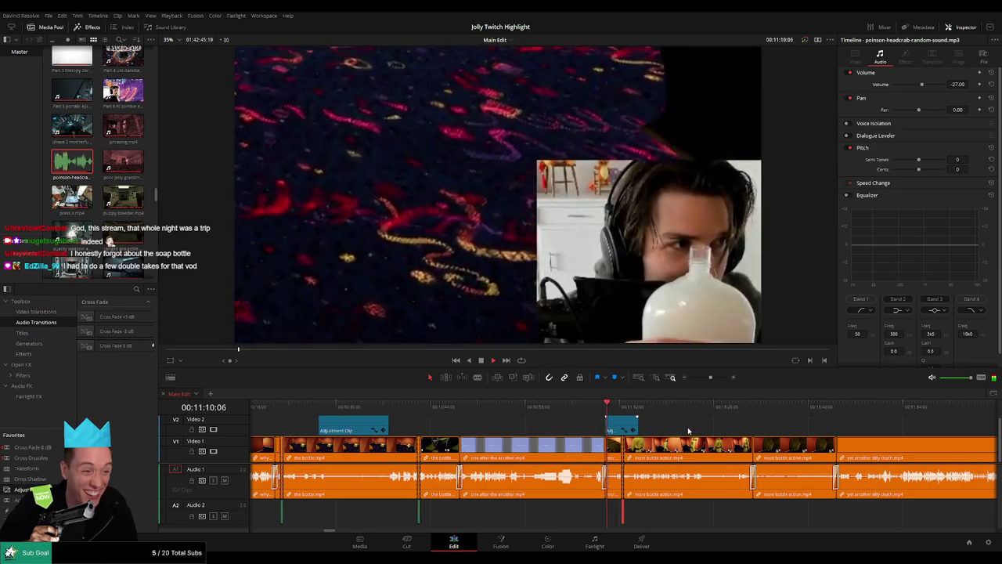
{"action": "left_click", "coordinate": [689, 427]}
{"action": "left_click_drag", "start_coordinate": [723, 428], "coordinate": [580, 420]}
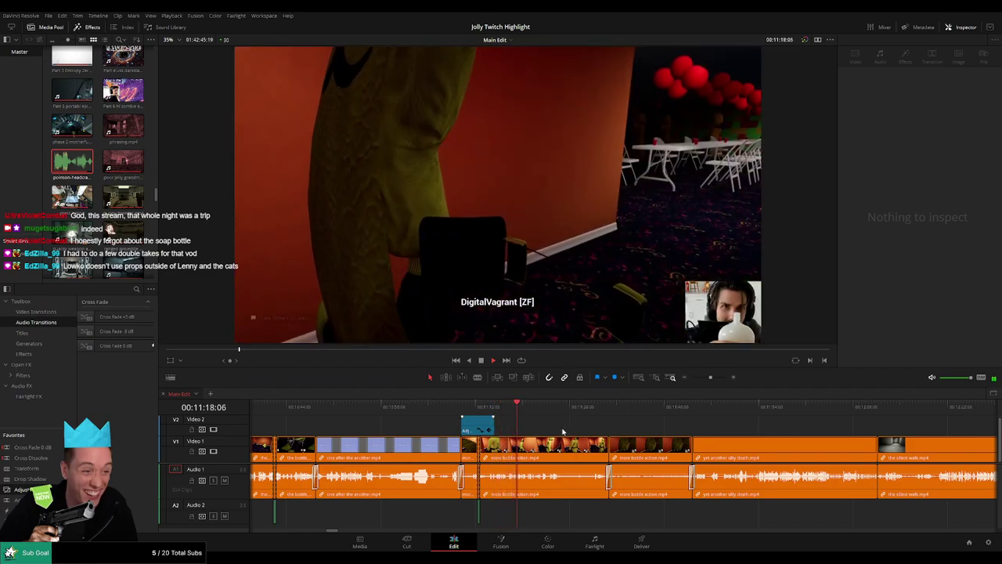
{"action": "left_click", "coordinate": [479, 426]}
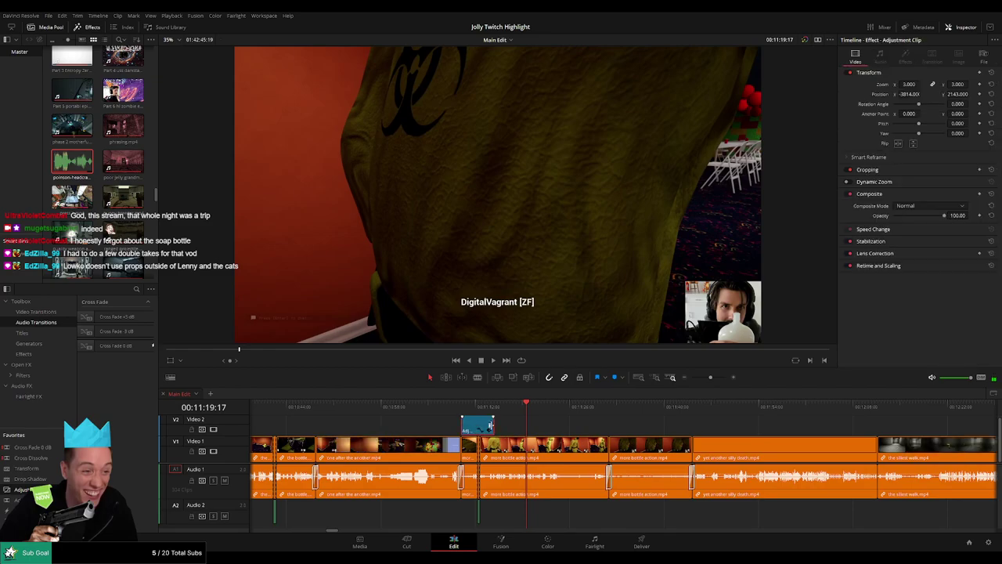
{"action": "key", "text": "ctrl+v"}
- Cut and silence the brief segment of more bottle action.mp4 ending at 00:11:19:03, covering it with poinson-headcrab-random-sound.mp3 trimmed to fit at Volume -27.00
{"action": "left_click", "coordinate": [506, 417]}
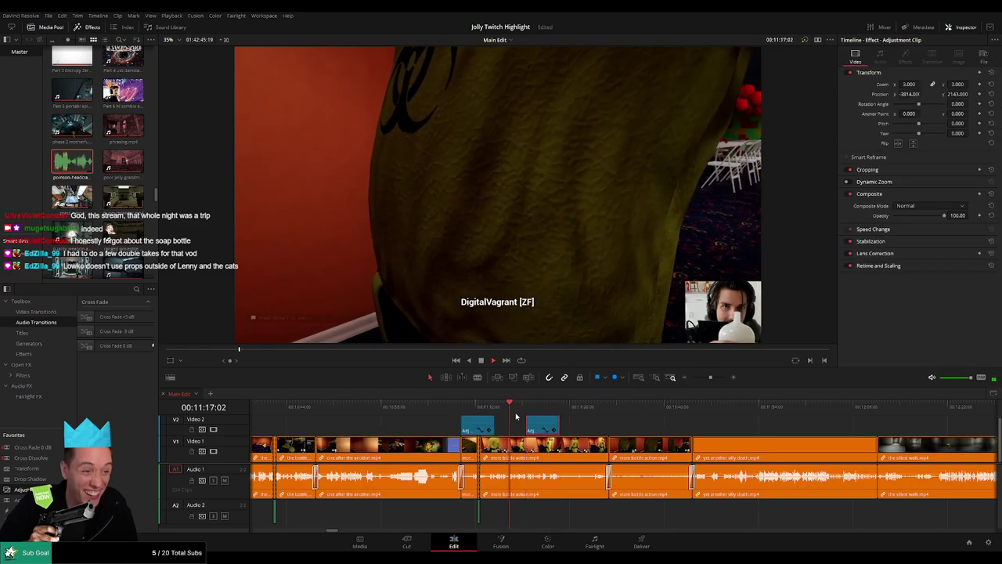
{"action": "left_click_drag", "start_coordinate": [711, 377], "coordinate": [715, 378]}
{"action": "left_click_drag", "start_coordinate": [643, 438], "coordinate": [500, 436]}
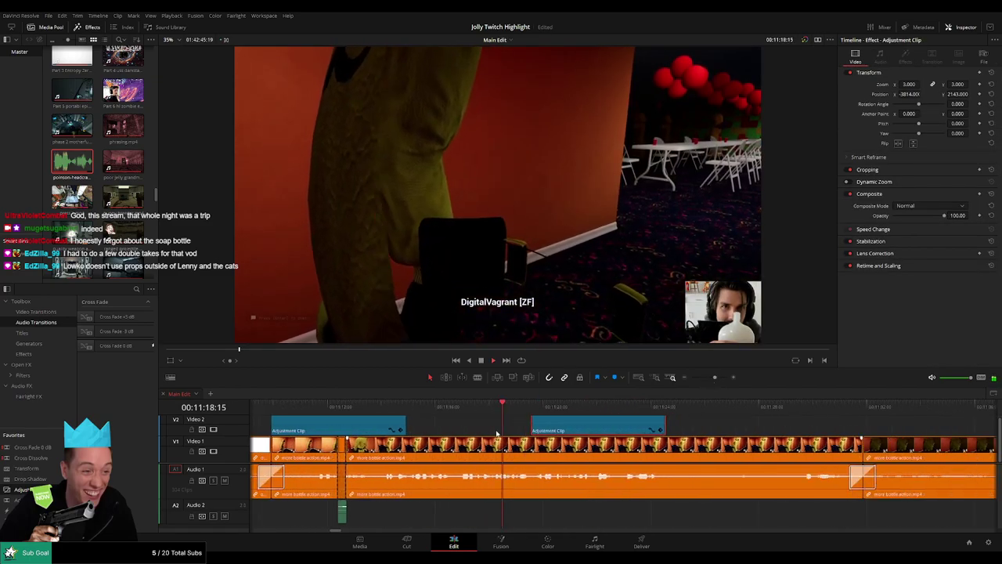
{"action": "key", "text": "space"}
{"action": "key", "text": "b"}
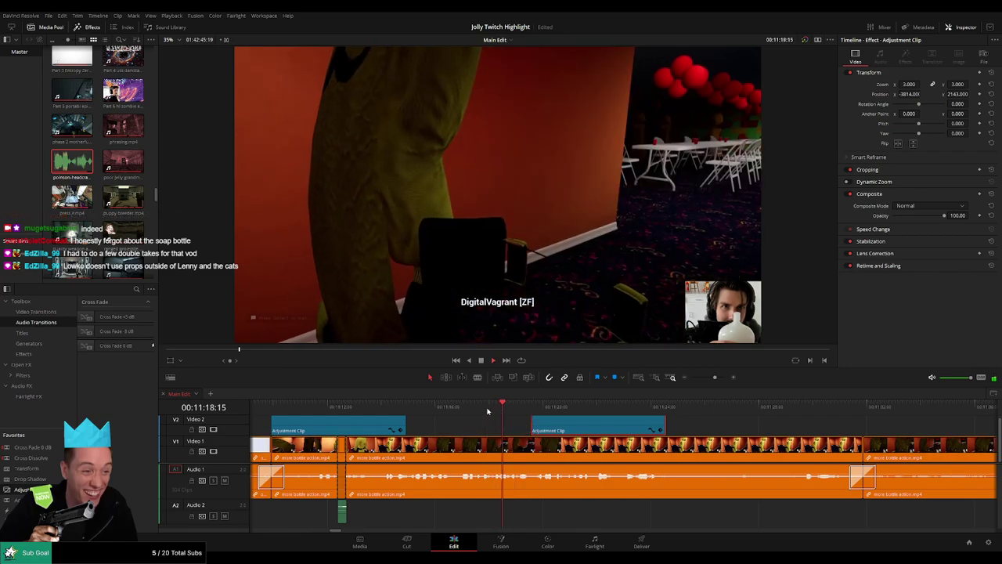
{"action": "left_click", "coordinate": [510, 448]}
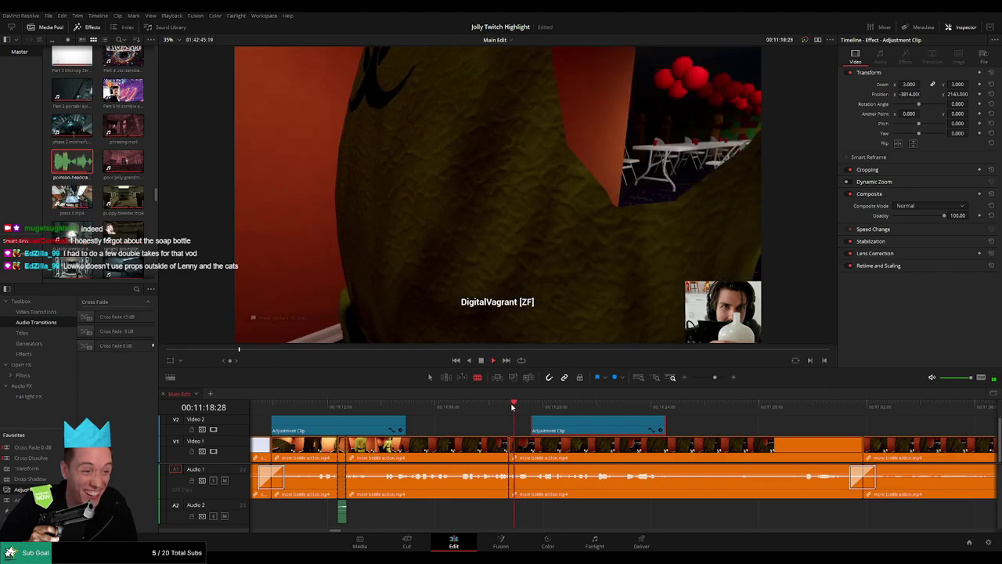
{"action": "key", "text": "a"}
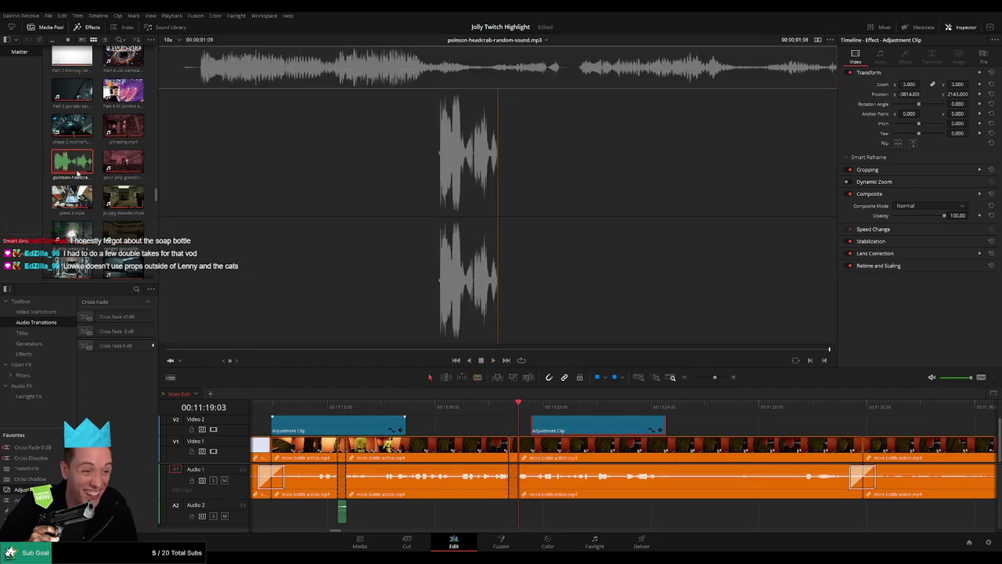
{"action": "left_click_drag", "start_coordinate": [77, 163], "coordinate": [514, 513]}
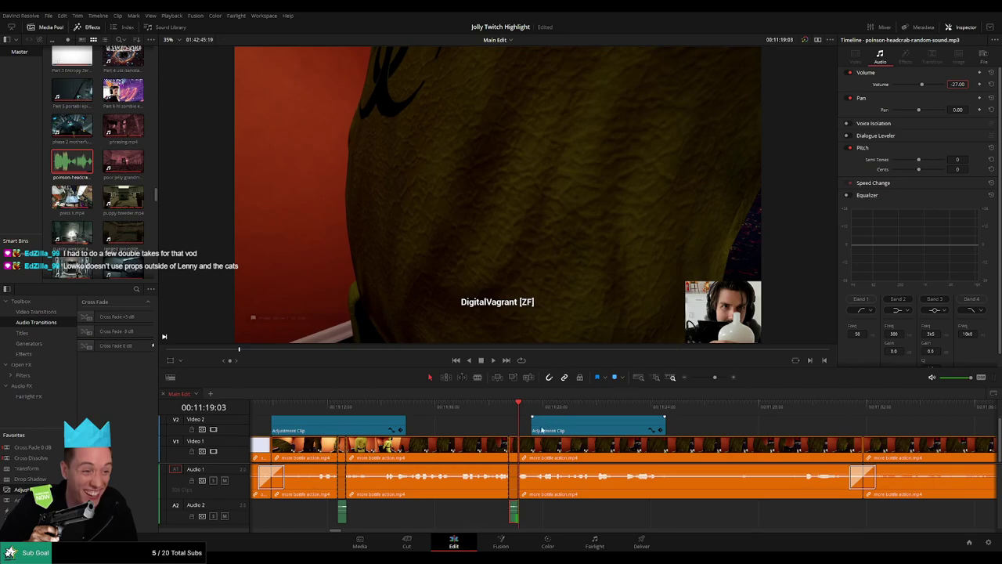
- Extend the start of the pasted Adjustment Clip back to just before 00:11:18:00 and play back the webcam zoom
{"action": "left_click_drag", "start_coordinate": [534, 430], "coordinate": [486, 430]}
{"action": "left_click", "coordinate": [408, 407]}
{"action": "key", "text": "space"}
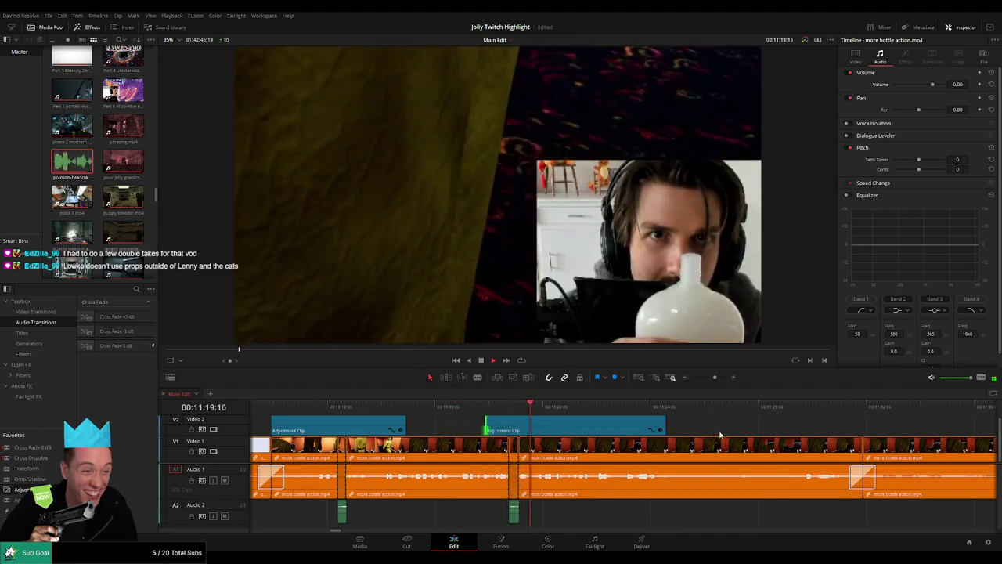
- Play on and extend the end of the Adjustment Clip past the next more bottle action.mp4 cut to about 00:11:36:20
{"action": "scroll", "coordinate": [586, 432], "scroll_direction": "right", "scroll_amount": 2}
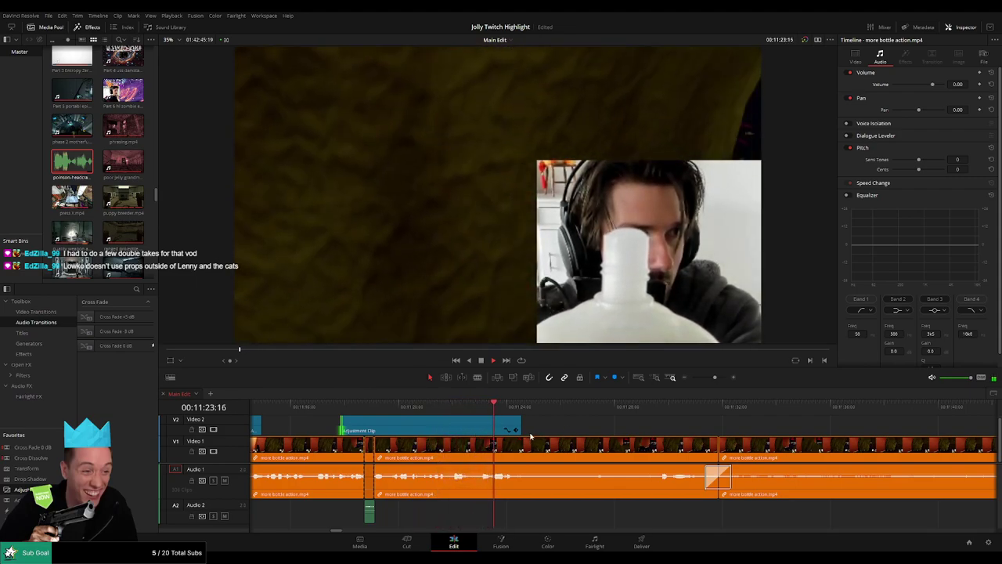
{"action": "left_click_drag", "start_coordinate": [523, 430], "coordinate": [630, 426]}
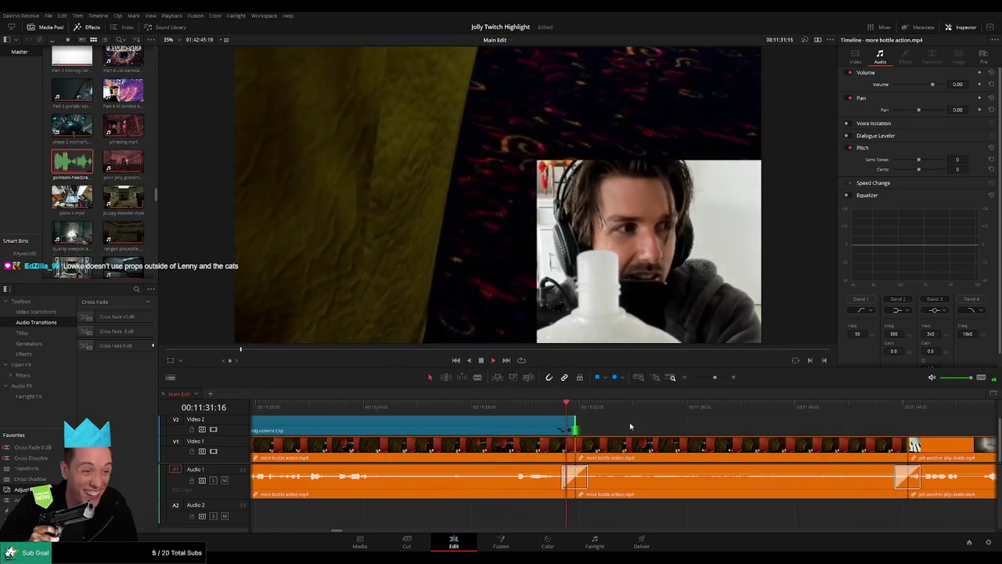
{"action": "scroll", "coordinate": [703, 436], "scroll_direction": "right", "scroll_amount": 3}
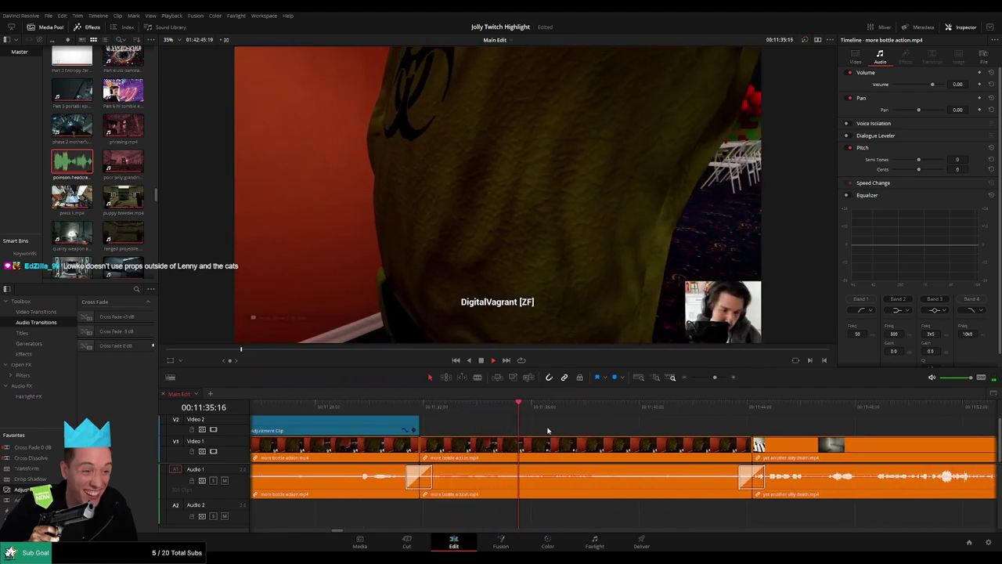
{"action": "left_click", "coordinate": [424, 412]}
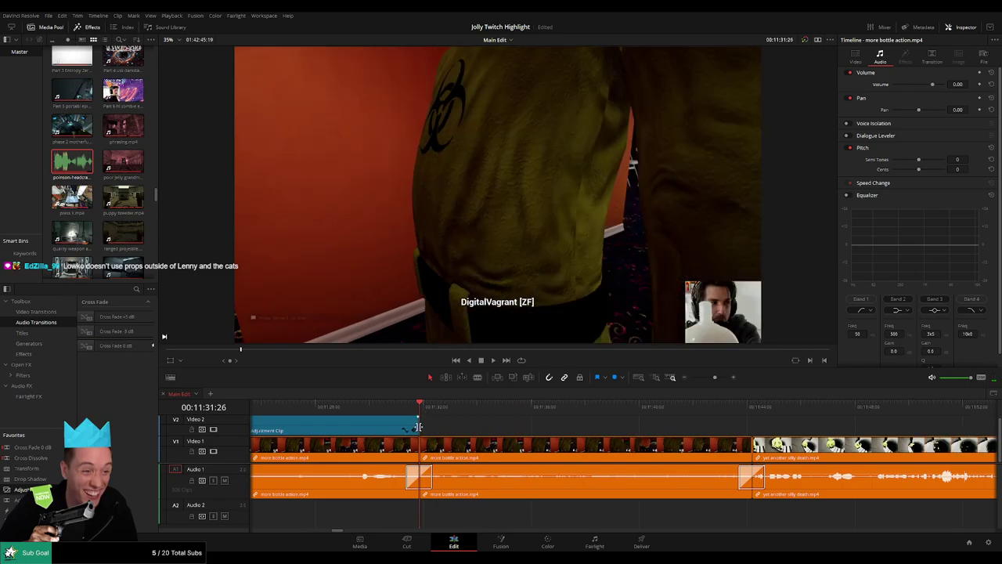
{"action": "left_click_drag", "start_coordinate": [419, 423], "coordinate": [582, 425]}
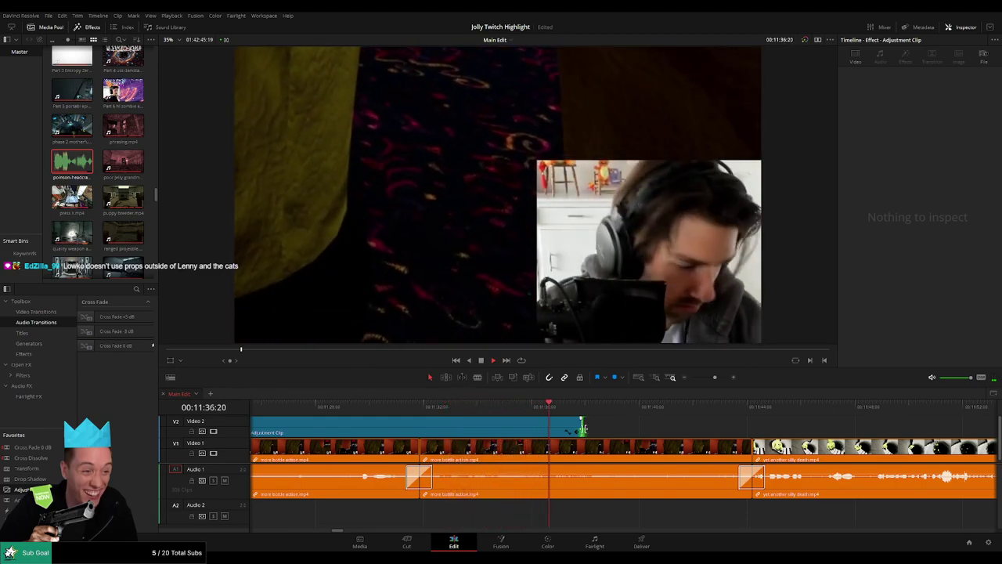
{"action": "left_click_drag", "start_coordinate": [582, 425], "coordinate": [551, 427]}
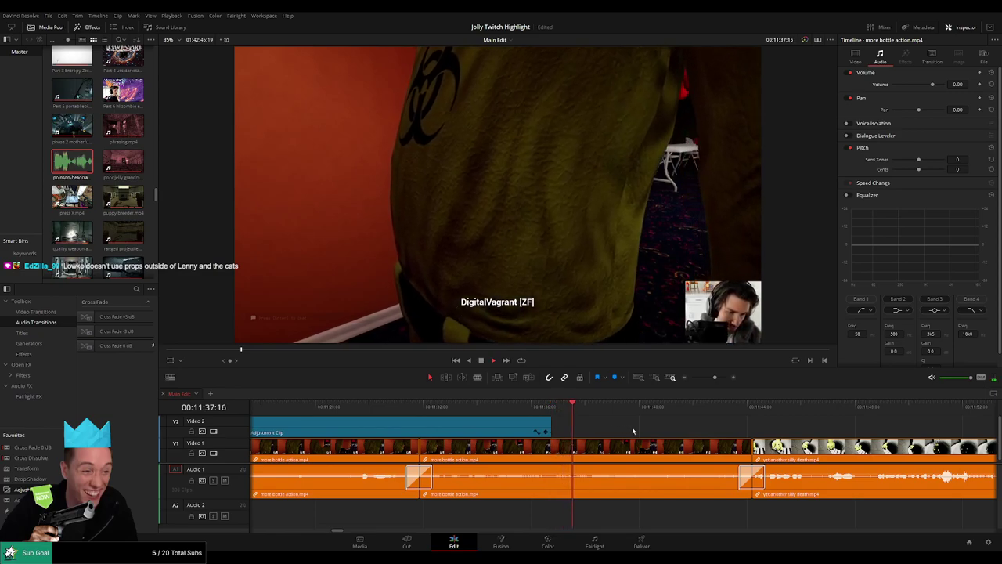
- Paste another zoom Adjustment Clip at about 00:11:41:00, trim its end to the start of yet another silly death.mp4, and play it back
{"action": "left_click_drag", "start_coordinate": [633, 428], "coordinate": [547, 428]}
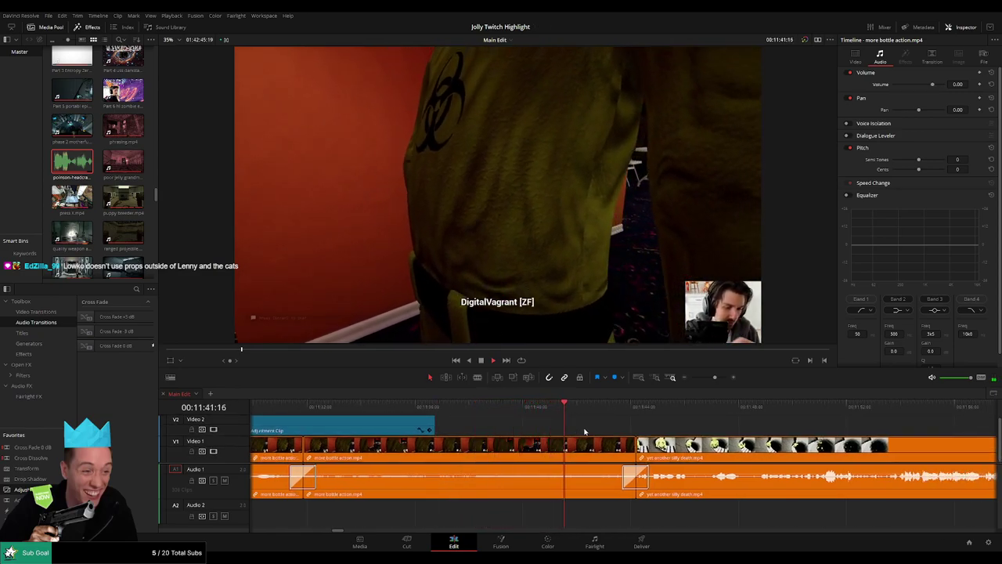
{"action": "scroll", "coordinate": [629, 433], "scroll_direction": "right", "scroll_amount": 5}
{"action": "left_click", "coordinate": [430, 407]}
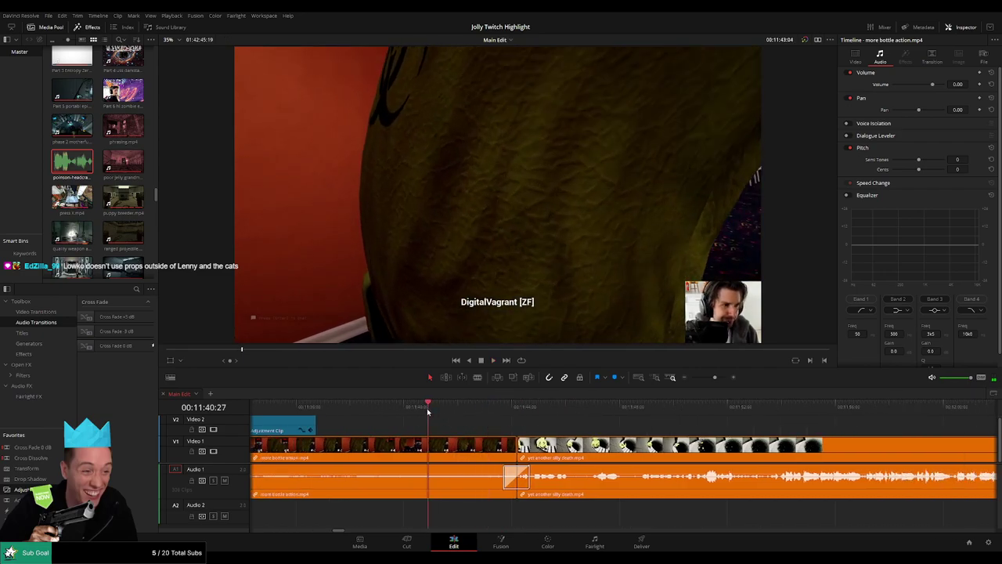
{"action": "key", "text": "ctrl+v"}
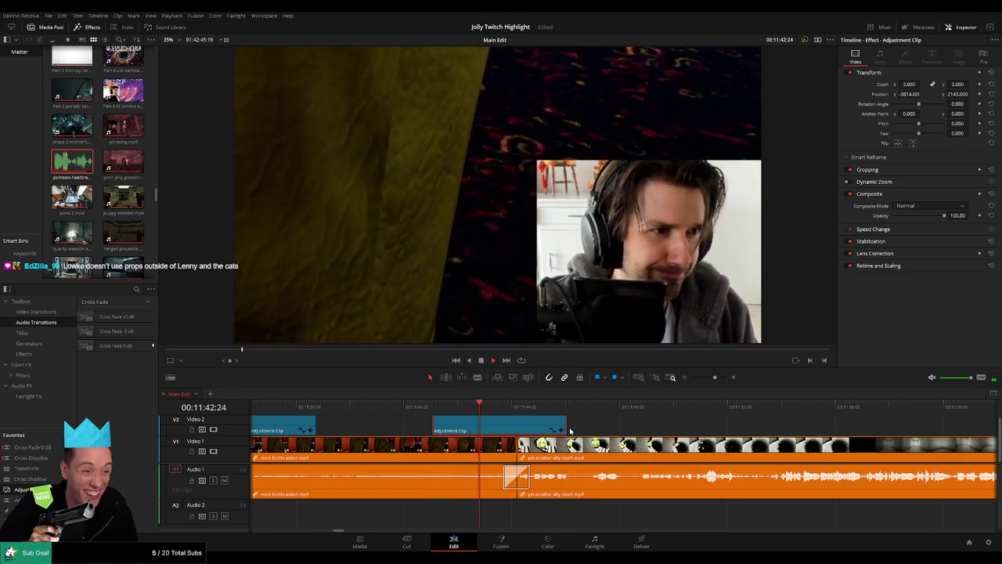
{"action": "left_click_drag", "start_coordinate": [566, 427], "coordinate": [517, 427]}
{"action": "left_click", "coordinate": [486, 408]}
{"action": "key", "text": "space"}
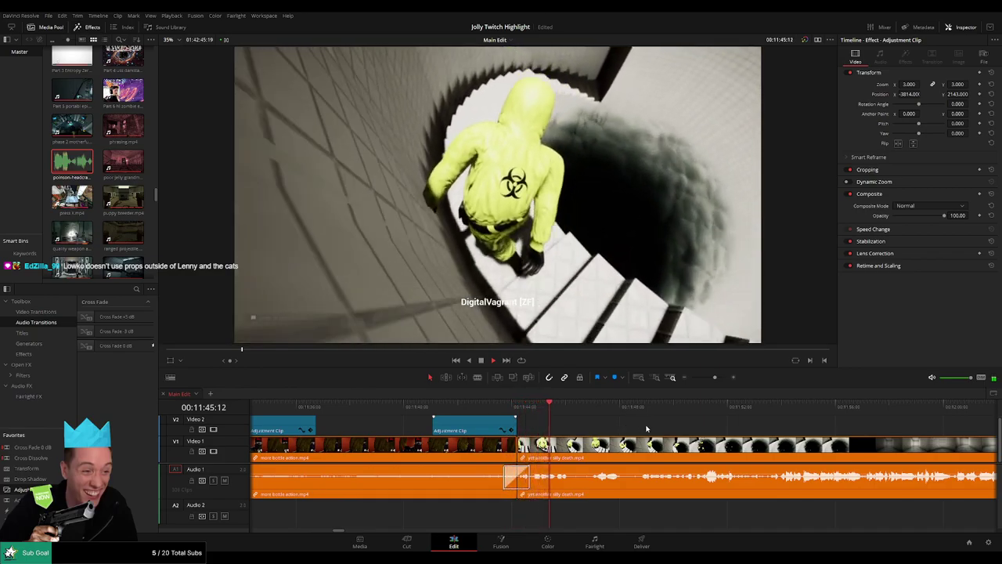
- Play through yet another silly death.mp4 and into the silliest walk.mp4 to about 00:12:22:00, reviewing the footage for moments needing edits
{"action": "left_click_drag", "start_coordinate": [656, 427], "coordinate": [522, 425]}
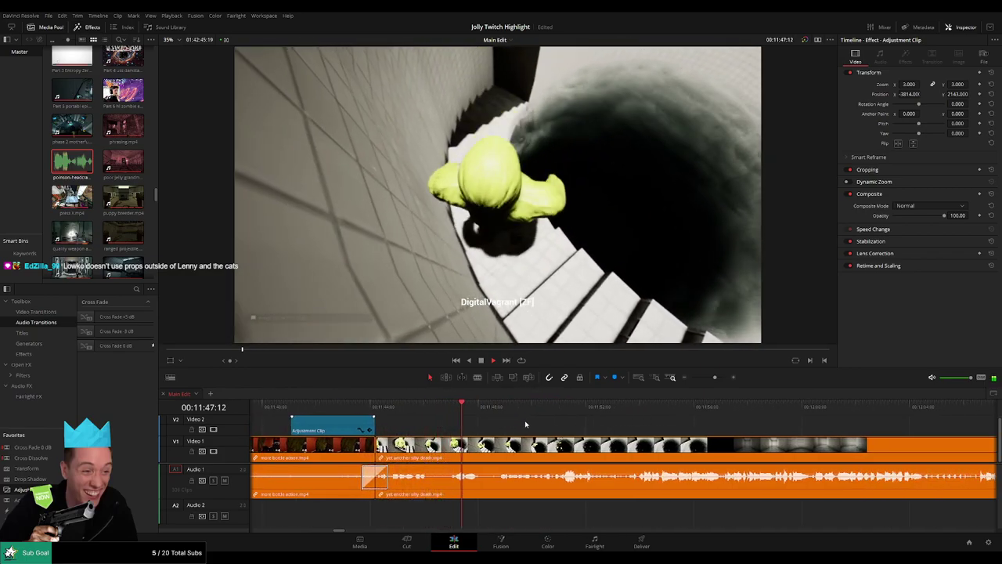
{"action": "scroll", "coordinate": [521, 426], "scroll_direction": "right", "scroll_amount": 2}
{"action": "scroll", "coordinate": [540, 432], "scroll_direction": "right", "scroll_amount": 2}
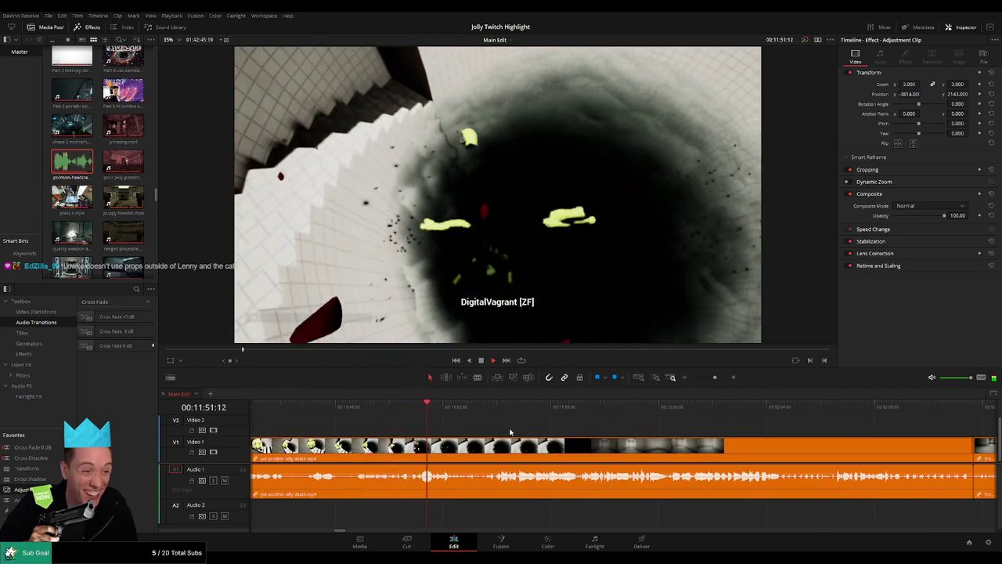
{"action": "scroll", "coordinate": [482, 432], "scroll_direction": "right", "scroll_amount": 2}
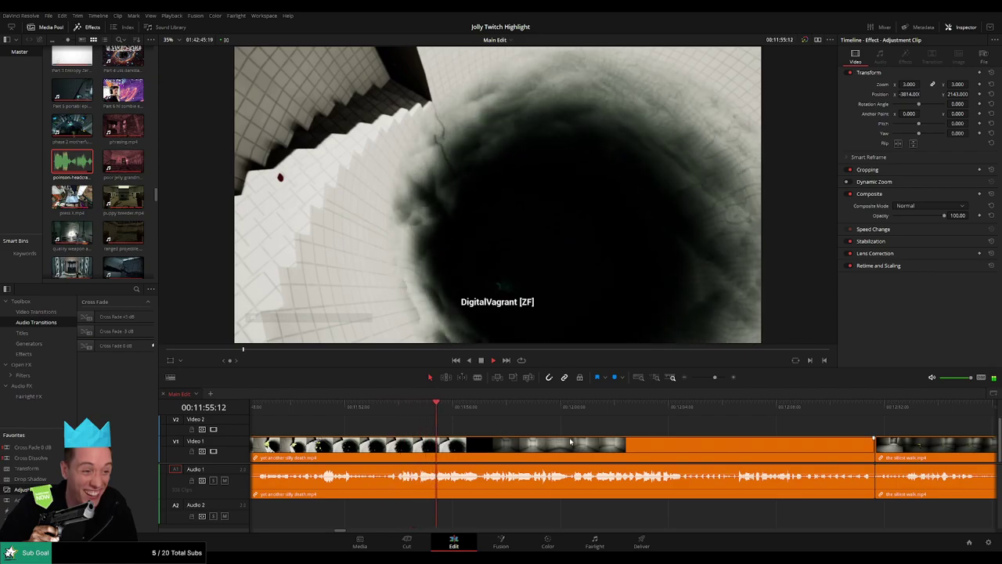
{"action": "scroll", "coordinate": [494, 440], "scroll_direction": "right", "scroll_amount": 2}
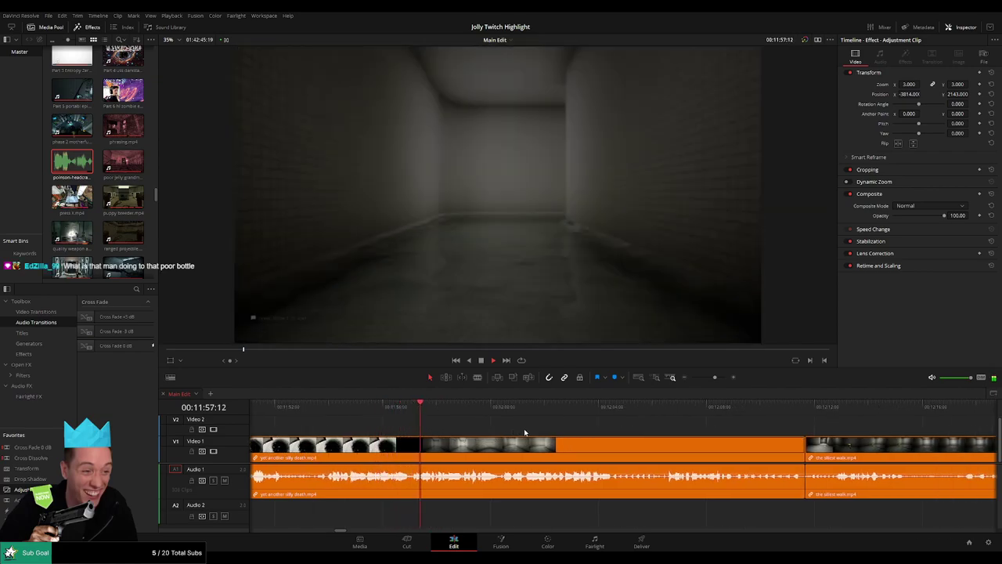
{"action": "scroll", "coordinate": [583, 439], "scroll_direction": "right", "scroll_amount": 3}
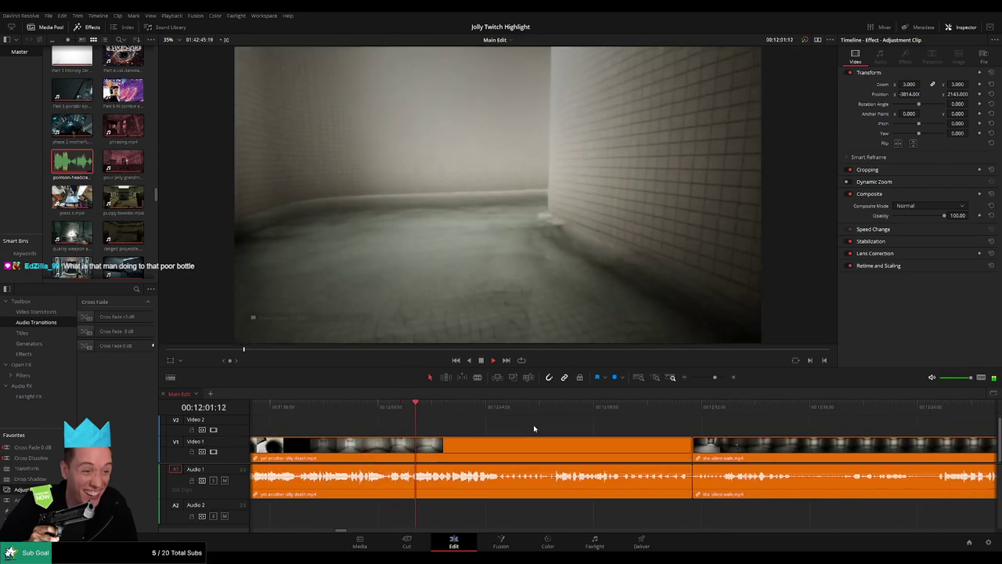
{"action": "scroll", "coordinate": [529, 427], "scroll_direction": "right", "scroll_amount": 1}
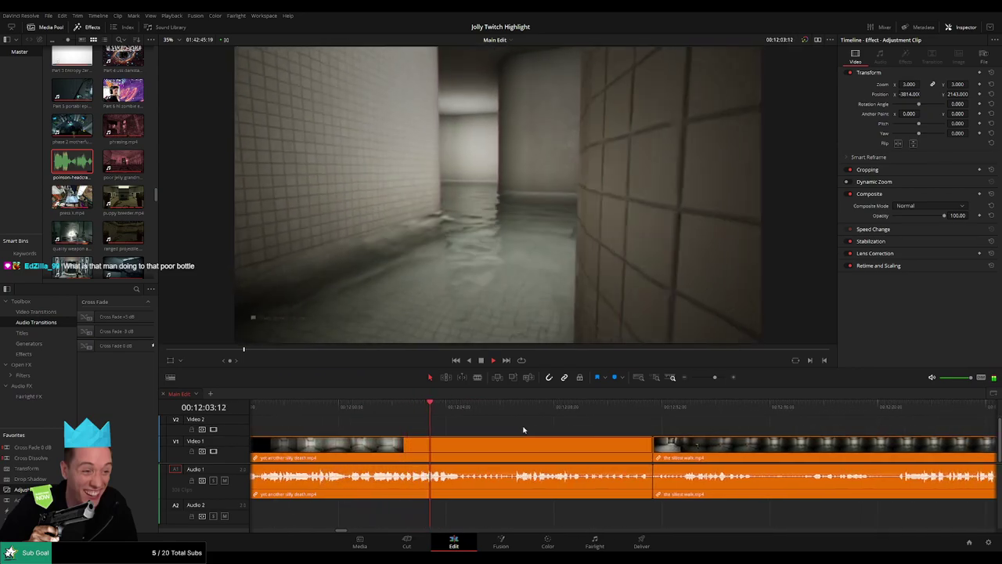
{"action": "scroll", "coordinate": [527, 429], "scroll_direction": "right", "scroll_amount": 3}
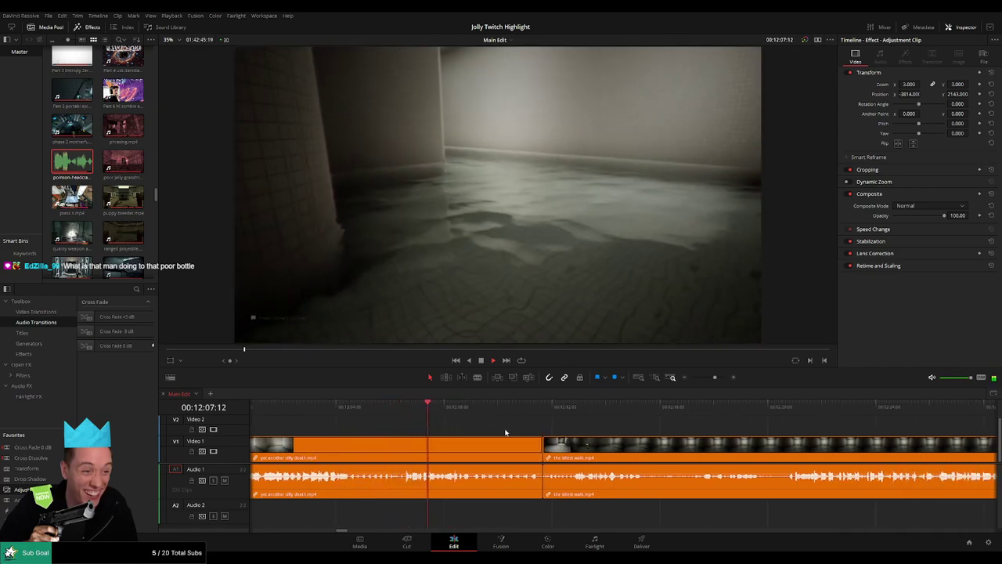
{"action": "scroll", "coordinate": [480, 432], "scroll_direction": "right", "scroll_amount": 3}
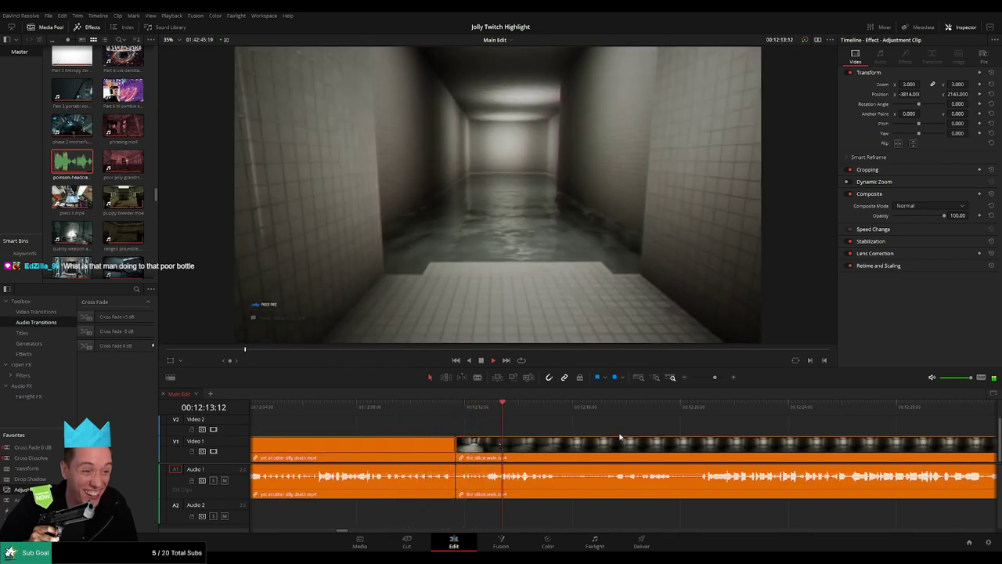
{"action": "scroll", "coordinate": [488, 427], "scroll_direction": "right", "scroll_amount": 6}
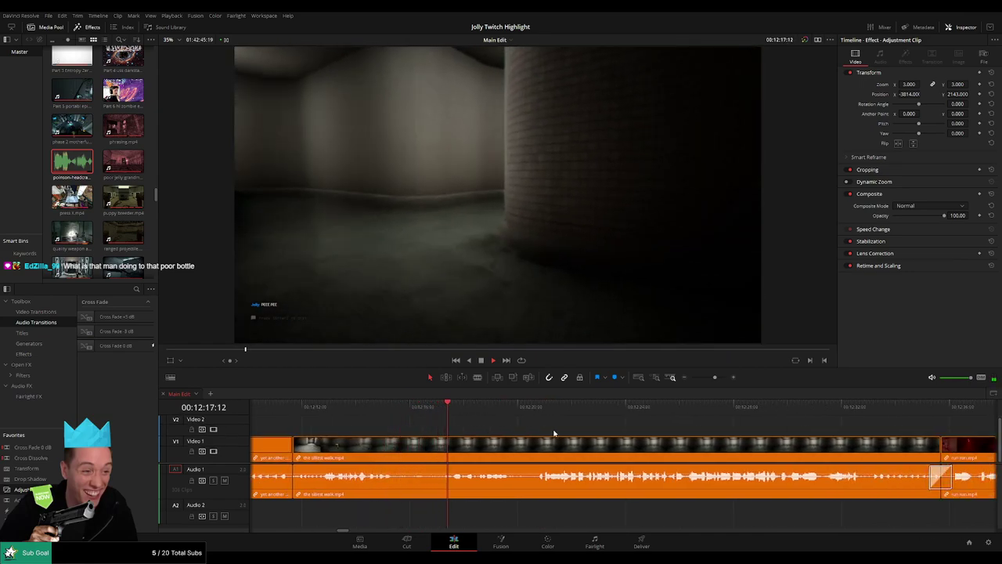
{"action": "scroll", "coordinate": [533, 433], "scroll_direction": "right", "scroll_amount": 3}
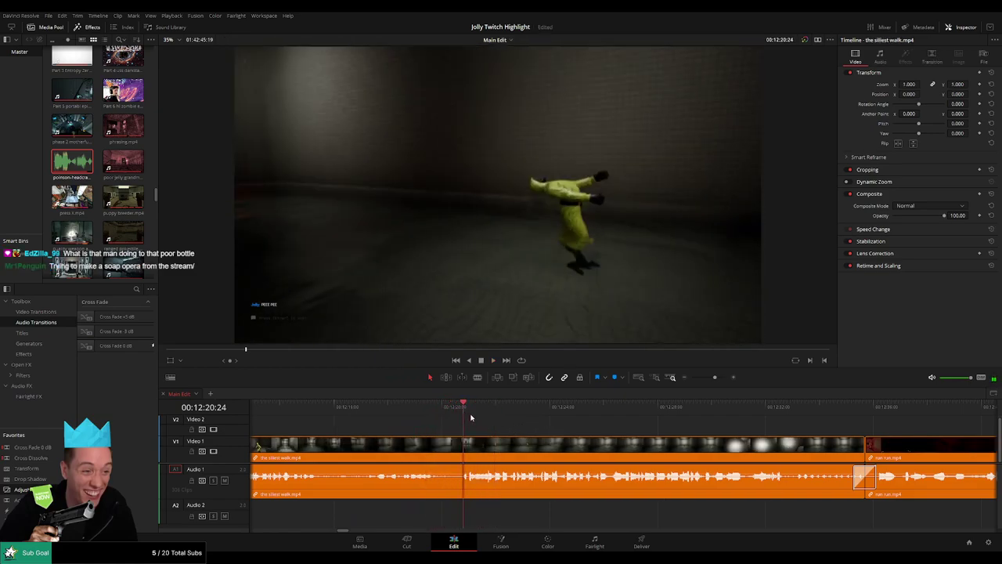
{"action": "key", "text": "space"}
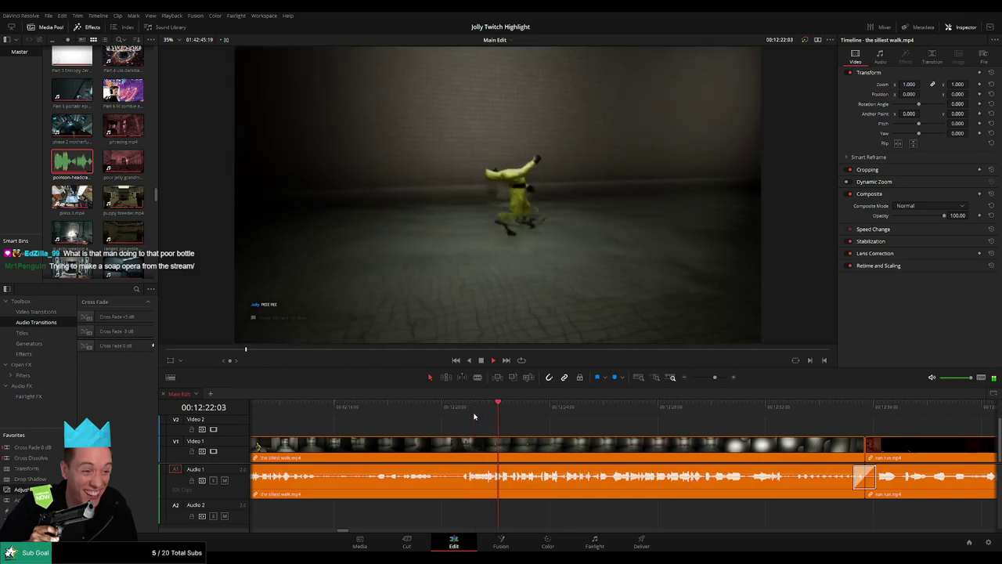
- Add an adjustment clip above the silliest walk.mp4 from 00:12:22:16 to 00:12:28:27, with zoom 1.450 and position X -840
{"action": "left_click_drag", "start_coordinate": [49, 486], "coordinate": [534, 492]}
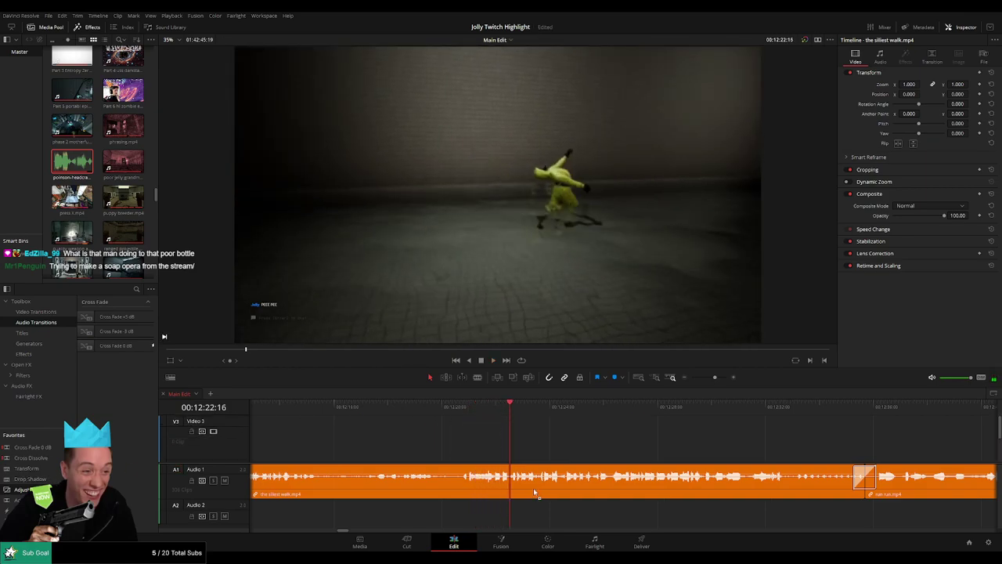
{"action": "left_click_drag", "start_coordinate": [504, 527], "coordinate": [510, 429]}
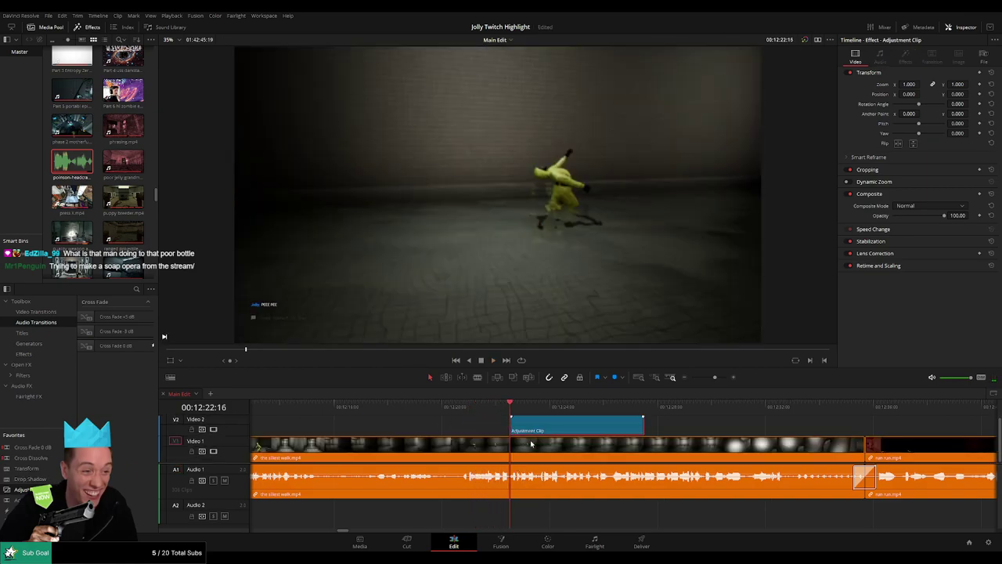
{"action": "left_click_drag", "start_coordinate": [910, 84], "coordinate": [657, 95]}
{"action": "left_click_drag", "start_coordinate": [891, 85], "coordinate": [916, 103]}
{"action": "key", "text": "space"}
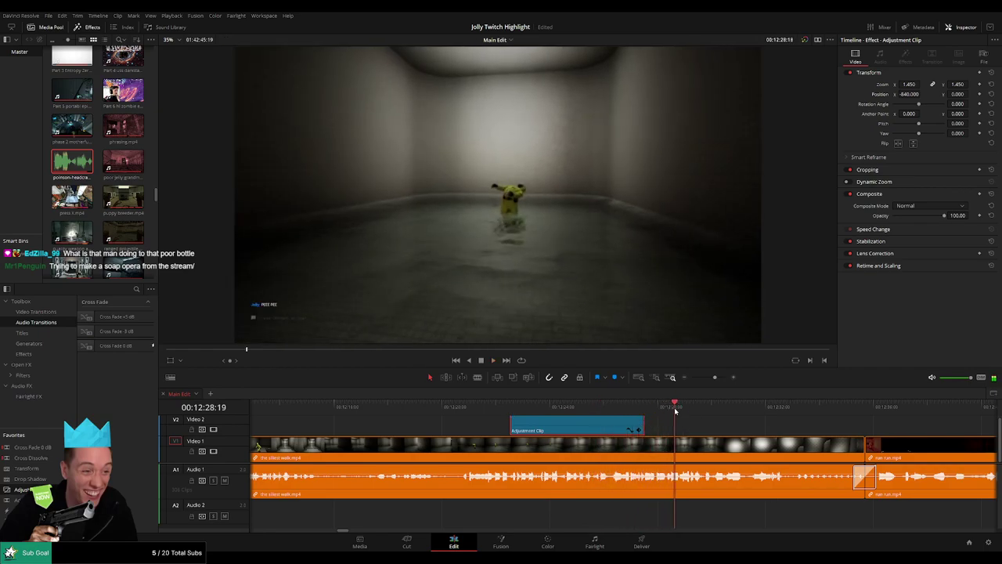
{"action": "left_click_drag", "start_coordinate": [642, 427], "coordinate": [682, 427]}
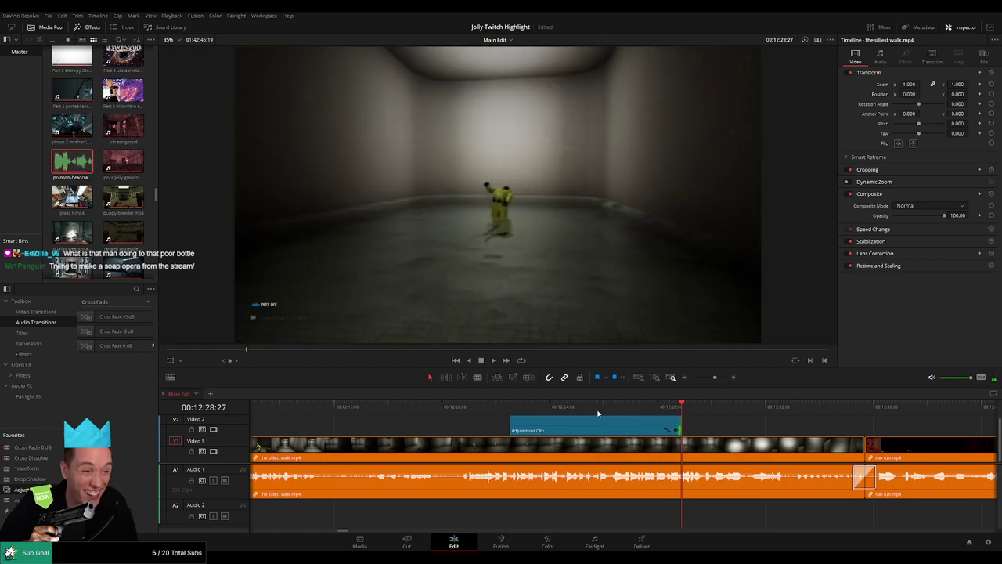
- Split the silliest walk.mp4 at 00:12:26:20 and 00:12:27:00 and mute the audio of the short segment between the cuts
{"action": "left_click", "coordinate": [602, 404]}
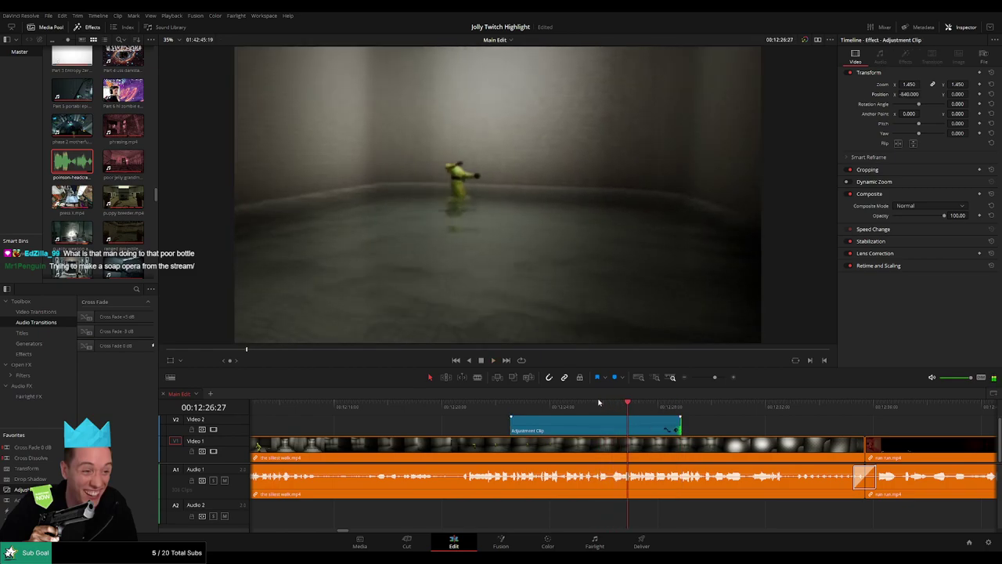
{"action": "left_click", "coordinate": [603, 404]}
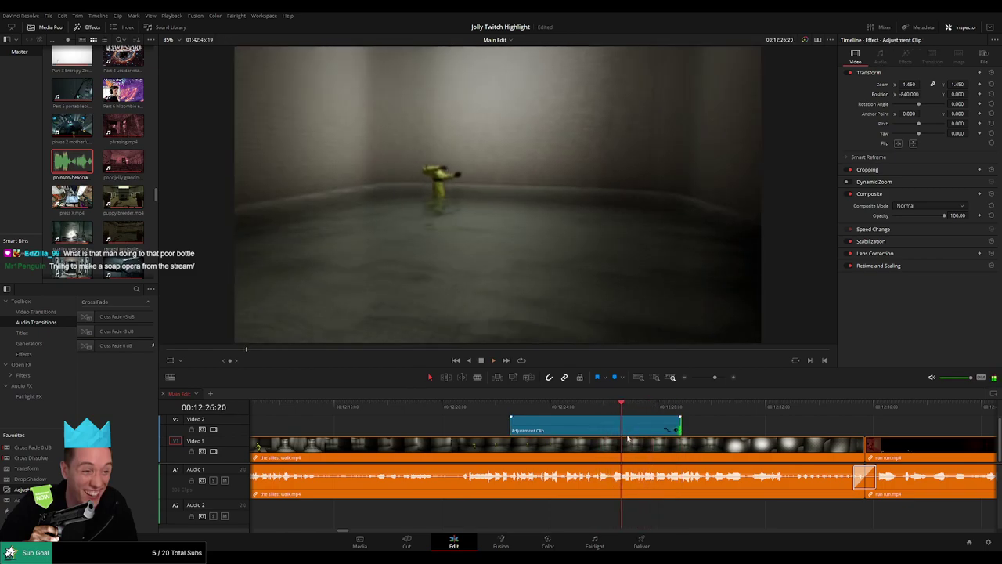
{"action": "key", "text": "b"}
{"action": "left_click", "coordinate": [624, 461]}
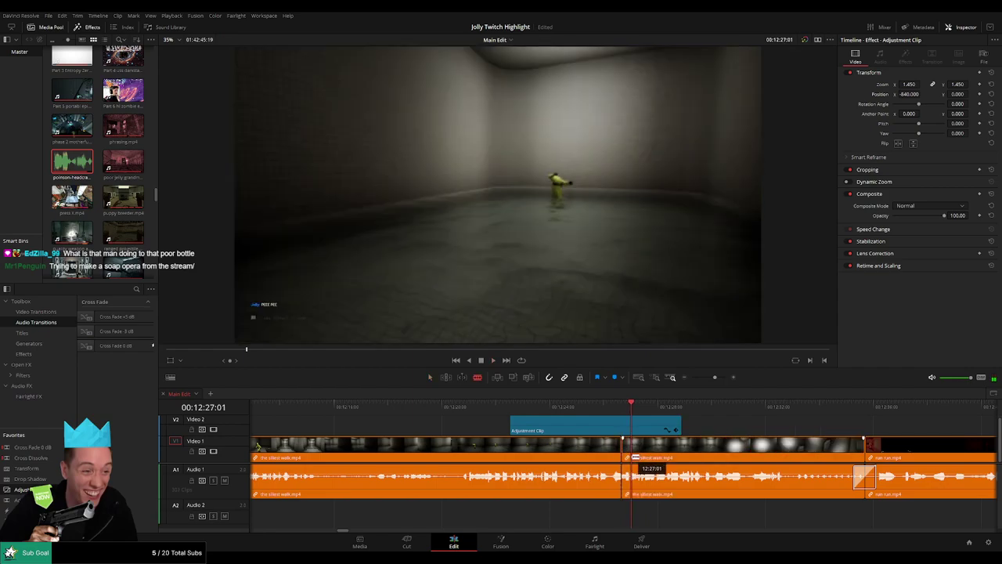
{"action": "left_click", "coordinate": [629, 406]}
{"action": "scroll", "coordinate": [631, 418], "scroll_direction": "up", "scroll_amount": 4}
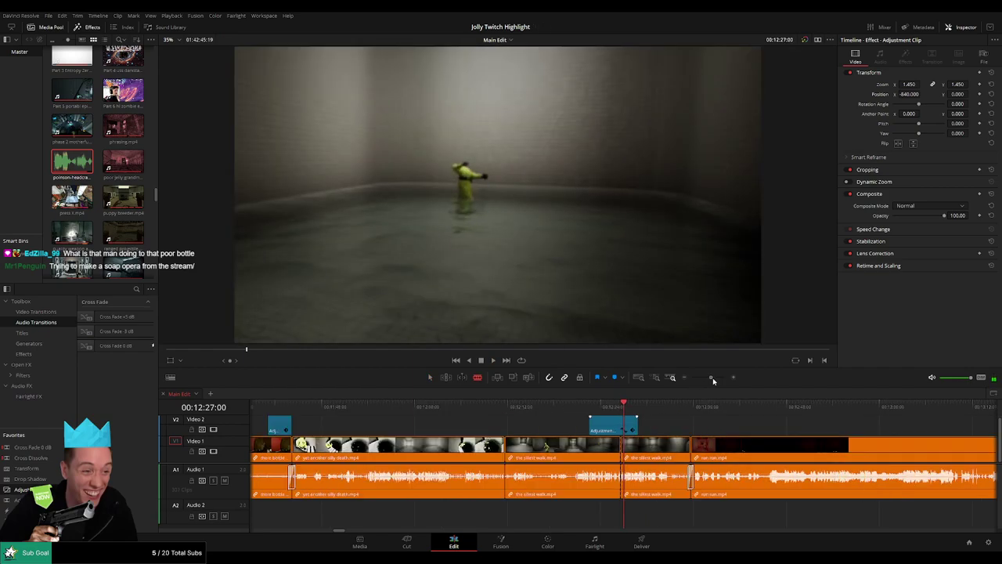
{"action": "left_click", "coordinate": [624, 444]}
{"action": "key", "text": "a"}
- Place poinson-headcrab-random-sound.mp3 on Audio 2 under the muted walk segment, trim it to that length, set its volume to -27, and play it back
{"action": "left_click_drag", "start_coordinate": [72, 162], "coordinate": [673, 513]}
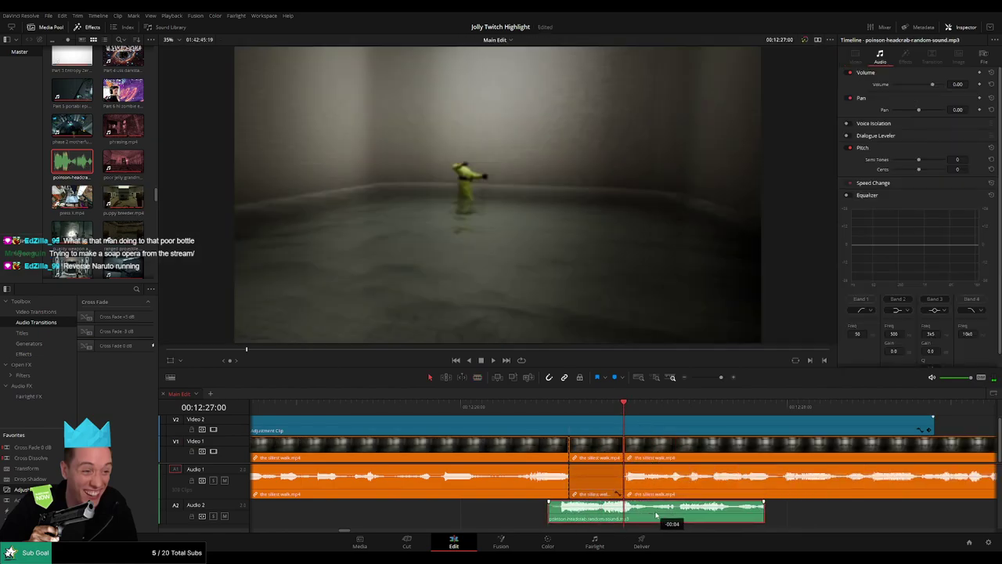
{"action": "left_click_drag", "start_coordinate": [785, 513], "coordinate": [627, 515]}
{"action": "left_click", "coordinate": [606, 518]}
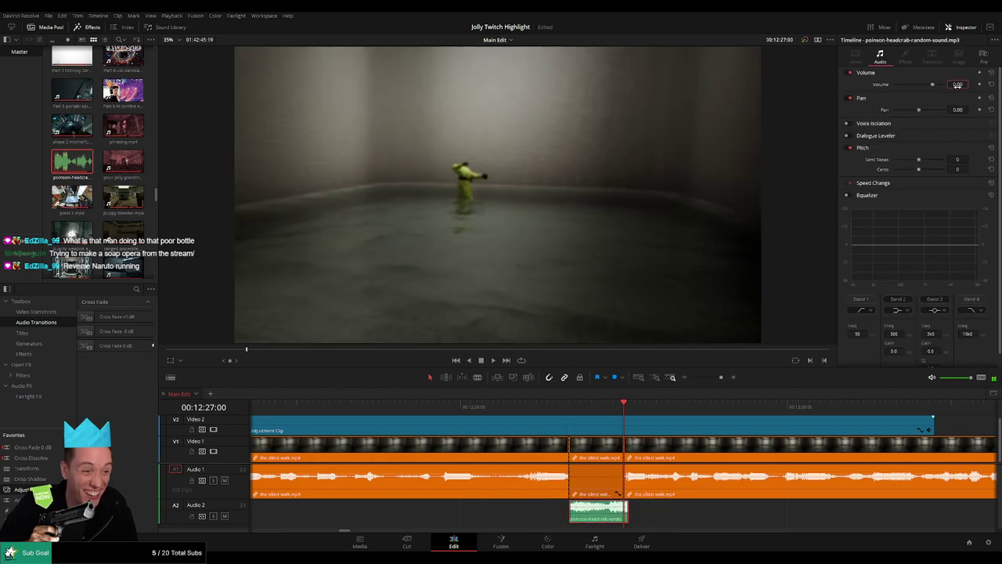
{"action": "type", "text": "-27"}
{"action": "key", "text": "Return"}
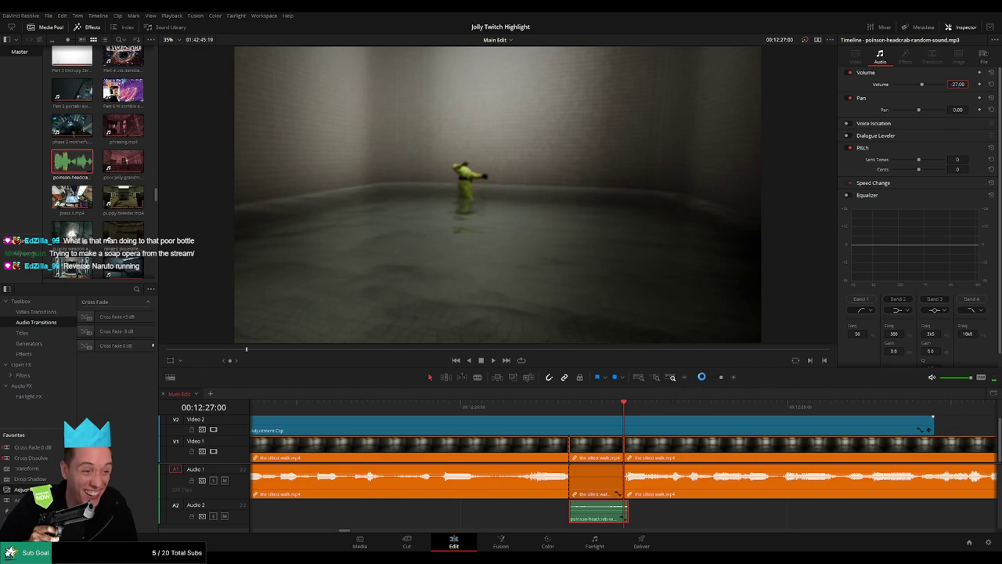
{"action": "left_click_drag", "start_coordinate": [719, 379], "coordinate": [713, 380]}
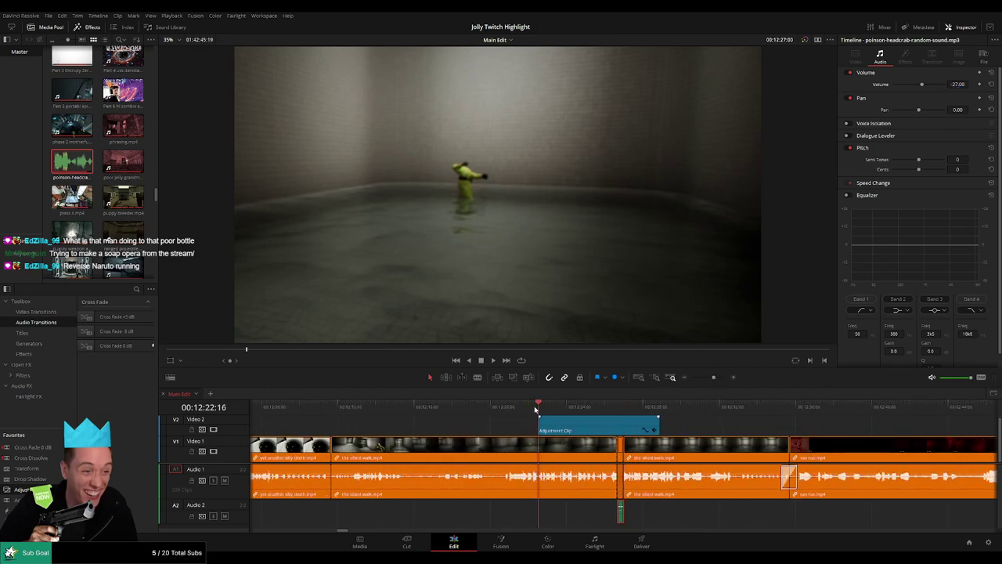
{"action": "key", "text": "space"}
{"action": "left_click", "coordinate": [701, 429]}
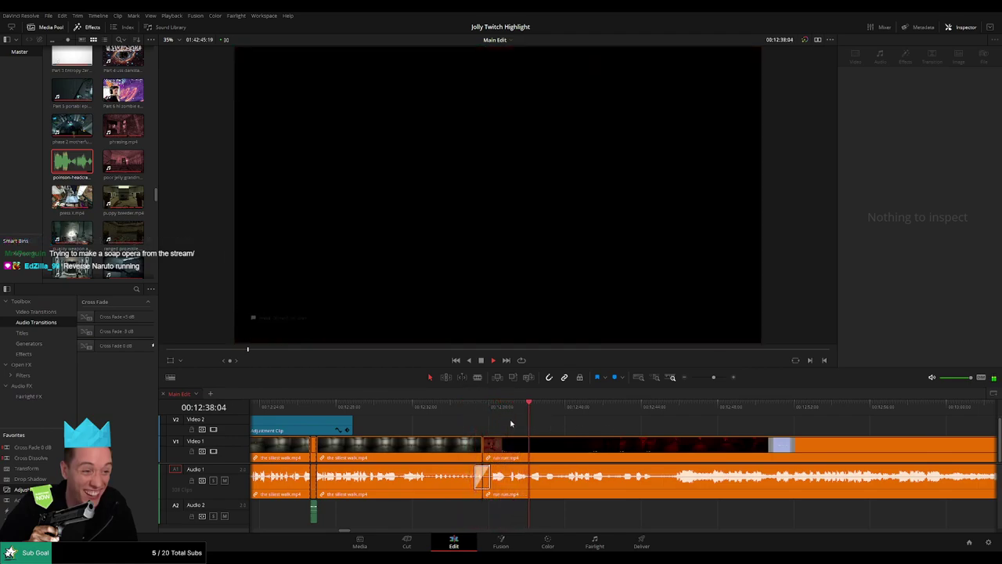
- Split run run.mp4 at 00:12:37:02 and 00:12:37:13 and mute the audio of the short segment between the cuts
{"action": "left_click", "coordinate": [493, 408]}
{"action": "key", "text": "b"}
{"action": "left_click", "coordinate": [510, 448]}
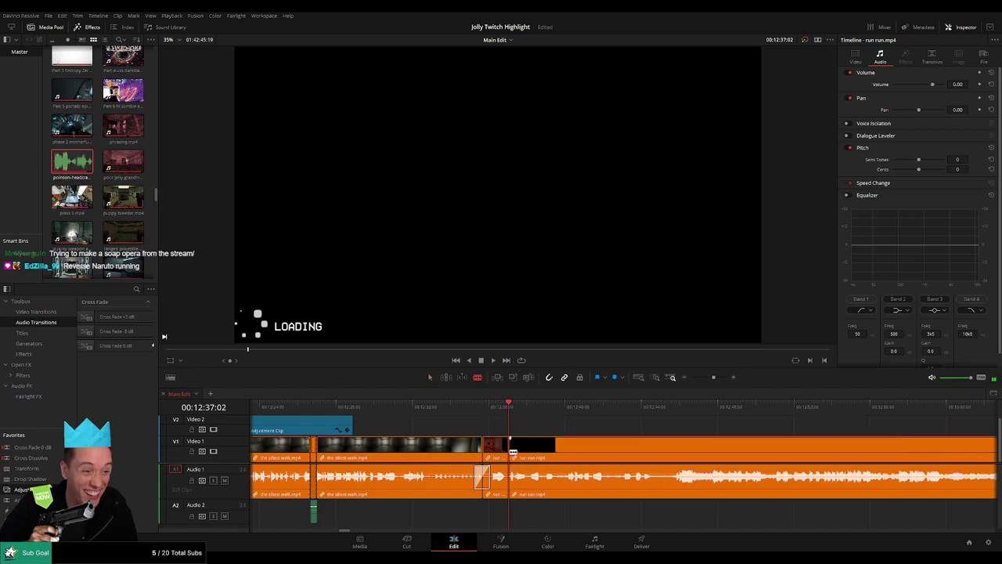
{"action": "left_click", "coordinate": [509, 410]}
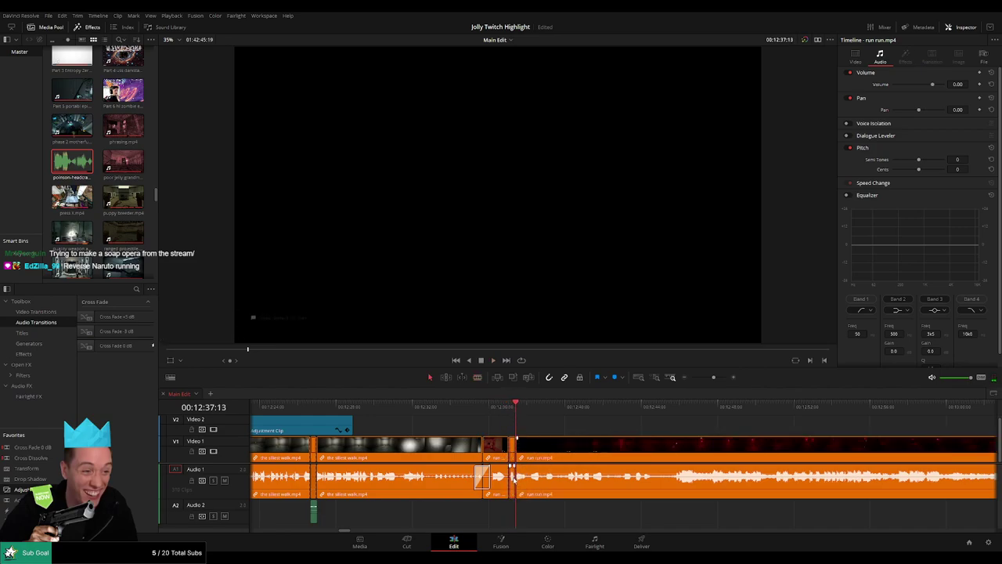
- Cover the muted segment at 00:12:37:02 with poinson-headcrab-random-sound.mp3 on Audio 2, trimmed to match and lowered in volume
{"action": "double_click", "coordinate": [72, 162]}
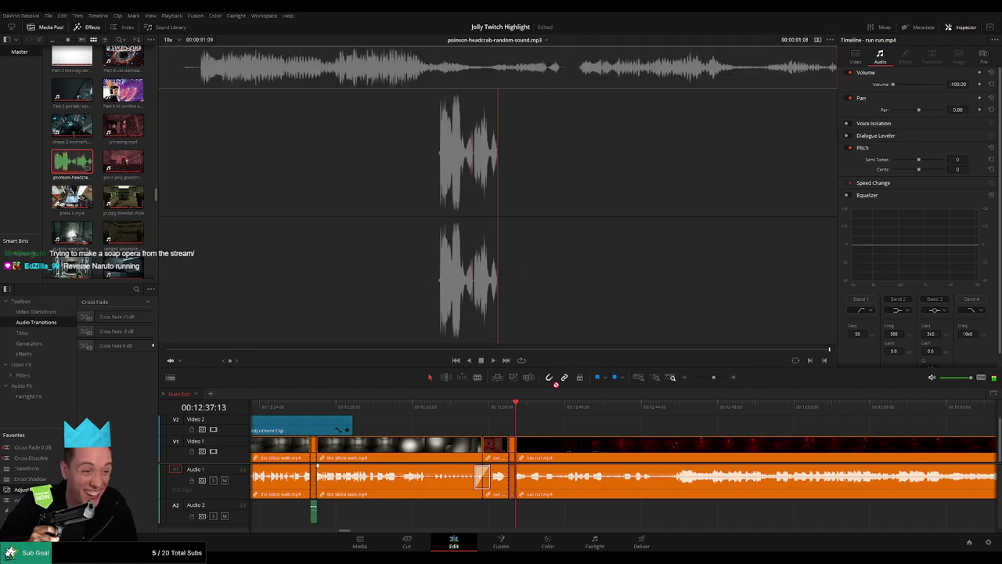
{"action": "left_click_drag", "start_coordinate": [556, 383], "coordinate": [510, 513]}
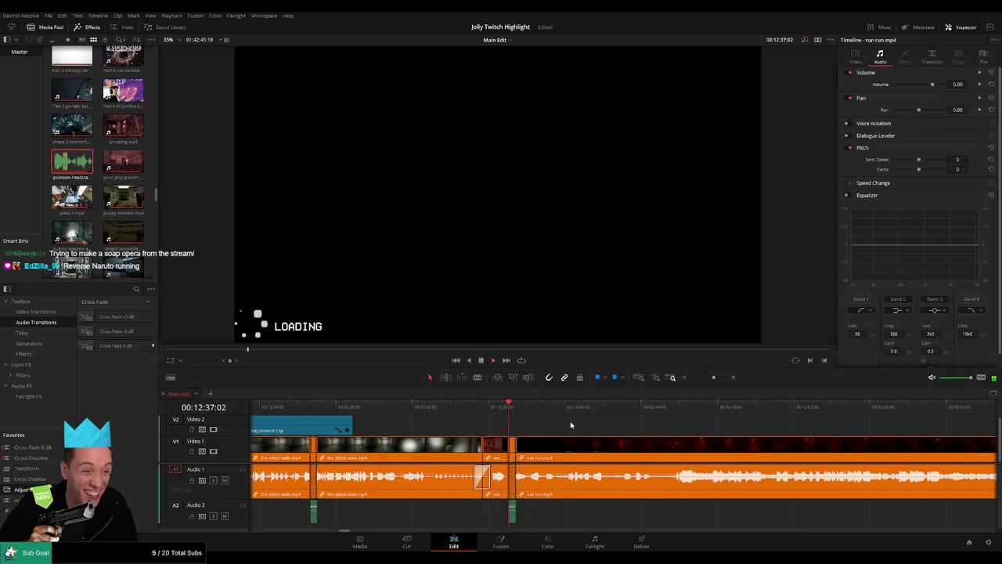
- Split run run.mp4 at 00:12:52:11 and 00:12:52:24 and mute the audio of the short segment between the cuts
{"action": "left_click_drag", "start_coordinate": [585, 430], "coordinate": [515, 431]}
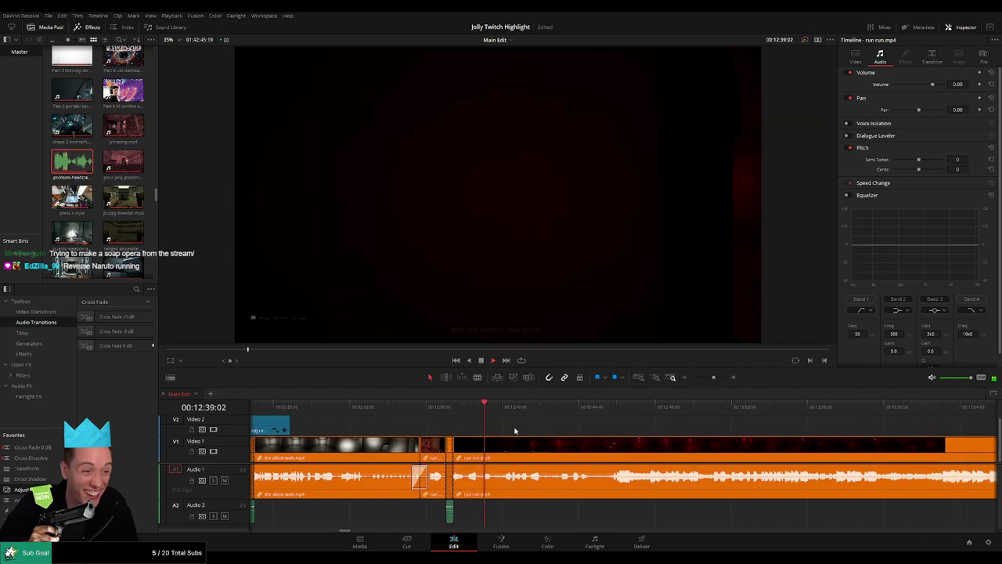
{"action": "scroll", "coordinate": [514, 430], "scroll_direction": "right", "scroll_amount": 2}
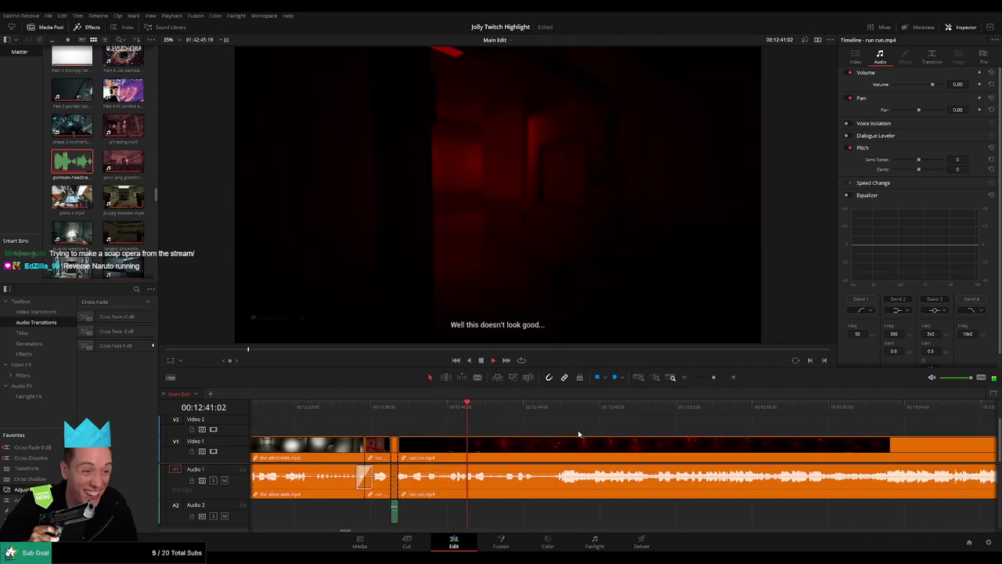
{"action": "scroll", "coordinate": [514, 429], "scroll_direction": "right", "scroll_amount": 2}
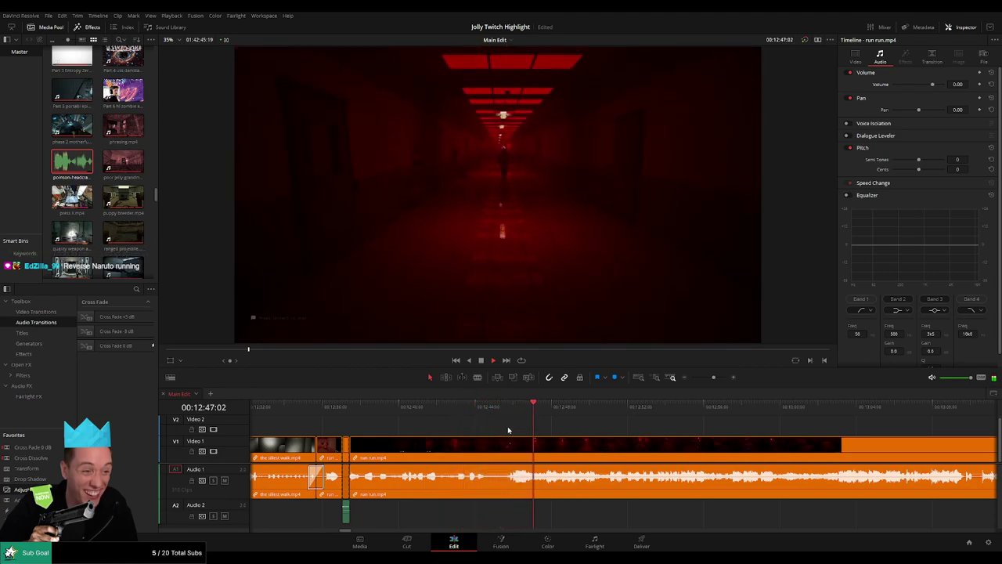
{"action": "scroll", "coordinate": [535, 431], "scroll_direction": "right", "scroll_amount": 5}
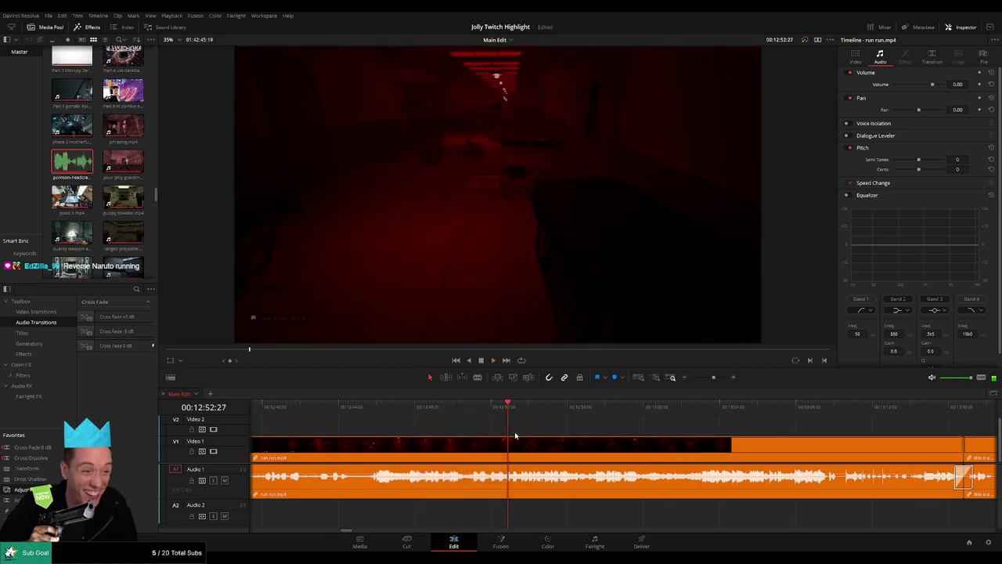
{"action": "left_click", "coordinate": [477, 412]}
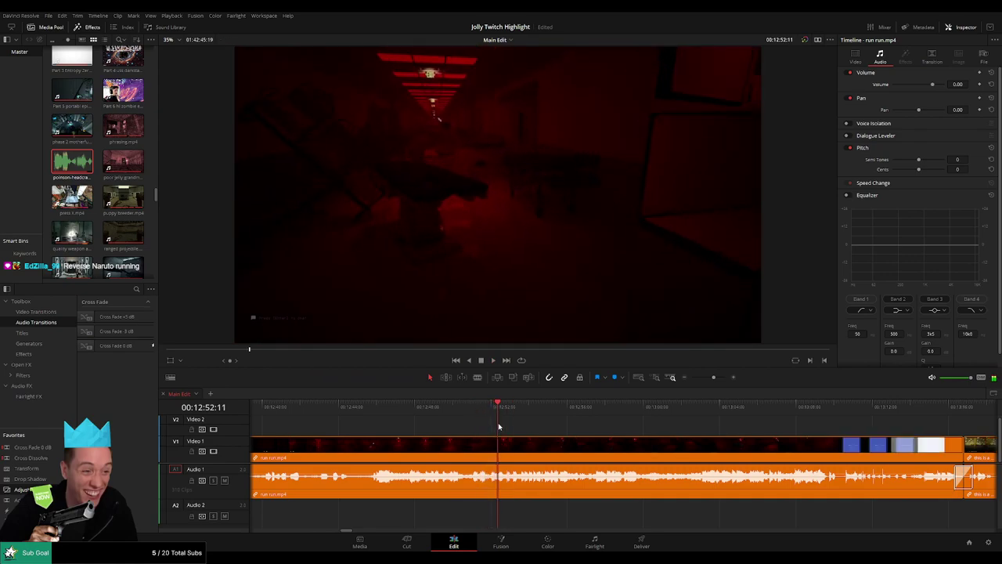
{"action": "left_click", "coordinate": [502, 451]}
{"action": "key", "text": "a"}
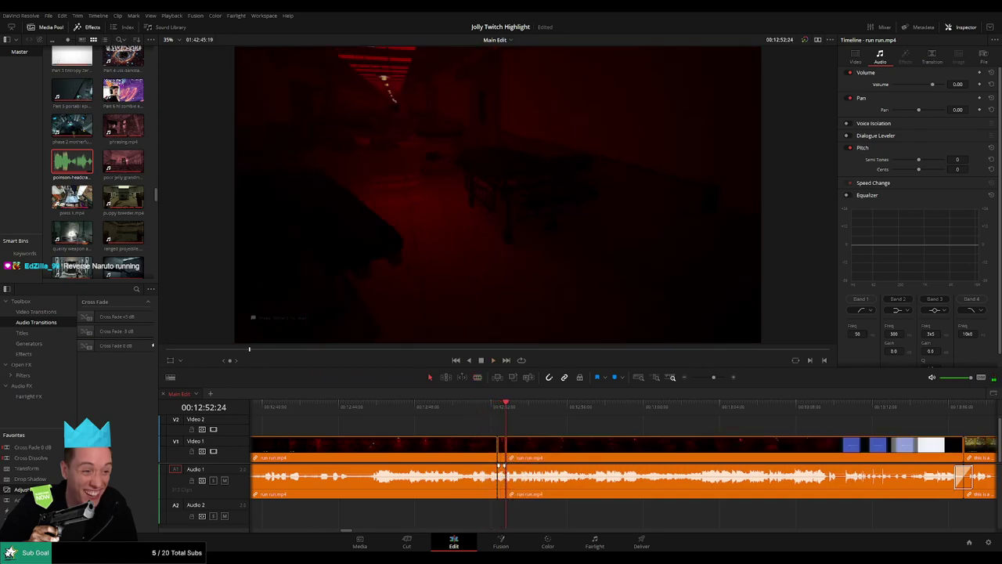
{"action": "left_click_drag", "start_coordinate": [502, 499], "coordinate": [502, 502]}
- Place the headcrab sound on Audio 2 under the muted segment at 00:12:52:11, trim it to fit, set its volume to -27, and play it back
{"action": "left_click_drag", "start_coordinate": [73, 163], "coordinate": [502, 517]}
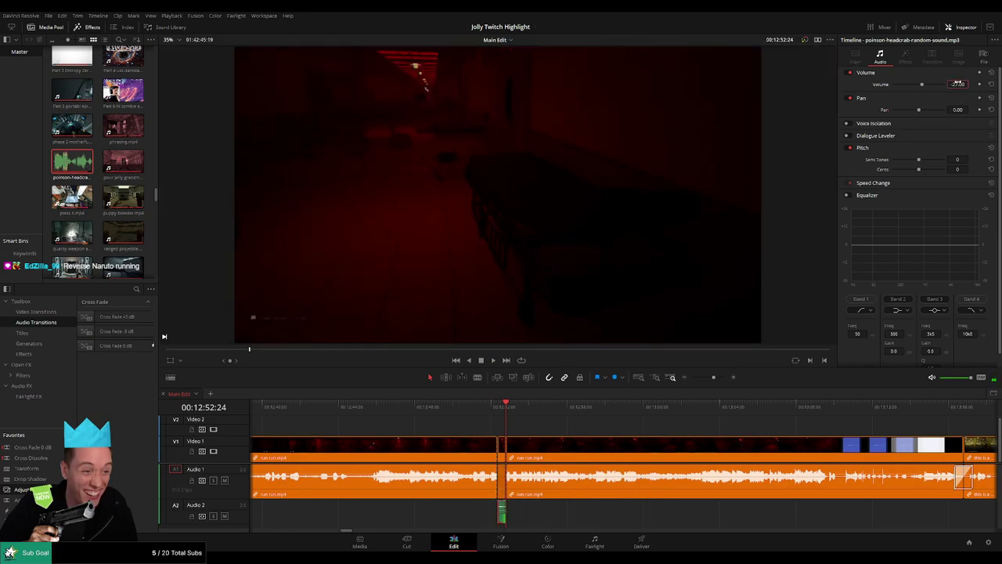
{"action": "left_click", "coordinate": [479, 408]}
{"action": "key", "text": "space"}
{"action": "left_click", "coordinate": [578, 425]}
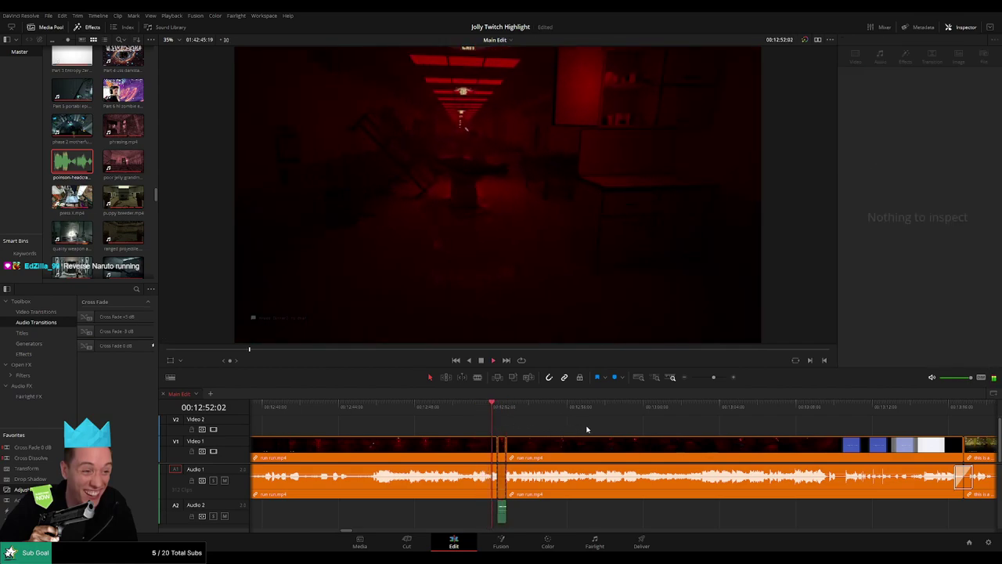
- Cut another short segment ending at 00:12:53:15 out of run run.mp4 and mute its audio
{"action": "key", "text": "space"}
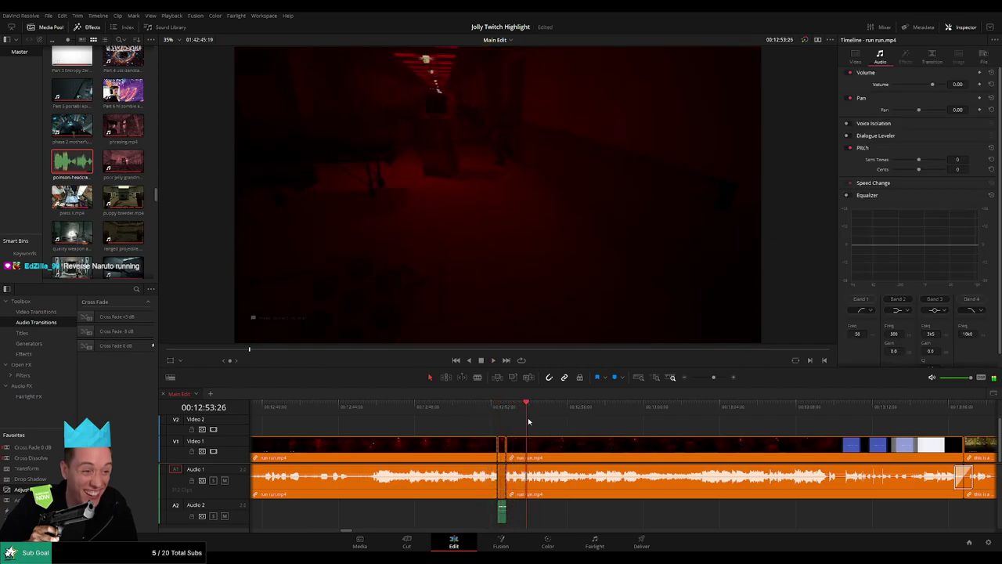
{"action": "left_click", "coordinate": [505, 406]}
{"action": "key", "text": "space"}
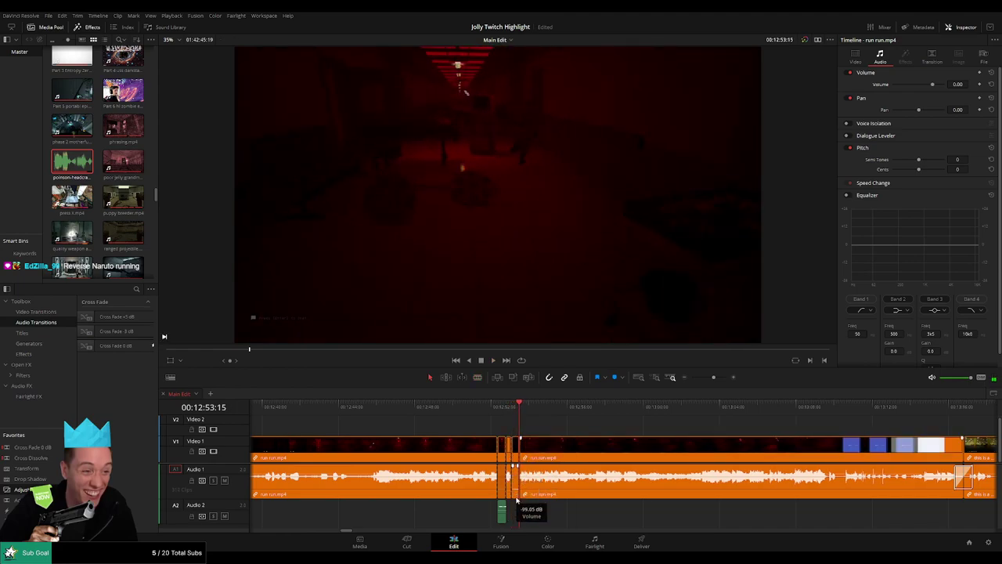
- Place the headcrab sound under the muted segment ending at 00:12:53:15, trim it to fit, set its volume to -27, and play it back
{"action": "double_click", "coordinate": [72, 163]}
{"action": "left_click_drag", "start_coordinate": [571, 508], "coordinate": [513, 512]}
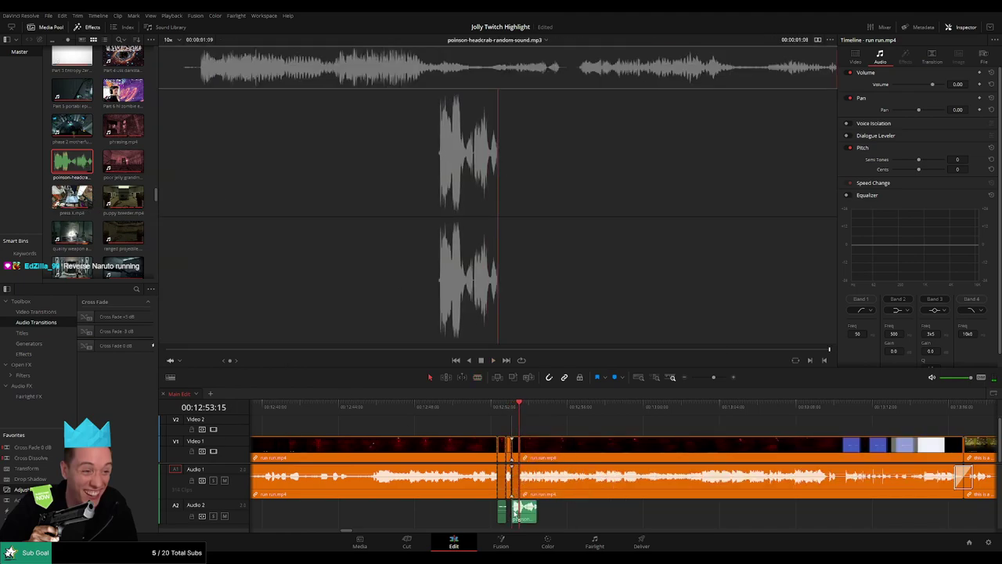
{"action": "left_click", "coordinate": [516, 513]}
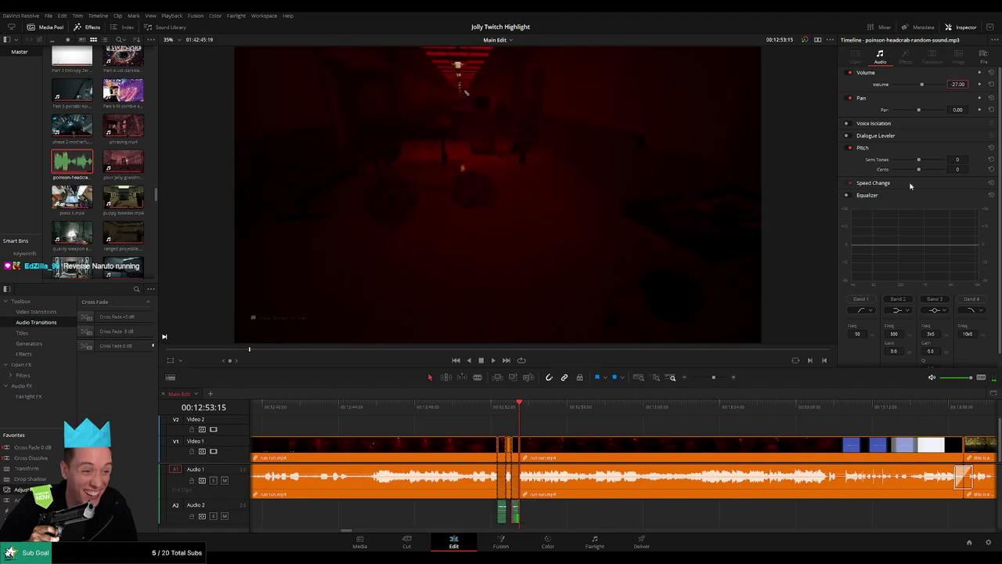
{"action": "left_click", "coordinate": [492, 412]}
{"action": "key", "text": "space"}
{"action": "left_click", "coordinate": [589, 426]}
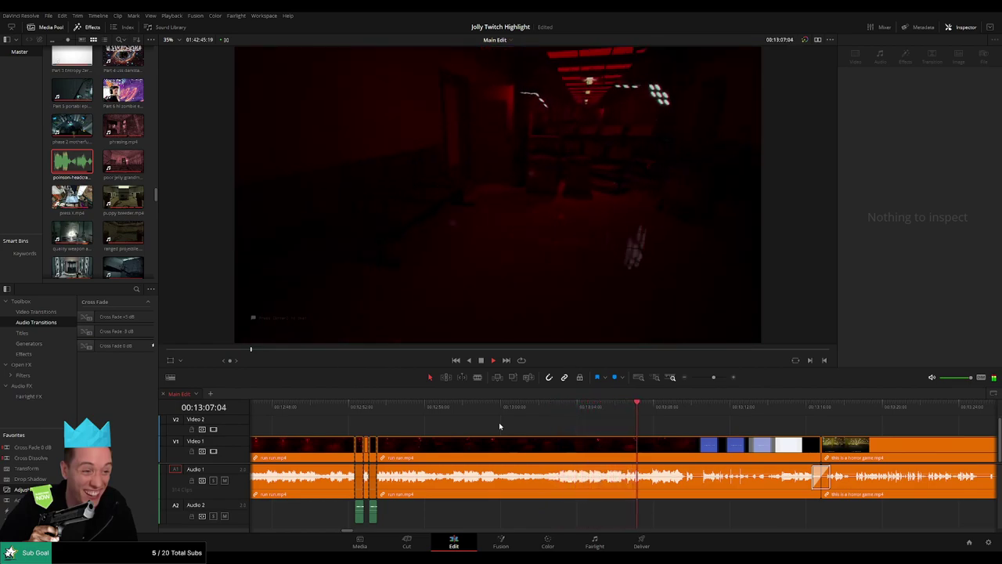
- Add an adjustment clip above this is a horror game.mp4 at 00:13:22:08 with zoom 2.790 and position X 694
{"action": "left_click", "coordinate": [500, 426]}
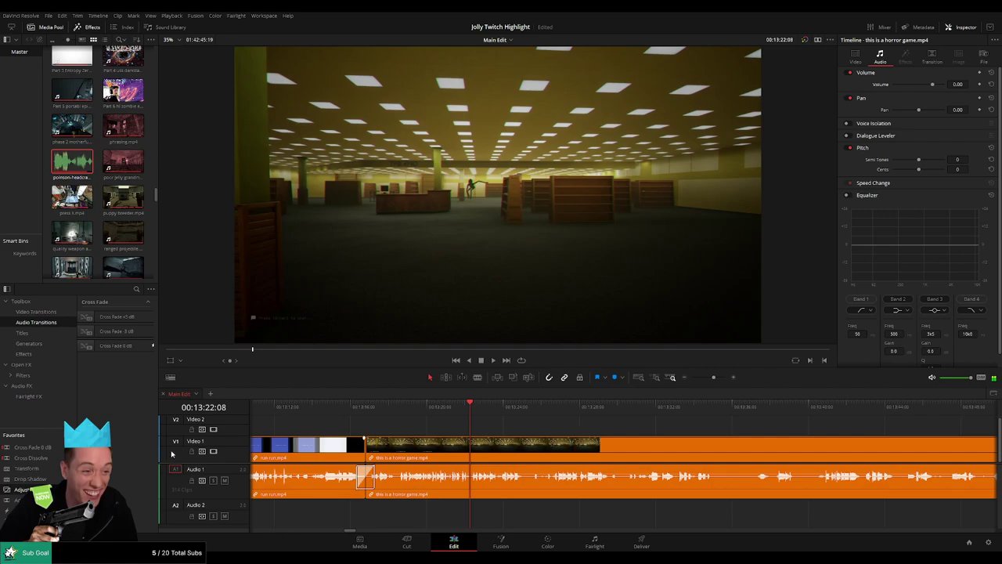
{"action": "left_click_drag", "start_coordinate": [23, 490], "coordinate": [521, 427]}
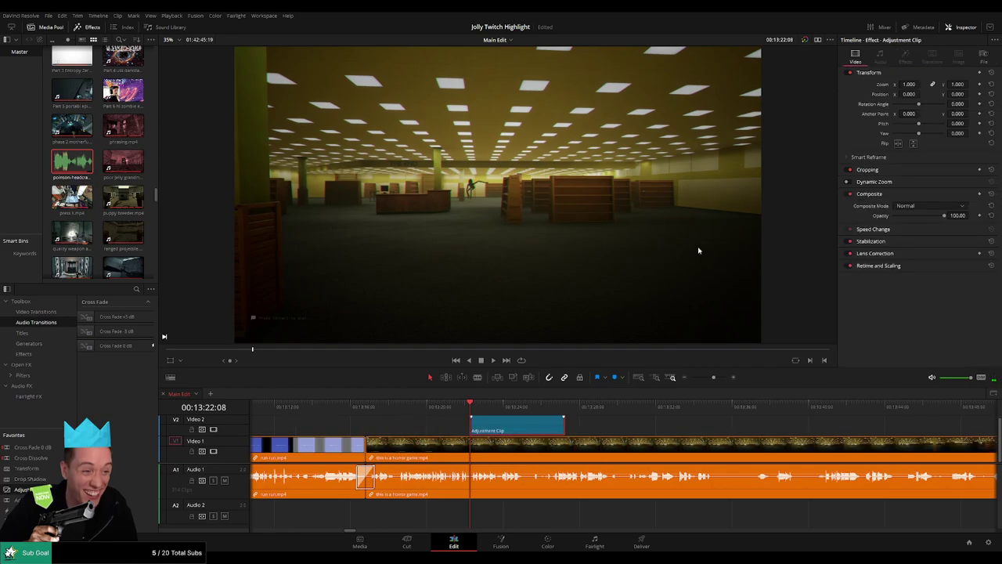
{"action": "left_click_drag", "start_coordinate": [910, 85], "coordinate": [952, 94]}
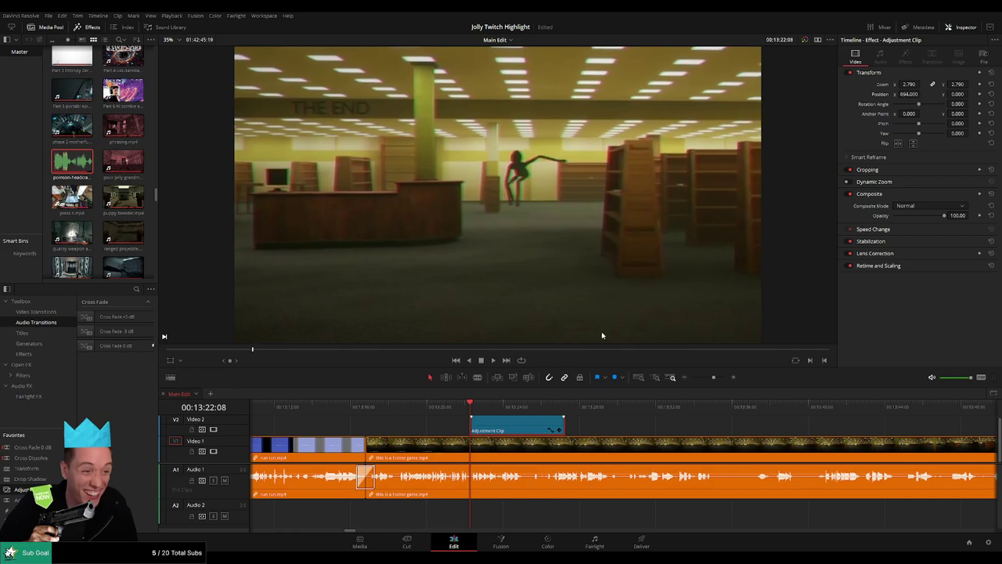
- Play through the zoomed shot and move its adjustment clip about one second earlier on Video 2
{"action": "key", "text": "space"}
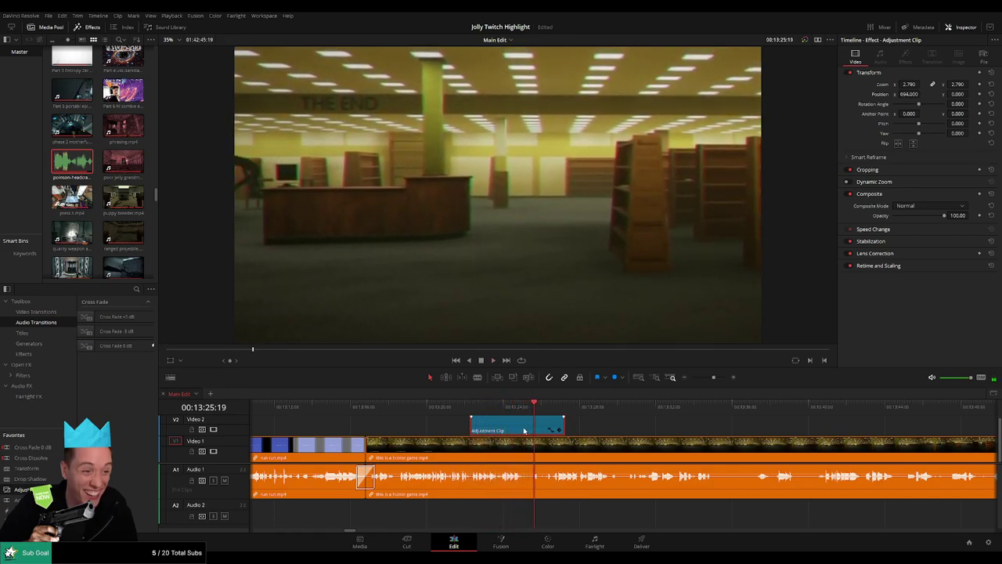
{"action": "left_click_drag", "start_coordinate": [532, 407], "coordinate": [468, 430]}
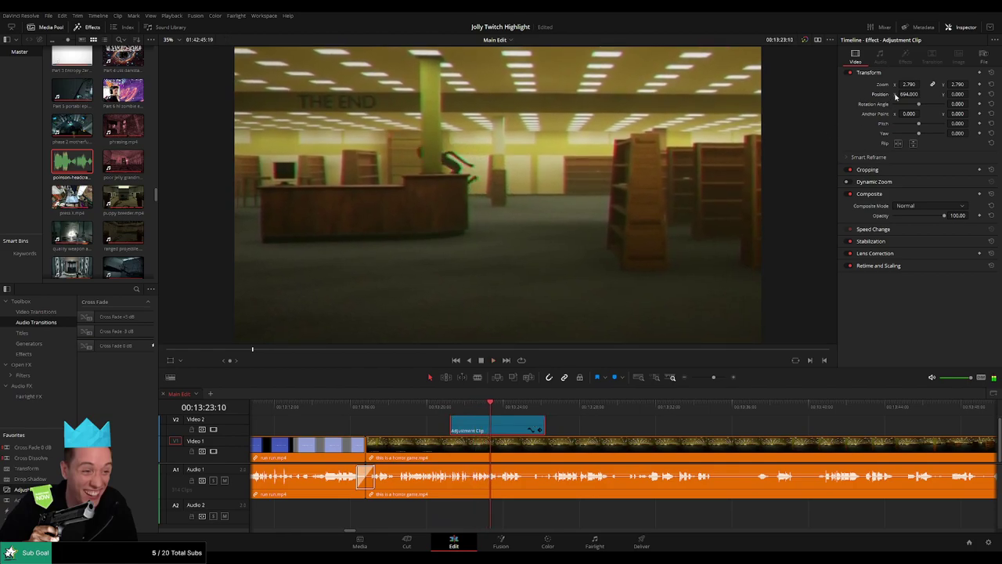
- Reduce the zoom of the adjustment clip above this is a horror game.mp4 to 2.440 and play past its end
{"action": "left_click_drag", "start_coordinate": [909, 85], "coordinate": [895, 84]}
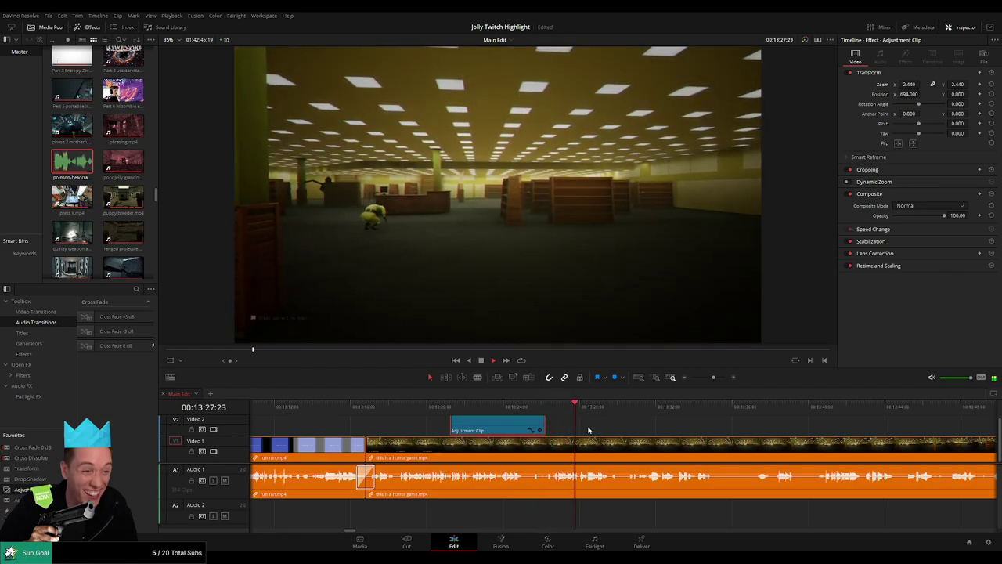
{"action": "left_click", "coordinate": [528, 406]}
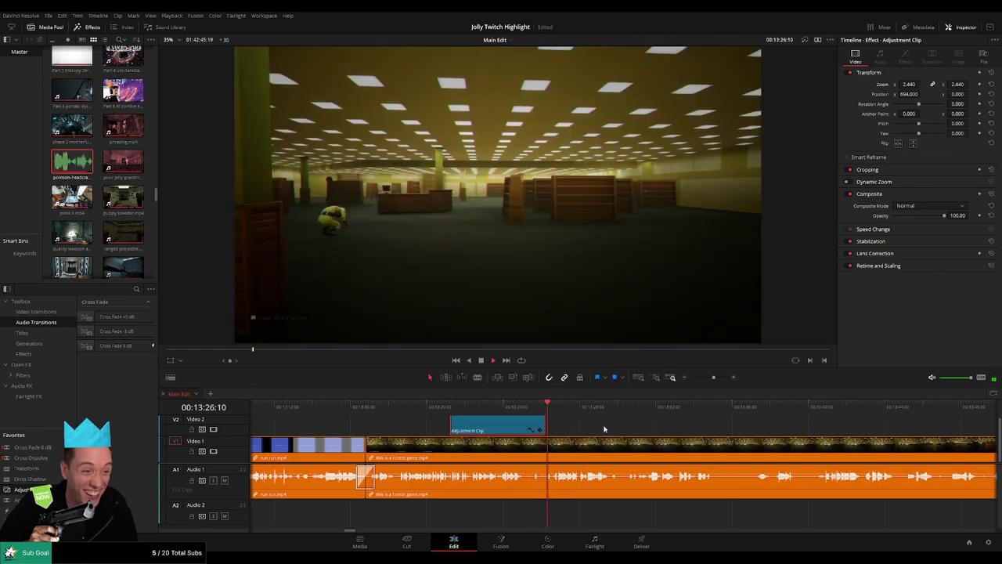
{"action": "left_click", "coordinate": [620, 429]}
{"action": "scroll", "coordinate": [516, 417], "scroll_direction": "right", "scroll_amount": 4}
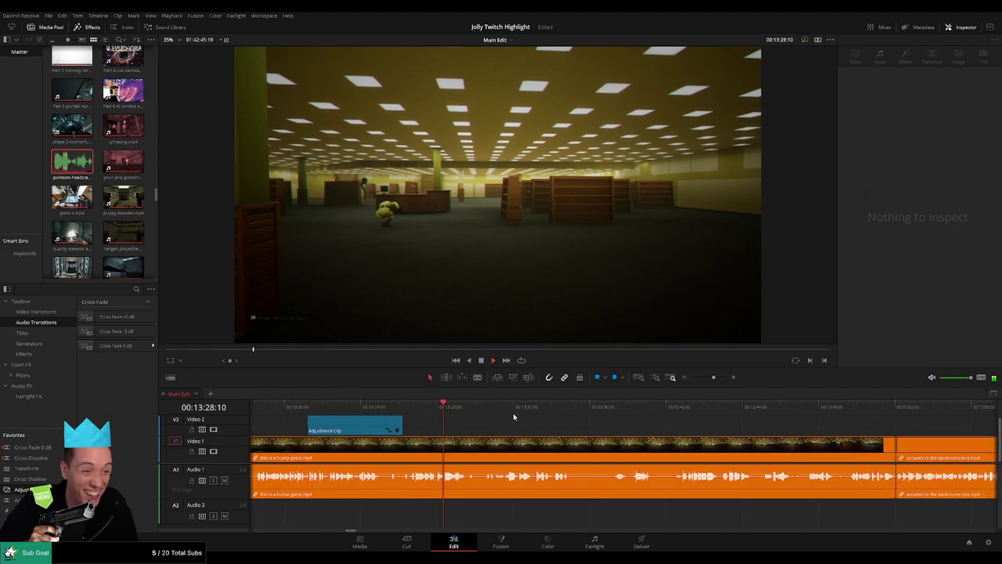
- Cut a short segment ending at 00:13:29:17 out of this is a horror game.mp4 and mute its audio
{"action": "left_click", "coordinate": [432, 407]}
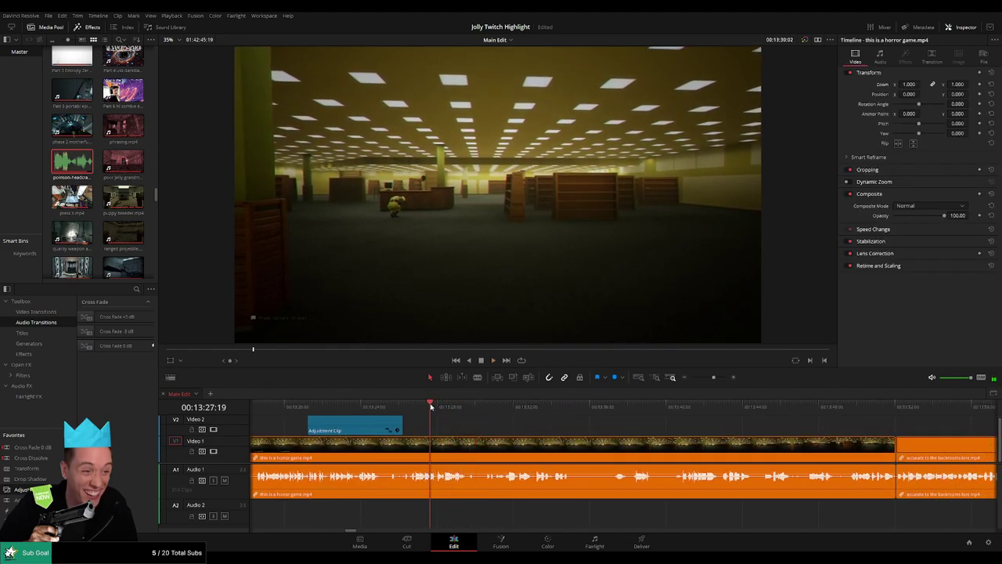
{"action": "left_click", "coordinate": [457, 452]}
{"action": "left_click", "coordinate": [465, 470]}
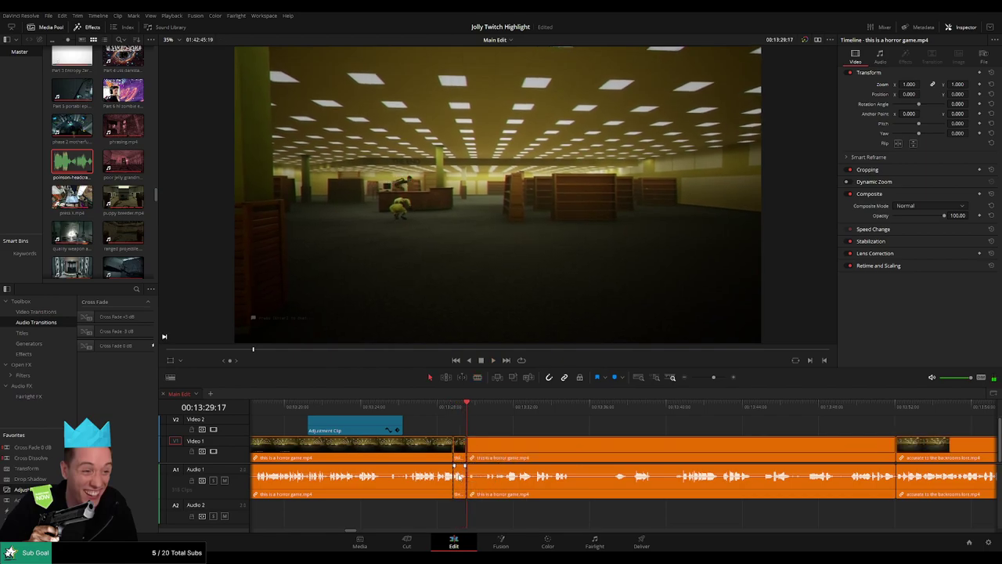
- Place the headcrab sound under the muted segment ending at 00:13:29:17, trim it to fit, and set its volume to -27
{"action": "left_click_drag", "start_coordinate": [72, 162], "coordinate": [444, 520]}
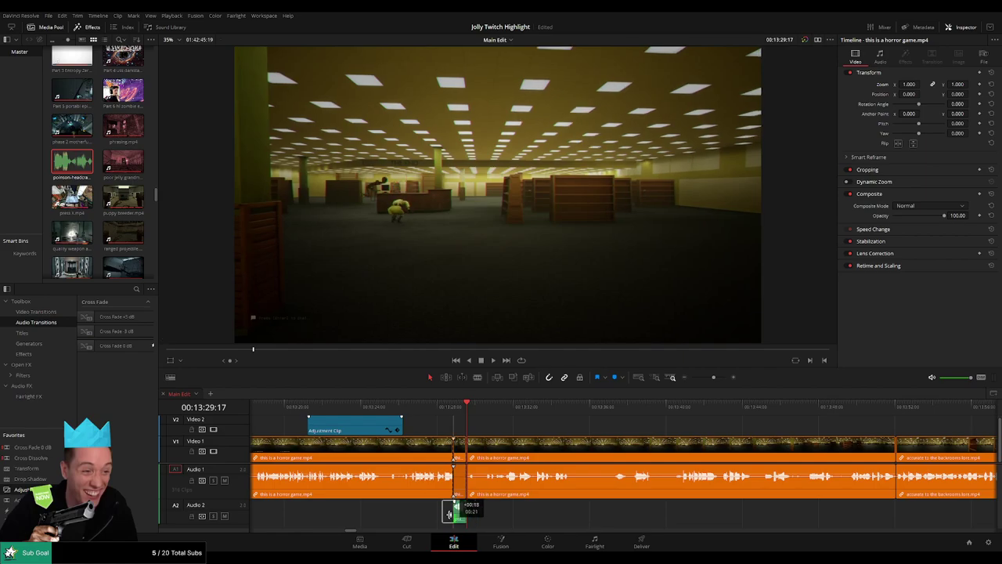
{"action": "left_click", "coordinate": [462, 517]}
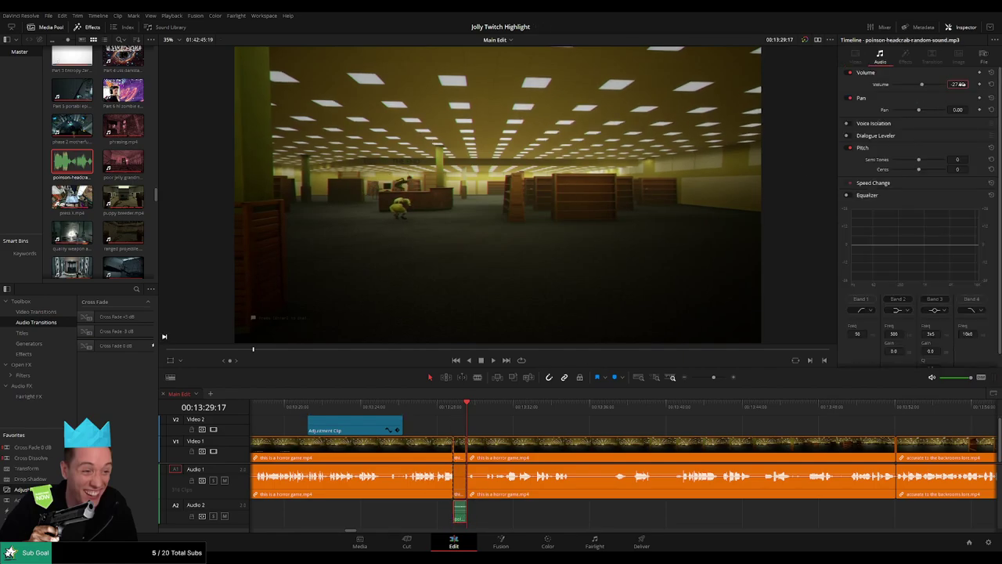
{"action": "key", "text": "space"}
{"action": "left_click", "coordinate": [515, 425]}
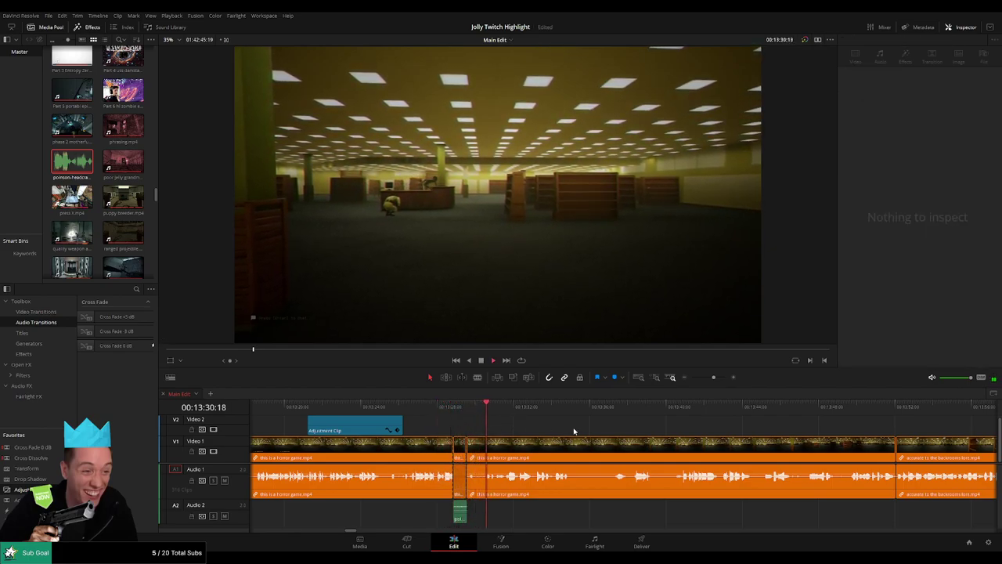
- Cut the segment from 00:13:31:02 to 00:13:31:13 out of this is a horror game.mp4 and mute its audio
{"action": "left_click", "coordinate": [469, 406]}
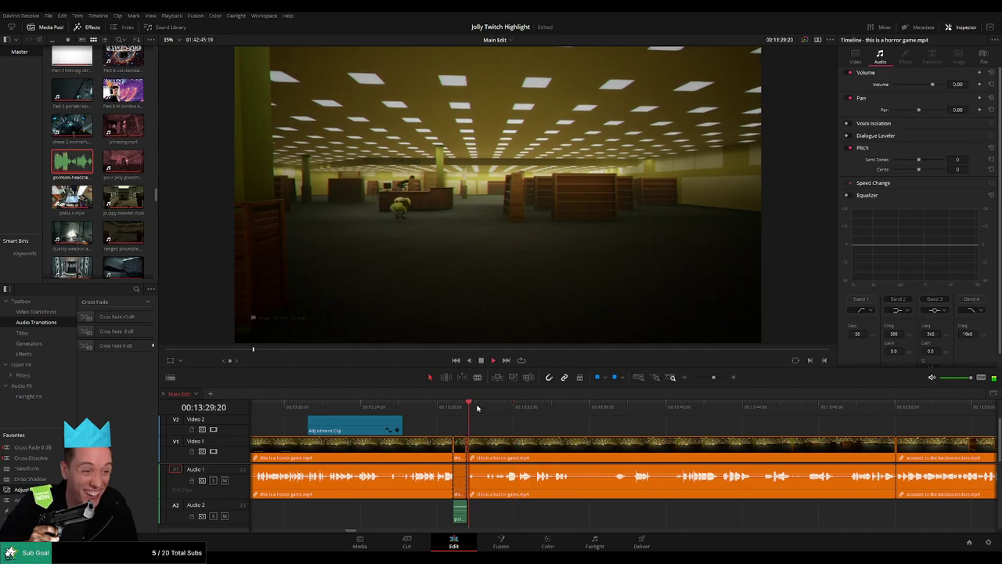
{"action": "key", "text": "space"}
{"action": "key", "text": "b"}
{"action": "left_click", "coordinate": [499, 453]}
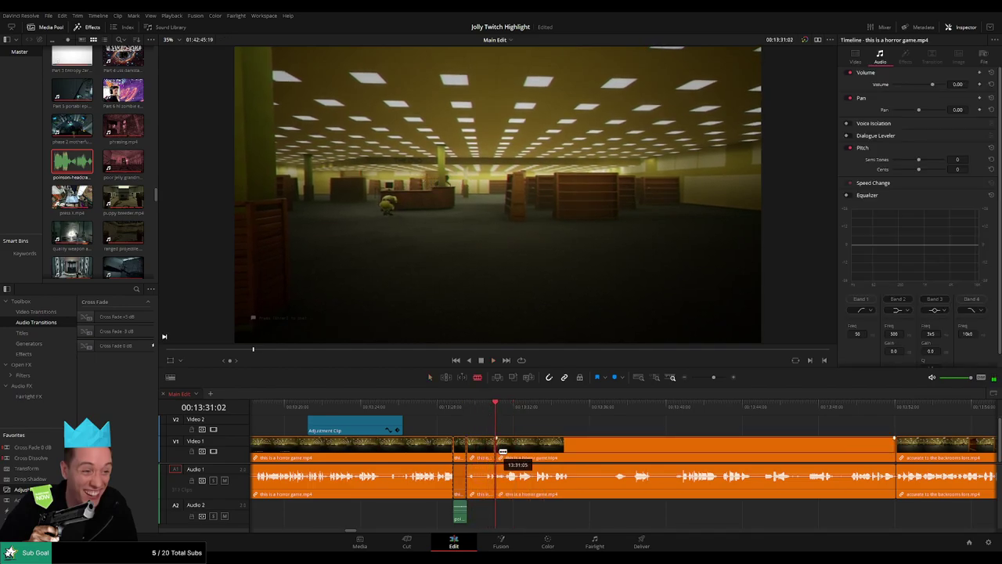
{"action": "key", "text": "space"}
{"action": "key", "text": "space"}
{"action": "left_click_drag", "start_coordinate": [496, 407], "coordinate": [502, 409]}
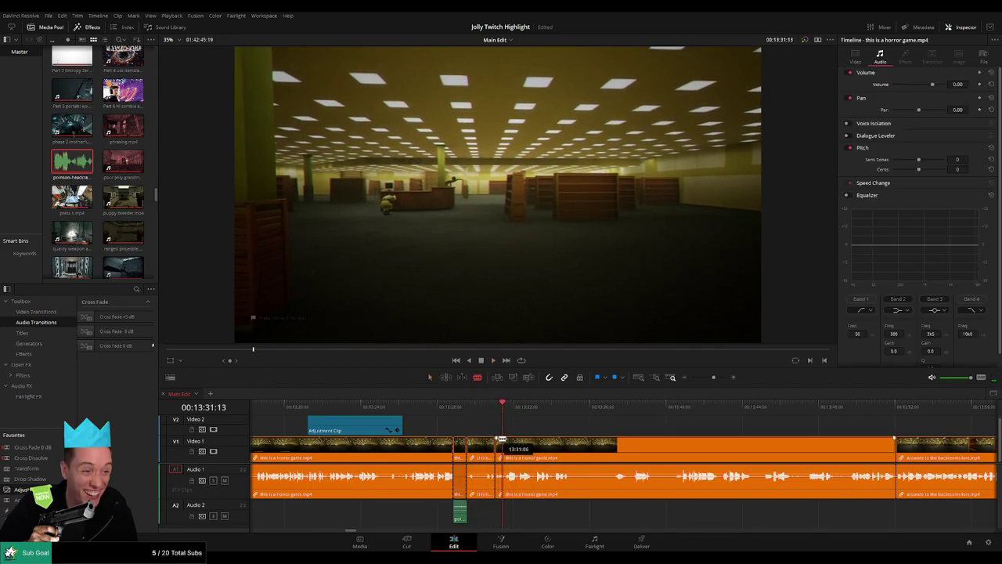
{"action": "key", "text": "a"}
{"action": "left_click_drag", "start_coordinate": [498, 500], "coordinate": [499, 501]}
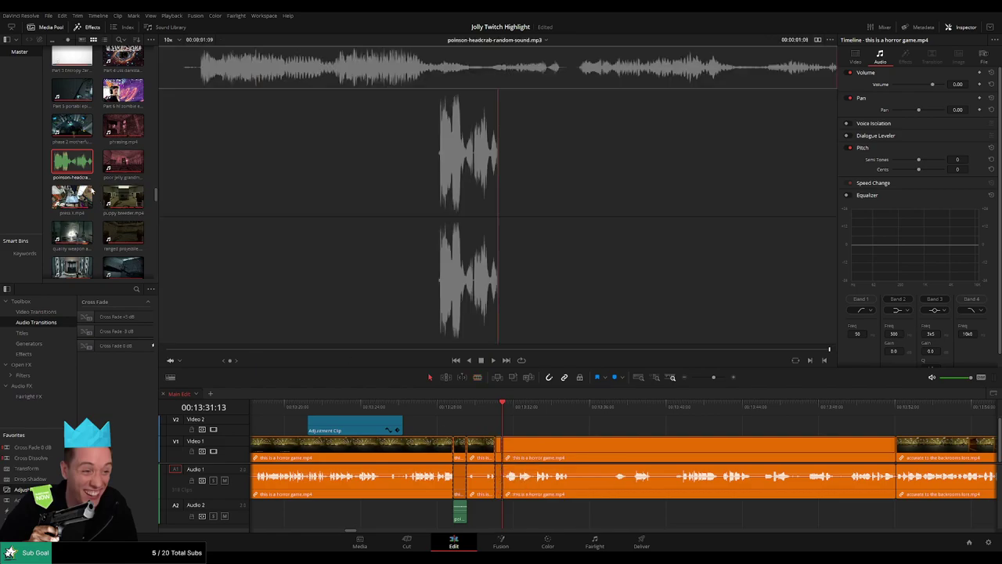
- Place the headcrab sound under the muted segment ending at 00:13:31:13, set its volume to -27, and trim it to fit
{"action": "left_click_drag", "start_coordinate": [72, 162], "coordinate": [520, 513]}
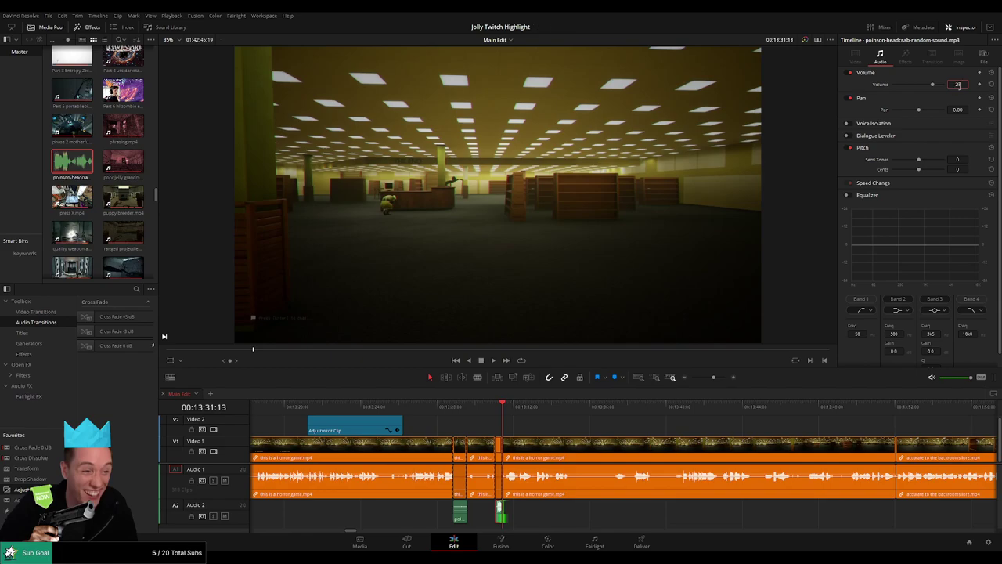
{"action": "scroll", "coordinate": [490, 428], "scroll_direction": "right", "scroll_amount": 3}
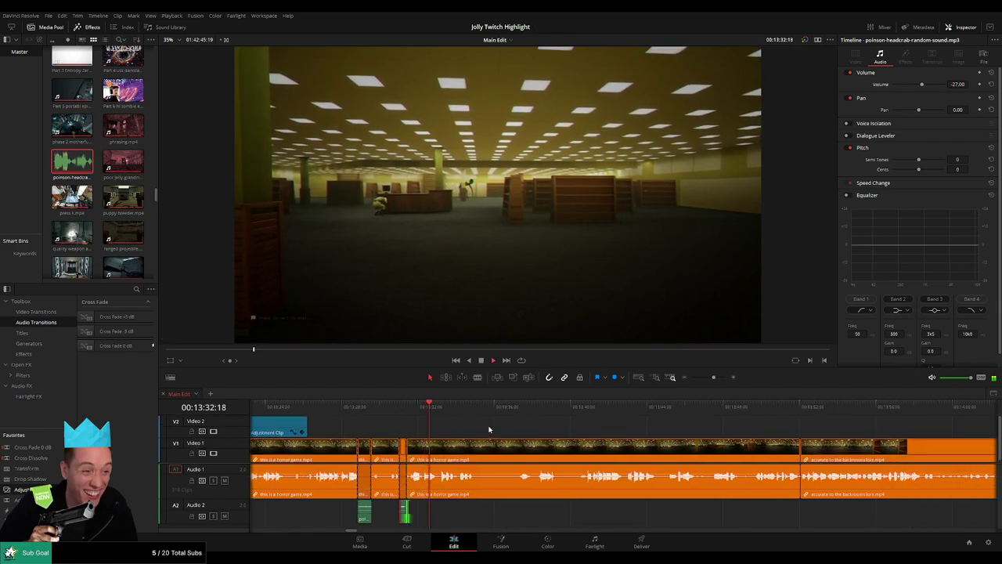
{"action": "left_click", "coordinate": [490, 427]}
{"action": "key", "text": "space"}
{"action": "key", "text": "ctrl+v"}
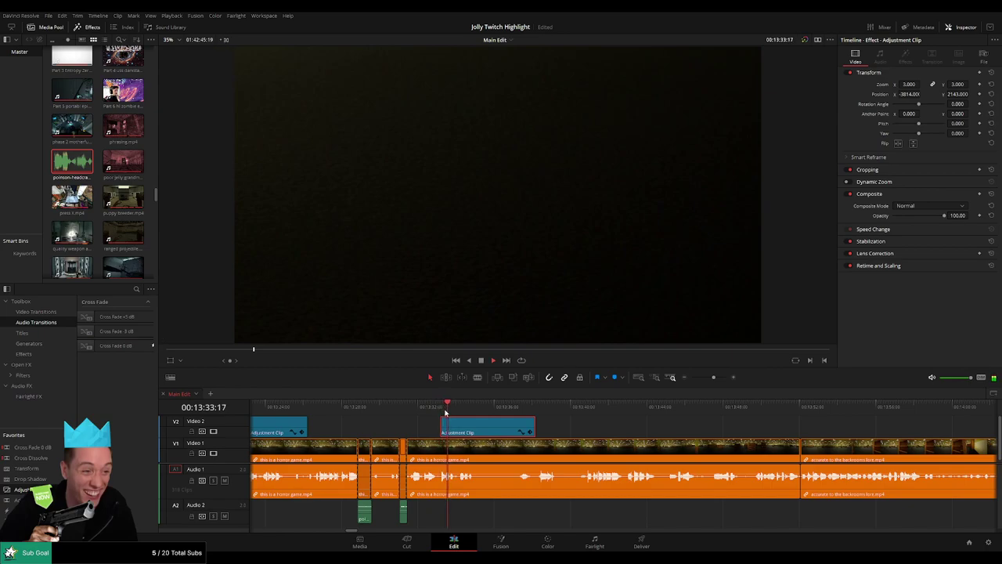
{"action": "key", "text": "ctrl+z"}
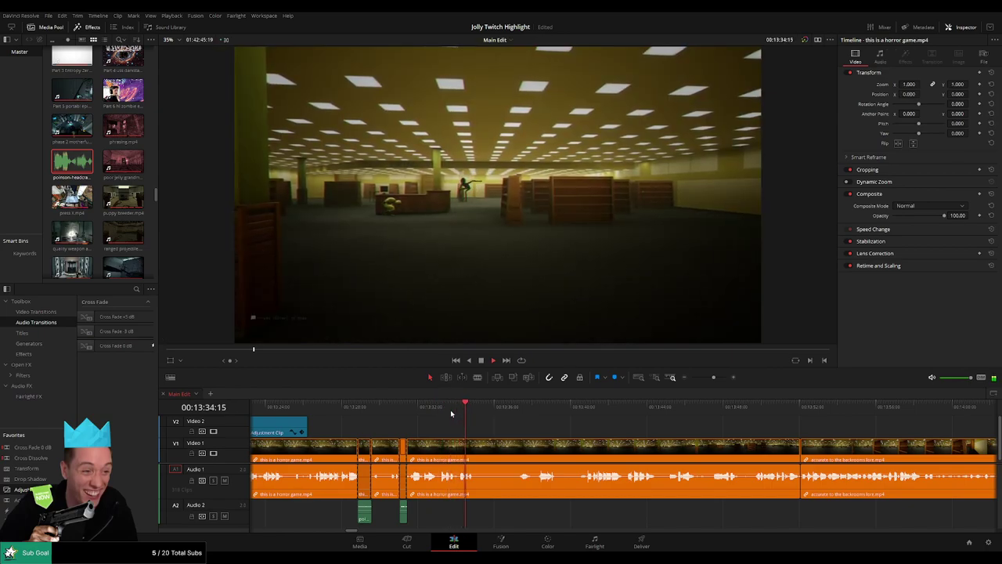
- Paste a copy of the 2.440 zoom adjustment clip on Video 2 at about 00:13:33, set its position X to 1000, and play on
{"action": "left_click", "coordinate": [443, 414]}
{"action": "key", "text": "ctrl+v"}
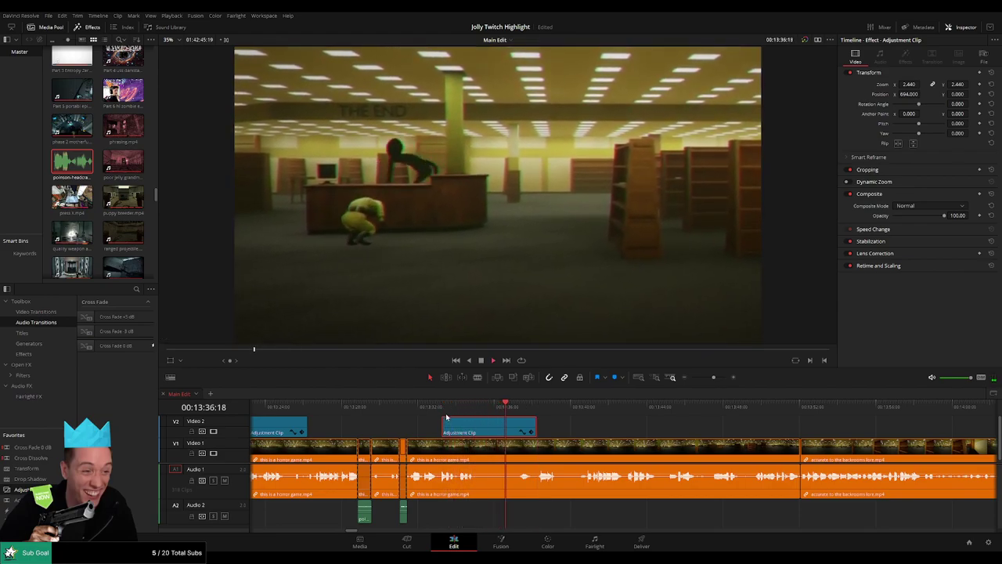
{"action": "left_click_drag", "start_coordinate": [911, 94], "coordinate": [921, 94]}
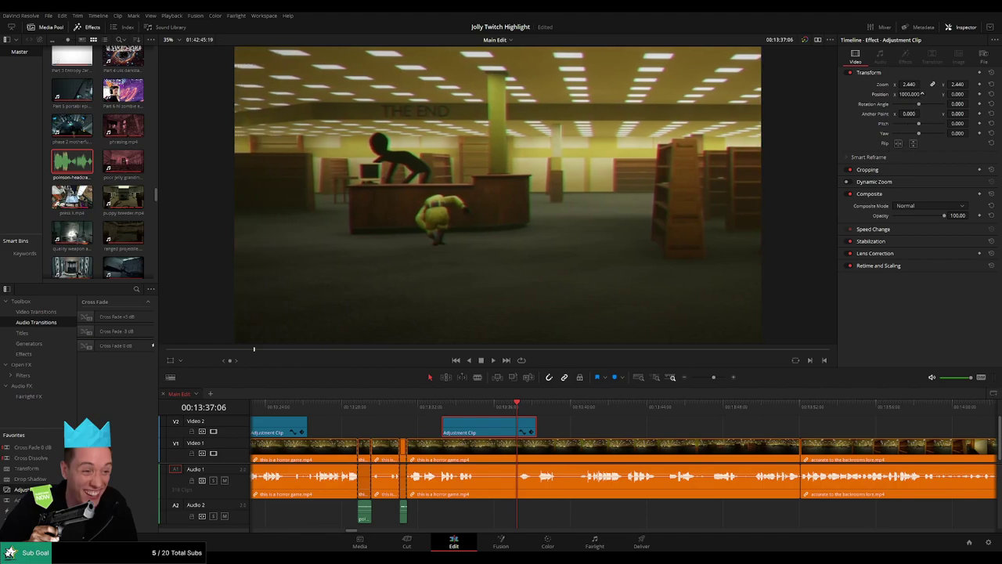
{"action": "left_click", "coordinate": [607, 441]}
{"action": "left_click_drag", "start_coordinate": [631, 439], "coordinate": [456, 436]}
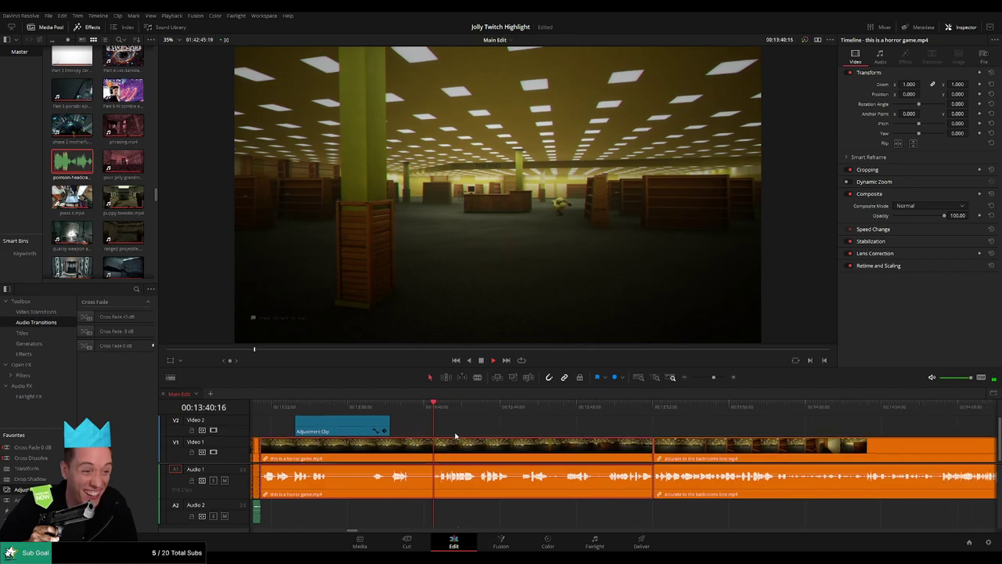
{"action": "left_click", "coordinate": [457, 435]}
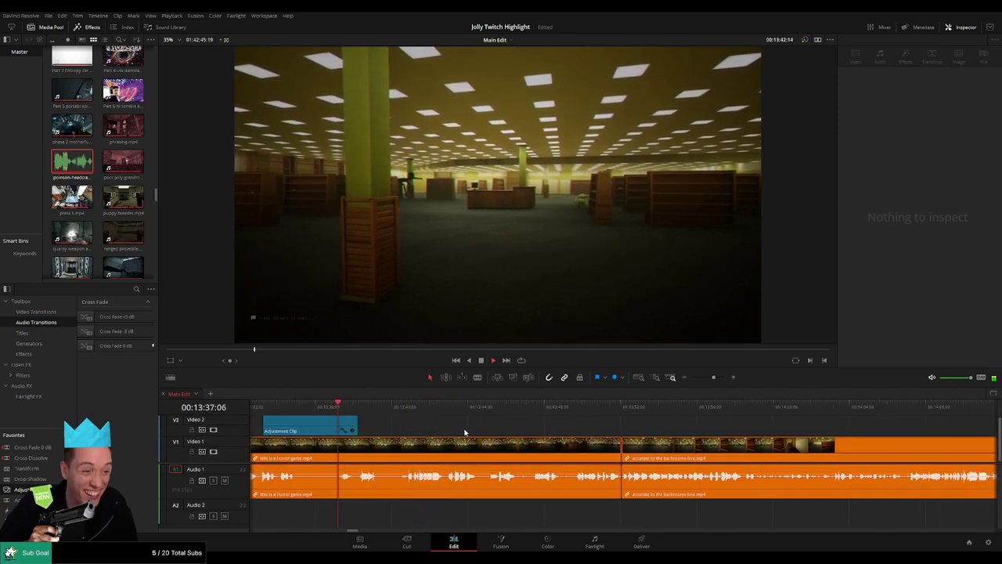
{"action": "scroll", "coordinate": [501, 431], "scroll_direction": "right", "scroll_amount": 1}
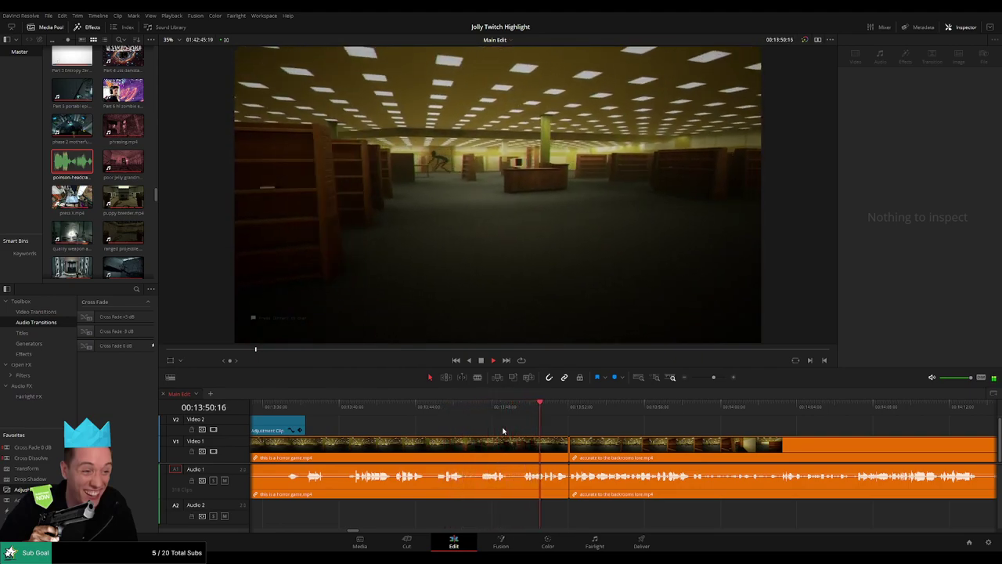
- Cut a short segment ending at 00:13:51:12 near the end of this is a horror game.mp4 and mute its audio
{"action": "key", "text": "space"}
{"action": "left_click", "coordinate": [523, 408]}
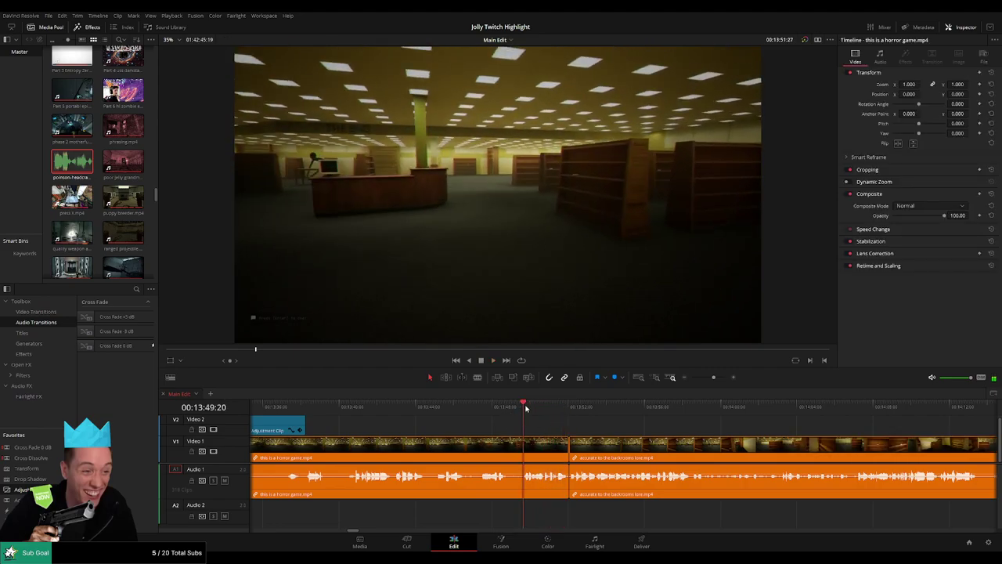
{"action": "key", "text": "space"}
{"action": "key", "text": "space"}
{"action": "key", "text": "Right"}
{"action": "key", "text": "Right"}
{"action": "key", "text": "Right"}
{"action": "key", "text": "Right"}
{"action": "key", "text": "Right"}
{"action": "key", "text": "Right"}
{"action": "key", "text": "Right"}
{"action": "key", "text": "Right"}
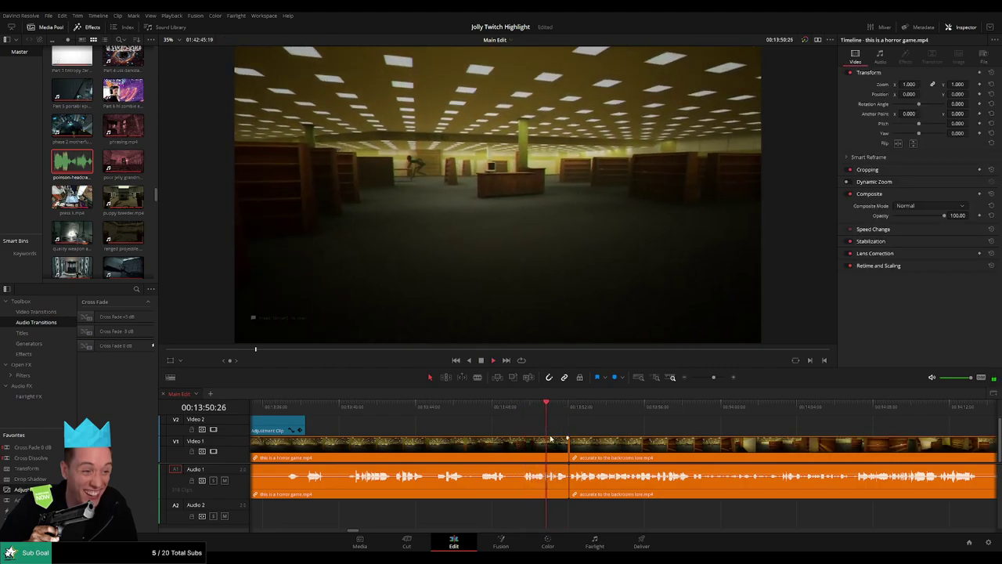
{"action": "key", "text": "space"}
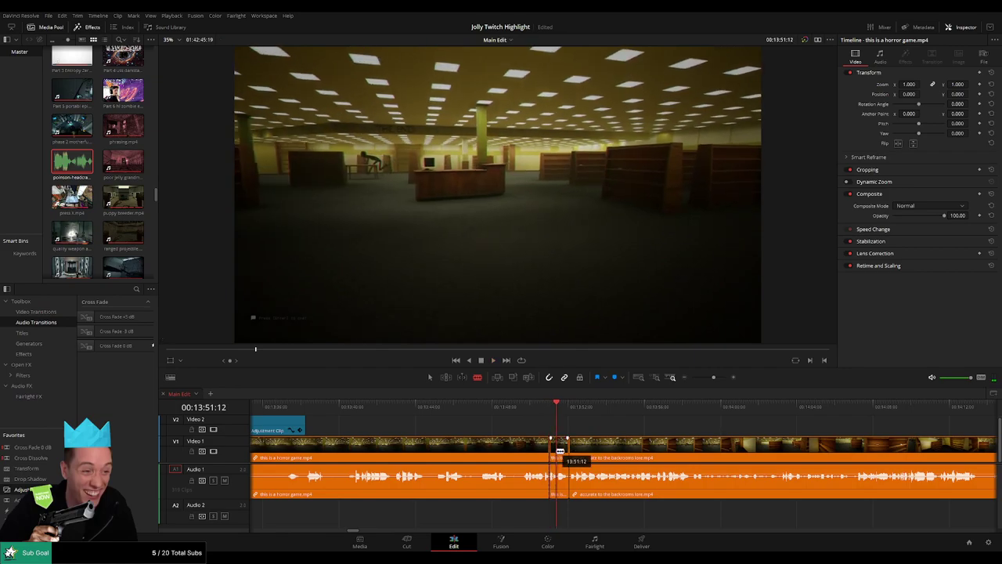
{"action": "key", "text": "q"}
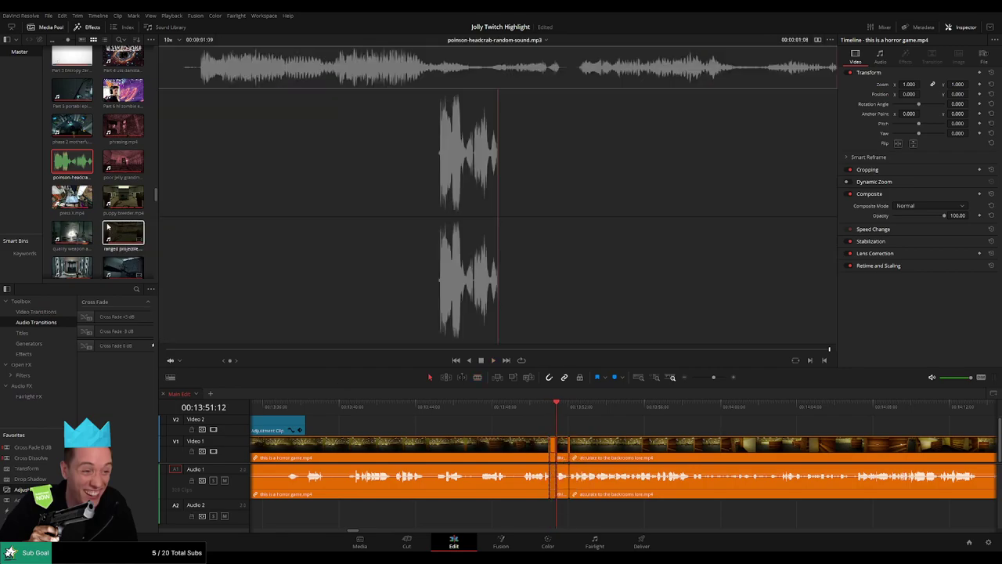
- Place the headcrab sound under the muted segment ending at 00:13:51:12, trim it to fit, set its volume to -27, and play it back
{"action": "left_click_drag", "start_coordinate": [525, 520], "coordinate": [555, 518]}
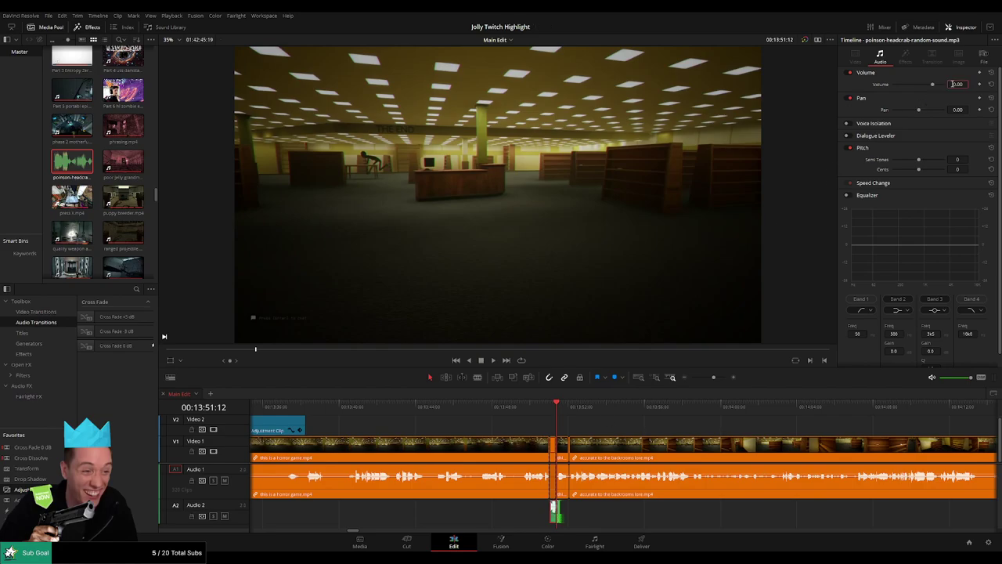
{"action": "left_click", "coordinate": [539, 408]}
{"action": "key", "text": "space"}
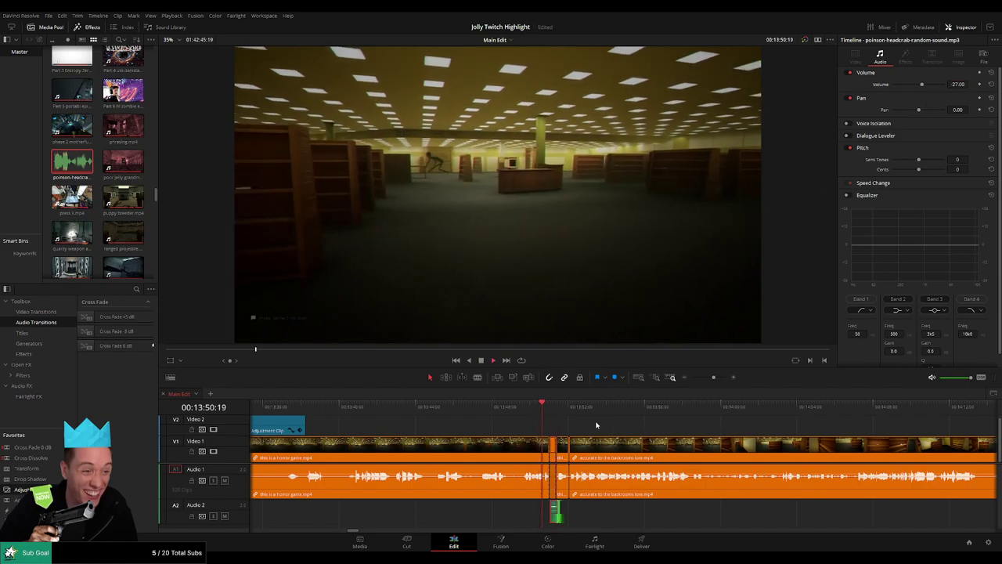
{"action": "left_click", "coordinate": [597, 428]}
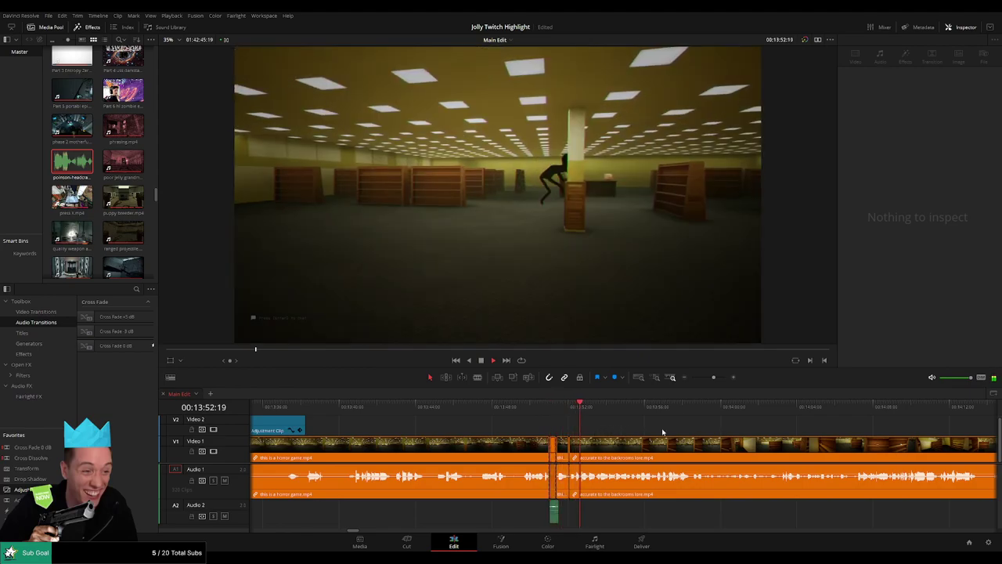
- Play through accurate to the backrooms lore.mp4 and replay its earlier part to check for words to censor or shots to zoom
{"action": "left_click_drag", "start_coordinate": [663, 431], "coordinate": [476, 425]}
{"action": "left_click_drag", "start_coordinate": [537, 426], "coordinate": [474, 430]}
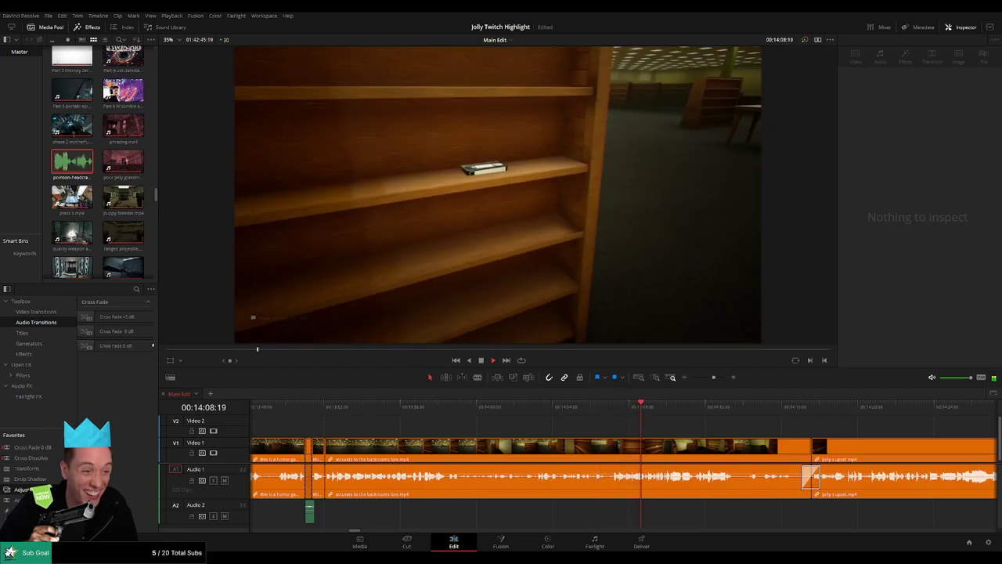
{"action": "left_click_drag", "start_coordinate": [671, 432], "coordinate": [605, 439]}
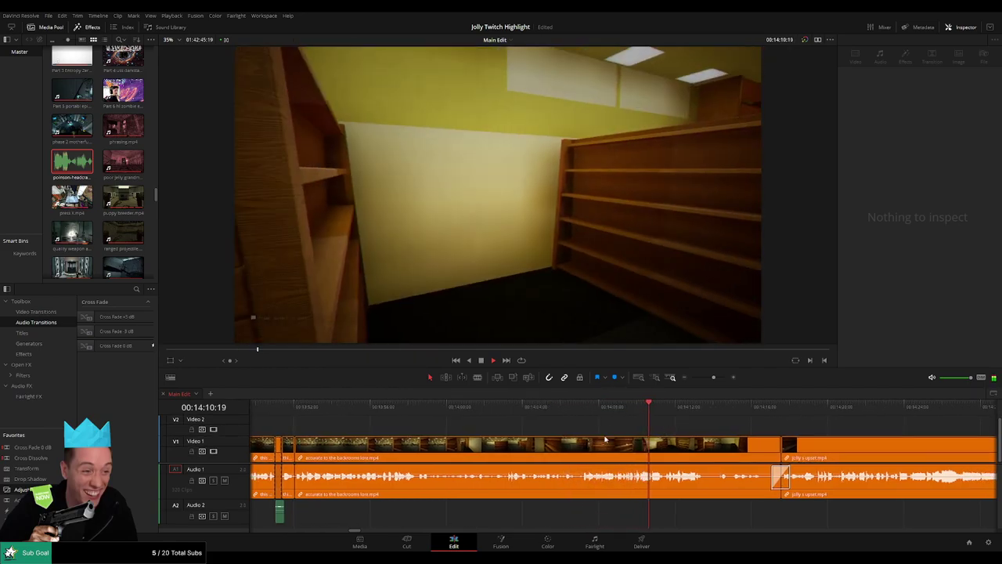
{"action": "left_click", "coordinate": [414, 408]}
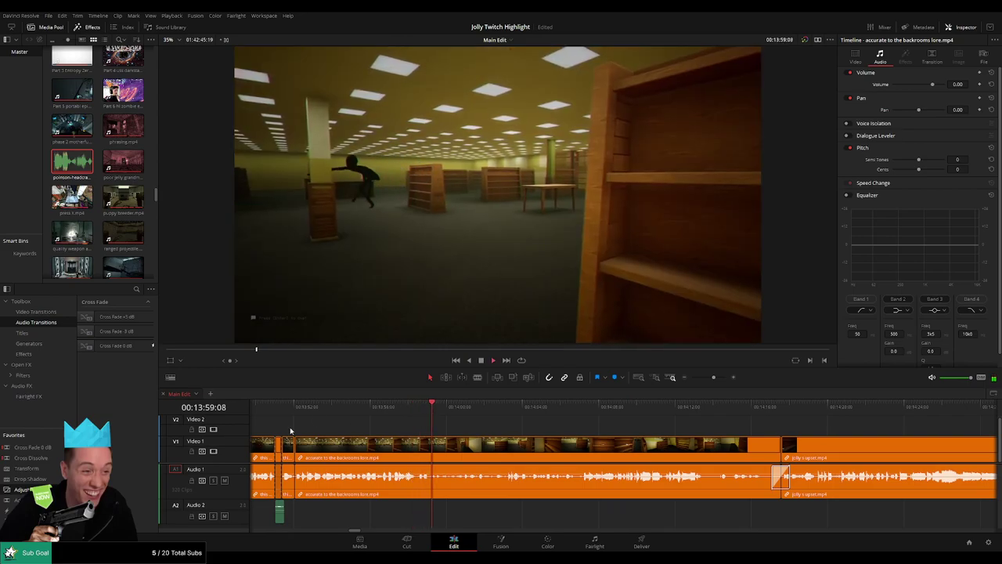
{"action": "key", "text": "space"}
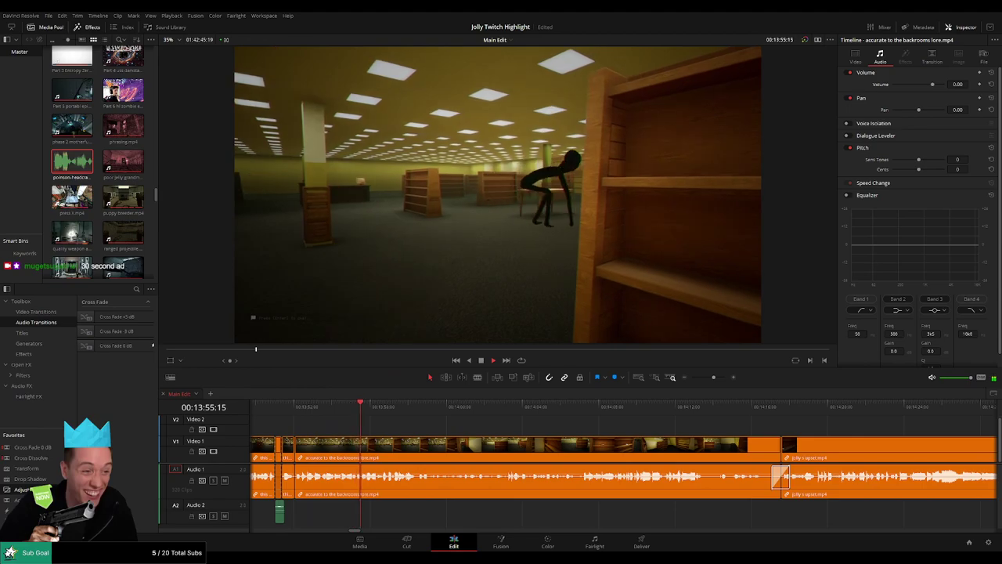
{"action": "scroll", "coordinate": [384, 433], "scroll_direction": "right", "scroll_amount": 3}
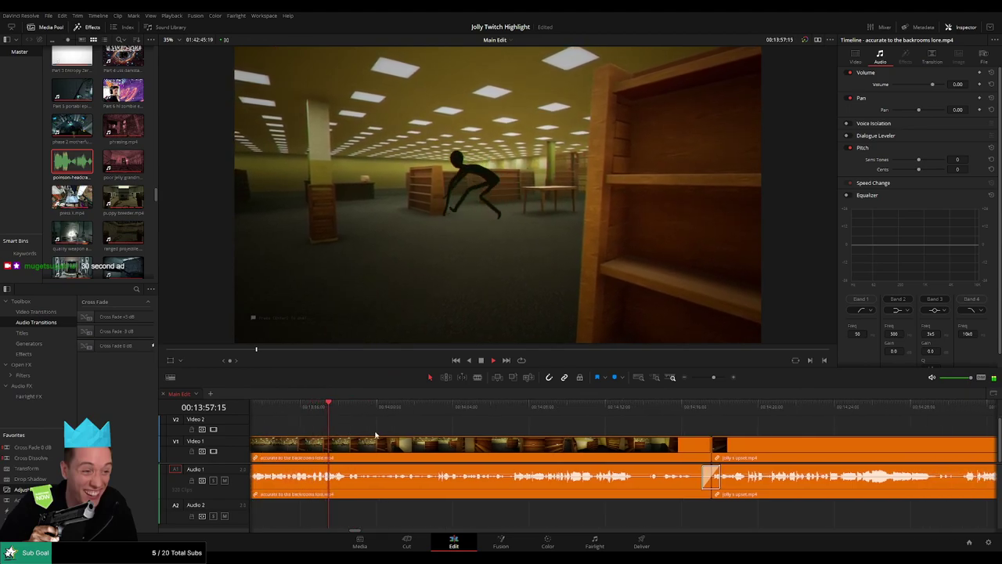
{"action": "scroll", "coordinate": [392, 432], "scroll_direction": "right", "scroll_amount": 1}
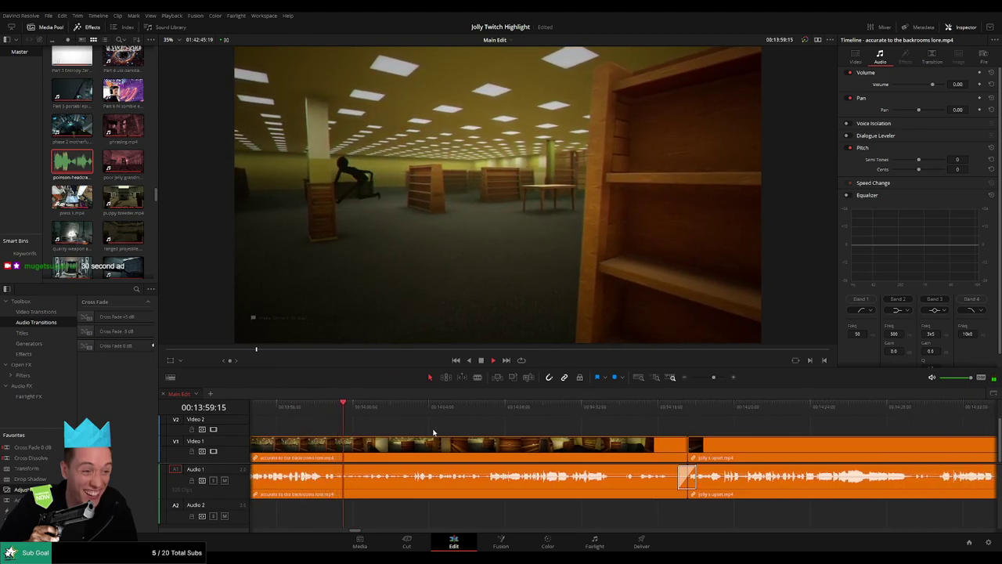
{"action": "scroll", "coordinate": [426, 431], "scroll_direction": "right", "scroll_amount": 2}
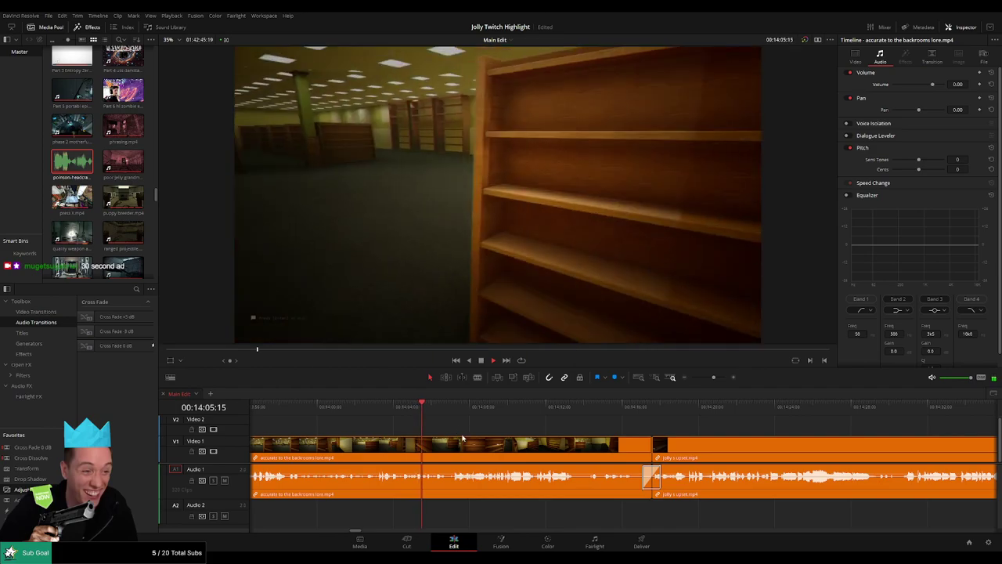
- Play on into jolly s upset.mp4 and cut out a short segment starting at about 00:14:23:00 as its own piece
{"action": "scroll", "coordinate": [434, 425], "scroll_direction": "right", "scroll_amount": 2}
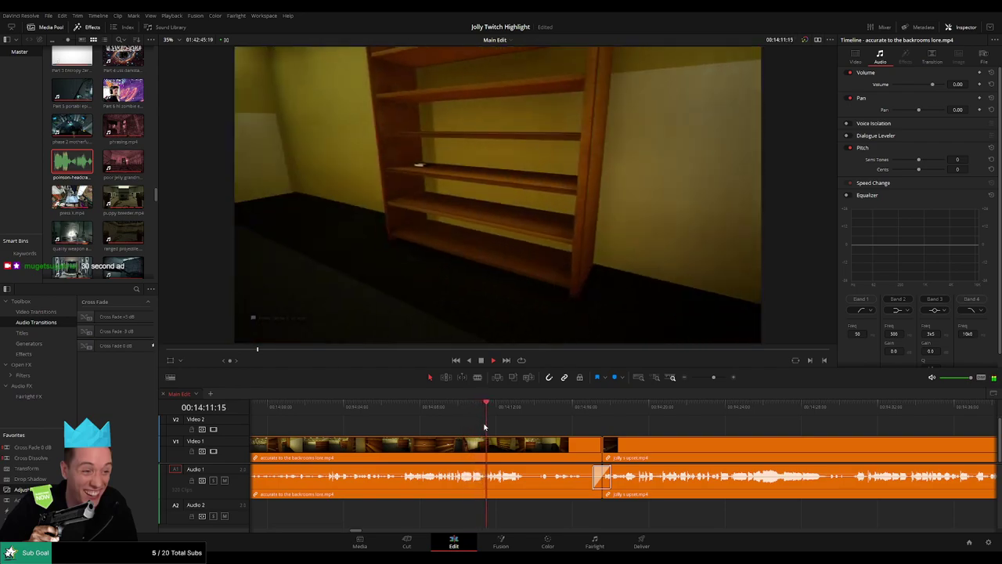
{"action": "left_click_drag", "start_coordinate": [540, 426], "coordinate": [491, 428]}
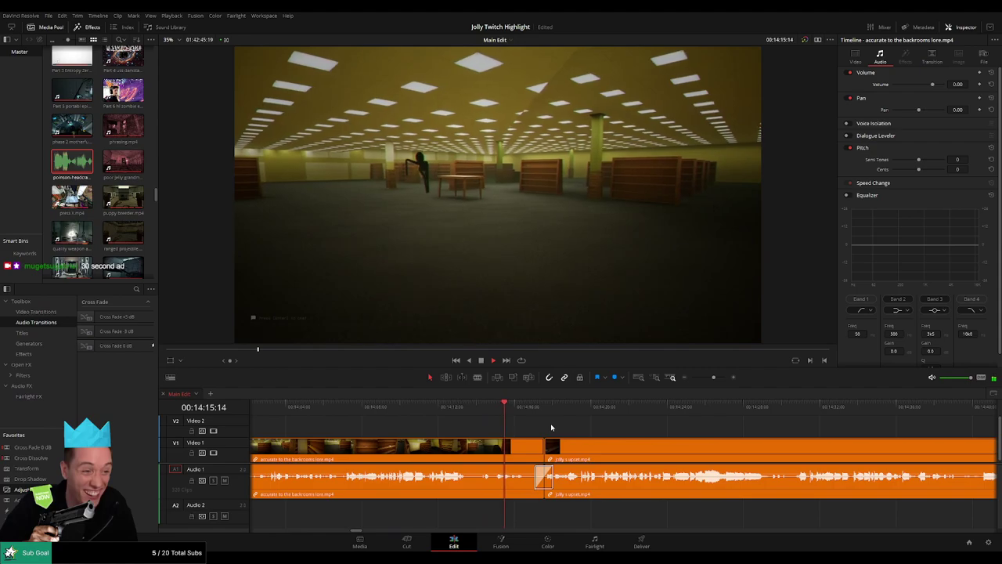
{"action": "scroll", "coordinate": [485, 427], "scroll_direction": "right", "scroll_amount": 3}
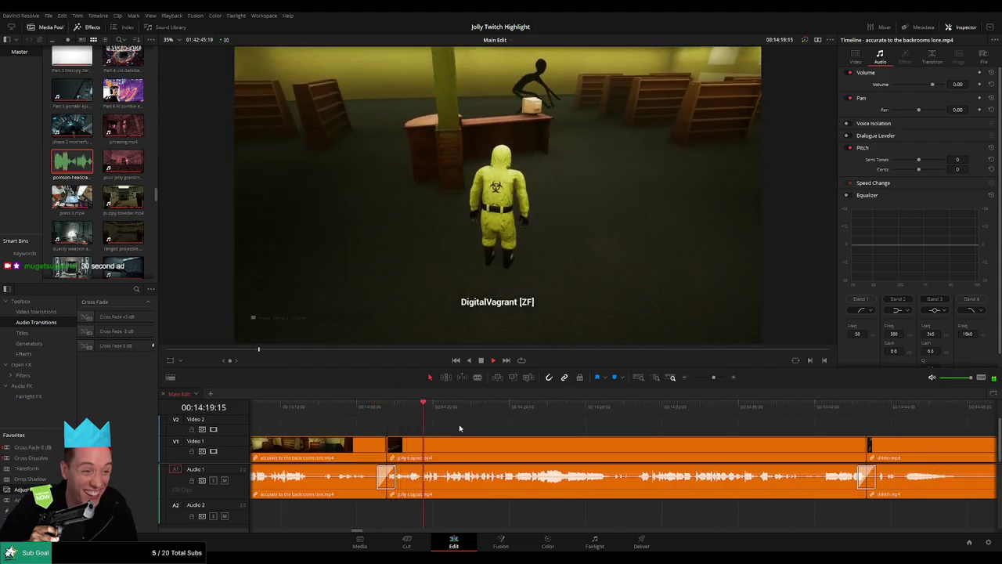
{"action": "scroll", "coordinate": [483, 428], "scroll_direction": "right", "scroll_amount": 2}
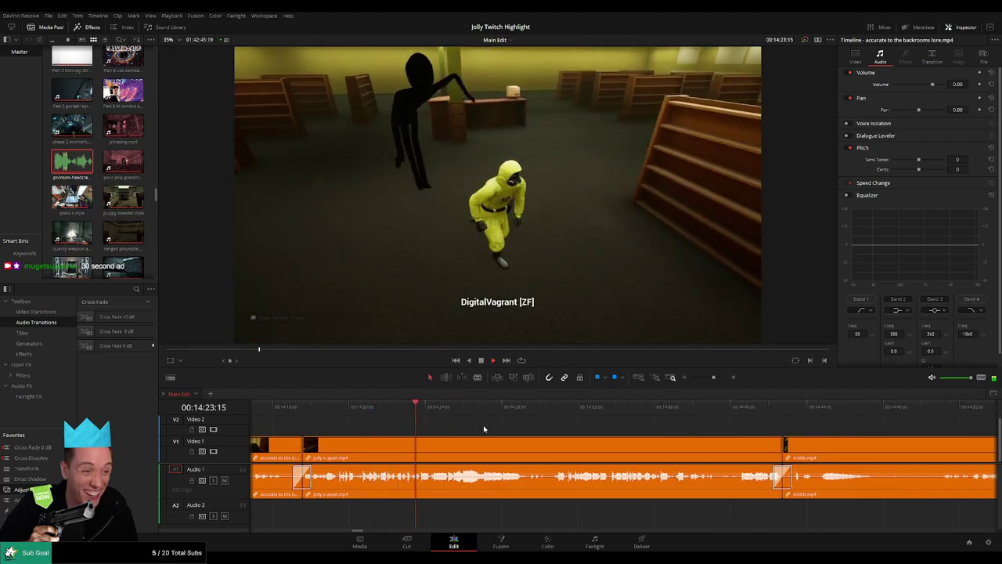
{"action": "left_click", "coordinate": [384, 414]}
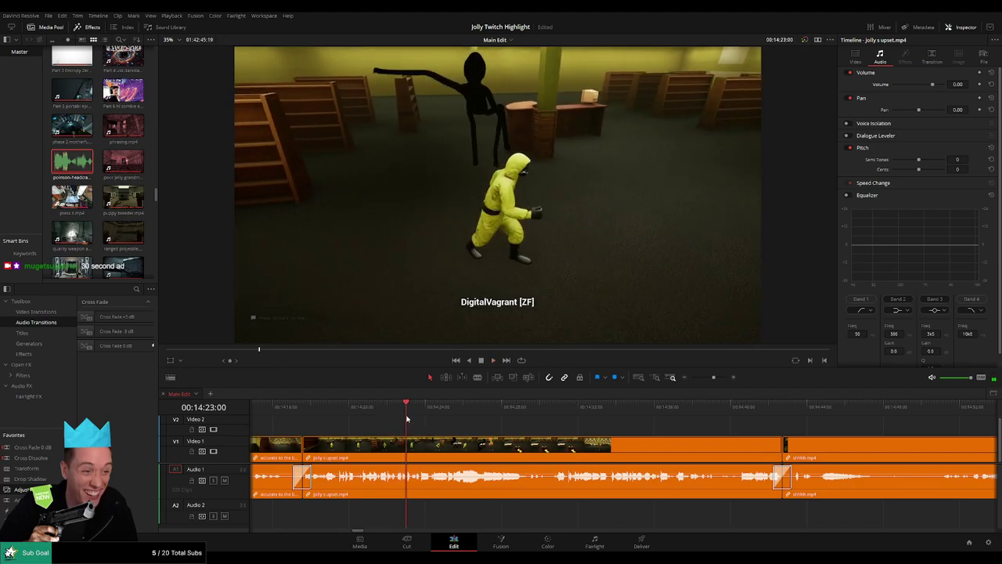
{"action": "left_click", "coordinate": [408, 456]}
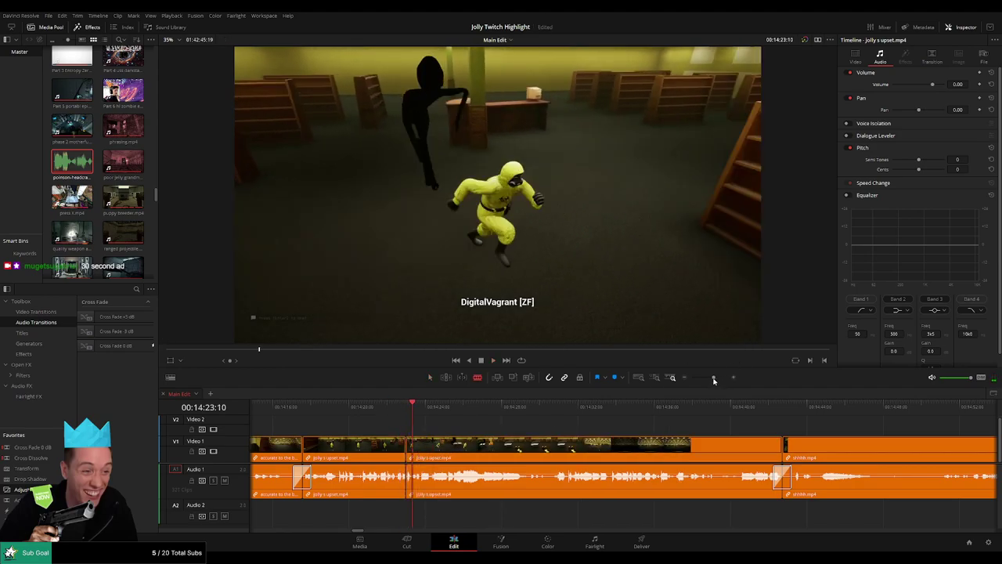
{"action": "left_click_drag", "start_coordinate": [713, 380], "coordinate": [717, 380]}
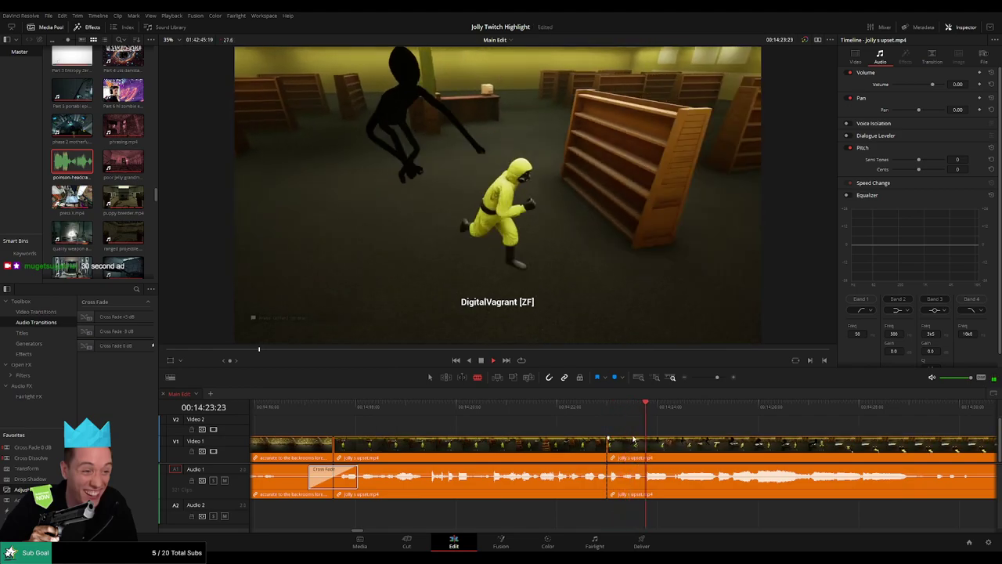
{"action": "left_click", "coordinate": [563, 405]}
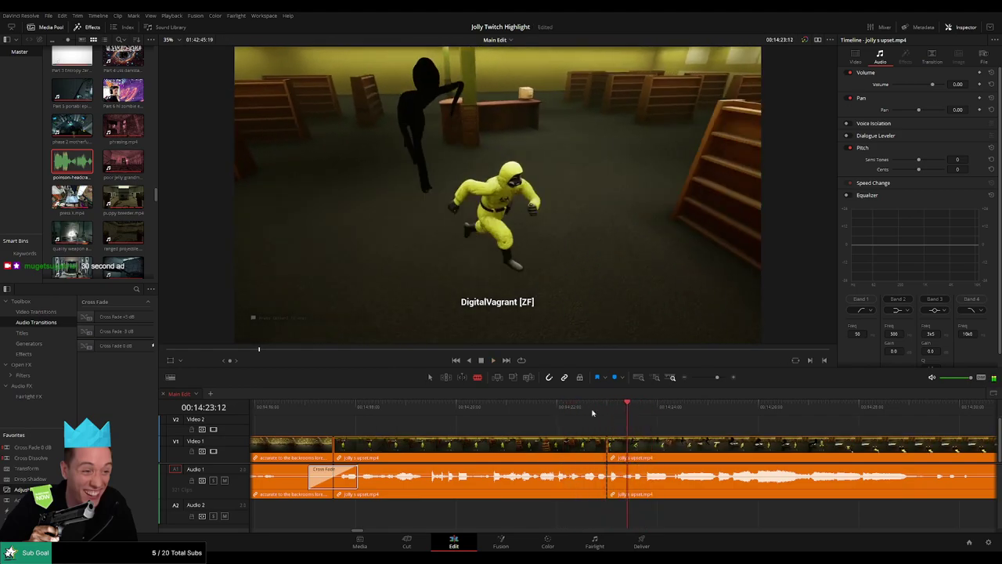
{"action": "key", "text": "ctrl+b"}
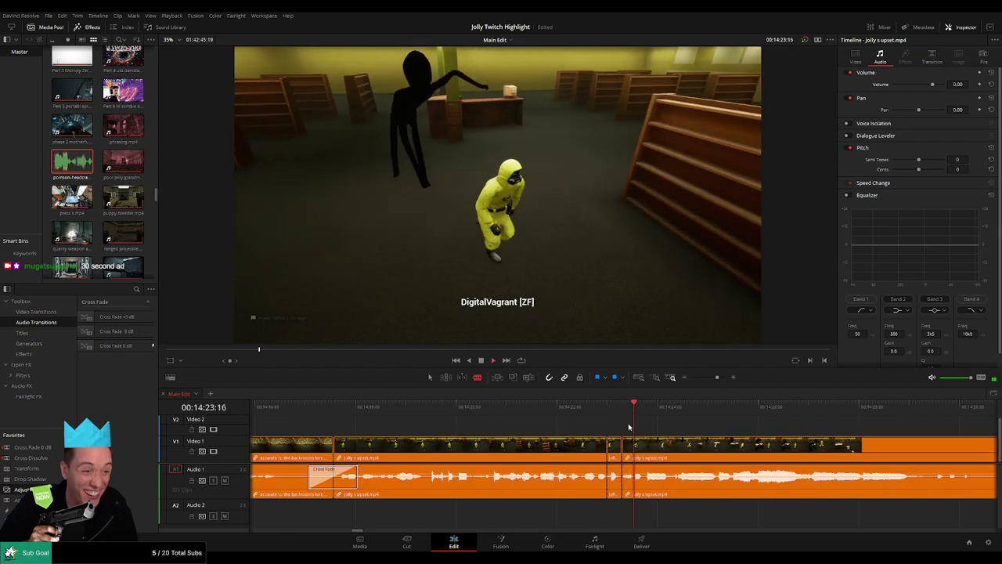
- Replay the short segment at 00:14:23:00 in jolly s upset.mp4 and mute its audio
{"action": "left_click", "coordinate": [591, 406]}
{"action": "key", "text": "space"}
{"action": "key", "text": "a"}
{"action": "left_click_drag", "start_coordinate": [616, 471], "coordinate": [618, 510]}
- Place the headcrab sound on Audio 2 under the muted segment at 00:14:23:00, trim it to fit, set its volume to -27, and play it back
{"action": "left_click_drag", "start_coordinate": [72, 163], "coordinate": [601, 511]}
{"action": "left_click_drag", "start_coordinate": [664, 511], "coordinate": [622, 511]}
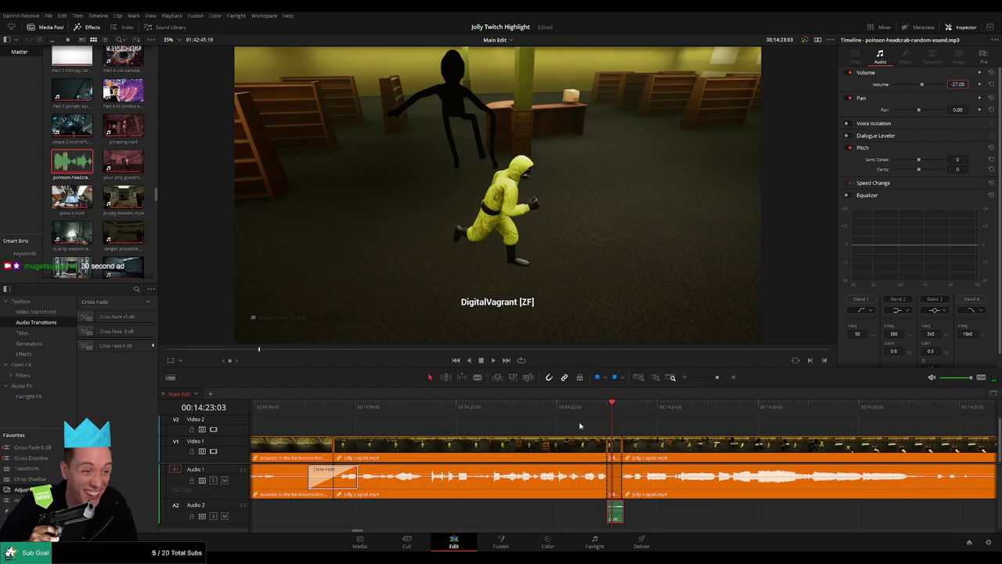
{"action": "key", "text": "space"}
- Play on and cut a short segment ending at about 00:14:42:01 near the end of jolly s upset.mp4, and mute its audio
{"action": "left_click_drag", "start_coordinate": [711, 432], "coordinate": [513, 426]}
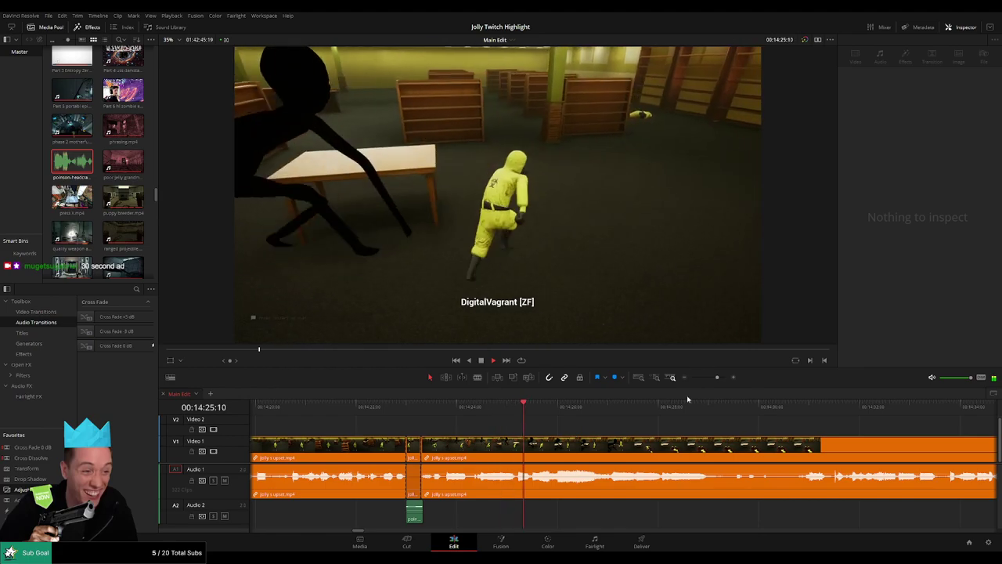
{"action": "left_click_drag", "start_coordinate": [716, 378], "coordinate": [712, 379]}
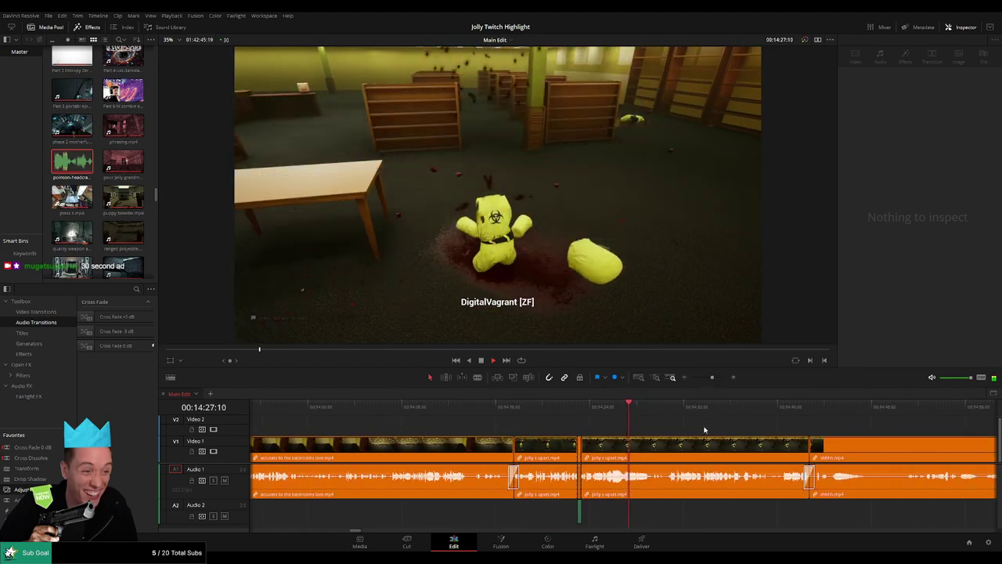
{"action": "scroll", "coordinate": [572, 430], "scroll_direction": "right", "scroll_amount": 3}
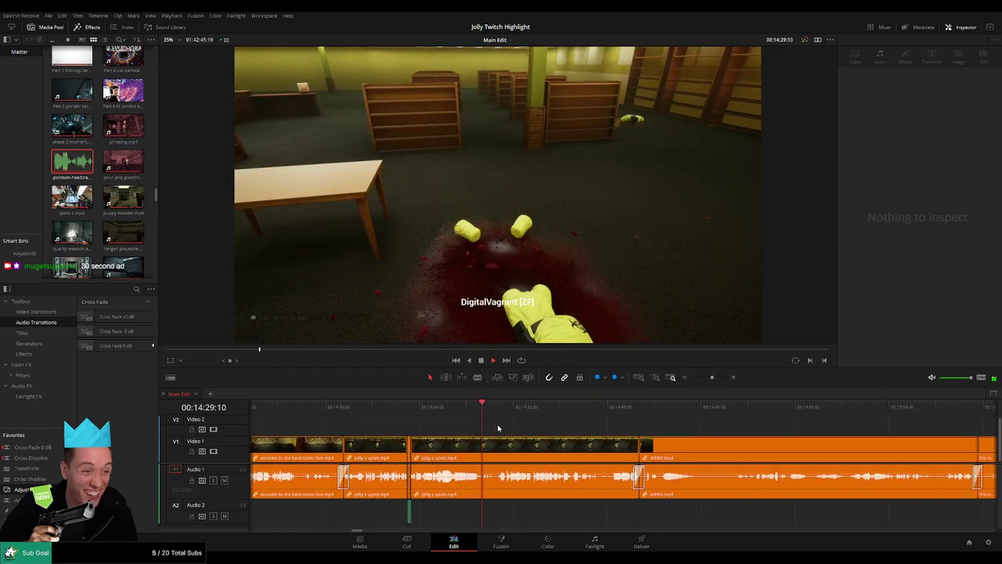
{"action": "scroll", "coordinate": [514, 427], "scroll_direction": "right", "scroll_amount": 1}
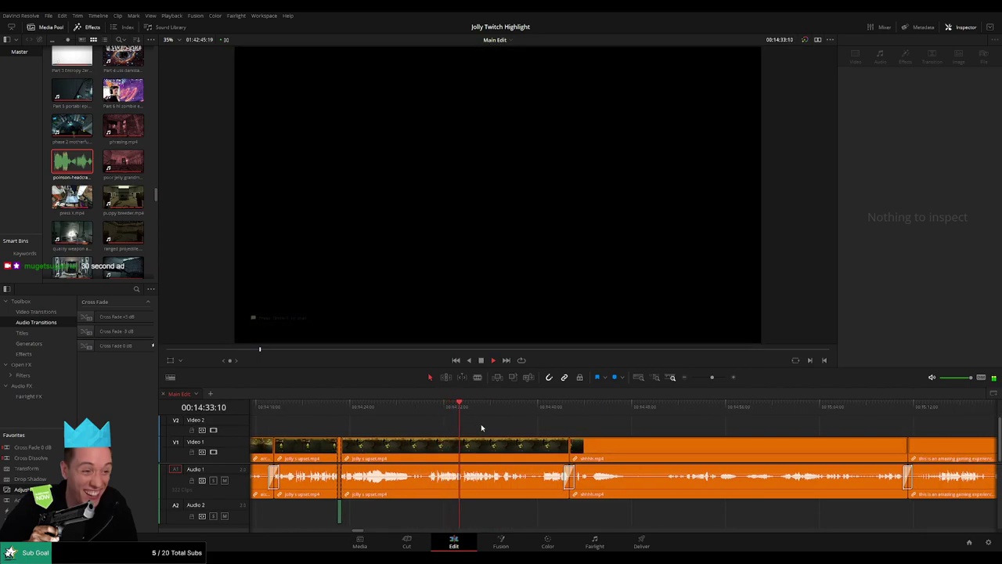
{"action": "scroll", "coordinate": [484, 422], "scroll_direction": "right", "scroll_amount": 1}
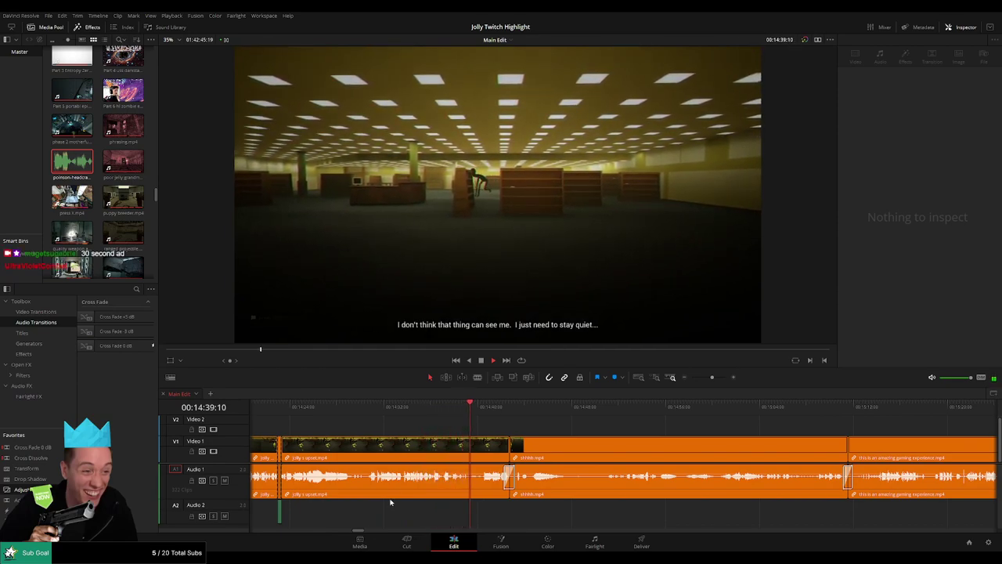
{"action": "scroll", "coordinate": [510, 424], "scroll_direction": "right", "scroll_amount": 1}
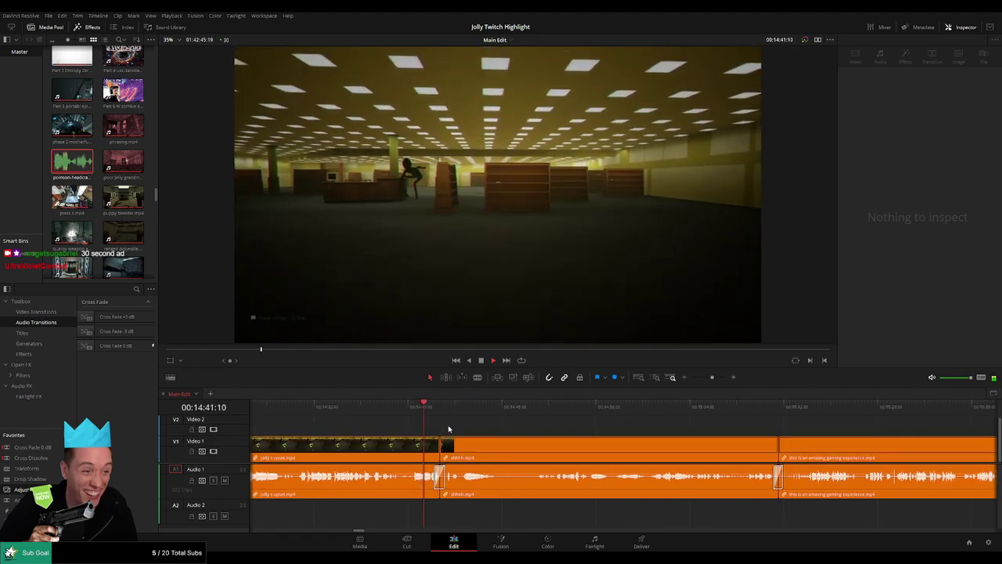
{"action": "key", "text": "space"}
{"action": "left_click_drag", "start_coordinate": [712, 377], "coordinate": [721, 377]}
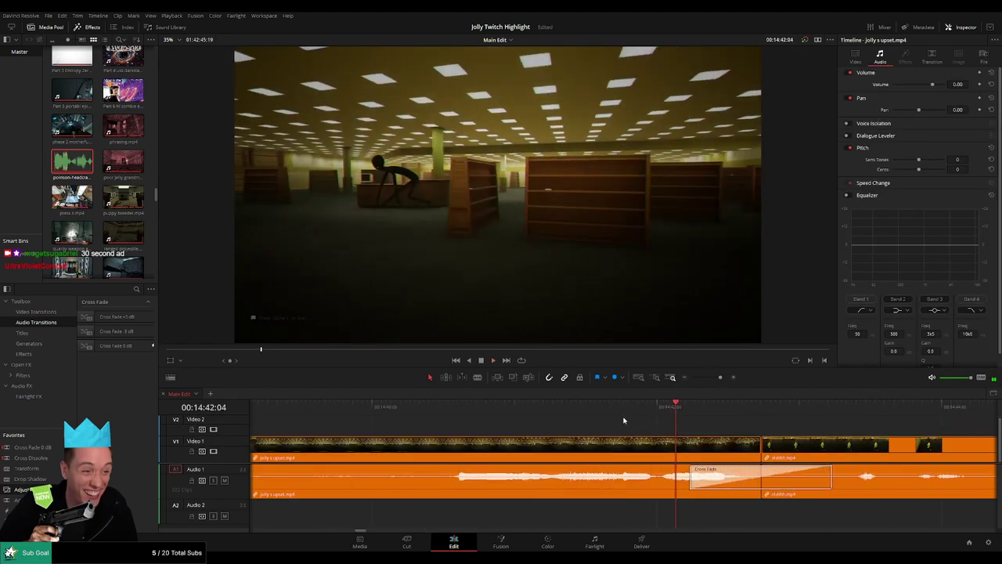
{"action": "left_click", "coordinate": [539, 411]}
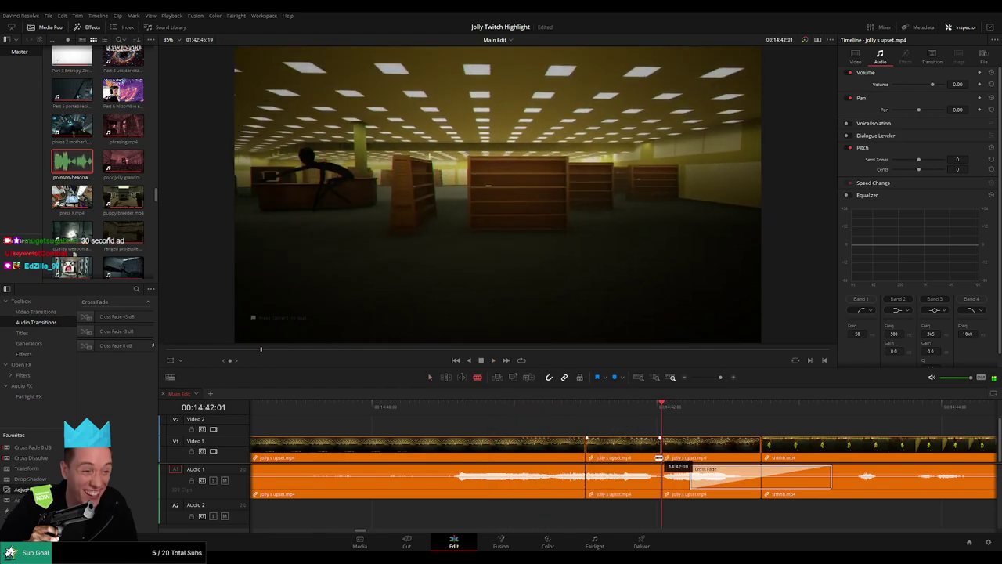
{"action": "left_click_drag", "start_coordinate": [626, 474], "coordinate": [626, 498]}
- Add the headcrab sound under the muted segment ending at about 00:14:42:01, trim it to fit, set its volume to -27, and play it back
{"action": "left_click_drag", "start_coordinate": [72, 162], "coordinate": [586, 519]}
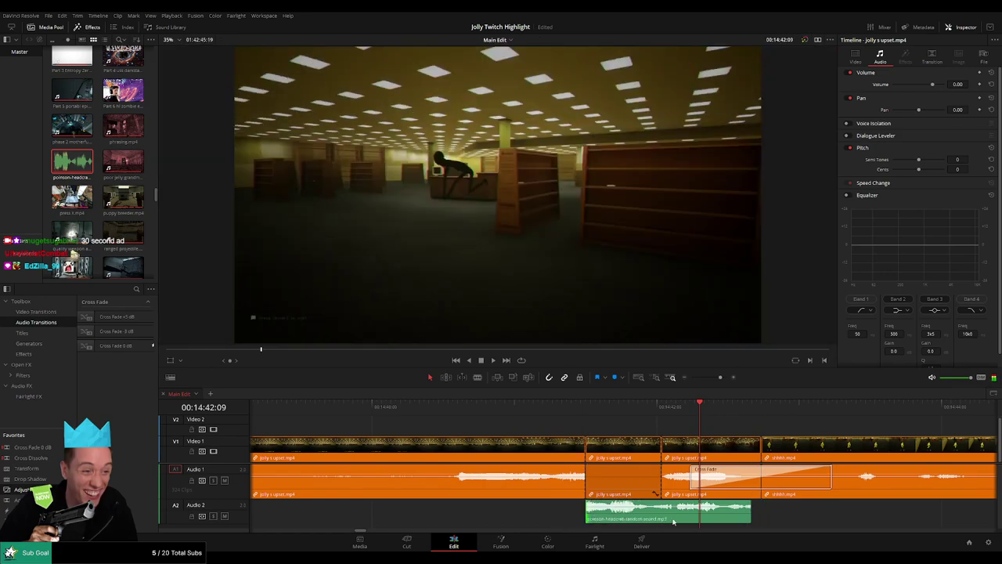
{"action": "left_click_drag", "start_coordinate": [751, 513], "coordinate": [667, 517]}
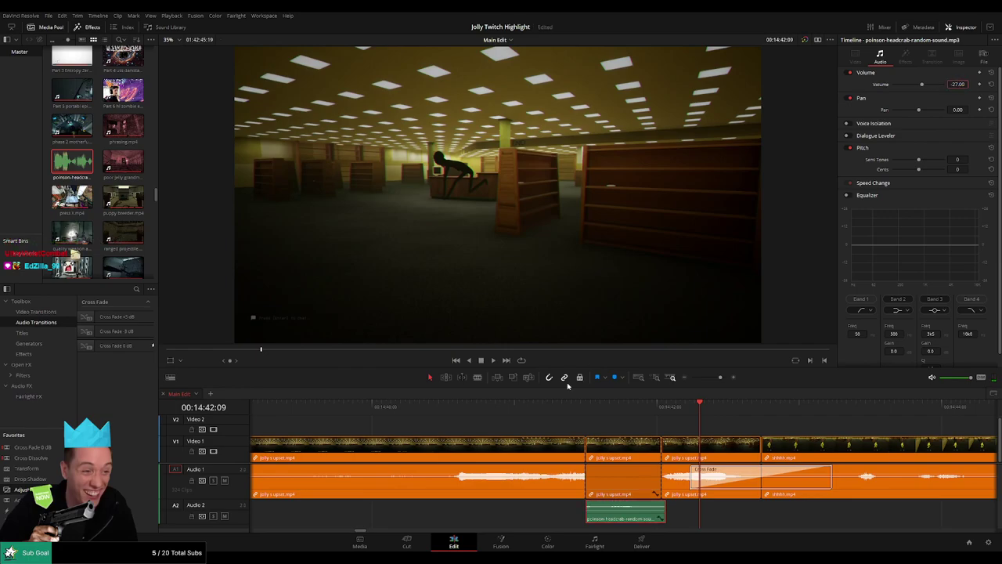
{"action": "key", "text": "space"}
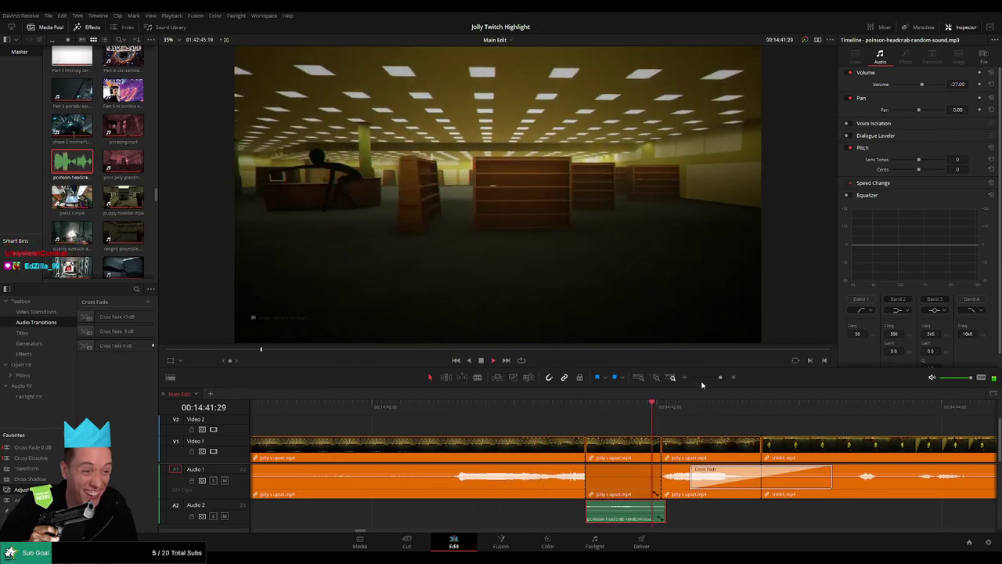
- Play through shhhh.mp4 to check for words to censor or shots to zoom
{"action": "left_click_drag", "start_coordinate": [721, 377], "coordinate": [712, 378]}
{"action": "left_click", "coordinate": [689, 428]}
{"action": "left_click_drag", "start_coordinate": [688, 428], "coordinate": [536, 427]}
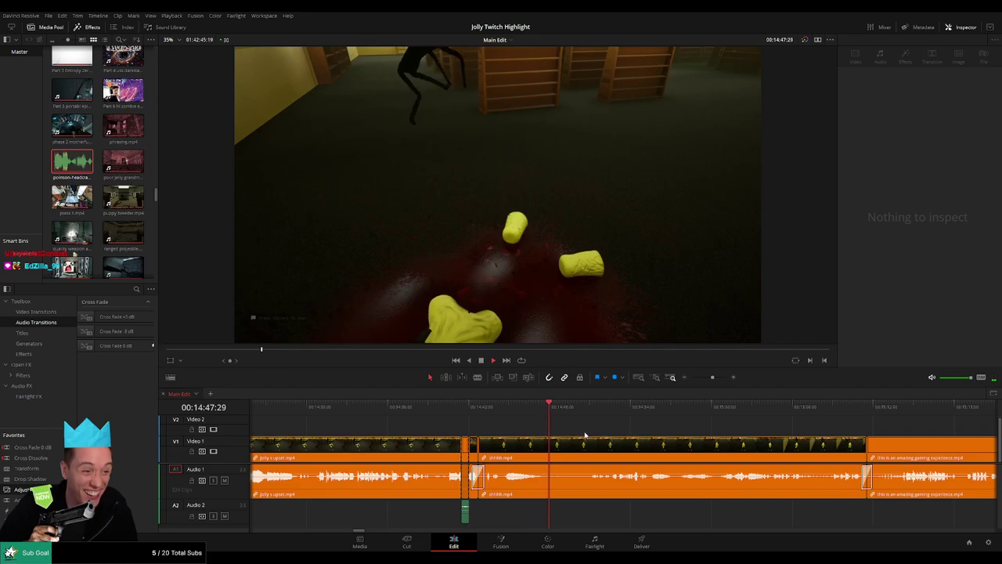
{"action": "left_click_drag", "start_coordinate": [584, 433], "coordinate": [487, 416]}
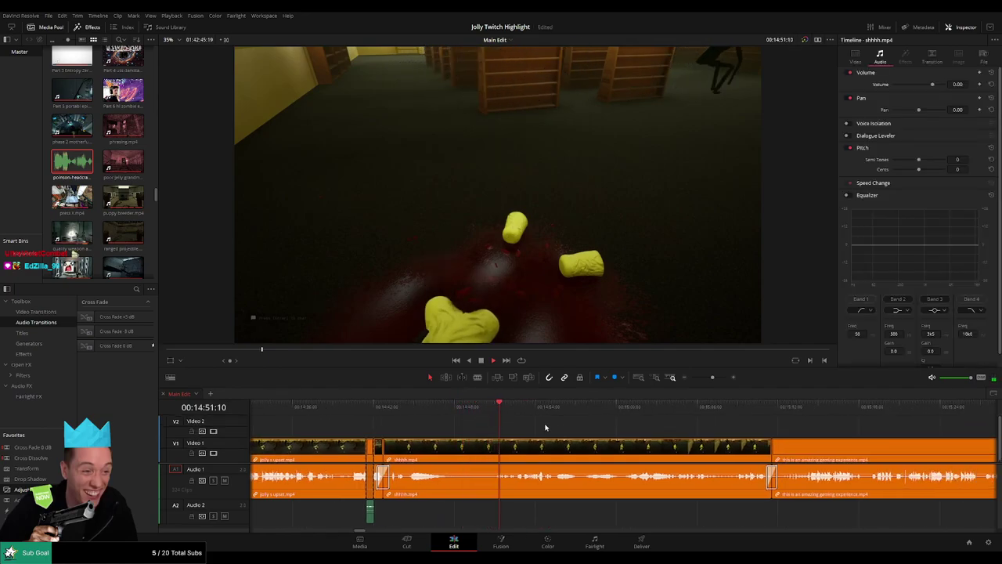
{"action": "scroll", "coordinate": [603, 432], "scroll_direction": "right", "scroll_amount": 3}
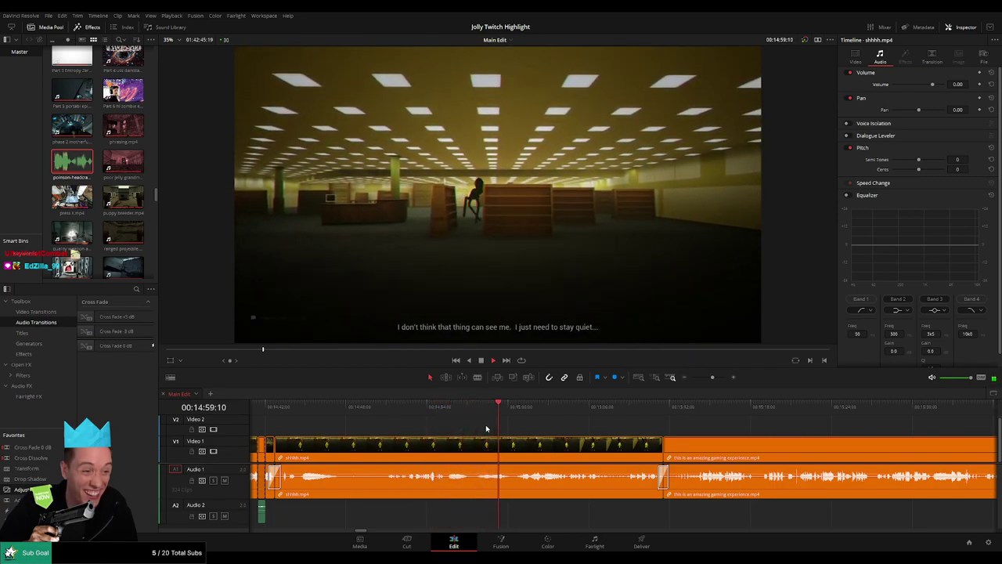
{"action": "scroll", "coordinate": [515, 430], "scroll_direction": "right", "scroll_amount": 1}
{"action": "scroll", "coordinate": [514, 427], "scroll_direction": "right", "scroll_amount": 1}
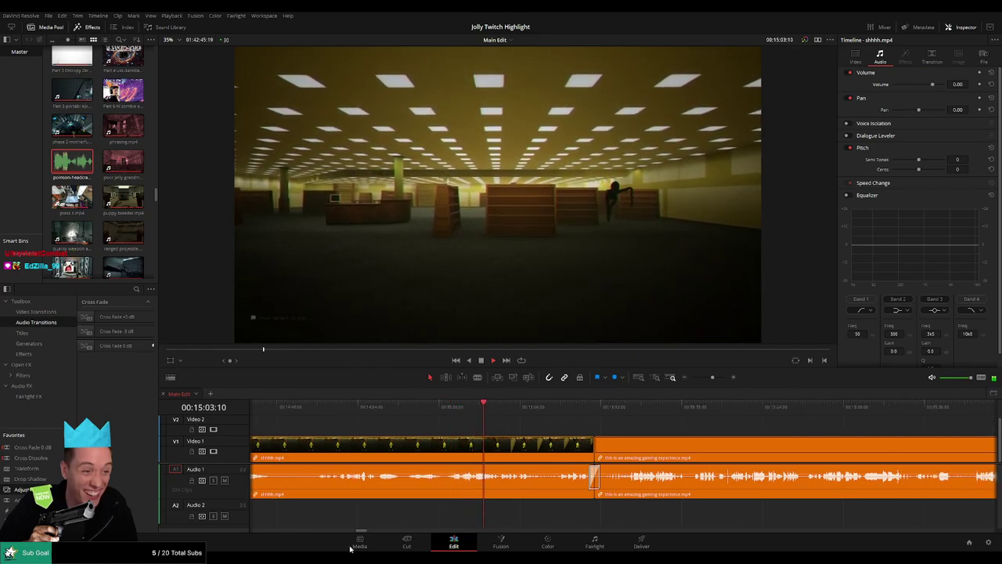
{"action": "scroll", "coordinate": [486, 426], "scroll_direction": "right", "scroll_amount": 3}
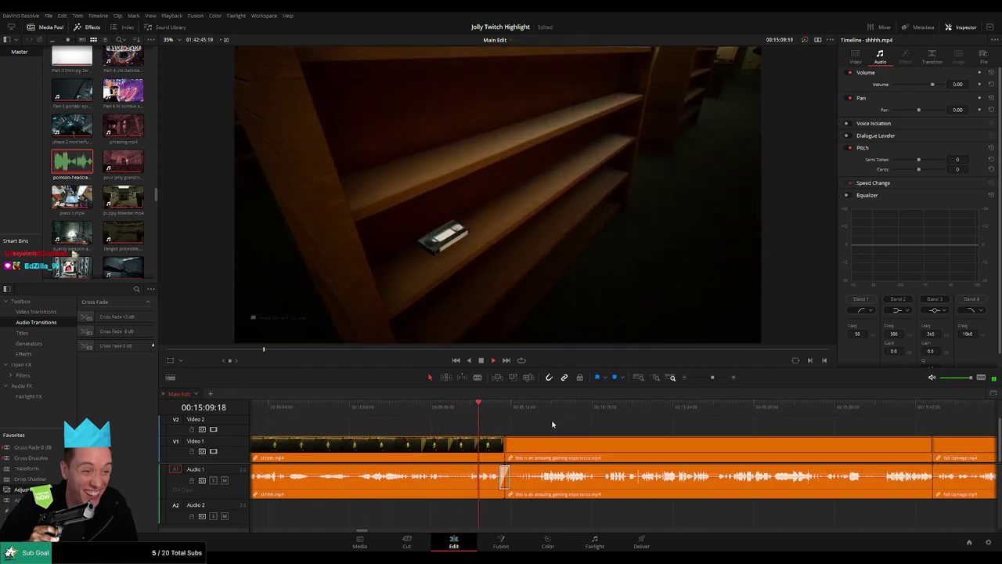
- Review this is an amazing gaming experience.mp4 and the start of fall damage.mp4 for words to censor or shots to zoom
{"action": "scroll", "coordinate": [502, 423], "scroll_direction": "right", "scroll_amount": 3}
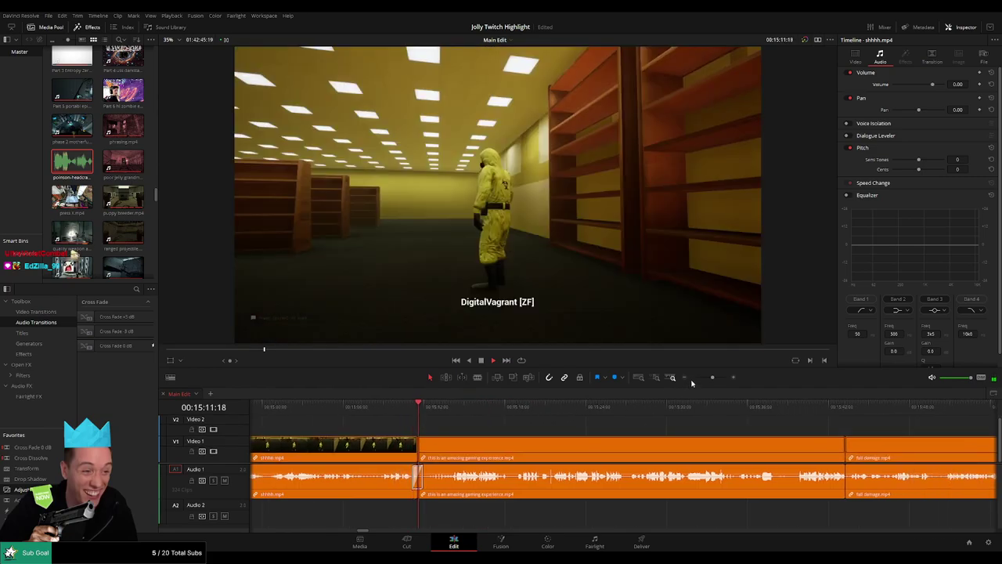
{"action": "mouse_move", "coordinate": [713, 378]}
{"action": "left_mouse_down"}
{"action": "mouse_move", "coordinate": [698, 379]}
{"action": "mouse_move", "coordinate": [714, 379]}
{"action": "left_mouse_up"}
{"action": "scroll", "coordinate": [515, 430], "scroll_direction": "right", "scroll_amount": 5}
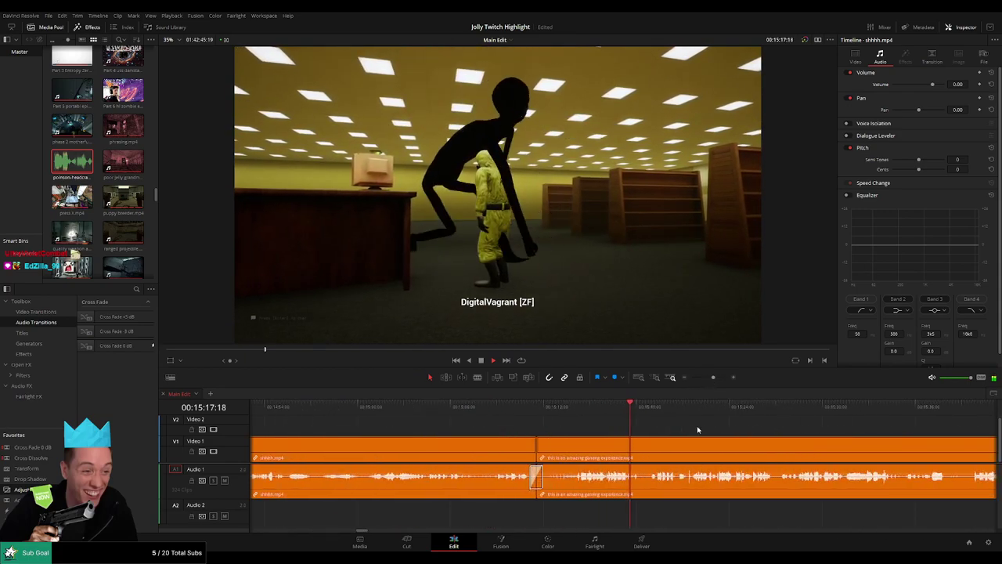
{"action": "scroll", "coordinate": [441, 425], "scroll_direction": "right", "scroll_amount": 5}
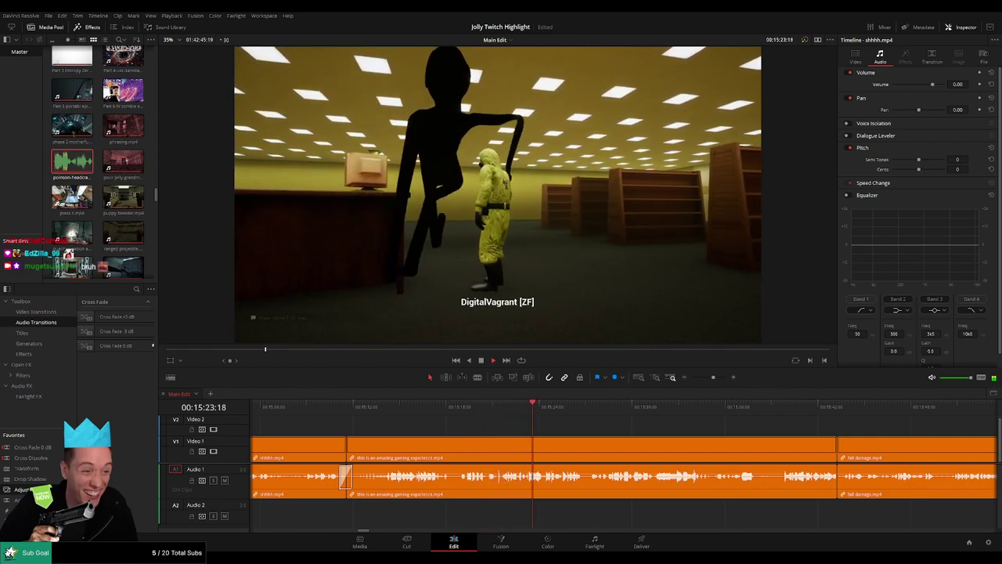
{"action": "scroll", "coordinate": [437, 416], "scroll_direction": "right", "scroll_amount": 3}
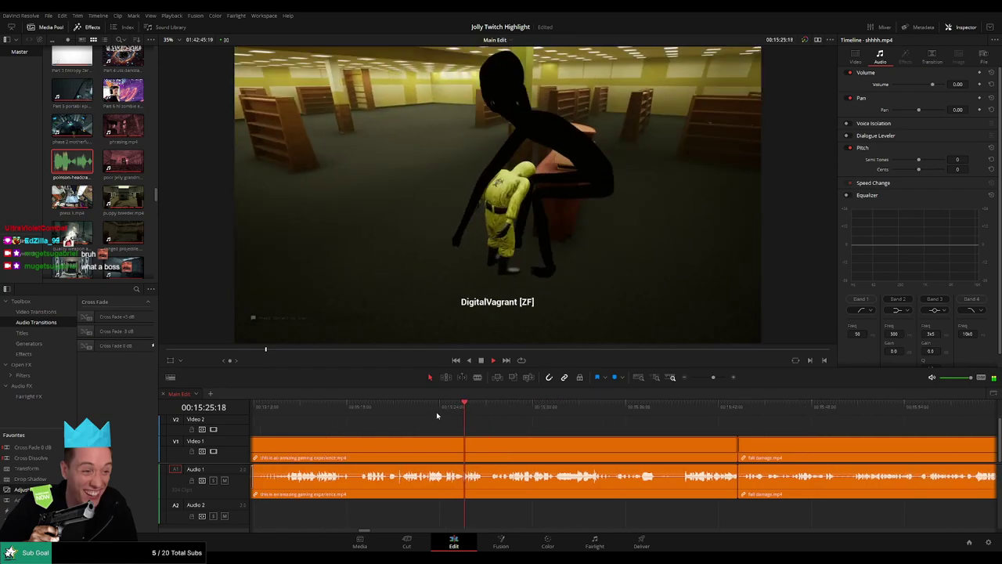
{"action": "scroll", "coordinate": [437, 416], "scroll_direction": "right", "scroll_amount": 2}
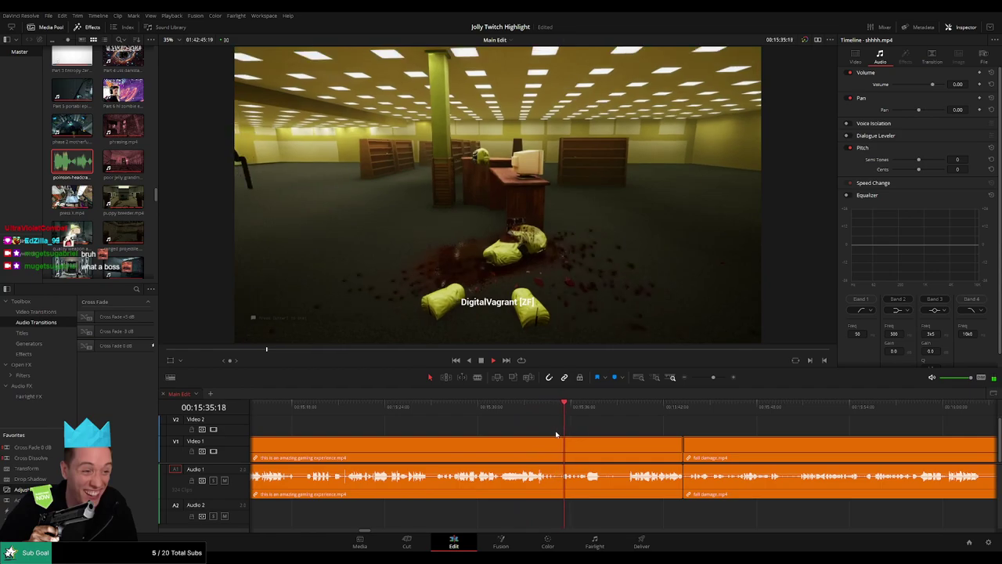
{"action": "scroll", "coordinate": [499, 425], "scroll_direction": "right", "scroll_amount": 5}
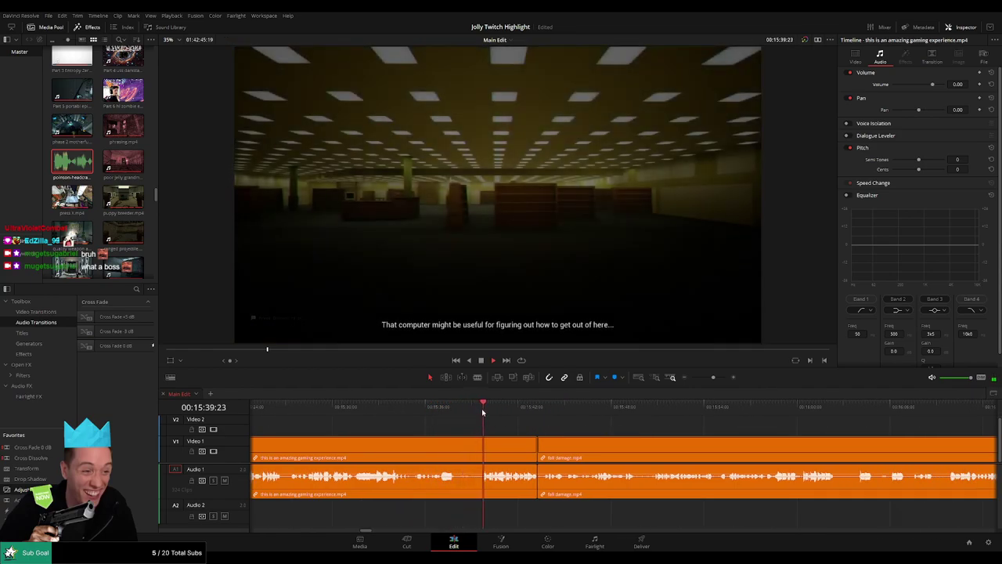
{"action": "scroll", "coordinate": [490, 425], "scroll_direction": "right", "scroll_amount": 2}
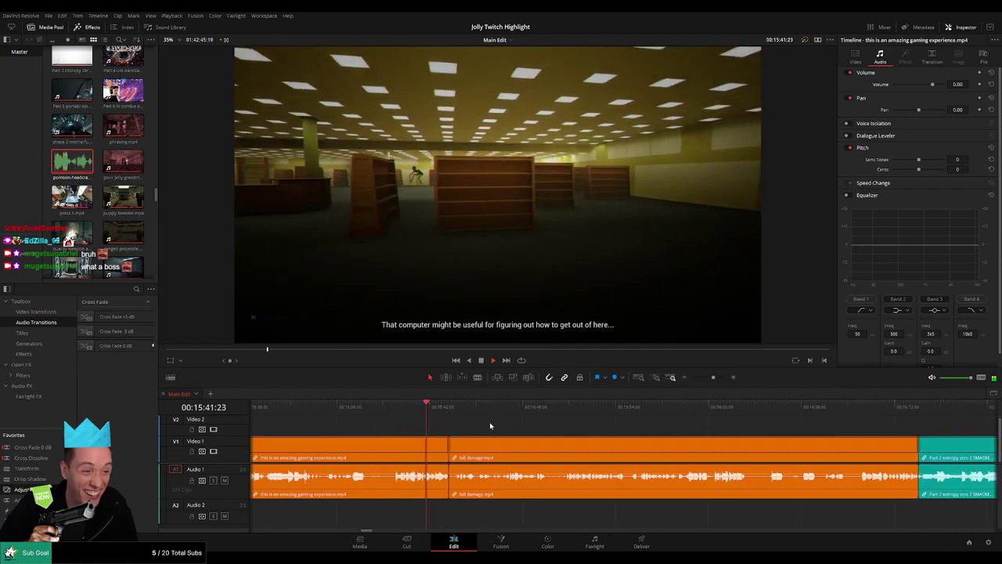
{"action": "scroll", "coordinate": [463, 427], "scroll_direction": "right", "scroll_amount": 2}
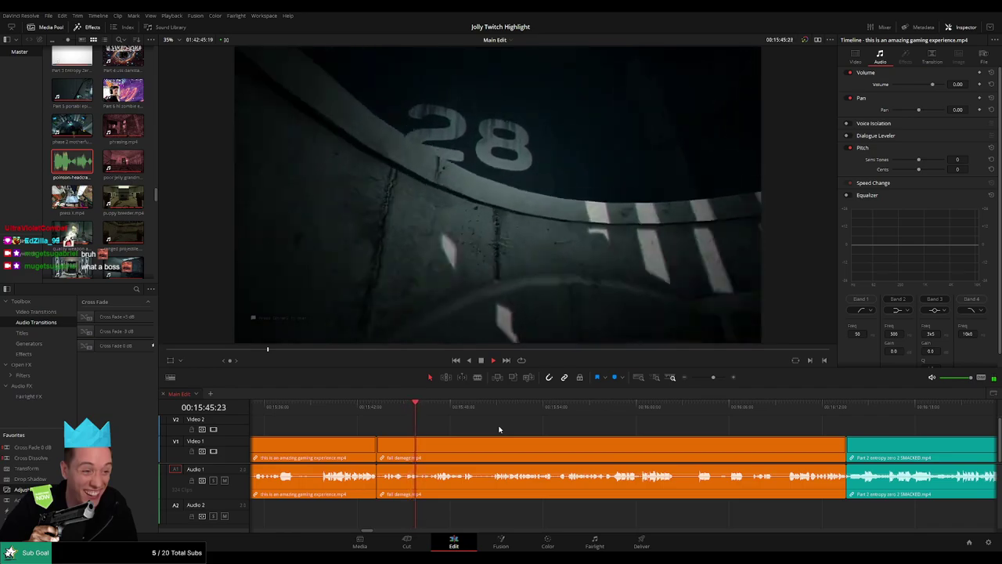
{"action": "scroll", "coordinate": [482, 428], "scroll_direction": "right", "scroll_amount": 1}
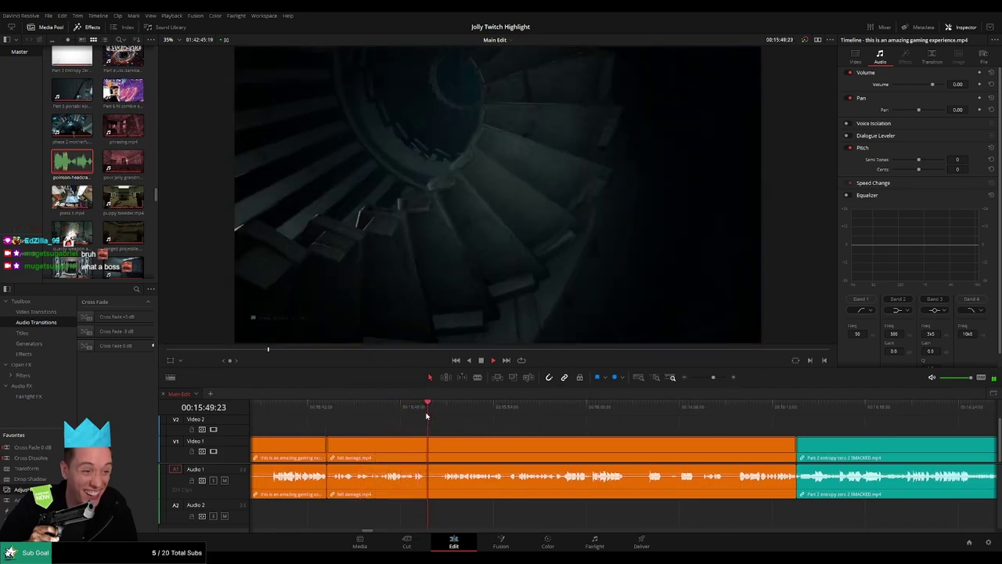
- Play through fall damage.mp4 and the start of Part 2 entropy zero 2 SMACKED.mp4 to check for words to censor
{"action": "left_click", "coordinate": [442, 412]}
{"action": "scroll", "coordinate": [490, 426], "scroll_direction": "right", "scroll_amount": 1}
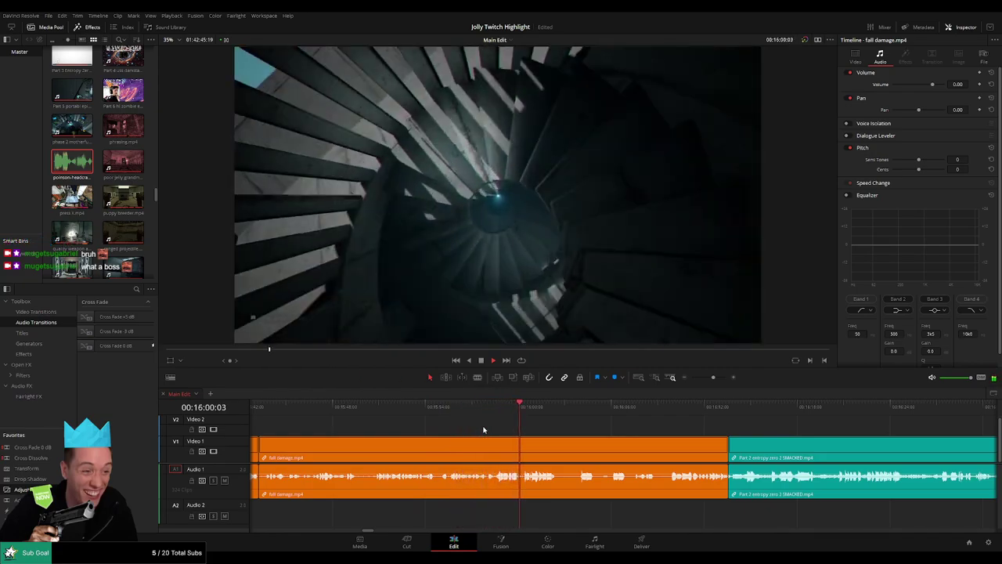
{"action": "scroll", "coordinate": [540, 431], "scroll_direction": "right", "scroll_amount": 2}
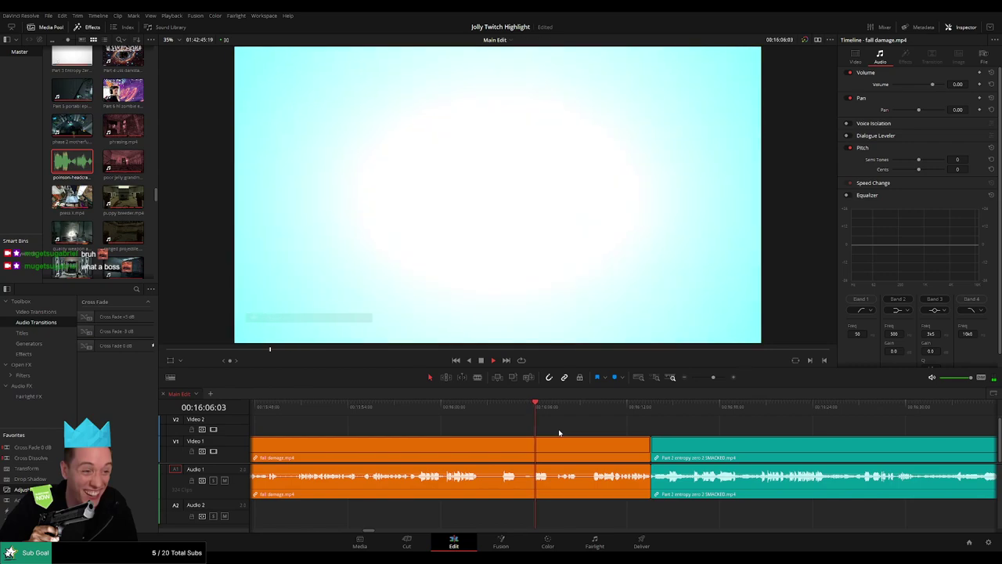
{"action": "scroll", "coordinate": [475, 421], "scroll_direction": "right", "scroll_amount": 3}
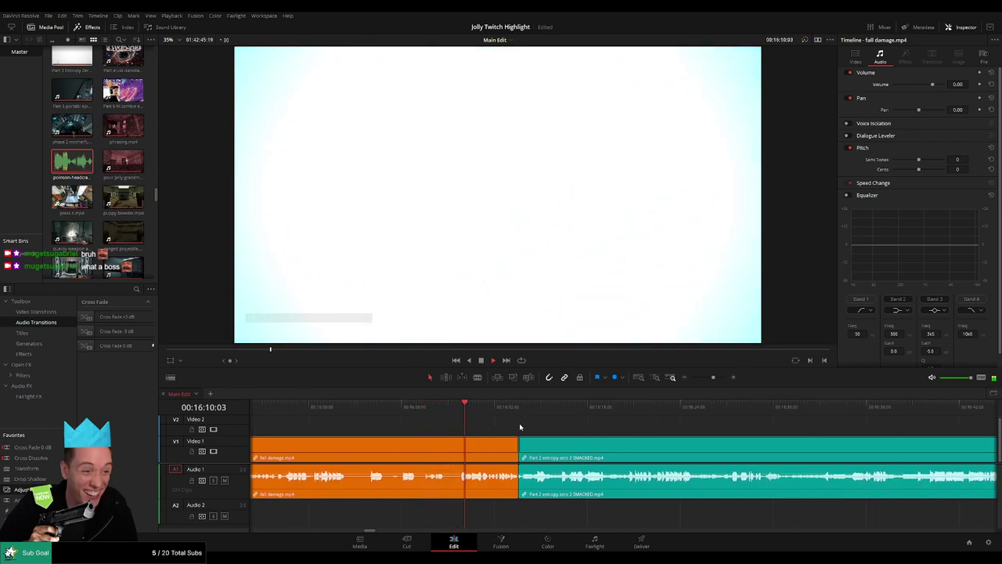
{"action": "scroll", "coordinate": [521, 429], "scroll_direction": "right", "scroll_amount": 2}
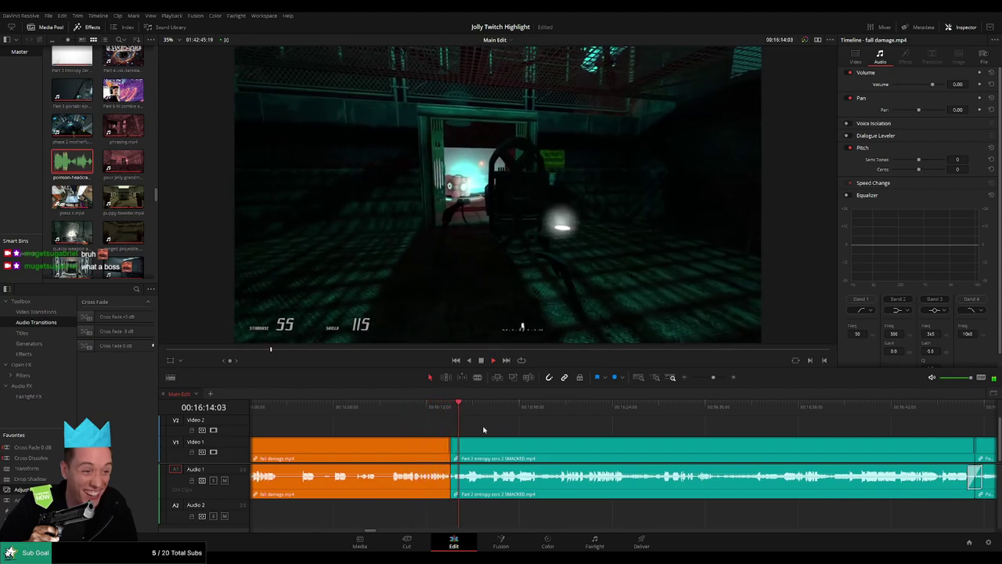
{"action": "scroll", "coordinate": [530, 428], "scroll_direction": "right", "scroll_amount": 2}
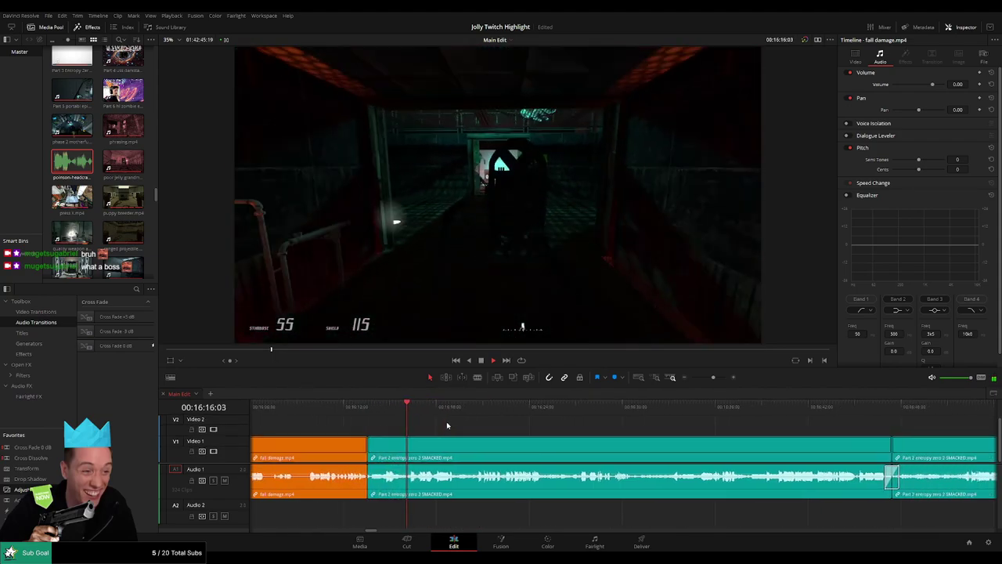
{"action": "scroll", "coordinate": [454, 423], "scroll_direction": "right", "scroll_amount": 1}
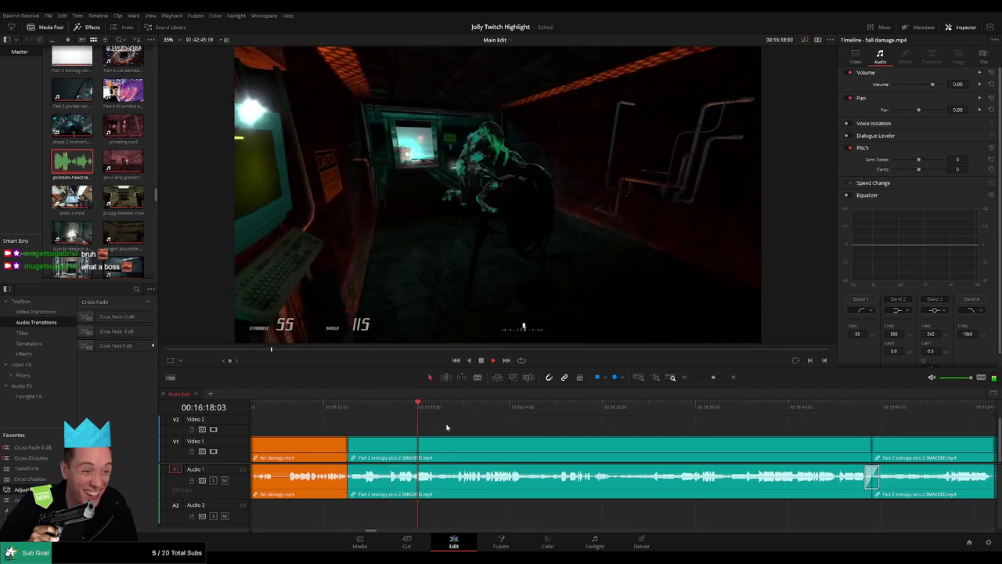
- Replay the start of Part 2 entropy zero 2 SMACKED.mp4, cut a segment from about 00:16:18:27 to 00:16:19:07, and mute its audio
{"action": "key", "text": "space"}
{"action": "left_click", "coordinate": [401, 408]}
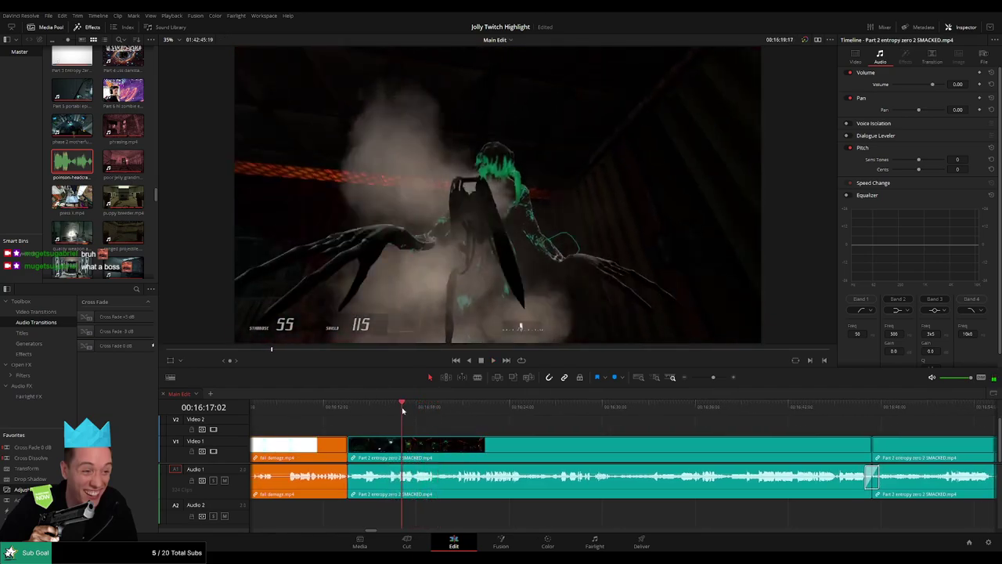
{"action": "key", "text": "space"}
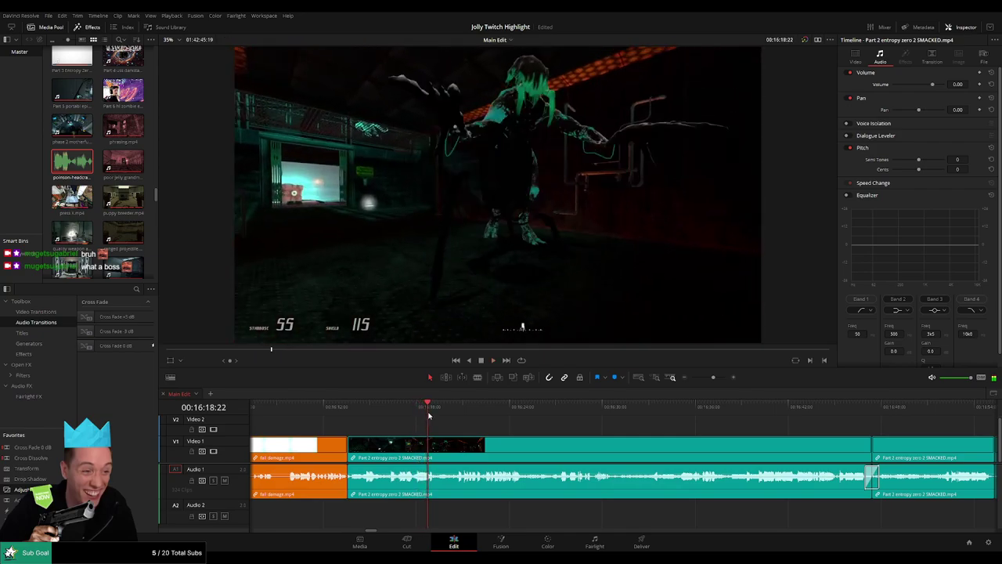
{"action": "key", "text": "space"}
{"action": "left_click", "coordinate": [421, 408]}
{"action": "key", "text": "space"}
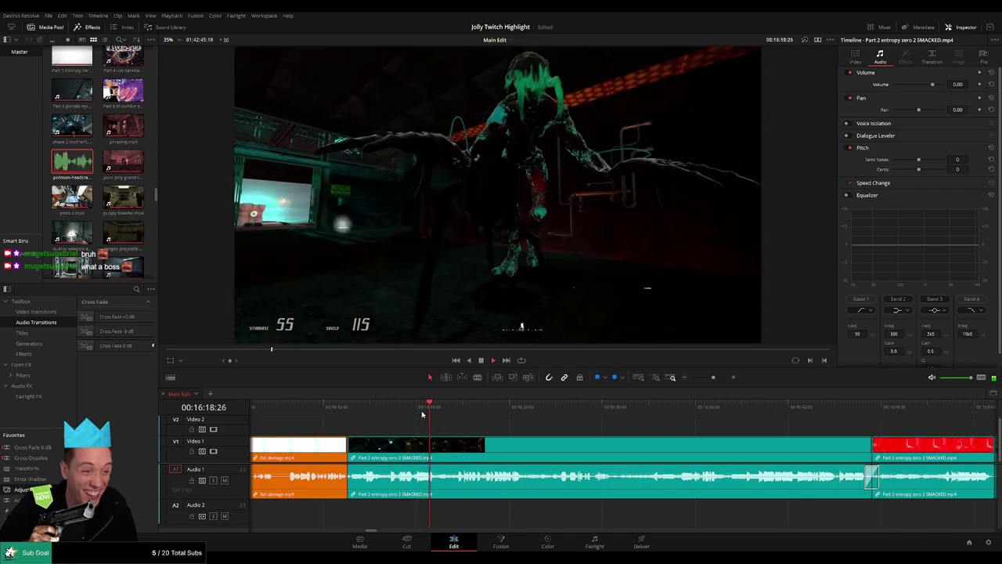
{"action": "key", "text": "space"}
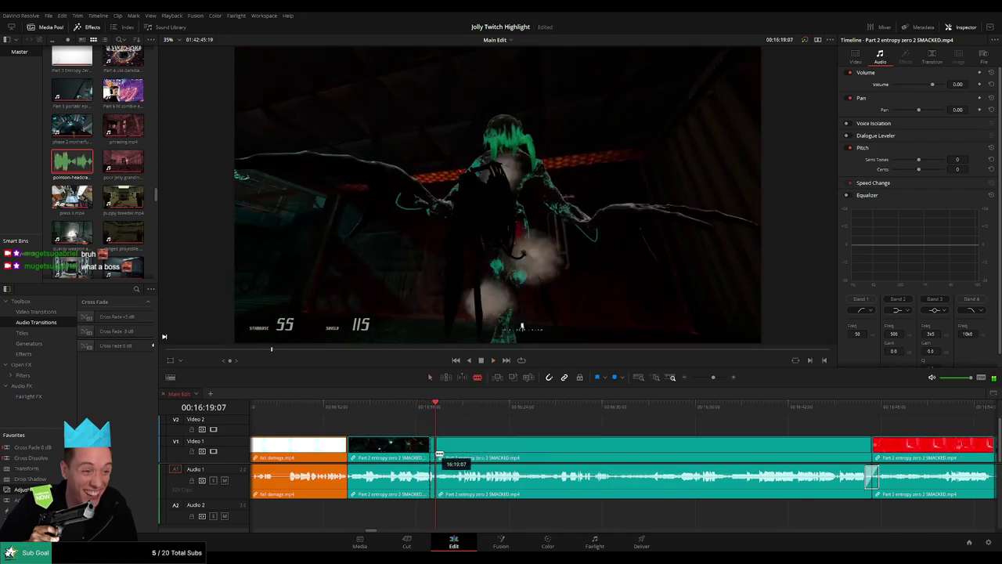
{"action": "left_click_drag", "start_coordinate": [714, 379], "coordinate": [717, 382]}
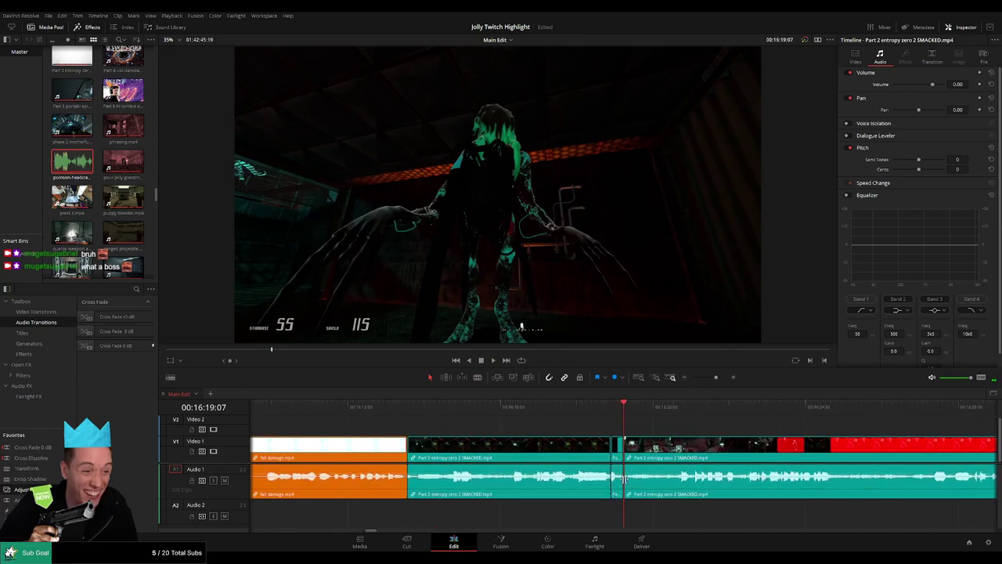
{"action": "left_click", "coordinate": [610, 410]}
{"action": "key", "text": "q"}
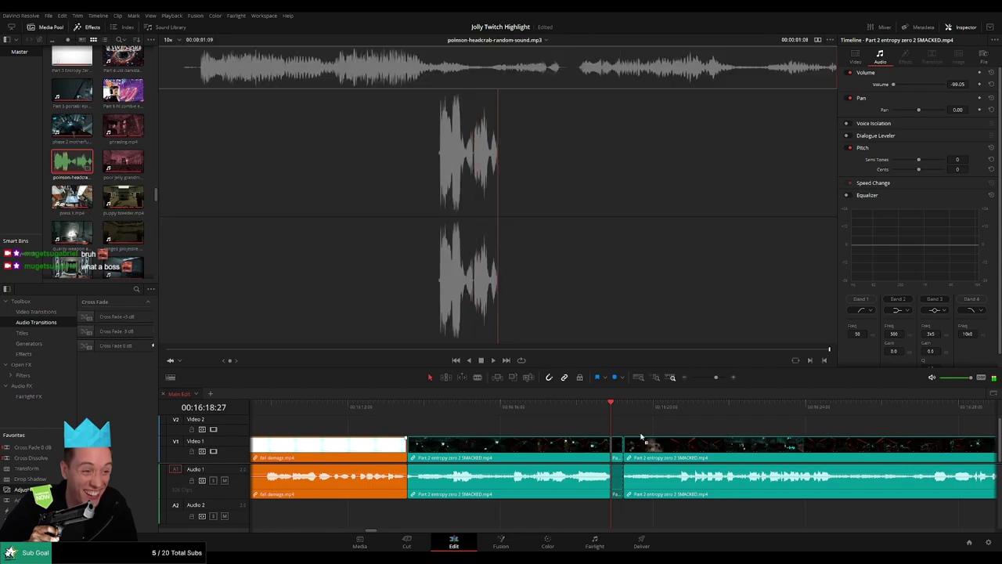
- Add the headcrab sound under the muted segment starting at about 00:16:18:27, lower its volume, and play it back
{"action": "left_click_drag", "start_coordinate": [604, 519], "coordinate": [624, 514]}
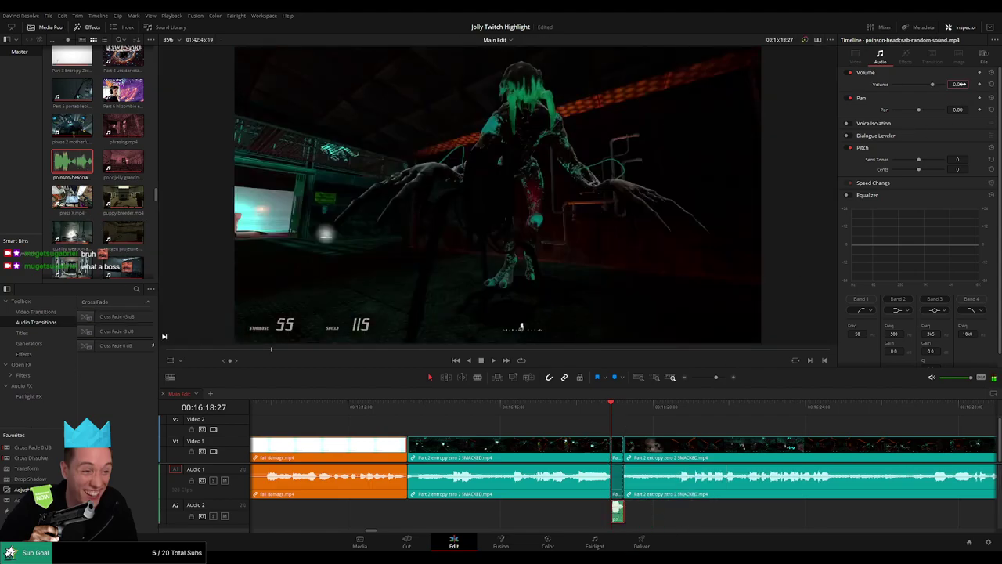
{"action": "left_click", "coordinate": [574, 411]}
{"action": "key", "text": "space"}
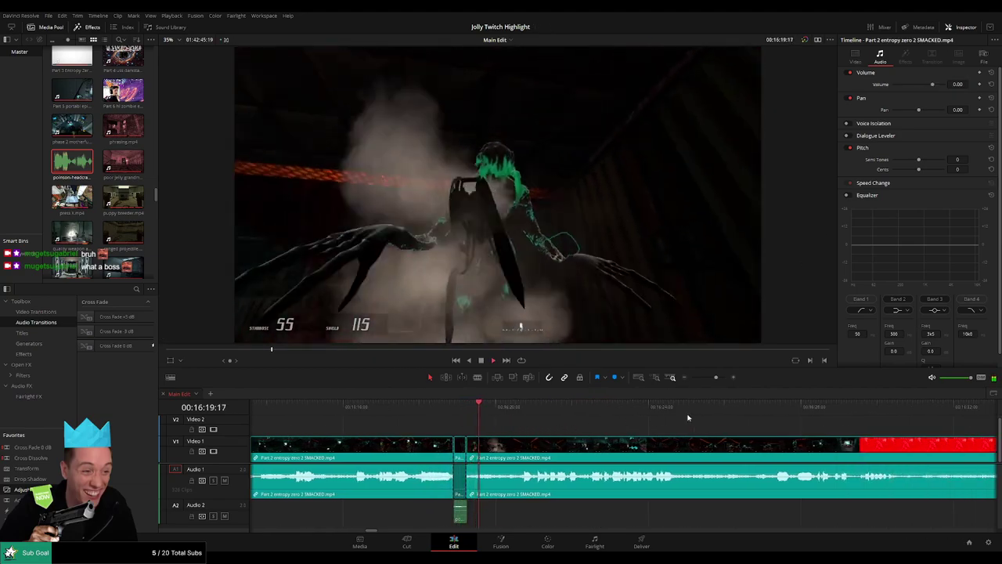
- Play on through Part 2 entropy zero 2 SMACKED.mp4, cut a short segment ending at about 00:16:39:24, and mute its audio
{"action": "left_click_drag", "start_coordinate": [716, 378], "coordinate": [716, 380]}
{"action": "scroll", "coordinate": [662, 426], "scroll_direction": "right", "scroll_amount": 2}
{"action": "left_click_drag", "start_coordinate": [738, 429], "coordinate": [572, 425]}
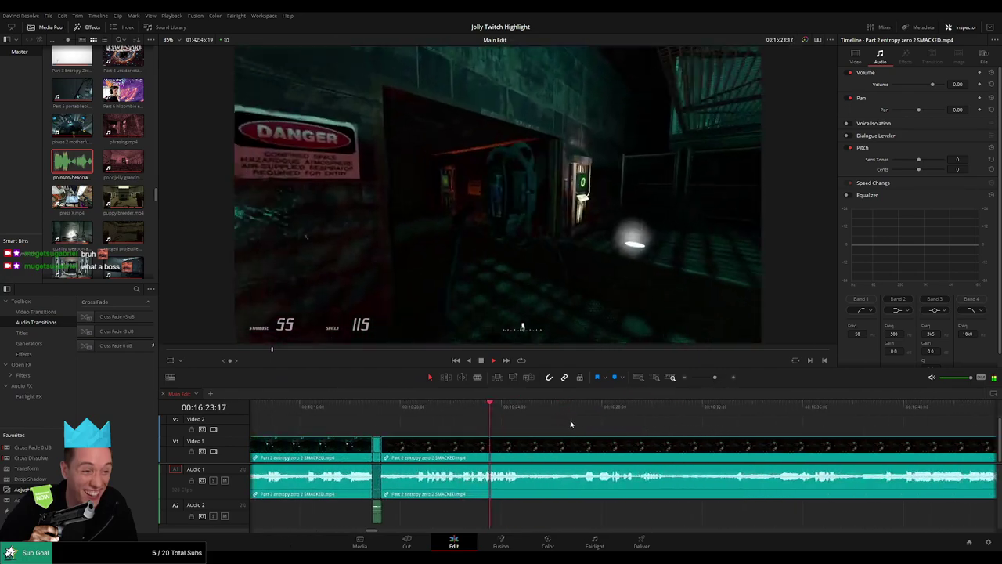
{"action": "scroll", "coordinate": [533, 421], "scroll_direction": "right", "scroll_amount": 2}
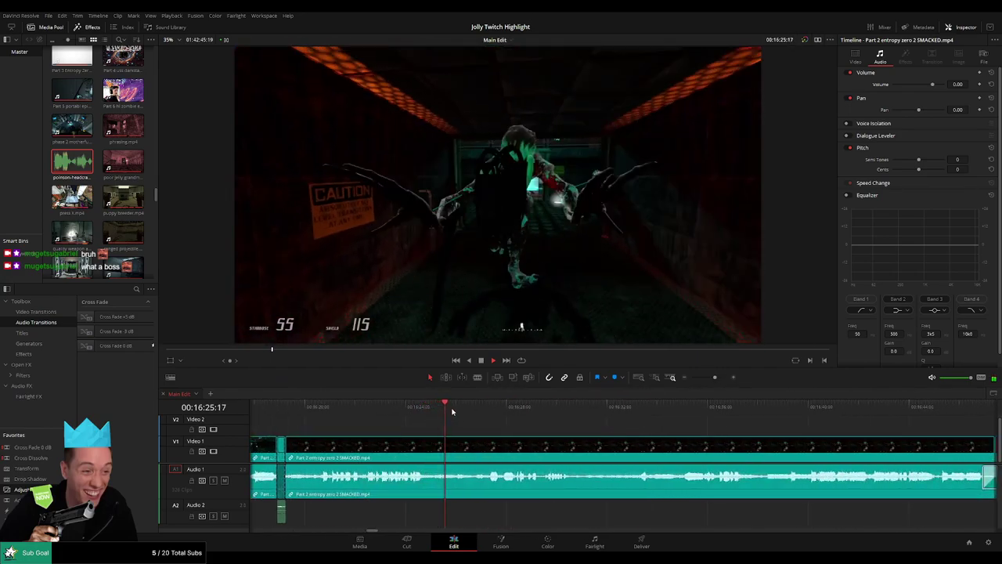
{"action": "left_click_drag", "start_coordinate": [546, 431], "coordinate": [529, 430]}
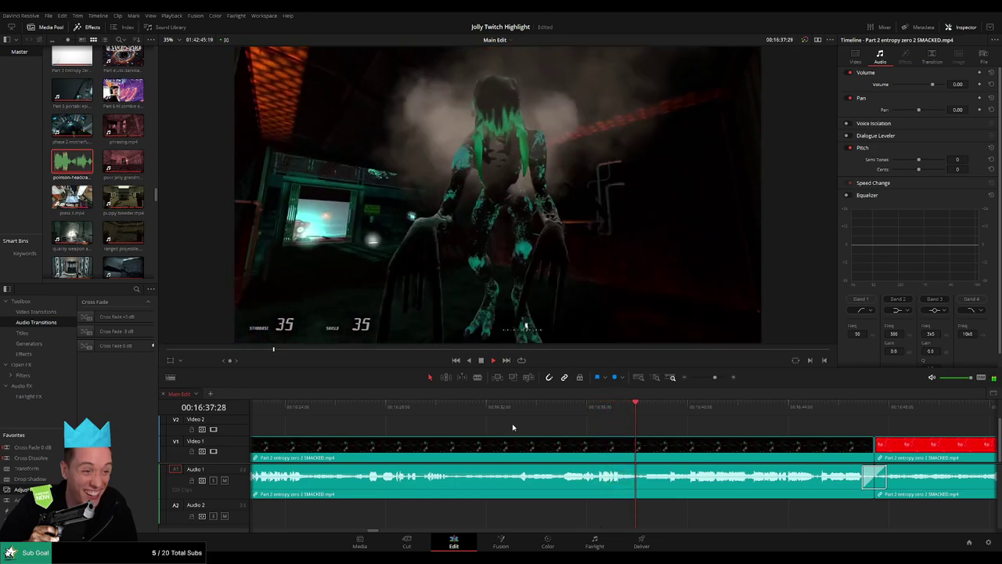
{"action": "left_click_drag", "start_coordinate": [674, 430], "coordinate": [487, 426]}
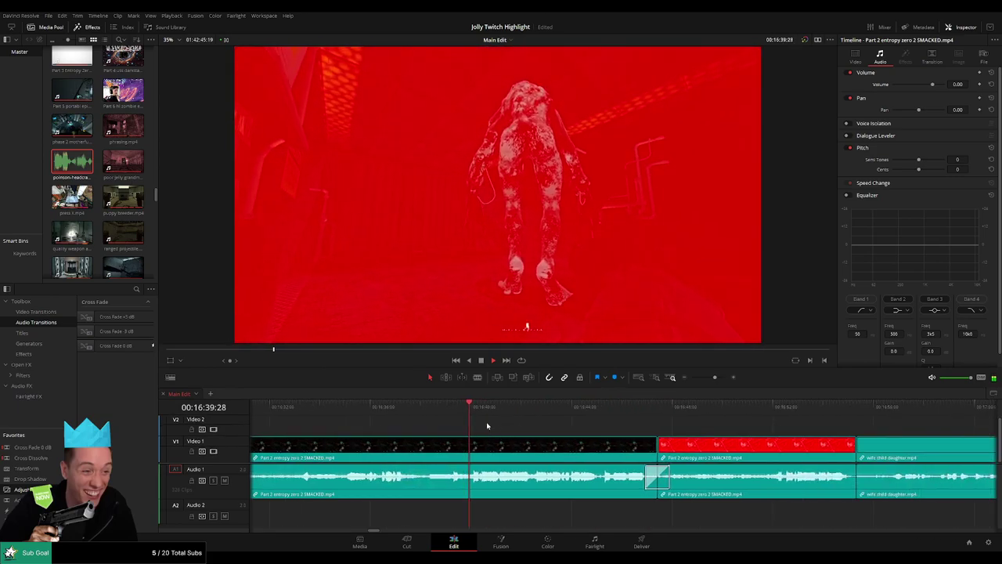
{"action": "key", "text": "b"}
{"action": "left_click", "coordinate": [452, 444]}
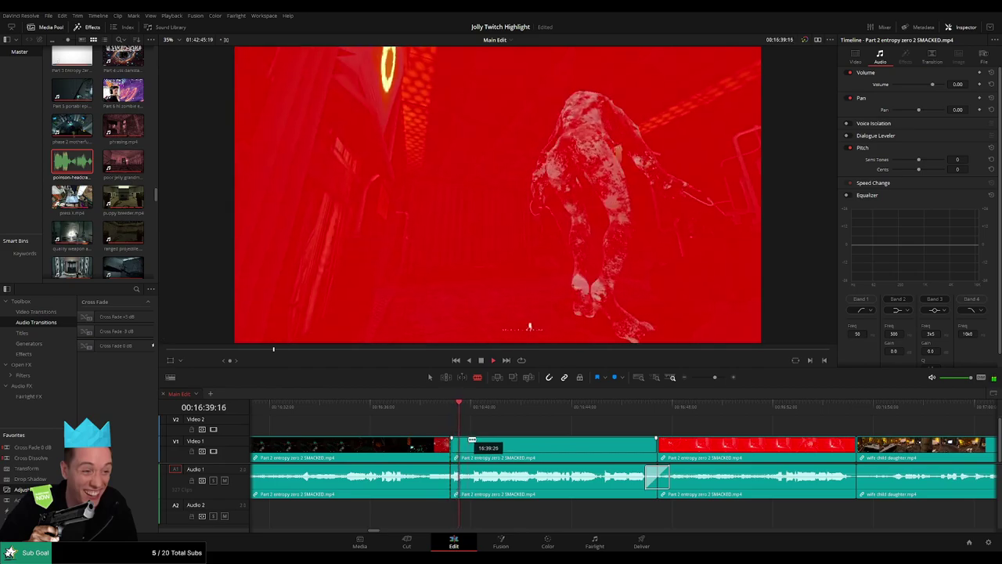
{"action": "left_click", "coordinate": [468, 444]}
{"action": "key", "text": "a"}
{"action": "left_click_drag", "start_coordinate": [459, 471], "coordinate": [459, 501]}
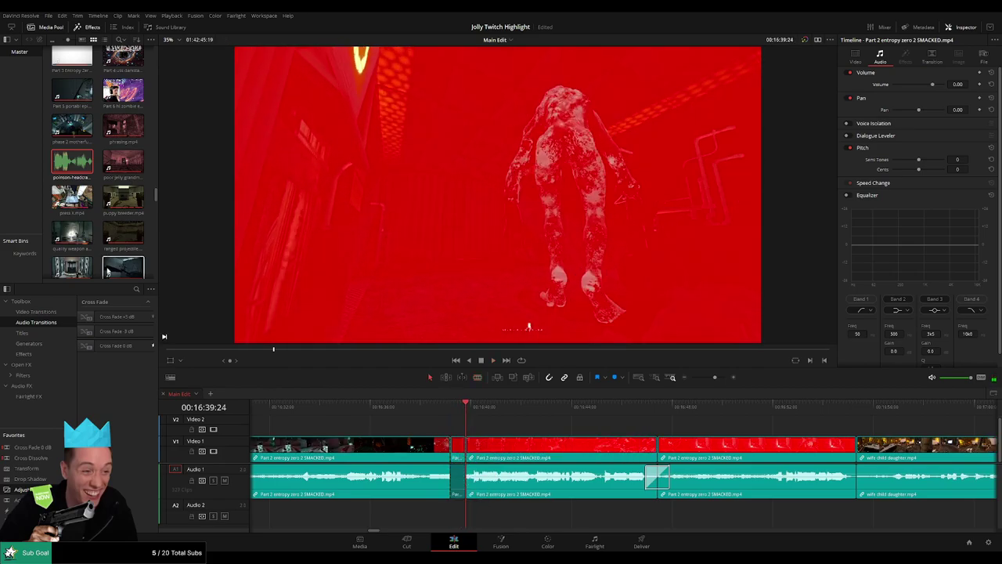
- Add the headcrab sound under the muted segment ending at about 00:16:39:24, set its volume to -27, and play it back
{"action": "left_click_drag", "start_coordinate": [69, 163], "coordinate": [461, 518]}
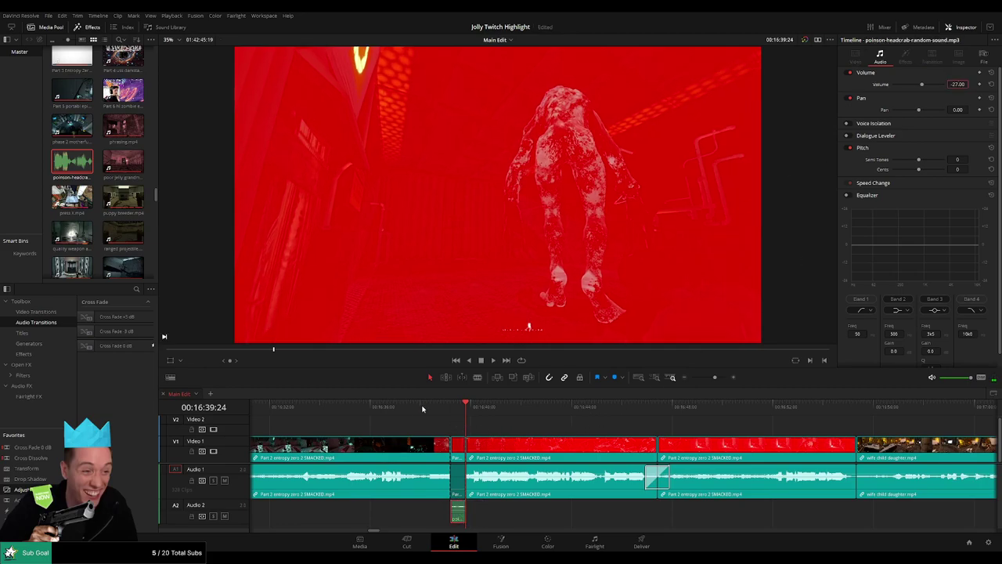
{"action": "left_click", "coordinate": [423, 407]}
{"action": "key", "text": "space"}
{"action": "left_click", "coordinate": [548, 426]}
{"action": "scroll", "coordinate": [472, 433], "scroll_direction": "right", "scroll_amount": 1}
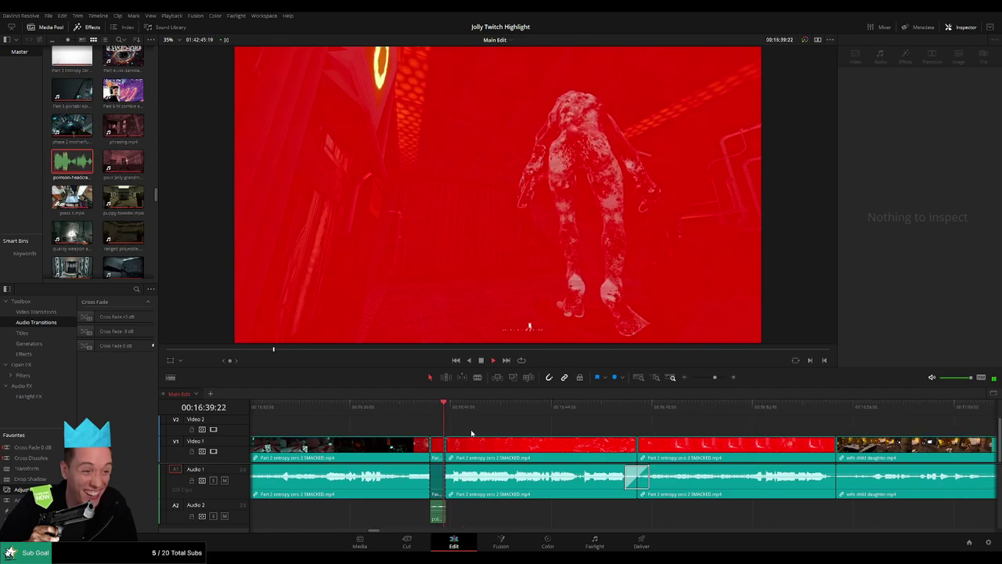
- Review the rest of Part 2 entropy zero 2 SMACKED.mp4 and all of wife child daughter.mp4 for words to censor
{"action": "scroll", "coordinate": [470, 432], "scroll_direction": "right", "scroll_amount": 4}
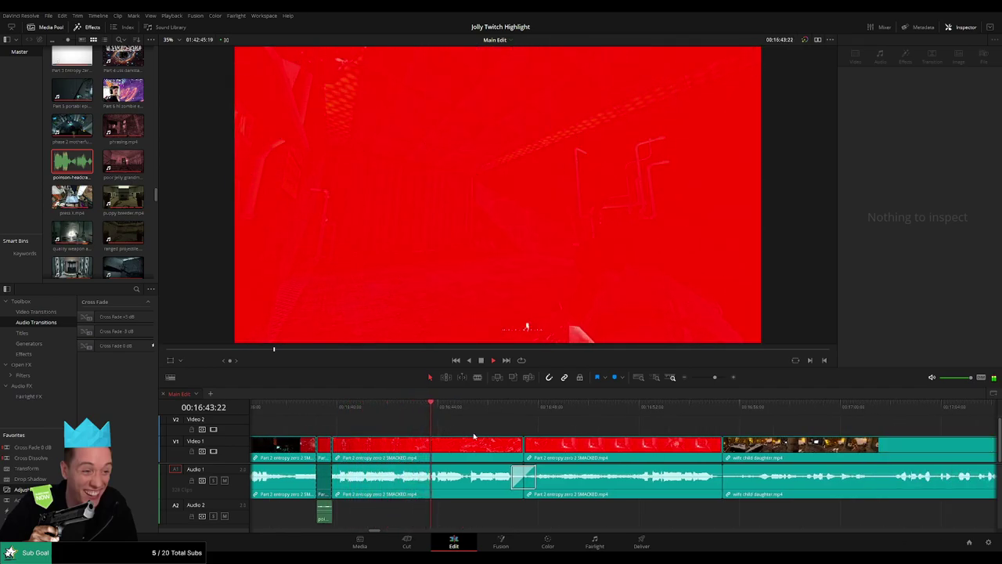
{"action": "scroll", "coordinate": [449, 432], "scroll_direction": "right", "scroll_amount": 3}
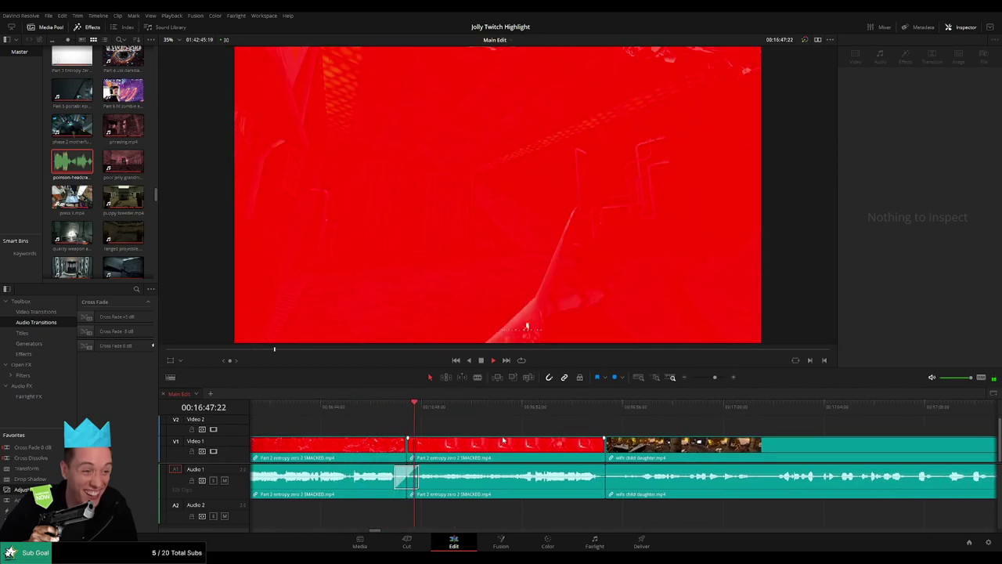
{"action": "left_click", "coordinate": [492, 413]}
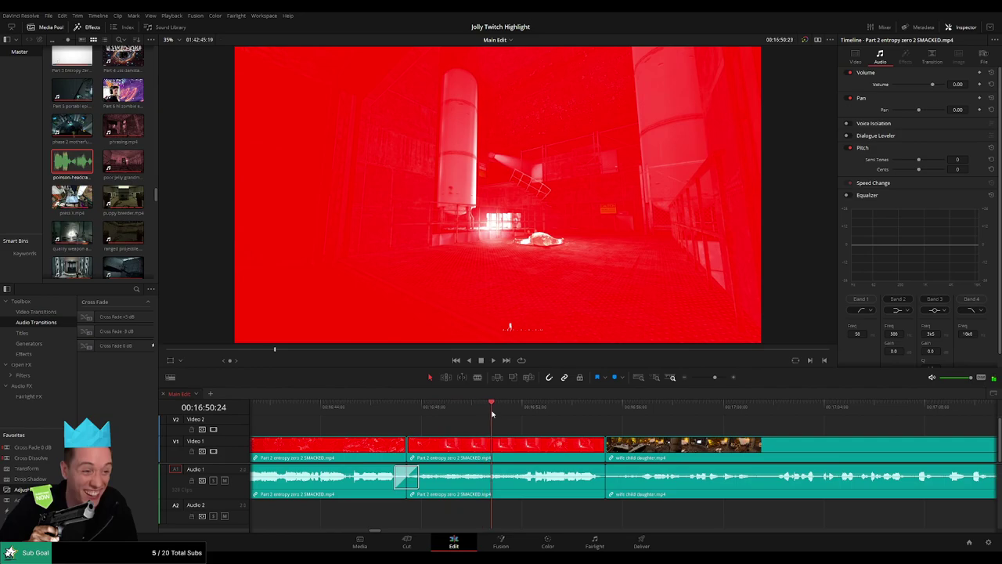
{"action": "key", "text": "space"}
{"action": "scroll", "coordinate": [462, 419], "scroll_direction": "right", "scroll_amount": 4}
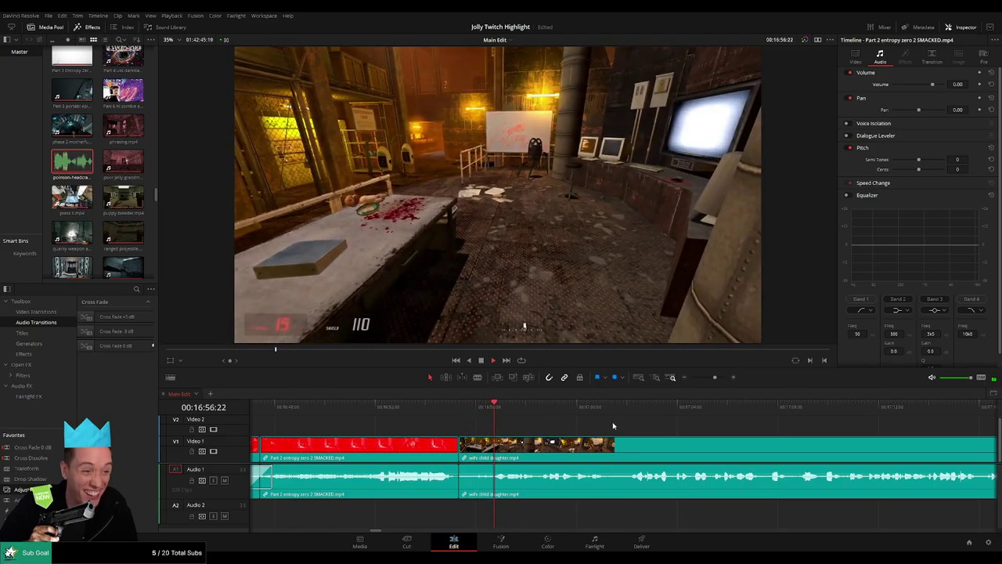
{"action": "scroll", "coordinate": [485, 426], "scroll_direction": "right", "scroll_amount": 3}
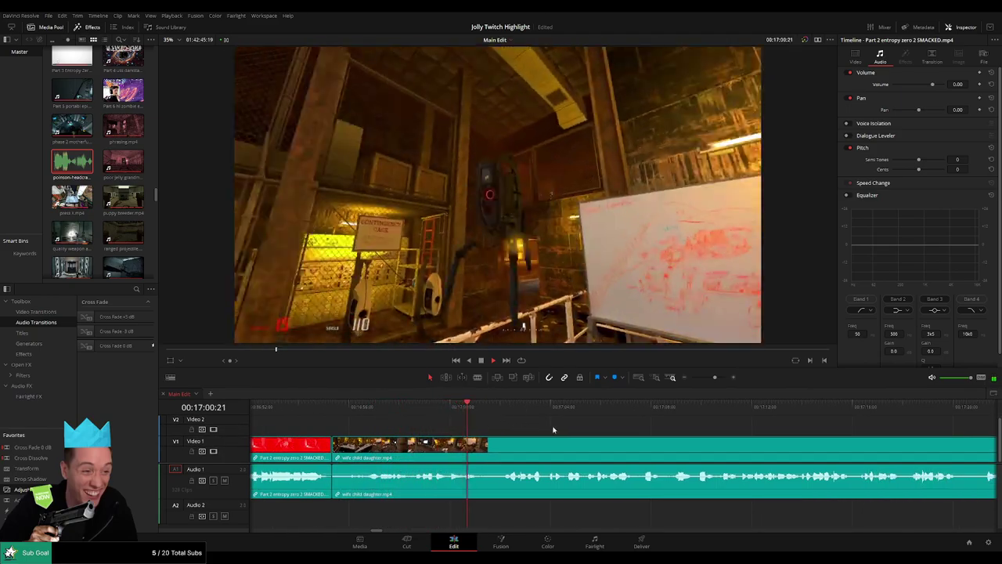
{"action": "scroll", "coordinate": [555, 430], "scroll_direction": "right", "scroll_amount": 3}
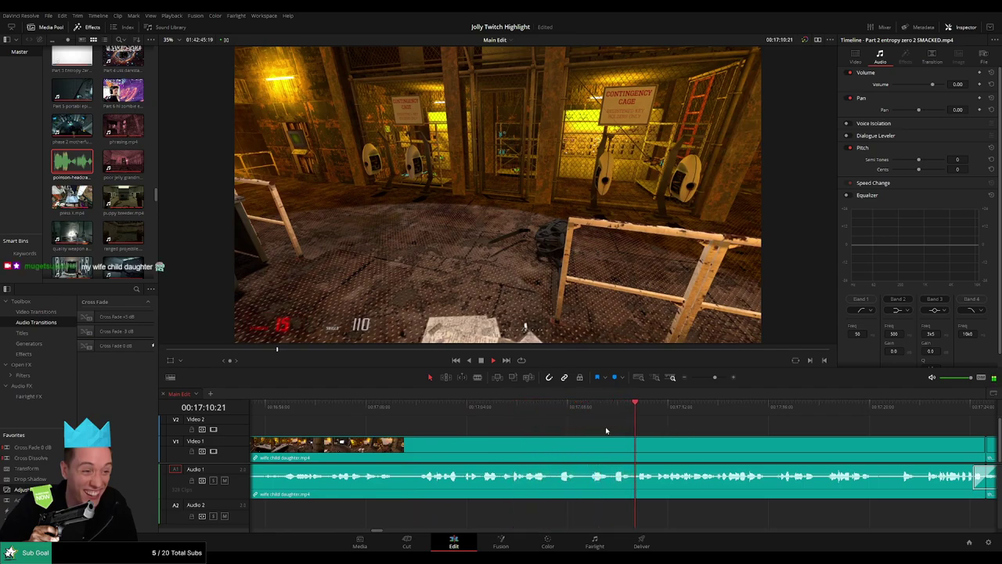
{"action": "scroll", "coordinate": [445, 429], "scroll_direction": "right", "scroll_amount": 10}
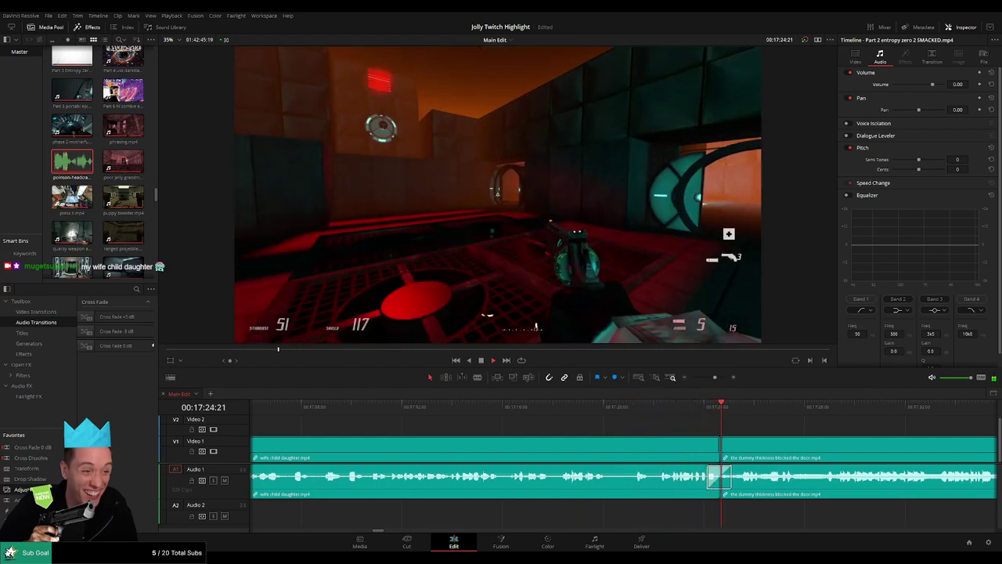
- Replay the end of wife child daughter.mp4, cut a short segment ending at about 00:17:23:27, and mute its audio
{"action": "left_click", "coordinate": [635, 406]}
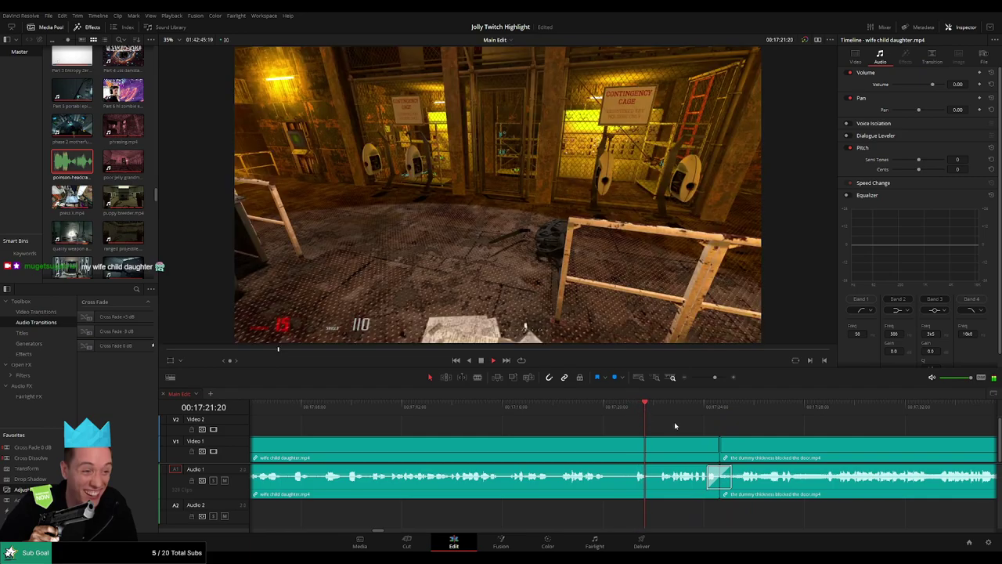
{"action": "left_click_drag", "start_coordinate": [686, 428], "coordinate": [535, 432]}
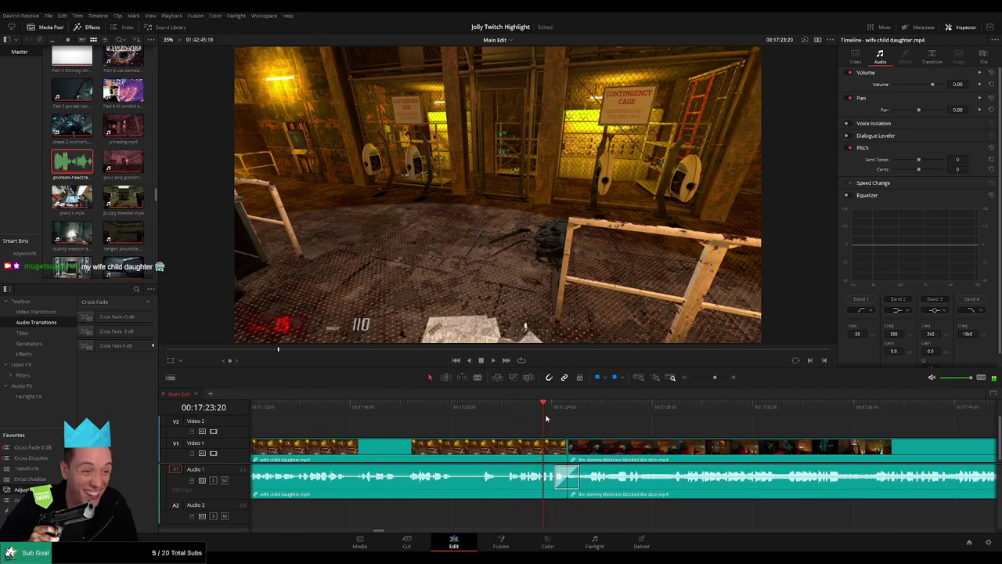
{"action": "left_click_drag", "start_coordinate": [544, 414], "coordinate": [542, 414]}
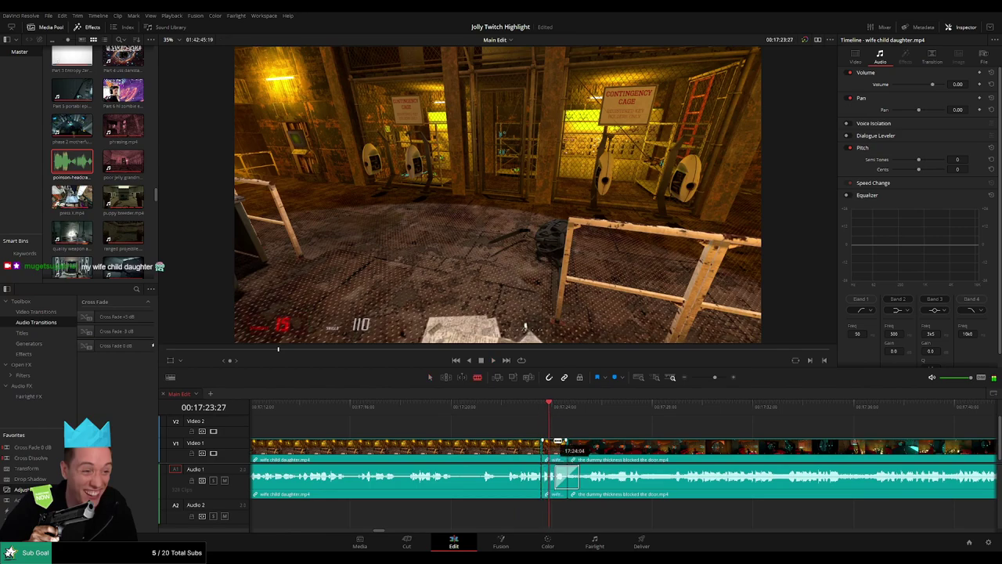
{"action": "left_click", "coordinate": [550, 449]}
{"action": "key", "text": "space"}
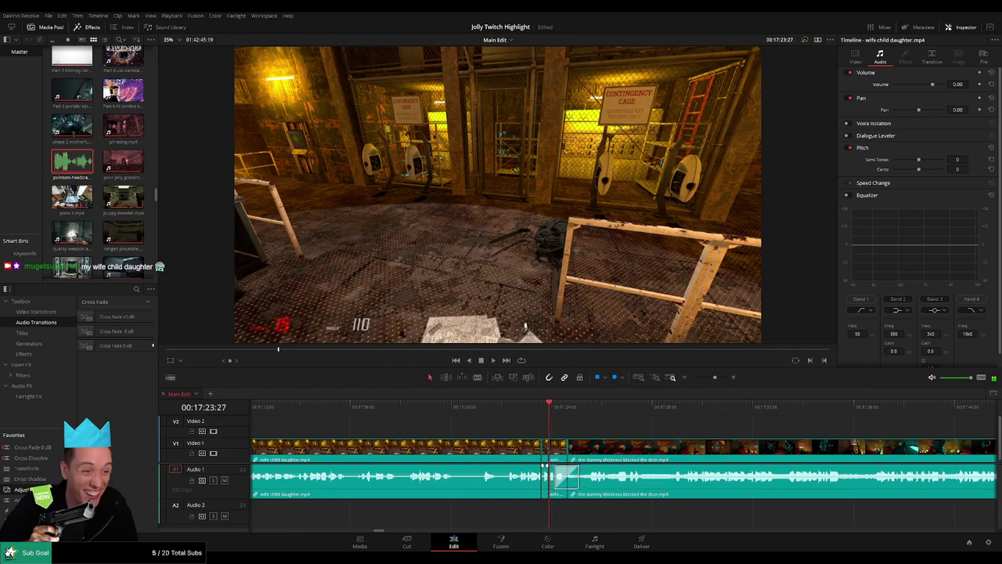
{"action": "left_click_drag", "start_coordinate": [546, 469], "coordinate": [546, 503]}
- Add the headcrab sound under the muted segment ending at about 00:17:23:27, set its volume to -27, and play on into the following clip
{"action": "left_click_drag", "start_coordinate": [74, 162], "coordinate": [546, 516]}
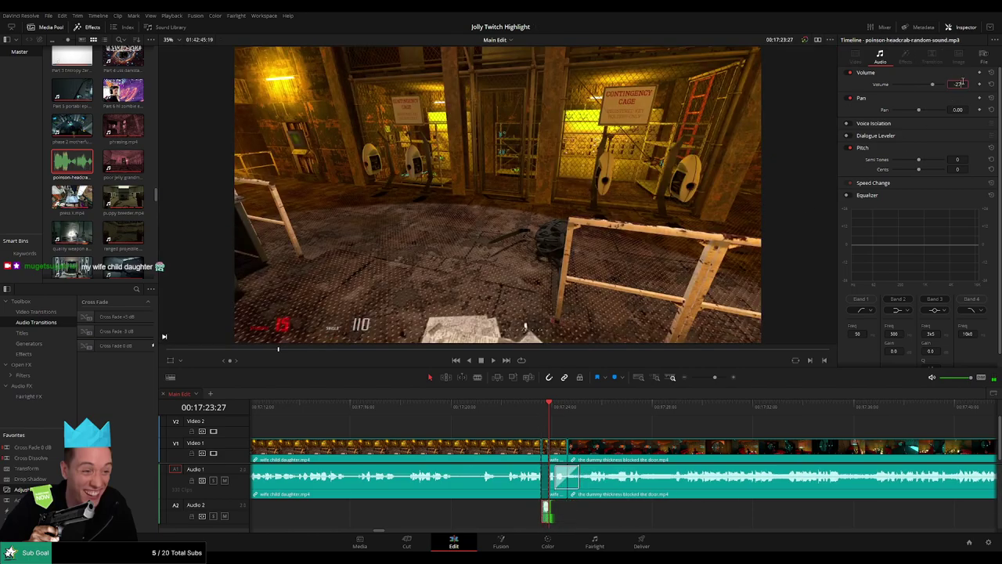
{"action": "left_click", "coordinate": [579, 430]}
{"action": "left_click_drag", "start_coordinate": [656, 425], "coordinate": [550, 423]}
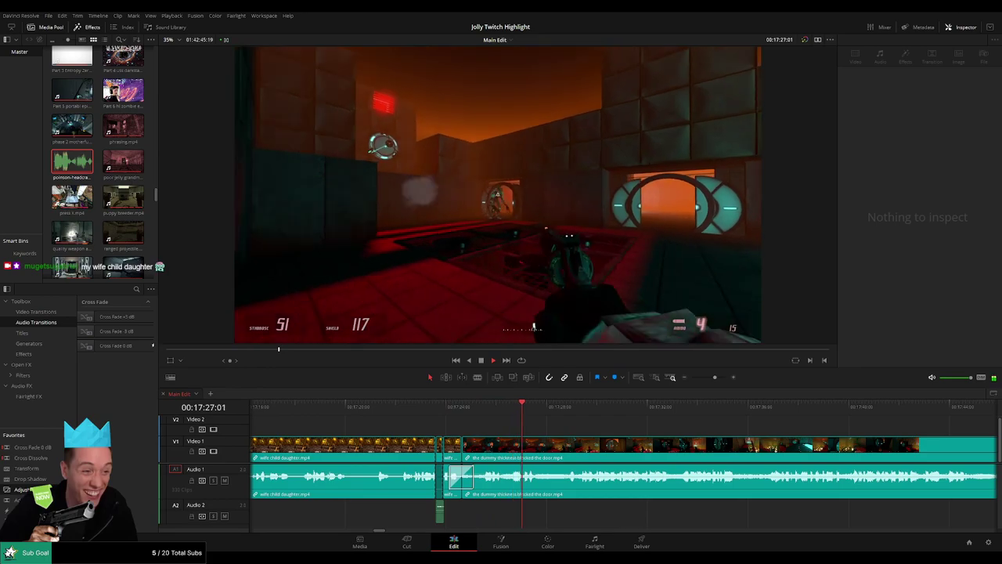
- Review the dummy thickness blocked the door.mp4 and the first part of taking the fight to the monster.mp4 for words to censor
{"action": "scroll", "coordinate": [625, 434], "scroll_direction": "right", "scroll_amount": 3}
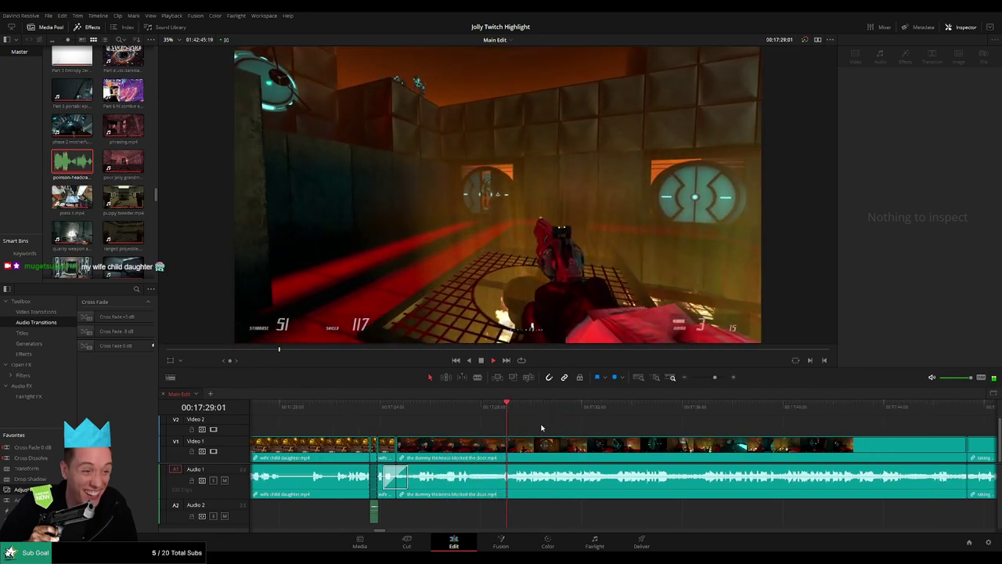
{"action": "scroll", "coordinate": [533, 432], "scroll_direction": "right", "scroll_amount": 2}
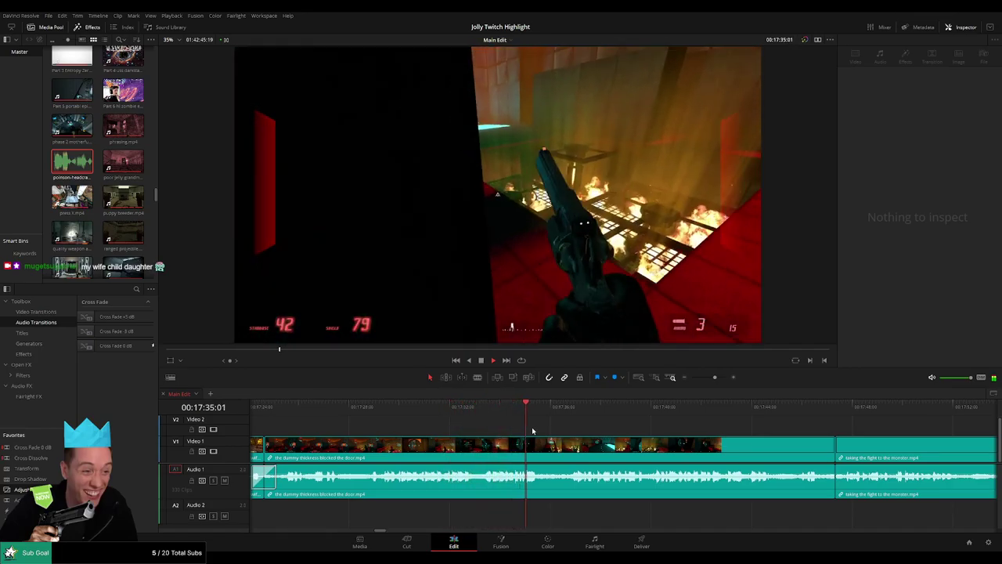
{"action": "scroll", "coordinate": [617, 433], "scroll_direction": "right", "scroll_amount": 2}
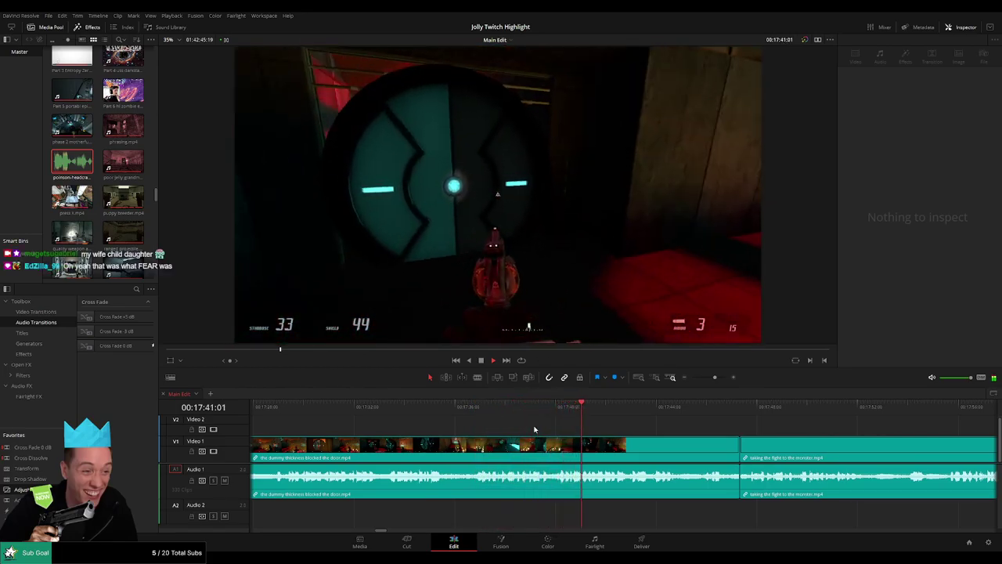
{"action": "scroll", "coordinate": [619, 433], "scroll_direction": "right", "scroll_amount": 1}
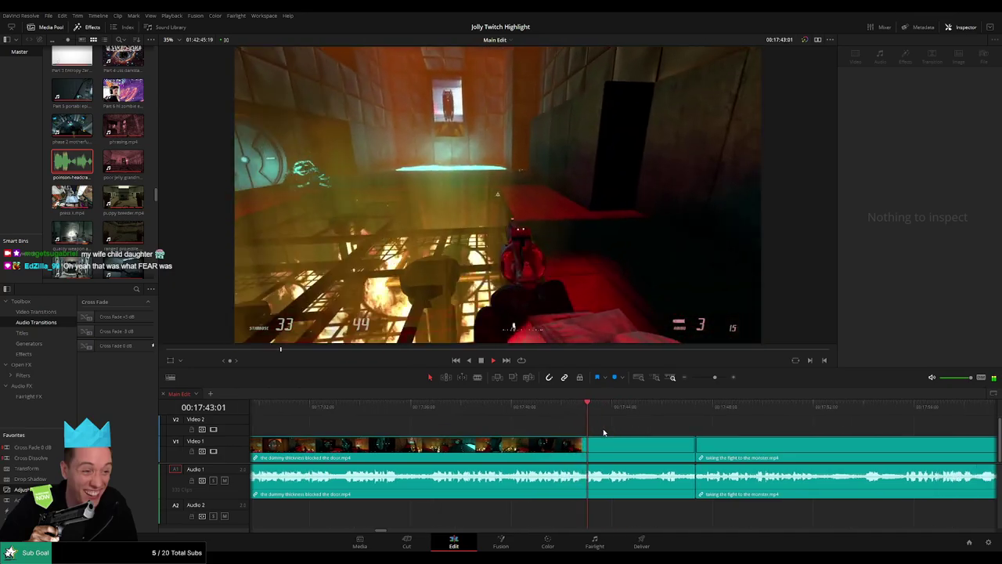
{"action": "scroll", "coordinate": [585, 427], "scroll_direction": "right", "scroll_amount": 2}
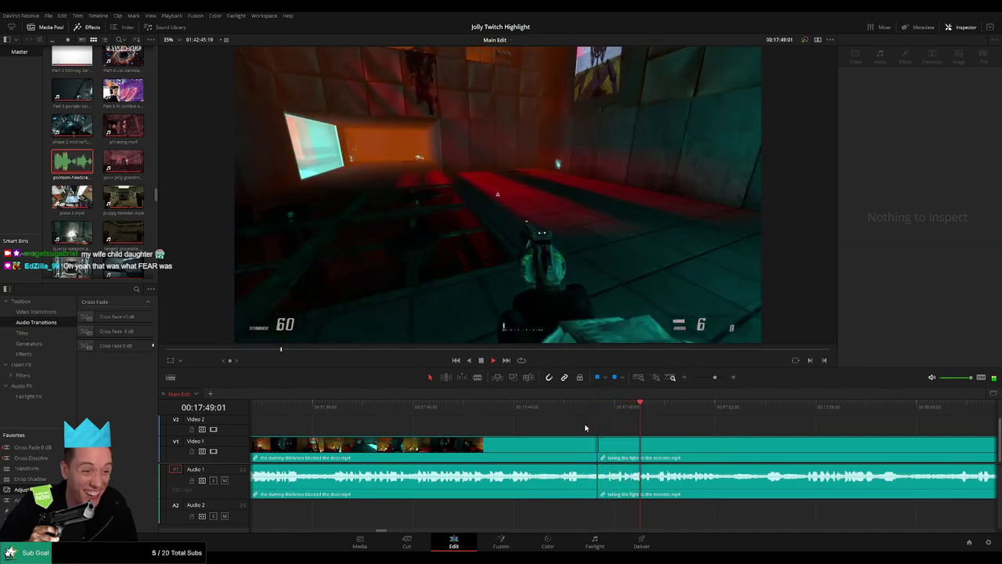
{"action": "scroll", "coordinate": [711, 429], "scroll_direction": "right", "scroll_amount": 4}
{"action": "scroll", "coordinate": [663, 431], "scroll_direction": "right", "scroll_amount": 3}
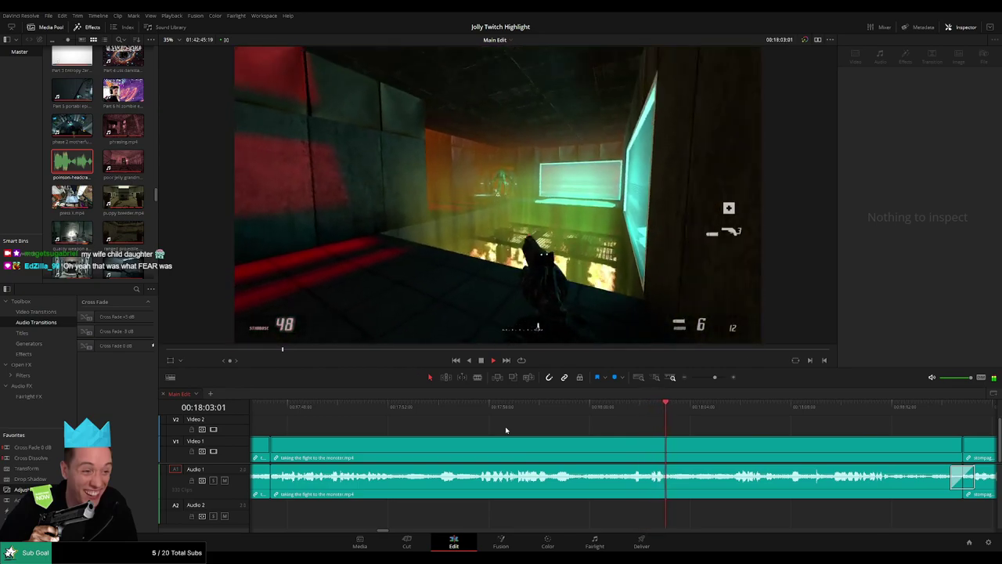
- Cut out the segment of taking the fight to the monster.mp4 from 00:18:01:21 to 00:18:02:06 and mute its audio
{"action": "key", "text": "space"}
{"action": "left_click_drag", "start_coordinate": [632, 408], "coordinate": [634, 413]}
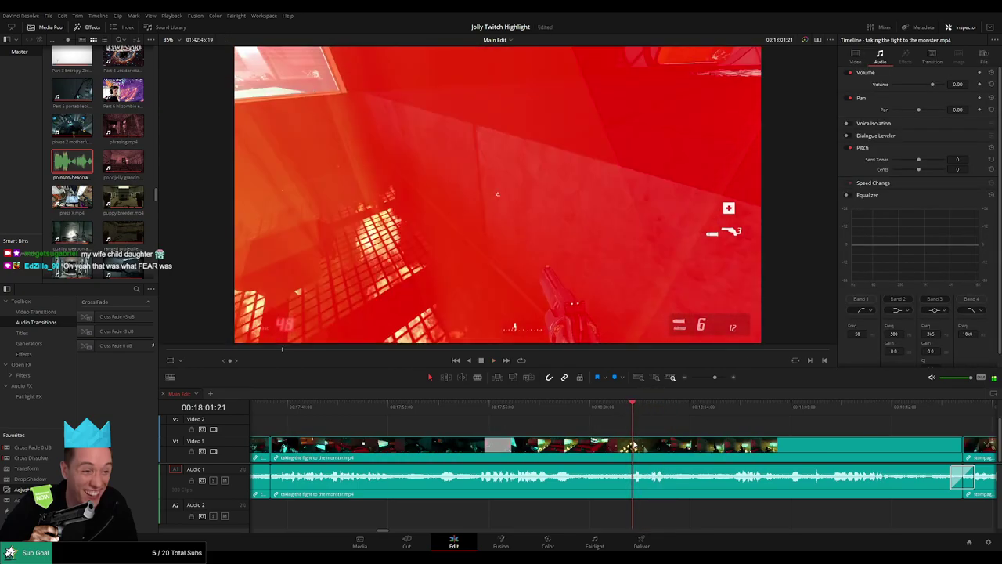
{"action": "key", "text": "ctrl+b"}
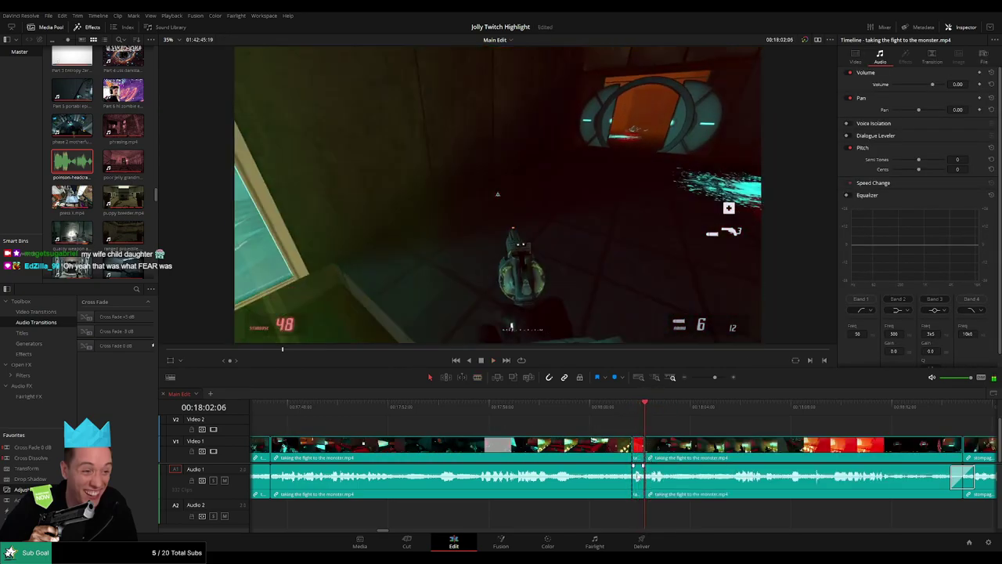
{"action": "left_click_drag", "start_coordinate": [638, 470], "coordinate": [639, 501]}
- Add the headcrab sound under the muted segment ending at 00:18:02:06, set its volume to -27, and play it back
{"action": "scroll", "coordinate": [548, 462], "scroll_direction": "right", "scroll_amount": 5}
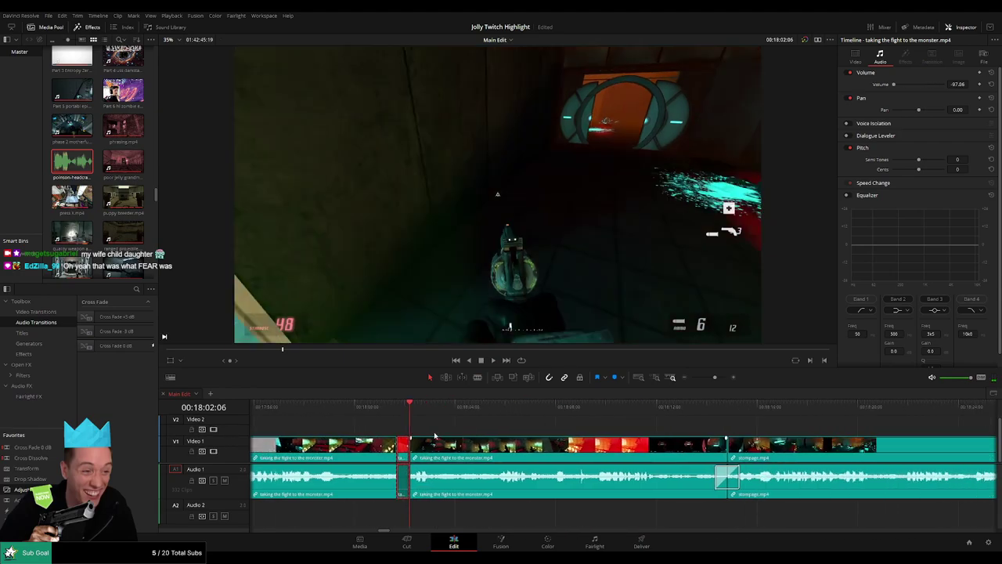
{"action": "left_click_drag", "start_coordinate": [71, 147], "coordinate": [456, 361]}
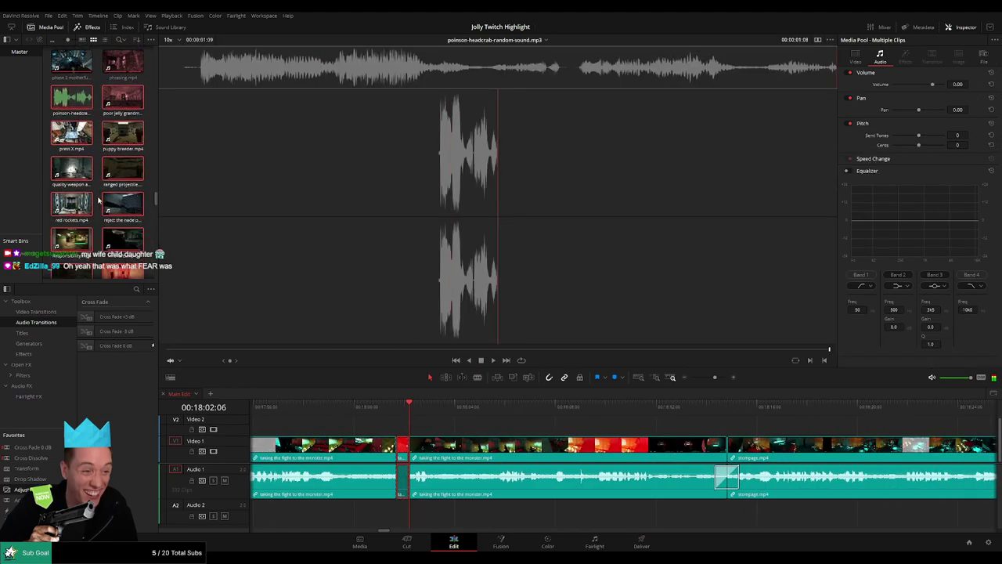
{"action": "left_click", "coordinate": [152, 219]}
{"action": "left_click_drag", "start_coordinate": [156, 211], "coordinate": [157, 207]}
{"action": "scroll", "coordinate": [138, 192], "scroll_direction": "up", "scroll_amount": 2}
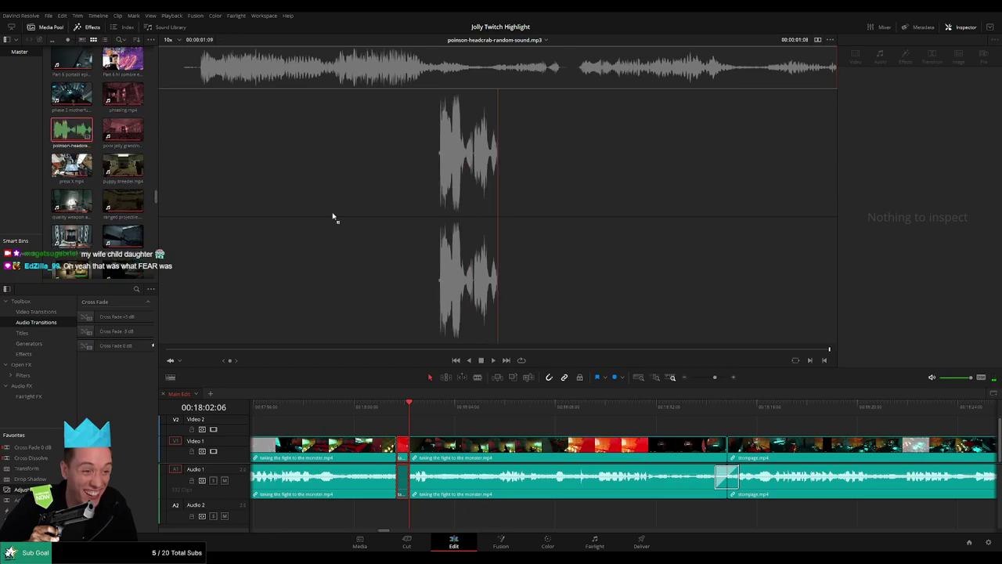
{"action": "left_click_drag", "start_coordinate": [332, 217], "coordinate": [404, 511]}
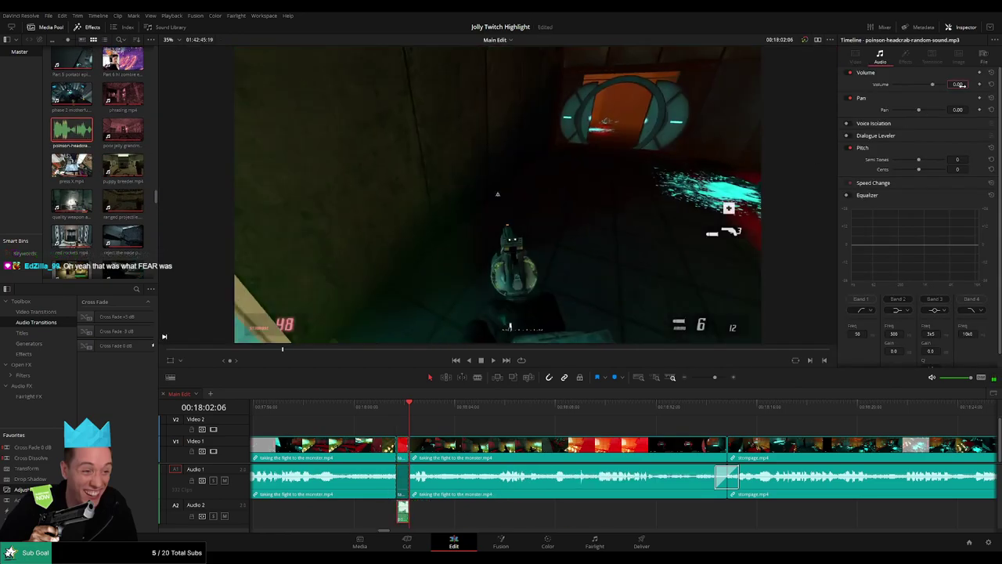
{"action": "key", "text": "space"}
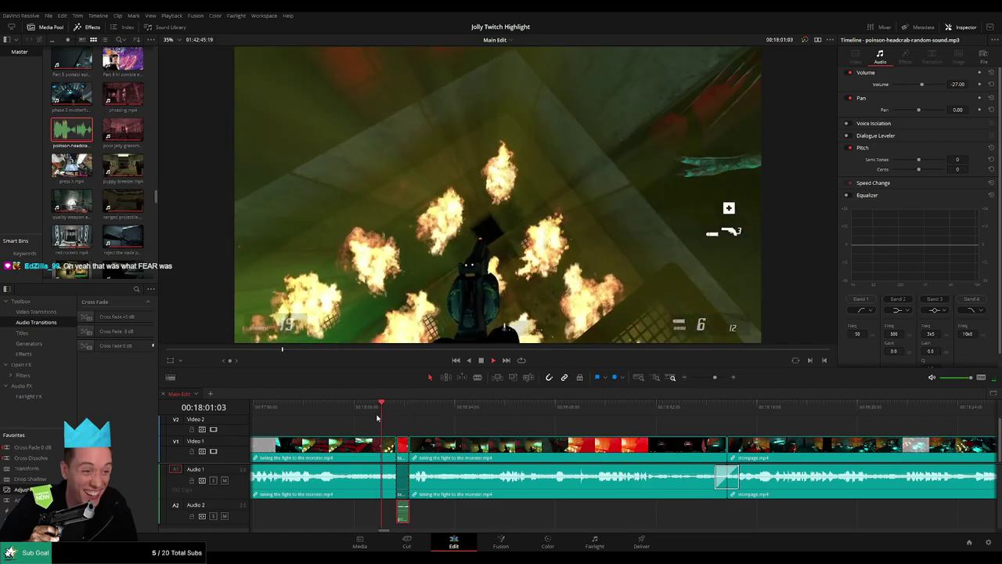
{"action": "left_click", "coordinate": [458, 430]}
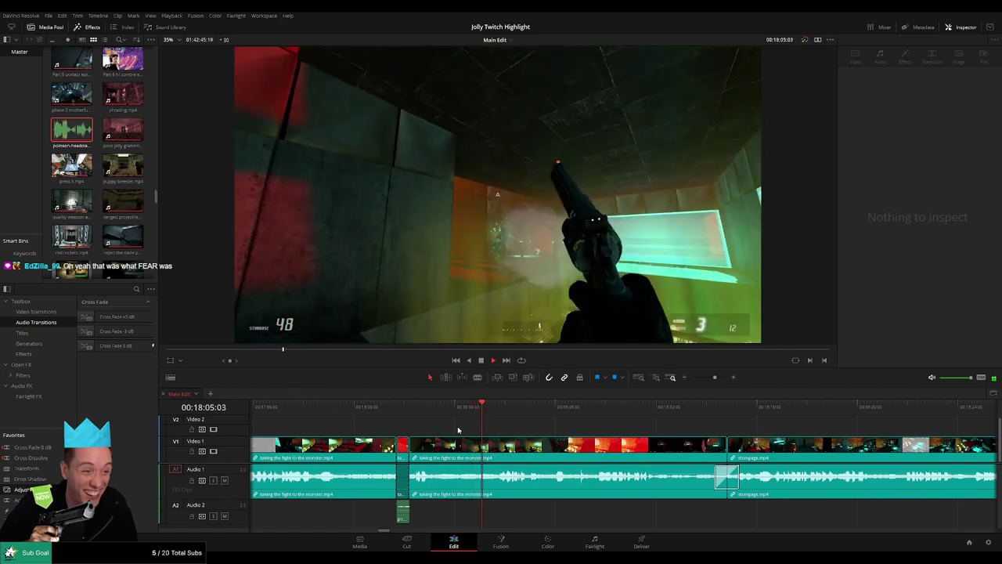
- Play on into stompage.mp4, cut out the segment from 00:18:15:10 to 00:18:15:19, and mute its audio
{"action": "scroll", "coordinate": [477, 430], "scroll_direction": "right", "scroll_amount": 2}
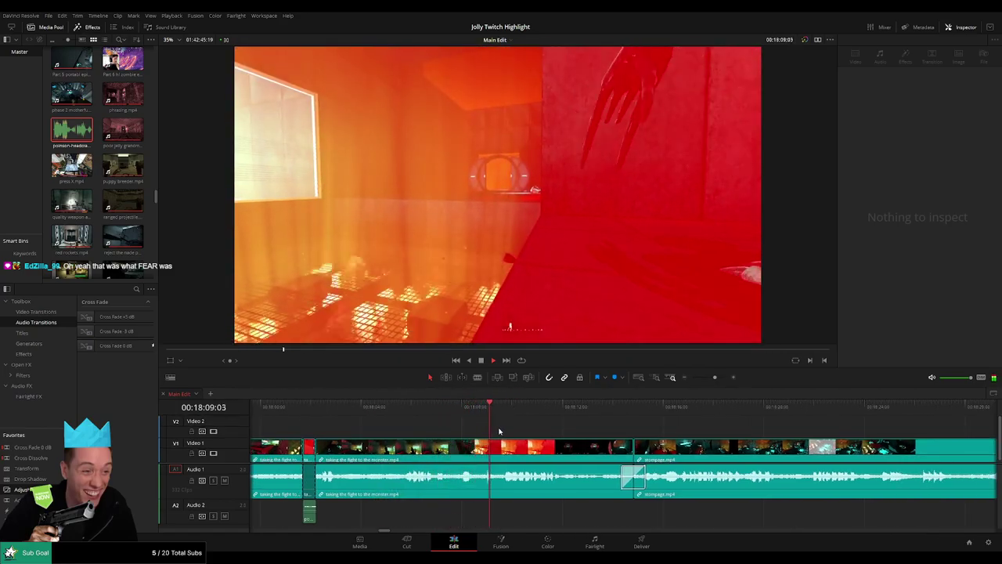
{"action": "scroll", "coordinate": [449, 427], "scroll_direction": "right", "scroll_amount": 2}
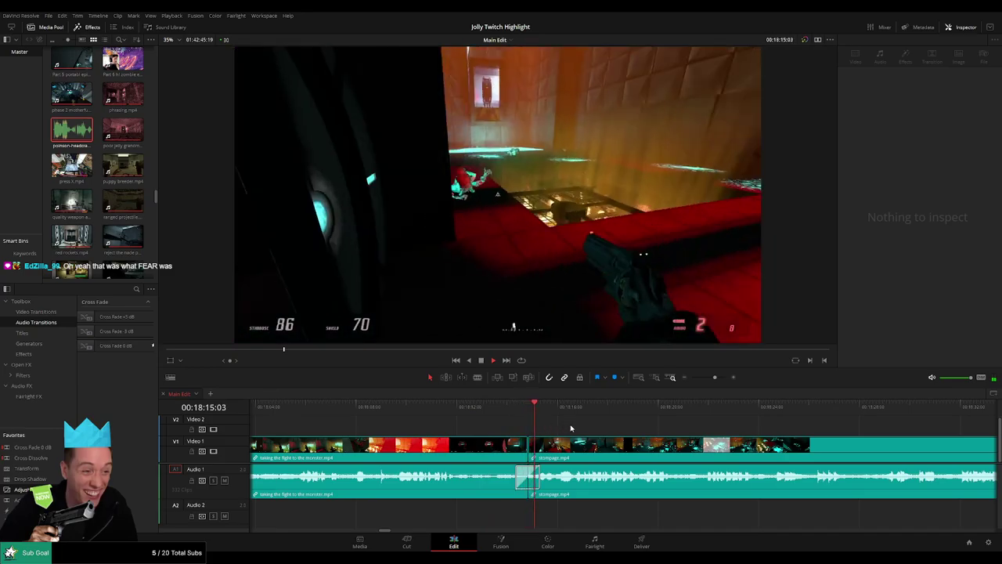
{"action": "left_click", "coordinate": [532, 410]}
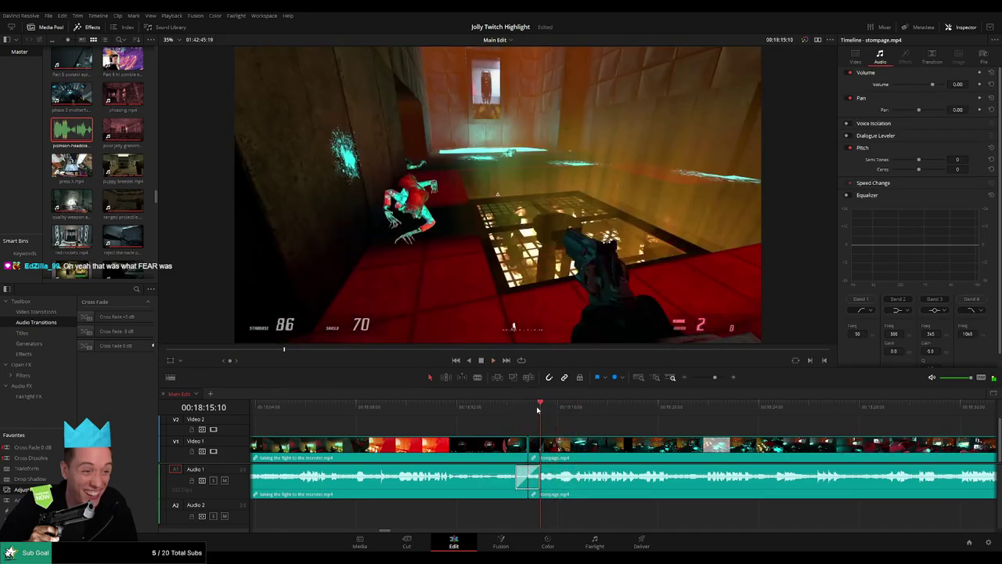
{"action": "key", "text": "b"}
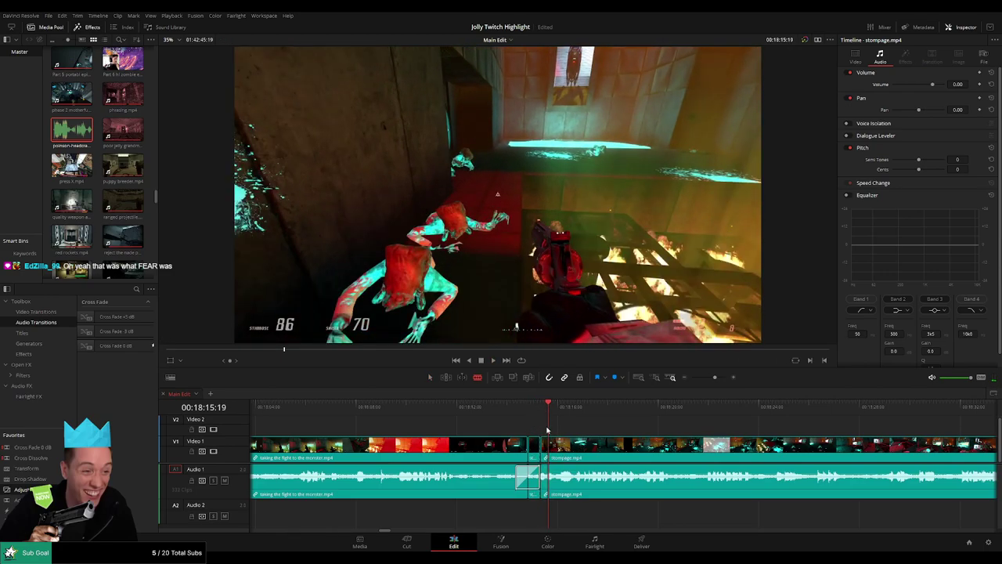
{"action": "left_click", "coordinate": [553, 444]}
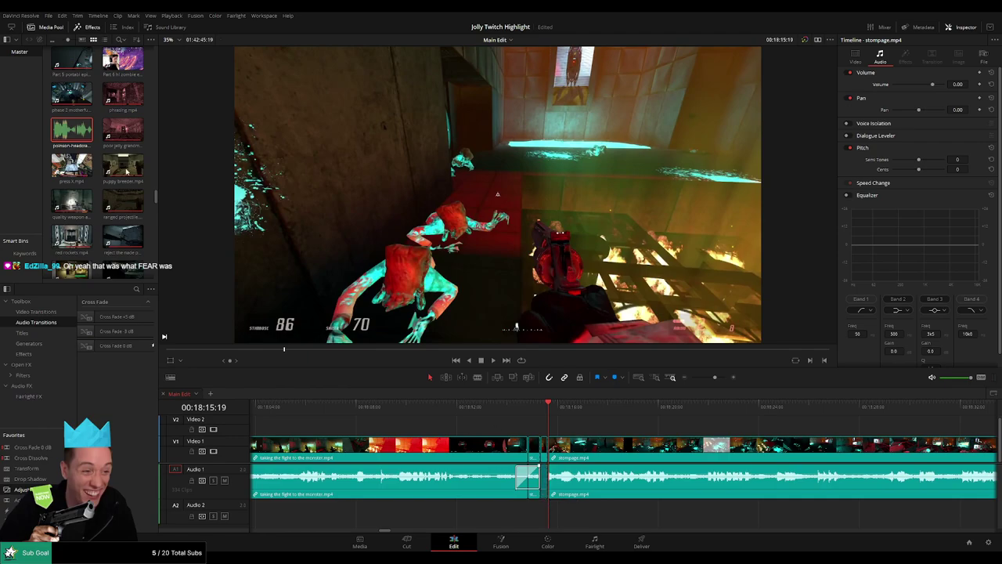
{"action": "key", "text": "a"}
{"action": "key", "text": "q"}
- Add the headcrab sound under the muted segment ending at 00:18:15:19, set its volume to -27, and play on through stompage.mp4
{"action": "left_click_drag", "start_coordinate": [593, 450], "coordinate": [546, 513]}
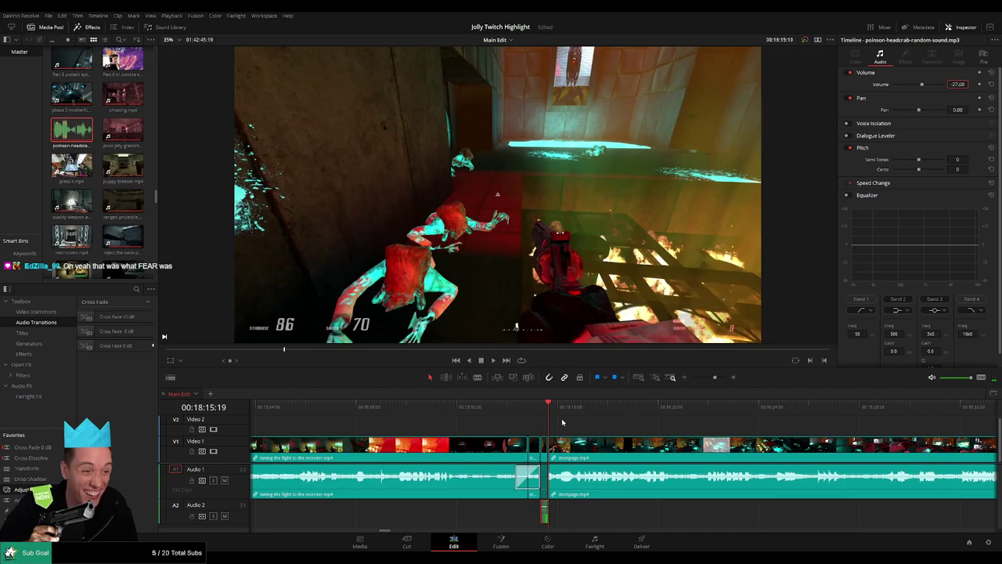
{"action": "key", "text": "shift+Left"}
{"action": "key", "text": "space"}
{"action": "left_click", "coordinate": [610, 430]}
{"action": "left_click_drag", "start_coordinate": [612, 430], "coordinate": [577, 428]}
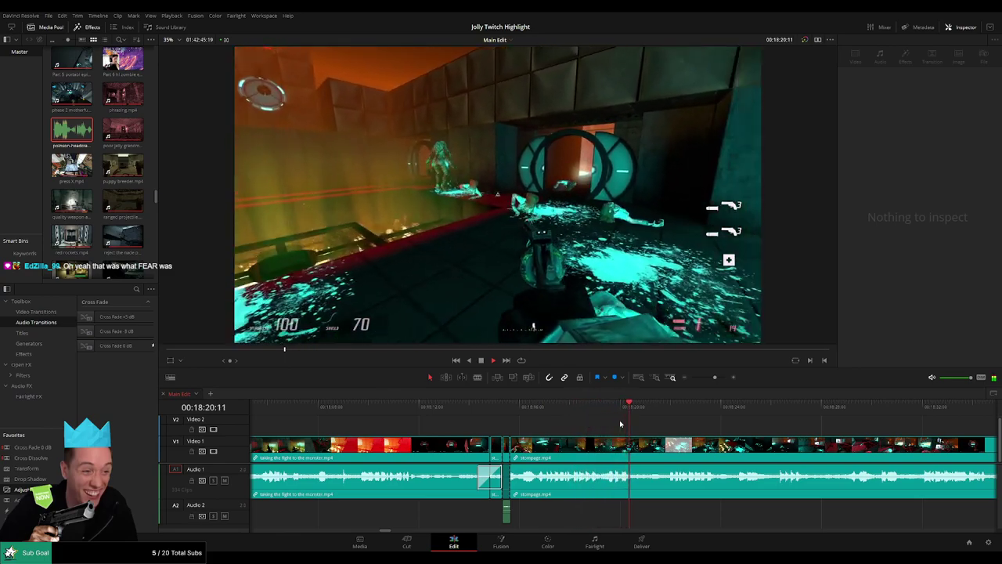
- Cut out the segment of stompage.mp4 from 00:18:19:29 to 00:18:20:17 and mute its audio
{"action": "key", "text": "space"}
{"action": "left_click", "coordinate": [608, 409]}
{"action": "key", "text": "space"}
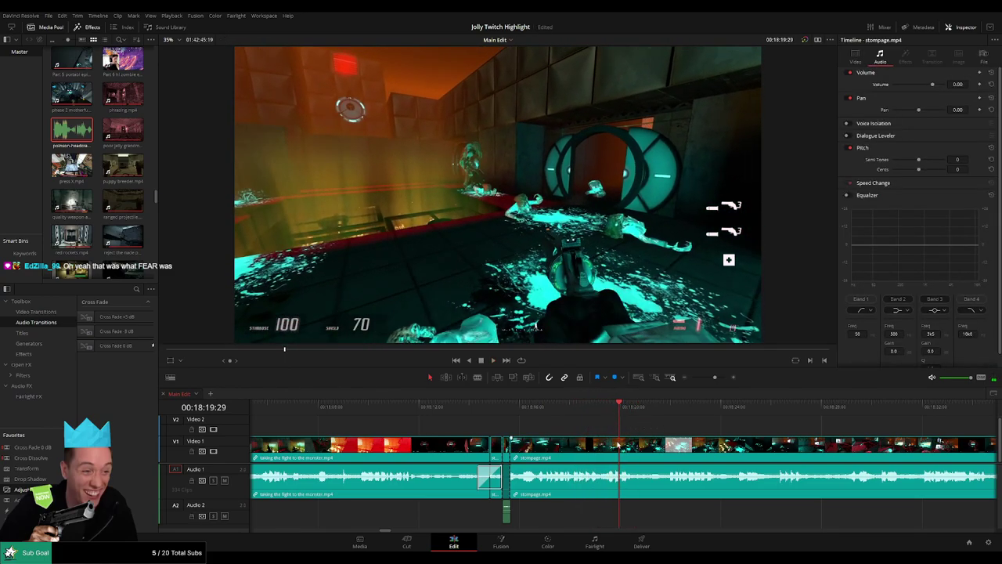
{"action": "left_click", "coordinate": [624, 451]}
{"action": "key", "text": "space"}
{"action": "key", "text": "space"}
{"action": "left_click", "coordinate": [637, 457]}
{"action": "key", "text": "a"}
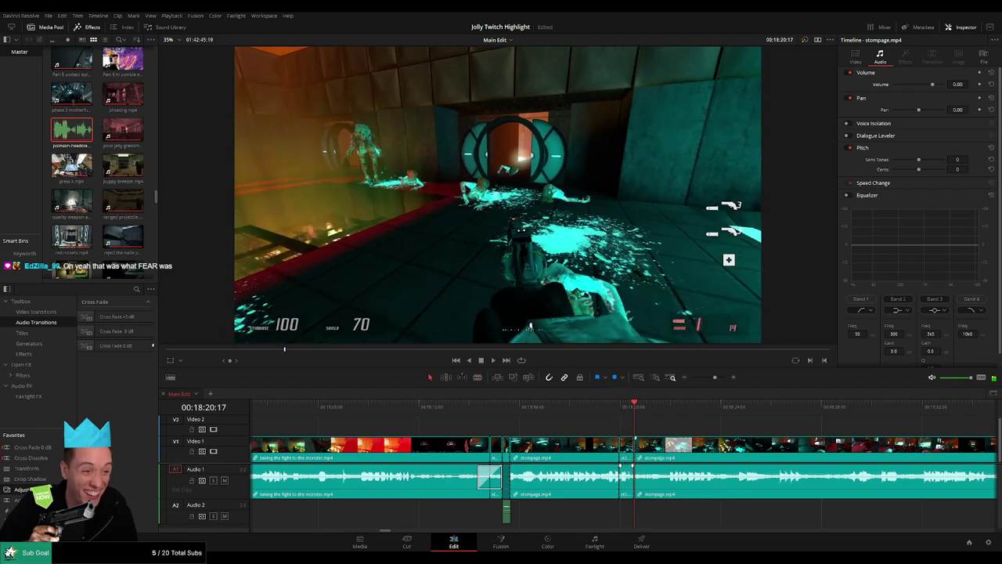
- Add the headcrab sound under the muted segment ending at 00:18:20:17, set its volume to -27, and play it back
{"action": "left_click_drag", "start_coordinate": [85, 135], "coordinate": [618, 522]}
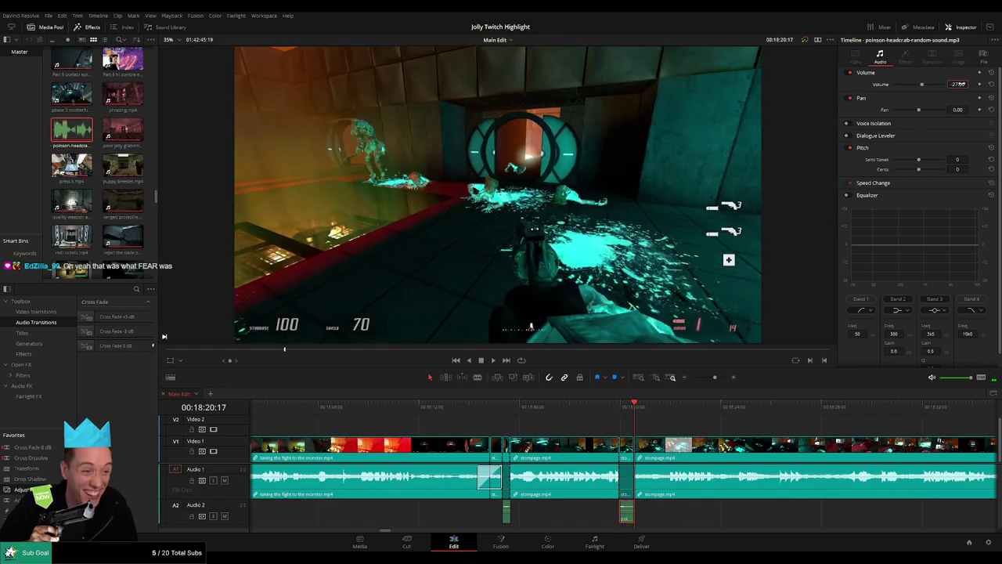
{"action": "left_click", "coordinate": [597, 407]}
{"action": "key", "text": "space"}
{"action": "left_click", "coordinate": [673, 426]}
- Review the rest of stompage.mp4 and the first part of hydraulic press control.mp4 for words to censor
{"action": "left_click_drag", "start_coordinate": [697, 428], "coordinate": [505, 427]}
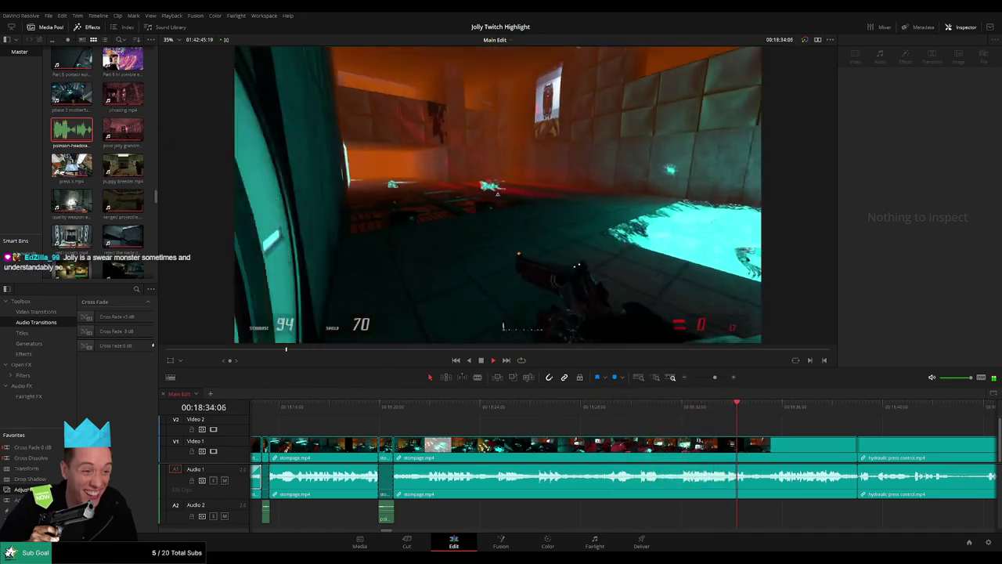
{"action": "scroll", "coordinate": [627, 432], "scroll_direction": "right", "scroll_amount": 5}
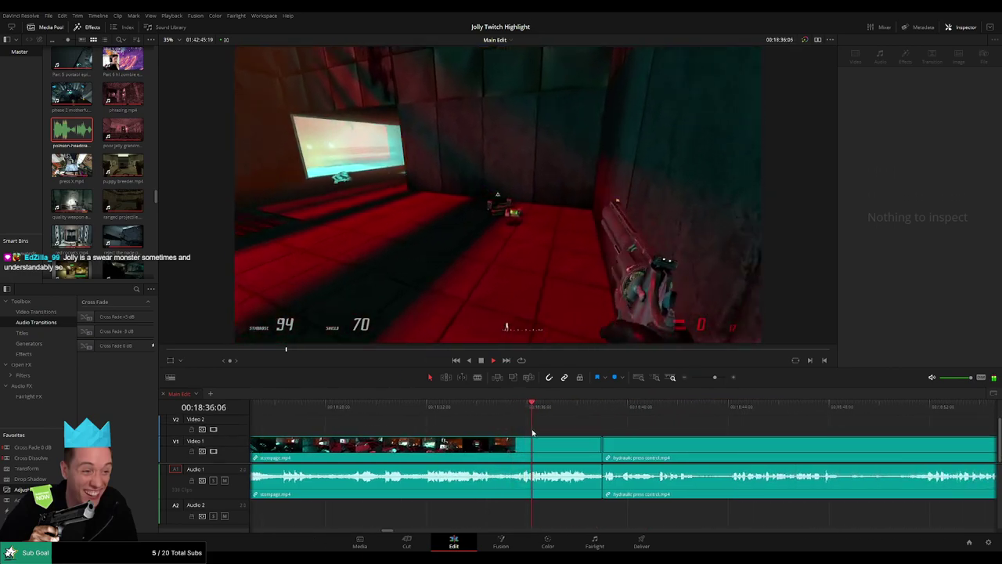
{"action": "scroll", "coordinate": [517, 433], "scroll_direction": "right", "scroll_amount": 2}
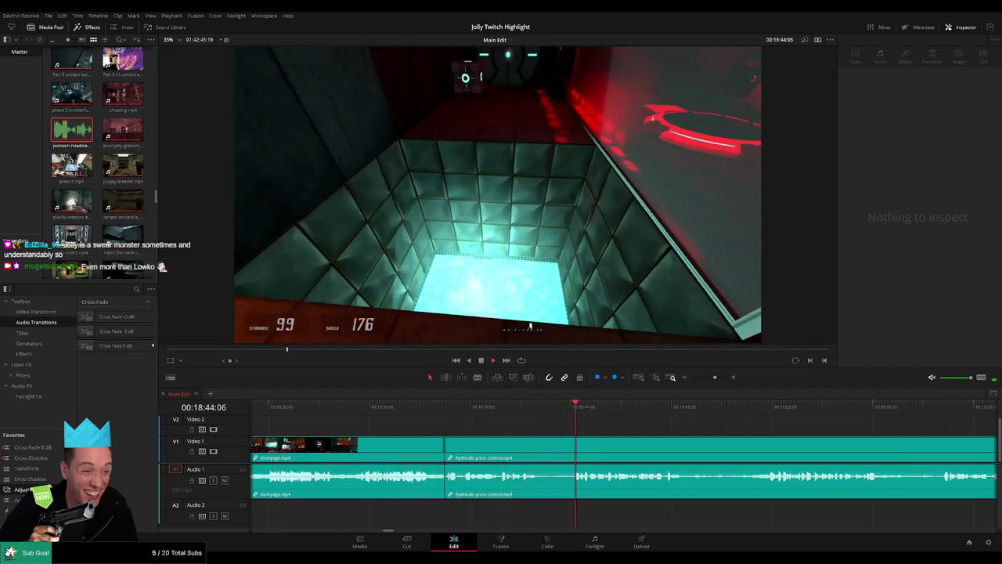
{"action": "scroll", "coordinate": [613, 435], "scroll_direction": "right", "scroll_amount": 1}
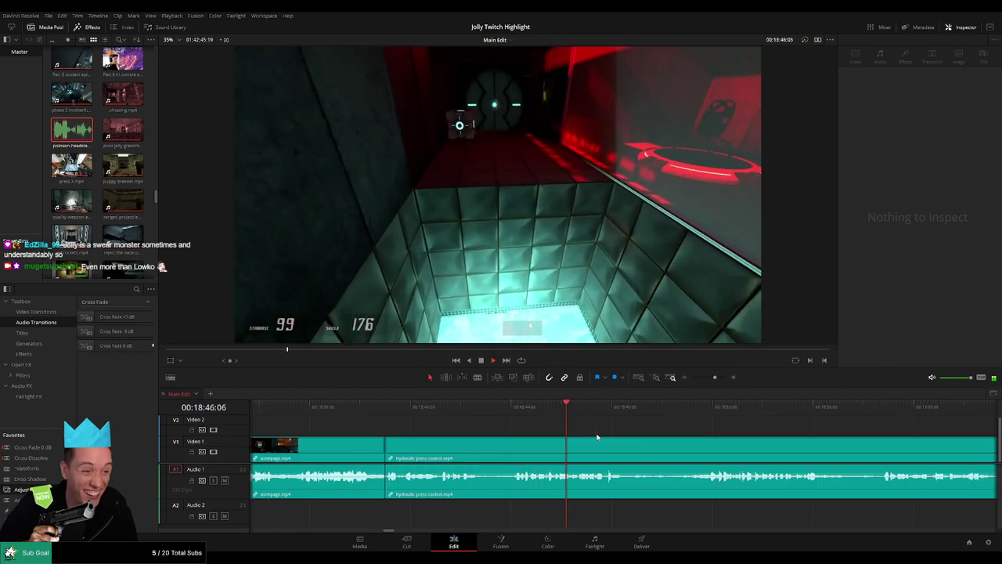
{"action": "scroll", "coordinate": [593, 429], "scroll_direction": "right", "scroll_amount": 2}
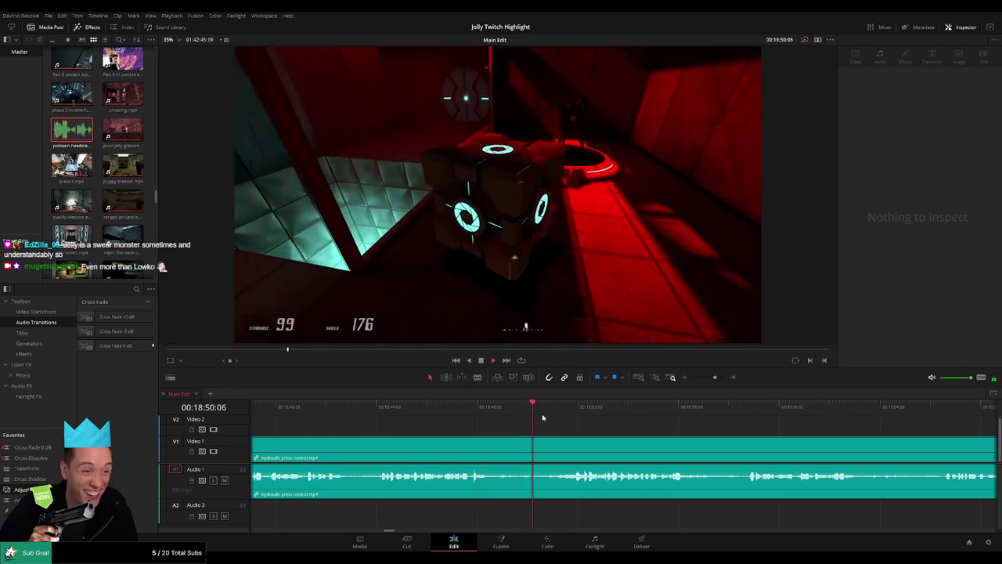
{"action": "scroll", "coordinate": [676, 432], "scroll_direction": "right", "scroll_amount": 2}
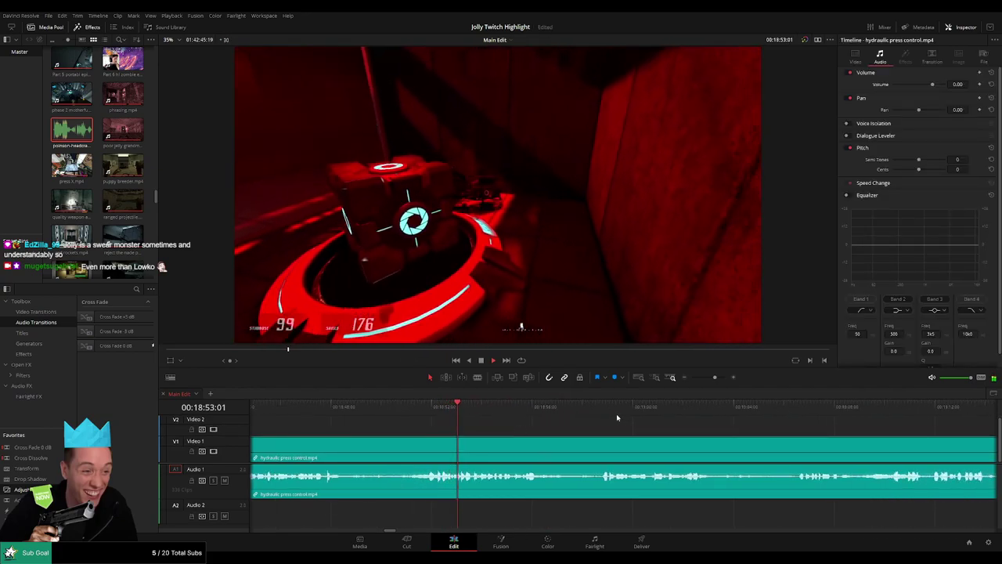
- Review the remainder of hydraulic press control.mp4 and the start of phrasing.mp4 for words to censor
{"action": "mouse_move", "coordinate": [718, 379]}
{"action": "left_mouse_down"}
{"action": "mouse_move", "coordinate": [694, 378]}
{"action": "mouse_move", "coordinate": [712, 379]}
{"action": "left_mouse_up"}
{"action": "scroll", "coordinate": [603, 428], "scroll_direction": "right", "scroll_amount": 2}
{"action": "scroll", "coordinate": [626, 427], "scroll_direction": "right", "scroll_amount": 2}
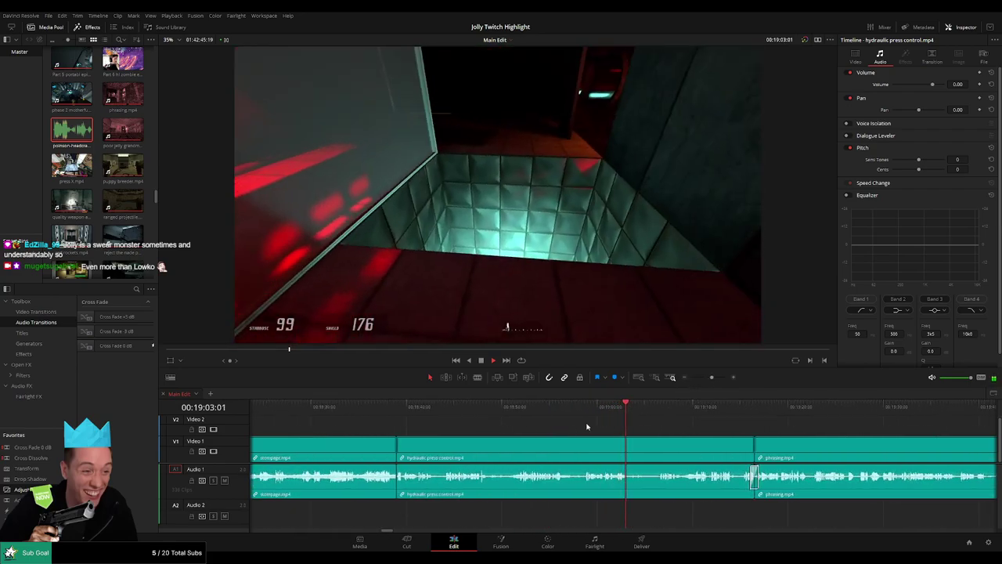
{"action": "scroll", "coordinate": [541, 425], "scroll_direction": "right", "scroll_amount": 3}
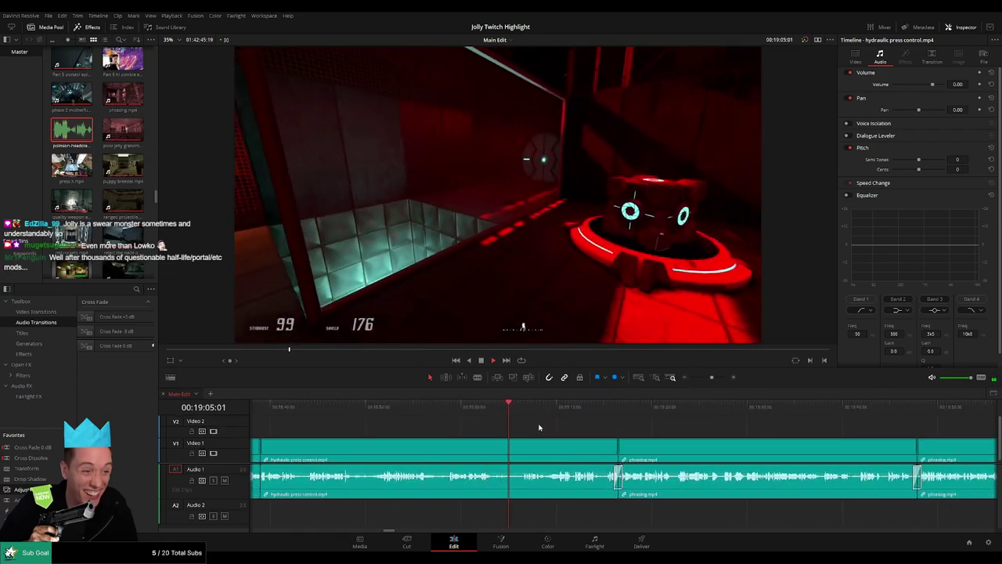
{"action": "left_click_drag", "start_coordinate": [586, 432], "coordinate": [534, 433]}
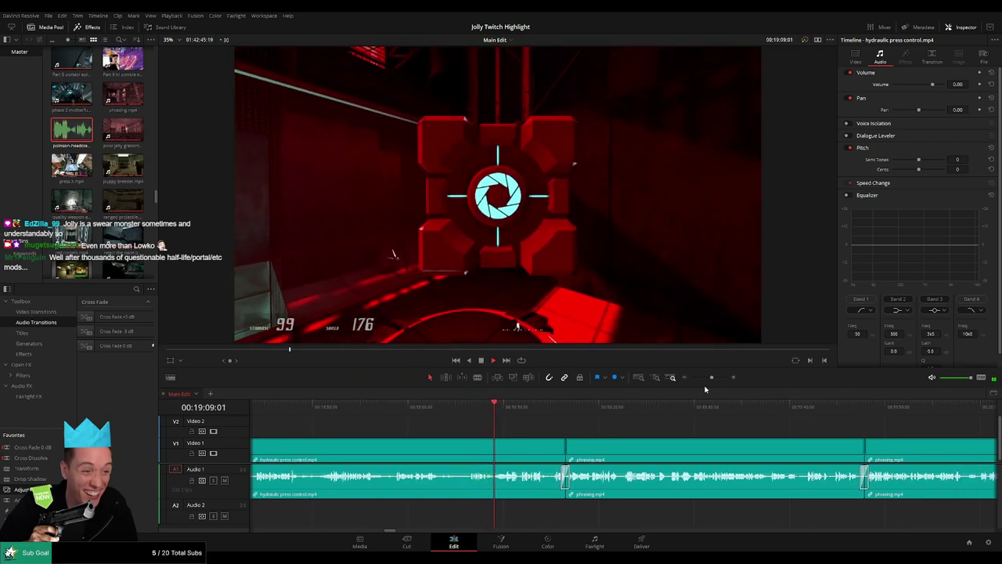
{"action": "scroll", "coordinate": [705, 392], "scroll_direction": "left", "scroll_amount": 5}
{"action": "scroll", "coordinate": [696, 401], "scroll_direction": "right", "scroll_amount": 8}
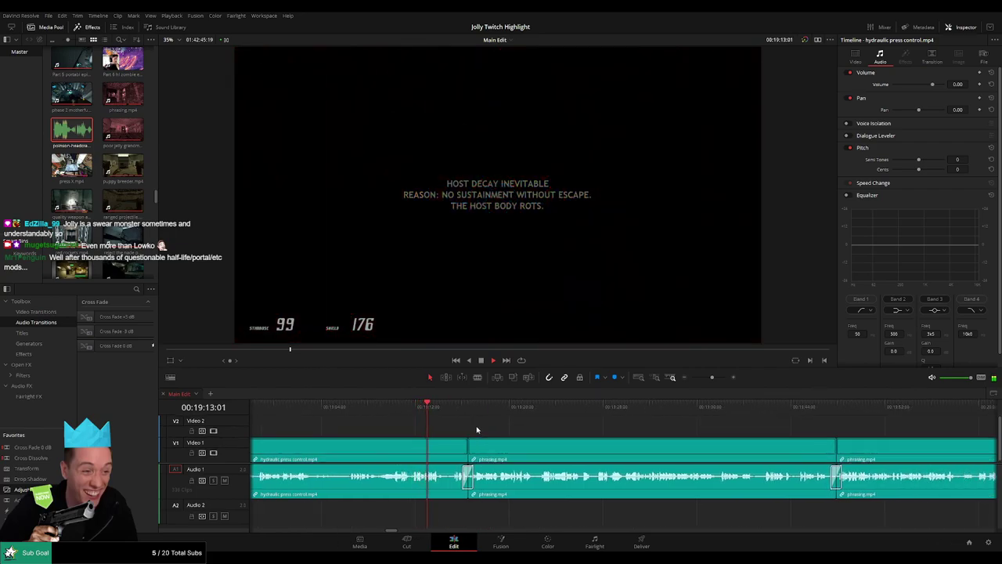
{"action": "scroll", "coordinate": [485, 427], "scroll_direction": "right", "scroll_amount": 2}
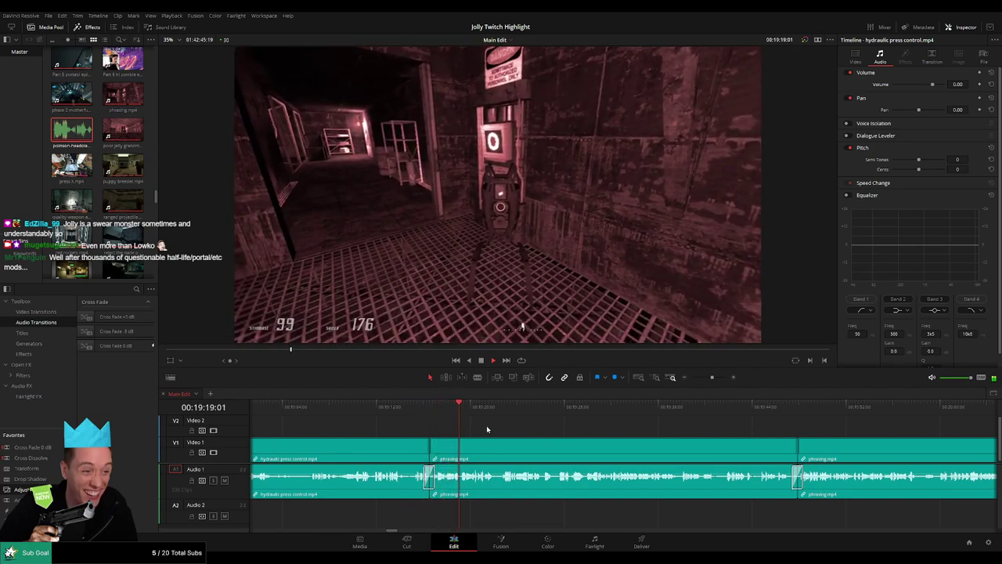
- Cut the segment of about 1.4 seconds starting near 00:19:26:03 out of phrasing.mp4 and close the gap
{"action": "scroll", "coordinate": [484, 429], "scroll_direction": "right", "scroll_amount": 3}
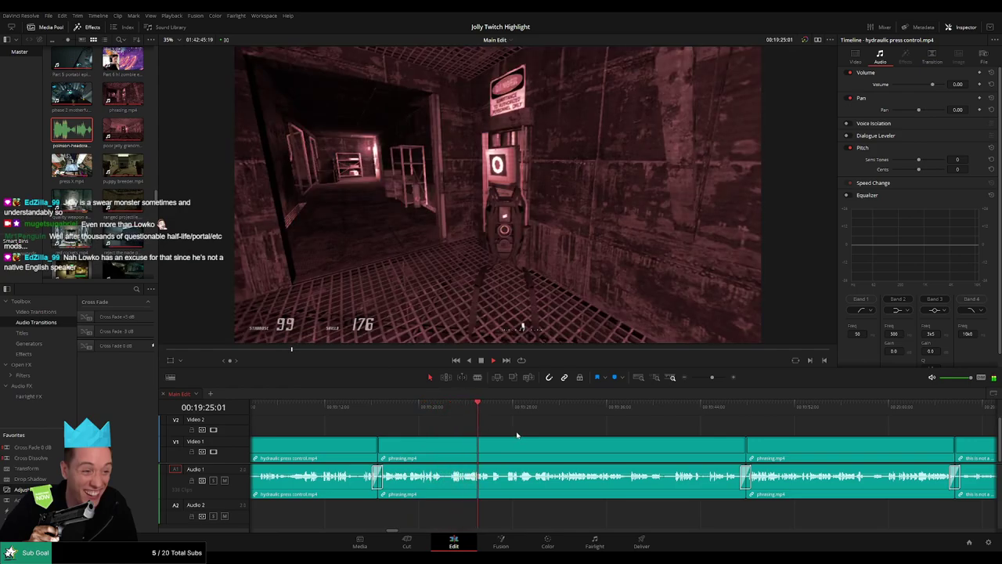
{"action": "left_click", "coordinate": [454, 411]}
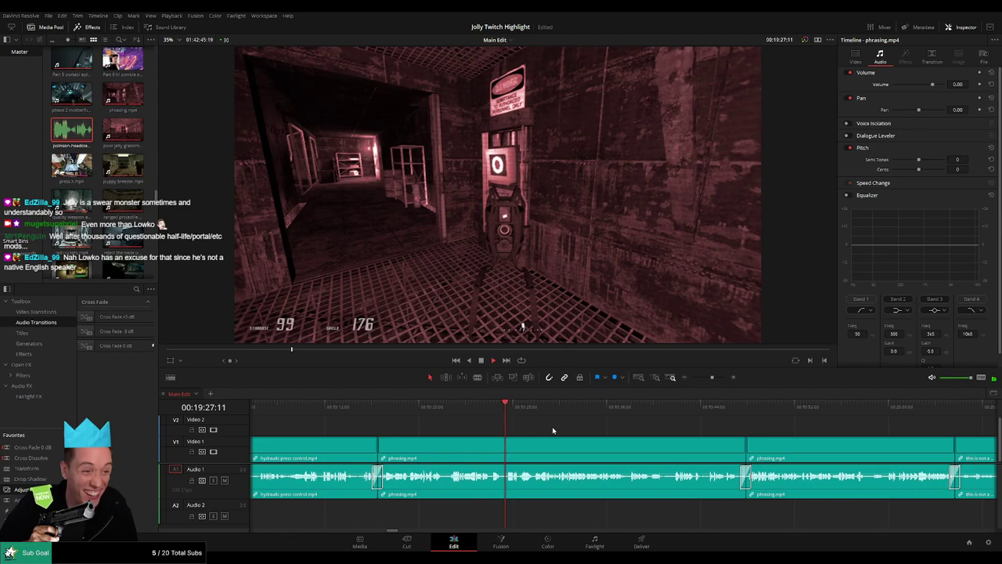
{"action": "left_click", "coordinate": [492, 408]}
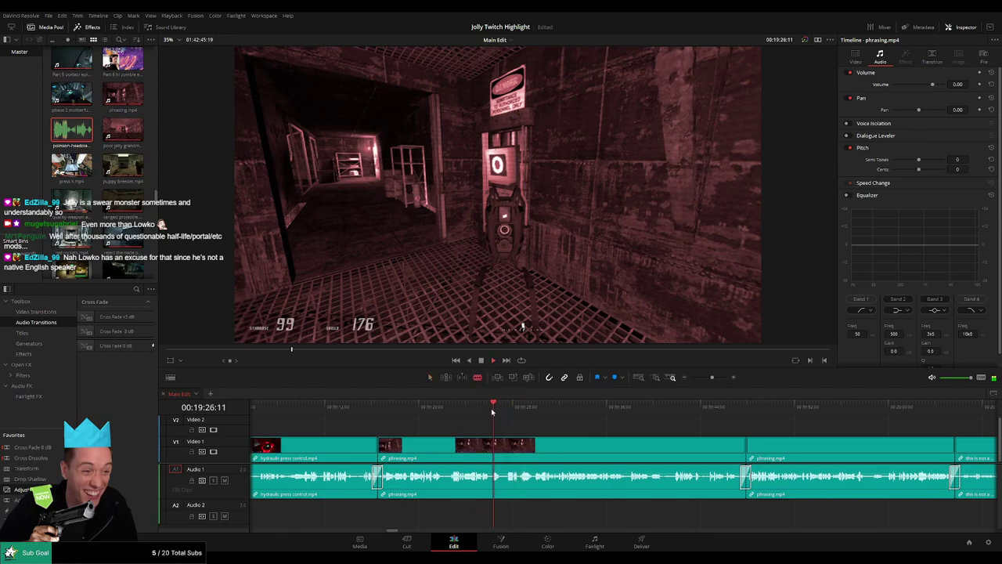
{"action": "left_click", "coordinate": [492, 455]}
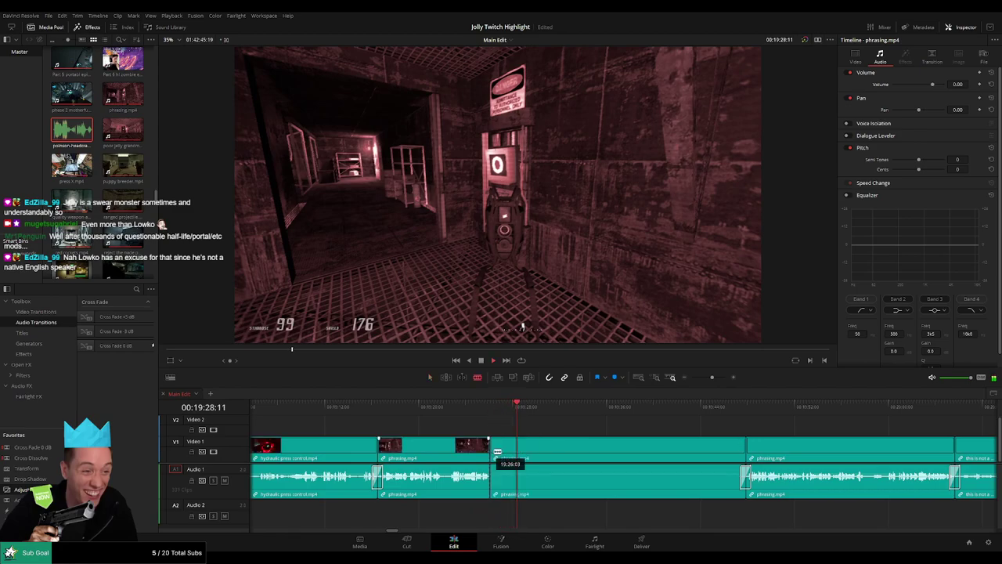
{"action": "left_click", "coordinate": [507, 451]}
{"action": "key", "text": "a"}
{"action": "left_click", "coordinate": [499, 457]}
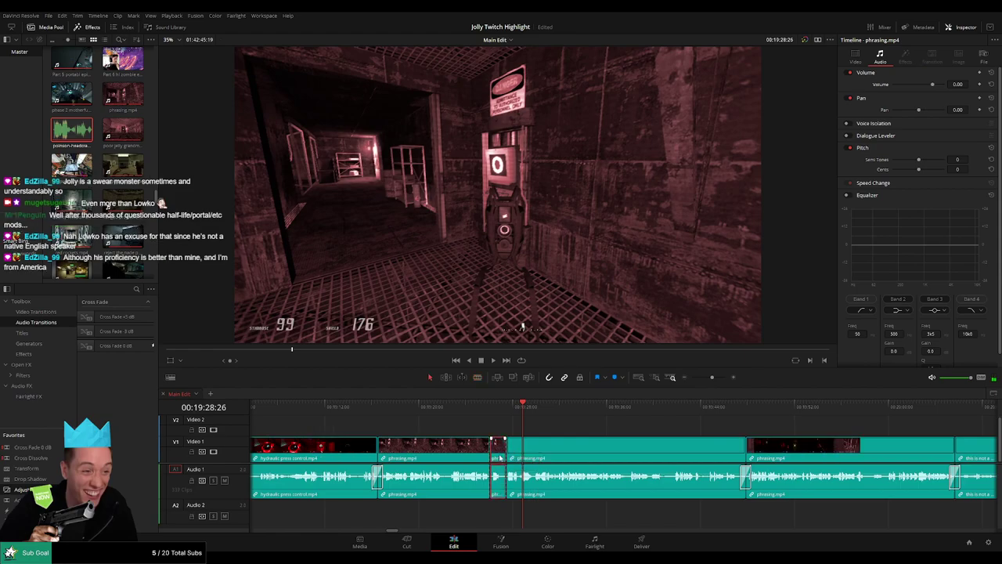
{"action": "key", "text": "Delete"}
- Play back the new cut in phrasing.mp4 and review the clip up to about 00:19:45 for words to censor
{"action": "left_click", "coordinate": [480, 409]}
{"action": "key", "text": "space"}
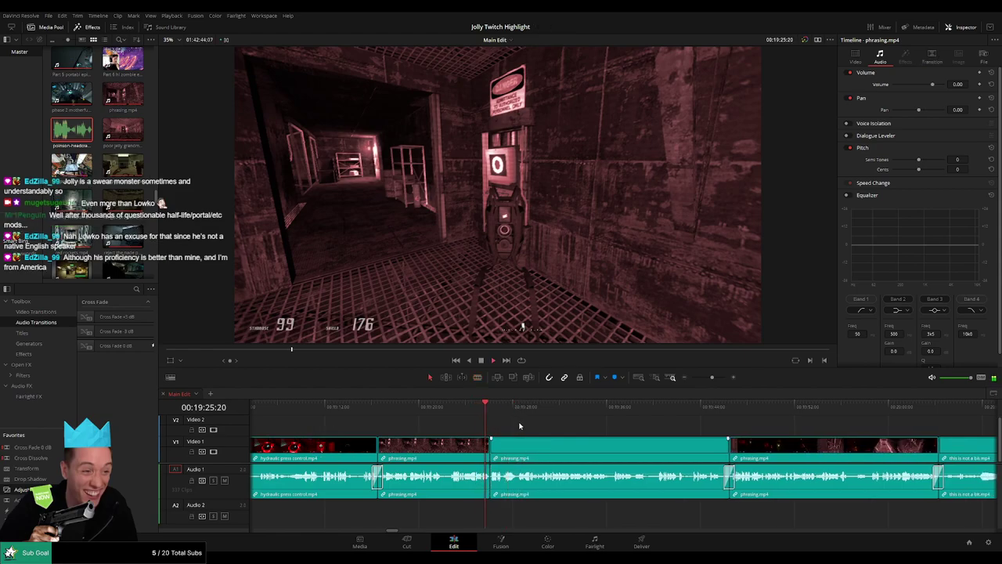
{"action": "left_click_drag", "start_coordinate": [559, 431], "coordinate": [461, 427]}
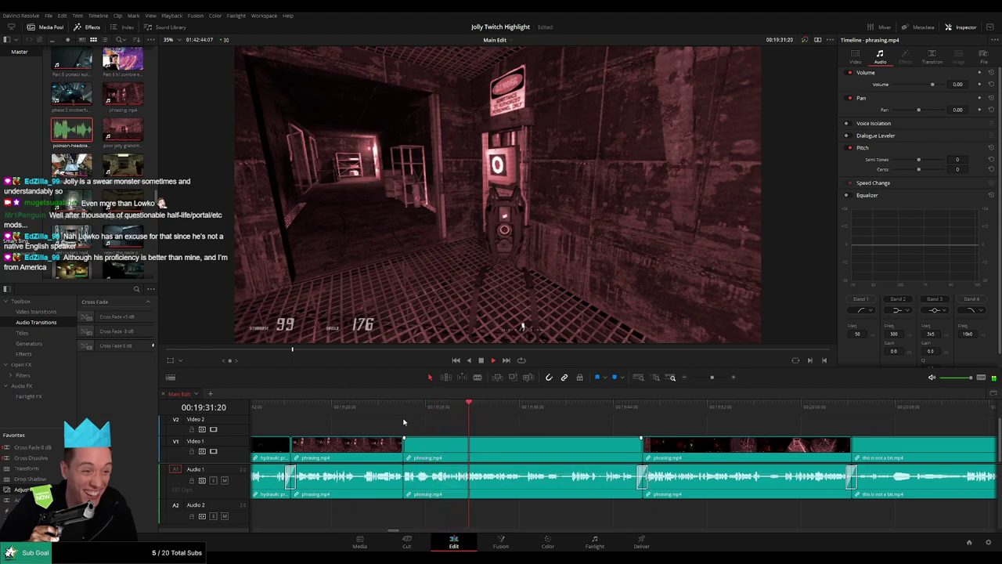
{"action": "scroll", "coordinate": [453, 424], "scroll_direction": "right", "scroll_amount": 2}
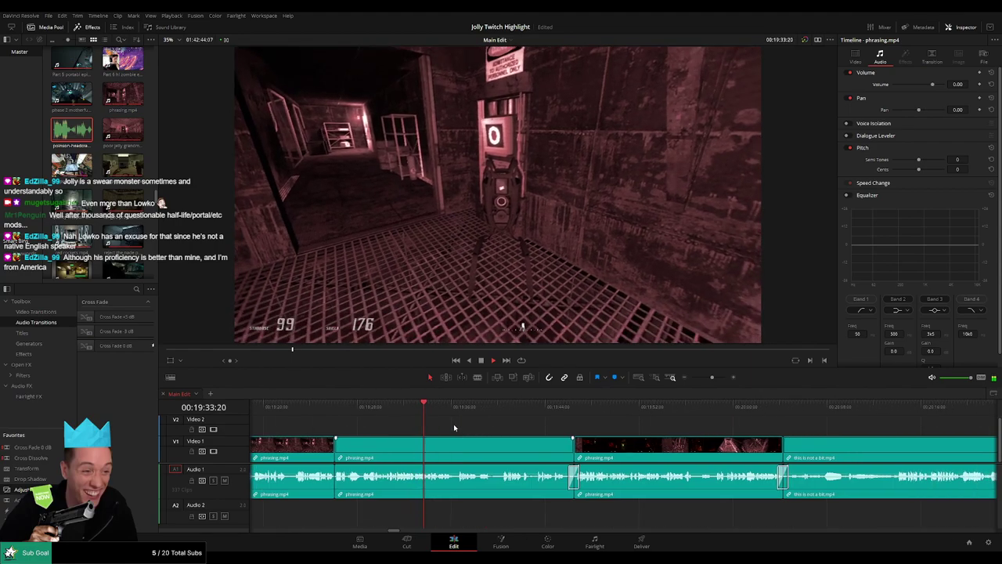
{"action": "scroll", "coordinate": [470, 429], "scroll_direction": "right", "scroll_amount": 2}
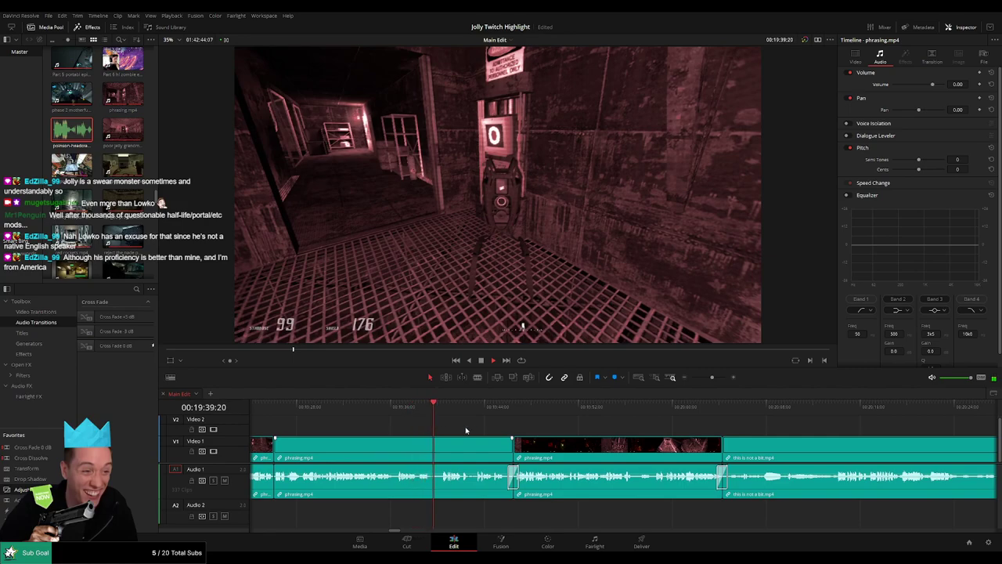
{"action": "scroll", "coordinate": [465, 430], "scroll_direction": "right", "scroll_amount": 2}
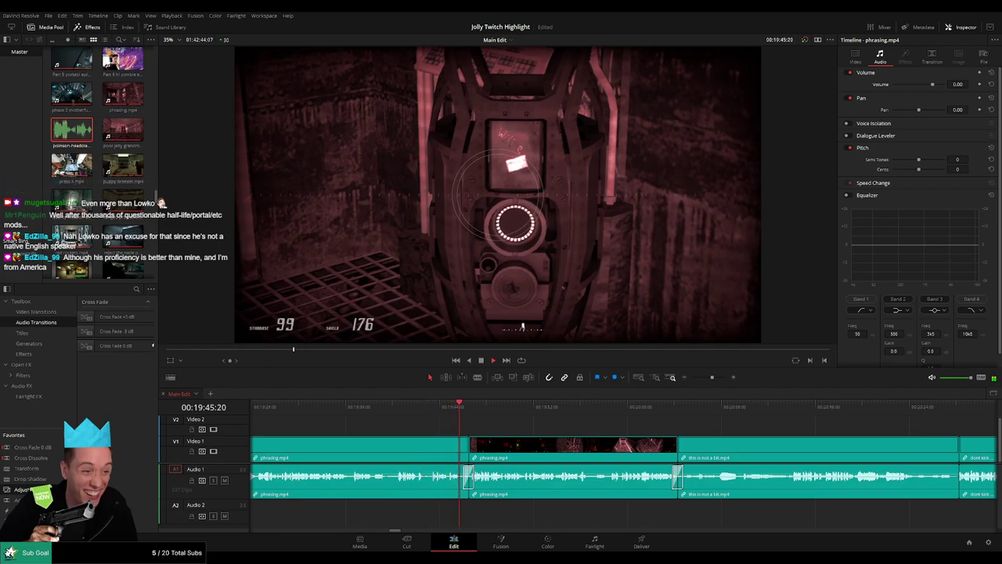
- Isolate the short segment of phrasing.mp4 ending at 00:19:44:03 and mute its audio
{"action": "left_click", "coordinate": [397, 412]}
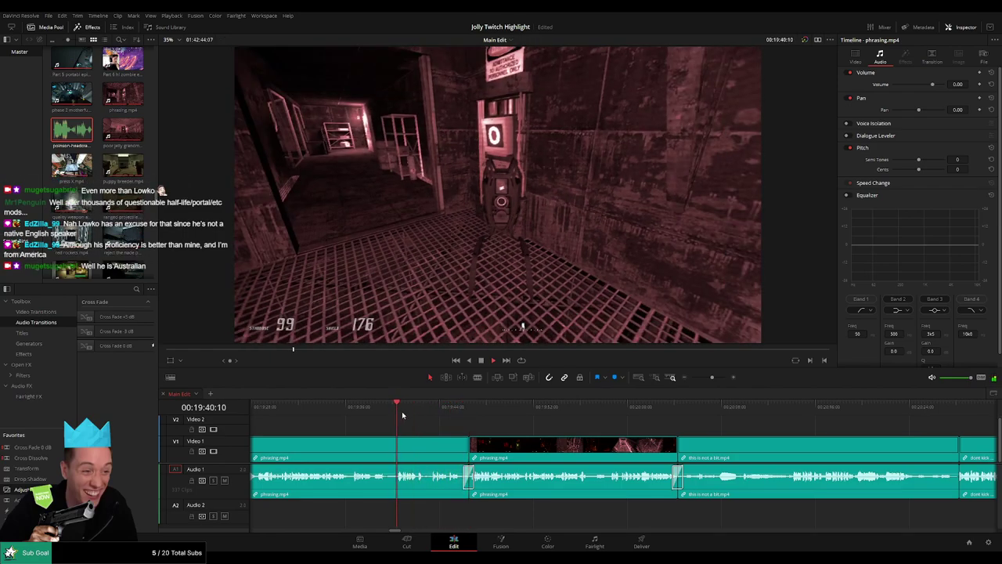
{"action": "left_click_drag", "start_coordinate": [450, 432], "coordinate": [406, 426]}
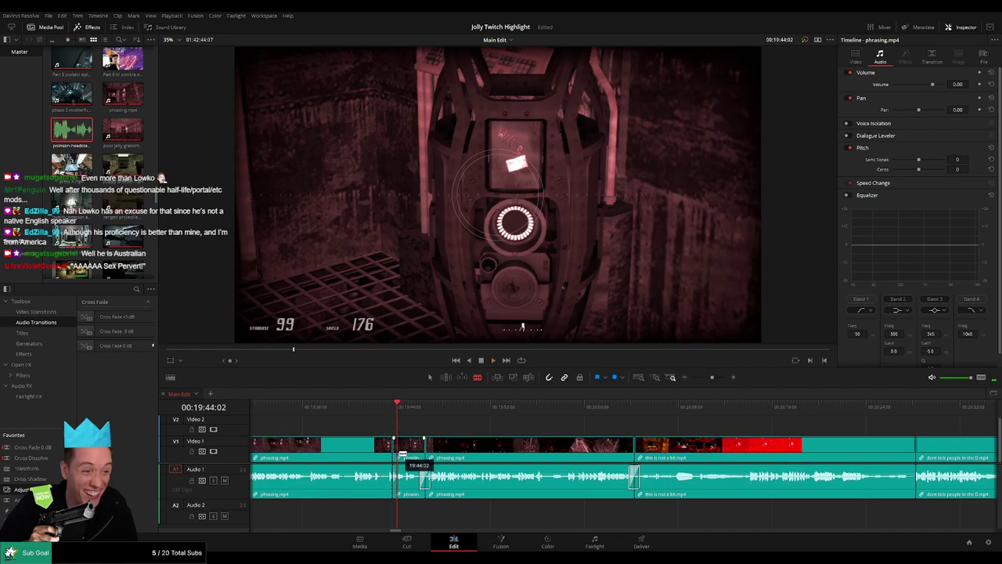
{"action": "left_click", "coordinate": [719, 378]}
{"action": "left_click", "coordinate": [629, 405]}
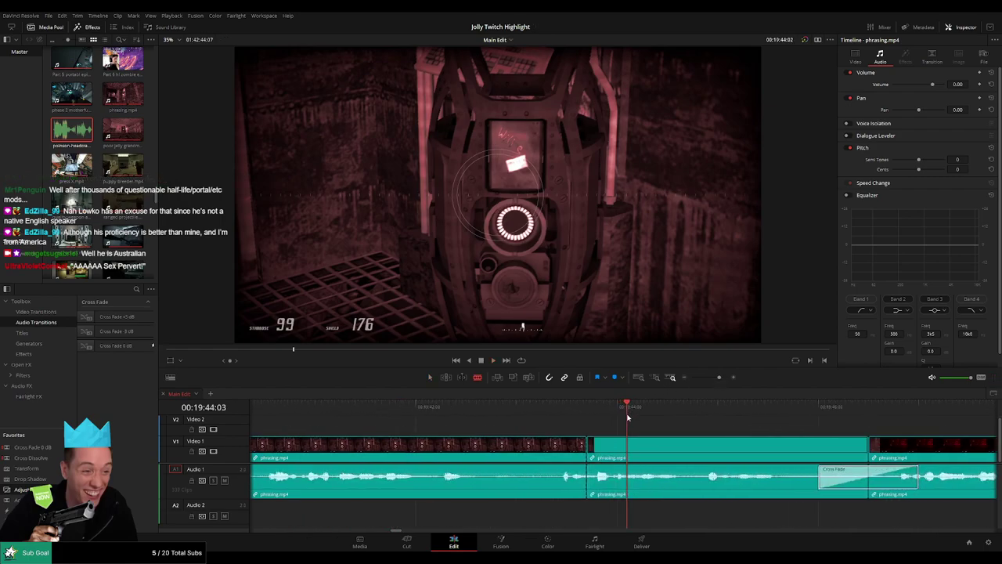
{"action": "key", "text": "space"}
{"action": "left_click", "coordinate": [630, 408]}
{"action": "key", "text": "a"}
{"action": "left_click", "coordinate": [606, 478], "text": "alt"}
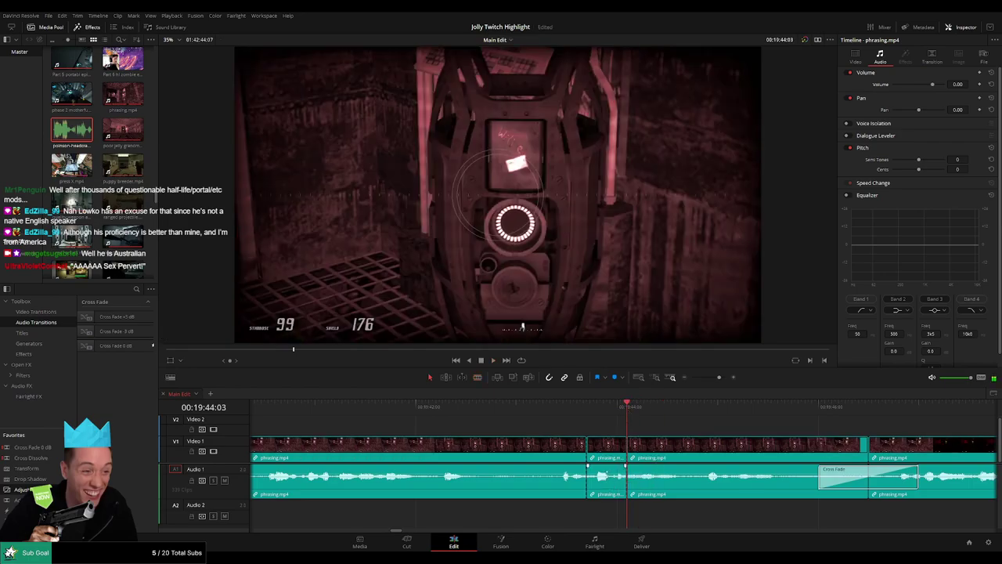
{"action": "key", "text": "d"}
- Add the headcrab sound under the muted segment ending at 00:19:44:03, trim it to fit, set its volume to -27, and play it back
{"action": "left_click", "coordinate": [612, 515]}
{"action": "key", "text": "space"}
{"action": "left_click_drag", "start_coordinate": [73, 132], "coordinate": [588, 518]}
{"action": "left_click_drag", "start_coordinate": [710, 518], "coordinate": [628, 518]}
{"action": "left_click", "coordinate": [607, 519]}
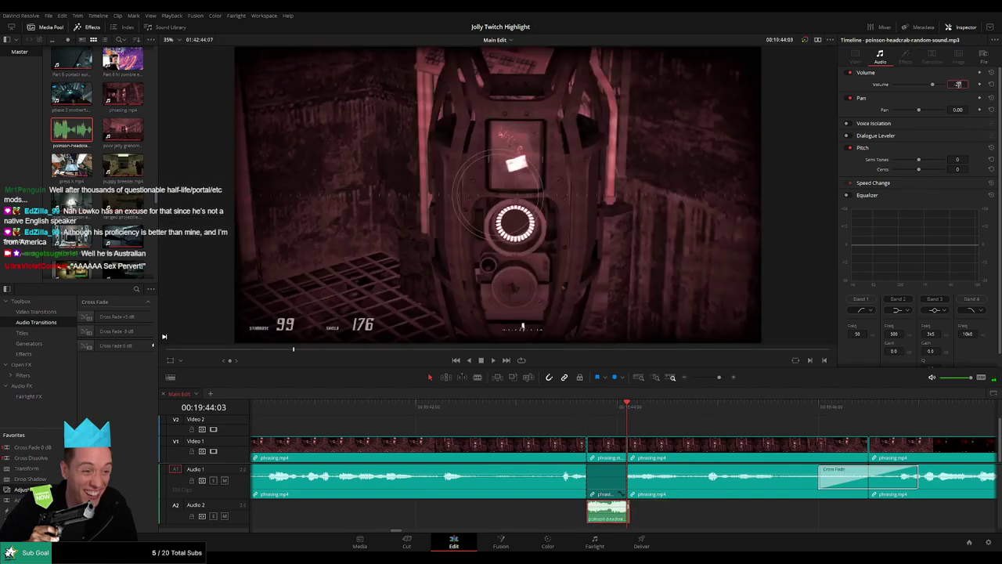
{"action": "key", "text": "Return"}
{"action": "left_click_drag", "start_coordinate": [719, 377], "coordinate": [711, 378]}
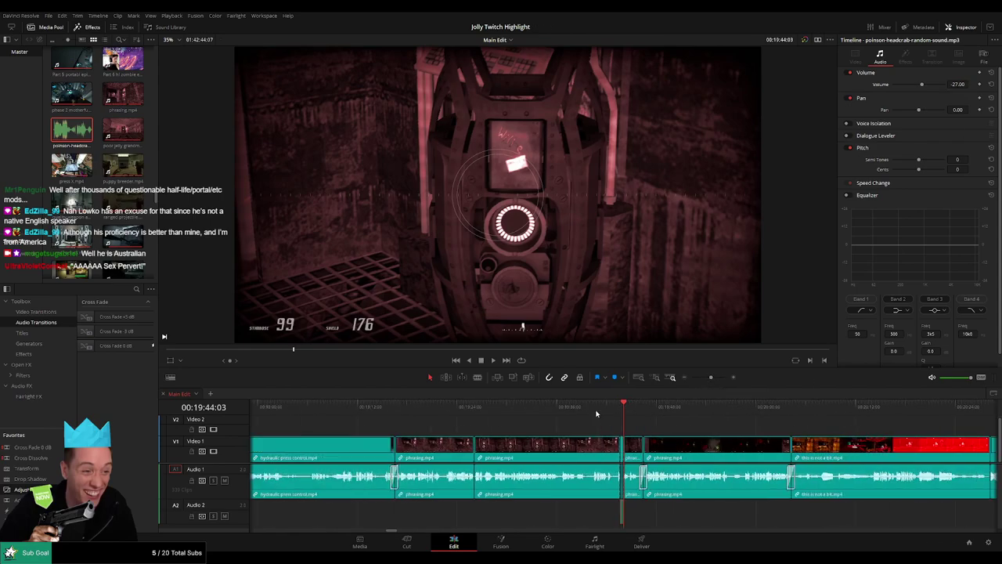
{"action": "left_click", "coordinate": [597, 411]}
{"action": "key", "text": "space"}
{"action": "left_click", "coordinate": [640, 426]}
{"action": "key", "text": "space"}
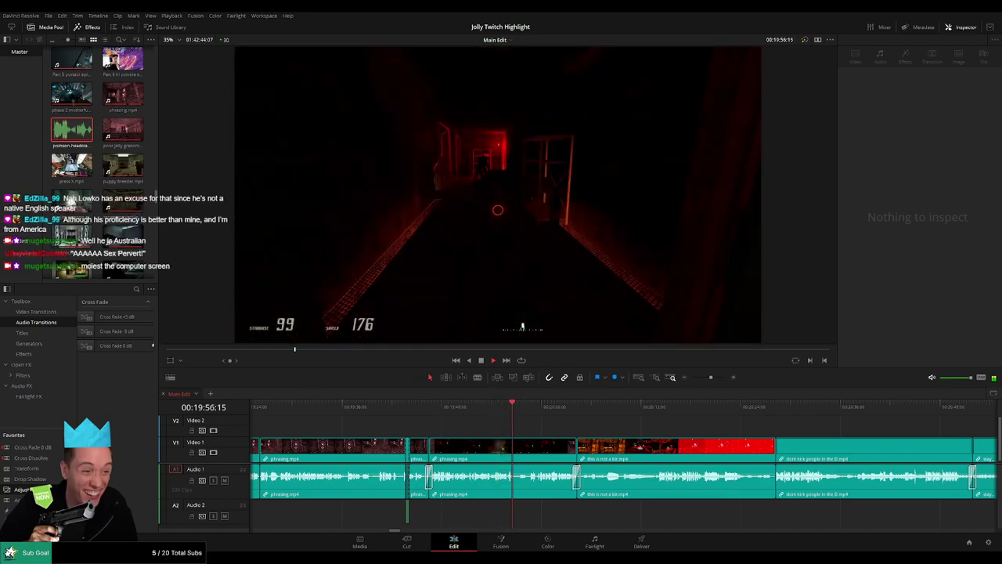
- Replay phrasing.mp4 around 00:19:56 to locate the word to censor and split the clip at 00:19:56:00
{"action": "left_click_drag", "start_coordinate": [502, 411], "coordinate": [501, 412]}
{"action": "key", "text": "space"}
{"action": "key", "text": "space"}
{"action": "key", "text": "b"}
{"action": "left_click", "coordinate": [510, 447]}
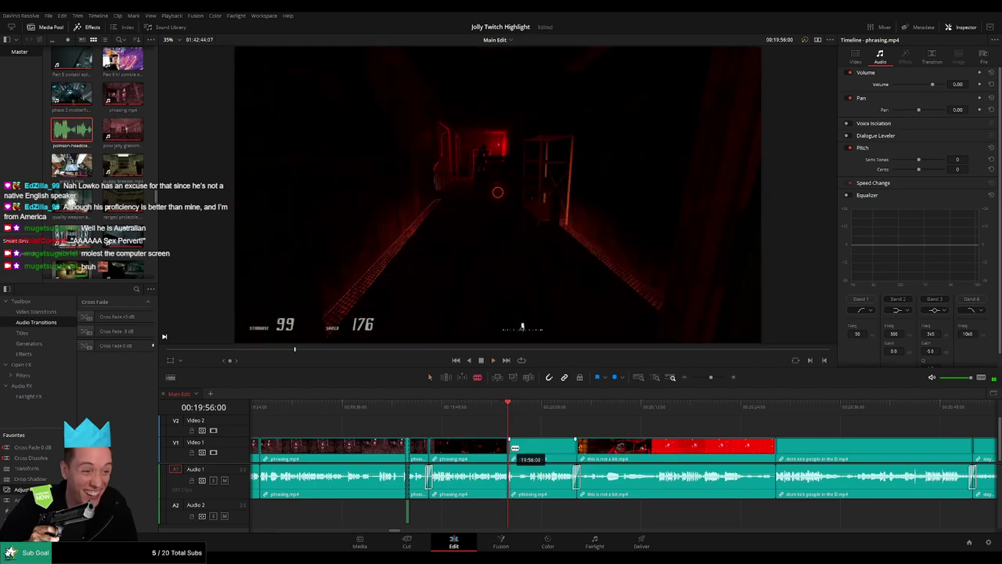
- Split phrasing.mp4 at 00:19:56:09 and mute the audio of the segment starting at 00:19:56:00
{"action": "key", "text": "space"}
{"action": "key", "text": "space"}
{"action": "left_click_drag", "start_coordinate": [702, 384], "coordinate": [718, 383]}
{"action": "left_click", "coordinate": [586, 412]}
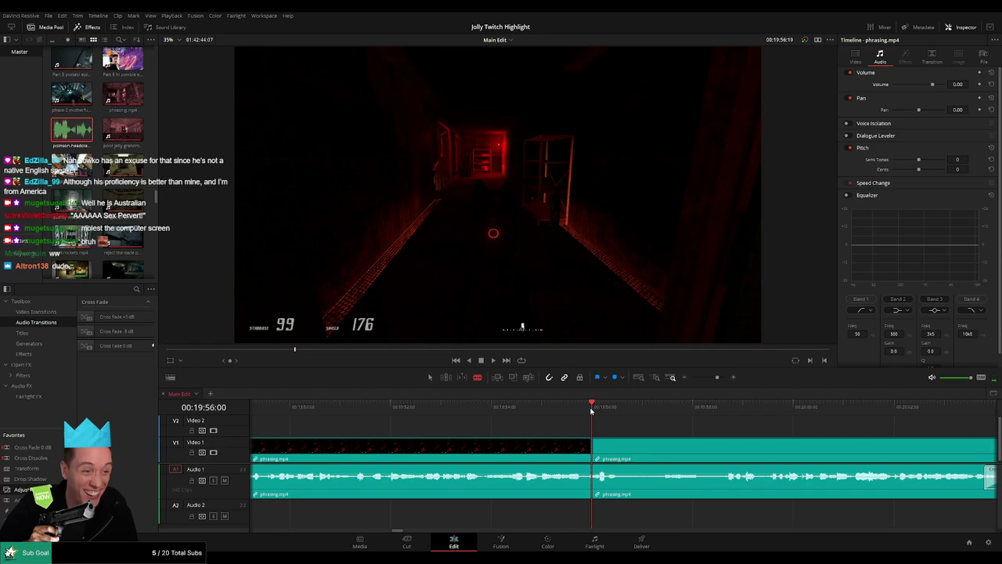
{"action": "left_click_drag", "start_coordinate": [591, 411], "coordinate": [603, 413]}
{"action": "left_click", "coordinate": [609, 447]}
{"action": "key", "text": "a"}
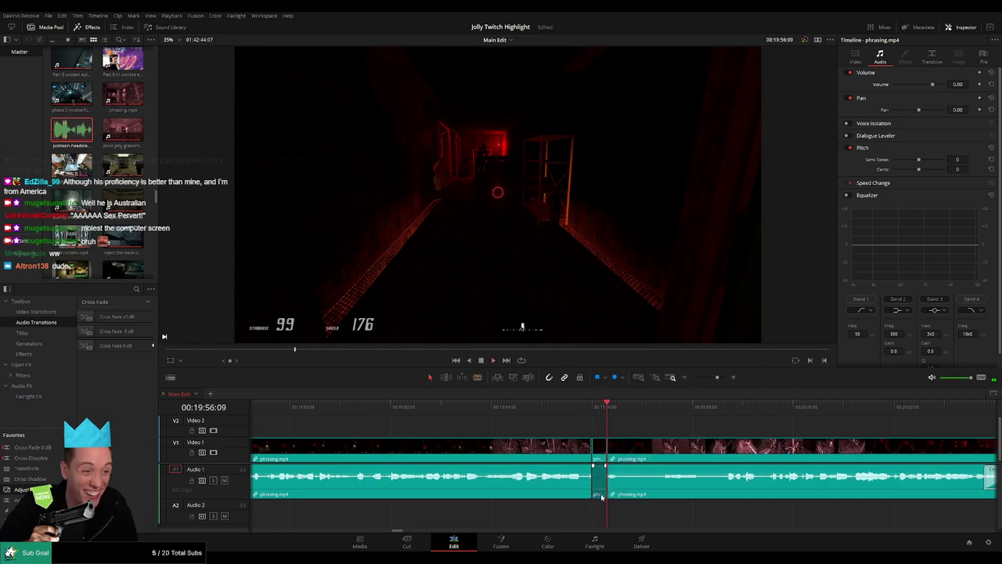
{"action": "key", "text": "q"}
- Place the headcrab sound at volume -27 under the muted segment ending at 00:19:56:09 and play back from 00:19:46:00
{"action": "left_click_drag", "start_coordinate": [459, 239], "coordinate": [601, 517]}
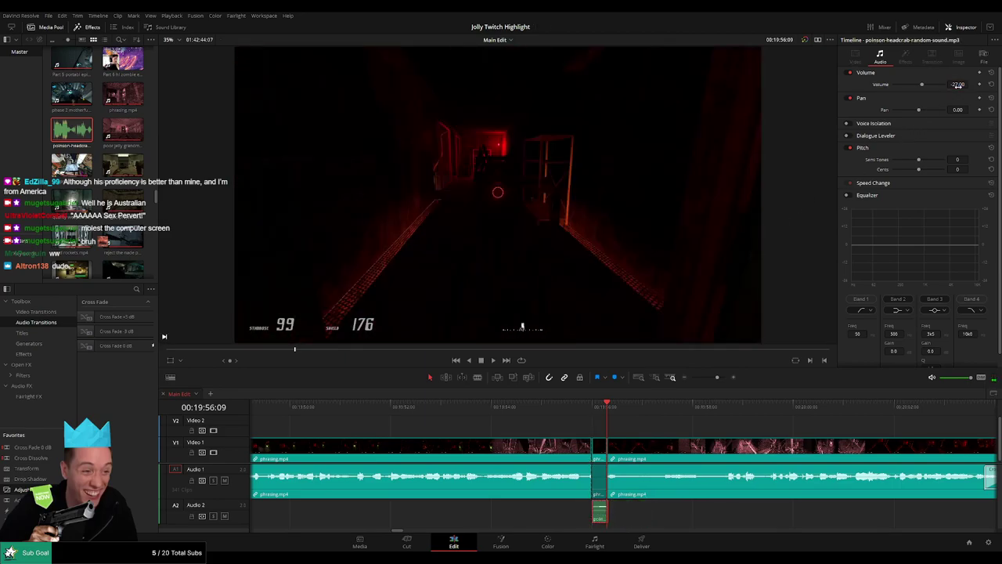
{"action": "left_click", "coordinate": [707, 378]}
{"action": "left_click", "coordinate": [598, 406]}
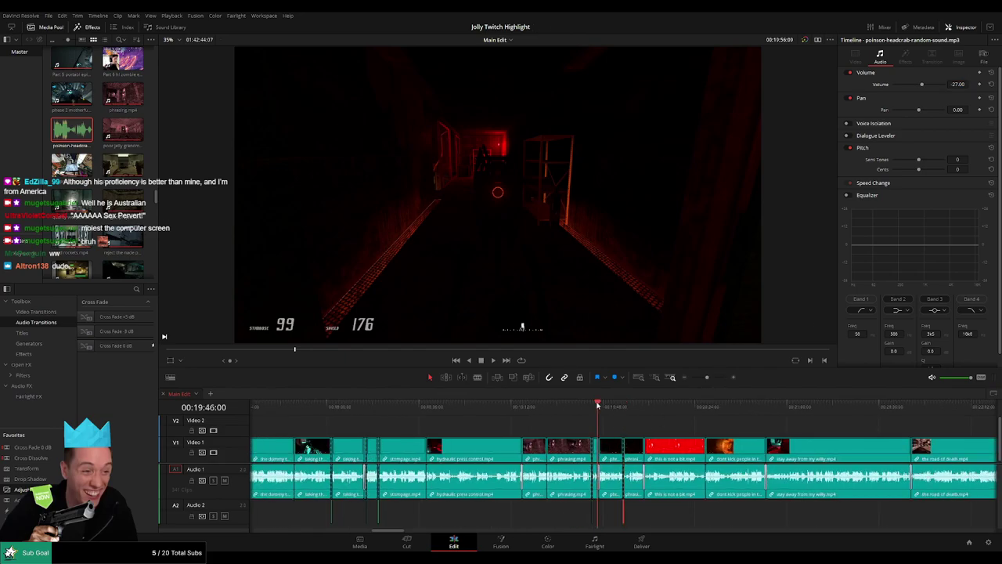
{"action": "key", "text": "space"}
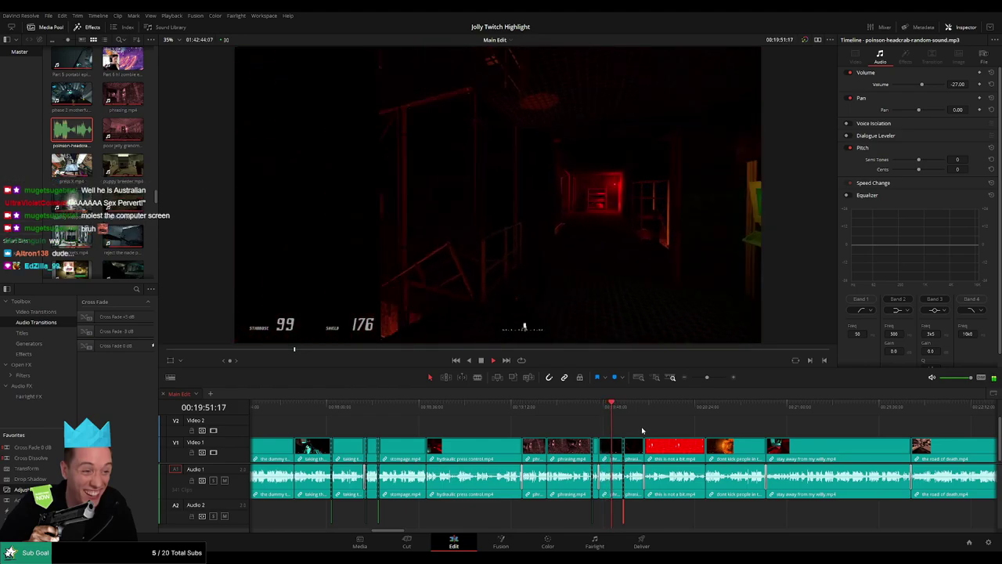
- Review the end of phrasing.mp4 up to the start of this is not a bit.mp4 for words to censor
{"action": "left_click", "coordinate": [641, 427]}
{"action": "scroll", "coordinate": [623, 429], "scroll_direction": "right", "scroll_amount": 2}
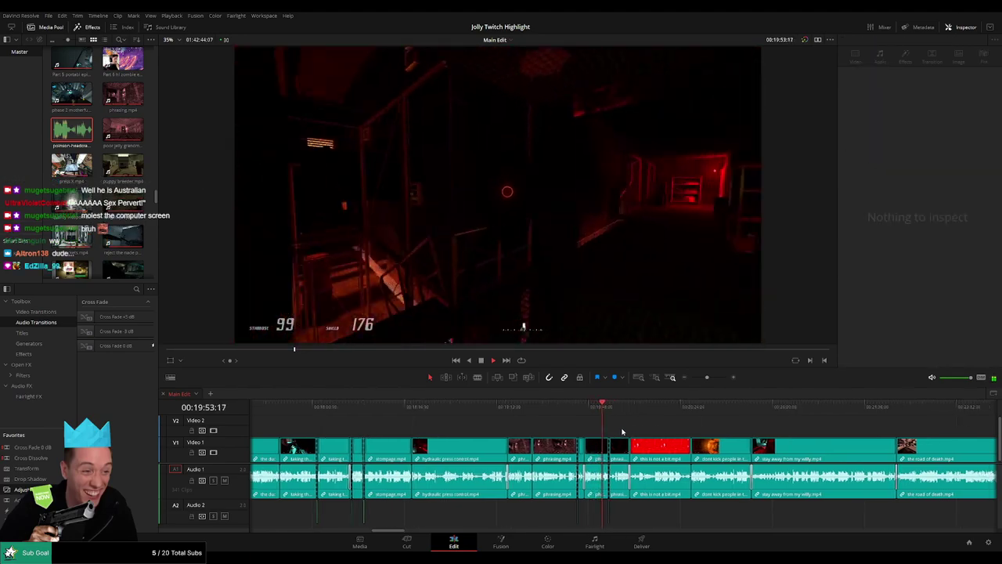
{"action": "left_click_drag", "start_coordinate": [707, 379], "coordinate": [711, 383]}
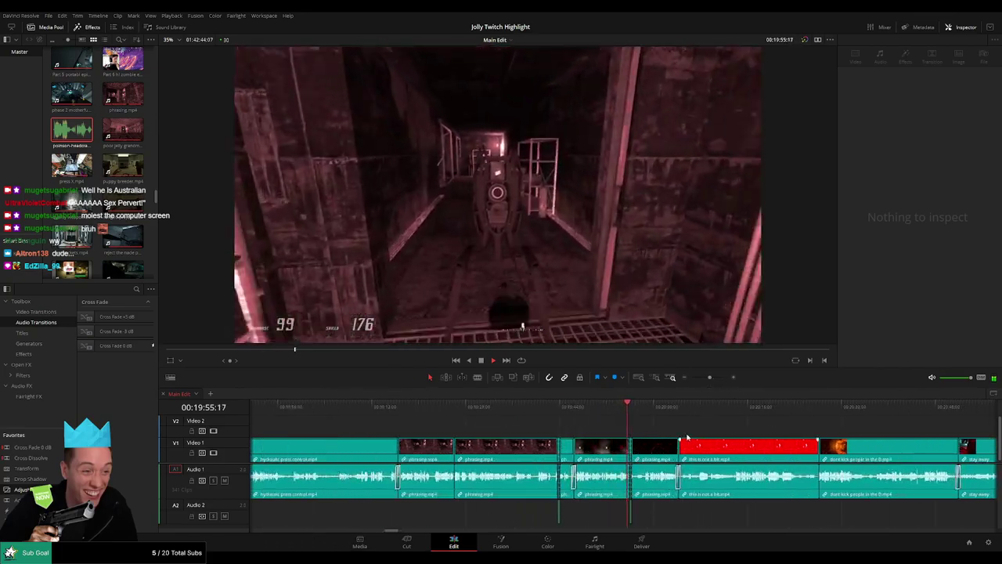
{"action": "scroll", "coordinate": [529, 433], "scroll_direction": "right", "scroll_amount": 2}
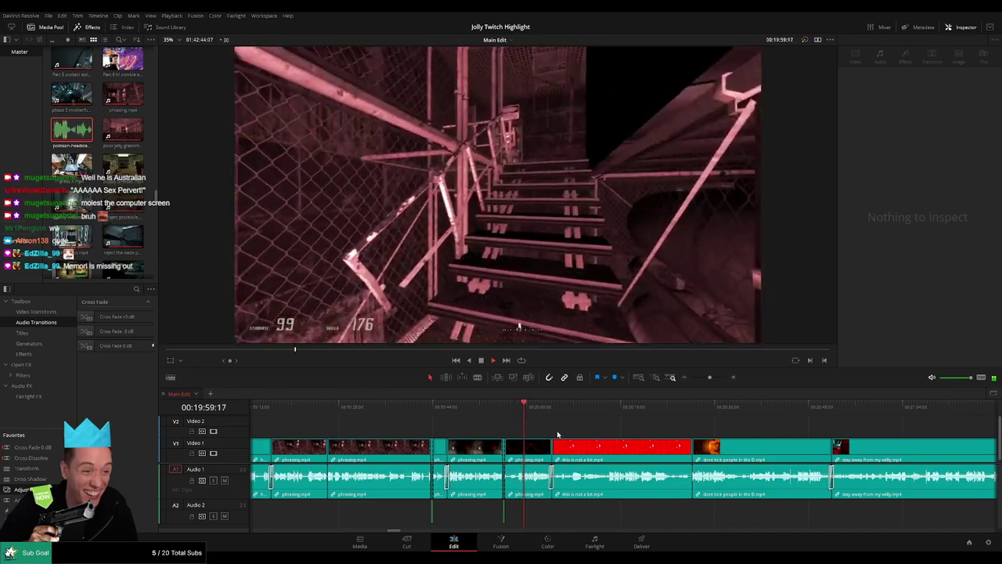
{"action": "scroll", "coordinate": [491, 421], "scroll_direction": "right", "scroll_amount": 1}
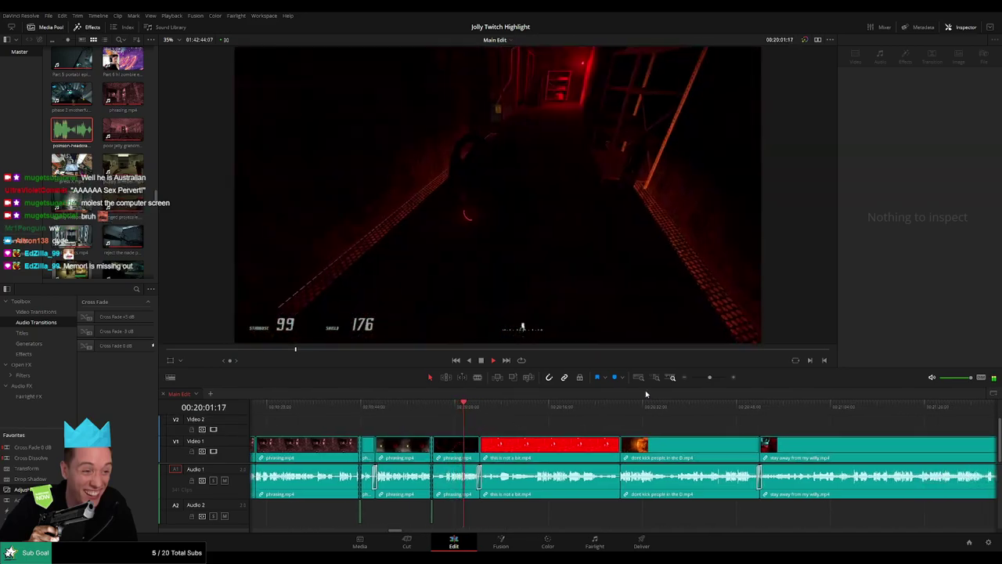
{"action": "left_click_drag", "start_coordinate": [709, 377], "coordinate": [712, 378]}
{"action": "scroll", "coordinate": [626, 424], "scroll_direction": "right", "scroll_amount": 2}
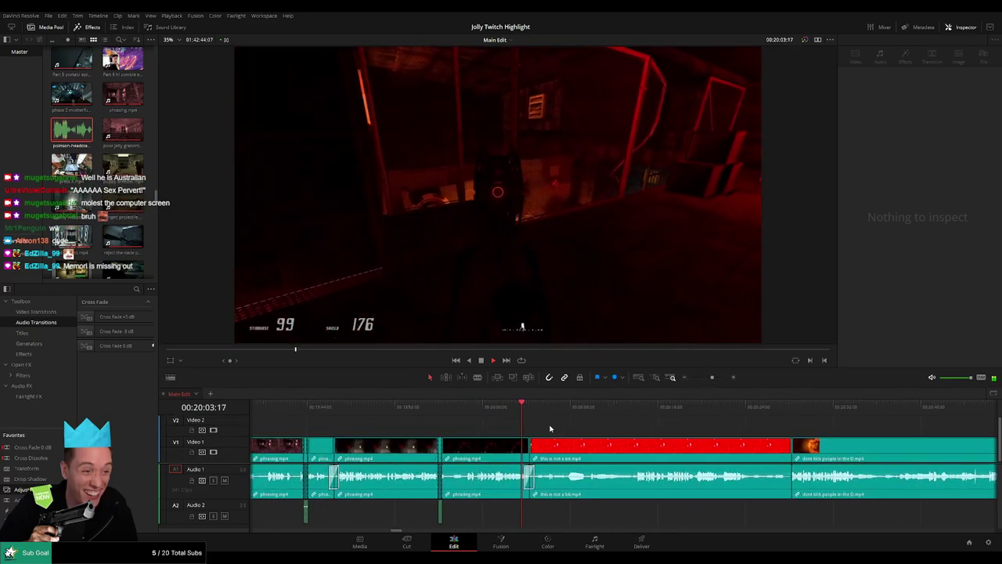
- Replay the end of phrasing.mp4, then review this is not a bit.mp4 and the first part of dont kick people in the D.mp4
{"action": "left_click", "coordinate": [487, 409]}
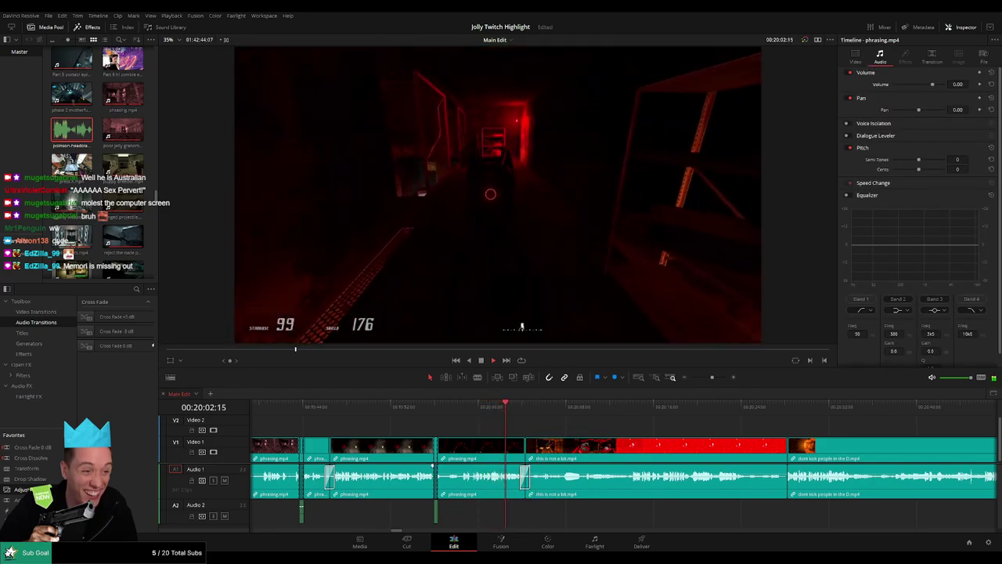
{"action": "key", "text": "space"}
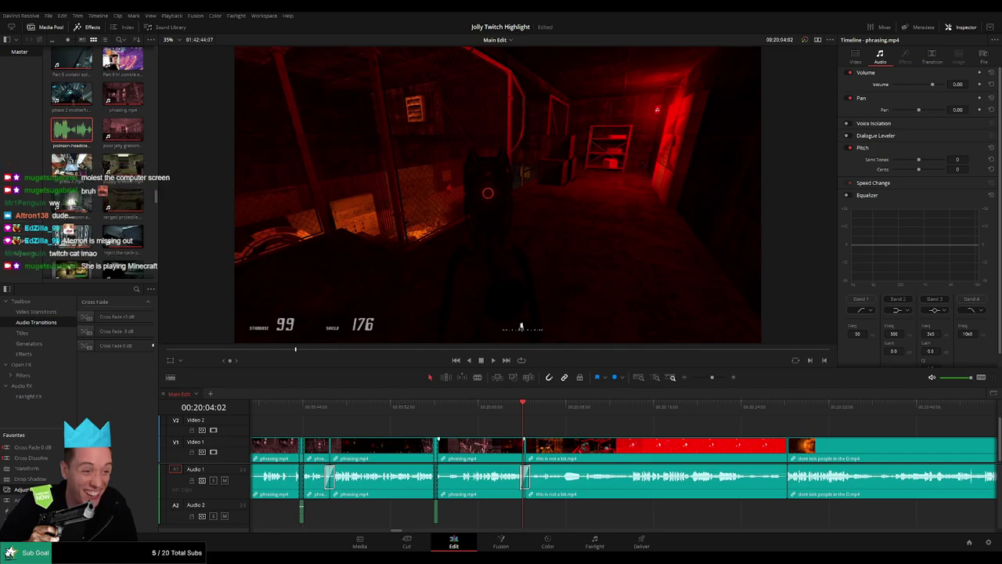
{"action": "left_click", "coordinate": [461, 409]}
{"action": "key", "text": "space"}
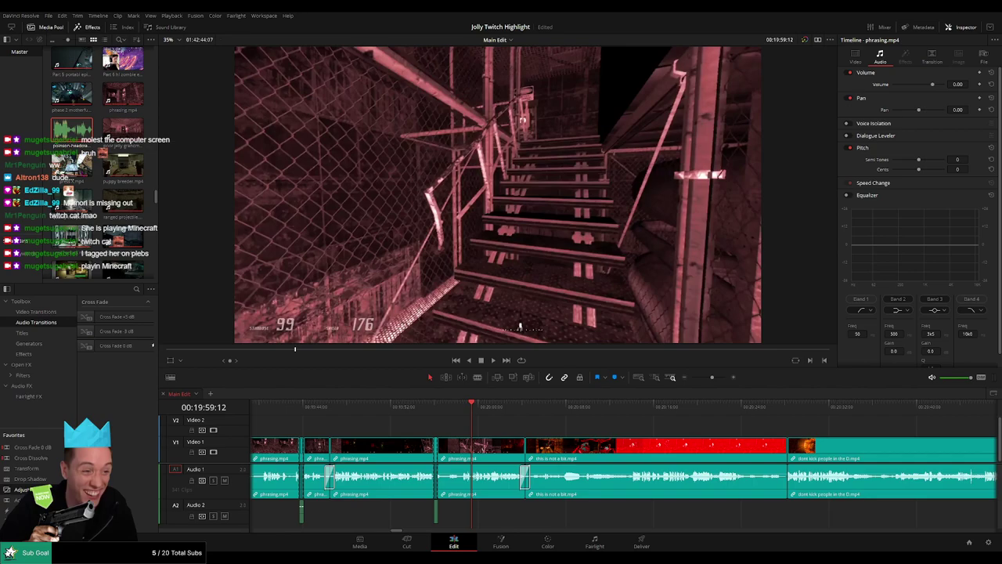
{"action": "left_click", "coordinate": [457, 408]}
{"action": "key", "text": "space"}
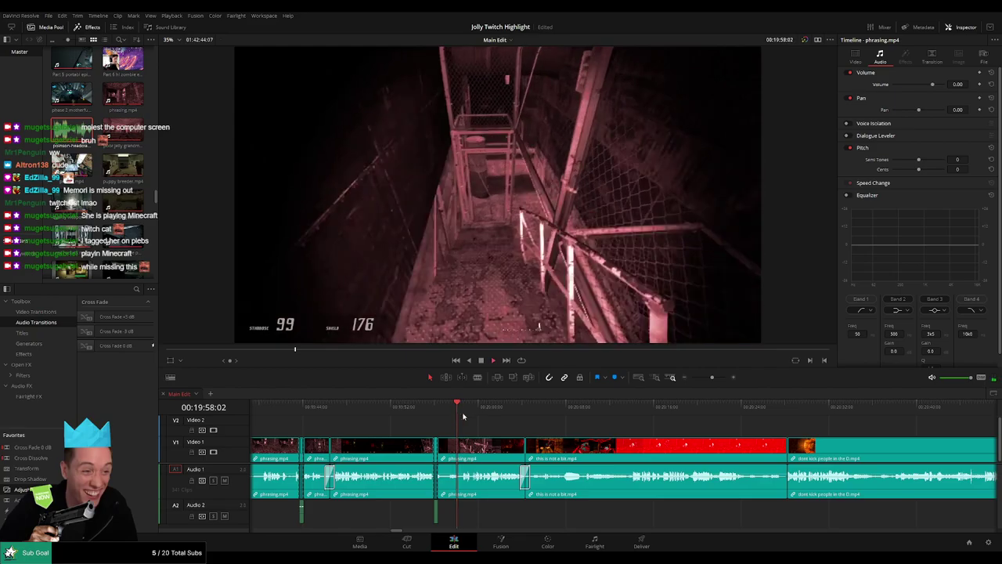
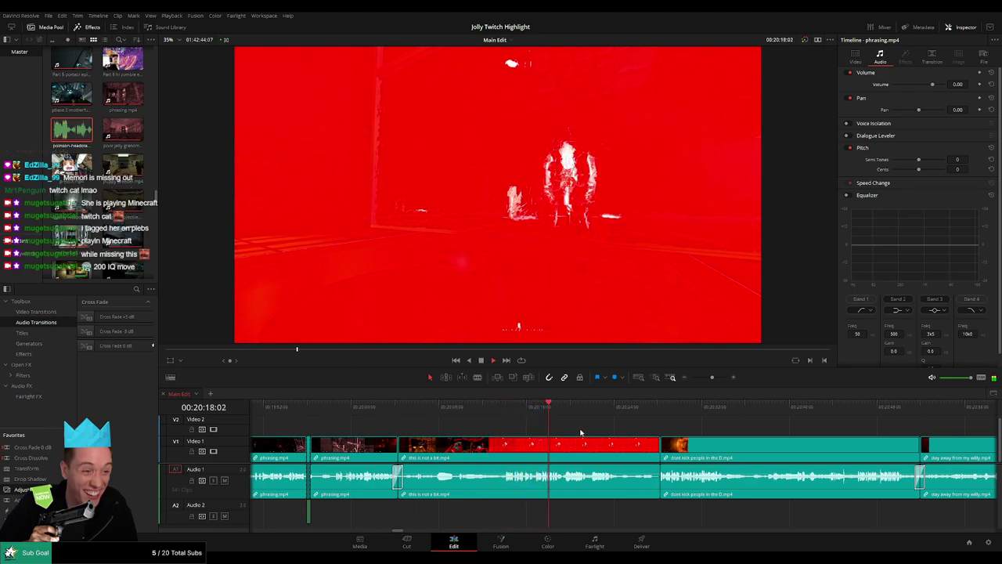
{"action": "left_click_drag", "start_coordinate": [598, 433], "coordinate": [400, 435]}
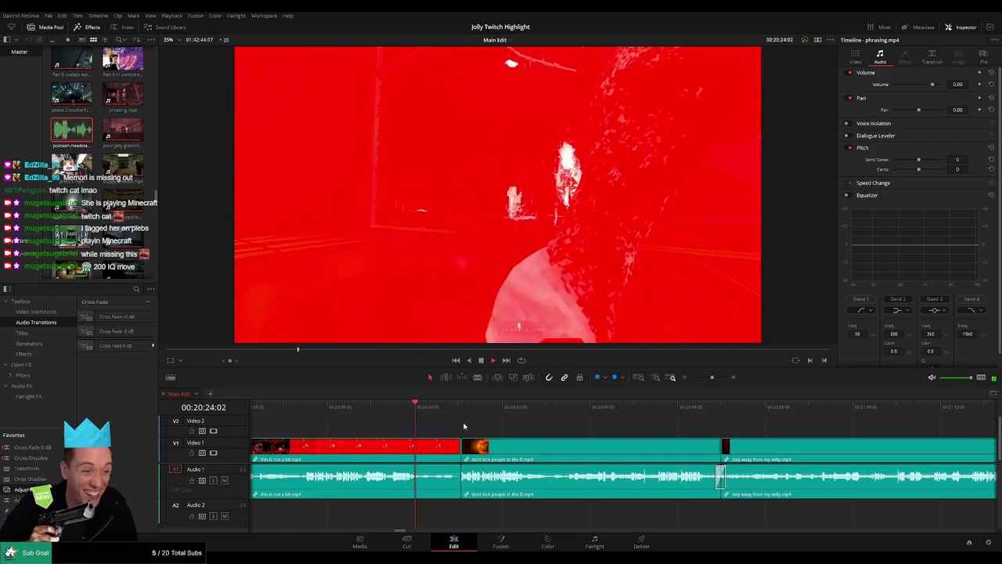
{"action": "left_click_drag", "start_coordinate": [481, 423], "coordinate": [409, 422]}
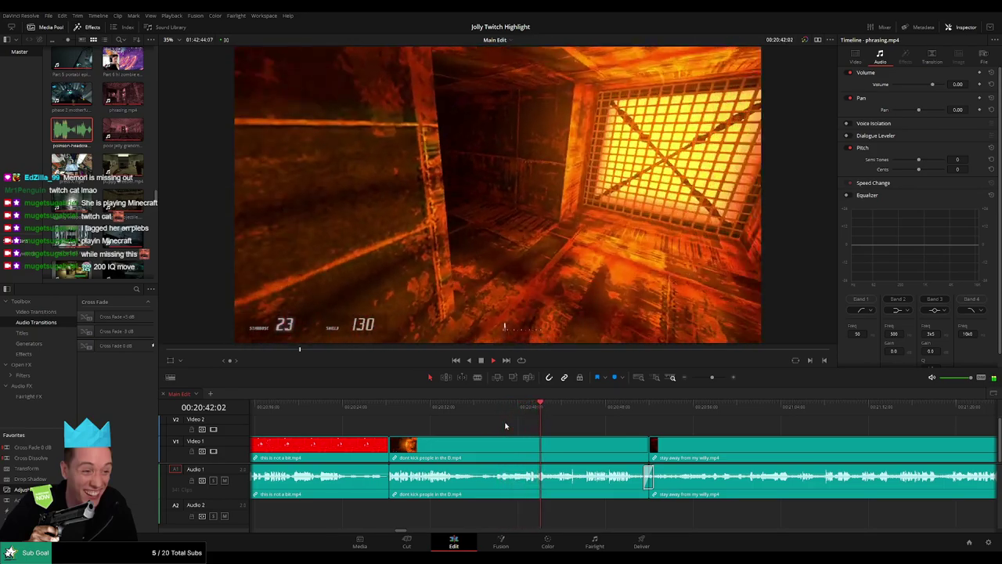
- Review the rest of dont kick people in the D.mp4, stay away from my willy.mp4 and the start of the road of death.mp4 for words to censor
{"action": "left_click_drag", "start_coordinate": [558, 430], "coordinate": [478, 426]}
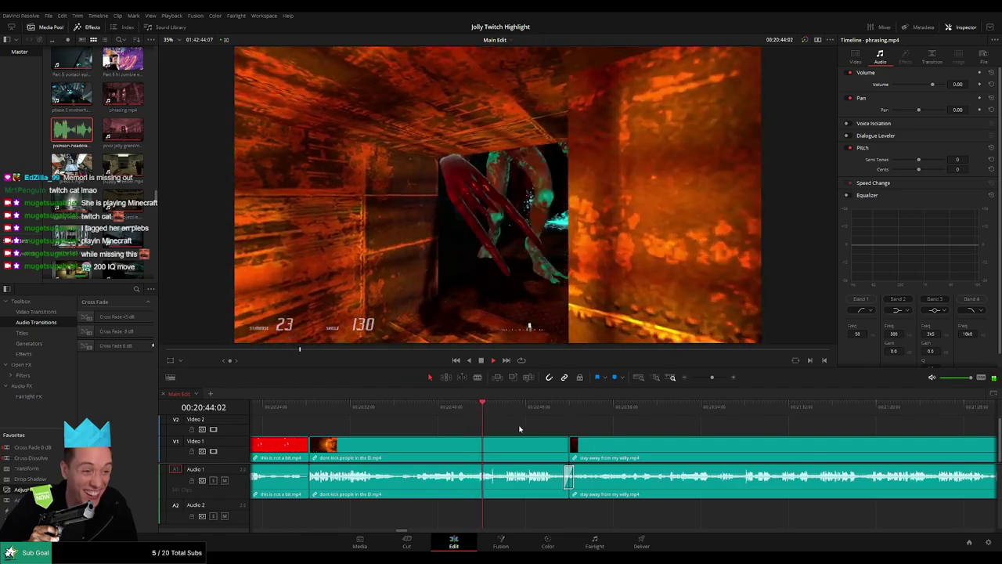
{"action": "scroll", "coordinate": [462, 427], "scroll_direction": "right", "scroll_amount": 2}
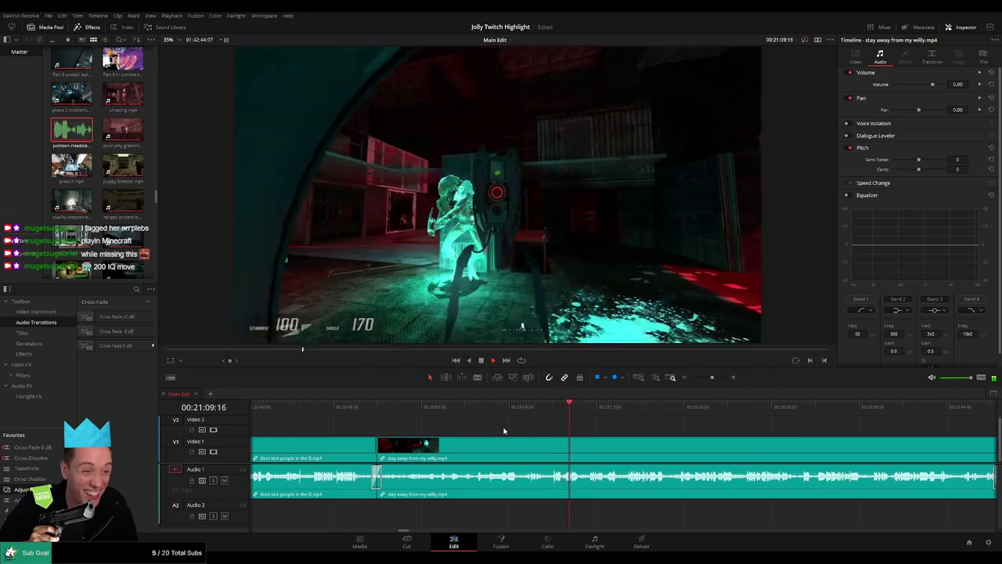
{"action": "left_click_drag", "start_coordinate": [598, 433], "coordinate": [461, 432]}
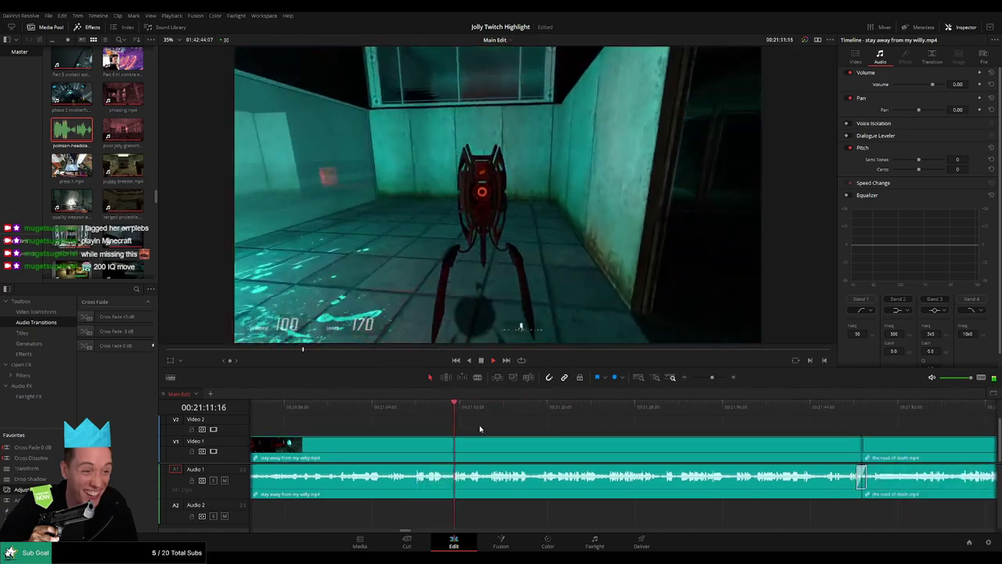
{"action": "scroll", "coordinate": [462, 429], "scroll_direction": "right", "scroll_amount": 1}
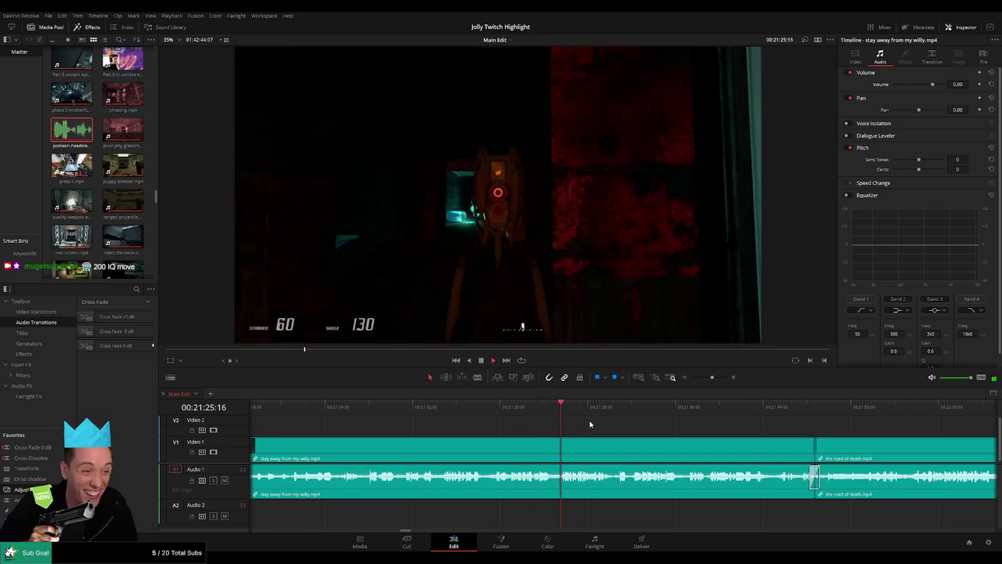
{"action": "left_click_drag", "start_coordinate": [589, 424], "coordinate": [423, 427]}
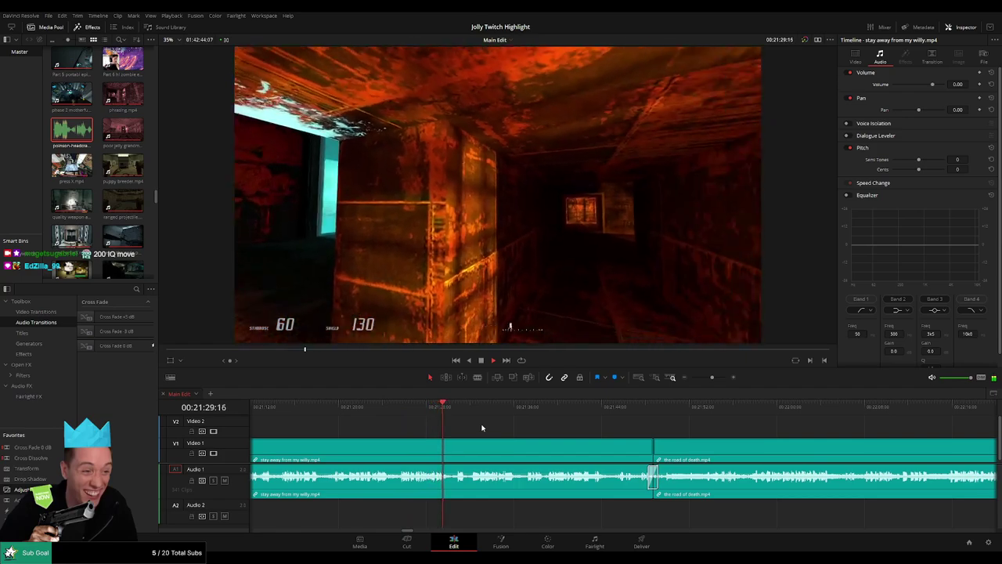
{"action": "scroll", "coordinate": [474, 429], "scroll_direction": "right", "scroll_amount": 1}
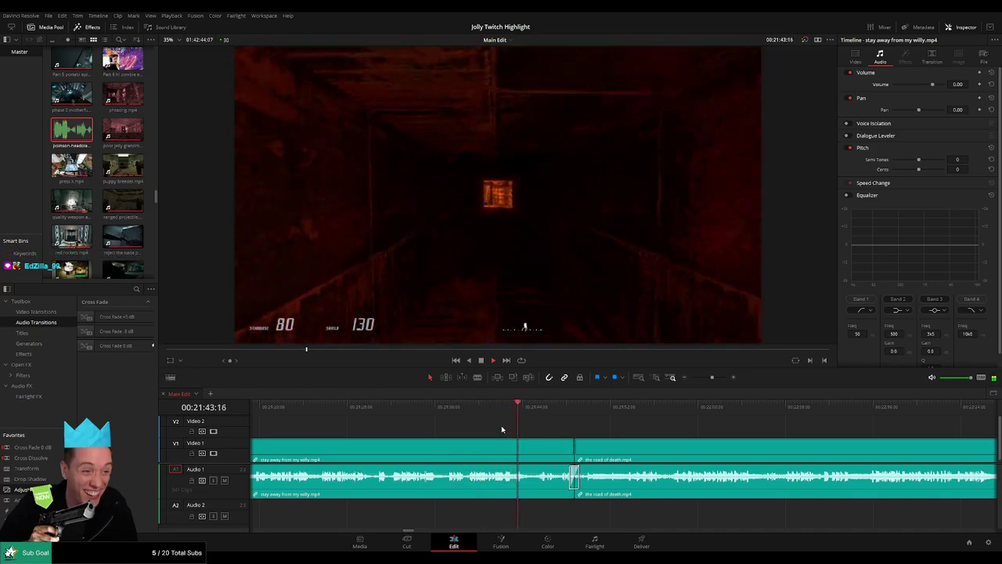
{"action": "left_click_drag", "start_coordinate": [555, 428], "coordinate": [431, 427]}
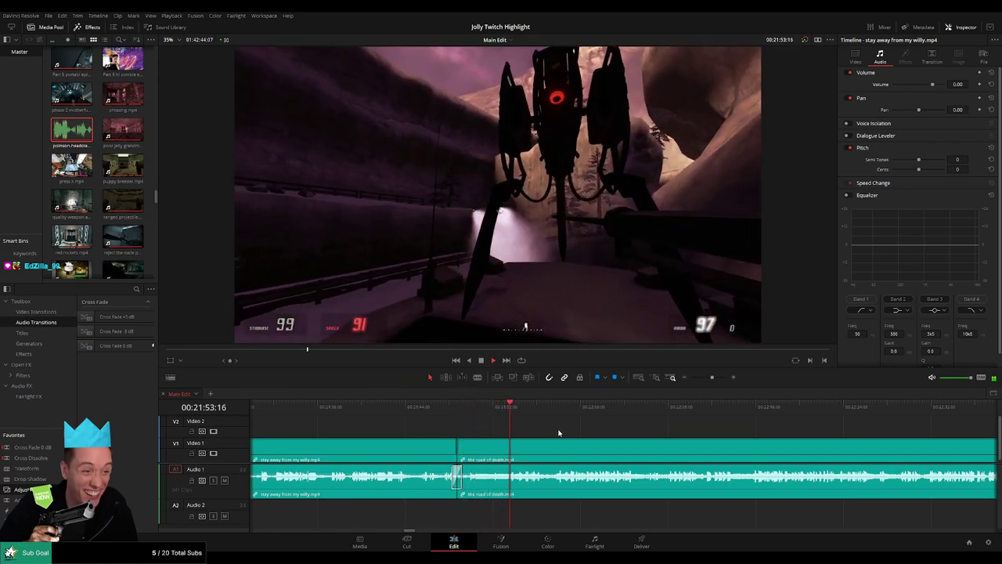
{"action": "left_click_drag", "start_coordinate": [559, 433], "coordinate": [439, 432]}
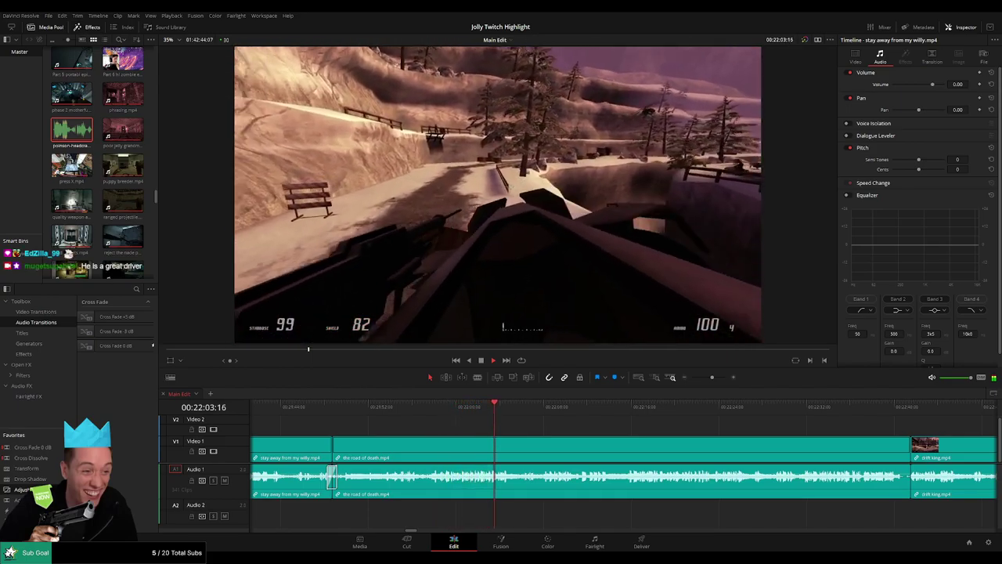
- Replay the start of the road of death.mp4 and split the clip at 00:21:58:01 and 00:21:58:12
{"action": "left_click", "coordinate": [417, 407]}
{"action": "left_click", "coordinate": [398, 409]}
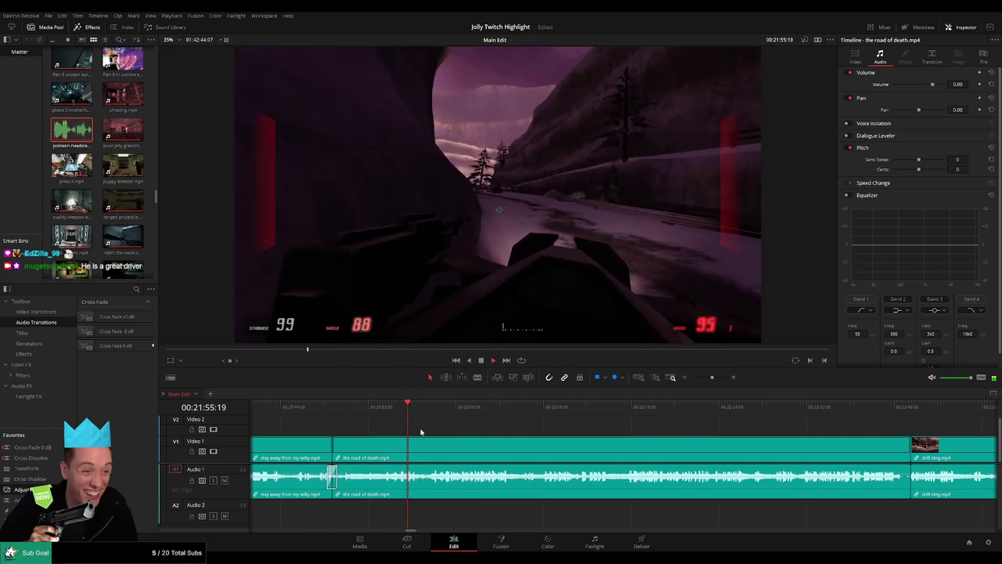
{"action": "scroll", "coordinate": [395, 430], "scroll_direction": "right", "scroll_amount": 2}
{"action": "left_click_drag", "start_coordinate": [712, 378], "coordinate": [715, 379]}
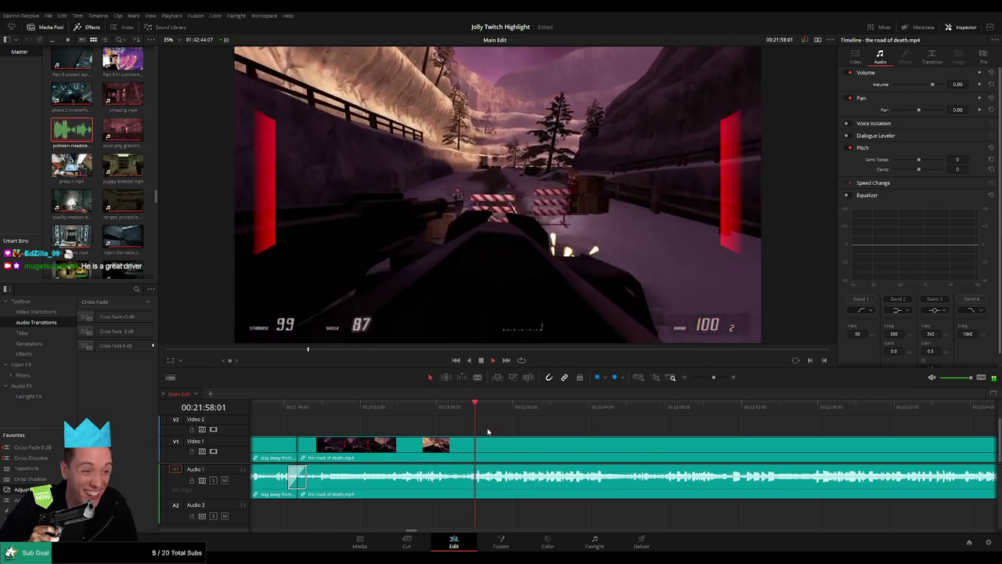
{"action": "left_click", "coordinate": [463, 408]}
{"action": "key", "text": "space"}
{"action": "key", "text": "b"}
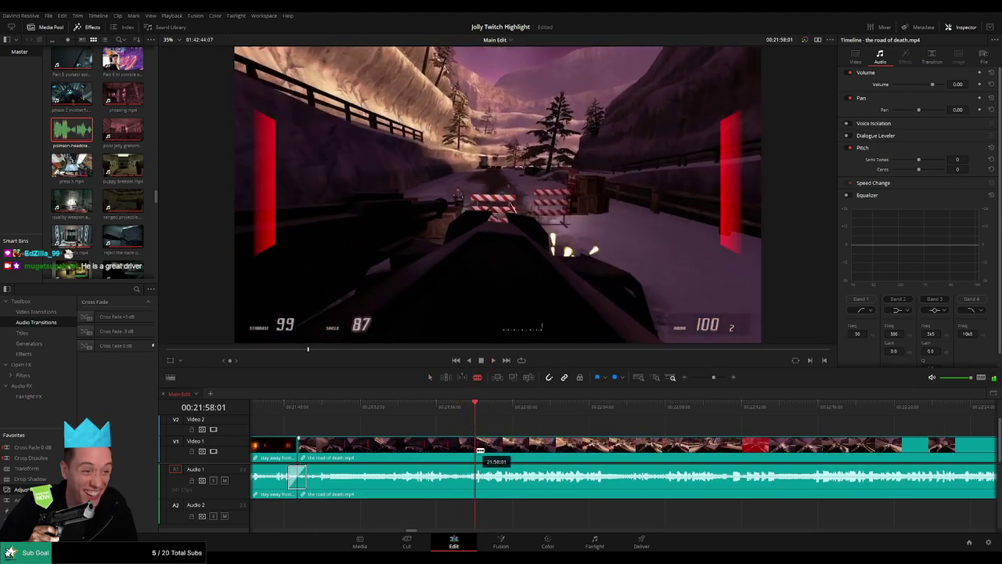
{"action": "left_click", "coordinate": [477, 446]}
{"action": "key", "text": "space"}
{"action": "key", "text": "a"}
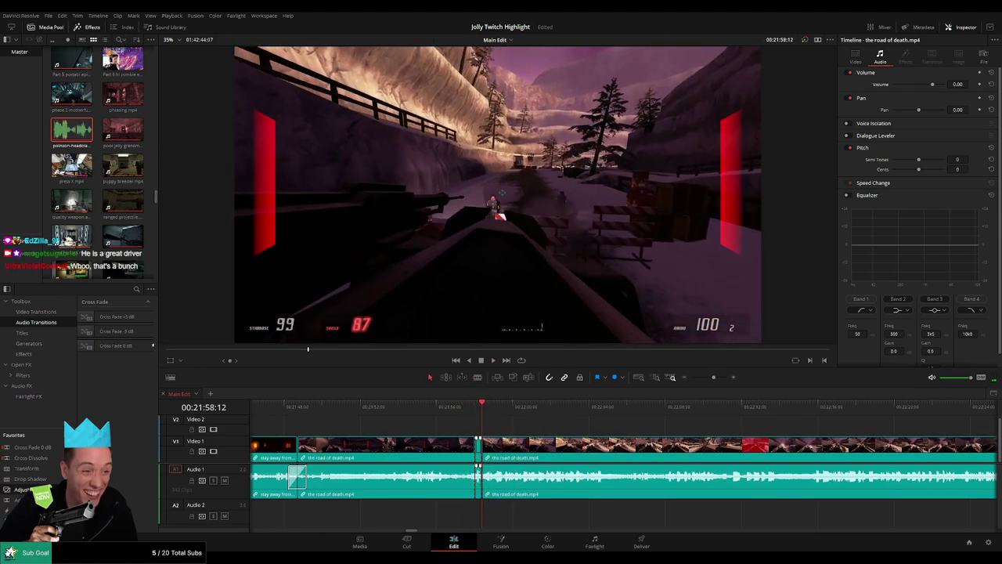
- Mute the segment from 00:21:58:01 to 00:21:58:12, place the headcrab sound under it at volume -27, and play it back
{"action": "left_click_drag", "start_coordinate": [479, 471], "coordinate": [479, 494]}
{"action": "left_click_drag", "start_coordinate": [85, 135], "coordinate": [478, 514]}
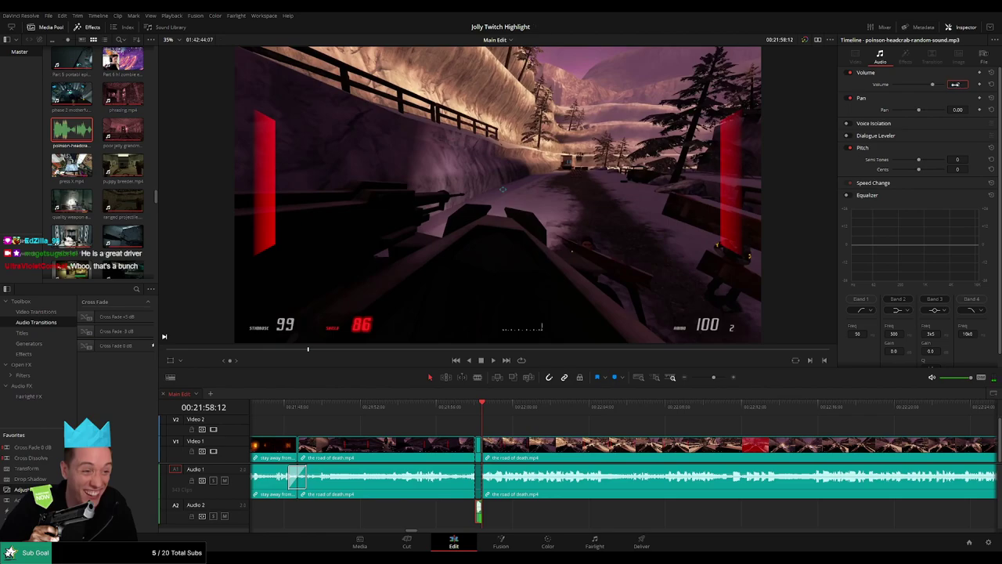
{"action": "left_click", "coordinate": [461, 411]}
{"action": "key", "text": "space"}
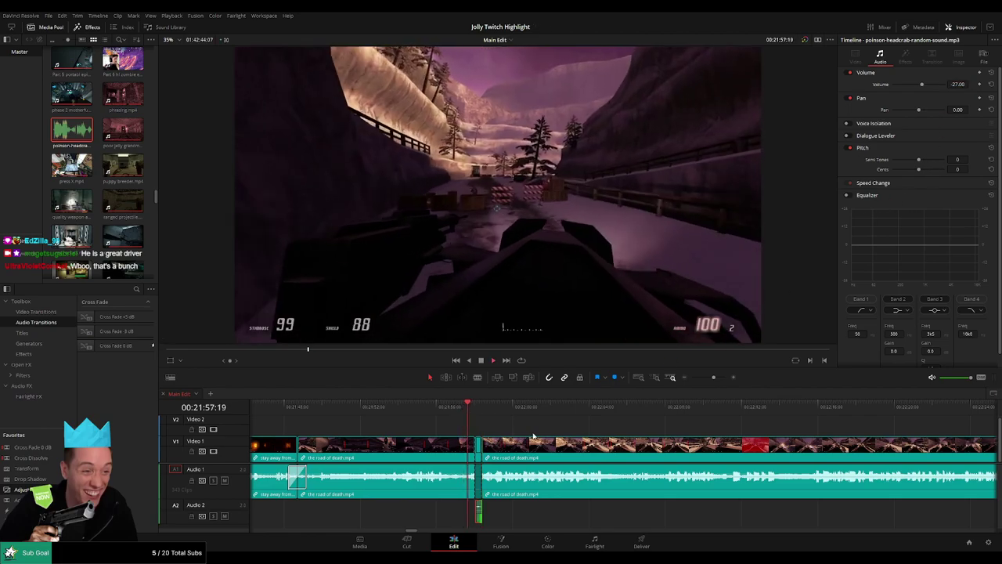
{"action": "key", "text": "space"}
{"action": "key", "text": "space"}
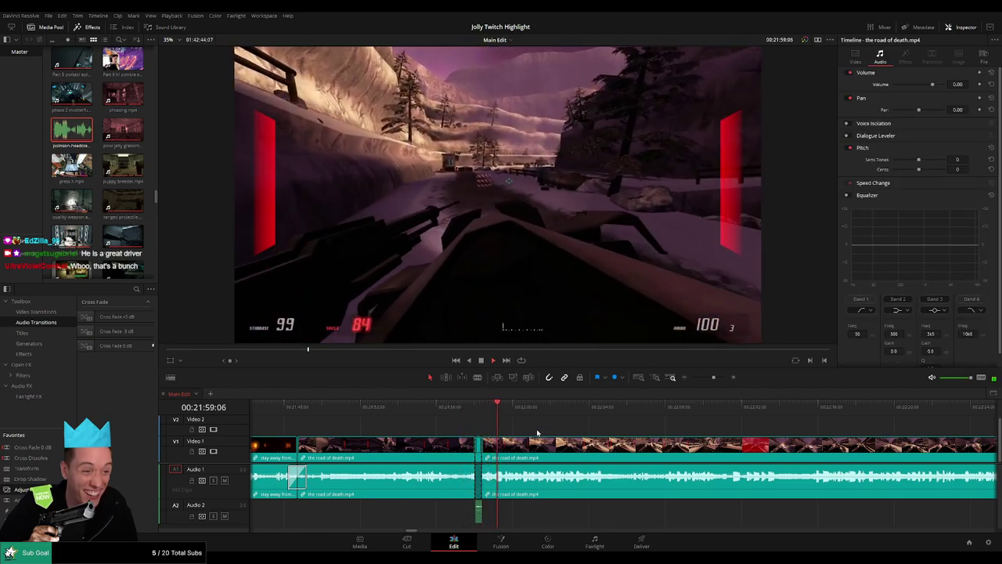
{"action": "key", "text": "space"}
{"action": "key", "text": "space"}
- Split the road of death.mp4 at about 00:21:59:17, where the next word to censor begins
{"action": "left_click", "coordinate": [501, 407]}
{"action": "key", "text": "Right"}
{"action": "key", "text": "Right"}
{"action": "key", "text": "Right"}
{"action": "key", "text": "Right"}
{"action": "key", "text": "Right"}
{"action": "key", "text": "Right"}
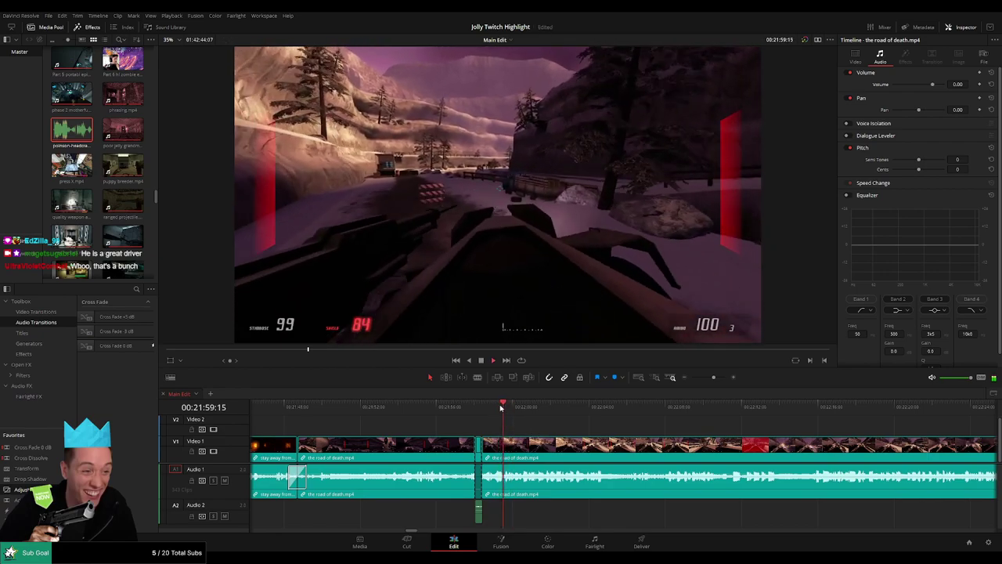
{"action": "key", "text": "b"}
{"action": "left_click", "coordinate": [506, 446]}
{"action": "key", "text": "space"}
- Replay from the new cut and split the road of death.mp4 again at 00:21:59:24
{"action": "left_click", "coordinate": [505, 407]}
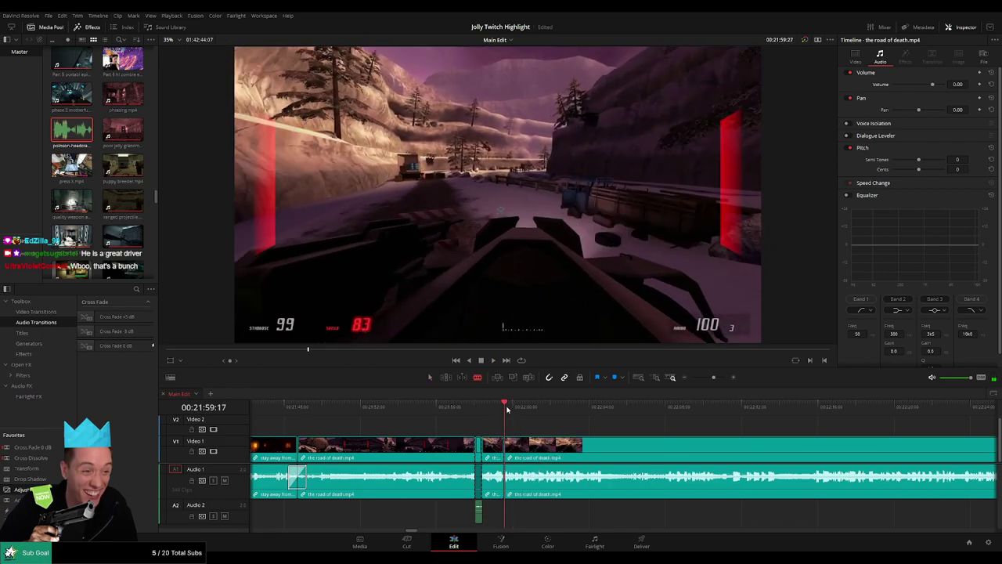
{"action": "key", "text": "space"}
{"action": "left_click", "coordinate": [507, 408]}
{"action": "key", "text": "Right"}
{"action": "key", "text": "Right"}
{"action": "key", "text": "Right"}
{"action": "key", "text": "Right"}
{"action": "left_click", "coordinate": [510, 451]}
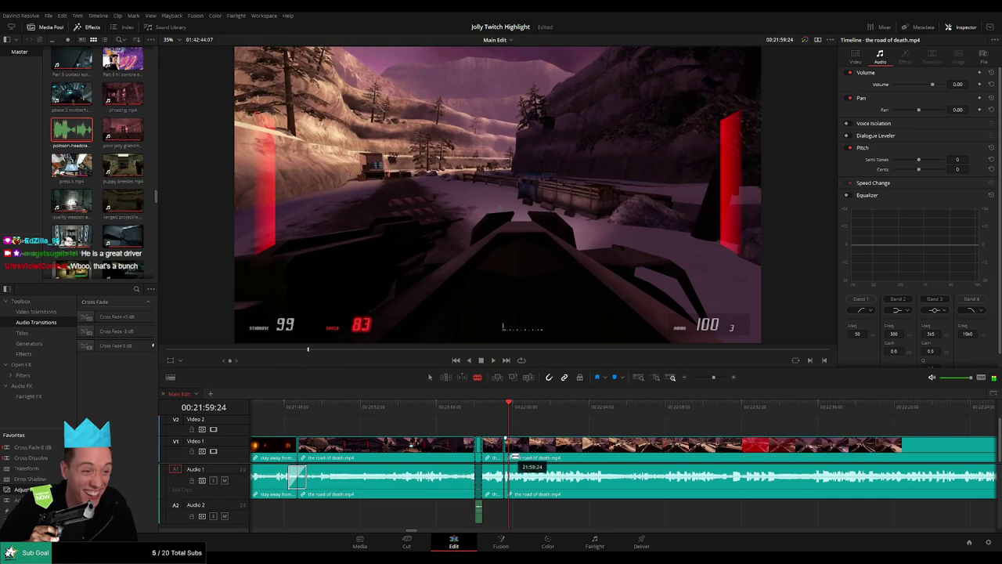
{"action": "key", "text": "space"}
{"action": "key", "text": "a"}
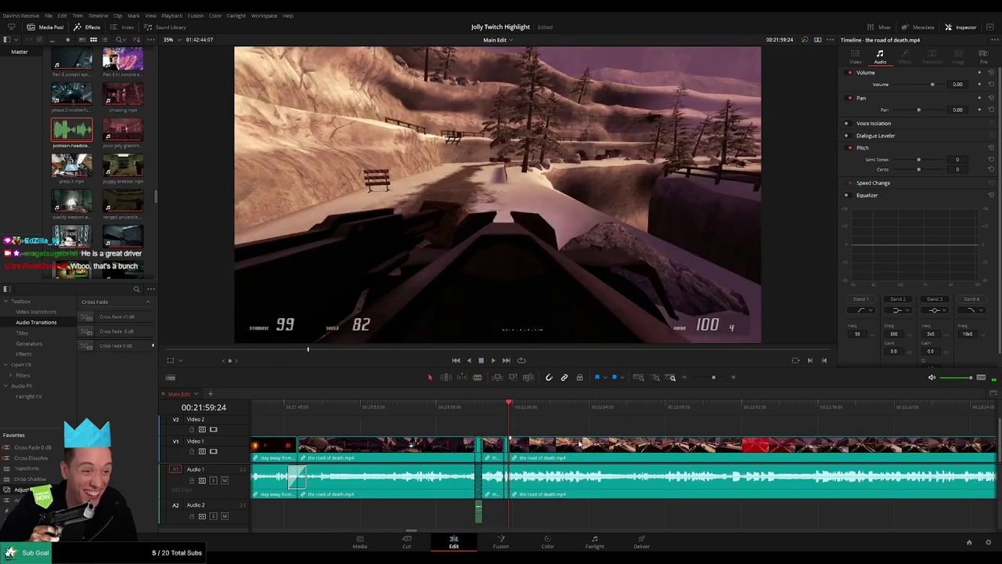
- Mute the short segment ending at 00:21:59:24 and place the headcrab sound under it at volume -27
{"action": "scroll", "coordinate": [580, 445], "scroll_direction": "up", "scroll_amount": 5}
{"action": "scroll", "coordinate": [662, 446], "scroll_direction": "down", "scroll_amount": 1}
{"action": "left_click_drag", "start_coordinate": [619, 472], "coordinate": [621, 505]}
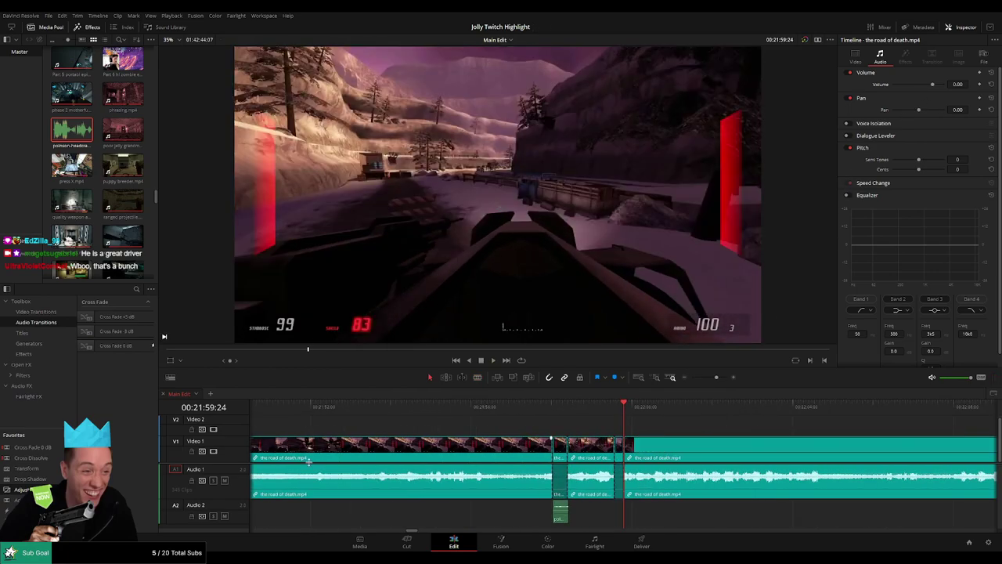
{"action": "left_click", "coordinate": [618, 458]}
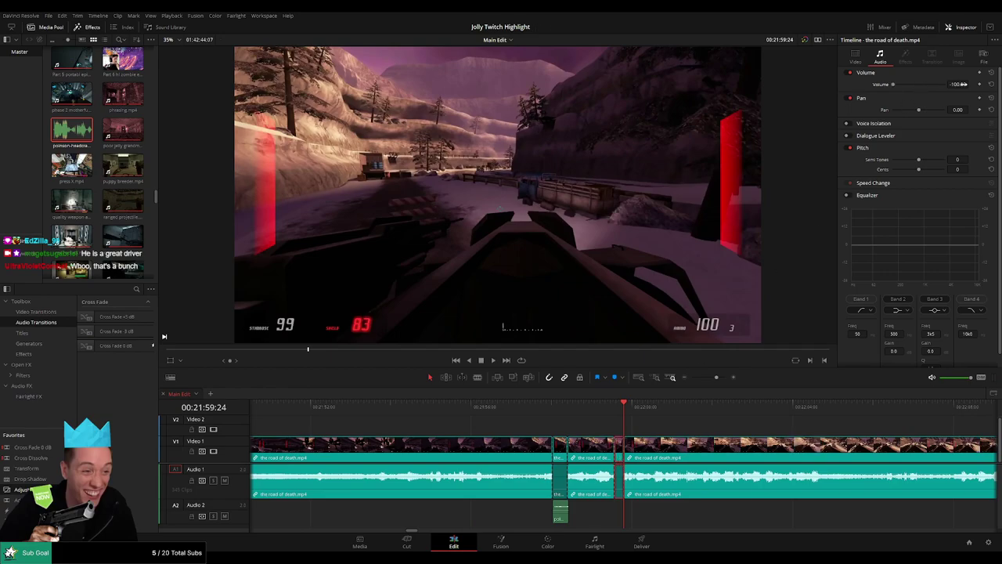
{"action": "left_click_drag", "start_coordinate": [72, 129], "coordinate": [619, 515]}
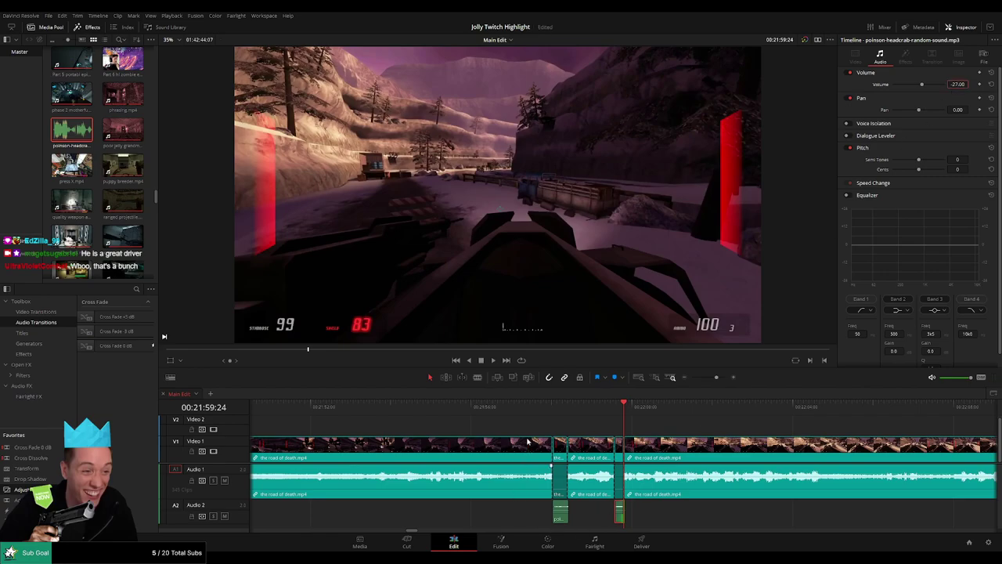
- Play back the censored section and review the road of death.mp4 through 00:22:21:02
{"action": "left_click", "coordinate": [530, 407]}
{"action": "key", "text": "space"}
{"action": "left_click", "coordinate": [588, 416]}
{"action": "scroll", "coordinate": [558, 432], "scroll_direction": "right", "scroll_amount": 3}
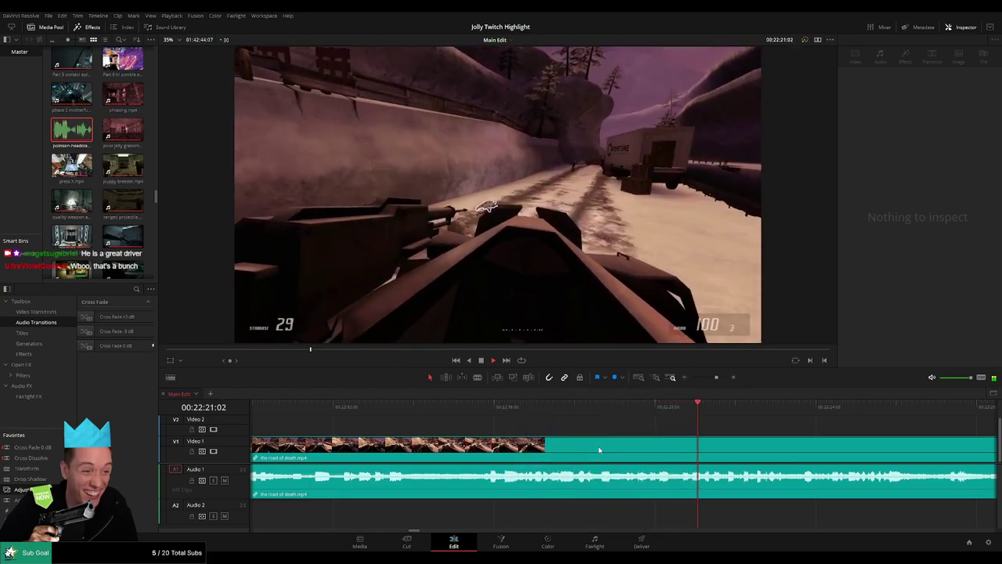
- Split the road of death.mp4 at both ends of the spoken word that ends at 00:22:22:02
{"action": "key", "text": "space"}
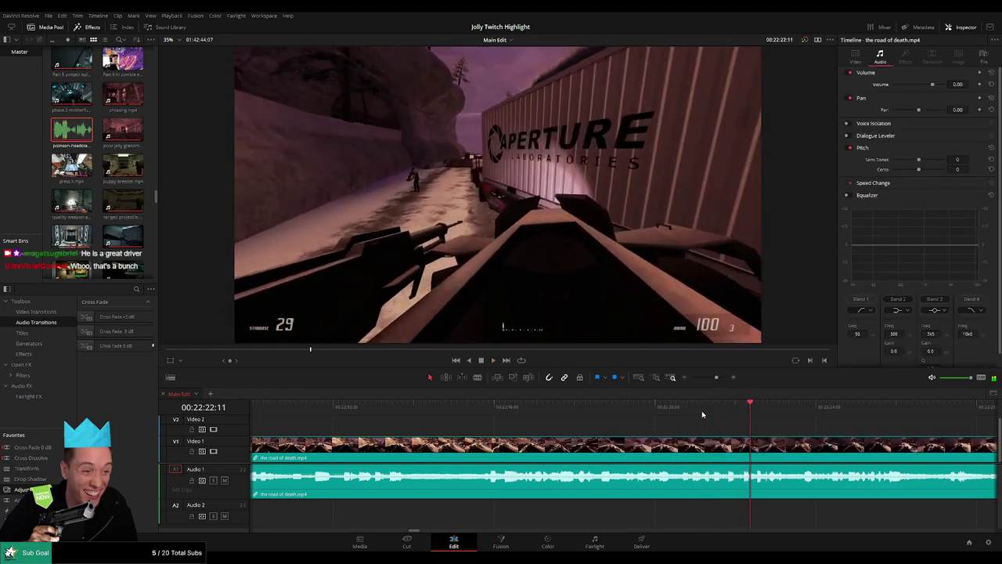
{"action": "left_click", "coordinate": [702, 412]}
{"action": "key", "text": "space"}
{"action": "key", "text": "space"}
{"action": "key", "text": "space"}
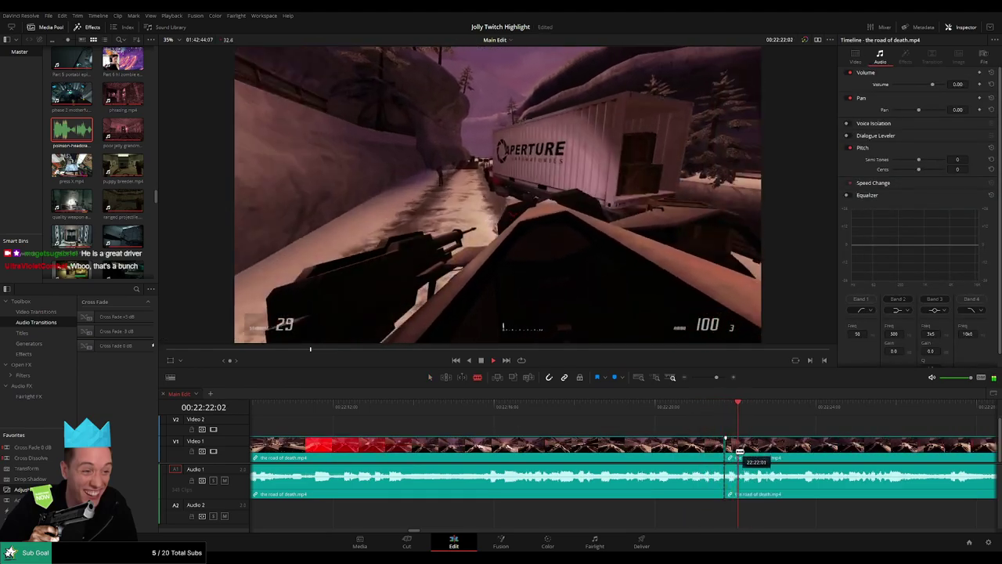
{"action": "left_click", "coordinate": [739, 459]}
{"action": "key", "text": "a"}
- Mute the segment ending at 00:22:22:02 and place the headcrab sound under it at volume -27
{"action": "left_click", "coordinate": [729, 470]}
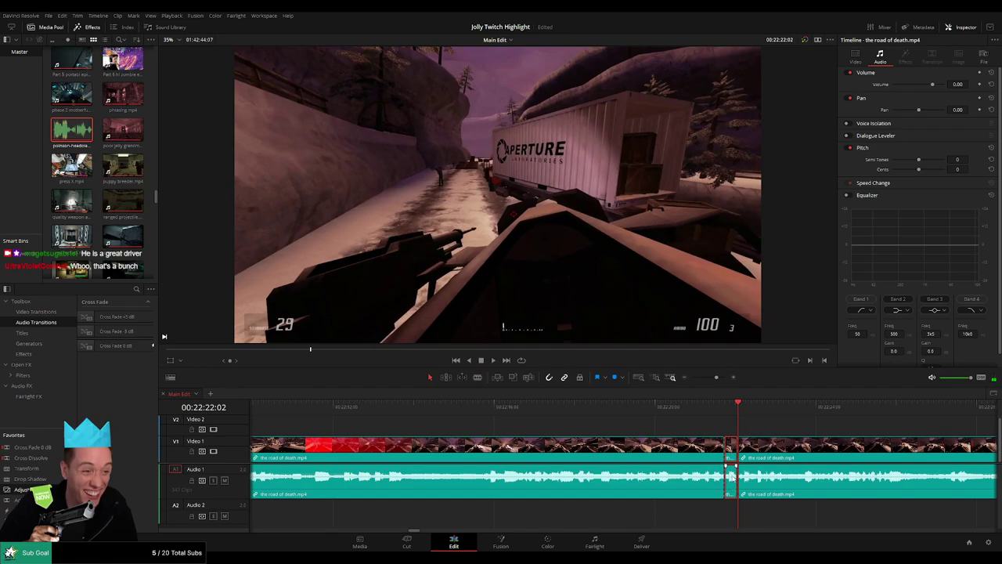
{"action": "left_click_drag", "start_coordinate": [72, 131], "coordinate": [734, 515]}
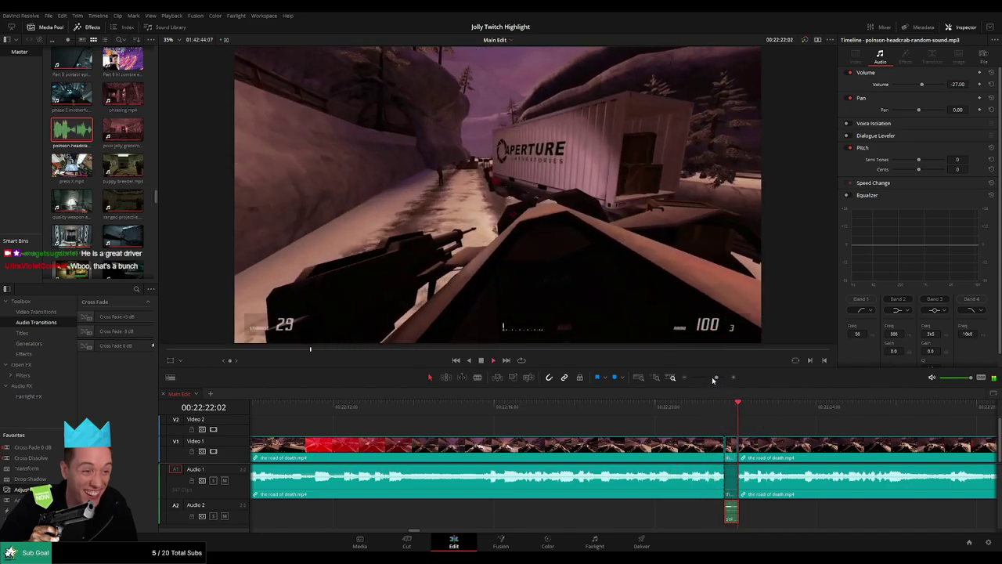
{"action": "mouse_move", "coordinate": [714, 377]}
{"action": "left_mouse_down"}
{"action": "mouse_move", "coordinate": [694, 377]}
{"action": "mouse_move", "coordinate": [714, 378]}
{"action": "left_mouse_up"}
{"action": "left_click", "coordinate": [683, 429]}
- Review the remainder of the road of death.mp4 up to the start of drift king.mp4
{"action": "left_click_drag", "start_coordinate": [691, 431], "coordinate": [580, 433]}
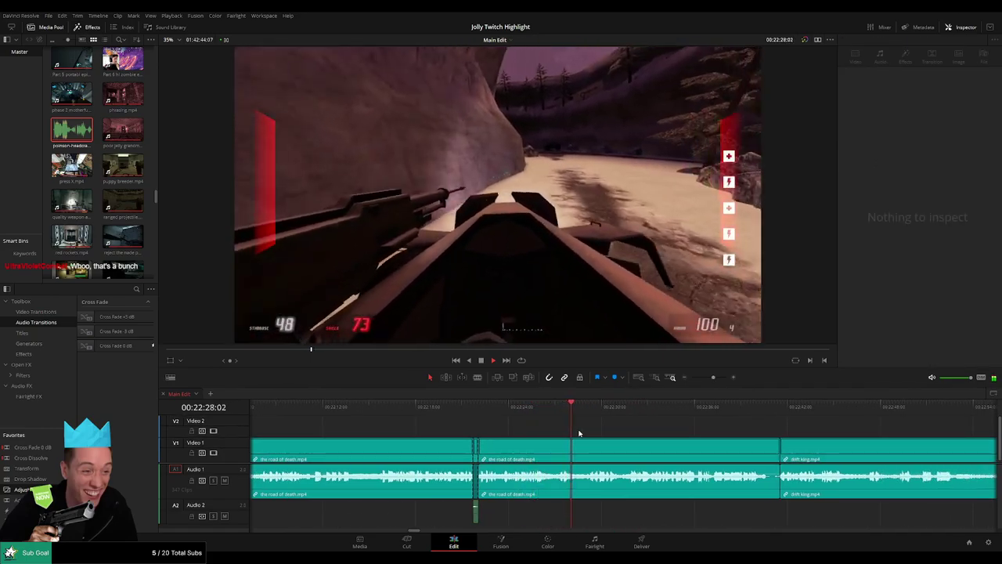
{"action": "left_click_drag", "start_coordinate": [637, 431], "coordinate": [596, 429]}
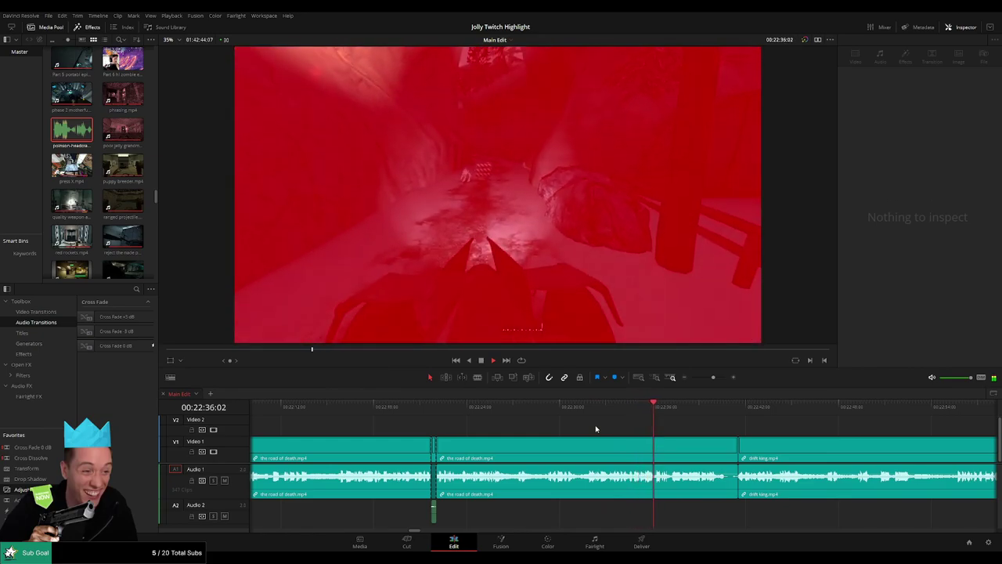
{"action": "left_click_drag", "start_coordinate": [645, 428], "coordinate": [509, 425]}
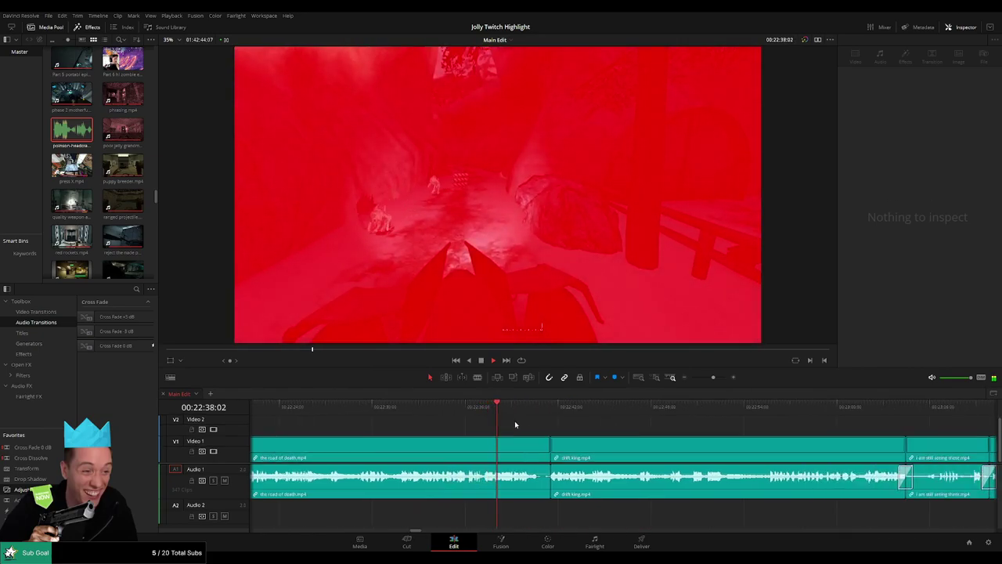
{"action": "scroll", "coordinate": [481, 424], "scroll_direction": "right", "scroll_amount": 2}
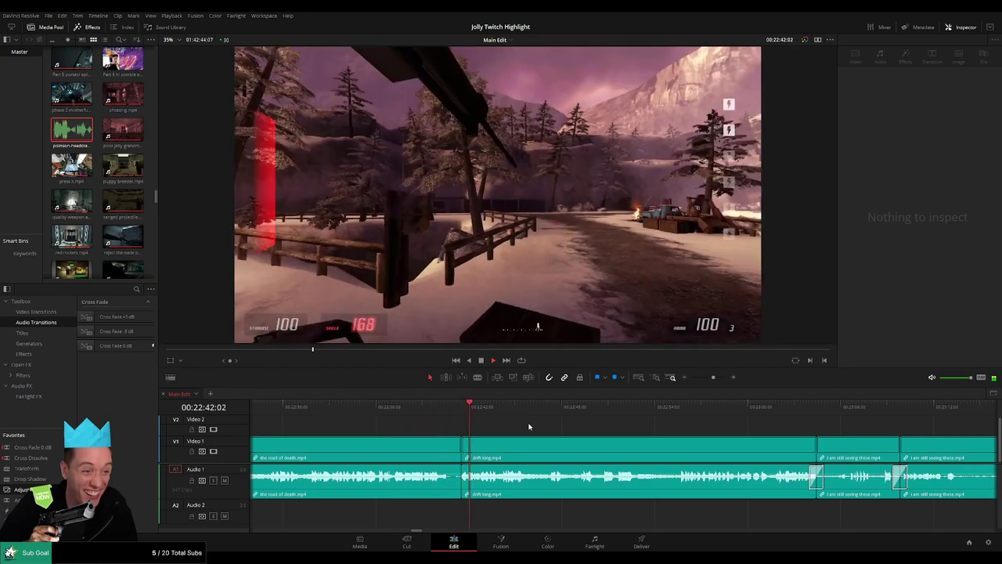
- Replay the start of drift king.mp4 and split it at both ends of the spoken word that ends at 00:22:42:22
{"action": "left_click", "coordinate": [462, 407]}
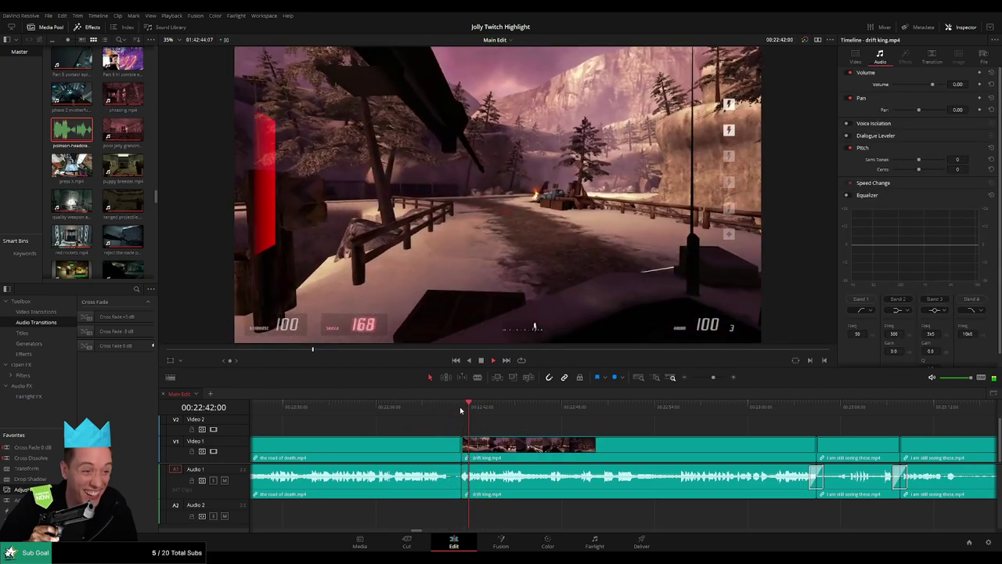
{"action": "left_click_drag", "start_coordinate": [713, 378], "coordinate": [720, 378]}
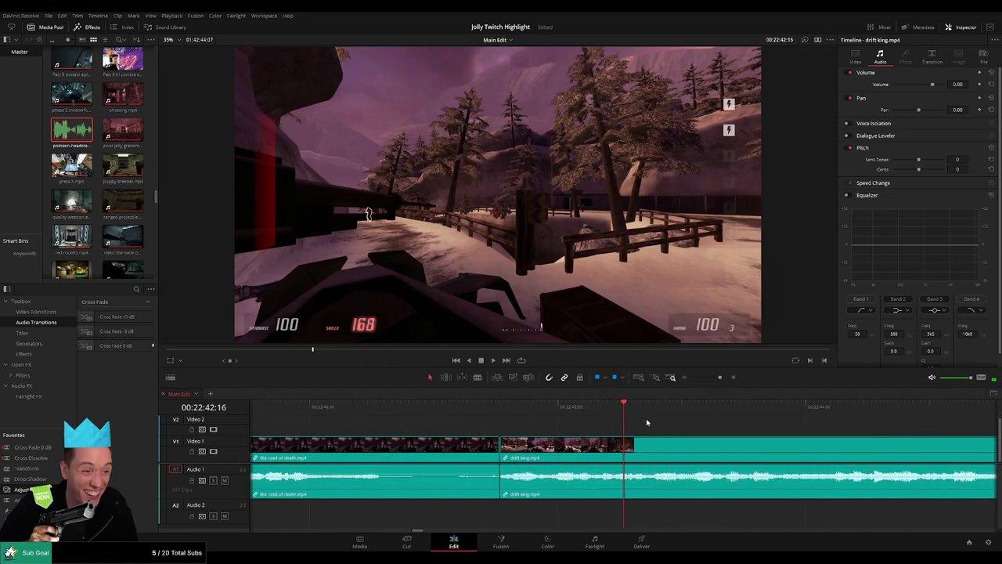
{"action": "left_click", "coordinate": [541, 408]}
{"action": "key", "text": "space"}
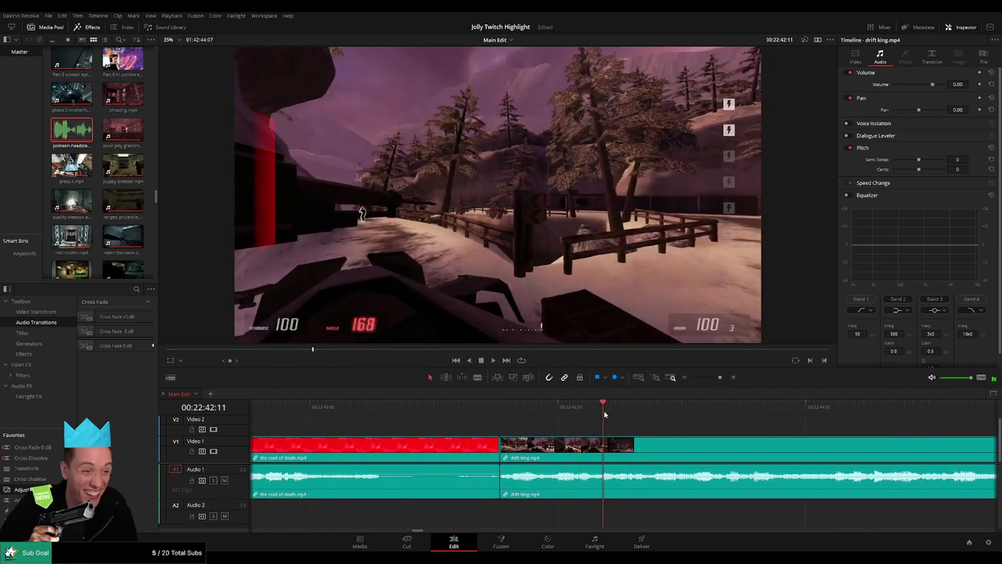
{"action": "left_click", "coordinate": [562, 422]}
{"action": "key", "text": "b"}
{"action": "left_click", "coordinate": [612, 451]}
{"action": "key", "text": "space"}
{"action": "key", "text": "space"}
{"action": "left_click", "coordinate": [651, 452]}
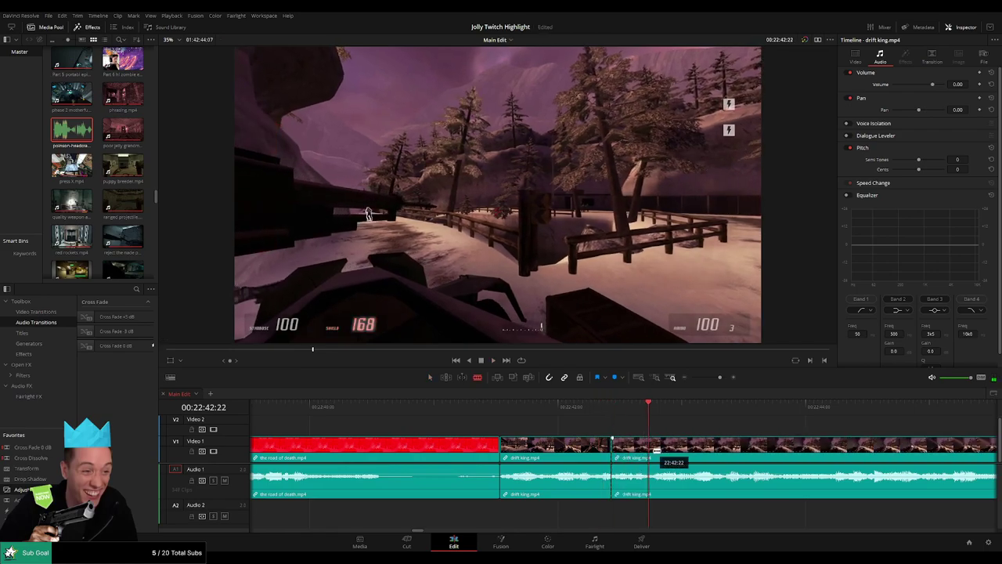
- Mute the drift king.mp4 segment ending at 00:22:42:22 and place the headcrab sound under it at volume -27
{"action": "key", "text": "a"}
{"action": "left_click_drag", "start_coordinate": [612, 443], "coordinate": [631, 498]}
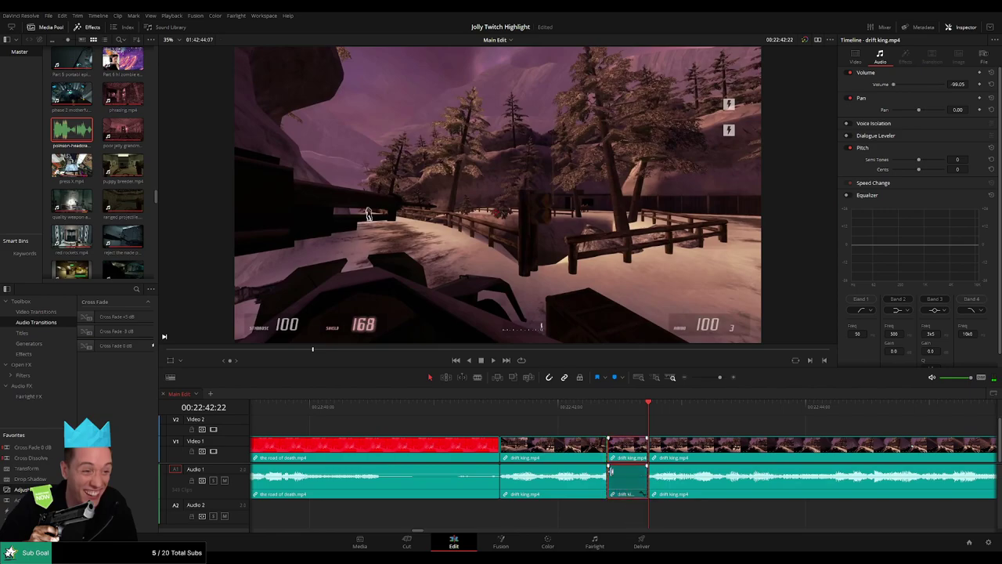
{"action": "left_click_drag", "start_coordinate": [87, 136], "coordinate": [610, 514]}
{"action": "left_click_drag", "start_coordinate": [750, 517], "coordinate": [650, 517]}
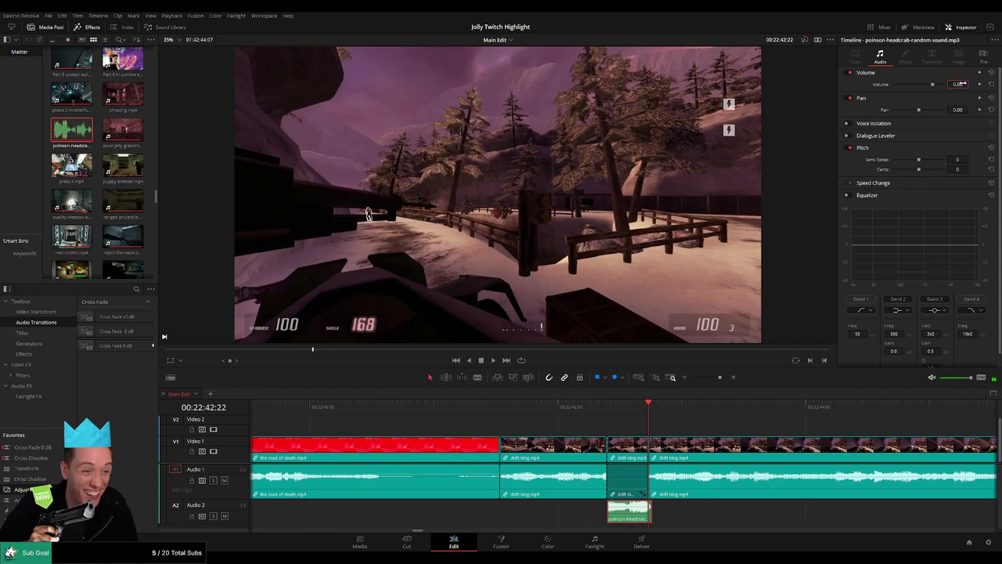
{"action": "key", "text": "Return"}
- Play drift king.mp4 from just before the censored word through to its end to check for more words to censor
{"action": "left_click", "coordinate": [555, 409]}
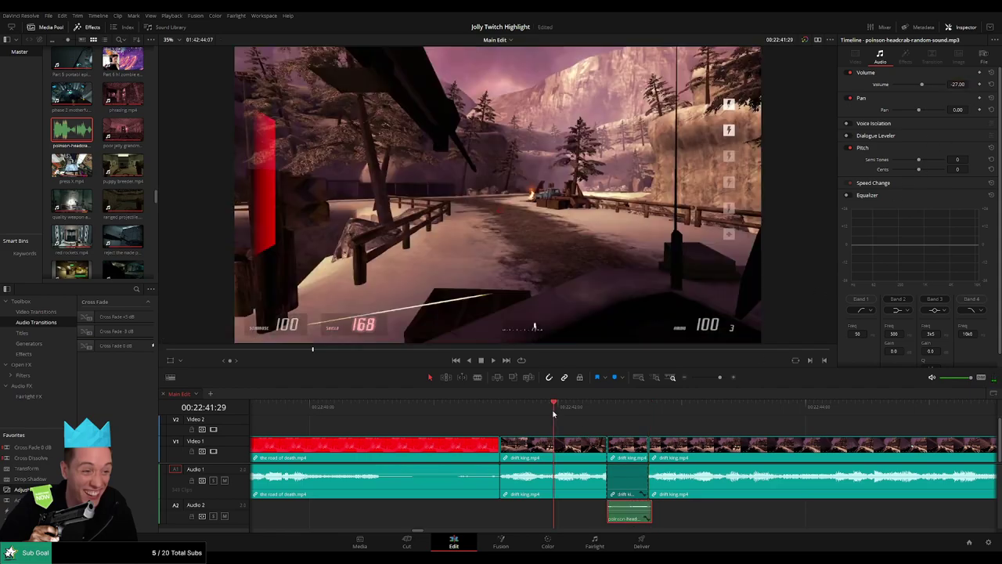
{"action": "key", "text": "space"}
{"action": "left_click_drag", "start_coordinate": [720, 378], "coordinate": [711, 380]}
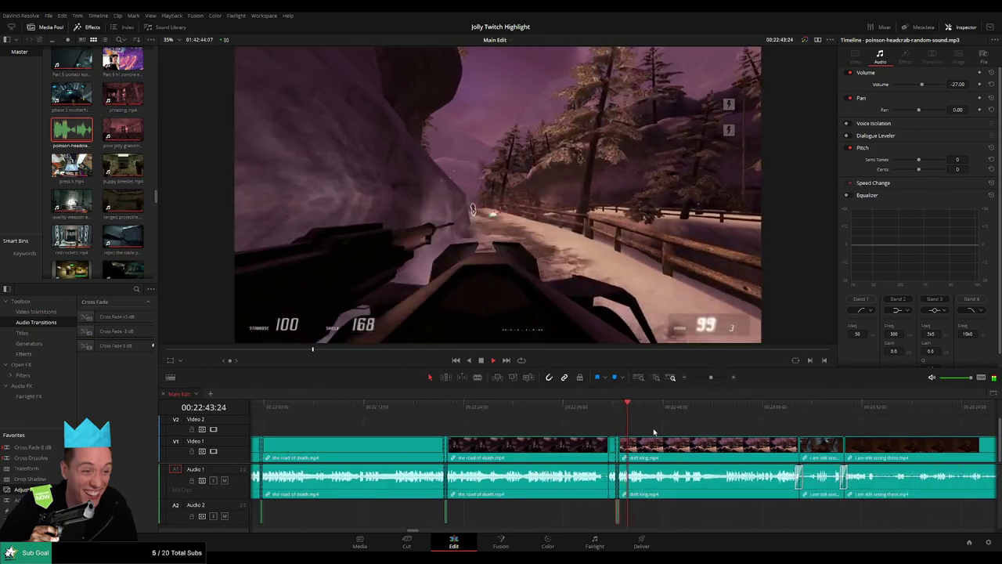
{"action": "left_click", "coordinate": [659, 425]}
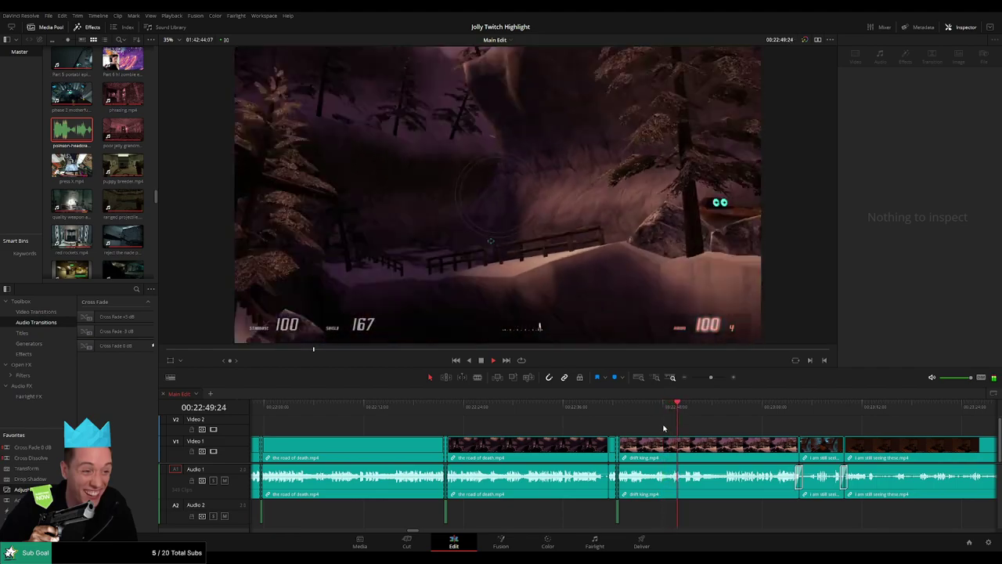
{"action": "left_click_drag", "start_coordinate": [730, 425], "coordinate": [583, 420]}
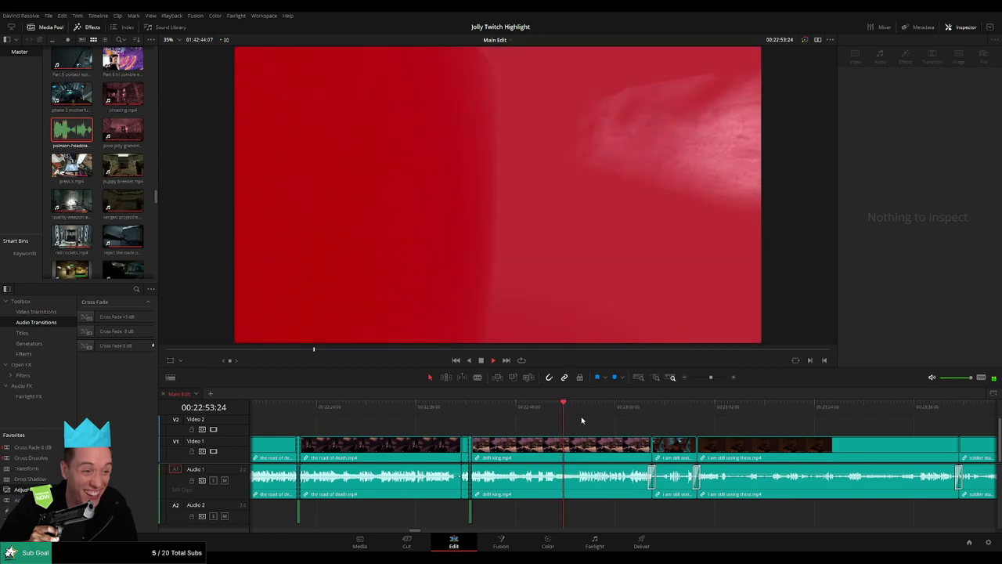
{"action": "scroll", "coordinate": [595, 427], "scroll_direction": "right", "scroll_amount": 1}
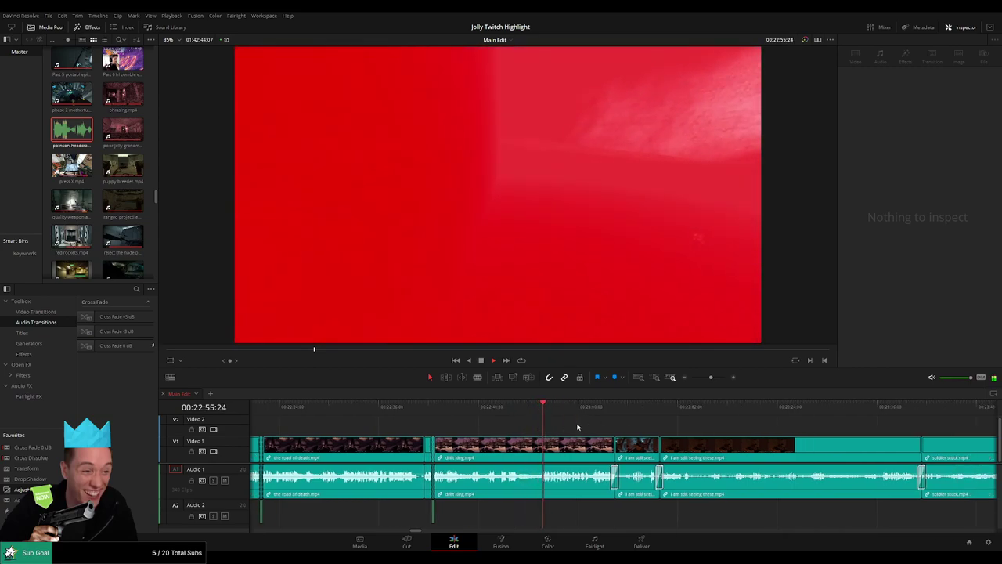
{"action": "left_click_drag", "start_coordinate": [710, 383], "coordinate": [713, 383]}
{"action": "scroll", "coordinate": [647, 430], "scroll_direction": "right", "scroll_amount": 4}
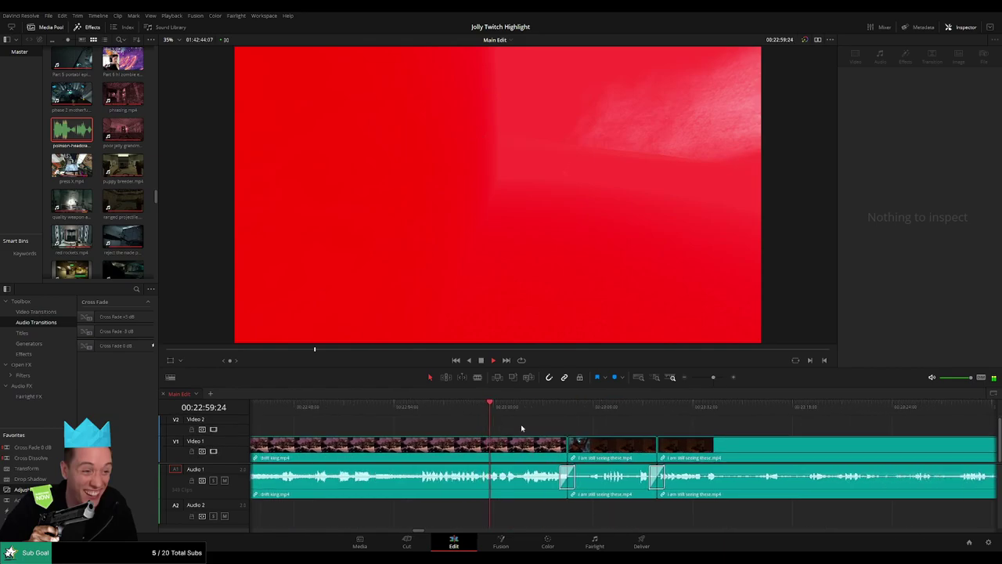
{"action": "scroll", "coordinate": [517, 428], "scroll_direction": "right", "scroll_amount": 2}
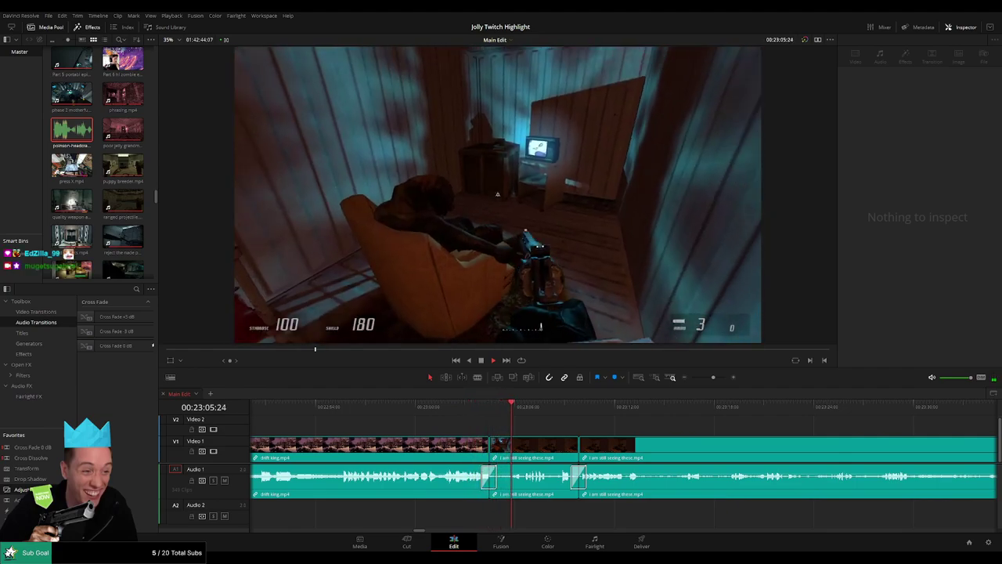
- Review the i am still seeing these.mp4 segments up to the start of soldier stuck.mp4
{"action": "scroll", "coordinate": [432, 428], "scroll_direction": "right", "scroll_amount": 4}
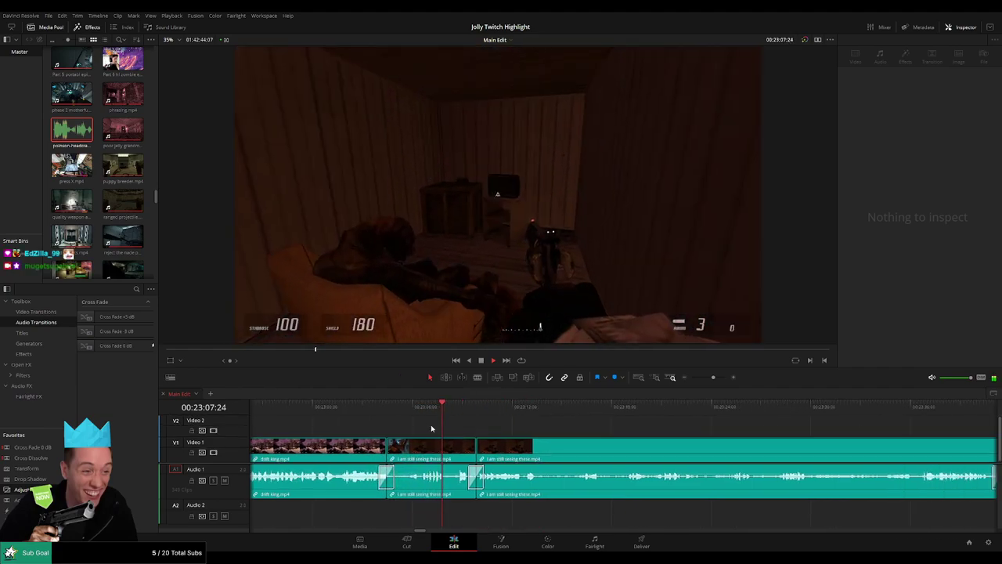
{"action": "left_click", "coordinate": [386, 407]}
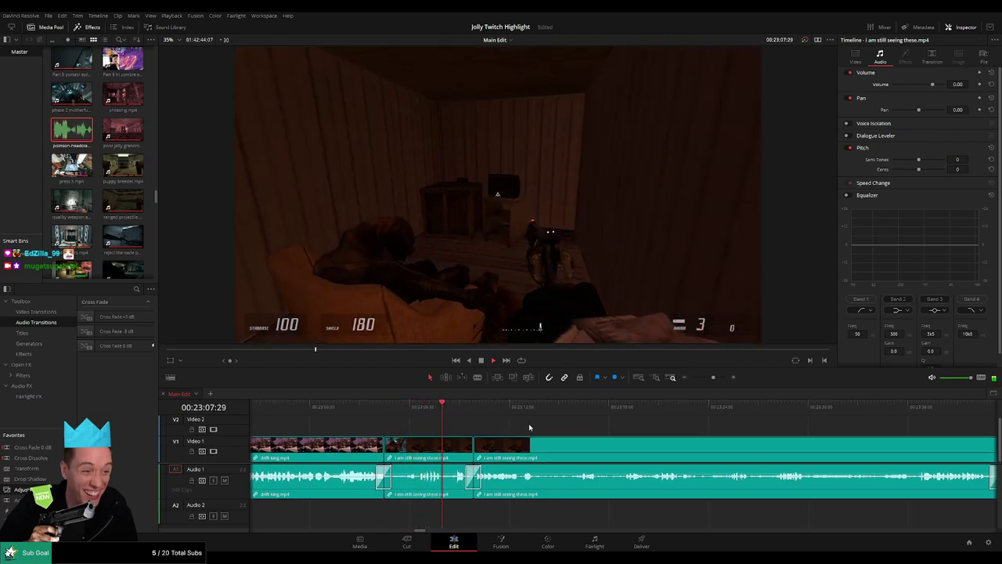
{"action": "scroll", "coordinate": [501, 426], "scroll_direction": "right", "scroll_amount": 2}
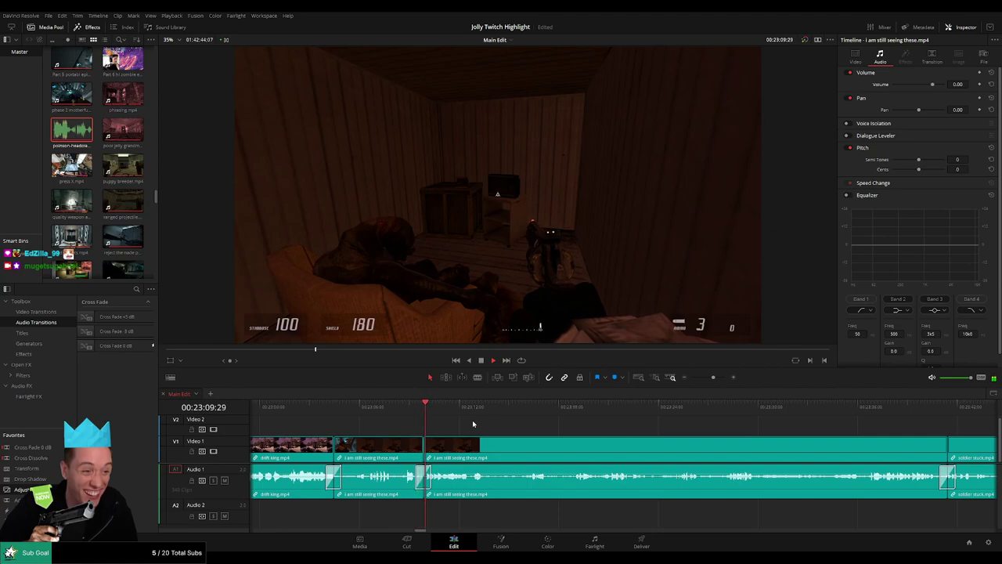
{"action": "scroll", "coordinate": [494, 425], "scroll_direction": "right", "scroll_amount": 3}
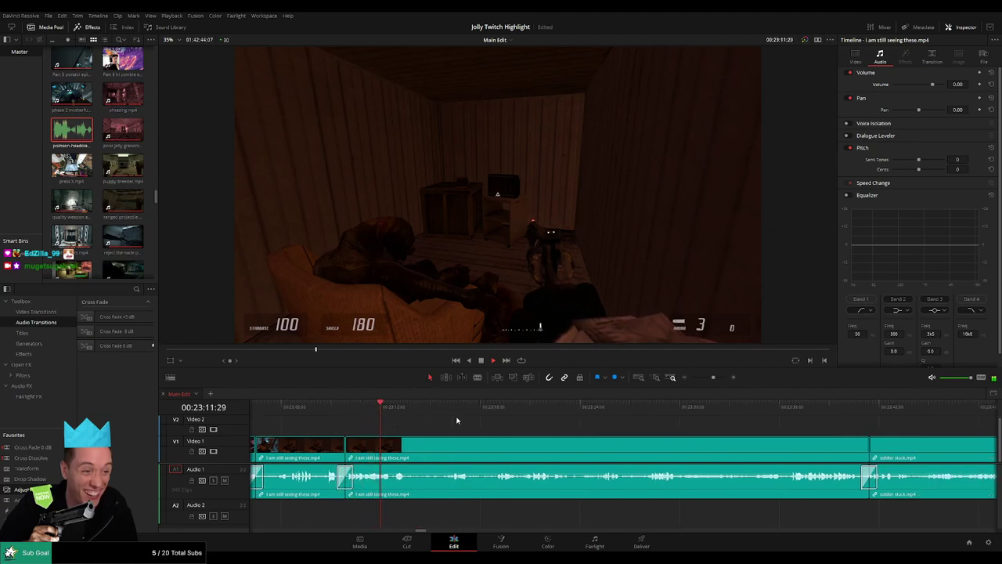
{"action": "scroll", "coordinate": [462, 430], "scroll_direction": "right", "scroll_amount": 2}
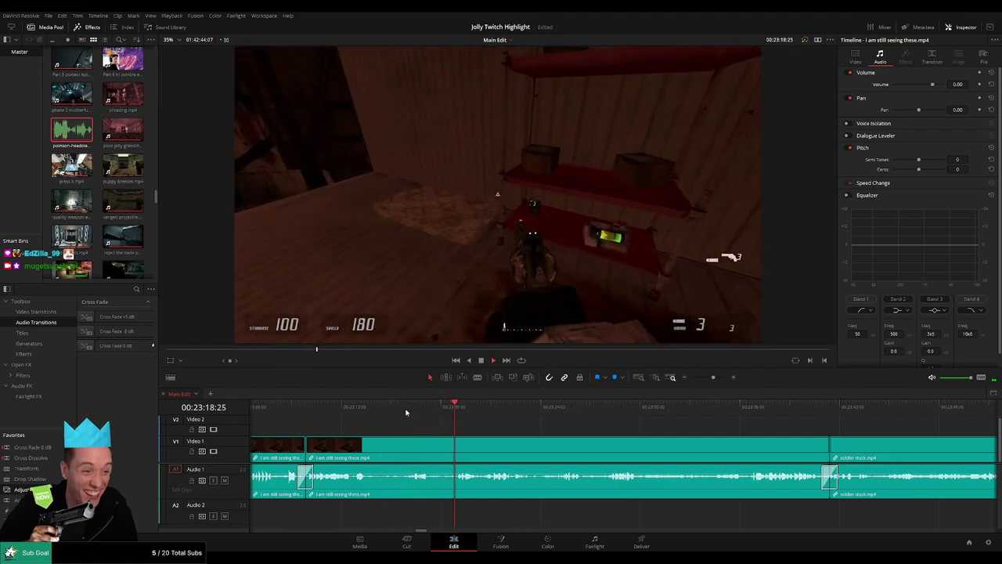
{"action": "scroll", "coordinate": [526, 428], "scroll_direction": "right", "scroll_amount": 2}
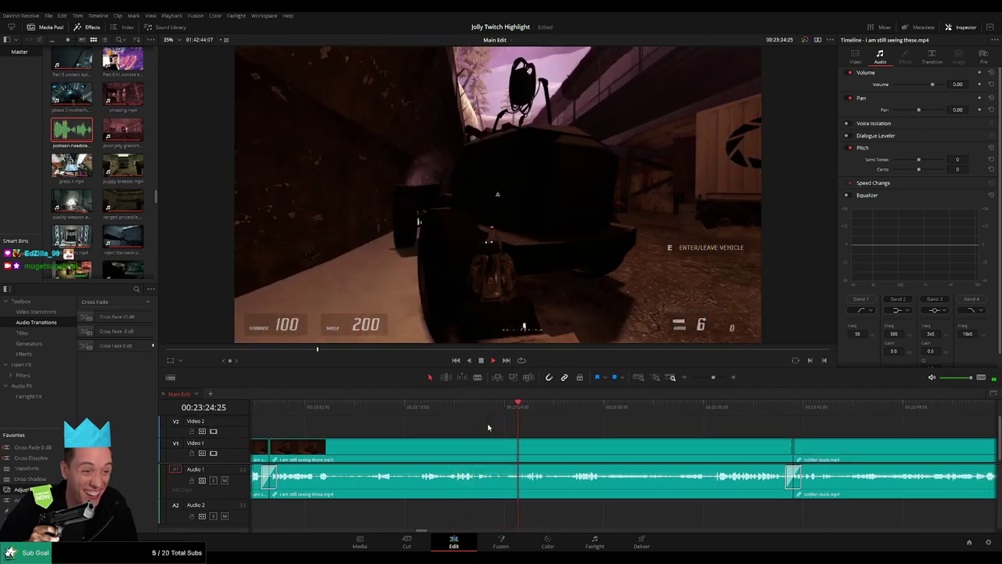
{"action": "scroll", "coordinate": [490, 423], "scroll_direction": "right", "scroll_amount": 3}
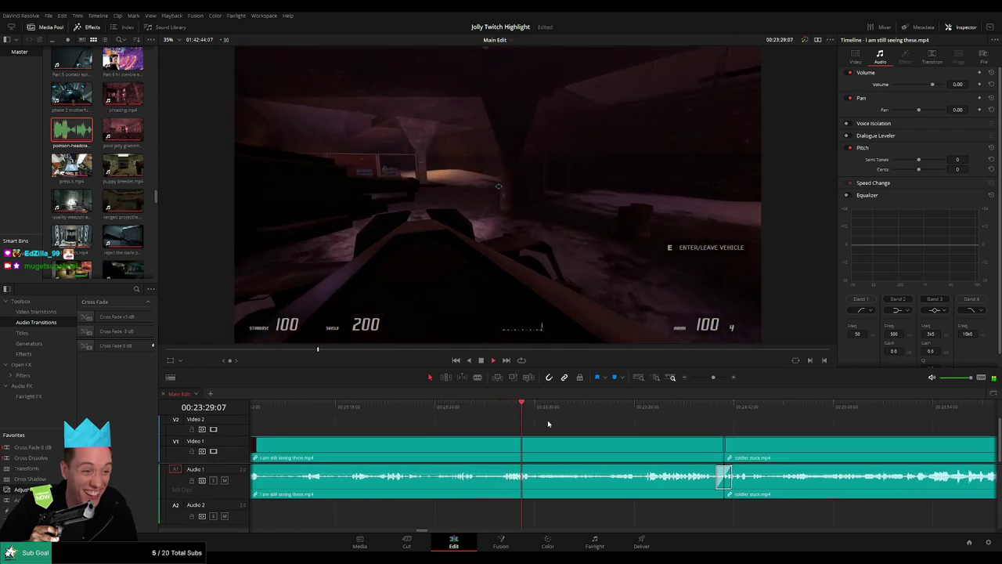
{"action": "scroll", "coordinate": [548, 424], "scroll_direction": "right", "scroll_amount": 3}
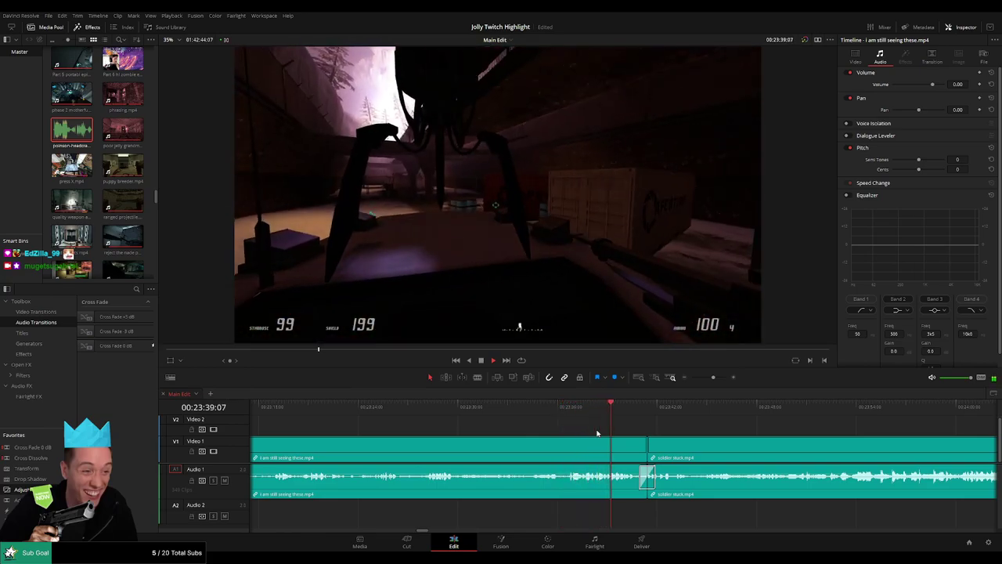
- Review soldier stuck.mp4 and scissored.mp4 for spoken words that need censoring
{"action": "left_click_drag", "start_coordinate": [680, 434], "coordinate": [489, 425]}
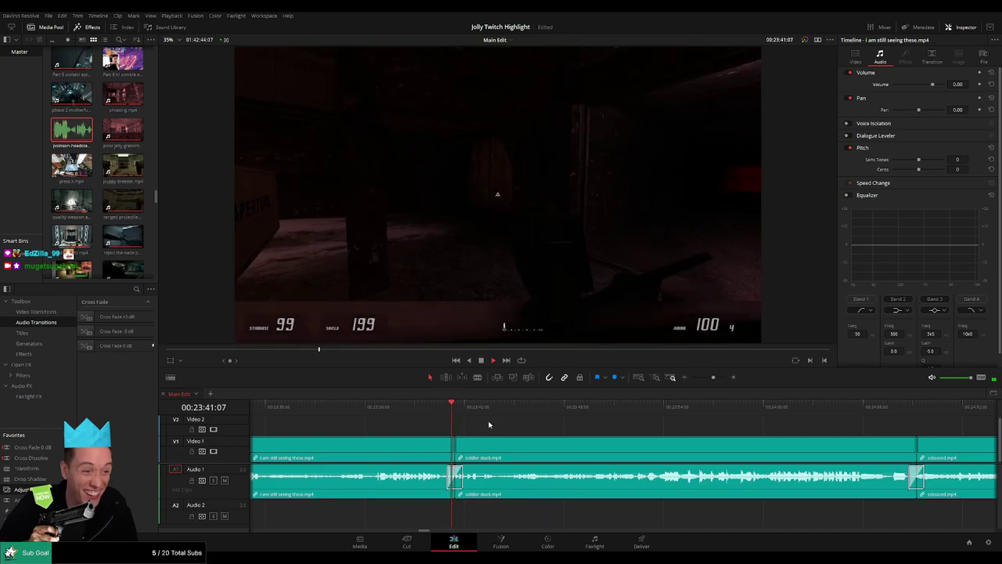
{"action": "left_click_drag", "start_coordinate": [559, 431], "coordinate": [463, 426]}
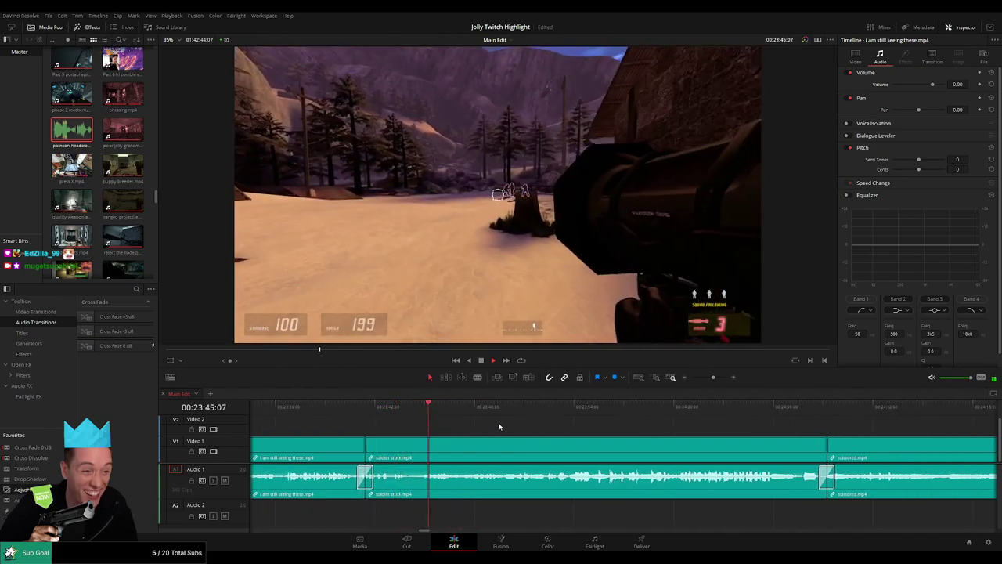
{"action": "left_click_drag", "start_coordinate": [563, 432], "coordinate": [458, 428]}
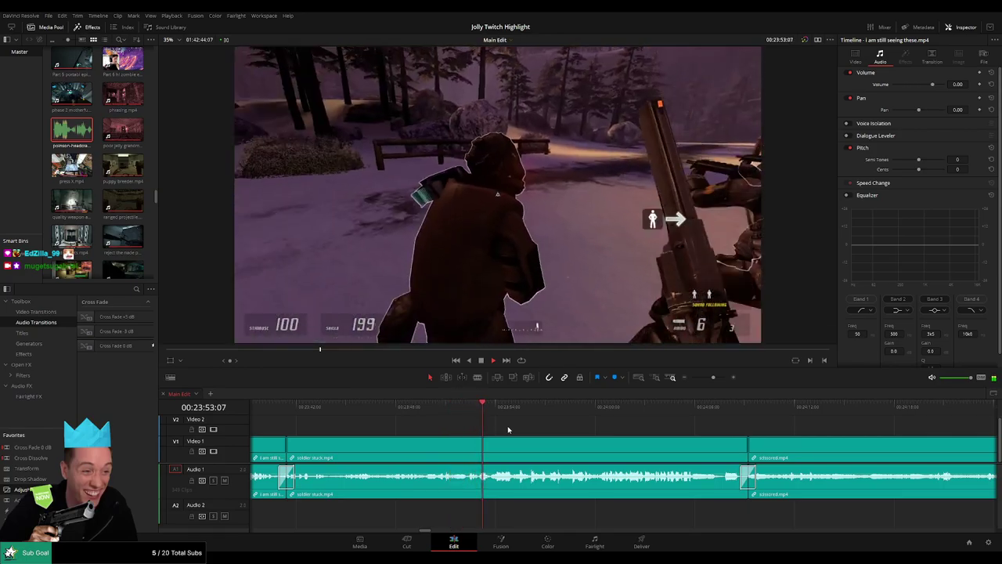
{"action": "scroll", "coordinate": [497, 431], "scroll_direction": "right", "scroll_amount": 3}
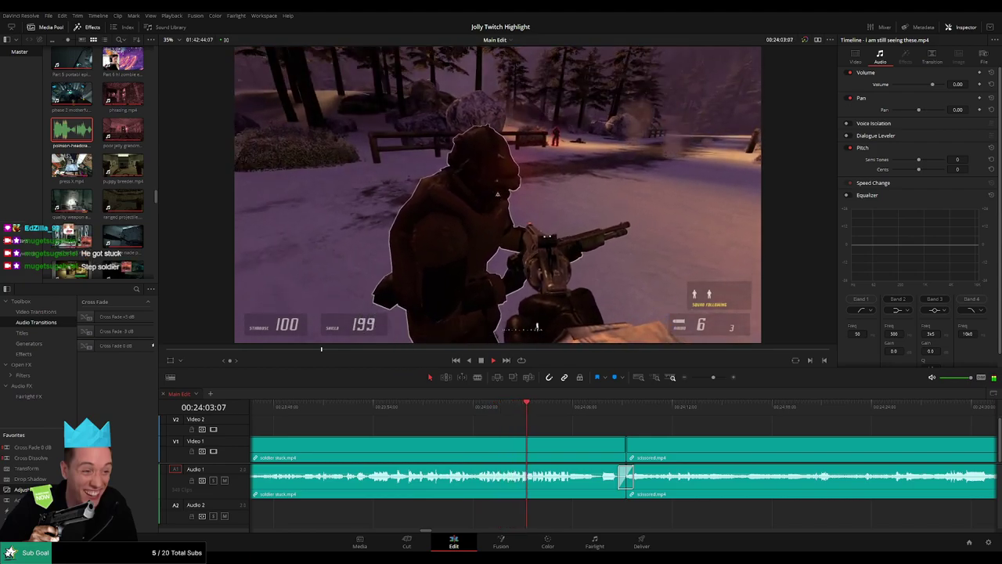
{"action": "left_click_drag", "start_coordinate": [567, 425], "coordinate": [495, 425]}
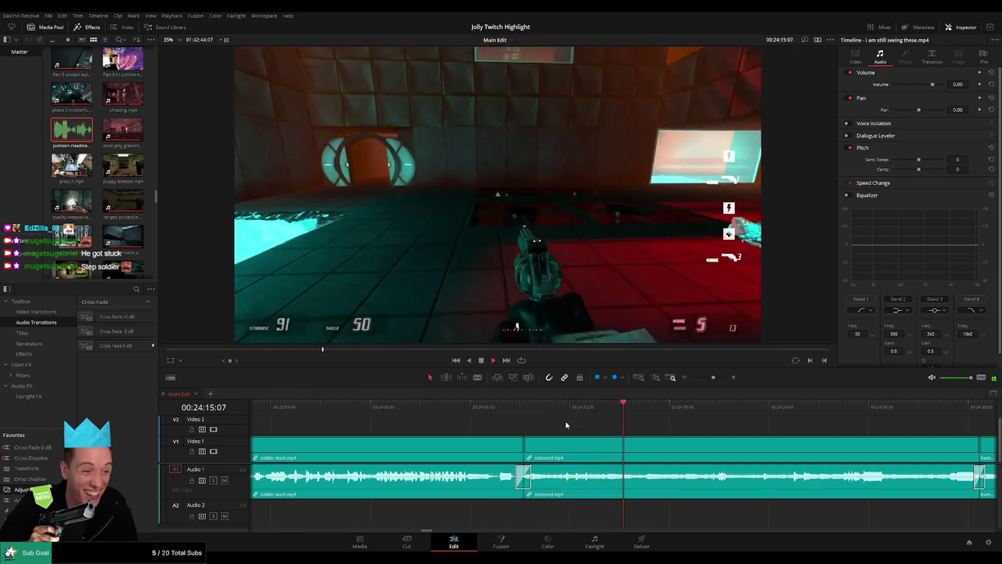
{"action": "left_click_drag", "start_coordinate": [741, 434], "coordinate": [545, 424]}
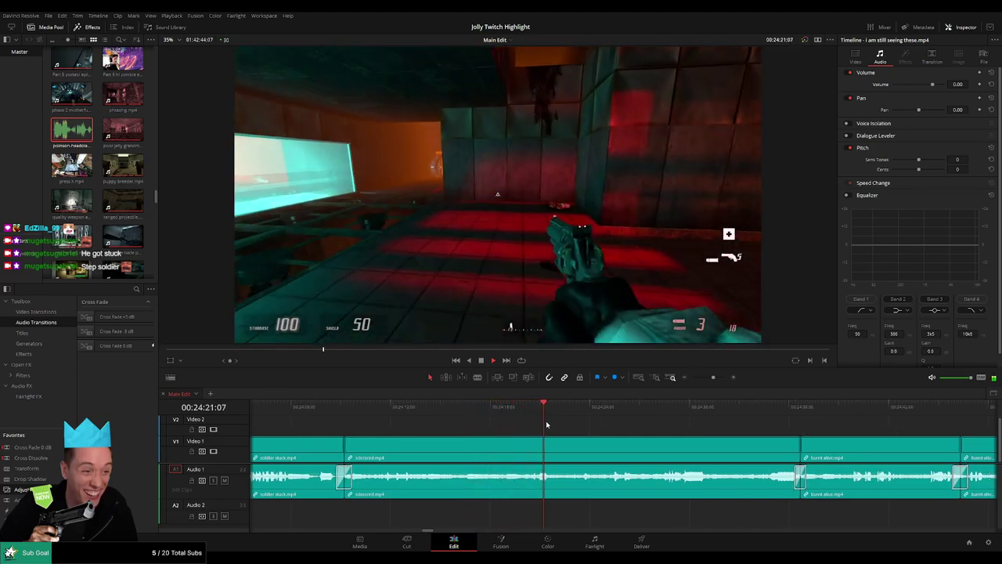
{"action": "left_click_drag", "start_coordinate": [636, 425], "coordinate": [556, 424]}
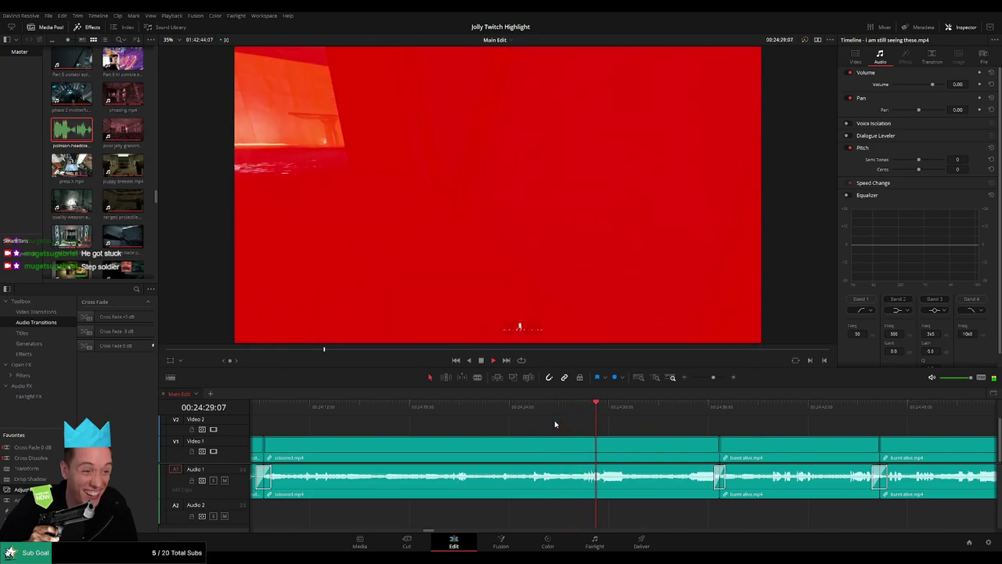
{"action": "left_click", "coordinate": [584, 408]}
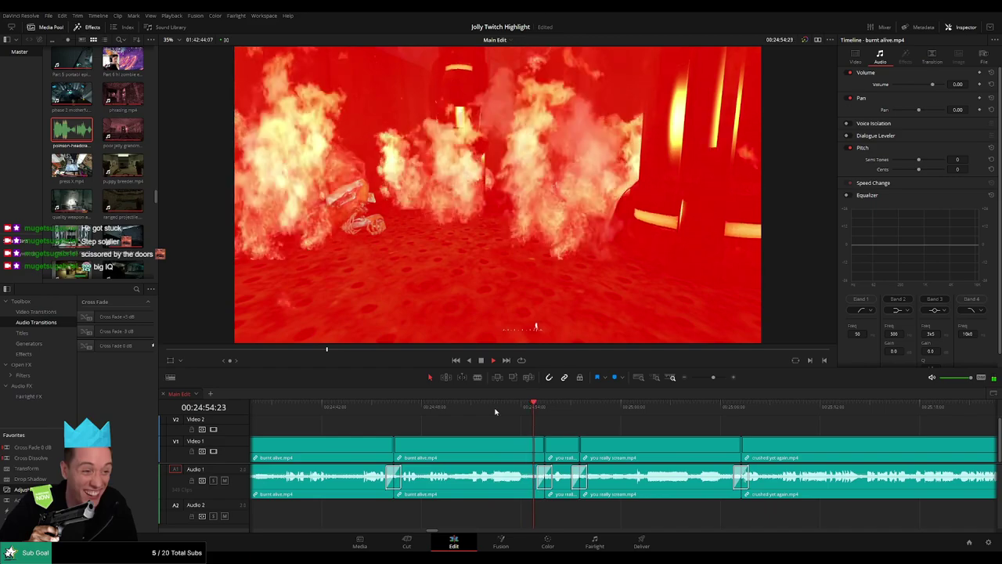
- Replay the end of burnt alive.mp4 and review you really scream.mp4 up to the start of crushed yet again.mp4
{"action": "left_click", "coordinate": [495, 409]}
{"action": "left_click", "coordinate": [496, 408]}
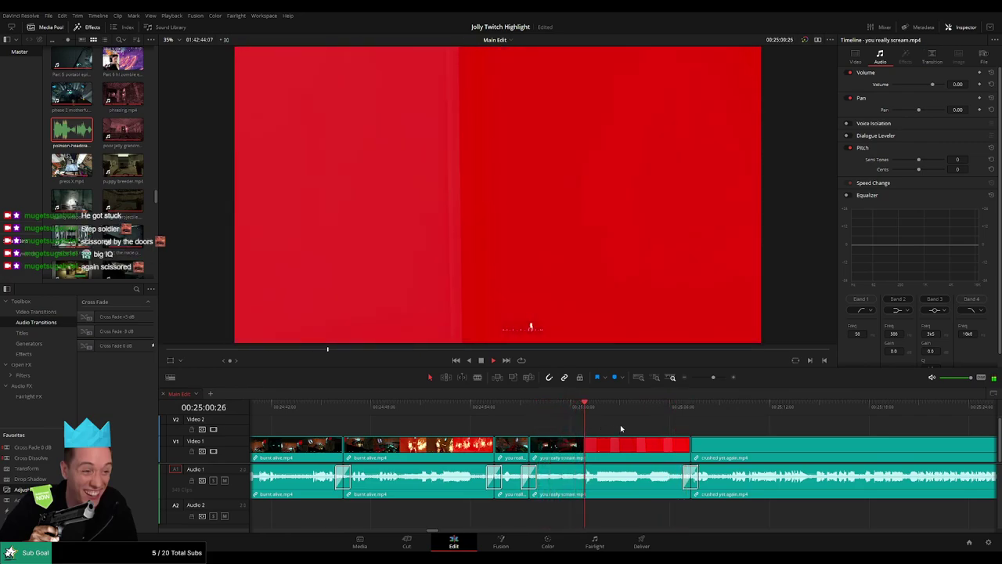
{"action": "left_click_drag", "start_coordinate": [660, 427], "coordinate": [493, 426]}
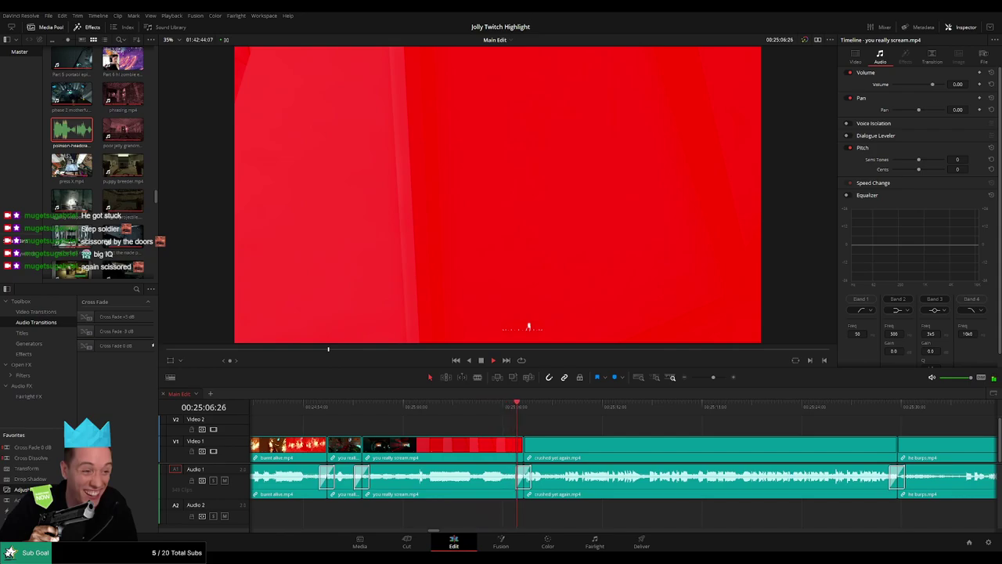
{"action": "key", "text": "q"}
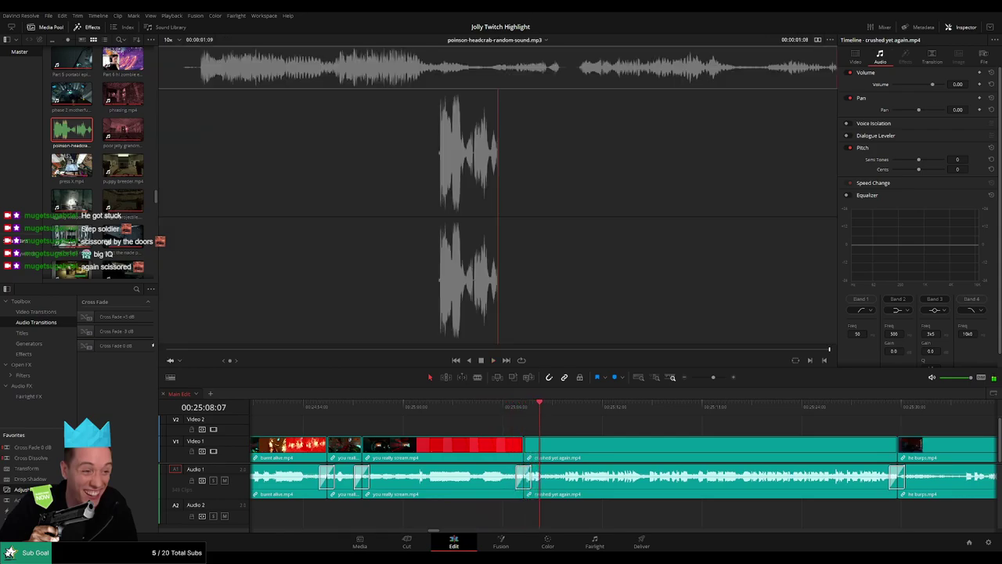
{"action": "key", "text": "q"}
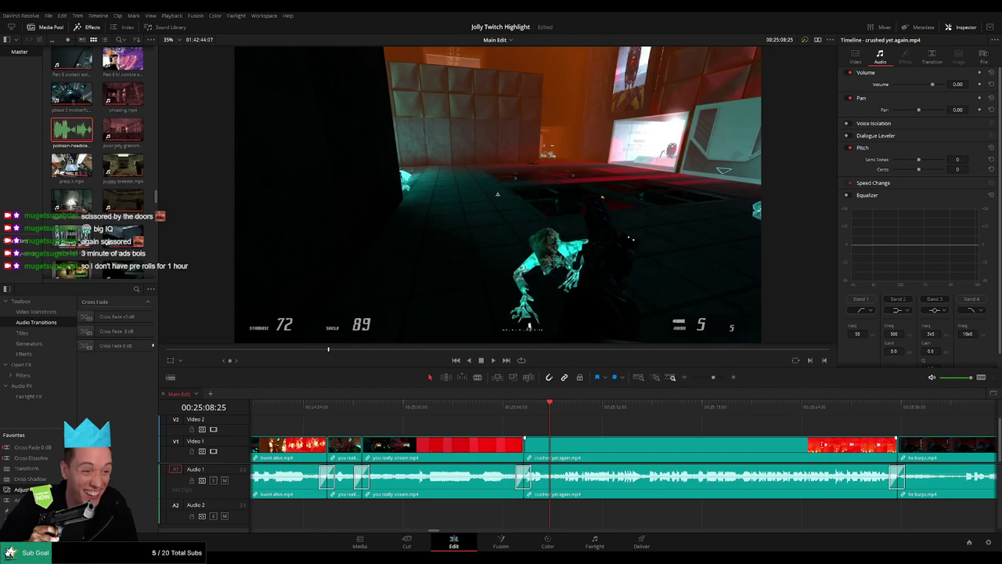
- Play crushed yet again.mp4 and split it at the start of the spoken word at 00:25:12:16
{"action": "key", "text": "space"}
{"action": "left_click_drag", "start_coordinate": [457, 429], "coordinate": [383, 426]}
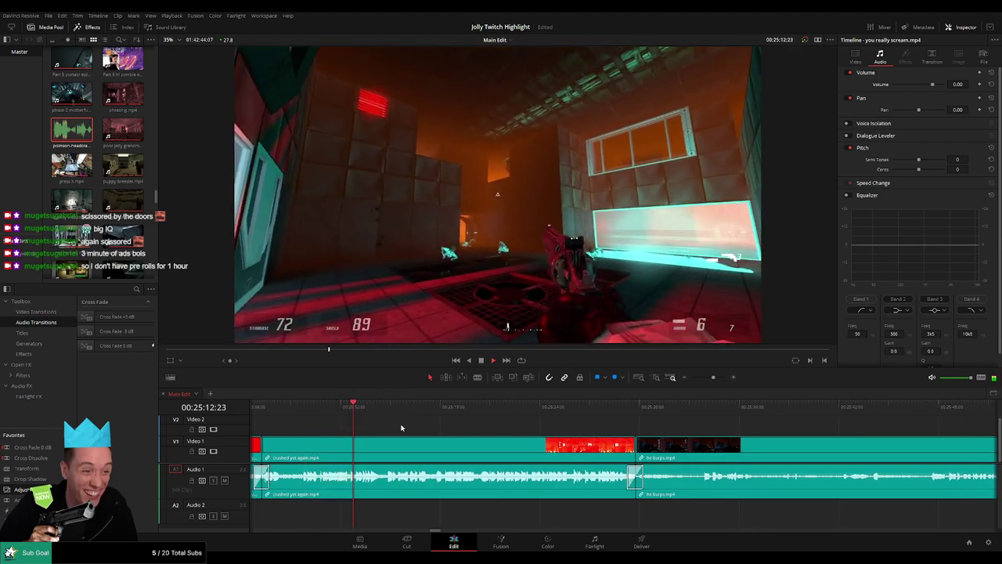
{"action": "left_click", "coordinate": [337, 408]}
{"action": "key", "text": "space"}
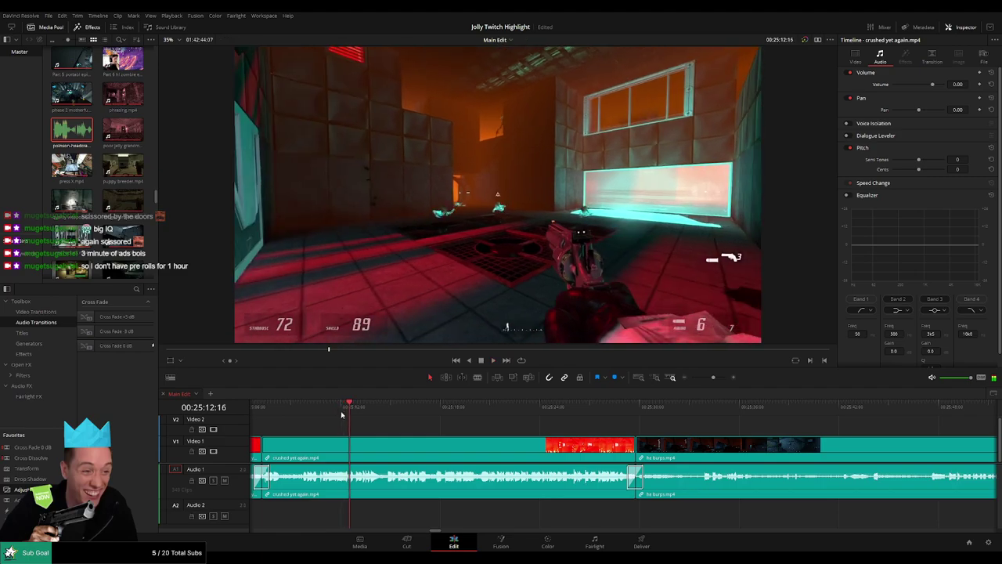
{"action": "key", "text": "b"}
{"action": "left_click", "coordinate": [351, 446]}
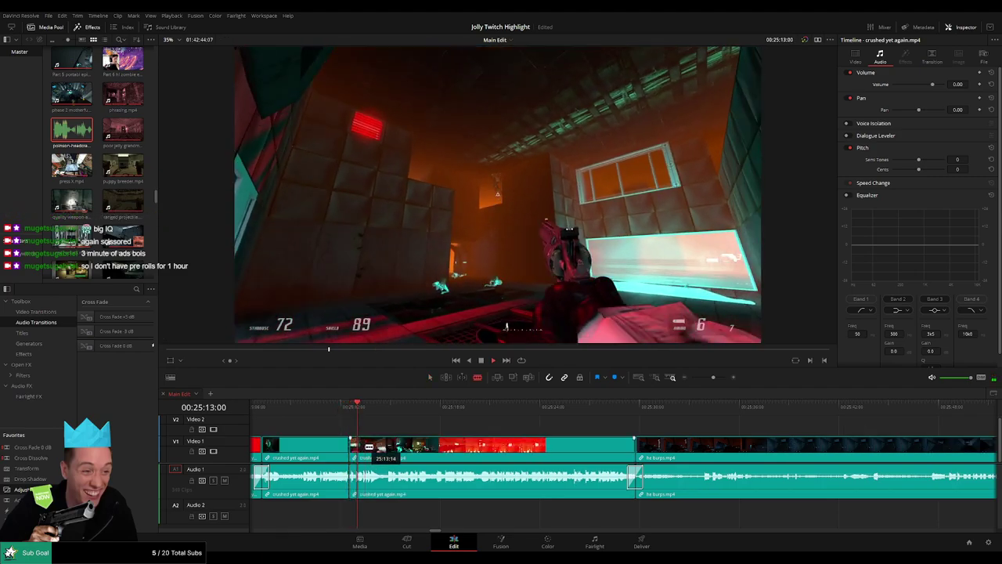
- Locate the end of the spoken word in crushed yet again.mp4 and split the clip there at 00:25:12:29
{"action": "left_click", "coordinate": [720, 378]}
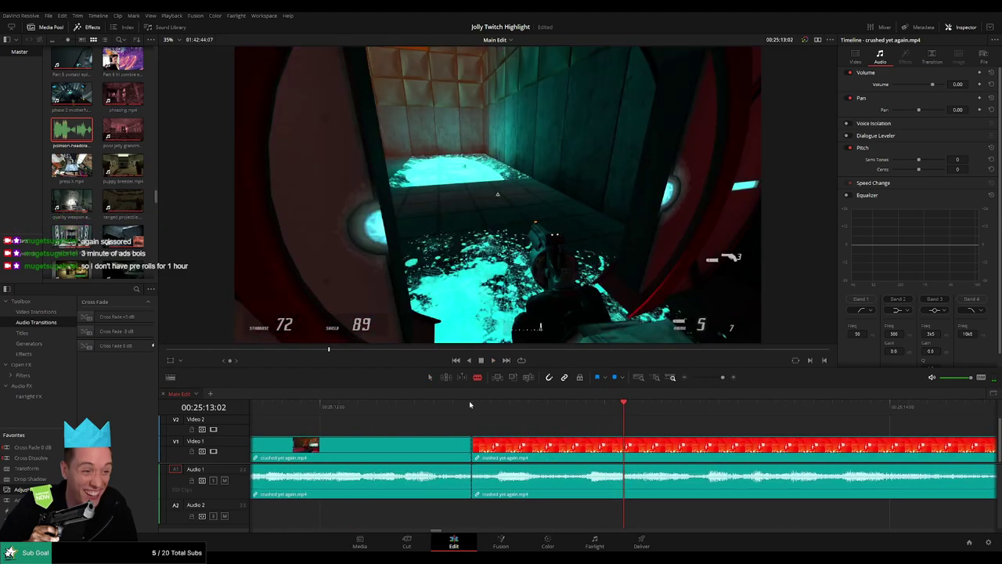
{"action": "left_click", "coordinate": [472, 405]}
{"action": "key", "text": "space"}
{"action": "key", "text": "space"}
{"action": "left_click", "coordinate": [480, 408]}
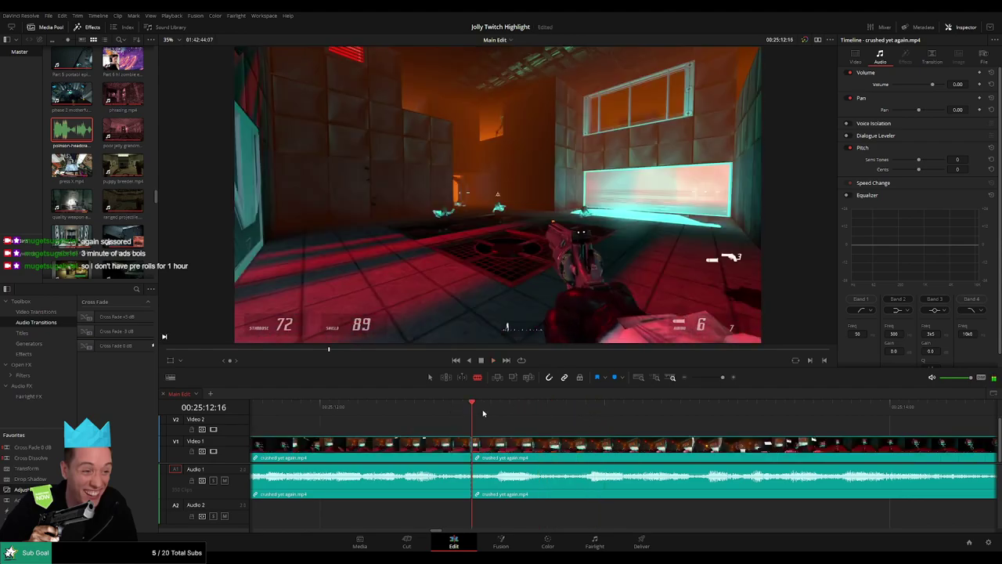
{"action": "key", "text": "space"}
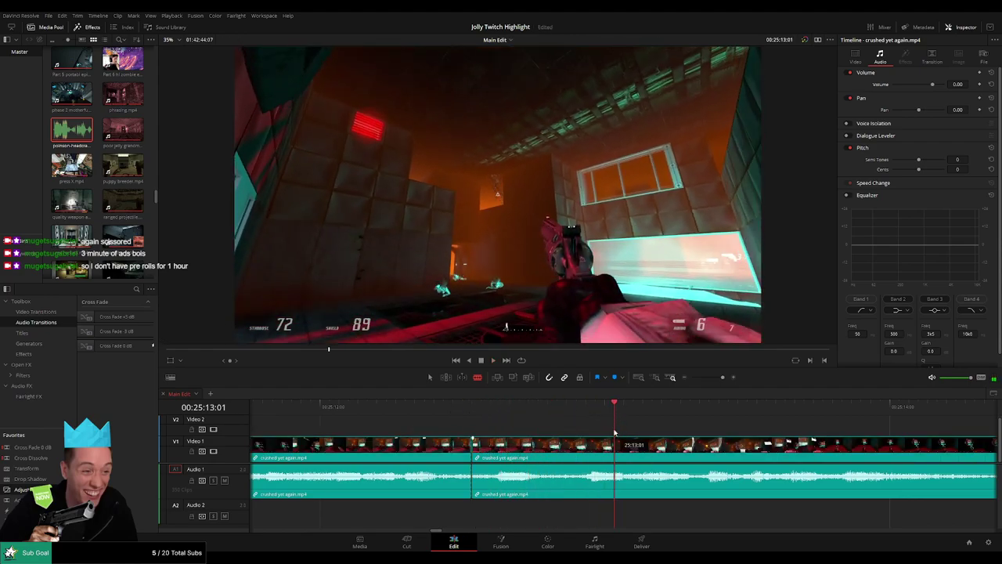
{"action": "key", "text": "space"}
{"action": "key", "text": "ctrl+b"}
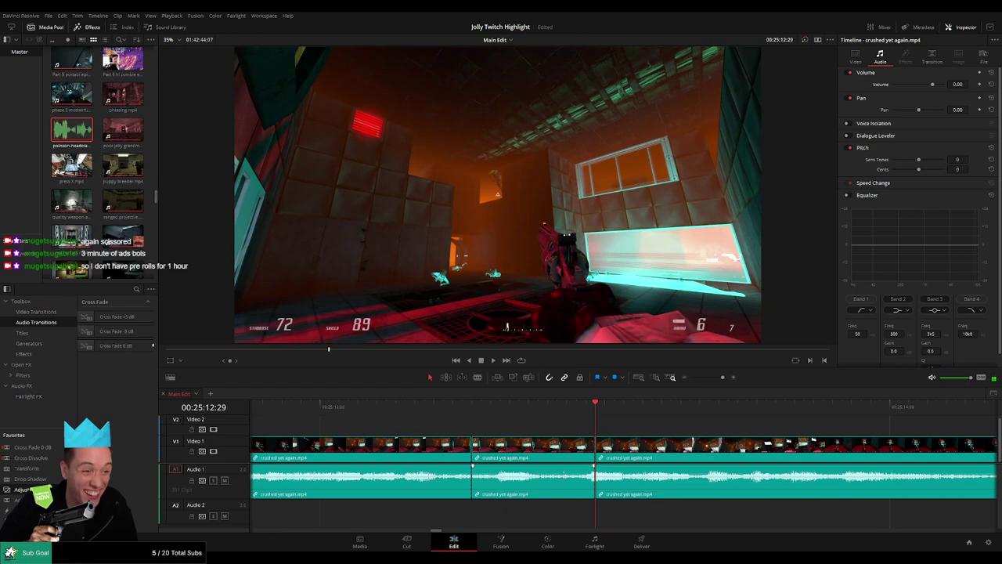
- Mute the isolated word segment and place the headcrab sound beneath it on Audio 2, trimmed to the segment's length with volume -23.00
{"action": "left_click_drag", "start_coordinate": [564, 473], "coordinate": [562, 501]}
{"action": "left_click_drag", "start_coordinate": [71, 130], "coordinate": [474, 513]}
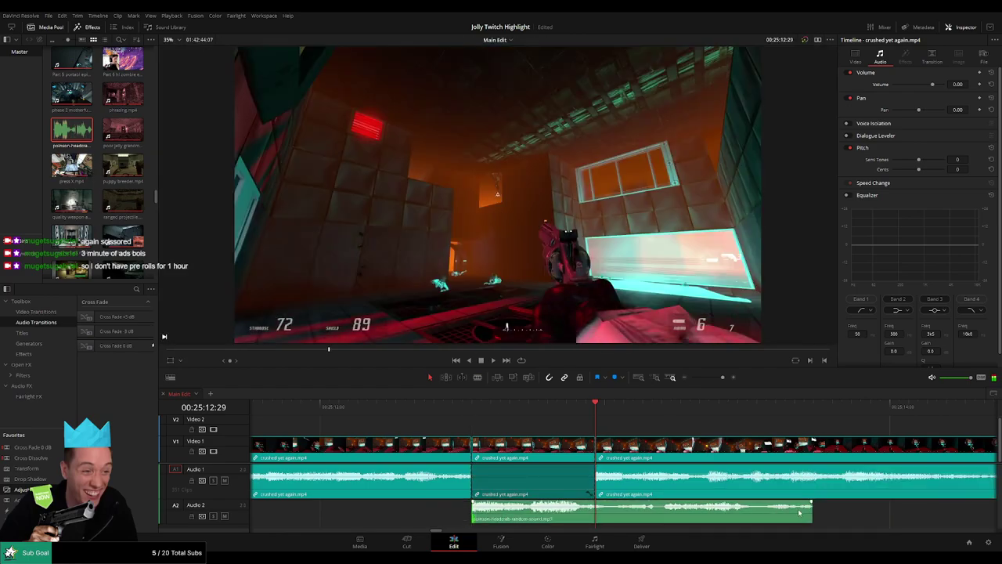
{"action": "left_click_drag", "start_coordinate": [789, 510], "coordinate": [596, 511]}
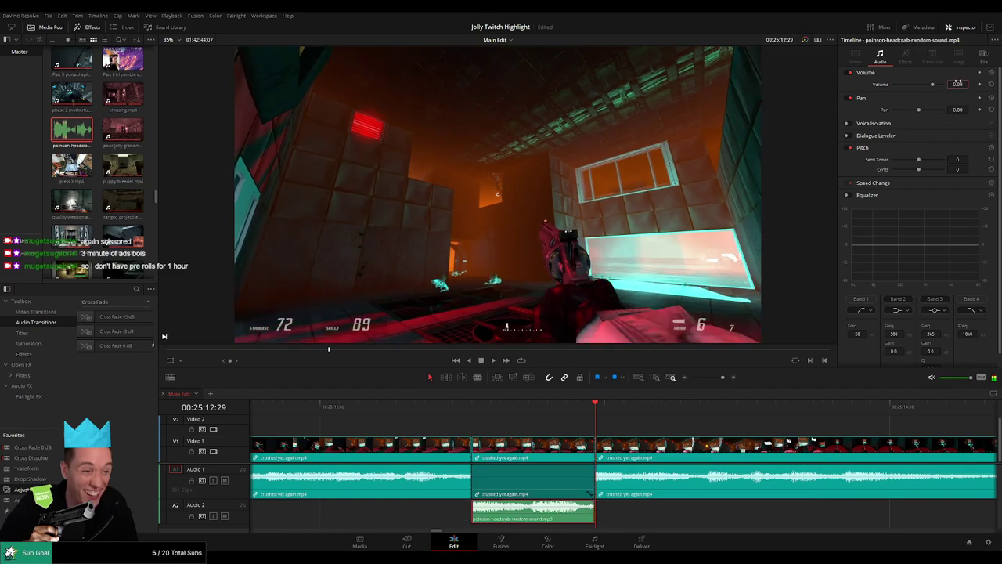
{"action": "key", "text": "Return"}
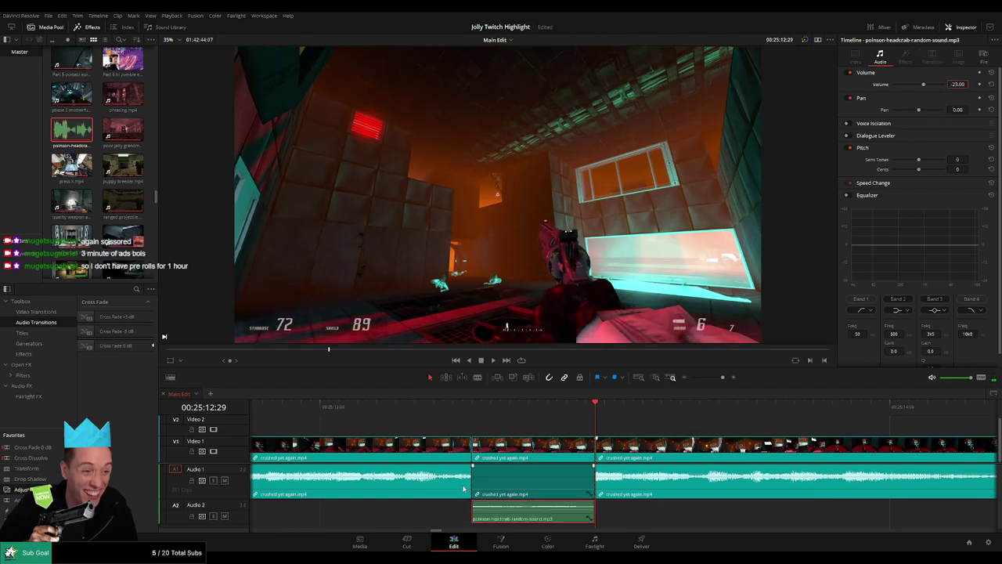
- Play the following part of crushed yet again.mp4 up to about 00:25:25 to find further spoken words to censor
{"action": "key", "text": "space"}
{"action": "left_click_drag", "start_coordinate": [723, 378], "coordinate": [714, 383]}
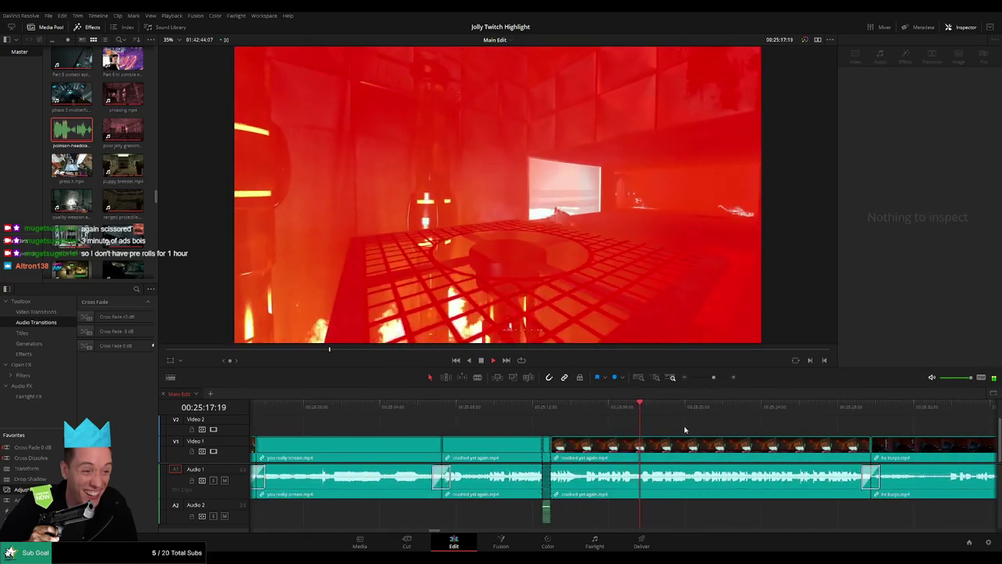
{"action": "left_click_drag", "start_coordinate": [685, 429], "coordinate": [526, 426]}
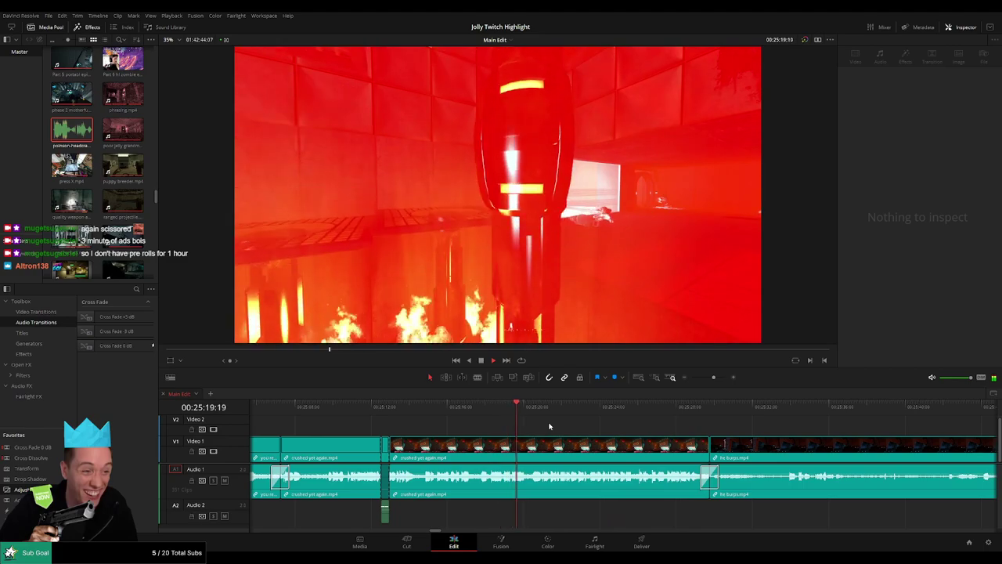
{"action": "scroll", "coordinate": [611, 430], "scroll_direction": "right", "scroll_amount": 3}
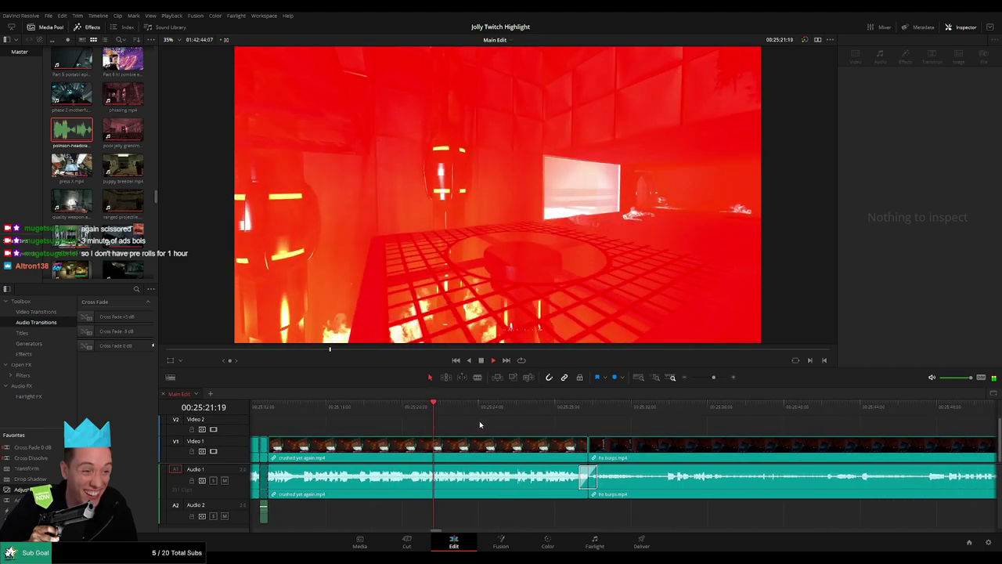
{"action": "scroll", "coordinate": [485, 427], "scroll_direction": "right", "scroll_amount": 1}
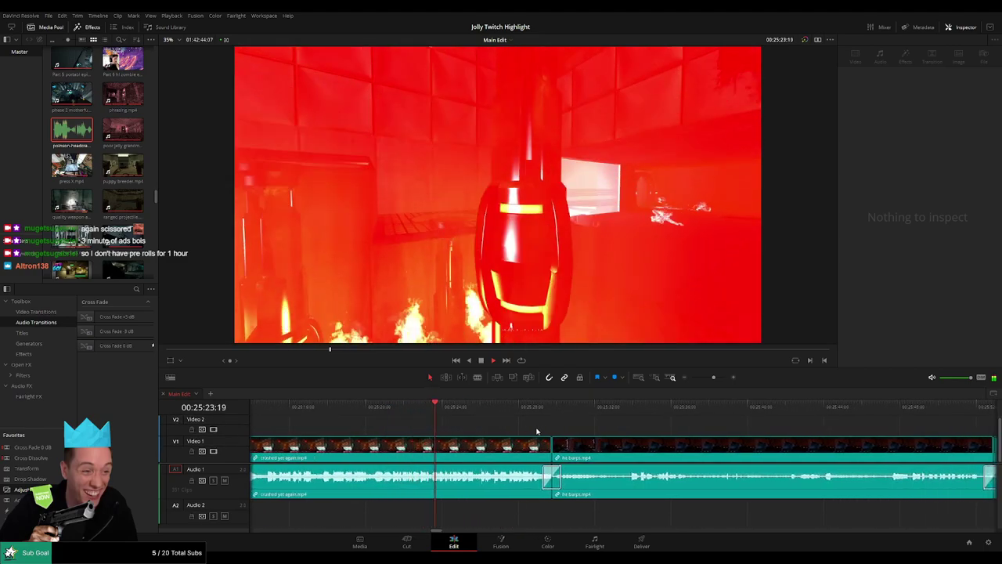
{"action": "scroll", "coordinate": [480, 428], "scroll_direction": "right", "scroll_amount": 2}
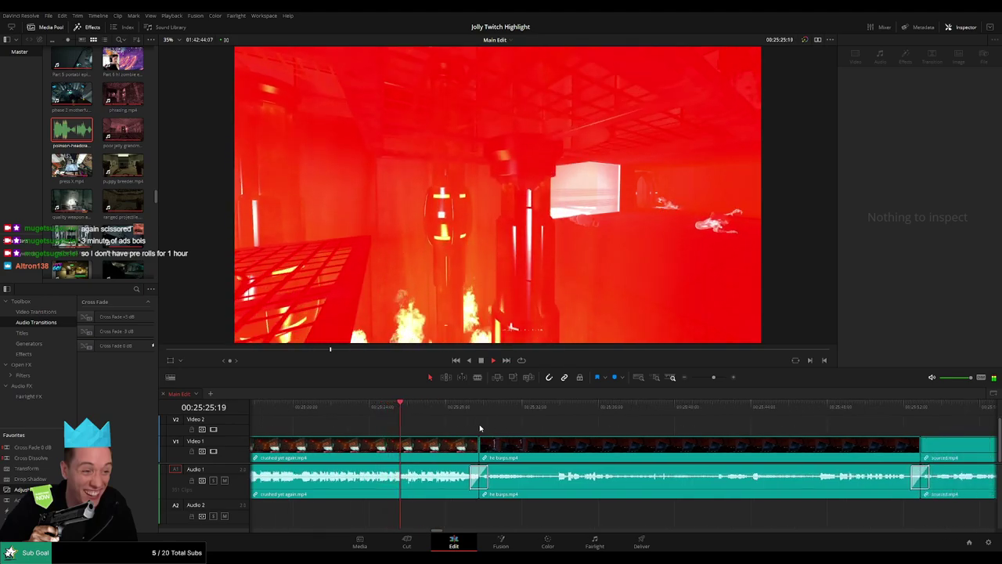
- Isolate the next spoken word in crushed yet again.mp4 by splitting the clip at its start and at its end, 00:25:26:18
{"action": "left_click", "coordinate": [392, 409]}
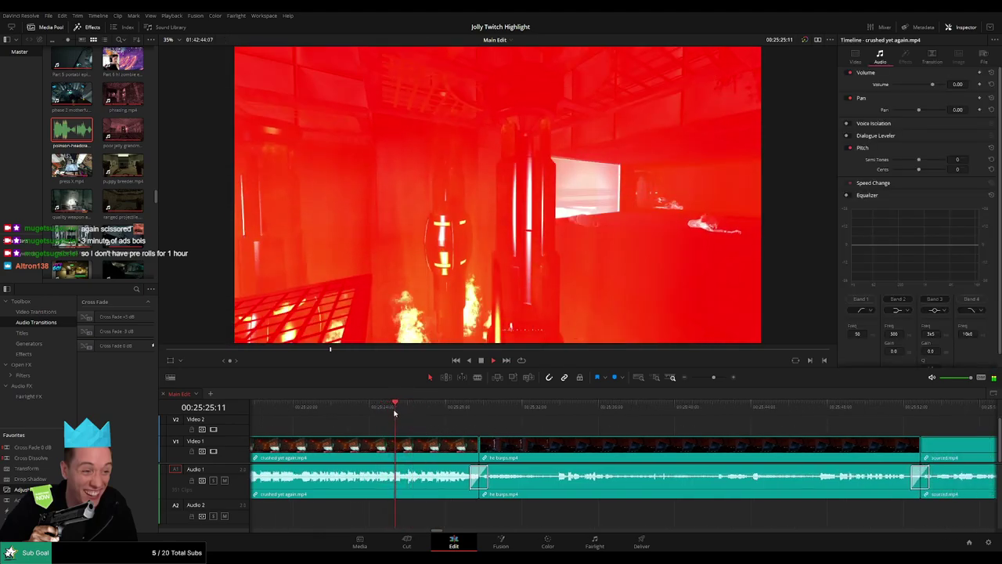
{"action": "key", "text": "space"}
{"action": "key", "text": "b"}
{"action": "left_click", "coordinate": [405, 456]}
{"action": "key", "text": "space"}
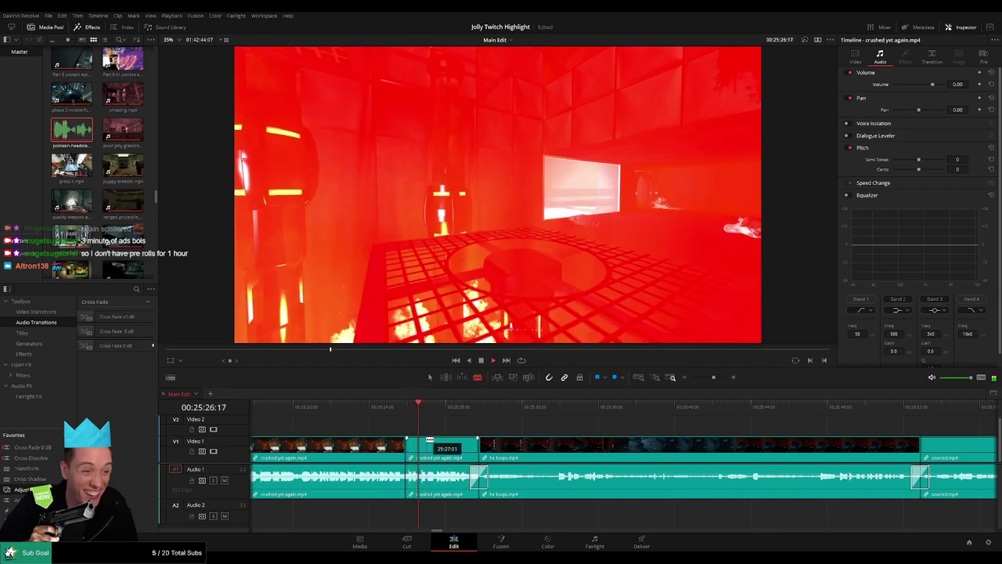
{"action": "key", "text": "space"}
{"action": "left_click", "coordinate": [421, 465]}
{"action": "key", "text": "a"}
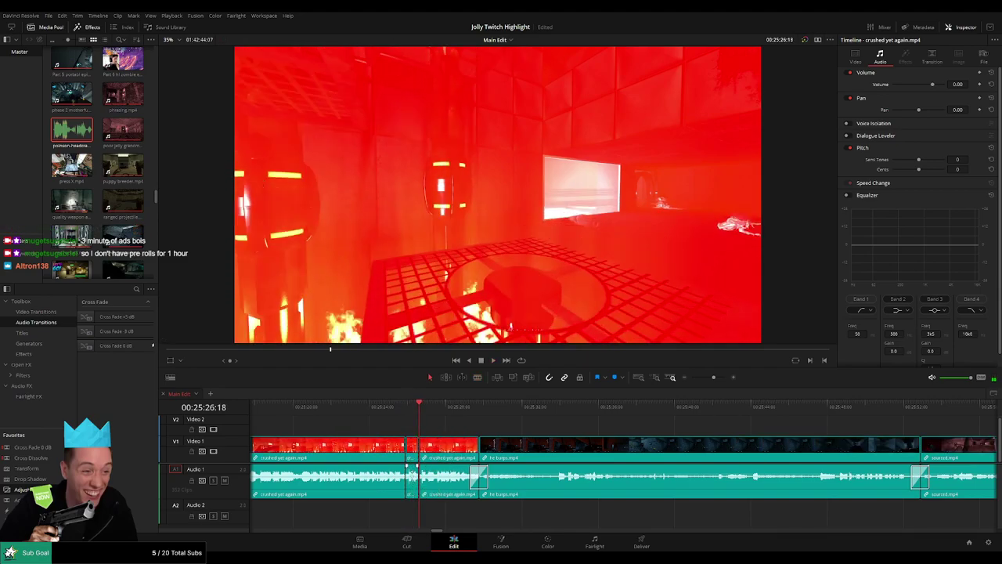
- Mute the short isolated segment, add the headcrab sound beneath it at about -27 volume, and replay the censored word
{"action": "left_click_drag", "start_coordinate": [413, 471], "coordinate": [416, 519]}
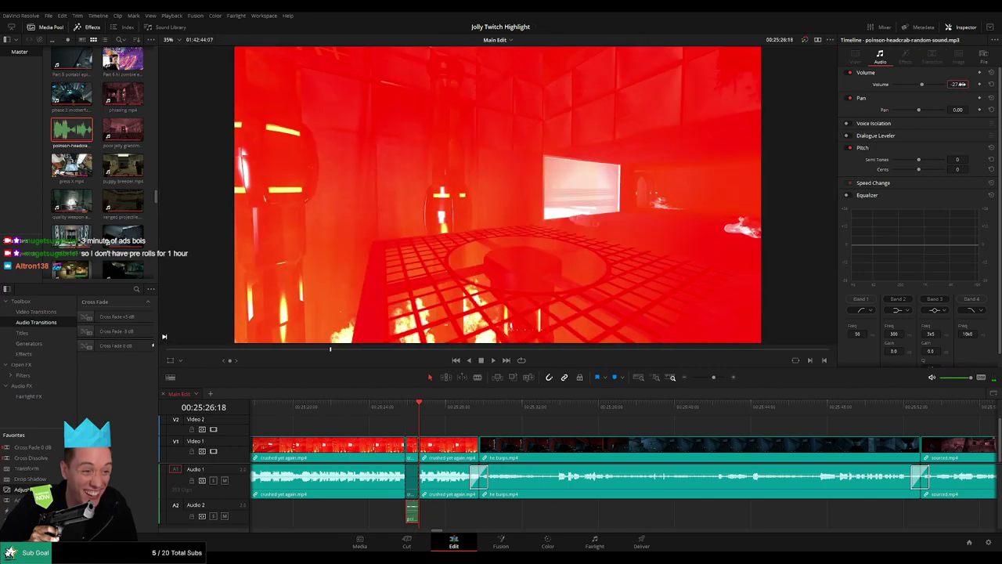
{"action": "left_click", "coordinate": [397, 408]}
{"action": "key", "text": "space"}
{"action": "left_click", "coordinate": [497, 428]}
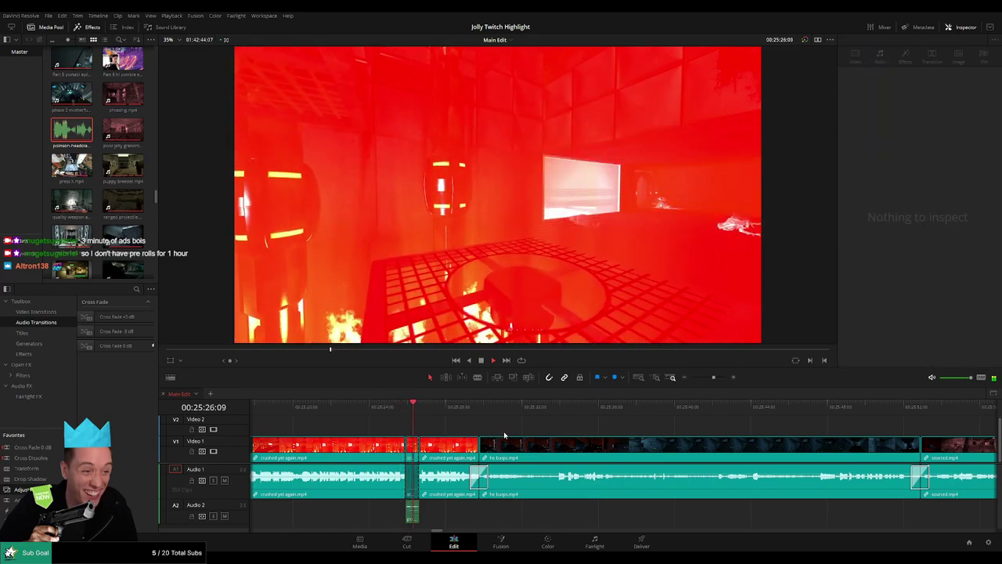
- Review the end of crushed yet again.mp4, all of he burps.mp4 and the start of sourced.mp4 for words that need censoring
{"action": "left_click_drag", "start_coordinate": [554, 434], "coordinate": [476, 434]}
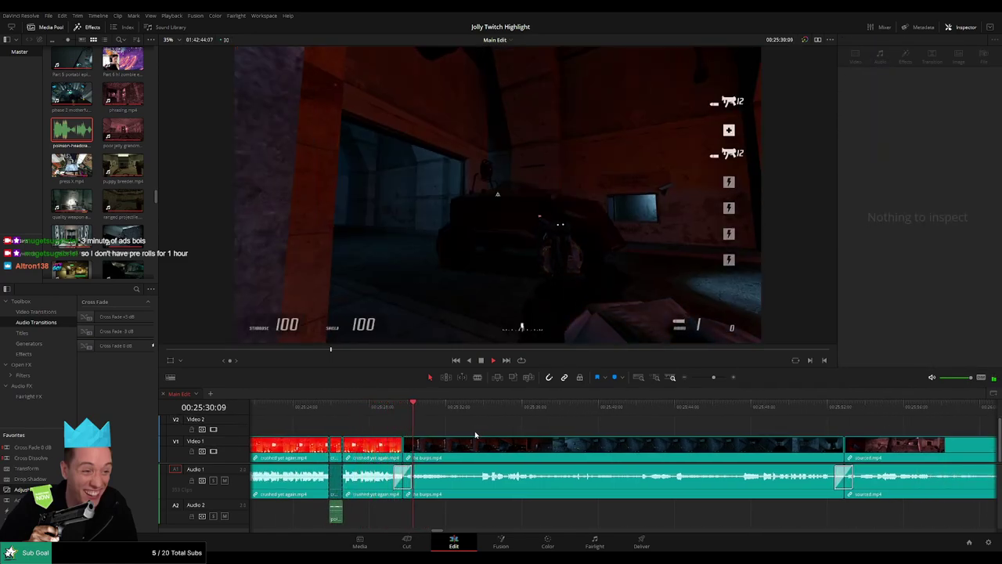
{"action": "scroll", "coordinate": [463, 433], "scroll_direction": "right", "scroll_amount": 2}
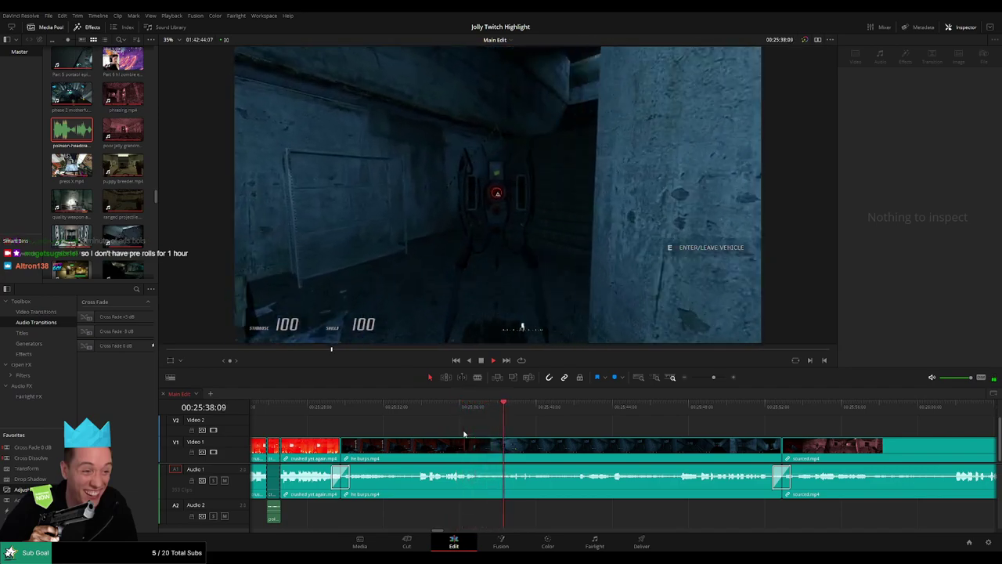
{"action": "scroll", "coordinate": [465, 434], "scroll_direction": "right", "scroll_amount": 3}
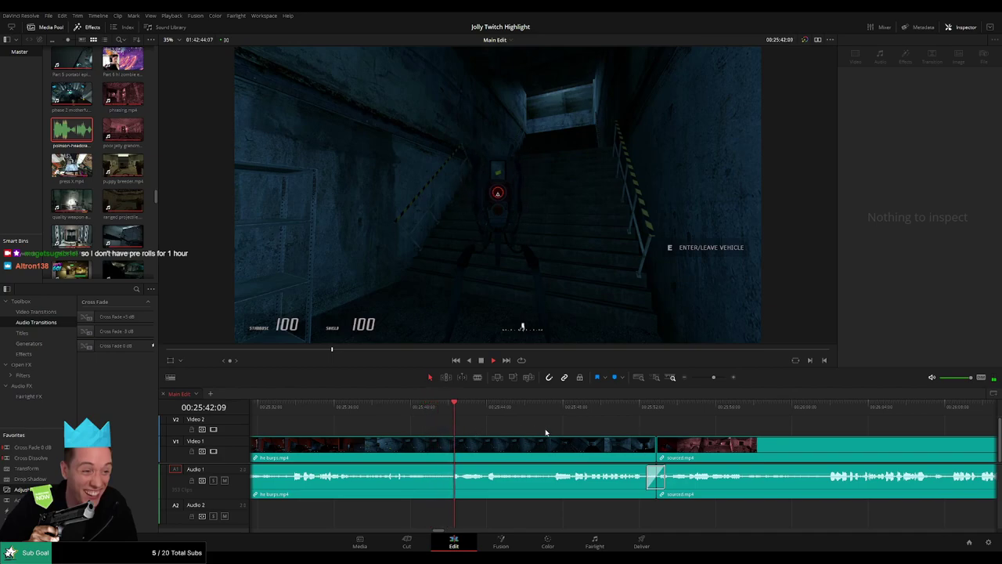
{"action": "scroll", "coordinate": [501, 431], "scroll_direction": "right", "scroll_amount": 2}
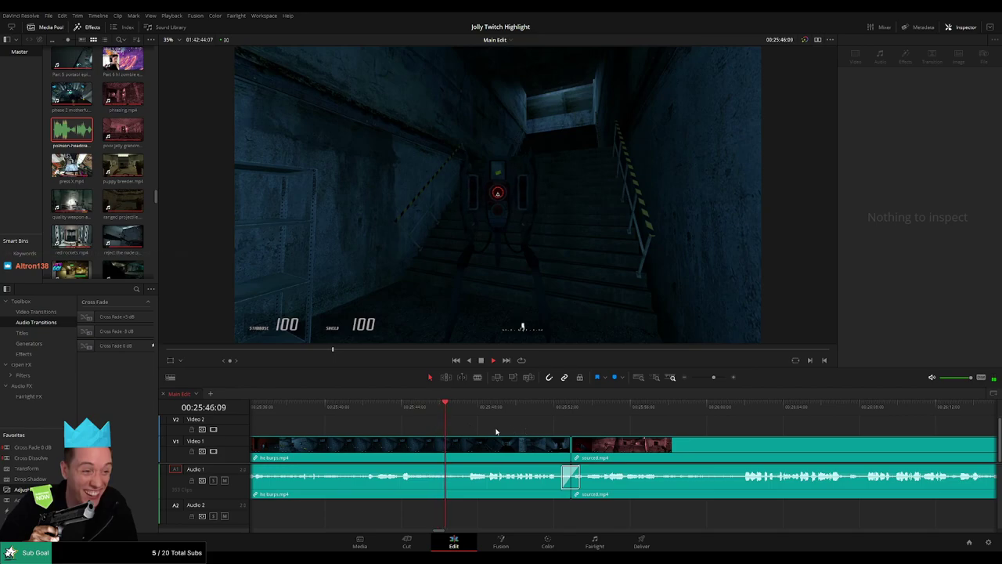
{"action": "scroll", "coordinate": [478, 431], "scroll_direction": "right", "scroll_amount": 2}
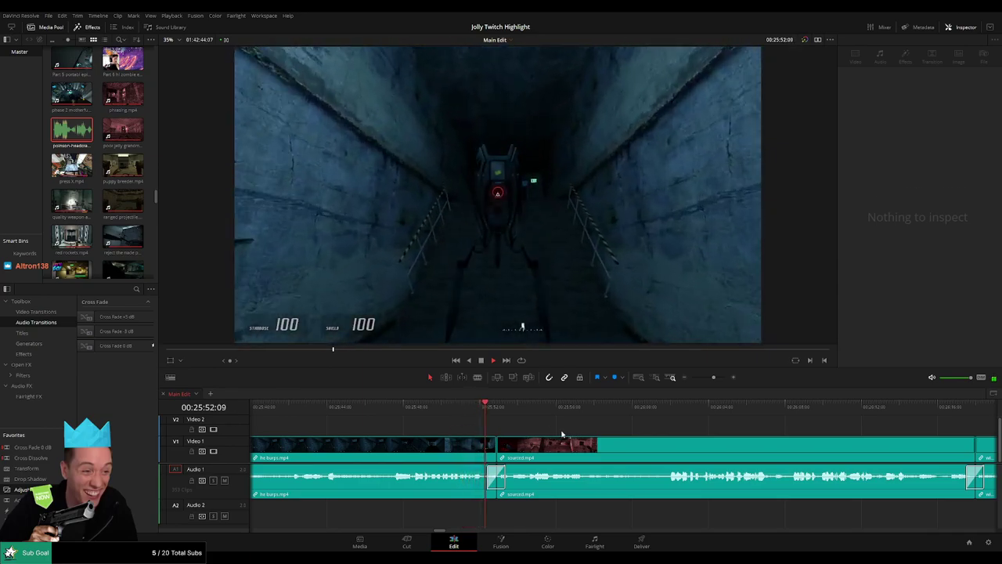
{"action": "scroll", "coordinate": [488, 431], "scroll_direction": "right", "scroll_amount": 2}
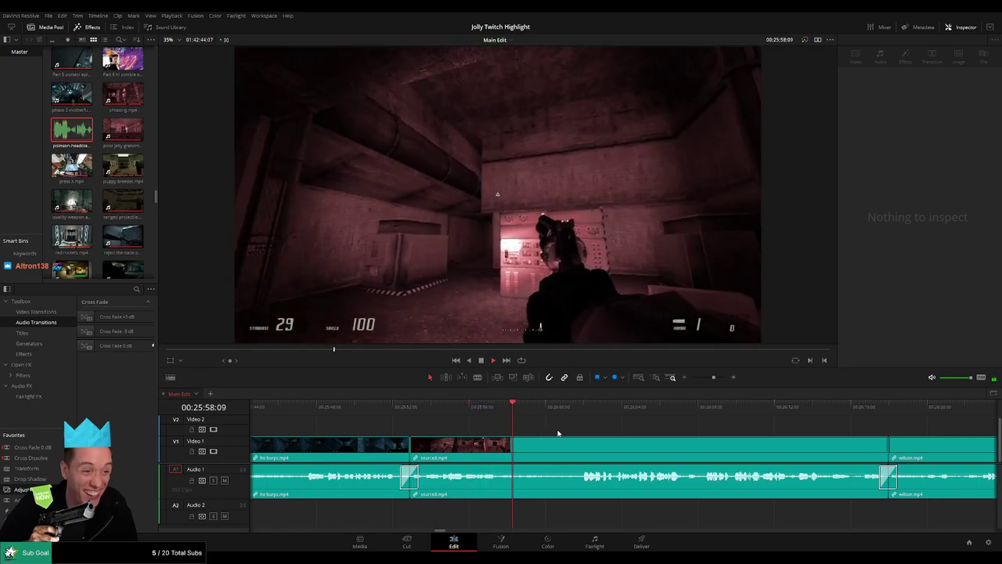
{"action": "scroll", "coordinate": [466, 419], "scroll_direction": "right", "scroll_amount": 3}
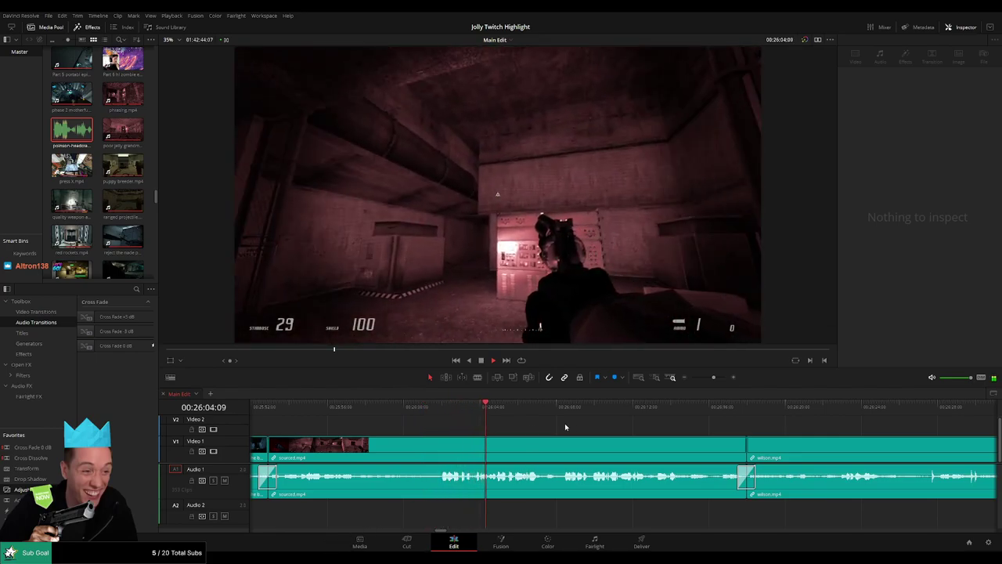
- Censor the spoken word ending at 00:26:04:05 in sourced.mp4 by splitting it out, muting it and placing the headcrab sound beneath it
{"action": "left_click", "coordinate": [440, 409]}
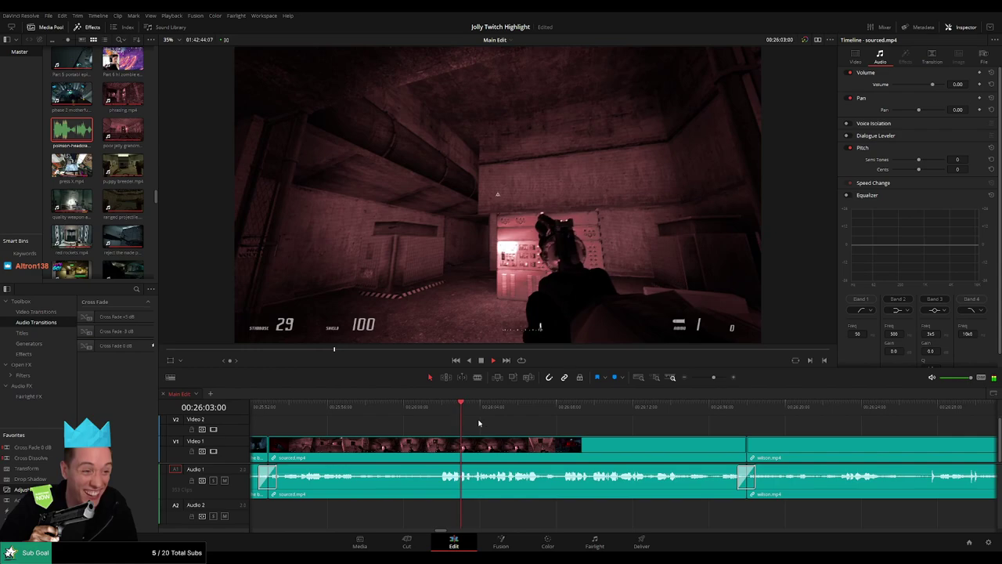
{"action": "key", "text": "b"}
{"action": "left_click", "coordinate": [475, 446]}
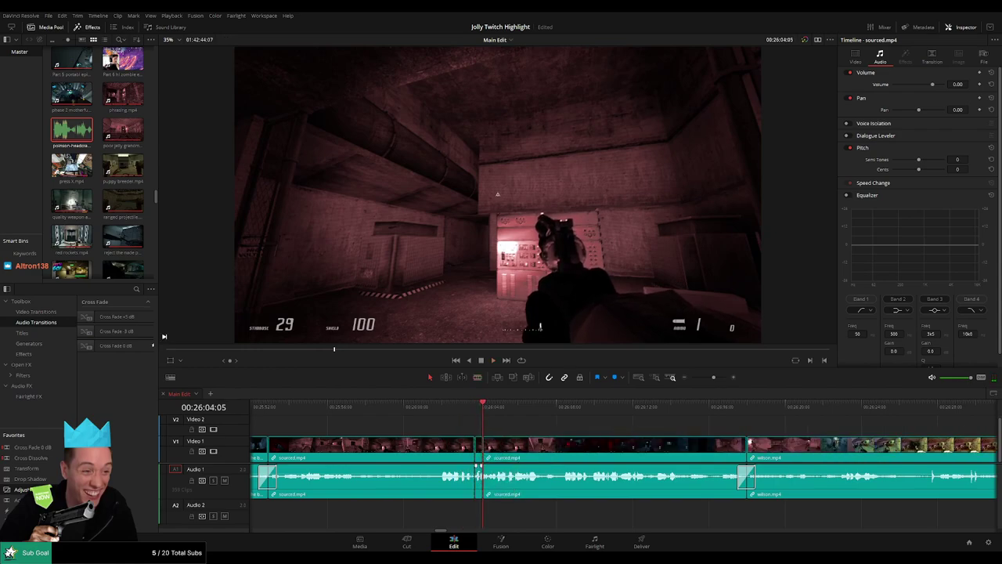
{"action": "left_click", "coordinate": [74, 137]}
{"action": "left_click_drag", "start_coordinate": [472, 516], "coordinate": [476, 519]}
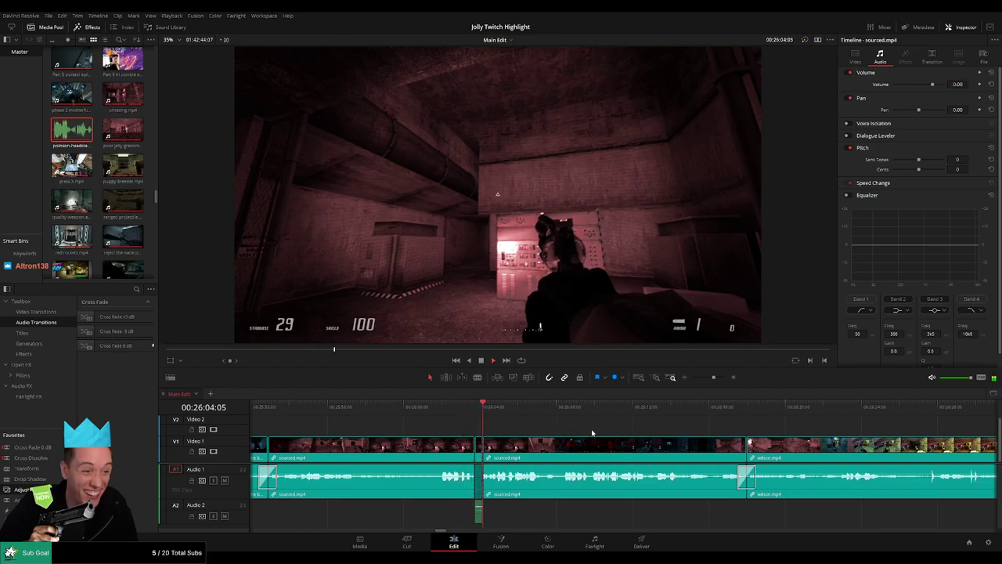
- Review the rest of sourced.mp4 and wilson.mp4 for spoken words that need censoring
{"action": "left_click_drag", "start_coordinate": [624, 443], "coordinate": [496, 439]}
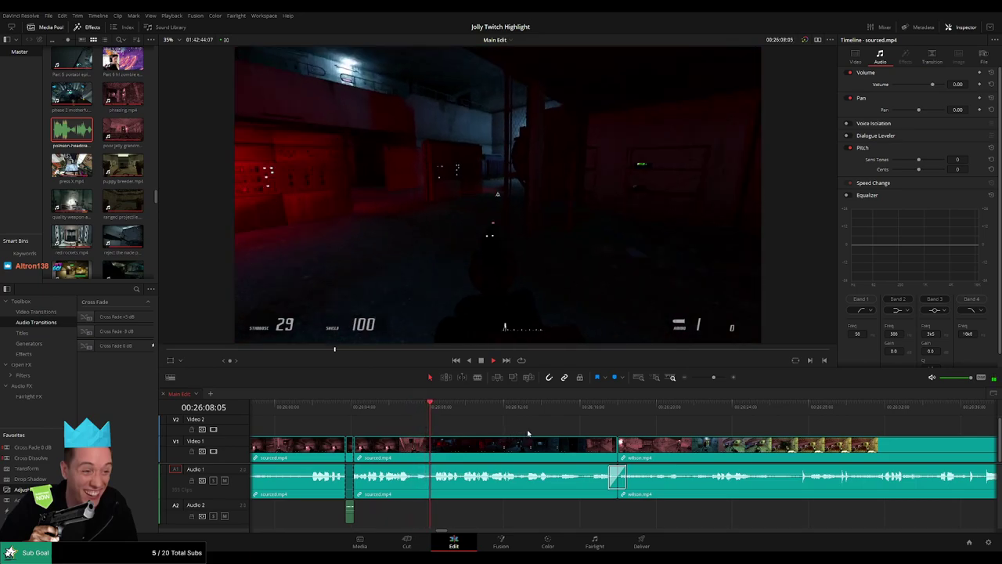
{"action": "scroll", "coordinate": [484, 430], "scroll_direction": "right", "scroll_amount": 1}
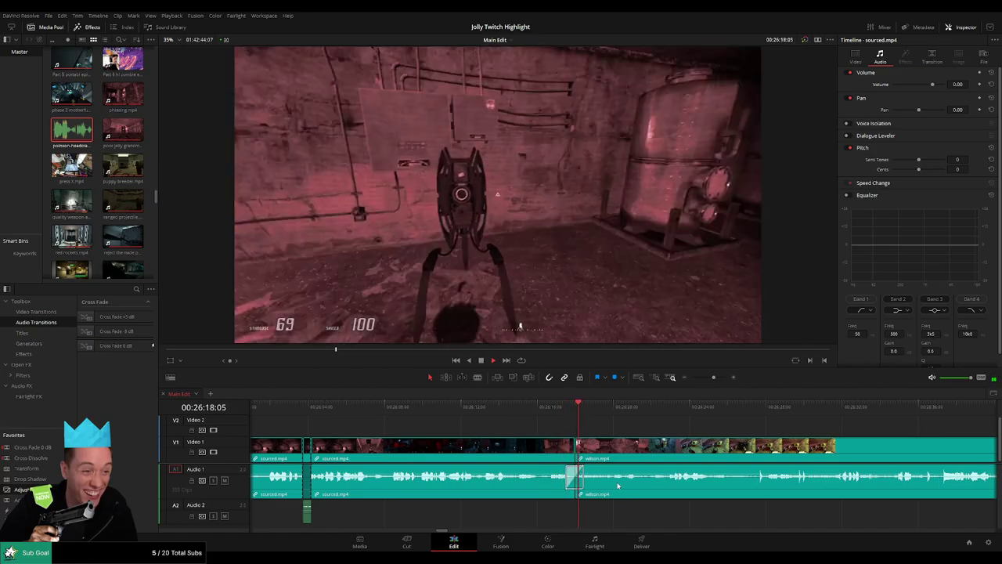
{"action": "left_click_drag", "start_coordinate": [536, 436], "coordinate": [453, 429]}
{"action": "scroll", "coordinate": [452, 429], "scroll_direction": "right", "scroll_amount": 3}
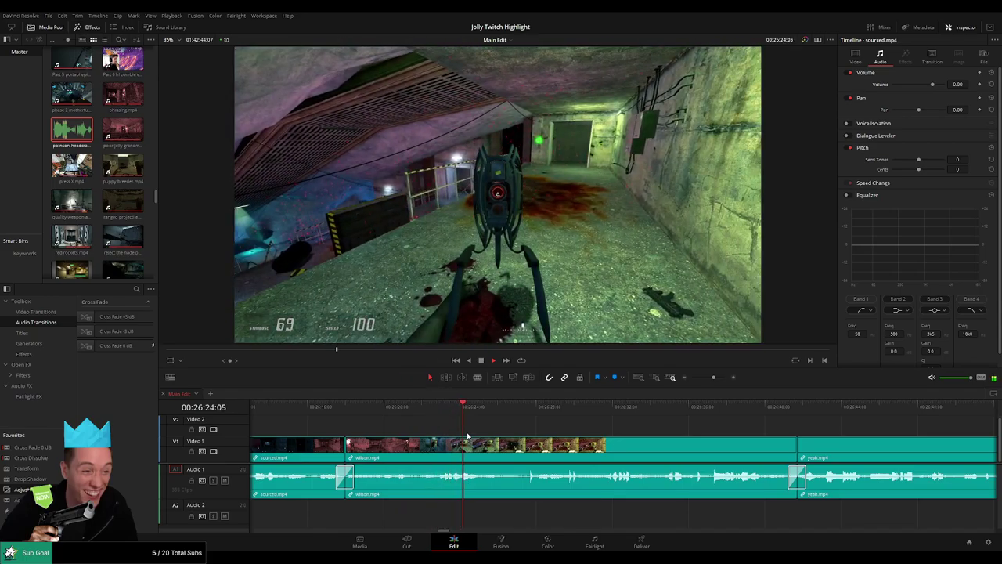
{"action": "scroll", "coordinate": [523, 435], "scroll_direction": "right", "scroll_amount": 2}
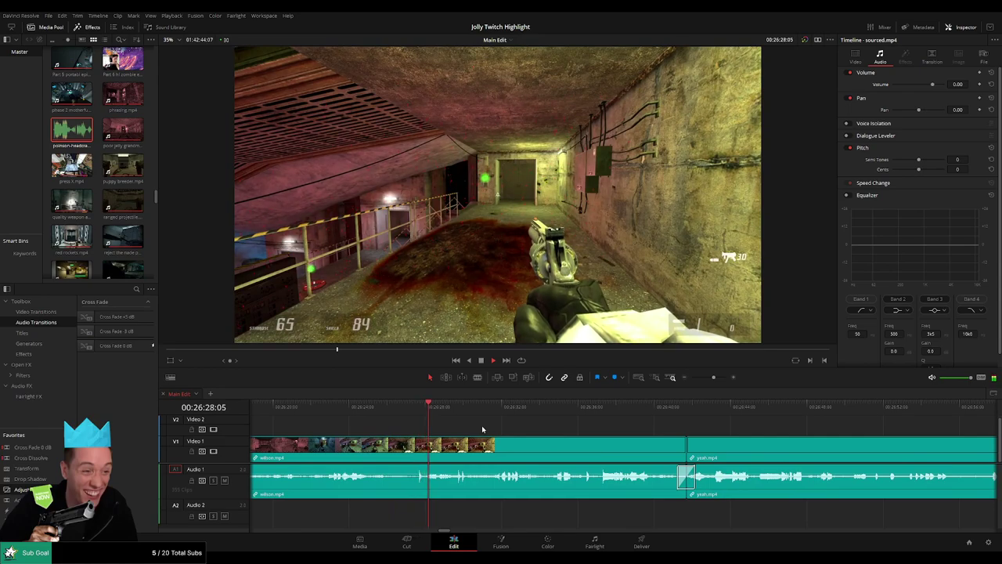
{"action": "scroll", "coordinate": [374, 413], "scroll_direction": "right", "scroll_amount": 2}
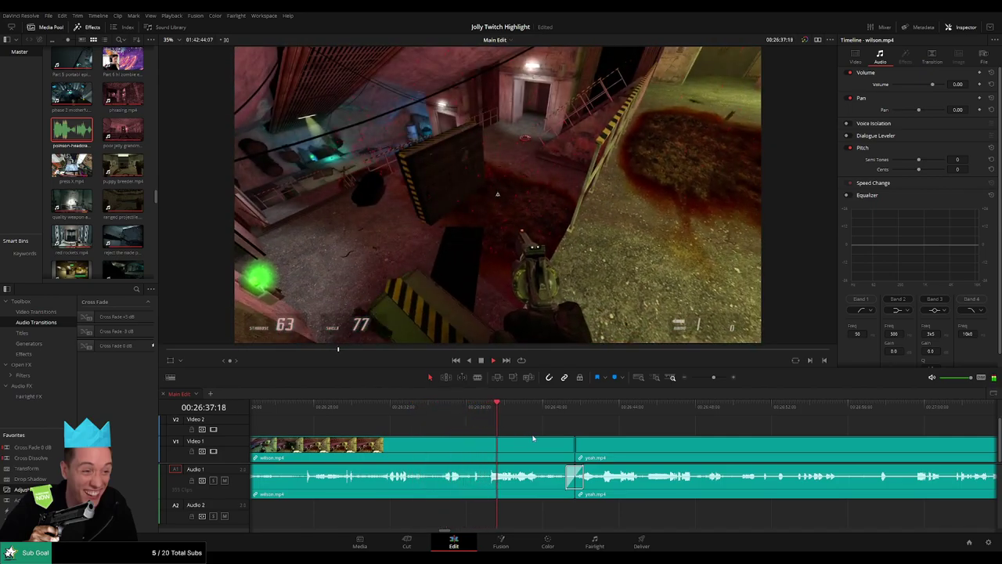
{"action": "scroll", "coordinate": [415, 427], "scroll_direction": "right", "scroll_amount": 3}
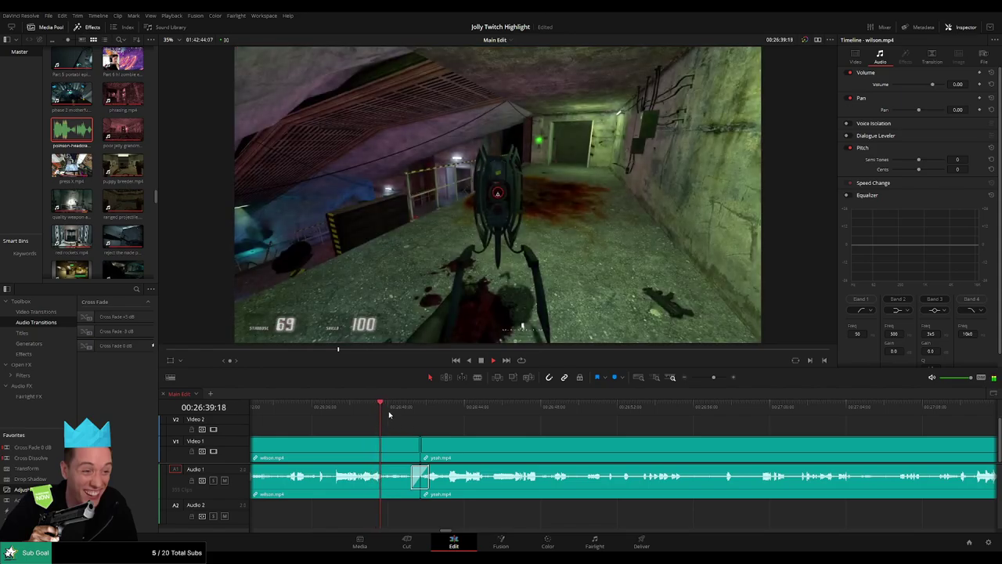
- Split out the spoken word ending at 00:26:45:04 in yeah.mp4 as its own short segment
{"action": "left_click", "coordinate": [459, 407]}
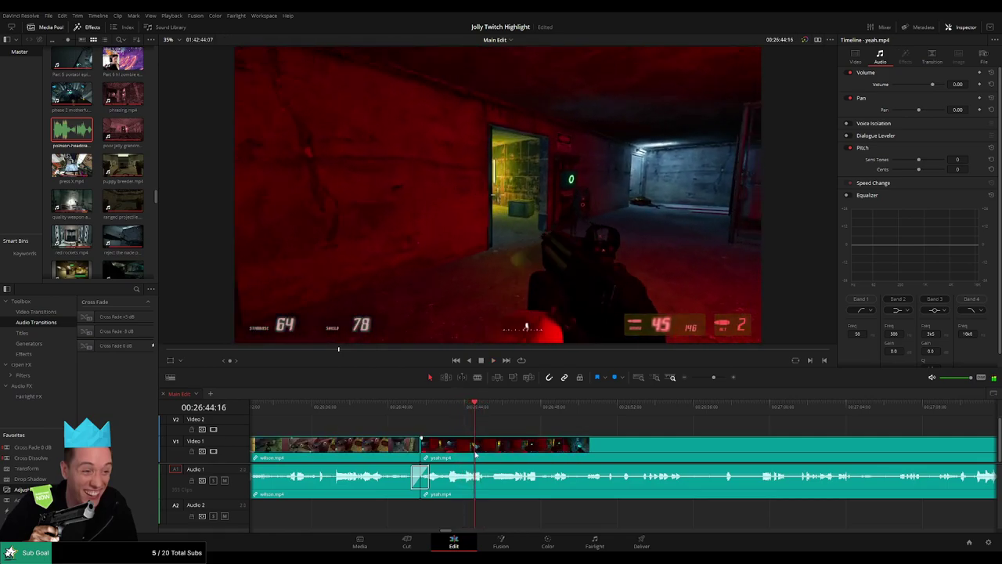
{"action": "left_click", "coordinate": [472, 414]}
{"action": "key", "text": "b"}
{"action": "left_click", "coordinate": [473, 450]}
{"action": "key", "text": "space"}
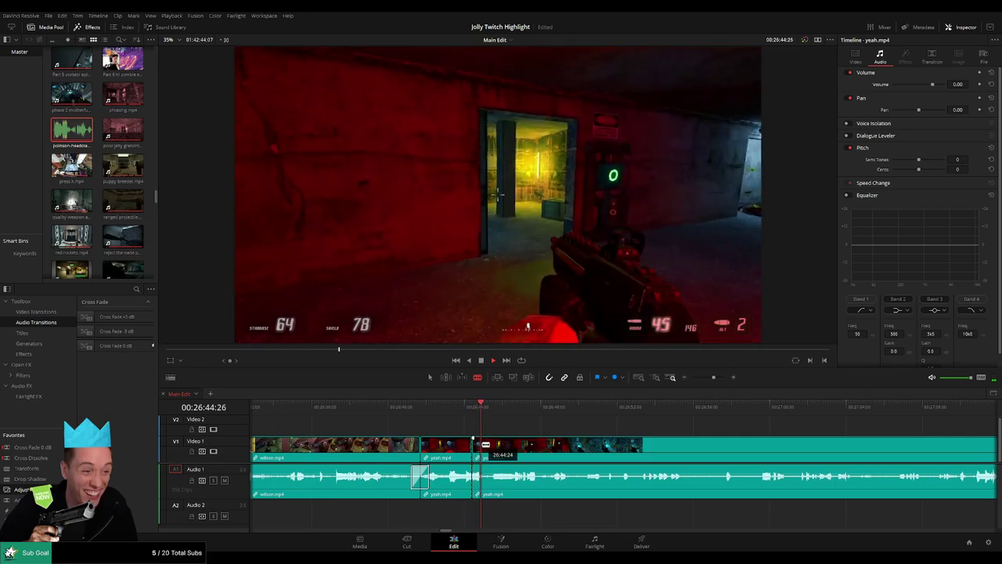
{"action": "key", "text": "space"}
{"action": "left_click", "coordinate": [489, 460]}
{"action": "left_click", "coordinate": [477, 475]}
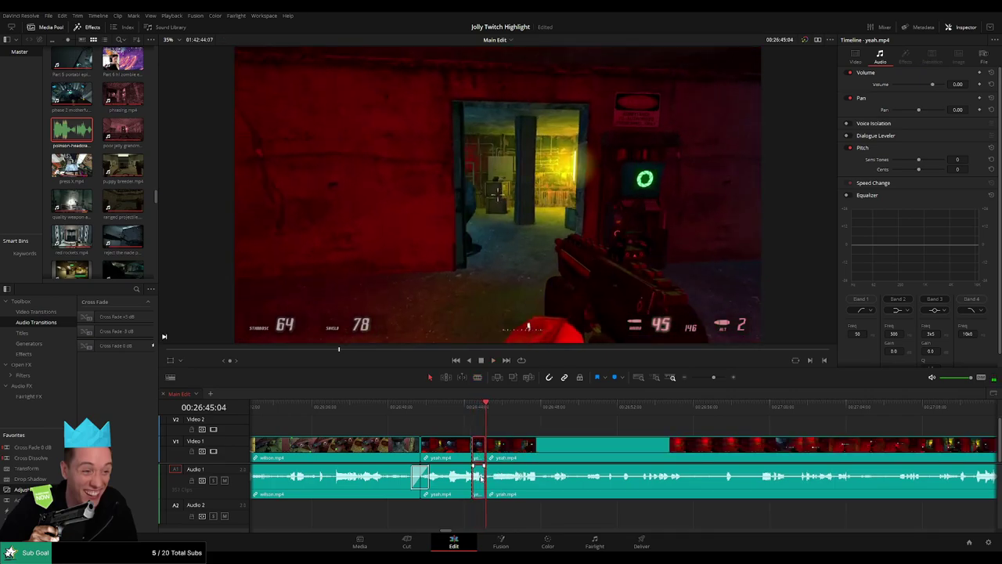
- Mute the isolated yeah.mp4 segment, add the headcrab sound beneath it at -27 volume, and replay the censored word
{"action": "left_click_drag", "start_coordinate": [480, 476], "coordinate": [481, 517]}
{"action": "double_click", "coordinate": [79, 129]}
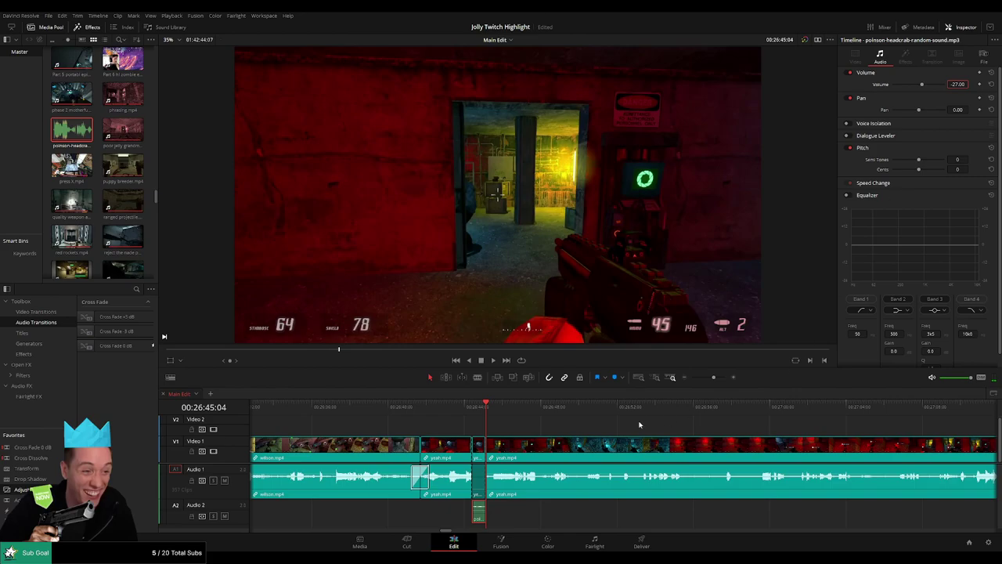
{"action": "key", "text": "space"}
{"action": "left_click", "coordinate": [546, 424]}
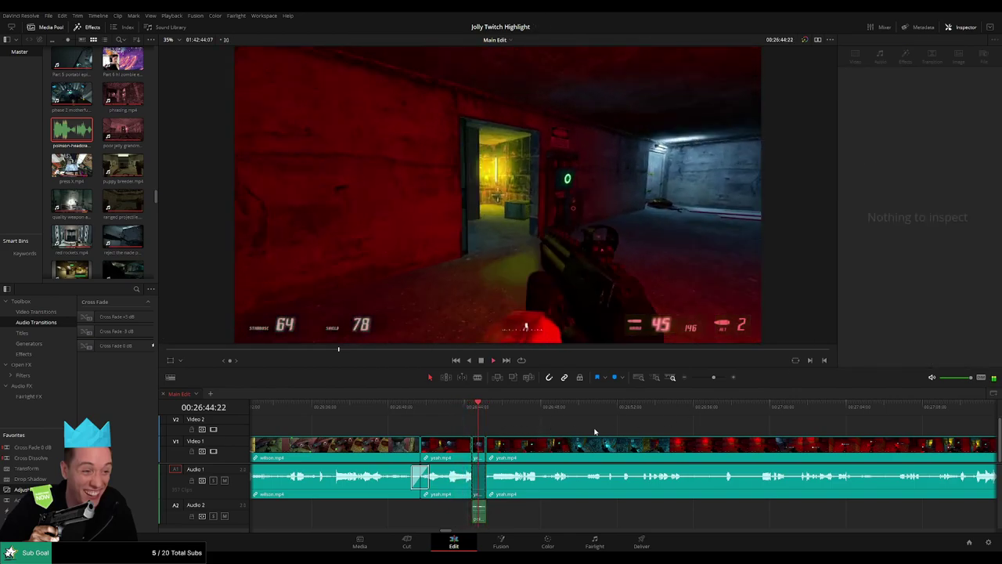
- Review the rest of yeah.mp4 and the start of white wut youtube.mp4 for spoken words that need censoring
{"action": "left_click_drag", "start_coordinate": [594, 431], "coordinate": [405, 434]}
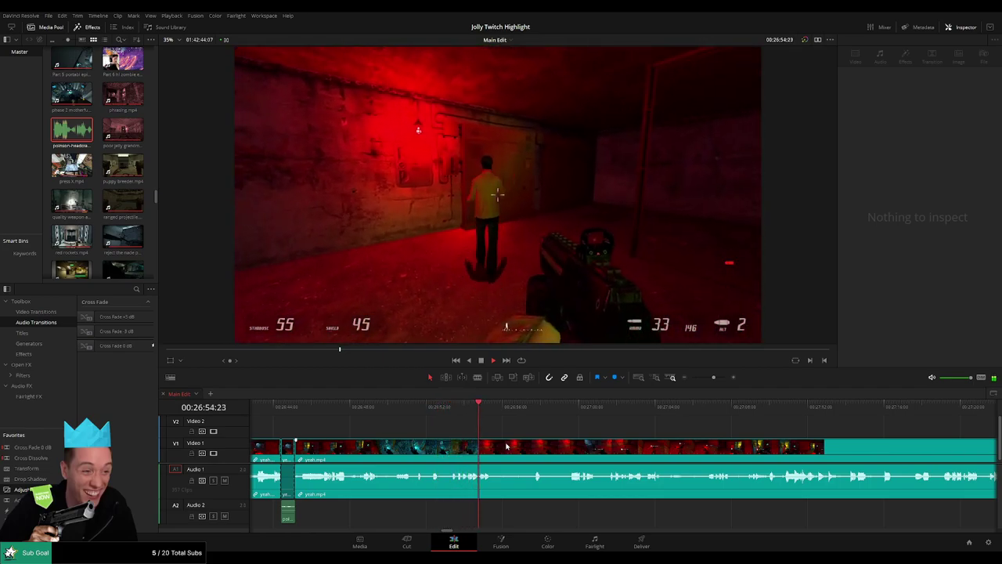
{"action": "left_click", "coordinate": [509, 415]}
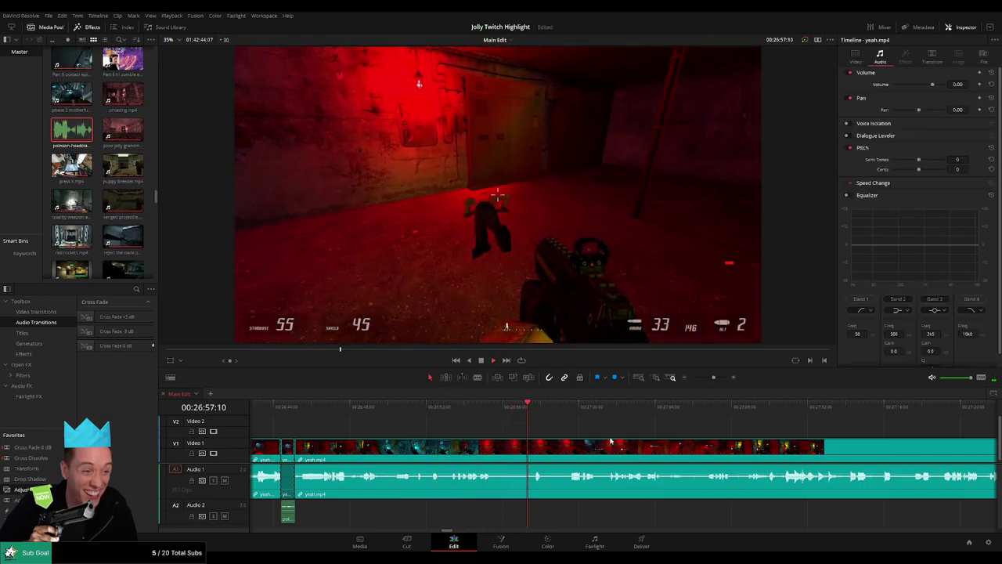
{"action": "left_click_drag", "start_coordinate": [611, 441], "coordinate": [464, 427]}
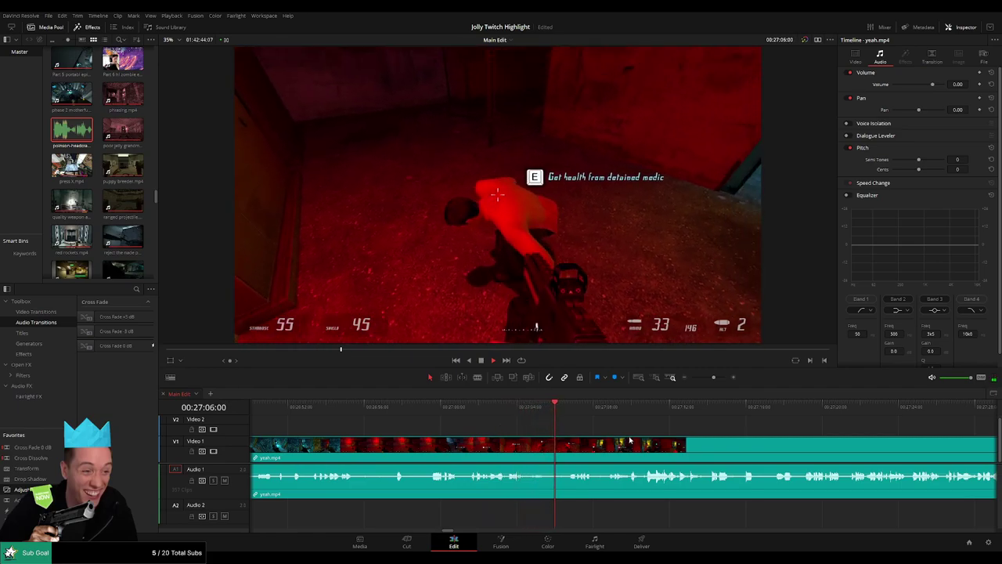
{"action": "scroll", "coordinate": [509, 426], "scroll_direction": "right", "scroll_amount": 5}
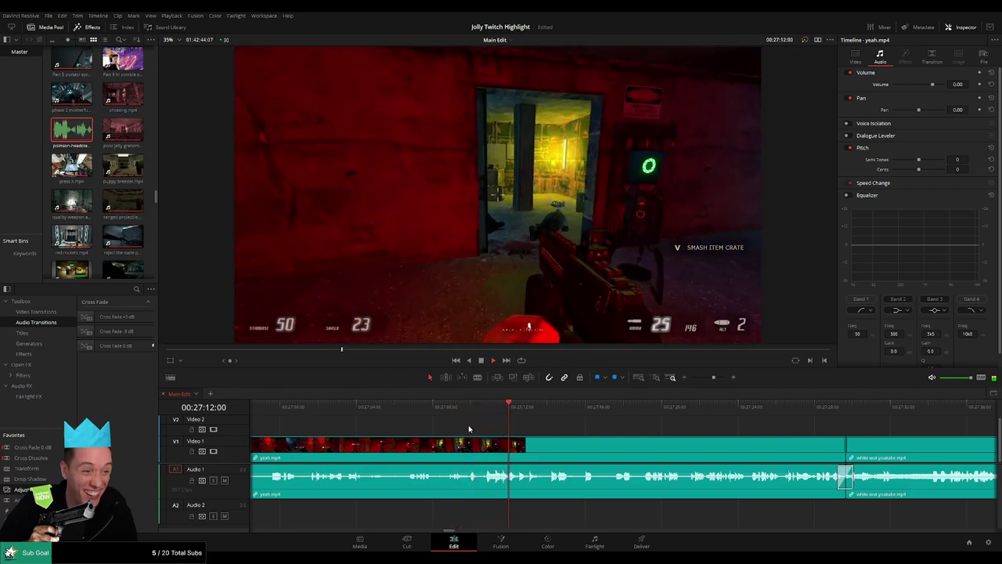
{"action": "scroll", "coordinate": [468, 428], "scroll_direction": "right", "scroll_amount": 5}
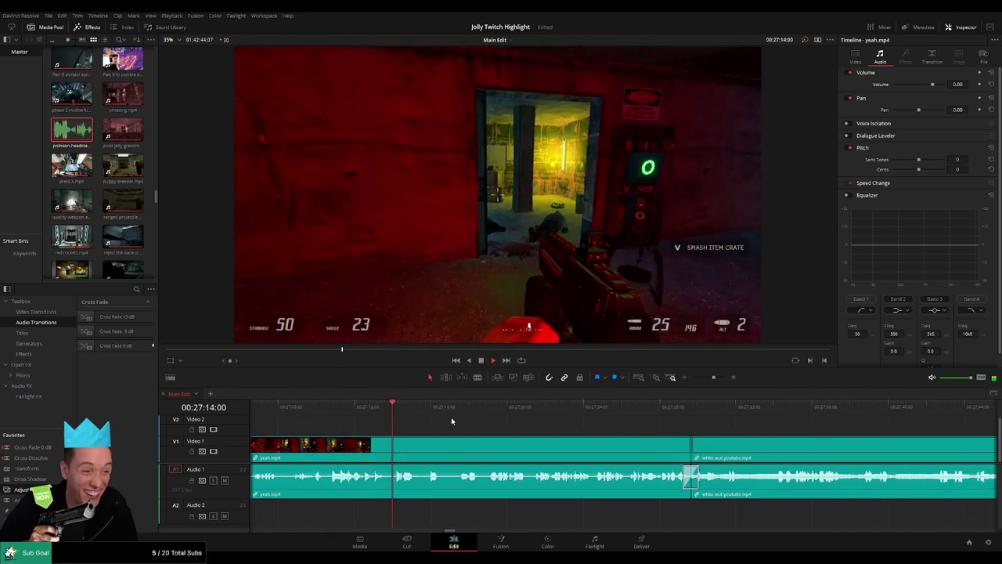
{"action": "scroll", "coordinate": [423, 423], "scroll_direction": "right", "scroll_amount": 3}
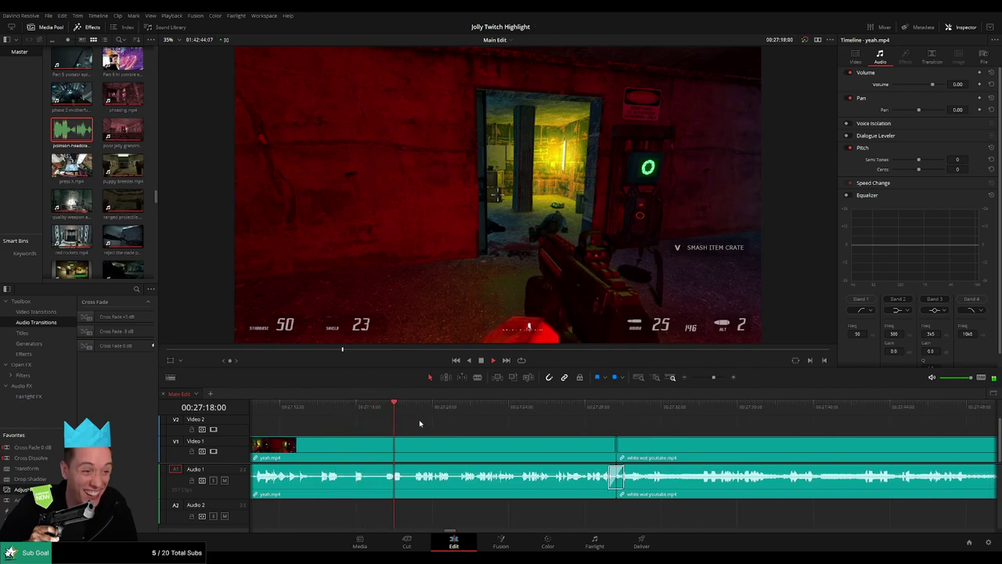
{"action": "scroll", "coordinate": [477, 428], "scroll_direction": "right", "scroll_amount": 2}
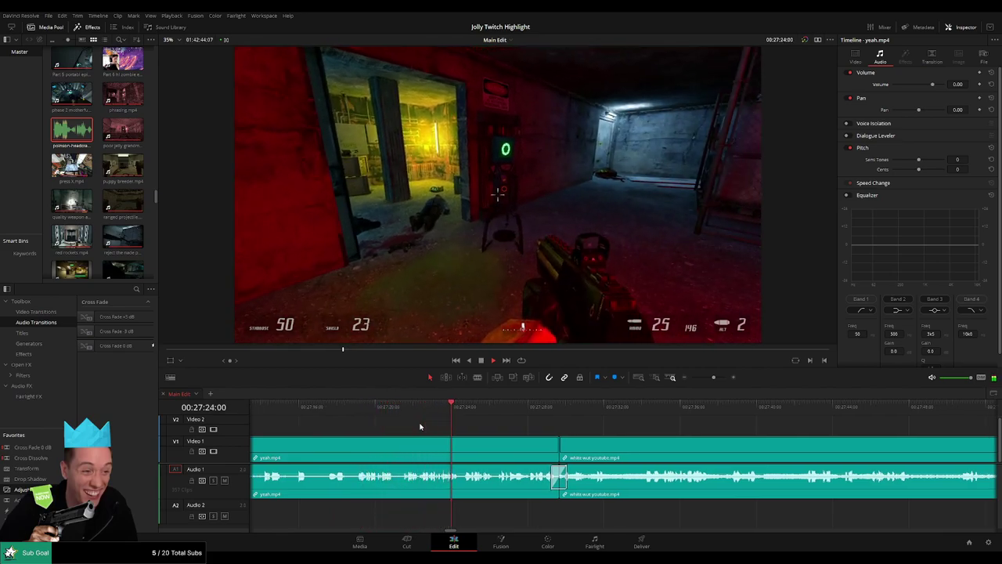
{"action": "scroll", "coordinate": [422, 429], "scroll_direction": "right", "scroll_amount": 4}
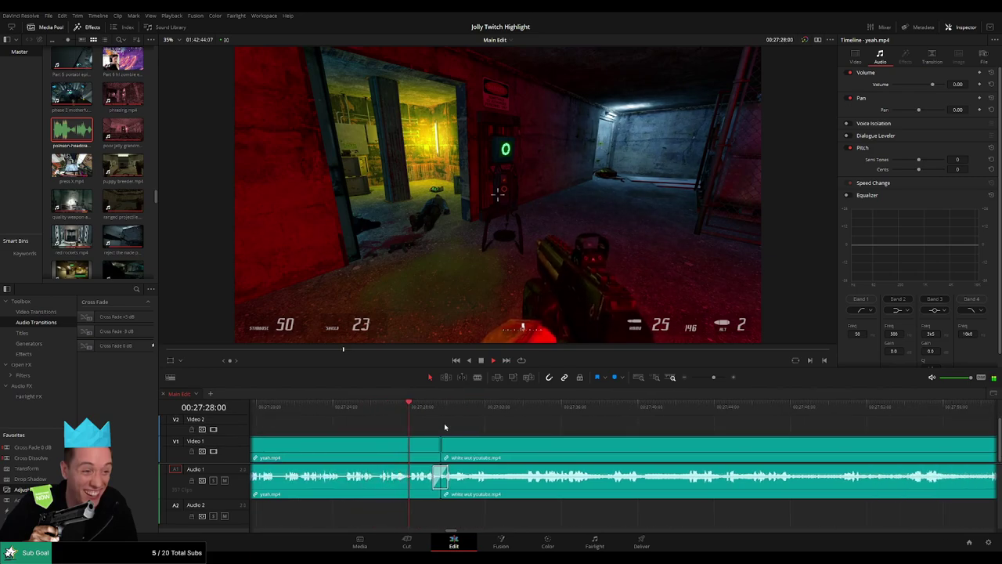
{"action": "scroll", "coordinate": [435, 424], "scroll_direction": "right", "scroll_amount": 3}
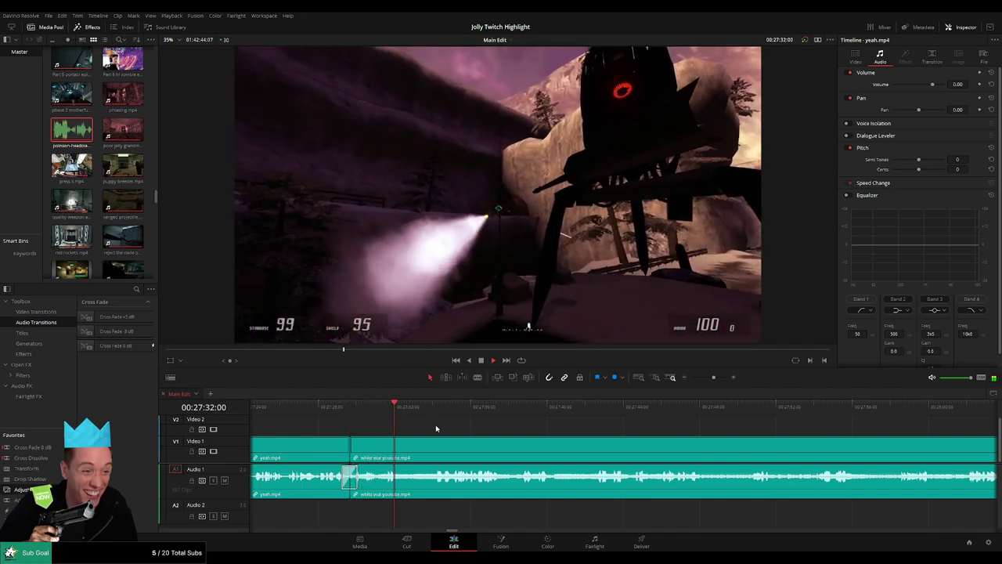
- Split out the spoken word ending at 00:27:31:24 near the start of white wut youtube.mp4
{"action": "left_click", "coordinate": [382, 407]}
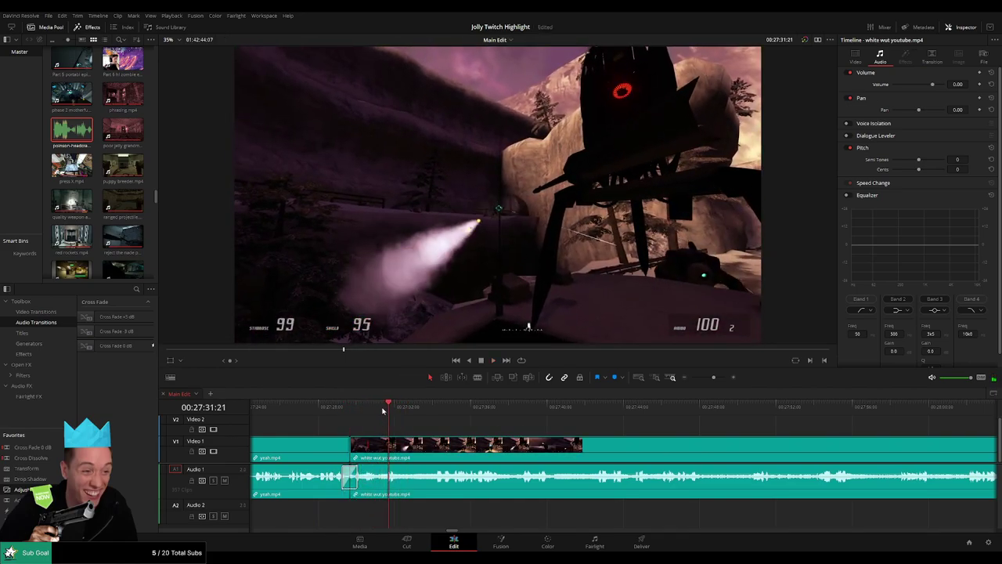
{"action": "left_click_drag", "start_coordinate": [384, 408], "coordinate": [391, 410]}
{"action": "left_click", "coordinate": [389, 446]}
{"action": "left_click", "coordinate": [387, 411]}
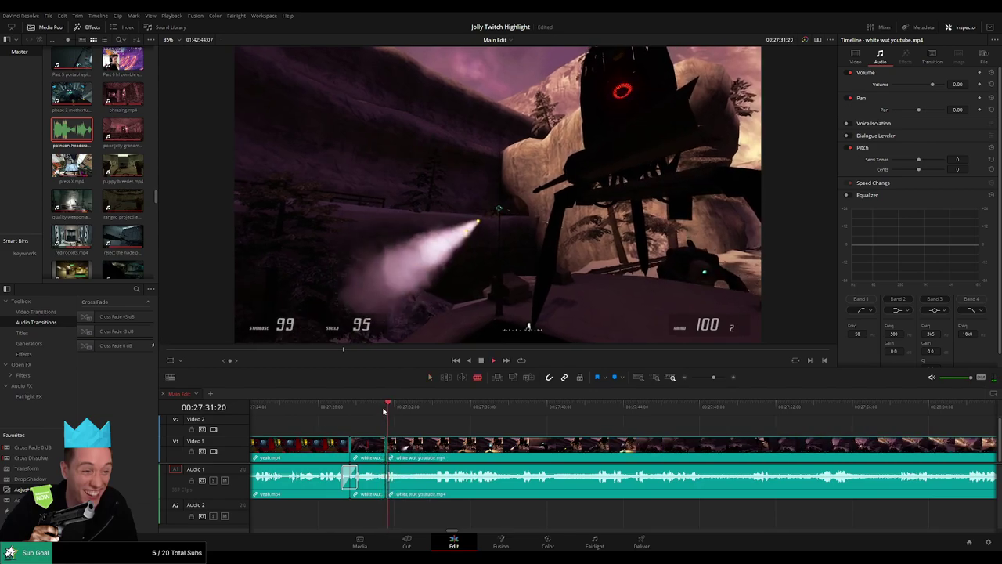
{"action": "key", "text": "space"}
{"action": "left_click", "coordinate": [391, 450]}
{"action": "key", "text": "a"}
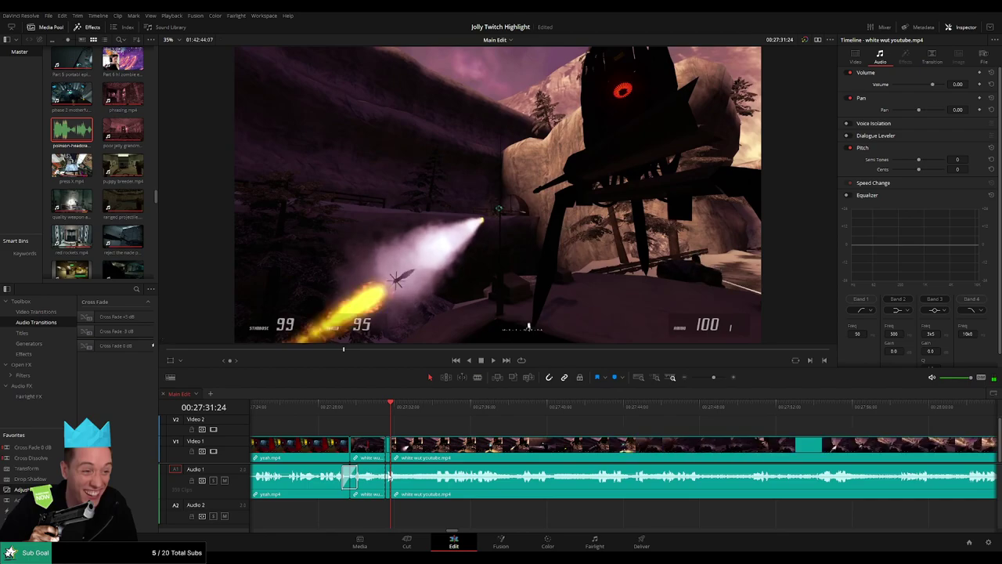
- Mute the segment ending at 00:27:31:24, place the headcrab sound beneath it at -27 volume, and replay it
{"action": "scroll", "coordinate": [390, 476], "scroll_direction": "up", "scroll_amount": 3}
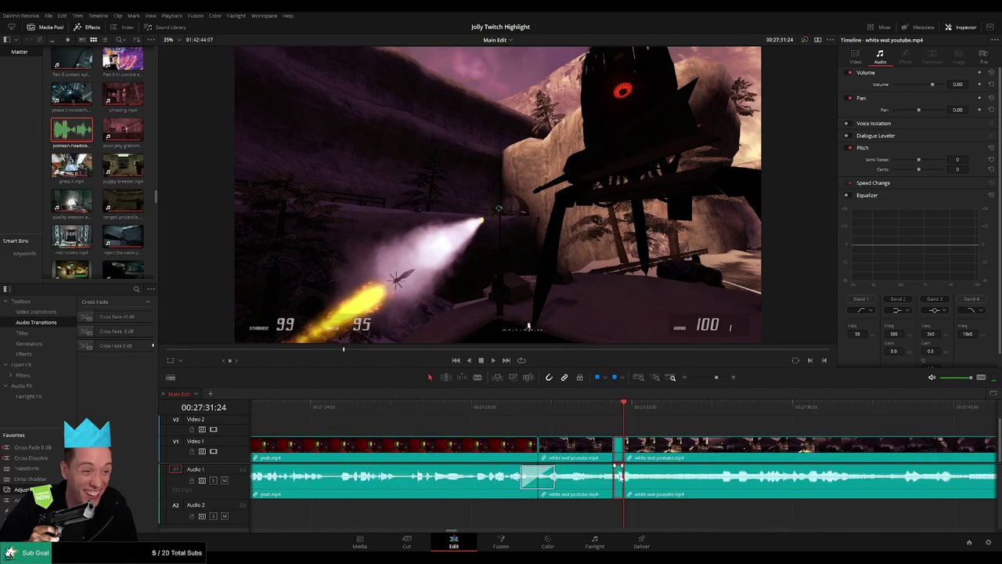
{"action": "scroll", "coordinate": [617, 470], "scroll_direction": "up", "scroll_amount": 1}
{"action": "left_click", "coordinate": [616, 481]}
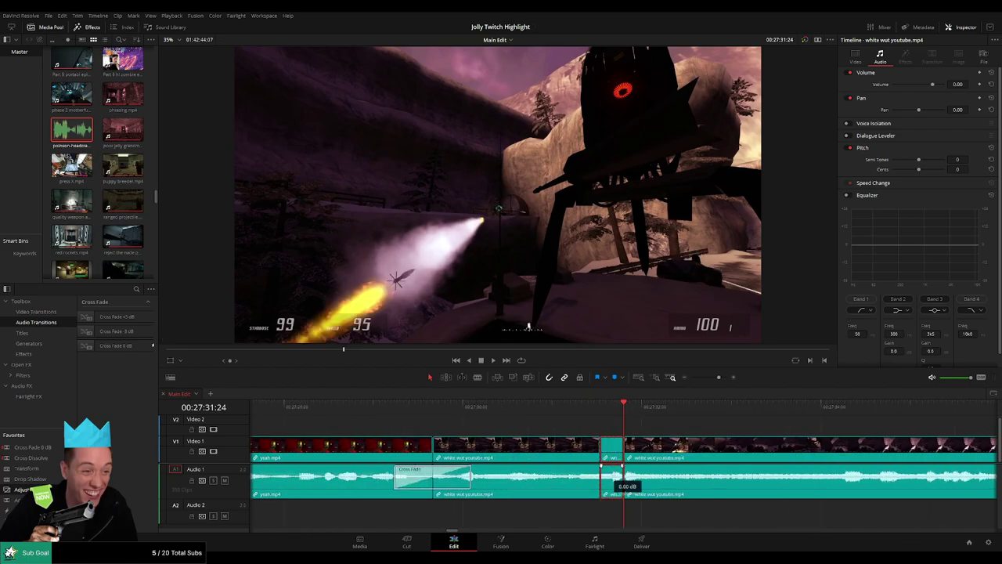
{"action": "left_click_drag", "start_coordinate": [615, 475], "coordinate": [614, 508]}
{"action": "left_click_drag", "start_coordinate": [73, 130], "coordinate": [625, 516]}
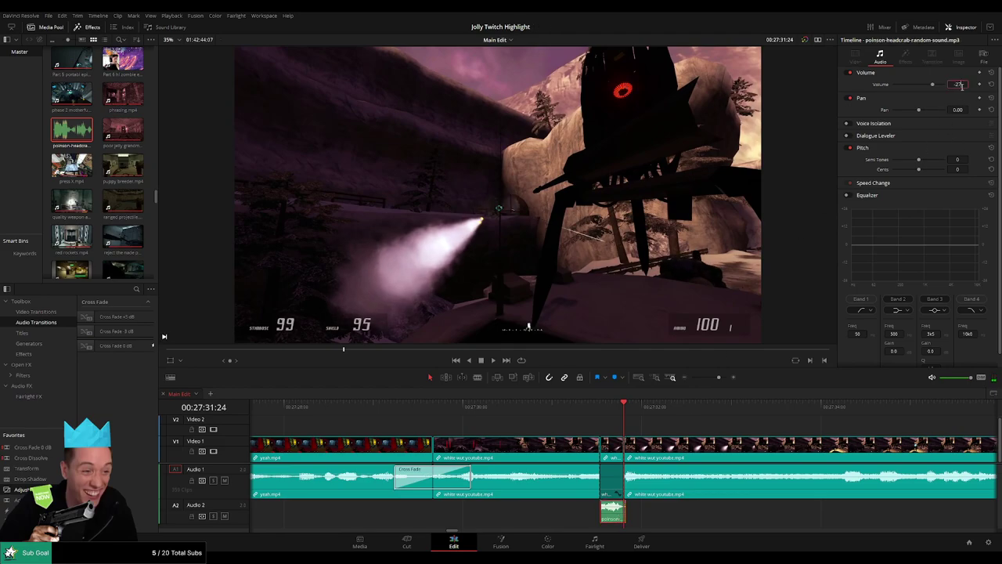
{"action": "left_click", "coordinate": [575, 409]}
{"action": "key", "text": "space"}
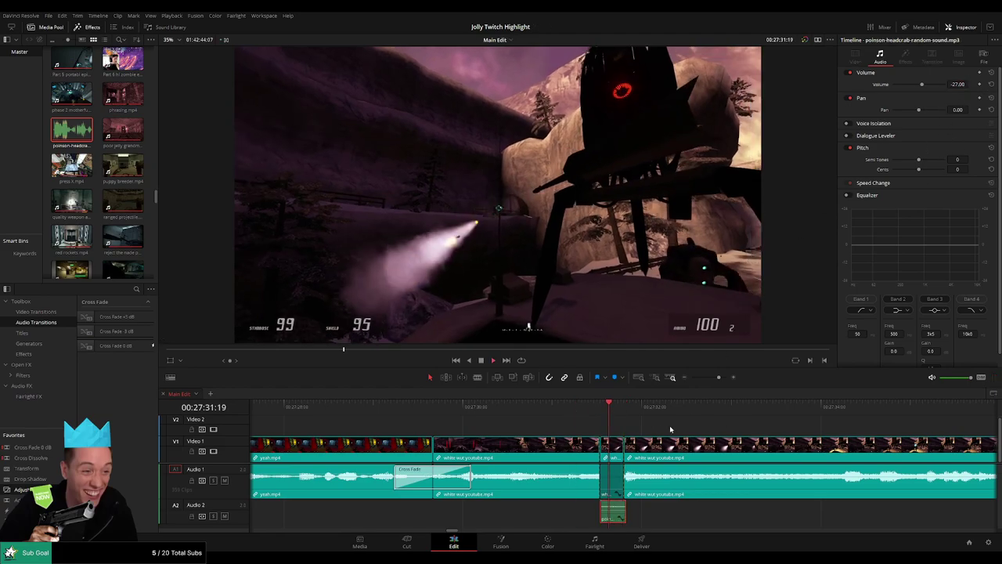
{"action": "left_click", "coordinate": [673, 428]}
- Play on through white wut youtube.mp4 and split out two spoken words between 00:27:42:18 and about 00:27:43:20
{"action": "left_click_drag", "start_coordinate": [719, 378], "coordinate": [710, 381]}
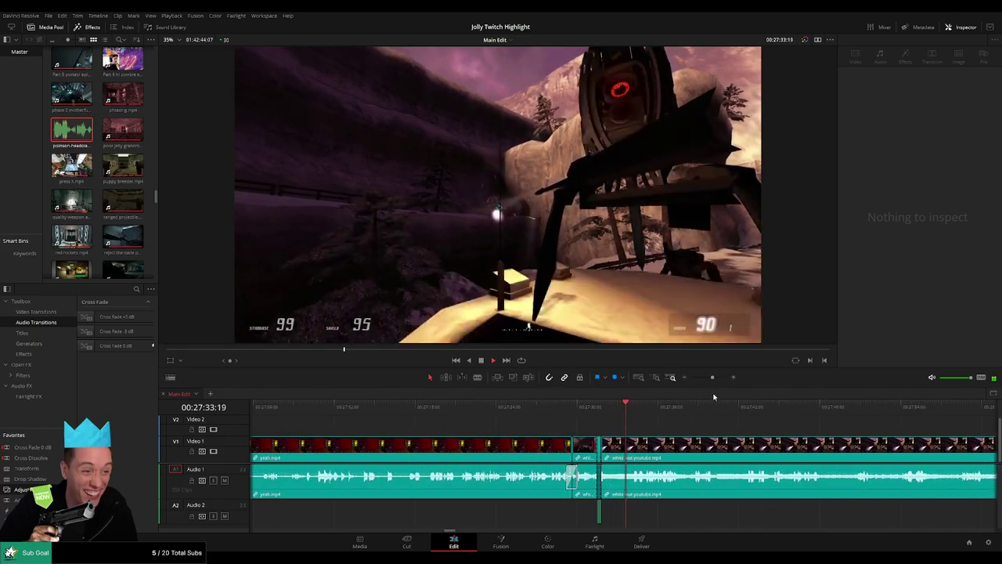
{"action": "scroll", "coordinate": [486, 431], "scroll_direction": "right", "scroll_amount": 3}
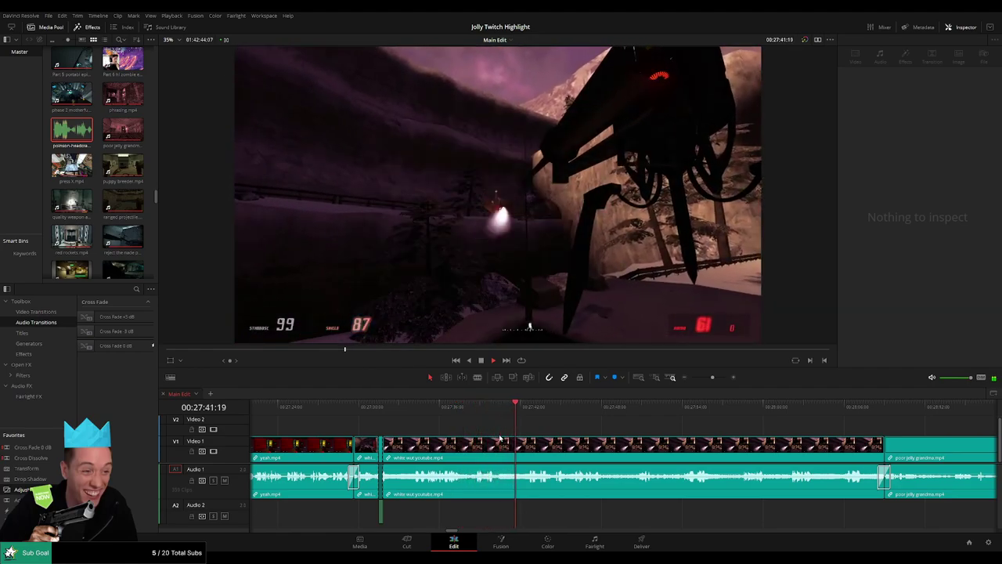
{"action": "scroll", "coordinate": [459, 428], "scroll_direction": "right", "scroll_amount": 4}
{"action": "key", "text": "space"}
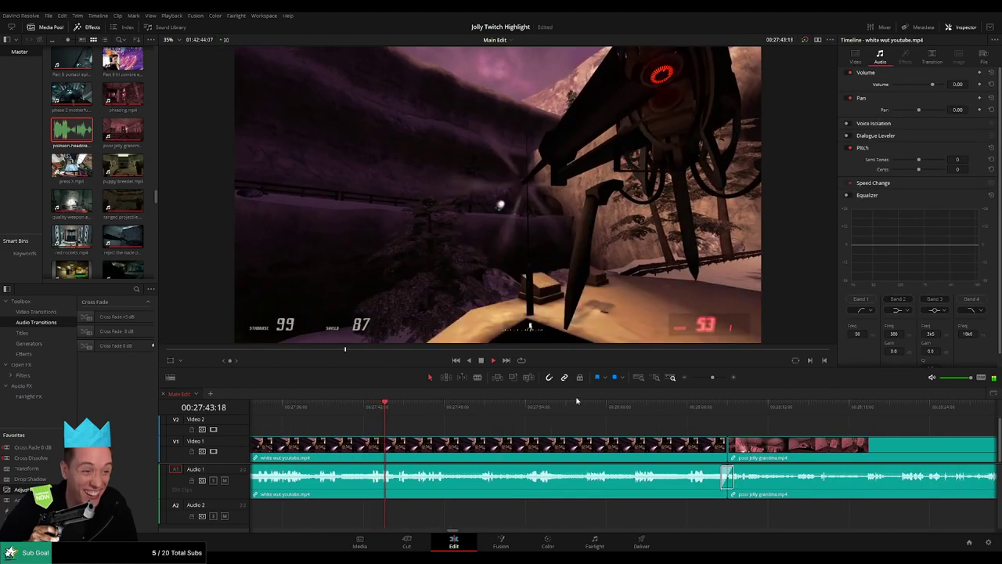
{"action": "left_click_drag", "start_coordinate": [713, 378], "coordinate": [717, 378]}
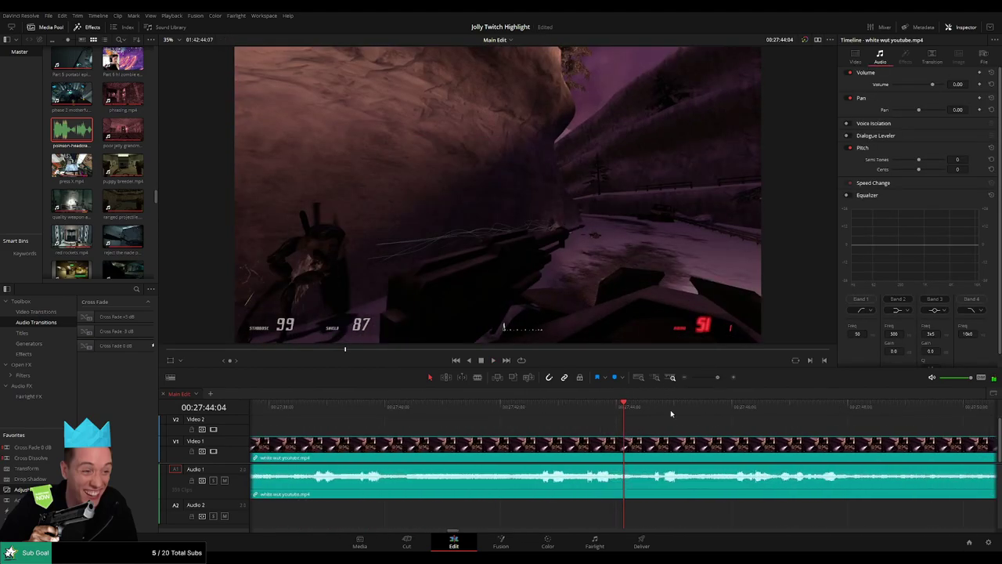
{"action": "left_click", "coordinate": [513, 410]}
{"action": "key", "text": "b"}
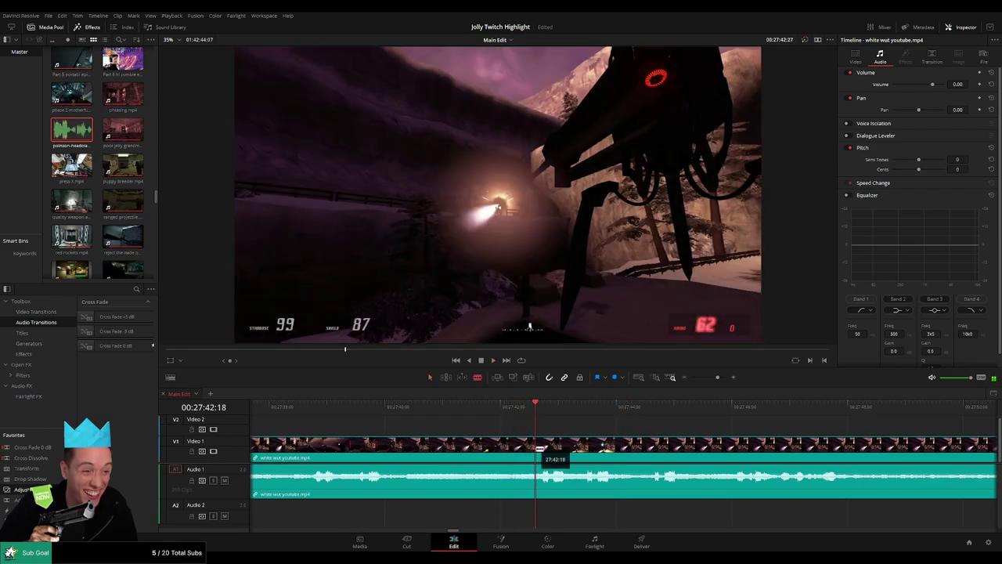
{"action": "left_click", "coordinate": [537, 449]}
{"action": "left_click", "coordinate": [551, 454]}
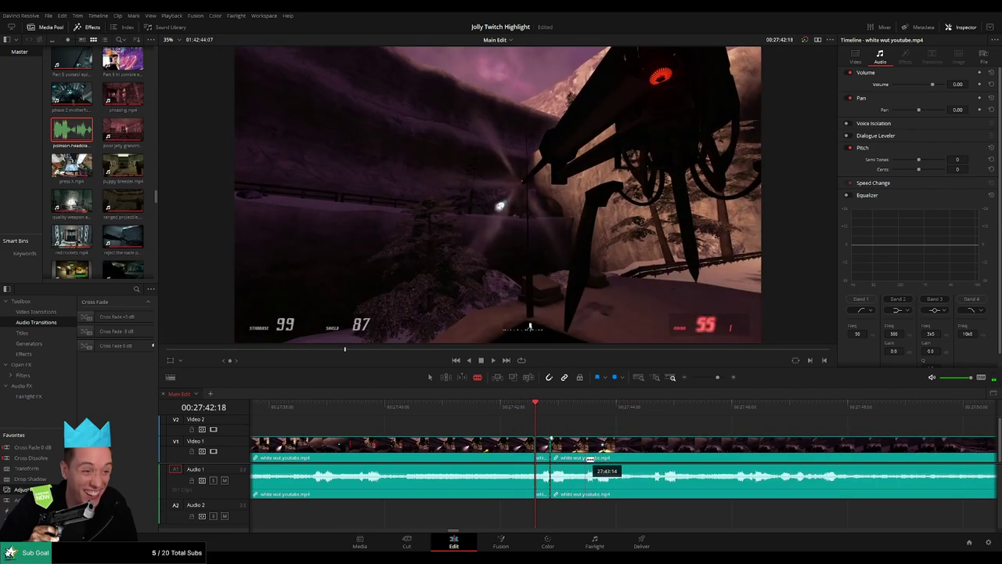
{"action": "left_click", "coordinate": [583, 461]}
{"action": "left_click", "coordinate": [597, 462]}
{"action": "key", "text": "a"}
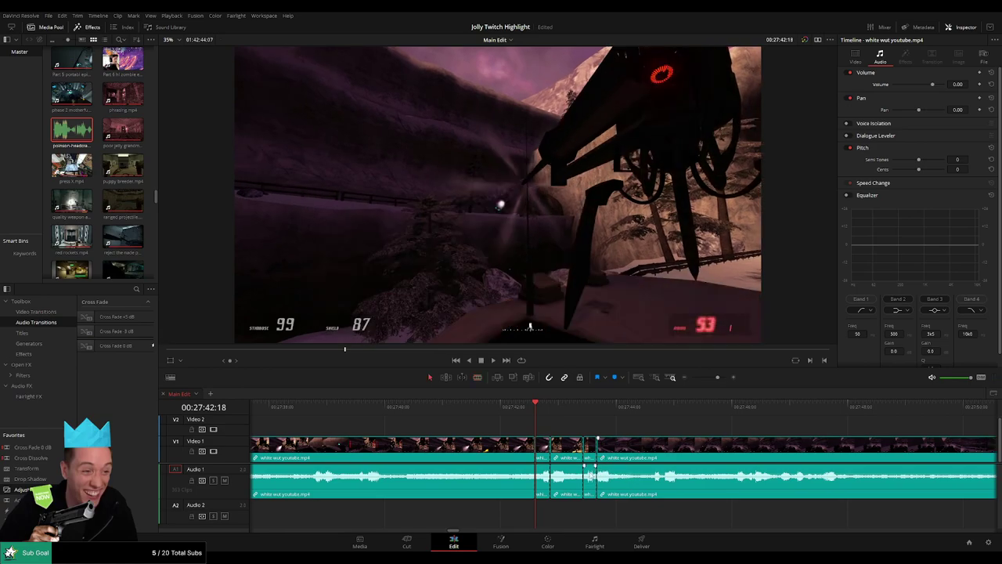
- Mute both isolated word segments, place the headcrab sound beneath each at -27 volume, and replay the passage
{"action": "left_click_drag", "start_coordinate": [590, 473], "coordinate": [592, 512]}
{"action": "double_click", "coordinate": [79, 135]}
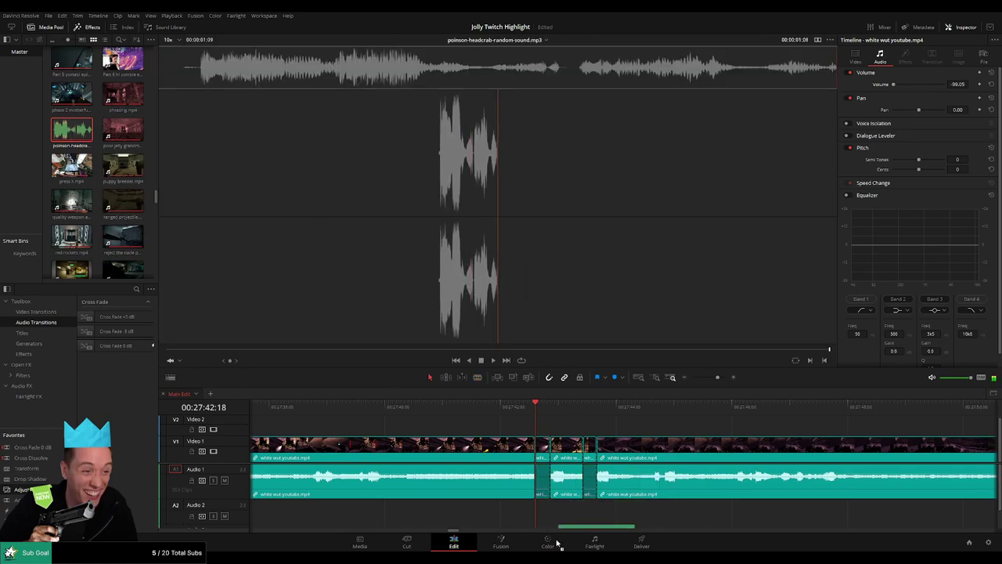
{"action": "left_click_drag", "start_coordinate": [558, 545], "coordinate": [531, 510]}
{"action": "left_click_drag", "start_coordinate": [611, 518], "coordinate": [567, 518]}
{"action": "left_click_drag", "start_coordinate": [553, 517], "coordinate": [537, 515]}
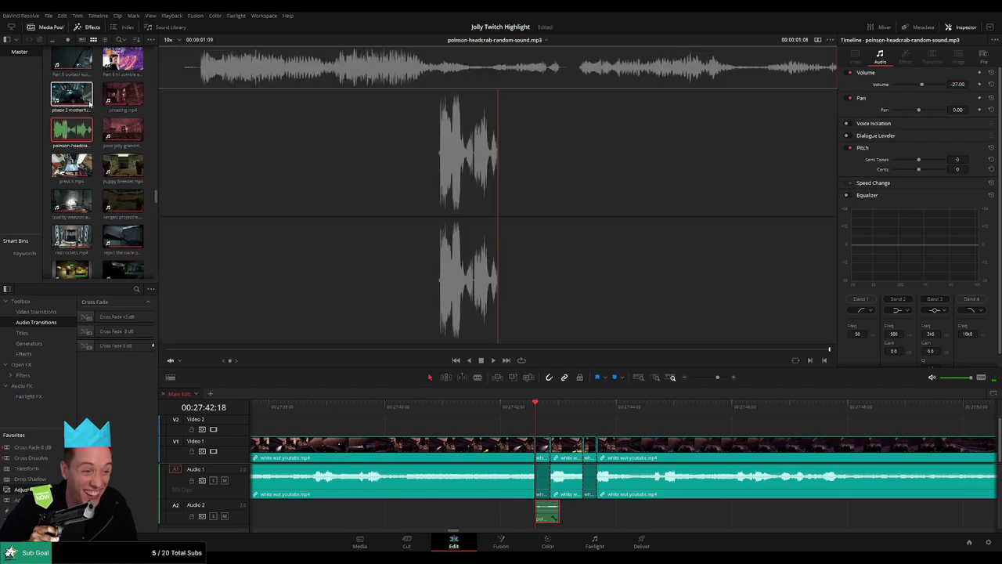
{"action": "left_click_drag", "start_coordinate": [71, 130], "coordinate": [585, 511]}
{"action": "left_click_drag", "start_coordinate": [659, 514], "coordinate": [593, 519]}
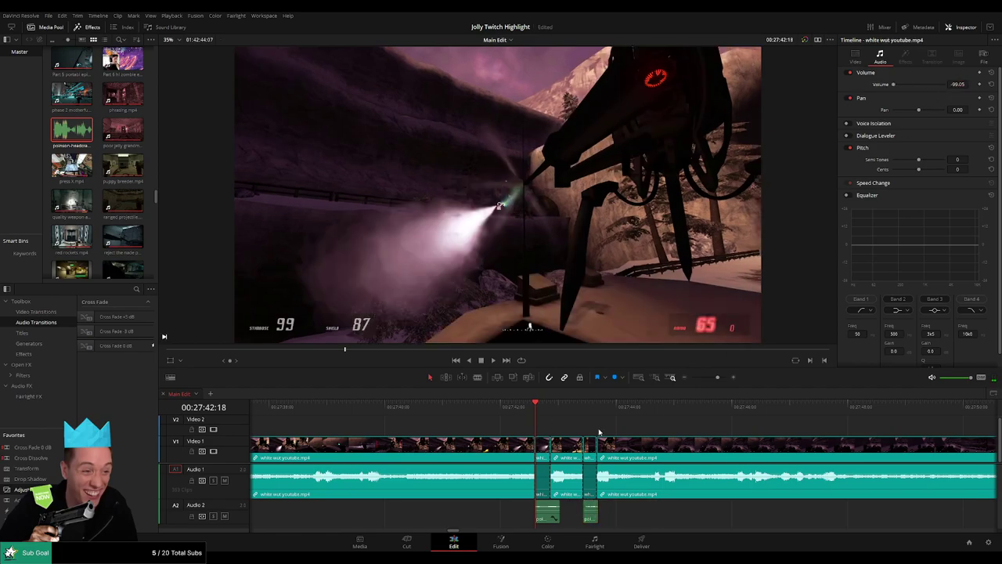
{"action": "key", "text": "space"}
{"action": "scroll", "coordinate": [662, 434], "scroll_direction": "right", "scroll_amount": 3}
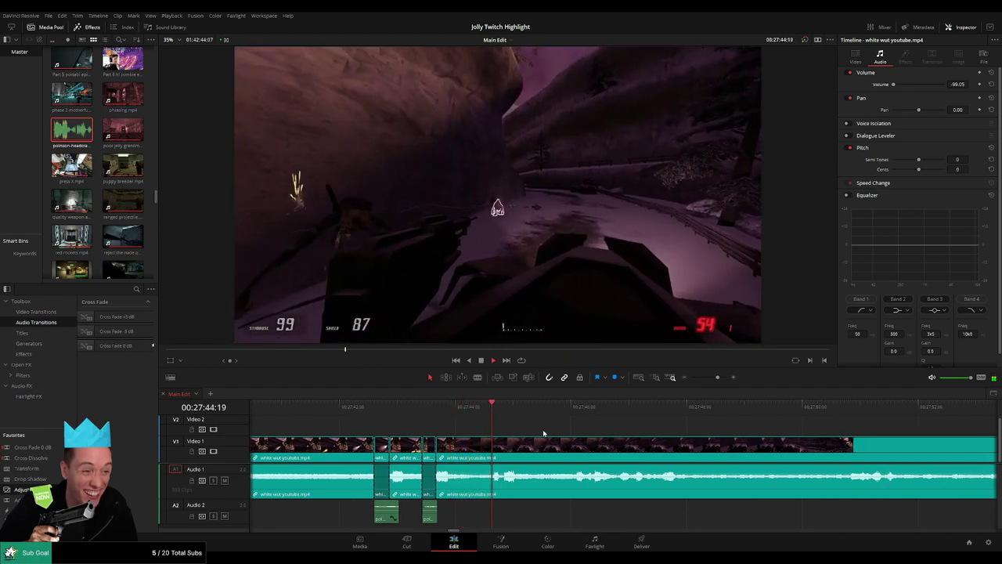
- Split out the spoken word ending at 00:27:44:24 in white wut youtube.mp4
{"action": "key", "text": "space"}
{"action": "left_click_drag", "start_coordinate": [487, 412], "coordinate": [491, 413]}
{"action": "key", "text": "b"}
{"action": "left_click", "coordinate": [491, 461]}
{"action": "key", "text": "space"}
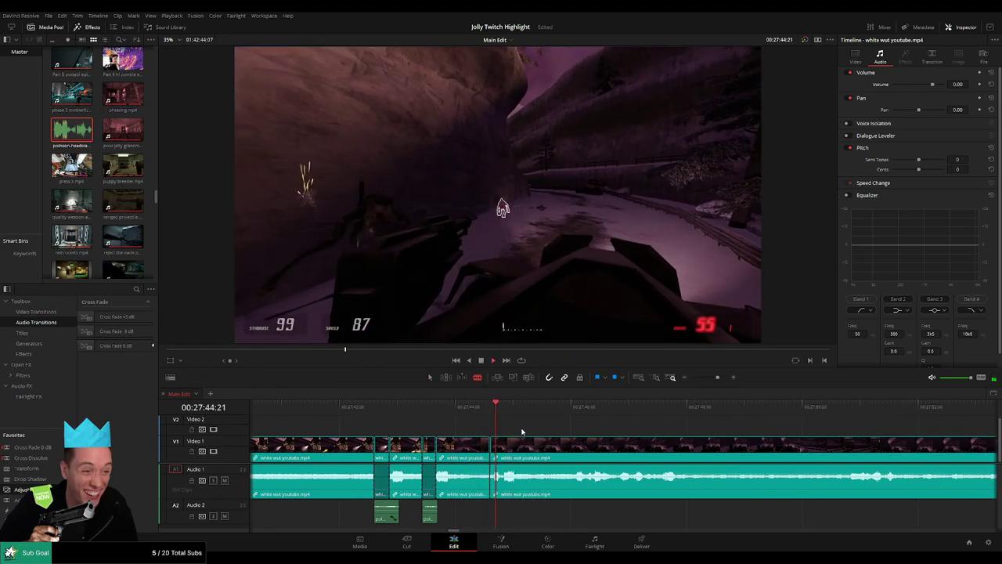
{"action": "key", "text": "space"}
{"action": "left_click", "coordinate": [504, 459]}
{"action": "key", "text": "a"}
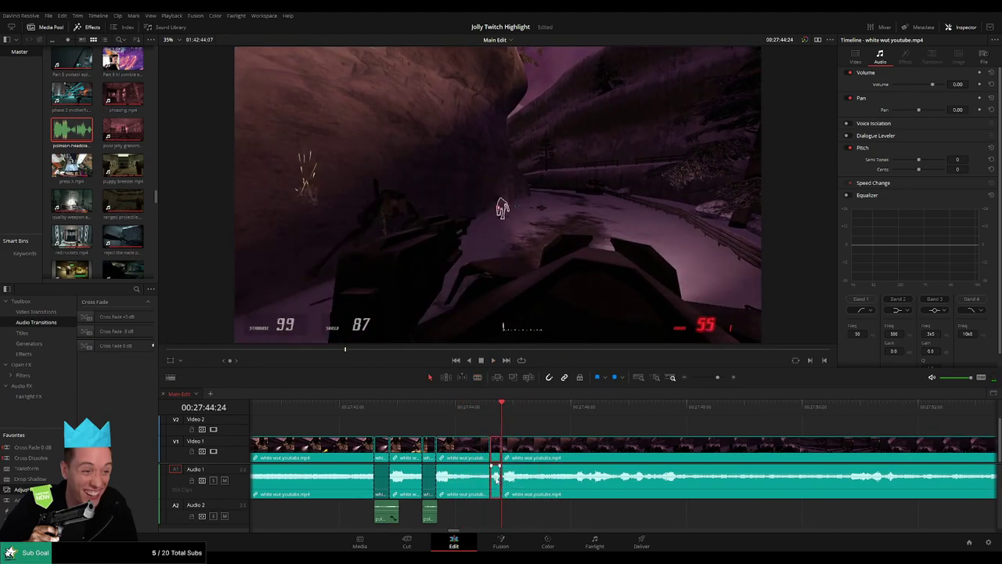
- Mute the word segment ending at 00:27:44:24, place the headcrab sound beneath it trimmed to match at -27 volume, and replay it
{"action": "left_click_drag", "start_coordinate": [496, 471], "coordinate": [500, 506]}
{"action": "left_click_drag", "start_coordinate": [72, 131], "coordinate": [481, 513]}
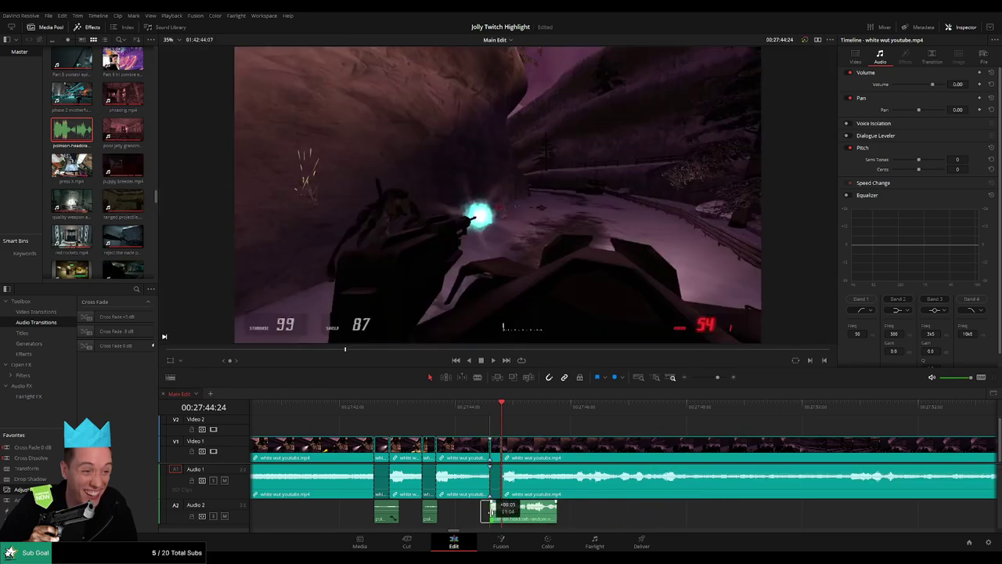
{"action": "left_click_drag", "start_coordinate": [548, 520], "coordinate": [496, 518]}
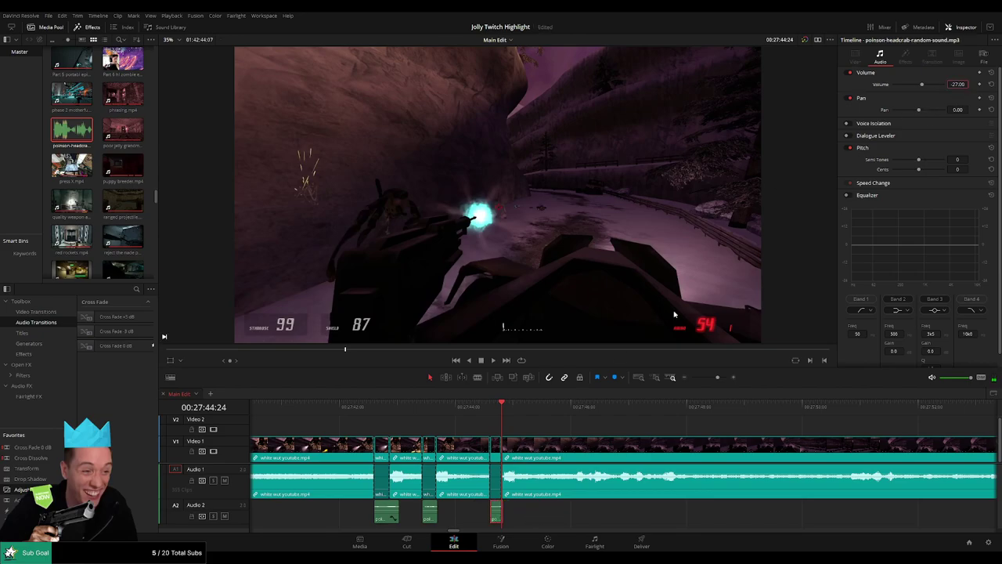
{"action": "left_click", "coordinate": [356, 413]}
{"action": "key", "text": "space"}
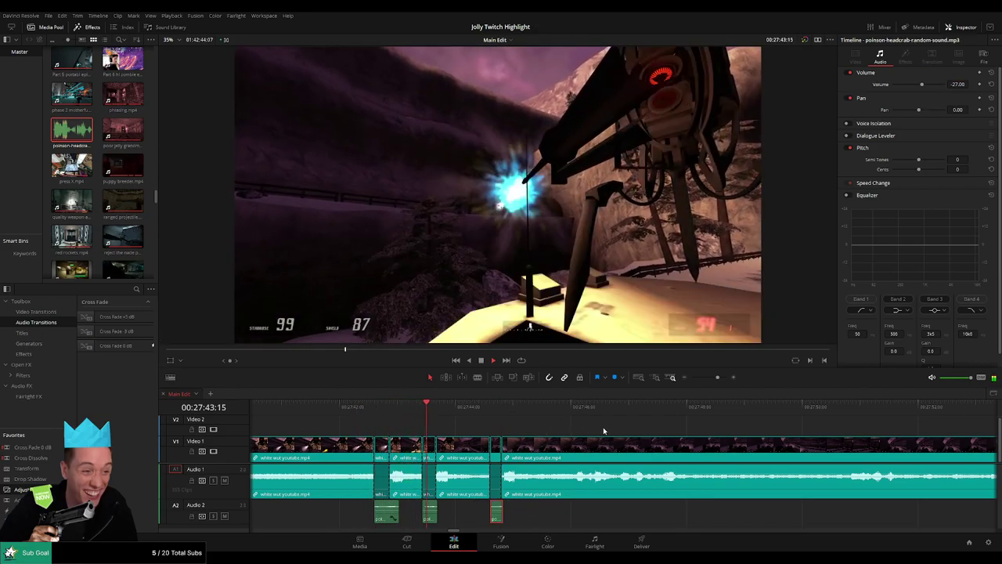
- Play on through the rest of white wut youtube.mp4 and into poor jelly grandma.mp4, listening for words to censor
{"action": "left_click_drag", "start_coordinate": [614, 436], "coordinate": [522, 433]}
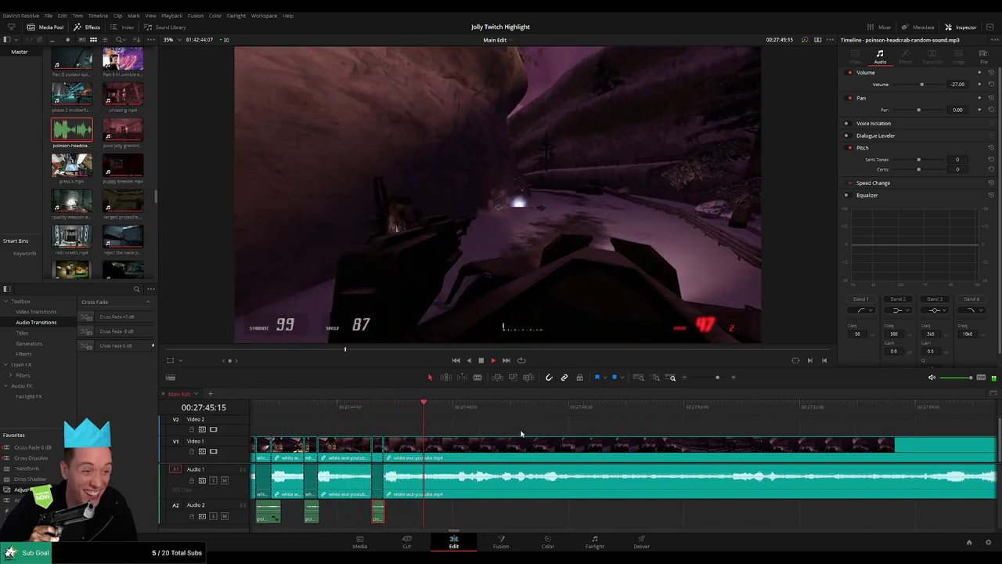
{"action": "scroll", "coordinate": [502, 429], "scroll_direction": "right", "scroll_amount": 2}
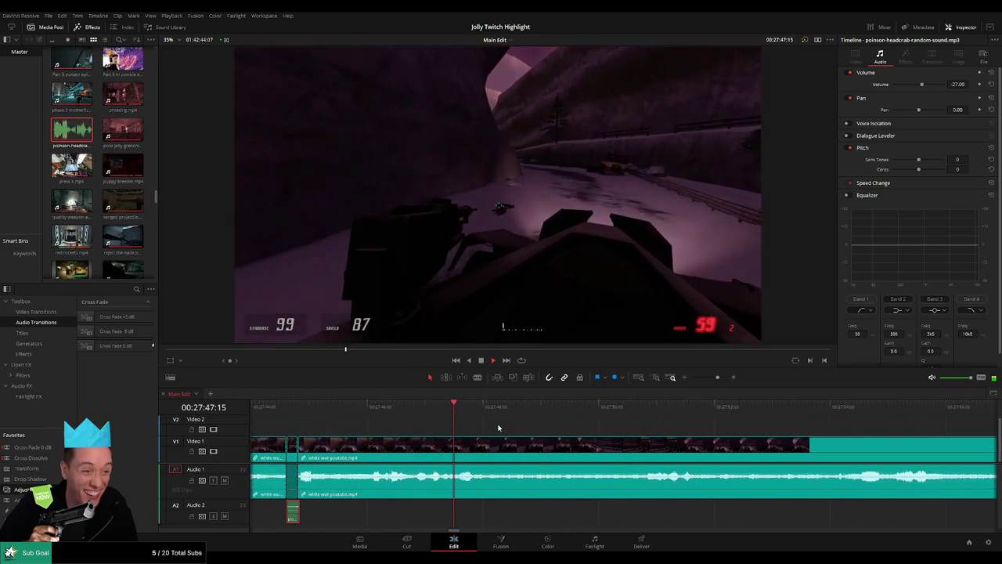
{"action": "left_click", "coordinate": [614, 409]}
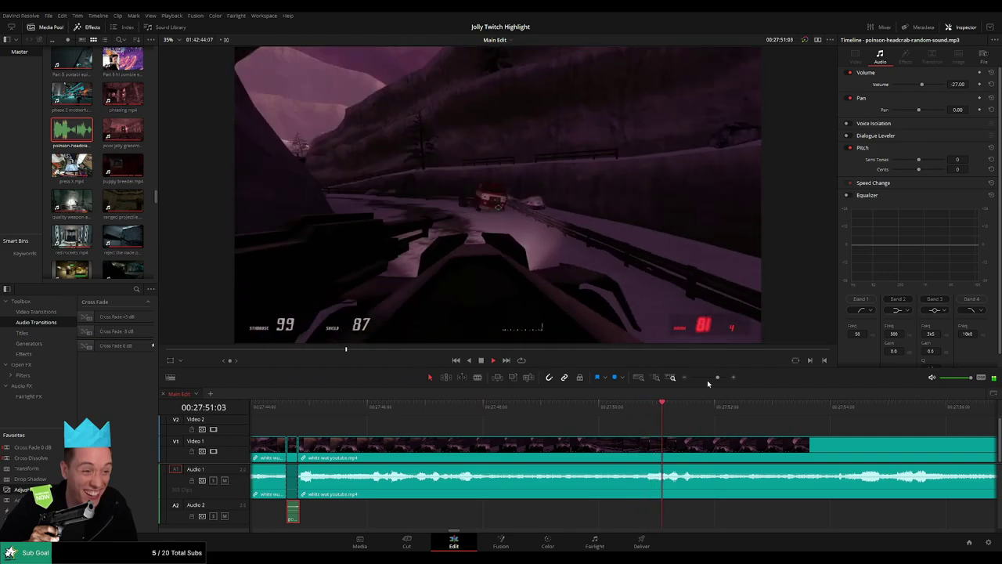
{"action": "left_click_drag", "start_coordinate": [710, 379], "coordinate": [713, 380]}
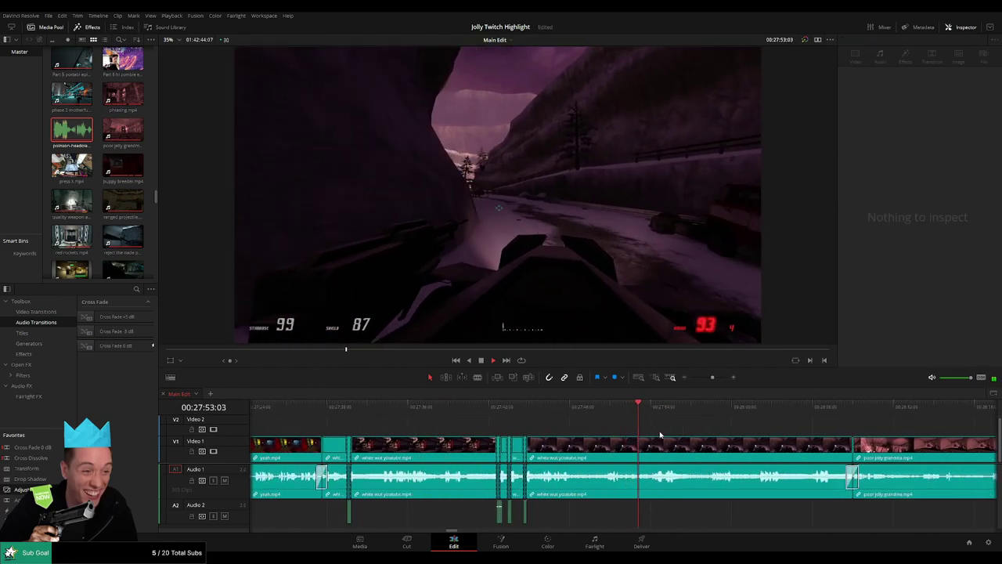
{"action": "scroll", "coordinate": [525, 425], "scroll_direction": "right", "scroll_amount": 4}
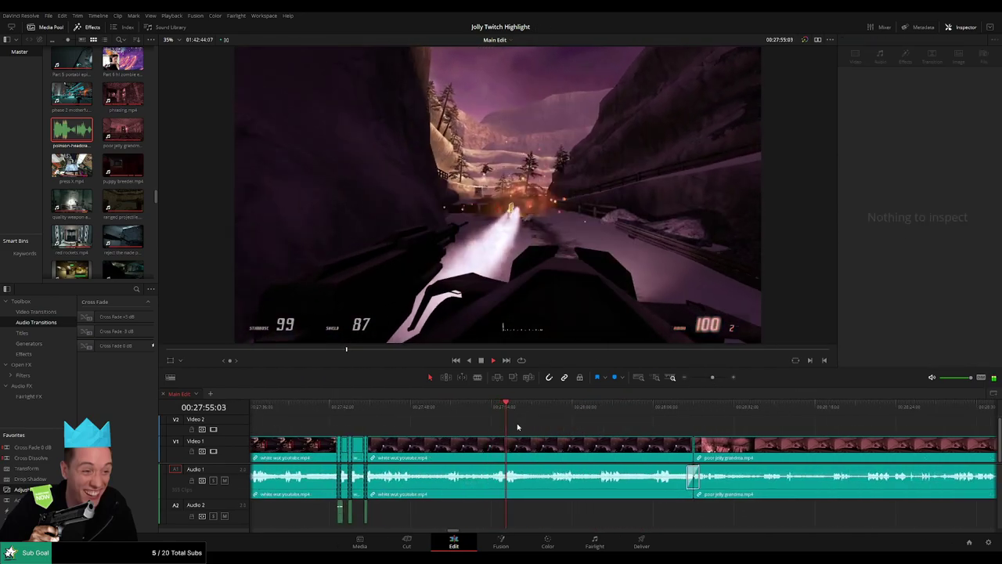
{"action": "left_click", "coordinate": [541, 410]}
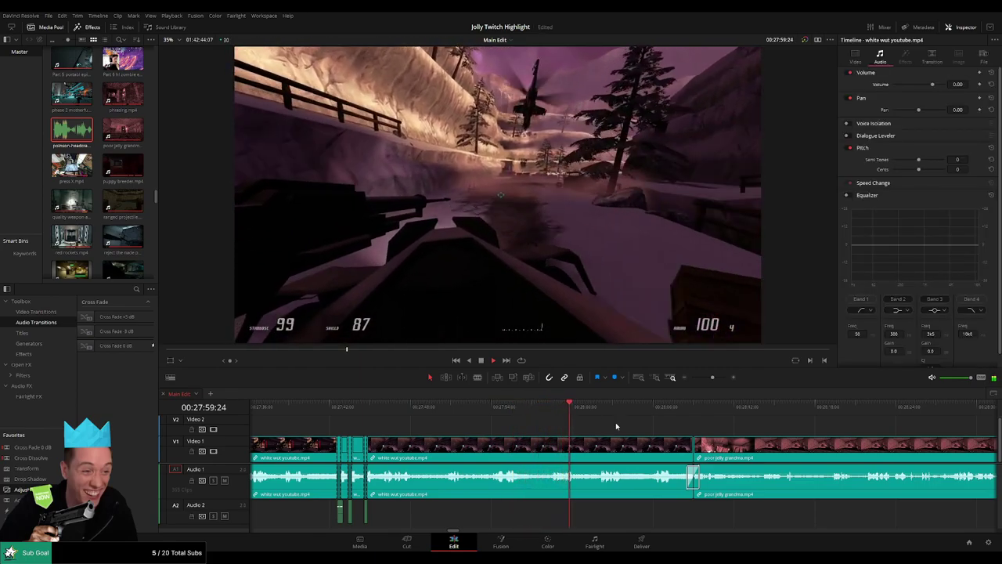
{"action": "scroll", "coordinate": [616, 426], "scroll_direction": "right", "scroll_amount": 4}
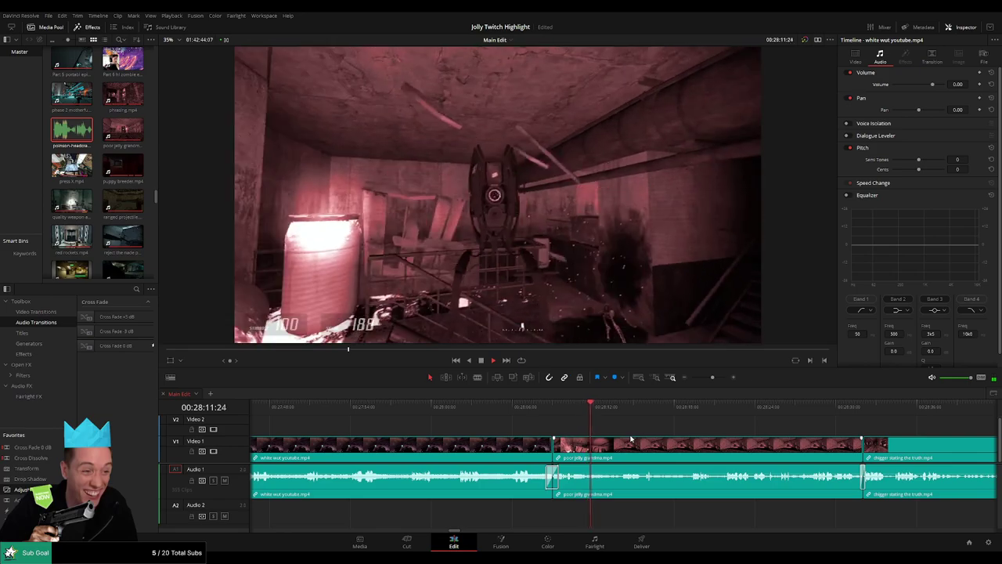
{"action": "left_click_drag", "start_coordinate": [667, 439], "coordinate": [577, 434]}
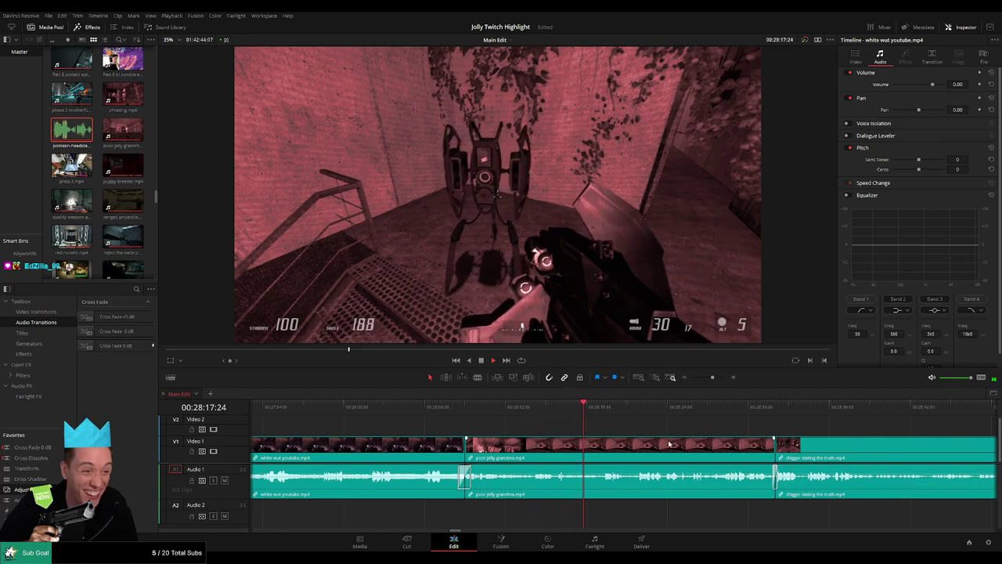
{"action": "scroll", "coordinate": [519, 433], "scroll_direction": "right", "scroll_amount": 5}
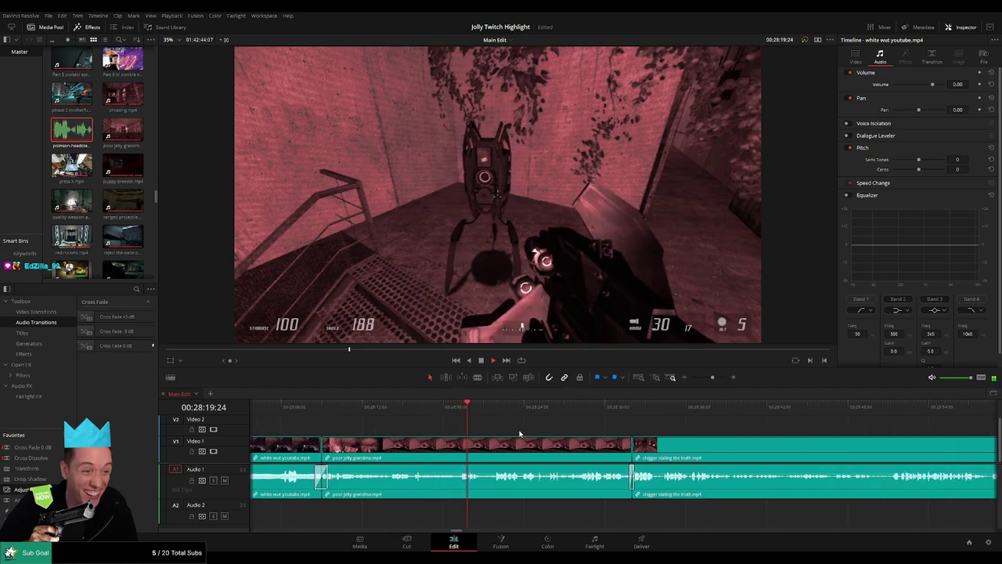
- Split out the spoken word between 00:28:20:06 and 00:28:20:24 in poor jelly grandma.mp4
{"action": "left_click", "coordinate": [462, 411]}
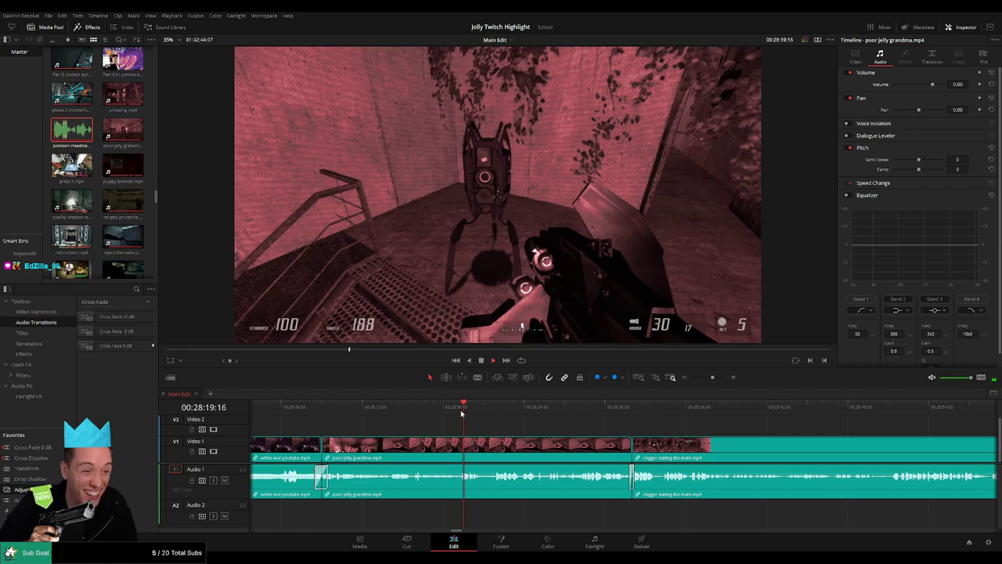
{"action": "key", "text": "space"}
{"action": "left_click_drag", "start_coordinate": [713, 377], "coordinate": [719, 378]}
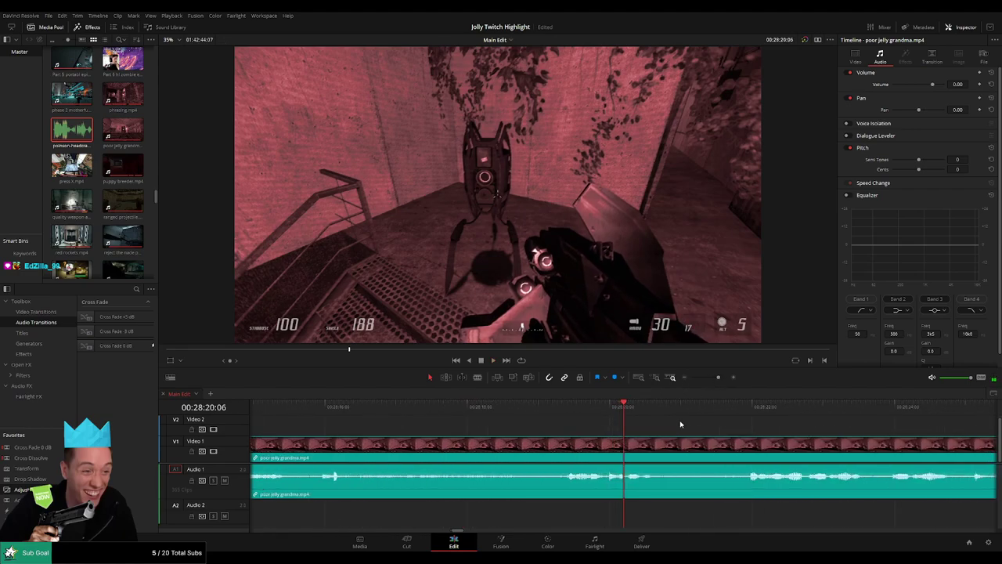
{"action": "key", "text": "b"}
{"action": "left_click", "coordinate": [625, 448]}
{"action": "key", "text": "space"}
{"action": "key", "text": "space"}
{"action": "left_click", "coordinate": [669, 459]}
{"action": "key", "text": "a"}
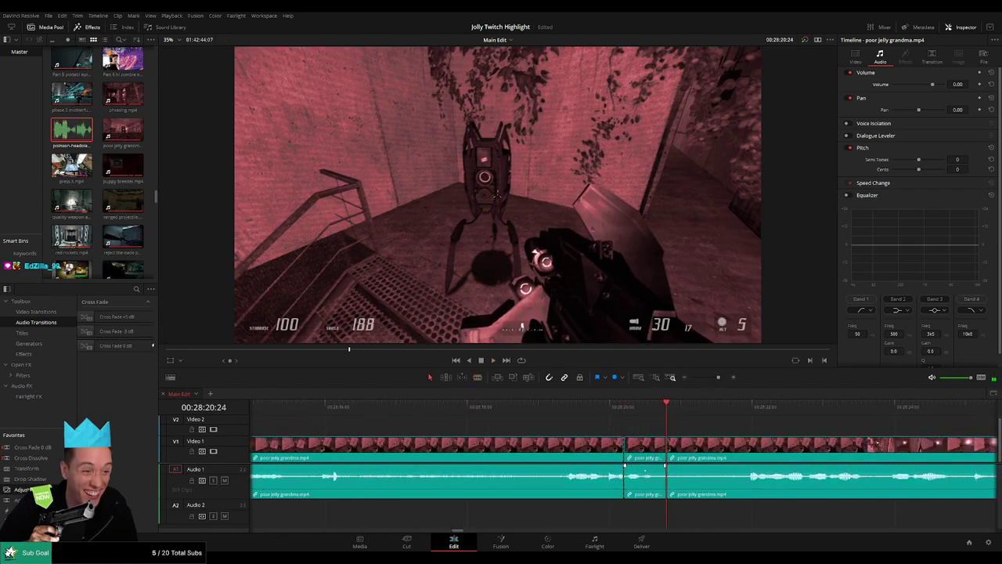
- Mute the isolated word in poor jelly grandma.mp4, place the headcrab sound beneath it trimmed to match at -27 volume, and replay it
{"action": "left_click", "coordinate": [643, 495], "text": "alt"}
{"action": "left_click_drag", "start_coordinate": [71, 129], "coordinate": [624, 517]}
{"action": "left_click_drag", "start_coordinate": [707, 512], "coordinate": [667, 513]}
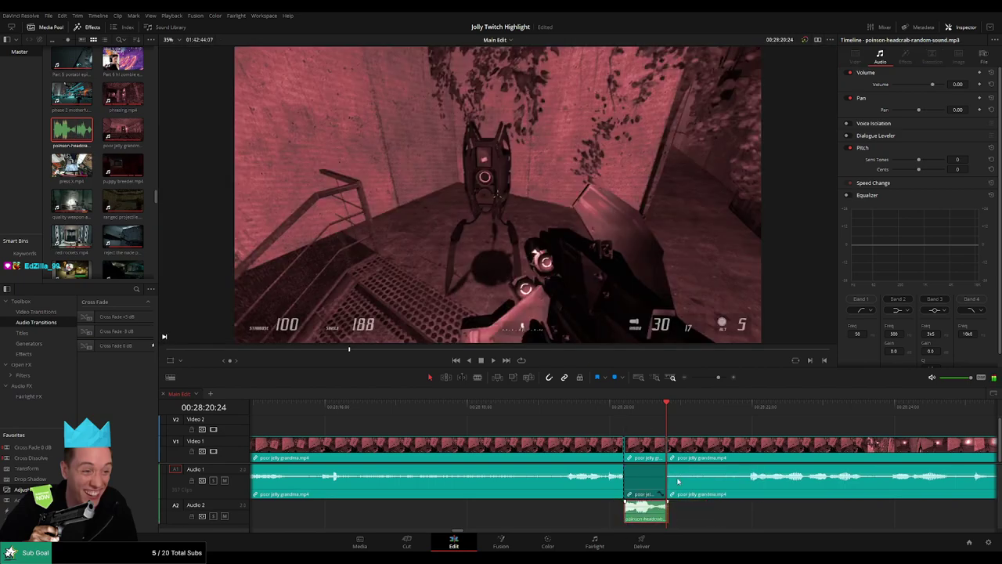
{"action": "type", "text": "-27"}
{"action": "key", "text": "Return"}
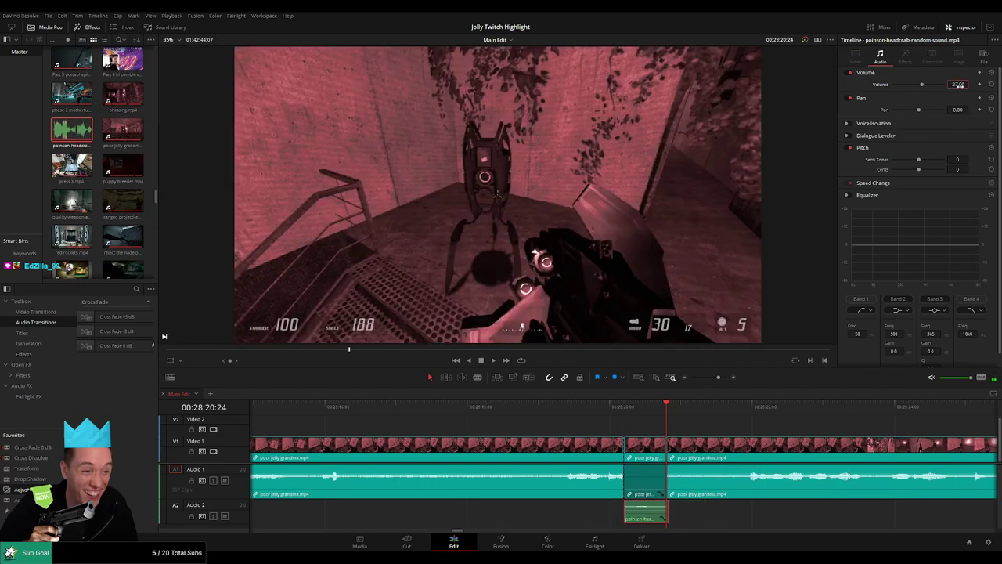
{"action": "left_click", "coordinate": [334, 410]}
{"action": "key", "text": "space"}
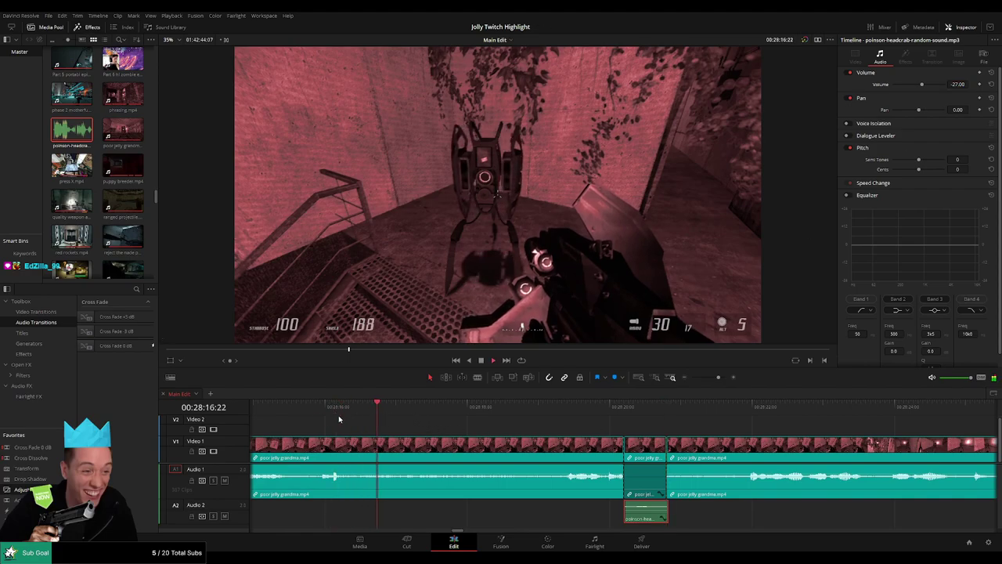
{"action": "left_click", "coordinate": [311, 412]}
- Play the rest of poor jelly grandma.mp4 and continue through chigger stating the truth.mp4, replaying the donation message for words to censor
{"action": "left_click_drag", "start_coordinate": [718, 378], "coordinate": [715, 379]}
{"action": "left_click", "coordinate": [712, 425]}
{"action": "left_click_drag", "start_coordinate": [714, 426], "coordinate": [484, 432]}
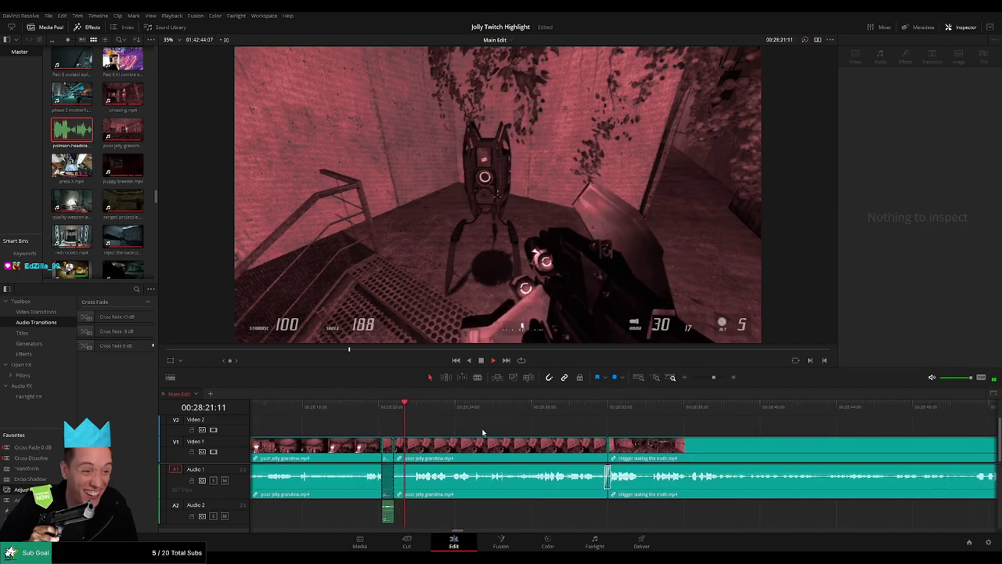
{"action": "scroll", "coordinate": [486, 431], "scroll_direction": "right", "scroll_amount": 2}
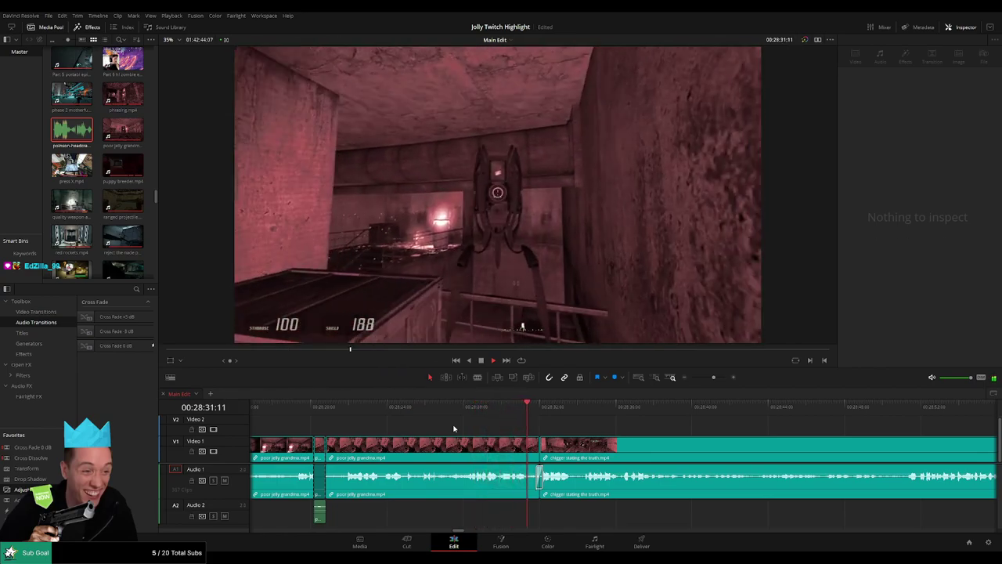
{"action": "left_click_drag", "start_coordinate": [626, 437], "coordinate": [450, 432]}
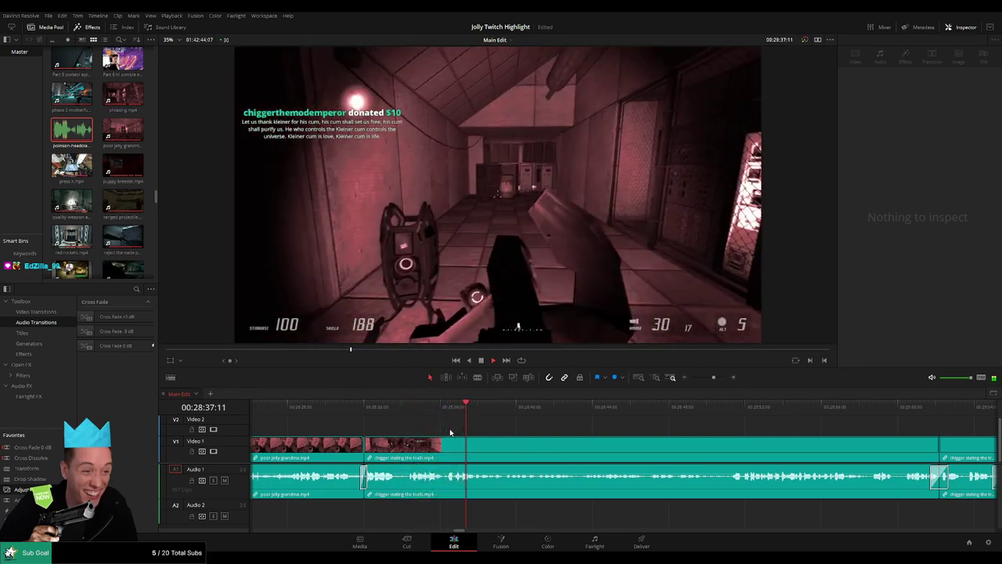
{"action": "key", "text": "space"}
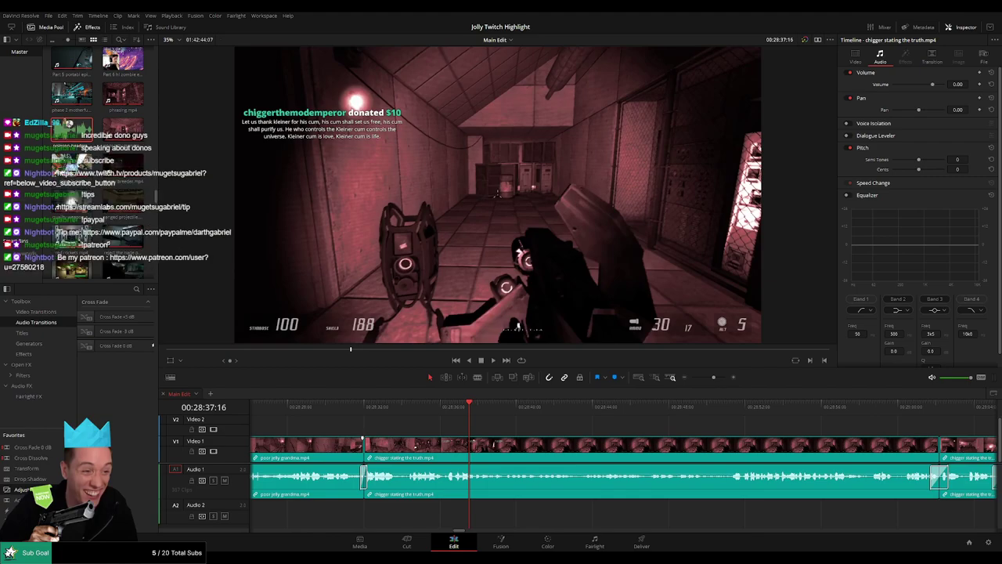
{"action": "left_click", "coordinate": [411, 408]}
{"action": "key", "text": "space"}
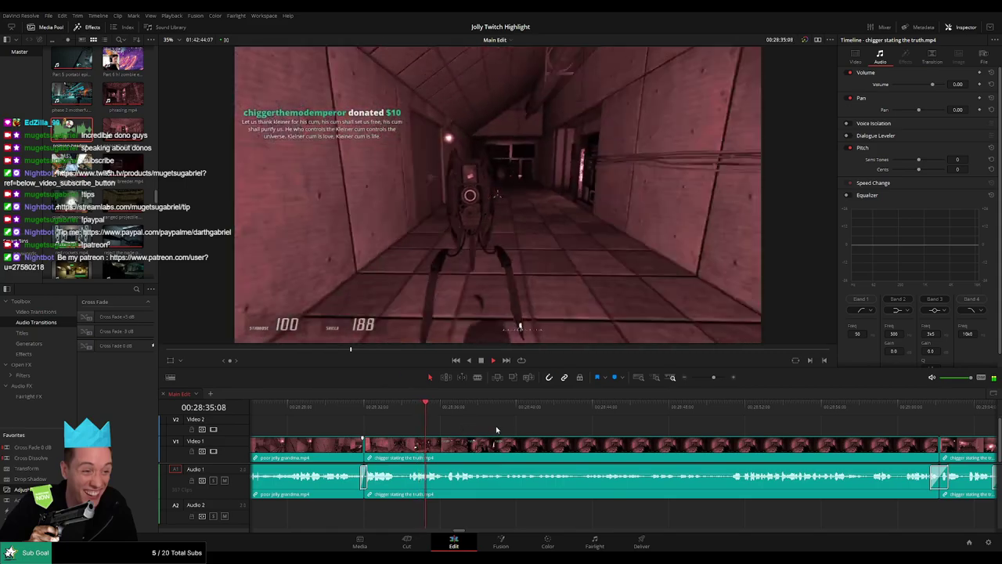
{"action": "left_click_drag", "start_coordinate": [540, 425], "coordinate": [437, 417]}
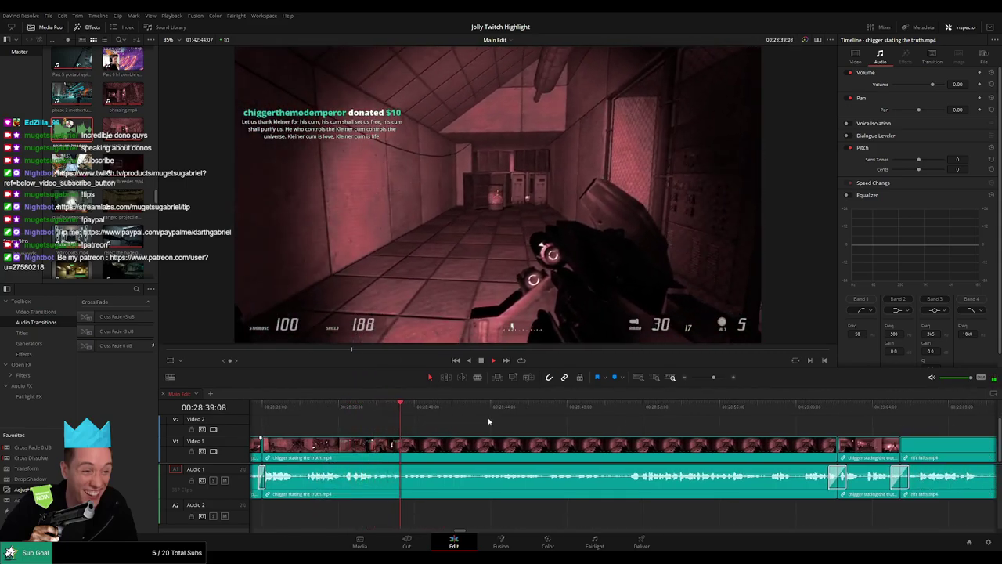
{"action": "scroll", "coordinate": [446, 428], "scroll_direction": "right", "scroll_amount": 3}
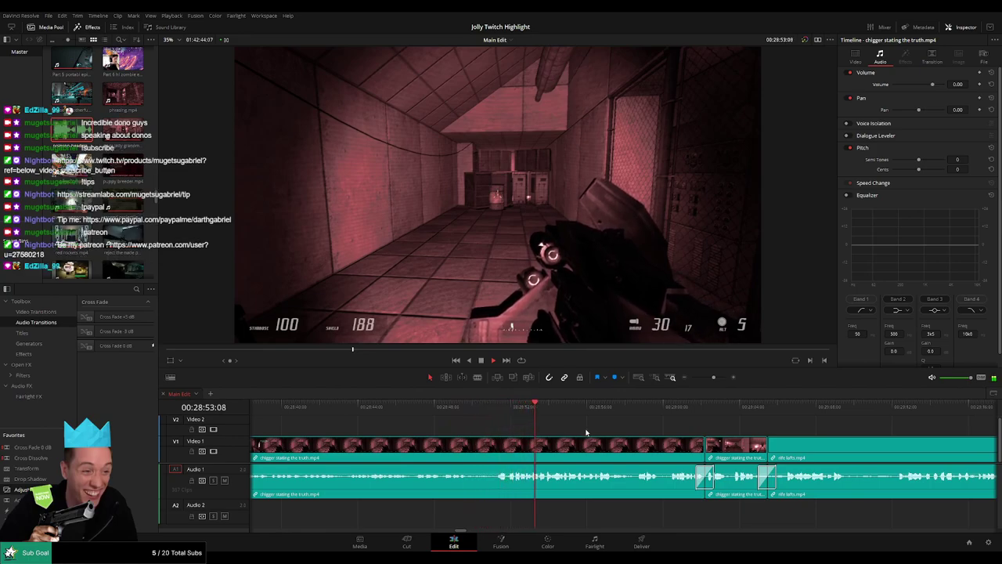
- Replay chigger stating the truth.mp4 from near its start and continue through rife lafts.mp4, listening for words to censor
{"action": "left_click_drag", "start_coordinate": [570, 435], "coordinate": [667, 440]}
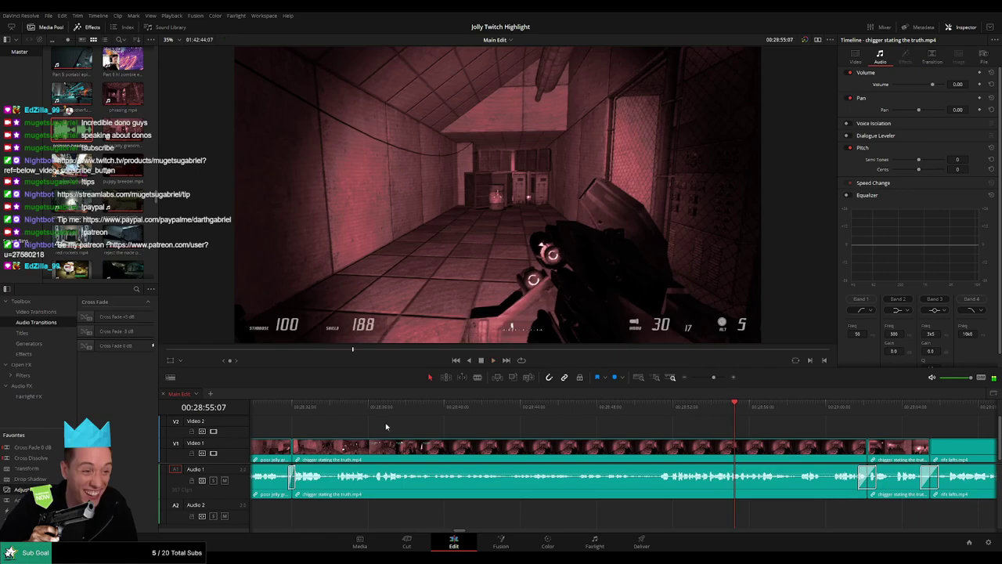
{"action": "left_click", "coordinate": [375, 406]}
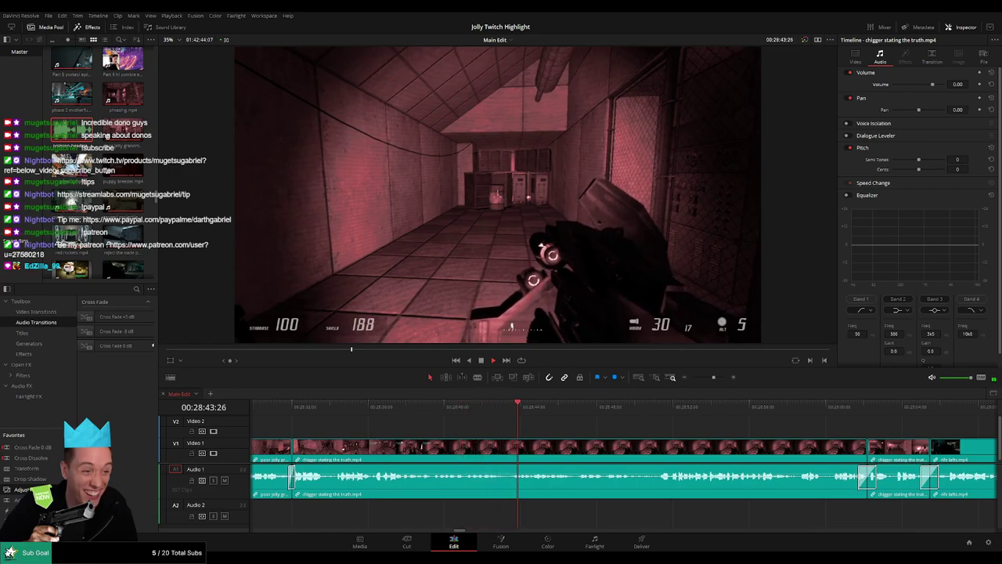
{"action": "scroll", "coordinate": [392, 425], "scroll_direction": "right", "scroll_amount": 5}
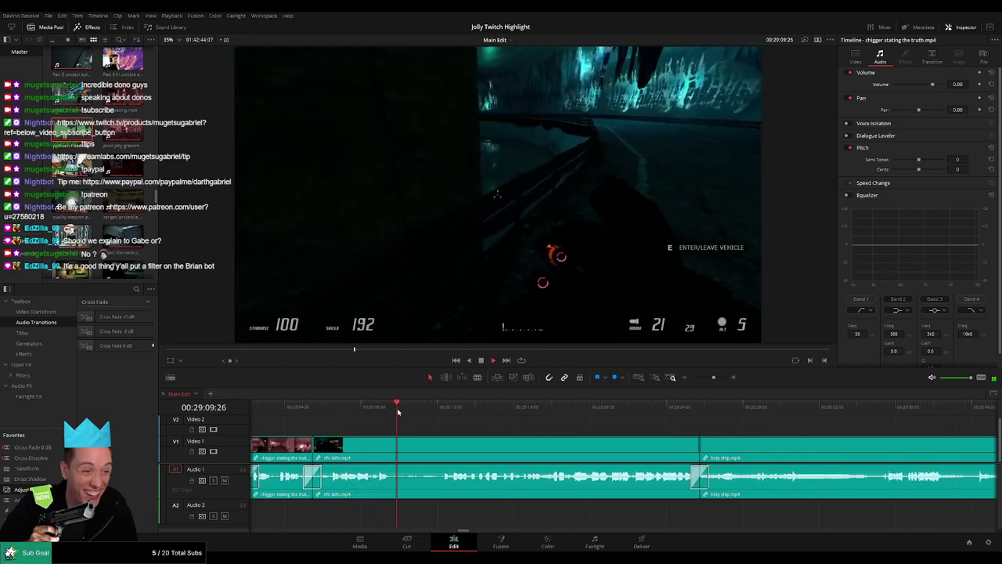
{"action": "left_click", "coordinate": [429, 409]}
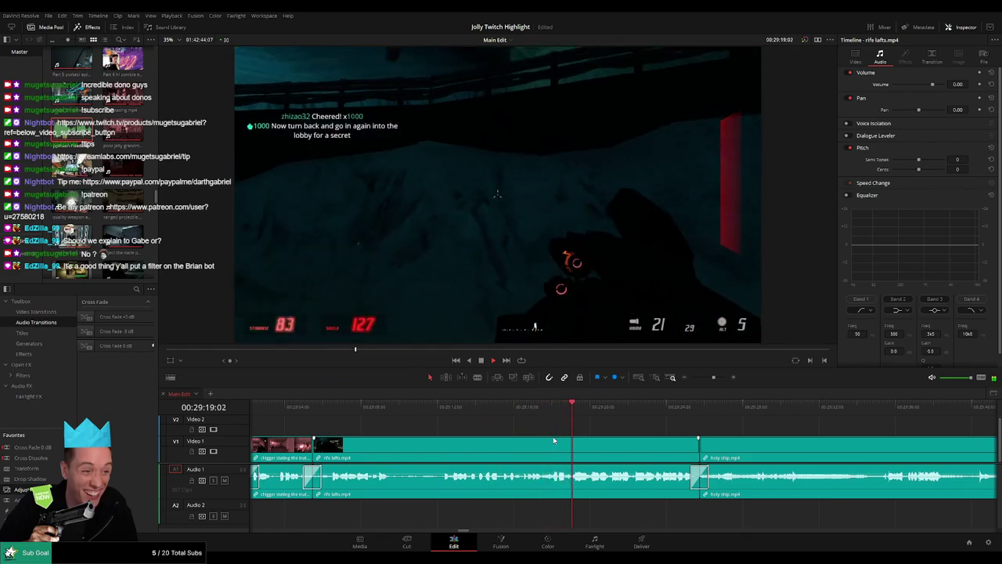
{"action": "scroll", "coordinate": [533, 440], "scroll_direction": "right", "scroll_amount": 4}
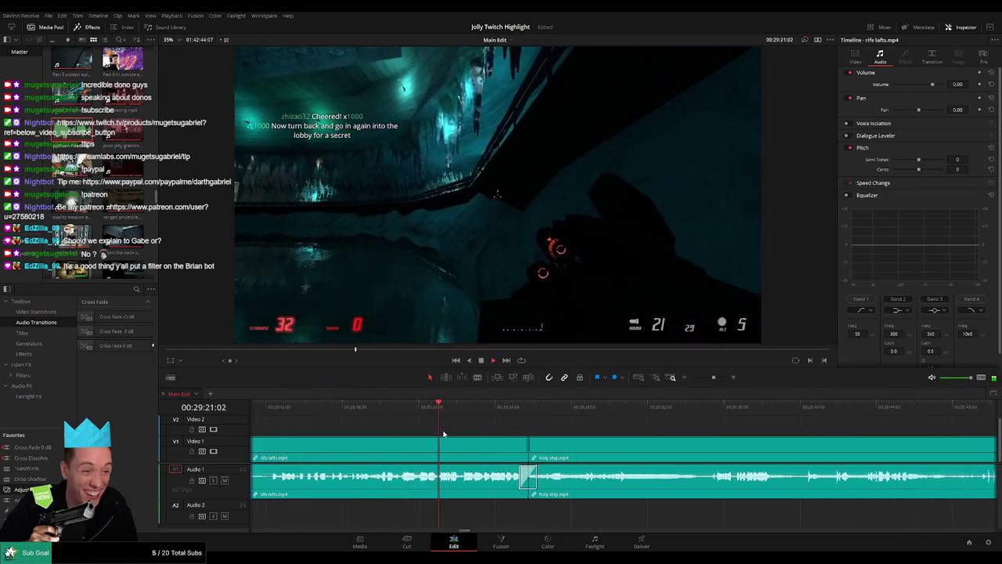
{"action": "scroll", "coordinate": [510, 439], "scroll_direction": "right", "scroll_amount": 2}
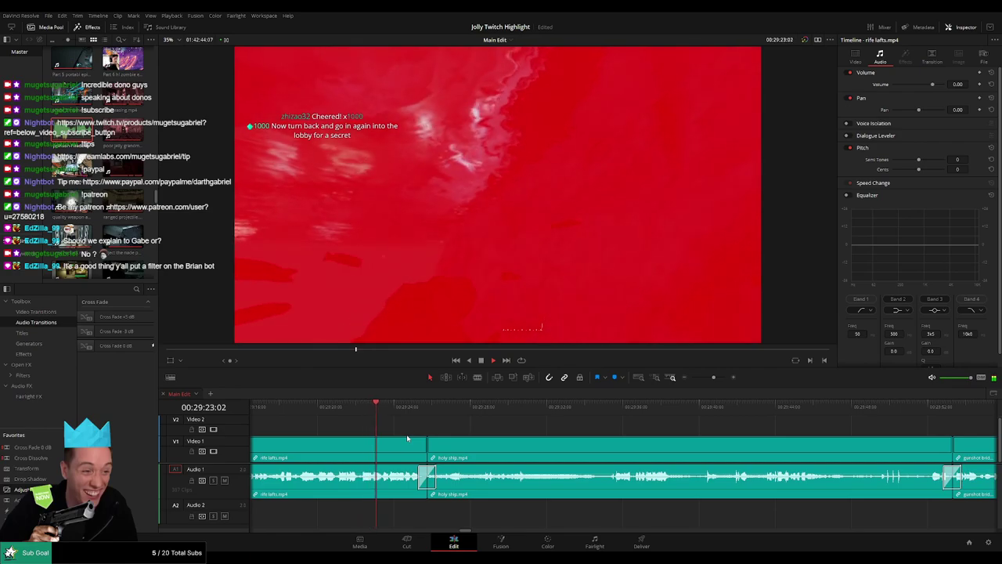
{"action": "scroll", "coordinate": [465, 436], "scroll_direction": "right", "scroll_amount": 1}
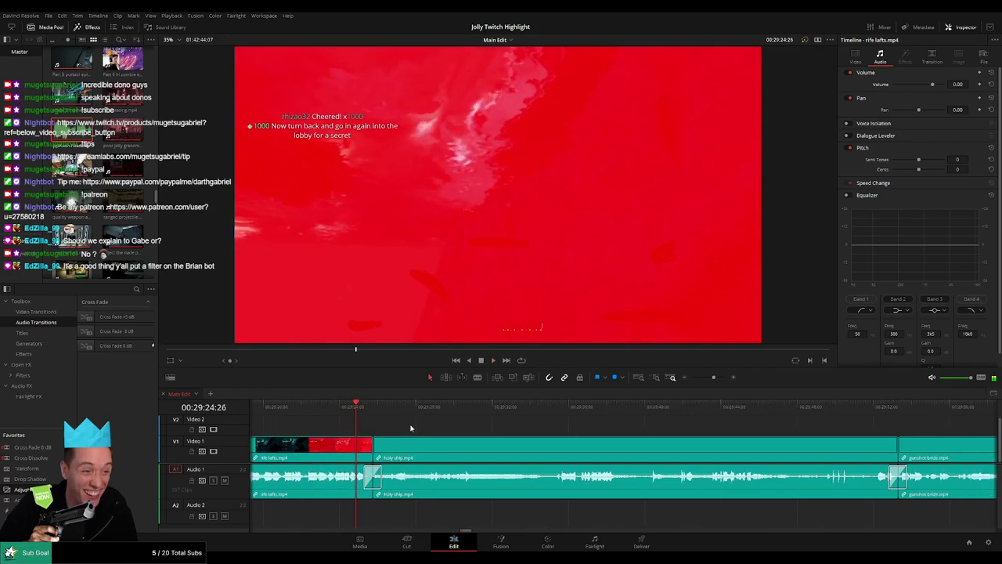
- Play through holy ship.mp4 and gunshot bride.mp4 into what a way to go.mp4, checking for words to censor
{"action": "scroll", "coordinate": [411, 427], "scroll_direction": "right", "scroll_amount": 2}
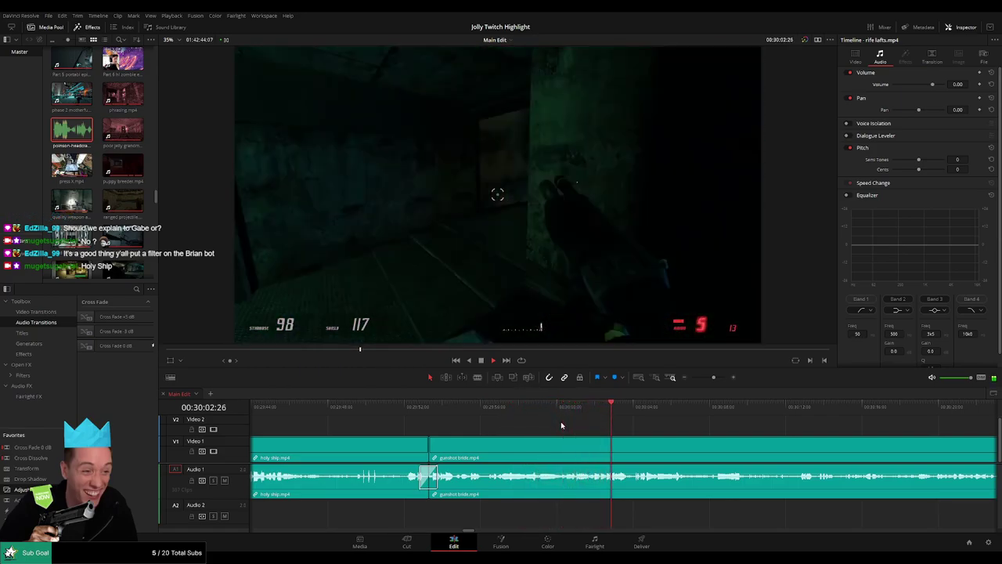
{"action": "left_click_drag", "start_coordinate": [669, 431], "coordinate": [505, 429]}
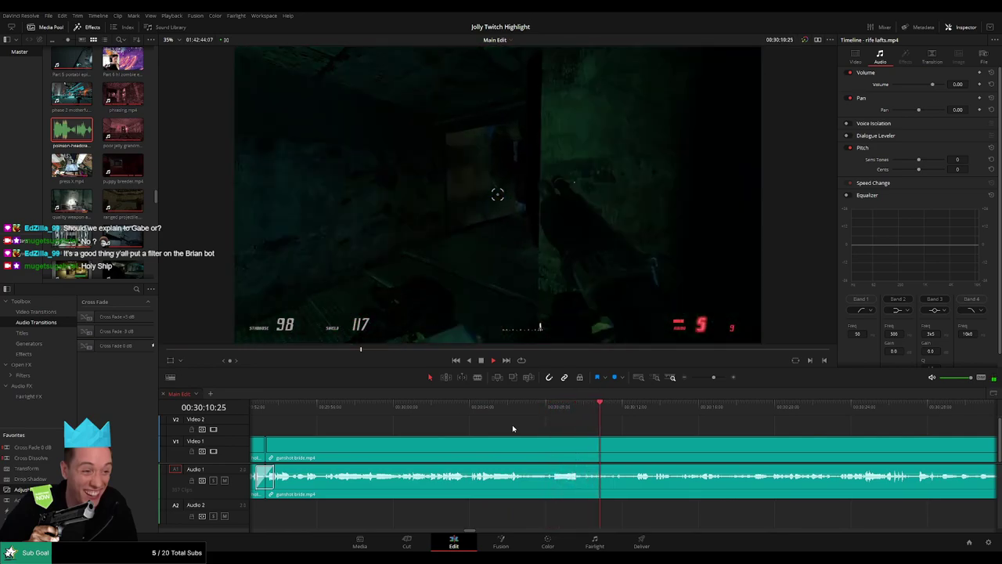
{"action": "scroll", "coordinate": [546, 431], "scroll_direction": "right", "scroll_amount": 2}
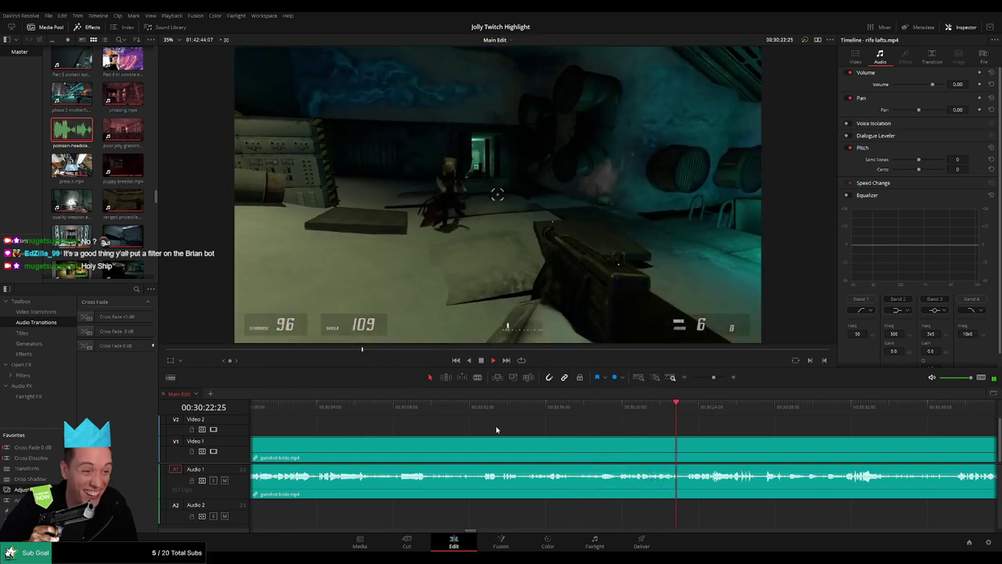
{"action": "left_click_drag", "start_coordinate": [724, 434], "coordinate": [546, 429]}
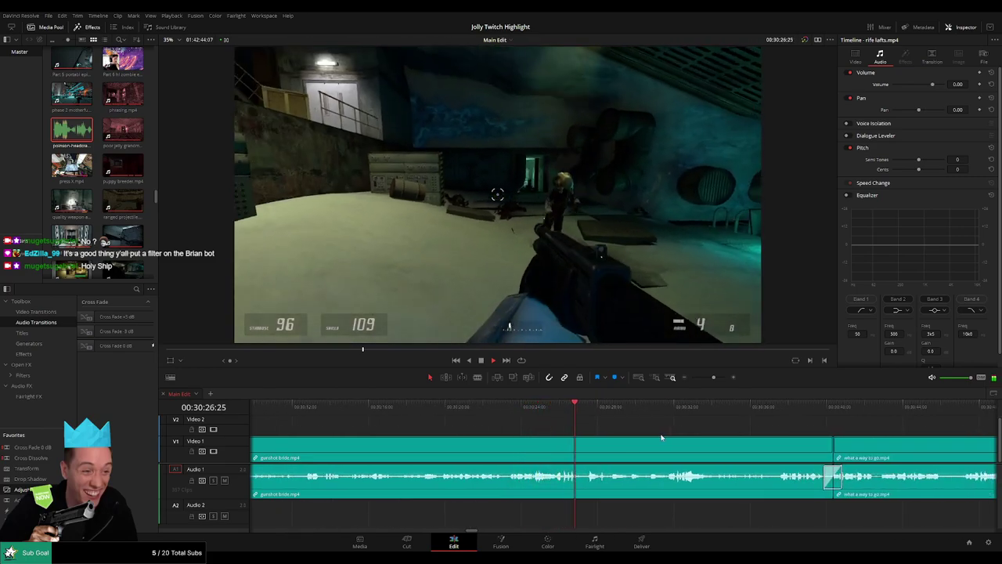
{"action": "scroll", "coordinate": [571, 436], "scroll_direction": "right", "scroll_amount": 3}
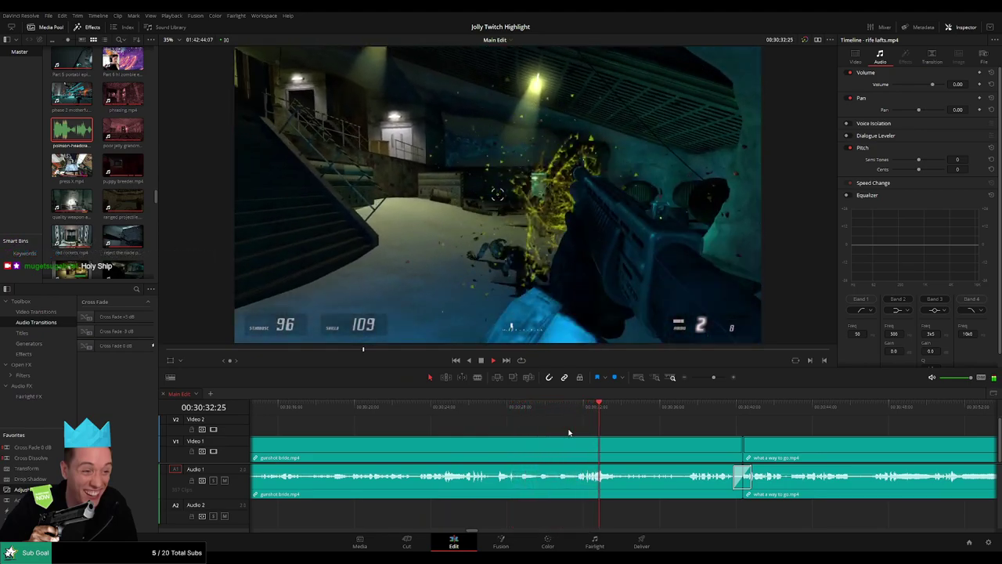
{"action": "scroll", "coordinate": [506, 432], "scroll_direction": "right", "scroll_amount": 6}
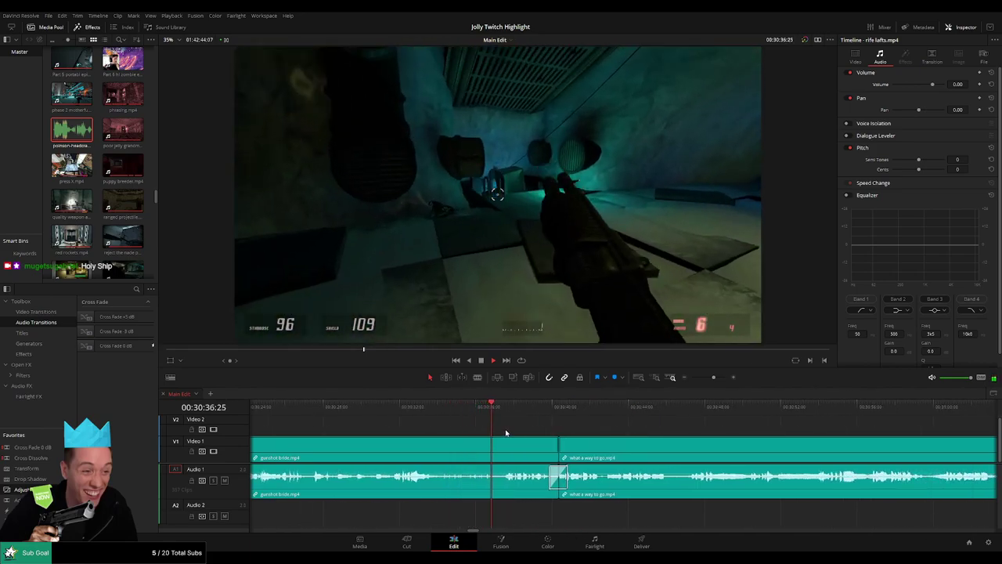
{"action": "scroll", "coordinate": [501, 431], "scroll_direction": "right", "scroll_amount": 3}
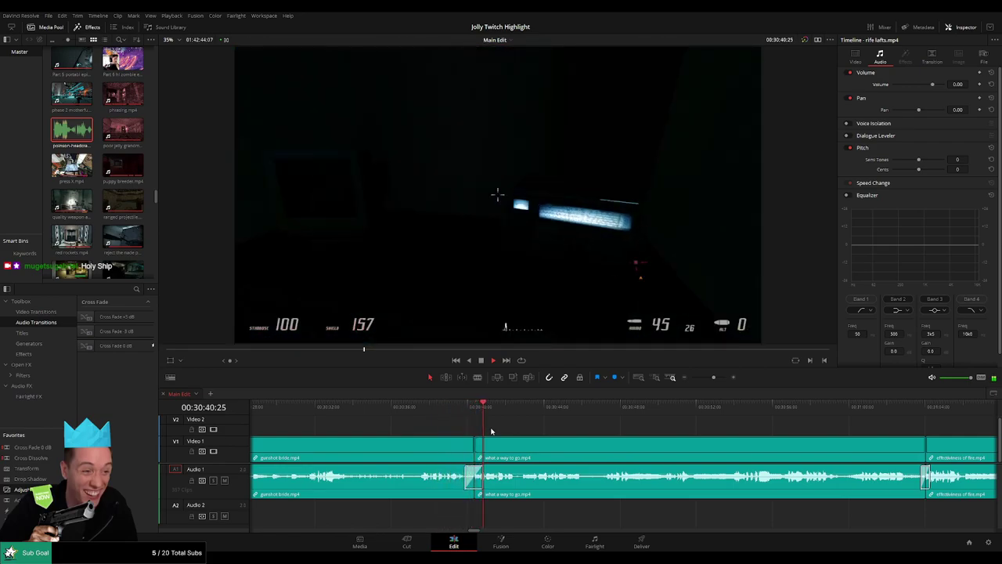
- Review the Main Edit playback from about 00:30:40 to 00:31:28 across the clips for audio that needs editing
{"action": "scroll", "coordinate": [475, 432], "scroll_direction": "right", "scroll_amount": 4}
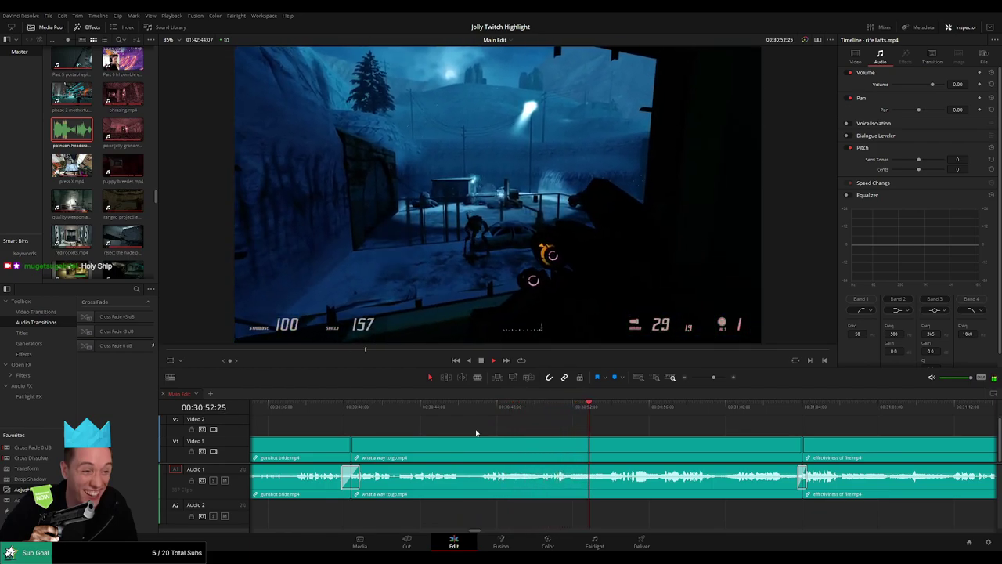
{"action": "left_click_drag", "start_coordinate": [643, 440], "coordinate": [476, 438]}
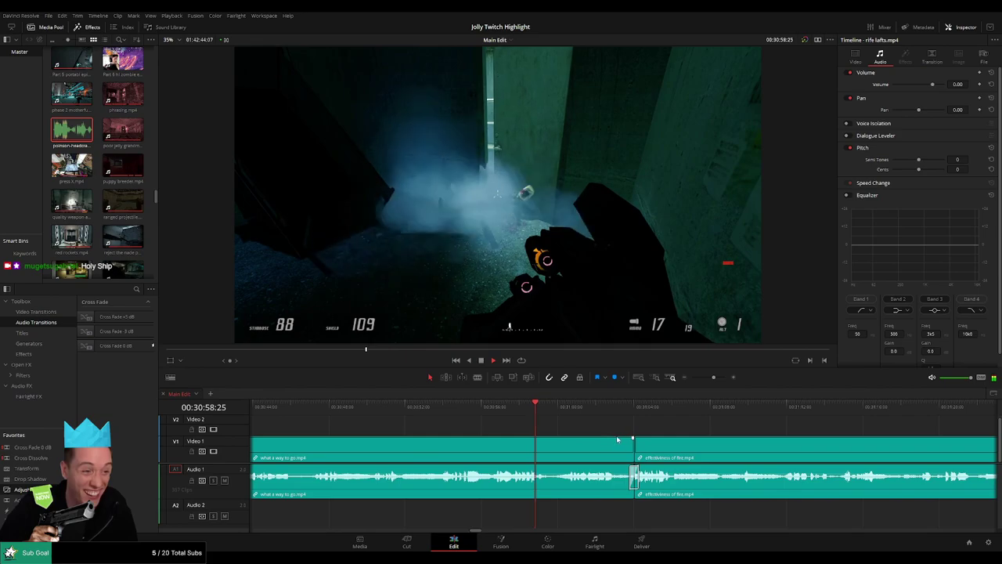
{"action": "left_click_drag", "start_coordinate": [620, 439], "coordinate": [506, 437]}
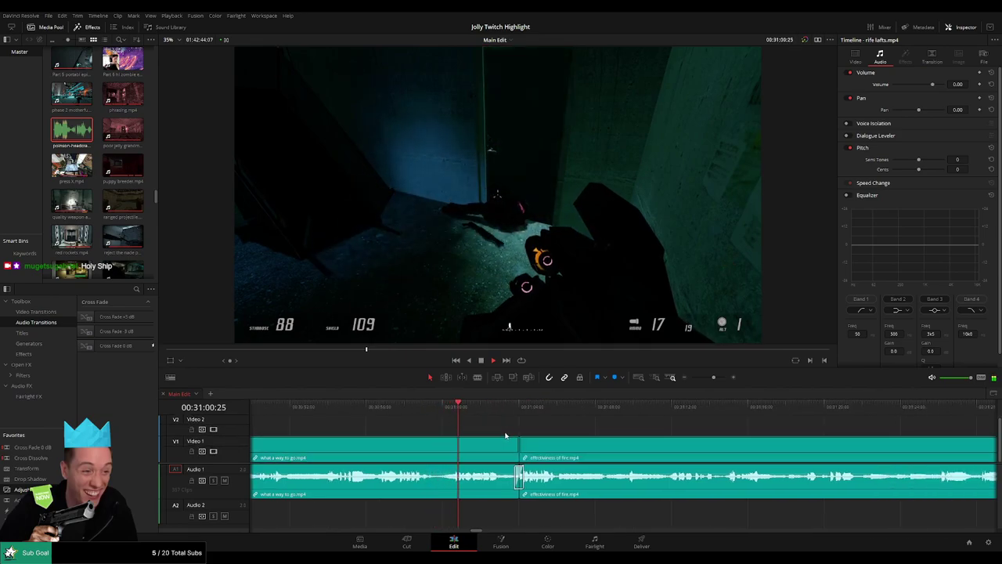
{"action": "scroll", "coordinate": [502, 431], "scroll_direction": "right", "scroll_amount": 2}
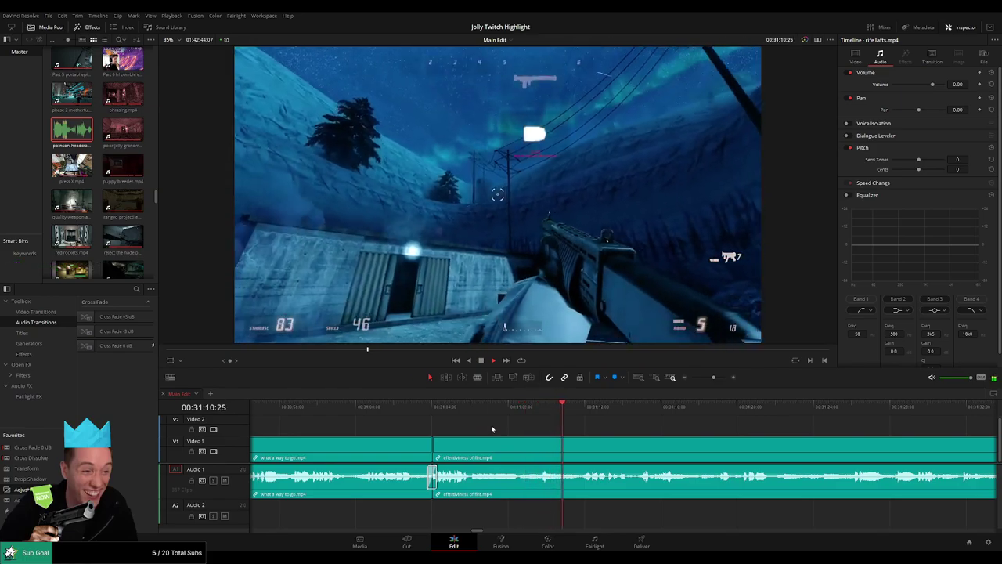
{"action": "left_click_drag", "start_coordinate": [632, 439], "coordinate": [470, 437]}
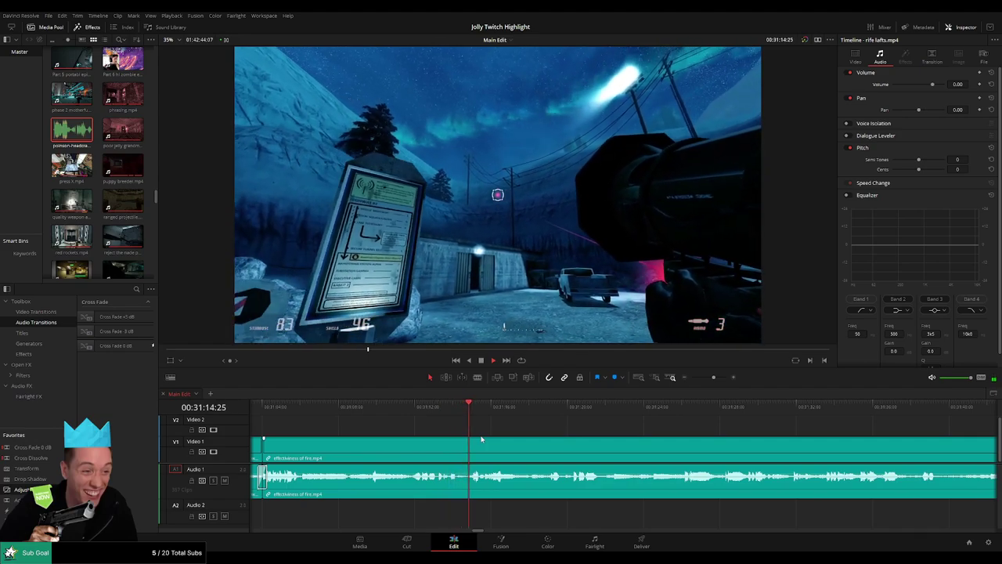
{"action": "left_click_drag", "start_coordinate": [622, 445], "coordinate": [522, 443]}
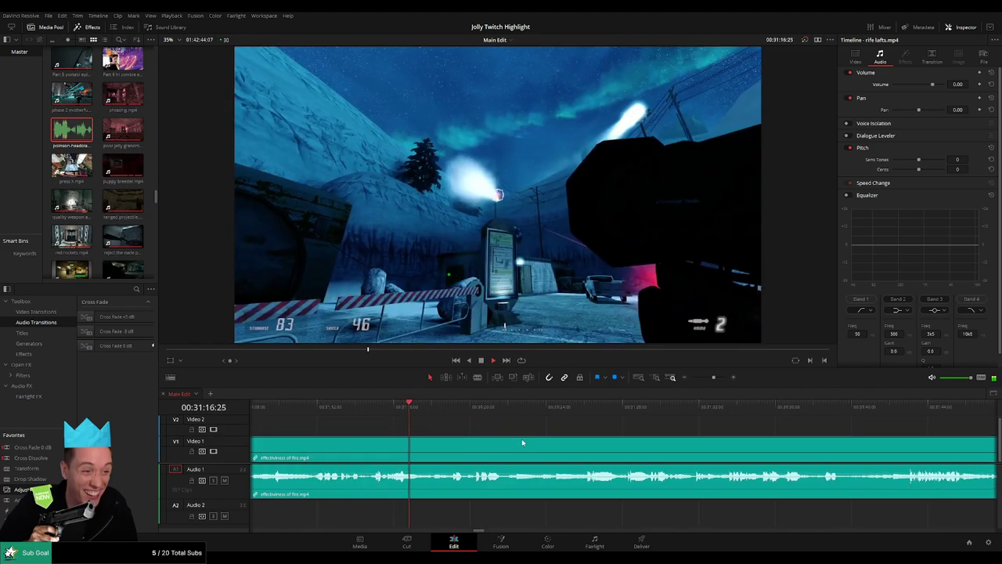
{"action": "scroll", "coordinate": [476, 427], "scroll_direction": "right", "scroll_amount": 3}
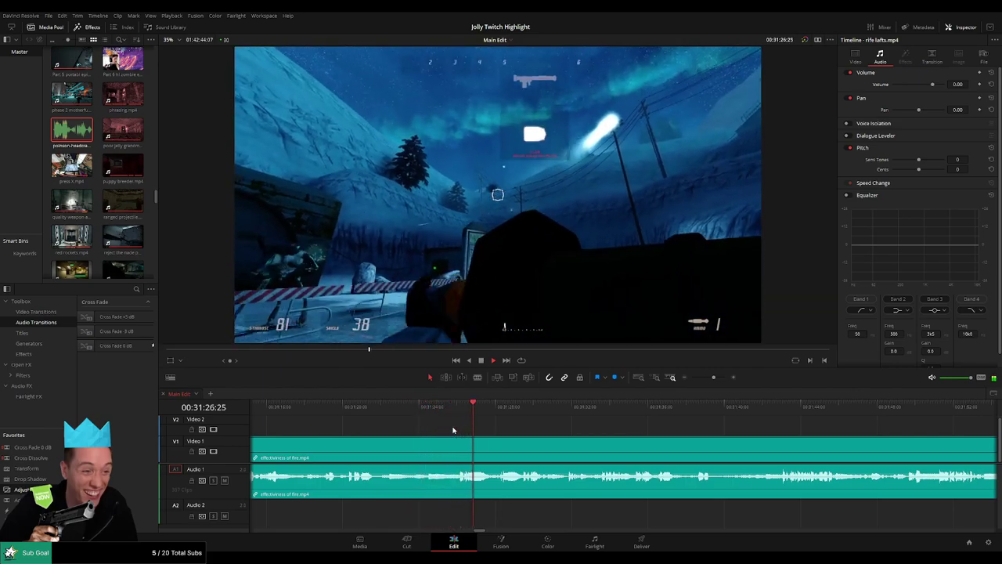
{"action": "scroll", "coordinate": [453, 430], "scroll_direction": "right", "scroll_amount": 3}
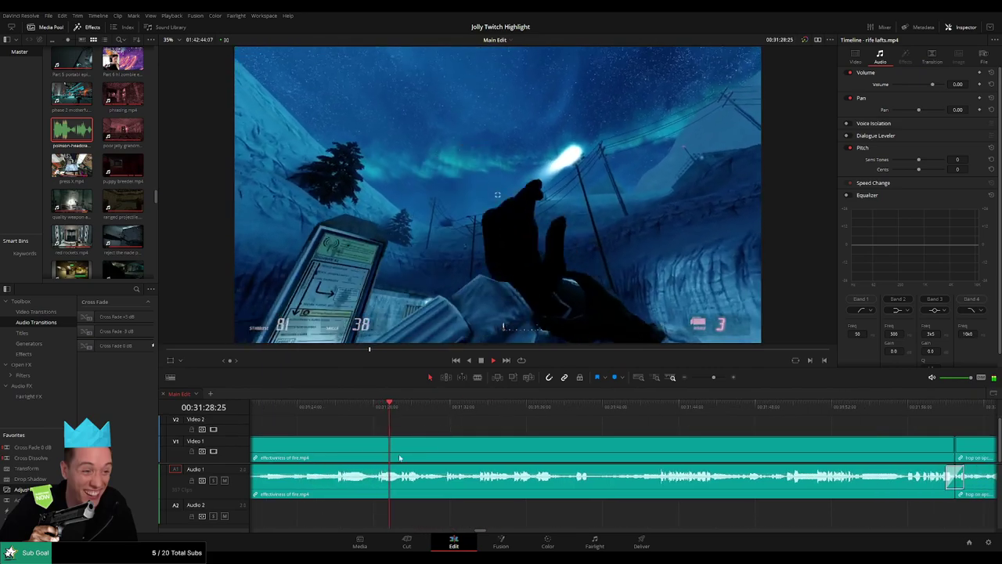
- Split off a short segment of effectiveness of fire.mp4 ending at 00:31:29:19 and lower its audio volume to -100
{"action": "left_click", "coordinate": [385, 406]}
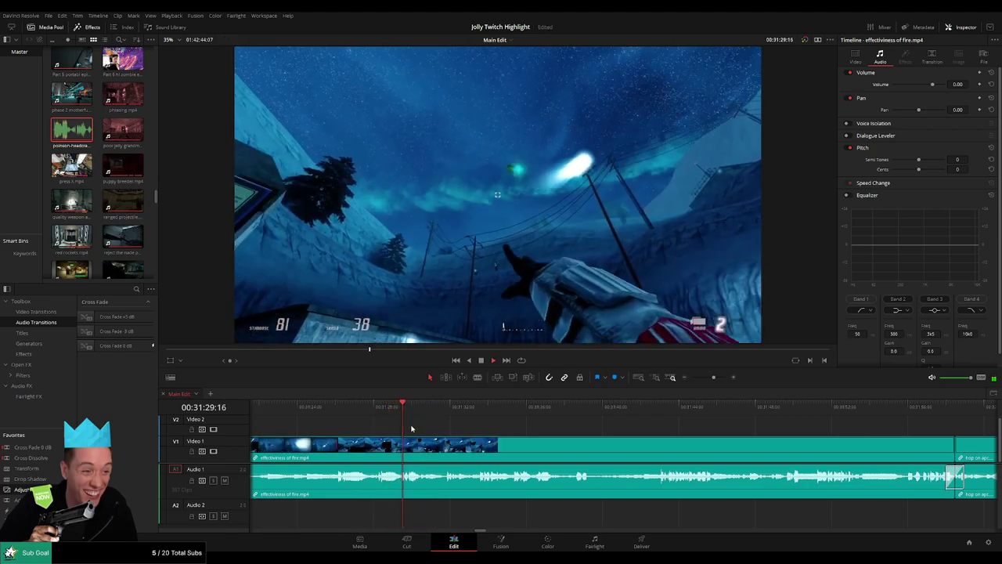
{"action": "left_click", "coordinate": [401, 413]}
{"action": "key", "text": "b"}
{"action": "left_click", "coordinate": [402, 456]}
{"action": "left_click", "coordinate": [405, 410]}
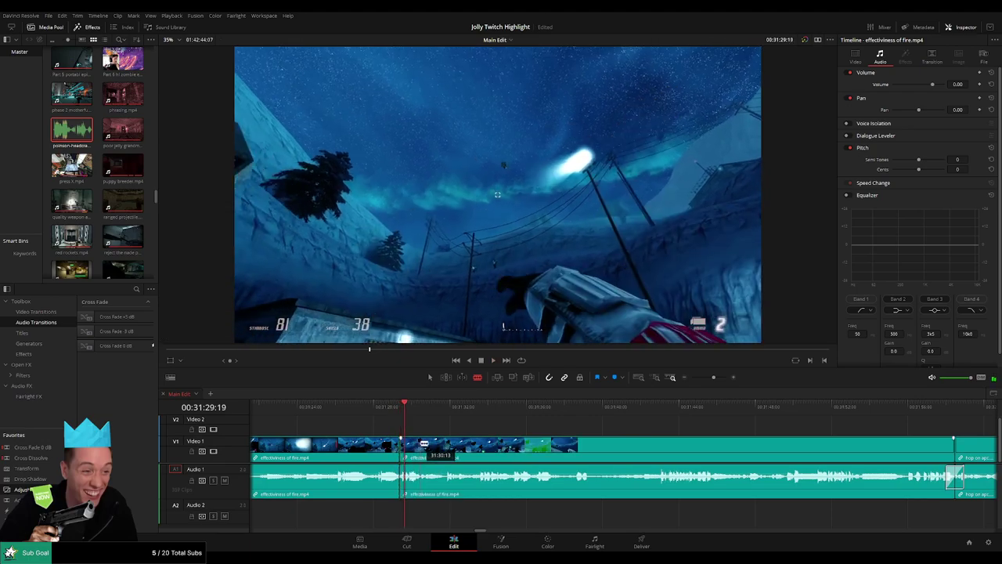
{"action": "key", "text": "a"}
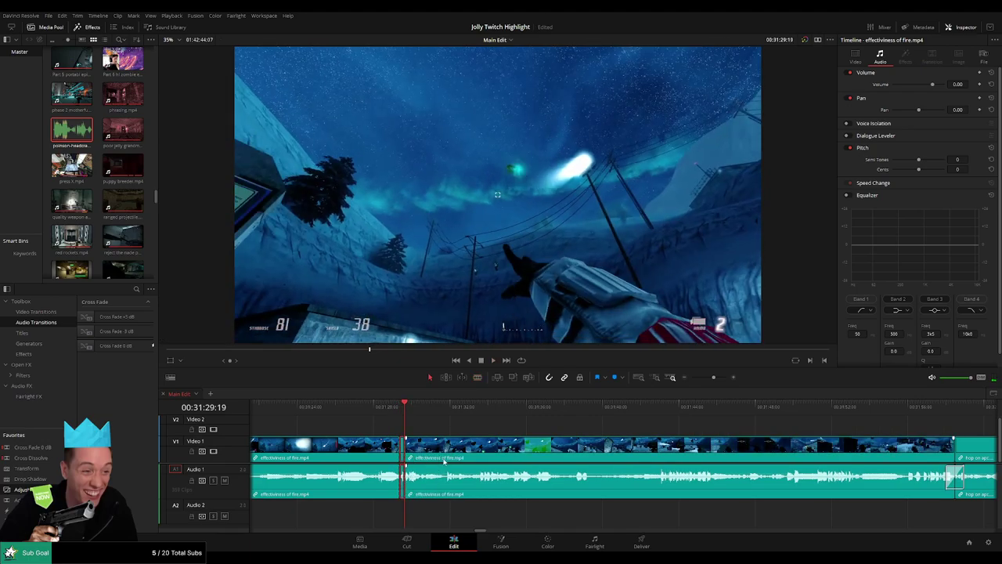
{"action": "left_click", "coordinate": [722, 378]}
{"action": "left_click_drag", "start_coordinate": [587, 476], "coordinate": [590, 514]}
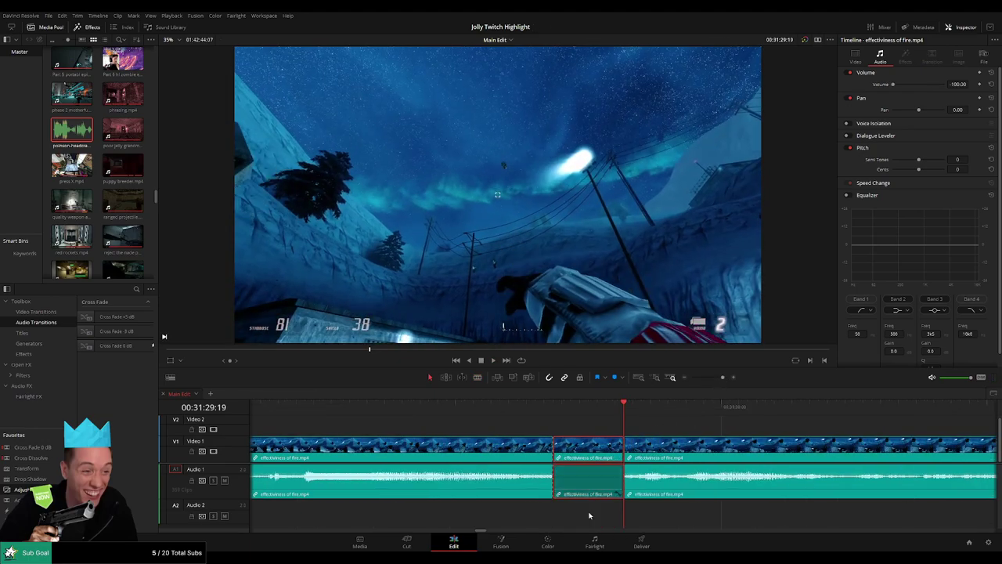
- Play back the muted segment and extend its end about two frames into the following clip
{"action": "key", "text": "space"}
{"action": "left_click", "coordinate": [628, 412]}
{"action": "key", "text": "space"}
{"action": "left_click", "coordinate": [632, 410]}
{"action": "left_click", "coordinate": [624, 454]}
{"action": "left_click_drag", "start_coordinate": [638, 454], "coordinate": [653, 453]}
{"action": "key", "text": "space"}
{"action": "key", "text": "space"}
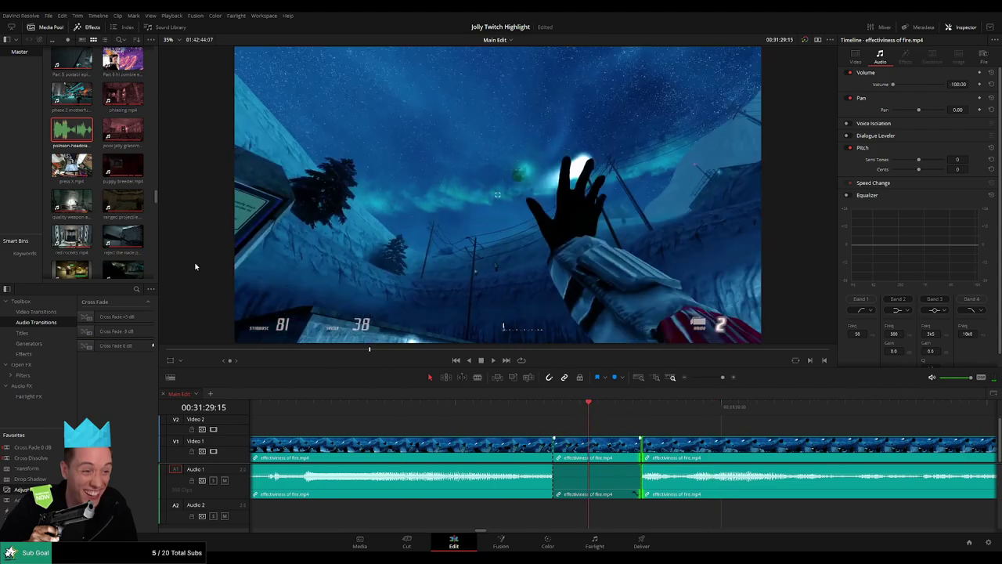
- Place poinson-headcrab-random-sound.mp3 on Audio 2 at the start of the muted segment and trim its end to match the segment
{"action": "left_click", "coordinate": [71, 134]}
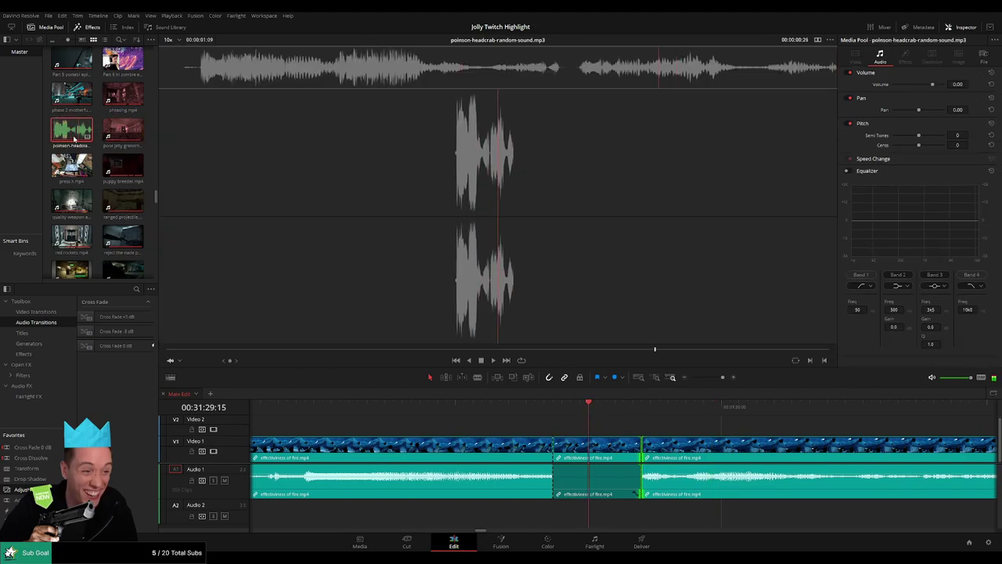
{"action": "left_click_drag", "start_coordinate": [70, 133], "coordinate": [554, 517]}
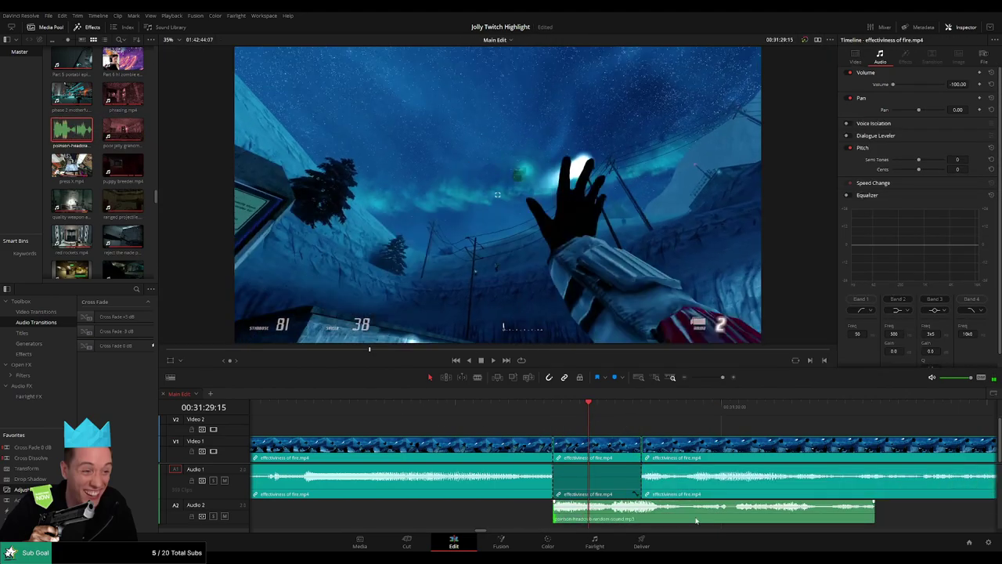
{"action": "left_click_drag", "start_coordinate": [875, 509], "coordinate": [624, 522]}
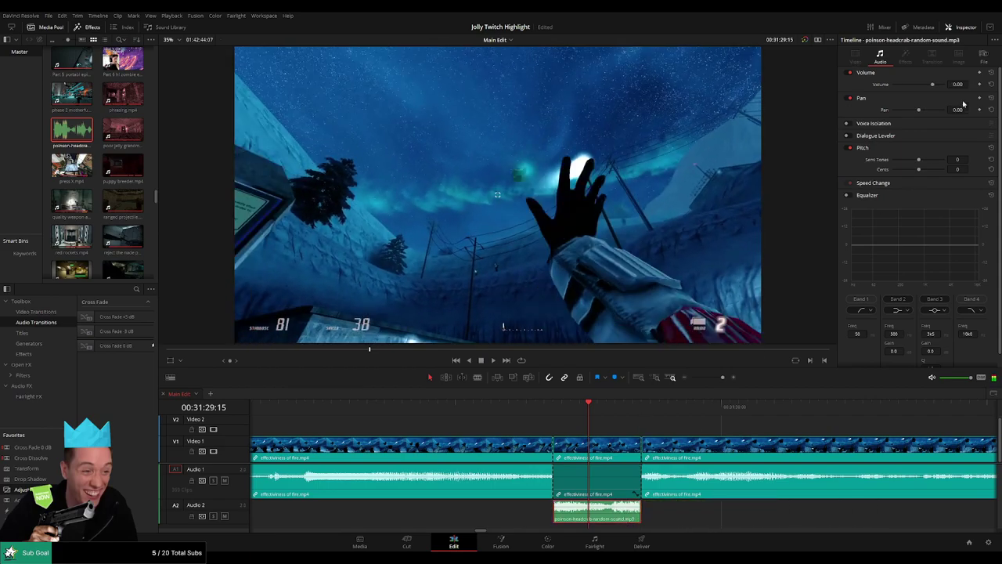
- Set the headcrab sound's volume to -27 and play back the replaced passage and the footage after it
{"action": "left_click_drag", "start_coordinate": [959, 84], "coordinate": [944, 83]}
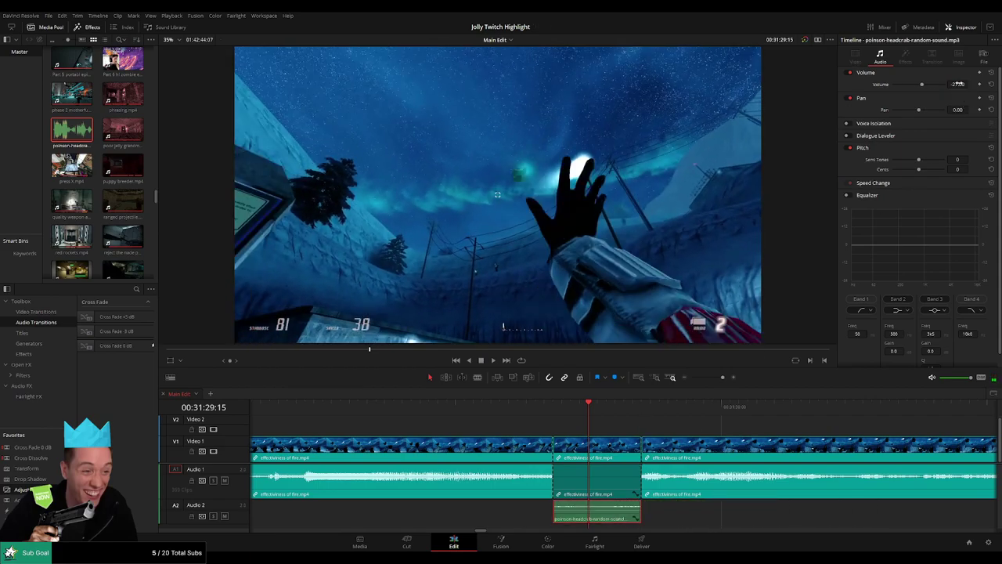
{"action": "key", "text": "space"}
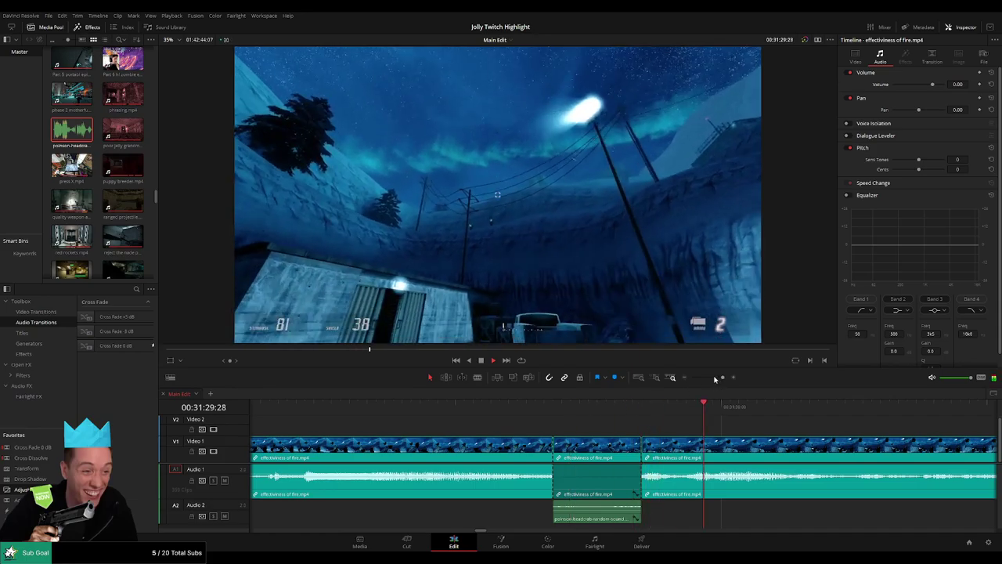
{"action": "left_click_drag", "start_coordinate": [721, 377], "coordinate": [710, 378]}
{"action": "left_click_drag", "start_coordinate": [700, 439], "coordinate": [572, 431]}
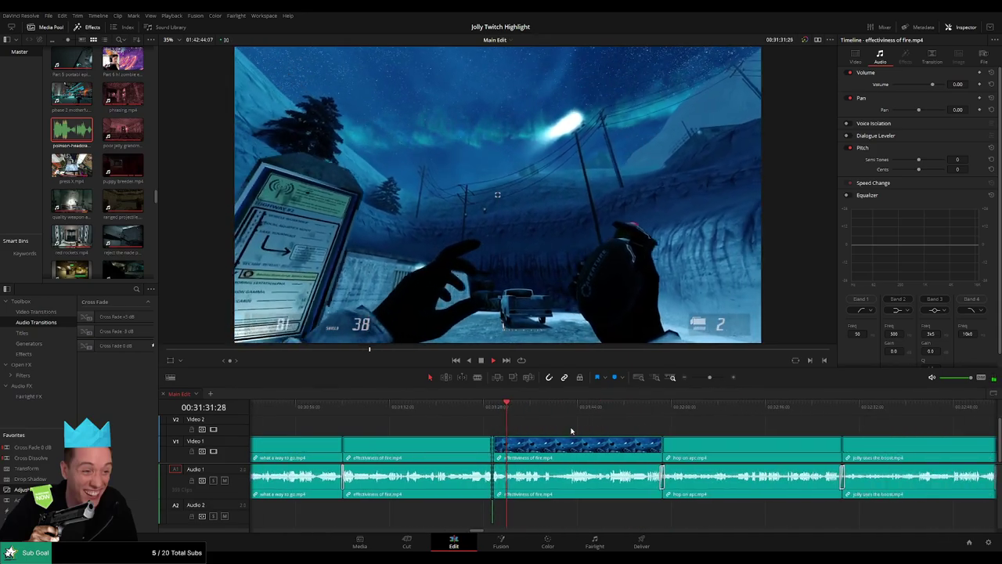
{"action": "left_click", "coordinate": [476, 405]}
{"action": "left_click_drag", "start_coordinate": [703, 378], "coordinate": [712, 378]}
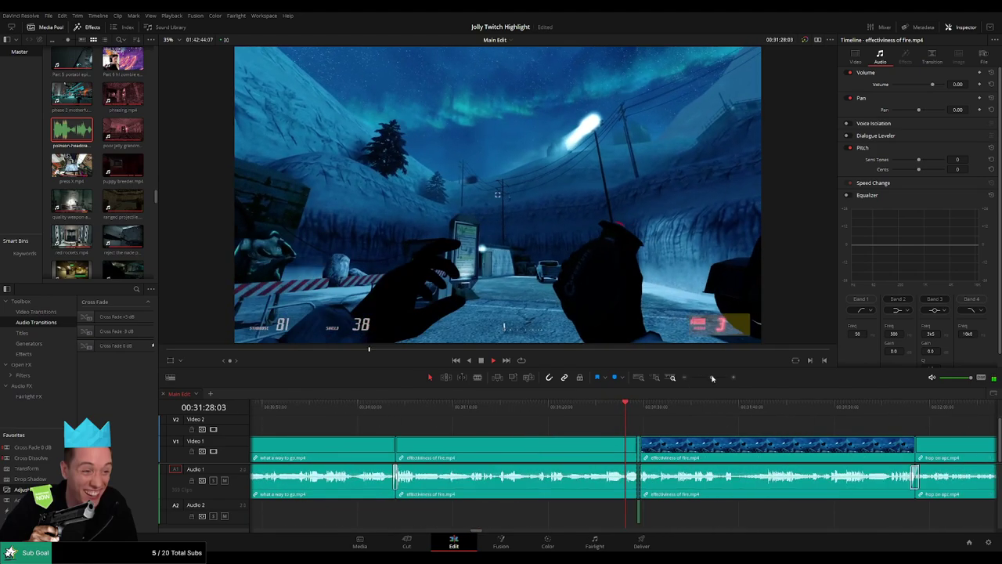
{"action": "left_click_drag", "start_coordinate": [713, 435], "coordinate": [514, 425]}
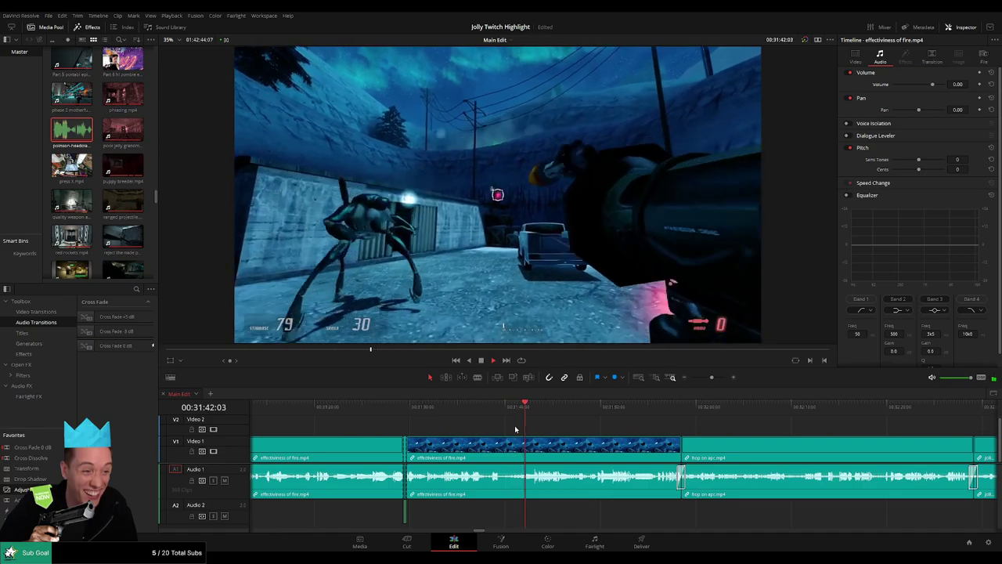
- Split effectiveness of fire.mp4 at 00:31:43:01 and 00:31:43:08 and mute the audio of the short segment between the cuts
{"action": "key", "text": "space"}
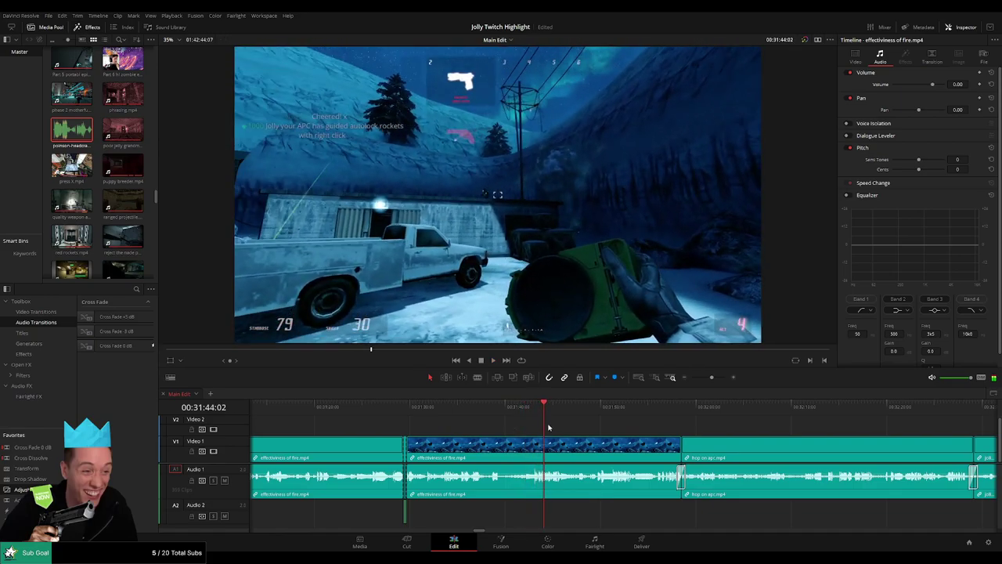
{"action": "left_click", "coordinate": [532, 409]}
{"action": "key", "text": "space"}
{"action": "key", "text": "space"}
{"action": "left_click_drag", "start_coordinate": [712, 378], "coordinate": [721, 378]}
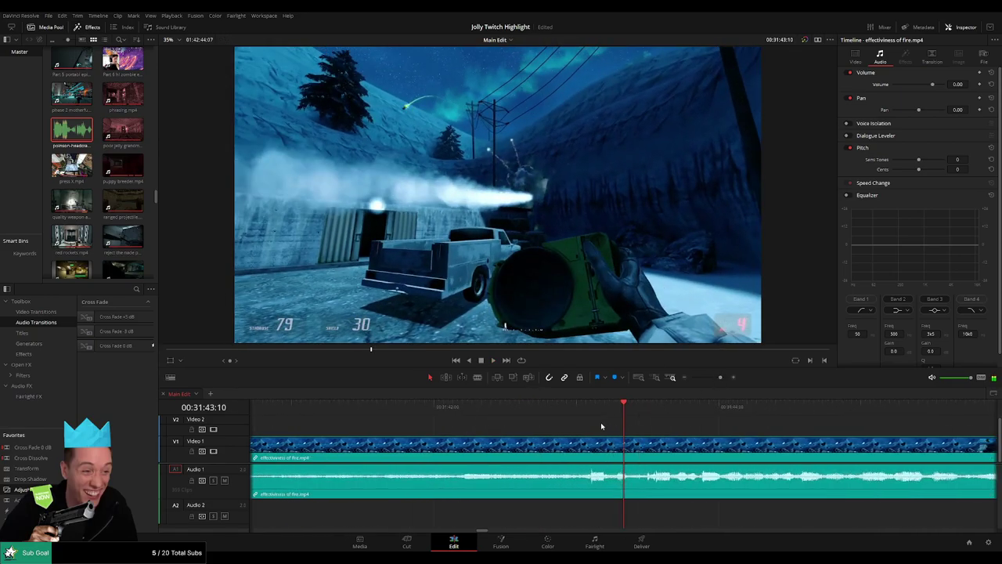
{"action": "mouse_move", "coordinate": [571, 410]}
{"action": "left_mouse_down"}
{"action": "mouse_move", "coordinate": [593, 412]}
{"action": "mouse_move", "coordinate": [580, 423]}
{"action": "left_mouse_up"}
{"action": "key", "text": "b"}
{"action": "left_click", "coordinate": [581, 444]}
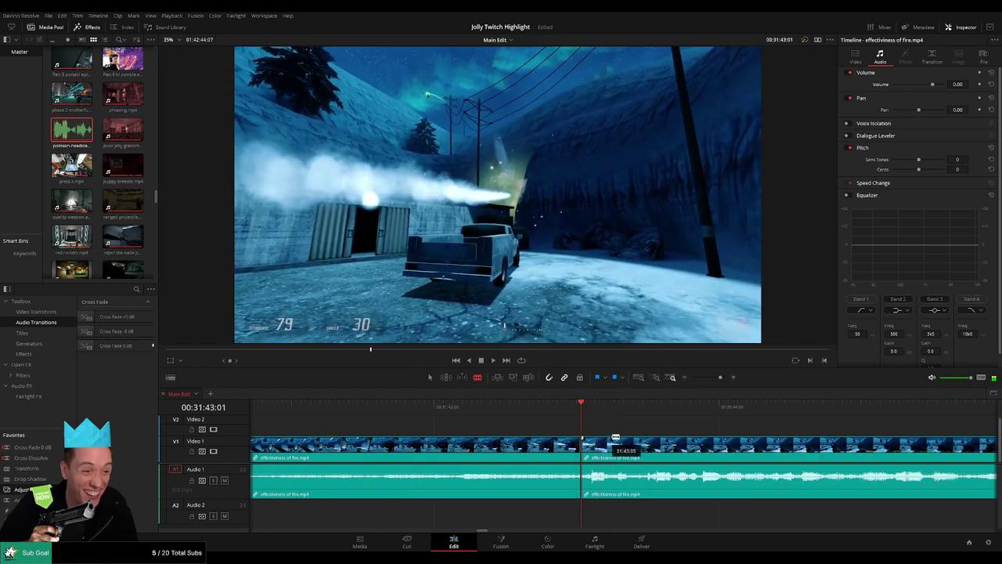
{"action": "left_click", "coordinate": [615, 450]}
{"action": "key", "text": "a"}
{"action": "left_click_drag", "start_coordinate": [597, 471], "coordinate": [597, 502]}
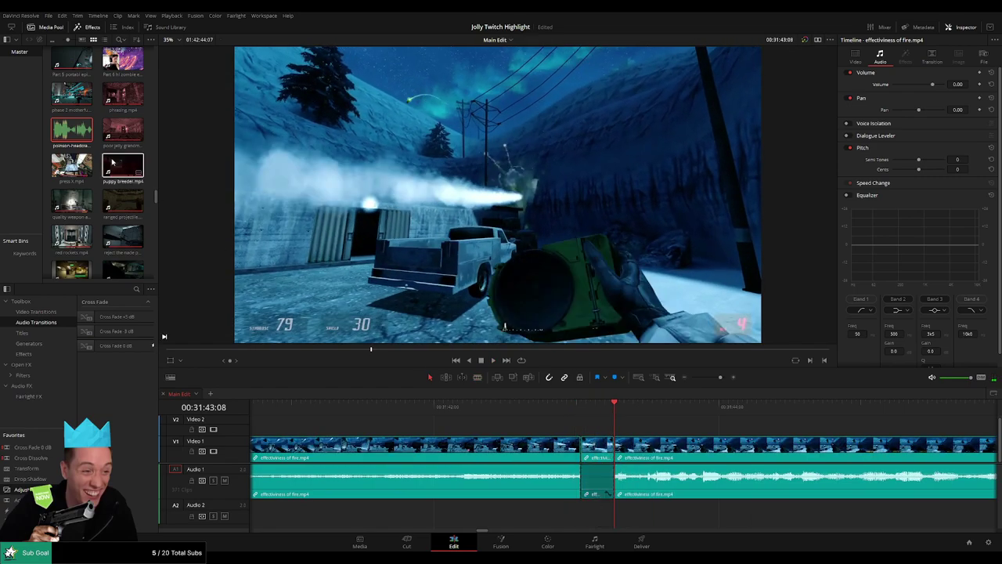
- Place poinson-headcrab-random-sound.mp3 on Audio 2 under the muted segment at 00:31:43, trimmed to its length, with the volume at -27
{"action": "left_click_drag", "start_coordinate": [86, 136], "coordinate": [581, 512]}
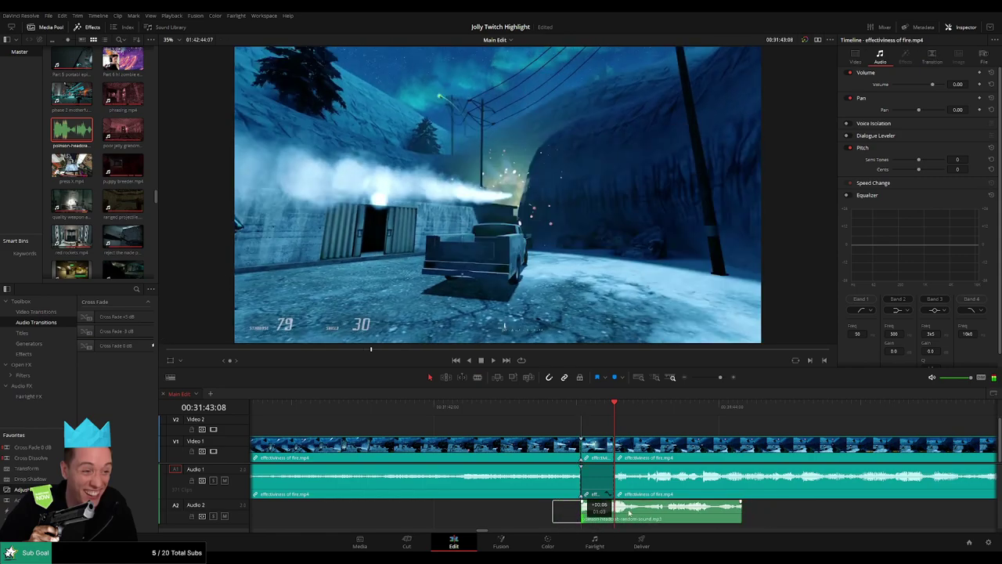
{"action": "left_click_drag", "start_coordinate": [741, 512], "coordinate": [617, 512]}
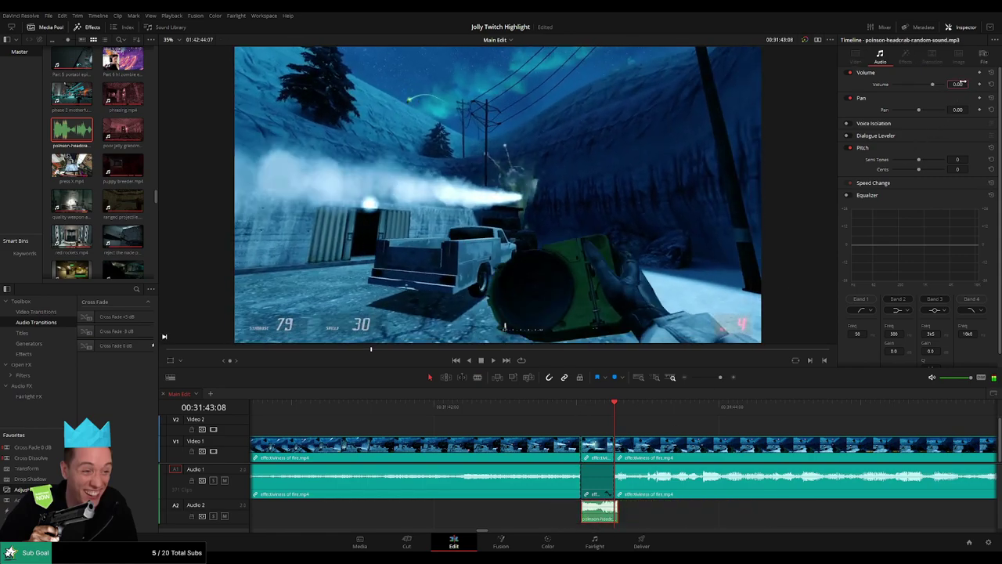
{"action": "key", "text": "Return"}
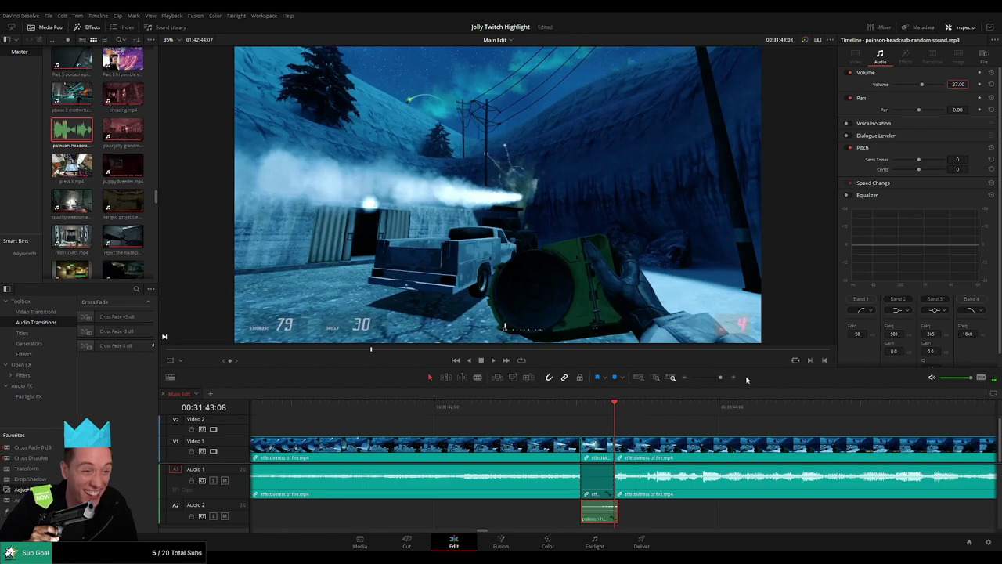
- Review the playback from about 00:31:40 through the second replaced sound and on into hop on apc.mp4
{"action": "left_click_drag", "start_coordinate": [720, 377], "coordinate": [712, 379]}
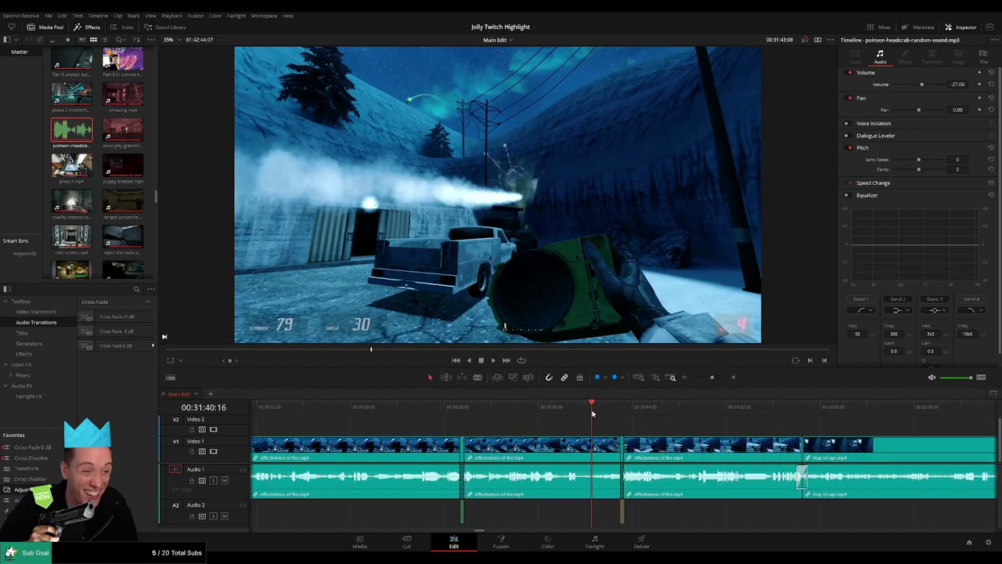
{"action": "key", "text": "space"}
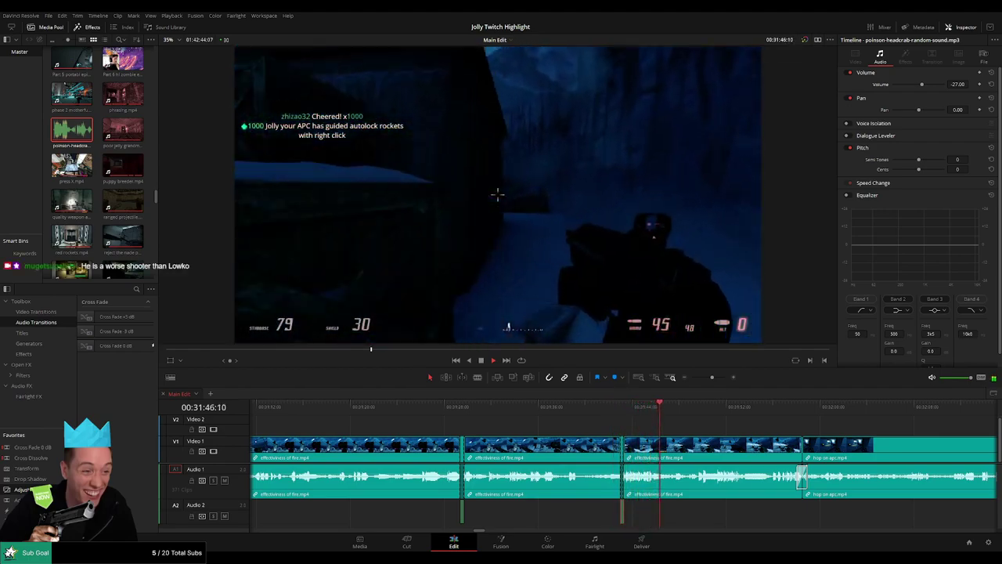
{"action": "left_click", "coordinate": [702, 428]}
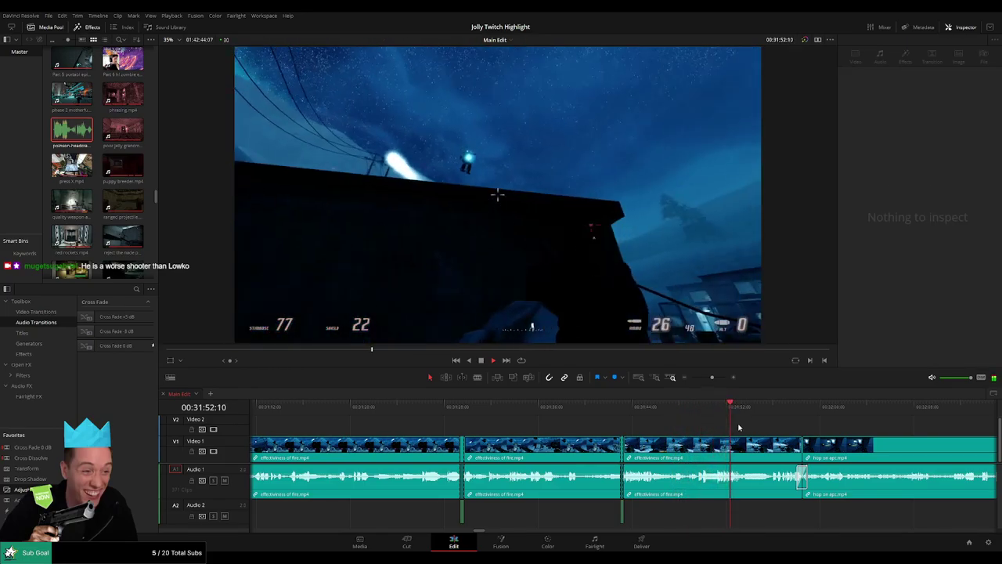
{"action": "left_click_drag", "start_coordinate": [765, 429], "coordinate": [628, 428]}
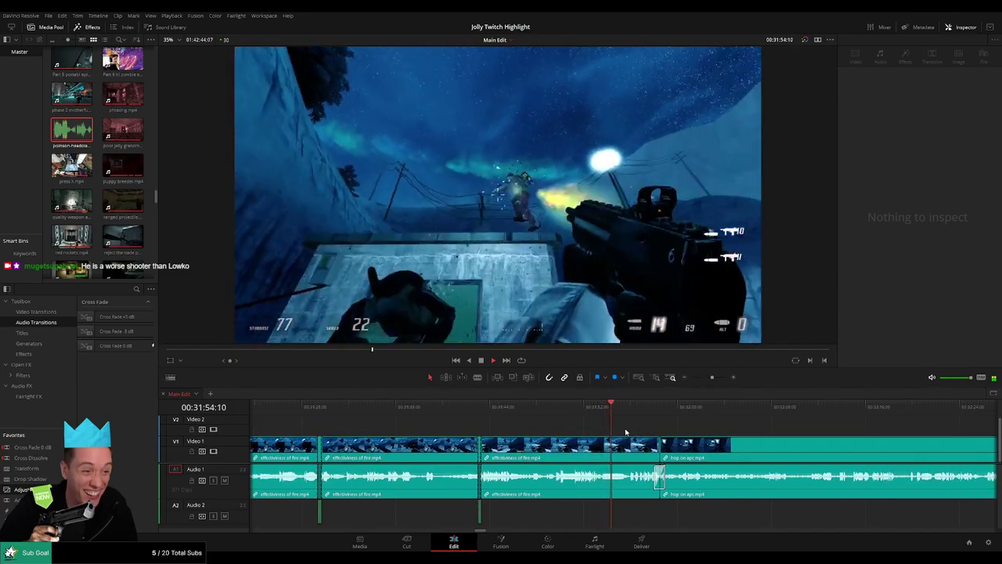
{"action": "scroll", "coordinate": [595, 432], "scroll_direction": "right", "scroll_amount": 2}
{"action": "scroll", "coordinate": [576, 433], "scroll_direction": "right", "scroll_amount": 1}
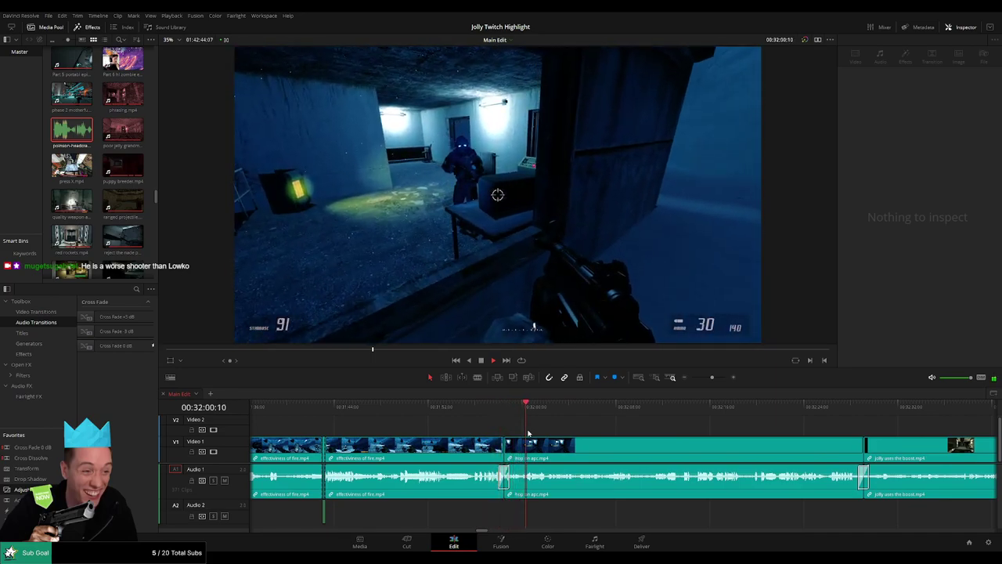
{"action": "scroll", "coordinate": [590, 442], "scroll_direction": "right", "scroll_amount": 2}
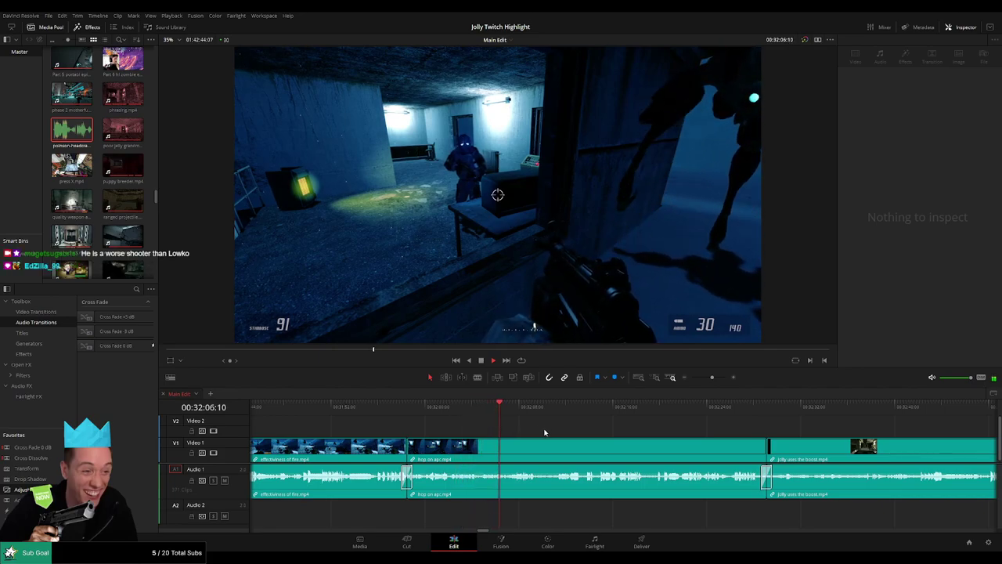
{"action": "scroll", "coordinate": [464, 430], "scroll_direction": "right", "scroll_amount": 2}
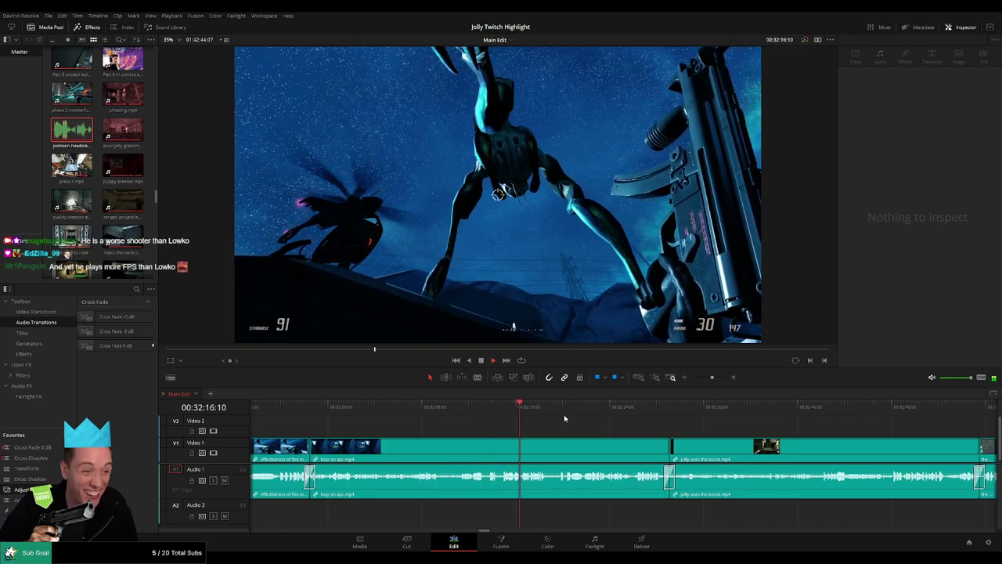
- Review the playback from about 00:32:16 in hop on apc.mp4 through jolly uses the boost.mp4 and on into tunk tunk.mp4
{"action": "left_click_drag", "start_coordinate": [534, 422], "coordinate": [370, 433]}
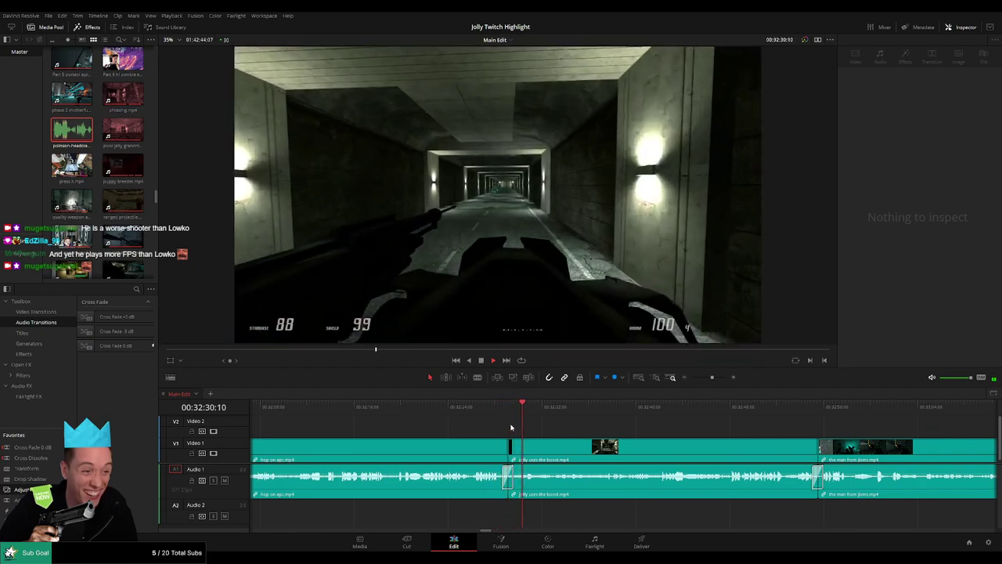
{"action": "left_click_drag", "start_coordinate": [558, 436], "coordinate": [478, 434]}
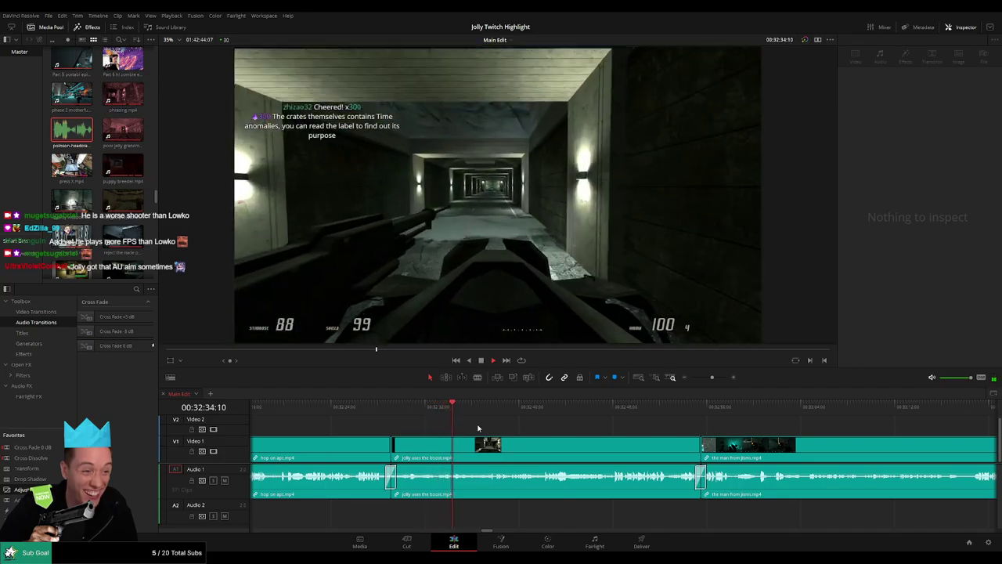
{"action": "mouse_move", "coordinate": [711, 381]}
{"action": "left_mouse_down"}
{"action": "mouse_move", "coordinate": [695, 381]}
{"action": "mouse_move", "coordinate": [714, 383]}
{"action": "left_mouse_up"}
{"action": "scroll", "coordinate": [559, 428], "scroll_direction": "right", "scroll_amount": 2}
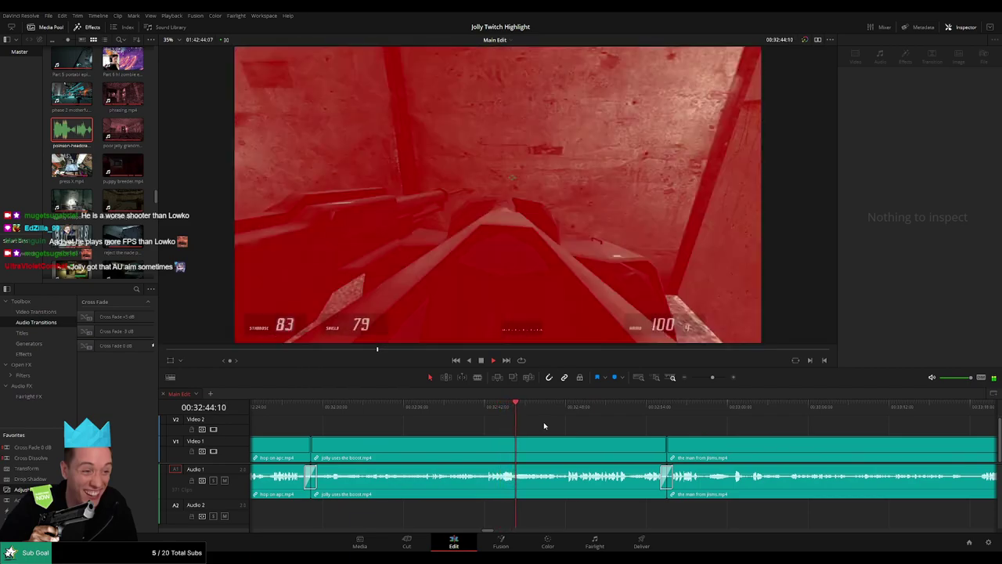
{"action": "scroll", "coordinate": [477, 423], "scroll_direction": "right", "scroll_amount": 2}
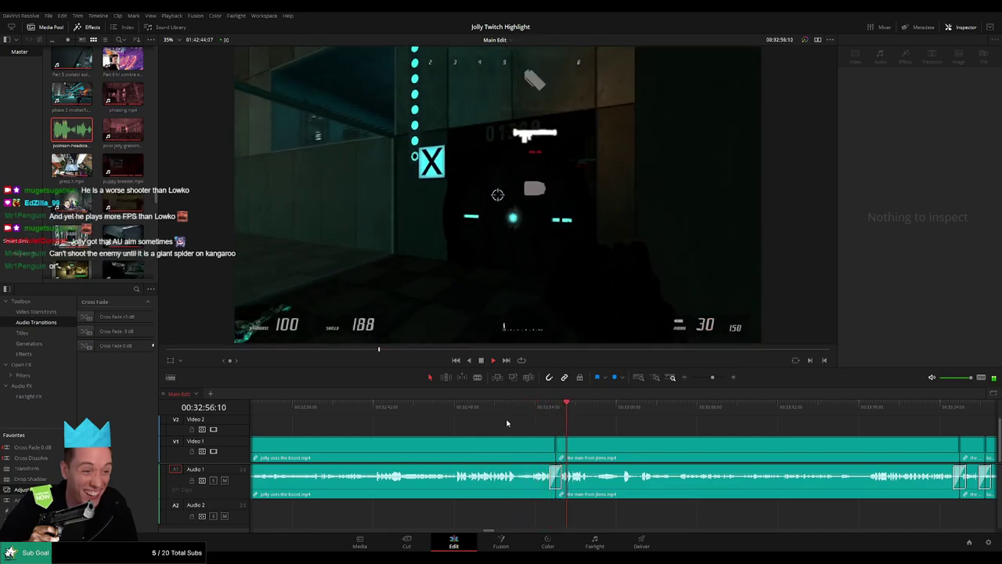
{"action": "left_click_drag", "start_coordinate": [647, 435], "coordinate": [503, 426]}
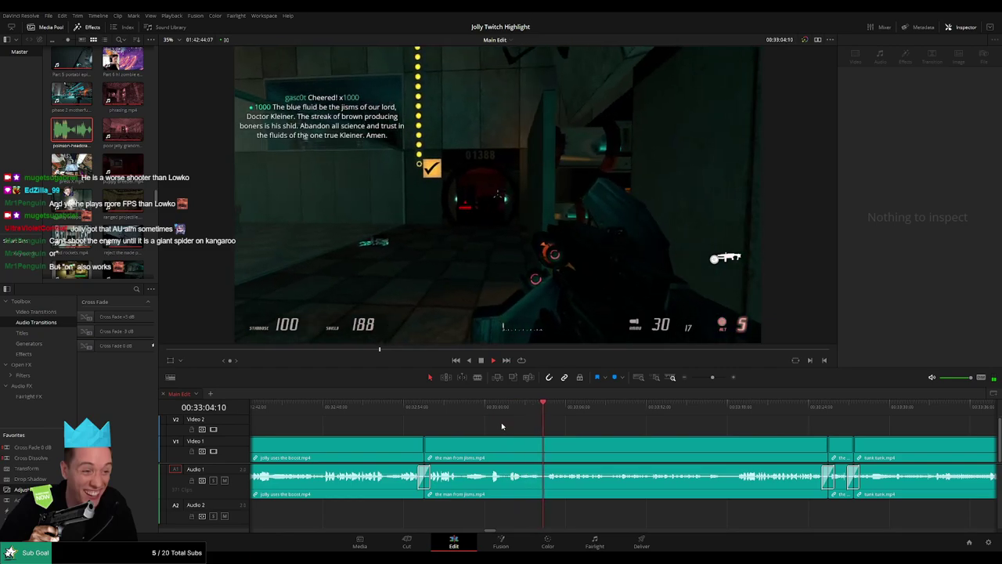
{"action": "scroll", "coordinate": [497, 428], "scroll_direction": "right", "scroll_amount": 3}
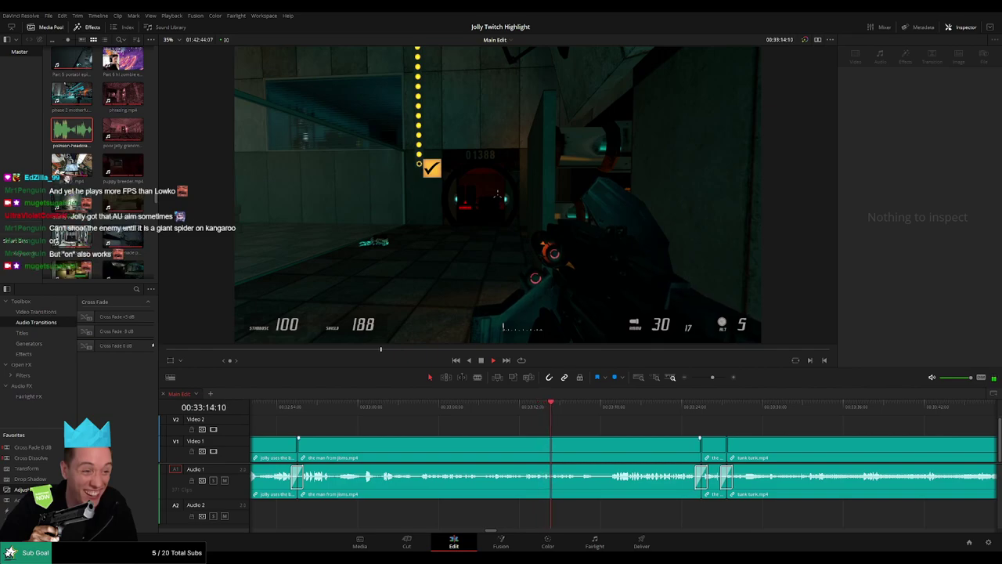
{"action": "left_click_drag", "start_coordinate": [626, 428], "coordinate": [478, 429]}
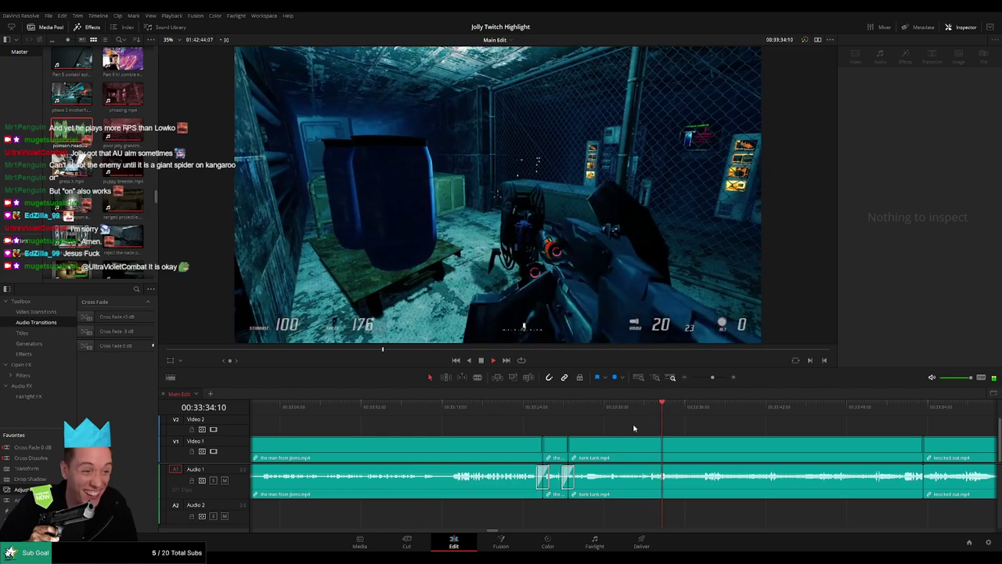
{"action": "left_click_drag", "start_coordinate": [724, 430], "coordinate": [554, 426]}
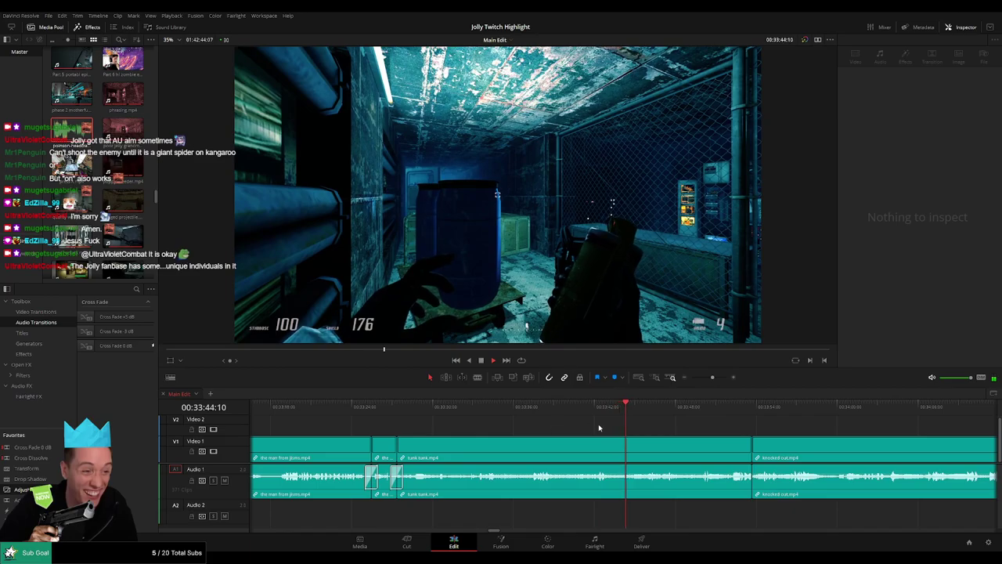
- Continue reviewing the playback through knocked out.mp4 and forgets to save yet again.mp4 into the tunnel vision.mp4 clips
{"action": "left_click_drag", "start_coordinate": [599, 428], "coordinate": [442, 427]}
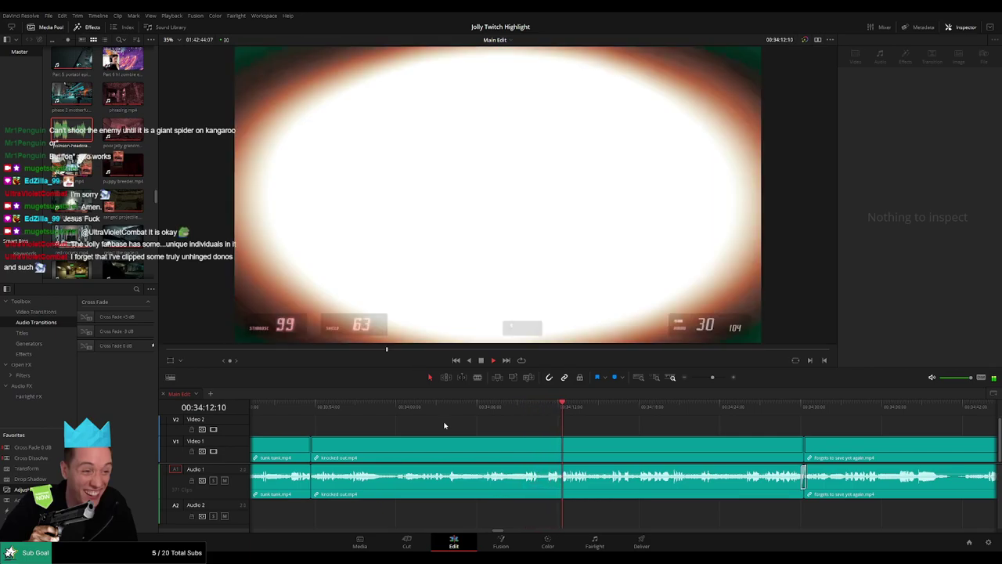
{"action": "left_click_drag", "start_coordinate": [605, 428], "coordinate": [430, 428]}
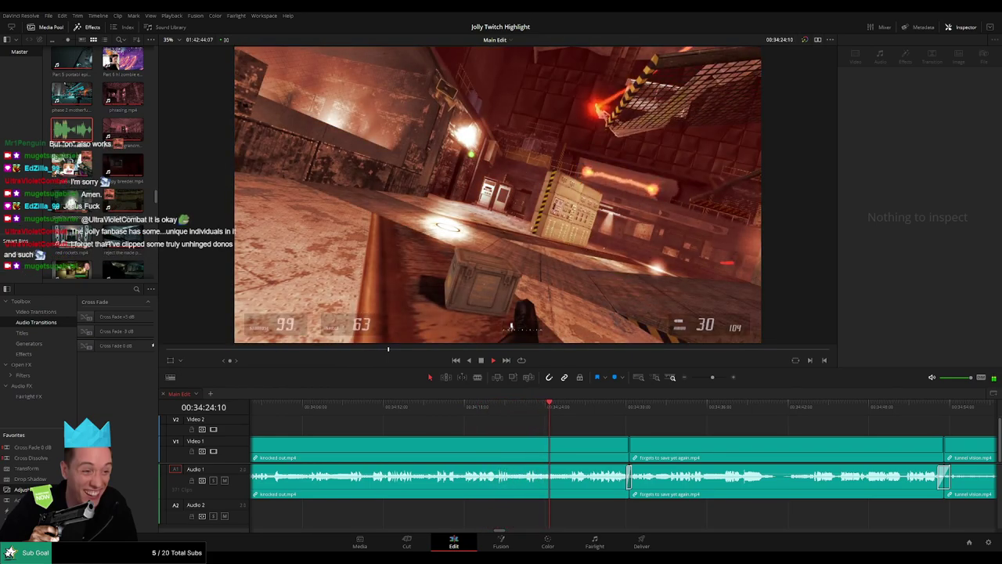
{"action": "left_click_drag", "start_coordinate": [614, 429], "coordinate": [372, 426]}
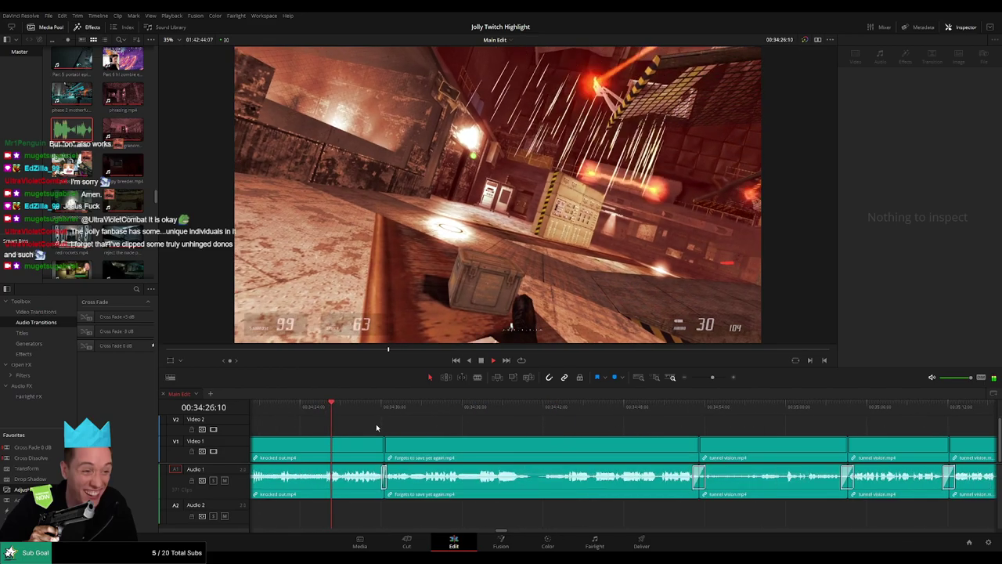
{"action": "scroll", "coordinate": [336, 425], "scroll_direction": "right", "scroll_amount": 2}
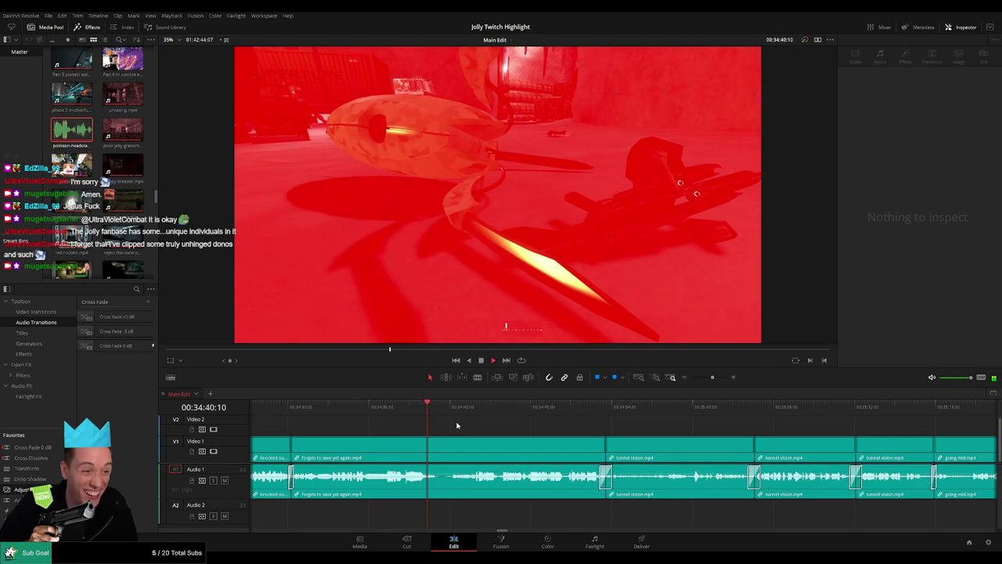
{"action": "left_click_drag", "start_coordinate": [510, 429], "coordinate": [432, 428]}
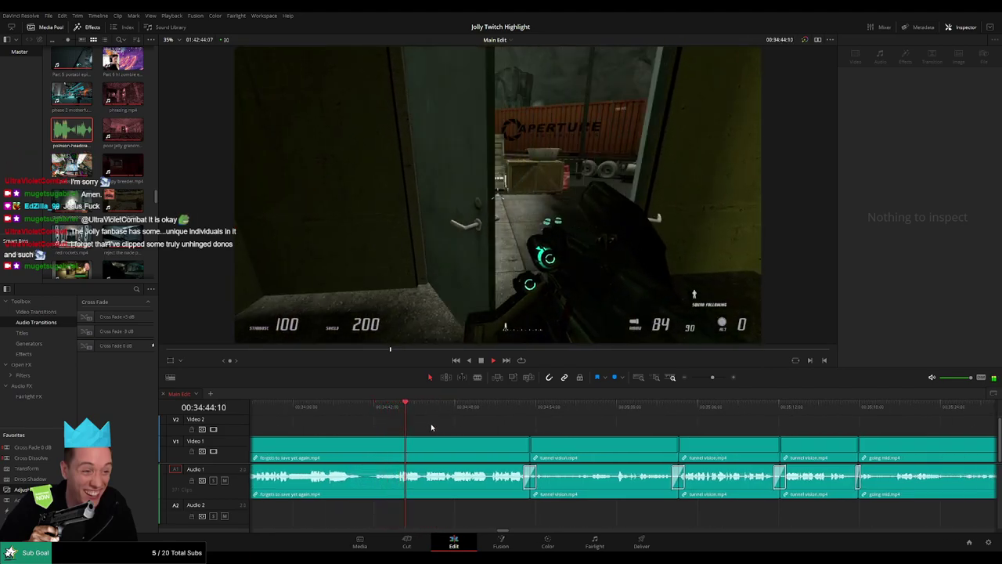
{"action": "scroll", "coordinate": [431, 428], "scroll_direction": "right", "scroll_amount": 3}
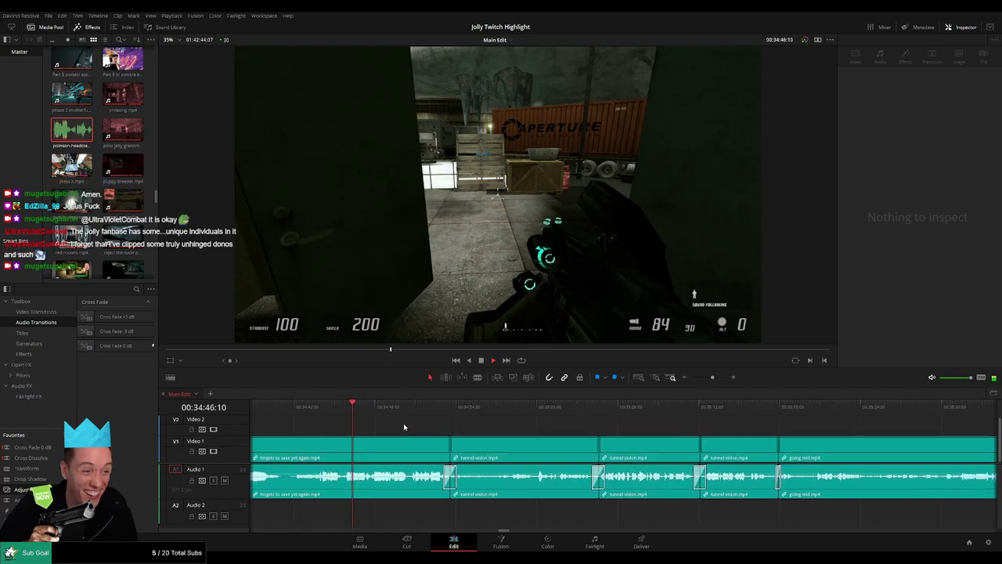
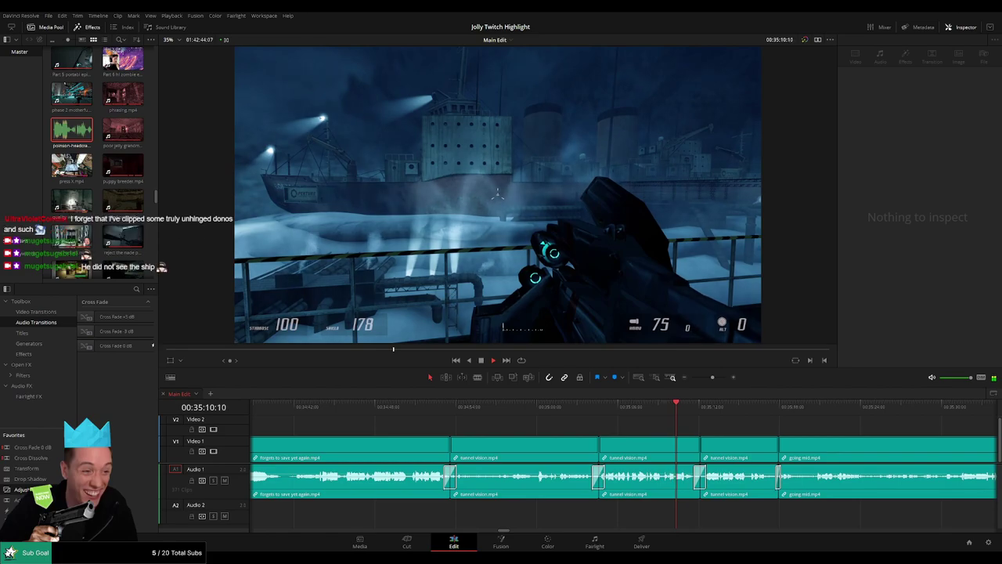
- Replay the tunnel vision.mp4 clips from their start and listen on into going mid.mp4 up to about 00:35:34
{"action": "left_click", "coordinate": [471, 406]}
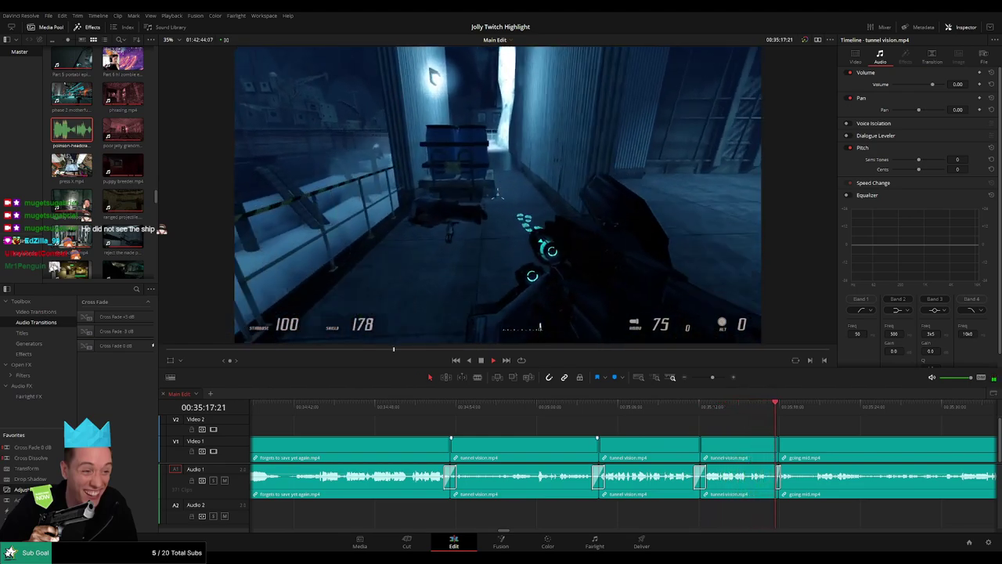
{"action": "left_click_drag", "start_coordinate": [828, 428], "coordinate": [495, 432]}
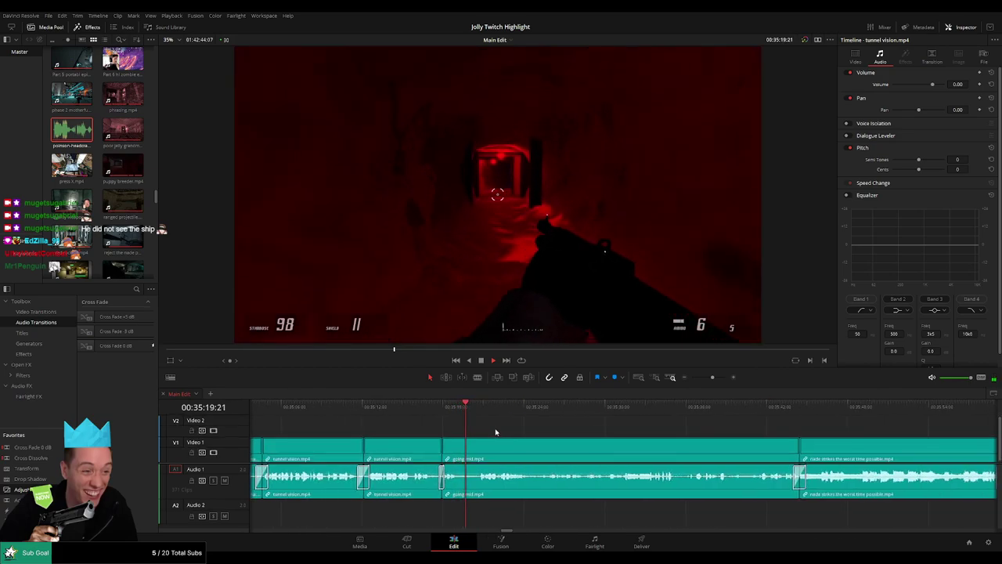
{"action": "scroll", "coordinate": [462, 433], "scroll_direction": "right", "scroll_amount": 1}
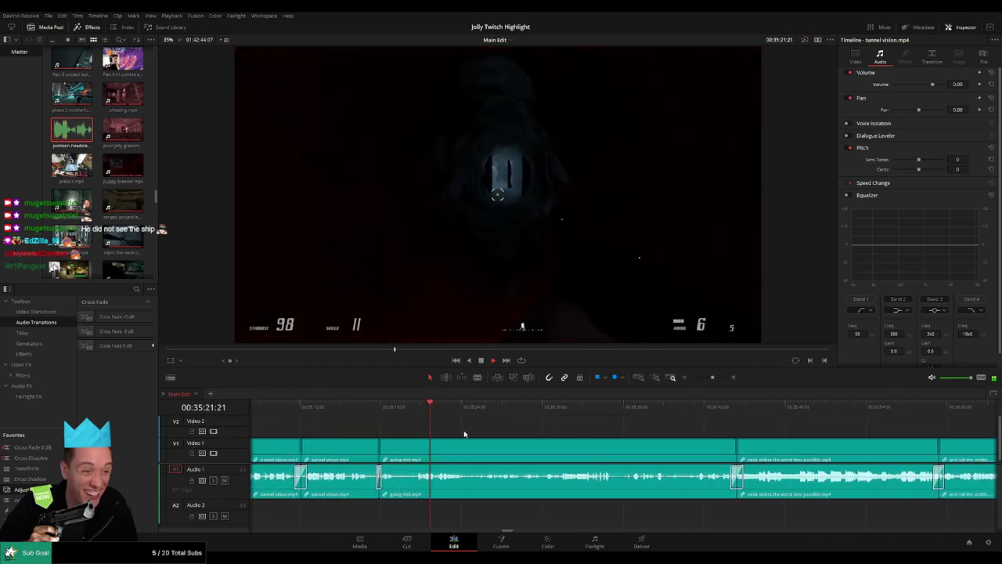
{"action": "scroll", "coordinate": [463, 434], "scroll_direction": "right", "scroll_amount": 1}
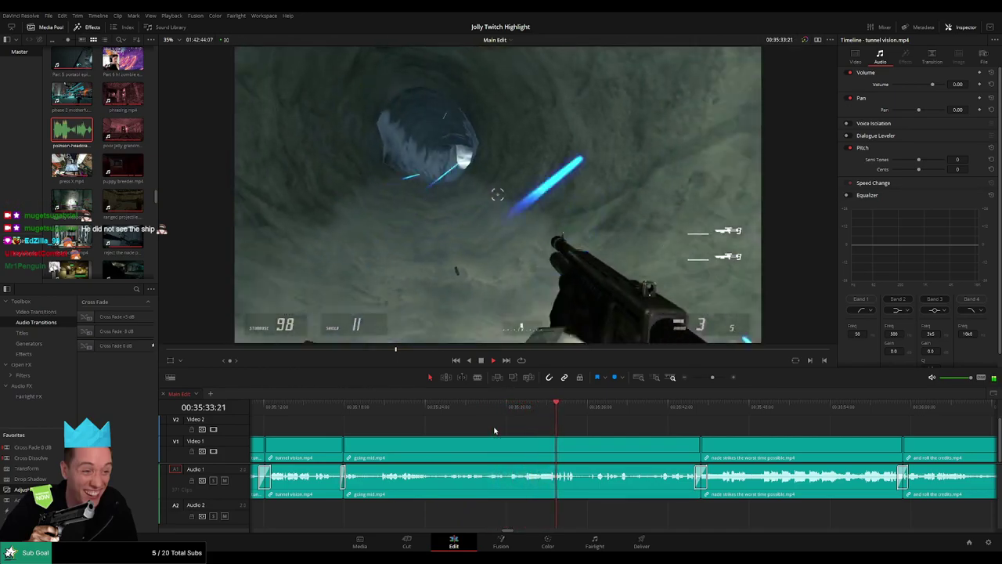
- Split going mid.mp4 at 00:35:34:04 and 00:35:34:14 and mute the audio of the short segment between the cuts
{"action": "left_click", "coordinate": [557, 407]}
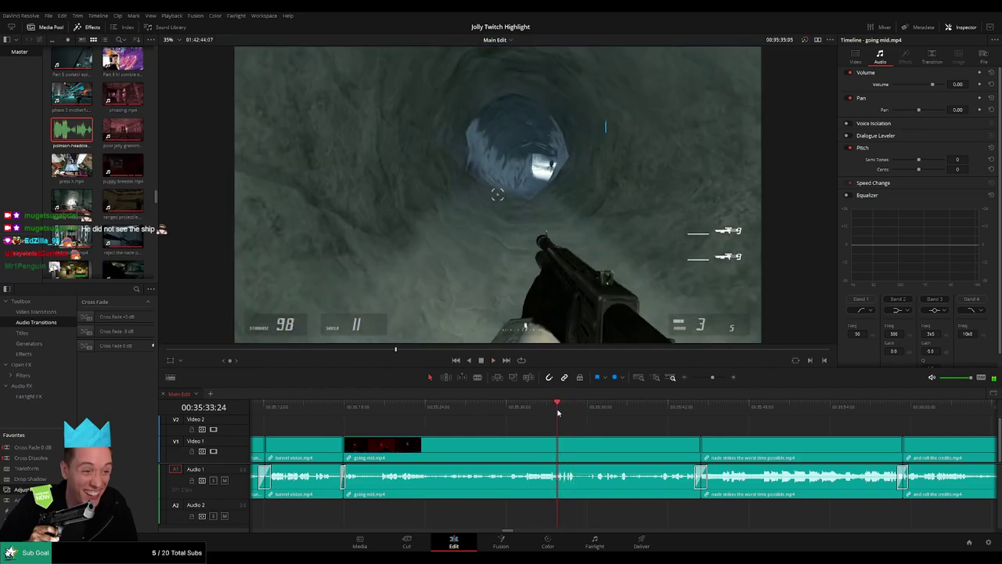
{"action": "left_click_drag", "start_coordinate": [713, 377], "coordinate": [717, 378]}
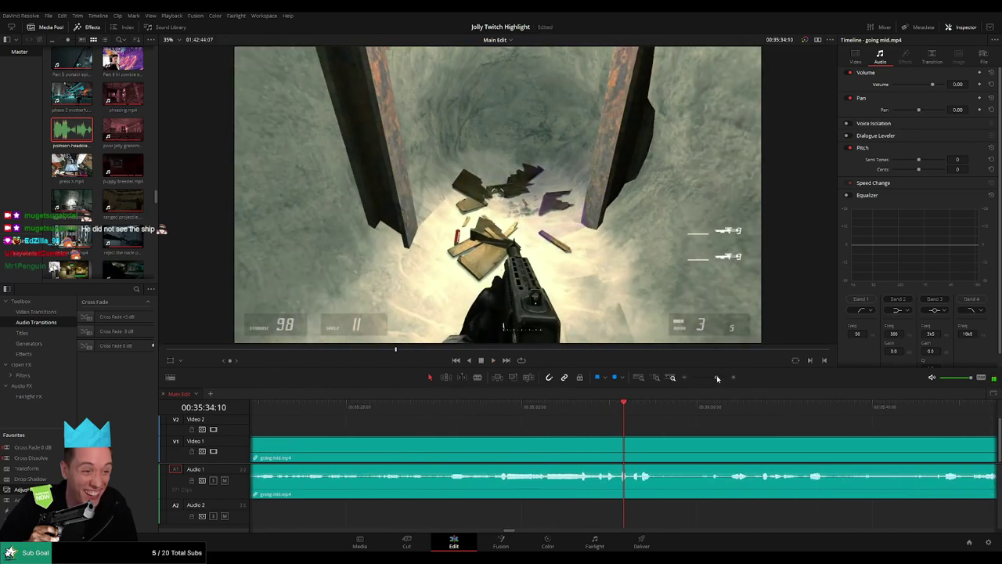
{"action": "left_click", "coordinate": [545, 409]}
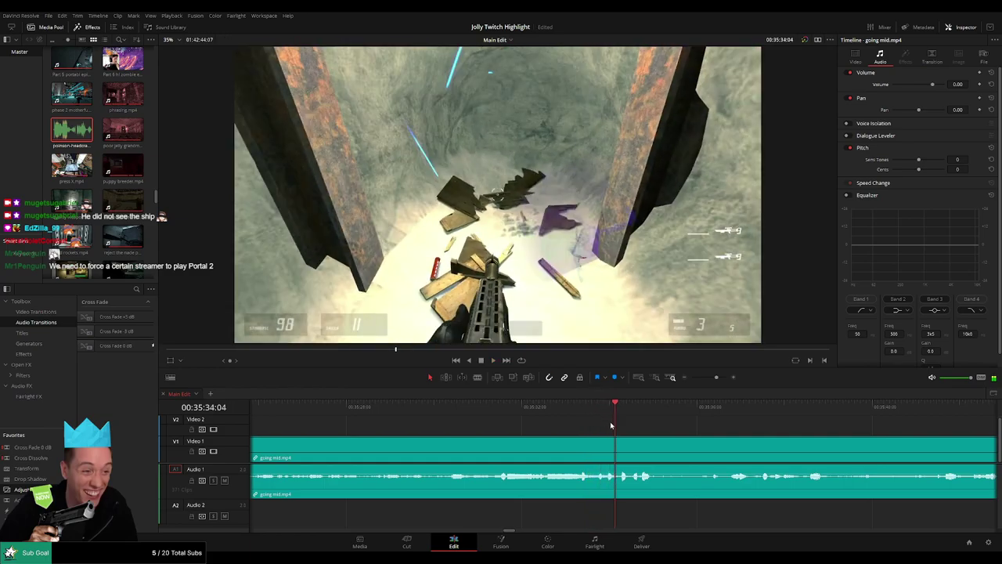
{"action": "left_click", "coordinate": [621, 449]}
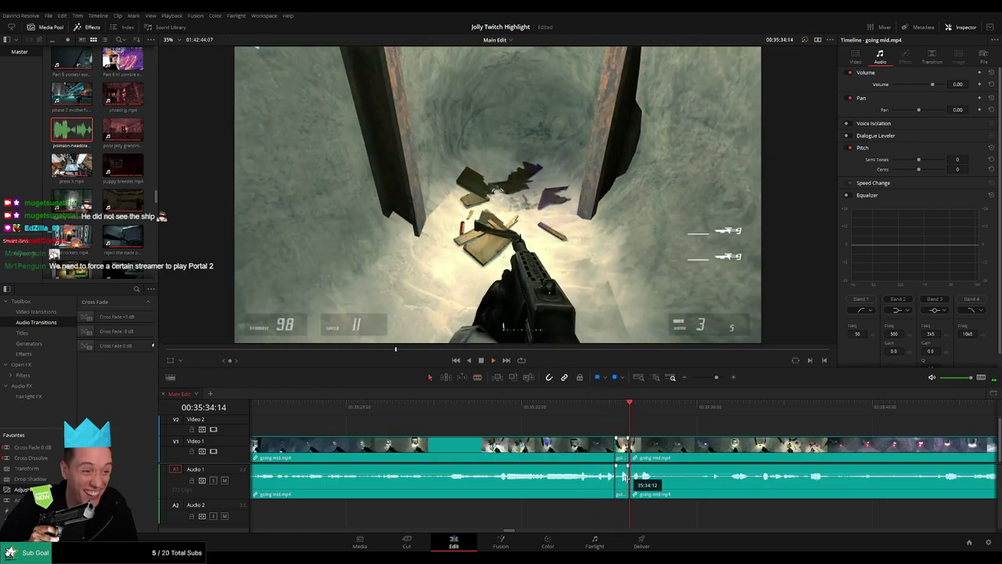
{"action": "left_click_drag", "start_coordinate": [623, 475], "coordinate": [623, 496]}
- Place poinson-headcrab-random-sound.mp3 on Audio 2 under the muted going mid.mp4 segment, trimmed to its length at volume -27, and play it back
{"action": "left_click_drag", "start_coordinate": [76, 137], "coordinate": [630, 517]}
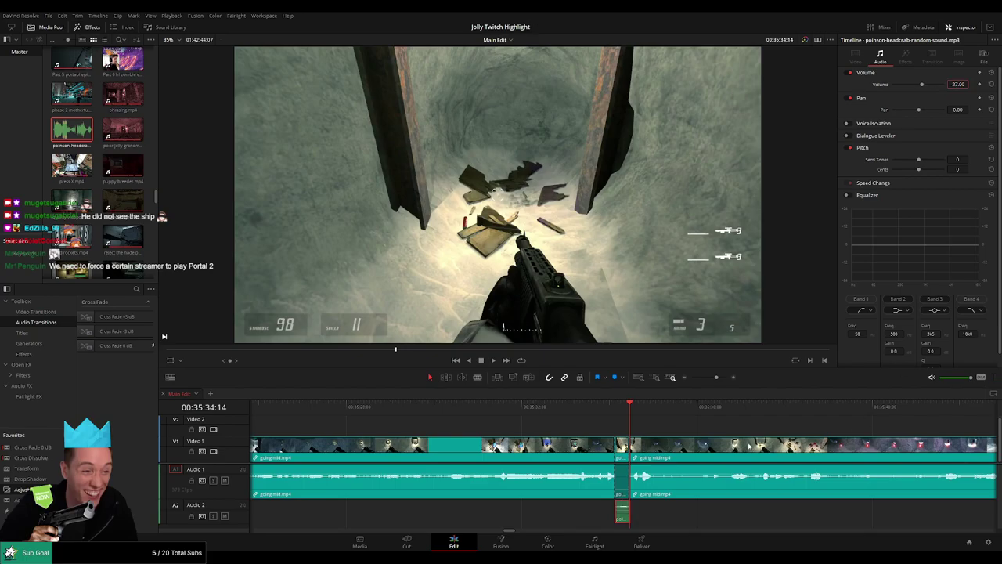
{"action": "left_click", "coordinate": [583, 409]}
{"action": "key", "text": "space"}
{"action": "left_click", "coordinate": [663, 427]}
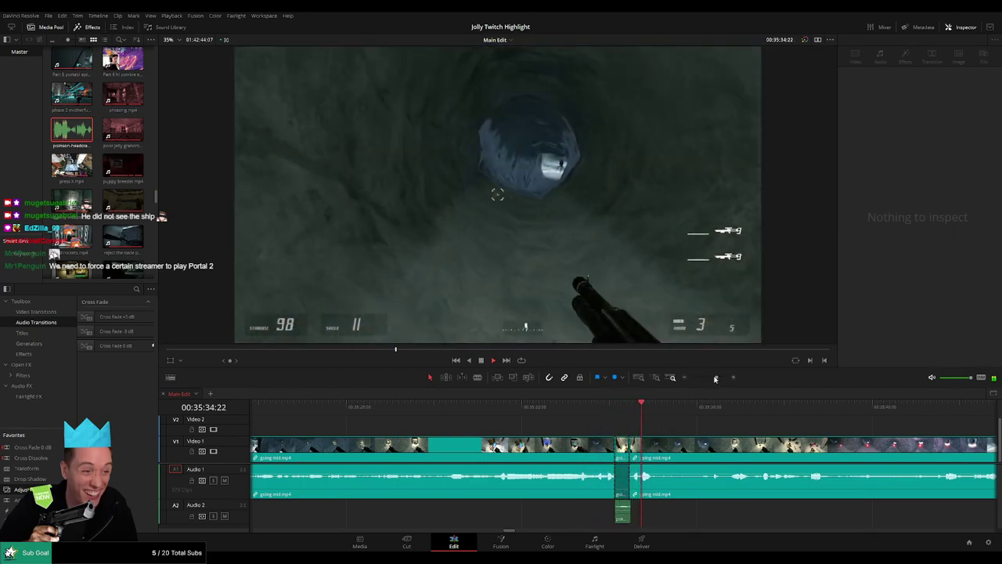
- Review the rest of going mid.mp4 through and roll the credits.mp4, and replay nade strikes the worst time possible.mp4 from its start
{"action": "left_click_drag", "start_coordinate": [715, 378], "coordinate": [712, 378]}
{"action": "left_click_drag", "start_coordinate": [624, 424], "coordinate": [492, 419]}
{"action": "left_click_drag", "start_coordinate": [711, 378], "coordinate": [713, 379]}
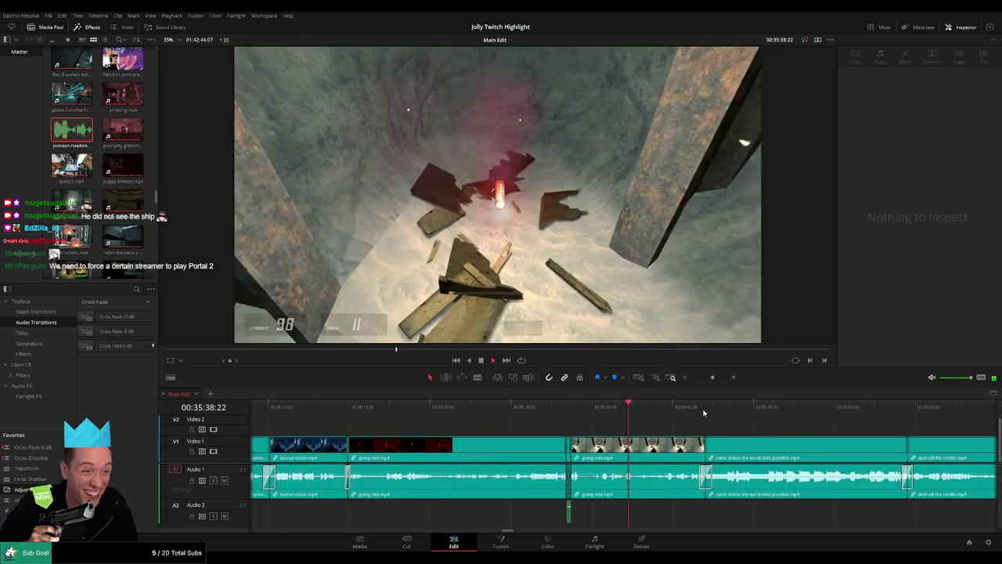
{"action": "left_click_drag", "start_coordinate": [615, 423], "coordinate": [515, 426]}
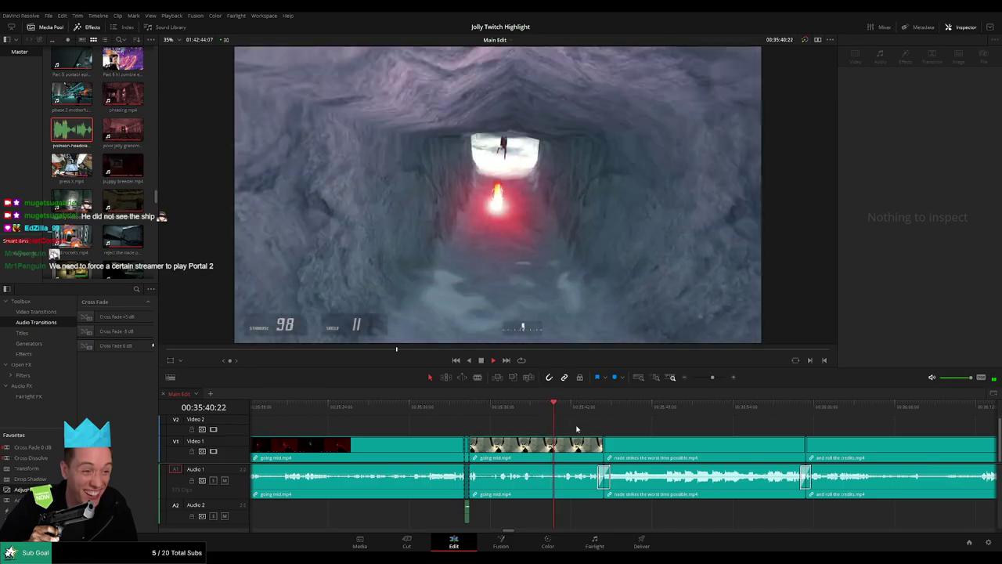
{"action": "scroll", "coordinate": [577, 429], "scroll_direction": "right", "scroll_amount": 3}
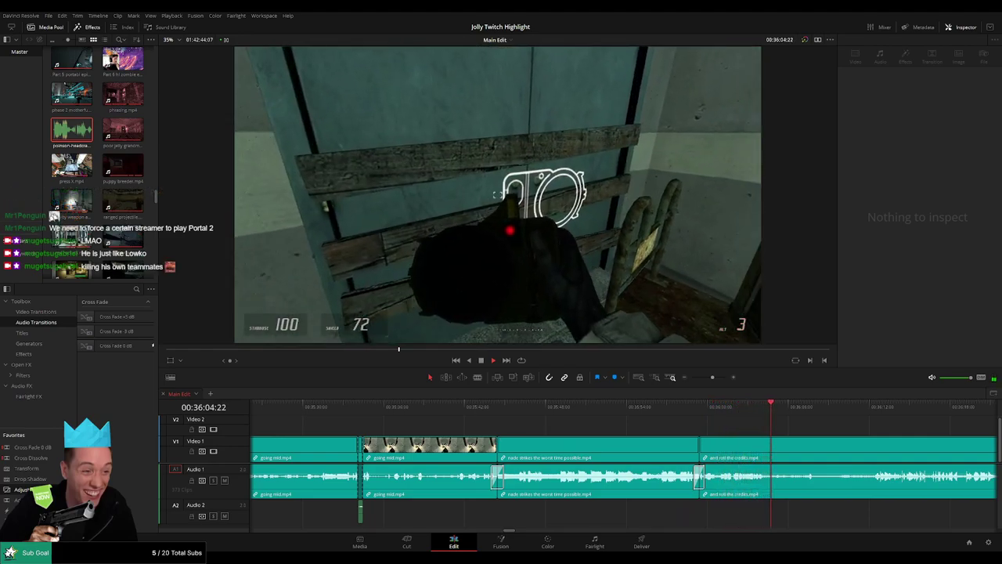
{"action": "left_click", "coordinate": [492, 409]}
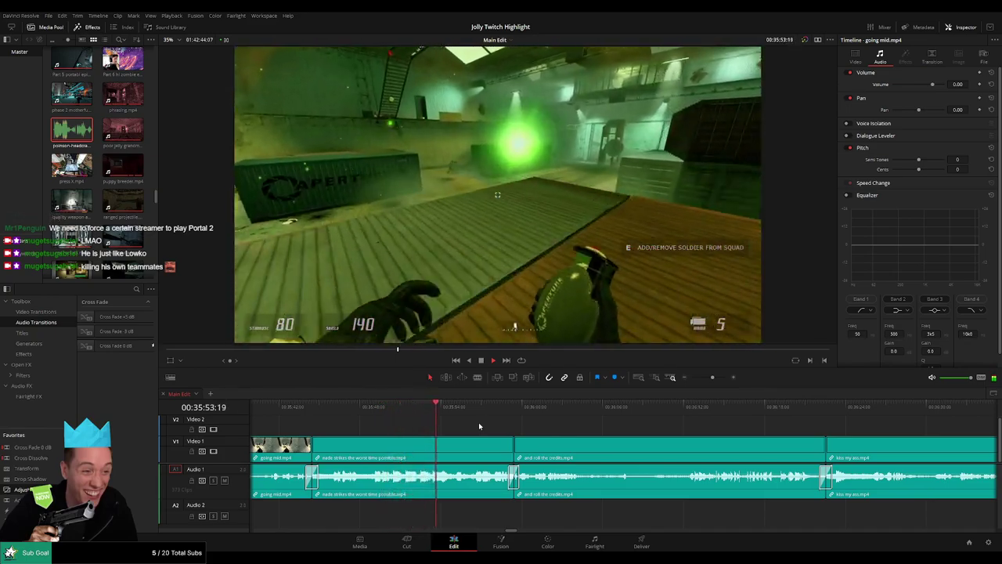
- Split nade strikes the worst time possible.mp4 at 00:35:53:26 and 00:35:54:16 and mute the audio of the segment between the cuts
{"action": "left_click", "coordinate": [403, 406]}
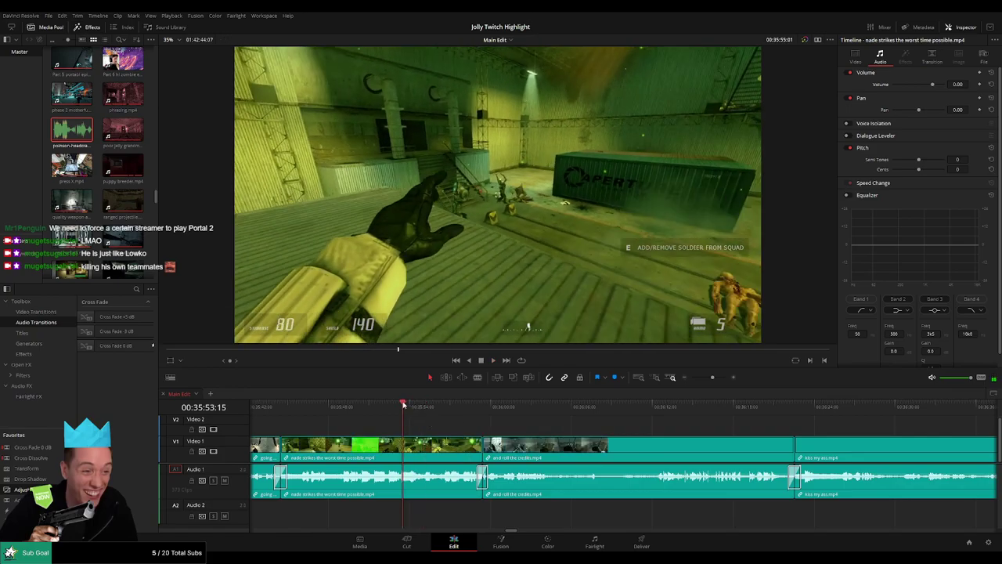
{"action": "left_click_drag", "start_coordinate": [712, 378], "coordinate": [718, 378]}
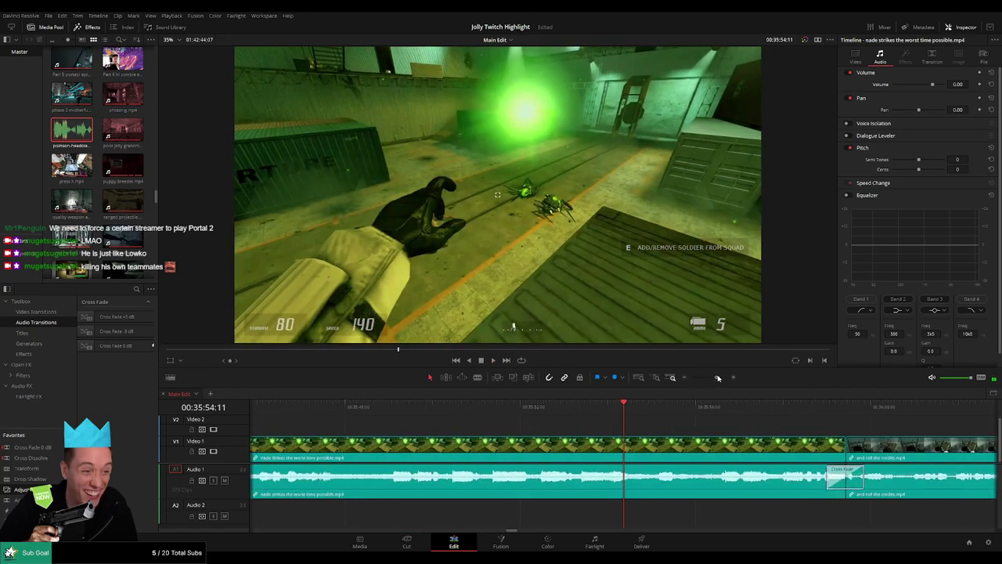
{"action": "left_click", "coordinate": [565, 406]}
{"action": "key", "text": "space"}
{"action": "key", "text": "b"}
{"action": "left_click", "coordinate": [593, 440]}
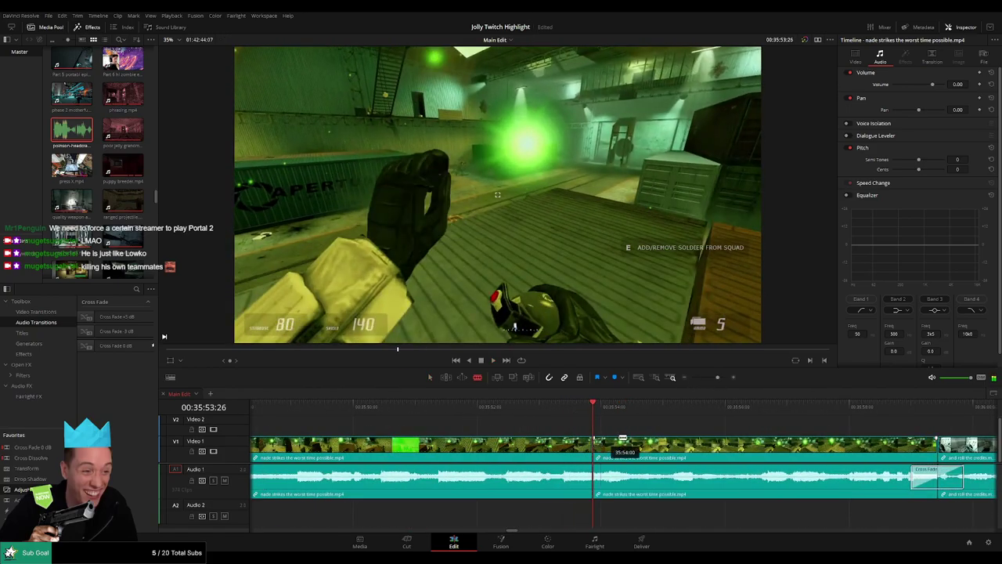
{"action": "key", "text": "space"}
{"action": "key", "text": "space"}
{"action": "left_click", "coordinate": [634, 460]}
{"action": "key", "text": "a"}
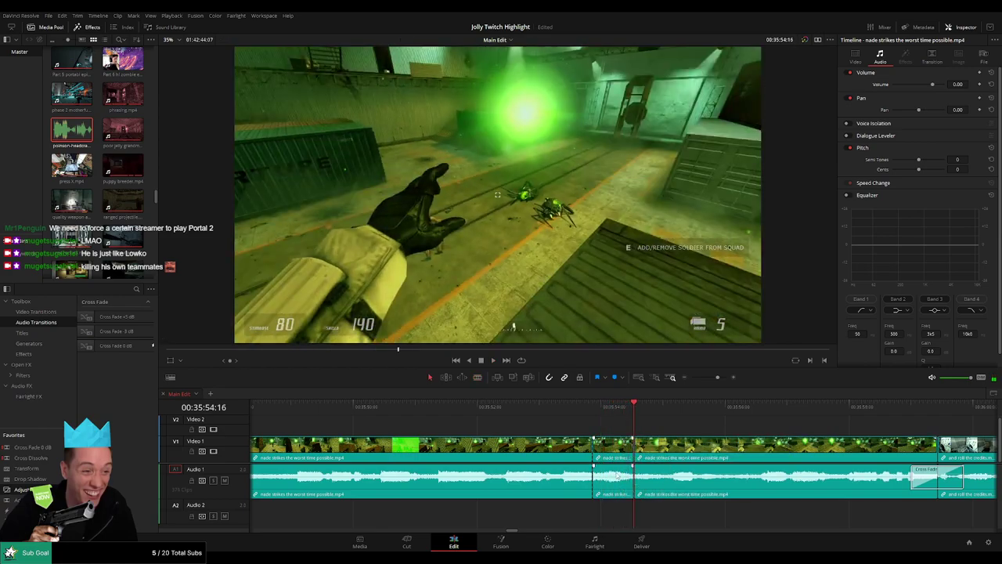
{"action": "left_click", "coordinate": [617, 481], "text": "alt"}
{"action": "key", "text": "d"}
- Place poinson-headcrab-random-sound.mp3 on Audio 2 under the muted segment at 00:35:54, trimmed to its length, with the volume at -27
{"action": "left_click_drag", "start_coordinate": [77, 133], "coordinate": [593, 515]}
{"action": "left_click_drag", "start_coordinate": [666, 515], "coordinate": [634, 517]}
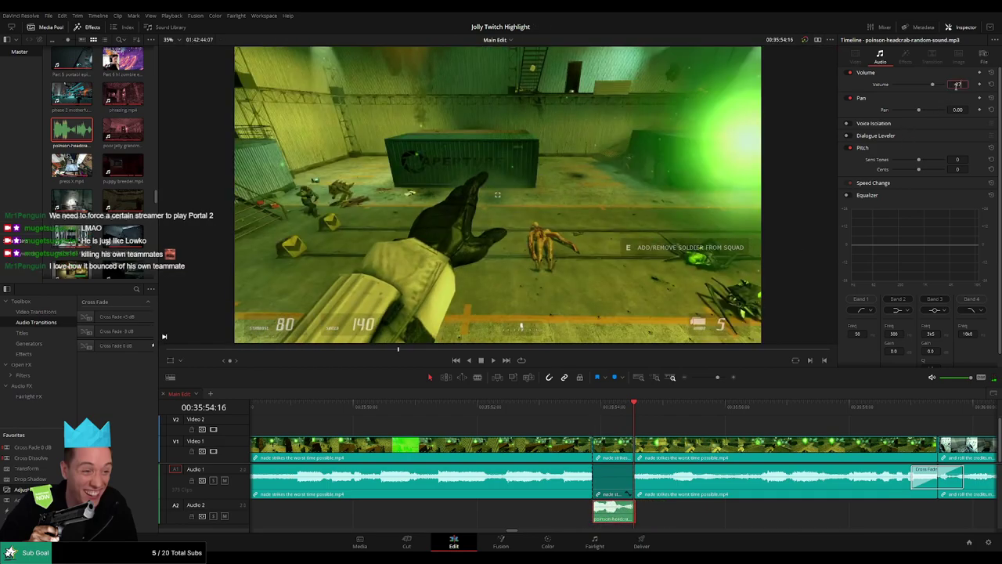
{"action": "left_click", "coordinate": [285, 408]}
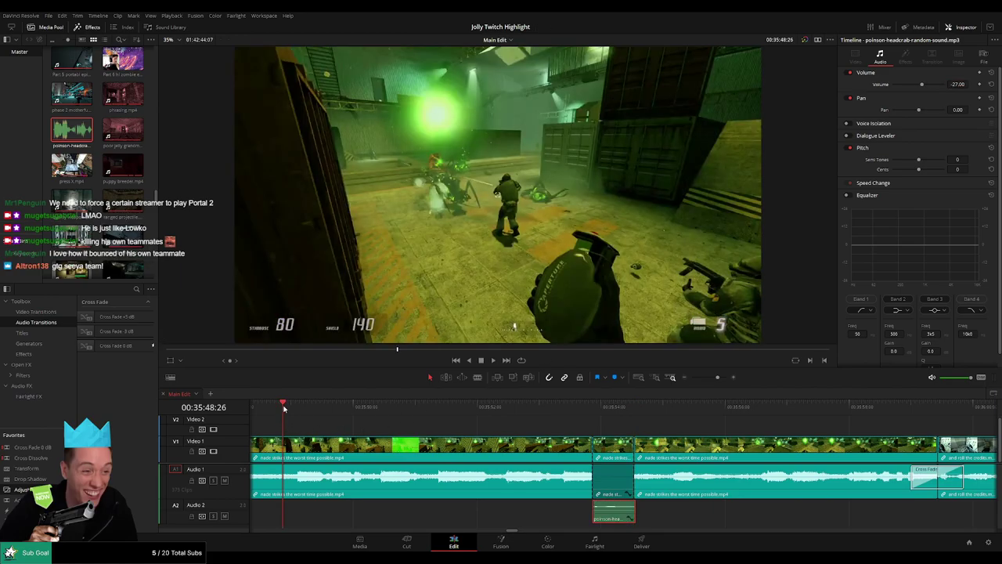
- Replay nade strikes the worst time possible.mp4 from about 00:35:48 through the headcrab sound at 00:35:54
{"action": "key", "text": "space"}
{"action": "left_click", "coordinate": [260, 407]}
{"action": "scroll", "coordinate": [315, 435], "scroll_direction": "left", "scroll_amount": 3}
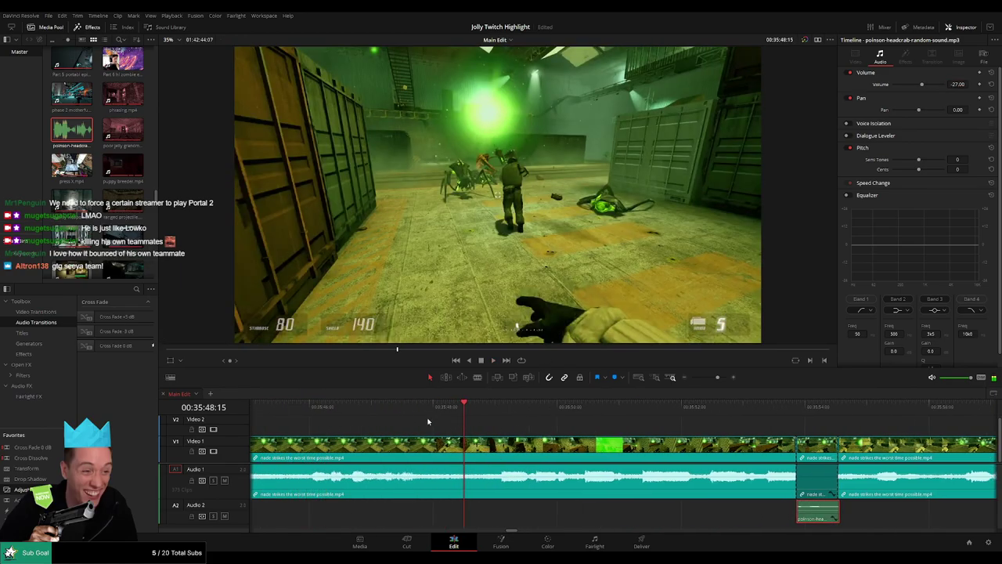
{"action": "left_click_drag", "start_coordinate": [441, 409], "coordinate": [404, 404]}
{"action": "key", "text": "space"}
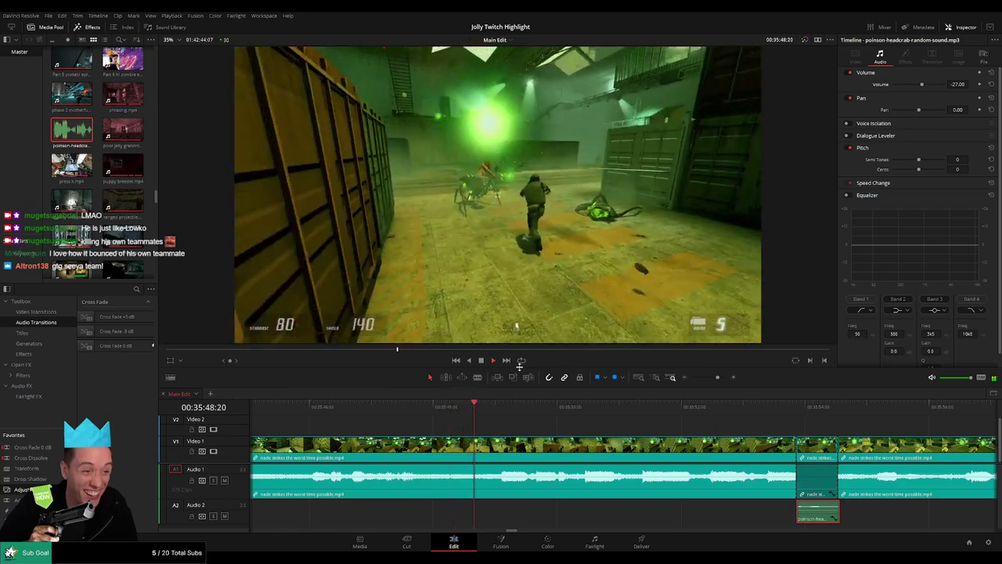
{"action": "left_click_drag", "start_coordinate": [718, 379], "coordinate": [713, 379]}
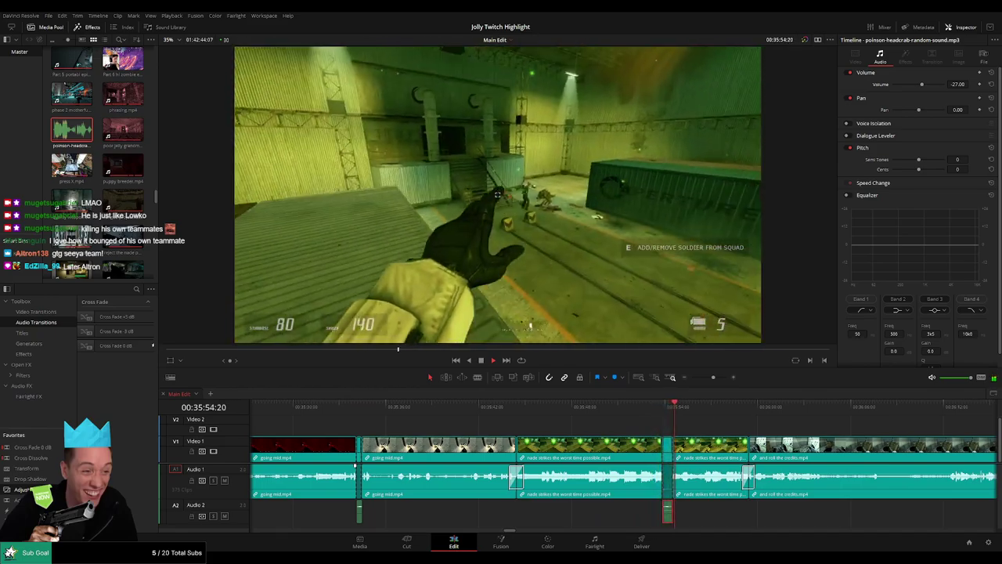
- Review the rest of nade strikes the worst time possible.mp4, and roll the credits.mp4, kiss my ass.mp4 and the opening of offers open.mp4
{"action": "left_click", "coordinate": [589, 429]}
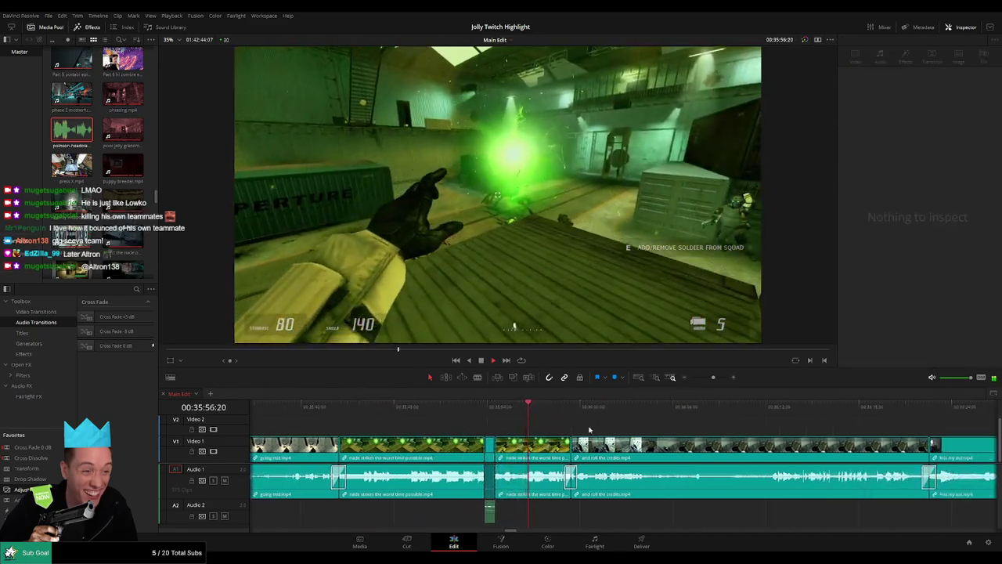
{"action": "scroll", "coordinate": [544, 420], "scroll_direction": "right", "scroll_amount": 3}
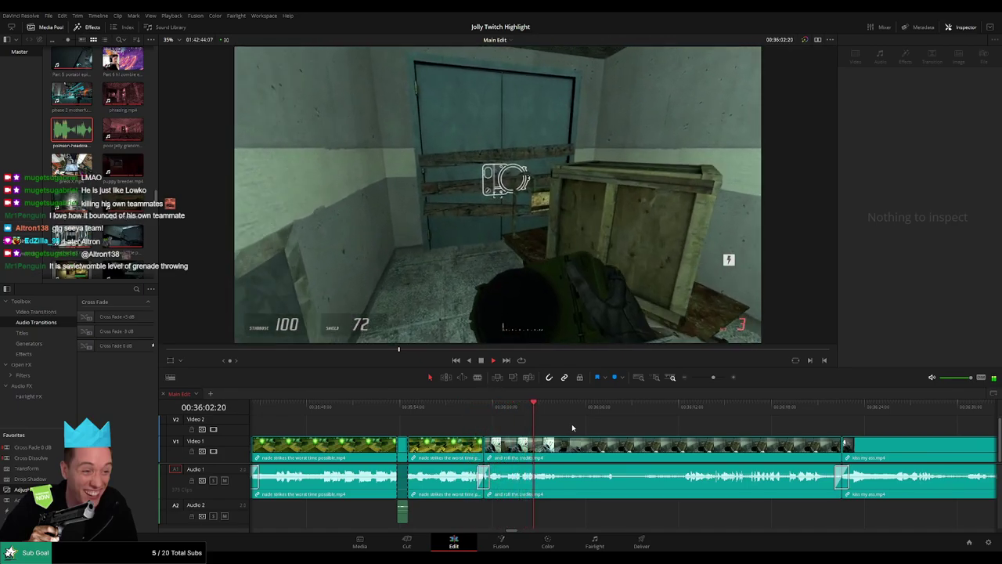
{"action": "left_click_drag", "start_coordinate": [626, 427], "coordinate": [459, 440]}
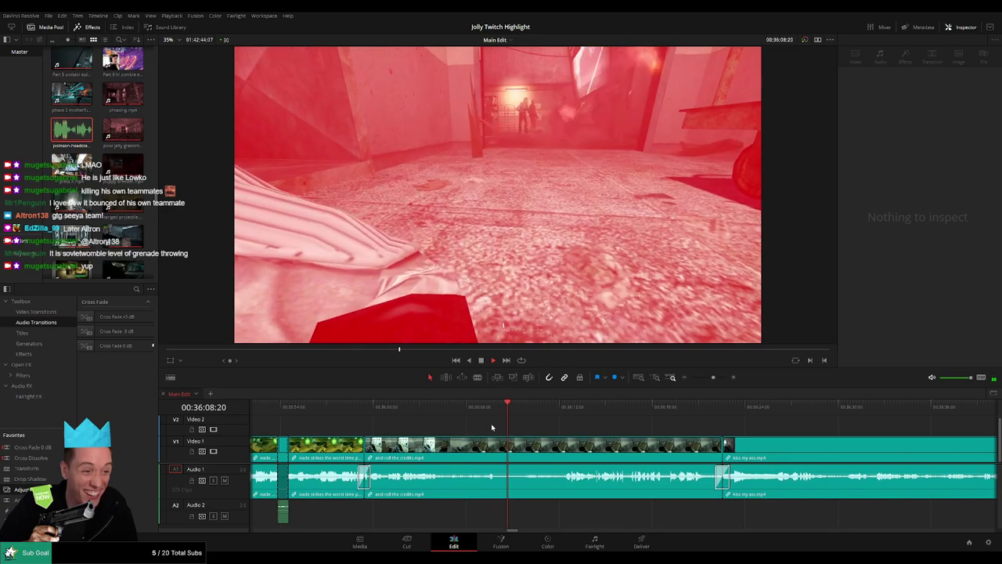
{"action": "left_click", "coordinate": [376, 407]}
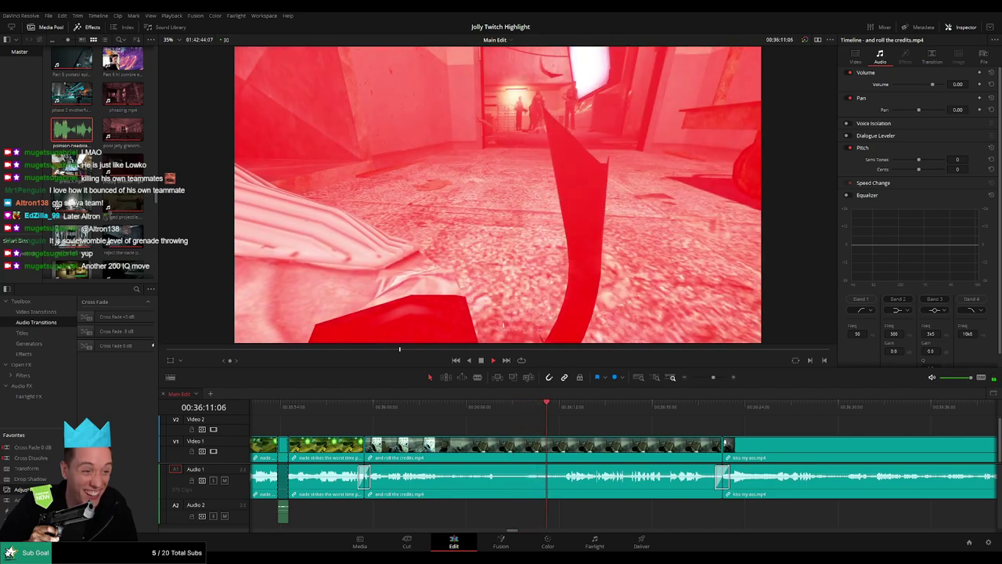
{"action": "left_click_drag", "start_coordinate": [618, 432], "coordinate": [440, 431]}
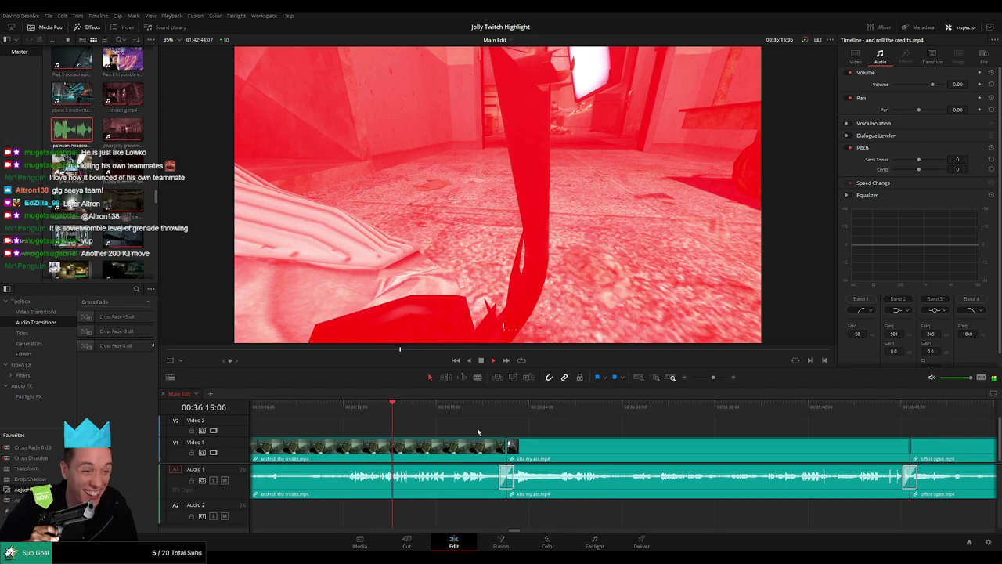
{"action": "scroll", "coordinate": [476, 431], "scroll_direction": "right", "scroll_amount": 1}
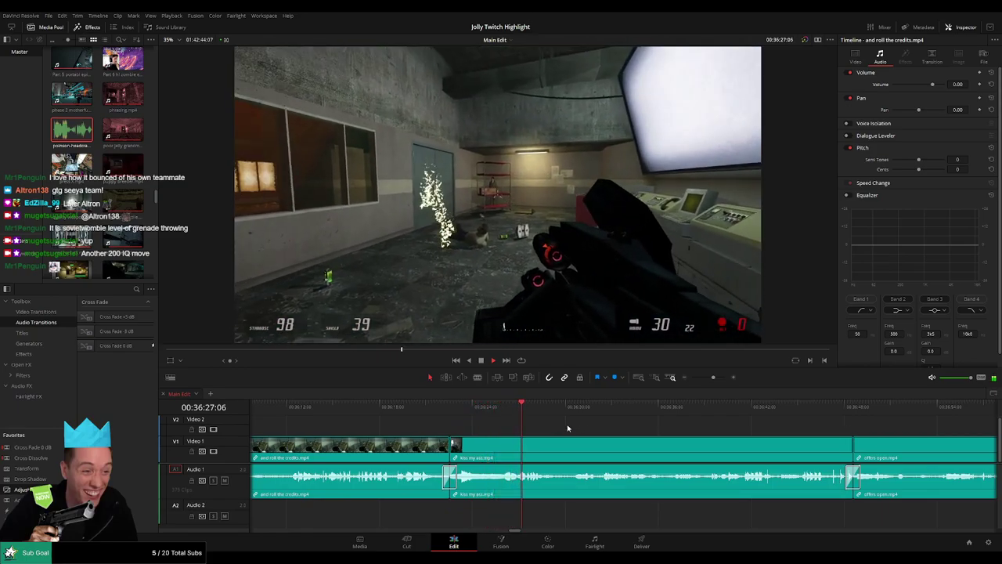
{"action": "left_click_drag", "start_coordinate": [578, 427], "coordinate": [465, 422]}
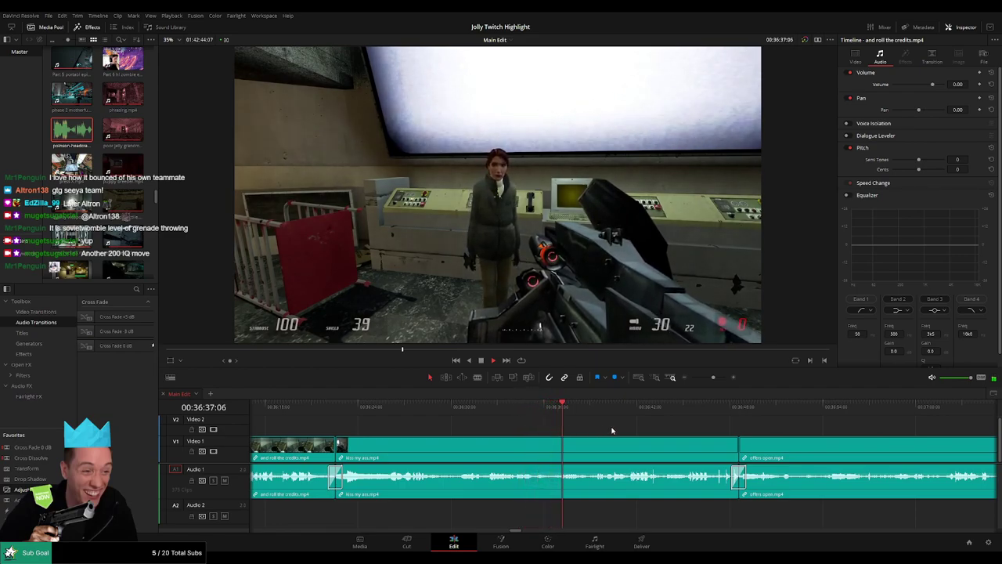
{"action": "left_click_drag", "start_coordinate": [614, 430], "coordinate": [462, 427]}
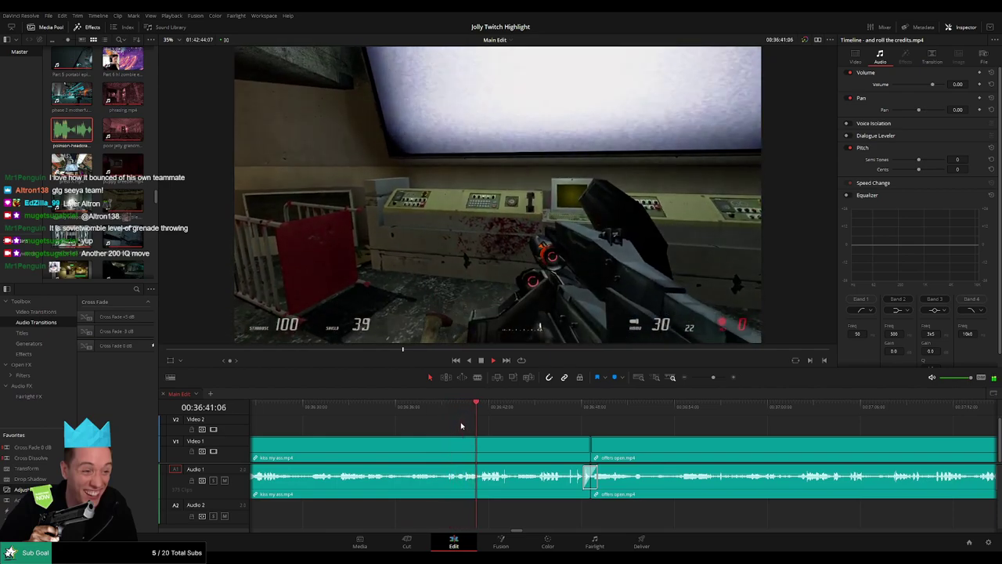
{"action": "scroll", "coordinate": [494, 427], "scroll_direction": "right", "scroll_amount": 2}
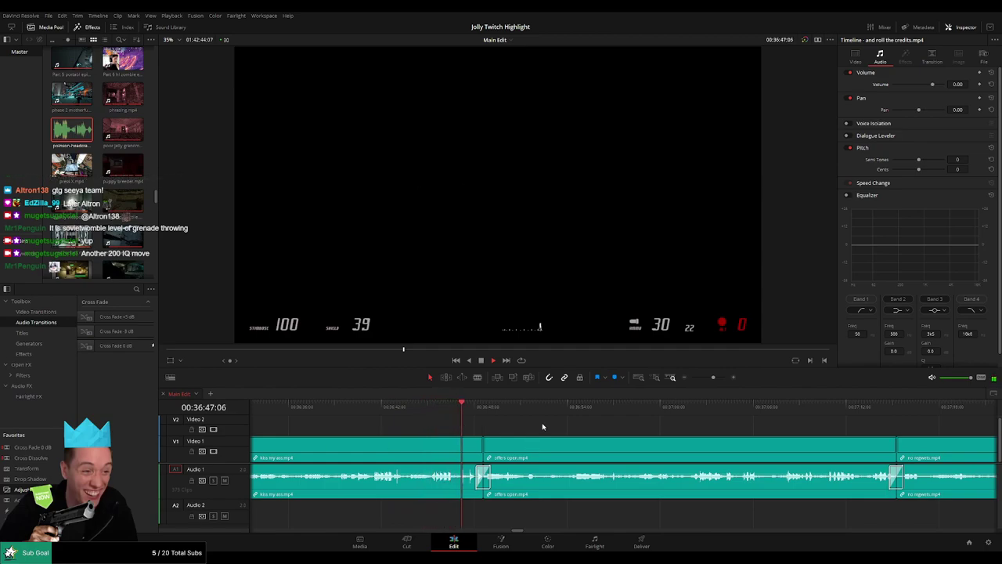
{"action": "scroll", "coordinate": [469, 427], "scroll_direction": "right", "scroll_amount": 3}
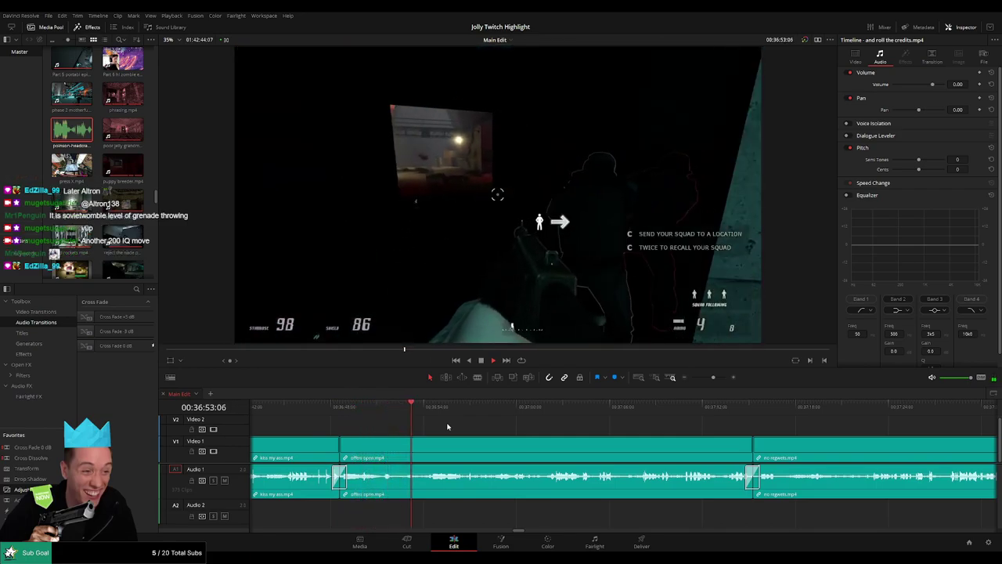
{"action": "left_click", "coordinate": [347, 407]}
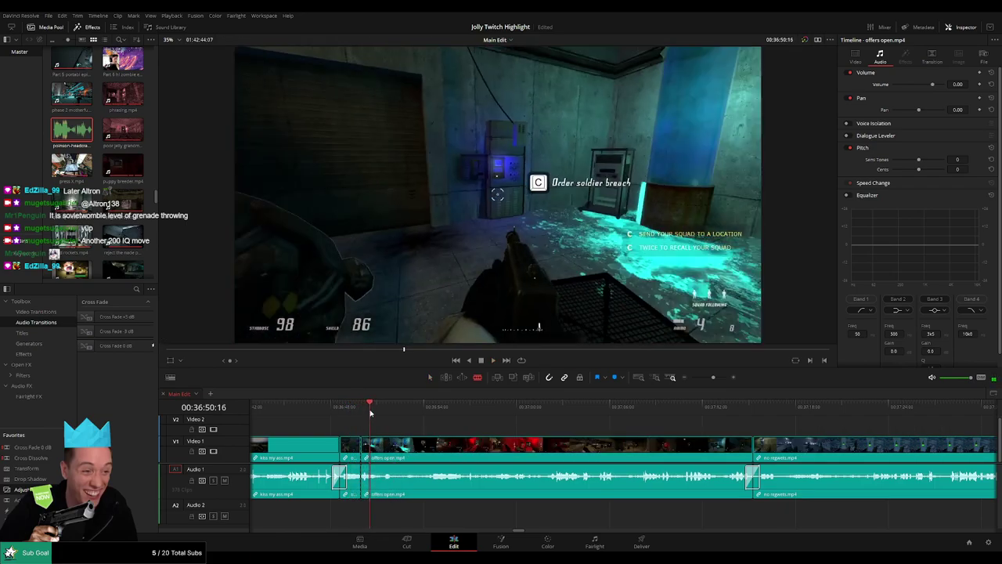
{"action": "left_click_drag", "start_coordinate": [371, 413], "coordinate": [370, 413]}
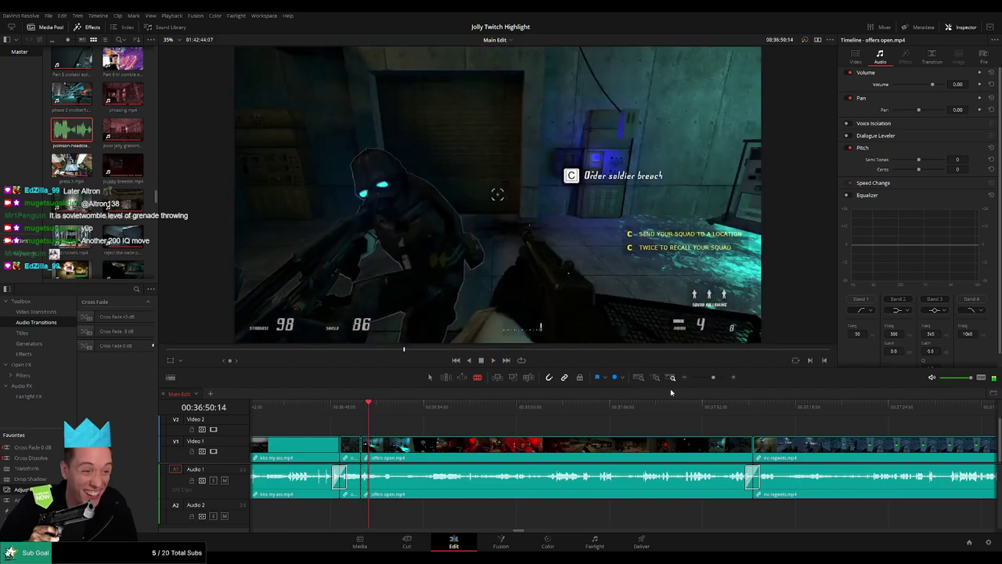
{"action": "left_click_drag", "start_coordinate": [713, 377], "coordinate": [720, 379]}
{"action": "key", "text": "ctrl+z"}
- Split offers open.mp4 at 00:36:50:03 and 00:36:50:12 and mute the audio of the segment between the cuts
{"action": "left_click", "coordinate": [549, 411]}
{"action": "key", "text": "space"}
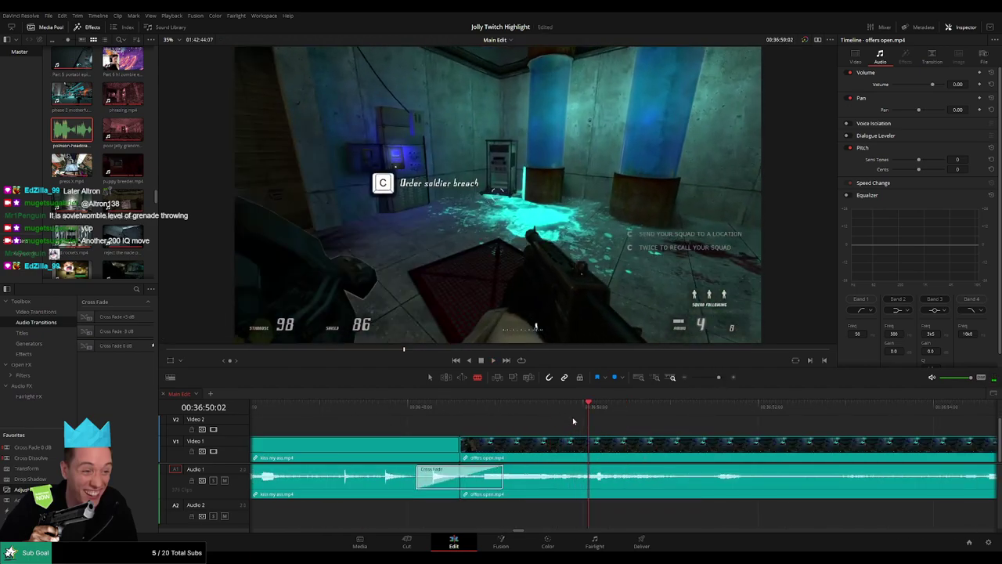
{"action": "left_click_drag", "start_coordinate": [592, 414], "coordinate": [592, 413]}
{"action": "left_click", "coordinate": [593, 446]}
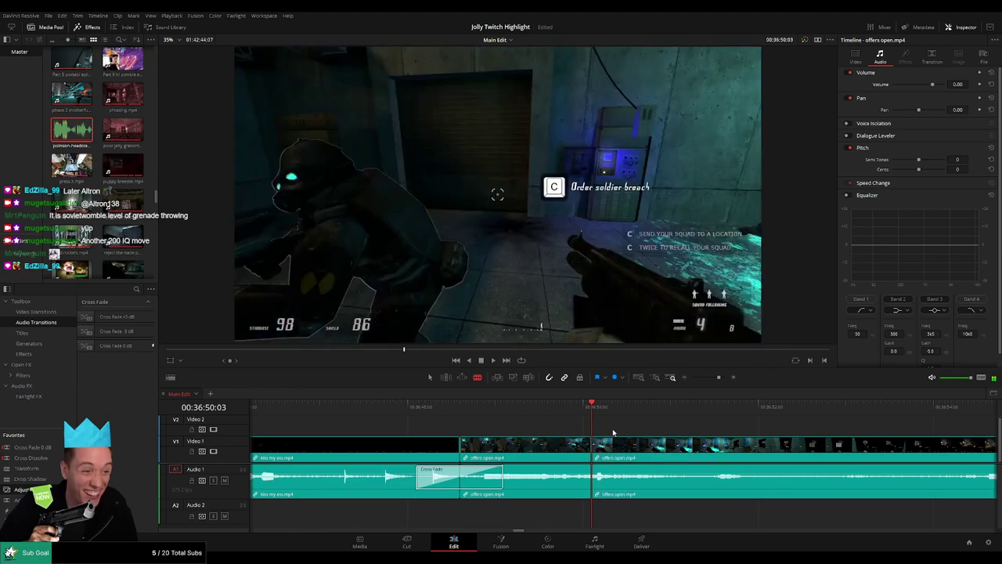
{"action": "left_click", "coordinate": [617, 462]}
{"action": "key", "text": "a"}
{"action": "left_click_drag", "start_coordinate": [607, 472], "coordinate": [607, 505]}
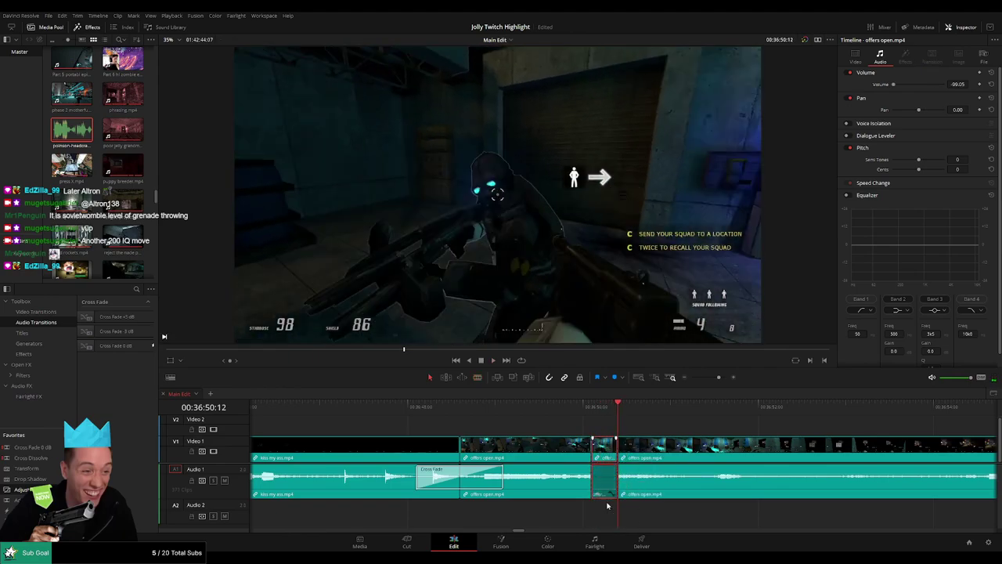
- Place poinson-headcrab-random-sound.mp3 on Audio 2 under the muted segment at 00:36:50, trimmed to its length at volume -27, and resume playback
{"action": "left_click_drag", "start_coordinate": [685, 444], "coordinate": [592, 513]}
{"action": "left_click_drag", "start_coordinate": [687, 517], "coordinate": [615, 509]}
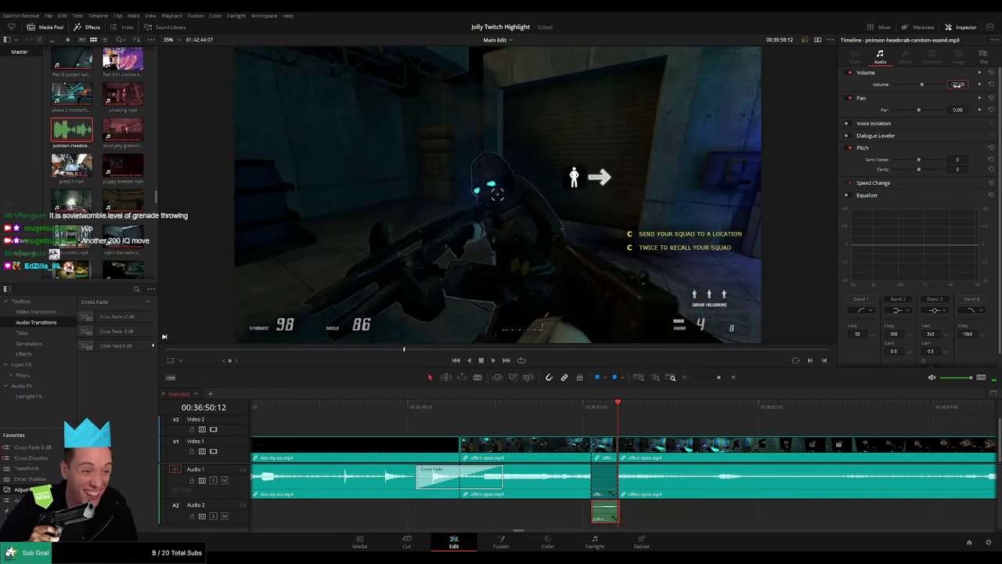
{"action": "key", "text": "space"}
- Review offers open.mp4 onward from 00:36:52 and replay the moment from about 00:36:55:23
{"action": "left_click_drag", "start_coordinate": [719, 378], "coordinate": [711, 377]}
{"action": "left_click", "coordinate": [688, 430]}
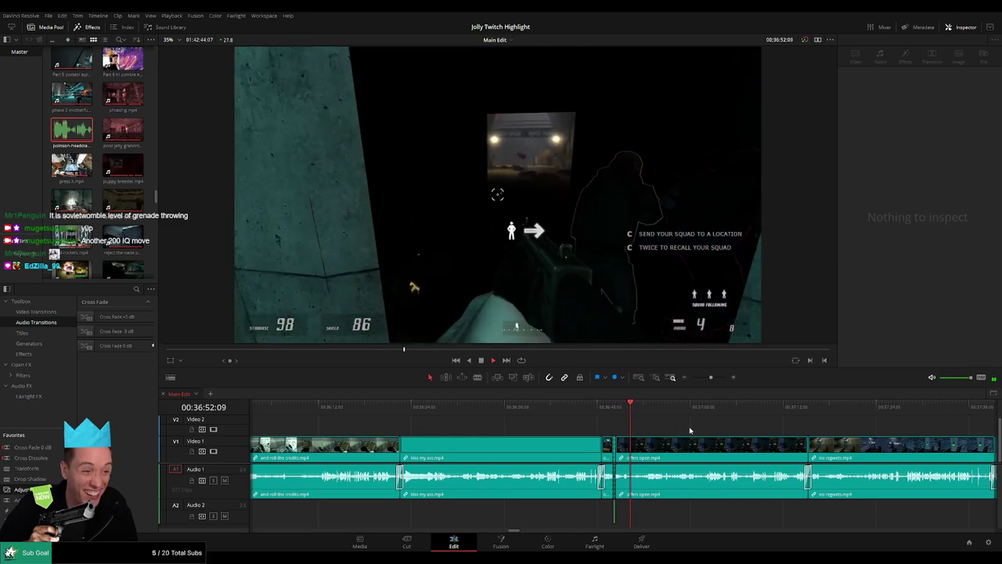
{"action": "left_click_drag", "start_coordinate": [690, 430], "coordinate": [549, 427]}
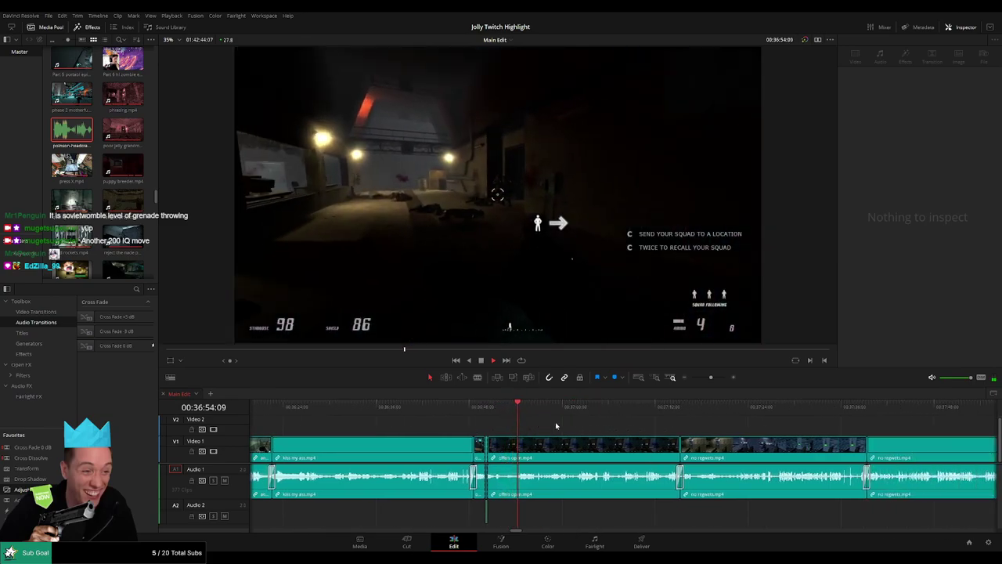
{"action": "left_click_drag", "start_coordinate": [711, 378], "coordinate": [713, 378]}
{"action": "left_click_drag", "start_coordinate": [671, 428], "coordinate": [545, 426]}
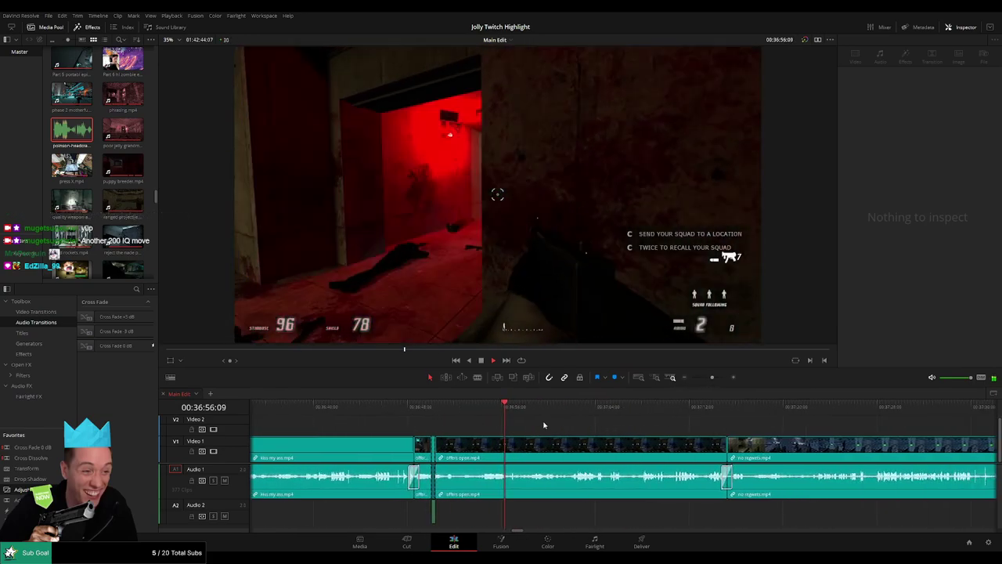
{"action": "key", "text": "space"}
{"action": "left_click", "coordinate": [498, 413]}
{"action": "key", "text": "space"}
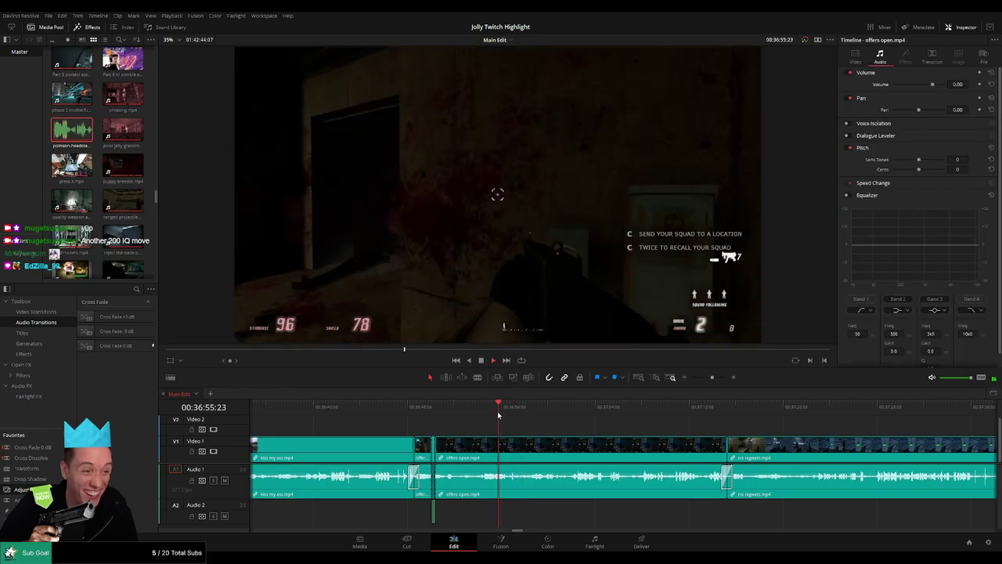
- Split offers open.mp4 just before 00:36:57:00 and at 00:36:57:06, and mute the audio of the segment between the cuts
{"action": "key", "text": "b"}
{"action": "left_click", "coordinate": [513, 455]}
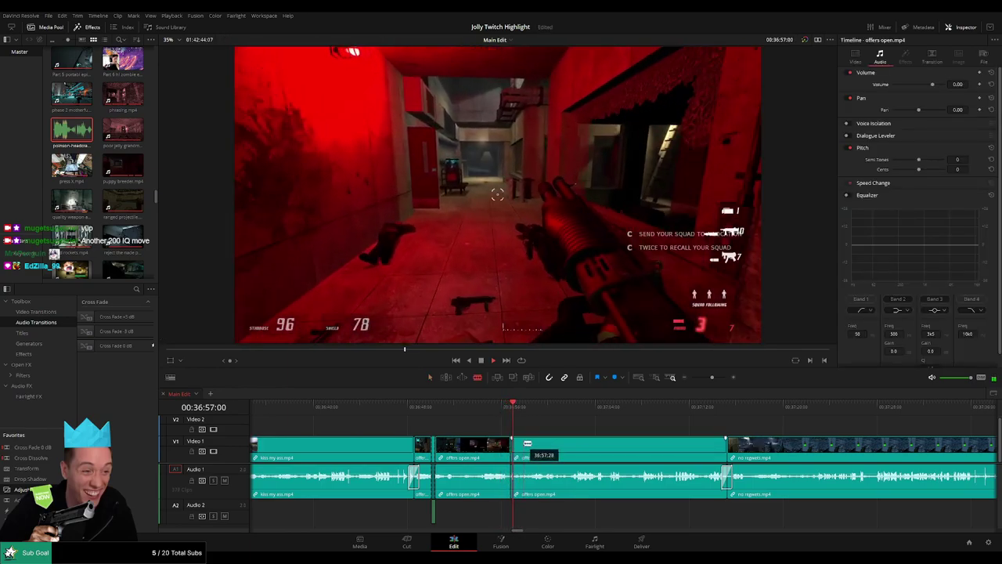
{"action": "key", "text": "space"}
{"action": "left_click", "coordinate": [515, 470]}
{"action": "left_click_drag", "start_coordinate": [712, 378], "coordinate": [721, 379]}
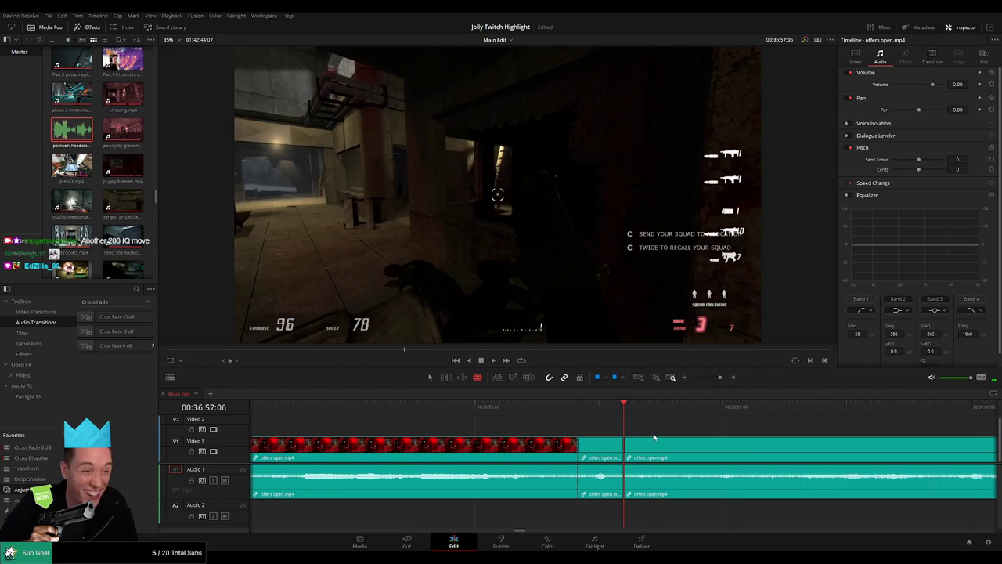
{"action": "key", "text": "a"}
{"action": "left_click_drag", "start_coordinate": [593, 470], "coordinate": [593, 501]}
- Place poinson-headcrab-random-sound.mp3 on Audio 2 under the muted segment at 00:36:57, trimmed to its length at volume -27, and play it back
{"action": "left_click_drag", "start_coordinate": [85, 135], "coordinate": [580, 513]}
{"action": "left_click_drag", "start_coordinate": [724, 514], "coordinate": [625, 513]}
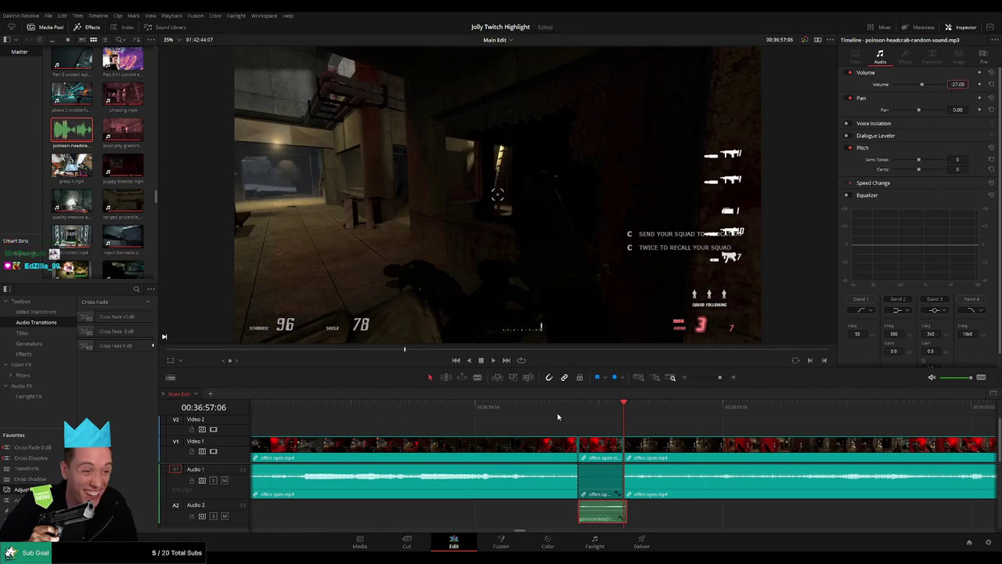
{"action": "key", "text": "space"}
- Play offers open.mp4 onward, split it at 00:37:05:16 and 00:37:05:29, and mute the audio of the segment between the cuts
{"action": "mouse_move", "coordinate": [719, 378]}
{"action": "left_mouse_down"}
{"action": "mouse_move", "coordinate": [697, 376]}
{"action": "mouse_move", "coordinate": [716, 378]}
{"action": "left_mouse_up"}
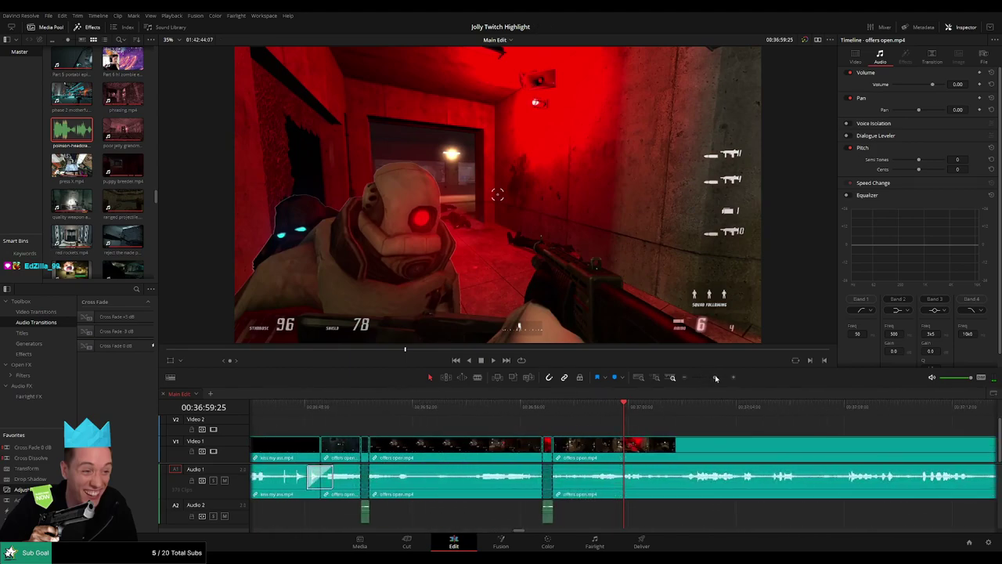
{"action": "key", "text": "space"}
{"action": "left_click_drag", "start_coordinate": [680, 427], "coordinate": [528, 429]}
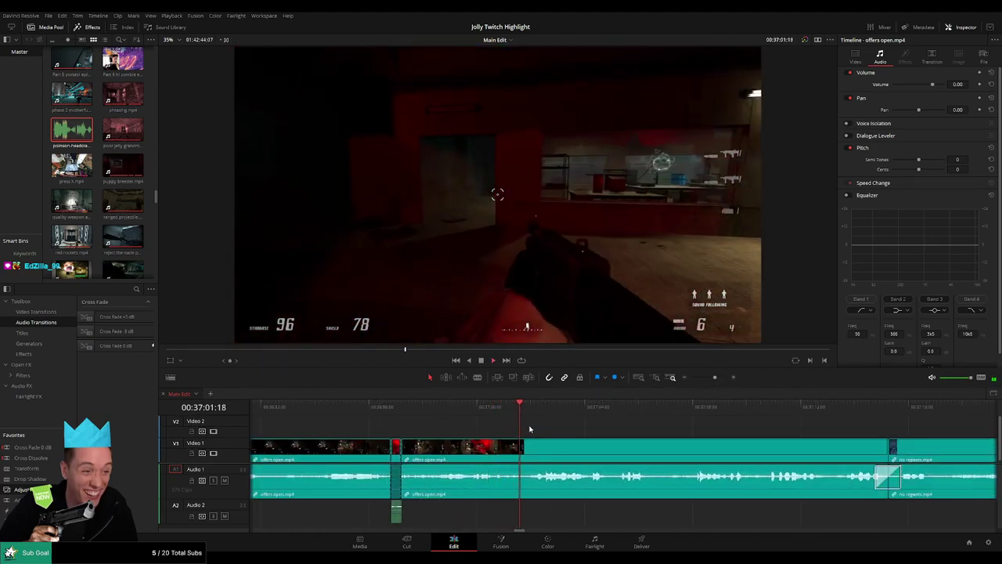
{"action": "left_click_drag", "start_coordinate": [638, 431], "coordinate": [512, 428]}
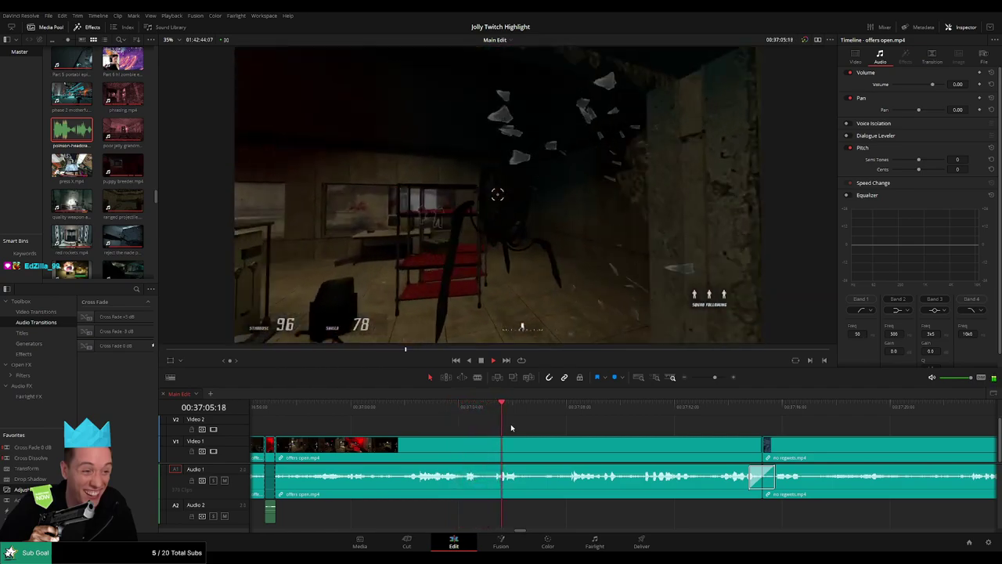
{"action": "left_click", "coordinate": [495, 408]}
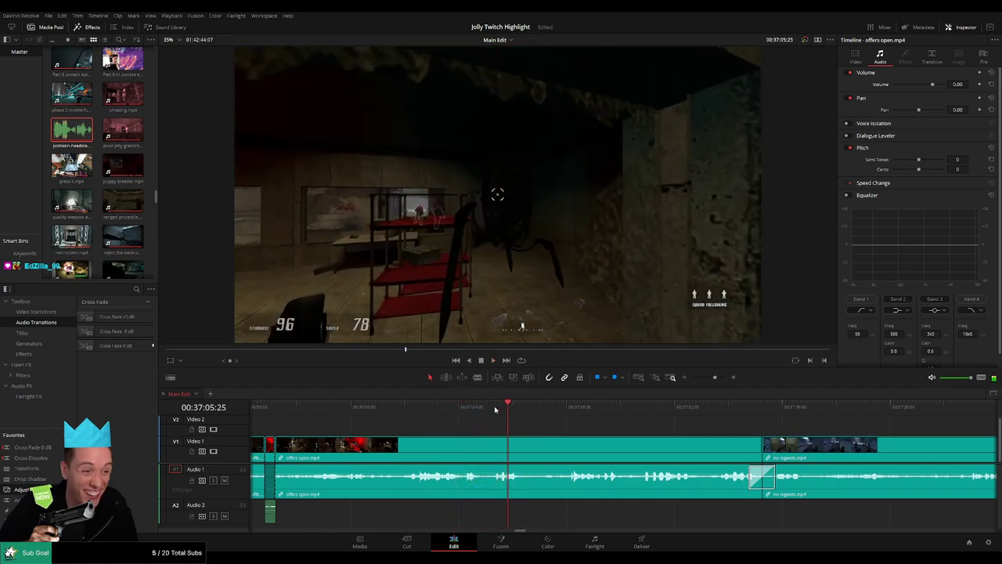
{"action": "left_click", "coordinate": [495, 409]}
{"action": "left_click", "coordinate": [494, 409]}
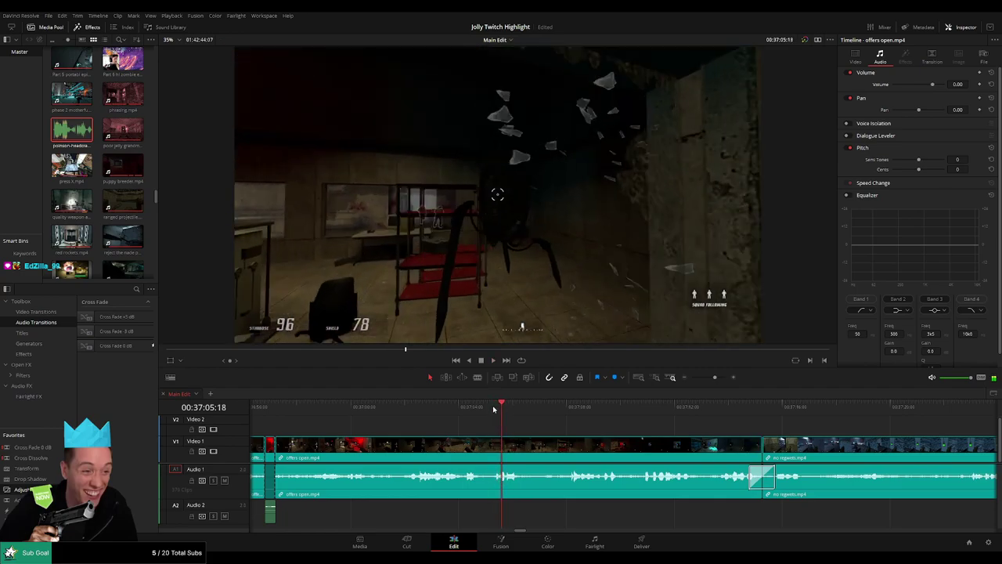
{"action": "mouse_move", "coordinate": [494, 409]}
{"action": "left_mouse_down"}
{"action": "mouse_move", "coordinate": [485, 410]}
{"action": "mouse_move", "coordinate": [500, 409]}
{"action": "left_mouse_up"}
{"action": "key", "text": "b"}
{"action": "left_click", "coordinate": [503, 445]}
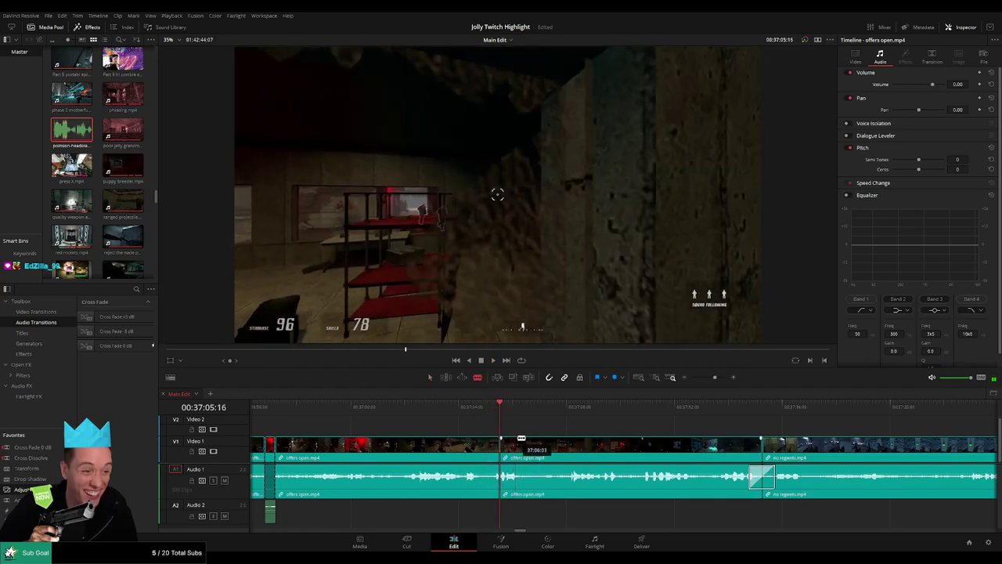
{"action": "left_click", "coordinate": [507, 409]}
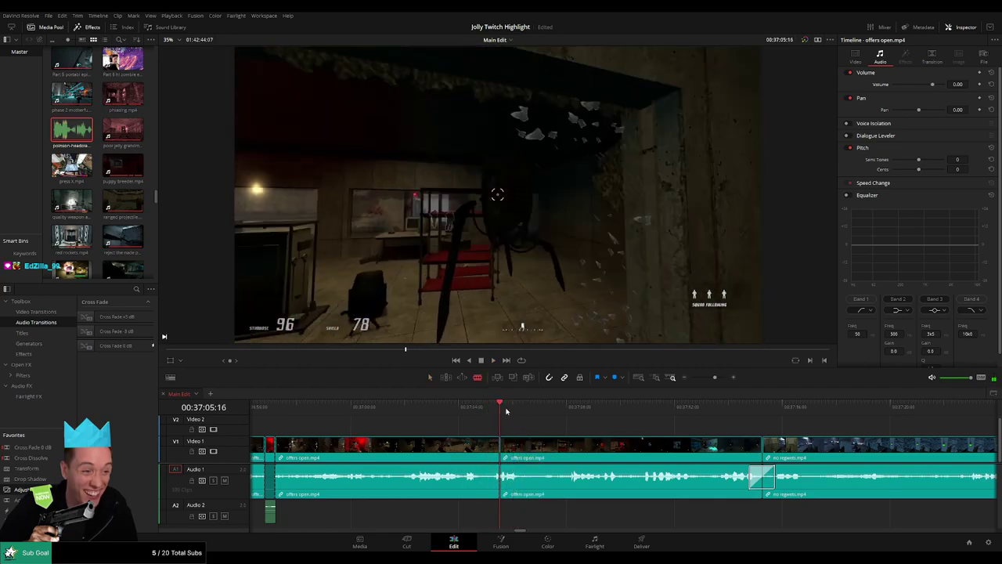
{"action": "left_click", "coordinate": [520, 445]}
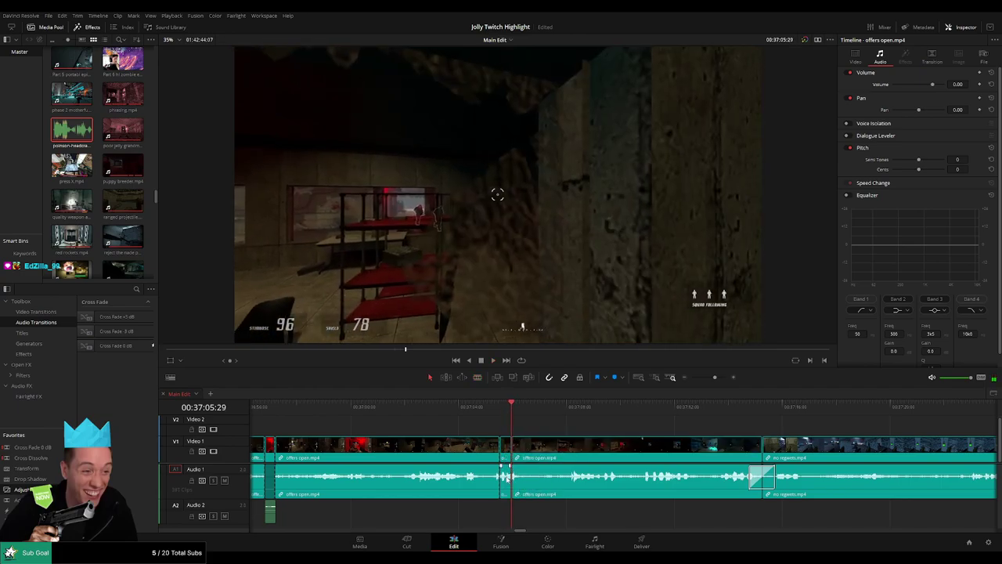
- Place poinson-headcrab-random-sound.mp3 on Audio 2 under the muted segment at 00:37:05, trimmed to its length, with the volume at -27
{"action": "left_click_drag", "start_coordinate": [71, 129], "coordinate": [507, 511]}
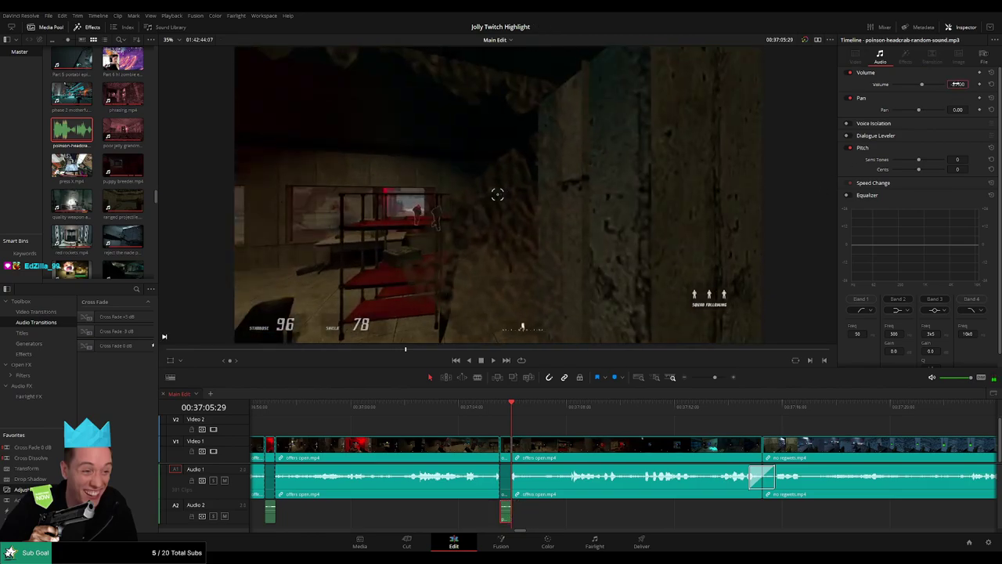
- Play offers open.mp4 onward, split it just before 00:37:09:17 and at 00:37:09:17, and mute the audio of the segment between the cuts
{"action": "left_click", "coordinate": [481, 413]}
{"action": "key", "text": "space"}
{"action": "left_click", "coordinate": [577, 434]}
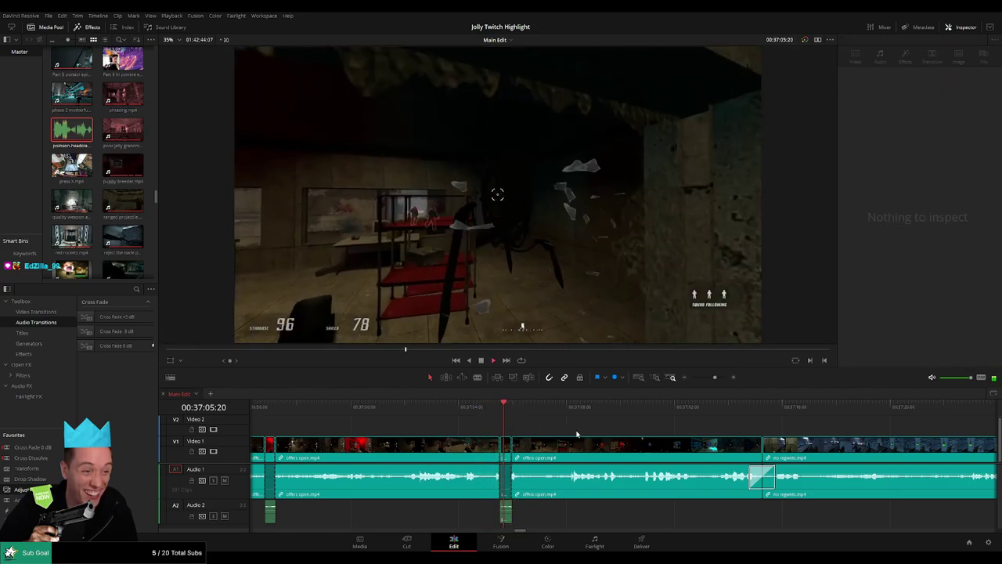
{"action": "left_click", "coordinate": [560, 411]}
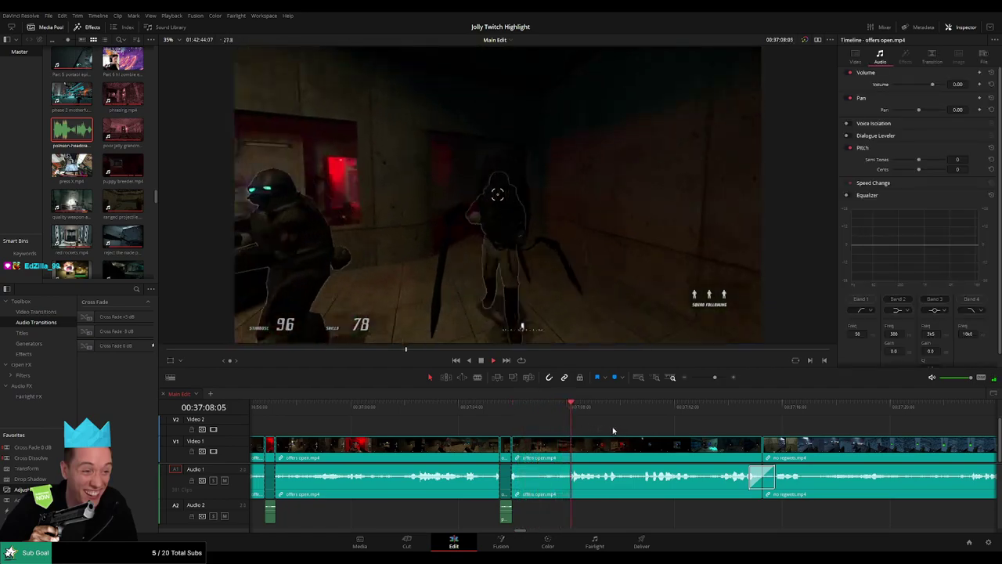
{"action": "left_click_drag", "start_coordinate": [619, 431], "coordinate": [490, 414]}
{"action": "left_click", "coordinate": [471, 411]}
{"action": "key", "text": "b"}
{"action": "left_click", "coordinate": [486, 449]}
{"action": "key", "text": "space"}
{"action": "left_click", "coordinate": [492, 476]}
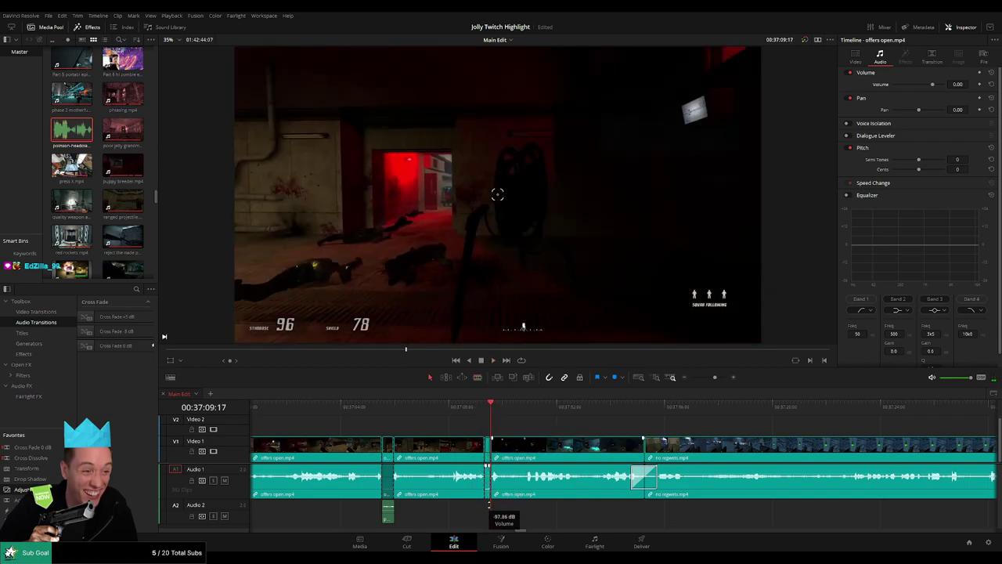
- Place poinson-headcrab-random-sound.mp3 on Audio 2 under the muted segment at 00:37:09, trimmed to its length at volume -27, and play it back
{"action": "left_click", "coordinate": [72, 135]}
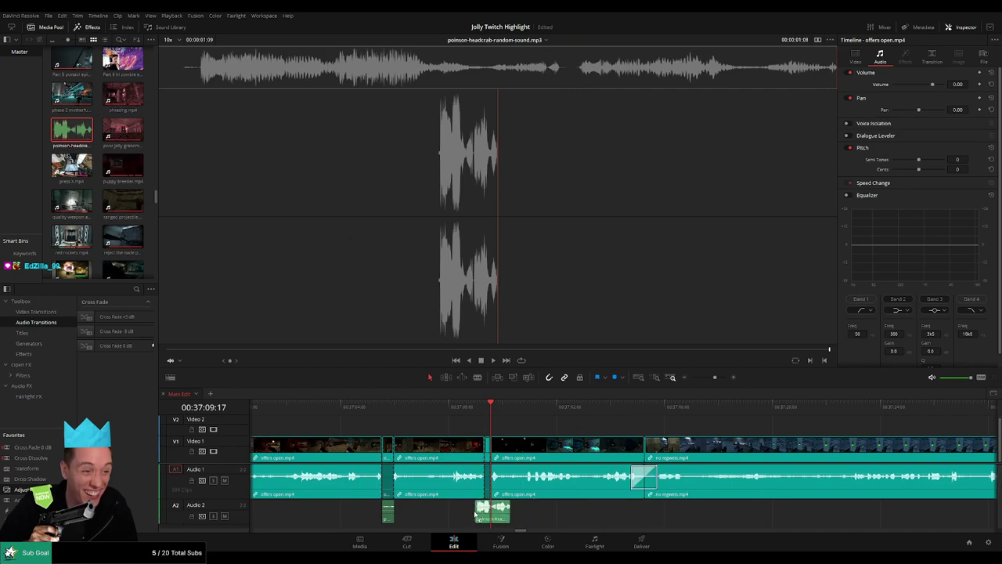
{"action": "left_click_drag", "start_coordinate": [478, 513], "coordinate": [492, 514]}
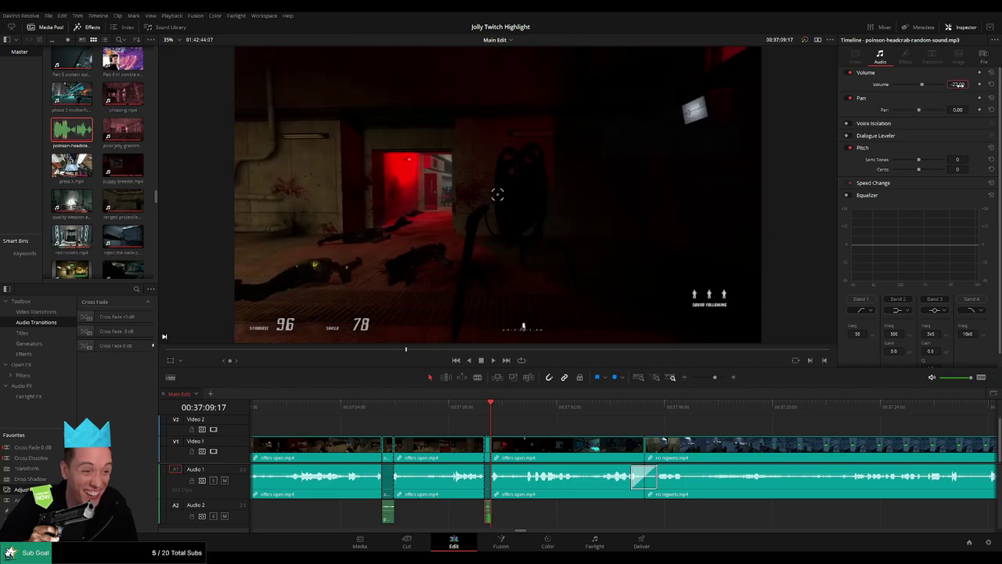
{"action": "key", "text": "space"}
{"action": "left_click", "coordinate": [569, 432]}
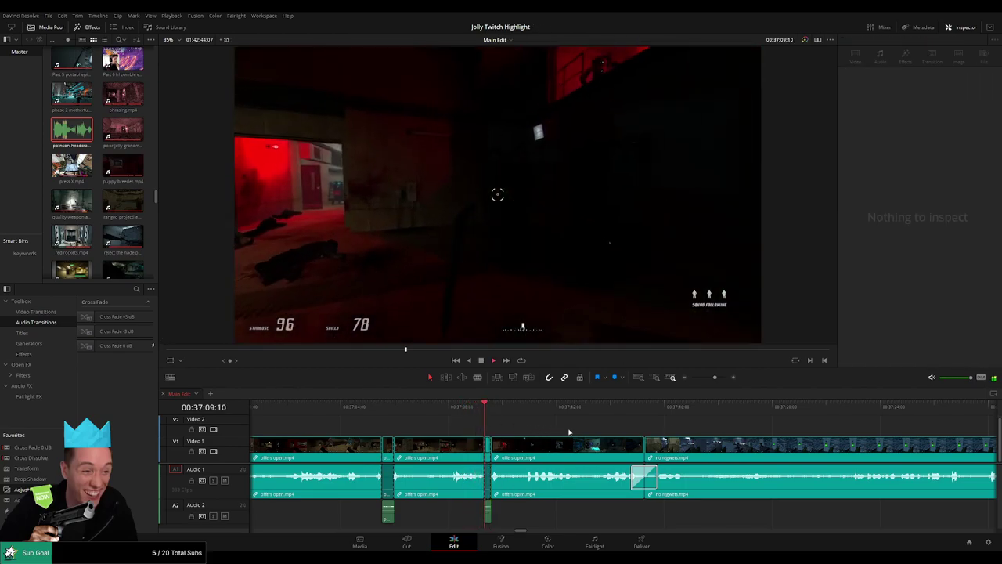
- Readjust the headcrab sound clip under the muted segment at 00:37:09, set its volume to -27, and replay the passage
{"action": "left_click", "coordinate": [487, 515]}
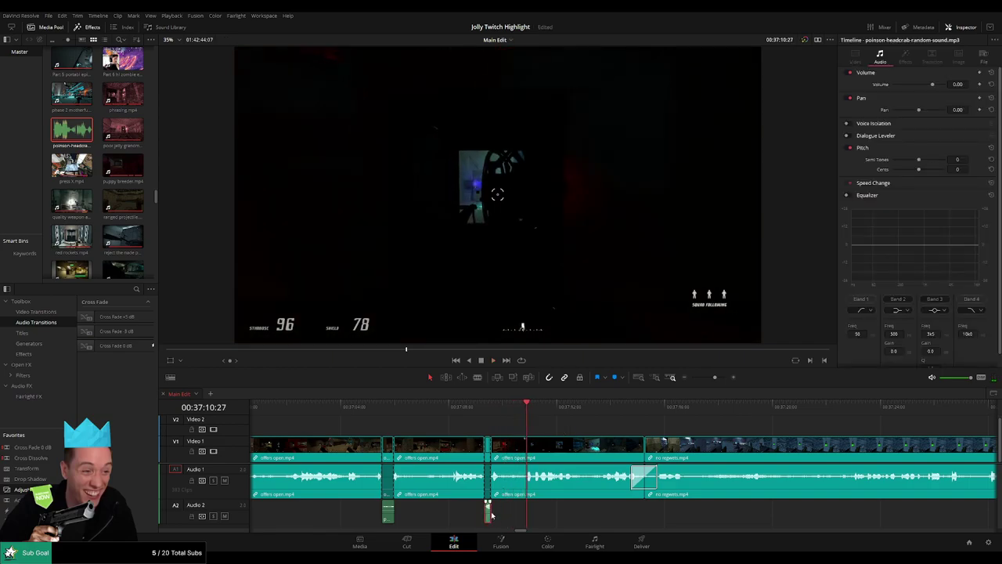
{"action": "left_click_drag", "start_coordinate": [495, 514], "coordinate": [489, 513]}
{"action": "left_click", "coordinate": [475, 408]}
{"action": "key", "text": "space"}
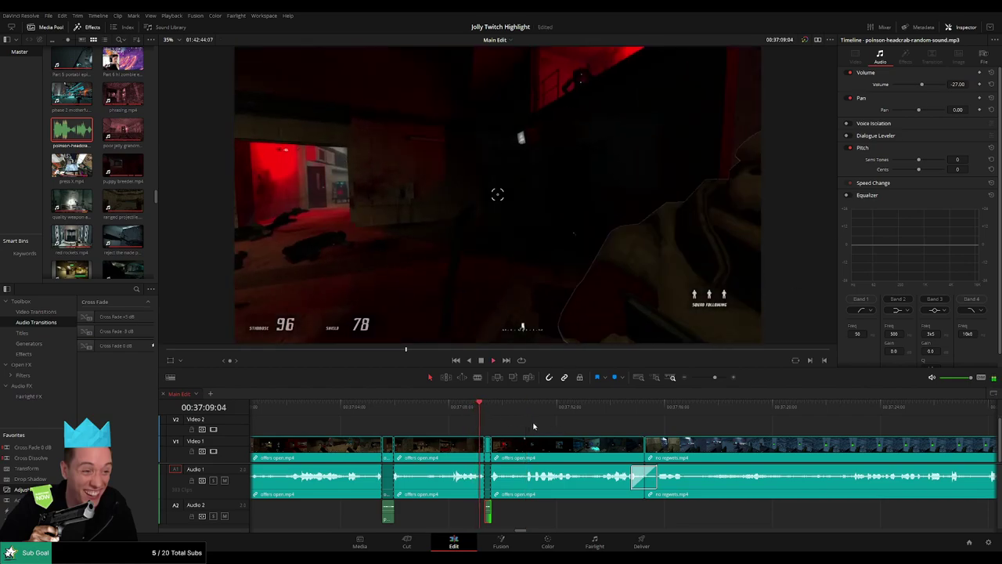
- Play on into no regwets.mp4, split it just before 00:37:27:01 and at 00:37:27:01, and mute the audio of the segment between the cuts
{"action": "left_click", "coordinate": [535, 424]}
{"action": "left_click_drag", "start_coordinate": [535, 423], "coordinate": [455, 424]}
{"action": "scroll", "coordinate": [455, 424], "scroll_direction": "right", "scroll_amount": 1}
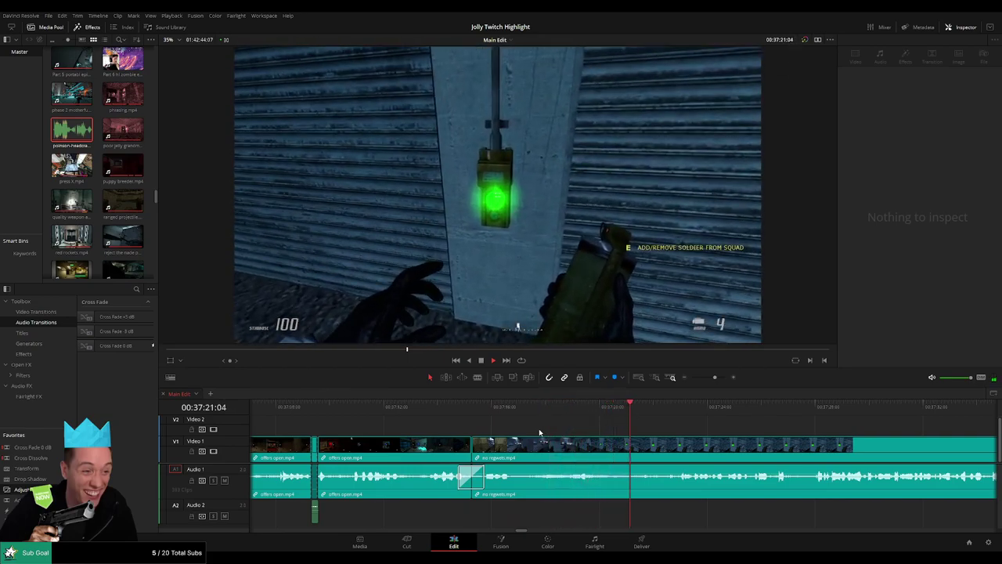
{"action": "left_click_drag", "start_coordinate": [697, 444], "coordinate": [472, 432]}
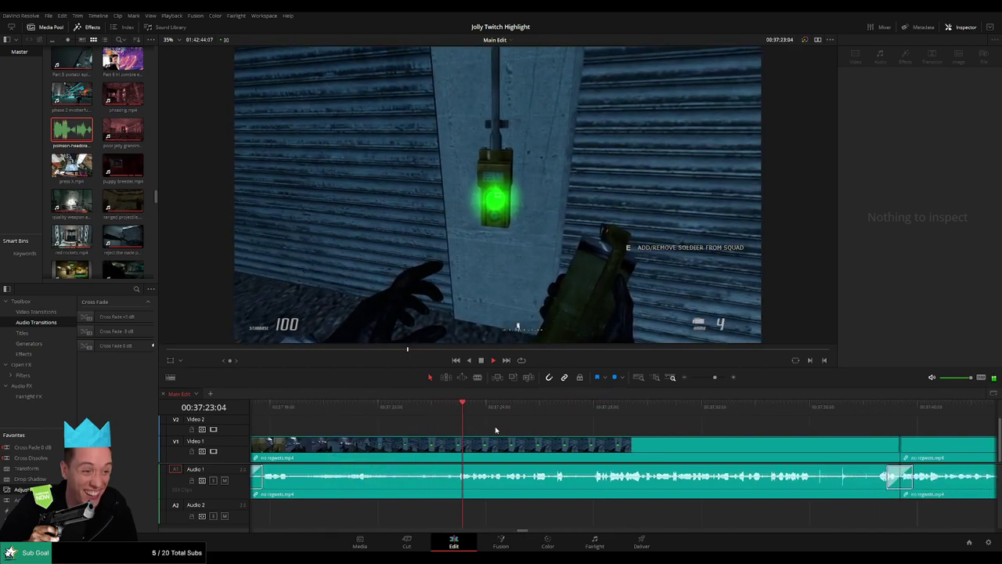
{"action": "scroll", "coordinate": [503, 430], "scroll_direction": "right", "scroll_amount": 3}
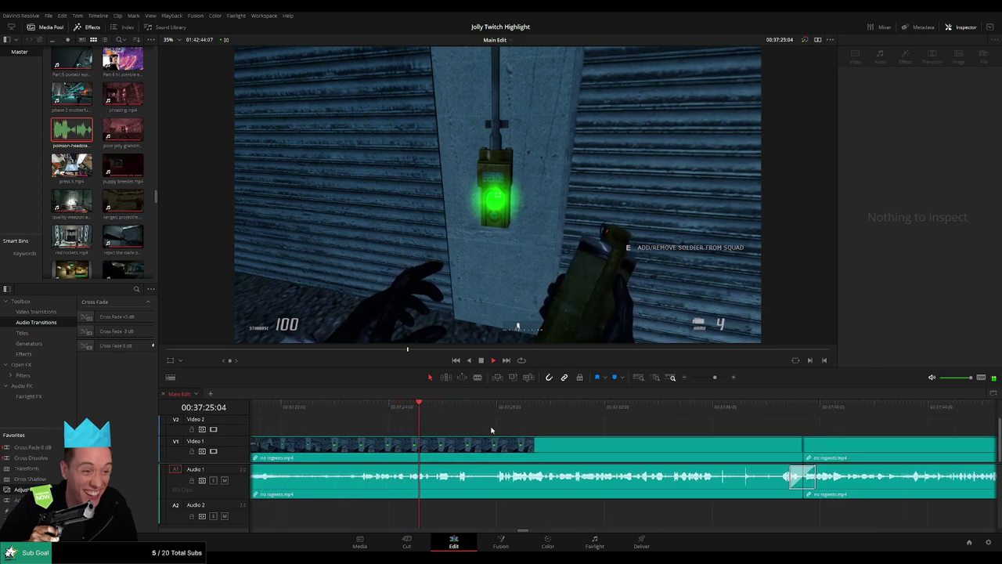
{"action": "key", "text": "b"}
{"action": "left_click", "coordinate": [458, 450]}
{"action": "left_click", "coordinate": [470, 451]}
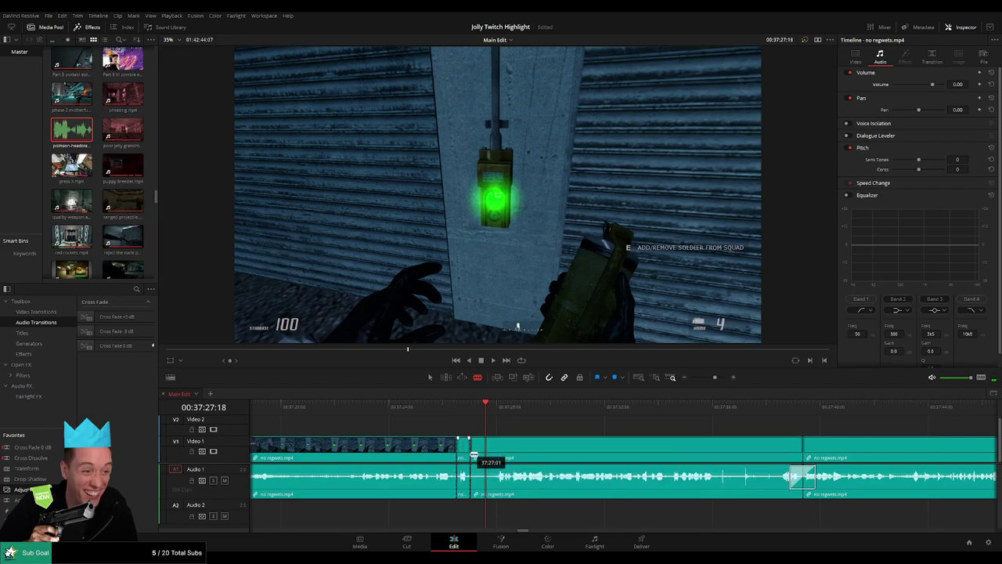
{"action": "key", "text": "a"}
{"action": "left_click_drag", "start_coordinate": [466, 472], "coordinate": [468, 506]}
- Place poinson-headcrab-random-sound.mp3 on Audio 2 under the muted no regwets.mp4 segment, trimmed to its length at volume -27, and play it back
{"action": "left_click_drag", "start_coordinate": [57, 139], "coordinate": [464, 519]}
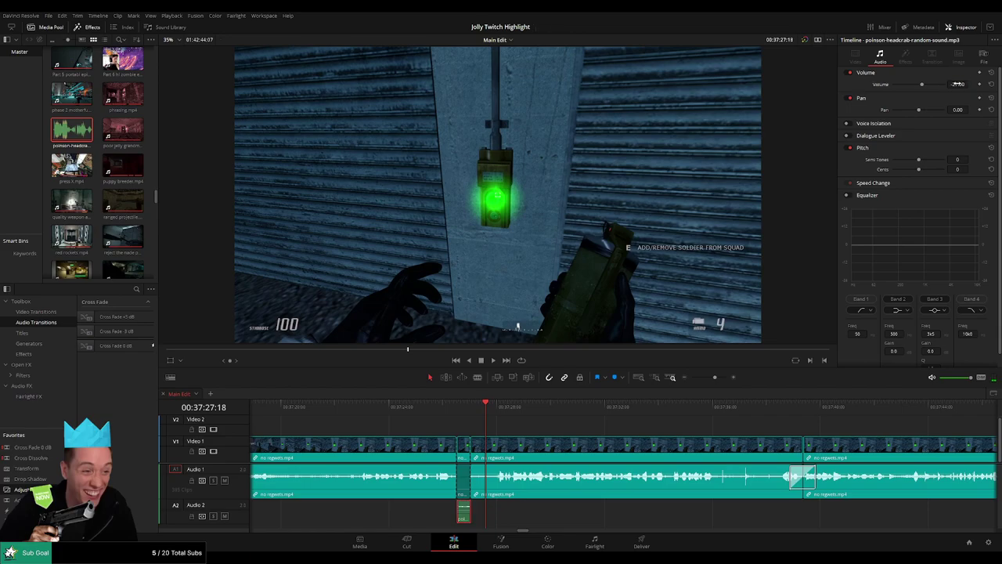
{"action": "left_click", "coordinate": [448, 408]}
{"action": "left_click", "coordinate": [518, 423]}
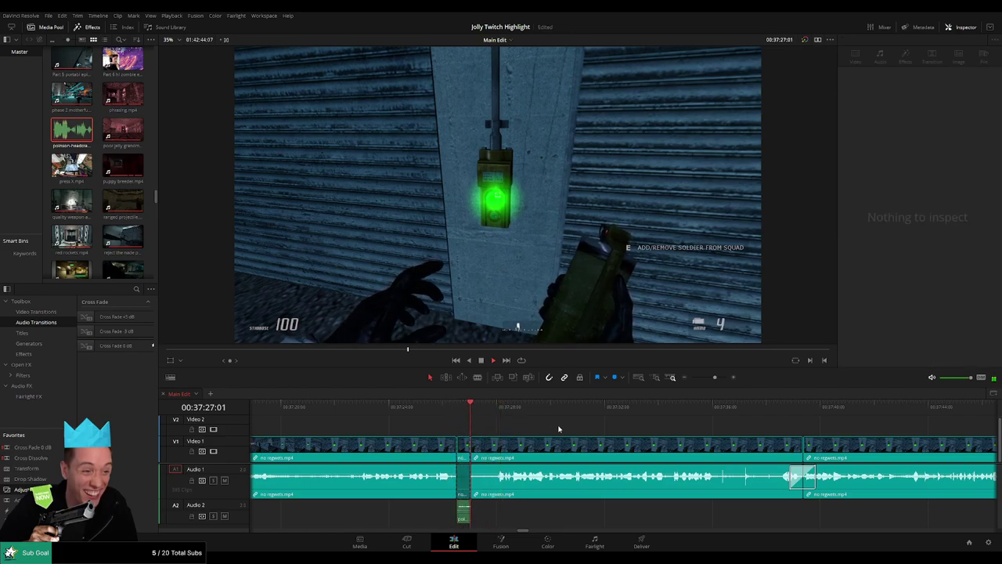
- Review the rest of the no regwets.mp4 clips up to the start of chaos.mp4, listening for unwanted audio
{"action": "left_click_drag", "start_coordinate": [582, 434], "coordinate": [516, 429]}
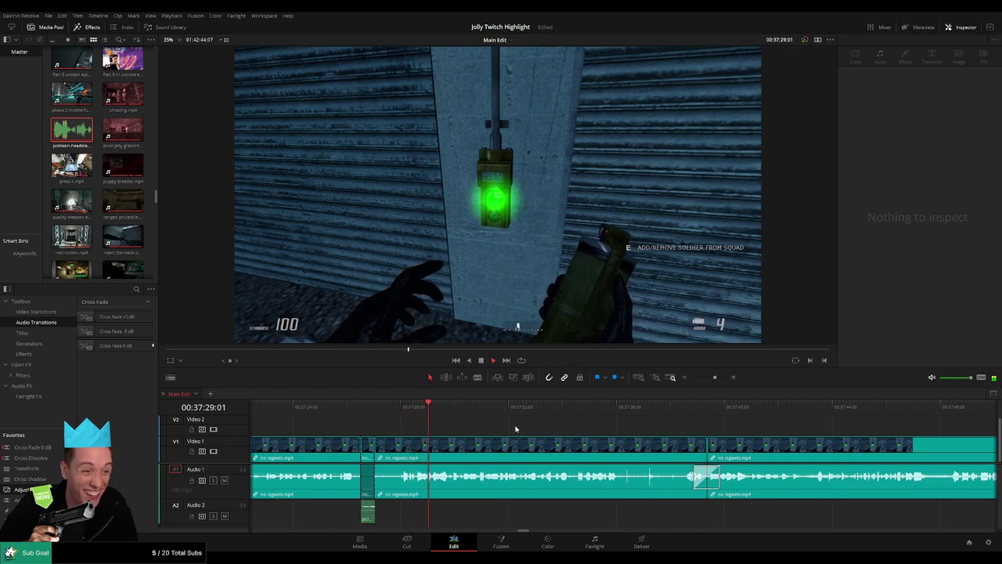
{"action": "scroll", "coordinate": [548, 428], "scroll_direction": "right", "scroll_amount": 3}
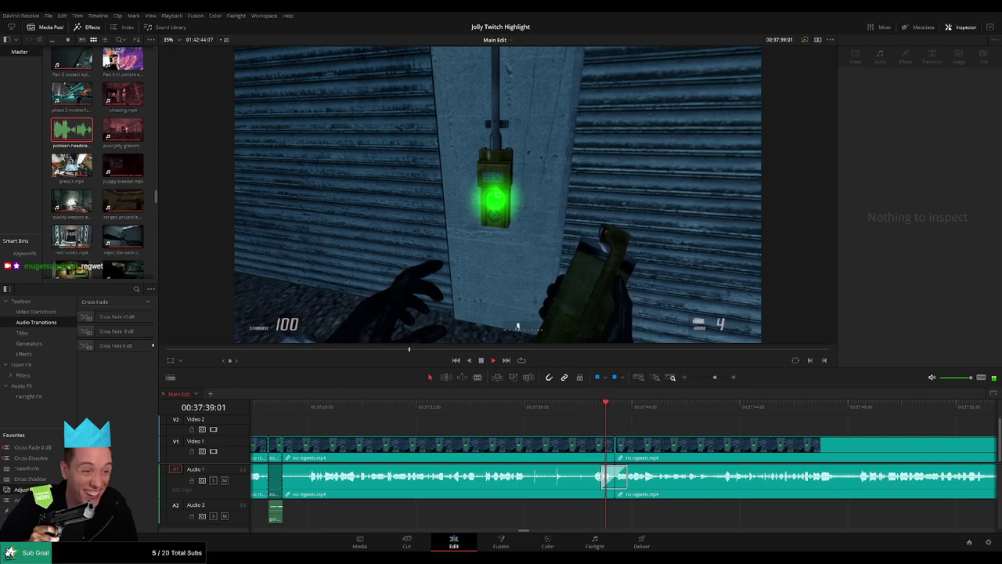
{"action": "left_click", "coordinate": [324, 408]}
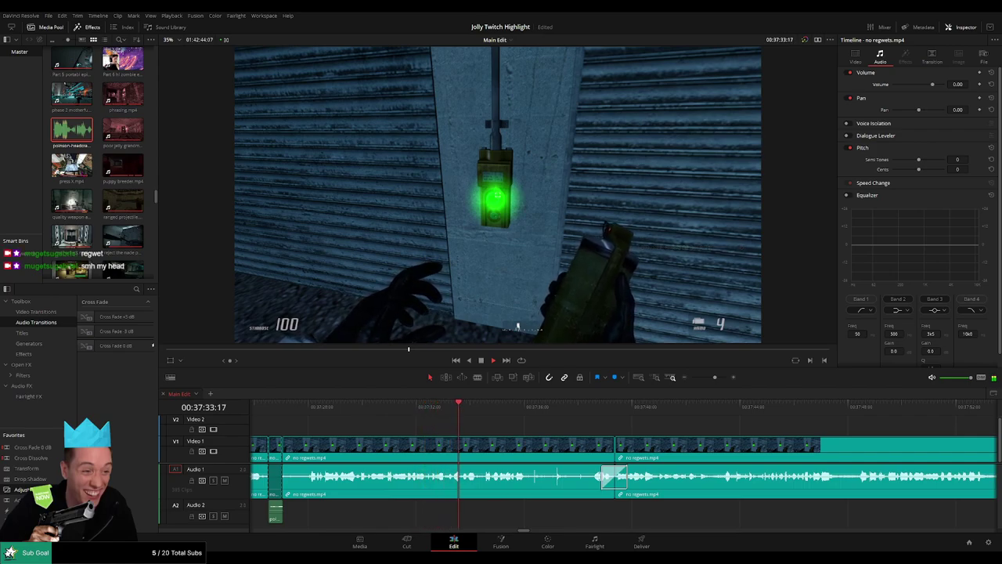
{"action": "scroll", "coordinate": [549, 429], "scroll_direction": "right", "scroll_amount": 3}
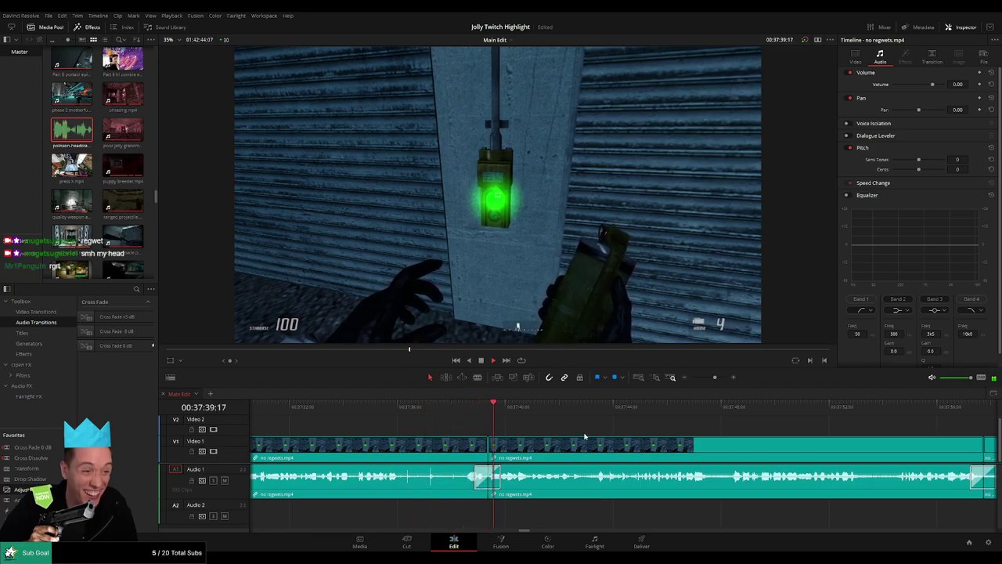
{"action": "scroll", "coordinate": [502, 429], "scroll_direction": "right", "scroll_amount": 3}
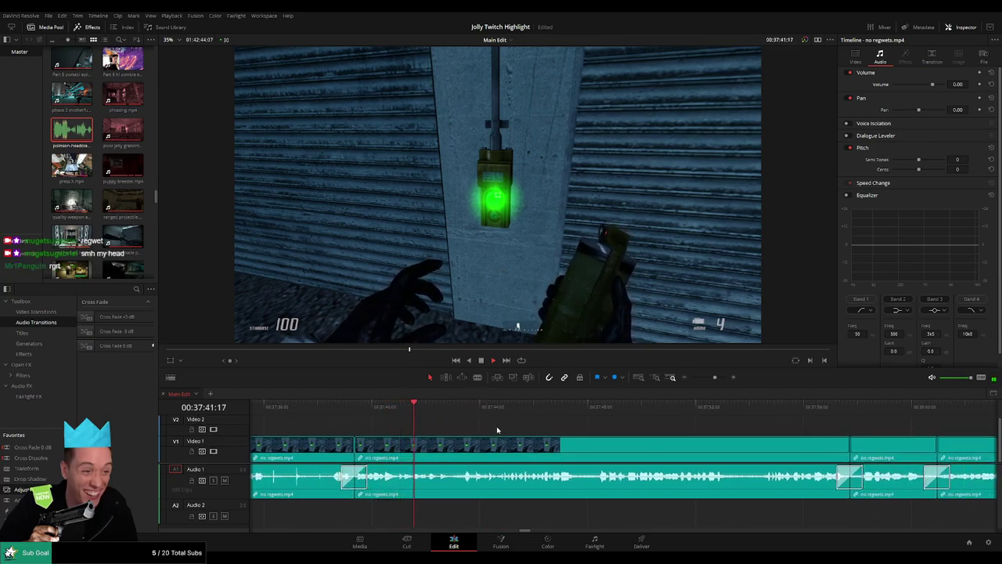
{"action": "scroll", "coordinate": [482, 433], "scroll_direction": "right", "scroll_amount": 2}
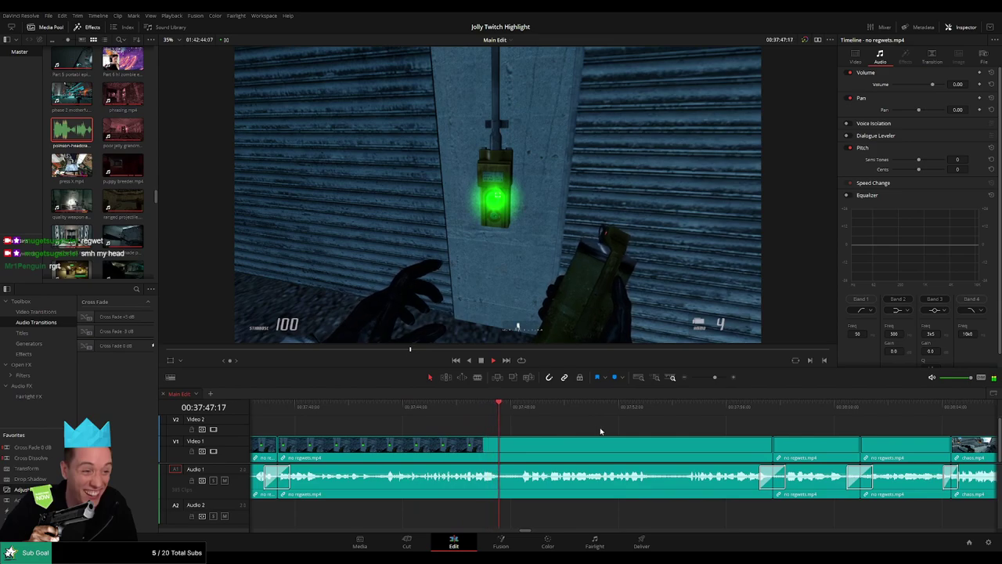
{"action": "scroll", "coordinate": [548, 432], "scroll_direction": "right", "scroll_amount": 3}
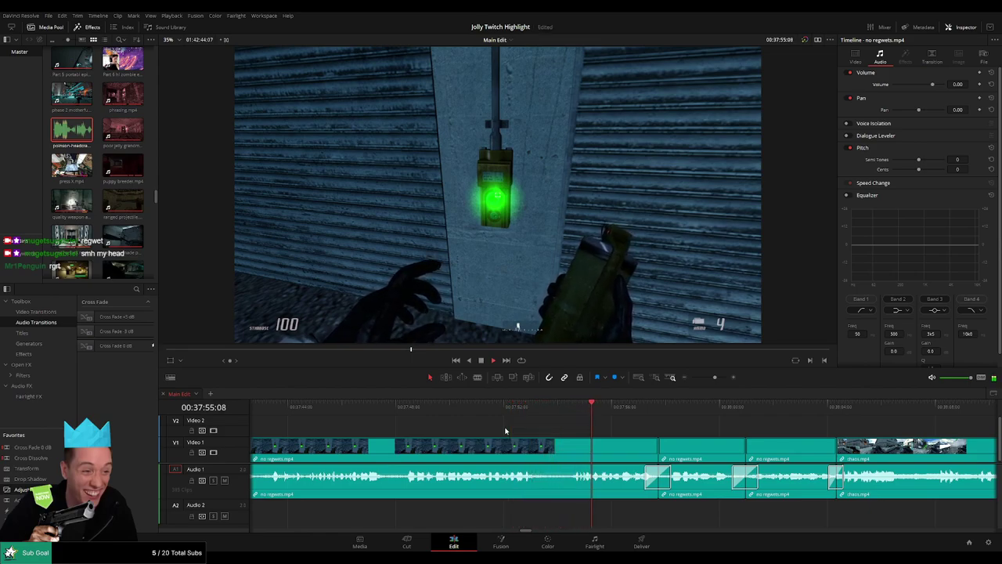
{"action": "left_click_drag", "start_coordinate": [656, 440], "coordinate": [426, 421]}
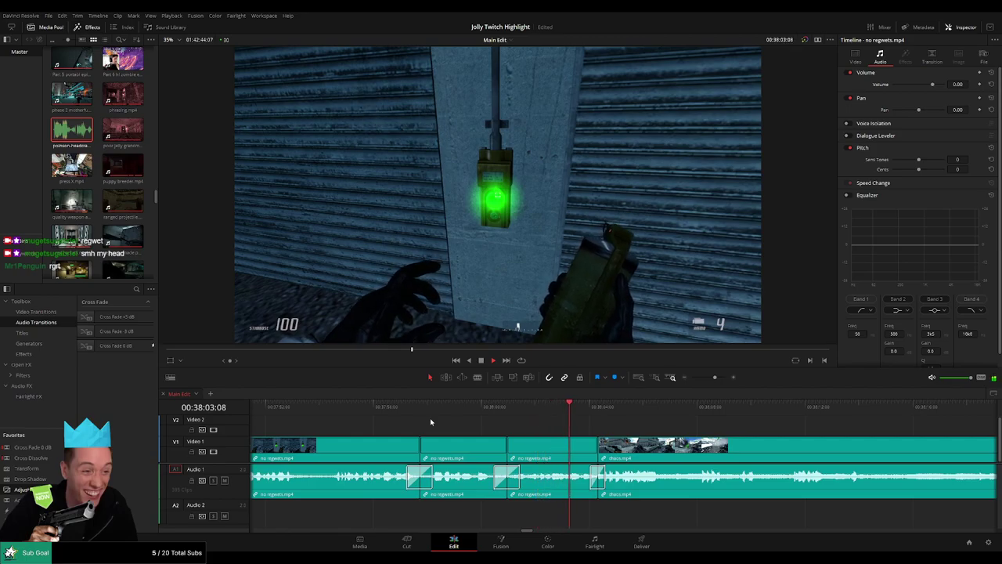
{"action": "scroll", "coordinate": [716, 436], "scroll_direction": "right", "scroll_amount": 3}
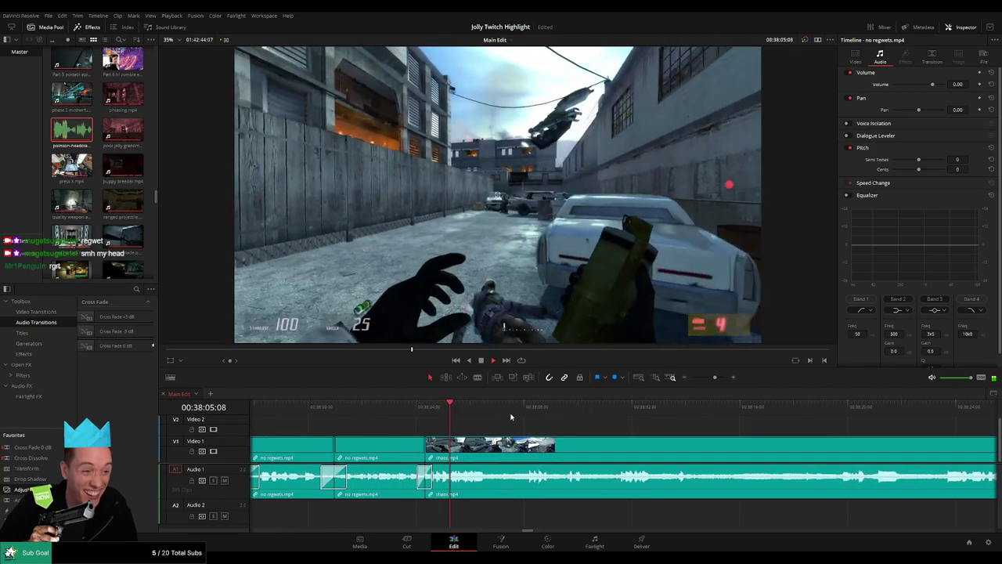
- Split chaos.mp4 at 00:38:04:28 and 00:38:05:06, and mute the audio of the segment between the cuts
{"action": "left_click", "coordinate": [426, 409]}
{"action": "key", "text": "space"}
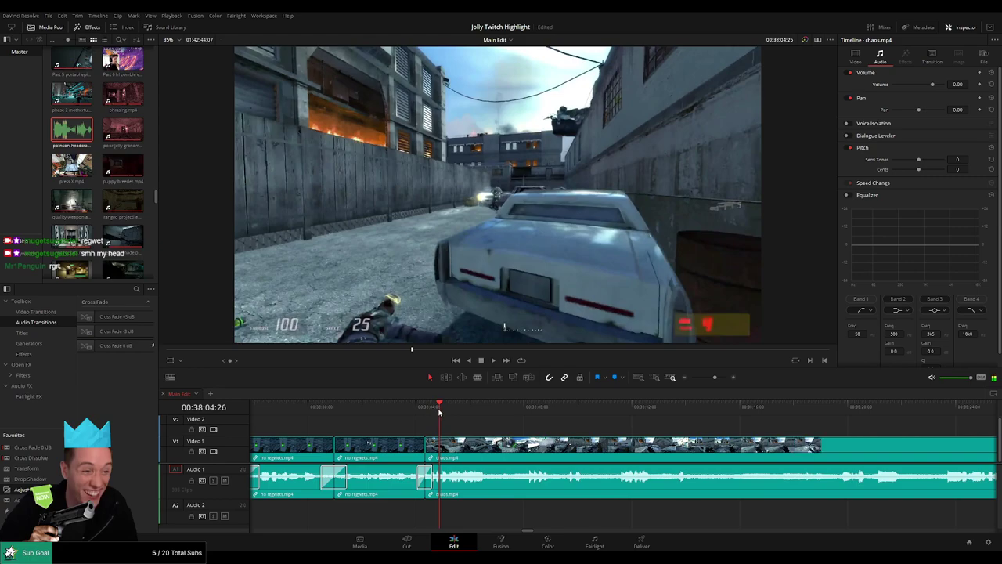
{"action": "left_click_drag", "start_coordinate": [441, 409], "coordinate": [440, 411]}
{"action": "left_click", "coordinate": [442, 455]}
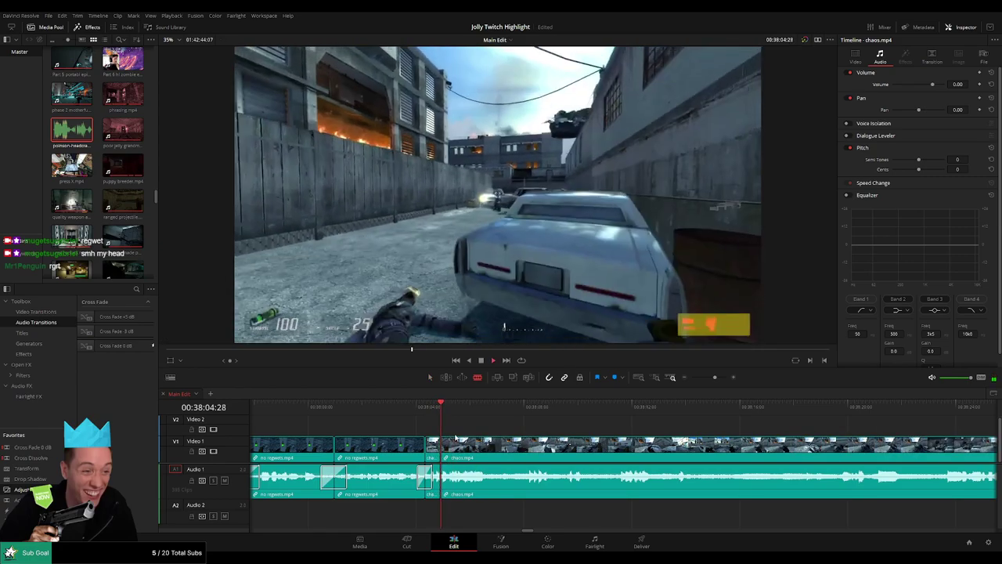
{"action": "key", "text": "Right"}
{"action": "key", "text": "Right"}
{"action": "key", "text": "Right"}
{"action": "key", "text": "Right"}
{"action": "key", "text": "Right"}
{"action": "key", "text": "Right"}
{"action": "key", "text": "Right"}
{"action": "left_click", "coordinate": [449, 456]}
{"action": "key", "text": "a"}
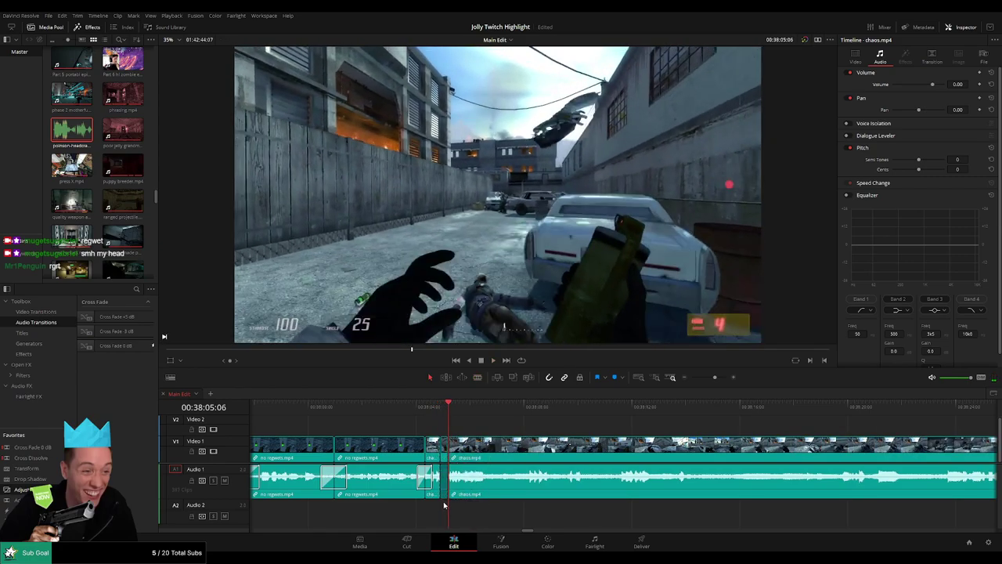
- Place poinson-headcrab-random-sound.mp3 on Audio 2 under the muted chaos.mp4 segment, trimmed to its length at volume -27, and play it back
{"action": "left_click_drag", "start_coordinate": [72, 131], "coordinate": [445, 520]}
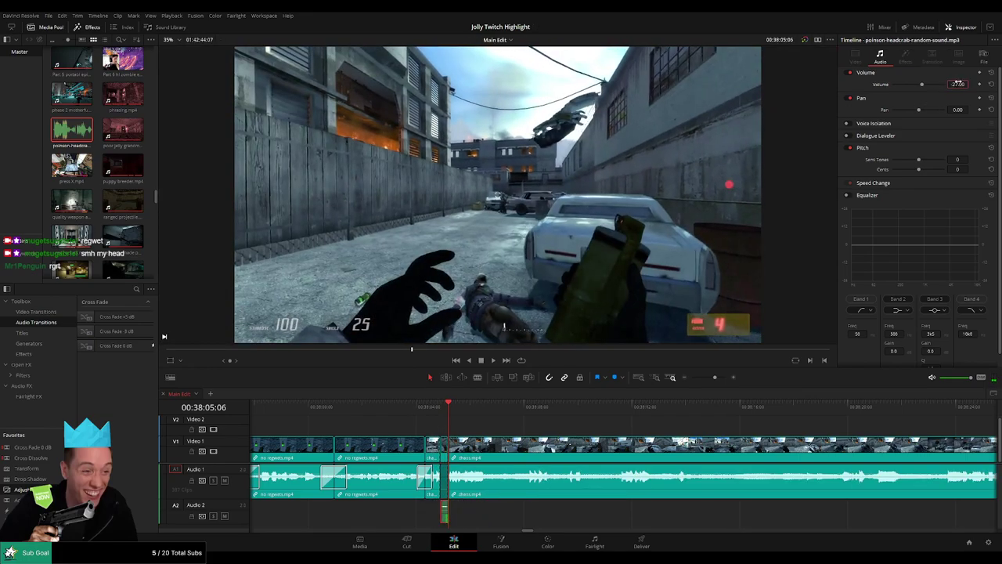
{"action": "left_click", "coordinate": [427, 413]}
{"action": "key", "text": "space"}
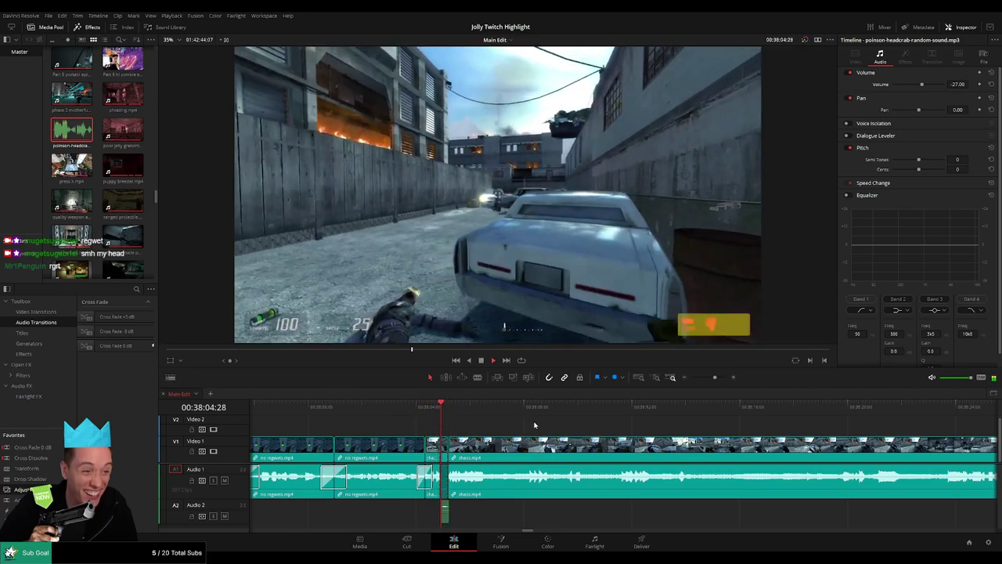
{"action": "left_click", "coordinate": [535, 425]}
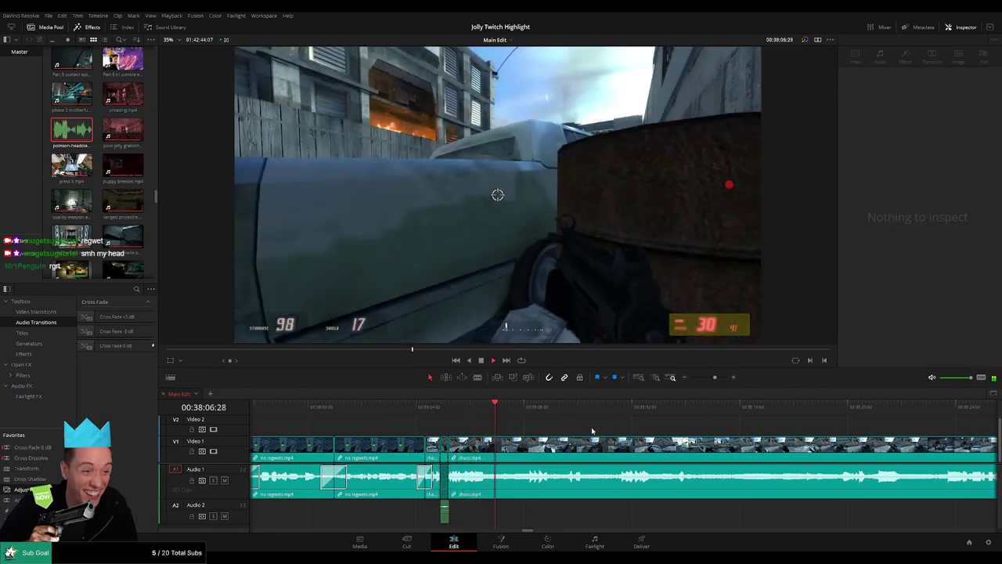
- Review chaos.mp4 onward to about 00:38:56, checking its audio for unwanted moments
{"action": "scroll", "coordinate": [495, 422], "scroll_direction": "right", "scroll_amount": 2}
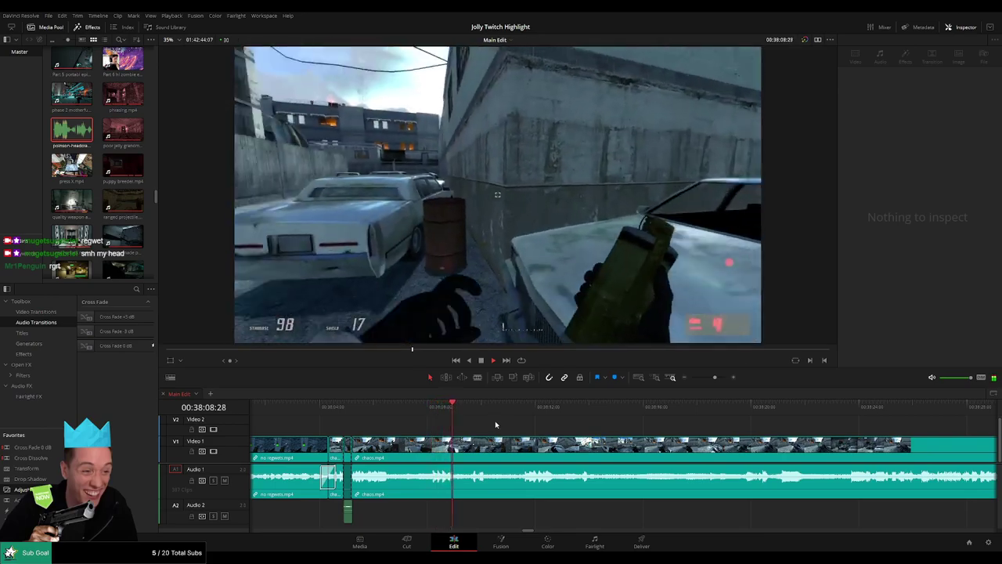
{"action": "scroll", "coordinate": [517, 429], "scroll_direction": "right", "scroll_amount": 2}
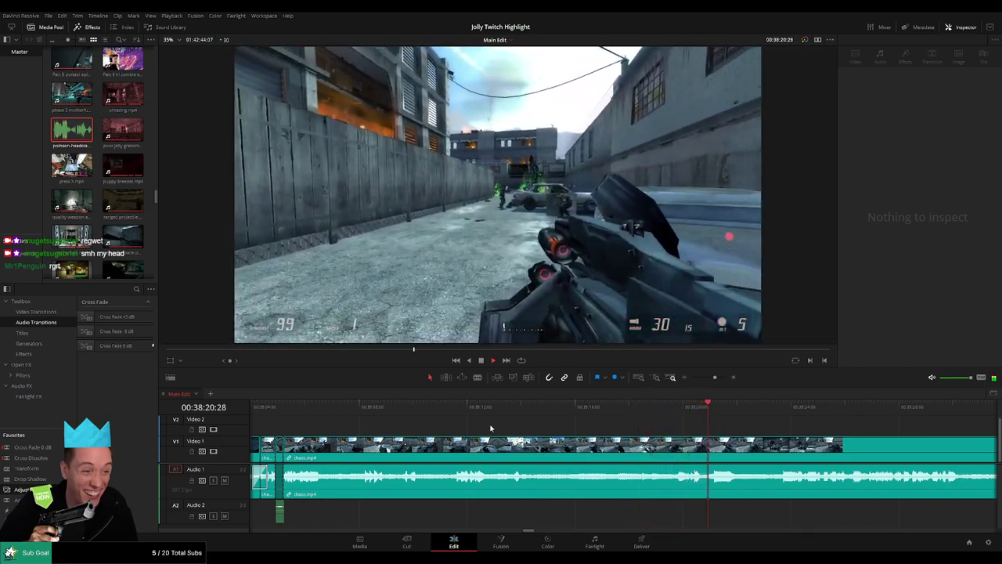
{"action": "scroll", "coordinate": [510, 429], "scroll_direction": "right", "scroll_amount": 3}
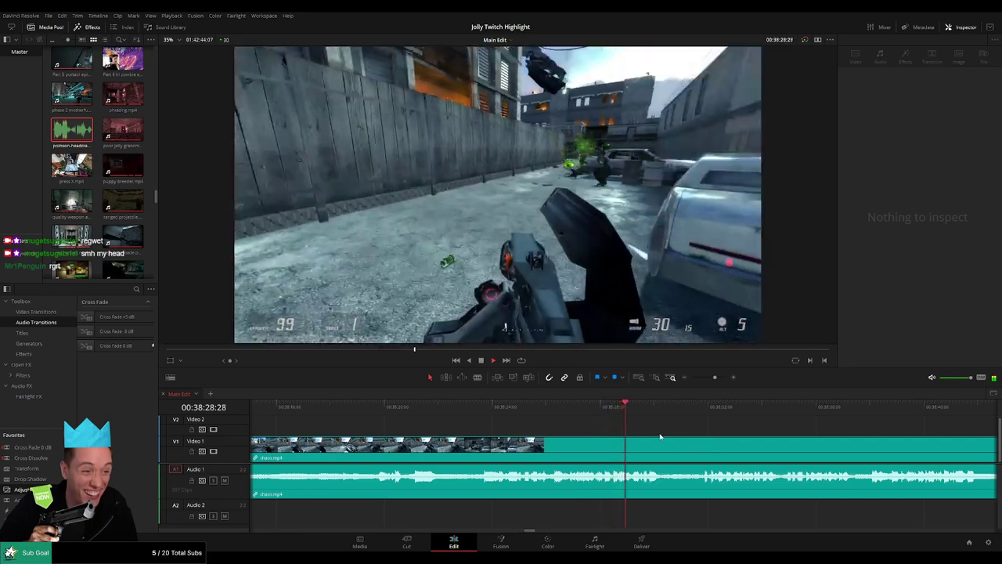
{"action": "scroll", "coordinate": [570, 433], "scroll_direction": "right", "scroll_amount": 3}
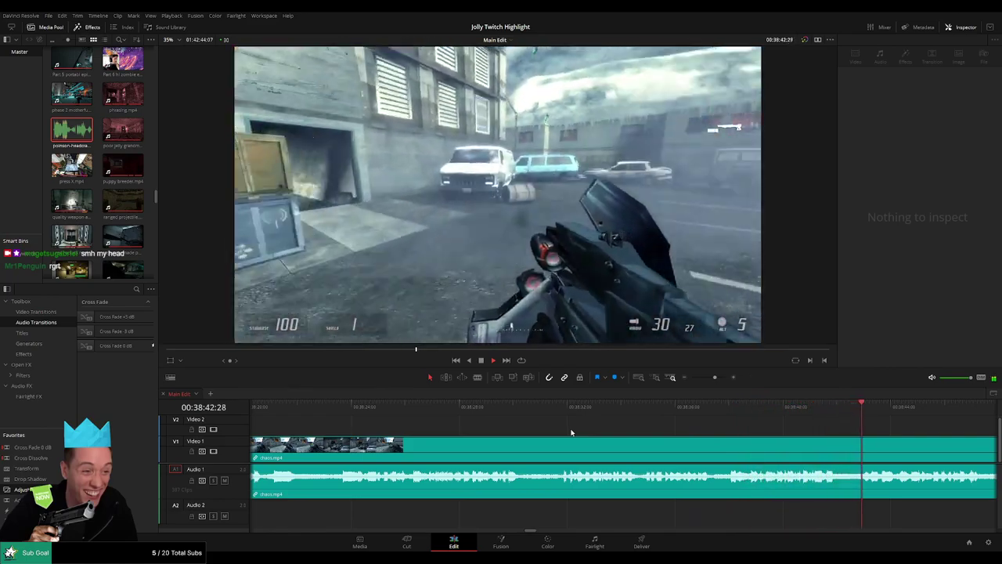
{"action": "scroll", "coordinate": [855, 449], "scroll_direction": "right", "scroll_amount": 5}
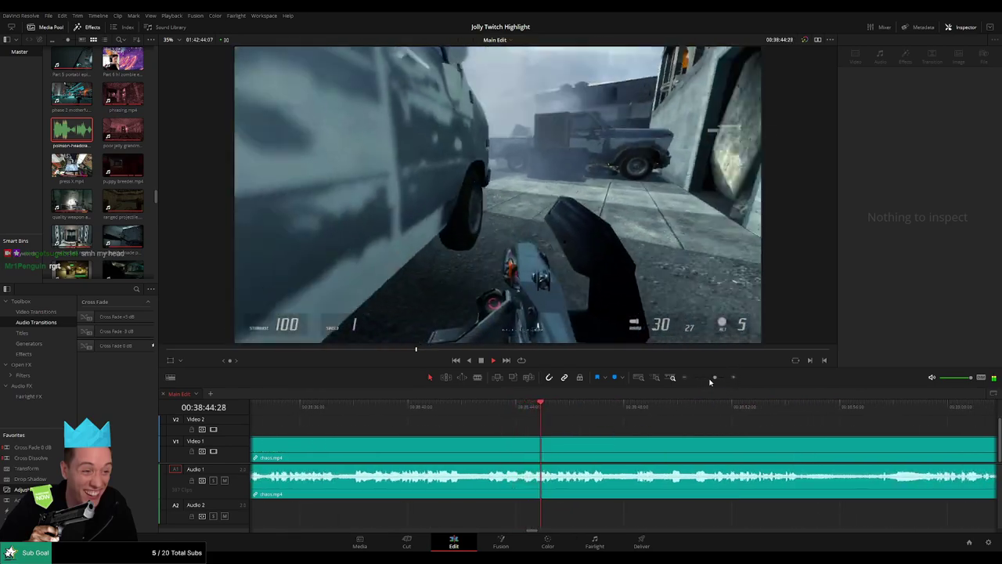
{"action": "left_click_drag", "start_coordinate": [714, 379], "coordinate": [711, 377]}
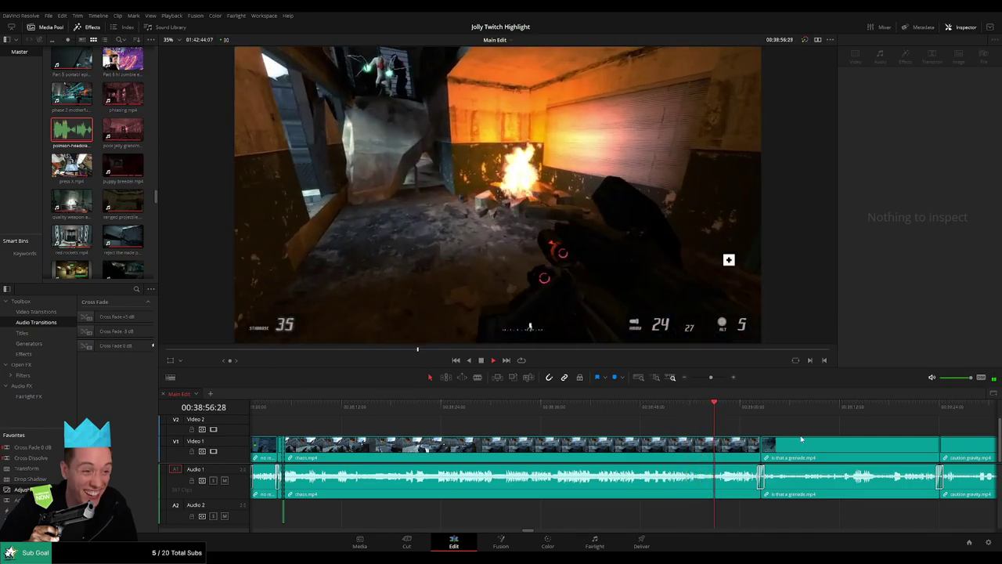
- Review the end of chaos.mp4 and the first part of is that a grenade.mp4, replaying around 00:39:08 to check for unwanted audio
{"action": "left_click_drag", "start_coordinate": [801, 440], "coordinate": [620, 435]}
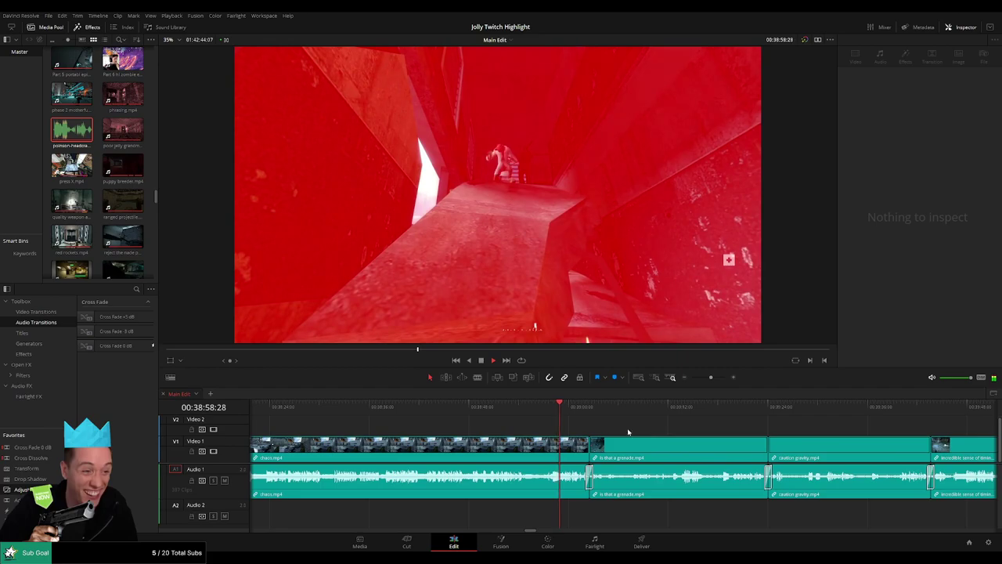
{"action": "left_click_drag", "start_coordinate": [712, 378], "coordinate": [710, 378]}
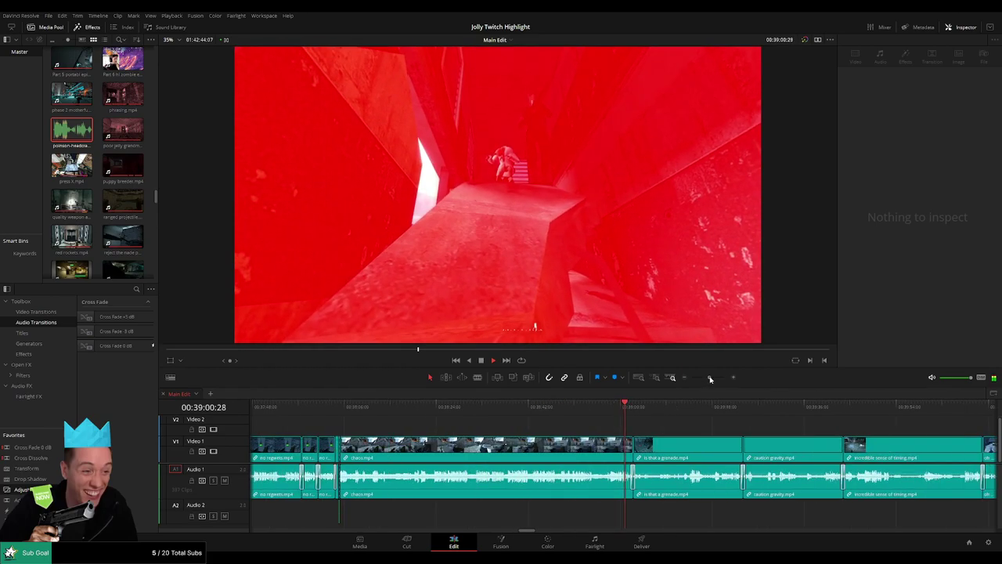
{"action": "scroll", "coordinate": [703, 426], "scroll_direction": "right", "scroll_amount": 3}
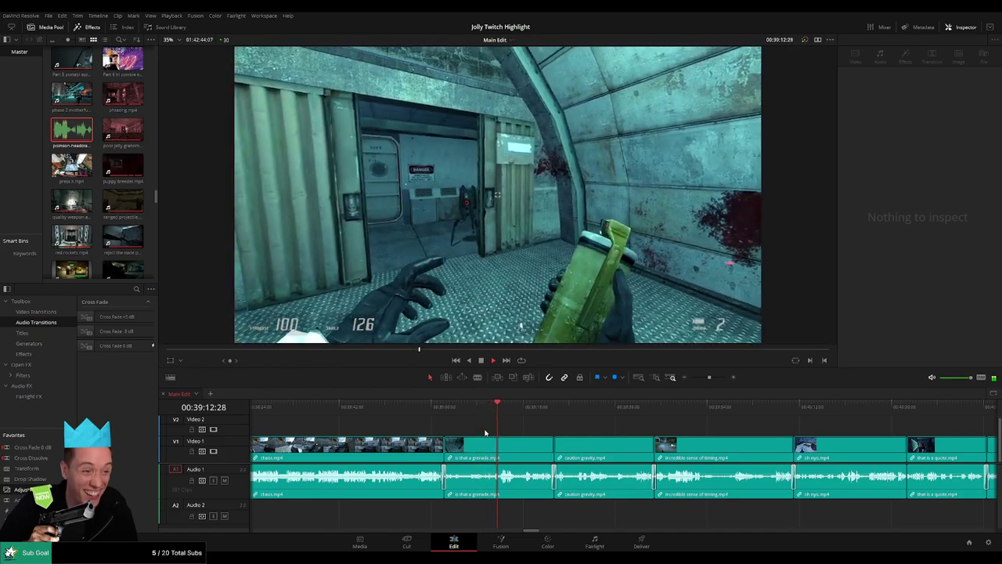
{"action": "key", "text": "space"}
{"action": "left_click_drag", "start_coordinate": [708, 378], "coordinate": [715, 377]}
{"action": "left_click", "coordinate": [510, 408]}
{"action": "key", "text": "space"}
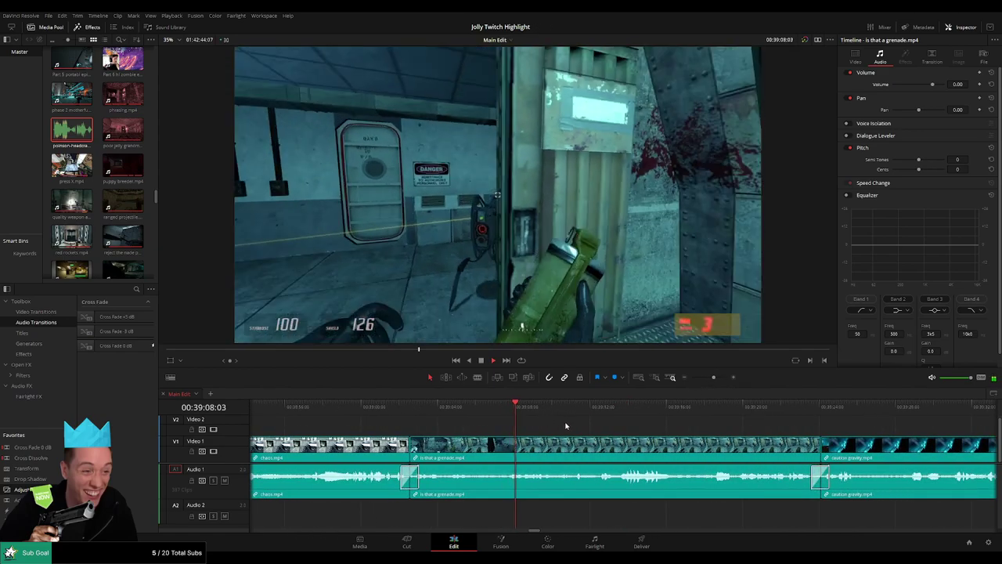
{"action": "key", "text": "space"}
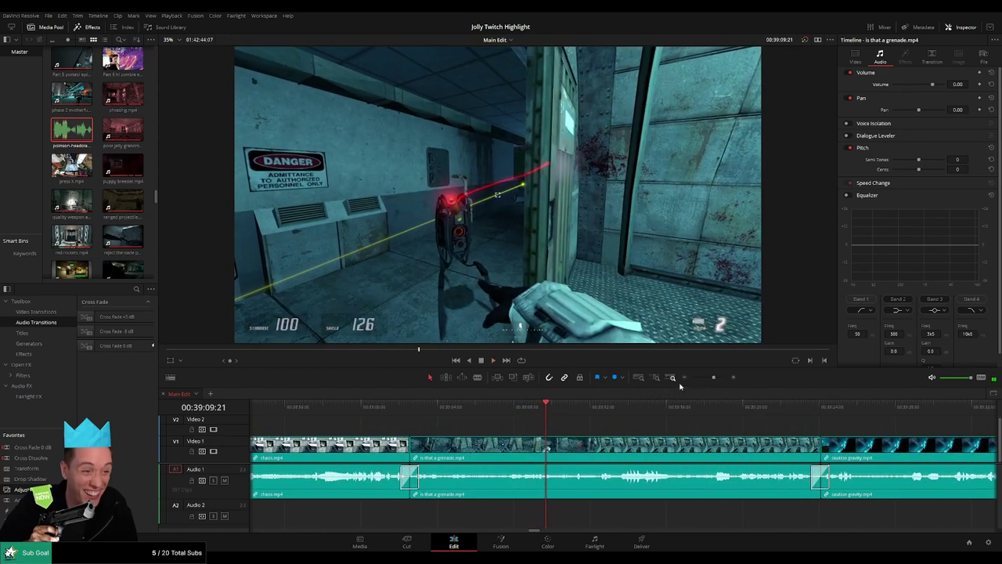
- Split is that a grenade.mp4 at 00:39:09:03 and 00:39:09:11, and mute the audio of the segment between the cuts
{"action": "left_click_drag", "start_coordinate": [714, 378], "coordinate": [720, 377]}
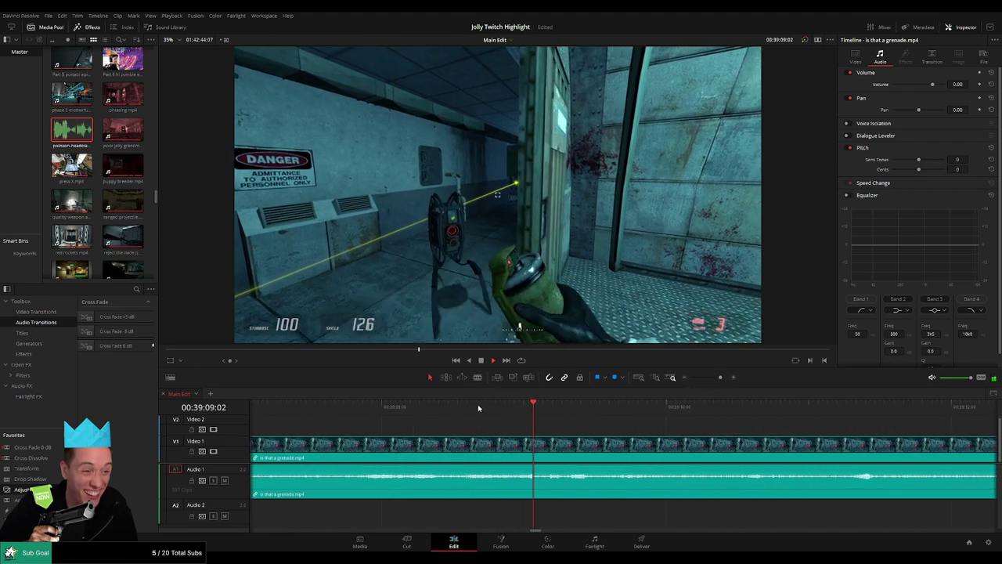
{"action": "key", "text": "space"}
{"action": "key", "text": "b"}
{"action": "left_click", "coordinate": [539, 415]}
{"action": "left_click", "coordinate": [539, 443]}
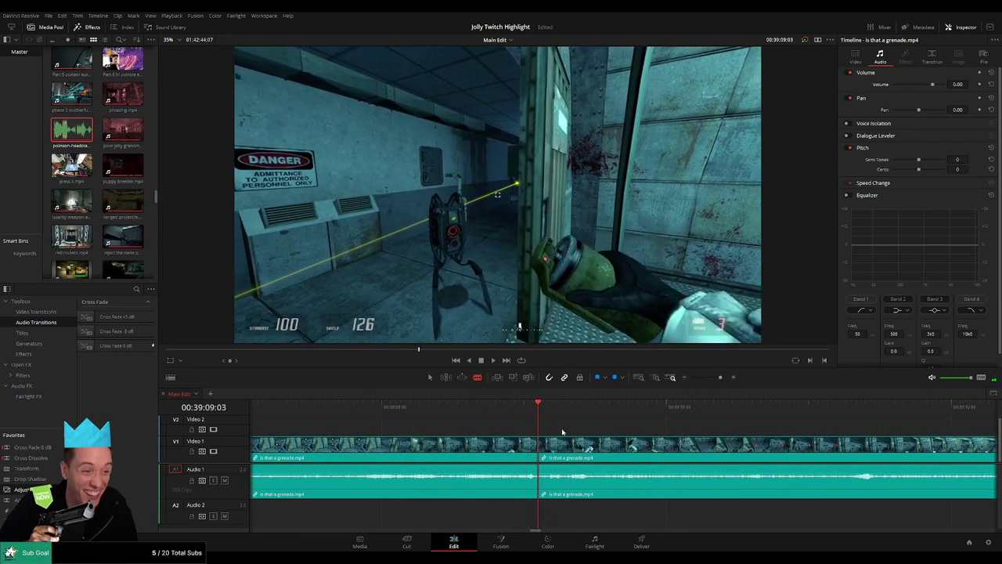
{"action": "key", "text": "space"}
{"action": "mouse_move", "coordinate": [574, 420]}
{"action": "left_mouse_down"}
{"action": "mouse_move", "coordinate": [564, 414]}
{"action": "mouse_move", "coordinate": [576, 415]}
{"action": "left_mouse_up"}
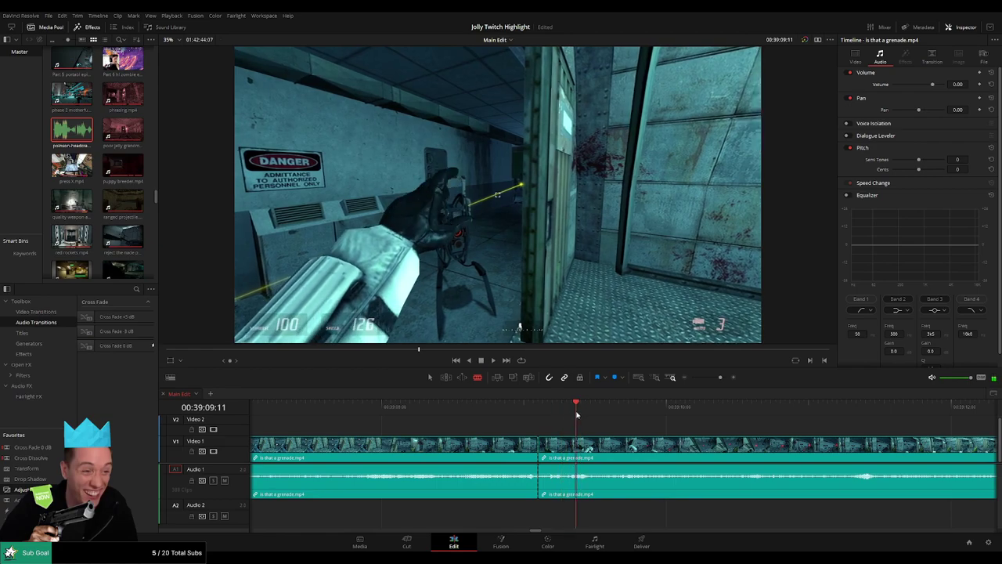
{"action": "left_click", "coordinate": [583, 443]}
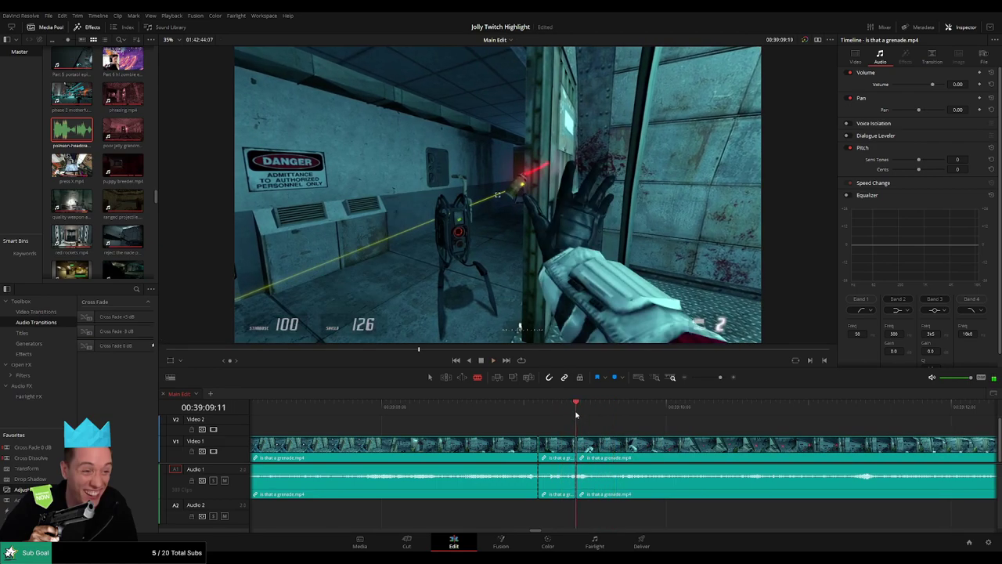
{"action": "key", "text": "a"}
{"action": "left_click_drag", "start_coordinate": [560, 473], "coordinate": [560, 503]}
- Place poinson-headcrab-random-sound.mp3 on Audio 2 under the muted is that a grenade.mp4 segment, trimmed to its length at volume -27, and play it back
{"action": "left_click_drag", "start_coordinate": [77, 131], "coordinate": [540, 514]}
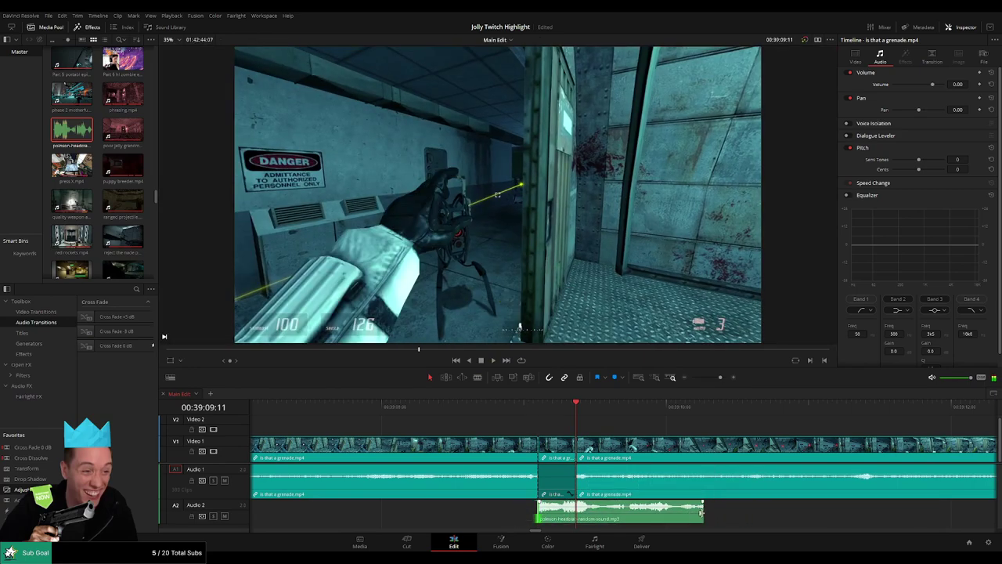
{"action": "left_click_drag", "start_coordinate": [703, 514], "coordinate": [578, 511]}
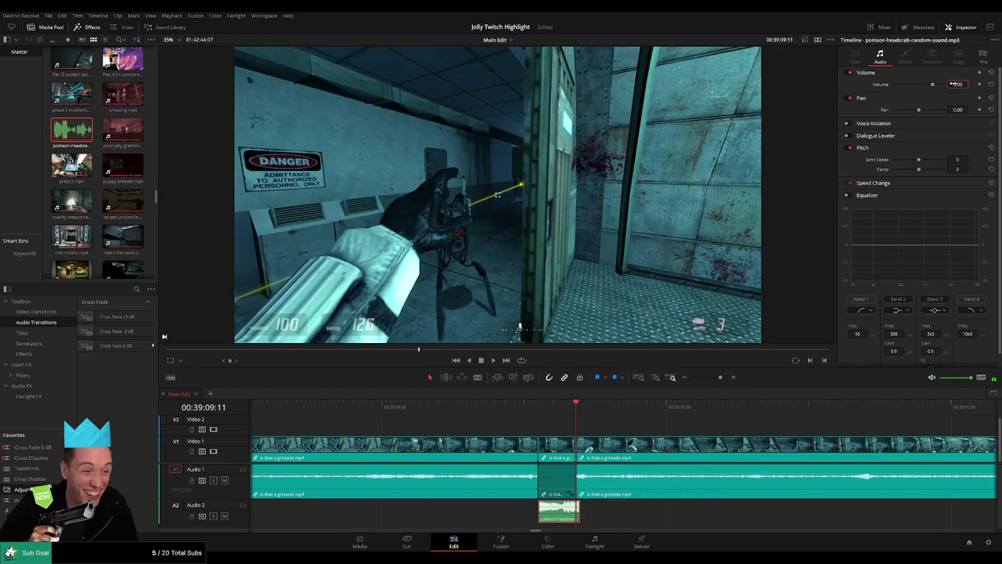
{"action": "left_click_drag", "start_coordinate": [955, 83], "coordinate": [954, 84]}
{"action": "left_click", "coordinate": [472, 411]}
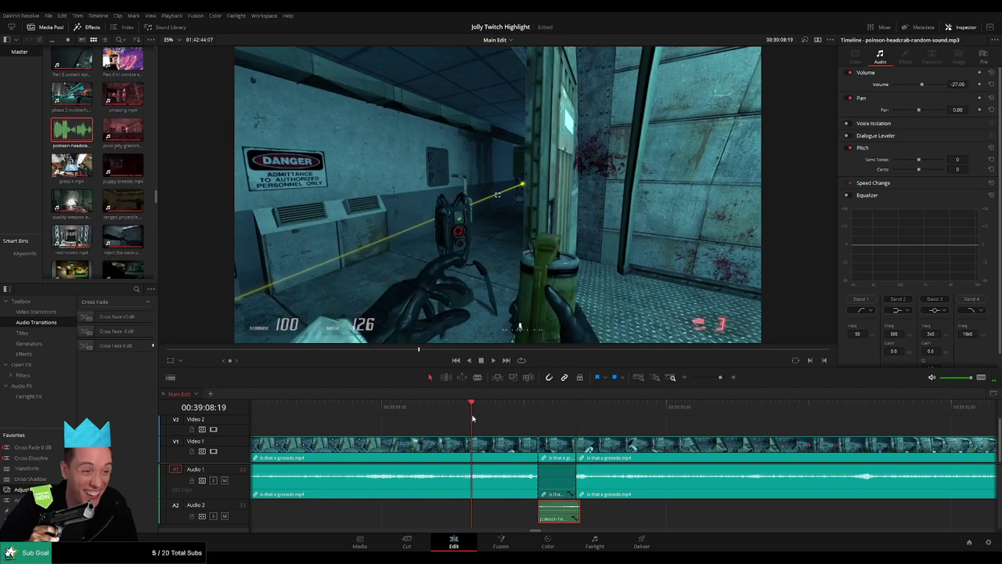
{"action": "key", "text": "space"}
{"action": "left_click", "coordinate": [600, 426]}
- Review the rest of is that a grenade.mp4 through caution gravity.mp4, incredible sense of timing.mp4, oh nyo.mp4 and that is a quote.mp4 for unwanted audio
{"action": "left_click_drag", "start_coordinate": [718, 378], "coordinate": [712, 378]}
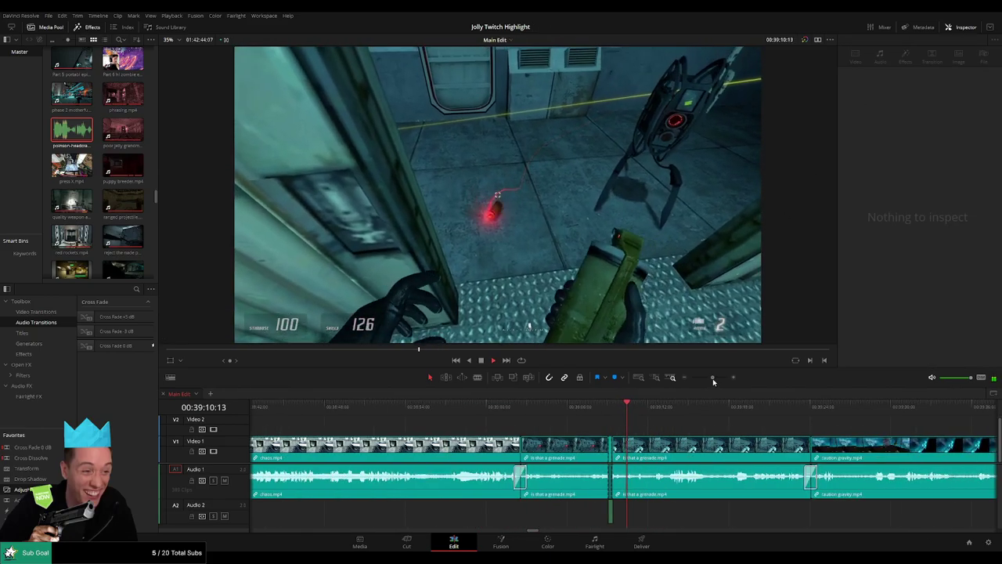
{"action": "left_click_drag", "start_coordinate": [681, 428], "coordinate": [610, 428]}
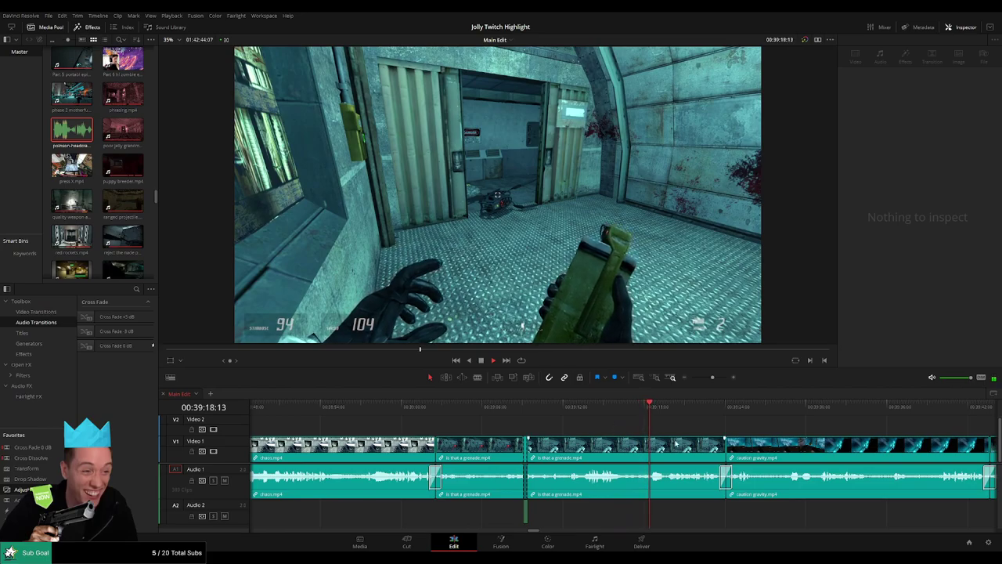
{"action": "scroll", "coordinate": [676, 444], "scroll_direction": "right", "scroll_amount": 5}
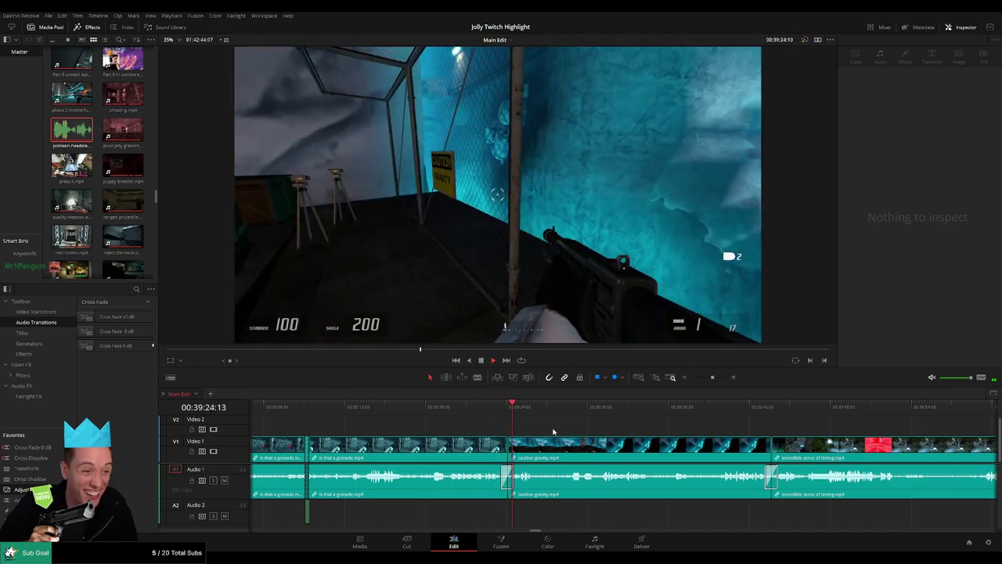
{"action": "left_click_drag", "start_coordinate": [543, 430], "coordinate": [449, 413]}
{"action": "scroll", "coordinate": [462, 427], "scroll_direction": "right", "scroll_amount": 3}
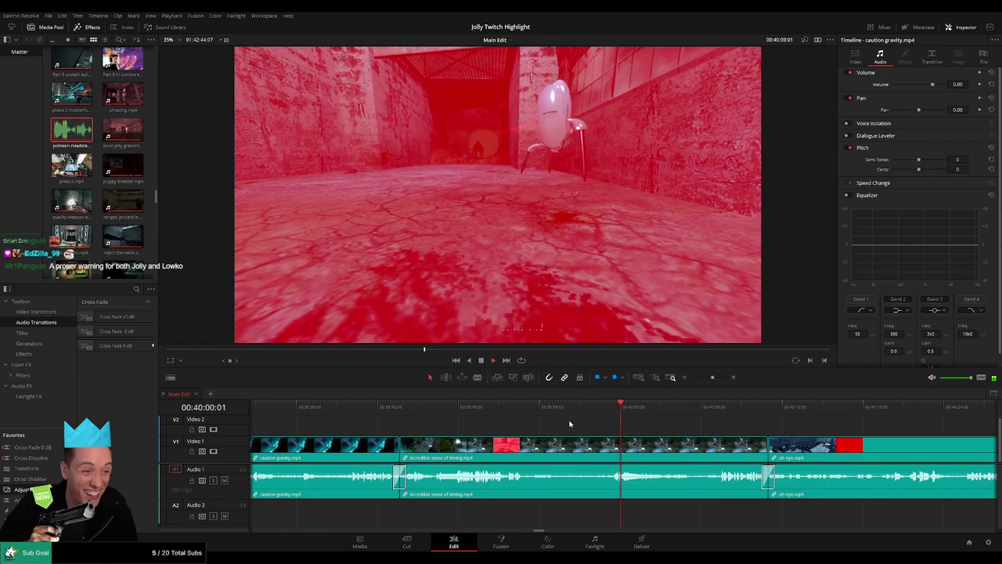
{"action": "left_click_drag", "start_coordinate": [691, 426], "coordinate": [563, 428]}
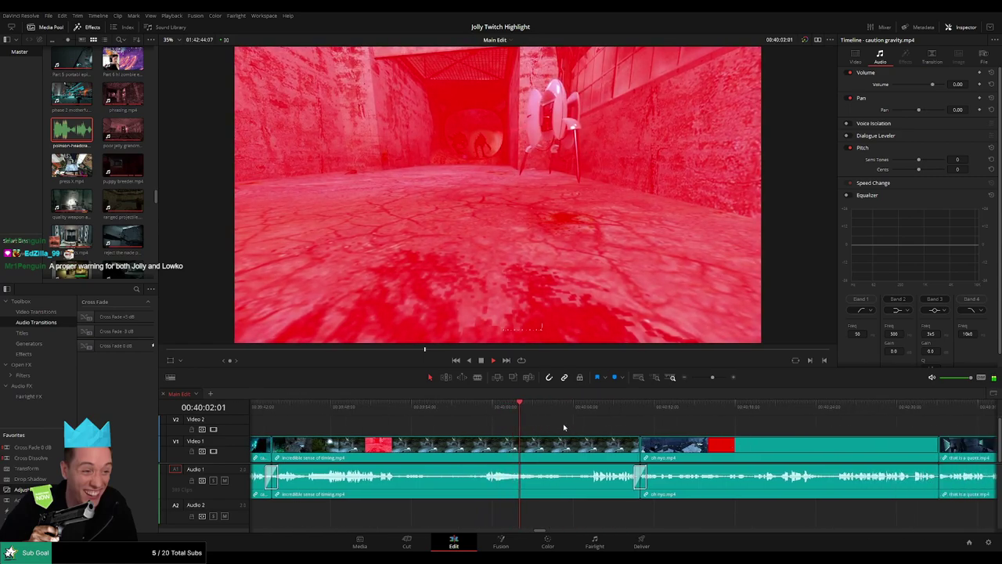
{"action": "scroll", "coordinate": [504, 425], "scroll_direction": "right", "scroll_amount": 2}
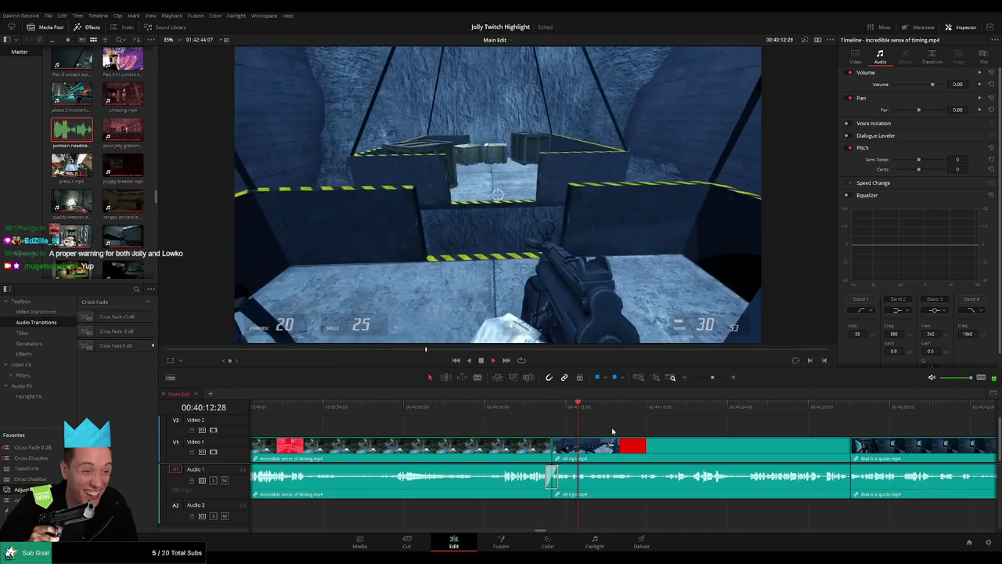
{"action": "left_click_drag", "start_coordinate": [613, 431], "coordinate": [559, 424]}
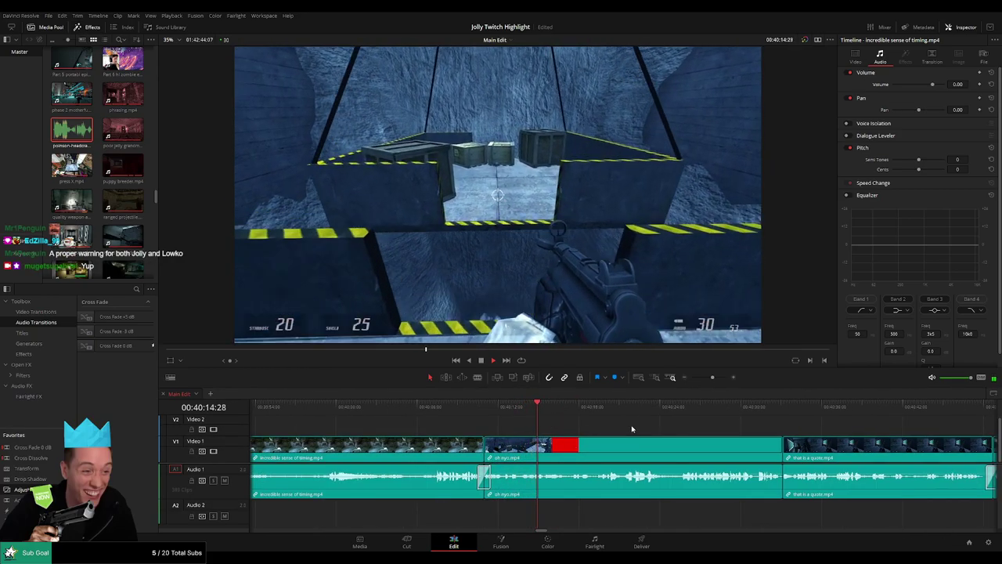
{"action": "left_click_drag", "start_coordinate": [632, 429], "coordinate": [525, 426]}
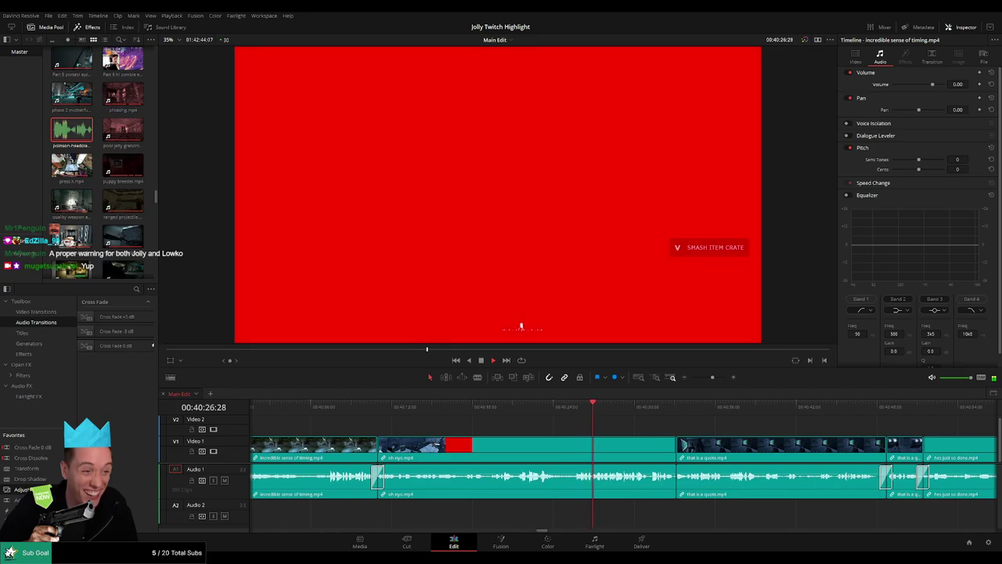
{"action": "left_click", "coordinate": [490, 407]}
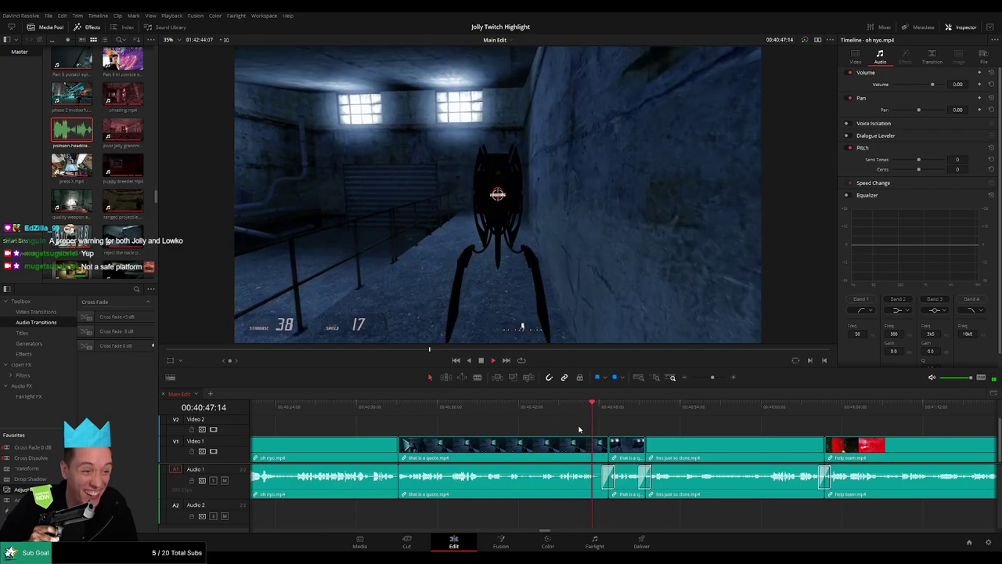
- Split that is a quote.mp4 at 00:40:46:24 and 00:40:47:08, and mute the audio of the segment between the cuts
{"action": "left_click", "coordinate": [573, 408]}
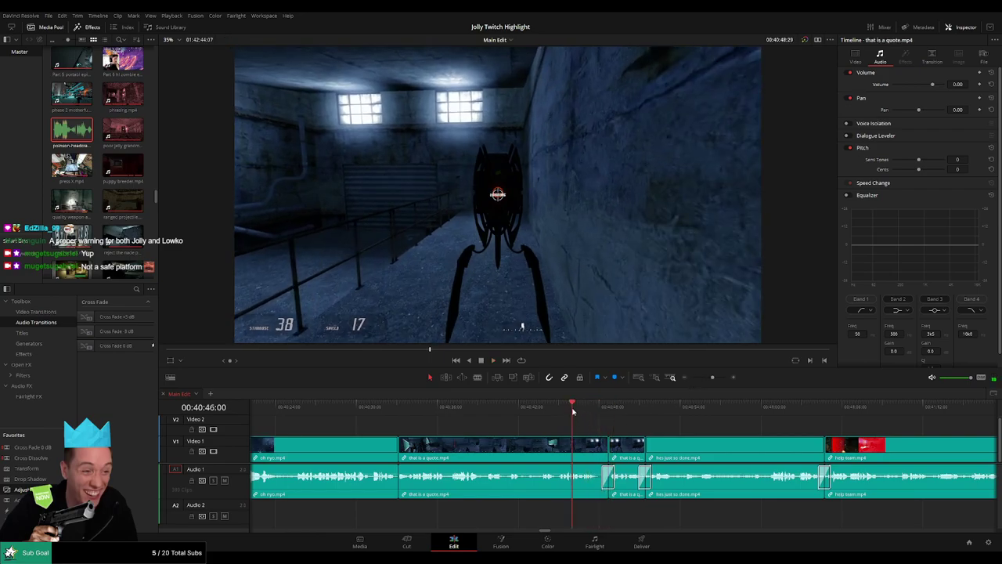
{"action": "left_click_drag", "start_coordinate": [712, 379], "coordinate": [719, 379]}
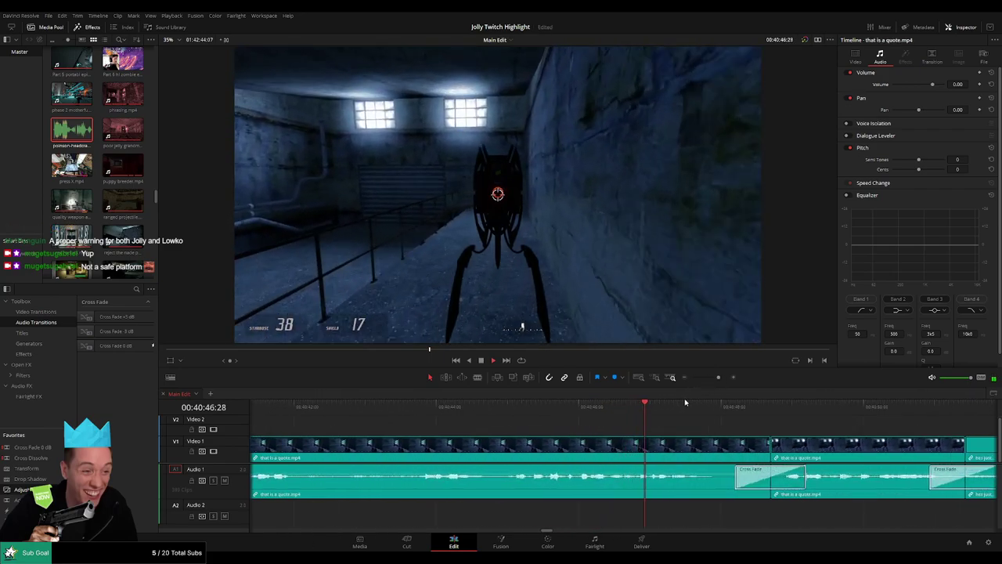
{"action": "left_click", "coordinate": [612, 413]}
{"action": "mouse_move", "coordinate": [624, 413]}
{"action": "left_mouse_down"}
{"action": "mouse_move", "coordinate": [582, 415]}
{"action": "mouse_move", "coordinate": [630, 421]}
{"action": "left_mouse_up"}
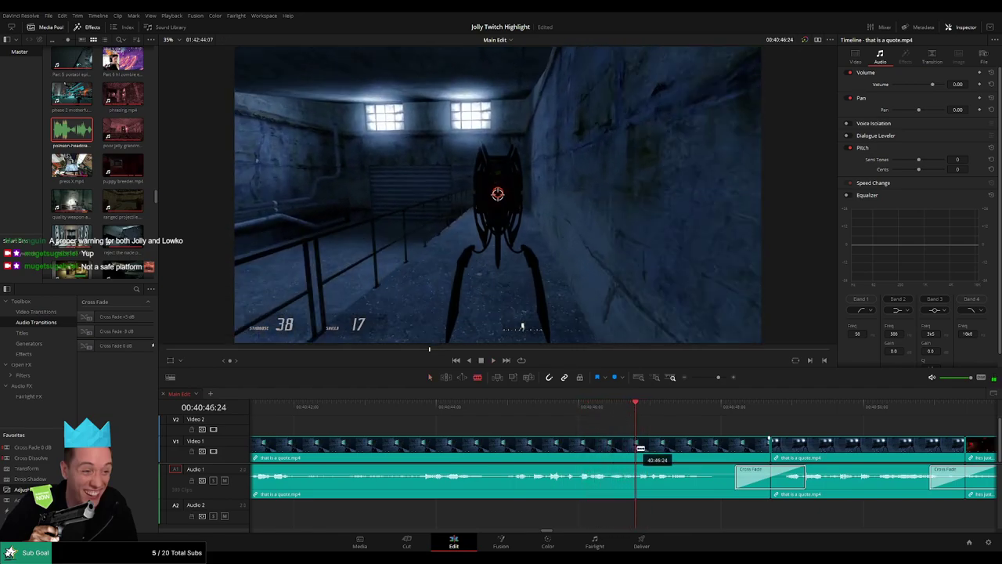
{"action": "key", "text": "ctrl+b"}
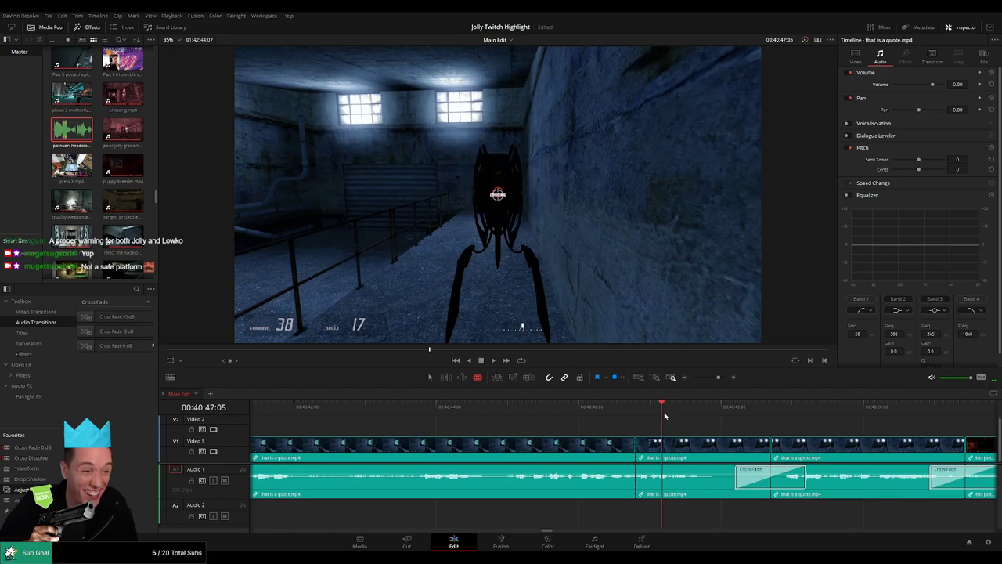
{"action": "key", "text": "ctrl+b"}
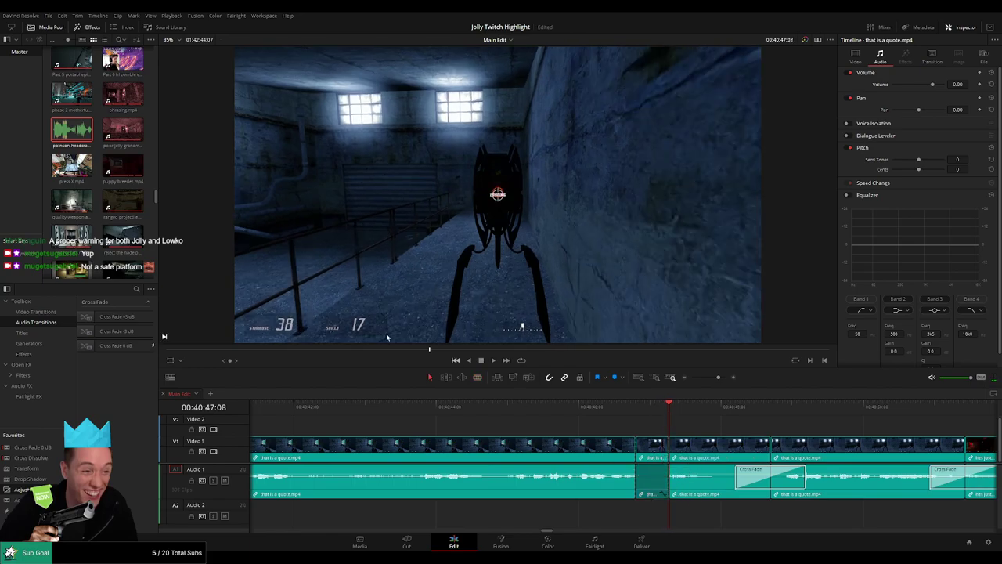
- Place poinson-headcrab-random-sound.mp3 on Audio 2 under the muted that is a quote.mp4 segment, trimmed to its length at volume -27, and play it back
{"action": "left_click", "coordinate": [76, 145]}
{"action": "left_click_drag", "start_coordinate": [76, 145], "coordinate": [670, 515]}
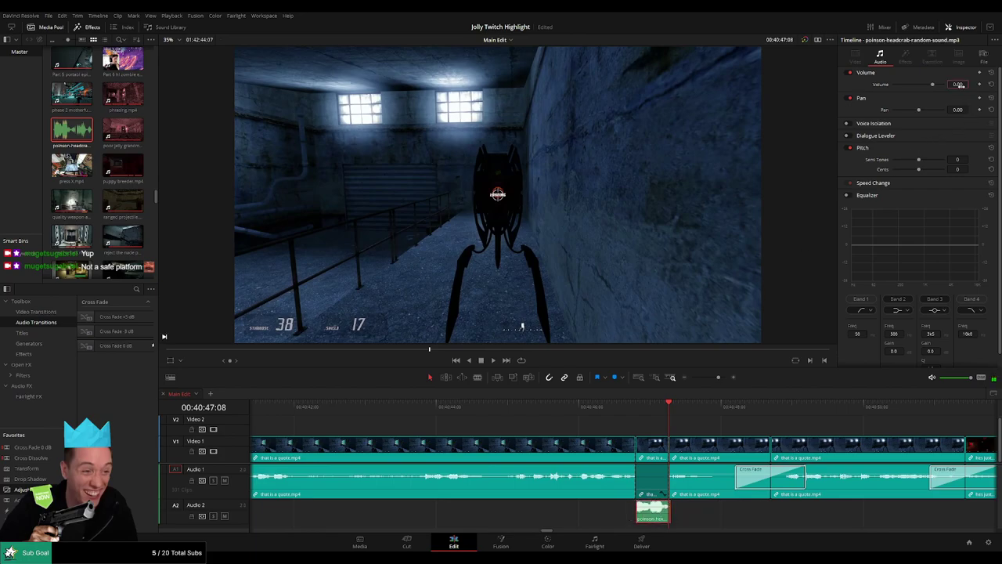
{"action": "left_click_drag", "start_coordinate": [962, 86], "coordinate": [961, 86]}
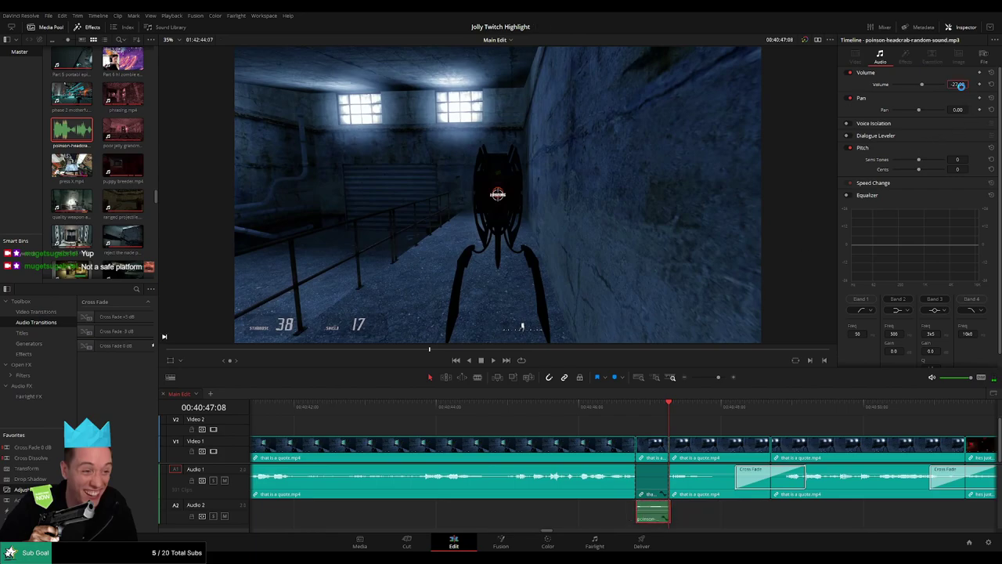
{"action": "left_click", "coordinate": [612, 404]}
{"action": "key", "text": "space"}
{"action": "left_click", "coordinate": [722, 430]}
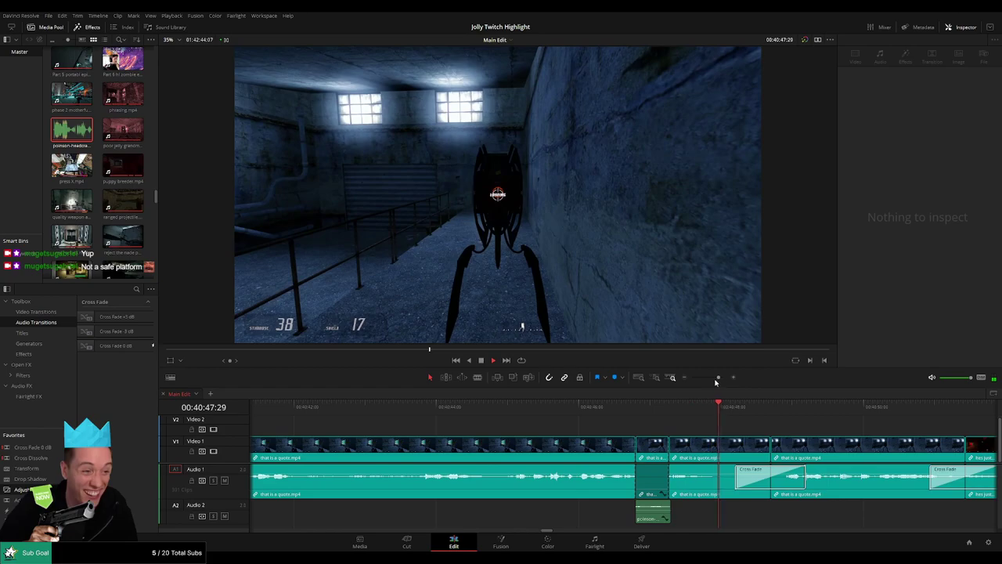
- Review the end of that is a quote.mp4, hes just so done.mp4 and help team.mp4 for unwanted audio
{"action": "left_click_drag", "start_coordinate": [718, 379], "coordinate": [713, 380]}
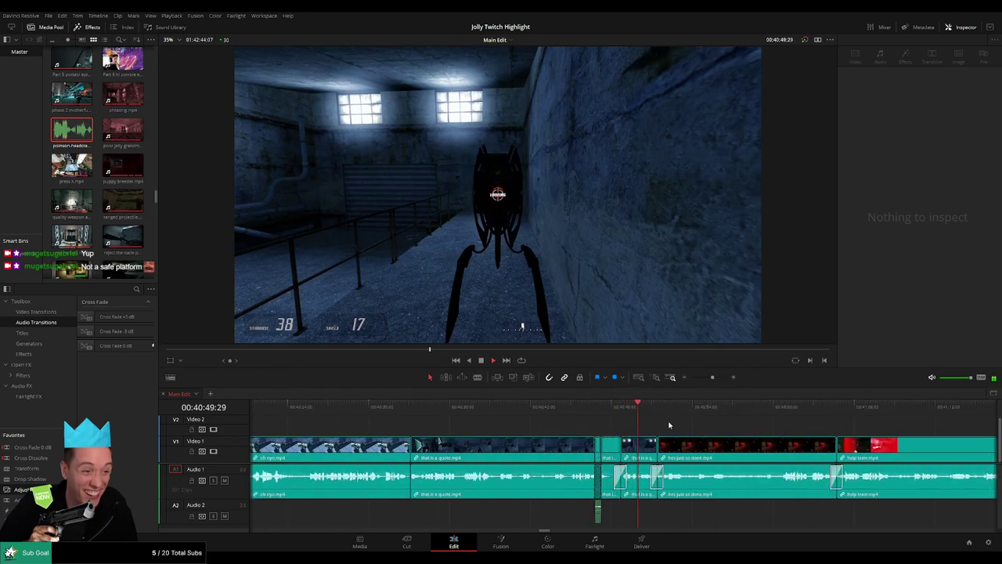
{"action": "left_click_drag", "start_coordinate": [748, 430], "coordinate": [606, 426]}
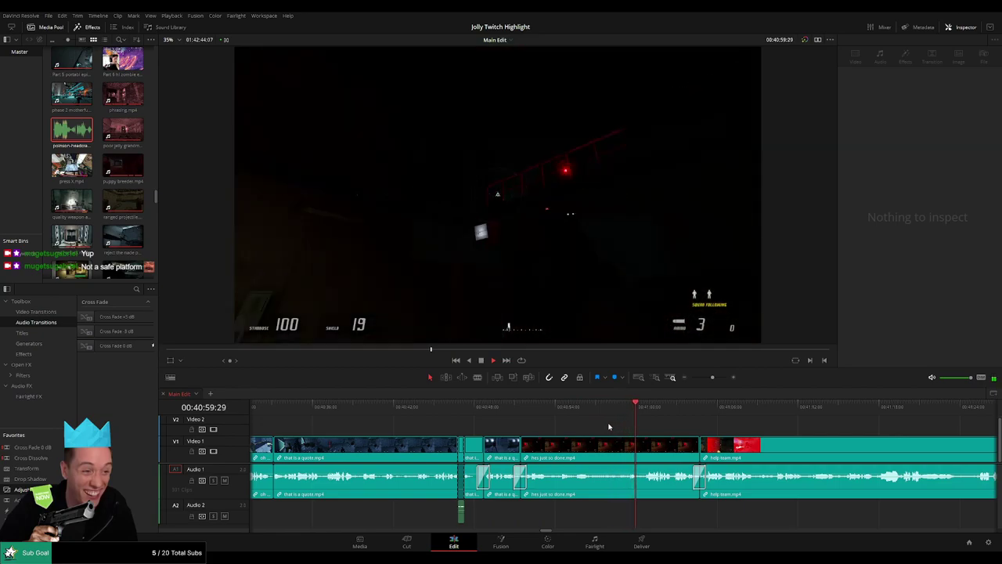
{"action": "left_click", "coordinate": [559, 413]}
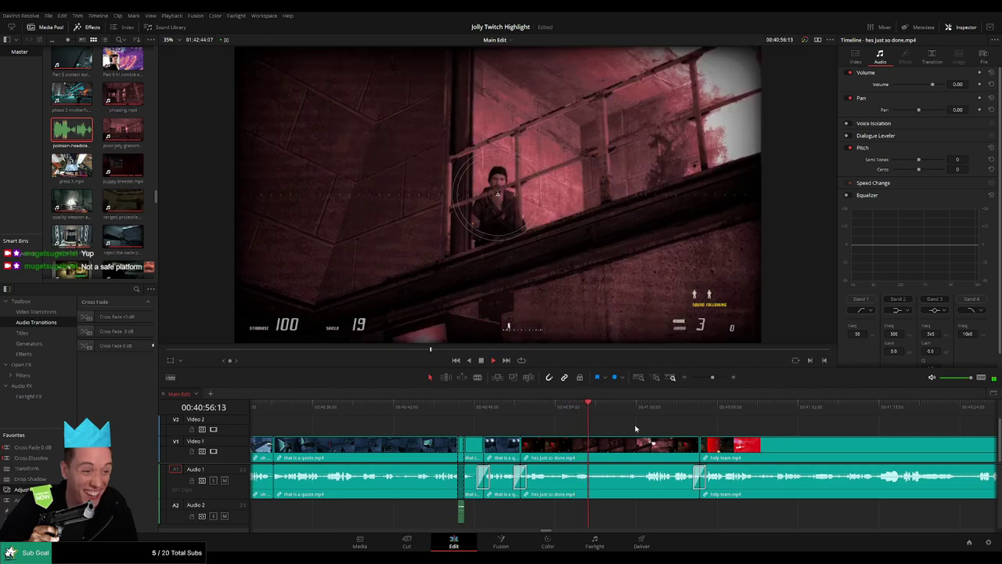
{"action": "left_click", "coordinate": [632, 428]}
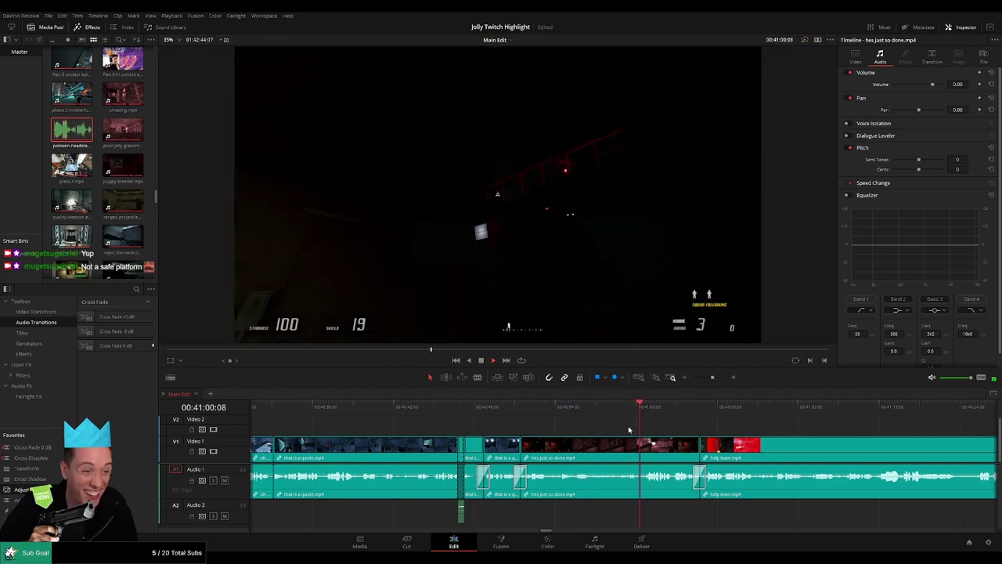
{"action": "left_click_drag", "start_coordinate": [629, 430], "coordinate": [526, 429]}
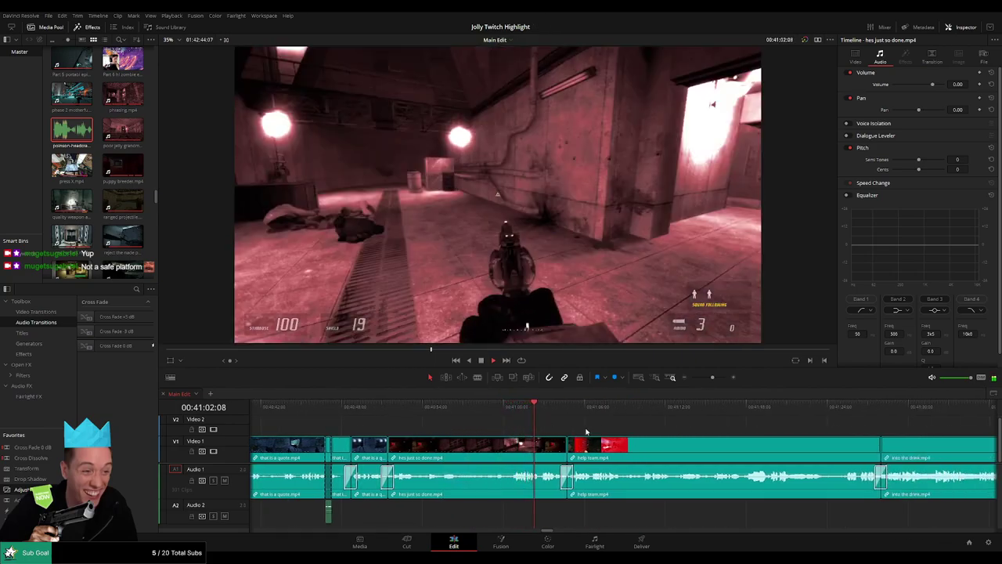
{"action": "scroll", "coordinate": [540, 428], "scroll_direction": "right", "scroll_amount": 2}
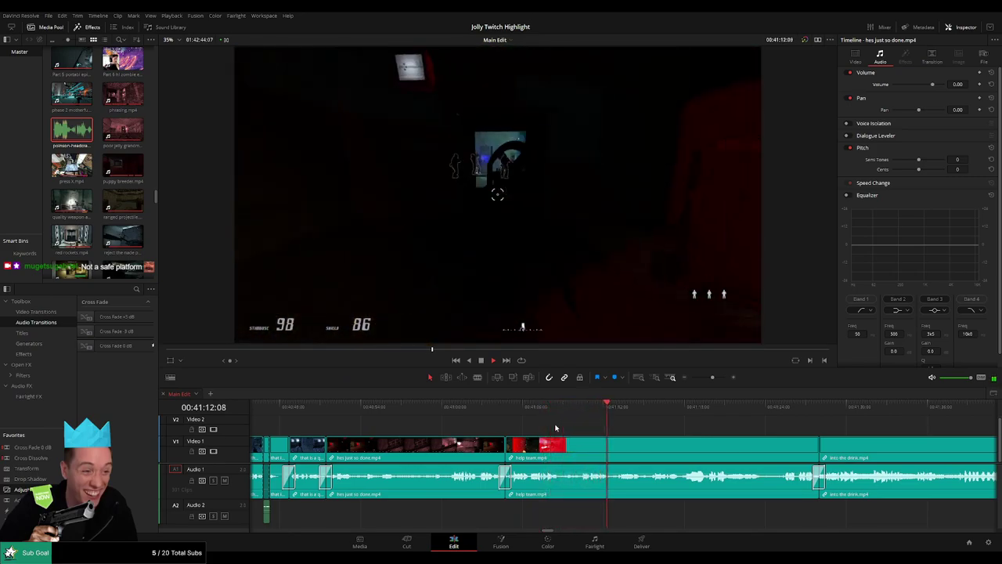
{"action": "left_click_drag", "start_coordinate": [697, 436], "coordinate": [574, 435]}
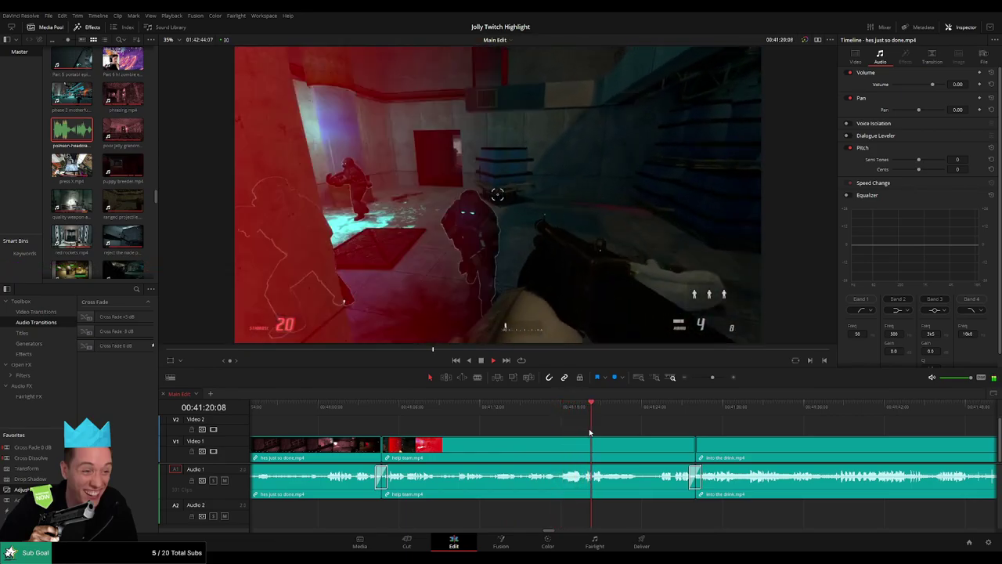
{"action": "left_click_drag", "start_coordinate": [665, 434], "coordinate": [539, 431]}
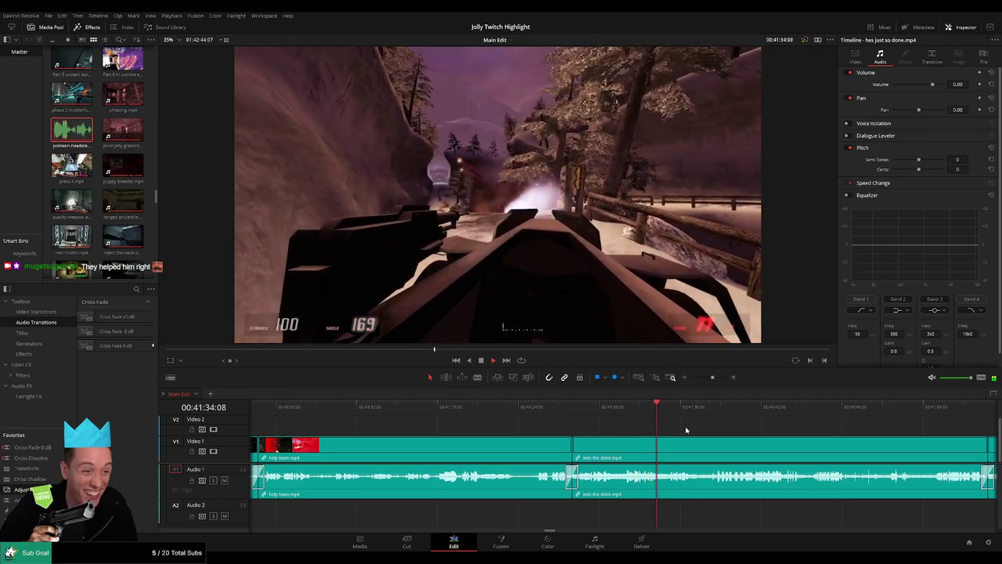
- Review into the drink.mp4, greatest weapon again vortigaunts walking diagonally.mp4 and the first half of self driving buggies.mp4 for unwanted audio
{"action": "left_click_drag", "start_coordinate": [712, 429], "coordinate": [517, 424]}
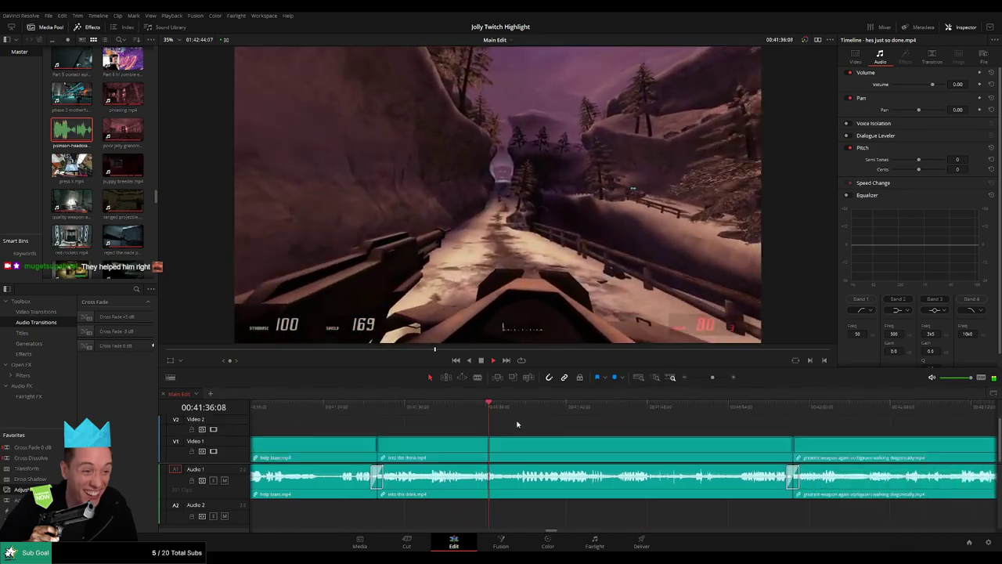
{"action": "scroll", "coordinate": [517, 424], "scroll_direction": "right", "scroll_amount": 1}
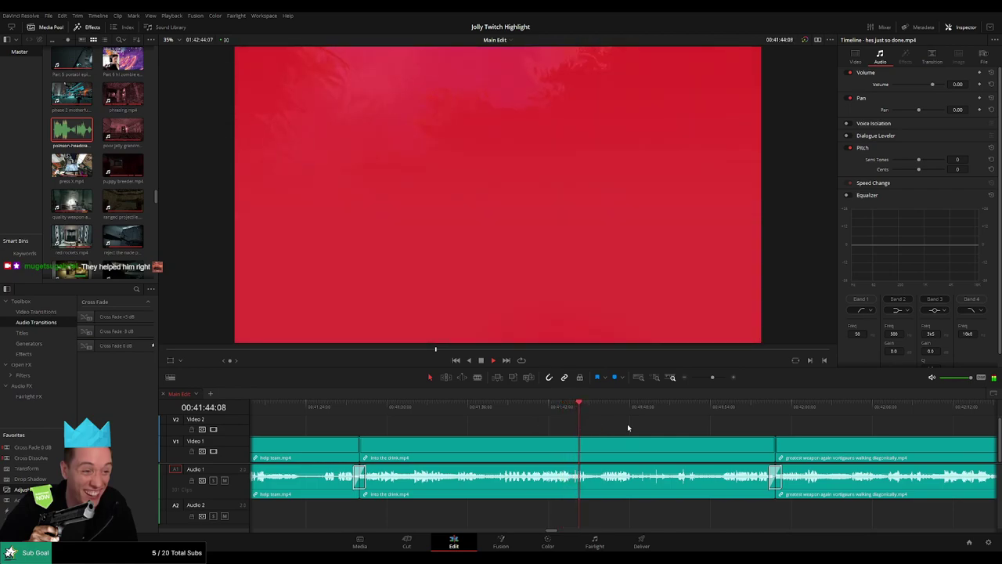
{"action": "left_click_drag", "start_coordinate": [628, 427], "coordinate": [471, 426]}
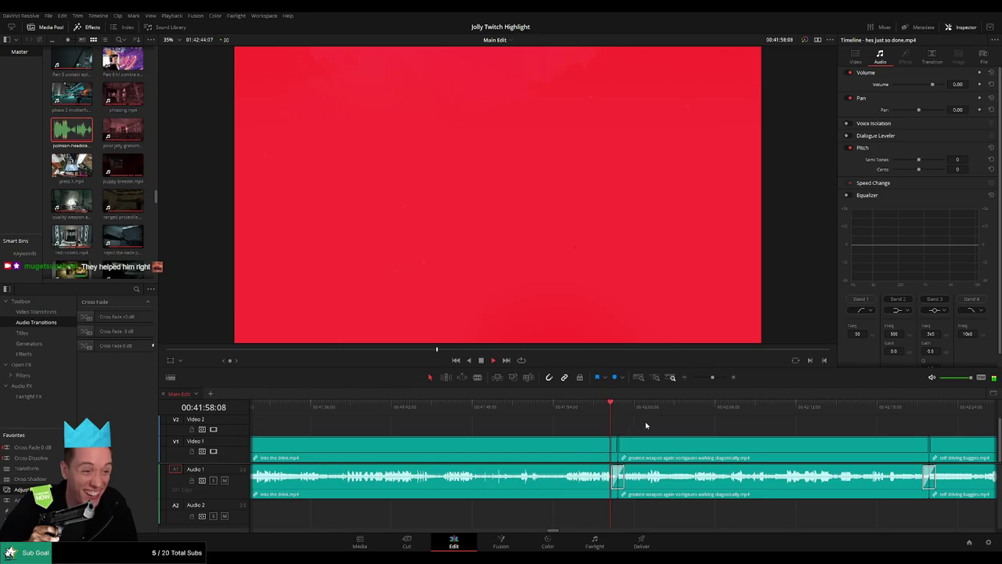
{"action": "left_click_drag", "start_coordinate": [647, 425], "coordinate": [530, 419]}
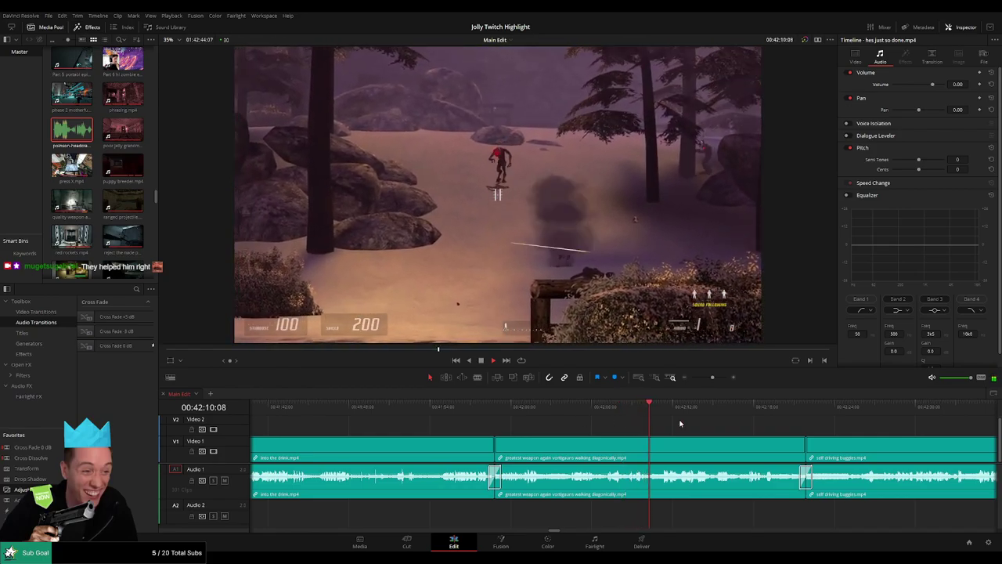
{"action": "left_click_drag", "start_coordinate": [680, 424], "coordinate": [561, 419]}
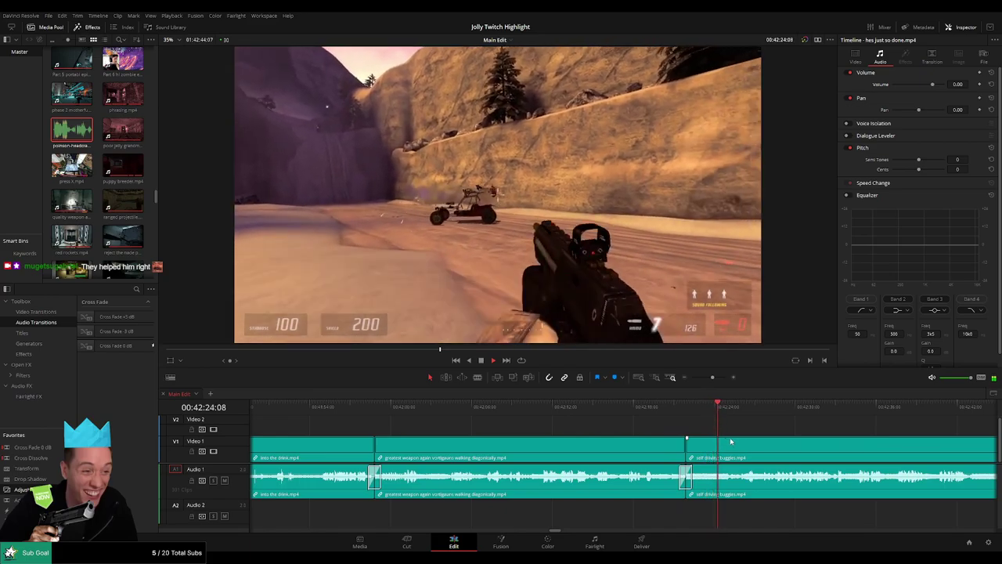
{"action": "scroll", "coordinate": [546, 428], "scroll_direction": "up", "scroll_amount": 3}
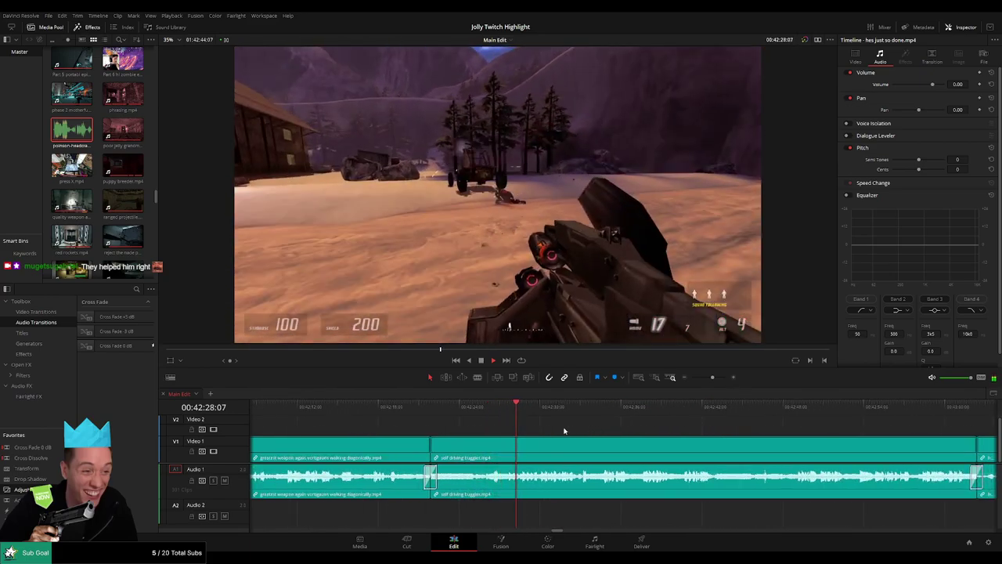
{"action": "left_click", "coordinate": [484, 407]}
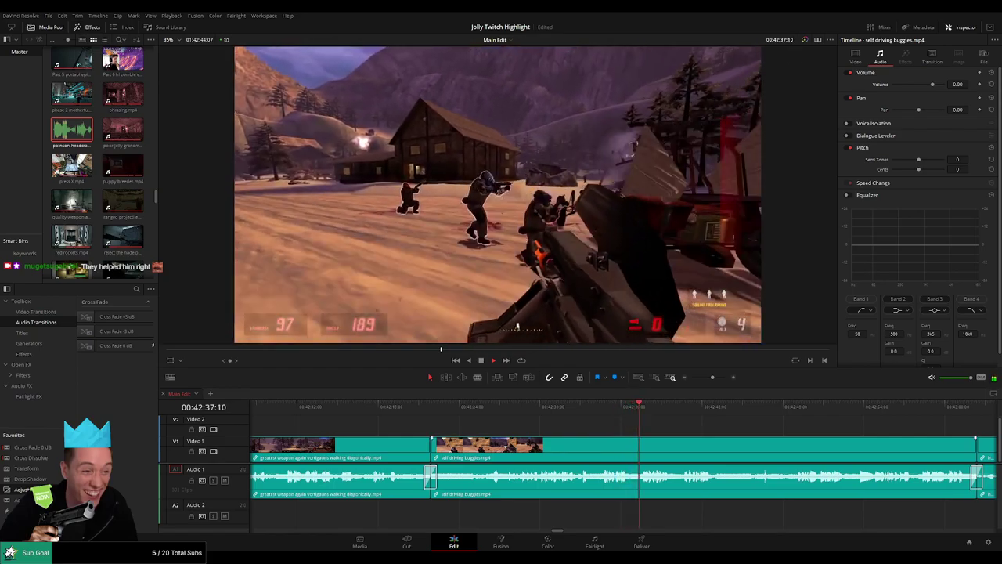
{"action": "scroll", "coordinate": [582, 434], "scroll_direction": "right", "scroll_amount": 3}
{"action": "scroll", "coordinate": [581, 435], "scroll_direction": "right", "scroll_amount": 3}
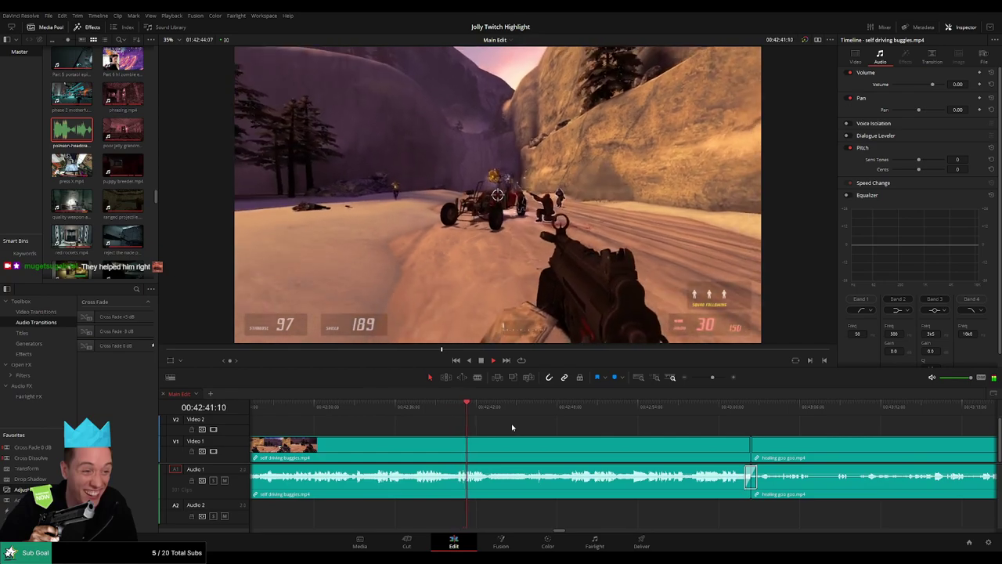
- Split self driving buggies.mp4 at 00:42:41:06 and 00:42:41:16, and mute the audio of the segment between the cuts
{"action": "left_click", "coordinate": [454, 408]}
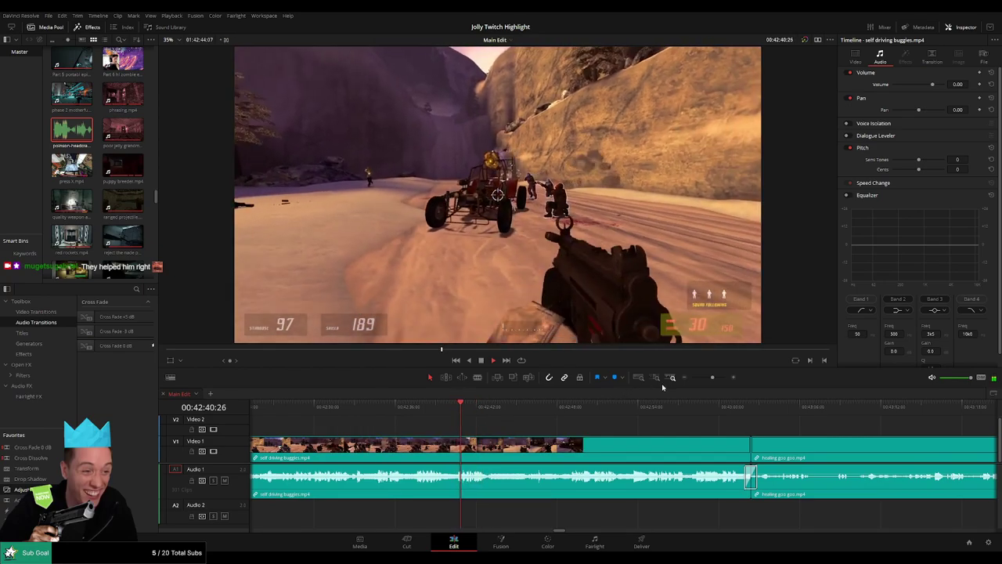
{"action": "left_click_drag", "start_coordinate": [712, 377], "coordinate": [718, 378]}
{"action": "key", "text": "ctrl+b"}
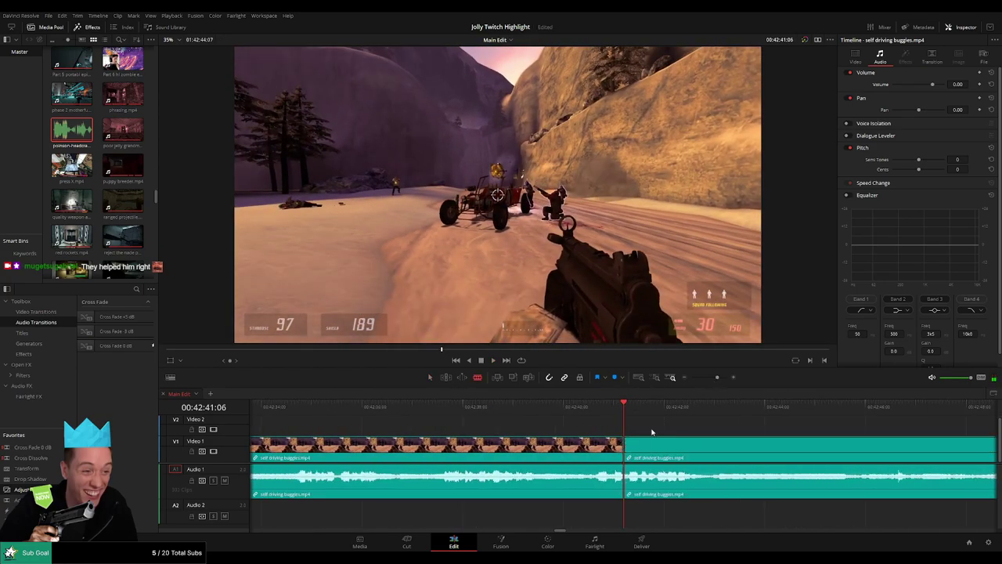
{"action": "left_click", "coordinate": [641, 407]}
{"action": "key", "text": "ctrl+b"}
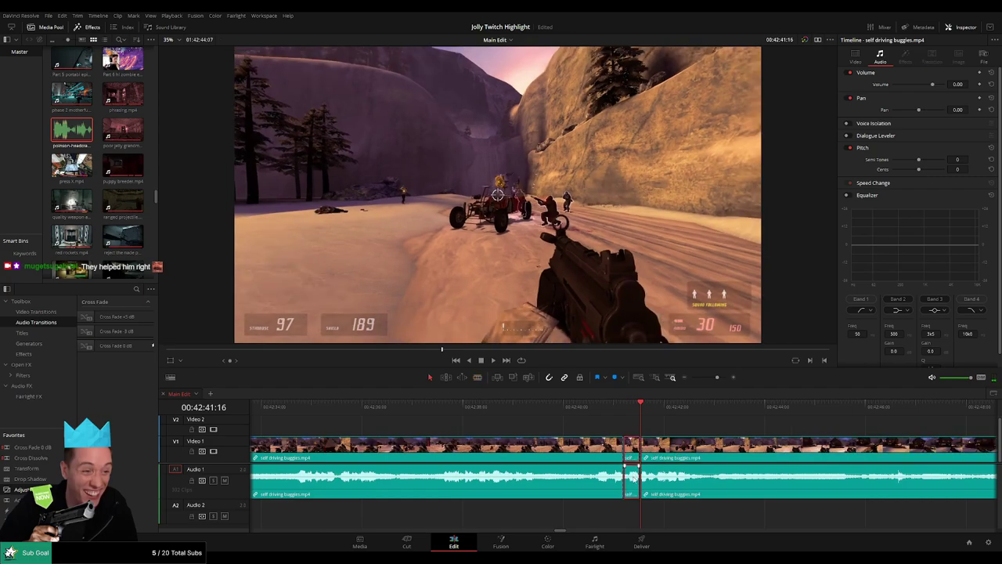
{"action": "left_click_drag", "start_coordinate": [633, 472], "coordinate": [632, 505]}
- Place poinson-headcrab-random-sound.mp3 on Audio 2 under the muted self driving buggies.mp4 segment, trimmed to its length at volume -27, and play it back
{"action": "left_click_drag", "start_coordinate": [83, 135], "coordinate": [635, 522]}
{"action": "left_click", "coordinate": [633, 521]}
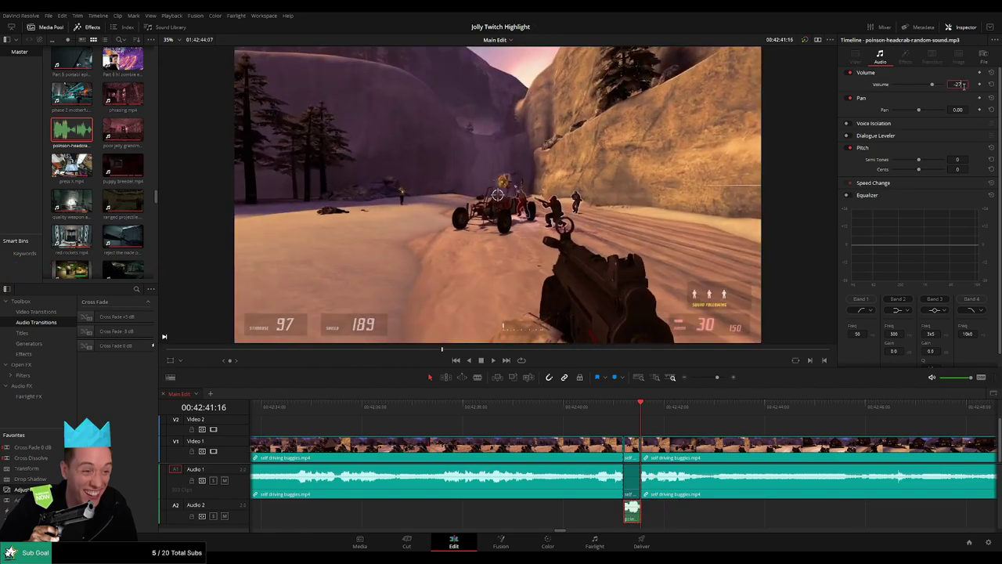
{"action": "left_click", "coordinate": [604, 407]}
{"action": "key", "text": "space"}
{"action": "left_click", "coordinate": [657, 420]}
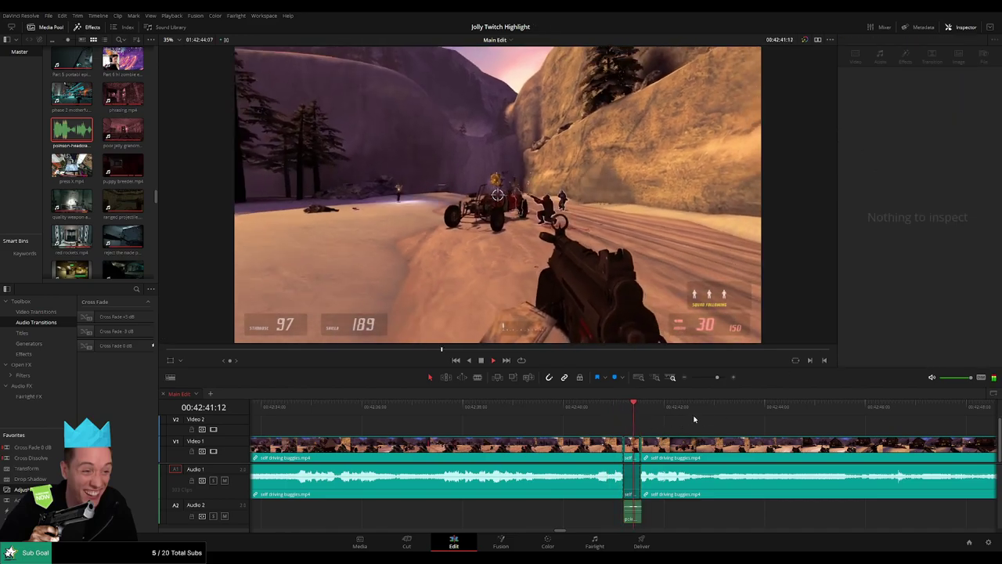
- Review the rest of self driving buggies.mp4, healing goo goo.mp4 and the first part of jolly the wingman.mp4 for unwanted audio
{"action": "mouse_move", "coordinate": [717, 377]}
{"action": "left_mouse_down"}
{"action": "mouse_move", "coordinate": [691, 380]}
{"action": "mouse_move", "coordinate": [712, 380]}
{"action": "left_mouse_up"}
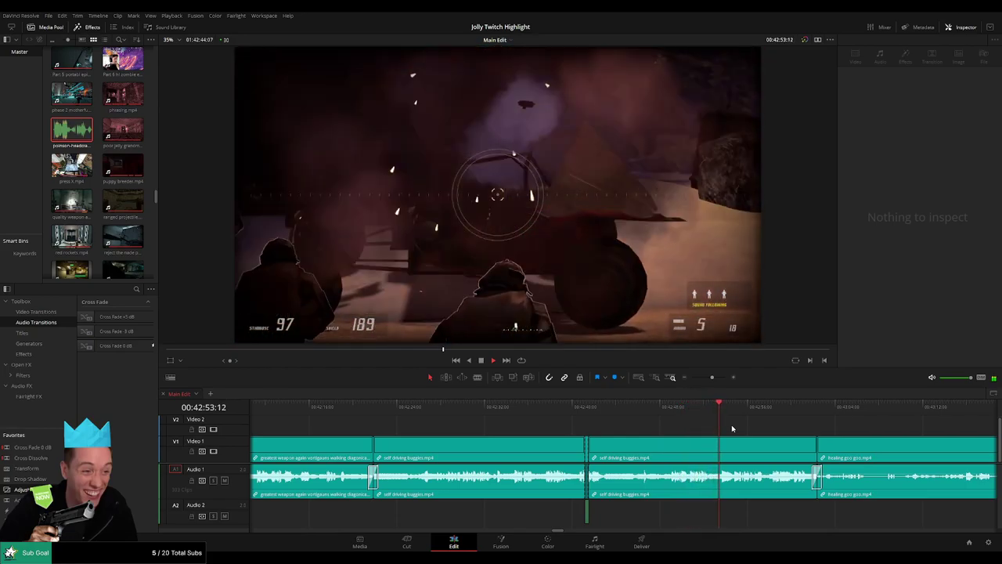
{"action": "left_click_drag", "start_coordinate": [786, 427], "coordinate": [637, 428]}
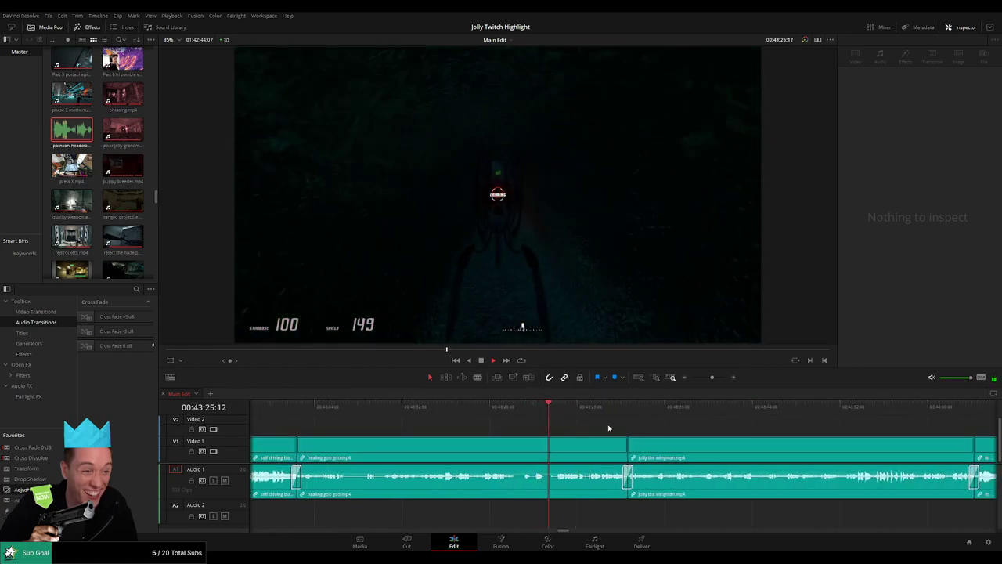
{"action": "left_click_drag", "start_coordinate": [609, 428], "coordinate": [509, 428]}
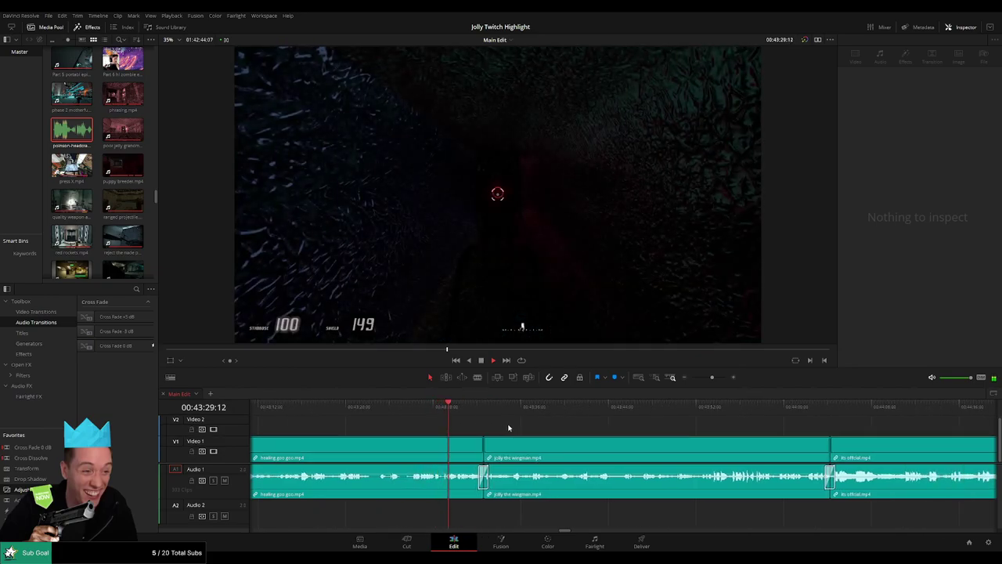
{"action": "left_click_drag", "start_coordinate": [506, 425], "coordinate": [476, 424]}
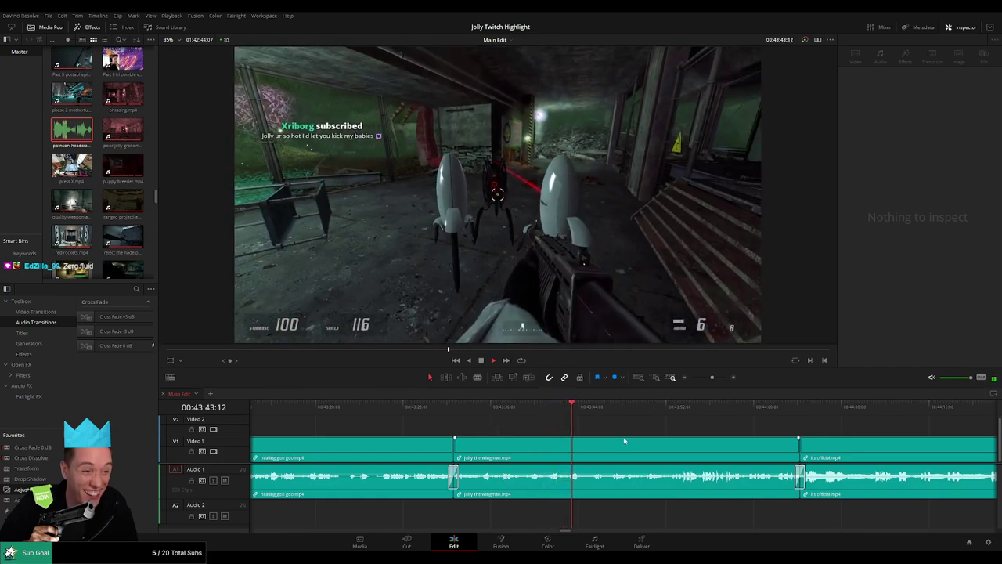
{"action": "left_click_drag", "start_coordinate": [624, 441], "coordinate": [499, 431]}
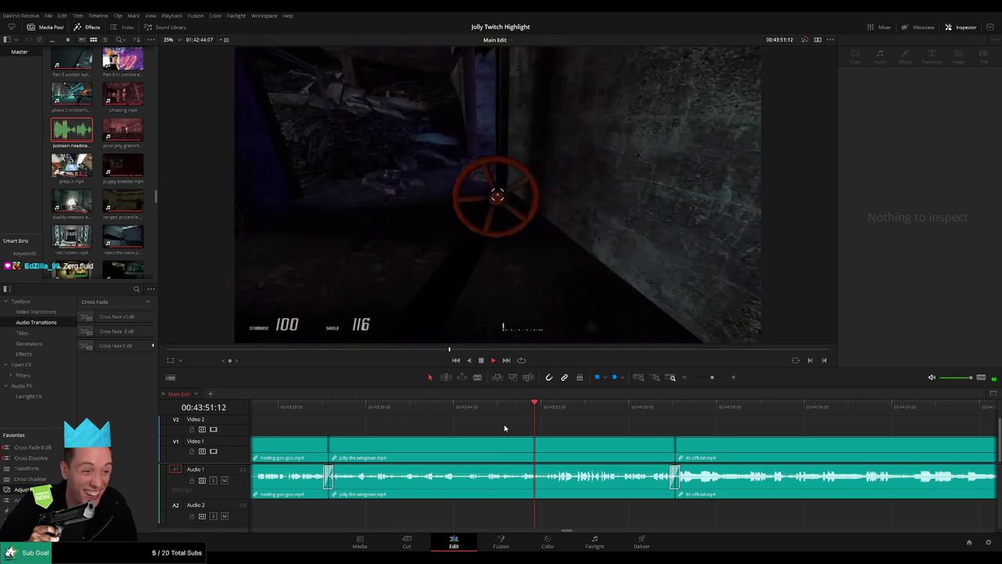
- Split jolly the wingman.mp4 at 00:43:53:15 and 00:43:53:25, and mute the audio of the segment between the cuts
{"action": "left_click", "coordinate": [552, 416]}
{"action": "left_click_drag", "start_coordinate": [712, 378], "coordinate": [722, 377]}
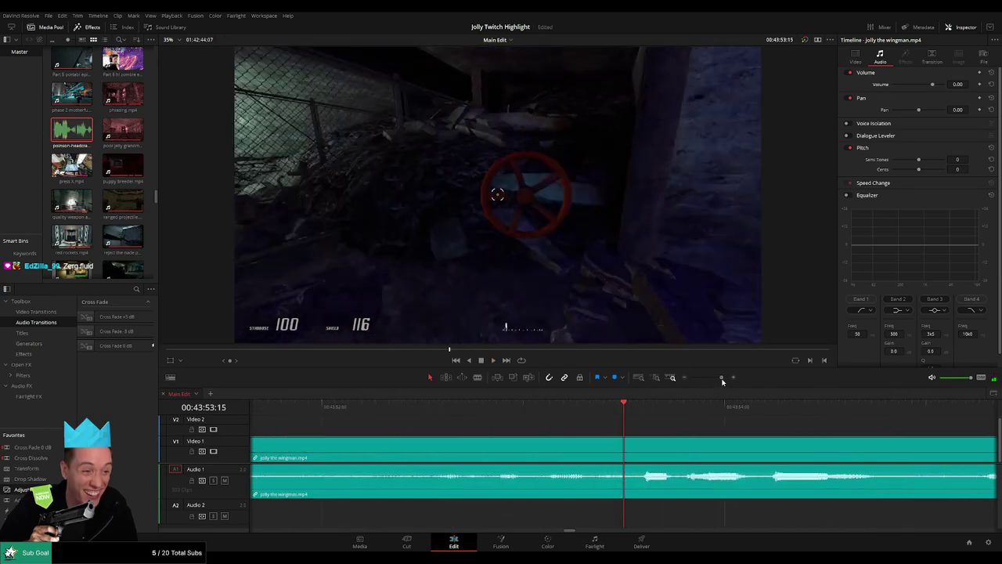
{"action": "key", "text": "b"}
{"action": "left_click", "coordinate": [630, 438]}
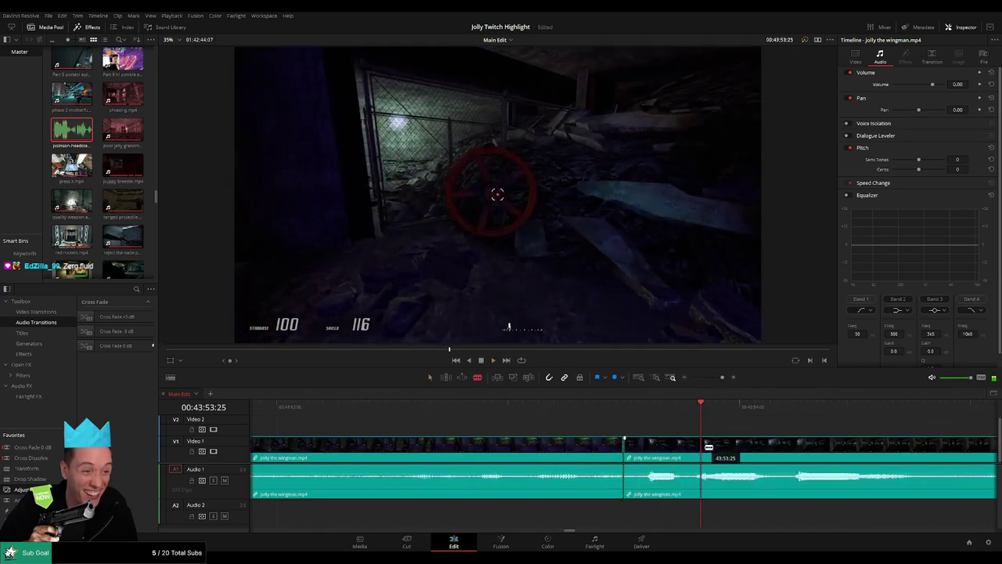
{"action": "left_click", "coordinate": [702, 446]}
{"action": "left_click", "coordinate": [663, 472], "text": "alt"}
{"action": "key", "text": "d"}
- Place poinson-headcrab-random-sound.mp3 on Audio 2 under the muted jolly the wingman.mp4 segment, trimmed to its length at volume -27, and play it back
{"action": "left_click_drag", "start_coordinate": [74, 132], "coordinate": [628, 512]}
{"action": "left_click_drag", "start_coordinate": [876, 513], "coordinate": [700, 511]}
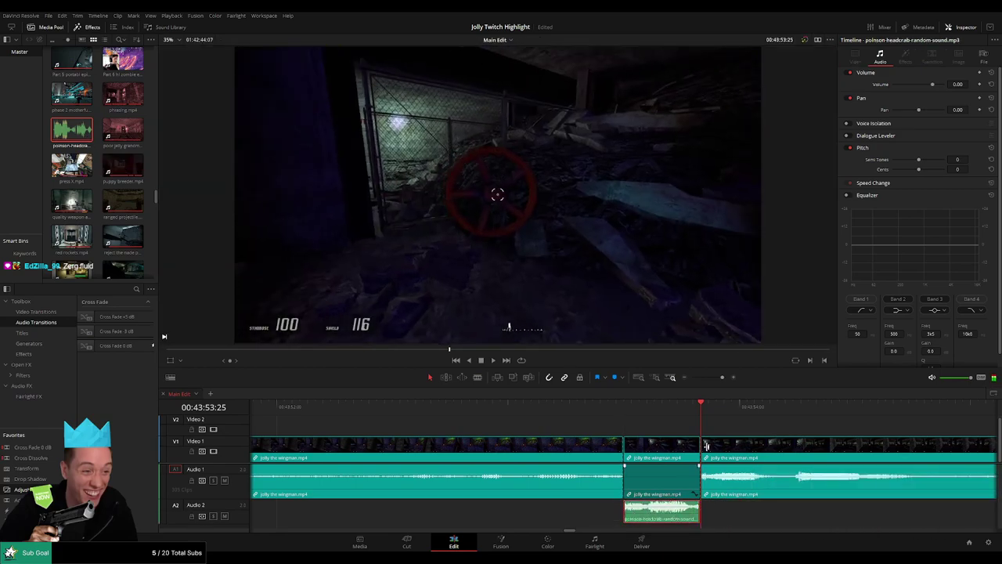
{"action": "left_click", "coordinate": [958, 82]}
{"action": "type", "text": "-27"}
{"action": "key", "text": "Return"}
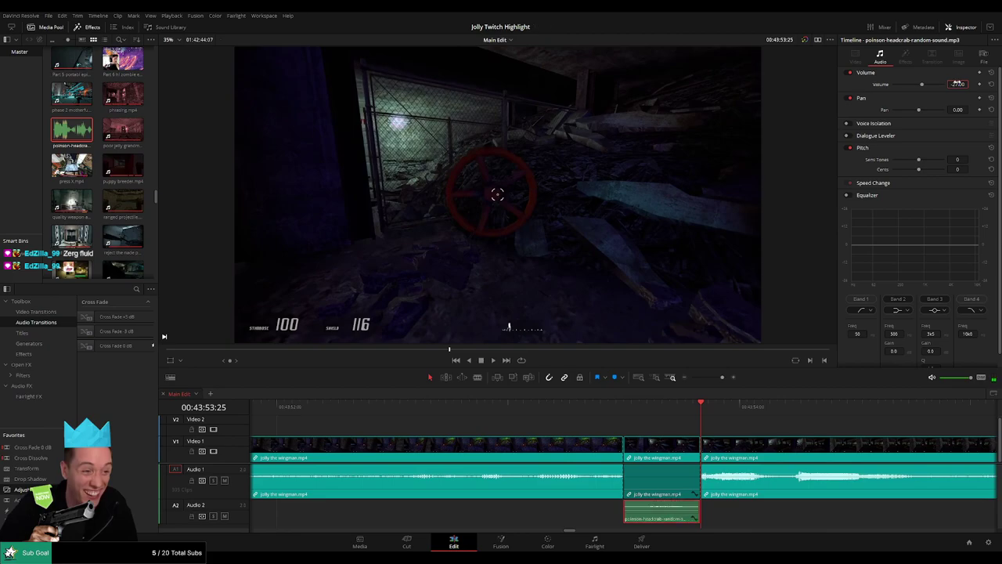
{"action": "left_click", "coordinate": [571, 409]}
{"action": "key", "text": "space"}
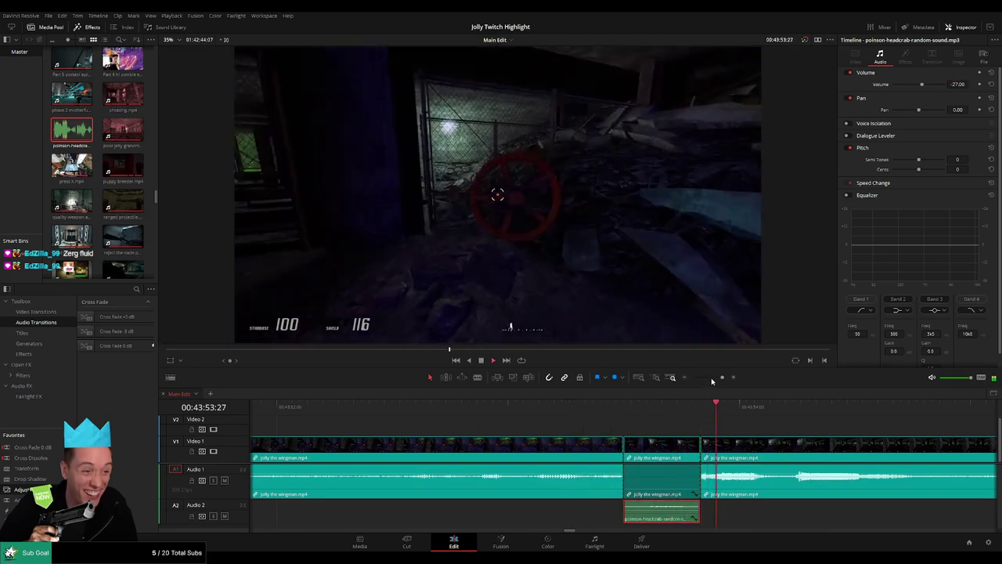
- Split jolly the wingman.mp4 at 00:43:56:16 and 00:43:56:25, and mute the audio of the segment between the cuts
{"action": "left_click_drag", "start_coordinate": [714, 378], "coordinate": [717, 378]}
{"action": "left_click", "coordinate": [664, 434]}
{"action": "scroll", "coordinate": [622, 434], "scroll_direction": "right", "scroll_amount": 3}
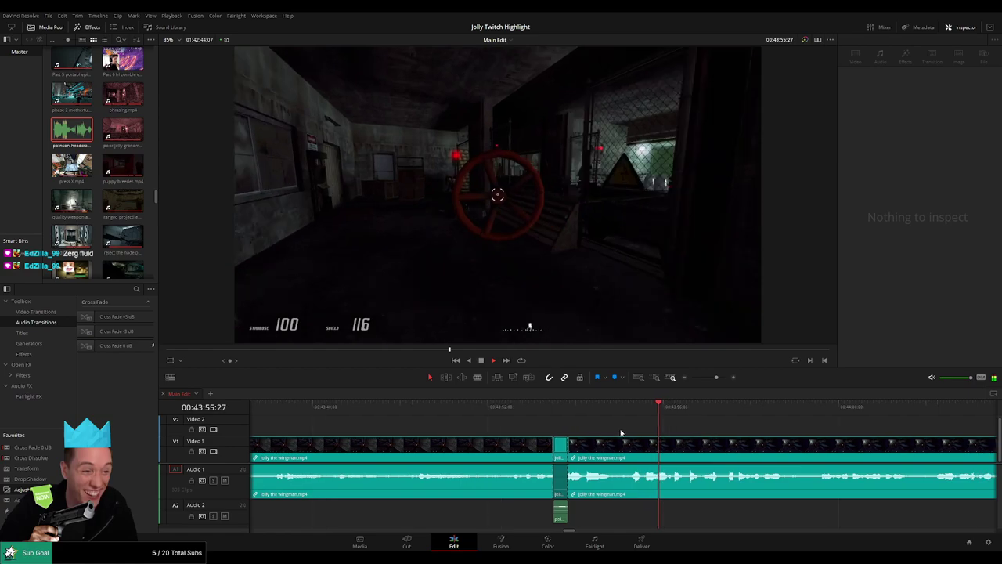
{"action": "key", "text": "space"}
{"action": "key", "text": "b"}
{"action": "left_click", "coordinate": [577, 450]}
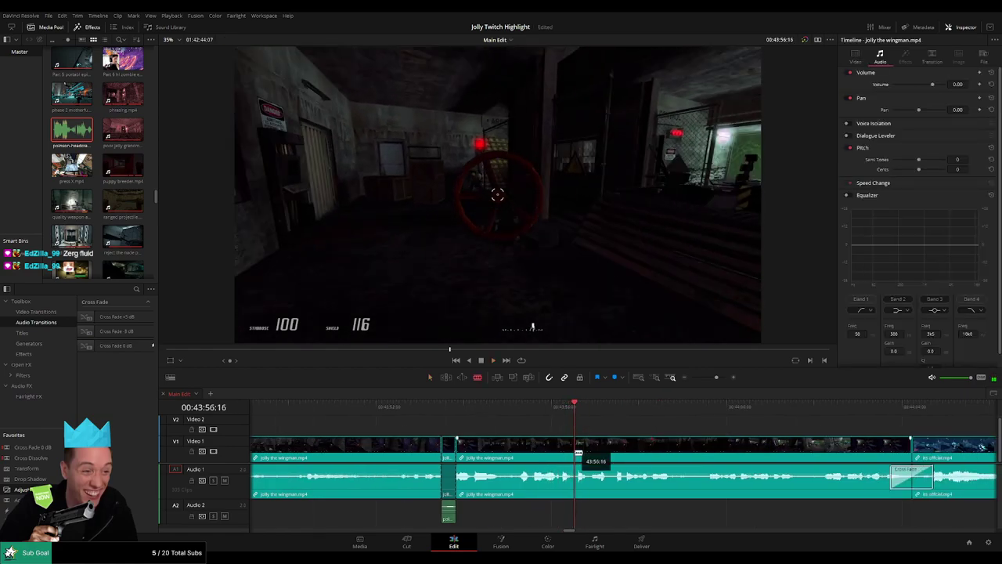
{"action": "left_click", "coordinate": [588, 450]}
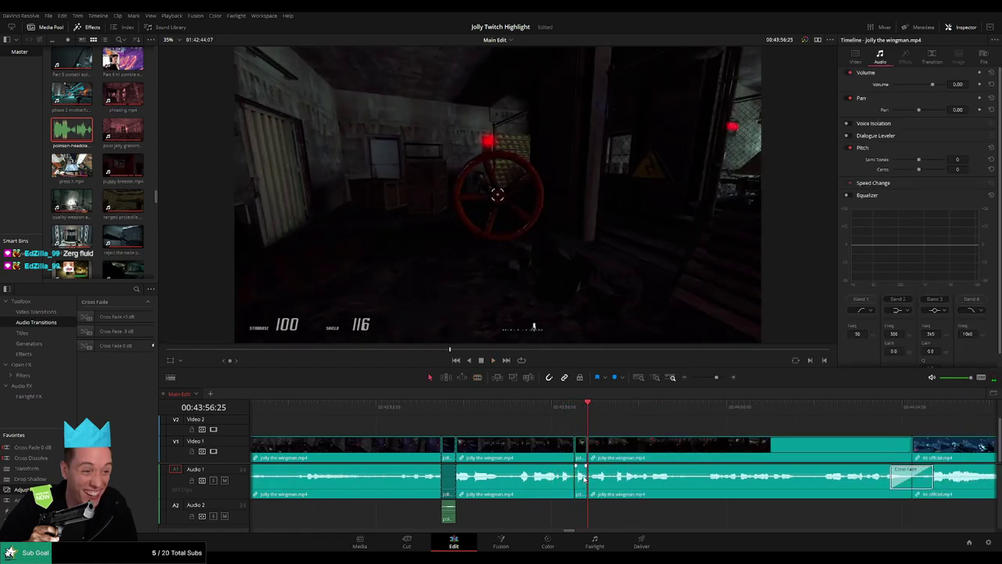
{"action": "key", "text": "a"}
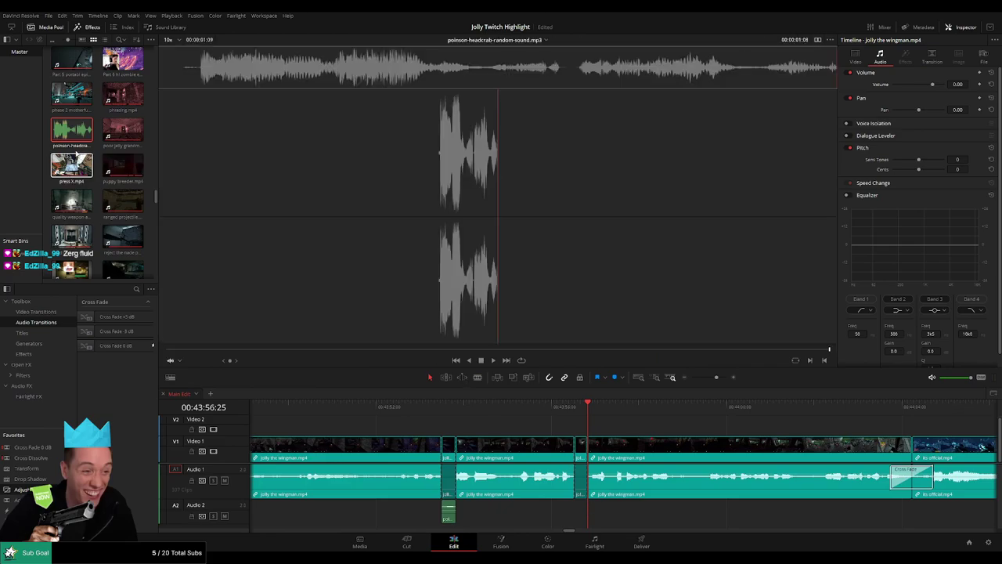
- Place poinson-headcrab-random-sound.mp3 on Audio 2 under the muted segment ending at 00:43:56:25, trimmed to fit at volume -27, and play it back
{"action": "left_click_drag", "start_coordinate": [73, 130], "coordinate": [589, 514]}
{"action": "left_click", "coordinate": [582, 511]}
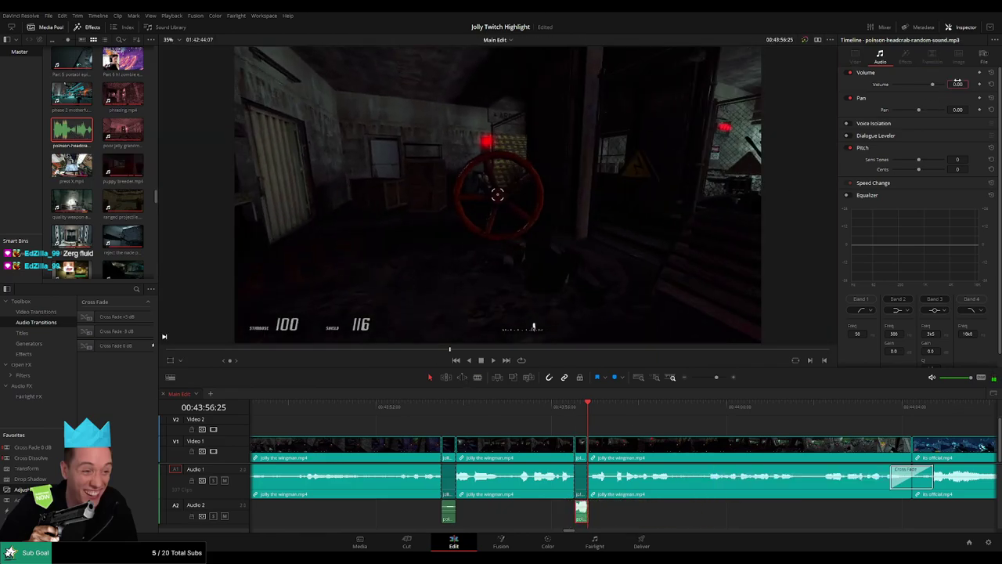
{"action": "left_click", "coordinate": [553, 408]}
{"action": "key", "text": "space"}
{"action": "left_click", "coordinate": [643, 428]}
{"action": "left_click_drag", "start_coordinate": [671, 429], "coordinate": [517, 420]}
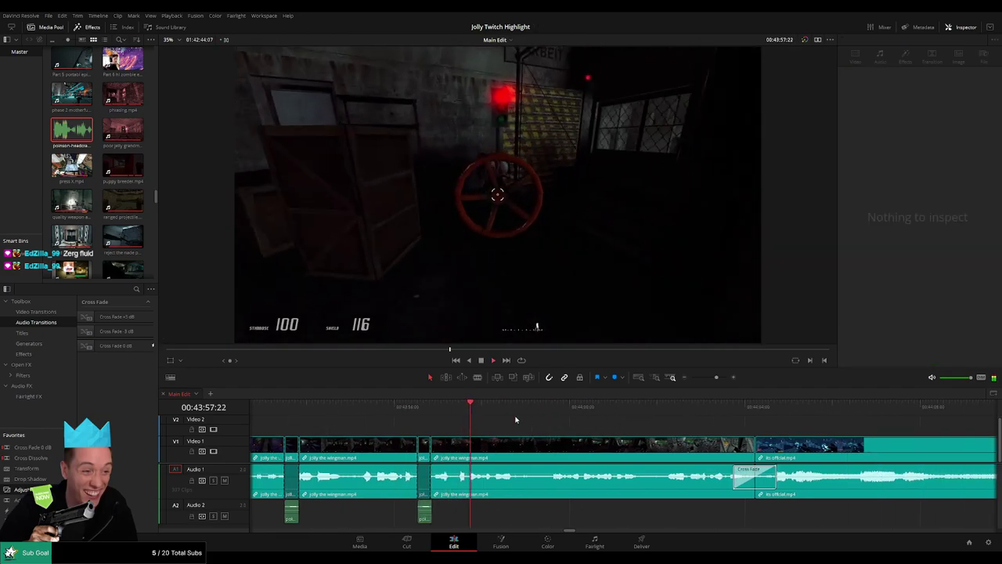
- Split jolly the wingman.mp4 at 00:43:57:12 and 00:43:57:21, and mute the audio of the segment between the cuts
{"action": "key", "text": "space"}
{"action": "left_click", "coordinate": [447, 410]}
{"action": "key", "text": "space"}
{"action": "key", "text": "space"}
{"action": "left_click_drag", "start_coordinate": [450, 411], "coordinate": [454, 415]}
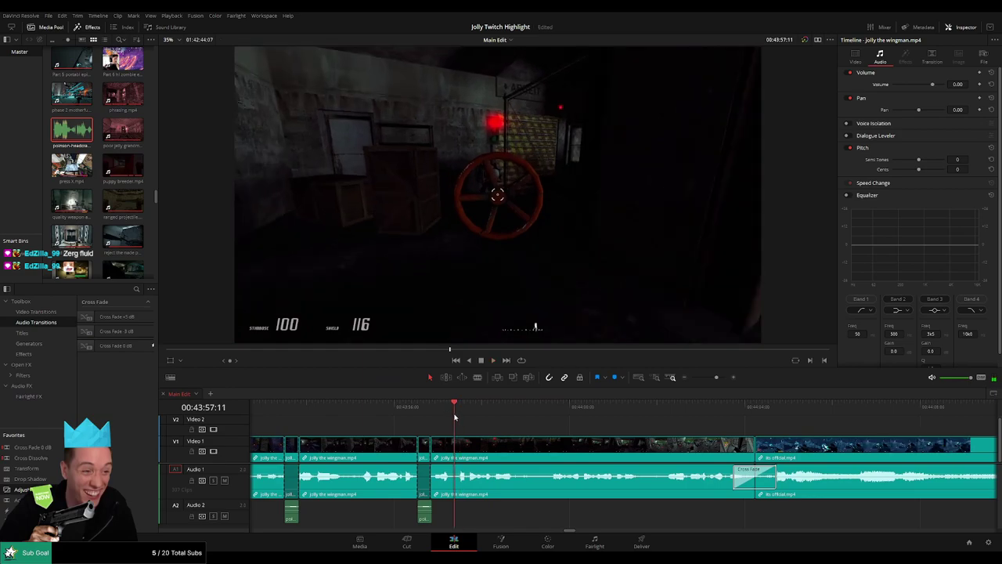
{"action": "key", "text": "Right"}
{"action": "key", "text": "b"}
{"action": "left_click", "coordinate": [457, 460]}
{"action": "key", "text": "Right"}
{"action": "key", "text": "Right"}
{"action": "key", "text": "Right"}
{"action": "key", "text": "Right"}
{"action": "key", "text": "Right"}
{"action": "key", "text": "Right"}
{"action": "key", "text": "Right"}
{"action": "key", "text": "Right"}
{"action": "key", "text": "Right"}
{"action": "left_click", "coordinate": [470, 461]}
{"action": "key", "text": "a"}
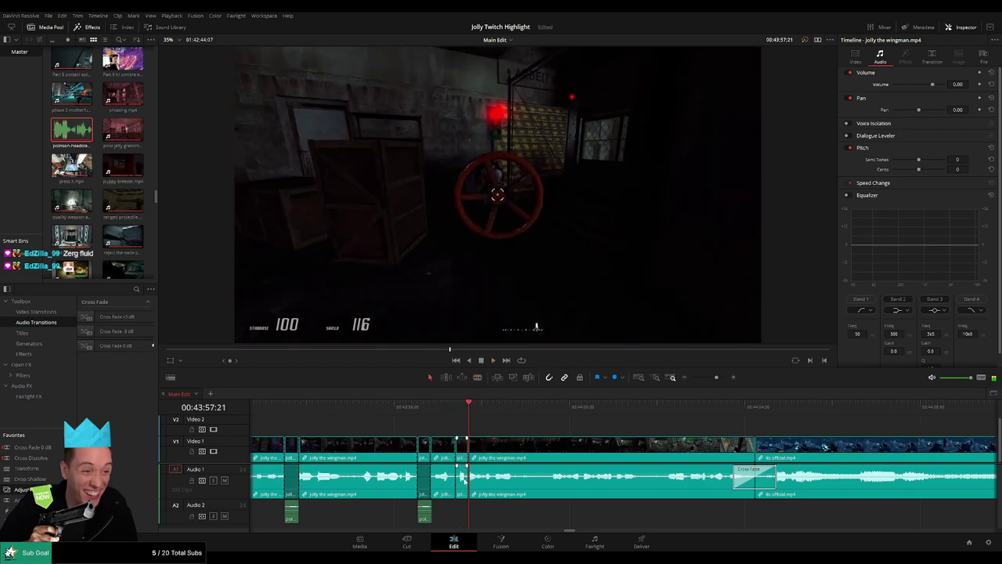
- Place poinson-headcrab-random-sound.mp3 on Audio 2 under the muted segment ending at 00:43:57:21, trimmed to its length at volume -27
{"action": "left_click_drag", "start_coordinate": [71, 129], "coordinate": [468, 513]}
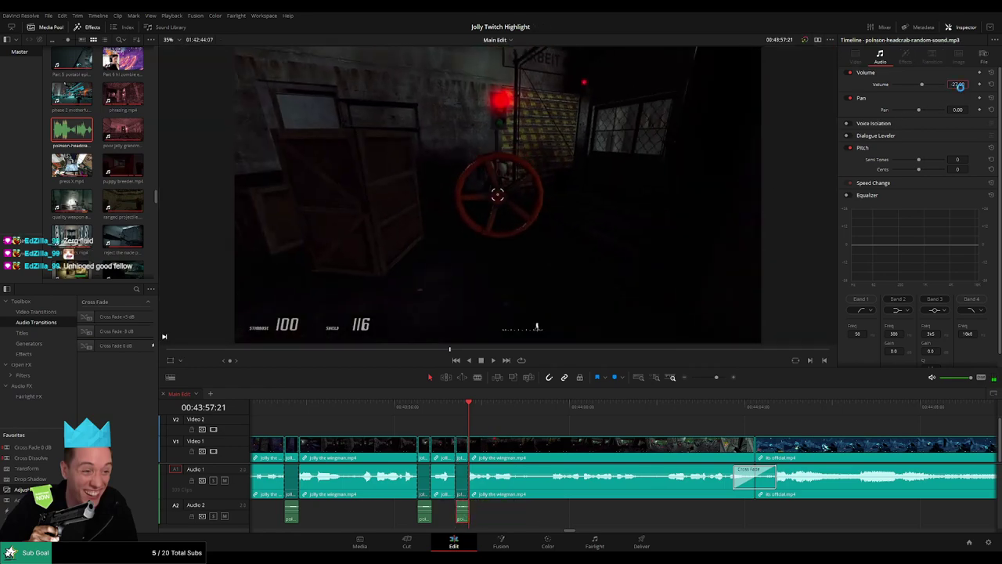
{"action": "left_click_drag", "start_coordinate": [714, 378], "coordinate": [696, 379]}
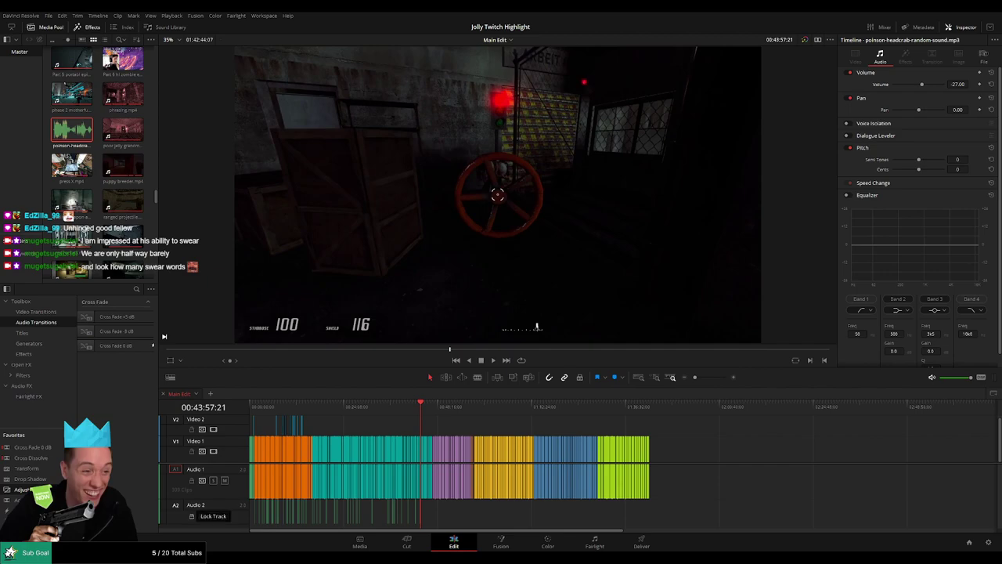
{"action": "scroll", "coordinate": [623, 443], "scroll_direction": "up", "scroll_amount": 5}
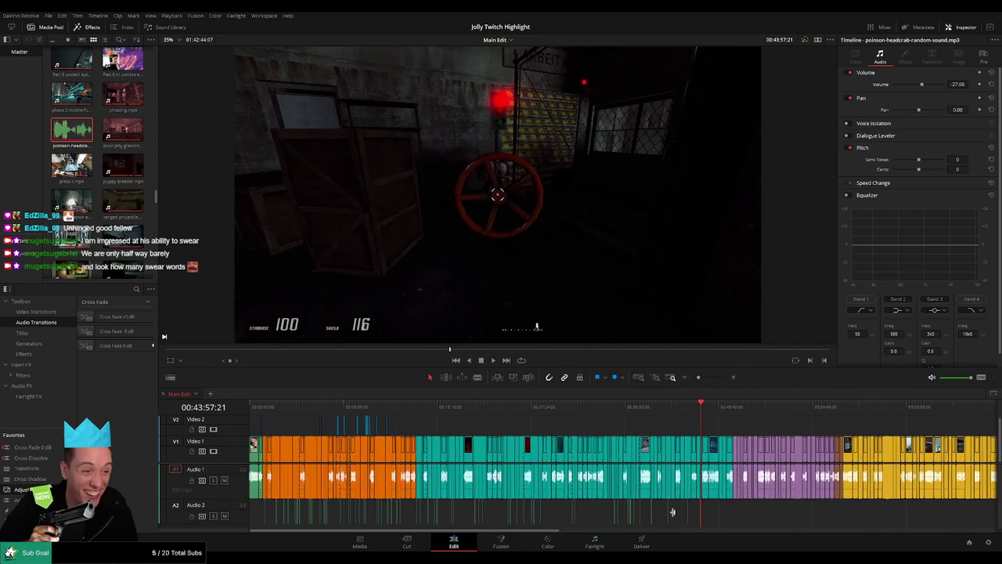
{"action": "left_click_drag", "start_coordinate": [699, 377], "coordinate": [710, 381]}
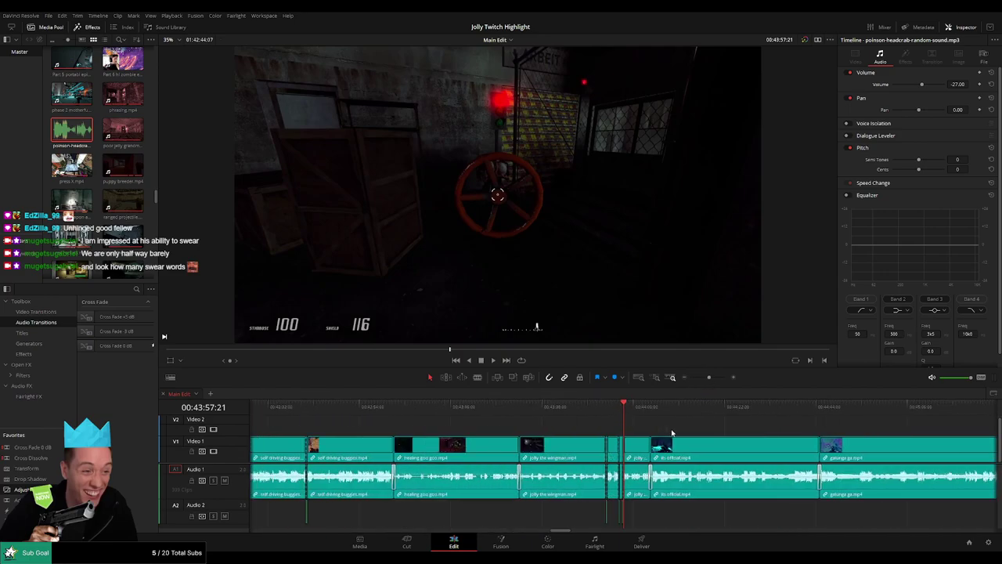
- Review the rest of jolly the wingman.mp4 and the opening of its official.mp4 for unwanted audio
{"action": "key", "text": "space"}
{"action": "scroll", "coordinate": [697, 436], "scroll_direction": "up", "scroll_amount": 2}
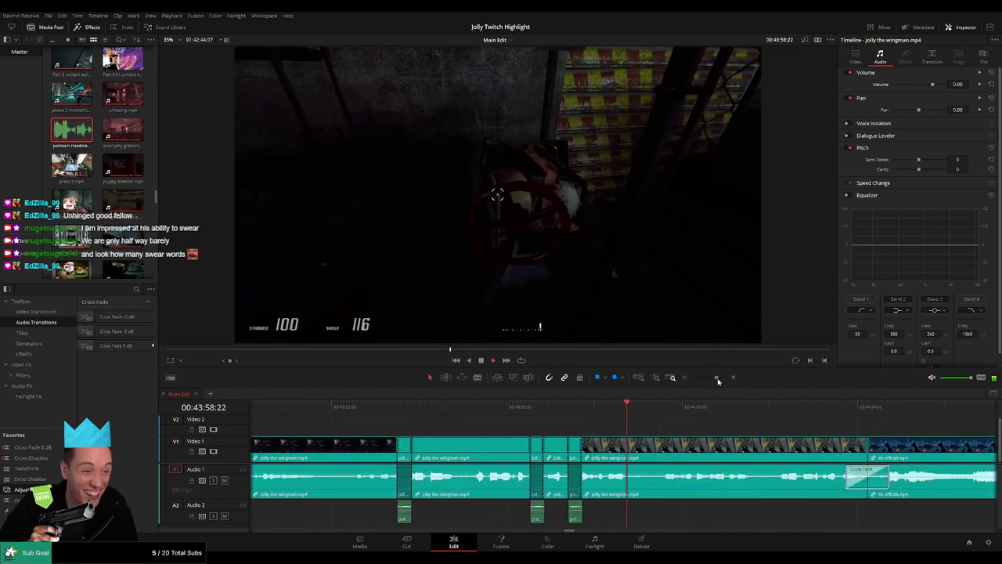
{"action": "left_click_drag", "start_coordinate": [724, 435], "coordinate": [573, 434]}
{"action": "scroll", "coordinate": [571, 433], "scroll_direction": "right", "scroll_amount": 1}
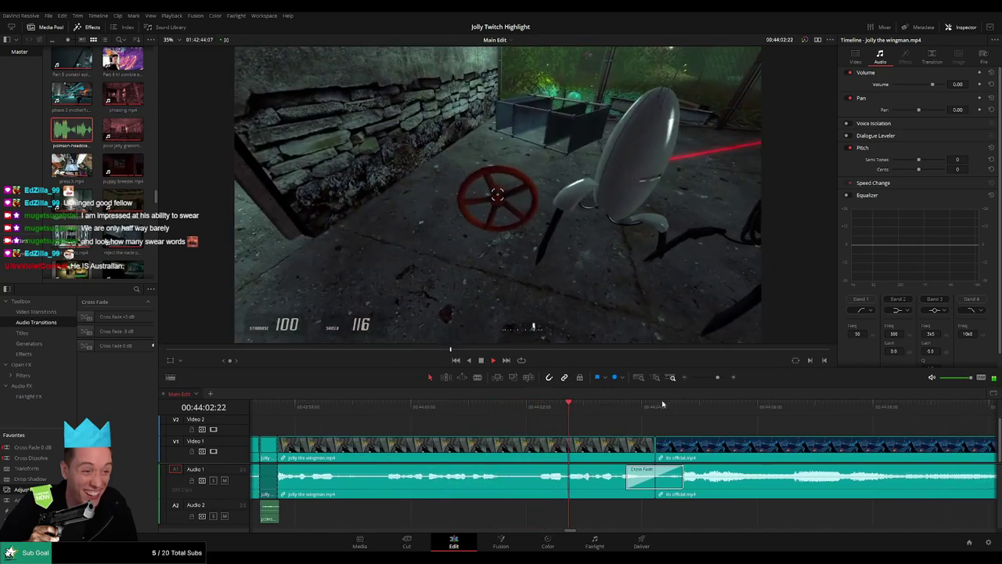
{"action": "scroll", "coordinate": [684, 427], "scroll_direction": "down", "scroll_amount": 2}
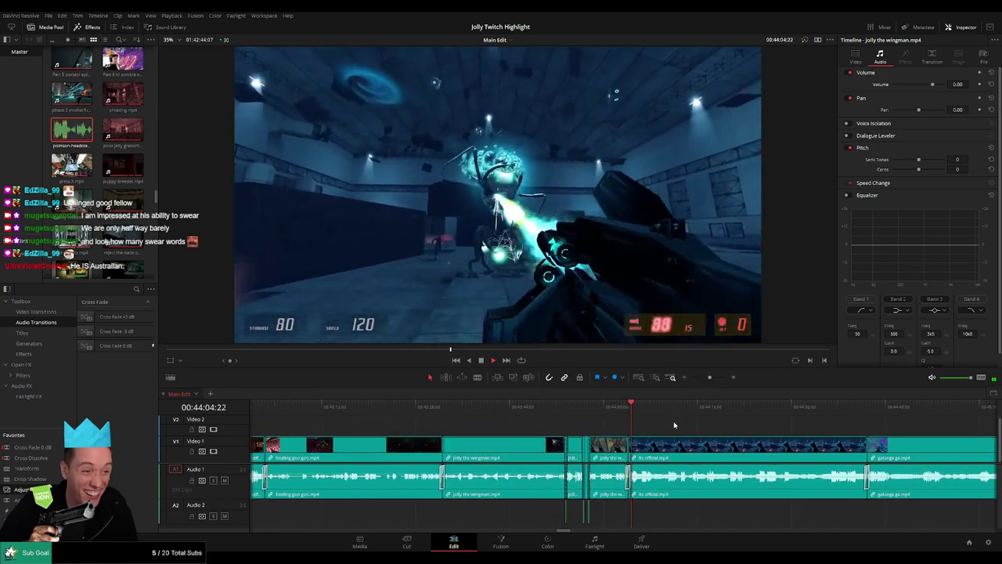
{"action": "left_click_drag", "start_coordinate": [710, 377], "coordinate": [719, 378]}
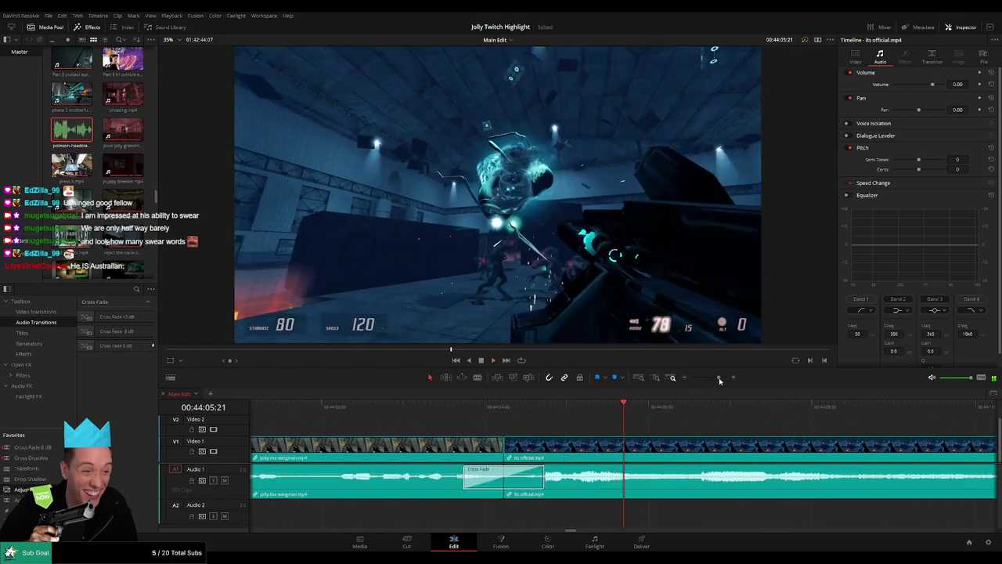
- Split its official.mp4 at 00:44:04:22 and 00:44:05:02, and mute the audio of the segment between the cuts
{"action": "left_click", "coordinate": [530, 408]}
{"action": "left_click", "coordinate": [538, 452]}
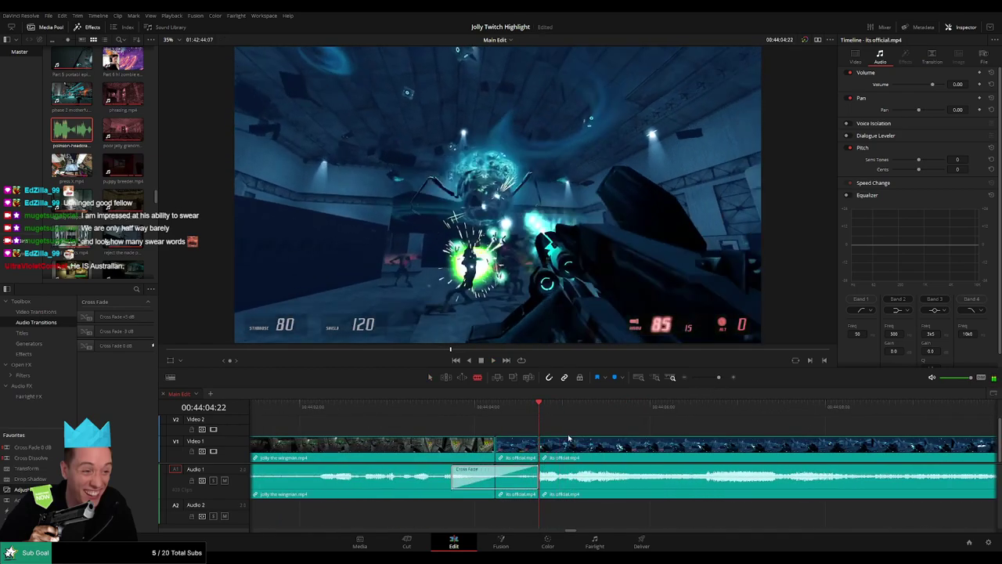
{"action": "left_click", "coordinate": [569, 440]}
{"action": "left_click", "coordinate": [556, 478], "text": "alt"}
{"action": "key", "text": "d"}
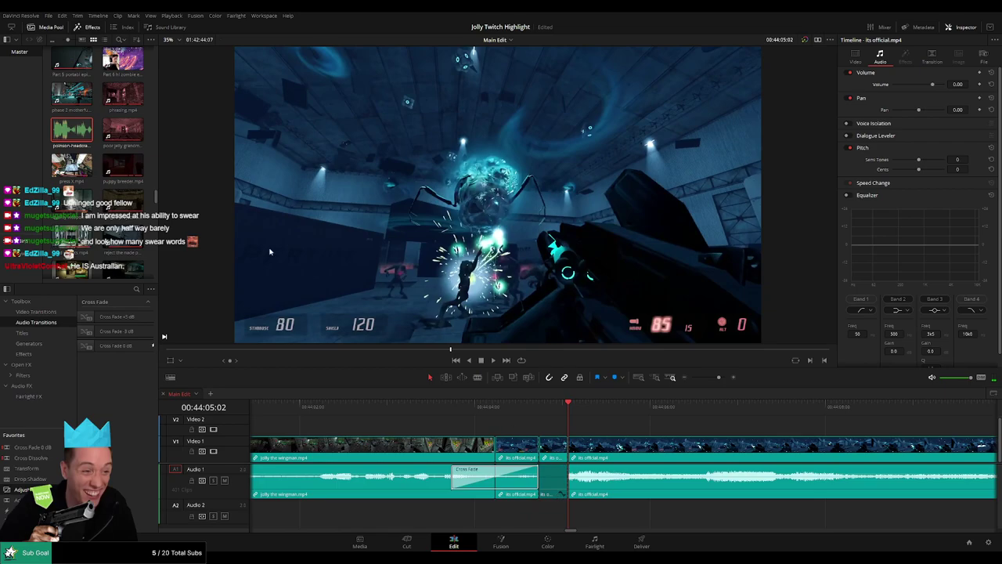
- Place poinson-headcrab-random-sound.mp3 on Audio 2 under the muted its official.mp4 segment, trimmed to its length at volume -27, and play it back
{"action": "left_click_drag", "start_coordinate": [83, 133], "coordinate": [536, 518]}
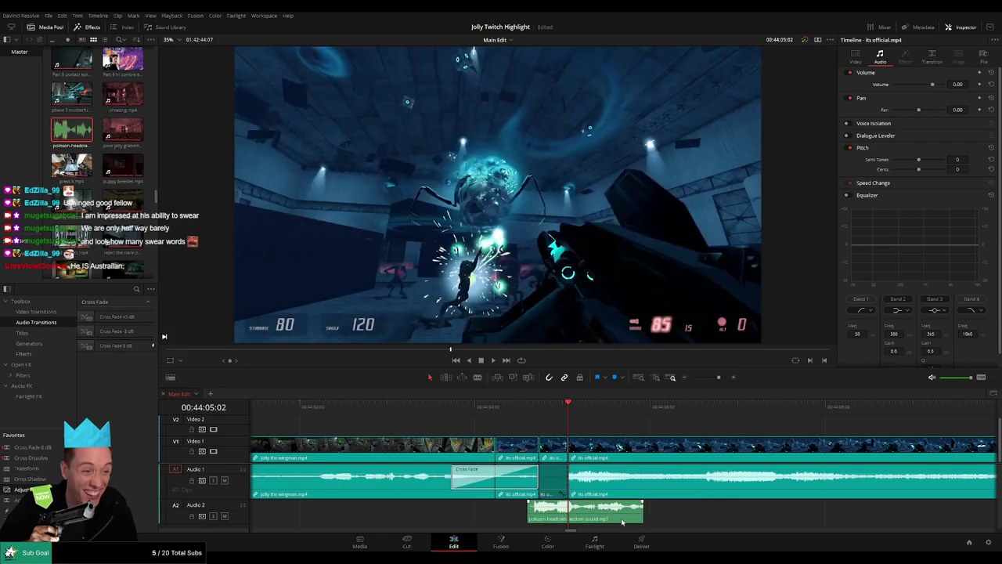
{"action": "left_click_drag", "start_coordinate": [643, 515], "coordinate": [541, 514]}
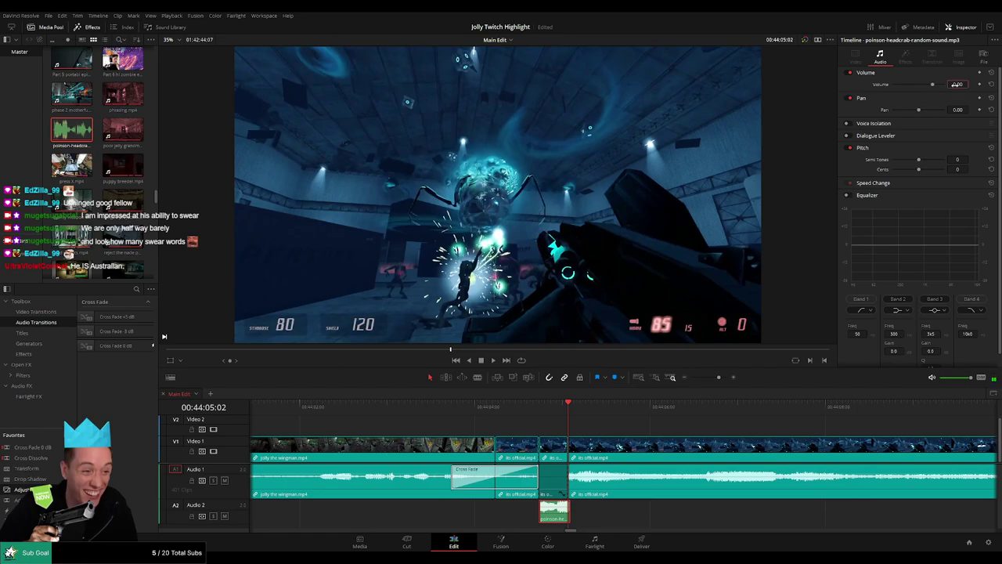
{"action": "key", "text": "Return"}
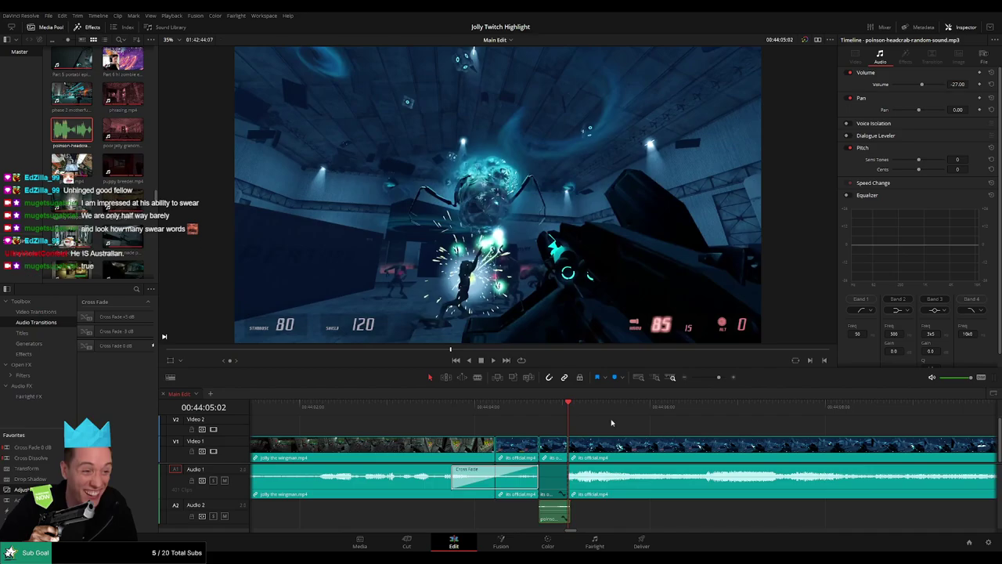
{"action": "left_click", "coordinate": [444, 408]}
{"action": "key", "text": "space"}
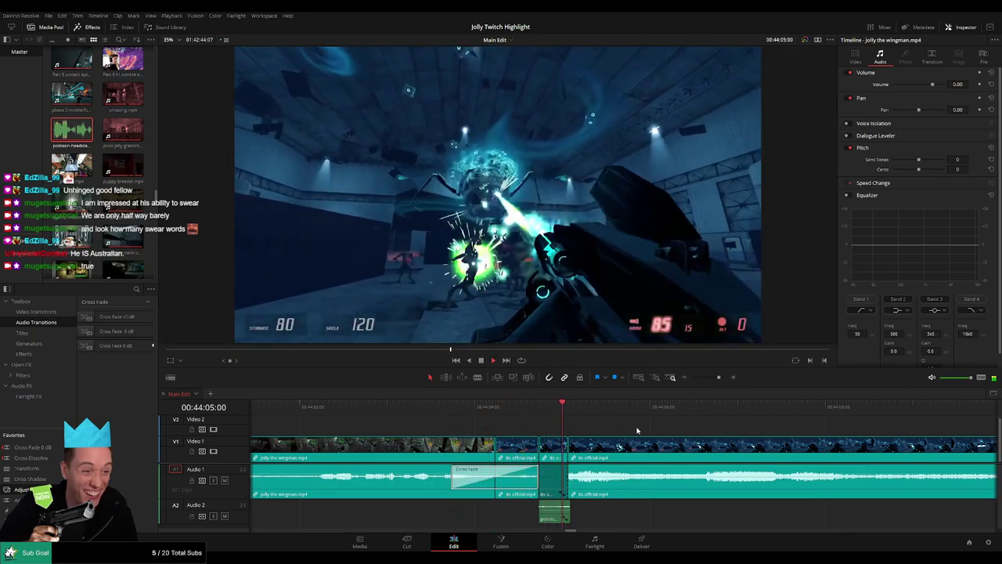
- Split its official.mp4 at about 00:44:06:17 and 00:44:07:18, and mute the audio of the segment between the cuts
{"action": "left_click_drag", "start_coordinate": [719, 377], "coordinate": [716, 378]}
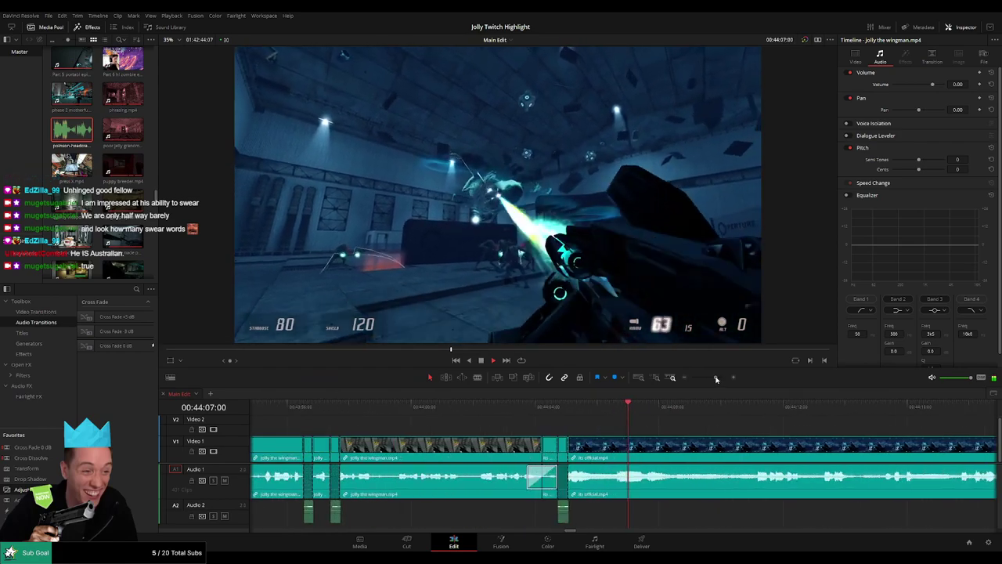
{"action": "key", "text": "space"}
{"action": "key", "text": "b"}
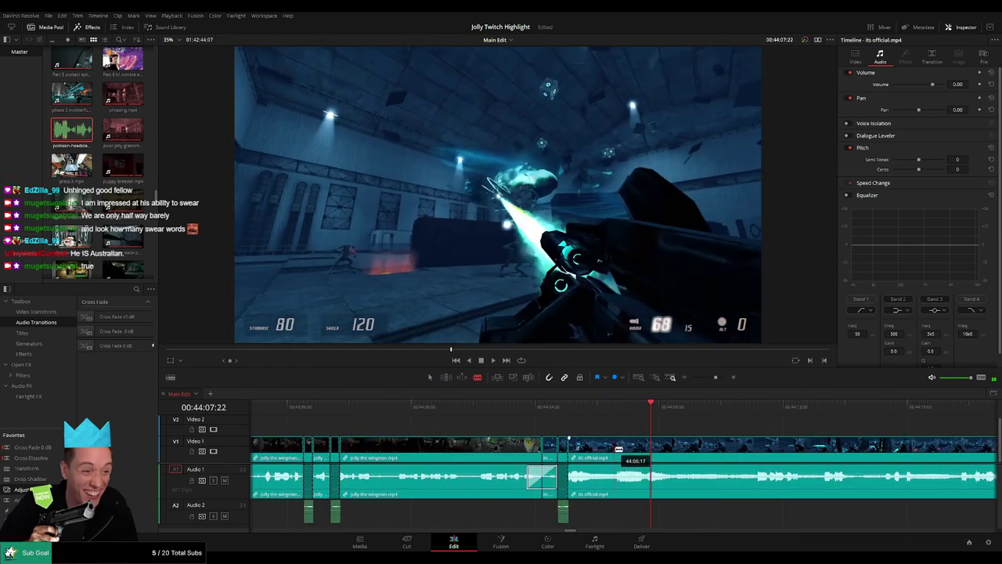
{"action": "left_click", "coordinate": [616, 450]}
{"action": "key", "text": "space"}
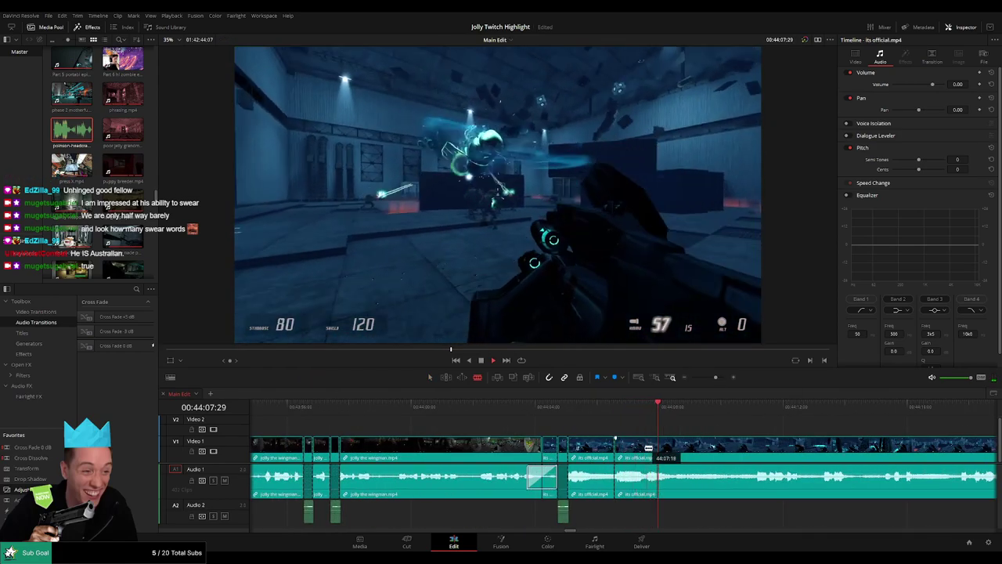
{"action": "key", "text": "space"}
{"action": "left_click", "coordinate": [645, 447]}
{"action": "key", "text": "a"}
{"action": "left_click_drag", "start_coordinate": [631, 472], "coordinate": [631, 500]}
- Place poinson-headcrab-random-sound.mp3 on Audio 2 under the second muted its official.mp4 segment, trimmed to fit at volume -27, and play it back
{"action": "left_click_drag", "start_coordinate": [85, 133], "coordinate": [615, 517]}
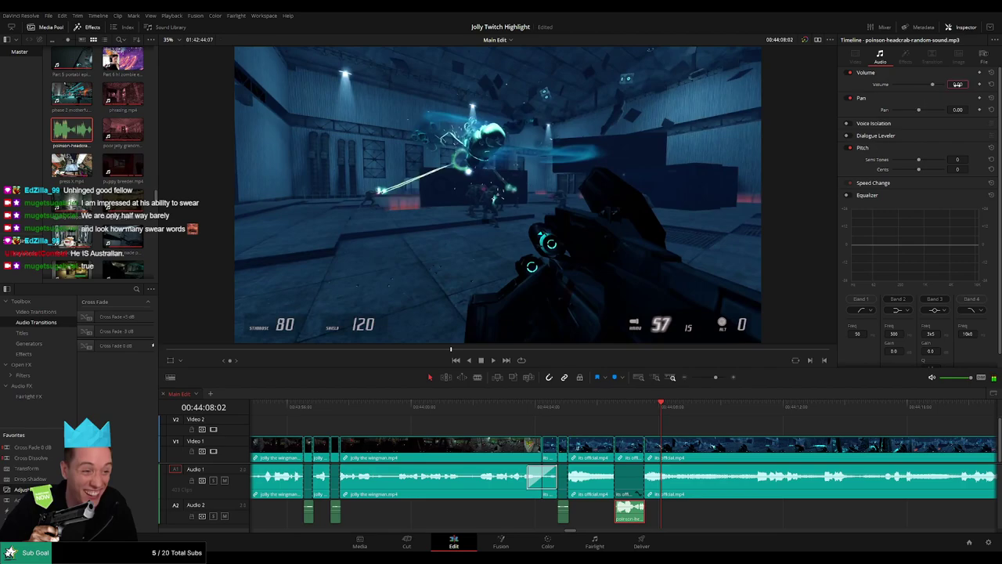
{"action": "key", "text": "Return"}
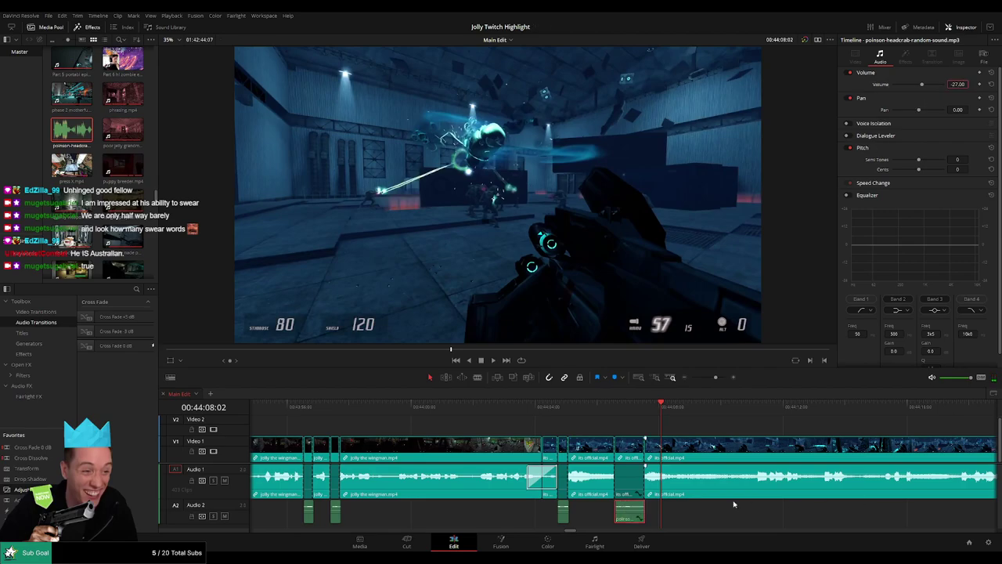
{"action": "left_click", "coordinate": [601, 408]}
{"action": "key", "text": "space"}
{"action": "left_click", "coordinate": [689, 426]}
{"action": "left_click_drag", "start_coordinate": [728, 430], "coordinate": [525, 430]}
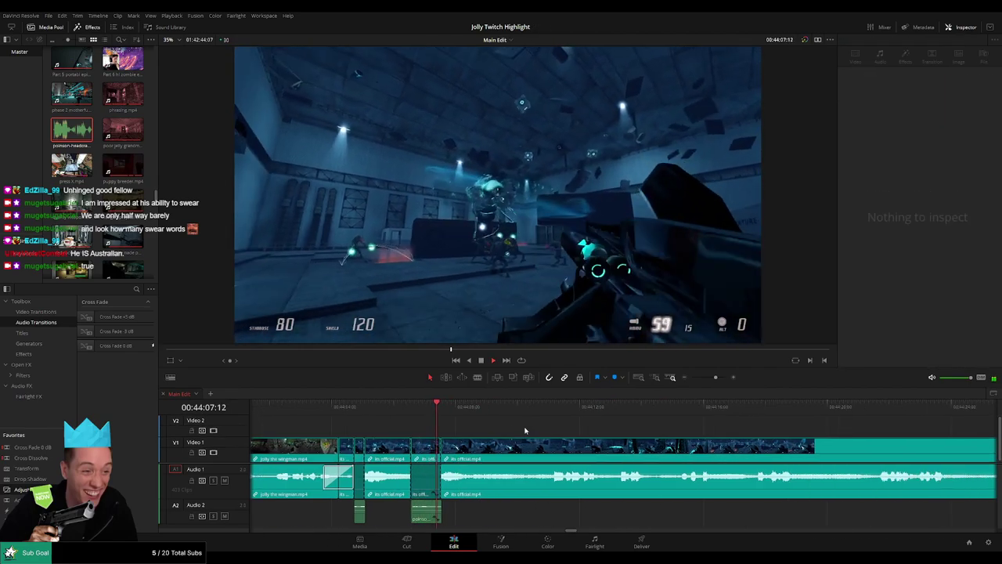
- Review its official.mp4 from about 00:44:10 to 00:44:42 for further unwanted audio, skipping over the quiet passages
{"action": "left_click", "coordinate": [530, 412]}
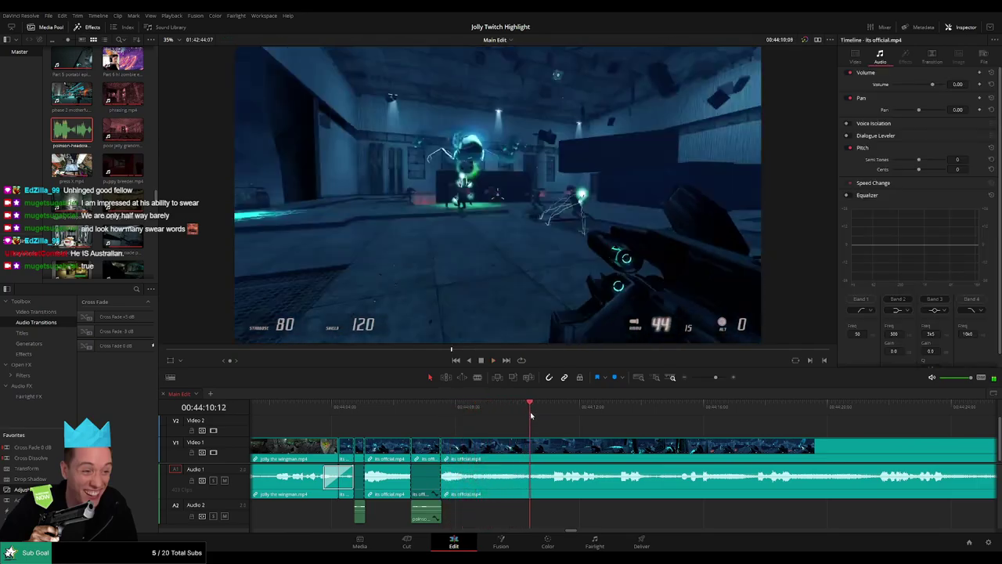
{"action": "scroll", "coordinate": [517, 425], "scroll_direction": "right", "scroll_amount": 3}
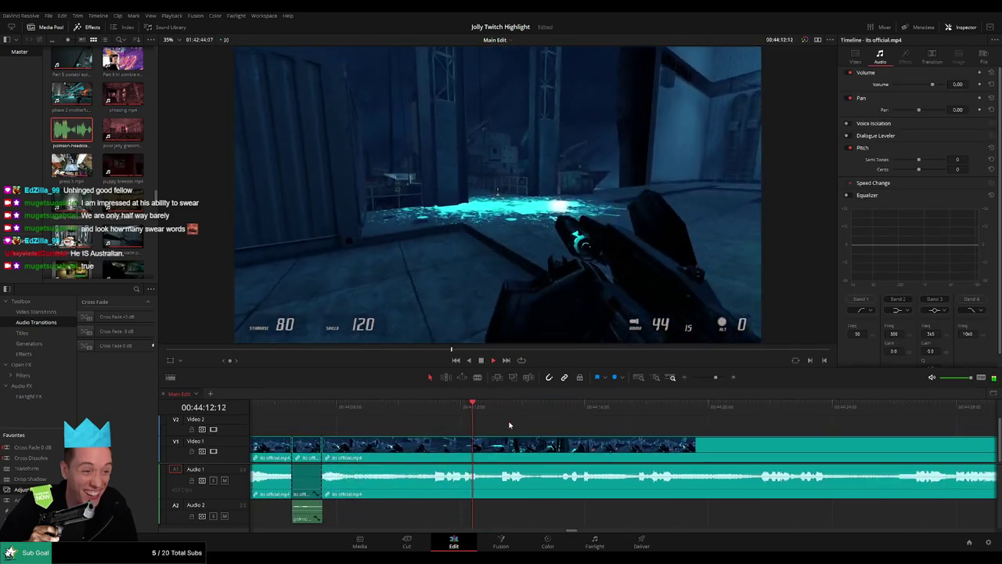
{"action": "left_click", "coordinate": [553, 415]}
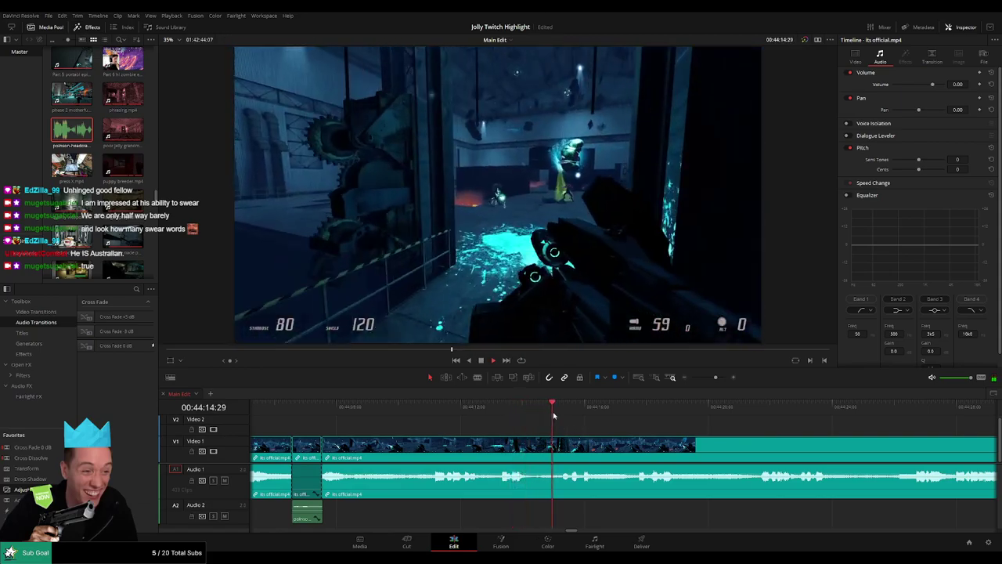
{"action": "scroll", "coordinate": [519, 427], "scroll_direction": "right", "scroll_amount": 3}
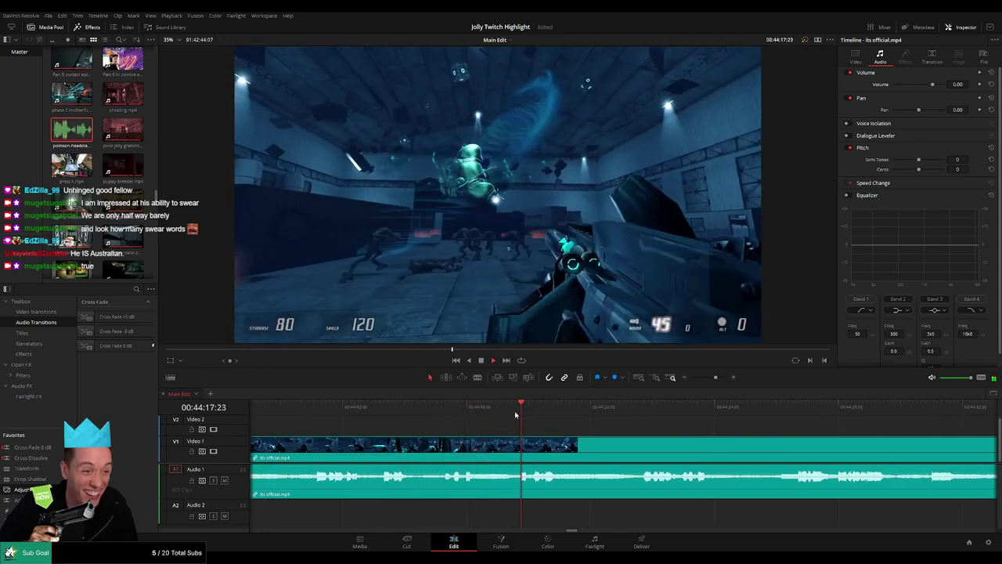
{"action": "scroll", "coordinate": [523, 425], "scroll_direction": "right", "scroll_amount": 6}
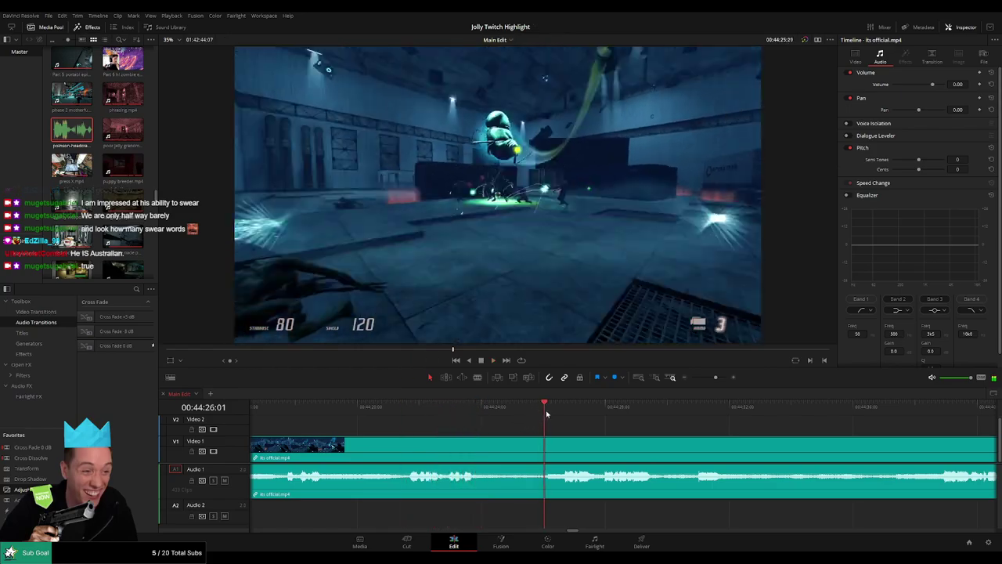
{"action": "scroll", "coordinate": [518, 428], "scroll_direction": "right", "scroll_amount": 5}
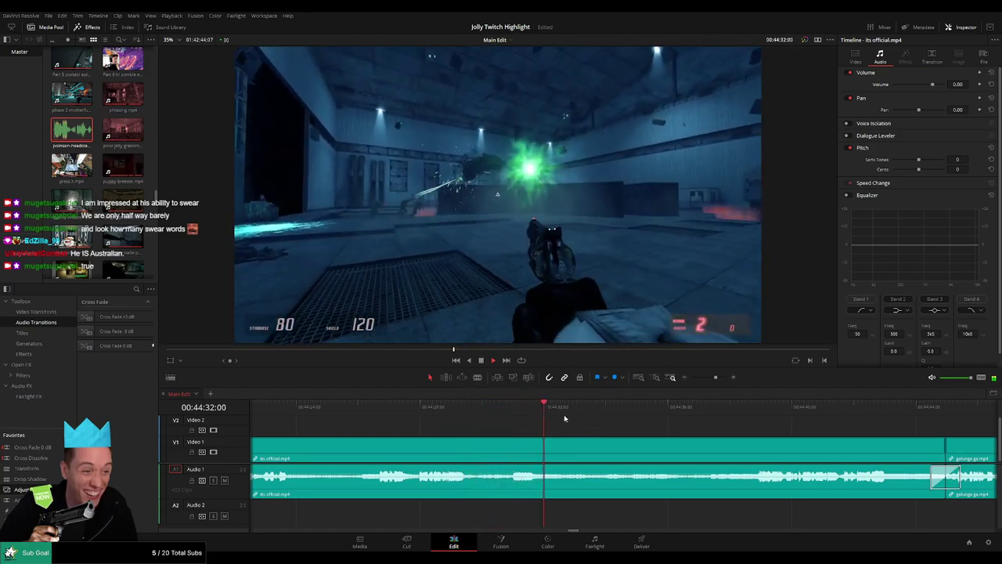
{"action": "left_click_drag", "start_coordinate": [582, 412], "coordinate": [739, 412]}
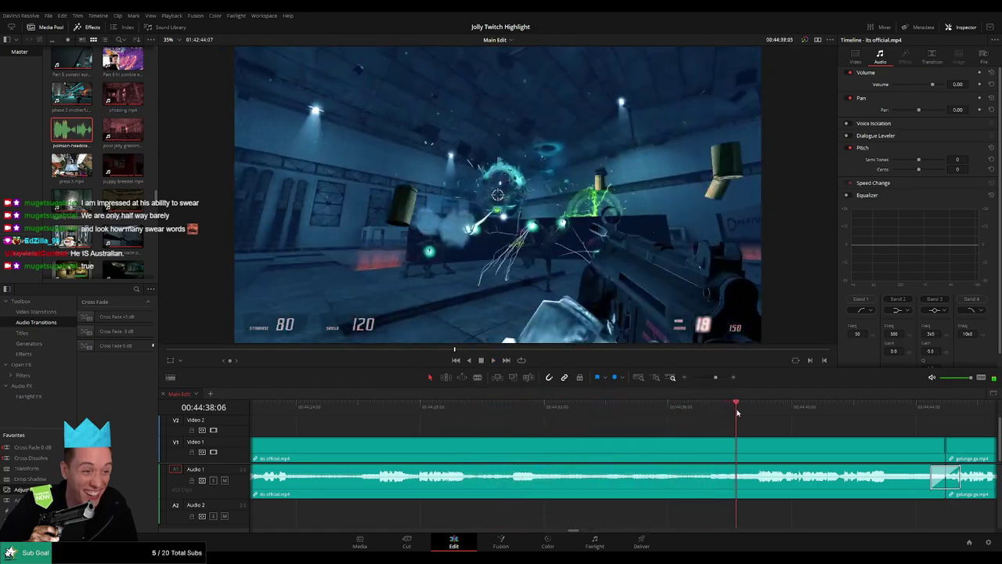
{"action": "key", "text": "space"}
{"action": "left_click_drag", "start_coordinate": [817, 443], "coordinate": [461, 426]}
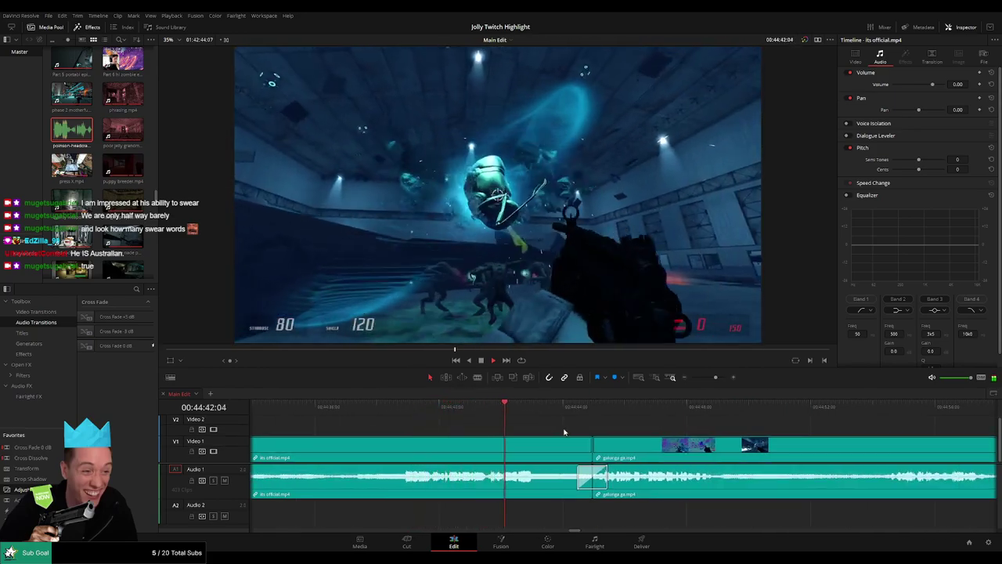
- Cut out a short segment of its official.mp4 ending at 00:44:42:01 and mute the segment's audio
{"action": "left_click", "coordinate": [443, 409]}
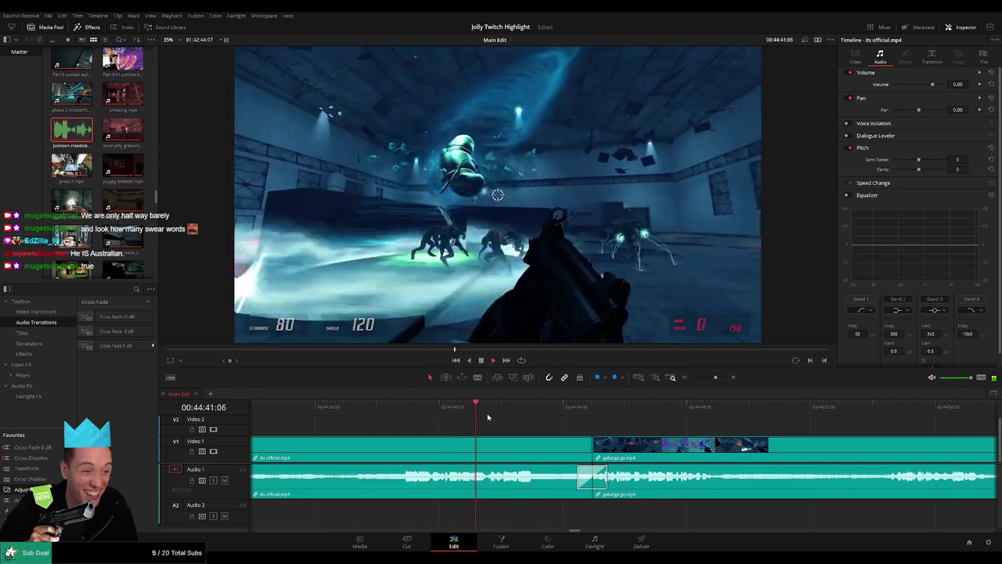
{"action": "key", "text": "space"}
{"action": "key", "text": "b"}
{"action": "left_click", "coordinate": [488, 440]}
{"action": "key", "text": "space"}
{"action": "key", "text": "space"}
{"action": "left_click", "coordinate": [502, 450]}
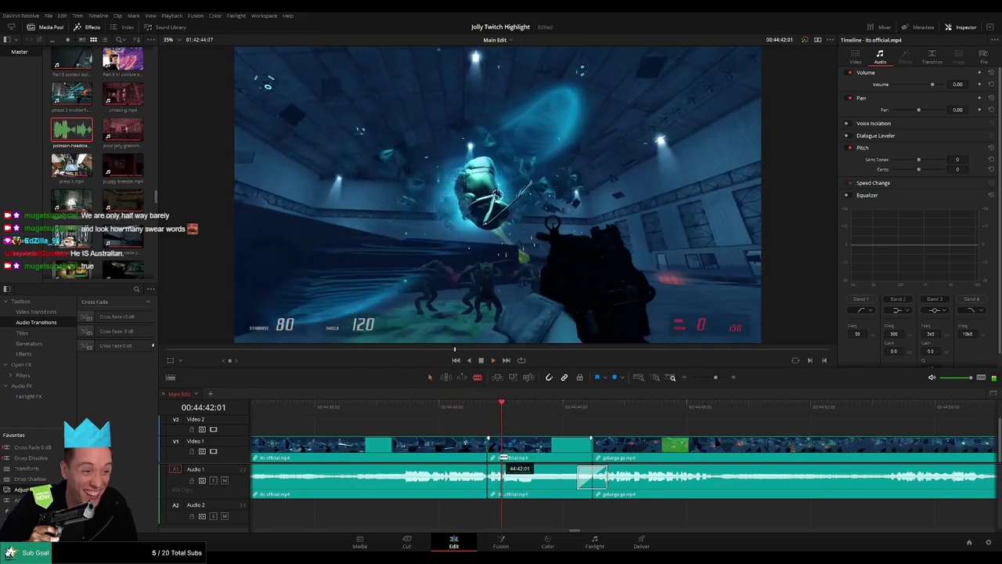
{"action": "left_click_drag", "start_coordinate": [496, 476], "coordinate": [500, 503]}
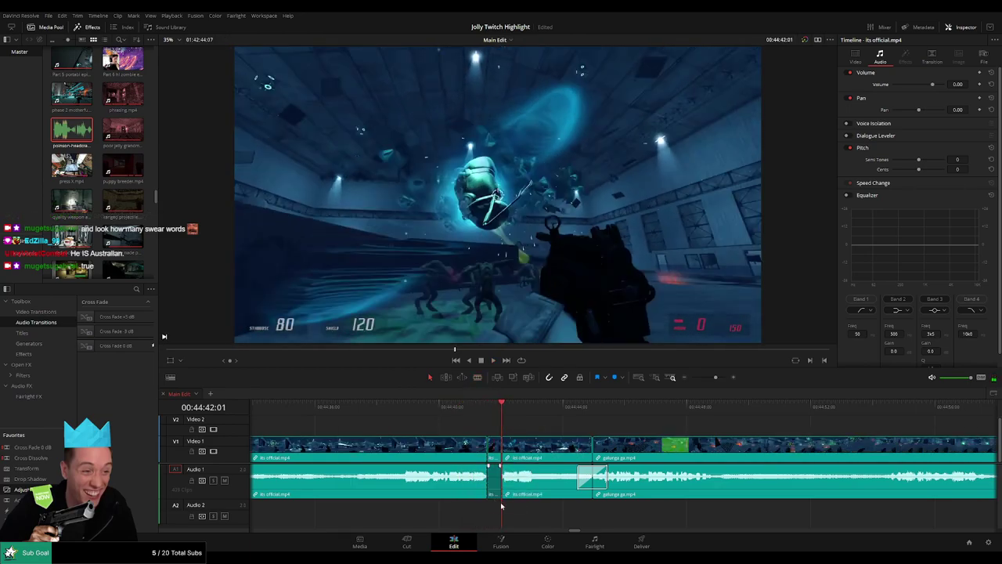
- Place poinson-headcrab-random-sound.mp3 on Audio 2 under the muted segment ending at 00:44:42:01, set its volume to -27, and play it back
{"action": "left_click_drag", "start_coordinate": [298, 188], "coordinate": [495, 517]}
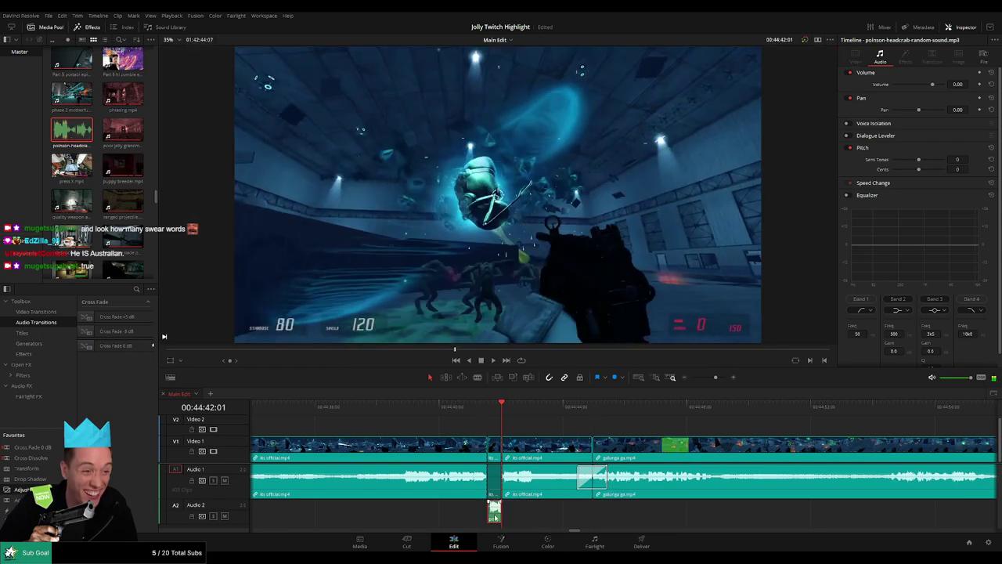
{"action": "left_click", "coordinate": [957, 84]}
{"action": "type", "text": "-27"}
{"action": "key", "text": "Return"}
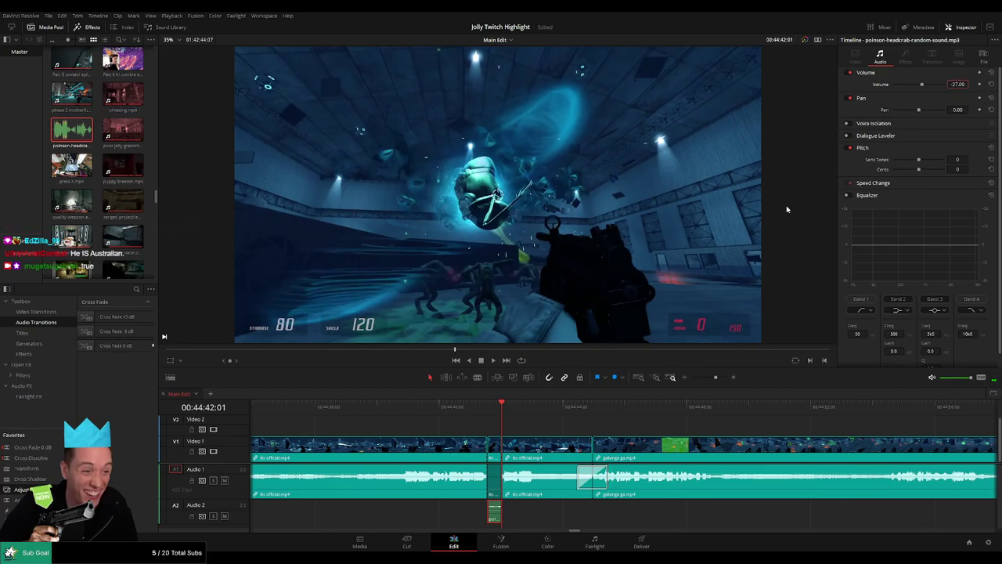
{"action": "left_click", "coordinate": [481, 405]}
{"action": "key", "text": "space"}
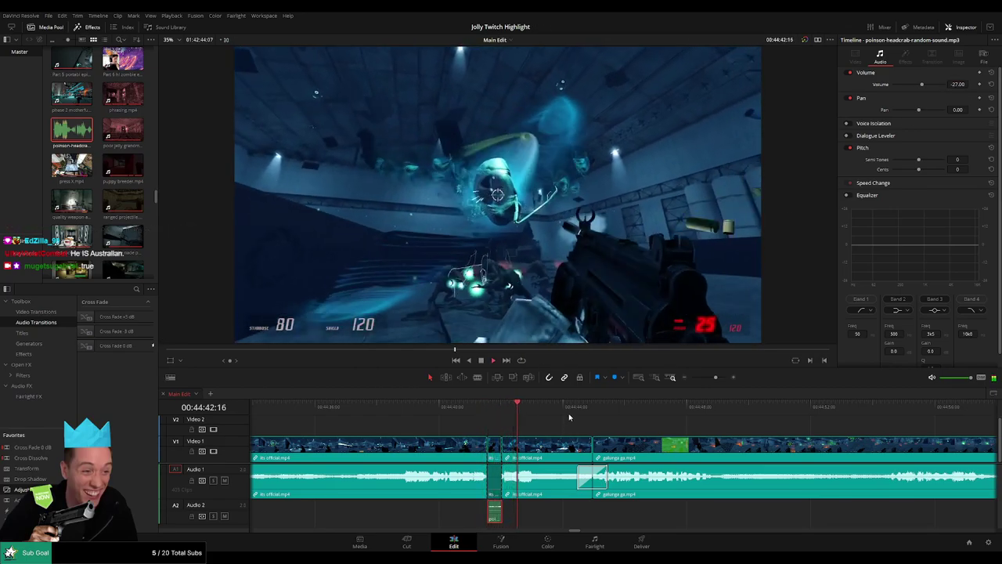
- Split galunga ga.mp4 at 00:44:55:03 and 00:44:55:12, and mute the audio of the segment between the cuts
{"action": "left_click_drag", "start_coordinate": [639, 427], "coordinate": [518, 430]}
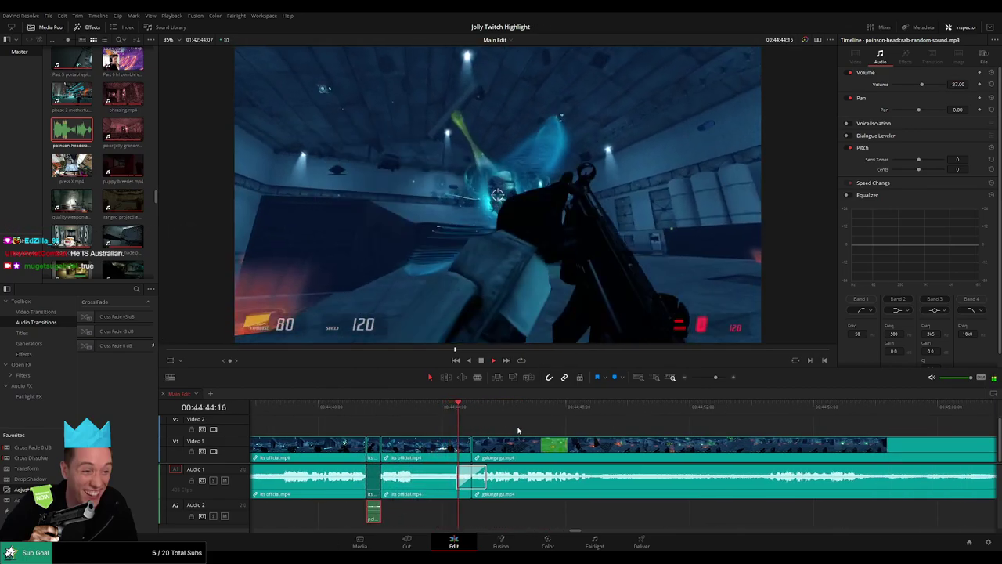
{"action": "left_click", "coordinate": [578, 429]}
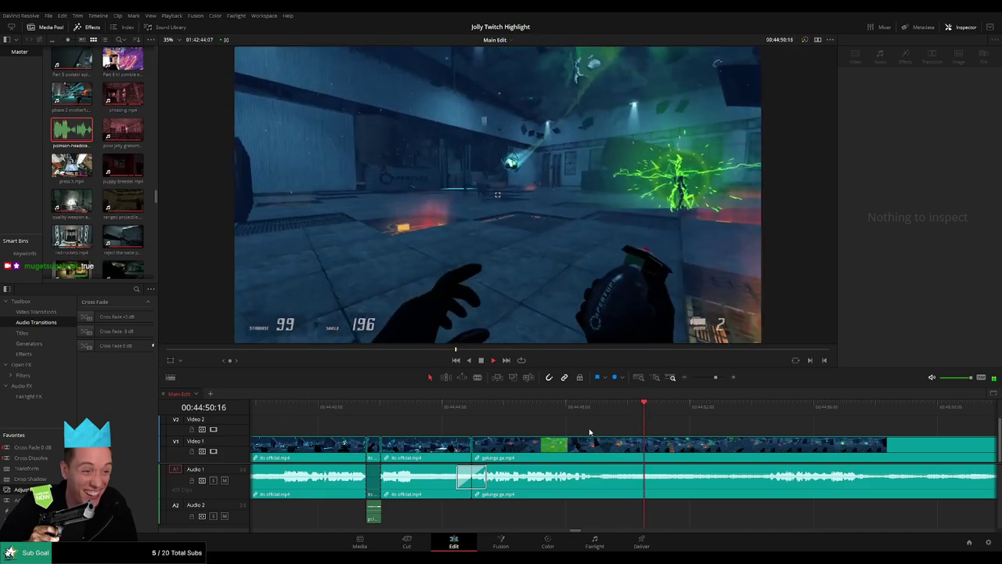
{"action": "left_click_drag", "start_coordinate": [776, 427], "coordinate": [566, 425]}
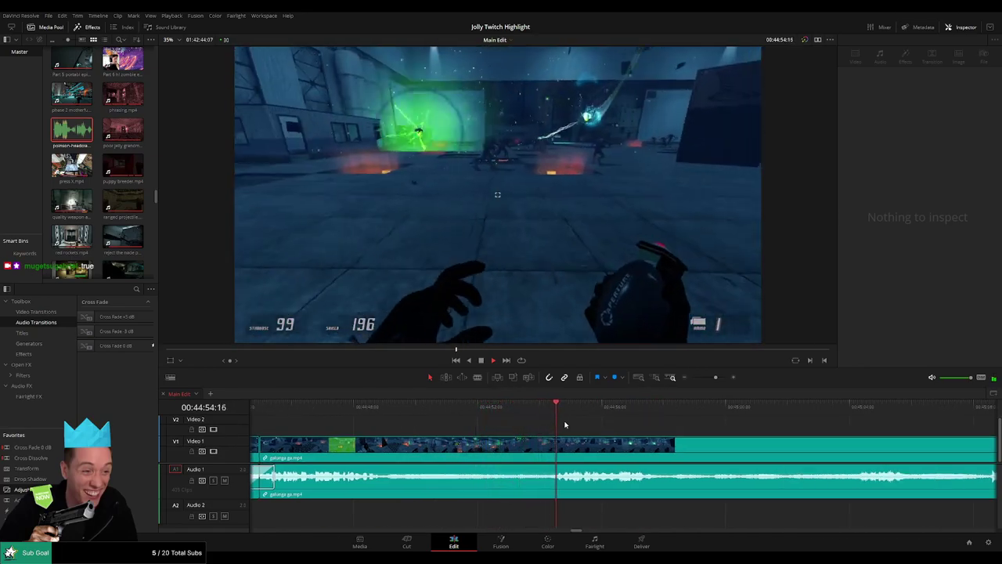
{"action": "left_click", "coordinate": [566, 408]}
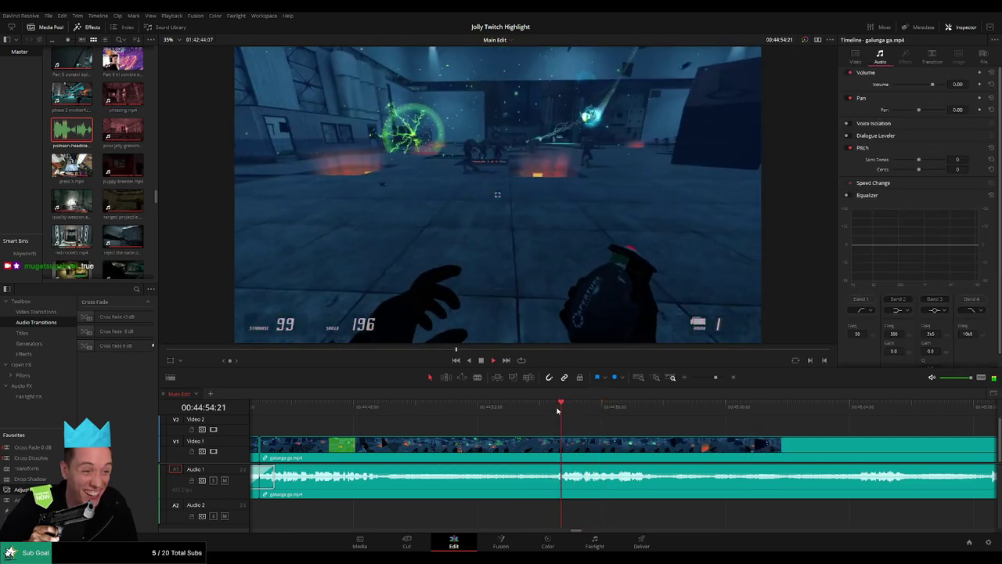
{"action": "left_click", "coordinate": [564, 410]}
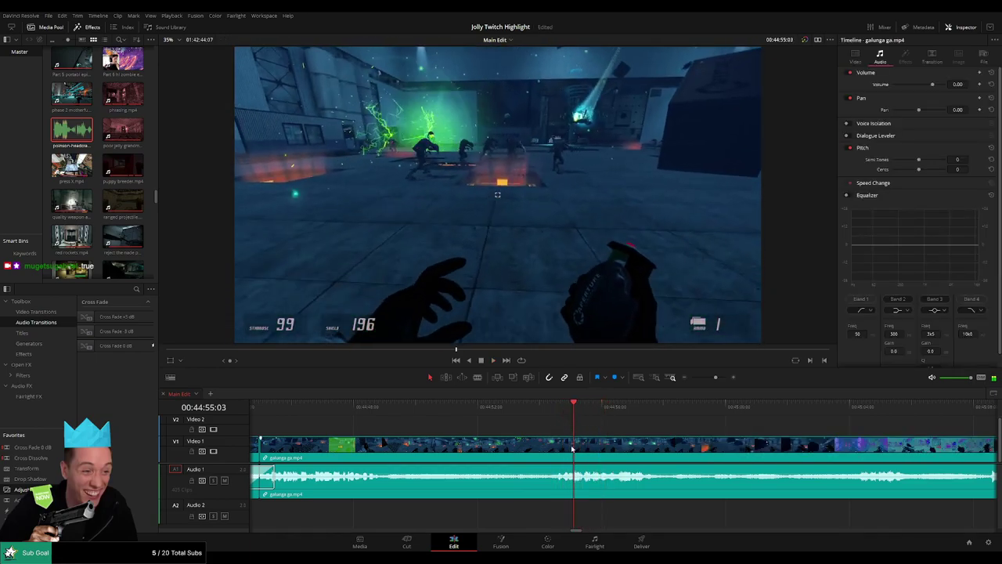
{"action": "key", "text": "ctrl+b"}
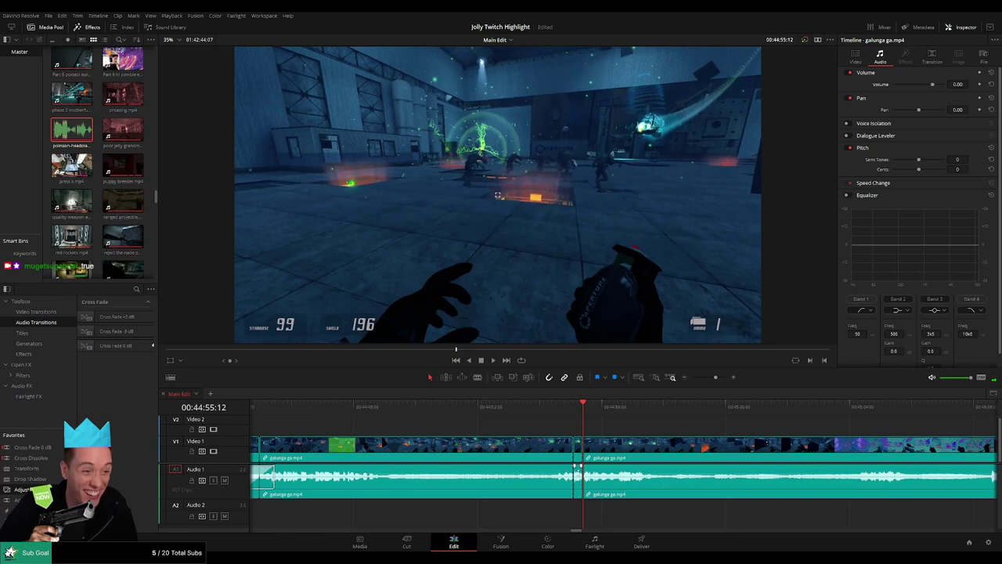
{"action": "left_click_drag", "start_coordinate": [577, 468], "coordinate": [578, 500]}
- Place poinson-headcrab-random-sound.mp3 on Audio 2 under the muted galunga ga.mp4 segment, lower its volume, and play it back
{"action": "left_click_drag", "start_coordinate": [77, 133], "coordinate": [578, 513]}
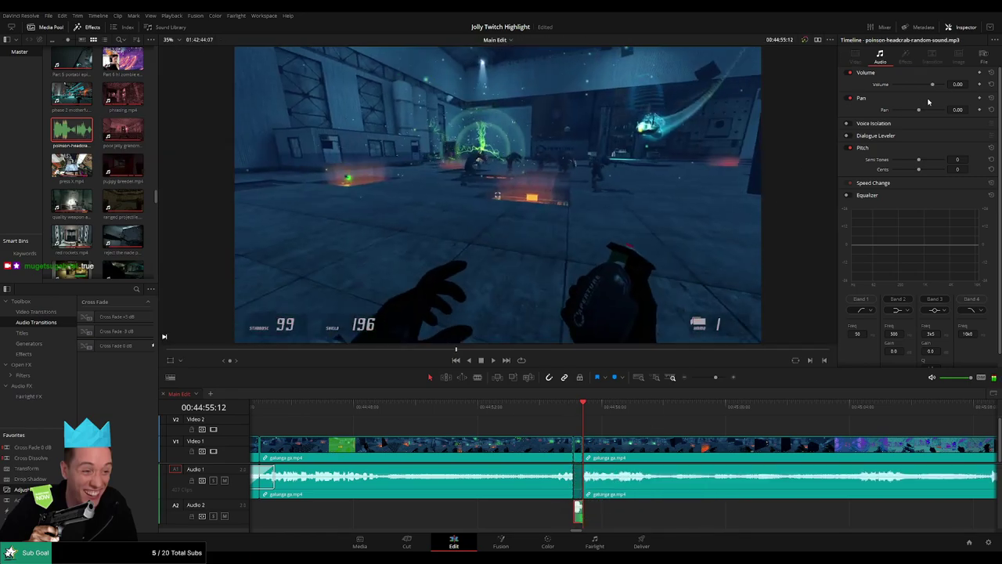
{"action": "left_click", "coordinate": [929, 99]}
{"action": "left_click", "coordinate": [956, 84]}
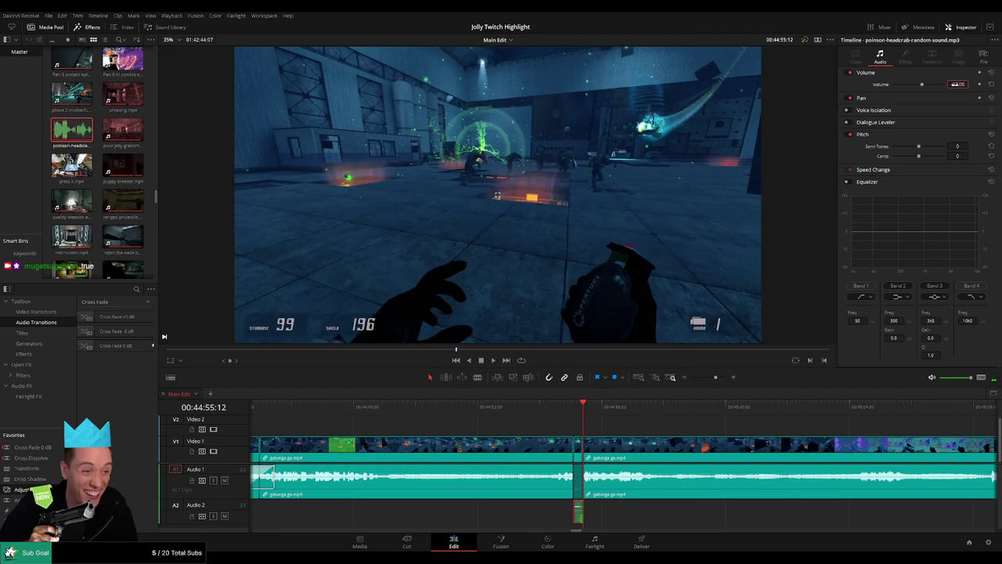
{"action": "left_click", "coordinate": [562, 409]}
{"action": "key", "text": "space"}
{"action": "left_click", "coordinate": [651, 425]}
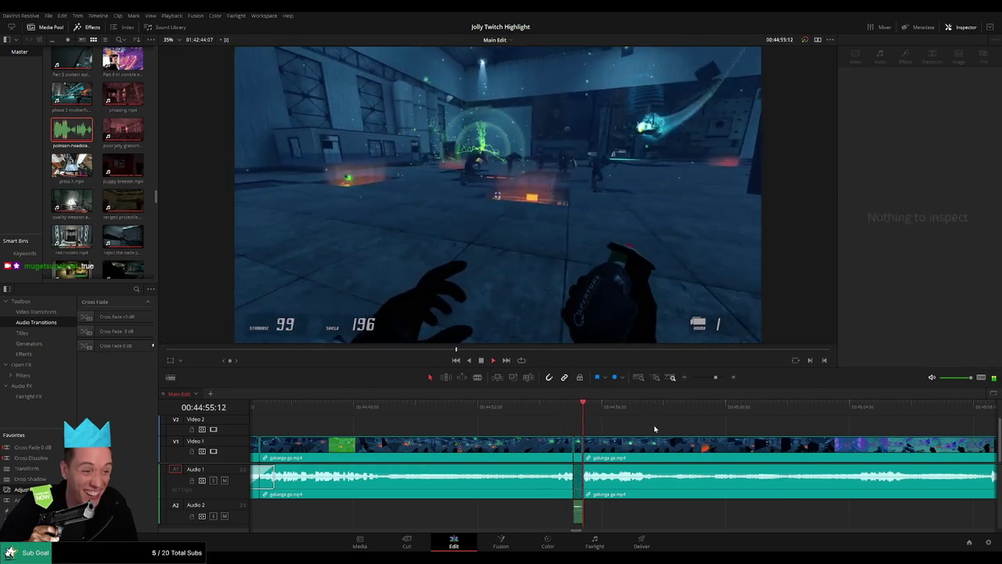
- Review the rest of galunga ga.mp4 and the start of go galunga gang.mp4, up to about 00:45:49, for unwanted audio
{"action": "left_click_drag", "start_coordinate": [691, 427], "coordinate": [516, 428]}
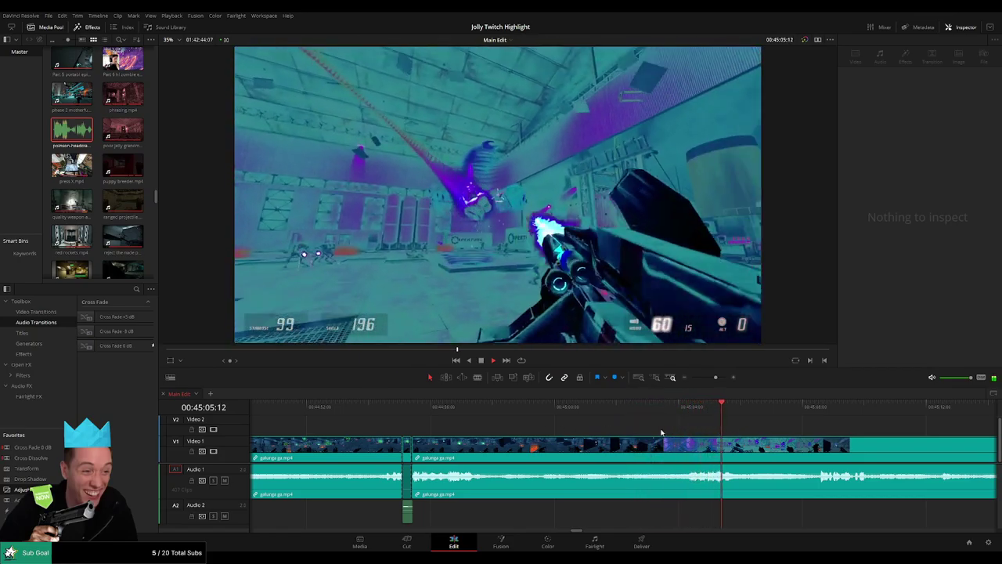
{"action": "scroll", "coordinate": [661, 432], "scroll_direction": "right", "scroll_amount": 3}
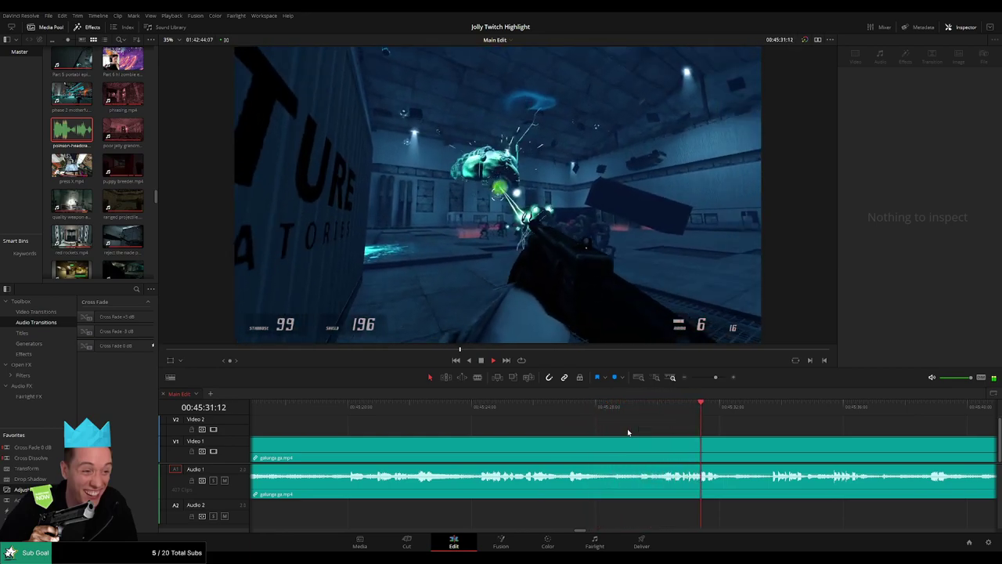
{"action": "left_click_drag", "start_coordinate": [804, 437], "coordinate": [593, 440]}
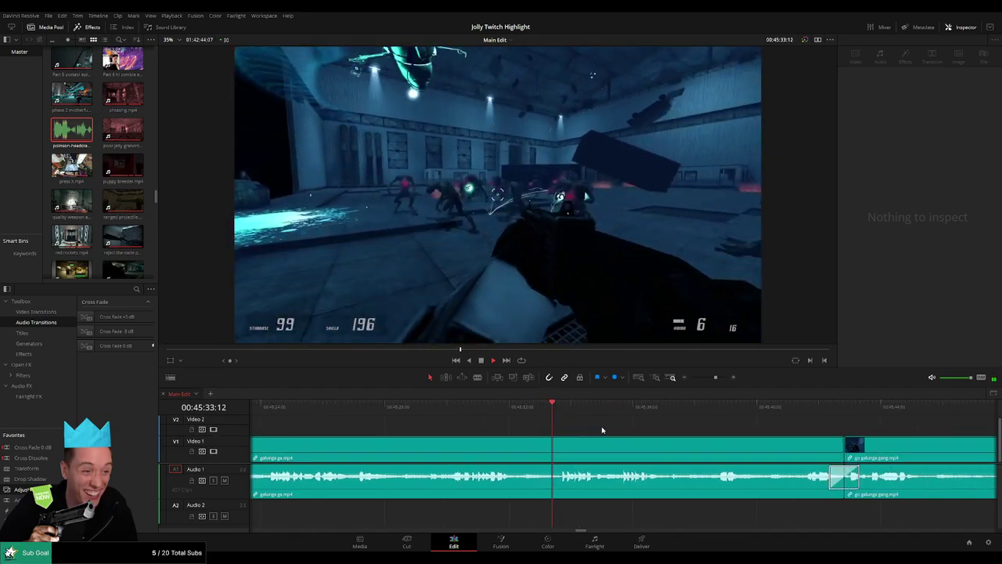
{"action": "scroll", "coordinate": [655, 429], "scroll_direction": "right", "scroll_amount": 2}
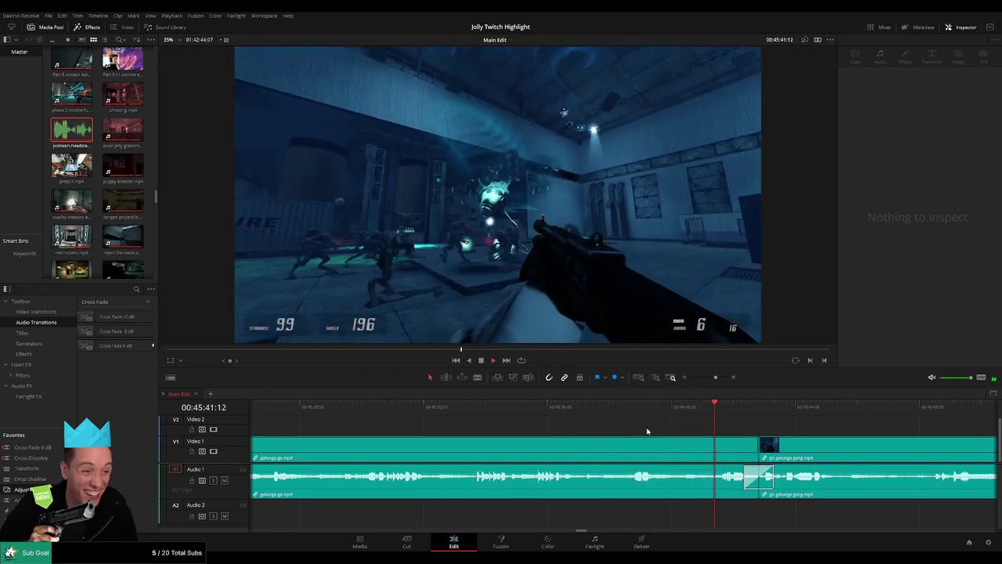
{"action": "scroll", "coordinate": [572, 429], "scroll_direction": "right", "scroll_amount": 6}
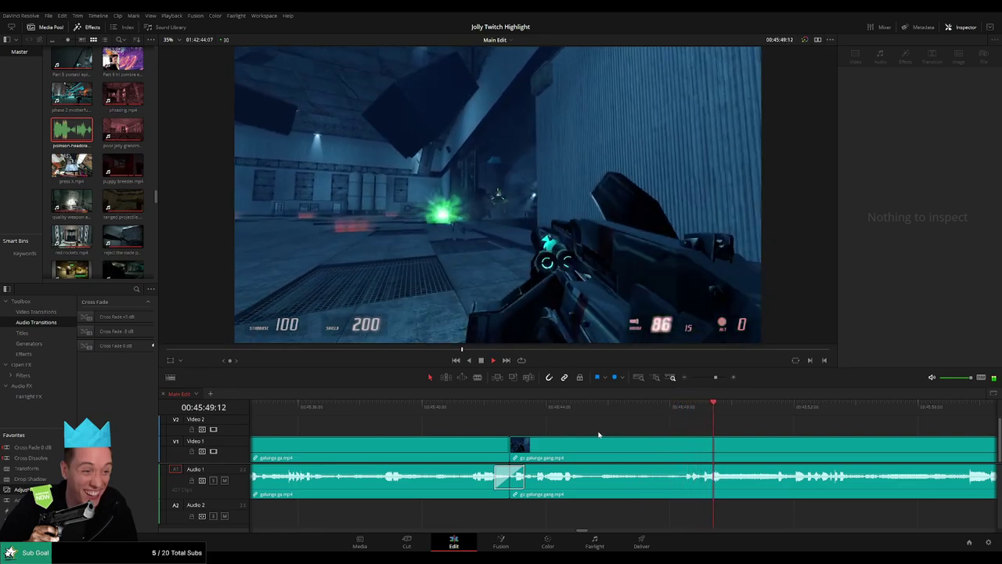
- Split go galunga gang.mp4 at 00:45:49:01 and 00:45:49:09, and mute the audio of the segment between the cuts
{"action": "left_click", "coordinate": [687, 407]}
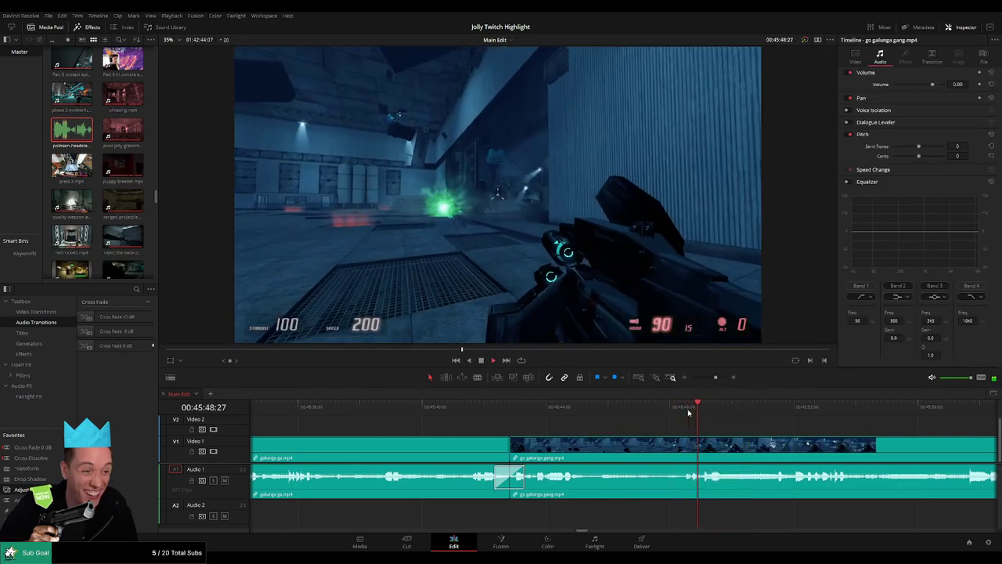
{"action": "left_click_drag", "start_coordinate": [710, 411], "coordinate": [683, 415]}
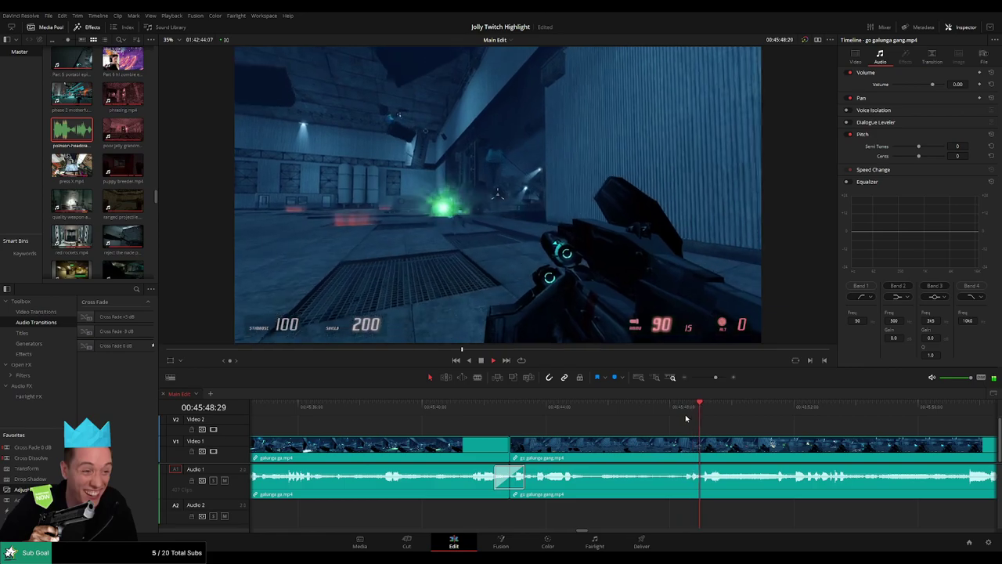
{"action": "key", "text": "b"}
{"action": "left_click", "coordinate": [705, 448]}
{"action": "left_click", "coordinate": [700, 412]}
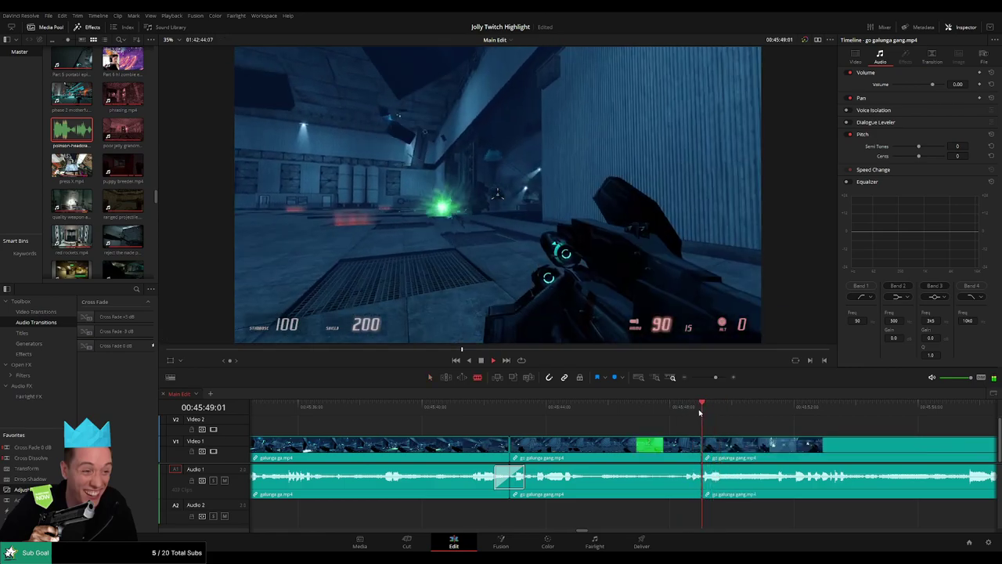
{"action": "left_click_drag", "start_coordinate": [702, 410], "coordinate": [711, 427]}
{"action": "left_click", "coordinate": [710, 447]}
{"action": "key", "text": "a"}
{"action": "left_click", "coordinate": [707, 474]}
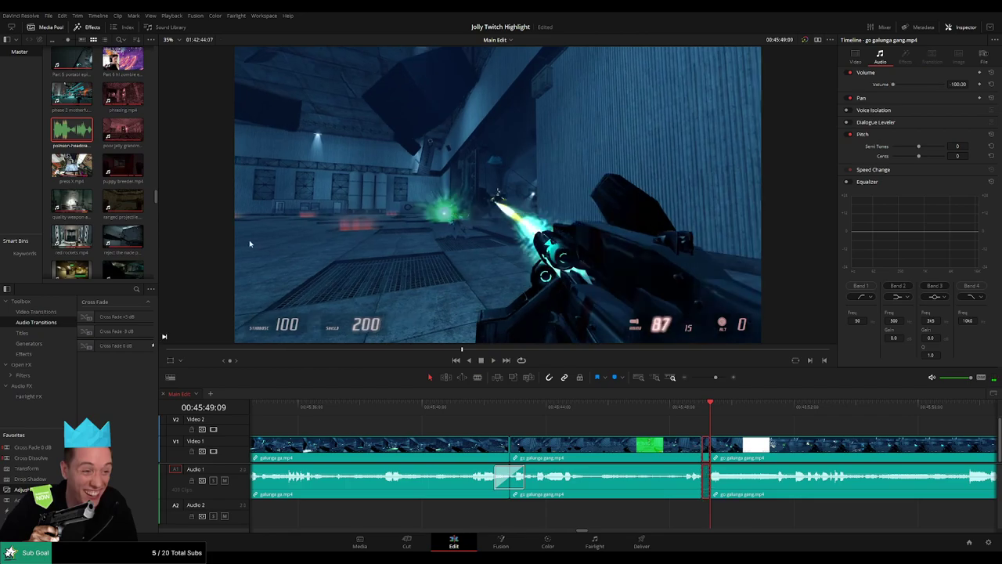
- Place poinson-headcrab-random-sound.mp3 on Audio 2 under the muted go galunga gang.mp4 segment, lower its volume, and play it back
{"action": "double_click", "coordinate": [83, 147]}
{"action": "left_click_drag", "start_coordinate": [235, 180], "coordinate": [709, 517]}
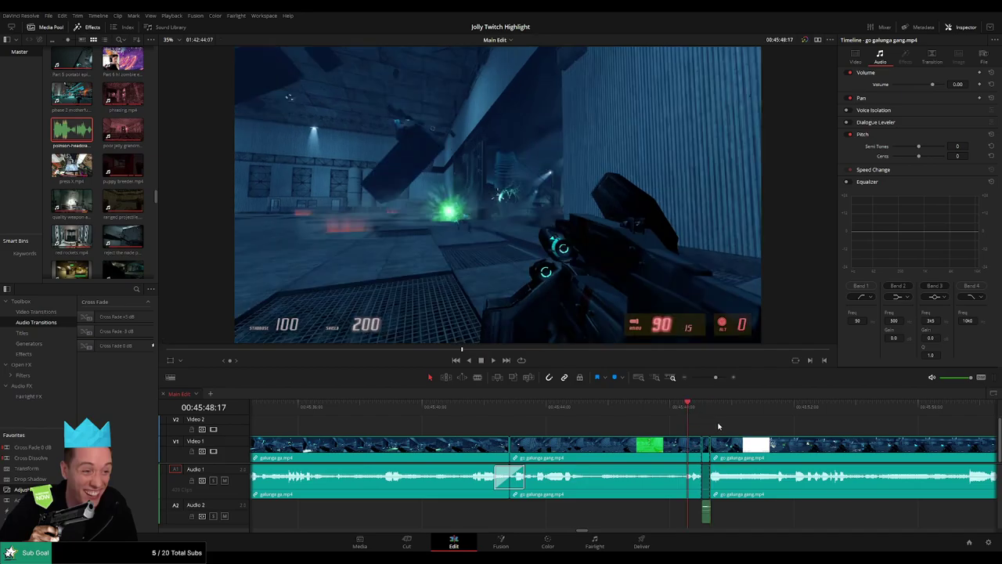
{"action": "key", "text": "space"}
- Review go galunga gang.mp4 from about 00:45:49 to 00:46:03 for further unwanted audio, skipping ahead near its end
{"action": "left_click_drag", "start_coordinate": [759, 425], "coordinate": [538, 412]}
{"action": "left_click", "coordinate": [534, 408]}
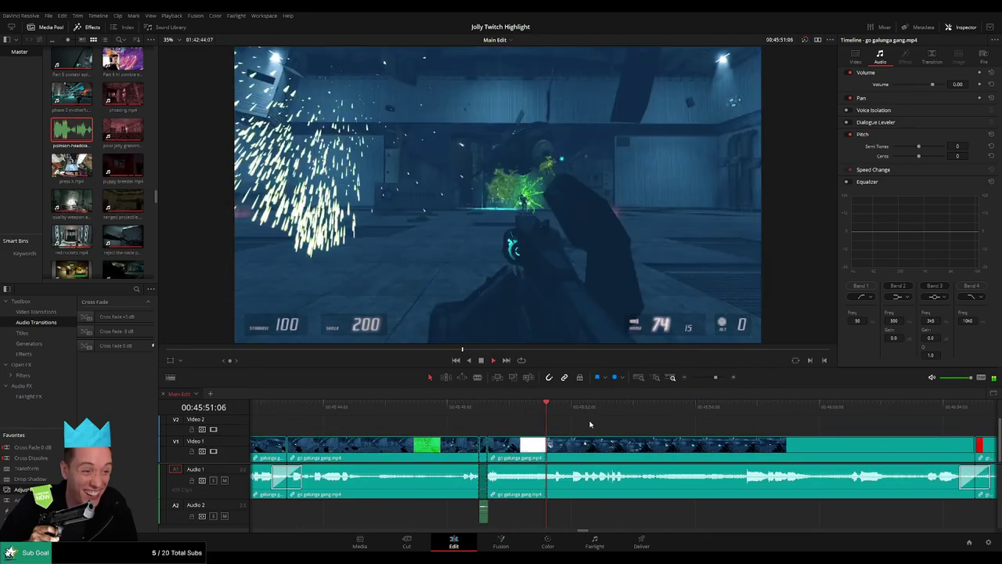
{"action": "scroll", "coordinate": [564, 421], "scroll_direction": "right", "scroll_amount": 1}
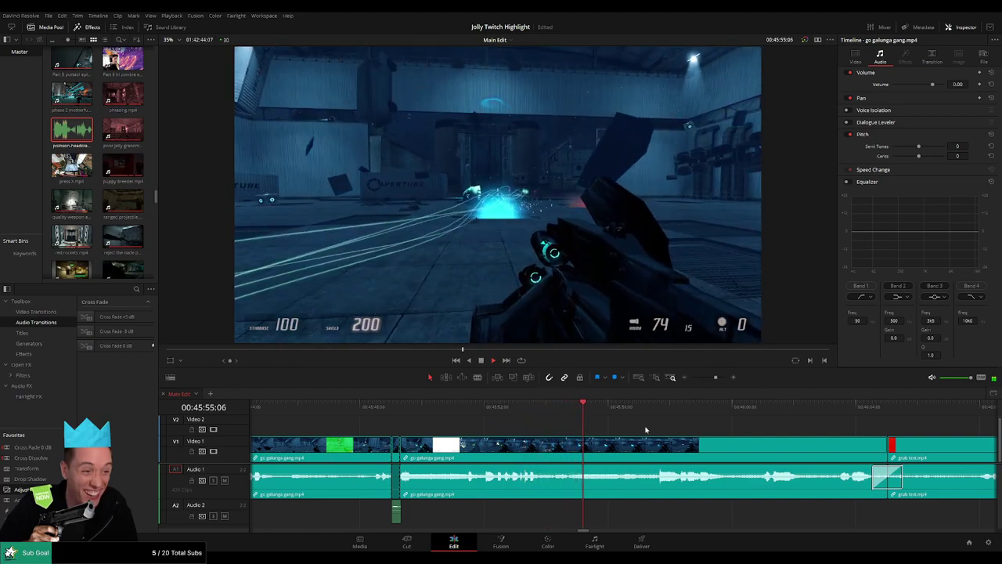
{"action": "scroll", "coordinate": [654, 425], "scroll_direction": "right", "scroll_amount": 2}
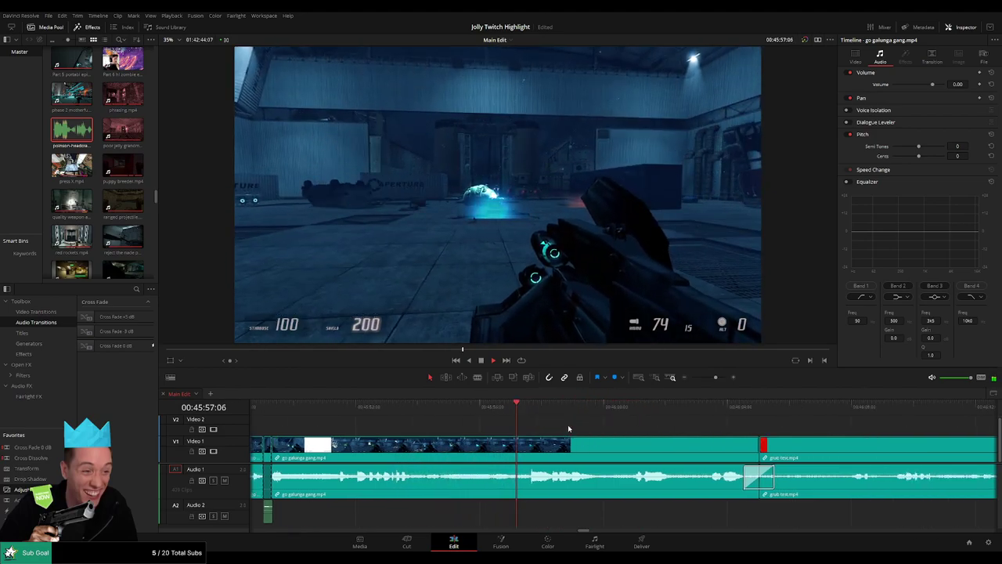
{"action": "scroll", "coordinate": [569, 425], "scroll_direction": "right", "scroll_amount": 1}
{"action": "scroll", "coordinate": [558, 429], "scroll_direction": "right", "scroll_amount": 2}
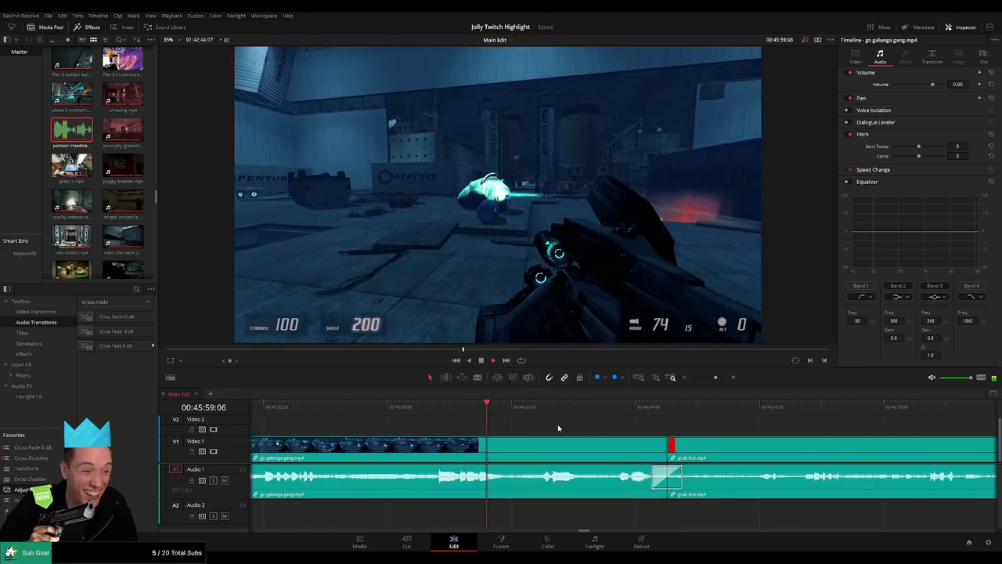
{"action": "left_click", "coordinate": [602, 413]}
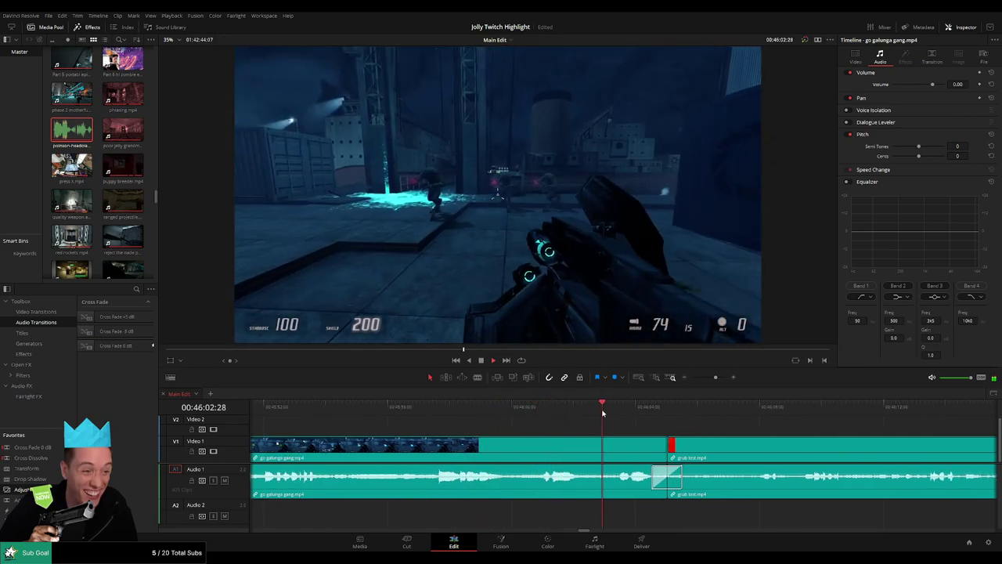
- Review grub test.mp4 and cause and effect.mp4 up to about 00:46:48 for unwanted audio, skipping over the quiet passages
{"action": "scroll", "coordinate": [596, 420], "scroll_direction": "right", "scroll_amount": 2}
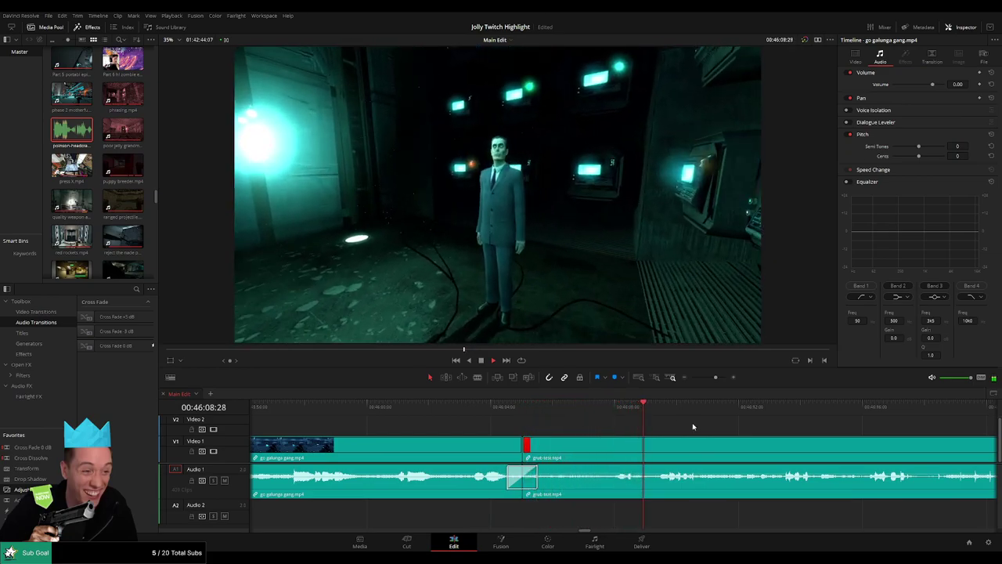
{"action": "scroll", "coordinate": [600, 431], "scroll_direction": "right", "scroll_amount": 2}
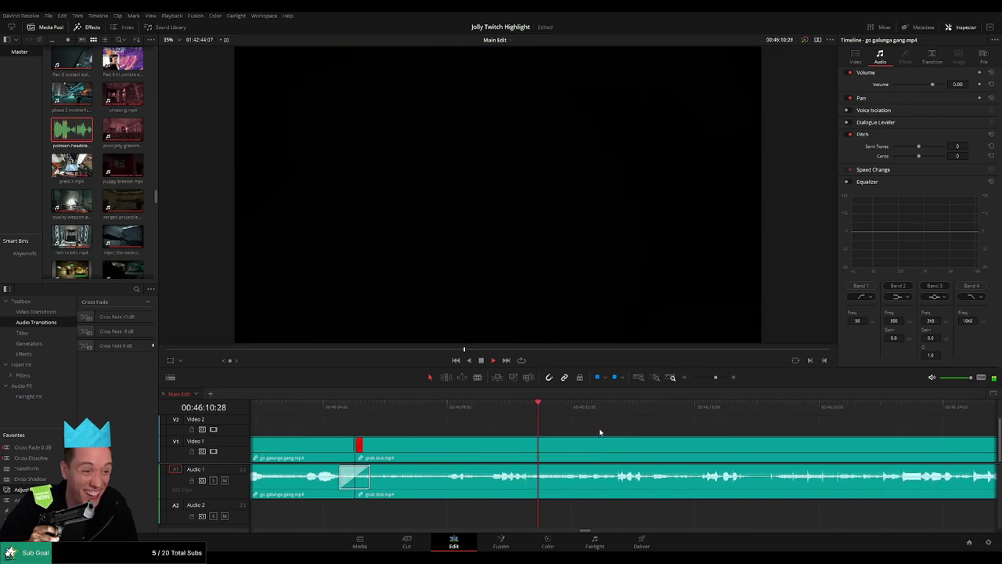
{"action": "left_click_drag", "start_coordinate": [716, 378], "coordinate": [712, 378]}
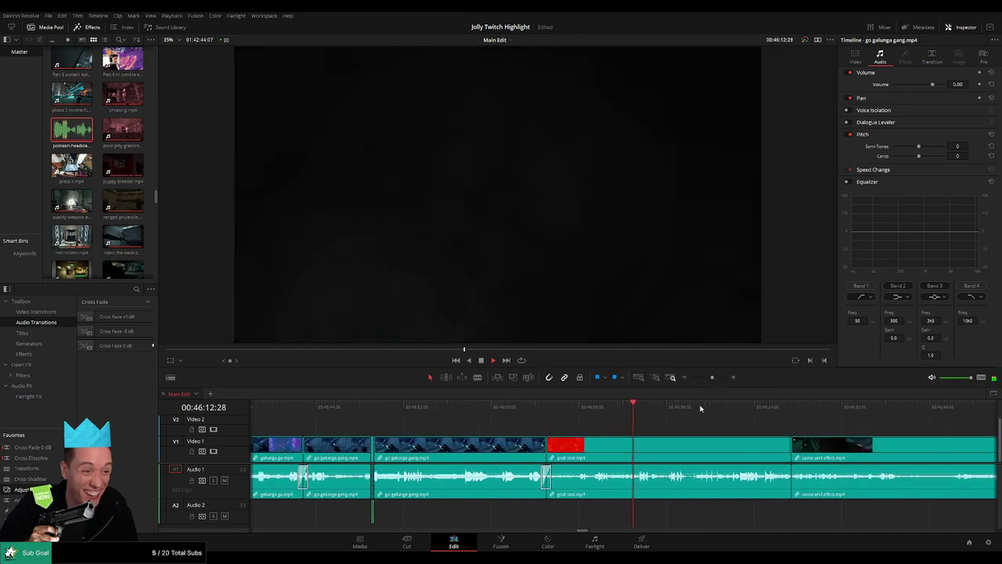
{"action": "scroll", "coordinate": [547, 431], "scroll_direction": "right", "scroll_amount": 2}
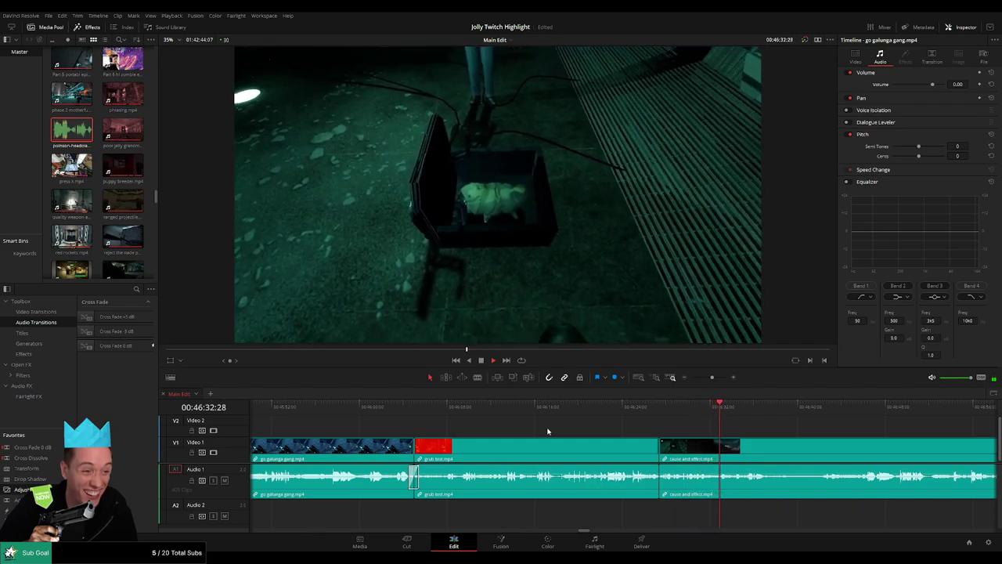
{"action": "scroll", "coordinate": [584, 429], "scroll_direction": "right", "scroll_amount": 2}
{"action": "scroll", "coordinate": [583, 428], "scroll_direction": "right", "scroll_amount": 2}
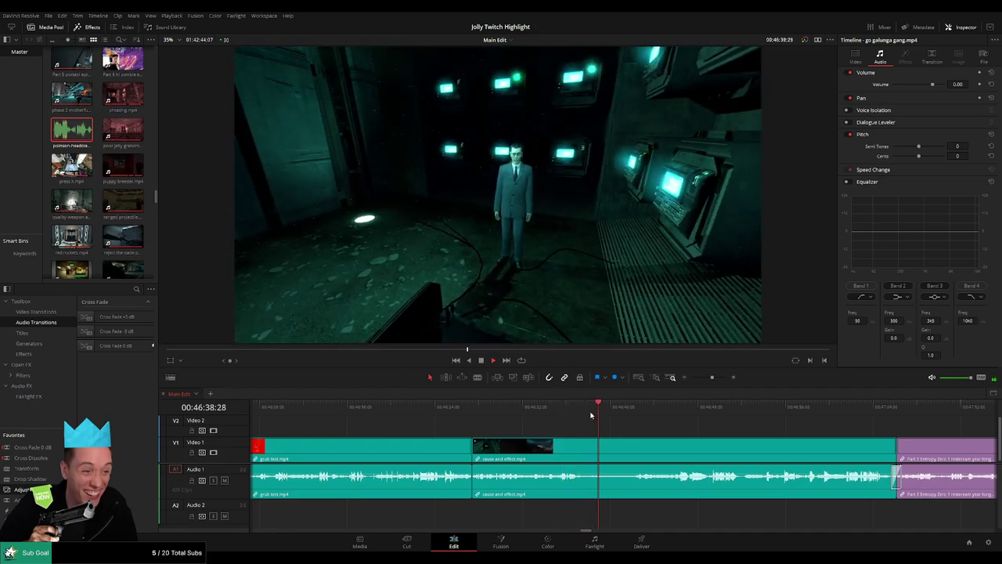
{"action": "left_click", "coordinate": [630, 413]}
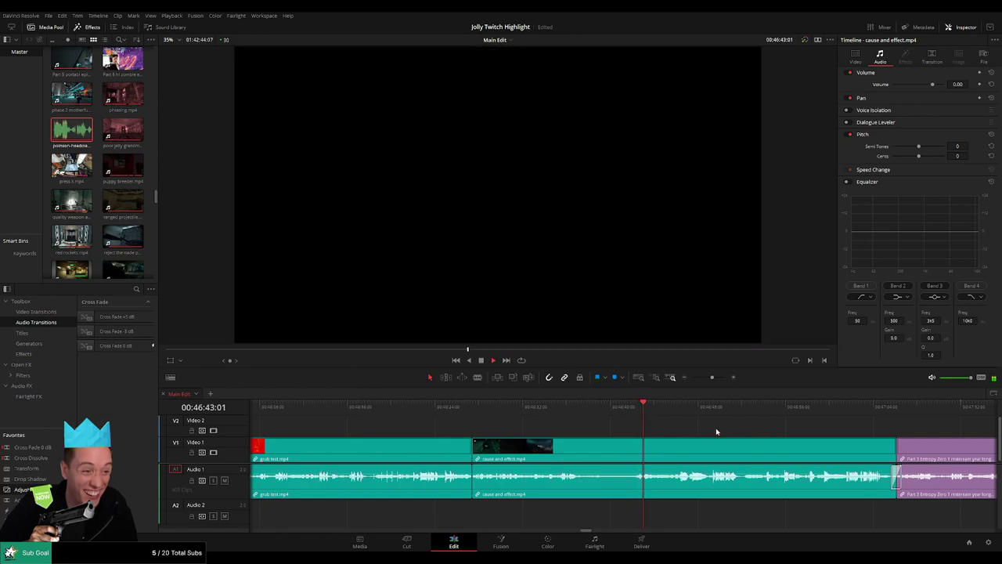
{"action": "scroll", "coordinate": [538, 419], "scroll_direction": "right", "scroll_amount": 4}
{"action": "left_click", "coordinate": [498, 417]}
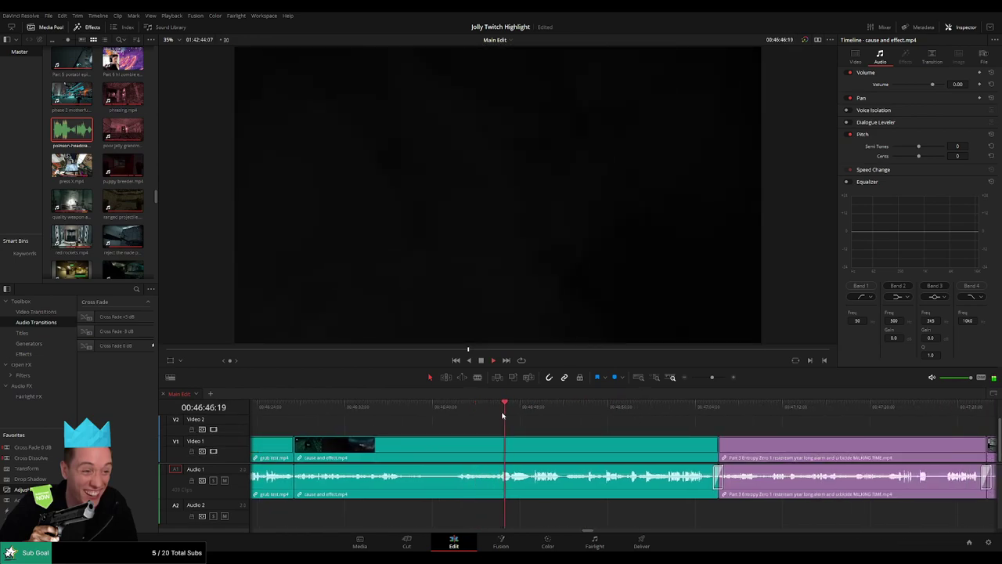
{"action": "left_click_drag", "start_coordinate": [503, 416], "coordinate": [486, 415]}
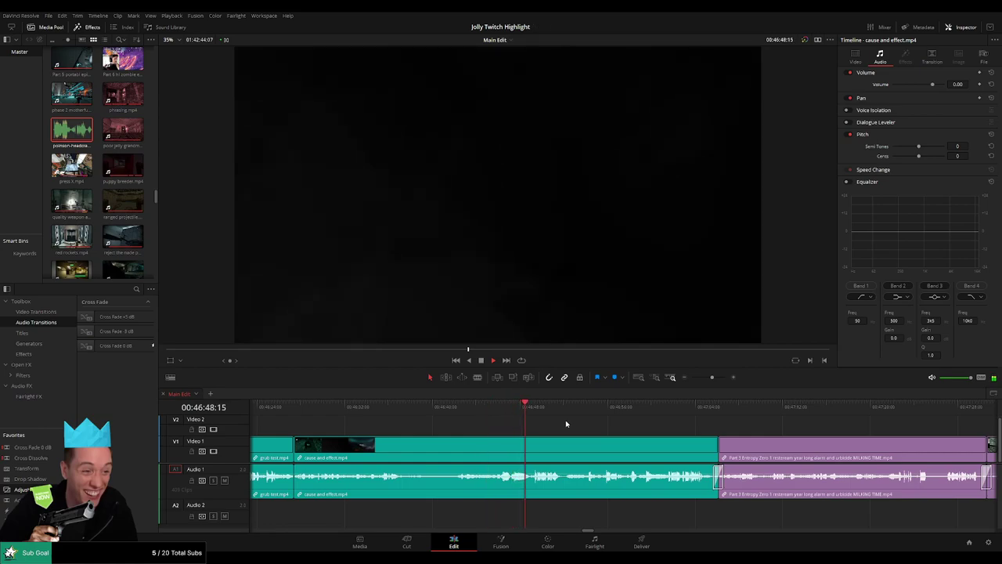
- Split cause and effect.mp4 at 00:46:56:15 and 00:46:56:29, and mute the audio of the segment between the cuts
{"action": "left_click_drag", "start_coordinate": [602, 425], "coordinate": [501, 424]}
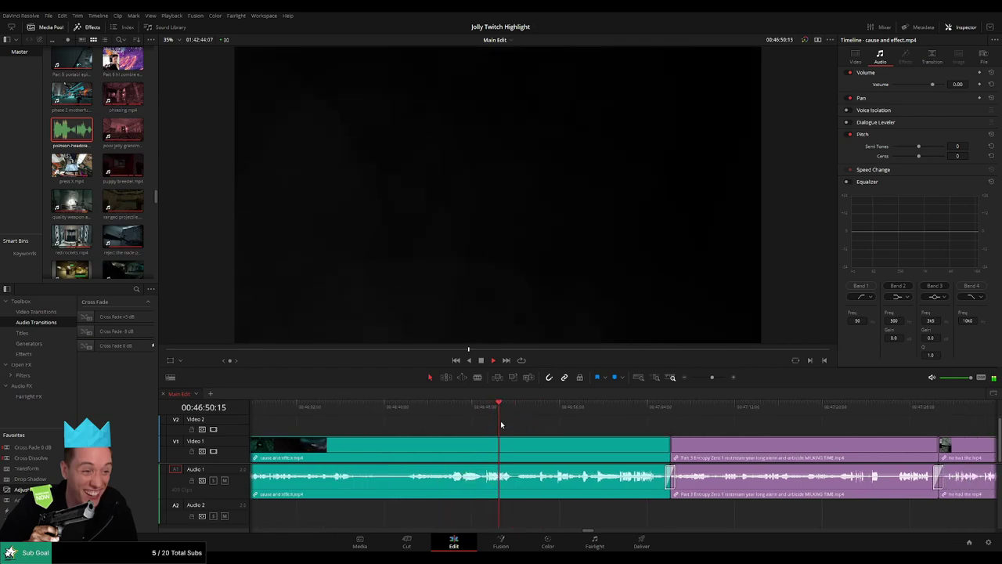
{"action": "left_click", "coordinate": [469, 418]}
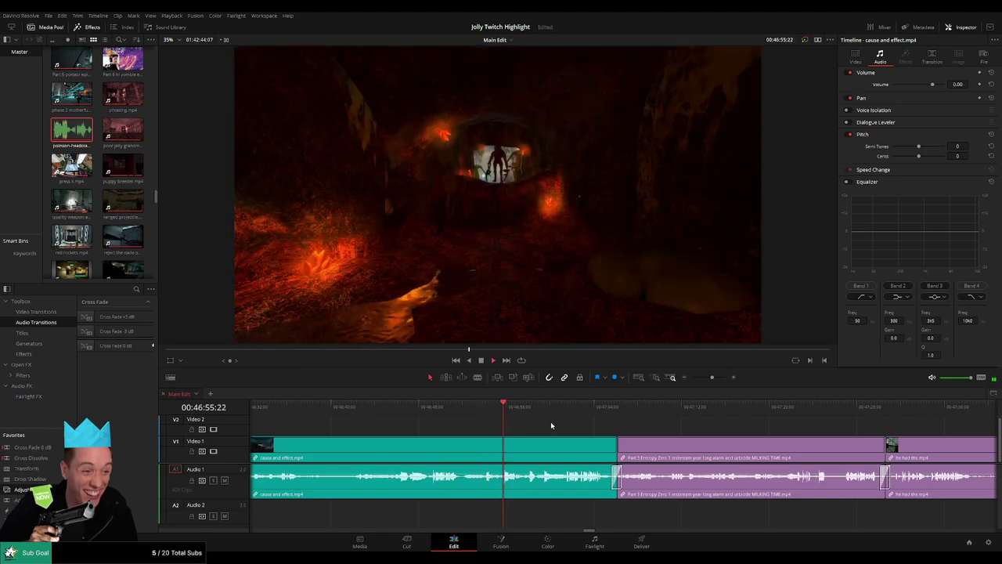
{"action": "key", "text": "space"}
{"action": "left_click_drag", "start_coordinate": [712, 378], "coordinate": [714, 377]}
{"action": "key", "text": "space"}
{"action": "key", "text": "space"}
{"action": "key", "text": "b"}
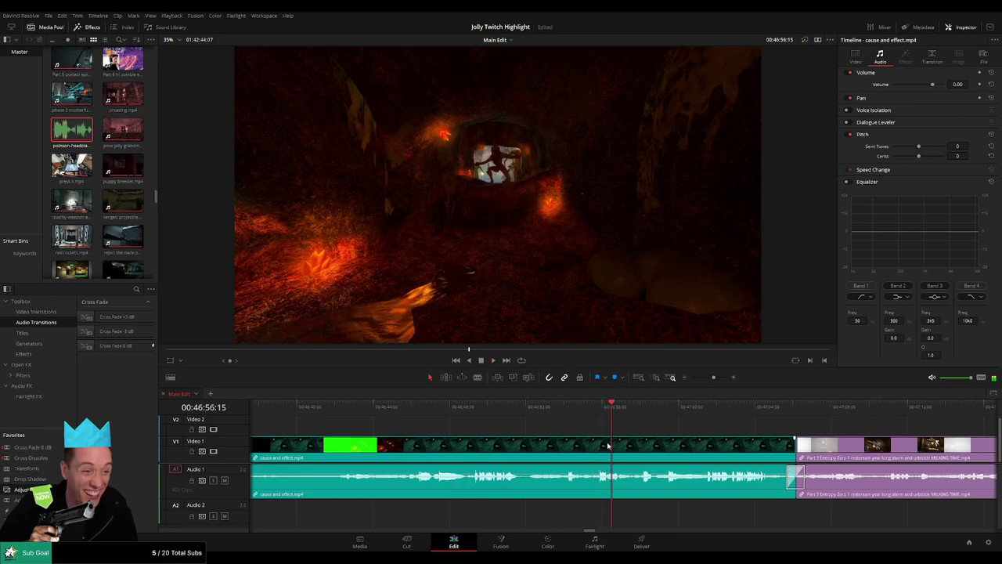
{"action": "left_click", "coordinate": [612, 448]}
{"action": "key", "text": "space"}
{"action": "key", "text": "space"}
{"action": "left_click", "coordinate": [621, 450]}
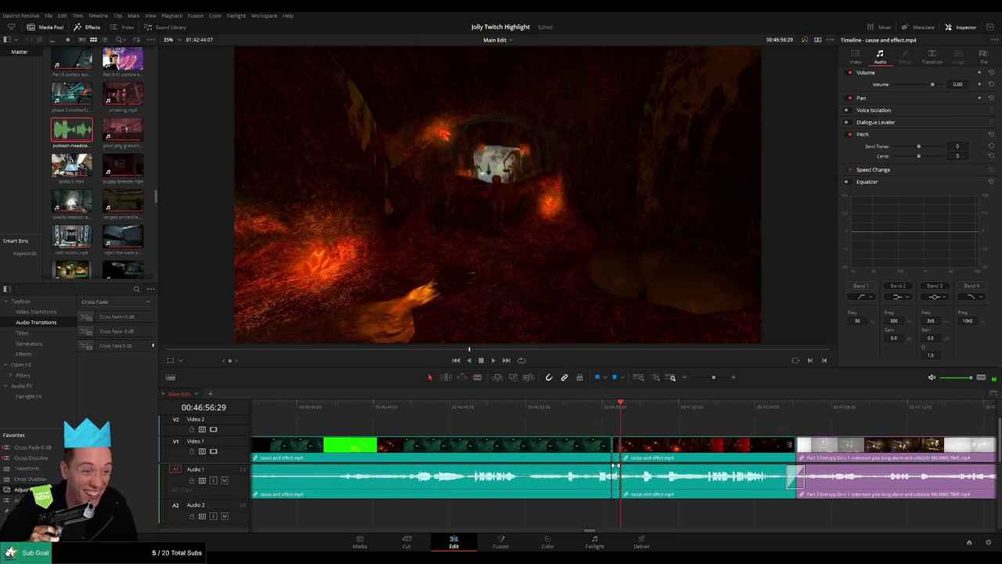
- Place poinson-headcrab-random-sound.mp3 on Audio 2 under the muted cause and effect.mp4 segment, trimmed to its length, with volume -27
{"action": "left_click_drag", "start_coordinate": [66, 138], "coordinate": [696, 439]}
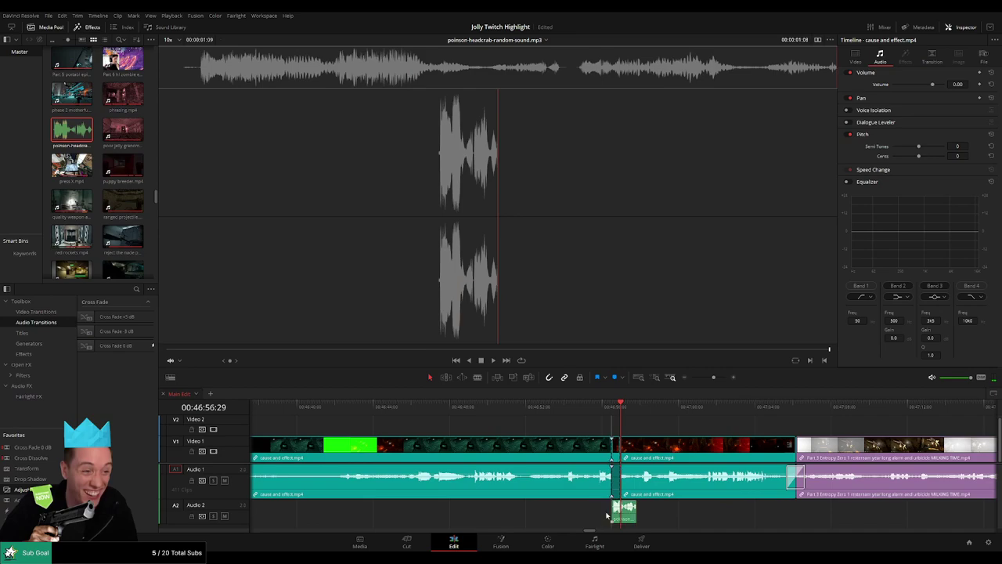
{"action": "left_click", "coordinate": [623, 517]}
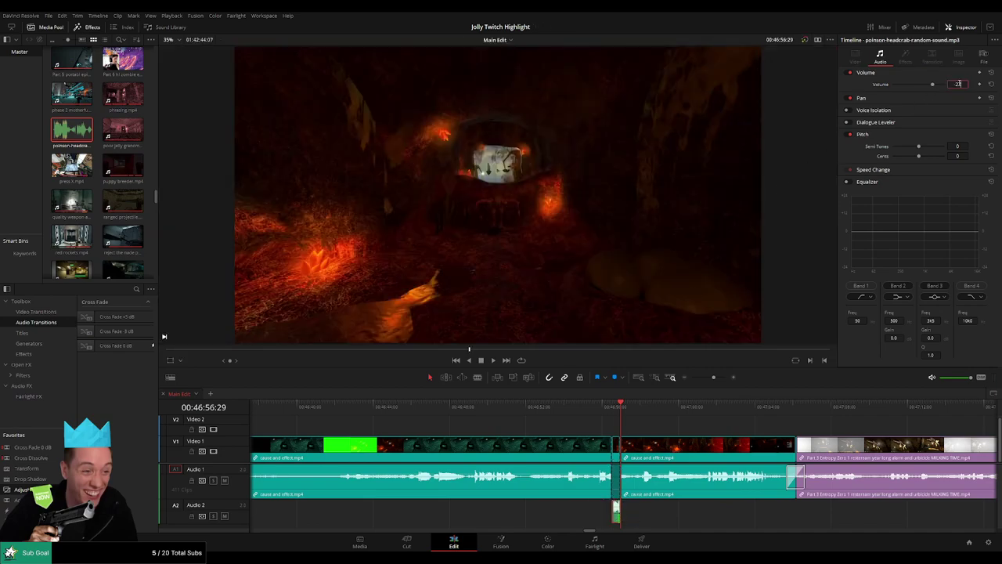
{"action": "key", "text": "space"}
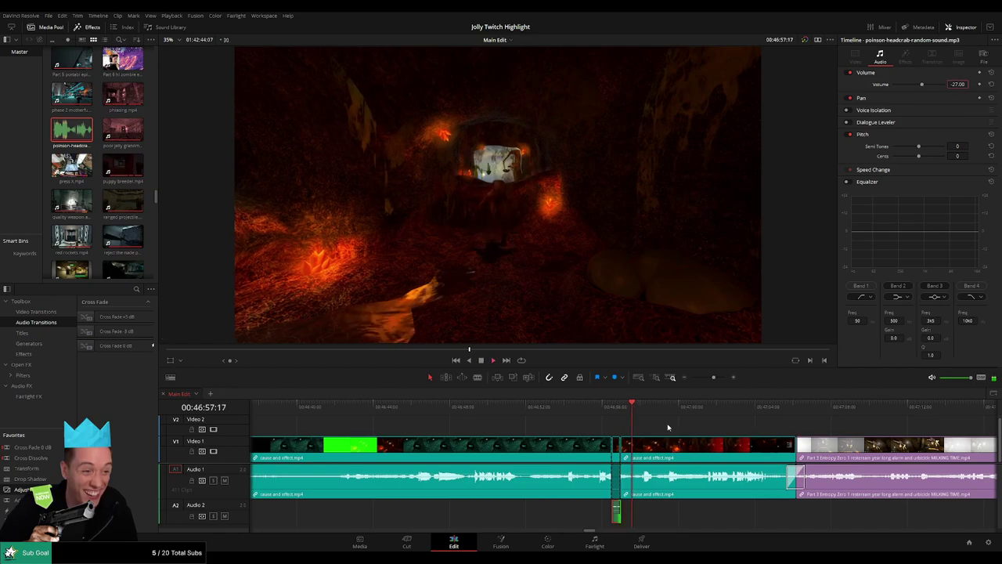
{"action": "left_click", "coordinate": [670, 427]}
- Review the rest of cause and effect.mp4 and the start of the Part 3 Entropy Zero clip for unwanted audio
{"action": "left_click_drag", "start_coordinate": [694, 425], "coordinate": [538, 421]}
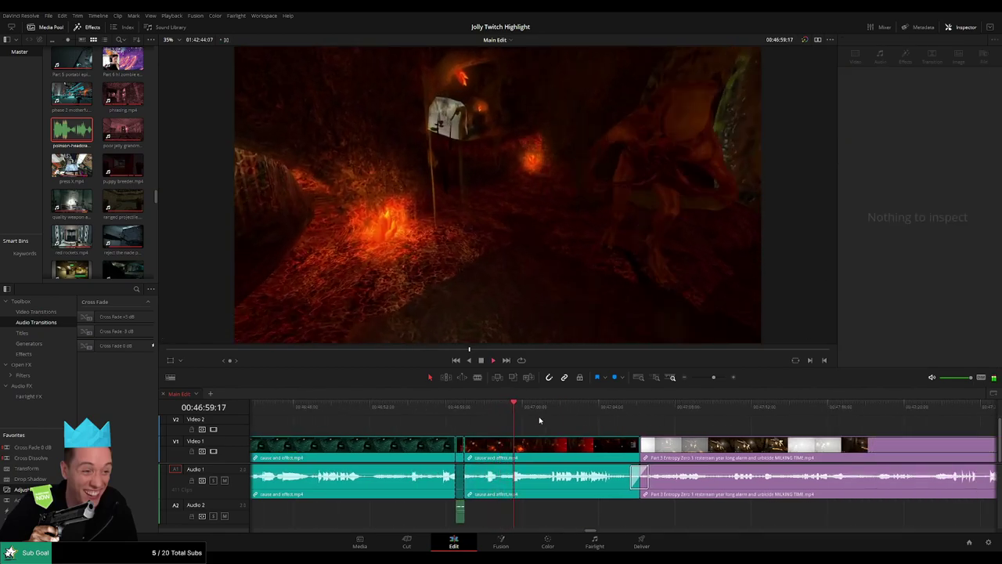
{"action": "left_click", "coordinate": [540, 410]}
{"action": "left_click_drag", "start_coordinate": [614, 432], "coordinate": [536, 426]}
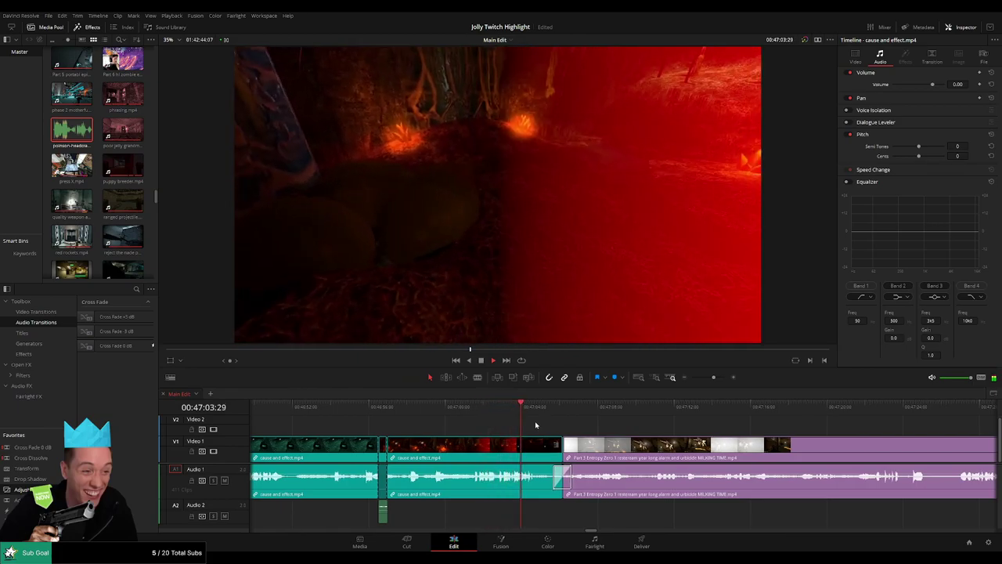
{"action": "scroll", "coordinate": [526, 425], "scroll_direction": "right", "scroll_amount": 4}
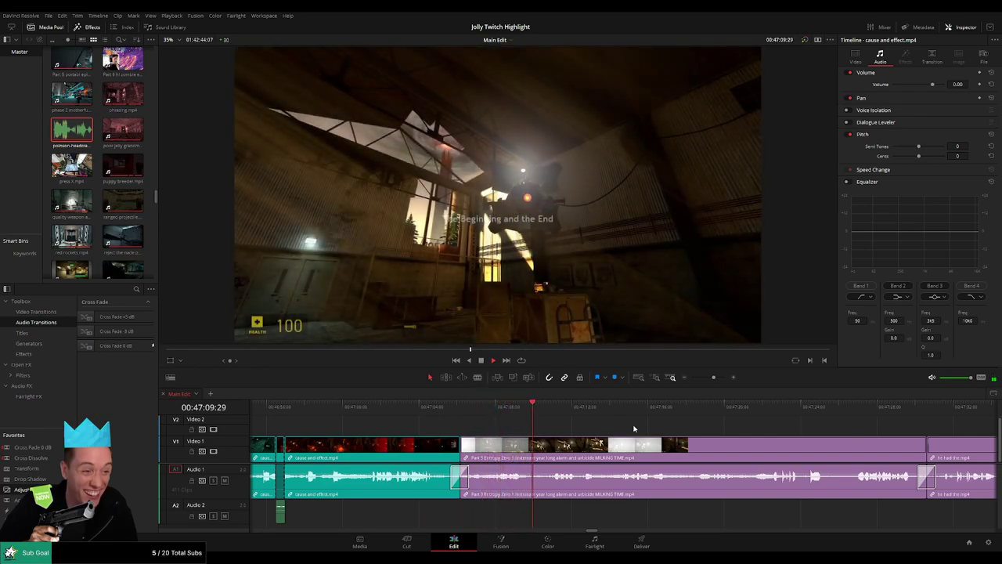
{"action": "scroll", "coordinate": [634, 428], "scroll_direction": "right", "scroll_amount": 4}
- Split the Part 3 Entropy Zero clip at 00:47:15:11 and 00:47:15:23, and mute the audio of the segment between the cuts
{"action": "mouse_move", "coordinate": [712, 377]}
{"action": "left_mouse_down"}
{"action": "mouse_move", "coordinate": [691, 380]}
{"action": "mouse_move", "coordinate": [721, 376]}
{"action": "left_mouse_up"}
{"action": "key", "text": "space"}
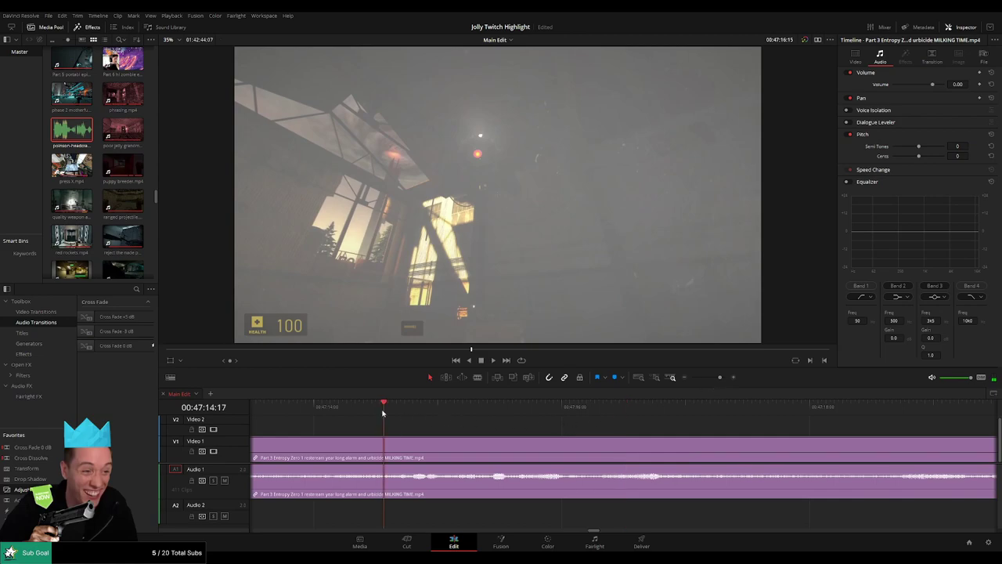
{"action": "key", "text": "space"}
{"action": "key", "text": "space"}
{"action": "key", "text": "b"}
{"action": "left_click", "coordinate": [483, 444]}
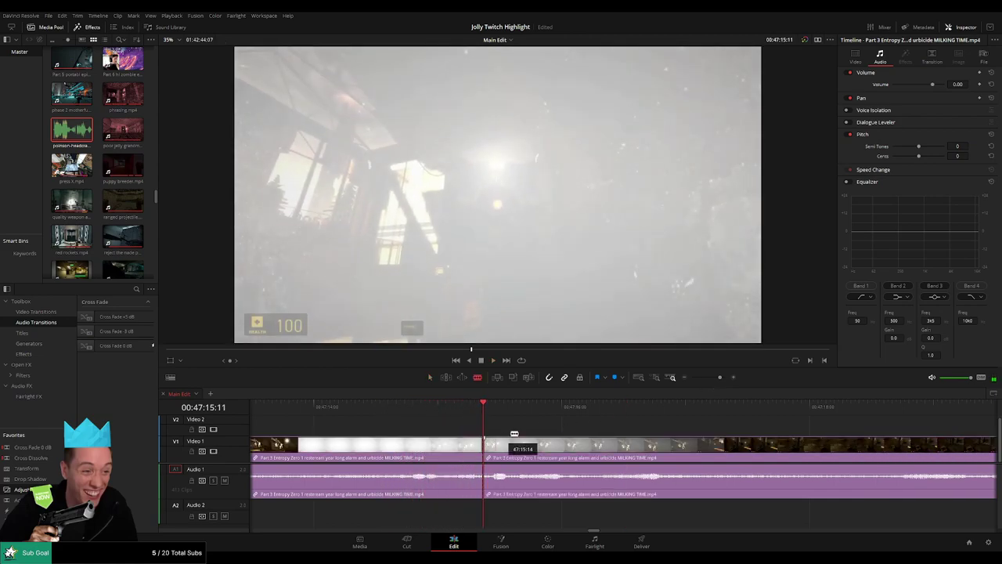
{"action": "key", "text": "space"}
{"action": "key", "text": "space"}
{"action": "left_click_drag", "start_coordinate": [472, 407], "coordinate": [532, 406]}
{"action": "left_click", "coordinate": [532, 446]}
{"action": "key", "text": "a"}
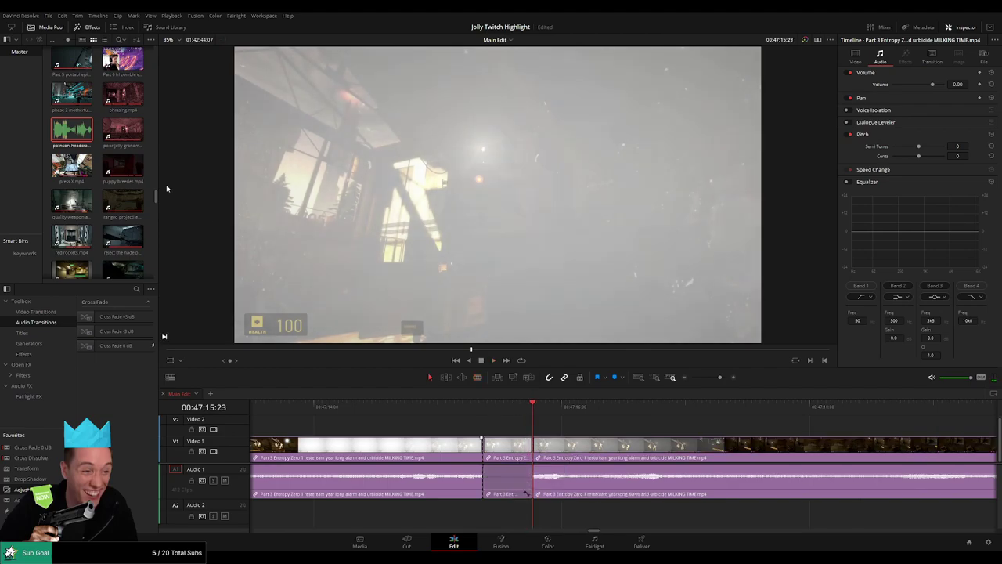
- Place poinson-headcrab-random-sound.mp3 on Audio 2 under the muted Part 3 Entropy Zero segment, shorten it, and set its volume to -27
{"action": "left_click_drag", "start_coordinate": [71, 129], "coordinate": [485, 516]}
{"action": "left_click_drag", "start_coordinate": [624, 515], "coordinate": [531, 515]}
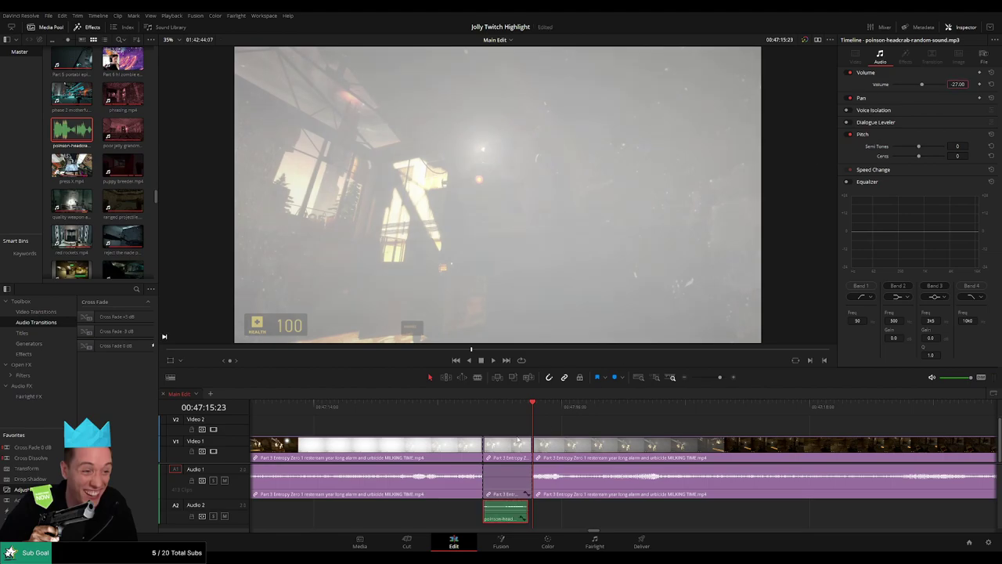
{"action": "key", "text": "space"}
{"action": "left_click", "coordinate": [590, 422]}
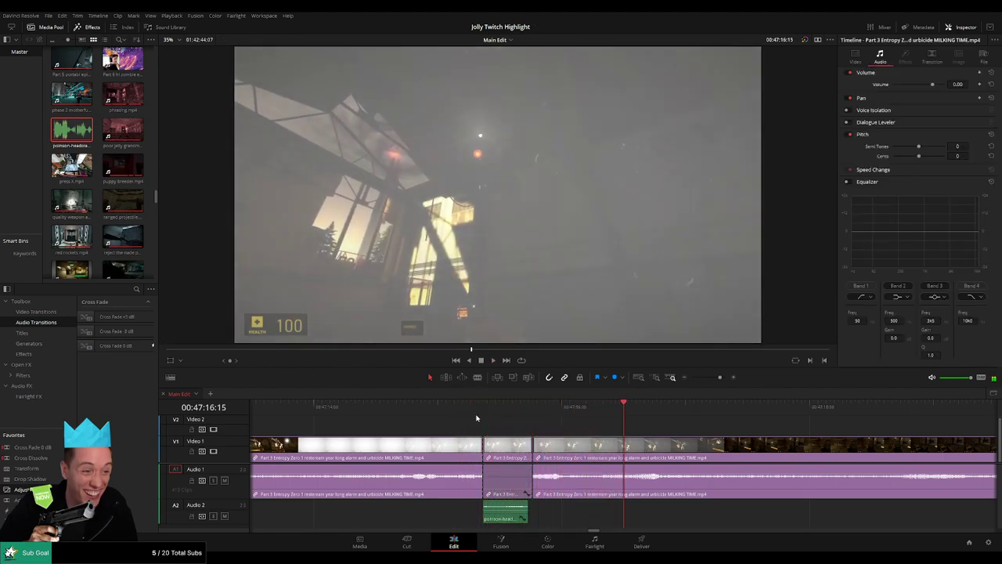
- Extend the end of the headcrab sound slightly past the muted Part 3 Entropy Zero segment, and save the project
{"action": "left_click", "coordinate": [476, 413]}
{"action": "key", "text": "space"}
{"action": "left_click_drag", "start_coordinate": [530, 517], "coordinate": [550, 522]}
{"action": "key", "text": "space"}
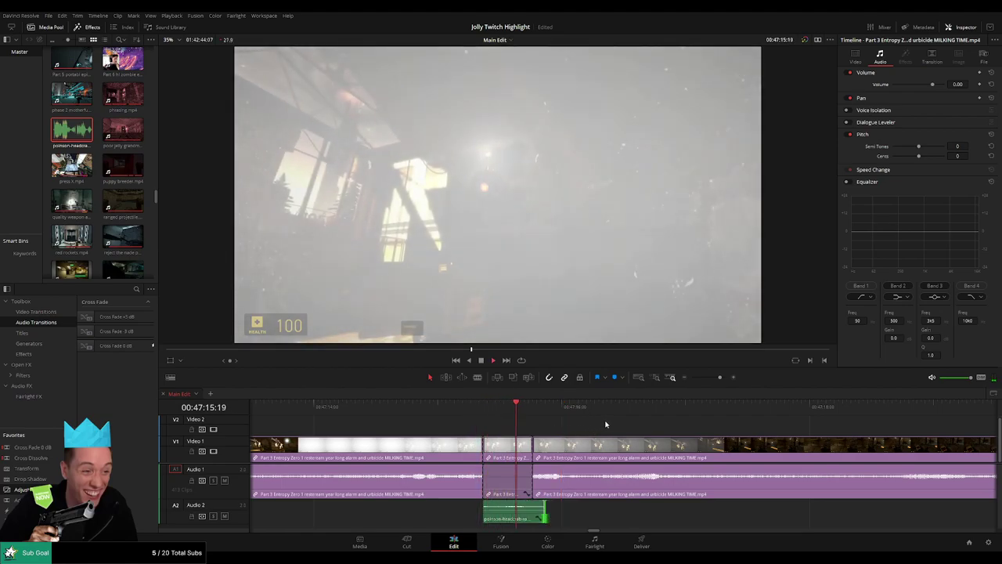
{"action": "left_click", "coordinate": [712, 378]}
{"action": "left_click_drag", "start_coordinate": [712, 380], "coordinate": [715, 382]}
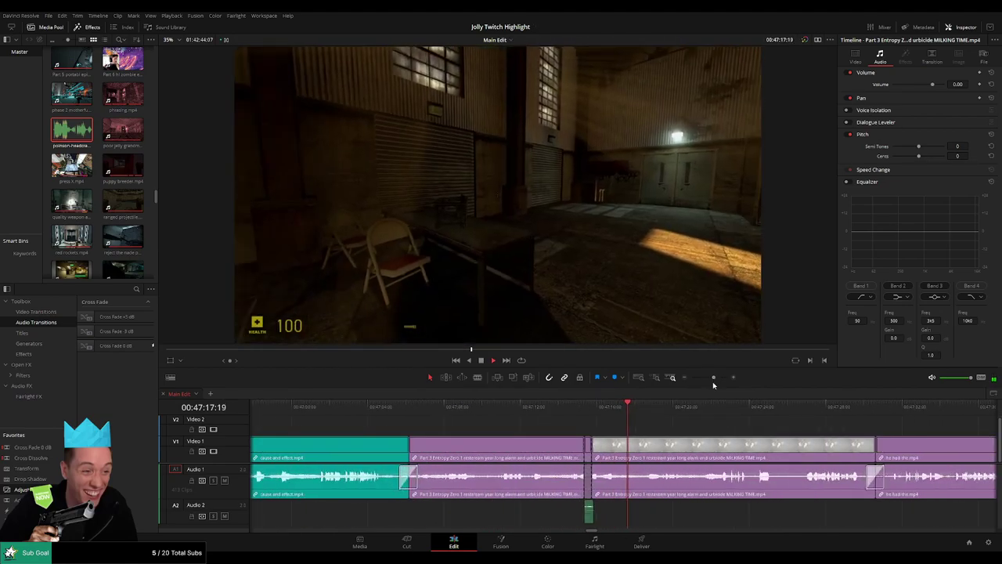
{"action": "left_click", "coordinate": [599, 408]}
{"action": "key", "text": "ctrl+s"}
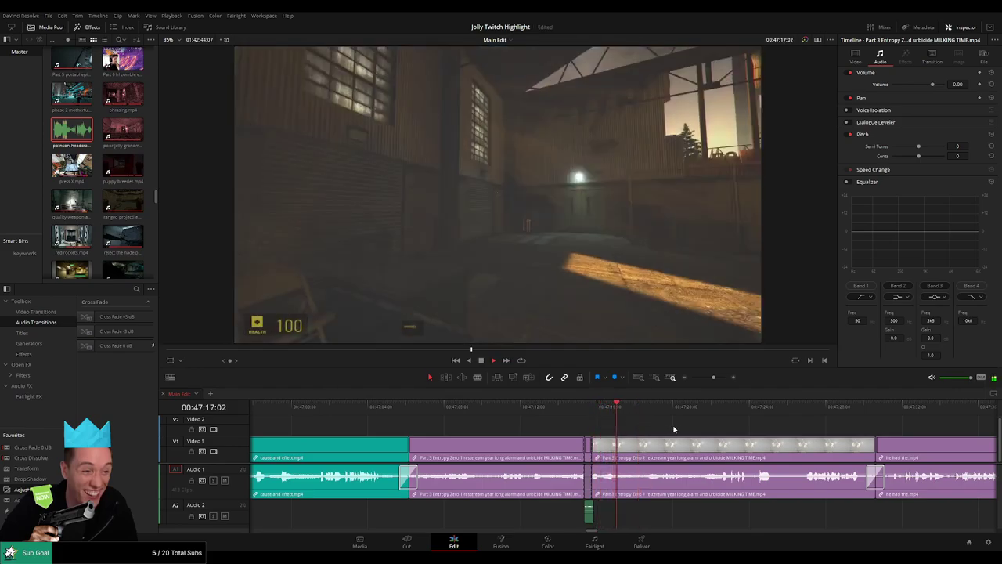
- Review the rest of the Part 3 Entropy Zero clip and the he had the.mp4 segments up to about 00:47:59 for unwanted audio
{"action": "left_click_drag", "start_coordinate": [671, 427], "coordinate": [561, 429]}
{"action": "scroll", "coordinate": [612, 431], "scroll_direction": "right", "scroll_amount": 2}
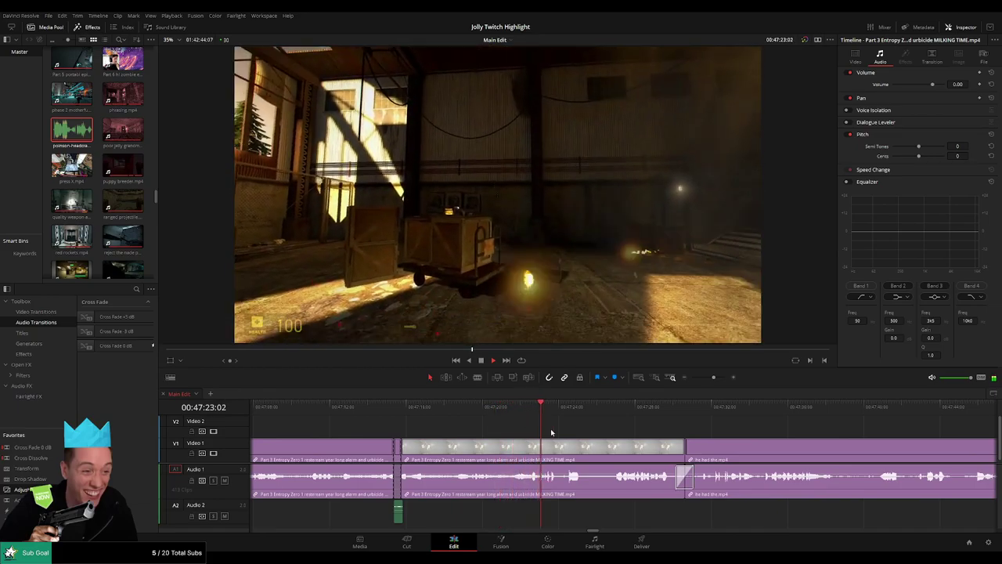
{"action": "left_click", "coordinate": [510, 418]}
{"action": "key", "text": "space"}
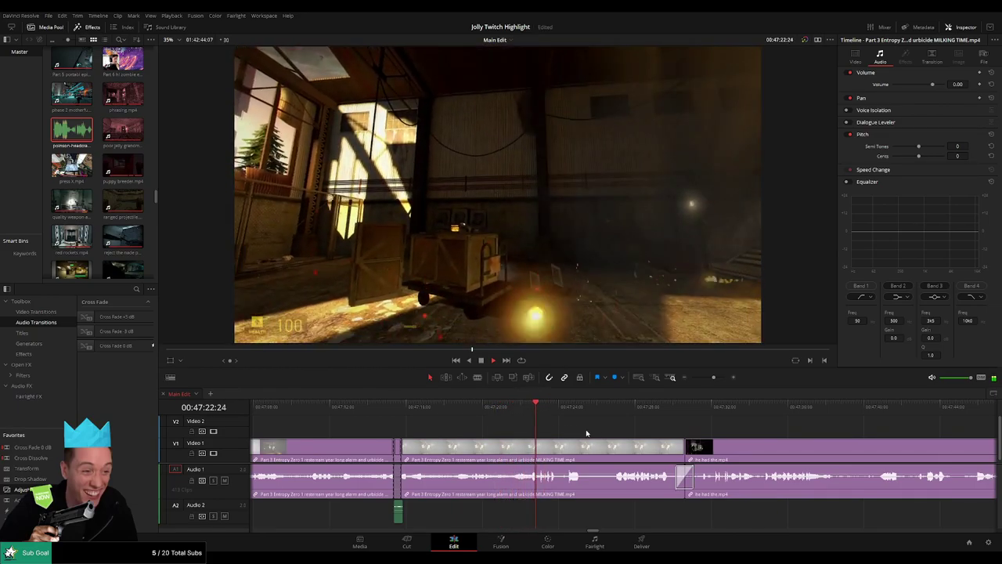
{"action": "scroll", "coordinate": [466, 427], "scroll_direction": "right", "scroll_amount": 3}
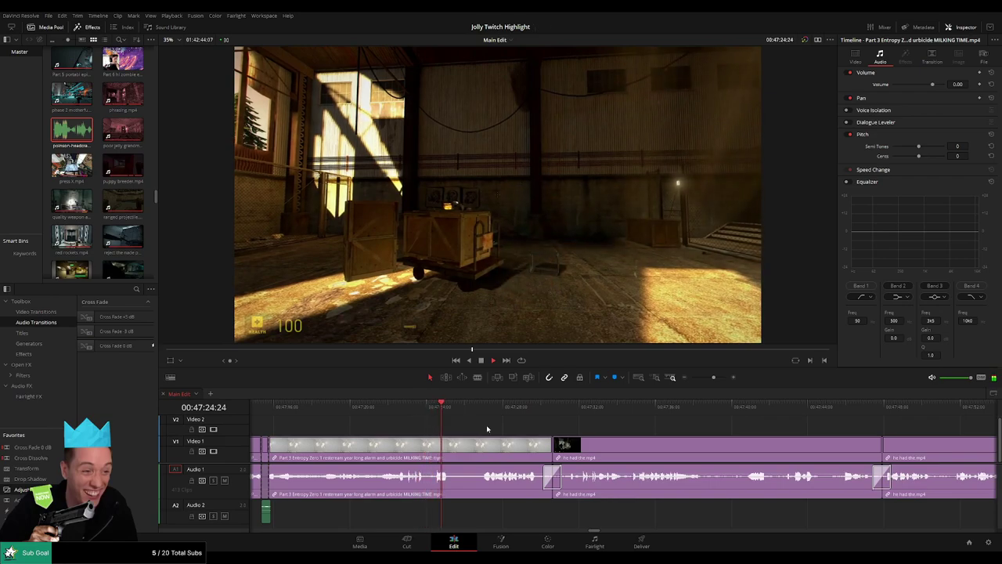
{"action": "left_click", "coordinate": [479, 416]}
{"action": "scroll", "coordinate": [474, 423], "scroll_direction": "right", "scroll_amount": 2}
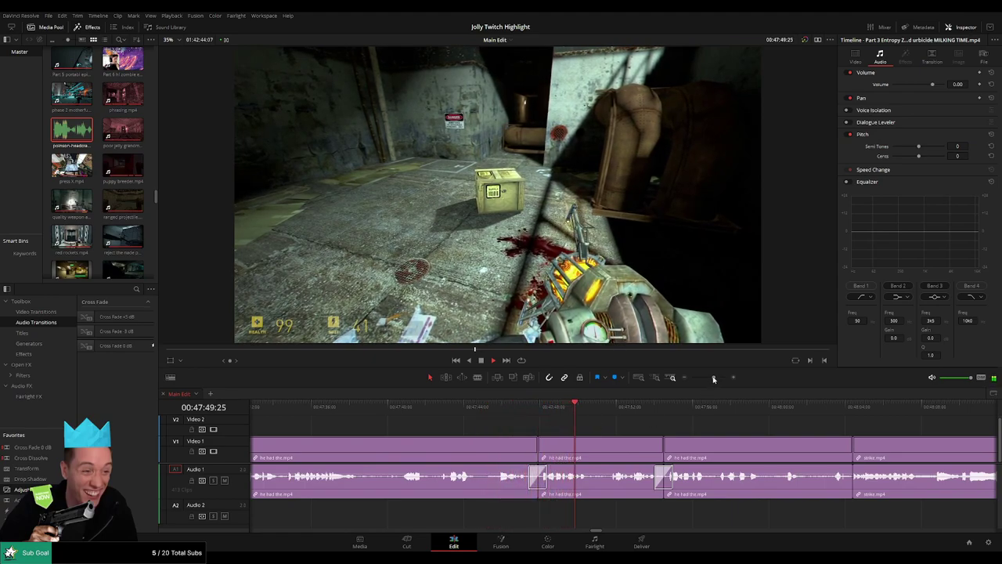
{"action": "mouse_move", "coordinate": [714, 379]}
{"action": "left_mouse_down"}
{"action": "mouse_move", "coordinate": [690, 379]}
{"action": "mouse_move", "coordinate": [714, 382]}
{"action": "left_mouse_up"}
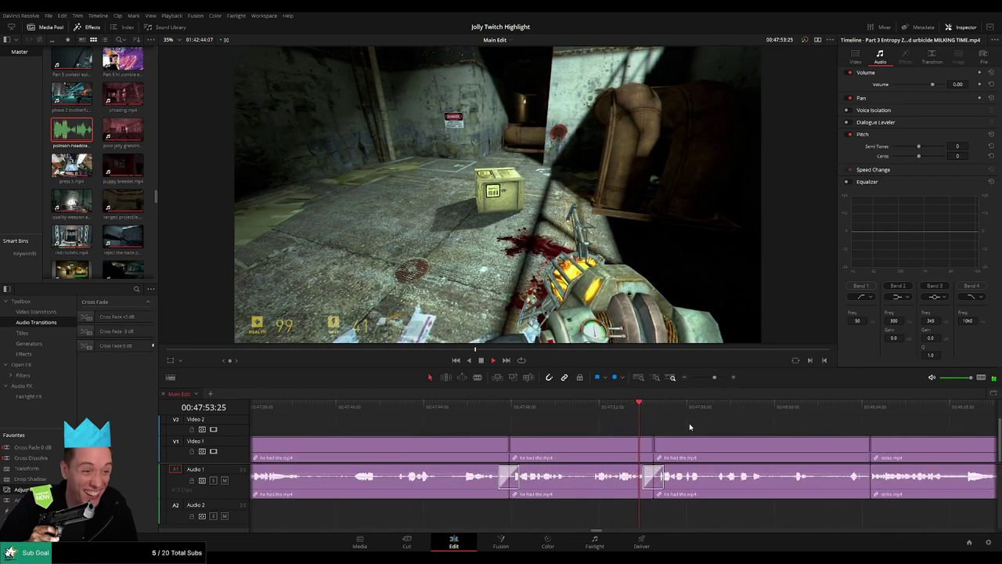
{"action": "left_click_drag", "start_coordinate": [695, 427], "coordinate": [559, 428]}
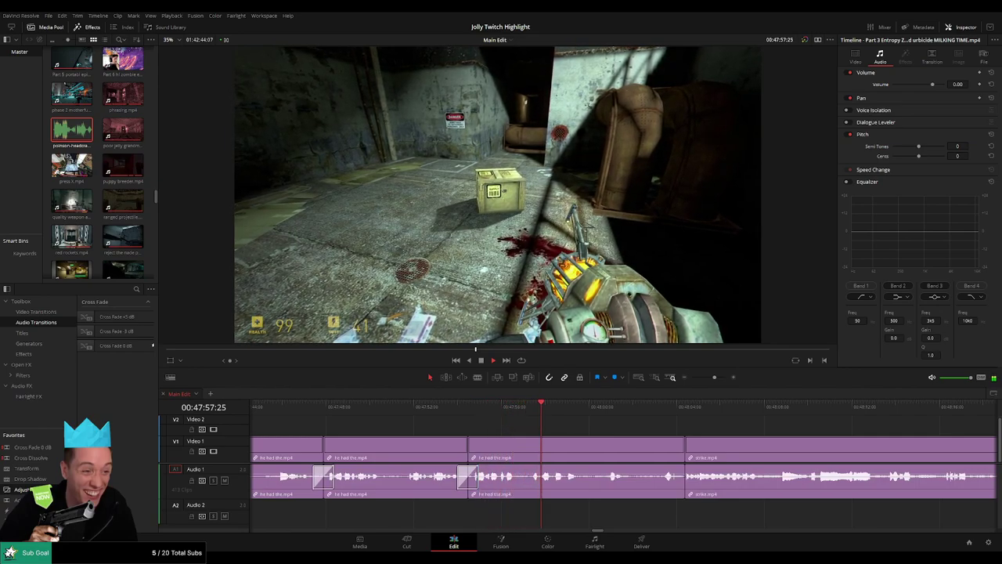
{"action": "scroll", "coordinate": [443, 419], "scroll_direction": "right", "scroll_amount": 3}
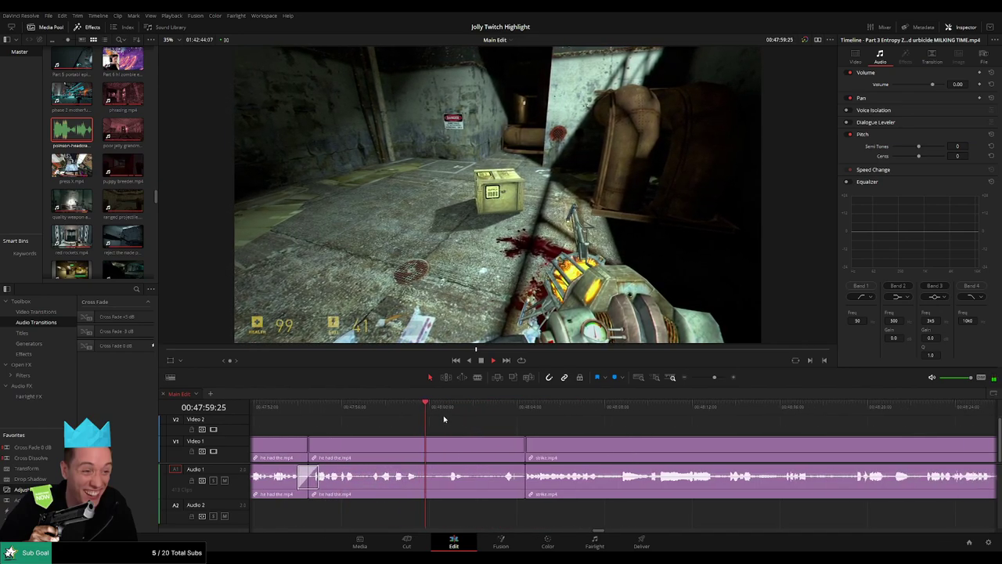
- Split he had the.mp4 at 00:48:03:13 and 00:48:04:03, and mute the audio of the segment between the cuts
{"action": "left_click", "coordinate": [500, 415]}
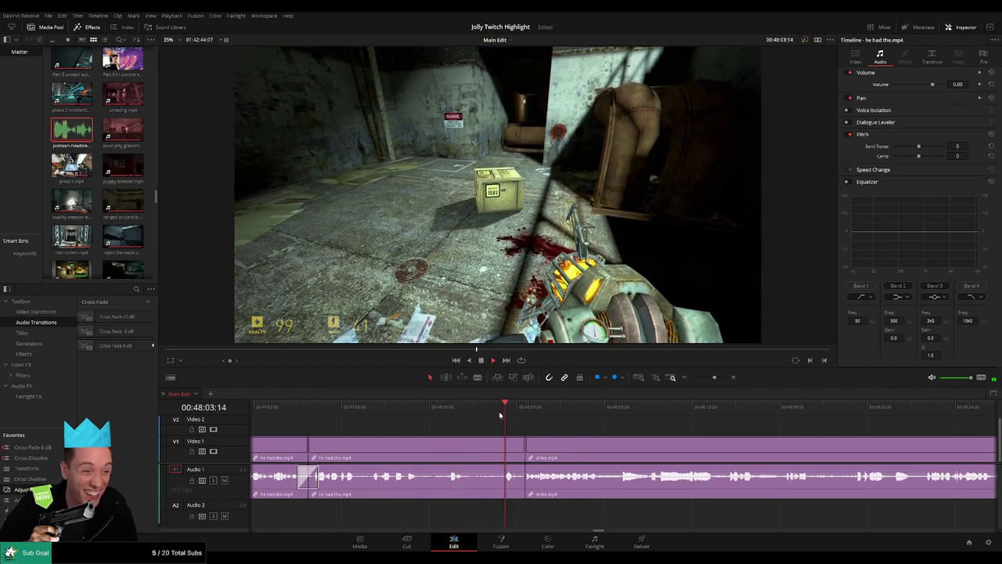
{"action": "key", "text": "space"}
{"action": "left_click_drag", "start_coordinate": [496, 410], "coordinate": [506, 410]}
{"action": "key", "text": "b"}
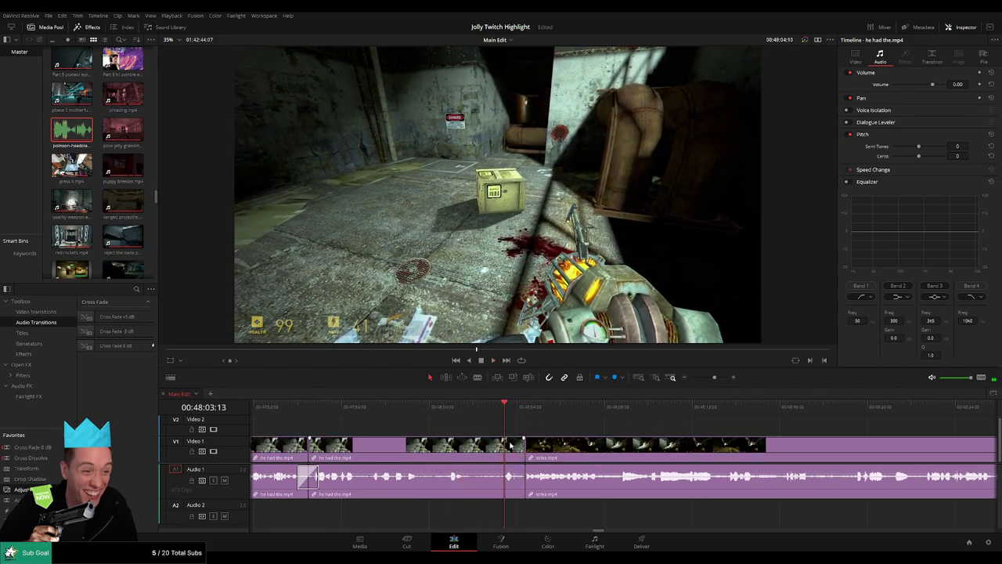
{"action": "left_click", "coordinate": [508, 445]}
{"action": "key", "text": "space"}
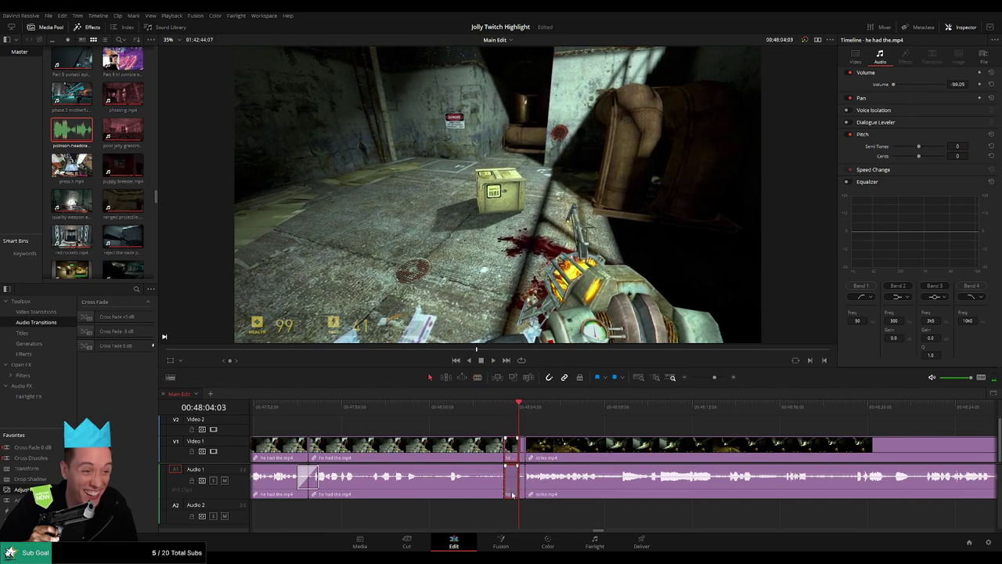
- Place poinson-headcrab-random-sound.mp3 on Audio 2 under the muted he had the.mp4 segment, trimmed to its length, with volume -27
{"action": "left_click", "coordinate": [71, 130]}
{"action": "left_click_drag", "start_coordinate": [71, 130], "coordinate": [506, 514]}
{"action": "left_click_drag", "start_coordinate": [524, 516], "coordinate": [518, 518]}
{"action": "left_click", "coordinate": [514, 520]}
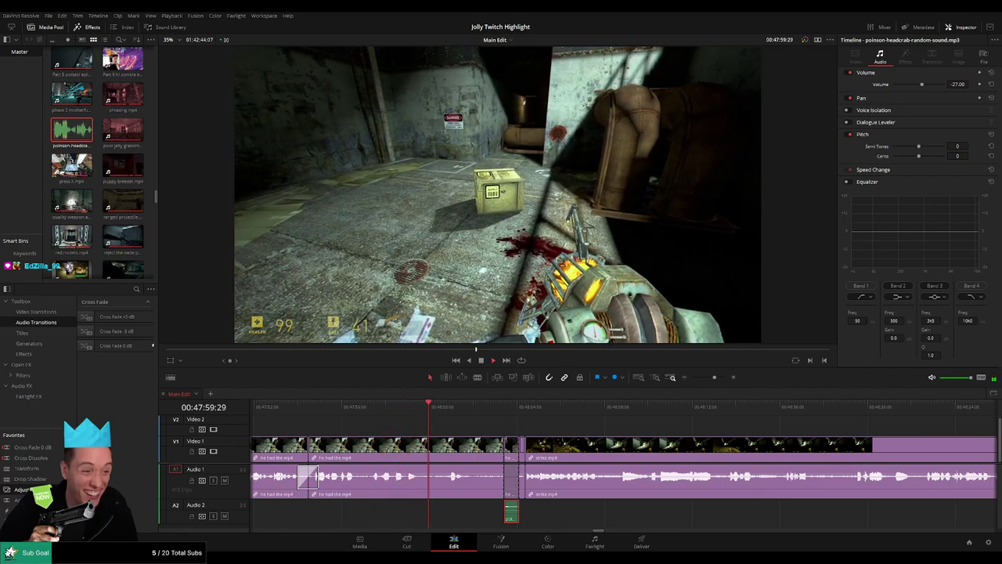
{"action": "left_click", "coordinate": [542, 431]}
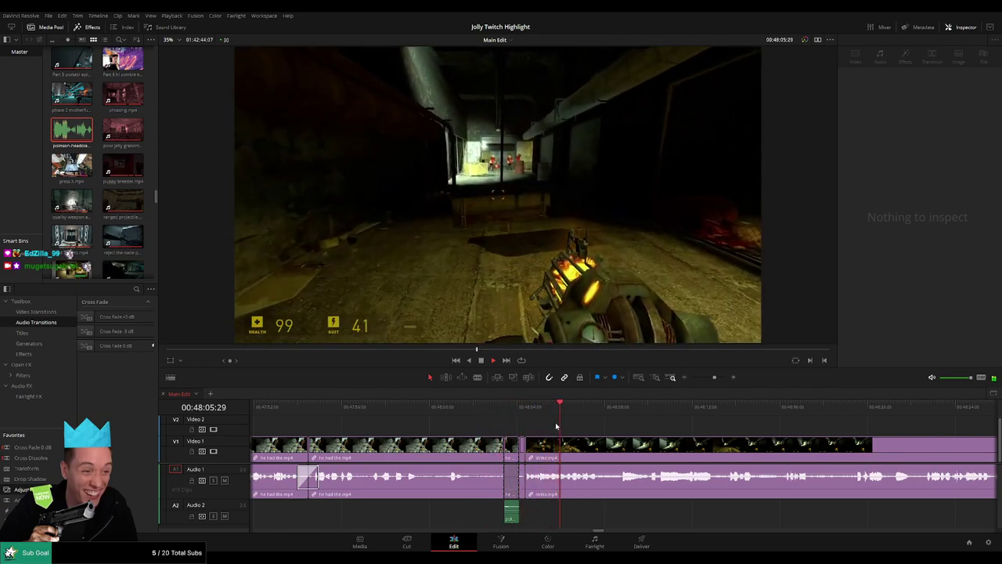
- Review strike.mp4 and dies of death.mp4 up to about 00:48:51 for unwanted audio
{"action": "left_click_drag", "start_coordinate": [638, 428], "coordinate": [401, 420]}
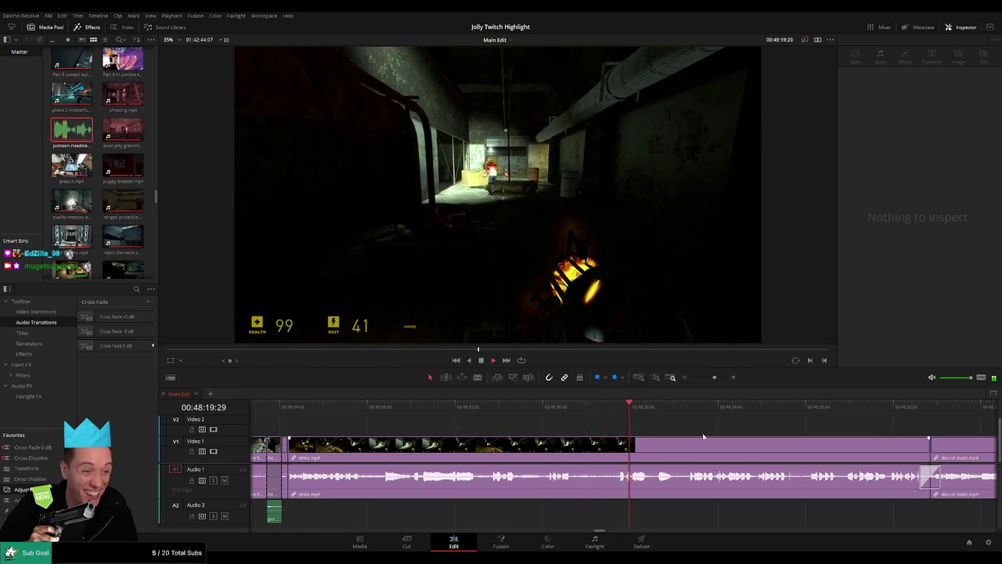
{"action": "left_click_drag", "start_coordinate": [705, 434], "coordinate": [528, 424]}
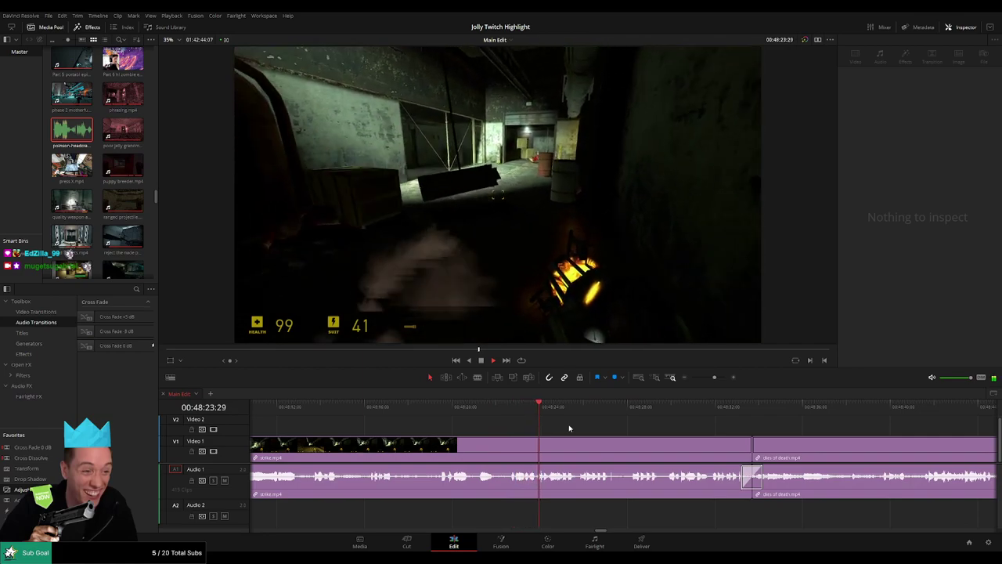
{"action": "scroll", "coordinate": [477, 425], "scroll_direction": "right", "scroll_amount": 4}
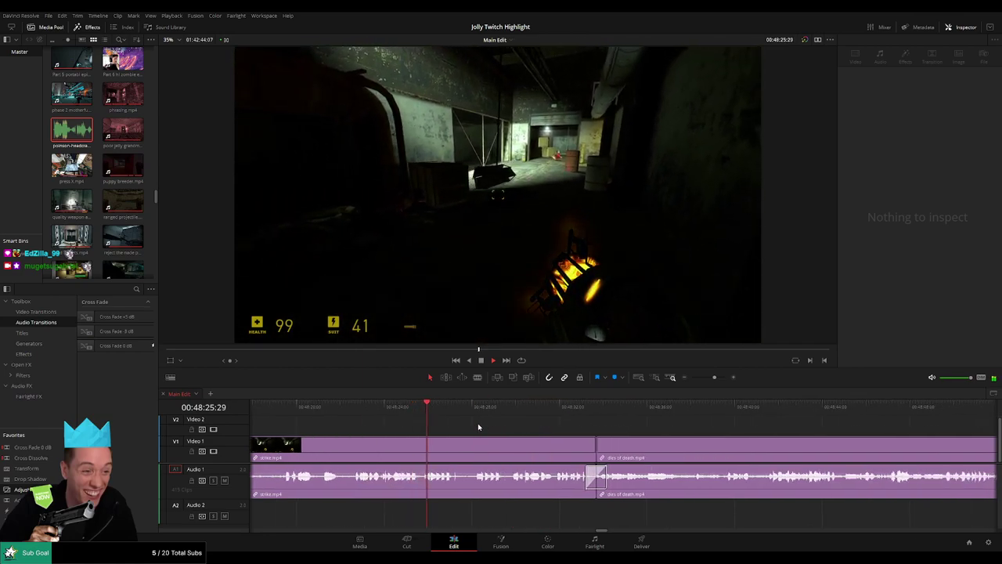
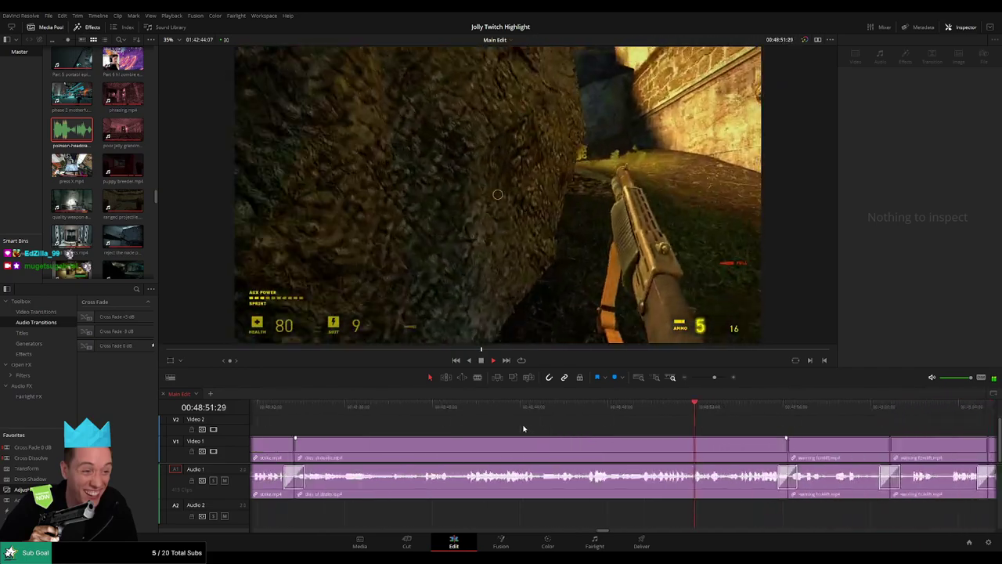
- Split dies of death.mp4 at 00:48:49:27 and 00:48:50:08 to isolate the unwanted moment
{"action": "key", "text": "space"}
{"action": "left_click", "coordinate": [632, 409]}
{"action": "key", "text": "space"}
{"action": "key", "text": "space"}
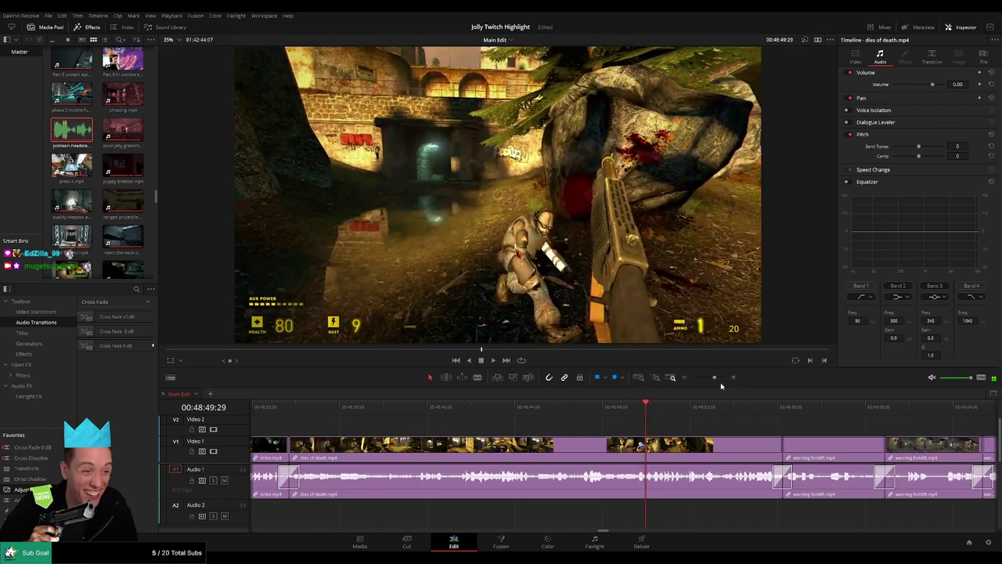
{"action": "left_click_drag", "start_coordinate": [715, 378], "coordinate": [719, 381]}
{"action": "left_click_drag", "start_coordinate": [545, 409], "coordinate": [484, 410]}
{"action": "key", "text": "space"}
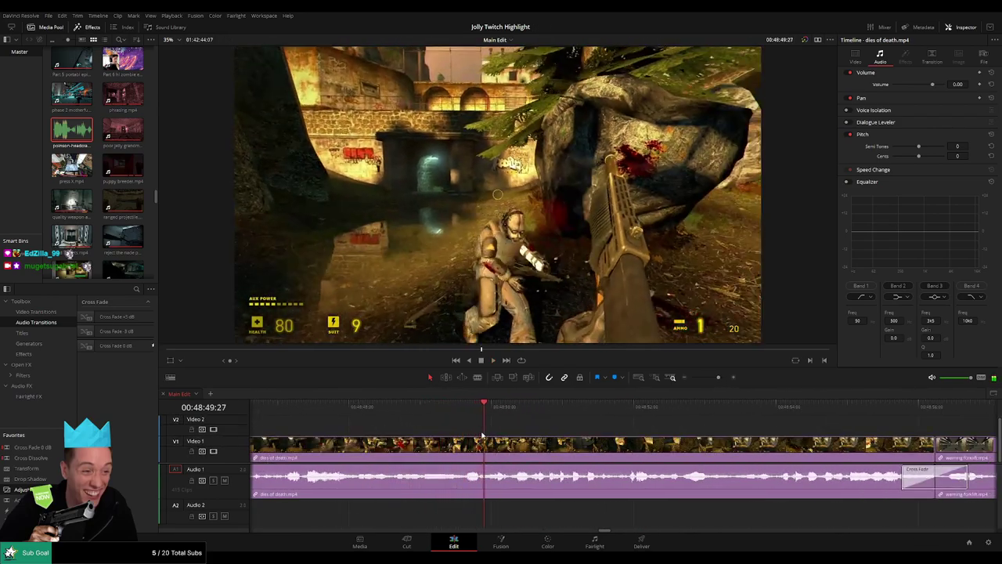
{"action": "left_click", "coordinate": [514, 454]}
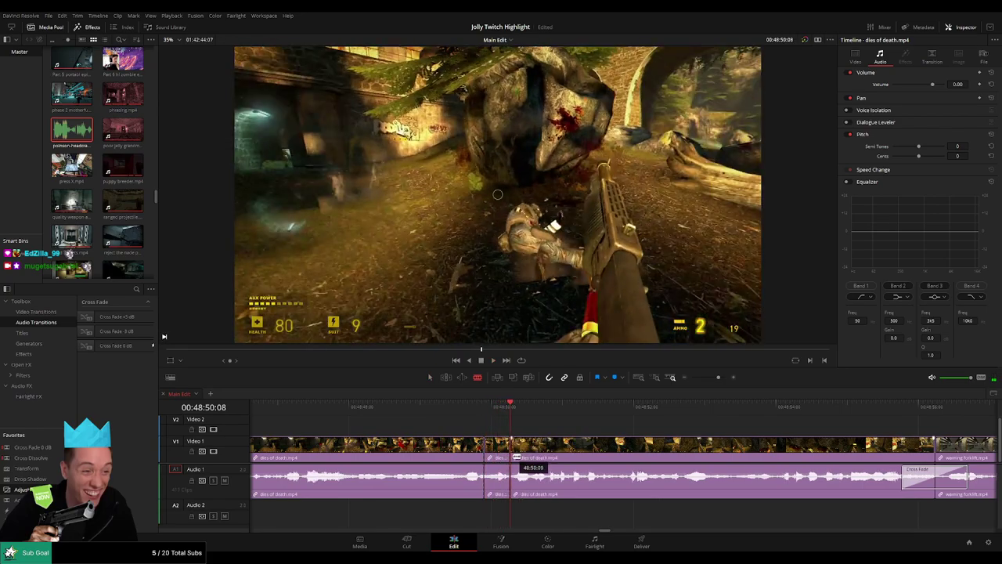
- Mute the short dies of death.mp4 segment's audio and place poinson-headcrab-random-sound.mp3 beneath it on Audio 2, shortened, with volume -27
{"action": "left_click_drag", "start_coordinate": [501, 476], "coordinate": [492, 506]}
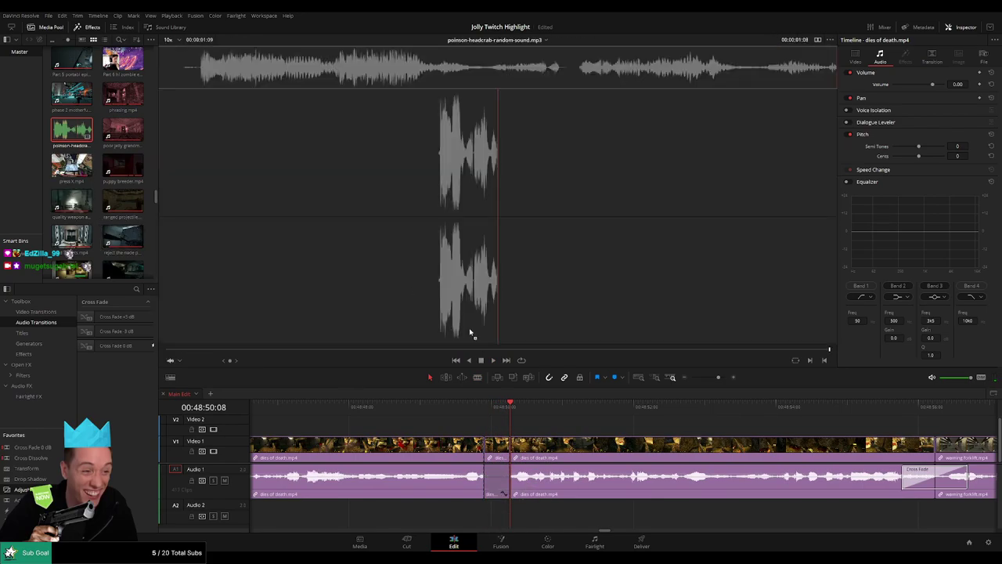
{"action": "left_click_drag", "start_coordinate": [470, 332], "coordinate": [516, 517]}
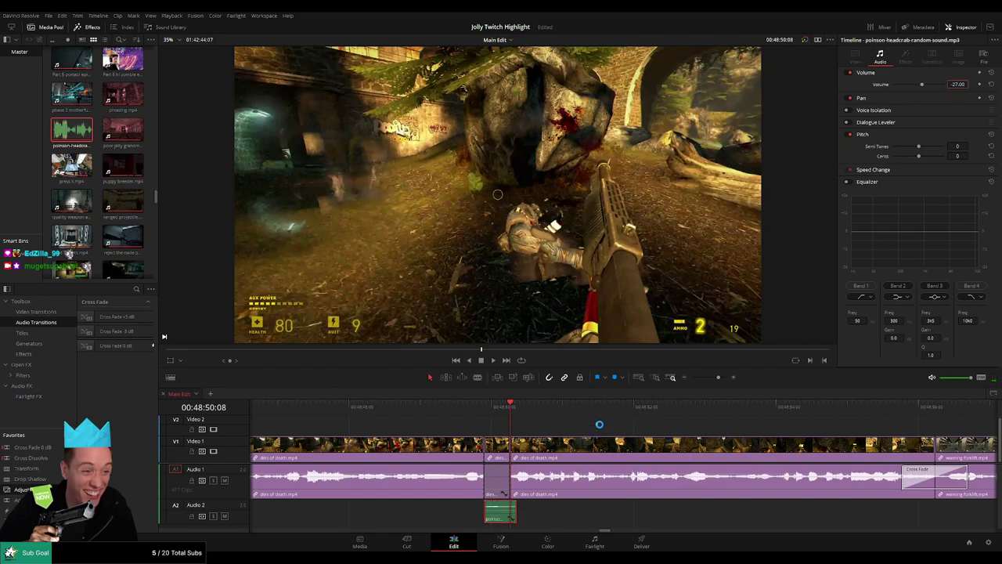
{"action": "left_click", "coordinate": [556, 430]}
- Split dies of death.mp4 again at 00:48:50:17 and 00:48:50:24
{"action": "key", "text": "space"}
{"action": "key", "text": "space"}
{"action": "key", "text": "b"}
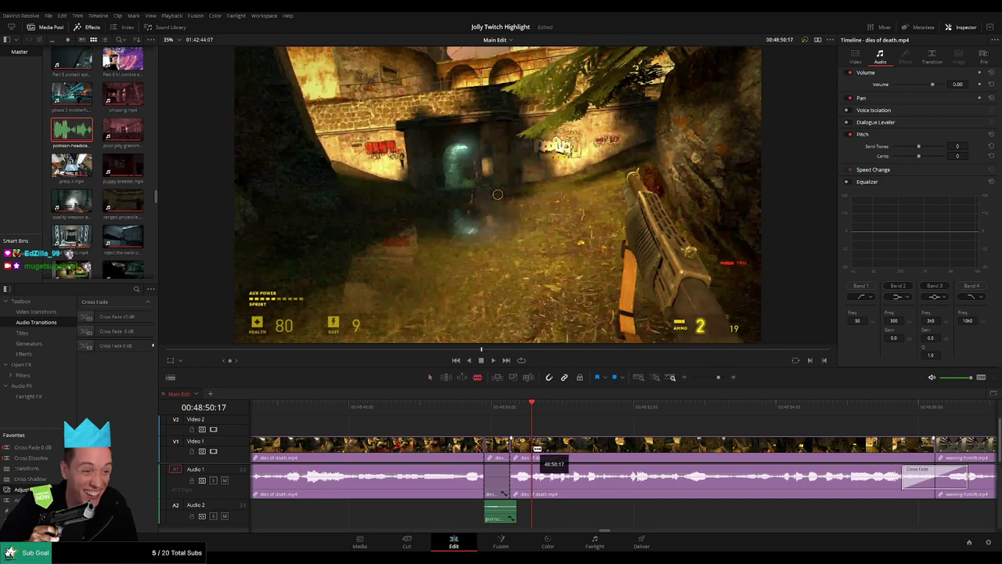
{"action": "left_click", "coordinate": [536, 451]}
{"action": "key", "text": "space"}
{"action": "left_click", "coordinate": [554, 441]}
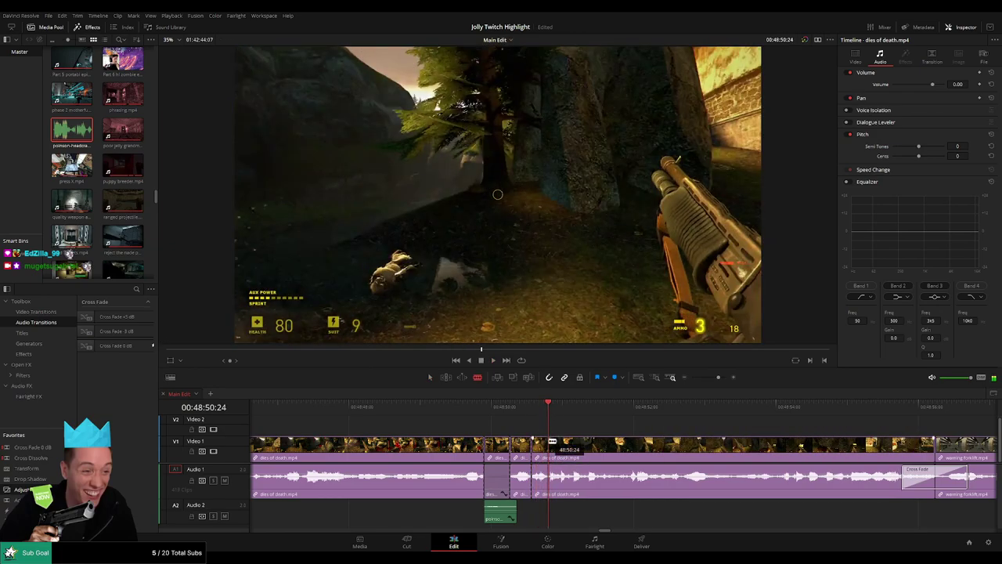
- Mute the segment starting at 00:48:50:17 and place poinson-headcrab-random-sound.mp3 under it on Audio 2, trimmed to its length, with volume -27
{"action": "key", "text": "a"}
{"action": "left_click_drag", "start_coordinate": [86, 135], "coordinate": [555, 517]}
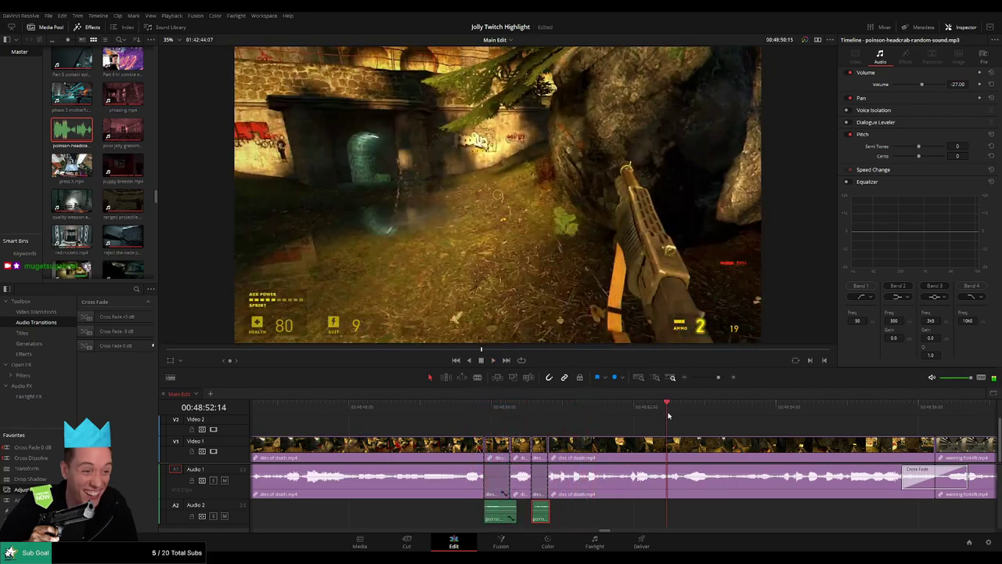
{"action": "left_click", "coordinate": [607, 422]}
- Review the rest of dies of death.mp4 and the warning forklift.mp4 segments up to about 00:49:07 for unwanted audio
{"action": "left_click_drag", "start_coordinate": [680, 433], "coordinate": [495, 426]}
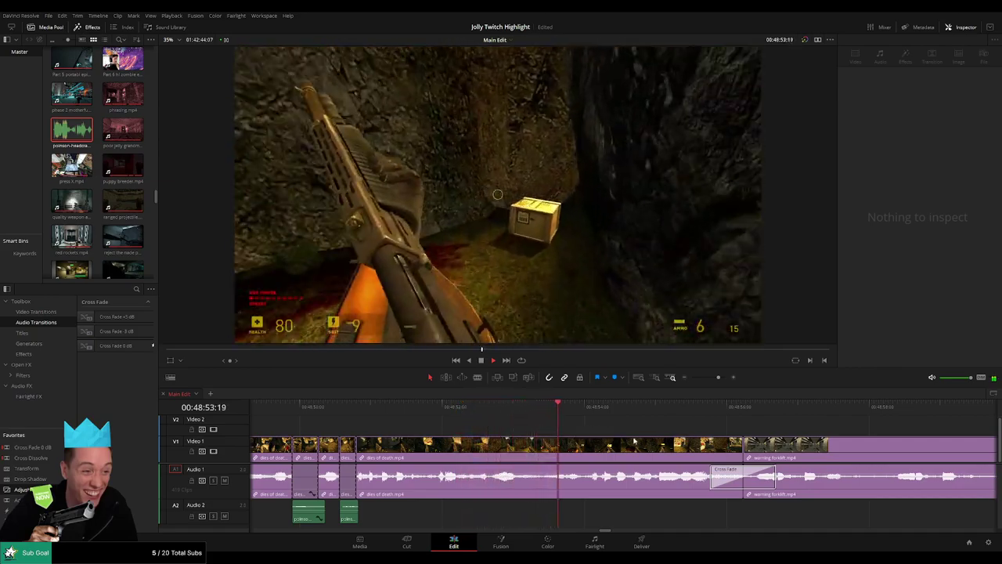
{"action": "scroll", "coordinate": [702, 433], "scroll_direction": "right", "scroll_amount": 3}
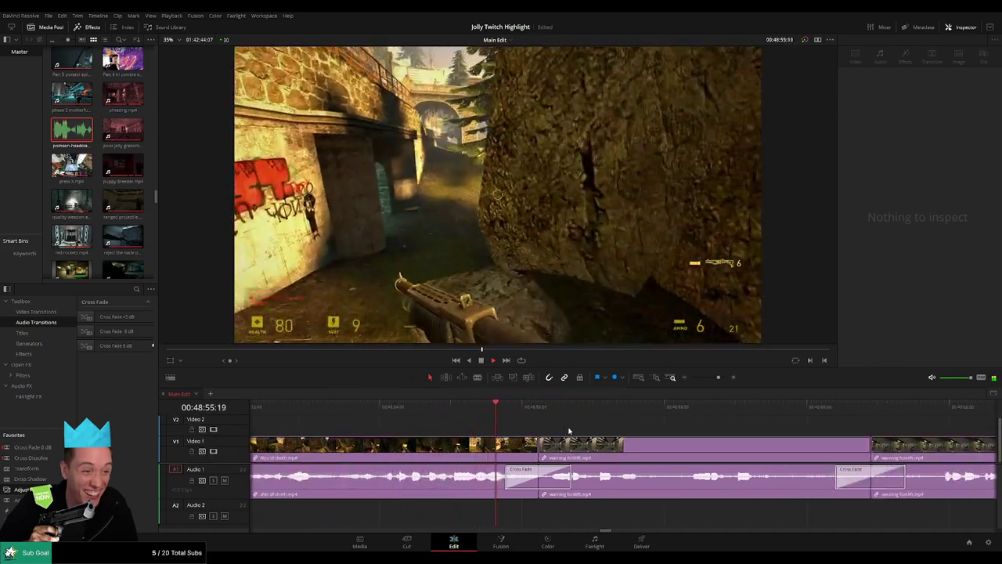
{"action": "scroll", "coordinate": [517, 432], "scroll_direction": "right", "scroll_amount": 2}
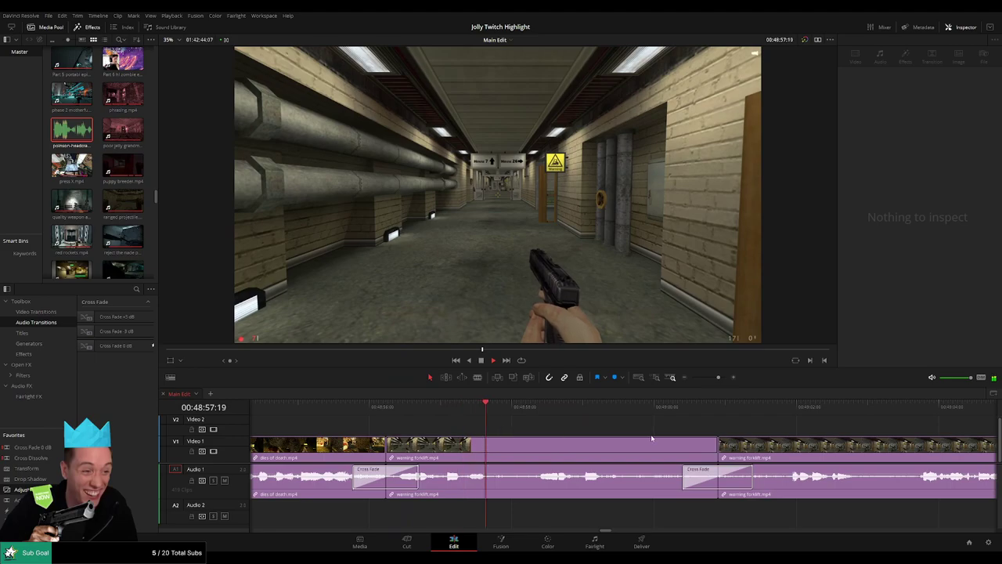
{"action": "scroll", "coordinate": [652, 439], "scroll_direction": "right", "scroll_amount": 2}
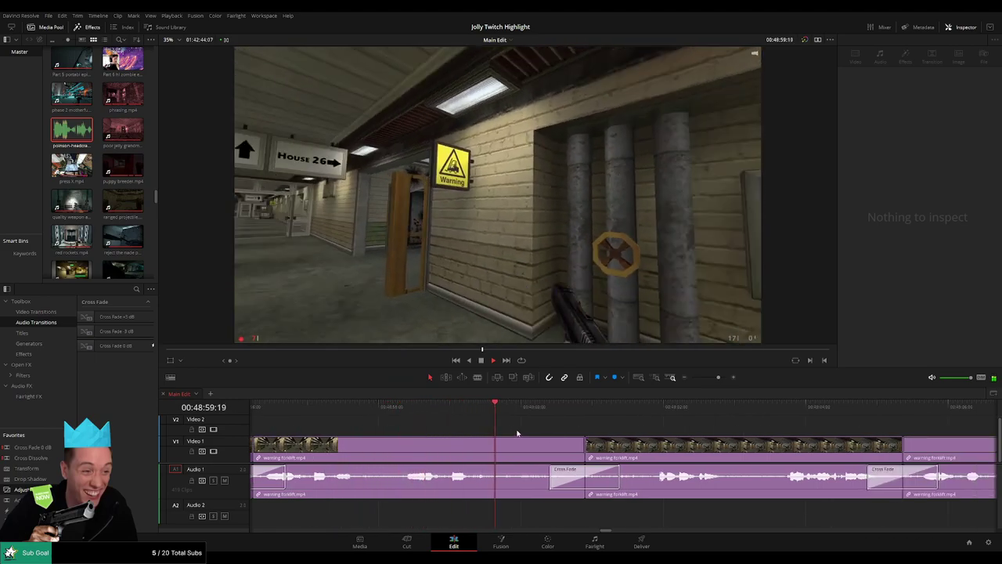
{"action": "key", "text": "space"}
{"action": "key", "text": "space"}
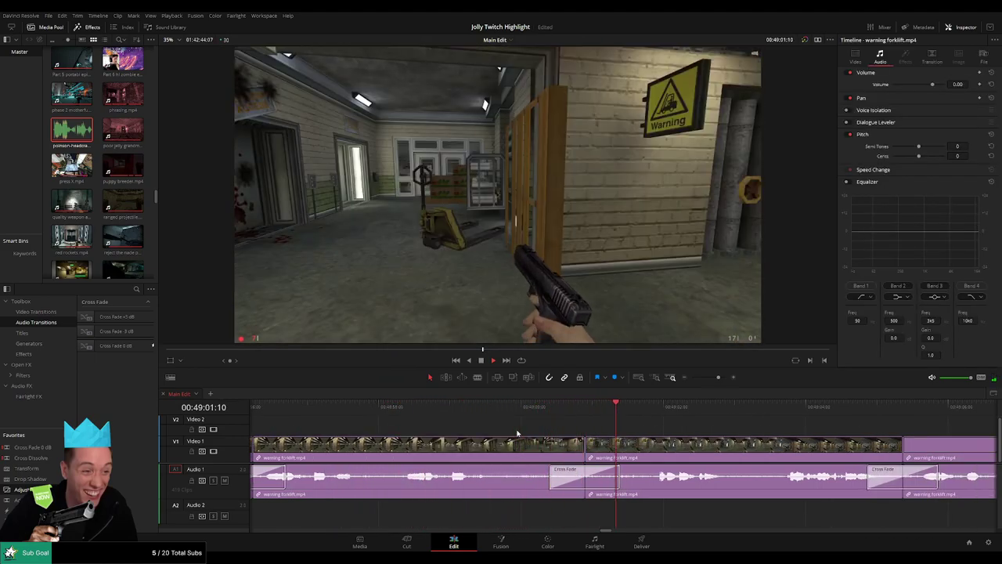
{"action": "scroll", "coordinate": [539, 435], "scroll_direction": "right", "scroll_amount": 2}
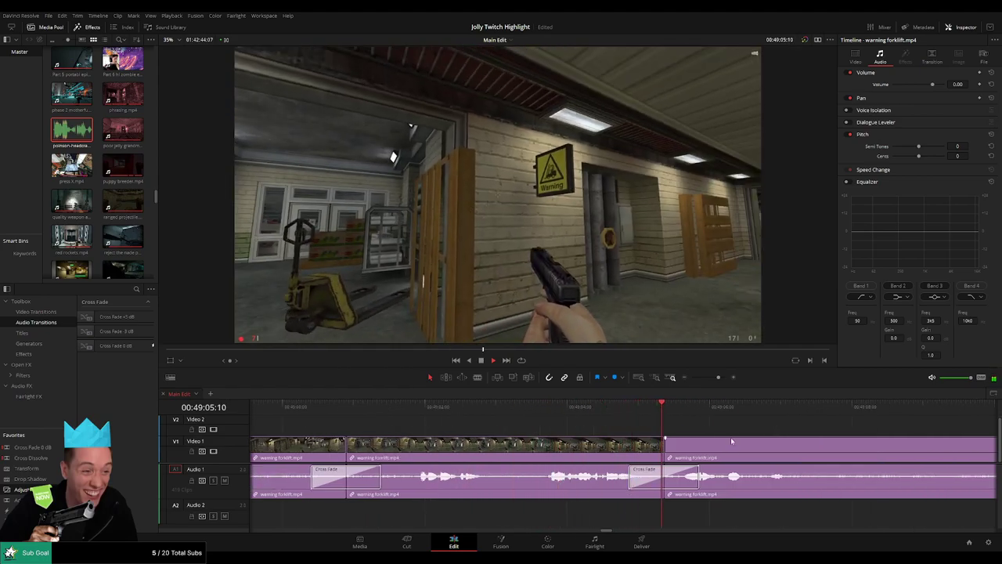
{"action": "left_click_drag", "start_coordinate": [859, 447], "coordinate": [539, 444]}
{"action": "key", "text": "space"}
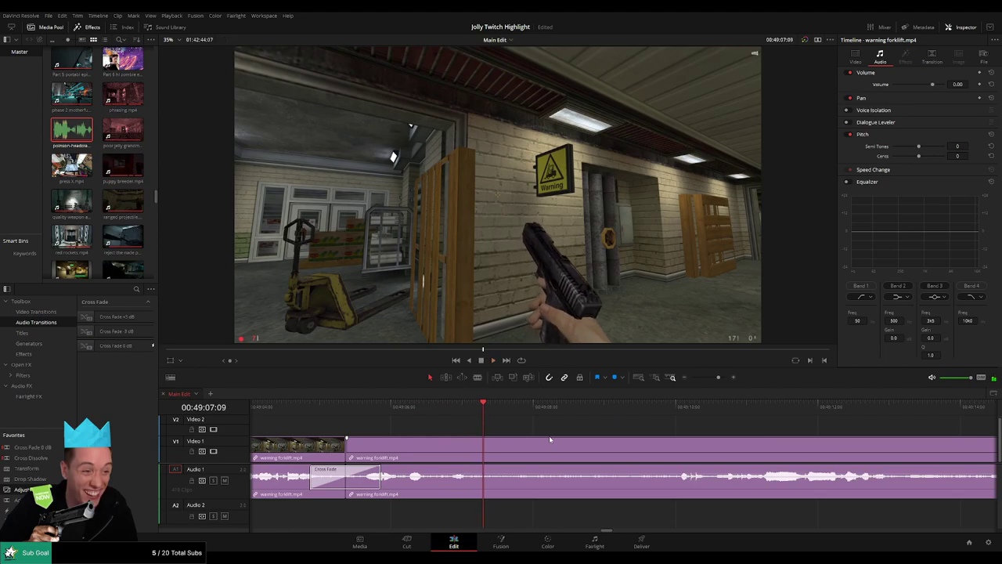
- Add an Adjustment Clip on Video 2 from 00:49:07:05 to just before 00:49:10:00, and adjust its zoom and vertical position
{"action": "mouse_move", "coordinate": [479, 413]}
{"action": "left_mouse_down"}
{"action": "mouse_move", "coordinate": [493, 443]}
{"action": "mouse_move", "coordinate": [479, 429]}
{"action": "left_mouse_up"}
{"action": "left_click", "coordinate": [508, 427]}
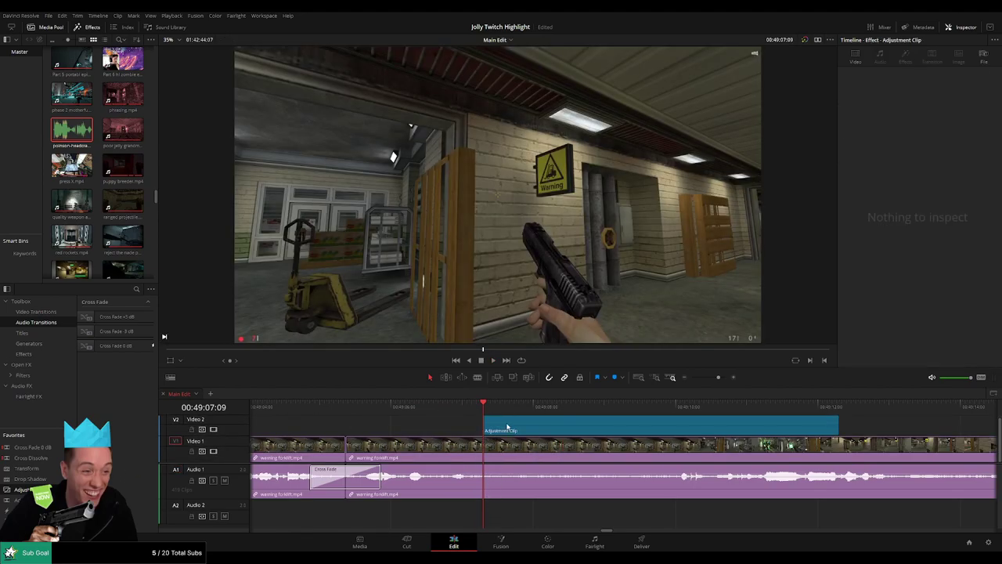
{"action": "left_click_drag", "start_coordinate": [421, 409], "coordinate": [400, 408]}
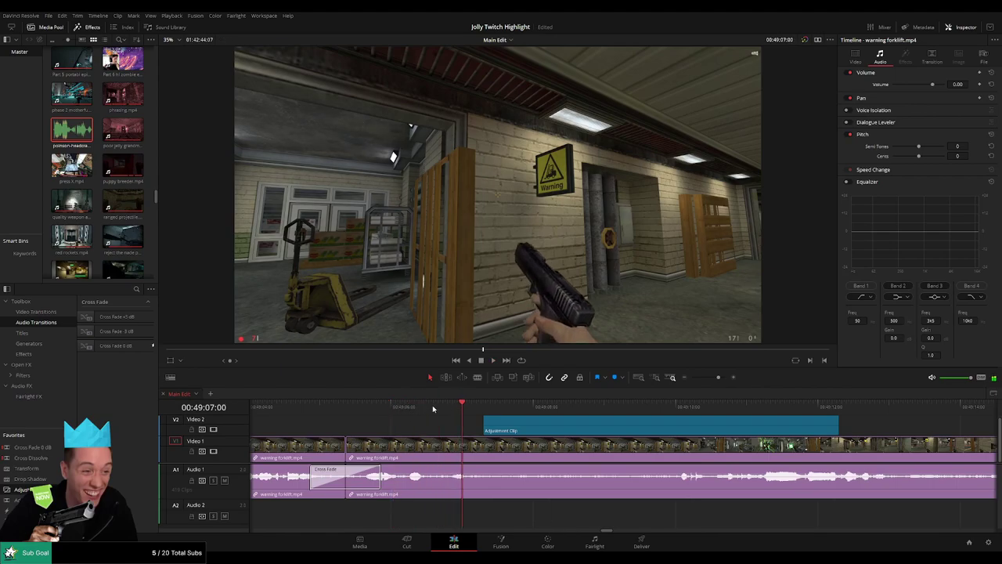
{"action": "left_click_drag", "start_coordinate": [488, 430], "coordinate": [478, 430]}
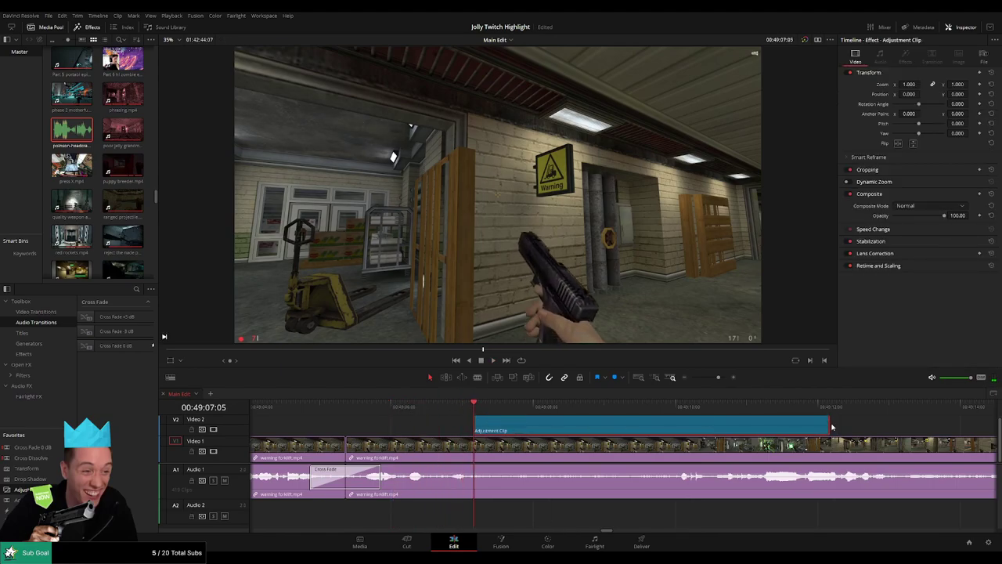
{"action": "left_click_drag", "start_coordinate": [833, 426], "coordinate": [663, 427]}
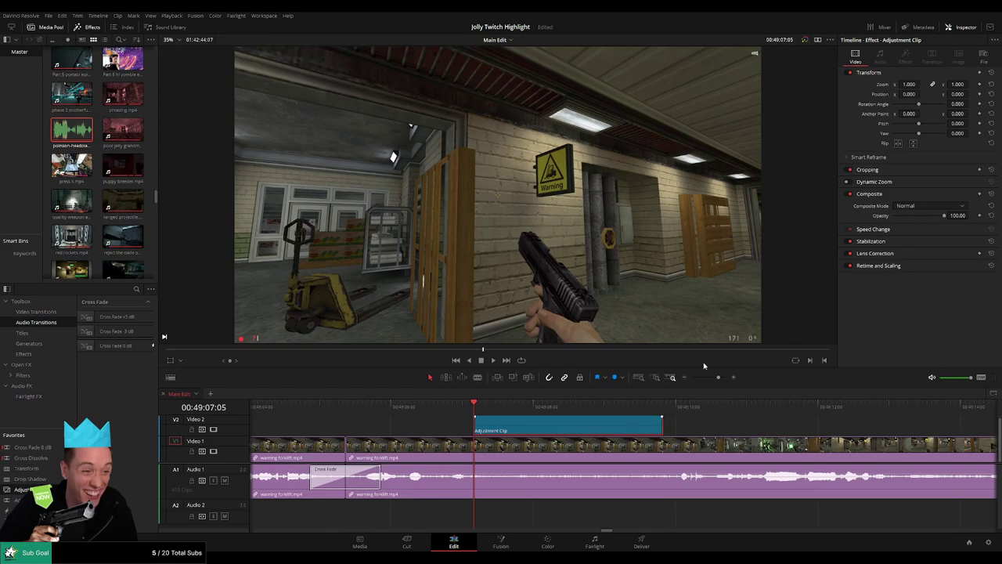
{"action": "left_click_drag", "start_coordinate": [910, 85], "coordinate": [861, 94]}
{"action": "mouse_move", "coordinate": [958, 95]}
{"action": "left_mouse_down"}
{"action": "mouse_move", "coordinate": [935, 99]}
{"action": "mouse_move", "coordinate": [958, 105]}
{"action": "left_mouse_up"}
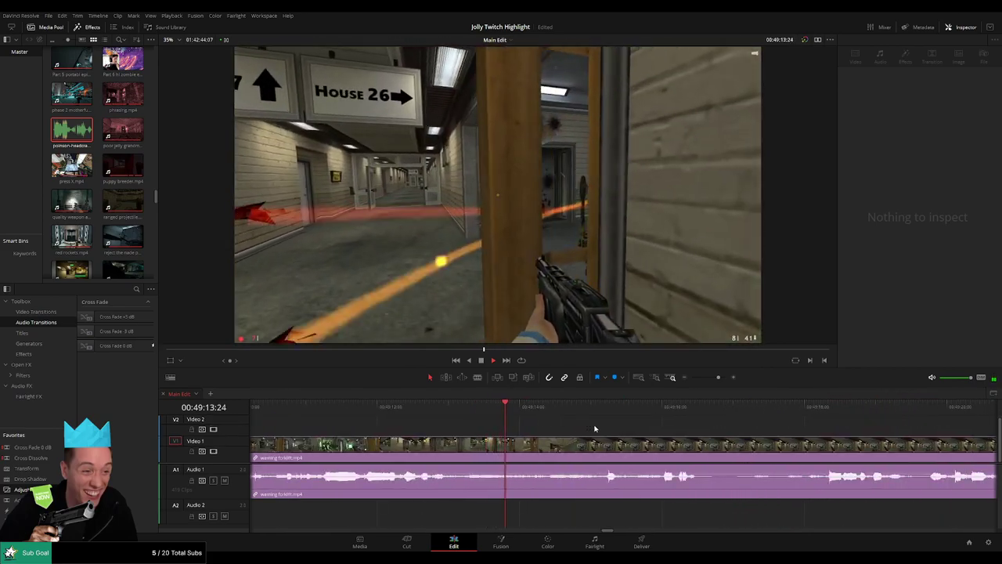
- Split warning forklift.mp4 at about 00:49:15:05 and at 00:49:15:16, and mute the audio between the cuts
{"action": "scroll", "coordinate": [612, 429], "scroll_direction": "right", "scroll_amount": 3}
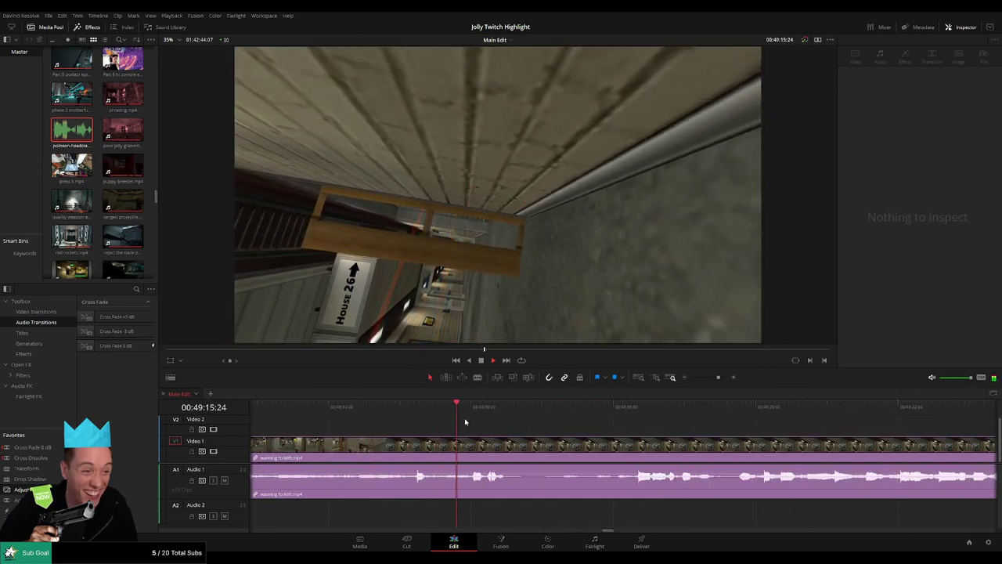
{"action": "left_click", "coordinate": [412, 407]}
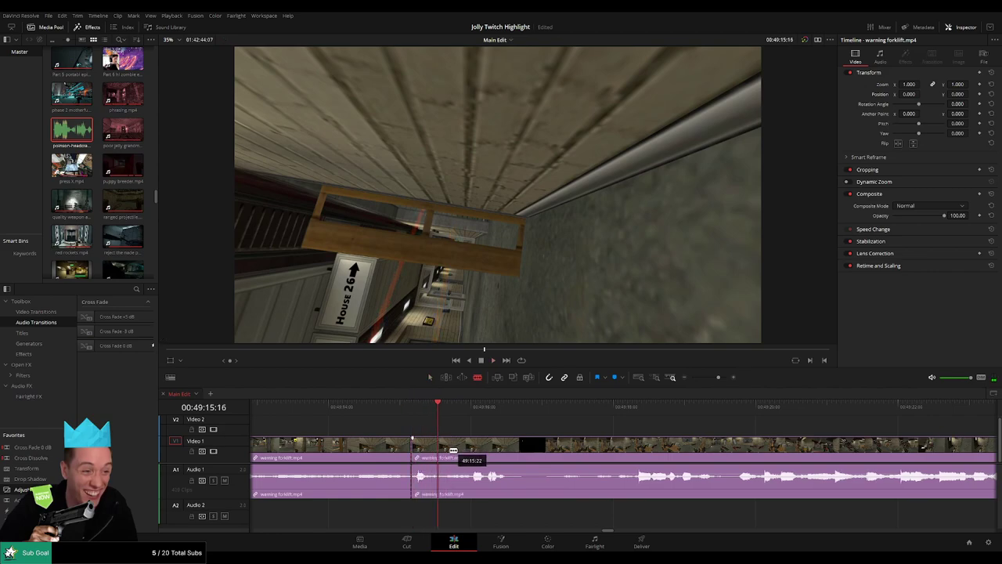
- Place poinson-headcrab-random-sound.mp3 on Audio 2 under the muted segment near 00:49:15, trim it to end at 00:49:15:16, and adjust its volume
{"action": "left_click_drag", "start_coordinate": [71, 130], "coordinate": [401, 517]}
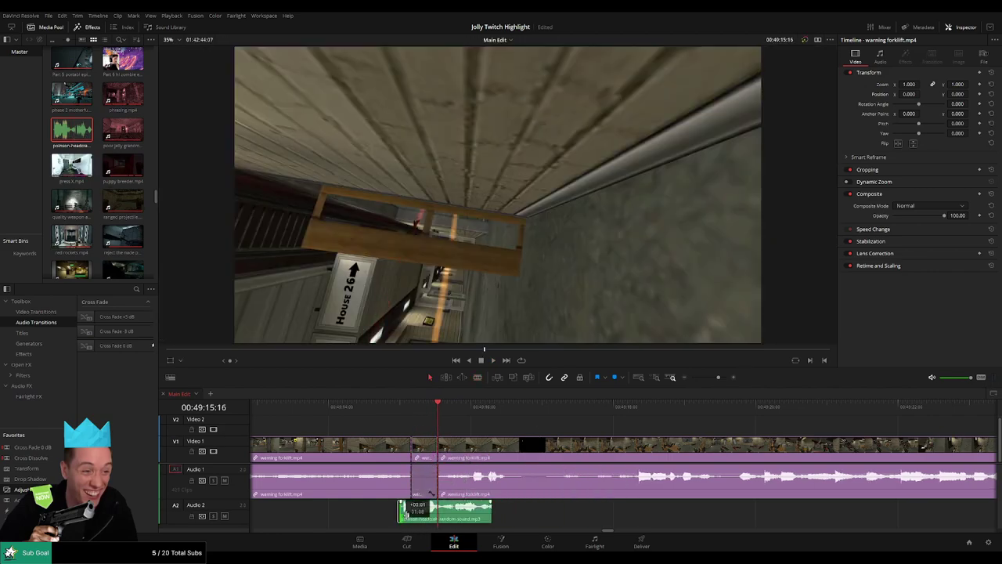
{"action": "left_click_drag", "start_coordinate": [489, 515], "coordinate": [438, 515]}
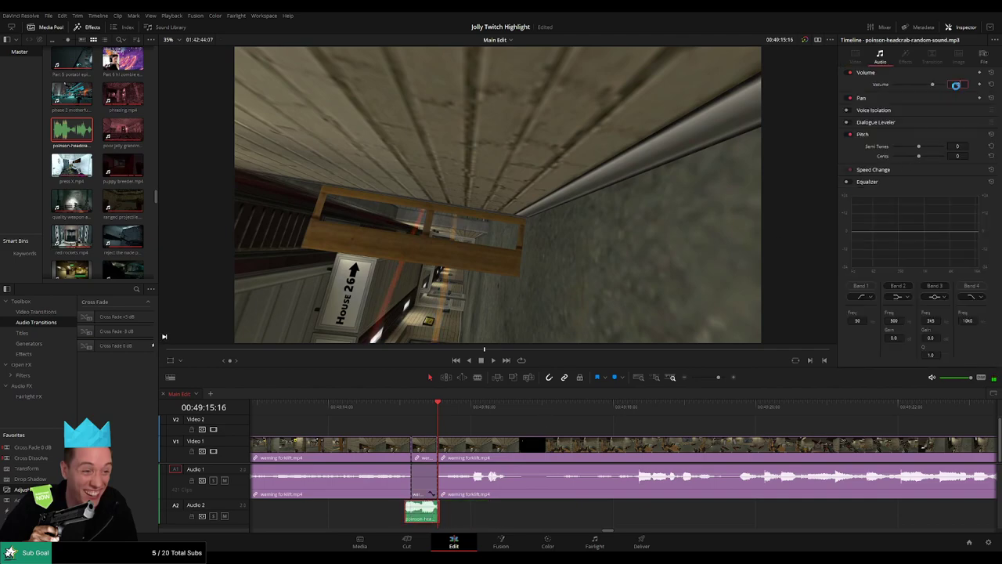
{"action": "left_click", "coordinate": [546, 428]}
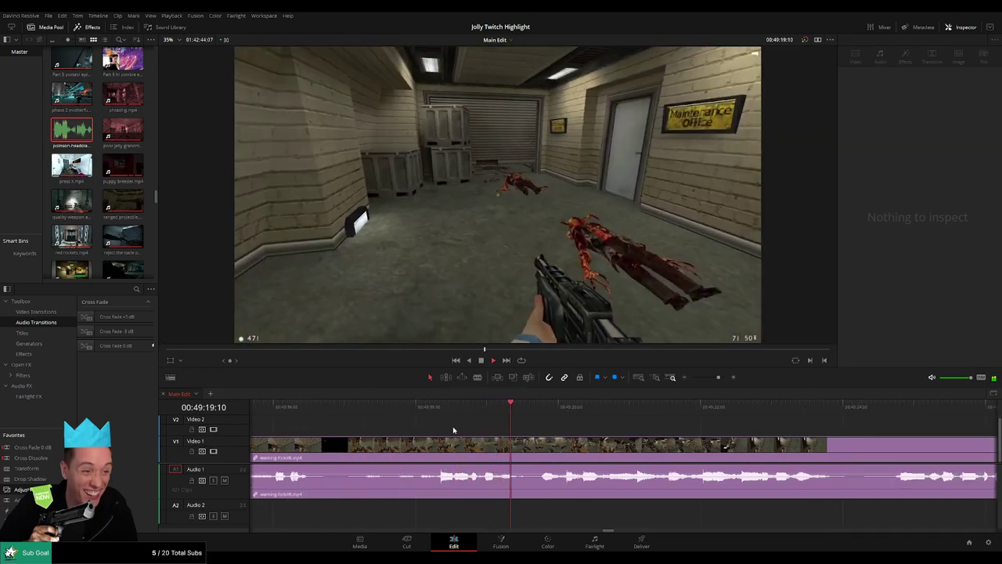
- Split warning forklift.mp4 at about 00:49:20:09 and at 00:49:20:22, and mute the audio of the segment between the cuts
{"action": "left_click", "coordinate": [537, 410]}
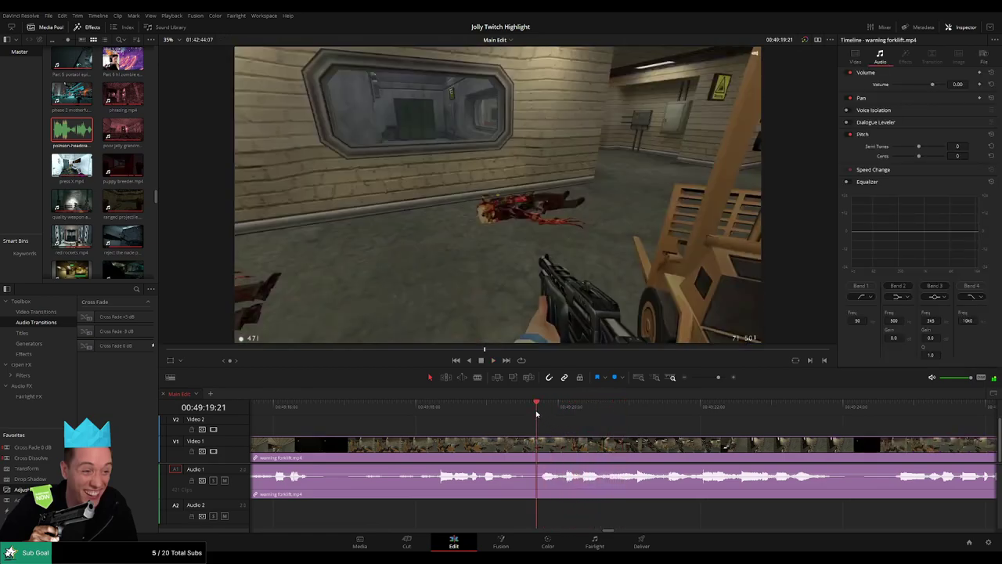
{"action": "key", "text": "b"}
{"action": "left_click", "coordinate": [580, 470]}
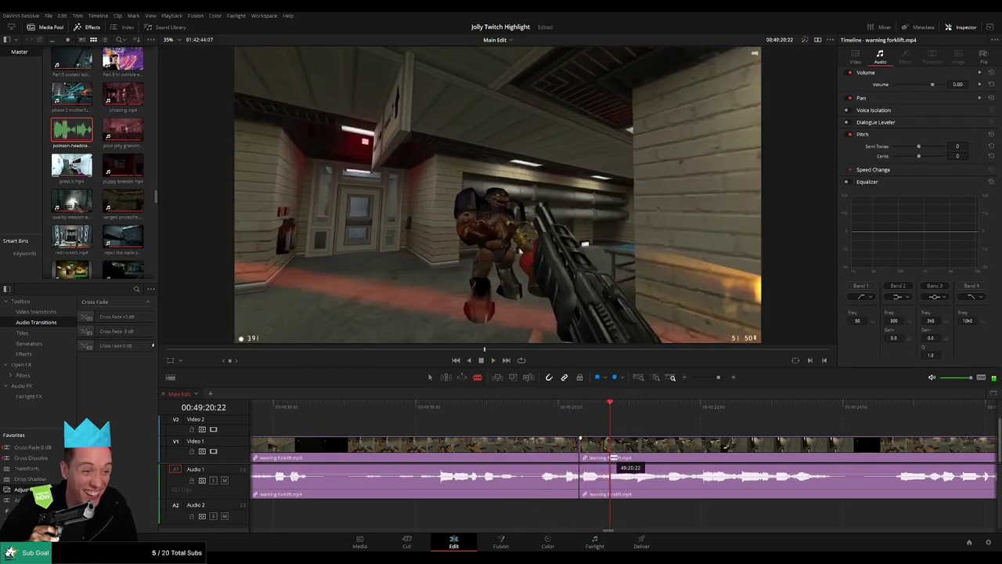
{"action": "left_click", "coordinate": [612, 458]}
{"action": "key", "text": "a"}
{"action": "left_click", "coordinate": [597, 476], "text": "alt"}
{"action": "key", "text": "d"}
- Place poinson-headcrab-random-sound.mp3 on Audio 2 under the muted segment near 00:49:20, trimmed to its length, with volume -27
{"action": "left_click_drag", "start_coordinate": [74, 130], "coordinate": [568, 520]}
{"action": "left_click_drag", "start_coordinate": [570, 513], "coordinate": [581, 514]}
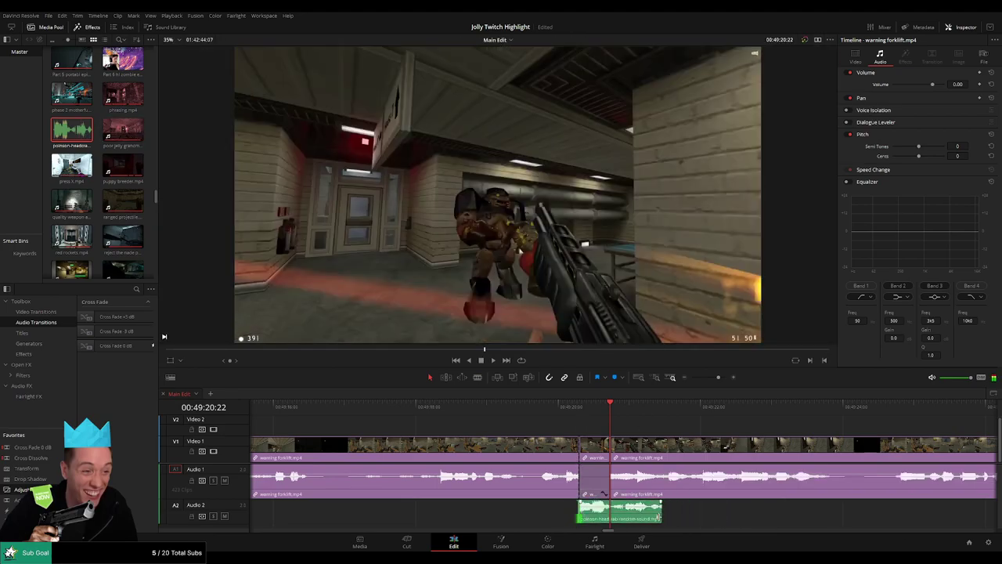
{"action": "left_click_drag", "start_coordinate": [661, 513], "coordinate": [610, 513]}
{"action": "left_click", "coordinate": [598, 513]}
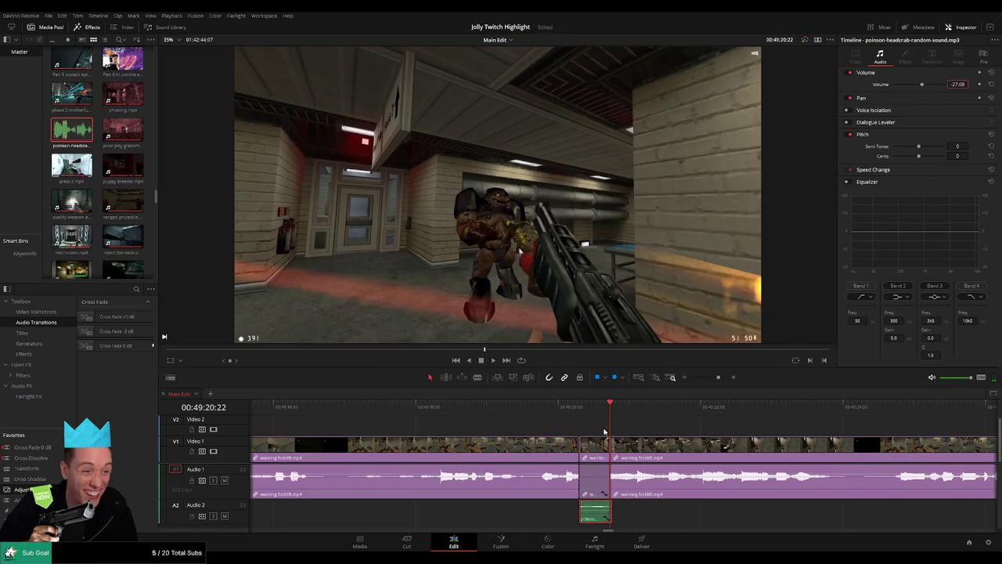
- Review the rest of warning forklift.mp4 and the start of closing in.mp4 up to 00:49:31 for unwanted audio
{"action": "key", "text": "space"}
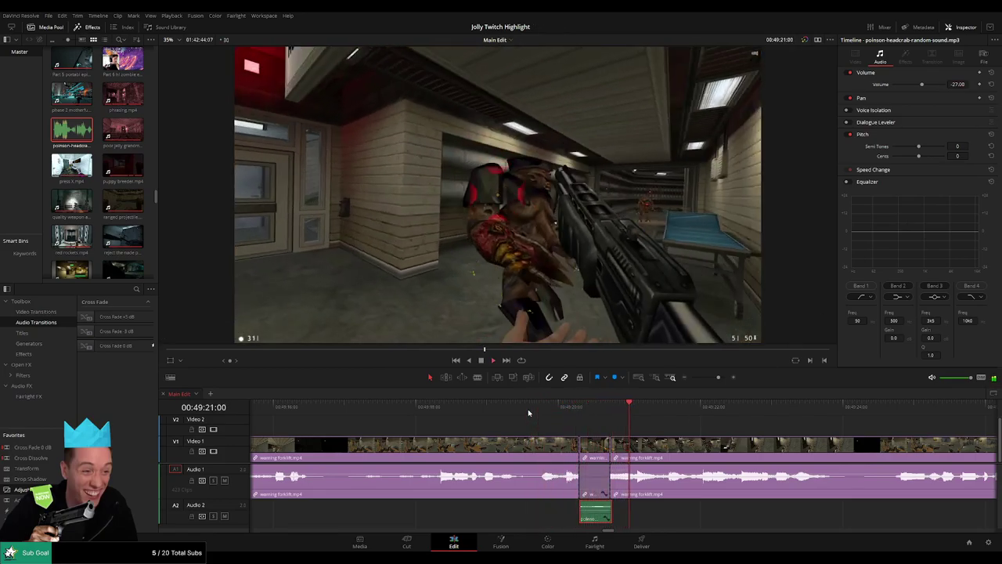
{"action": "left_click", "coordinate": [744, 420]}
{"action": "left_click_drag", "start_coordinate": [718, 378], "coordinate": [715, 379]}
{"action": "left_click_drag", "start_coordinate": [682, 421], "coordinate": [471, 426]}
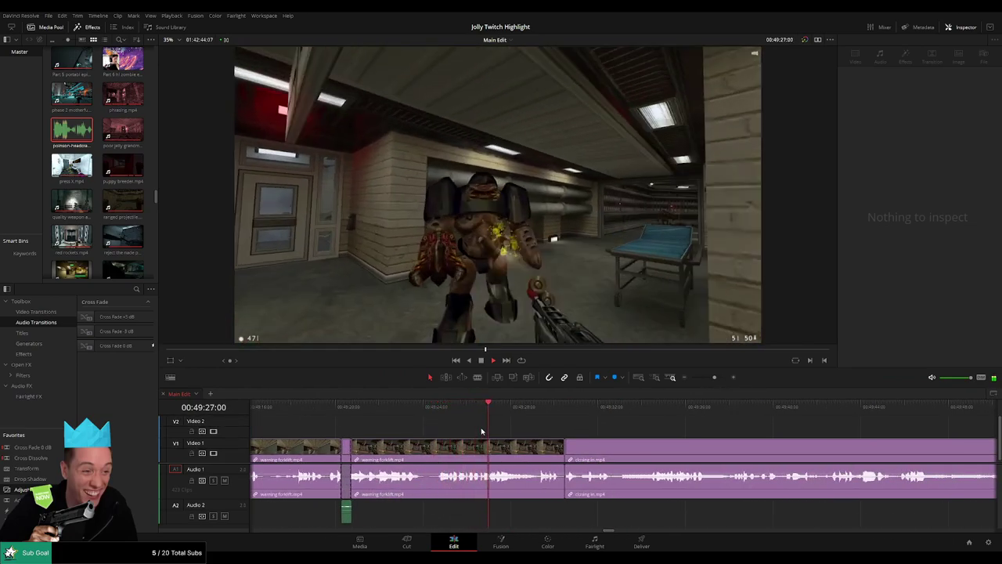
{"action": "scroll", "coordinate": [503, 426], "scroll_direction": "right", "scroll_amount": 2}
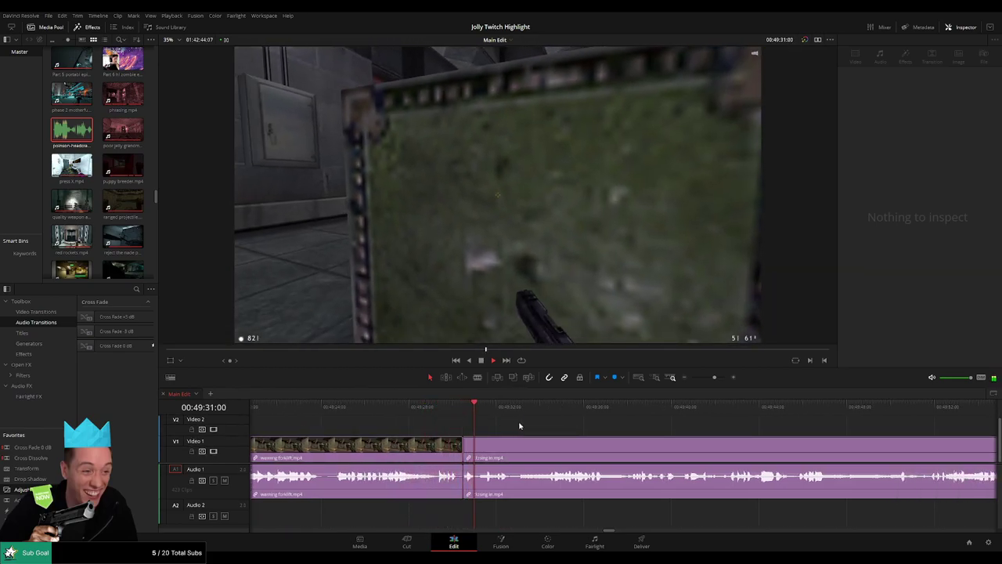
- Split closing in.mp4 at 00:49:31:14 and 00:49:31:26 to isolate the unwanted moment
{"action": "left_click", "coordinate": [509, 447]}
{"action": "left_click", "coordinate": [477, 406]}
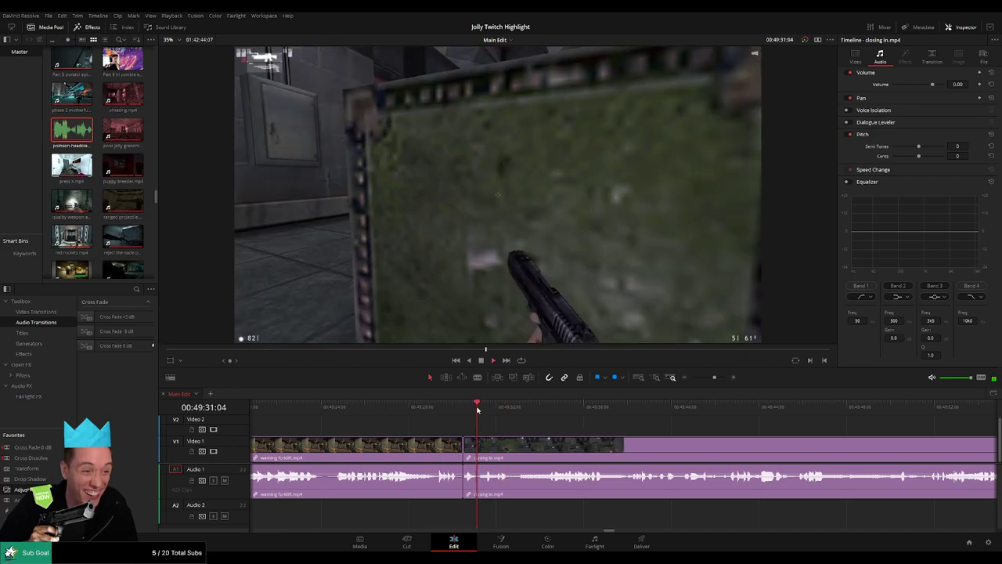
{"action": "left_click", "coordinate": [480, 406]}
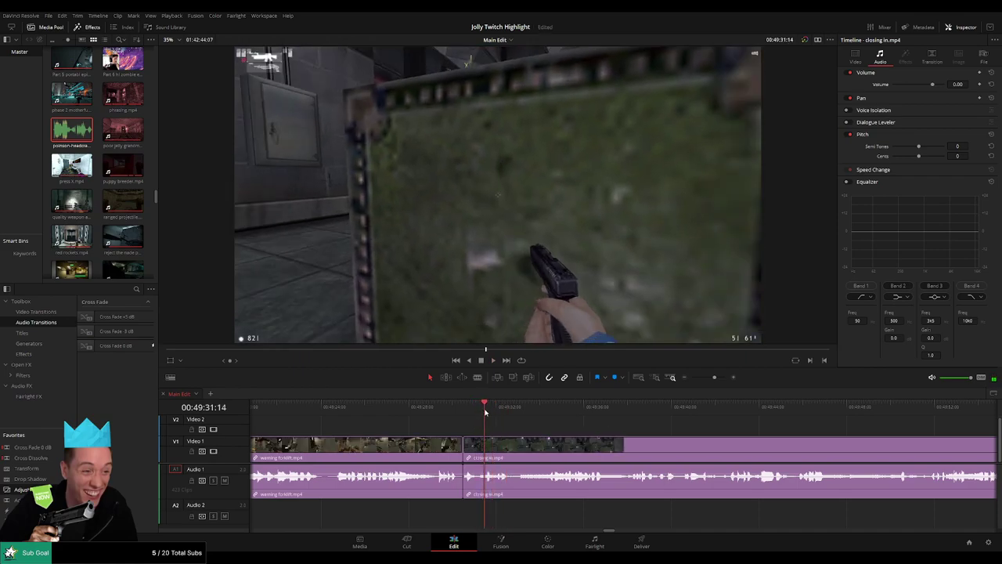
{"action": "key", "text": "b"}
{"action": "left_click", "coordinate": [489, 452]}
{"action": "key", "text": "space"}
{"action": "key", "text": "a"}
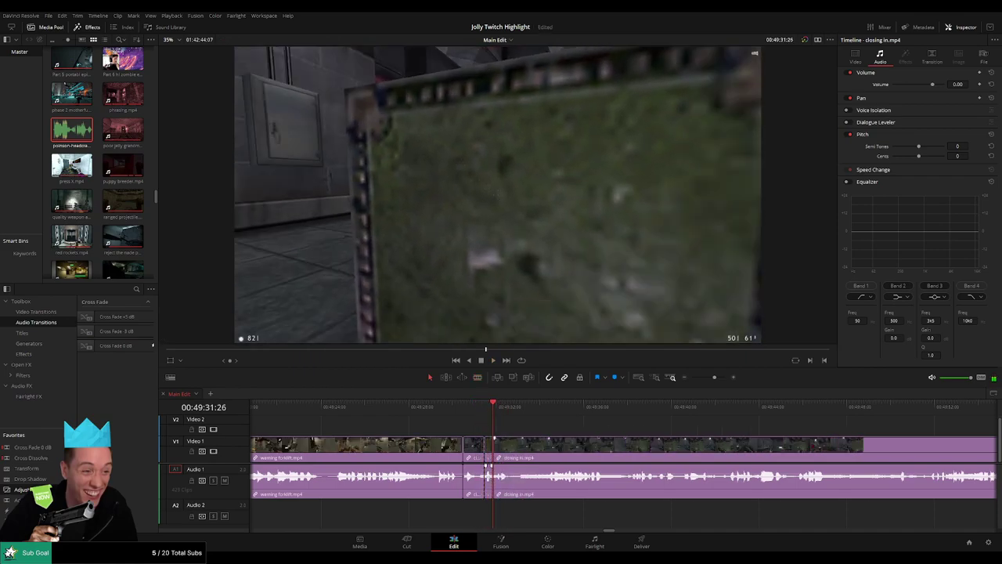
- Mute the isolated segment near 00:49:31 and place poinson-headcrab-random-sound.mp3 under it on Audio 2, trimmed to its length, with volume -27
{"action": "left_click_drag", "start_coordinate": [489, 471], "coordinate": [490, 496]}
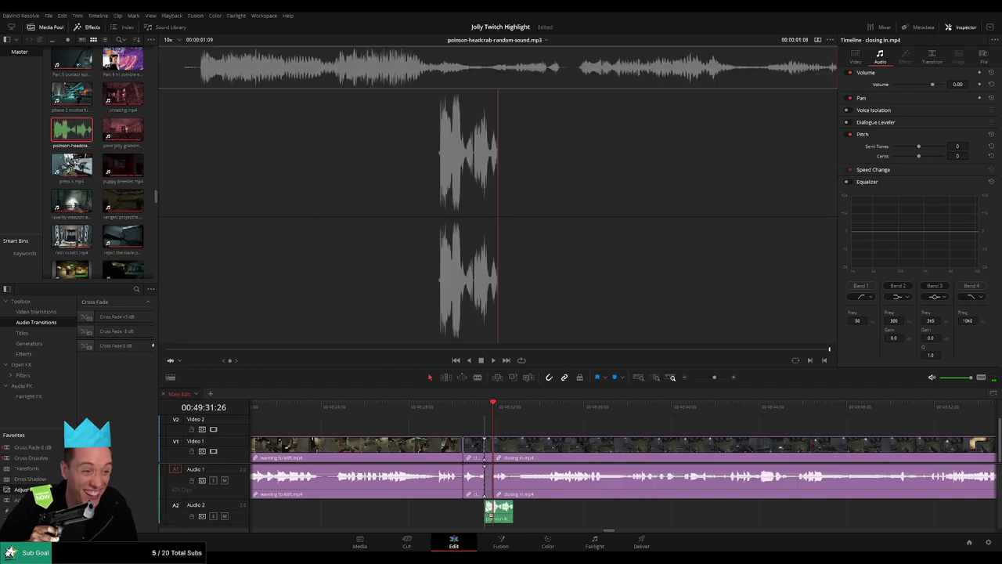
{"action": "left_click_drag", "start_coordinate": [481, 510], "coordinate": [484, 510]}
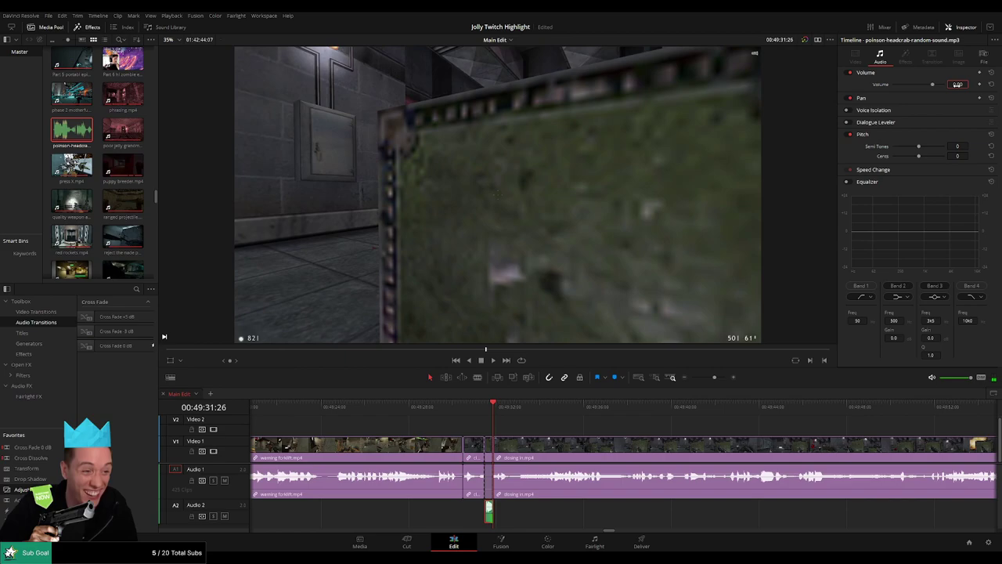
{"action": "left_click", "coordinate": [475, 407]}
{"action": "key", "text": "space"}
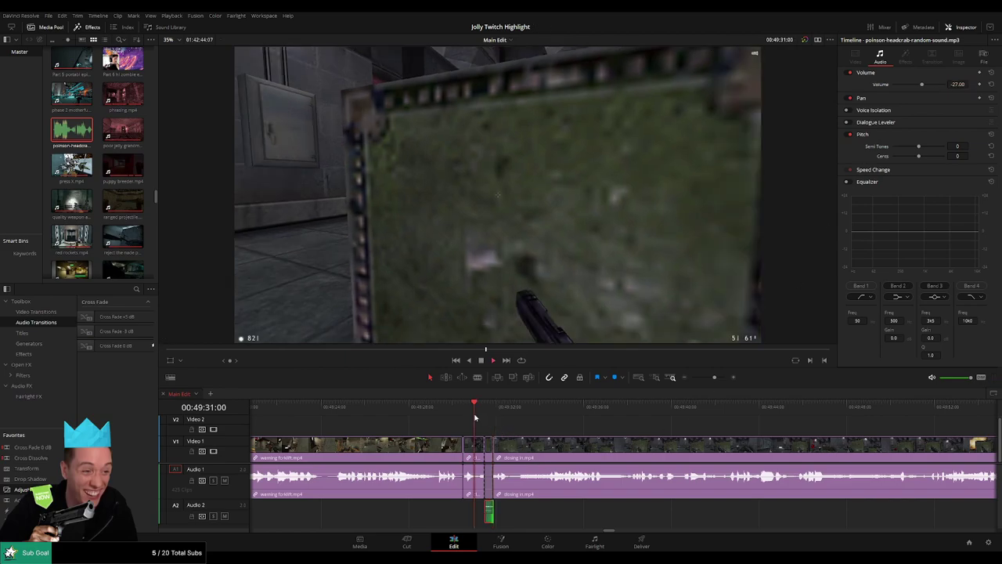
- Review closing in.mp4 from 00:49:31 to about 00:49:52 for unwanted audio
{"action": "left_click", "coordinate": [573, 427]}
{"action": "left_click_drag", "start_coordinate": [627, 429], "coordinate": [447, 424]}
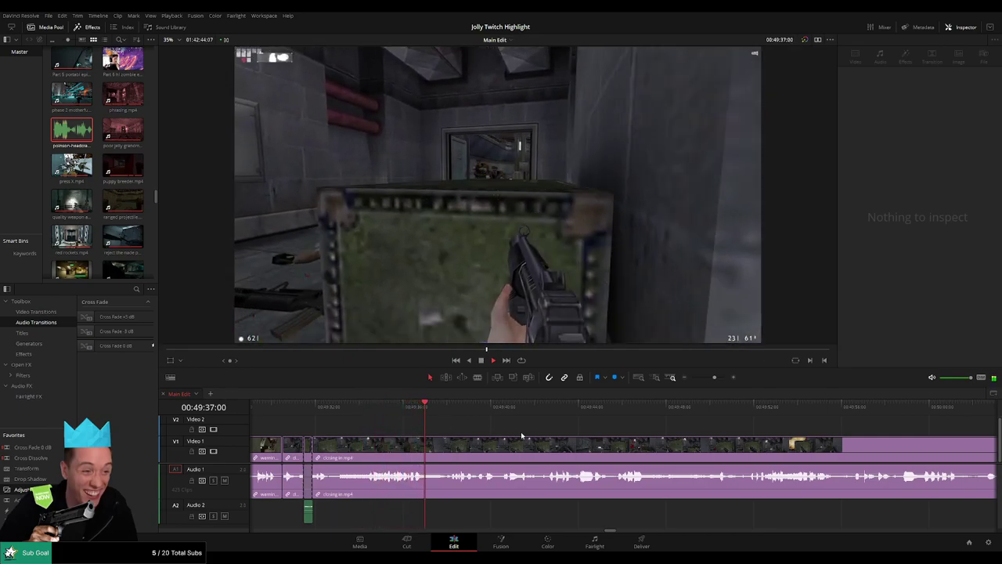
{"action": "scroll", "coordinate": [496, 431], "scroll_direction": "right", "scroll_amount": 1}
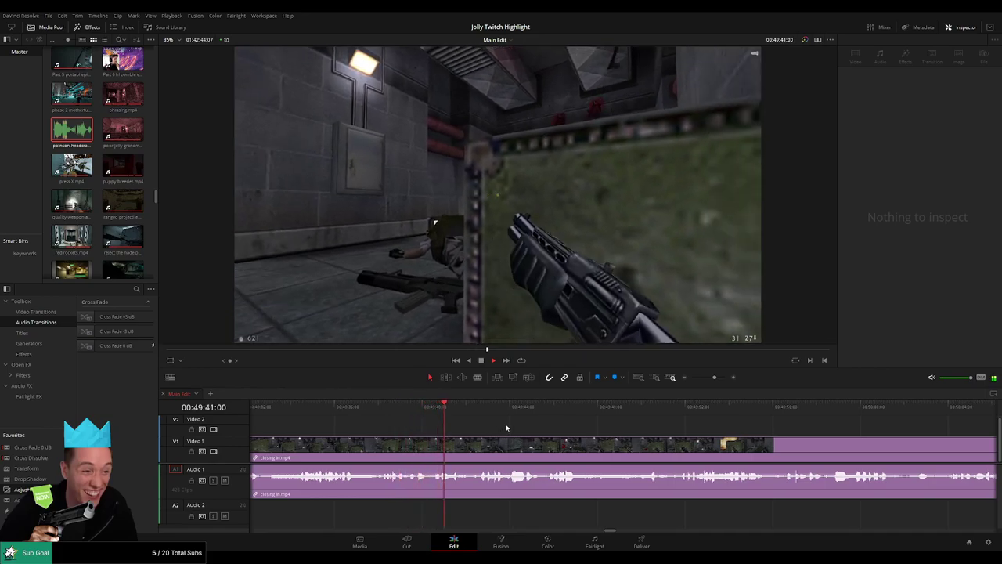
{"action": "scroll", "coordinate": [484, 429], "scroll_direction": "right", "scroll_amount": 1}
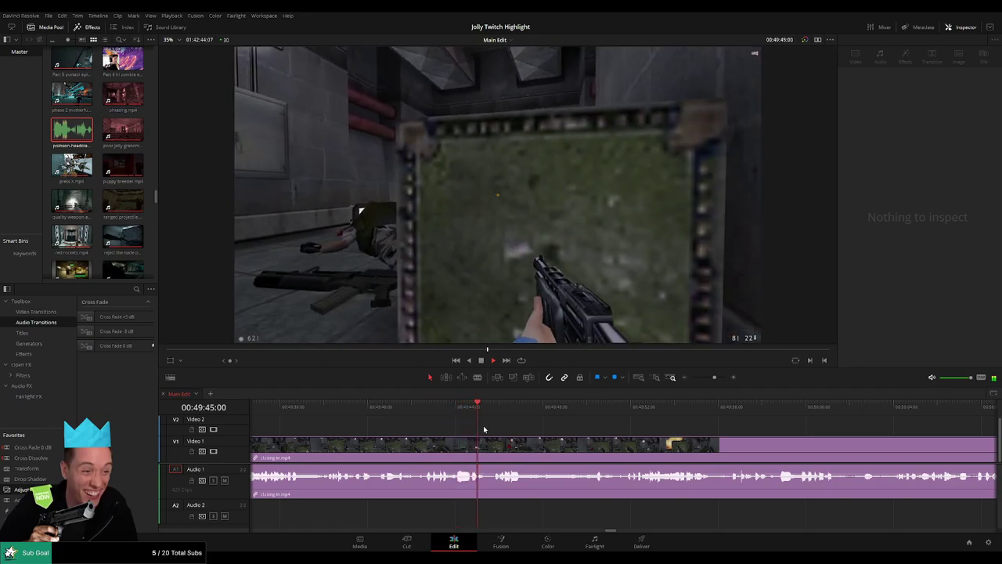
{"action": "scroll", "coordinate": [472, 429], "scroll_direction": "right", "scroll_amount": 1}
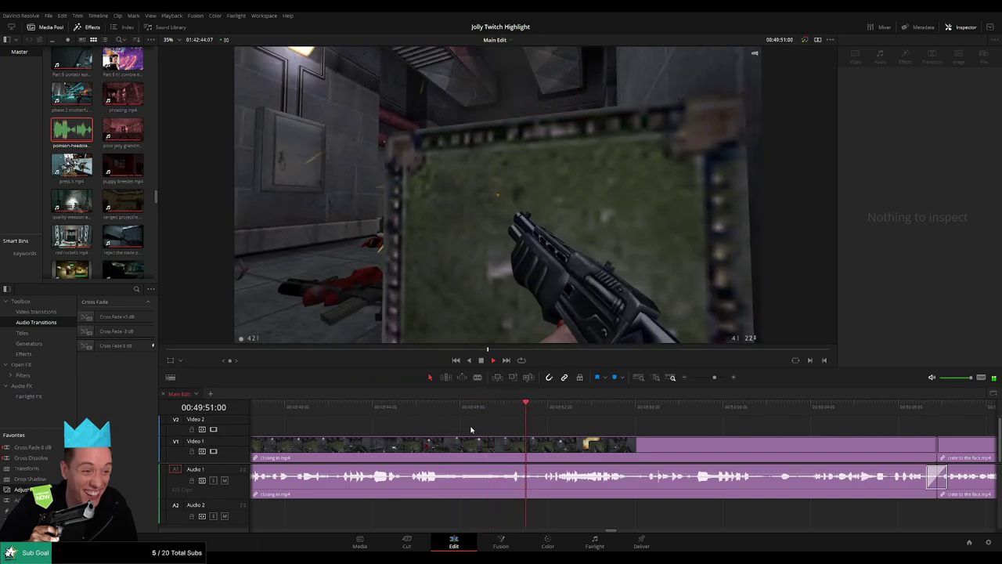
{"action": "scroll", "coordinate": [448, 433], "scroll_direction": "right", "scroll_amount": 3}
{"action": "key", "text": "space"}
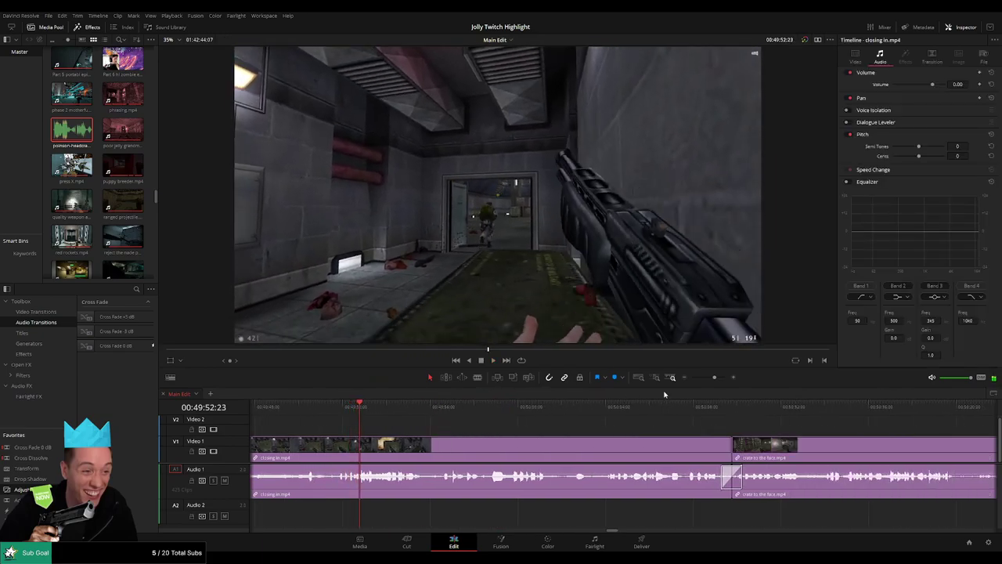
- Split closing in.mp4 just after 00:49:52:07 and at 00:49:52:20 to isolate the unwanted moment
{"action": "left_click_drag", "start_coordinate": [714, 378], "coordinate": [720, 382]}
{"action": "left_click", "coordinate": [517, 408]}
{"action": "key", "text": "space"}
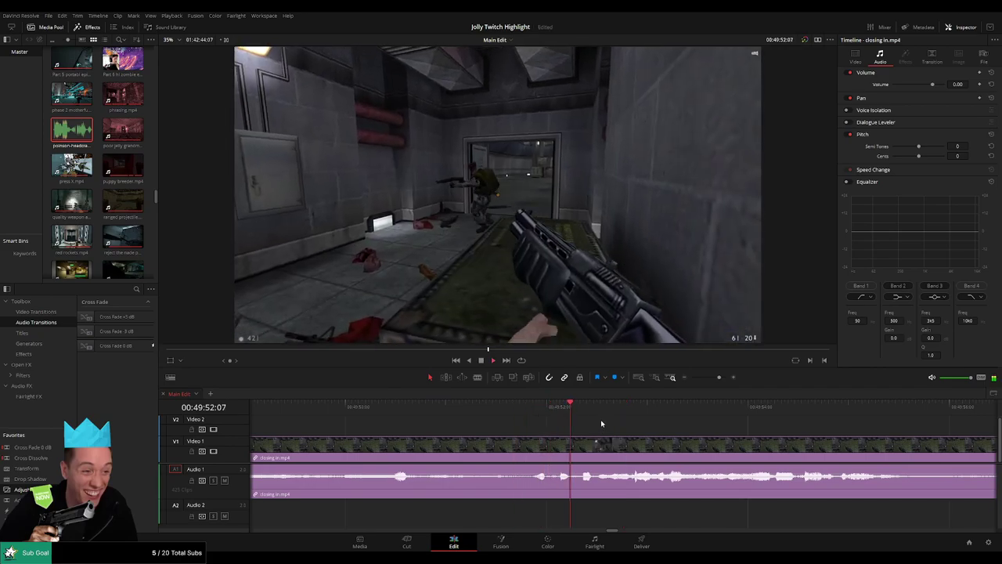
{"action": "key", "text": "space"}
{"action": "key", "text": "b"}
{"action": "left_click", "coordinate": [576, 452]}
{"action": "left_click", "coordinate": [614, 472]}
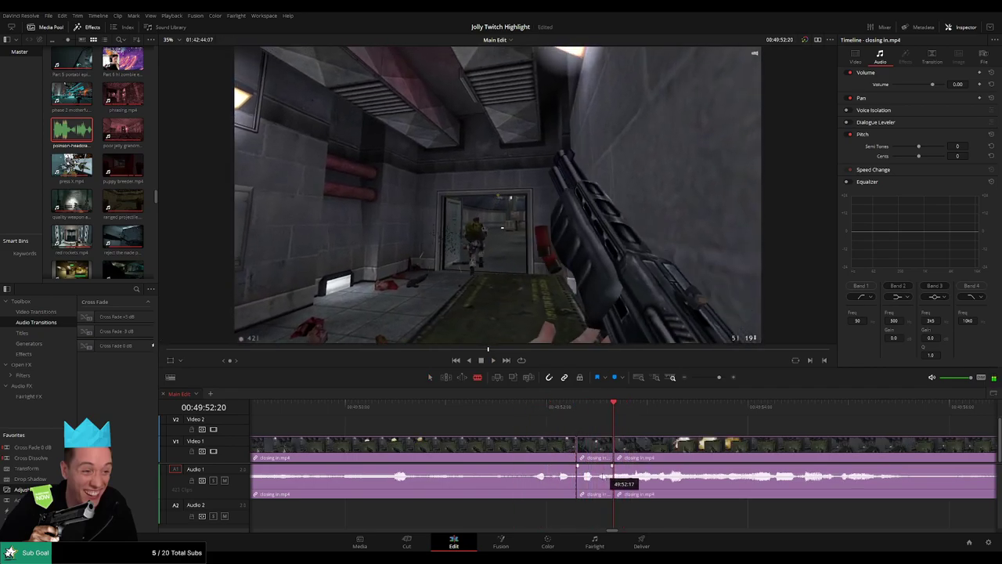
- Mute the isolated segment near 00:49:52 and place poinson-headcrab-random-sound.mp3 under it on Audio 2, trimmed to its length, with volume -27
{"action": "left_click_drag", "start_coordinate": [71, 129], "coordinate": [578, 516]}
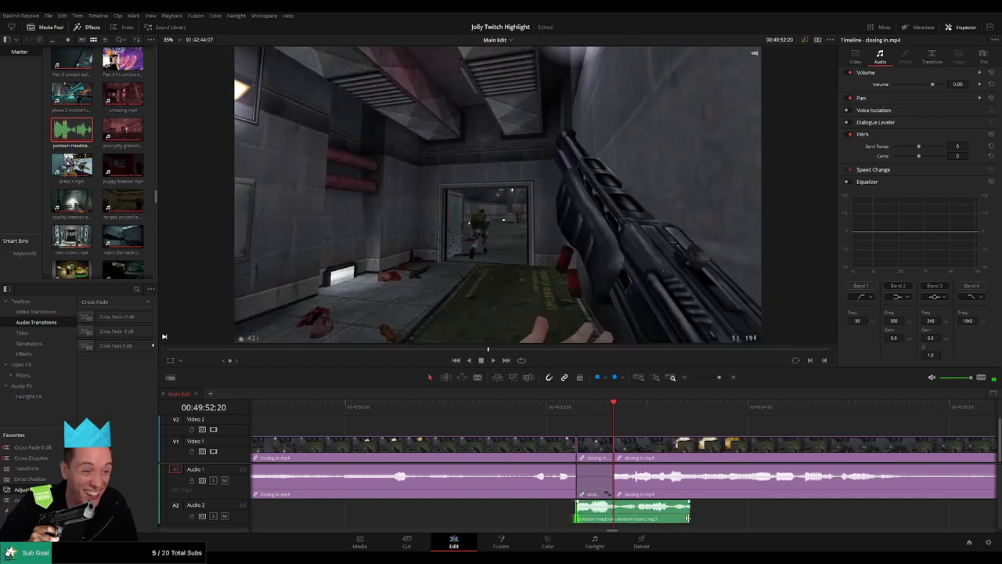
{"action": "left_click_drag", "start_coordinate": [688, 517], "coordinate": [615, 517]}
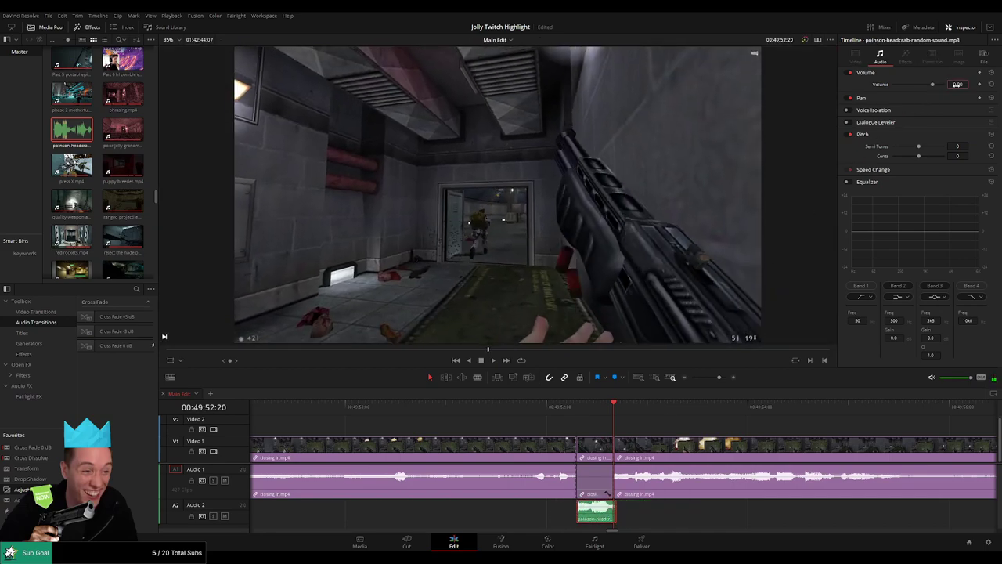
{"action": "left_click", "coordinate": [530, 411]}
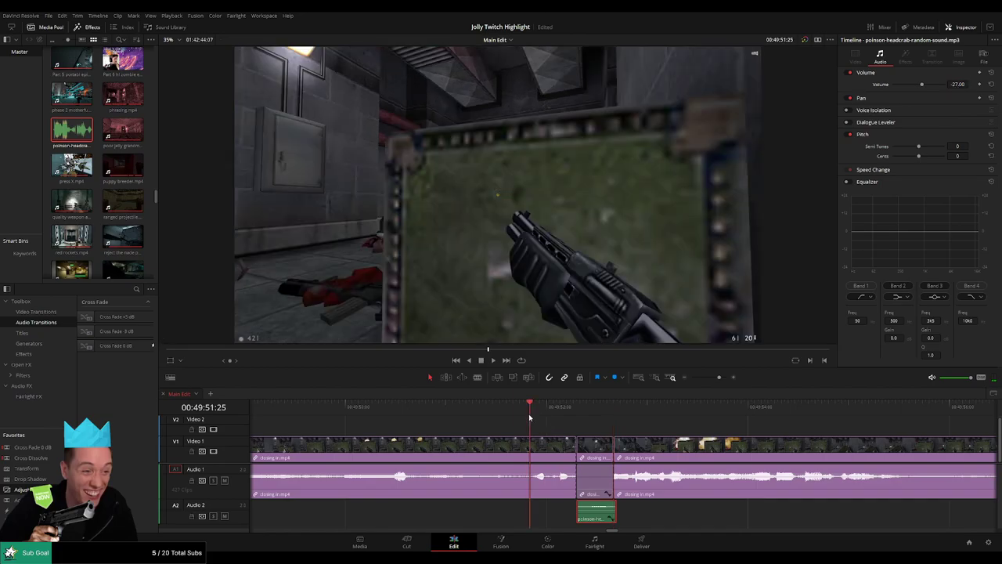
{"action": "key", "text": "space"}
- Split crate to the face.mp4 at 00:50:15:01 and 00:50:15:09 to isolate the unwanted moment
{"action": "left_click", "coordinate": [653, 429]}
{"action": "left_click_drag", "start_coordinate": [718, 378], "coordinate": [715, 378]}
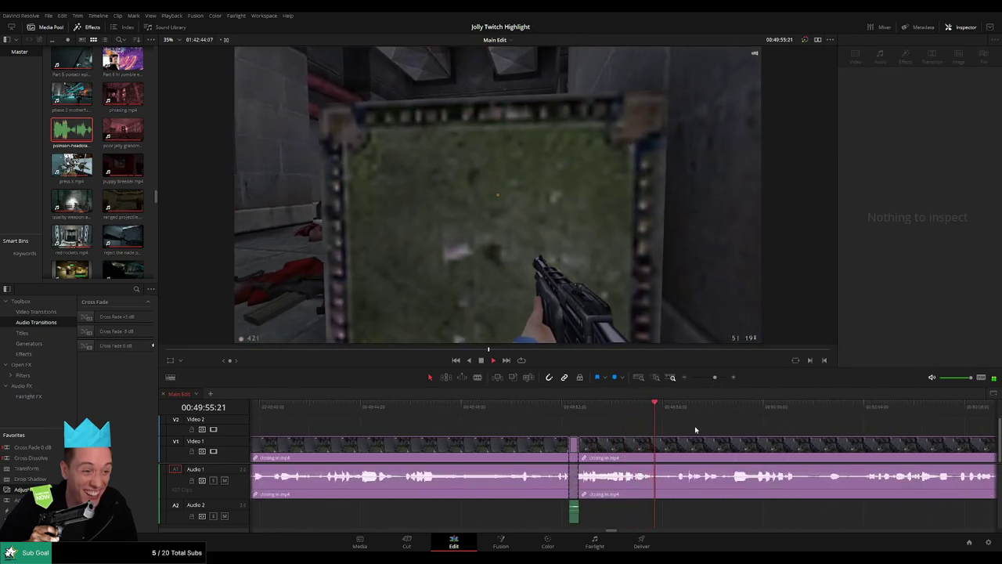
{"action": "left_click_drag", "start_coordinate": [741, 428], "coordinate": [529, 421]}
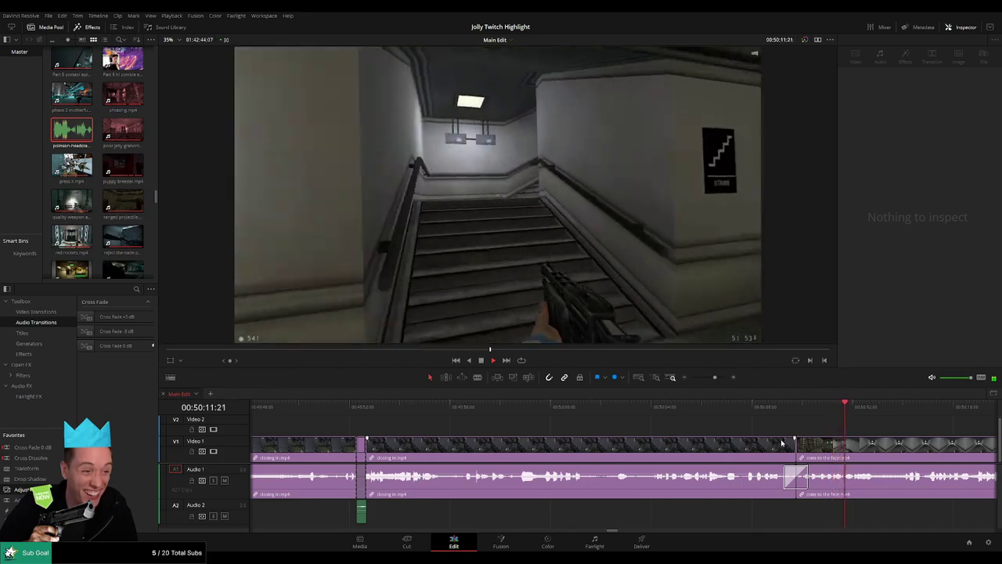
{"action": "left_click_drag", "start_coordinate": [881, 448], "coordinate": [559, 426]}
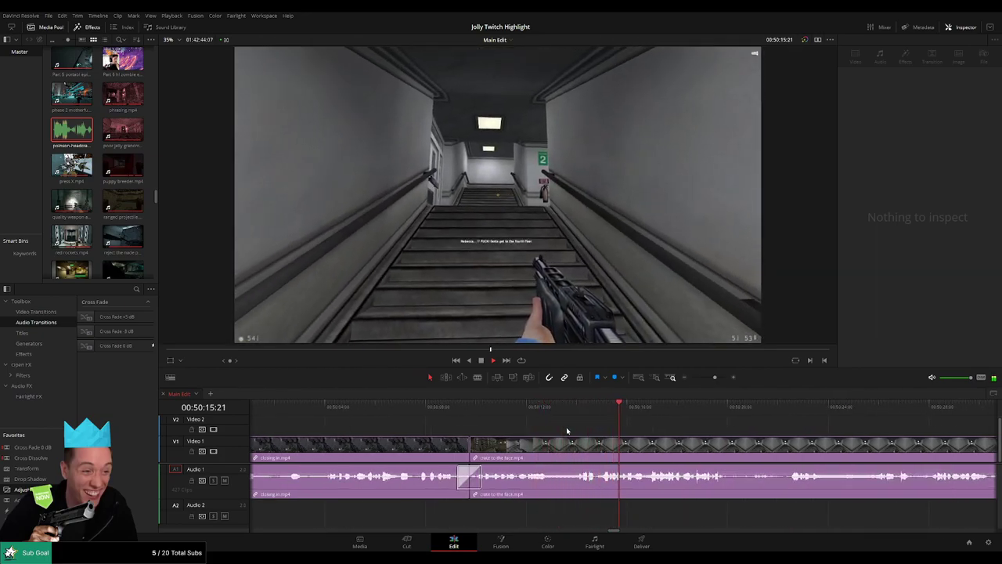
{"action": "left_click", "coordinate": [585, 411]}
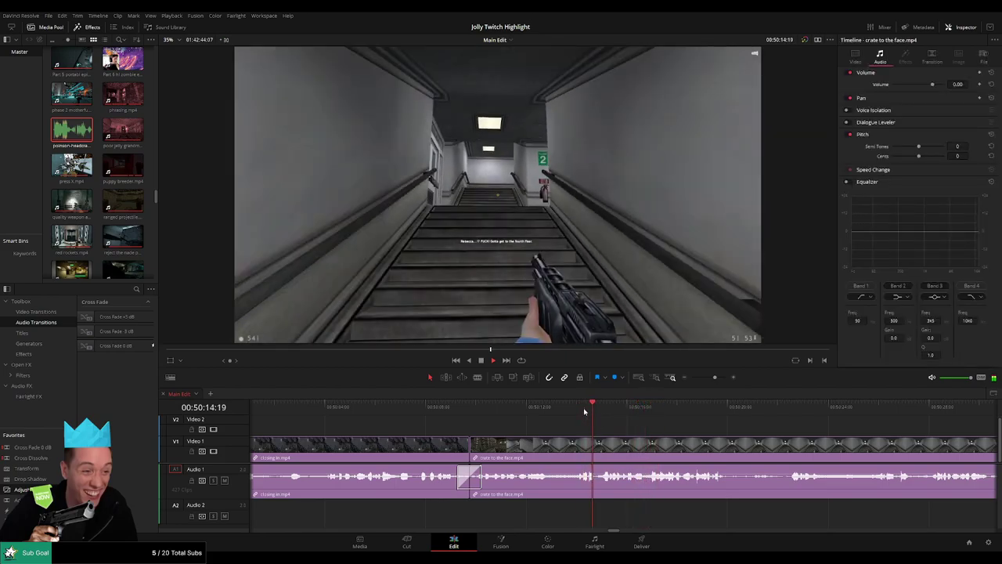
{"action": "left_click_drag", "start_coordinate": [593, 410], "coordinate": [603, 414]}
{"action": "key", "text": "b"}
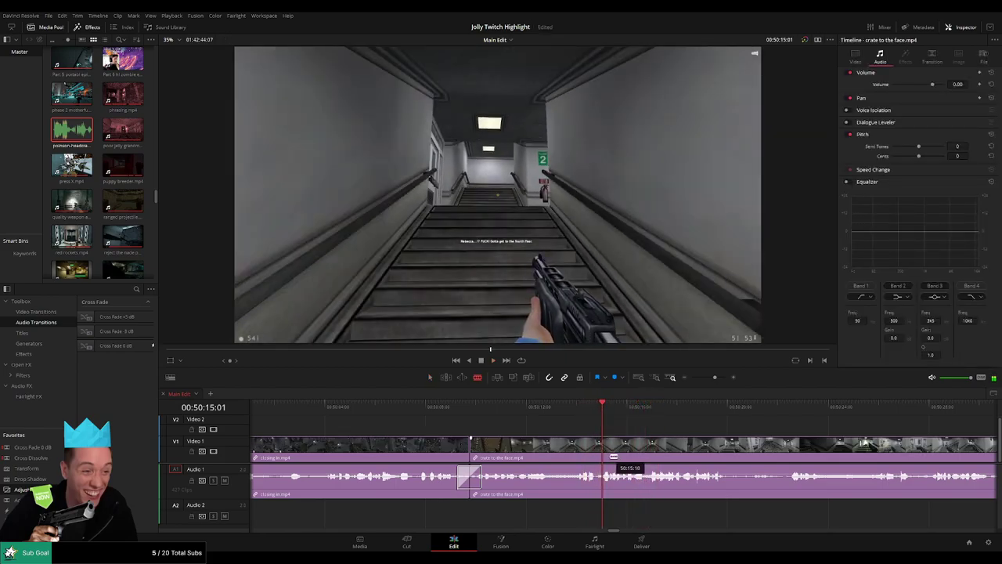
{"action": "left_click", "coordinate": [610, 461]}
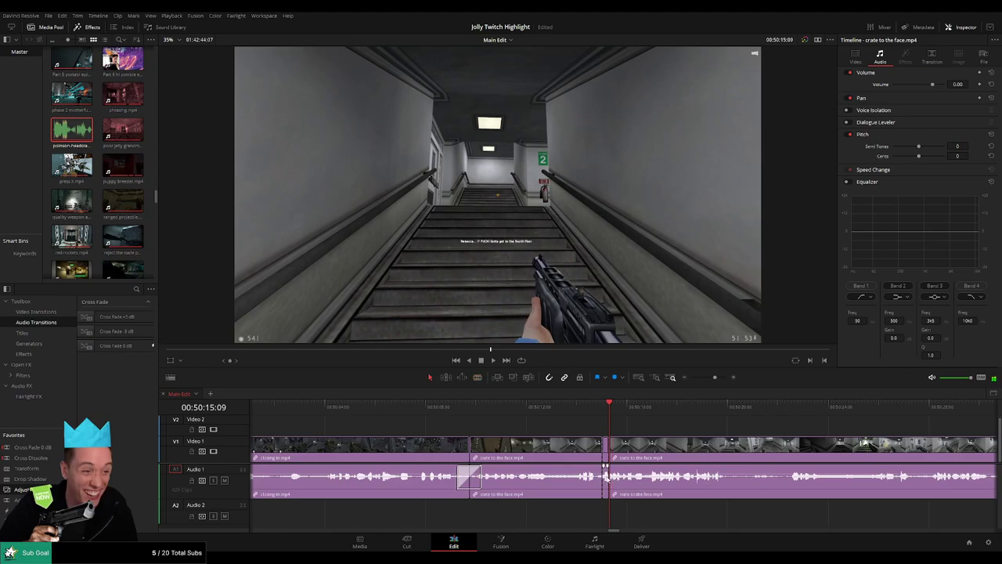
- Mute the isolated segment near 00:50:15 and place poinson-headcrab-random-sound.mp3 under it on Audio 2, trimmed to its length, with volume -27
{"action": "left_click_drag", "start_coordinate": [71, 130], "coordinate": [605, 513]}
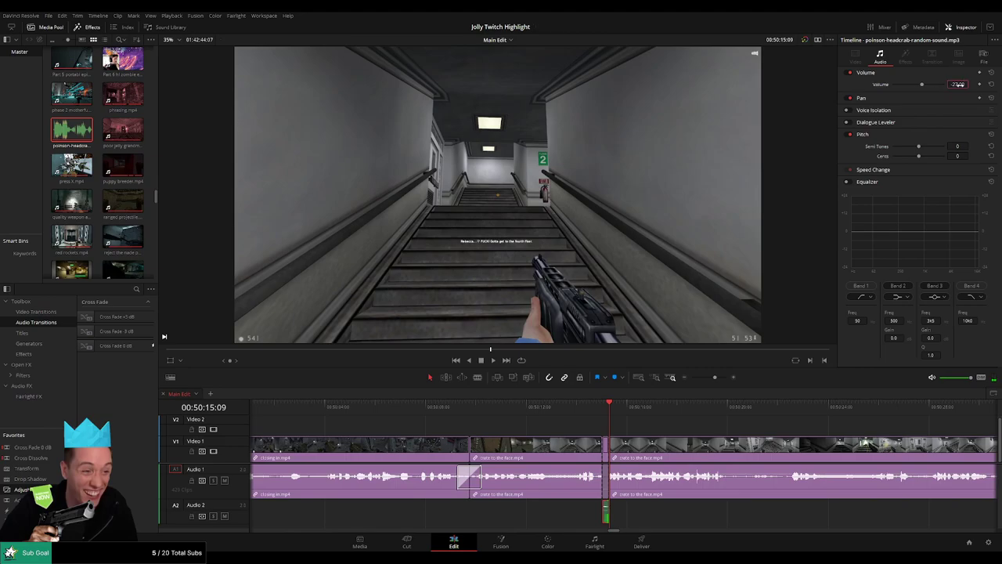
{"action": "left_click", "coordinate": [580, 407]}
{"action": "key", "text": "space"}
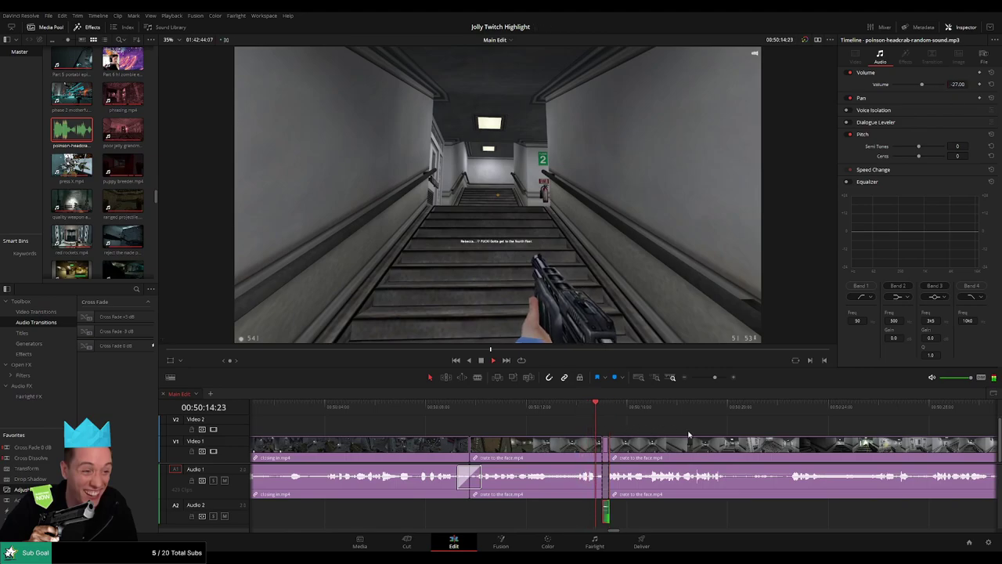
{"action": "left_click", "coordinate": [689, 433]}
- Review the clips from crate to the face.mp4 through jesus headcrab.mp4, up to about 00:51:42, for moments that need an edit
{"action": "scroll", "coordinate": [577, 428], "scroll_direction": "right", "scroll_amount": 3}
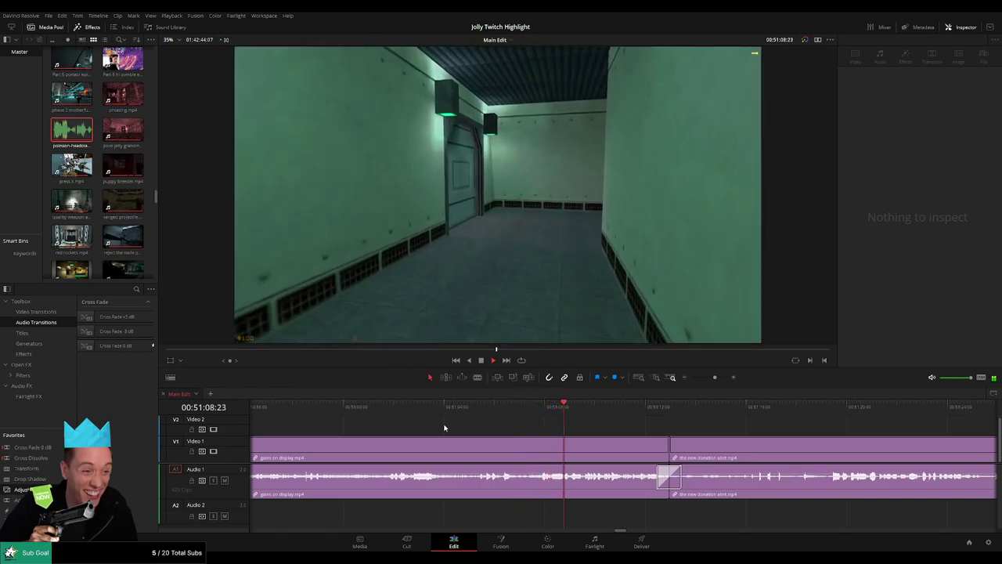
{"action": "left_click_drag", "start_coordinate": [583, 432], "coordinate": [498, 430]}
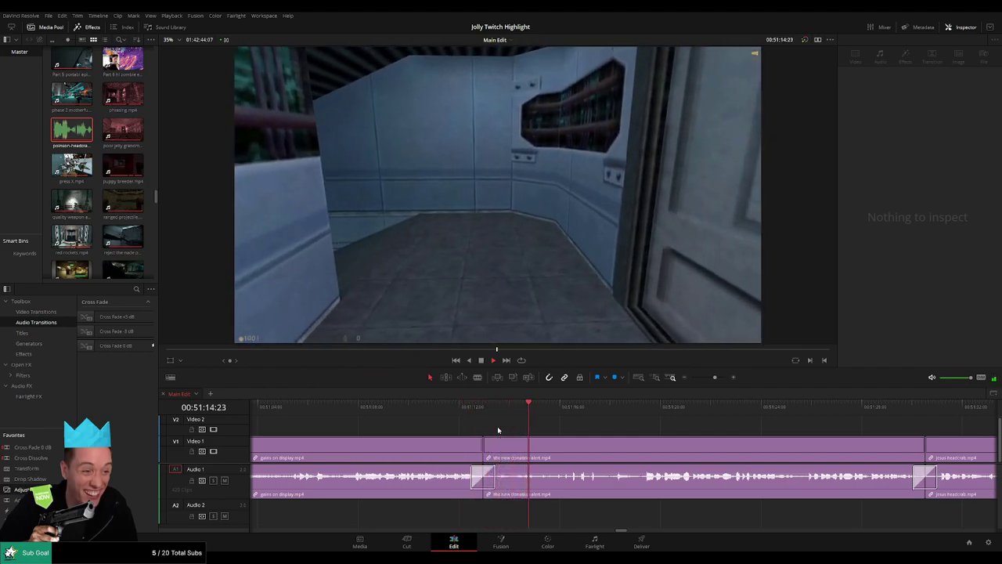
{"action": "scroll", "coordinate": [665, 436], "scroll_direction": "right", "scroll_amount": 3}
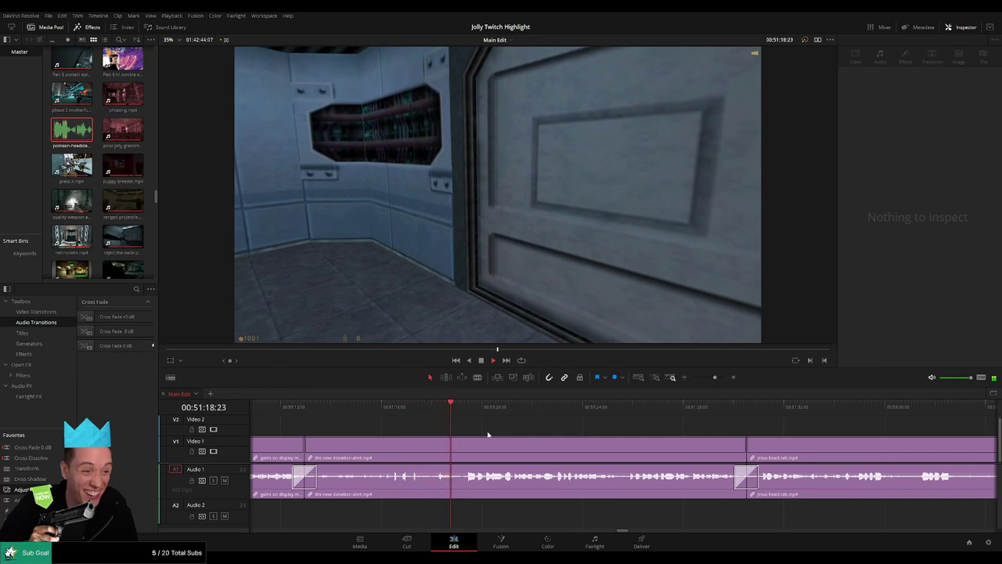
{"action": "scroll", "coordinate": [518, 432], "scroll_direction": "right", "scroll_amount": 1}
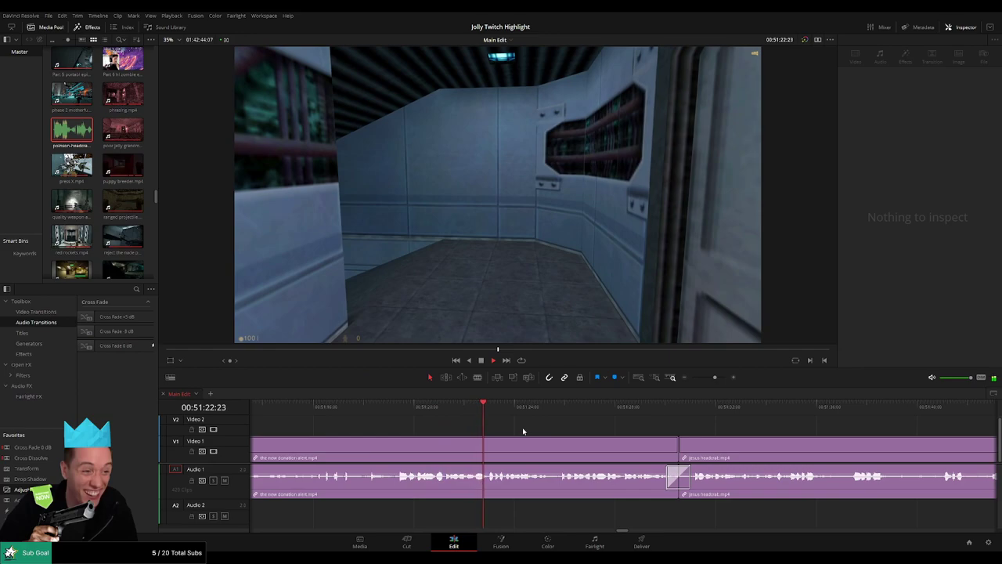
{"action": "scroll", "coordinate": [433, 430], "scroll_direction": "right", "scroll_amount": 1}
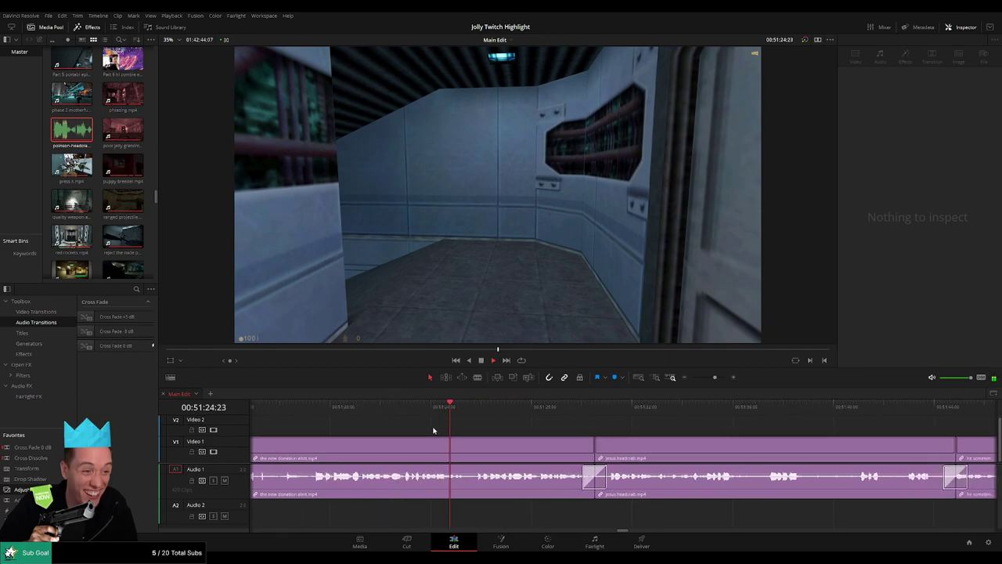
{"action": "scroll", "coordinate": [533, 431], "scroll_direction": "right", "scroll_amount": 1}
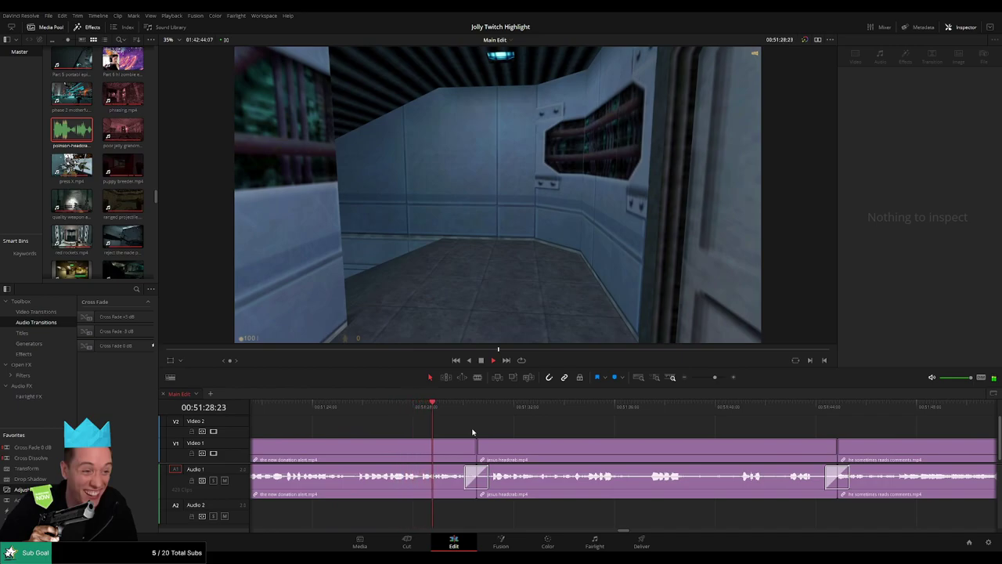
{"action": "scroll", "coordinate": [459, 421], "scroll_direction": "right", "scroll_amount": 1}
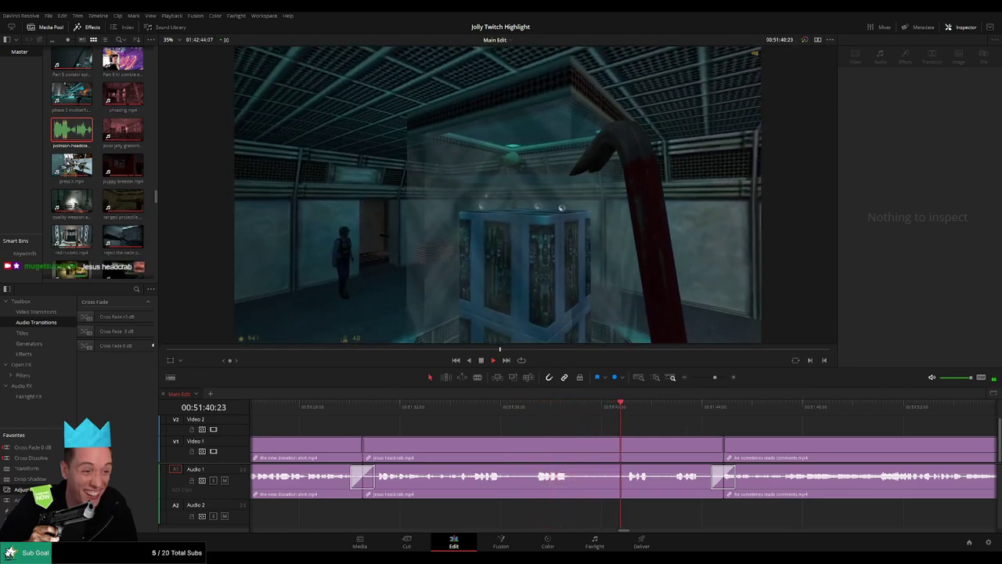
{"action": "left_click", "coordinate": [657, 439]}
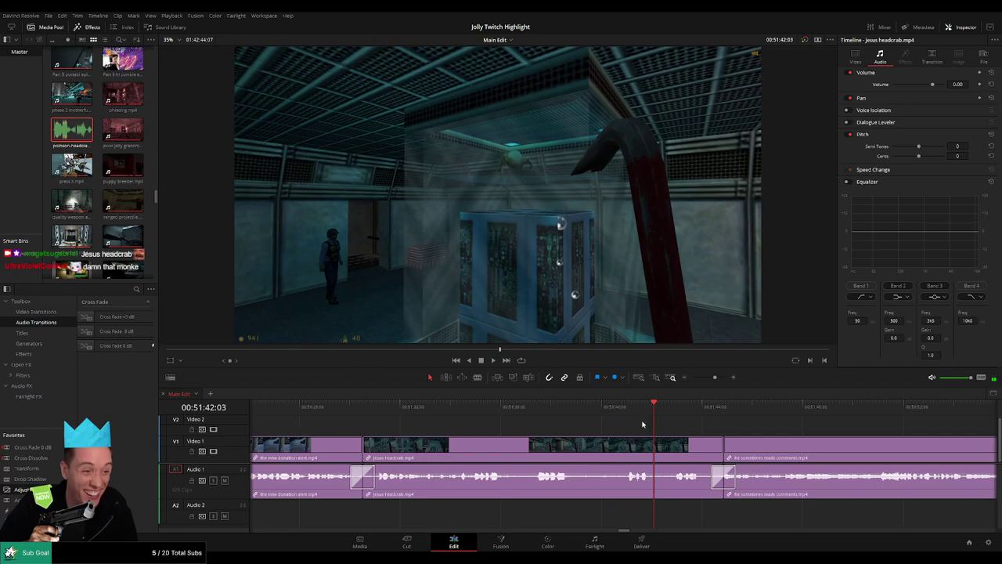
- Place an adjustment clip on Video 2 over jesus headcrab.mp4 at 00:51:40:19, trimmed to end shortly after 00:51:42
{"action": "left_click", "coordinate": [531, 406]}
{"action": "key", "text": "space"}
{"action": "scroll", "coordinate": [548, 420], "scroll_direction": "right", "scroll_amount": 3}
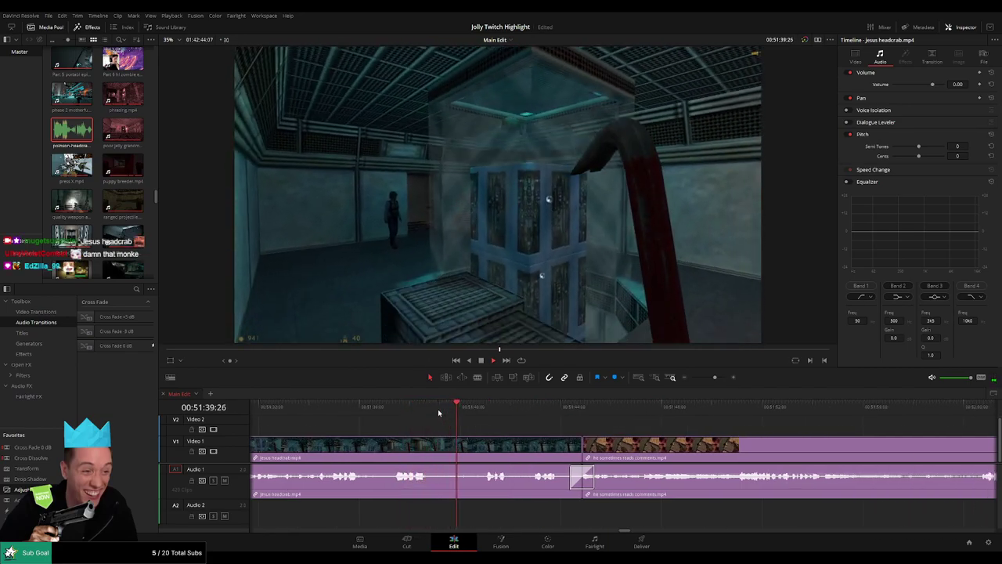
{"action": "left_click_drag", "start_coordinate": [33, 490], "coordinate": [480, 429]}
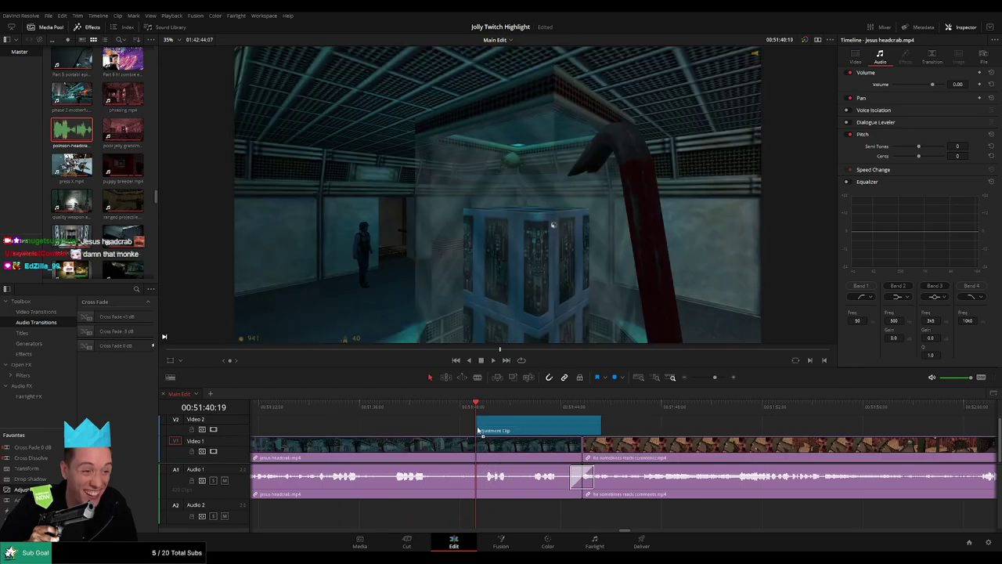
{"action": "left_click_drag", "start_coordinate": [599, 427], "coordinate": [524, 427]}
- Zoom the adjustment clip to 2.420 with position X -375 and Y -594 to frame the headcrab, and play back the result
{"action": "key", "text": "space"}
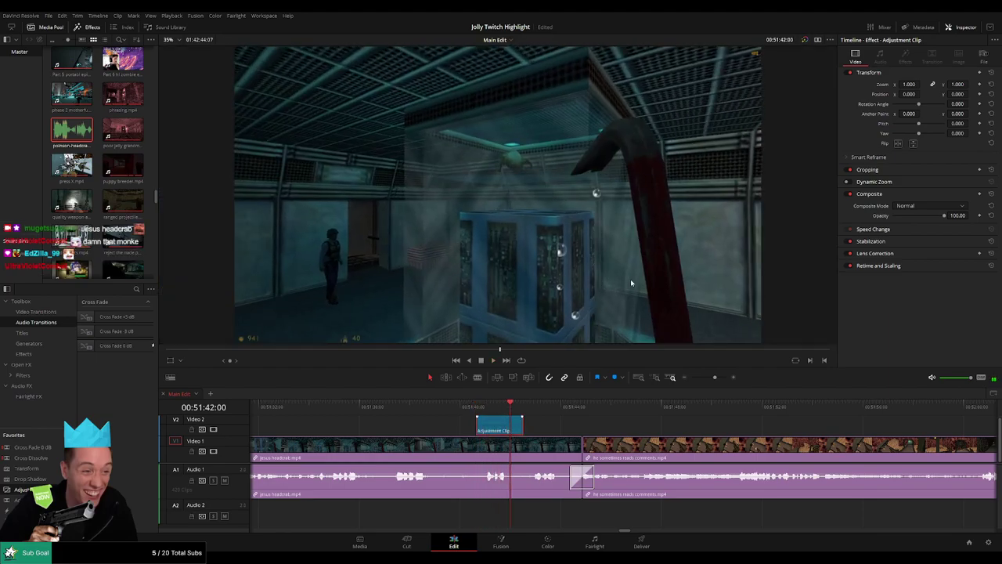
{"action": "mouse_move", "coordinate": [908, 84]}
{"action": "left_mouse_down"}
{"action": "mouse_move", "coordinate": [946, 103]}
{"action": "mouse_move", "coordinate": [936, 91]}
{"action": "mouse_move", "coordinate": [862, 94]}
{"action": "mouse_move", "coordinate": [979, 94]}
{"action": "mouse_move", "coordinate": [908, 84]}
{"action": "left_mouse_up"}
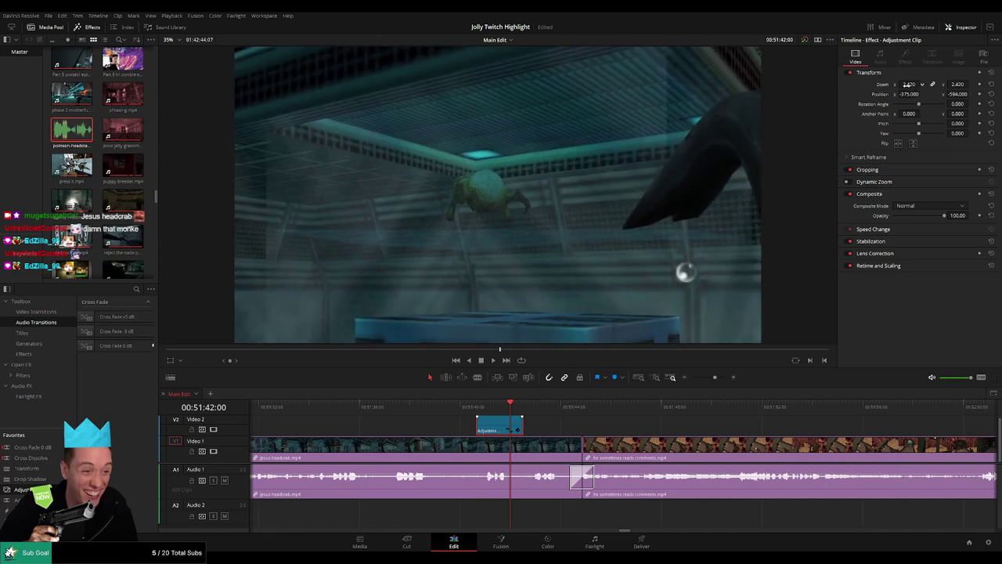
{"action": "left_click", "coordinate": [462, 406]}
{"action": "key", "text": "space"}
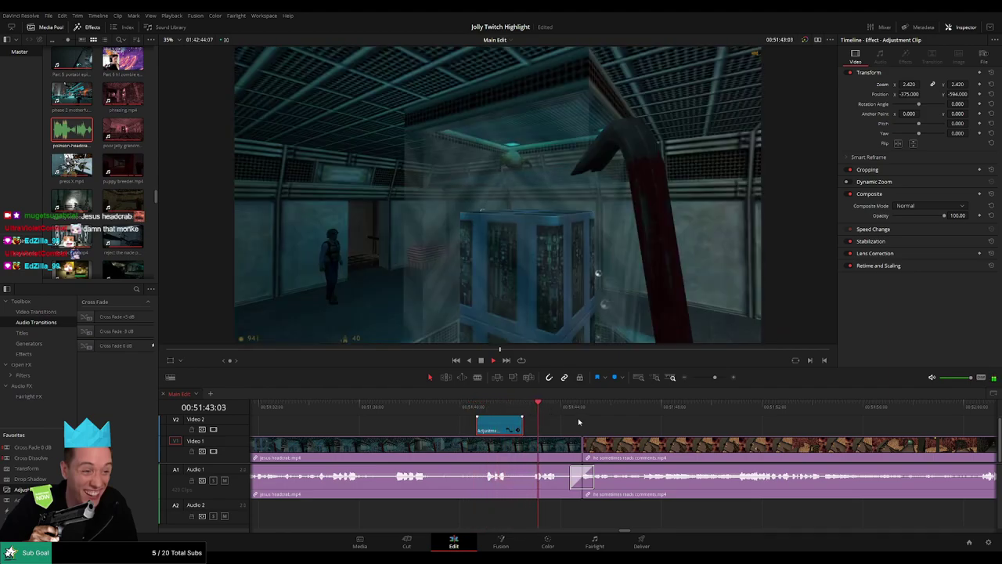
{"action": "left_click", "coordinate": [584, 424]}
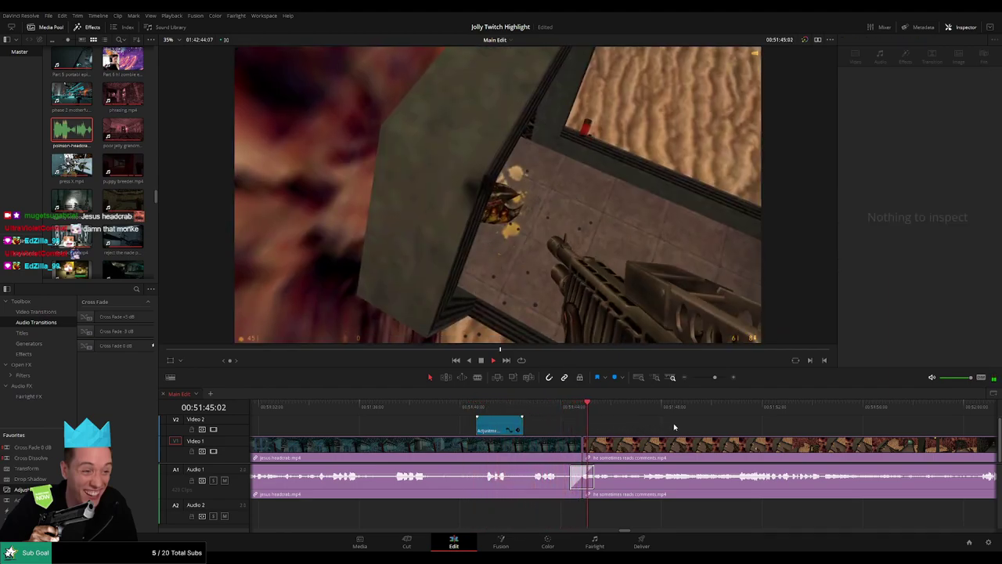
- Review the clips from he sometimes reads comments.mp4 into is this going to explode.mp4, up to about 00:53:35, for moments that need an edit
{"action": "left_click_drag", "start_coordinate": [742, 430], "coordinate": [500, 418]}
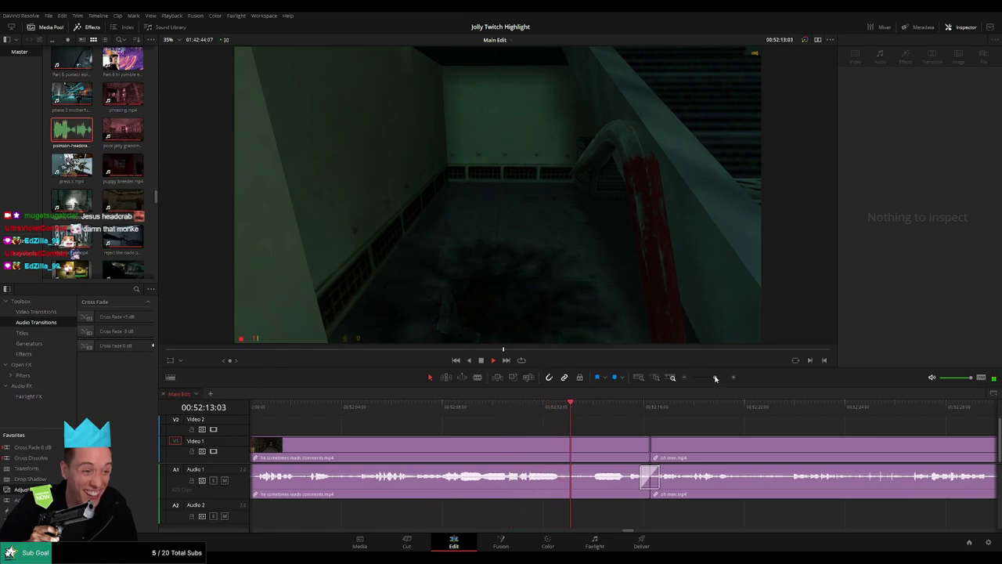
{"action": "mouse_move", "coordinate": [716, 378]}
{"action": "left_mouse_down"}
{"action": "mouse_move", "coordinate": [697, 379]}
{"action": "mouse_move", "coordinate": [713, 378]}
{"action": "left_mouse_up"}
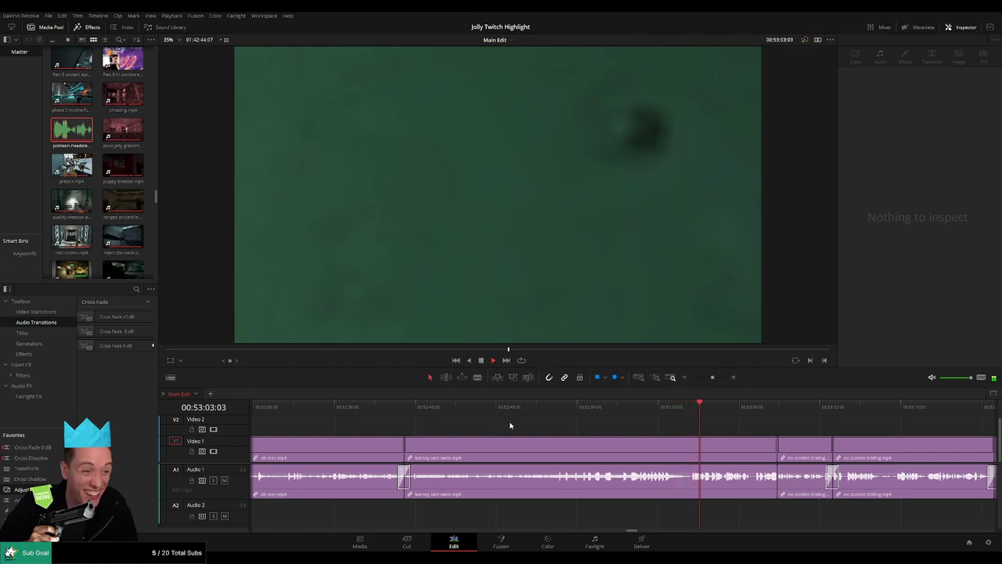
{"action": "left_click_drag", "start_coordinate": [744, 433], "coordinate": [514, 427]}
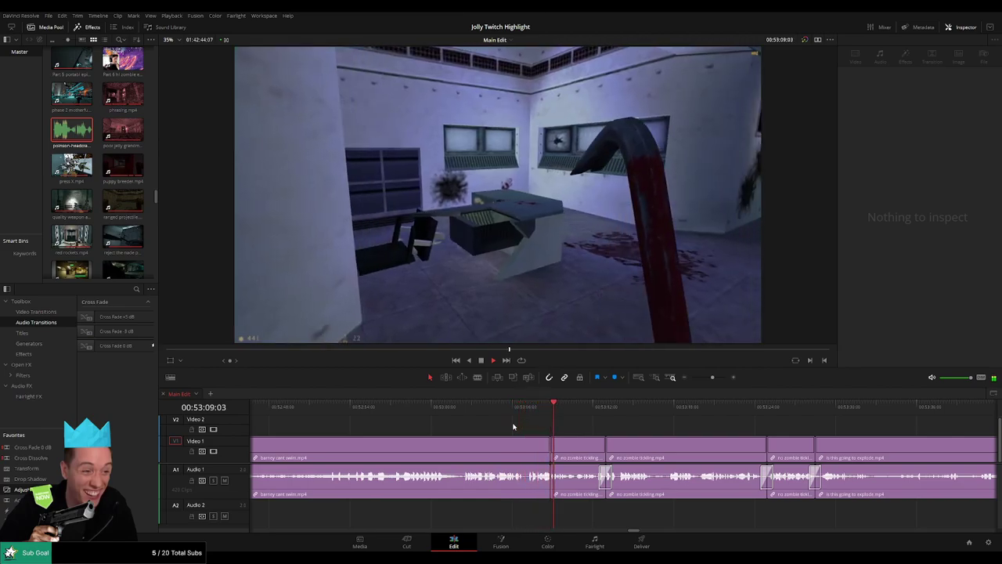
{"action": "scroll", "coordinate": [438, 430], "scroll_direction": "right", "scroll_amount": 3}
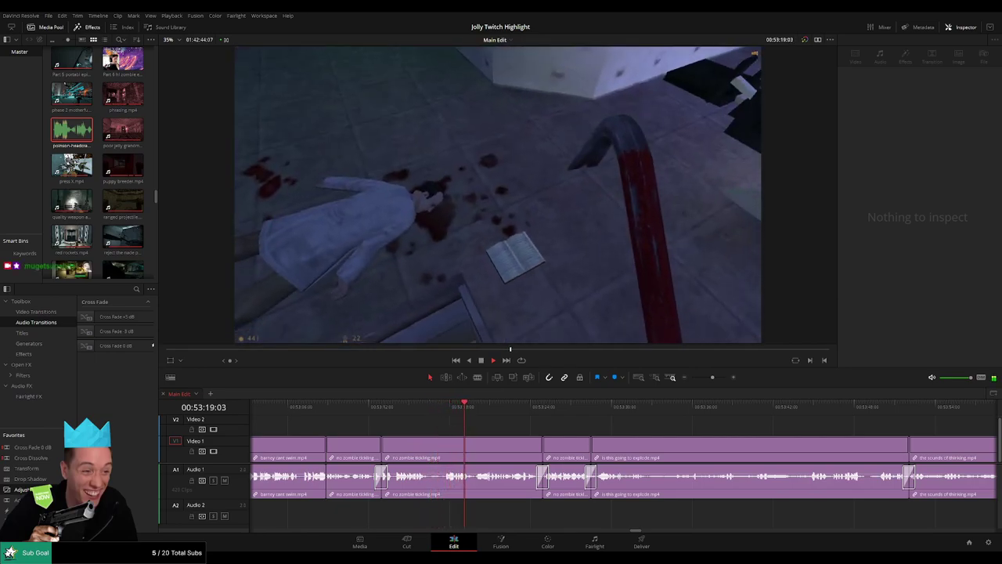
{"action": "left_click_drag", "start_coordinate": [516, 426], "coordinate": [331, 416]}
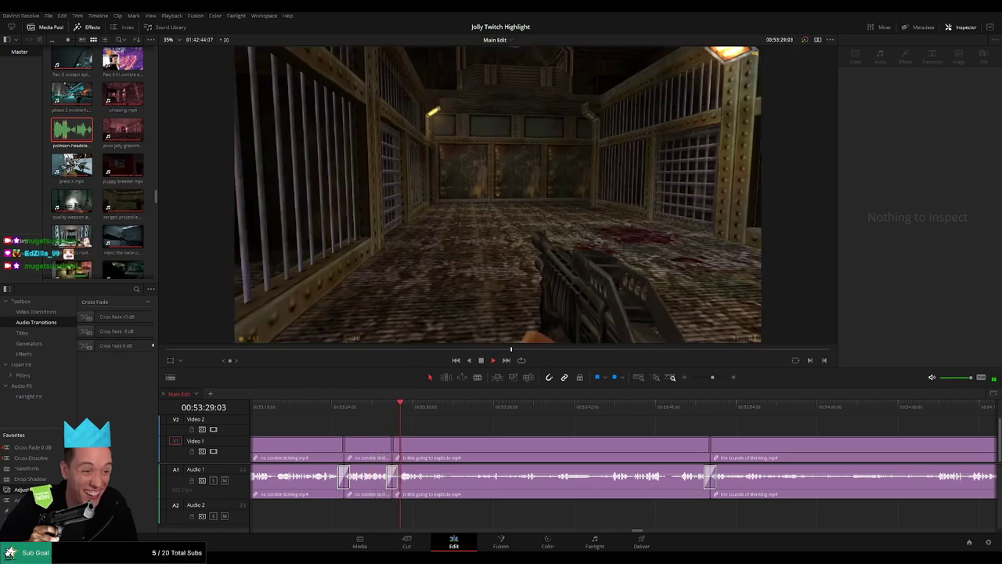
{"action": "left_click_drag", "start_coordinate": [525, 431], "coordinate": [509, 431]}
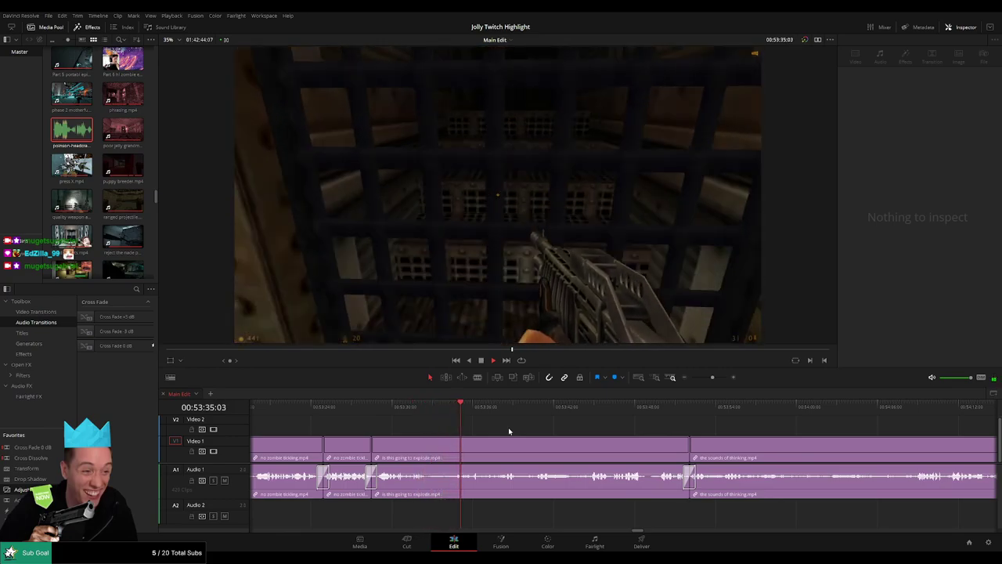
- Play through the Main Edit timeline from about 00:53:35 to the officer scene in the "it hurts goddamn" clip, checking for moments to fix
{"action": "left_click_drag", "start_coordinate": [510, 428], "coordinate": [499, 429]}
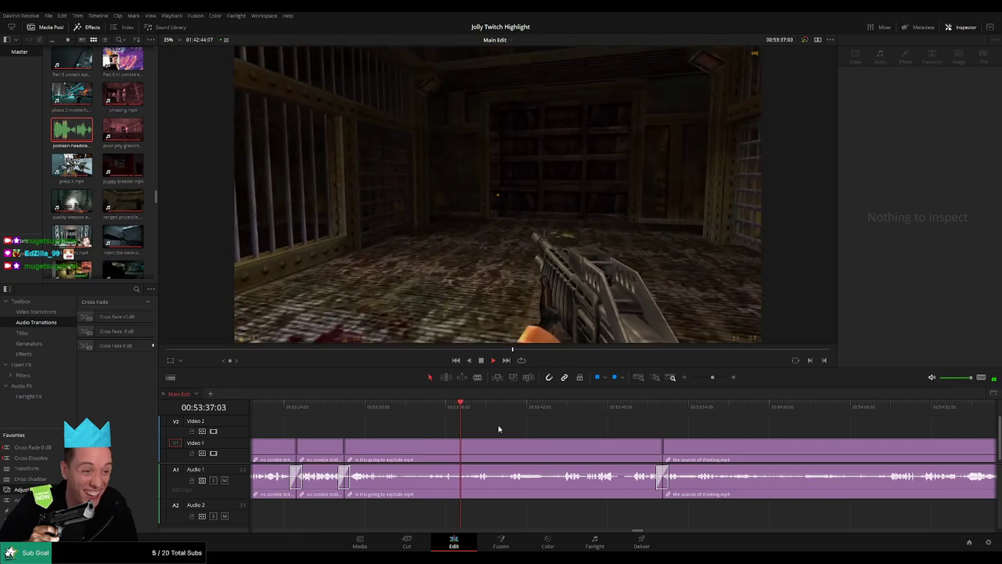
{"action": "scroll", "coordinate": [481, 429], "scroll_direction": "right", "scroll_amount": 1}
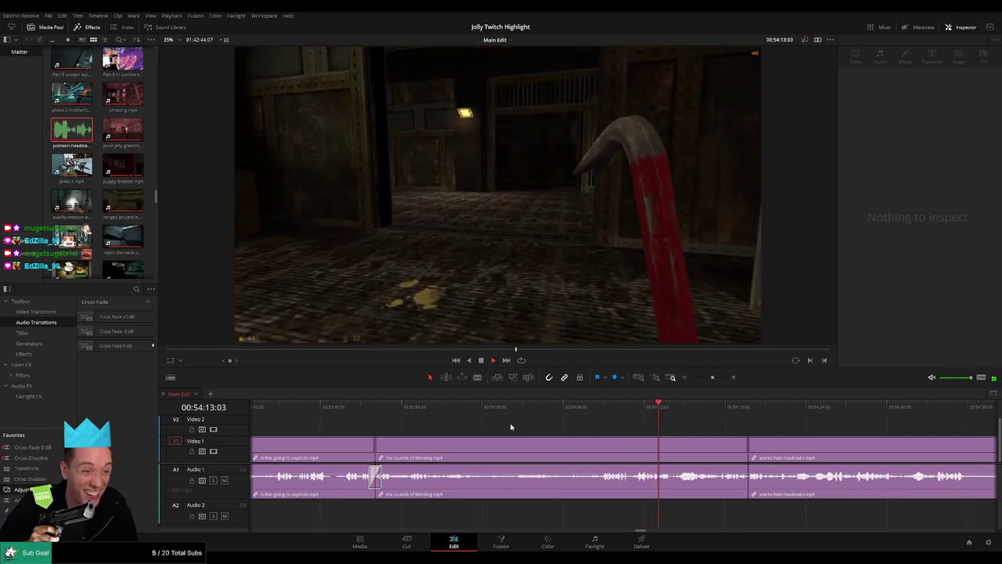
{"action": "left_click_drag", "start_coordinate": [647, 438], "coordinate": [447, 431]}
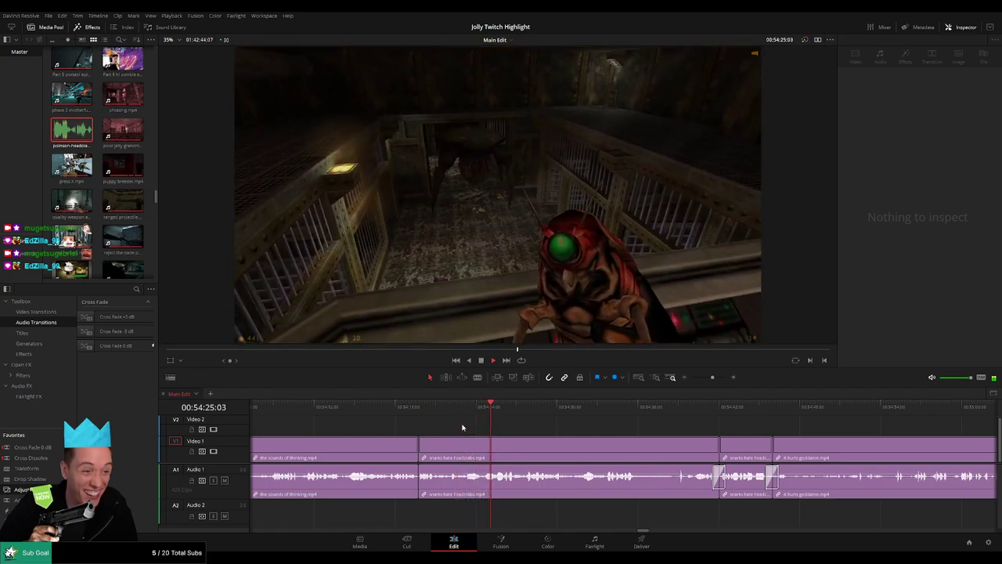
{"action": "scroll", "coordinate": [473, 432], "scroll_direction": "right", "scroll_amount": 3}
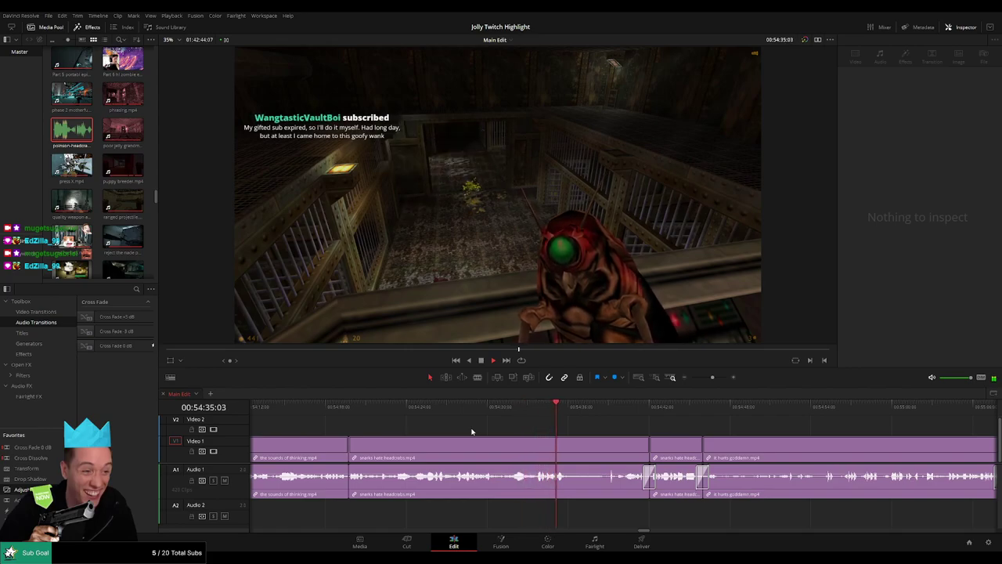
{"action": "left_click_drag", "start_coordinate": [572, 449], "coordinate": [401, 433]}
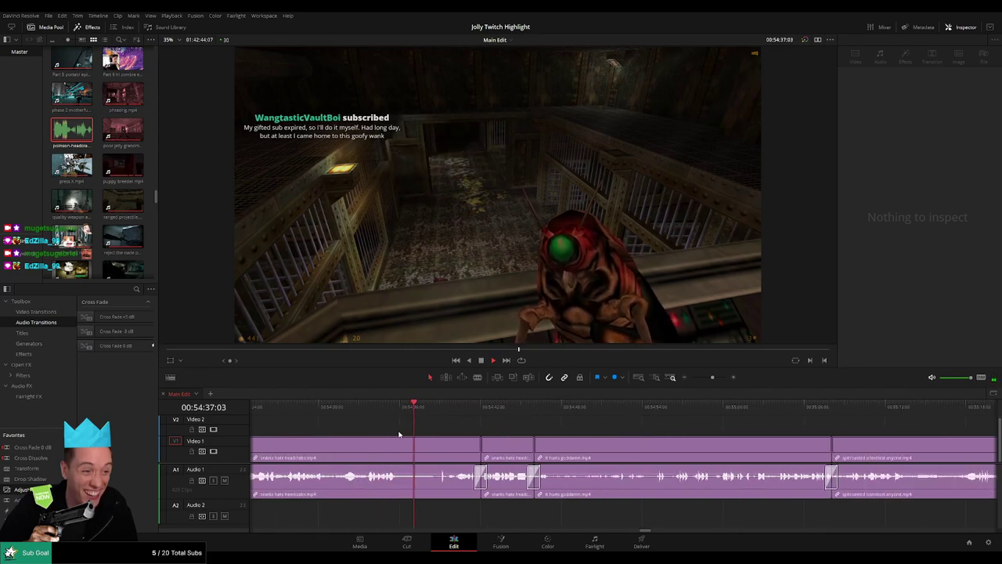
{"action": "left_click", "coordinate": [441, 416]}
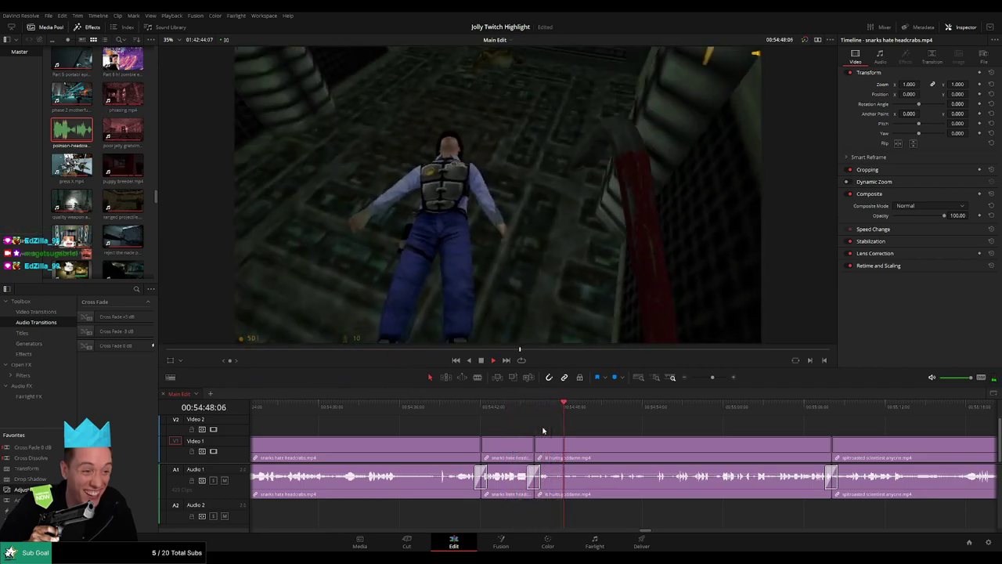
{"action": "scroll", "coordinate": [448, 431], "scroll_direction": "right", "scroll_amount": 2}
{"action": "key", "text": "space"}
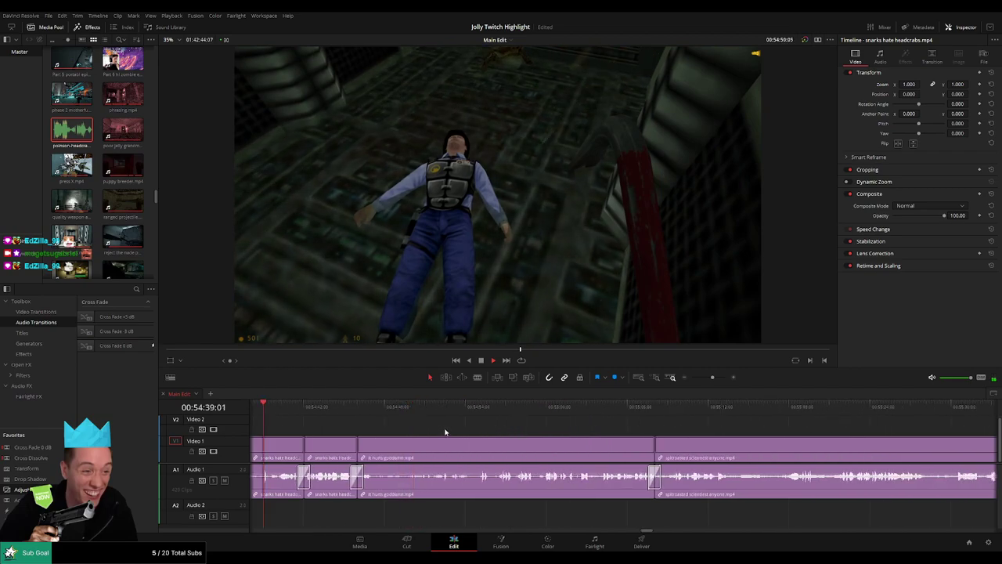
{"action": "left_click_drag", "start_coordinate": [451, 428], "coordinate": [407, 428]}
{"action": "key", "text": "space"}
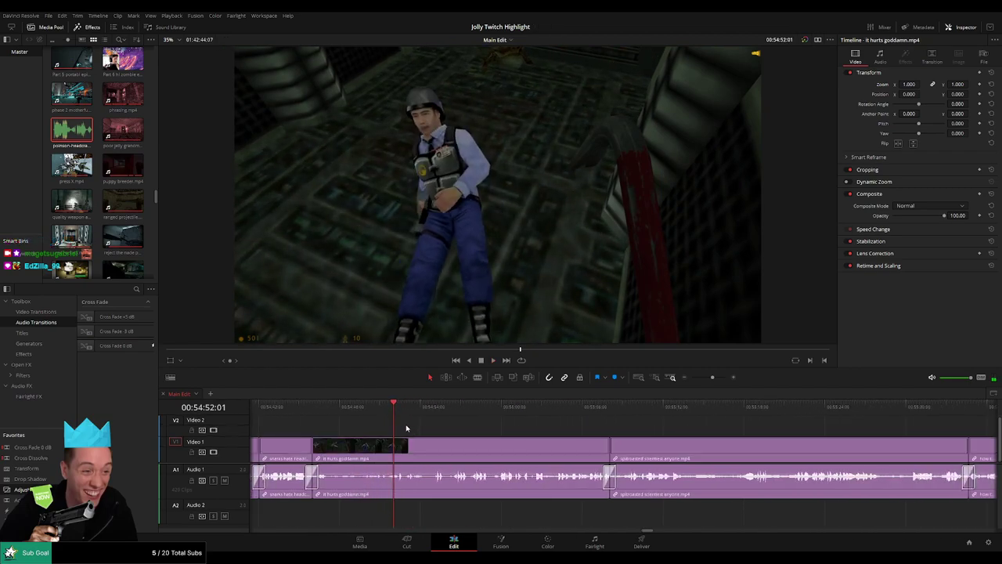
- Place an adjustment clip on Video 2 above the "it hurts goddamn" clip, starting at 00:54:49:26
{"action": "left_click", "coordinate": [373, 409]}
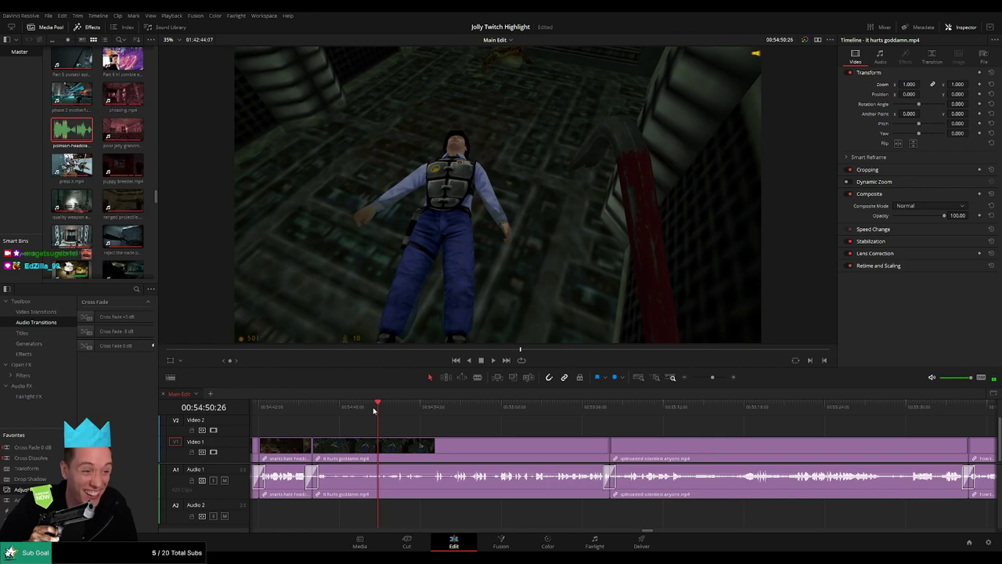
{"action": "left_click", "coordinate": [360, 409]}
{"action": "left_click", "coordinate": [359, 409]}
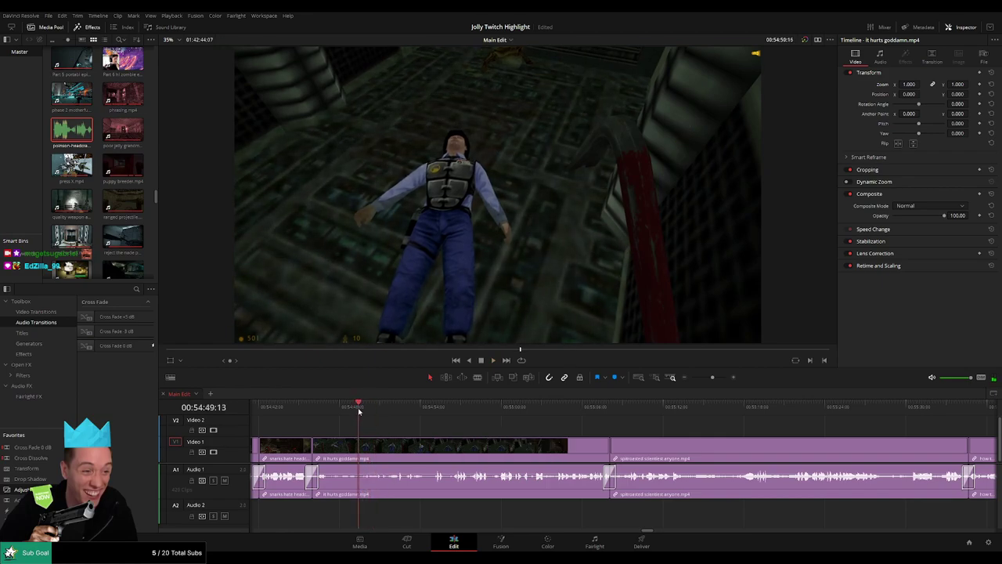
{"action": "left_click_drag", "start_coordinate": [31, 489], "coordinate": [360, 426]}
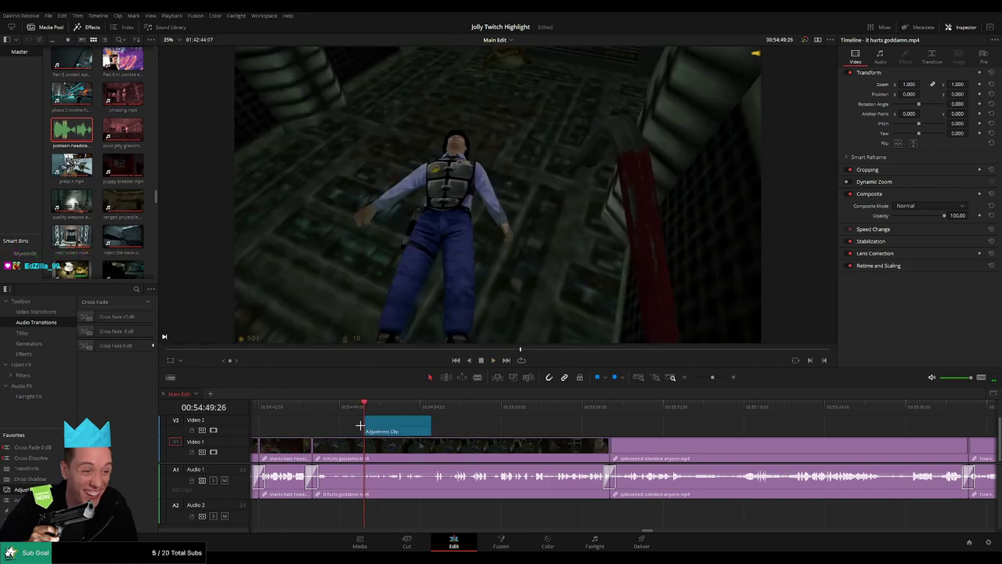
- Enlarge the officer through the adjustment clip's transform, with zoom 1.770, position X 857 and position Y -762
{"action": "left_click_drag", "start_coordinate": [908, 84], "coordinate": [923, 94]}
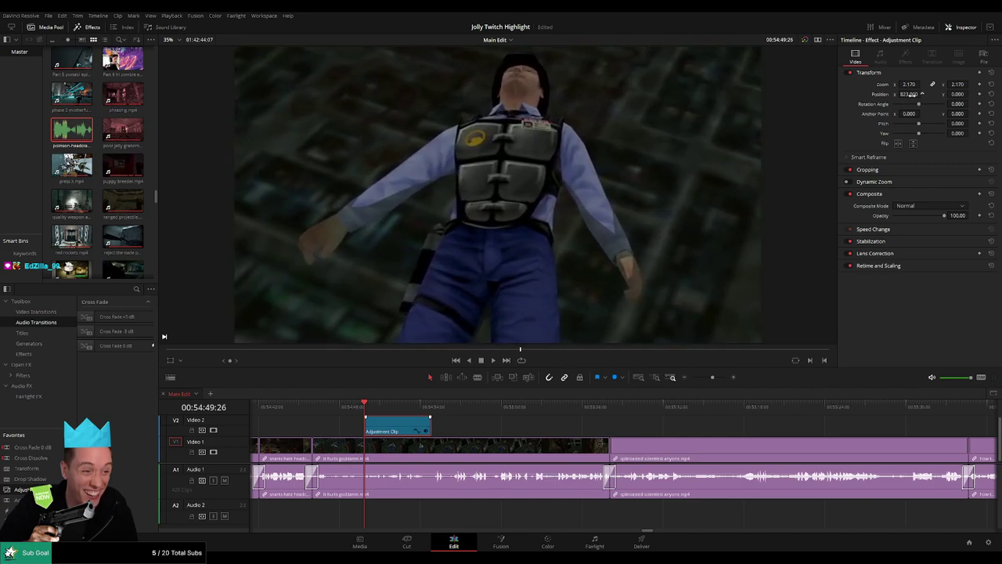
{"action": "key", "text": "space"}
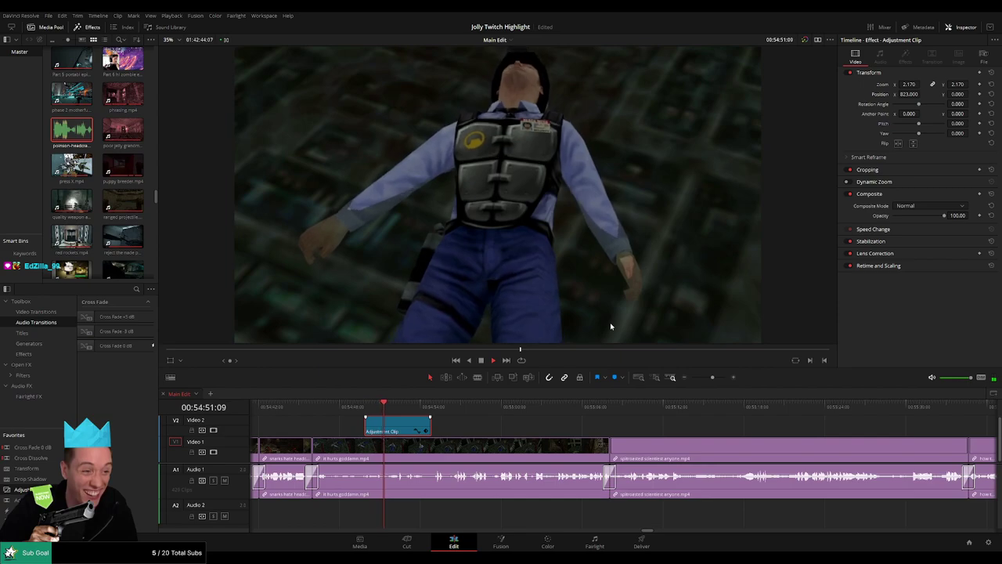
{"action": "left_click_drag", "start_coordinate": [958, 94], "coordinate": [922, 94]}
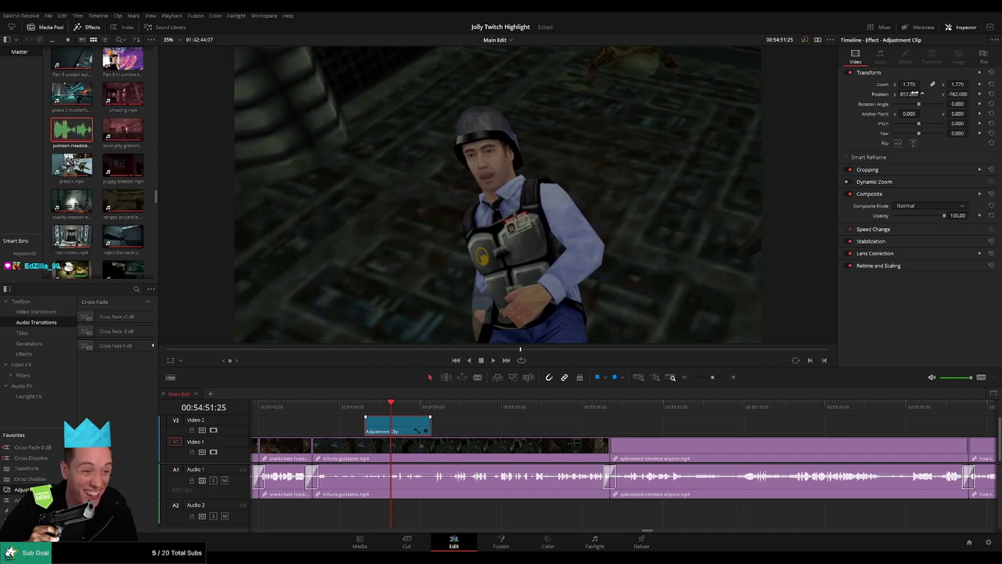
- Refine the adjustment clip's framing to position X 610 and Y -55, checking it in playback
{"action": "left_click", "coordinate": [366, 407]}
{"action": "key", "text": "space"}
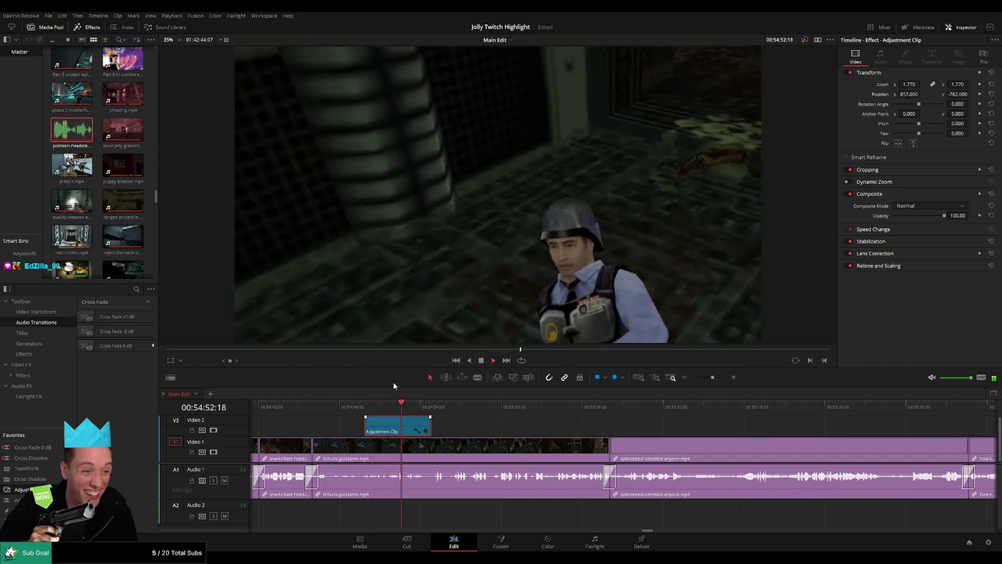
{"action": "left_click_drag", "start_coordinate": [960, 94], "coordinate": [971, 94]}
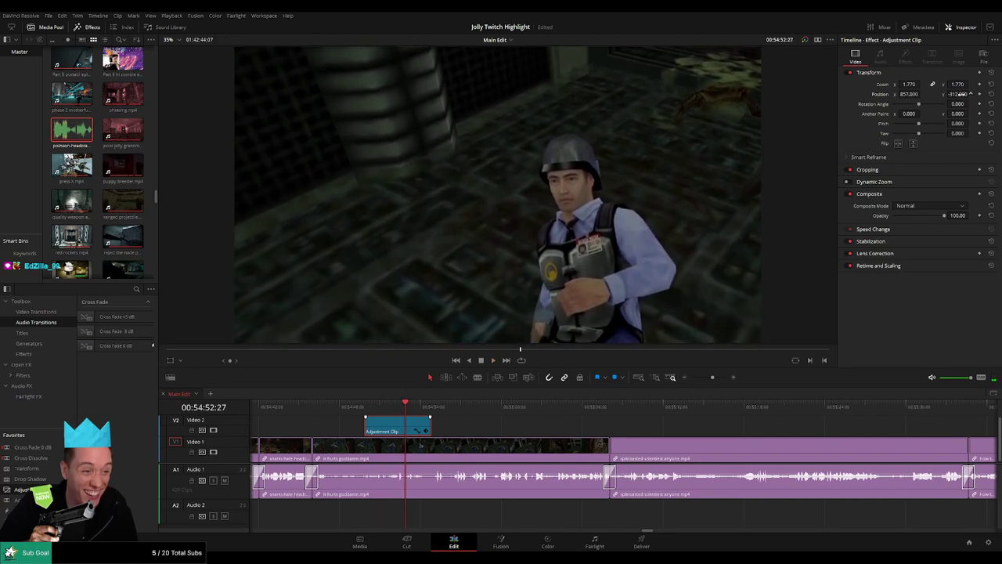
{"action": "left_click_drag", "start_coordinate": [909, 94], "coordinate": [904, 94]}
{"action": "key", "text": "space"}
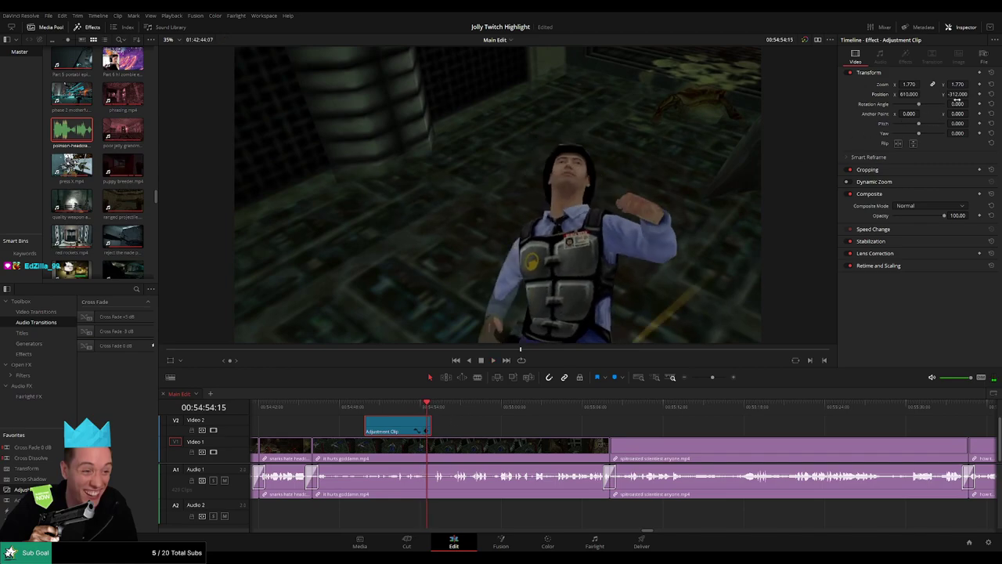
{"action": "left_click_drag", "start_coordinate": [957, 100], "coordinate": [957, 102]}
{"action": "left_click", "coordinate": [366, 406]}
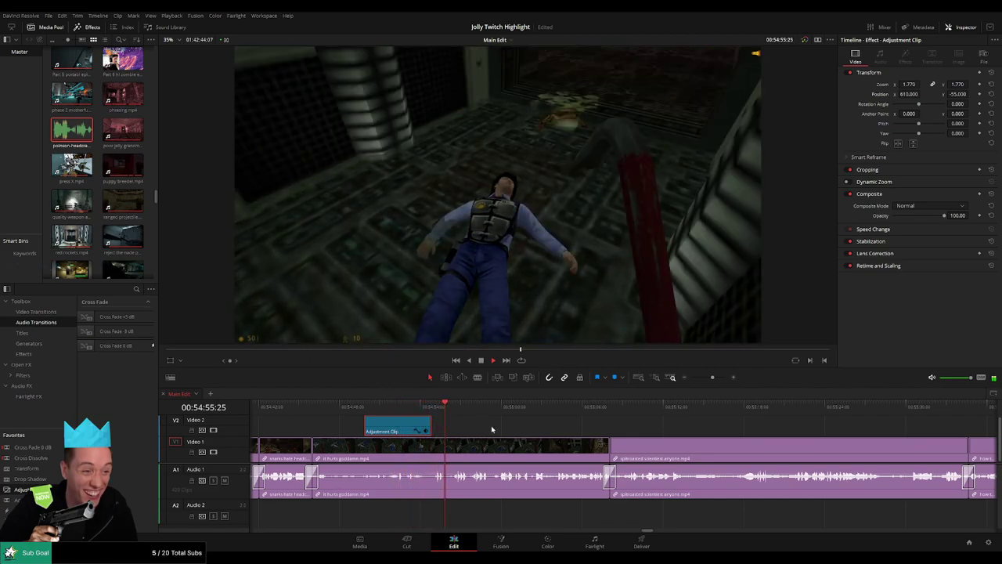
{"action": "left_click", "coordinate": [491, 425]}
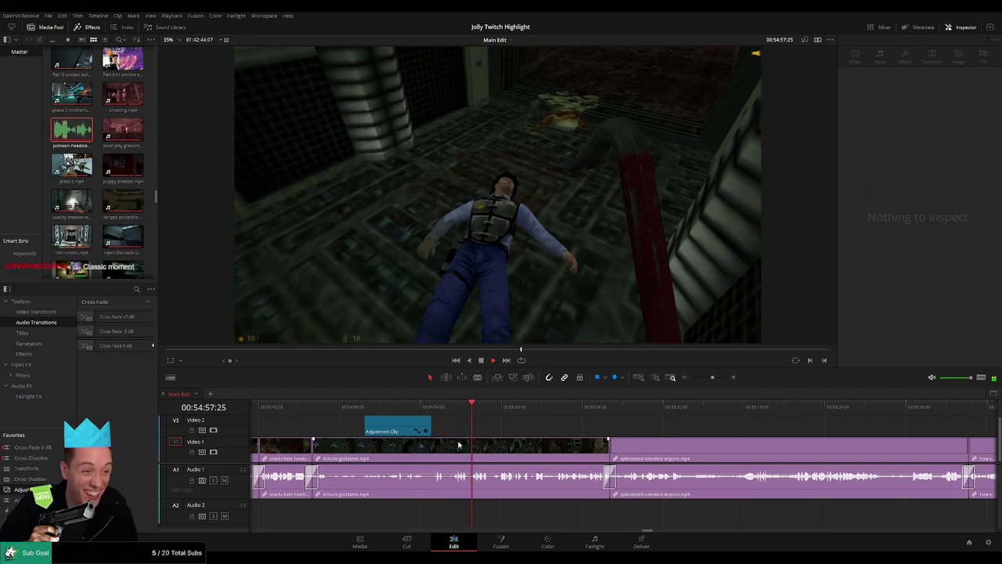
- Review up to the spitroasted scientist clip and split it at 00:55:31:21 and 00:55:32:00 to isolate a short segment
{"action": "left_click_drag", "start_coordinate": [550, 428], "coordinate": [443, 428]}
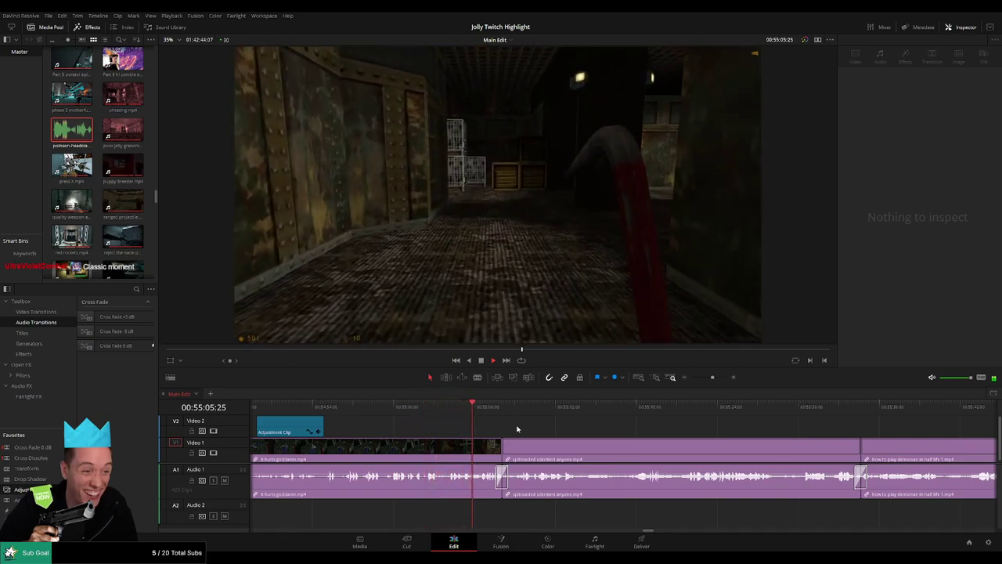
{"action": "scroll", "coordinate": [467, 428], "scroll_direction": "right", "scroll_amount": 2}
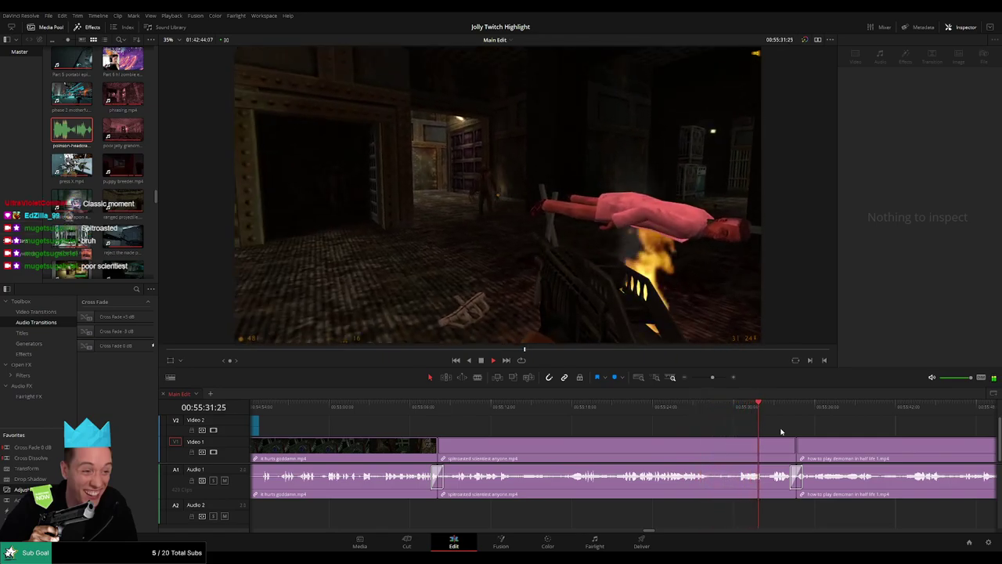
{"action": "scroll", "coordinate": [782, 431], "scroll_direction": "right", "scroll_amount": 3}
{"action": "left_click", "coordinate": [519, 407]}
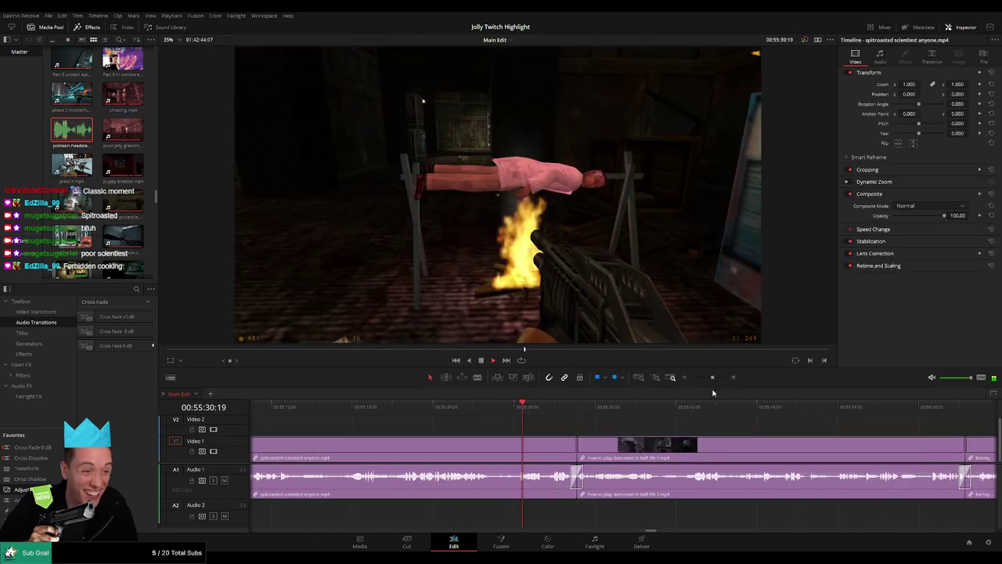
{"action": "left_click", "coordinate": [720, 379]}
{"action": "key", "text": "space"}
{"action": "key", "text": "b"}
{"action": "left_click", "coordinate": [673, 444]}
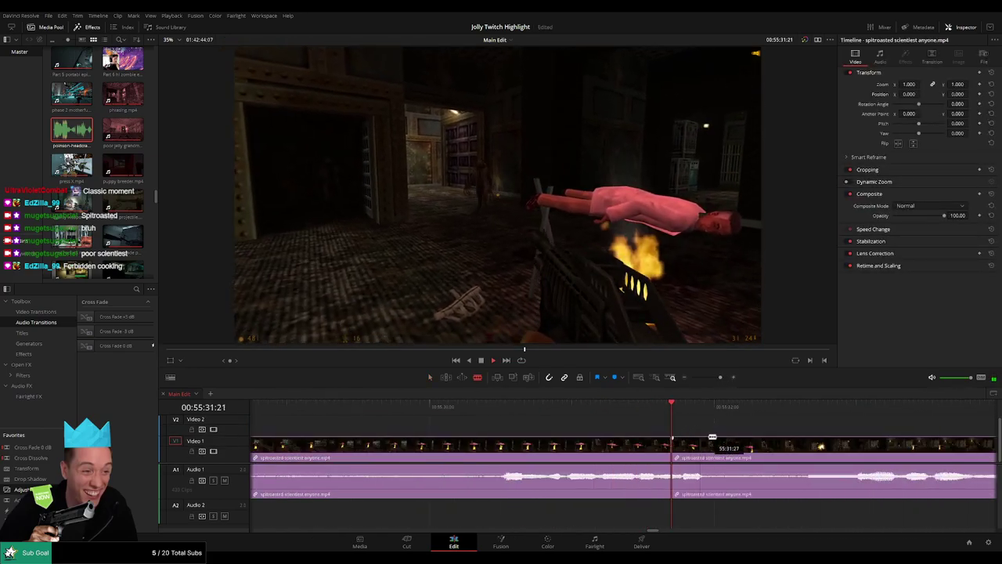
{"action": "key", "text": "space"}
{"action": "left_click", "coordinate": [721, 454]}
{"action": "key", "text": "a"}
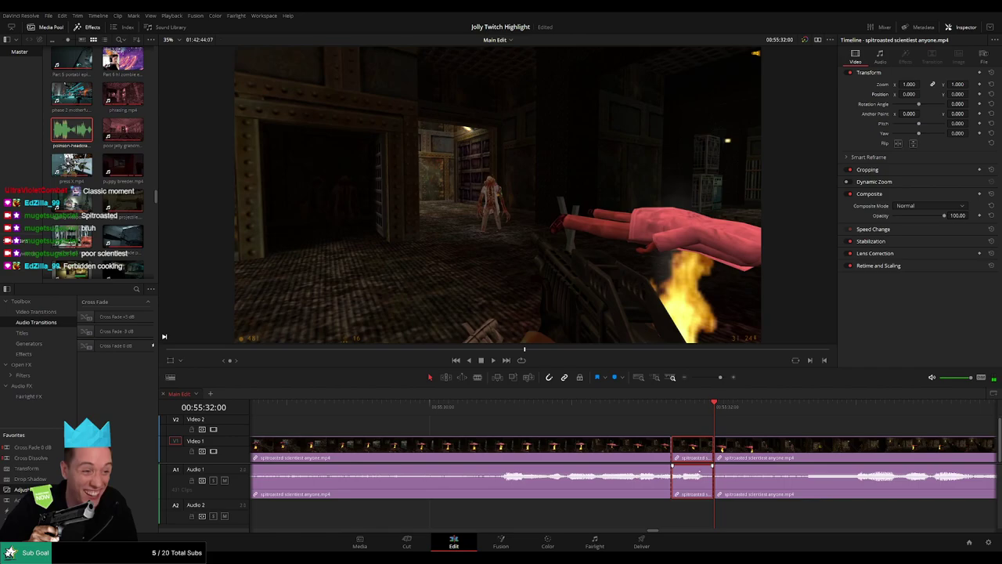
- Silence the isolated segment's audio and lay the poinson-headcrab sound beneath it on Audio 2, trimmed to about the segment's length
{"action": "left_click_drag", "start_coordinate": [700, 472], "coordinate": [695, 497]}
{"action": "left_click_drag", "start_coordinate": [72, 130], "coordinate": [672, 513]}
{"action": "left_click_drag", "start_coordinate": [700, 514], "coordinate": [721, 512]}
- Set the headcrab sound's volume to -27 and play back the censored moment
{"action": "key", "text": "Left"}
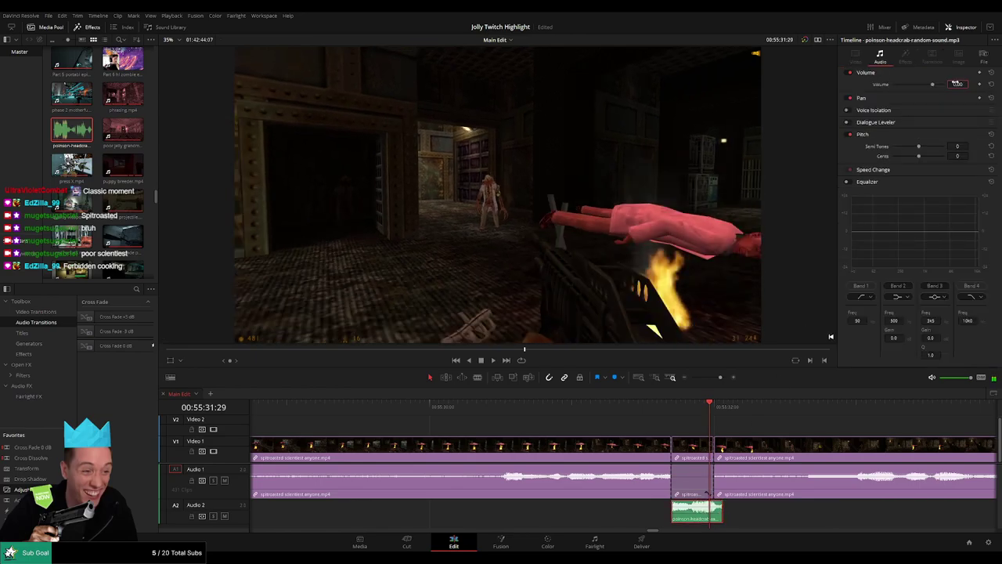
{"action": "type", "text": "-27"}
{"action": "key", "text": "Return"}
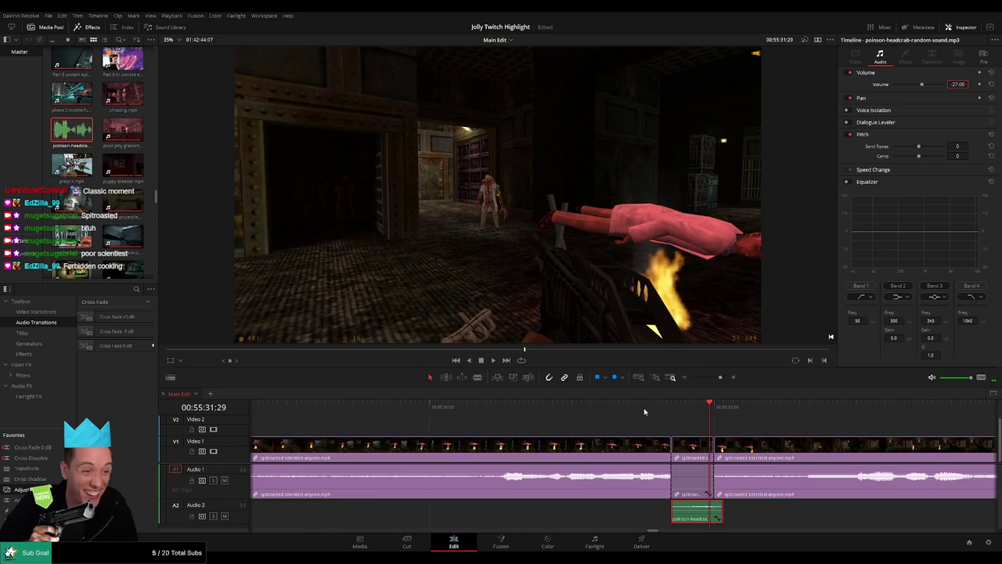
{"action": "left_click", "coordinate": [644, 408]}
{"action": "key", "text": "space"}
- Split the "how to play demoman in half life 1" clip at 00:55:35:08 and 00:55:35:22 to isolate a short segment
{"action": "left_click_drag", "start_coordinate": [720, 377], "coordinate": [708, 379]}
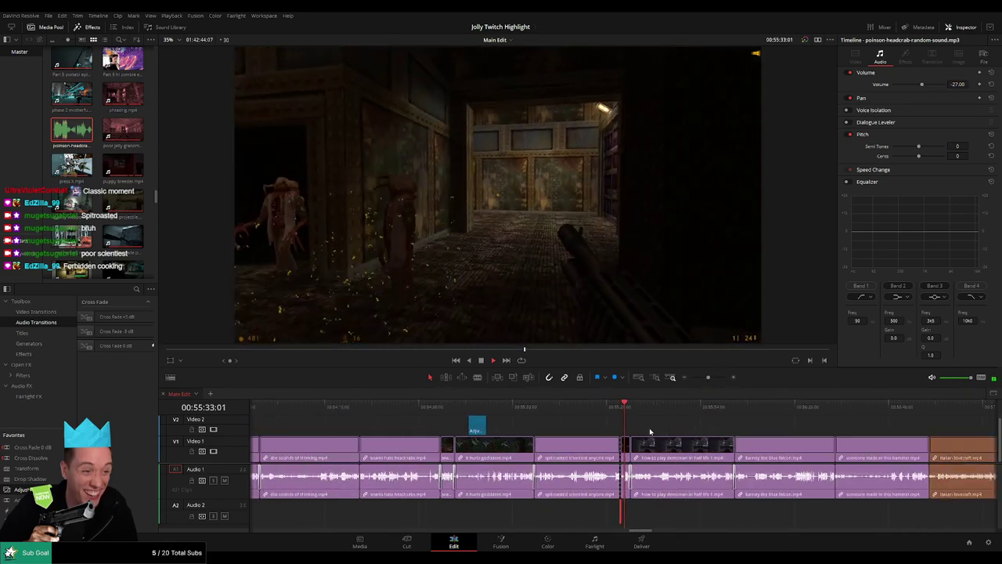
{"action": "left_click", "coordinate": [650, 432]}
{"action": "scroll", "coordinate": [510, 428], "scroll_direction": "right", "scroll_amount": 3}
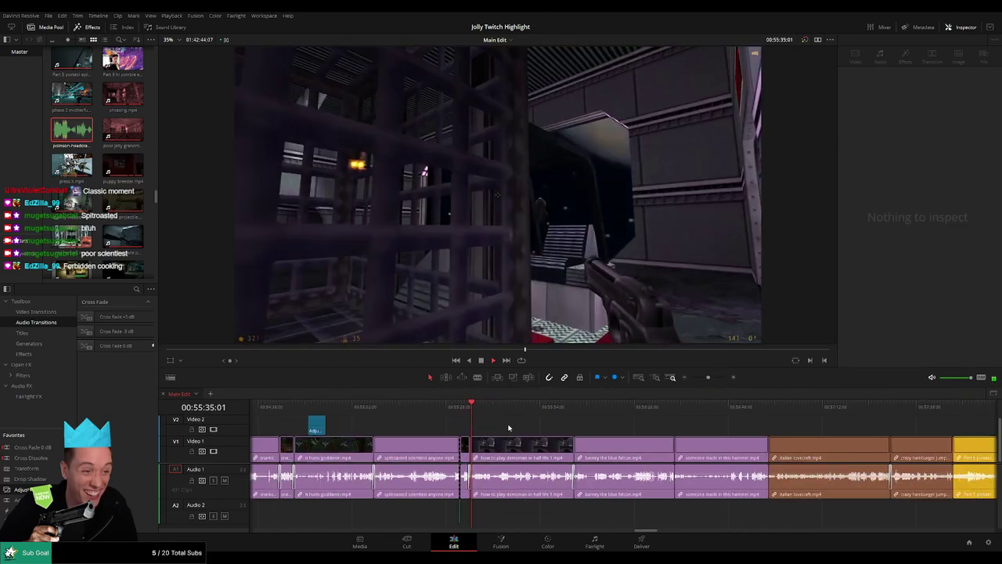
{"action": "key", "text": "space"}
{"action": "left_click_drag", "start_coordinate": [710, 378], "coordinate": [717, 379]}
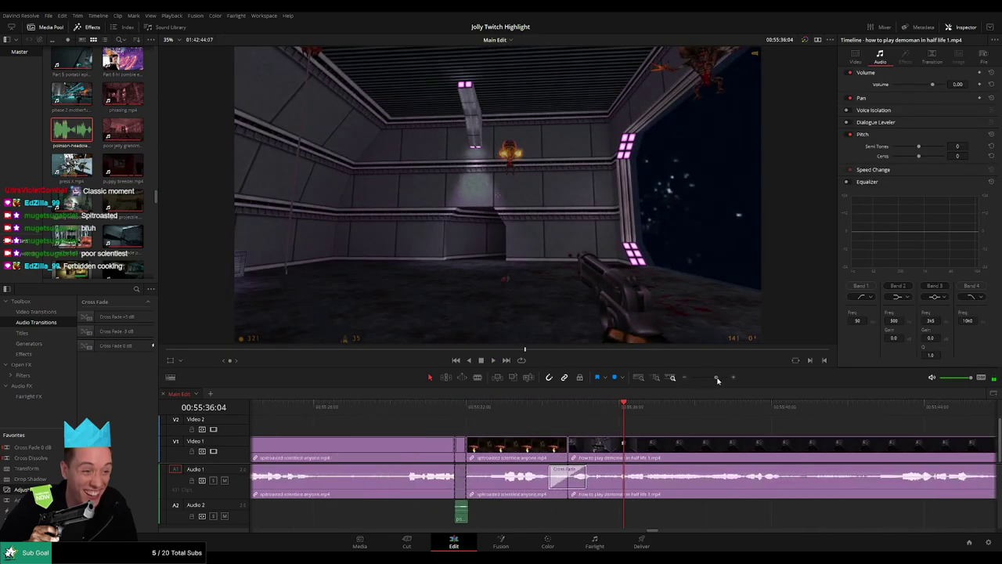
{"action": "key", "text": "b"}
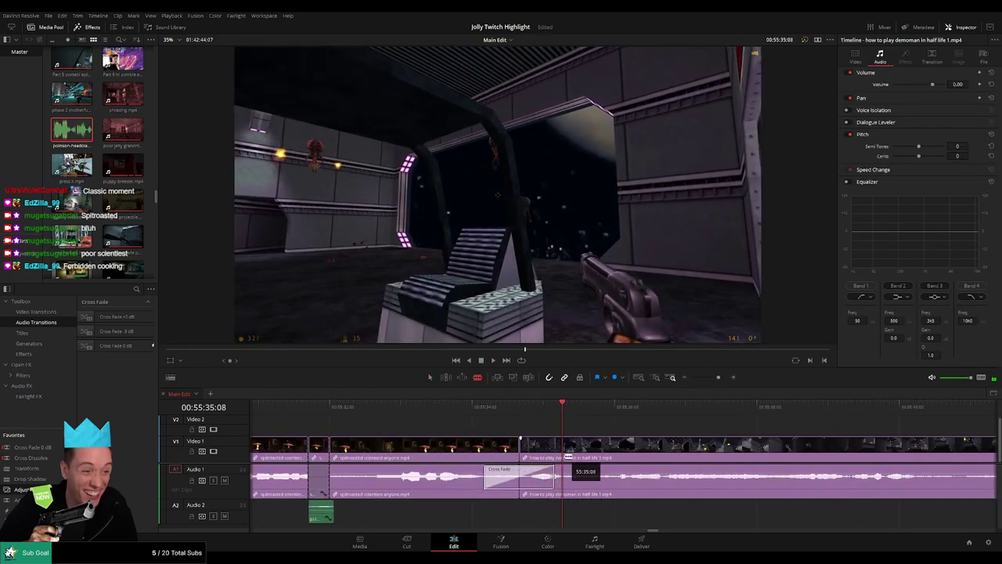
{"action": "left_click", "coordinate": [563, 455]}
{"action": "left_click", "coordinate": [595, 450]}
{"action": "key", "text": "a"}
- Silence the demoman clip's isolated segment and place the poinson-headcrab sound under it on Audio 2, trimmed to end at 00:55:35:22
{"action": "left_click_drag", "start_coordinate": [585, 476], "coordinate": [584, 494]}
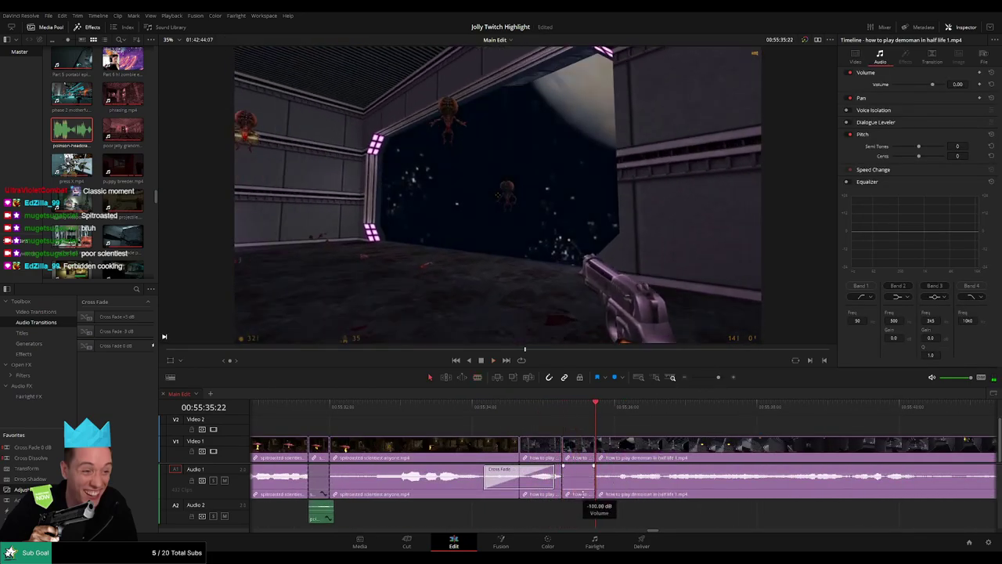
{"action": "left_click_drag", "start_coordinate": [68, 130], "coordinate": [565, 516]}
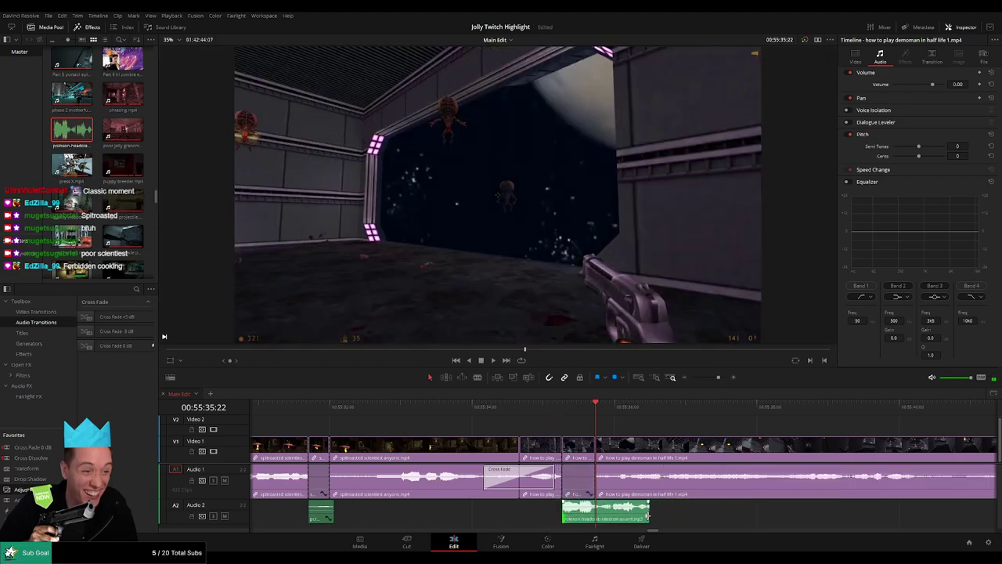
{"action": "left_click_drag", "start_coordinate": [647, 515], "coordinate": [595, 515]}
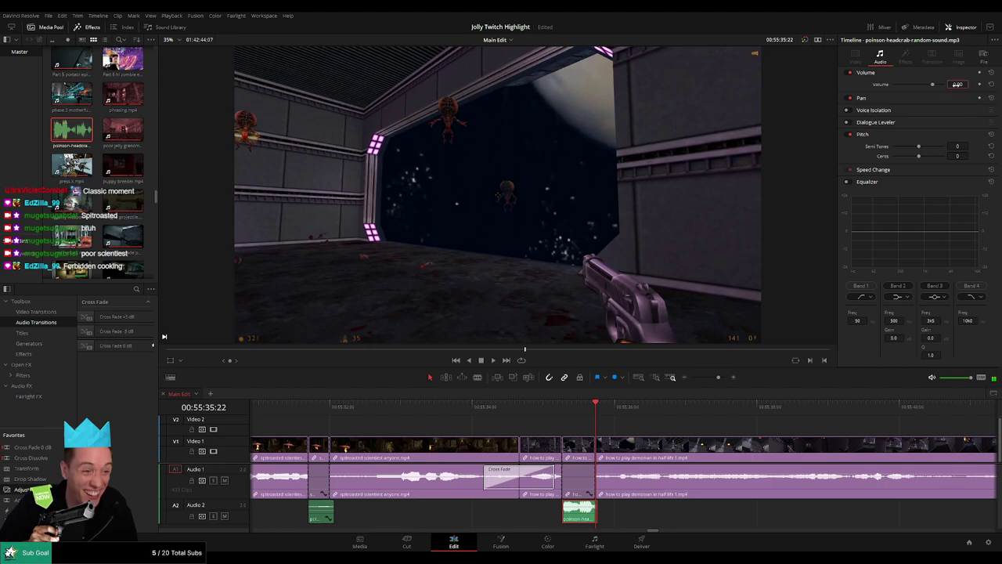
- Lower the second headcrab sound's volume to -27 and play back the section from about 00:55:33:20
{"action": "left_click", "coordinate": [454, 407]}
{"action": "key", "text": "space"}
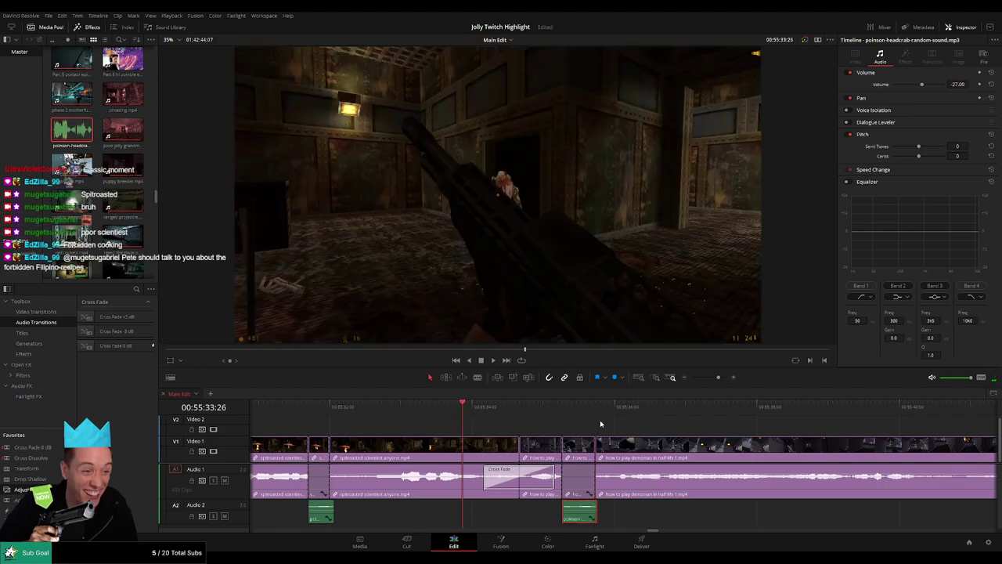
{"action": "left_click", "coordinate": [617, 423]}
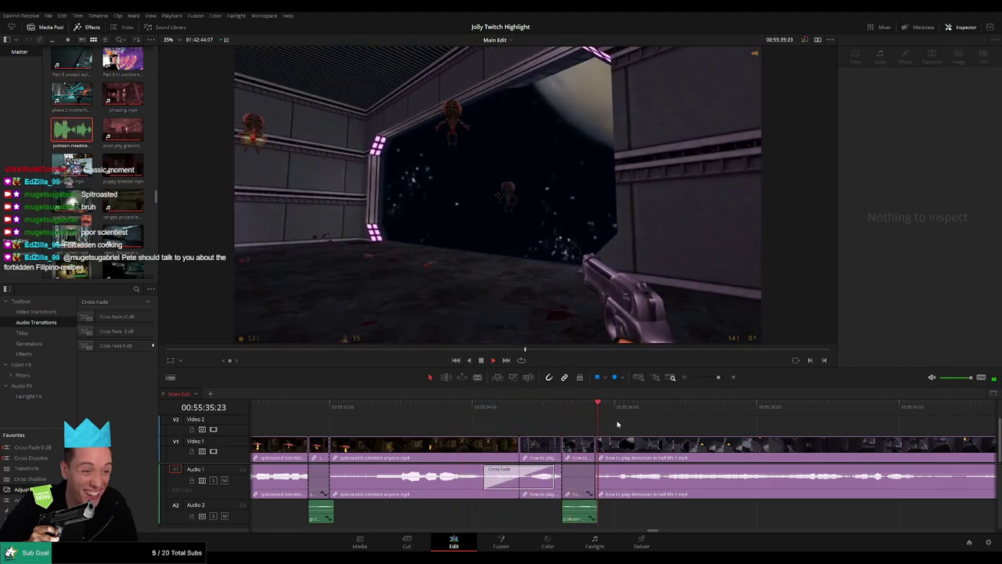
- Play back the timeline from 00:55:35:23 through the demoman, "barney the blue falcon" and "someone made in this hammer" clips
{"action": "left_click_drag", "start_coordinate": [717, 379], "coordinate": [709, 378]}
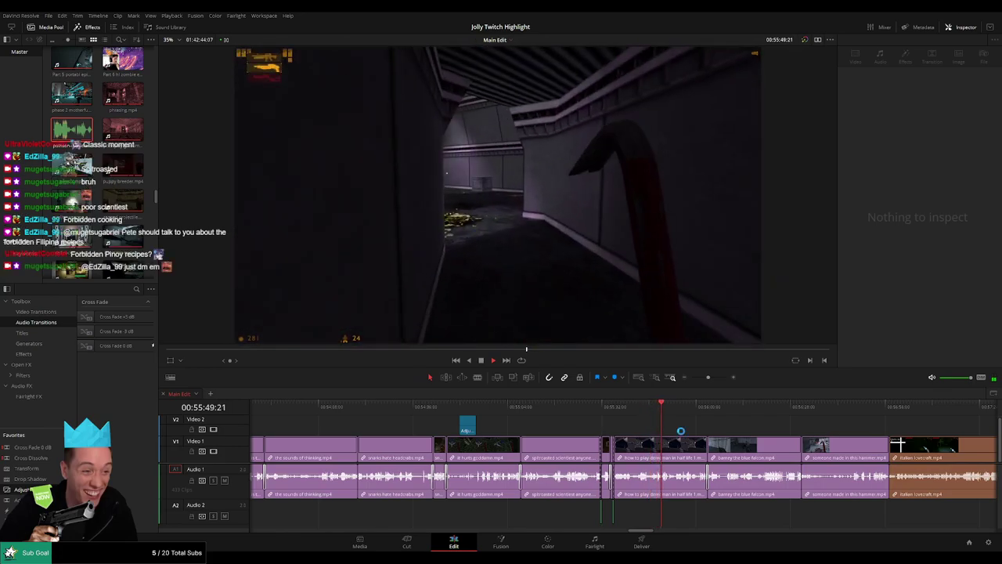
{"action": "left_click_drag", "start_coordinate": [681, 431], "coordinate": [526, 432]}
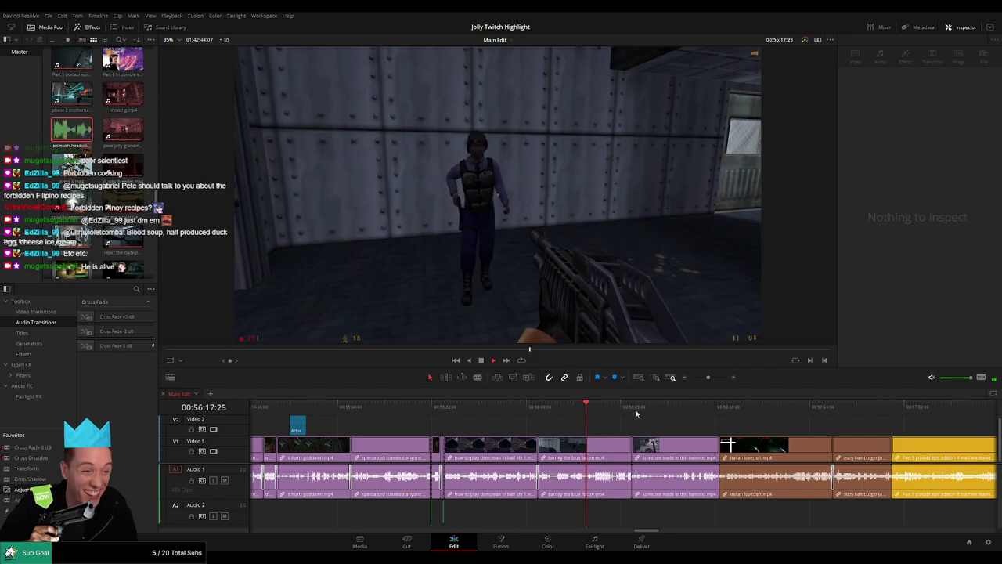
{"action": "left_click", "coordinate": [710, 377]}
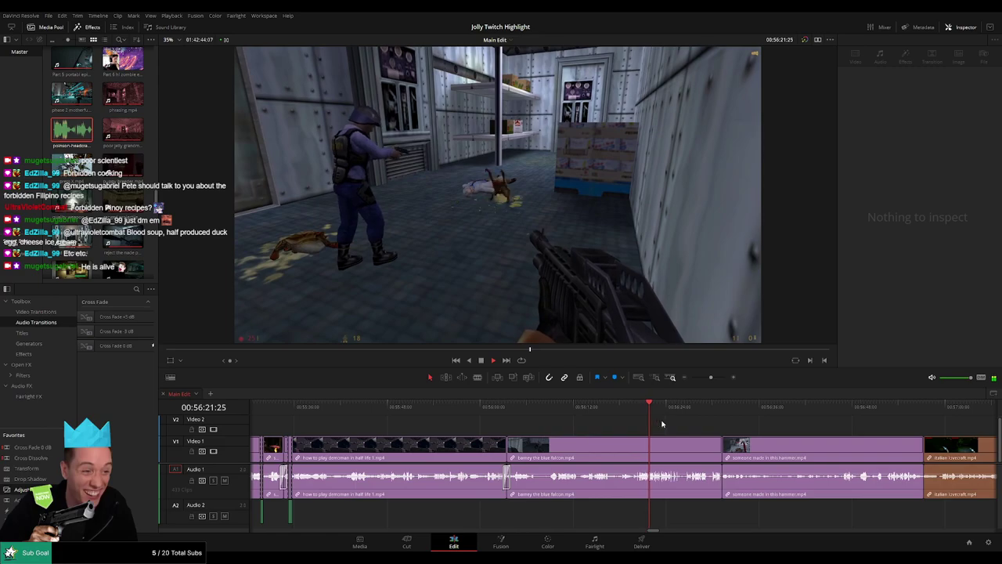
{"action": "left_click_drag", "start_coordinate": [679, 426], "coordinate": [517, 428]}
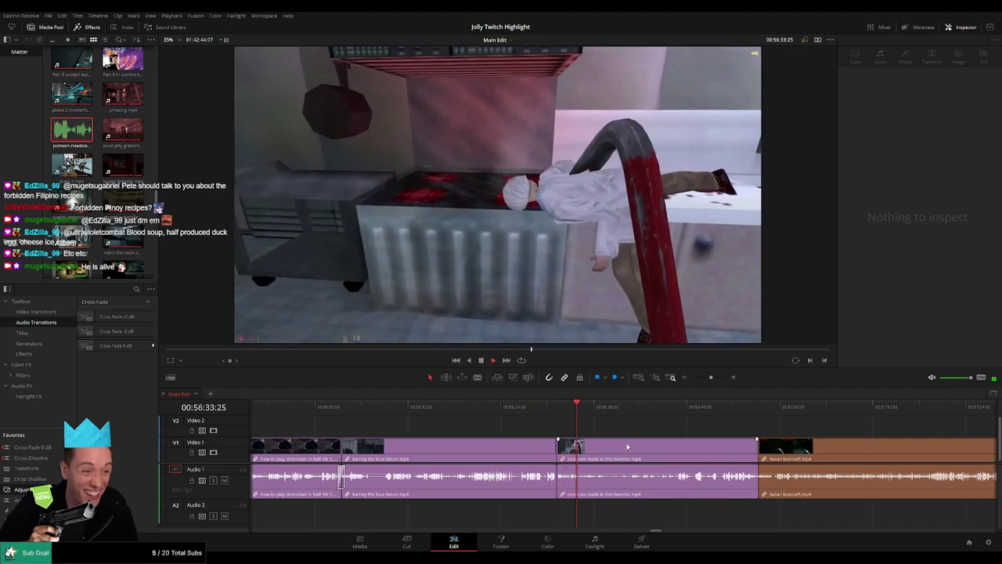
{"action": "left_click_drag", "start_coordinate": [623, 434], "coordinate": [526, 431]}
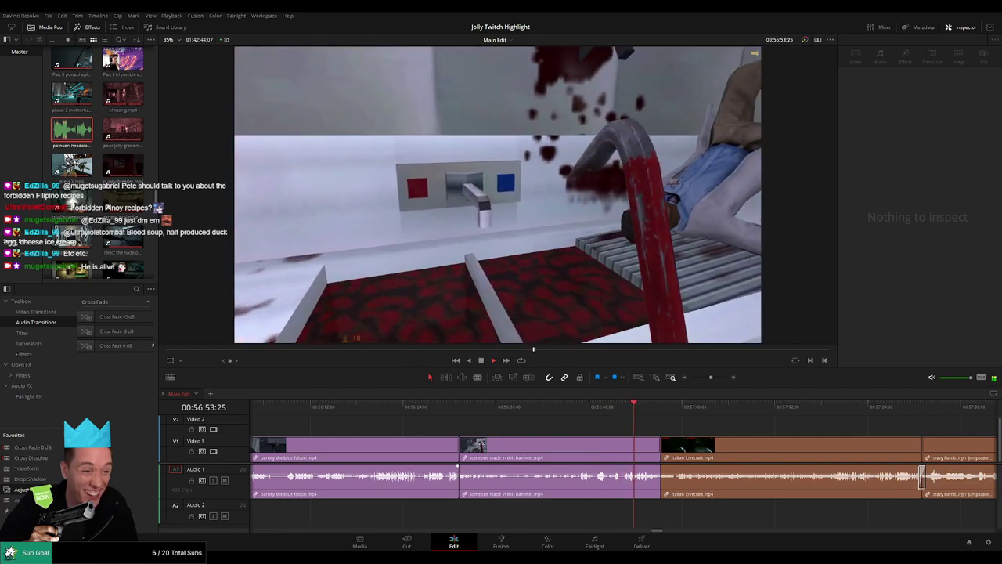
{"action": "key", "text": "space"}
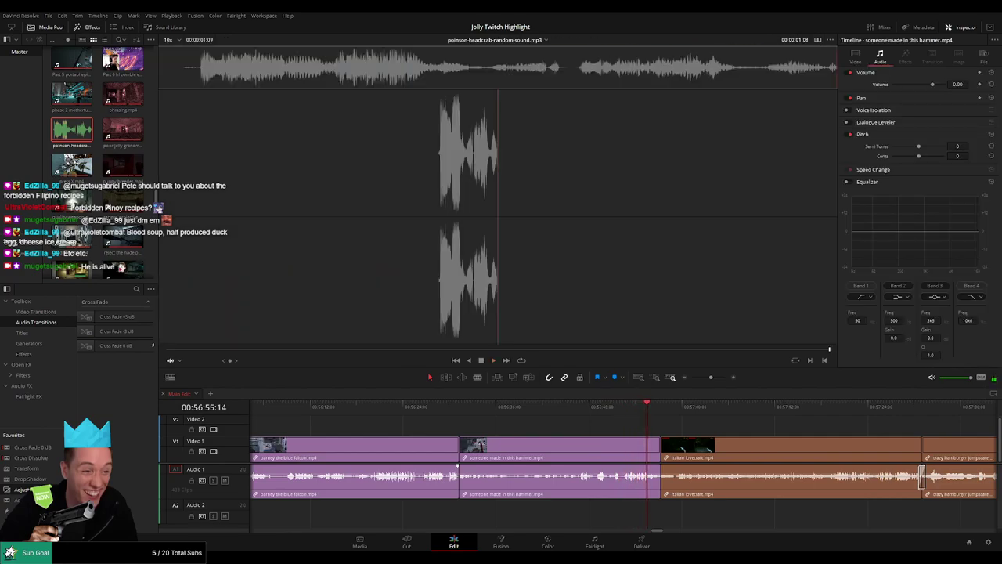
- Replay the end of the "someone made in this hammer" clip from 00:56:52:22 and continue through the lovecraft clip
{"action": "left_click", "coordinate": [626, 409]}
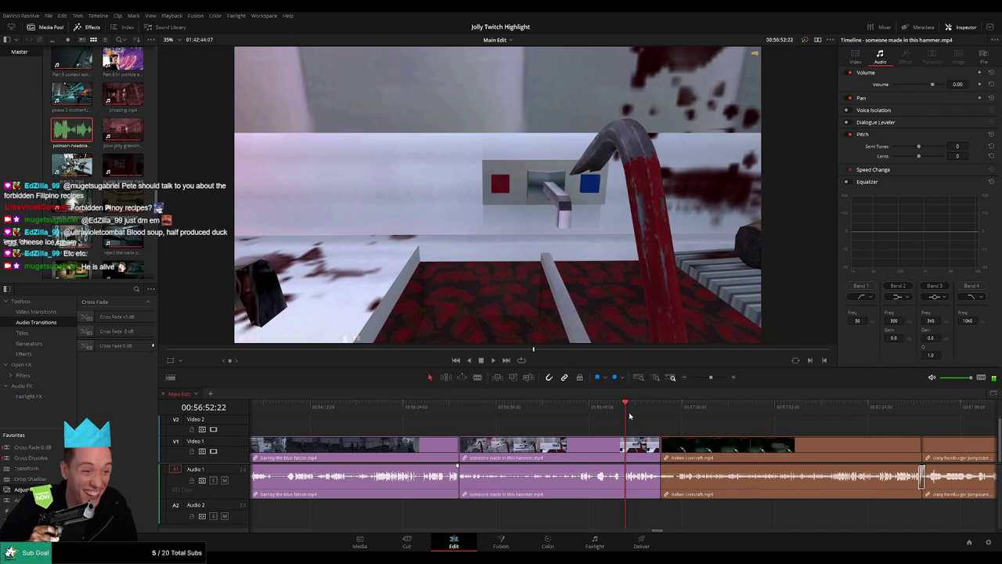
{"action": "left_click_drag", "start_coordinate": [658, 426], "coordinate": [574, 425]}
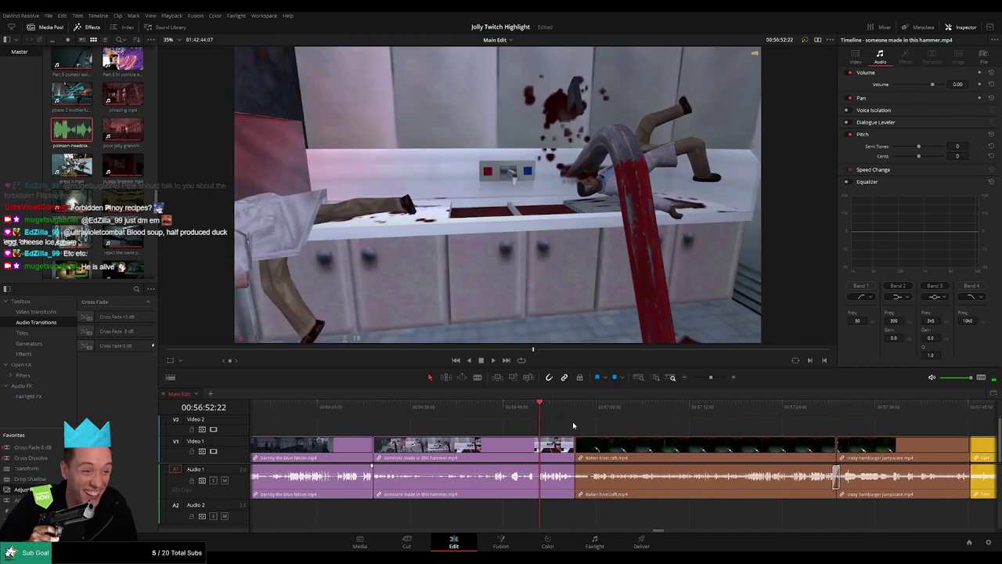
{"action": "key", "text": "space"}
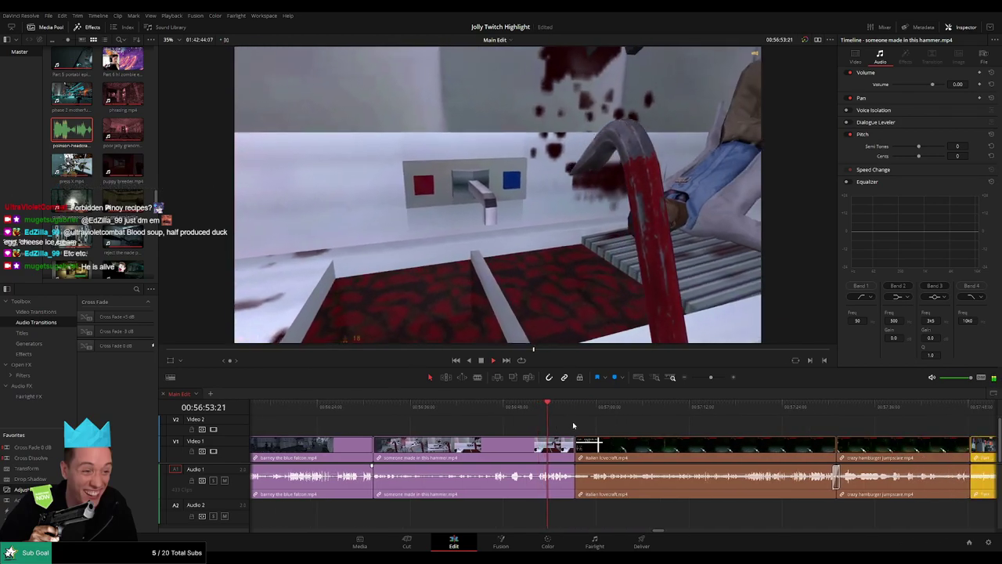
{"action": "scroll", "coordinate": [540, 423], "scroll_direction": "right", "scroll_amount": 4}
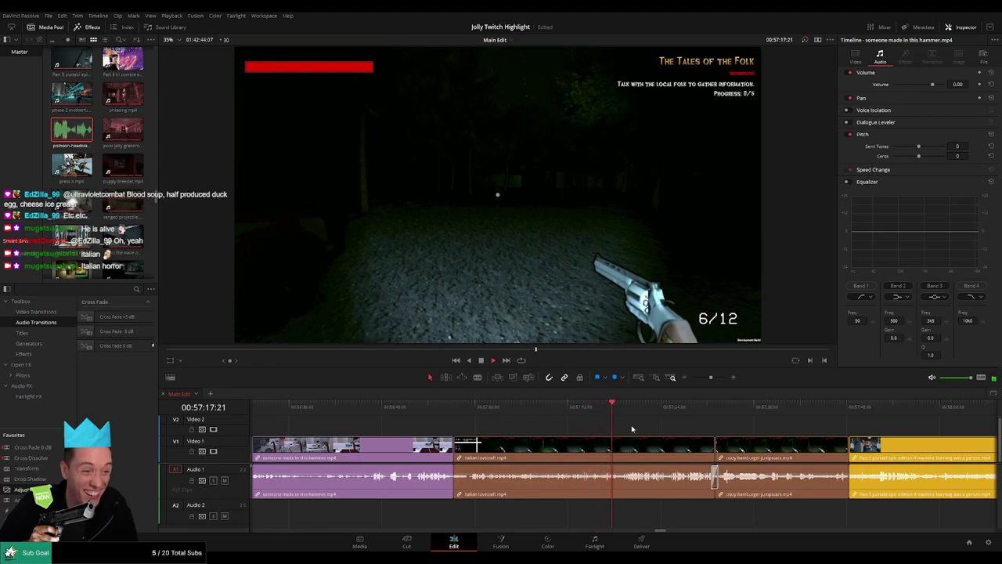
{"action": "left_click_drag", "start_coordinate": [632, 429], "coordinate": [406, 418]}
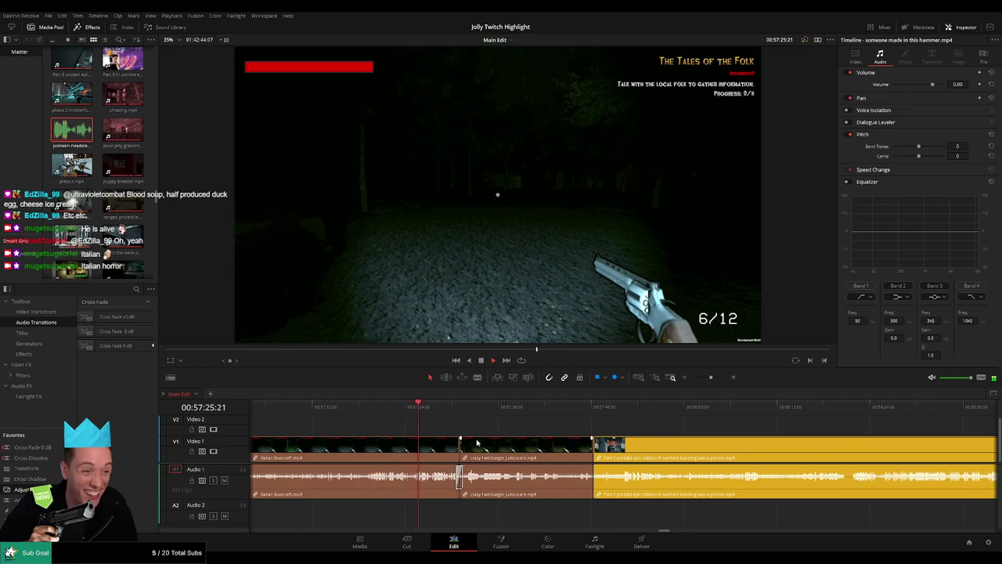
{"action": "scroll", "coordinate": [412, 427], "scroll_direction": "right", "scroll_amount": 3}
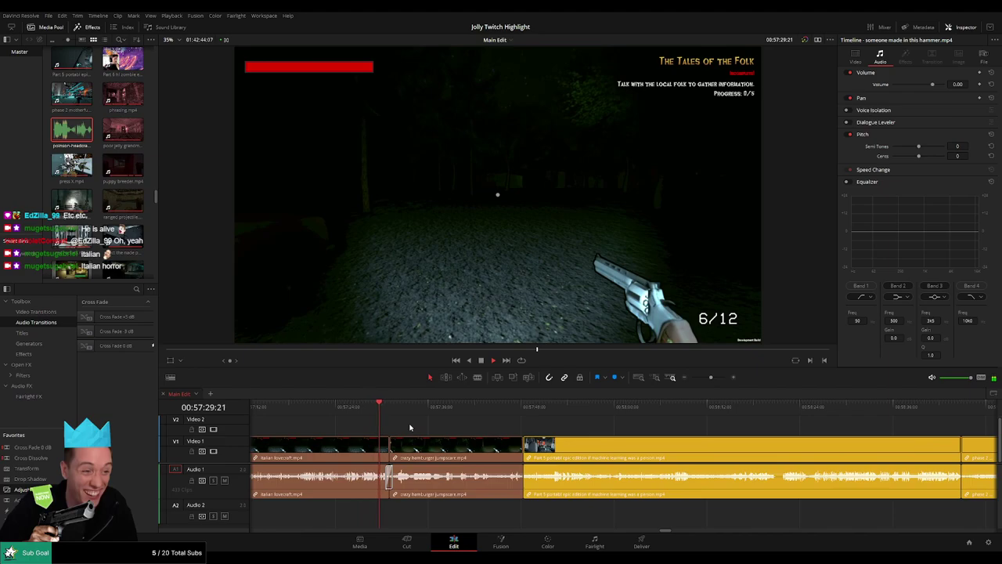
{"action": "scroll", "coordinate": [449, 429], "scroll_direction": "right", "scroll_amount": 2}
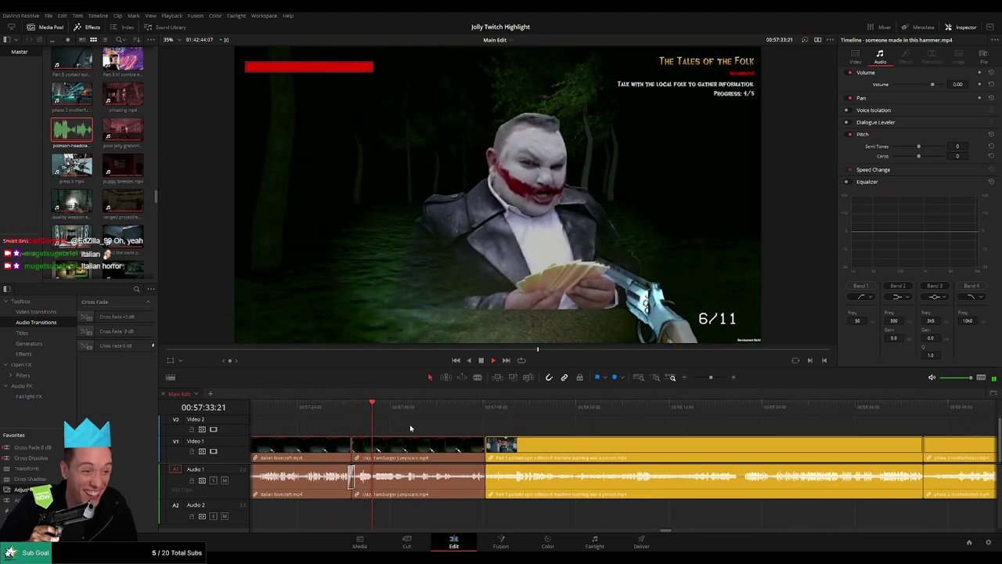
- Review the "crazy hamburger jumpscare" clip, skip ahead to its end, and play into the Part 5 portal clip
{"action": "left_click", "coordinate": [363, 417]}
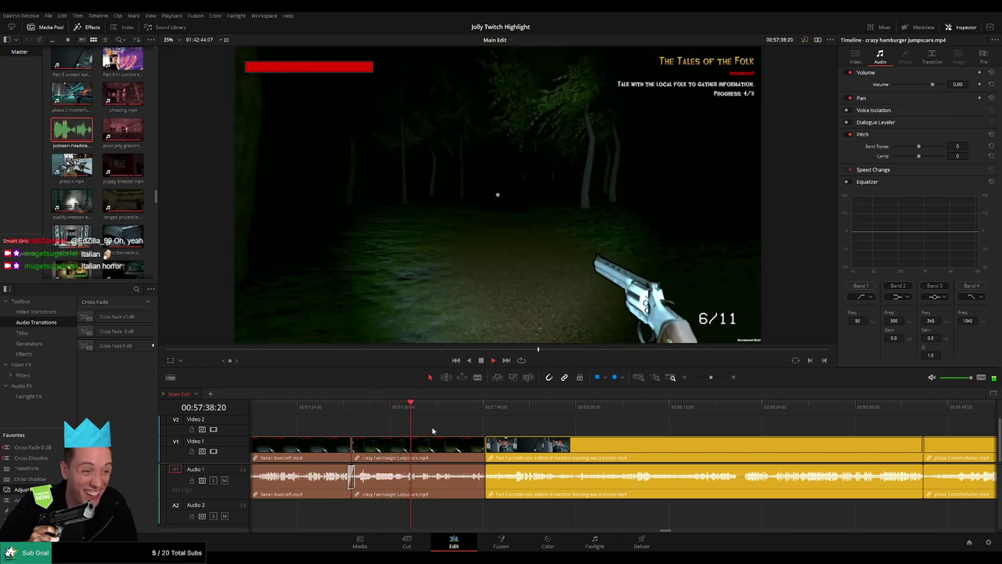
{"action": "scroll", "coordinate": [439, 431], "scroll_direction": "up", "scroll_amount": 1}
{"action": "scroll", "coordinate": [649, 432], "scroll_direction": "up", "scroll_amount": 4}
{"action": "scroll", "coordinate": [652, 432], "scroll_direction": "down", "scroll_amount": 3}
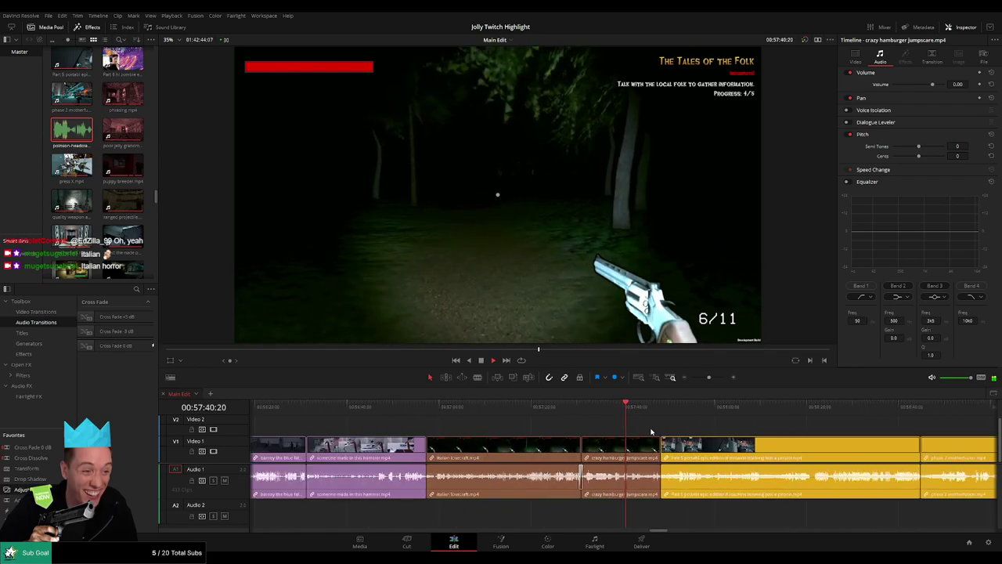
{"action": "left_click_drag", "start_coordinate": [708, 378], "coordinate": [712, 378]}
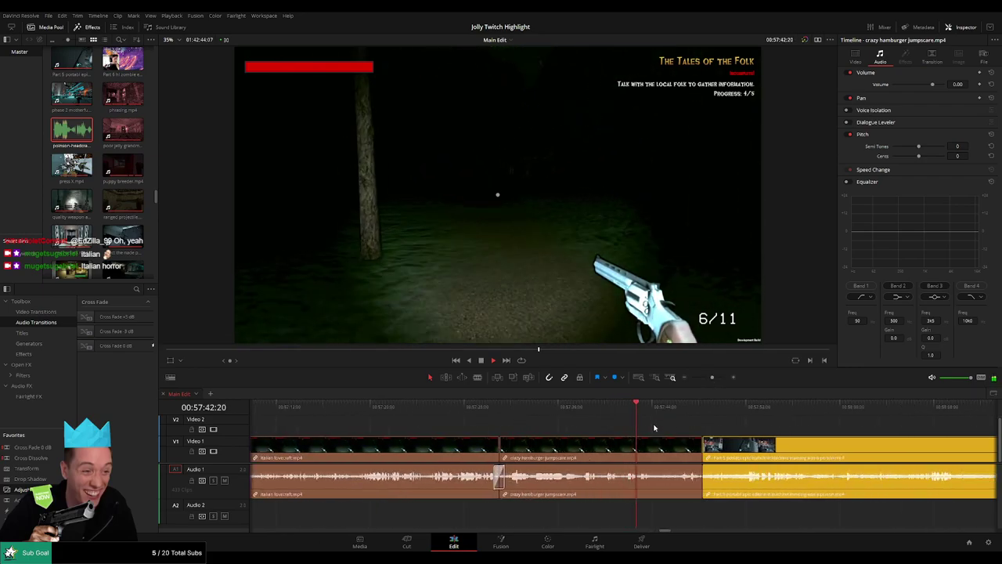
{"action": "left_click_drag", "start_coordinate": [656, 431], "coordinate": [505, 432]}
{"action": "left_click", "coordinate": [517, 412]}
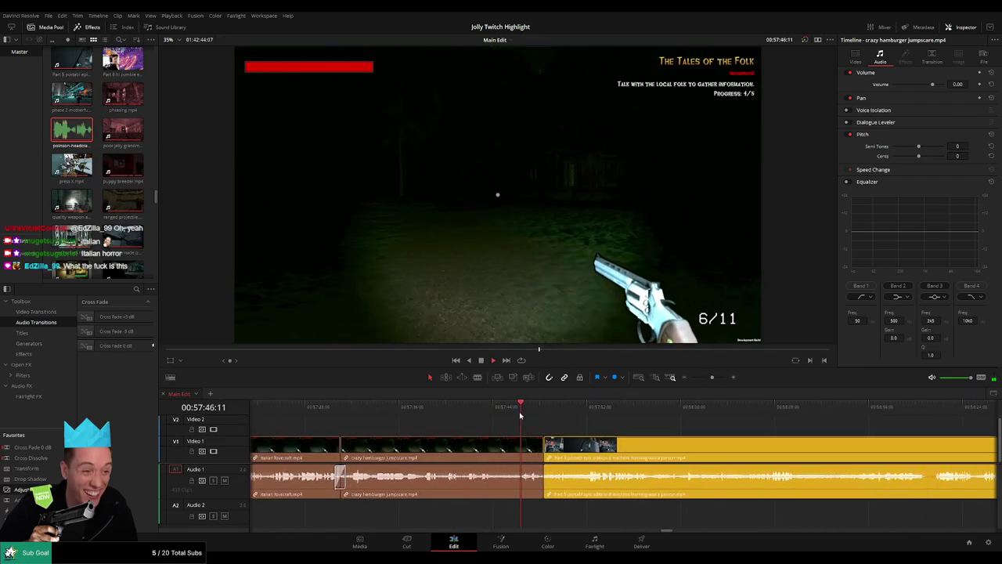
{"action": "left_click_drag", "start_coordinate": [576, 434], "coordinate": [472, 430]}
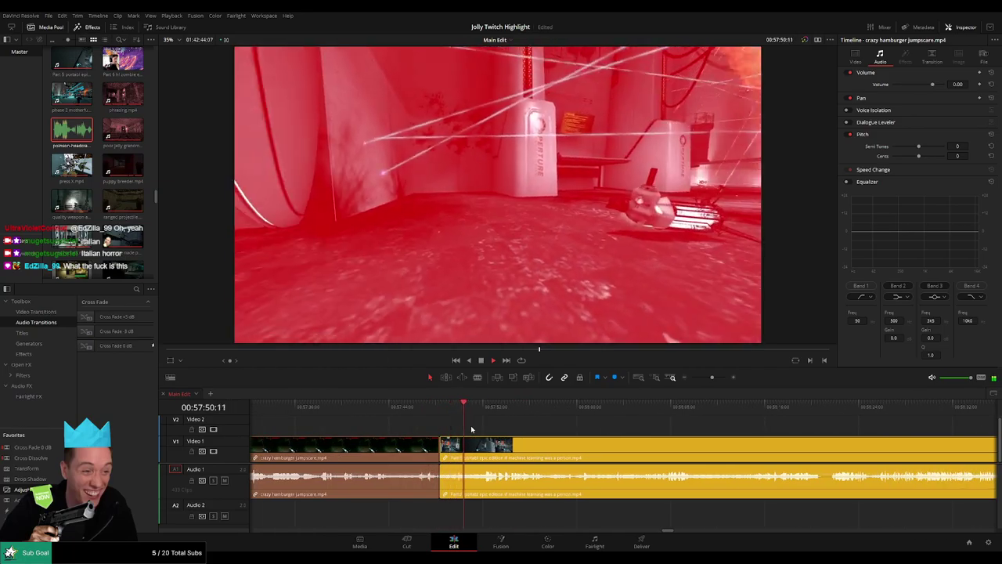
{"action": "scroll", "coordinate": [432, 425], "scroll_direction": "right", "scroll_amount": 2}
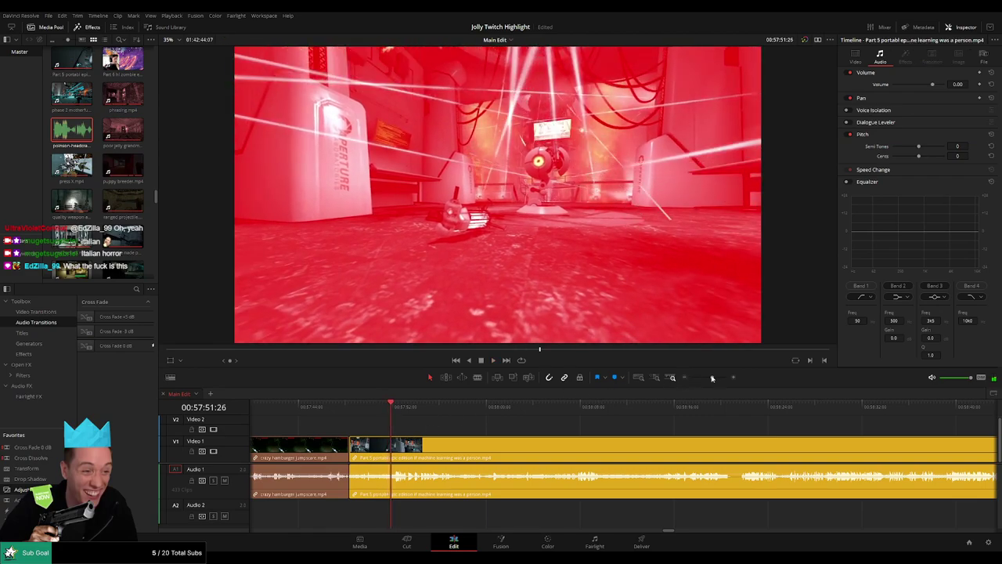
{"action": "left_click_drag", "start_coordinate": [713, 378], "coordinate": [697, 380]}
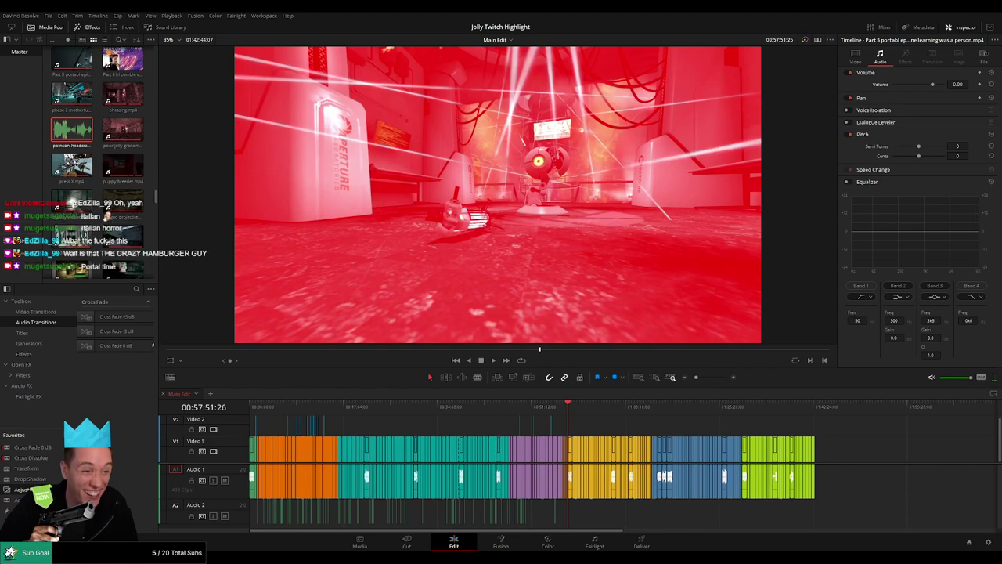
{"action": "left_click_drag", "start_coordinate": [696, 378], "coordinate": [711, 379]}
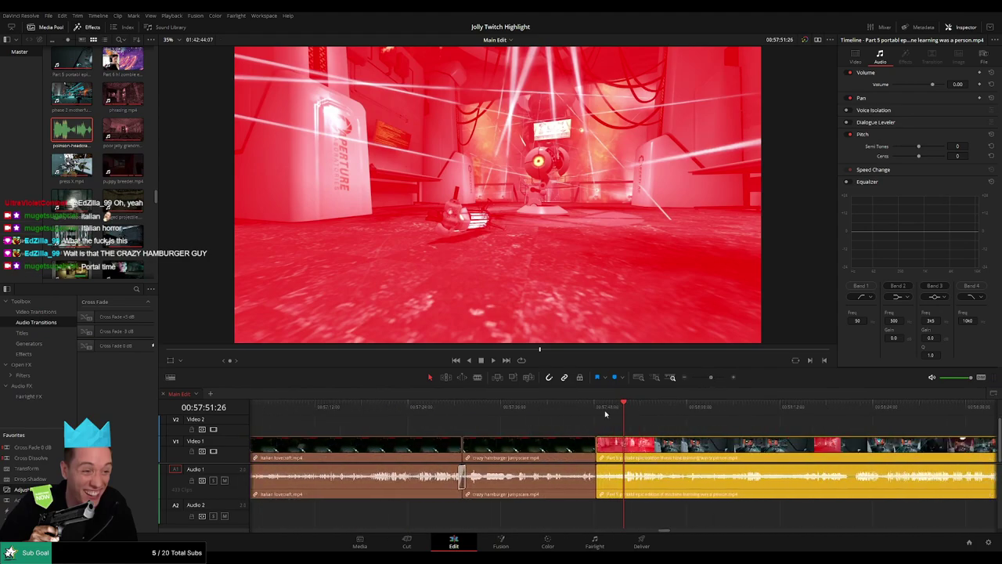
- Replay the start of the "crazy hamburger jumpscare" clip from about 00:57:31:16 and examine the frames around 00:57:32:23
{"action": "left_click", "coordinate": [477, 409]}
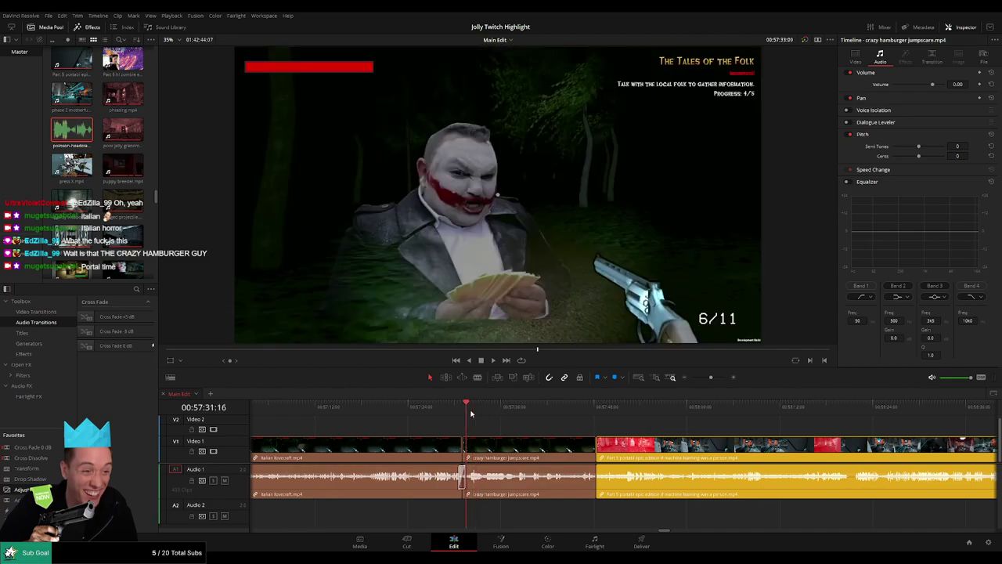
{"action": "key", "text": "space"}
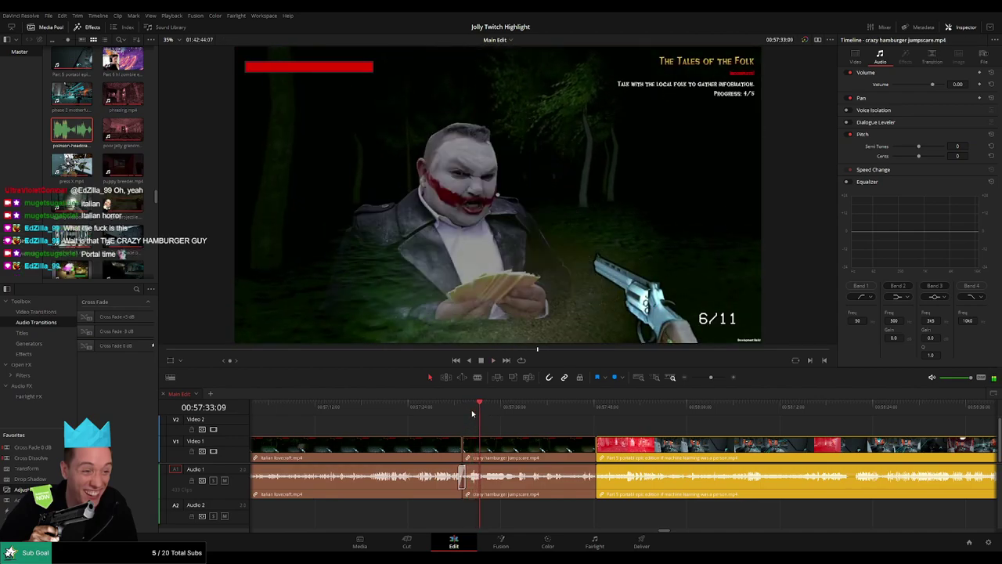
{"action": "key", "text": "space"}
{"action": "left_click_drag", "start_coordinate": [711, 378], "coordinate": [724, 379]}
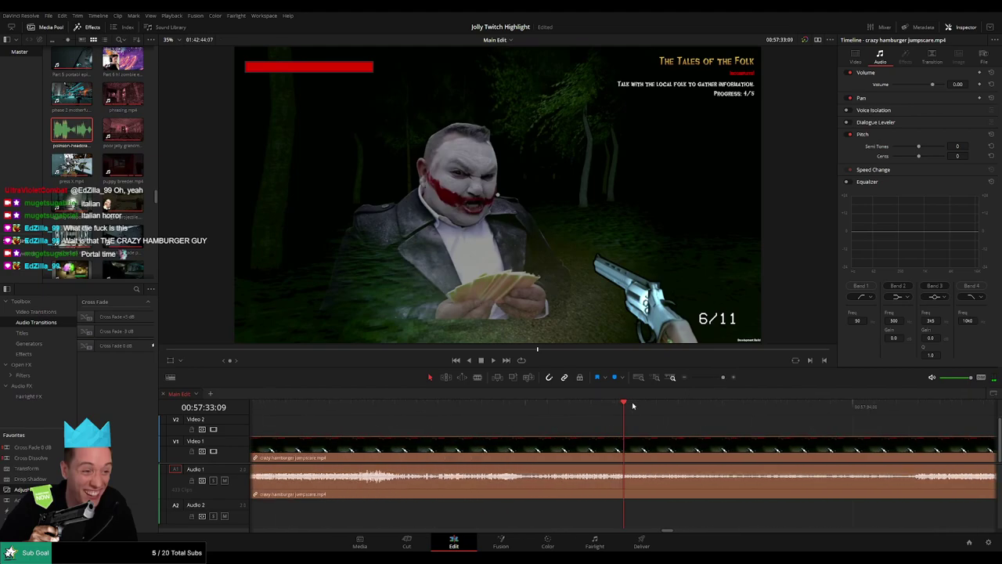
{"action": "left_click_drag", "start_coordinate": [626, 406], "coordinate": [448, 421]}
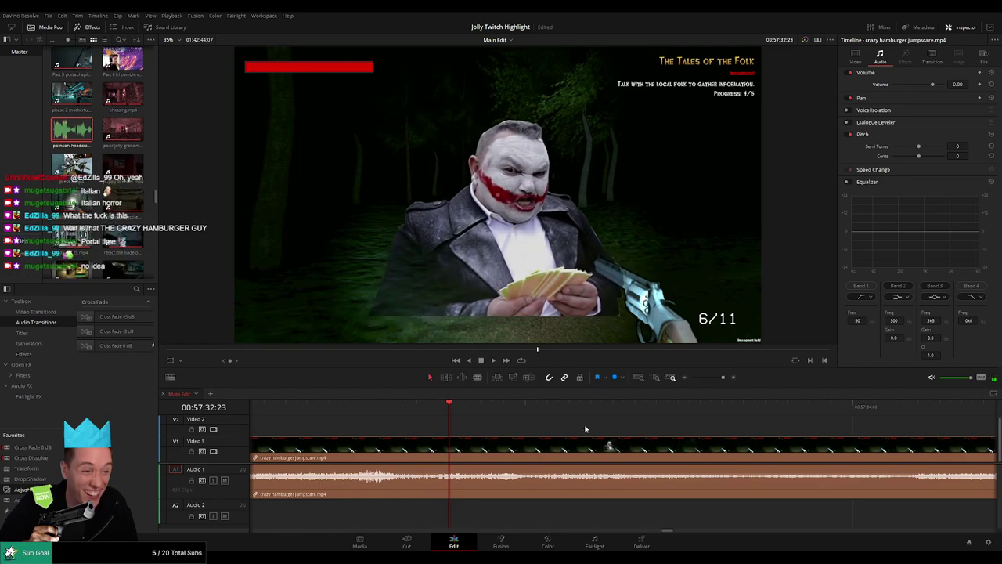
{"action": "left_click_drag", "start_coordinate": [715, 380], "coordinate": [709, 380]}
- Play the Part 5 portal clip from its start at 00:57:48:10 and listen for audio that needs covering
{"action": "left_click", "coordinate": [677, 408]}
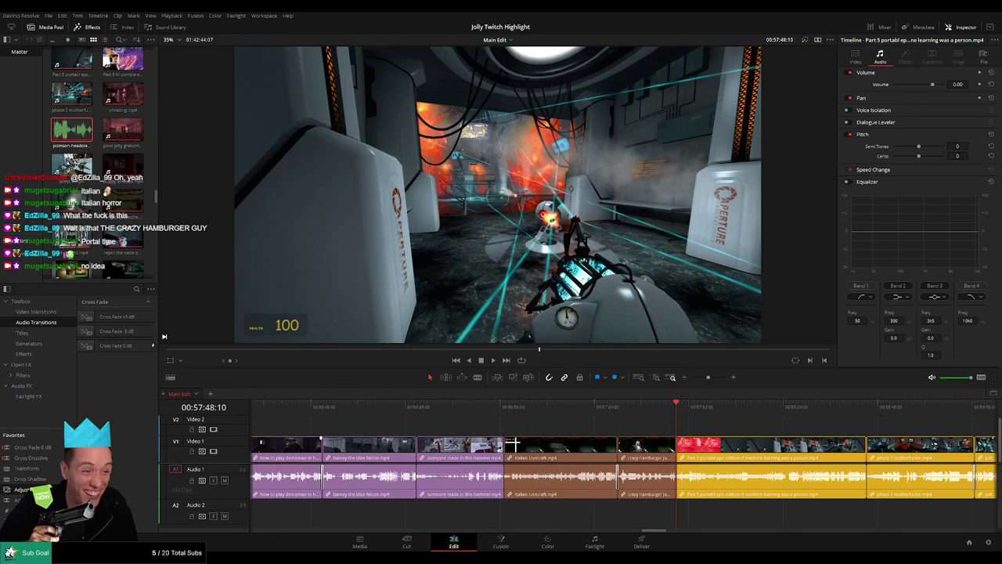
{"action": "left_click_drag", "start_coordinate": [719, 432], "coordinate": [405, 423]}
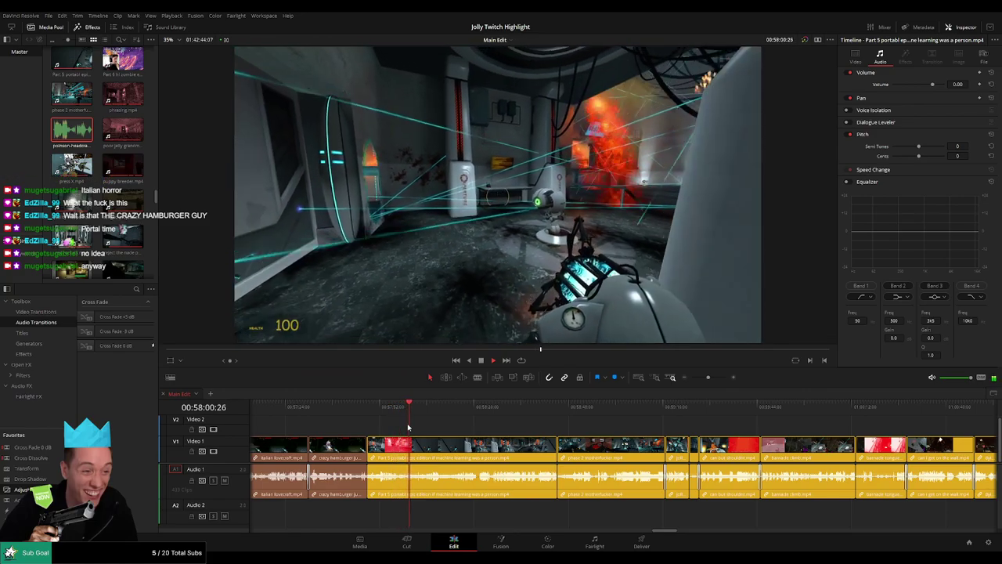
{"action": "mouse_move", "coordinate": [712, 379]}
{"action": "left_mouse_down"}
{"action": "mouse_move", "coordinate": [693, 378]}
{"action": "mouse_move", "coordinate": [712, 378]}
{"action": "left_mouse_up"}
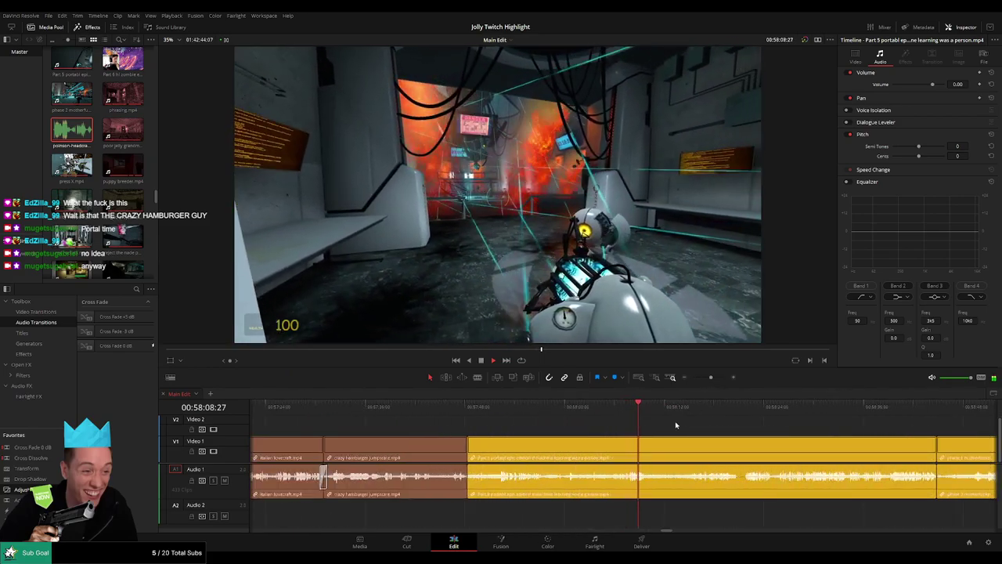
{"action": "scroll", "coordinate": [523, 417], "scroll_direction": "right", "scroll_amount": 4}
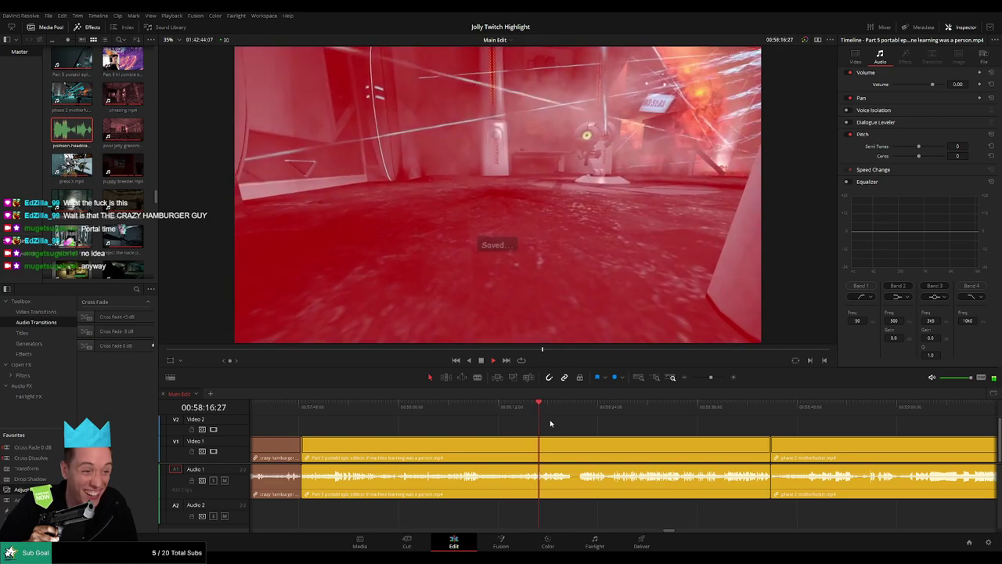
{"action": "scroll", "coordinate": [480, 419], "scroll_direction": "right", "scroll_amount": 3}
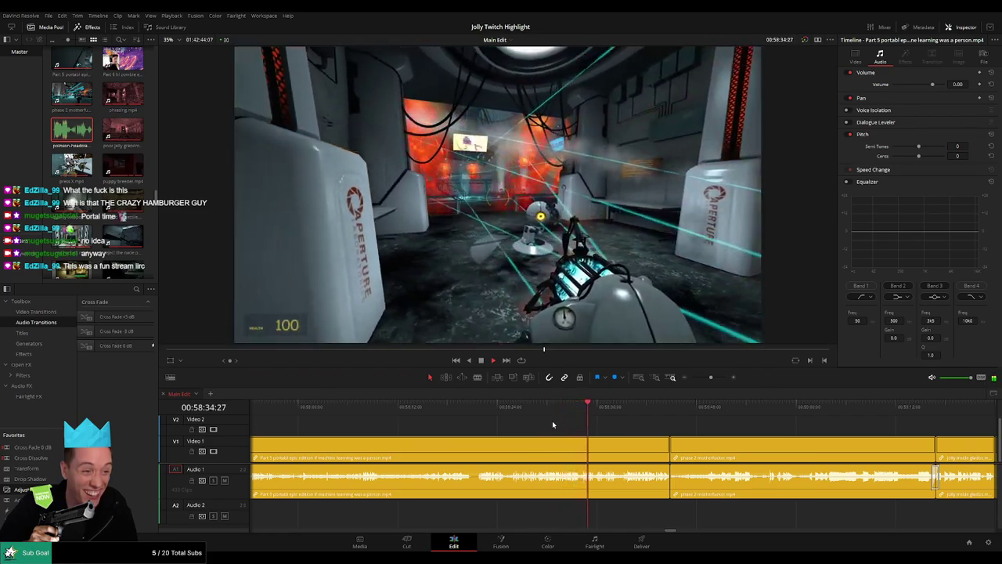
{"action": "left_click", "coordinate": [626, 406]}
{"action": "left_click", "coordinate": [621, 406]}
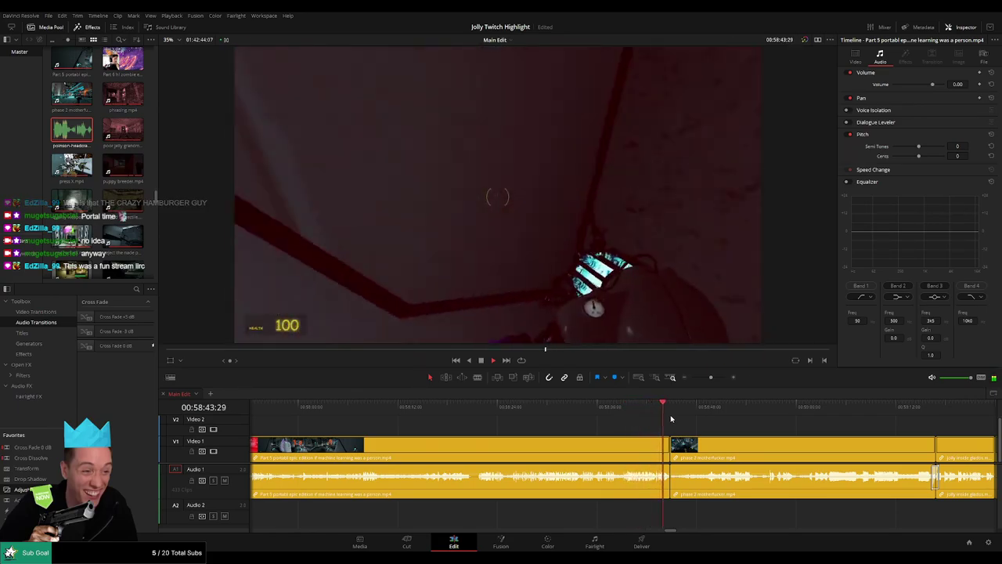
- Split the Part 5 portal clip at 00:58:43:03 and 00:58:43:16, and silence the isolated segment's audio
{"action": "left_click_drag", "start_coordinate": [710, 378], "coordinate": [721, 378]}
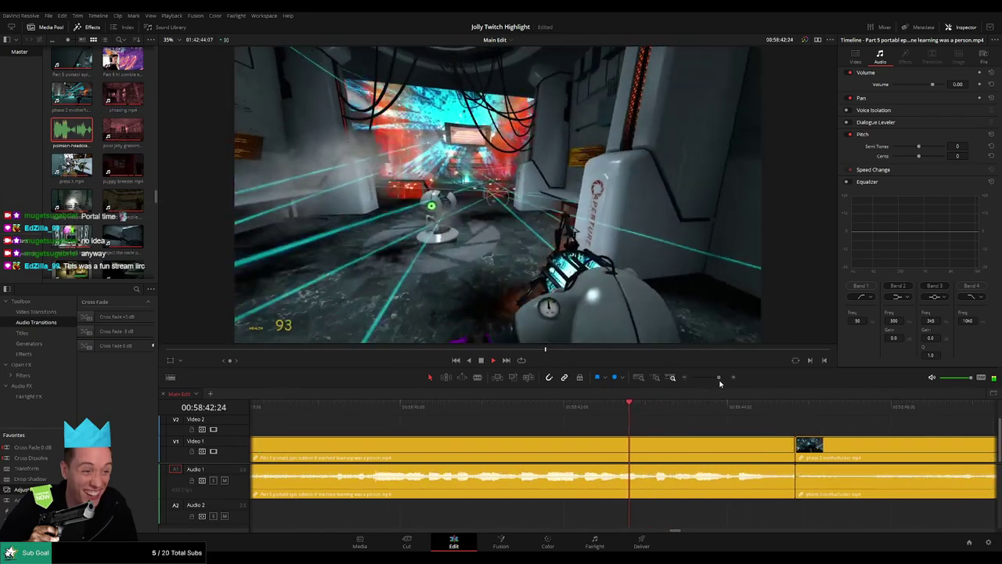
{"action": "left_click", "coordinate": [654, 409]}
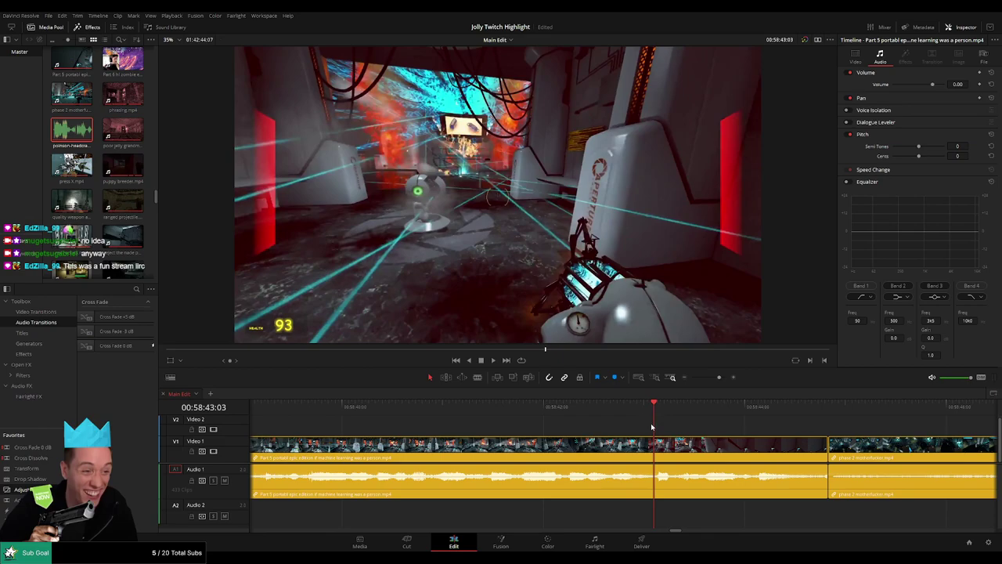
{"action": "key", "text": "b"}
{"action": "left_click", "coordinate": [655, 449]}
{"action": "key", "text": "space"}
{"action": "key", "text": "space"}
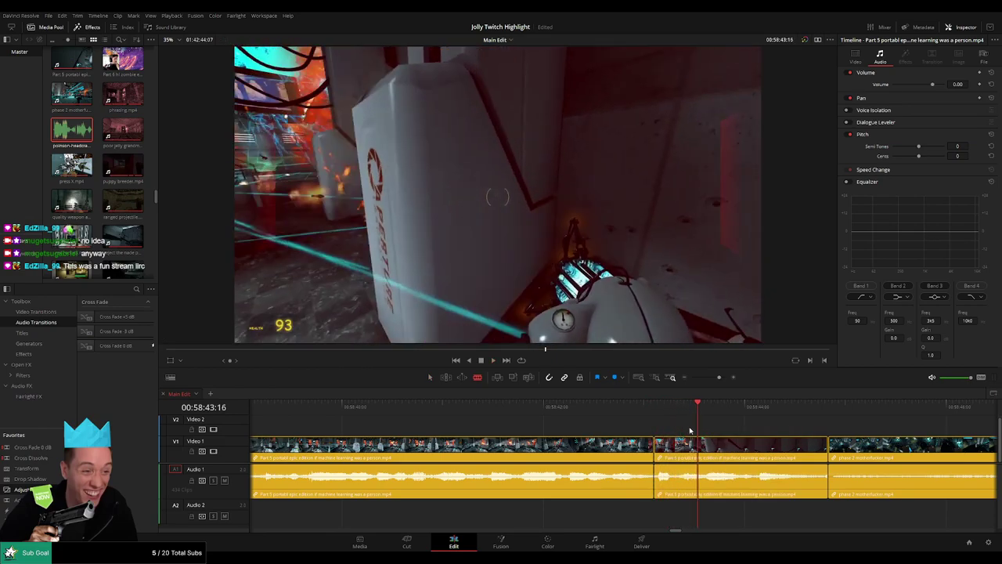
{"action": "left_click", "coordinate": [697, 448]}
{"action": "key", "text": "a"}
{"action": "left_click_drag", "start_coordinate": [683, 472], "coordinate": [683, 502]}
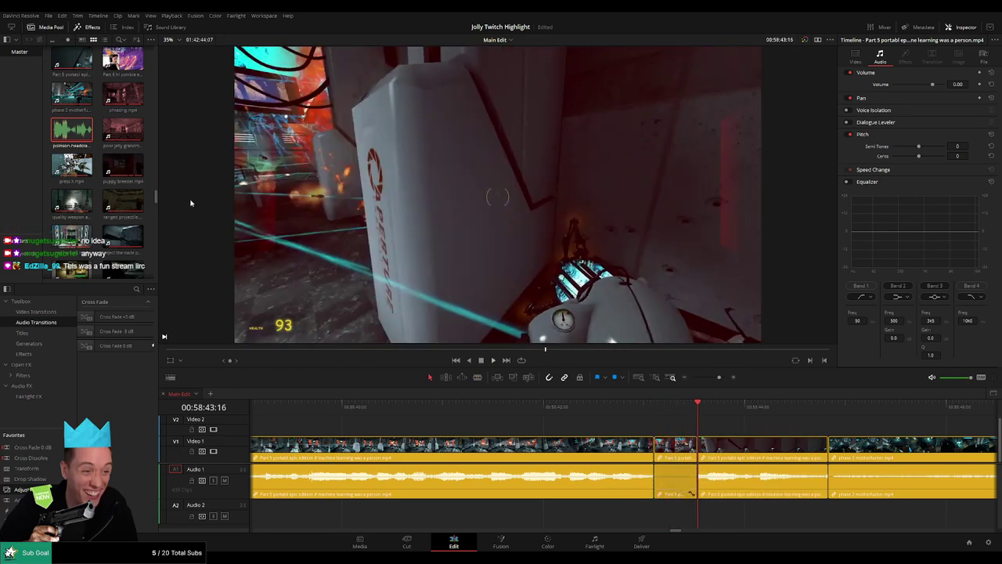
- Place the headcrab sound on Audio 2 under the silenced Part 5 segment, trim it to 00:58:43:16, and set its volume to -27
{"action": "left_click_drag", "start_coordinate": [61, 135], "coordinate": [655, 517]}
{"action": "left_click_drag", "start_coordinate": [773, 518], "coordinate": [698, 518]}
{"action": "left_click", "coordinate": [684, 519]}
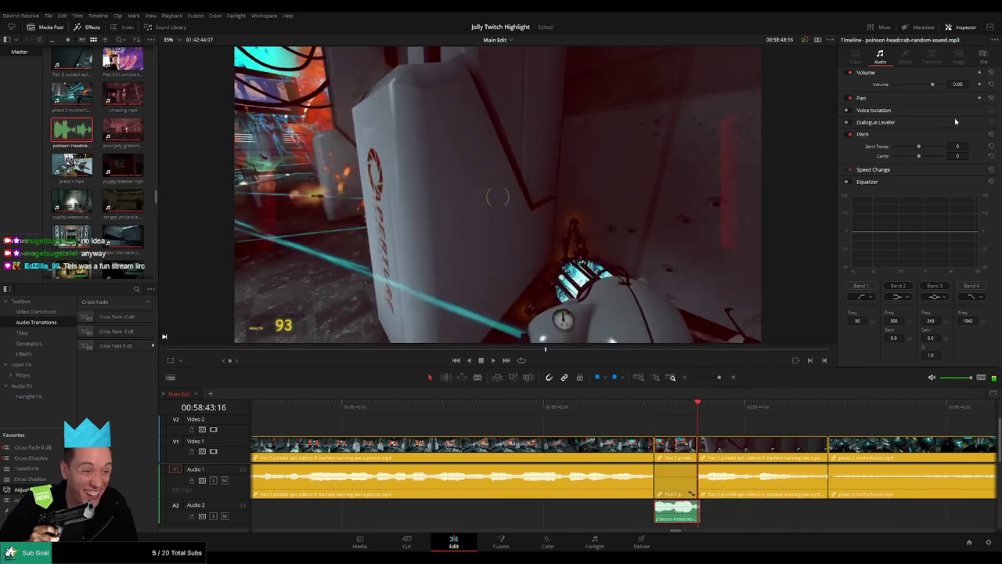
{"action": "left_click_drag", "start_coordinate": [962, 83], "coordinate": [963, 84]}
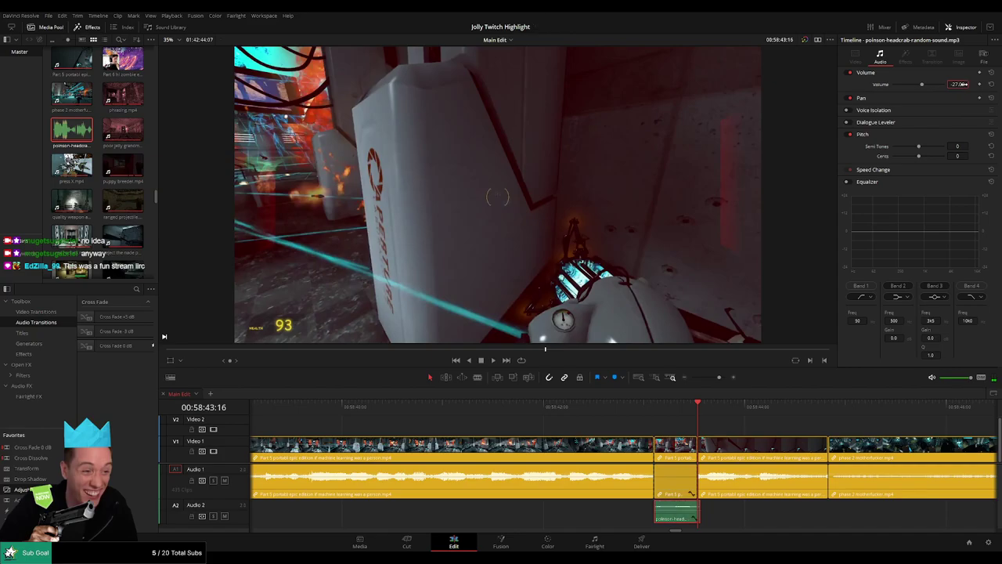
{"action": "left_click", "coordinate": [635, 408]}
{"action": "key", "text": "space"}
{"action": "left_click", "coordinate": [739, 422]}
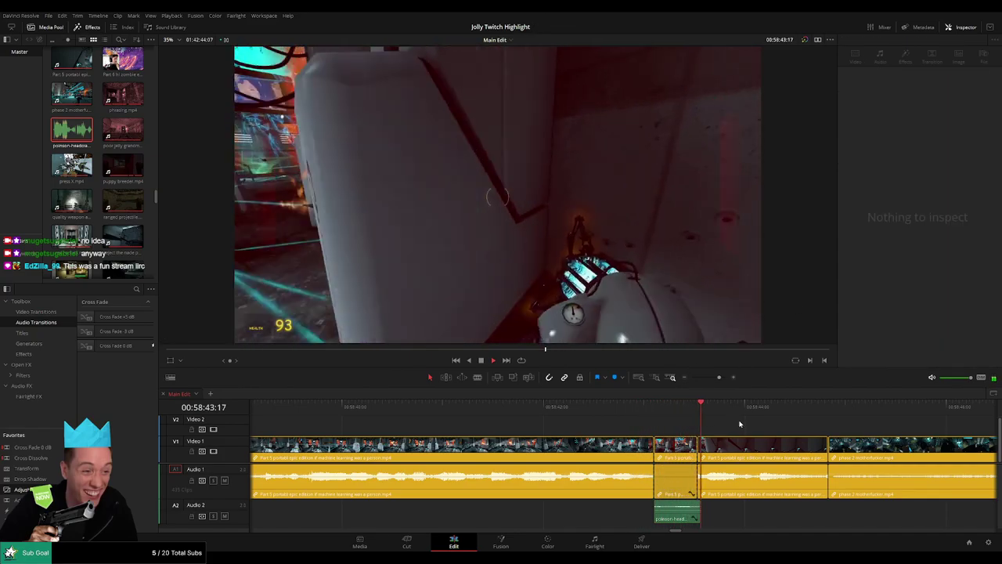
- Try to add a Cross Dissolve at the start of the phase 2 clip
{"action": "left_click_drag", "start_coordinate": [718, 378], "coordinate": [712, 378]}
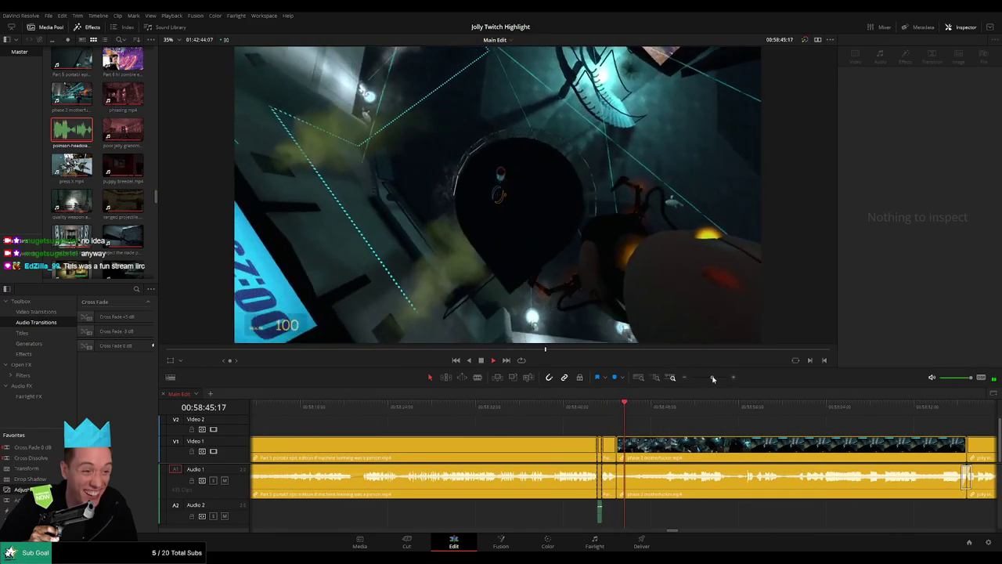
{"action": "key", "text": "space"}
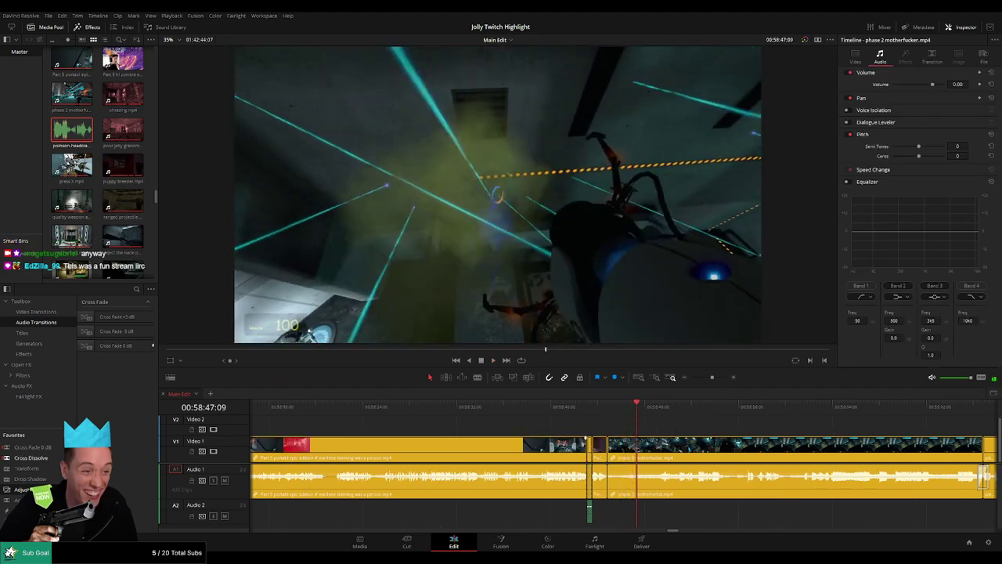
{"action": "left_click_drag", "start_coordinate": [31, 458], "coordinate": [627, 482]}
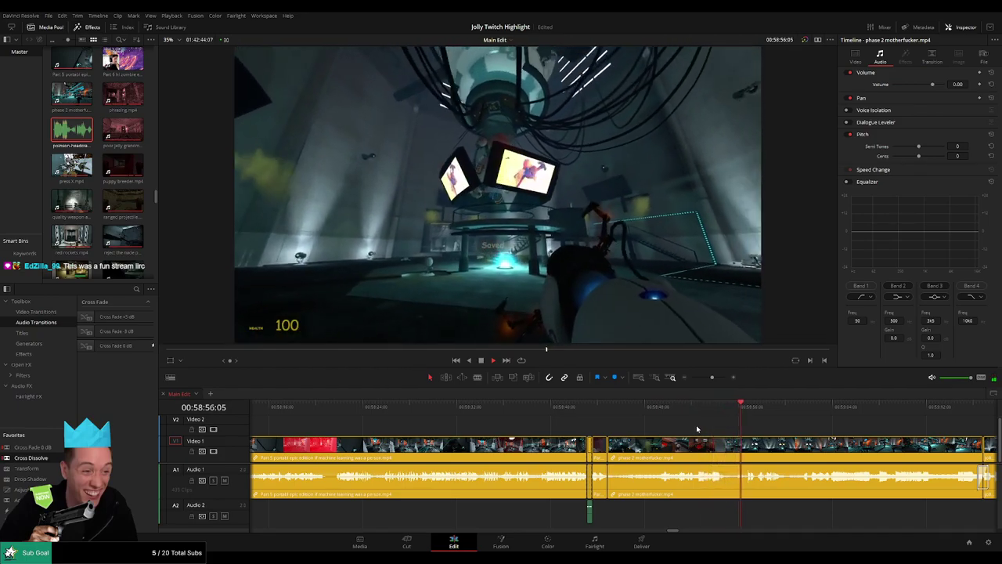
- Play the phase 2 clip and replay the passage around 00:58:57 to find audio that needs covering
{"action": "left_click_drag", "start_coordinate": [787, 437], "coordinate": [604, 437]}
{"action": "scroll", "coordinate": [526, 426], "scroll_direction": "right", "scroll_amount": 2}
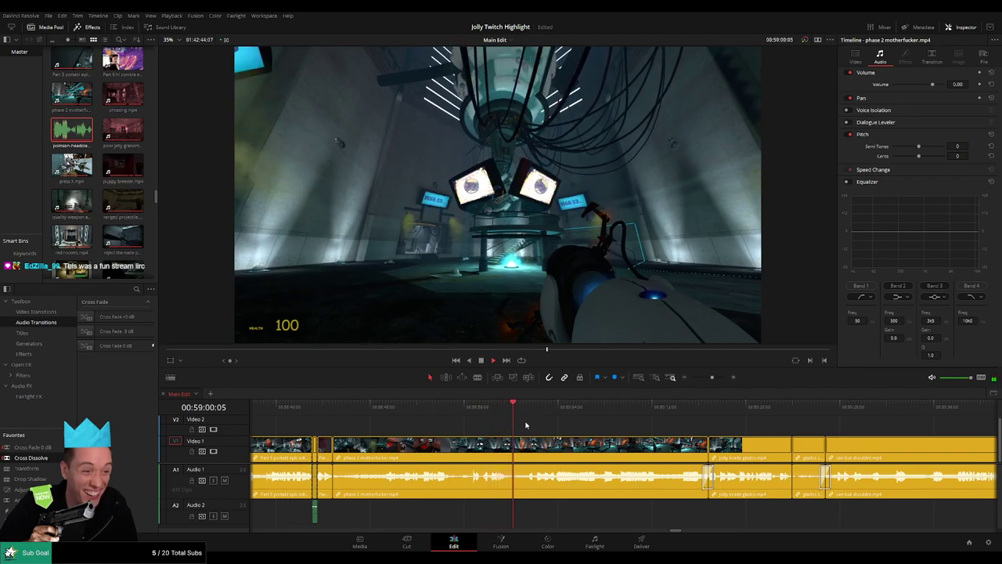
{"action": "left_click", "coordinate": [474, 408]}
{"action": "left_click_drag", "start_coordinate": [712, 378], "coordinate": [715, 378]}
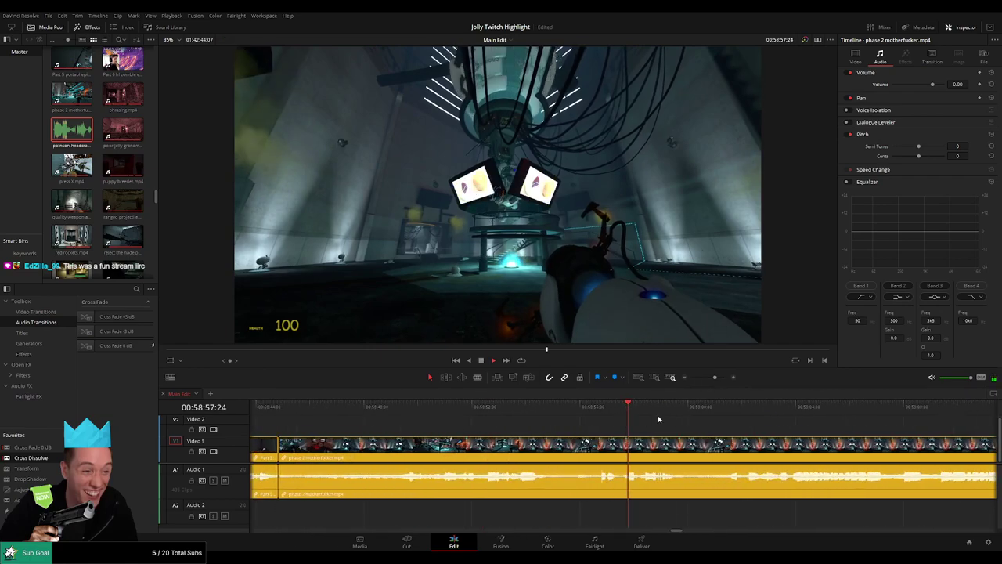
{"action": "key", "text": "b"}
{"action": "left_click", "coordinate": [641, 452]}
{"action": "left_click", "coordinate": [623, 469]}
{"action": "key", "text": "a"}
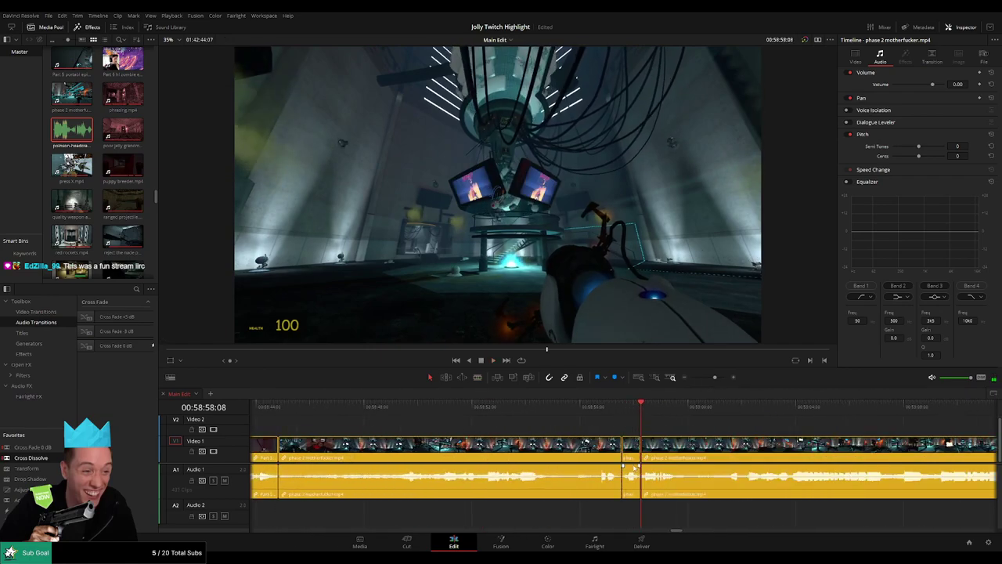
- Split the phase 2 clip at 00:58:57:18 and again just after 00:58:58:00
{"action": "left_click", "coordinate": [623, 406]}
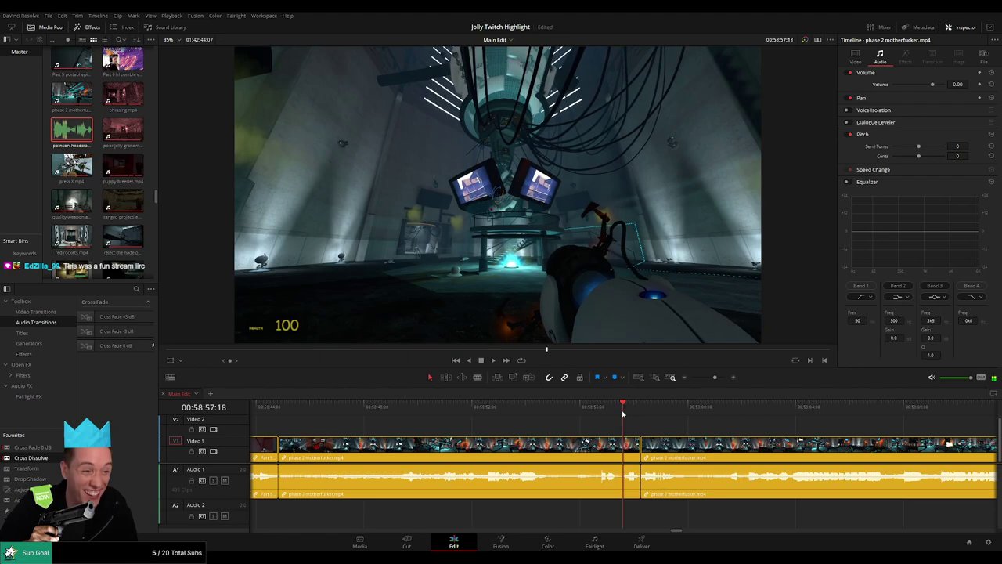
{"action": "key", "text": "b"}
{"action": "left_click", "coordinate": [639, 451]}
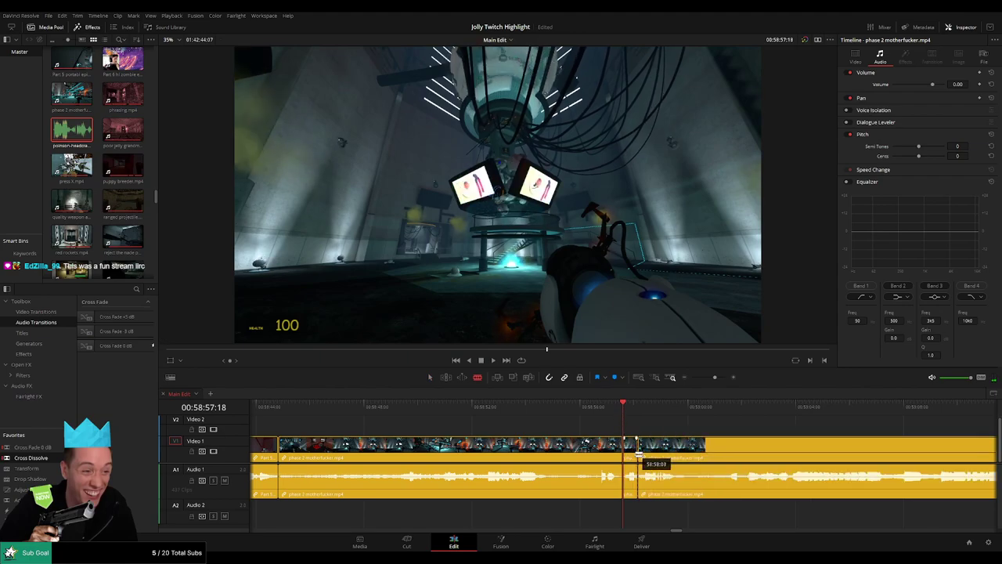
- Silence the isolated phase 2 segment and cover it on Audio 2 with the headcrab sound at -27 volume
{"action": "key", "text": "a"}
{"action": "left_click_drag", "start_coordinate": [630, 471], "coordinate": [631, 489]}
{"action": "left_click_drag", "start_coordinate": [74, 131], "coordinate": [633, 516]}
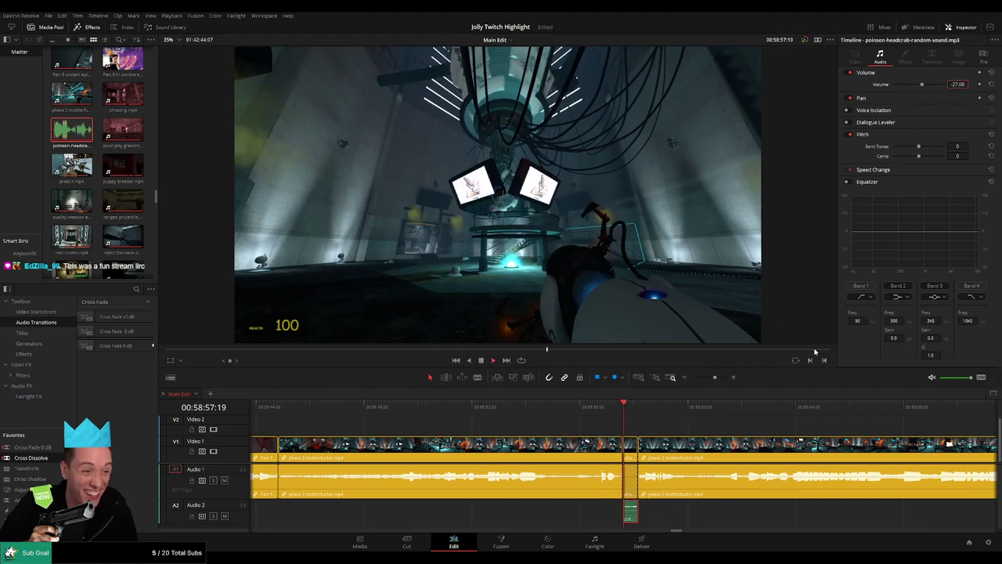
{"action": "left_click", "coordinate": [717, 428]}
- Play the rest of the phase 2 clip and on past the "jolly inside glados" clip, listening for audio that needs covering
{"action": "left_click_drag", "start_coordinate": [744, 425], "coordinate": [585, 423]}
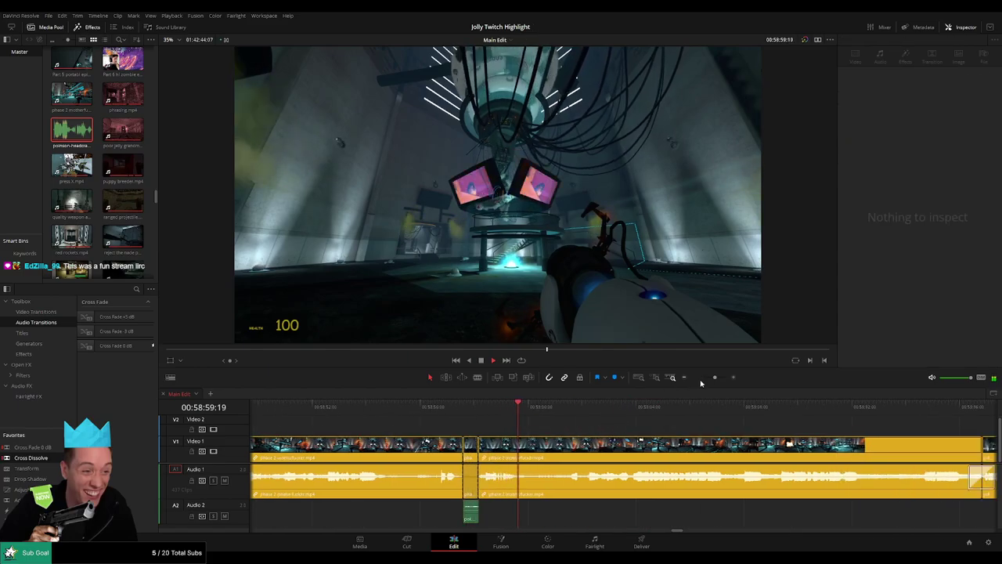
{"action": "mouse_move", "coordinate": [715, 379]}
{"action": "left_mouse_down"}
{"action": "mouse_move", "coordinate": [695, 381]}
{"action": "mouse_move", "coordinate": [711, 382]}
{"action": "left_mouse_up"}
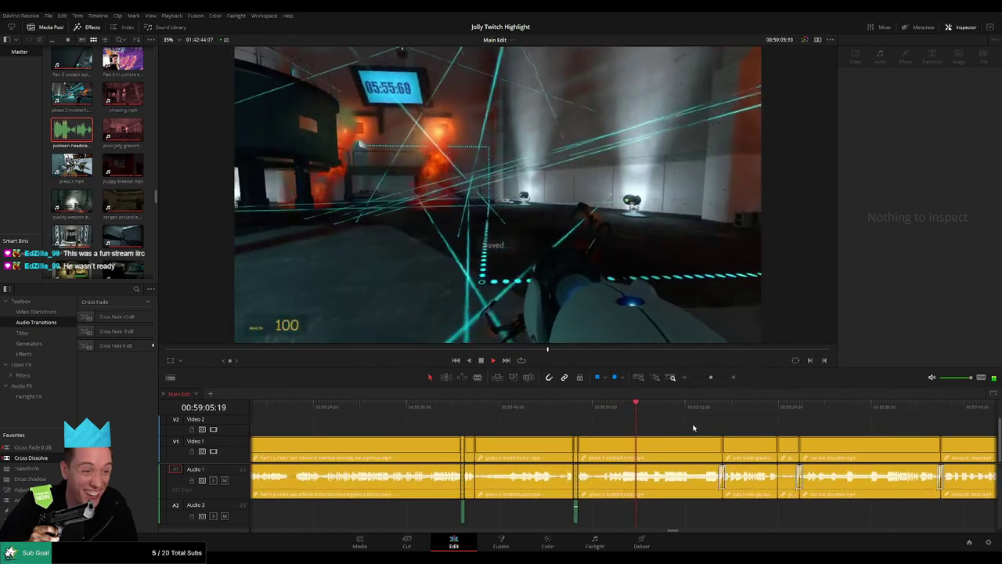
{"action": "left_click_drag", "start_coordinate": [694, 427], "coordinate": [616, 429]}
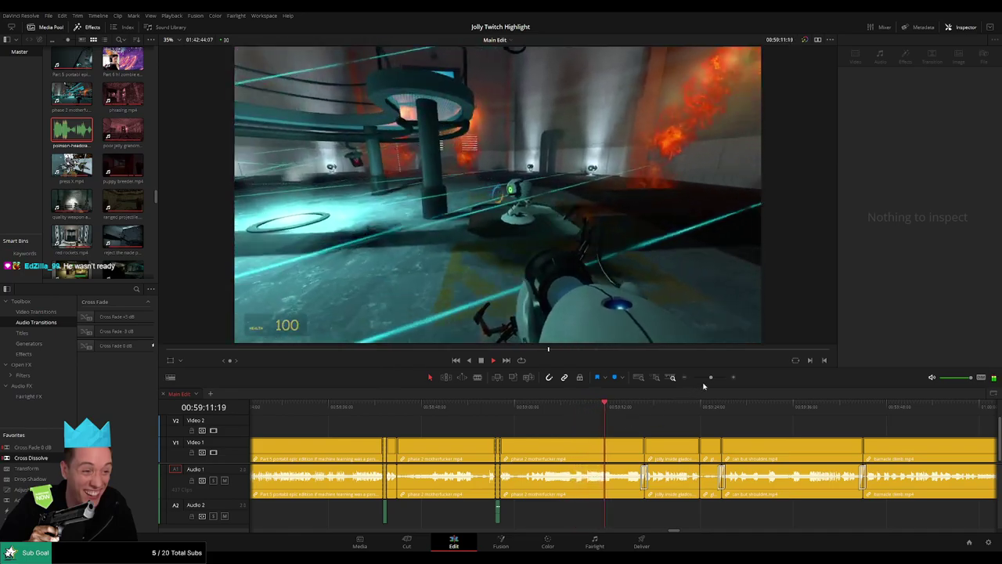
{"action": "left_click_drag", "start_coordinate": [710, 377], "coordinate": [714, 380]}
{"action": "left_click", "coordinate": [663, 406]}
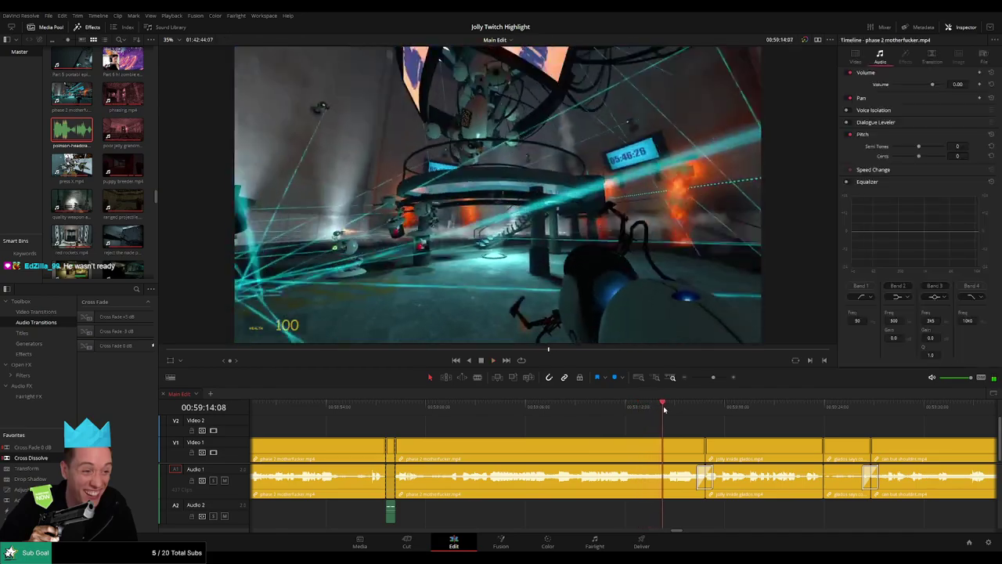
{"action": "left_click_drag", "start_coordinate": [741, 429], "coordinate": [611, 425]}
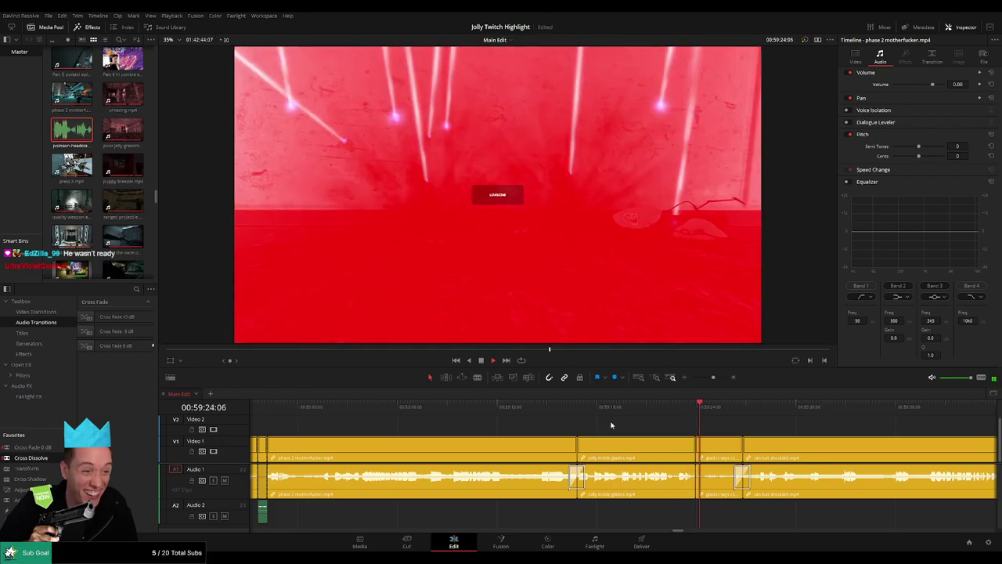
{"action": "left_click_drag", "start_coordinate": [760, 432], "coordinate": [611, 429]}
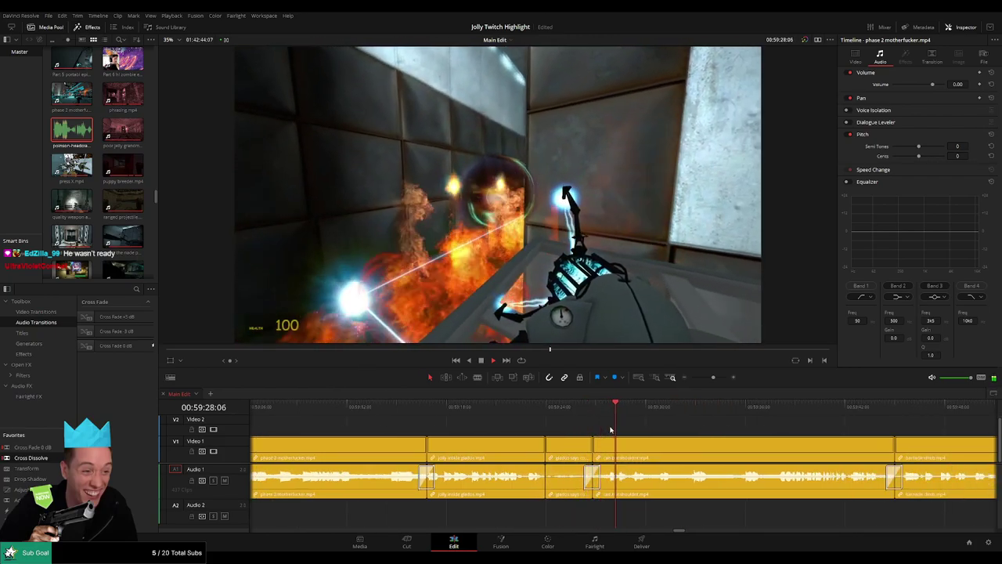
- Review the "barnacle climb" and barnacle tongues clips and play on through the "can i get on the wall" clip
{"action": "scroll", "coordinate": [611, 430], "scroll_direction": "right", "scroll_amount": 2}
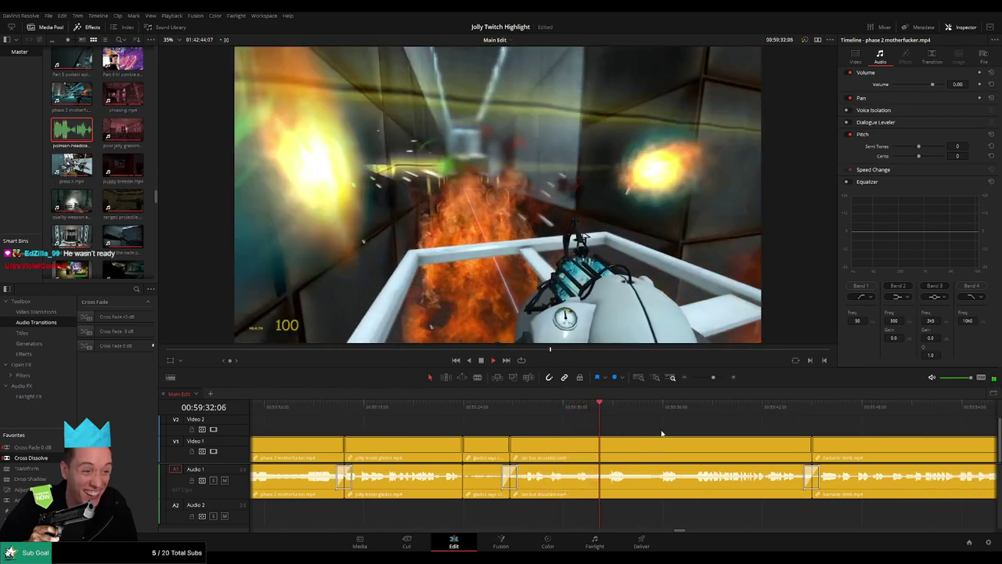
{"action": "scroll", "coordinate": [615, 433], "scroll_direction": "right", "scroll_amount": 1}
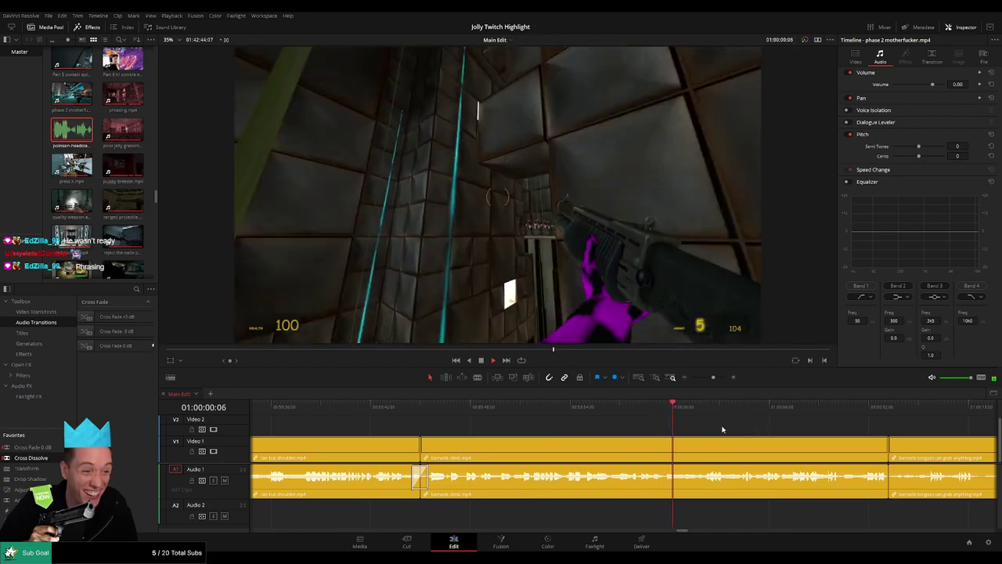
{"action": "scroll", "coordinate": [722, 429], "scroll_direction": "right", "scroll_amount": 2}
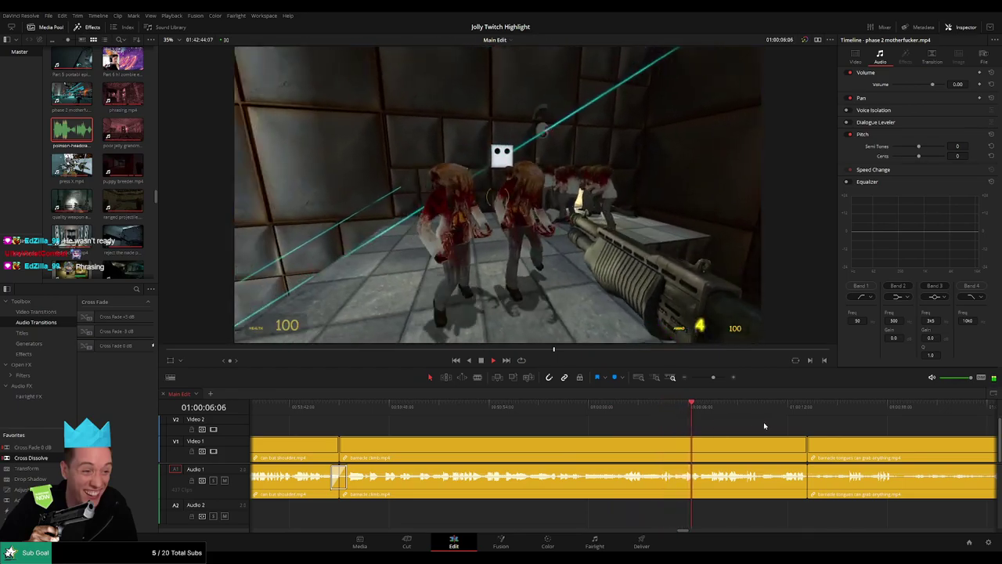
{"action": "scroll", "coordinate": [765, 426], "scroll_direction": "right", "scroll_amount": 3}
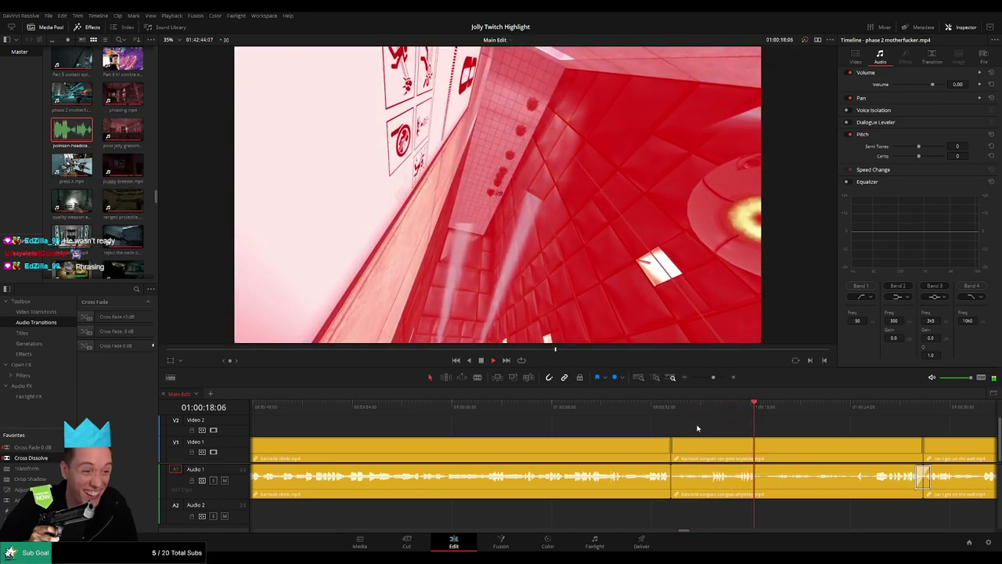
{"action": "scroll", "coordinate": [602, 440], "scroll_direction": "right", "scroll_amount": 3}
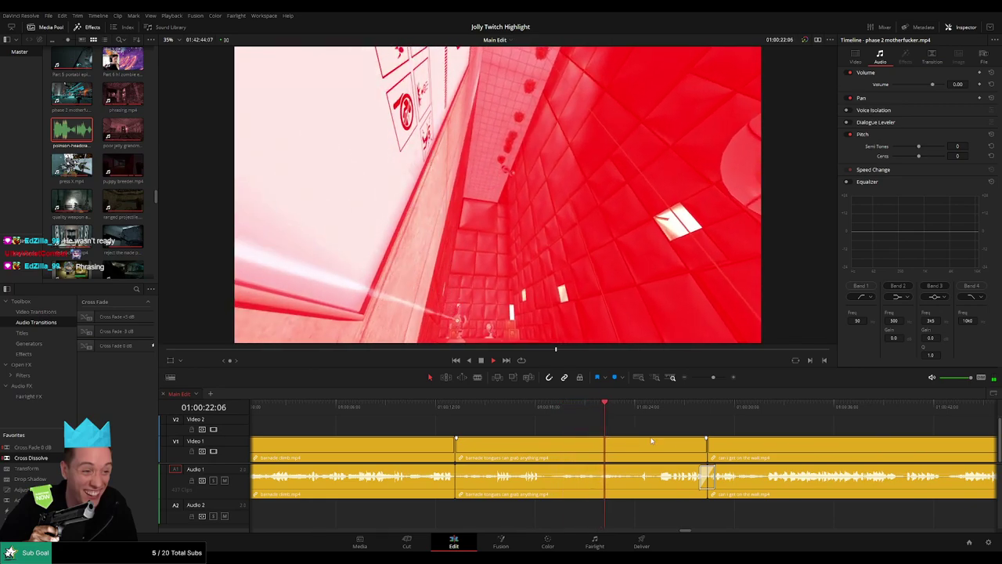
{"action": "left_click_drag", "start_coordinate": [674, 430], "coordinate": [624, 428]}
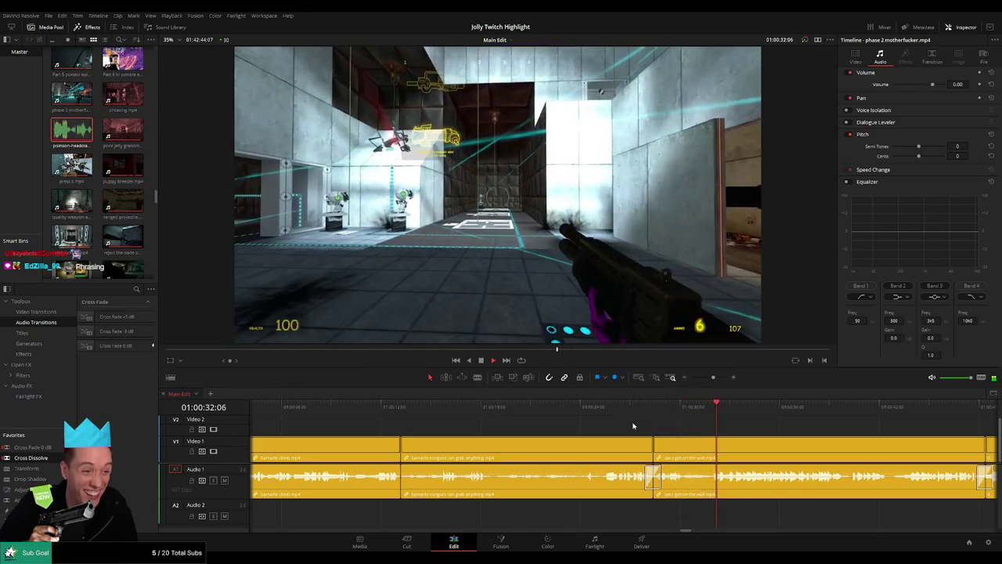
{"action": "left_click_drag", "start_coordinate": [794, 429], "coordinate": [647, 427]}
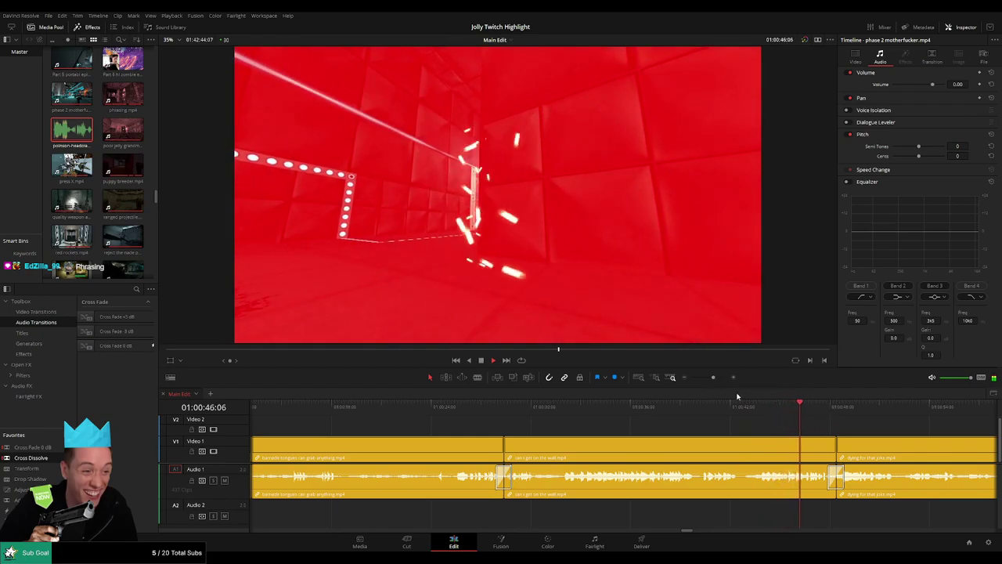
- Split the "can i get on the wall" clip at about 01:00:45:13 and at 01:00:45:28
{"action": "left_click", "coordinate": [765, 409]}
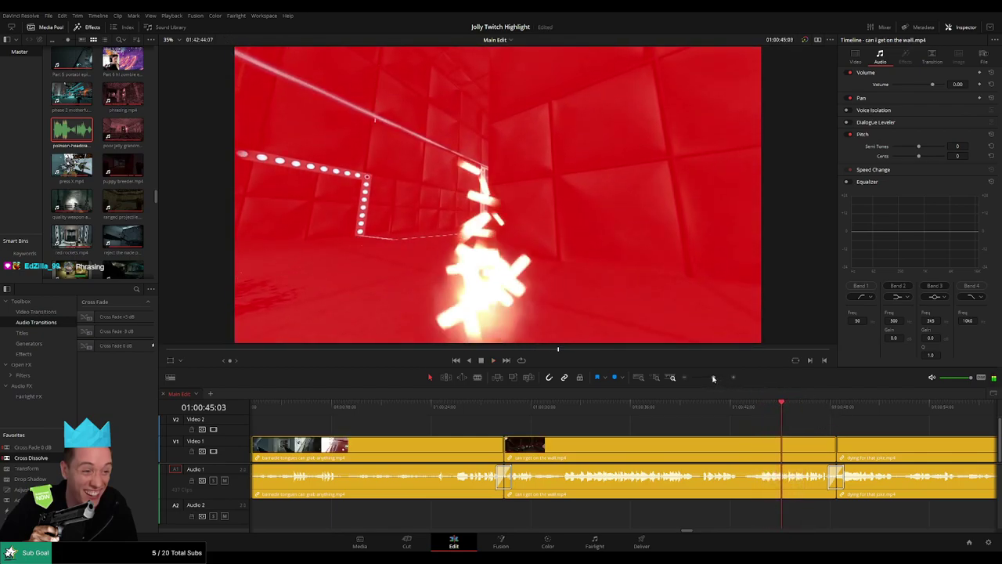
{"action": "left_click_drag", "start_coordinate": [713, 378], "coordinate": [721, 379]}
{"action": "left_click", "coordinate": [620, 407]}
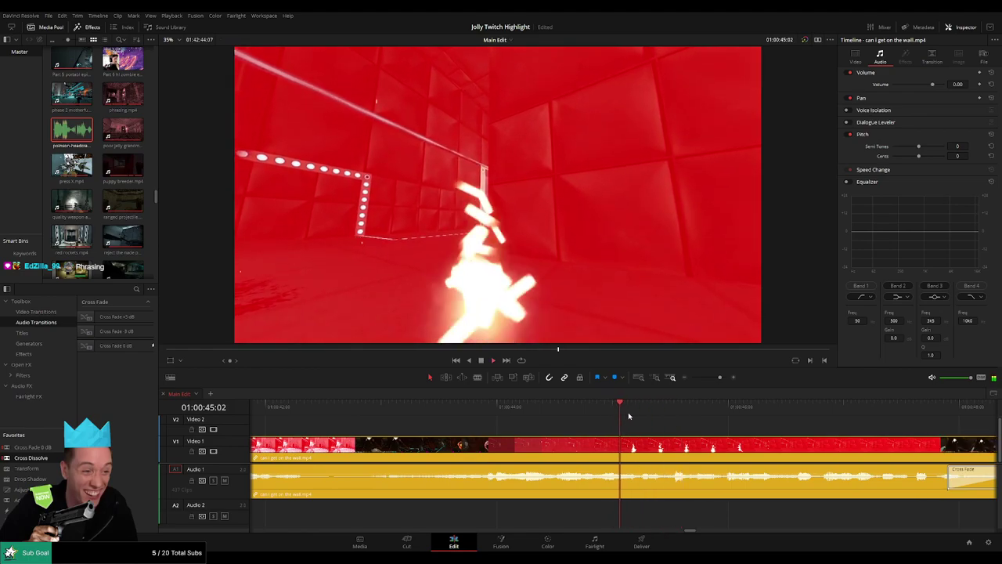
{"action": "key", "text": "b"}
{"action": "left_click", "coordinate": [663, 448]}
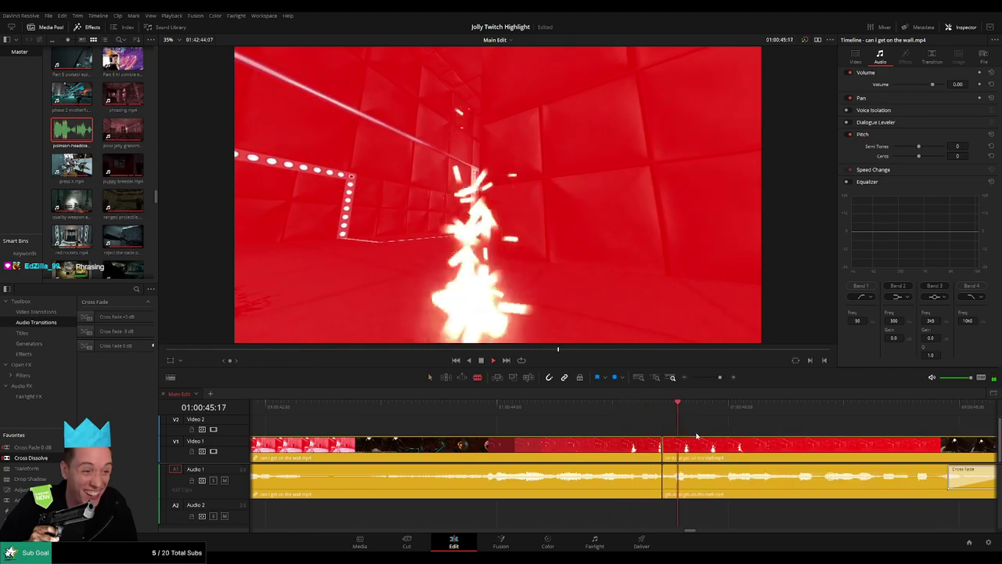
{"action": "left_click", "coordinate": [662, 408]}
{"action": "key", "text": "space"}
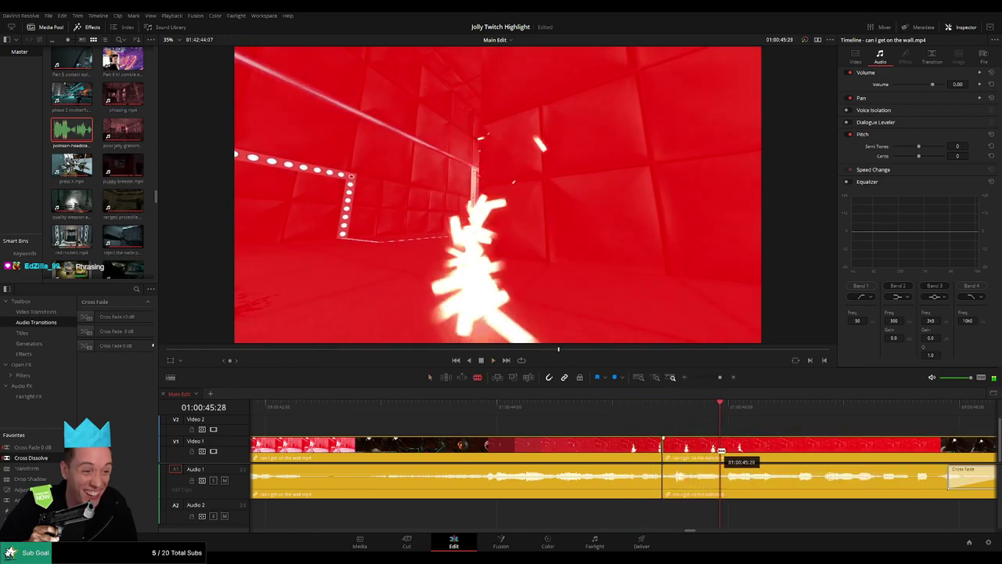
{"action": "left_click", "coordinate": [720, 448]}
- Silence the isolated "can i get on the wall" segment and cover it on Audio 2 with the headcrab sound, trimmed to fit, at -27 volume
{"action": "key", "text": "a"}
{"action": "left_click", "coordinate": [694, 478]}
{"action": "left_click_drag", "start_coordinate": [694, 476], "coordinate": [695, 501]}
{"action": "left_click_drag", "start_coordinate": [78, 132], "coordinate": [664, 514]}
{"action": "left_click_drag", "start_coordinate": [795, 518], "coordinate": [721, 519]}
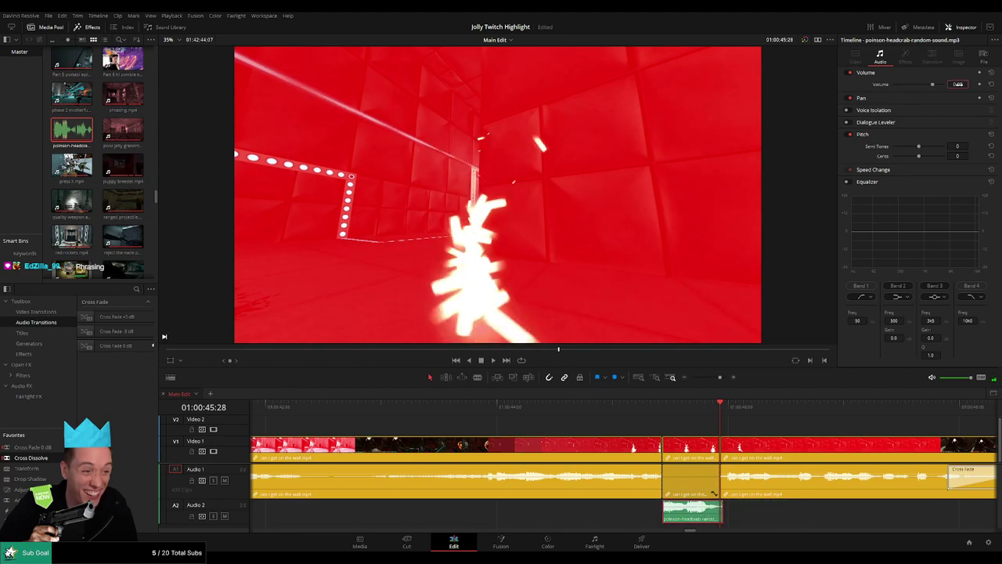
{"action": "key", "text": "Return"}
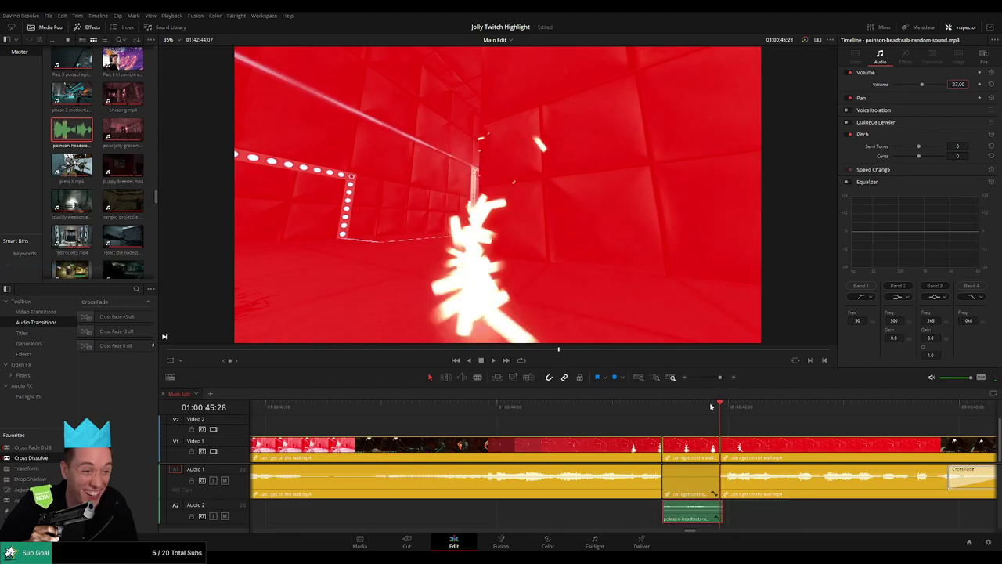
- Play the end of the "can i get on the wall" clip up to the "dying for that joke" clip
{"action": "left_click_drag", "start_coordinate": [721, 378], "coordinate": [713, 378]}
{"action": "left_click", "coordinate": [678, 427]}
{"action": "key", "text": "space"}
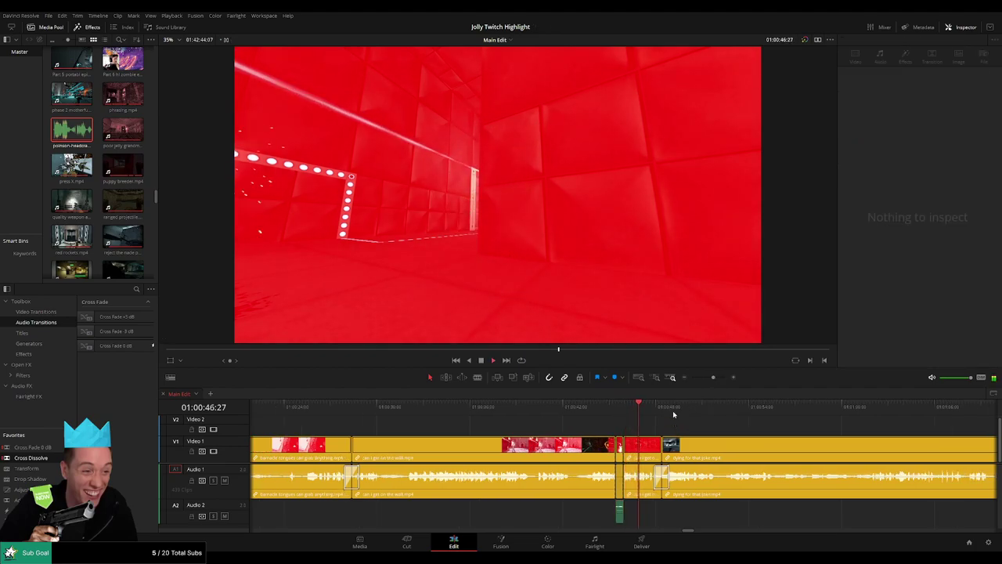
{"action": "key", "text": "space"}
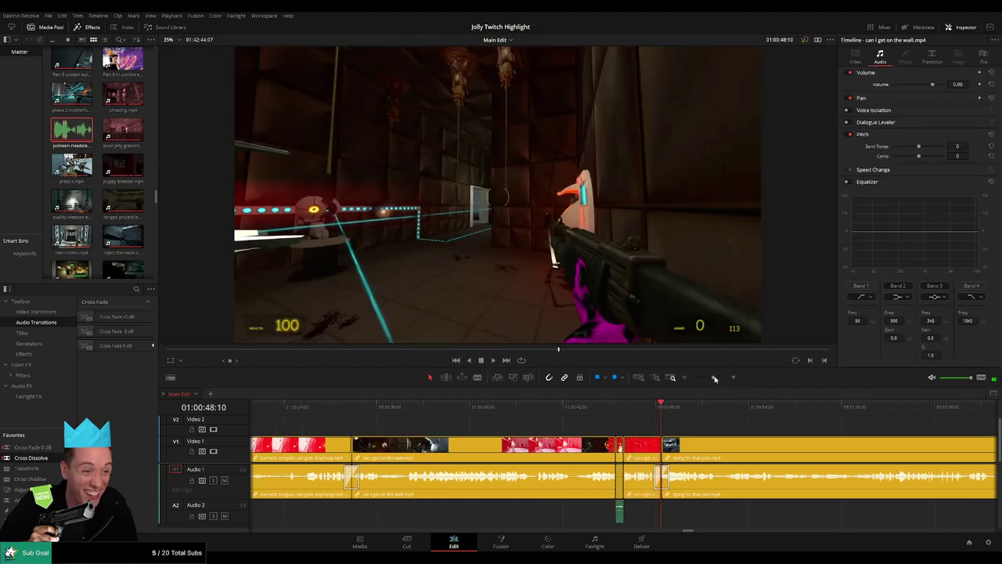
- Check the full length of the Main Edit timeline, then return to the end of the "dying for that joke" clip at 01:01:13:27
{"action": "left_click_drag", "start_coordinate": [713, 377], "coordinate": [694, 380]}
{"action": "left_click", "coordinate": [652, 412]}
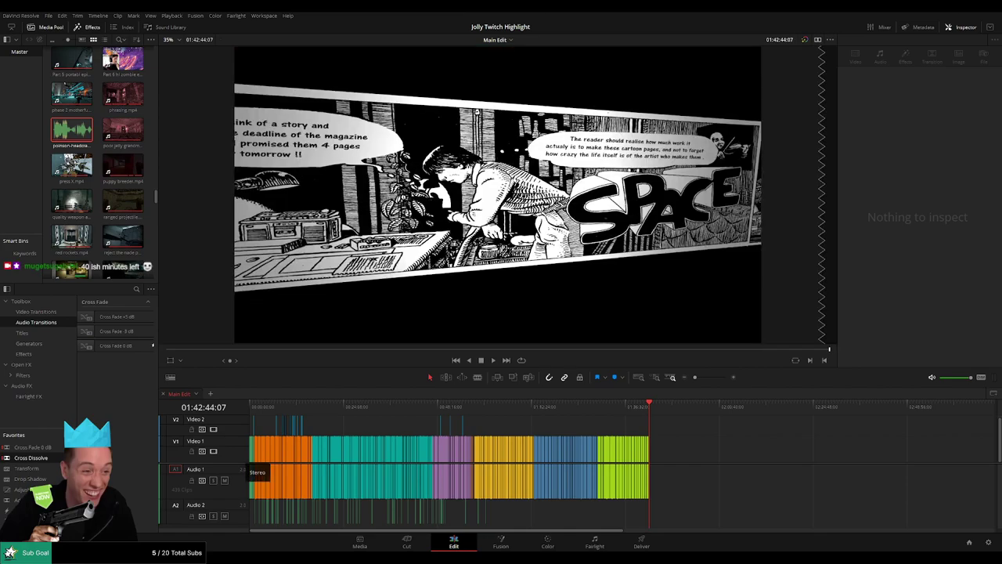
{"action": "left_click", "coordinate": [487, 406]}
{"action": "left_click_drag", "start_coordinate": [695, 379], "coordinate": [710, 379]}
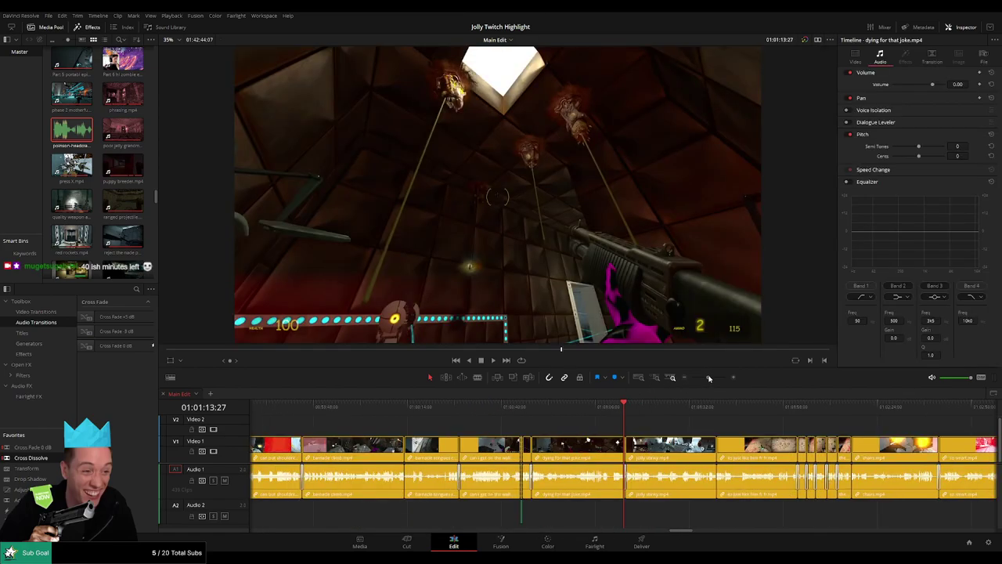
- Play the "dying for that joke" clip from its start through to the "jolly stinky" clip
{"action": "left_click", "coordinate": [521, 406]}
{"action": "key", "text": "space"}
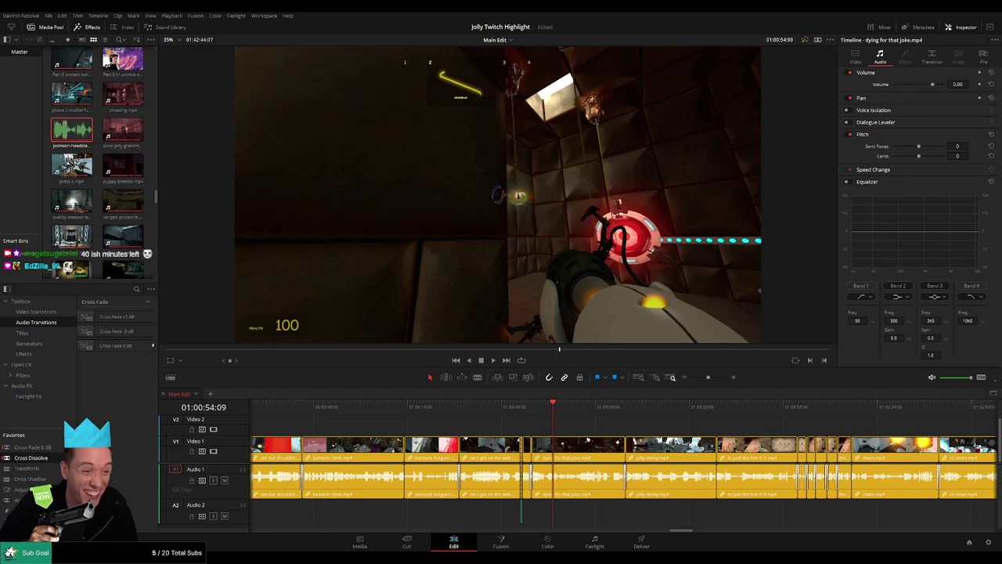
{"action": "key", "text": "Up"}
{"action": "key", "text": "space"}
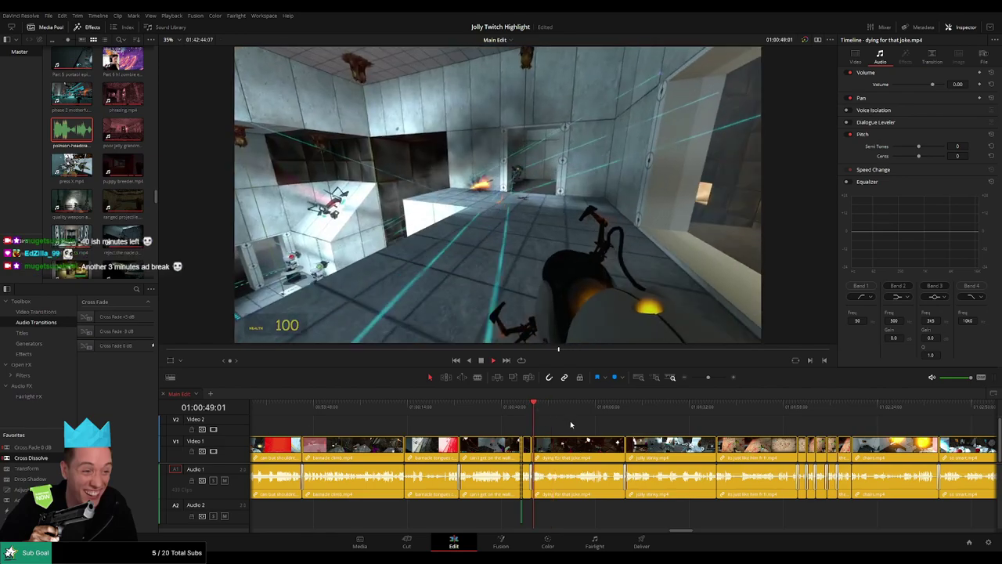
{"action": "left_click_drag", "start_coordinate": [602, 423], "coordinate": [494, 424]}
{"action": "left_click_drag", "start_coordinate": [709, 378], "coordinate": [711, 379]}
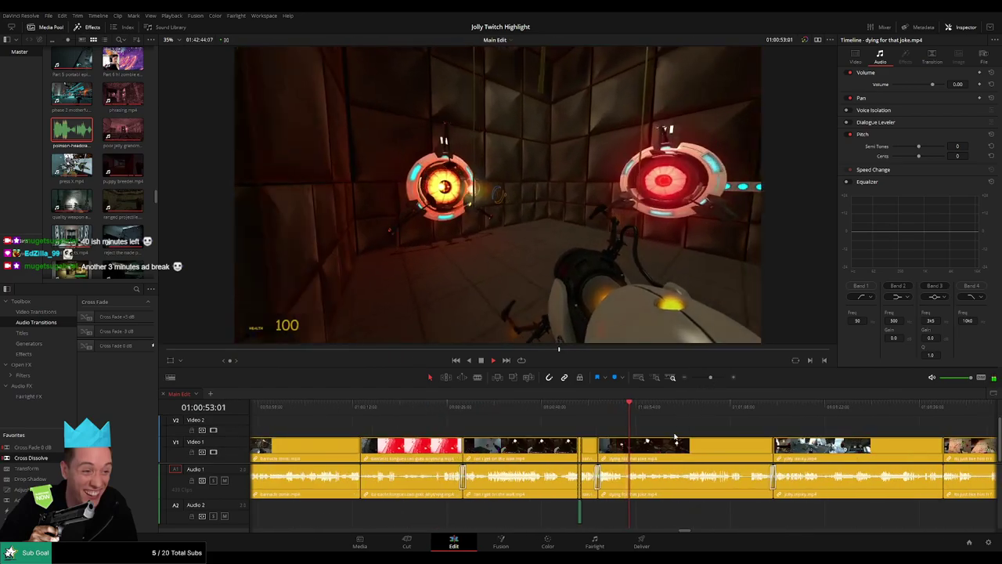
{"action": "left_click_drag", "start_coordinate": [675, 426], "coordinate": [542, 425]}
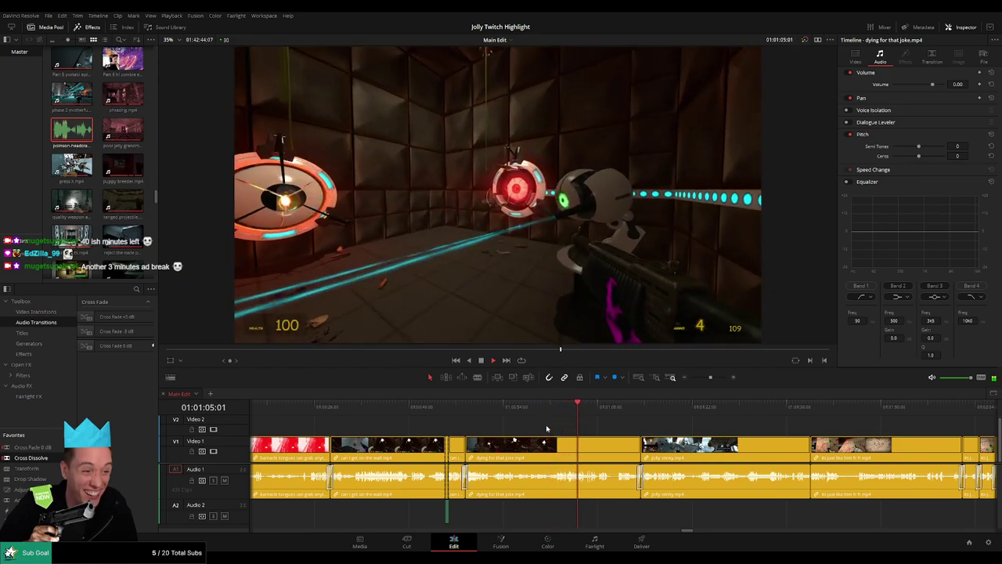
{"action": "left_click_drag", "start_coordinate": [710, 377], "coordinate": [713, 379]}
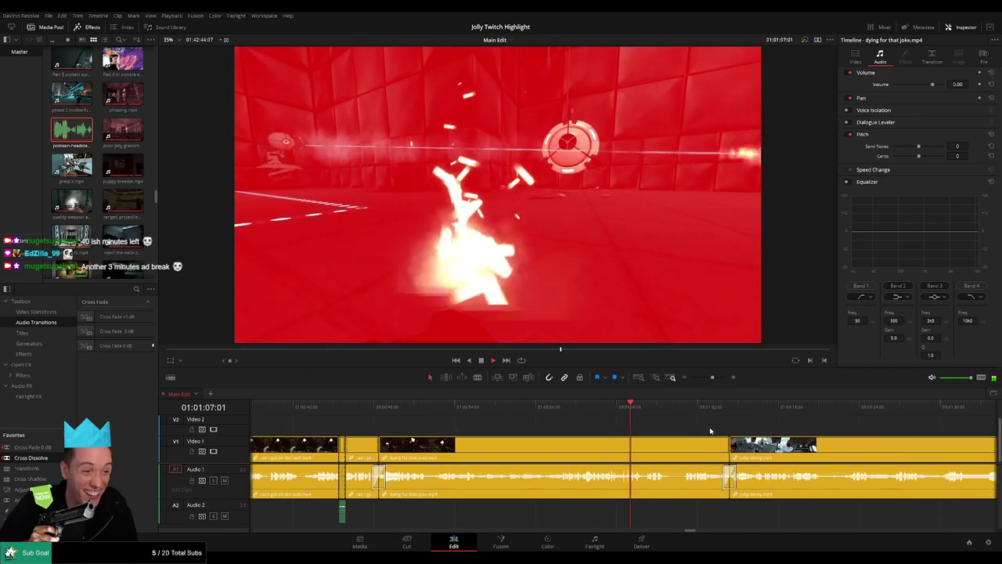
{"action": "left_click_drag", "start_coordinate": [711, 431], "coordinate": [535, 424]}
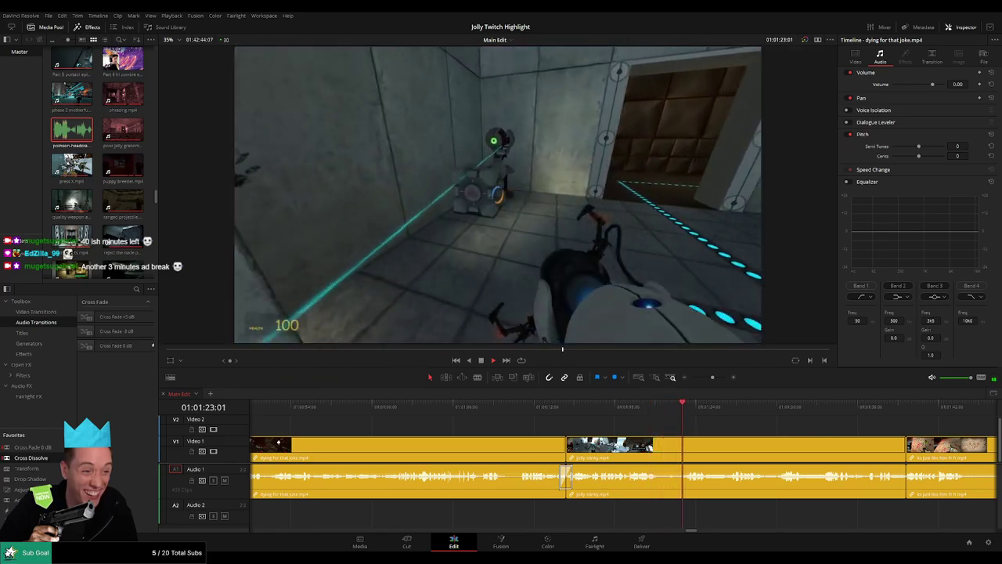
- Show the effects search field and list the whole Toolbox while the "jolly stinky" clip plays
{"action": "scroll", "coordinate": [640, 431], "scroll_direction": "right", "scroll_amount": 3}
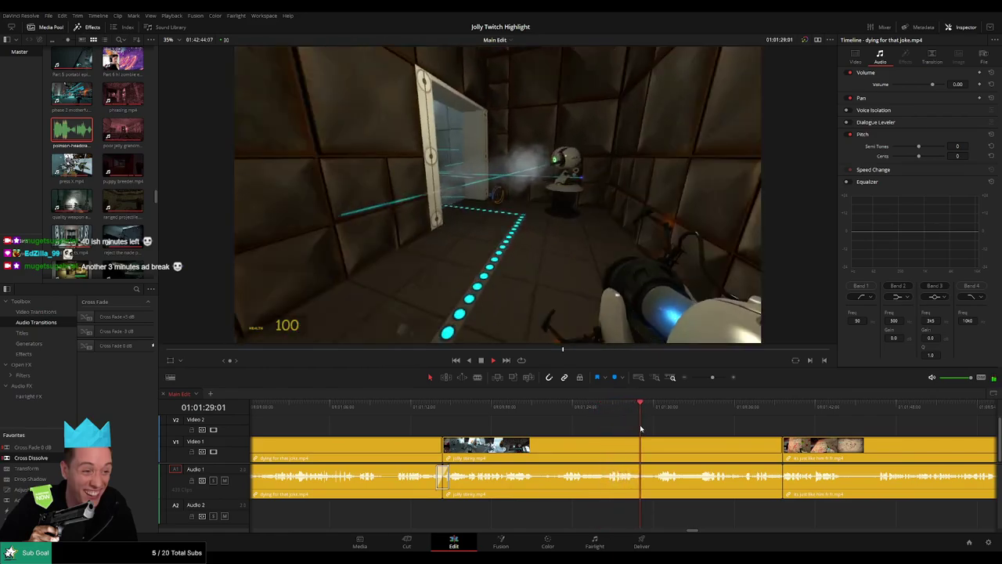
{"action": "left_click", "coordinate": [136, 289]}
{"action": "left_click", "coordinate": [52, 334]}
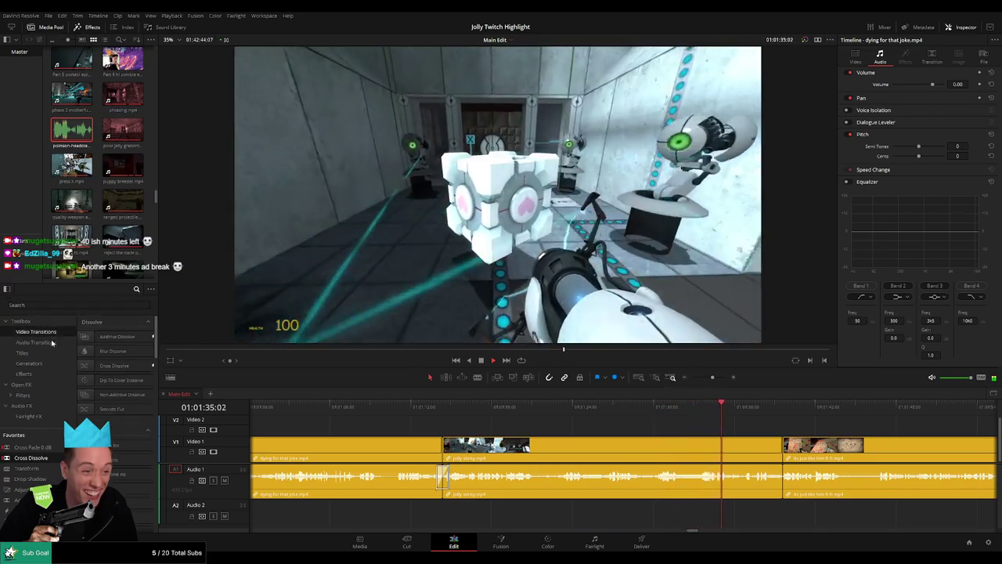
{"action": "left_click", "coordinate": [53, 343]}
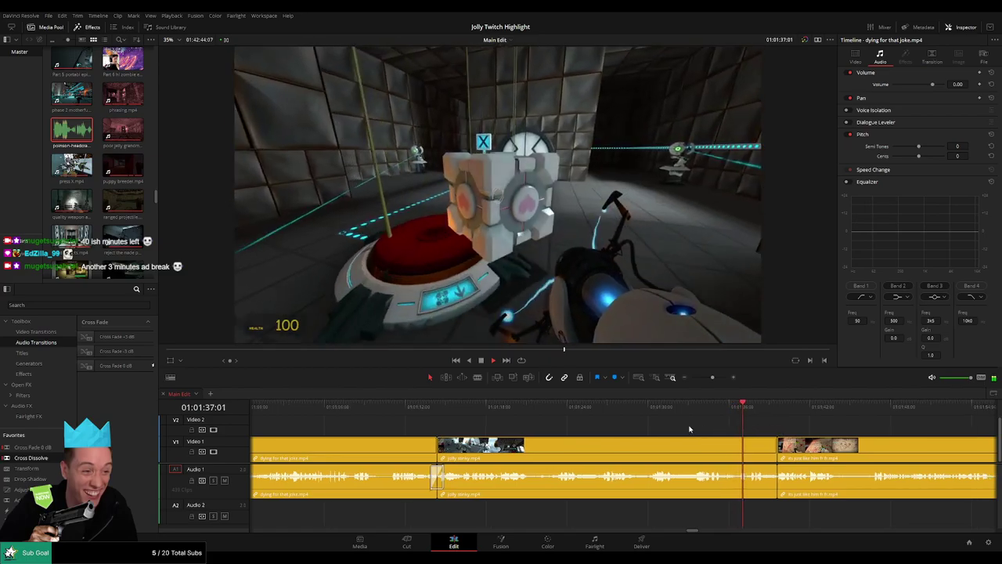
{"action": "left_click", "coordinate": [38, 323]}
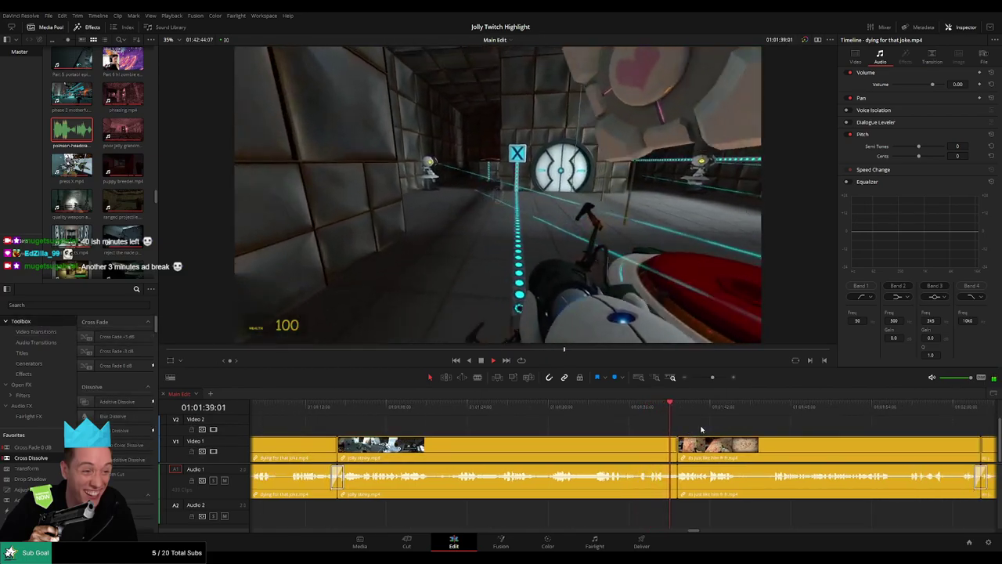
- Split the "jolly stinky" clip at 01:01:37:27 and at 01:01:38:06
{"action": "left_click", "coordinate": [654, 407]}
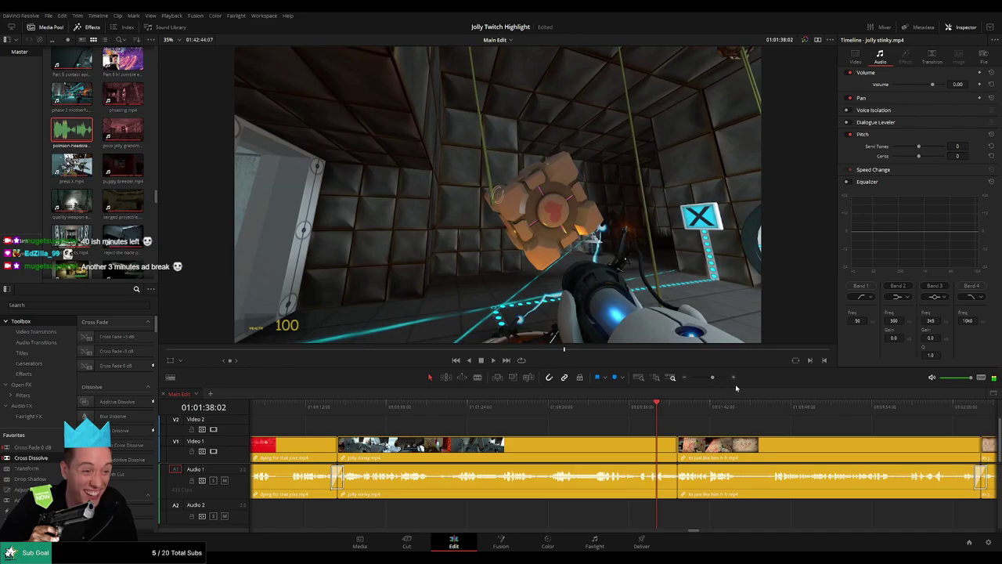
{"action": "left_click", "coordinate": [719, 378]}
{"action": "left_click", "coordinate": [505, 408]}
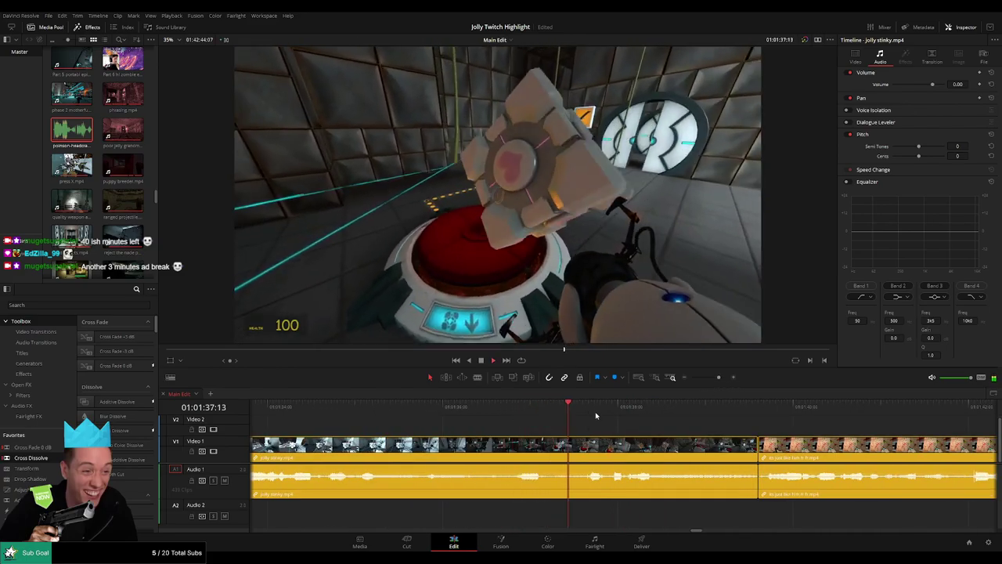
{"action": "left_click", "coordinate": [620, 447]}
{"action": "key", "text": "space"}
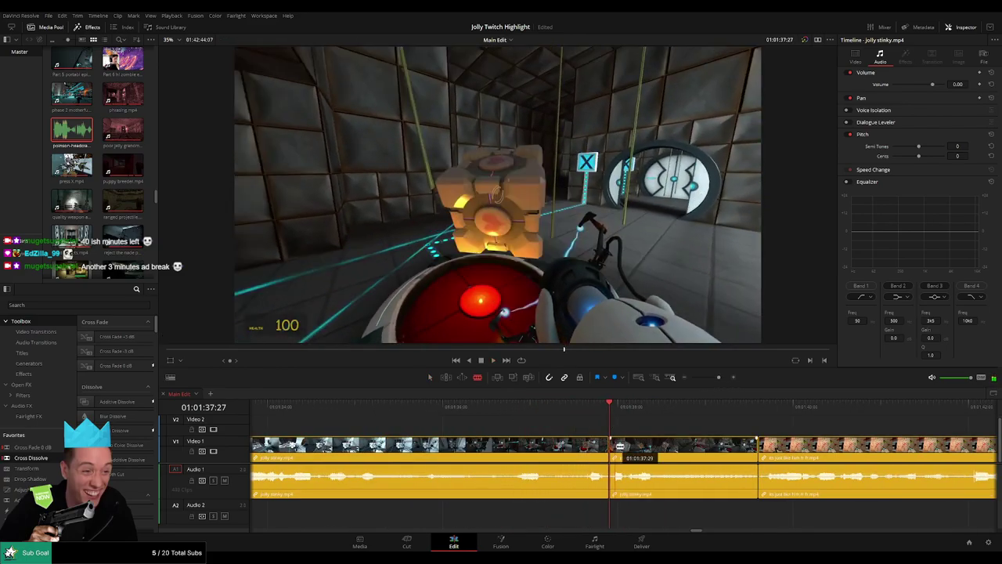
{"action": "left_click", "coordinate": [608, 408]}
{"action": "key", "text": "space"}
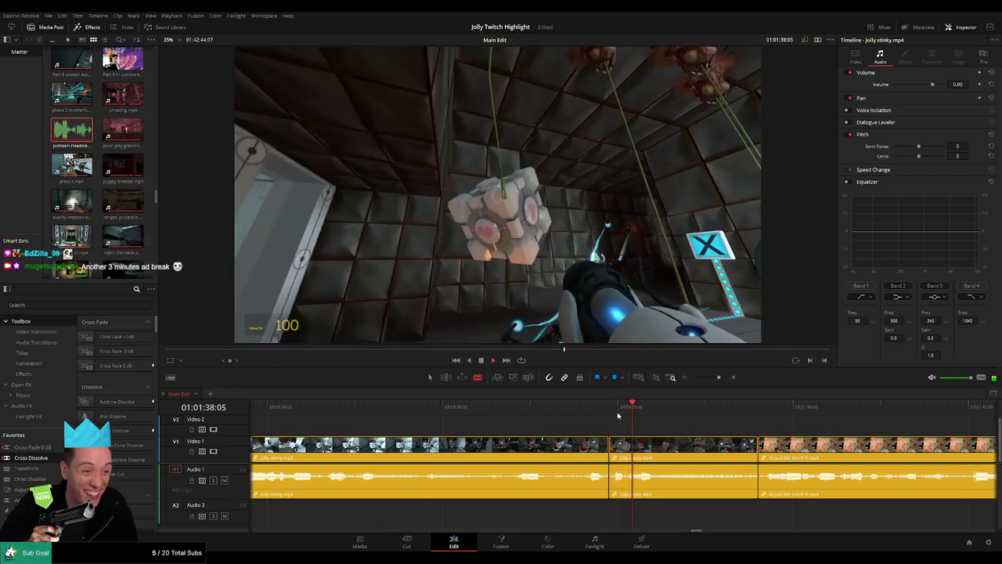
{"action": "key", "text": "space"}
{"action": "left_click", "coordinate": [636, 453]}
- Silence the isolated "jolly stinky" segment and cover it on Audio 2 with the headcrab sound, trimmed to fit, at -27 volume
{"action": "key", "text": "a"}
{"action": "left_click_drag", "start_coordinate": [625, 473], "coordinate": [624, 495]}
{"action": "left_click_drag", "start_coordinate": [72, 129], "coordinate": [610, 518]}
{"action": "left_click", "coordinate": [604, 517]}
{"action": "left_click_drag", "start_coordinate": [710, 517], "coordinate": [637, 517]}
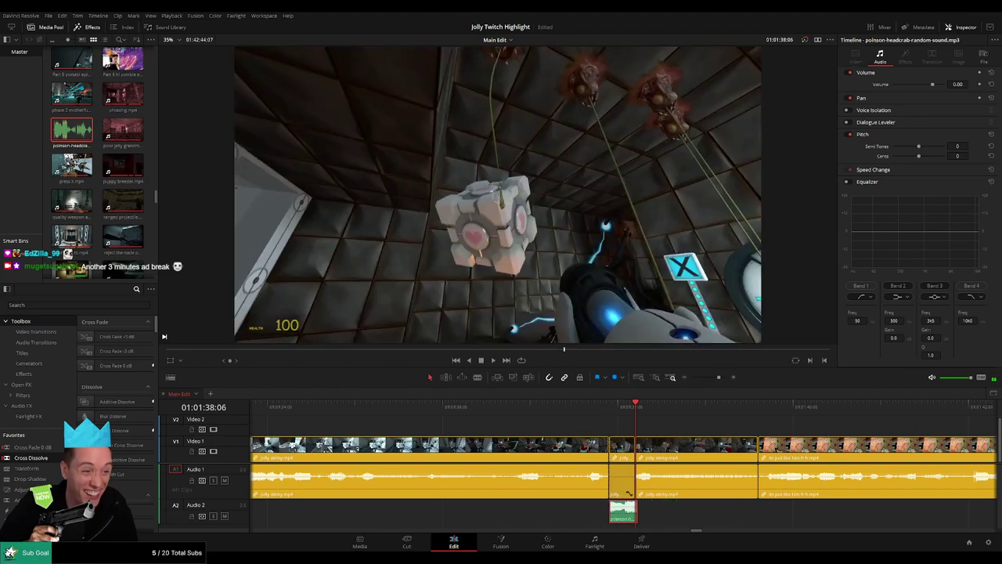
{"action": "key", "text": "Return"}
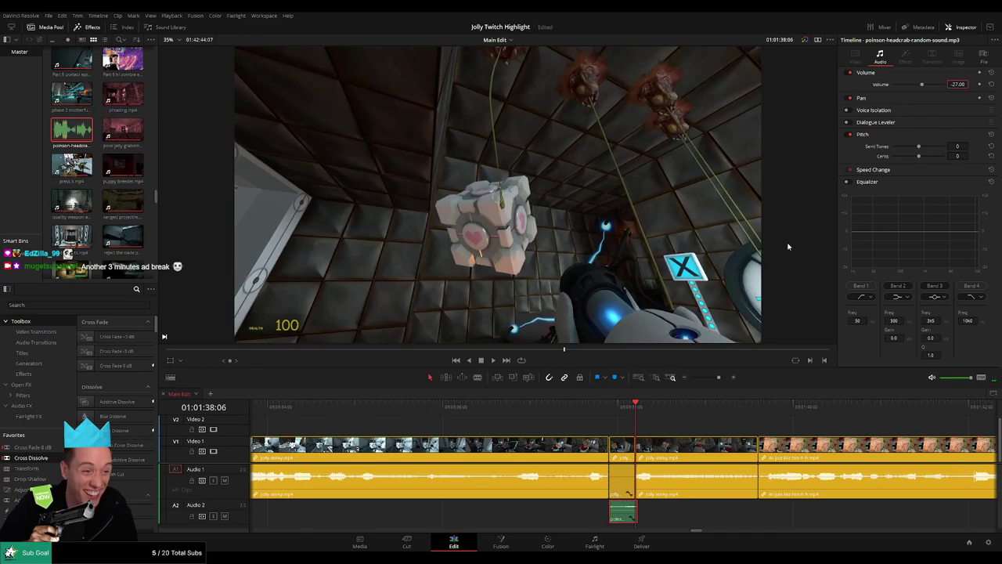
- Play the covered "jolly stinky" moment and the opening of "its just like him fr fr", stopping at 01:01:43:26
{"action": "left_click", "coordinate": [583, 408]}
{"action": "key", "text": "space"}
{"action": "left_click", "coordinate": [704, 424]}
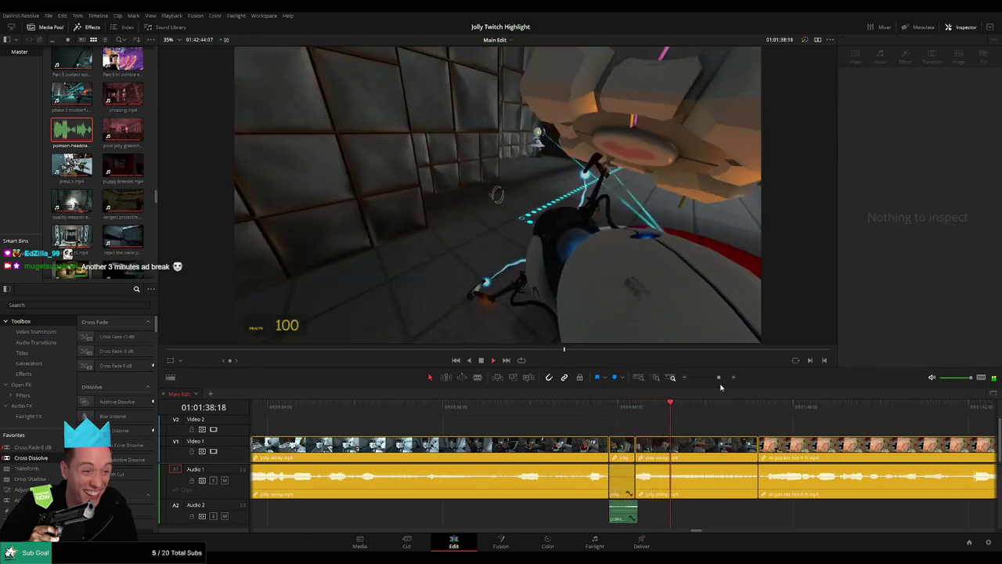
{"action": "mouse_move", "coordinate": [720, 380]}
{"action": "left_mouse_down"}
{"action": "mouse_move", "coordinate": [694, 382]}
{"action": "mouse_move", "coordinate": [711, 380]}
{"action": "left_mouse_up"}
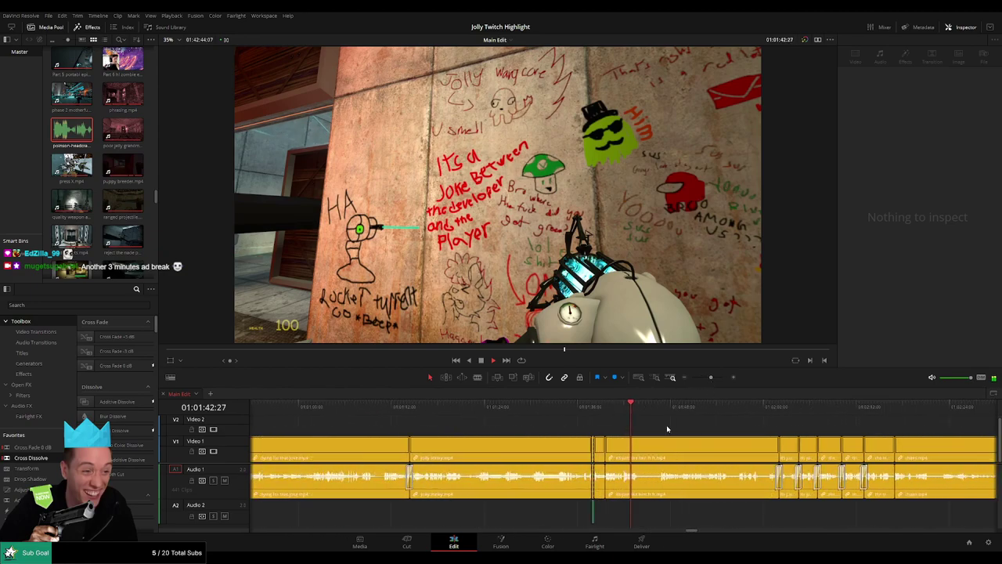
{"action": "left_click_drag", "start_coordinate": [671, 429], "coordinate": [514, 424]}
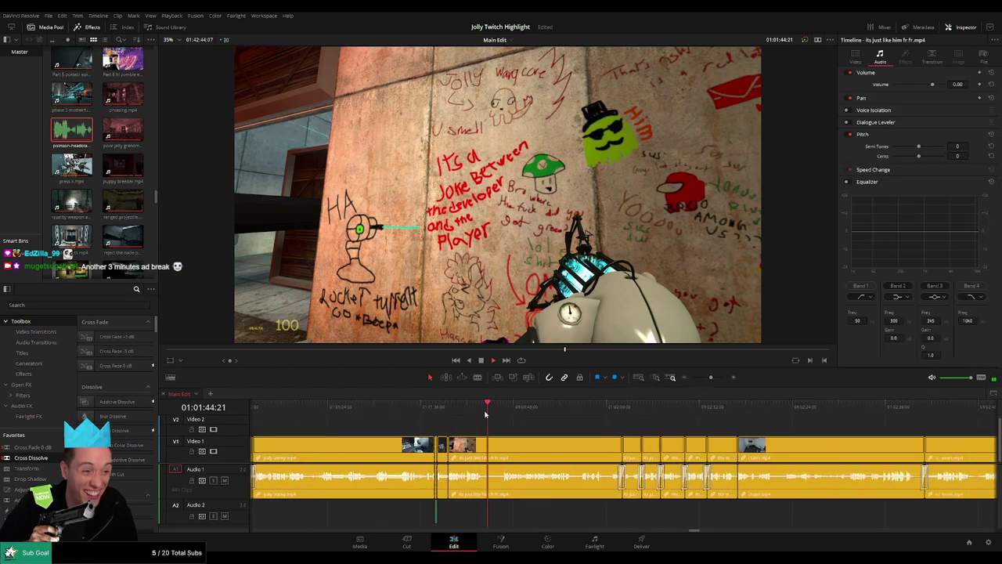
{"action": "left_click_drag", "start_coordinate": [712, 377], "coordinate": [715, 377]}
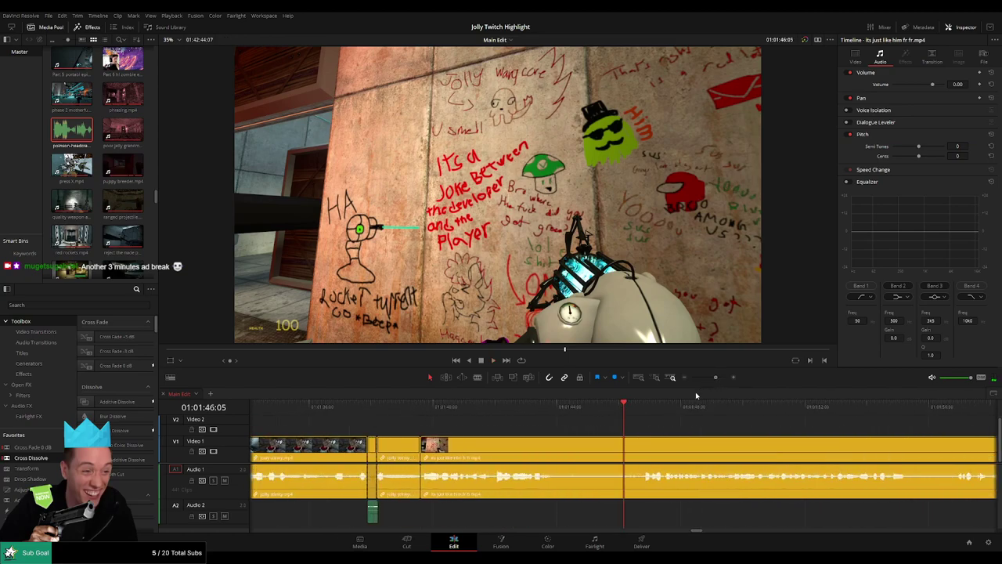
{"action": "left_click", "coordinate": [527, 409]}
{"action": "key", "text": "space"}
{"action": "key", "text": "space"}
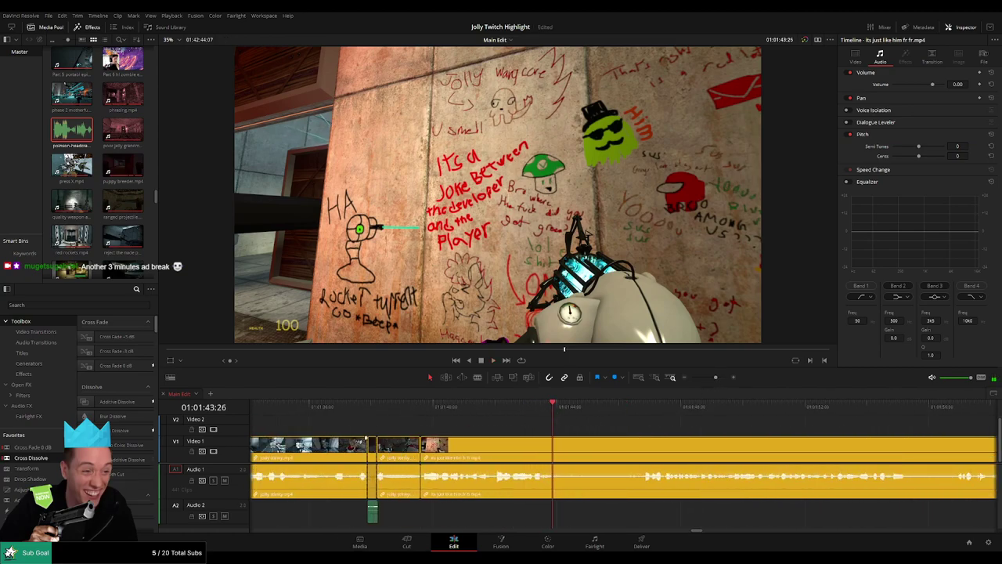
- Add an Adjustment Clip on Video 2 at 01:01:43:26 with a zoom of 2.070, trimmed to end just past 01:01:46:16
{"action": "left_click_drag", "start_coordinate": [24, 489], "coordinate": [556, 429]}
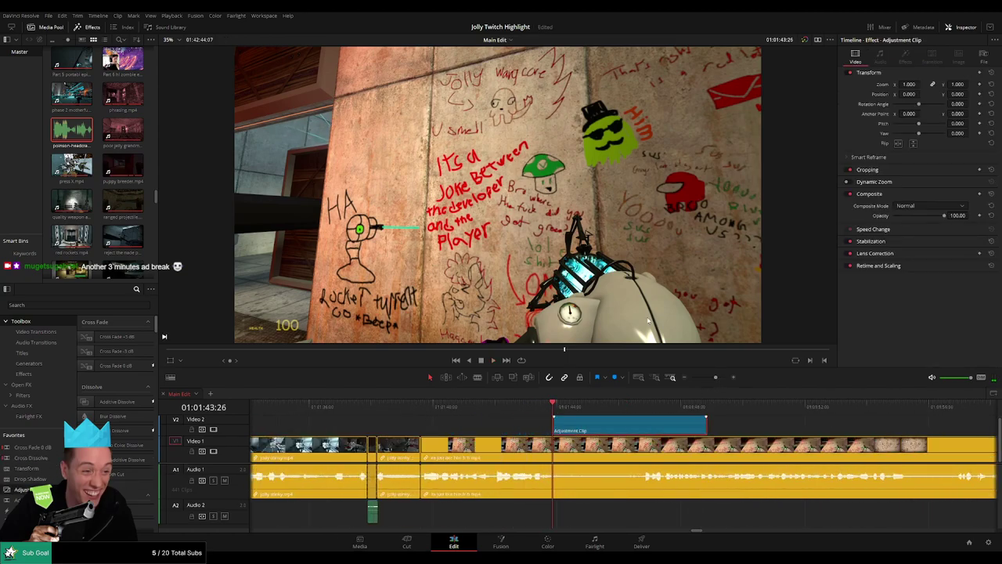
{"action": "mouse_move", "coordinate": [909, 84]}
{"action": "left_mouse_down"}
{"action": "mouse_move", "coordinate": [932, 84]}
{"action": "mouse_move", "coordinate": [908, 84]}
{"action": "left_mouse_up"}
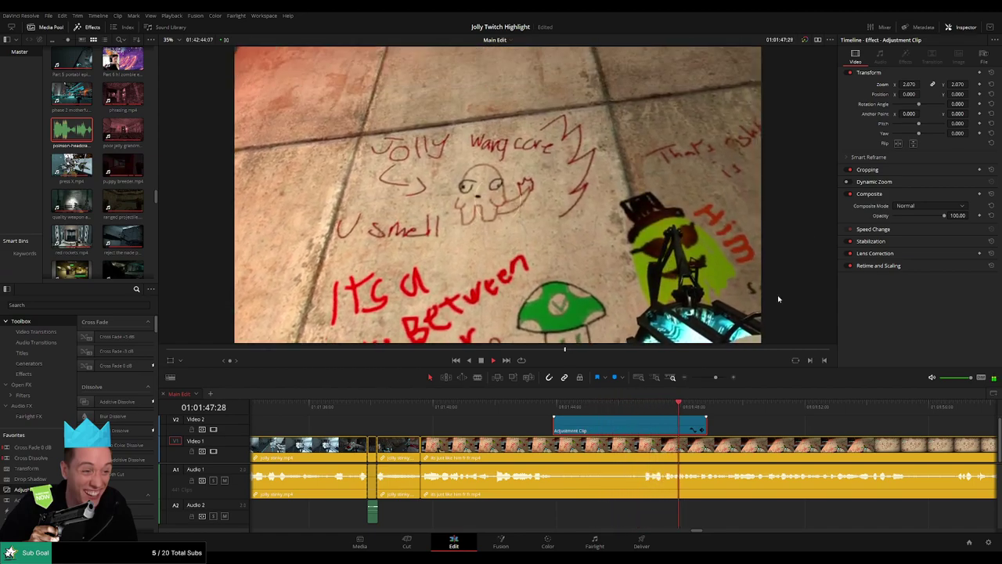
{"action": "left_click", "coordinate": [636, 403]}
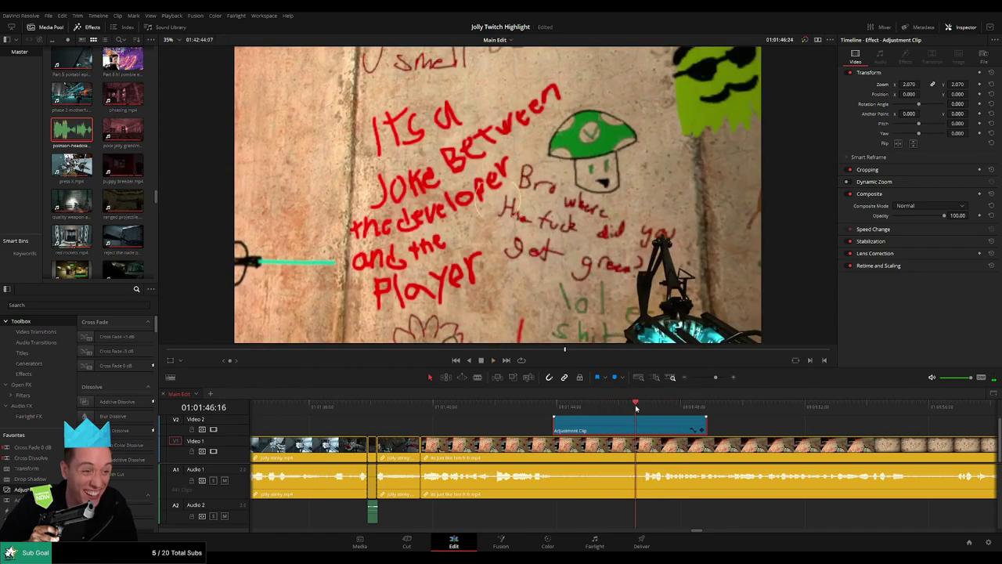
{"action": "left_click_drag", "start_coordinate": [705, 426], "coordinate": [642, 427]}
- Reframe the Adjustment Clip on the wall drawings with zoom 1.640 and position X -273, Y -390
{"action": "key", "text": "space"}
{"action": "key", "text": "space"}
{"action": "left_click", "coordinate": [592, 405]}
{"action": "mouse_move", "coordinate": [952, 84]}
{"action": "left_mouse_down"}
{"action": "mouse_move", "coordinate": [804, 94]}
{"action": "mouse_move", "coordinate": [960, 94]}
{"action": "left_mouse_up"}
{"action": "left_click", "coordinate": [557, 410]}
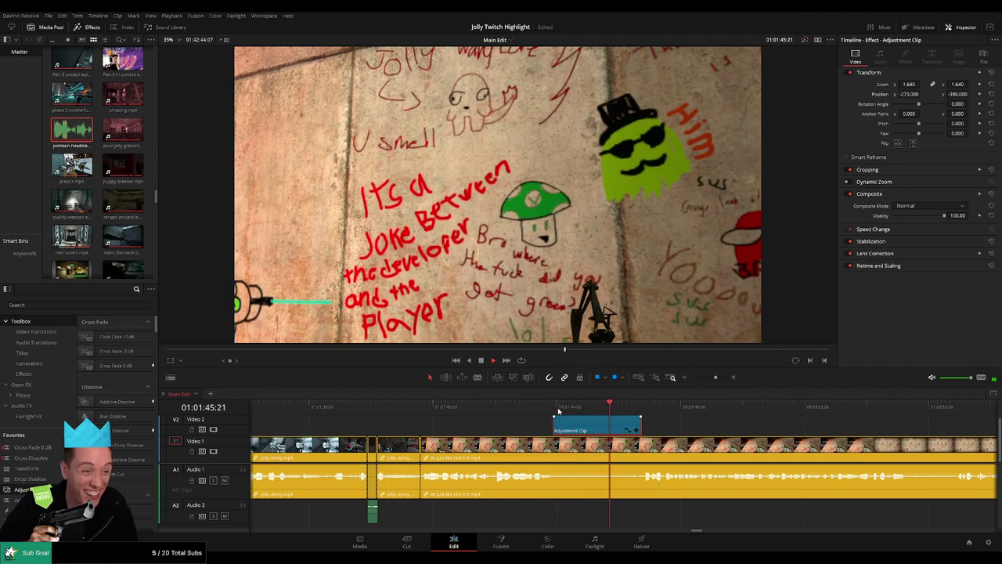
- Refine the Adjustment Clip's framing to zoom 1.580 and position Y -471
{"action": "left_click", "coordinate": [622, 411]}
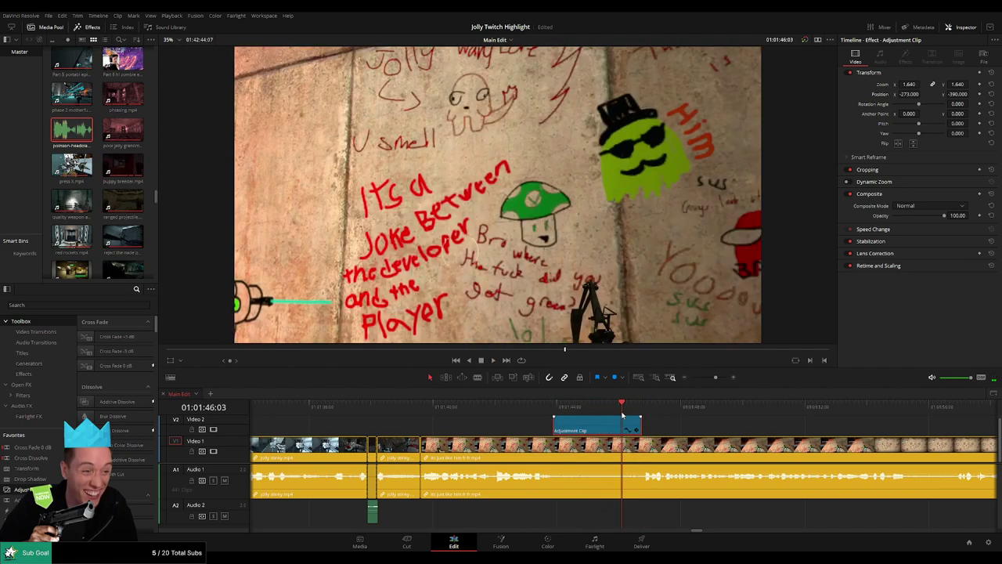
{"action": "left_click_drag", "start_coordinate": [959, 94], "coordinate": [971, 95]}
{"action": "mouse_move", "coordinate": [957, 94]}
{"action": "left_mouse_down"}
{"action": "mouse_move", "coordinate": [910, 85]}
{"action": "mouse_move", "coordinate": [955, 94]}
{"action": "left_mouse_up"}
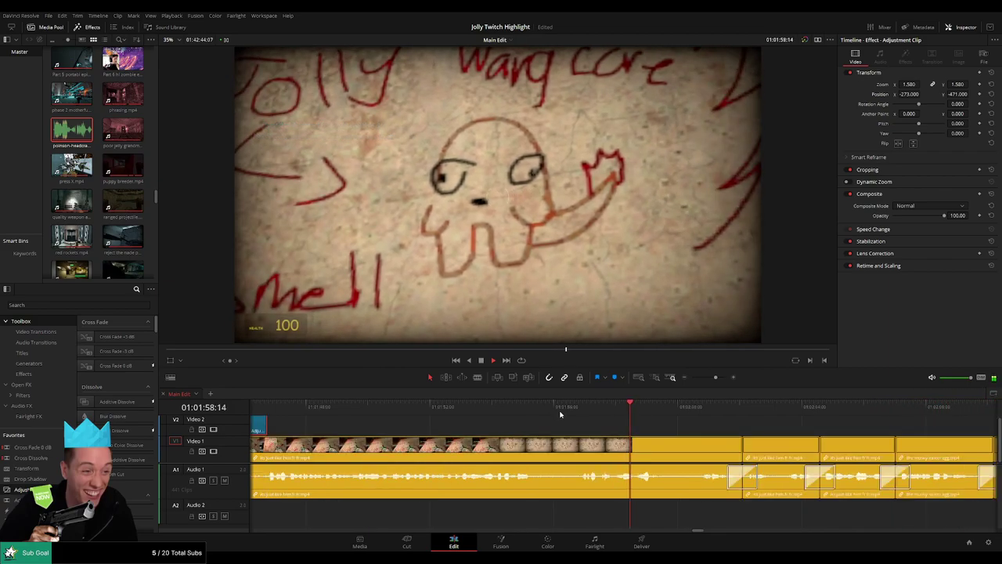
- Play the rest of "its just like him fr fr" and the easter egg clips into the "chairs" clip
{"action": "left_click", "coordinate": [685, 428]}
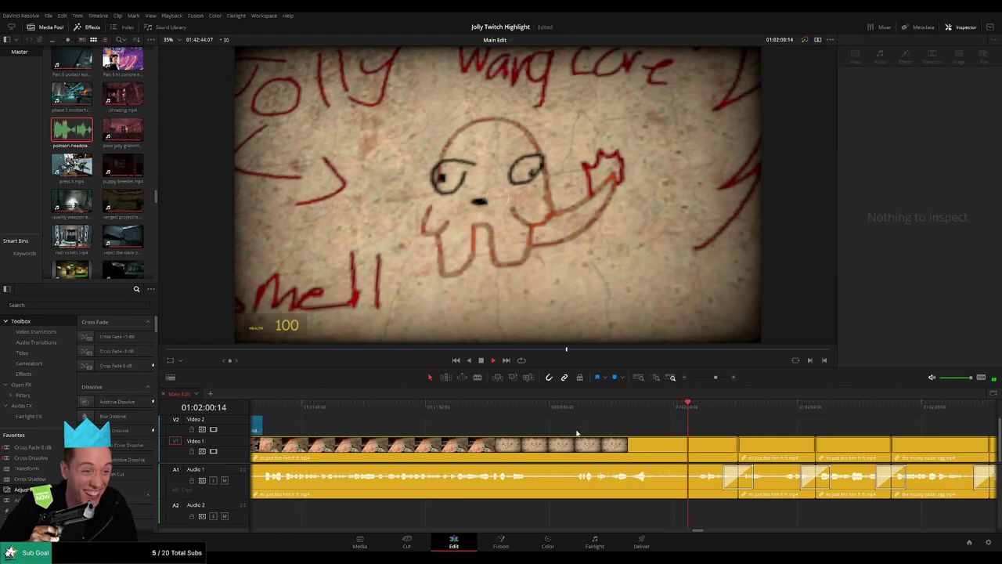
{"action": "scroll", "coordinate": [535, 427], "scroll_direction": "right", "scroll_amount": 1}
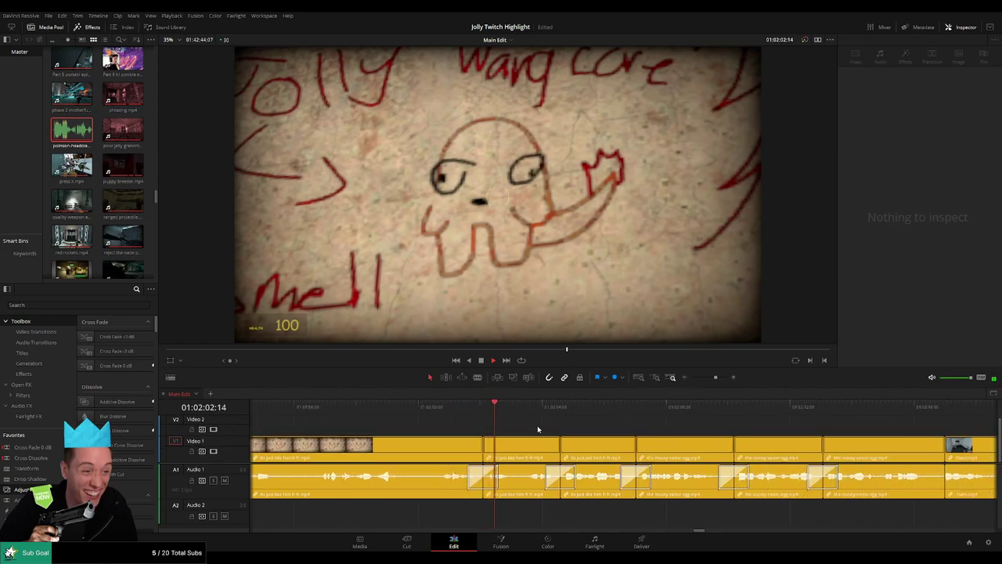
{"action": "scroll", "coordinate": [558, 419], "scroll_direction": "right", "scroll_amount": 1}
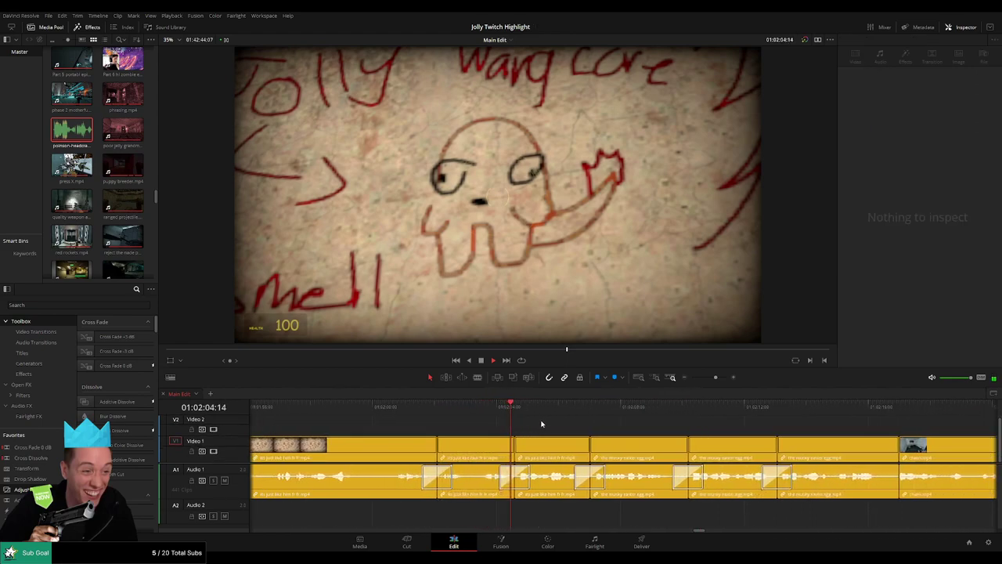
{"action": "scroll", "coordinate": [552, 428], "scroll_direction": "right", "scroll_amount": 2}
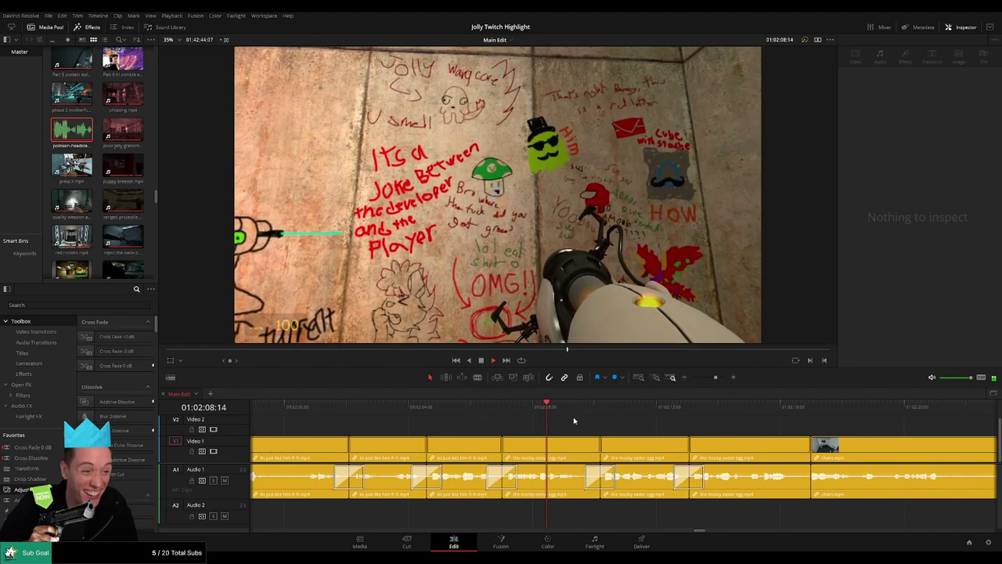
{"action": "scroll", "coordinate": [541, 425], "scroll_direction": "right", "scroll_amount": 2}
{"action": "scroll", "coordinate": [564, 427], "scroll_direction": "right", "scroll_amount": 1}
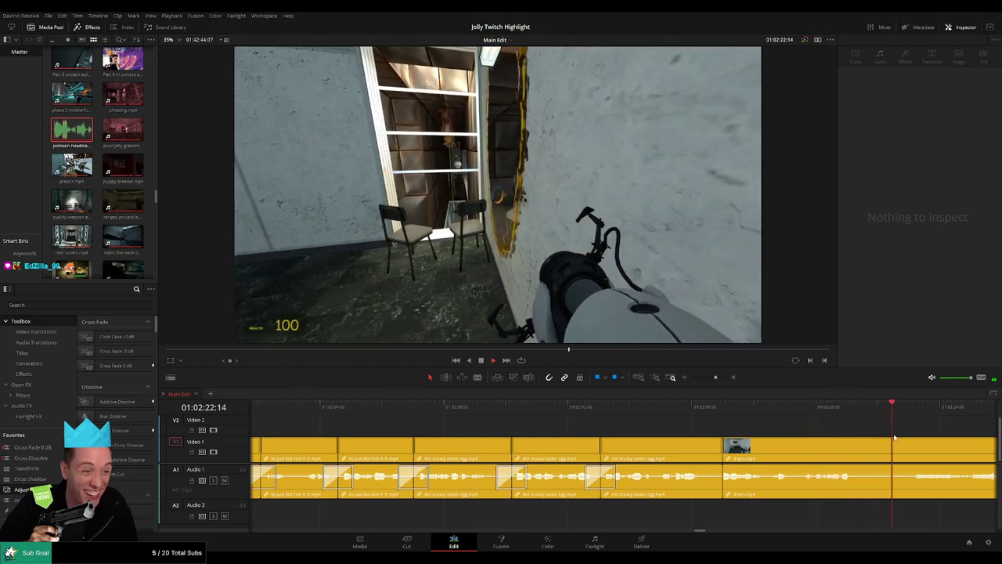
{"action": "left_click_drag", "start_coordinate": [902, 435], "coordinate": [587, 424]}
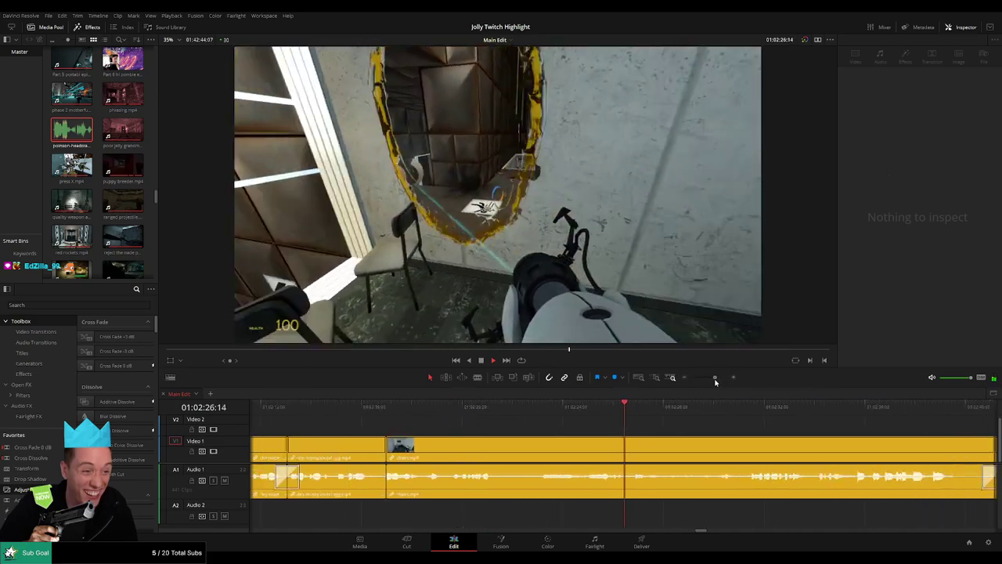
- Split the "chairs" clip on both sides of a short spoken moment ending at 01:02:26:04
{"action": "left_click", "coordinate": [603, 407]}
{"action": "left_click", "coordinate": [602, 408]}
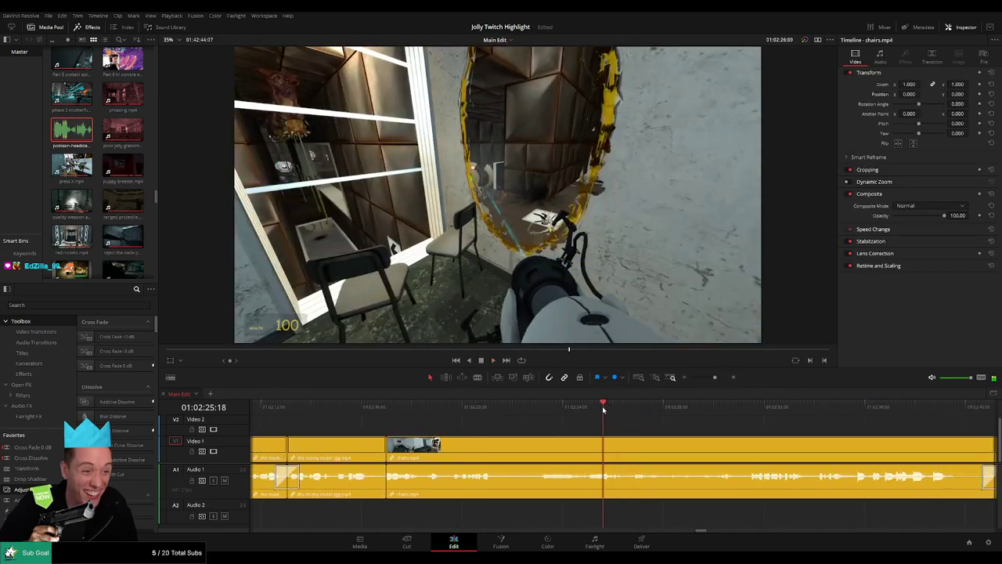
{"action": "key", "text": "b"}
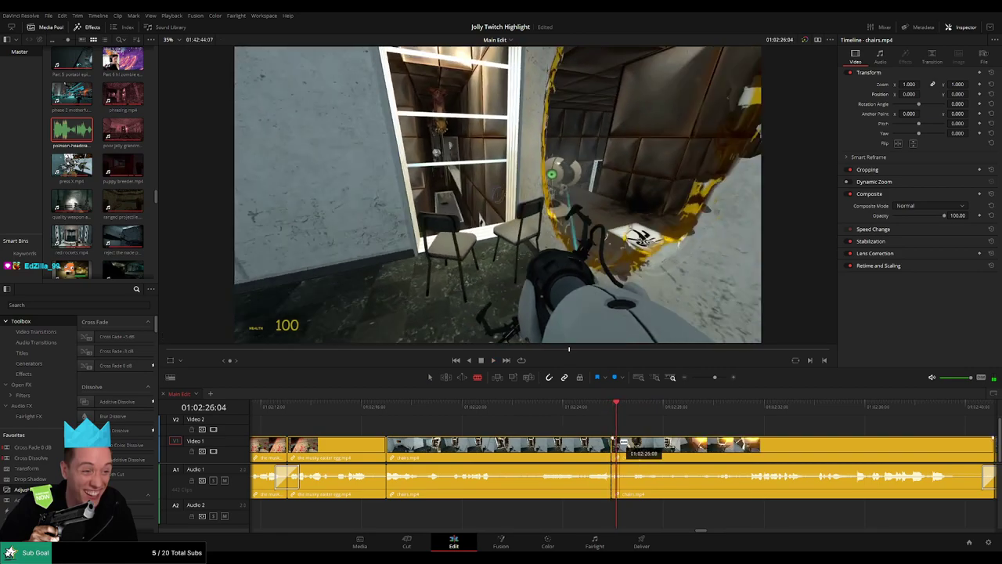
{"action": "left_click", "coordinate": [620, 451]}
{"action": "key", "text": "a"}
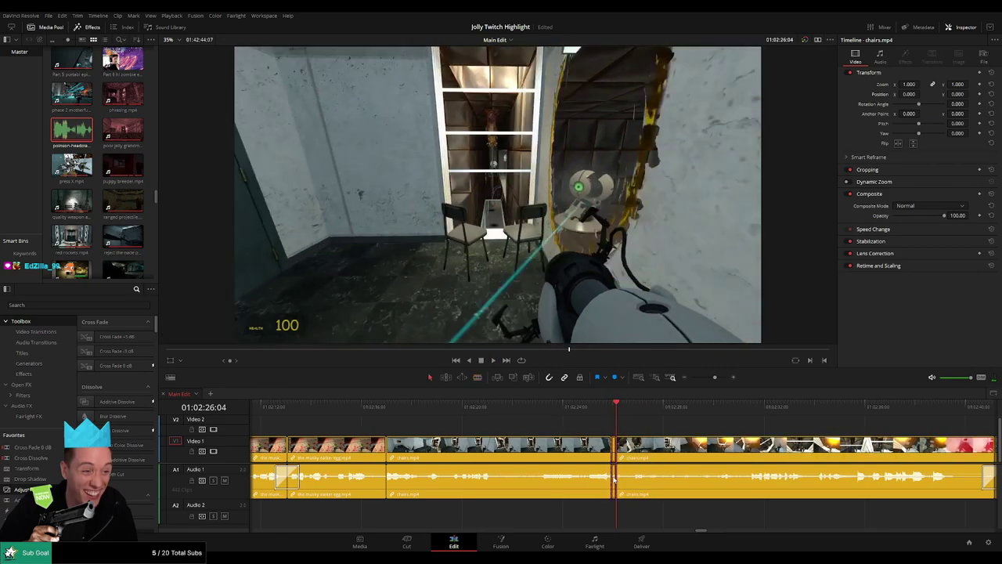
- Mute the isolated "chairs" fragment and cover it with the poison headcrab sound on Audio 2, trimmed to match
{"action": "scroll", "coordinate": [648, 451], "scroll_direction": "down", "scroll_amount": 6}
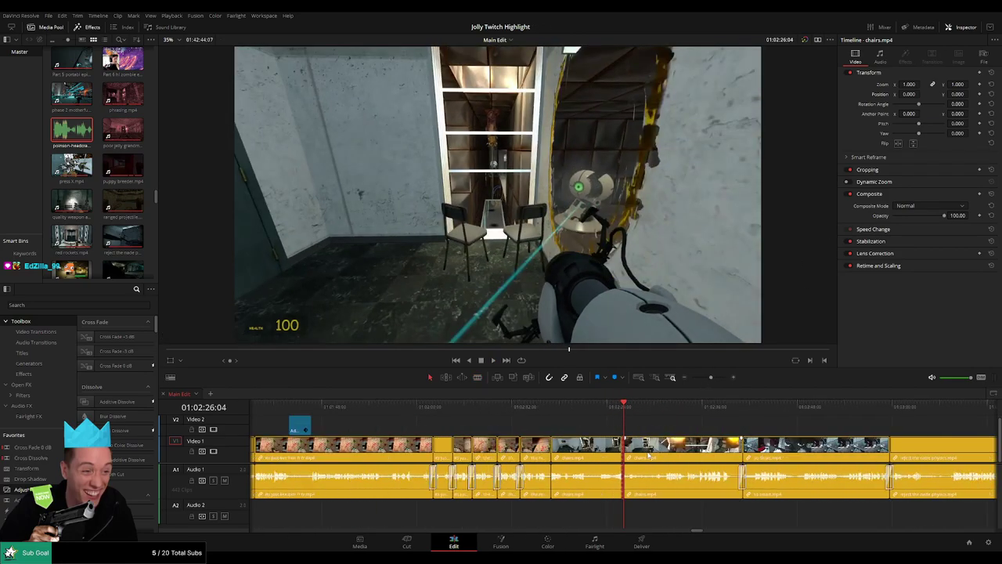
{"action": "left_click_drag", "start_coordinate": [710, 380], "coordinate": [720, 380]}
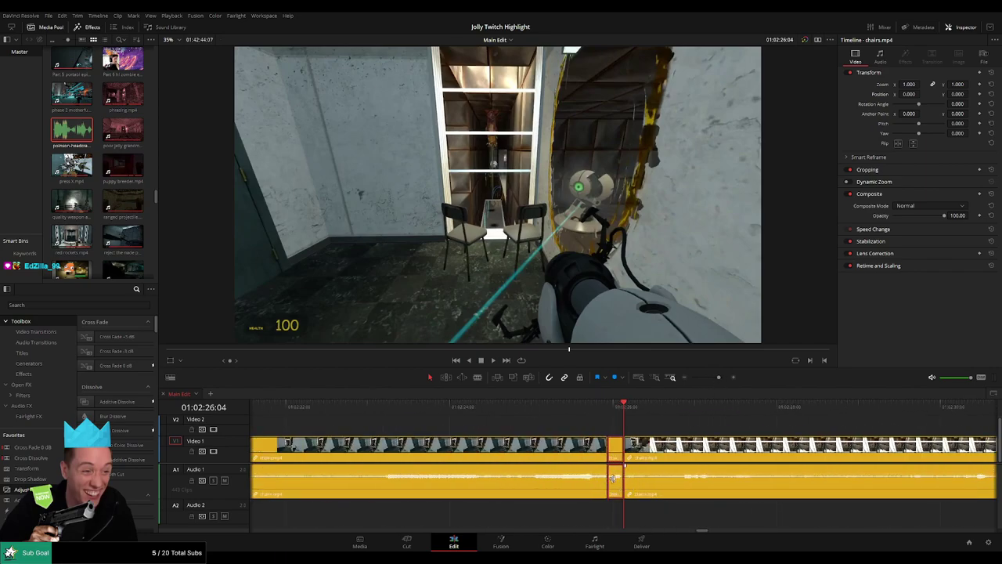
{"action": "left_click_drag", "start_coordinate": [619, 516], "coordinate": [619, 517]}
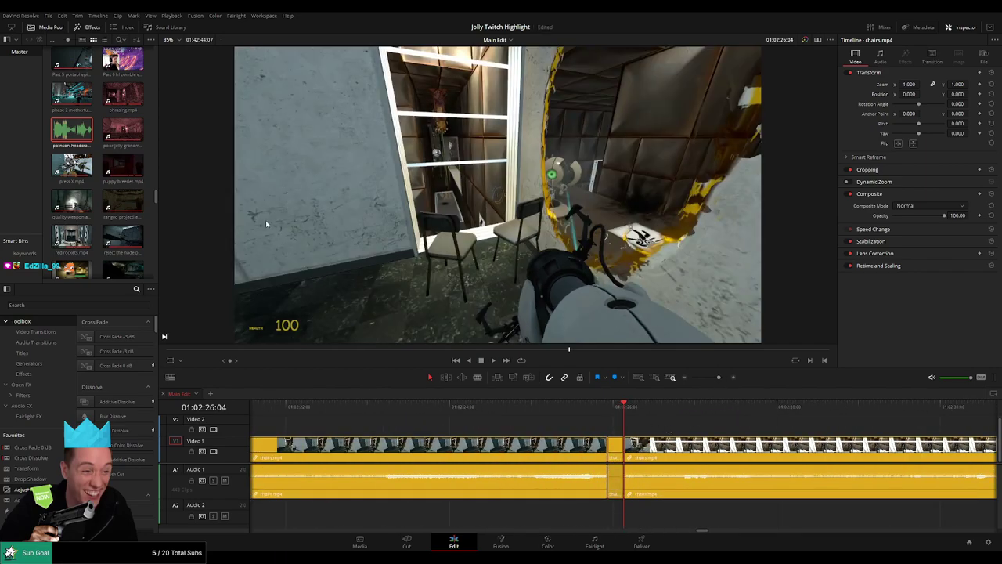
{"action": "left_click_drag", "start_coordinate": [75, 132], "coordinate": [650, 513]}
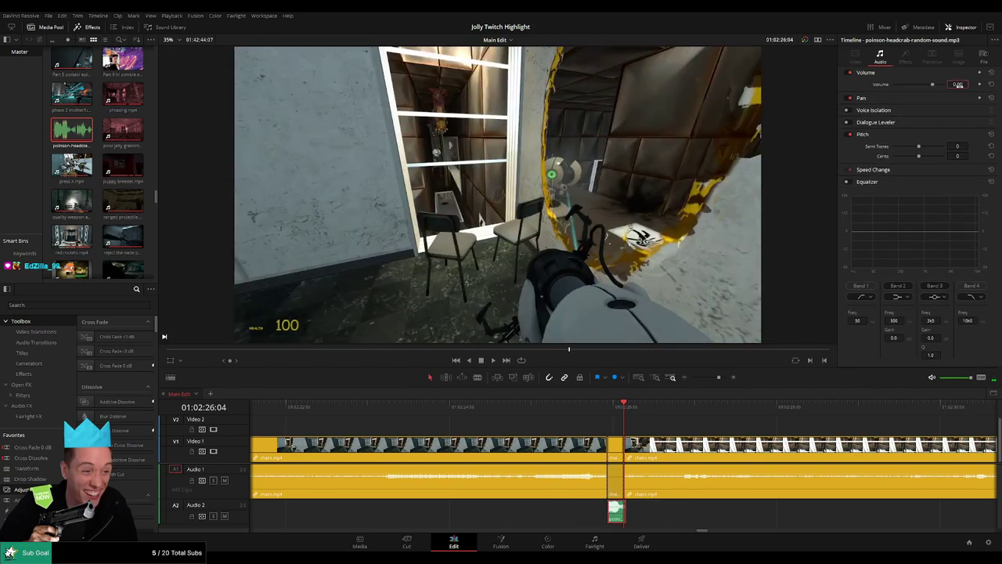
- Play the headcrab-covered moment and continue through the "chairs" clip to about 01:02:34
{"action": "left_click", "coordinate": [582, 408]}
{"action": "key", "text": "space"}
{"action": "left_click", "coordinate": [684, 425]}
{"action": "left_click_drag", "start_coordinate": [719, 378], "coordinate": [709, 380]}
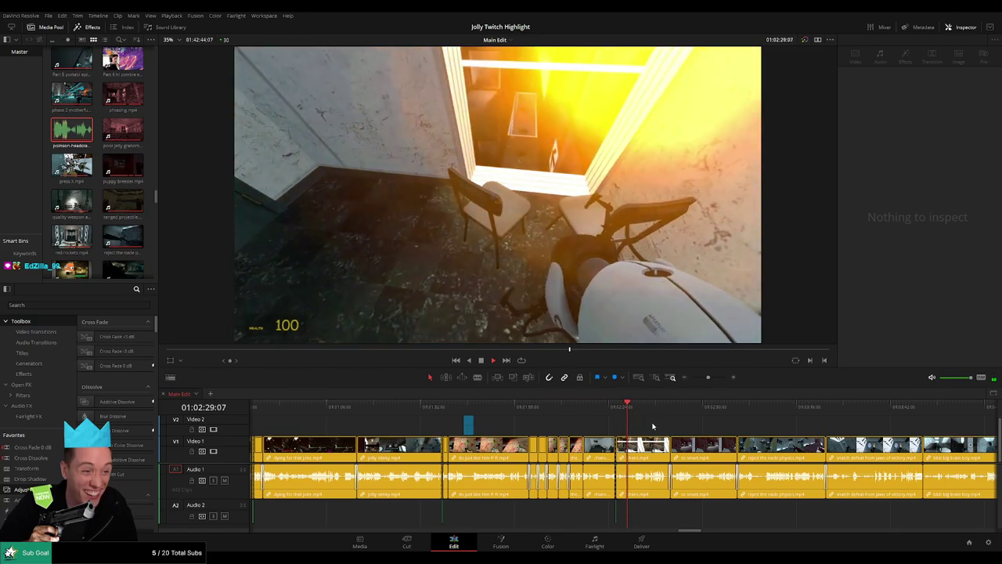
{"action": "left_click_drag", "start_coordinate": [653, 426], "coordinate": [521, 432]}
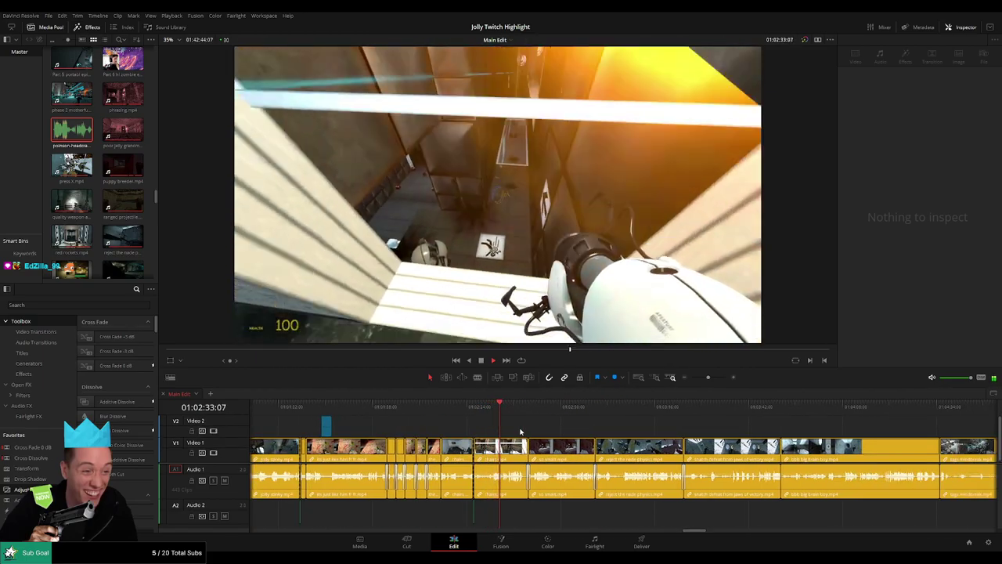
{"action": "key", "text": "space"}
- Replay from about 01:02:31 and split the "chairs" clip around a second short moment ending at 01:02:33:02
{"action": "left_click_drag", "start_coordinate": [708, 379], "coordinate": [718, 383]}
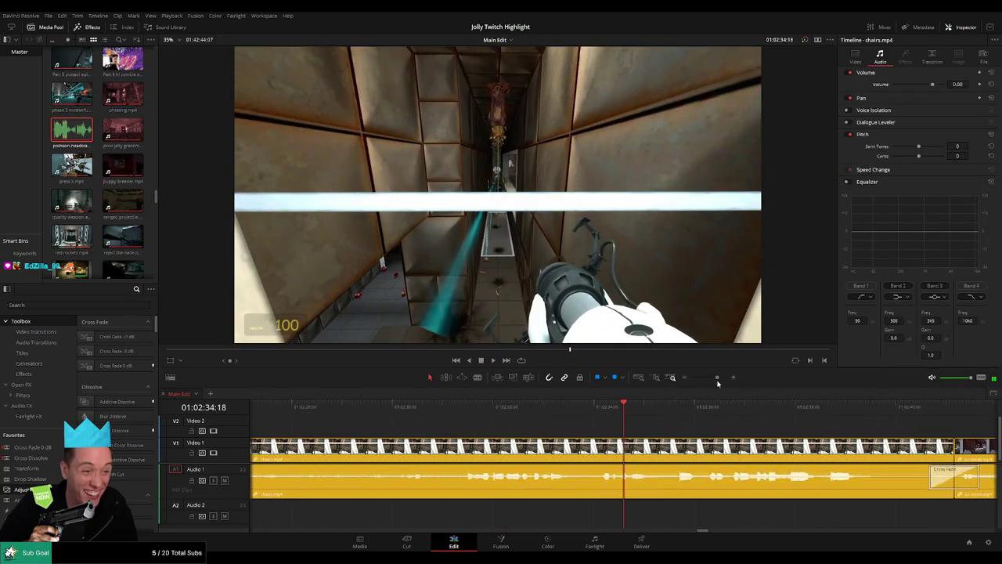
{"action": "left_click", "coordinate": [462, 428]}
{"action": "key", "text": "space"}
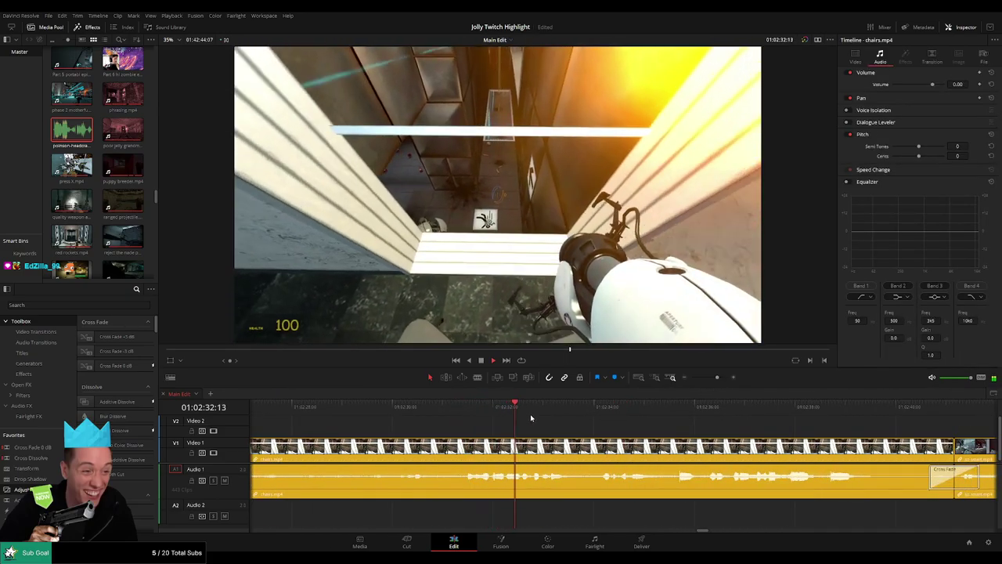
{"action": "key", "text": "space"}
{"action": "key", "text": "b"}
{"action": "left_click", "coordinate": [531, 452]}
{"action": "key", "text": "space"}
{"action": "key", "text": "space"}
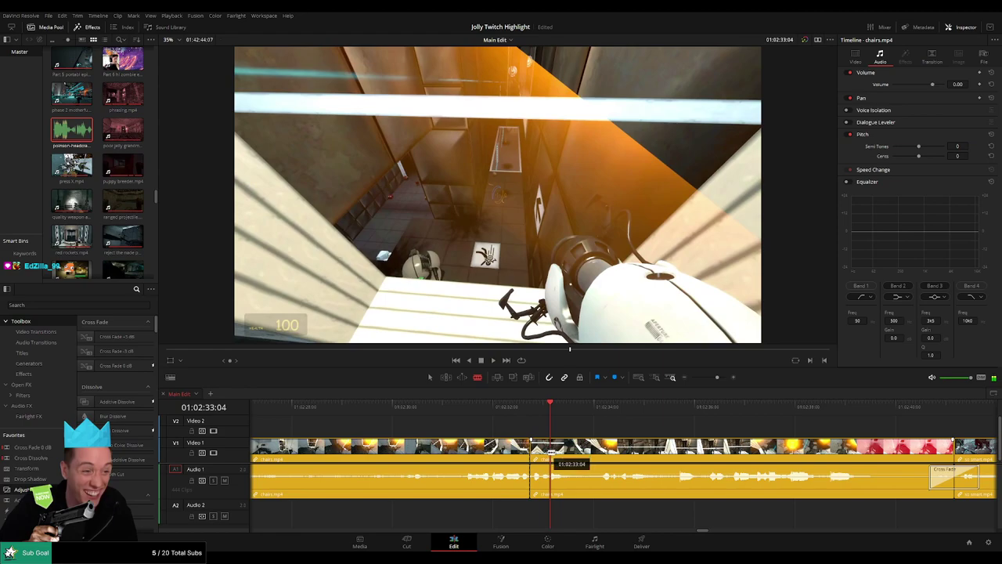
{"action": "left_click", "coordinate": [531, 412]}
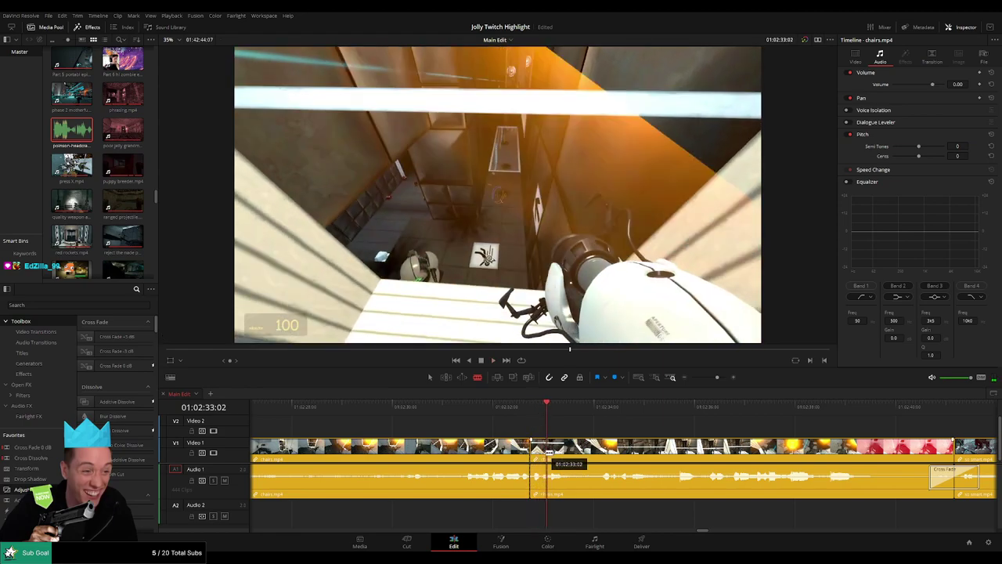
{"action": "key", "text": "a"}
- Mute the second "chairs" fragment and cover it with the headcrab sound on Audio 2, trimmed to fit, at volume -27
{"action": "left_click_drag", "start_coordinate": [539, 472], "coordinate": [539, 498]}
{"action": "left_click_drag", "start_coordinate": [74, 136], "coordinate": [547, 517]}
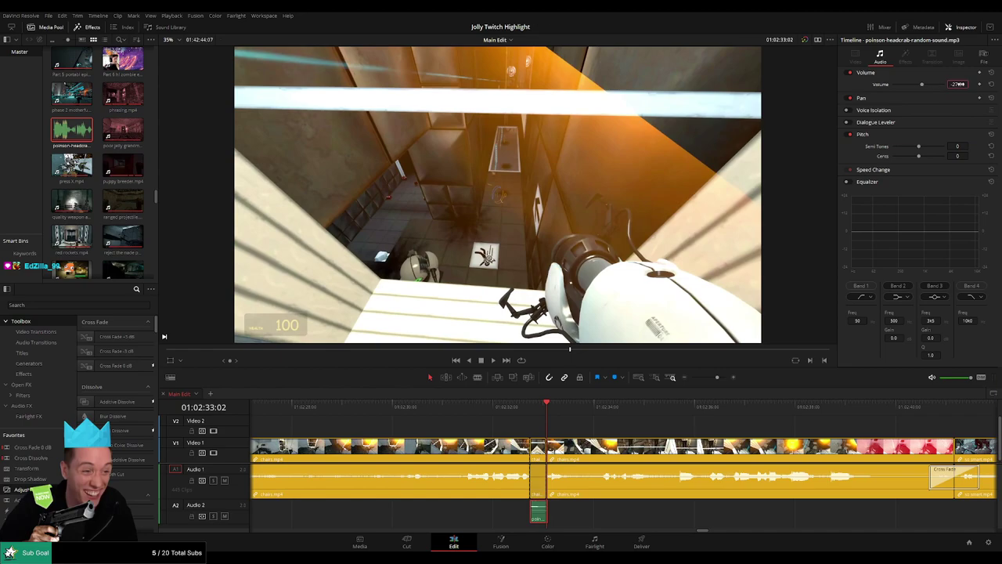
- Play the rest of the "chairs" clip and on to the red-tinted end of the "so smart" clip
{"action": "key", "text": "space"}
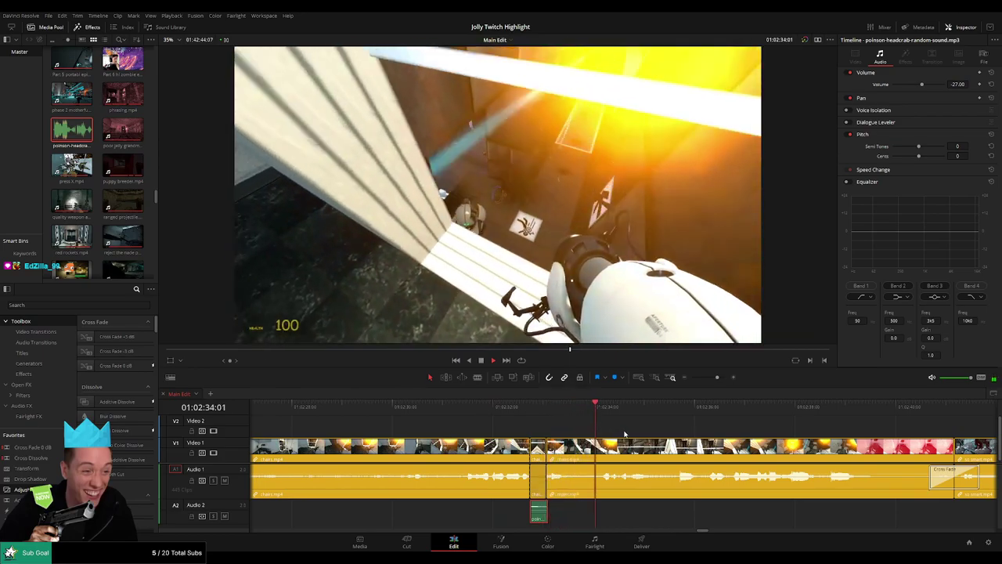
{"action": "left_click_drag", "start_coordinate": [640, 433], "coordinate": [504, 423]}
{"action": "left_click", "coordinate": [568, 430]}
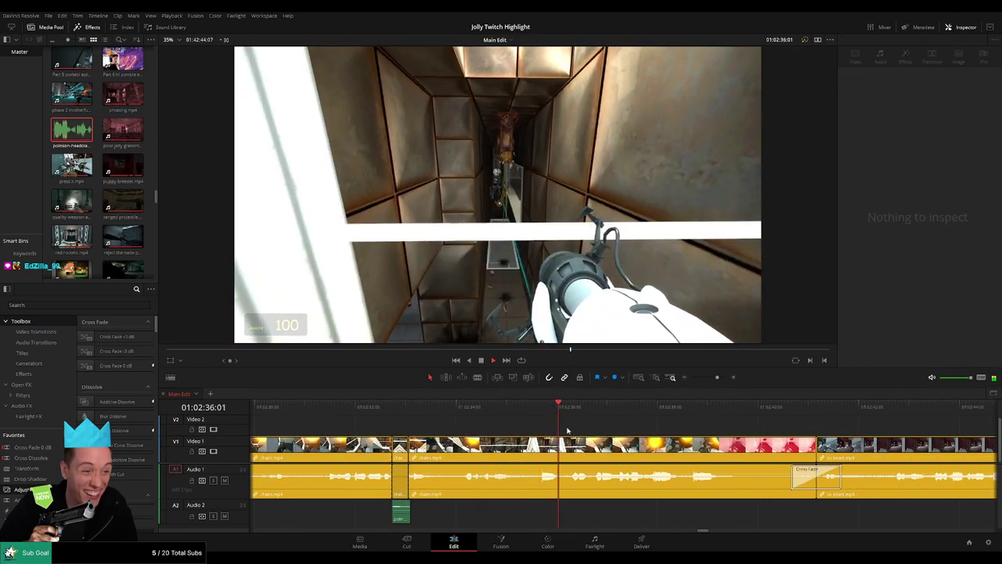
{"action": "scroll", "coordinate": [607, 435], "scroll_direction": "right", "scroll_amount": 2}
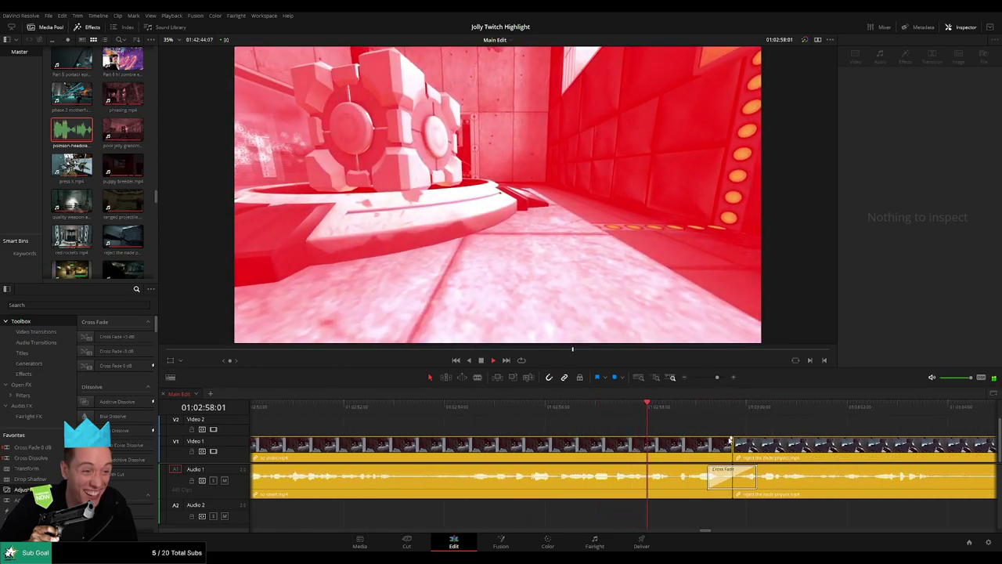
- Isolate a short fragment of the "so smart" clip ending at 01:02:59:00 and mute it
{"action": "left_click", "coordinate": [624, 409]}
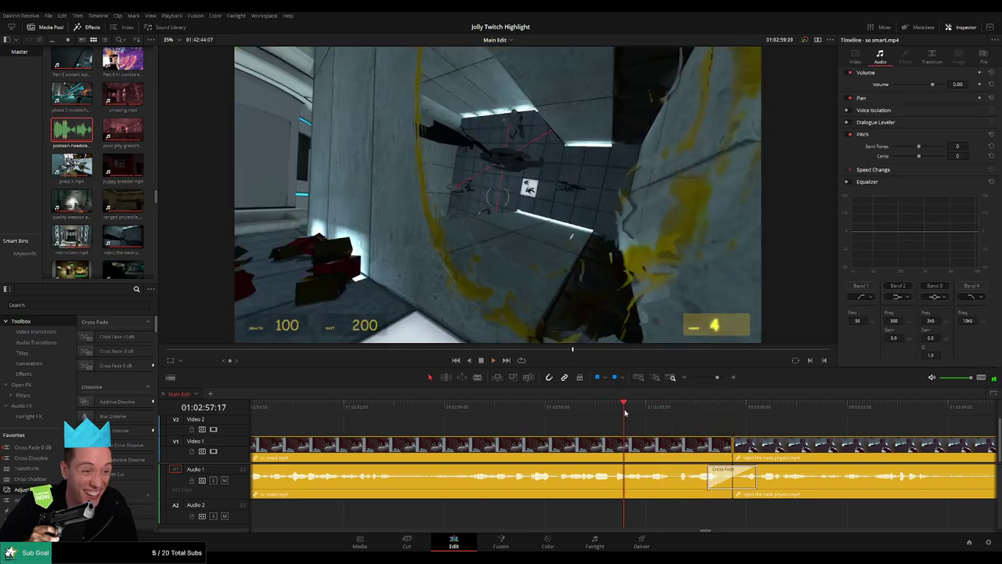
{"action": "key", "text": "space"}
{"action": "key", "text": "b"}
{"action": "left_click", "coordinate": [683, 453]}
{"action": "left_click", "coordinate": [680, 453]}
{"action": "key", "text": "space"}
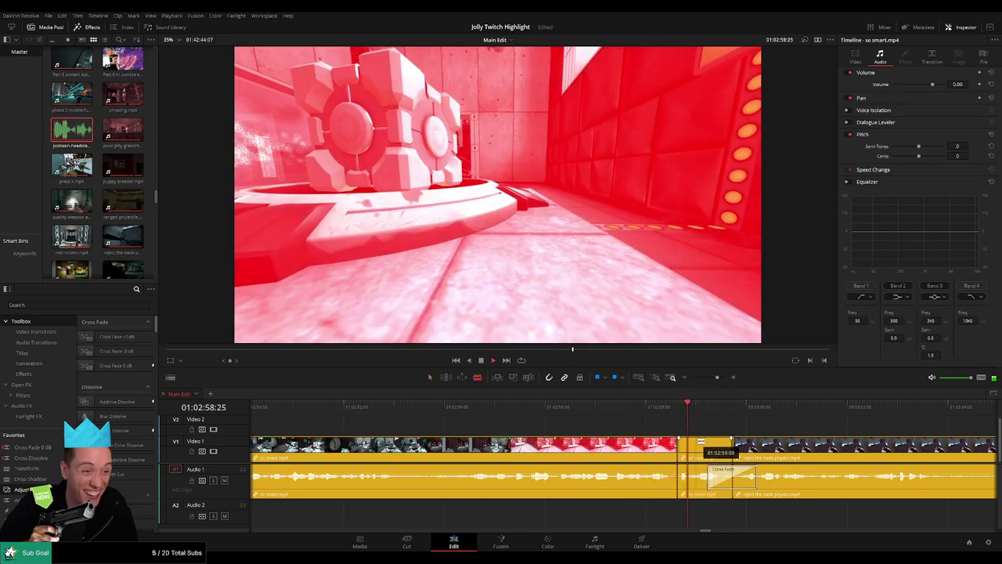
{"action": "key", "text": "a"}
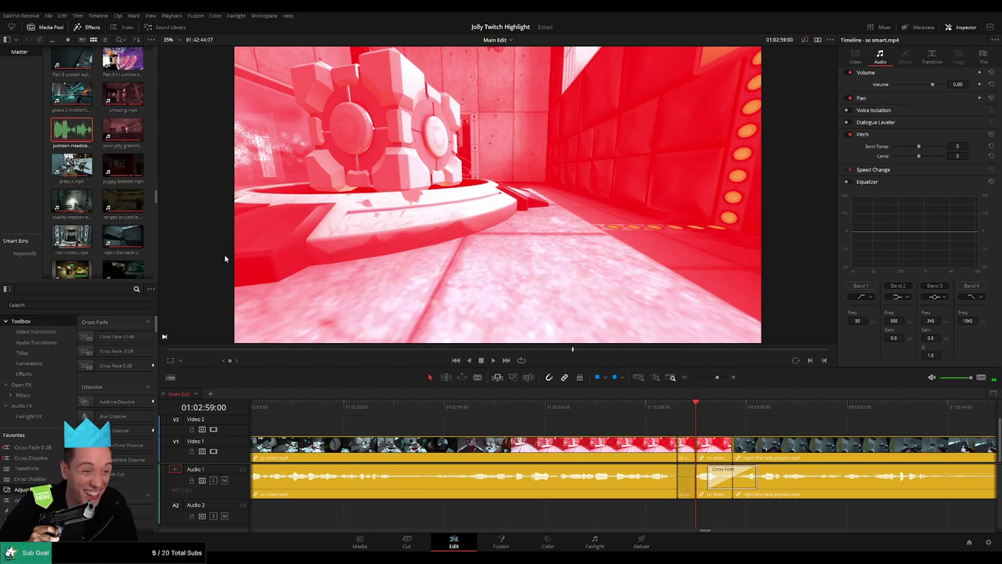
- Cover the muted "so smart" fragment with the headcrab sound on Audio 2, trimmed to its length, at volume -27
{"action": "left_click_drag", "start_coordinate": [72, 129], "coordinate": [667, 515]}
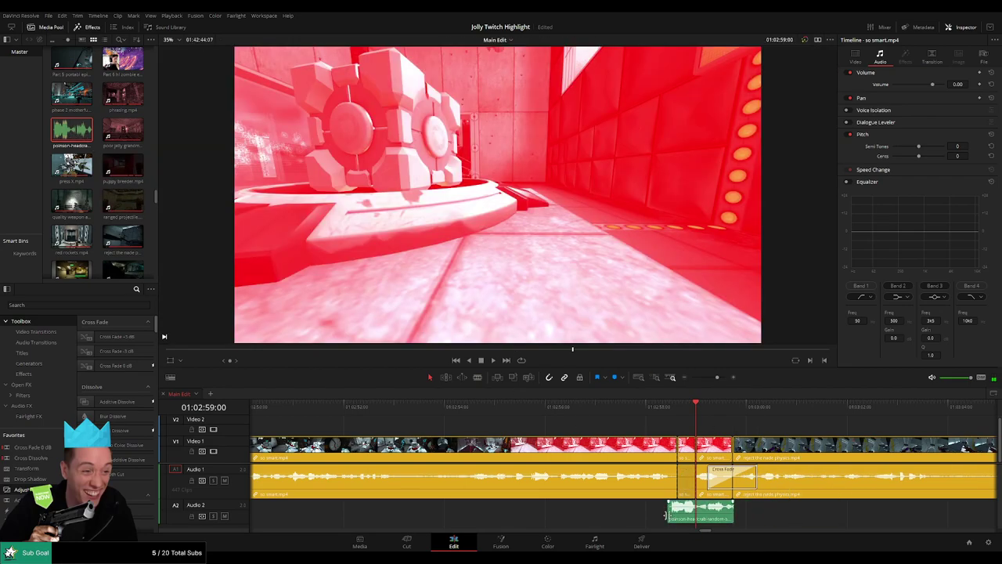
{"action": "left_click_drag", "start_coordinate": [732, 516], "coordinate": [691, 519]}
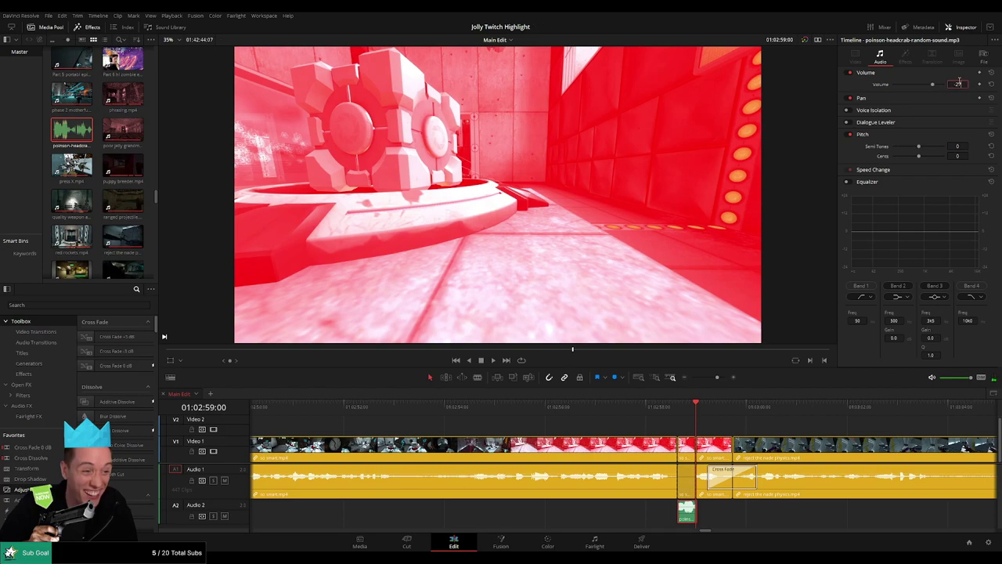
{"action": "key", "text": "space"}
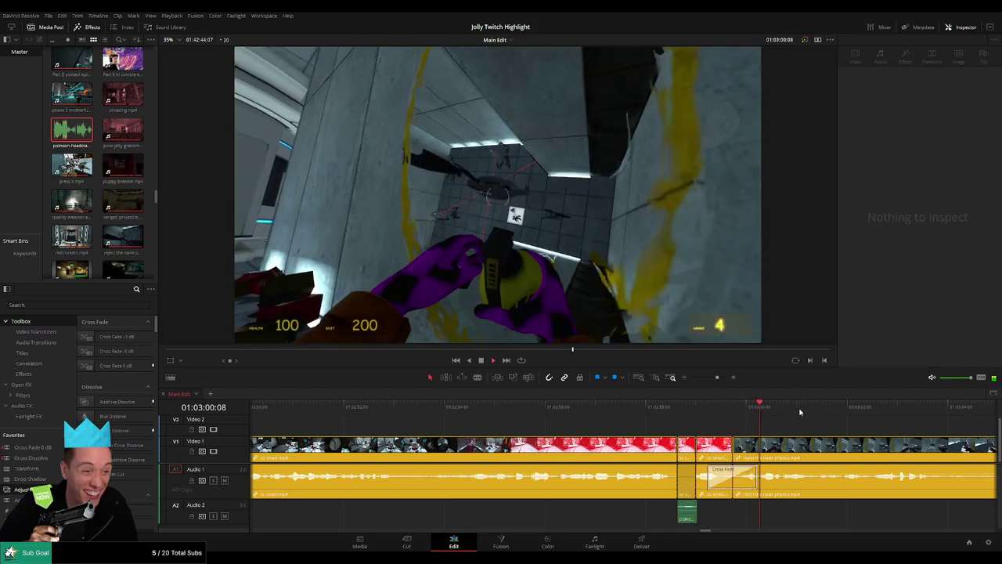
- Review the transition from "so smart" and play the "reject the nade physics" clip to about 01:03:23
{"action": "left_click_drag", "start_coordinate": [717, 379], "coordinate": [713, 380]}
{"action": "left_click_drag", "start_coordinate": [725, 433], "coordinate": [593, 423]}
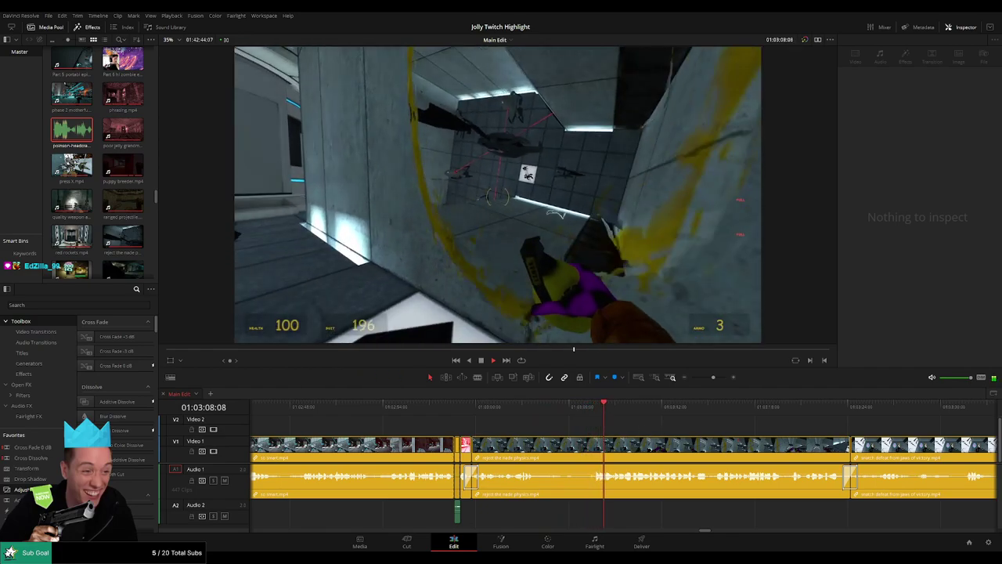
{"action": "key", "text": "space"}
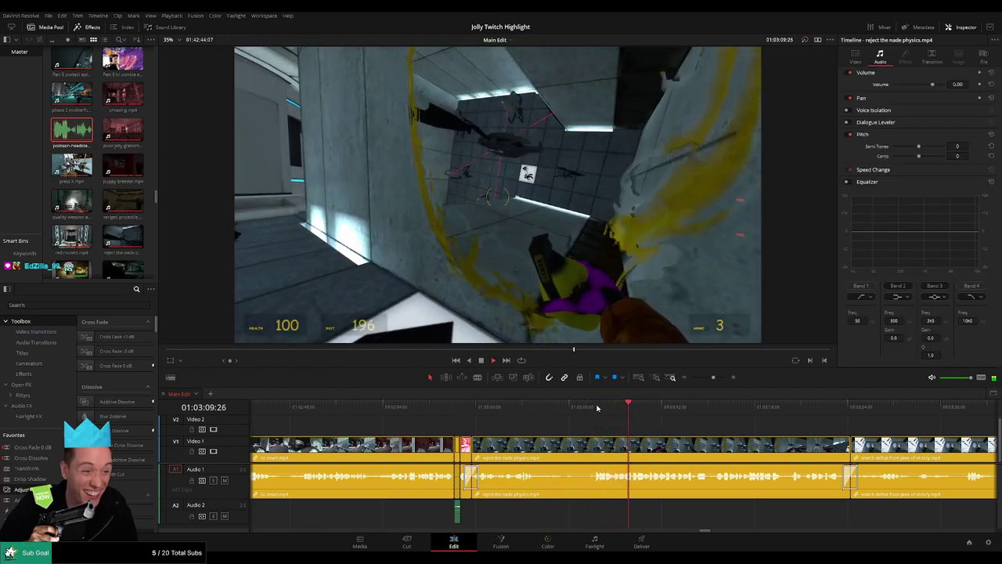
{"action": "left_click", "coordinate": [597, 406]}
{"action": "key", "text": "space"}
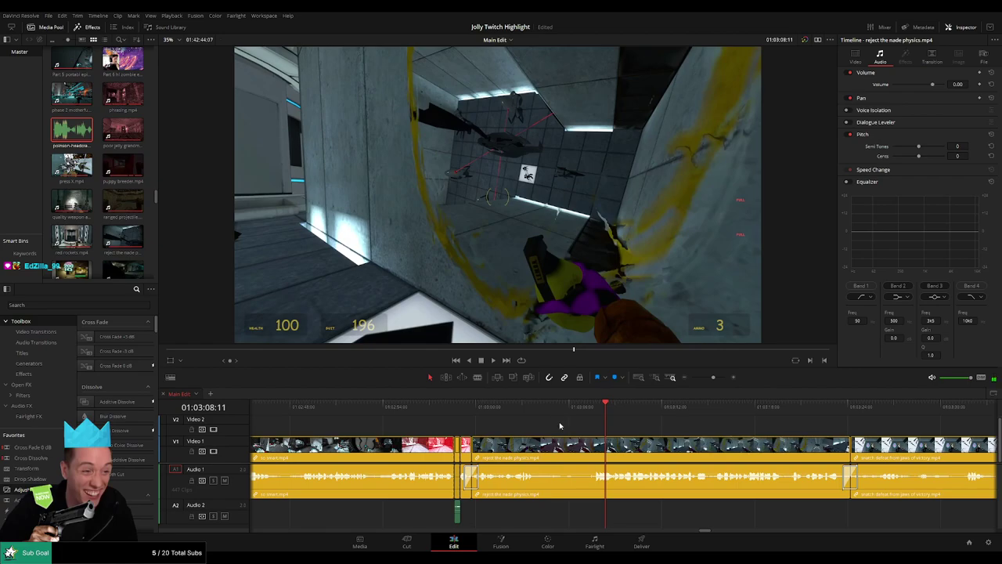
{"action": "left_click", "coordinate": [470, 408]}
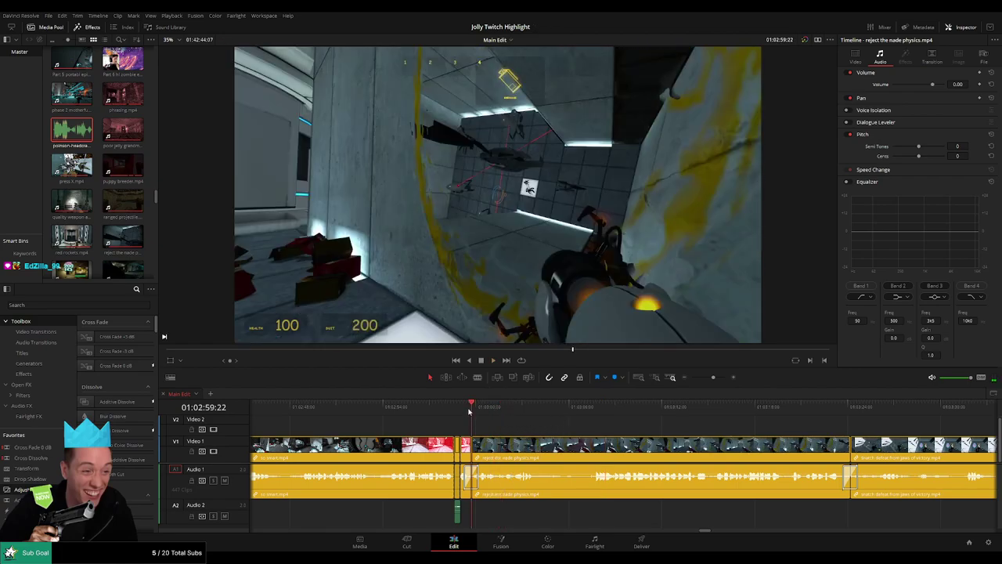
{"action": "left_click", "coordinate": [433, 408]}
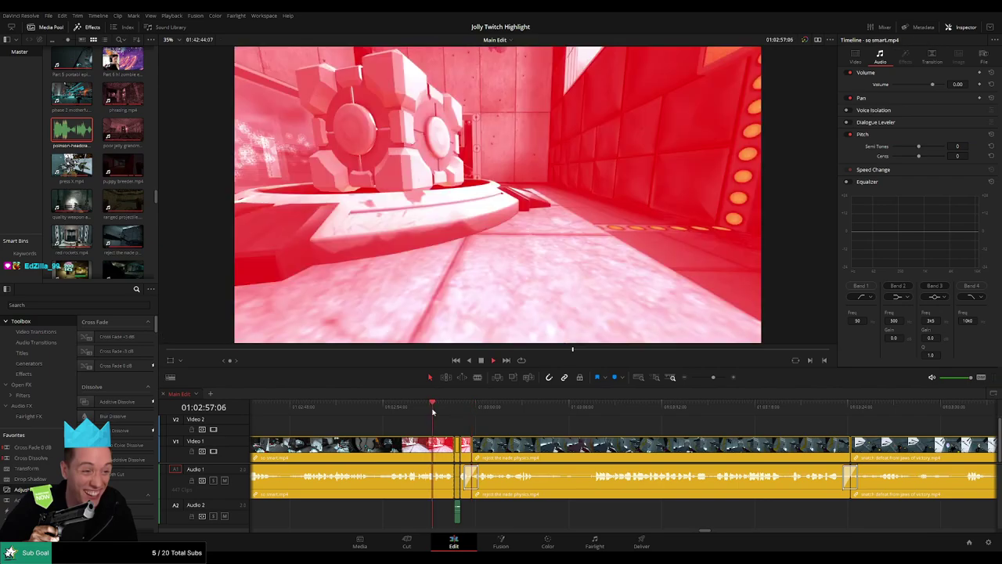
{"action": "key", "text": "space"}
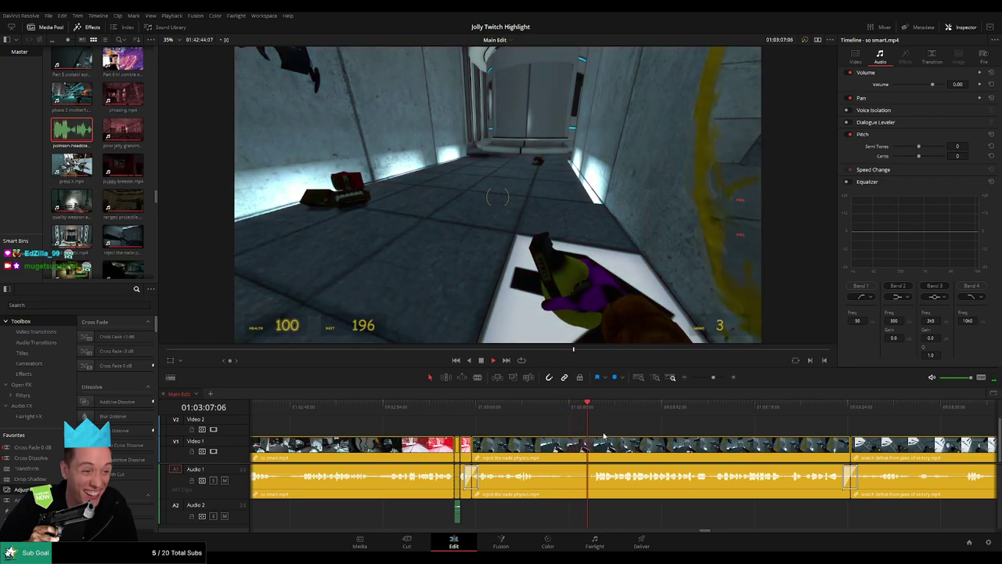
{"action": "left_click_drag", "start_coordinate": [641, 426], "coordinate": [515, 424]}
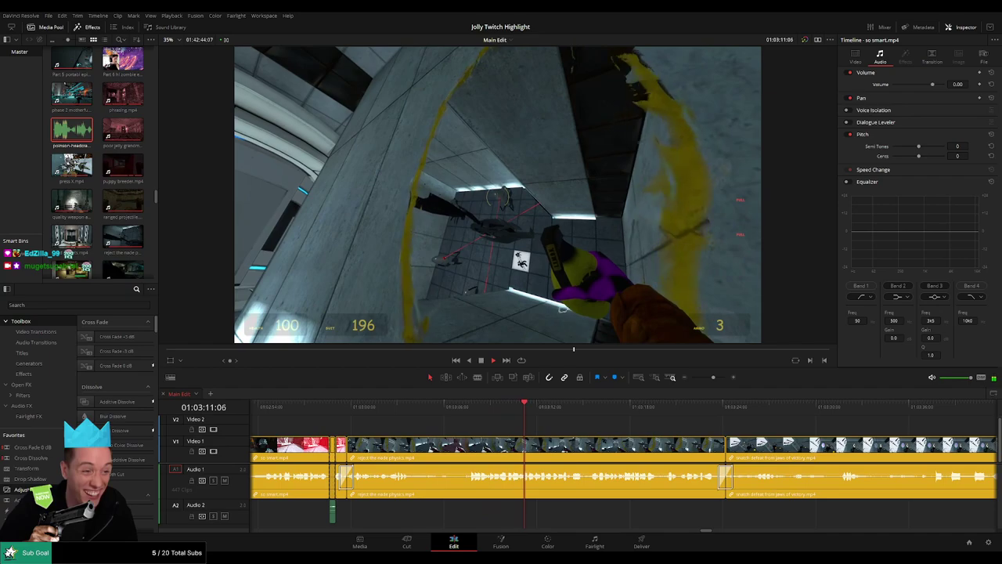
{"action": "left_click_drag", "start_coordinate": [621, 427], "coordinate": [589, 428]}
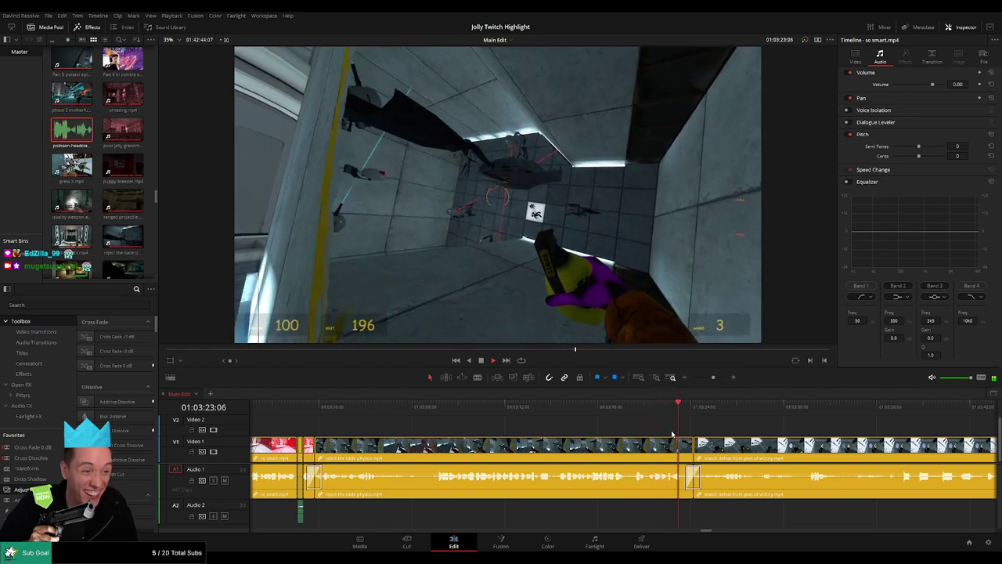
- Split a short fragment ending at 01:03:22:24 out of the "reject the nade physics" clip
{"action": "left_click", "coordinate": [645, 406]}
{"action": "scroll", "coordinate": [572, 418], "scroll_direction": "right", "scroll_amount": 3}
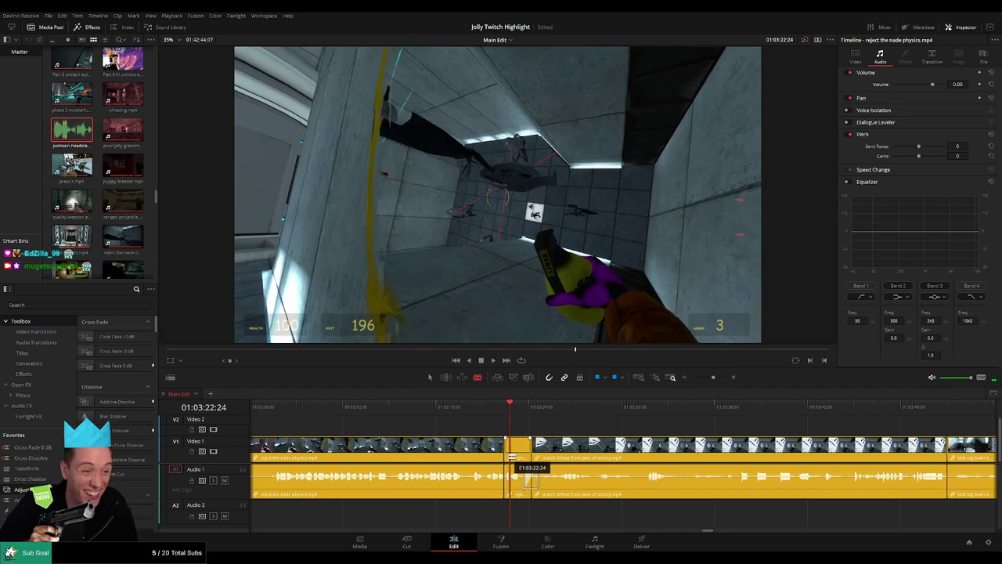
{"action": "left_click", "coordinate": [508, 476]}
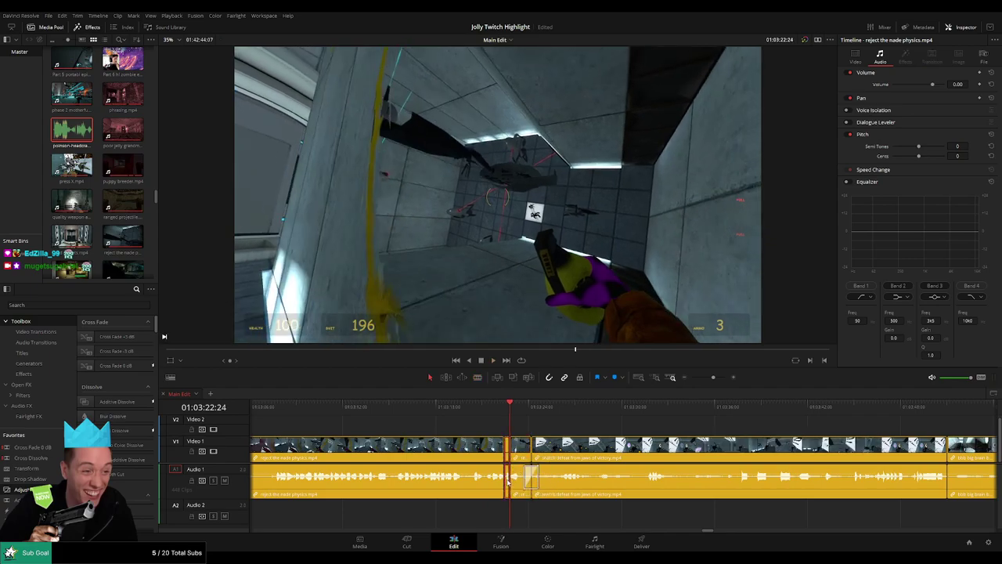
- Set the "reject the nade physics" fragment's volume to -100 and cover it with the headcrab sound at -27 on Audio 2
{"action": "scroll", "coordinate": [508, 477], "scroll_direction": "up", "scroll_amount": 3}
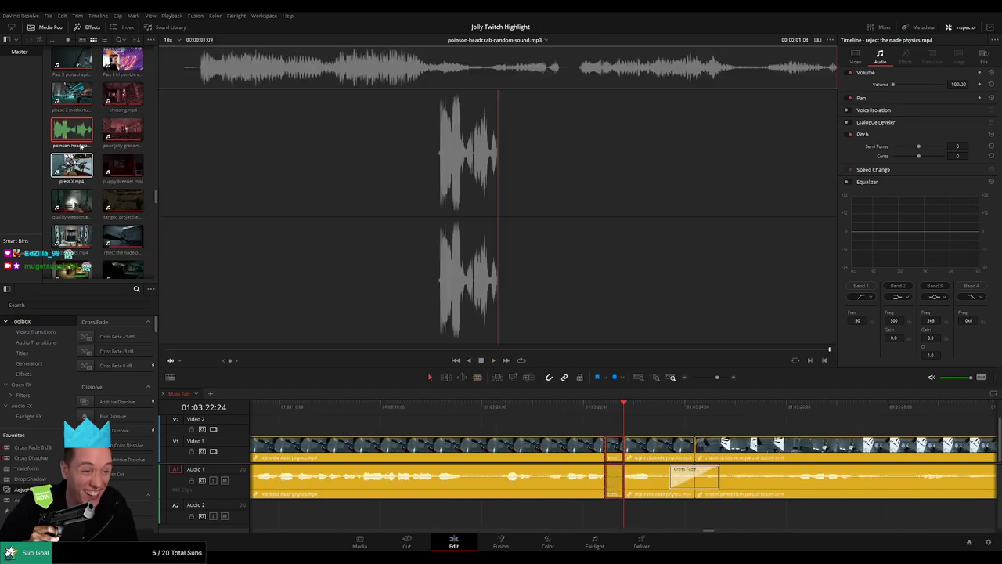
{"action": "left_click_drag", "start_coordinate": [84, 134], "coordinate": [625, 515]}
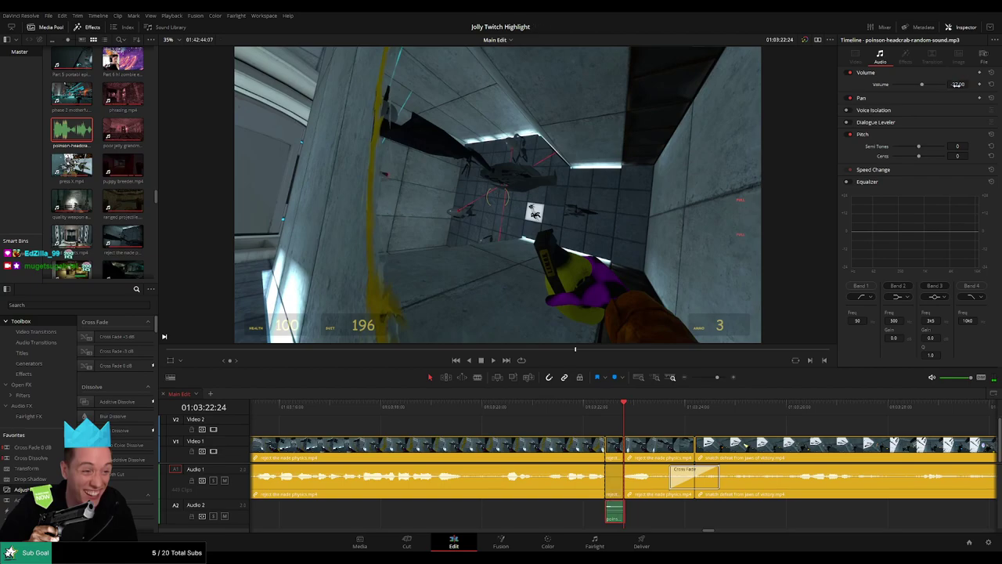
- Play through the "snatch defeat from jaws of victory" clip and onward into "tags mindbreak" to about 01:04:57
{"action": "key", "text": "space"}
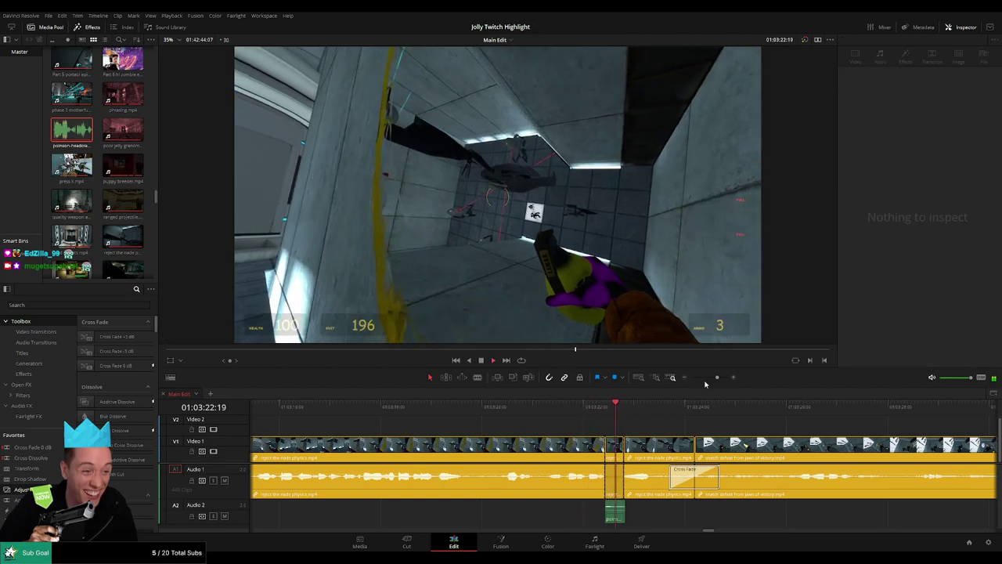
{"action": "mouse_move", "coordinate": [717, 376]}
{"action": "left_mouse_down"}
{"action": "mouse_move", "coordinate": [694, 380]}
{"action": "mouse_move", "coordinate": [713, 383]}
{"action": "left_mouse_up"}
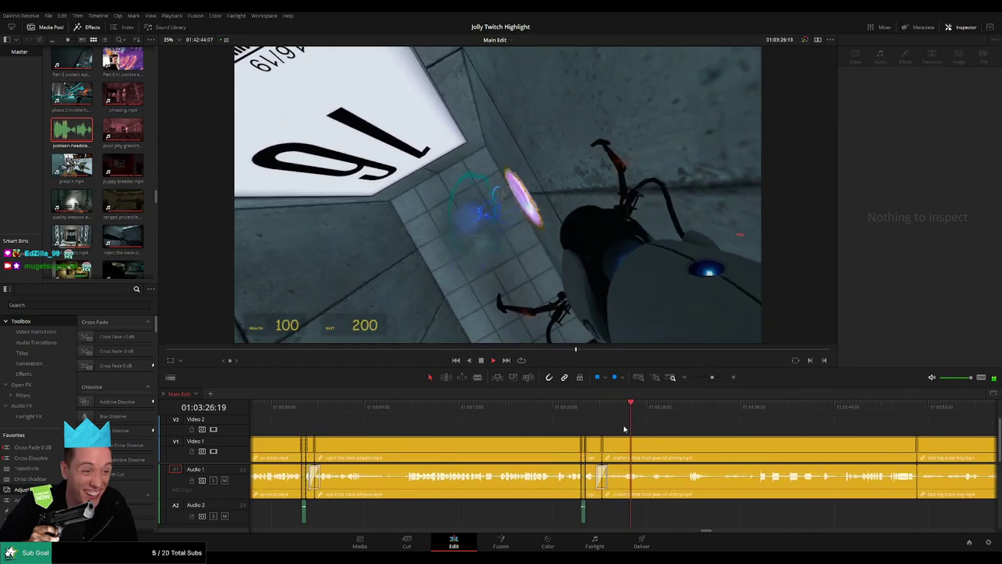
{"action": "scroll", "coordinate": [569, 428], "scroll_direction": "right", "scroll_amount": 3}
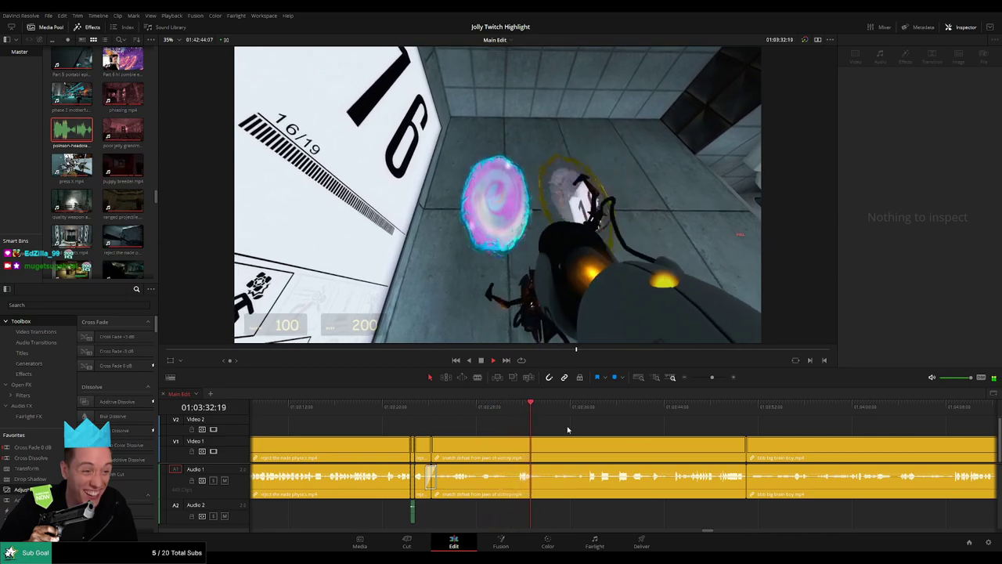
{"action": "left_click_drag", "start_coordinate": [565, 410], "coordinate": [530, 424]}
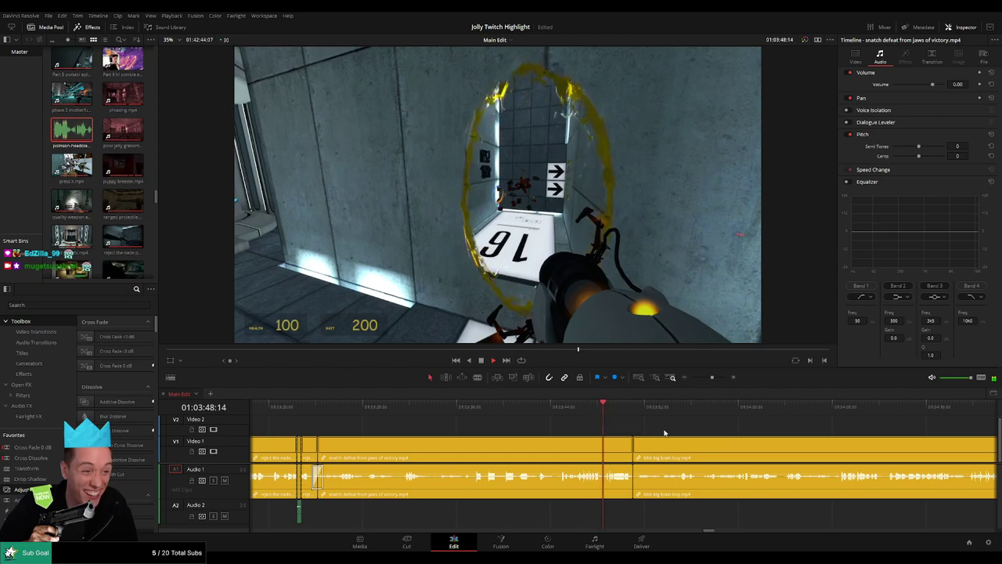
{"action": "left_click_drag", "start_coordinate": [670, 428], "coordinate": [555, 423]}
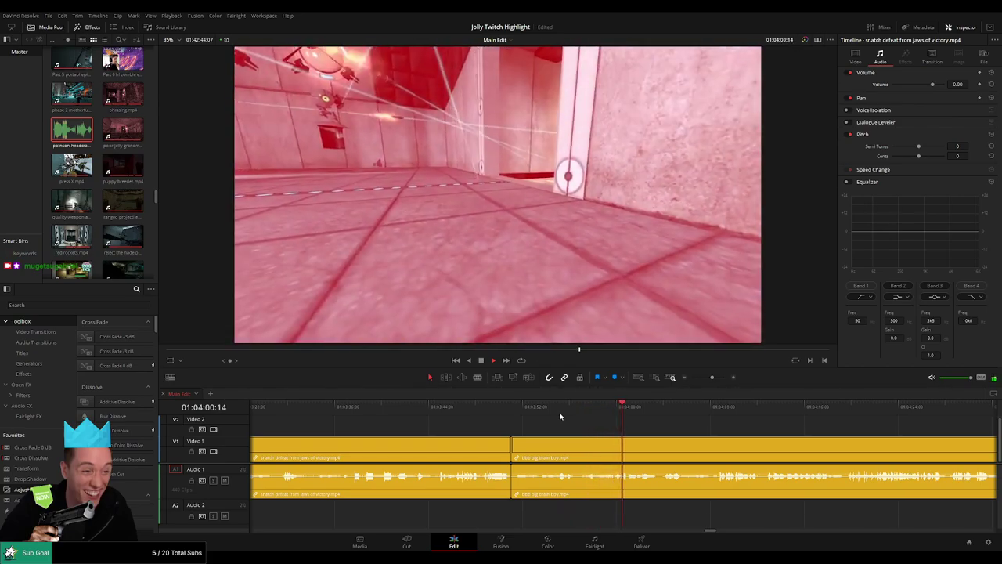
{"action": "left_click_drag", "start_coordinate": [705, 417], "coordinate": [612, 418]}
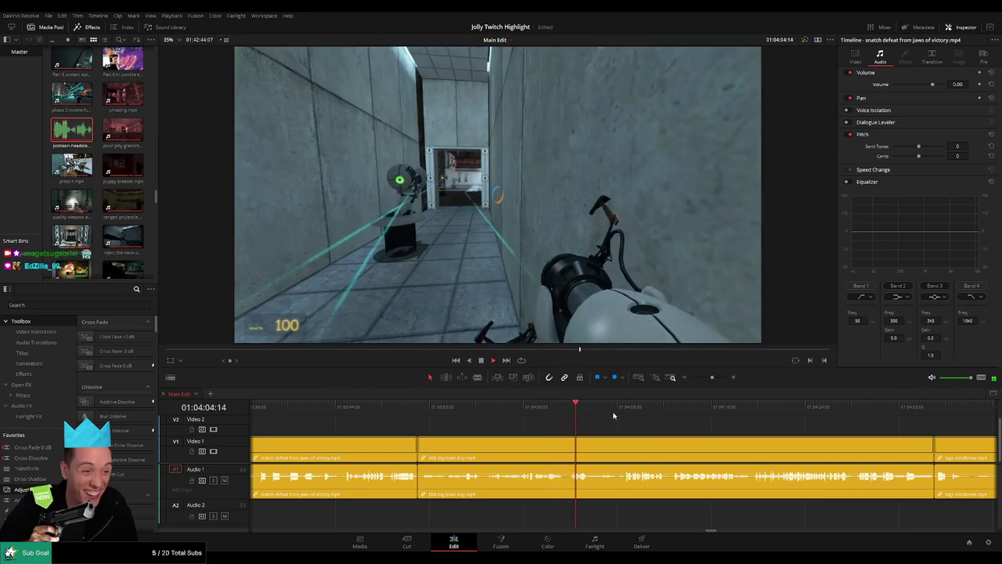
{"action": "scroll", "coordinate": [572, 418], "scroll_direction": "right", "scroll_amount": 1}
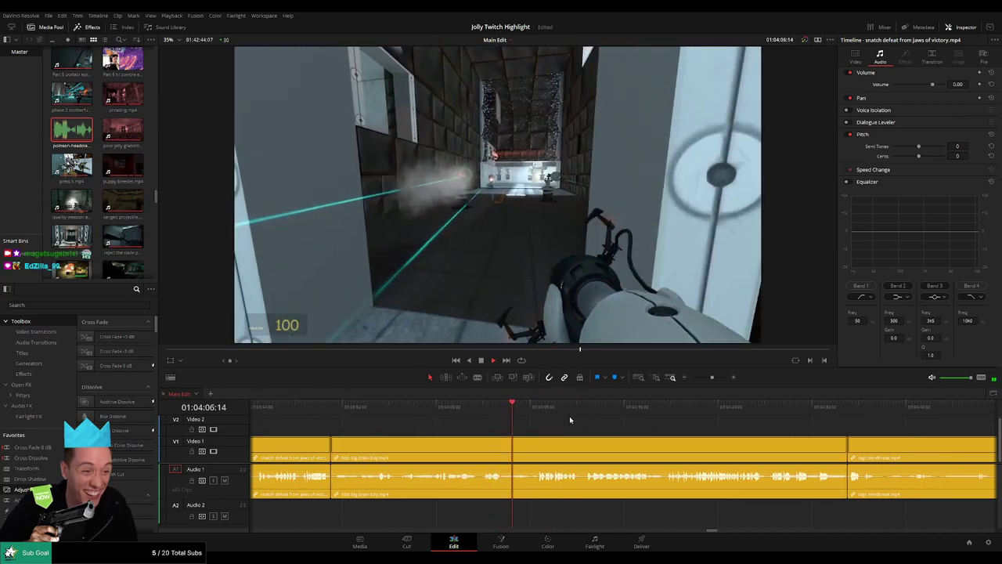
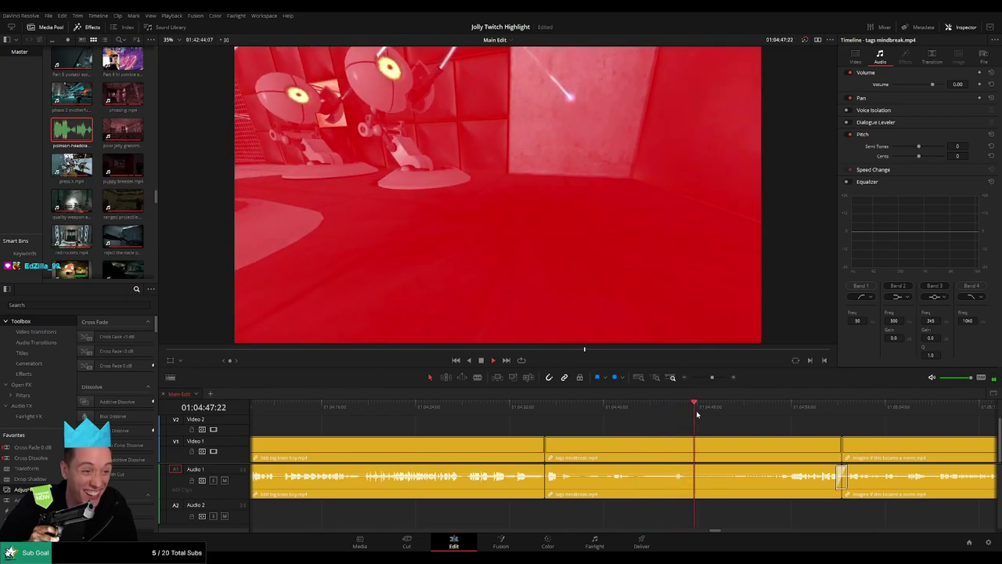
{"action": "left_click_drag", "start_coordinate": [697, 413], "coordinate": [773, 412]}
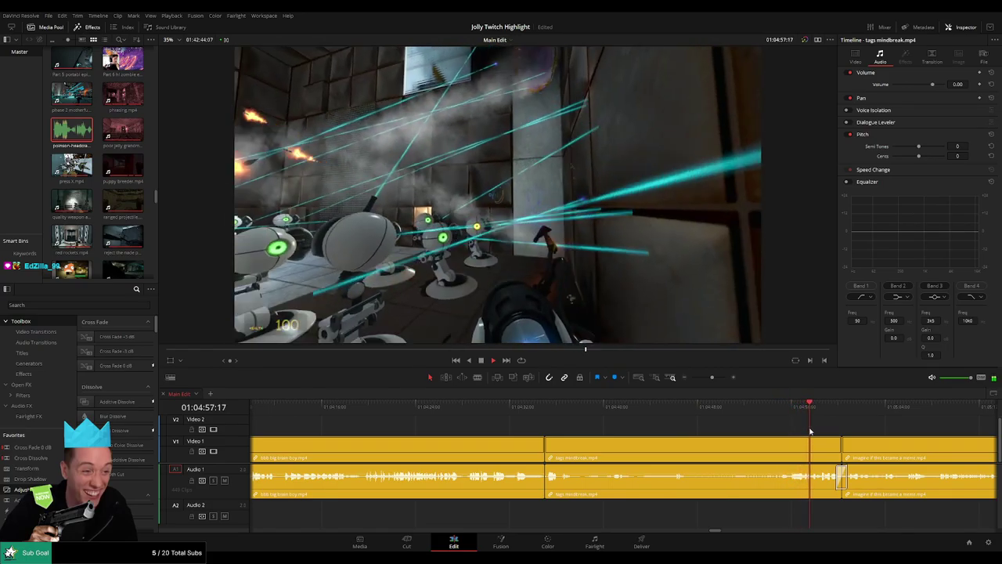
- Split a short fragment ending at 01:04:57:13 out of the "tags mindbreak" clip
{"action": "key", "text": "space"}
{"action": "left_click_drag", "start_coordinate": [712, 377], "coordinate": [719, 379]}
{"action": "key", "text": "space"}
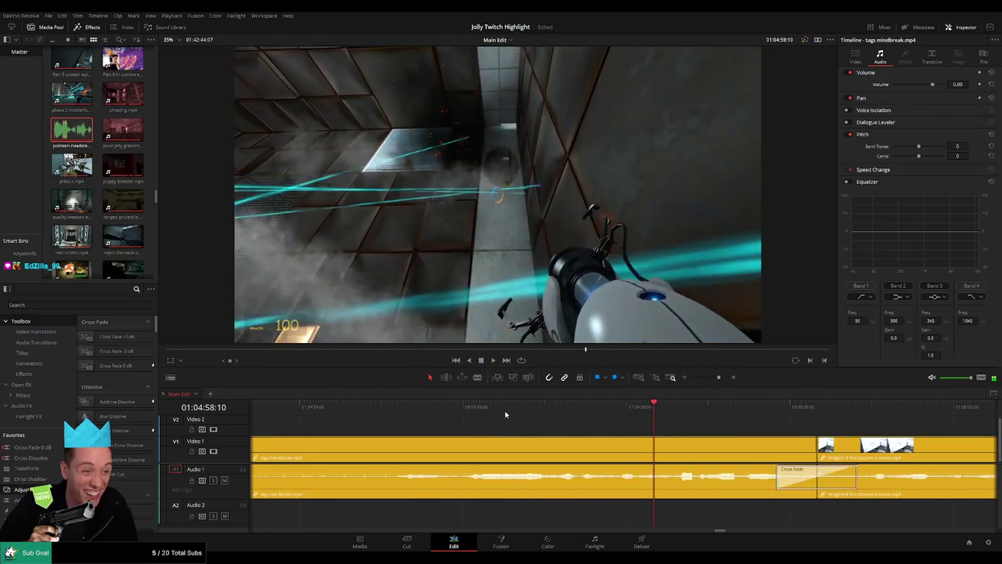
{"action": "left_click", "coordinate": [481, 410]}
{"action": "key", "text": "space"}
{"action": "key", "text": "b"}
{"action": "left_click", "coordinate": [557, 444]}
{"action": "key", "text": "space"}
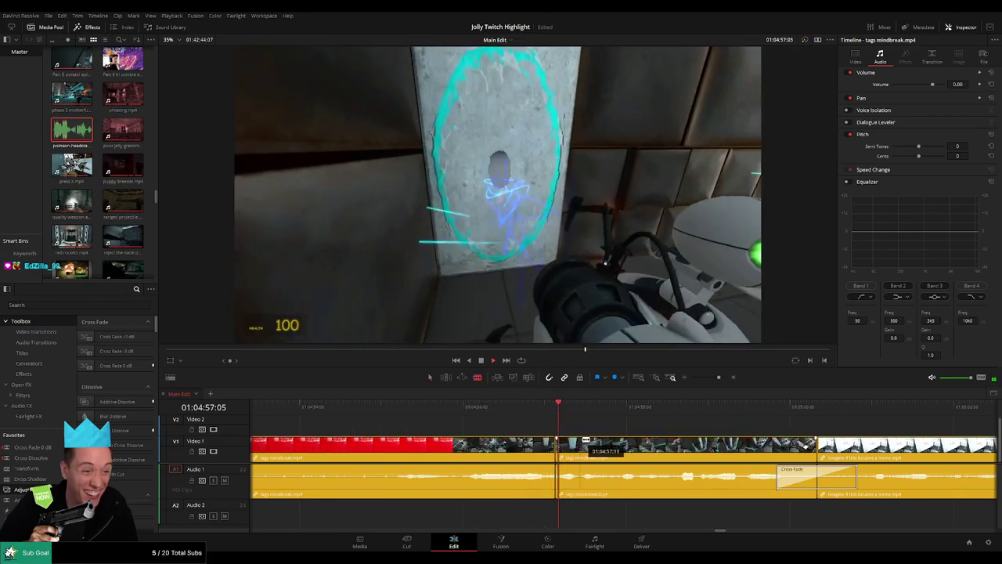
{"action": "key", "text": "space"}
{"action": "left_click", "coordinate": [581, 410]}
{"action": "left_click", "coordinate": [580, 446]}
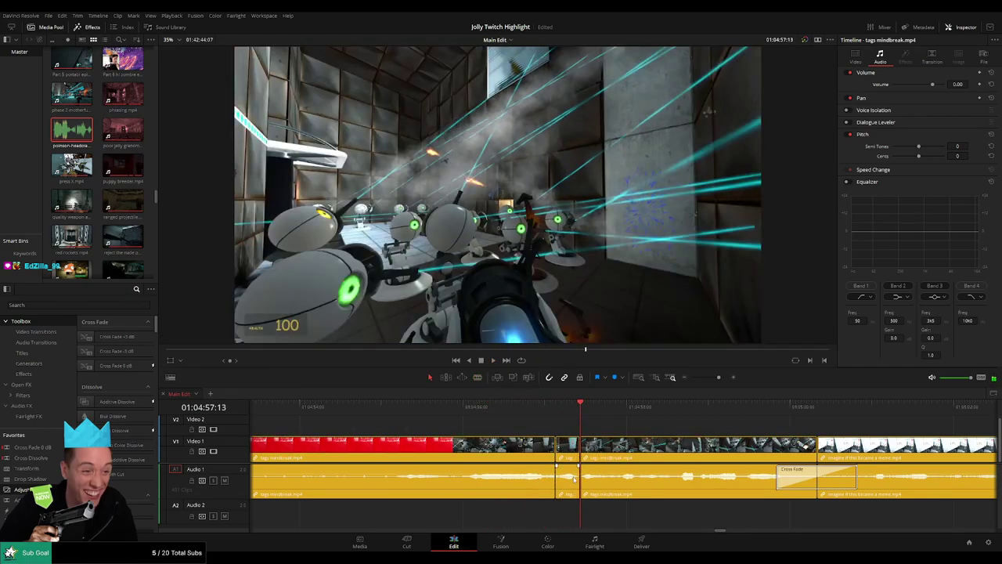
- Mute the first "tags mindbreak" fragment and cover it with the headcrab sound on Audio 2 at volume -27
{"action": "key", "text": "a"}
{"action": "left_click_drag", "start_coordinate": [569, 473], "coordinate": [570, 498]}
{"action": "left_click_drag", "start_coordinate": [75, 131], "coordinate": [585, 513]}
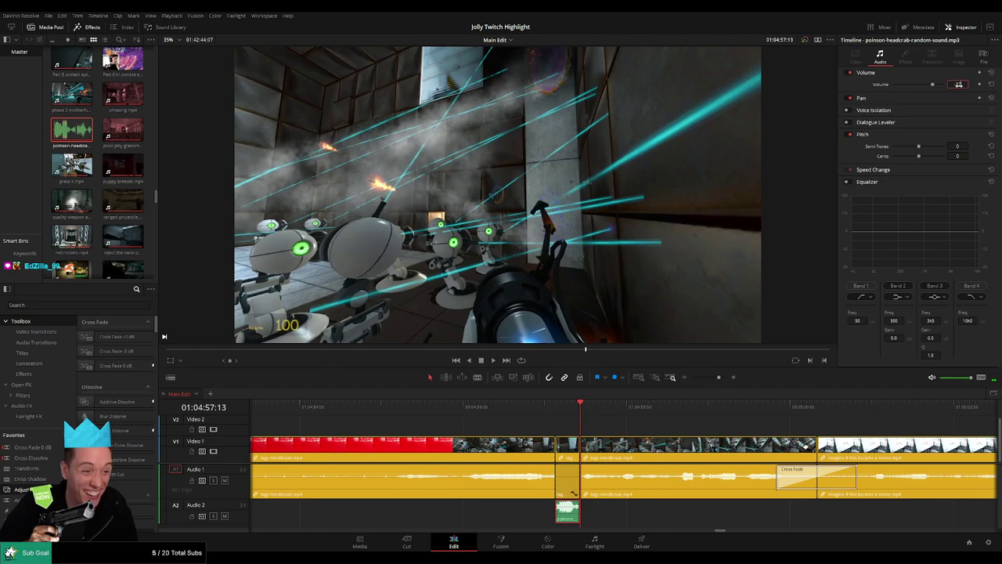
- Split a second short fragment ending at 01:04:58:06 out of the "tags mindbreak" clip
{"action": "key", "text": "space"}
{"action": "key", "text": "space"}
{"action": "key", "text": "b"}
{"action": "left_click", "coordinate": [621, 457]}
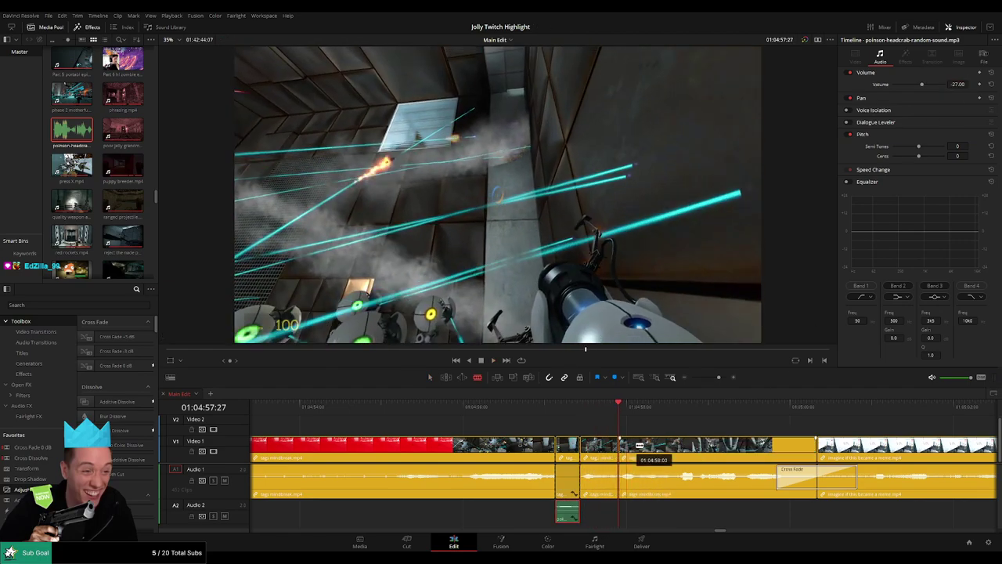
{"action": "key", "text": "space"}
{"action": "left_click", "coordinate": [631, 469]}
- Mute the second "tags mindbreak" fragment and cover it with the headcrab sound on Audio 2, trimmed to its length, at volume -27
{"action": "key", "text": "a"}
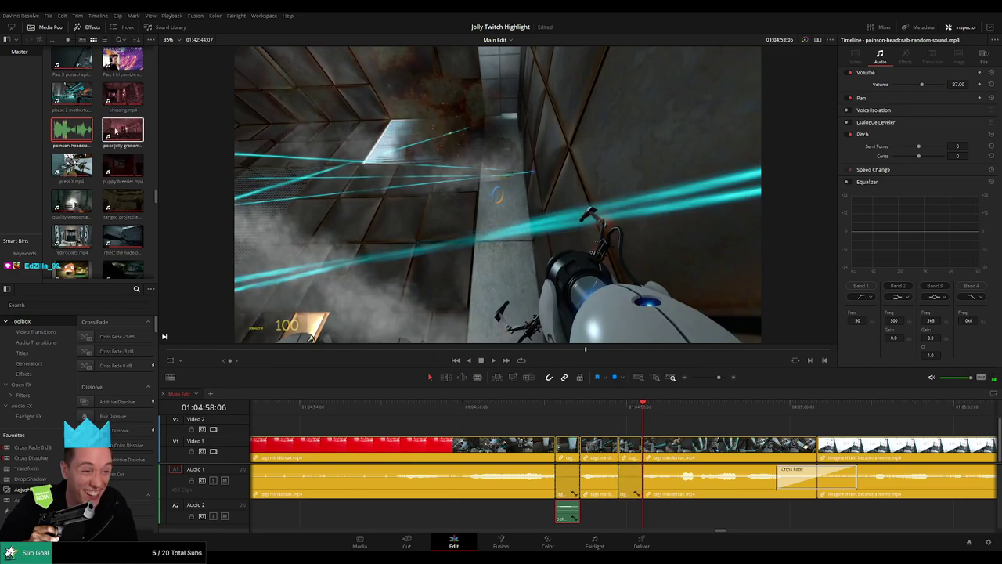
{"action": "left_click_drag", "start_coordinate": [71, 129], "coordinate": [622, 515]}
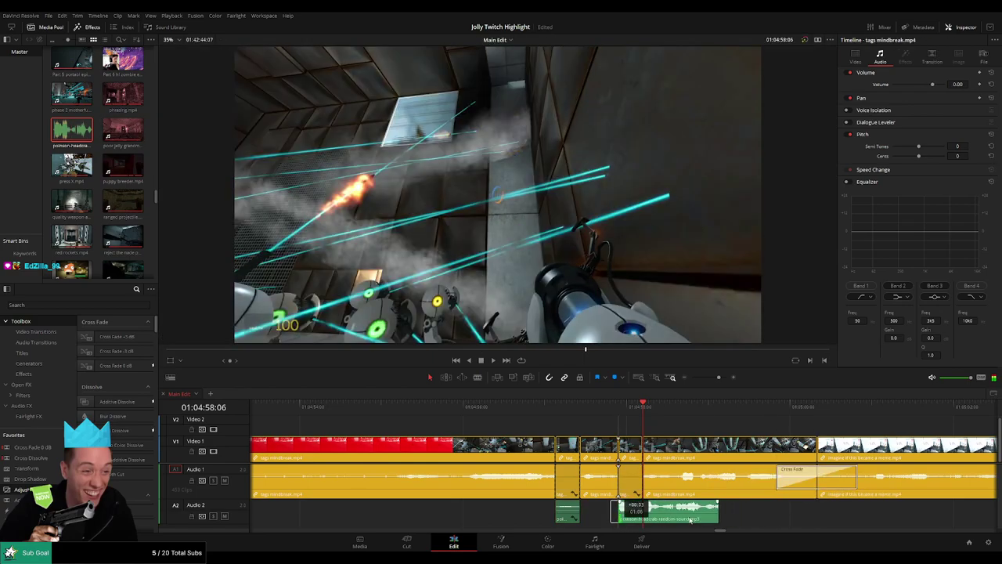
{"action": "left_click_drag", "start_coordinate": [717, 519], "coordinate": [644, 518]}
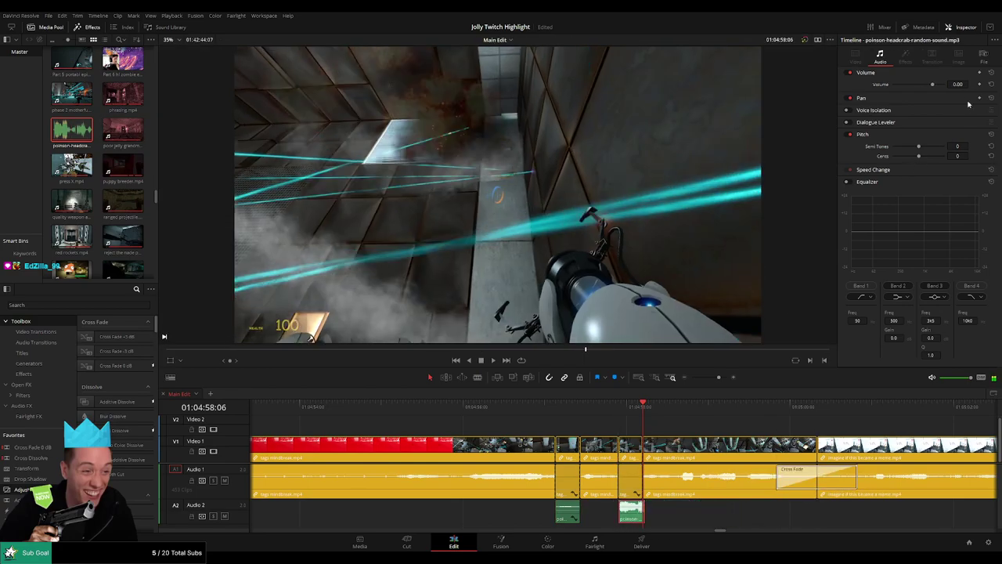
{"action": "key", "text": "Return"}
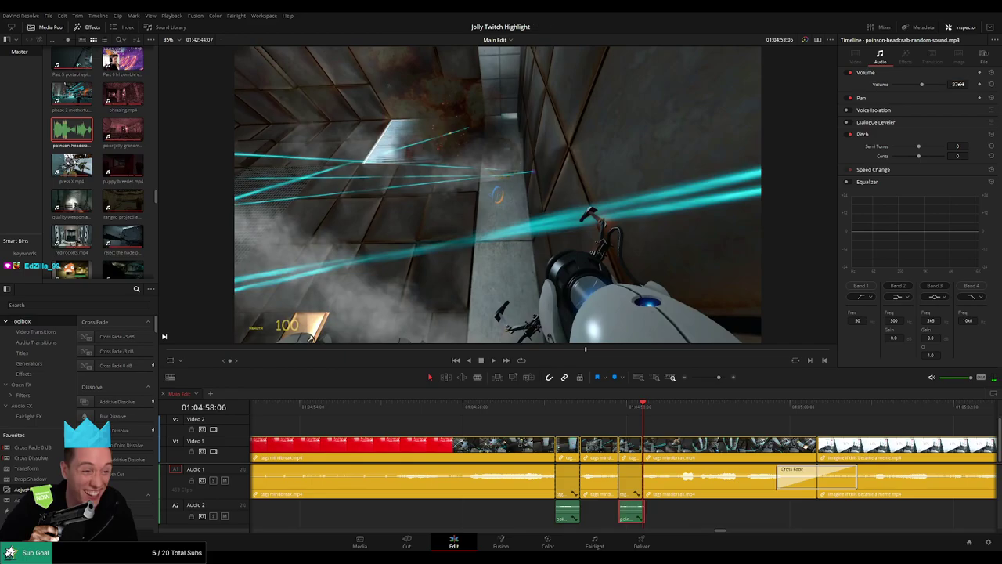
- Split a third short fragment ending at 01:04:59:00 out of the "tags mindbreak" clip
{"action": "key", "text": "space"}
{"action": "left_click", "coordinate": [747, 427]}
{"action": "left_click", "coordinate": [672, 408]}
{"action": "left_click_drag", "start_coordinate": [671, 408], "coordinate": [710, 417]}
{"action": "key", "text": "b"}
{"action": "left_click", "coordinate": [678, 448]}
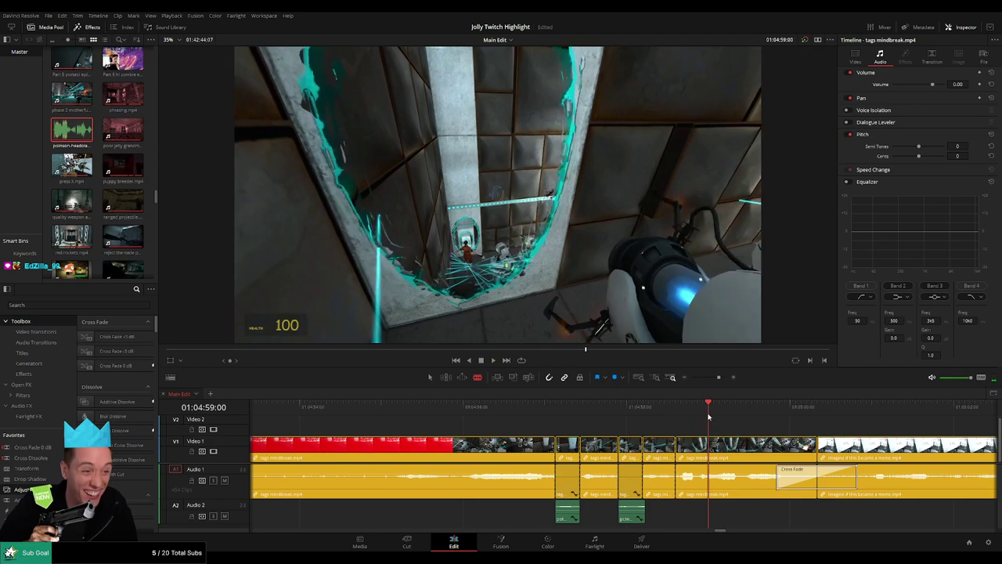
{"action": "left_click", "coordinate": [712, 448]}
- Mute the third "tags mindbreak" fragment and cover it with the headcrab sound on Audio 2 at volume -27
{"action": "key", "text": "a"}
{"action": "left_click_drag", "start_coordinate": [690, 473], "coordinate": [690, 507]}
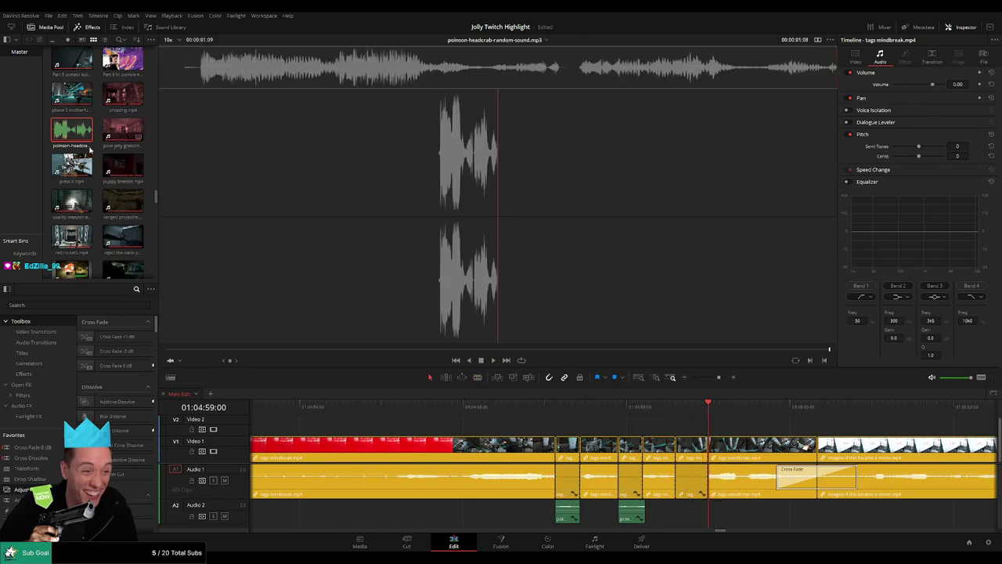
{"action": "left_click_drag", "start_coordinate": [79, 136], "coordinate": [699, 519]}
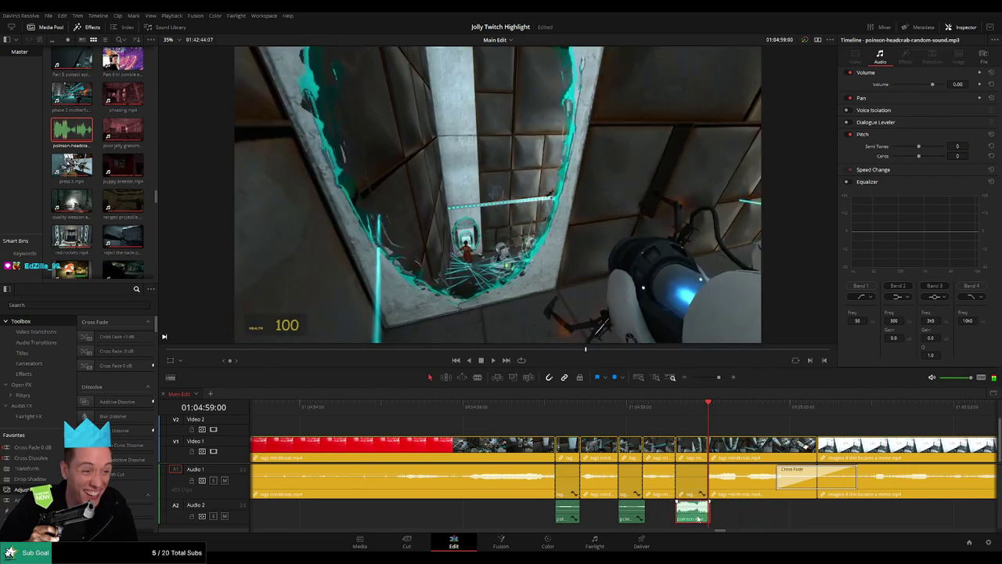
{"action": "type", "text": "-27"}
{"action": "key", "text": "Return"}
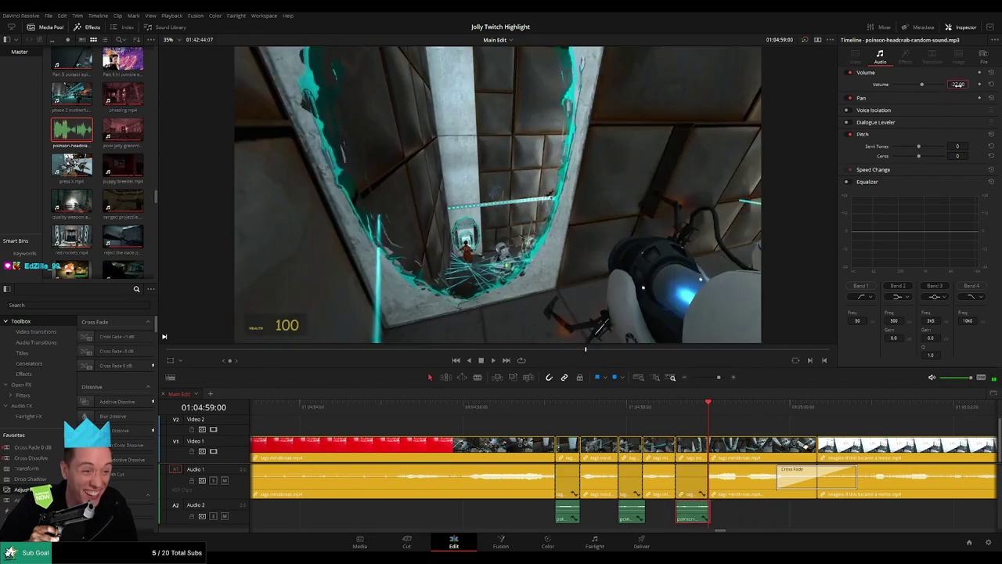
- Play the "imagine if this became a meme" clip and on into "we are going to beat you for noncompliance" to about 01:05:17
{"action": "key", "text": "space"}
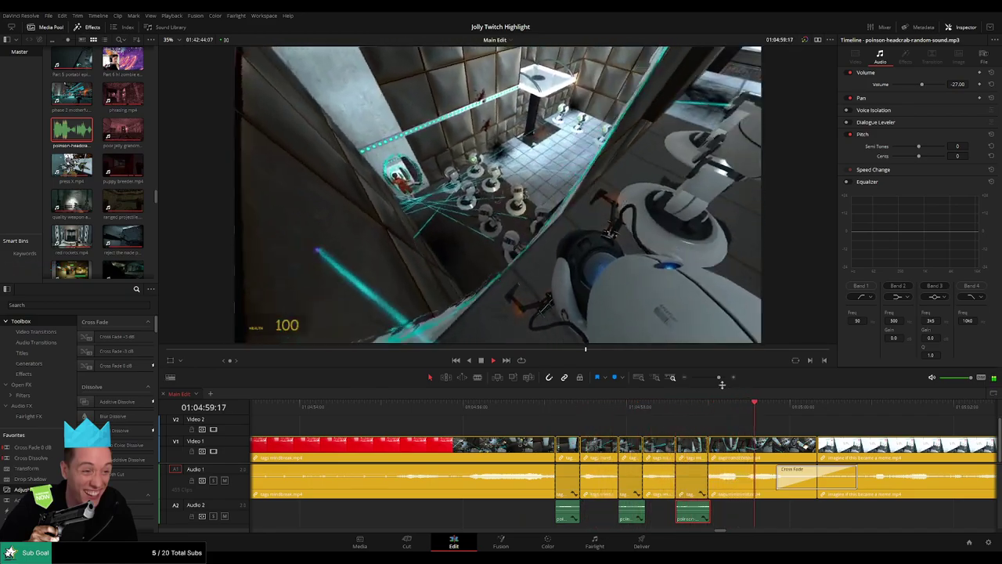
{"action": "left_click_drag", "start_coordinate": [718, 377], "coordinate": [715, 382]}
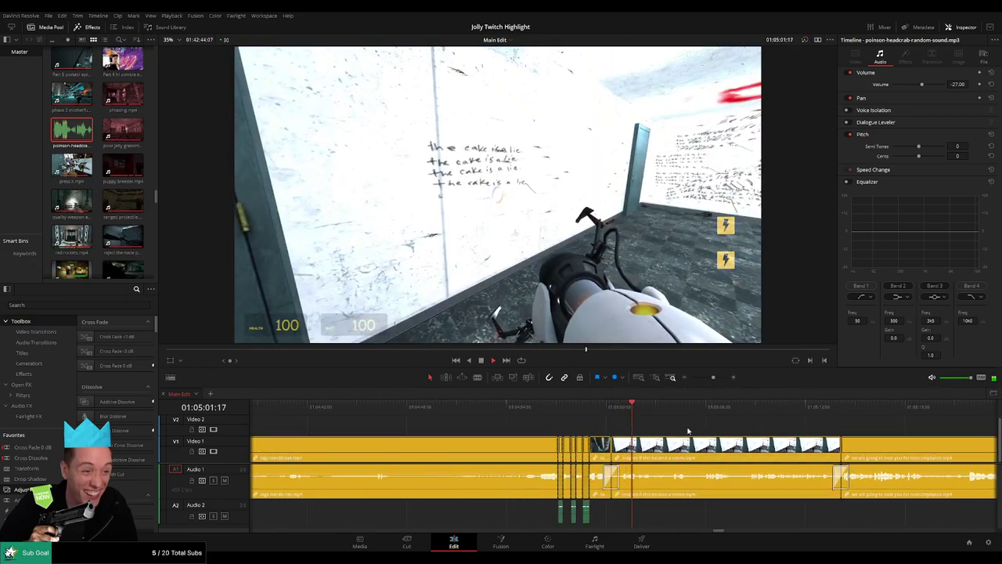
{"action": "left_click", "coordinate": [689, 432]}
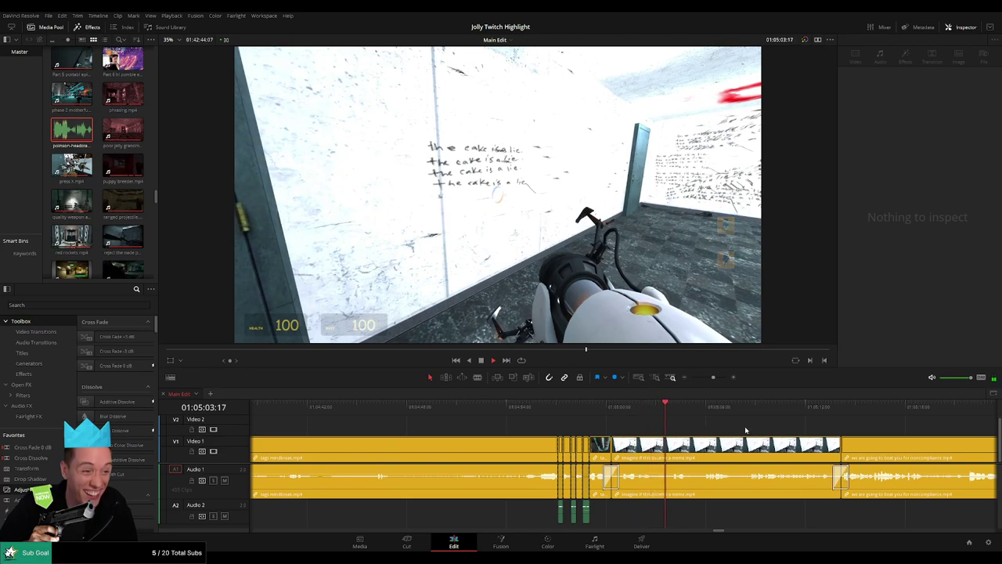
{"action": "left_click_drag", "start_coordinate": [746, 428], "coordinate": [642, 434]}
{"action": "scroll", "coordinate": [672, 438], "scroll_direction": "right", "scroll_amount": 2}
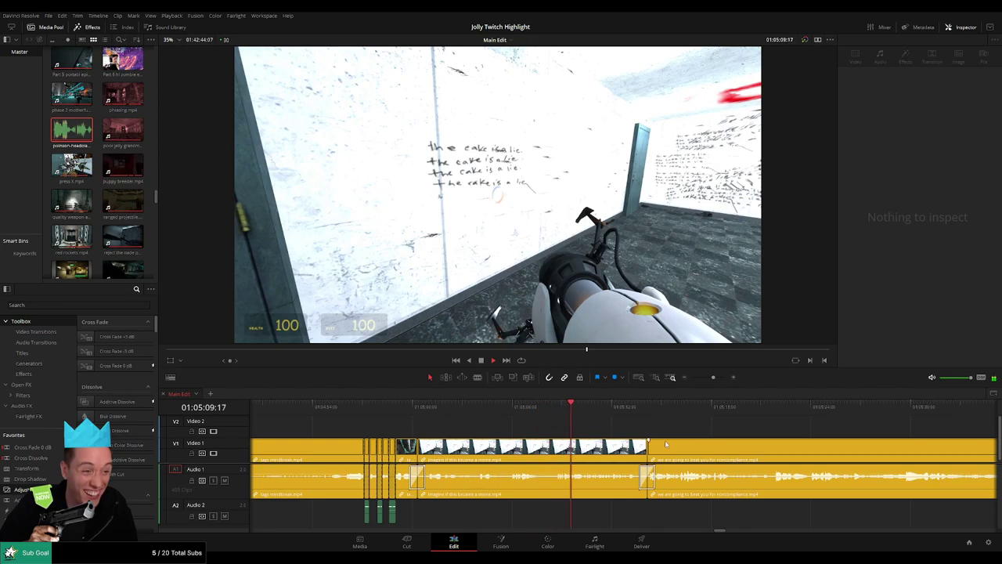
{"action": "left_click_drag", "start_coordinate": [708, 426], "coordinate": [554, 424]}
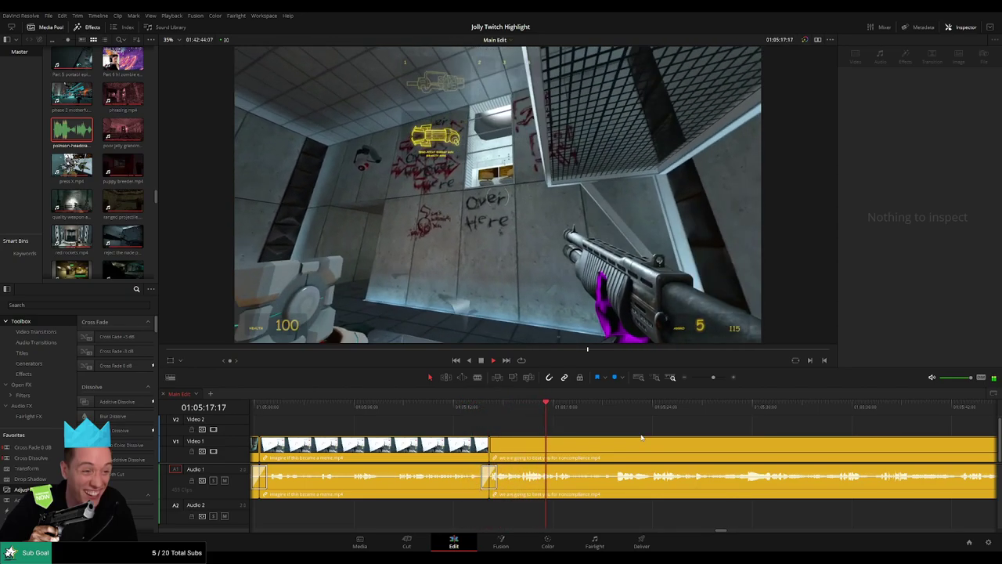
- Split a short fragment ending at 01:05:18:14 out of the "we are going to beat you for noncompliance" clip
{"action": "left_click", "coordinate": [548, 414]}
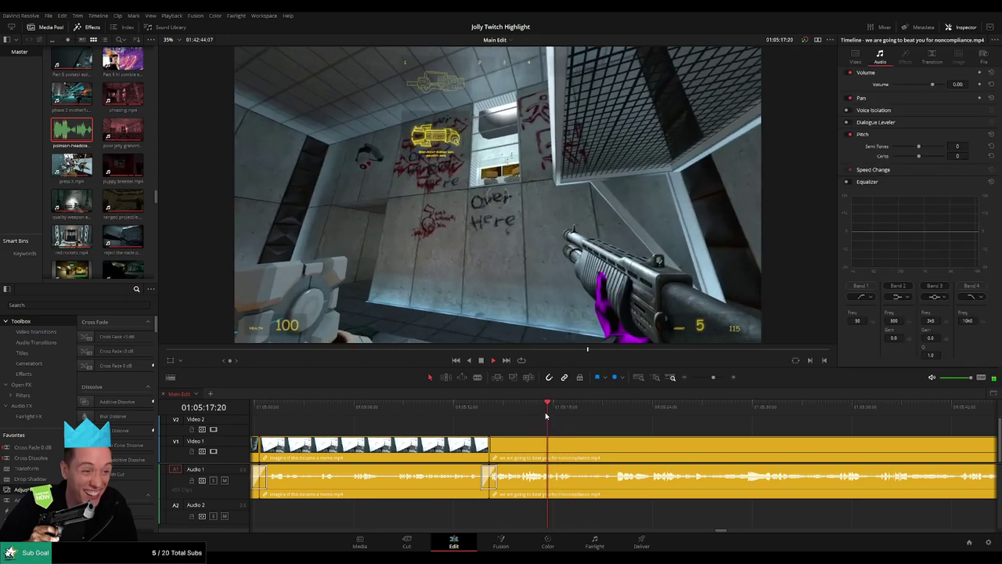
{"action": "key", "text": "b"}
{"action": "left_click", "coordinate": [554, 449]}
{"action": "key", "text": "space"}
{"action": "key", "text": "space"}
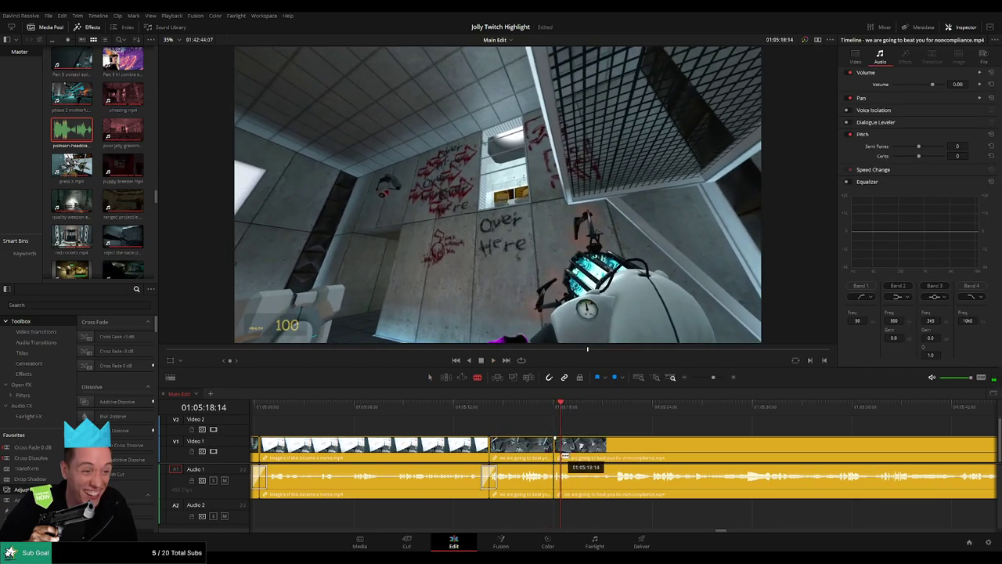
{"action": "left_click", "coordinate": [561, 474]}
- Set the "noncompliance" fragment's volume to -100 and cover it with the headcrab sound on Audio 2 at -27
{"action": "key", "text": "a"}
{"action": "left_click_drag", "start_coordinate": [557, 473], "coordinate": [558, 491]}
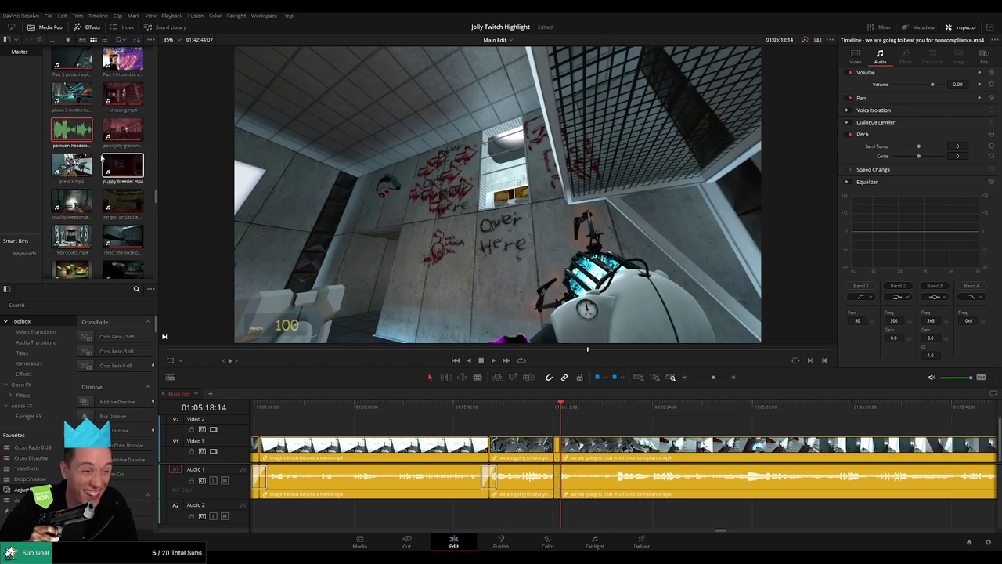
{"action": "mouse_move", "coordinate": [72, 131]}
{"action": "left_mouse_down"}
{"action": "mouse_move", "coordinate": [459, 315]}
{"action": "mouse_move", "coordinate": [551, 517]}
{"action": "mouse_move", "coordinate": [560, 517]}
{"action": "left_mouse_up"}
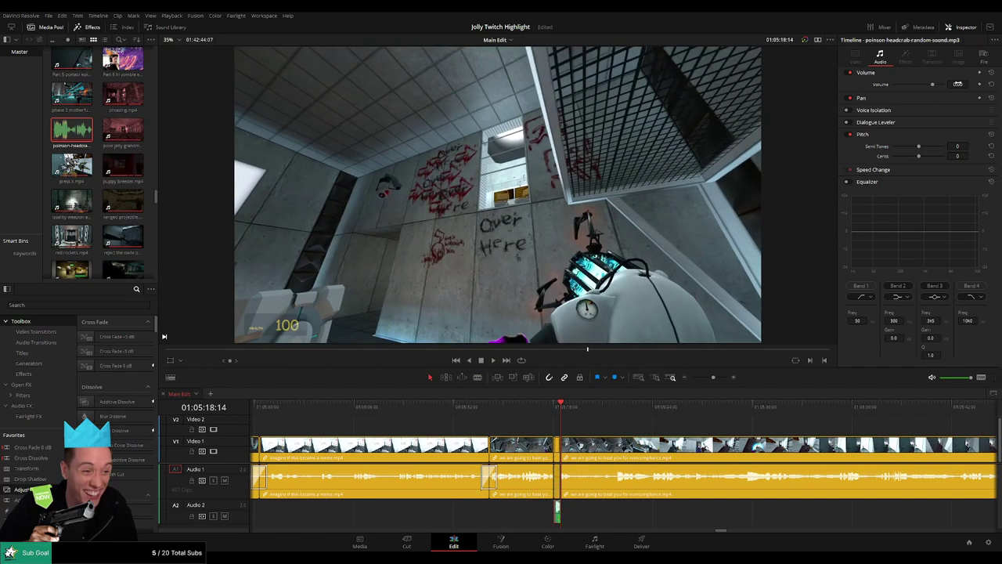
- Replay the covered "noncompliance" fragment and continue reviewing the rest of the clip to about 01:05:31
{"action": "key", "text": "space"}
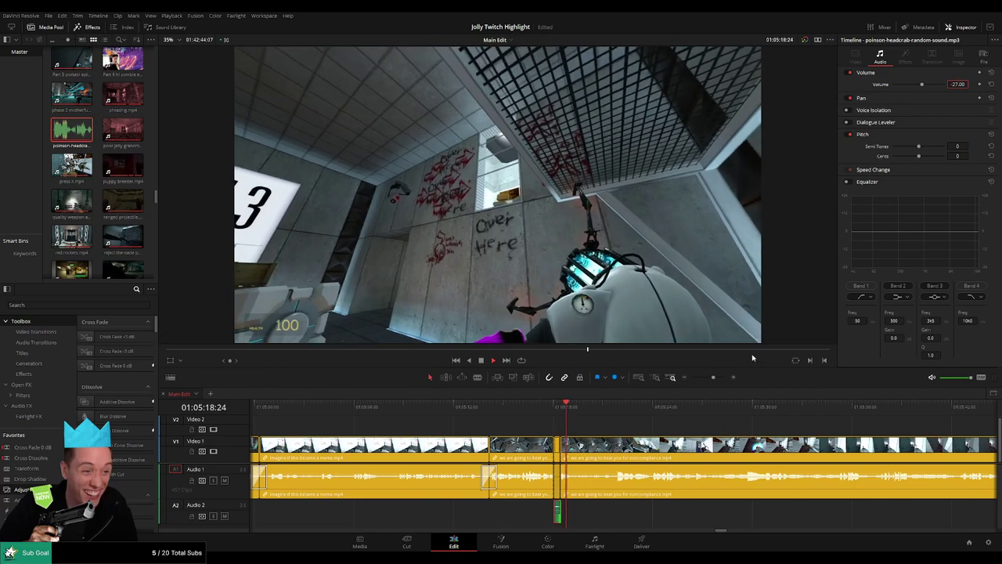
{"action": "left_click", "coordinate": [609, 427]}
{"action": "left_click", "coordinate": [553, 409]}
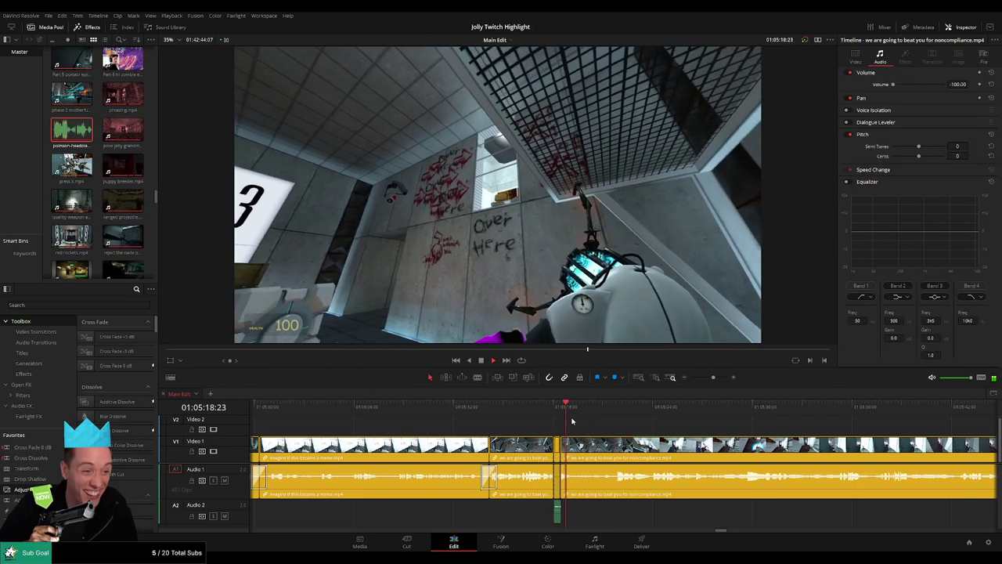
{"action": "left_click", "coordinate": [602, 409]}
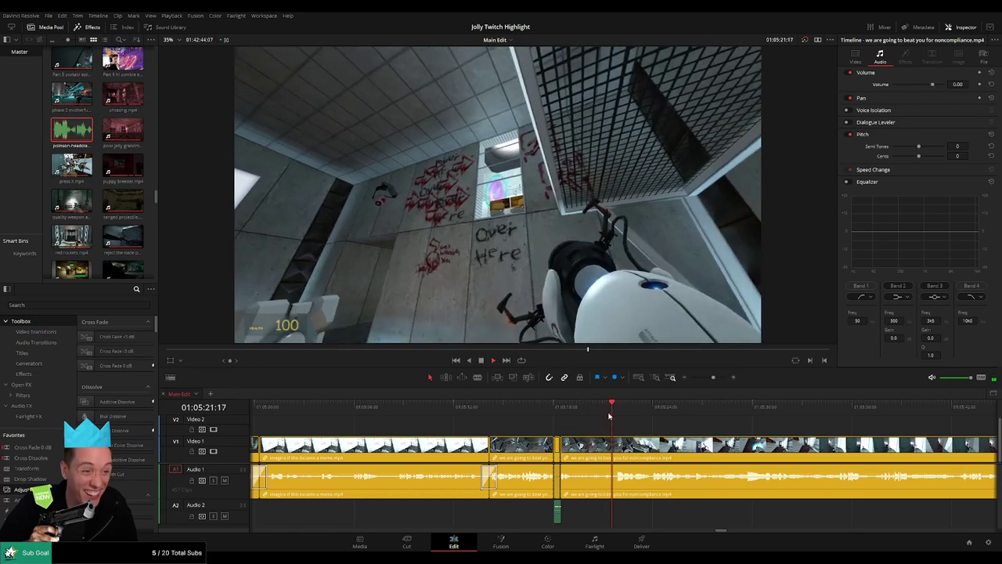
{"action": "left_click_drag", "start_coordinate": [625, 428], "coordinate": [533, 427]}
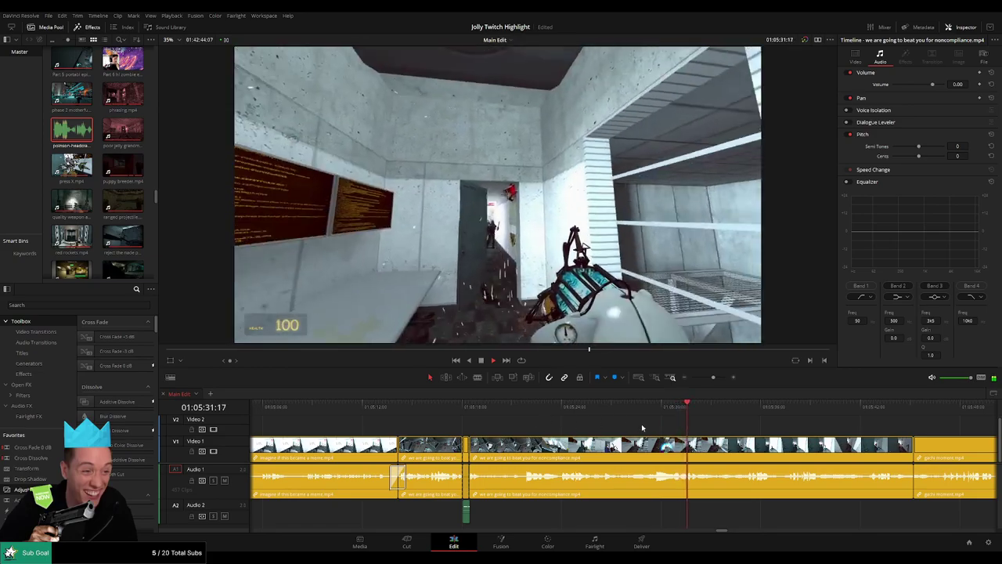
- Play the rest of the "we are going to beat you for noncompliance" clip and on into "gachi moment" to about 01:06:09
{"action": "scroll", "coordinate": [674, 428], "scroll_direction": "right", "scroll_amount": 5}
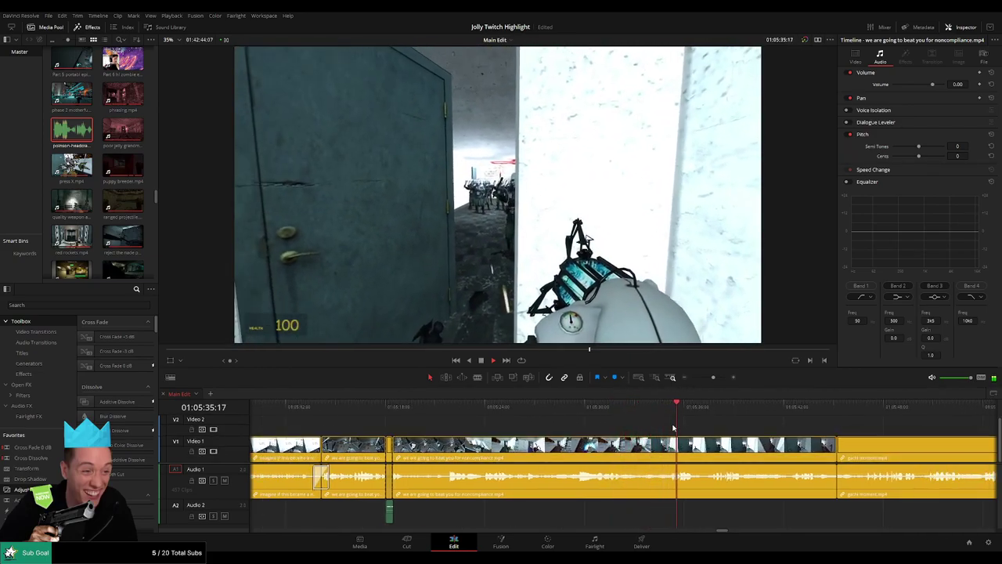
{"action": "scroll", "coordinate": [689, 431], "scroll_direction": "right", "scroll_amount": 1}
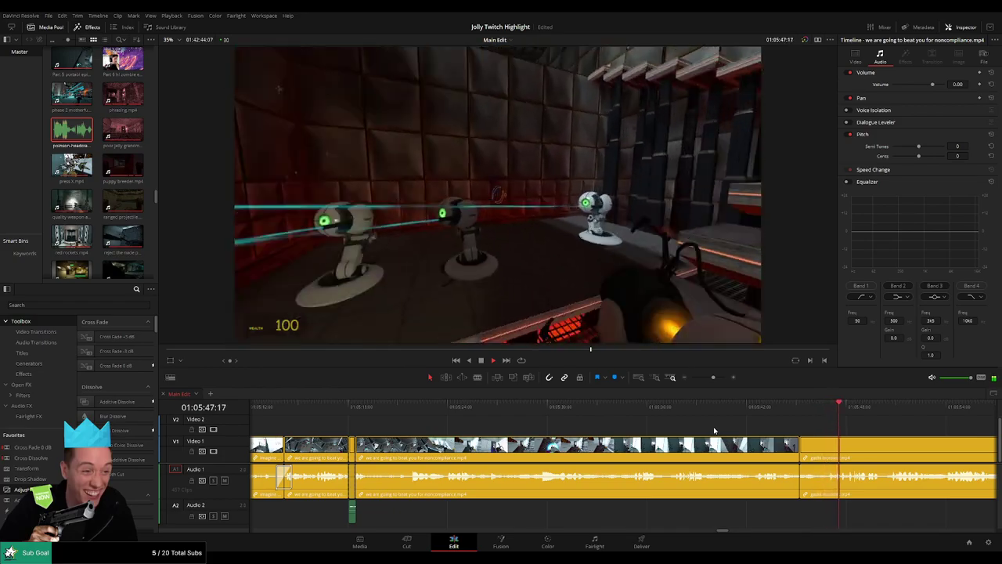
{"action": "left_click_drag", "start_coordinate": [877, 441], "coordinate": [640, 434]}
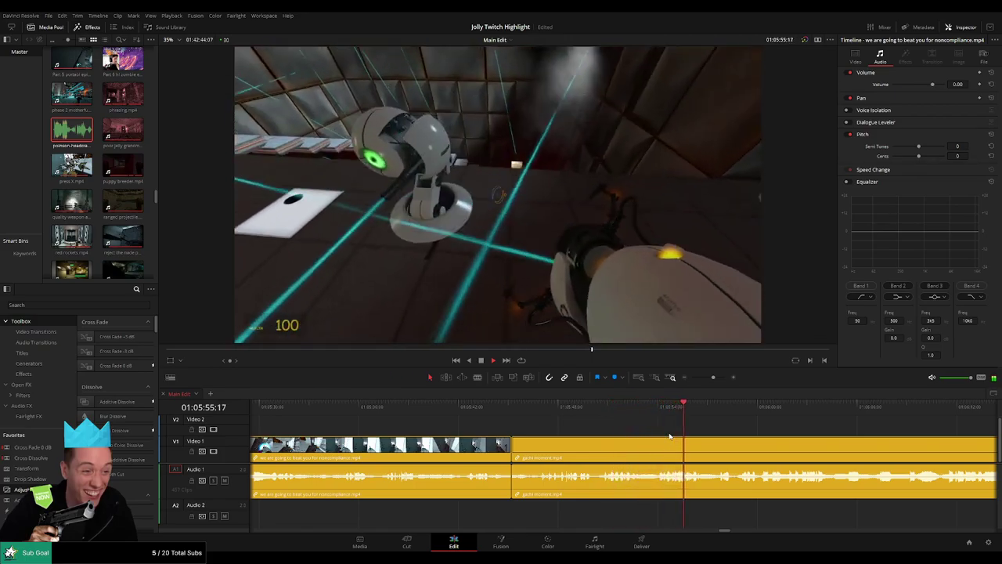
{"action": "scroll", "coordinate": [523, 434], "scroll_direction": "right", "scroll_amount": 5}
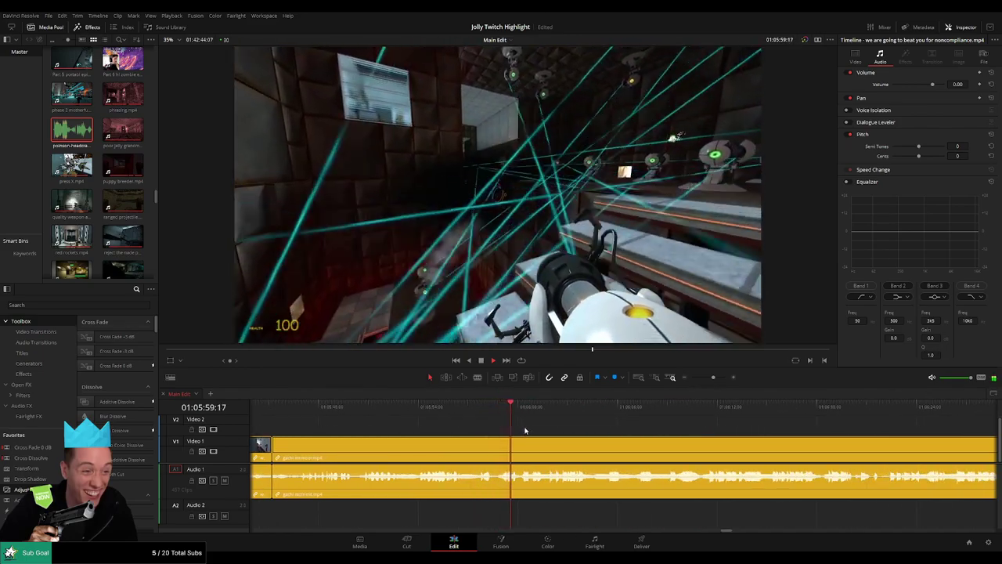
{"action": "left_click_drag", "start_coordinate": [577, 429], "coordinate": [522, 427]}
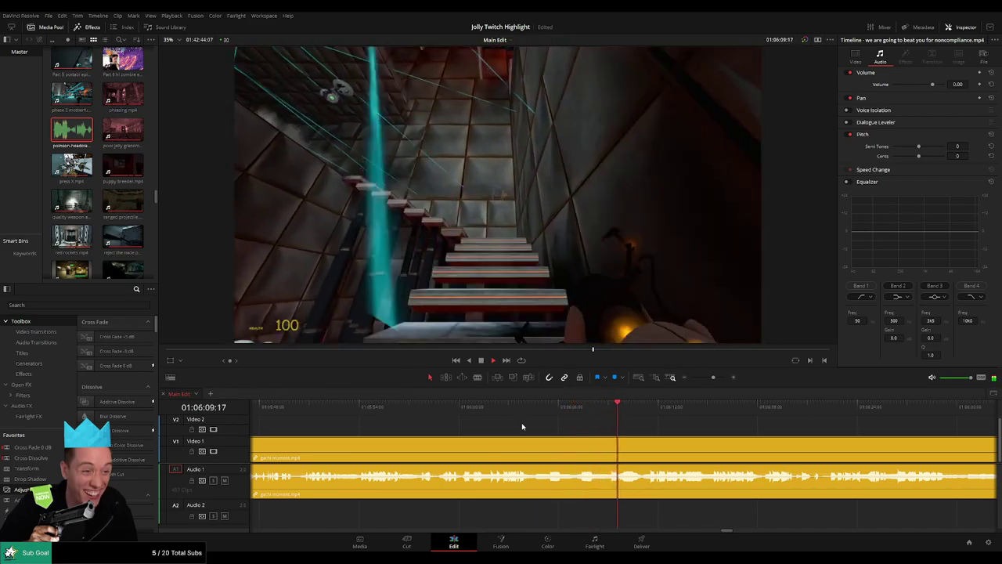
- Split out a short "gachi moment" fragment at 01:06:09:00, set its volume to -100, and cover it with the headcrab sound on Audio 2 at -27
{"action": "left_click", "coordinate": [603, 407]}
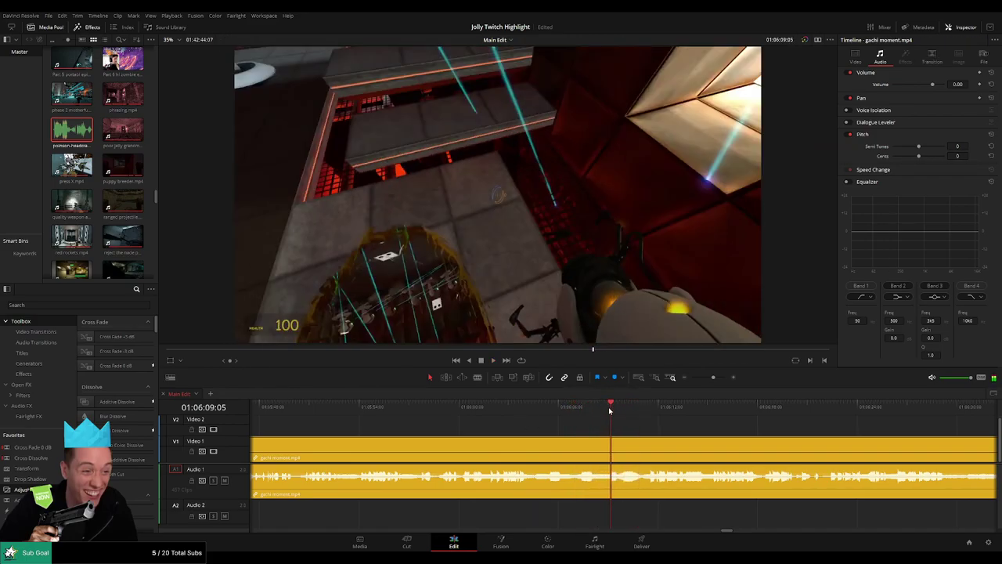
{"action": "left_click_drag", "start_coordinate": [610, 411], "coordinate": [608, 409]}
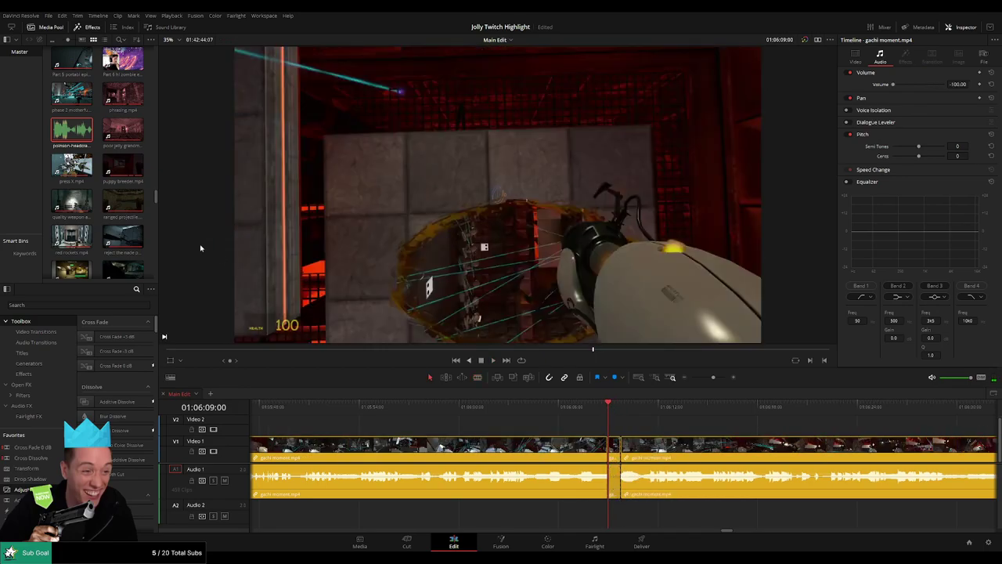
{"action": "left_click_drag", "start_coordinate": [72, 130], "coordinate": [614, 510]}
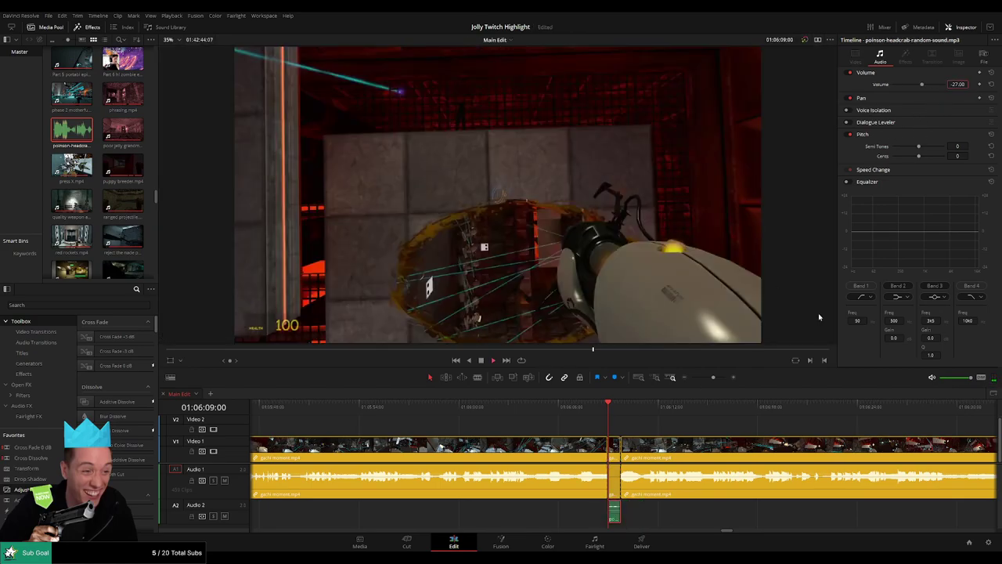
{"action": "left_click", "coordinate": [585, 407]}
{"action": "left_click", "coordinate": [648, 424]}
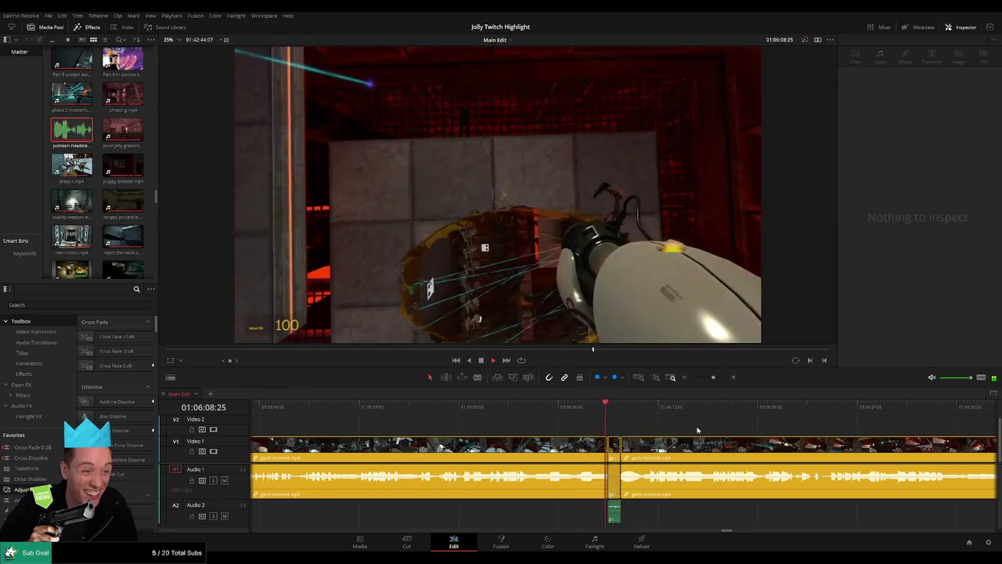
- Continue reviewing the "gachi moment" clip and split out a short fragment starting at 01:06:11:10
{"action": "left_click_drag", "start_coordinate": [701, 430], "coordinate": [577, 425]}
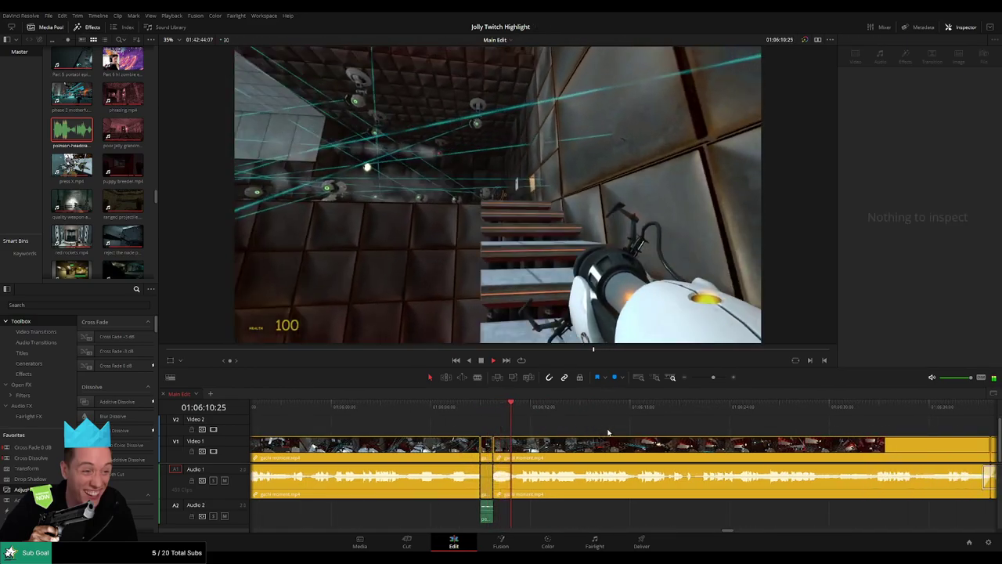
{"action": "key", "text": "space"}
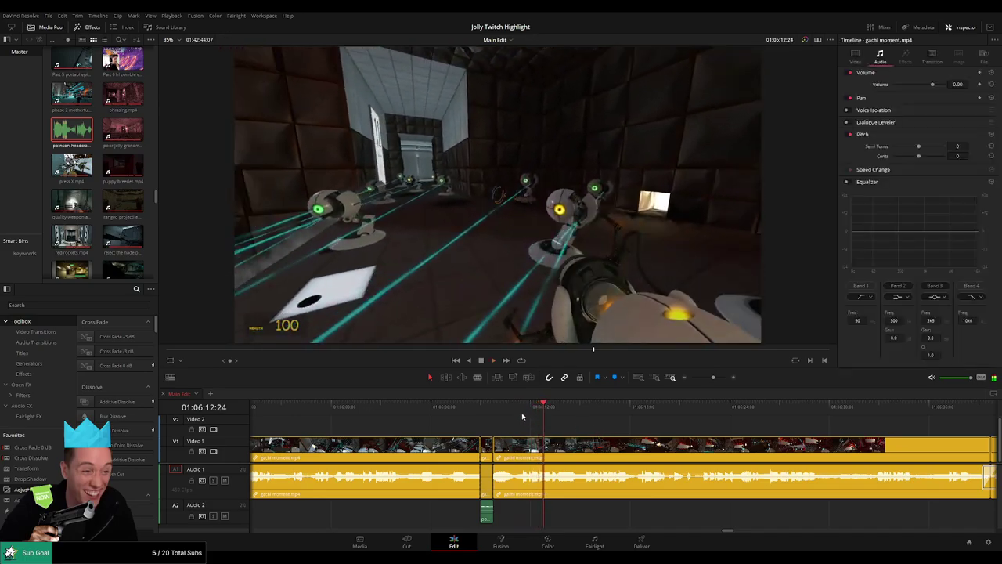
{"action": "left_click", "coordinate": [521, 409]}
{"action": "key", "text": "b"}
{"action": "left_click", "coordinate": [521, 443]}
{"action": "left_click", "coordinate": [528, 454]}
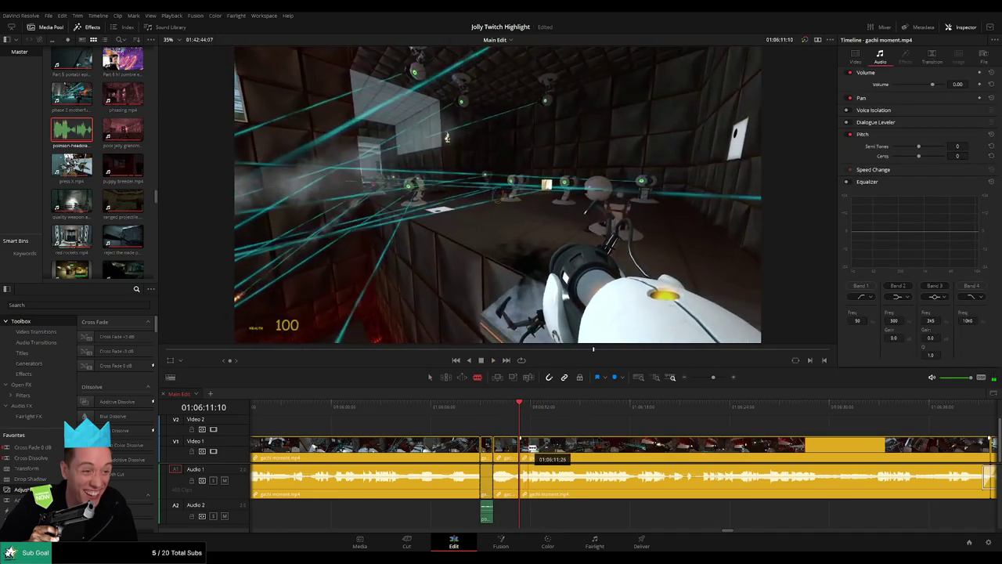
- Set the 01:06:11:10 fragment's volume to -100, cover it with the headcrab sound on Audio 2 at -27, and replay the section
{"action": "key", "text": "a"}
{"action": "left_click_drag", "start_coordinate": [523, 475], "coordinate": [523, 497]}
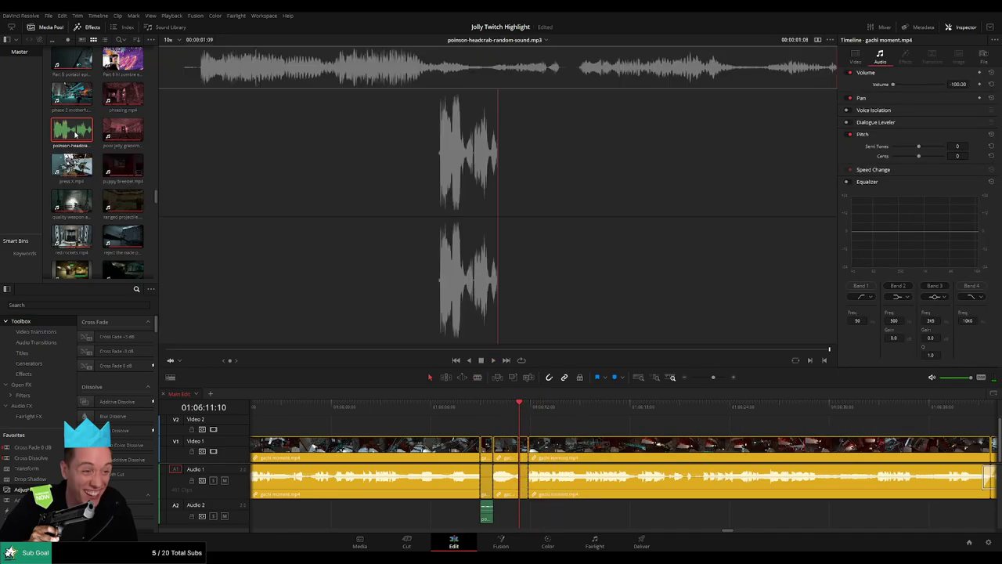
{"action": "left_click_drag", "start_coordinate": [87, 135], "coordinate": [527, 512]}
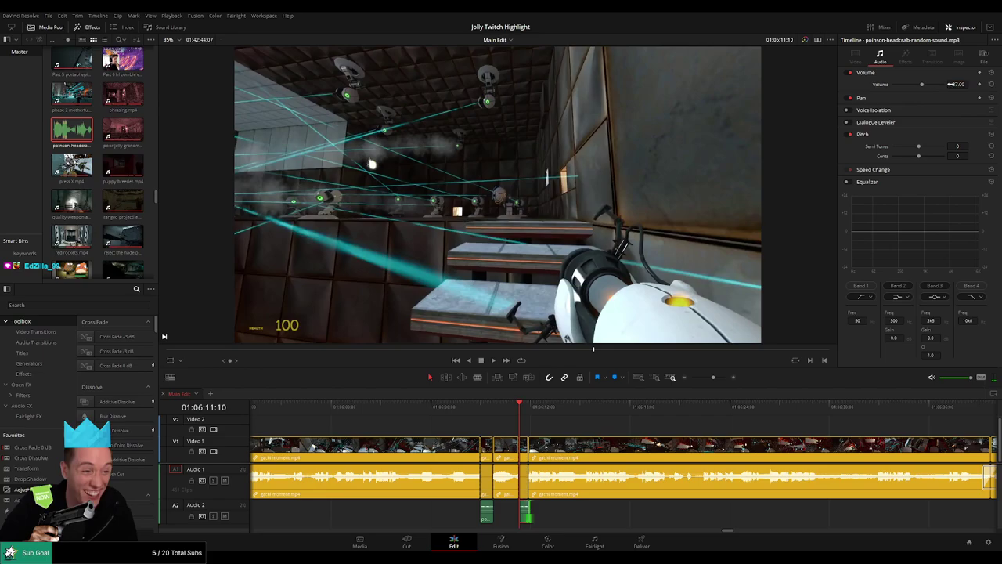
{"action": "left_click", "coordinate": [472, 409]}
{"action": "left_click", "coordinate": [560, 426]}
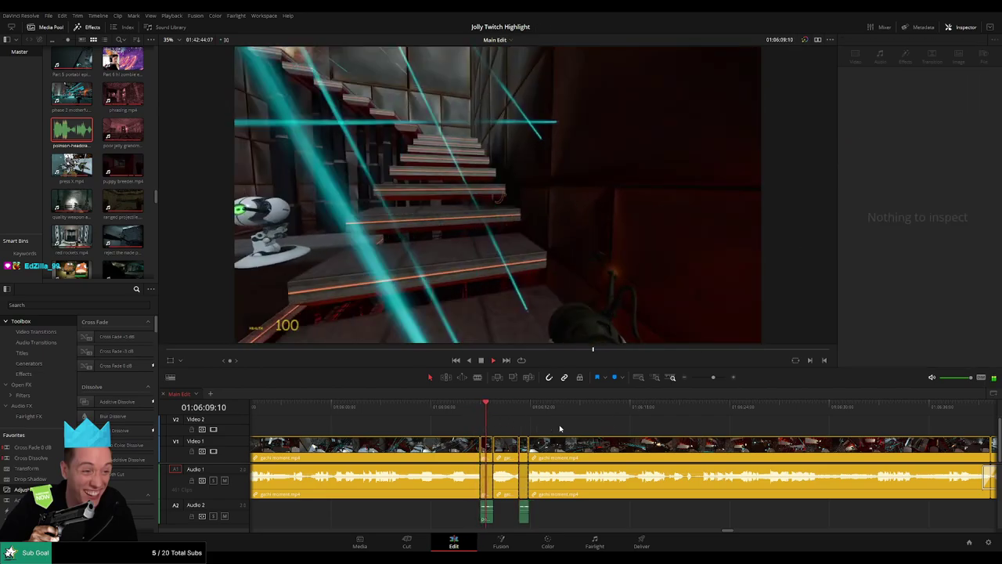
- Play on through "gachi moment" and split out another short fragment starting at 01:06:13:06
{"action": "left_click_drag", "start_coordinate": [575, 427], "coordinate": [502, 428]}
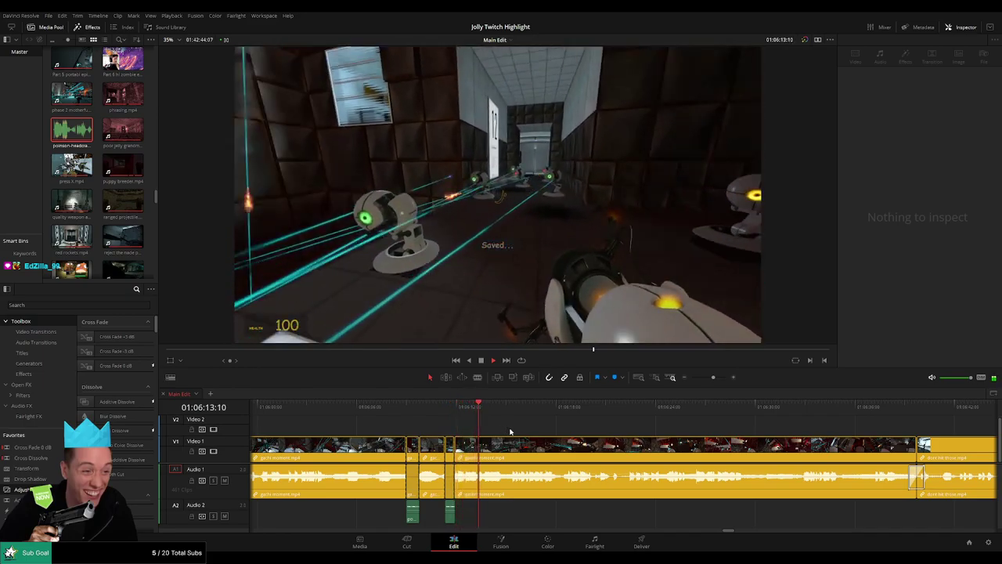
{"action": "left_click", "coordinate": [466, 410]}
{"action": "key", "text": "space"}
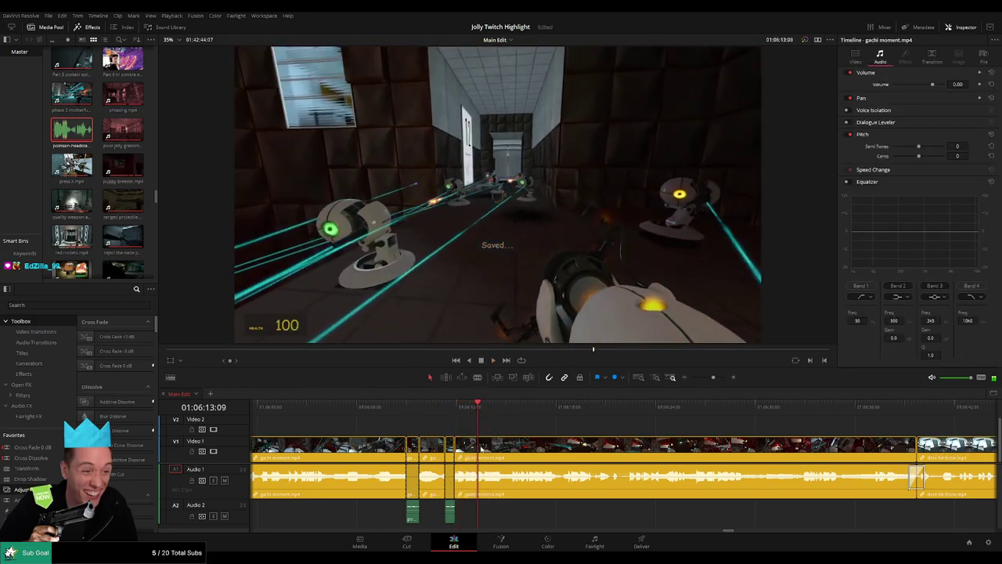
{"action": "key", "text": "b"}
{"action": "left_click_drag", "start_coordinate": [478, 413], "coordinate": [477, 415]}
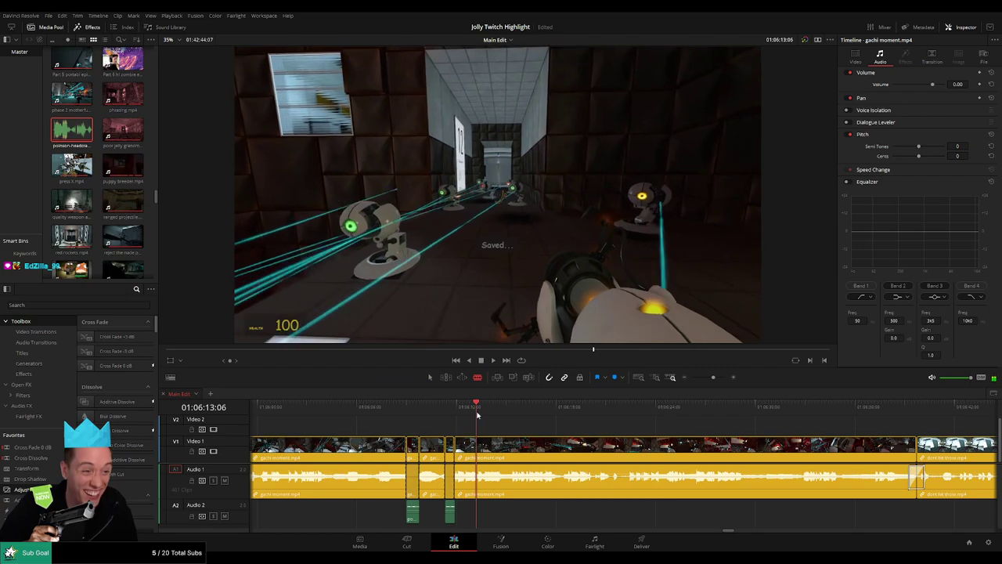
{"action": "left_click", "coordinate": [479, 448]}
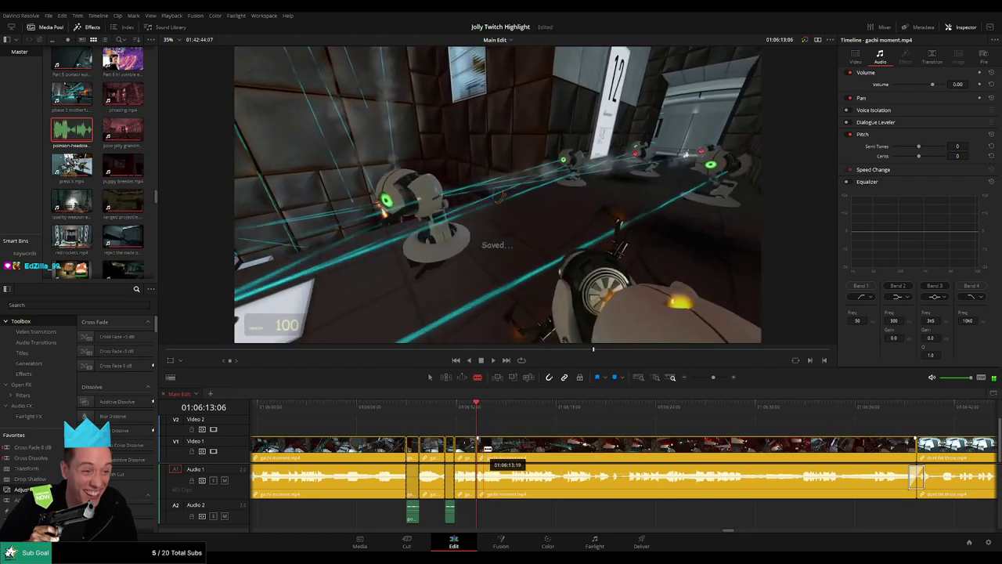
- Silence the 01:06:13:06 fragment and cover it with the headcrab sound on Audio 2 at -27
{"action": "key", "text": "a"}
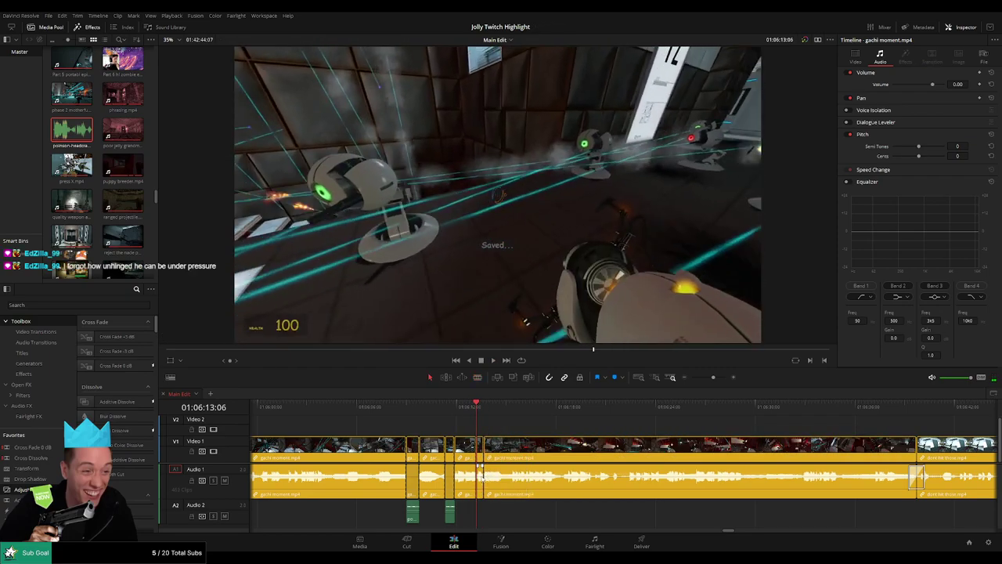
{"action": "left_click_drag", "start_coordinate": [480, 474], "coordinate": [474, 511]}
{"action": "left_click", "coordinate": [67, 125]}
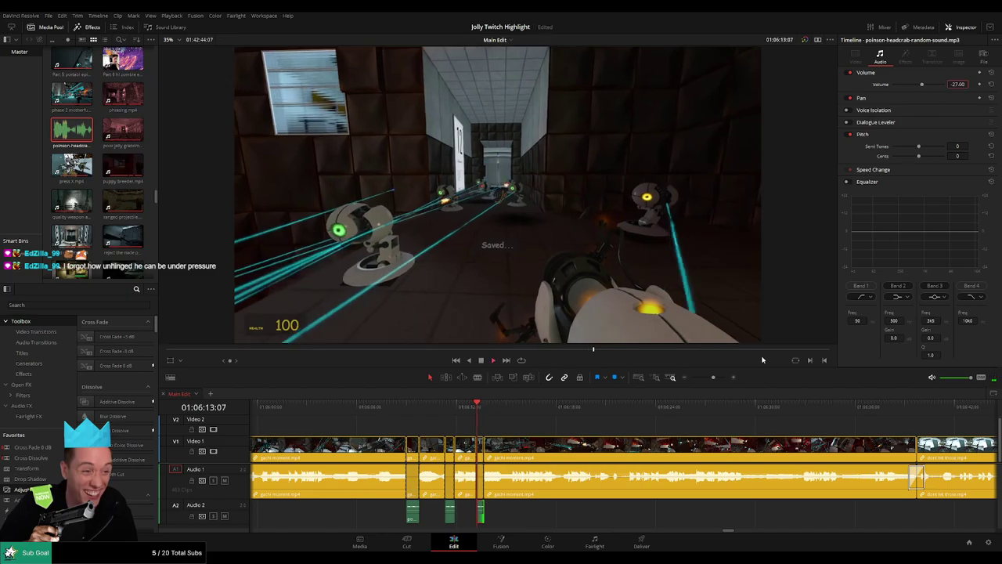
{"action": "left_click", "coordinate": [556, 434]}
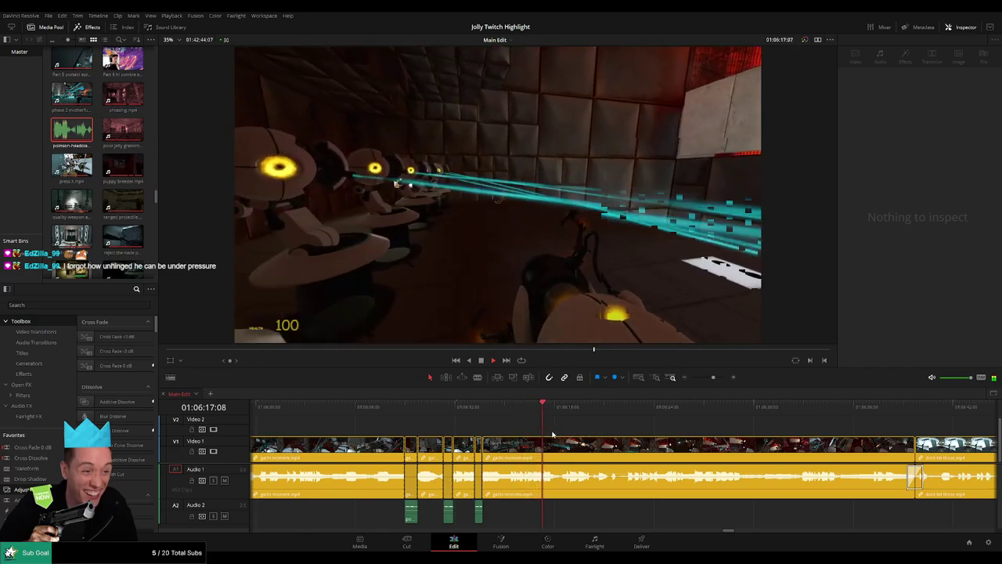
- Review the remainder of the "gachi moment" clip up to its transition into "dont hit those"
{"action": "scroll", "coordinate": [542, 433], "scroll_direction": "right", "scroll_amount": 1}
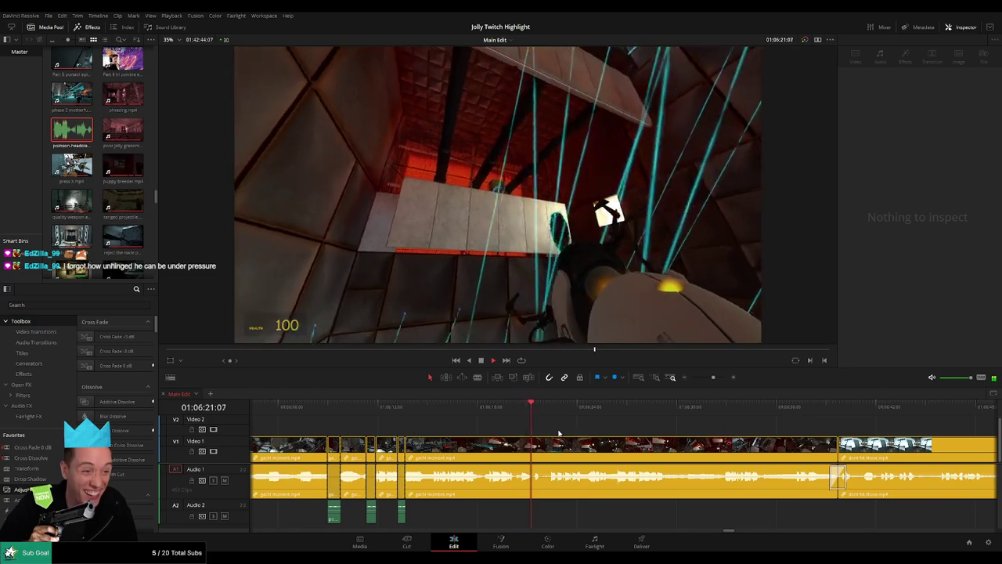
{"action": "scroll", "coordinate": [558, 434], "scroll_direction": "right", "scroll_amount": 2}
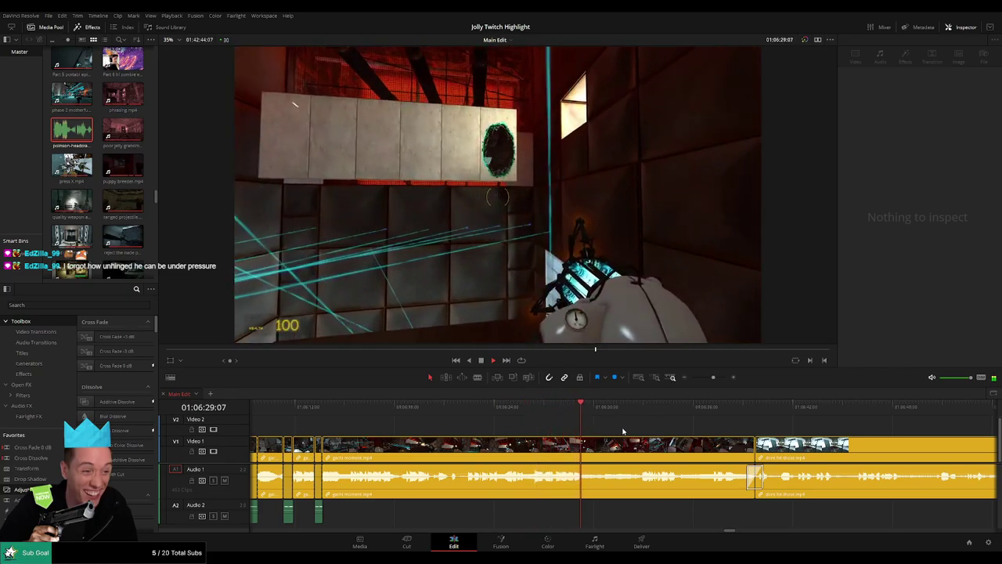
{"action": "left_click_drag", "start_coordinate": [623, 431], "coordinate": [540, 427]}
{"action": "left_click", "coordinate": [534, 409]}
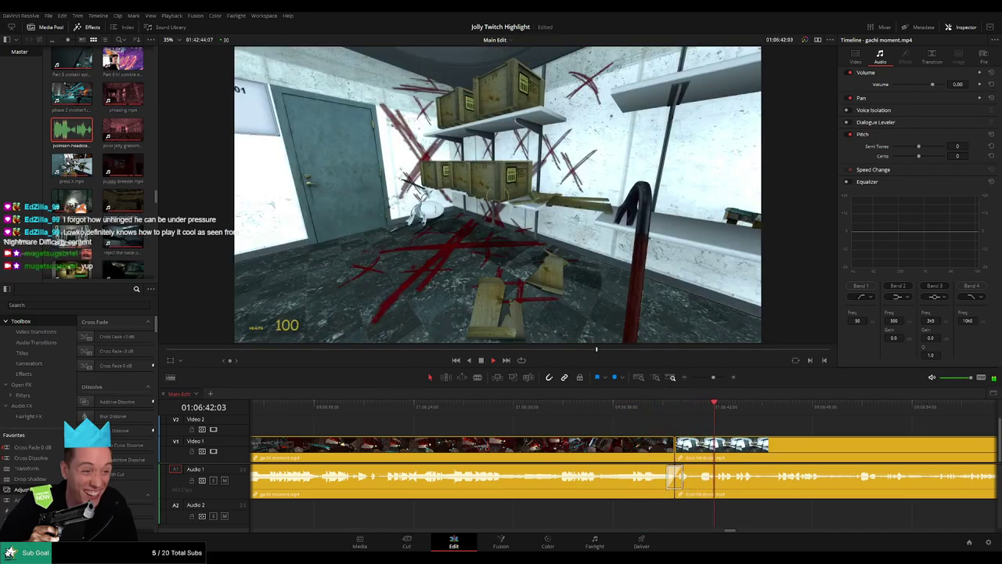
- Play through the "dont hit those" and "scream" clips and into "whats in this crate a crash" to about 01:07:44
{"action": "left_click_drag", "start_coordinate": [802, 427], "coordinate": [605, 428]}
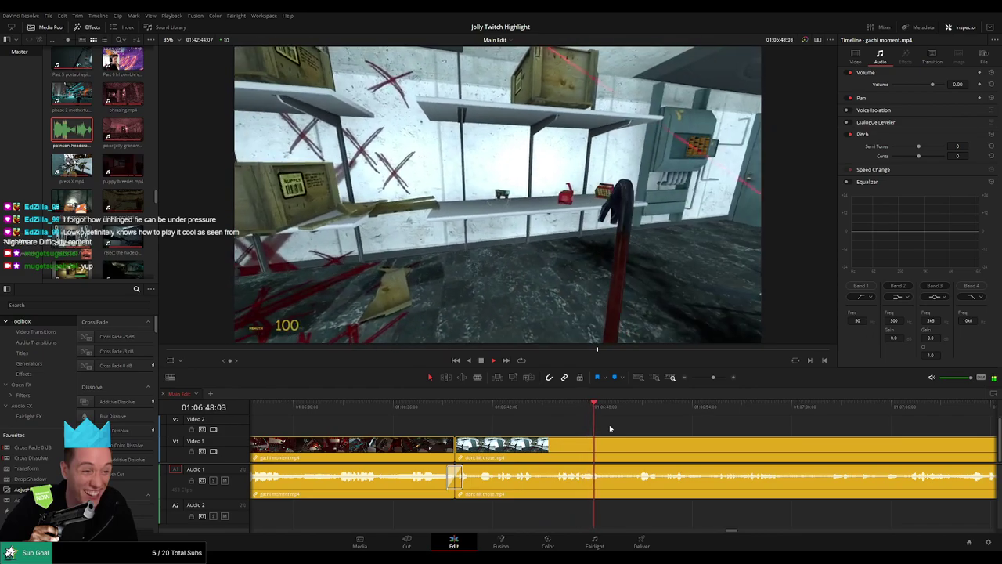
{"action": "scroll", "coordinate": [615, 429], "scroll_direction": "right", "scroll_amount": 1}
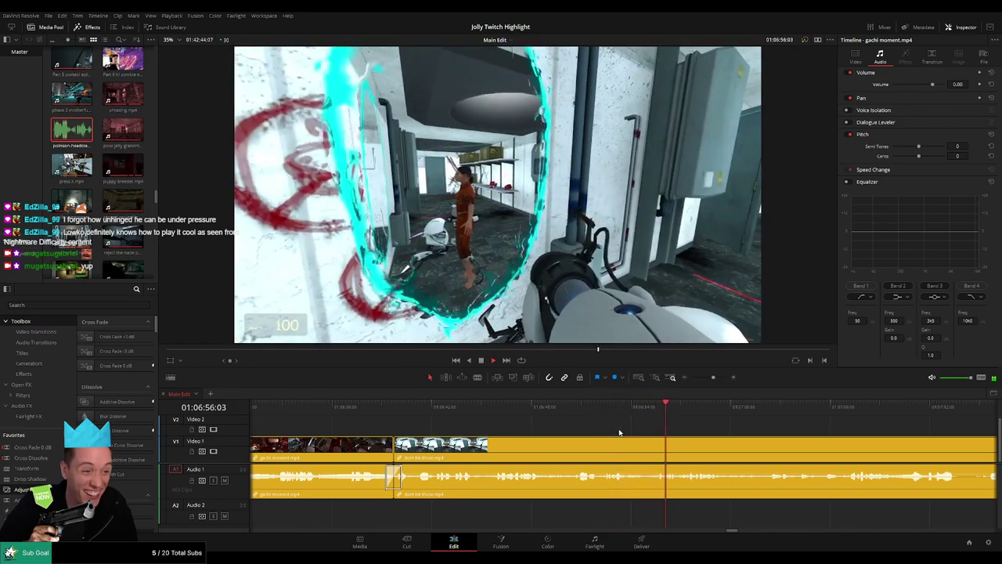
{"action": "scroll", "coordinate": [650, 434], "scroll_direction": "right", "scroll_amount": 1}
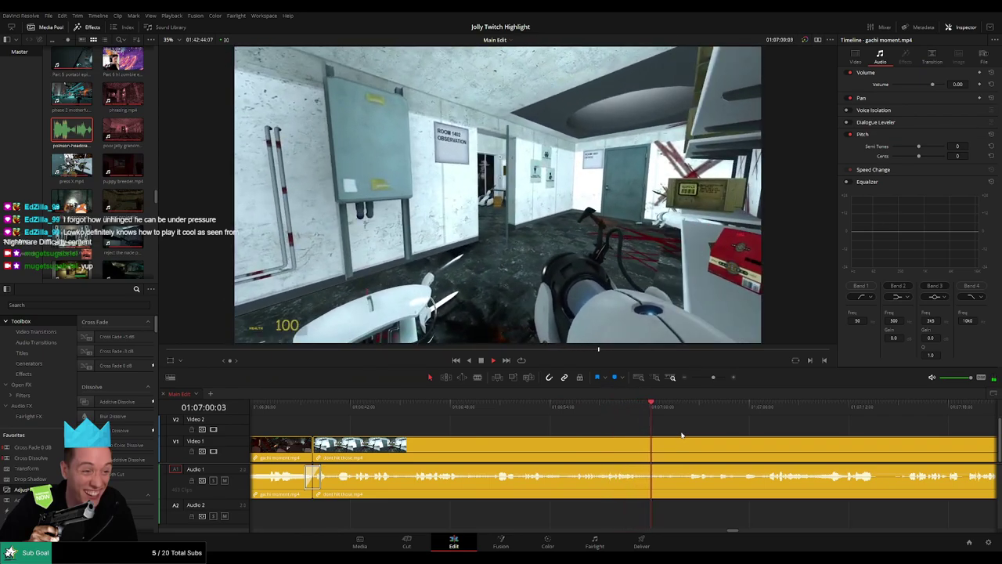
{"action": "left_click_drag", "start_coordinate": [671, 410], "coordinate": [684, 416]}
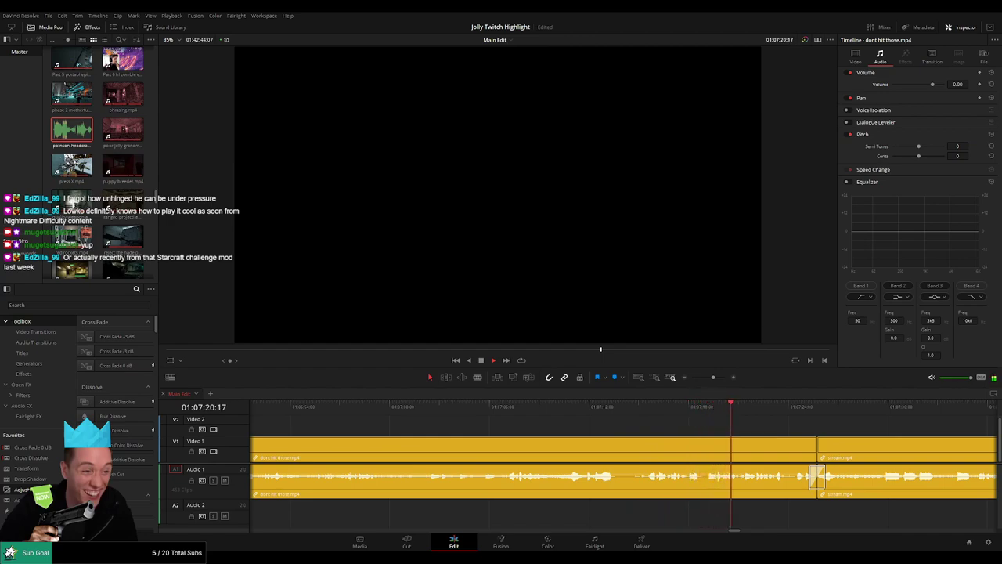
{"action": "left_click_drag", "start_coordinate": [766, 431], "coordinate": [595, 432]}
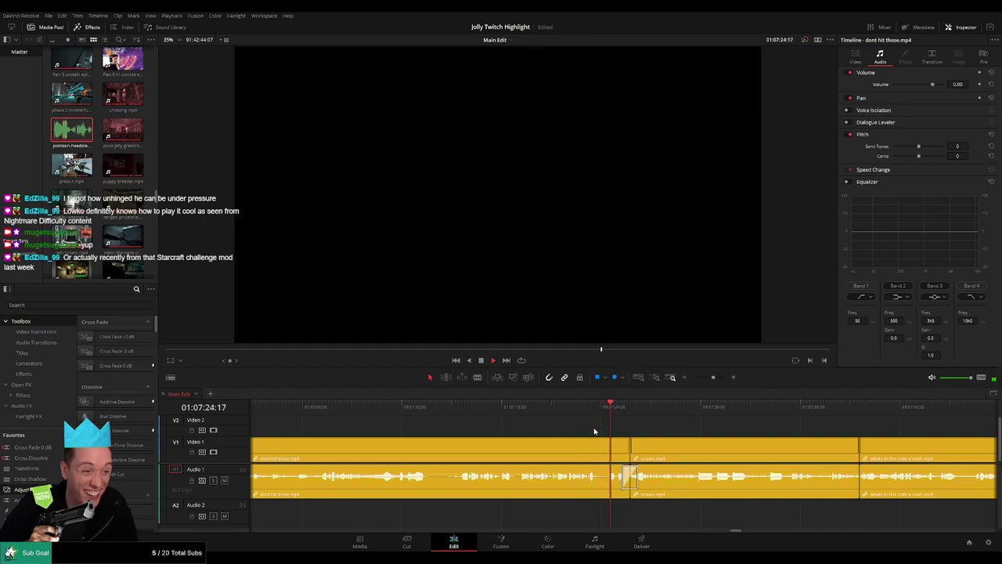
{"action": "scroll", "coordinate": [714, 437], "scroll_direction": "right", "scroll_amount": 3}
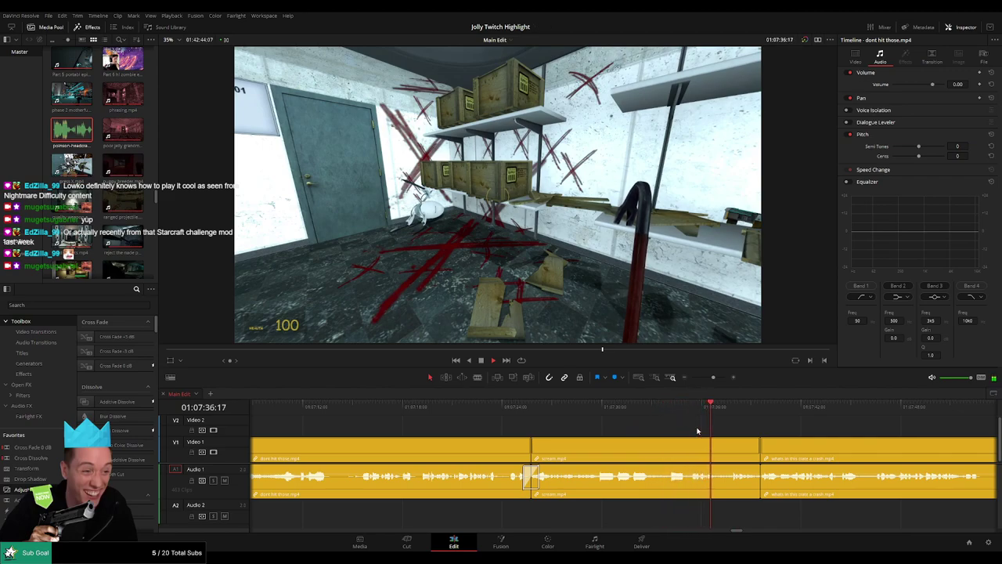
{"action": "left_click_drag", "start_coordinate": [779, 424], "coordinate": [457, 419]}
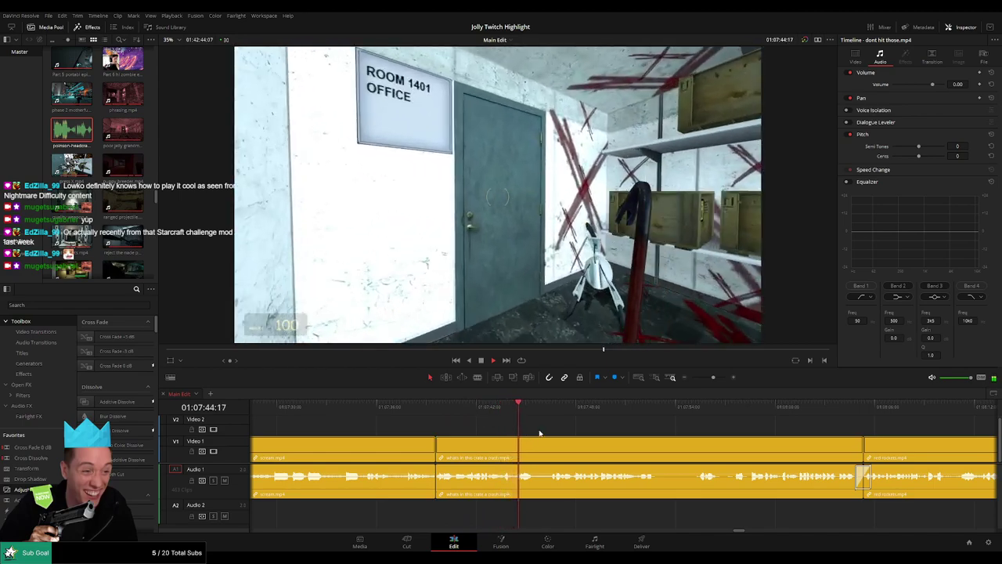
- Move the "dont hit those" and "scream" clips together onto Video 2 and Audio 2, starting level with the "whats in this crate a crash" clip
{"action": "left_click_drag", "start_coordinate": [711, 379], "coordinate": [707, 378]}
{"action": "key", "text": "space"}
{"action": "left_click", "coordinate": [563, 461]}
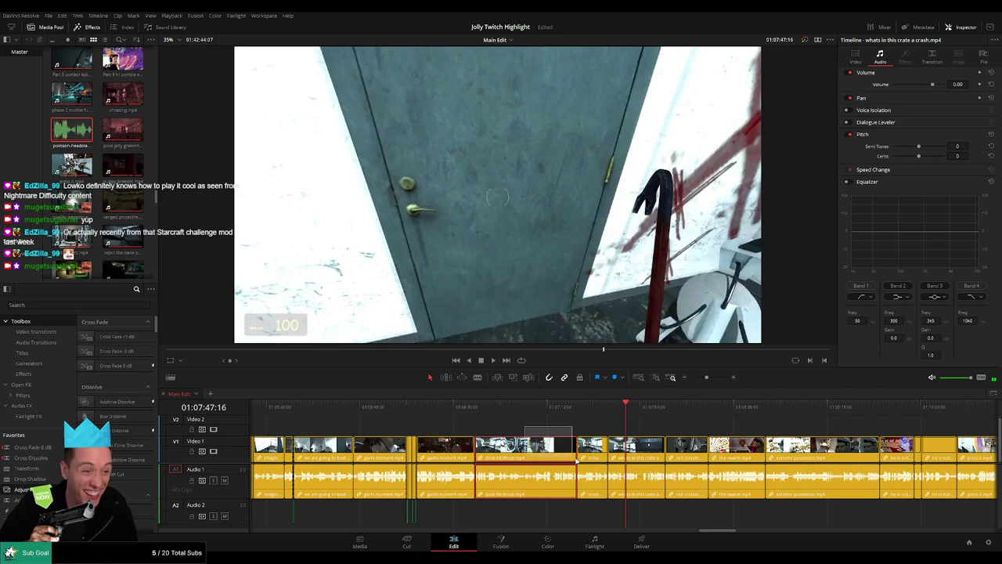
{"action": "left_click_drag", "start_coordinate": [523, 455], "coordinate": [524, 433]}
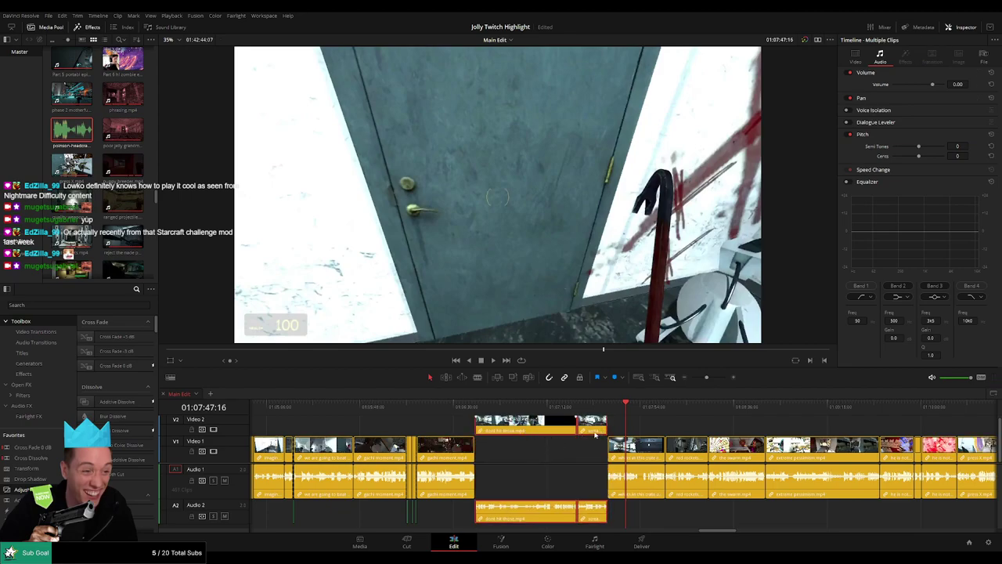
{"action": "left_click_drag", "start_coordinate": [527, 428], "coordinate": [665, 430]}
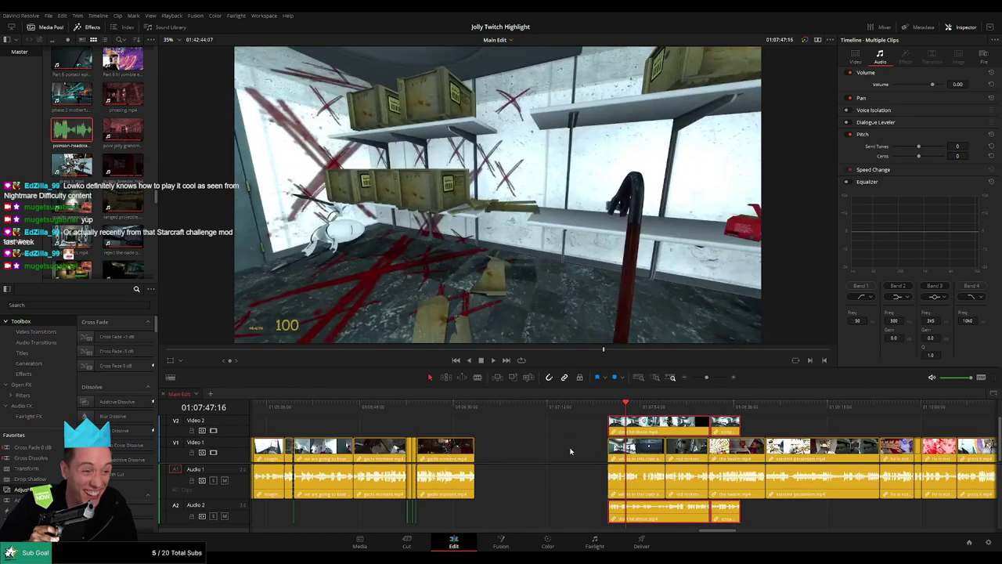
- Undo the last move of the "dont hit those" and "scream" clips, and check the footage in and just after "whats in this crate a crash"
{"action": "left_click", "coordinate": [611, 451]}
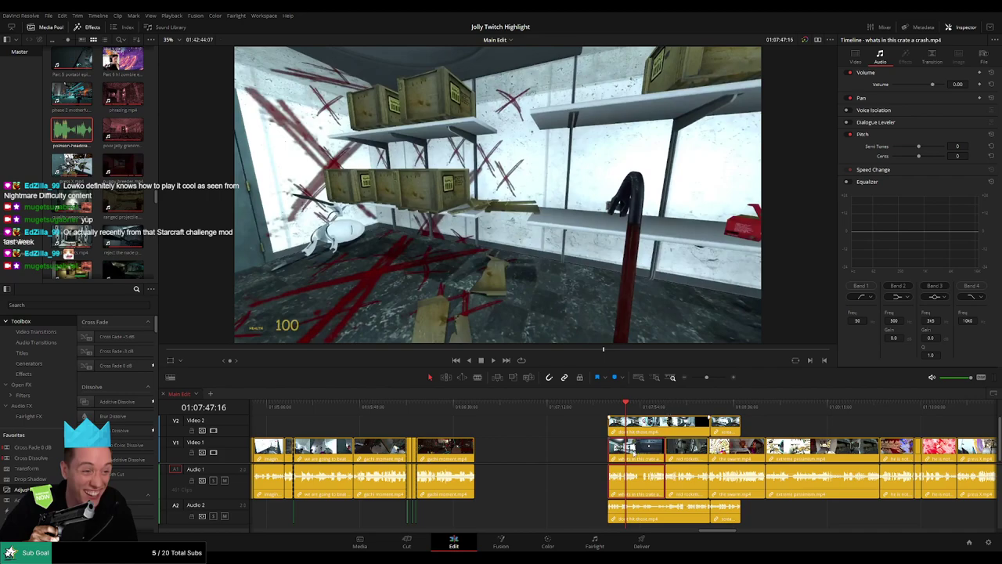
{"action": "key", "text": "ctrl+z"}
{"action": "left_click", "coordinate": [667, 406]}
{"action": "key", "text": "space"}
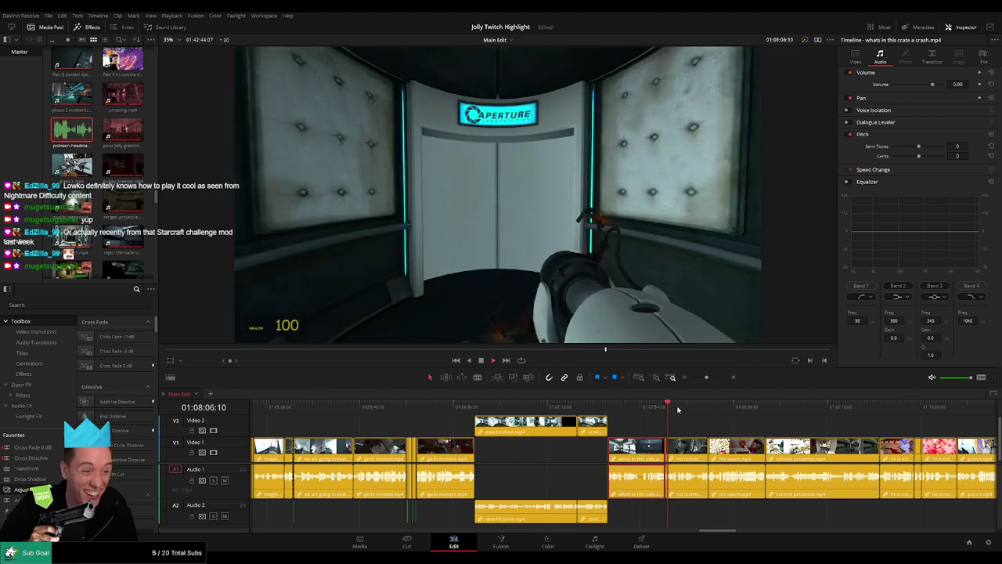
{"action": "left_click", "coordinate": [679, 408]}
{"action": "left_click", "coordinate": [625, 407]}
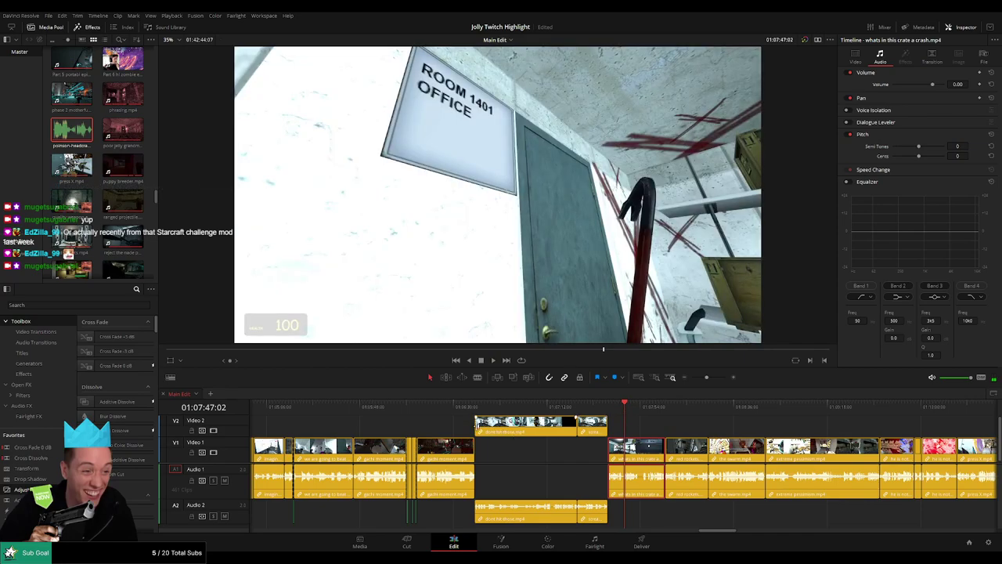
- Move "whats in this crate a crash" directly after "gachi moment", and place "dont hit those" and "scream" right behind it on Video 1 and Audio 1
{"action": "left_click_drag", "start_coordinate": [463, 423], "coordinate": [674, 429]}
{"action": "left_click_drag", "start_coordinate": [620, 450], "coordinate": [492, 452]}
{"action": "left_click_drag", "start_coordinate": [636, 432], "coordinate": [562, 451]}
- Apply a Cross Dissolve at the cut from "gachi moment" into "whats in this crate a crash" and play through it
{"action": "left_click", "coordinate": [477, 408]}
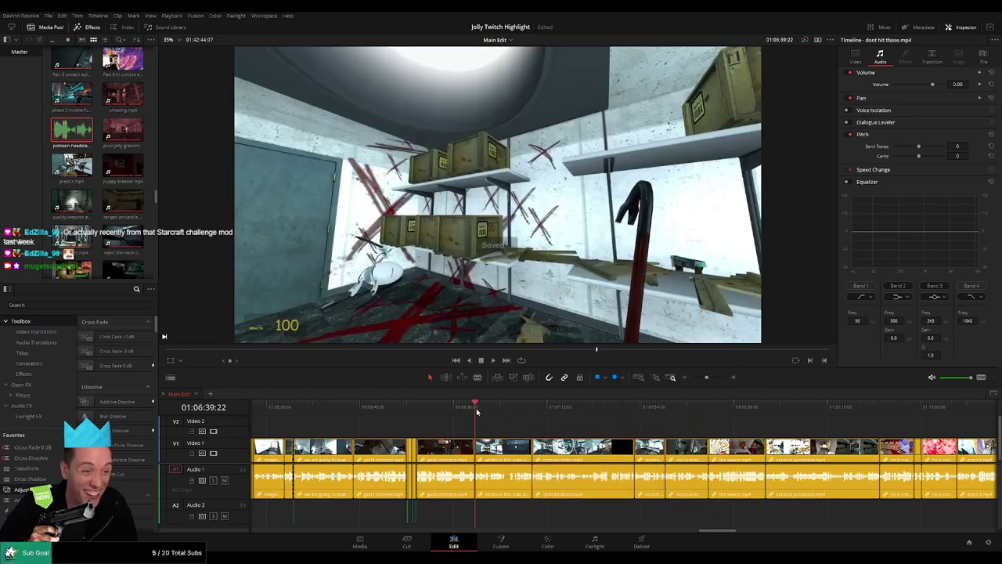
{"action": "key", "text": "space"}
{"action": "left_click_drag", "start_coordinate": [706, 378], "coordinate": [714, 382]}
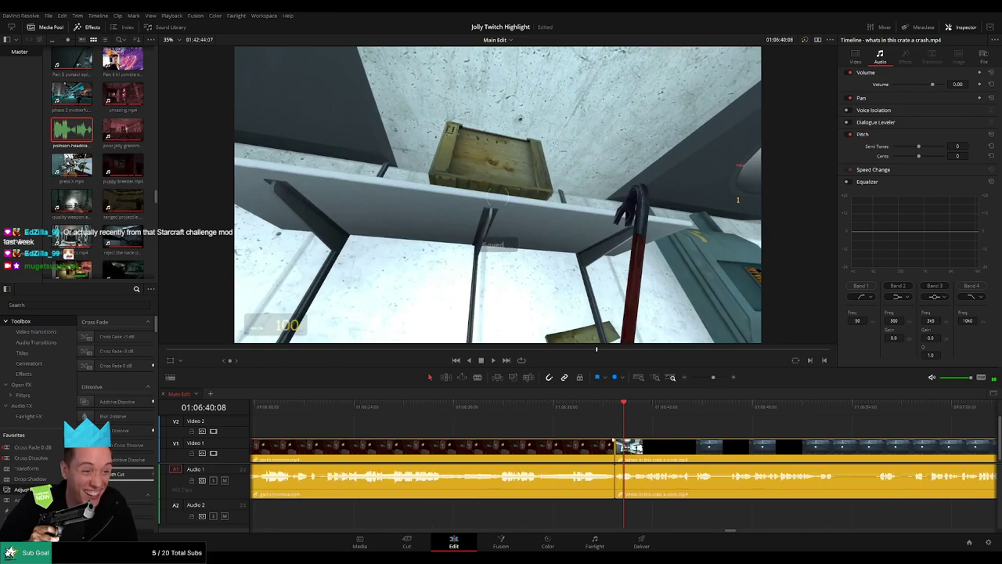
{"action": "left_click_drag", "start_coordinate": [40, 462], "coordinate": [604, 486]}
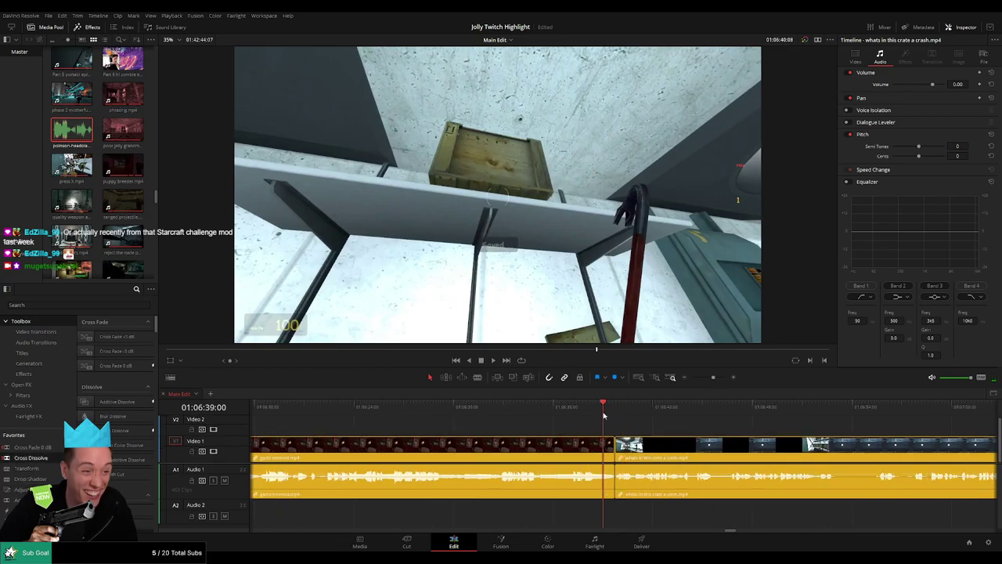
{"action": "key", "text": "space"}
- Review "whats in this crate a crash", the start and end of "dont hit those", and the clips onward into "the swarm"
{"action": "left_click_drag", "start_coordinate": [689, 429], "coordinate": [579, 426]}
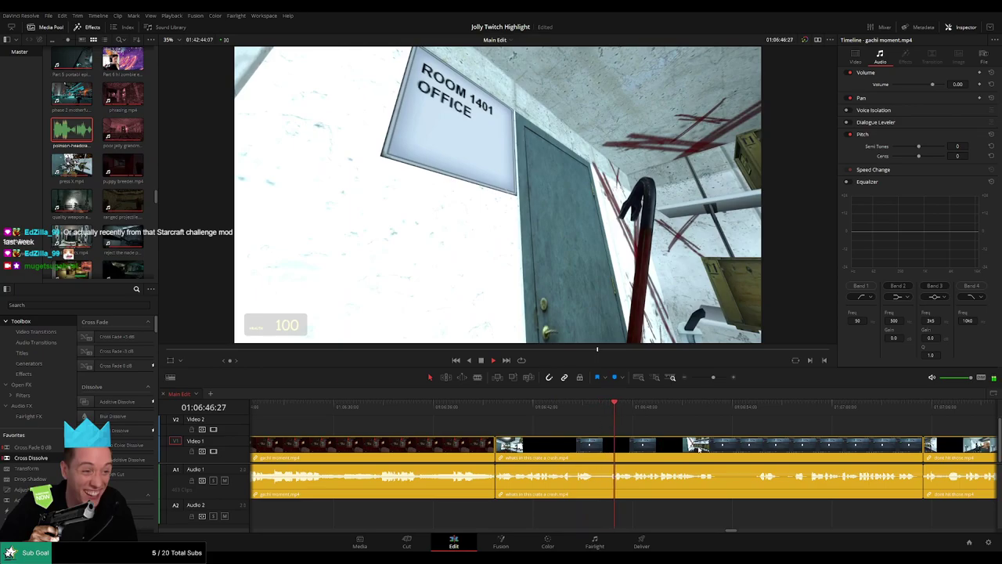
{"action": "left_click_drag", "start_coordinate": [700, 449], "coordinate": [513, 433]}
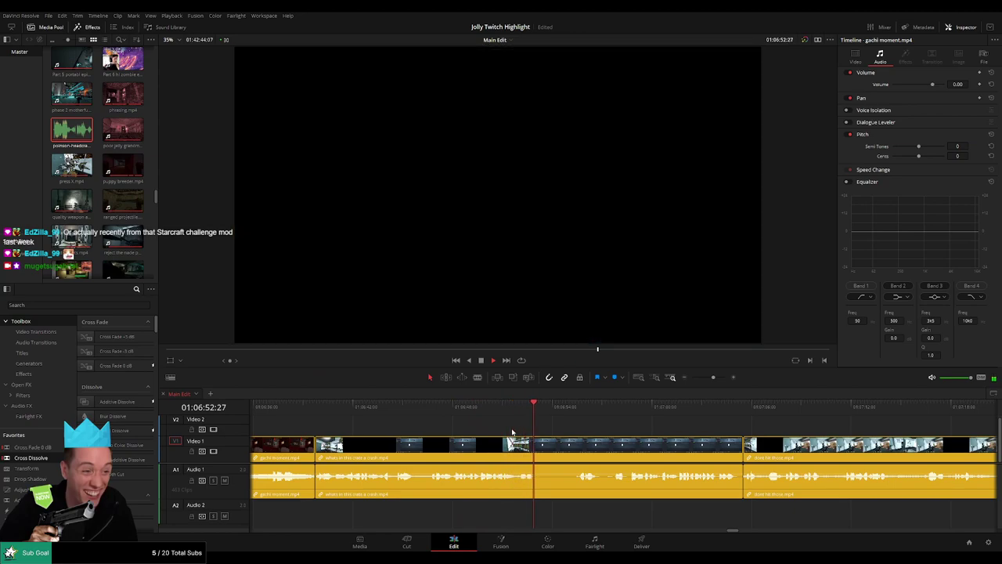
{"action": "left_click", "coordinate": [574, 411]}
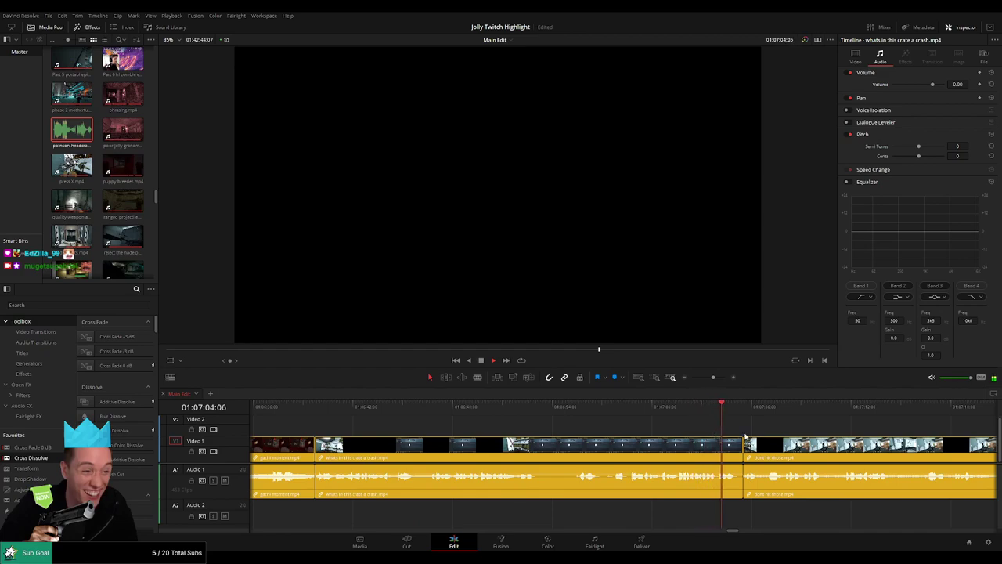
{"action": "left_click_drag", "start_coordinate": [746, 437], "coordinate": [550, 427]}
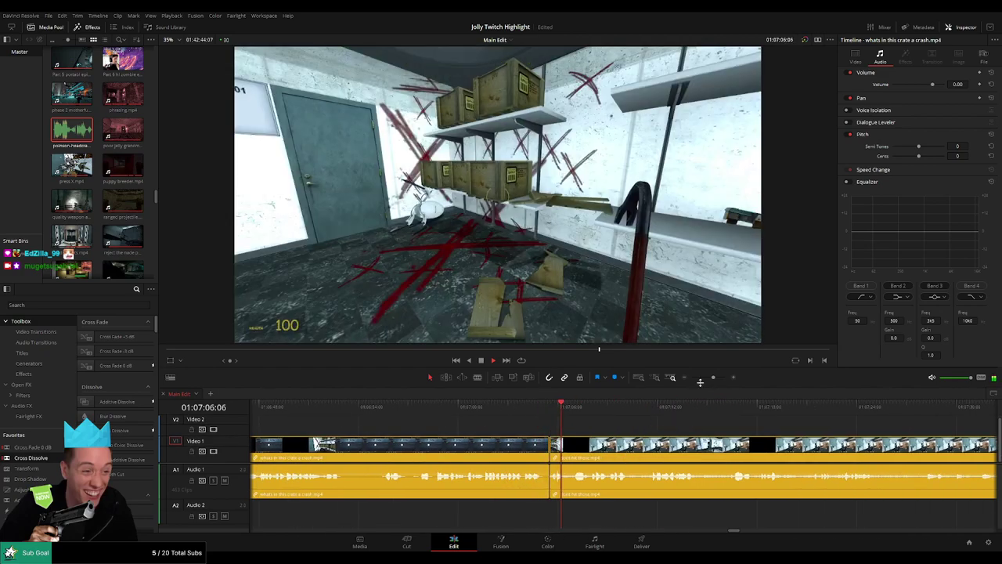
{"action": "left_click_drag", "start_coordinate": [713, 378], "coordinate": [711, 377]}
{"action": "scroll", "coordinate": [502, 421], "scroll_direction": "right", "scroll_amount": 3}
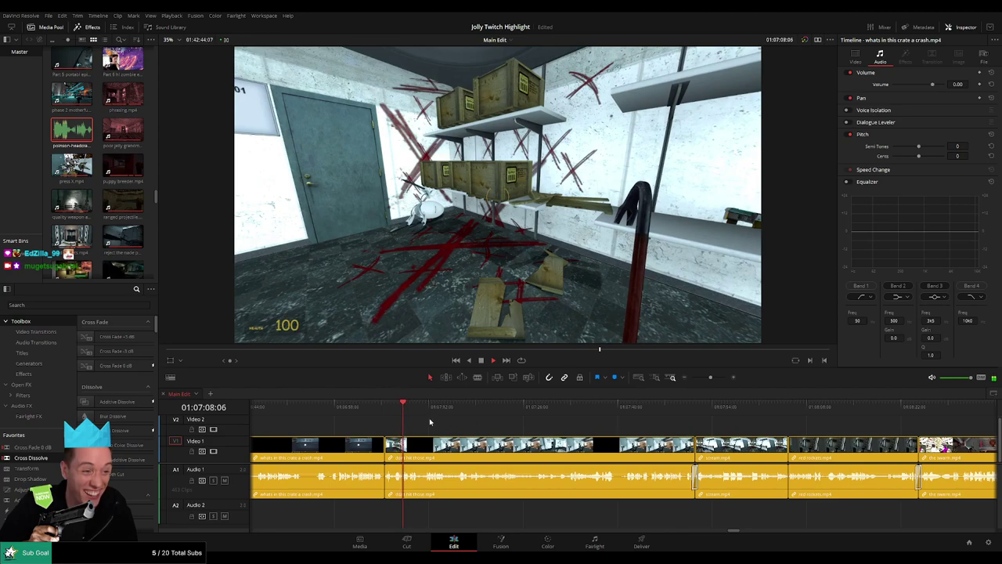
{"action": "left_click_drag", "start_coordinate": [414, 406], "coordinate": [682, 406]}
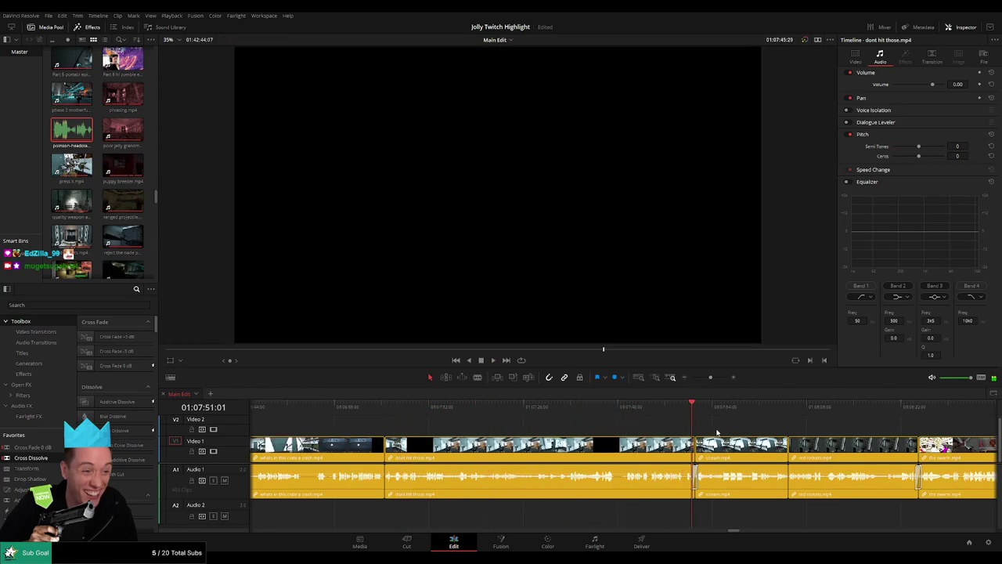
{"action": "scroll", "coordinate": [709, 431], "scroll_direction": "right", "scroll_amount": 3}
{"action": "left_click", "coordinate": [552, 413]}
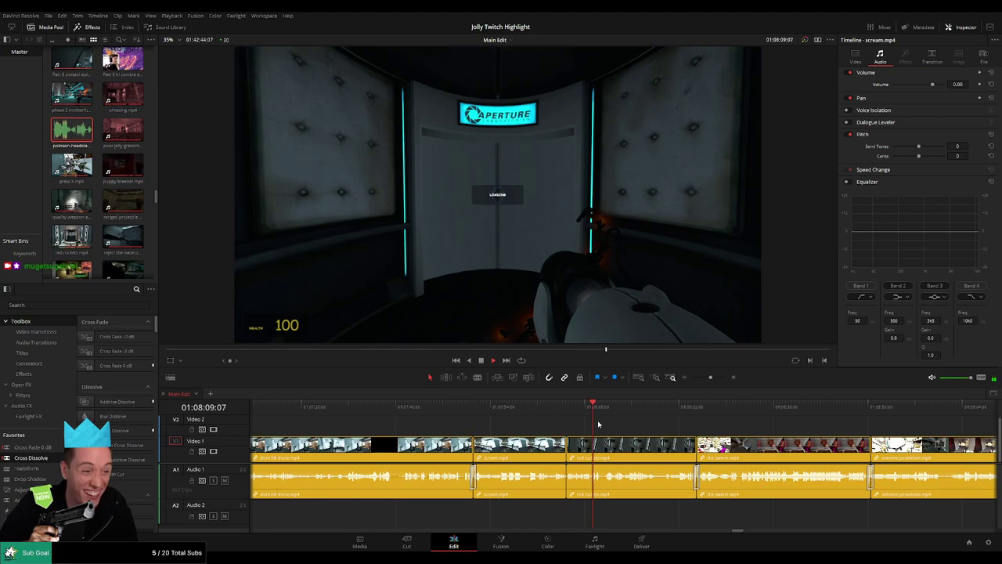
{"action": "left_click_drag", "start_coordinate": [710, 378], "coordinate": [712, 379]}
{"action": "scroll", "coordinate": [519, 425], "scroll_direction": "right", "scroll_amount": 2}
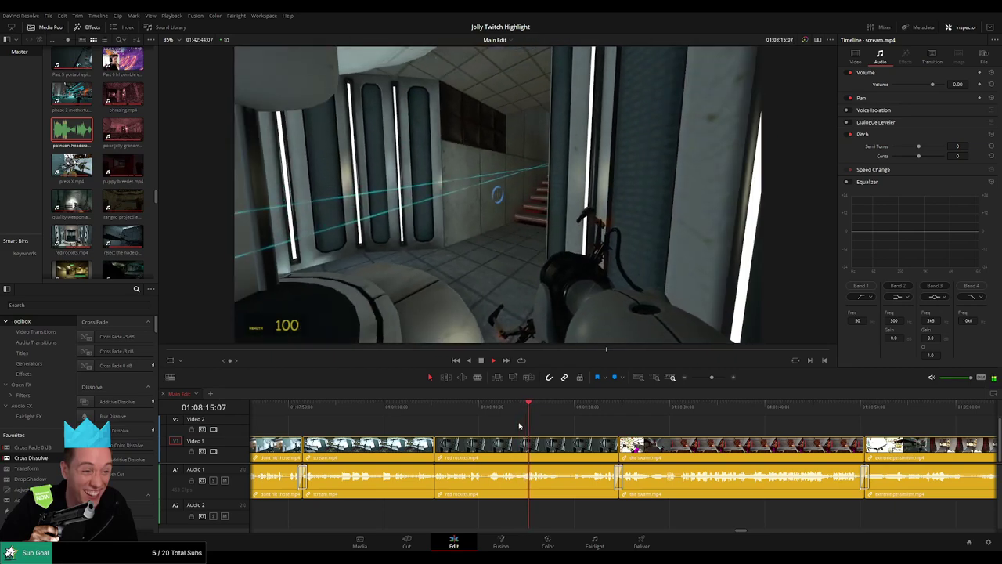
{"action": "left_click_drag", "start_coordinate": [581, 426], "coordinate": [549, 425]}
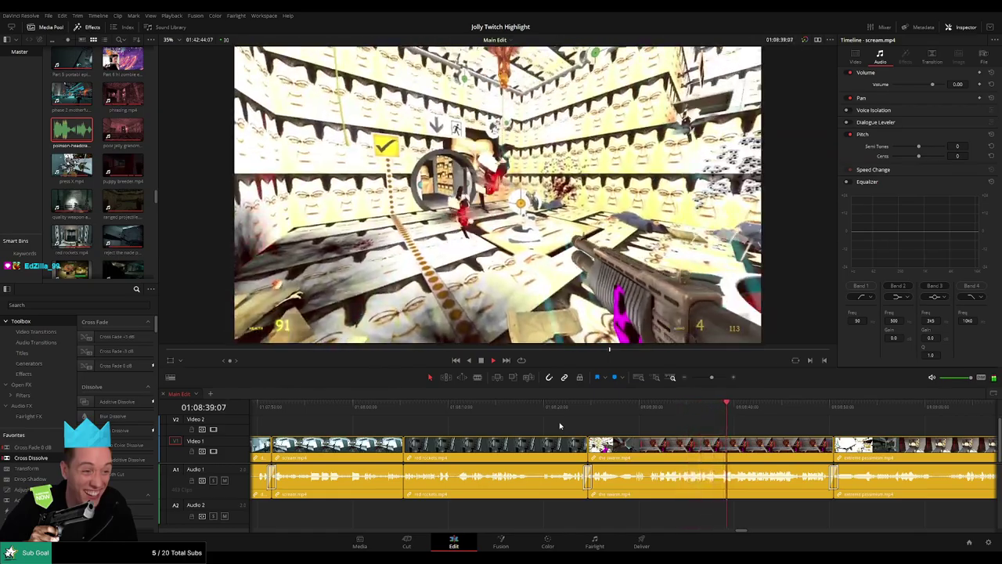
- Cut out the short fragment of "the swarm" ending at 01:08:39:25 and silence its audio
{"action": "left_click", "coordinate": [714, 408]}
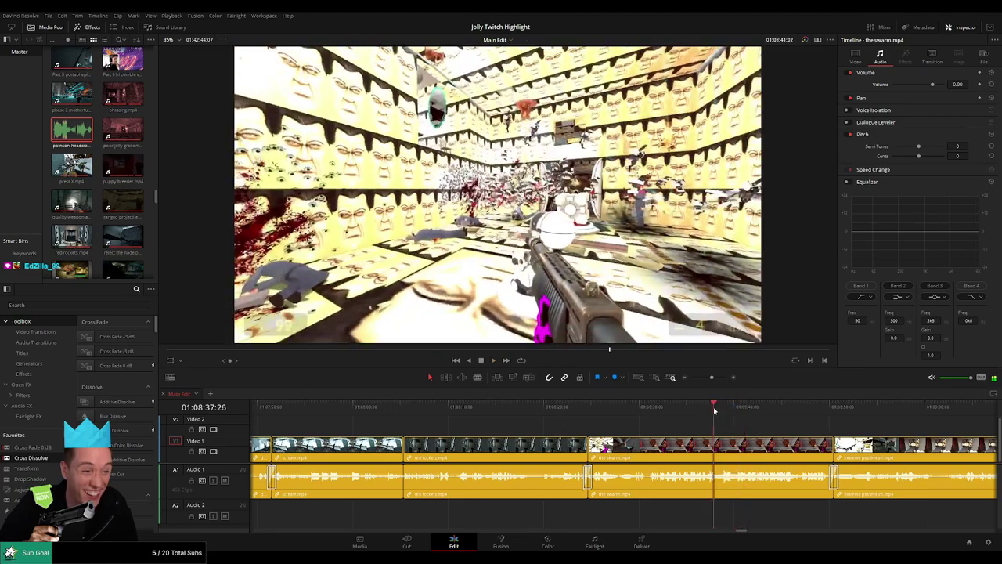
{"action": "left_click_drag", "start_coordinate": [712, 378], "coordinate": [718, 381]}
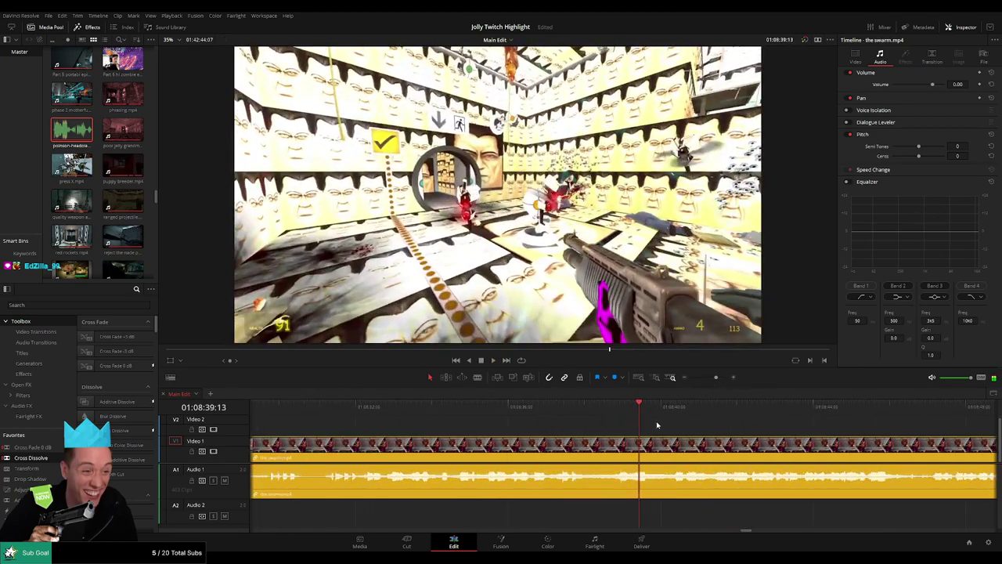
{"action": "left_click", "coordinate": [615, 409]}
{"action": "key", "text": "space"}
{"action": "key", "text": "b"}
{"action": "left_click", "coordinate": [635, 449]}
{"action": "left_click_drag", "start_coordinate": [643, 449], "coordinate": [648, 495]}
{"action": "key", "text": "a"}
- Place the headcrab sound on Audio 2 under the silenced swarm fragment at volume -27 and play it back
{"action": "left_click_drag", "start_coordinate": [71, 129], "coordinate": [654, 516]}
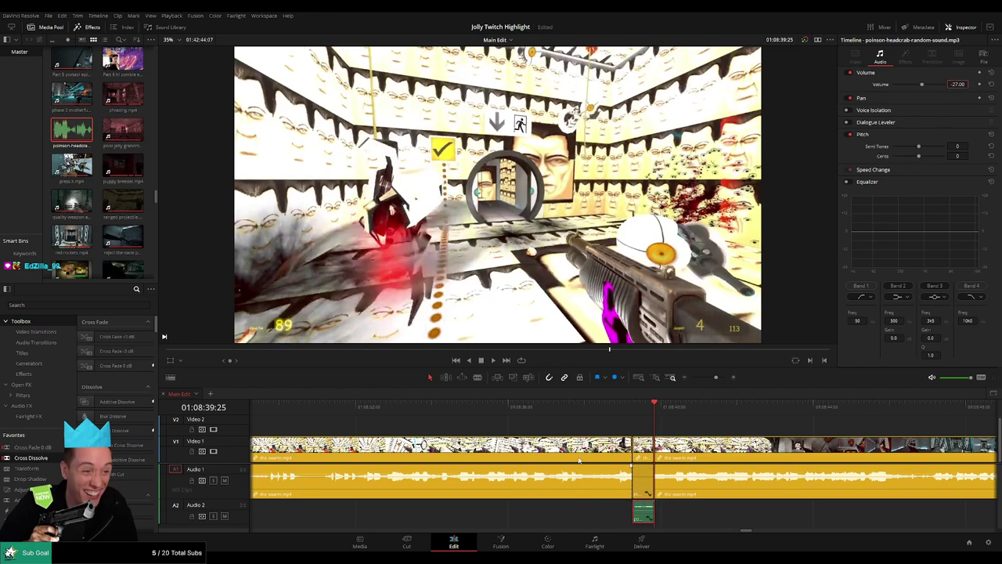
{"action": "left_click", "coordinate": [613, 407]}
{"action": "key", "text": "space"}
{"action": "left_click", "coordinate": [666, 423]}
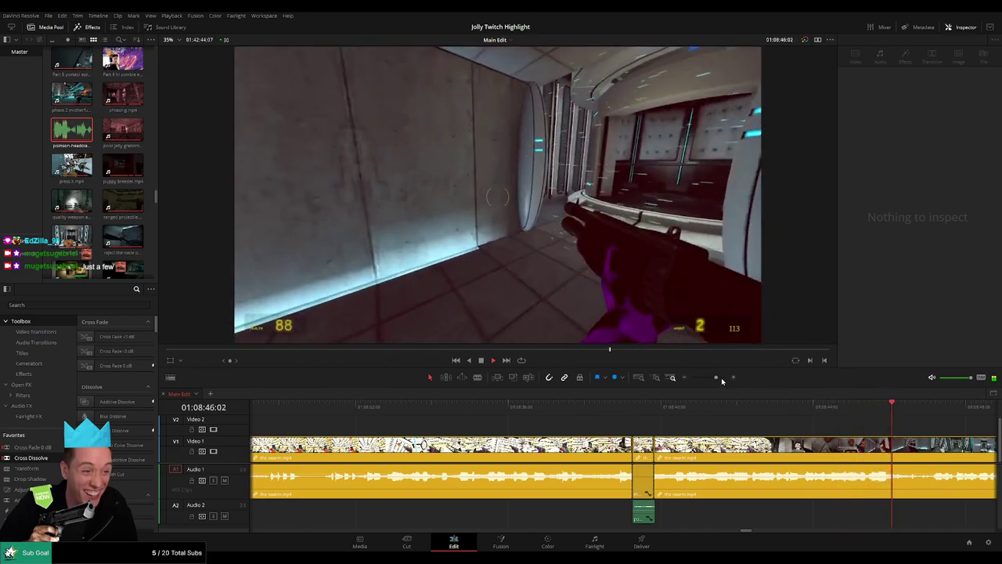
- Review the rest of "the swarm", "extreme pessimism" and the following clips up to about 01:10:48 in "welcome to g spot"
{"action": "left_click_drag", "start_coordinate": [722, 381], "coordinate": [712, 379]}
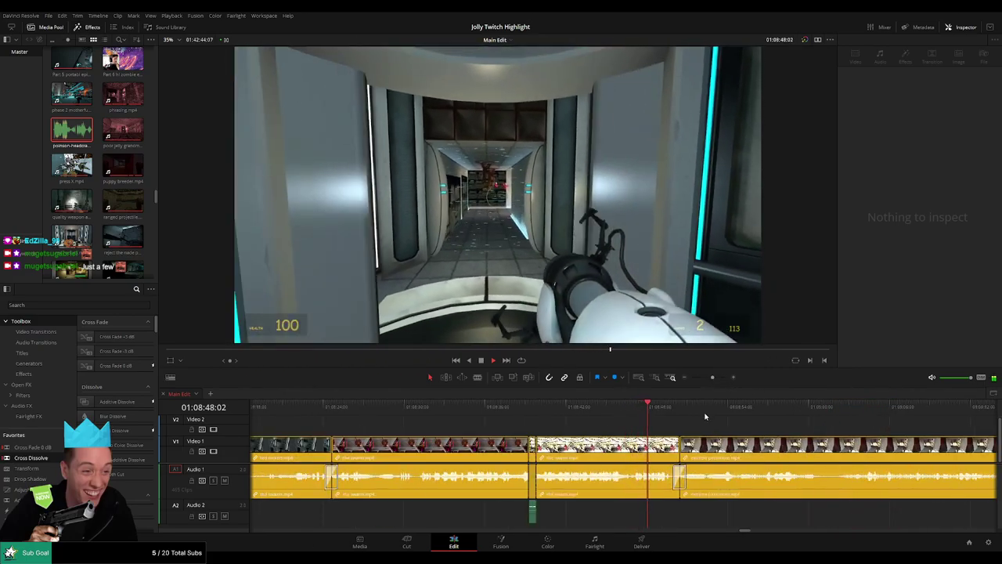
{"action": "scroll", "coordinate": [625, 427], "scroll_direction": "right", "scroll_amount": 2}
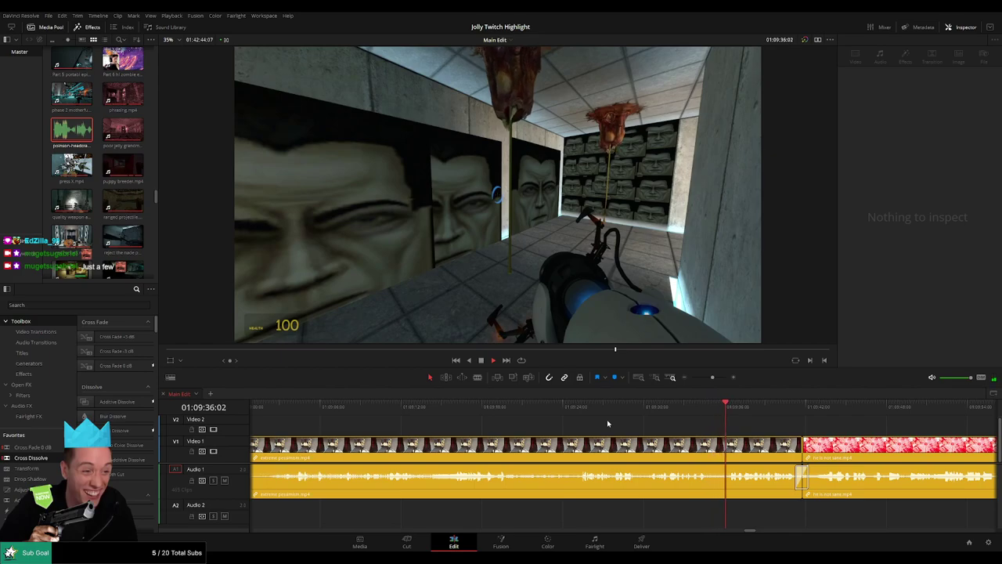
{"action": "left_click", "coordinate": [689, 413]}
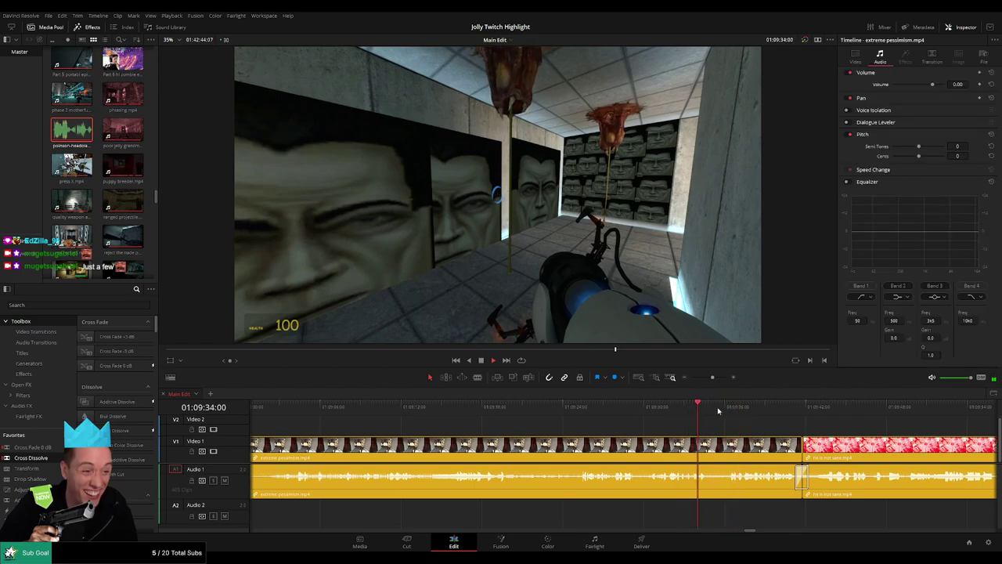
{"action": "left_click", "coordinate": [727, 410]}
{"action": "left_click_drag", "start_coordinate": [783, 434], "coordinate": [500, 425]}
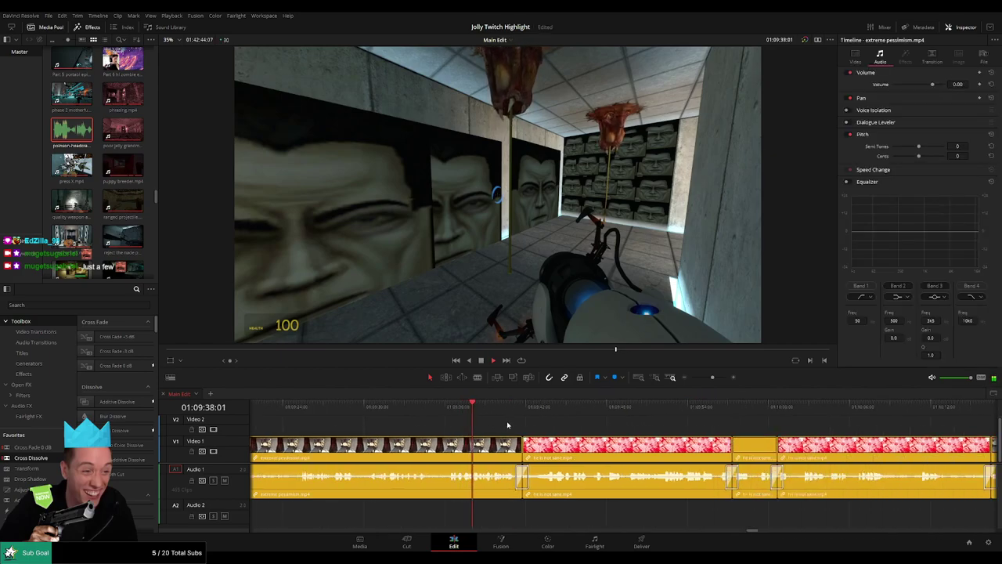
{"action": "scroll", "coordinate": [554, 430], "scroll_direction": "right", "scroll_amount": 1}
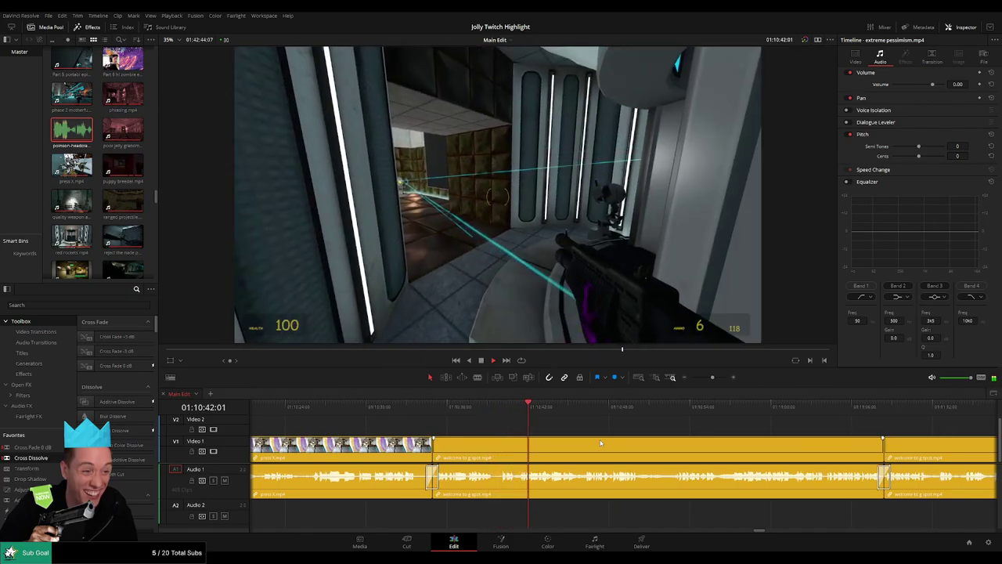
{"action": "left_click_drag", "start_coordinate": [623, 444], "coordinate": [578, 443]}
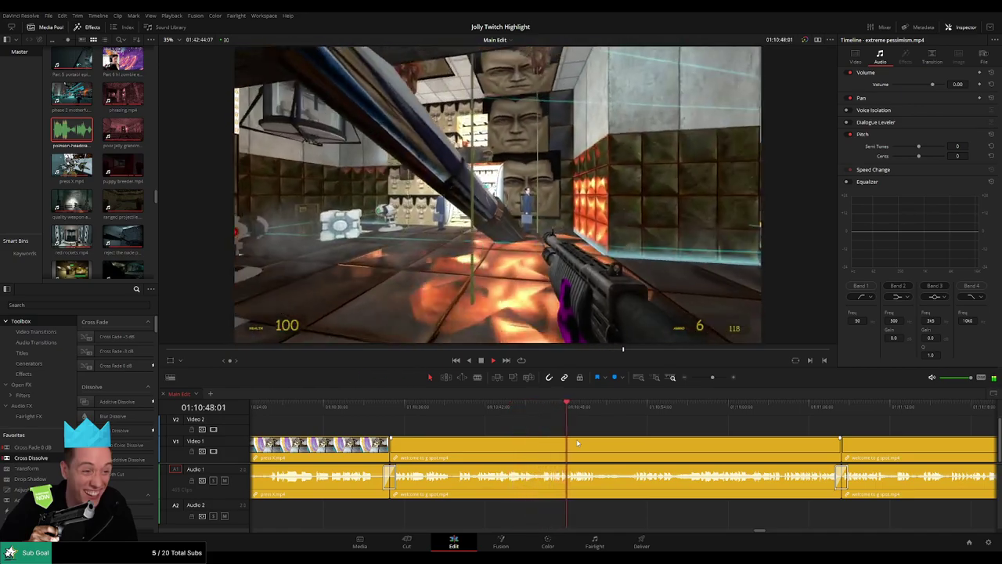
- Locate the start of the audio moment to cover in "welcome to g spot" and split the clip at 01:10:48:01
{"action": "key", "text": "space"}
{"action": "left_click_drag", "start_coordinate": [714, 378], "coordinate": [718, 378]}
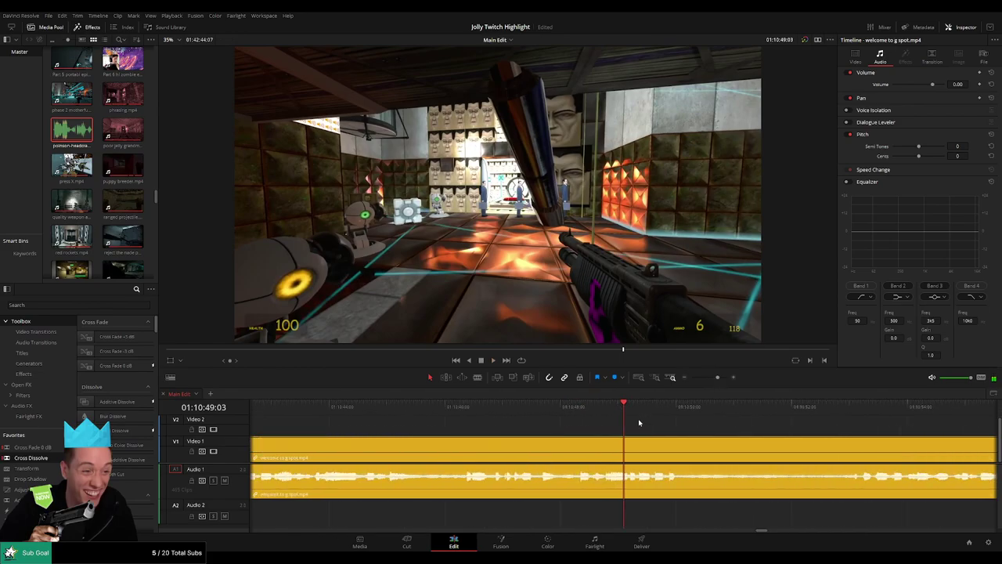
{"action": "left_click", "coordinate": [566, 415]}
{"action": "key", "text": "space"}
{"action": "left_click_drag", "start_coordinate": [546, 412], "coordinate": [526, 409]}
{"action": "key", "text": "space"}
{"action": "key", "text": "space"}
{"action": "key", "text": "b"}
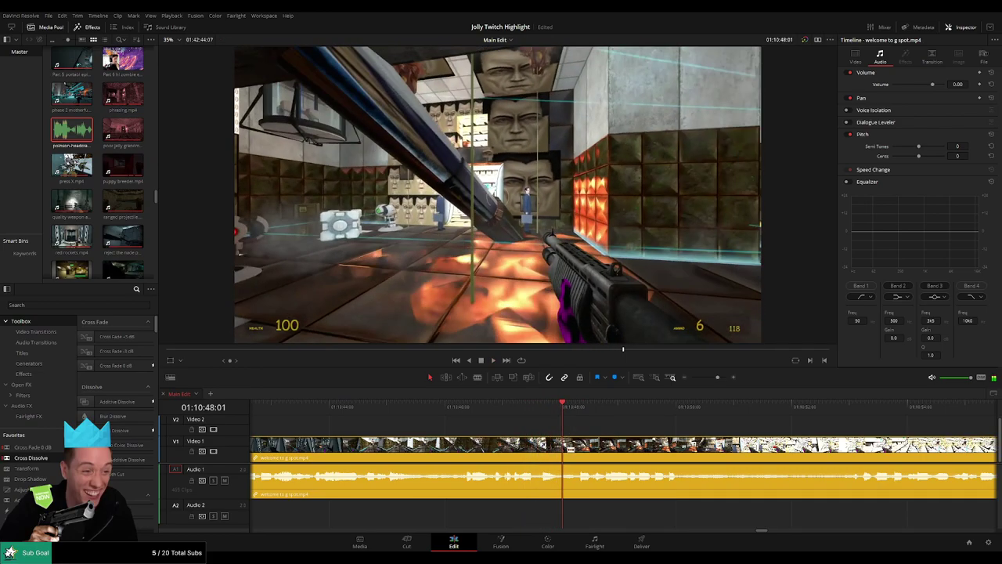
{"action": "left_click", "coordinate": [563, 442]}
- Split the "welcome to g spot" clip again at 01:10:48:19 and silence the isolated fragment
{"action": "key", "text": "space"}
{"action": "key", "text": "space"}
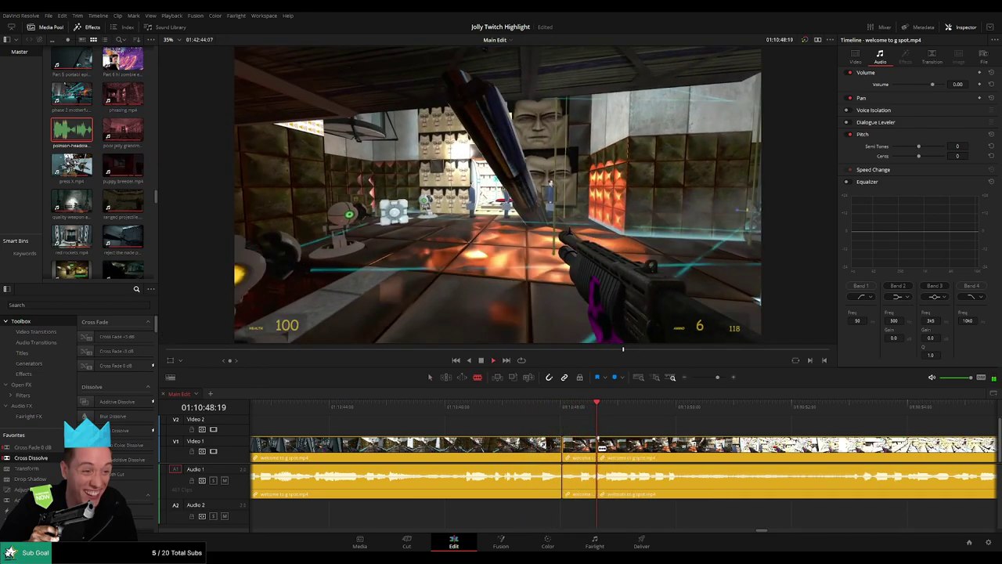
{"action": "left_click", "coordinate": [598, 443]}
{"action": "key", "text": "a"}
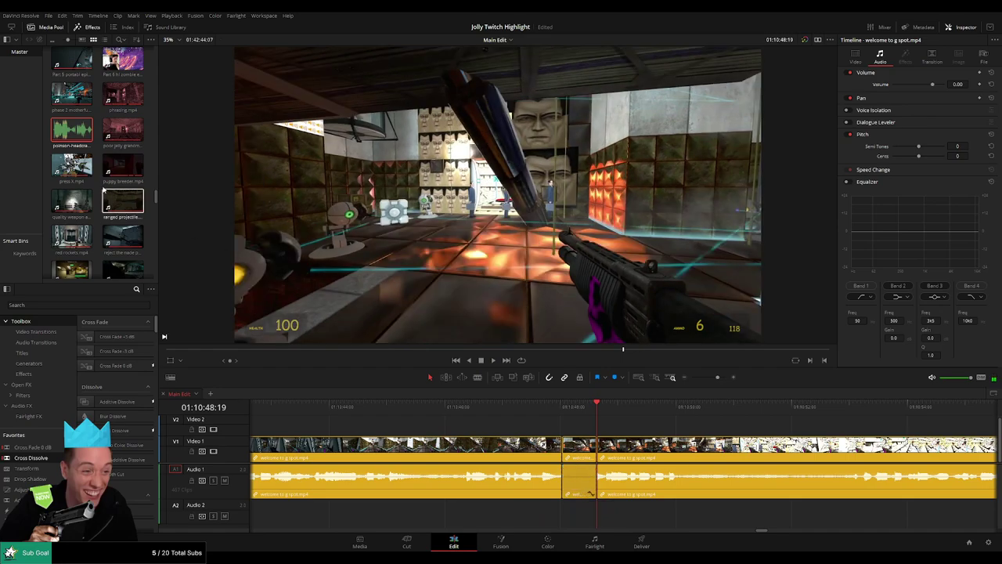
- Cover the silenced "welcome to g spot" fragment with the headcrab sound on Audio 2 at volume -27 and play onward
{"action": "left_click_drag", "start_coordinate": [72, 129], "coordinate": [598, 500]}
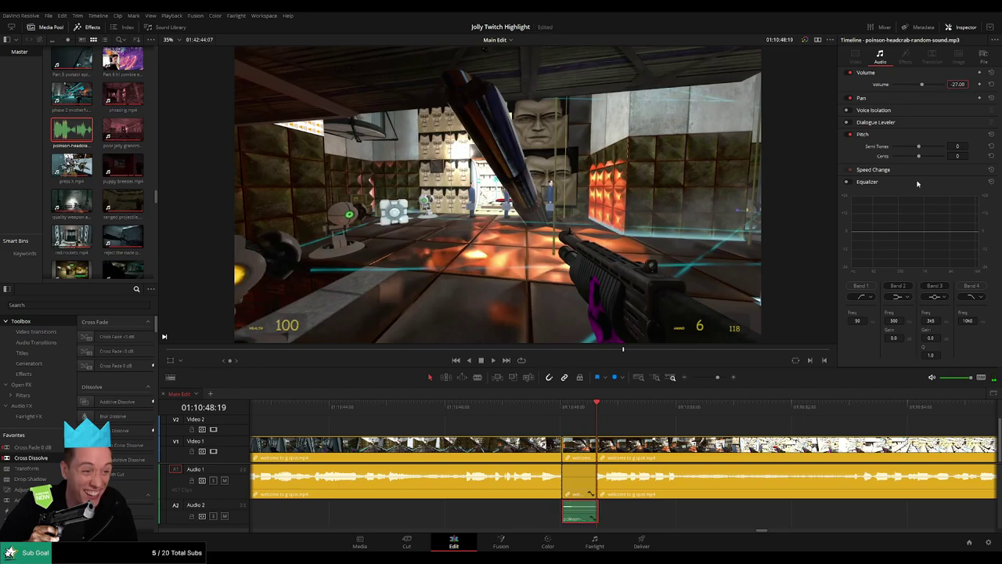
{"action": "key", "text": "space"}
{"action": "left_click", "coordinate": [661, 430]}
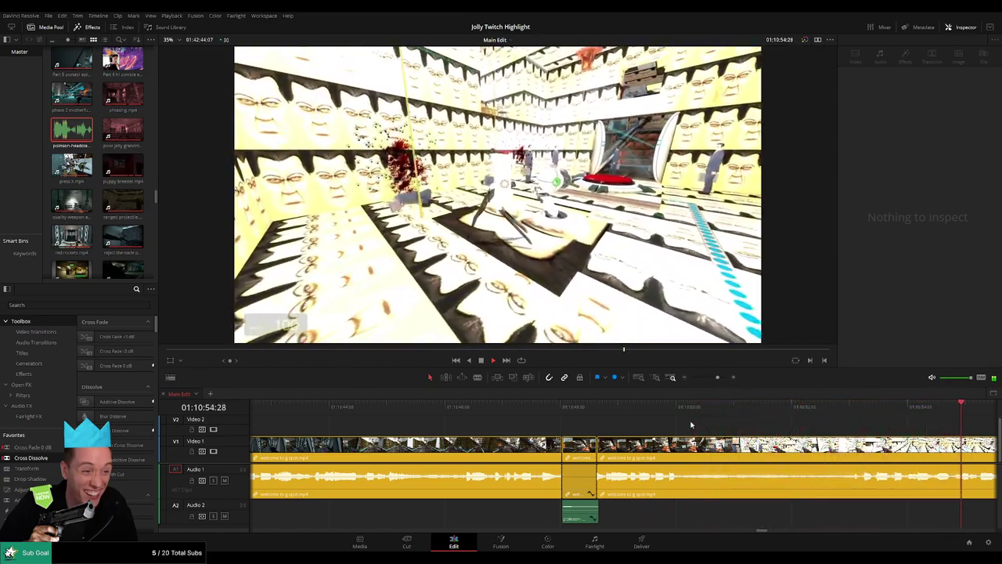
- Play on through "welcome to g spot" to the next audio moment to cover and split the clip at 01:11:06:21
{"action": "scroll", "coordinate": [716, 412], "scroll_direction": "down", "scroll_amount": 4}
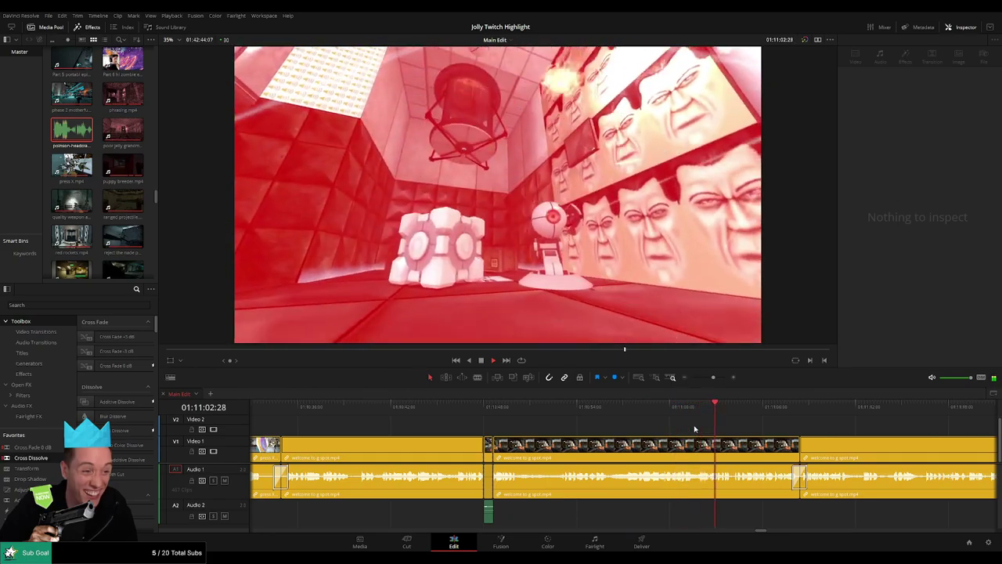
{"action": "left_click_drag", "start_coordinate": [810, 433], "coordinate": [597, 430]}
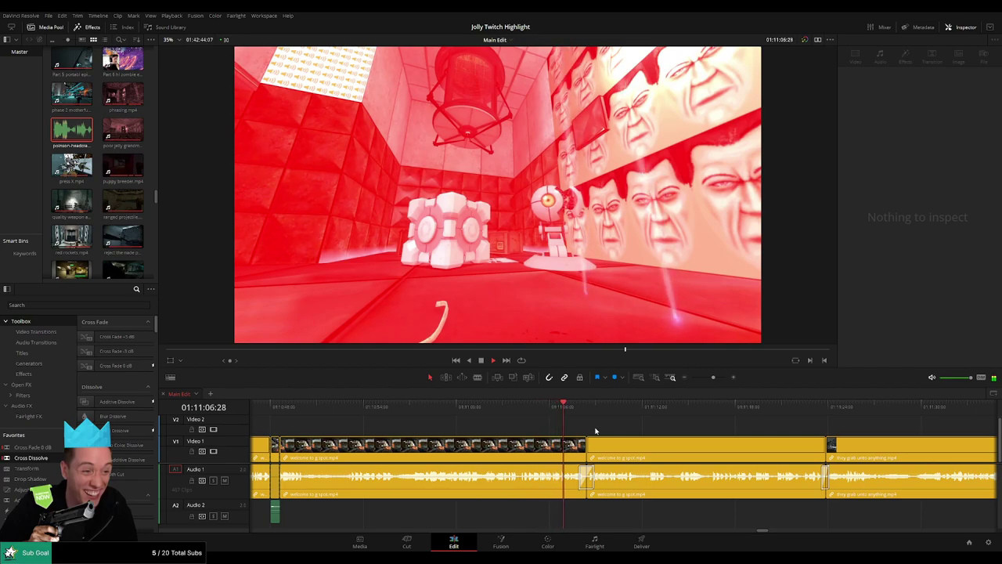
{"action": "left_click", "coordinate": [541, 410]}
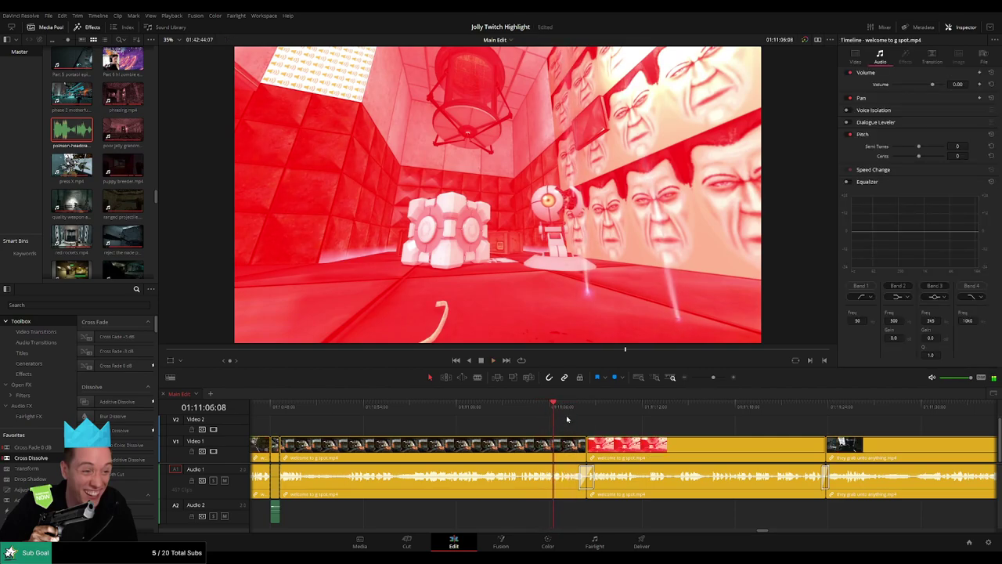
{"action": "left_click_drag", "start_coordinate": [710, 377], "coordinate": [716, 377]}
{"action": "key", "text": "space"}
{"action": "key", "text": "b"}
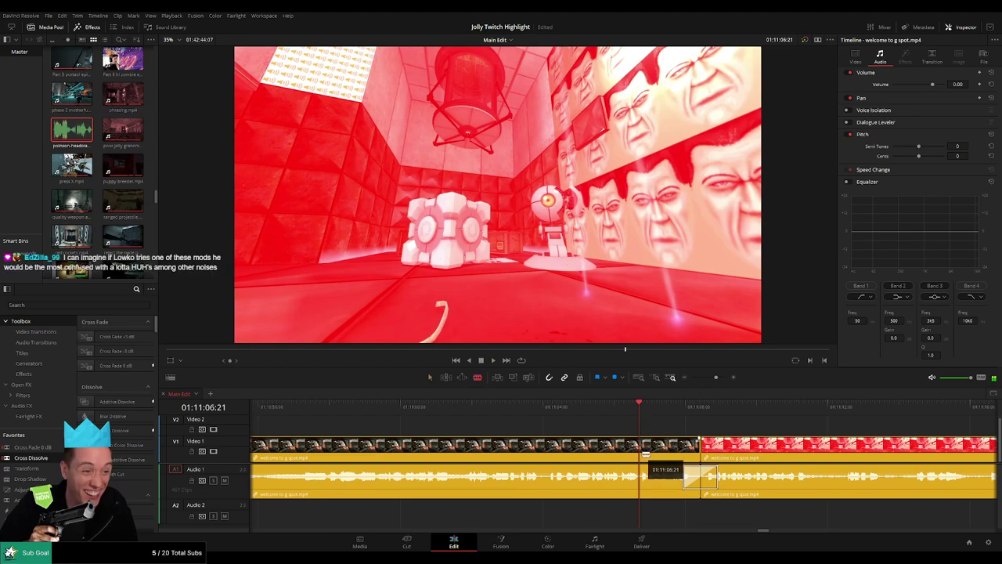
{"action": "left_click", "coordinate": [645, 454]}
- Split the "welcome to g spot" clip again at 01:11:07:04 and silence the isolated fragment
{"action": "key", "text": "space"}
{"action": "key", "text": "space"}
{"action": "left_click", "coordinate": [636, 415]}
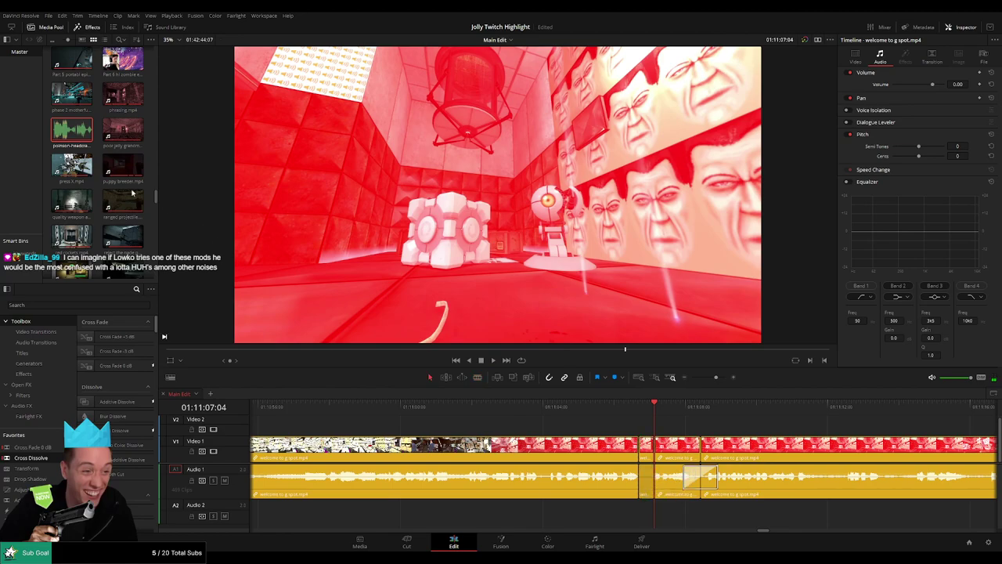
- Cover the silenced fragment before 01:11:07:04 with the headcrab sound on Audio 2 at volume -27 and play it back
{"action": "left_click_drag", "start_coordinate": [80, 133], "coordinate": [655, 517]}
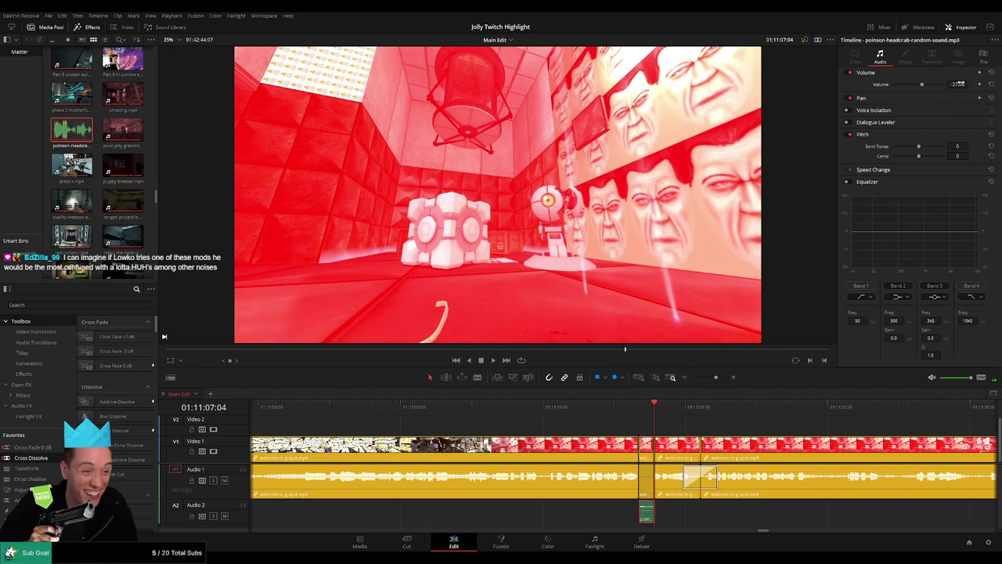
{"action": "left_click", "coordinate": [625, 408]}
{"action": "key", "text": "space"}
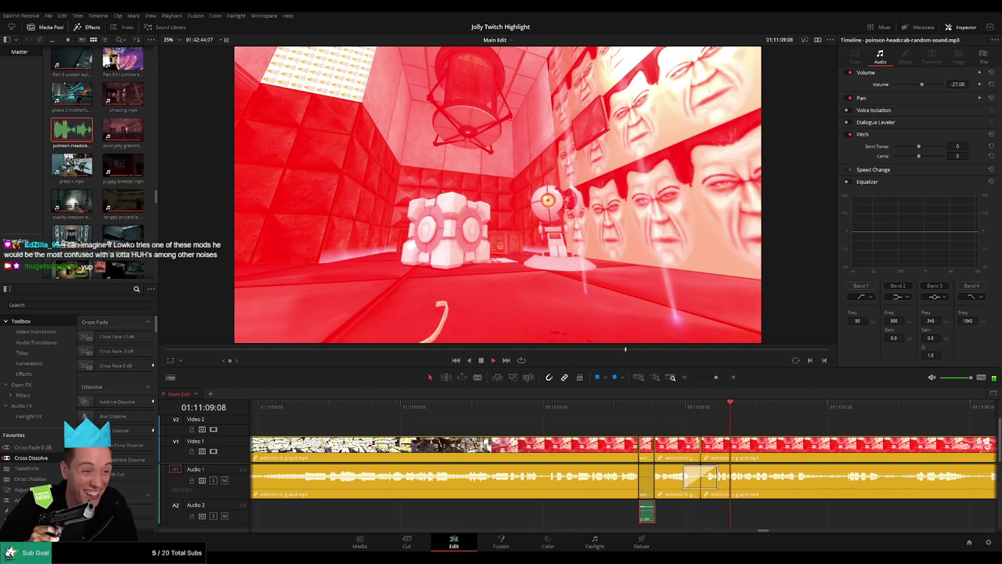
- Locate the start of the next audio moment in "welcome to g spot" and split the clip at 01:11:10:26
{"action": "left_click", "coordinate": [794, 429]}
{"action": "left_click_drag", "start_coordinate": [831, 426], "coordinate": [513, 421]}
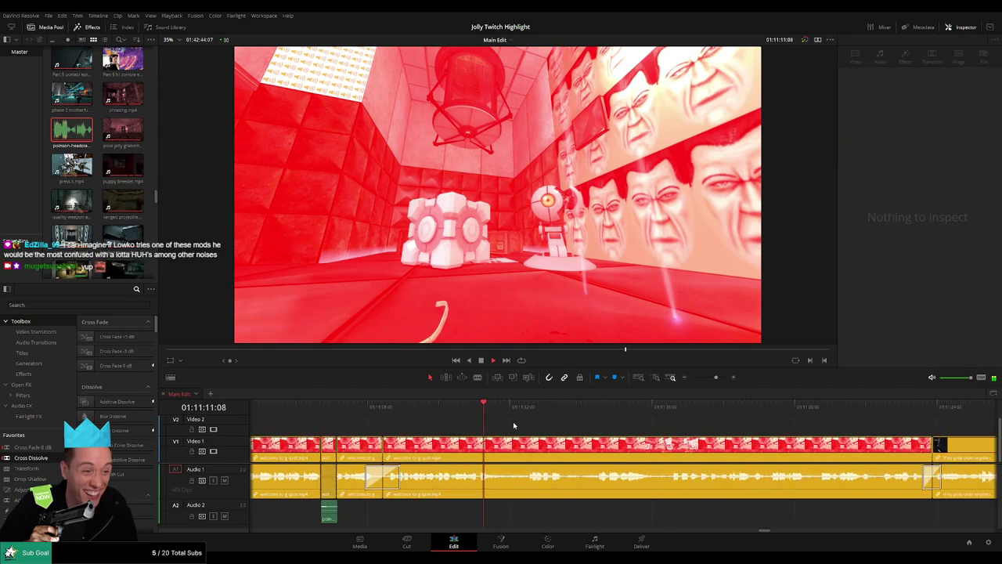
{"action": "key", "text": "space"}
{"action": "left_click", "coordinate": [442, 410]}
{"action": "key", "text": "space"}
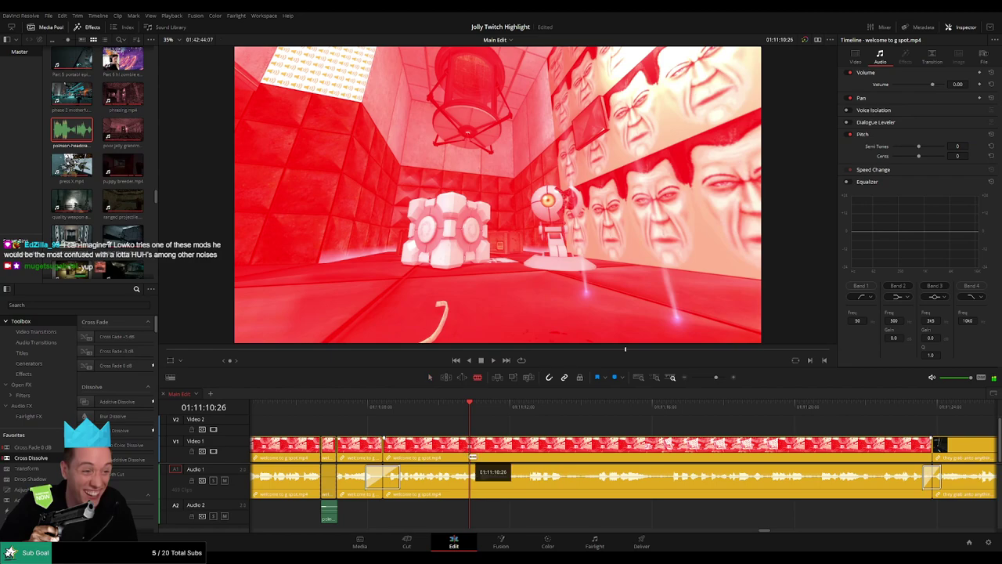
{"action": "left_click", "coordinate": [472, 456]}
- Split "welcome to g spot" again at 01:11:11:04 and silence the short fragment between the two cuts
{"action": "key", "text": "space"}
{"action": "key", "text": "space"}
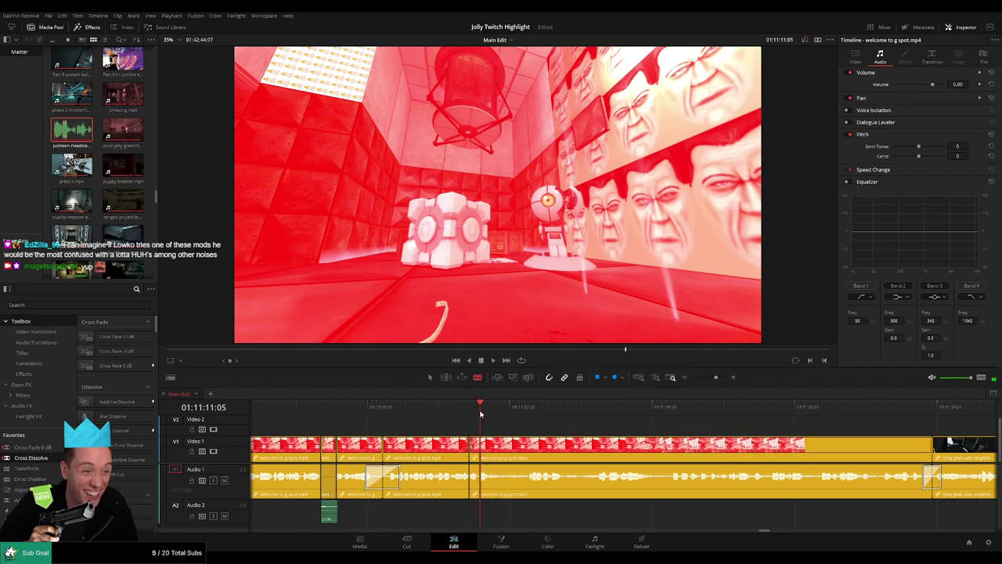
{"action": "left_click_drag", "start_coordinate": [480, 414], "coordinate": [479, 412]}
{"action": "left_click", "coordinate": [479, 465]}
{"action": "key", "text": "a"}
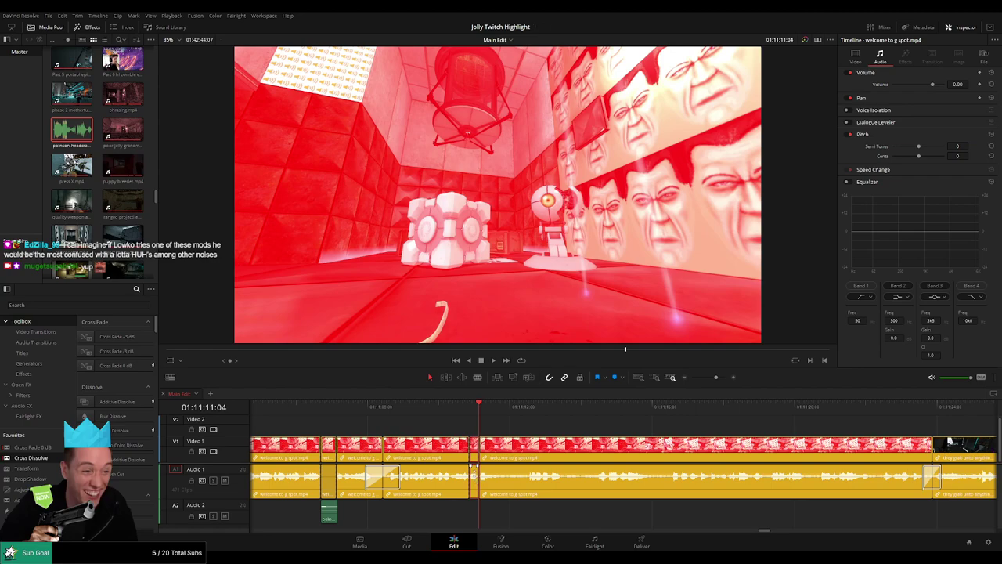
{"action": "key", "text": "q"}
- Cover the fragment before 01:11:11:04 with the headcrab sound on Audio 2 at volume -27 and play onward into "they grab unto anything"
{"action": "left_click_drag", "start_coordinate": [494, 366], "coordinate": [475, 511]}
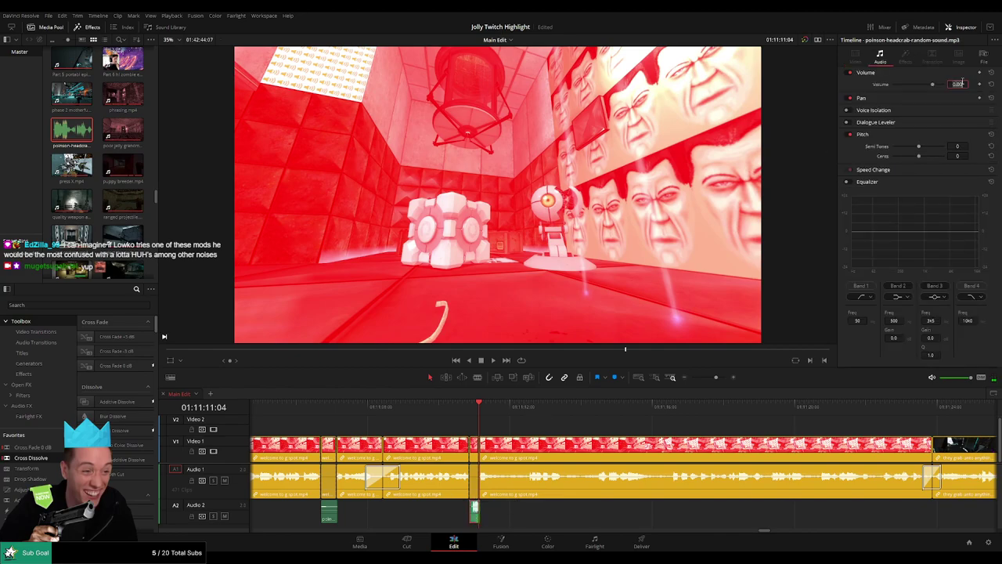
{"action": "key", "text": "space"}
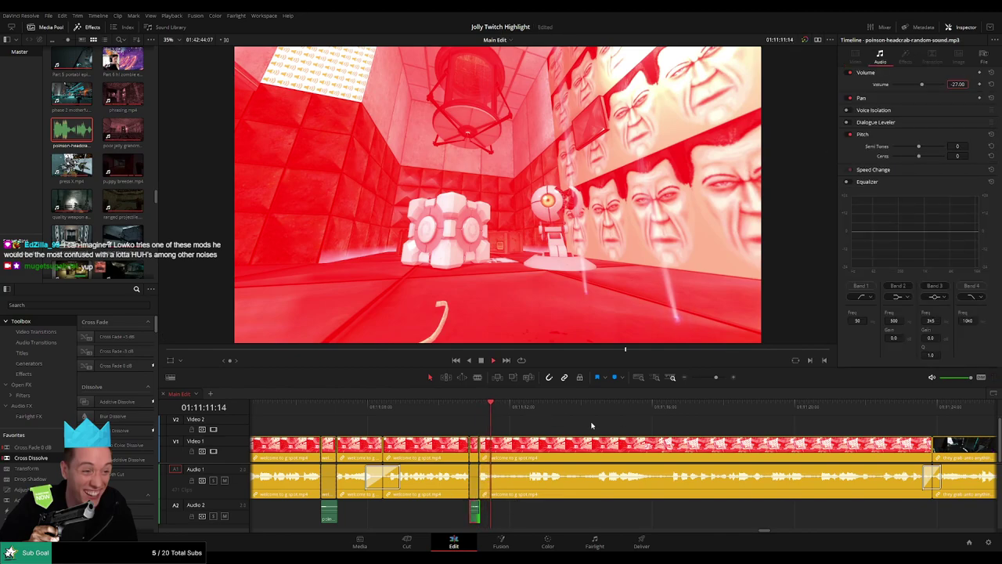
{"action": "left_click", "coordinate": [576, 424]}
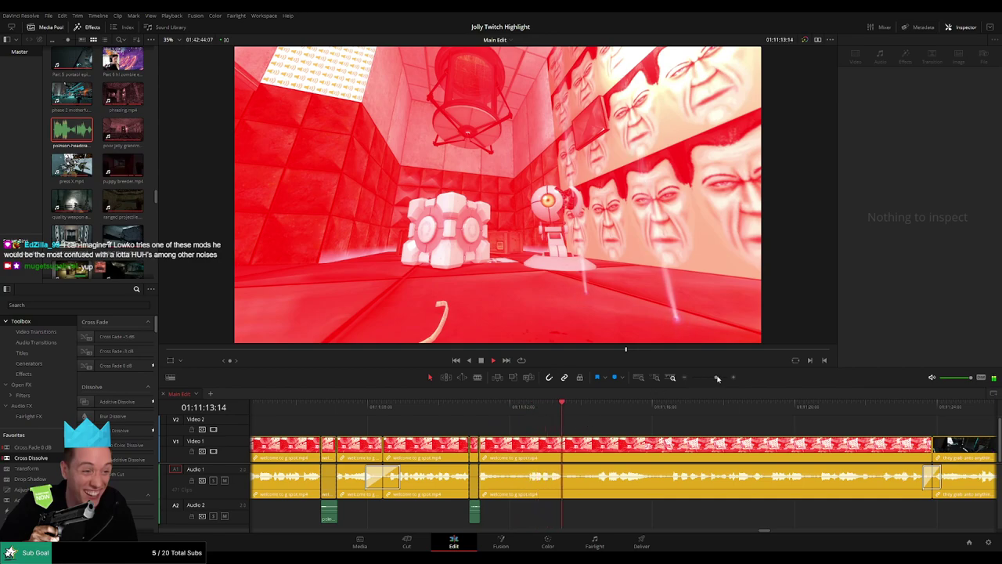
{"action": "left_click_drag", "start_coordinate": [716, 377], "coordinate": [713, 378]}
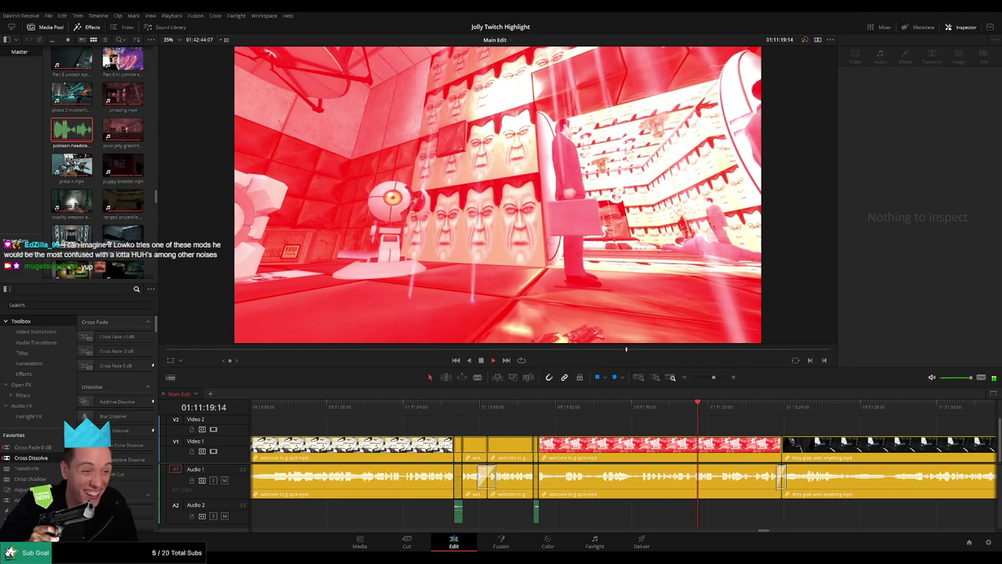
{"action": "left_click_drag", "start_coordinate": [701, 428], "coordinate": [488, 421]}
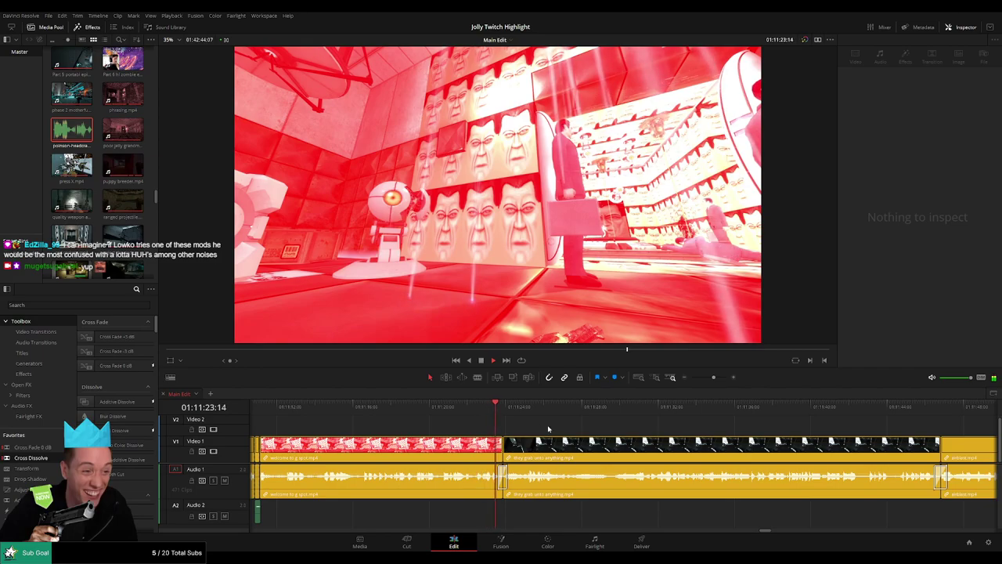
{"action": "scroll", "coordinate": [542, 429], "scroll_direction": "right", "scroll_amount": 1}
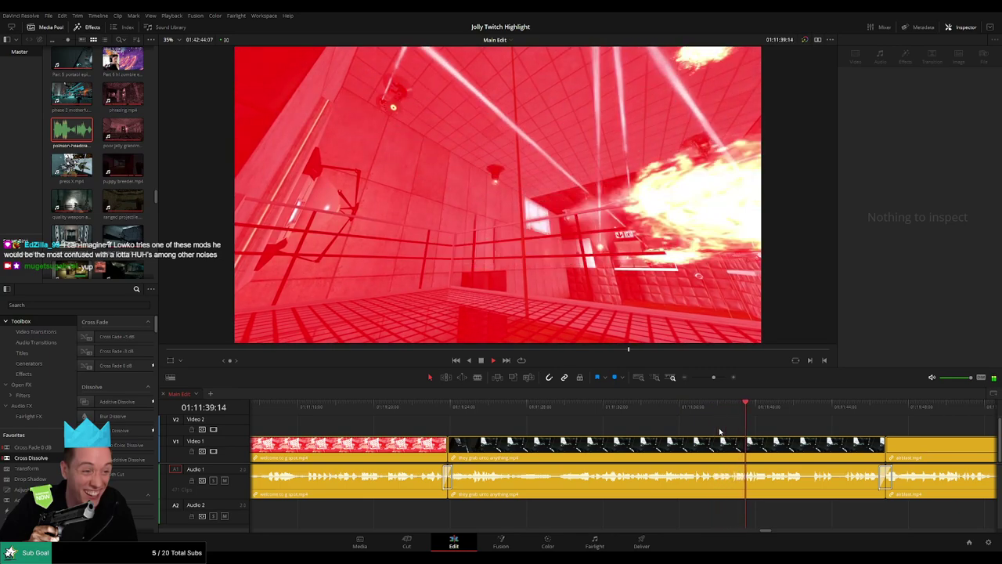
{"action": "left_click_drag", "start_coordinate": [730, 442], "coordinate": [640, 438]}
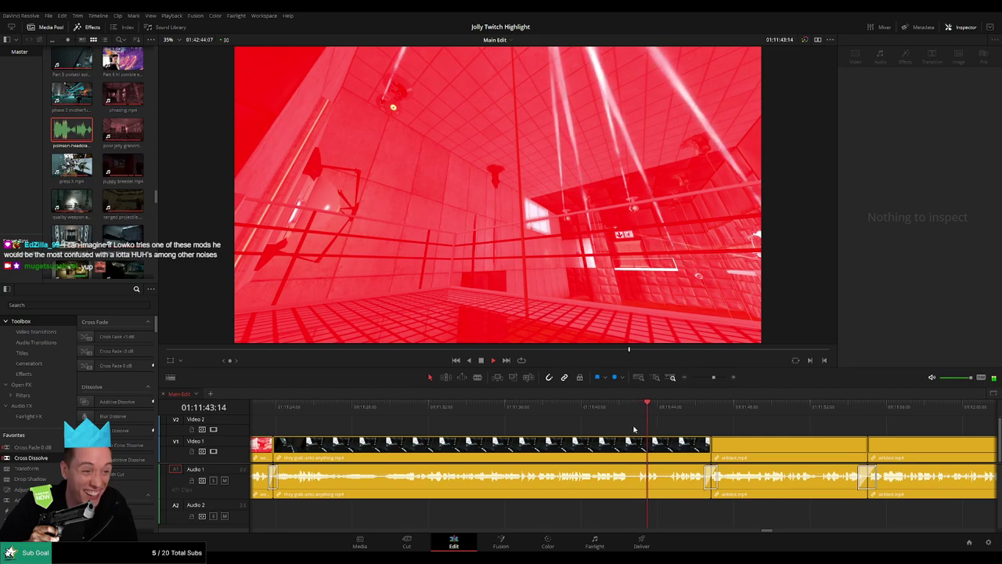
- Try to split the "they grab unto anything" clip around 01:11:42 at the start of the audio moment
{"action": "left_click", "coordinate": [588, 417]}
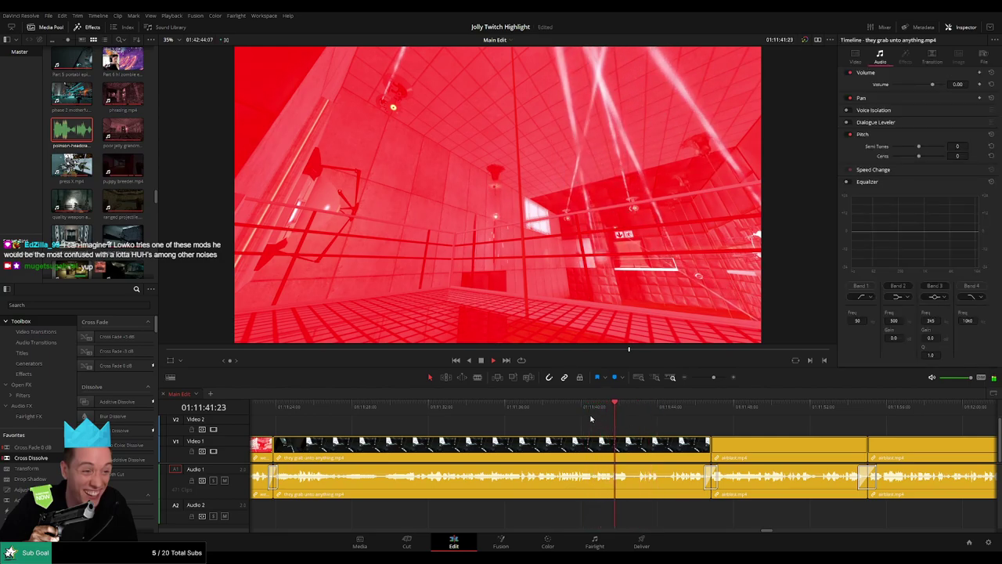
{"action": "key", "text": "space"}
{"action": "key", "text": "b"}
{"action": "left_click", "coordinate": [618, 455]}
{"action": "key", "text": "space"}
{"action": "key", "text": "space"}
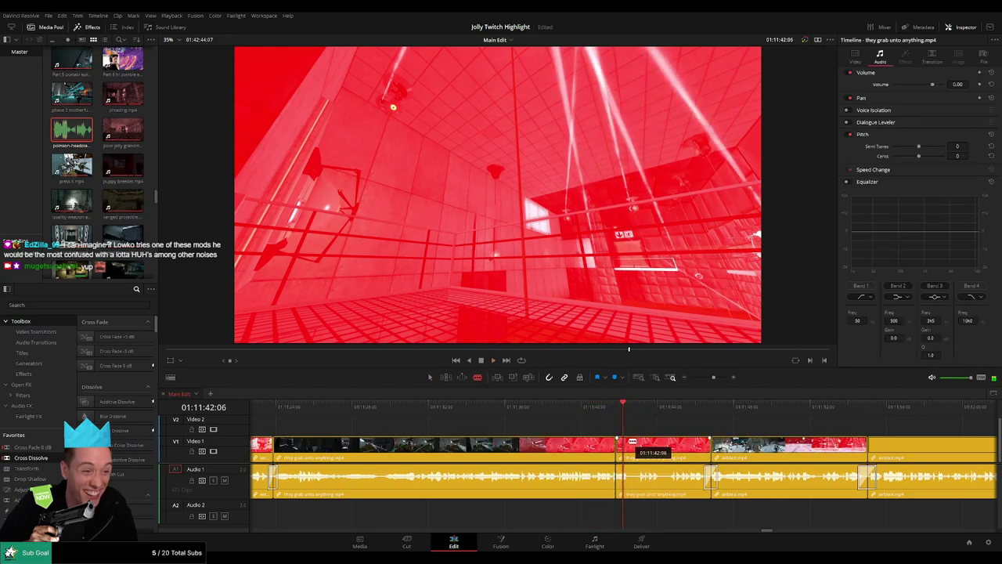
{"action": "left_click", "coordinate": [605, 407]}
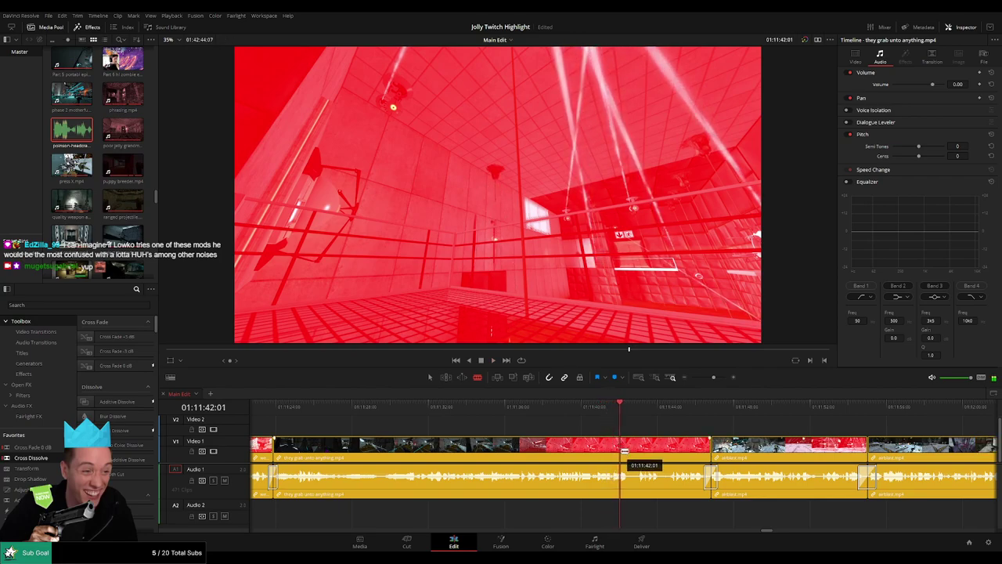
{"action": "left_click", "coordinate": [613, 410]}
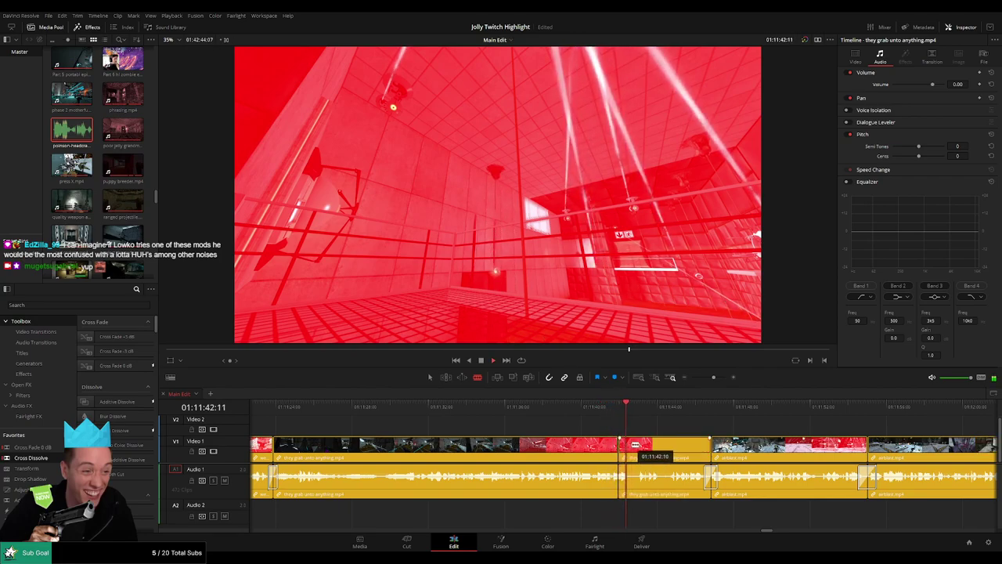
- Split "they grab unto anything" at 01:11:41:28 and 01:11:42:16 and silence the fragment between the cuts
{"action": "left_click", "coordinate": [613, 410]}
{"action": "key", "text": "space"}
{"action": "left_click", "coordinate": [621, 452]}
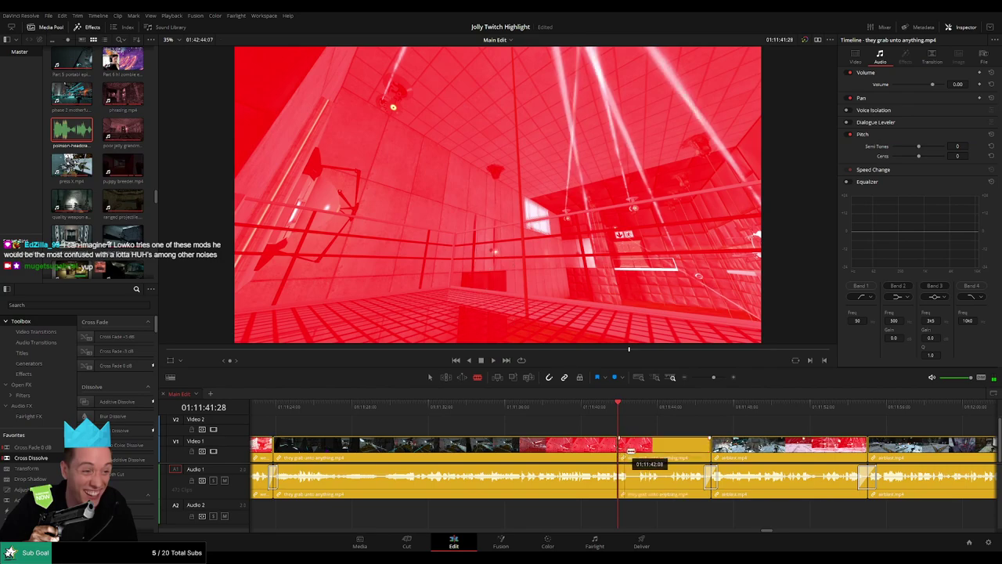
{"action": "key", "text": "space"}
{"action": "key", "text": "space"}
{"action": "left_click", "coordinate": [633, 459]}
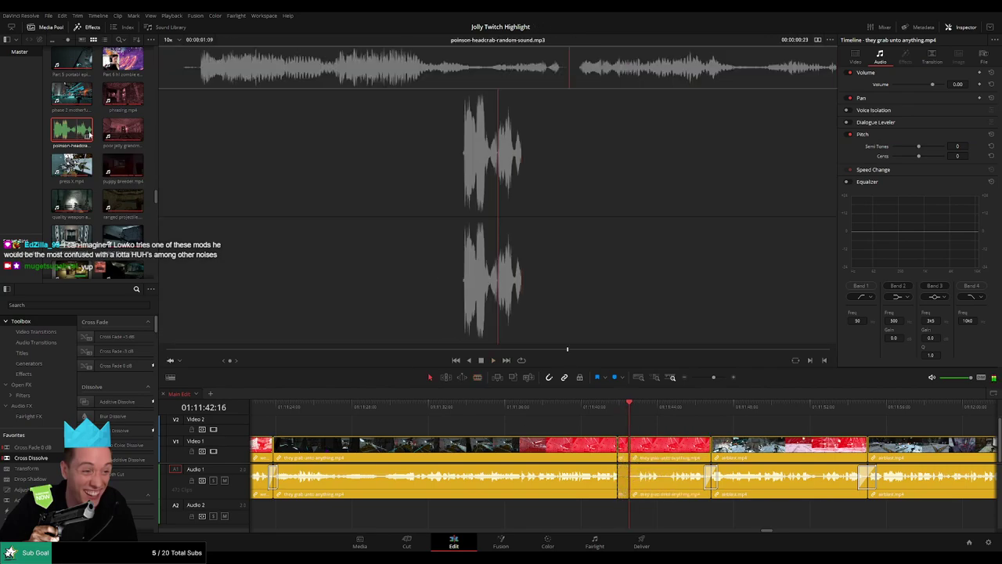
- Cover the silenced "they grab unto anything" fragment with the headcrab sound on Audio 2 at volume -27 and play onward
{"action": "left_click_drag", "start_coordinate": [76, 131], "coordinate": [619, 520]}
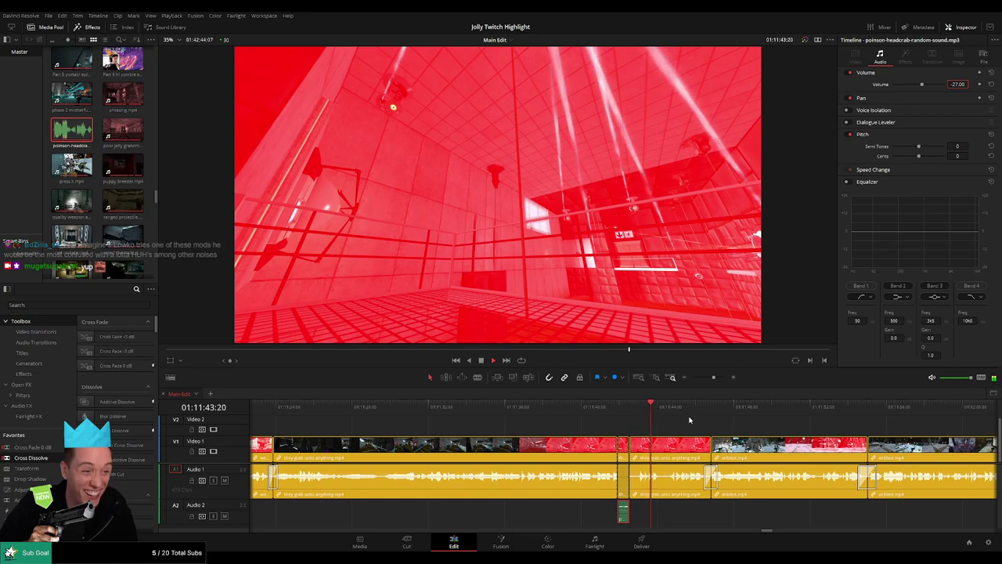
{"action": "left_click_drag", "start_coordinate": [692, 423], "coordinate": [571, 428]}
- Review the end of "they grab unto anything" and the following clips up to about 01:12:51
{"action": "scroll", "coordinate": [629, 445], "scroll_direction": "right", "scroll_amount": 1}
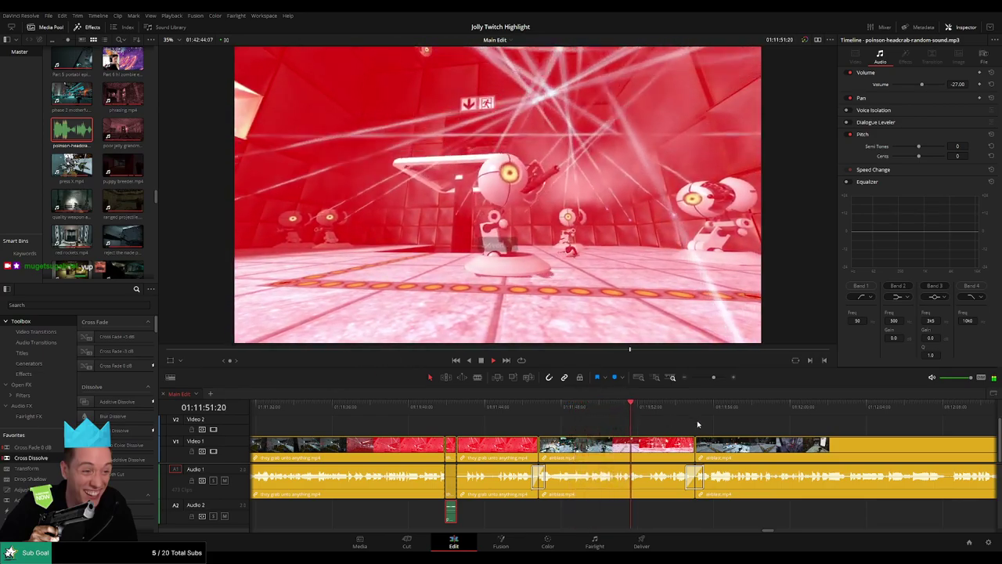
{"action": "scroll", "coordinate": [541, 424], "scroll_direction": "right", "scroll_amount": 4}
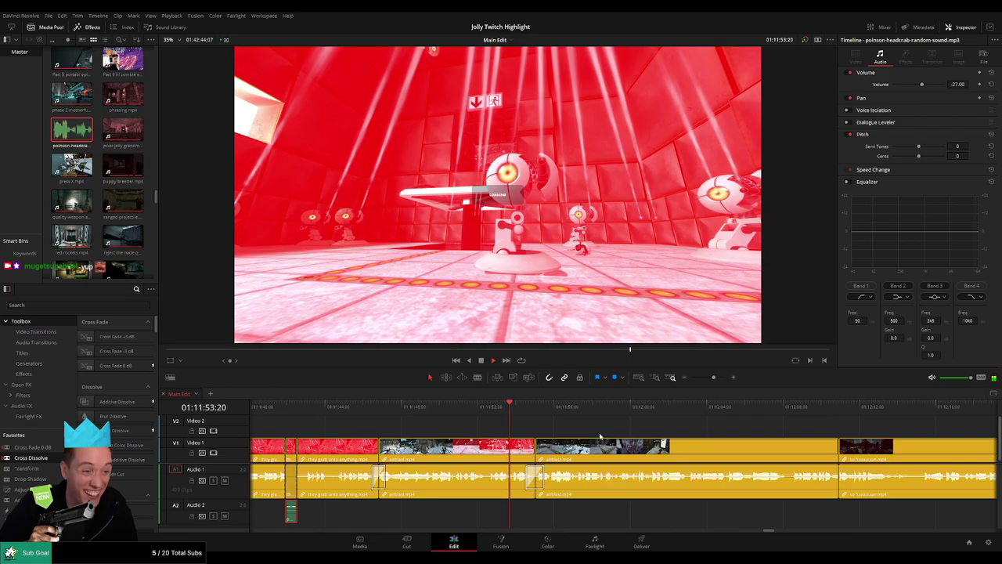
{"action": "scroll", "coordinate": [542, 423], "scroll_direction": "right", "scroll_amount": 3}
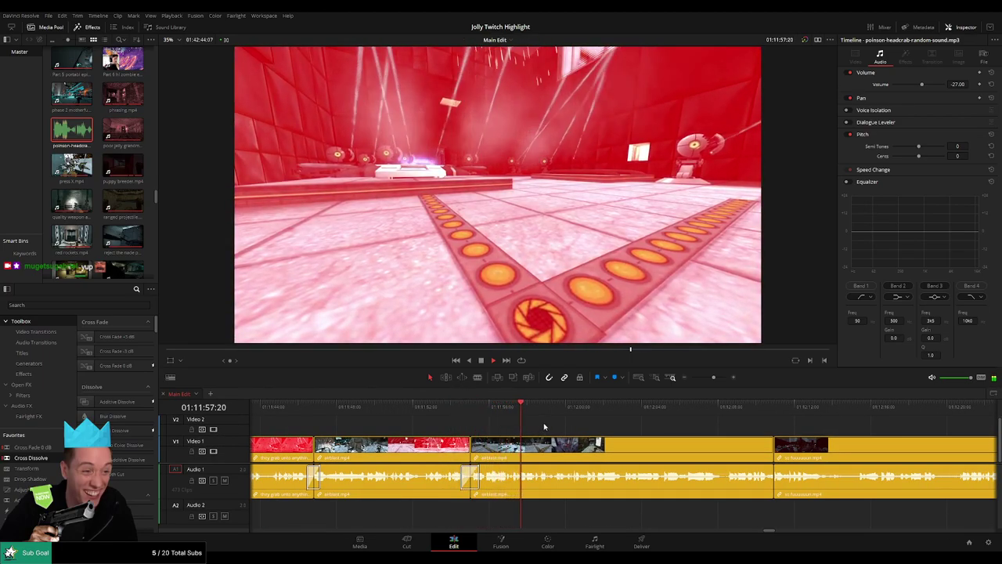
{"action": "left_click_drag", "start_coordinate": [601, 441], "coordinate": [557, 441]}
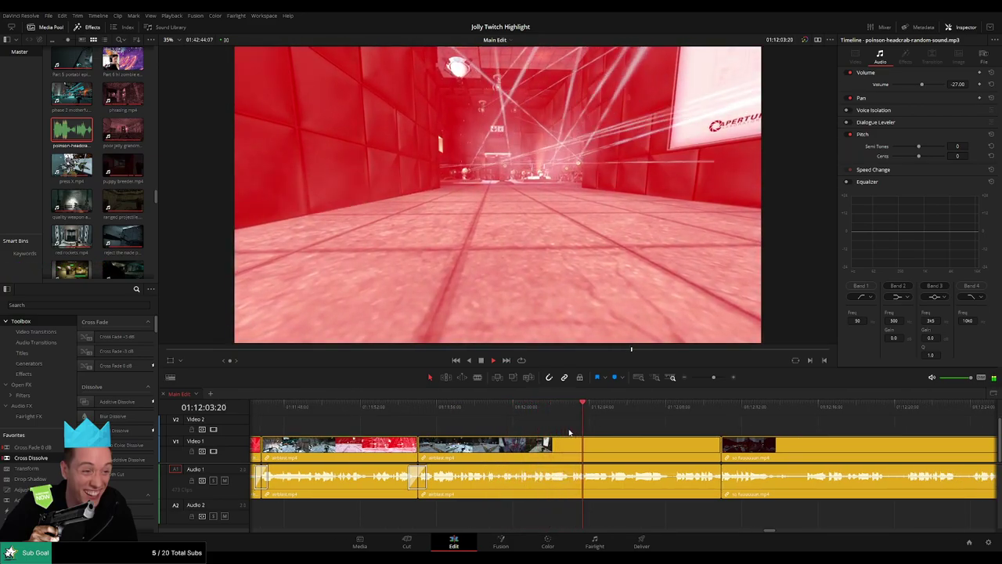
{"action": "scroll", "coordinate": [580, 435], "scroll_direction": "right", "scroll_amount": 3}
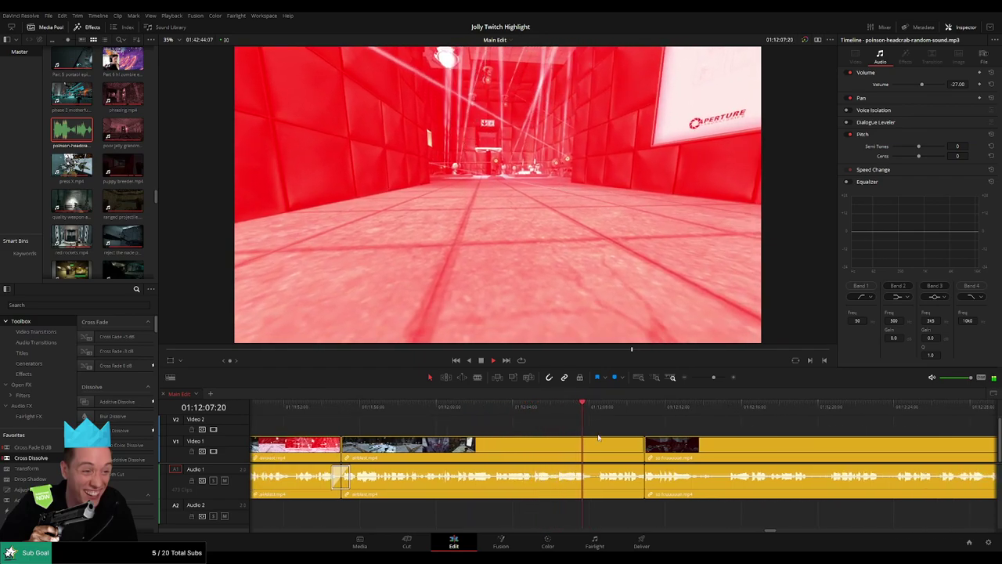
{"action": "scroll", "coordinate": [595, 436], "scroll_direction": "right", "scroll_amount": 3}
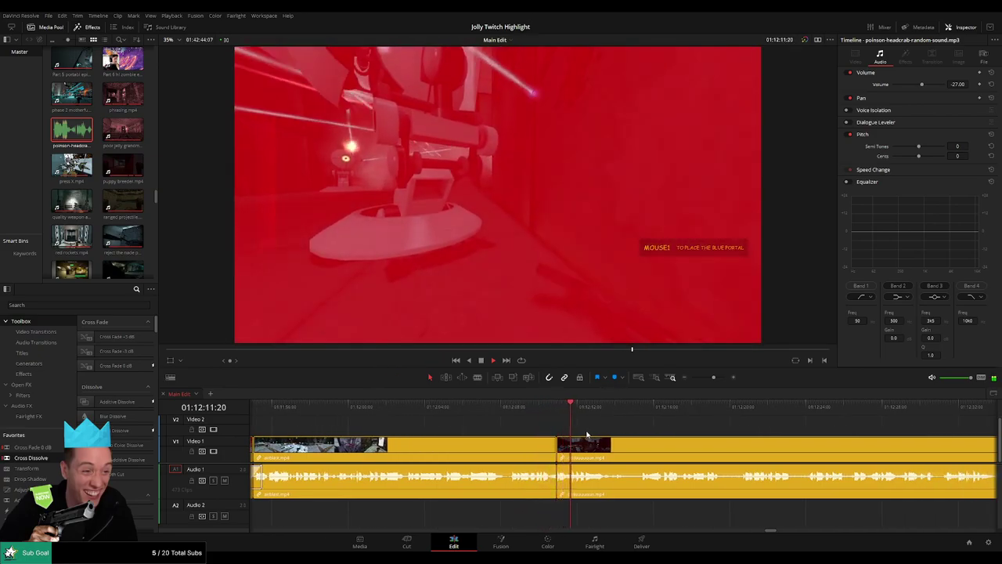
{"action": "scroll", "coordinate": [550, 433], "scroll_direction": "right", "scroll_amount": 4}
{"action": "left_click", "coordinate": [509, 410]}
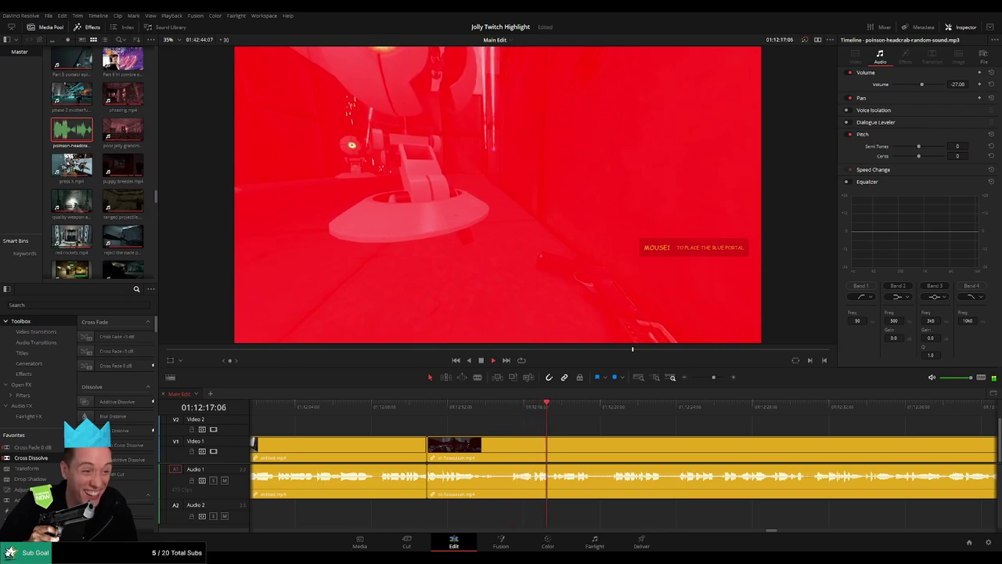
{"action": "scroll", "coordinate": [636, 436], "scroll_direction": "right", "scroll_amount": 3}
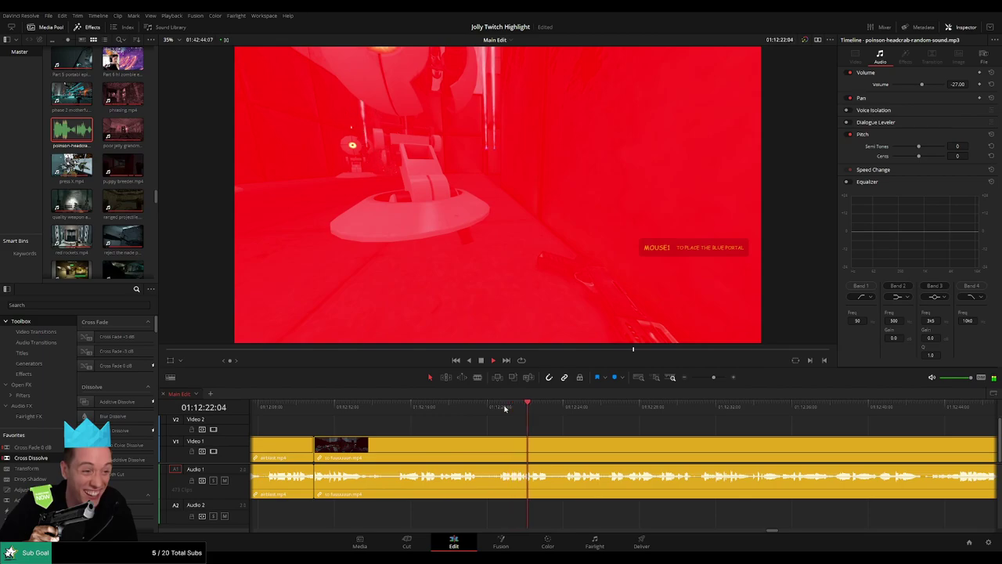
{"action": "scroll", "coordinate": [490, 431], "scroll_direction": "right", "scroll_amount": 5}
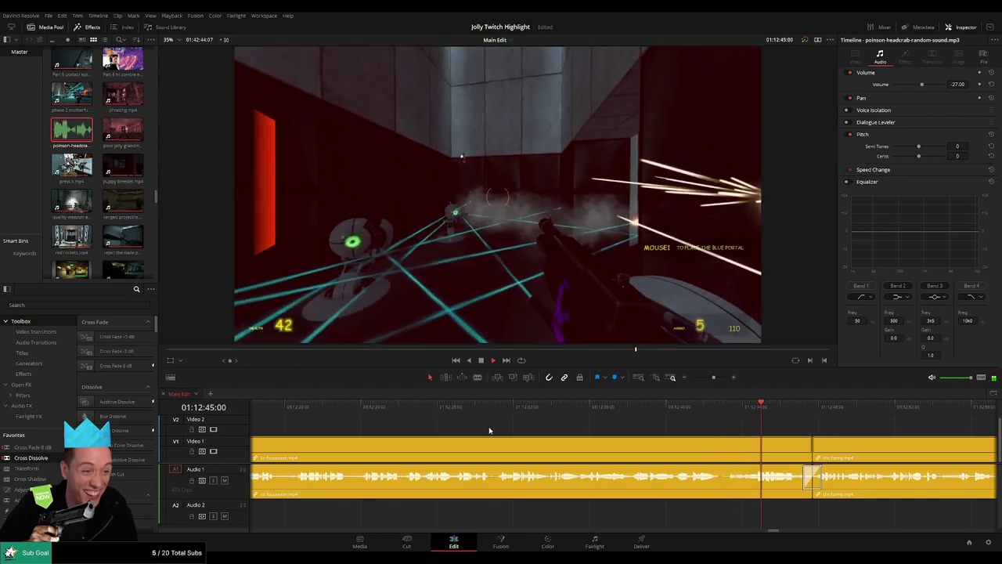
{"action": "left_click", "coordinate": [533, 424]}
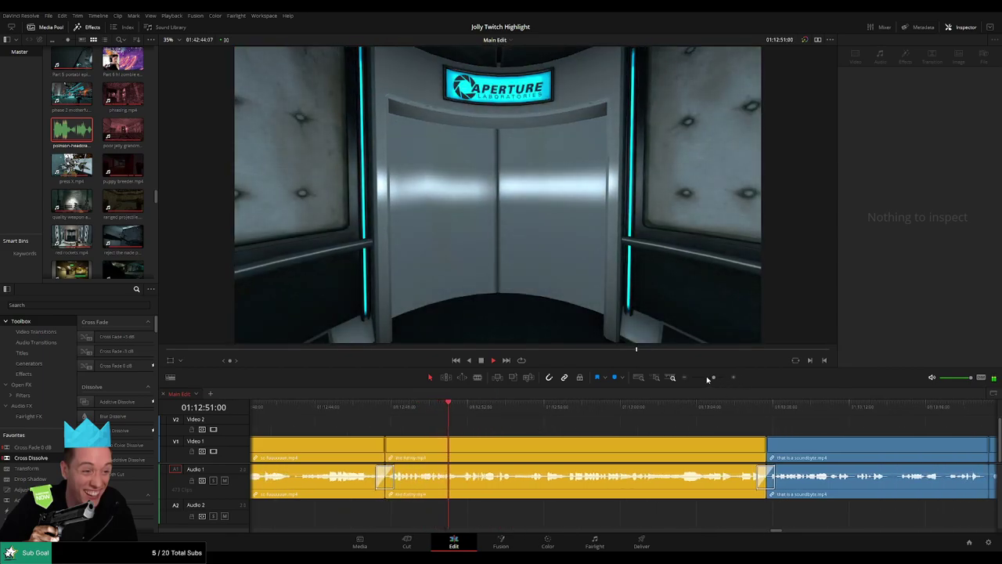
- Split "the funny" shortly before and at 01:12:53:27 and silence the short fragment between the cuts
{"action": "mouse_move", "coordinate": [707, 379]}
{"action": "left_mouse_down"}
{"action": "mouse_move", "coordinate": [689, 378]}
{"action": "mouse_move", "coordinate": [719, 377]}
{"action": "left_mouse_up"}
{"action": "scroll", "coordinate": [541, 433], "scroll_direction": "right", "scroll_amount": 6}
{"action": "key", "text": "space"}
{"action": "left_click", "coordinate": [459, 406]}
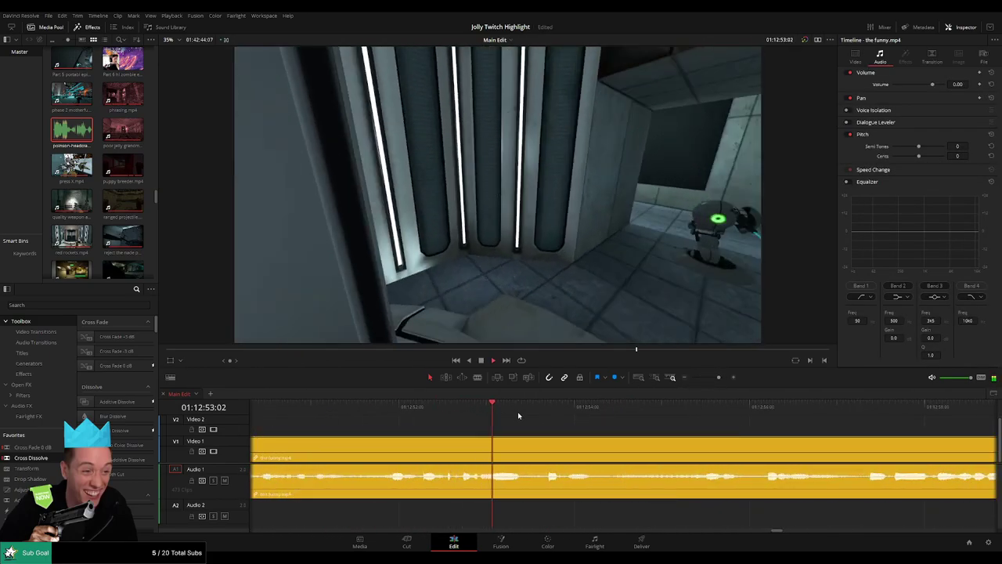
{"action": "key", "text": "space"}
{"action": "key", "text": "b"}
{"action": "left_click", "coordinate": [552, 452]}
{"action": "key", "text": "space"}
{"action": "key", "text": "space"}
{"action": "left_click", "coordinate": [570, 455]}
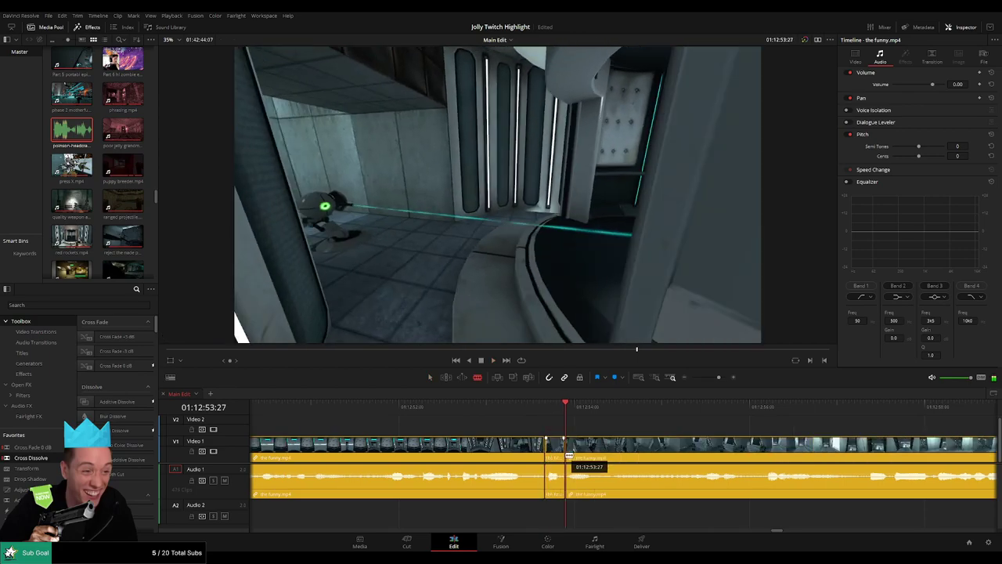
{"action": "key", "text": "a"}
{"action": "left_click_drag", "start_coordinate": [555, 473], "coordinate": [555, 505]}
- Cover the silenced "the funny" fragment with the headcrab sound on Audio 2, trimmed to its length at volume -27, and play onward
{"action": "left_click_drag", "start_coordinate": [82, 133], "coordinate": [547, 512]}
{"action": "left_click_drag", "start_coordinate": [645, 510], "coordinate": [564, 511]}
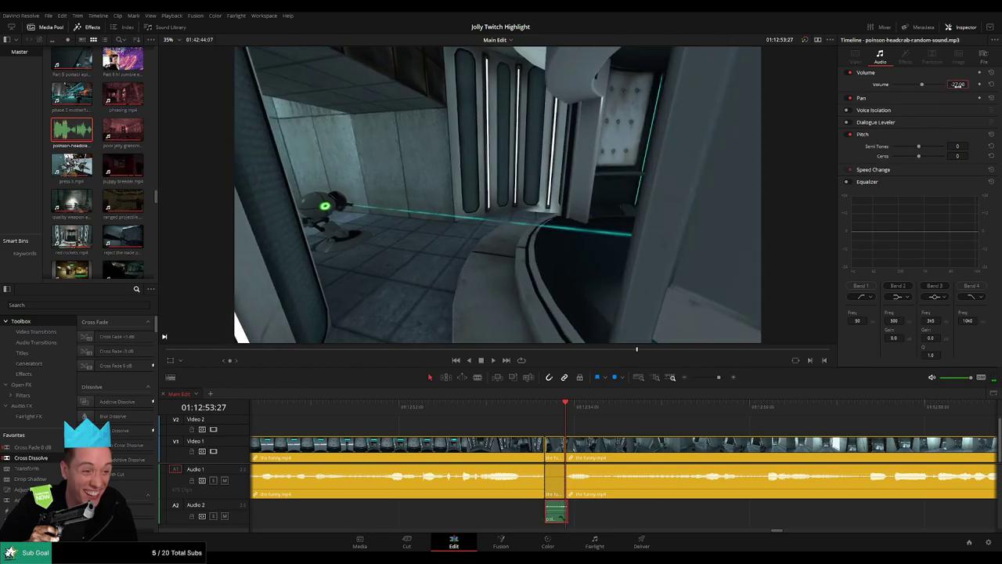
{"action": "left_click", "coordinate": [501, 408]}
{"action": "key", "text": "space"}
{"action": "left_click", "coordinate": [627, 429]}
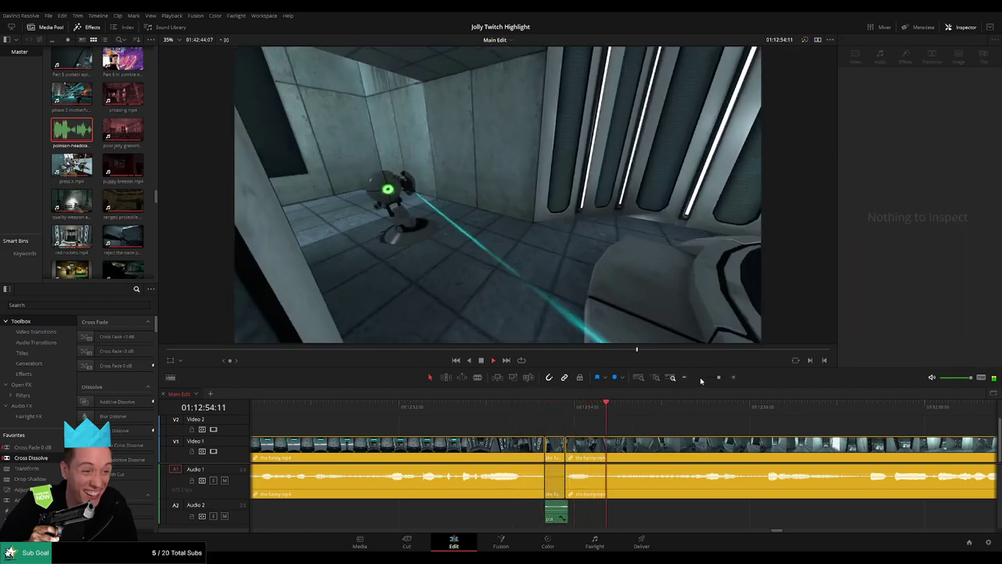
- Review the rest of "the funny" and the "that is a soundbyte" clips up to about 01:13:42
{"action": "left_click", "coordinate": [707, 378]}
{"action": "left_click_drag", "start_coordinate": [707, 379], "coordinate": [700, 381]}
{"action": "left_click_drag", "start_coordinate": [686, 381], "coordinate": [711, 380]}
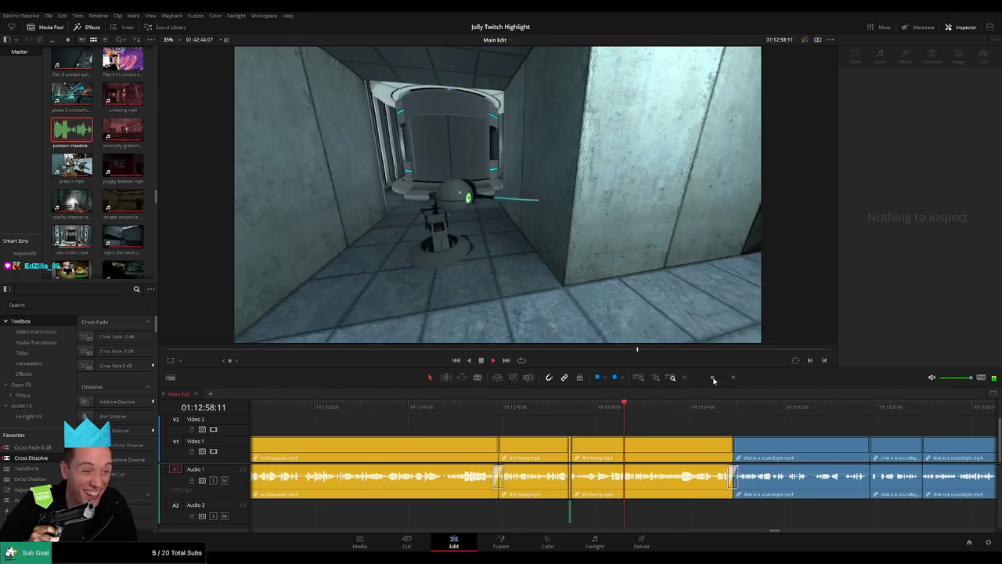
{"action": "left_click_drag", "start_coordinate": [685, 427], "coordinate": [599, 427]}
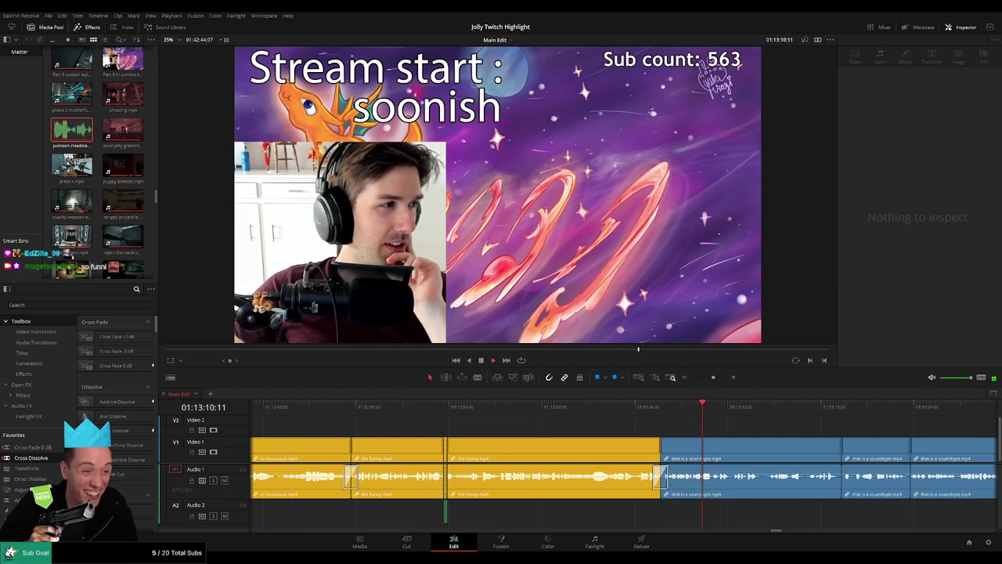
{"action": "scroll", "coordinate": [762, 428], "scroll_direction": "right", "scroll_amount": 3}
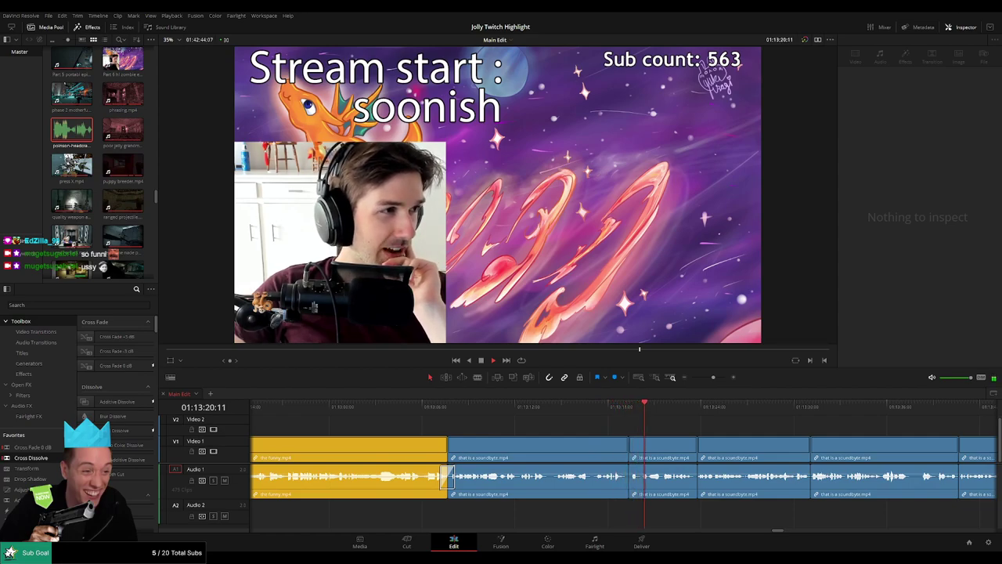
{"action": "scroll", "coordinate": [559, 433], "scroll_direction": "right", "scroll_amount": 3}
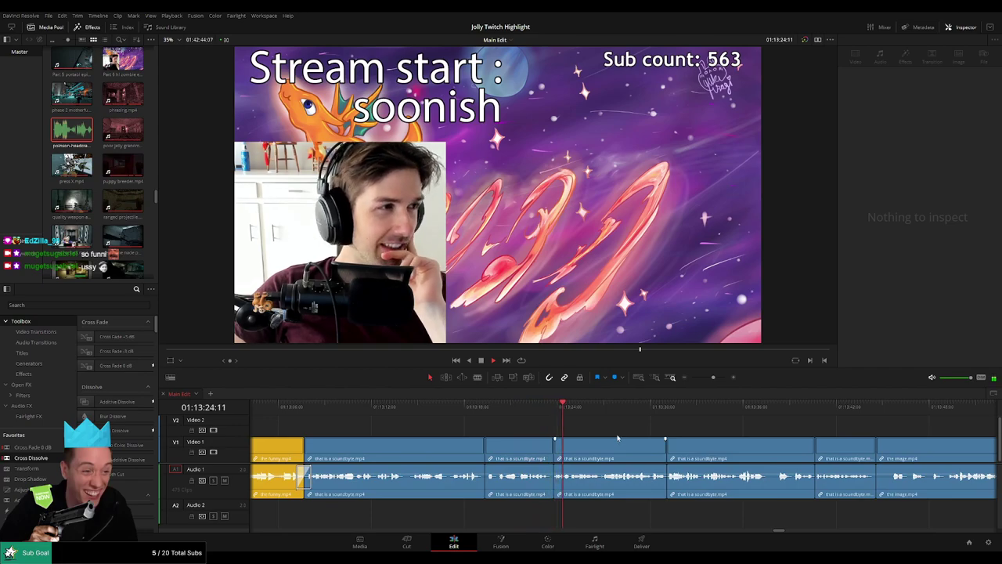
{"action": "left_click", "coordinate": [520, 413]}
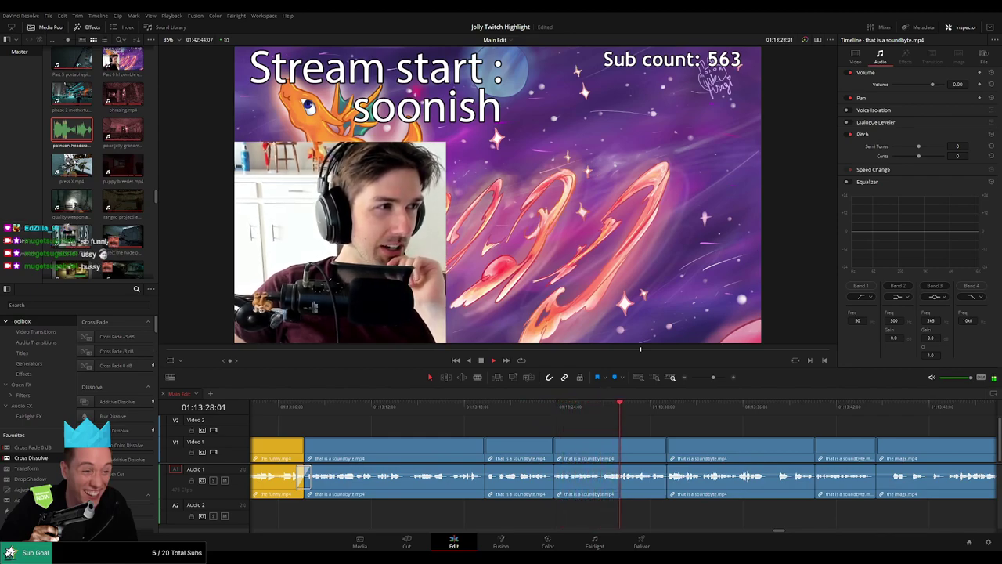
{"action": "scroll", "coordinate": [619, 418], "scroll_direction": "right", "scroll_amount": 3}
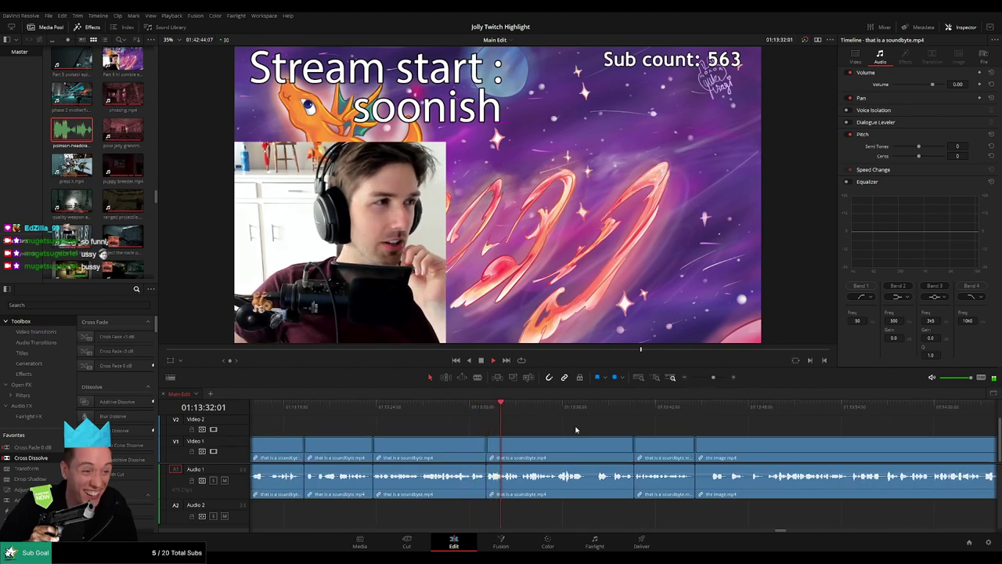
{"action": "scroll", "coordinate": [575, 428], "scroll_direction": "right", "scroll_amount": 1}
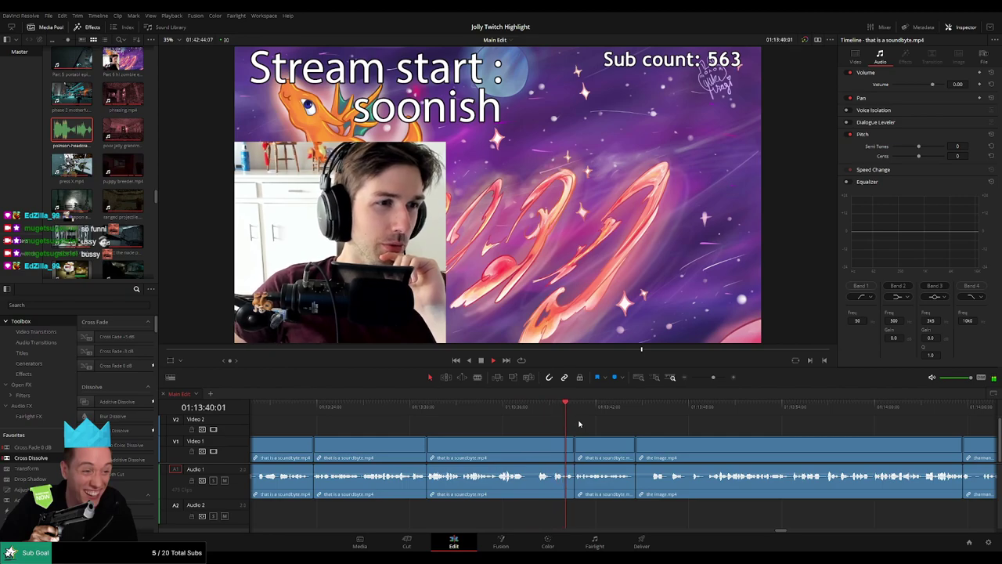
{"action": "left_click_drag", "start_coordinate": [624, 428], "coordinate": [537, 429]}
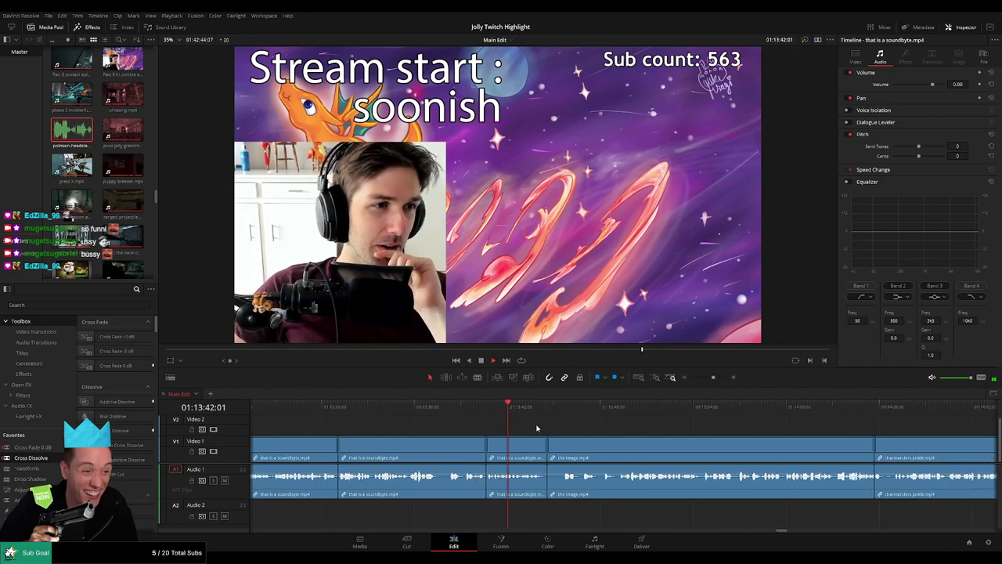
- Split "that is a soundbyte" shortly before and at 01:13:41:15 and silence the fragment between the cuts
{"action": "left_click", "coordinate": [488, 407]}
{"action": "left_click_drag", "start_coordinate": [713, 378], "coordinate": [721, 377]}
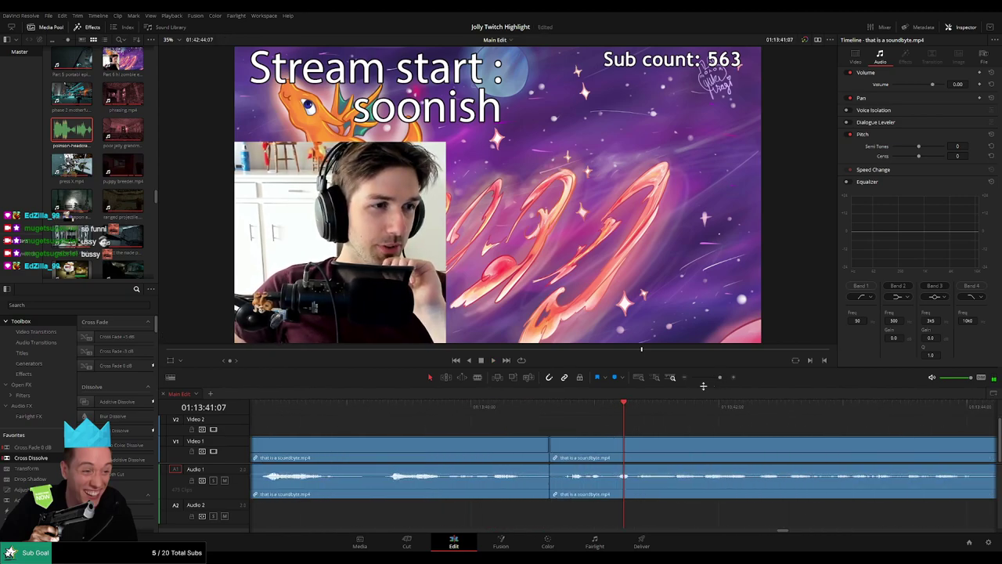
{"action": "left_click_drag", "start_coordinate": [545, 409], "coordinate": [601, 427]}
{"action": "key", "text": "b"}
{"action": "left_click", "coordinate": [610, 444]}
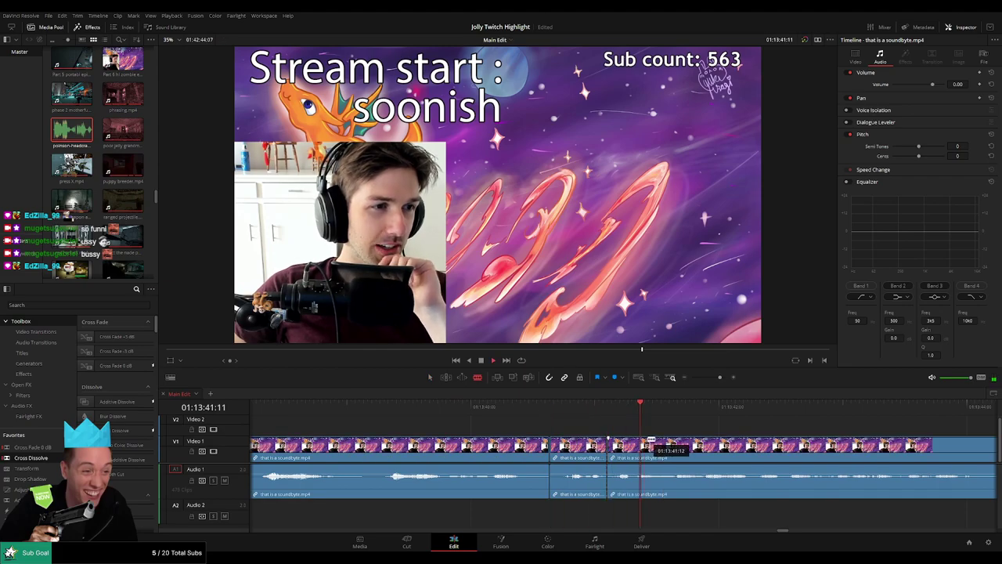
{"action": "left_click", "coordinate": [660, 464]}
{"action": "left_click_drag", "start_coordinate": [639, 471], "coordinate": [589, 520]}
- Cover the silenced "that is a soundbyte" fragment with the headcrab sound on Audio 2, trimmed to match at volume -27, and play it back
{"action": "left_click", "coordinate": [63, 132]}
{"action": "left_click_drag", "start_coordinate": [590, 516], "coordinate": [610, 515]}
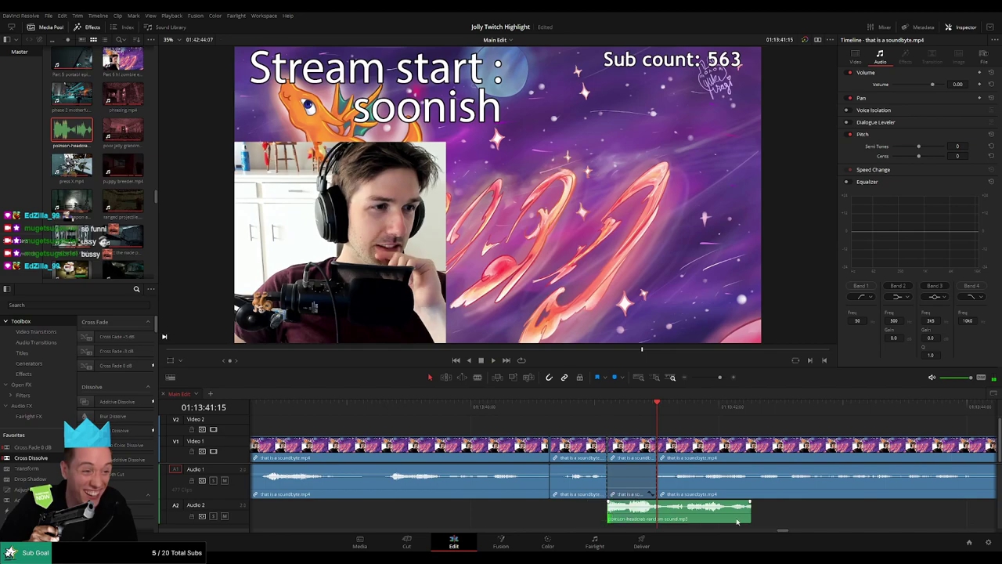
{"action": "left_click_drag", "start_coordinate": [749, 518], "coordinate": [659, 517]}
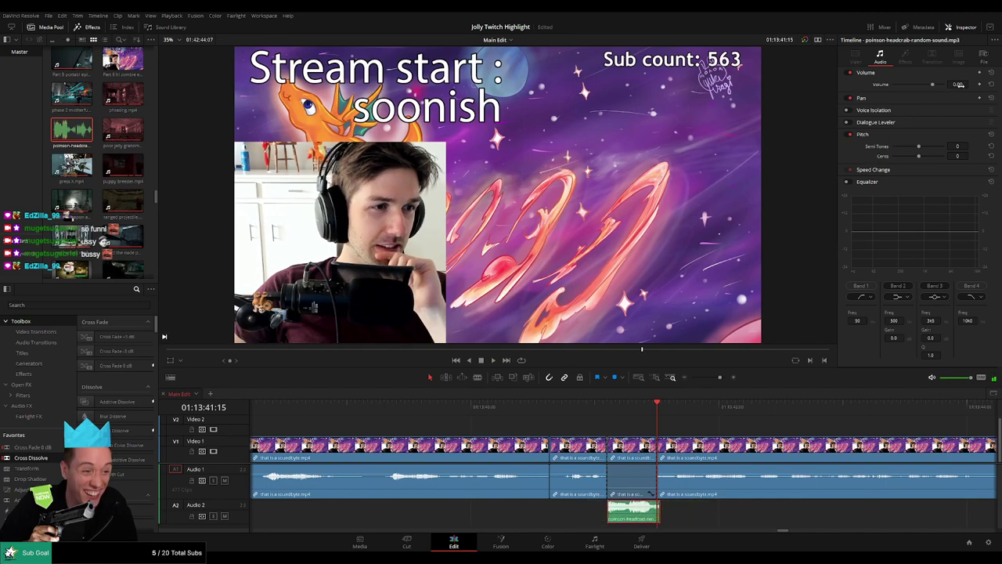
{"action": "type", "text": "-27"}
{"action": "key", "text": "Return"}
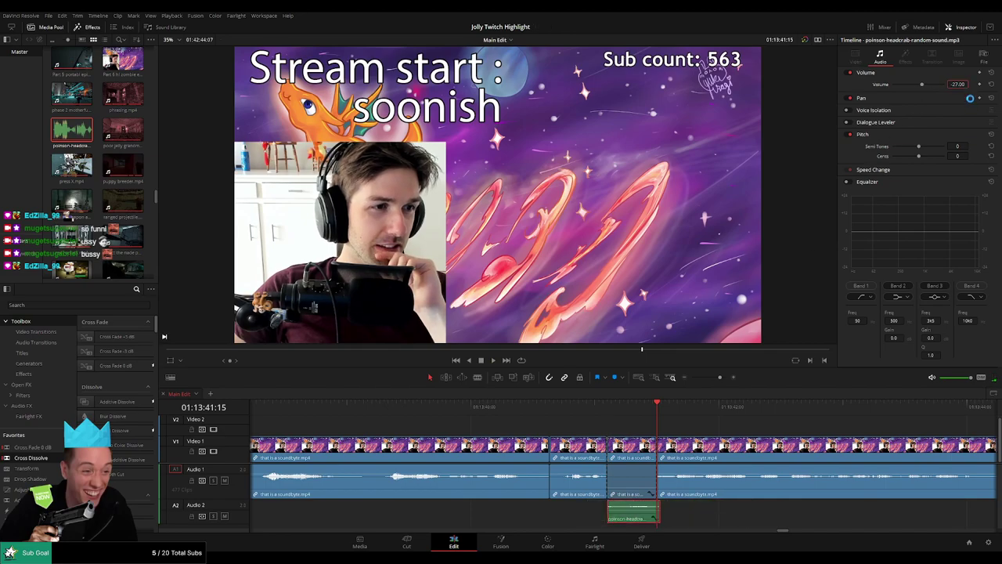
{"action": "left_click", "coordinate": [567, 408]}
{"action": "key", "text": "space"}
{"action": "left_click", "coordinate": [679, 427]}
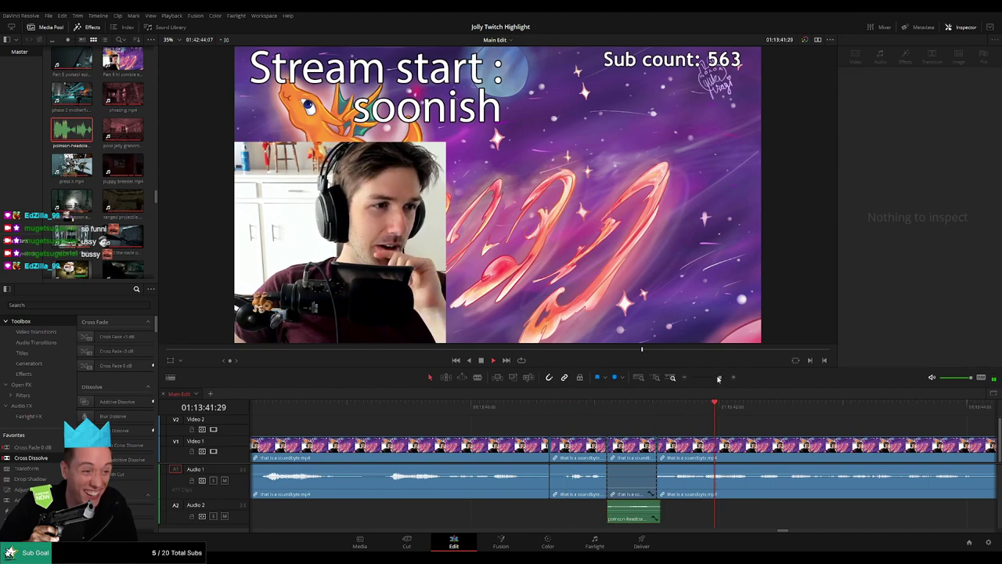
- Review the end of "that is a soundbyte" and "the image" up to about 01:14:04
{"action": "mouse_move", "coordinate": [720, 377]}
{"action": "left_mouse_down"}
{"action": "mouse_move", "coordinate": [687, 381]}
{"action": "mouse_move", "coordinate": [714, 382]}
{"action": "left_mouse_up"}
{"action": "left_click_drag", "start_coordinate": [696, 421], "coordinate": [543, 423]}
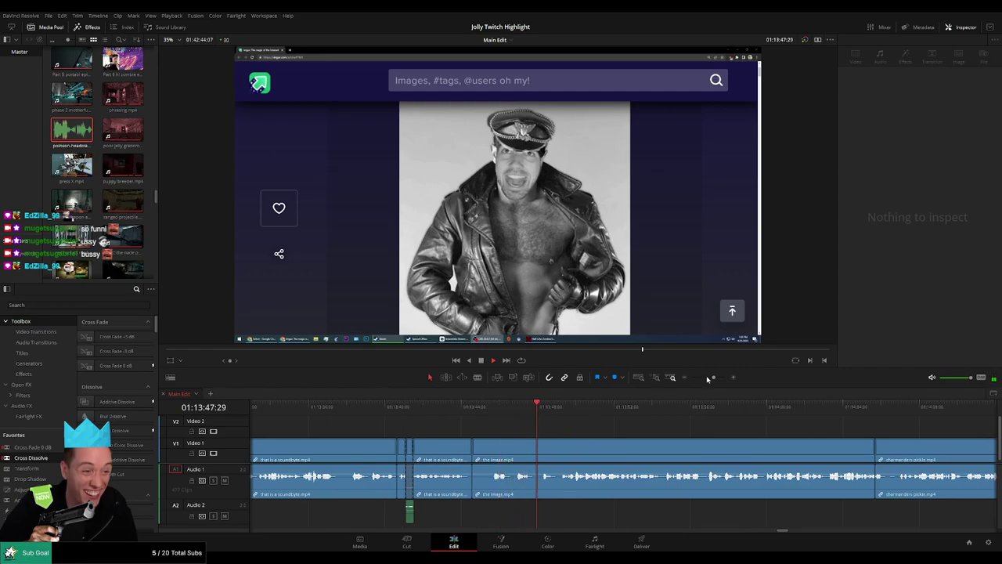
{"action": "mouse_move", "coordinate": [708, 378]}
{"action": "left_mouse_down"}
{"action": "mouse_move", "coordinate": [701, 379]}
{"action": "mouse_move", "coordinate": [709, 378]}
{"action": "left_mouse_up"}
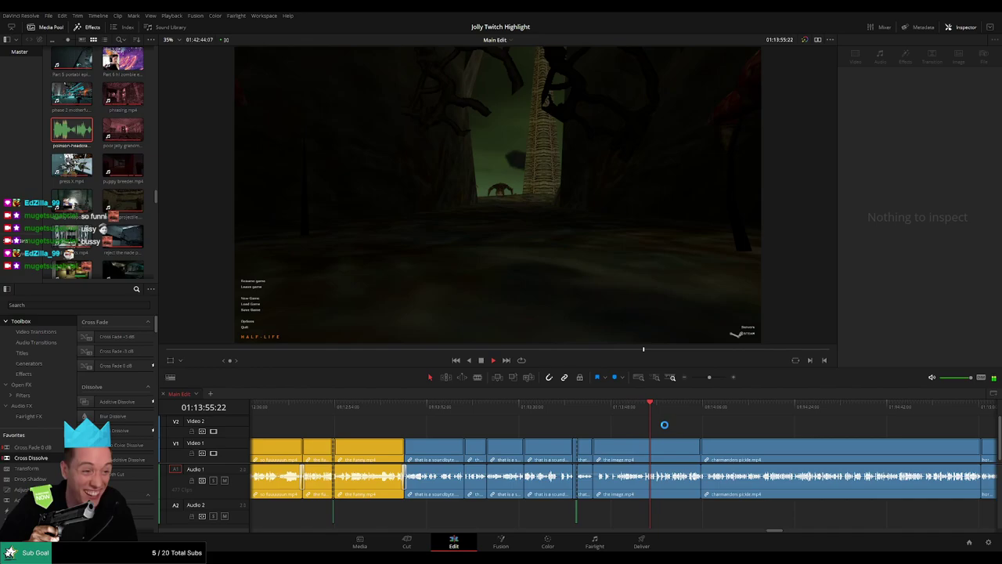
{"action": "left_click_drag", "start_coordinate": [674, 426], "coordinate": [546, 425]}
{"action": "mouse_move", "coordinate": [710, 379]}
{"action": "left_mouse_down"}
{"action": "mouse_move", "coordinate": [749, 375]}
{"action": "mouse_move", "coordinate": [697, 380]}
{"action": "mouse_move", "coordinate": [714, 382]}
{"action": "left_mouse_up"}
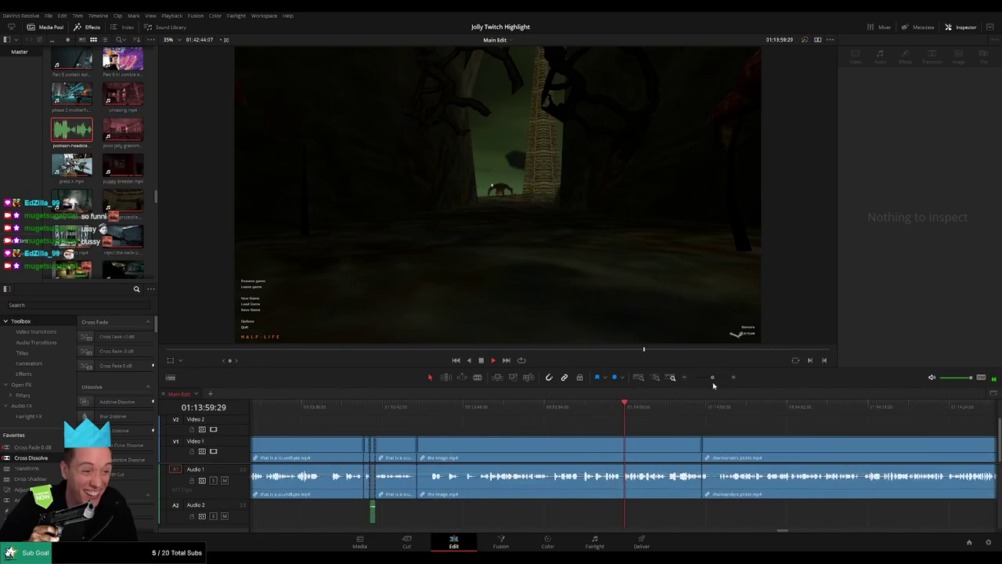
{"action": "left_click_drag", "start_coordinate": [682, 427], "coordinate": [524, 430]}
{"action": "left_click_drag", "start_coordinate": [714, 380], "coordinate": [716, 380]}
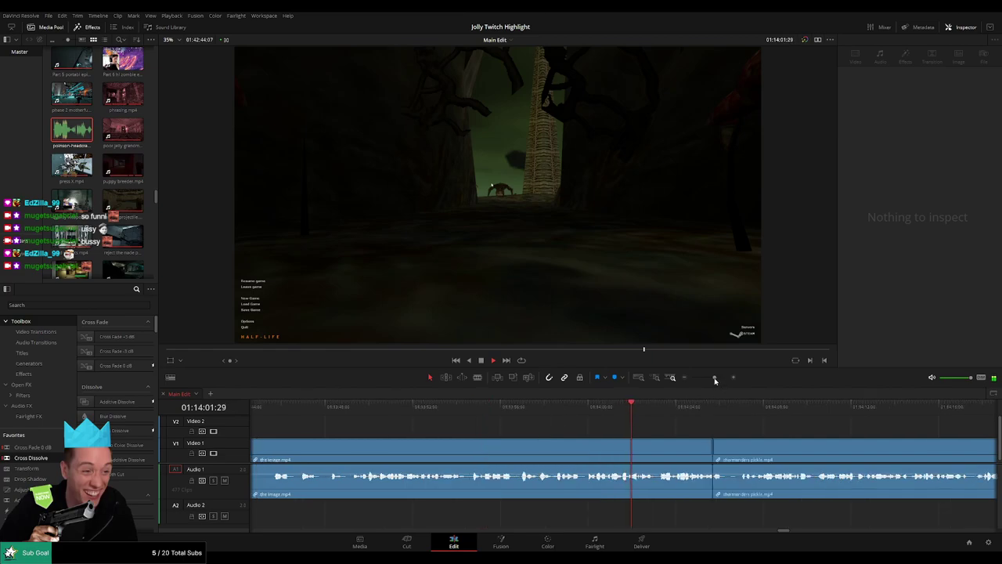
{"action": "left_click_drag", "start_coordinate": [717, 429], "coordinate": [524, 425]}
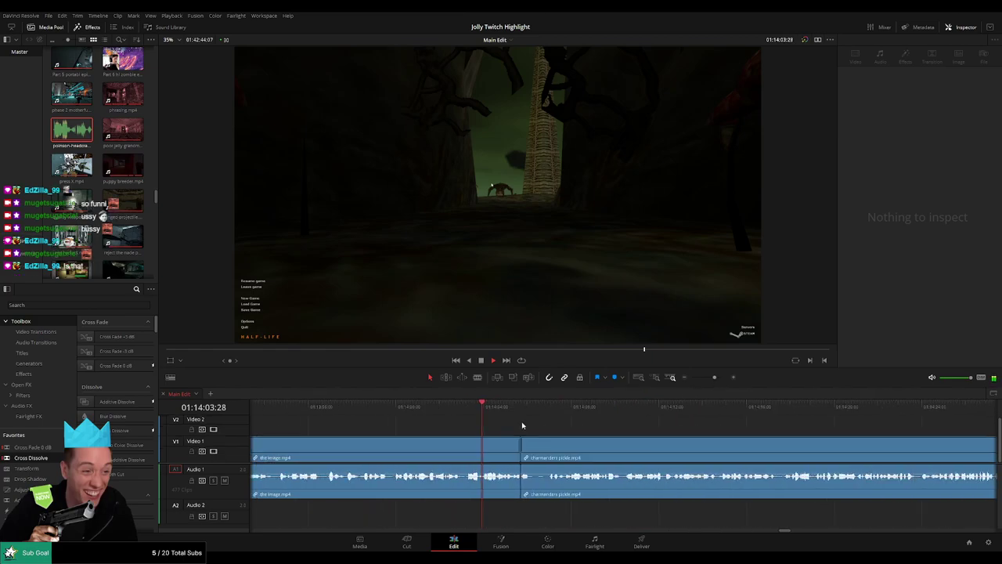
- Recheck part of "the image" from an earlier point and review "charmanders pickle" through to about 01:15:00
{"action": "key", "text": "space"}
{"action": "left_click_drag", "start_coordinate": [714, 379], "coordinate": [710, 379]}
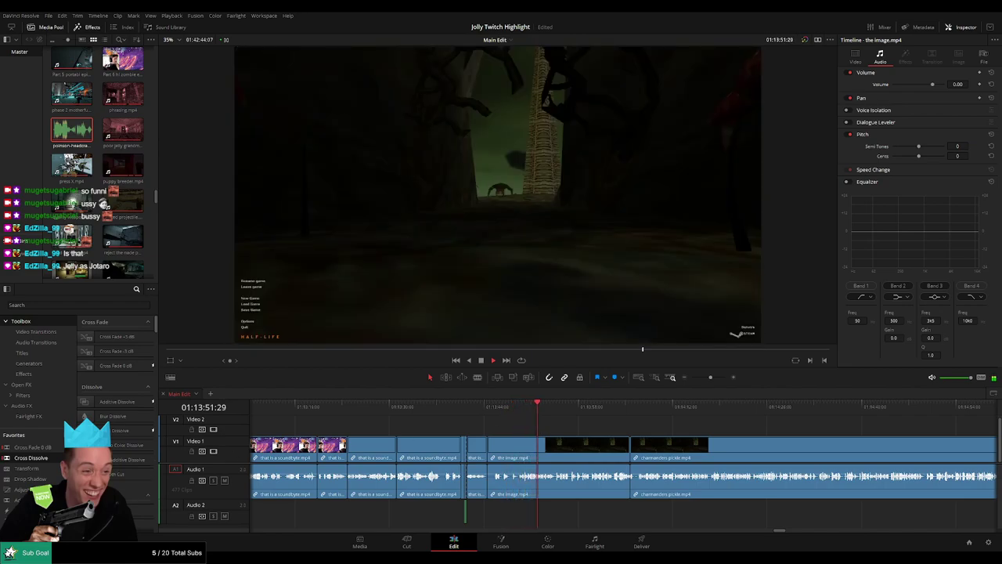
{"action": "left_click", "coordinate": [620, 408]}
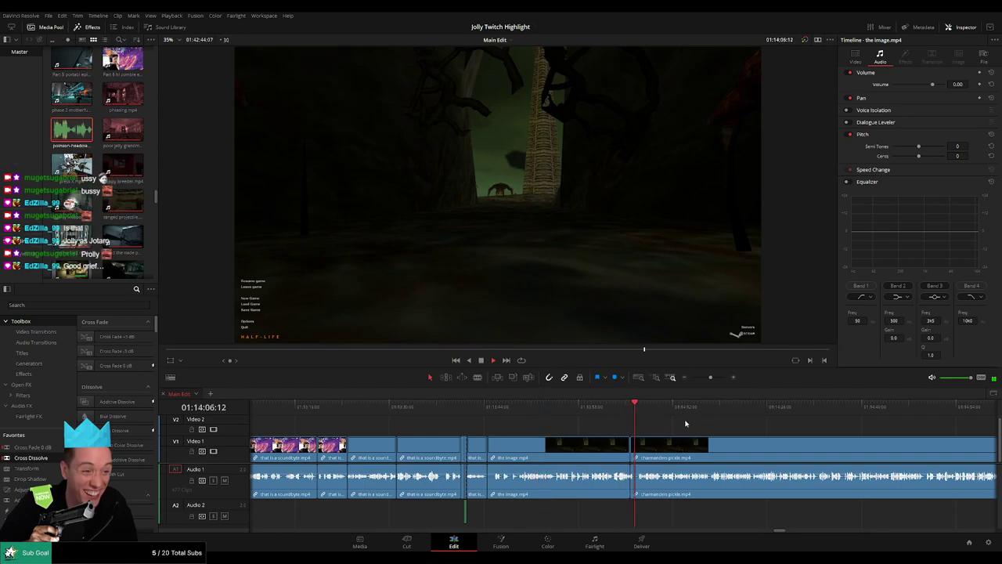
{"action": "left_click_drag", "start_coordinate": [684, 425], "coordinate": [539, 421]}
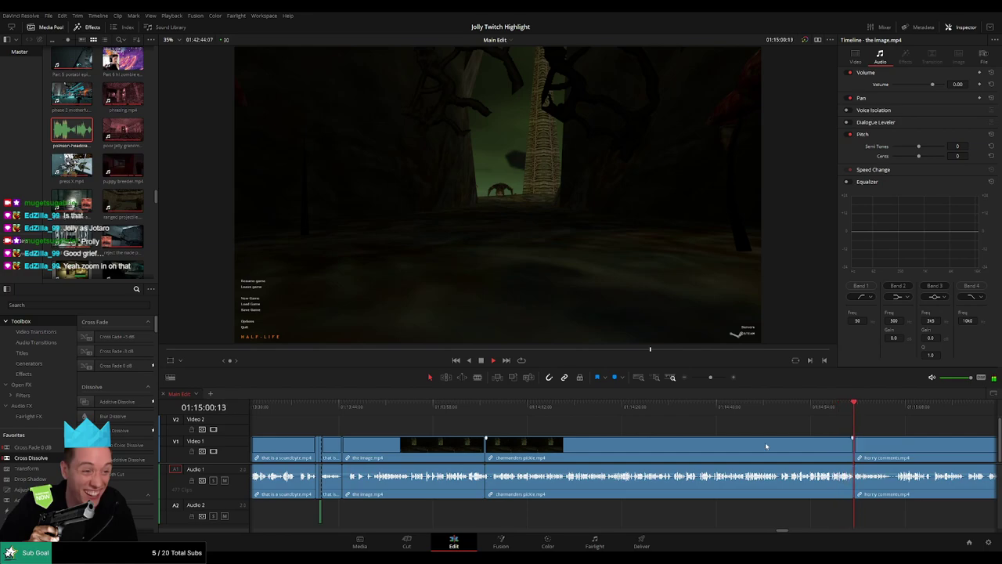
- Split "charmanders pickle" shortly before and at 01:14:58:16 to isolate the audio moment near the clip's end
{"action": "left_click", "coordinate": [821, 408]}
{"action": "left_click", "coordinate": [713, 379]}
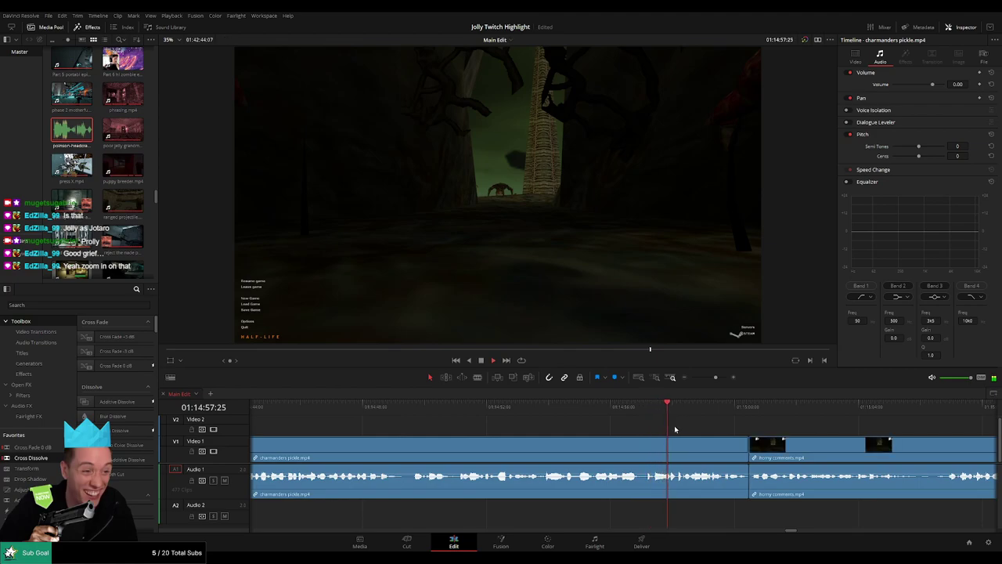
{"action": "left_click_drag", "start_coordinate": [675, 409], "coordinate": [658, 411]}
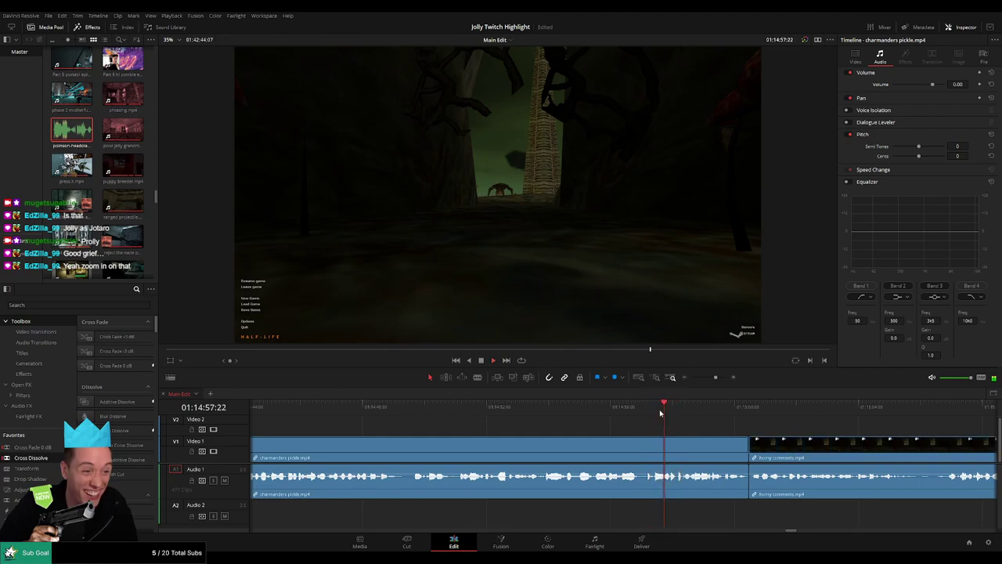
{"action": "key", "text": "space"}
{"action": "key", "text": "b"}
{"action": "left_click", "coordinate": [678, 449]}
{"action": "key", "text": "space"}
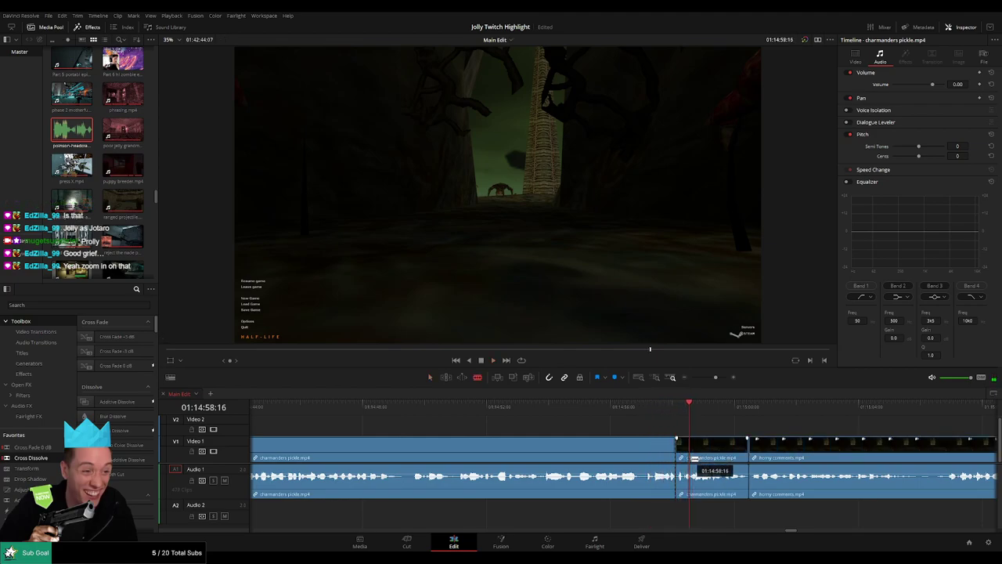
{"action": "left_click", "coordinate": [689, 474]}
- Silence the isolated "charmanders pickle" fragment, cover it with the headcrab sound on Audio 2 at volume -27, and replay from about 01:14:46
{"action": "key", "text": "a"}
{"action": "left_click_drag", "start_coordinate": [71, 129], "coordinate": [689, 515]}
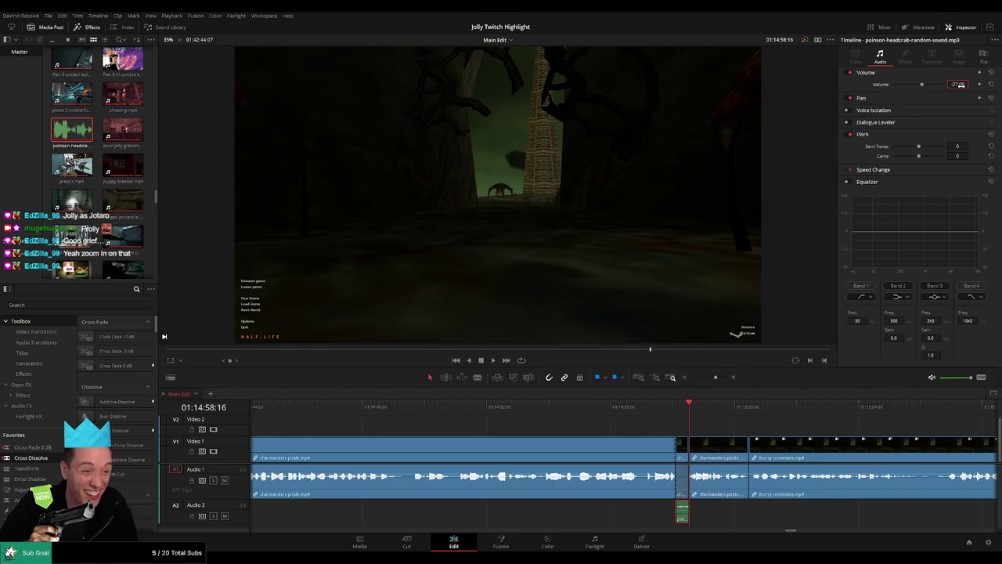
{"action": "left_click_drag", "start_coordinate": [352, 411], "coordinate": [315, 413]}
{"action": "key", "text": "space"}
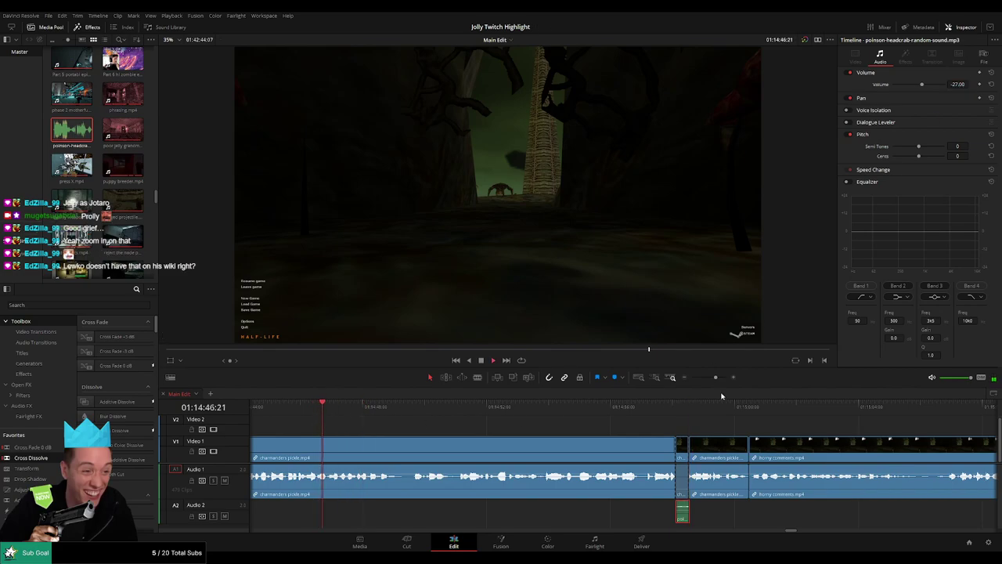
- Check the headcrab sound near the end of "charmanders pickle" and review "horny comments" up to about 01:15:21
{"action": "left_click_drag", "start_coordinate": [716, 377], "coordinate": [711, 378]}
{"action": "left_click_drag", "start_coordinate": [485, 416], "coordinate": [711, 425]}
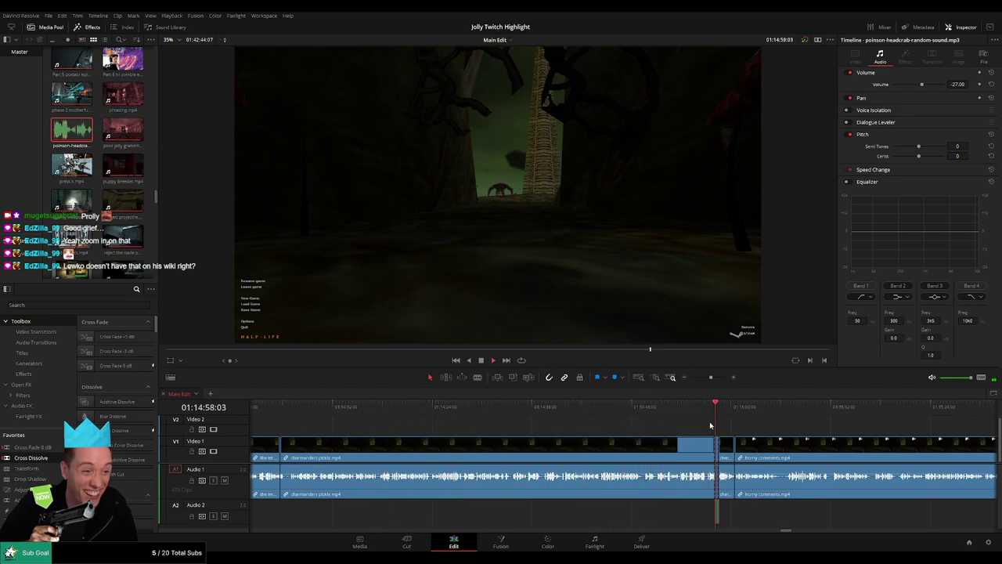
{"action": "key", "text": "space"}
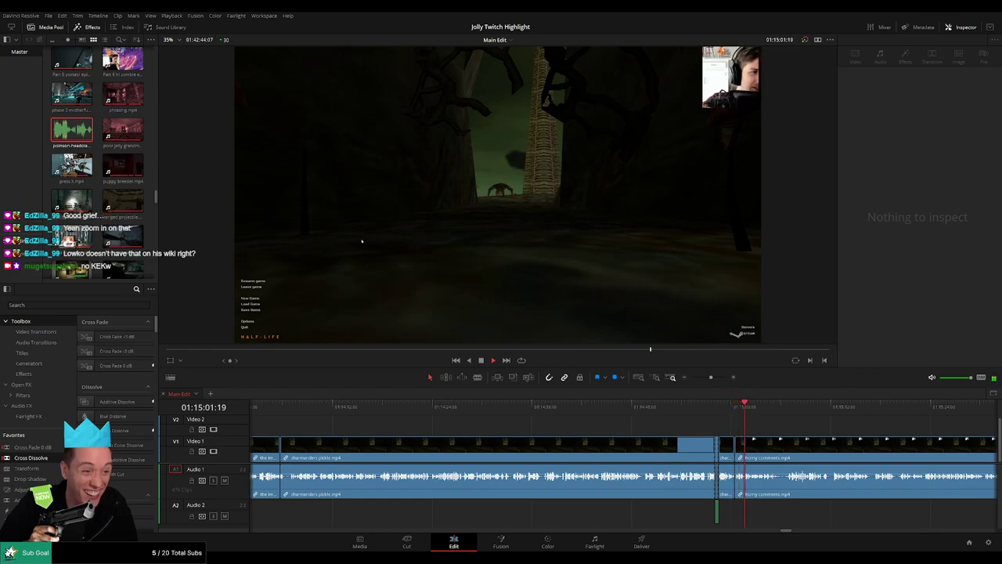
{"action": "scroll", "coordinate": [536, 428], "scroll_direction": "right", "scroll_amount": 5}
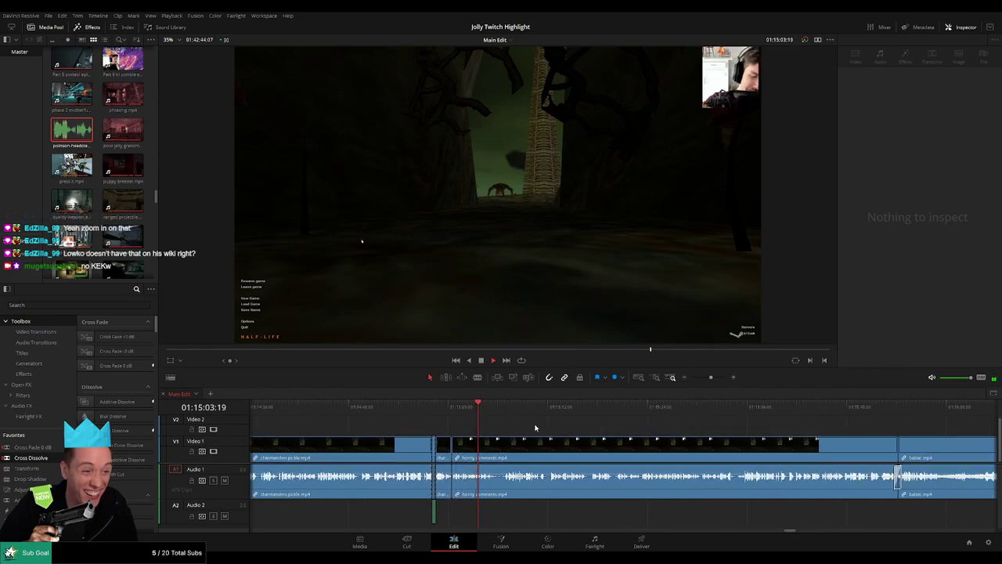
{"action": "scroll", "coordinate": [554, 425], "scroll_direction": "right", "scroll_amount": 1}
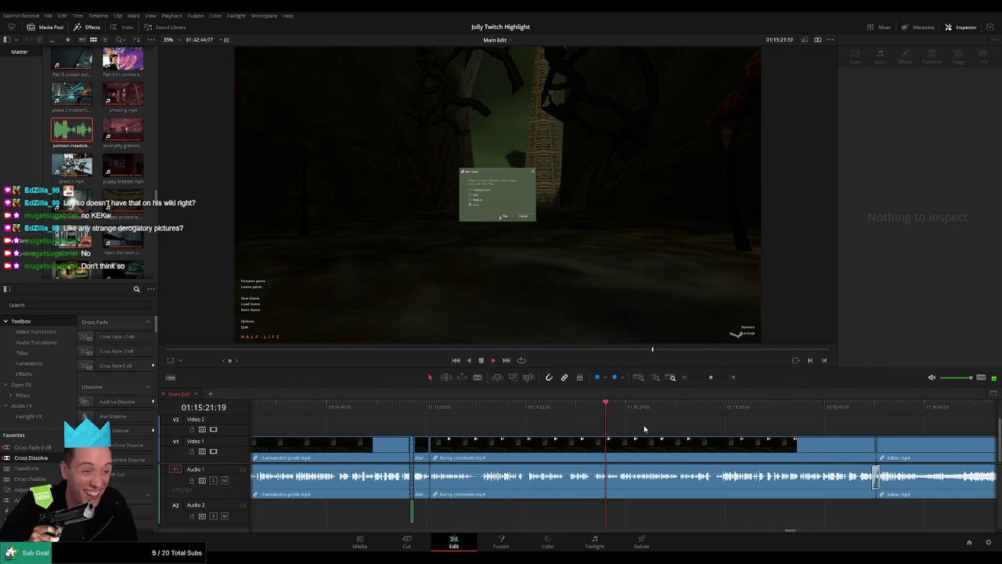
- Split "horny comments" at about 01:15:21 and at 01:15:21:22 to isolate the short audio moment
{"action": "scroll", "coordinate": [645, 429], "scroll_direction": "right", "scroll_amount": 1}
{"action": "key", "text": "space"}
{"action": "left_click_drag", "start_coordinate": [712, 377], "coordinate": [716, 378]}
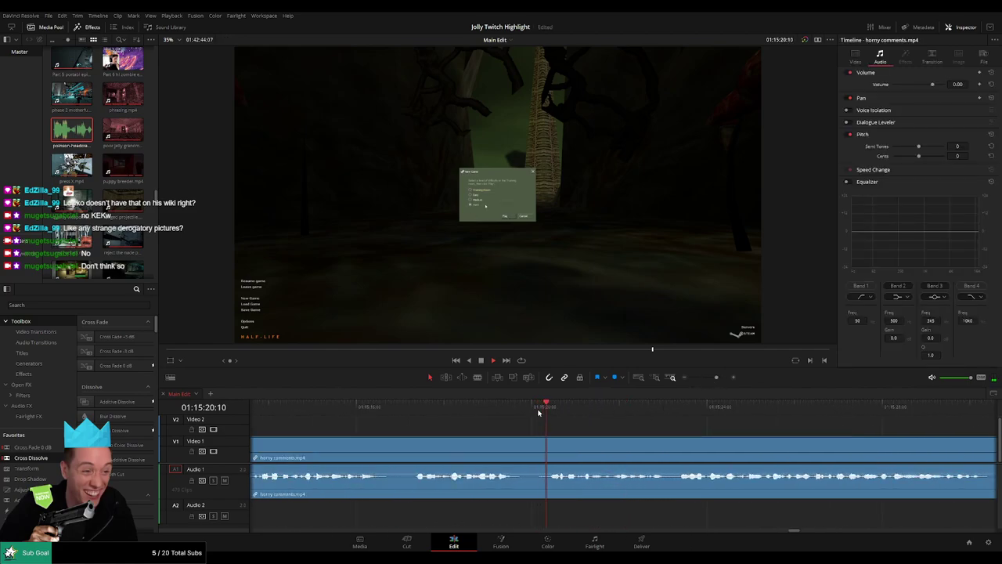
{"action": "left_click", "coordinate": [583, 408]}
{"action": "key", "text": "ctrl+b"}
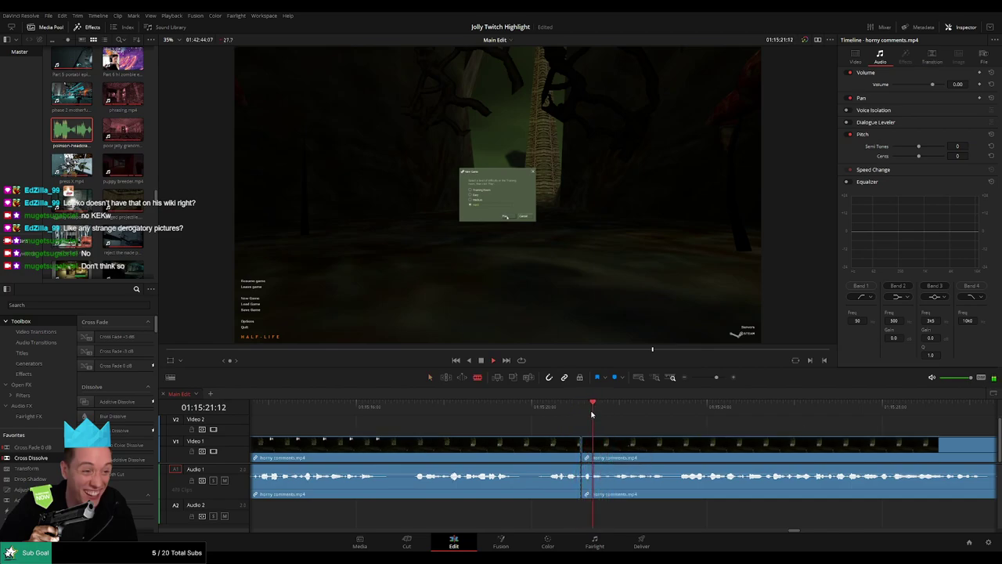
{"action": "left_click", "coordinate": [610, 453]}
{"action": "key", "text": "a"}
- Silence the isolated "horny comments" fragment, cover it with the headcrab sound on Audio 2 at a lowered volume, and replay past it
{"action": "left_click", "coordinate": [595, 482], "text": "alt"}
{"action": "key", "text": "d"}
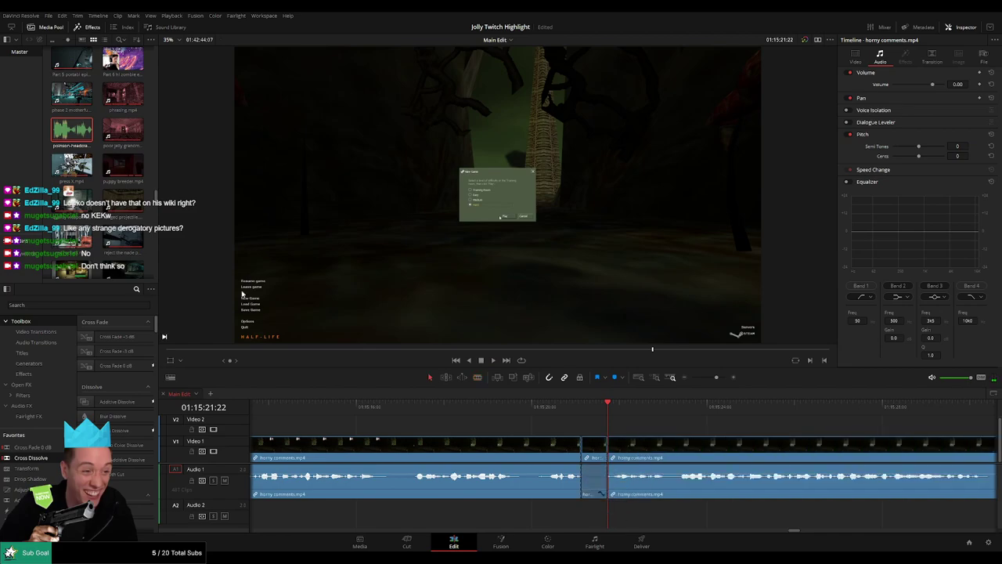
{"action": "left_click_drag", "start_coordinate": [69, 132], "coordinate": [639, 513]}
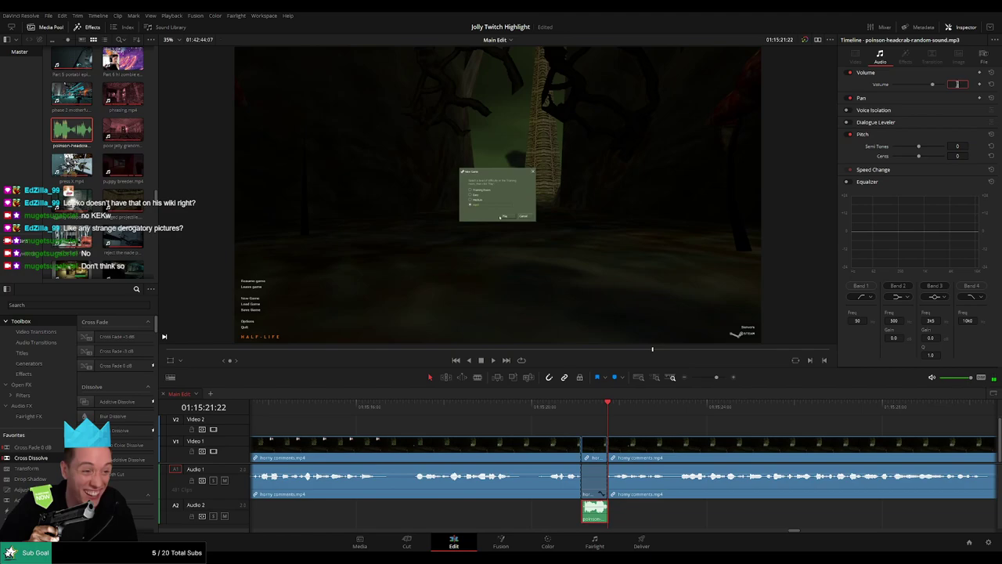
{"action": "left_click", "coordinate": [655, 425]}
{"action": "mouse_move", "coordinate": [716, 379]}
{"action": "left_mouse_down"}
{"action": "mouse_move", "coordinate": [694, 380]}
{"action": "mouse_move", "coordinate": [728, 380]}
{"action": "mouse_move", "coordinate": [715, 383]}
{"action": "left_mouse_up"}
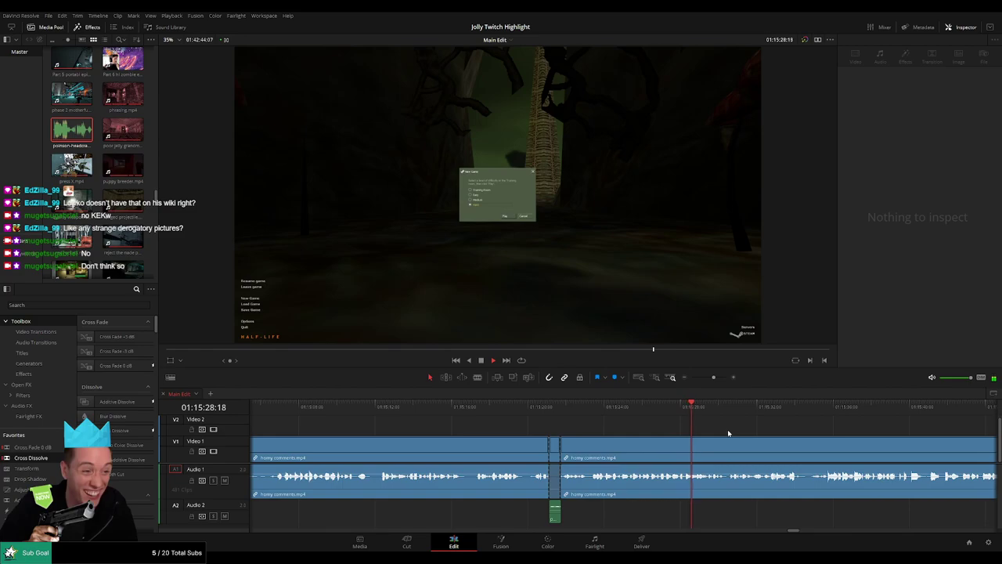
- Review the rest of "horny comments", rechecking parts from about 01:15:31 and 01:15:39, and continue into "balzac" to about 01:15:58
{"action": "left_click_drag", "start_coordinate": [761, 440], "coordinate": [526, 439]}
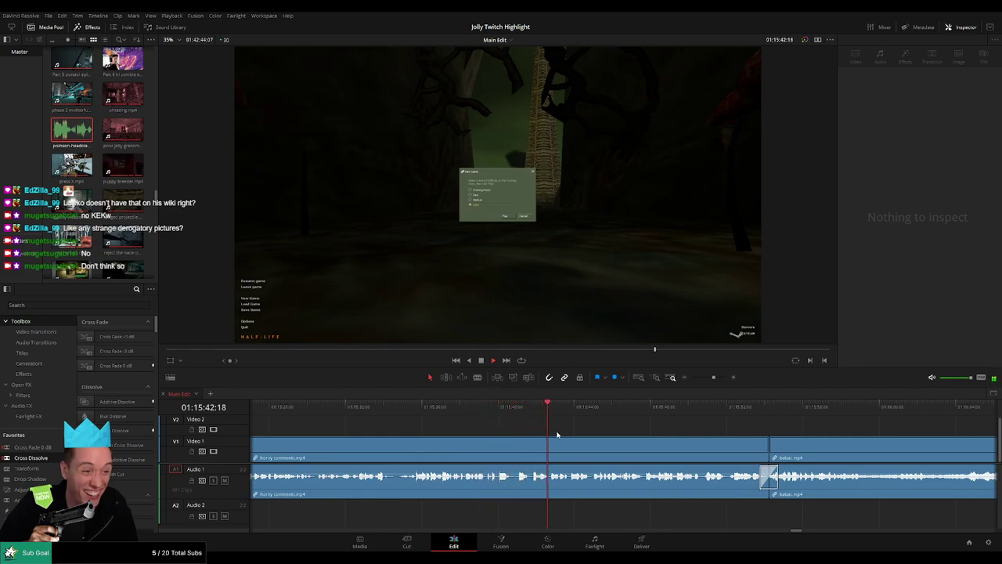
{"action": "left_click", "coordinate": [320, 411]}
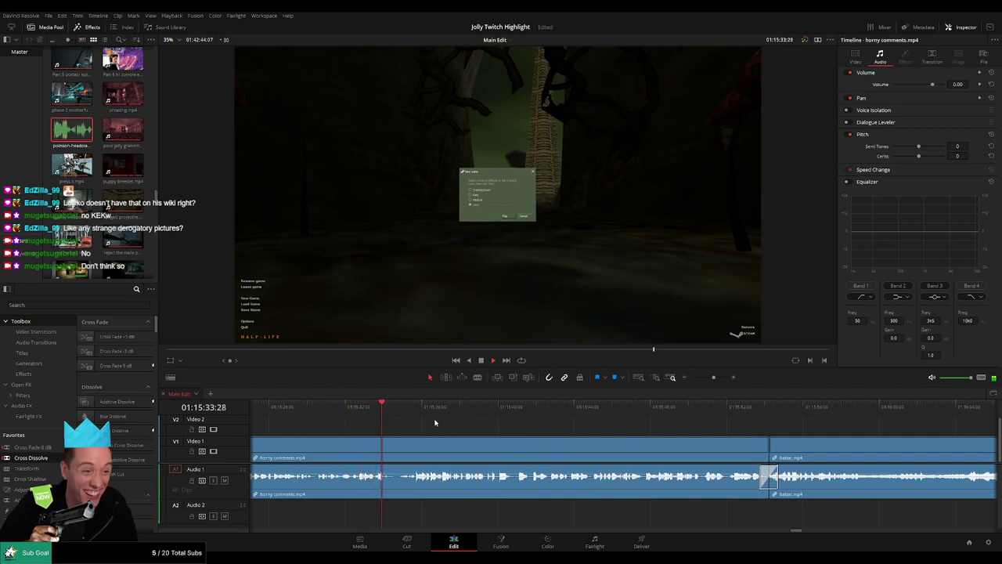
{"action": "left_click", "coordinate": [478, 408]}
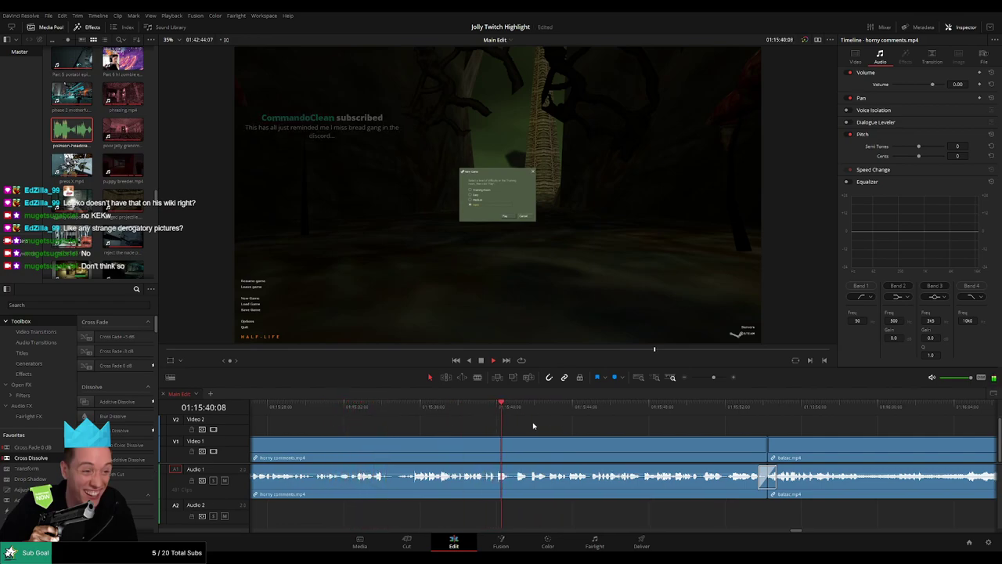
{"action": "scroll", "coordinate": [533, 425], "scroll_direction": "right", "scroll_amount": 2}
{"action": "scroll", "coordinate": [489, 424], "scroll_direction": "right", "scroll_amount": 3}
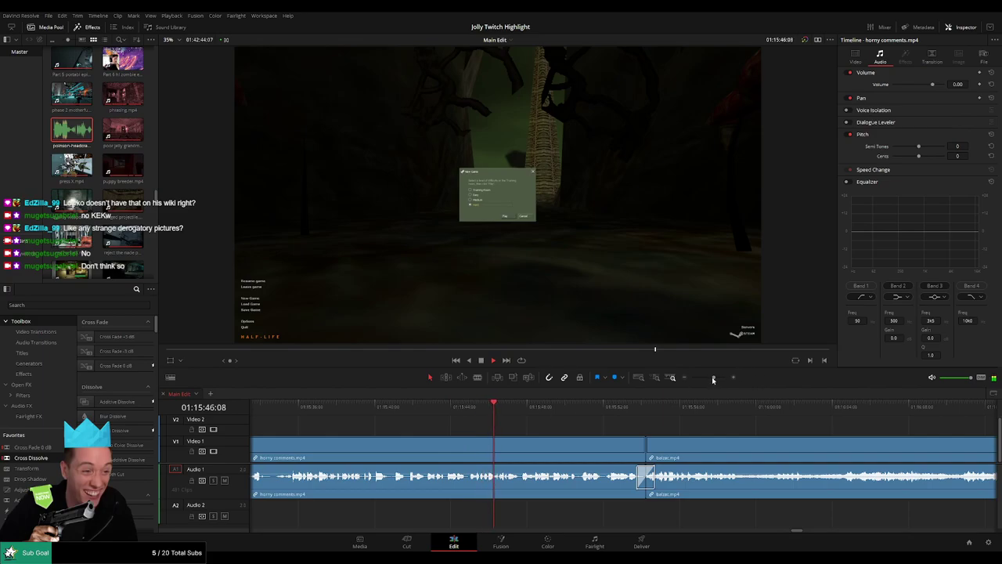
{"action": "mouse_move", "coordinate": [713, 380]}
{"action": "left_mouse_down"}
{"action": "mouse_move", "coordinate": [694, 378]}
{"action": "mouse_move", "coordinate": [712, 378]}
{"action": "left_mouse_up"}
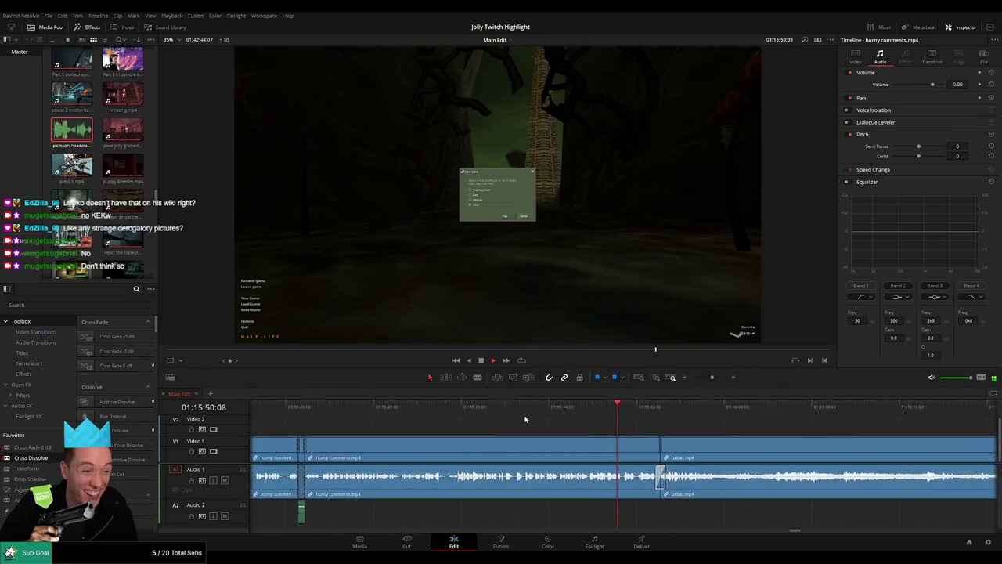
{"action": "scroll", "coordinate": [520, 419], "scroll_direction": "right", "scroll_amount": 6}
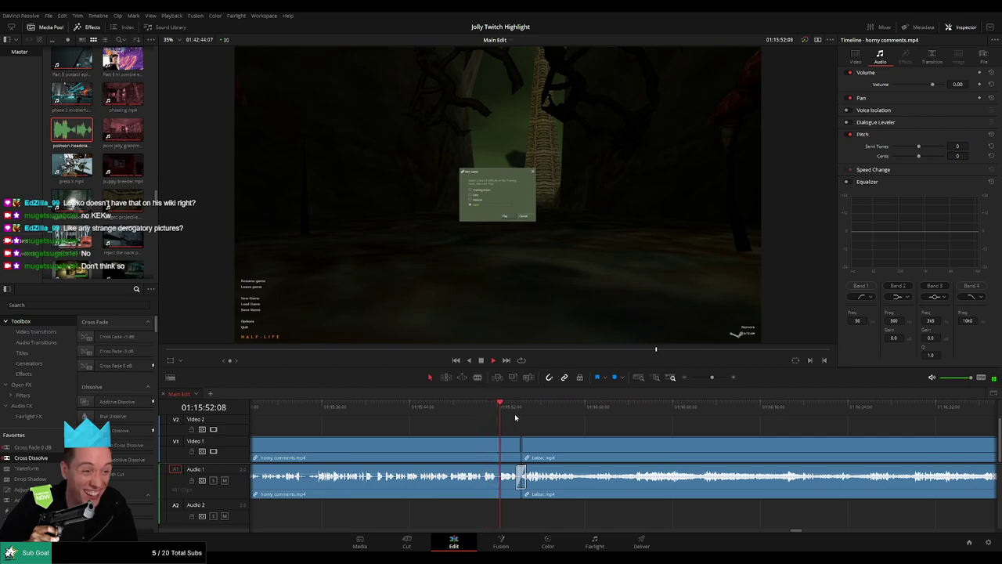
{"action": "scroll", "coordinate": [548, 423], "scroll_direction": "right", "scroll_amount": 2}
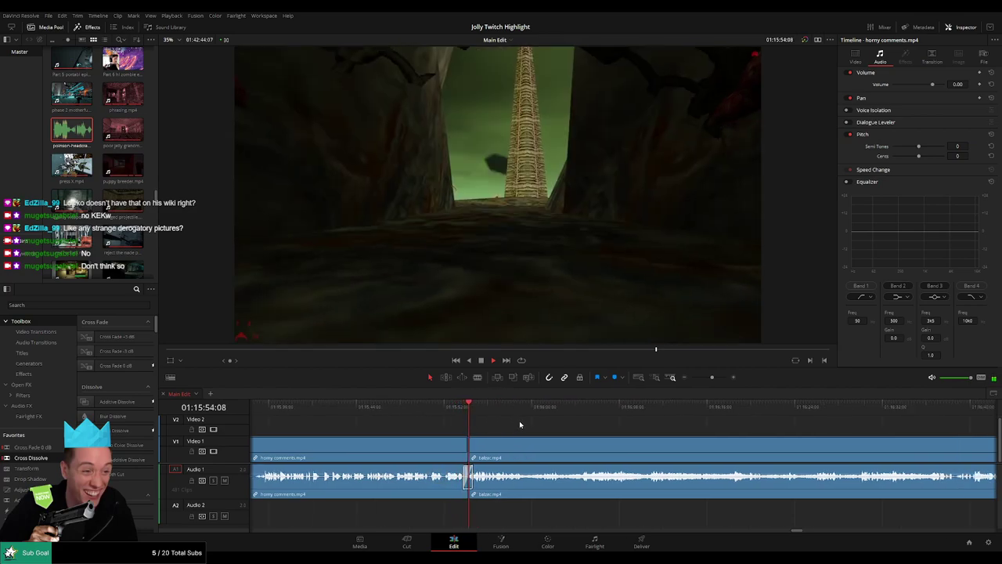
{"action": "scroll", "coordinate": [576, 425], "scroll_direction": "right", "scroll_amount": 2}
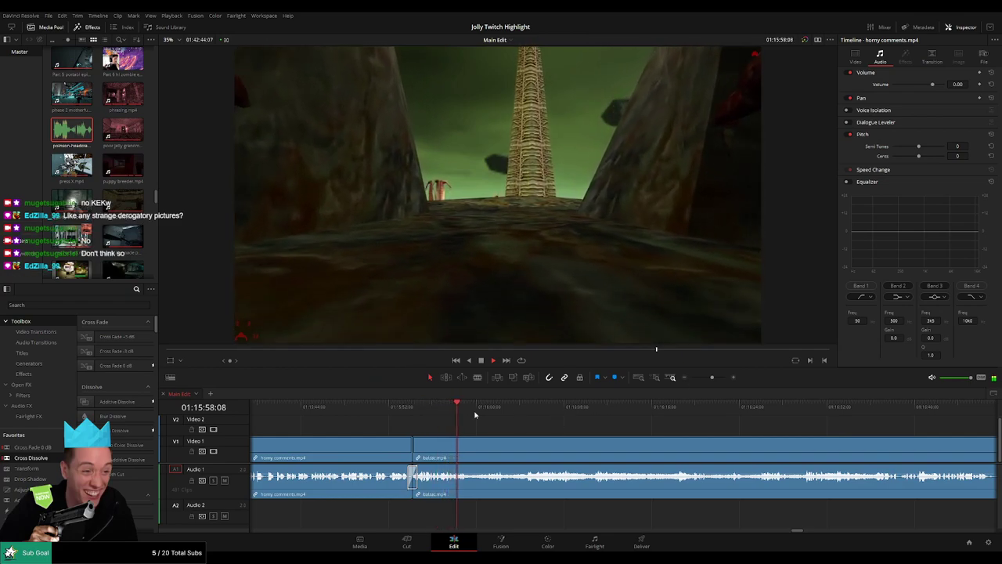
- Split "balzac" at about 01:15:56:09 and at 01:15:56:21 to isolate the audio moment near the clip's start
{"action": "left_click", "coordinate": [414, 405]}
{"action": "left_click_drag", "start_coordinate": [712, 378], "coordinate": [717, 379]}
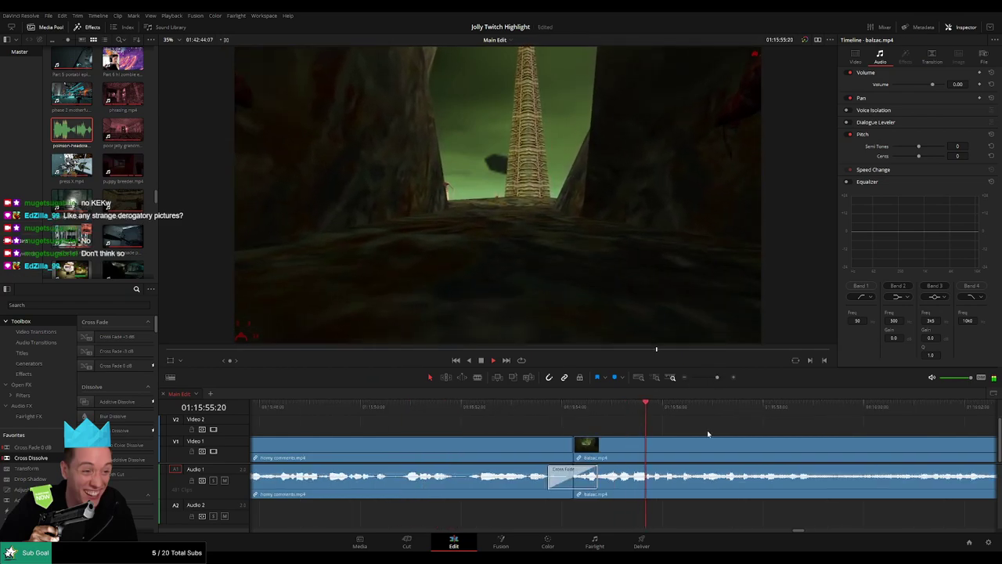
{"action": "left_click_drag", "start_coordinate": [707, 430], "coordinate": [512, 428]}
{"action": "left_click", "coordinate": [442, 410]}
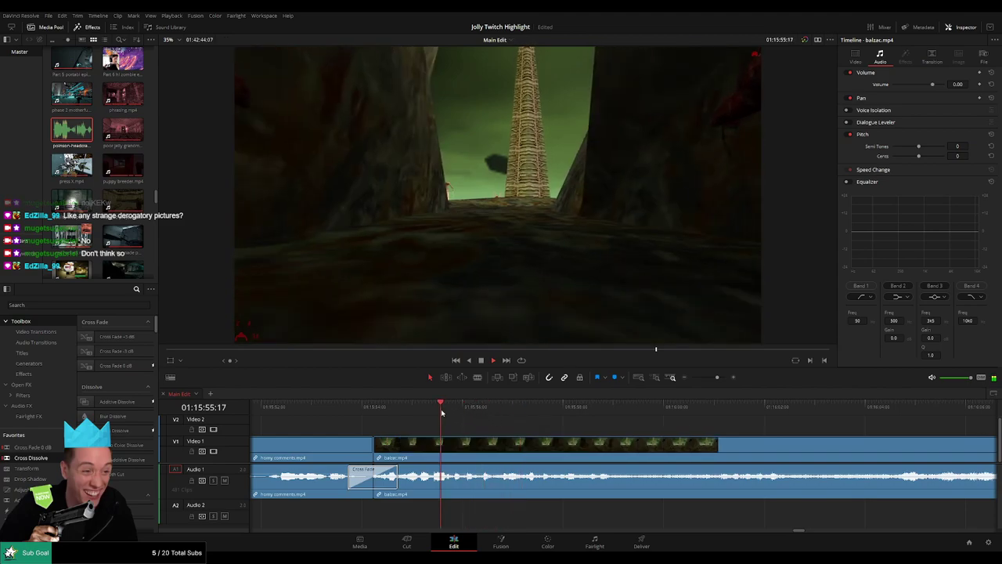
{"action": "key", "text": "b"}
{"action": "left_click", "coordinate": [479, 450]}
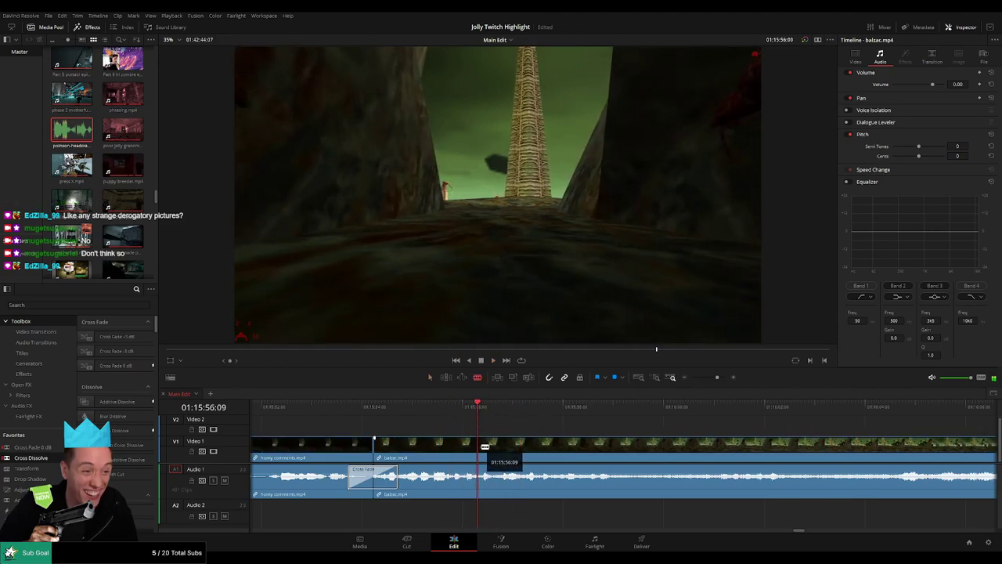
{"action": "key", "text": "space"}
{"action": "left_click", "coordinate": [501, 454]}
{"action": "key", "text": "a"}
- Silence the isolated "balzac" fragment, cover it with the headcrab sound on Audio 2 at volume -27, and replay it
{"action": "left_click_drag", "start_coordinate": [489, 473], "coordinate": [491, 501]}
{"action": "left_click", "coordinate": [74, 140]}
{"action": "left_click_drag", "start_coordinate": [73, 141], "coordinate": [498, 519]}
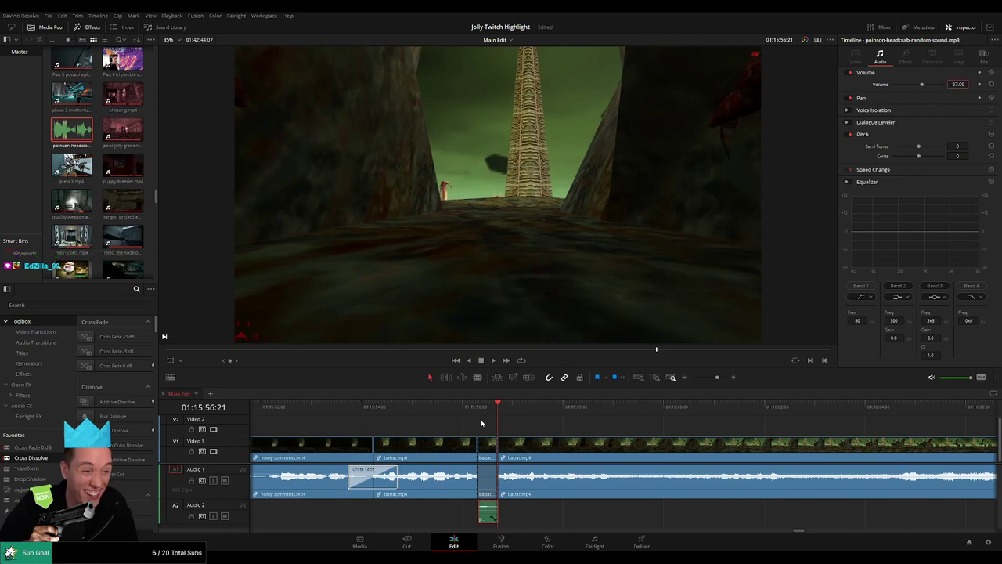
{"action": "key", "text": "space"}
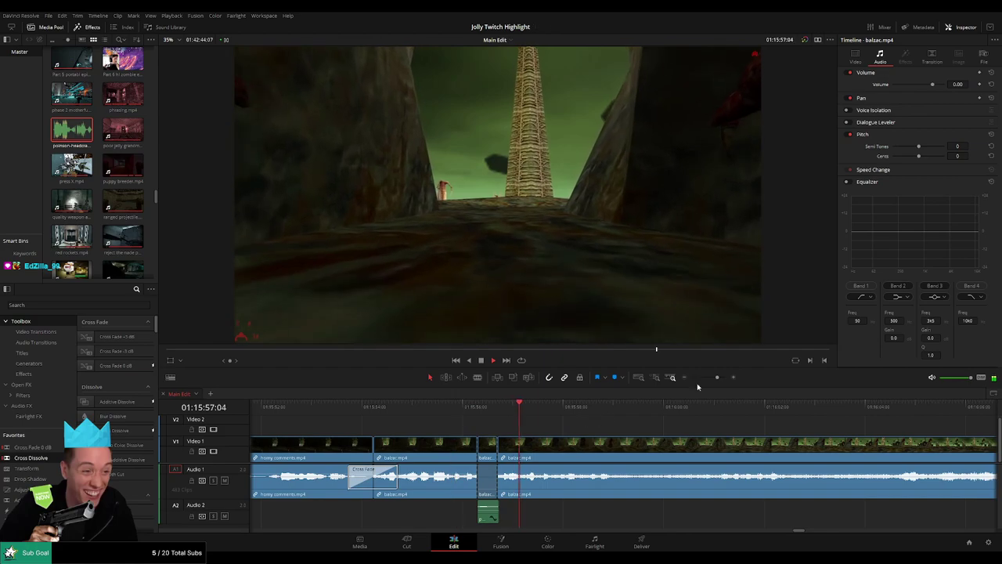
{"action": "left_click_drag", "start_coordinate": [716, 377], "coordinate": [717, 381]}
{"action": "left_click", "coordinate": [506, 407]}
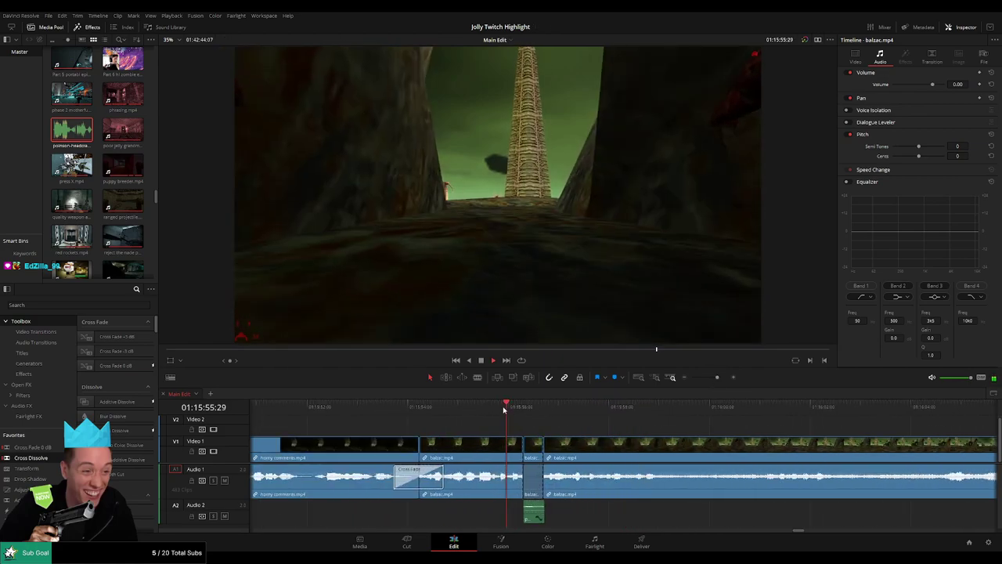
{"action": "scroll", "coordinate": [585, 432], "scroll_direction": "right", "scroll_amount": 3}
- Split "balzac" at about 01:15:57:05 and at 01:15:57:16 to isolate a second audio moment
{"action": "key", "text": "space"}
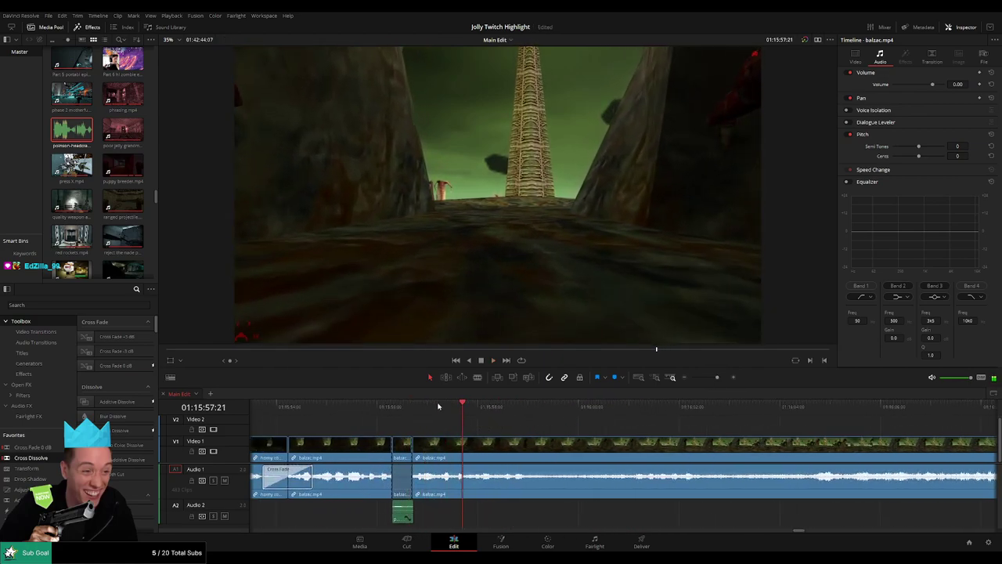
{"action": "left_click", "coordinate": [437, 405]}
{"action": "key", "text": "space"}
{"action": "key", "text": "space"}
{"action": "left_click", "coordinate": [436, 404]}
{"action": "key", "text": "b"}
{"action": "left_click", "coordinate": [439, 459]}
{"action": "key", "text": "space"}
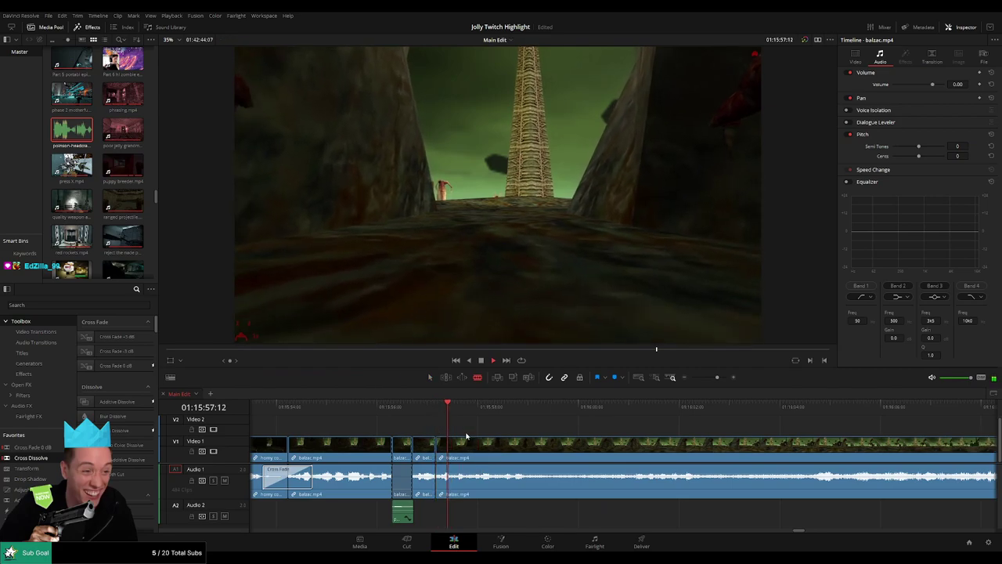
{"action": "key", "text": "space"}
{"action": "left_click", "coordinate": [453, 470]}
- Silence the second "balzac" fragment, cover it with the headcrab sound at volume -27, and replay both covered moments
{"action": "left_click_drag", "start_coordinate": [446, 474], "coordinate": [449, 485]}
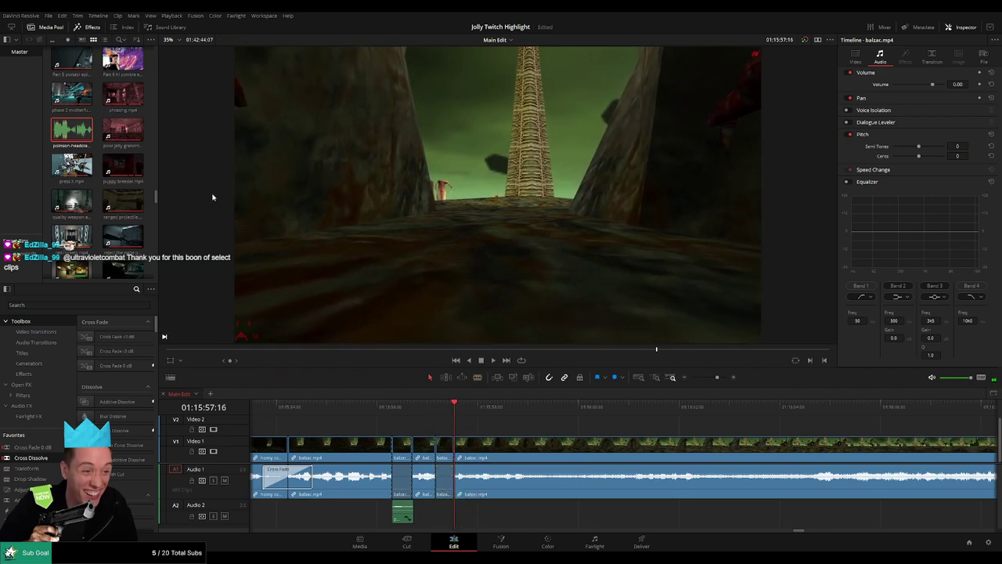
{"action": "left_click_drag", "start_coordinate": [72, 132], "coordinate": [428, 512]}
{"action": "left_click_drag", "start_coordinate": [429, 511], "coordinate": [454, 520]}
{"action": "left_click", "coordinate": [450, 521]}
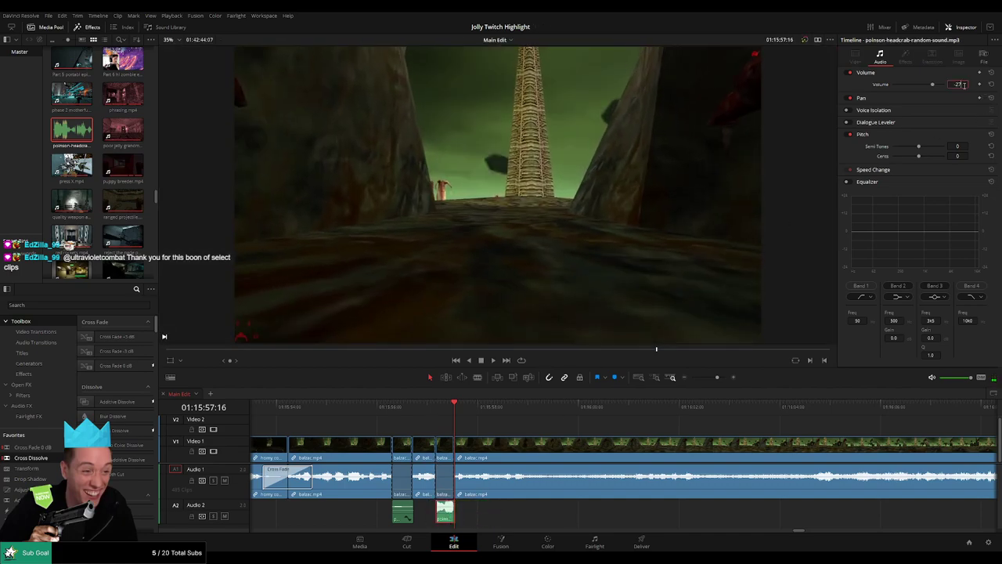
{"action": "left_click", "coordinate": [381, 410]}
{"action": "key", "text": "space"}
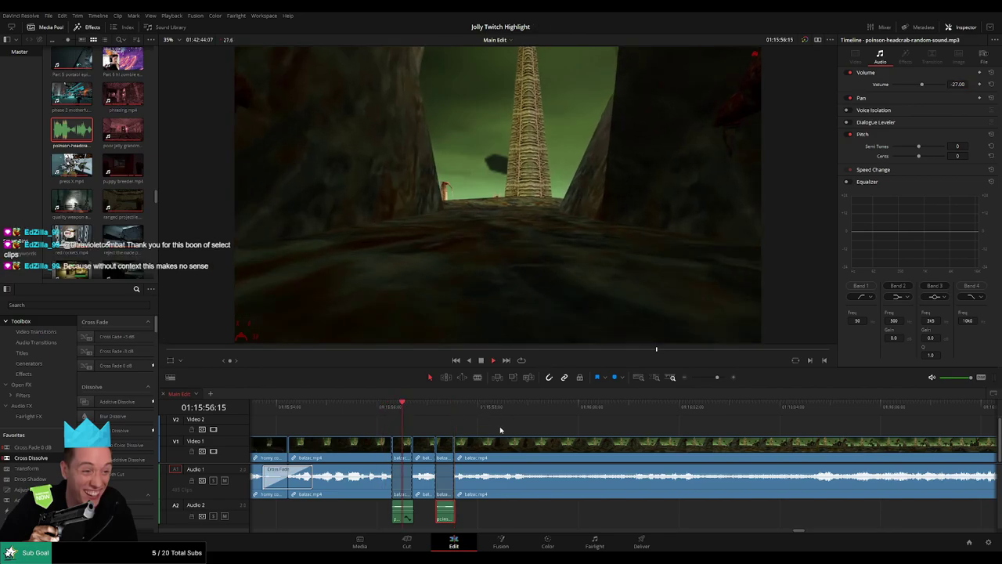
{"action": "left_click", "coordinate": [503, 429]}
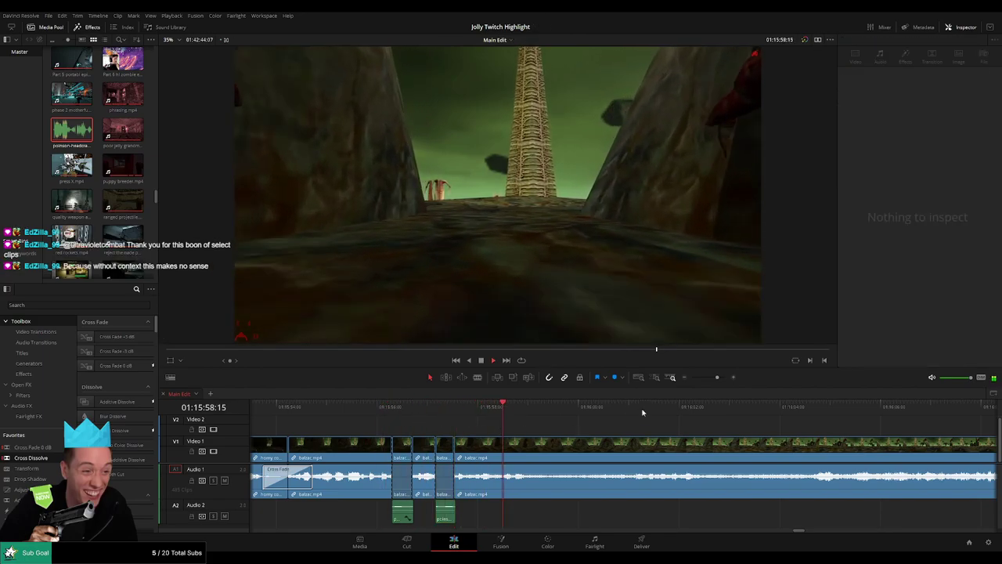
- Review "balzac" to about 01:16:12 and recheck it from about 01:16:00
{"action": "left_click_drag", "start_coordinate": [717, 378], "coordinate": [711, 379]}
{"action": "left_click_drag", "start_coordinate": [668, 435], "coordinate": [602, 427]}
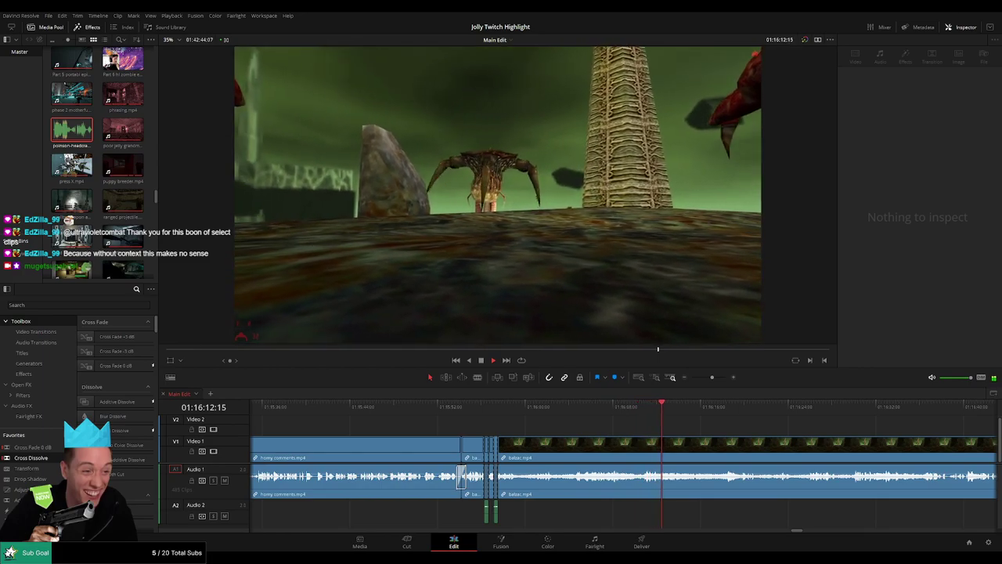
{"action": "left_click_drag", "start_coordinate": [523, 409], "coordinate": [544, 411]}
{"action": "left_click_drag", "start_coordinate": [601, 426], "coordinate": [498, 429]}
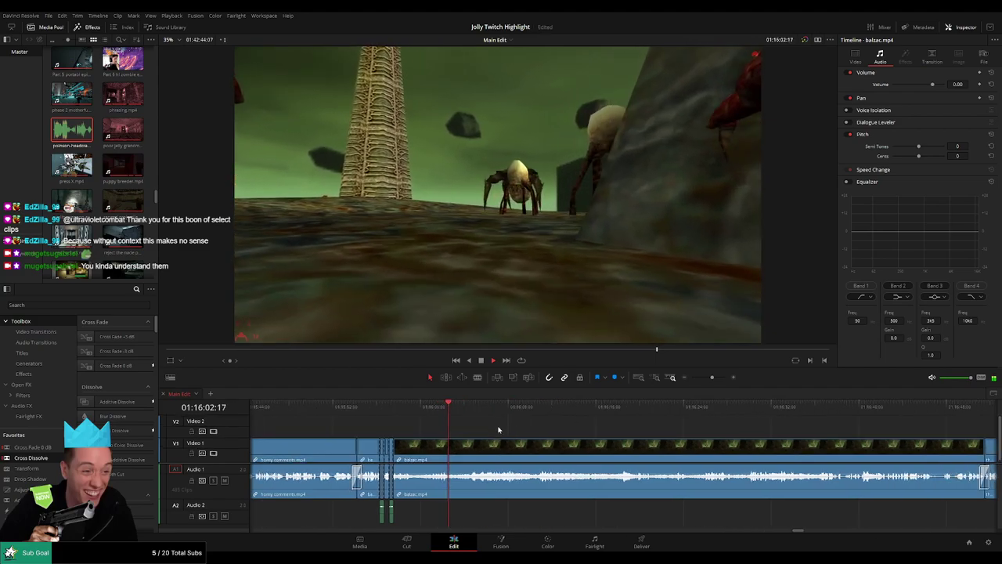
{"action": "scroll", "coordinate": [509, 423], "scroll_direction": "right", "scroll_amount": 2}
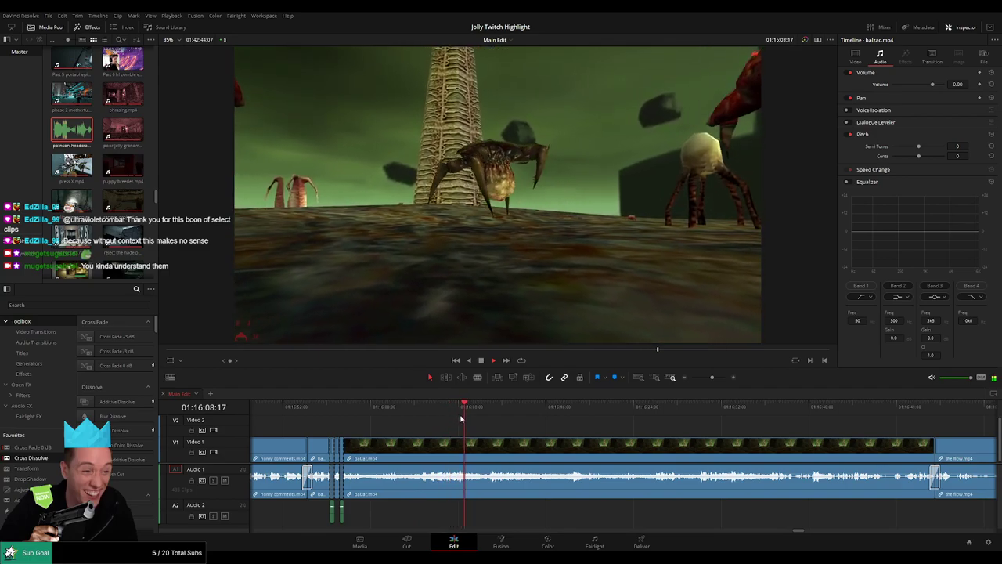
{"action": "scroll", "coordinate": [489, 422], "scroll_direction": "right", "scroll_amount": 2}
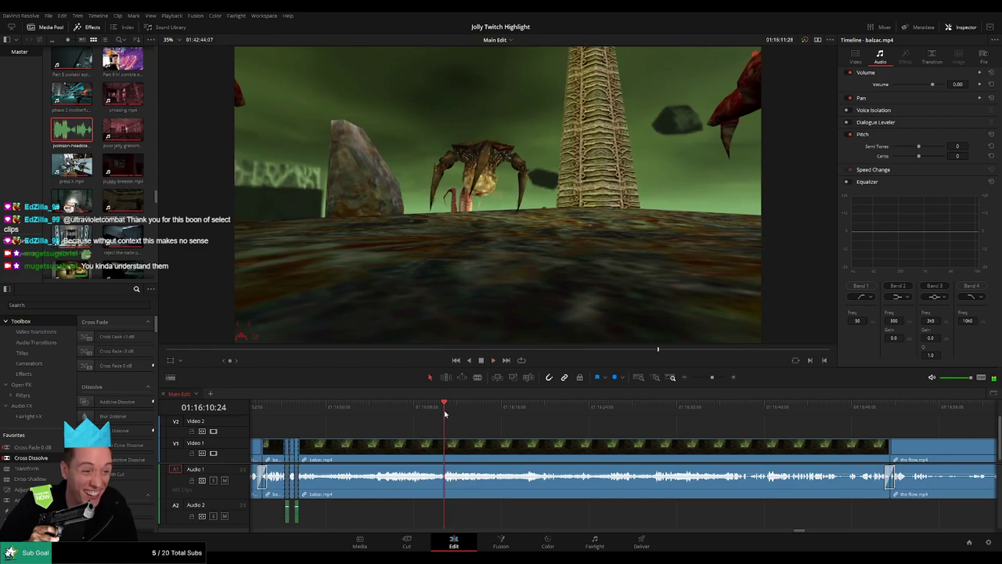
- Split "balzac" at about 01:16:11:20 and at 01:16:12:02 to isolate a third audio moment
{"action": "key", "text": "space"}
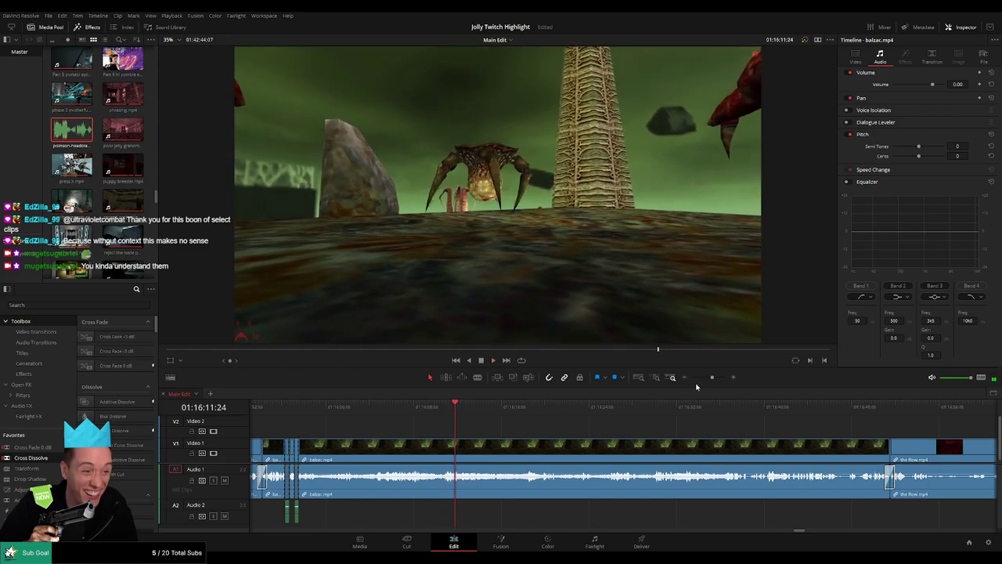
{"action": "left_click_drag", "start_coordinate": [711, 379], "coordinate": [714, 383]}
{"action": "key", "text": "b"}
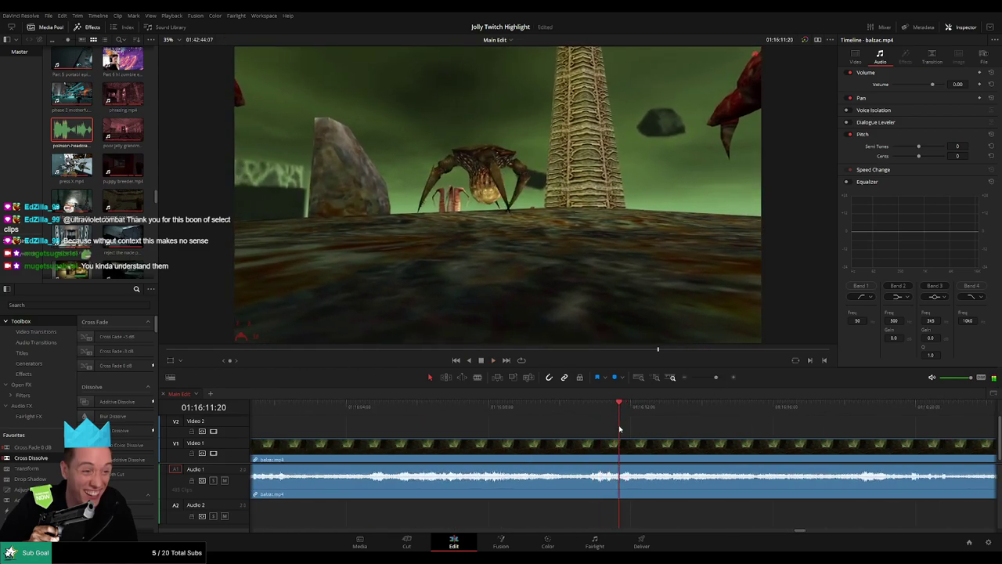
{"action": "left_click", "coordinate": [619, 448]}
{"action": "key", "text": "space"}
{"action": "left_click", "coordinate": [636, 455]}
{"action": "key", "text": "a"}
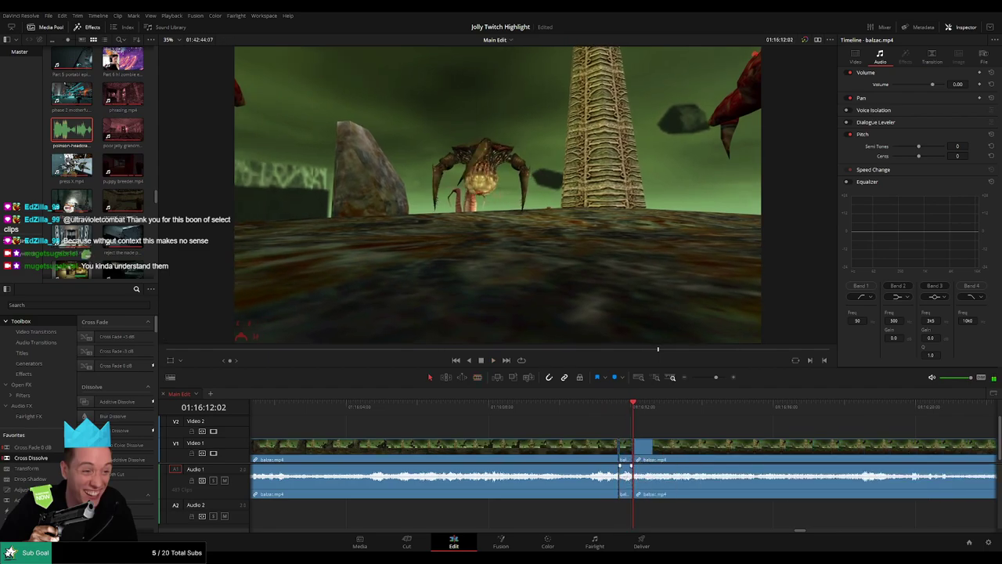
- Silence the third "balzac" fragment, cover it with the headcrab sound on Audio 2 at volume -27, and replay from about 01:16:11
{"action": "left_click_drag", "start_coordinate": [626, 470], "coordinate": [628, 496]}
{"action": "left_click_drag", "start_coordinate": [81, 135], "coordinate": [640, 514]}
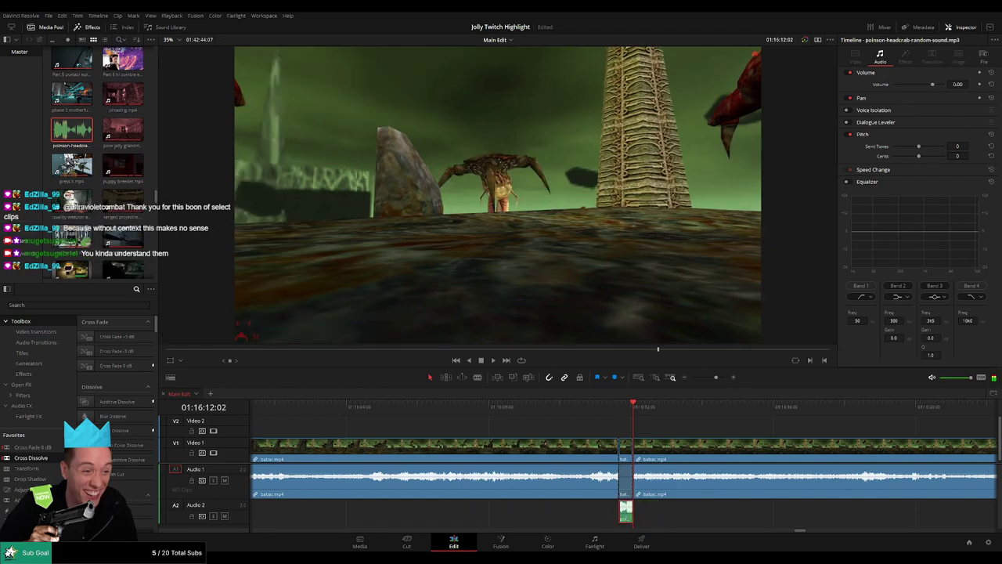
{"action": "left_click_drag", "start_coordinate": [958, 85], "coordinate": [939, 84]}
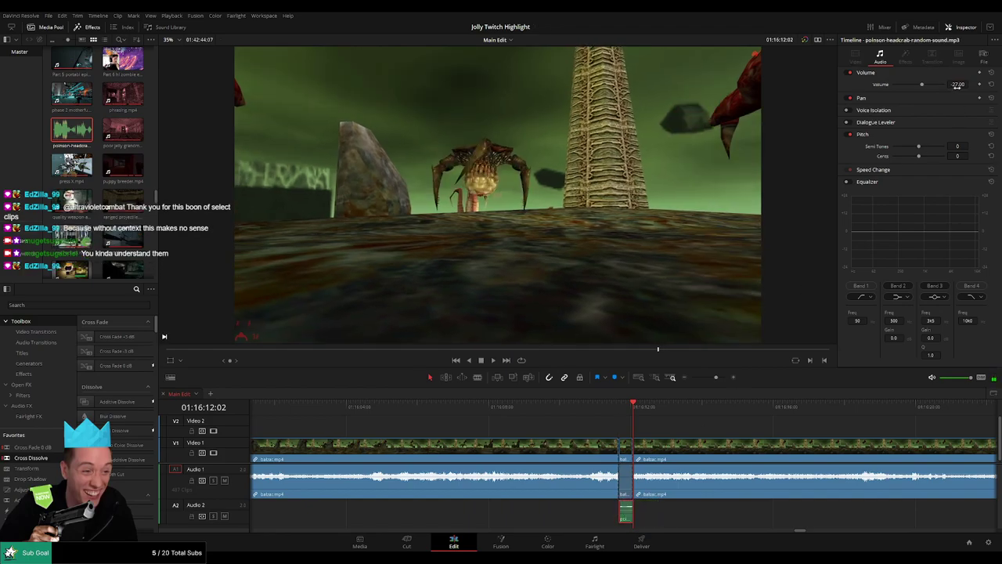
{"action": "left_click", "coordinate": [593, 409]}
{"action": "key", "text": "space"}
- Check the third headcrab sound in "balzac" and review the clip up to about 01:16:33
{"action": "left_click_drag", "start_coordinate": [715, 377], "coordinate": [711, 378]}
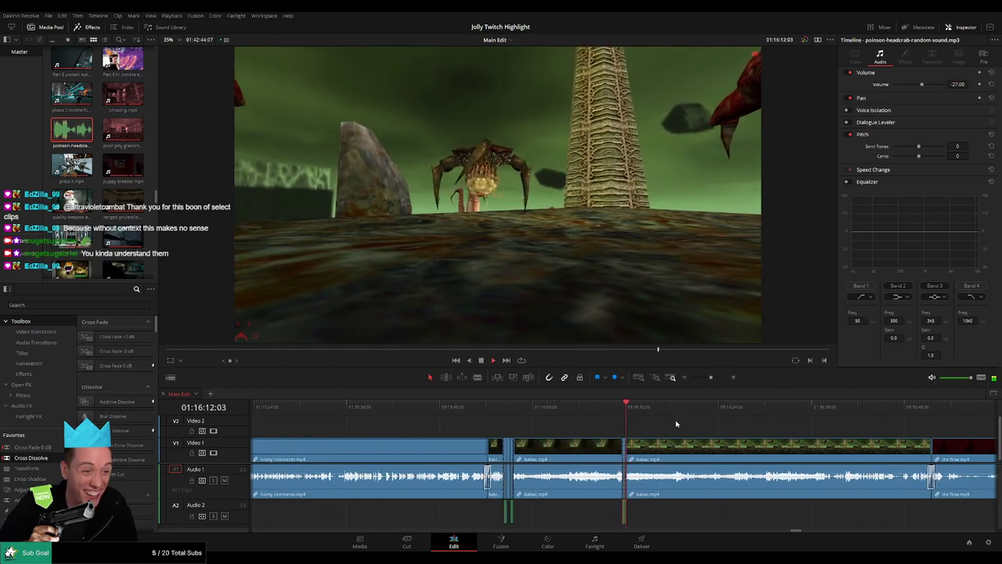
{"action": "left_click", "coordinate": [677, 423]}
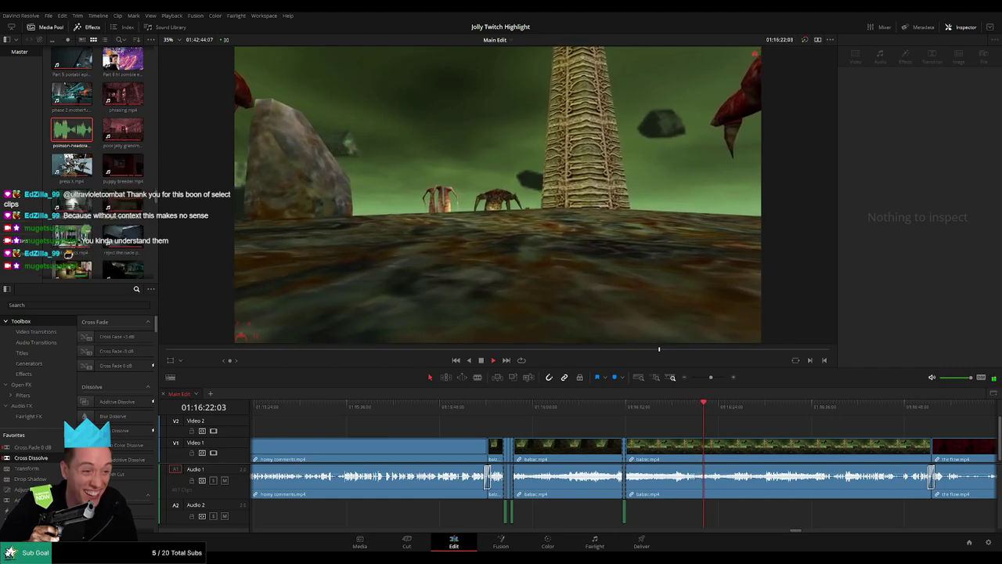
{"action": "left_click_drag", "start_coordinate": [725, 430], "coordinate": [580, 428]}
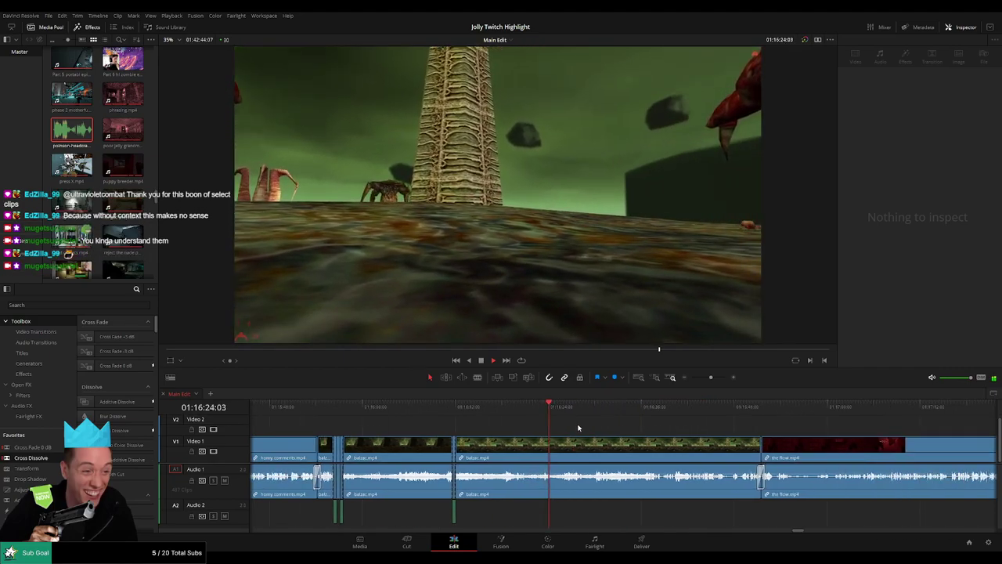
{"action": "scroll", "coordinate": [567, 427], "scroll_direction": "right", "scroll_amount": 1}
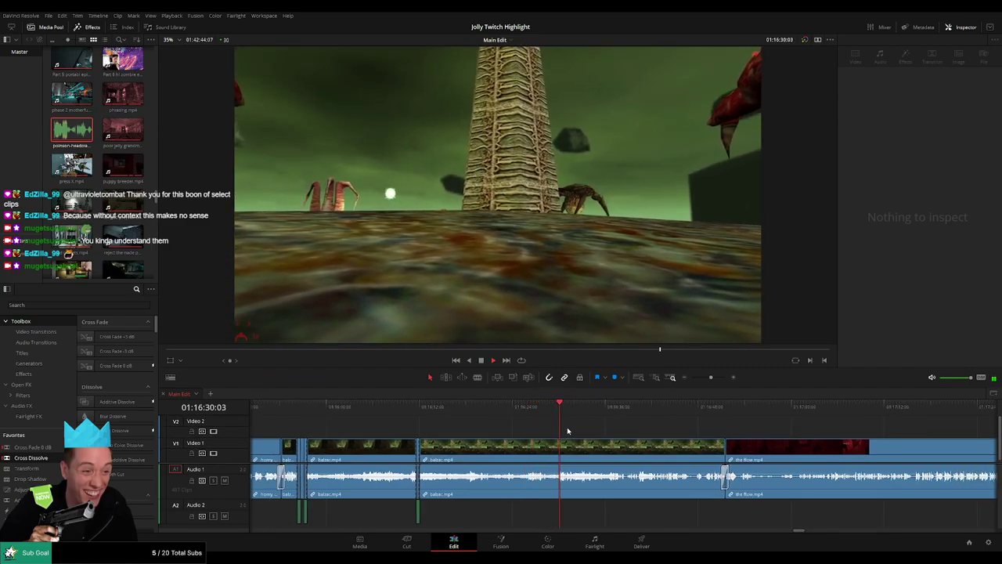
{"action": "scroll", "coordinate": [564, 429], "scroll_direction": "right", "scroll_amount": 1}
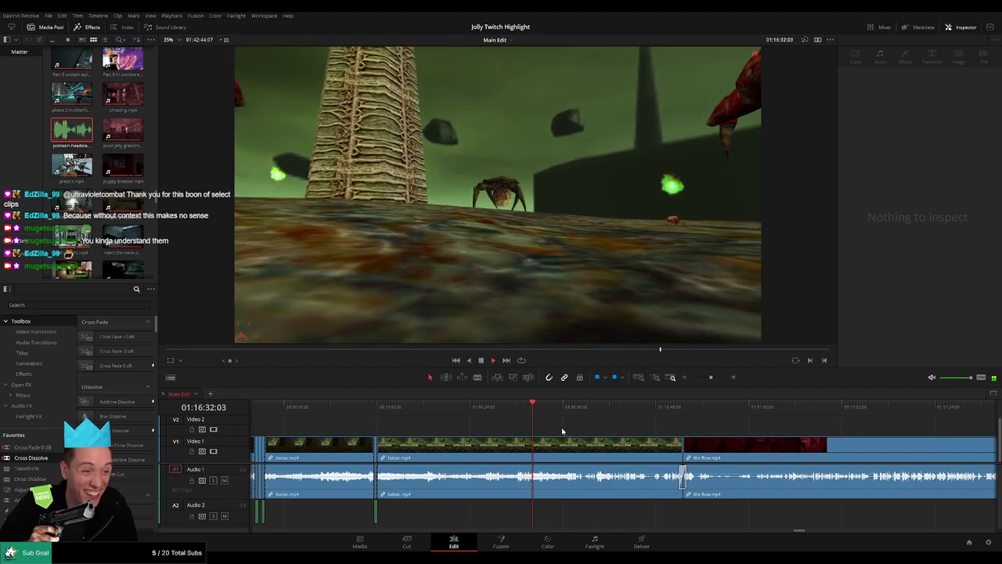
{"action": "left_click_drag", "start_coordinate": [711, 378], "coordinate": [718, 378]}
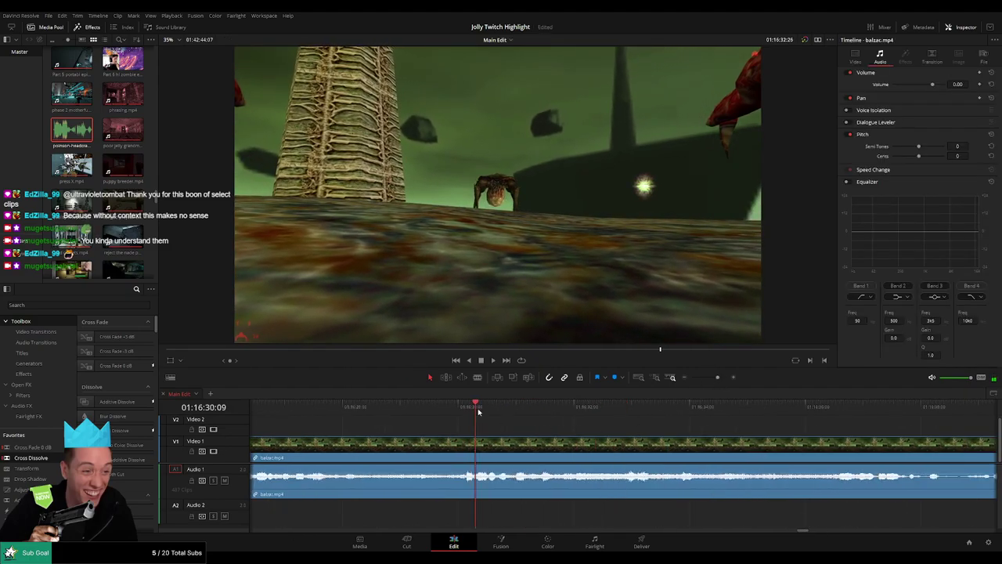
- Split balzac.mp4 at 01:16:31:09 and 01:16:31:24, and silence the audio of the short segment between the cuts
{"action": "key", "text": "b"}
{"action": "left_click", "coordinate": [539, 442]}
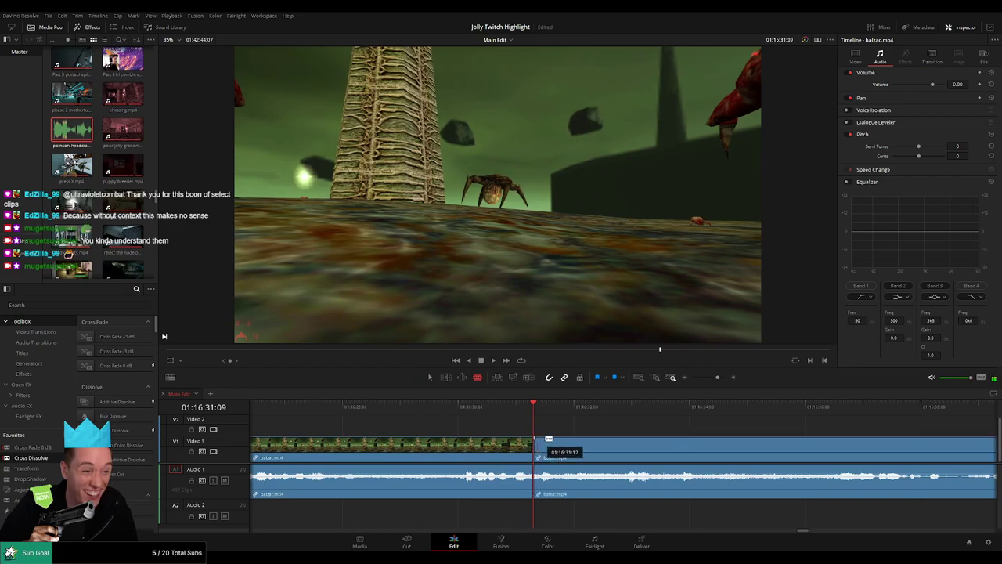
{"action": "key", "text": "space"}
{"action": "key", "text": "space"}
{"action": "left_click", "coordinate": [561, 447]}
{"action": "key", "text": "a"}
{"action": "left_click", "coordinate": [550, 494]}
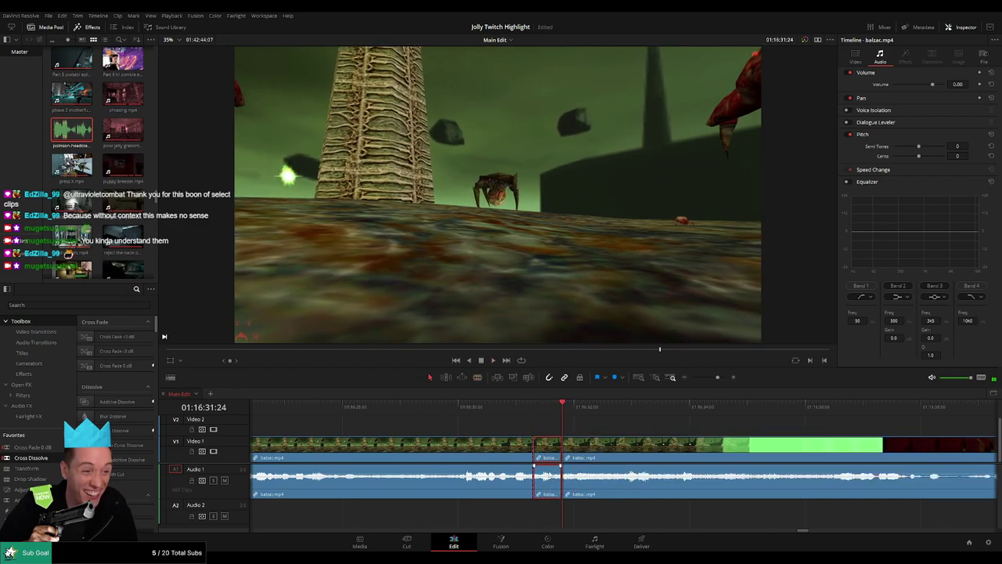
{"action": "left_click_drag", "start_coordinate": [550, 472], "coordinate": [556, 498]}
- Cover the silenced segment with poinson-headcrab-random-sound.mp3 on Audio 2, trimmed to its length at -27 dB, and play it back
{"action": "left_click_drag", "start_coordinate": [72, 130], "coordinate": [534, 514]}
{"action": "left_click_drag", "start_coordinate": [598, 514], "coordinate": [562, 511]}
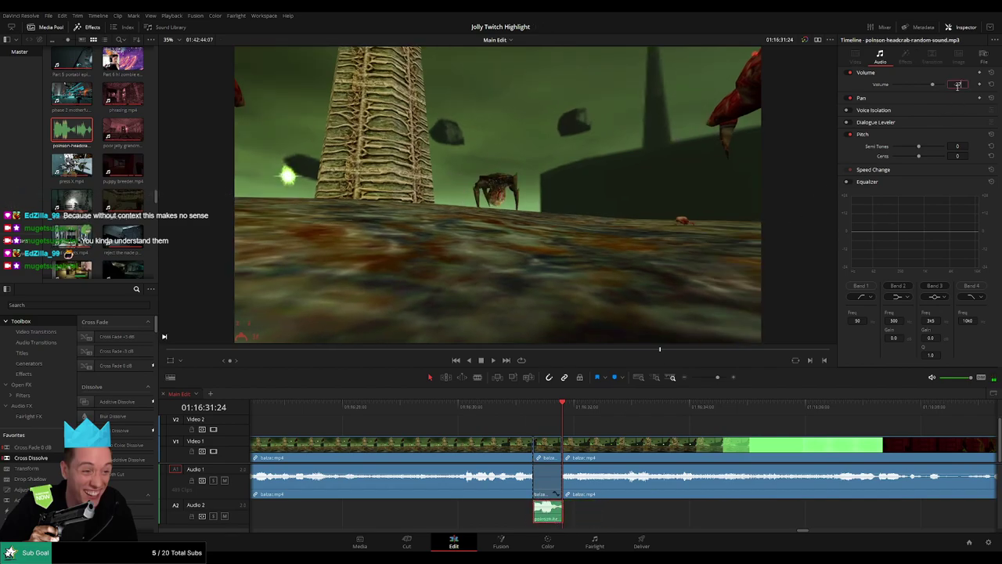
{"action": "left_click_drag", "start_coordinate": [957, 85], "coordinate": [956, 85]}
{"action": "key", "text": "space"}
{"action": "left_click", "coordinate": [678, 428]}
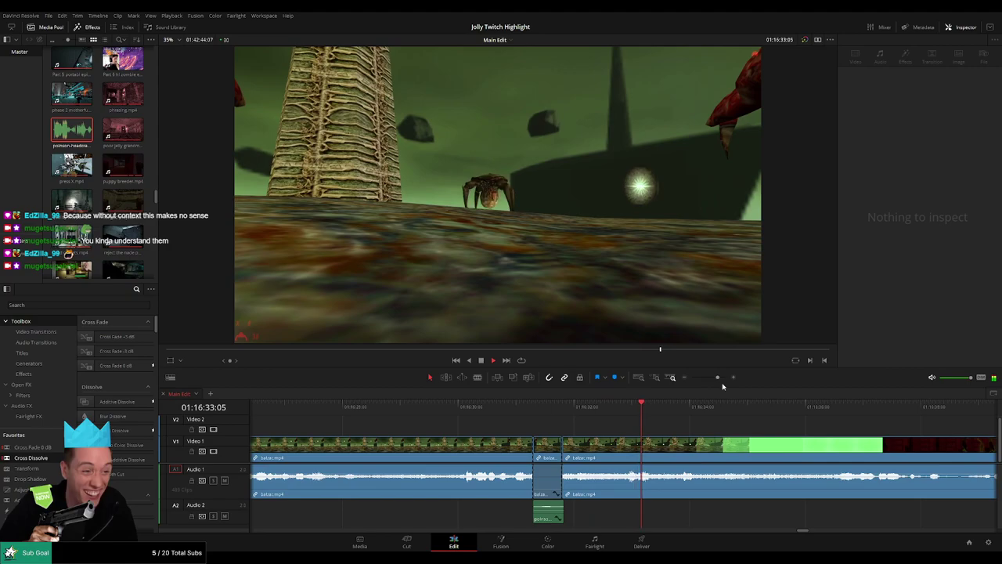
- Isolate a second short segment of balzac.mp4 ending at 01:16:34:04 and silence its audio
{"action": "left_click_drag", "start_coordinate": [718, 379], "coordinate": [711, 379]}
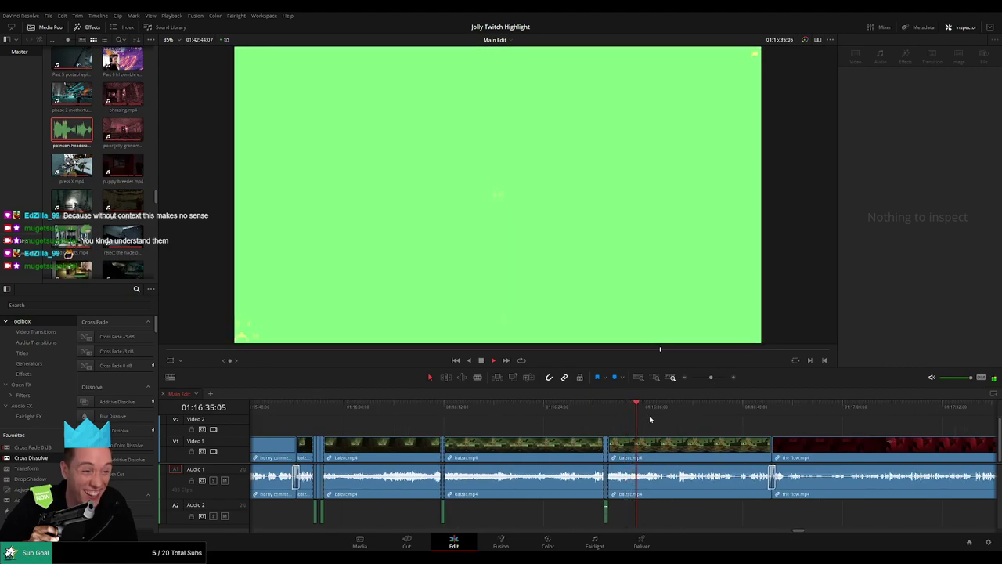
{"action": "left_click", "coordinate": [623, 411]}
{"action": "key", "text": "space"}
{"action": "left_click_drag", "start_coordinate": [711, 378], "coordinate": [717, 379]}
{"action": "key", "text": "space"}
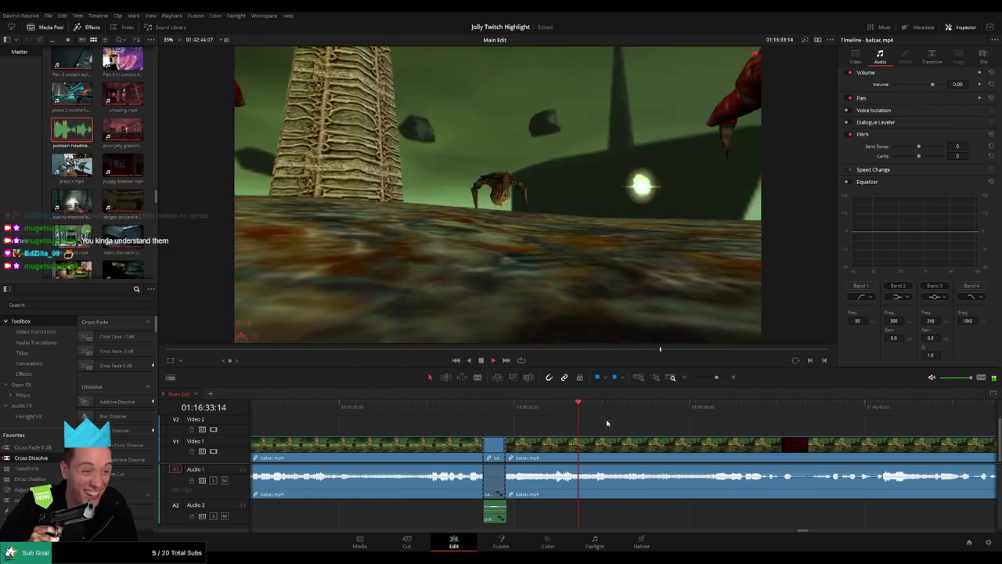
{"action": "key", "text": "b"}
{"action": "left_click", "coordinate": [595, 450]}
{"action": "key", "text": "space"}
{"action": "left_click", "coordinate": [610, 454]}
{"action": "key", "text": "a"}
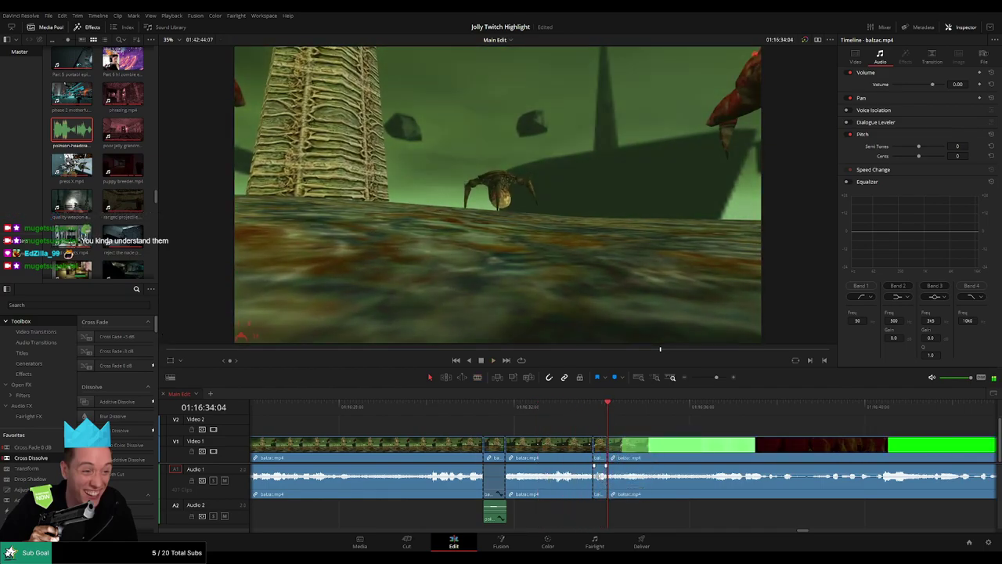
{"action": "left_click_drag", "start_coordinate": [601, 477], "coordinate": [602, 497]}
- Place the headcrab sound on Audio 2 under the second silenced segment, matched to its length, with volume -27 dB
{"action": "left_click_drag", "start_coordinate": [71, 130], "coordinate": [604, 509]}
{"action": "double_click", "coordinate": [963, 80]}
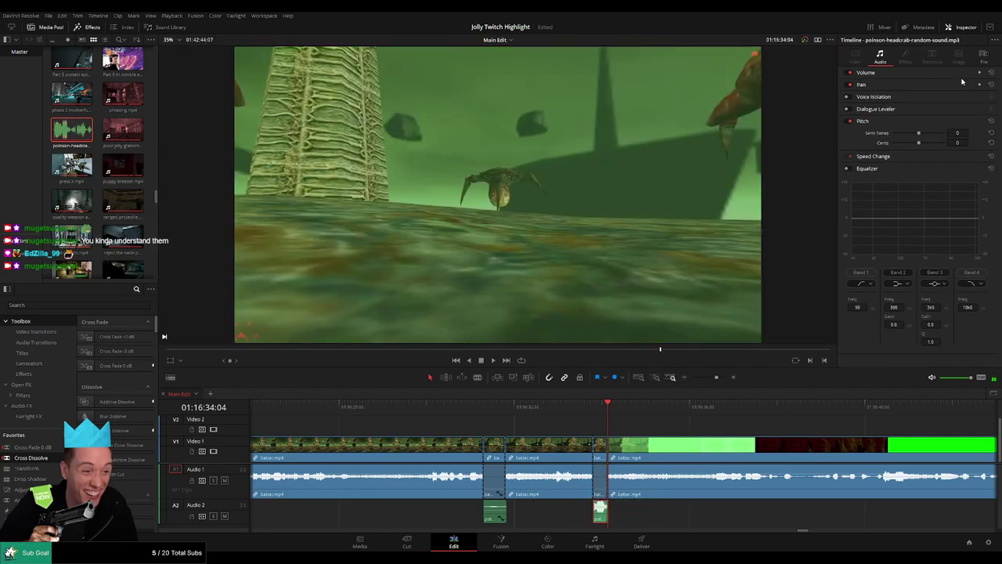
{"action": "left_click", "coordinate": [963, 81]}
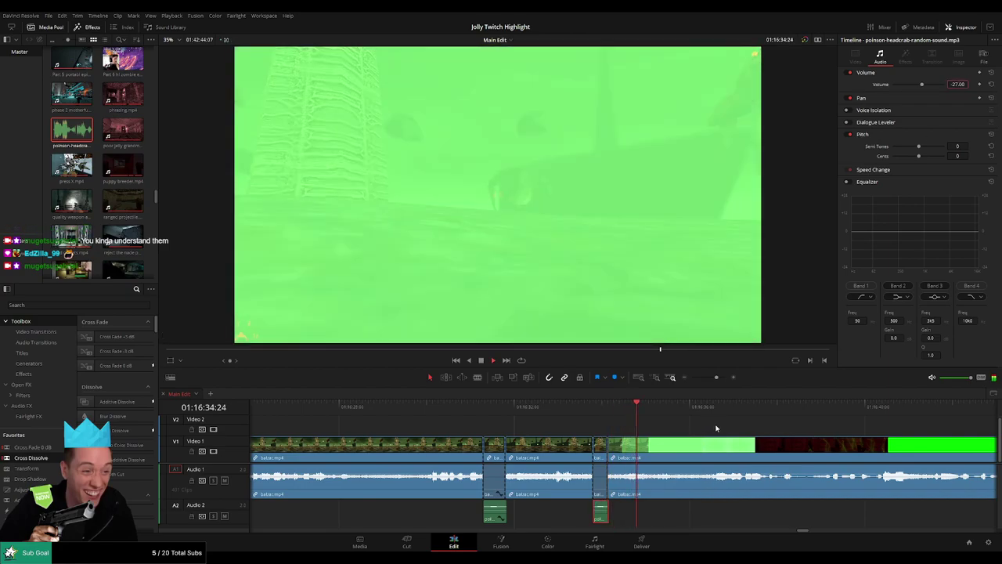
- Play through the rest of balzac.mp4 and into the flow.mp4, listening for the next moment to cover
{"action": "mouse_move", "coordinate": [715, 377]}
{"action": "left_mouse_down"}
{"action": "mouse_move", "coordinate": [690, 379]}
{"action": "mouse_move", "coordinate": [713, 379]}
{"action": "left_mouse_up"}
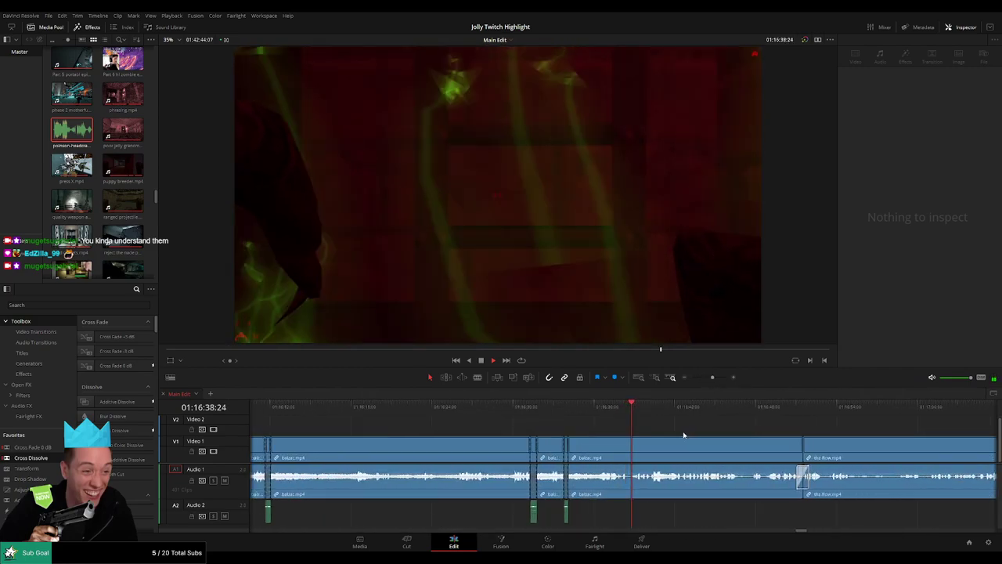
{"action": "left_click_drag", "start_coordinate": [680, 429], "coordinate": [541, 430]}
{"action": "scroll", "coordinate": [539, 430], "scroll_direction": "right", "scroll_amount": 1}
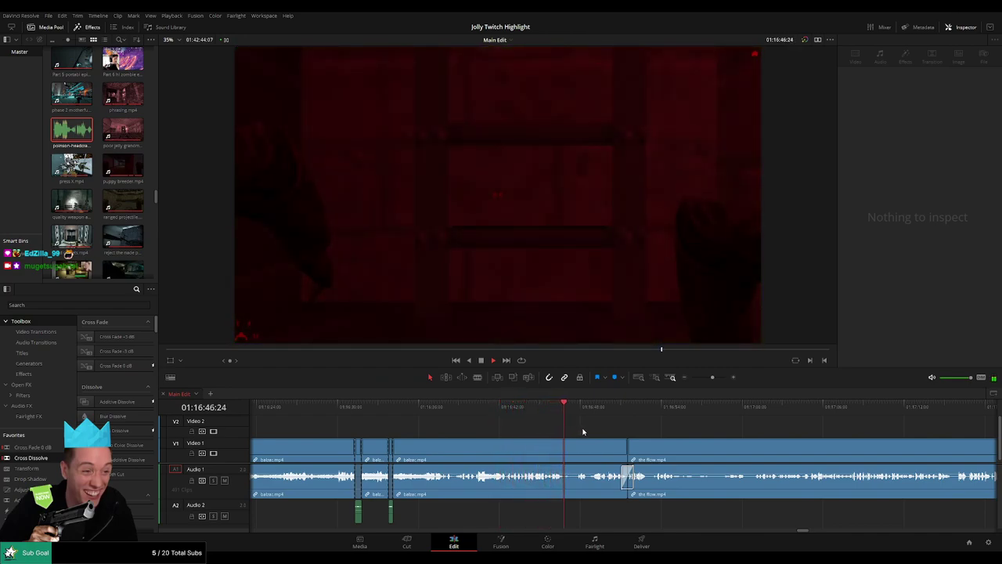
{"action": "scroll", "coordinate": [630, 433], "scroll_direction": "right", "scroll_amount": 2}
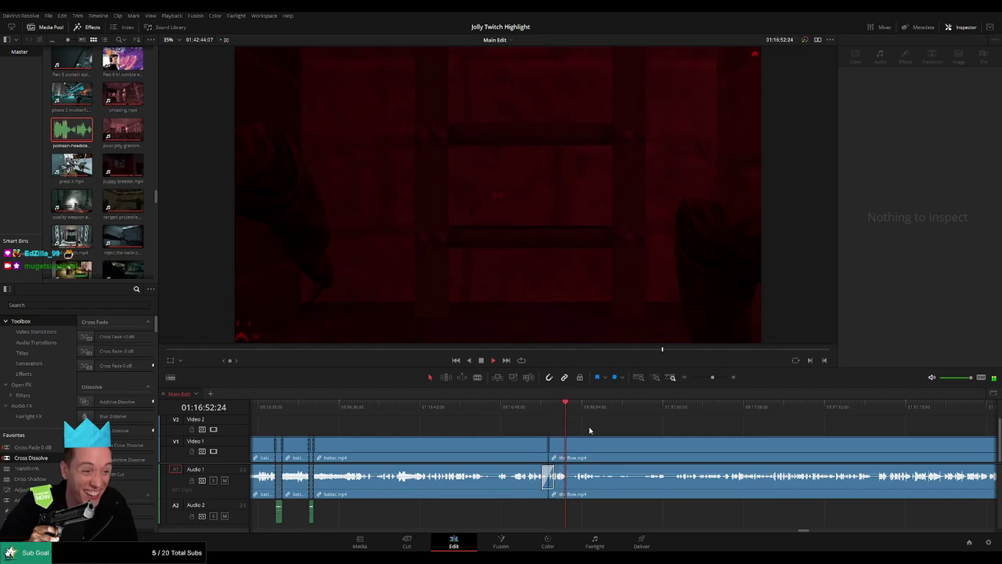
{"action": "scroll", "coordinate": [590, 431], "scroll_direction": "right", "scroll_amount": 2}
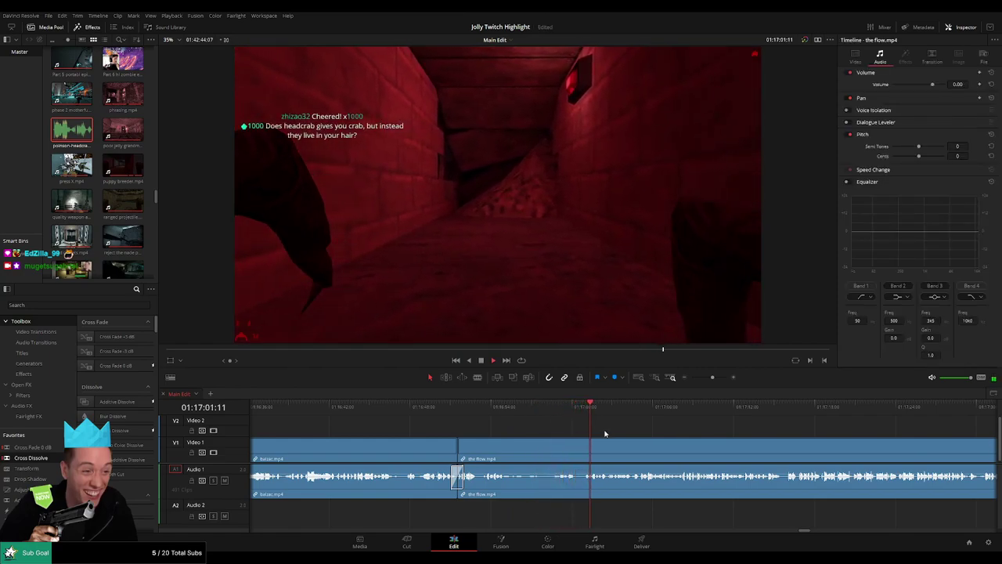
{"action": "left_click_drag", "start_coordinate": [657, 434], "coordinate": [540, 427]}
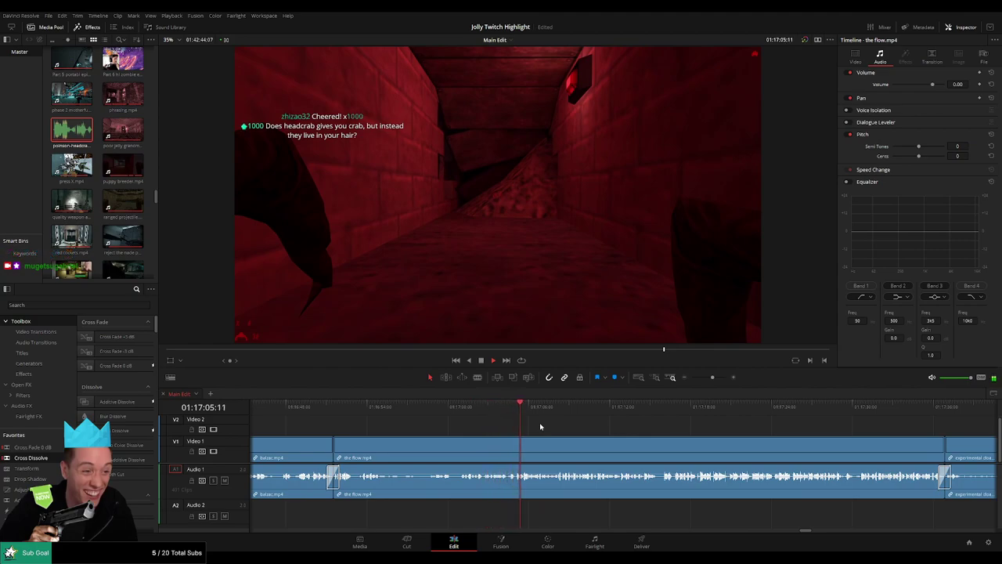
{"action": "scroll", "coordinate": [569, 429], "scroll_direction": "right", "scroll_amount": 3}
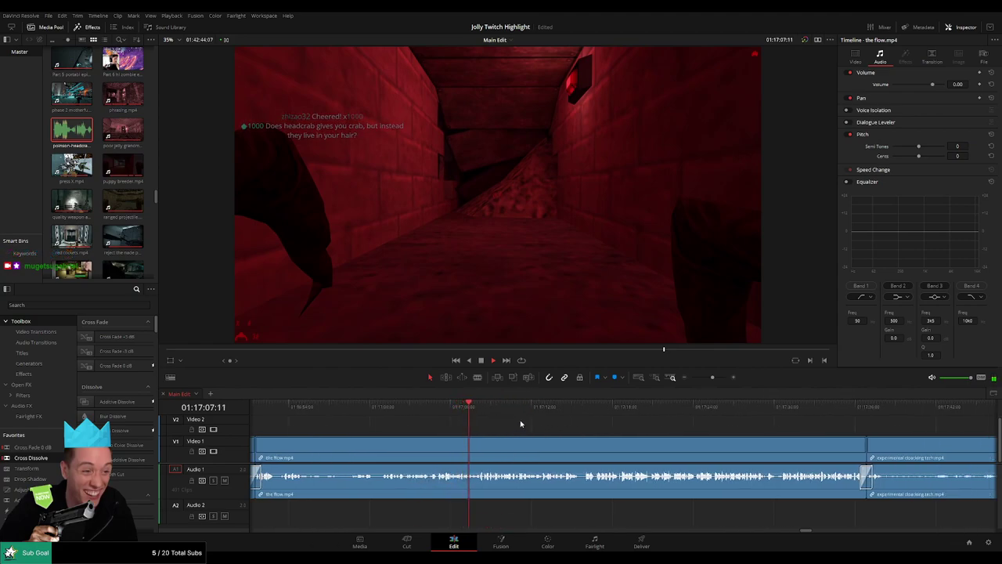
- Replay the flow.mp4 around 01:17:06 and split the clip at 01:17:06:22
{"action": "left_click_drag", "start_coordinate": [713, 378], "coordinate": [718, 379]}
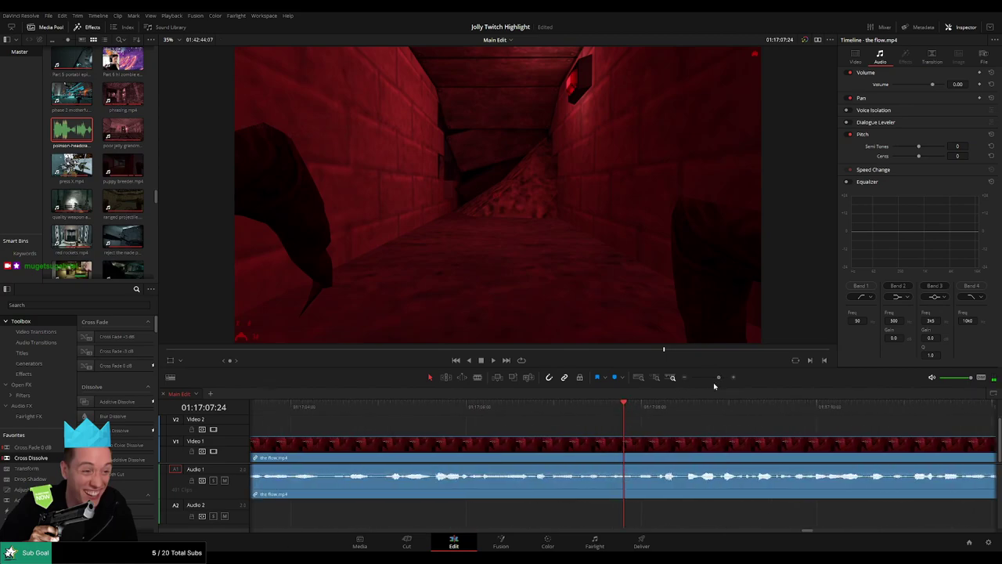
{"action": "key", "text": "space"}
{"action": "left_click", "coordinate": [496, 410]}
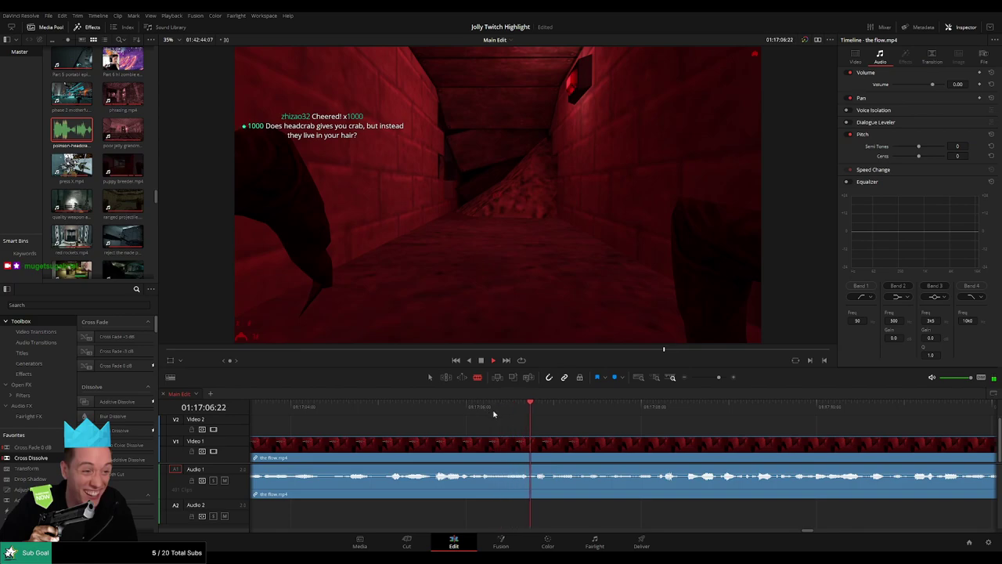
{"action": "key", "text": "space"}
{"action": "key", "text": "ctrl+b"}
{"action": "left_click", "coordinate": [522, 410]}
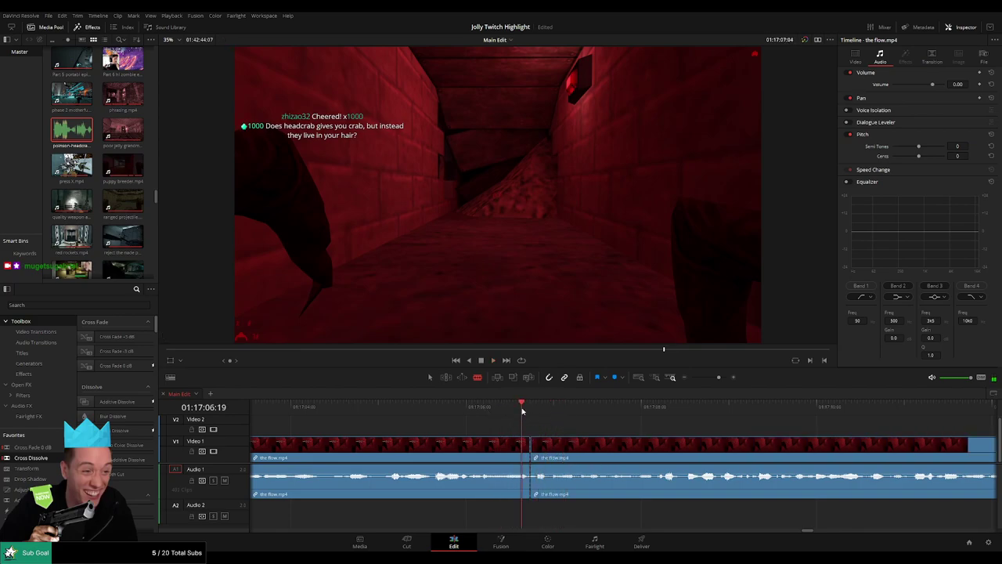
{"action": "left_click", "coordinate": [529, 408]}
{"action": "key", "text": "space"}
{"action": "left_click_drag", "start_coordinate": [542, 410], "coordinate": [538, 417]}
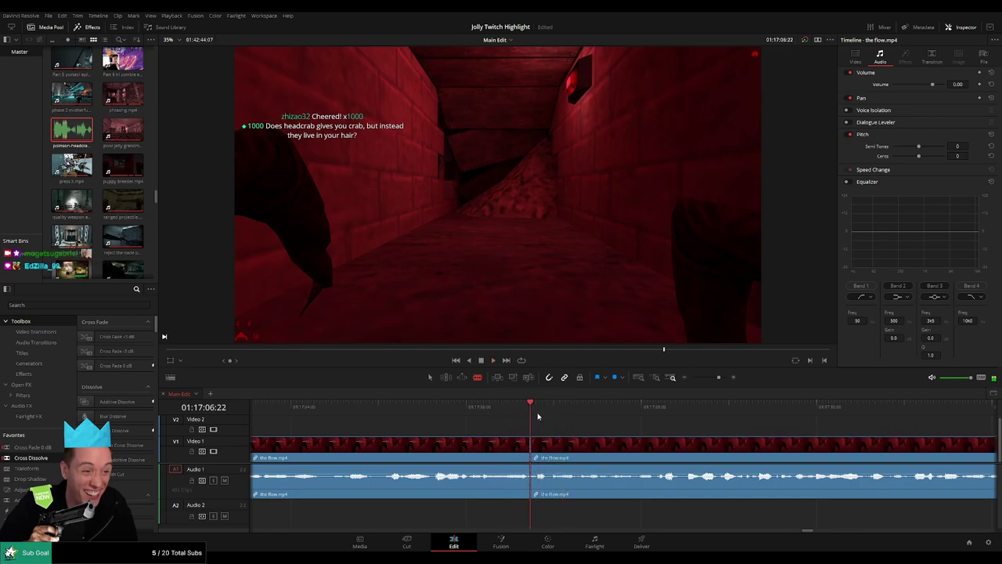
- Silence the flow.mp4 from 01:17:06:22 to 01:17:07:01 and cover it with the headcrab sound on Audio 2 at -27 dB
{"action": "left_click_drag", "start_coordinate": [562, 457], "coordinate": [538, 517]}
{"action": "left_click_drag", "start_coordinate": [621, 521], "coordinate": [558, 521]}
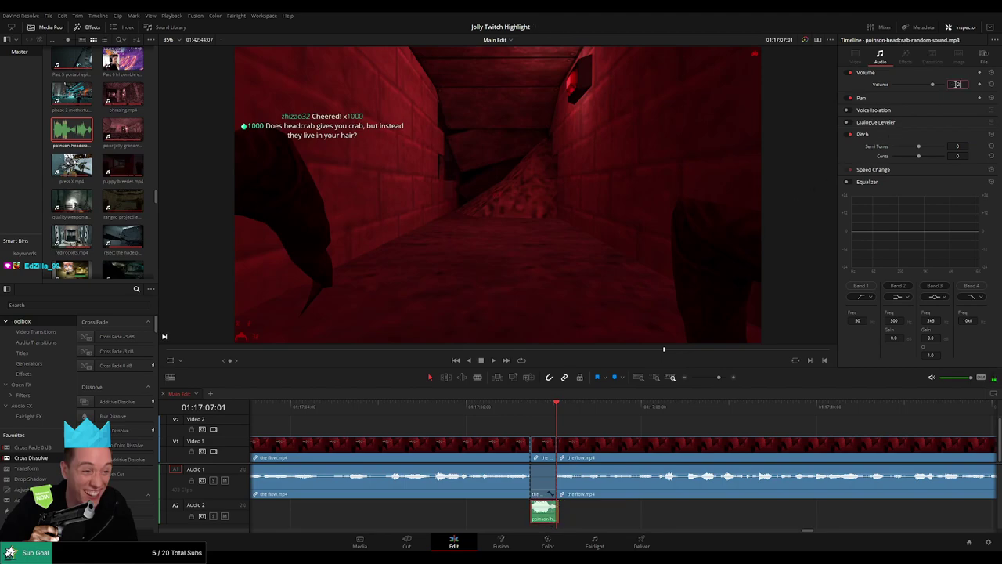
{"action": "left_click_drag", "start_coordinate": [719, 377], "coordinate": [711, 379]}
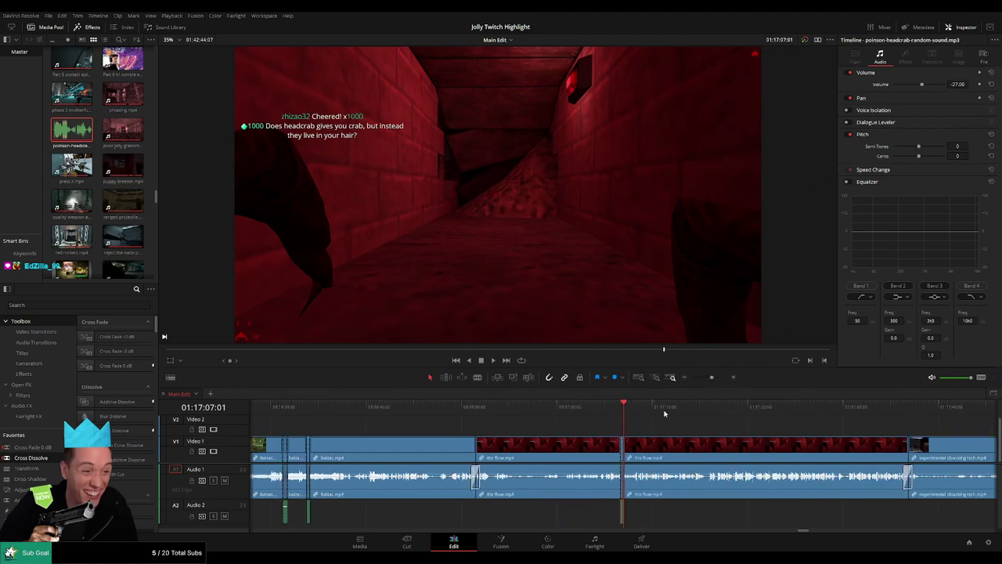
- Play the flow.mp4 from just before the newly covered segment through to the end of the clip
{"action": "left_click", "coordinate": [588, 407]}
{"action": "left_click", "coordinate": [665, 426]}
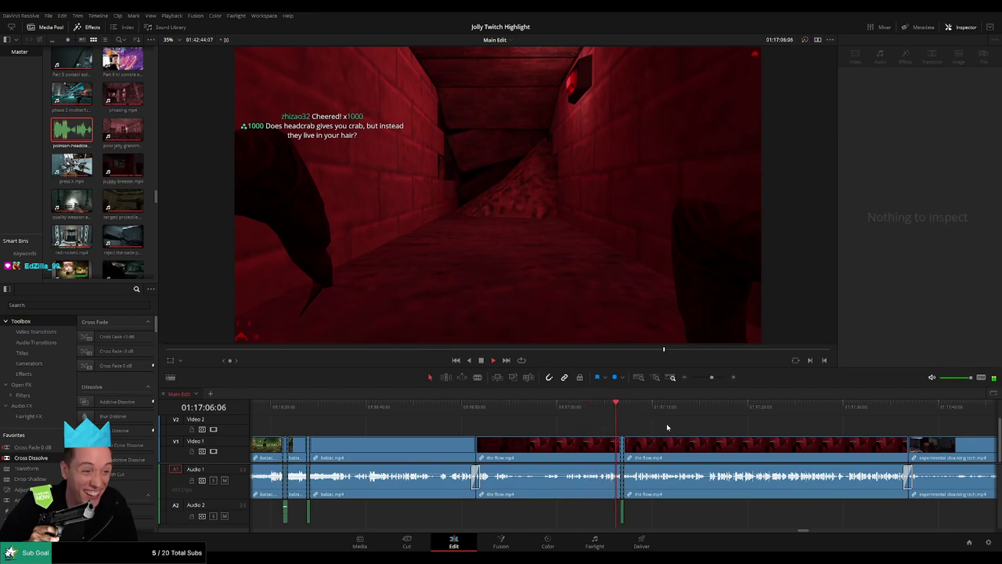
{"action": "left_click_drag", "start_coordinate": [668, 426], "coordinate": [492, 431]}
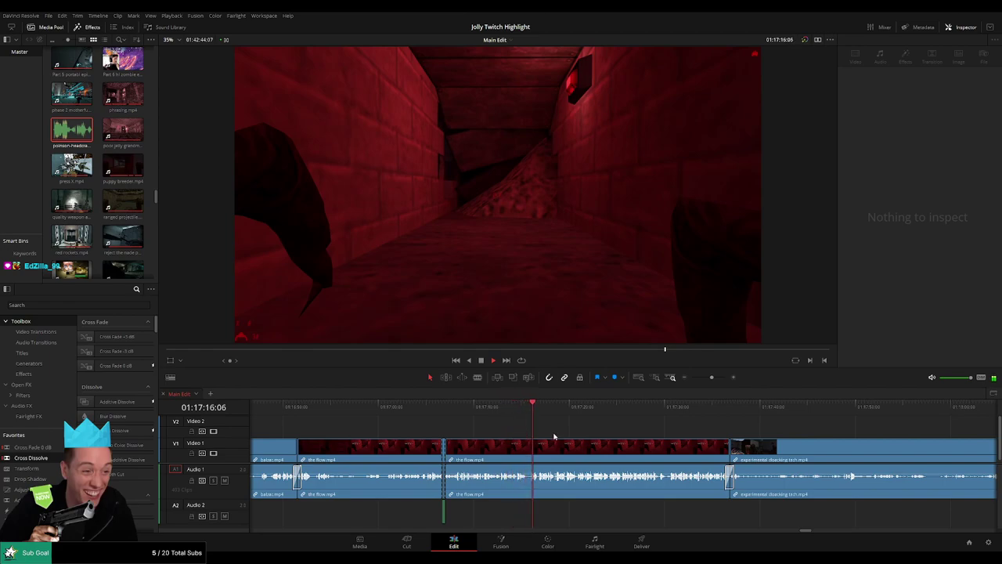
{"action": "scroll", "coordinate": [553, 436], "scroll_direction": "right", "scroll_amount": 3}
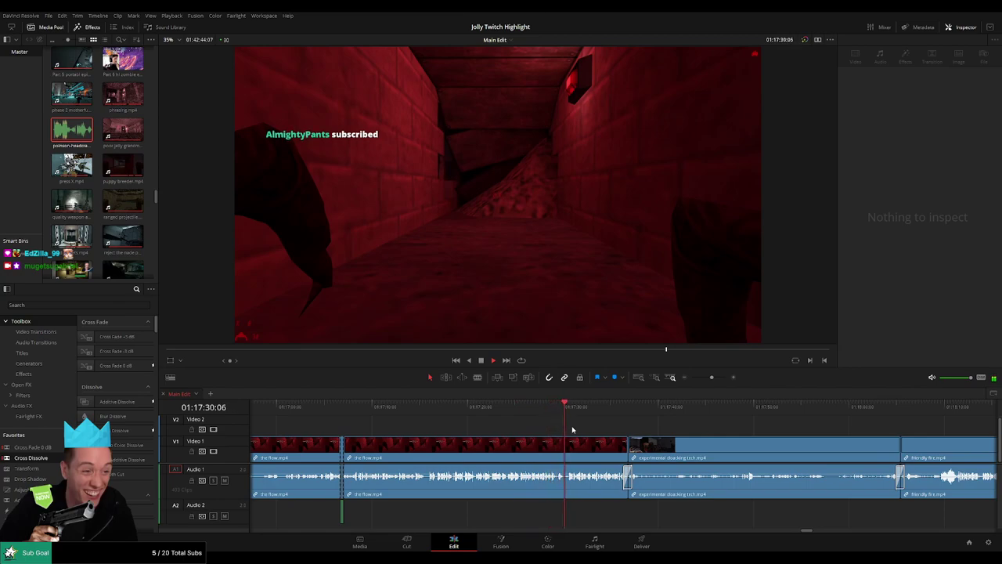
{"action": "left_click_drag", "start_coordinate": [624, 427], "coordinate": [481, 418]}
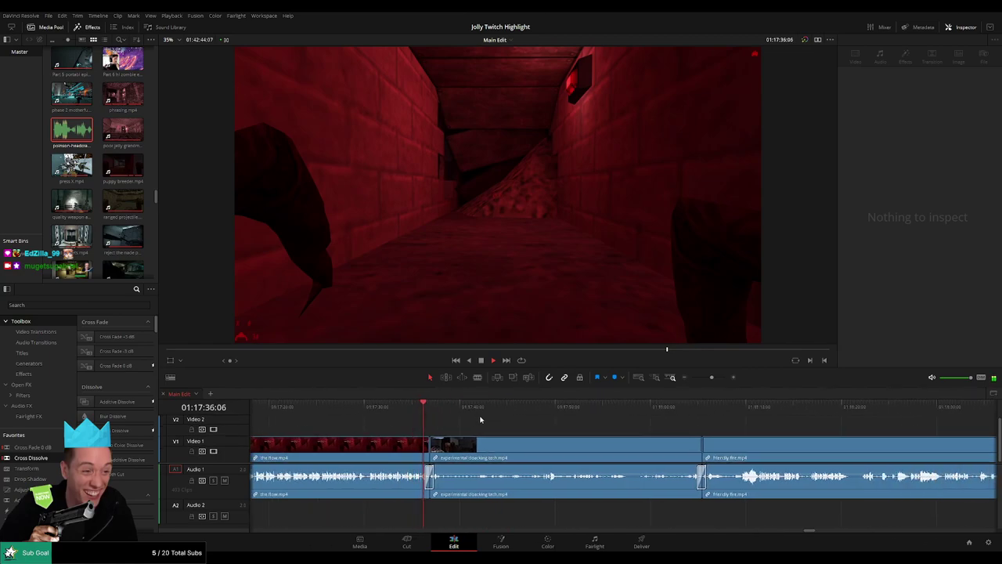
- Isolate a short segment near the end of the flow.mp4, ending at 01:17:36:03, and lower its volume to -100 dB
{"action": "key", "text": "space"}
{"action": "left_click_drag", "start_coordinate": [712, 377], "coordinate": [718, 378]}
{"action": "key", "text": "space"}
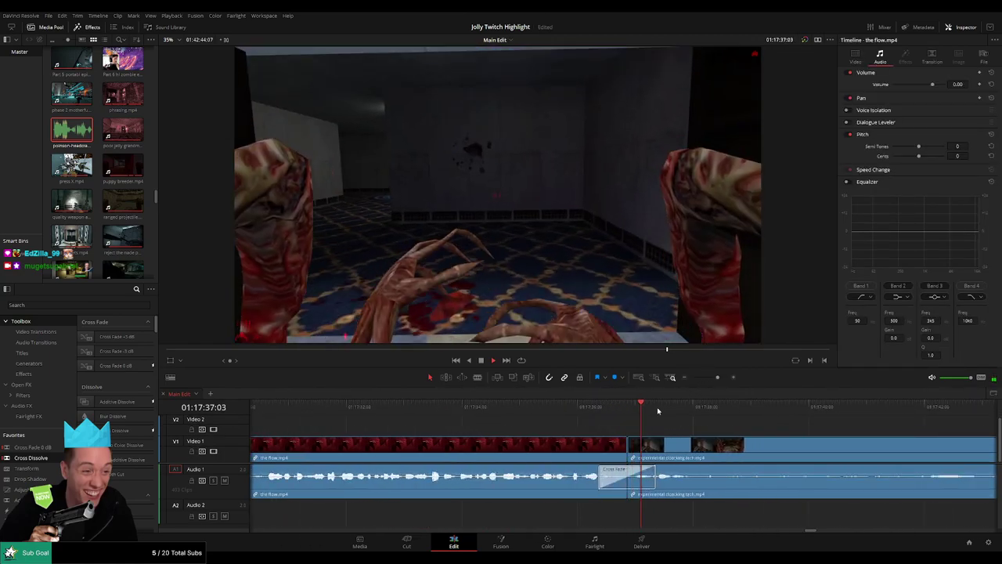
{"action": "left_click", "coordinate": [490, 408]}
{"action": "key", "text": "space"}
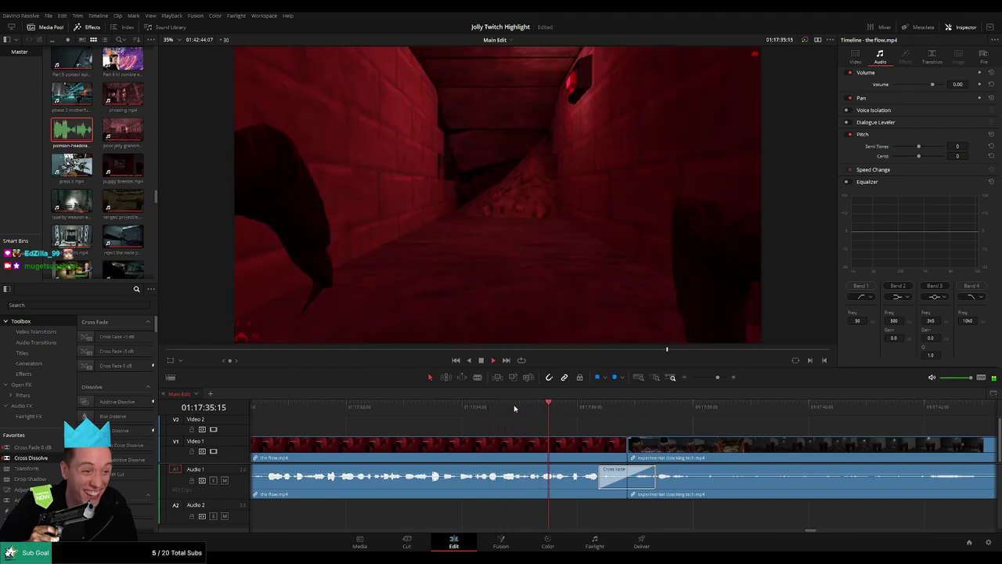
{"action": "key", "text": "b"}
{"action": "left_click", "coordinate": [574, 451]}
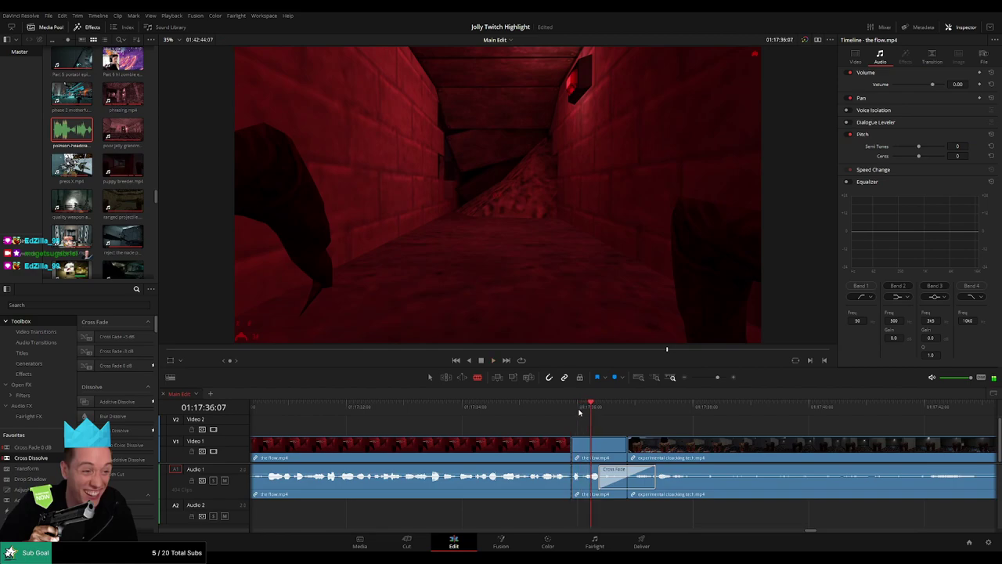
{"action": "left_click", "coordinate": [582, 411]}
{"action": "left_click", "coordinate": [584, 456]}
{"action": "key", "text": "a"}
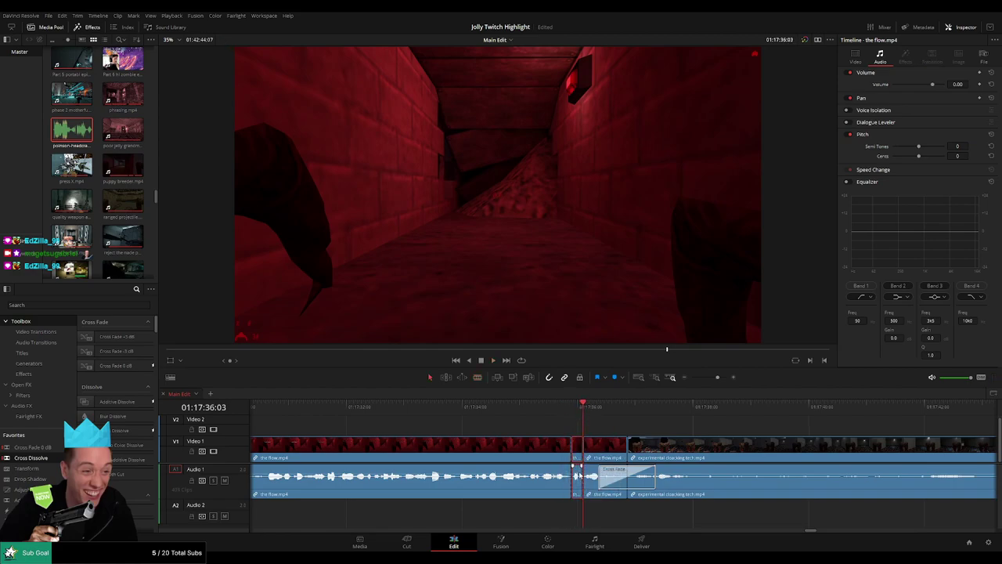
{"action": "left_click_drag", "start_coordinate": [578, 471], "coordinate": [578, 501]}
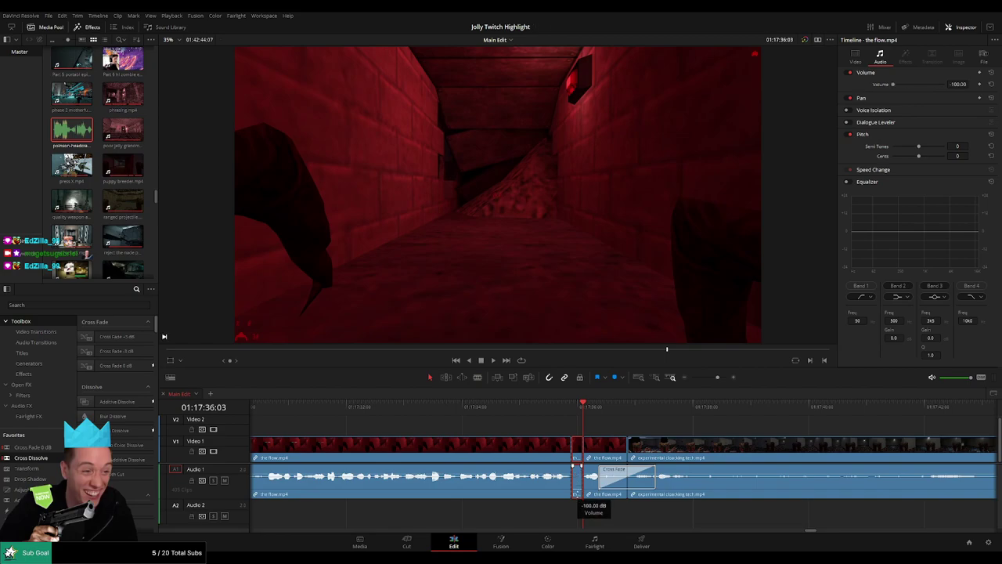
- Add the headcrab sound on Audio 2 under the silenced end segment, trim it to match, and set its volume to -27 dB
{"action": "left_click_drag", "start_coordinate": [71, 130], "coordinate": [566, 516]}
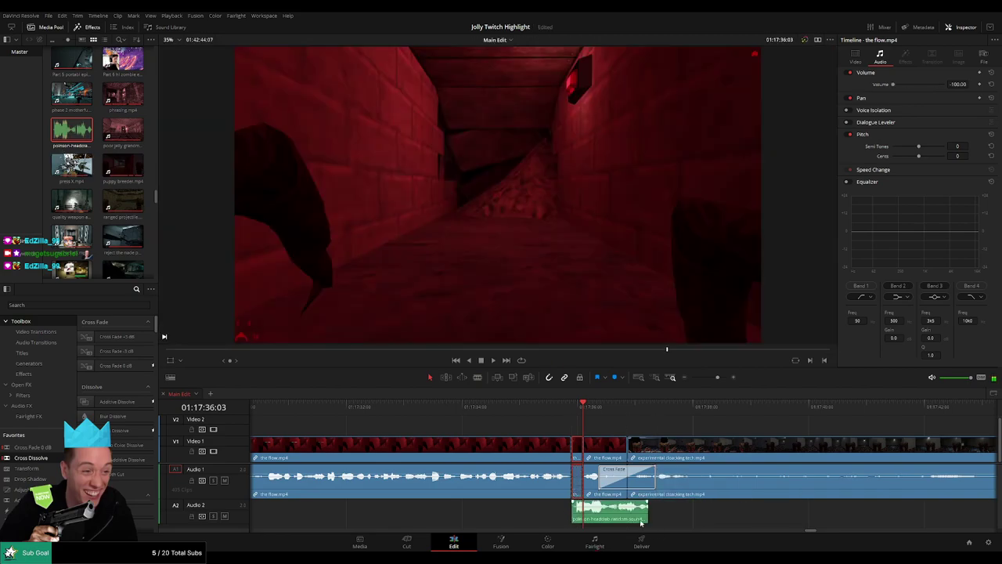
{"action": "left_click_drag", "start_coordinate": [646, 518], "coordinate": [576, 517]}
{"action": "left_click_drag", "start_coordinate": [564, 516], "coordinate": [581, 518]}
{"action": "left_click", "coordinate": [586, 517]}
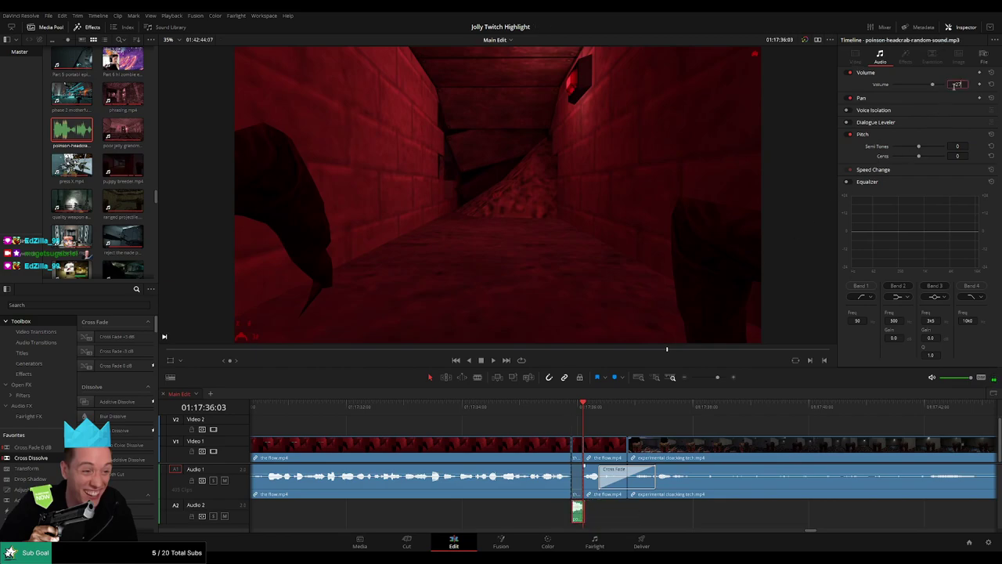
- Shorten the audio cross fade at the end of the flow.mp4 to 8 frames and replay the transition
{"action": "left_click", "coordinate": [615, 483]}
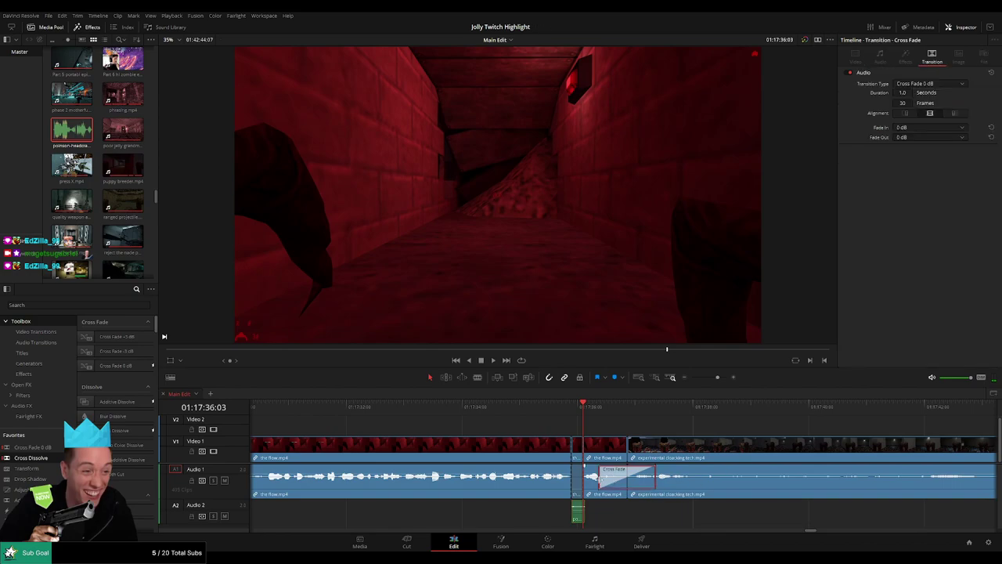
{"action": "left_click_drag", "start_coordinate": [600, 478], "coordinate": [616, 480]}
{"action": "key", "text": "space"}
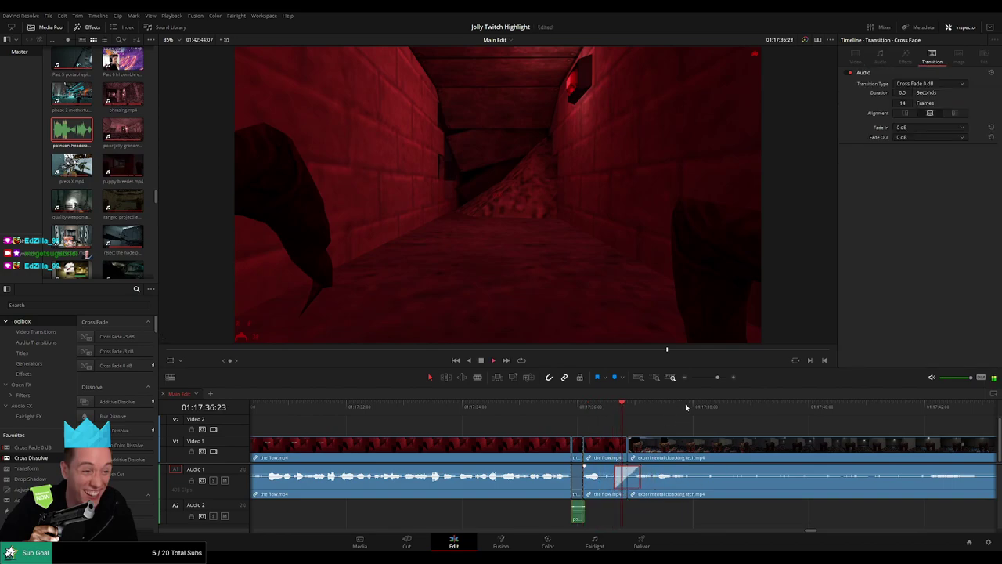
{"action": "left_click_drag", "start_coordinate": [615, 479], "coordinate": [620, 479]}
{"action": "left_click", "coordinate": [571, 410]}
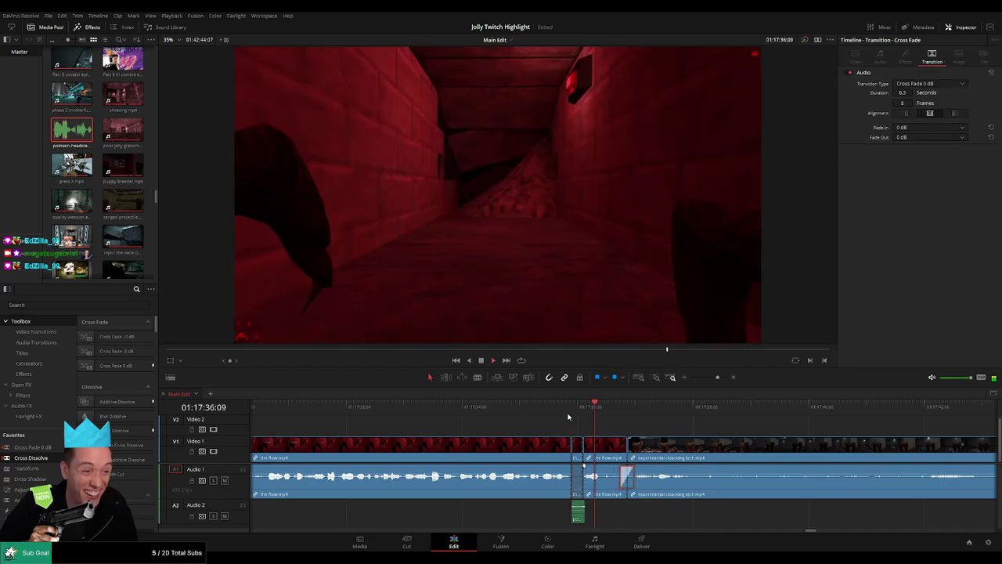
- Isolate a short segment of the experimental cloacking tech.mp4 ending at 01:17:49:00 and silence its audio
{"action": "left_click", "coordinate": [734, 426]}
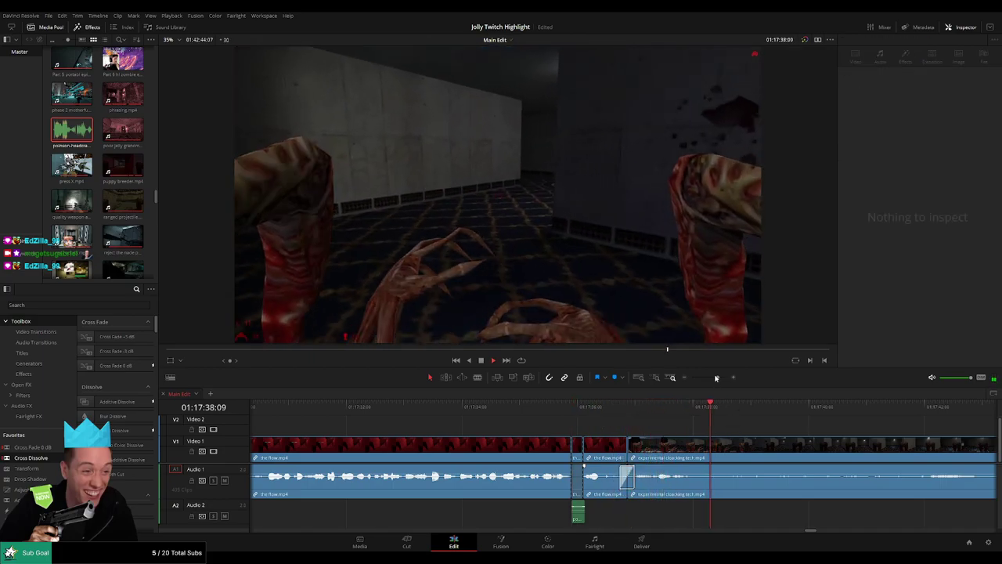
{"action": "left_click_drag", "start_coordinate": [717, 378], "coordinate": [712, 378]}
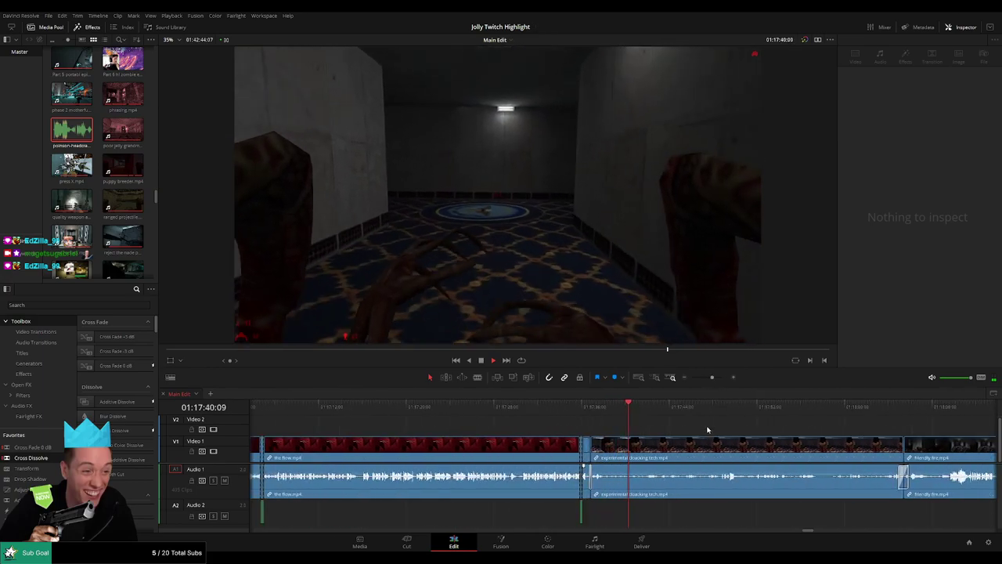
{"action": "left_click_drag", "start_coordinate": [708, 429], "coordinate": [585, 429]}
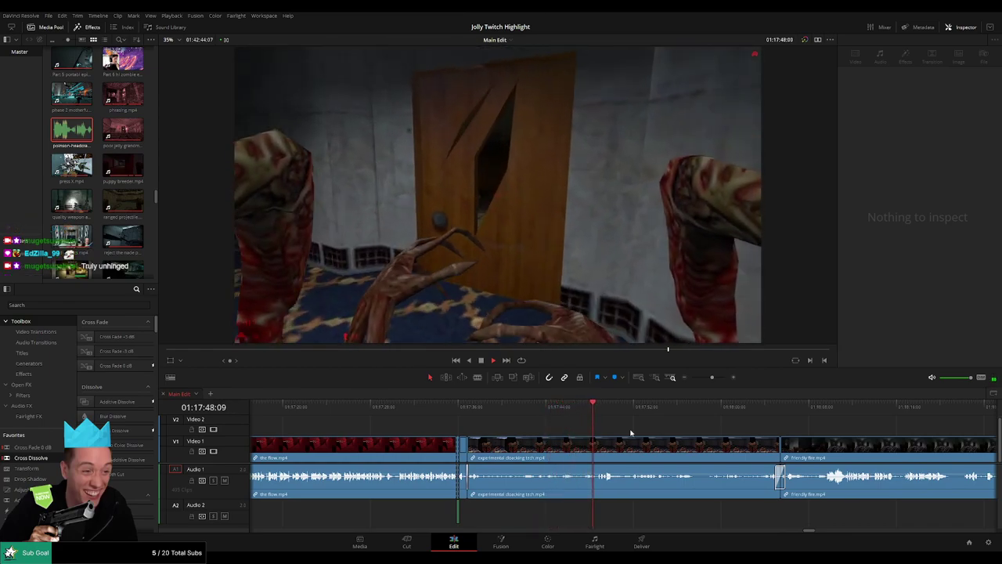
{"action": "key", "text": "space"}
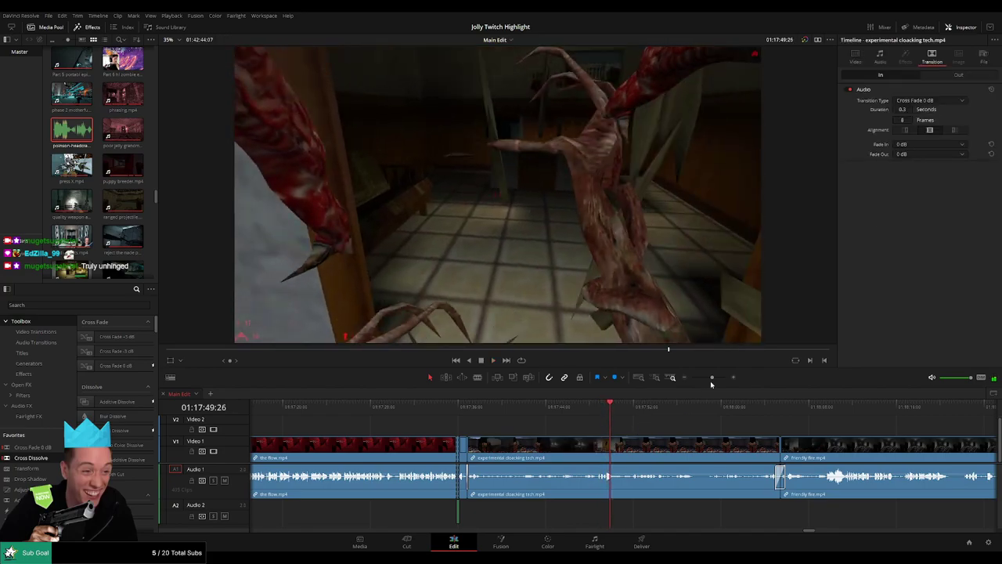
{"action": "left_click_drag", "start_coordinate": [712, 377], "coordinate": [717, 378]}
{"action": "left_click_drag", "start_coordinate": [549, 414], "coordinate": [555, 412]}
{"action": "key", "text": "b"}
{"action": "left_click", "coordinate": [556, 451]}
{"action": "left_click", "coordinate": [580, 452]}
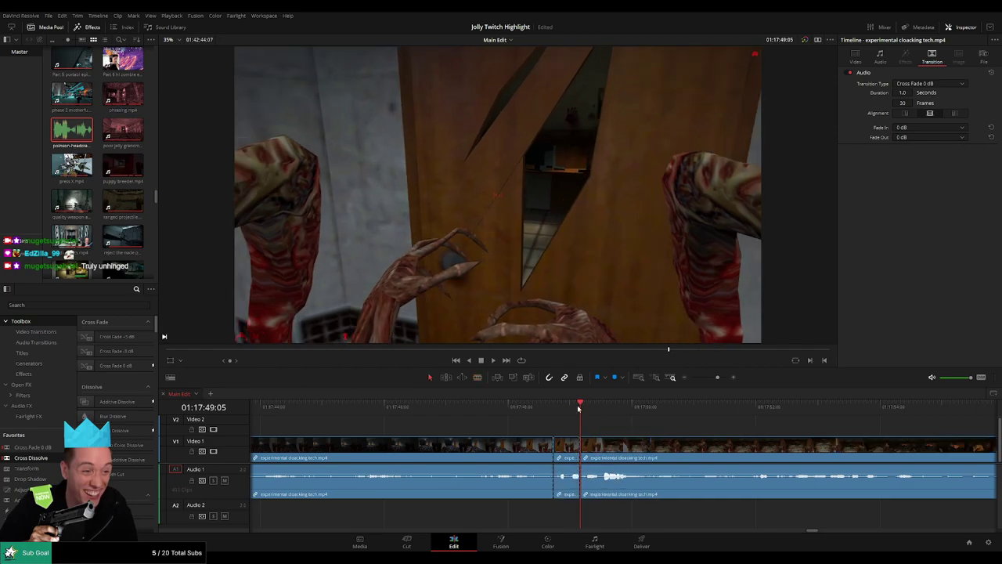
{"action": "left_click", "coordinate": [570, 408]}
{"action": "left_click_drag", "start_coordinate": [580, 457], "coordinate": [562, 500]}
- Cover the silenced segment ending at 01:17:49:00 with a matching length of headcrab sound on Audio 2 at -27 dB and replay it
{"action": "left_click_drag", "start_coordinate": [71, 131], "coordinate": [570, 517]}
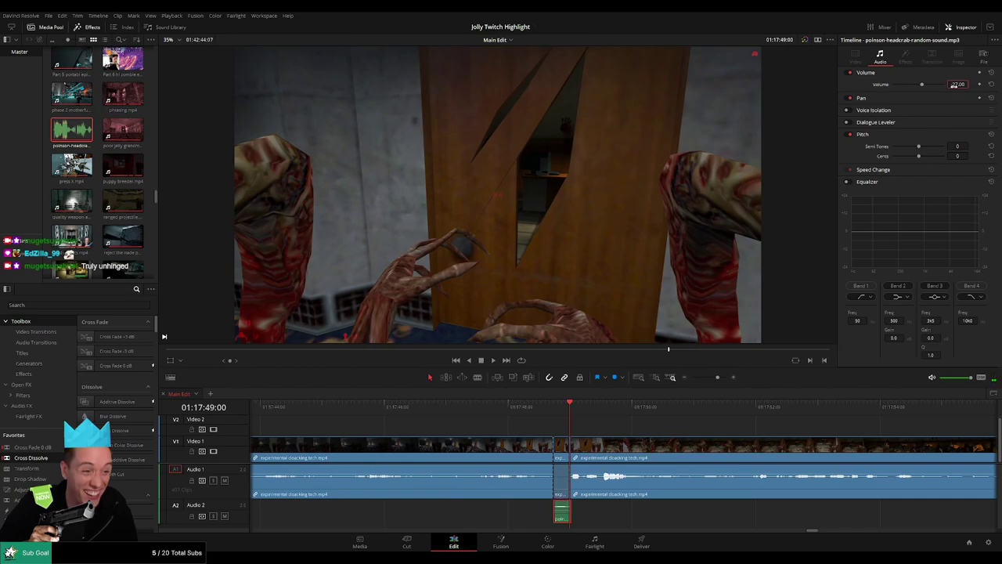
{"action": "key", "text": "space"}
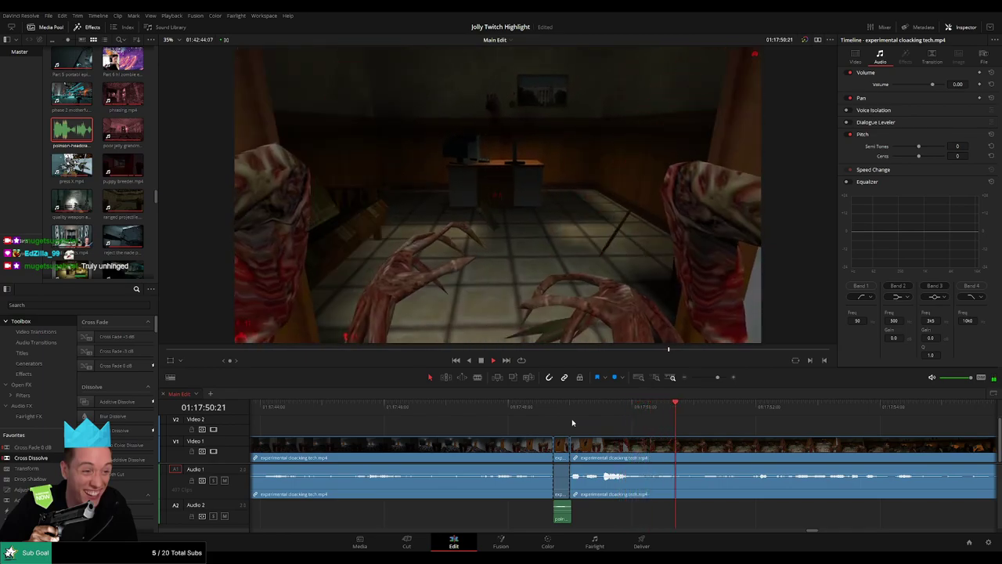
{"action": "left_click_drag", "start_coordinate": [821, 435], "coordinate": [509, 433]}
- Isolate another short segment of the experimental cloacking tech.mp4, ending at 01:17:53:24
{"action": "left_click", "coordinate": [450, 404]}
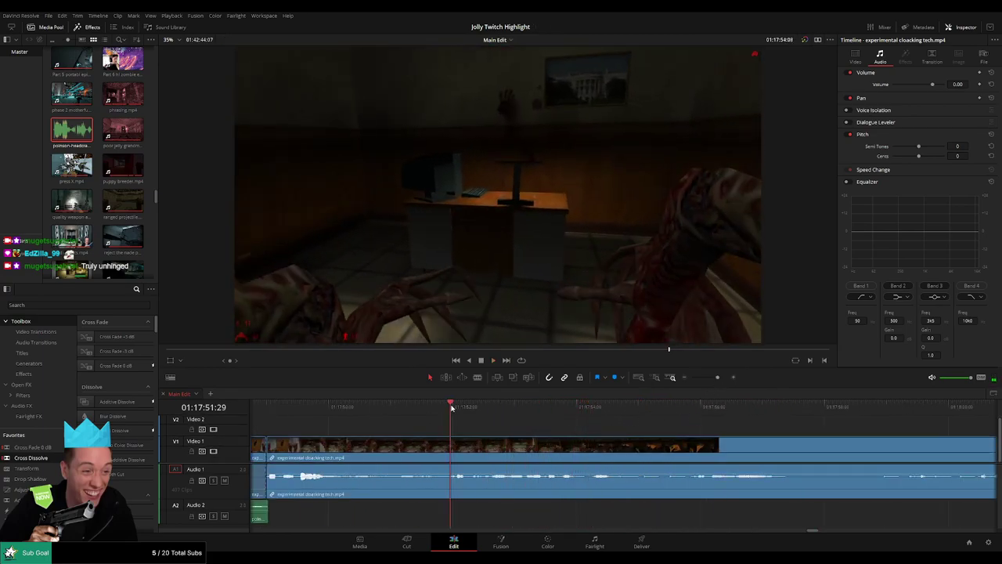
{"action": "key", "text": "space"}
{"action": "key", "text": "b"}
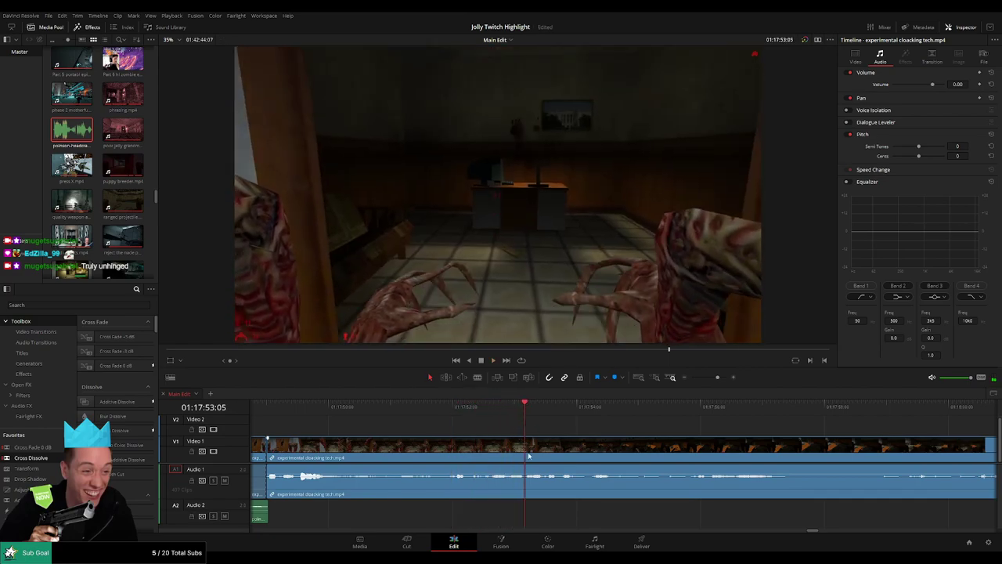
{"action": "key", "text": "space"}
{"action": "key", "text": "space"}
{"action": "left_click", "coordinate": [546, 448]}
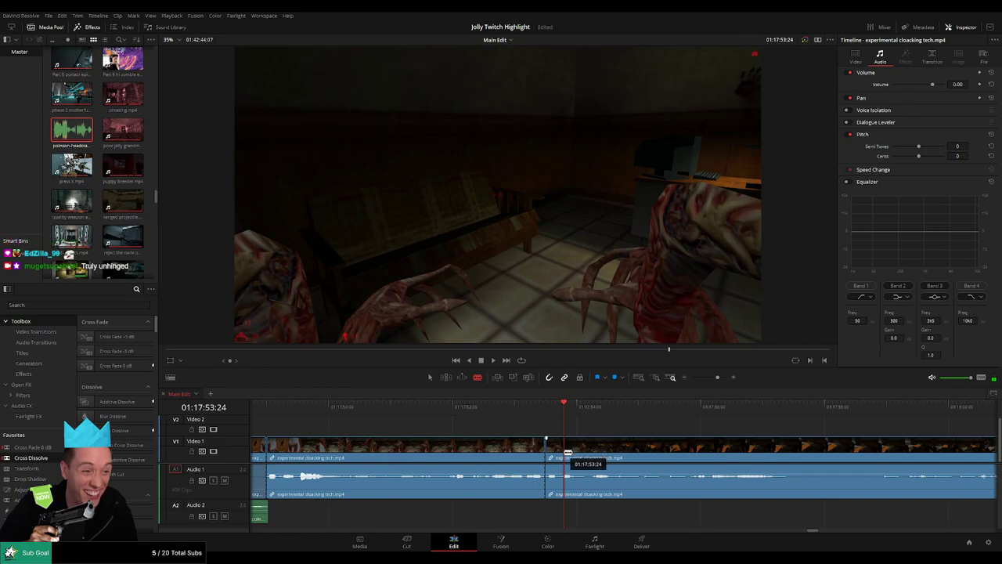
{"action": "left_click", "coordinate": [564, 454]}
{"action": "key", "text": "a"}
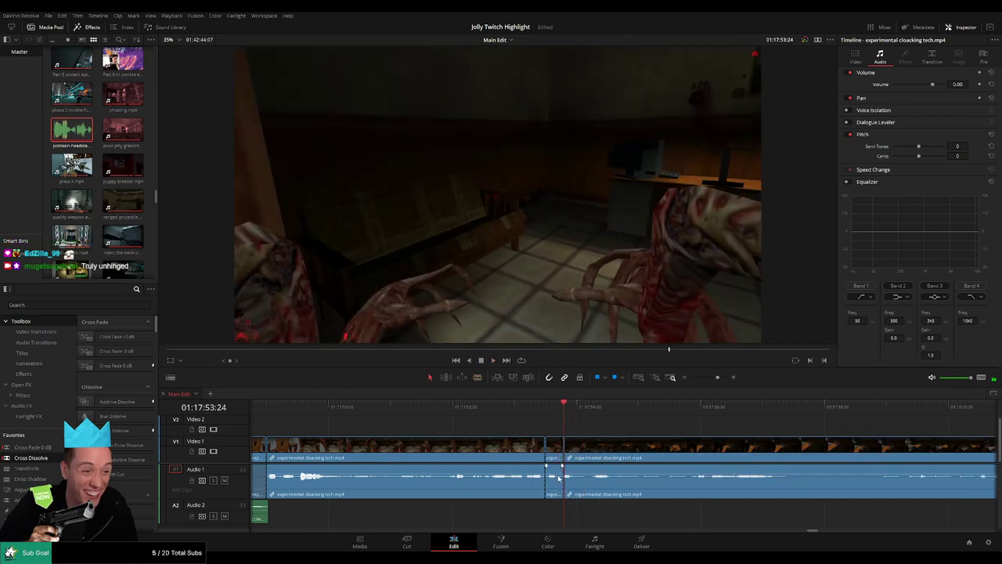
- Silence the segment ending at 01:17:53:24 and cover it with the headcrab sound on Audio 2, trimmed to match, at -27 dB
{"action": "left_click_drag", "start_coordinate": [71, 129], "coordinate": [547, 517]}
{"action": "left_click_drag", "start_coordinate": [609, 517], "coordinate": [564, 515]}
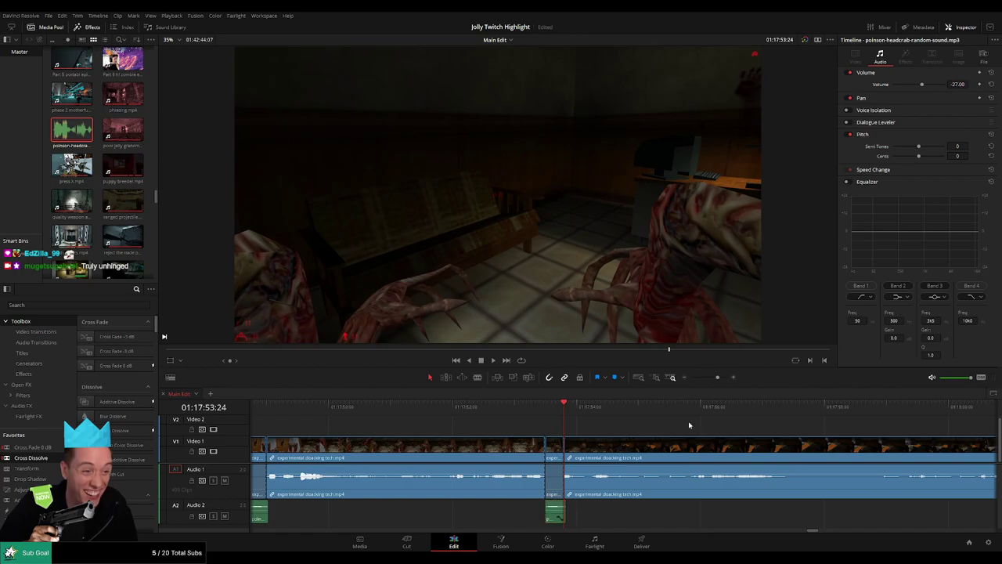
- Play on through the friendly fire.mp4 and he is now a breeder.mp4, replaying the class selection from about 01:18:49, to check the dialogue
{"action": "mouse_move", "coordinate": [717, 378]}
{"action": "left_mouse_down"}
{"action": "mouse_move", "coordinate": [694, 378]}
{"action": "mouse_move", "coordinate": [713, 379]}
{"action": "left_mouse_up"}
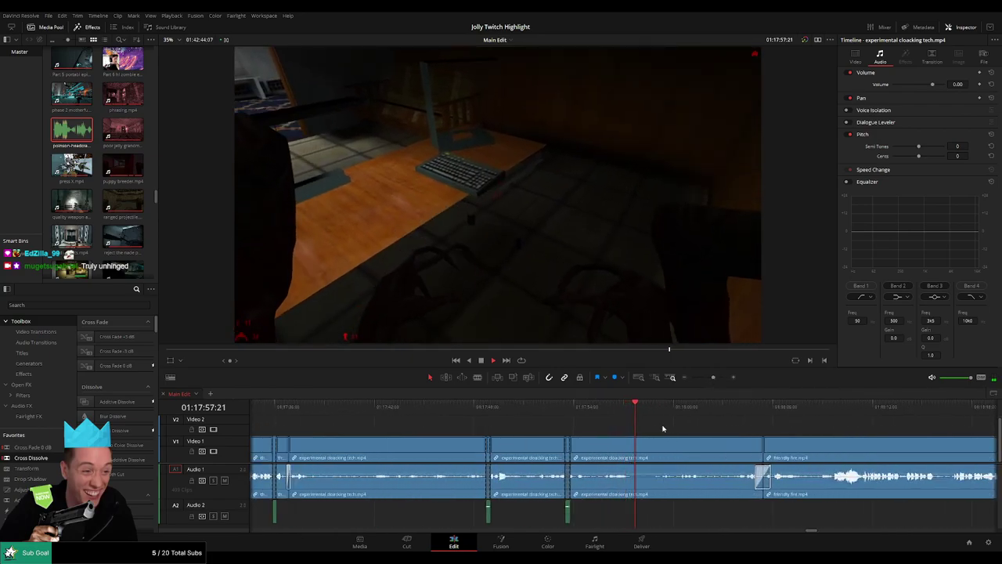
{"action": "left_click_drag", "start_coordinate": [696, 429], "coordinate": [556, 428]}
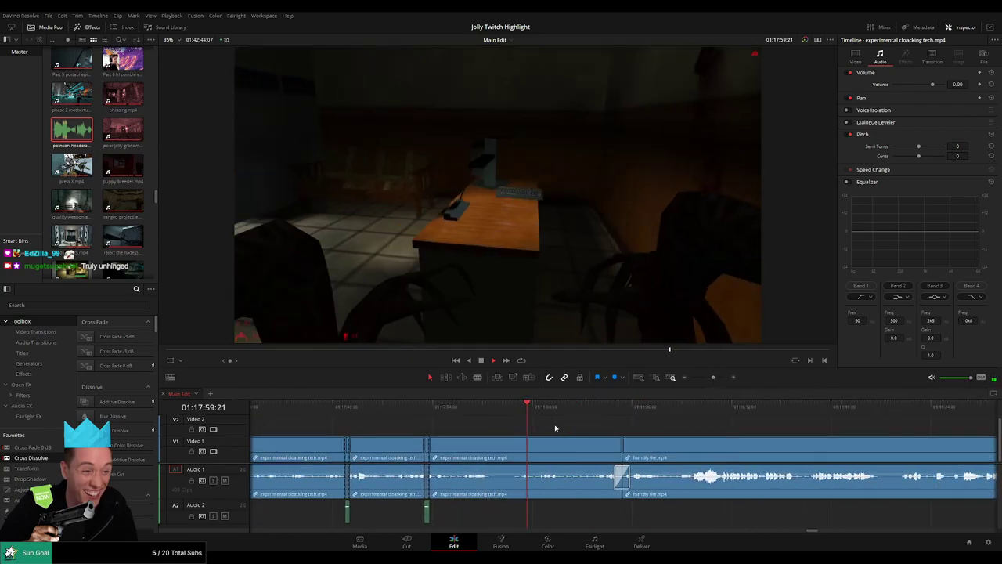
{"action": "scroll", "coordinate": [507, 420], "scroll_direction": "right", "scroll_amount": 4}
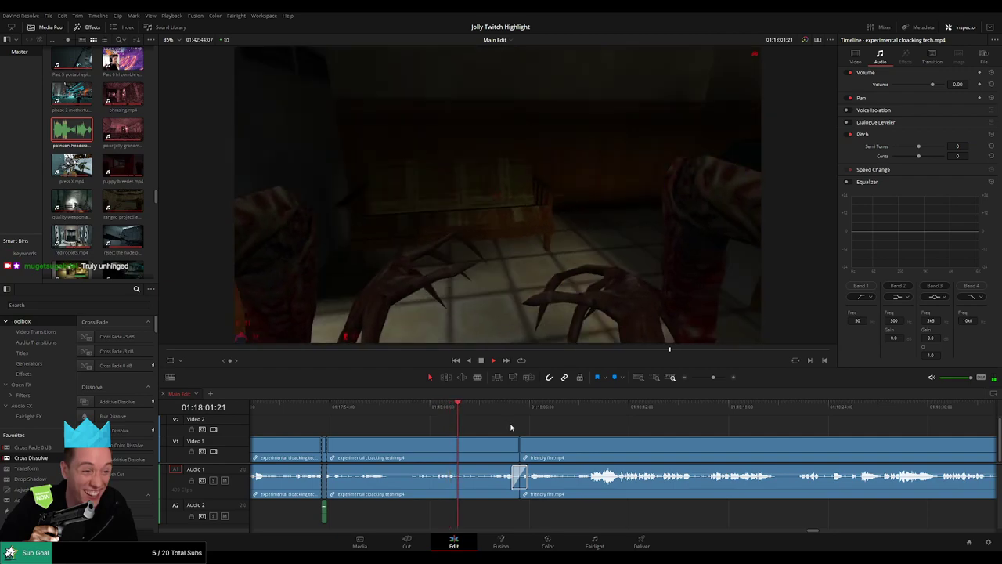
{"action": "scroll", "coordinate": [509, 425], "scroll_direction": "right", "scroll_amount": 3}
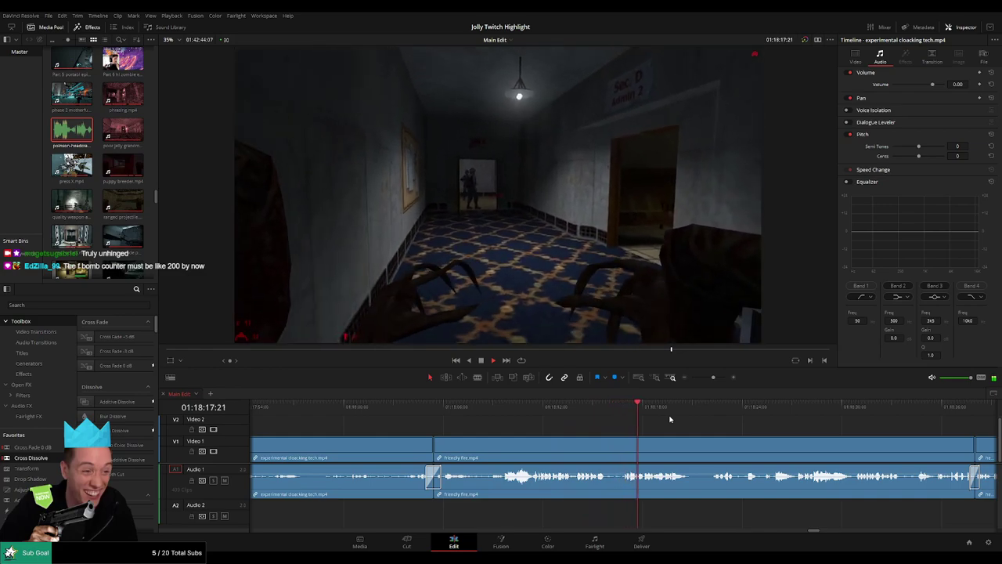
{"action": "left_click_drag", "start_coordinate": [739, 430], "coordinate": [584, 432]}
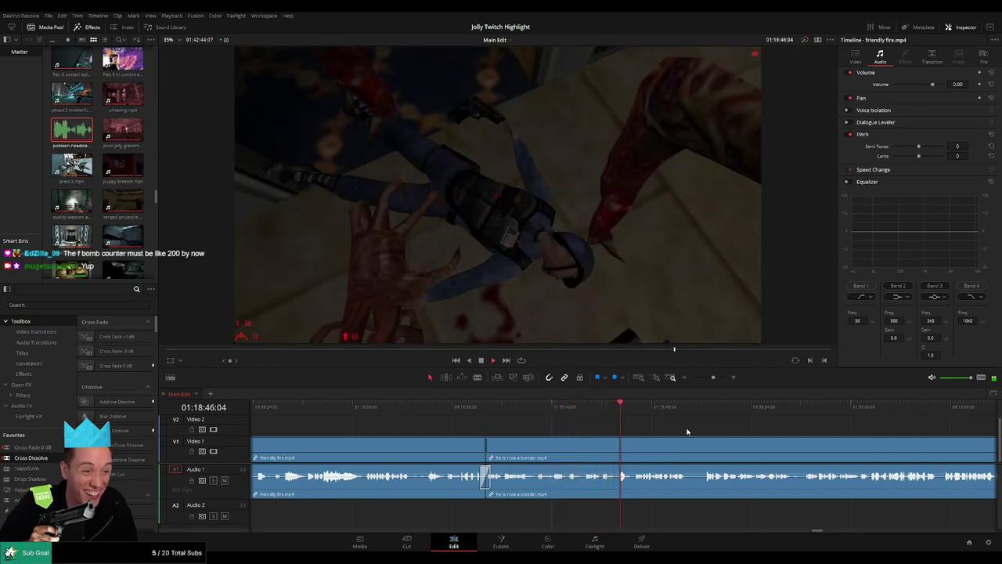
{"action": "mouse_move", "coordinate": [715, 379]}
{"action": "left_mouse_down"}
{"action": "mouse_move", "coordinate": [691, 381]}
{"action": "mouse_move", "coordinate": [713, 380]}
{"action": "left_mouse_up"}
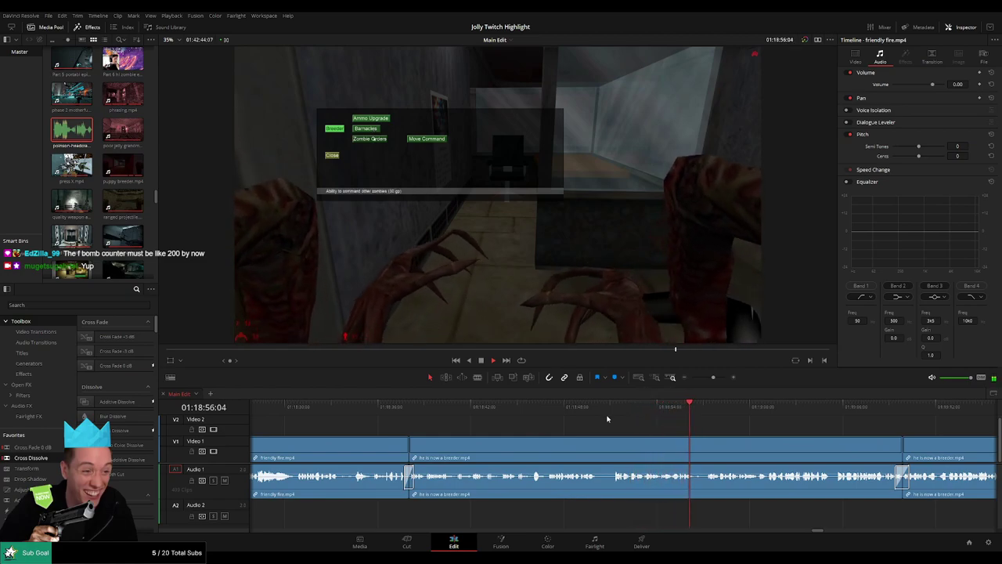
{"action": "left_click", "coordinate": [511, 415]}
{"action": "left_click_drag", "start_coordinate": [511, 419], "coordinate": [587, 415]}
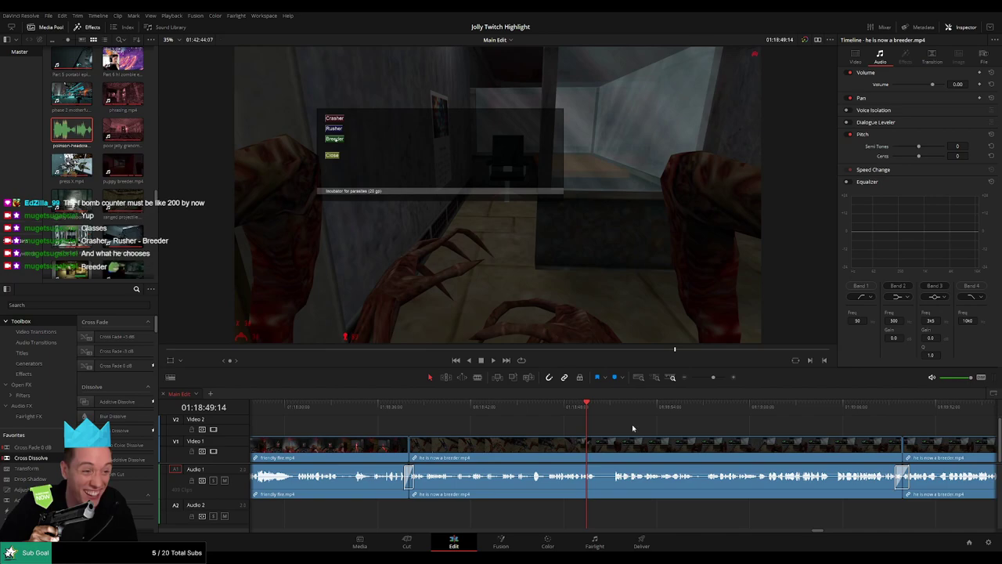
{"action": "key", "text": "space"}
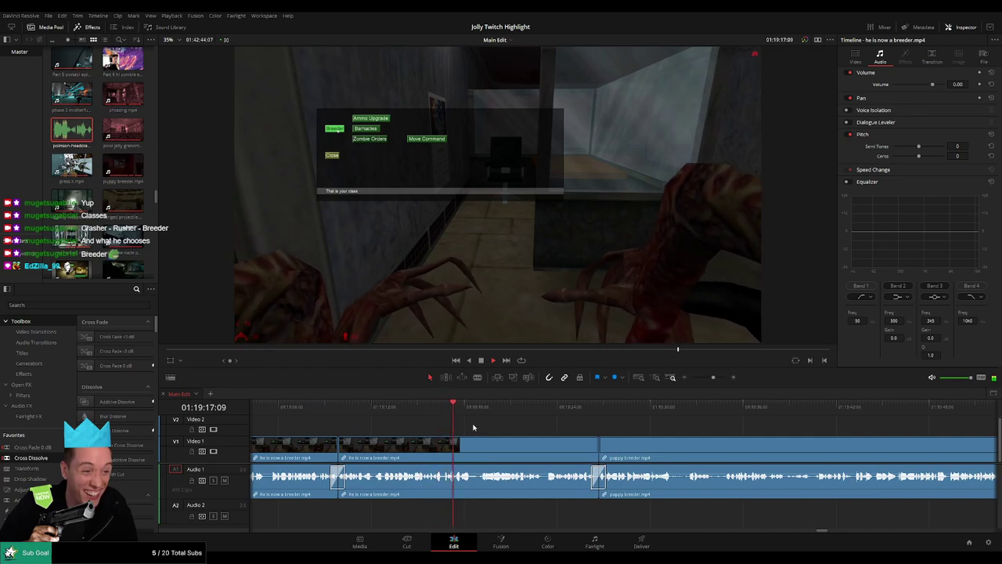
- Isolate a short segment of the he is now a breeder.mp4 ending at 01:19:17:05 and silence its audio
{"action": "left_click_drag", "start_coordinate": [713, 376], "coordinate": [718, 377]}
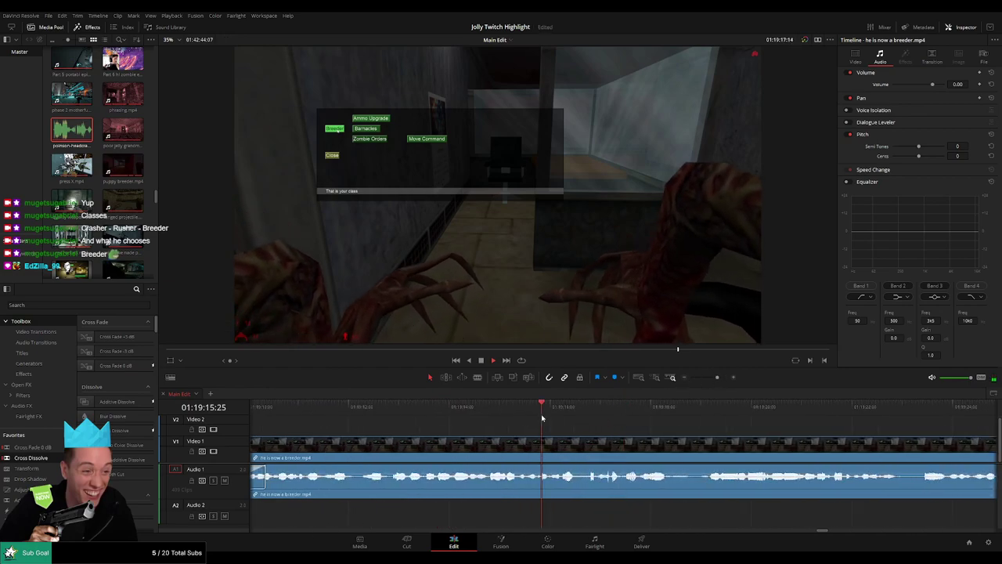
{"action": "key", "text": "b"}
{"action": "left_click", "coordinate": [587, 446]}
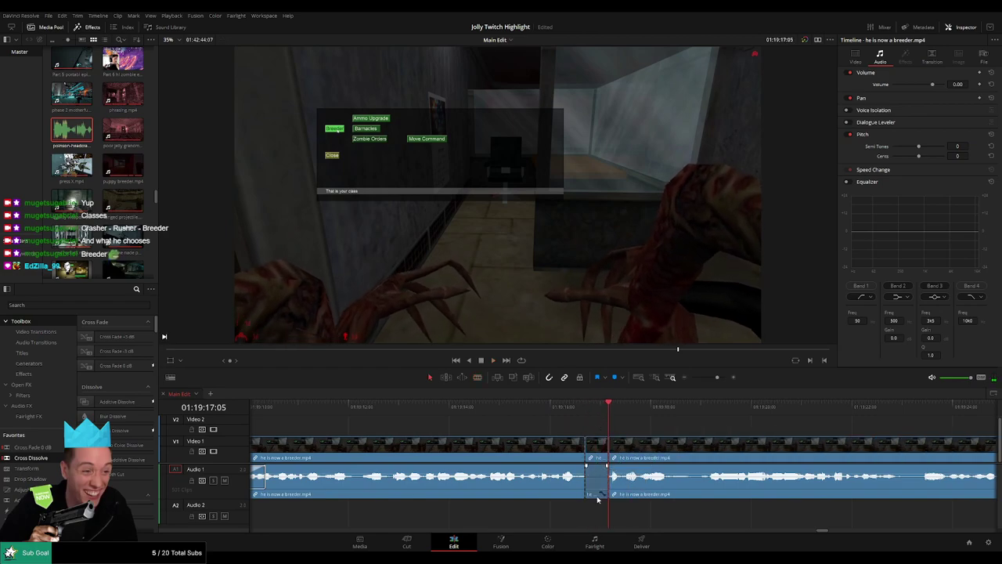
- Cover the silenced breeder segment with a matching length of headcrab sound on Audio 2 at -27 dB and replay it
{"action": "left_click_drag", "start_coordinate": [71, 132], "coordinate": [604, 521]}
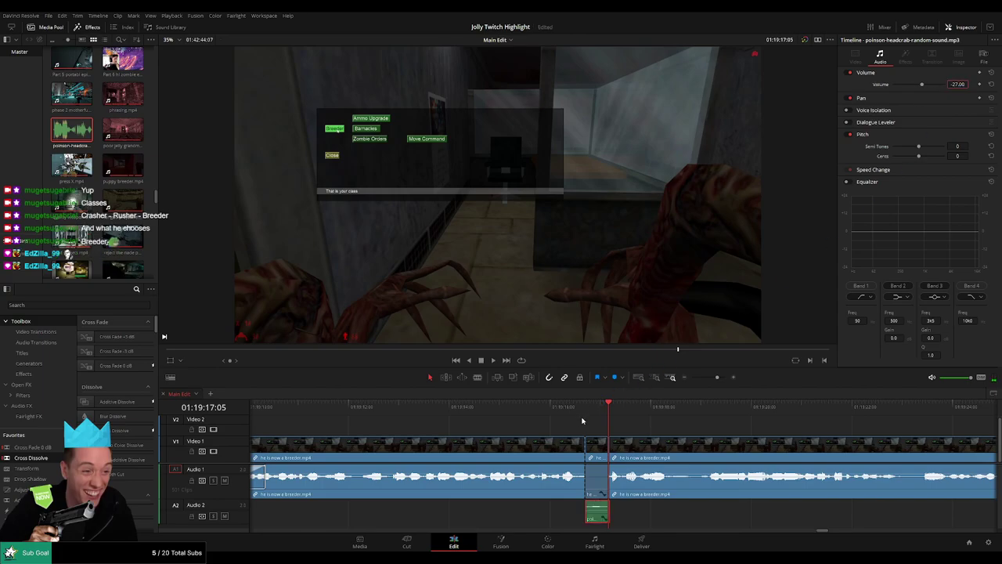
{"action": "left_click", "coordinate": [553, 412]}
{"action": "key", "text": "space"}
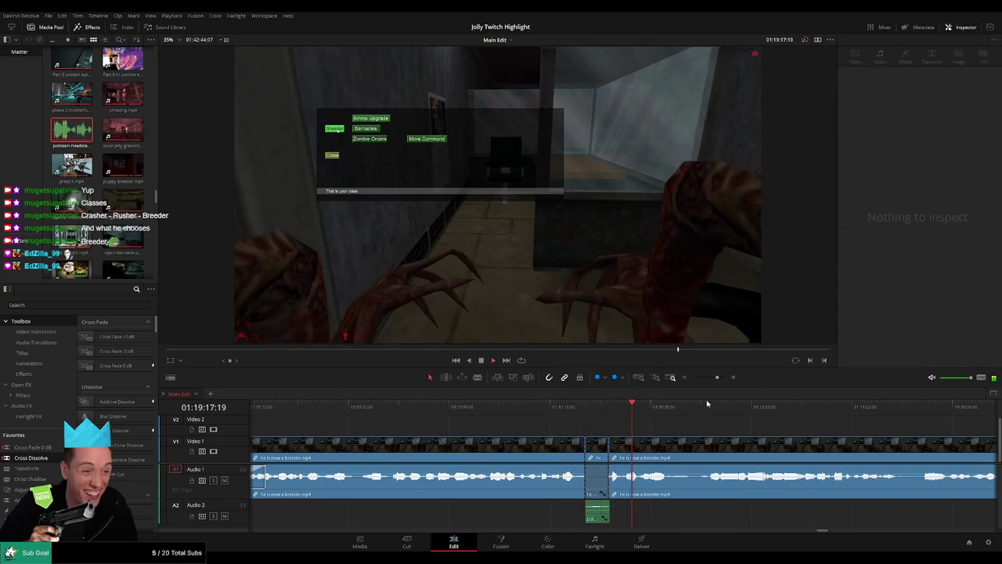
- Play on into the puppy breeder.mp4 and split it at about 01:19:30:20, where the next moment to silence begins
{"action": "mouse_move", "coordinate": [716, 377]}
{"action": "left_mouse_down"}
{"action": "mouse_move", "coordinate": [688, 377]}
{"action": "mouse_move", "coordinate": [715, 377]}
{"action": "left_mouse_up"}
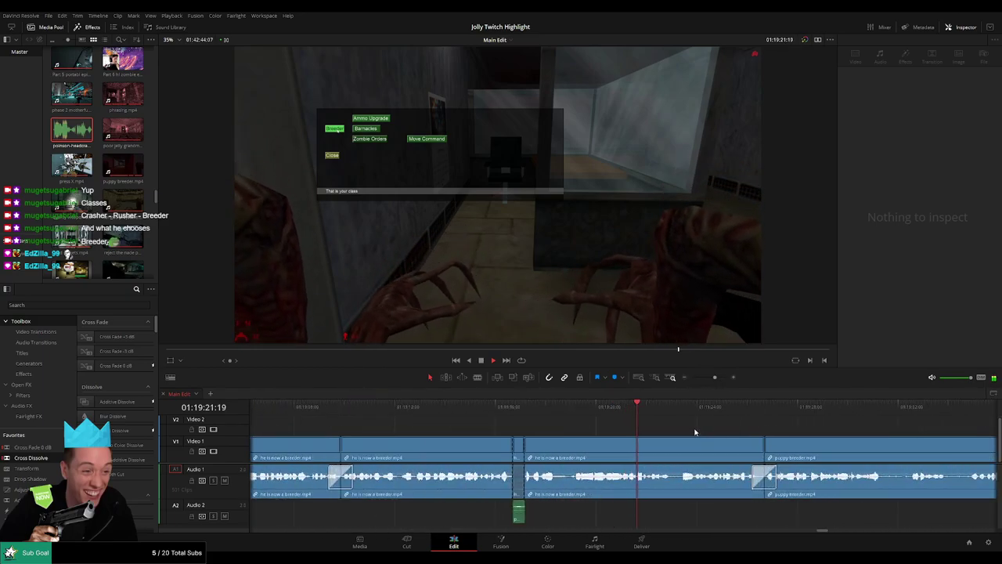
{"action": "scroll", "coordinate": [730, 430], "scroll_direction": "right", "scroll_amount": 3}
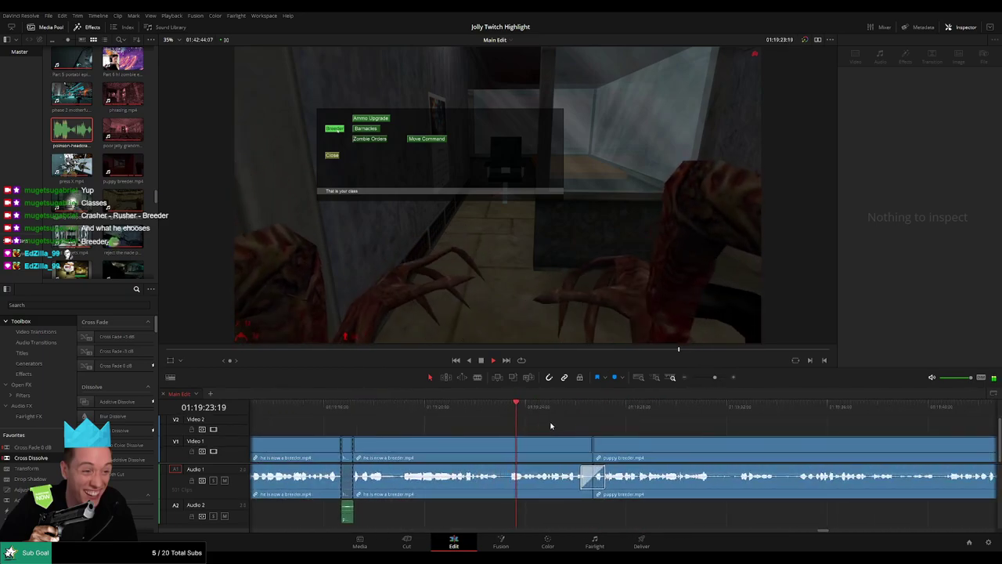
{"action": "left_click_drag", "start_coordinate": [630, 429], "coordinate": [490, 423]}
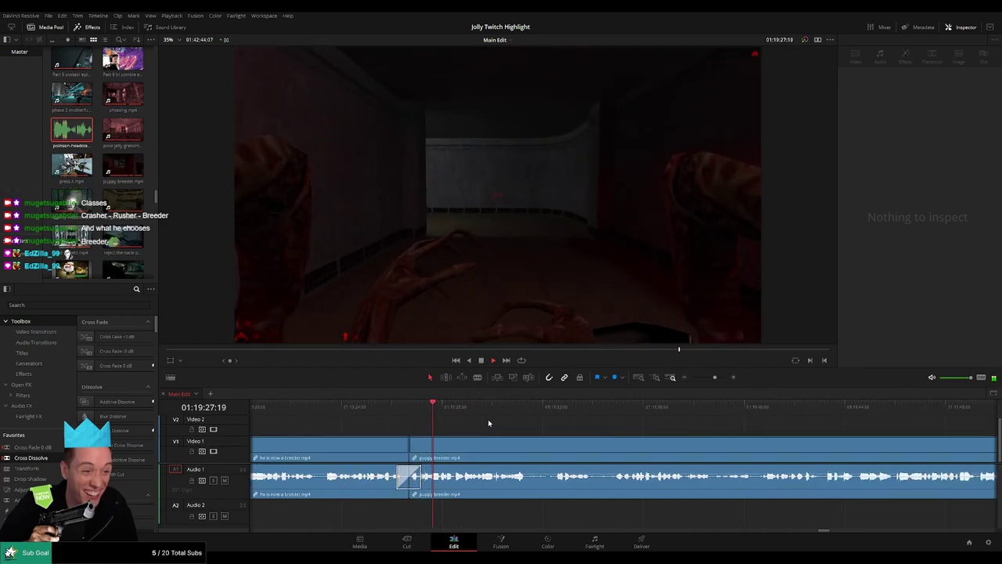
{"action": "scroll", "coordinate": [508, 424], "scroll_direction": "right", "scroll_amount": 1}
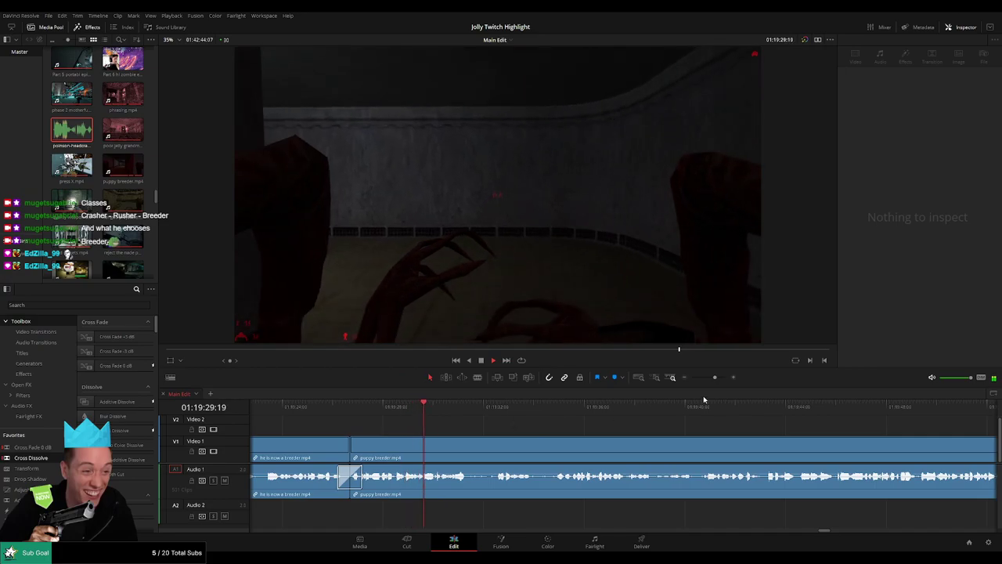
{"action": "mouse_move", "coordinate": [714, 377]}
{"action": "left_mouse_down"}
{"action": "mouse_move", "coordinate": [686, 380]}
{"action": "mouse_move", "coordinate": [716, 379]}
{"action": "left_mouse_up"}
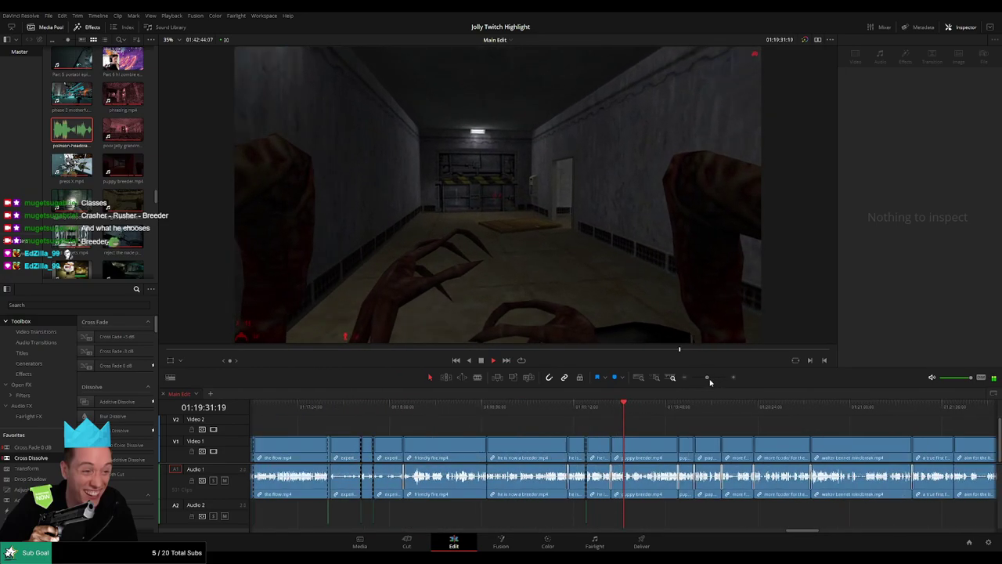
{"action": "left_click_drag", "start_coordinate": [566, 408], "coordinate": [537, 409]}
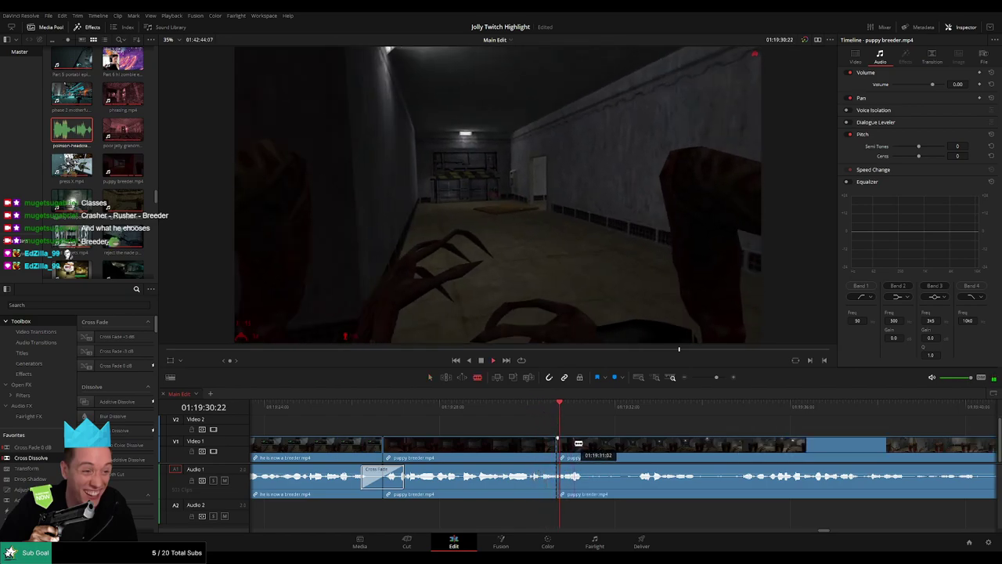
{"action": "left_click", "coordinate": [562, 455]}
{"action": "left_click", "coordinate": [549, 406]}
{"action": "left_click_drag", "start_coordinate": [545, 407], "coordinate": [555, 409]}
{"action": "left_click", "coordinate": [556, 445]}
- Isolate the short puppy breeder.mp4 segment ending at 01:19:30:26 and lower its volume to -100 dB
{"action": "key", "text": "space"}
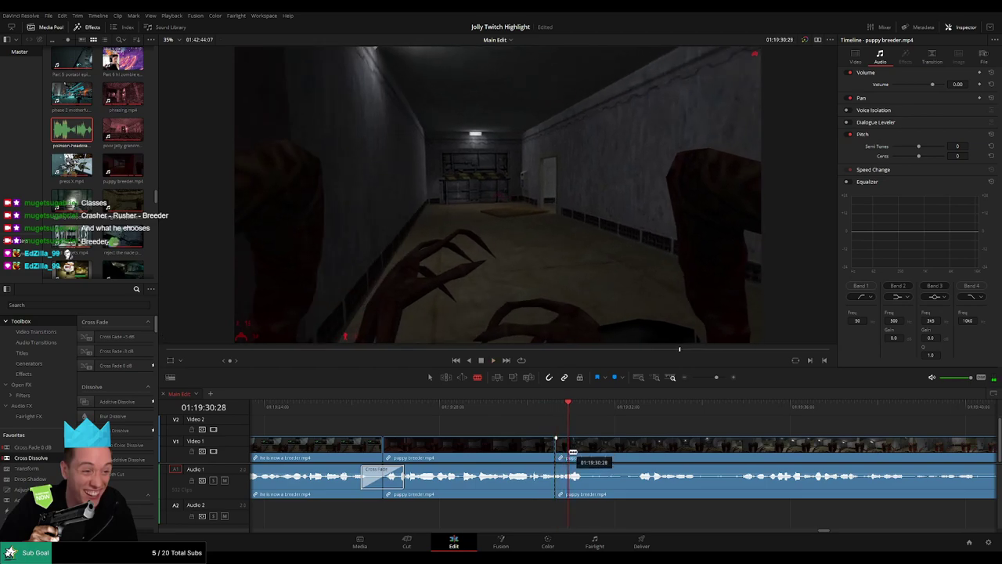
{"action": "left_click", "coordinate": [568, 409]}
{"action": "left_click_drag", "start_coordinate": [556, 474], "coordinate": [571, 472]}
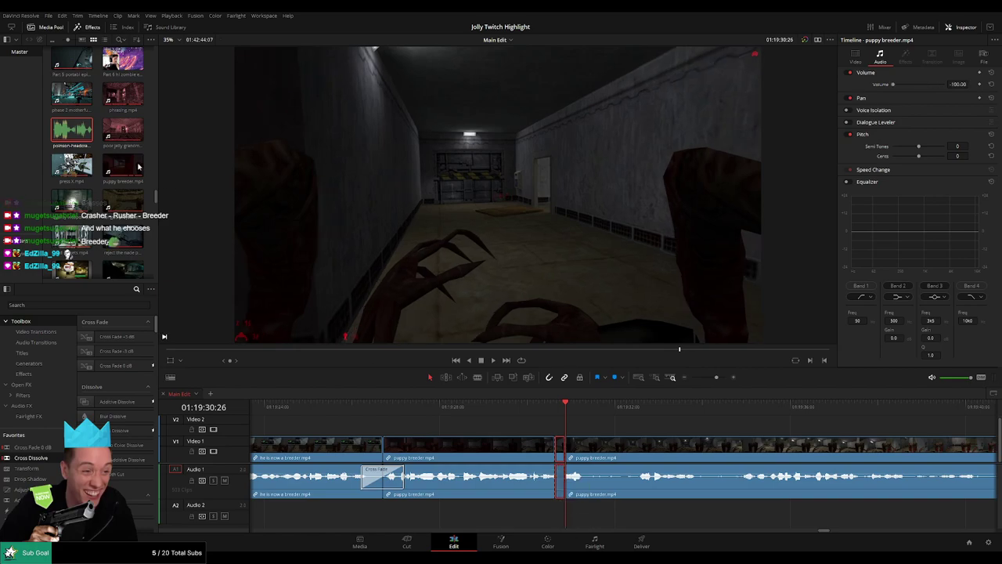
- Cover the silenced puppy breeder.mp4 segment with a matching length of headcrab sound on Audio 2 at -27 dB and play on past it
{"action": "left_click_drag", "start_coordinate": [81, 137], "coordinate": [565, 511]}
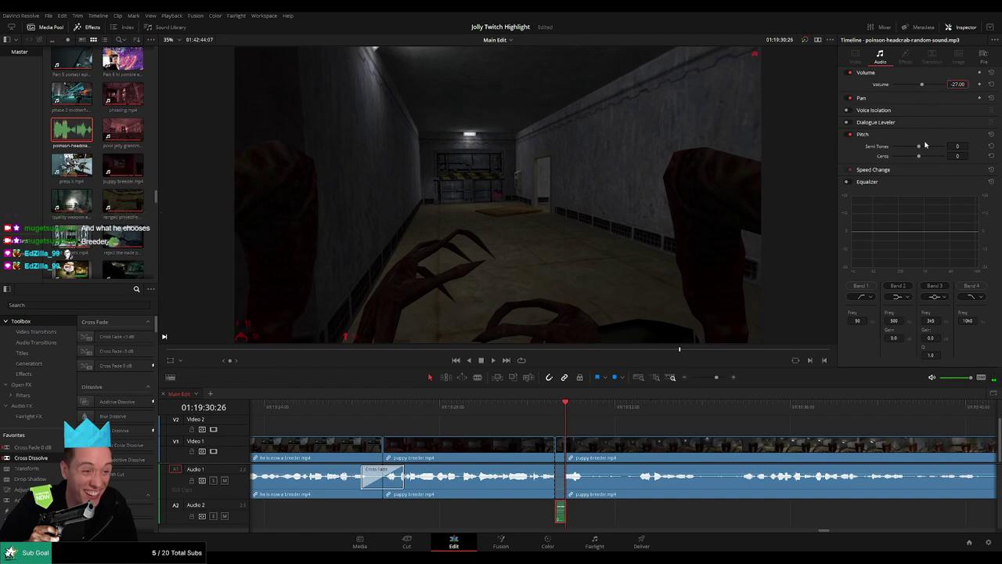
{"action": "left_click", "coordinate": [616, 431]}
{"action": "key", "text": "space"}
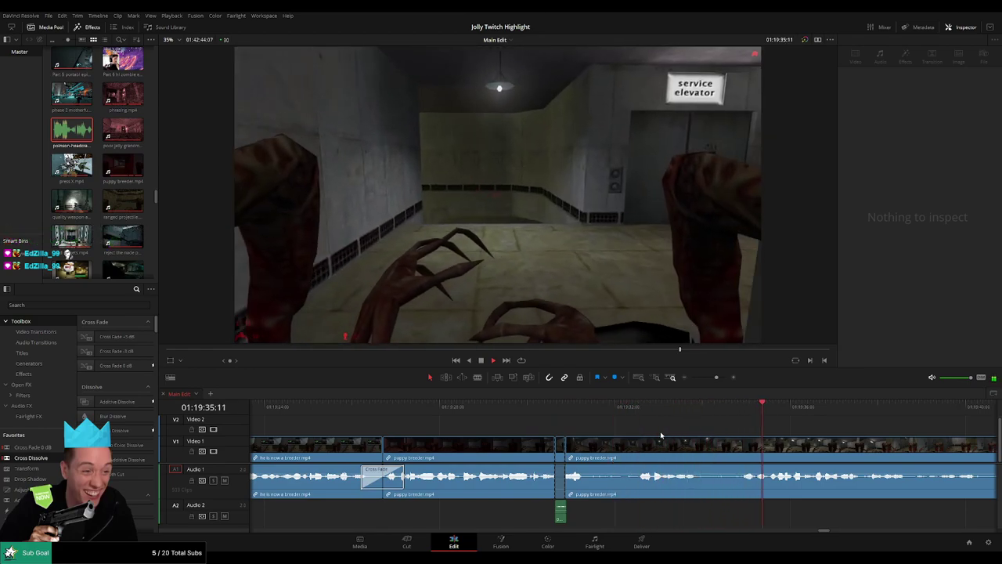
{"action": "scroll", "coordinate": [768, 433], "scroll_direction": "right", "scroll_amount": 3}
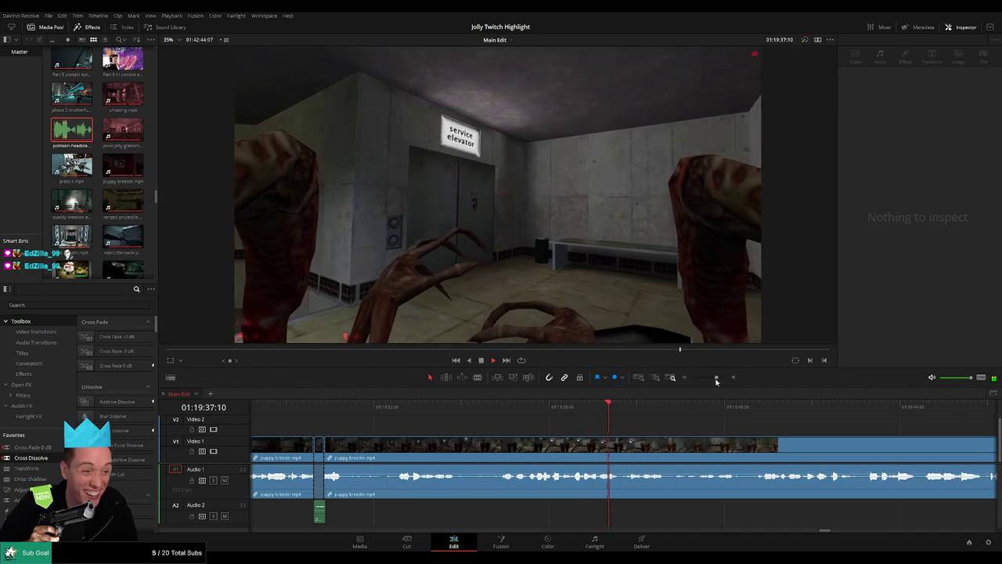
- Play on to the next puppy breeder.mp4 moment near 01:20:03, isolate the short segment ending at 01:20:03:07 and silence it
{"action": "left_click_drag", "start_coordinate": [716, 377], "coordinate": [712, 377]}
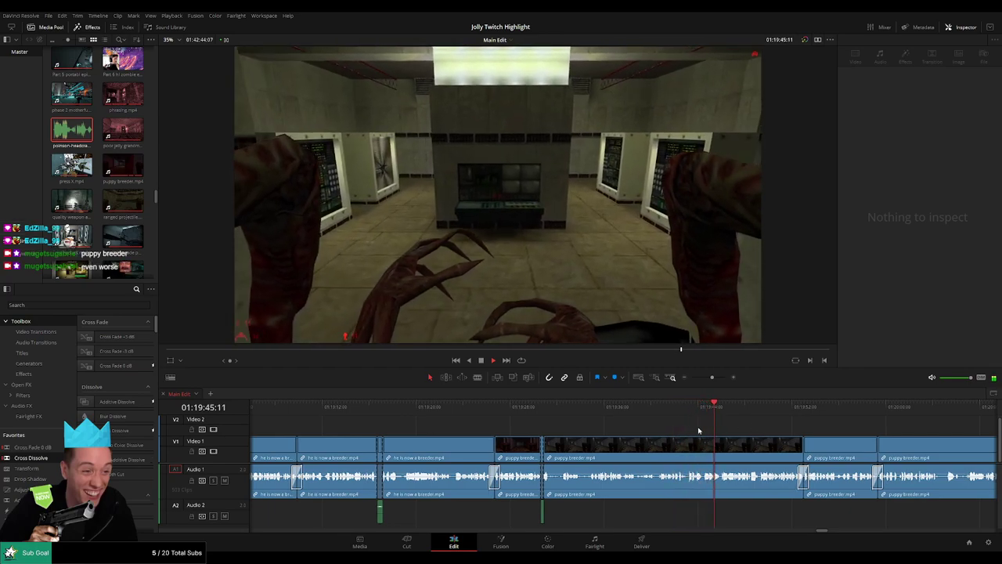
{"action": "left_click_drag", "start_coordinate": [698, 430], "coordinate": [523, 426]}
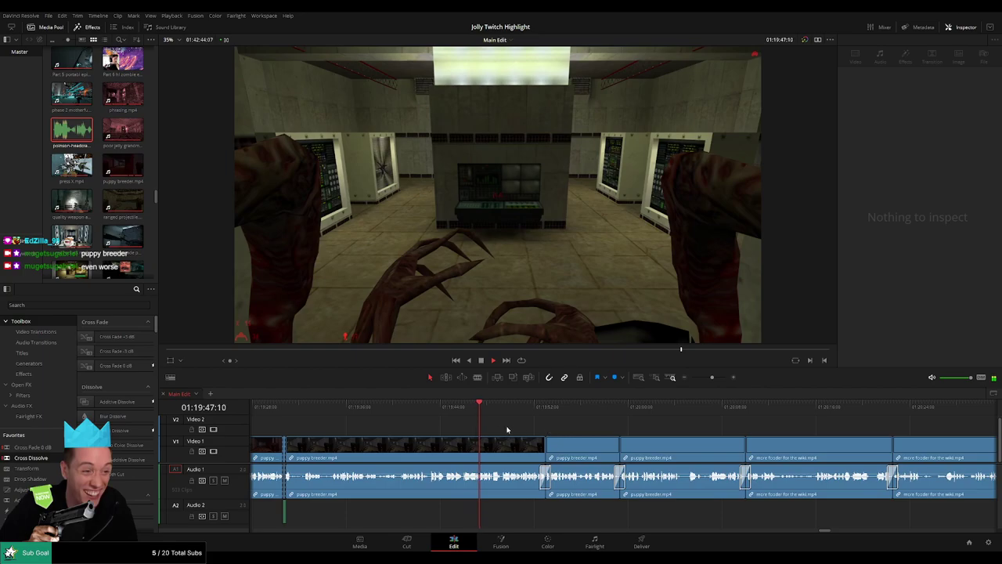
{"action": "scroll", "coordinate": [451, 429], "scroll_direction": "right", "scroll_amount": 1}
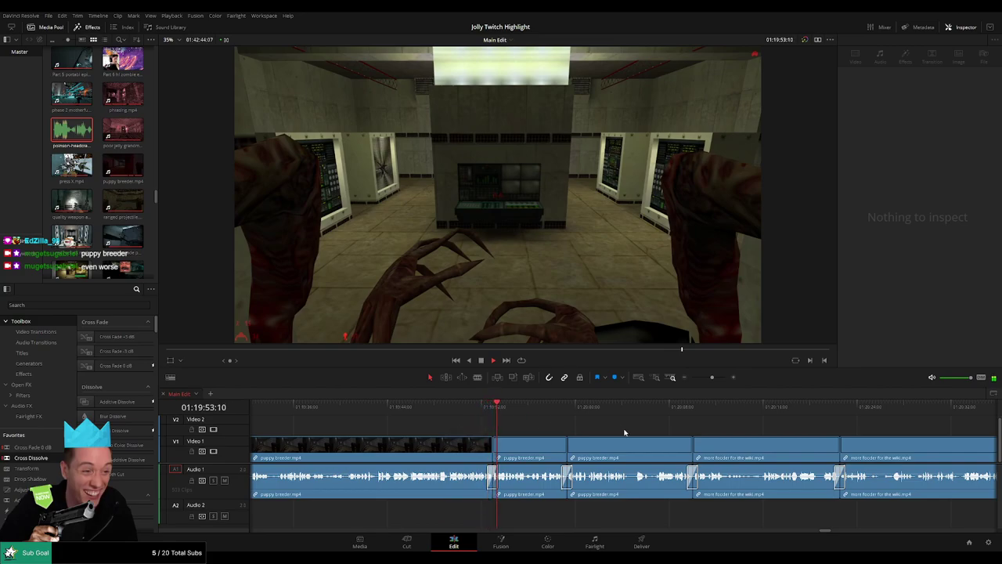
{"action": "scroll", "coordinate": [460, 431], "scroll_direction": "right", "scroll_amount": 3}
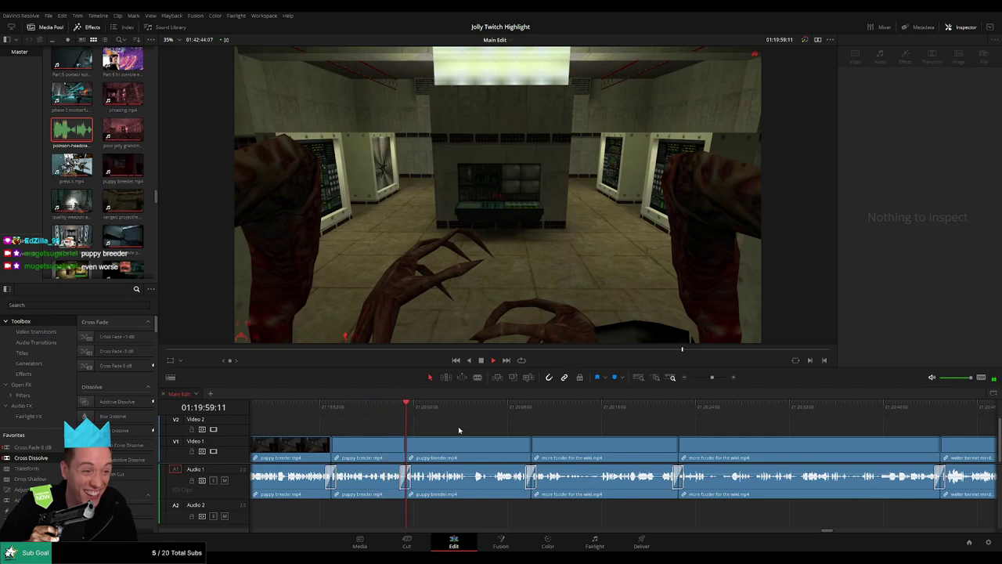
{"action": "mouse_move", "coordinate": [712, 380]}
{"action": "left_mouse_down"}
{"action": "mouse_move", "coordinate": [694, 381]}
{"action": "mouse_move", "coordinate": [718, 378]}
{"action": "left_mouse_up"}
{"action": "left_click", "coordinate": [513, 414]}
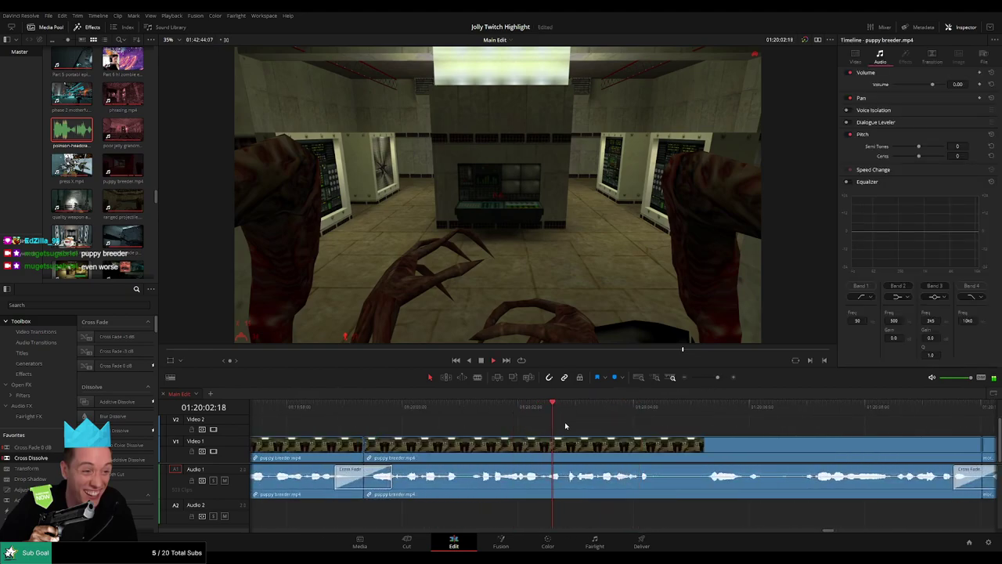
{"action": "key", "text": "b"}
{"action": "left_click", "coordinate": [562, 455]}
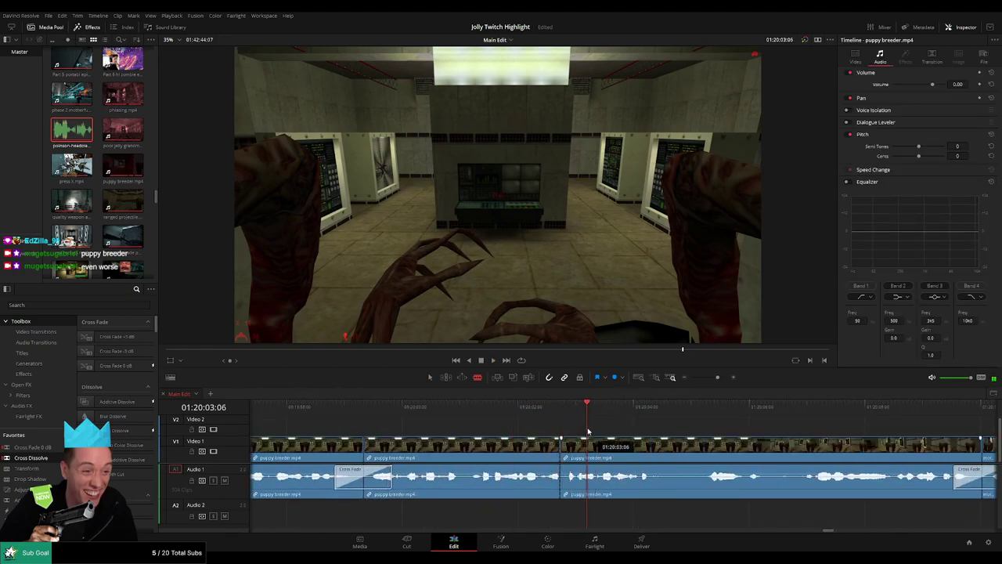
{"action": "left_click_drag", "start_coordinate": [562, 452], "coordinate": [570, 452]}
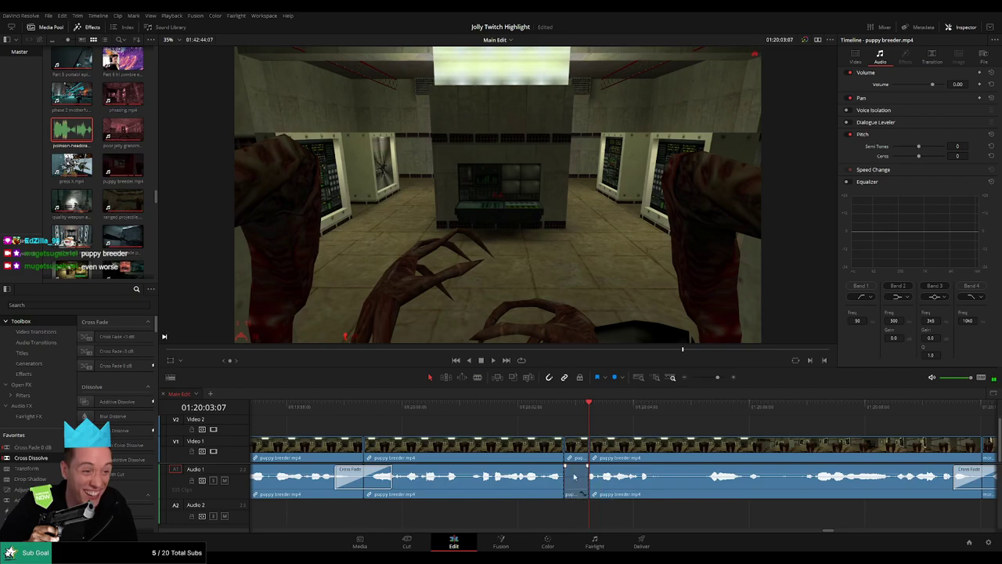
- Cover the silenced puppy breeder.mp4 segment near 01:20:03 with a matching length of quieter headcrab sound on Audio 2 and replay it
{"action": "left_click_drag", "start_coordinate": [71, 130], "coordinate": [566, 513]}
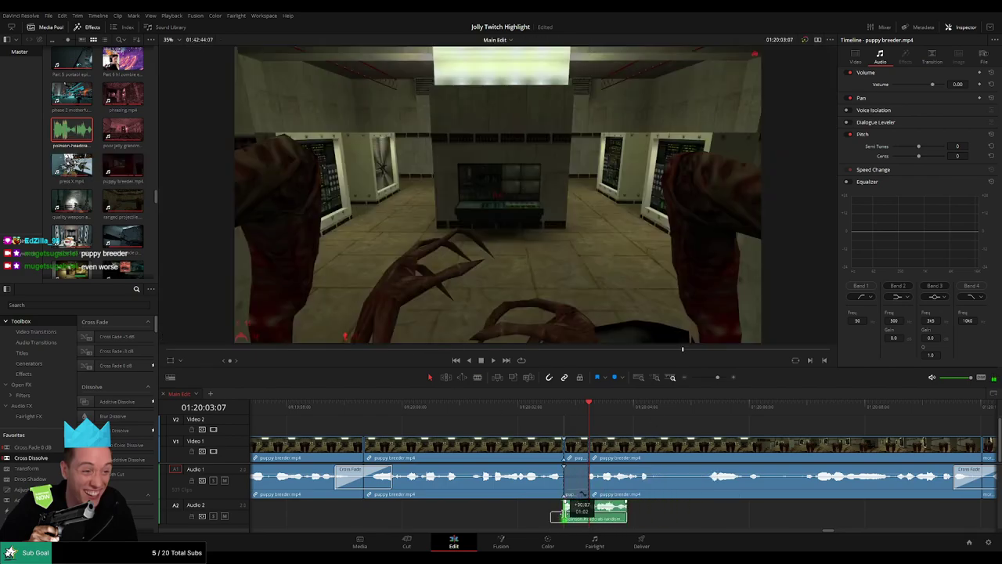
{"action": "left_click_drag", "start_coordinate": [633, 521], "coordinate": [596, 517]}
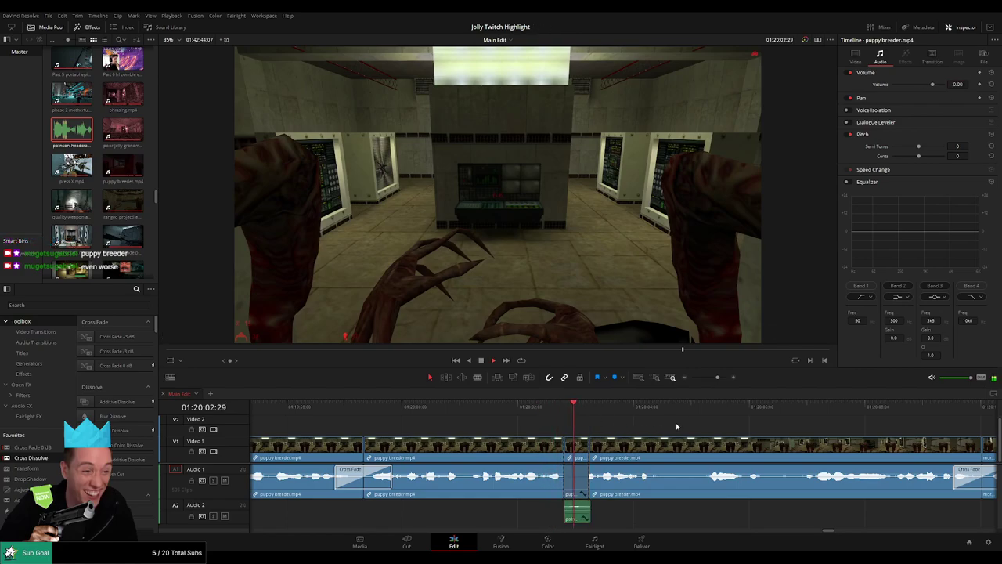
{"action": "mouse_move", "coordinate": [715, 379]}
{"action": "left_mouse_down"}
{"action": "mouse_move", "coordinate": [694, 381]}
{"action": "mouse_move", "coordinate": [716, 380]}
{"action": "left_mouse_up"}
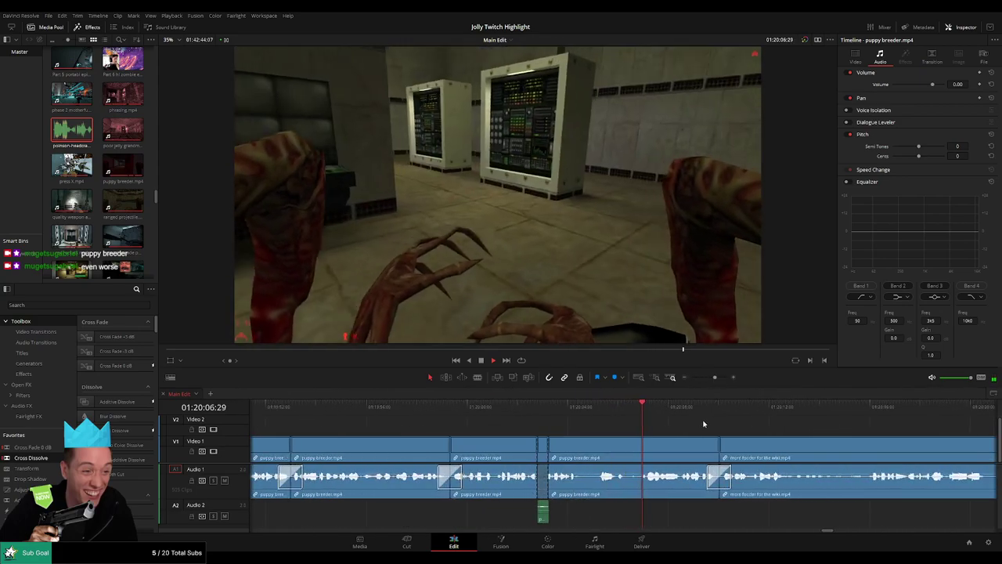
- Review playback through more fooder for the wiki.mp4 into walter bennet mindbreak.mp4, listening for the next moment to silence
{"action": "scroll", "coordinate": [576, 423], "scroll_direction": "right", "scroll_amount": 2}
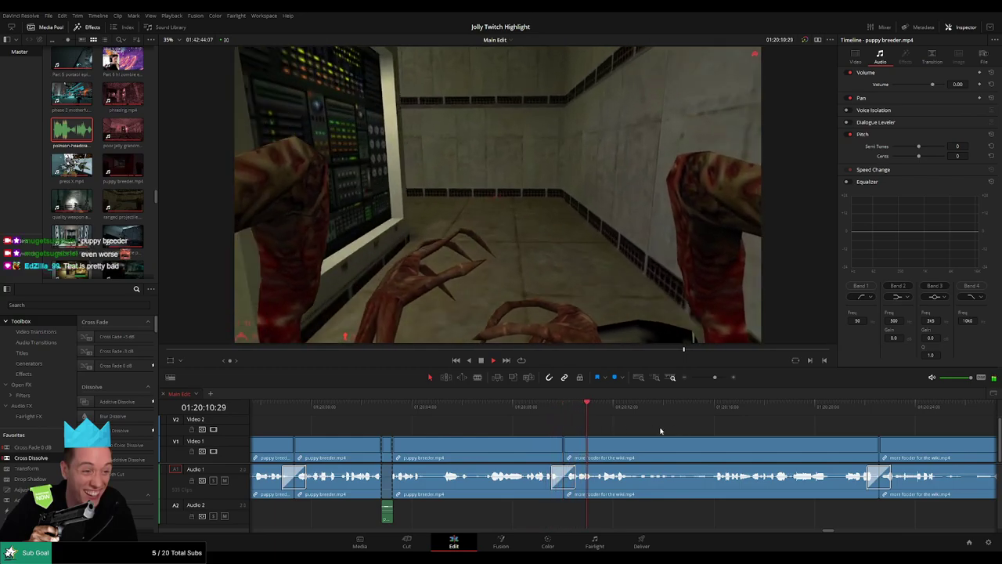
{"action": "left_click_drag", "start_coordinate": [664, 429], "coordinate": [568, 427]}
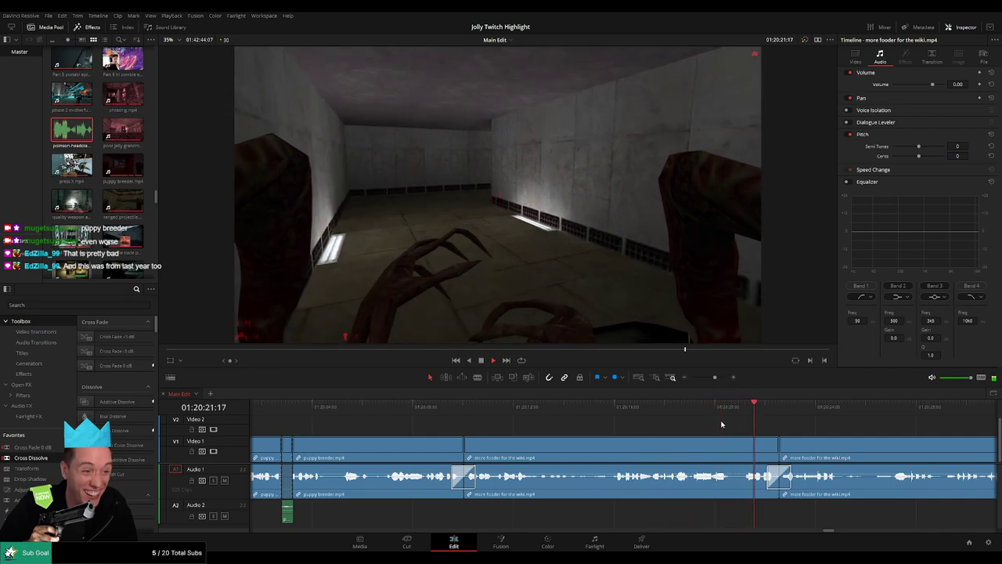
{"action": "scroll", "coordinate": [595, 420], "scroll_direction": "right", "scroll_amount": 2}
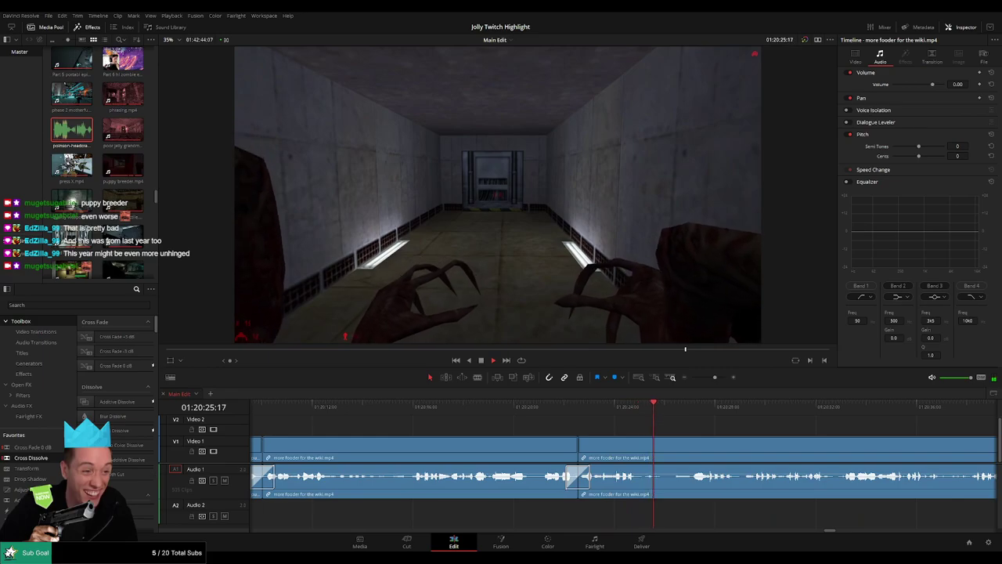
{"action": "scroll", "coordinate": [753, 425], "scroll_direction": "right", "scroll_amount": 5}
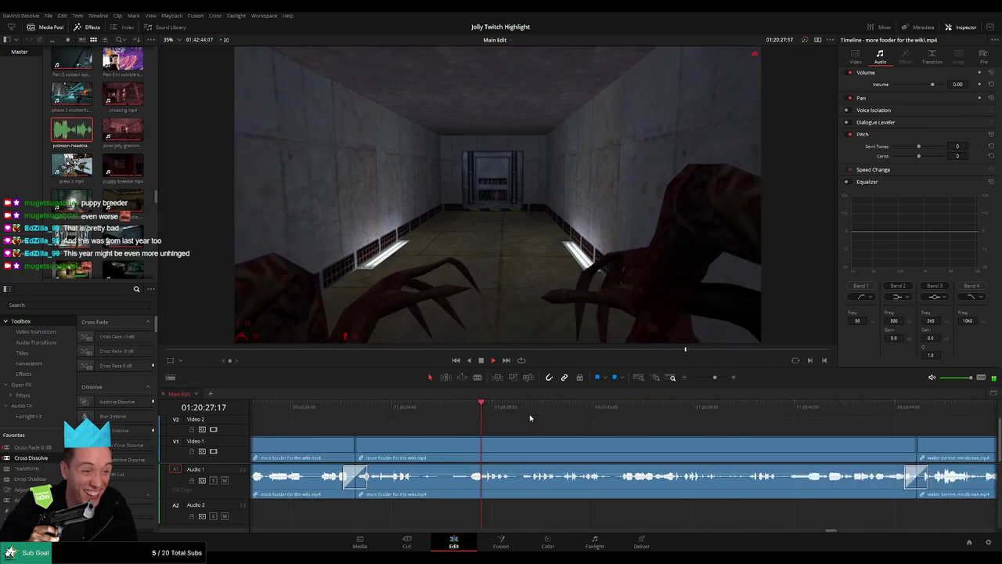
{"action": "mouse_move", "coordinate": [714, 383]}
{"action": "left_mouse_down"}
{"action": "mouse_move", "coordinate": [694, 381]}
{"action": "mouse_move", "coordinate": [714, 382]}
{"action": "left_mouse_up"}
{"action": "scroll", "coordinate": [710, 427], "scroll_direction": "right", "scroll_amount": 5}
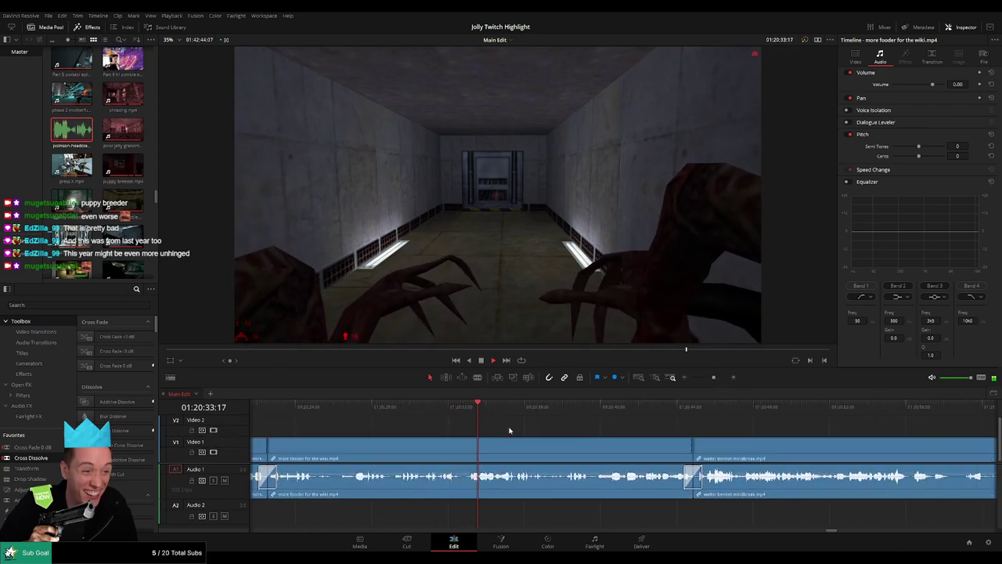
{"action": "scroll", "coordinate": [501, 429], "scroll_direction": "right", "scroll_amount": 3}
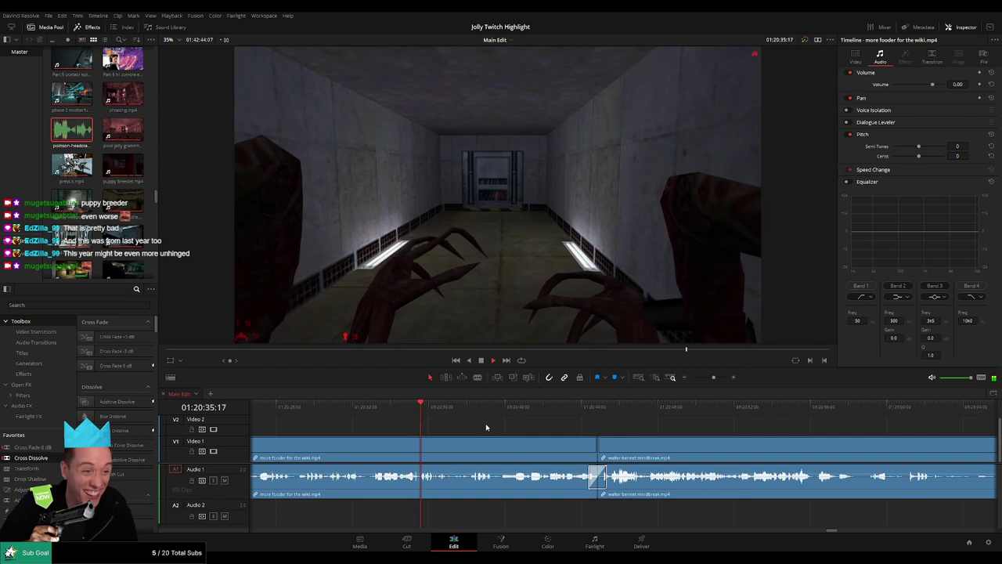
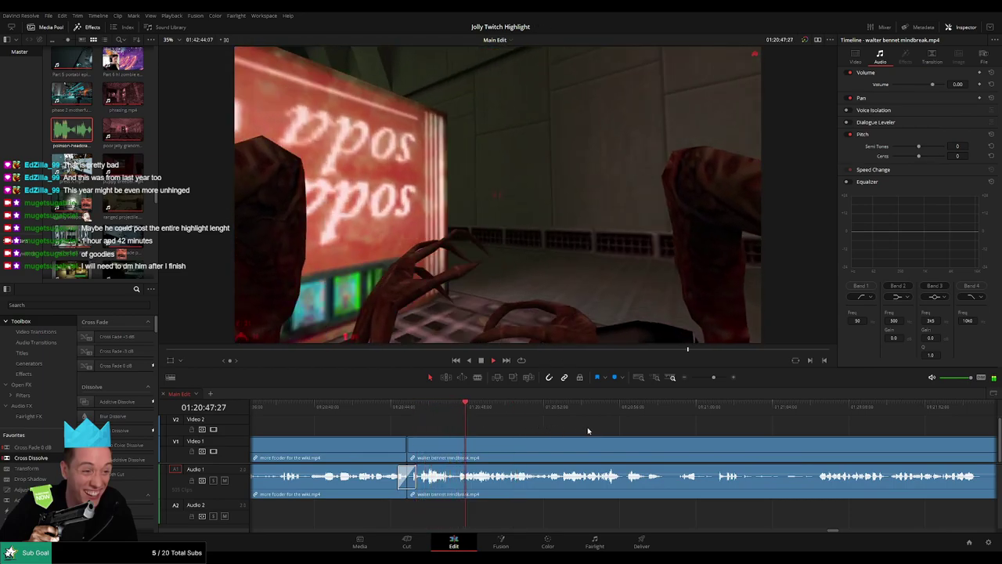
{"action": "left_click_drag", "start_coordinate": [589, 430], "coordinate": [461, 422]}
{"action": "left_click", "coordinate": [327, 406]}
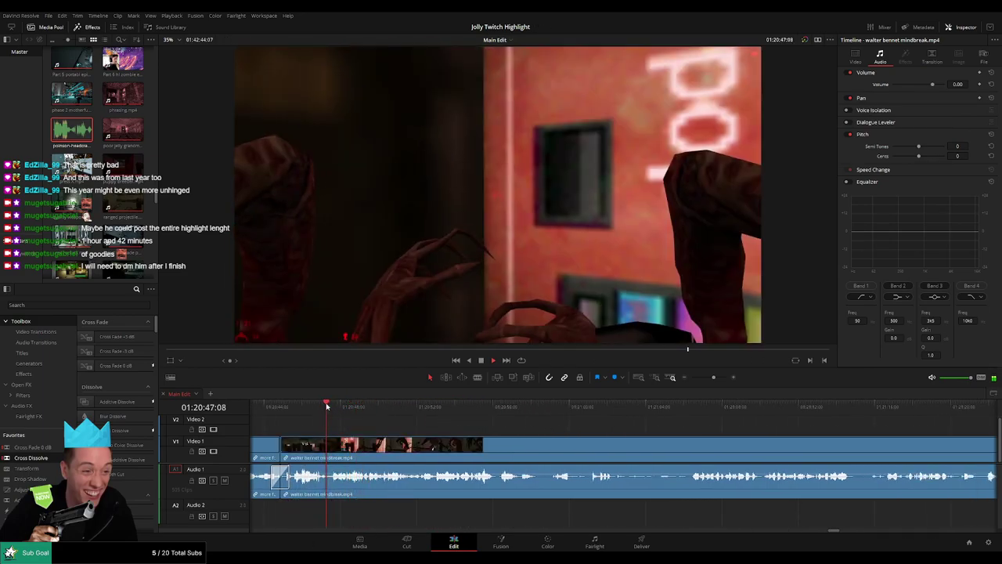
{"action": "key", "text": "space"}
{"action": "left_click_drag", "start_coordinate": [715, 377], "coordinate": [725, 379]}
{"action": "key", "text": "b"}
{"action": "left_click", "coordinate": [627, 445]}
{"action": "left_click", "coordinate": [686, 407]}
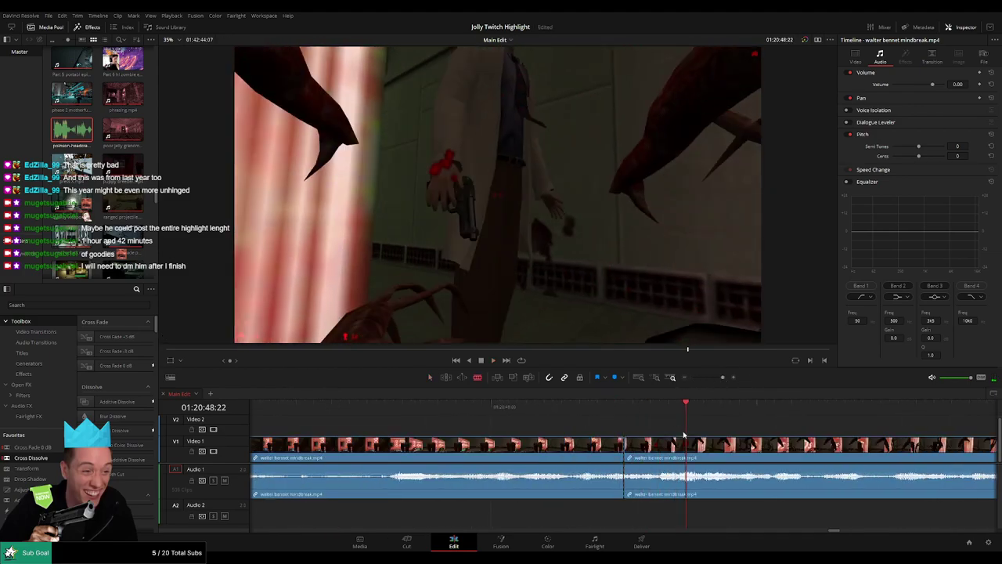
{"action": "left_click", "coordinate": [689, 449]}
- Replay the isolated walter bennet mindbreak.mp4 segment to check its cuts and lower its volume to -100 dB
{"action": "key", "text": "space"}
{"action": "left_click", "coordinate": [686, 411]}
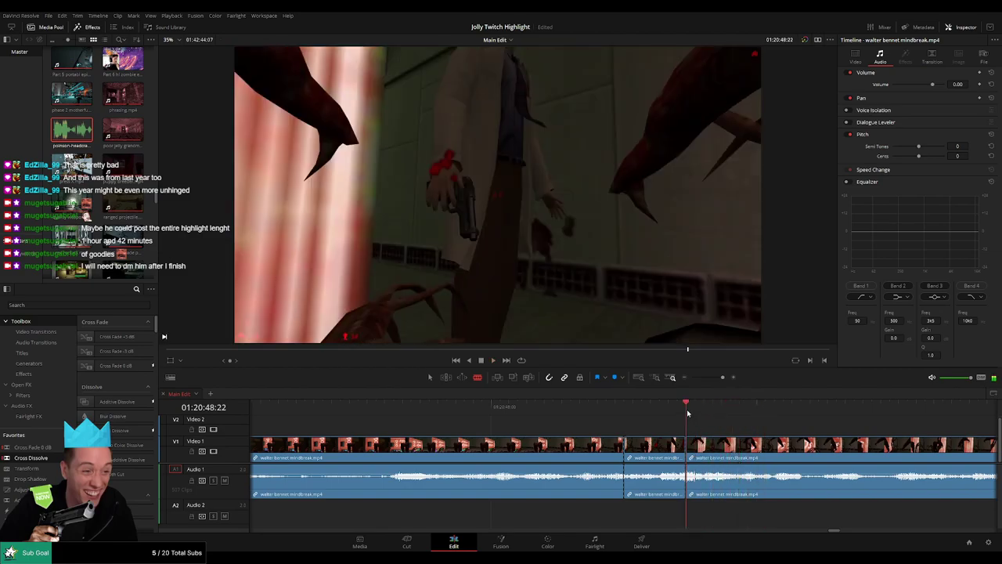
{"action": "left_click", "coordinate": [571, 411]}
{"action": "key", "text": "space"}
{"action": "key", "text": "a"}
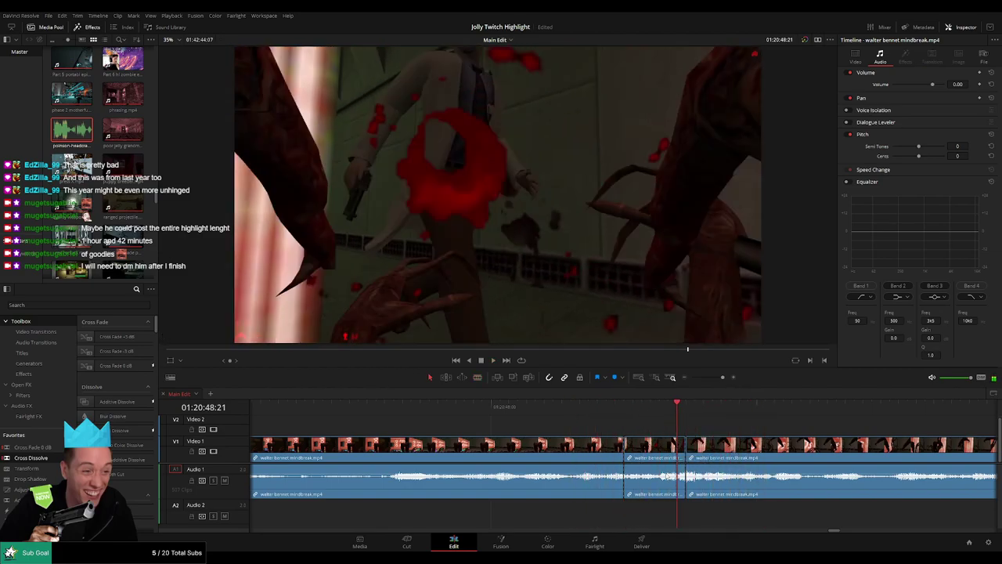
{"action": "left_click_drag", "start_coordinate": [656, 471], "coordinate": [656, 495]}
- Cover the silenced walter bennet mindbreak.mp4 segment with a matching length of headcrab sound on Audio 2 at -27 dB and replay it
{"action": "left_click_drag", "start_coordinate": [85, 131], "coordinate": [624, 519]}
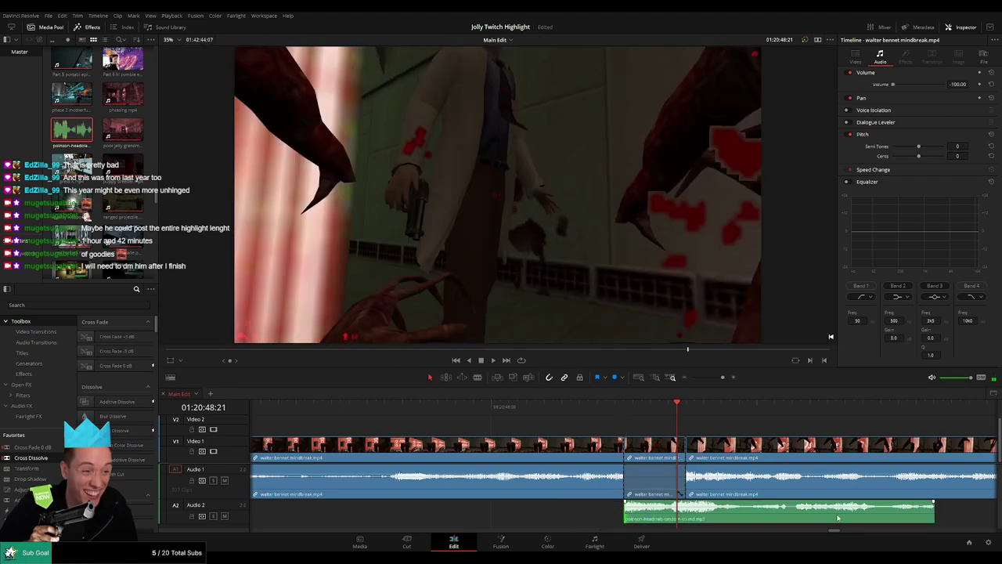
{"action": "left_click_drag", "start_coordinate": [931, 513], "coordinate": [684, 513]}
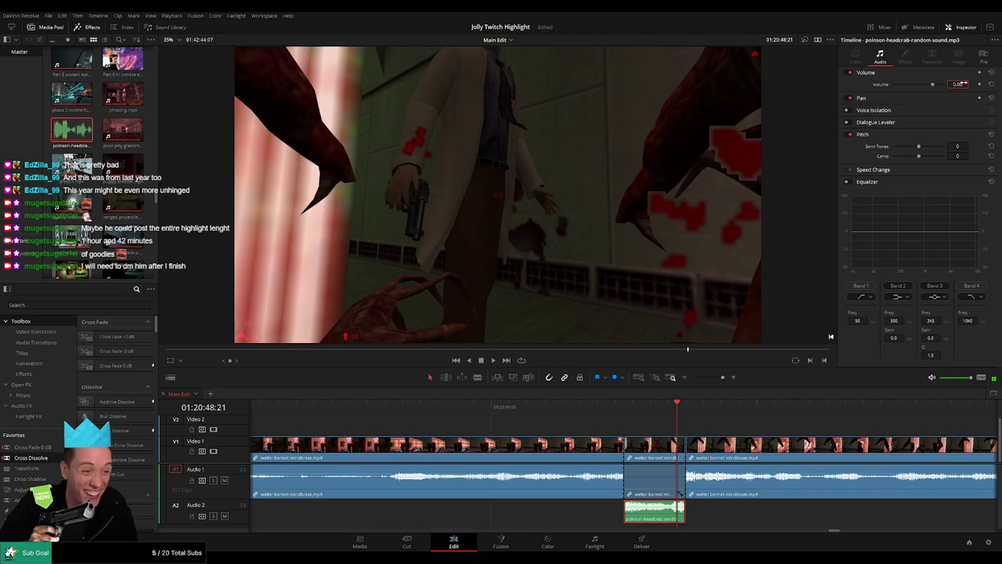
{"action": "key", "text": "Return"}
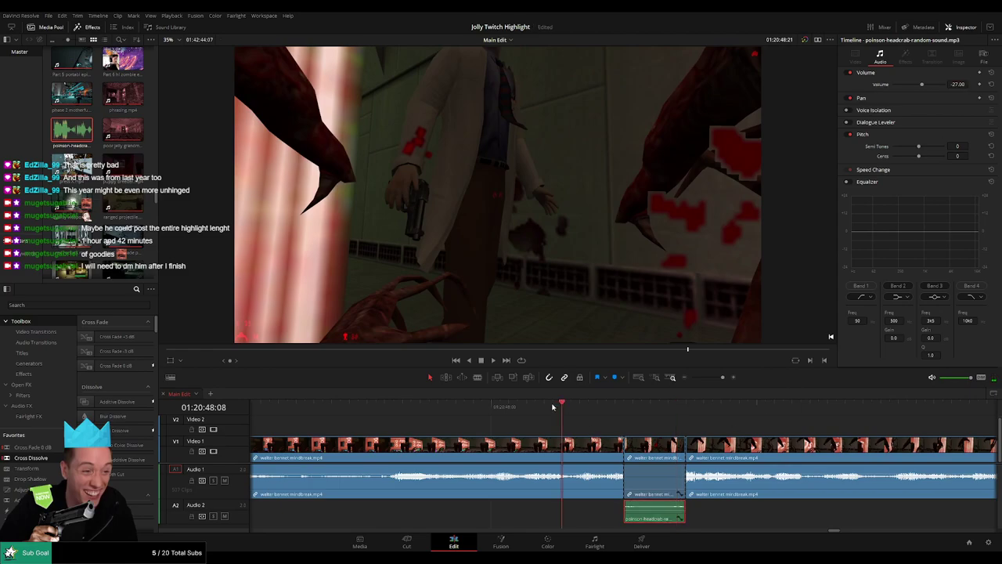
{"action": "left_click", "coordinate": [553, 406]}
{"action": "key", "text": "space"}
{"action": "left_click", "coordinate": [716, 426]}
- Play on through walter bennet mindbreak.mp4 and add an Adjustment Clip on Video 2 at about 01:21:02:27, above the scientist's close-up
{"action": "left_click_drag", "start_coordinate": [722, 377], "coordinate": [711, 380]}
{"action": "left_click_drag", "start_coordinate": [690, 425], "coordinate": [603, 428]}
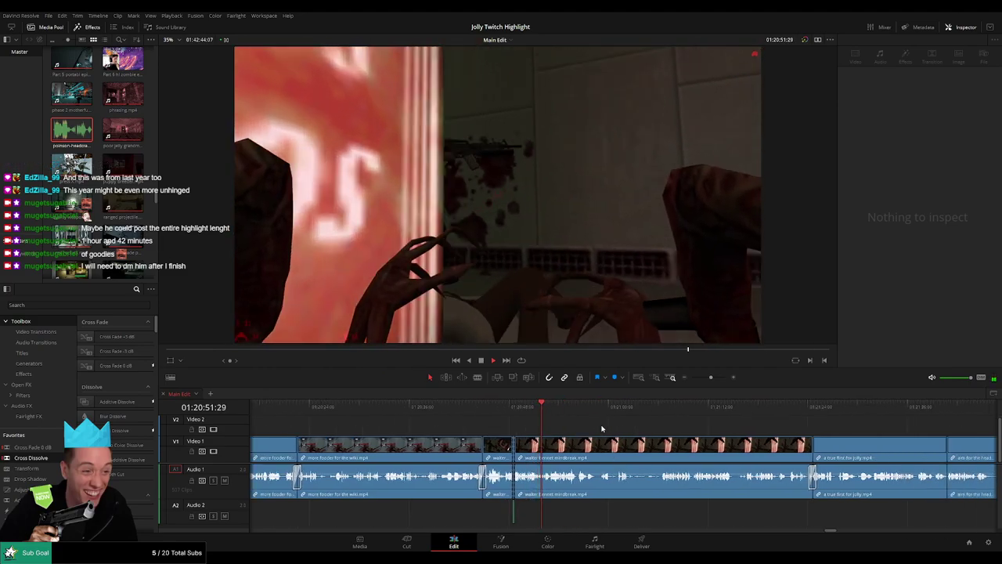
{"action": "left_click_drag", "start_coordinate": [711, 380], "coordinate": [713, 380]}
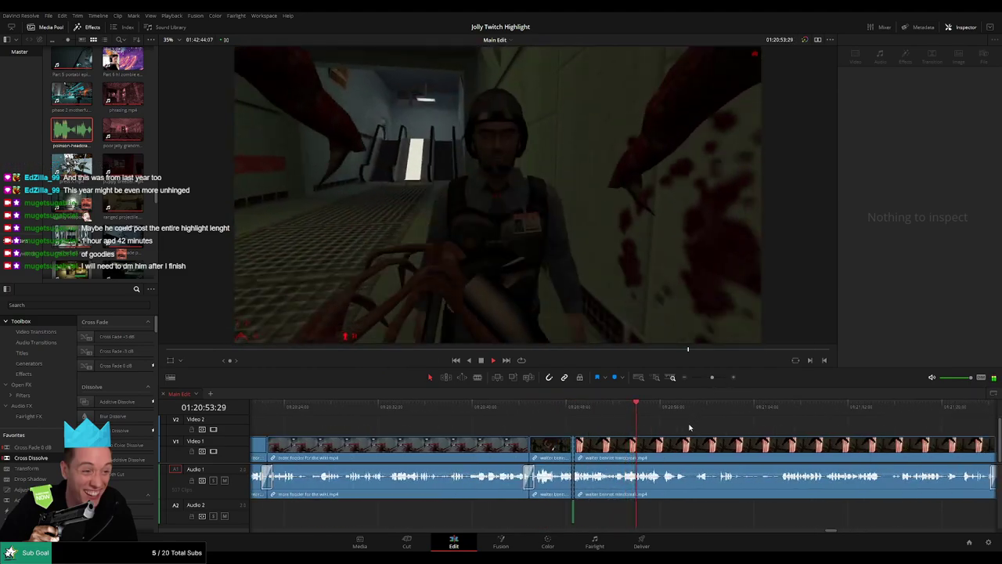
{"action": "scroll", "coordinate": [690, 428], "scroll_direction": "right", "scroll_amount": 4}
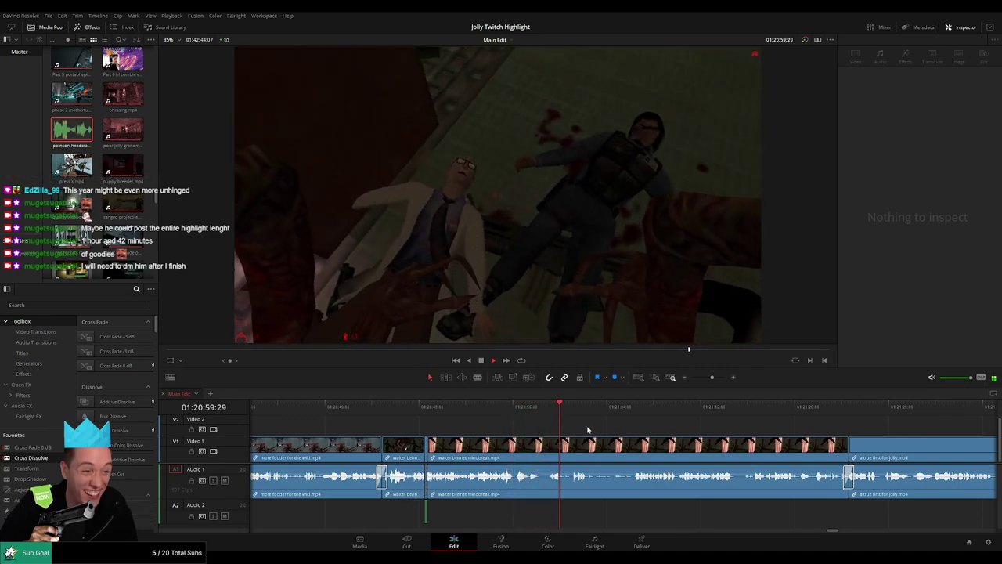
{"action": "scroll", "coordinate": [588, 429], "scroll_direction": "right", "scroll_amount": 3}
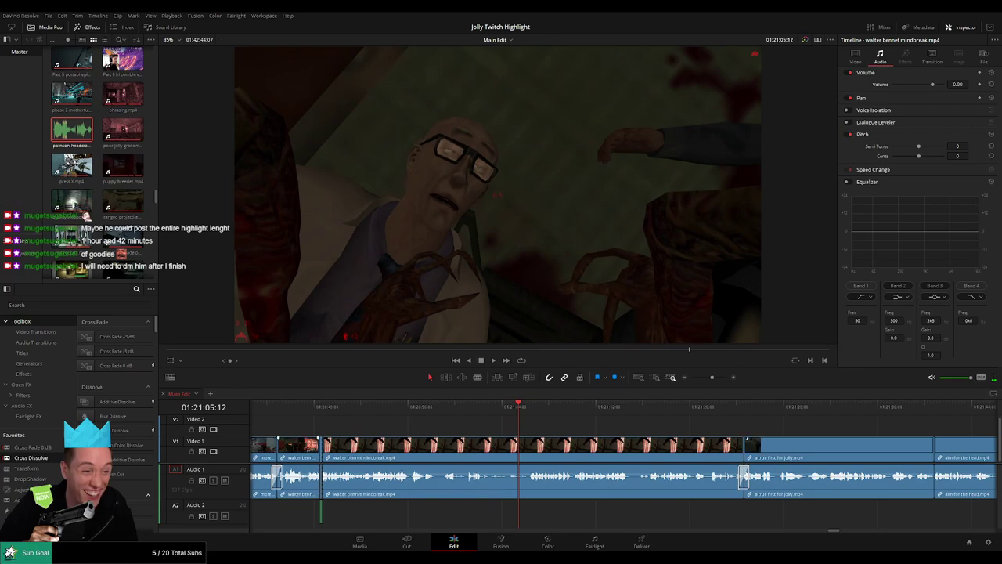
{"action": "left_click_drag", "start_coordinate": [24, 489], "coordinate": [488, 430]}
- Replay the close-up, align the Adjustment Clip's start with 01:21:02:27 and shorten it to about 3 seconds
{"action": "left_click", "coordinate": [477, 405]}
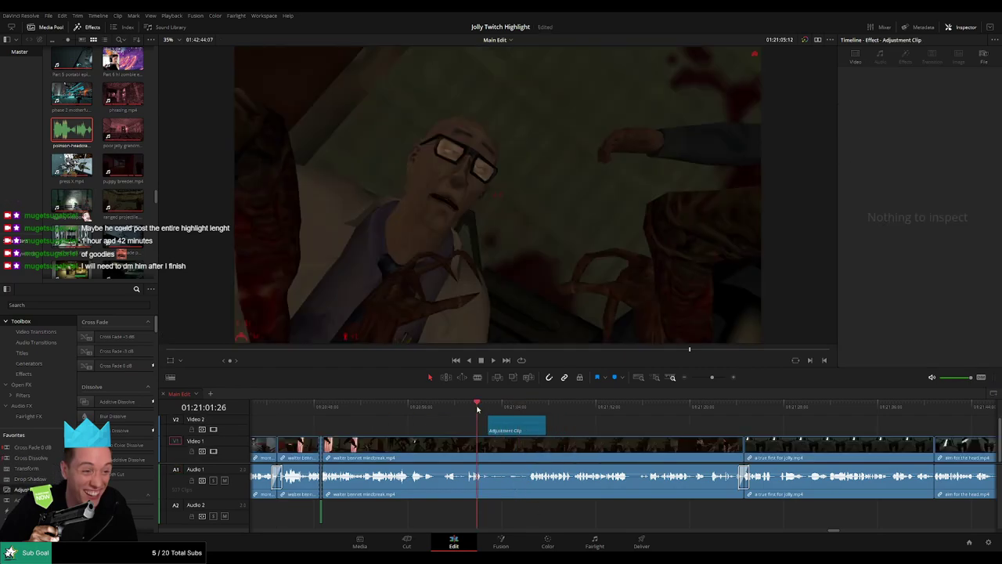
{"action": "key", "text": "space"}
{"action": "left_click", "coordinate": [505, 430]}
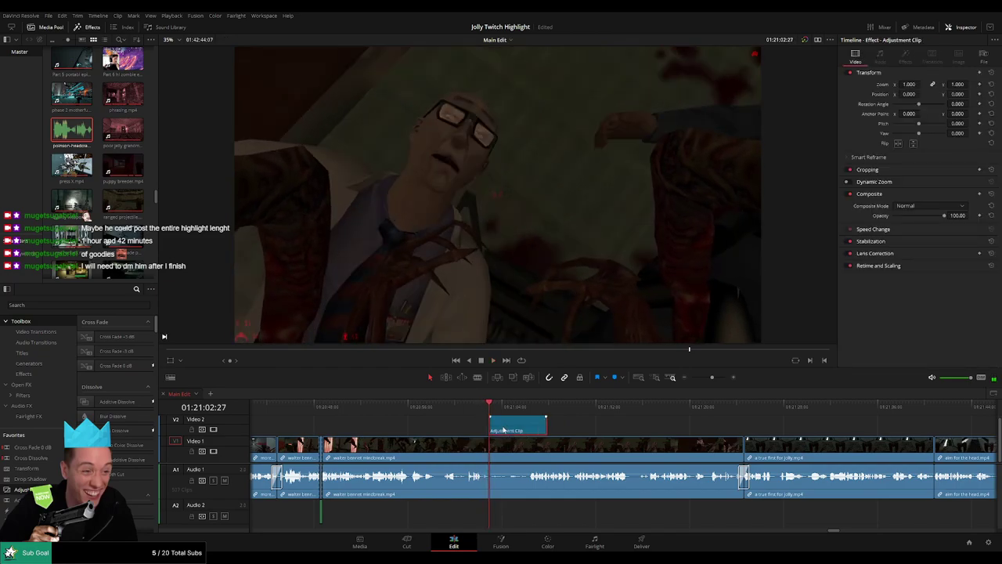
{"action": "left_click_drag", "start_coordinate": [547, 427], "coordinate": [527, 428]}
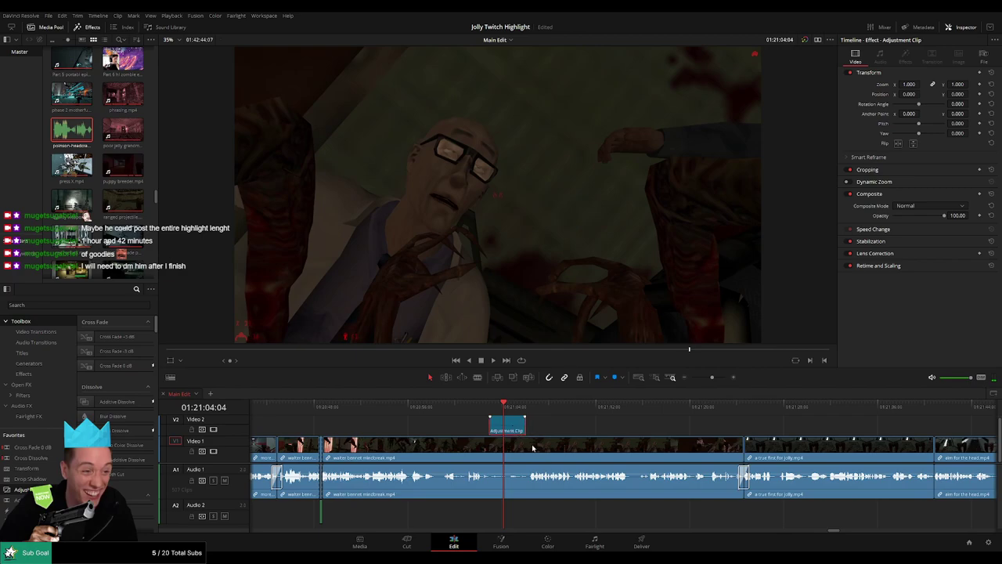
- Set the Adjustment Clip's zoom to 2.130 and position to X 712, Y -247 to frame the scientist's face, and replay past it
{"action": "left_click_drag", "start_coordinate": [908, 84], "coordinate": [960, 91]}
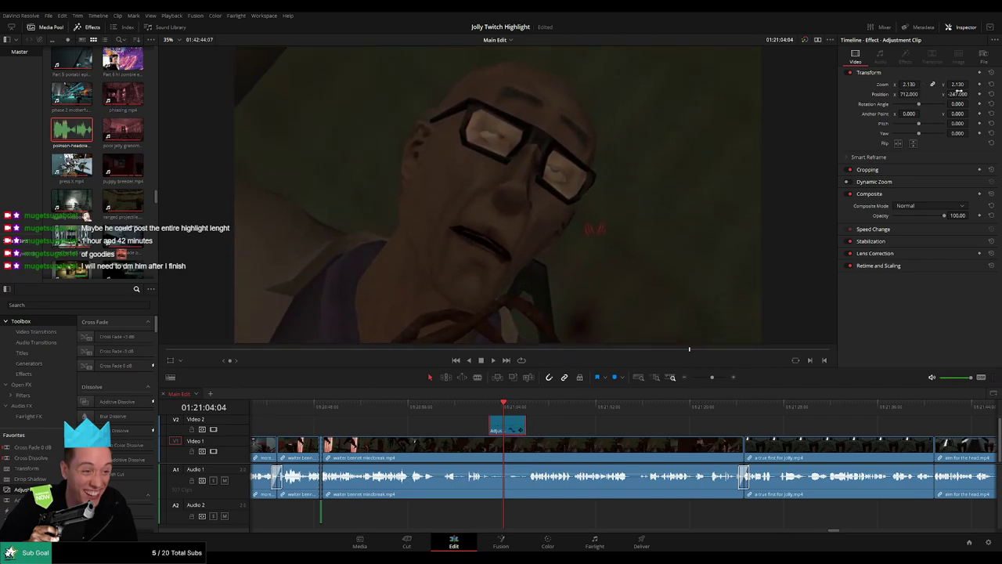
{"action": "left_click", "coordinate": [490, 403]}
{"action": "key", "text": "space"}
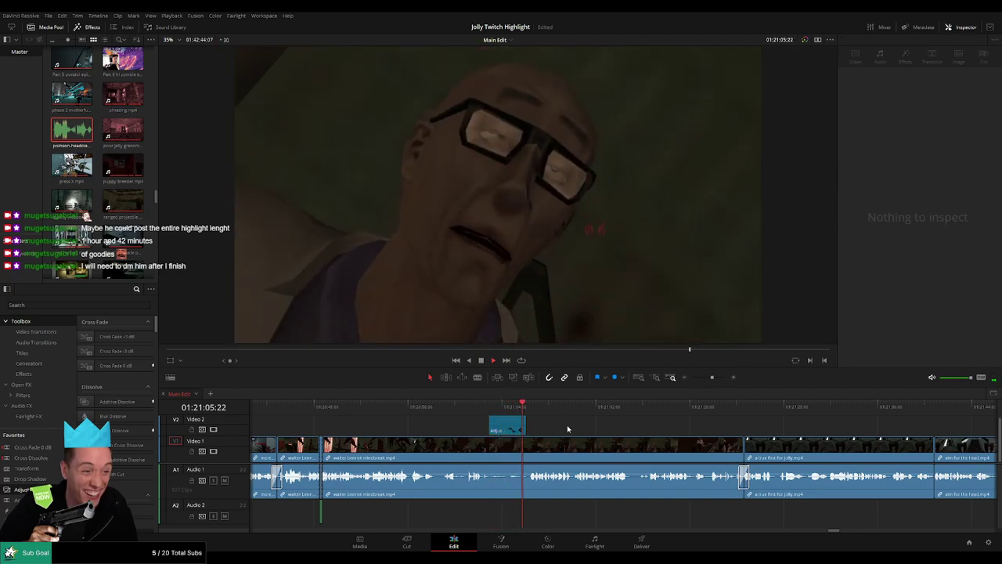
{"action": "scroll", "coordinate": [485, 428], "scroll_direction": "right", "scroll_amount": 4}
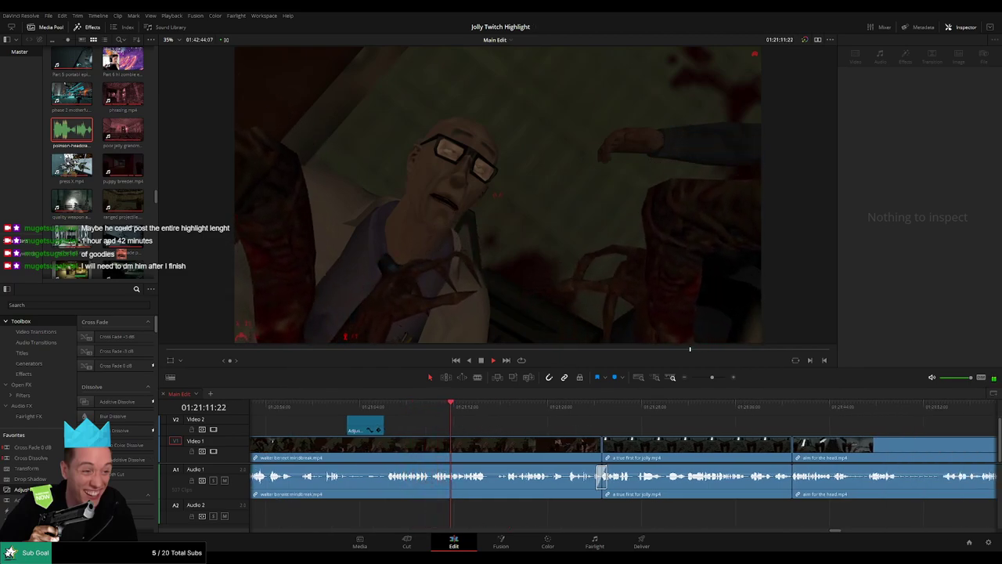
{"action": "scroll", "coordinate": [455, 433], "scroll_direction": "down", "scroll_amount": 2}
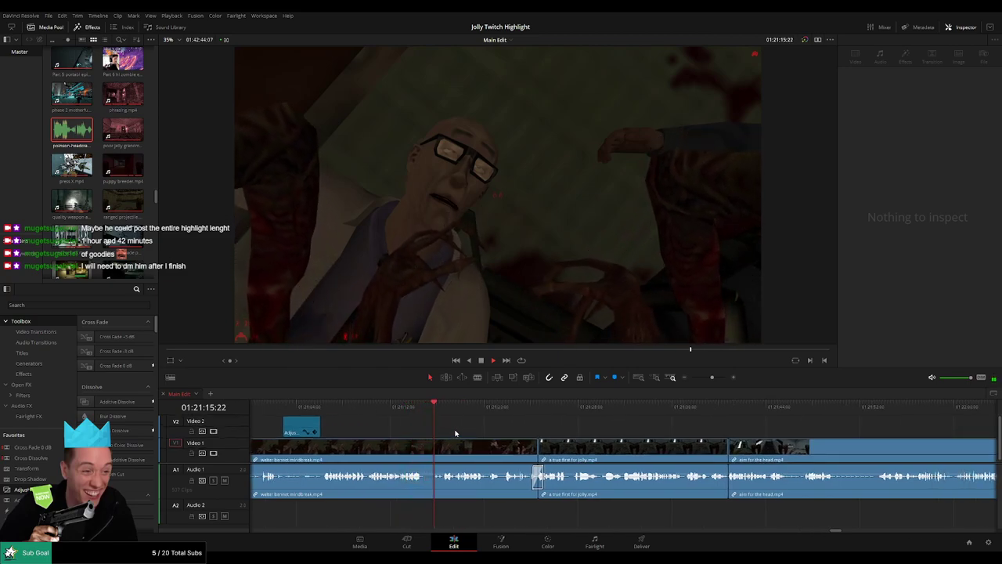
- Cut roughly 1.6 seconds out of walter bennet mindbreak.mp4 at about 01:21:15, close the gap and replay the join
{"action": "key", "text": "b"}
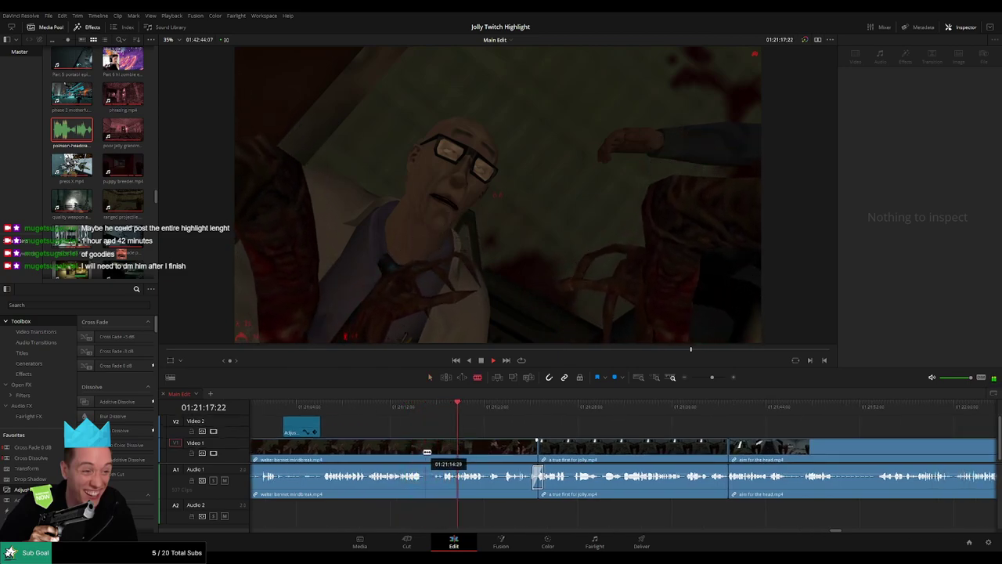
{"action": "left_click", "coordinate": [424, 453]}
{"action": "left_click", "coordinate": [443, 450]}
{"action": "key", "text": "a"}
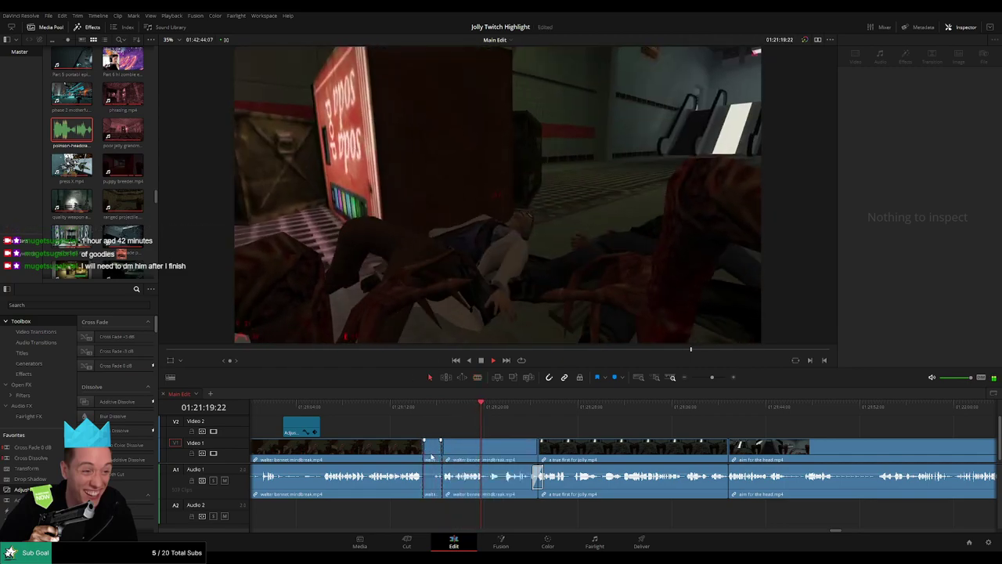
{"action": "left_click", "coordinate": [433, 452]}
{"action": "key", "text": "Delete"}
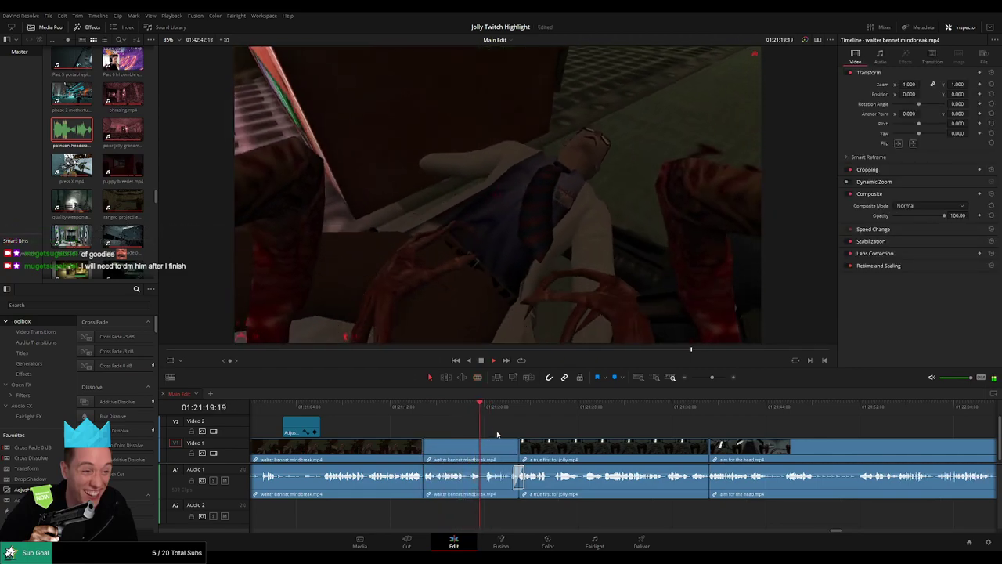
{"action": "left_click", "coordinate": [396, 408]}
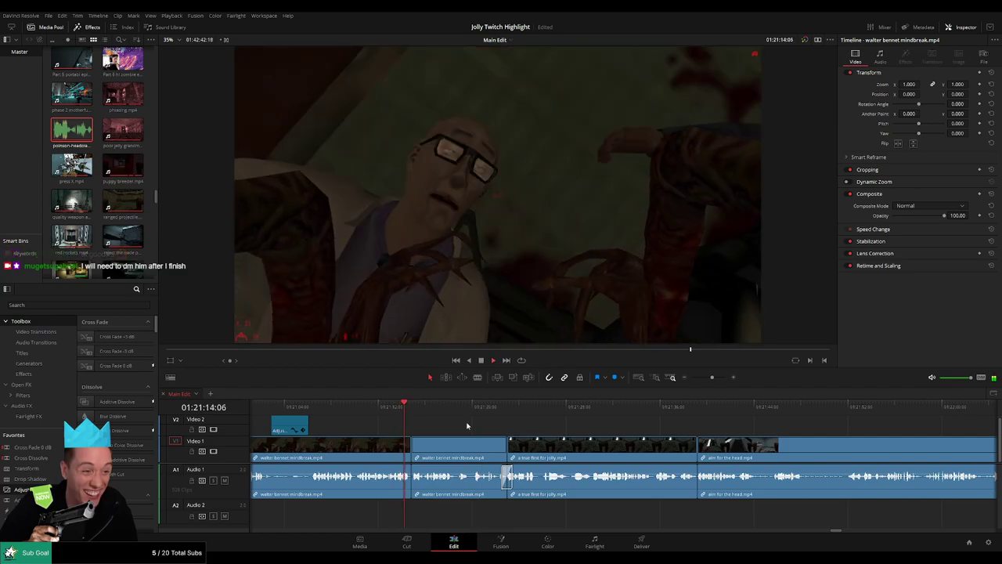
{"action": "left_click", "coordinate": [439, 409]}
{"action": "left_click", "coordinate": [461, 410]}
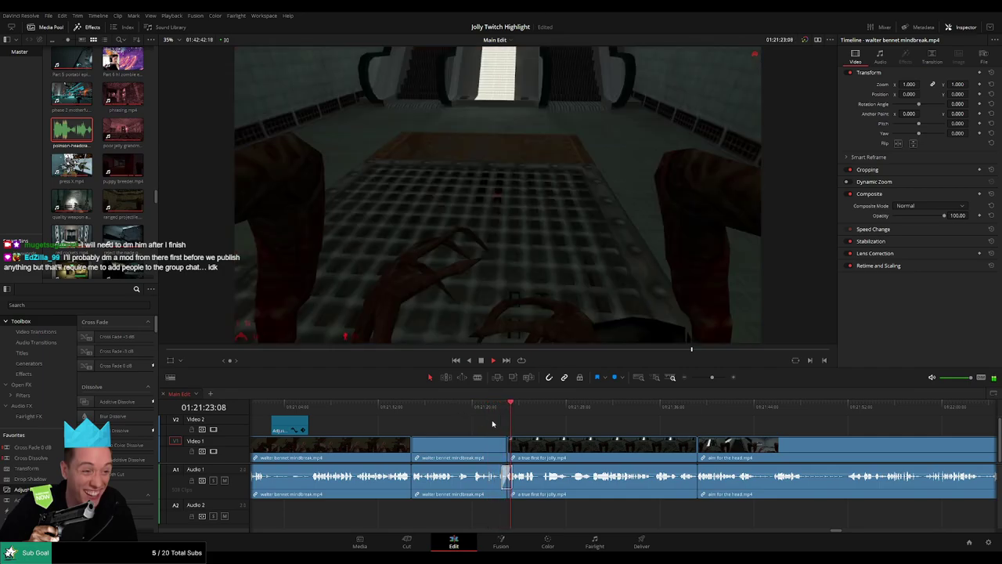
- Review a true first for jolly.mp4 through to the opening of aim for the head.mp4
{"action": "left_click_drag", "start_coordinate": [575, 433], "coordinate": [485, 423]}
{"action": "left_click", "coordinate": [418, 412]}
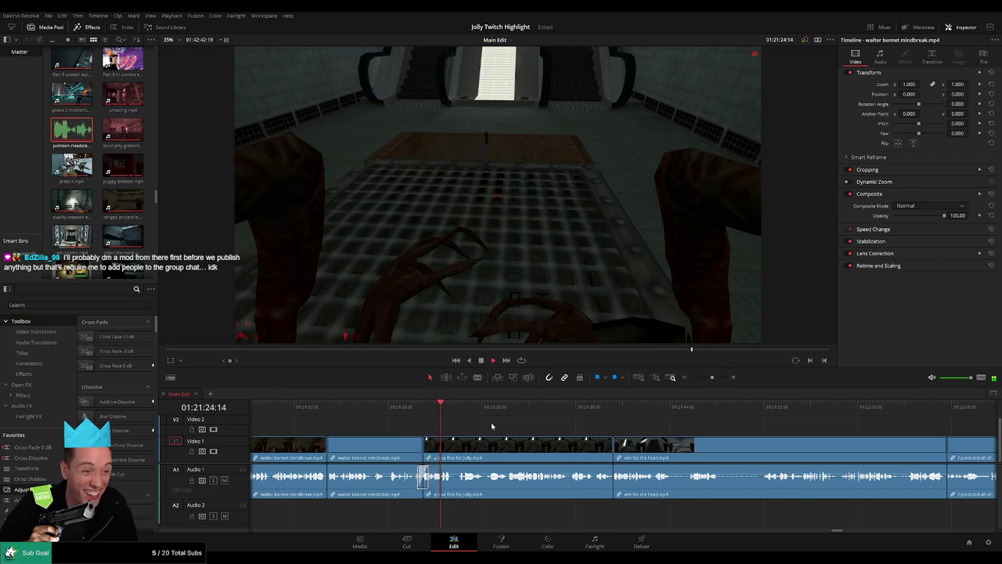
{"action": "scroll", "coordinate": [536, 430], "scroll_direction": "right", "scroll_amount": 3}
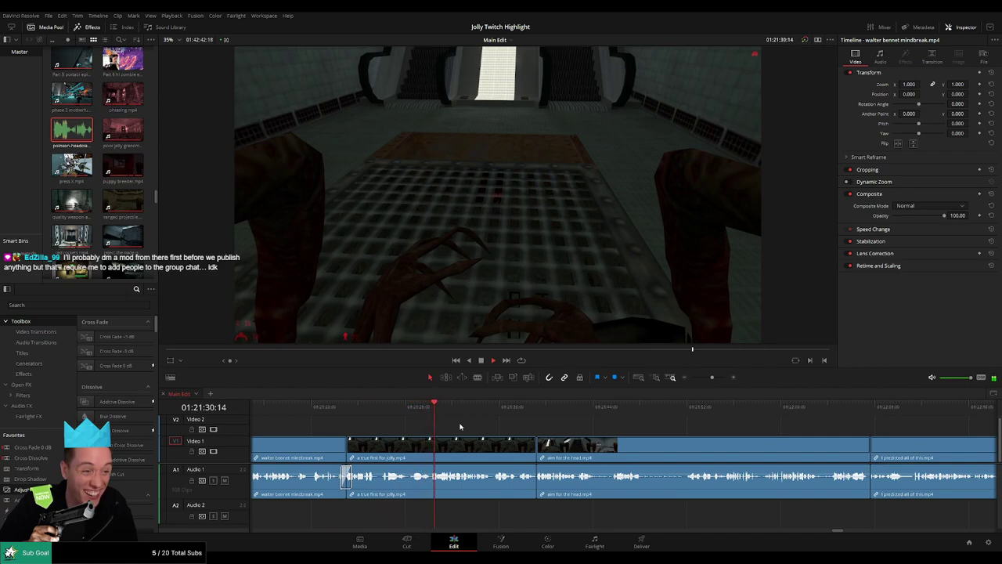
{"action": "scroll", "coordinate": [478, 430], "scroll_direction": "right", "scroll_amount": 3}
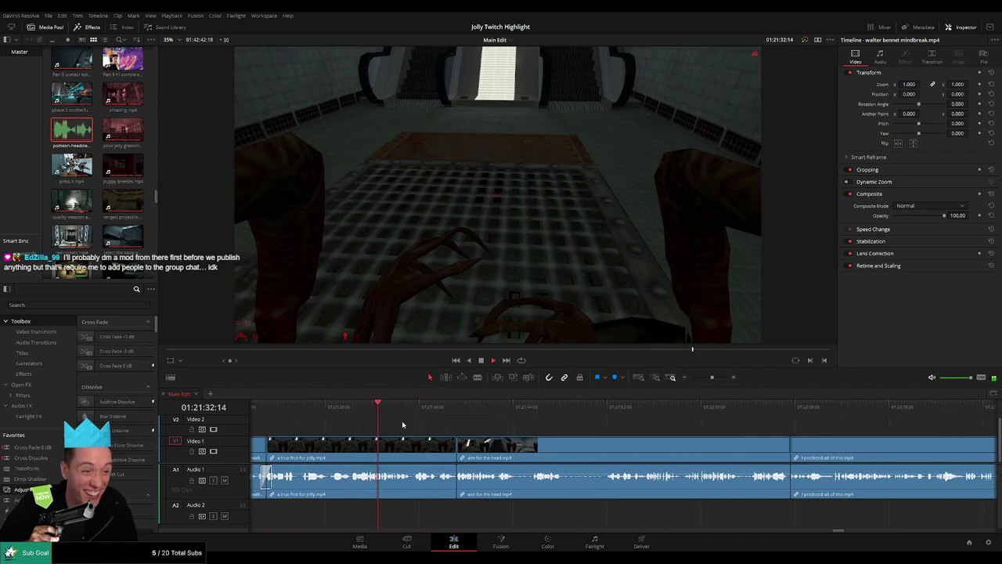
{"action": "scroll", "coordinate": [427, 427], "scroll_direction": "right", "scroll_amount": 2}
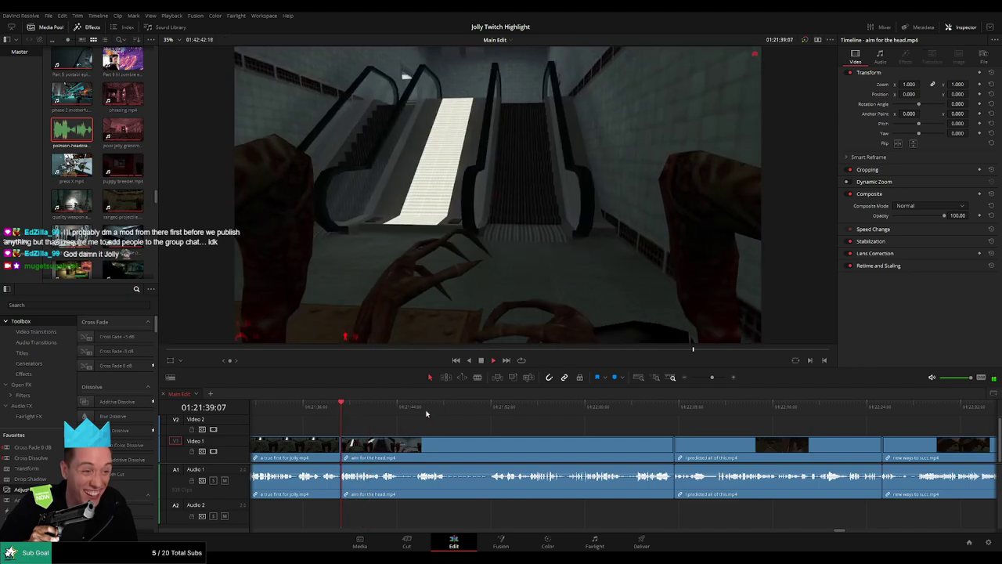
{"action": "left_click", "coordinate": [717, 378]}
{"action": "left_click_drag", "start_coordinate": [716, 378], "coordinate": [720, 378]}
{"action": "key", "text": "space"}
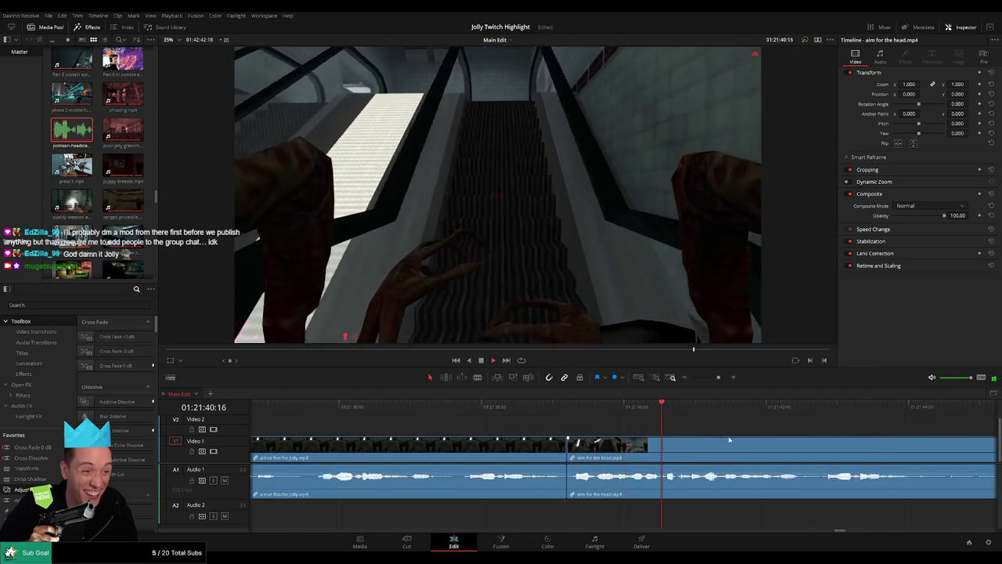
- Split aim for the head.mp4 at about 01:21:40:17 and 01:21:40:27 to isolate a short segment
{"action": "left_click_drag", "start_coordinate": [729, 441], "coordinate": [535, 429]}
{"action": "left_click_drag", "start_coordinate": [437, 416], "coordinate": [473, 409]}
{"action": "left_click", "coordinate": [420, 409]}
{"action": "key", "text": "space"}
{"action": "key", "text": "space"}
{"action": "key", "text": "space"}
{"action": "key", "text": "b"}
{"action": "left_click", "coordinate": [477, 452]}
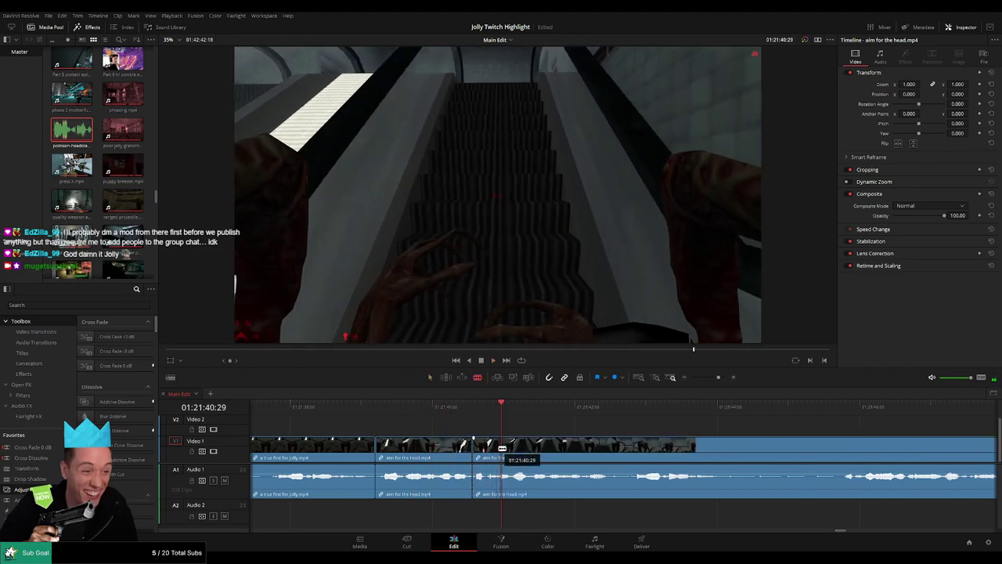
{"action": "left_click", "coordinate": [501, 450]}
{"action": "key", "text": "a"}
- Silence the isolated aim for the head.mp4 segment, cover it with matching-length headcrab sound on Audio 2 at -27 dB, and replay it
{"action": "left_click_drag", "start_coordinate": [484, 471], "coordinate": [485, 510]}
{"action": "left_click_drag", "start_coordinate": [71, 130], "coordinate": [475, 514]}
{"action": "left_click_drag", "start_coordinate": [551, 514], "coordinate": [513, 513]}
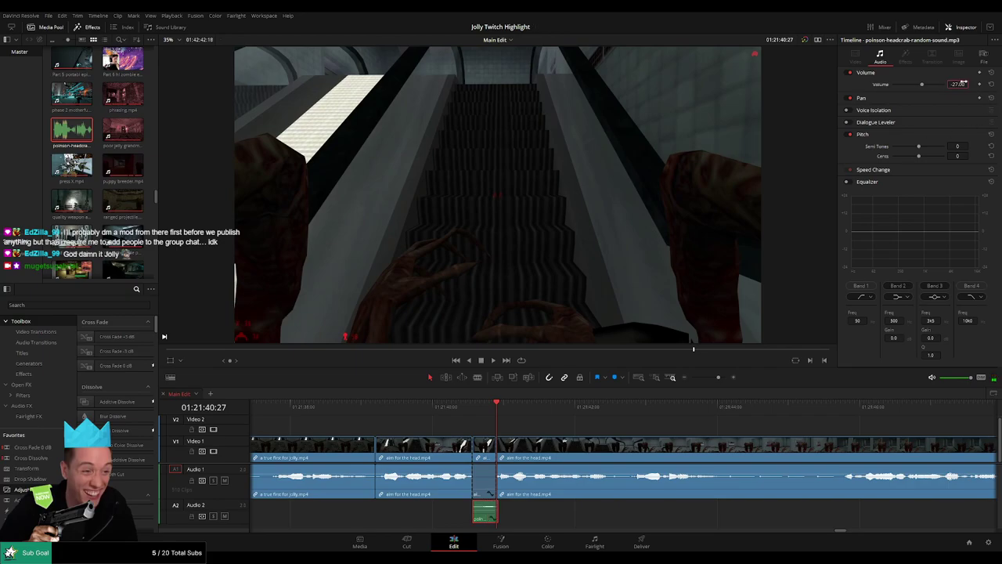
{"action": "left_click", "coordinate": [372, 408]}
{"action": "key", "text": "space"}
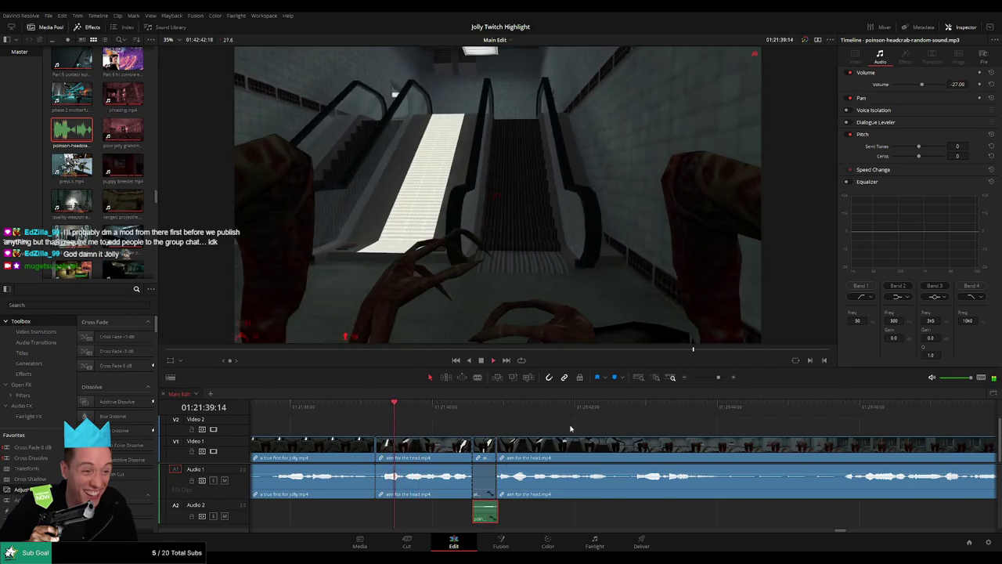
- Review the rest of aim for the head.mp4, I predicted all of this.mp4 and the first part of new ways to succ.mp4
{"action": "mouse_move", "coordinate": [715, 378]}
{"action": "left_mouse_down"}
{"action": "mouse_move", "coordinate": [702, 377]}
{"action": "mouse_move", "coordinate": [710, 383]}
{"action": "left_mouse_up"}
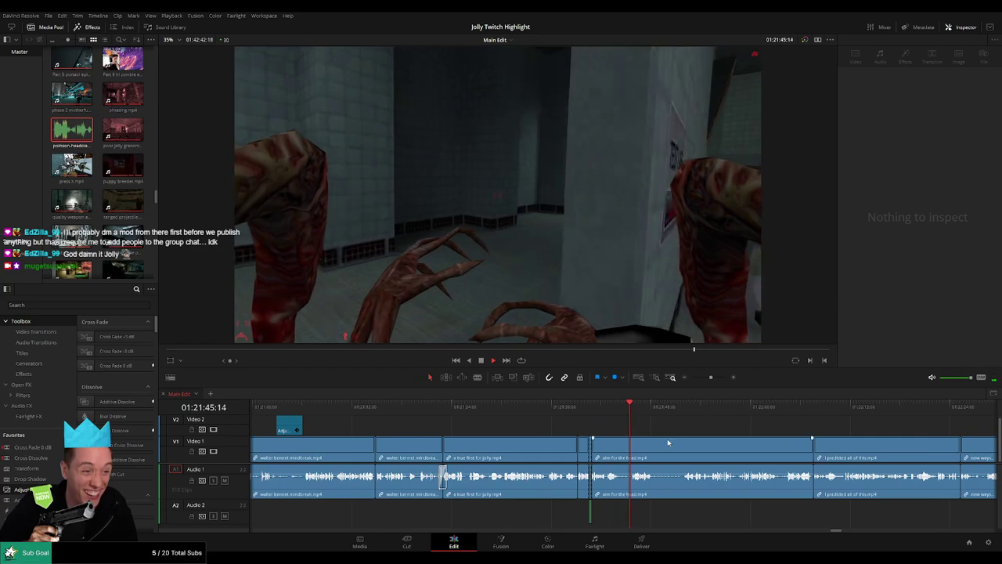
{"action": "left_click_drag", "start_coordinate": [674, 435], "coordinate": [543, 435]}
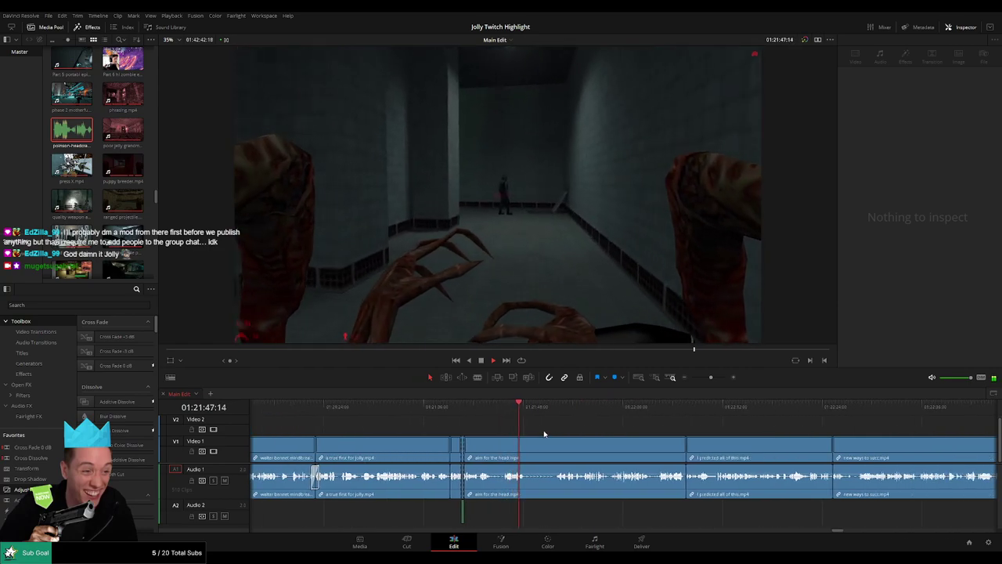
{"action": "left_click", "coordinate": [551, 417]}
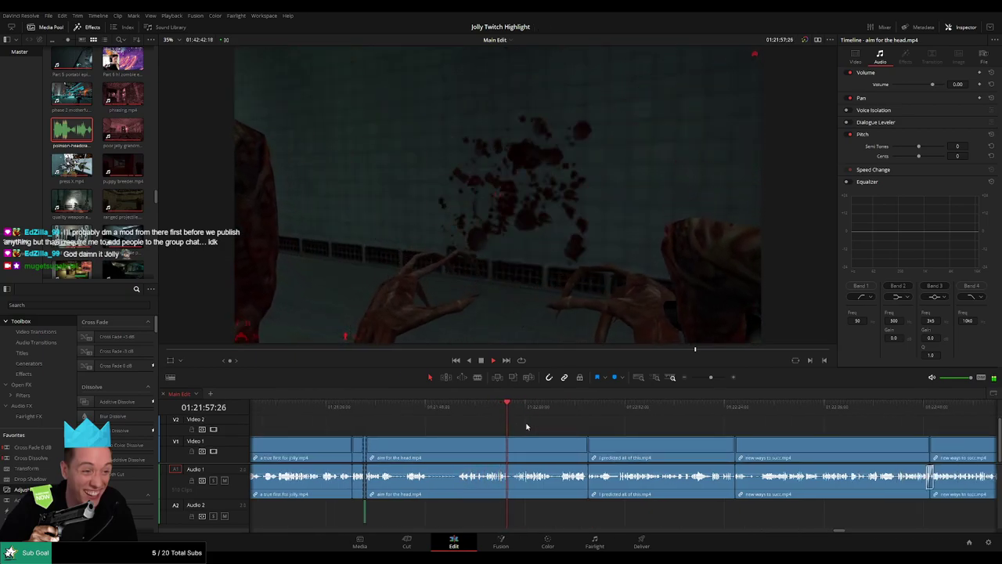
{"action": "left_click_drag", "start_coordinate": [563, 428], "coordinate": [478, 430]}
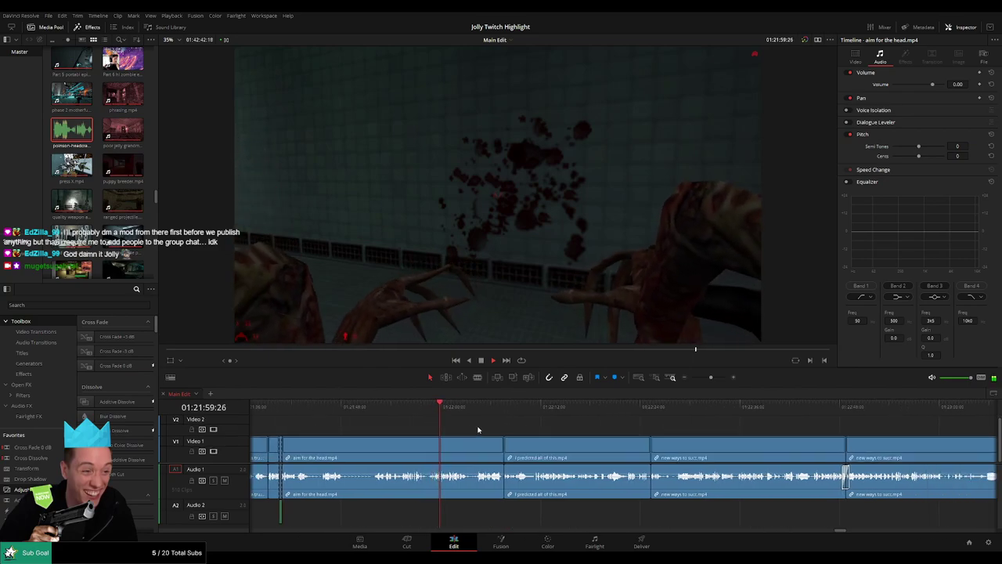
{"action": "left_click", "coordinate": [713, 378]}
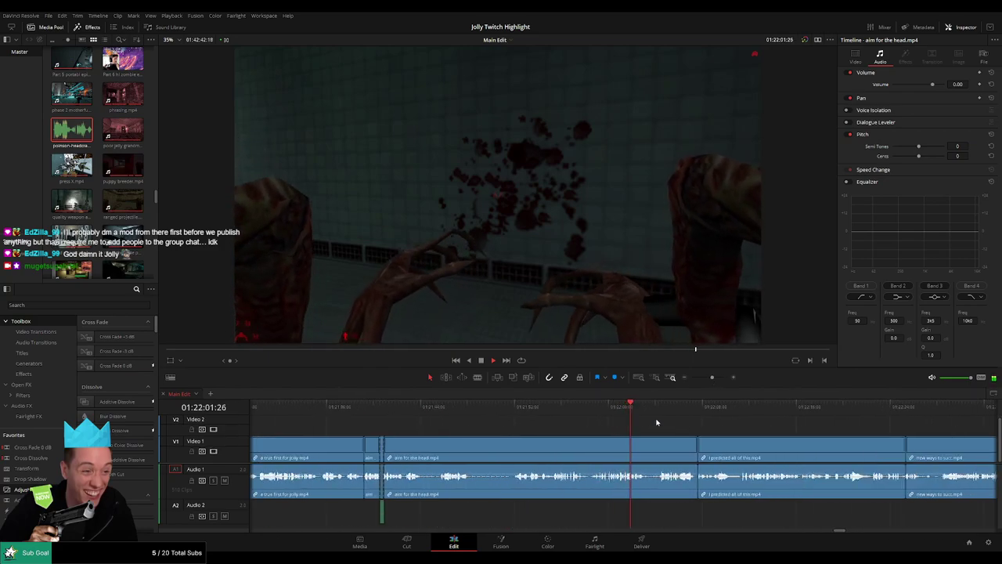
{"action": "left_click_drag", "start_coordinate": [624, 422], "coordinate": [478, 418]}
{"action": "left_click", "coordinate": [511, 410]}
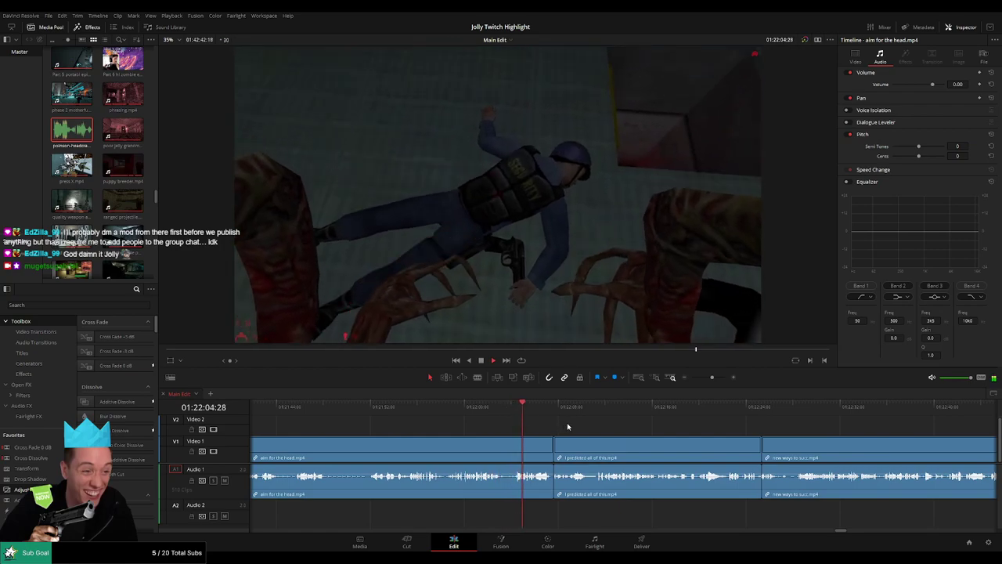
{"action": "scroll", "coordinate": [484, 423], "scroll_direction": "right", "scroll_amount": 2}
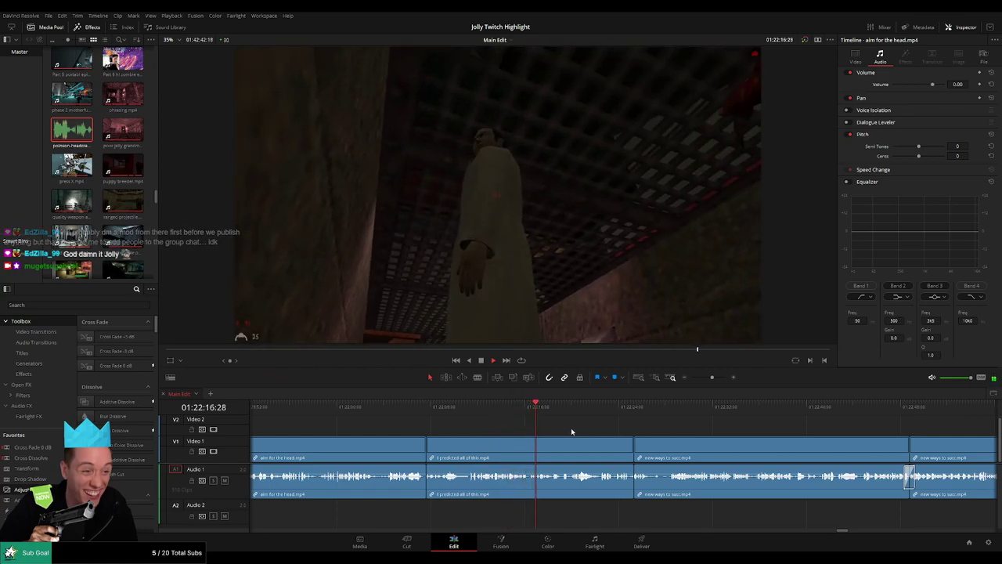
{"action": "left_click_drag", "start_coordinate": [619, 430], "coordinate": [488, 430]}
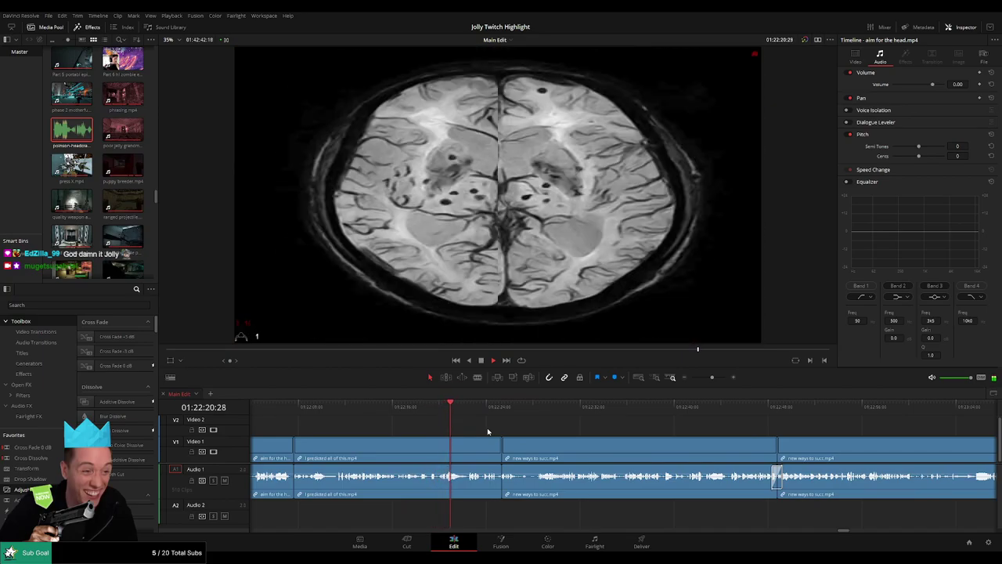
{"action": "left_click_drag", "start_coordinate": [497, 431], "coordinate": [408, 431]}
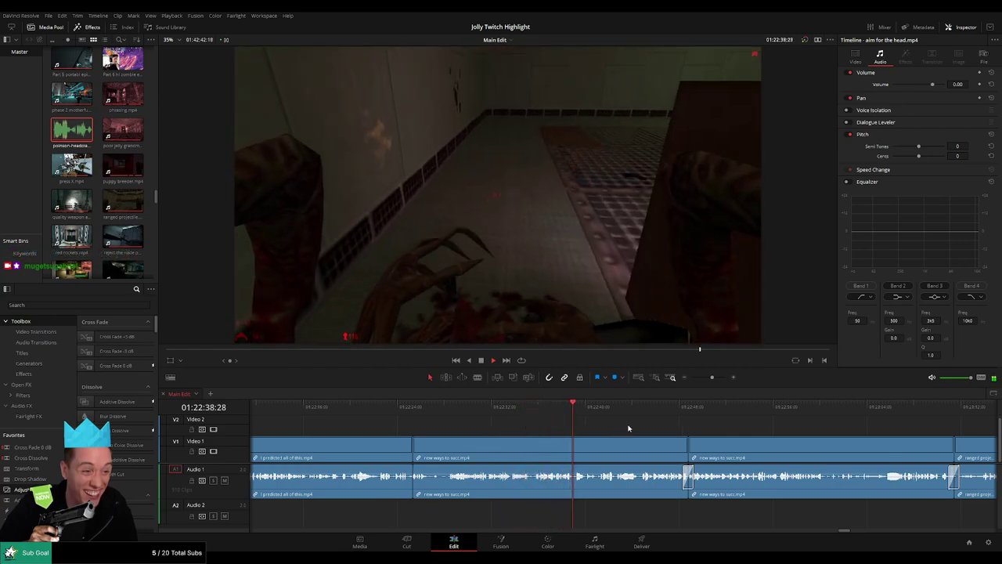
{"action": "left_click_drag", "start_coordinate": [628, 427], "coordinate": [520, 423]}
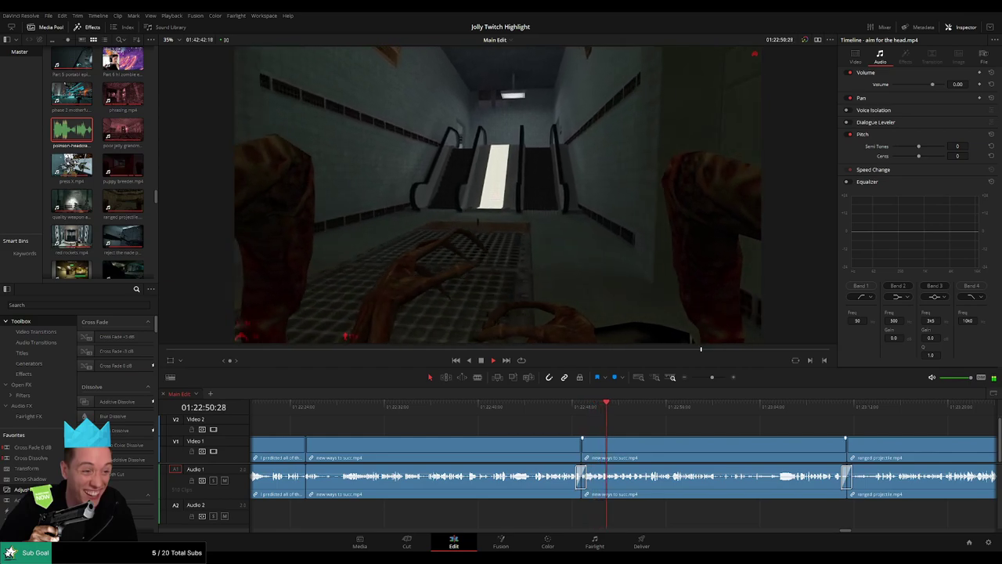
- Split new ways to succ.mp4 at about 01:22:49:23 and 01:22:50:03 to isolate a short segment
{"action": "left_click", "coordinate": [588, 408]}
{"action": "left_click", "coordinate": [716, 379]}
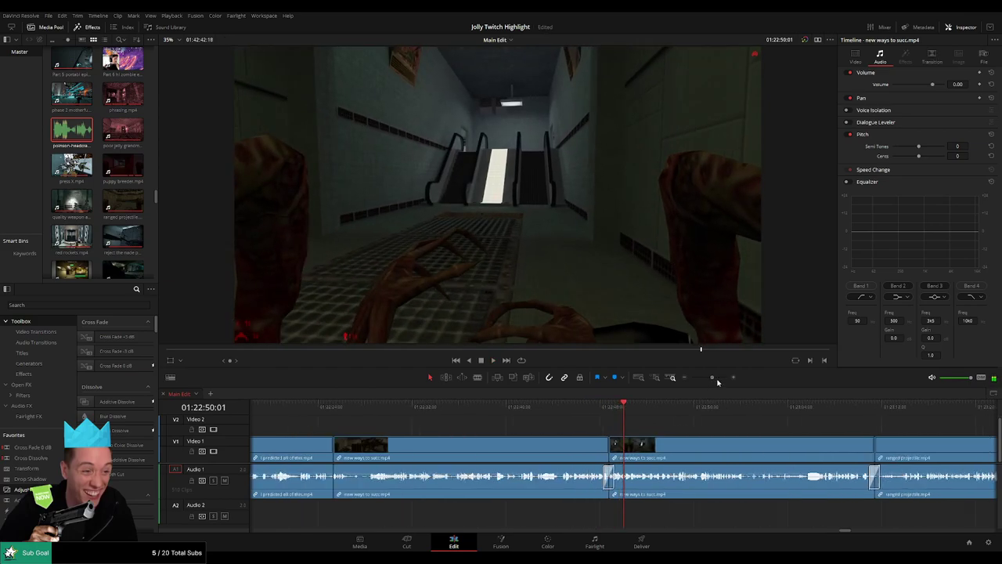
{"action": "left_click_drag", "start_coordinate": [717, 381], "coordinate": [722, 380]}
{"action": "left_click_drag", "start_coordinate": [506, 413], "coordinate": [567, 419]}
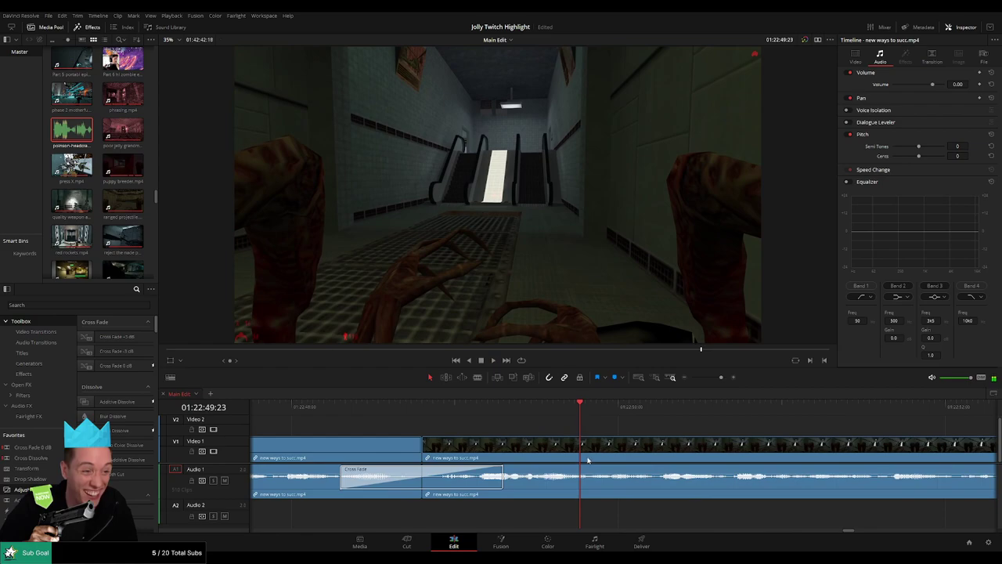
{"action": "key", "text": "b"}
{"action": "left_click", "coordinate": [584, 452]}
{"action": "key", "text": "space"}
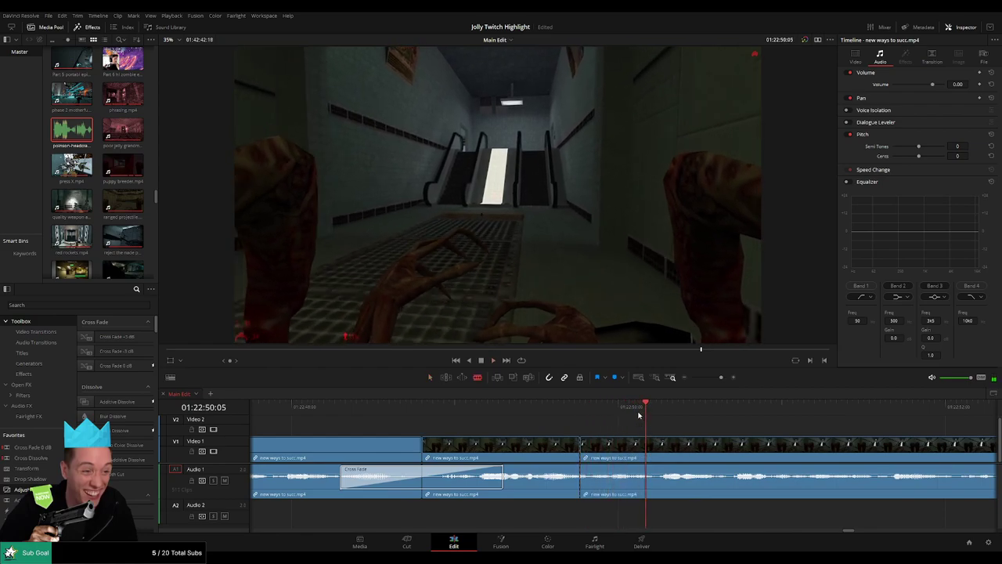
{"action": "left_click", "coordinate": [635, 445]}
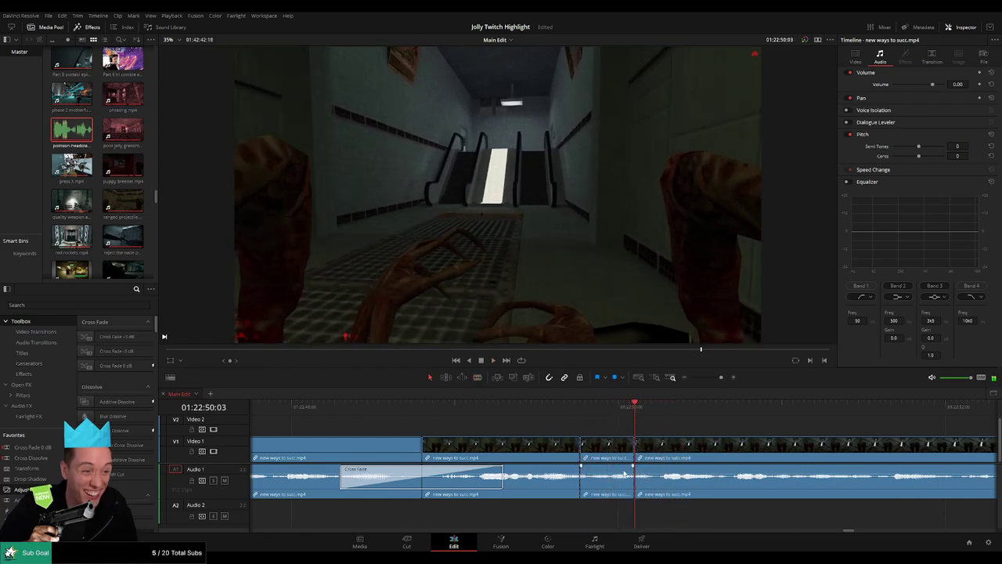
- Silence the isolated new ways to succ.mp4 segment, cover it with matching-length headcrab sound on Audio 2 at -27 dB, and replay it
{"action": "left_click_drag", "start_coordinate": [613, 472], "coordinate": [613, 505]}
{"action": "left_click_drag", "start_coordinate": [74, 135], "coordinate": [581, 514]}
{"action": "left_click_drag", "start_coordinate": [781, 514], "coordinate": [639, 514]}
{"action": "left_click", "coordinate": [621, 517]}
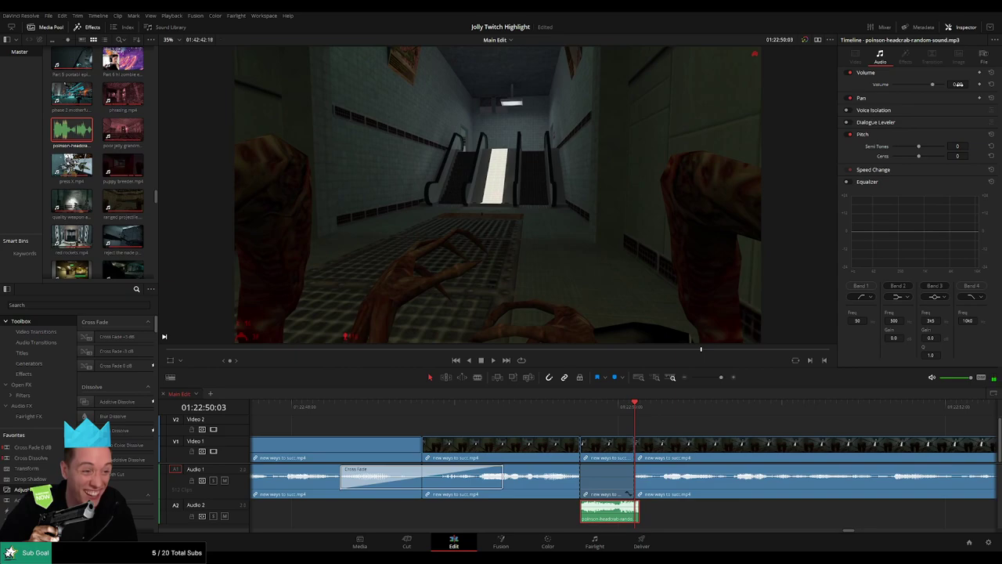
{"action": "left_click", "coordinate": [960, 84]}
{"action": "type", "text": "-27"}
{"action": "key", "text": "Return"}
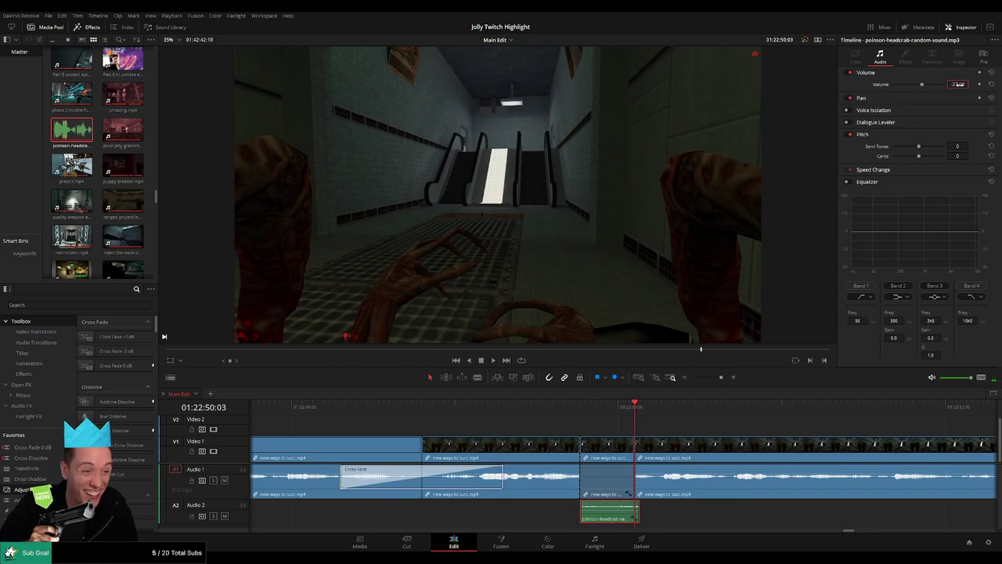
{"action": "left_click", "coordinate": [530, 408]}
{"action": "key", "text": "space"}
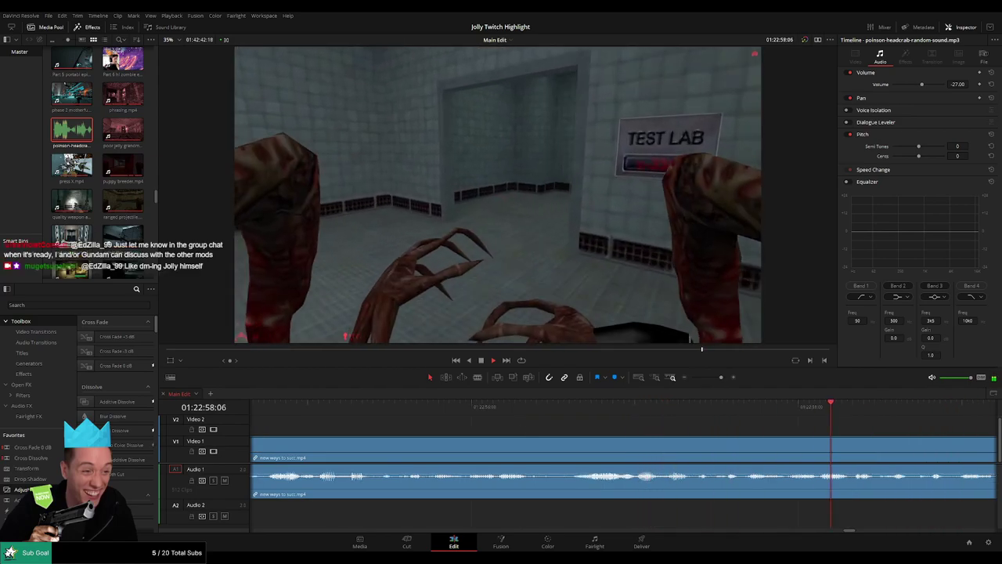
- Play on through new ways to succ.mp4 to about 01:23:08 and return the playhead to 01:22:59:08
{"action": "left_click_drag", "start_coordinate": [721, 378], "coordinate": [714, 377]}
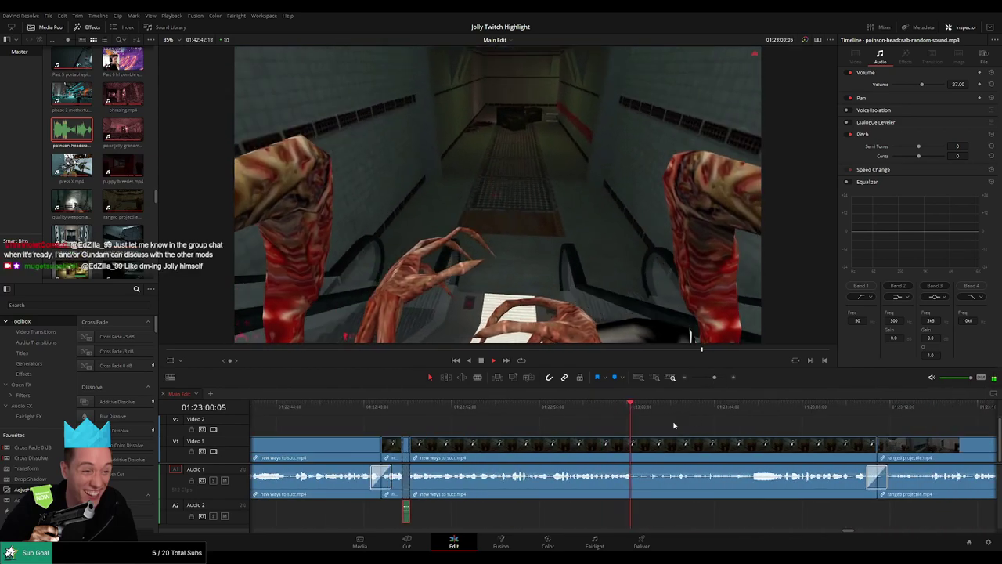
{"action": "left_click", "coordinate": [675, 426]}
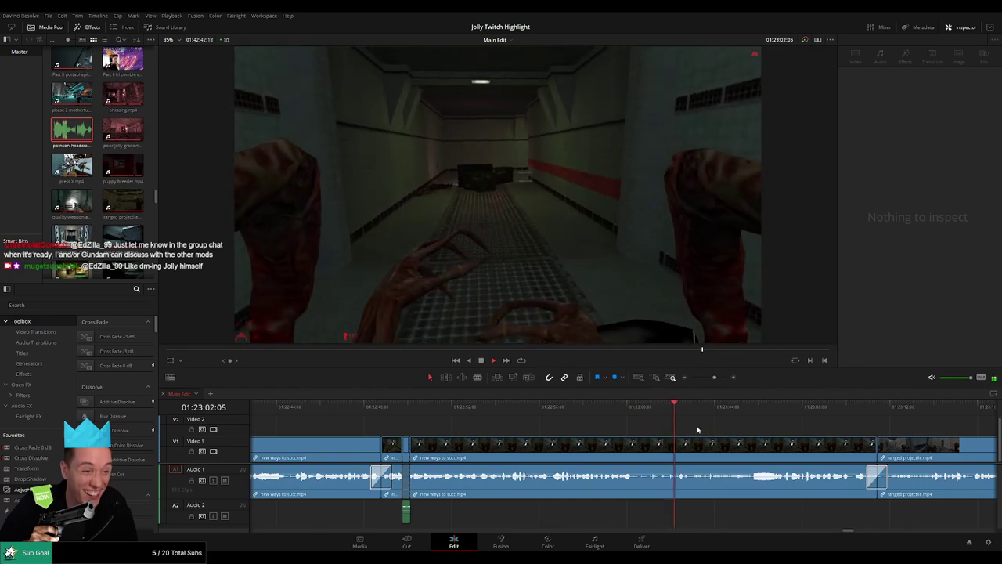
{"action": "left_click_drag", "start_coordinate": [720, 429], "coordinate": [574, 428]}
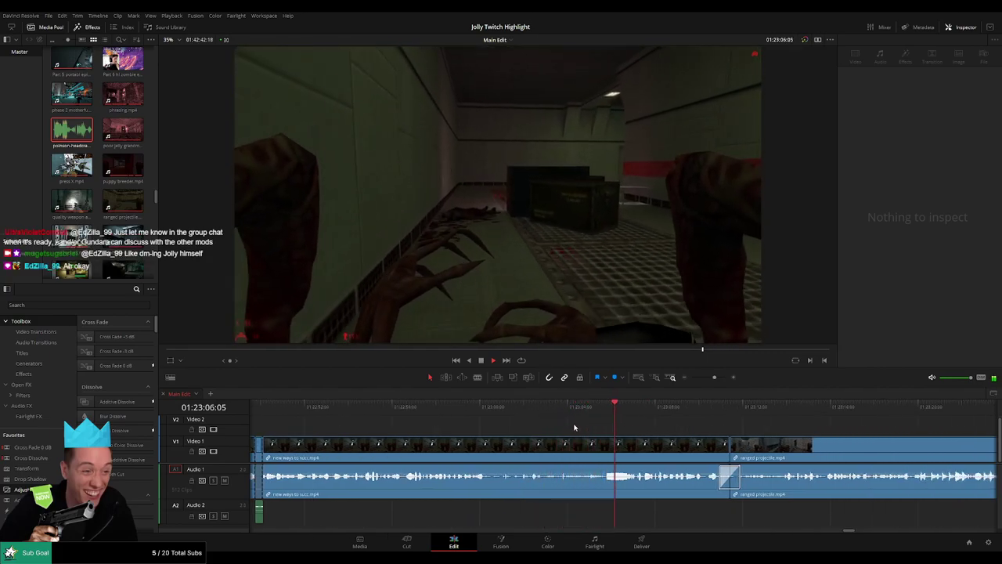
{"action": "scroll", "coordinate": [587, 423], "scroll_direction": "right", "scroll_amount": 3}
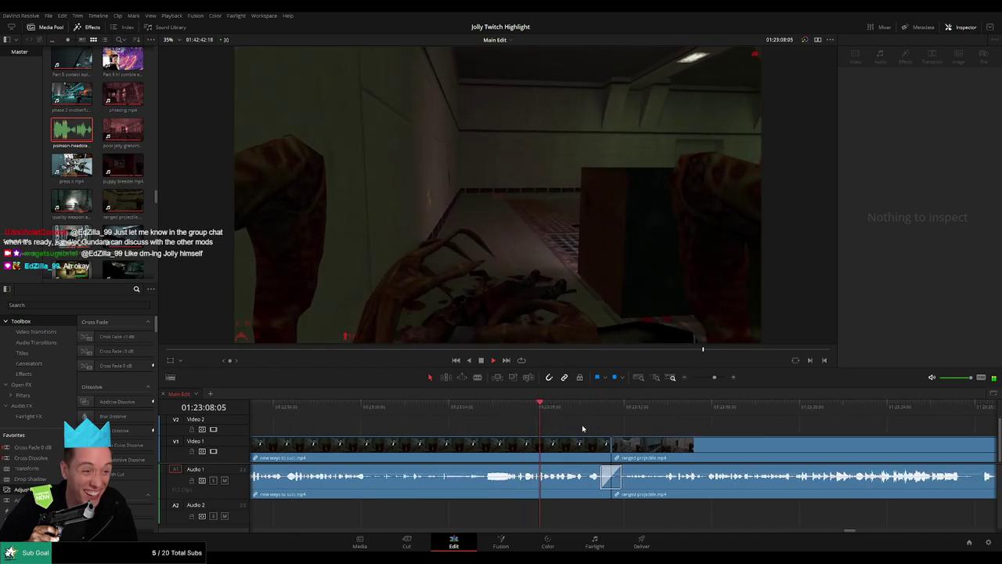
{"action": "left_click", "coordinate": [345, 407]}
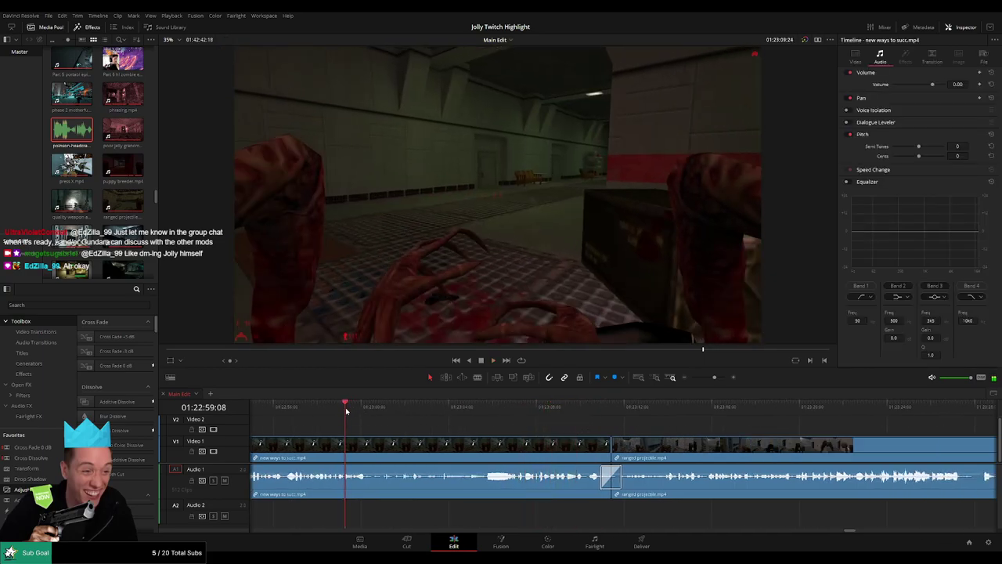
- Split new ways to succ.mp4 at 01:23:03:16 and 01:23:04:02 to isolate a short segment
{"action": "left_click_drag", "start_coordinate": [345, 407], "coordinate": [430, 408]}
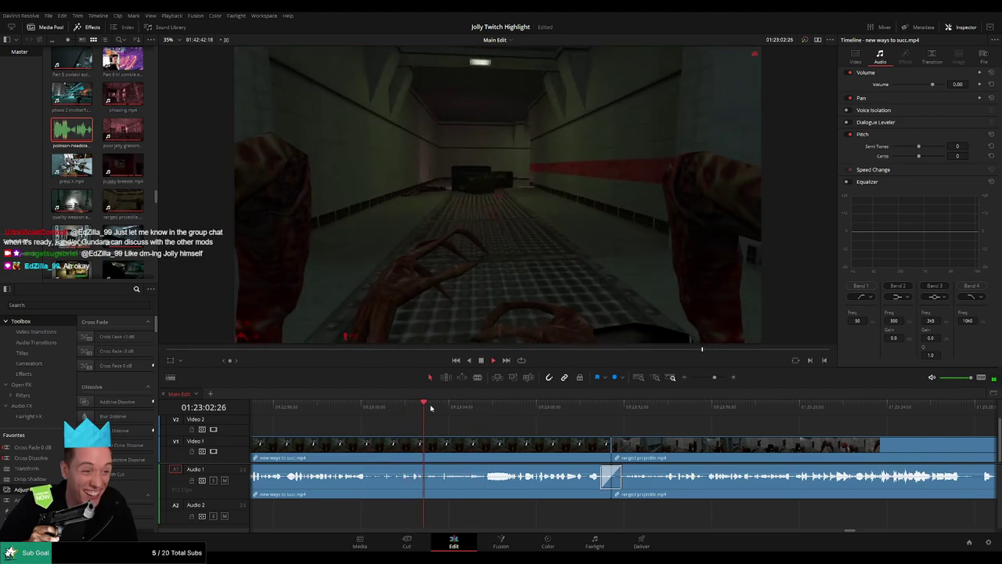
{"action": "left_click", "coordinate": [440, 408]}
{"action": "key", "text": "b"}
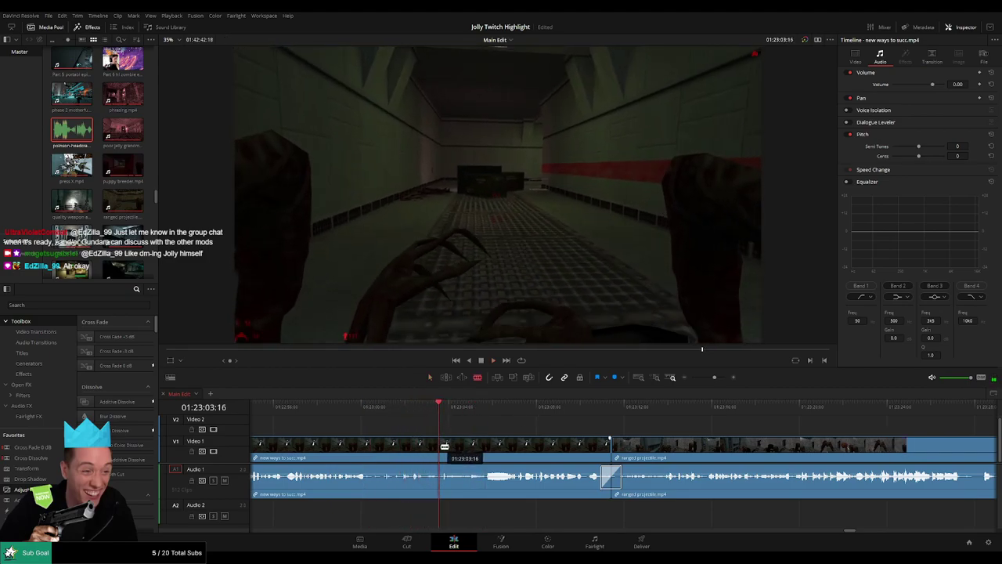
{"action": "left_click", "coordinate": [445, 446]}
{"action": "key", "text": "space"}
{"action": "key", "text": "space"}
{"action": "left_click", "coordinate": [454, 455]}
{"action": "key", "text": "a"}
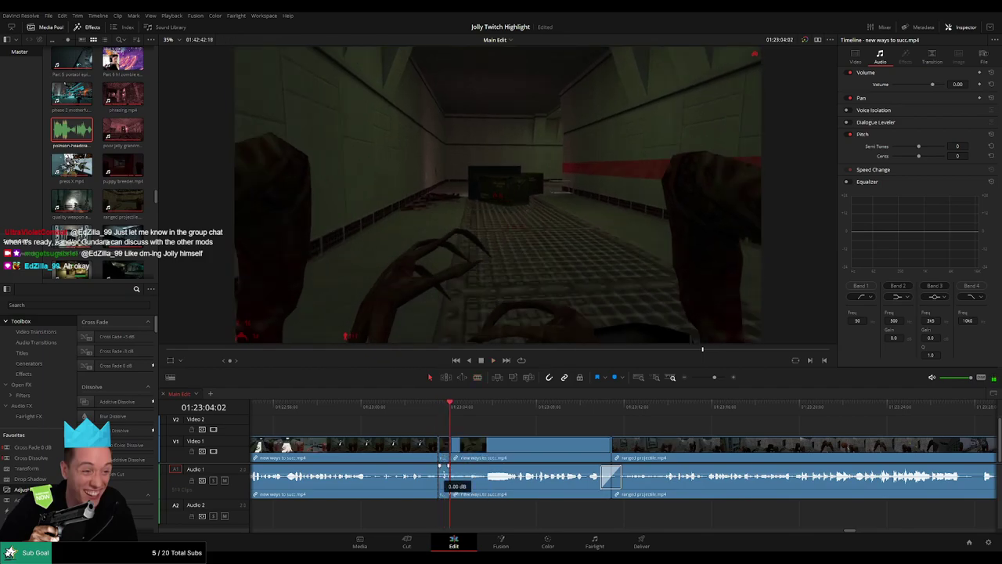
- Silence the isolated segment, cover it with matching-length headcrab sound on Audio 2 at -27 dB, and replay the passage
{"action": "left_click_drag", "start_coordinate": [67, 125], "coordinate": [444, 520]}
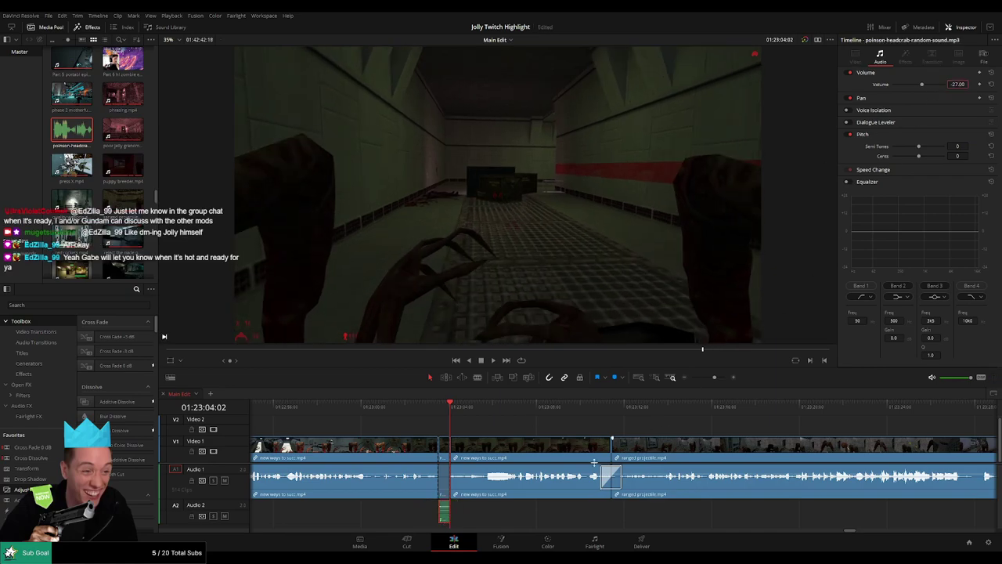
{"action": "left_click", "coordinate": [425, 407]}
{"action": "key", "text": "space"}
{"action": "left_click", "coordinate": [475, 430]}
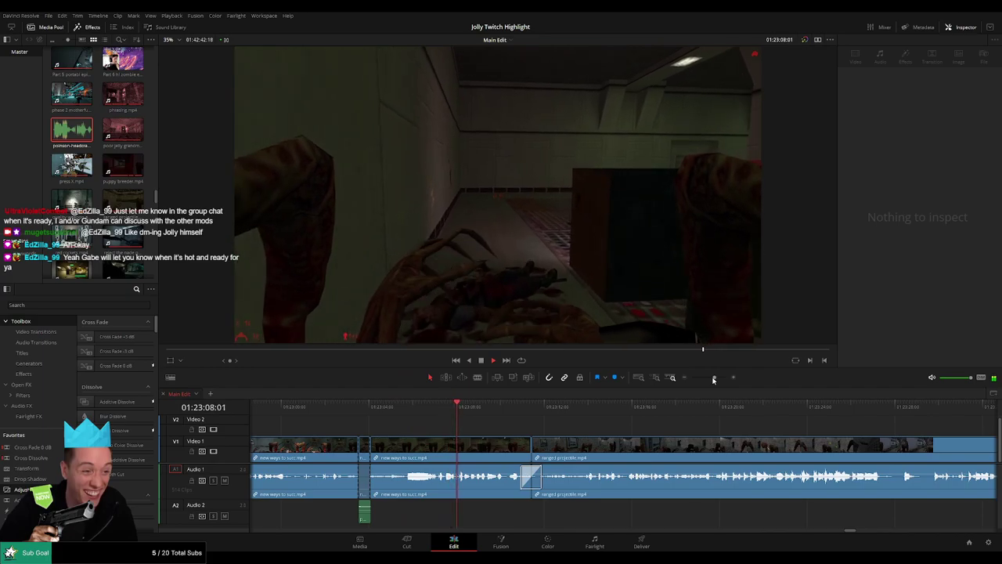
- Review the end of new ways to succ.mp4 and the opening of ranged projectile.mp4
{"action": "mouse_move", "coordinate": [714, 380]}
{"action": "left_mouse_down"}
{"action": "mouse_move", "coordinate": [693, 379]}
{"action": "mouse_move", "coordinate": [715, 375]}
{"action": "mouse_move", "coordinate": [704, 394]}
{"action": "left_mouse_up"}
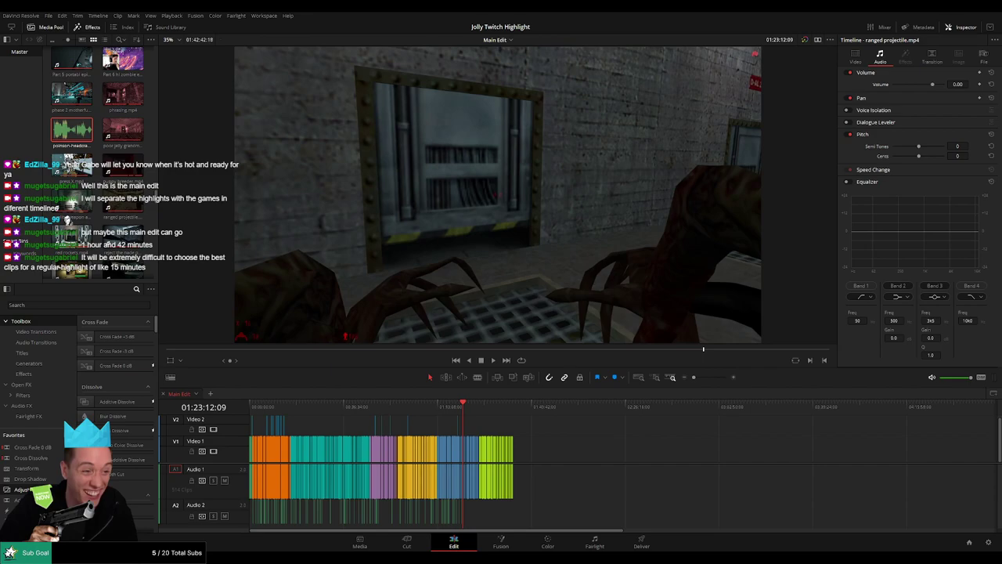
{"action": "left_click_drag", "start_coordinate": [693, 378], "coordinate": [710, 378]}
{"action": "left_click", "coordinate": [609, 415]}
{"action": "key", "text": "space"}
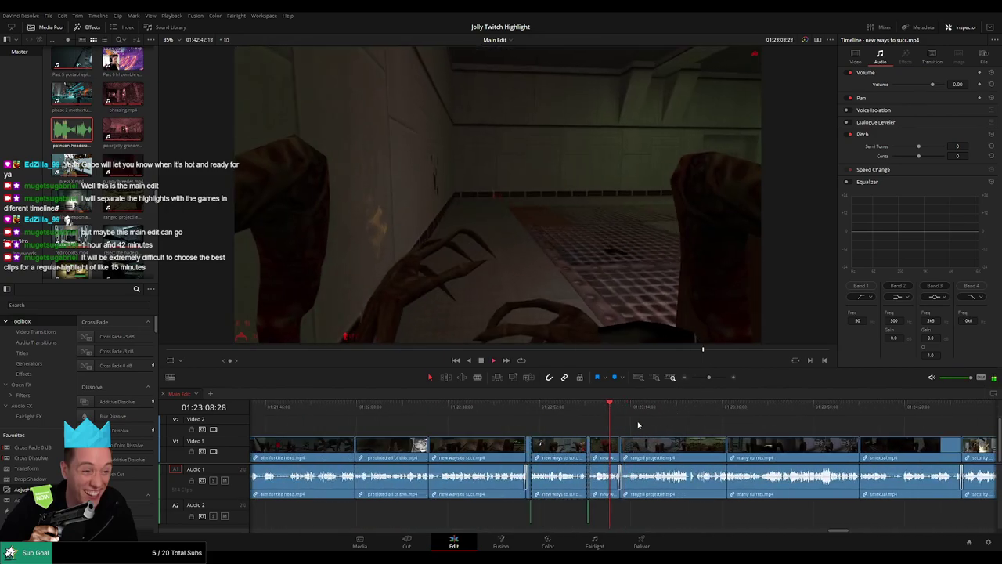
{"action": "left_click_drag", "start_coordinate": [665, 427], "coordinate": [447, 435]}
{"action": "scroll", "coordinate": [427, 431], "scroll_direction": "right", "scroll_amount": 1}
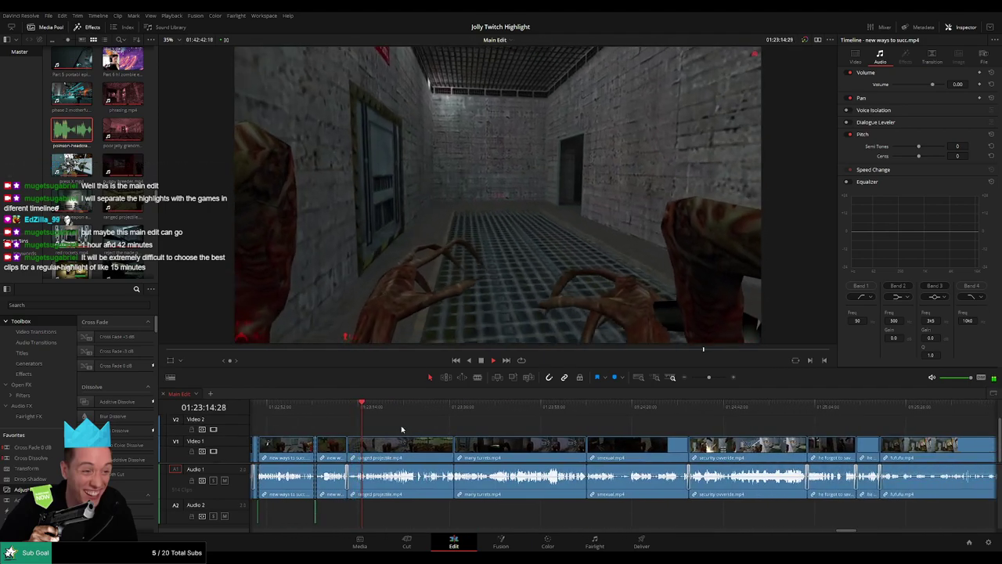
- Split ranged projectile.mp4 just before and at 01:23:14:22 to isolate a short segment
{"action": "left_click_drag", "start_coordinate": [709, 378], "coordinate": [716, 381]}
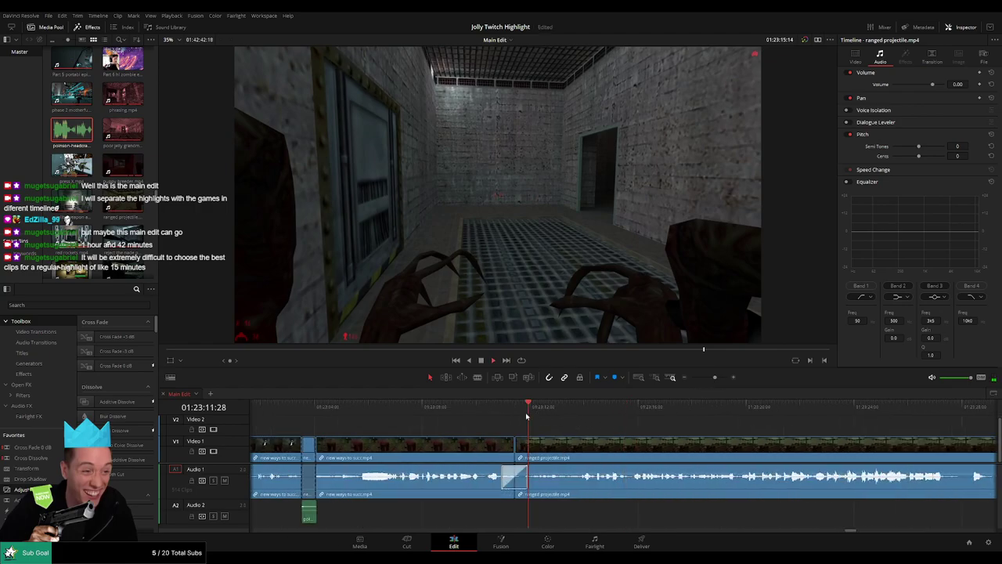
{"action": "scroll", "coordinate": [509, 423], "scroll_direction": "right", "scroll_amount": 3}
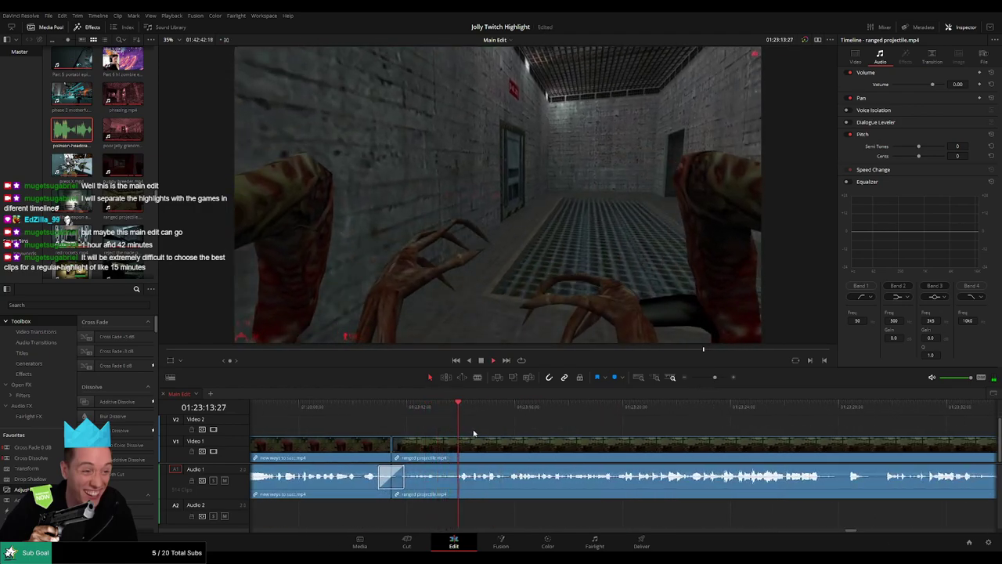
{"action": "key", "text": "b"}
{"action": "left_click", "coordinate": [471, 446]}
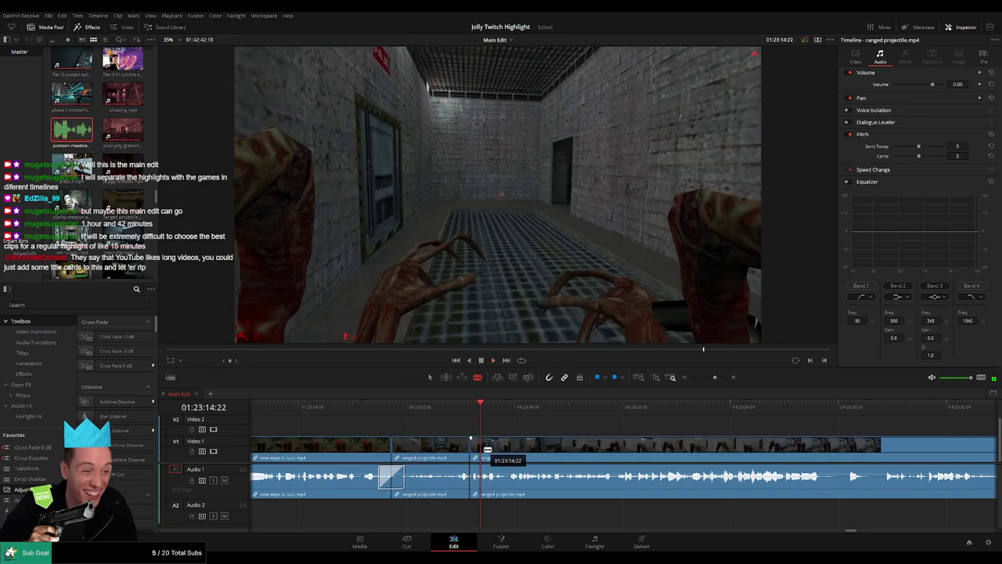
{"action": "left_click", "coordinate": [481, 452]}
{"action": "key", "text": "a"}
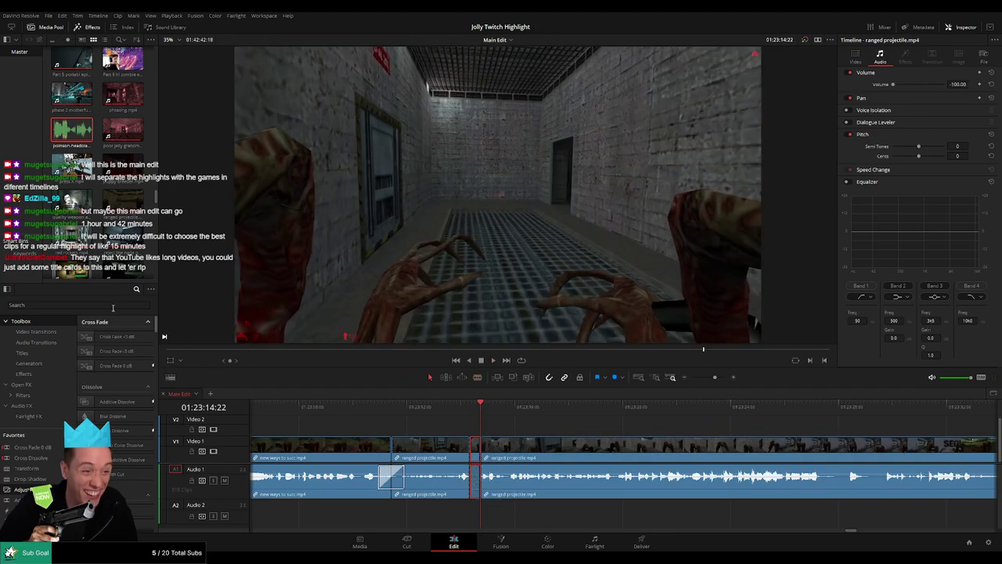
- Cover the silenced ranged projectile.mp4 segment with headcrab sound on Audio 2, trimmed to the segment's length and set to -27 dB
{"action": "double_click", "coordinate": [77, 139]}
{"action": "left_click_drag", "start_coordinate": [77, 139], "coordinate": [473, 527]}
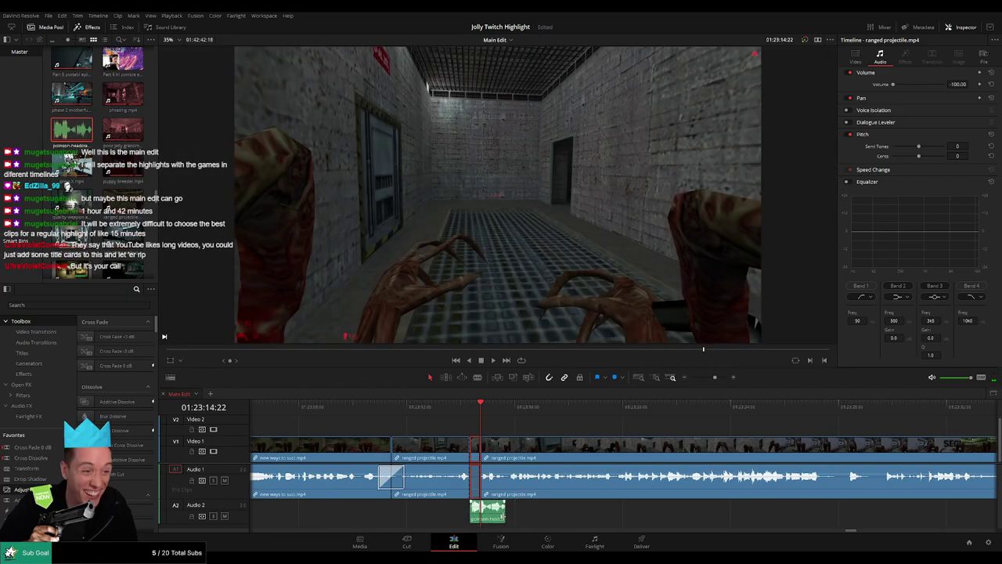
{"action": "left_click_drag", "start_coordinate": [502, 517], "coordinate": [475, 517]}
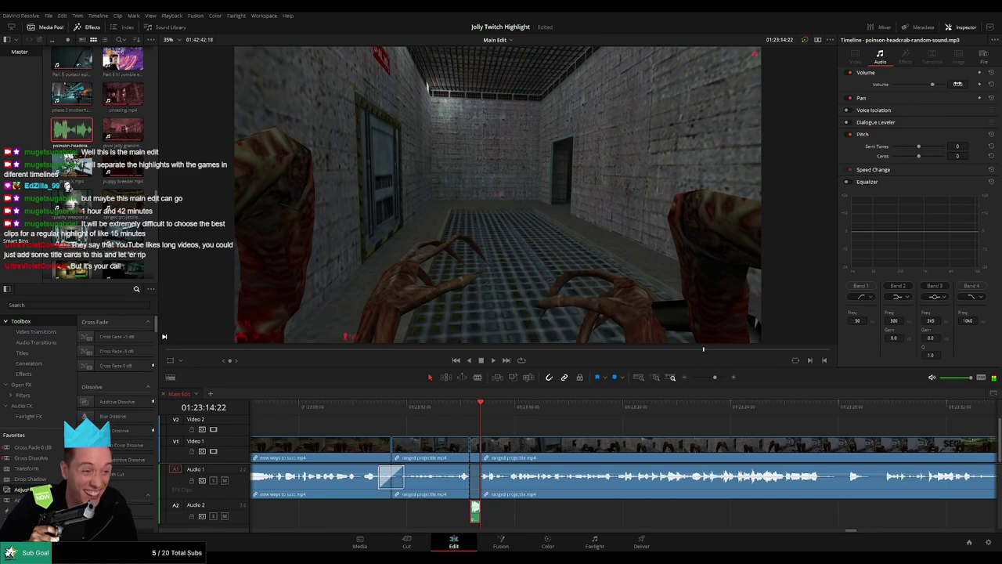
{"action": "left_click", "coordinate": [962, 84]}
{"action": "type", "text": "-27"}
{"action": "key", "text": "Return"}
{"action": "left_click", "coordinate": [552, 437]}
- Survey the whole Main Edit timeline, examining frames from the orange and teal clip sections
{"action": "left_click_drag", "start_coordinate": [714, 377], "coordinate": [692, 379]}
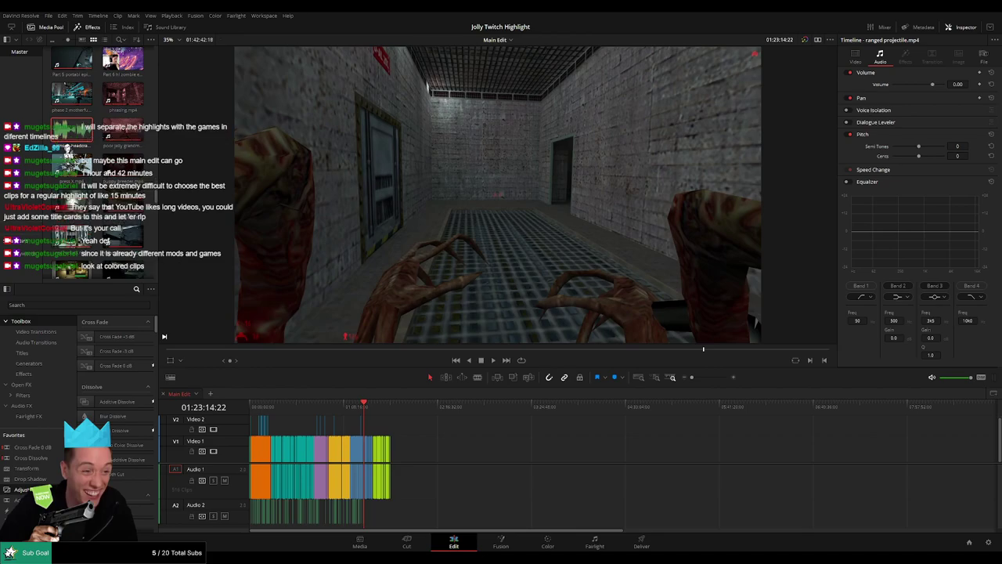
{"action": "left_click_drag", "start_coordinate": [692, 377], "coordinate": [697, 381]}
{"action": "scroll", "coordinate": [496, 442], "scroll_direction": "left", "scroll_amount": 2}
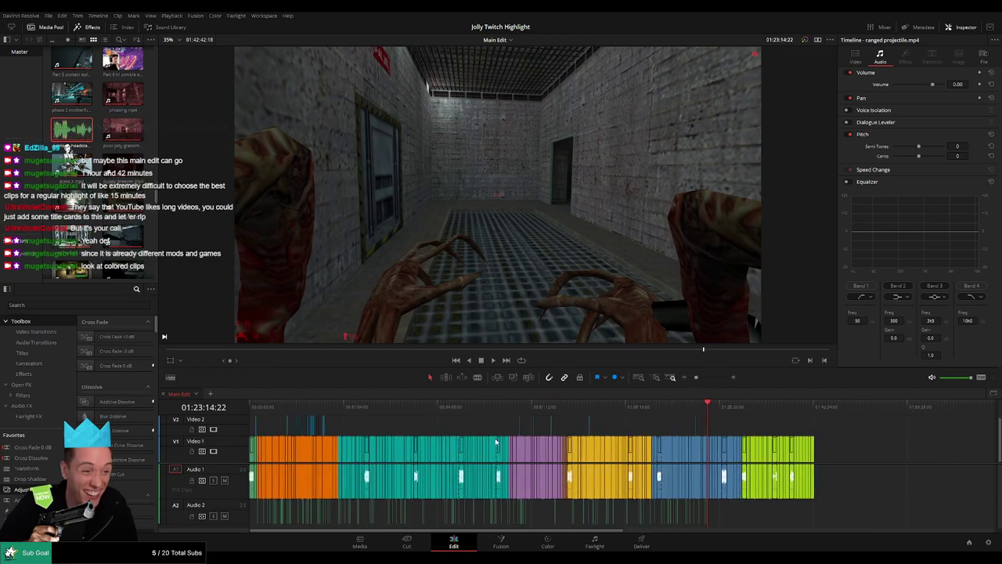
{"action": "left_click", "coordinate": [262, 408]}
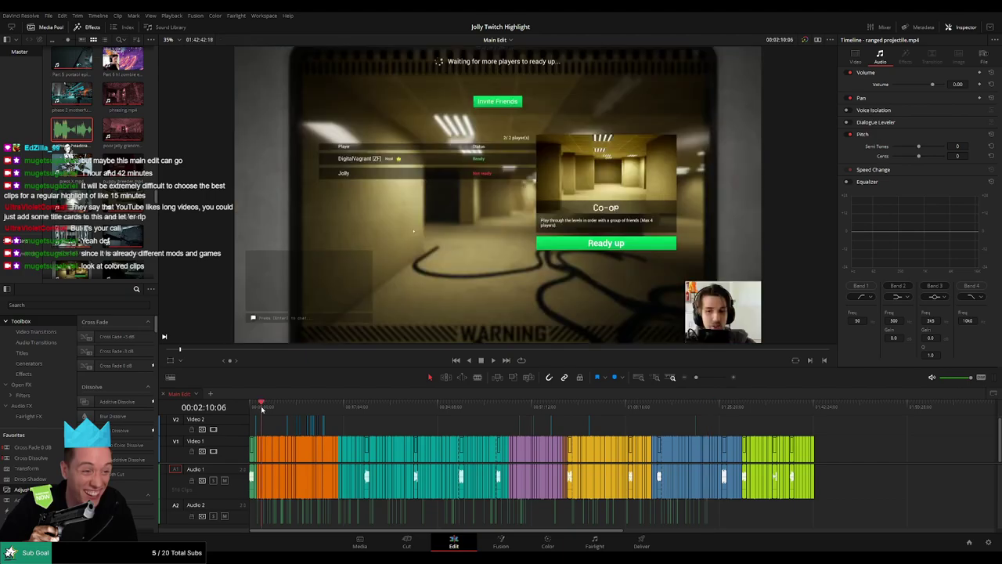
{"action": "left_click_drag", "start_coordinate": [261, 408], "coordinate": [259, 409]}
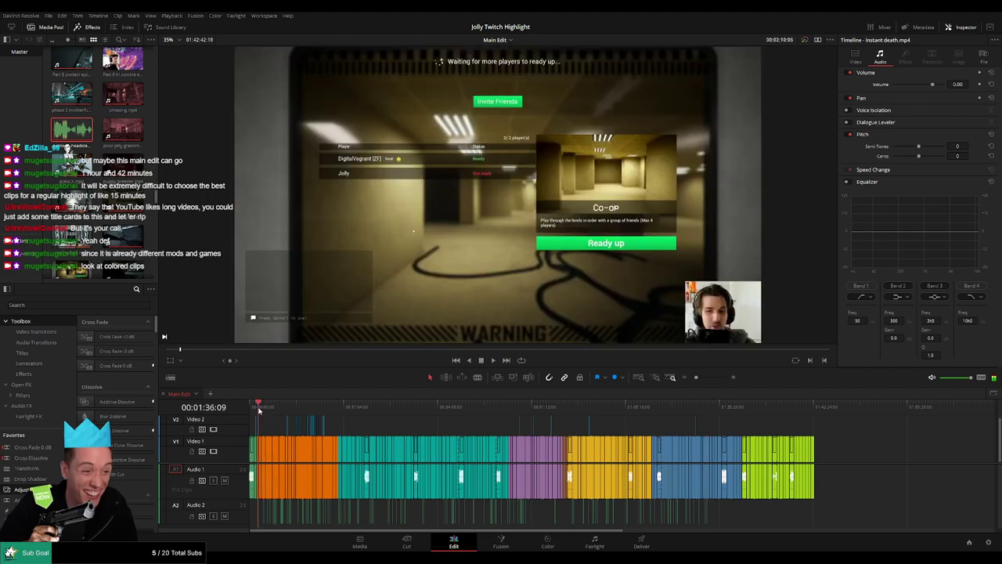
{"action": "left_click_drag", "start_coordinate": [696, 378], "coordinate": [705, 377]}
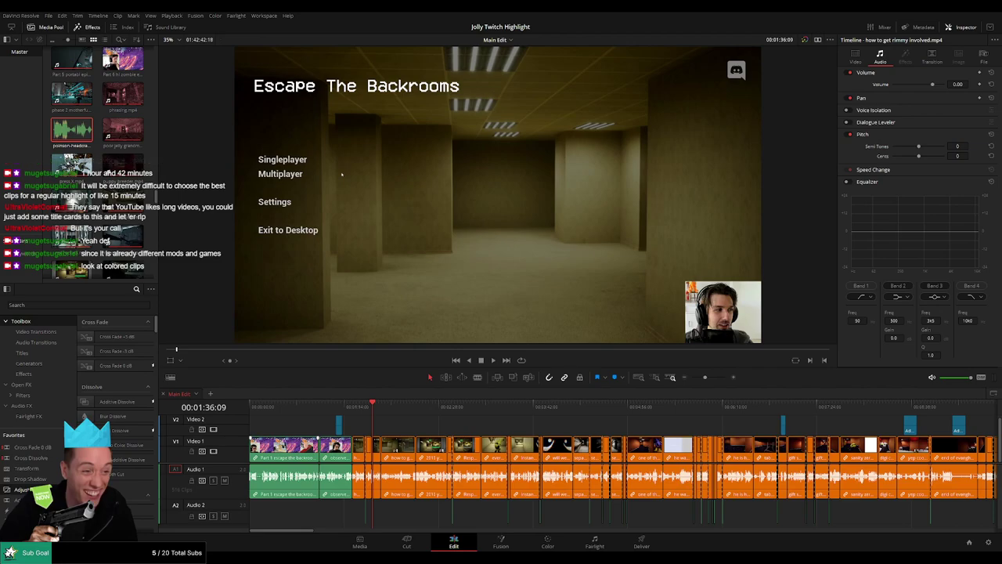
{"action": "left_click_drag", "start_coordinate": [704, 377], "coordinate": [698, 378]}
{"action": "left_click", "coordinate": [427, 414]}
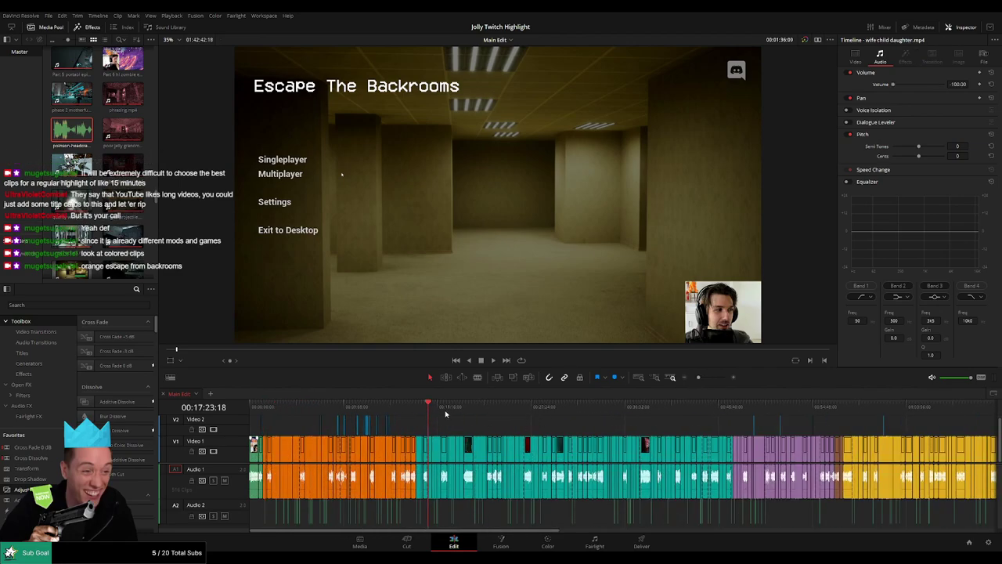
{"action": "left_click_drag", "start_coordinate": [421, 413], "coordinate": [456, 420]}
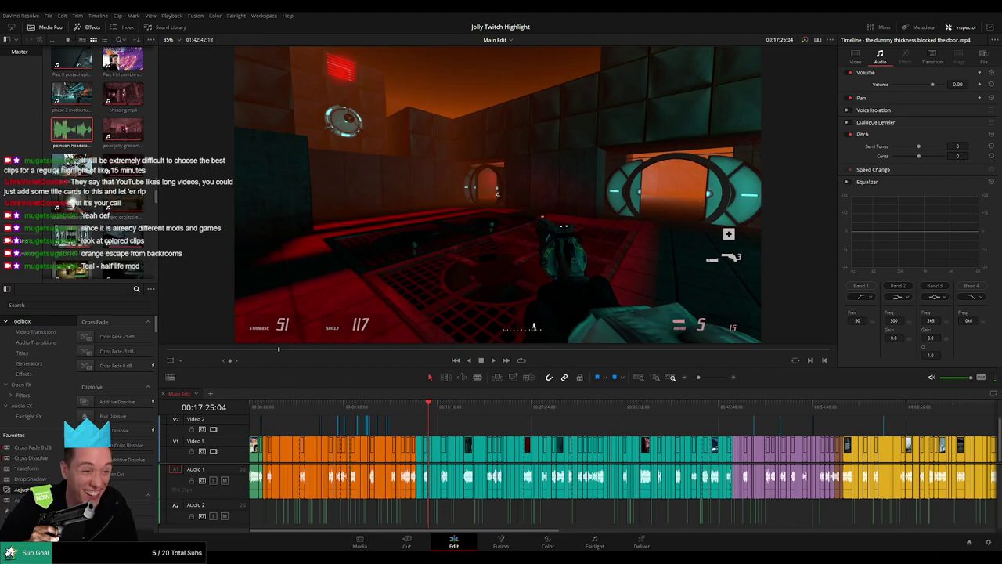
- Examine sample frames from the purple, chocolate, yellow, blue and green clip sections to identify each game
{"action": "left_click_drag", "start_coordinate": [698, 378], "coordinate": [698, 378]}
{"action": "left_click_drag", "start_coordinate": [670, 408], "coordinate": [678, 408]}
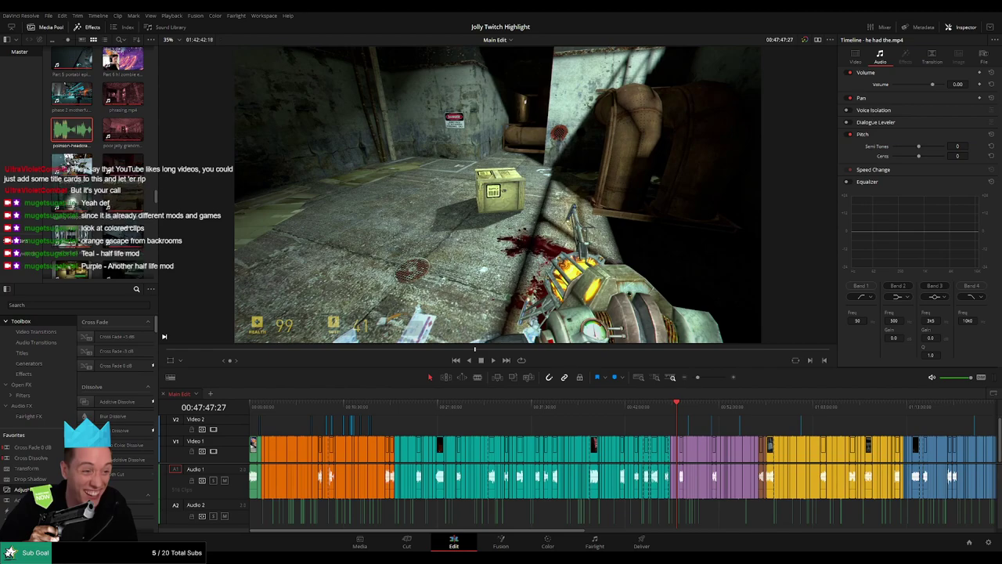
{"action": "left_click_drag", "start_coordinate": [776, 408], "coordinate": [760, 409]}
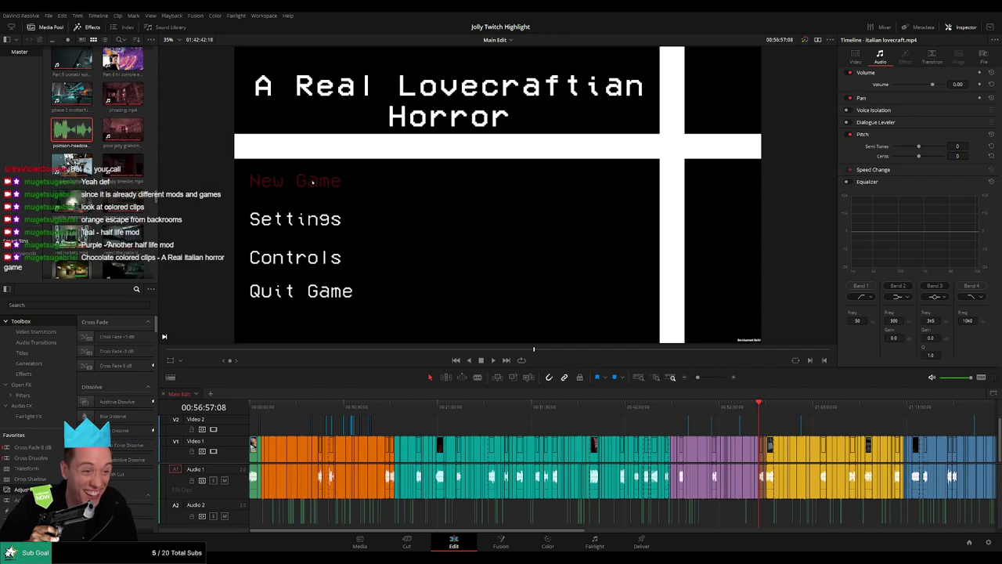
{"action": "left_click", "coordinate": [774, 408]}
{"action": "left_click_drag", "start_coordinate": [774, 419], "coordinate": [419, 415]}
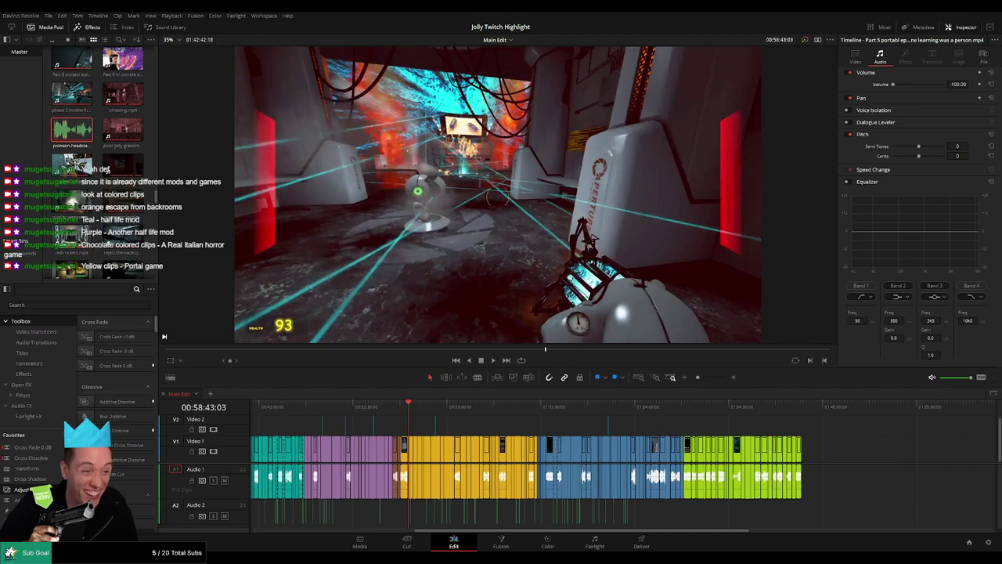
{"action": "left_click", "coordinate": [541, 407]}
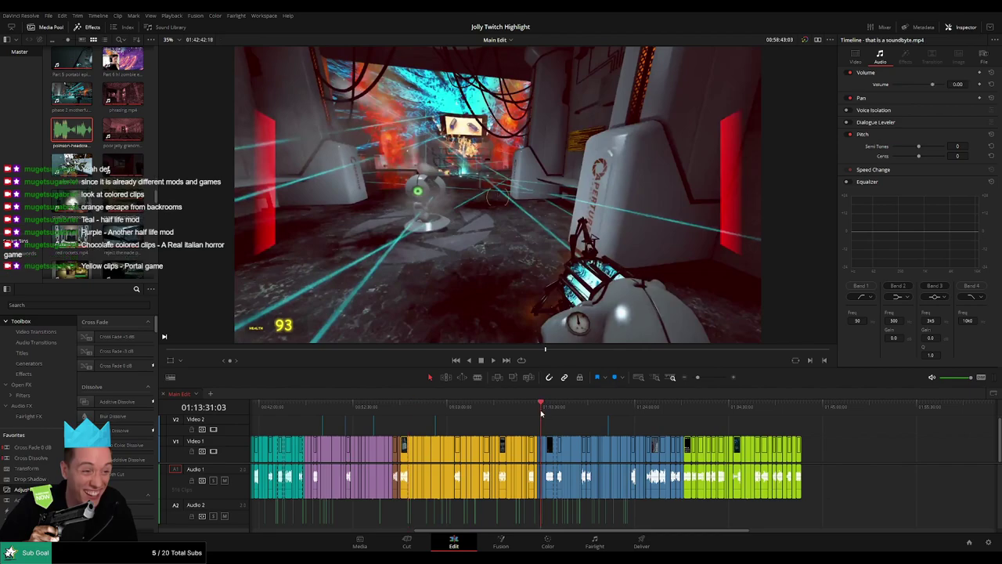
{"action": "left_click", "coordinate": [552, 408]}
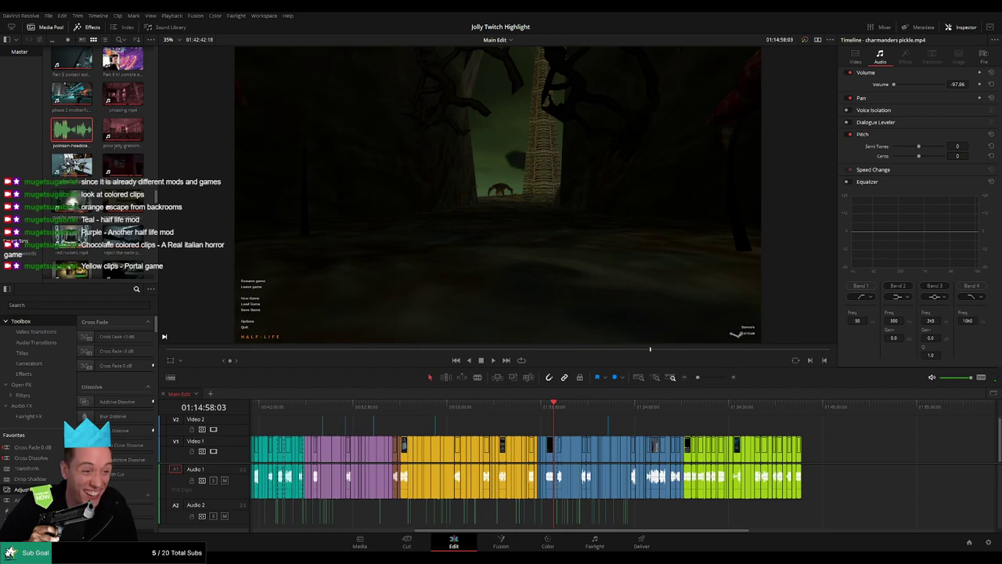
{"action": "left_click", "coordinate": [684, 407]}
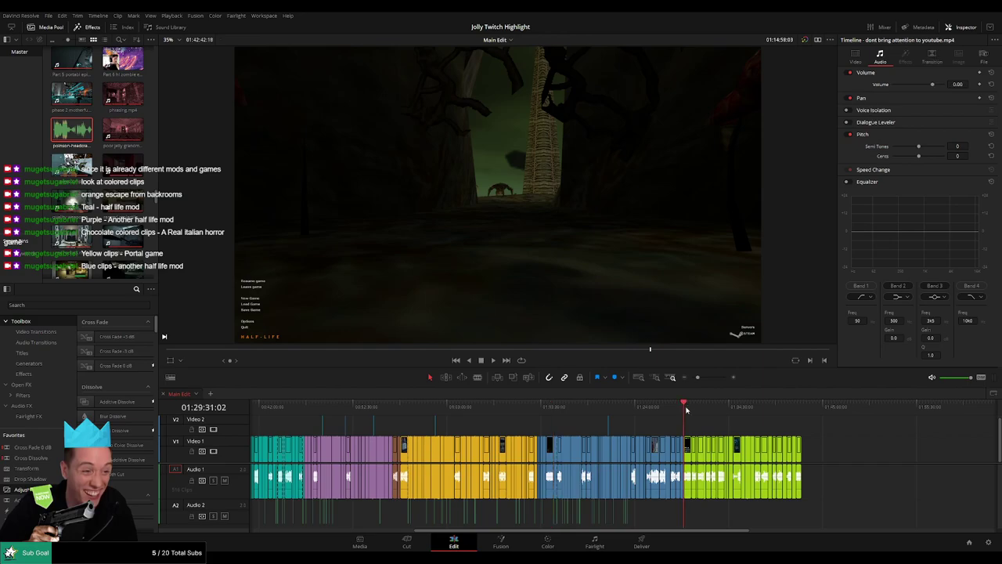
{"action": "left_click_drag", "start_coordinate": [704, 408], "coordinate": [748, 407]}
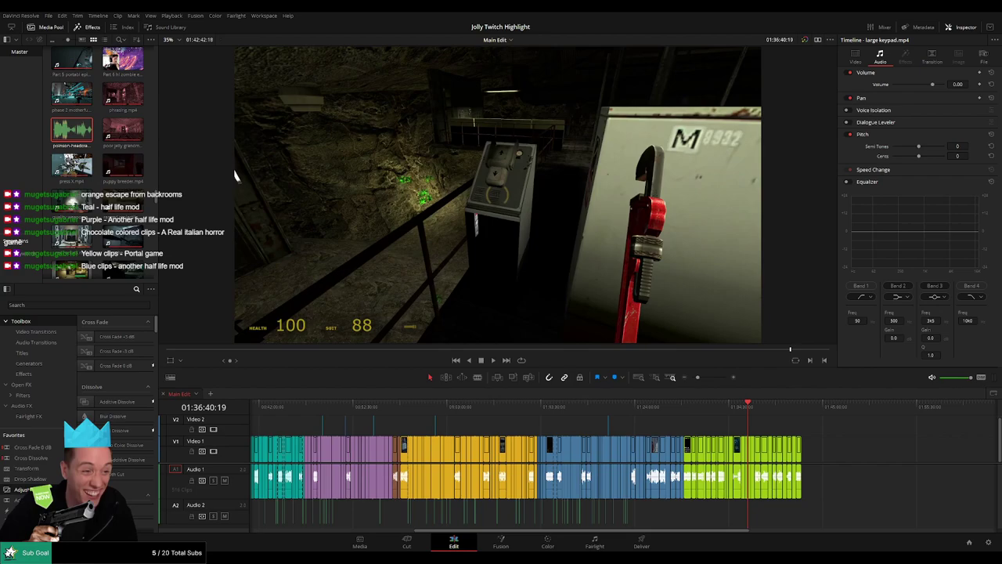
- Return to ranged projectile.mp4 and play it from about 01:23:15 to 01:23:25
{"action": "left_click", "coordinate": [631, 408]}
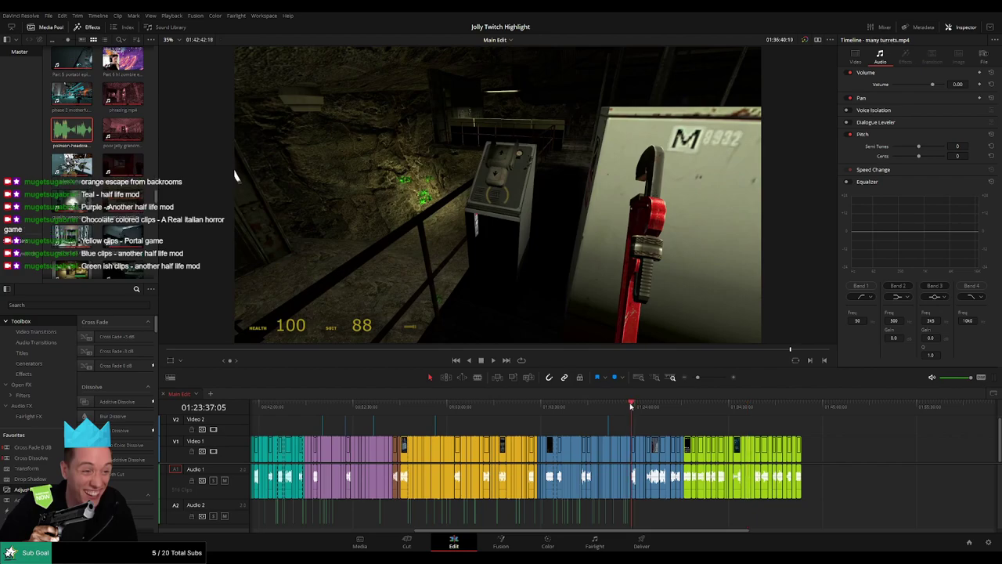
{"action": "key", "text": "space"}
{"action": "left_click_drag", "start_coordinate": [699, 378], "coordinate": [710, 380]}
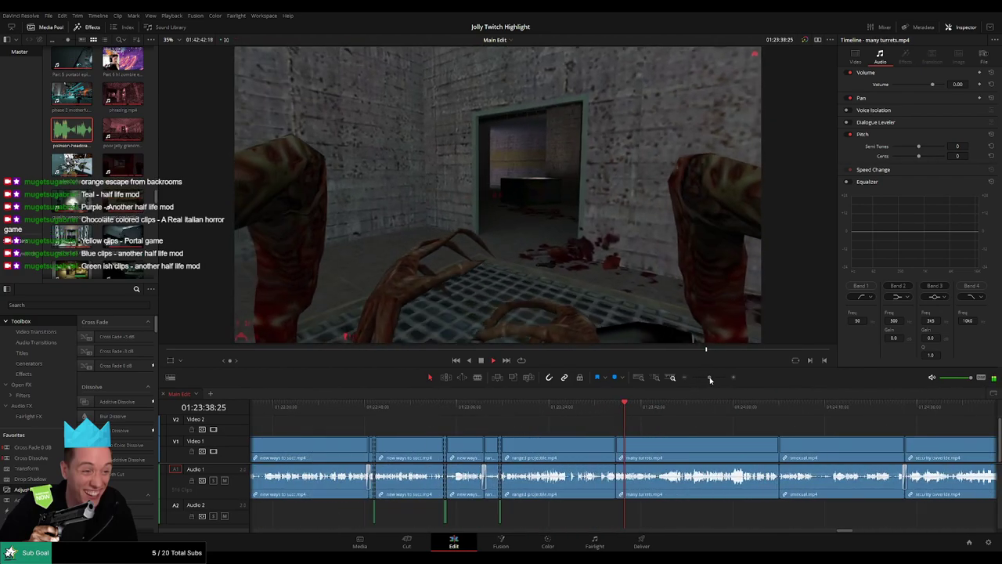
{"action": "left_click", "coordinate": [499, 412]}
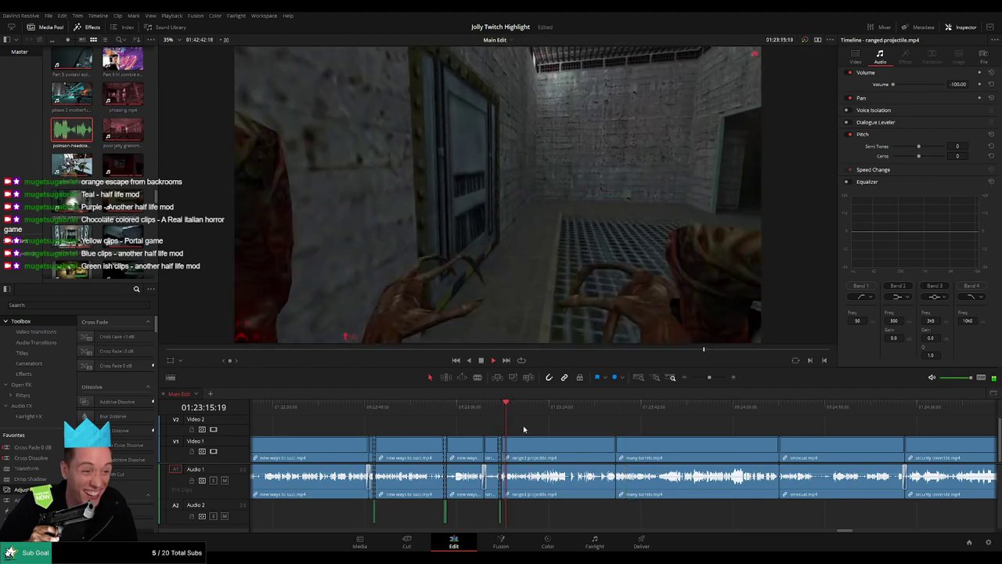
{"action": "scroll", "coordinate": [514, 428], "scroll_direction": "right", "scroll_amount": 2}
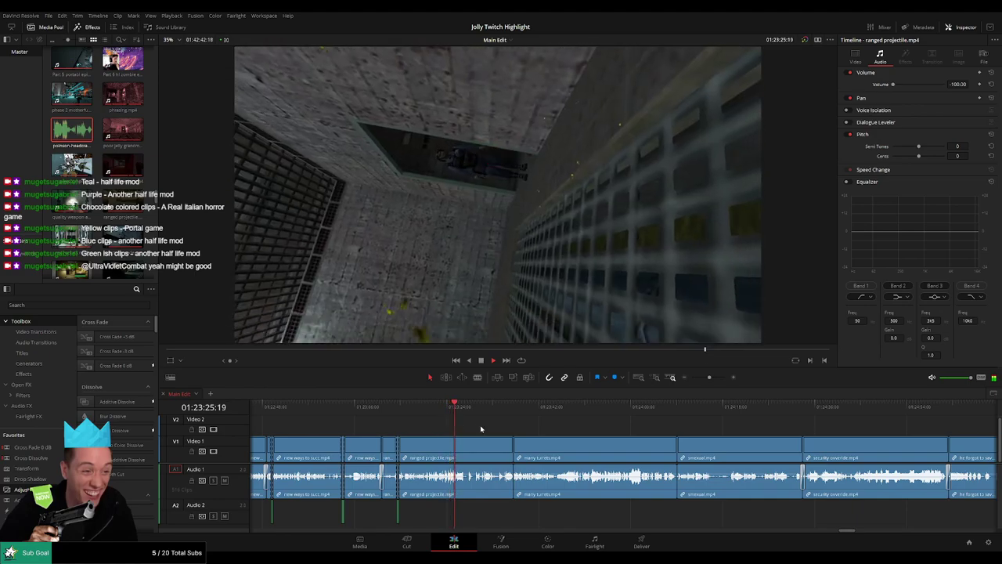
- Play ranged projectile.mp4 around 01:23:21 to locate the moment to mask
{"action": "left_click_drag", "start_coordinate": [709, 378], "coordinate": [715, 378]}
{"action": "left_click_drag", "start_coordinate": [401, 407], "coordinate": [480, 408]}
{"action": "key", "text": "space"}
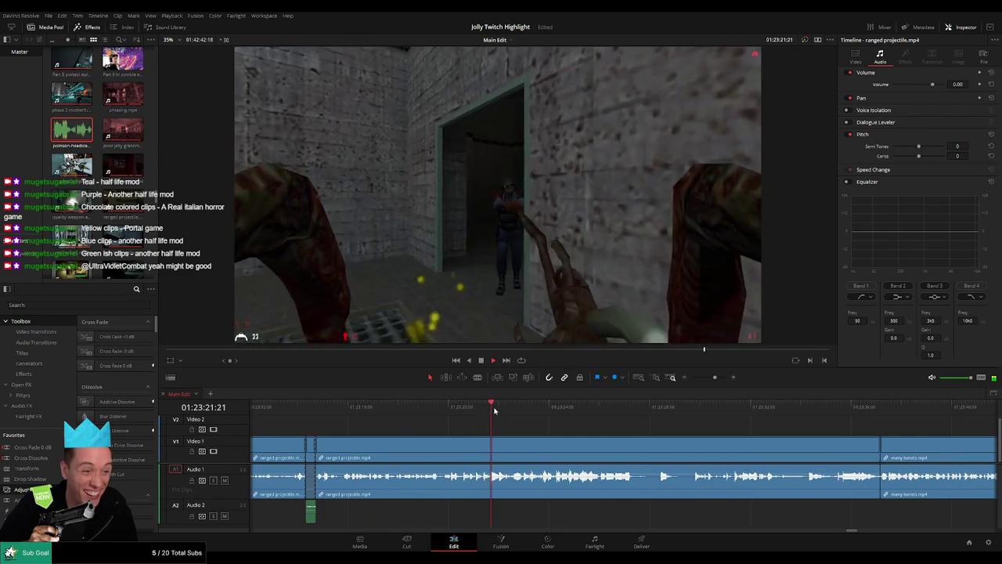
{"action": "left_click", "coordinate": [477, 408]}
{"action": "key", "text": "space"}
{"action": "left_click", "coordinate": [488, 409]}
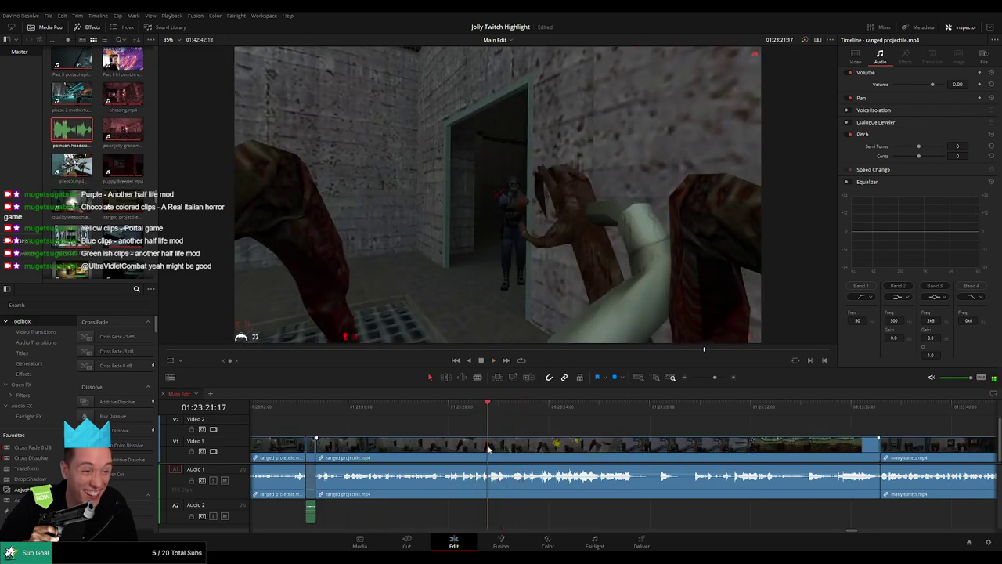
{"action": "key", "text": "b"}
{"action": "left_click", "coordinate": [488, 448]}
{"action": "key", "text": "space"}
{"action": "key", "text": "space"}
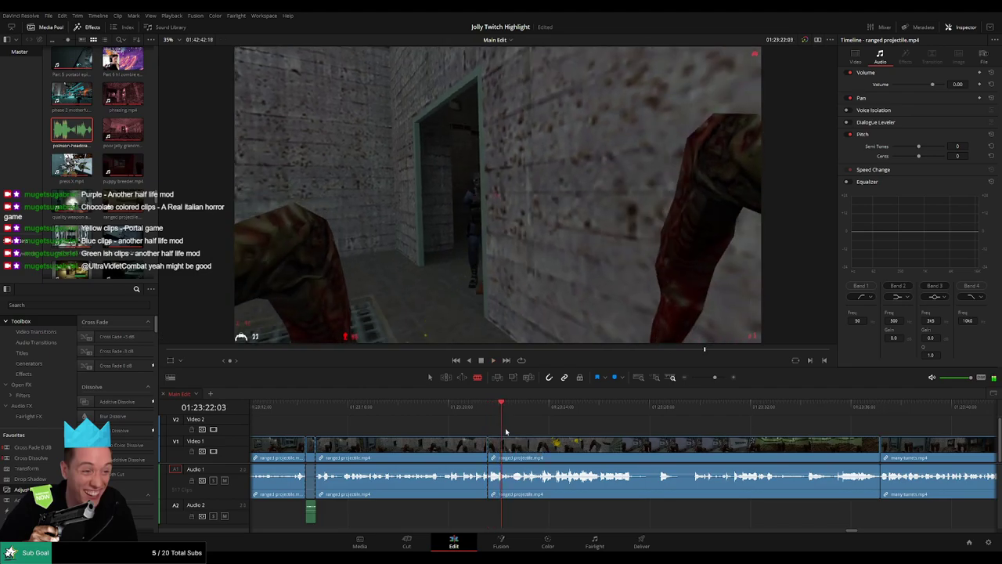
{"action": "key", "text": "ctrl+z"}
- Isolate the segment of ranged projectile.mp4 from about 01:23:21:21 to 01:23:21:28 and lower its audio to -100 dB
{"action": "left_click", "coordinate": [477, 408]}
{"action": "key", "text": "space"}
{"action": "key", "text": "space"}
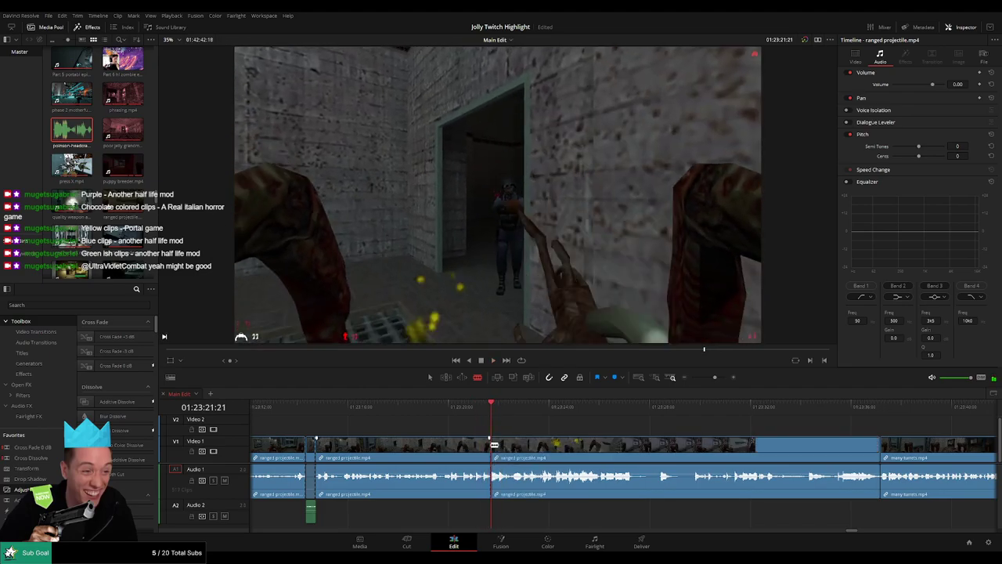
{"action": "left_click", "coordinate": [495, 445]}
{"action": "key", "text": "a"}
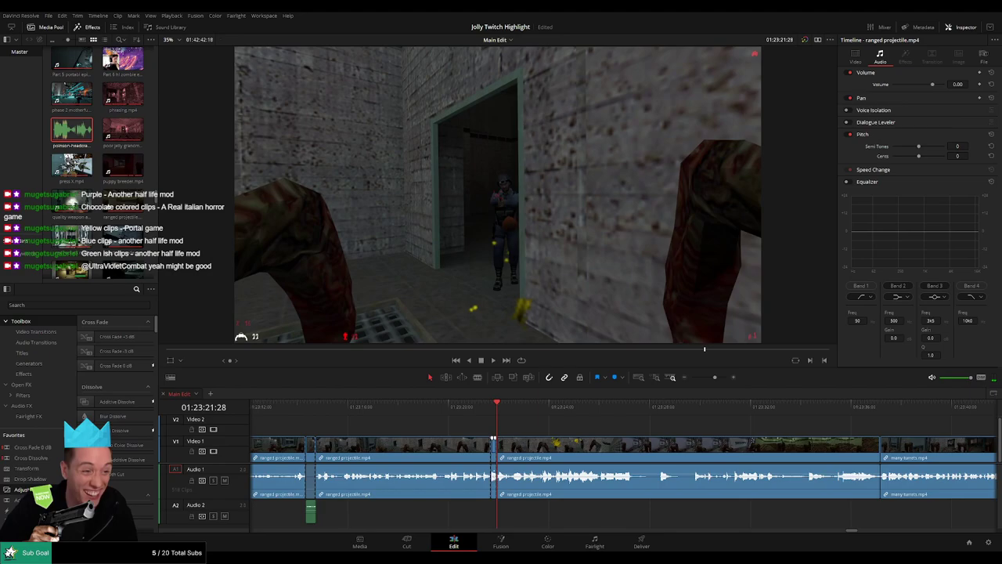
{"action": "left_click_drag", "start_coordinate": [494, 472], "coordinate": [494, 498]}
- Cover the silenced ranged projectile.mp4 segment near 01:23:21 with the poison headcrab sound on Audio 2 at -27 dB
{"action": "left_click_drag", "start_coordinate": [72, 131], "coordinate": [494, 515]}
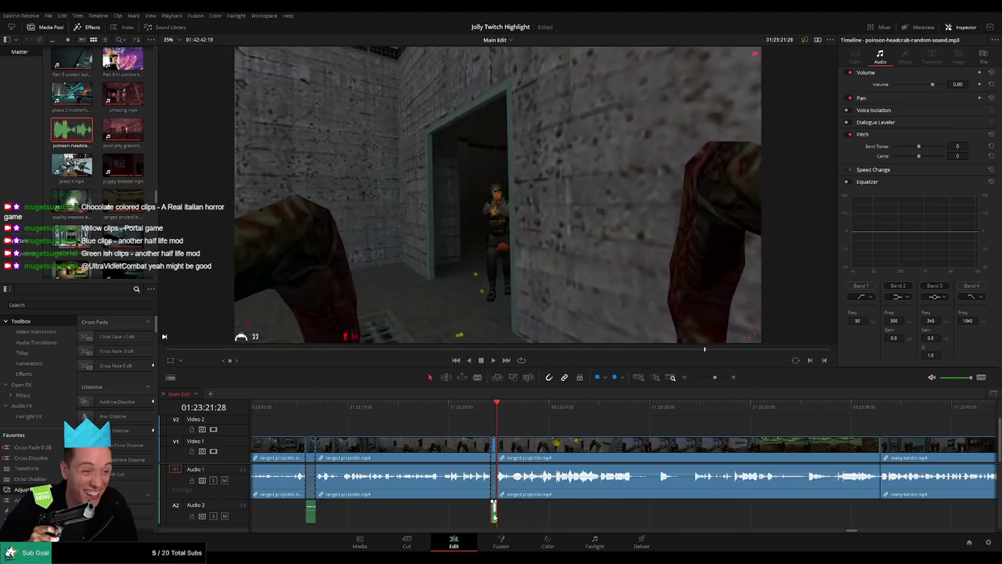
{"action": "left_click", "coordinate": [957, 84]}
{"action": "key", "text": "Return"}
{"action": "key", "text": "space"}
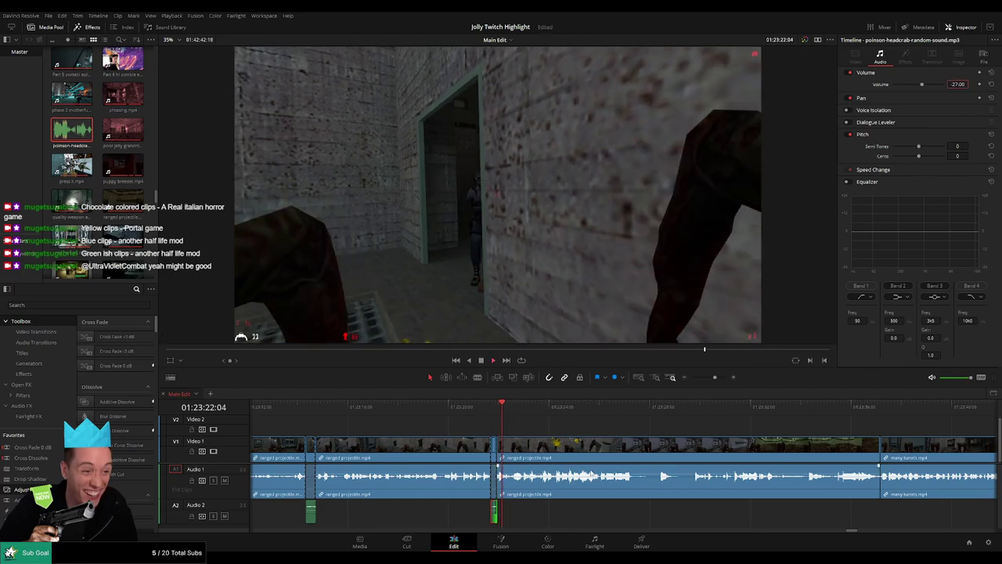
{"action": "left_click", "coordinate": [505, 420]}
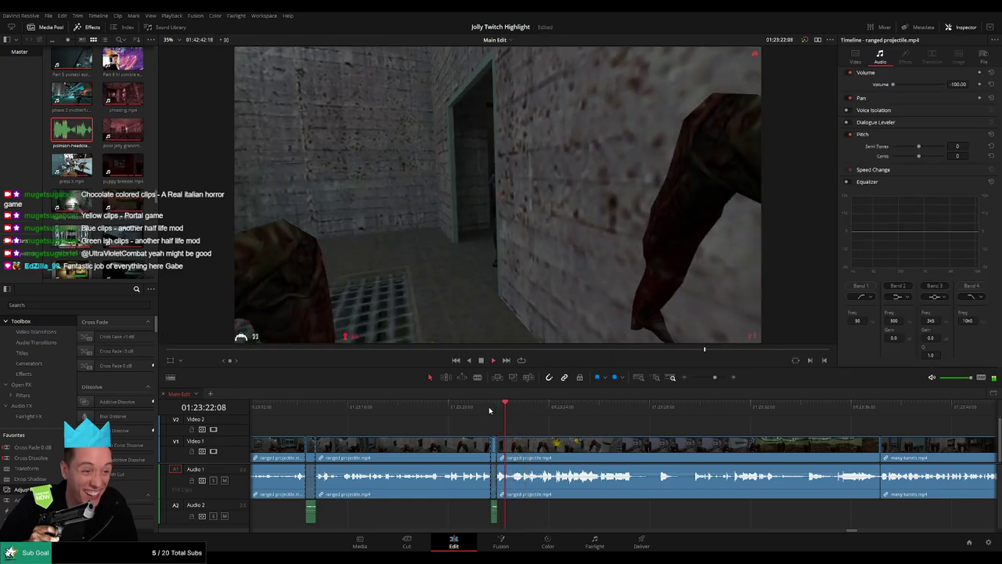
- Cut out the quiet stretch of ranged projectile.mp4 from about 01:23:27:17 to 01:23:29:20 and close the gap
{"action": "left_click", "coordinate": [520, 413]}
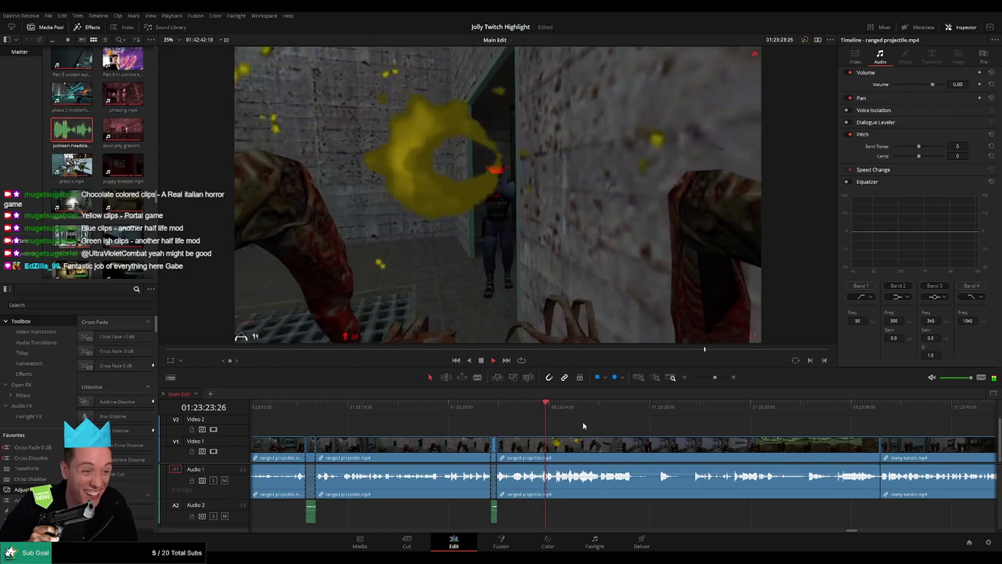
{"action": "left_click_drag", "start_coordinate": [633, 429], "coordinate": [525, 428]}
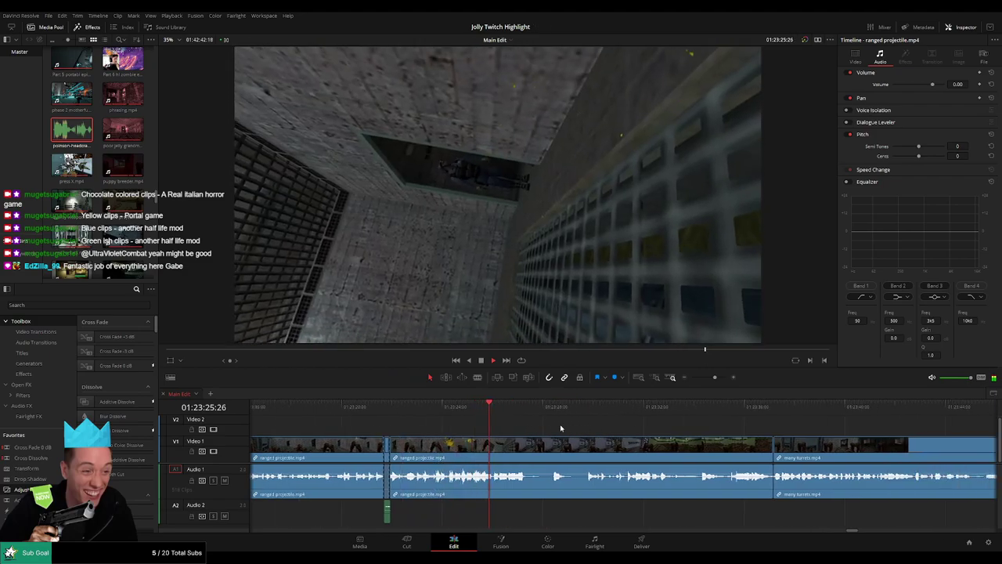
{"action": "scroll", "coordinate": [581, 426], "scroll_direction": "right", "scroll_amount": 3}
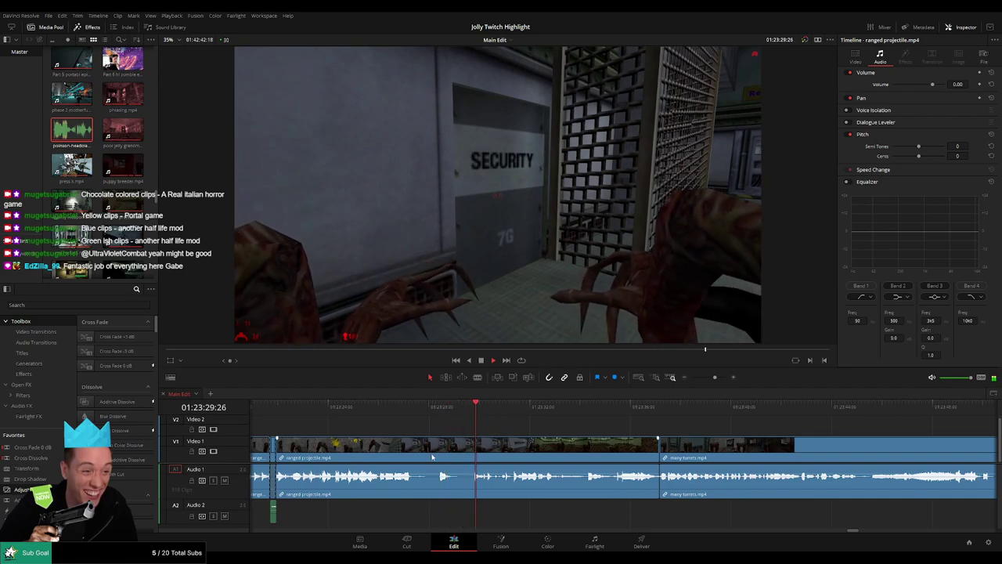
{"action": "key", "text": "b"}
{"action": "left_click", "coordinate": [417, 448]}
{"action": "left_click", "coordinate": [471, 449]}
{"action": "key", "text": "a"}
{"action": "left_click", "coordinate": [455, 452]}
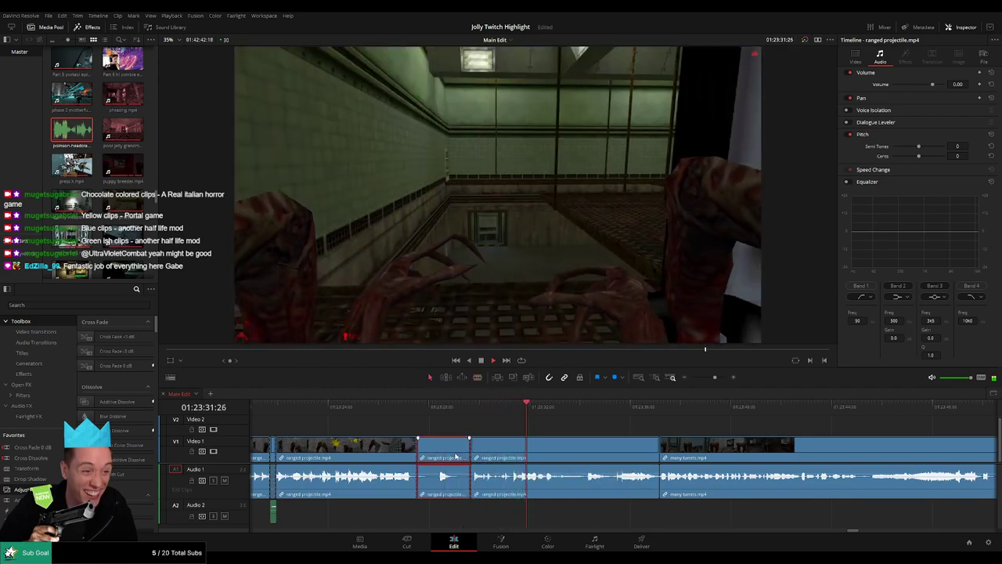
{"action": "key", "text": "Delete"}
- Play from just before the new join in ranged projectile.mp4 into many turrets.mp4, up to about 01:23:41
{"action": "left_click", "coordinate": [399, 408]}
{"action": "key", "text": "space"}
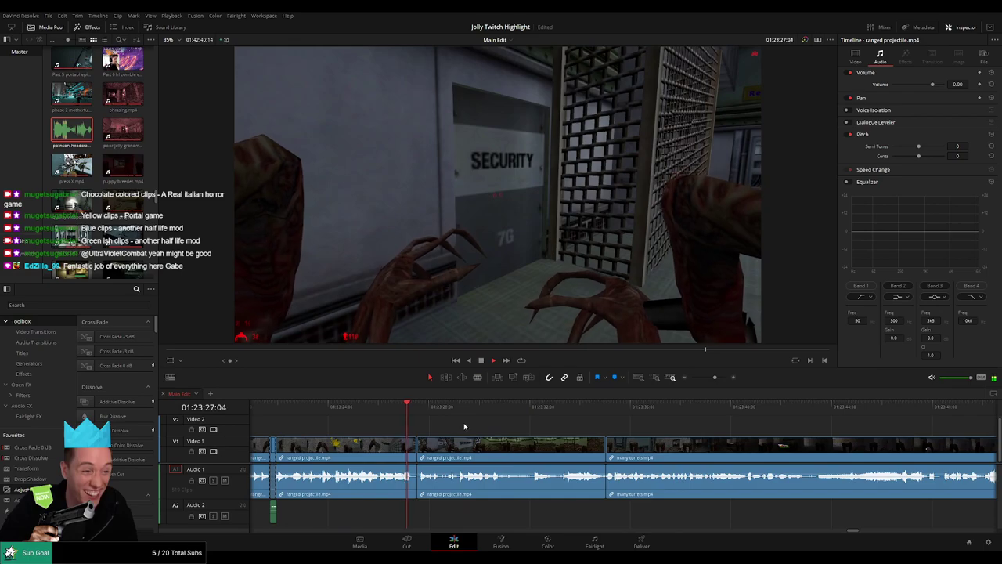
{"action": "left_click_drag", "start_coordinate": [500, 430], "coordinate": [462, 429]}
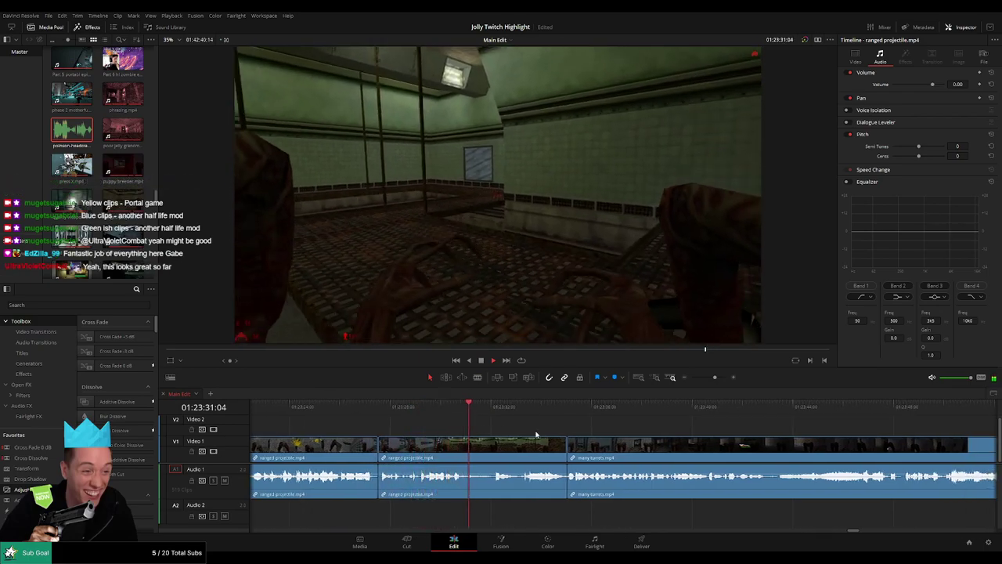
{"action": "scroll", "coordinate": [471, 427], "scroll_direction": "right", "scroll_amount": 3}
{"action": "scroll", "coordinate": [462, 428], "scroll_direction": "right", "scroll_amount": 3}
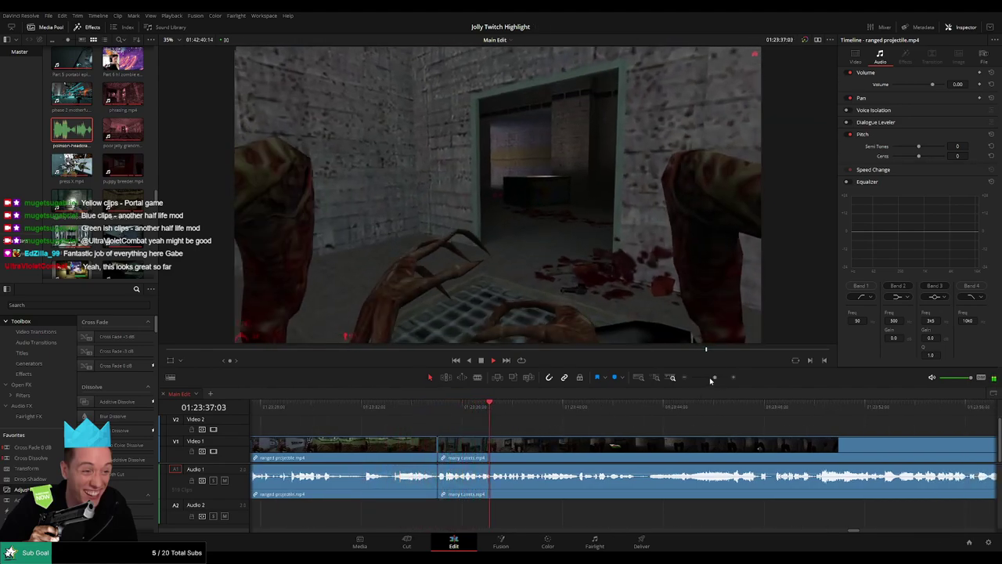
{"action": "mouse_move", "coordinate": [715, 378]}
{"action": "left_mouse_down"}
{"action": "mouse_move", "coordinate": [697, 379]}
{"action": "mouse_move", "coordinate": [712, 378]}
{"action": "left_mouse_up"}
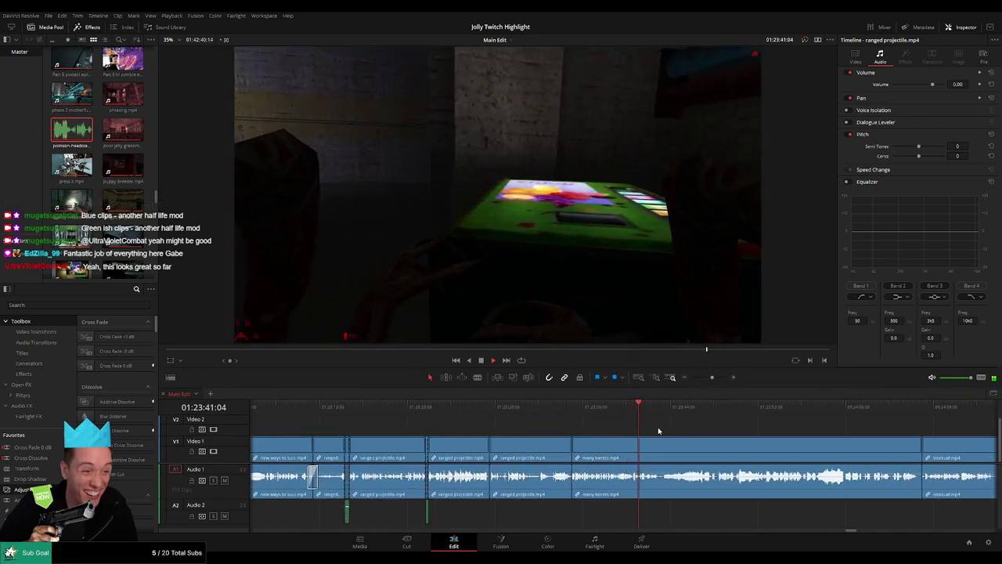
{"action": "scroll", "coordinate": [657, 428], "scroll_direction": "right", "scroll_amount": 2}
{"action": "key", "text": "space"}
- Isolate the segment of many turrets.mp4 from about 01:23:40:16 to 01:23:41:06 and silence its audio
{"action": "left_click_drag", "start_coordinate": [714, 379], "coordinate": [719, 379]}
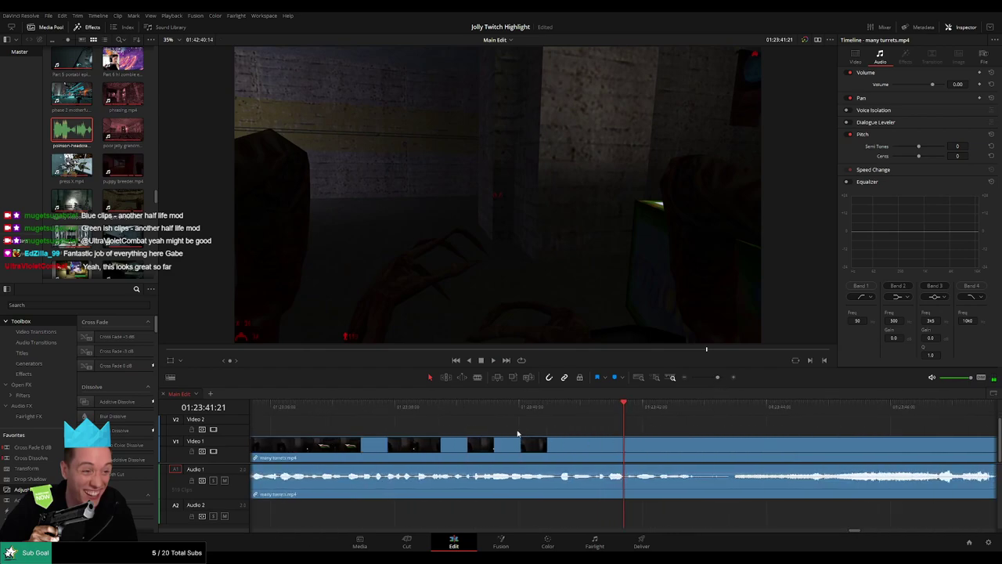
{"action": "left_click", "coordinate": [440, 408]}
{"action": "key", "text": "space"}
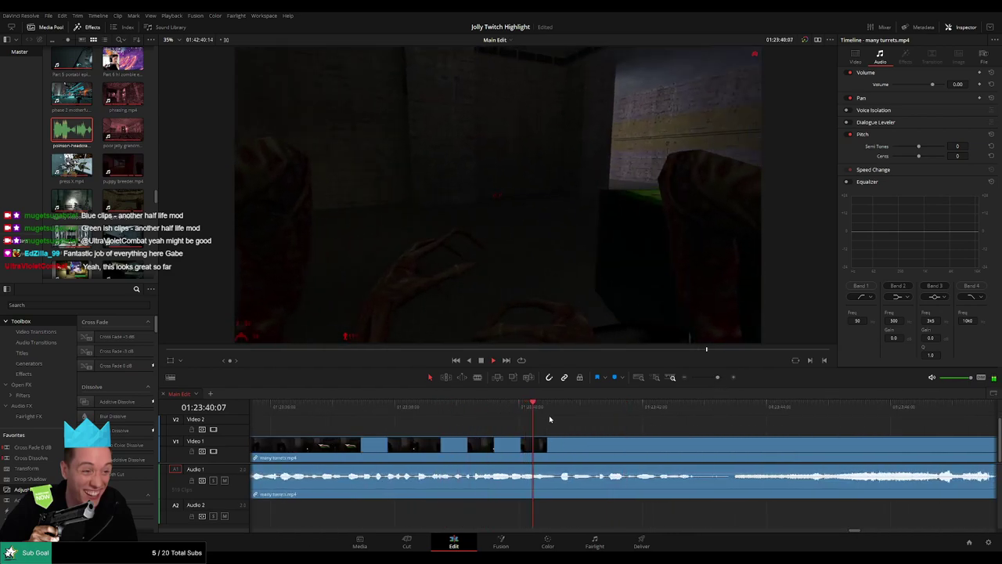
{"action": "key", "text": "space"}
{"action": "key", "text": "b"}
{"action": "left_click", "coordinate": [557, 448]}
{"action": "key", "text": "space"}
{"action": "key", "text": "space"}
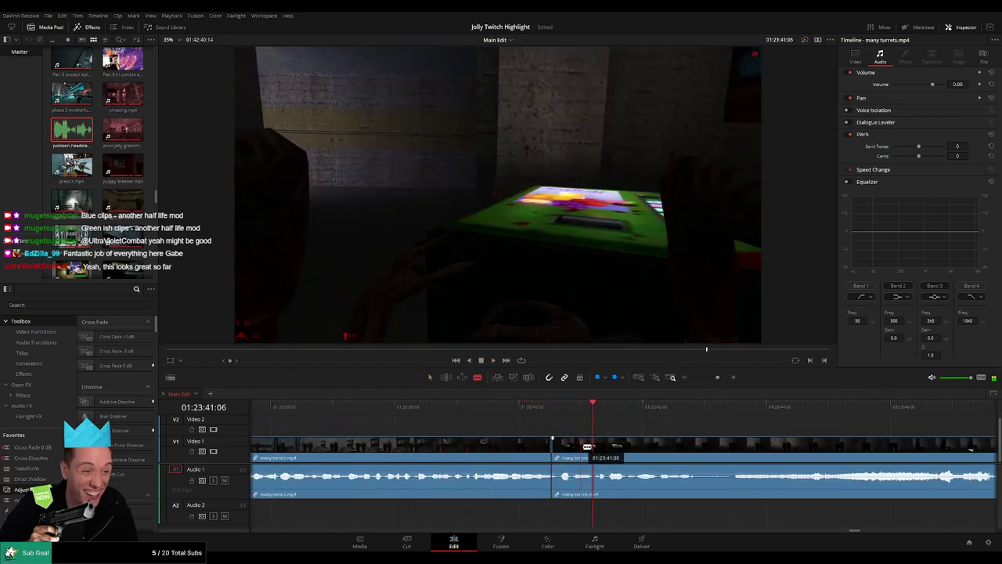
{"action": "left_click", "coordinate": [597, 450]}
{"action": "key", "text": "a"}
{"action": "left_click", "coordinate": [578, 470]}
{"action": "left_click_drag", "start_coordinate": [578, 470], "coordinate": [581, 511]}
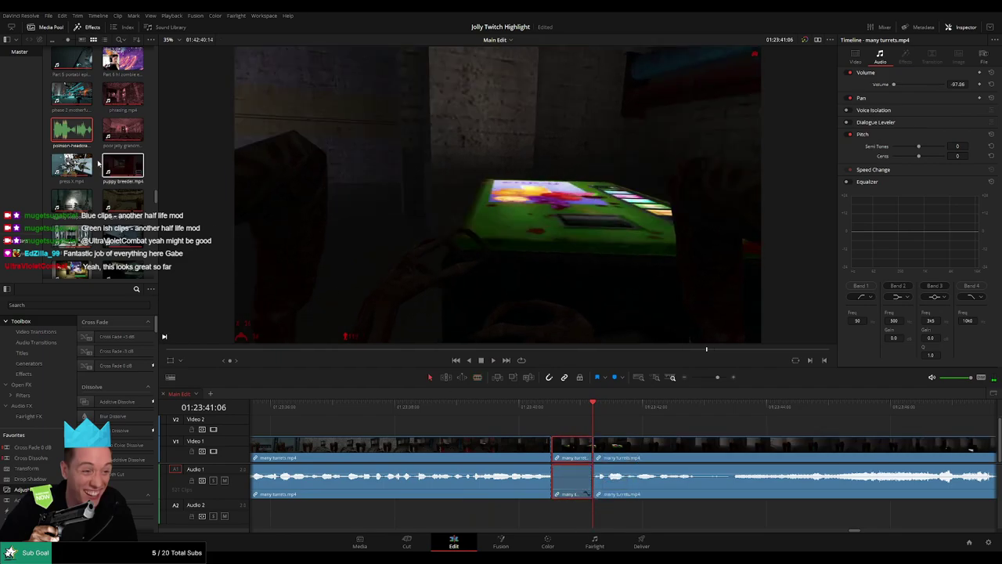
- Add the poison headcrab sound on Audio 2 under the silenced many turrets.mp4 segment, trimmed to its length and set to -27 dB
{"action": "left_click_drag", "start_coordinate": [77, 131], "coordinate": [553, 516]}
{"action": "left_click_drag", "start_coordinate": [634, 516], "coordinate": [592, 517]}
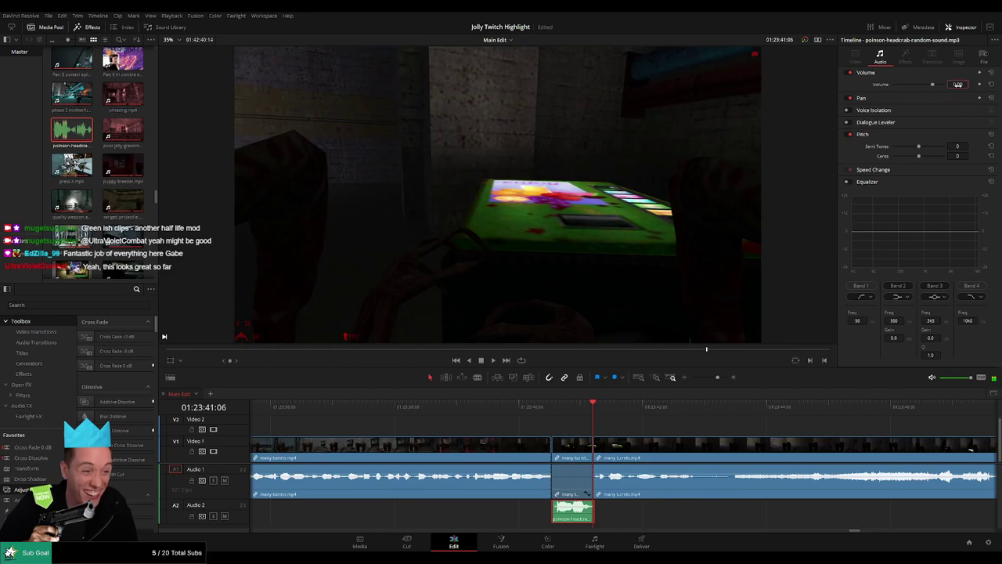
{"action": "type", "text": "-30"}
{"action": "key", "text": "Return"}
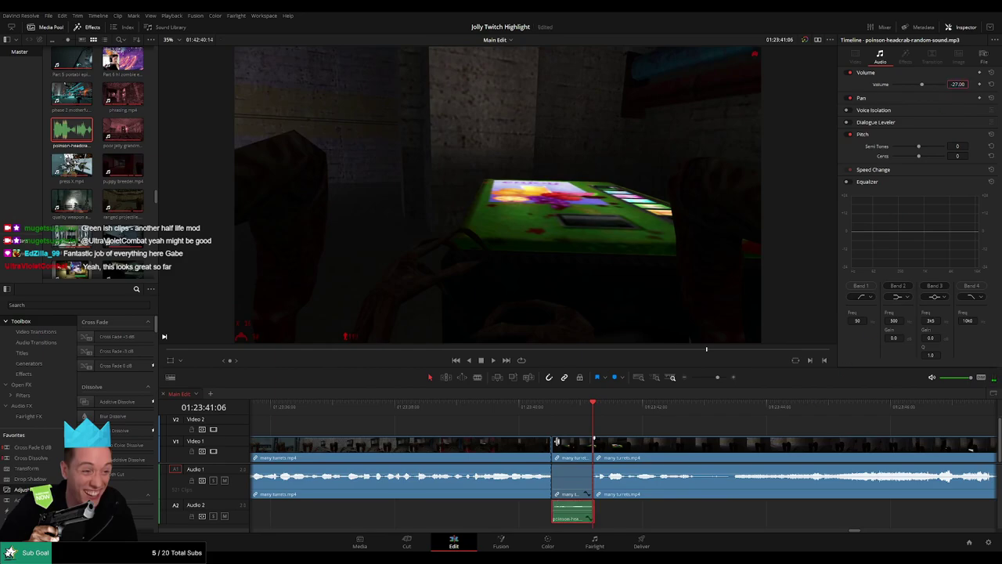
- Replay the masked moment in many turrets.mp4 and the footage following it, up to about 01:23:43
{"action": "left_click", "coordinate": [520, 406]}
{"action": "left_click", "coordinate": [653, 426]}
{"action": "key", "text": "space"}
{"action": "scroll", "coordinate": [709, 412], "scroll_direction": "down", "scroll_amount": 6}
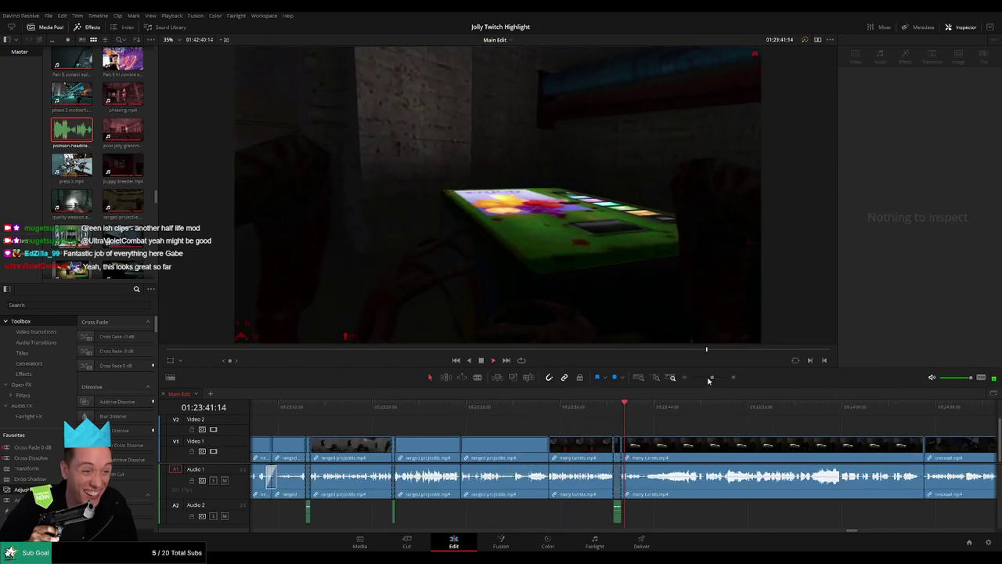
{"action": "key", "text": "space"}
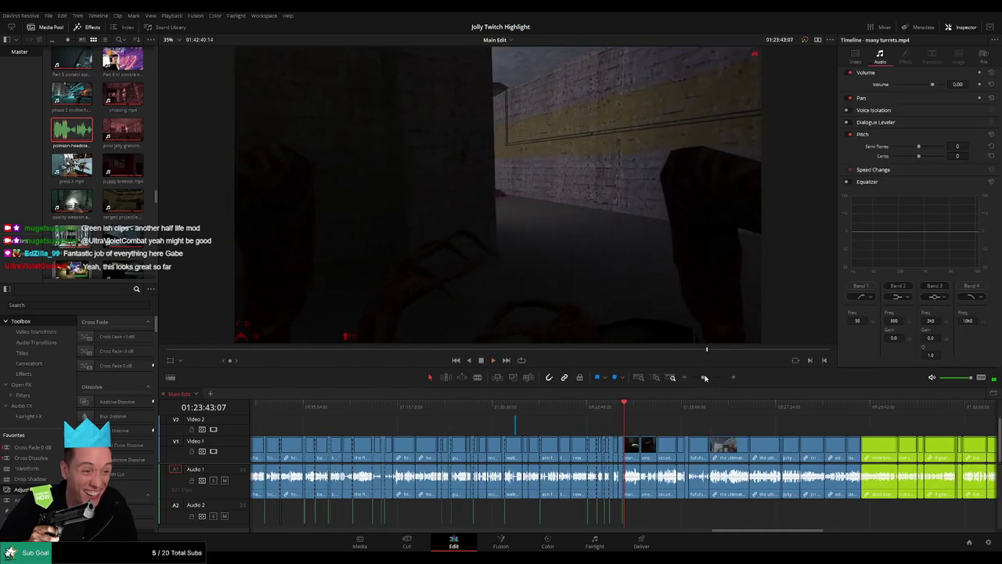
{"action": "scroll", "coordinate": [690, 433], "scroll_direction": "up", "scroll_amount": 6}
{"action": "left_click", "coordinate": [538, 407]}
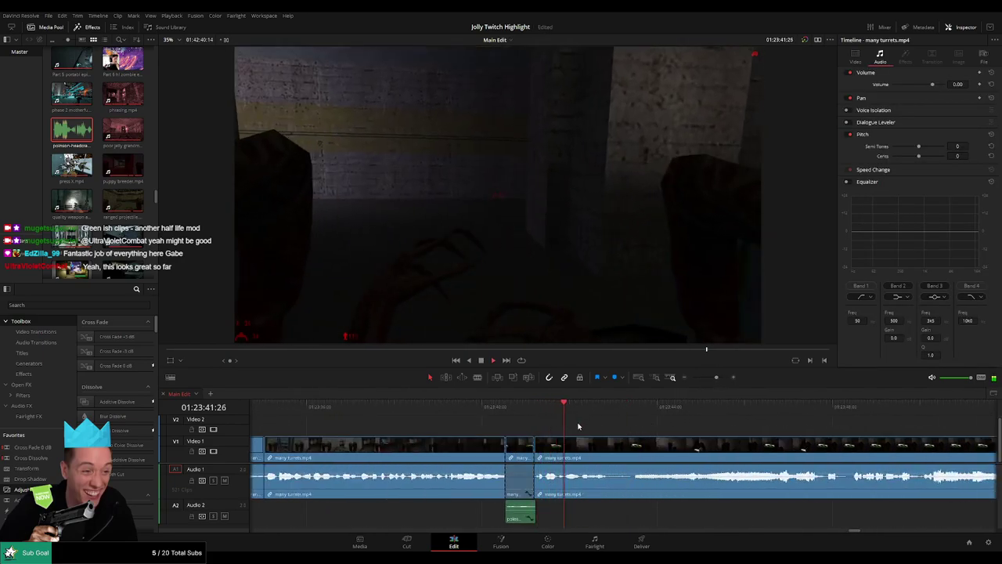
- Isolate a second short segment of many turrets.mp4 from about 01:23:42:12 to 01:23:42:27
{"action": "key", "text": "space"}
{"action": "key", "text": "space"}
{"action": "key", "text": "ctrl+z"}
{"action": "left_click", "coordinate": [572, 408]}
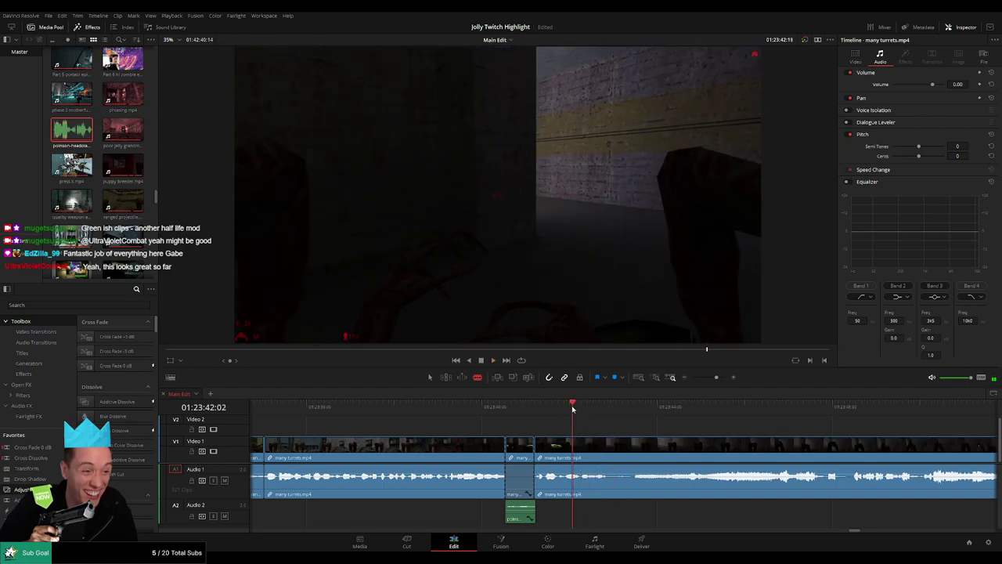
{"action": "key", "text": "space"}
{"action": "key", "text": "space"}
{"action": "left_click_drag", "start_coordinate": [594, 413], "coordinate": [589, 413]}
{"action": "left_click", "coordinate": [589, 448]}
{"action": "key", "text": "space"}
{"action": "left_click", "coordinate": [611, 443]}
{"action": "key", "text": "a"}
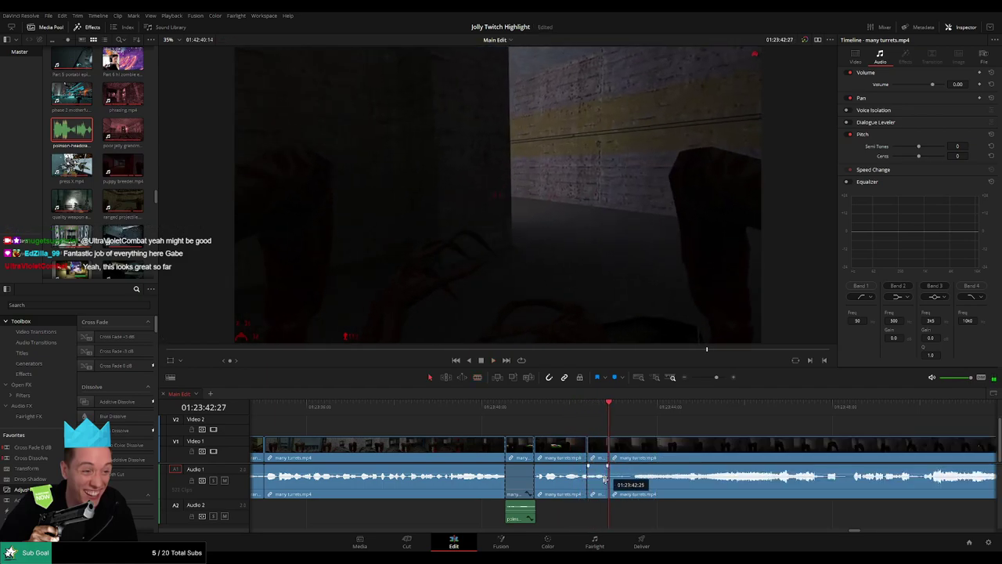
- Silence the second isolated many turrets.mp4 segment and cover it with poison headcrab sound on Audio 2 at -27 dB
{"action": "left_click_drag", "start_coordinate": [71, 129], "coordinate": [635, 518]}
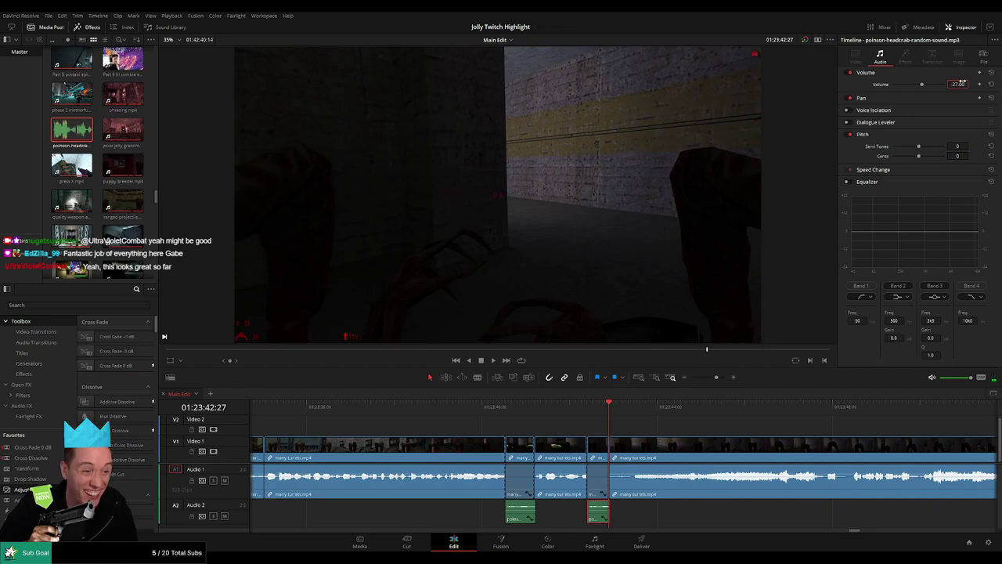
{"action": "left_click", "coordinate": [571, 417]}
{"action": "key", "text": "space"}
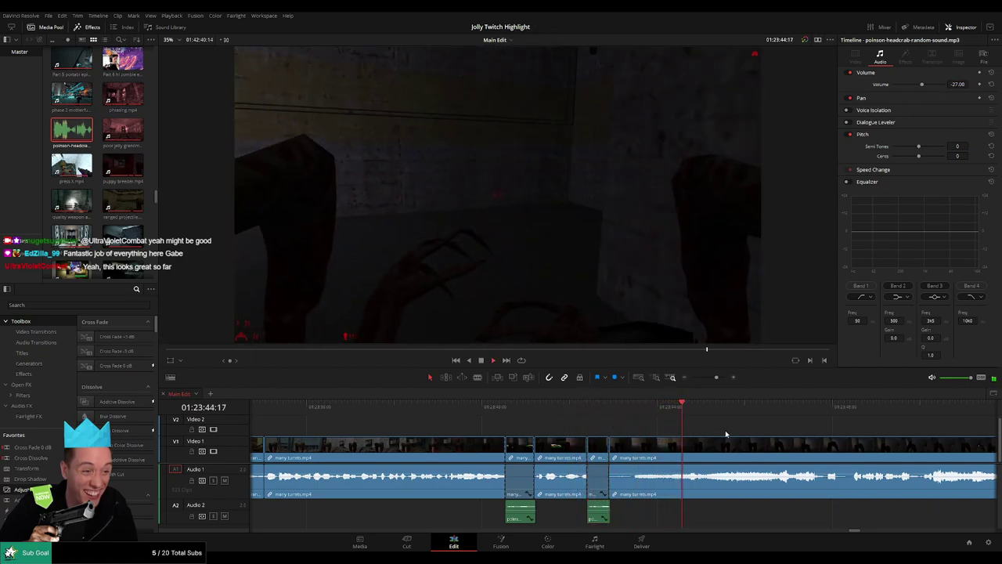
- Play many turrets.mp4 from about 01:23:44 to 01:23:50, then return to around 01:23:48
{"action": "left_click", "coordinate": [726, 431]}
{"action": "mouse_move", "coordinate": [716, 378]}
{"action": "left_mouse_down"}
{"action": "mouse_move", "coordinate": [697, 382]}
{"action": "mouse_move", "coordinate": [714, 383]}
{"action": "left_mouse_up"}
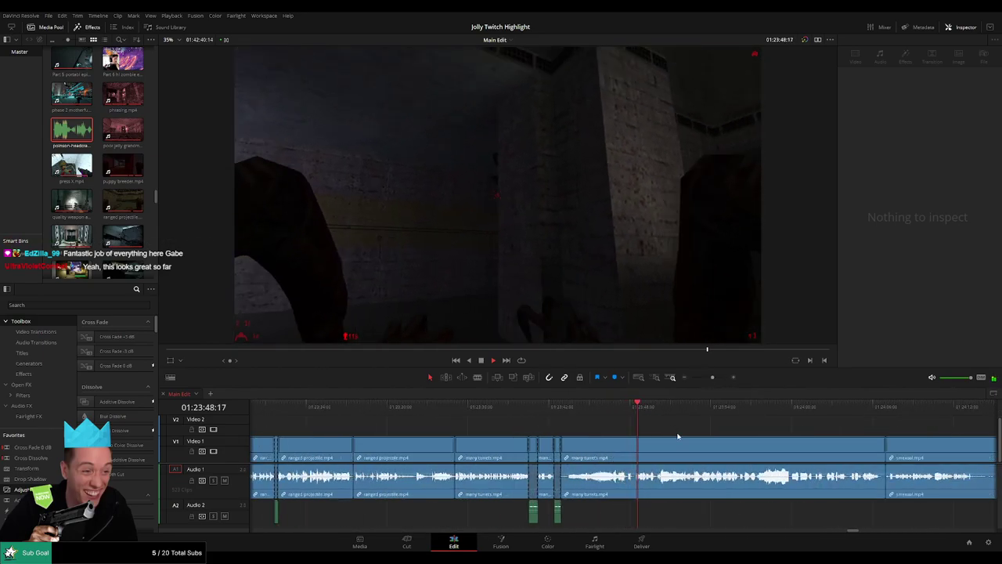
{"action": "scroll", "coordinate": [579, 422], "scroll_direction": "right", "scroll_amount": 3}
{"action": "key", "text": "space"}
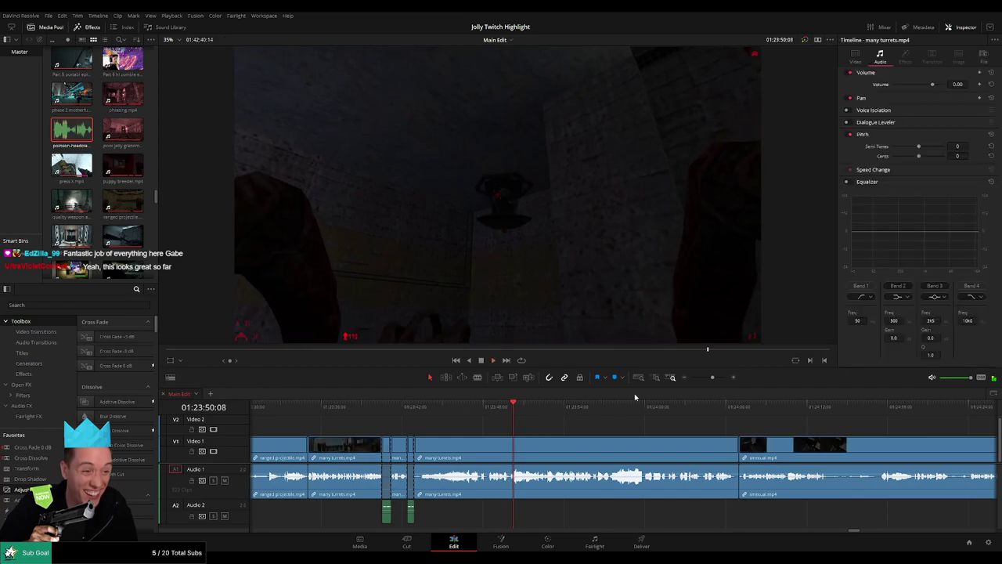
{"action": "left_click_drag", "start_coordinate": [713, 379], "coordinate": [716, 381]}
{"action": "key", "text": "space"}
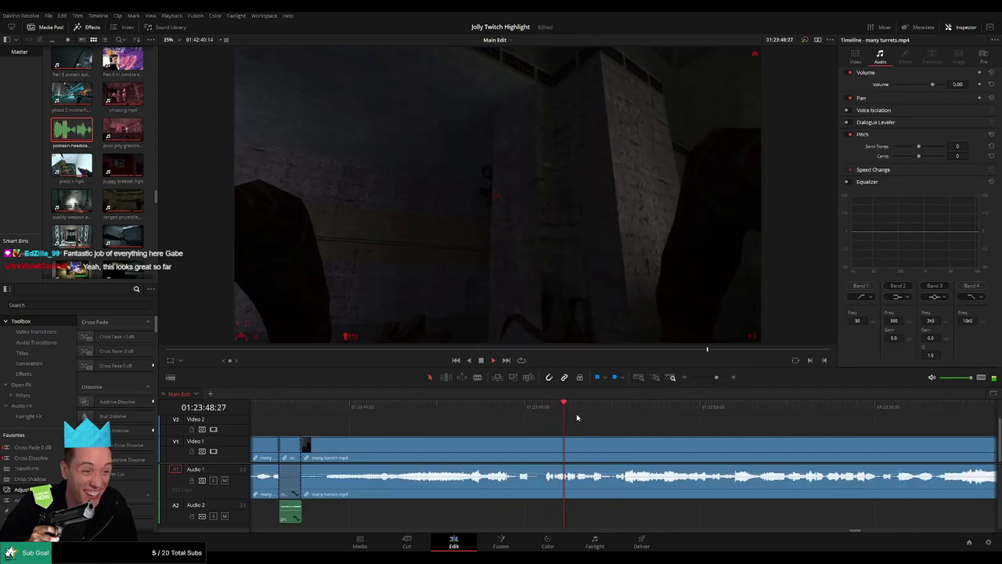
{"action": "key", "text": "space"}
{"action": "key", "text": "b"}
{"action": "left_click", "coordinate": [599, 449]}
{"action": "key", "text": "space"}
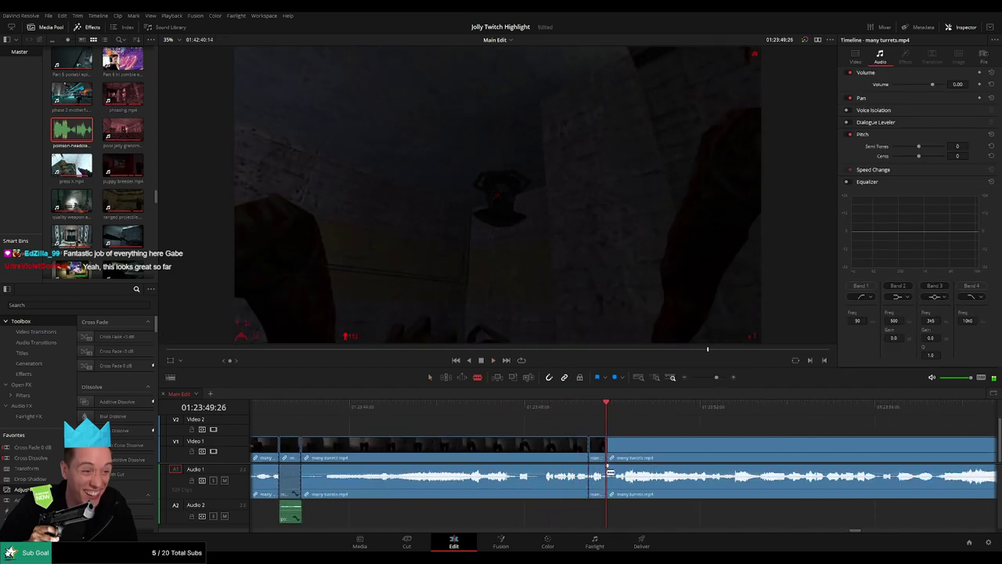
- Isolate a short segment of many turrets.mp4 from about 01:23:49:11 to 01:23:49:18 and set its volume to -100
{"action": "mouse_move", "coordinate": [592, 407]}
{"action": "left_mouse_down"}
{"action": "mouse_move", "coordinate": [559, 407]}
{"action": "mouse_move", "coordinate": [584, 407]}
{"action": "left_mouse_up"}
{"action": "key", "text": "space"}
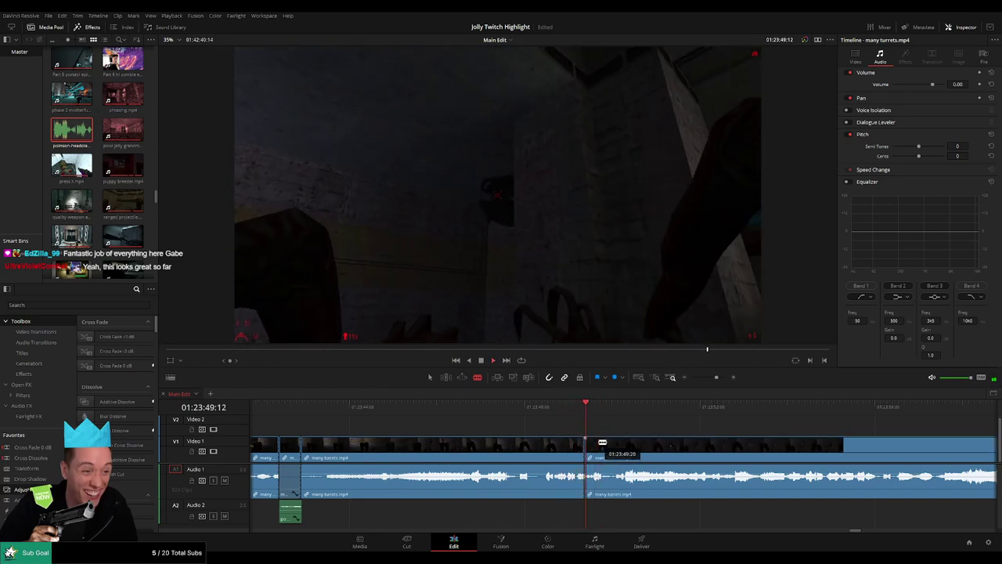
{"action": "key", "text": "space"}
{"action": "key", "text": "space"}
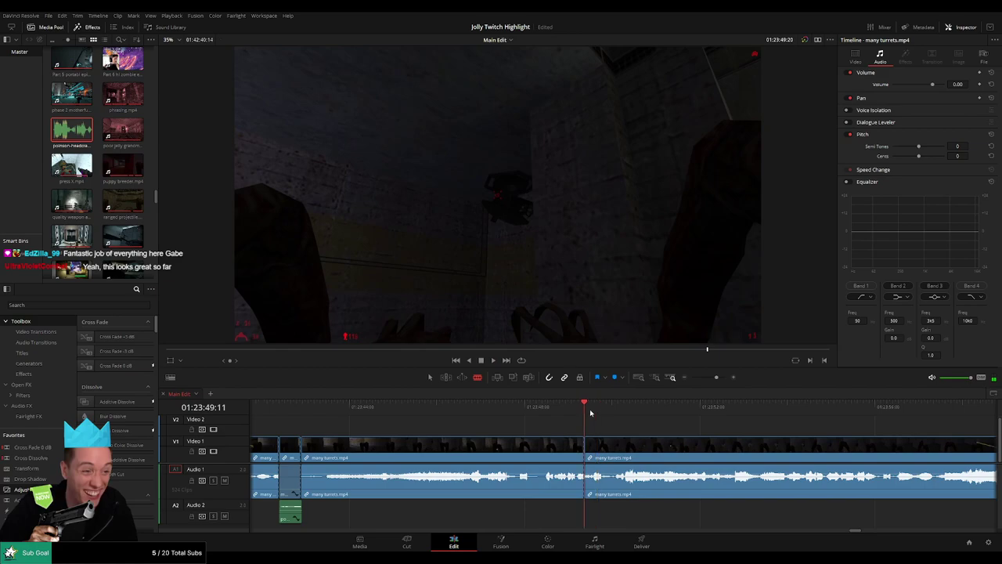
{"action": "left_click_drag", "start_coordinate": [591, 412], "coordinate": [595, 412]}
{"action": "left_click", "coordinate": [596, 447]}
{"action": "key", "text": "a"}
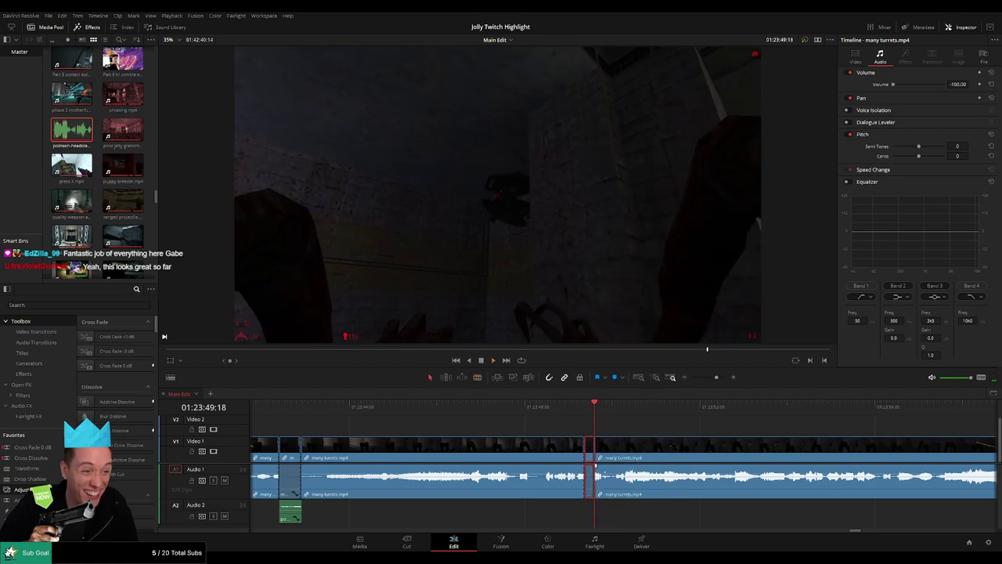
- Cover the silenced segment near 01:23:49 with poison headcrab sound on Audio 2, trimmed to the segment and set to -27 dB
{"action": "left_click", "coordinate": [64, 139]}
{"action": "left_click_drag", "start_coordinate": [574, 514], "coordinate": [590, 510]}
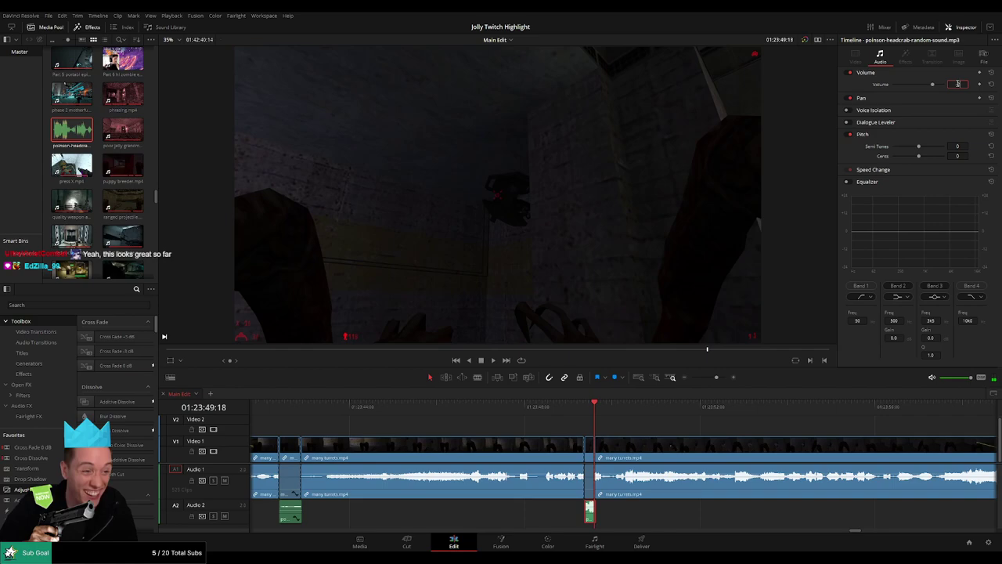
{"action": "key", "text": "space"}
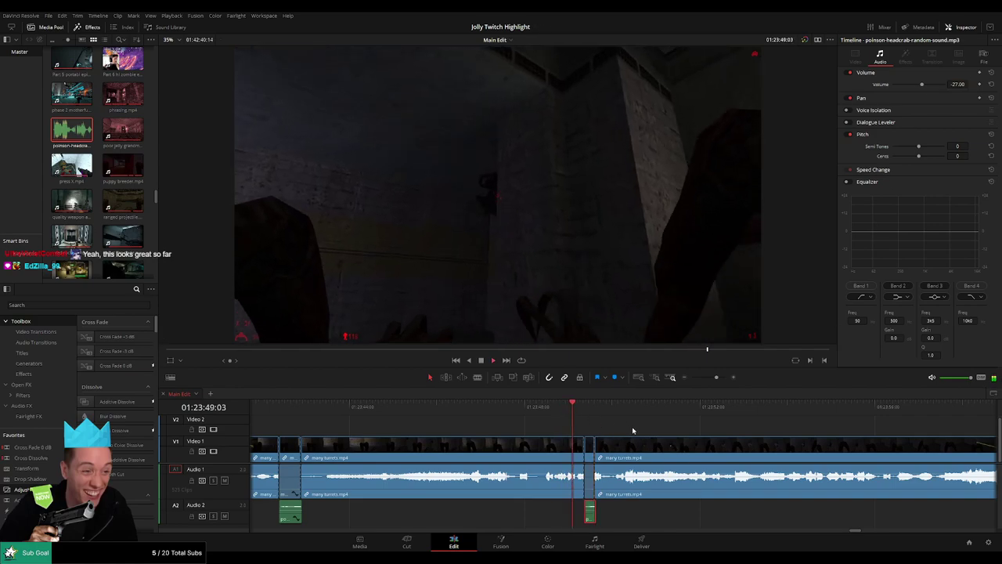
- Play the rest of many turrets.mp4 and on into smexual.mp4, up to about 01:24:19
{"action": "left_click", "coordinate": [639, 431]}
{"action": "scroll", "coordinate": [587, 434], "scroll_direction": "right", "scroll_amount": 3}
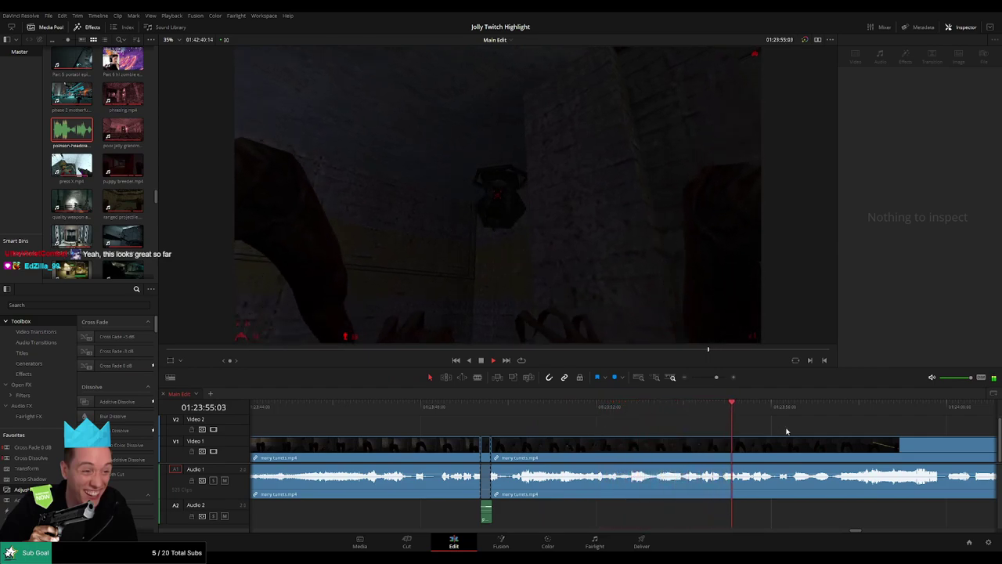
{"action": "scroll", "coordinate": [571, 418], "scroll_direction": "right", "scroll_amount": 3}
{"action": "scroll", "coordinate": [654, 436], "scroll_direction": "right", "scroll_amount": 2}
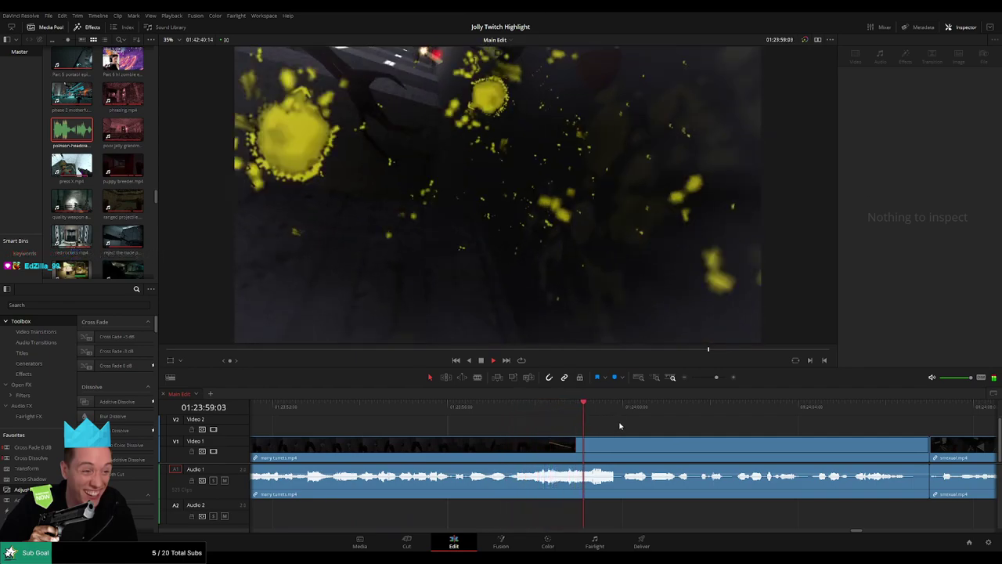
{"action": "scroll", "coordinate": [578, 423], "scroll_direction": "right", "scroll_amount": 2}
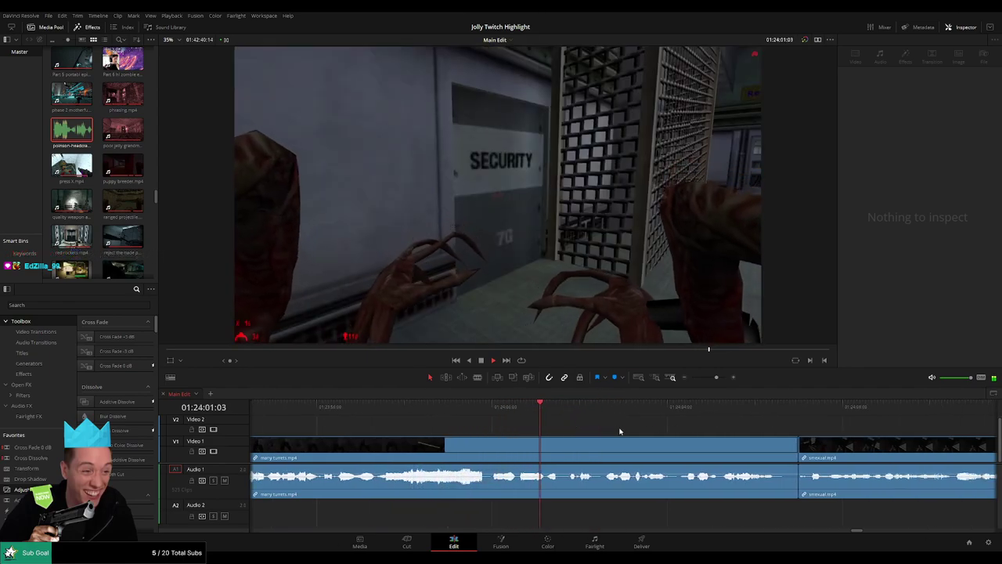
{"action": "scroll", "coordinate": [533, 423], "scroll_direction": "right", "scroll_amount": 2}
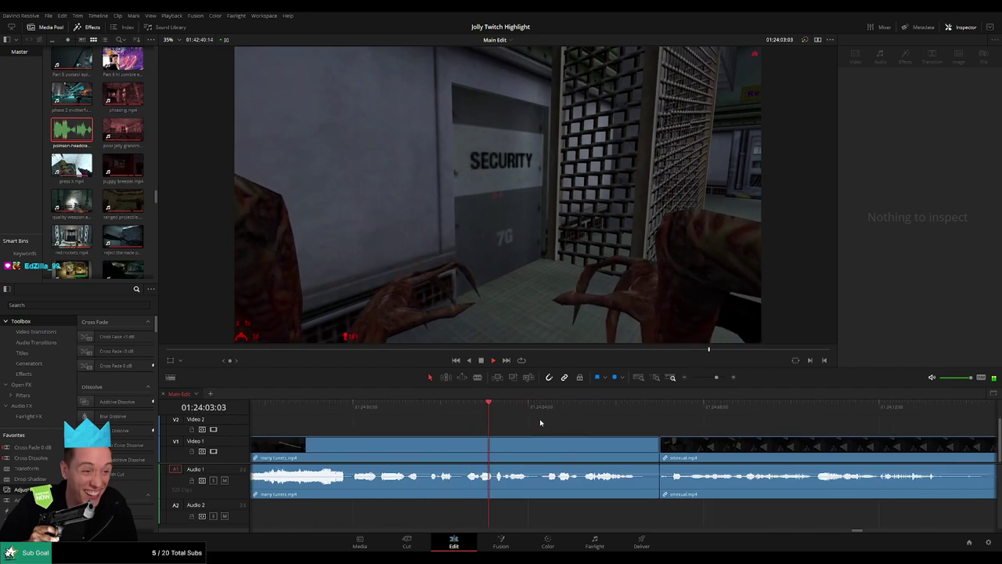
{"action": "scroll", "coordinate": [500, 423], "scroll_direction": "right", "scroll_amount": 2}
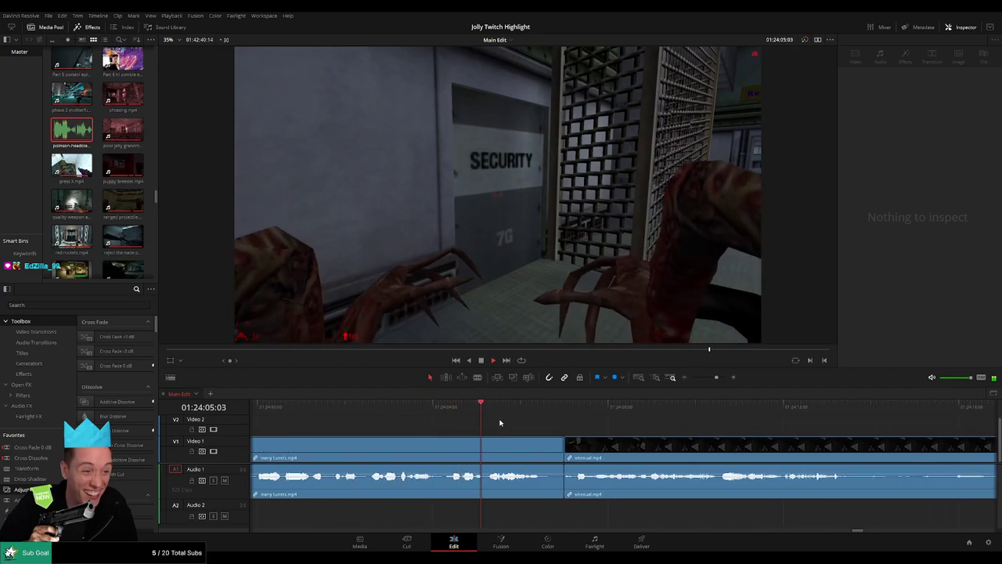
{"action": "scroll", "coordinate": [581, 428], "scroll_direction": "right", "scroll_amount": 2}
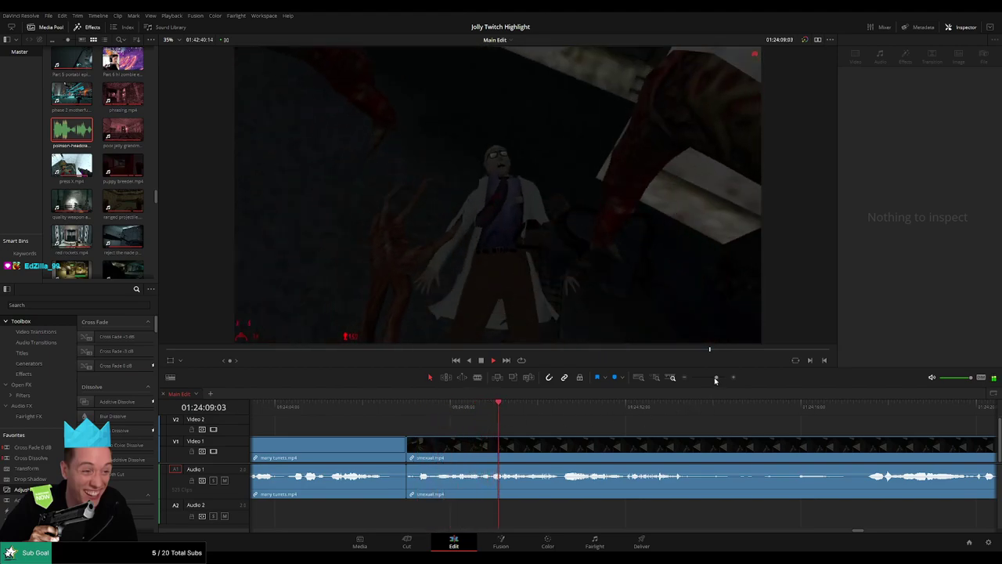
{"action": "mouse_move", "coordinate": [716, 377]}
{"action": "left_mouse_down"}
{"action": "mouse_move", "coordinate": [692, 377]}
{"action": "mouse_move", "coordinate": [715, 379]}
{"action": "left_mouse_up"}
{"action": "left_click_drag", "start_coordinate": [684, 430], "coordinate": [507, 434]}
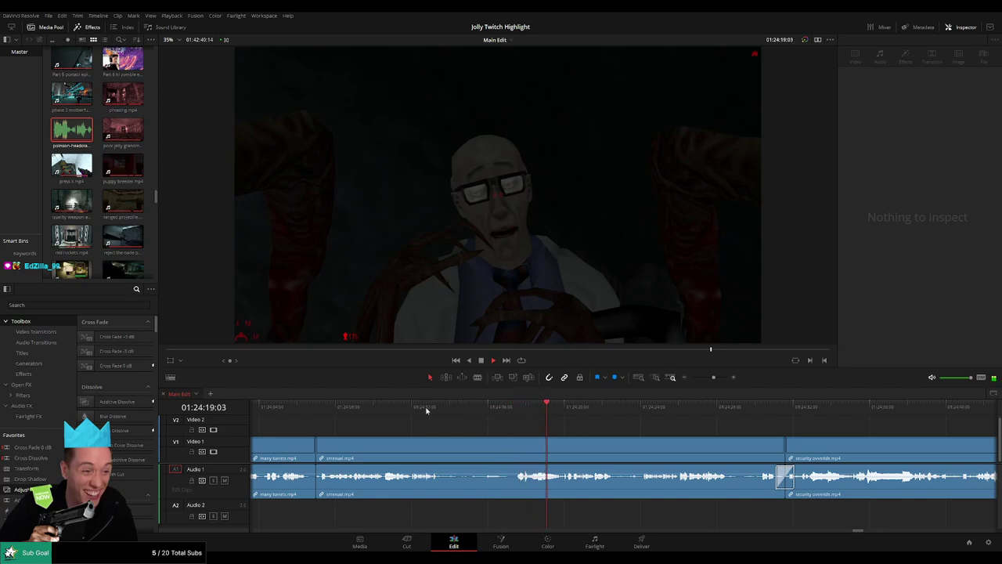
- Place an adjustment clip on Video 2 above smexual.mp4 from 01:24:13:26, shortened to end at about 01:24:17
{"action": "left_click_drag", "start_coordinate": [427, 407], "coordinate": [449, 403]}
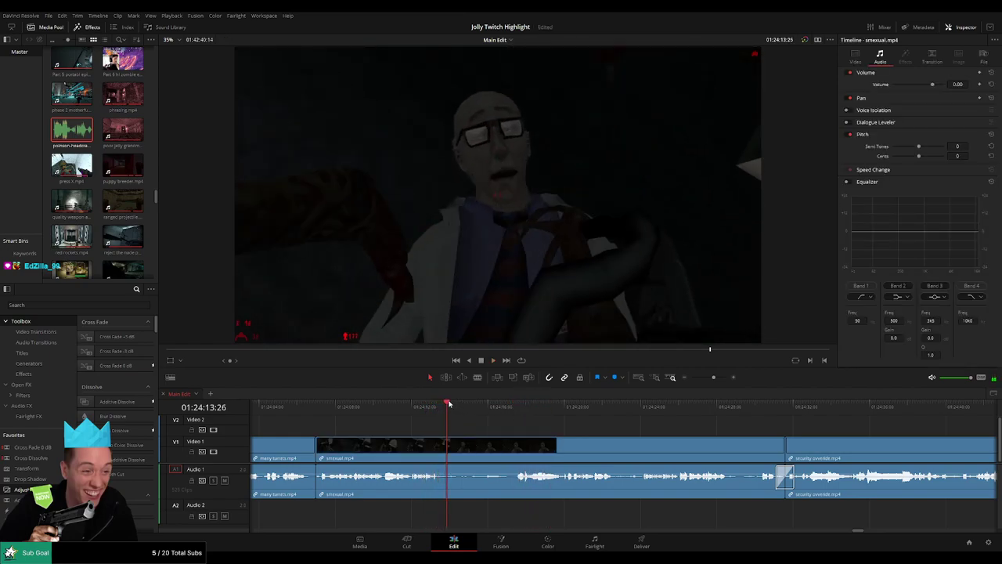
{"action": "left_click_drag", "start_coordinate": [131, 475], "coordinate": [444, 430]}
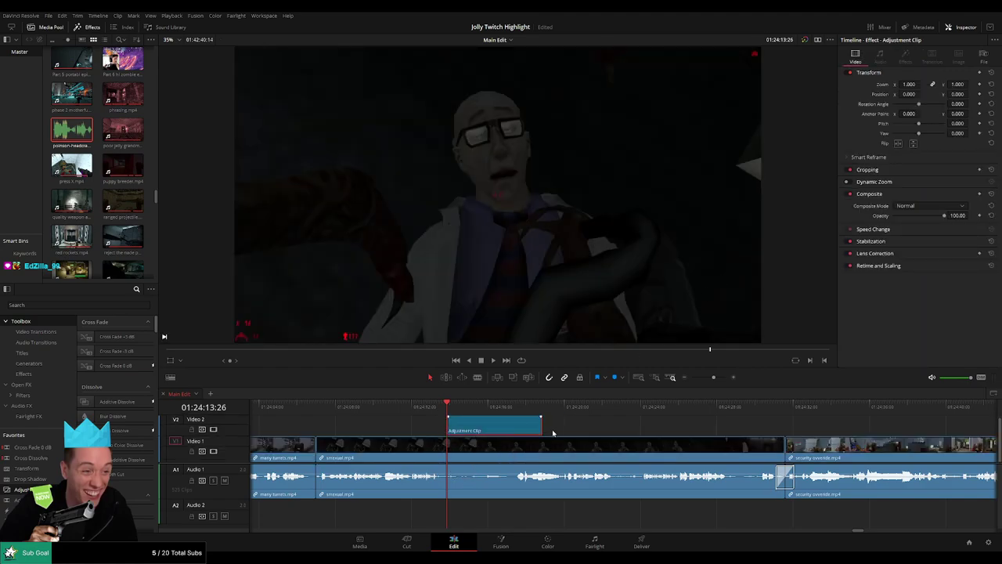
{"action": "left_click_drag", "start_coordinate": [540, 427], "coordinate": [518, 427]}
- Set the adjustment clip's zoom to 1.830 and its vertical position to -84, framing the scientist's face
{"action": "left_click_drag", "start_coordinate": [902, 84], "coordinate": [705, 103]}
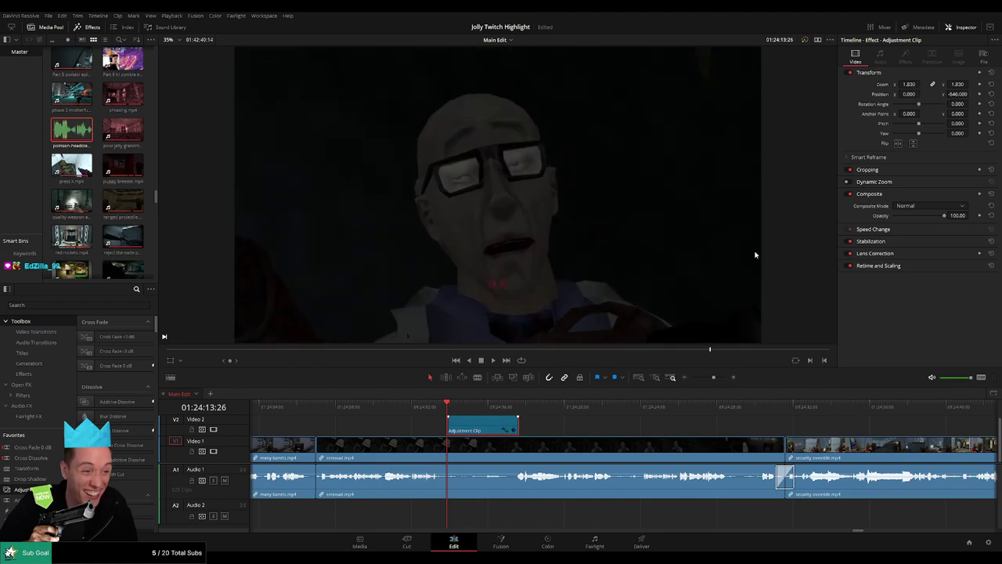
{"action": "key", "text": "space"}
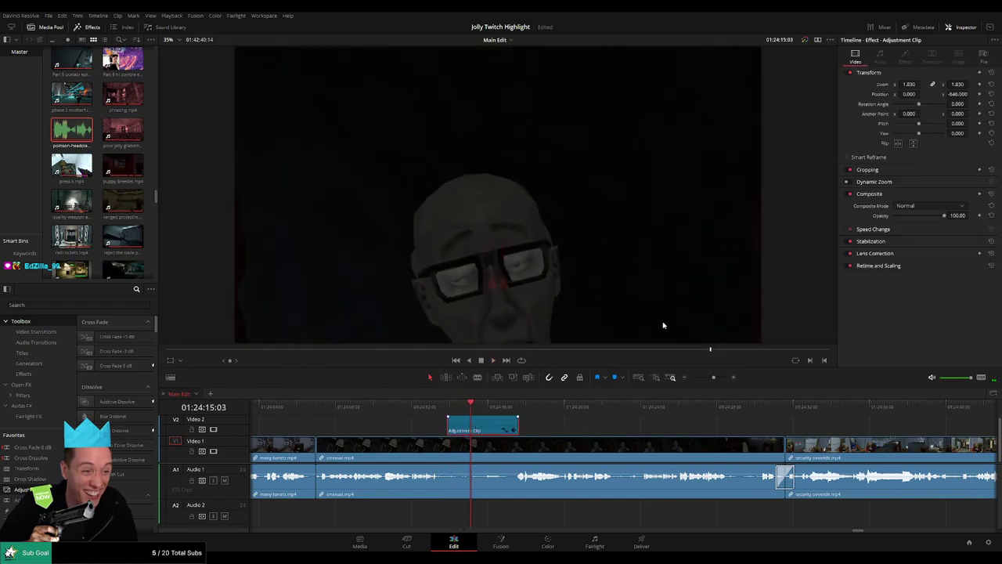
{"action": "left_click_drag", "start_coordinate": [970, 92], "coordinate": [971, 93]}
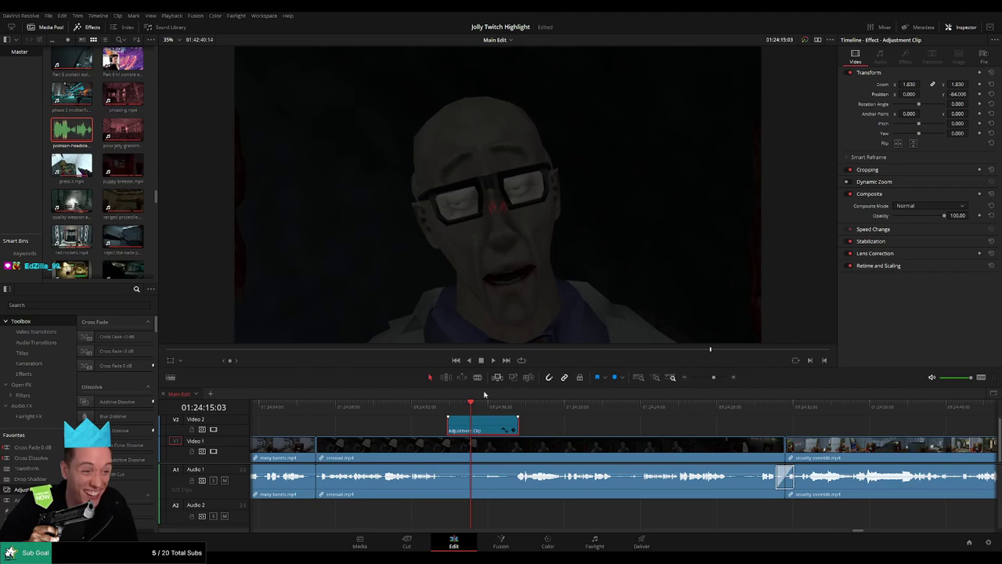
- Review the zoomed moment in smexual.mp4 and the footage following it, up to about 01:24:45 in security ovveride.mp4
{"action": "left_click", "coordinate": [450, 402]}
{"action": "key", "text": "space"}
{"action": "left_click", "coordinate": [567, 430]}
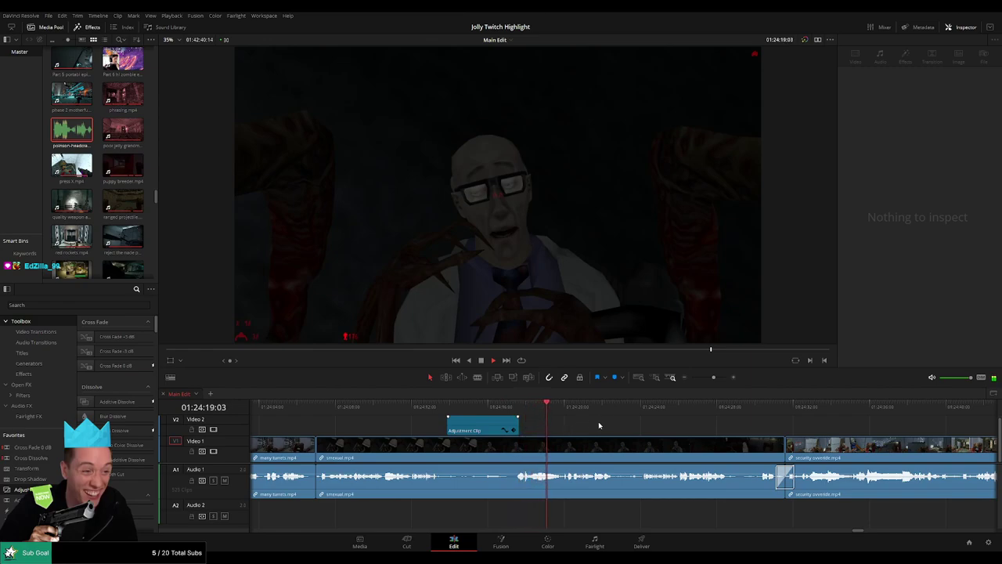
{"action": "scroll", "coordinate": [599, 425], "scroll_direction": "right", "scroll_amount": 1}
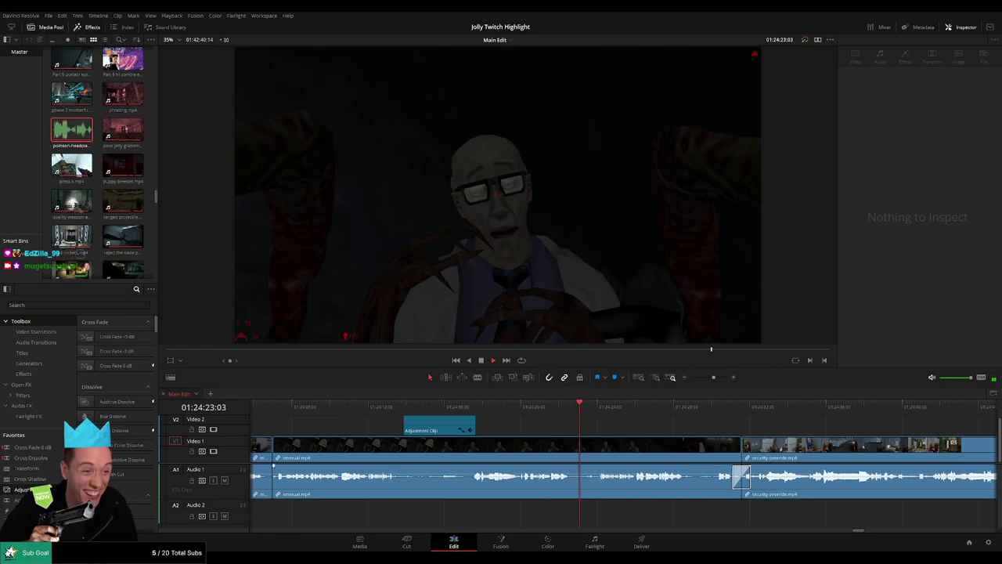
{"action": "scroll", "coordinate": [548, 429], "scroll_direction": "right", "scroll_amount": 6}
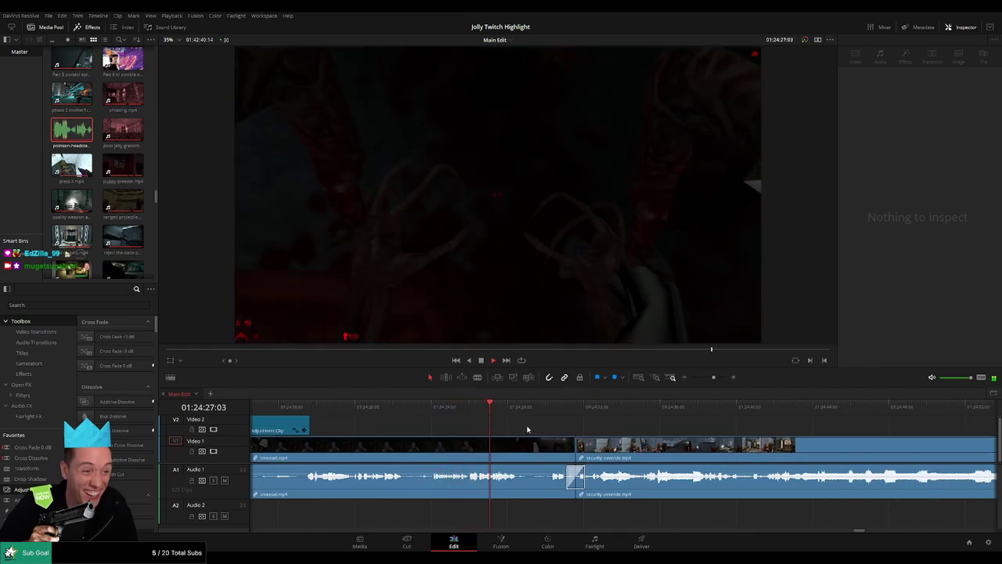
{"action": "scroll", "coordinate": [566, 431], "scroll_direction": "right", "scroll_amount": 3}
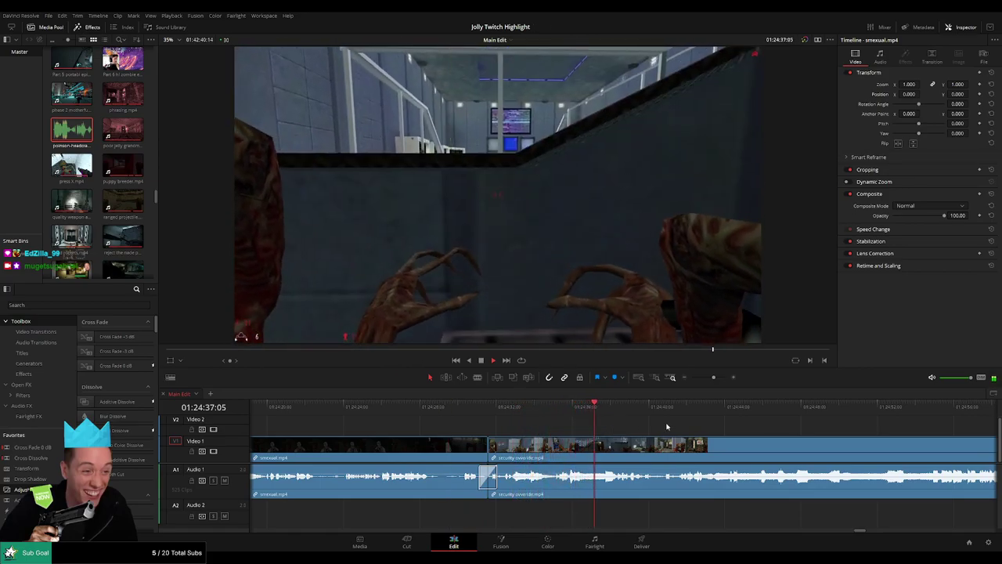
{"action": "scroll", "coordinate": [667, 427], "scroll_direction": "right", "scroll_amount": 5}
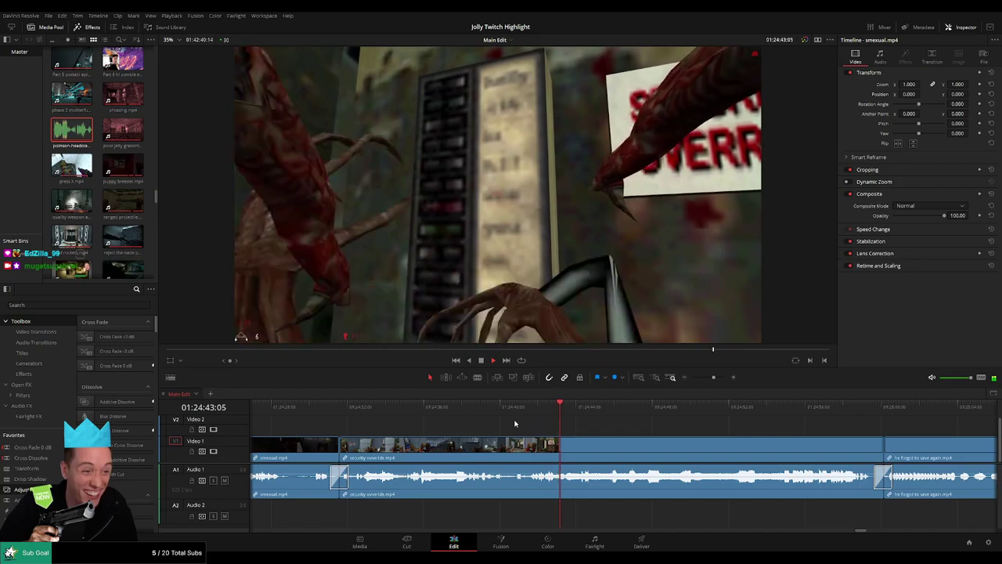
- Isolate a short segment of security ovveride.mp4 from about 01:24:44:05 to 01:24:44:13
{"action": "key", "text": "space"}
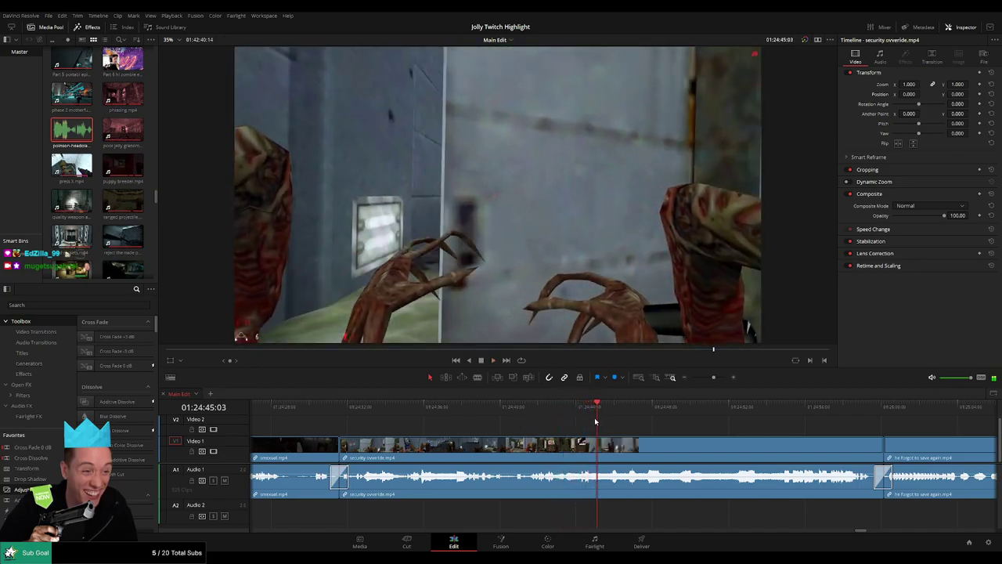
{"action": "left_click", "coordinate": [575, 409]}
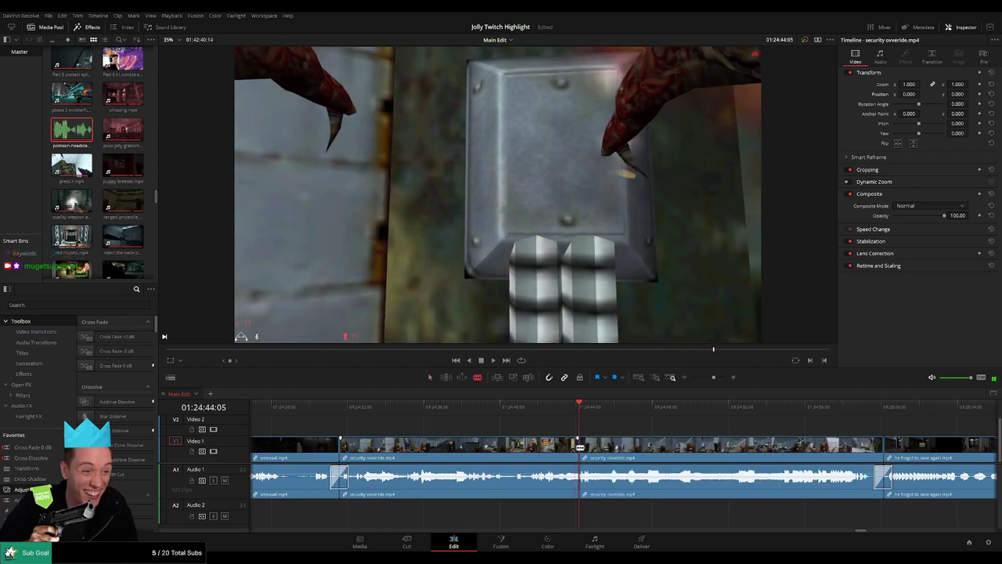
{"action": "left_click_drag", "start_coordinate": [714, 379], "coordinate": [719, 378]}
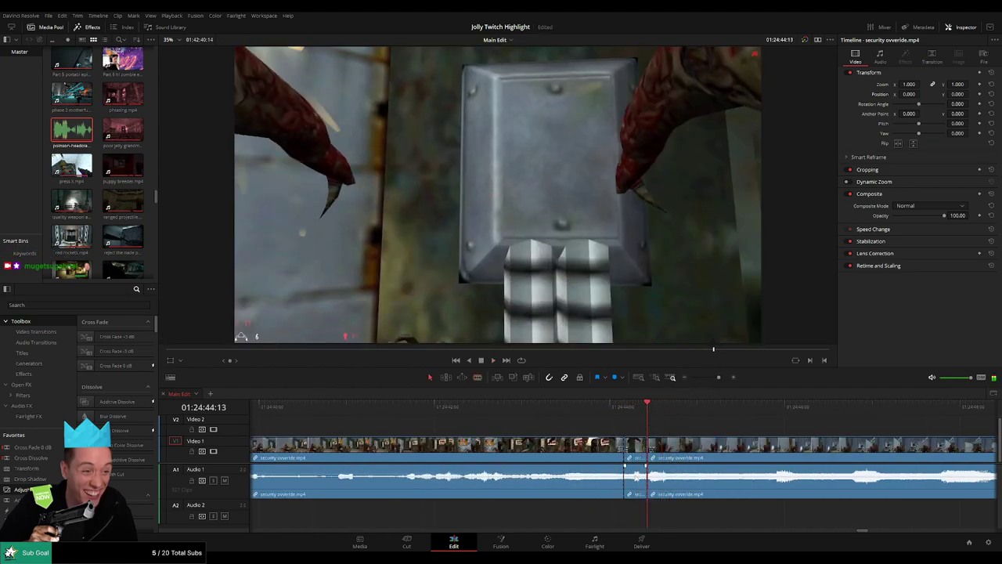
- Silence the isolated security ovveride.mp4 segment and cover it with poison headcrab sound on Audio 2 at -27 dB
{"action": "double_click", "coordinate": [77, 135]}
{"action": "left_click_drag", "start_coordinate": [77, 134], "coordinate": [631, 519]}
{"action": "left_click_drag", "start_coordinate": [724, 519], "coordinate": [649, 506]}
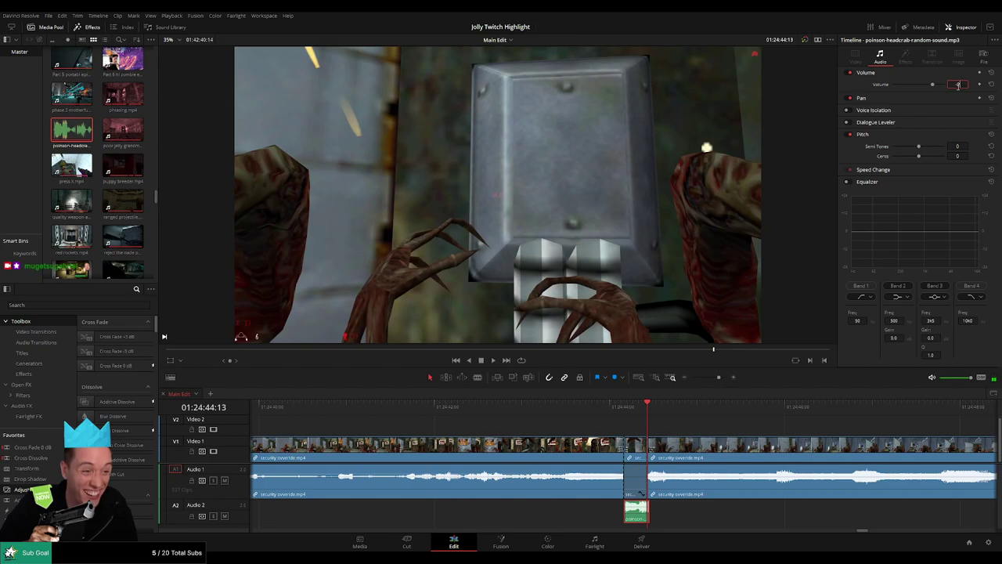
- Replay the masked moment in security ovveride.mp4 and continue into he forgot to save again.mp4, up to about 01:25:11
{"action": "left_click", "coordinate": [584, 409]}
{"action": "key", "text": "space"}
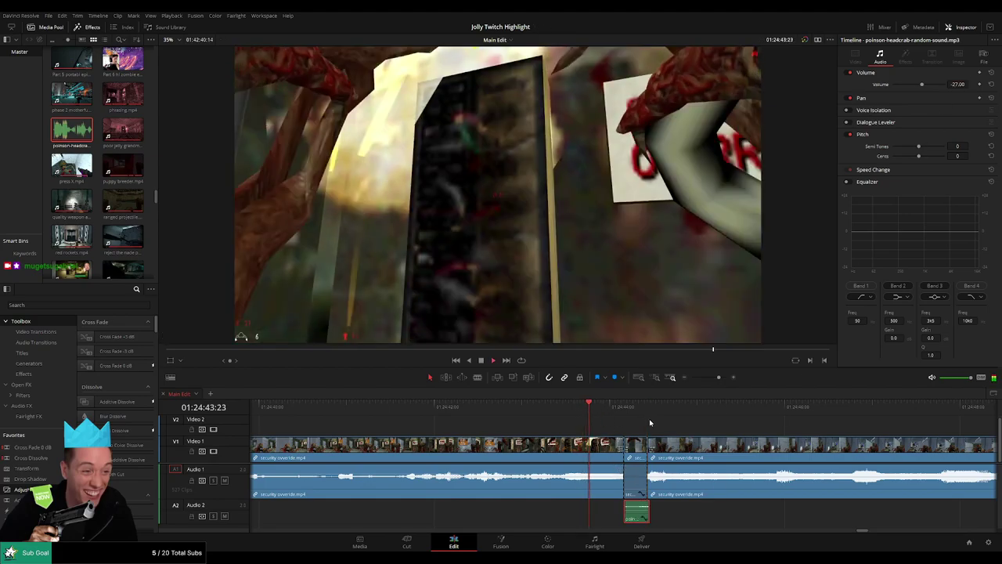
{"action": "left_click", "coordinate": [702, 426]}
{"action": "left_click_drag", "start_coordinate": [718, 379], "coordinate": [714, 377]}
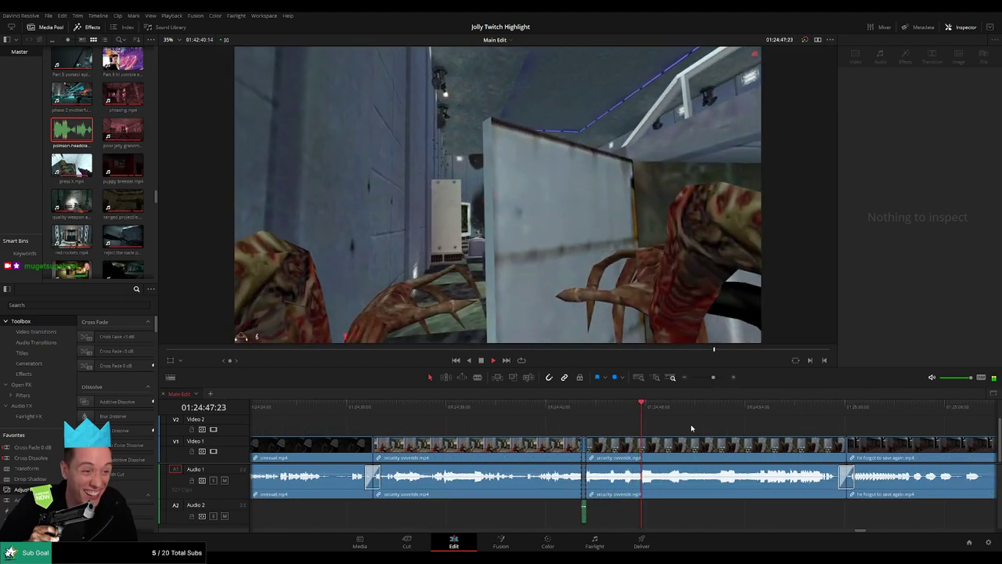
{"action": "left_click_drag", "start_coordinate": [706, 436], "coordinate": [572, 434]}
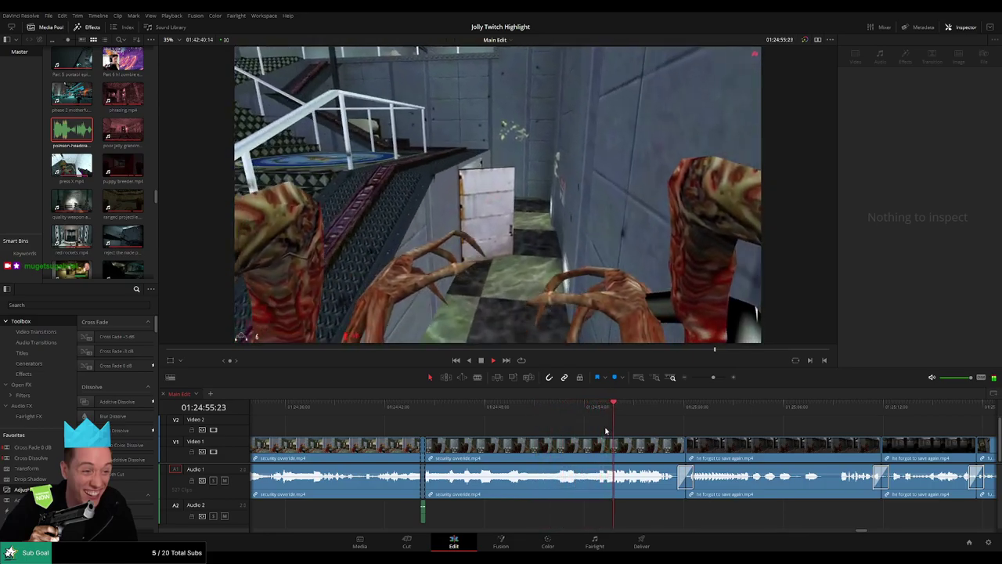
{"action": "left_click_drag", "start_coordinate": [684, 432], "coordinate": [606, 431]}
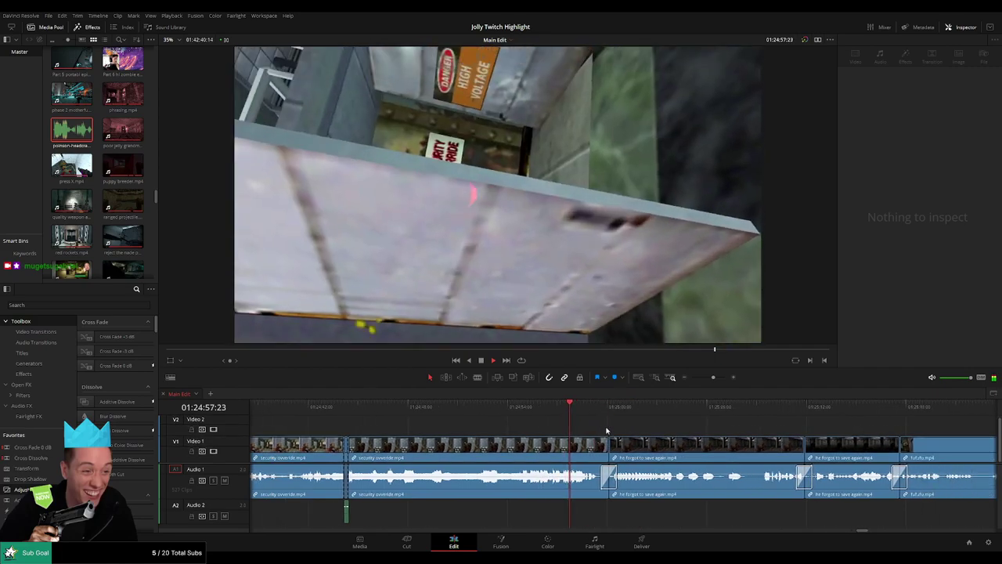
{"action": "left_click_drag", "start_coordinate": [670, 430], "coordinate": [571, 429]}
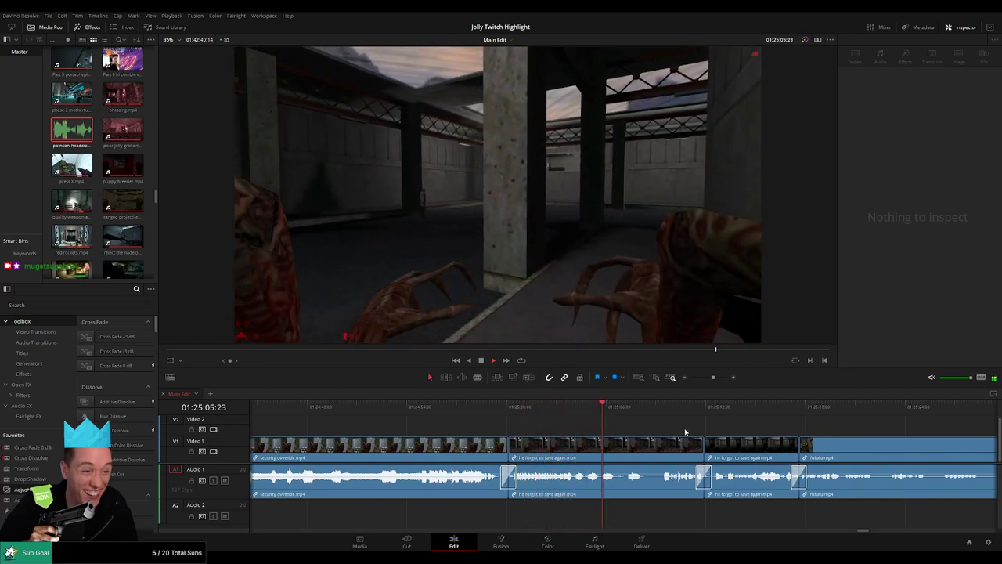
{"action": "left_click_drag", "start_coordinate": [684, 429], "coordinate": [517, 425]}
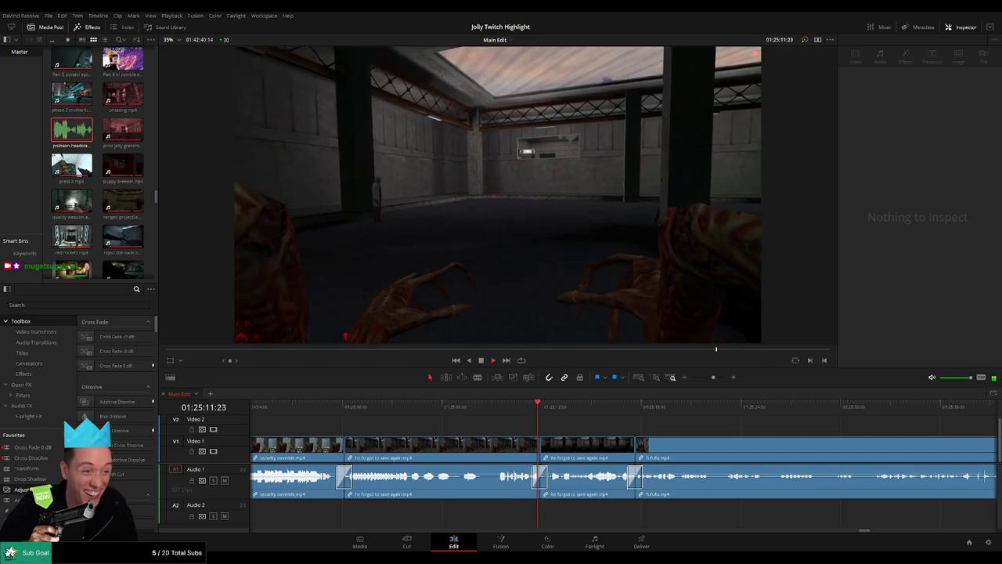
- Isolate a short segment of he forgot to save again.mp4 from about 01:25:09:23 to 01:25:10:03
{"action": "left_click", "coordinate": [464, 405]}
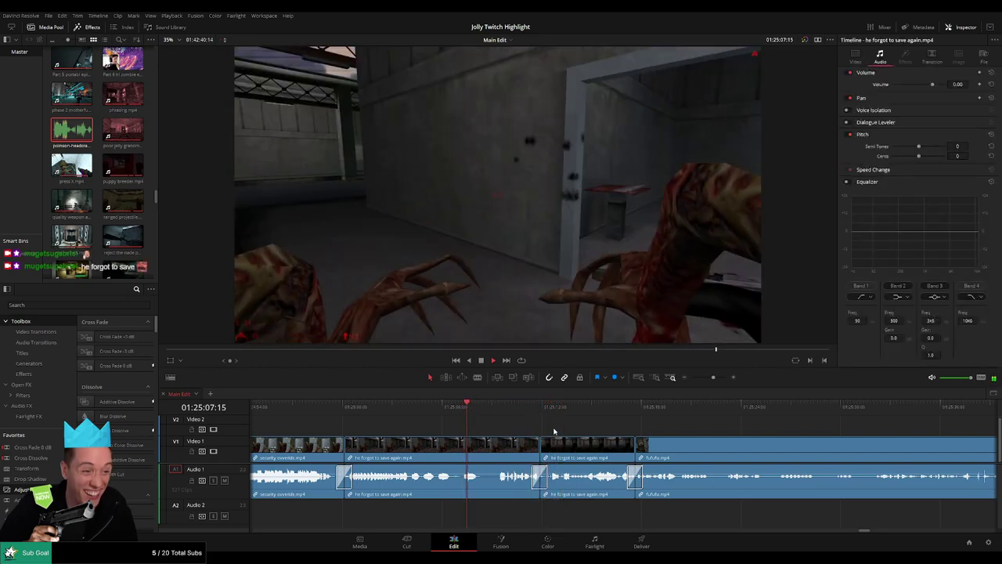
{"action": "left_click_drag", "start_coordinate": [714, 378], "coordinate": [720, 379]}
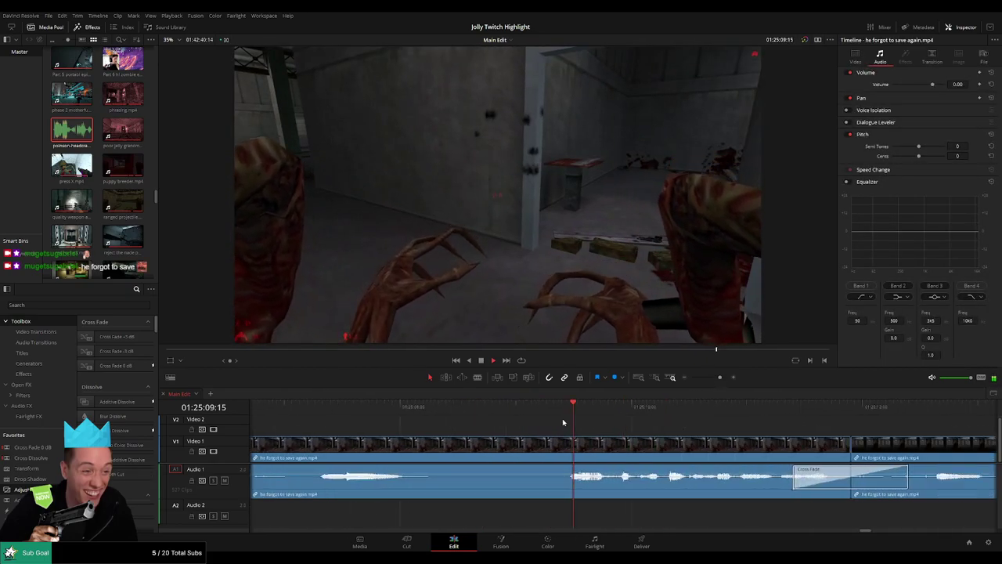
{"action": "left_click", "coordinate": [530, 408]}
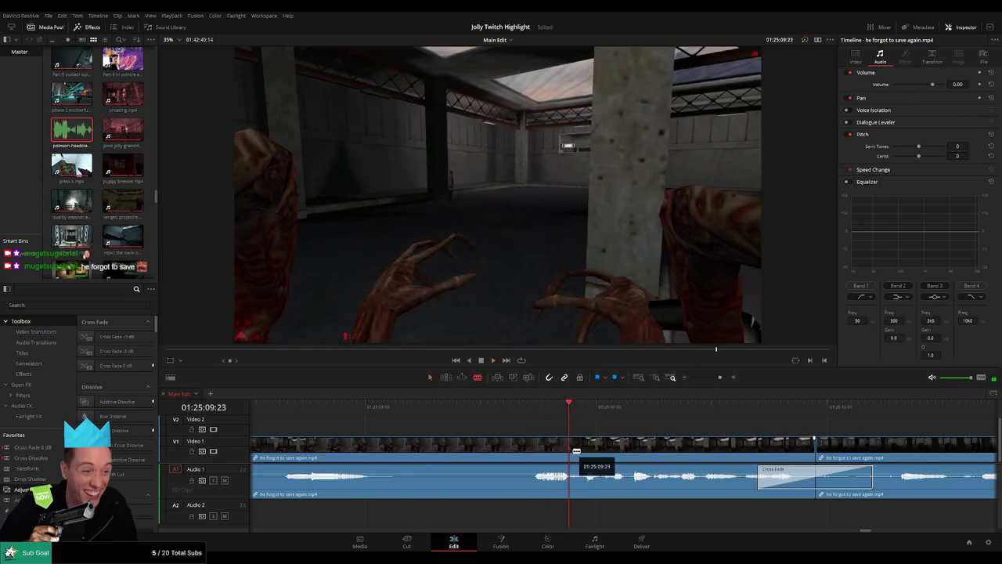
{"action": "key", "text": "ctrl+b"}
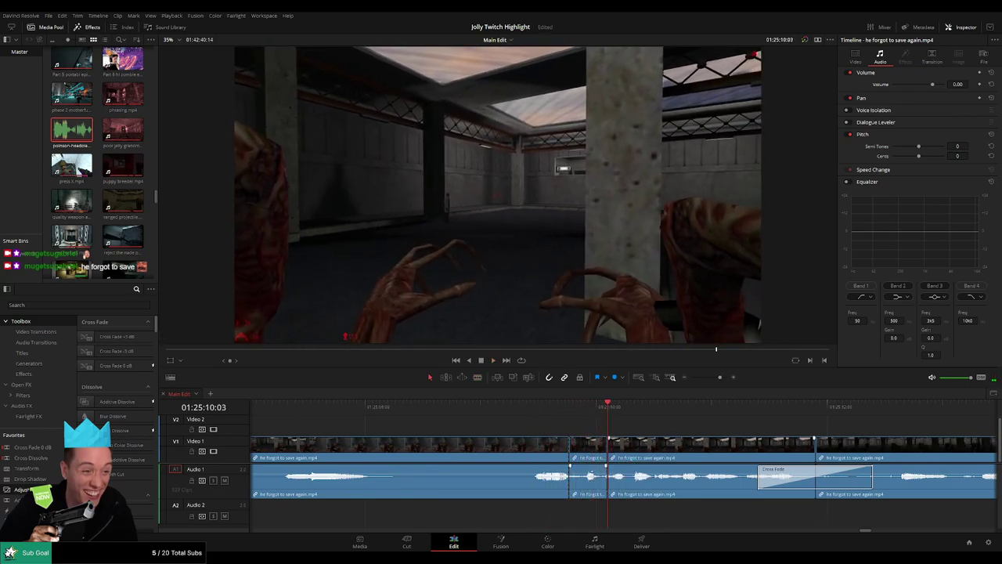
- Silence the isolated he forgot to save again.mp4 segment, cover it with poison headcrab sound on Audio 2 at -27 dB, and replay it
{"action": "left_click_drag", "start_coordinate": [247, 235], "coordinate": [565, 521]}
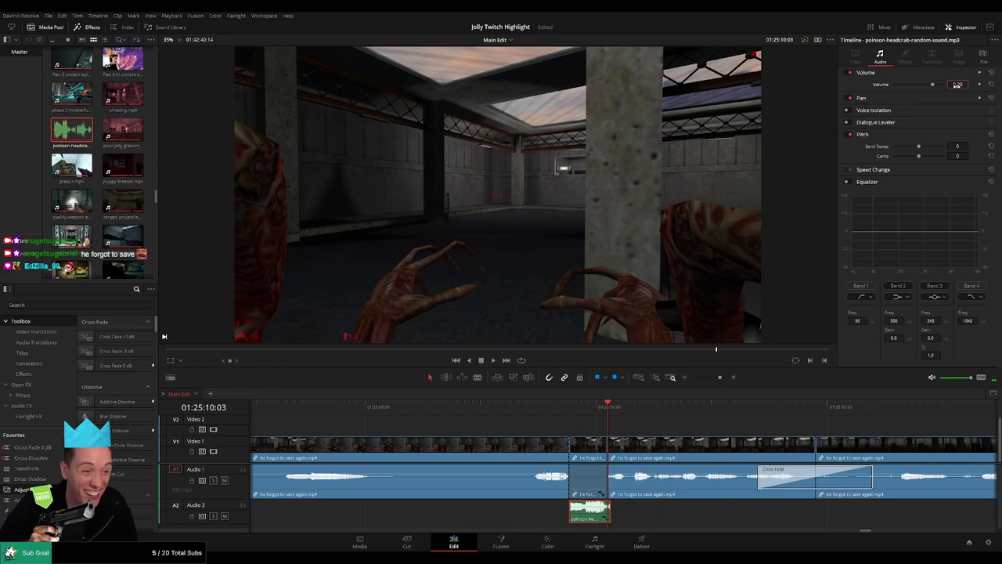
{"action": "key", "text": "space"}
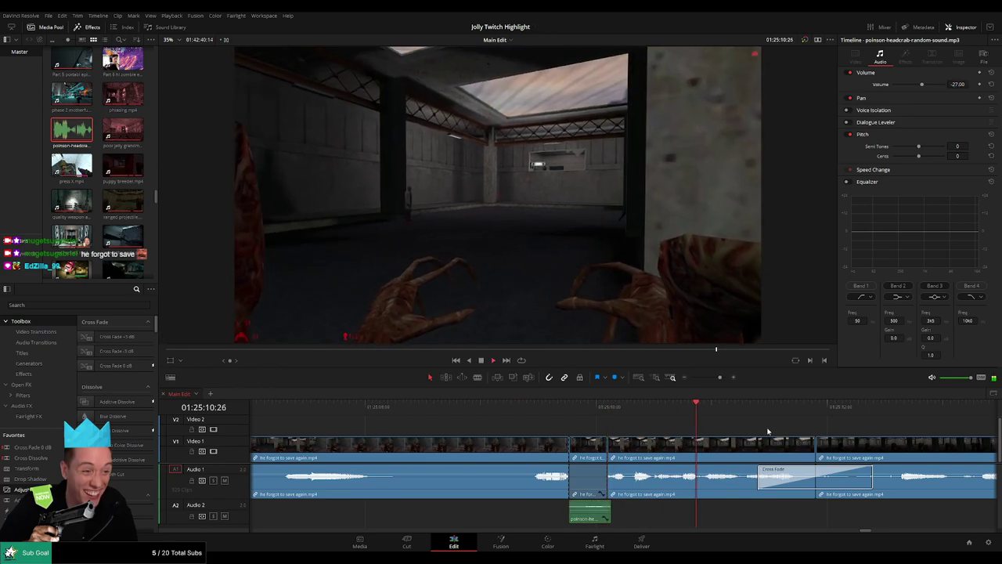
{"action": "left_click", "coordinate": [553, 411]}
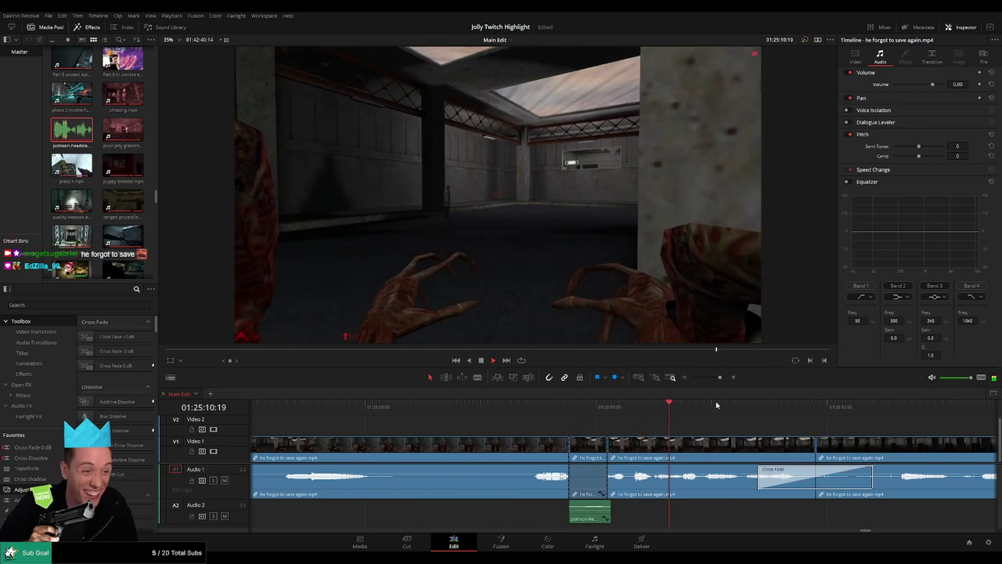
- Review the end of he forgot to save again.mp4 and all of fufufu.mp4, up to about 01:25:48, and save the project
{"action": "left_click_drag", "start_coordinate": [719, 379], "coordinate": [714, 379]}
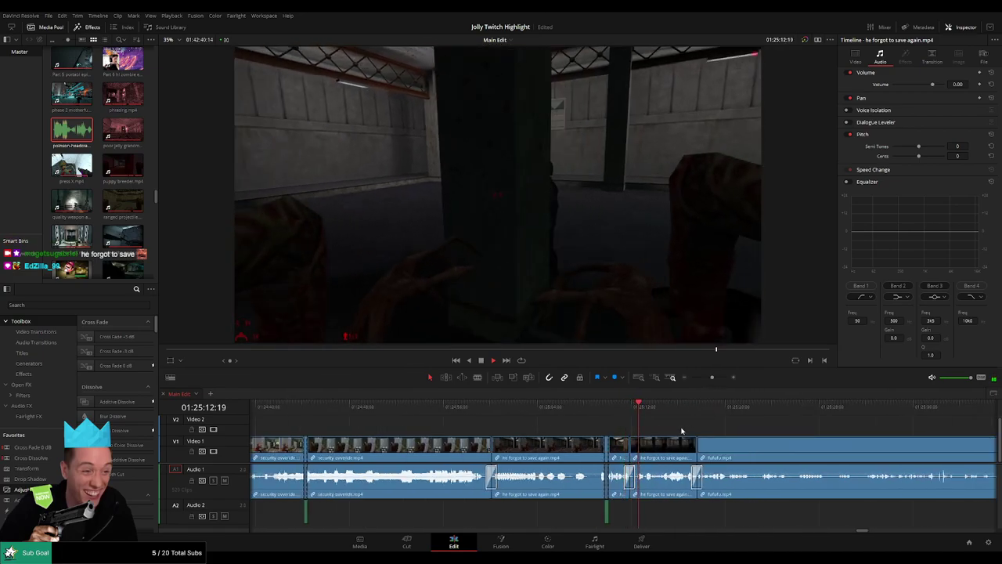
{"action": "left_click_drag", "start_coordinate": [712, 427], "coordinate": [592, 428]}
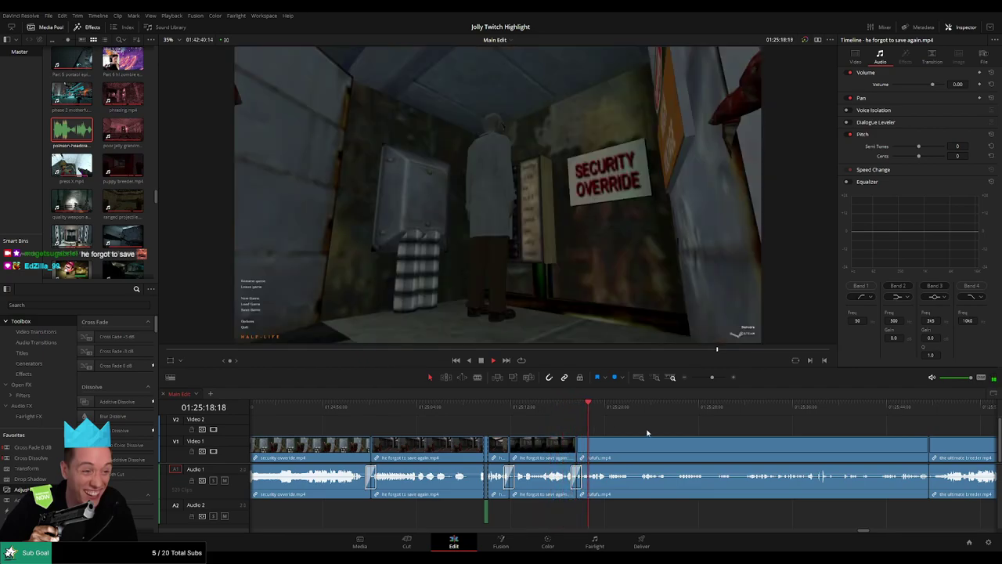
{"action": "scroll", "coordinate": [548, 425], "scroll_direction": "right", "scroll_amount": 3}
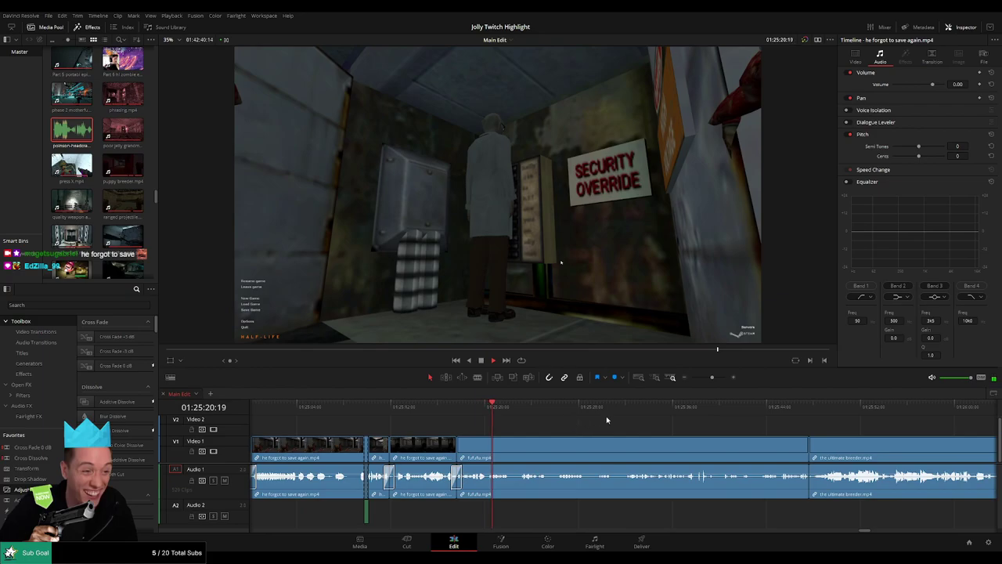
{"action": "left_click_drag", "start_coordinate": [712, 377], "coordinate": [705, 378]}
{"action": "left_click_drag", "start_coordinate": [695, 380], "coordinate": [713, 382]}
{"action": "left_click_drag", "start_coordinate": [691, 436], "coordinate": [559, 431]}
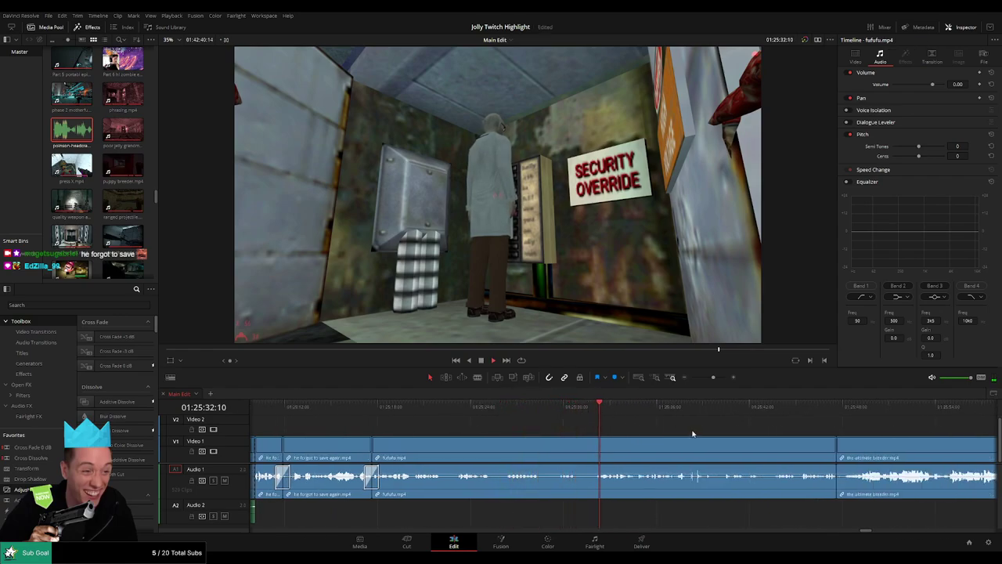
{"action": "scroll", "coordinate": [692, 433], "scroll_direction": "right", "scroll_amount": 3}
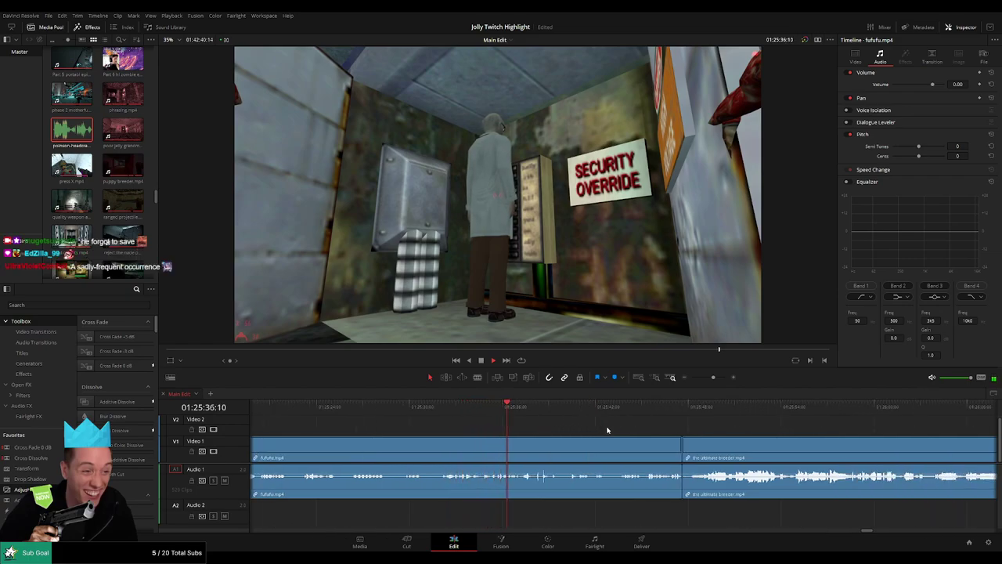
{"action": "left_click", "coordinate": [486, 406]}
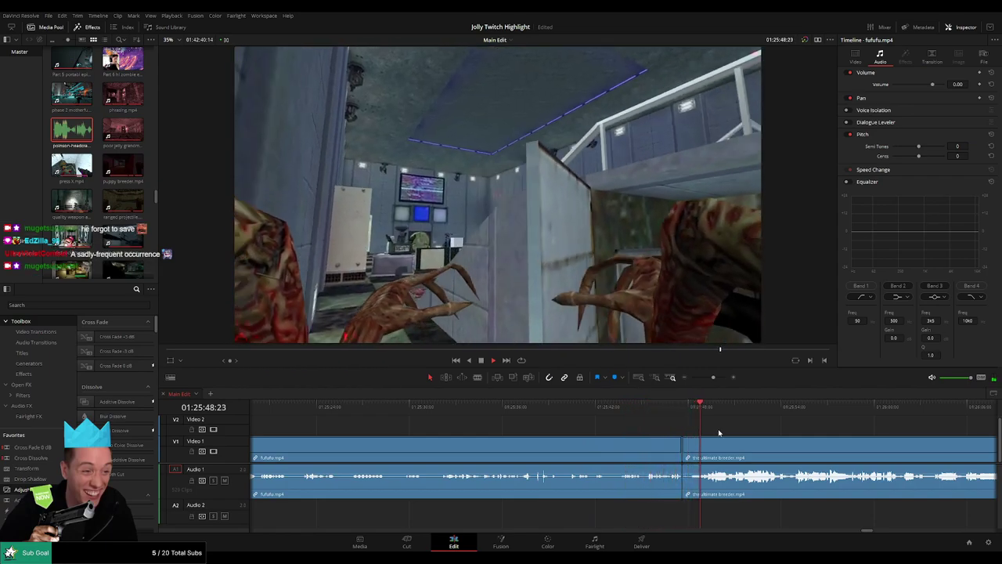
{"action": "key", "text": "ctrl+s"}
- Review the opening of the ultimate breeder.mp4, up to about 01:26:10
{"action": "left_click_drag", "start_coordinate": [720, 433], "coordinate": [628, 430]}
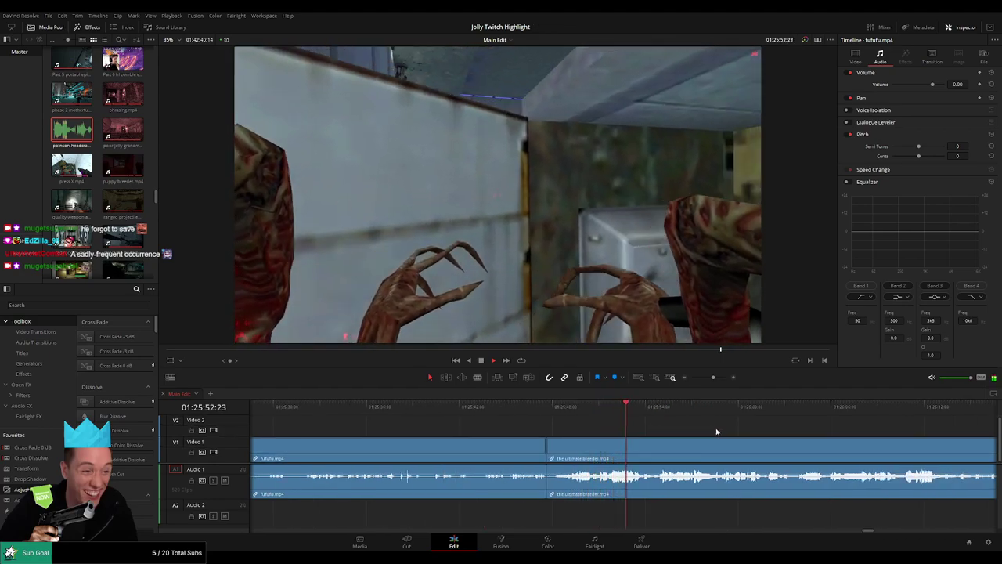
{"action": "scroll", "coordinate": [571, 425], "scroll_direction": "right", "scroll_amount": 3}
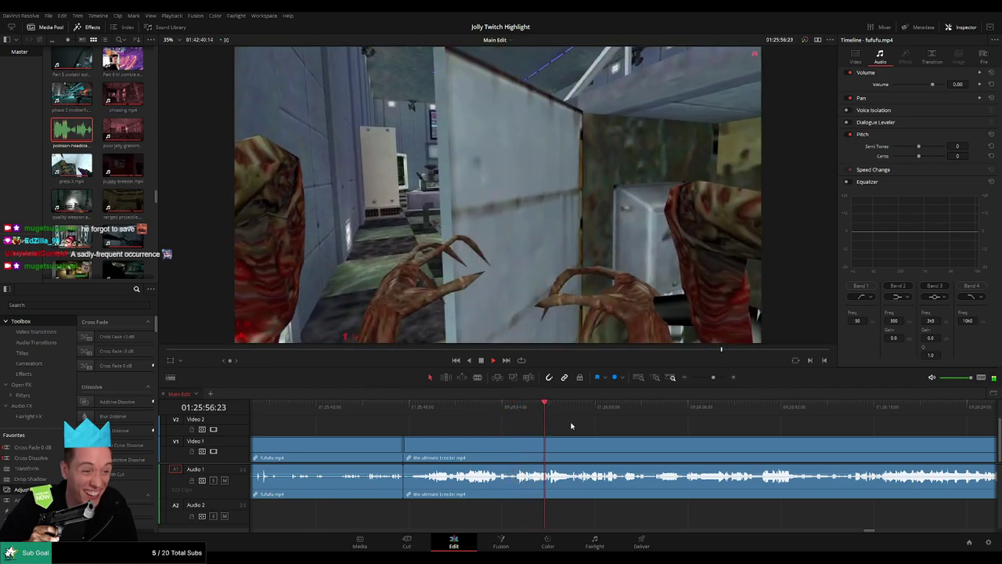
{"action": "scroll", "coordinate": [583, 425], "scroll_direction": "right", "scroll_amount": 1}
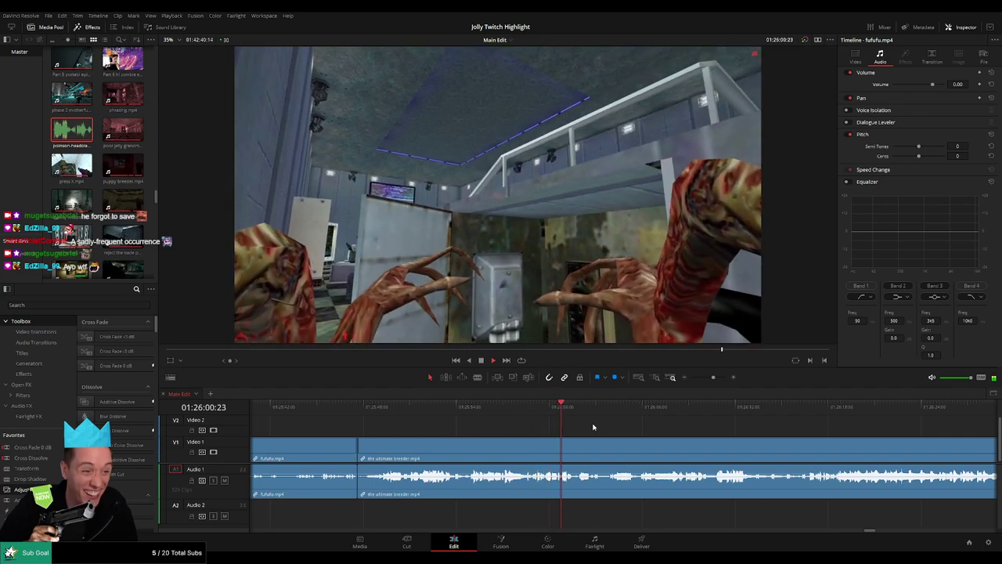
{"action": "scroll", "coordinate": [593, 427], "scroll_direction": "right", "scroll_amount": 2}
{"action": "scroll", "coordinate": [523, 427], "scroll_direction": "right", "scroll_amount": 2}
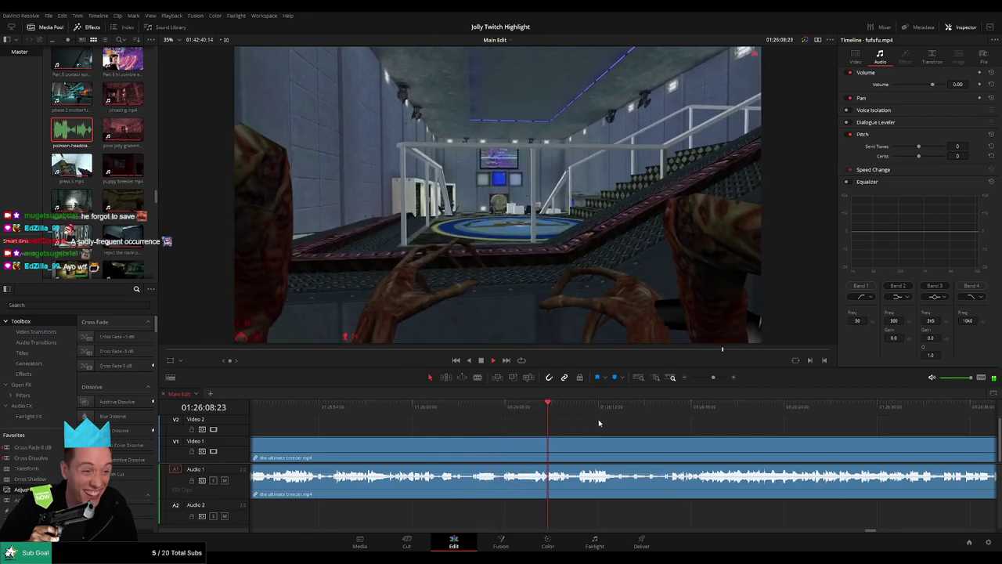
{"action": "left_click_drag", "start_coordinate": [600, 423], "coordinate": [589, 423]}
{"action": "scroll", "coordinate": [588, 424], "scroll_direction": "right", "scroll_amount": 3}
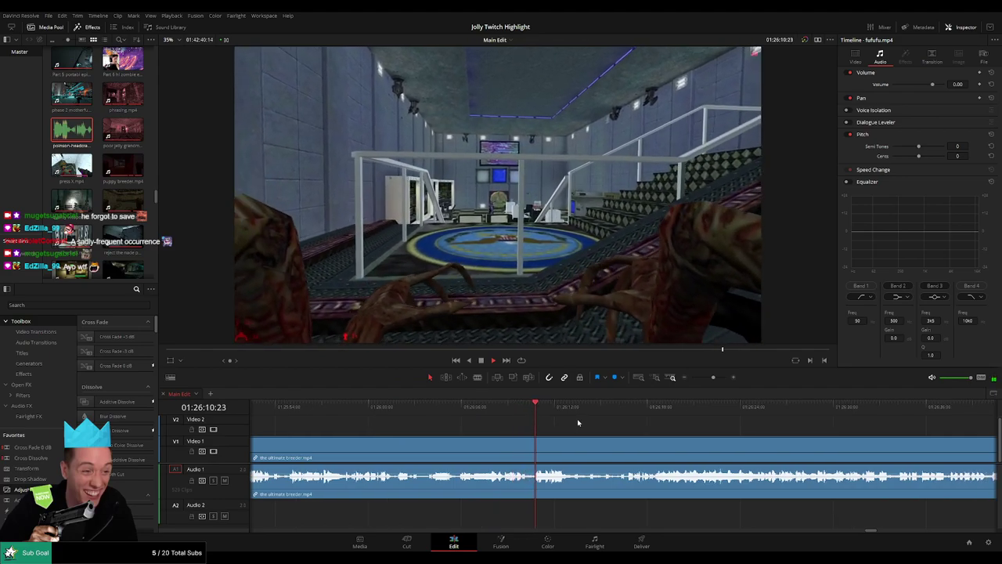
- Isolate a short segment of the ultimate breeder.mp4 at about 01:26:11
{"action": "left_click", "coordinate": [533, 407]}
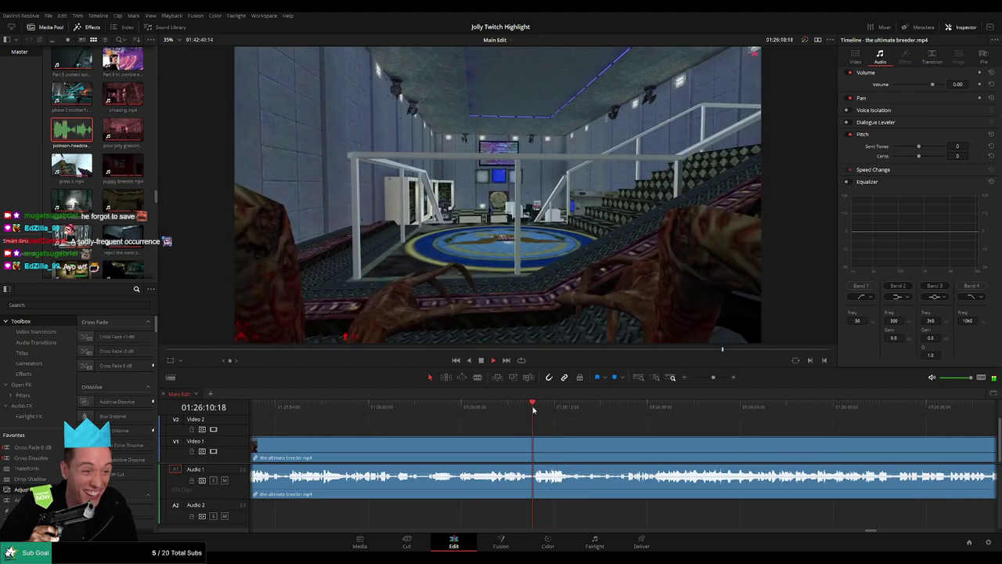
{"action": "key", "text": "space"}
{"action": "left_click_drag", "start_coordinate": [543, 408], "coordinate": [533, 418]}
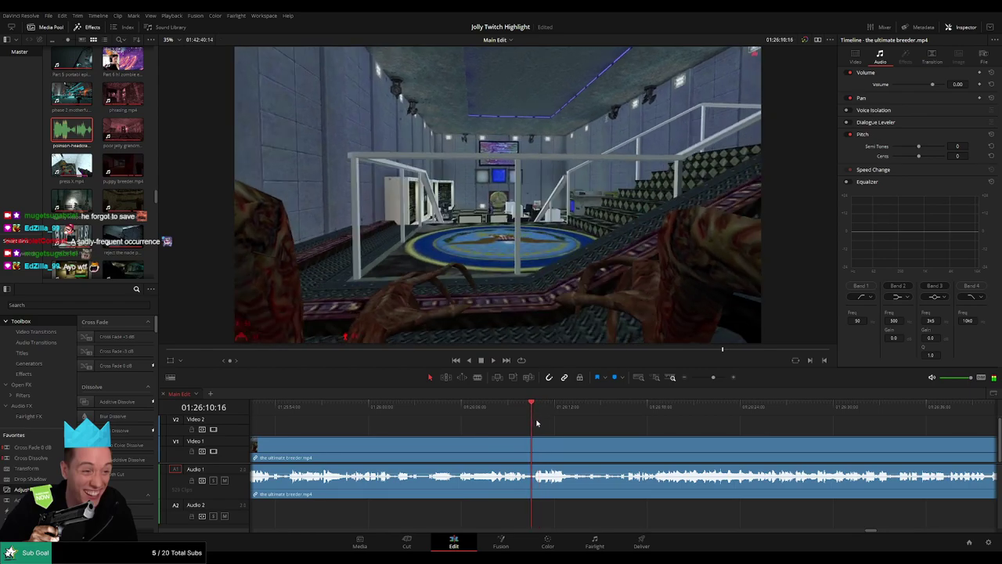
{"action": "key", "text": "space"}
{"action": "key", "text": "b"}
{"action": "left_click", "coordinate": [549, 446]}
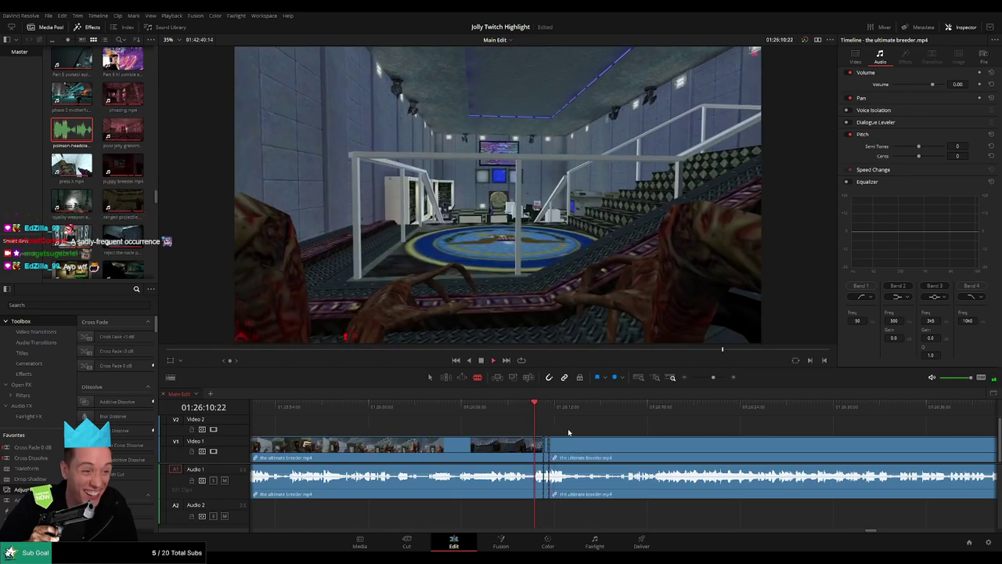
{"action": "key", "text": "space"}
{"action": "left_click_drag", "start_coordinate": [713, 378], "coordinate": [722, 377]}
{"action": "key", "text": "a"}
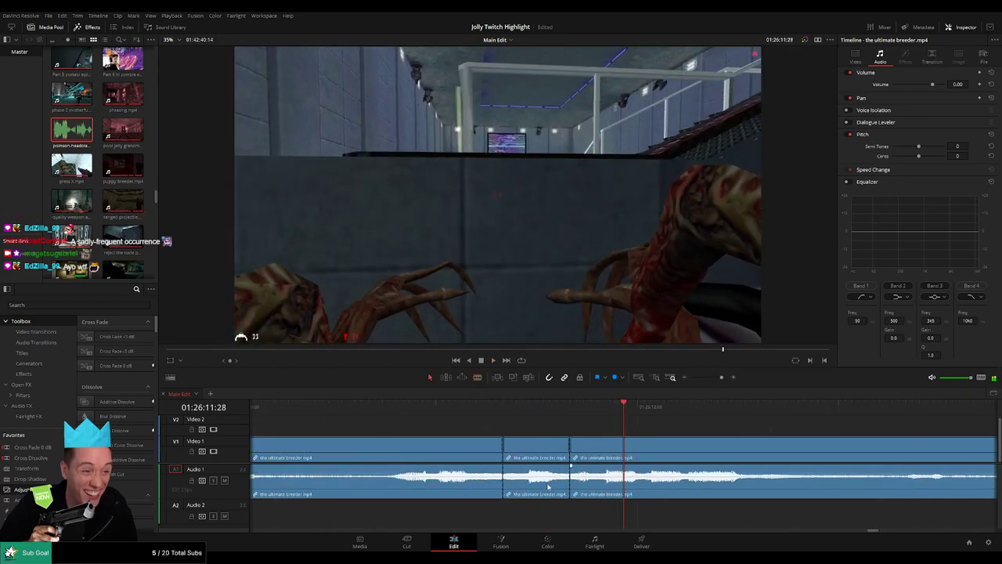
- Silence the isolated segment near 01:26:11 and cover it with poison headcrab sound on Audio 2 at -27 dB
{"action": "left_click_drag", "start_coordinate": [537, 471], "coordinate": [537, 498]}
{"action": "left_click_drag", "start_coordinate": [72, 132], "coordinate": [503, 514]}
{"action": "left_click_drag", "start_coordinate": [743, 513], "coordinate": [577, 513]}
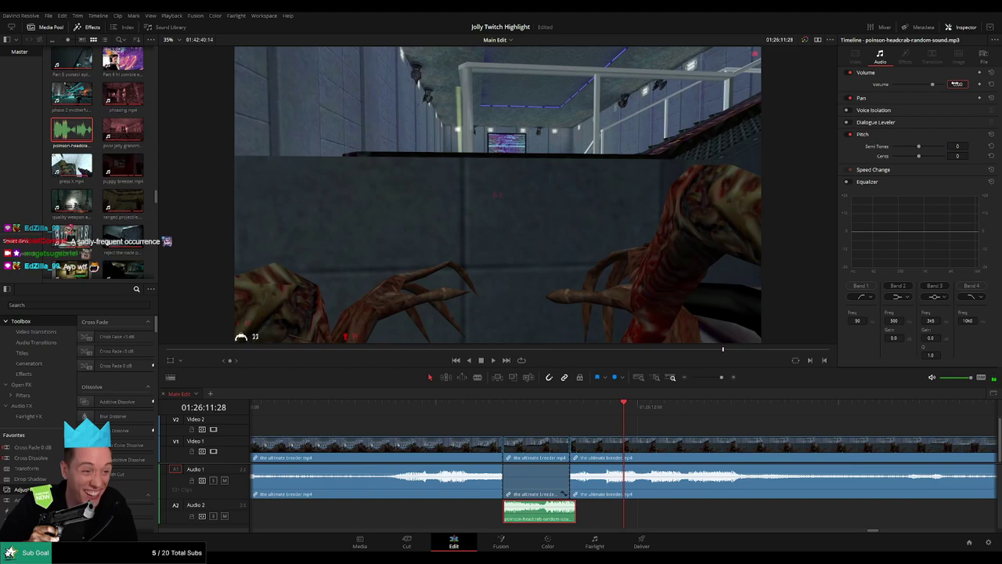
{"action": "type", "text": "-20"}
{"action": "key", "text": "Return"}
- Replay the masked moment near 01:26:11 and continue through the ultimate breeder.mp4 to about 01:26:17
{"action": "left_click", "coordinate": [409, 404]}
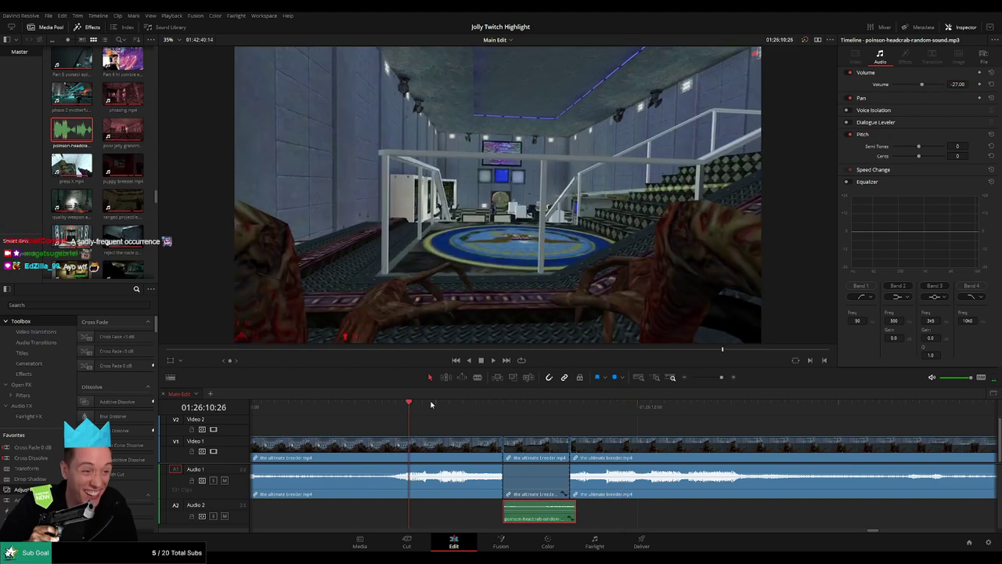
{"action": "key", "text": "space"}
{"action": "mouse_move", "coordinate": [720, 379]}
{"action": "left_mouse_down"}
{"action": "mouse_move", "coordinate": [708, 379]}
{"action": "mouse_move", "coordinate": [714, 388]}
{"action": "left_mouse_up"}
{"action": "left_click", "coordinate": [686, 428]}
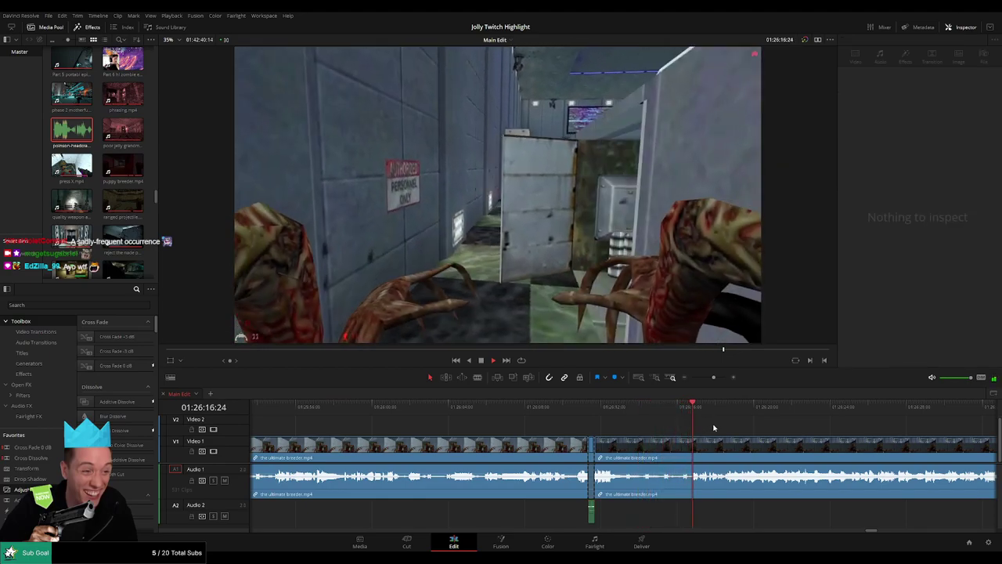
{"action": "key", "text": "space"}
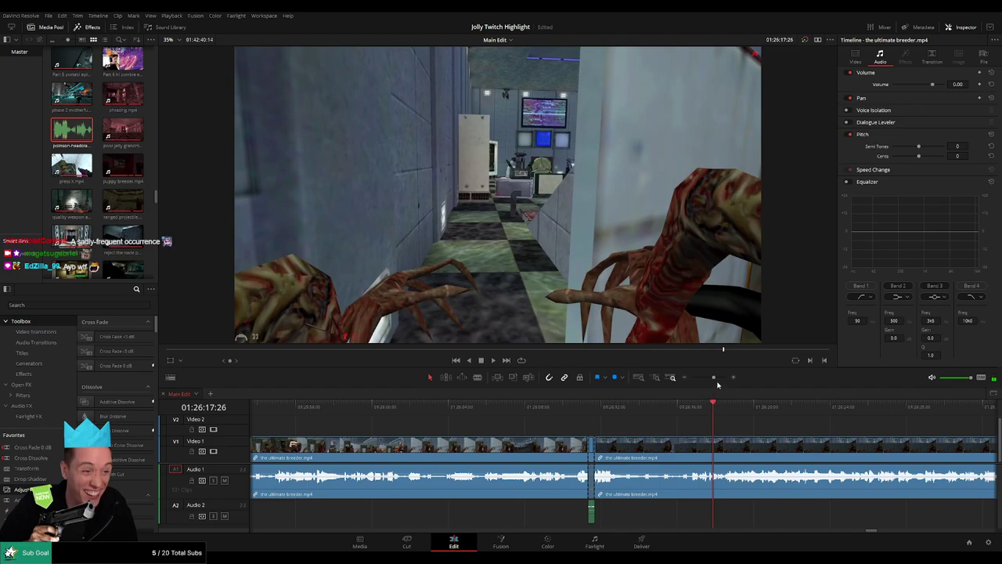
- Isolate a second short segment of the ultimate breeder.mp4 from about 01:26:17:04 to 01:26:17:17
{"action": "left_click_drag", "start_coordinate": [719, 384], "coordinate": [721, 380]}
{"action": "left_click", "coordinate": [336, 406]}
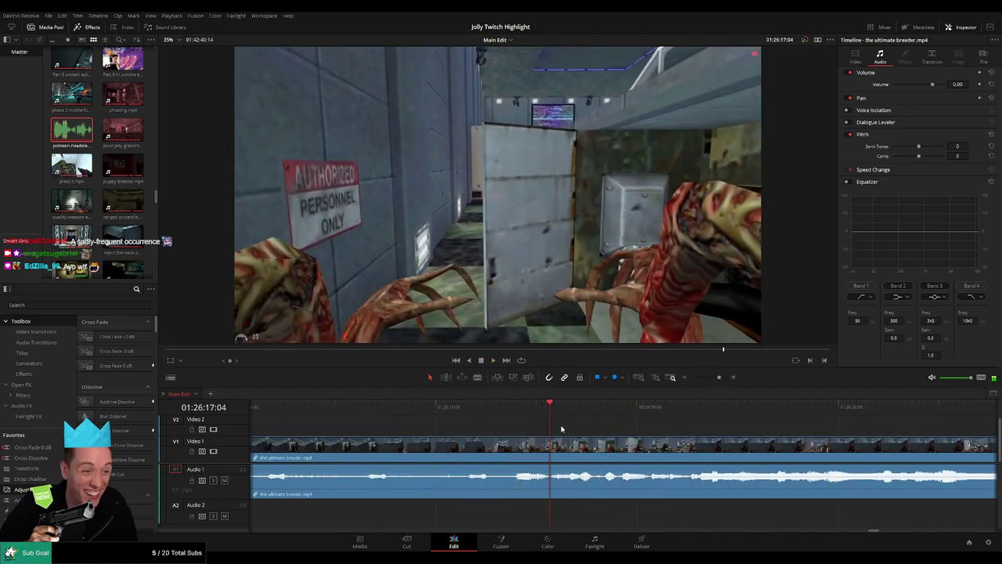
{"action": "key", "text": "ctrl+b"}
{"action": "key", "text": "ctrl+b"}
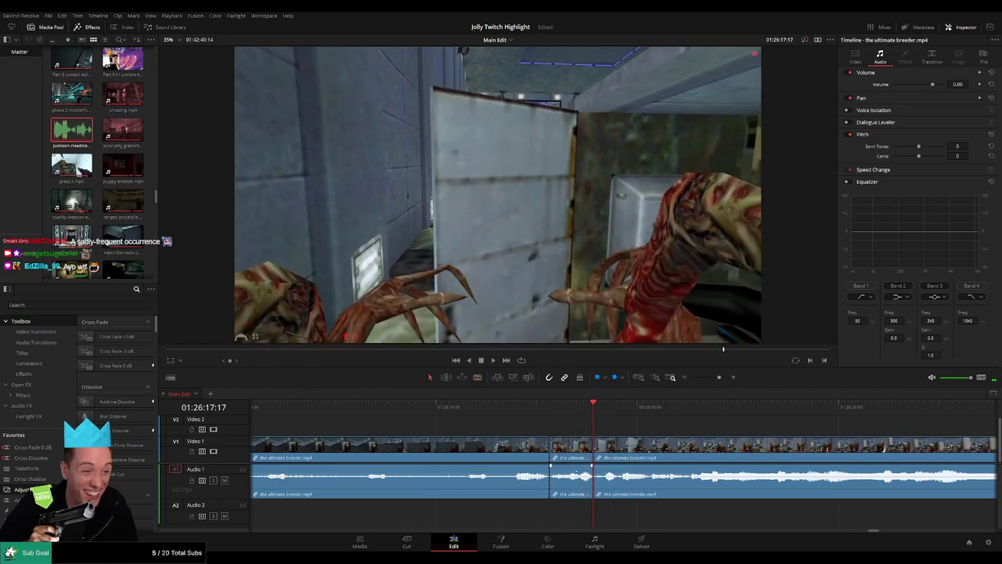
- Silence the isolated segment near 01:26:17 and cover it with poison headcrab sound on Audio 2 at -27 dB
{"action": "left_click_drag", "start_coordinate": [576, 475], "coordinate": [576, 502]}
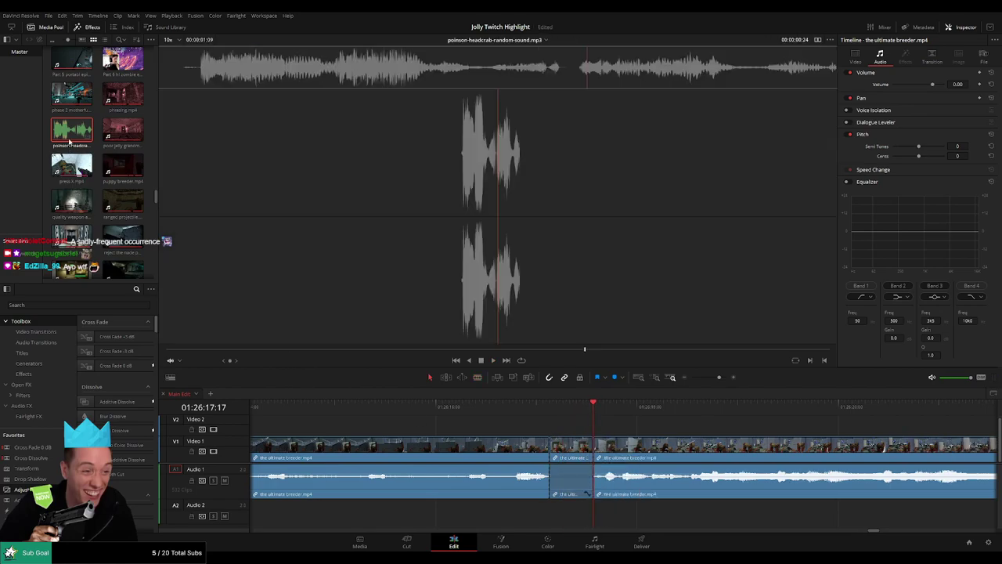
{"action": "left_click_drag", "start_coordinate": [72, 136], "coordinate": [551, 516]}
{"action": "left_click_drag", "start_coordinate": [657, 519], "coordinate": [583, 521]}
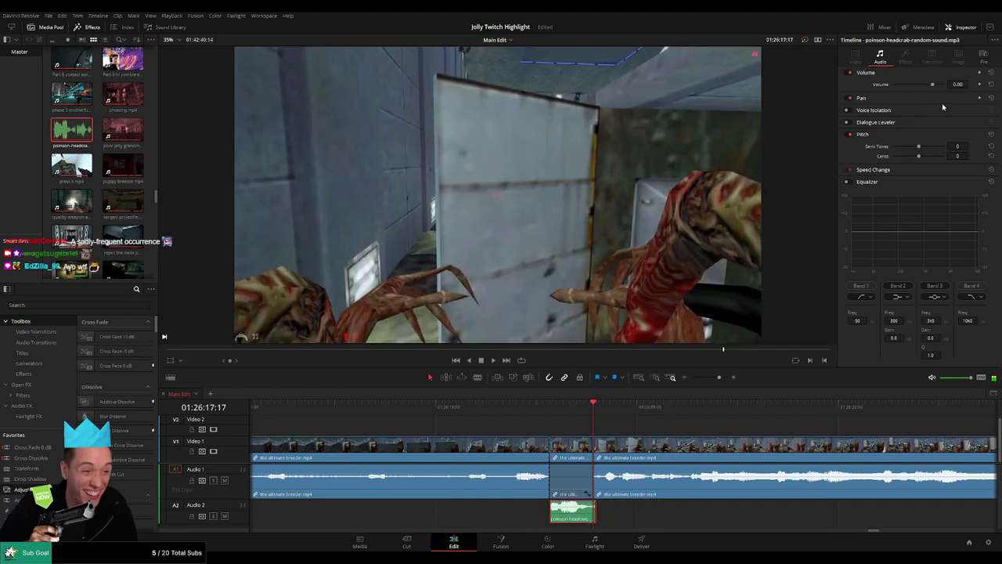
{"action": "key", "text": "Return"}
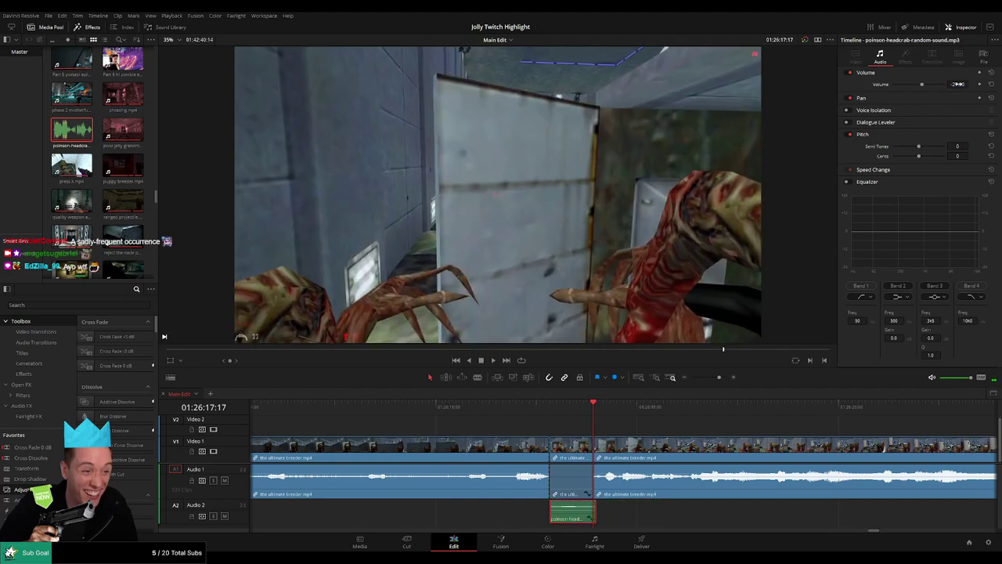
- Replay the masked moment near 01:26:17 and continue reviewing the ultimate breeder.mp4 to about 01:26:35
{"action": "left_click", "coordinate": [506, 409]}
{"action": "key", "text": "space"}
{"action": "left_click", "coordinate": [669, 423]}
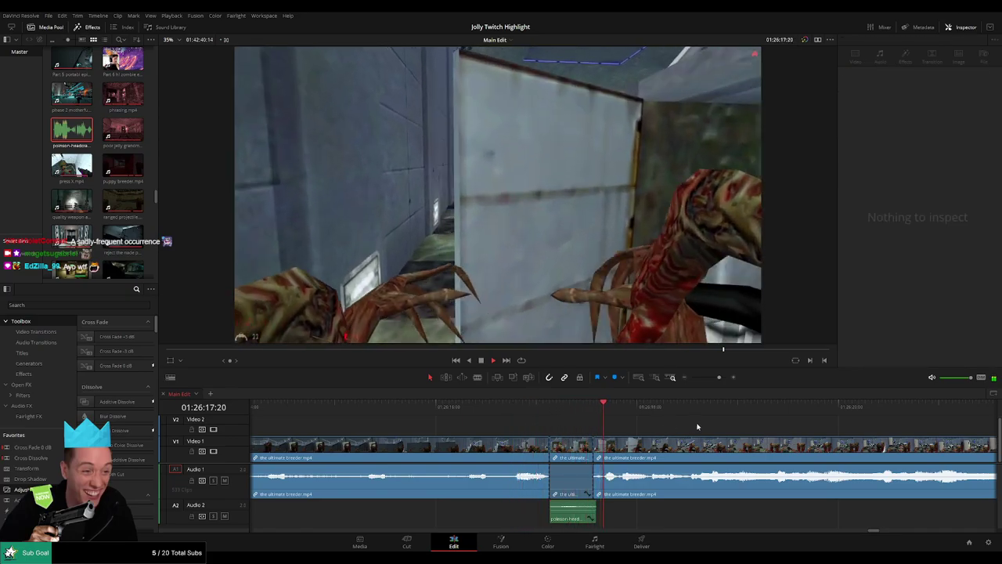
{"action": "mouse_move", "coordinate": [718, 379]}
{"action": "left_mouse_down"}
{"action": "mouse_move", "coordinate": [692, 376]}
{"action": "mouse_move", "coordinate": [715, 381]}
{"action": "left_mouse_up"}
{"action": "left_click", "coordinate": [575, 407]}
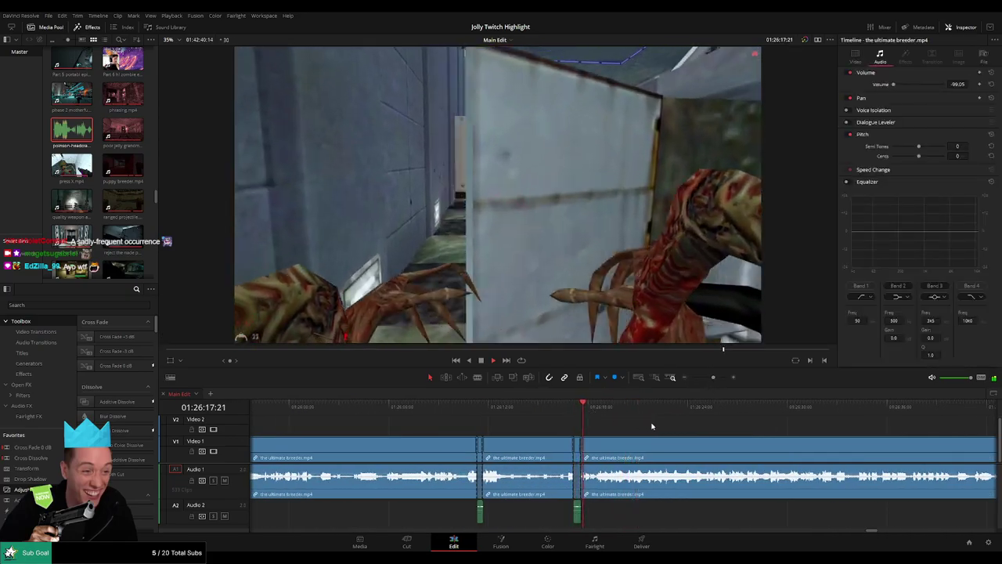
{"action": "left_click_drag", "start_coordinate": [678, 428], "coordinate": [579, 428]}
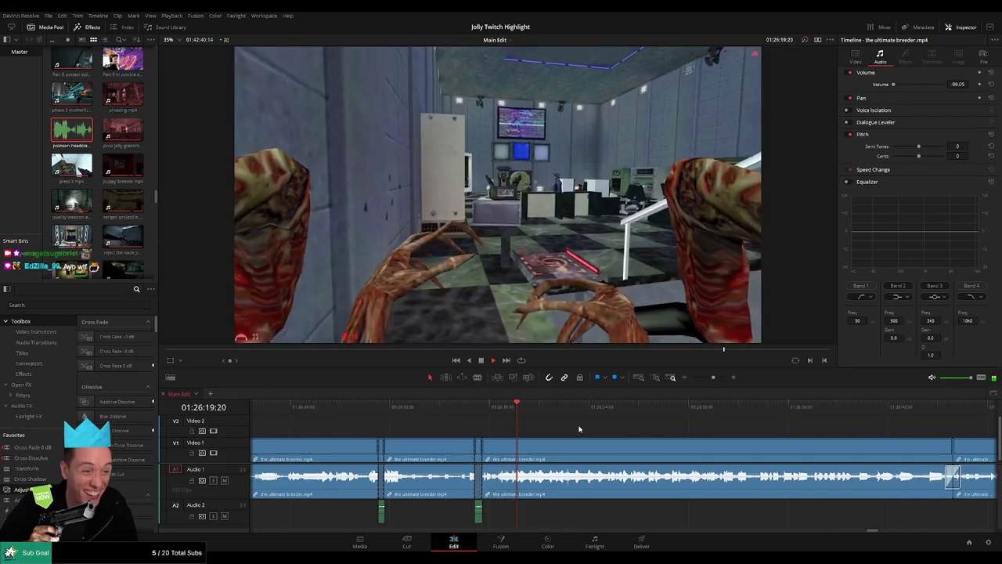
{"action": "scroll", "coordinate": [604, 430], "scroll_direction": "right", "scroll_amount": 2}
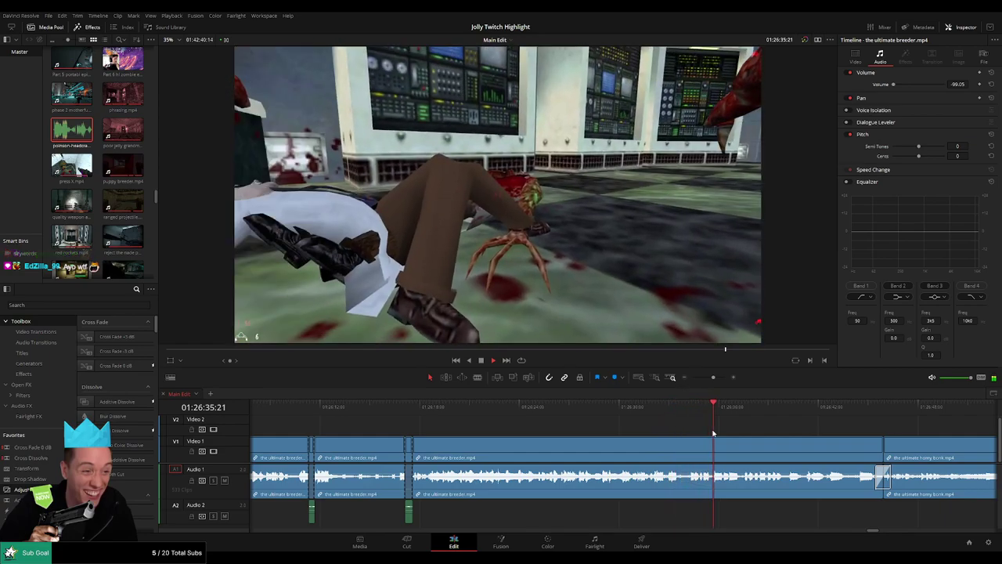
- Review the end of the ultimate breeder.mp4 and the start of the ultimate horny bonk.mp4 to about 01:26:57
{"action": "left_click_drag", "start_coordinate": [796, 430], "coordinate": [599, 429]}
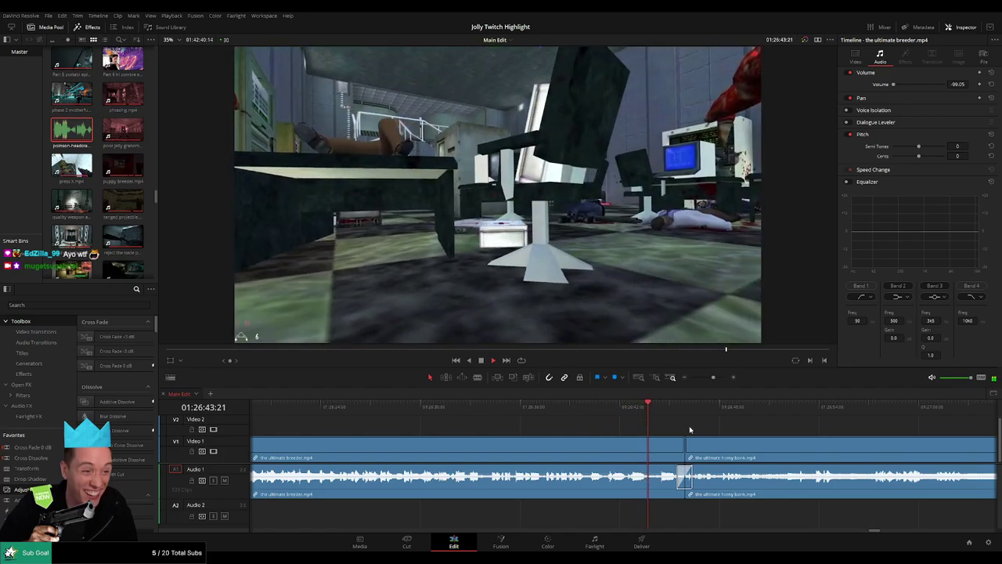
{"action": "scroll", "coordinate": [690, 429], "scroll_direction": "right", "scroll_amount": 4}
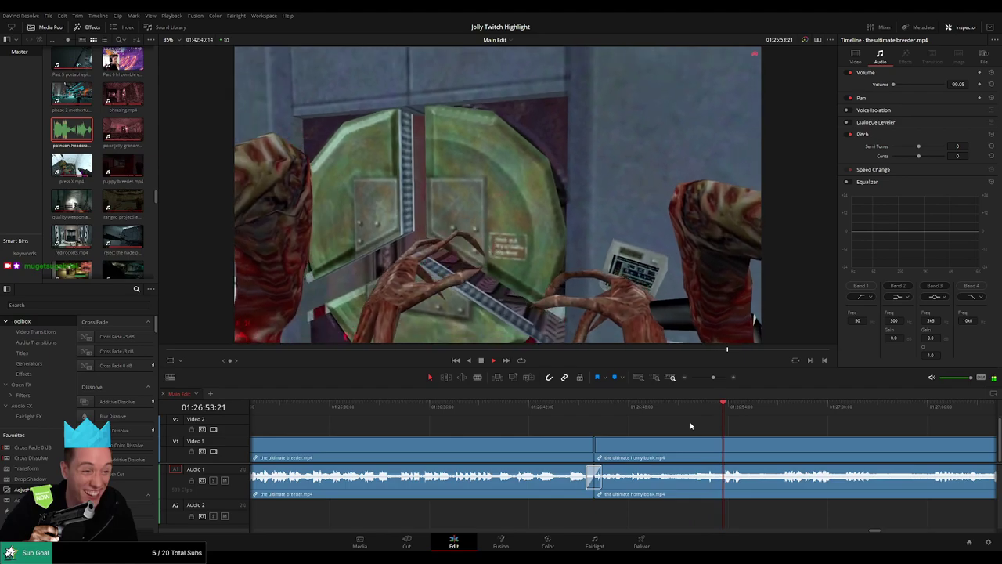
{"action": "left_click_drag", "start_coordinate": [699, 425], "coordinate": [433, 427]}
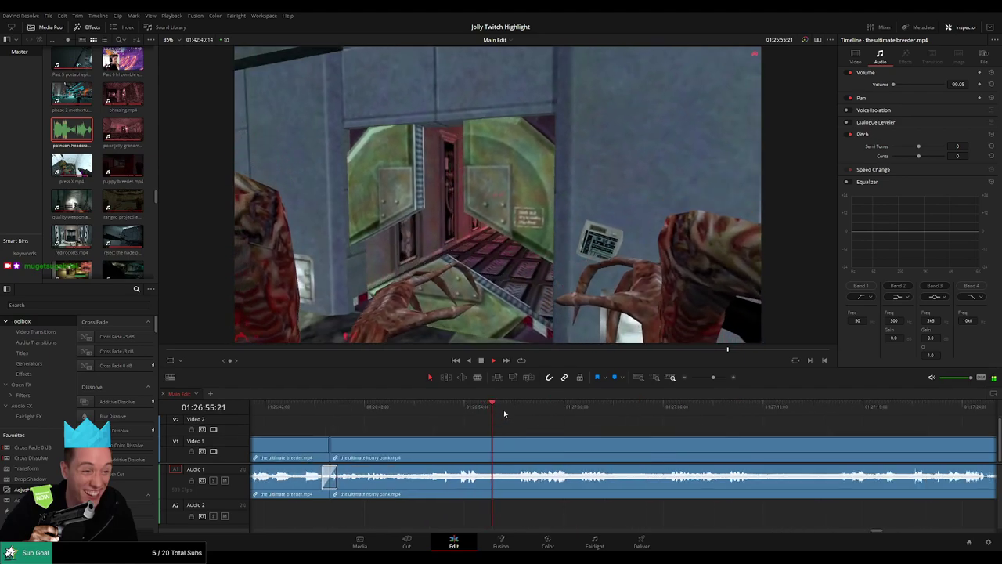
{"action": "left_click", "coordinate": [517, 409]}
{"action": "left_click_drag", "start_coordinate": [556, 427], "coordinate": [454, 428]}
{"action": "key", "text": "space"}
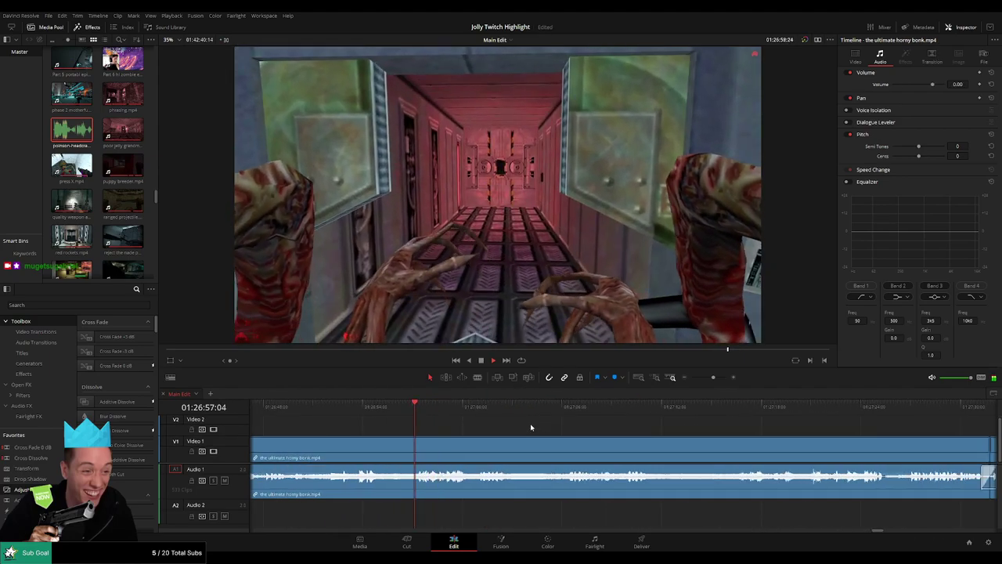
- Skim the rest of the ultimate horny bonk.mp4 to about 01:27:33, replaying the stretch before its last cut
{"action": "left_click", "coordinate": [446, 409]}
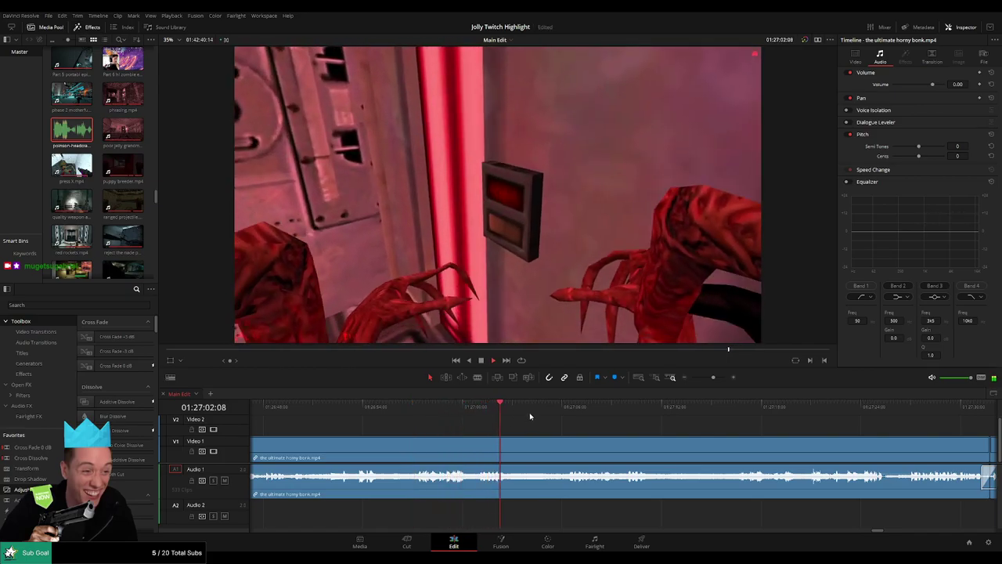
{"action": "left_click", "coordinate": [563, 414]}
{"action": "scroll", "coordinate": [548, 418], "scroll_direction": "right", "scroll_amount": 3}
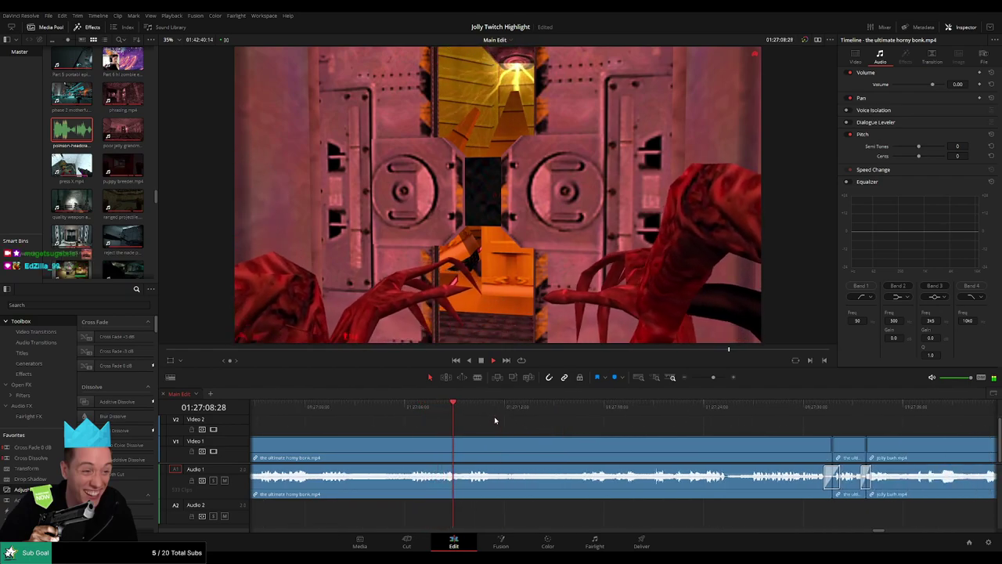
{"action": "left_click_drag", "start_coordinate": [530, 412], "coordinate": [579, 412]}
{"action": "scroll", "coordinate": [549, 427], "scroll_direction": "right", "scroll_amount": 3}
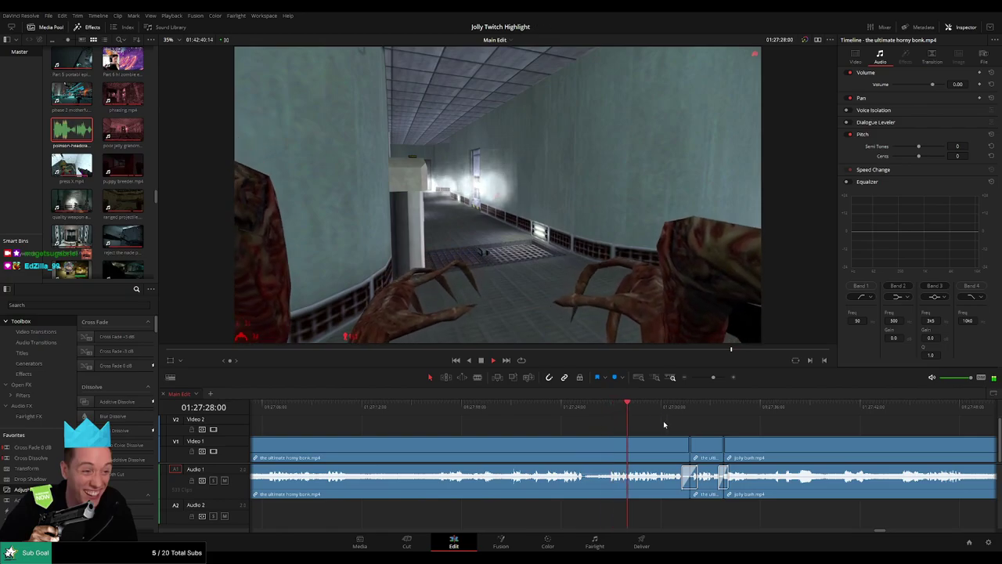
{"action": "left_click_drag", "start_coordinate": [664, 425], "coordinate": [569, 421]}
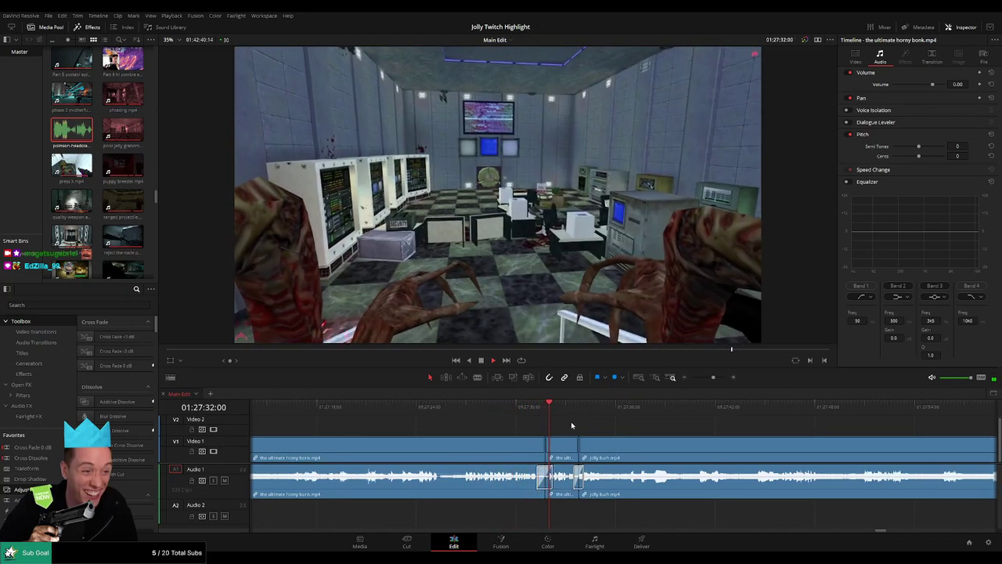
{"action": "left_click", "coordinate": [460, 408]}
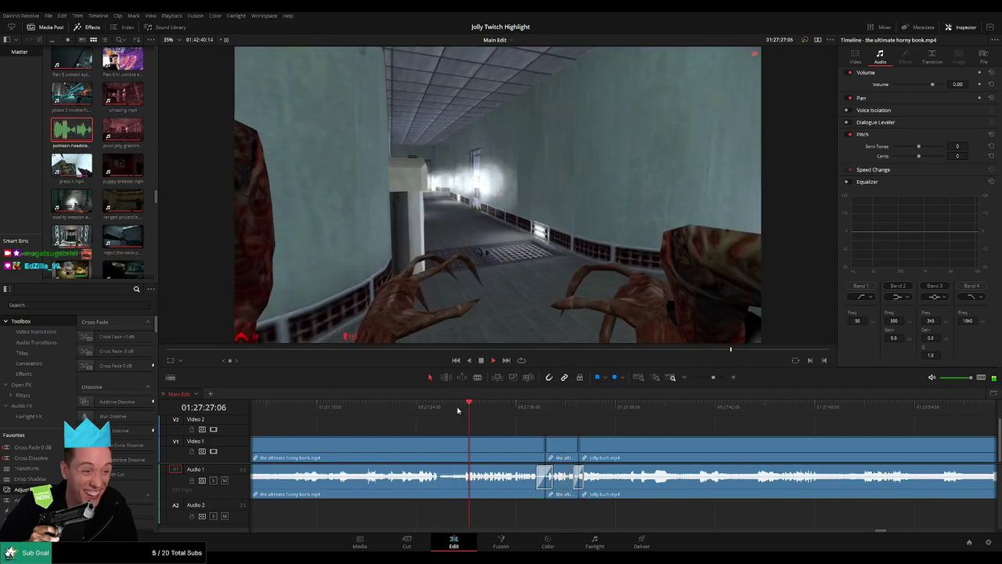
{"action": "left_click", "coordinate": [405, 410]}
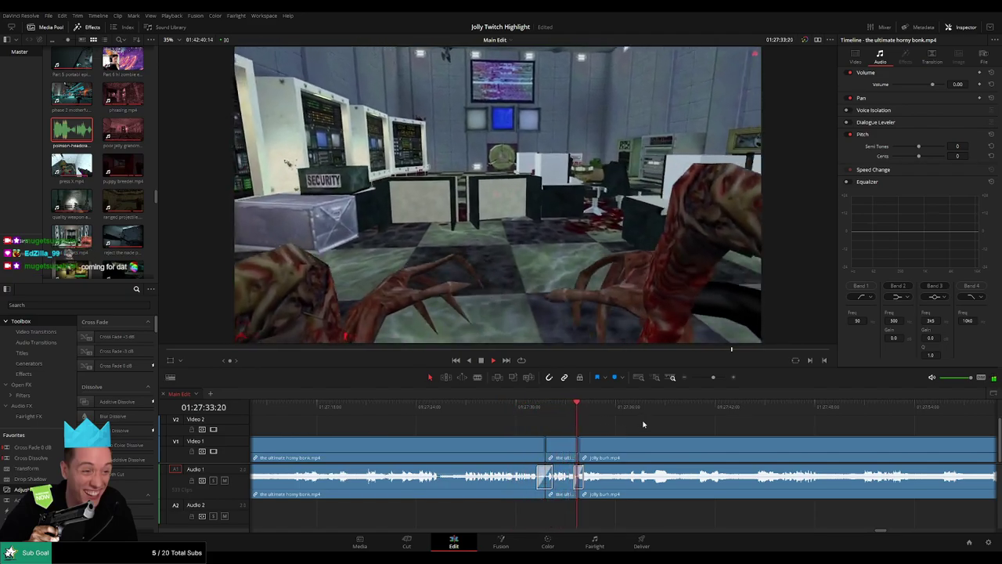
- Skip through jolly burh.mp4 from about 01:27:35, checking it up to the cut into tin can.mp4
{"action": "left_click_drag", "start_coordinate": [643, 423], "coordinate": [467, 413]}
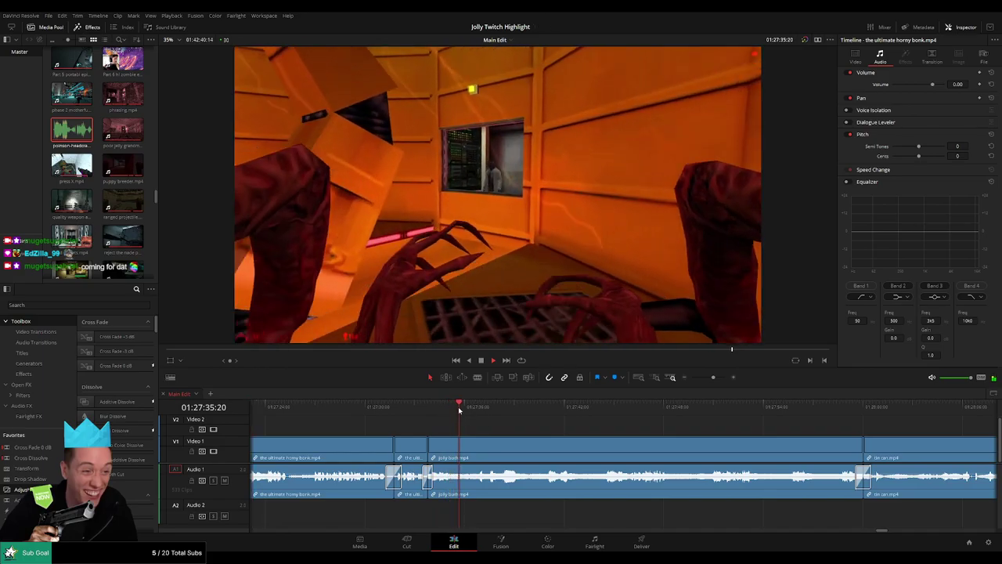
{"action": "left_click", "coordinate": [470, 407]}
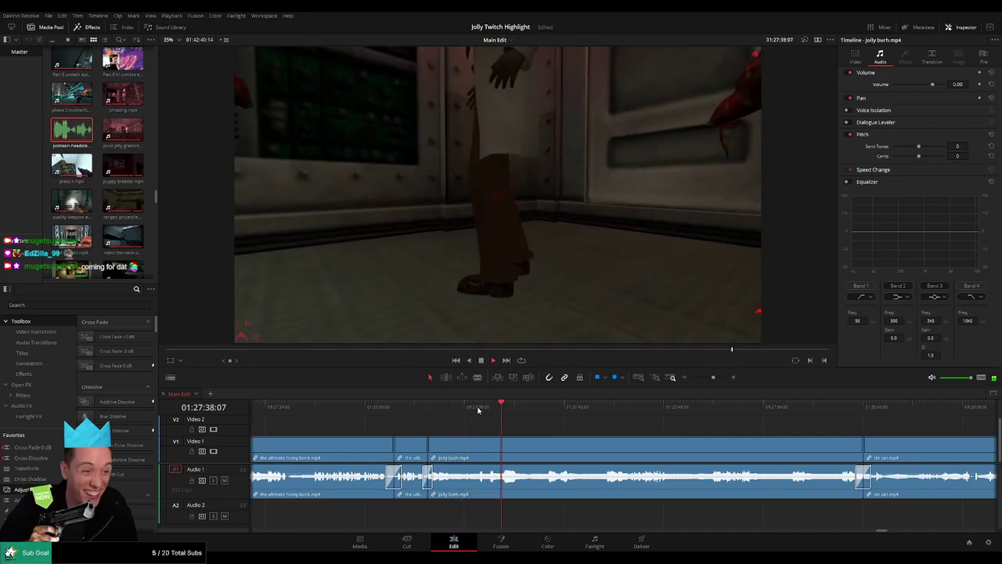
{"action": "left_click", "coordinate": [548, 409]}
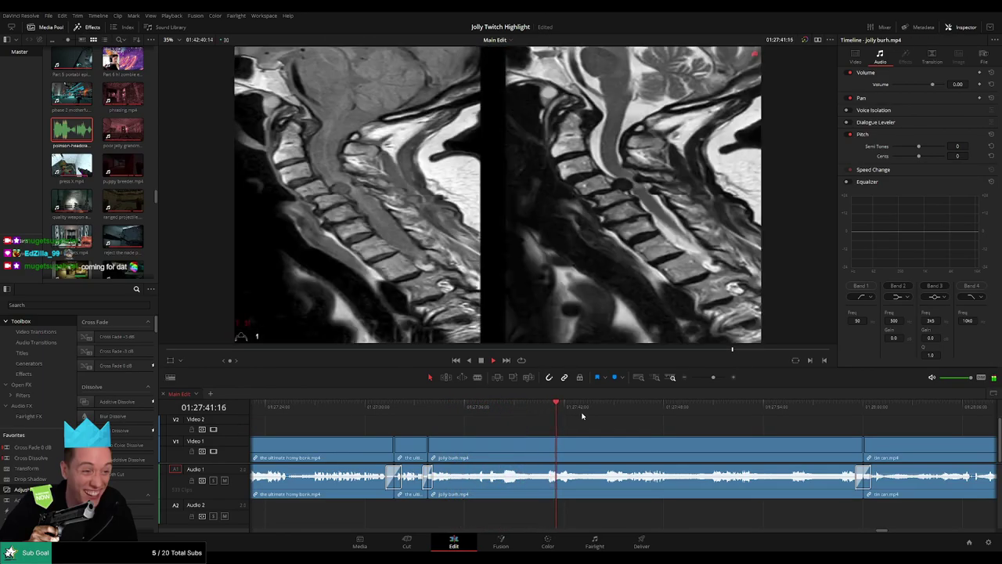
{"action": "left_click", "coordinate": [600, 407]}
{"action": "scroll", "coordinate": [501, 420], "scroll_direction": "right", "scroll_amount": 3}
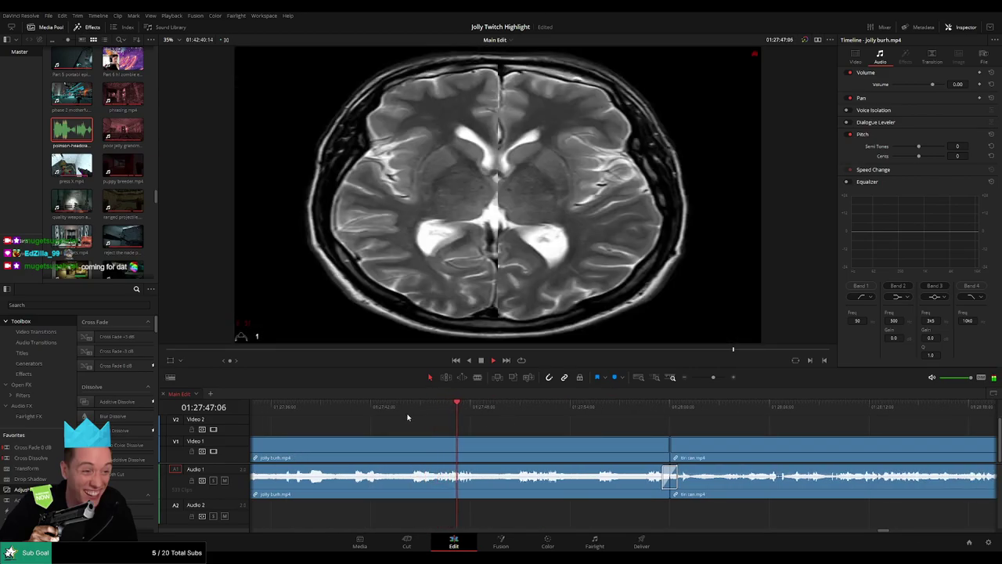
{"action": "left_click_drag", "start_coordinate": [416, 408], "coordinate": [411, 408]}
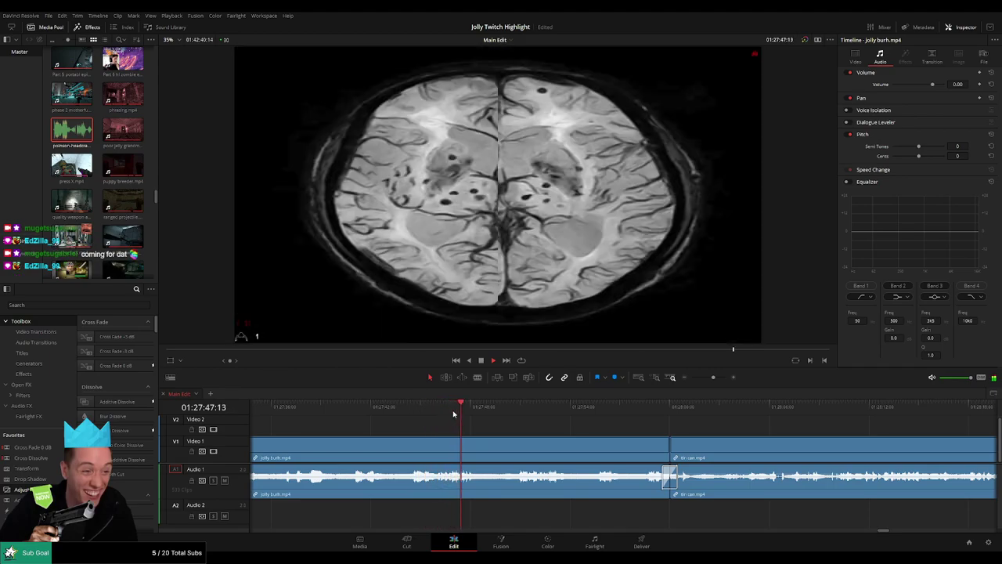
{"action": "left_click", "coordinate": [517, 410]}
{"action": "left_click_drag", "start_coordinate": [604, 427], "coordinate": [489, 422]}
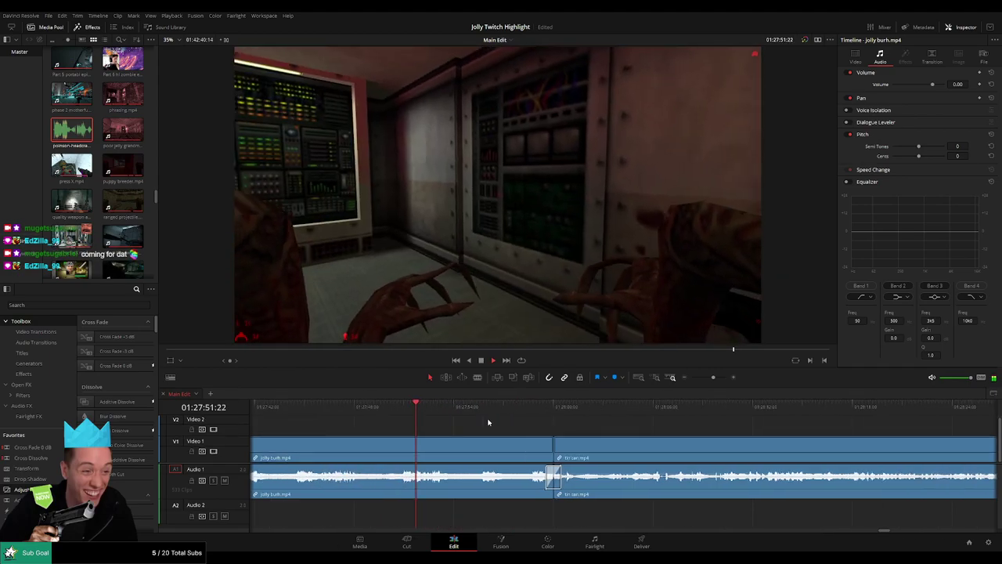
{"action": "left_click", "coordinate": [480, 410]}
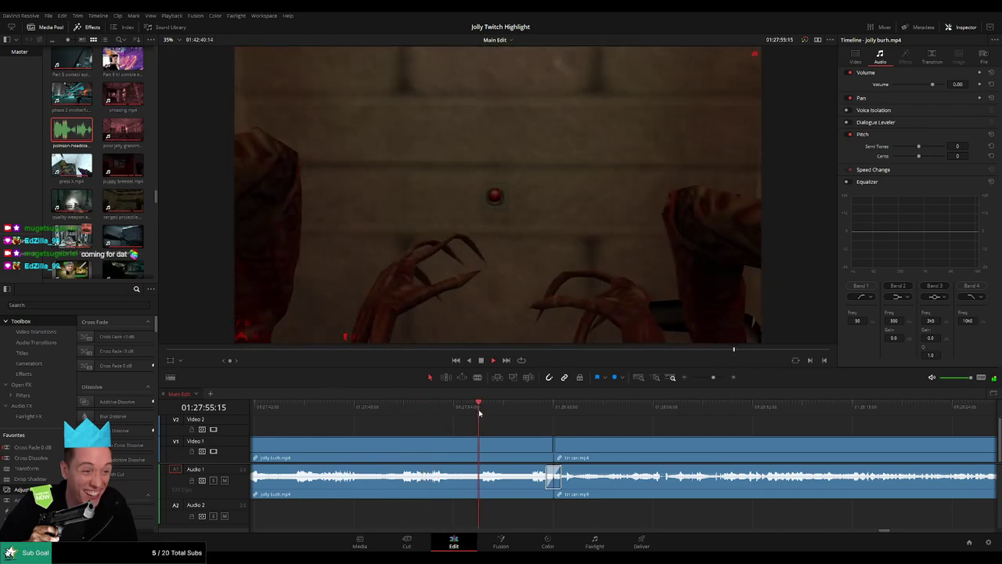
{"action": "left_click", "coordinate": [535, 411]}
{"action": "left_click_drag", "start_coordinate": [635, 423], "coordinate": [506, 416]}
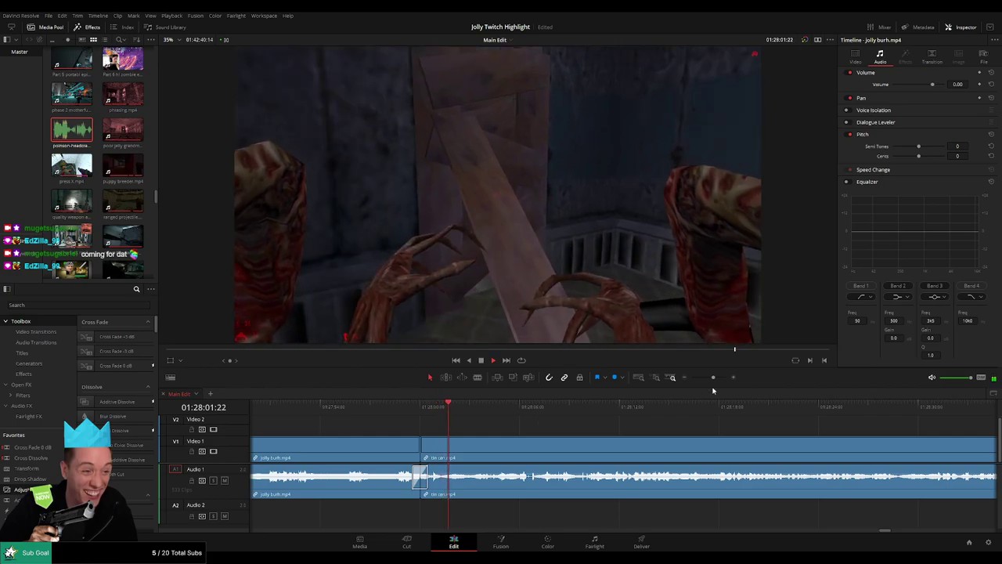
- Review the opening of tin can.mp4 at a closer timeline scale to about 01:28:19
{"action": "mouse_move", "coordinate": [713, 378]}
{"action": "left_mouse_down"}
{"action": "mouse_move", "coordinate": [691, 378]}
{"action": "mouse_move", "coordinate": [711, 380]}
{"action": "left_mouse_up"}
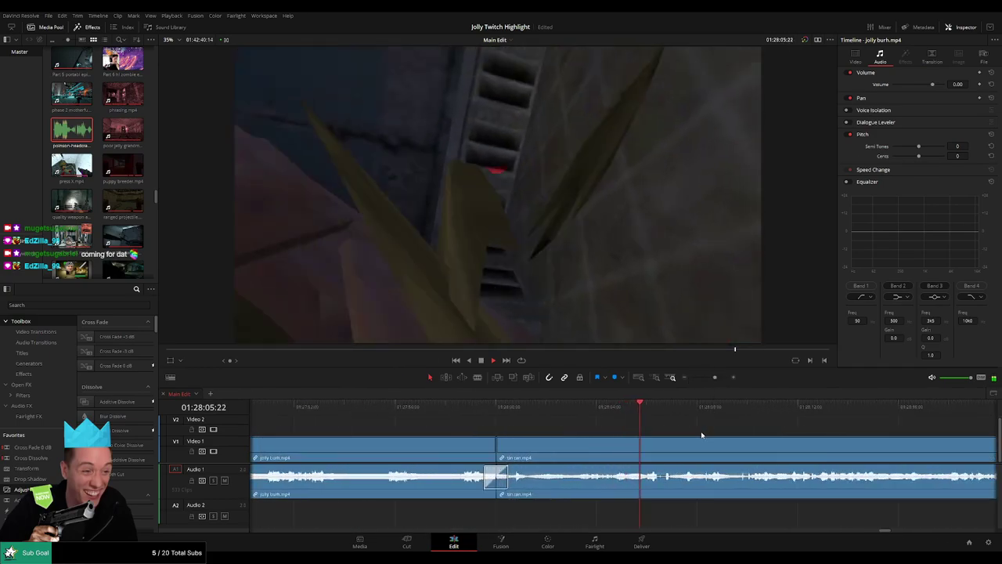
{"action": "left_click_drag", "start_coordinate": [641, 422], "coordinate": [577, 419]}
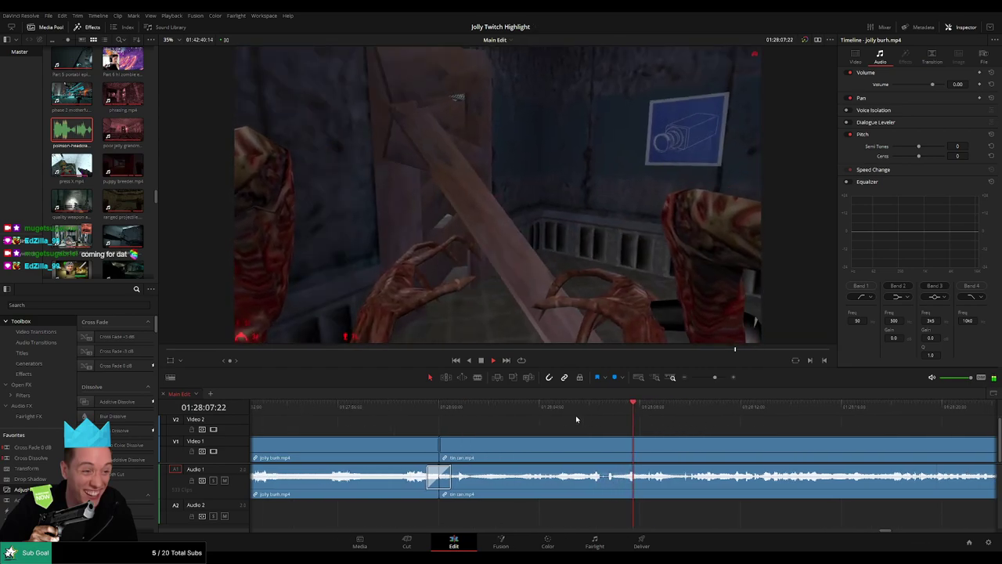
{"action": "left_click_drag", "start_coordinate": [715, 425], "coordinate": [545, 421]}
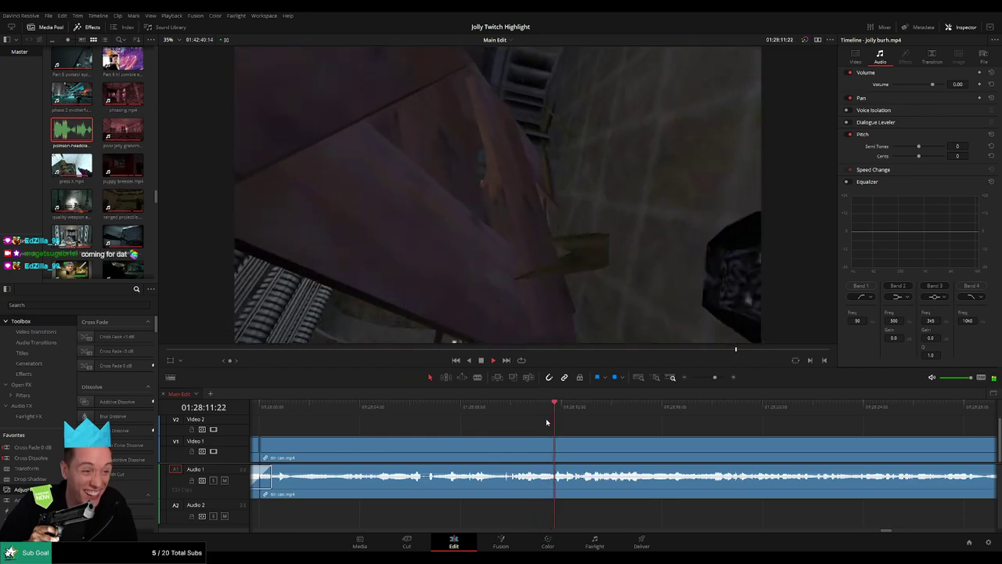
{"action": "scroll", "coordinate": [564, 426], "scroll_direction": "right", "scroll_amount": 3}
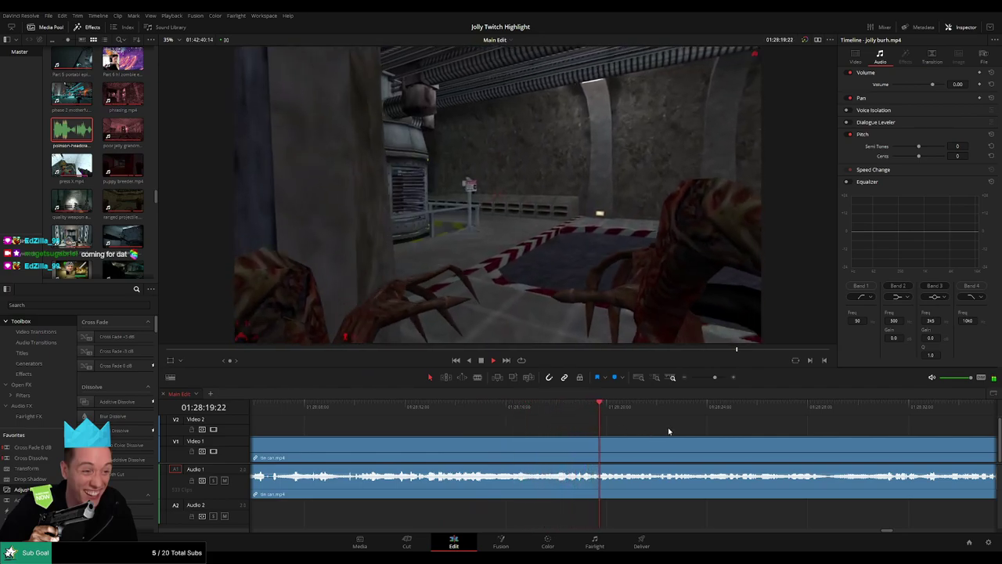
- Isolate a short segment of tin can.mp4 from about 01:28:19:13 to 01:28:19:23
{"action": "left_click", "coordinate": [581, 405]}
{"action": "key", "text": "space"}
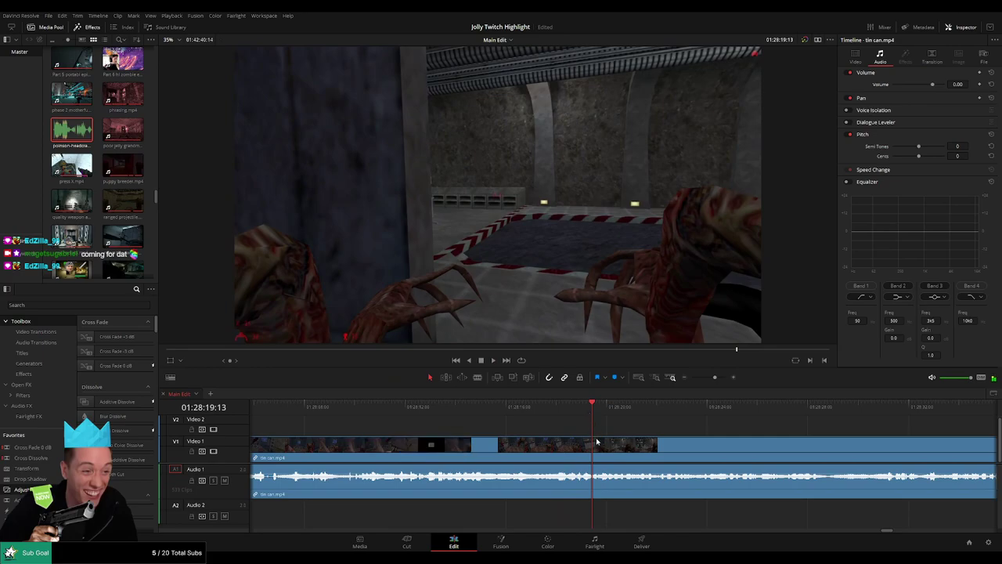
{"action": "key", "text": "b"}
{"action": "left_click", "coordinate": [595, 442]}
{"action": "key", "text": "space"}
{"action": "key", "text": "space"}
{"action": "left_click", "coordinate": [602, 442]}
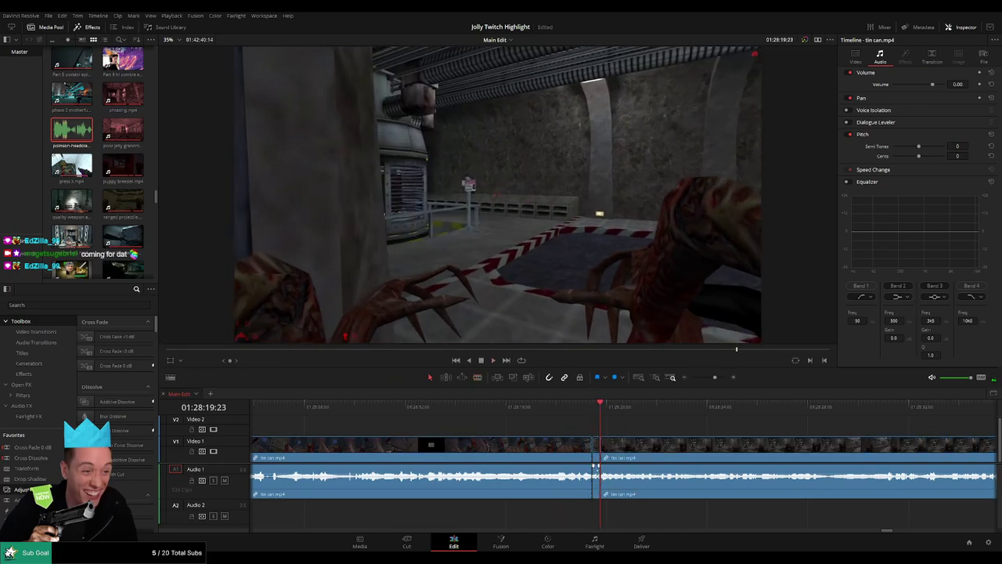
- Cover the isolated segment near 01:28:19 with poison headcrab sound on Audio 2, trimmed to its length and lowered in volume, and replay it
{"action": "double_click", "coordinate": [70, 137]}
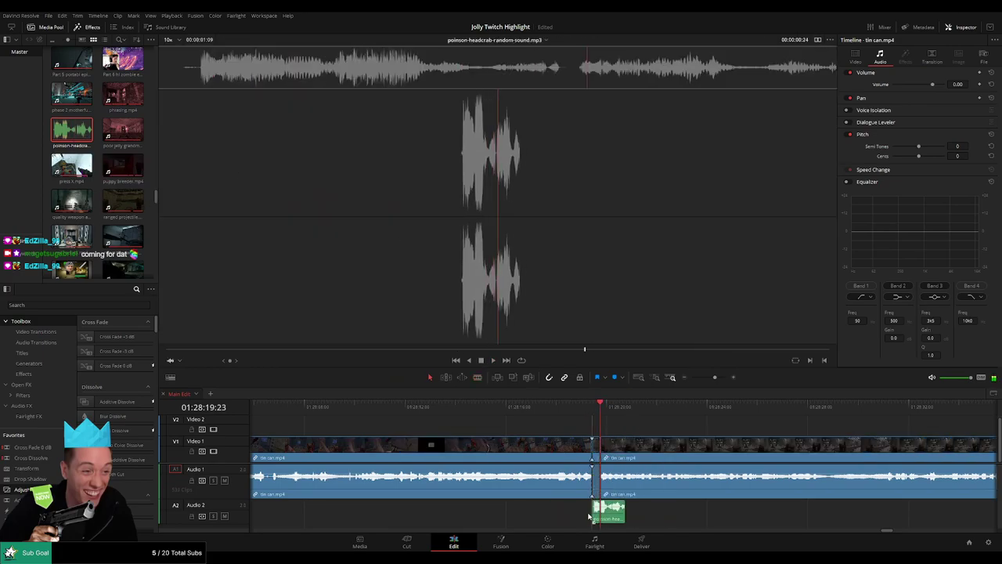
{"action": "left_click_drag", "start_coordinate": [589, 517], "coordinate": [596, 517]}
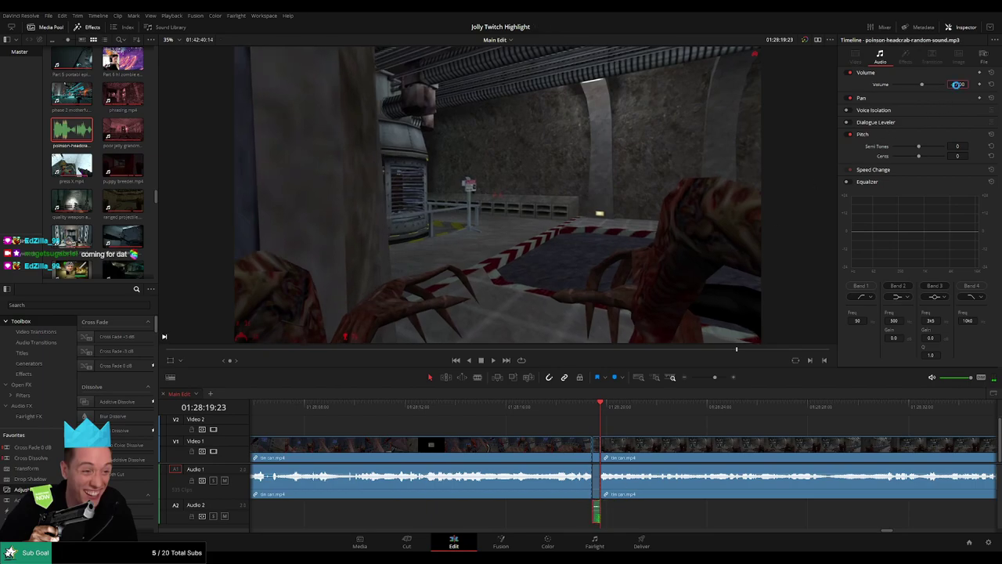
{"action": "key", "text": "space"}
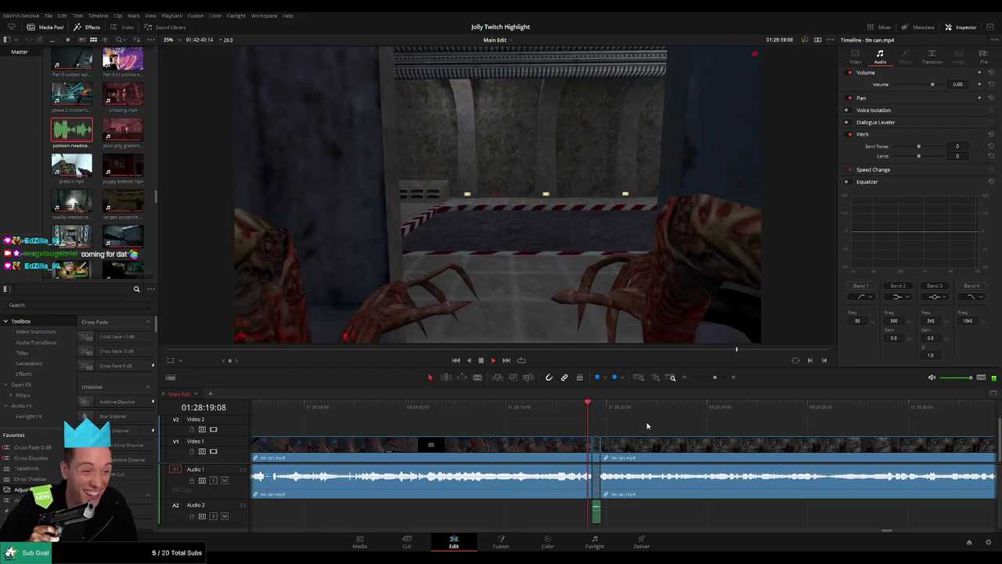
- Continue reviewing tin can.mp4 past the masked moment and into adorable little button.mp4 at about 01:28:38
{"action": "scroll", "coordinate": [693, 427], "scroll_direction": "right", "scroll_amount": 3}
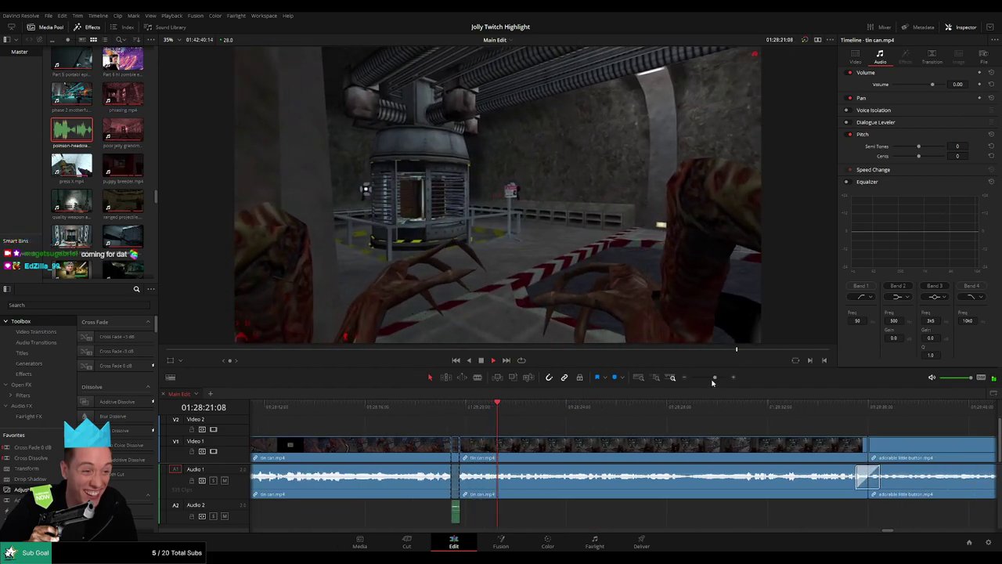
{"action": "mouse_move", "coordinate": [714, 379]}
{"action": "left_mouse_down"}
{"action": "mouse_move", "coordinate": [691, 381]}
{"action": "mouse_move", "coordinate": [716, 382]}
{"action": "left_mouse_up"}
{"action": "left_click_drag", "start_coordinate": [731, 441], "coordinate": [514, 430]}
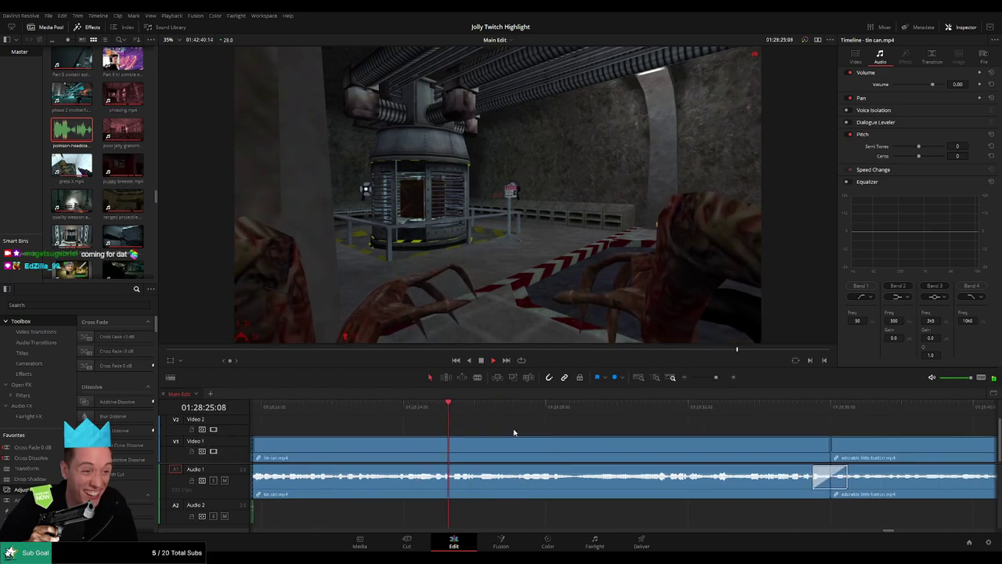
{"action": "left_click_drag", "start_coordinate": [715, 379], "coordinate": [712, 378]}
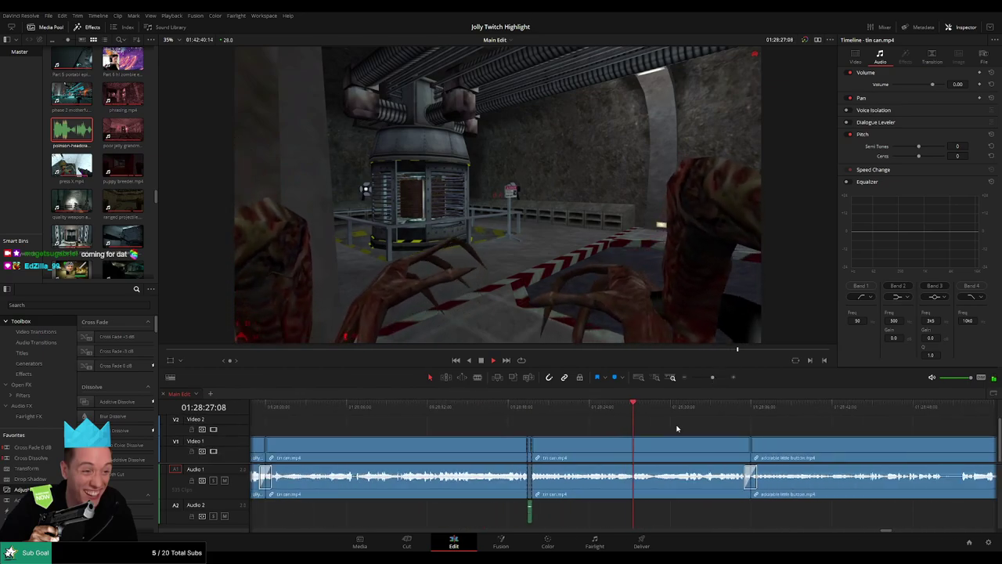
{"action": "scroll", "coordinate": [679, 428], "scroll_direction": "right", "scroll_amount": 3}
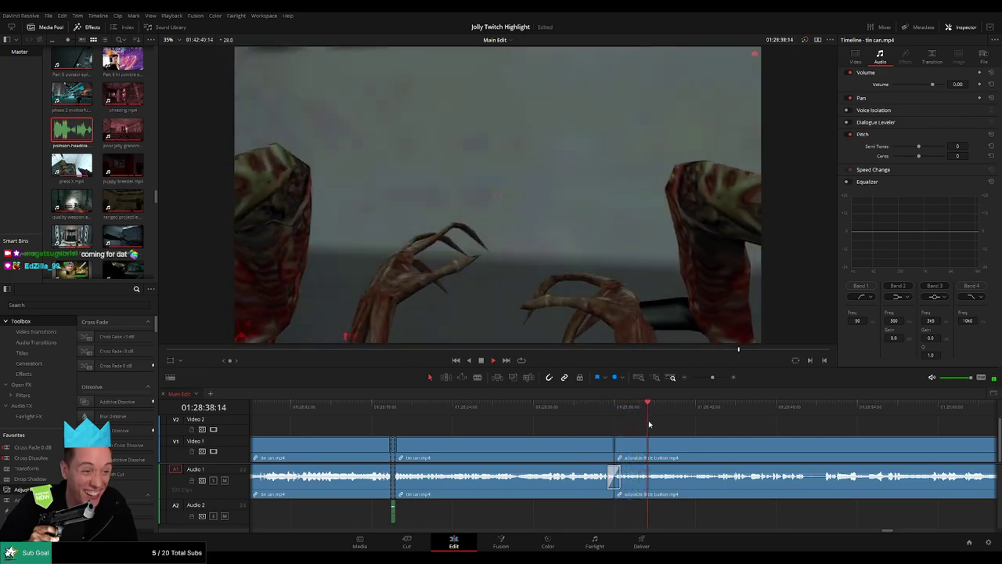
- Save the project and continue reviewing adorable little button.mp4 to about 01:28:56
{"action": "key", "text": "ctrl+s"}
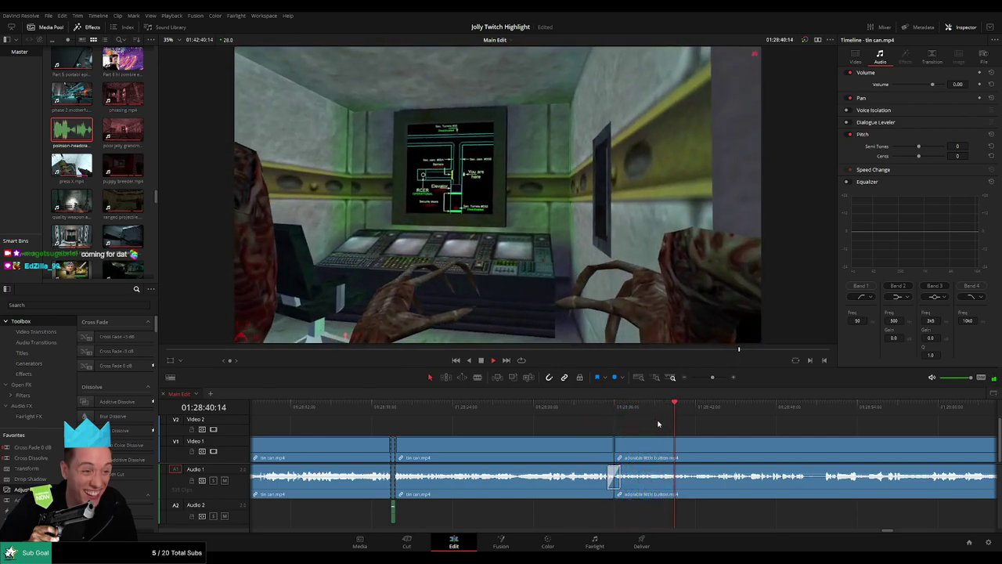
{"action": "left_click_drag", "start_coordinate": [790, 434], "coordinate": [596, 426]}
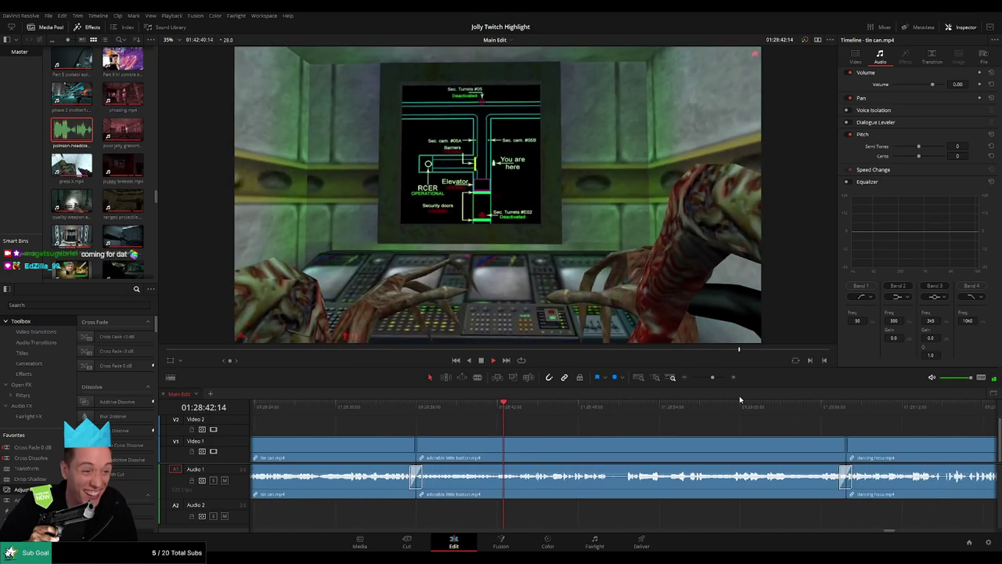
{"action": "mouse_move", "coordinate": [710, 378]}
{"action": "left_mouse_down"}
{"action": "mouse_move", "coordinate": [686, 381]}
{"action": "mouse_move", "coordinate": [712, 385]}
{"action": "left_mouse_up"}
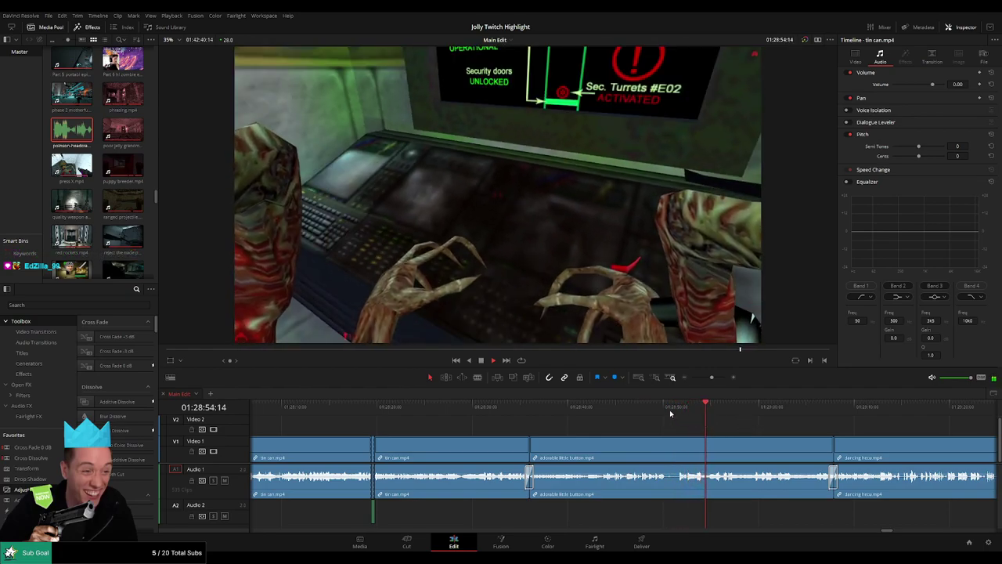
{"action": "scroll", "coordinate": [662, 425], "scroll_direction": "right", "scroll_amount": 3}
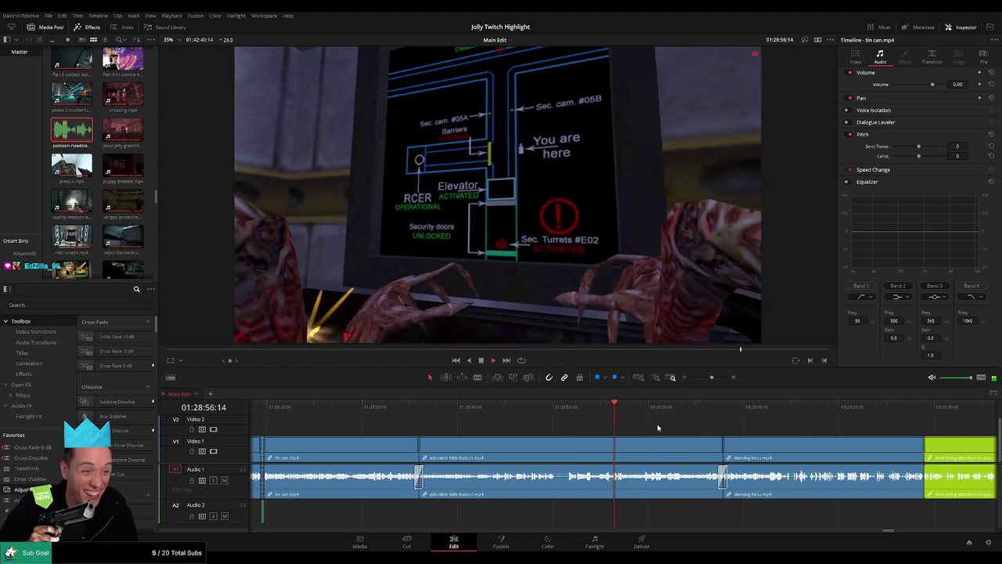
- Replay adorable little button.mp4 around 01:28:56 and split it at 01:28:56:22
{"action": "left_click", "coordinate": [615, 406]}
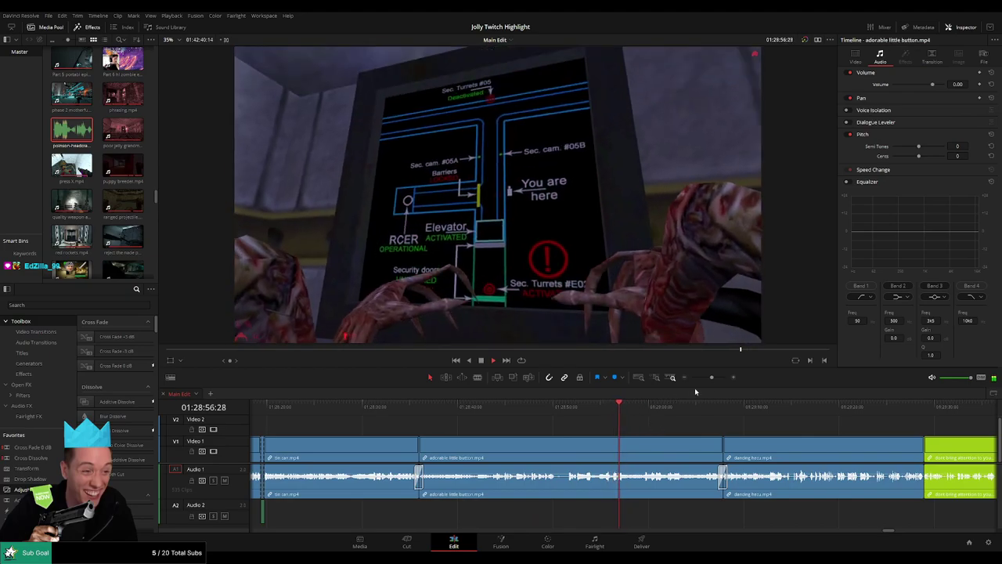
{"action": "key", "text": "space"}
{"action": "left_click_drag", "start_coordinate": [712, 378], "coordinate": [719, 383]}
{"action": "key", "text": "space"}
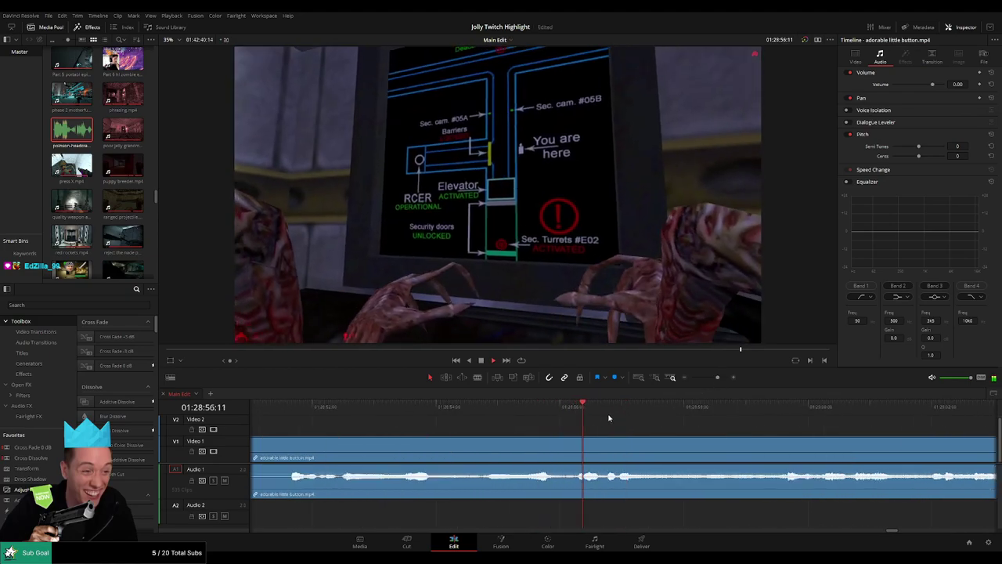
{"action": "key", "text": "space"}
{"action": "key", "text": "b"}
{"action": "left_click", "coordinate": [608, 442]}
- Undo the second cut at 01:28:57:07 and split adorable little button.mp4 at 01:28:56:28 instead to isolate a short segment
{"action": "key", "text": "space"}
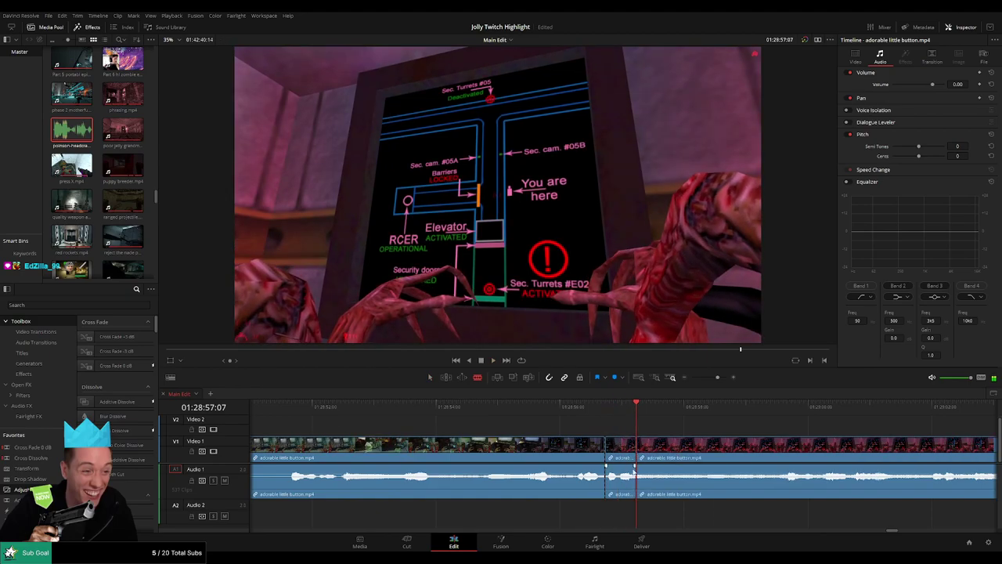
{"action": "key", "text": "ctrl+z"}
{"action": "left_click", "coordinate": [606, 408]}
{"action": "key", "text": "space"}
{"action": "left_click", "coordinate": [609, 409]}
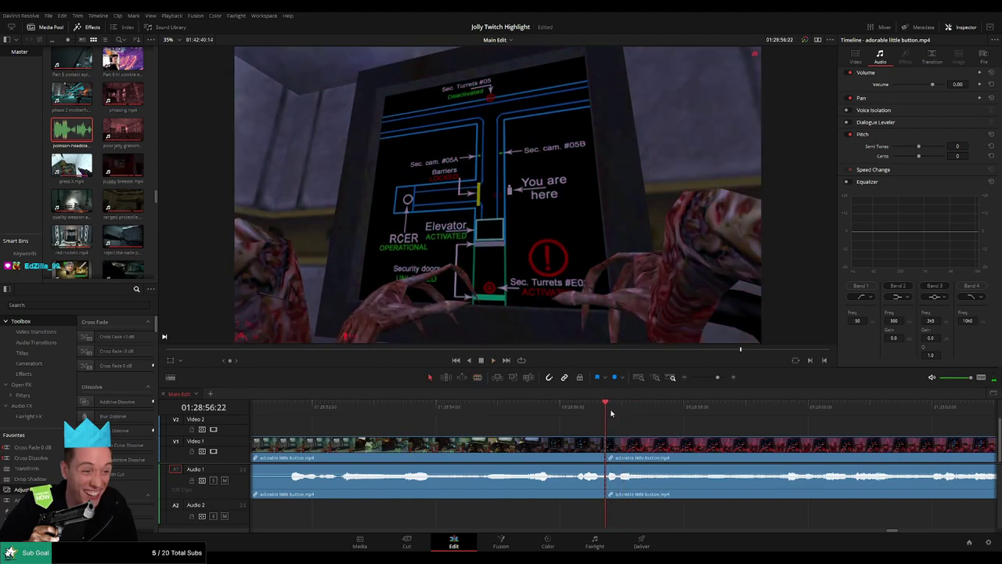
{"action": "key", "text": "space"}
{"action": "left_click", "coordinate": [617, 446]}
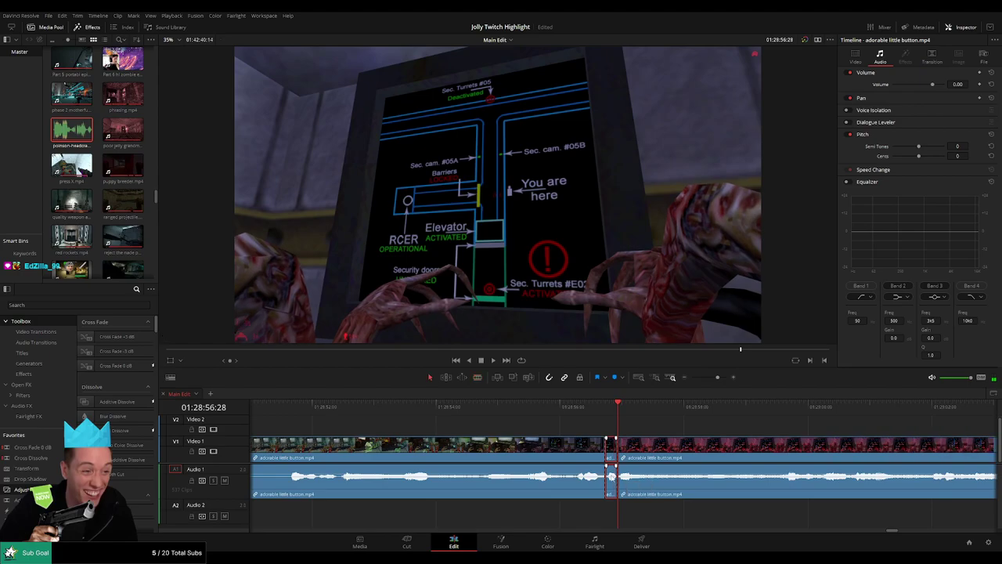
- Mute the isolated segment and cover it with poison headcrab sound on Audio 2, trimmed to its length at -27 dB, and replay it
{"action": "left_click_drag", "start_coordinate": [88, 137], "coordinate": [618, 515]}
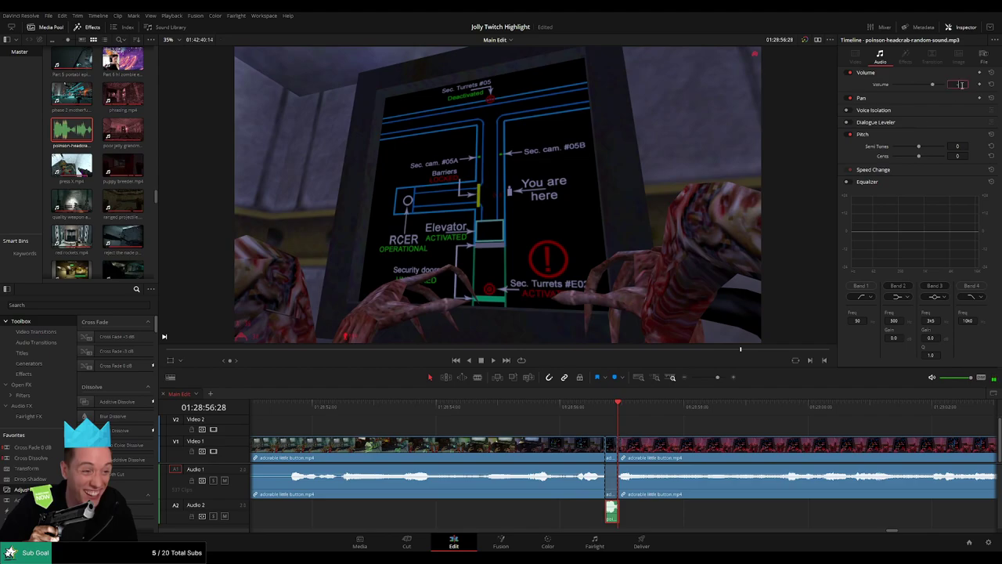
{"action": "key", "text": "space"}
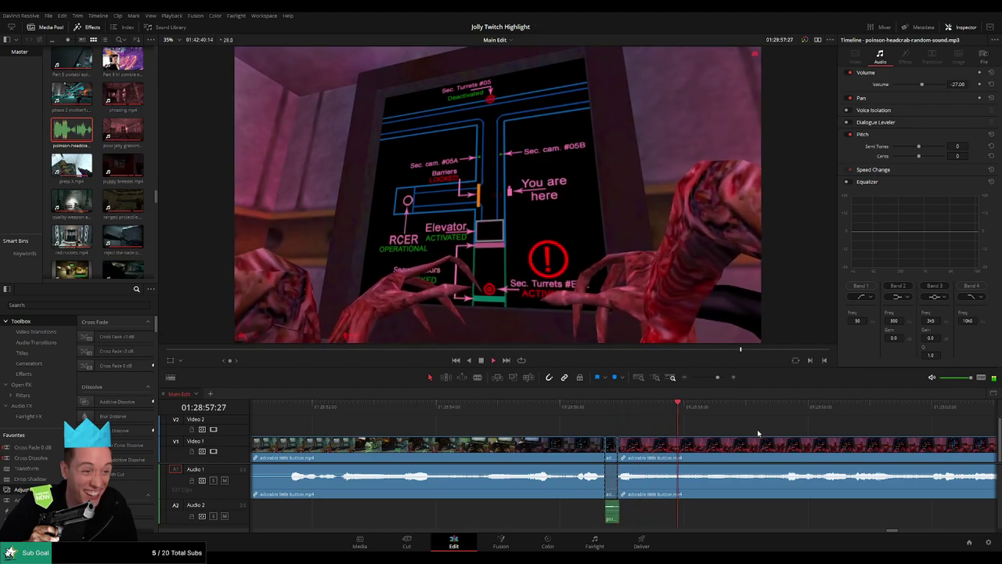
{"action": "left_click", "coordinate": [757, 430]}
- Review onward into dancing hecu.mp4, then isolate its segment from 01:29:15:23 to 01:29:16:09 and lower the segment's volume to -100 dB
{"action": "mouse_move", "coordinate": [717, 377]}
{"action": "left_mouse_down"}
{"action": "mouse_move", "coordinate": [689, 381]}
{"action": "mouse_move", "coordinate": [717, 385]}
{"action": "left_mouse_up"}
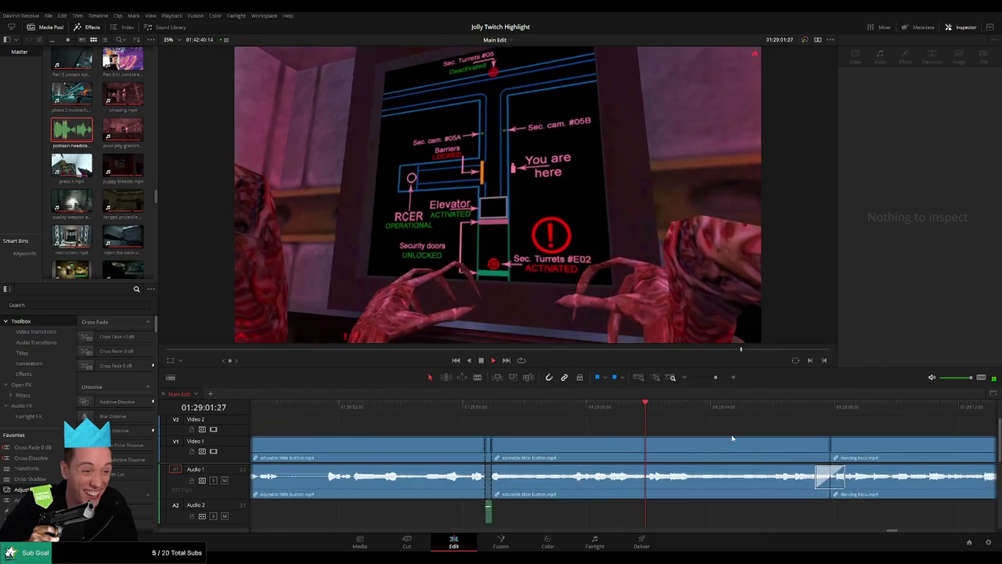
{"action": "left_click", "coordinate": [579, 413]}
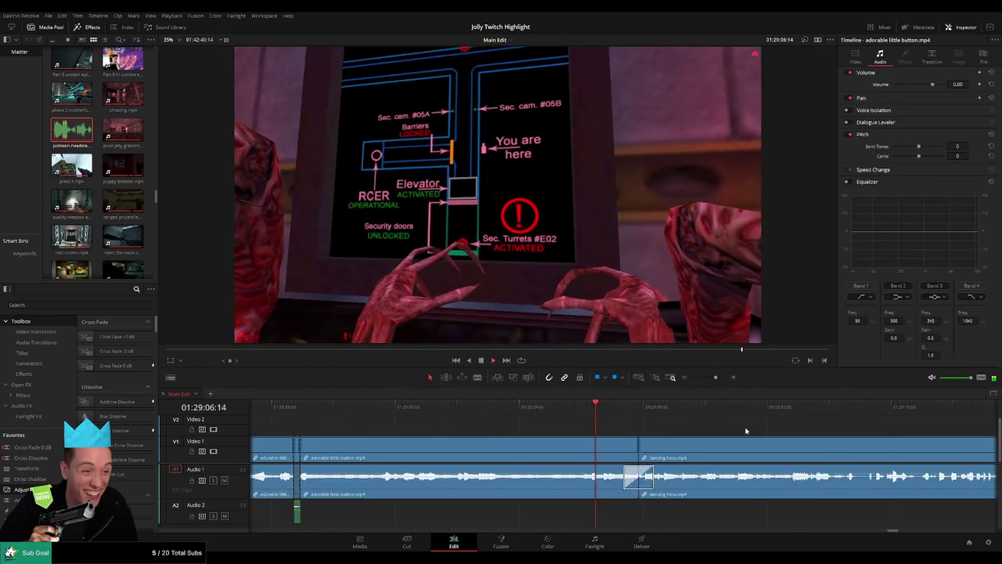
{"action": "left_click_drag", "start_coordinate": [747, 430], "coordinate": [595, 423]}
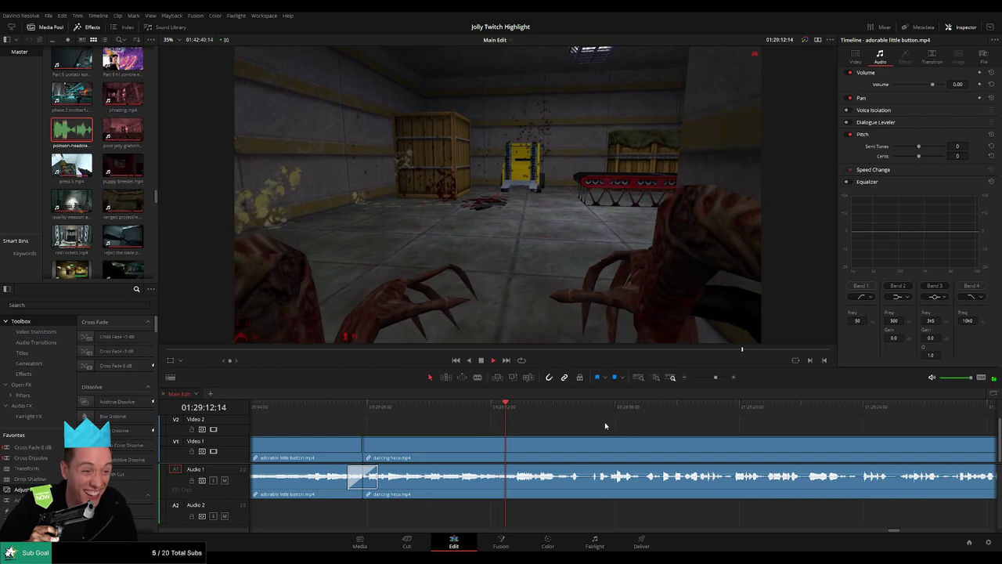
{"action": "mouse_move", "coordinate": [715, 376]}
{"action": "left_mouse_down"}
{"action": "mouse_move", "coordinate": [692, 380]}
{"action": "mouse_move", "coordinate": [714, 379]}
{"action": "left_mouse_up"}
{"action": "left_click", "coordinate": [586, 408]}
{"action": "key", "text": "space"}
{"action": "key", "text": "b"}
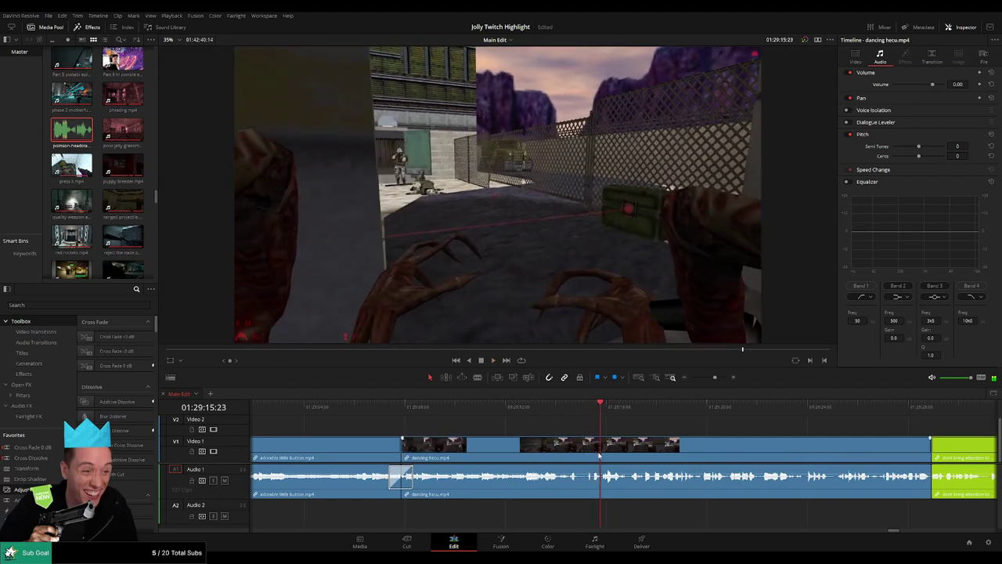
{"action": "left_click", "coordinate": [604, 456]}
{"action": "key", "text": "space"}
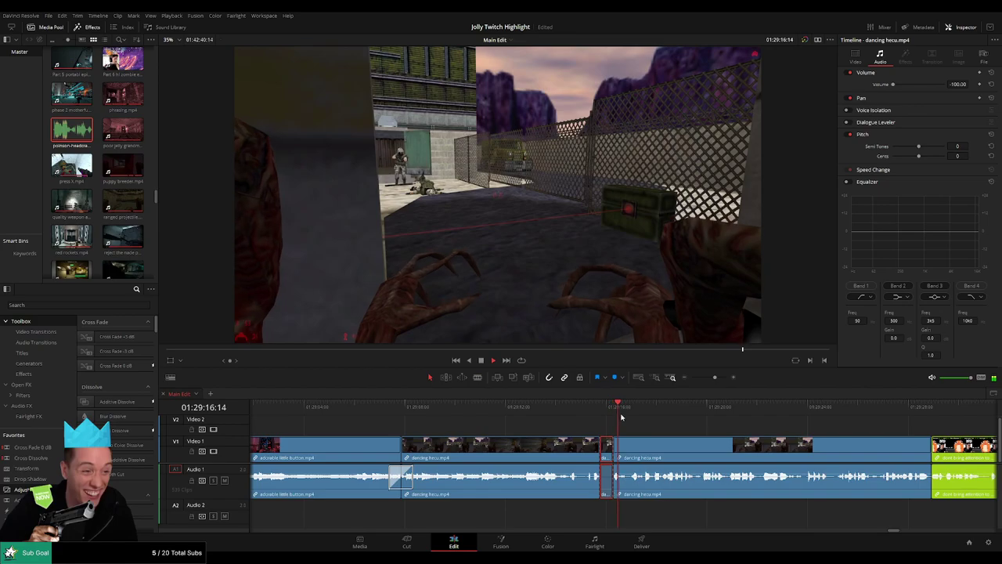
- Cover the muted segment near 01:29:16 with poison headcrab sound on Audio 2, trimmed to its length at -27 dB, and replay it
{"action": "left_click_drag", "start_coordinate": [75, 138], "coordinate": [424, 278]}
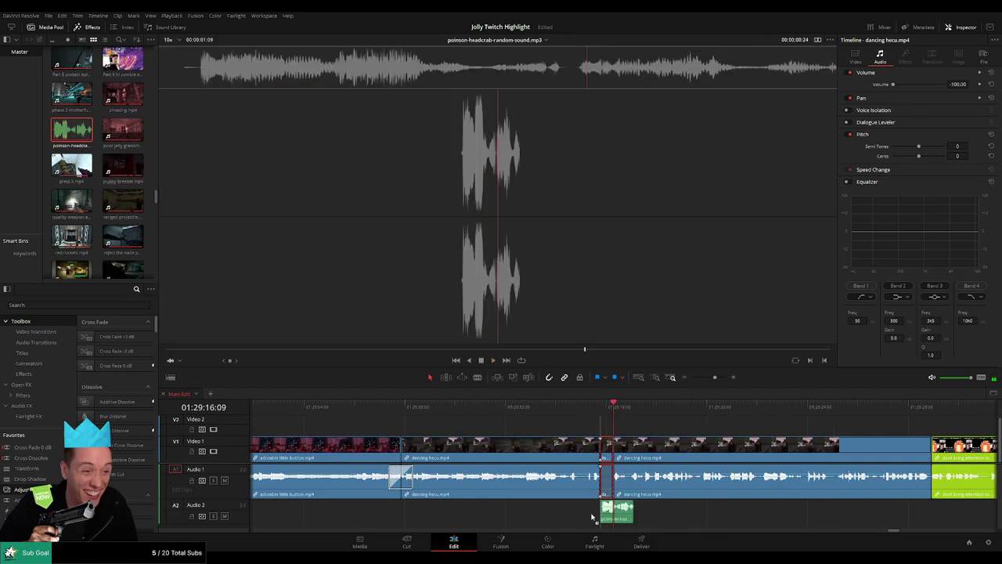
{"action": "left_click_drag", "start_coordinate": [596, 519], "coordinate": [604, 513]}
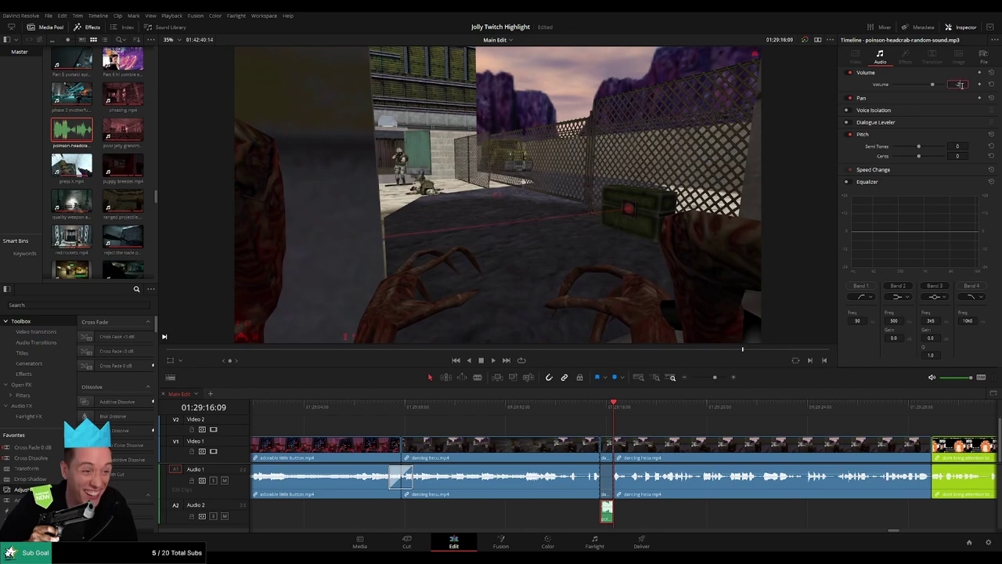
{"action": "left_click", "coordinate": [593, 409]}
{"action": "key", "text": "space"}
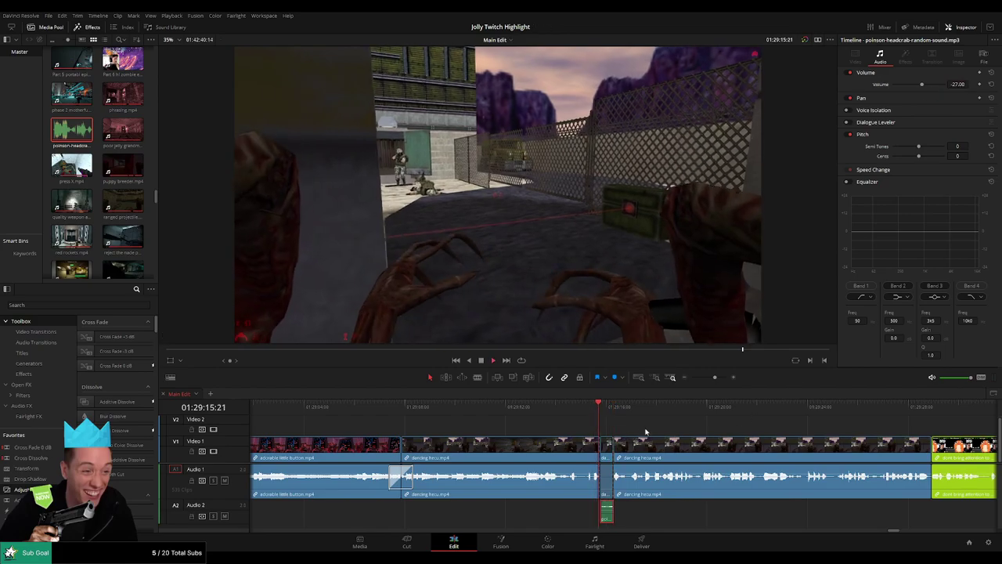
{"action": "left_click", "coordinate": [661, 431]}
- Isolate a short segment of dancing hecu.mp4 from about 01:29:17:27 to 01:29:18:06 and pull its audio volume down to silence
{"action": "left_click_drag", "start_coordinate": [695, 431], "coordinate": [582, 432]}
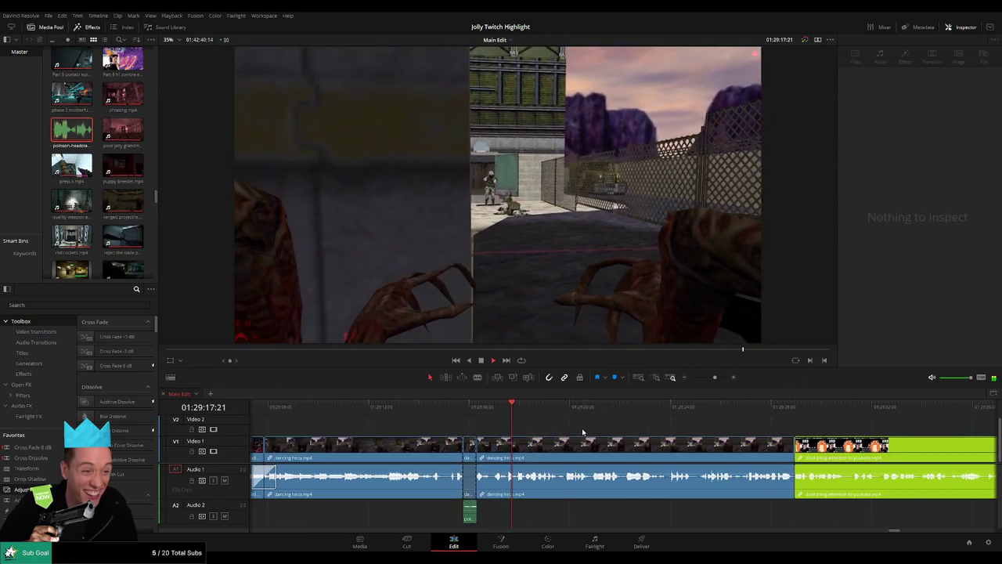
{"action": "key", "text": "space"}
{"action": "left_click_drag", "start_coordinate": [715, 379], "coordinate": [718, 382]}
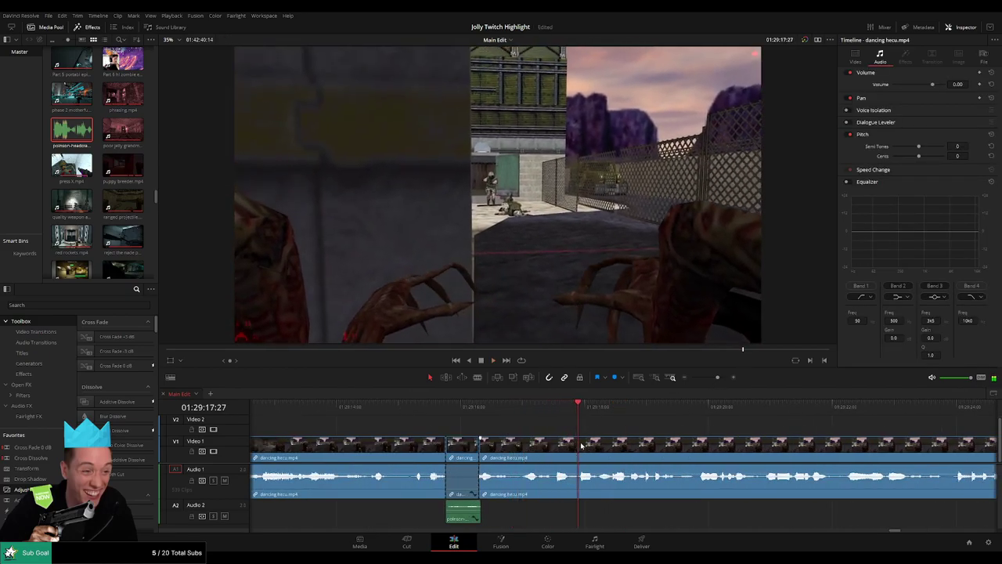
{"action": "key", "text": "space"}
{"action": "key", "text": "space"}
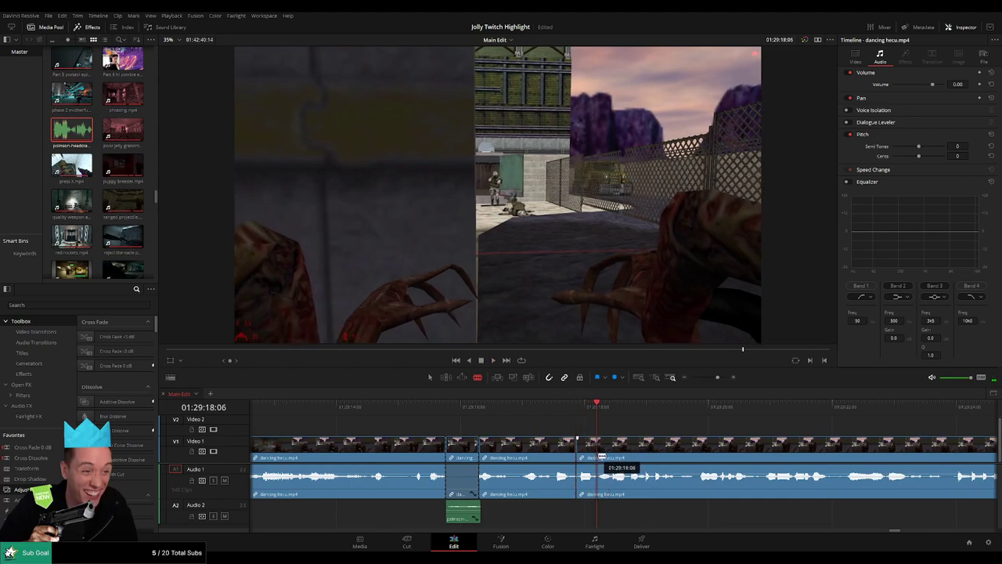
{"action": "left_click", "coordinate": [599, 459]}
{"action": "key", "text": "a"}
{"action": "left_click_drag", "start_coordinate": [589, 473], "coordinate": [589, 491]}
- Cover the silenced segment near 01:29:18 with poison headcrab sound on Audio 2, trimmed to its length at -27 dB, and replay both masked moments
{"action": "left_click_drag", "start_coordinate": [77, 131], "coordinate": [584, 517]}
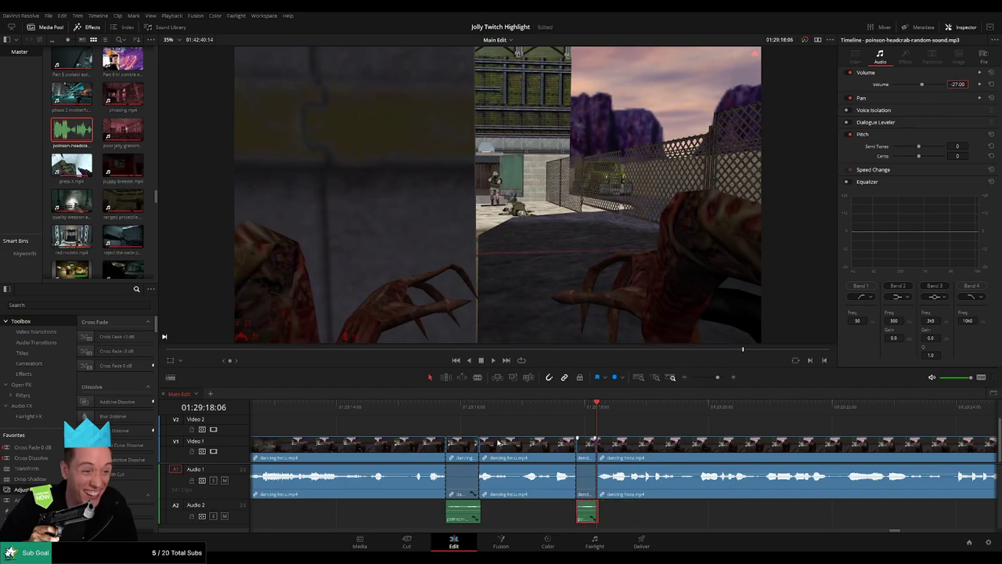
{"action": "left_click", "coordinate": [422, 406]}
{"action": "key", "text": "space"}
{"action": "left_click", "coordinate": [585, 417]}
- Place an Adjustment Clip on Video 2 from about 01:29:19 to 01:29:25, zoomed to 4.290 with Y position -201 on the soldiers
{"action": "scroll", "coordinate": [571, 422], "scroll_direction": "right", "scroll_amount": 1}
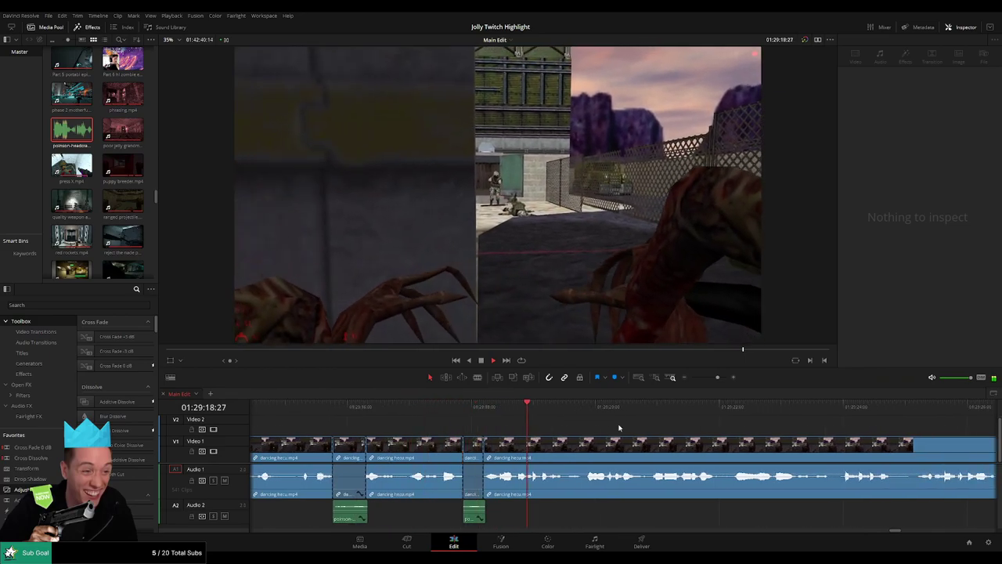
{"action": "mouse_move", "coordinate": [718, 376]}
{"action": "left_mouse_down"}
{"action": "mouse_move", "coordinate": [696, 379]}
{"action": "mouse_move", "coordinate": [715, 379]}
{"action": "left_mouse_up"}
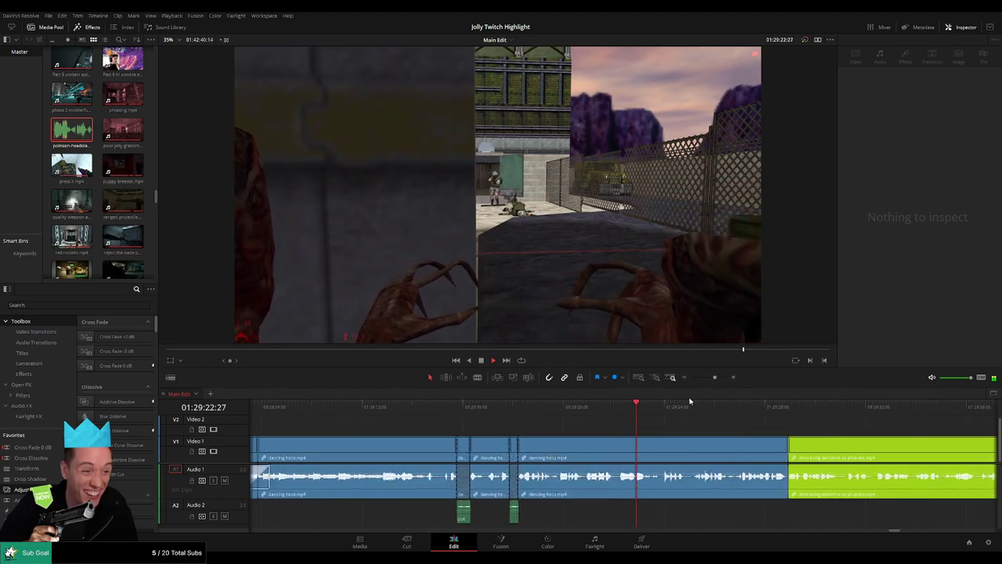
{"action": "key", "text": "space"}
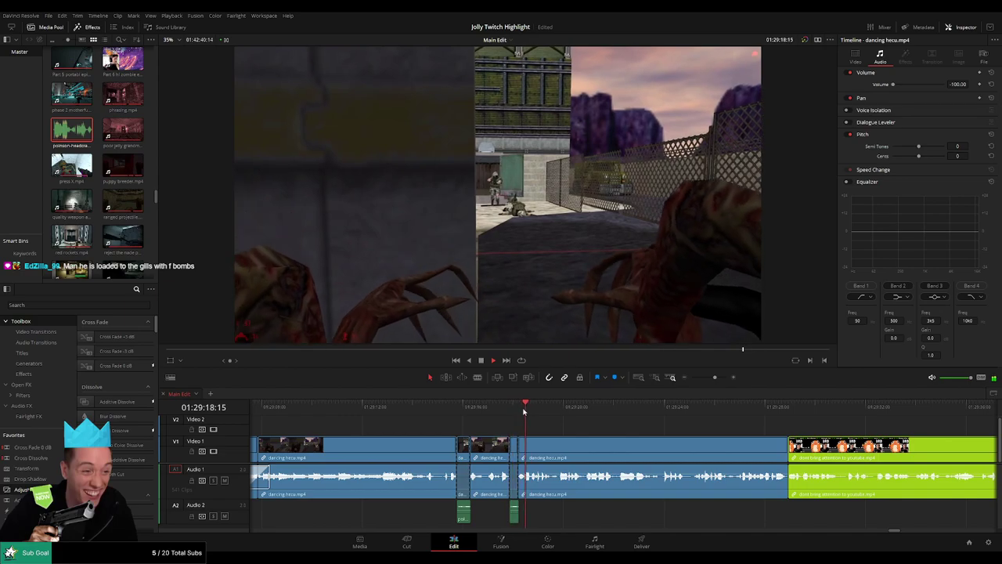
{"action": "left_click_drag", "start_coordinate": [26, 489], "coordinate": [552, 432]}
{"action": "left_click_drag", "start_coordinate": [909, 84], "coordinate": [931, 95]}
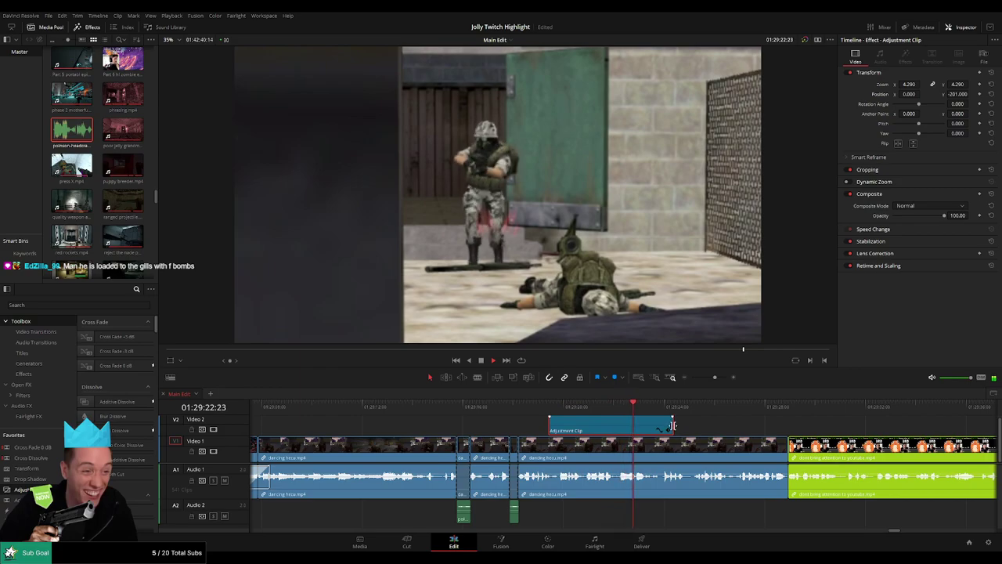
{"action": "left_click_drag", "start_coordinate": [672, 424], "coordinate": [521, 427]}
{"action": "key", "text": "space"}
- Continue reviewing past the zoomed moment and into dont bring attention to youtube.mp4 at about 01:29:37
{"action": "left_click", "coordinate": [719, 427]}
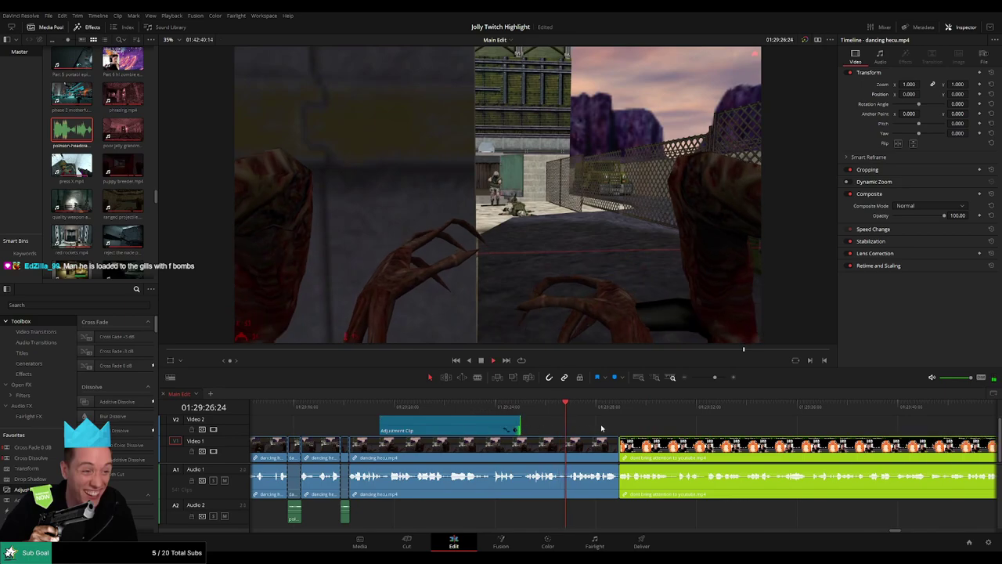
{"action": "scroll", "coordinate": [584, 422], "scroll_direction": "right", "scroll_amount": 1}
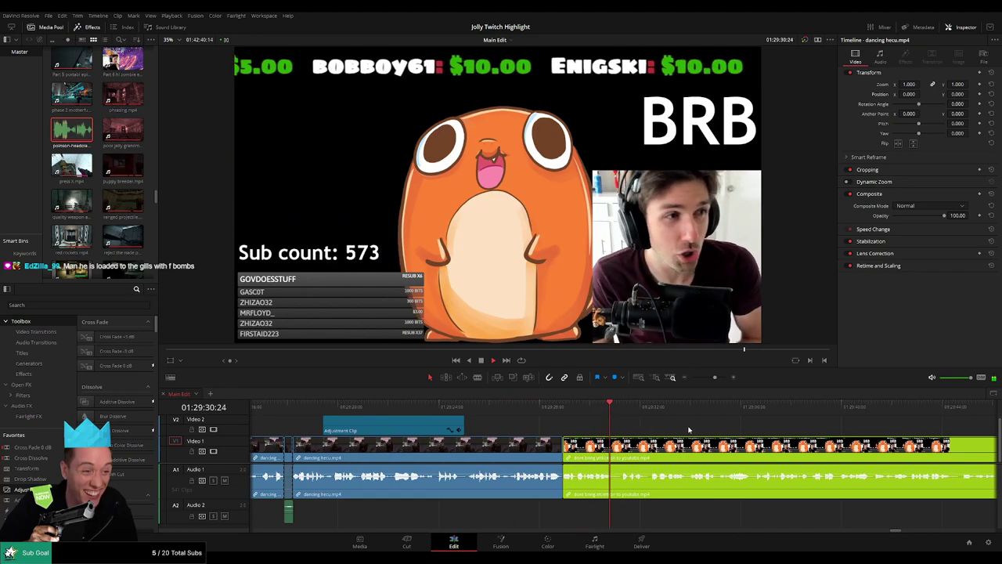
{"action": "scroll", "coordinate": [499, 431], "scroll_direction": "right", "scroll_amount": 2}
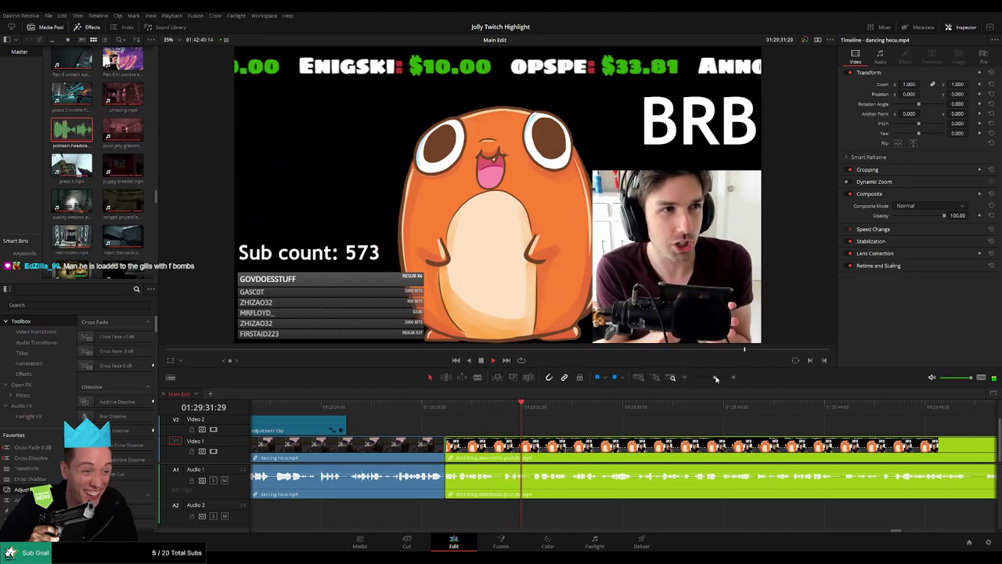
{"action": "mouse_move", "coordinate": [715, 378]}
{"action": "left_mouse_down"}
{"action": "mouse_move", "coordinate": [689, 380]}
{"action": "mouse_move", "coordinate": [717, 379]}
{"action": "left_mouse_up"}
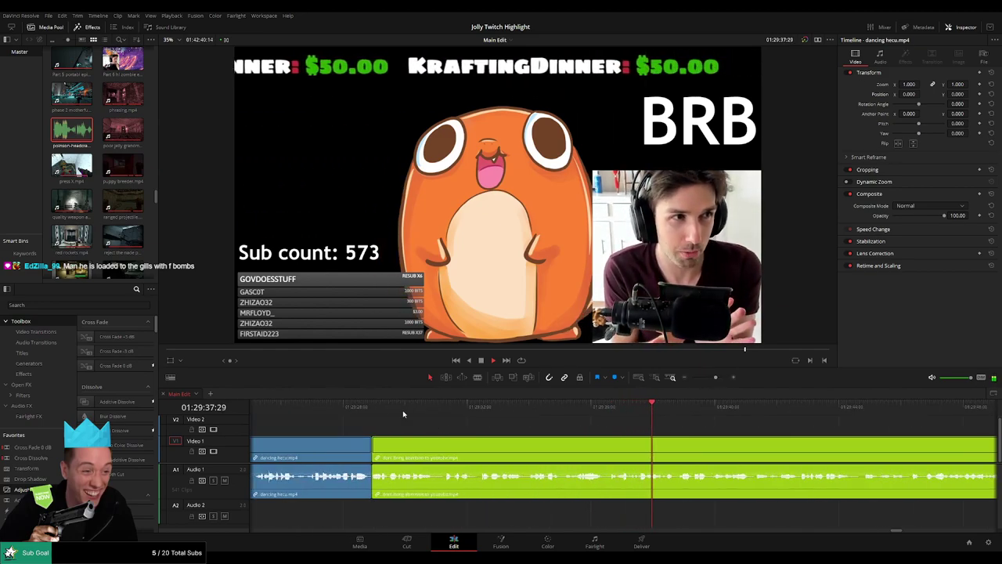
- Review dont bring attention to youtube.mp4 from its start through to about 01:30:08
{"action": "left_click", "coordinate": [376, 406]}
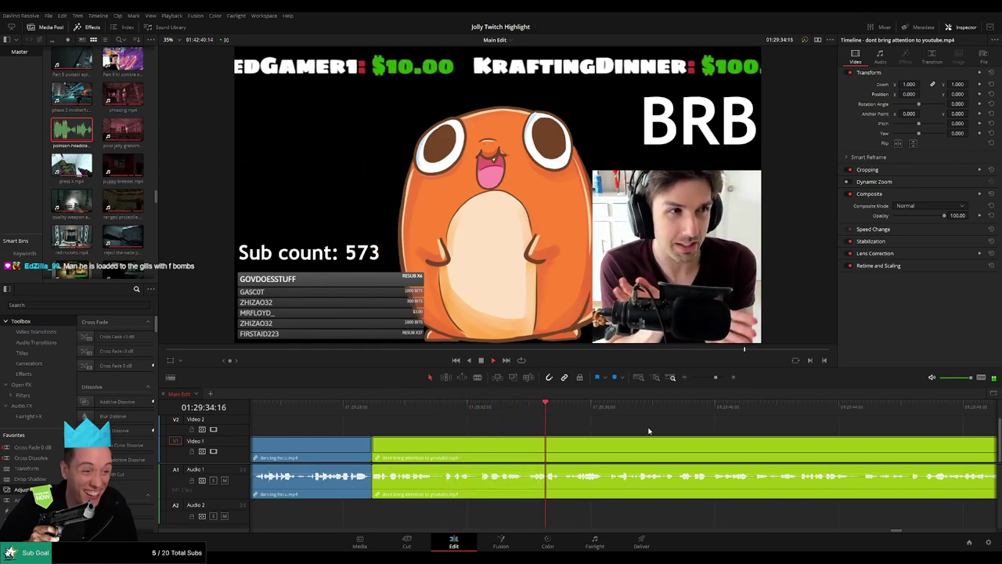
{"action": "scroll", "coordinate": [607, 428], "scroll_direction": "right", "scroll_amount": 3}
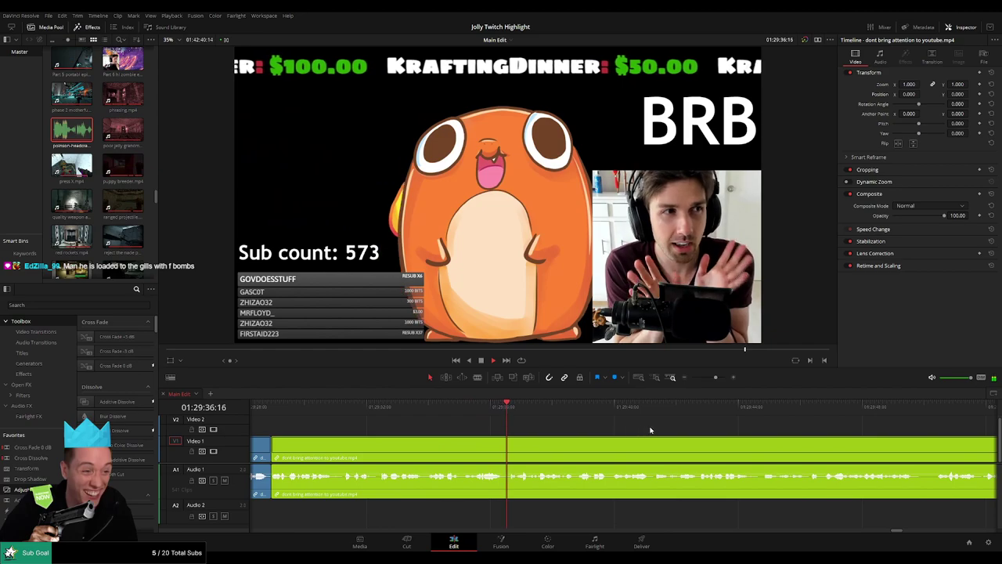
{"action": "scroll", "coordinate": [564, 427], "scroll_direction": "right", "scroll_amount": 3}
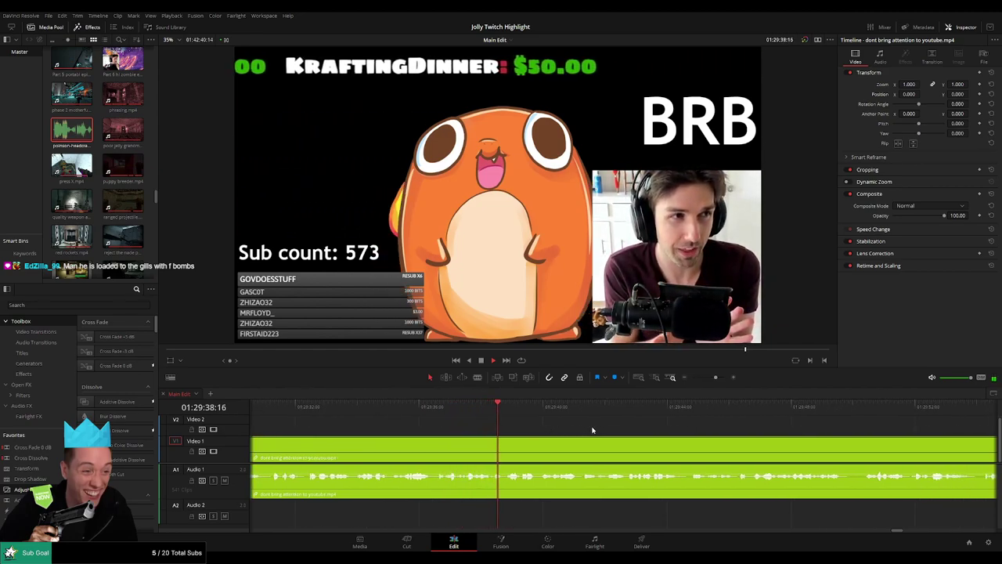
{"action": "scroll", "coordinate": [559, 423], "scroll_direction": "right", "scroll_amount": 2}
{"action": "scroll", "coordinate": [537, 427], "scroll_direction": "right", "scroll_amount": 2}
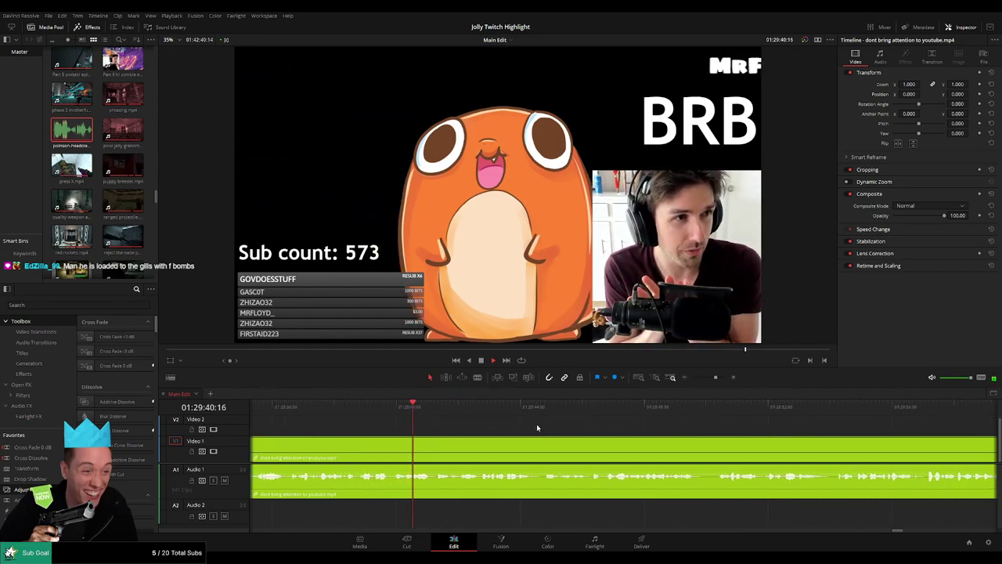
{"action": "scroll", "coordinate": [563, 428], "scroll_direction": "right", "scroll_amount": 2}
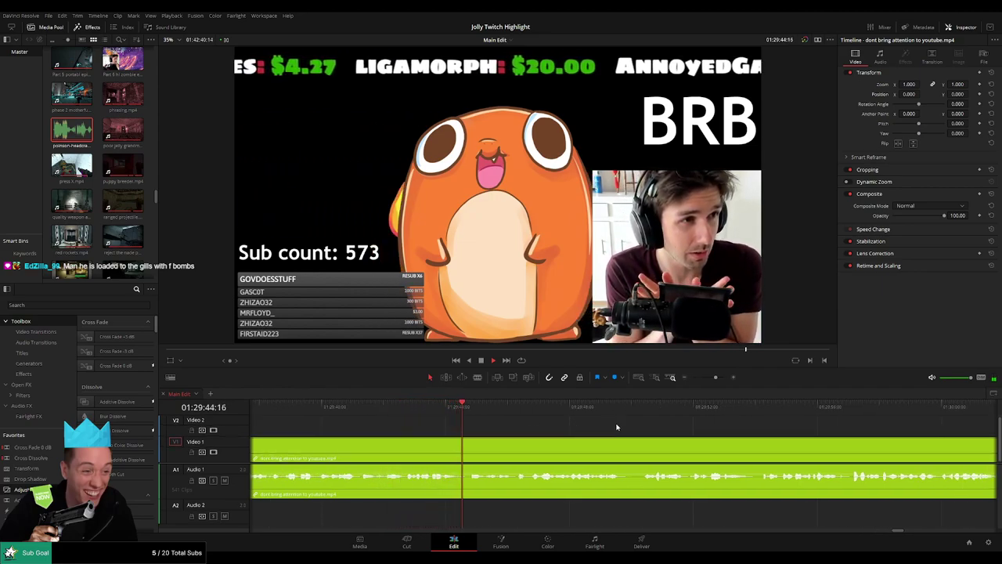
{"action": "scroll", "coordinate": [535, 421], "scroll_direction": "right", "scroll_amount": 2}
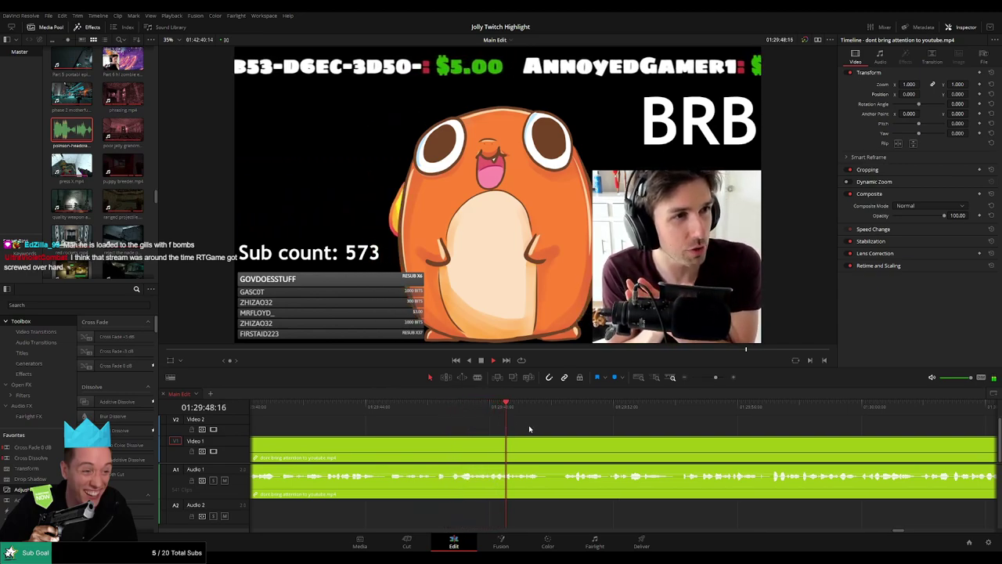
{"action": "scroll", "coordinate": [559, 427], "scroll_direction": "right", "scroll_amount": 3}
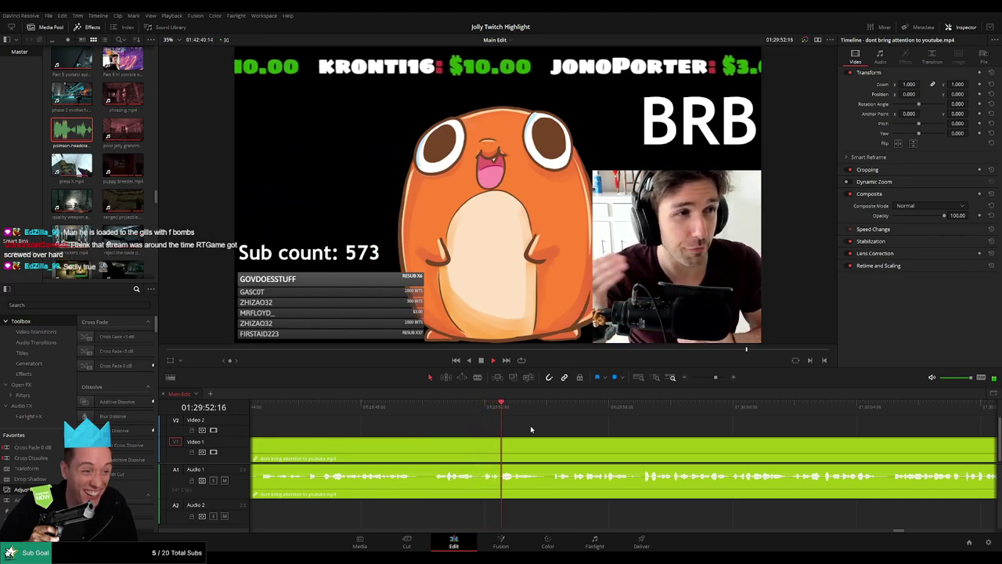
{"action": "scroll", "coordinate": [615, 433], "scroll_direction": "right", "scroll_amount": 3}
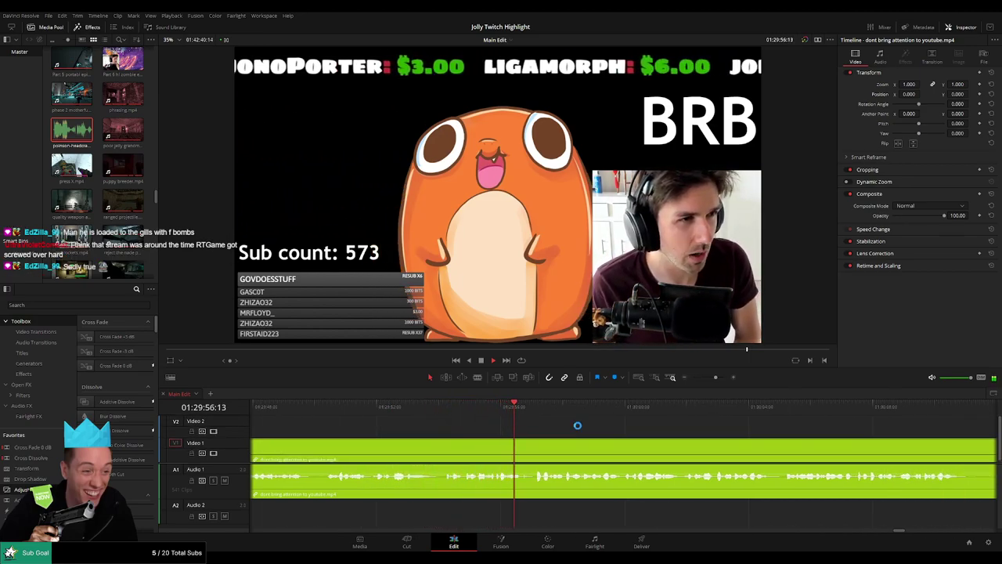
{"action": "left_click_drag", "start_coordinate": [510, 412], "coordinate": [530, 426]}
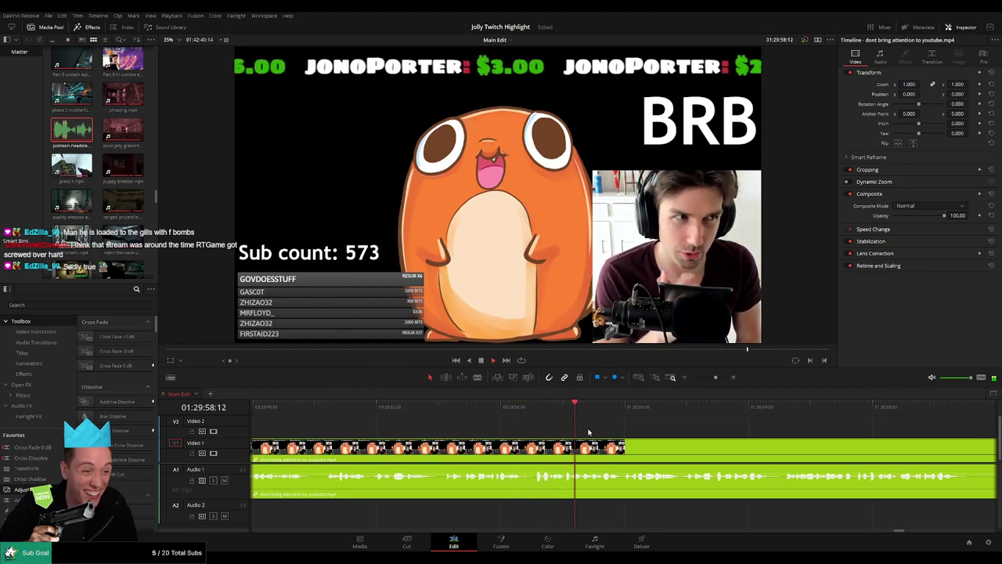
{"action": "left_click_drag", "start_coordinate": [642, 436], "coordinate": [560, 433]}
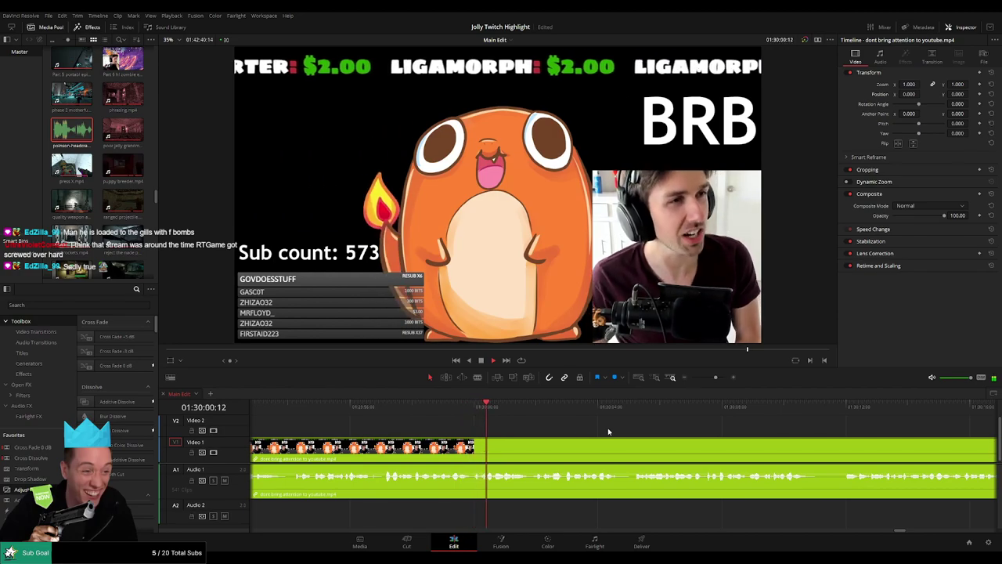
{"action": "left_click_drag", "start_coordinate": [626, 431], "coordinate": [551, 431]}
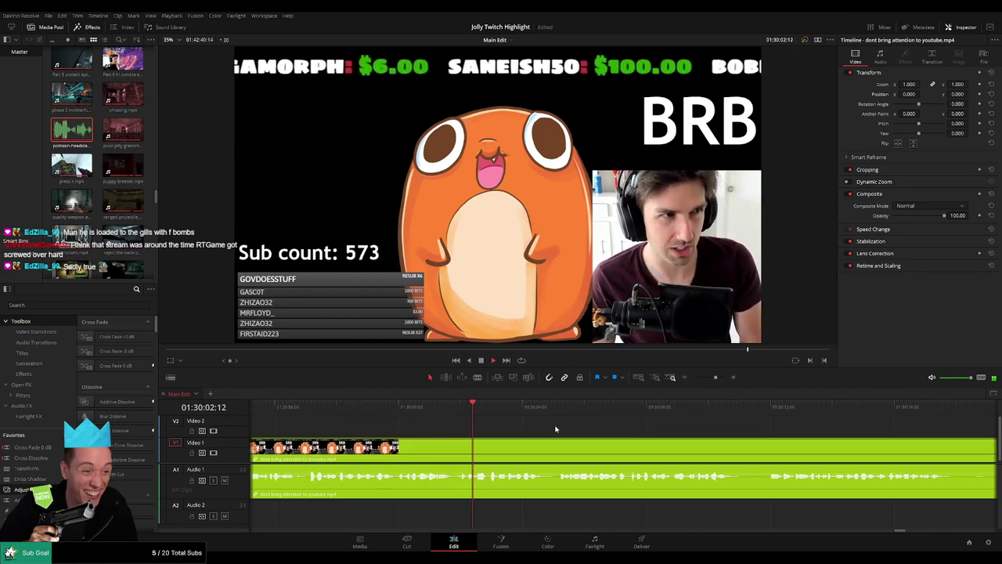
{"action": "scroll", "coordinate": [533, 429], "scroll_direction": "right", "scroll_amount": 3}
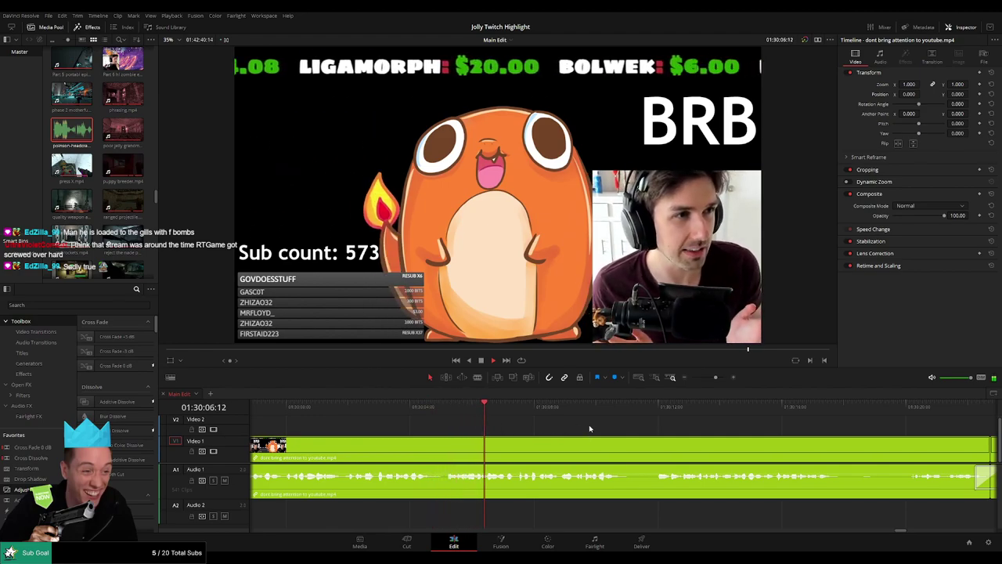
{"action": "scroll", "coordinate": [563, 429], "scroll_direction": "right", "scroll_amount": 2}
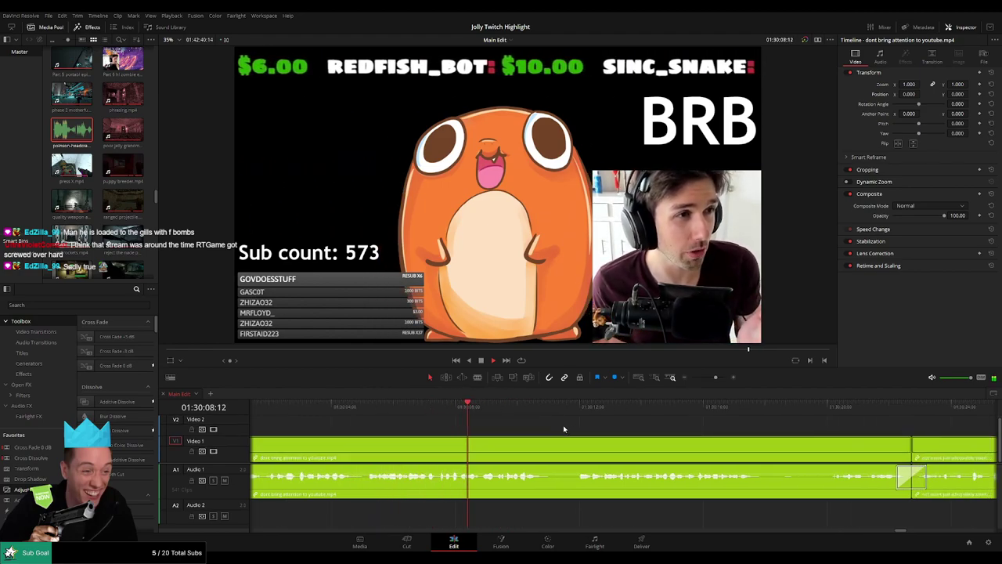
- Isolate a short segment of dont bring attention to youtube.mp4 from about 01:30:07:26 to 01:30:08:04 and pull its audio volume down to silence
{"action": "left_click_drag", "start_coordinate": [431, 408], "coordinate": [426, 408]}
{"action": "key", "text": "space"}
{"action": "key", "text": "space"}
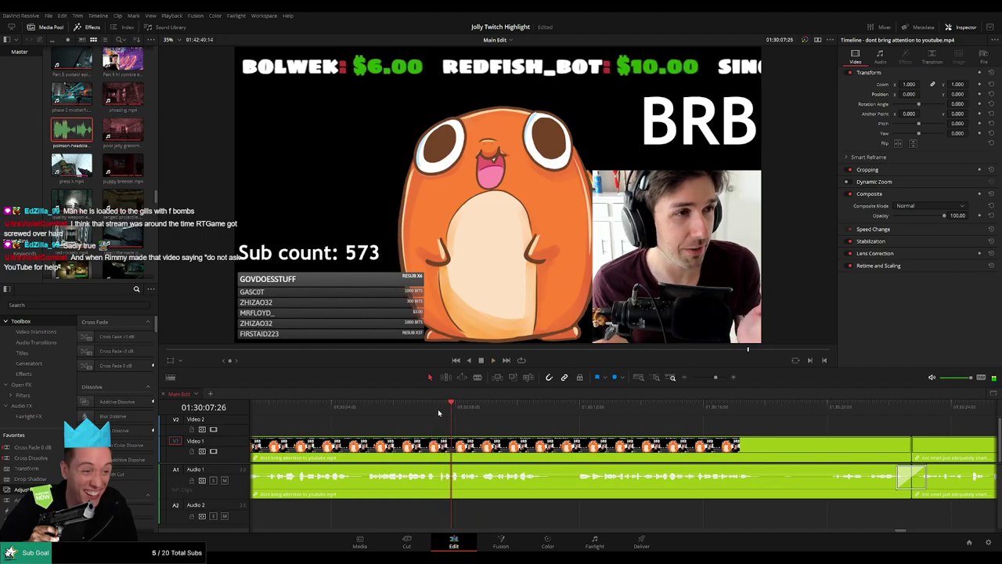
{"action": "key", "text": "b"}
{"action": "left_click", "coordinate": [452, 450]}
{"action": "key", "text": "space"}
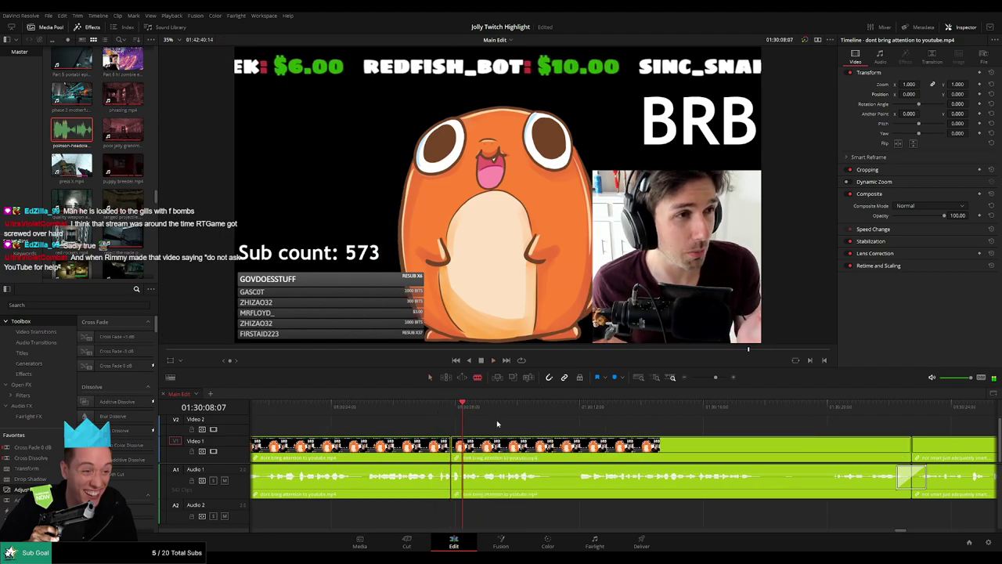
{"action": "left_click_drag", "start_coordinate": [716, 377], "coordinate": [718, 378]}
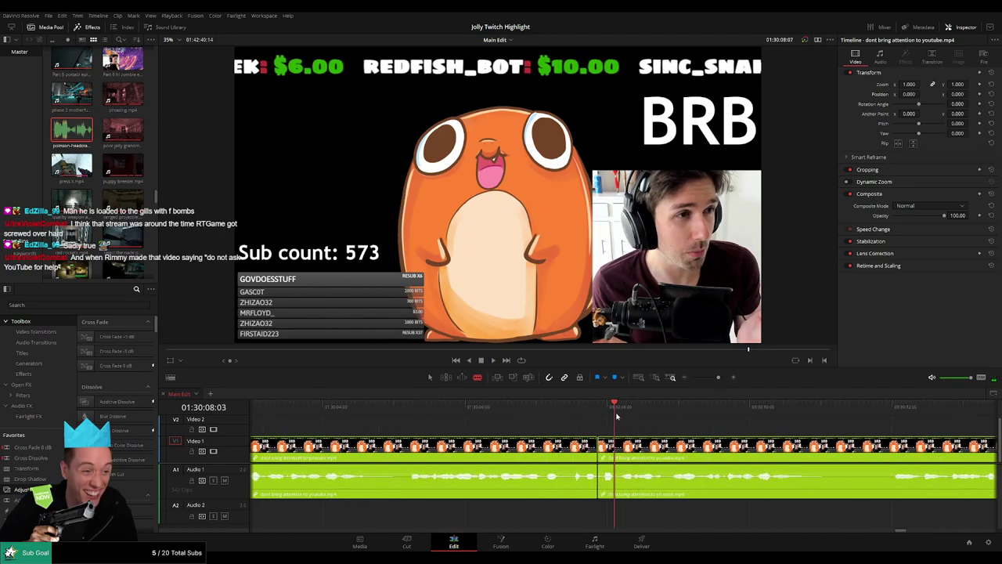
{"action": "left_click", "coordinate": [617, 446]}
{"action": "key", "text": "a"}
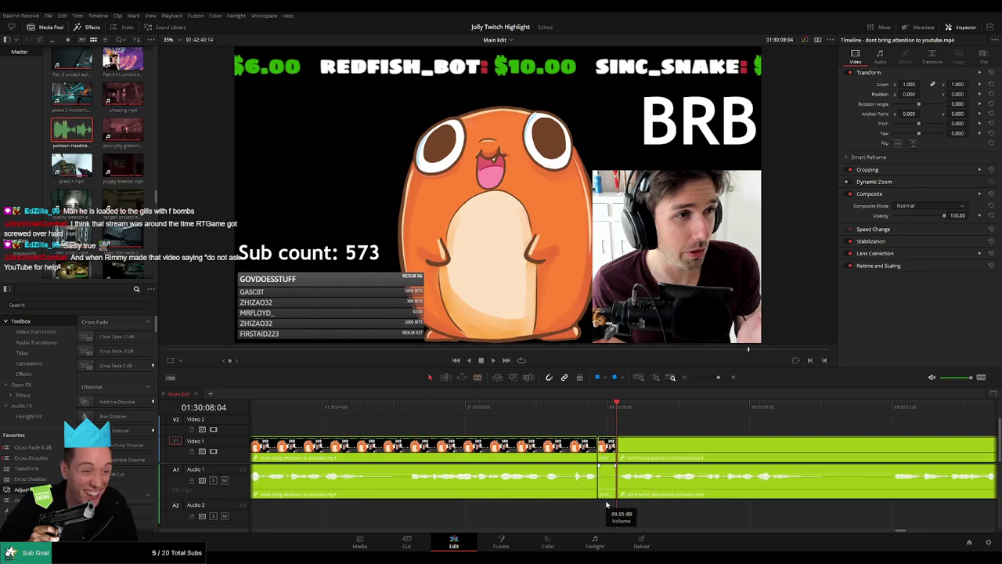
{"action": "left_click_drag", "start_coordinate": [607, 505], "coordinate": [607, 506]}
- Cover the silenced segment near 01:30:08 with poison headcrab sound on Audio 2, trimmed to its length at -27 dB, and replay it
{"action": "left_click_drag", "start_coordinate": [72, 132], "coordinate": [593, 515]}
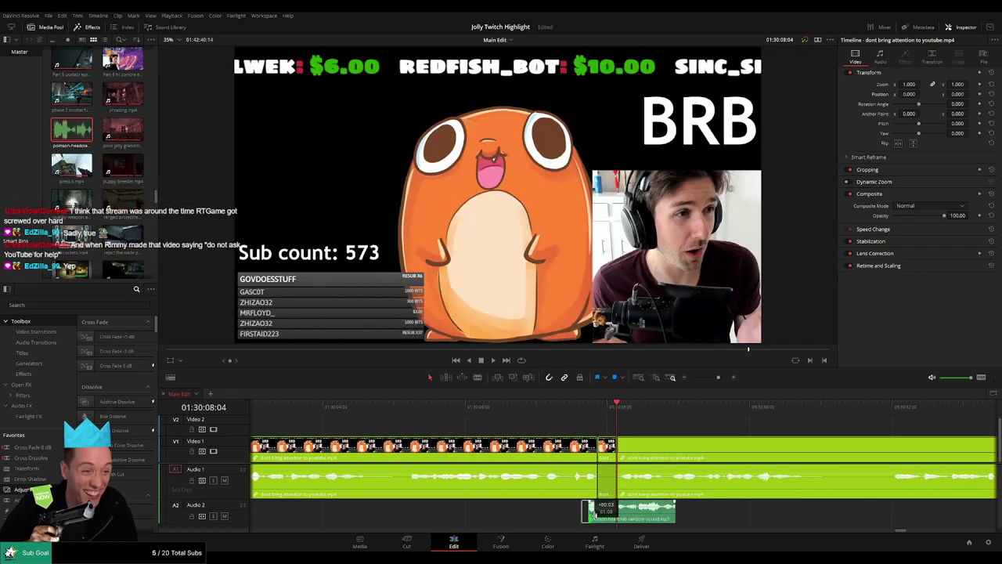
{"action": "left_click_drag", "start_coordinate": [676, 517], "coordinate": [618, 517]}
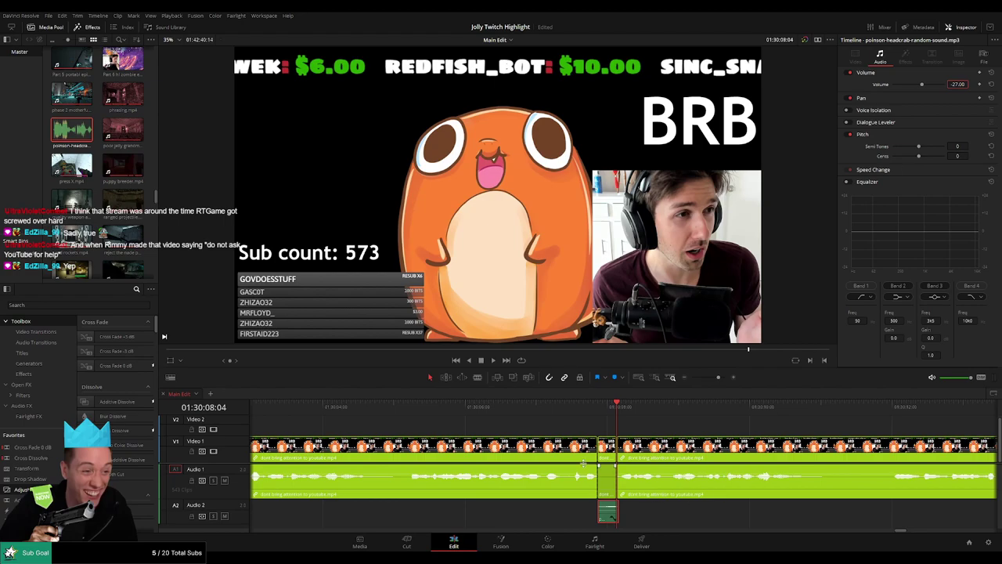
{"action": "left_click", "coordinate": [557, 414]}
{"action": "key", "text": "space"}
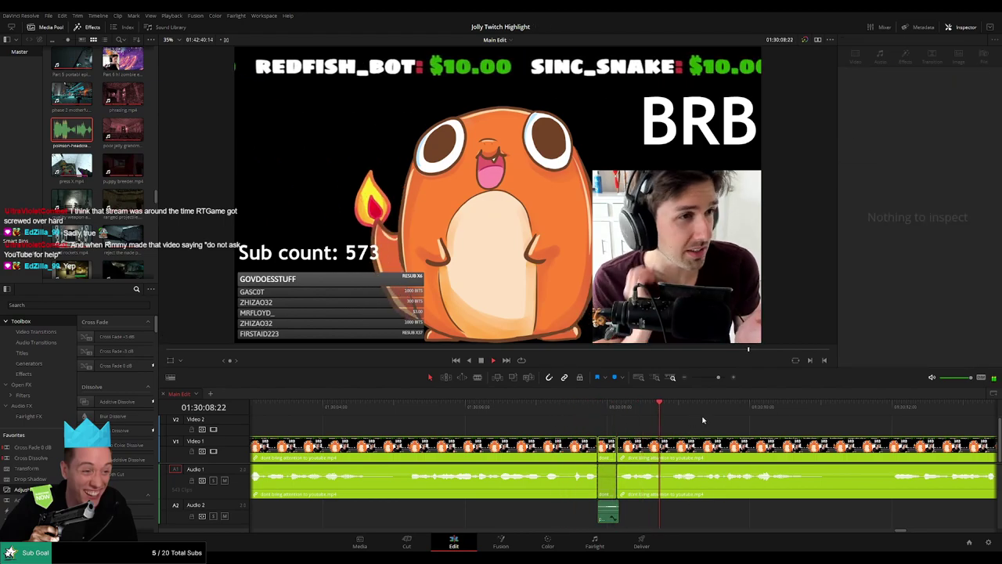
- Cut out about one second of dead time after 01:30:10:26 in dont bring attention to youtube.mp4, closing the gap
{"action": "left_click_drag", "start_coordinate": [718, 378], "coordinate": [714, 378]}
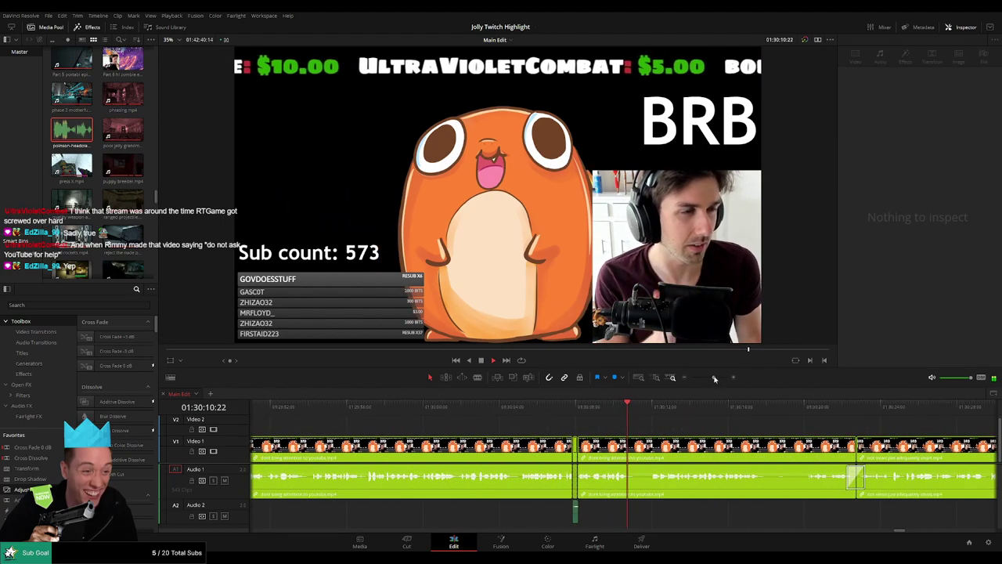
{"action": "left_click_drag", "start_coordinate": [687, 423], "coordinate": [604, 423]}
{"action": "key", "text": "b"}
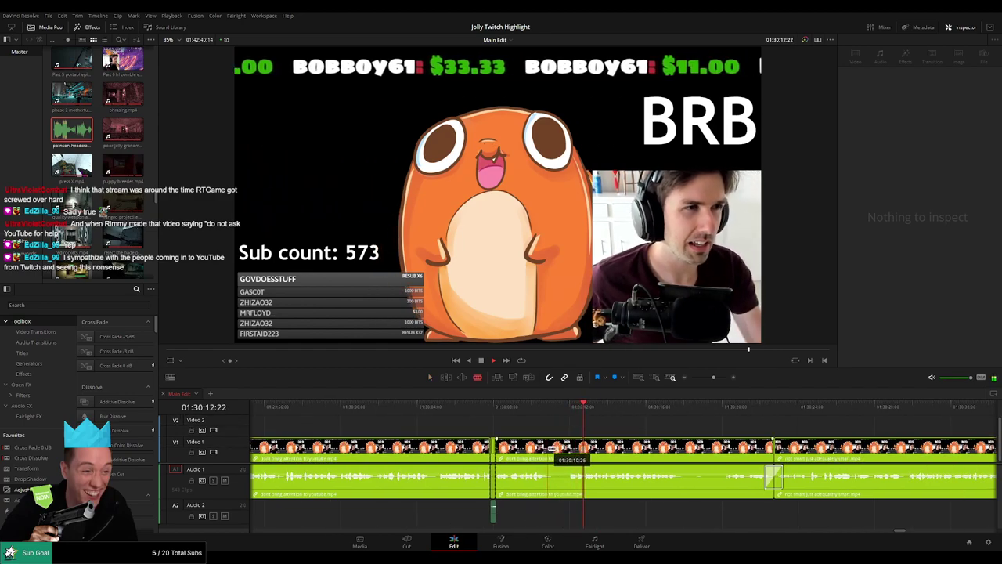
{"action": "left_click", "coordinate": [548, 448]}
{"action": "left_click", "coordinate": [568, 449]}
{"action": "key", "text": "a"}
{"action": "left_click", "coordinate": [558, 452]}
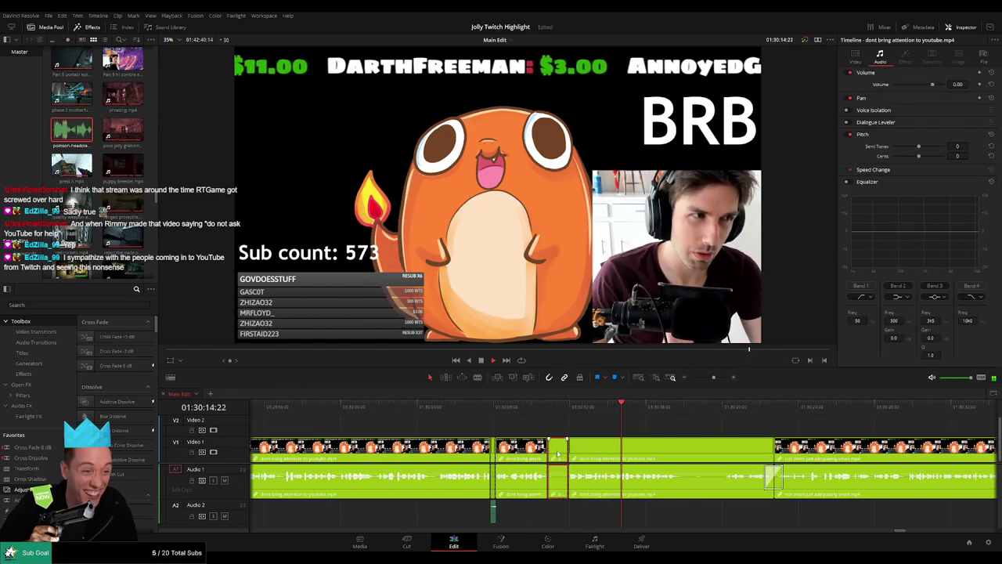
{"action": "key", "text": "Delete"}
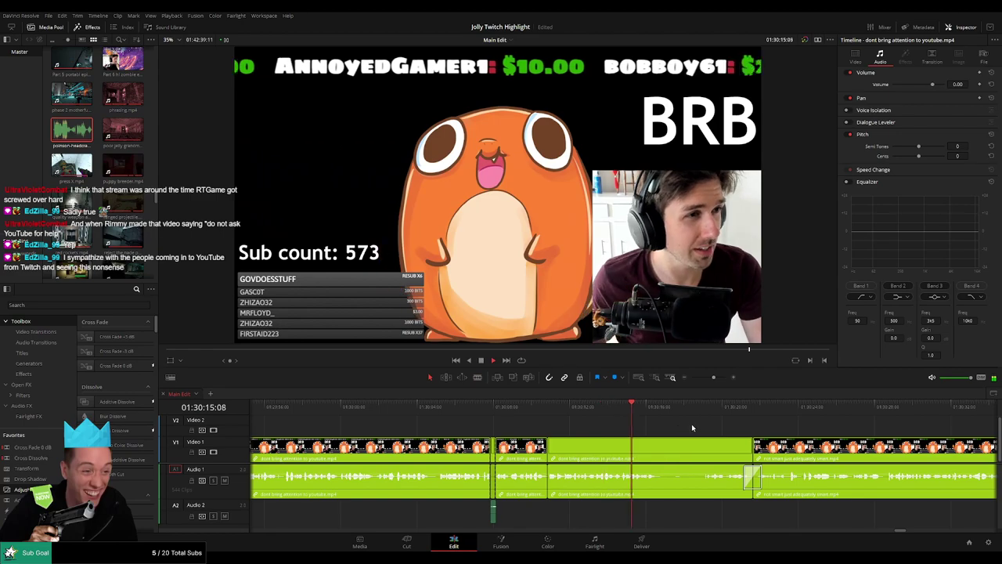
- Cut out the quiet stretch from about 01:30:16:17 to 01:30:19:05 near the end of dont bring attention to youtube.mp4, closing the gap
{"action": "scroll", "coordinate": [693, 428], "scroll_direction": "right", "scroll_amount": 5}
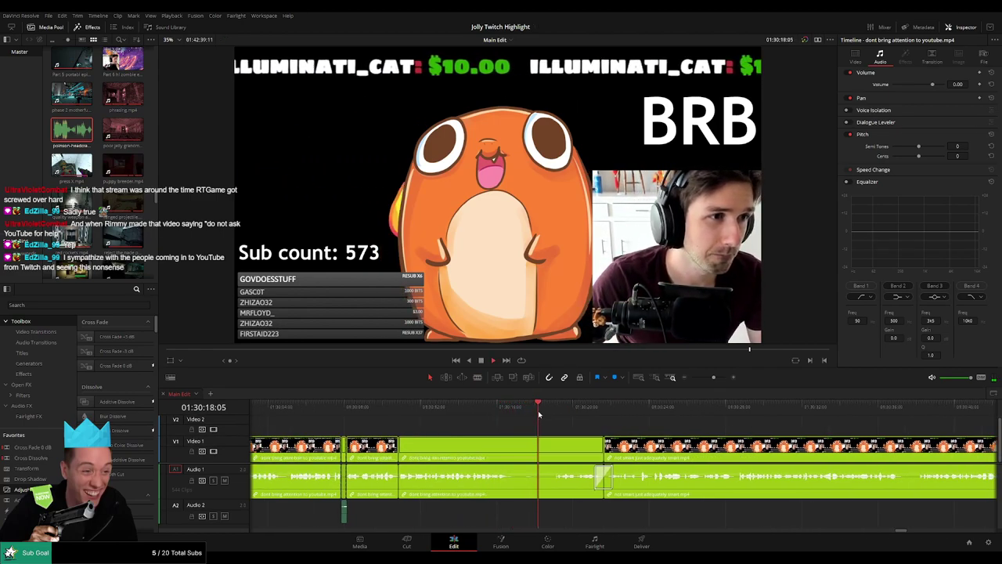
{"action": "left_click", "coordinate": [510, 450]}
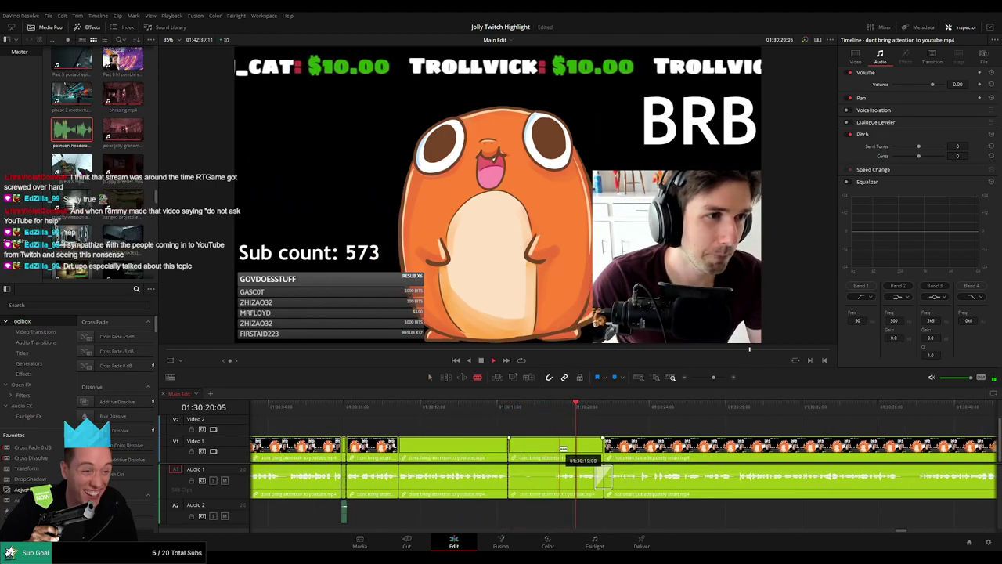
{"action": "left_click_drag", "start_coordinate": [713, 378], "coordinate": [717, 378]}
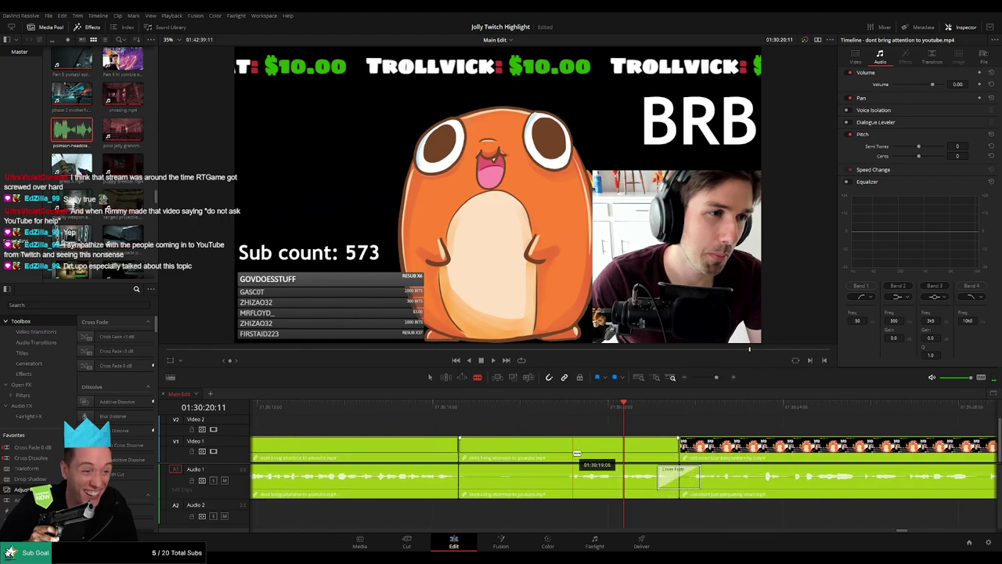
{"action": "left_click", "coordinate": [572, 453]}
{"action": "key", "text": "a"}
{"action": "left_click", "coordinate": [540, 456]}
{"action": "key", "text": "Delete"}
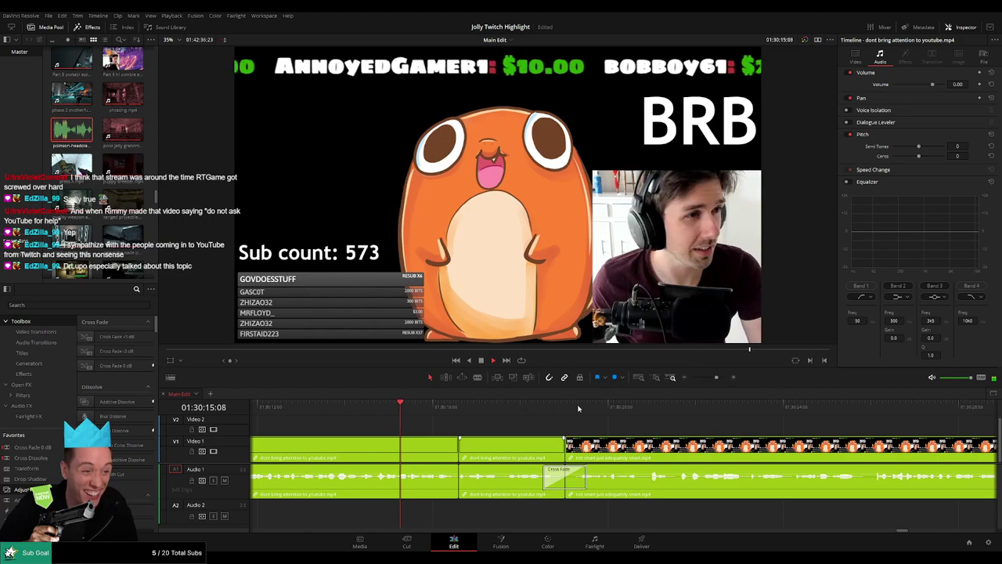
- Isolate a short segment of not smart just adequately smart.mp4 from about 01:30:19:29 to 01:30:20:10 and pull its audio volume down to silence
{"action": "left_click_drag", "start_coordinate": [716, 377], "coordinate": [712, 379]}
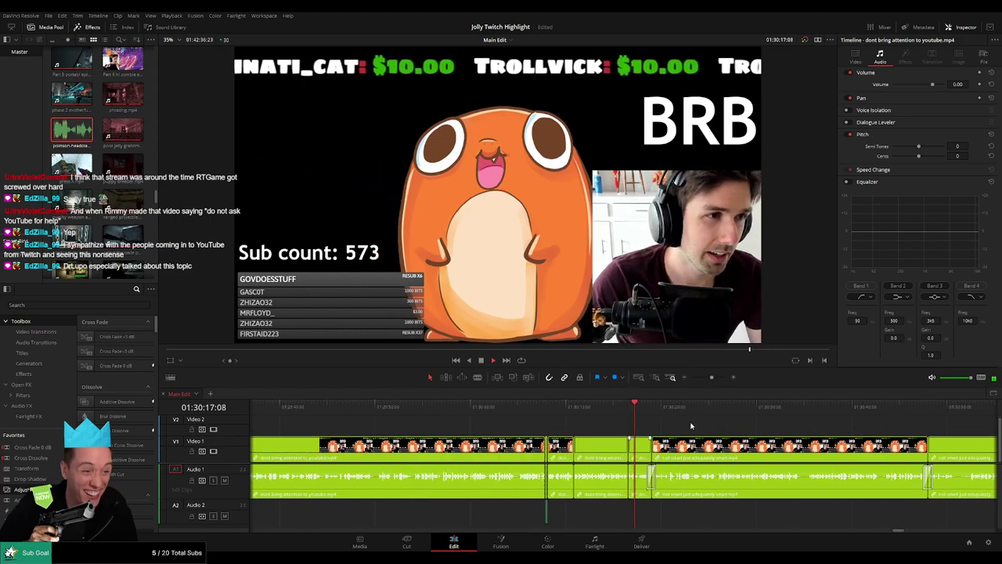
{"action": "left_click_drag", "start_coordinate": [725, 428], "coordinate": [575, 426]}
{"action": "key", "text": "space"}
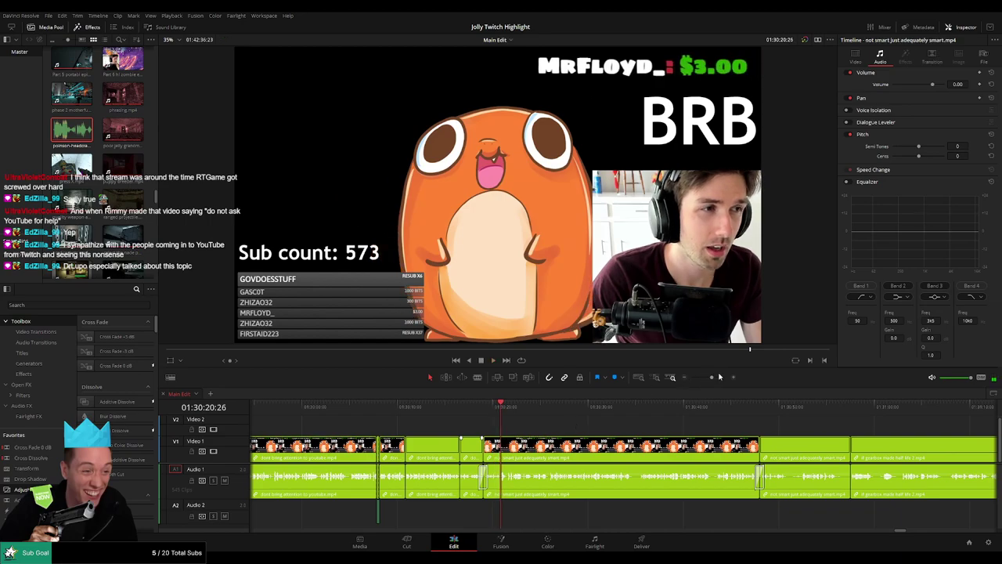
{"action": "left_click_drag", "start_coordinate": [712, 377], "coordinate": [721, 379]}
{"action": "left_click", "coordinate": [383, 407]}
{"action": "key", "text": "space"}
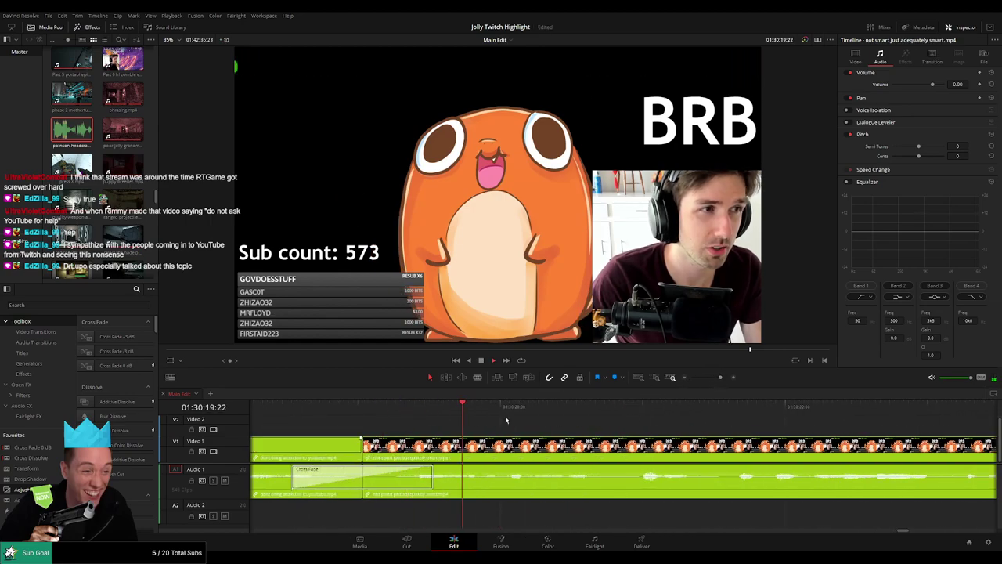
{"action": "key", "text": "space"}
{"action": "key", "text": "b"}
{"action": "left_click", "coordinate": [499, 447]}
{"action": "key", "text": "space"}
{"action": "key", "text": "space"}
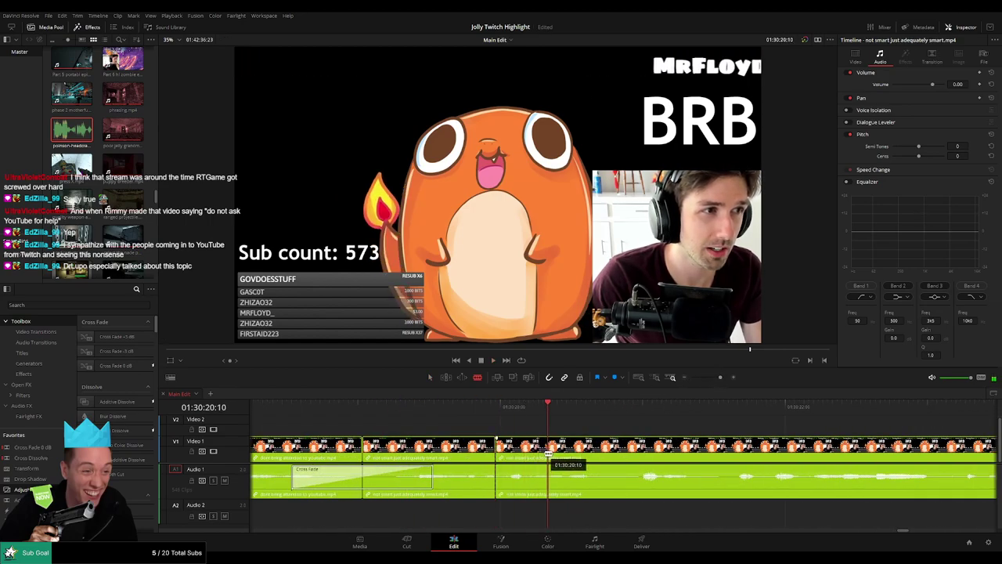
{"action": "left_click", "coordinate": [549, 451]}
{"action": "key", "text": "a"}
{"action": "left_click_drag", "start_coordinate": [527, 473], "coordinate": [527, 503]}
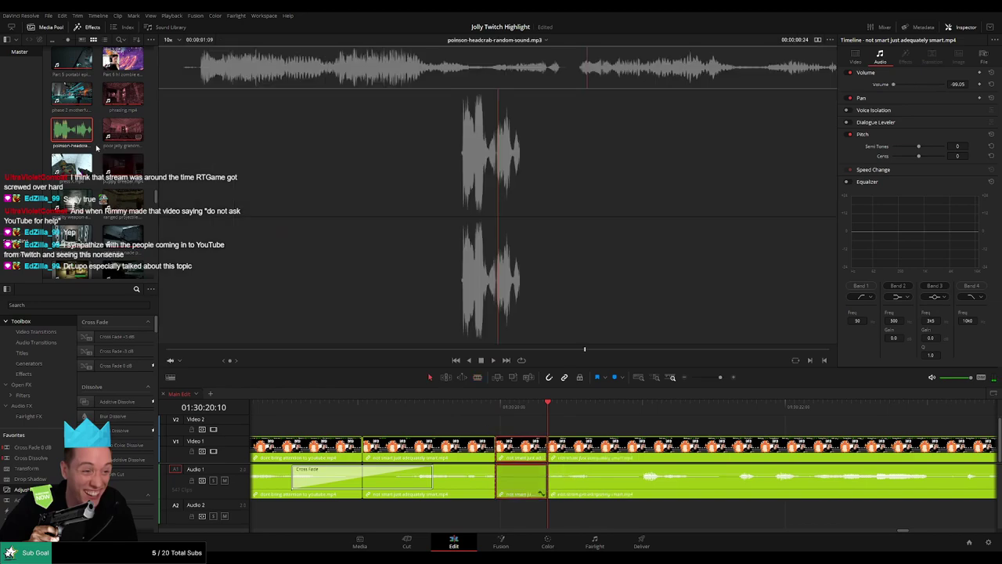
- Cover the silenced segment near 01:30:20 with poison headcrab sound on Audio 2, trimmed to about its length at -27 dB, and replay it
{"action": "left_click_drag", "start_coordinate": [76, 131], "coordinate": [497, 509]}
{"action": "left_click_drag", "start_coordinate": [661, 510], "coordinate": [552, 511]}
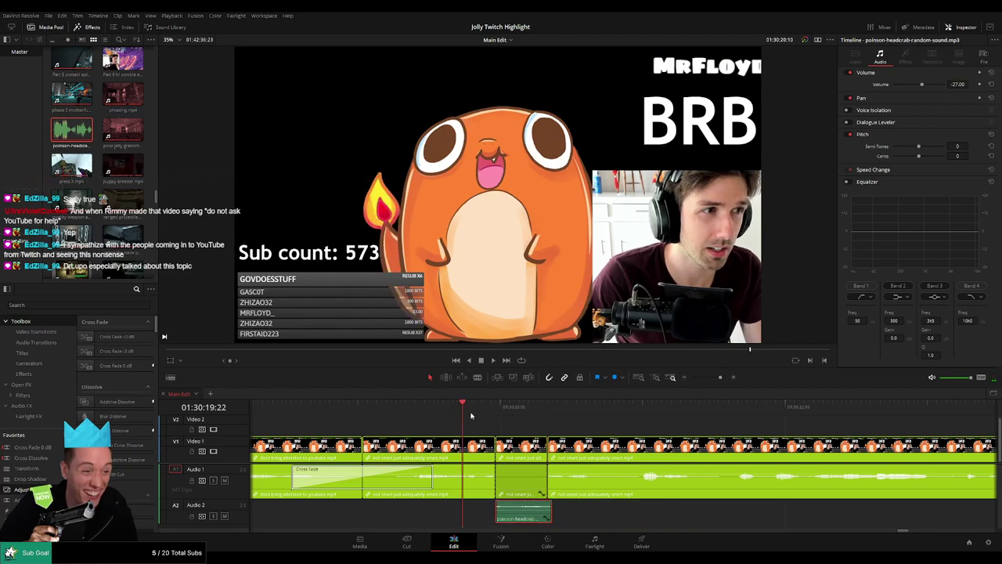
{"action": "key", "text": "space"}
{"action": "left_click", "coordinate": [659, 425]}
{"action": "left_click", "coordinate": [713, 378]}
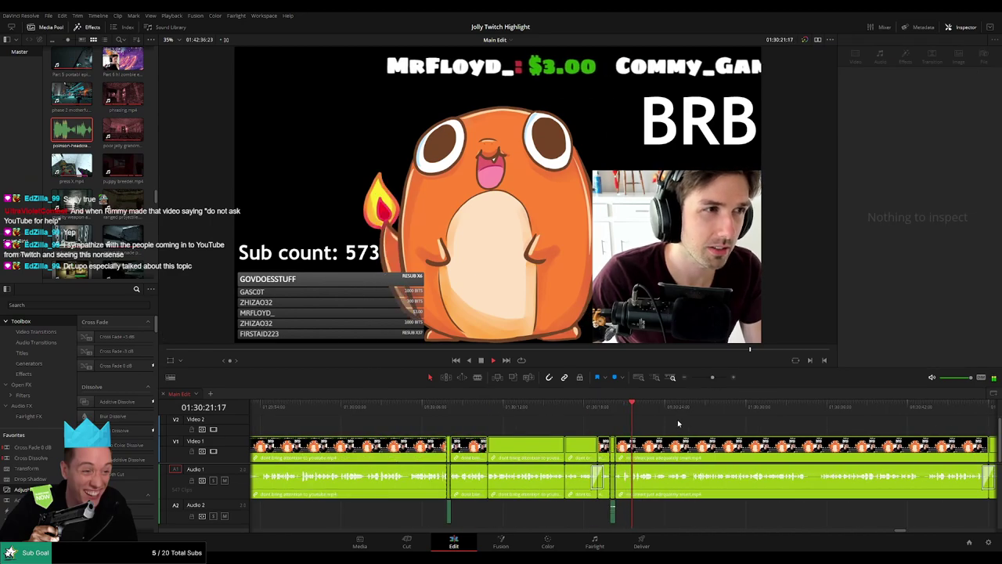
- Place an adjustment clip on Video 2 at 01:30:33:25 above not smart just adequately smart.mp4 and trim it to about two seconds
{"action": "left_click_drag", "start_coordinate": [728, 424], "coordinate": [549, 424]}
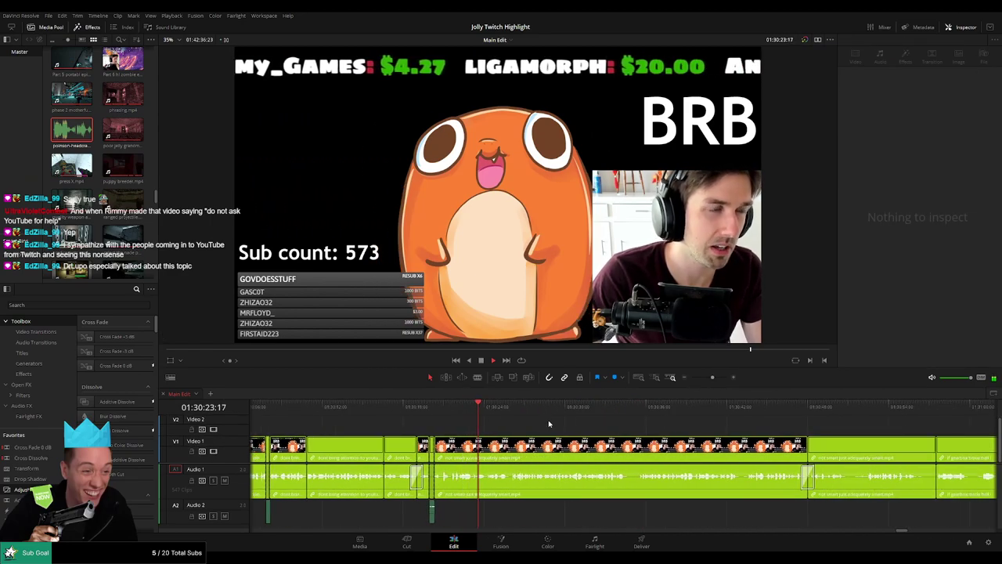
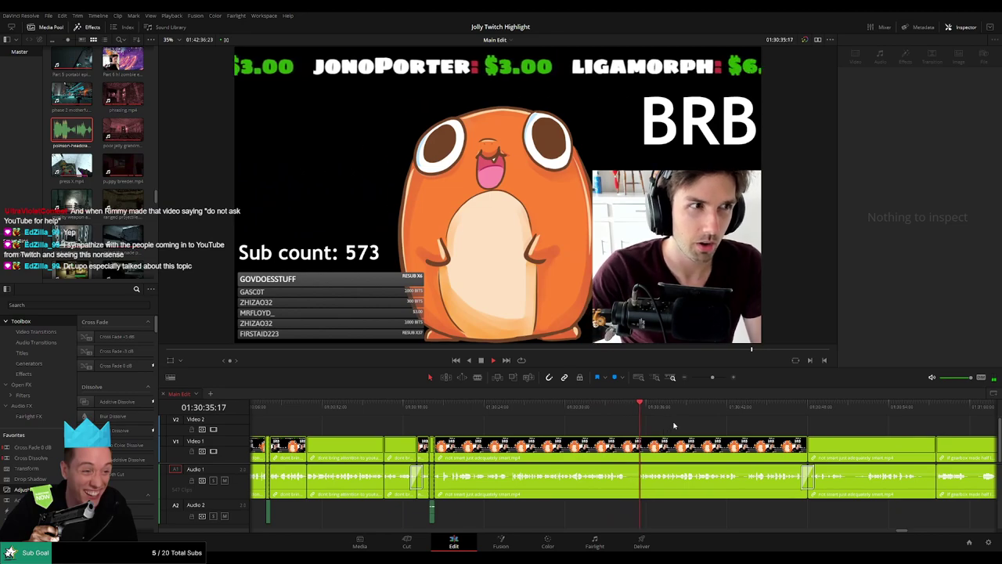
{"action": "left_click", "coordinate": [609, 406]}
{"action": "left_click", "coordinate": [719, 378]}
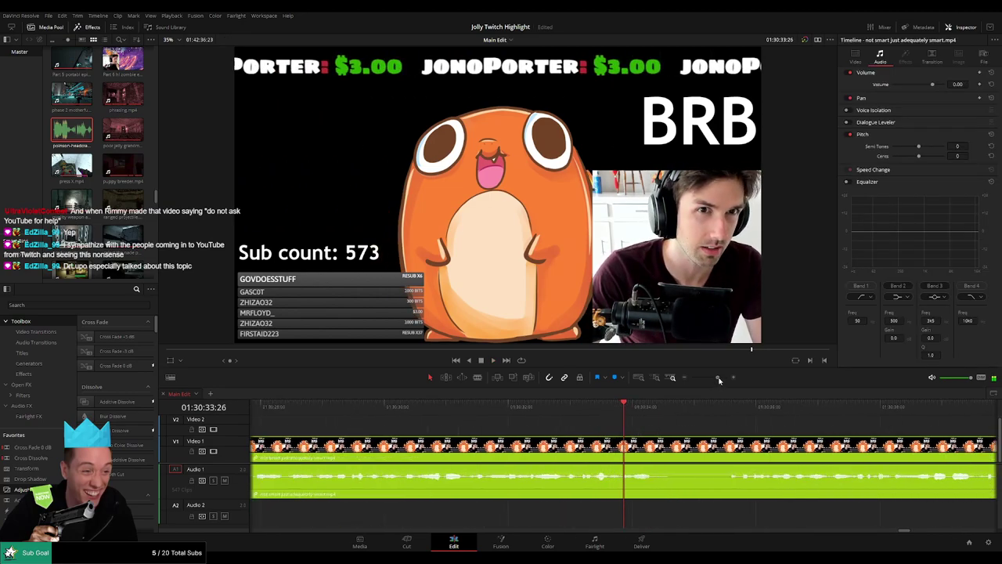
{"action": "key", "text": "space"}
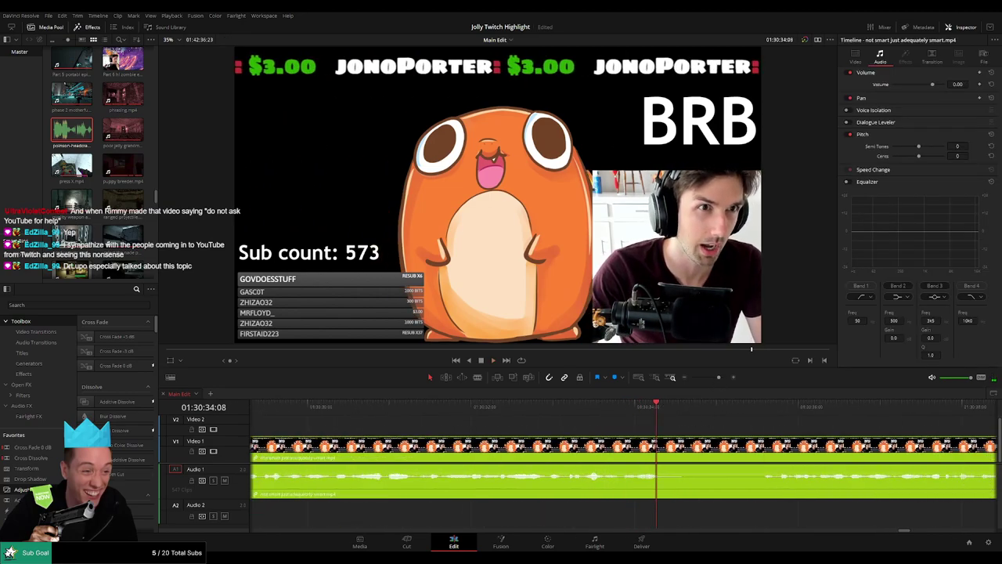
{"action": "mouse_move", "coordinate": [635, 417]}
{"action": "left_mouse_down"}
{"action": "mouse_move", "coordinate": [635, 452]}
{"action": "mouse_move", "coordinate": [642, 436]}
{"action": "mouse_move", "coordinate": [622, 430]}
{"action": "mouse_move", "coordinate": [621, 415]}
{"action": "left_mouse_up"}
{"action": "left_click", "coordinate": [605, 408]}
{"action": "left_click", "coordinate": [635, 427]}
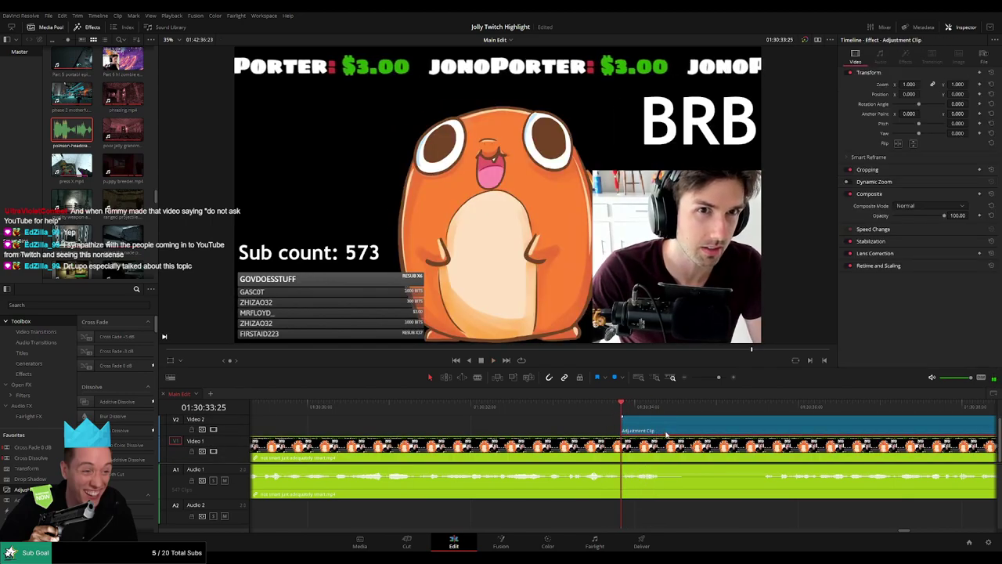
{"action": "left_click_drag", "start_coordinate": [717, 378], "coordinate": [716, 381]}
{"action": "left_click_drag", "start_coordinate": [814, 425], "coordinate": [699, 424]}
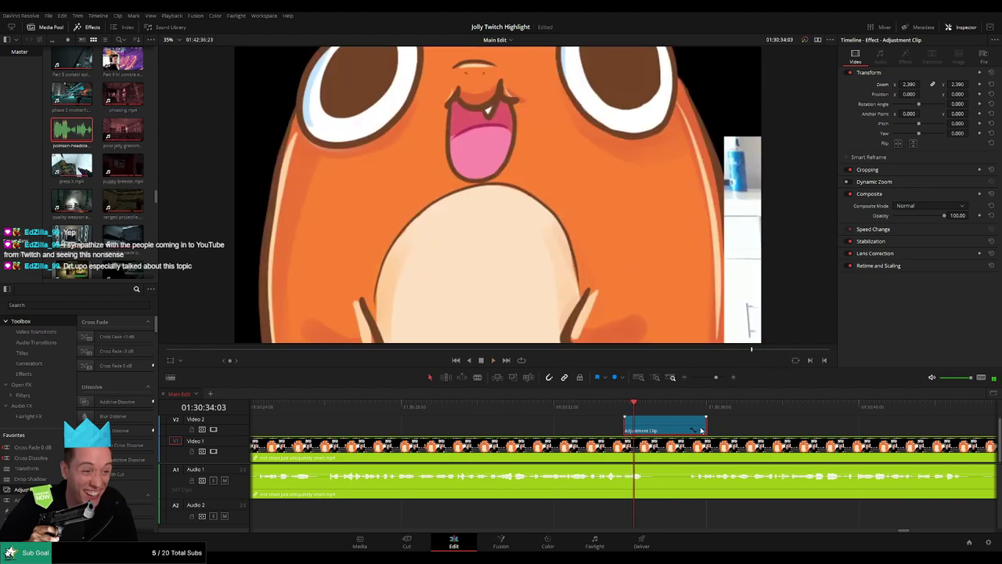
- Frame the webcam face using the adjustment clip at zoom 2.390, position X -2663 and Y 850, and replay the zoomed moment
{"action": "left_click_drag", "start_coordinate": [909, 94], "coordinate": [976, 94]}
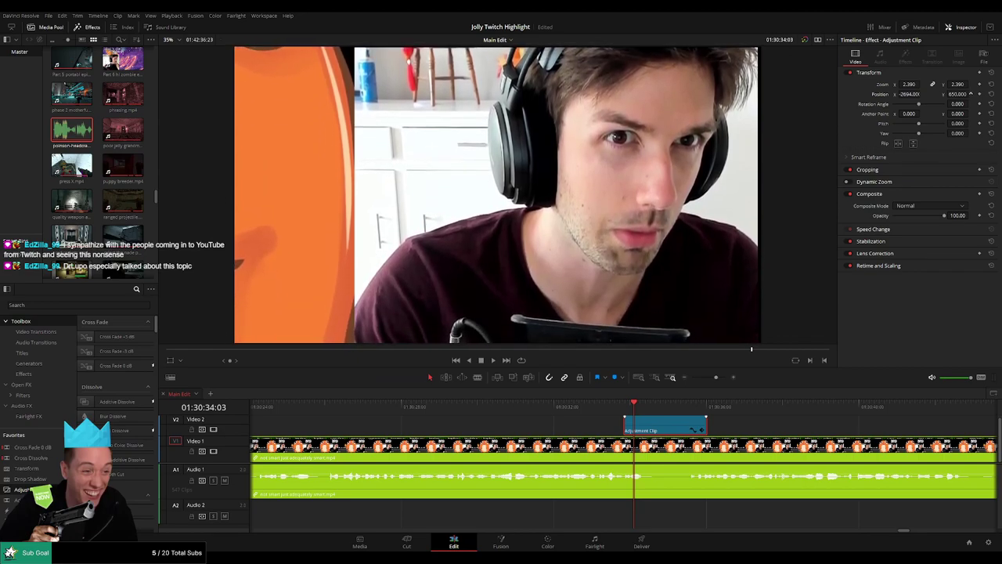
{"action": "key", "text": "space"}
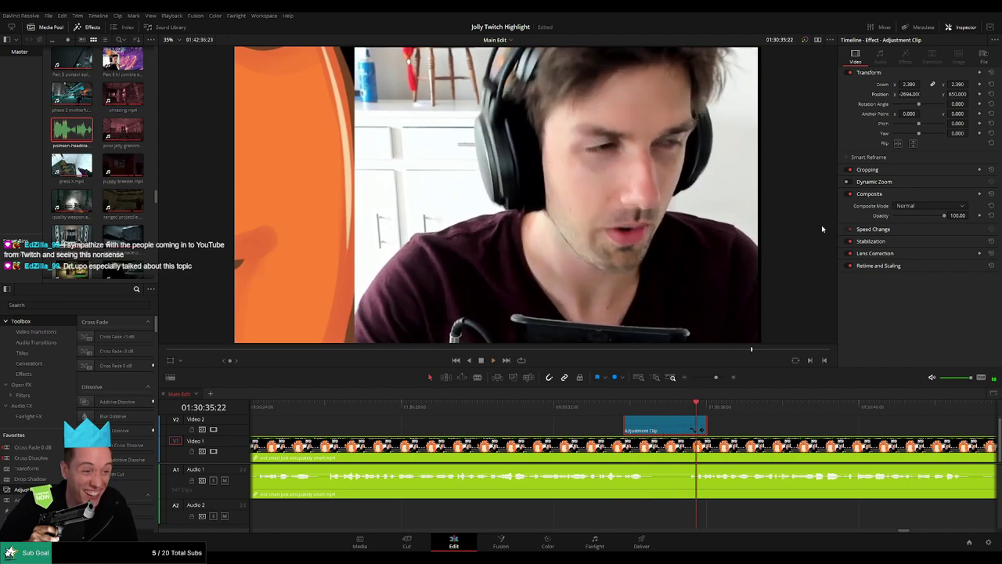
{"action": "left_click_drag", "start_coordinate": [911, 94], "coordinate": [922, 94]}
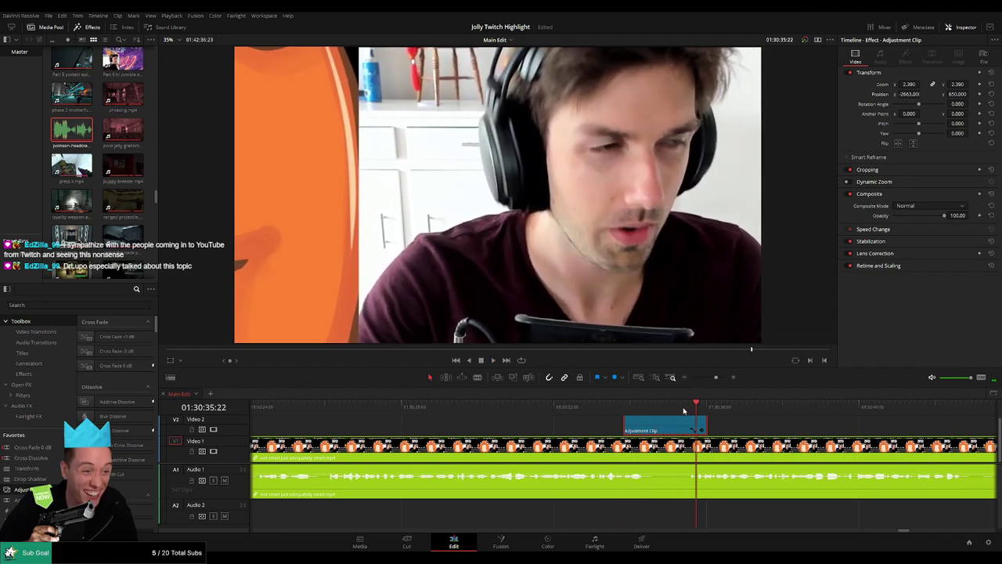
{"action": "left_click", "coordinate": [622, 408]}
{"action": "key", "text": "space"}
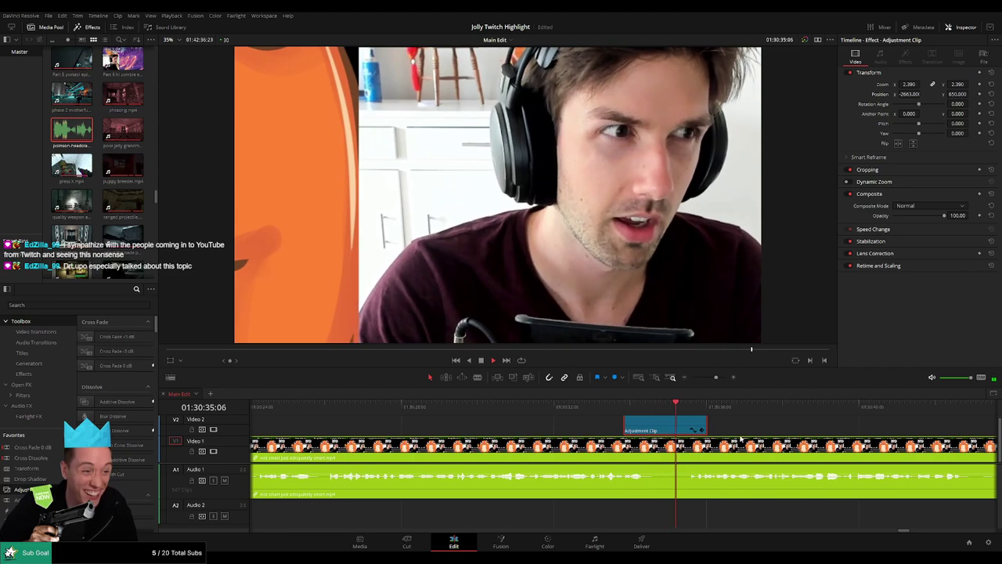
{"action": "left_click", "coordinate": [820, 426]}
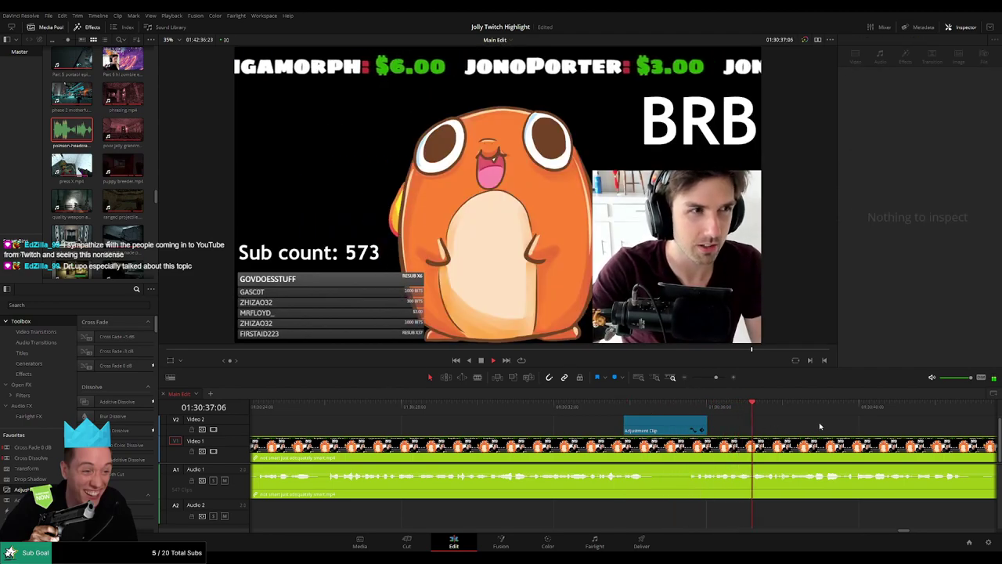
- Review the playback of not smart just adequately smart.mp4 from about 01:30:37 through its Cross Fade to 01:30:49
{"action": "left_click_drag", "start_coordinate": [820, 426], "coordinate": [599, 423]}
{"action": "scroll", "coordinate": [697, 434], "scroll_direction": "right", "scroll_amount": 1}
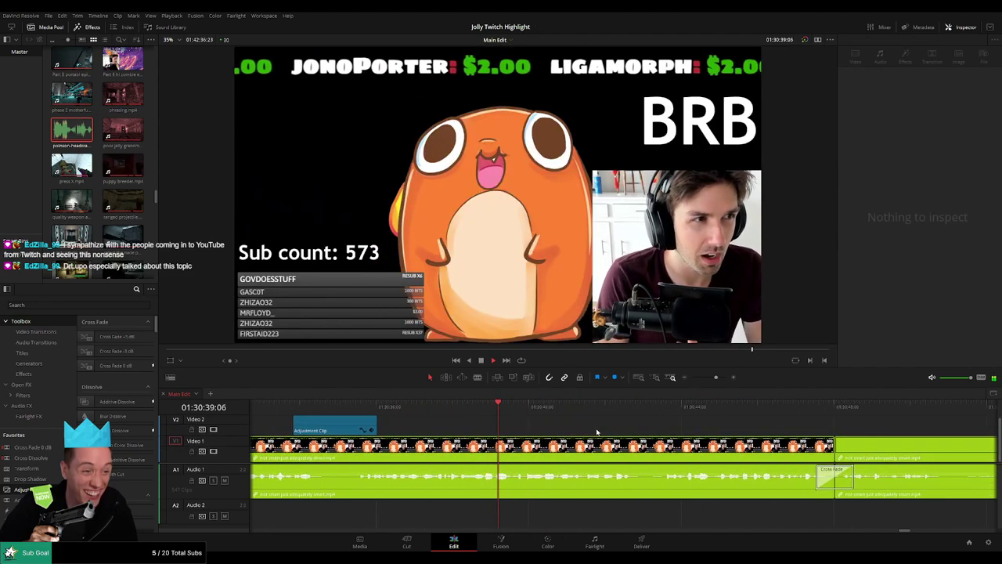
{"action": "left_click_drag", "start_coordinate": [696, 429], "coordinate": [556, 415]}
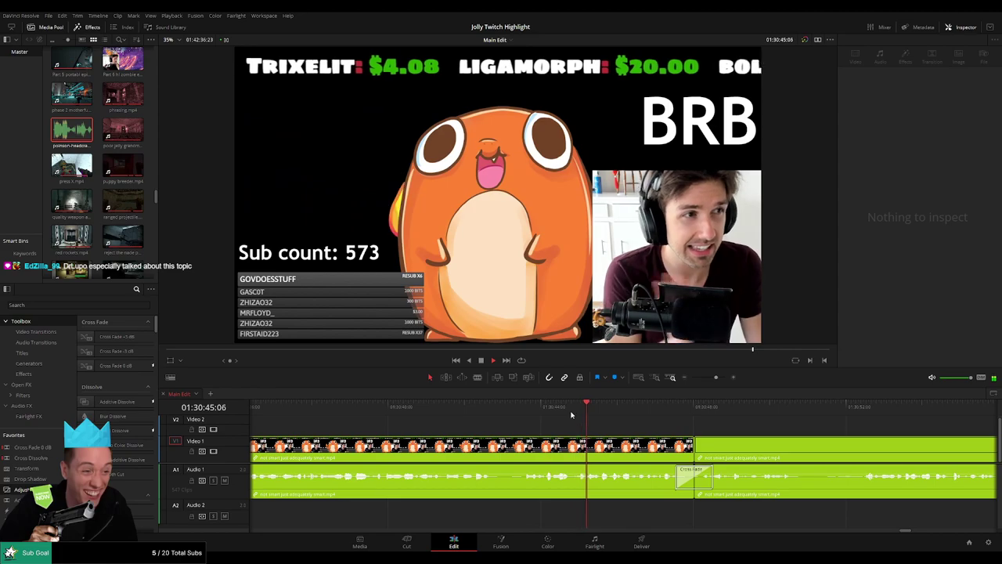
{"action": "scroll", "coordinate": [600, 422], "scroll_direction": "right", "scroll_amount": 3}
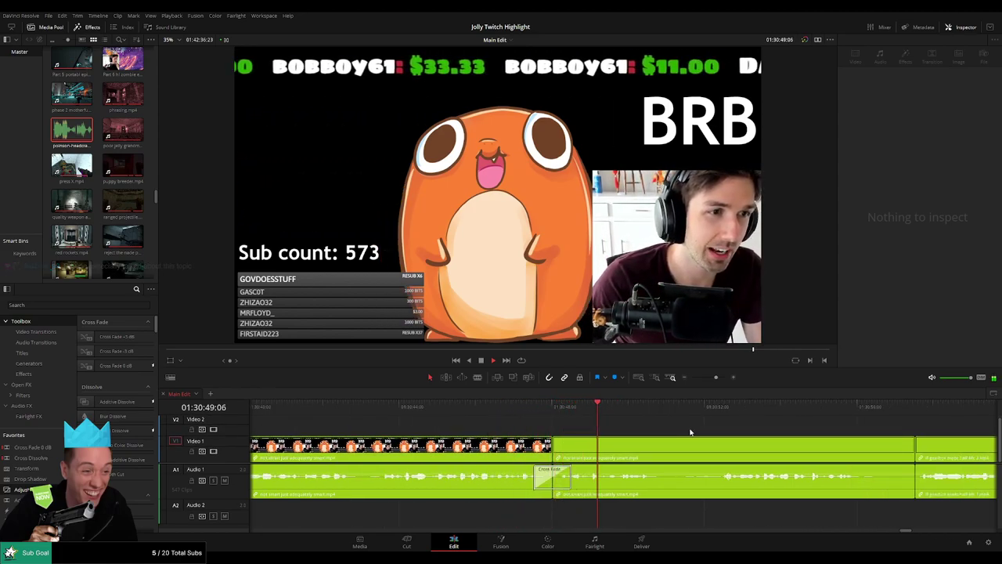
- Split off the spoken word ending at 01:31:06:03 in the "if gearbox made half life 2.mp4" clip and mute that segment's audio
{"action": "left_click_drag", "start_coordinate": [719, 430], "coordinate": [569, 427]}
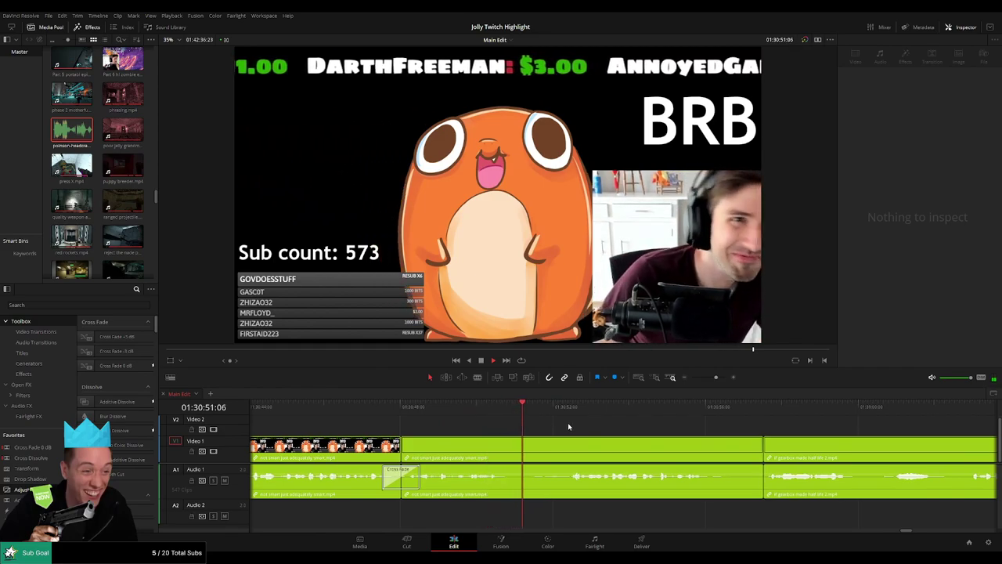
{"action": "scroll", "coordinate": [568, 421], "scroll_direction": "right", "scroll_amount": 3}
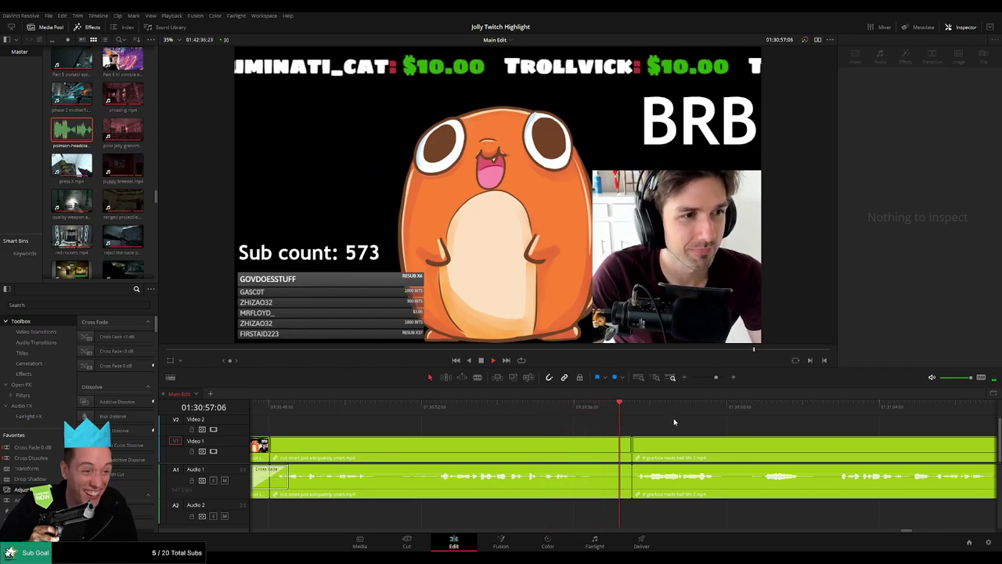
{"action": "scroll", "coordinate": [569, 423], "scroll_direction": "right", "scroll_amount": 4}
{"action": "scroll", "coordinate": [569, 423], "scroll_direction": "right", "scroll_amount": 1}
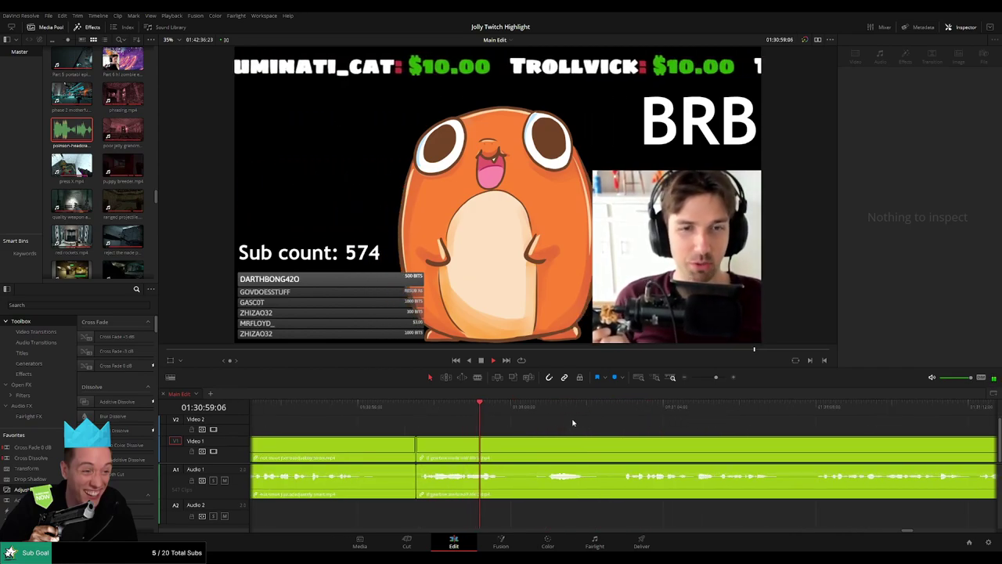
{"action": "mouse_move", "coordinate": [714, 378]}
{"action": "left_mouse_down"}
{"action": "mouse_move", "coordinate": [688, 380]}
{"action": "mouse_move", "coordinate": [720, 379]}
{"action": "left_mouse_up"}
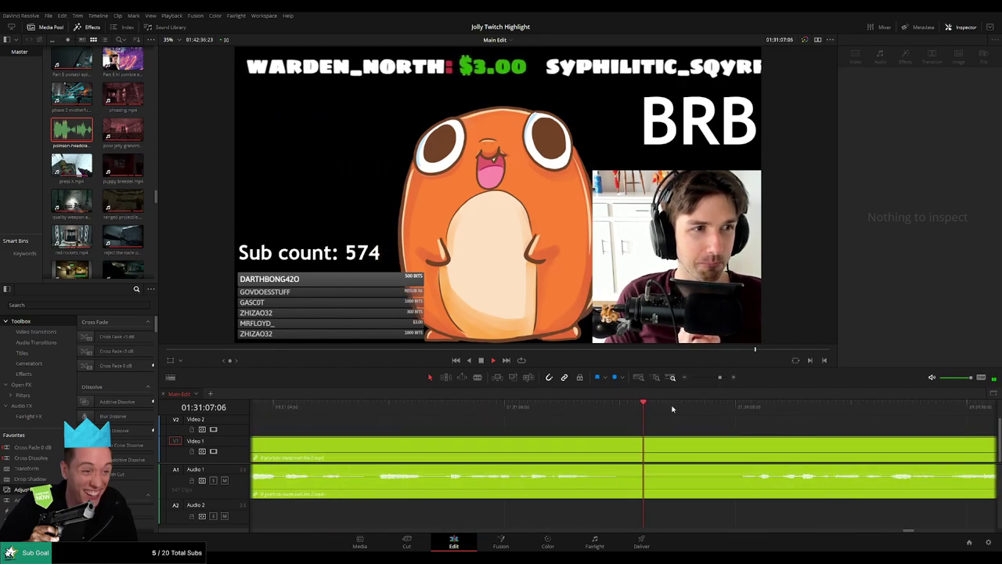
{"action": "left_click", "coordinate": [360, 407]}
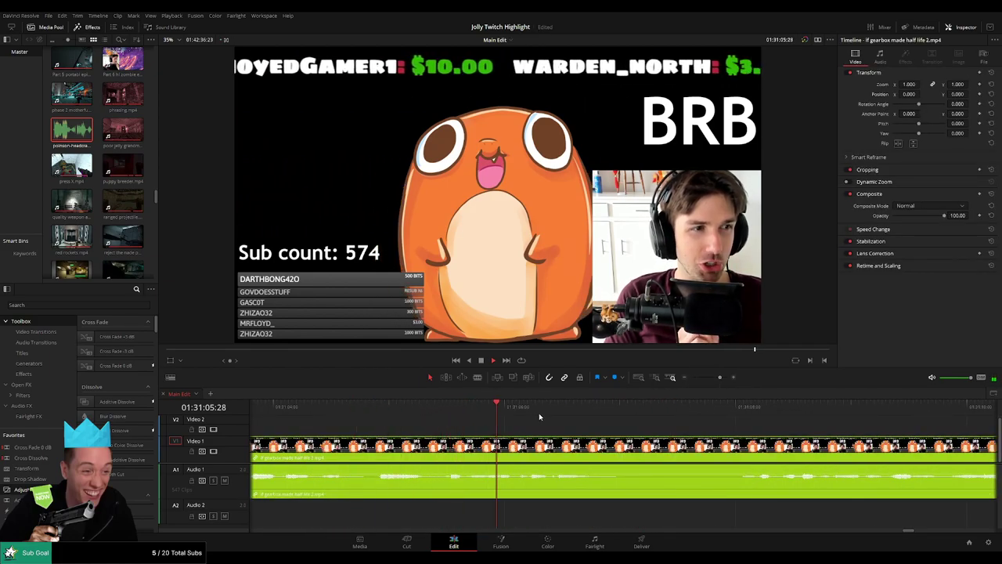
{"action": "left_click_drag", "start_coordinate": [451, 408], "coordinate": [390, 408]}
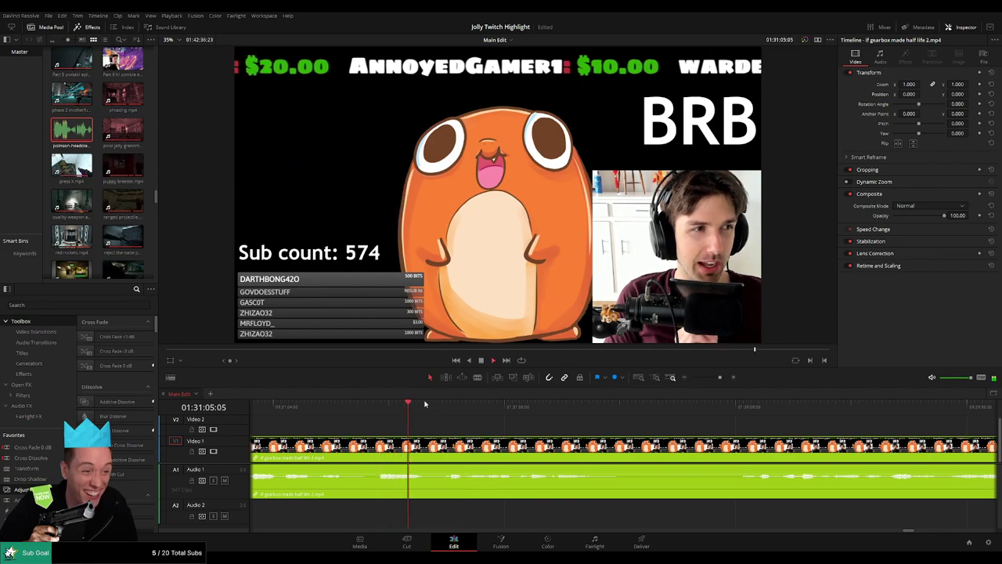
{"action": "key", "text": "space"}
{"action": "key", "text": "b"}
{"action": "left_click", "coordinate": [494, 435]}
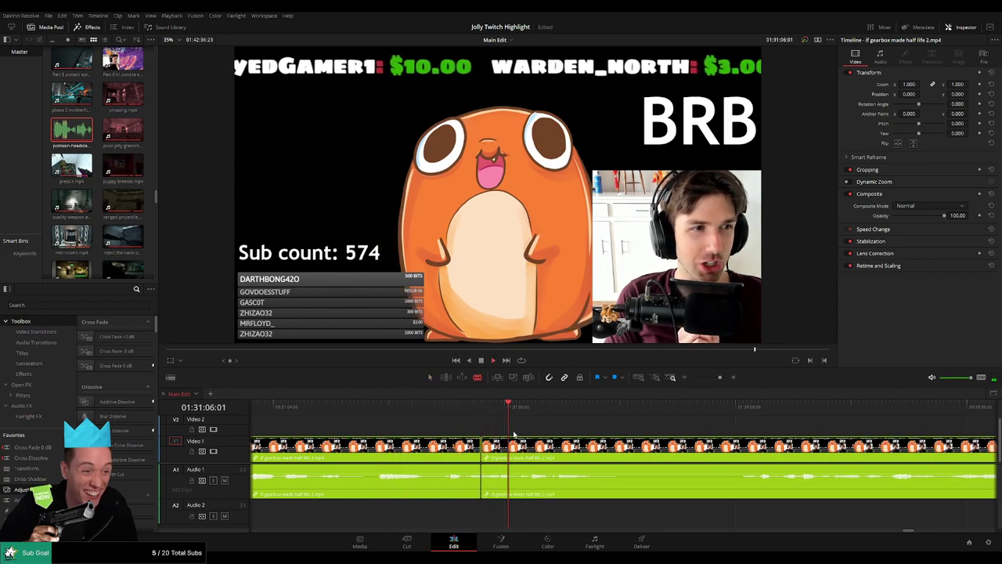
{"action": "key", "text": "q"}
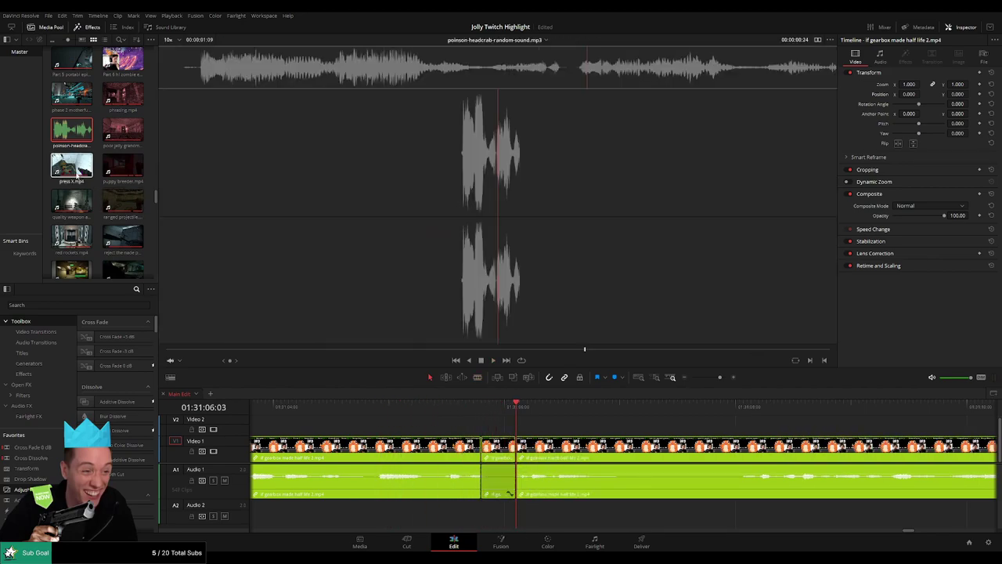
- Place poinson-headcrab-random-sound.mp3 on Audio 2 beneath the muted segment, trim it to match, set its volume to -27, and play back the result
{"action": "left_click_drag", "start_coordinate": [363, 231], "coordinate": [474, 513]}
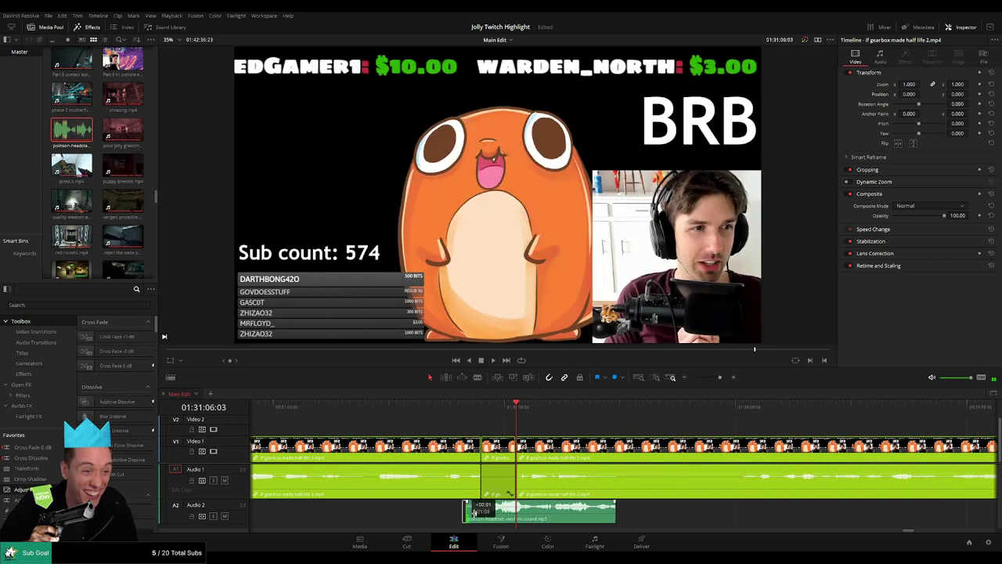
{"action": "left_click_drag", "start_coordinate": [615, 513], "coordinate": [518, 513]}
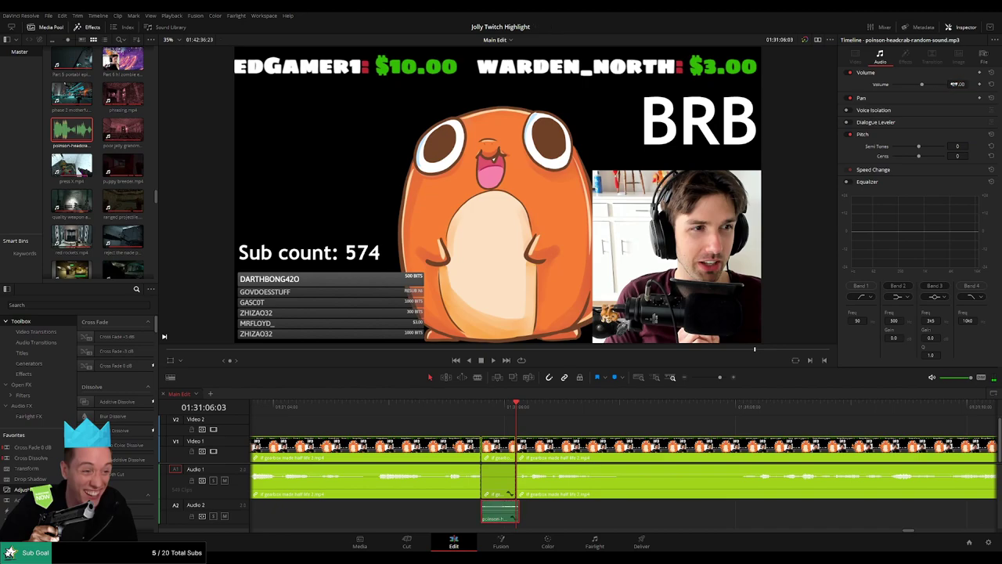
{"action": "left_click", "coordinate": [501, 417]}
{"action": "key", "text": "space"}
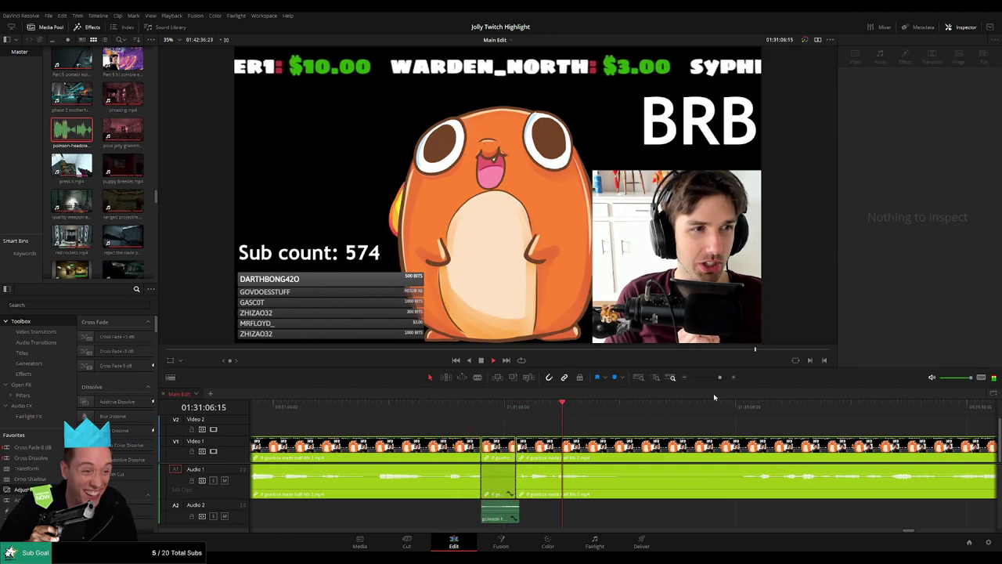
- Split off the spoken word ending at 01:31:10:25, extend the segment's start slightly earlier, and mute its audio
{"action": "mouse_move", "coordinate": [721, 379]}
{"action": "left_mouse_down"}
{"action": "mouse_move", "coordinate": [696, 382]}
{"action": "mouse_move", "coordinate": [711, 383]}
{"action": "left_mouse_up"}
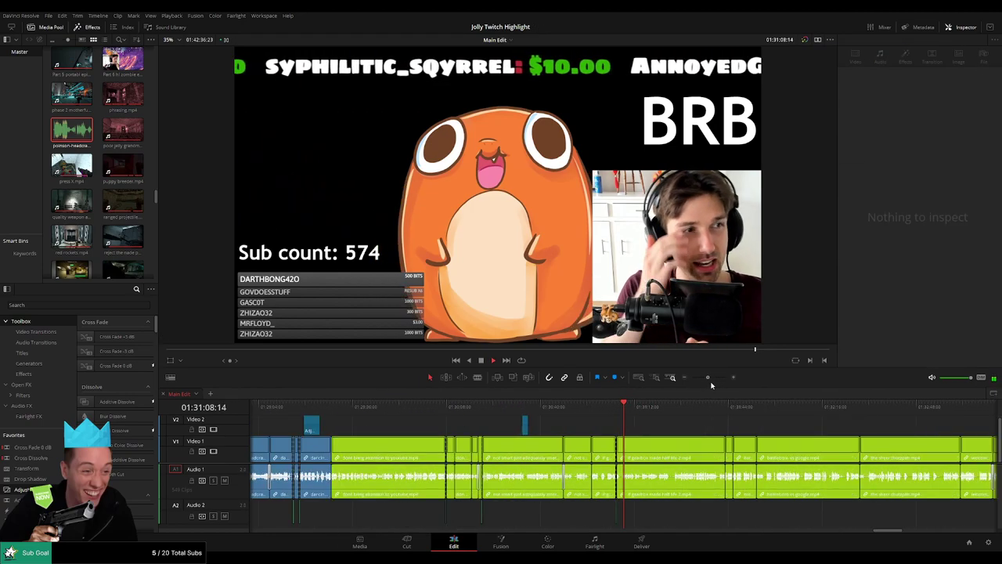
{"action": "scroll", "coordinate": [711, 385], "scroll_direction": "up", "scroll_amount": 2}
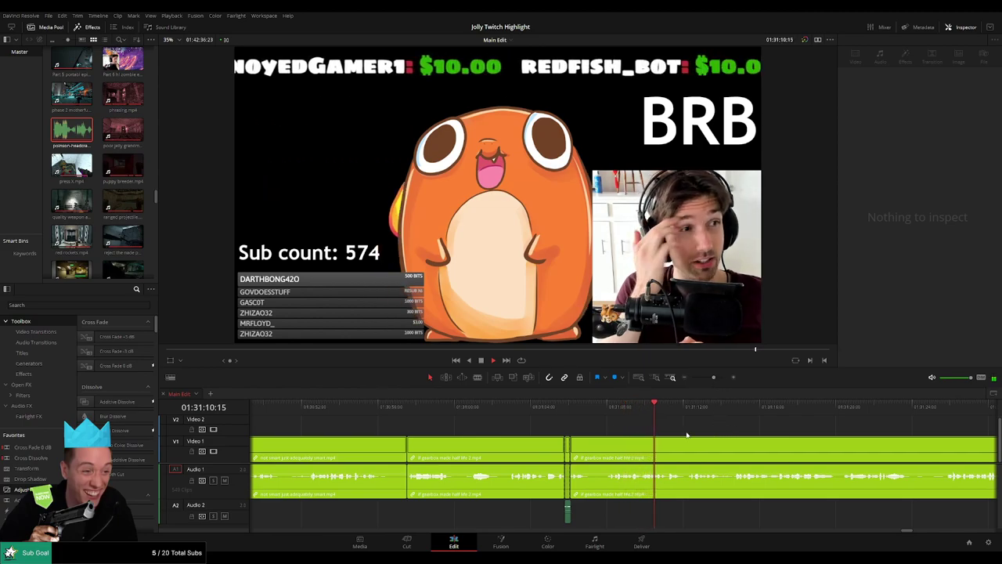
{"action": "scroll", "coordinate": [686, 435], "scroll_direction": "right", "scroll_amount": 2}
{"action": "key", "text": "space"}
{"action": "left_click_drag", "start_coordinate": [714, 377], "coordinate": [720, 379]}
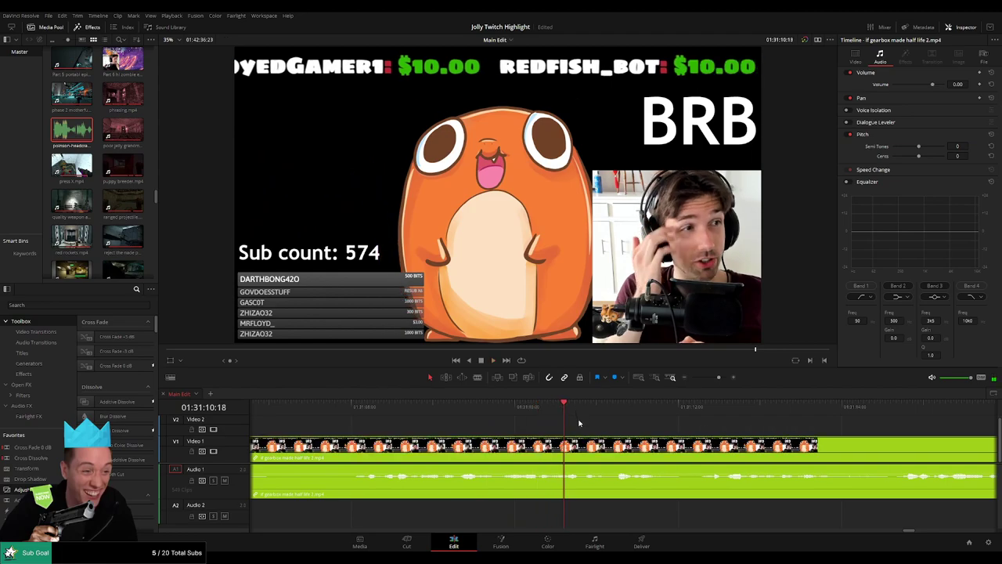
{"action": "key", "text": "b"}
{"action": "left_click", "coordinate": [556, 466]}
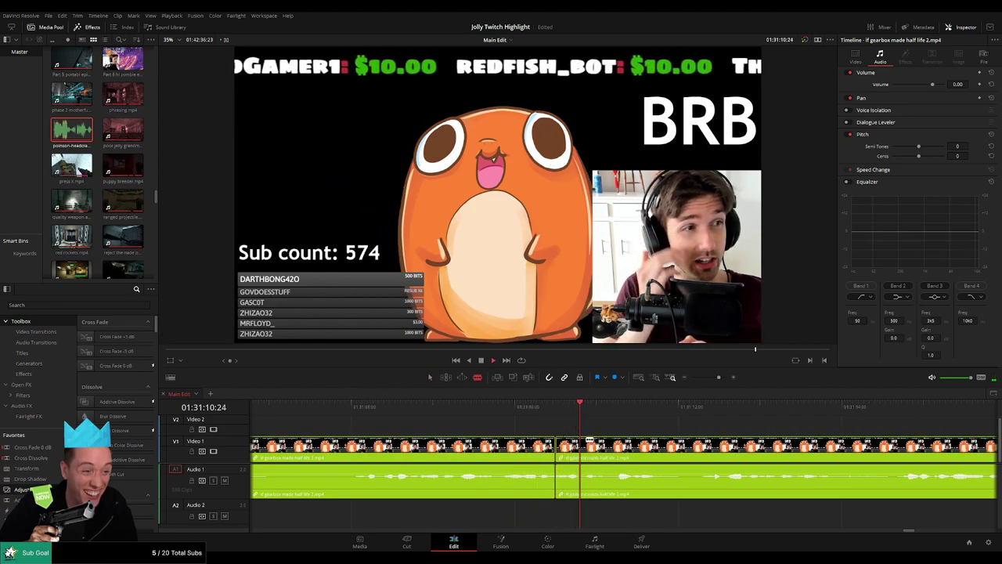
{"action": "key", "text": "a"}
{"action": "left_click", "coordinate": [577, 490]}
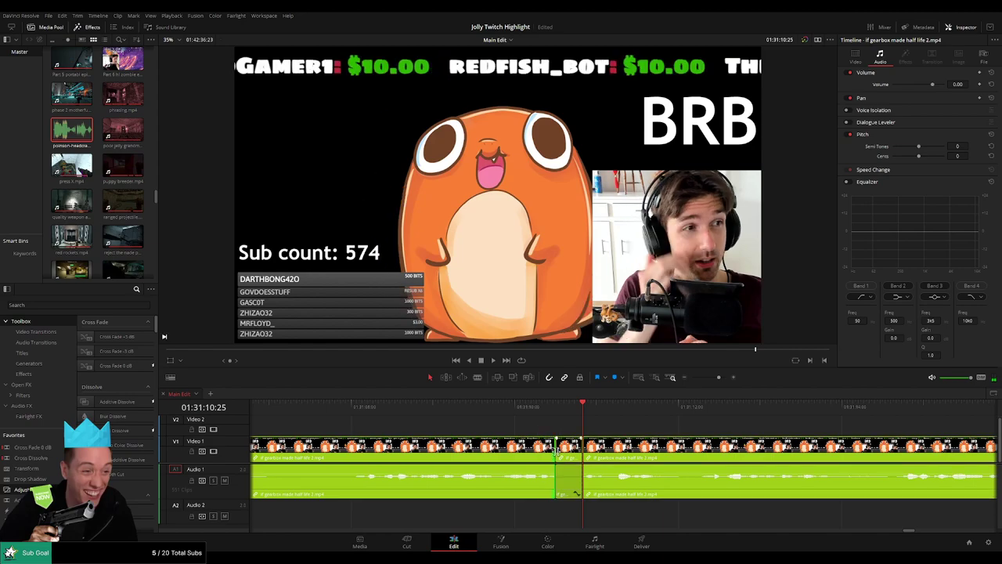
{"action": "left_click_drag", "start_coordinate": [556, 452], "coordinate": [553, 452]}
{"action": "left_click", "coordinate": [565, 460]}
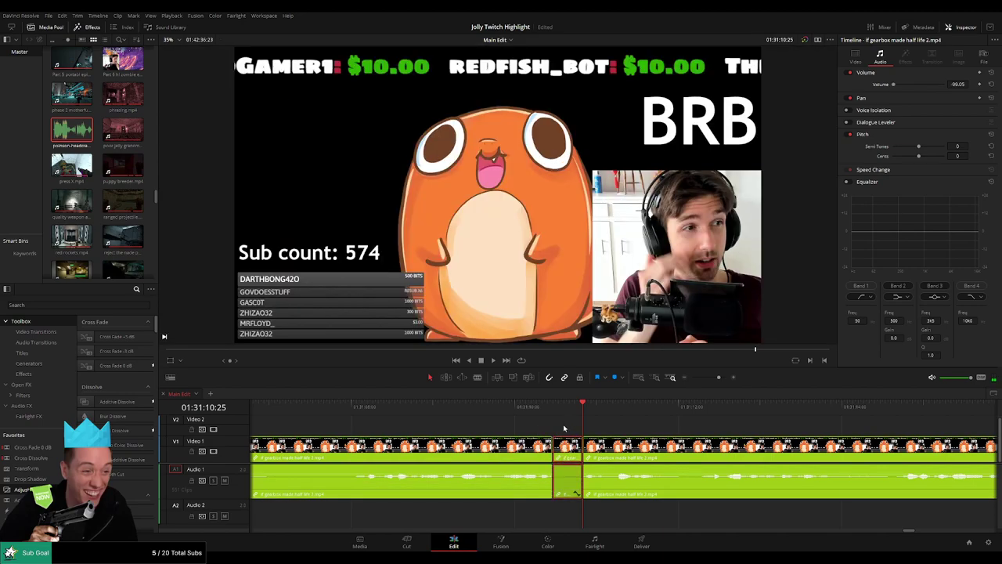
- Cover the muted segment ending at 01:31:10:25 with the headcrab sound on Audio 2, trimmed to its length with volume -27, and play it back
{"action": "left_click_drag", "start_coordinate": [85, 133], "coordinate": [557, 515]}
{"action": "left_click_drag", "start_coordinate": [640, 516], "coordinate": [582, 517]}
{"action": "left_click", "coordinate": [575, 518]}
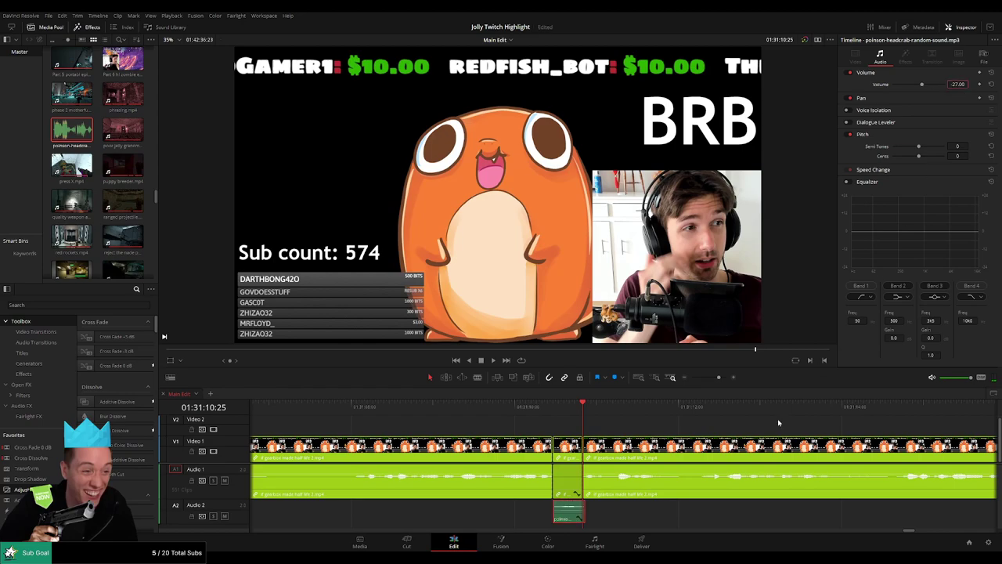
{"action": "key", "text": "space"}
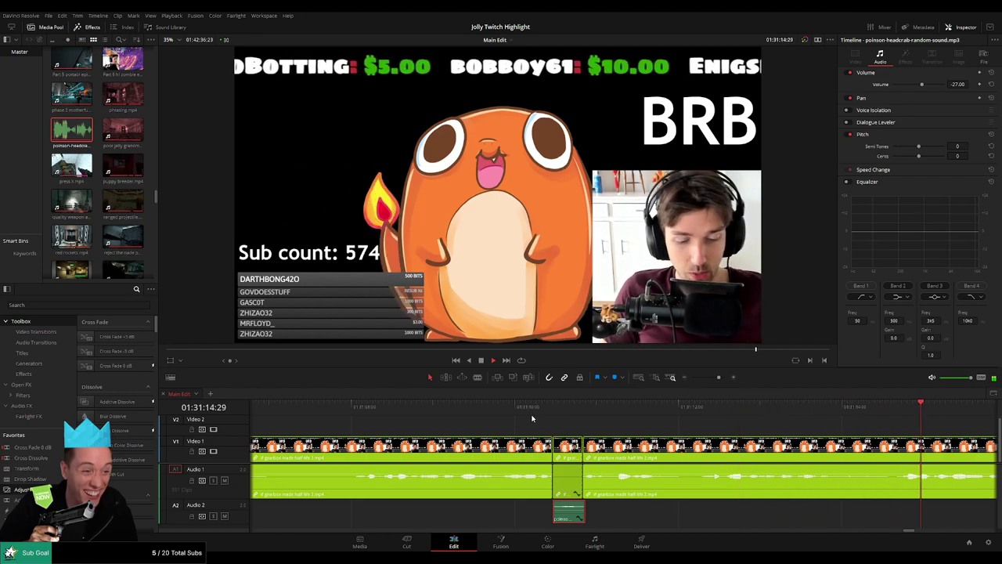
- Cut out the section ending at about 01:31:25:22 from the half life 2 clip and delete it, closing the gap
{"action": "left_click_drag", "start_coordinate": [719, 377], "coordinate": [712, 377]}
{"action": "mouse_move", "coordinate": [709, 378]}
{"action": "left_mouse_down"}
{"action": "mouse_move", "coordinate": [690, 378]}
{"action": "mouse_move", "coordinate": [714, 382]}
{"action": "left_mouse_up"}
{"action": "left_click", "coordinate": [663, 429]}
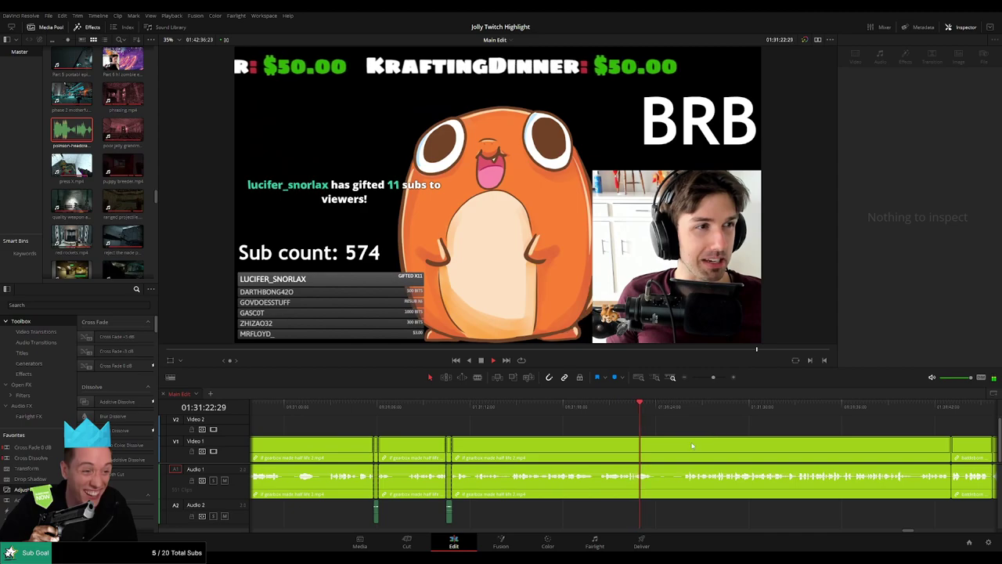
{"action": "left_click_drag", "start_coordinate": [693, 445], "coordinate": [505, 414]}
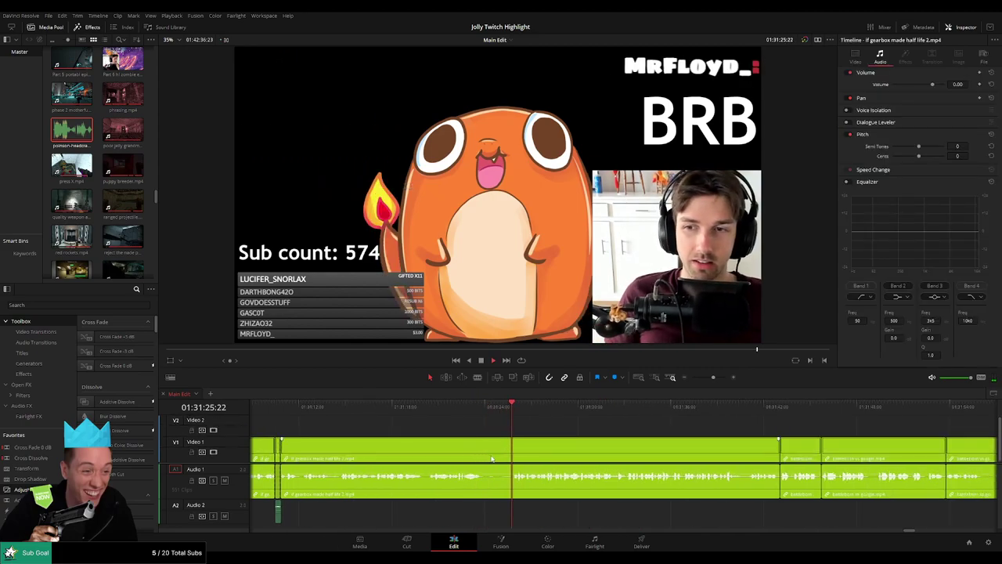
{"action": "key", "text": "b"}
{"action": "left_click", "coordinate": [481, 462]}
{"action": "left_click", "coordinate": [514, 450]}
{"action": "key", "text": "a"}
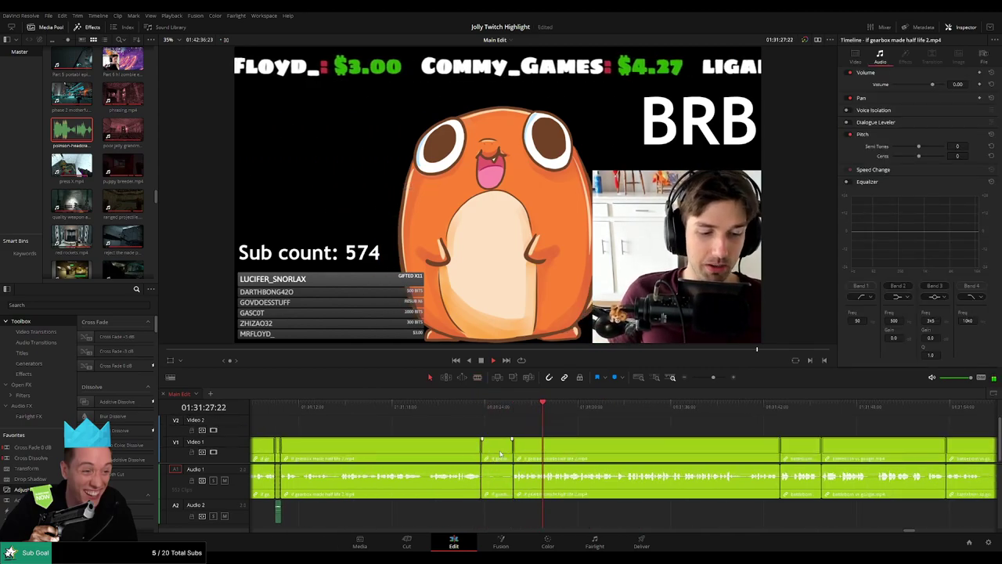
{"action": "left_click", "coordinate": [501, 450]}
{"action": "key", "text": "Delete"}
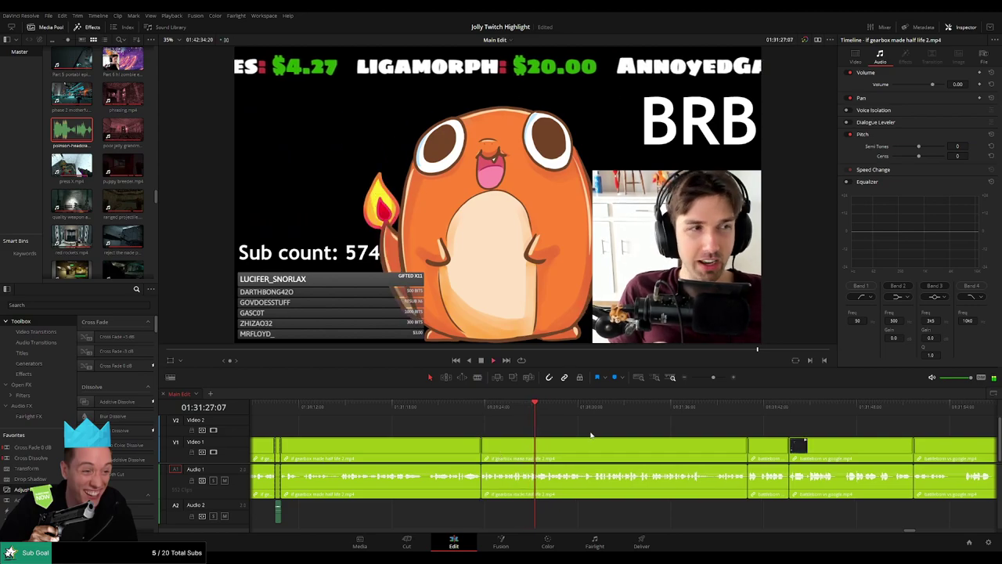
- Split off the spoken word ending at 01:31:28:15 into its own segment and mute its audio
{"action": "key", "text": "space"}
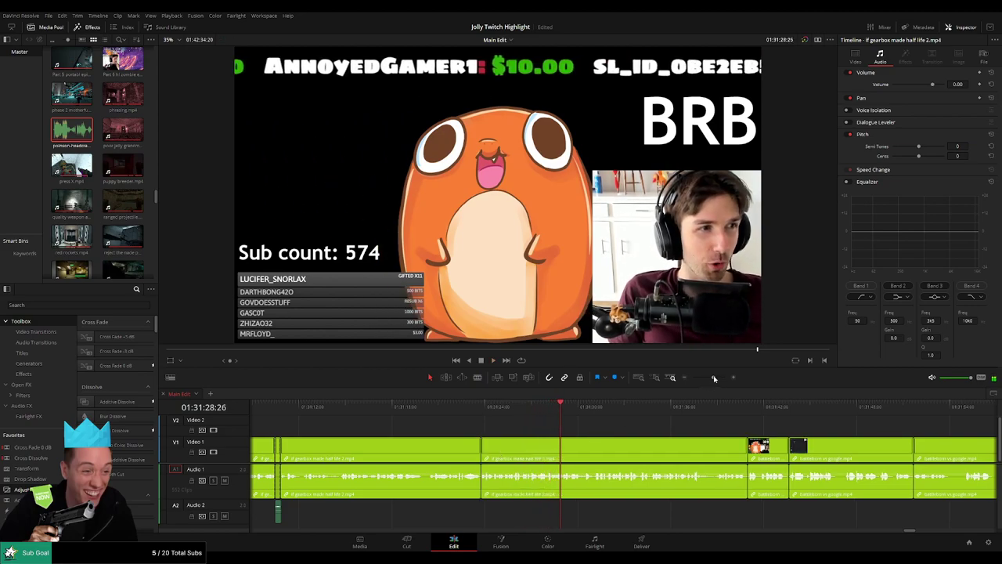
{"action": "left_click_drag", "start_coordinate": [713, 377], "coordinate": [719, 378]}
{"action": "key", "text": "space"}
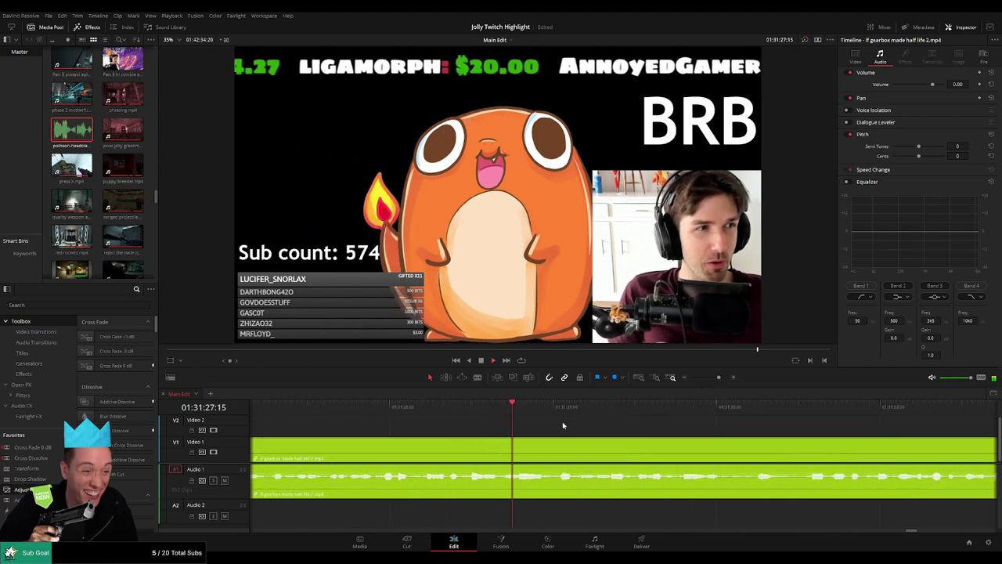
{"action": "key", "text": "space"}
{"action": "key", "text": "b"}
{"action": "left_click", "coordinate": [560, 445]}
{"action": "key", "text": "space"}
{"action": "key", "text": "space"}
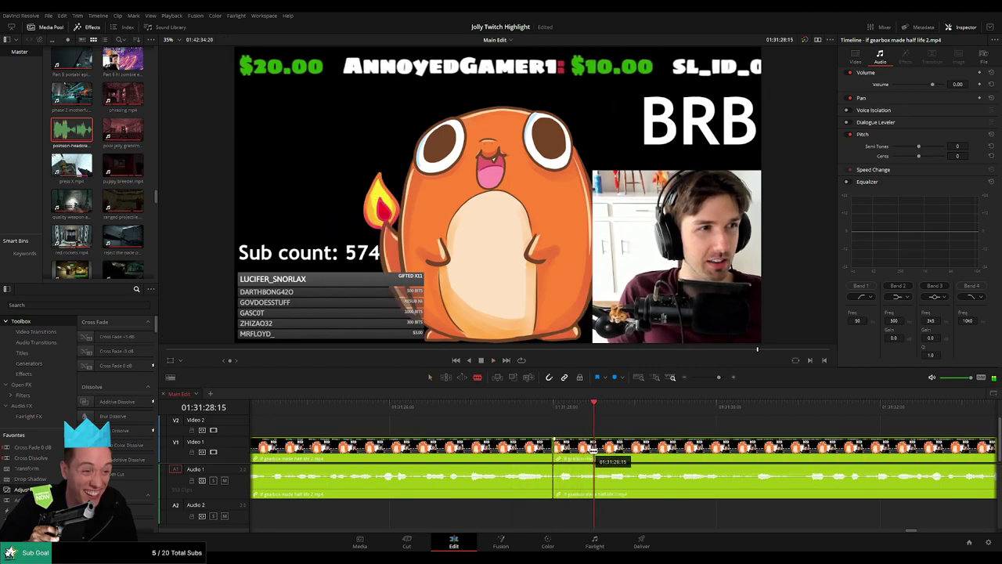
{"action": "left_click", "coordinate": [593, 470]}
{"action": "left_click_drag", "start_coordinate": [575, 473], "coordinate": [578, 509]}
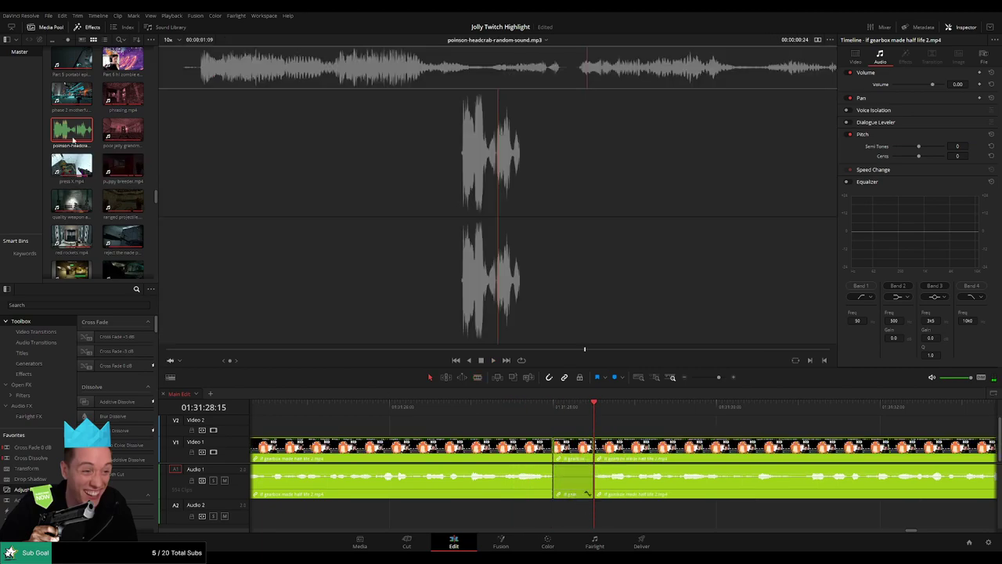
- Add the headcrab sound on Audio 2 under the segment ending at 01:31:28:15, trim it to match, set its volume to -27, and play it back
{"action": "left_click_drag", "start_coordinate": [78, 130], "coordinate": [554, 520]}
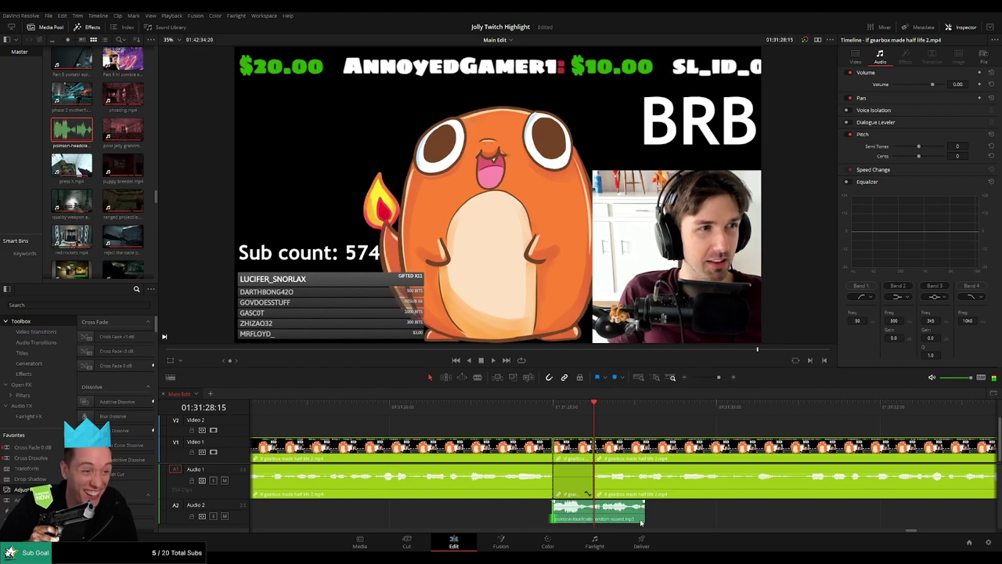
{"action": "left_click_drag", "start_coordinate": [643, 520], "coordinate": [594, 518]}
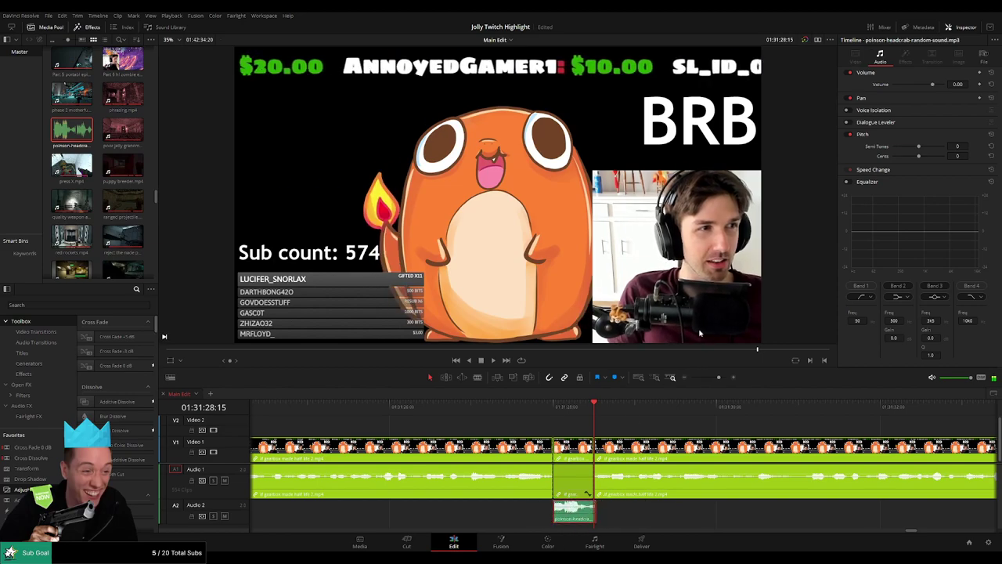
{"action": "left_click", "coordinate": [960, 86]}
{"action": "type", "text": "-30"}
{"action": "key", "text": "Return"}
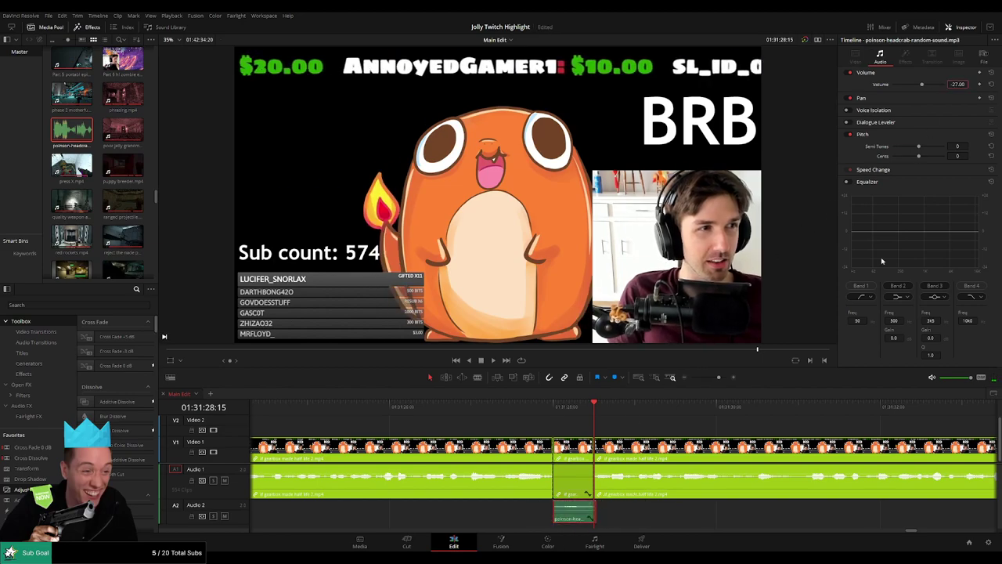
{"action": "left_click_drag", "start_coordinate": [529, 412], "coordinate": [527, 410]}
{"action": "key", "text": "space"}
{"action": "left_click", "coordinate": [693, 432]}
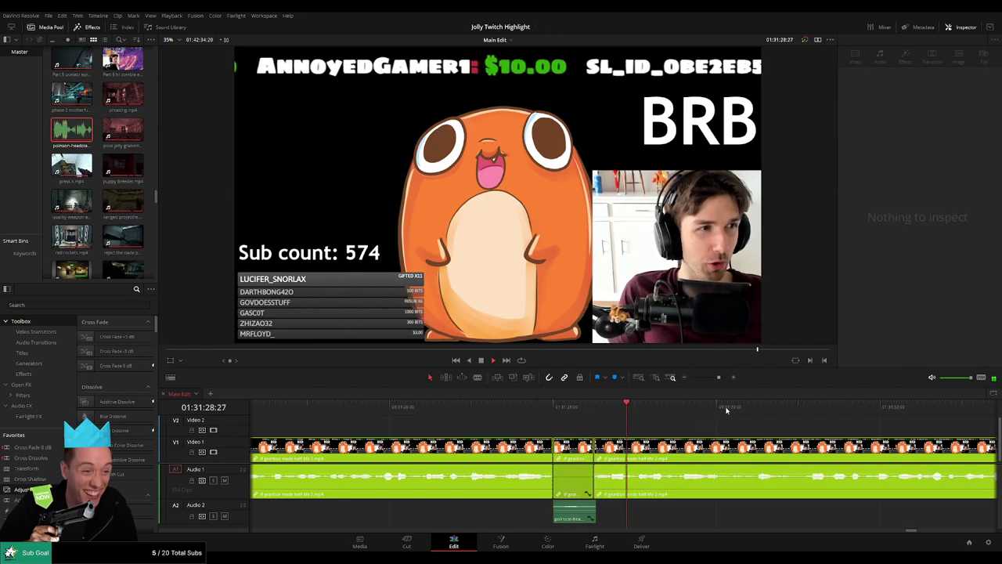
- Play the half life 2 clip from about 01:31:28 to 01:31:40 and locate the next word to censor
{"action": "mouse_move", "coordinate": [718, 379]}
{"action": "left_mouse_down"}
{"action": "mouse_move", "coordinate": [682, 380]}
{"action": "mouse_move", "coordinate": [714, 381]}
{"action": "left_mouse_up"}
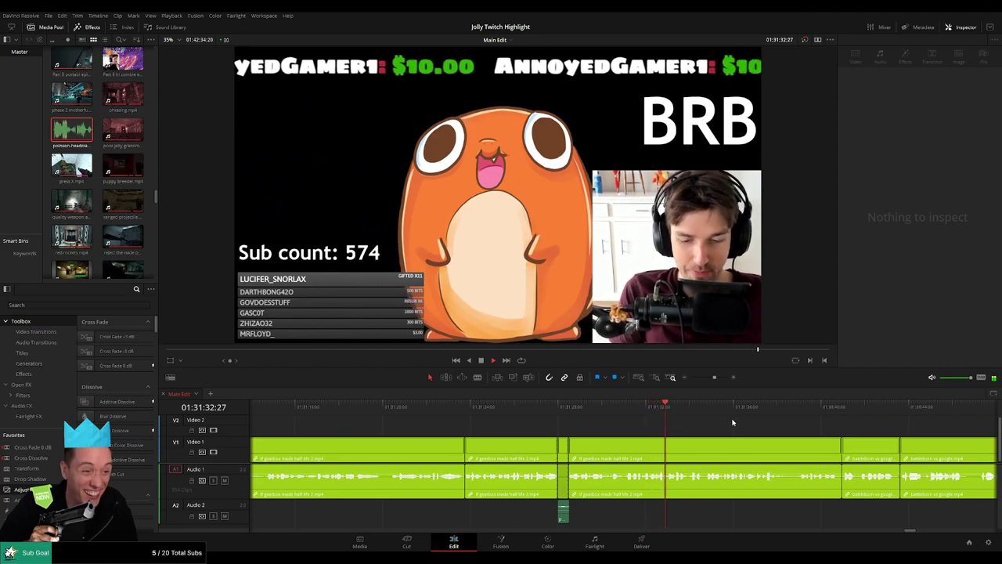
{"action": "left_click_drag", "start_coordinate": [756, 428], "coordinate": [616, 424]}
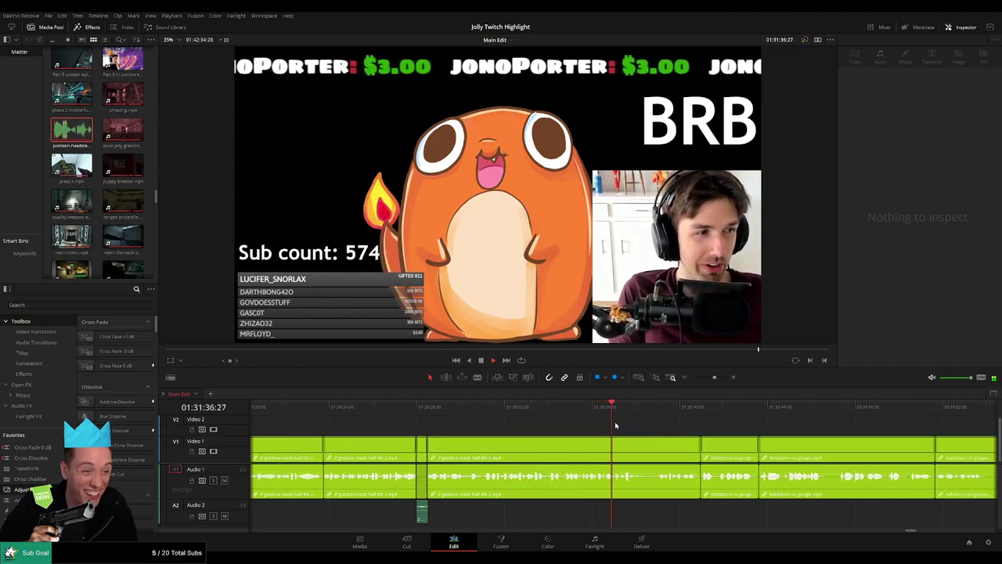
{"action": "left_click_drag", "start_coordinate": [663, 428], "coordinate": [531, 415]}
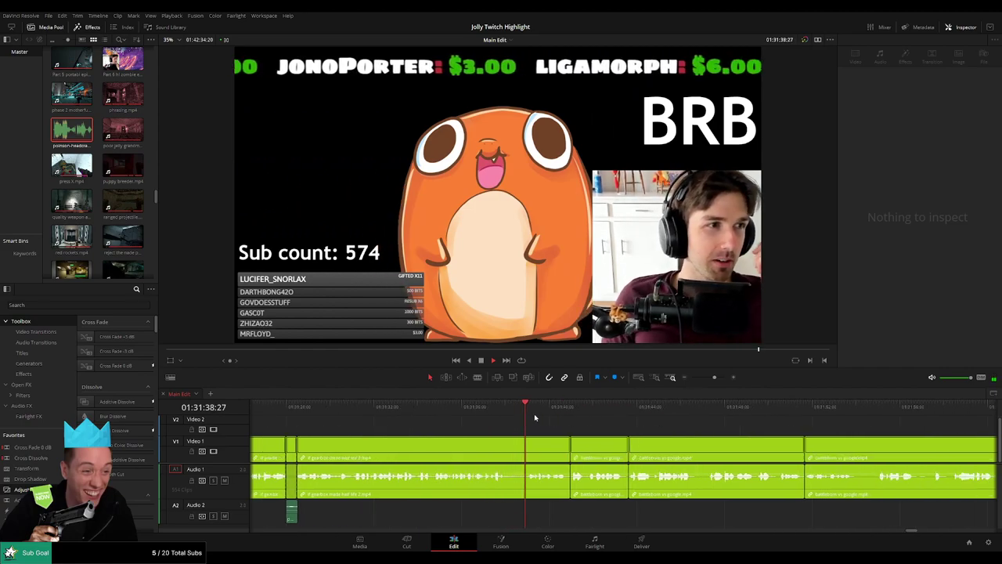
{"action": "key", "text": "space"}
{"action": "left_click_drag", "start_coordinate": [715, 378], "coordinate": [722, 378]}
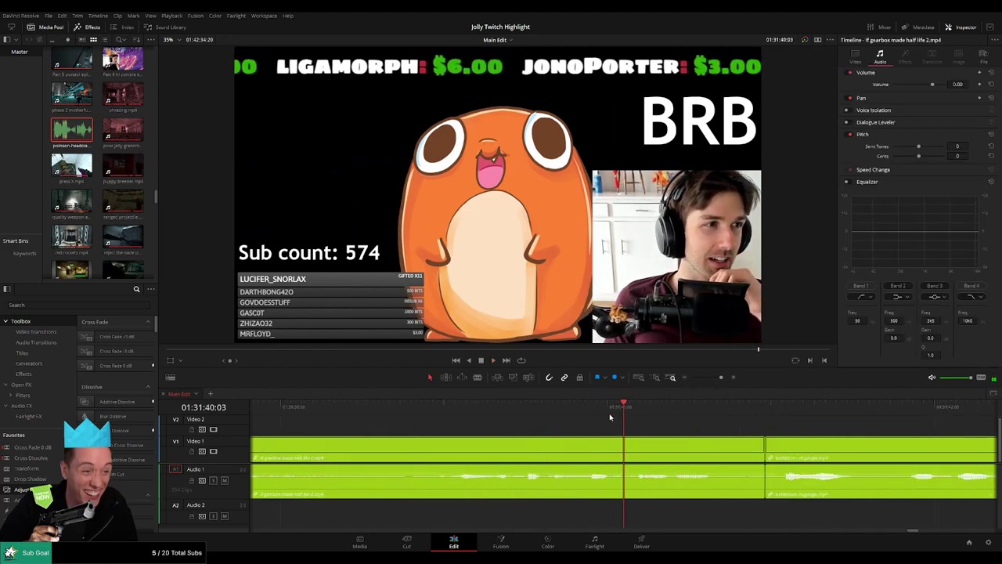
{"action": "key", "text": "space"}
{"action": "left_click", "coordinate": [444, 409]}
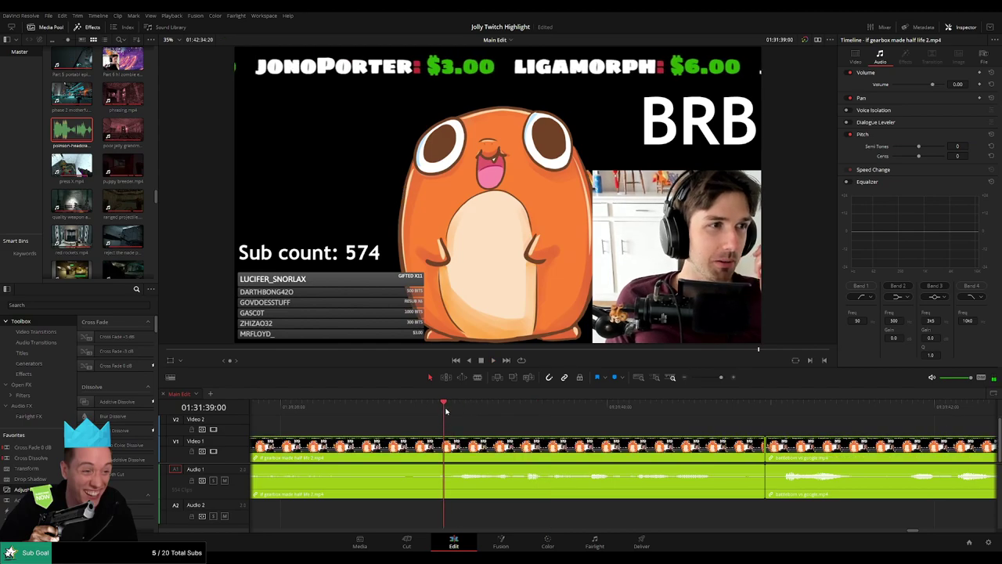
{"action": "key", "text": "b"}
{"action": "left_click", "coordinate": [450, 447]}
{"action": "key", "text": "space"}
{"action": "key", "text": "ctrl+b"}
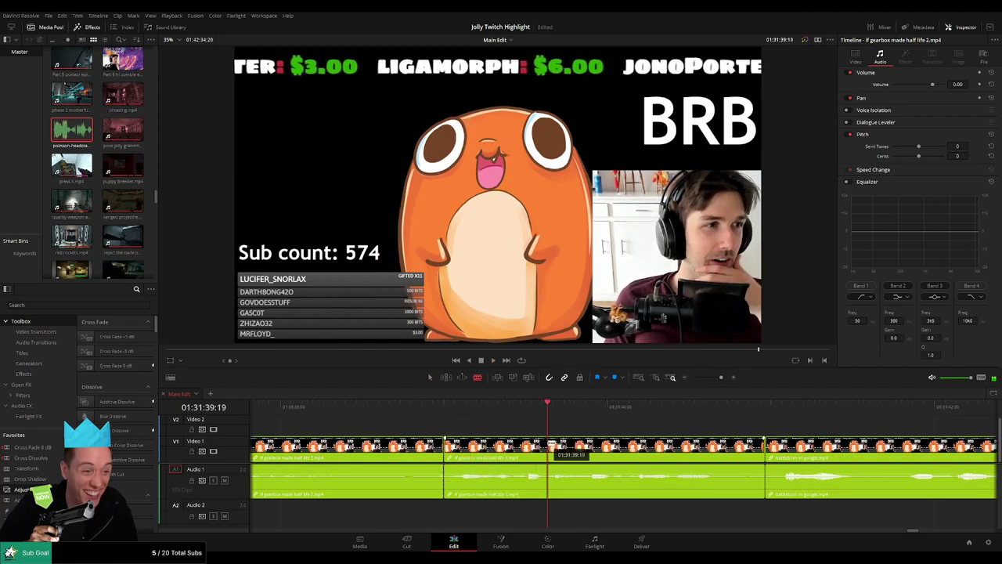
{"action": "key", "text": "ctrl+z"}
- Split off the spoken word between 01:31:39:13 and 01:31:39:25 into its own segment and mute its audio
{"action": "left_click", "coordinate": [433, 405]}
{"action": "key", "text": "space"}
{"action": "key", "text": "space"}
{"action": "left_click", "coordinate": [523, 444]}
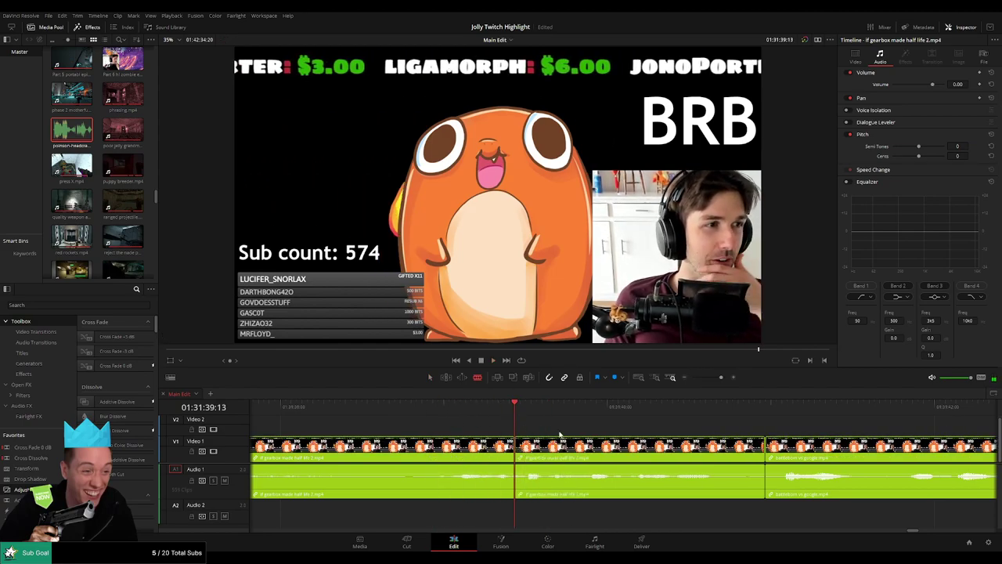
{"action": "key", "text": "space"}
{"action": "key", "text": "space"}
{"action": "key", "text": "ctrl+b"}
{"action": "left_click_drag", "start_coordinate": [551, 472], "coordinate": [551, 501]}
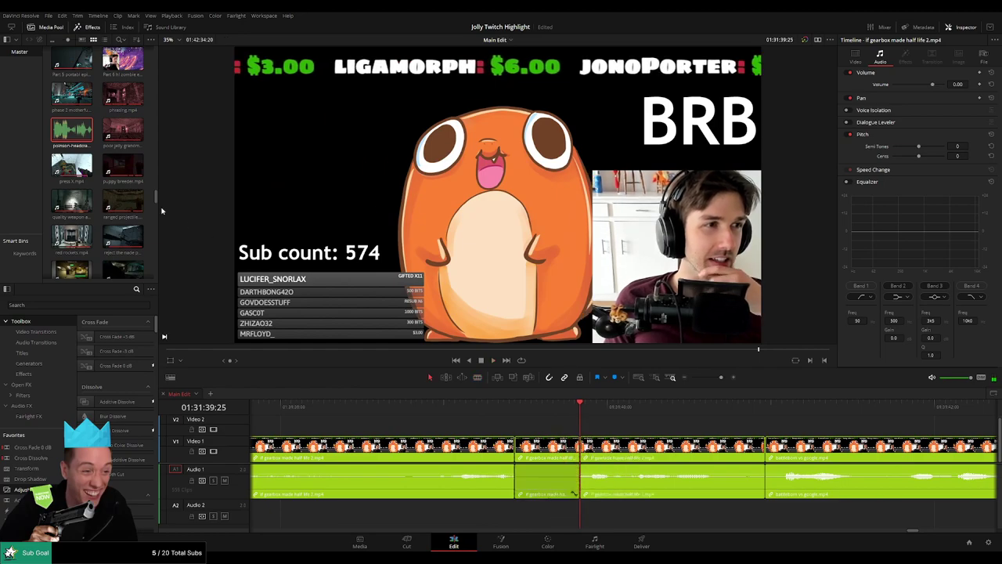
- Add the headcrab sound on Audio 2 under the segment ending at 01:31:39:25, trim it to match, set its volume to -27, and play it back
{"action": "left_click_drag", "start_coordinate": [86, 135], "coordinate": [515, 515]}
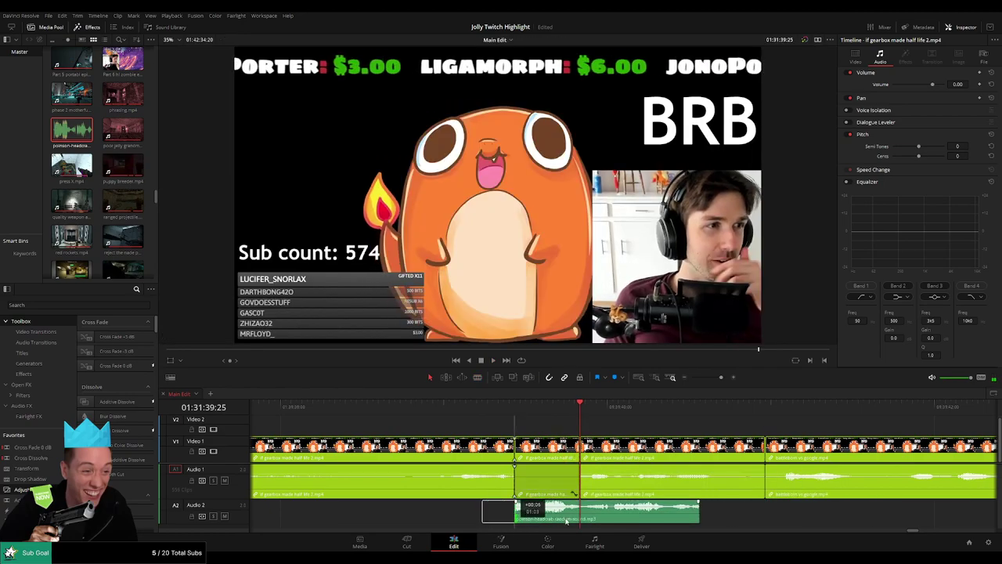
{"action": "left_click_drag", "start_coordinate": [698, 513], "coordinate": [583, 513]}
{"action": "left_click", "coordinate": [563, 521]}
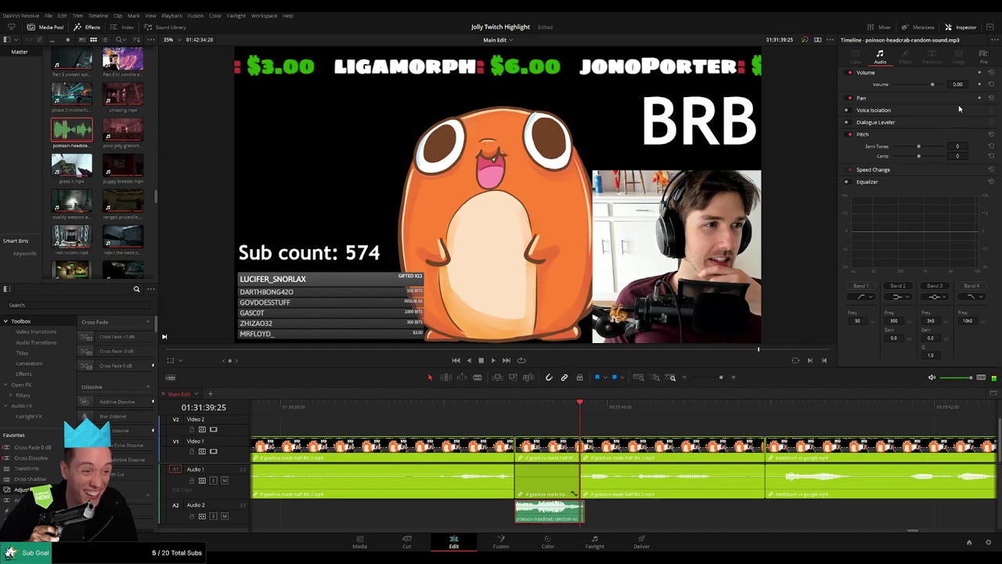
{"action": "key", "text": "Return"}
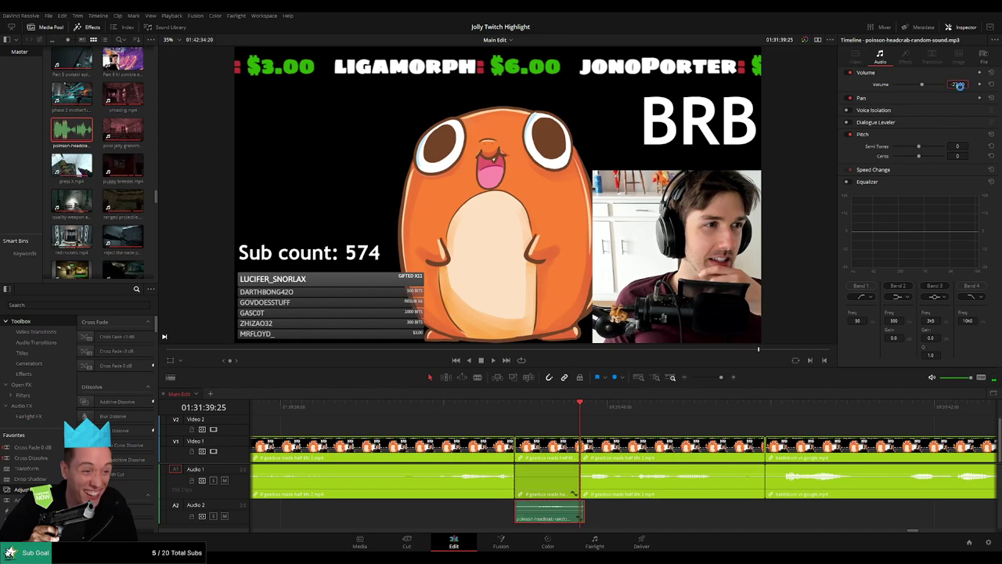
{"action": "left_click", "coordinate": [500, 407]}
{"action": "key", "text": "space"}
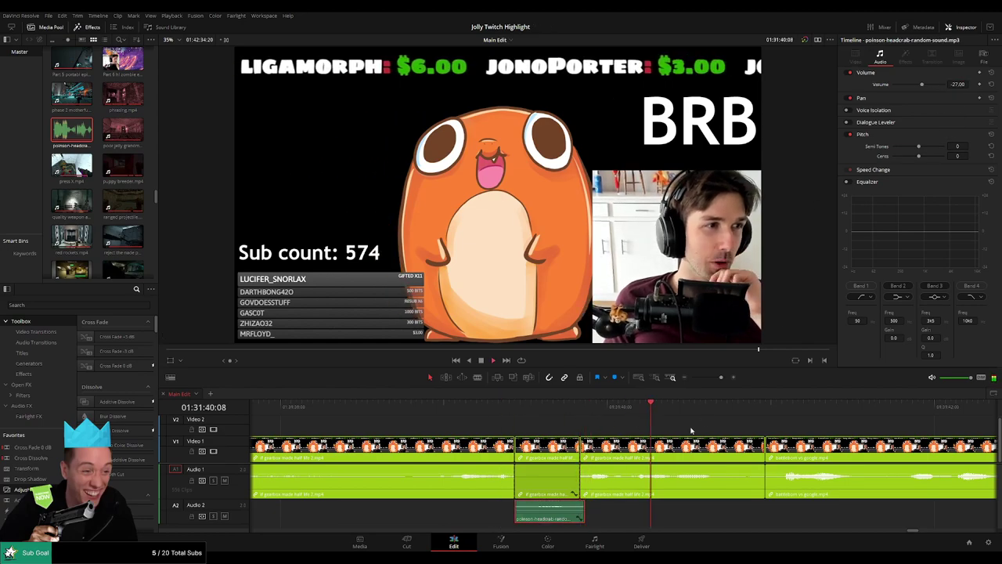
{"action": "left_click", "coordinate": [718, 425]}
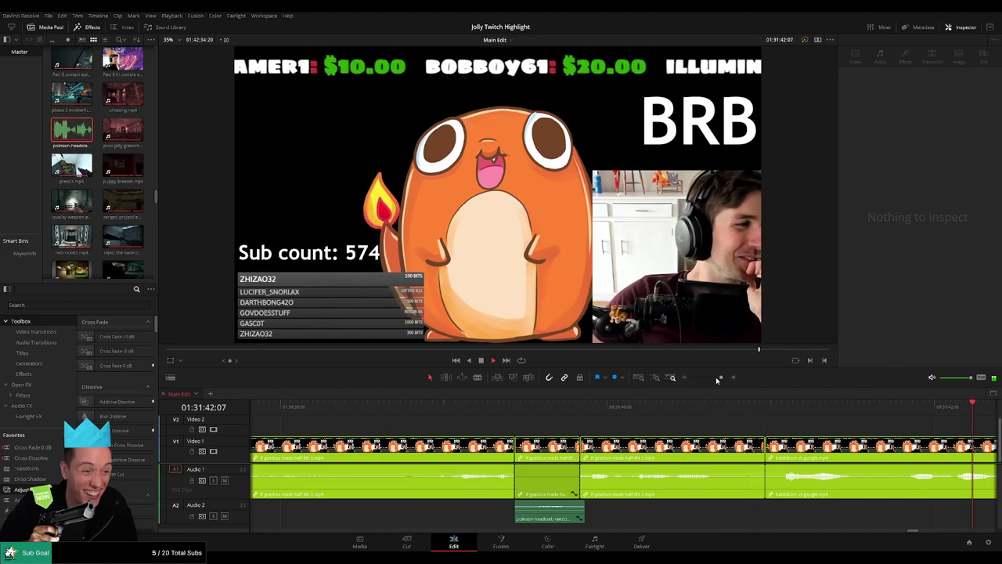
- Play through the battleborn vs google clips up to about 01:32:06, checking for words to censor and dead air
{"action": "mouse_move", "coordinate": [718, 377]}
{"action": "left_mouse_down"}
{"action": "mouse_move", "coordinate": [694, 378]}
{"action": "mouse_move", "coordinate": [715, 380]}
{"action": "left_mouse_up"}
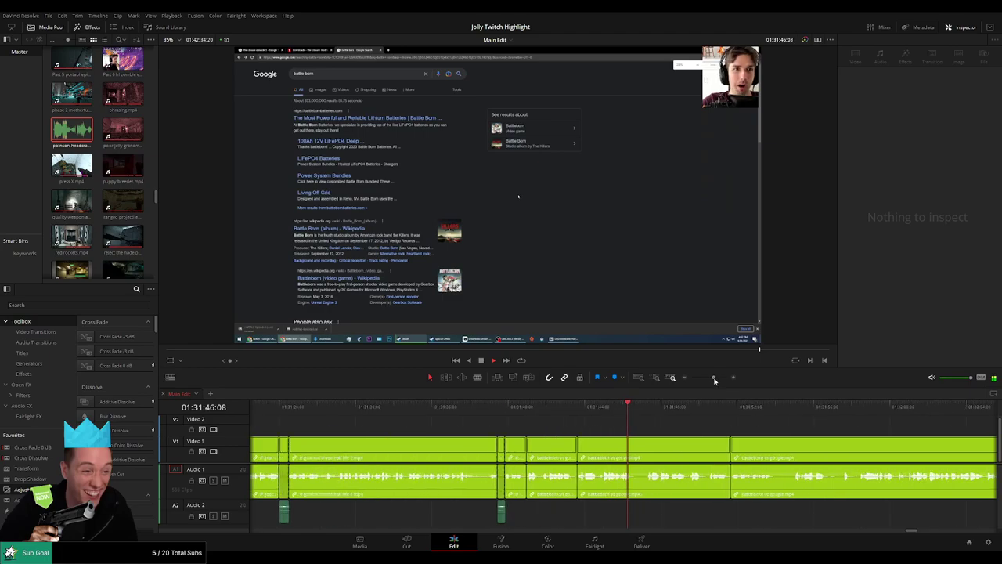
{"action": "left_click_drag", "start_coordinate": [728, 421], "coordinate": [584, 420]}
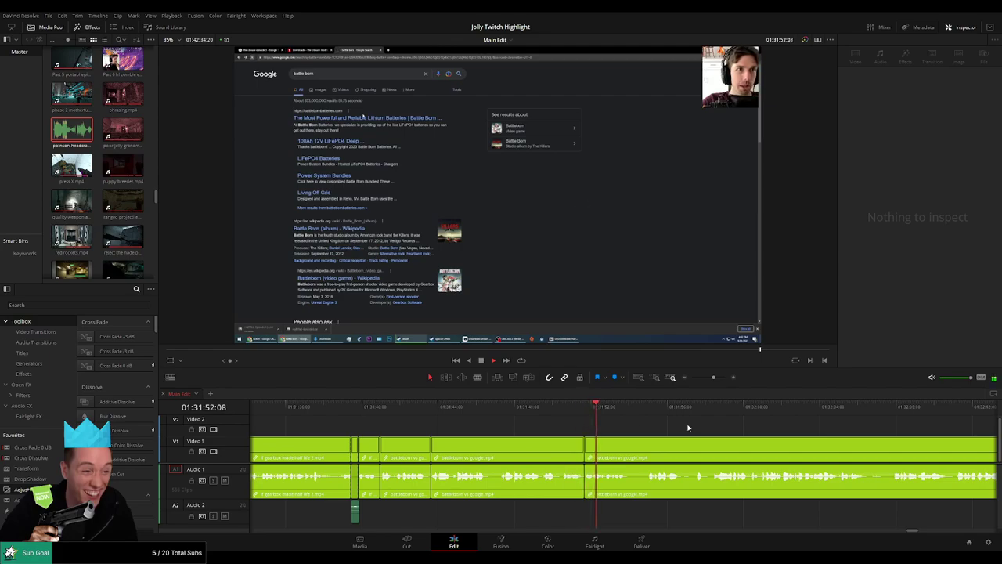
{"action": "scroll", "coordinate": [549, 424], "scroll_direction": "right", "scroll_amount": 3}
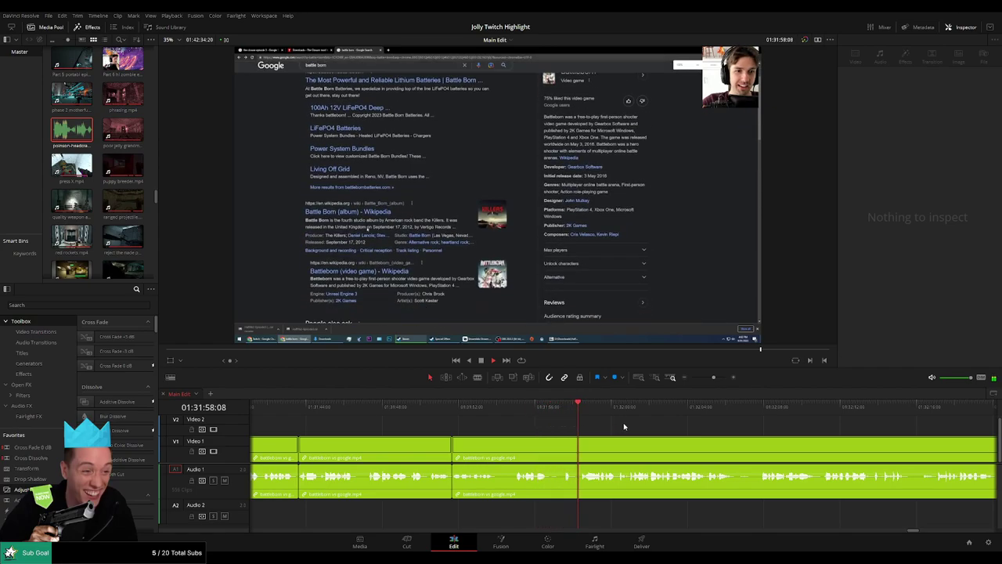
{"action": "scroll", "coordinate": [517, 412], "scroll_direction": "right", "scroll_amount": 4}
{"action": "mouse_move", "coordinate": [711, 379]}
{"action": "left_mouse_down"}
{"action": "mouse_move", "coordinate": [688, 383]}
{"action": "mouse_move", "coordinate": [719, 381]}
{"action": "left_mouse_up"}
{"action": "left_click_drag", "start_coordinate": [745, 434], "coordinate": [517, 431]}
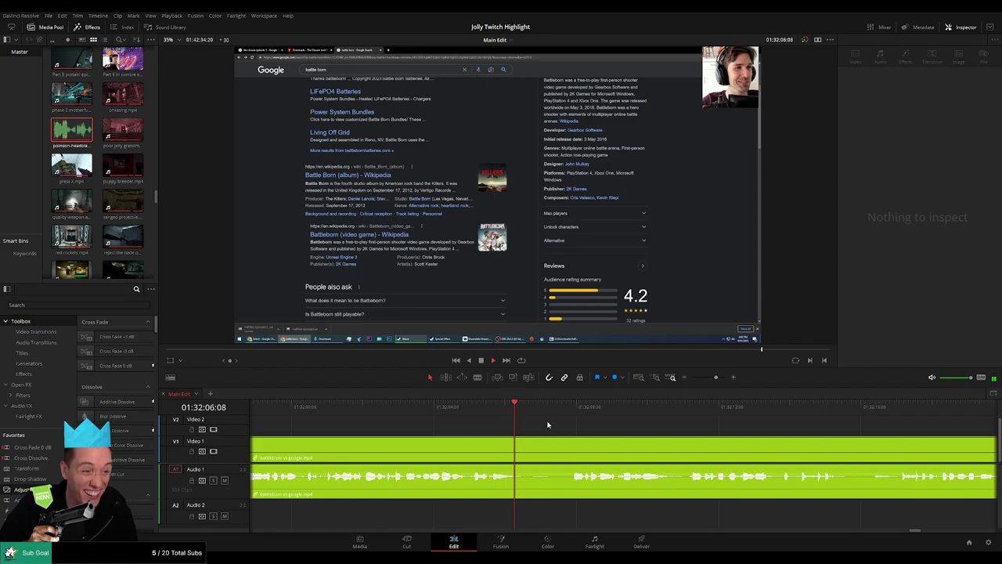
- Cut out the quiet section ending at about 01:32:07:27 in the battleborn vs google clip and delete it, closing the gap
{"action": "left_click", "coordinate": [566, 406]}
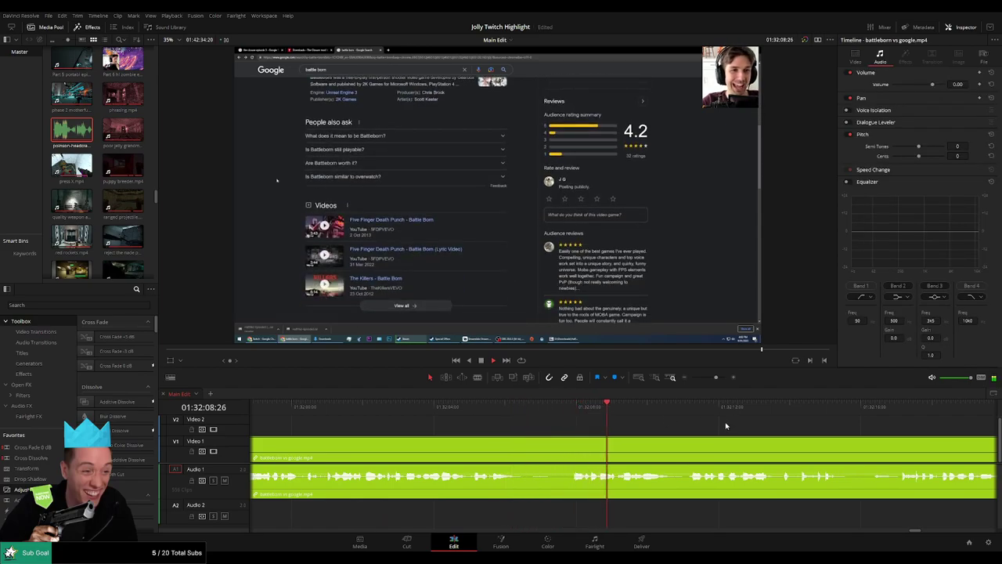
{"action": "left_click_drag", "start_coordinate": [578, 430], "coordinate": [479, 424]}
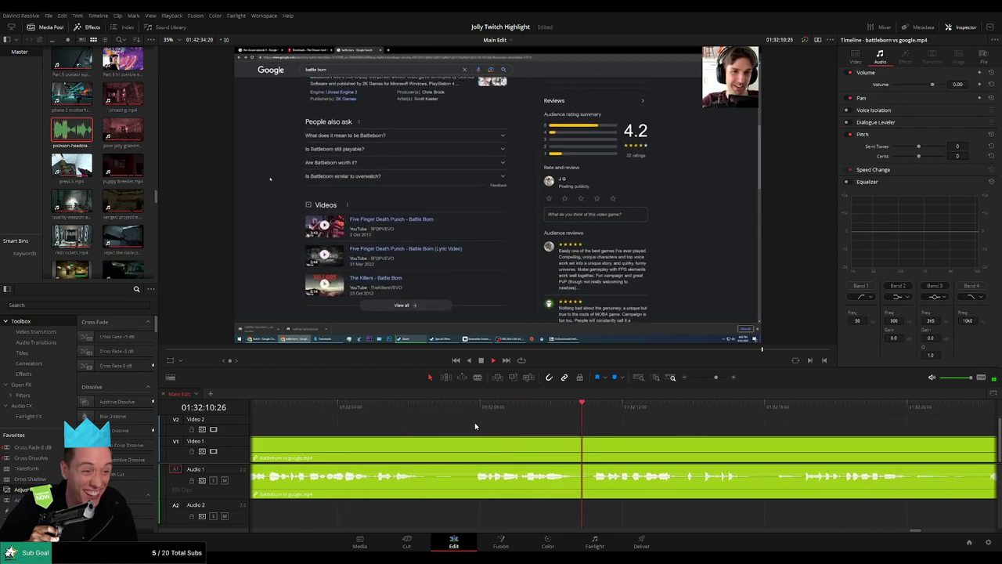
{"action": "key", "text": "b"}
{"action": "left_click", "coordinate": [420, 444]}
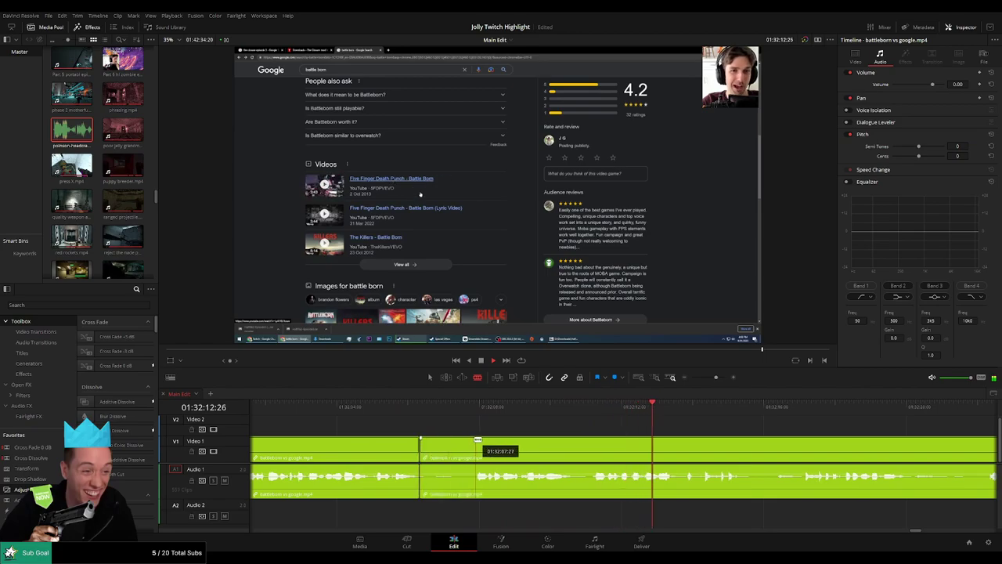
{"action": "key", "text": "a"}
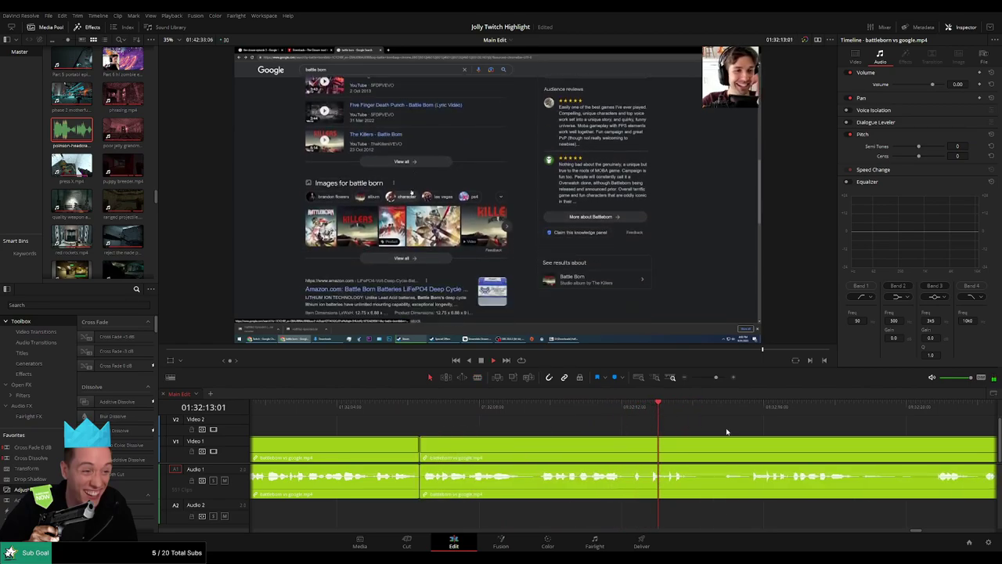
- Review the rest of the battleborn vs google clip and the start of the sheer chutzpah clip, skipping over quiet stretches
{"action": "scroll", "coordinate": [704, 429], "scroll_direction": "right", "scroll_amount": 3}
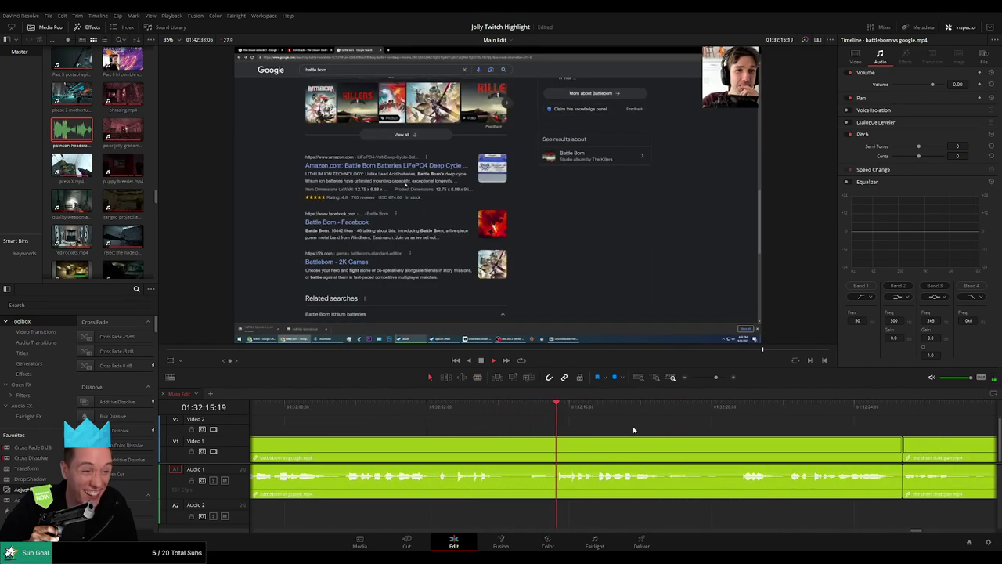
{"action": "scroll", "coordinate": [580, 429], "scroll_direction": "right", "scroll_amount": 3}
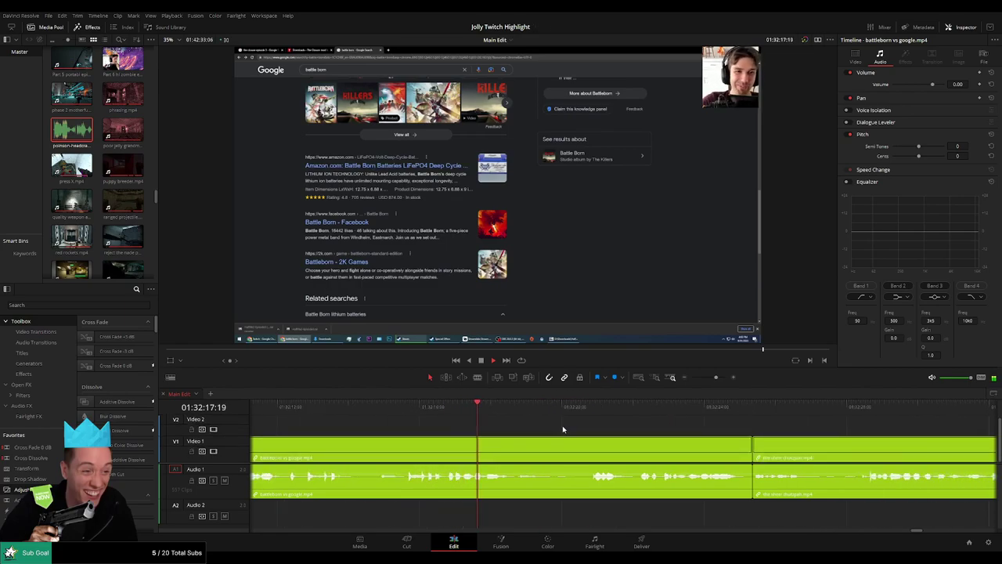
{"action": "left_click", "coordinate": [587, 411]}
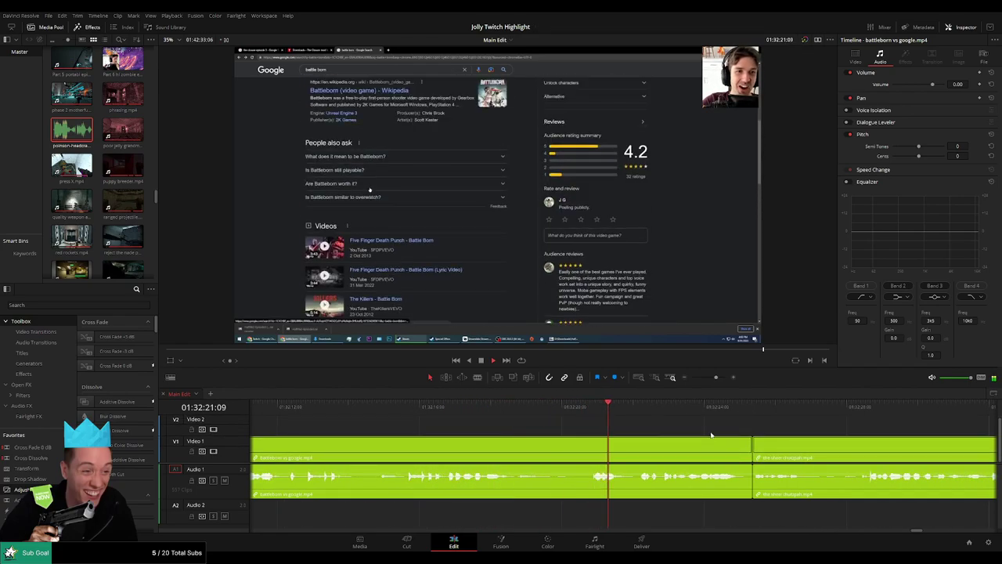
{"action": "scroll", "coordinate": [711, 435], "scroll_direction": "right", "scroll_amount": 3}
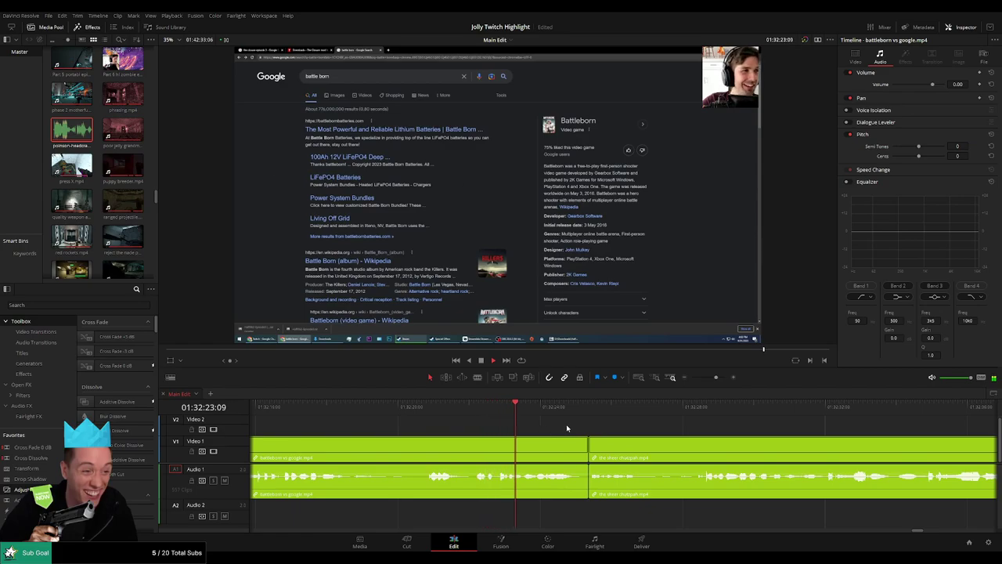
{"action": "scroll", "coordinate": [548, 426], "scroll_direction": "right", "scroll_amount": 2}
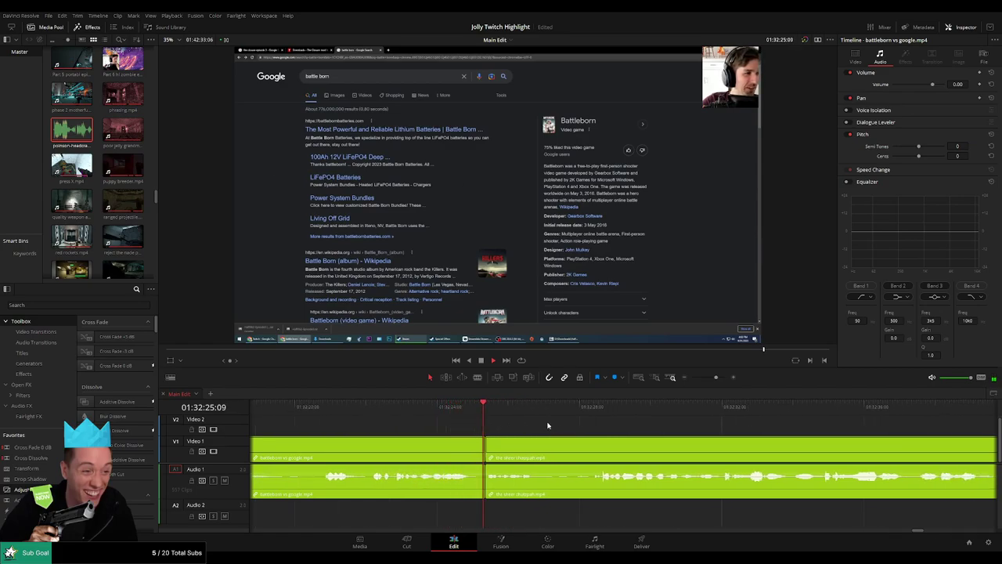
{"action": "left_click_drag", "start_coordinate": [557, 418], "coordinate": [598, 415]}
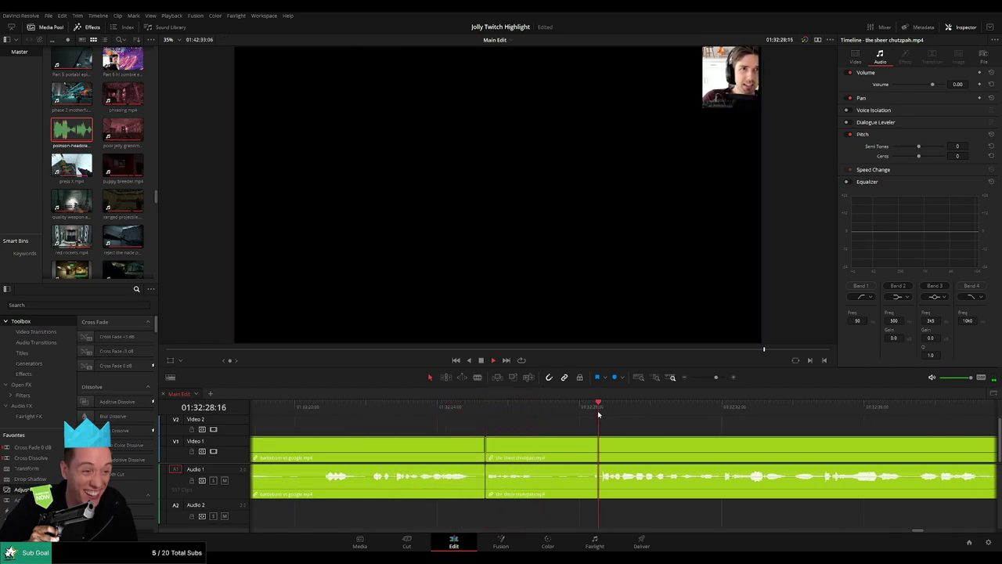
- Split off the spoken word ending at 01:32:32:19 in the sheer chutzpah clip into its own segment and mute its audio
{"action": "left_click", "coordinate": [709, 379]}
{"action": "left_click_drag", "start_coordinate": [708, 377], "coordinate": [718, 376]}
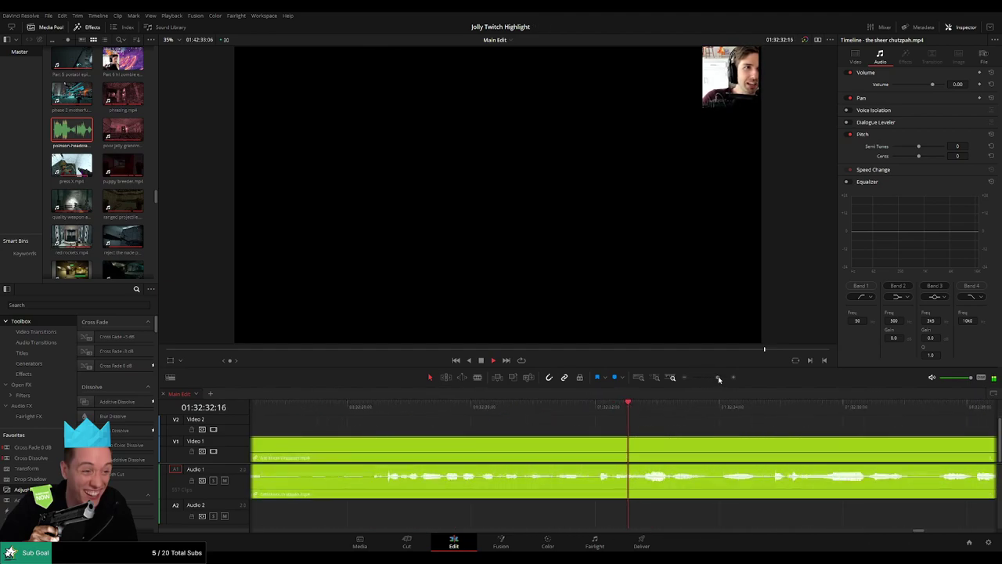
{"action": "left_click", "coordinate": [503, 407]}
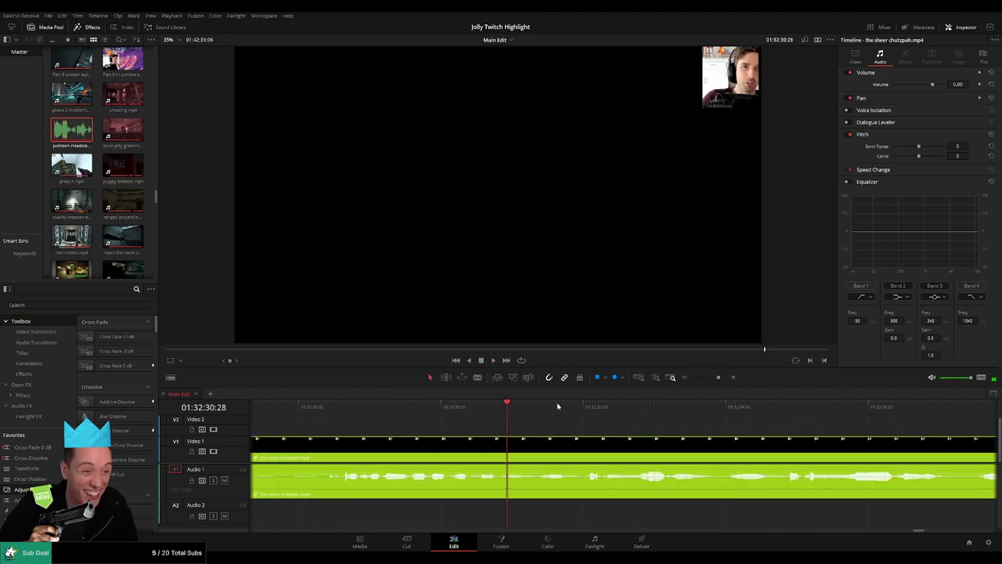
{"action": "key", "text": "b"}
{"action": "left_click", "coordinate": [579, 450]}
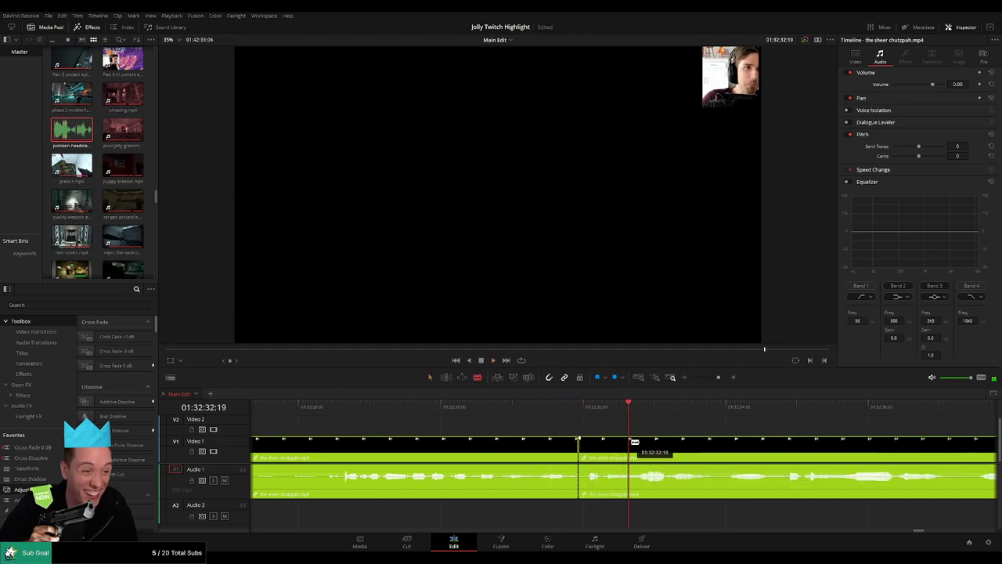
{"action": "left_click", "coordinate": [634, 443]}
{"action": "key", "text": "a"}
{"action": "left_click_drag", "start_coordinate": [605, 473], "coordinate": [608, 504]}
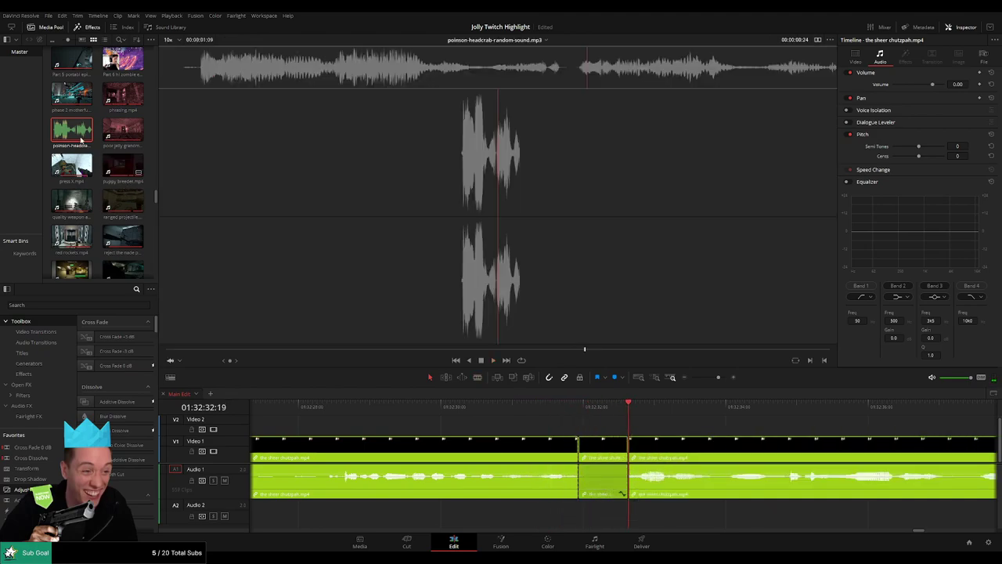
- Add the headcrab sound on Audio 2 under the segment ending at 01:32:32:19, trim it to match, set its volume to -27, and play it back
{"action": "left_click_drag", "start_coordinate": [78, 134], "coordinate": [572, 519]}
{"action": "left_click_drag", "start_coordinate": [574, 514], "coordinate": [580, 513]}
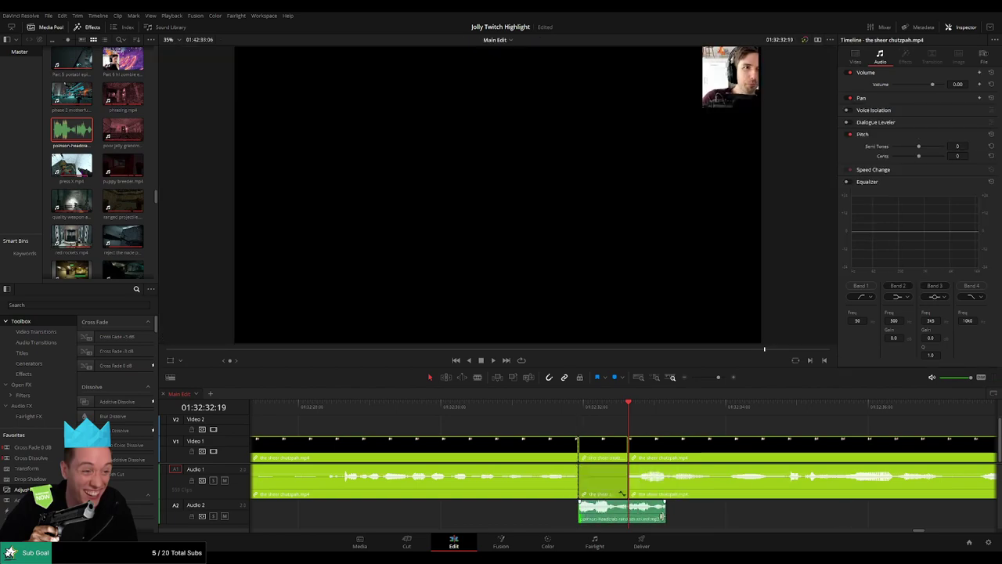
{"action": "left_click_drag", "start_coordinate": [665, 513], "coordinate": [629, 513]}
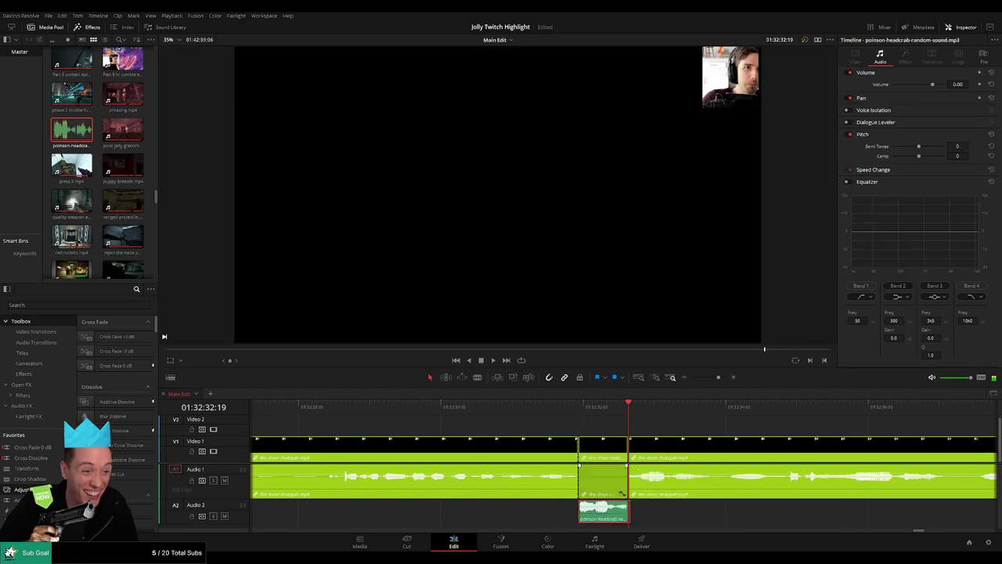
{"action": "left_click", "coordinate": [965, 83]}
{"action": "type", "text": "-27"}
{"action": "key", "text": "Return"}
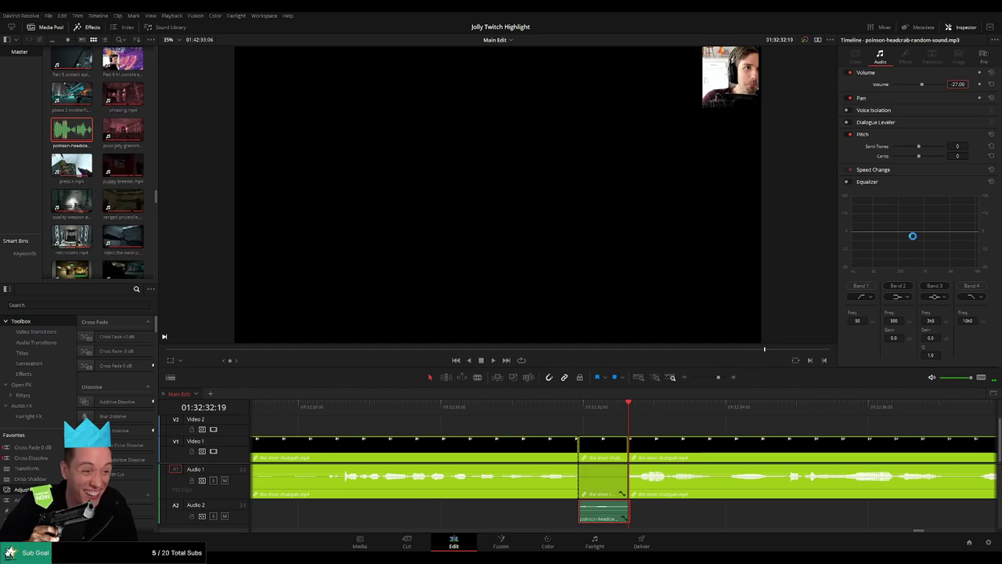
{"action": "left_click_drag", "start_coordinate": [633, 410], "coordinate": [558, 411]}
{"action": "key", "text": "space"}
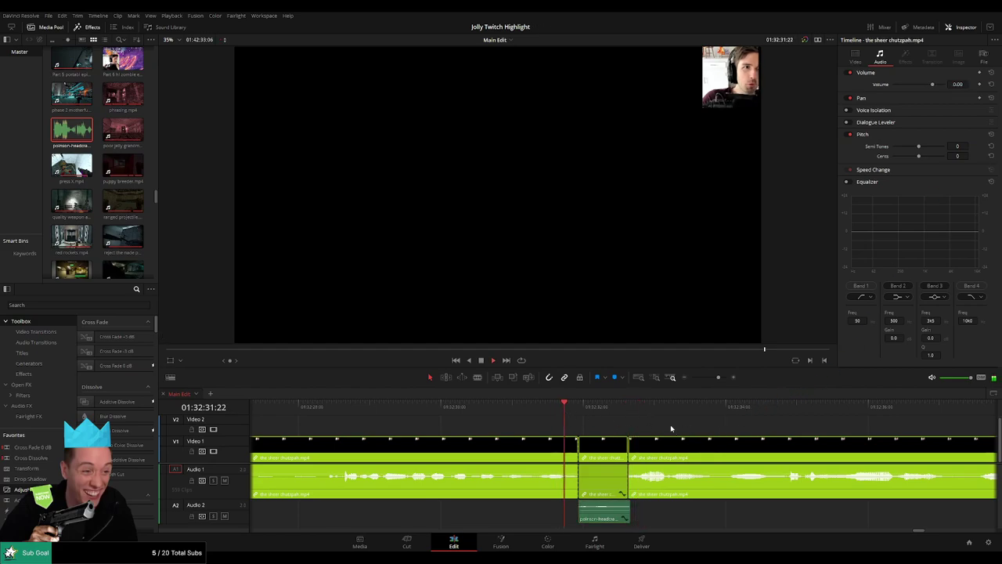
- Split off the spoken word ending at 01:32:35:15 in the sheer chutzpah clip into its own segment and mute its audio
{"action": "mouse_move", "coordinate": [718, 377]}
{"action": "left_mouse_down"}
{"action": "mouse_move", "coordinate": [633, 378]}
{"action": "mouse_move", "coordinate": [716, 379]}
{"action": "left_mouse_up"}
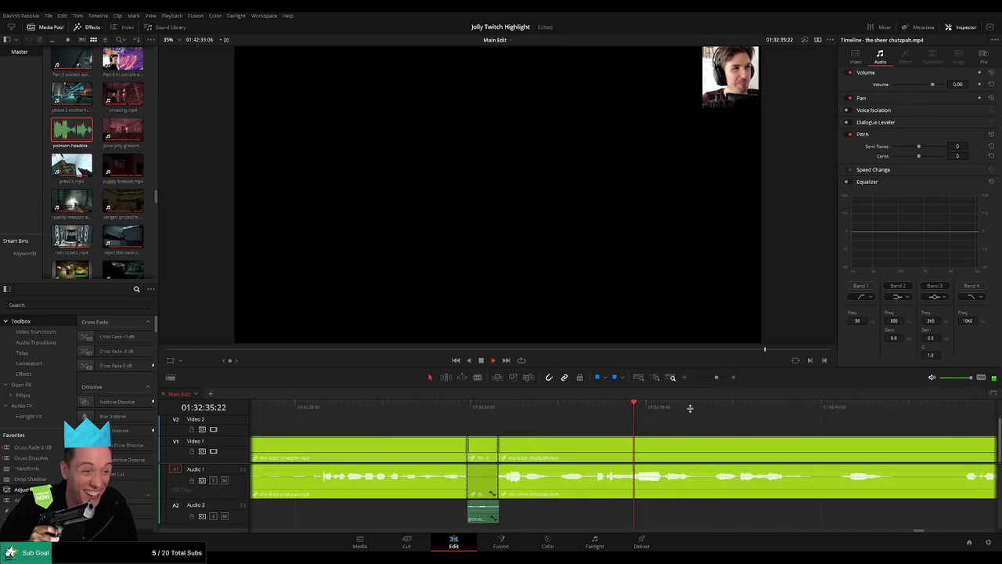
{"action": "left_click", "coordinate": [522, 407]}
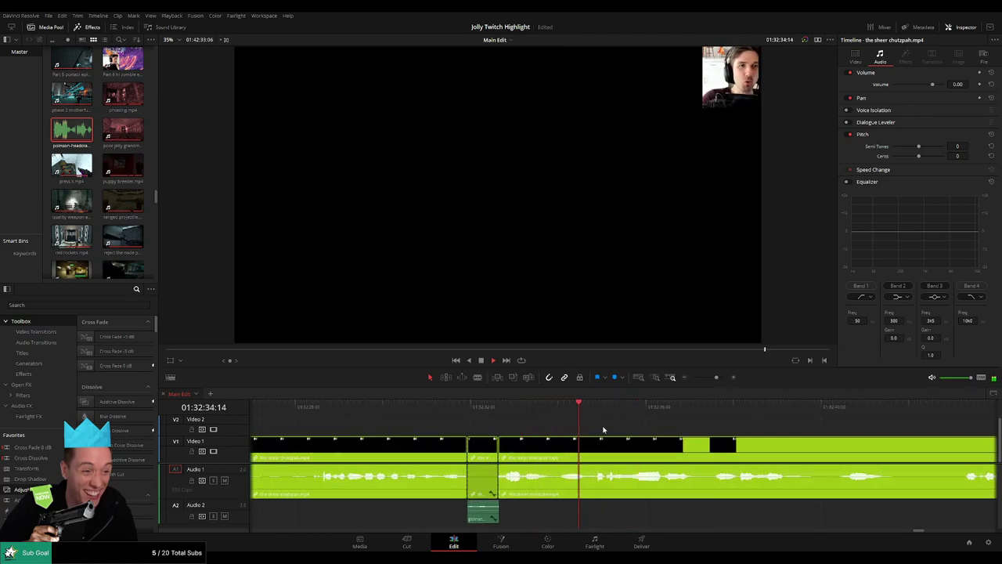
{"action": "key", "text": "b"}
{"action": "left_click", "coordinate": [590, 450]}
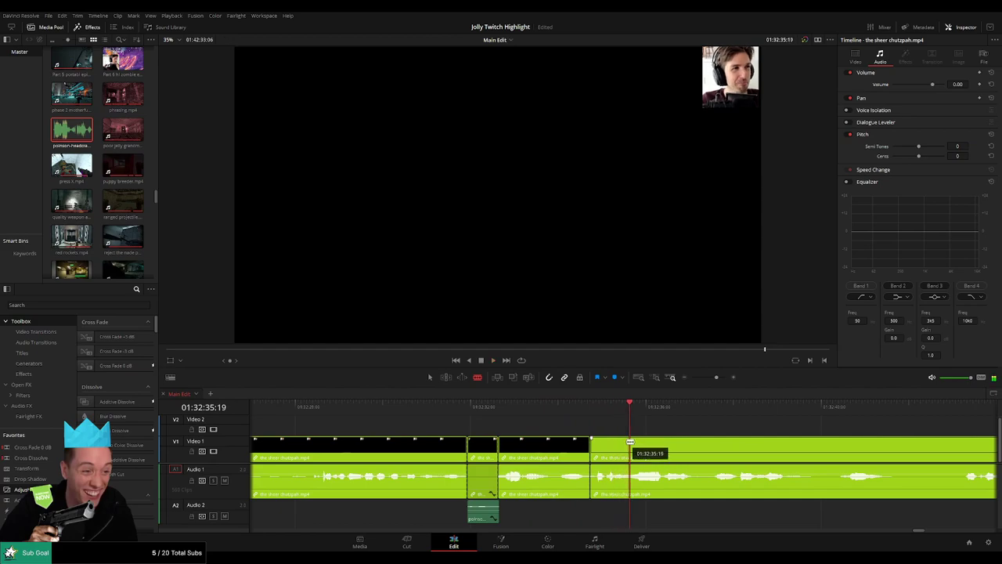
{"action": "key", "text": "space"}
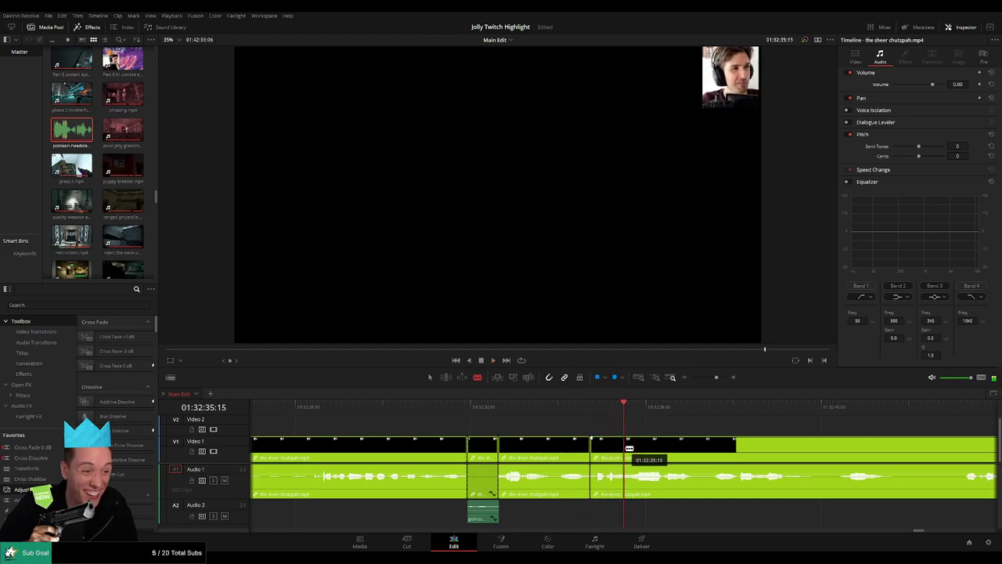
{"action": "left_click", "coordinate": [626, 448]}
{"action": "key", "text": "a"}
{"action": "left_click_drag", "start_coordinate": [610, 472], "coordinate": [609, 502]}
- Add the headcrab sound on Audio 2 under the segment ending at 01:32:35:15, trim it to match, set its volume to -27, and play it back
{"action": "left_click_drag", "start_coordinate": [71, 129], "coordinate": [619, 520]}
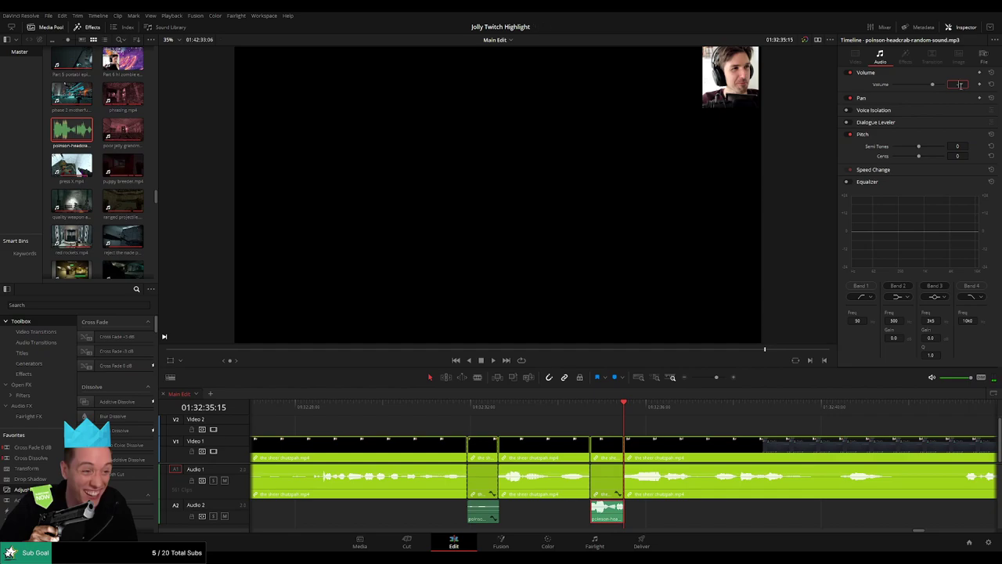
{"action": "left_click_drag", "start_coordinate": [960, 84], "coordinate": [959, 85]}
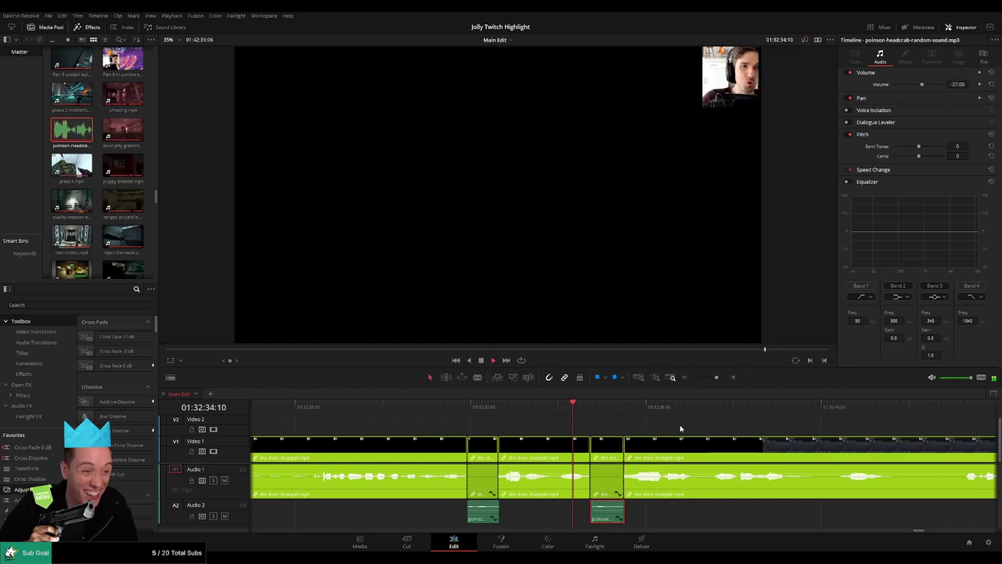
{"action": "left_click", "coordinate": [735, 429]}
{"action": "scroll", "coordinate": [600, 432], "scroll_direction": "right", "scroll_amount": 6}
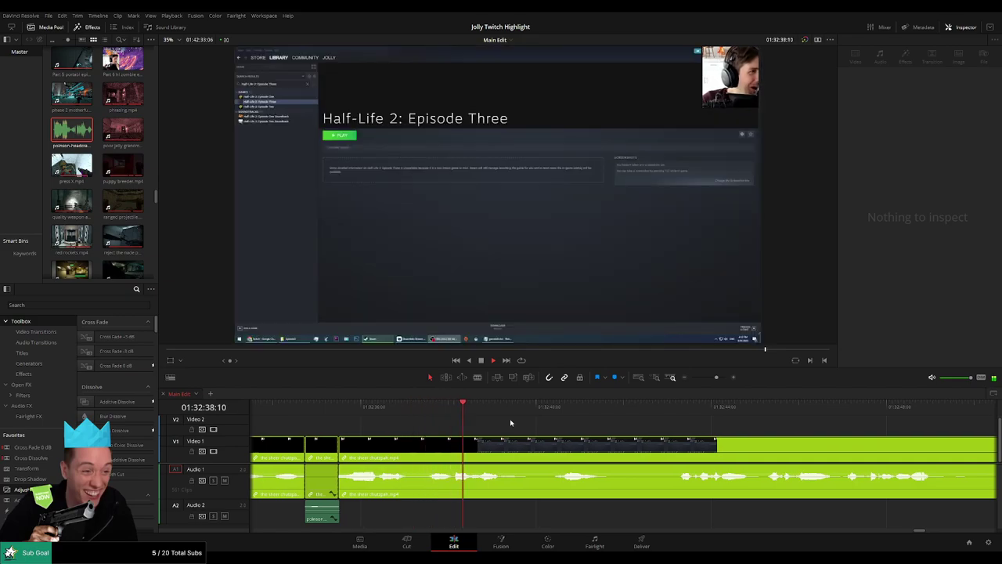
- Review the sheer chutzpah clip from about 01:32:38 to 01:32:51, replaying the part from 01:32:43 for another word to cover
{"action": "left_click", "coordinate": [556, 417]}
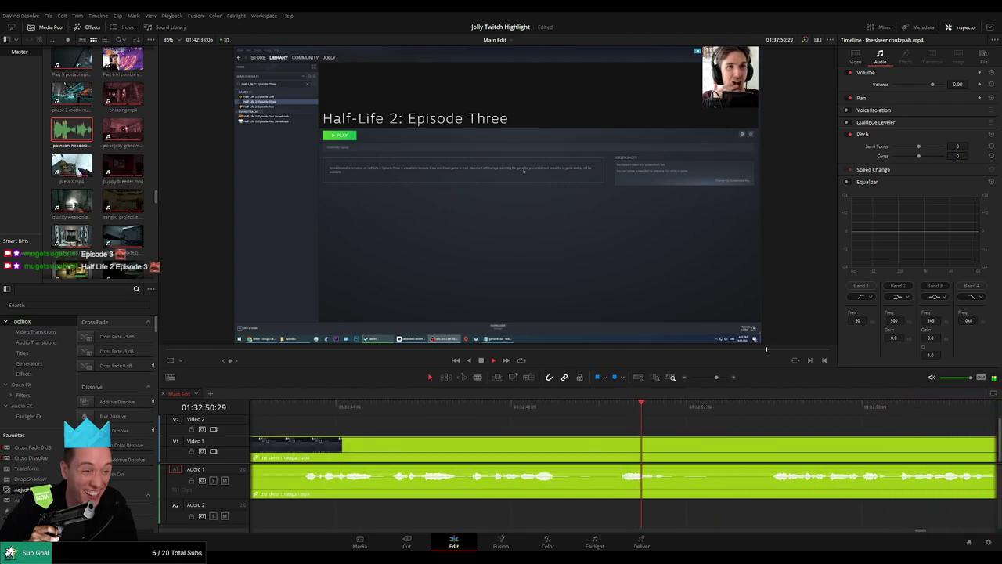
{"action": "left_click_drag", "start_coordinate": [317, 408], "coordinate": [298, 408]}
{"action": "key", "text": "space"}
{"action": "scroll", "coordinate": [501, 428], "scroll_direction": "left", "scroll_amount": 3}
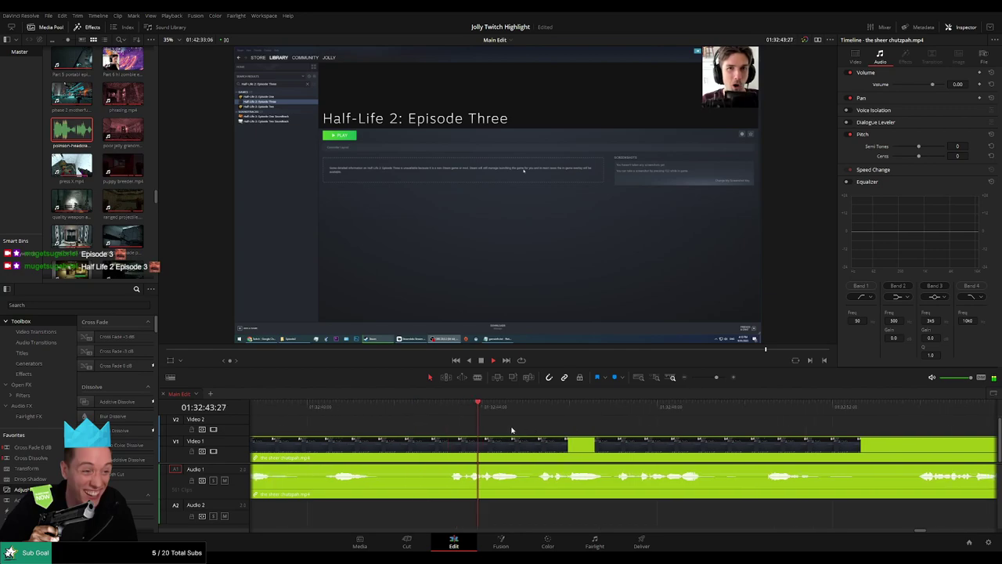
{"action": "scroll", "coordinate": [607, 434], "scroll_direction": "left", "scroll_amount": 2}
{"action": "scroll", "coordinate": [548, 433], "scroll_direction": "right", "scroll_amount": 3}
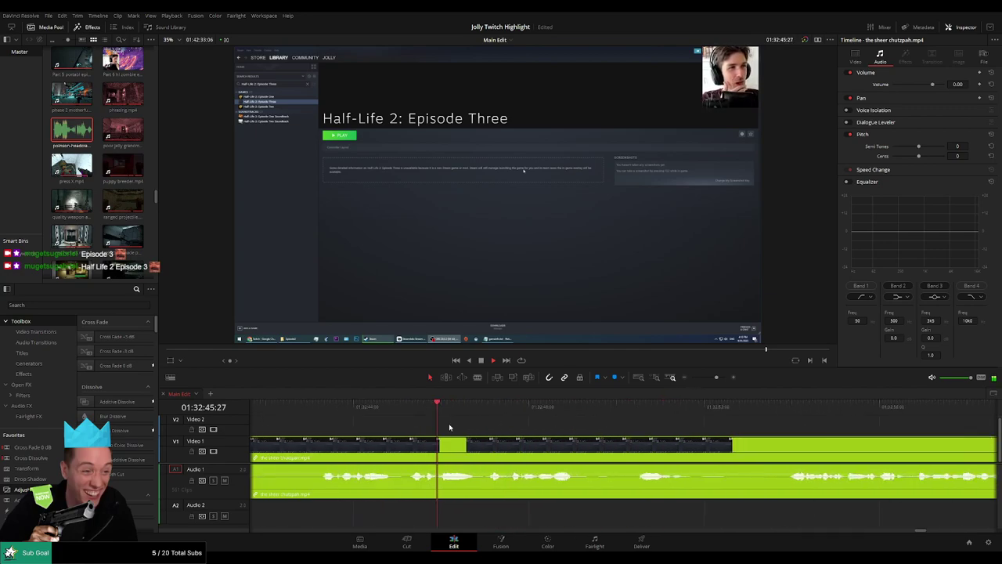
{"action": "key", "text": "space"}
{"action": "left_click_drag", "start_coordinate": [716, 378], "coordinate": [714, 379]}
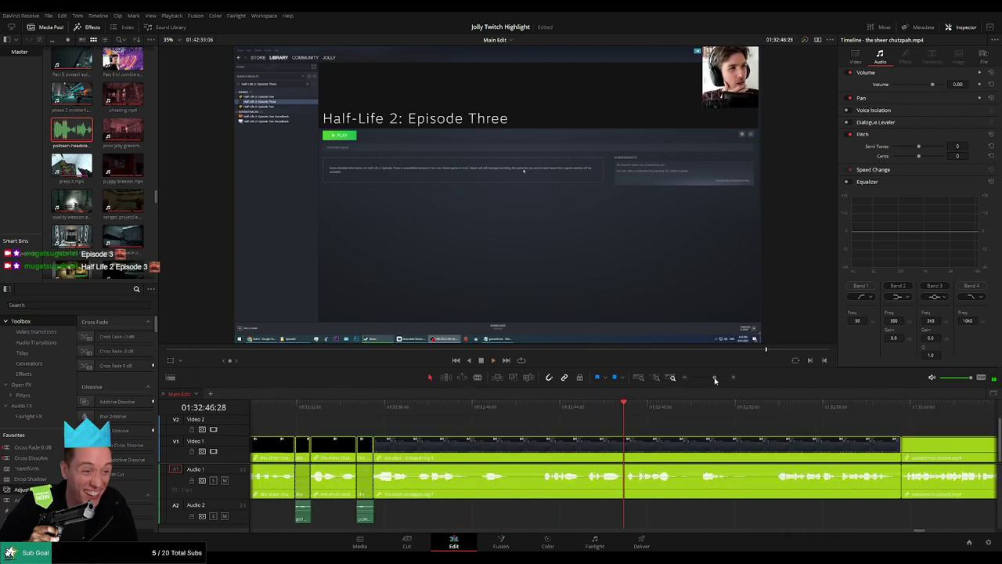
{"action": "left_click_drag", "start_coordinate": [392, 412], "coordinate": [503, 424]}
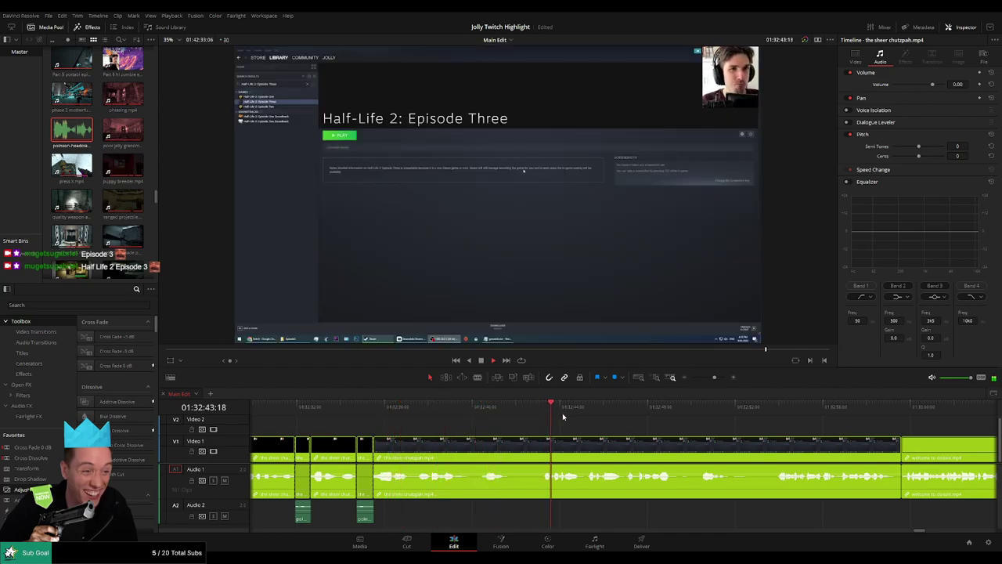
{"action": "left_click_drag", "start_coordinate": [633, 434], "coordinate": [492, 428]}
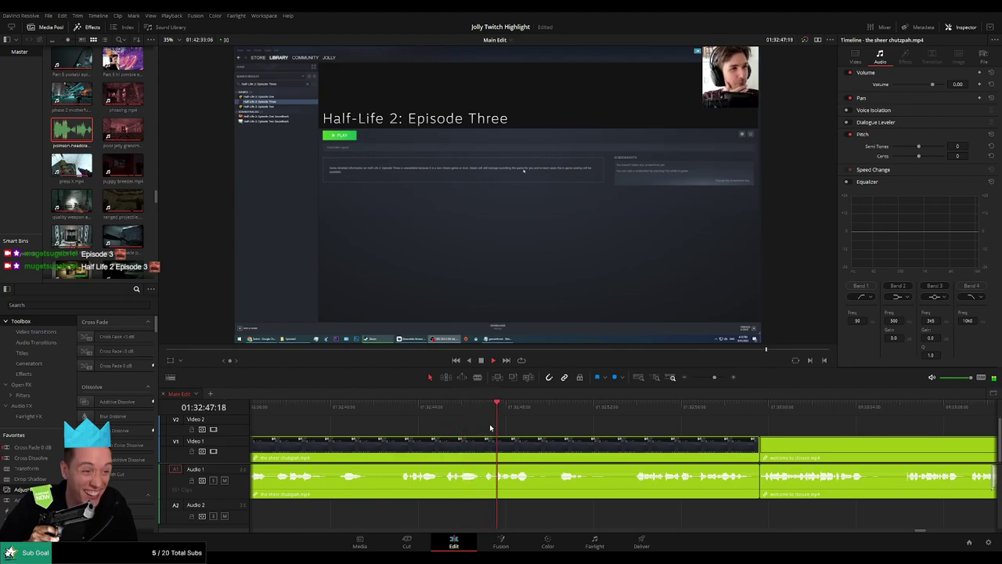
- Split off the spoken word between about 01:32:47:17 and 01:32:48:05 in the sheer chutzpah clip and mute its audio
{"action": "left_click", "coordinate": [480, 408]}
{"action": "key", "text": "space"}
{"action": "key", "text": "b"}
{"action": "left_click", "coordinate": [499, 452]}
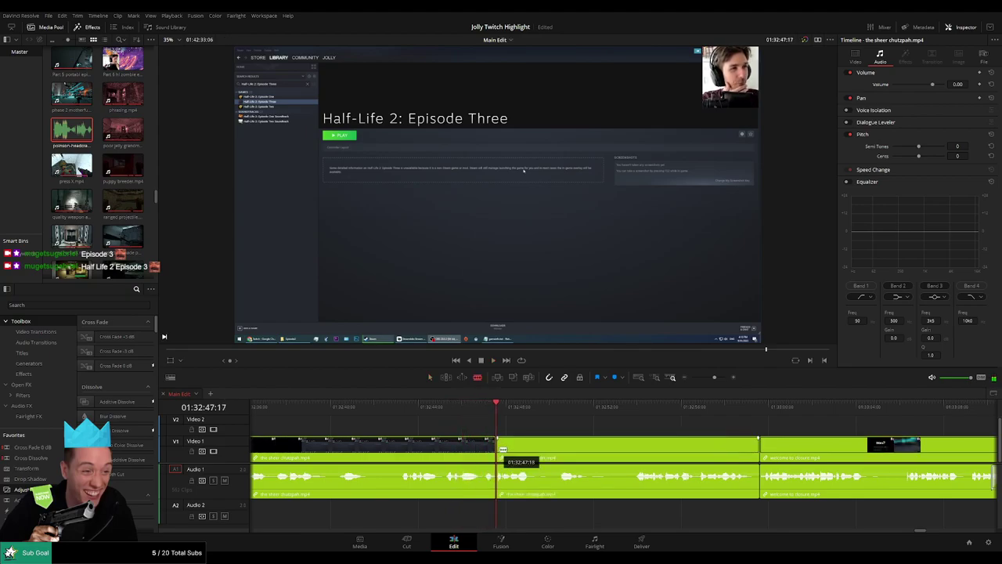
{"action": "key", "text": "space"}
{"action": "key", "text": "space"}
{"action": "left_click", "coordinate": [512, 444]}
{"action": "key", "text": "a"}
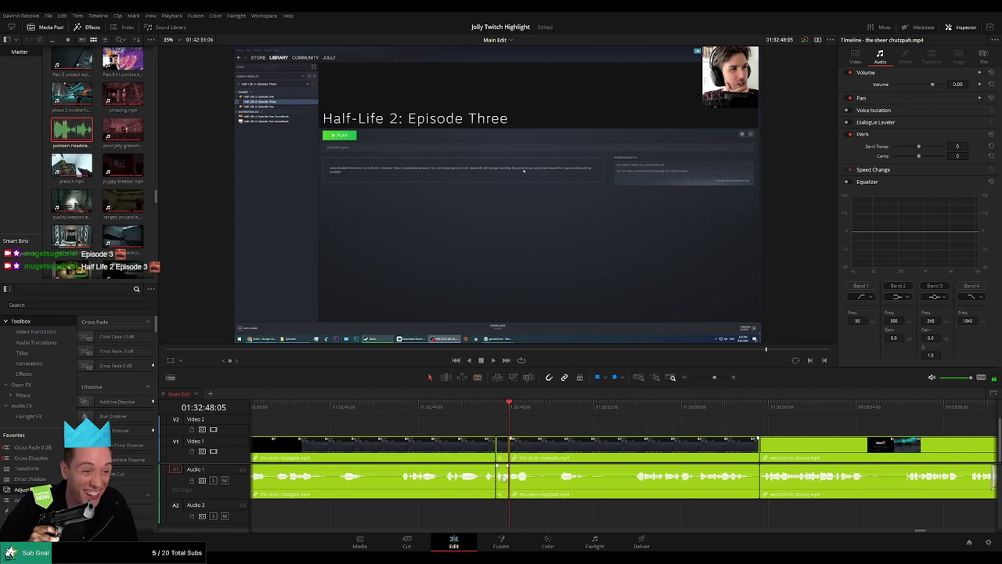
- Add the headcrab sound on Audio 2 under the segment ending at 01:32:48:05, trim it to match, and set its volume to -27
{"action": "left_click_drag", "start_coordinate": [72, 131], "coordinate": [501, 513]}
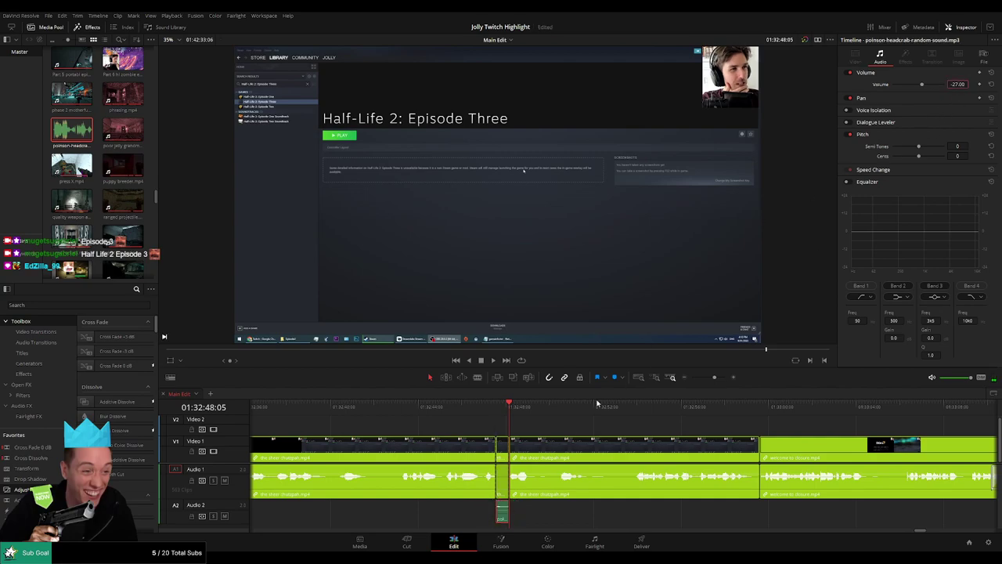
{"action": "left_click", "coordinate": [590, 425]}
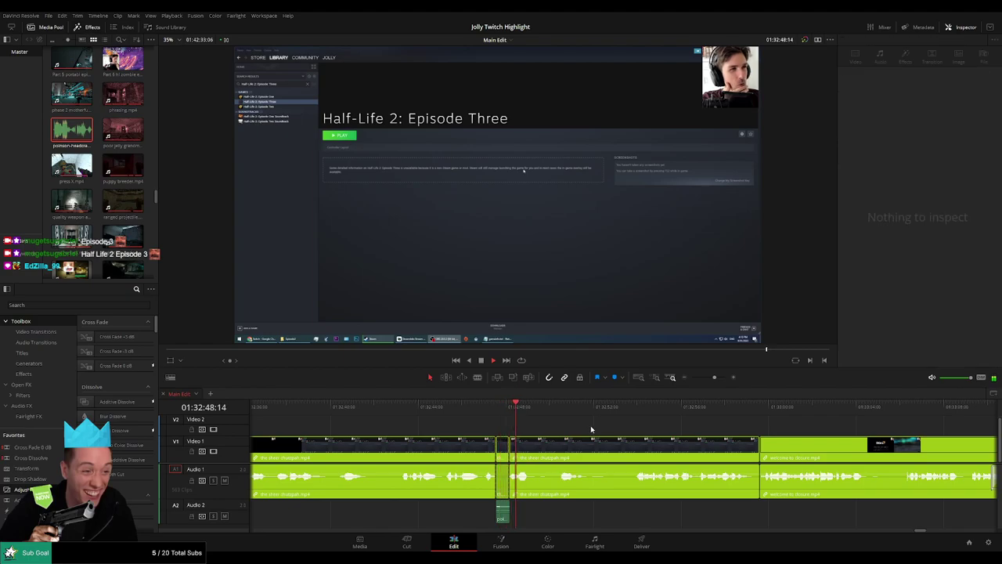
{"action": "left_click_drag", "start_coordinate": [555, 424], "coordinate": [452, 411]}
- Review the rest of the sheer chutzpah clip and the welcome to closure clip up to about 01:33:46, skipping over quiet stretches
{"action": "left_click", "coordinate": [457, 408]}
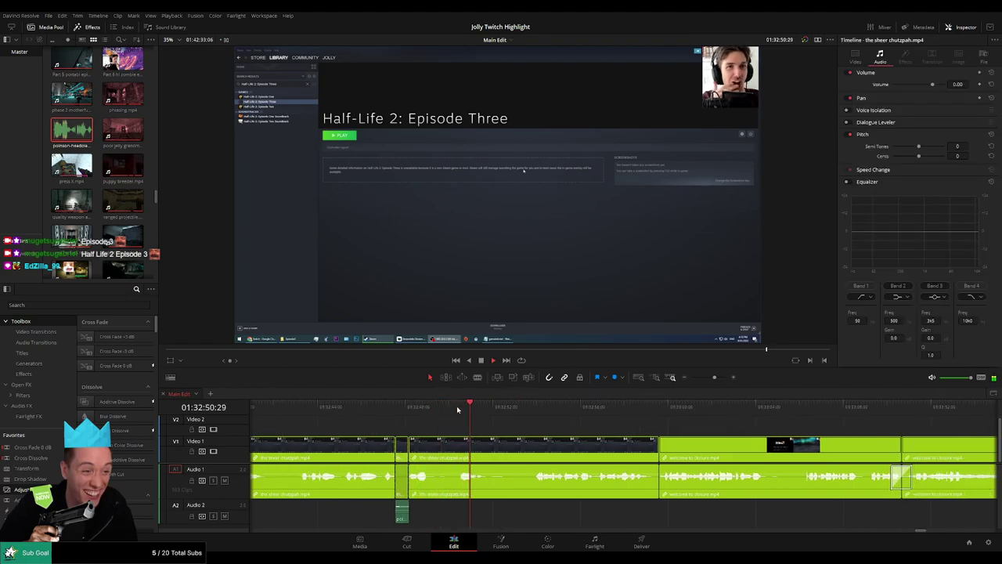
{"action": "left_click", "coordinate": [524, 410]}
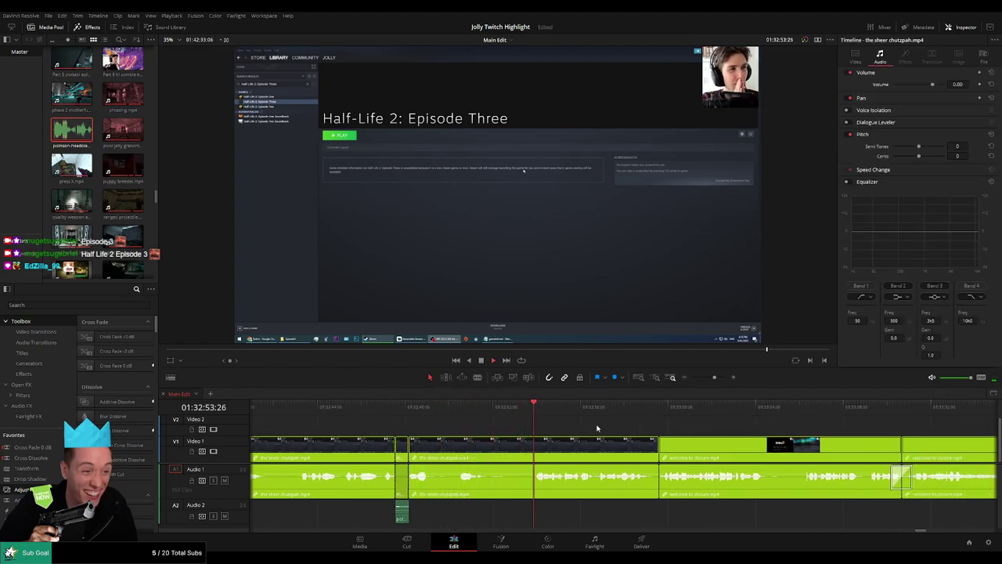
{"action": "scroll", "coordinate": [587, 431], "scroll_direction": "right", "scroll_amount": 6}
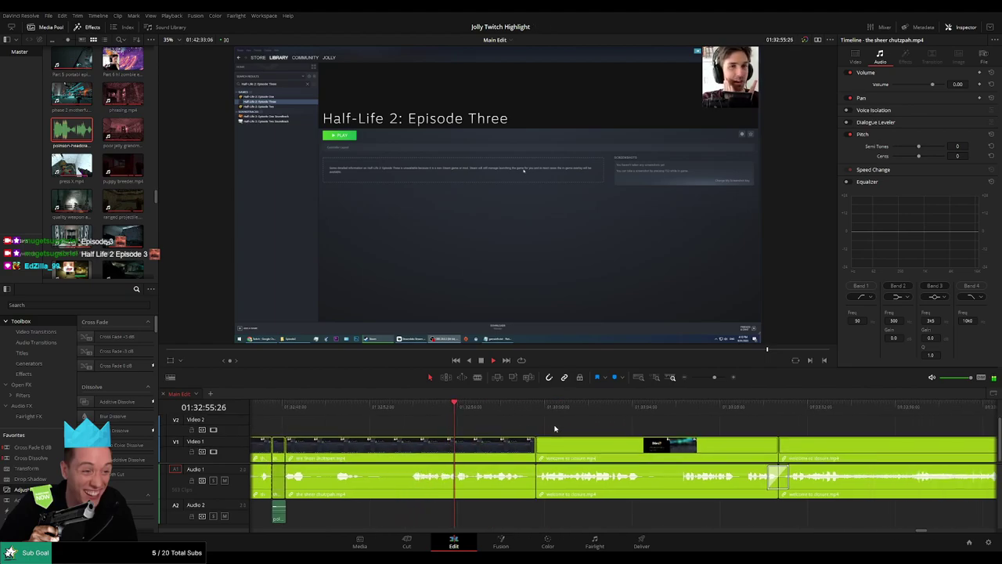
{"action": "scroll", "coordinate": [548, 430], "scroll_direction": "right", "scroll_amount": 3}
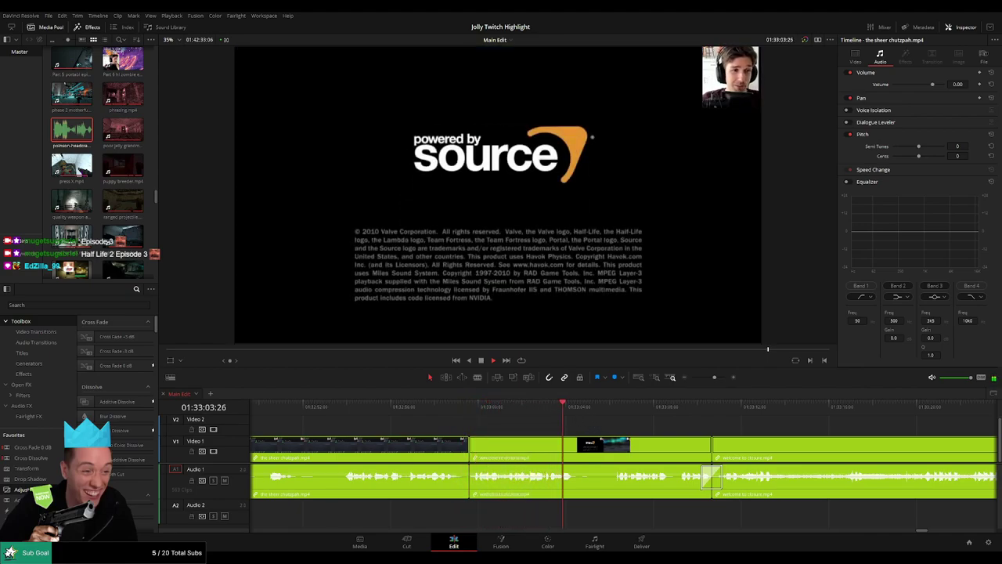
{"action": "left_click_drag", "start_coordinate": [637, 429], "coordinate": [509, 424]}
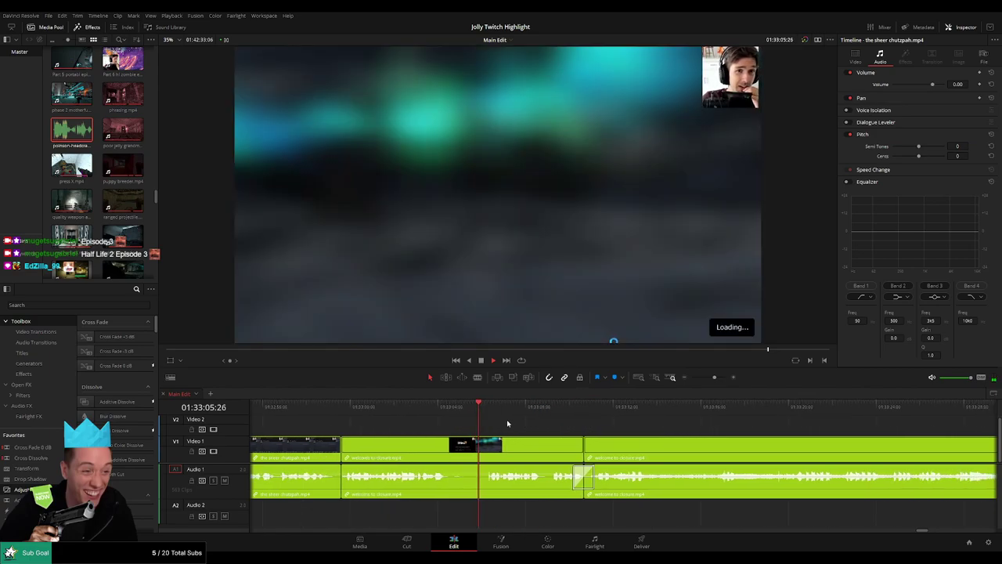
{"action": "scroll", "coordinate": [595, 426], "scroll_direction": "right", "scroll_amount": 3}
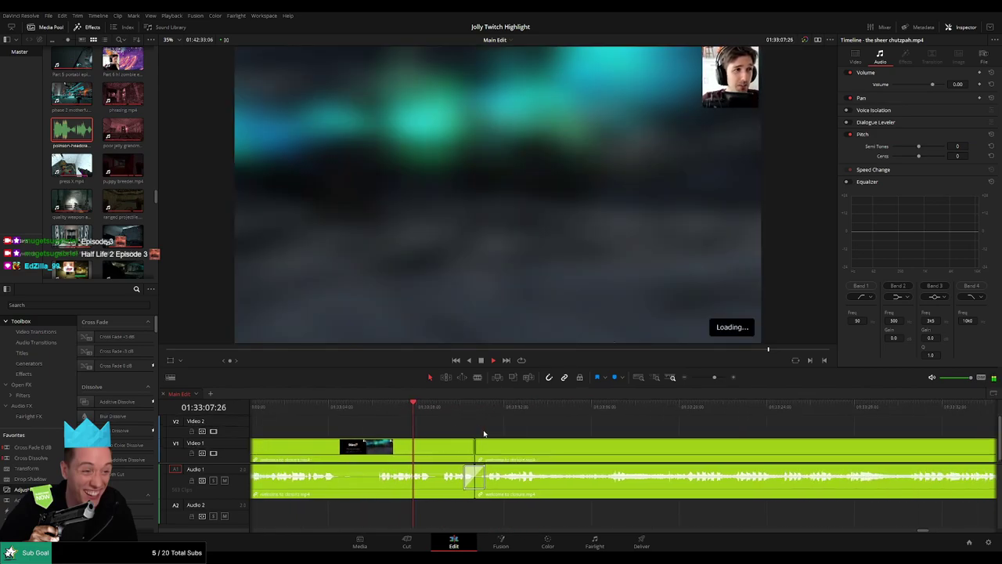
{"action": "scroll", "coordinate": [493, 429], "scroll_direction": "right", "scroll_amount": 2}
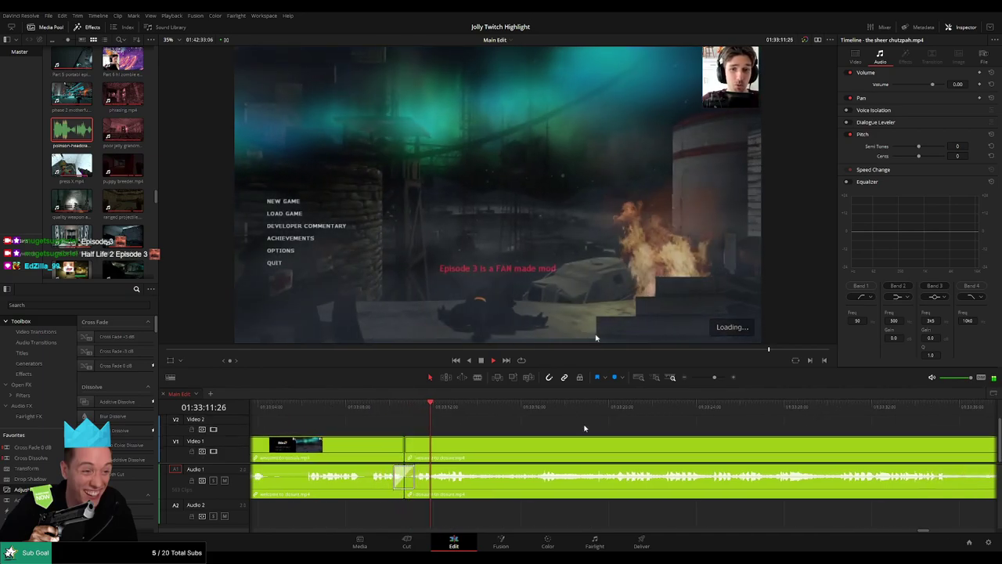
{"action": "mouse_move", "coordinate": [712, 382]}
{"action": "left_mouse_down"}
{"action": "mouse_move", "coordinate": [692, 380]}
{"action": "mouse_move", "coordinate": [712, 381]}
{"action": "left_mouse_up"}
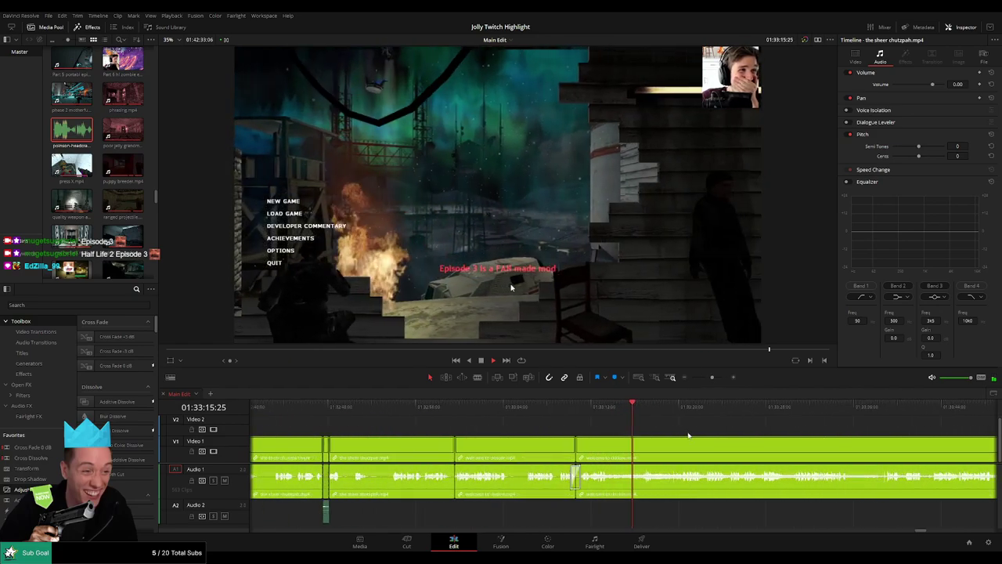
{"action": "scroll", "coordinate": [542, 426], "scroll_direction": "right", "scroll_amount": 3}
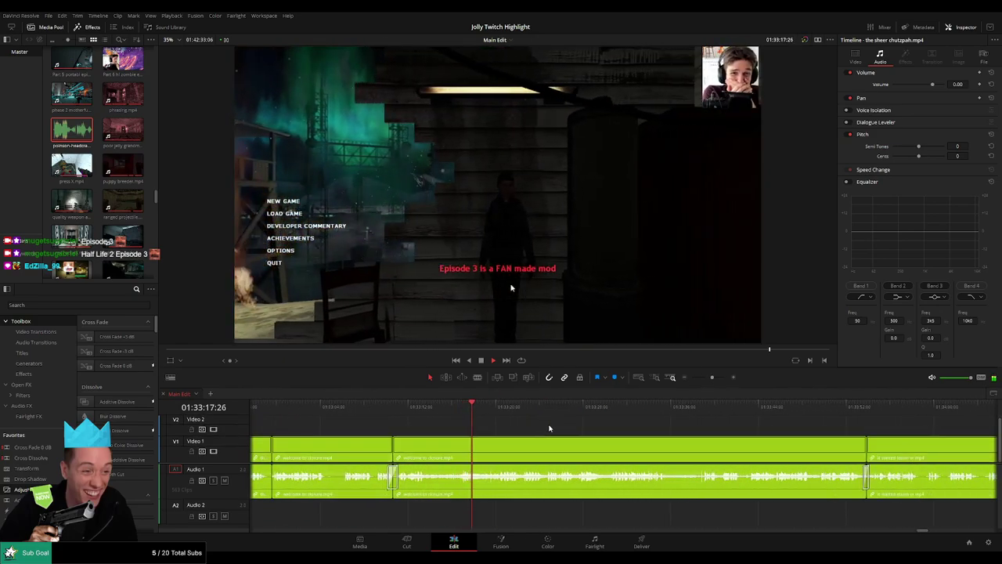
{"action": "scroll", "coordinate": [549, 429], "scroll_direction": "right", "scroll_amount": 1}
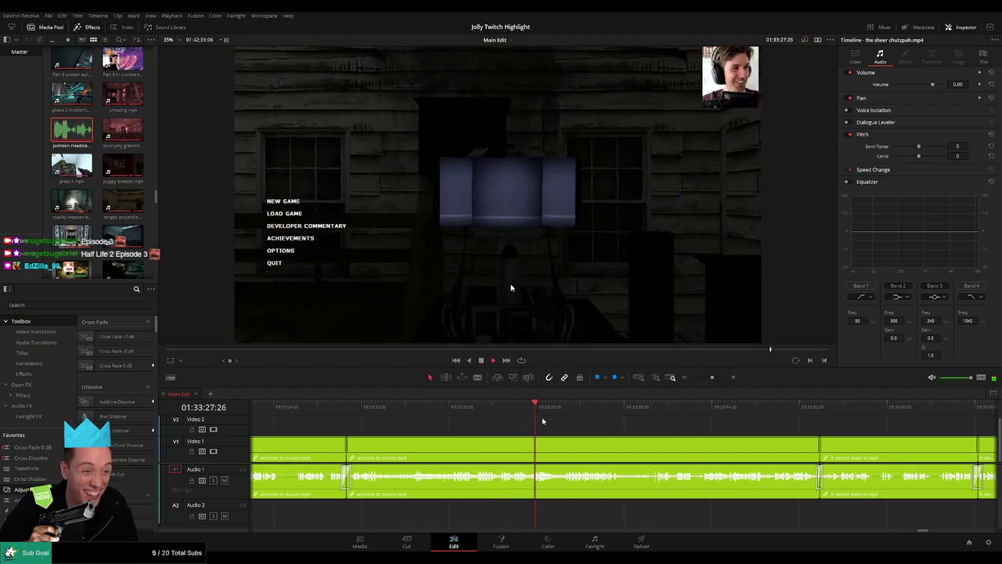
{"action": "left_click", "coordinate": [561, 412]}
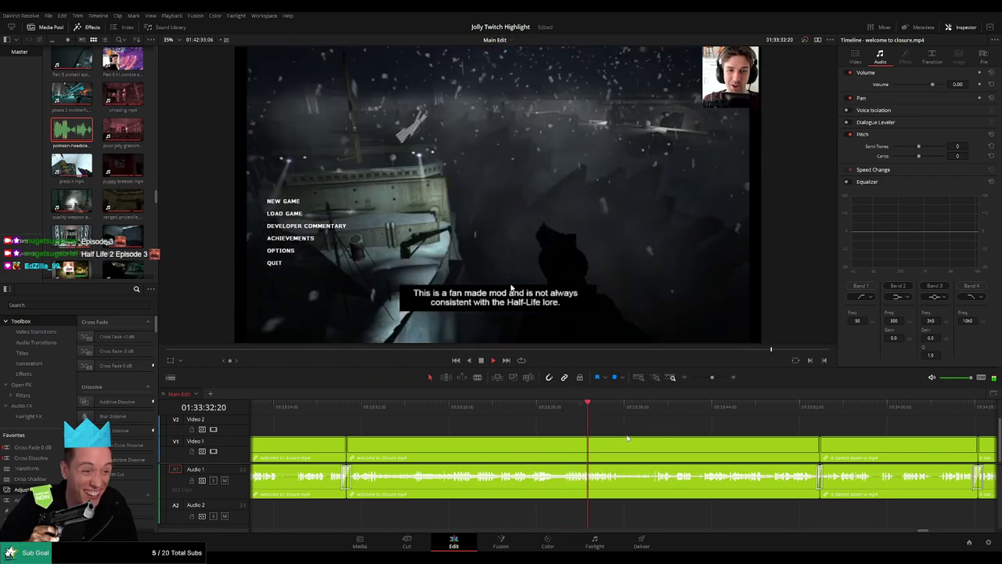
{"action": "scroll", "coordinate": [506, 423], "scroll_direction": "right", "scroll_amount": 5}
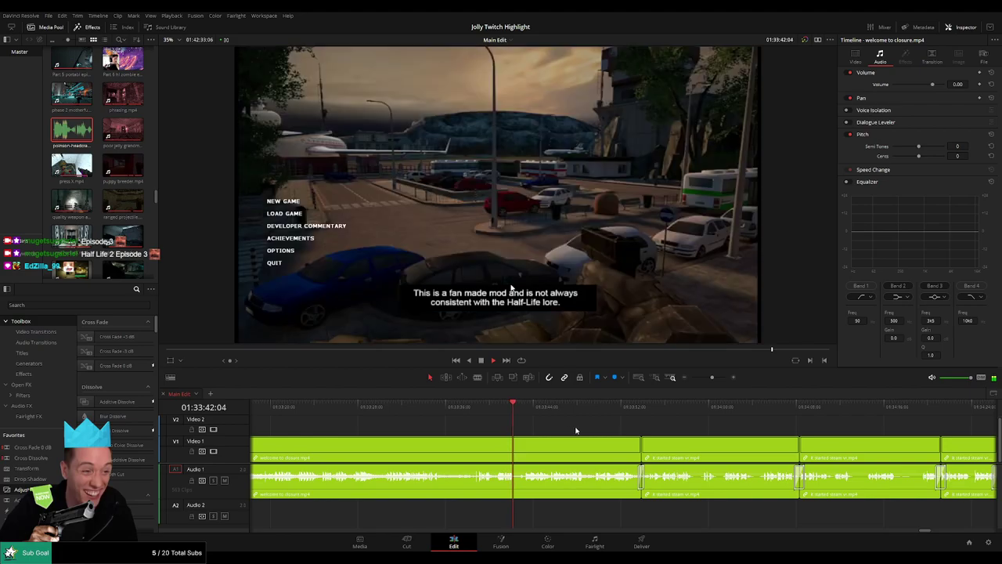
{"action": "scroll", "coordinate": [513, 430], "scroll_direction": "right", "scroll_amount": 2}
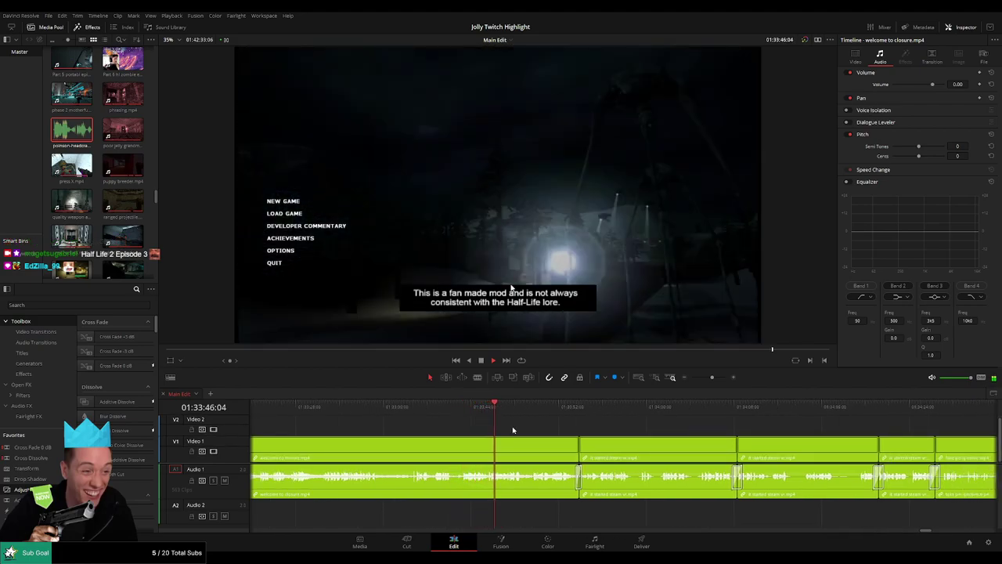
- Replay the welcome to closure clip from about 01:33:44 and cut it at the start of the spoken word just before 01:33:46
{"action": "key", "text": "space"}
{"action": "left_click_drag", "start_coordinate": [712, 378], "coordinate": [718, 378]}
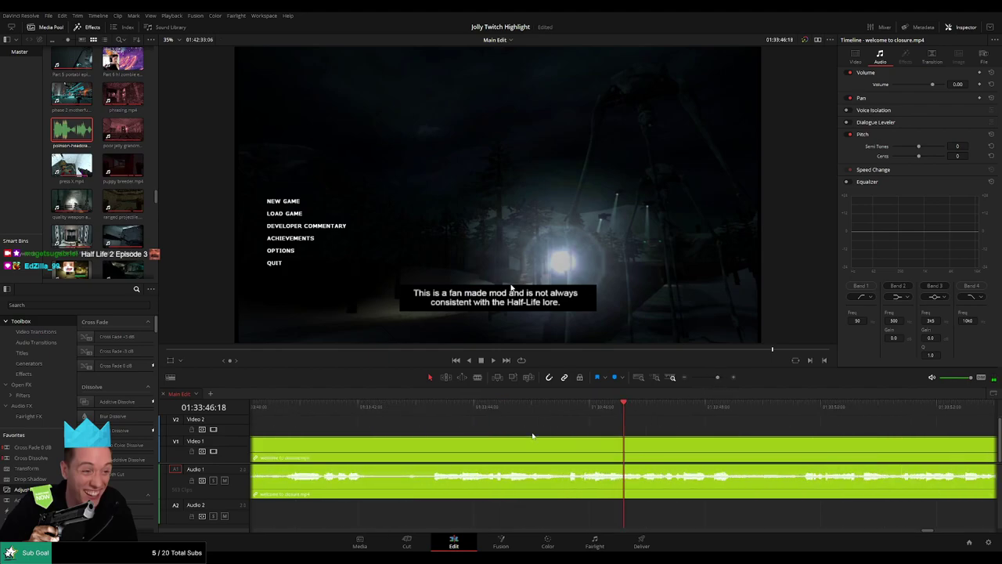
{"action": "left_click", "coordinate": [421, 412]}
{"action": "key", "text": "space"}
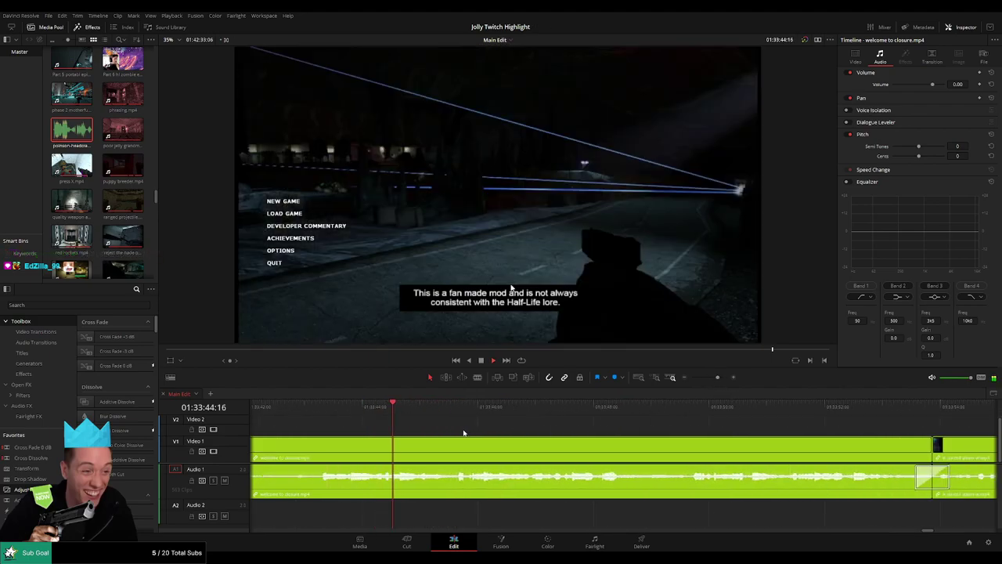
{"action": "key", "text": "space"}
{"action": "mouse_move", "coordinate": [462, 411]}
{"action": "left_mouse_down"}
{"action": "mouse_move", "coordinate": [460, 431]}
{"action": "mouse_move", "coordinate": [453, 420]}
{"action": "left_mouse_up"}
{"action": "key", "text": "b"}
{"action": "left_click", "coordinate": [455, 447]}
- Cut the welcome to closure clip at the word's end at 01:33:46:01 and mute the audio of the separated segment
{"action": "key", "text": "space"}
{"action": "key", "text": "space"}
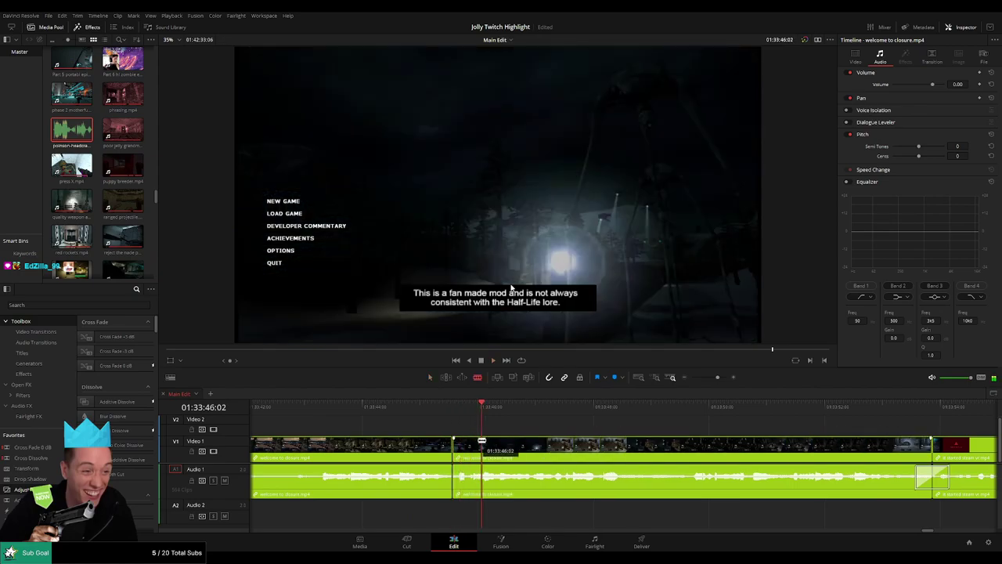
{"action": "left_click", "coordinate": [452, 412]}
{"action": "key", "text": "space"}
{"action": "key", "text": "space"}
{"action": "left_click", "coordinate": [480, 453]}
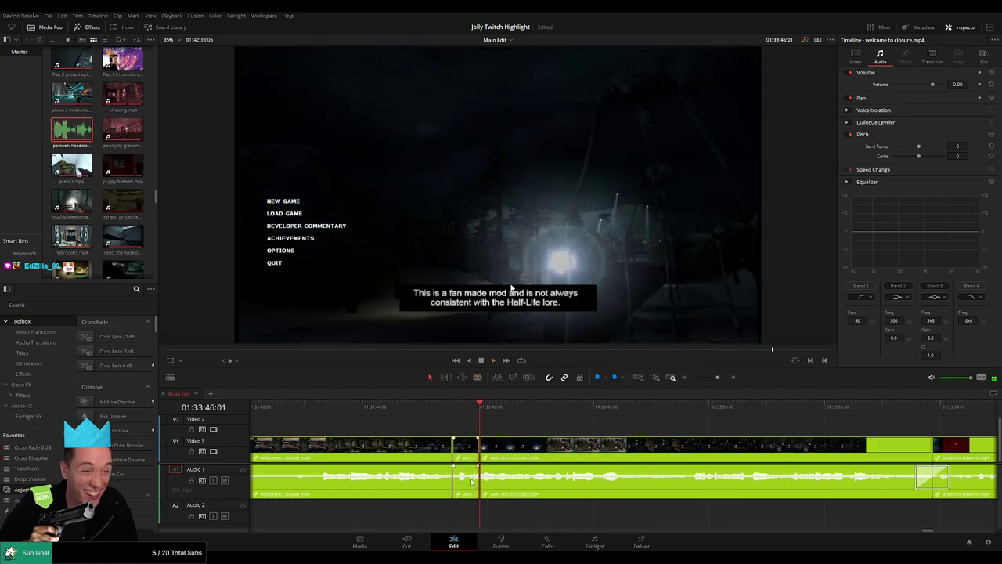
{"action": "key", "text": "a"}
- Add the headcrab sound on Audio 2 under the muted segment ending at 01:33:46:01, trim it to match, and set its volume to -27
{"action": "left_click_drag", "start_coordinate": [71, 129], "coordinate": [453, 511]}
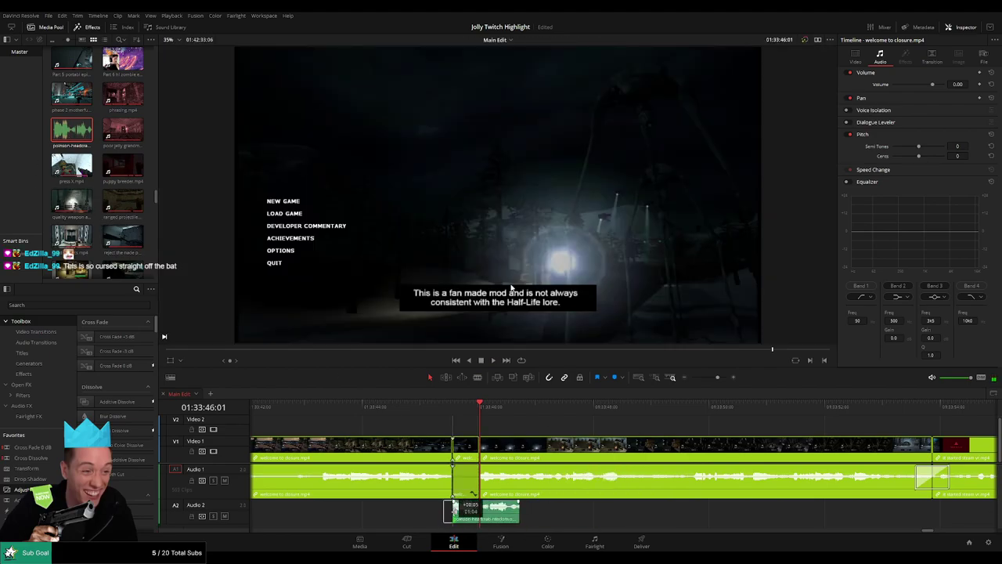
{"action": "left_click_drag", "start_coordinate": [518, 517], "coordinate": [480, 520]}
{"action": "left_click", "coordinate": [472, 521]}
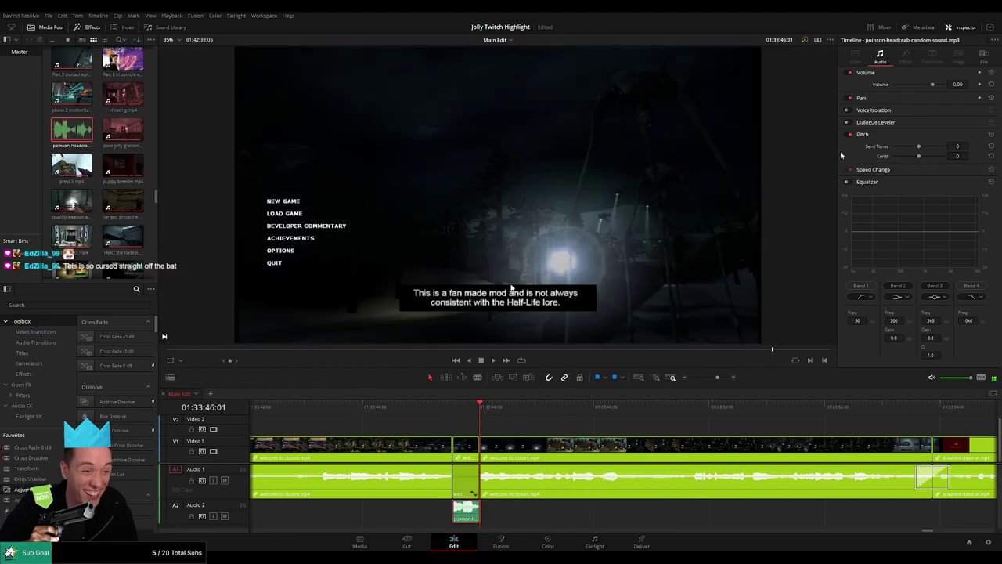
{"action": "left_click", "coordinate": [960, 86]}
{"action": "type", "text": "-27"}
{"action": "key", "text": "Return"}
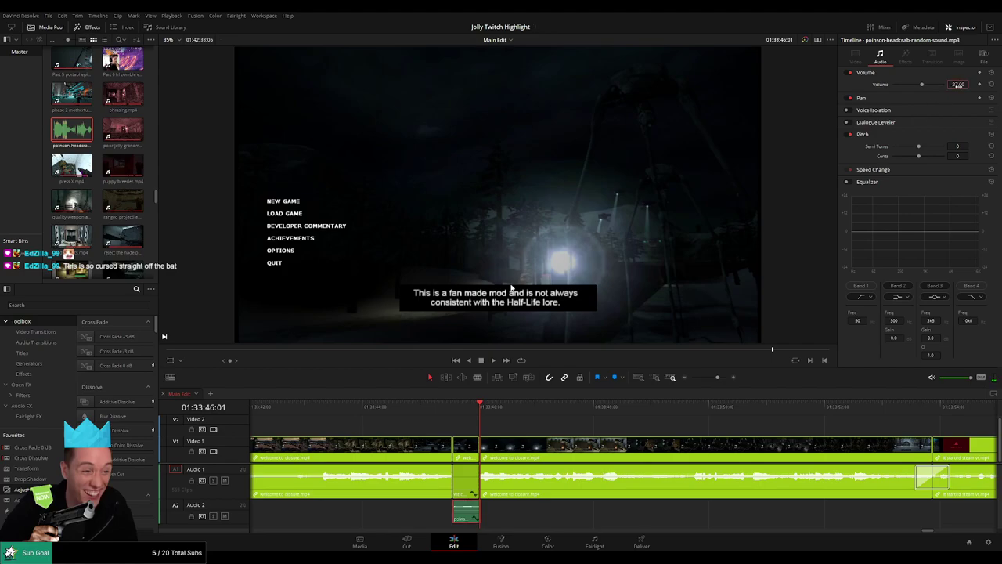
- Play on through the welcome to closure clip, isolate the spoken word ending at 01:33:52:12 with two cuts, and mute that segment's audio
{"action": "key", "text": "space"}
{"action": "left_click_drag", "start_coordinate": [718, 378], "coordinate": [715, 378]}
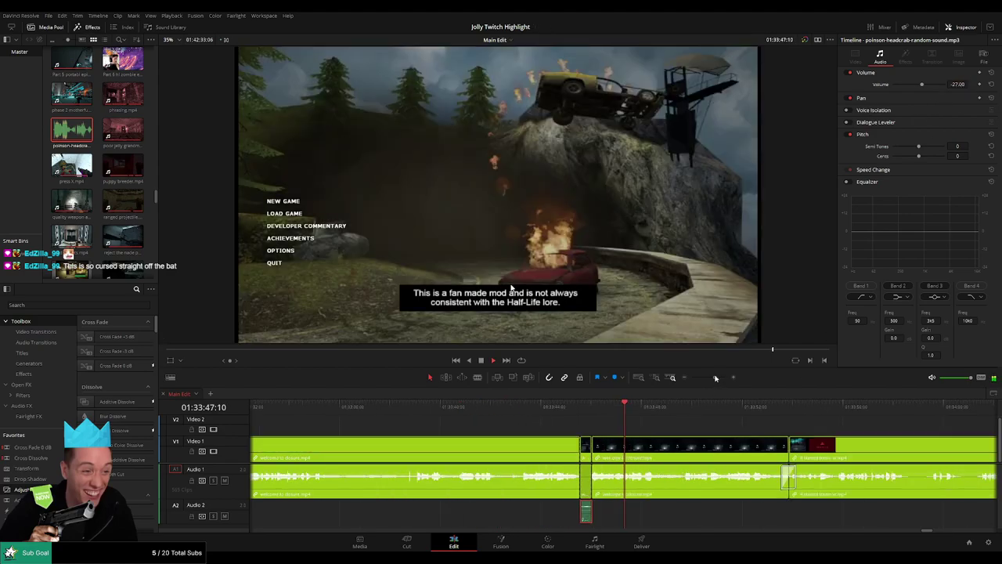
{"action": "left_click", "coordinate": [694, 423]}
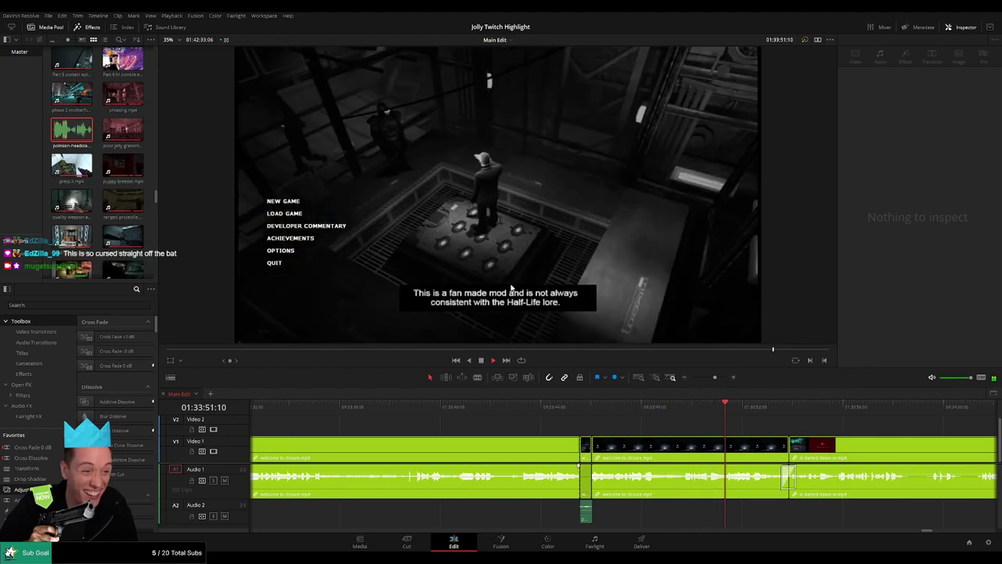
{"action": "left_click_drag", "start_coordinate": [667, 432], "coordinate": [431, 432]}
{"action": "key", "text": "space"}
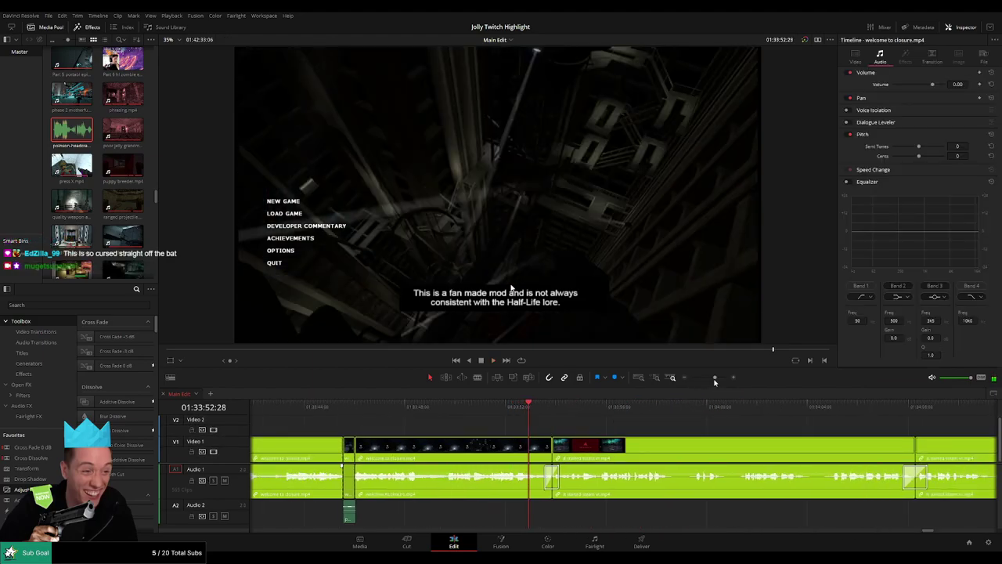
{"action": "left_click_drag", "start_coordinate": [715, 379], "coordinate": [722, 379]}
{"action": "left_click_drag", "start_coordinate": [366, 412], "coordinate": [523, 429]}
{"action": "key", "text": "b"}
{"action": "left_click", "coordinate": [437, 448]}
{"action": "left_click", "coordinate": [523, 465]}
{"action": "key", "text": "a"}
{"action": "left_click_drag", "start_coordinate": [504, 477], "coordinate": [515, 499]}
- Add the headcrab sound on Audio 2 under the segment ending at 01:33:52:12, trim it, and lower its volume like the earlier ones
{"action": "left_click_drag", "start_coordinate": [77, 132], "coordinate": [438, 523]}
{"action": "left_click_drag", "start_coordinate": [653, 516], "coordinate": [528, 523]}
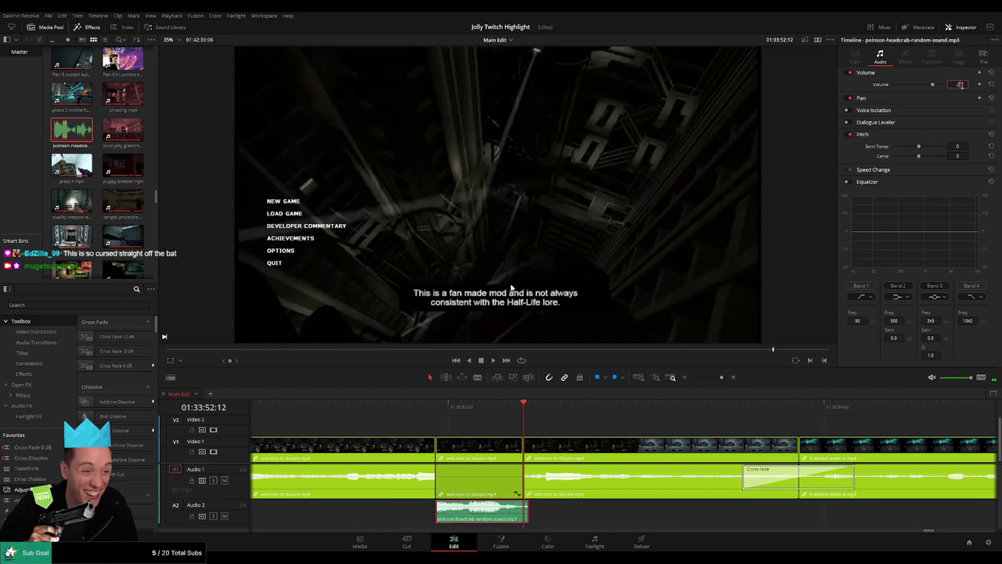
{"action": "key", "text": "Return"}
- Play into the it started steam vr clip, cut it at 01:33:57:03 and 01:33:57:16 around the spoken word, and mute that segment
{"action": "left_click", "coordinate": [759, 419]}
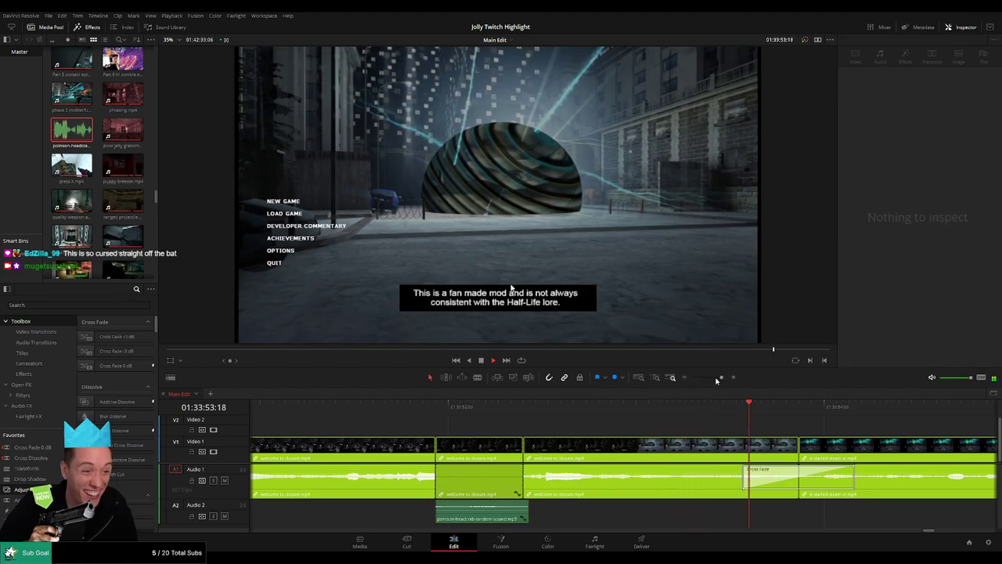
{"action": "left_click_drag", "start_coordinate": [722, 377], "coordinate": [713, 378]}
{"action": "left_click_drag", "start_coordinate": [730, 429], "coordinate": [466, 430]}
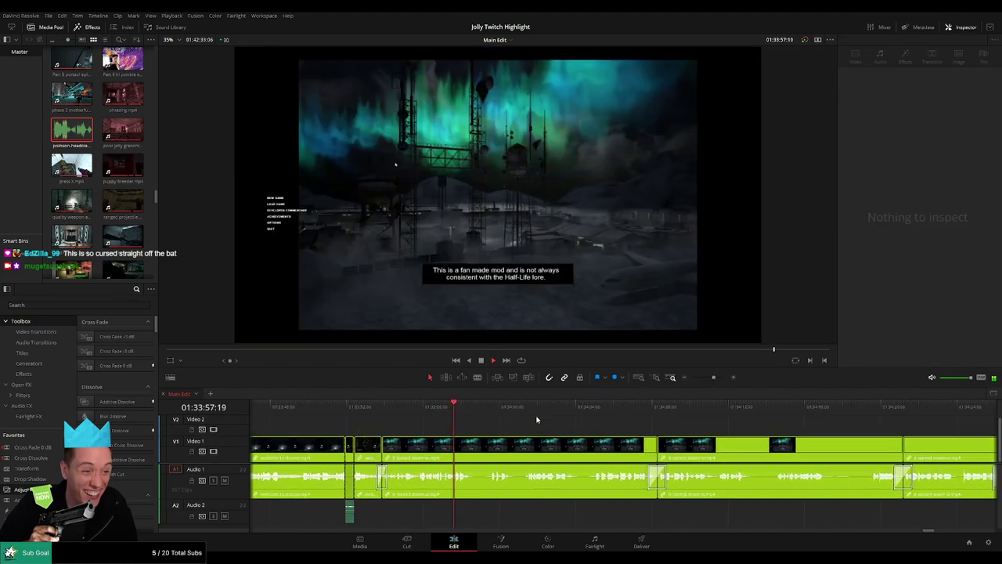
{"action": "key", "text": "space"}
{"action": "left_click_drag", "start_coordinate": [713, 378], "coordinate": [718, 378]}
{"action": "left_click", "coordinate": [508, 406]}
{"action": "key", "text": "space"}
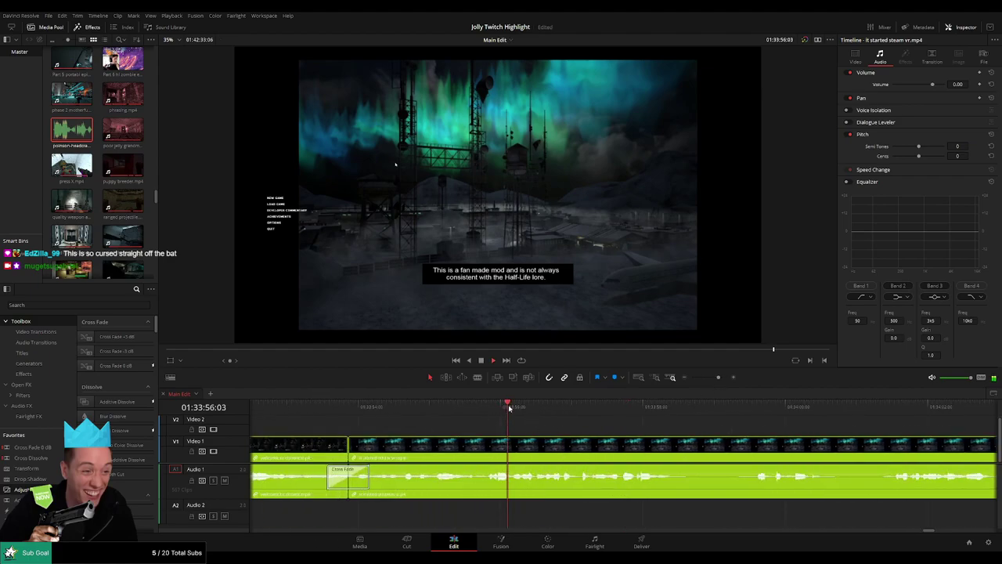
{"action": "key", "text": "b"}
{"action": "left_click", "coordinate": [579, 450]}
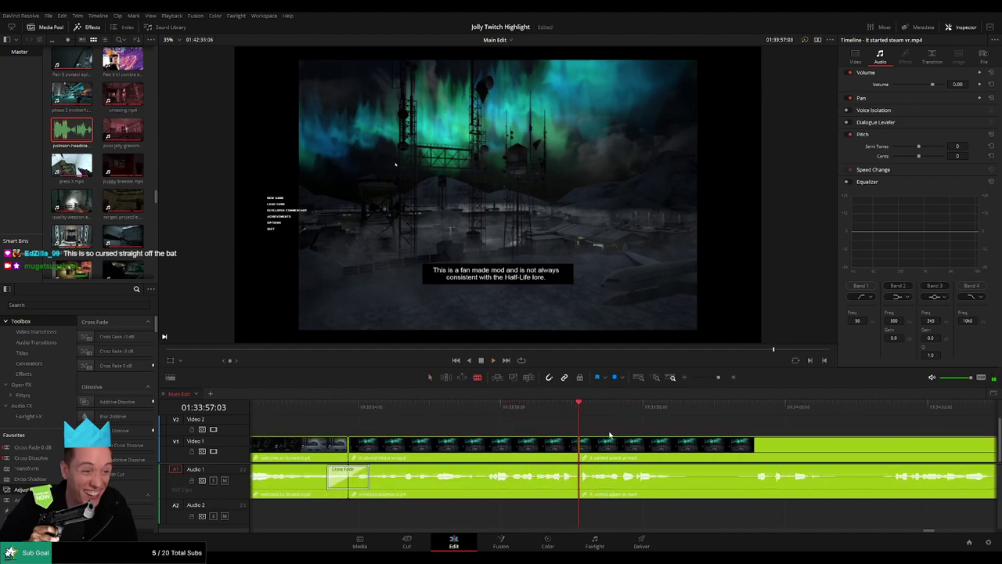
{"action": "left_click", "coordinate": [614, 448]}
{"action": "key", "text": "a"}
{"action": "left_click_drag", "start_coordinate": [597, 472], "coordinate": [597, 498]}
- Fit the headcrab sound on Audio 2 under the segment ending at 01:33:57:16 and set its volume to -27
{"action": "left_click_drag", "start_coordinate": [691, 466], "coordinate": [626, 510]}
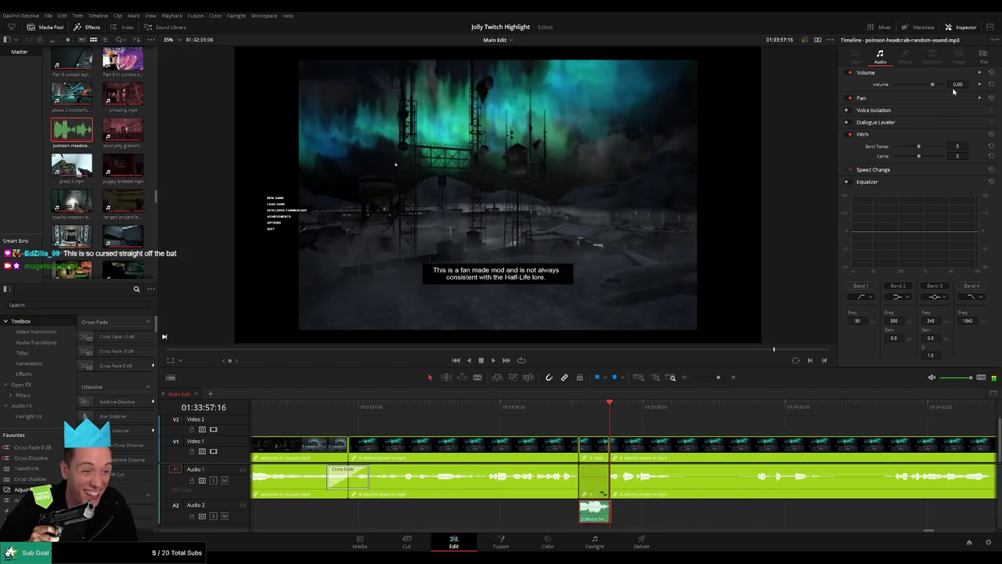
{"action": "type", "text": "-27"}
{"action": "key", "text": "Return"}
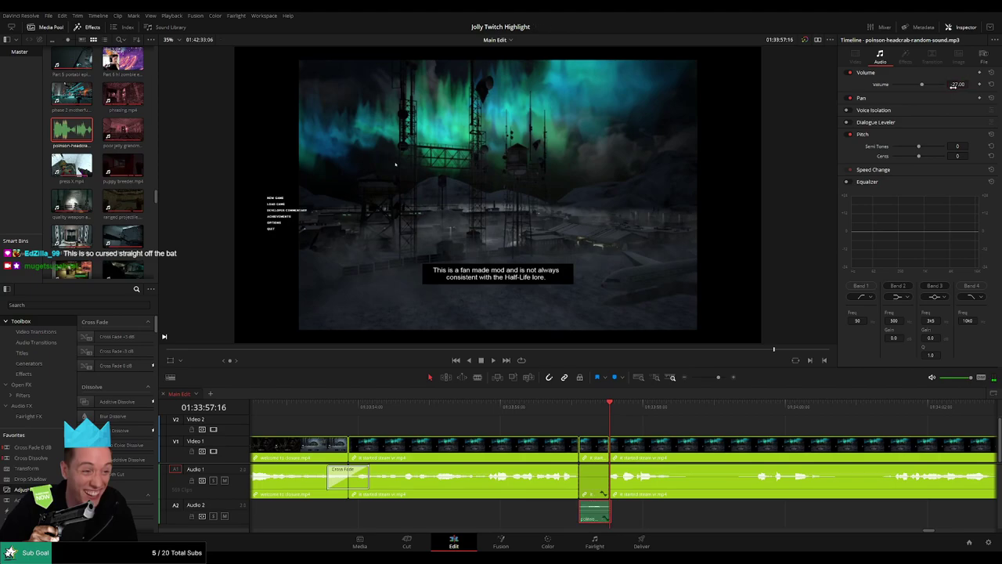
- Cut the it started steam vr clip at 01:34:00:01 and 01:34:00:18 around the next word and mute the separated segment
{"action": "left_click", "coordinate": [722, 420]}
{"action": "mouse_move", "coordinate": [718, 377]}
{"action": "left_mouse_down"}
{"action": "mouse_move", "coordinate": [693, 379]}
{"action": "mouse_move", "coordinate": [714, 379]}
{"action": "left_mouse_up"}
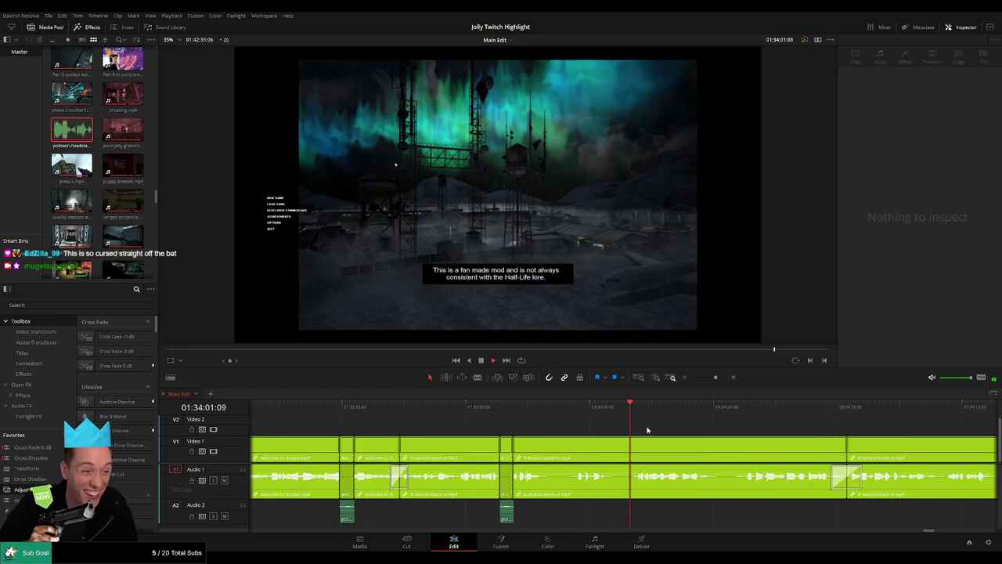
{"action": "left_click", "coordinate": [573, 407]}
{"action": "key", "text": "b"}
{"action": "left_click", "coordinate": [592, 456]}
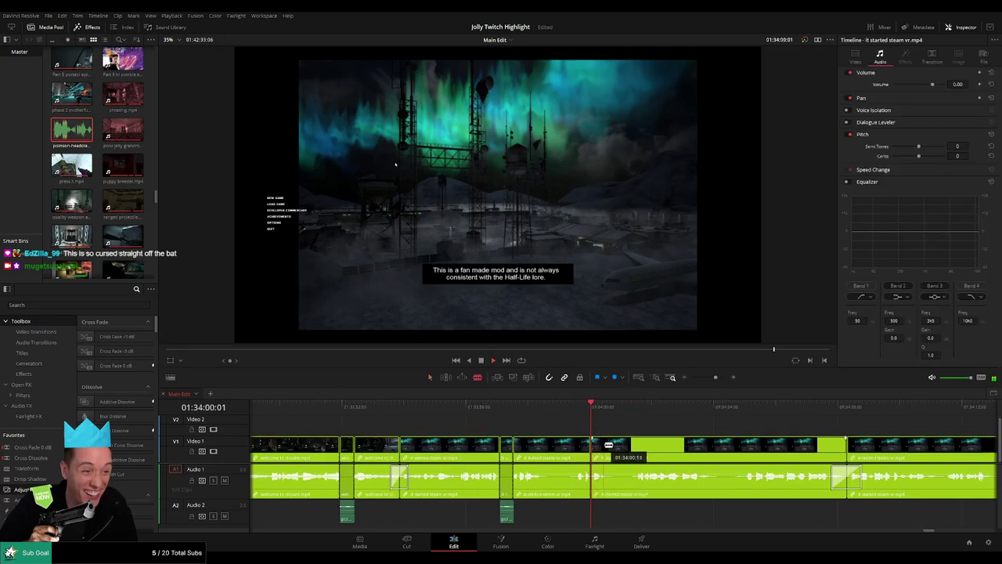
{"action": "left_click", "coordinate": [609, 474]}
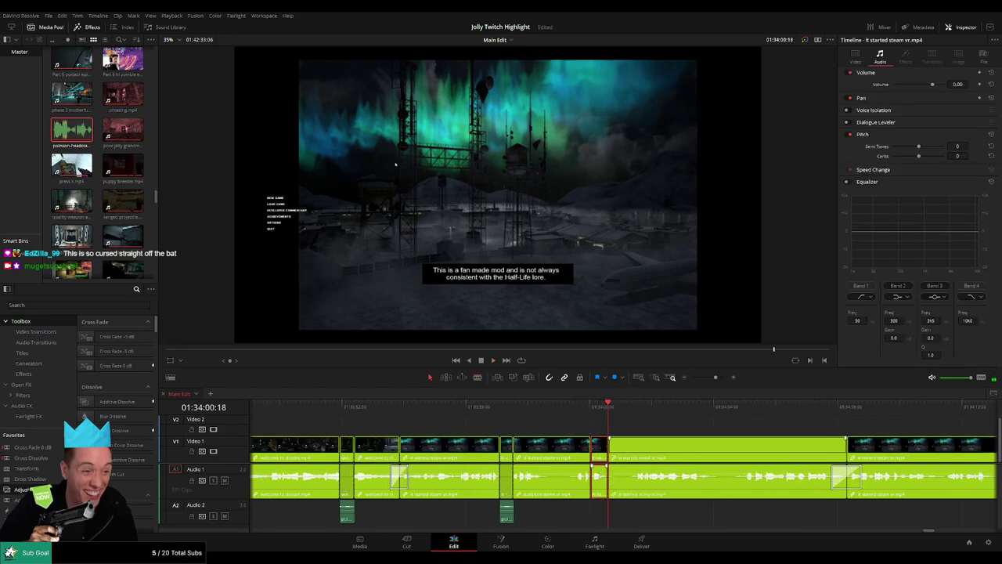
{"action": "left_click_drag", "start_coordinate": [603, 476], "coordinate": [603, 502]}
- Add the headcrab sound on Audio 2 beneath the segment ending at 01:34:00:18, trim it to match, and set its volume to -27
{"action": "left_click_drag", "start_coordinate": [78, 131], "coordinate": [595, 513]}
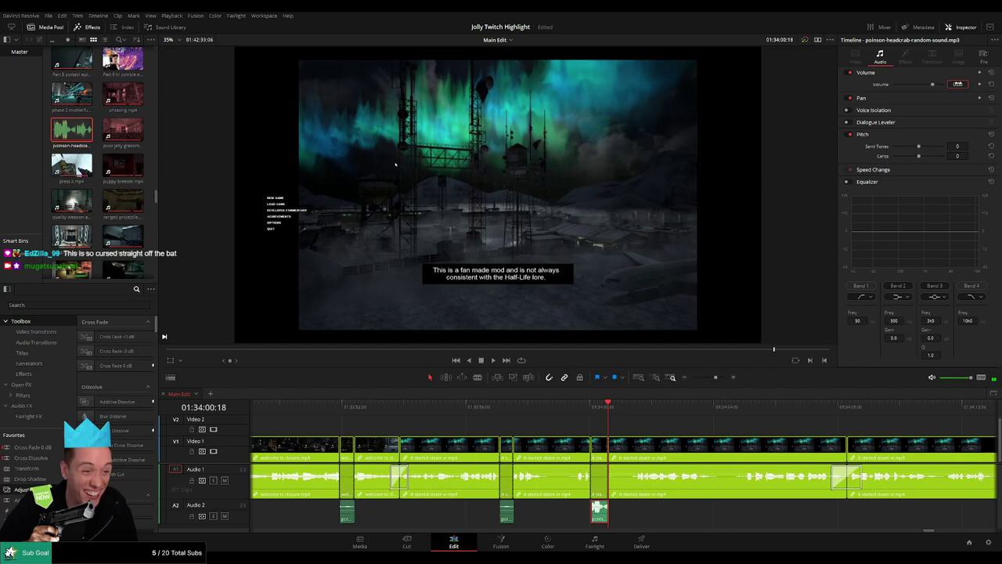
{"action": "key", "text": "Return"}
{"action": "key", "text": "space"}
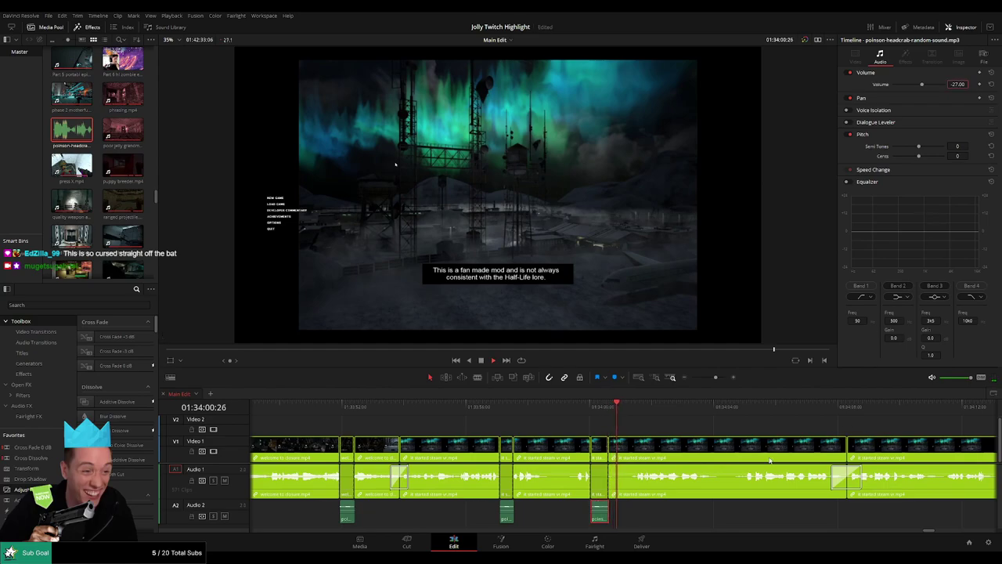
- Play on, isolate the spoken word ending at 01:34:10:06 in the it started steam vr clip with two cuts, and mute that segment
{"action": "left_click", "coordinate": [676, 435]}
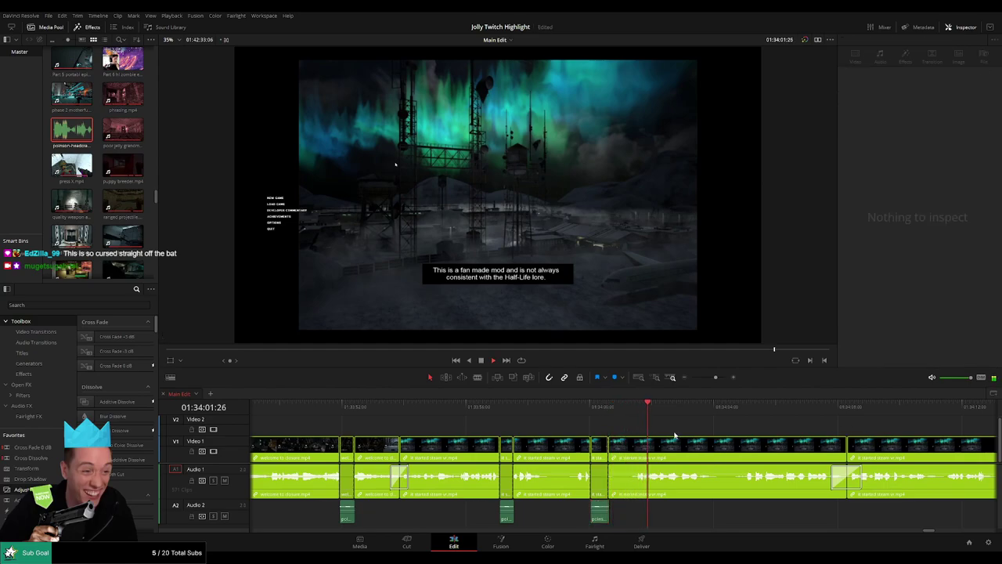
{"action": "left_click", "coordinate": [544, 443]}
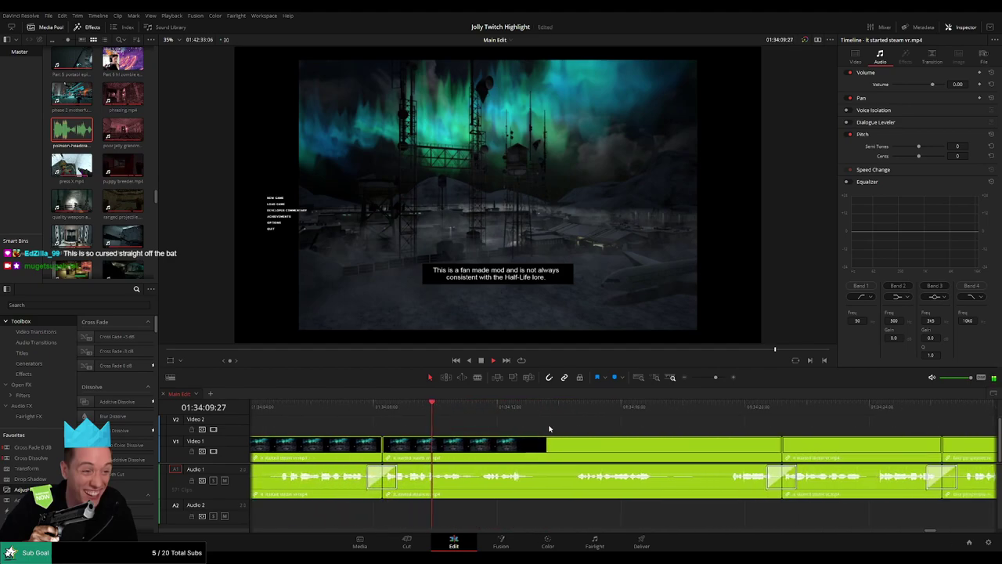
{"action": "left_click", "coordinate": [396, 406]}
{"action": "key", "text": "b"}
{"action": "left_click", "coordinate": [427, 456]}
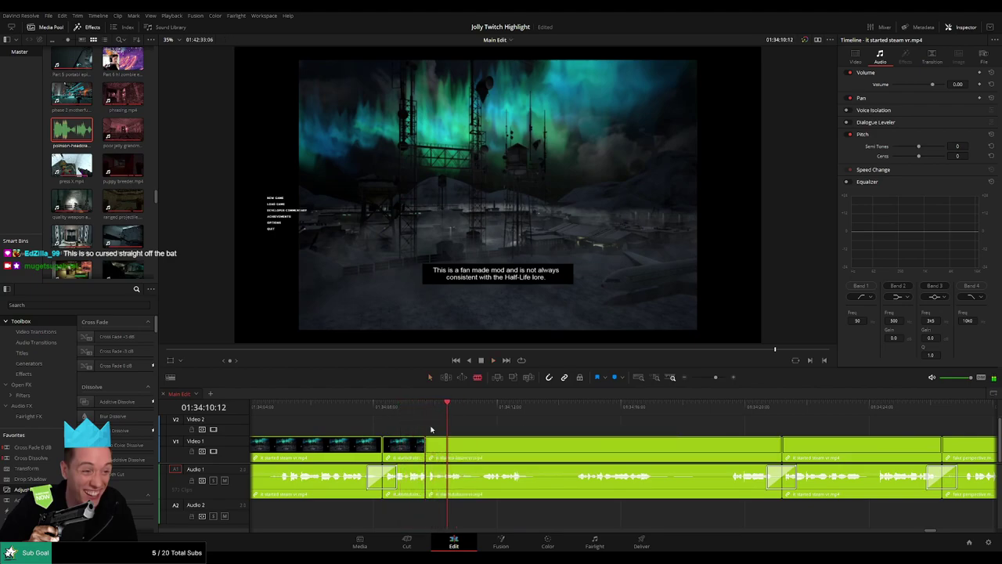
{"action": "left_click", "coordinate": [449, 457]}
{"action": "key", "text": "a"}
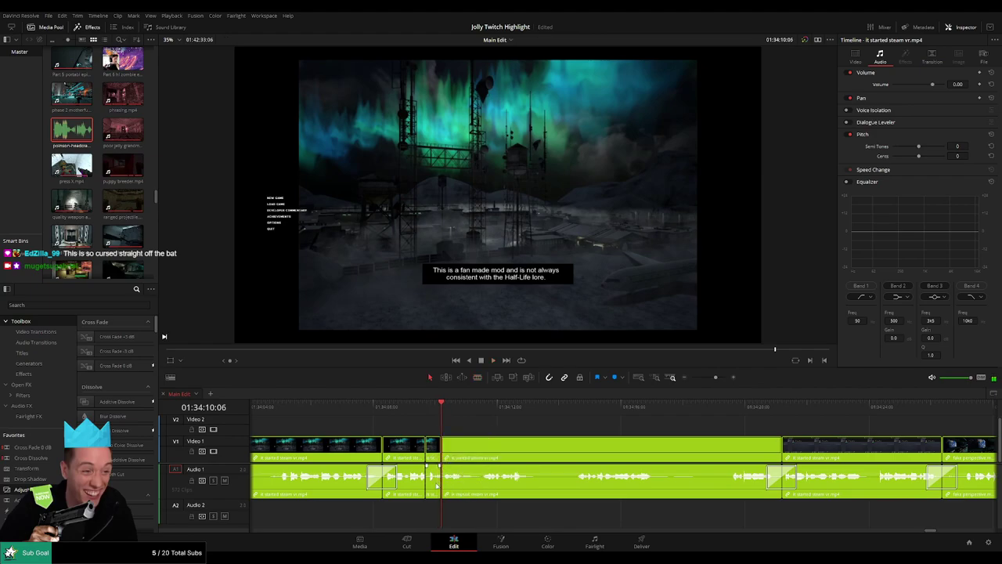
{"action": "left_click_drag", "start_coordinate": [434, 472], "coordinate": [433, 495]}
- Place the headcrab sound on Audio 2 under the segment ending at 01:34:10:06, trimmed to its length, and set its volume to -27
{"action": "left_click_drag", "start_coordinate": [77, 131], "coordinate": [442, 514]}
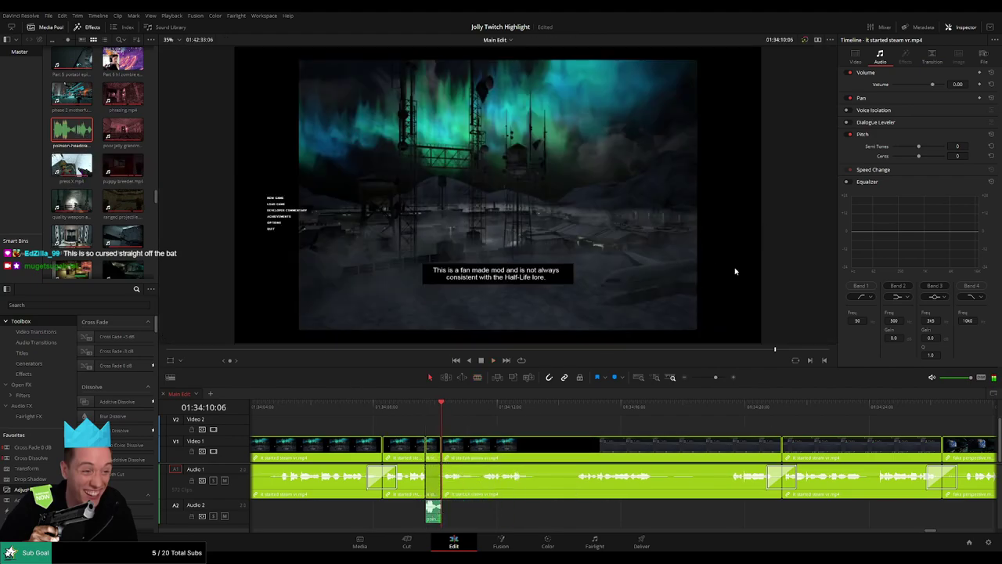
{"action": "left_click", "coordinate": [435, 520]}
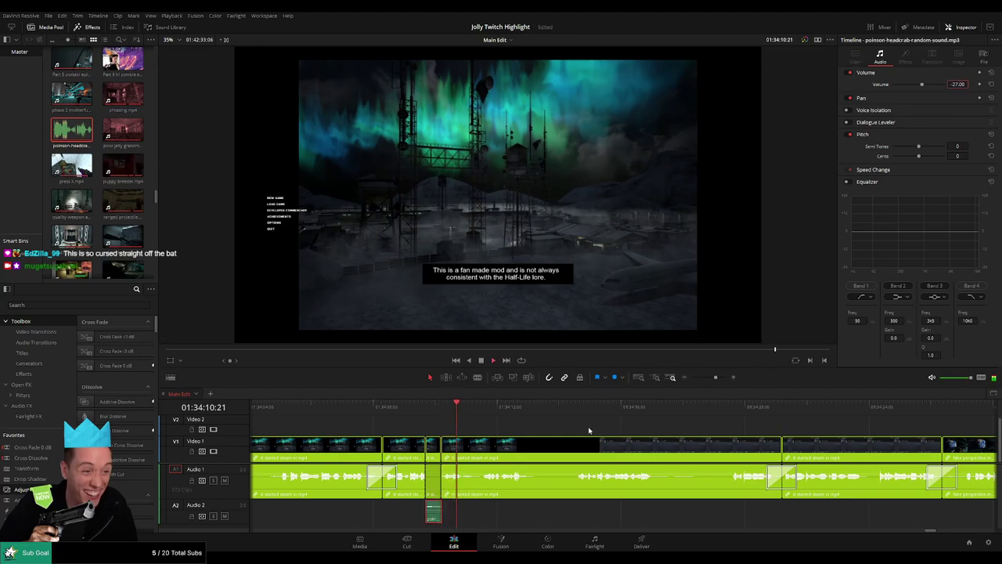
{"action": "left_click", "coordinate": [565, 428]}
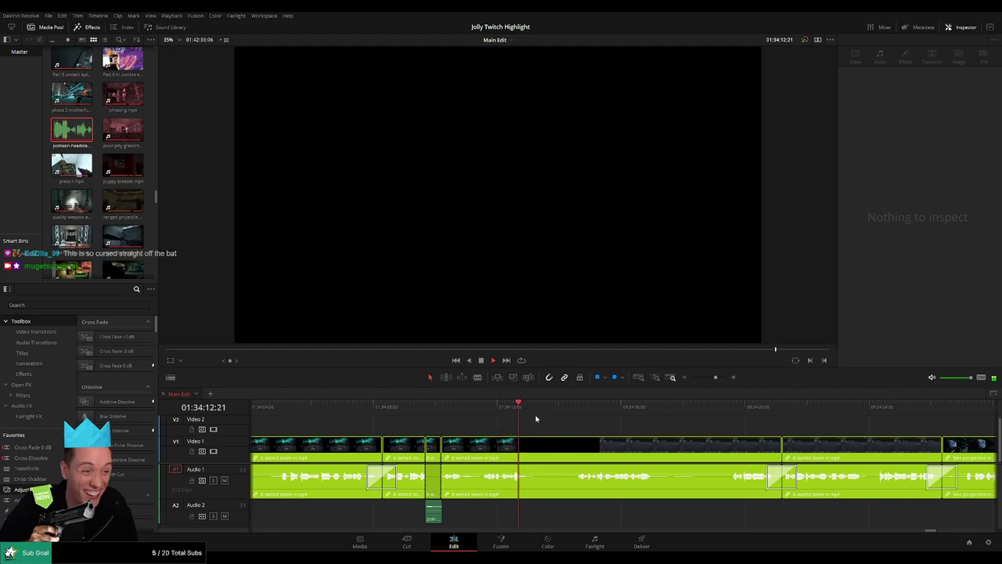
- Review the rest of the it started steam vr clip, the fake perspective clip and the following clip's opening up to about 01:34:55
{"action": "left_click", "coordinate": [554, 415]}
{"action": "left_click_drag", "start_coordinate": [684, 428], "coordinate": [537, 428]}
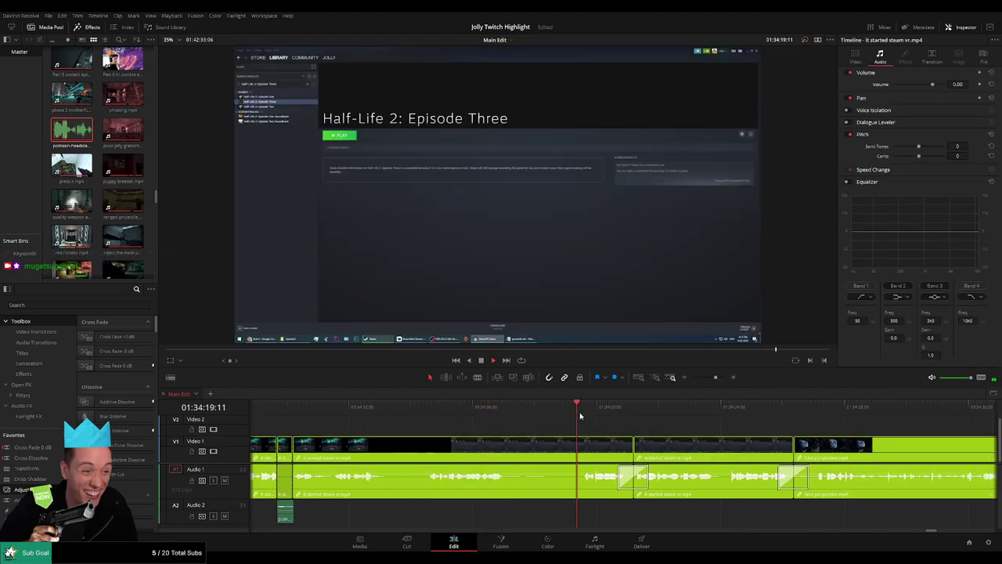
{"action": "scroll", "coordinate": [690, 430], "scroll_direction": "right", "scroll_amount": 2}
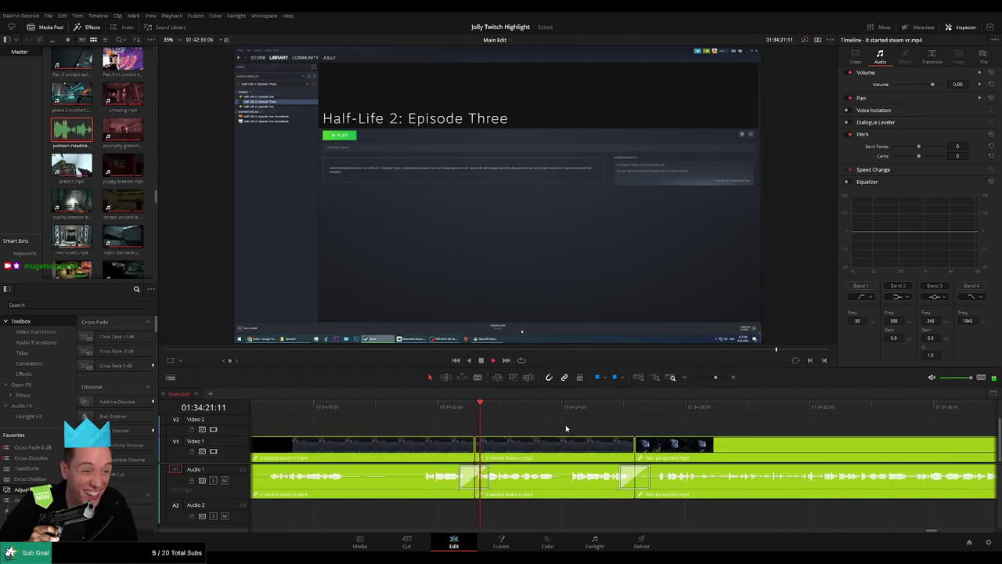
{"action": "scroll", "coordinate": [623, 429], "scroll_direction": "right", "scroll_amount": 2}
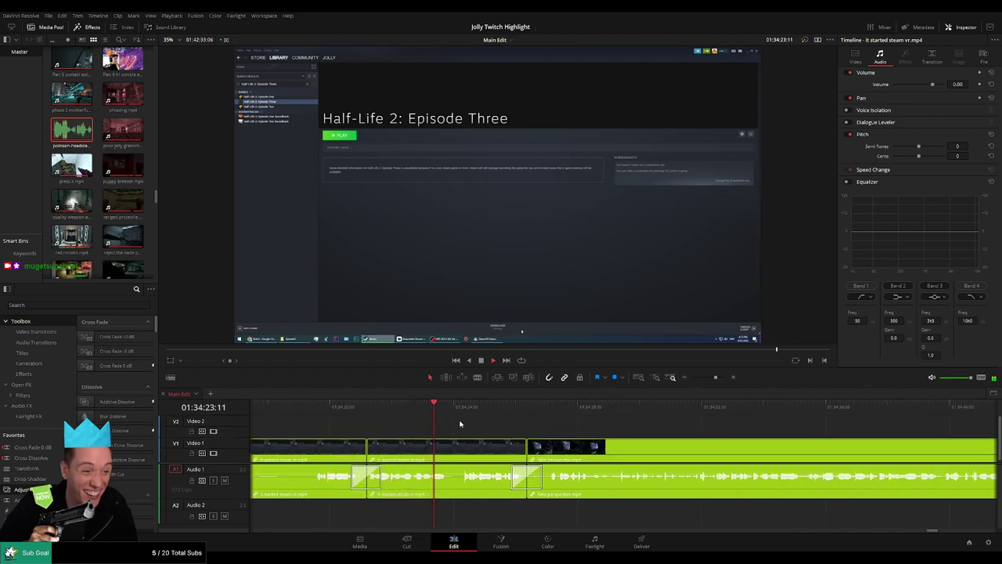
{"action": "scroll", "coordinate": [460, 424], "scroll_direction": "right", "scroll_amount": 2}
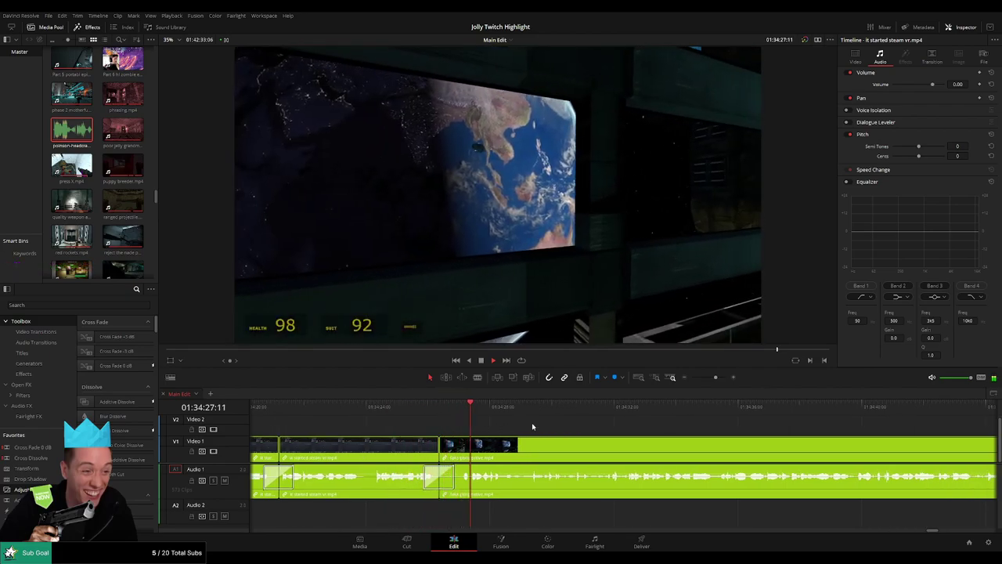
{"action": "mouse_move", "coordinate": [714, 382]}
{"action": "left_mouse_down"}
{"action": "mouse_move", "coordinate": [694, 380]}
{"action": "mouse_move", "coordinate": [713, 381]}
{"action": "left_mouse_up"}
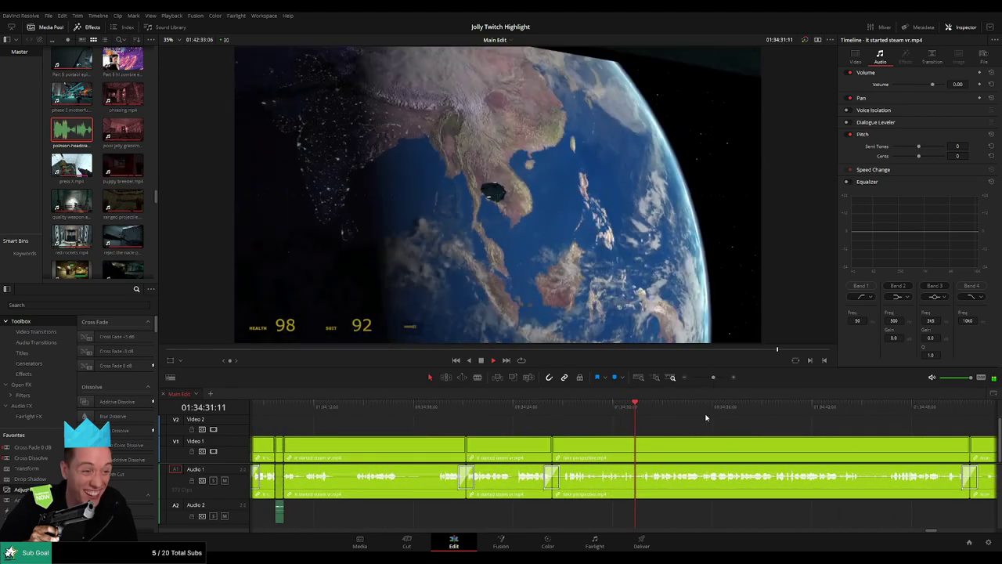
{"action": "left_click_drag", "start_coordinate": [718, 430], "coordinate": [529, 430]}
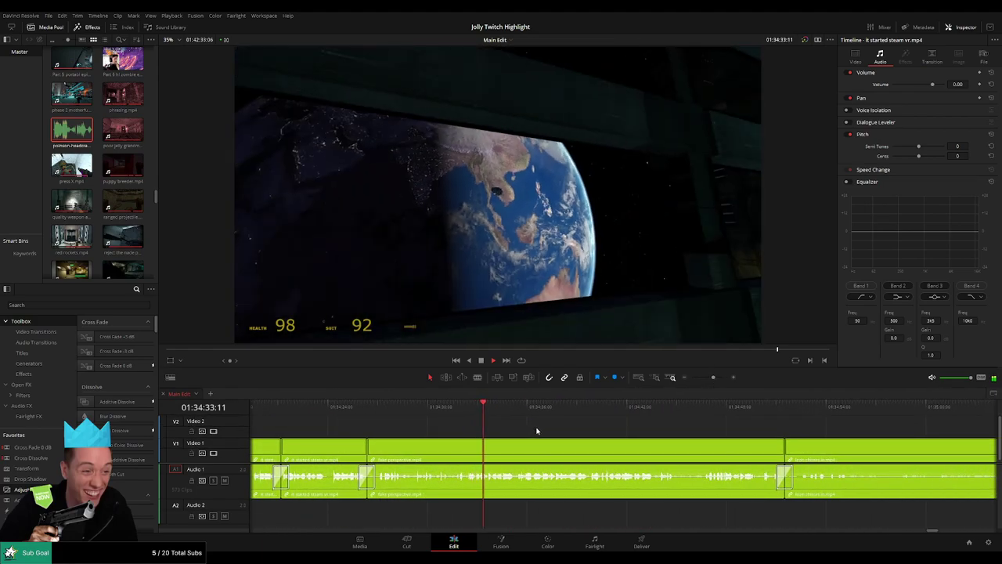
{"action": "left_click_drag", "start_coordinate": [605, 429], "coordinate": [531, 430]}
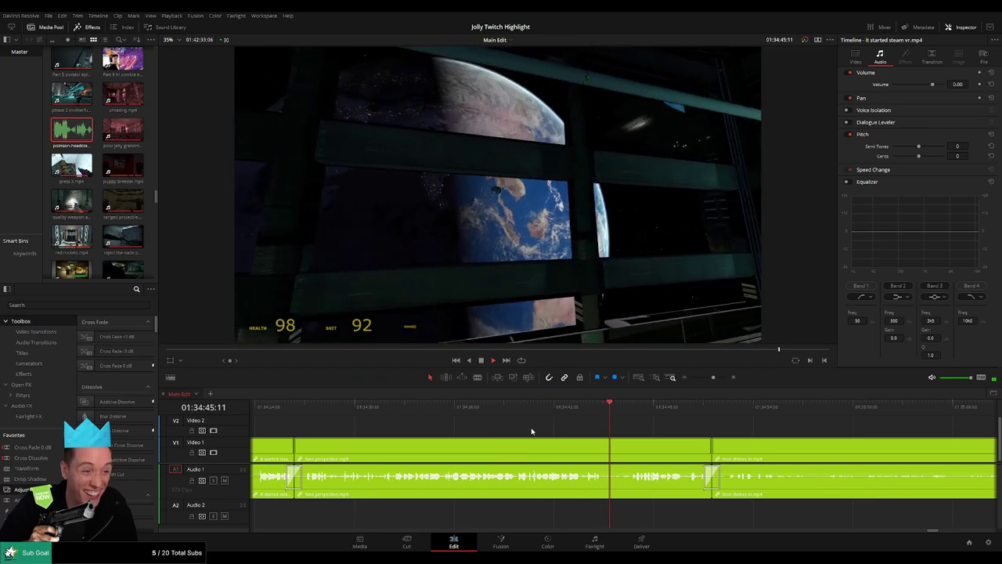
{"action": "scroll", "coordinate": [599, 421], "scroll_direction": "right", "scroll_amount": 3}
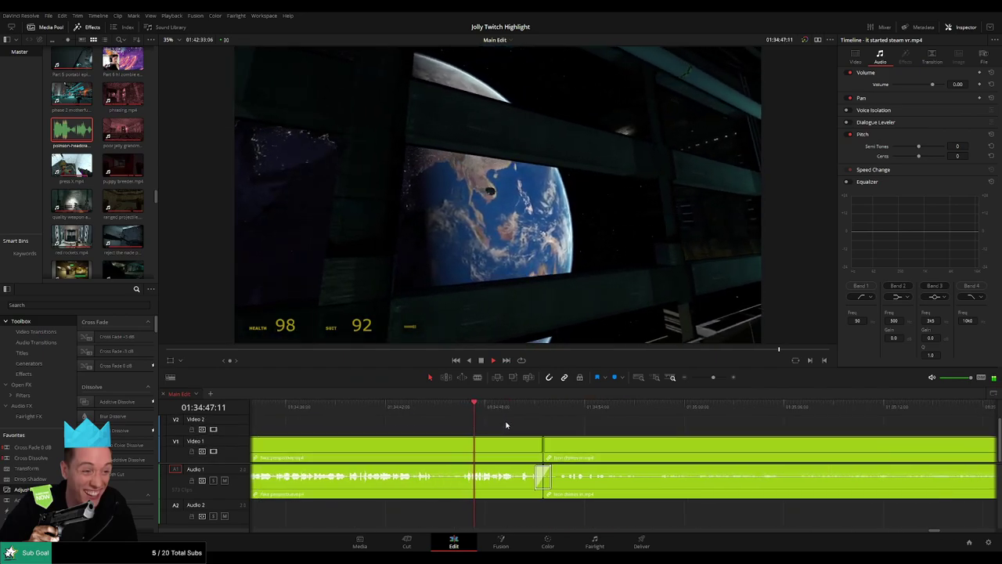
{"action": "scroll", "coordinate": [501, 420], "scroll_direction": "right", "scroll_amount": 2}
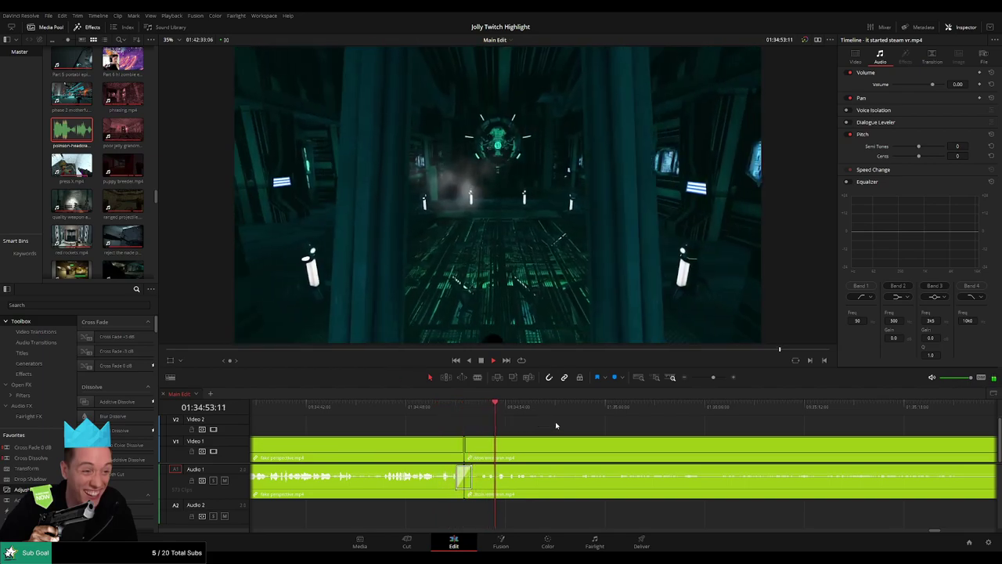
{"action": "scroll", "coordinate": [541, 429], "scroll_direction": "right", "scroll_amount": 2}
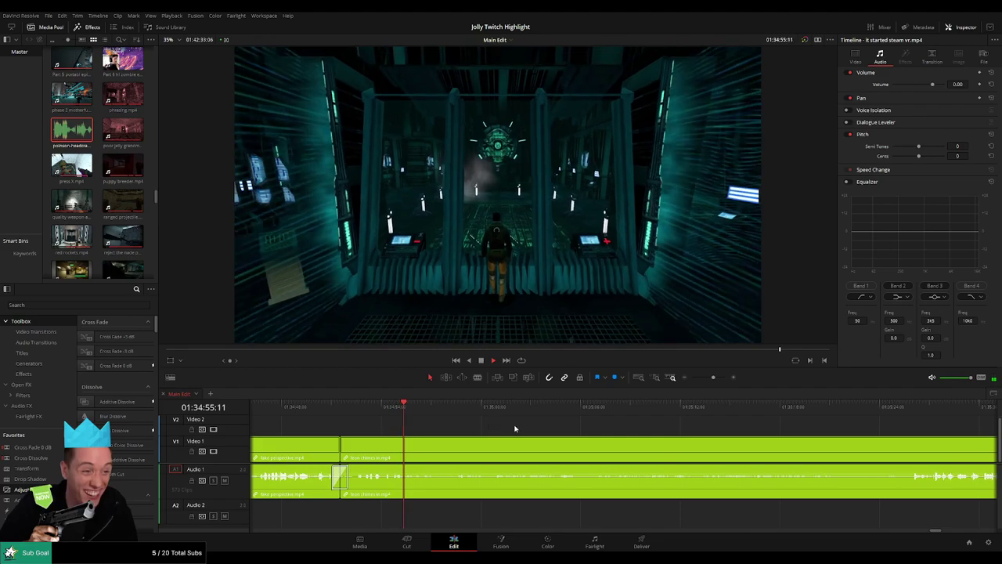
- Play into the leon chimes in clip, isolate the spoken word ending at 01:35:26:23 with two cuts, and mute that segment
{"action": "left_click_drag", "start_coordinate": [713, 378], "coordinate": [711, 379]}
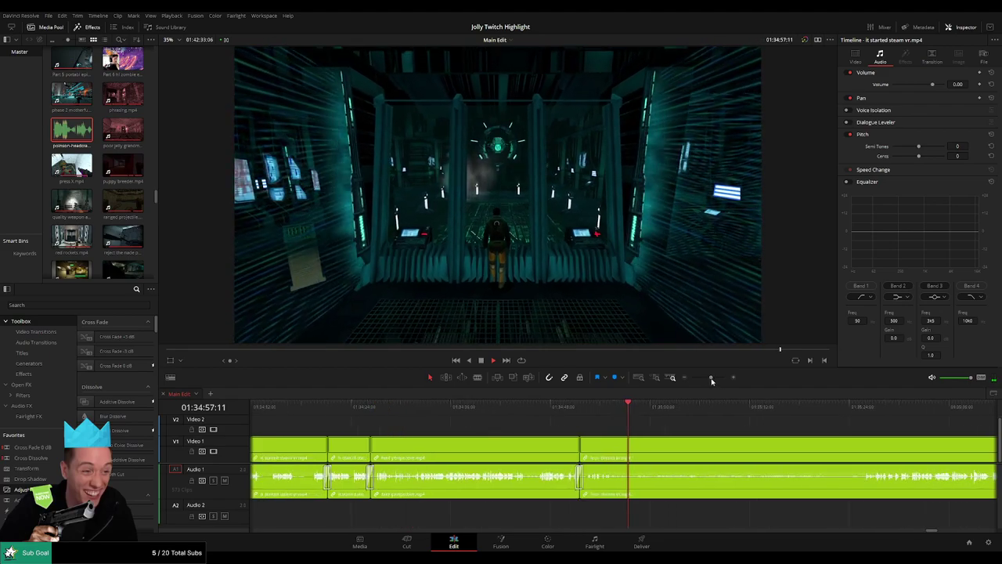
{"action": "scroll", "coordinate": [473, 436], "scroll_direction": "right", "scroll_amount": 3}
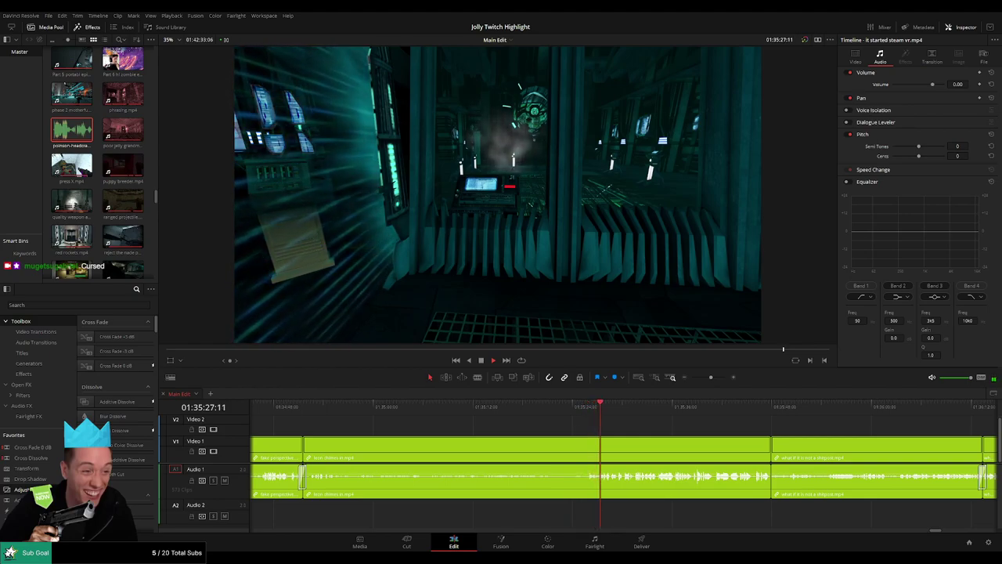
{"action": "key", "text": "space"}
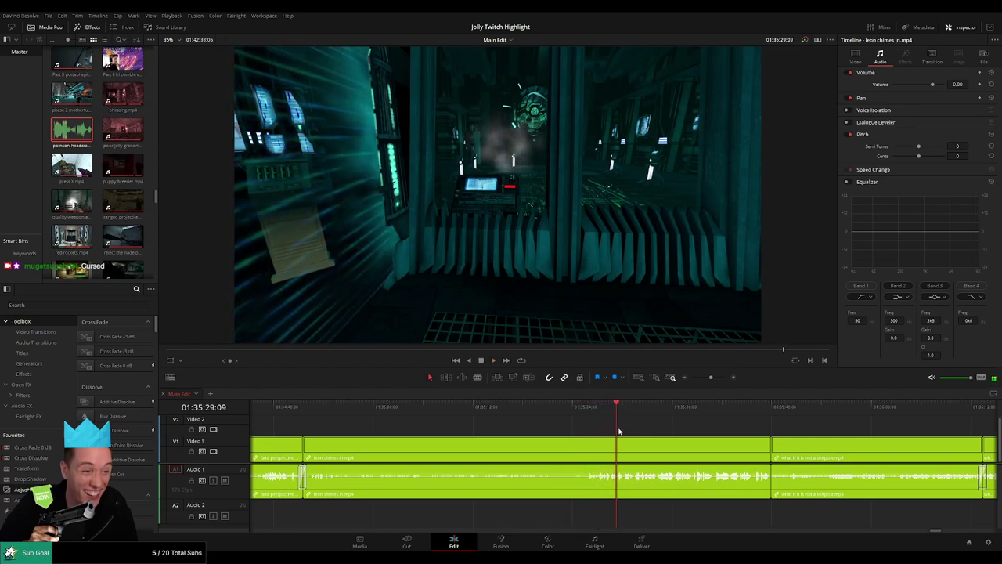
{"action": "left_click", "coordinate": [590, 408]}
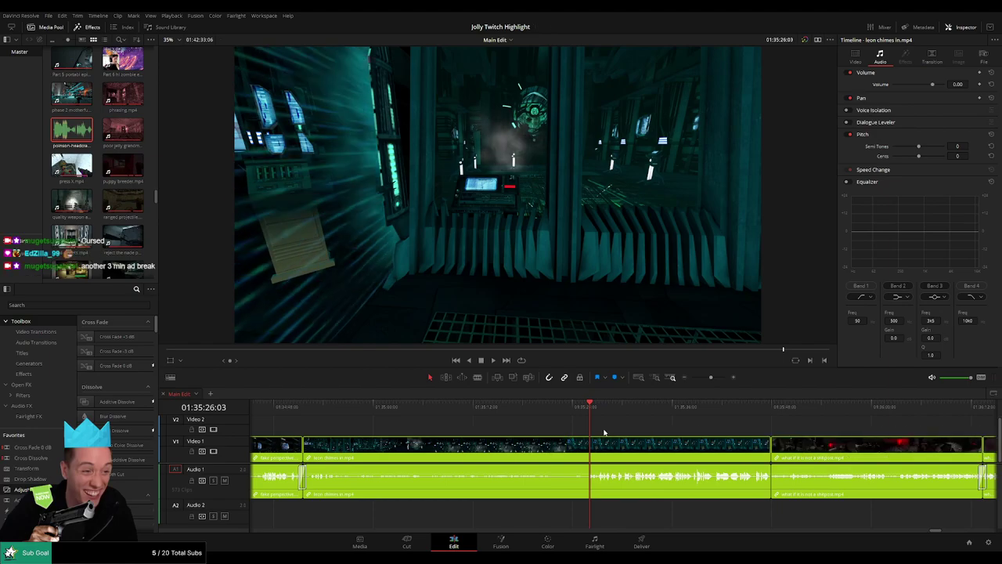
{"action": "left_click_drag", "start_coordinate": [711, 377], "coordinate": [718, 380]}
{"action": "key", "text": "space"}
{"action": "key", "text": "b"}
{"action": "left_click", "coordinate": [624, 444]}
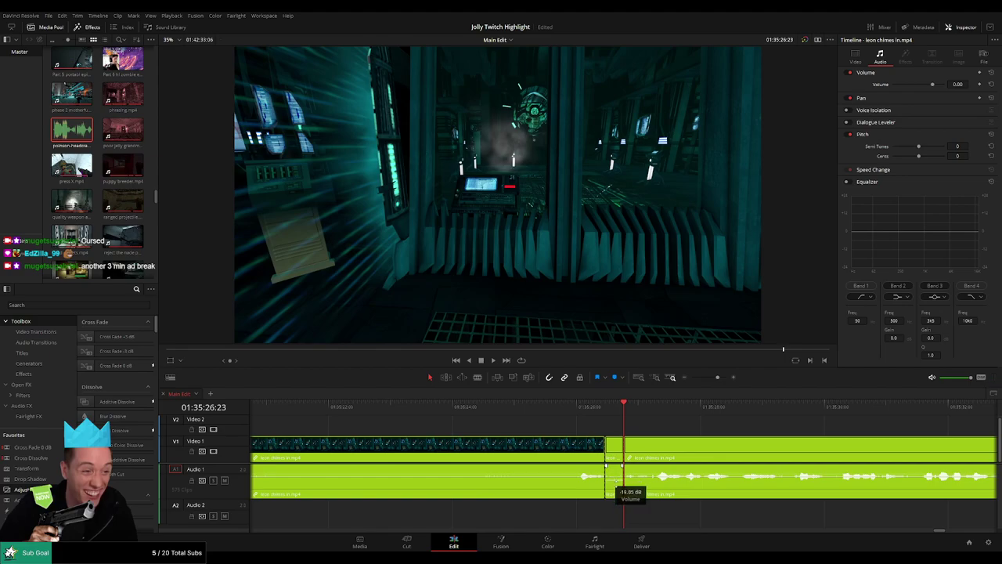
- Add the headcrab sound on Audio 2 under the segment ending at 01:35:26:23, trim it to match, set its volume to -27, and replay it
{"action": "left_click_drag", "start_coordinate": [86, 136], "coordinate": [602, 520]}
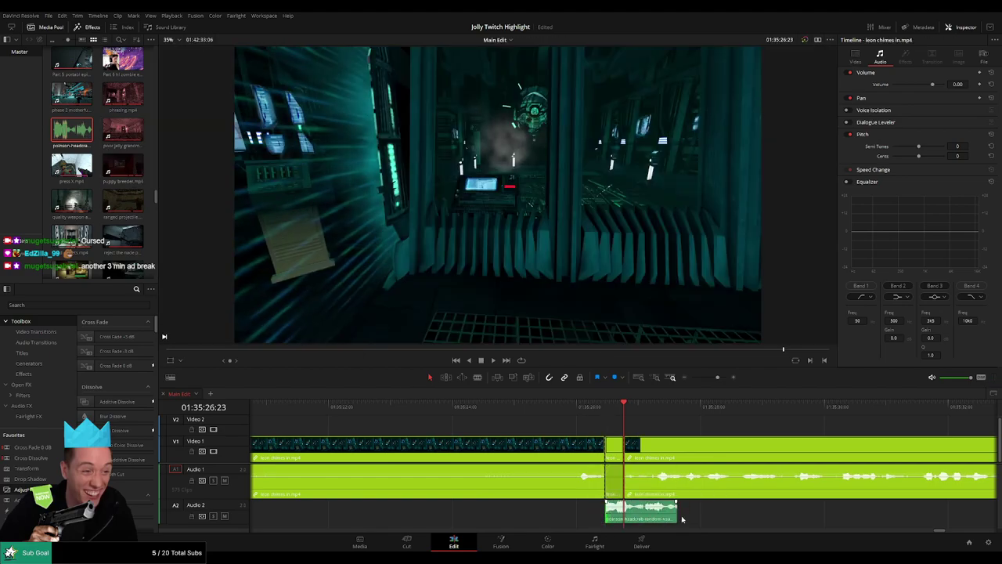
{"action": "left_click_drag", "start_coordinate": [673, 515], "coordinate": [624, 514]}
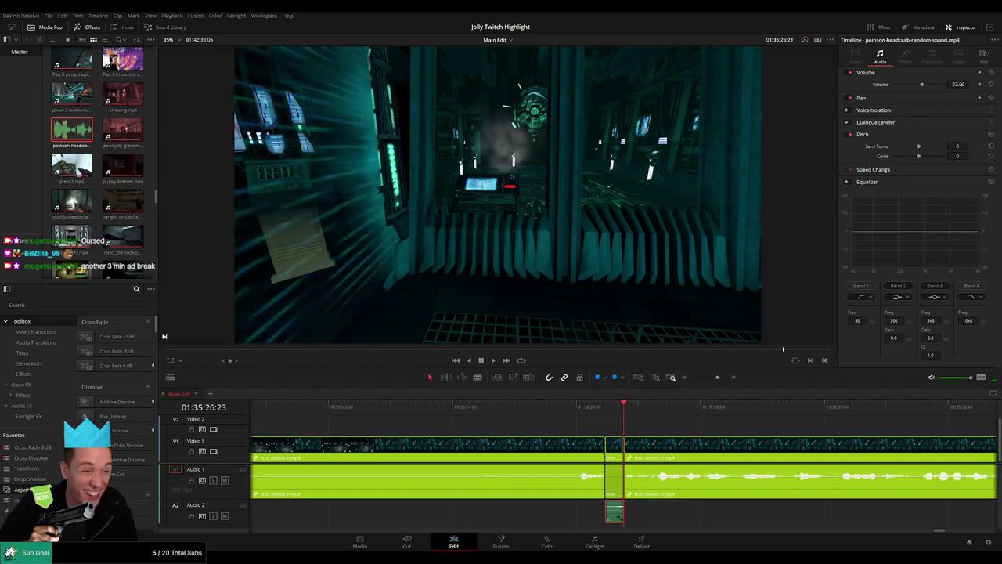
{"action": "left_click", "coordinate": [571, 421]}
{"action": "key", "text": "space"}
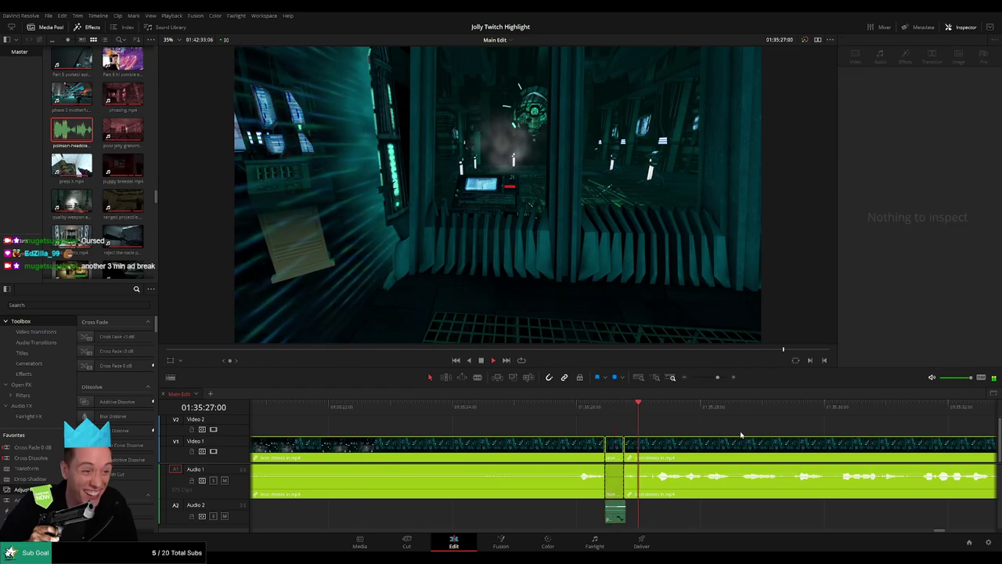
{"action": "key", "text": "space"}
{"action": "left_click", "coordinate": [576, 416]}
{"action": "key", "text": "space"}
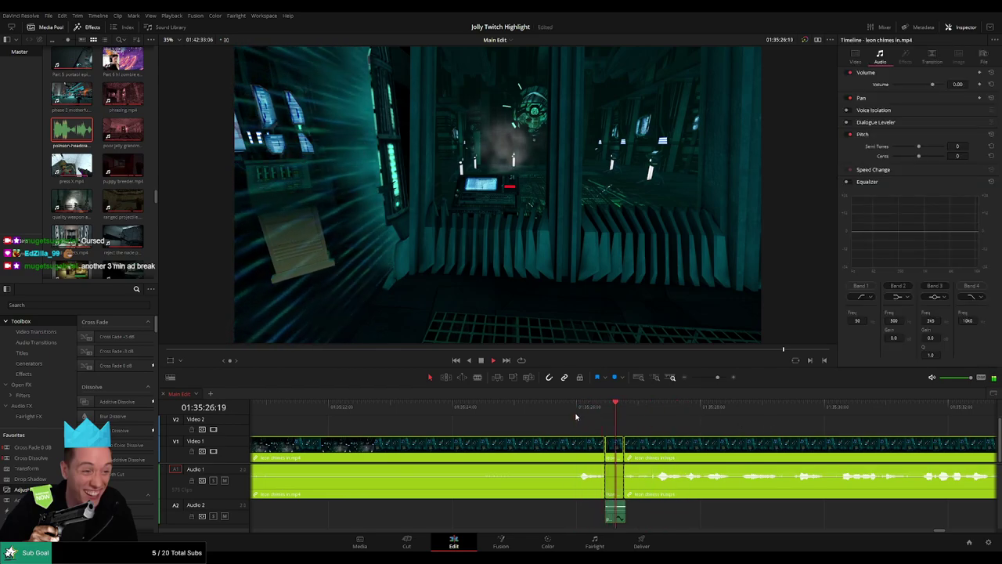
- Isolate the spoken word ending at 01:35:30:27 in the leon chimes in clip with two cuts and mute that segment
{"action": "mouse_move", "coordinate": [718, 378]}
{"action": "left_mouse_down"}
{"action": "mouse_move", "coordinate": [709, 378]}
{"action": "mouse_move", "coordinate": [726, 379]}
{"action": "left_mouse_up"}
{"action": "left_click", "coordinate": [468, 405]}
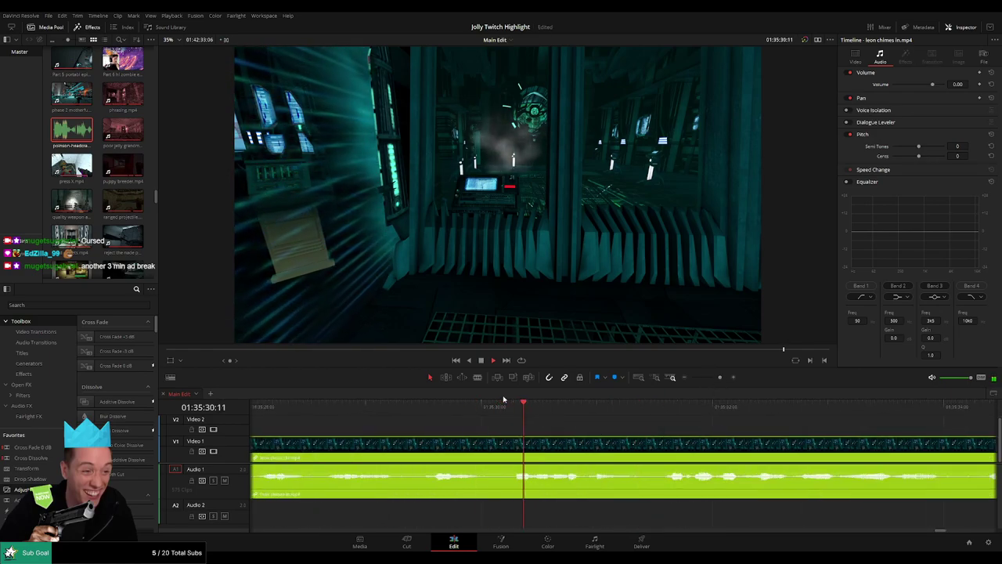
{"action": "left_click_drag", "start_coordinate": [514, 403], "coordinate": [509, 448]}
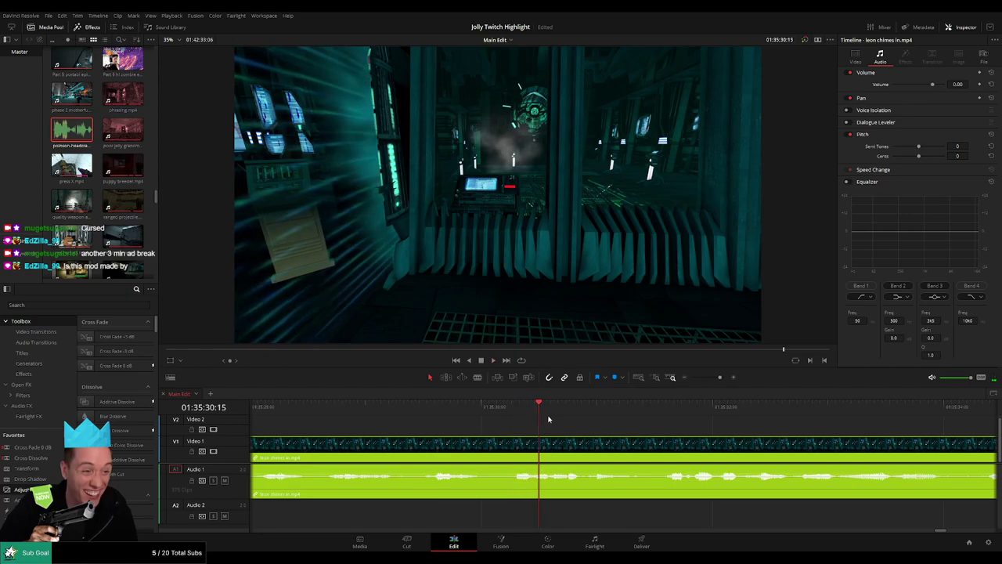
{"action": "key", "text": "b"}
{"action": "left_click", "coordinate": [548, 457]}
{"action": "key", "text": "space"}
{"action": "key", "text": "space"}
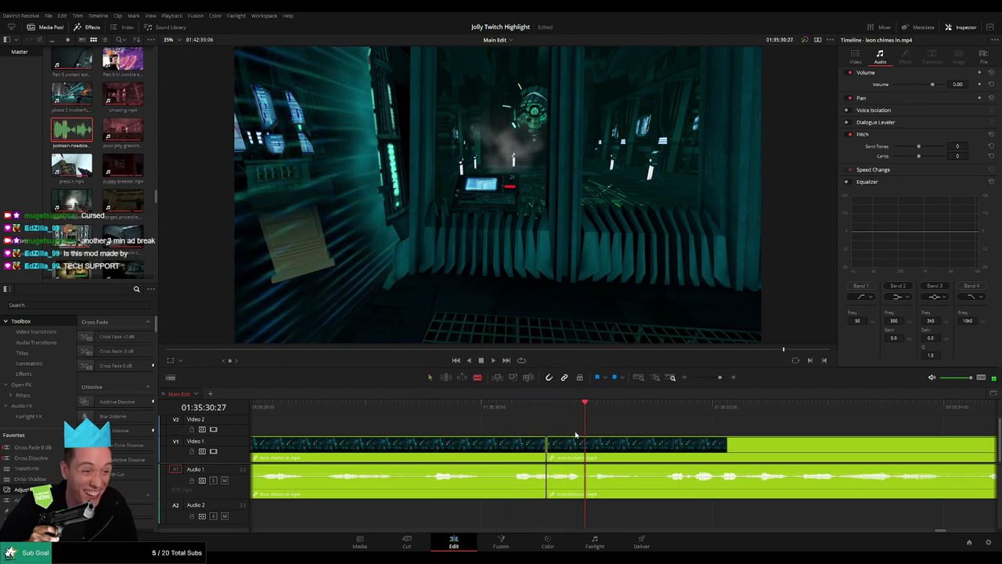
{"action": "left_click", "coordinate": [585, 455]}
{"action": "left_click_drag", "start_coordinate": [569, 474], "coordinate": [576, 495]}
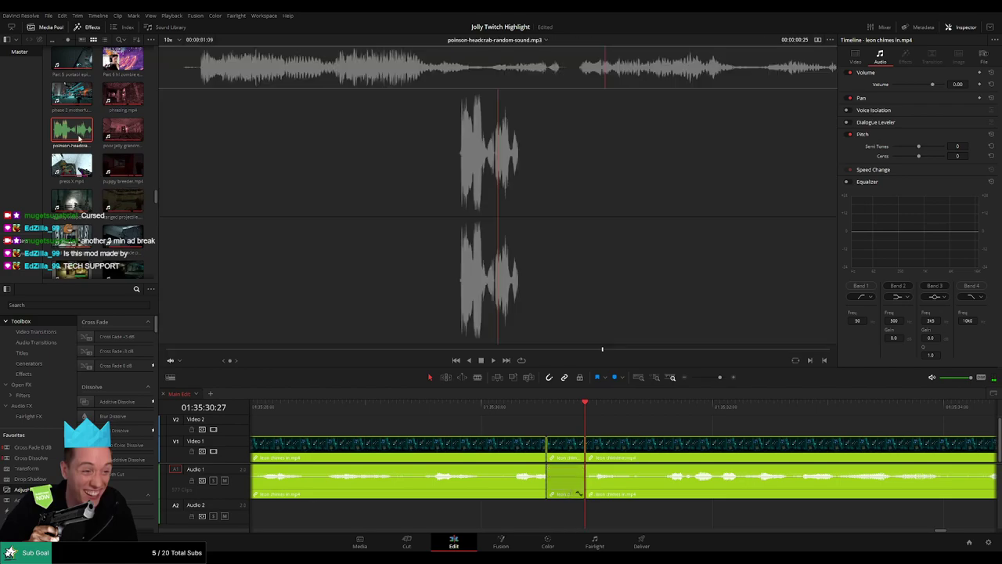
- Place the headcrab sound on Audio 2 beneath the segment ending at 01:35:30:27, trim it to about that length, and set its volume to -27
{"action": "left_click_drag", "start_coordinate": [76, 132], "coordinate": [533, 517]}
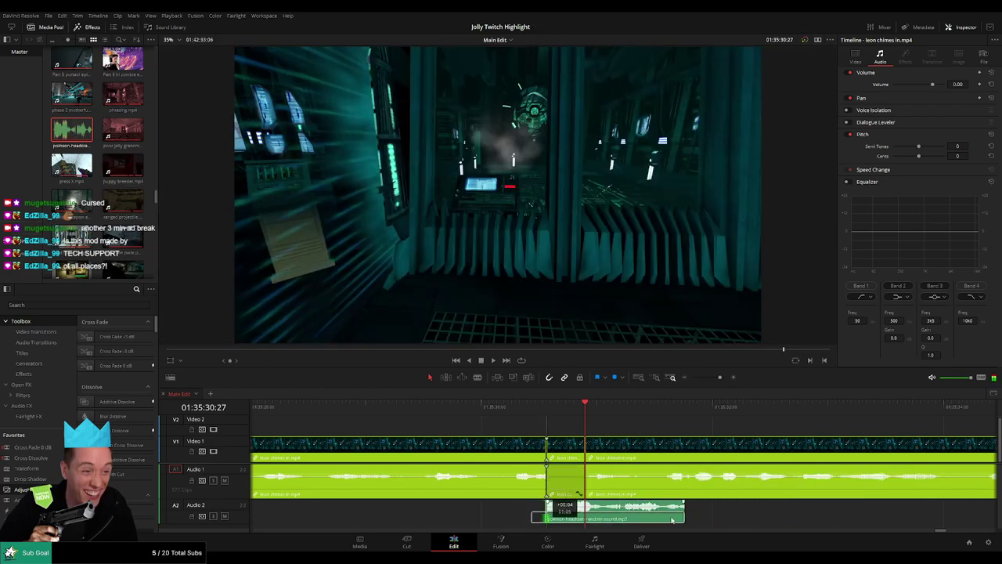
{"action": "left_click_drag", "start_coordinate": [683, 513], "coordinate": [588, 513]}
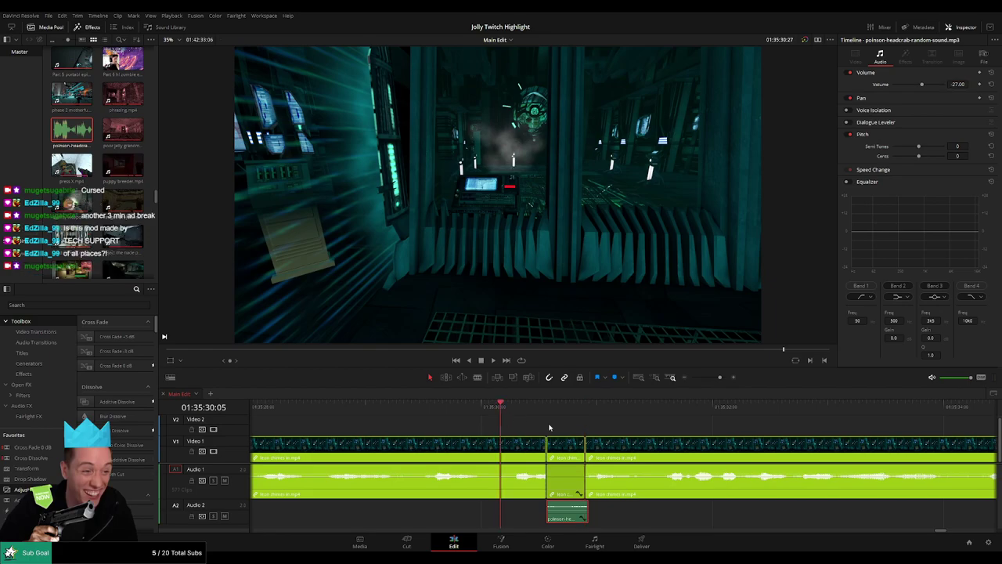
{"action": "left_click", "coordinate": [615, 426]}
{"action": "key", "text": "space"}
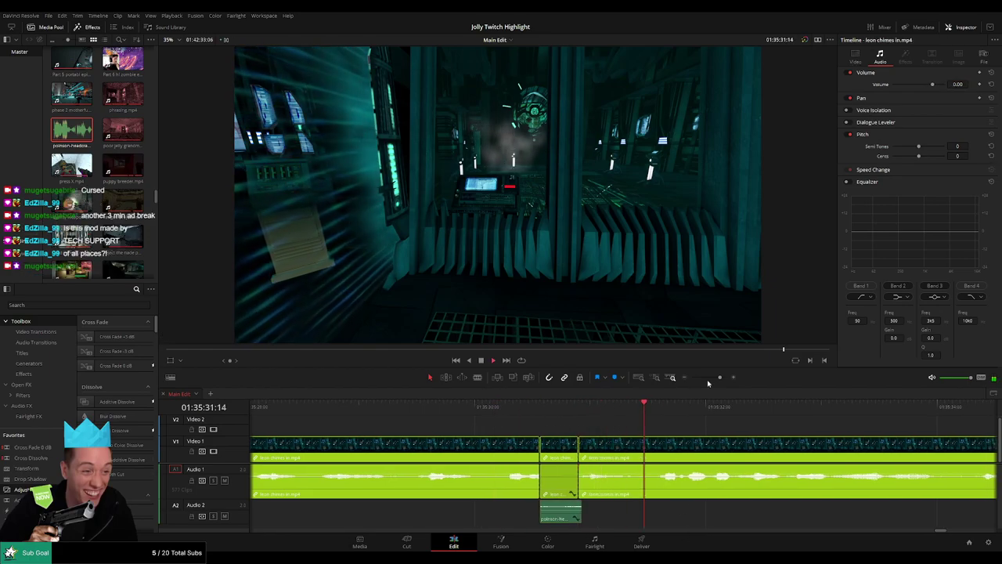
- Play on through the leon chimes in clip, isolate the spoken word ending at 01:35:40:03 with two cuts, and mute that segment to -100
{"action": "mouse_move", "coordinate": [719, 377]}
{"action": "left_mouse_down"}
{"action": "mouse_move", "coordinate": [694, 380]}
{"action": "mouse_move", "coordinate": [703, 380]}
{"action": "left_mouse_up"}
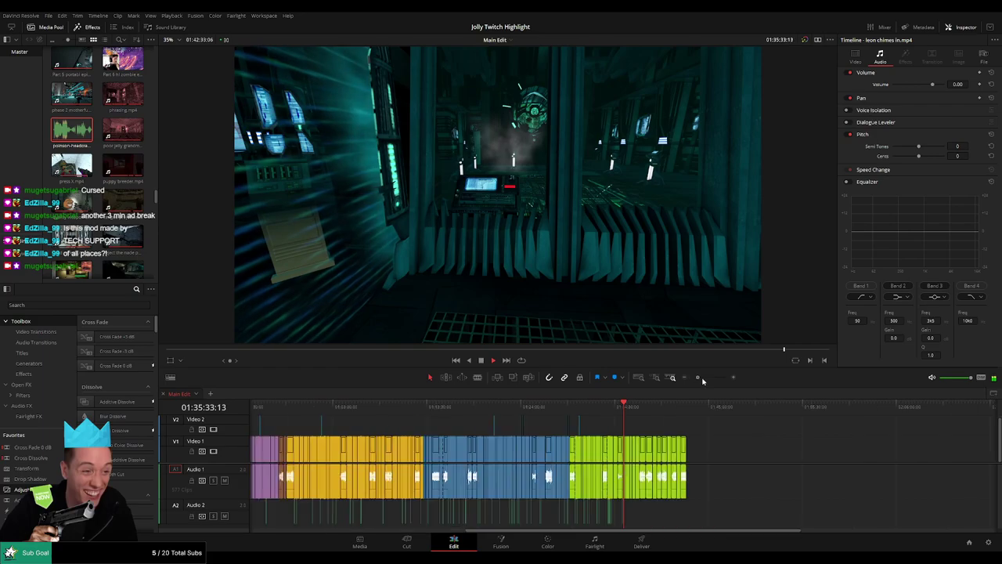
{"action": "scroll", "coordinate": [702, 381], "scroll_direction": "up", "scroll_amount": 5}
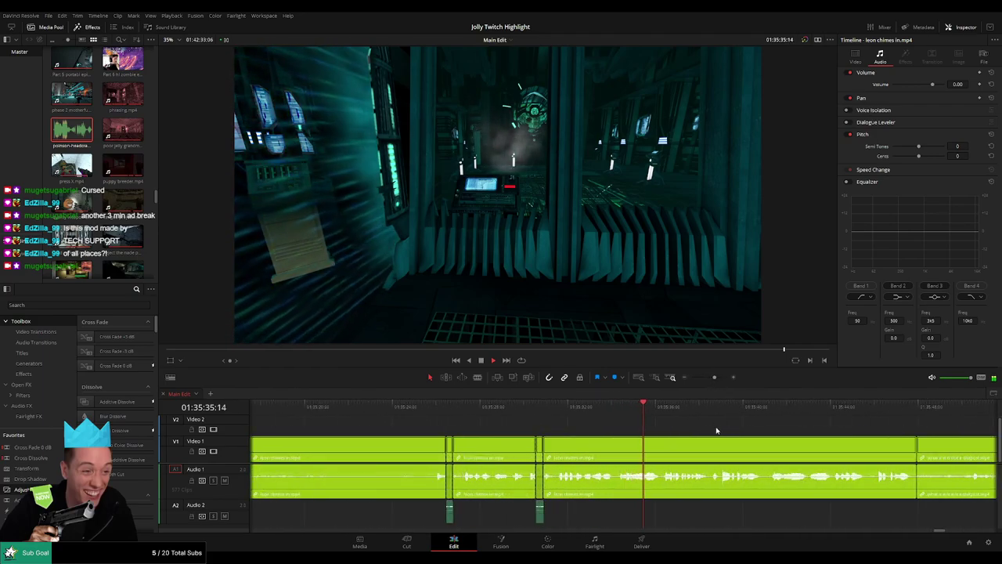
{"action": "scroll", "coordinate": [716, 430], "scroll_direction": "right", "scroll_amount": 5}
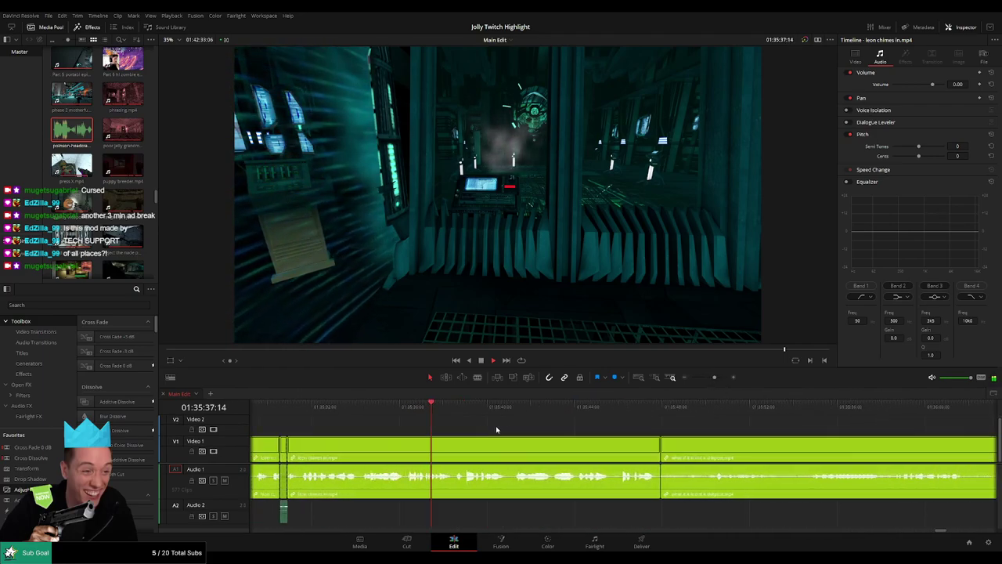
{"action": "scroll", "coordinate": [496, 425], "scroll_direction": "right", "scroll_amount": 1}
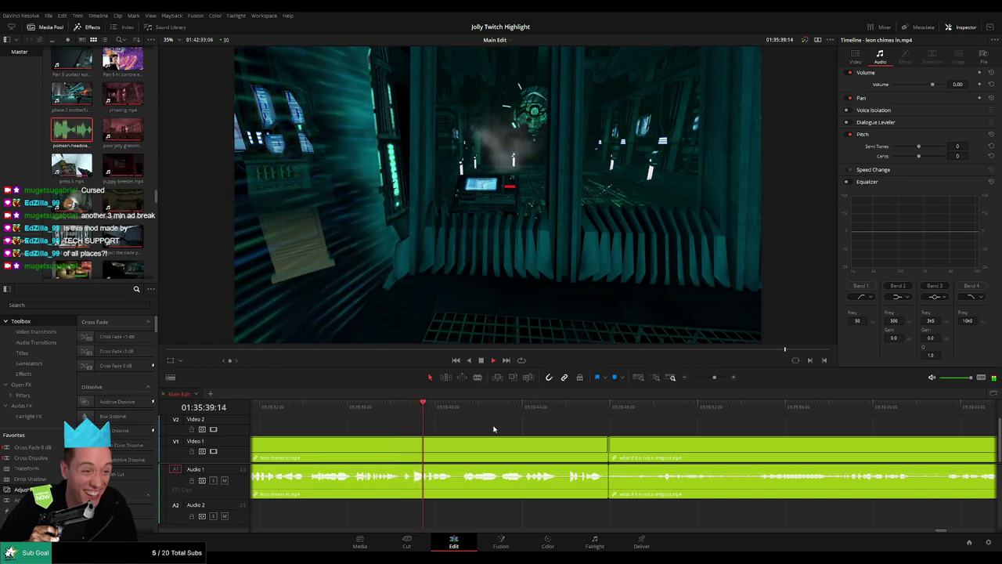
{"action": "scroll", "coordinate": [446, 422], "scroll_direction": "right", "scroll_amount": 1}
{"action": "left_click", "coordinate": [349, 408]}
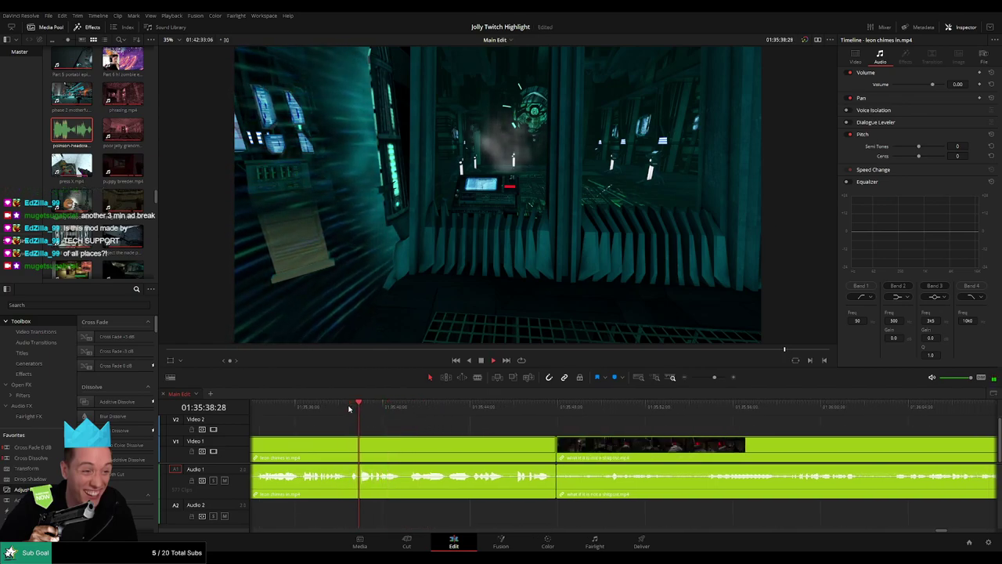
{"action": "key", "text": "space"}
{"action": "key", "text": "b"}
{"action": "left_click", "coordinate": [375, 444]}
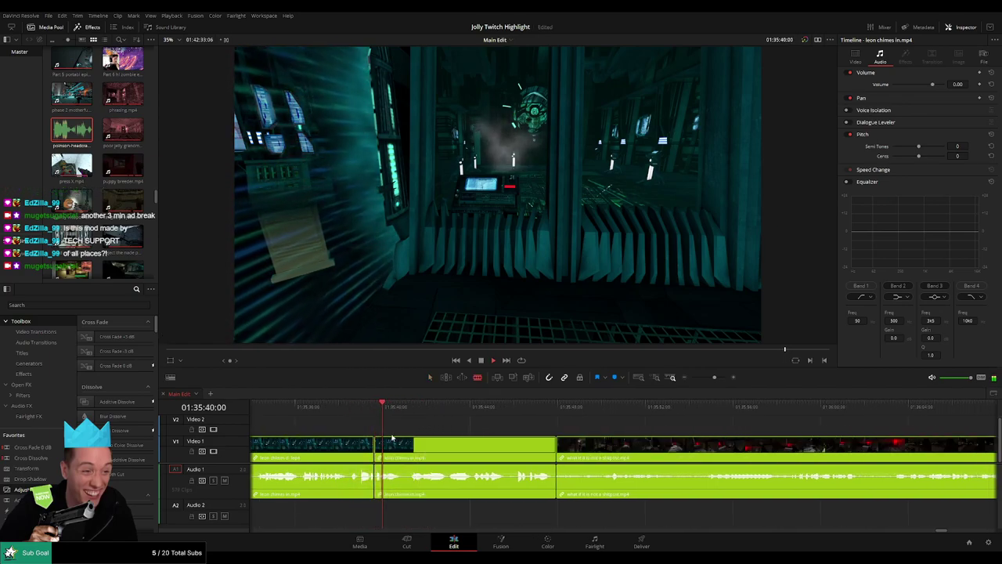
{"action": "key", "text": "space"}
{"action": "left_click", "coordinate": [385, 451]}
{"action": "key", "text": "a"}
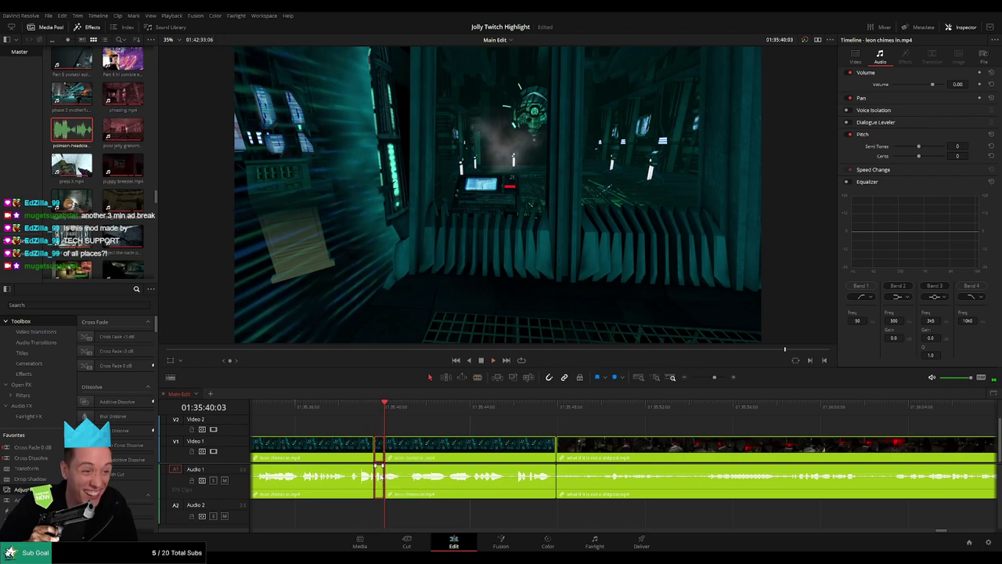
{"action": "left_click_drag", "start_coordinate": [379, 468], "coordinate": [381, 506]}
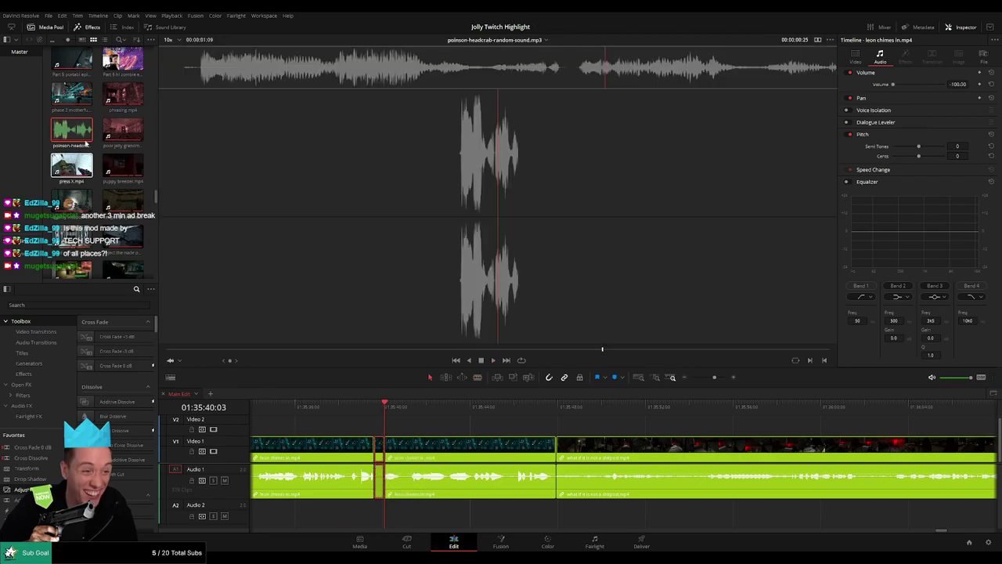
- Add the headcrab sound on Audio 2 under the segment ending at 01:35:40:03, trimmed to its length, and lower its volume
{"action": "left_click_drag", "start_coordinate": [78, 130], "coordinate": [388, 516]}
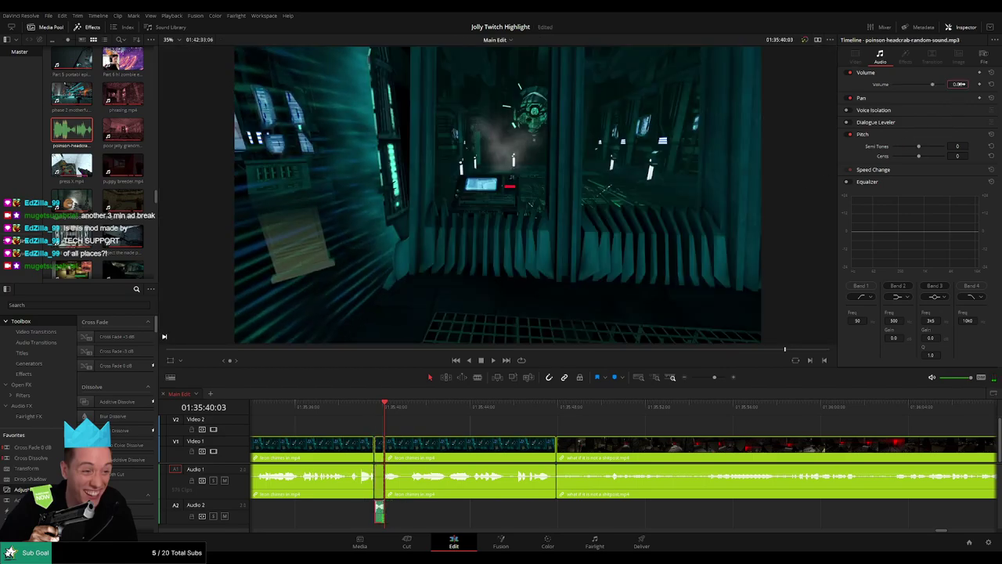
{"action": "left_click", "coordinate": [481, 424]}
{"action": "scroll", "coordinate": [501, 427], "scroll_direction": "right", "scroll_amount": 3}
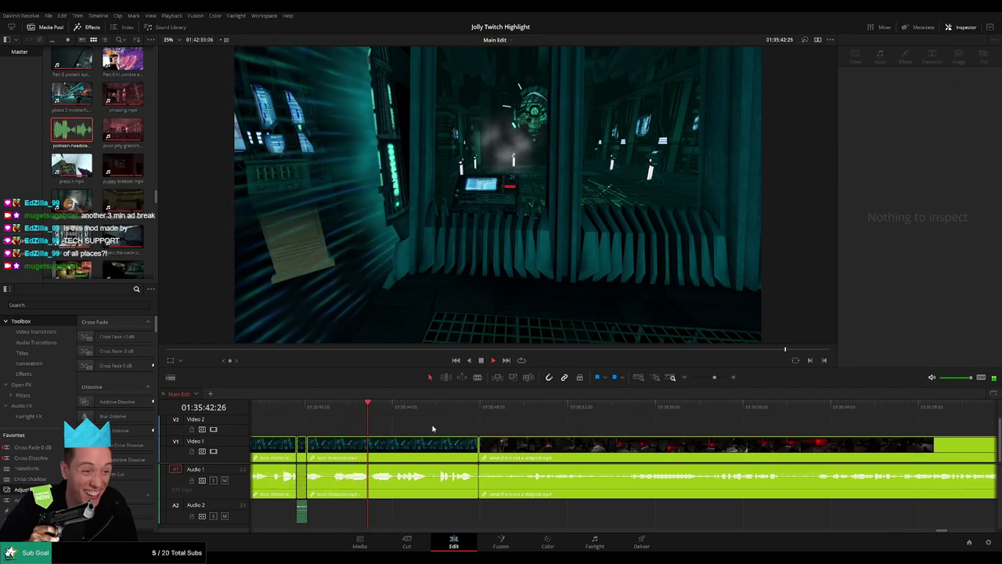
- Isolate the spoken word ending at 01:35:47:01 near the end of the leon chimes in clip with two cuts and mute it
{"action": "scroll", "coordinate": [398, 426], "scroll_direction": "right", "scroll_amount": 2}
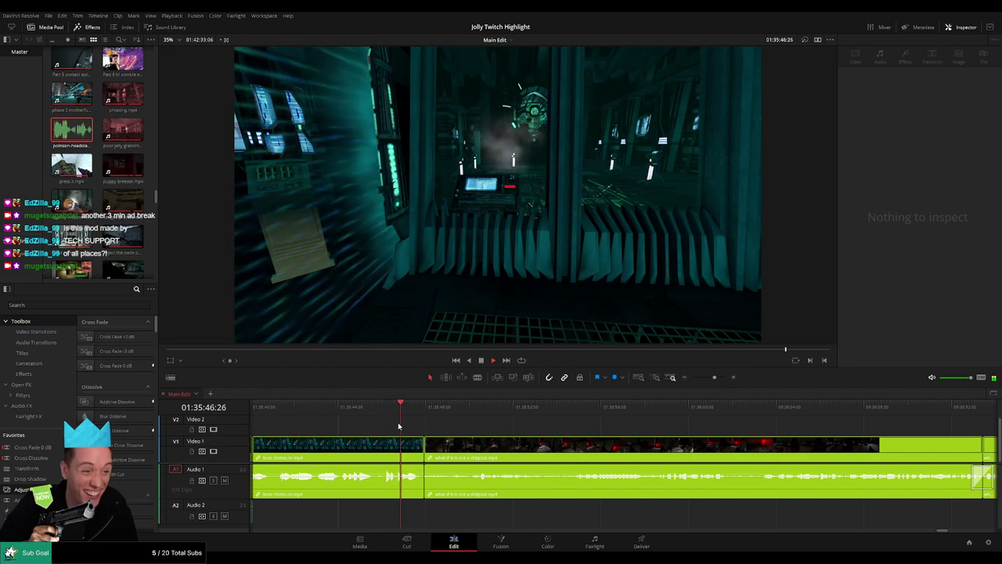
{"action": "key", "text": "space"}
{"action": "left_click", "coordinate": [385, 408]}
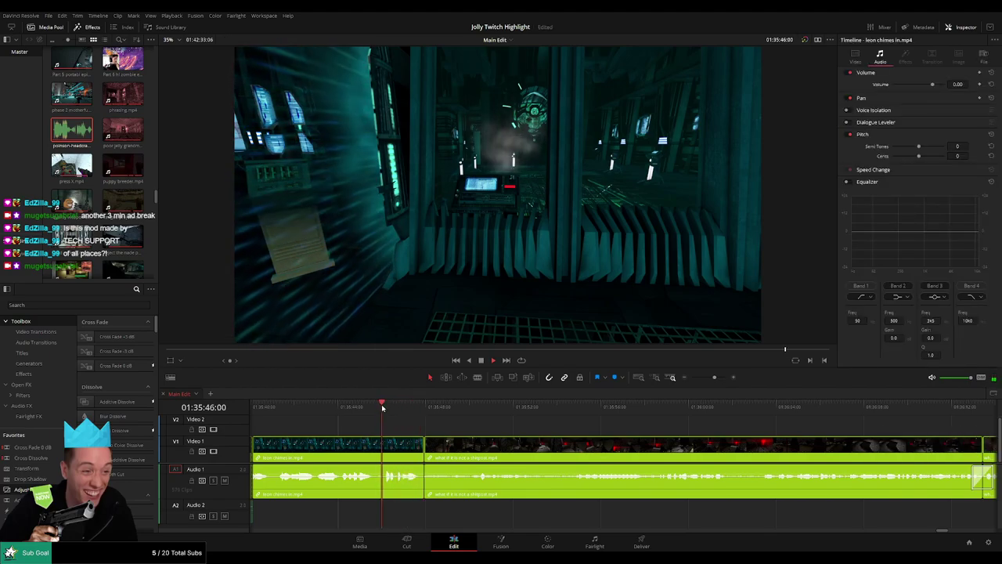
{"action": "left_click", "coordinate": [401, 451]}
{"action": "key", "text": "space"}
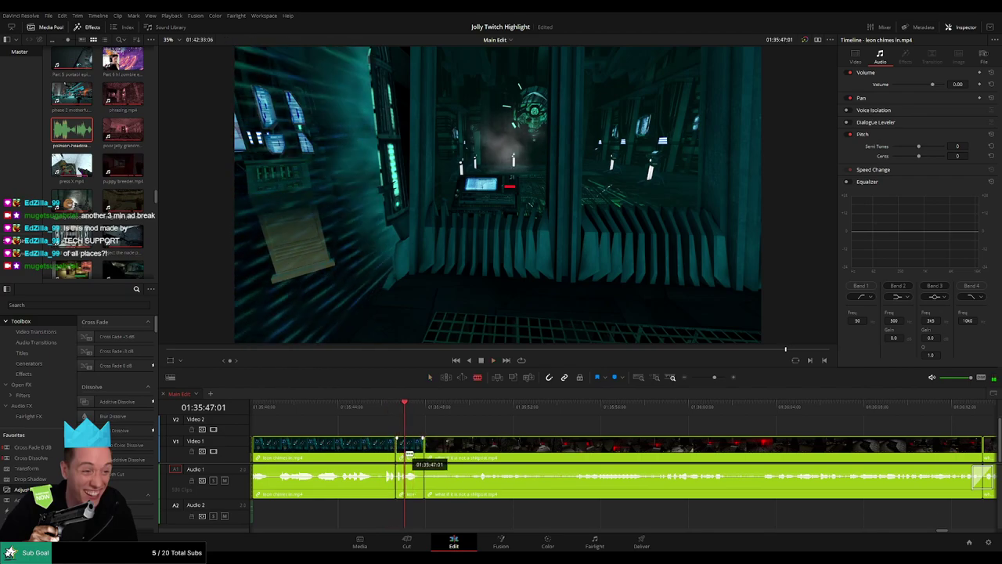
- Place the headcrab sound on Audio 2 beneath the segment ending at 01:35:47:01, trim it to match, and lower its volume
{"action": "left_click_drag", "start_coordinate": [79, 133], "coordinate": [404, 520]}
{"action": "left_click", "coordinate": [420, 517]}
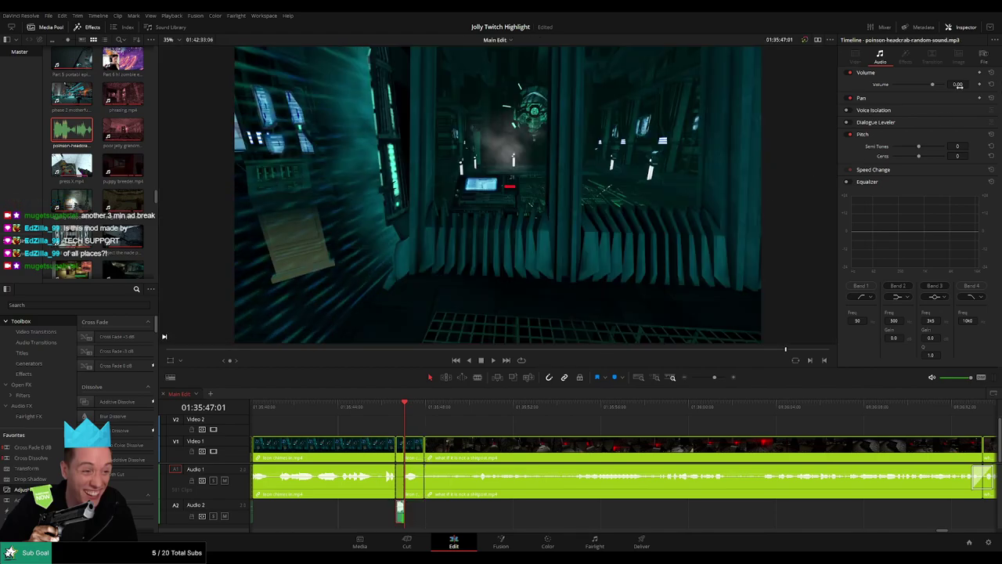
{"action": "left_click", "coordinate": [531, 427]}
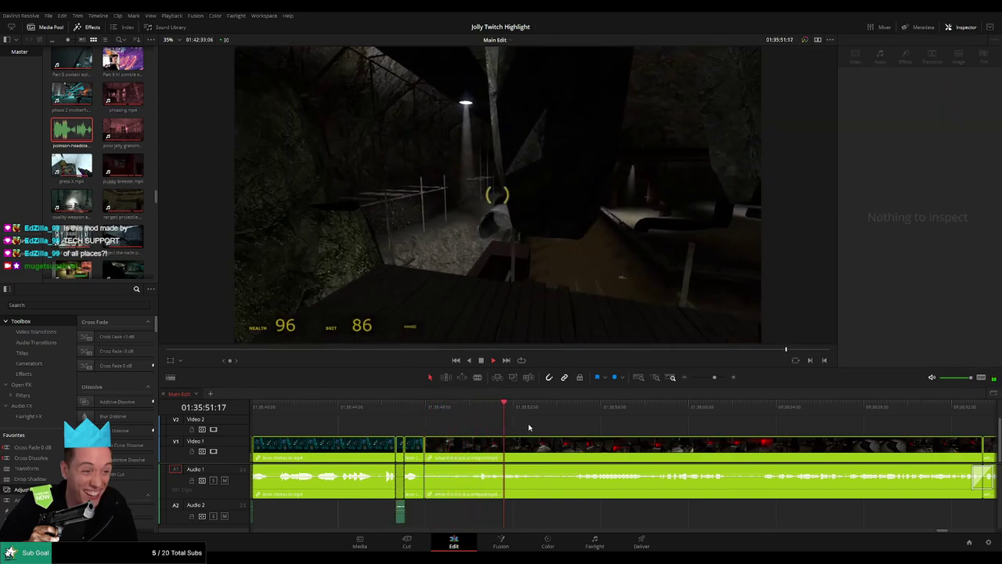
- Isolate the spoken word ending at 01:35:52:02 in the what if it is not a shitpost clip with two cuts and mute it
{"action": "left_click", "coordinate": [483, 406]}
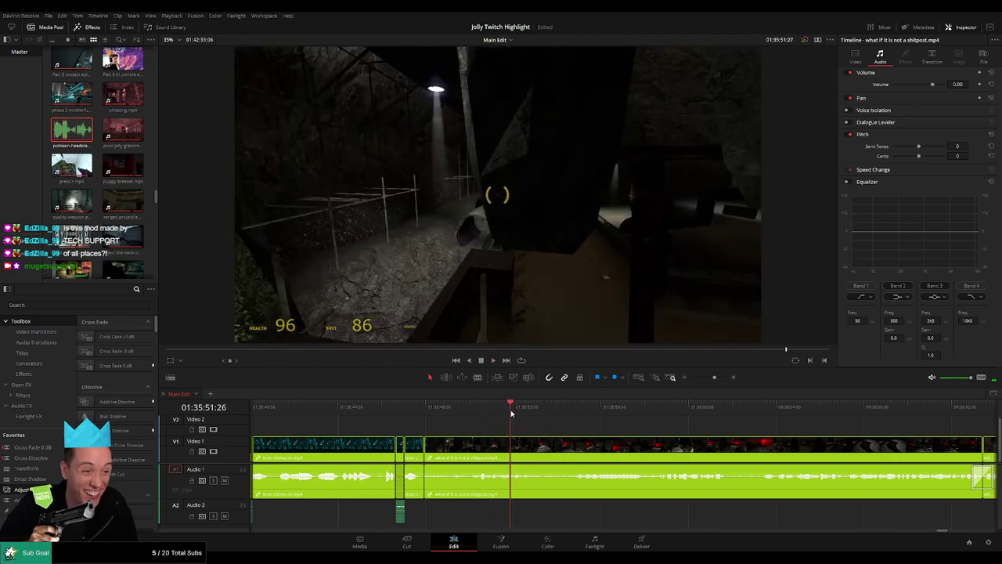
{"action": "key", "text": "b"}
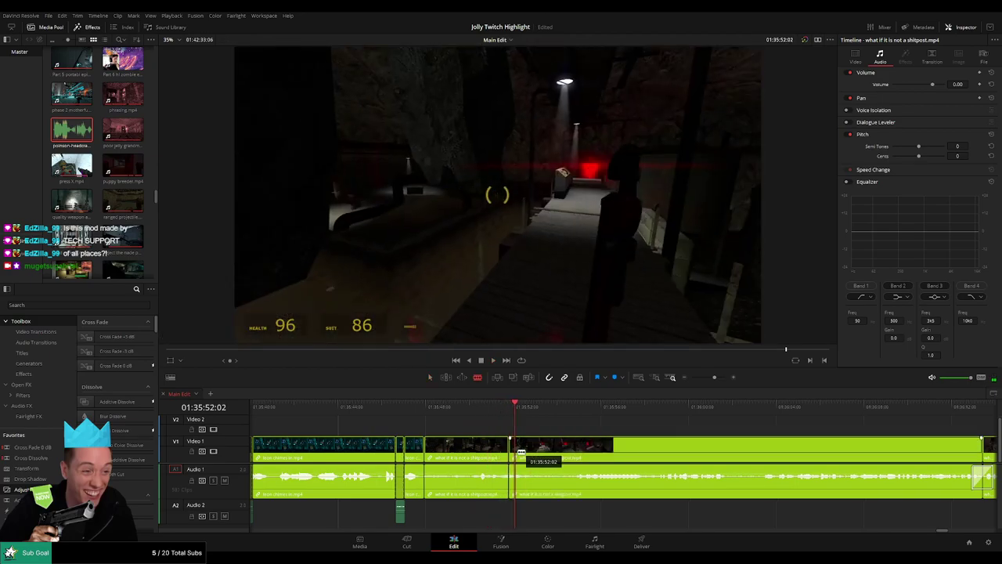
{"action": "left_click", "coordinate": [721, 378]}
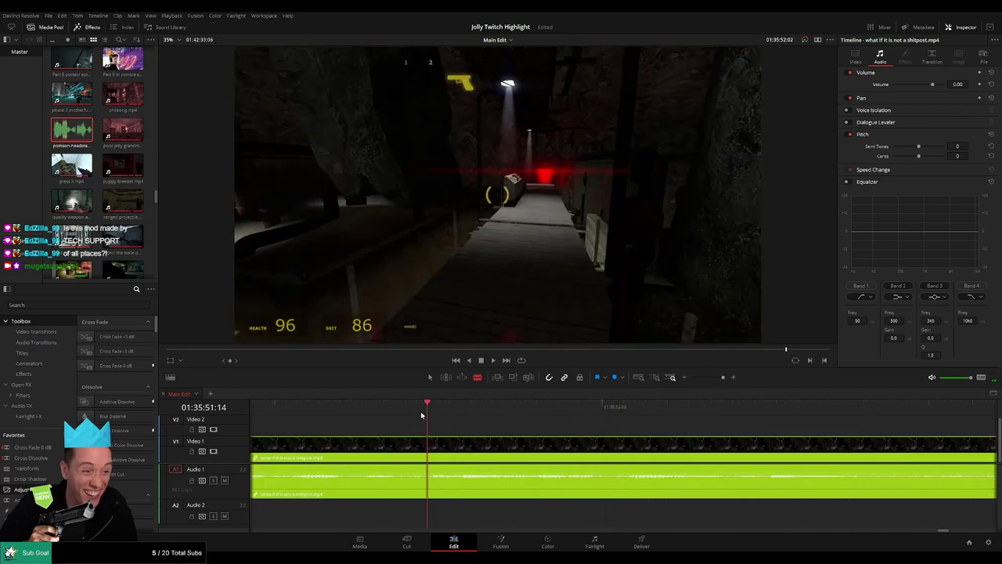
{"action": "left_click", "coordinate": [535, 447]}
{"action": "key", "text": "Right"}
{"action": "key", "text": "Right"}
{"action": "key", "text": "Right"}
{"action": "key", "text": "Right"}
{"action": "key", "text": "Right"}
{"action": "key", "text": "Right"}
{"action": "key", "text": "Right"}
{"action": "key", "text": "Right"}
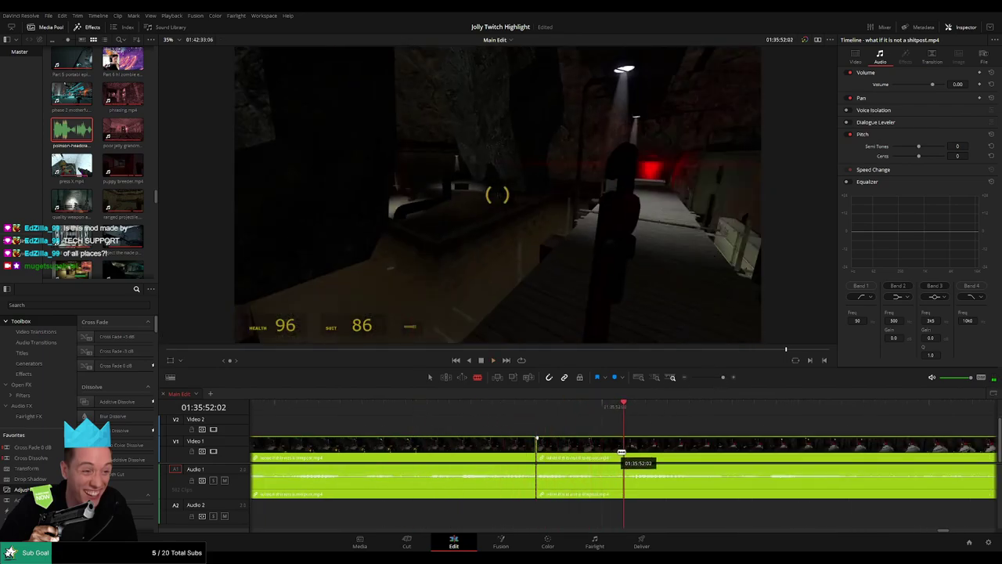
{"action": "left_click", "coordinate": [623, 452]}
{"action": "key", "text": "a"}
- Place the headcrab sound on Audio 2 under the segment ending at 01:35:52:02, trim it to match, and set its volume to -27
{"action": "left_click_drag", "start_coordinate": [82, 134], "coordinate": [537, 510]}
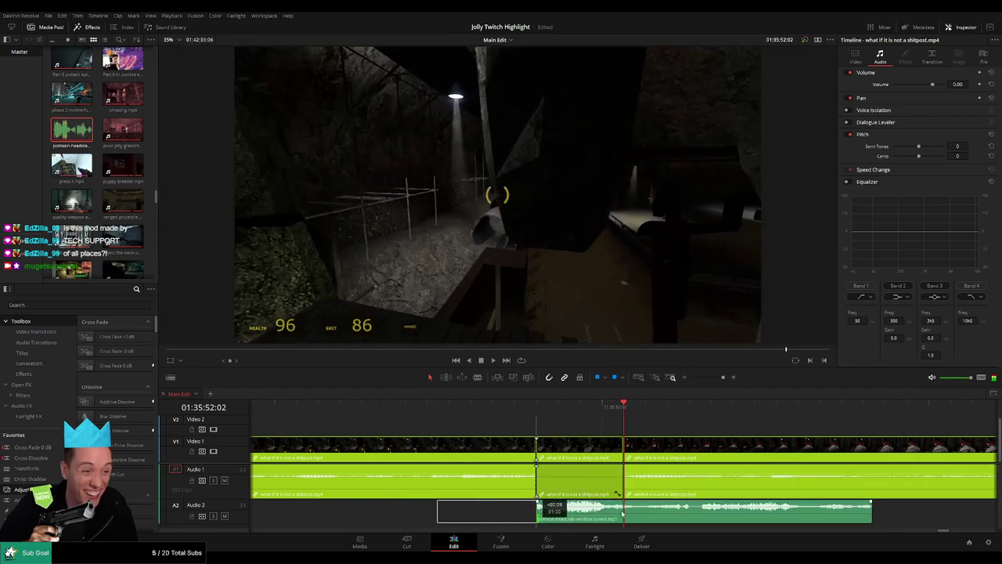
{"action": "left_click_drag", "start_coordinate": [871, 511], "coordinate": [623, 523]}
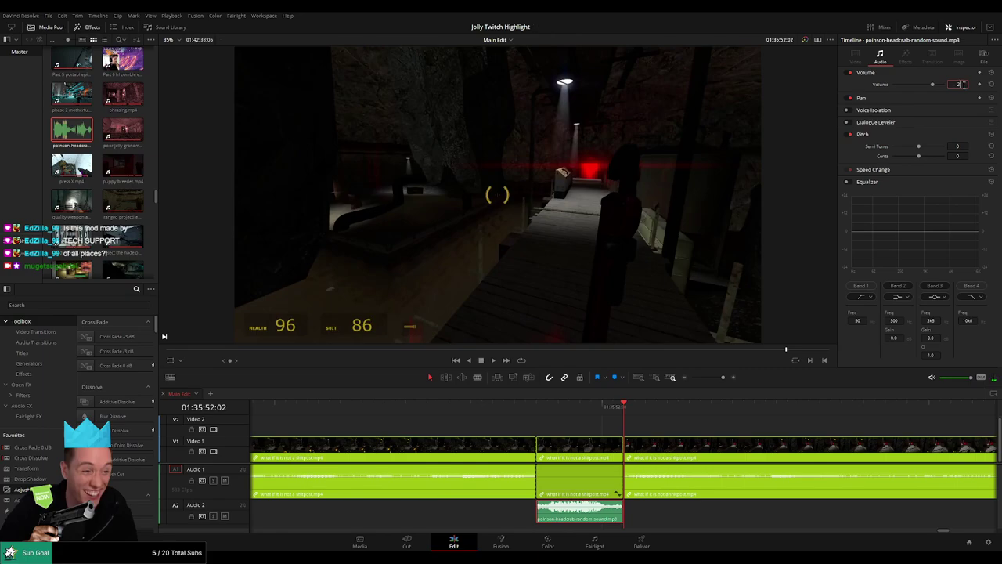
{"action": "left_click", "coordinate": [962, 83]}
{"action": "type", "text": "-27"}
{"action": "key", "text": "Return"}
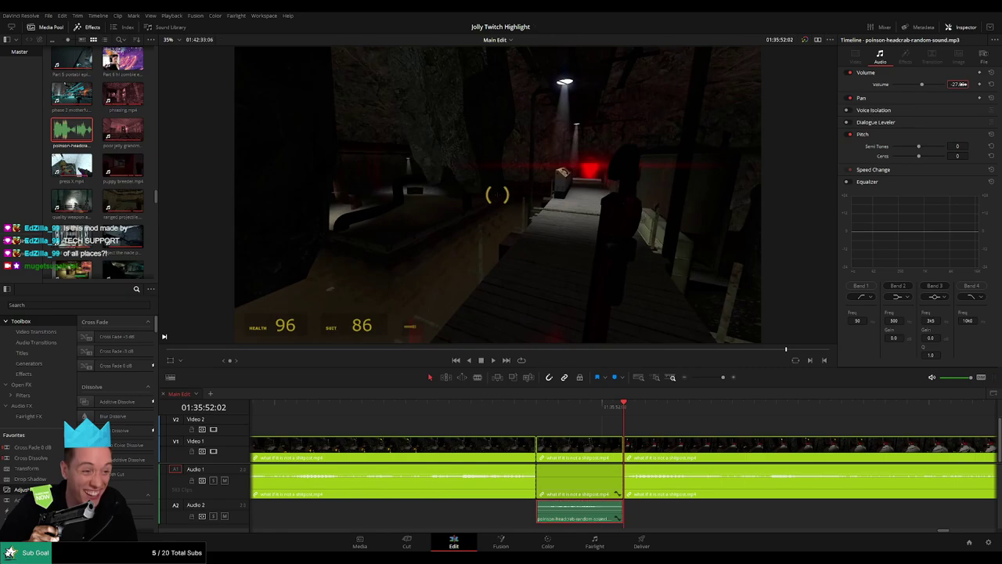
- Play on through the remaining what if it is not a shitpost clips, listening for further words to mute
{"action": "key", "text": "space"}
{"action": "left_click_drag", "start_coordinate": [723, 377], "coordinate": [717, 377]}
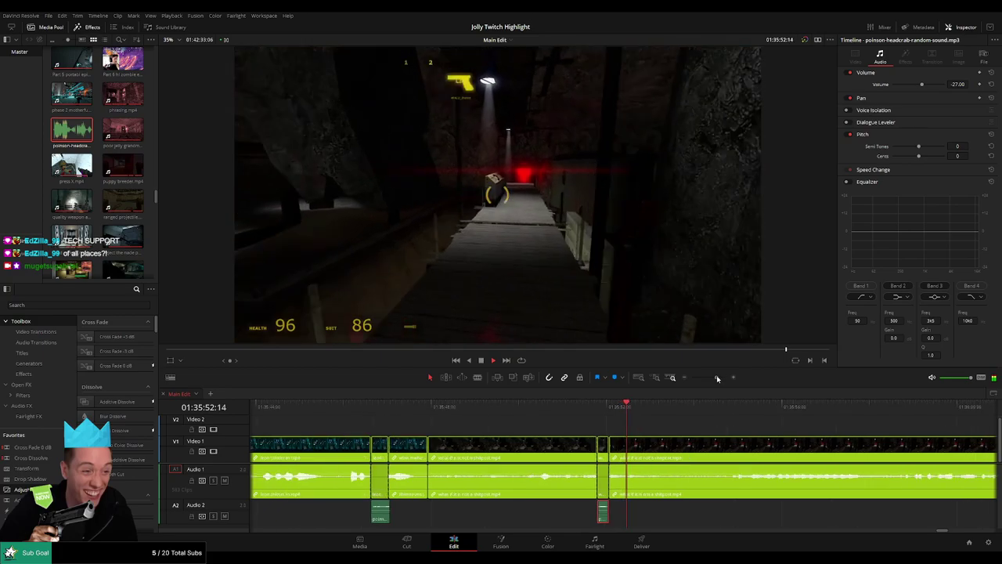
{"action": "left_click", "coordinate": [740, 430]}
{"action": "left_click_drag", "start_coordinate": [740, 430], "coordinate": [561, 425]}
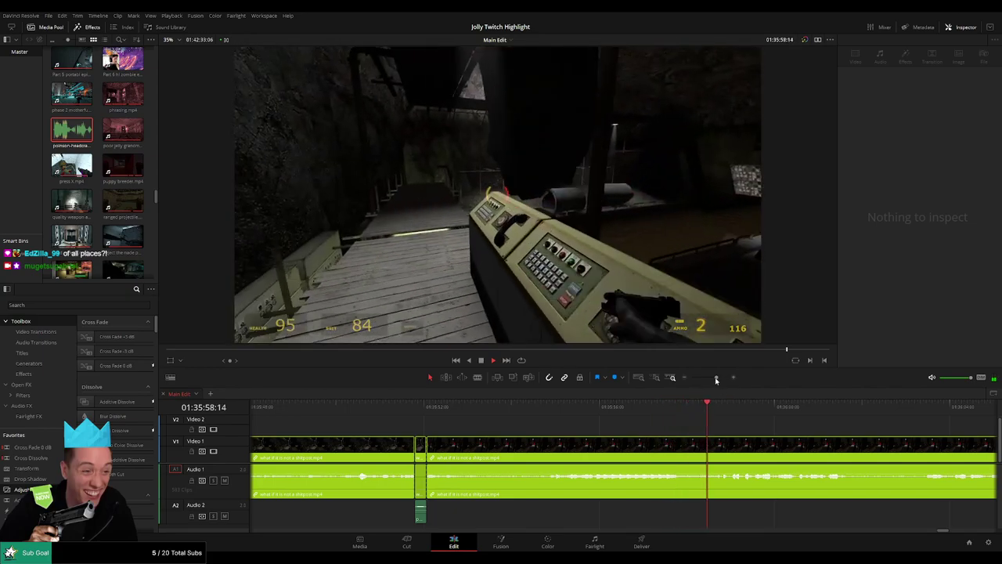
{"action": "left_click_drag", "start_coordinate": [717, 378], "coordinate": [715, 380]}
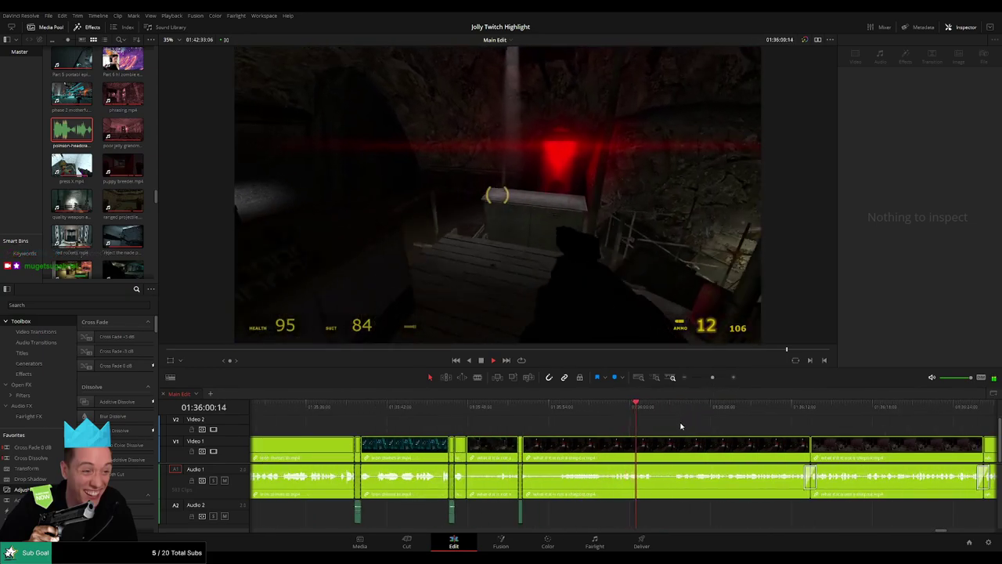
{"action": "left_click_drag", "start_coordinate": [686, 429], "coordinate": [540, 430]}
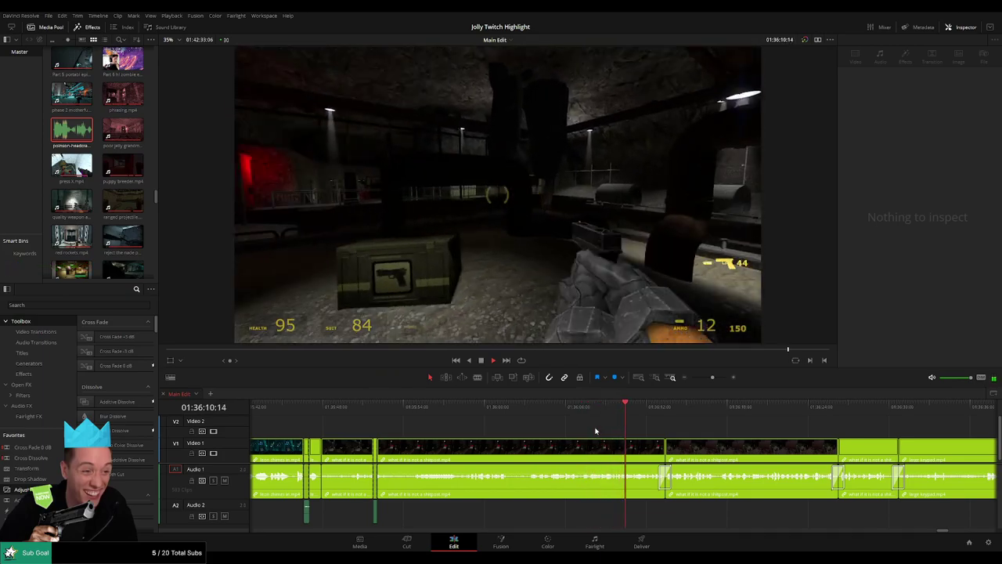
{"action": "left_click_drag", "start_coordinate": [675, 436], "coordinate": [514, 433]}
{"action": "scroll", "coordinate": [471, 422], "scroll_direction": "right", "scroll_amount": 3}
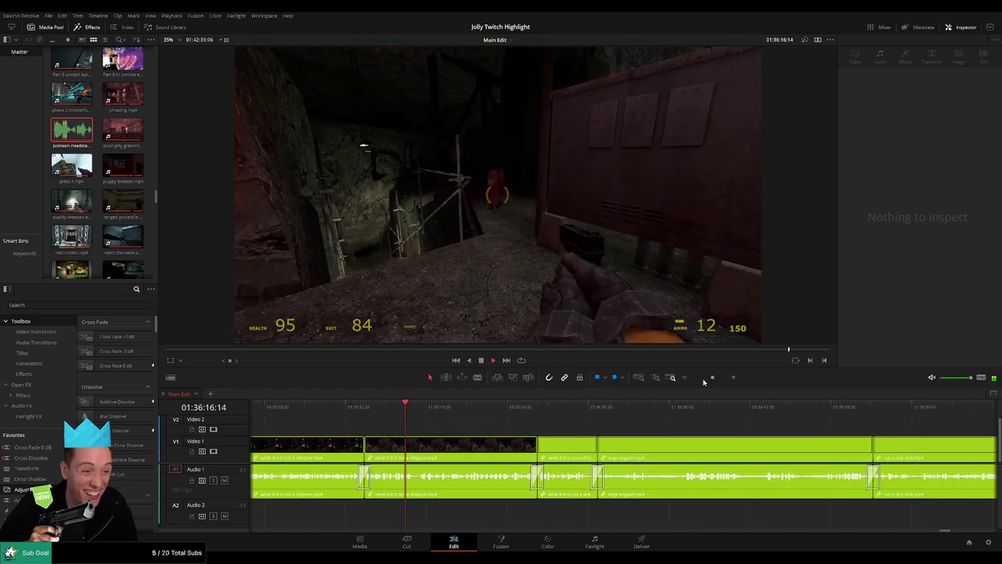
{"action": "mouse_move", "coordinate": [710, 377]}
{"action": "left_mouse_down"}
{"action": "mouse_move", "coordinate": [689, 378]}
{"action": "mouse_move", "coordinate": [715, 377]}
{"action": "left_mouse_up"}
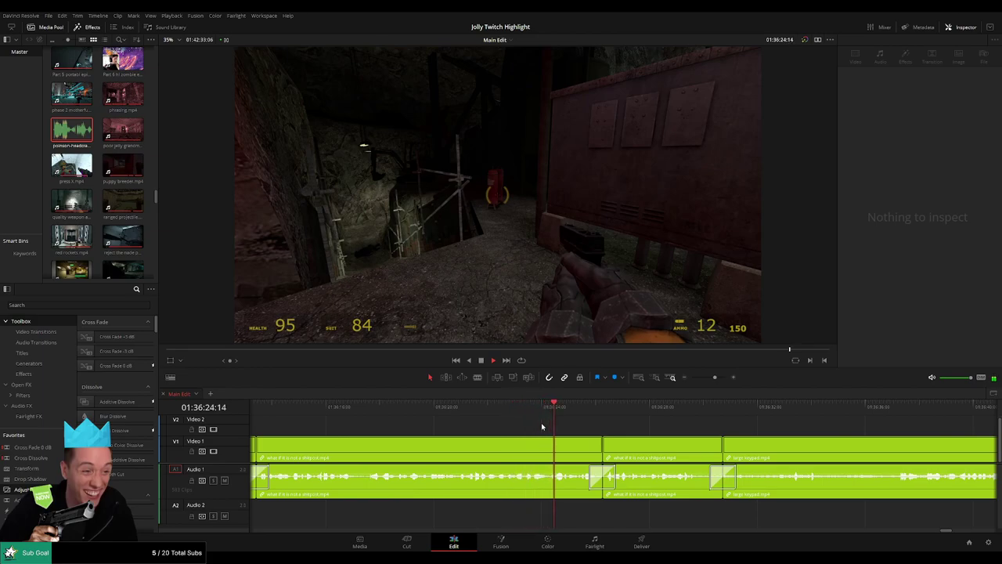
{"action": "left_click_drag", "start_coordinate": [691, 434], "coordinate": [524, 427]}
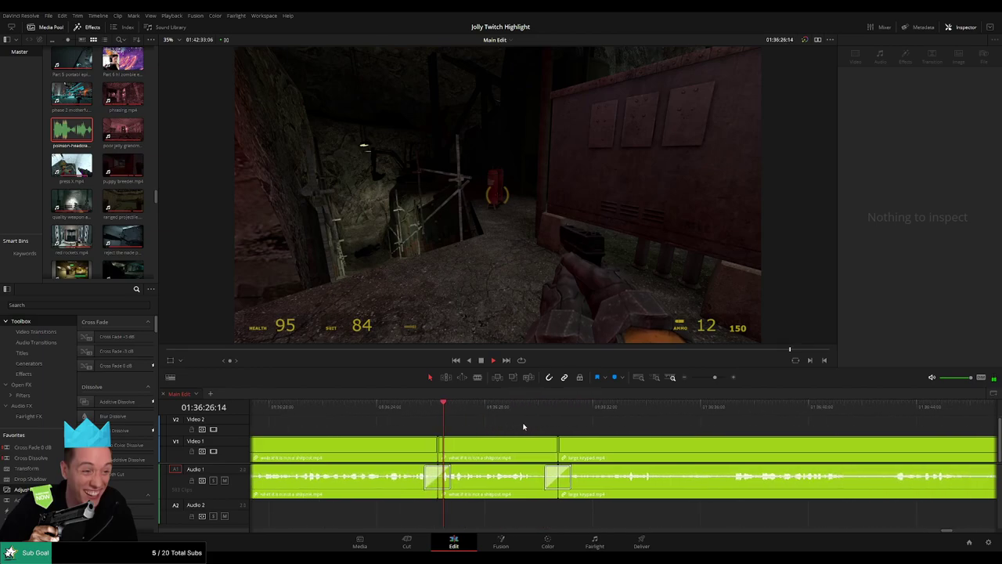
{"action": "scroll", "coordinate": [529, 428], "scroll_direction": "right", "scroll_amount": 3}
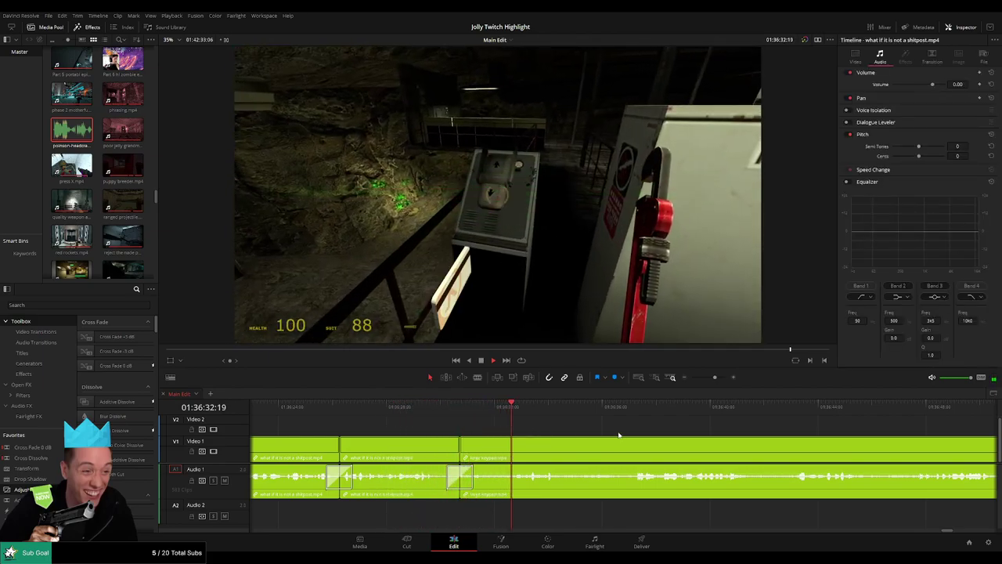
- Listen through the large keypad clip and the first part of the rub a dub dub clip for words to mute
{"action": "scroll", "coordinate": [486, 426], "scroll_direction": "right", "scroll_amount": 3}
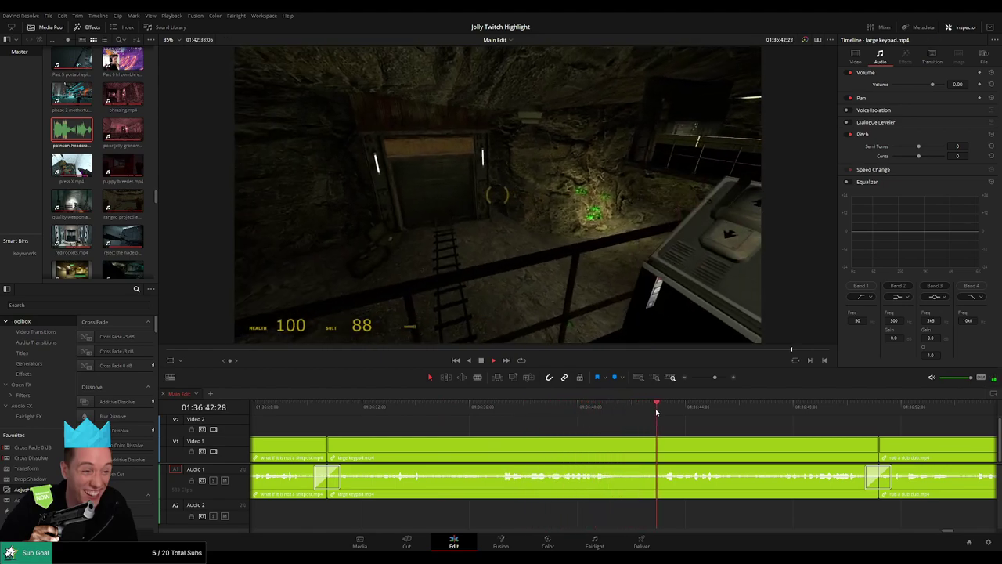
{"action": "left_click_drag", "start_coordinate": [698, 437], "coordinate": [605, 433]}
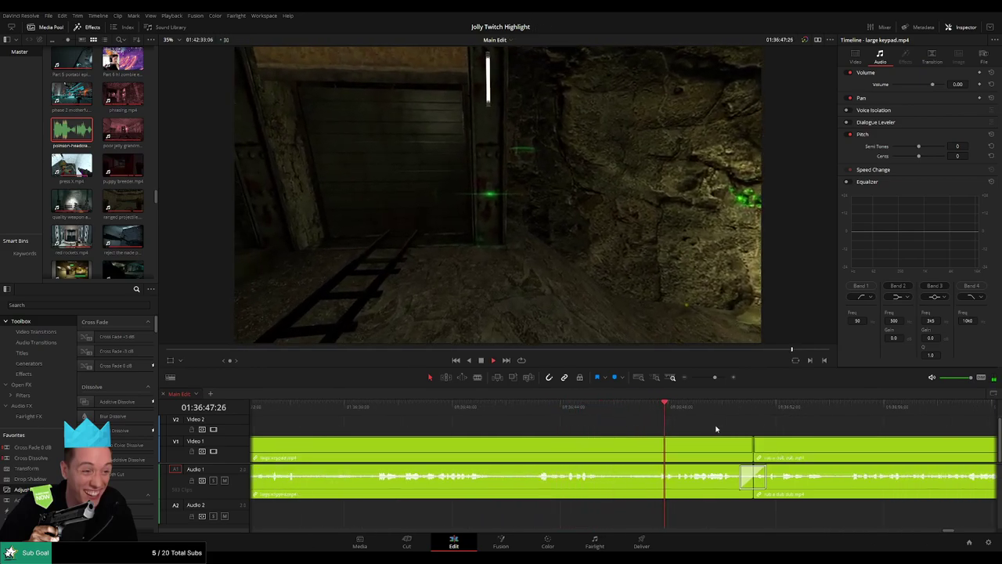
{"action": "scroll", "coordinate": [551, 424], "scroll_direction": "right", "scroll_amount": 3}
{"action": "scroll", "coordinate": [576, 427], "scroll_direction": "right", "scroll_amount": 2}
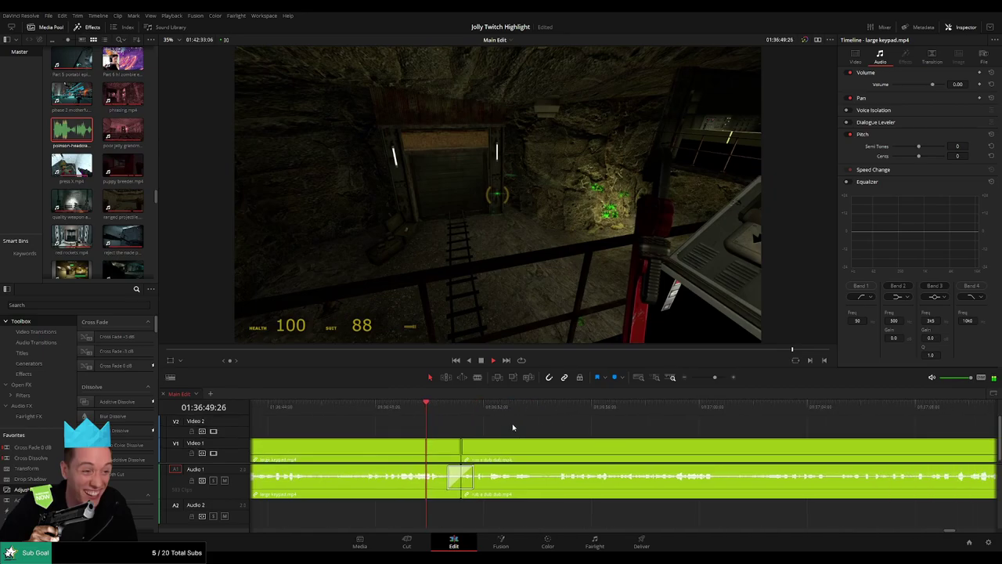
{"action": "scroll", "coordinate": [509, 419], "scroll_direction": "right", "scroll_amount": 1}
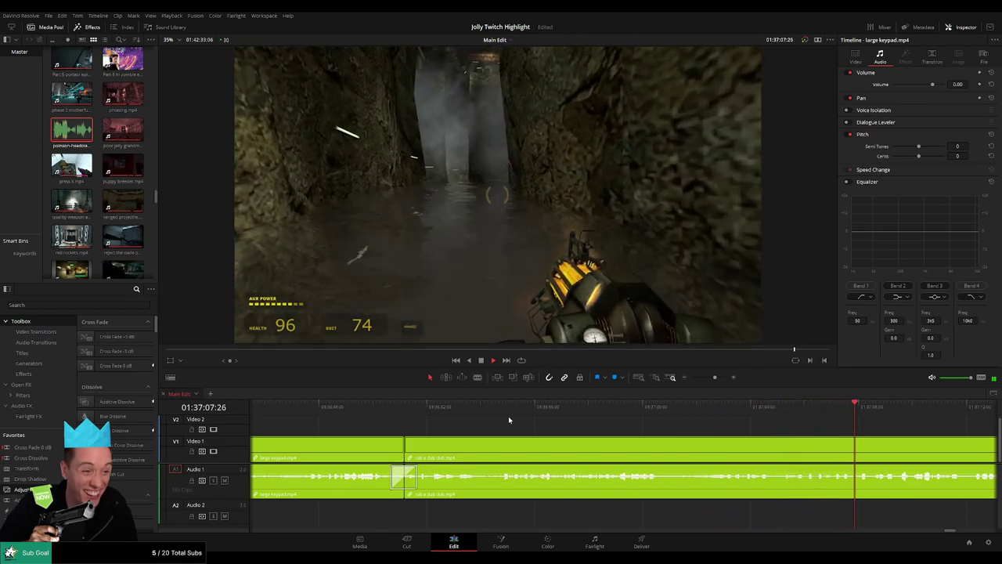
{"action": "left_click", "coordinate": [502, 411]}
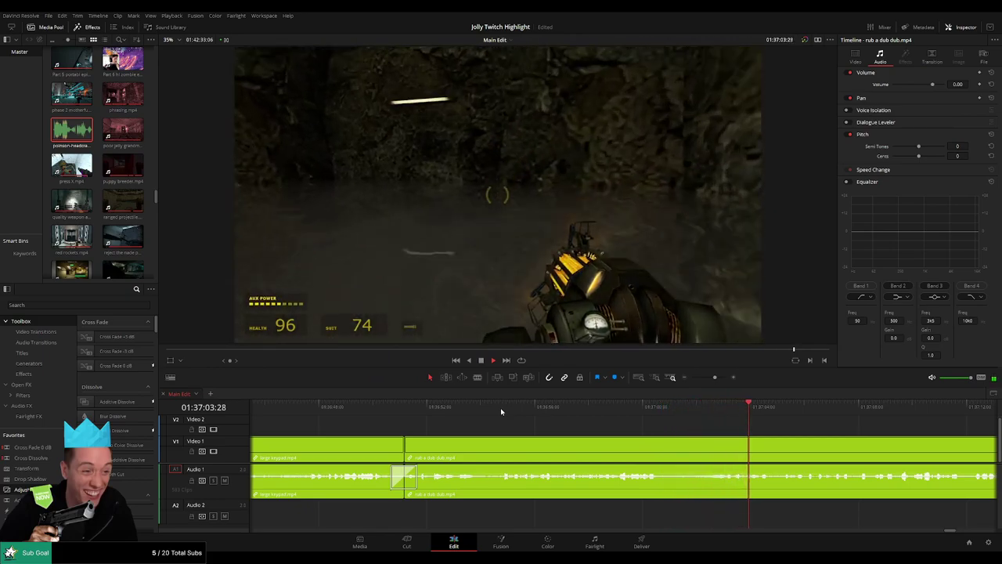
{"action": "left_click_drag", "start_coordinate": [811, 438], "coordinate": [418, 429]}
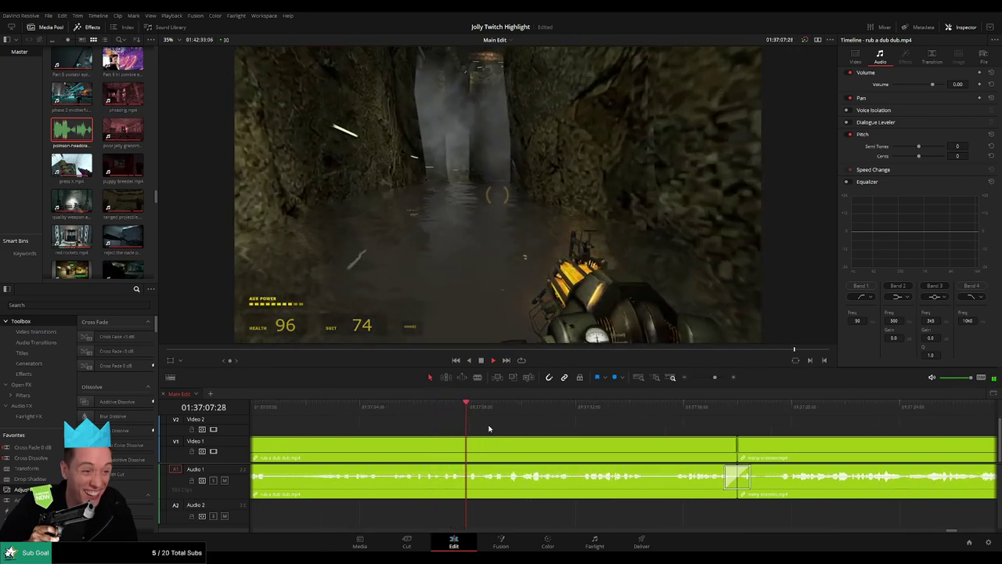
- Isolate the spoken word starting at 01:37:08:00 in the rub a dub dub clip with two cuts and mute that segment to -100
{"action": "left_click_drag", "start_coordinate": [474, 407], "coordinate": [469, 418]}
{"action": "key", "text": "b"}
{"action": "left_click", "coordinate": [469, 449]}
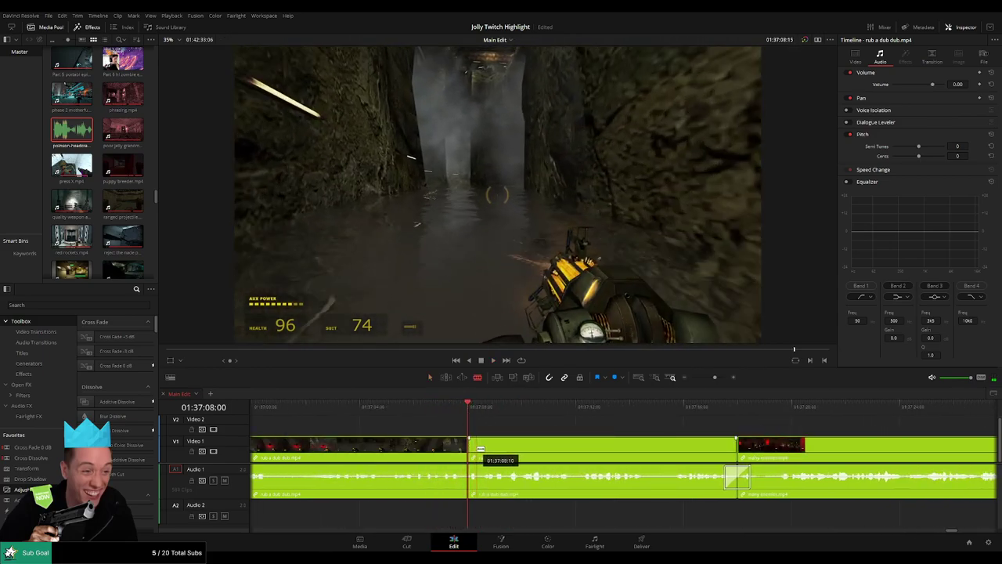
{"action": "left_click", "coordinate": [478, 449]}
{"action": "key", "text": "a"}
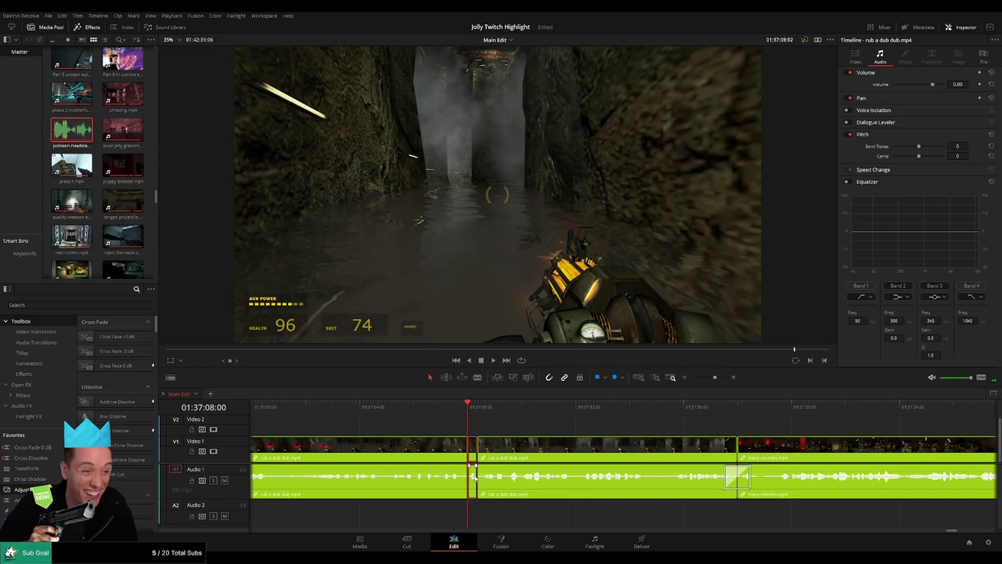
{"action": "left_click_drag", "start_coordinate": [473, 470], "coordinate": [480, 510]}
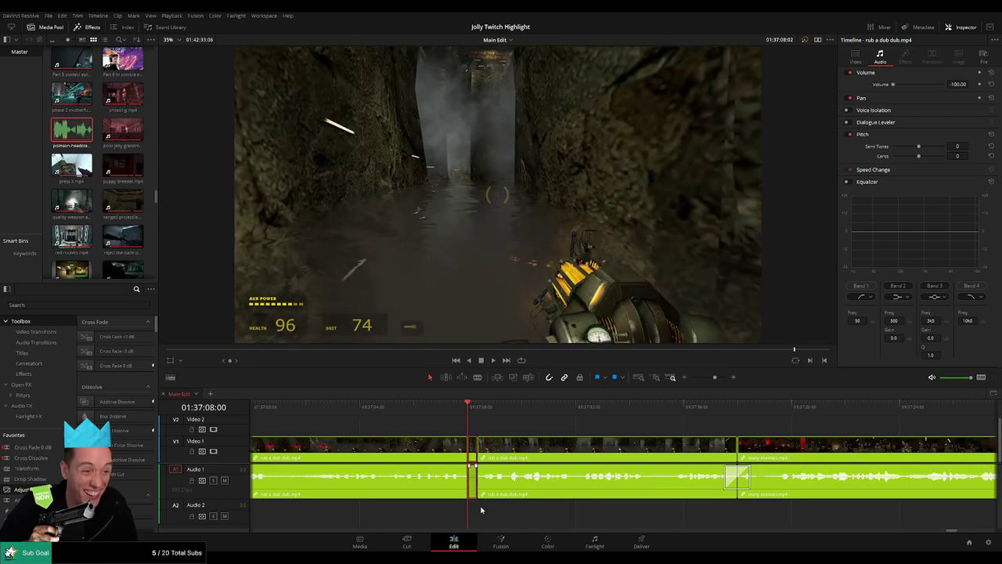
- Add the headcrab sound on Audio 2 under the segment starting at 01:37:08:00, trimmed to its length, with volume -27, and replay it
{"action": "left_click_drag", "start_coordinate": [72, 132], "coordinate": [478, 515]}
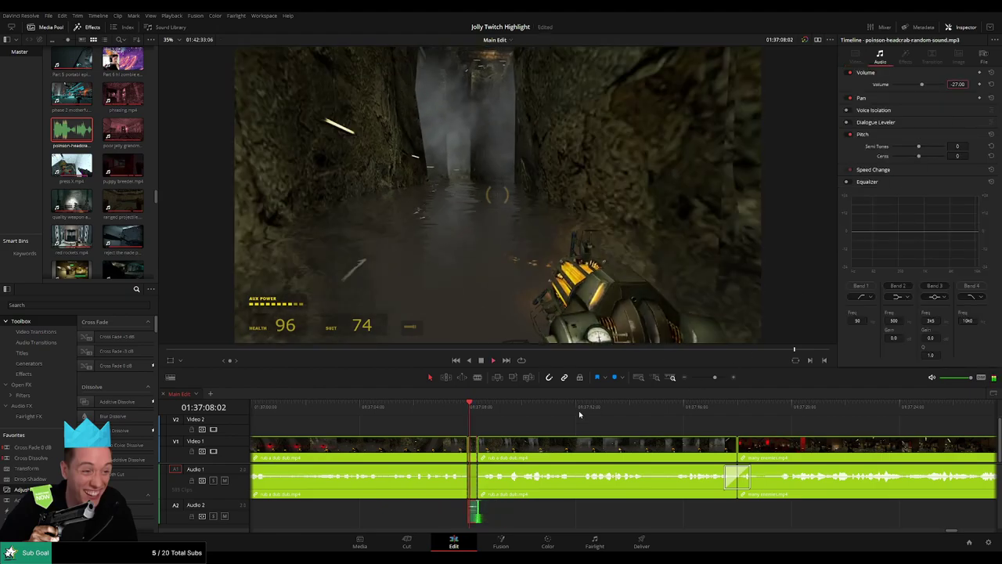
{"action": "left_click", "coordinate": [545, 424]}
{"action": "left_click", "coordinate": [467, 412]}
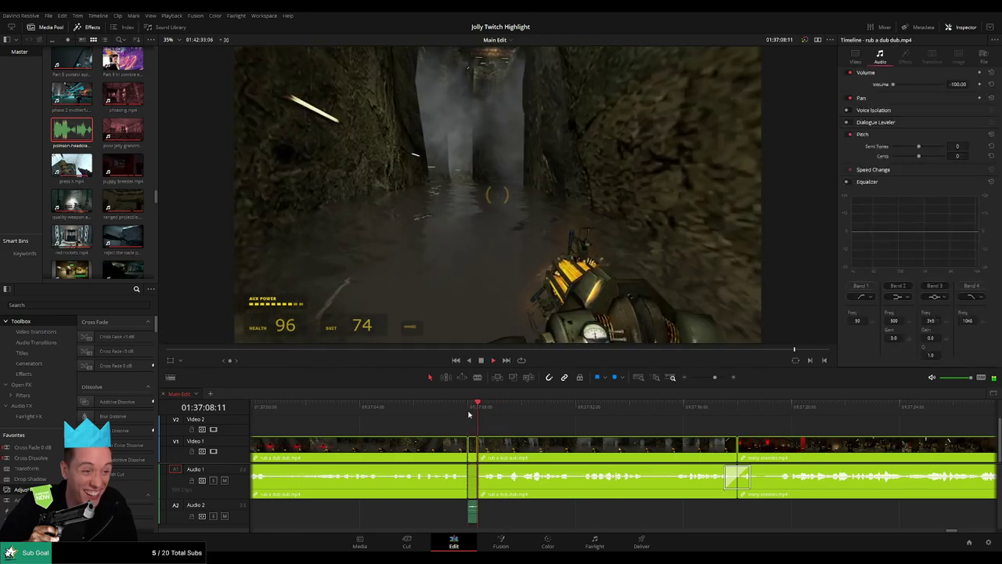
{"action": "key", "text": "space"}
- Isolate the spoken word ending at 01:37:09:00 in the rub a dub dub clip with two cuts and mute it
{"action": "left_click_drag", "start_coordinate": [715, 377], "coordinate": [718, 378]}
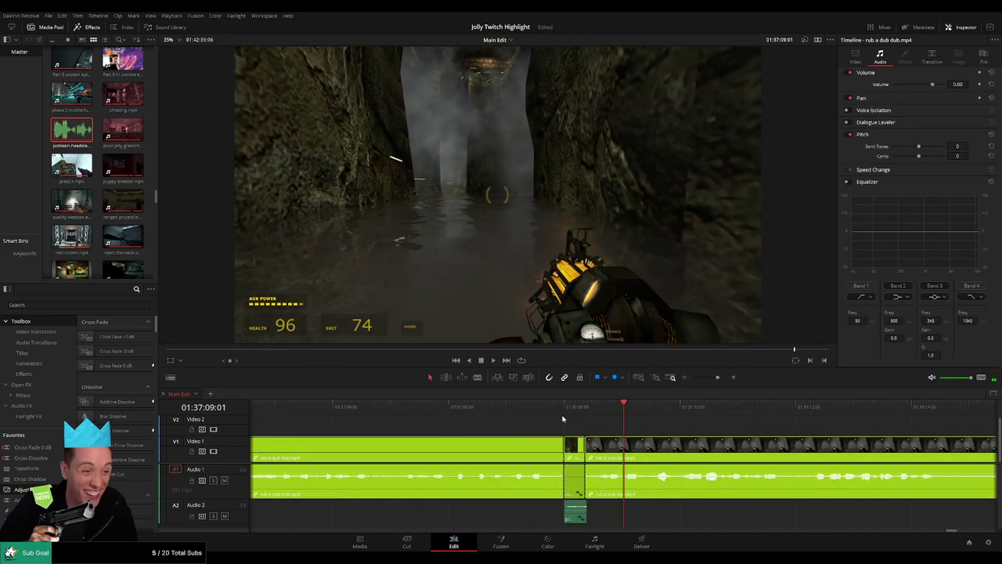
{"action": "left_click", "coordinate": [529, 408]}
{"action": "key", "text": "space"}
{"action": "left_click_drag", "start_coordinate": [636, 421], "coordinate": [504, 422]}
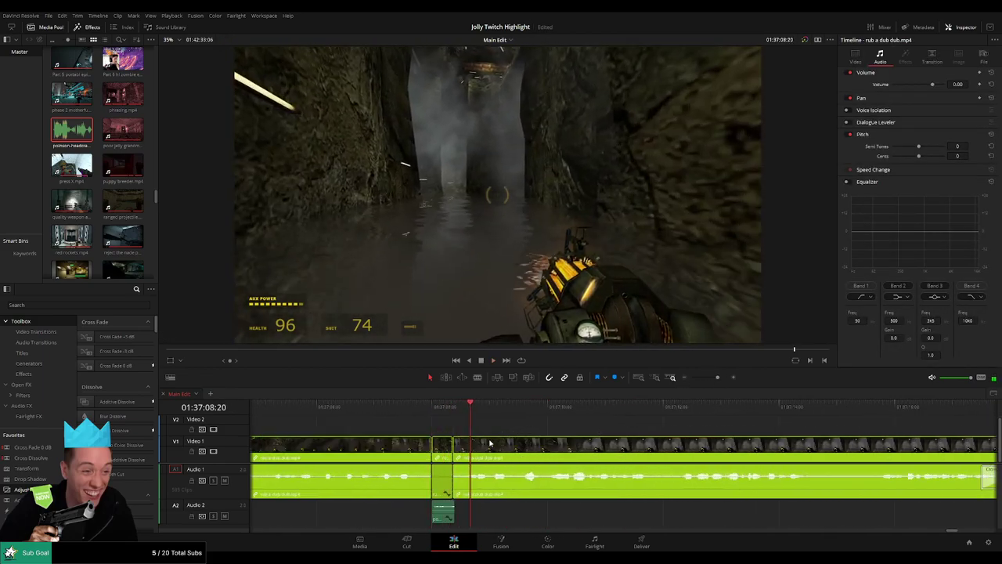
{"action": "key", "text": "b"}
{"action": "key", "text": "Left"}
{"action": "left_click", "coordinate": [468, 447]}
{"action": "key", "text": "Right"}
{"action": "key", "text": "Right"}
{"action": "key", "text": "Right"}
{"action": "key", "text": "Right"}
{"action": "key", "text": "Right"}
{"action": "key", "text": "Right"}
{"action": "key", "text": "Right"}
{"action": "key", "text": "Right"}
{"action": "key", "text": "Right"}
{"action": "key", "text": "Right"}
{"action": "key", "text": "Right"}
{"action": "left_click", "coordinate": [490, 479]}
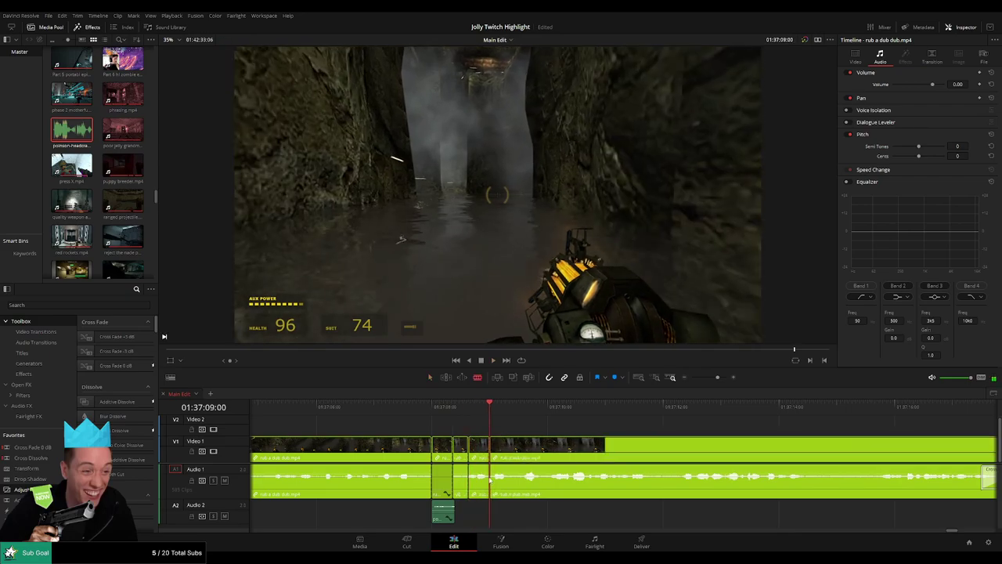
{"action": "key", "text": "a"}
- Place the headcrab sound on Audio 2 beneath the segment ending at 01:37:09:00, trim it to match, lower its volume, and replay the passage
{"action": "double_click", "coordinate": [69, 130]}
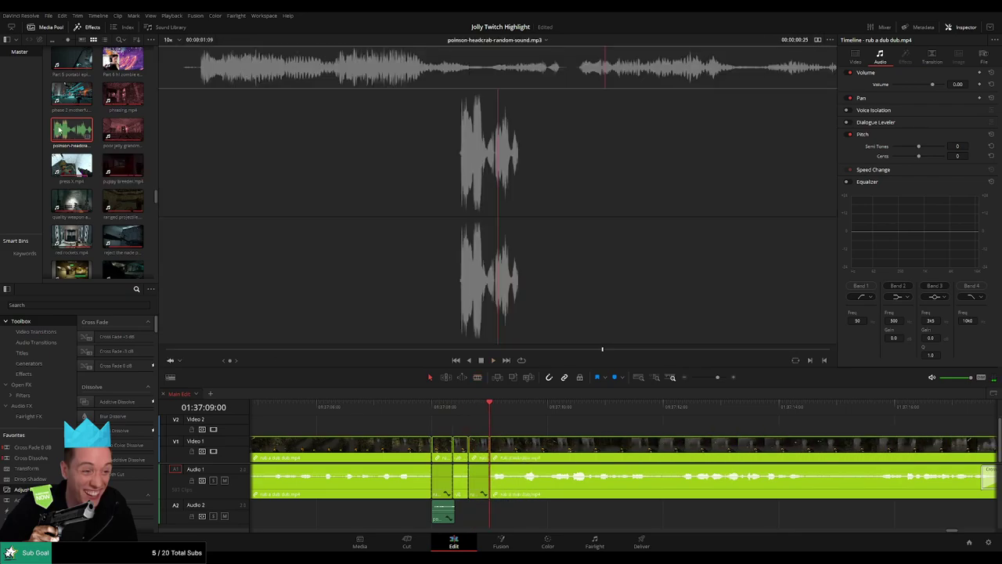
{"action": "left_click_drag", "start_coordinate": [86, 134], "coordinate": [490, 517]}
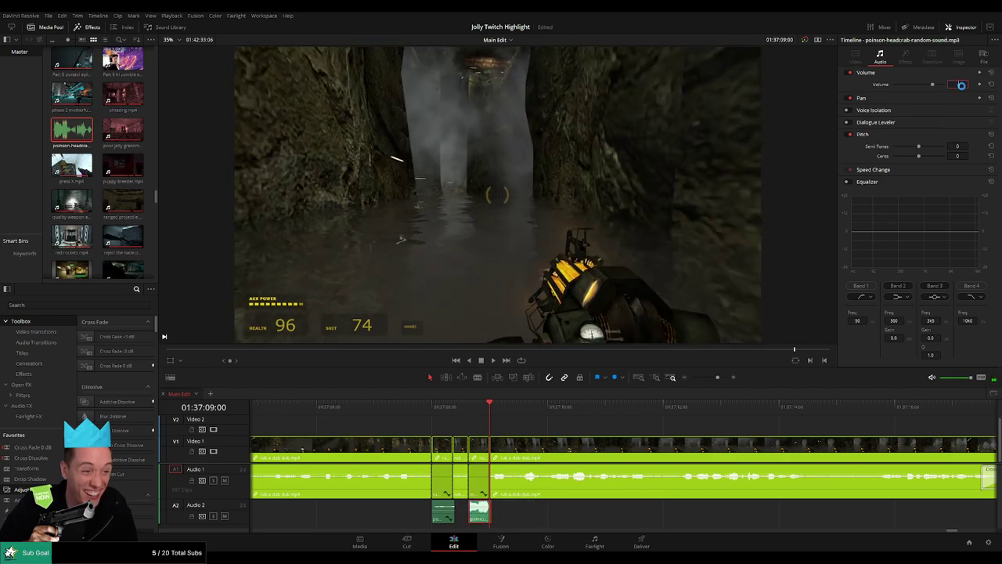
{"action": "left_click", "coordinate": [403, 408]}
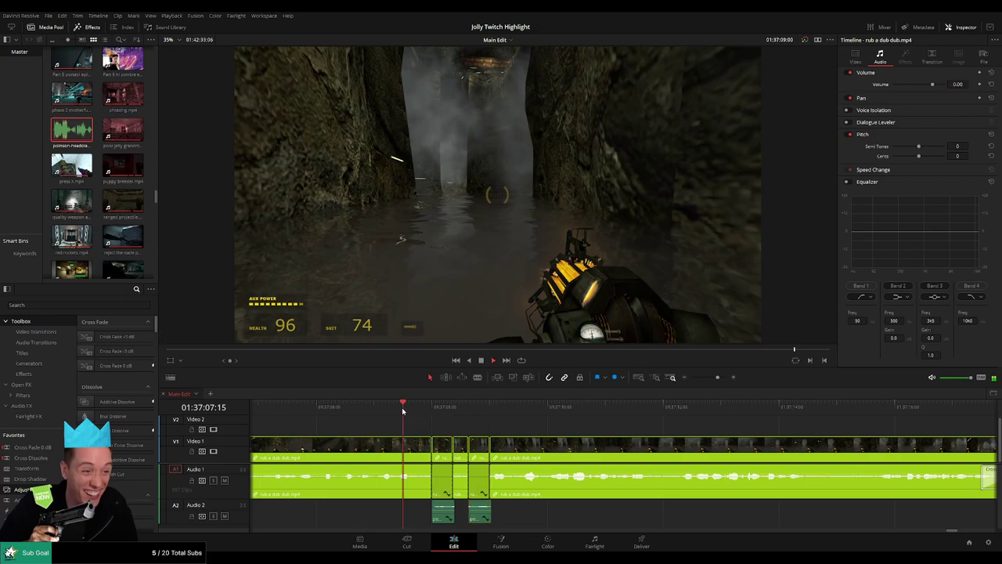
{"action": "key", "text": "space"}
- Play on through the rest of the rub a dub dub clip into the many enemies clip, listening for words to mute
{"action": "left_click_drag", "start_coordinate": [604, 425], "coordinate": [539, 425]}
{"action": "left_click_drag", "start_coordinate": [718, 378], "coordinate": [715, 379]}
{"action": "left_click_drag", "start_coordinate": [721, 435], "coordinate": [531, 426]}
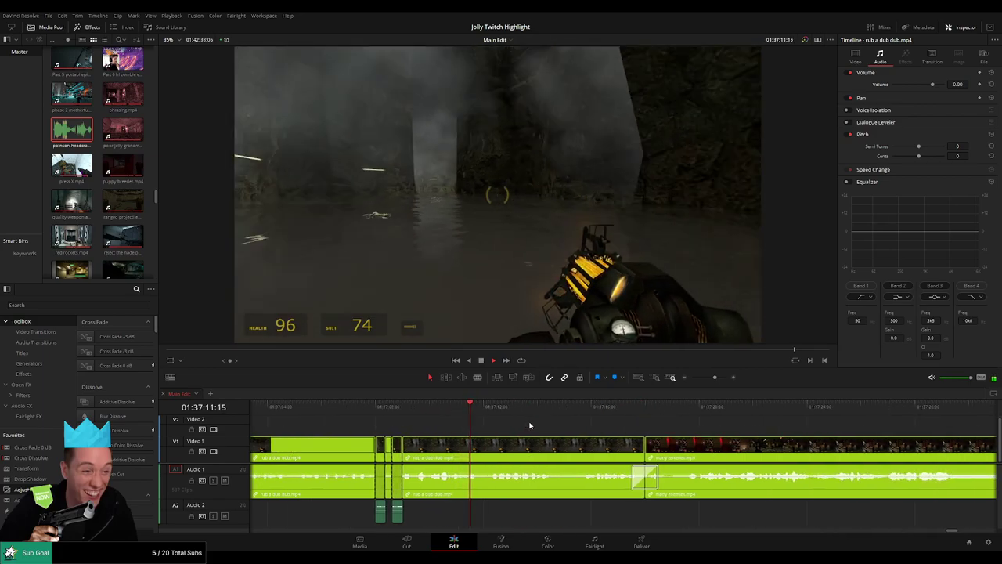
{"action": "scroll", "coordinate": [529, 425], "scroll_direction": "right", "scroll_amount": 2}
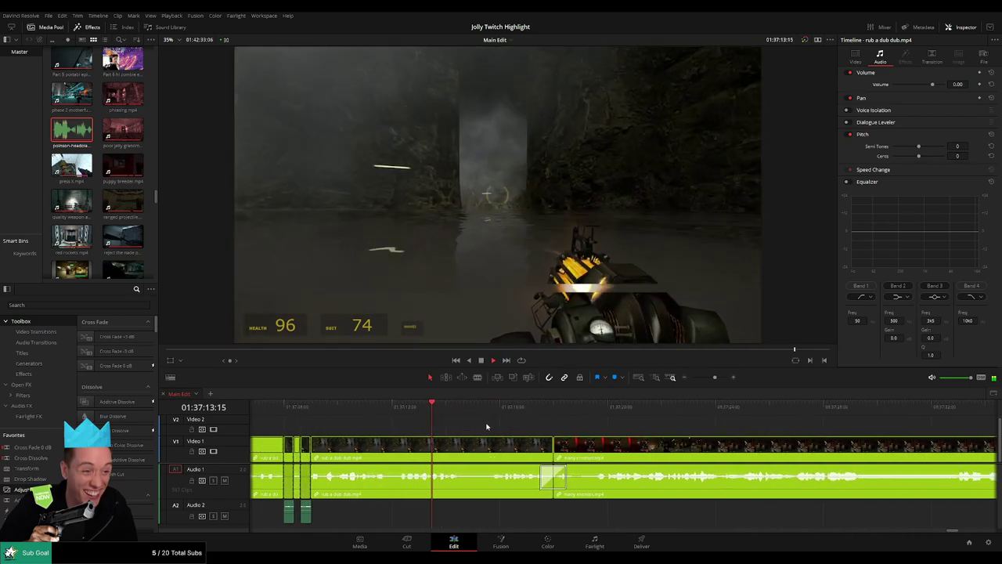
{"action": "left_click_drag", "start_coordinate": [580, 430], "coordinate": [491, 426]}
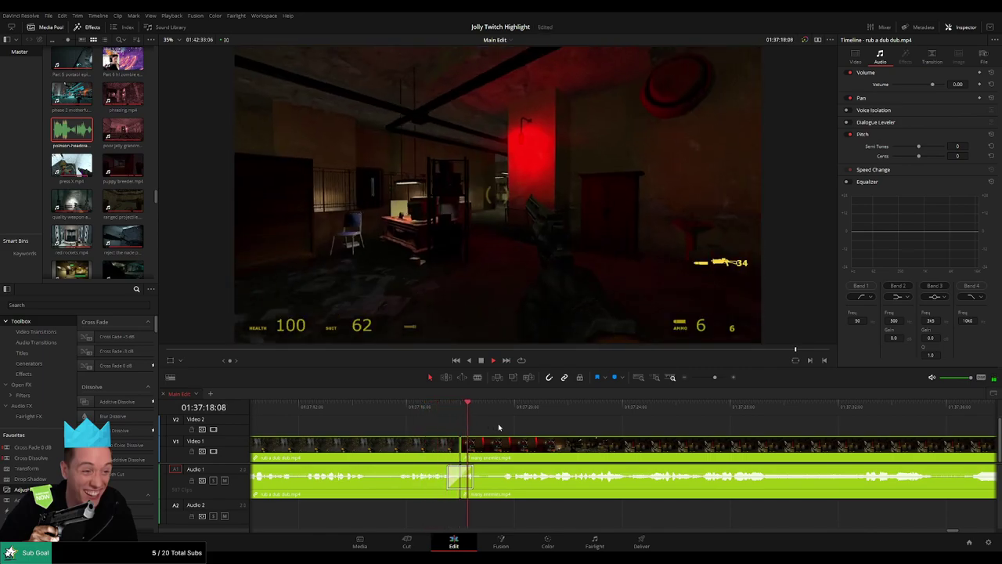
- Play on through the many enemies clip up to its end, listening for words to mute
{"action": "scroll", "coordinate": [493, 425], "scroll_direction": "right", "scroll_amount": 2}
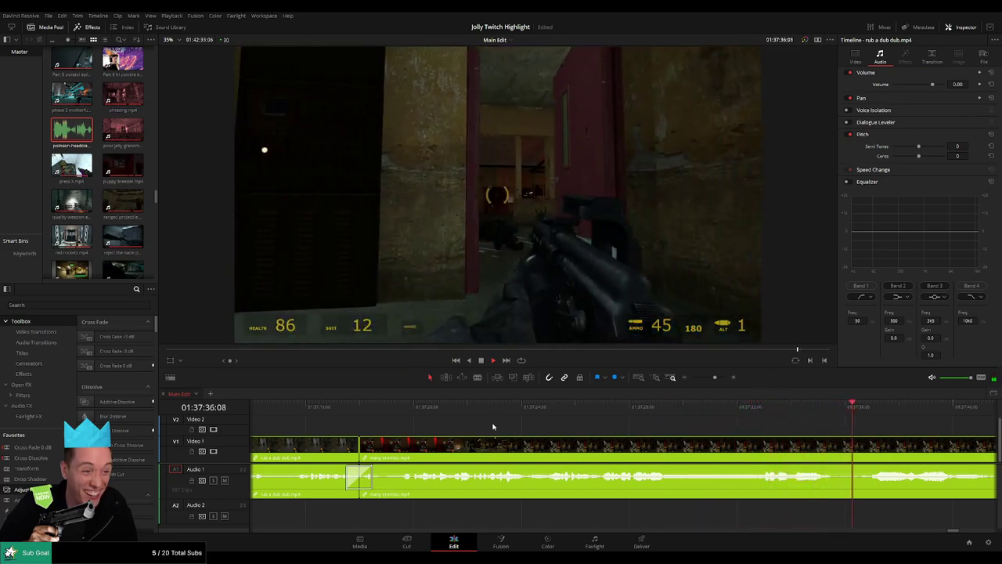
{"action": "mouse_move", "coordinate": [674, 436]}
{"action": "left_mouse_down"}
{"action": "mouse_move", "coordinate": [315, 437]}
{"action": "mouse_move", "coordinate": [511, 436]}
{"action": "left_mouse_up"}
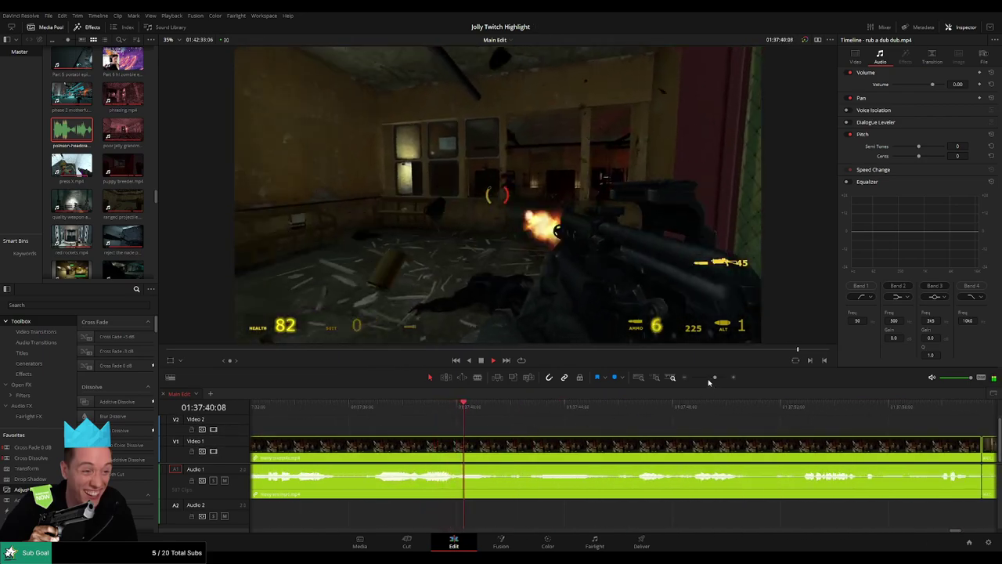
{"action": "mouse_move", "coordinate": [714, 379]}
{"action": "left_mouse_down"}
{"action": "mouse_move", "coordinate": [701, 380]}
{"action": "mouse_move", "coordinate": [712, 381]}
{"action": "left_mouse_up"}
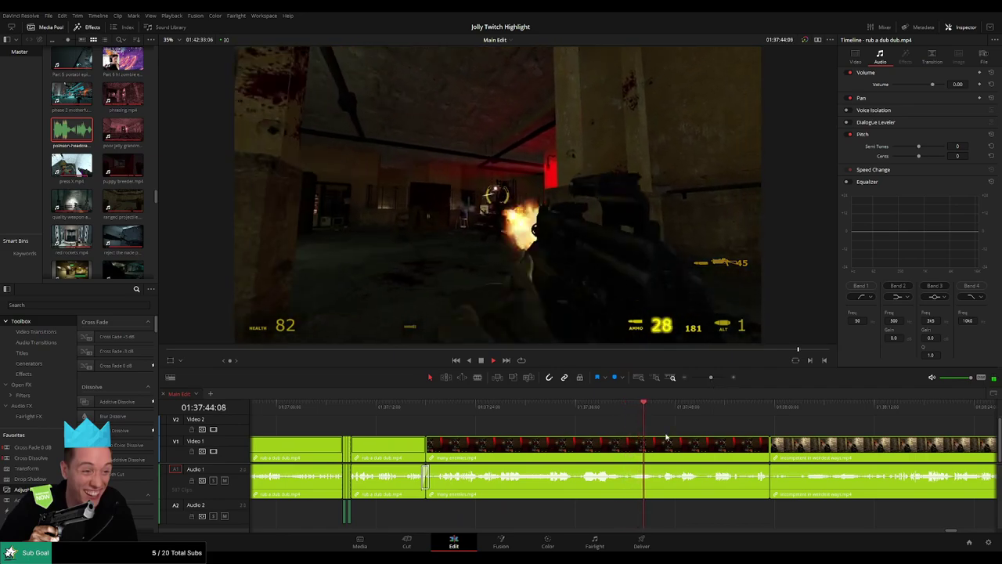
{"action": "scroll", "coordinate": [668, 436], "scroll_direction": "right", "scroll_amount": 4}
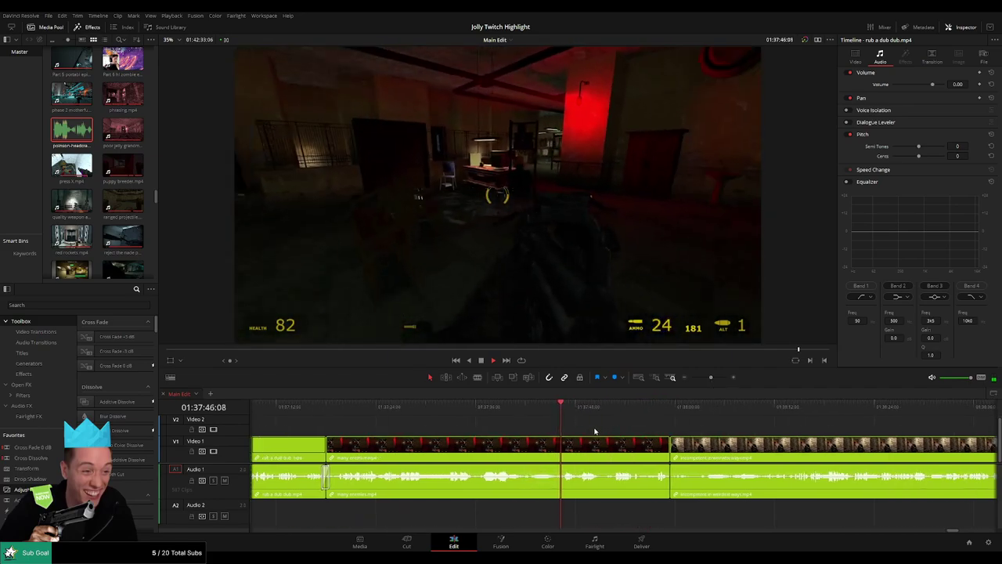
{"action": "left_click_drag", "start_coordinate": [712, 381], "coordinate": [714, 382]}
{"action": "left_click_drag", "start_coordinate": [610, 428], "coordinate": [464, 429]}
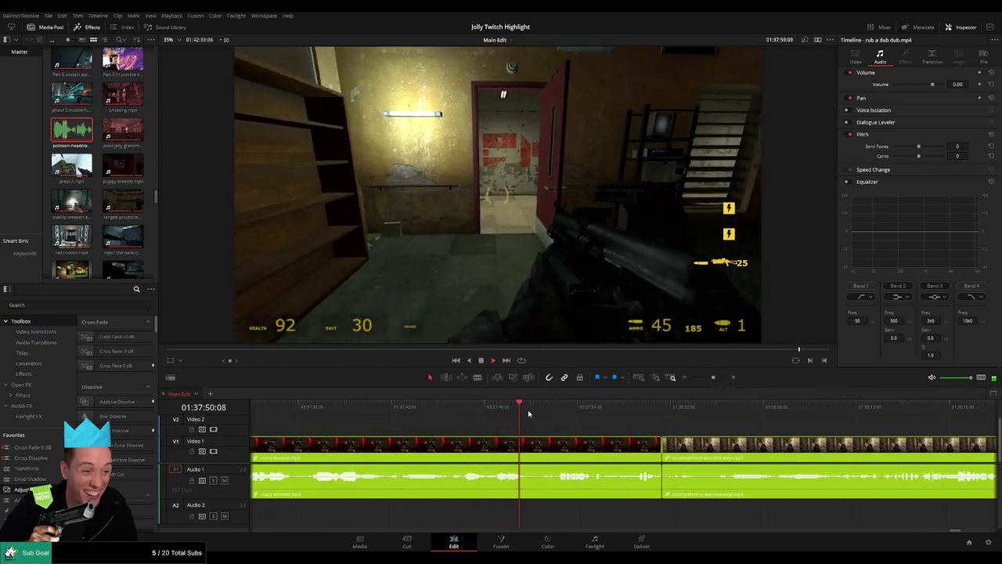
{"action": "left_click_drag", "start_coordinate": [529, 414], "coordinate": [553, 414]}
{"action": "scroll", "coordinate": [610, 427], "scroll_direction": "right", "scroll_amount": 4}
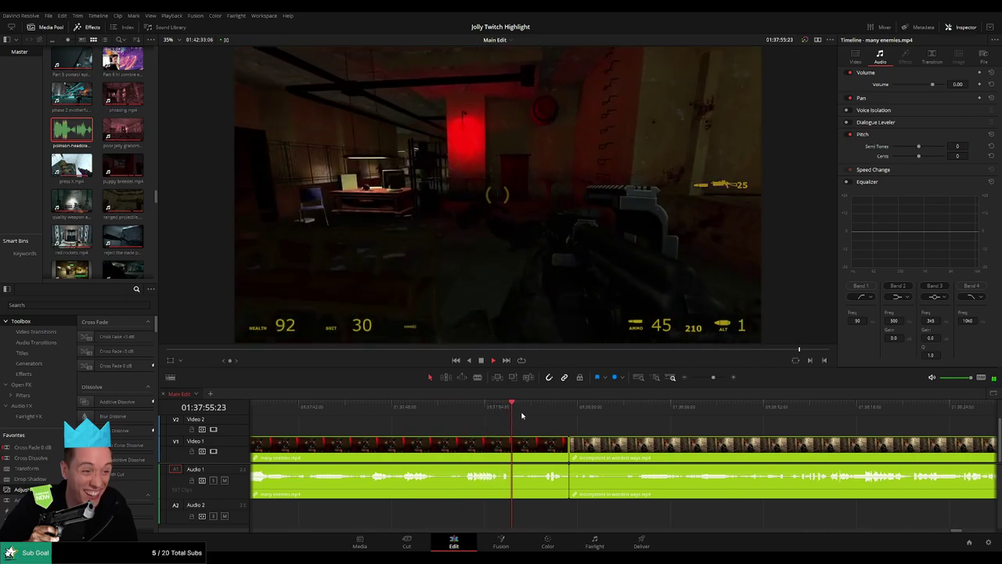
{"action": "scroll", "coordinate": [618, 428], "scroll_direction": "right", "scroll_amount": 4}
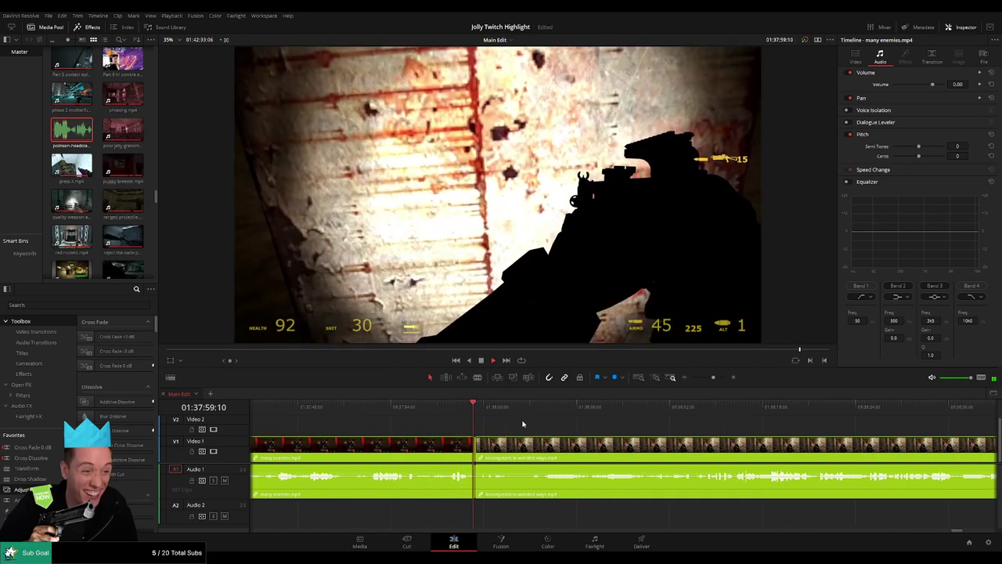
- Cut off the short tail of the many enemies clip, ripple delete it, and replay the transition into the incompetent in weirdest ways clip
{"action": "left_click", "coordinate": [467, 409]}
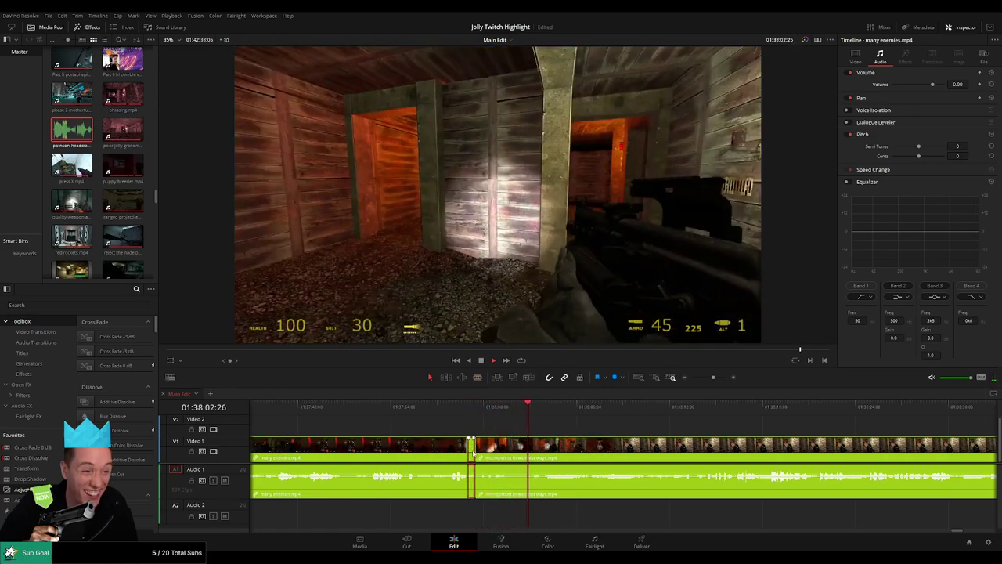
{"action": "left_click", "coordinate": [451, 409]}
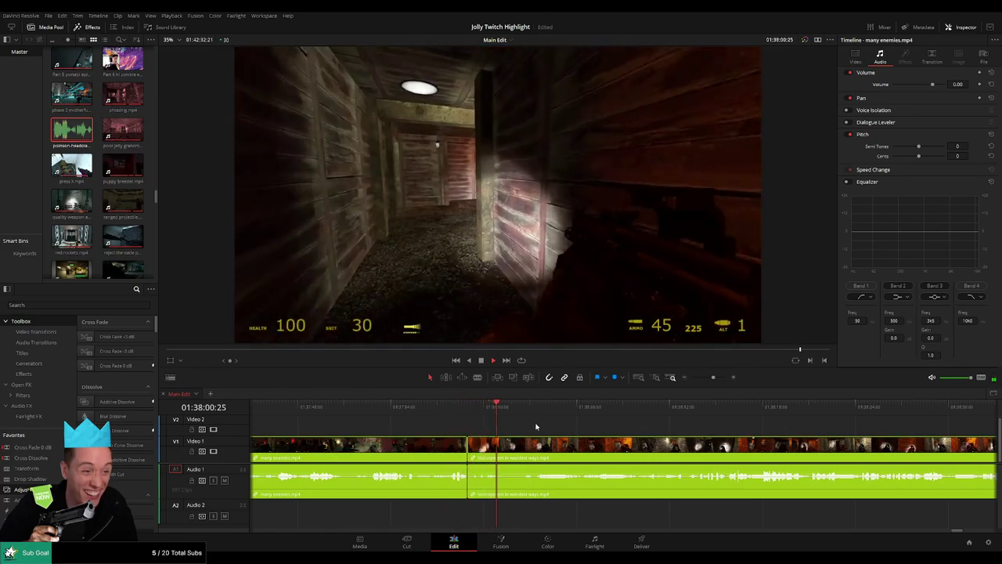
{"action": "scroll", "coordinate": [475, 422], "scroll_direction": "right", "scroll_amount": 1}
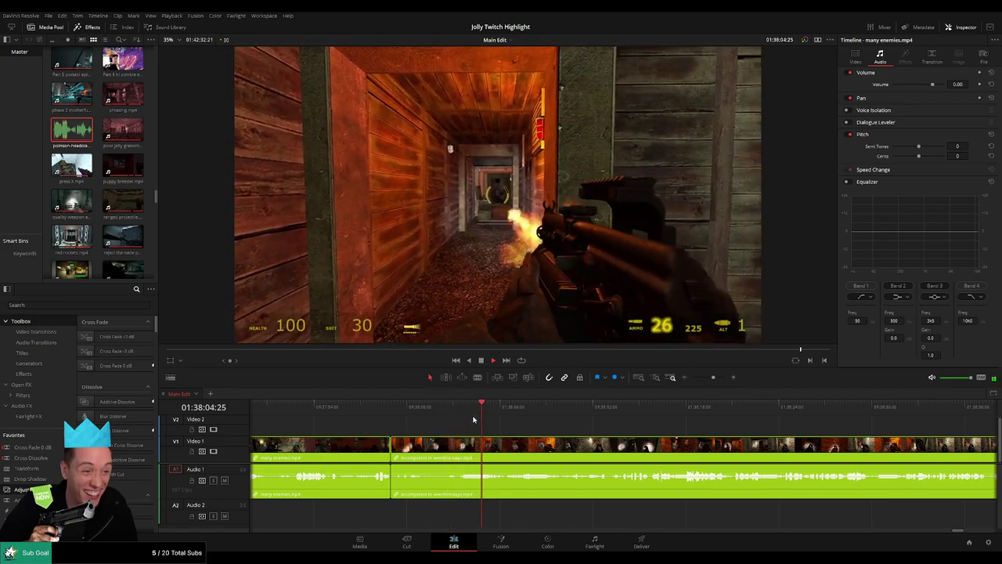
- Isolate the spoken word ending at 01:38:15:07 in the incompetent in weirdest ways clip with two cuts and mute it
{"action": "scroll", "coordinate": [580, 430], "scroll_direction": "right", "scroll_amount": 3}
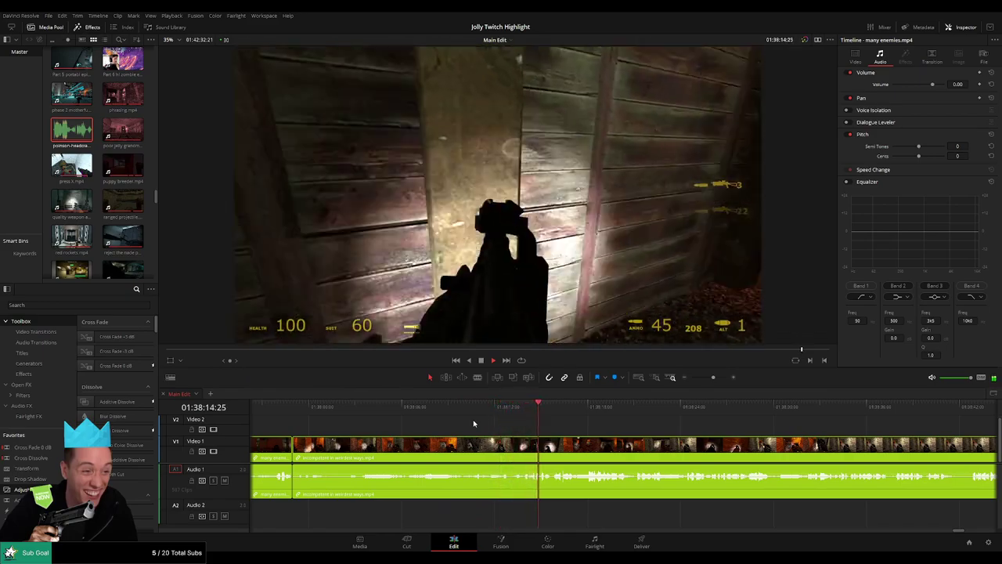
{"action": "key", "text": "space"}
{"action": "left_click_drag", "start_coordinate": [713, 378], "coordinate": [720, 379]}
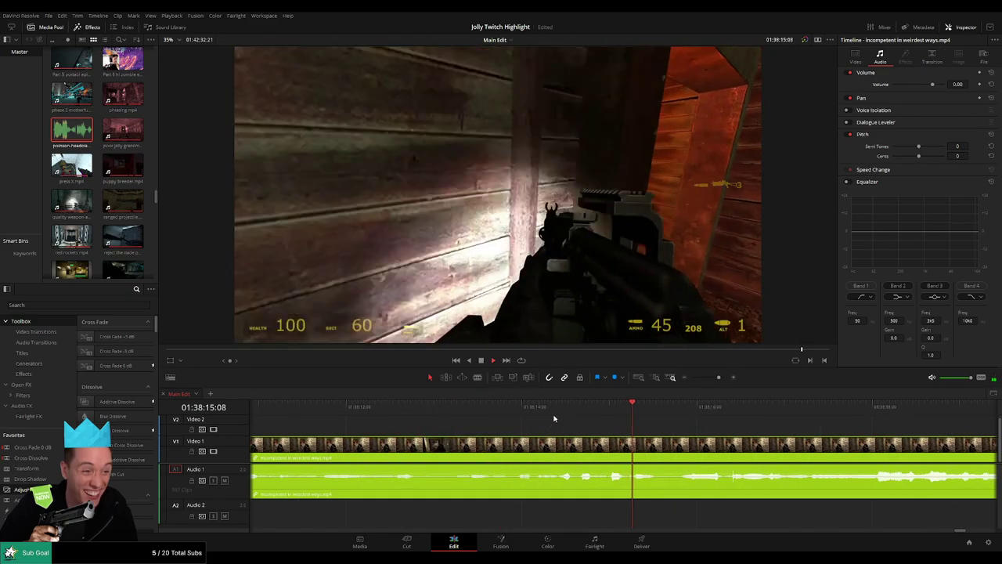
{"action": "key", "text": "b"}
{"action": "left_click", "coordinate": [601, 453]}
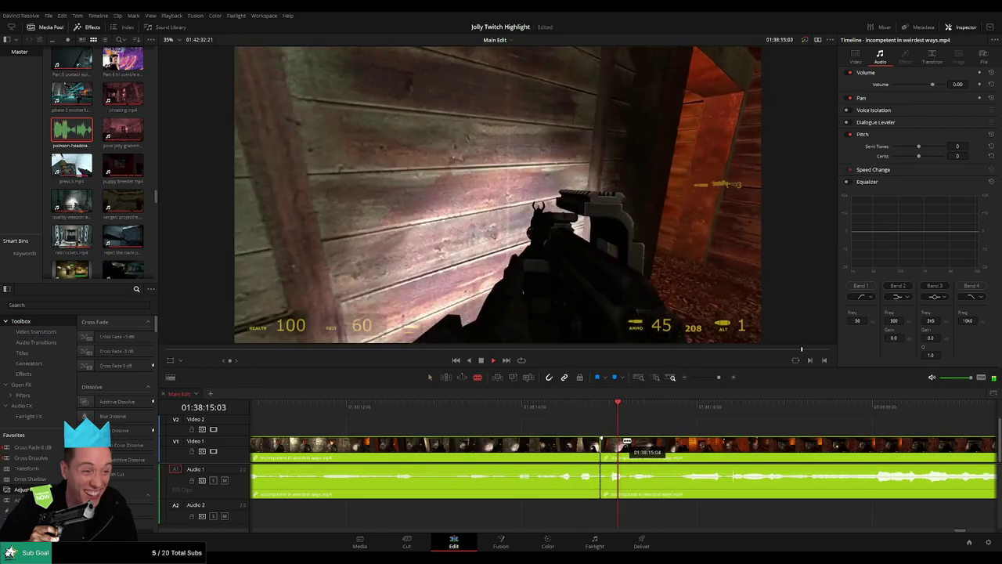
{"action": "left_click", "coordinate": [630, 451]}
{"action": "key", "text": "a"}
{"action": "left_click_drag", "start_coordinate": [618, 472], "coordinate": [619, 499]}
- Add the headcrab sound on Audio 2 beneath the segment ending at 01:38:15:07, trimmed to its length, with volume -27, and replay it
{"action": "left_click_drag", "start_coordinate": [78, 133], "coordinate": [625, 516]}
{"action": "left_click", "coordinate": [626, 513]}
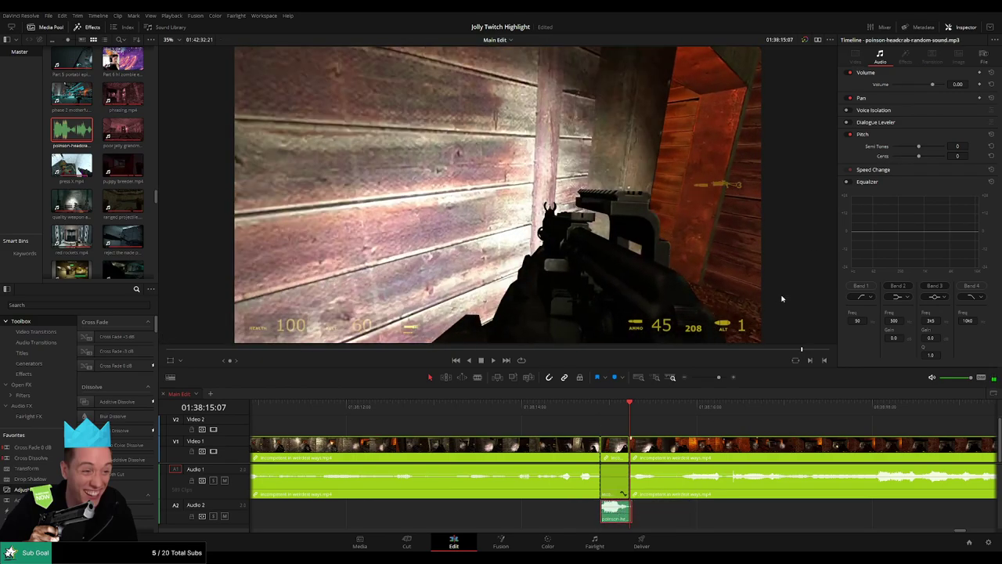
{"action": "left_click", "coordinate": [962, 85]}
{"action": "type", "text": "-27"}
{"action": "key", "text": "Return"}
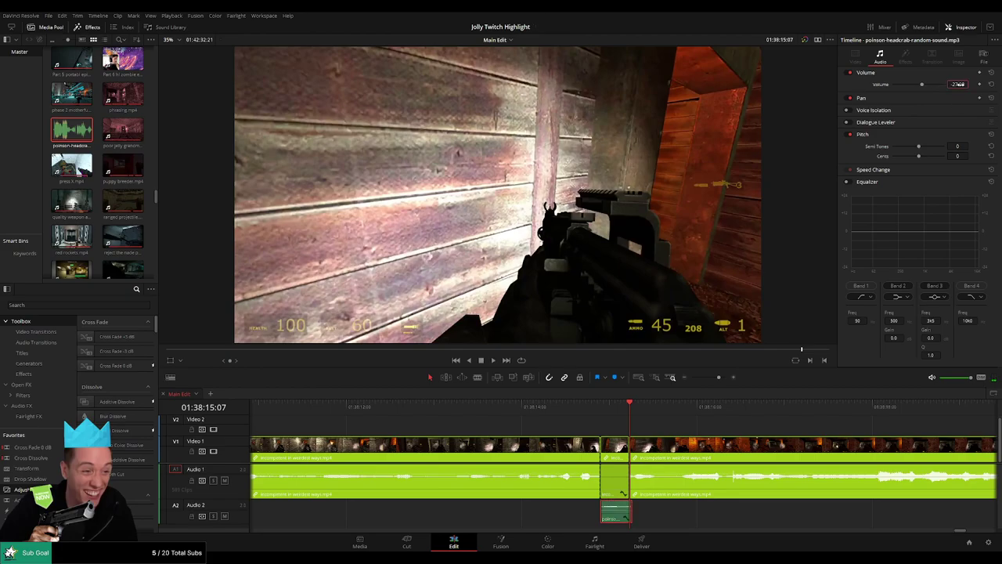
{"action": "key", "text": "space"}
{"action": "left_click", "coordinate": [664, 423]}
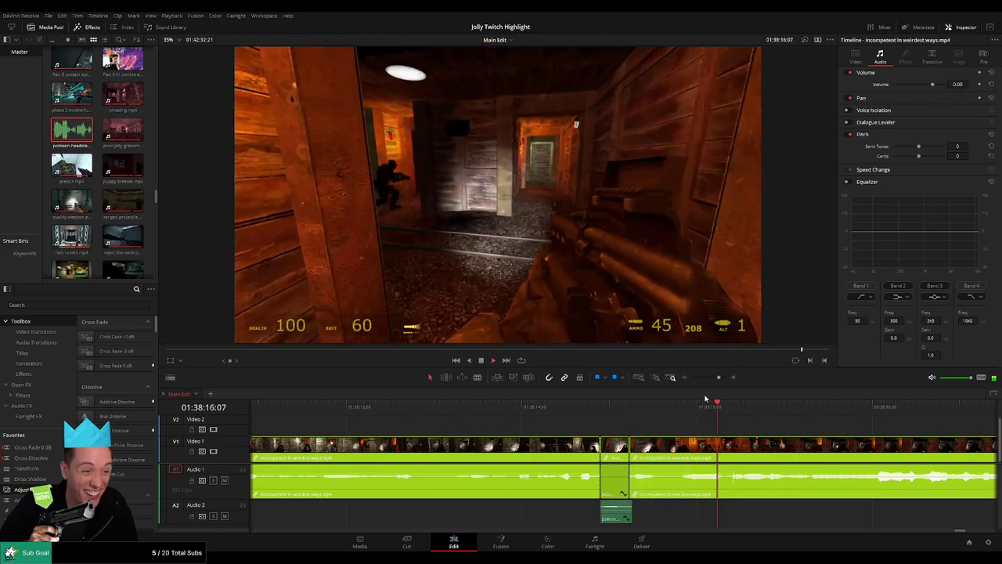
- Play on through the incompetent in weirdest ways clip to about 01:38:40, listening for further words to mute
{"action": "left_click_drag", "start_coordinate": [719, 379], "coordinate": [711, 379]}
{"action": "left_click_drag", "start_coordinate": [699, 425], "coordinate": [552, 426]}
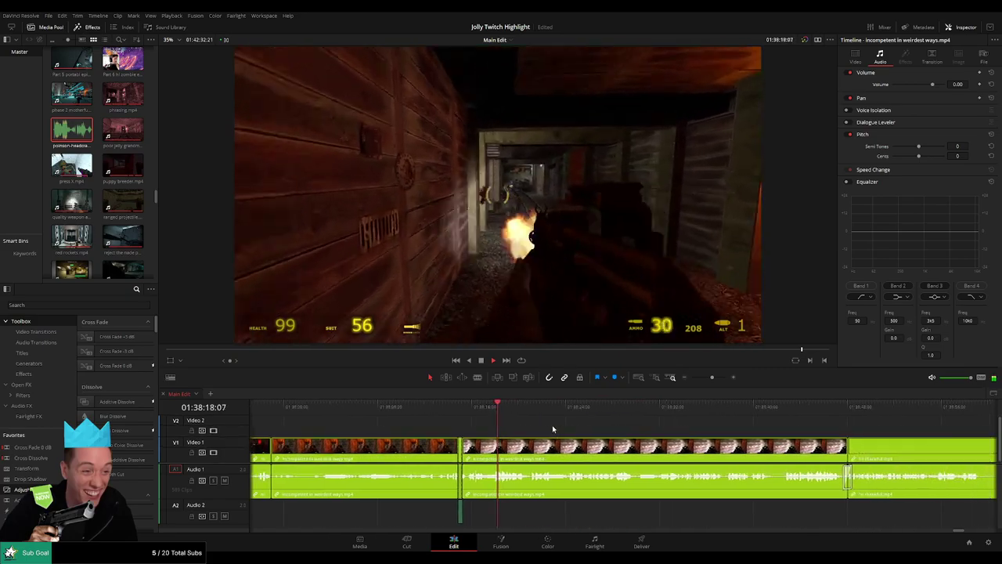
{"action": "scroll", "coordinate": [536, 427], "scroll_direction": "right", "scroll_amount": 2}
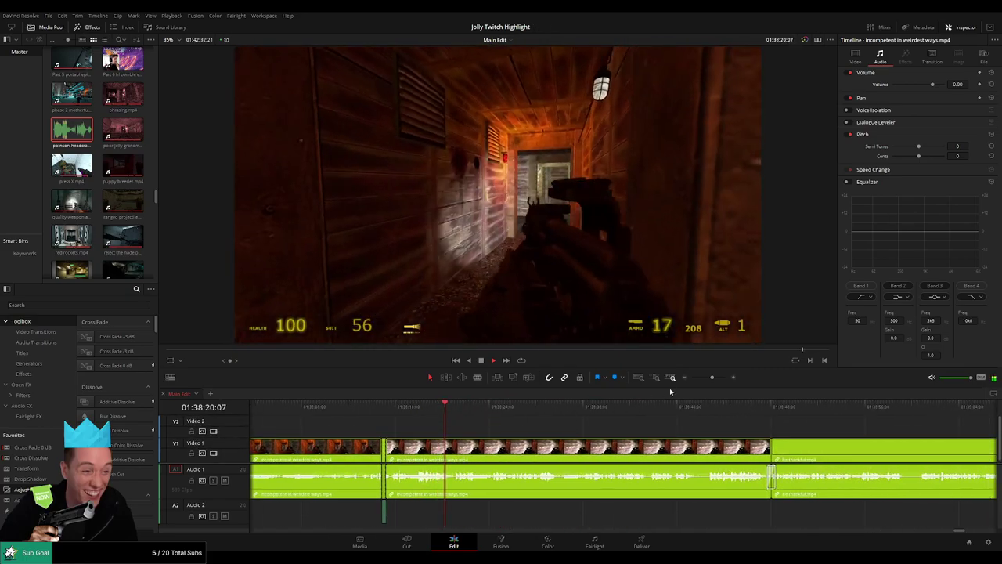
{"action": "left_click_drag", "start_coordinate": [714, 383], "coordinate": [716, 383]}
{"action": "left_click_drag", "start_coordinate": [708, 426], "coordinate": [528, 427]}
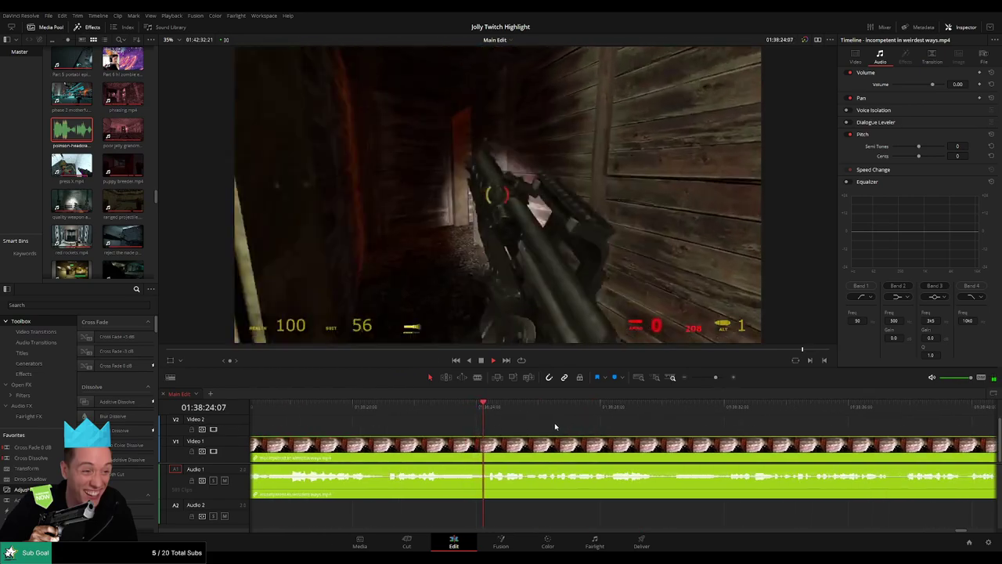
{"action": "scroll", "coordinate": [597, 430], "scroll_direction": "right", "scroll_amount": 3}
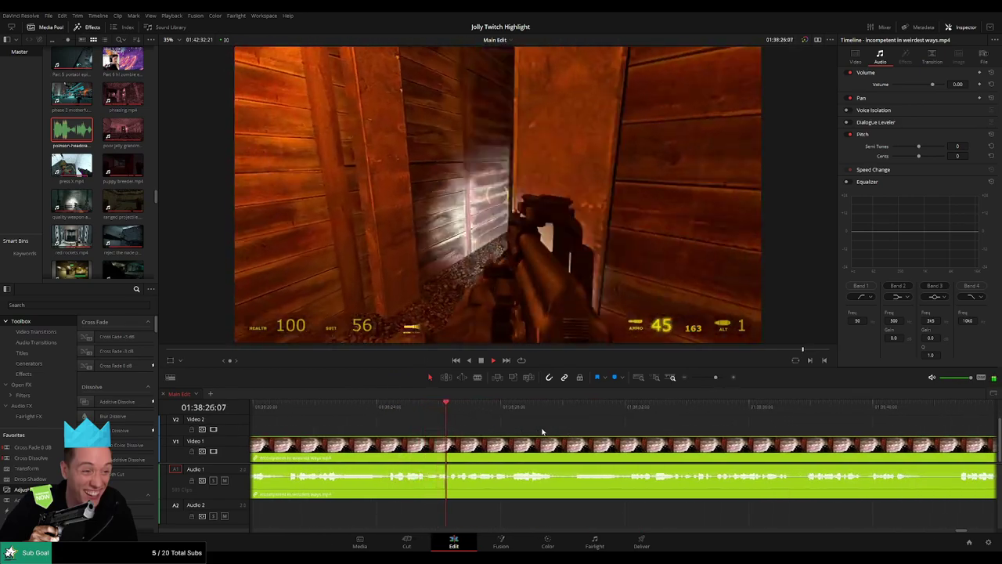
{"action": "scroll", "coordinate": [533, 430], "scroll_direction": "right", "scroll_amount": 2}
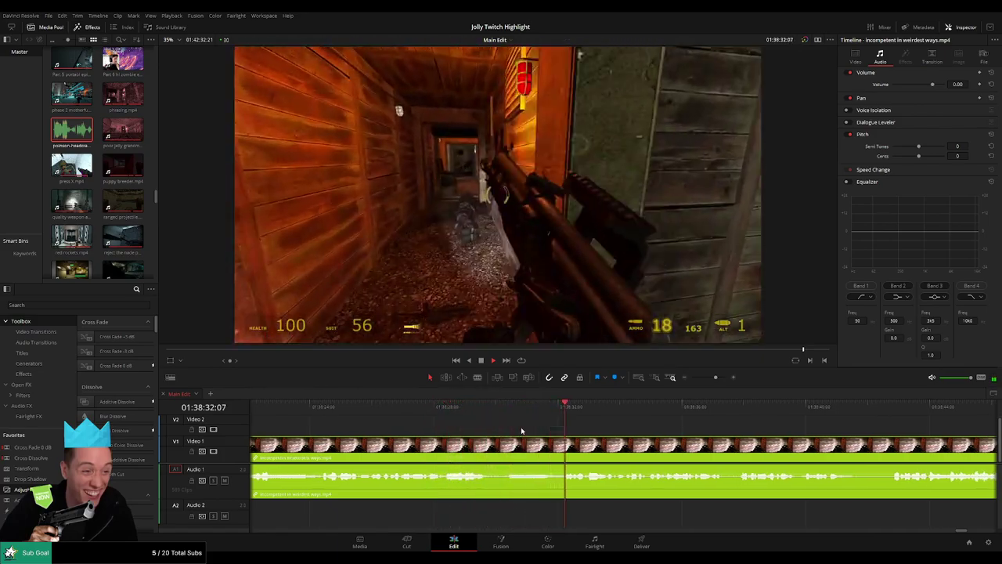
{"action": "scroll", "coordinate": [532, 430], "scroll_direction": "right", "scroll_amount": 3}
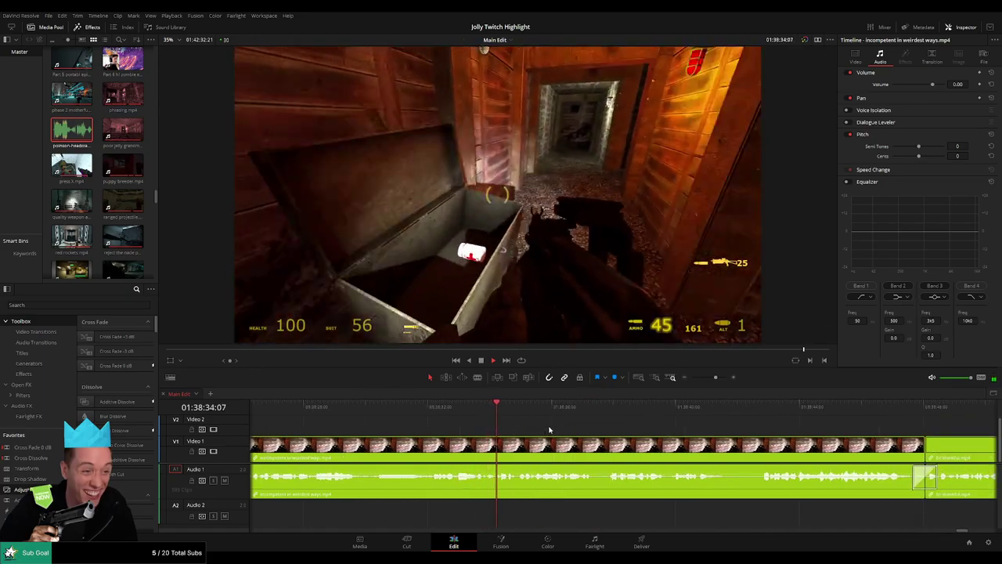
{"action": "scroll", "coordinate": [539, 430], "scroll_direction": "right", "scroll_amount": 3}
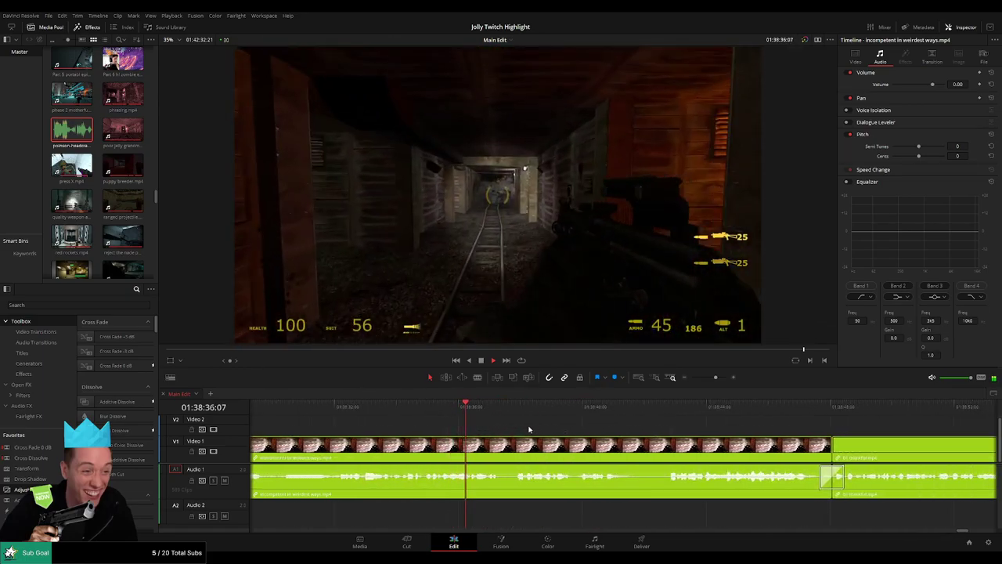
{"action": "scroll", "coordinate": [593, 430], "scroll_direction": "right", "scroll_amount": 3}
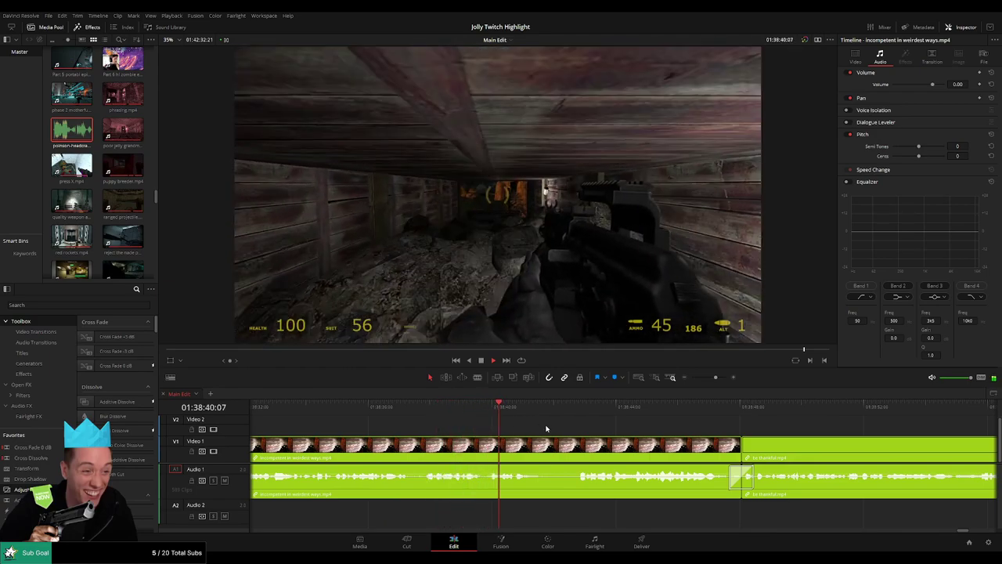
- Cut around the spoken word ending at 01:38:40:23 in the incompetent in weirdest ways clip and mute that segment
{"action": "left_click", "coordinate": [484, 415]}
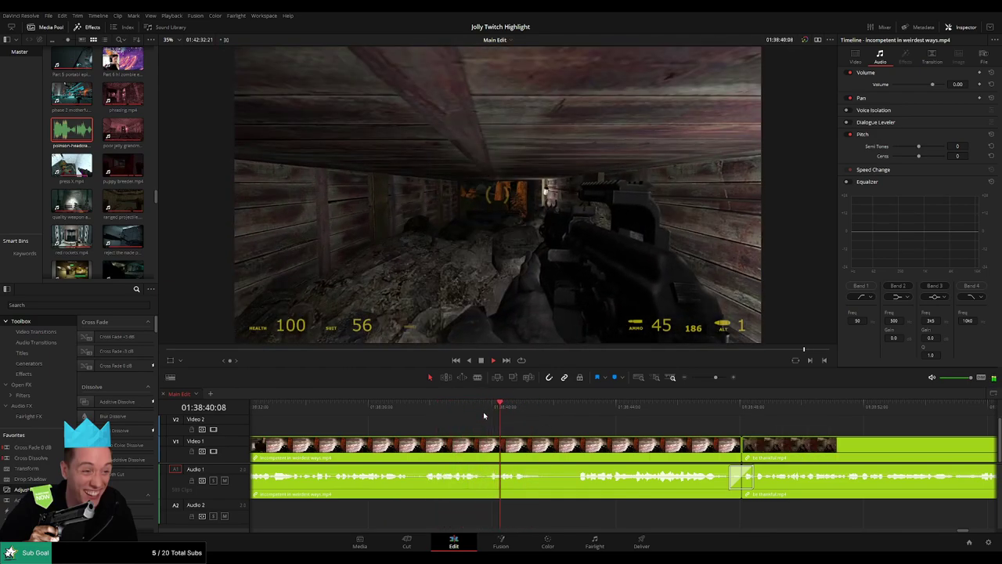
{"action": "key", "text": "b"}
{"action": "left_click", "coordinate": [508, 454]}
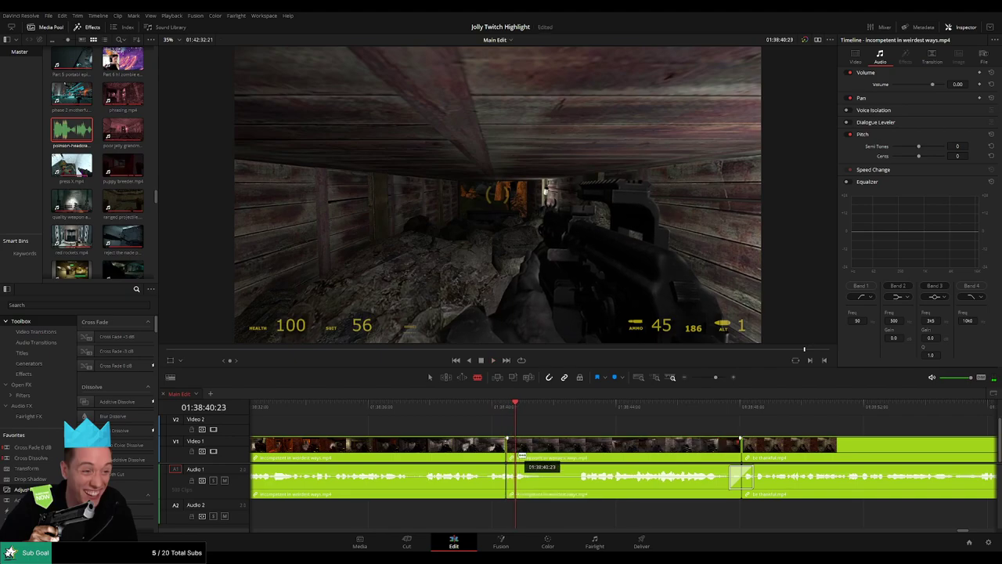
{"action": "key", "text": "a"}
{"action": "left_click_drag", "start_coordinate": [513, 478], "coordinate": [513, 499]}
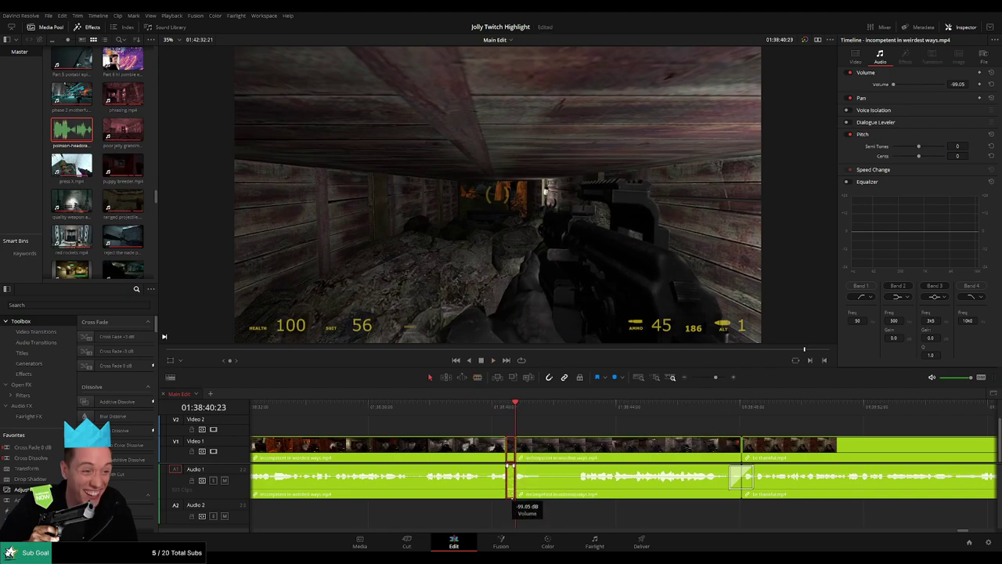
- Place the headcrab sound on Audio 2 under the segment ending at 01:38:40:23, set its volume to -27, and resume playback
{"action": "left_click_drag", "start_coordinate": [78, 130], "coordinate": [509, 513]}
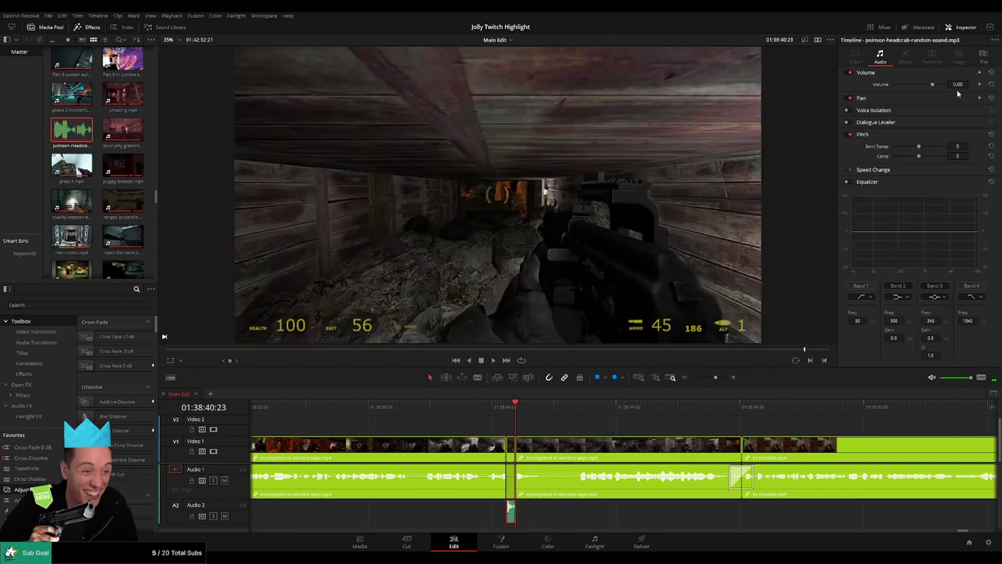
{"action": "key", "text": "Return"}
{"action": "key", "text": "space"}
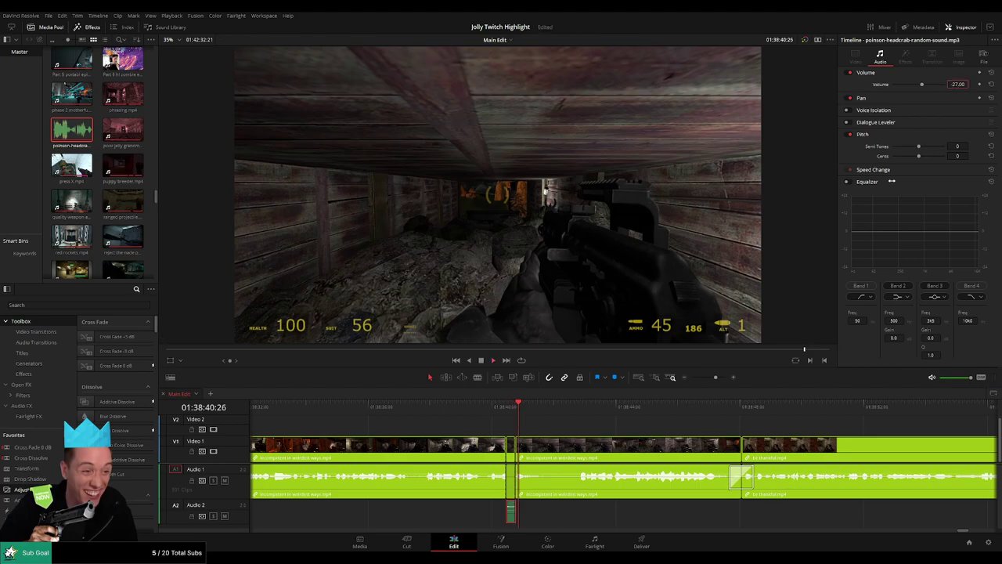
{"action": "left_click", "coordinate": [610, 430]}
- Play into the be thankful clip, cut out its silent stretch starting near 01:38:59, and close the gap
{"action": "left_click_drag", "start_coordinate": [664, 431], "coordinate": [491, 418]}
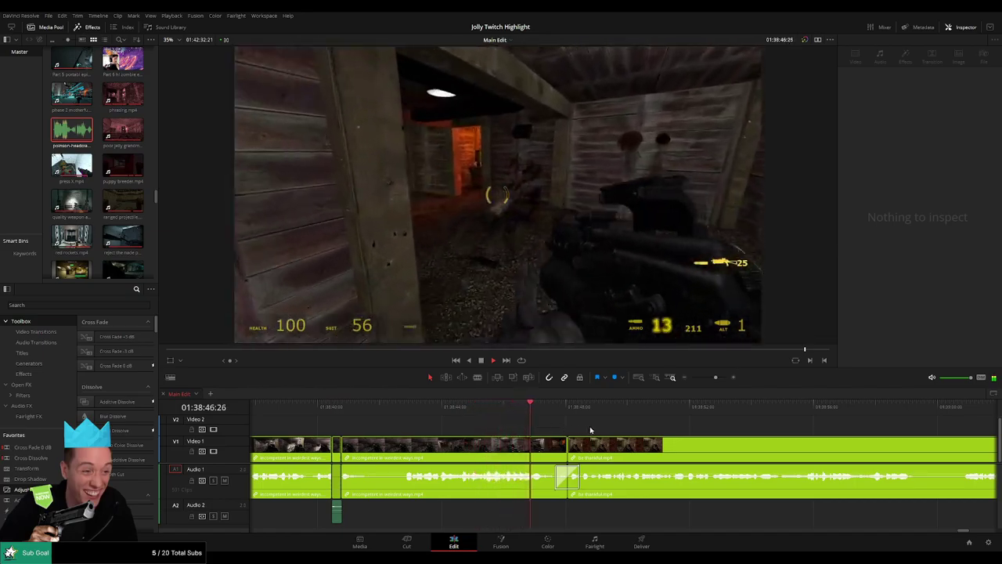
{"action": "scroll", "coordinate": [572, 428], "scroll_direction": "right", "scroll_amount": 2}
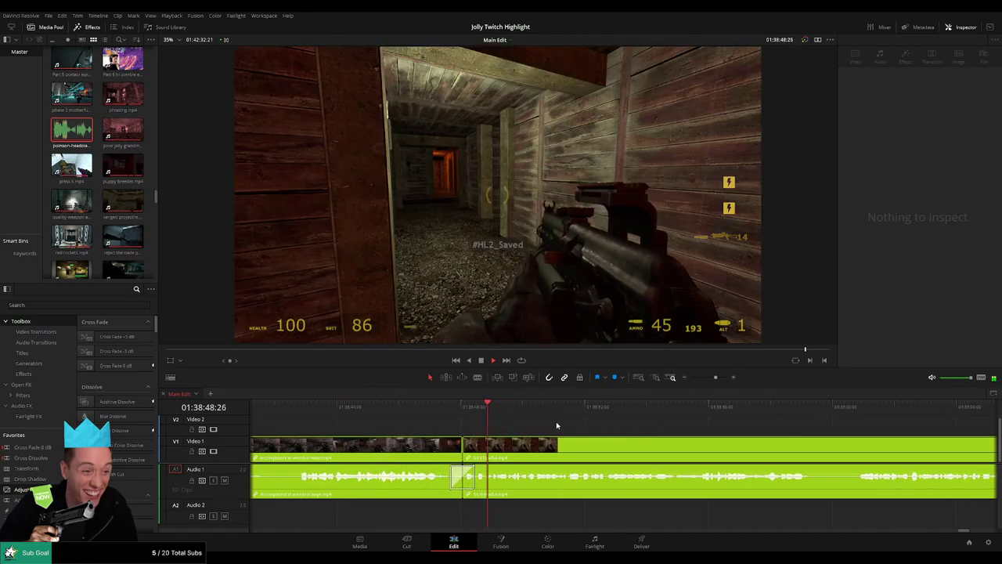
{"action": "mouse_move", "coordinate": [714, 378]}
{"action": "left_mouse_down"}
{"action": "mouse_move", "coordinate": [699, 382]}
{"action": "mouse_move", "coordinate": [712, 378]}
{"action": "left_mouse_up"}
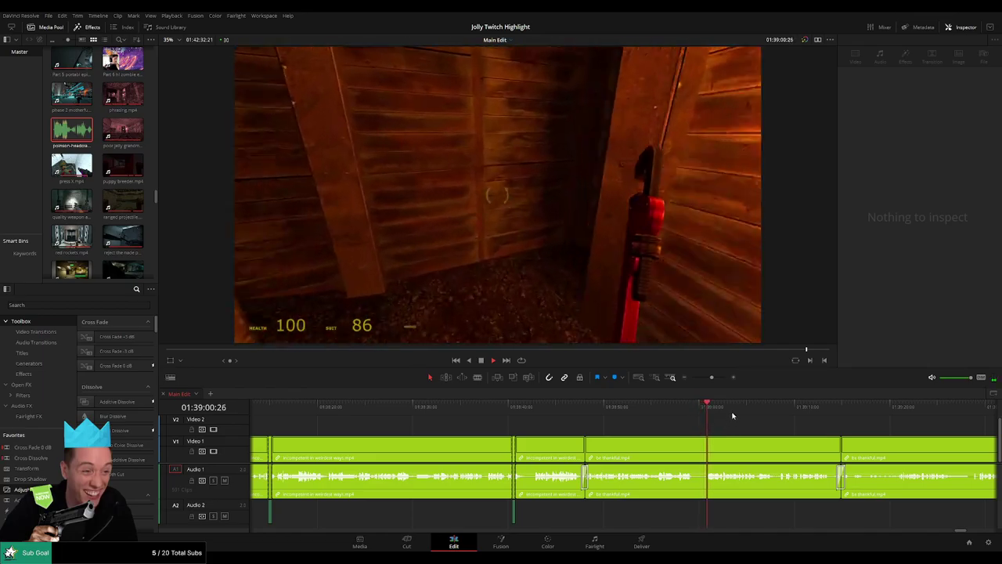
{"action": "left_click_drag", "start_coordinate": [712, 378], "coordinate": [718, 379]}
{"action": "key", "text": "b"}
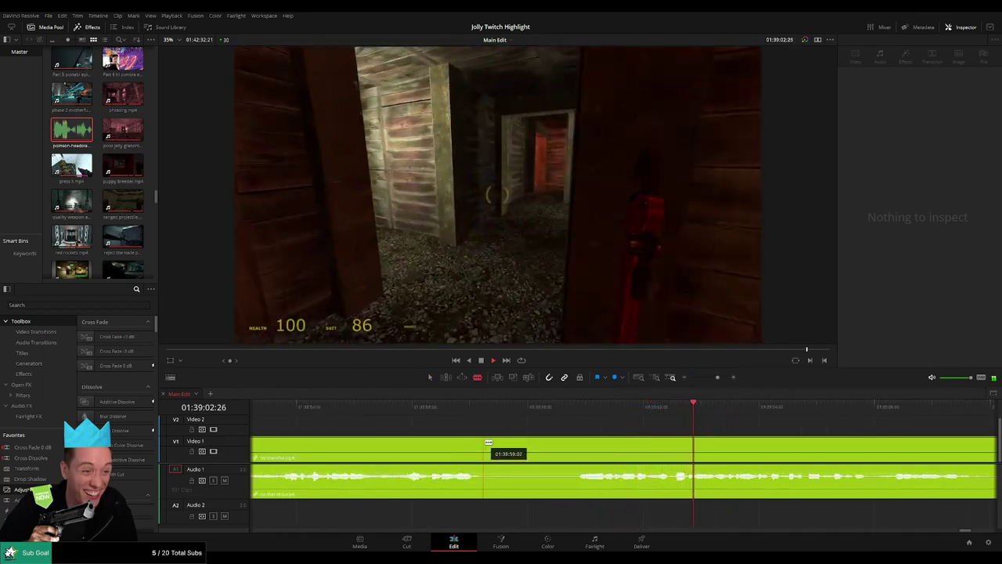
{"action": "left_click", "coordinate": [483, 450]}
{"action": "left_click", "coordinate": [576, 451]}
{"action": "key", "text": "a"}
{"action": "left_click", "coordinate": [554, 448]}
{"action": "key", "text": "Delete"}
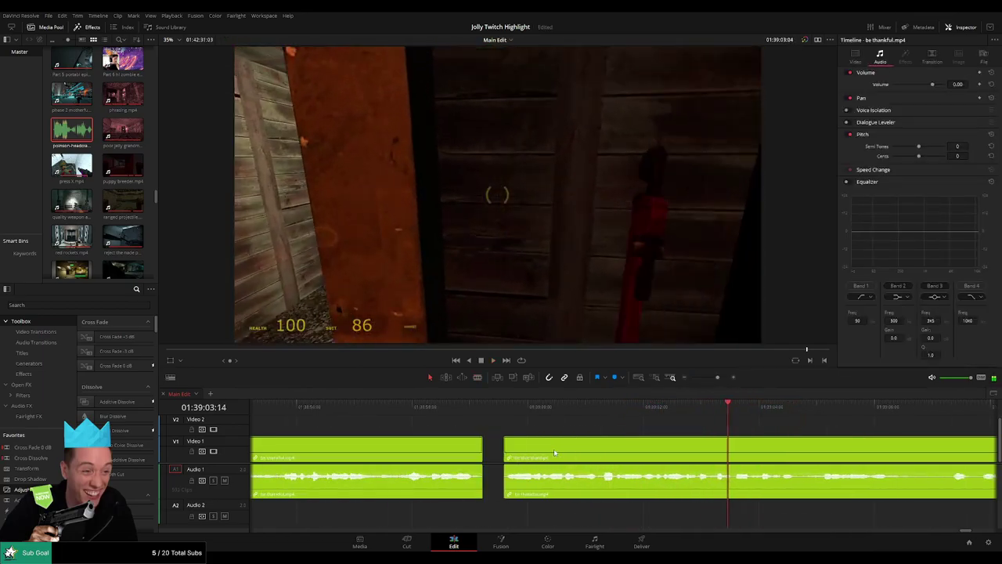
{"action": "left_click_drag", "start_coordinate": [717, 378], "coordinate": [713, 378]}
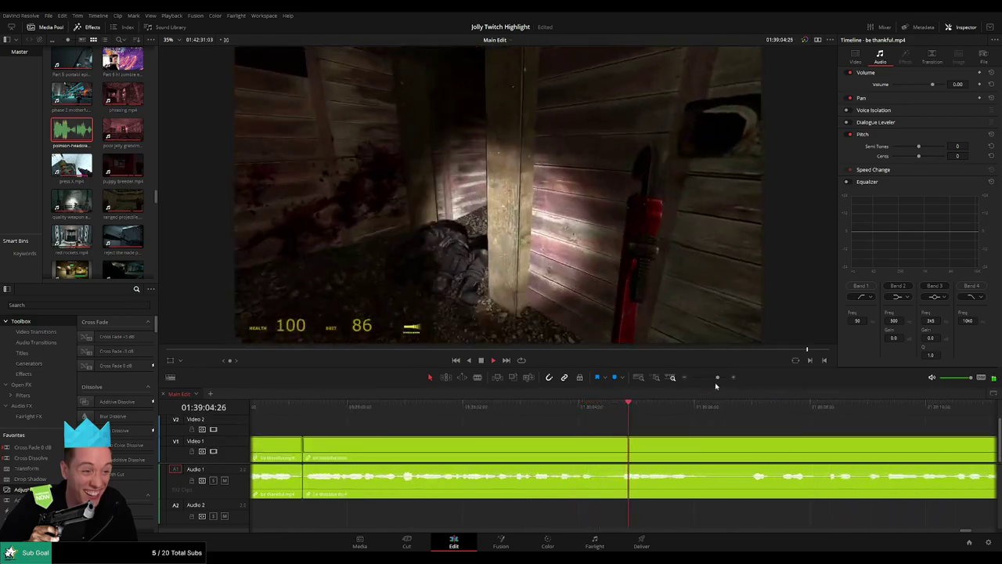
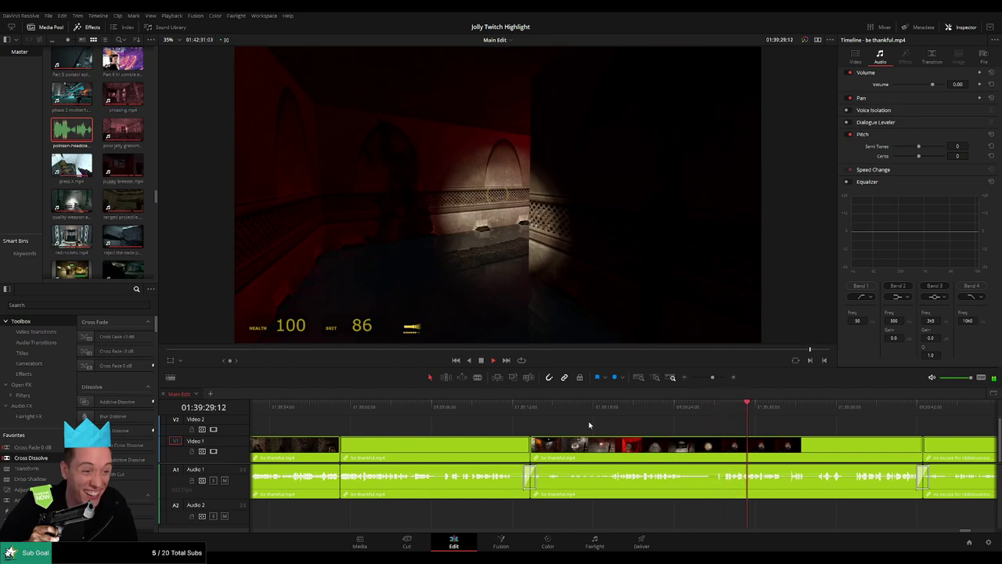
- Play from the be thankful clip through no excuse for obliviousness and alarm into quality weapon animations, listening for words to mute
{"action": "scroll", "coordinate": [618, 427], "scroll_direction": "right", "scroll_amount": 6}
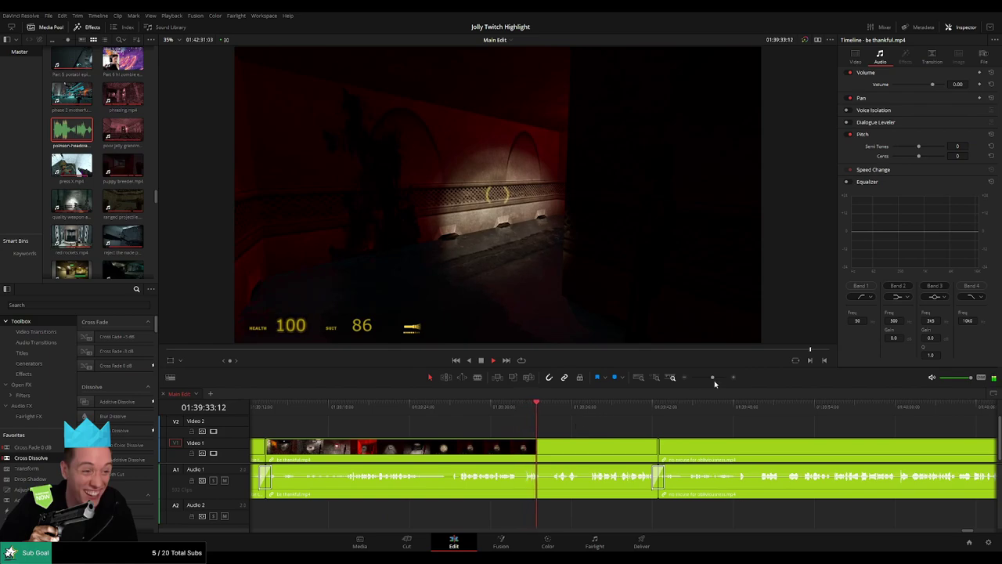
{"action": "left_click_drag", "start_coordinate": [712, 377], "coordinate": [715, 379]}
{"action": "scroll", "coordinate": [517, 423], "scroll_direction": "right", "scroll_amount": 5}
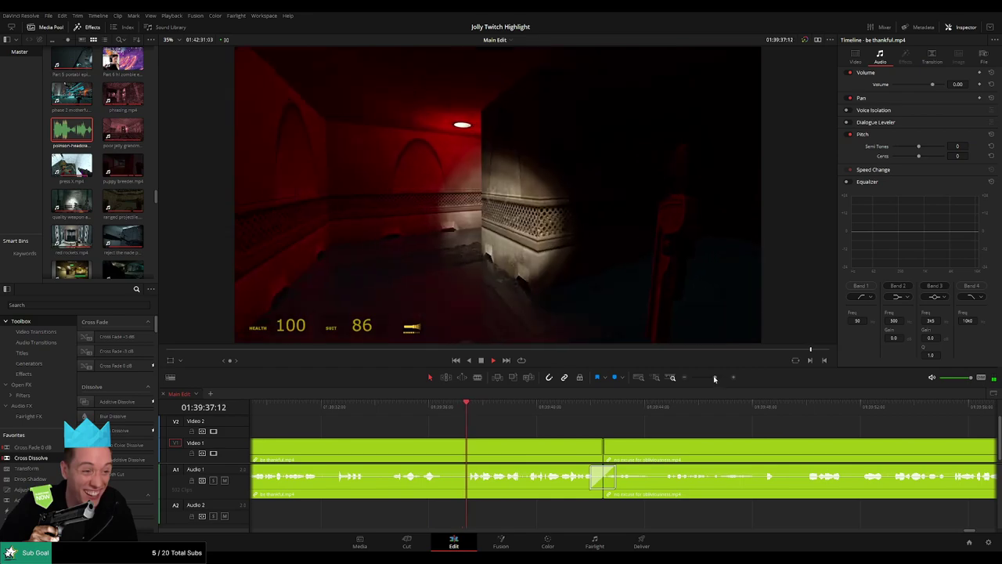
{"action": "left_click_drag", "start_coordinate": [715, 378], "coordinate": [713, 382]}
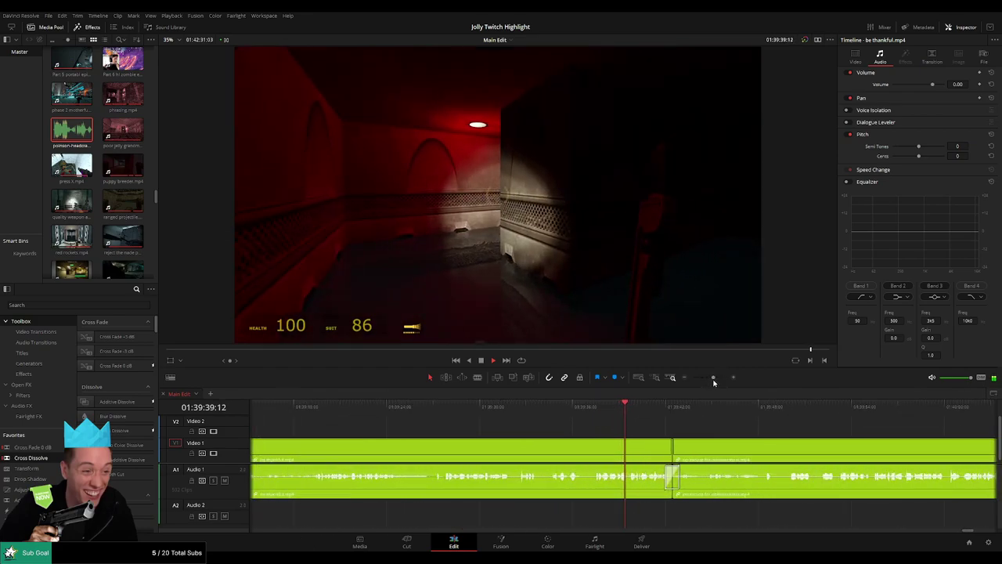
{"action": "scroll", "coordinate": [561, 424], "scroll_direction": "right", "scroll_amount": 6}
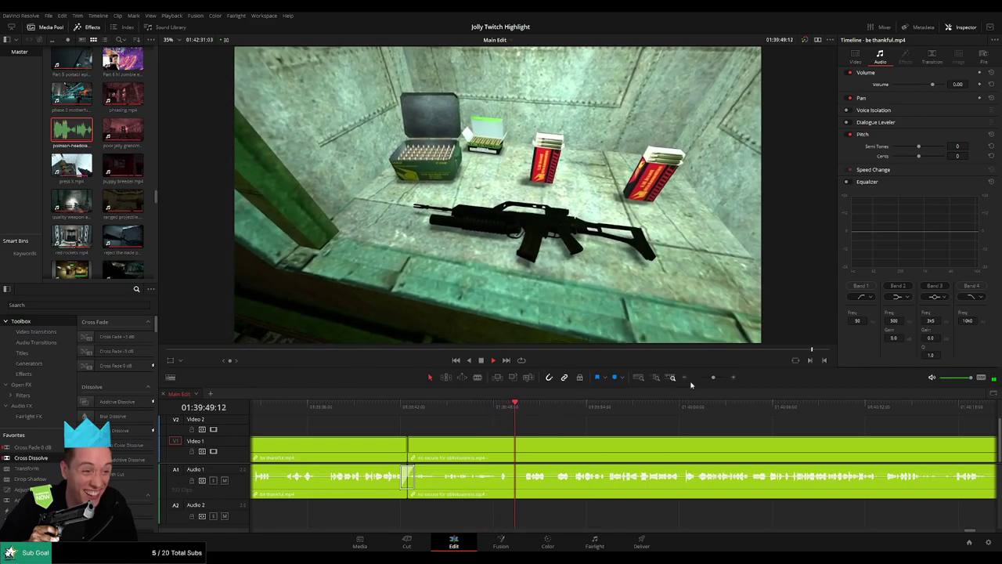
{"action": "mouse_move", "coordinate": [709, 379]}
{"action": "left_mouse_down"}
{"action": "mouse_move", "coordinate": [683, 383]}
{"action": "mouse_move", "coordinate": [716, 384]}
{"action": "left_mouse_up"}
{"action": "scroll", "coordinate": [597, 417], "scroll_direction": "right", "scroll_amount": 10}
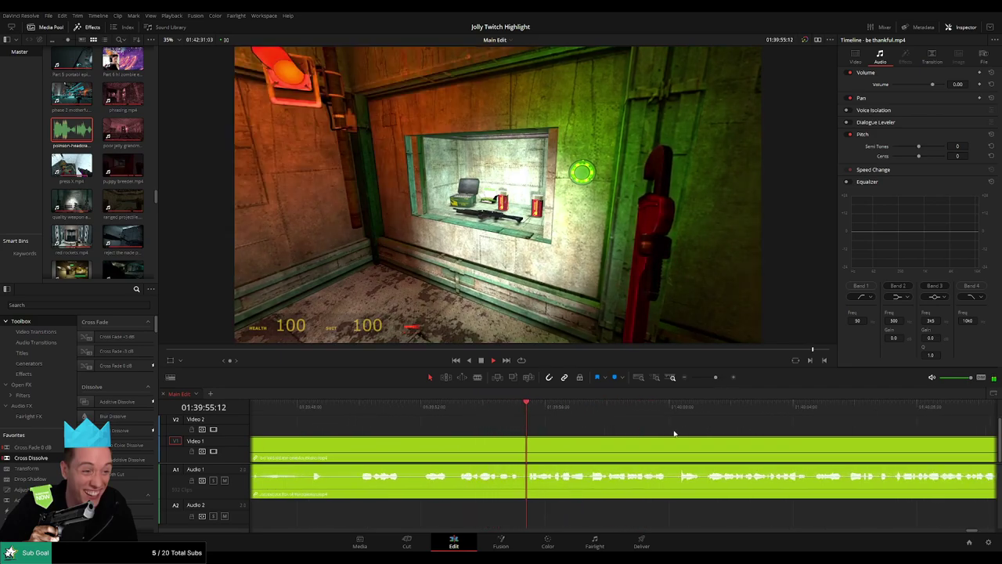
{"action": "scroll", "coordinate": [529, 422], "scroll_direction": "right", "scroll_amount": 3}
{"action": "mouse_move", "coordinate": [715, 381]}
{"action": "left_mouse_down"}
{"action": "mouse_move", "coordinate": [696, 378]}
{"action": "mouse_move", "coordinate": [713, 381]}
{"action": "left_mouse_up"}
{"action": "scroll", "coordinate": [626, 430], "scroll_direction": "right", "scroll_amount": 3}
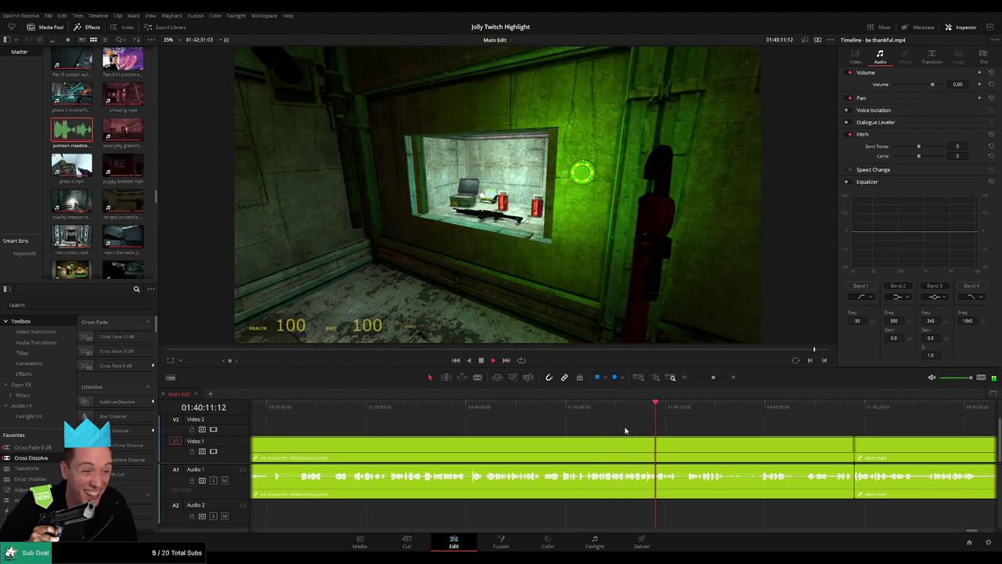
{"action": "left_click_drag", "start_coordinate": [722, 431], "coordinate": [433, 435]}
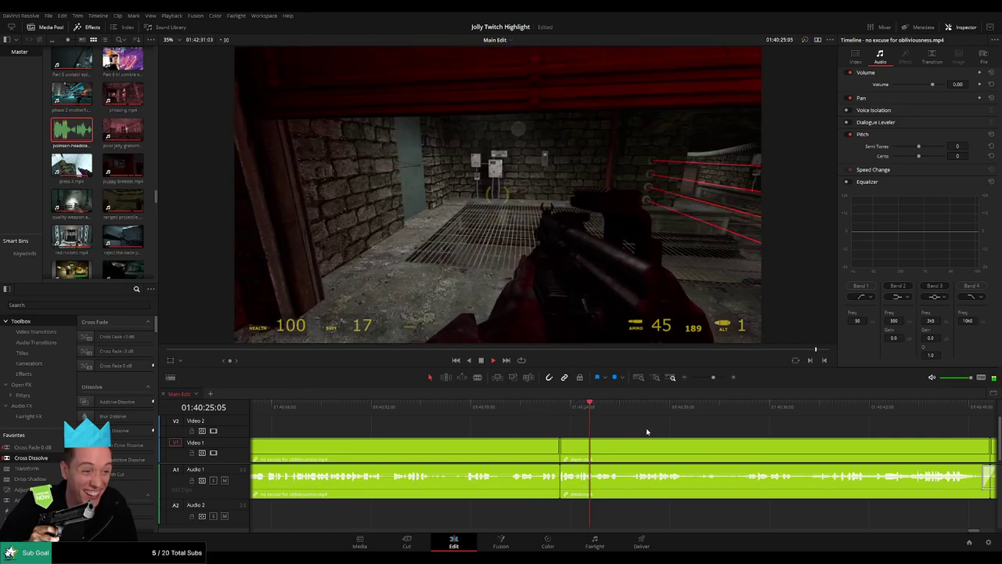
{"action": "scroll", "coordinate": [512, 425], "scroll_direction": "right", "scroll_amount": 3}
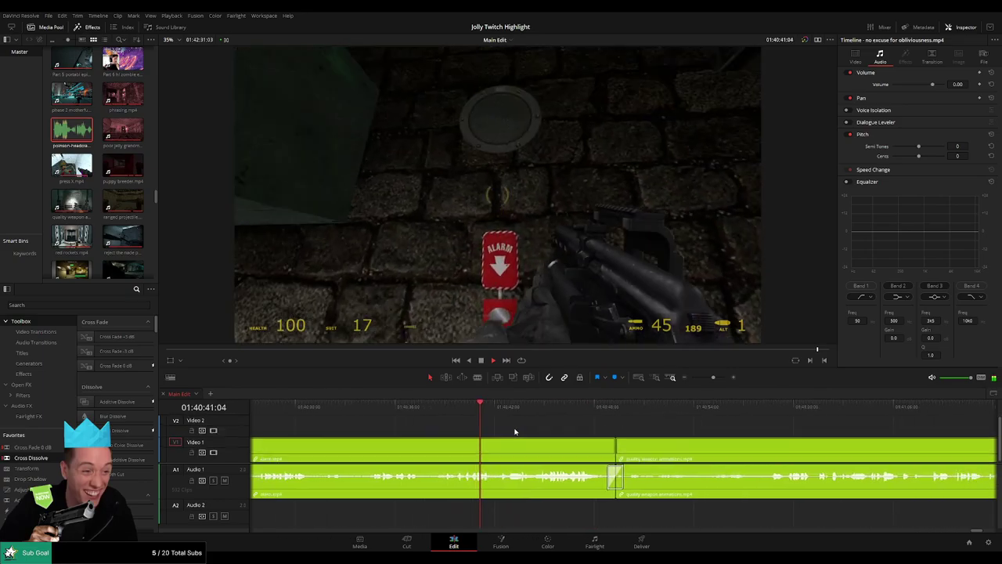
{"action": "mouse_move", "coordinate": [713, 381]}
{"action": "left_mouse_down"}
{"action": "mouse_move", "coordinate": [691, 381]}
{"action": "mouse_move", "coordinate": [712, 381]}
{"action": "left_mouse_up"}
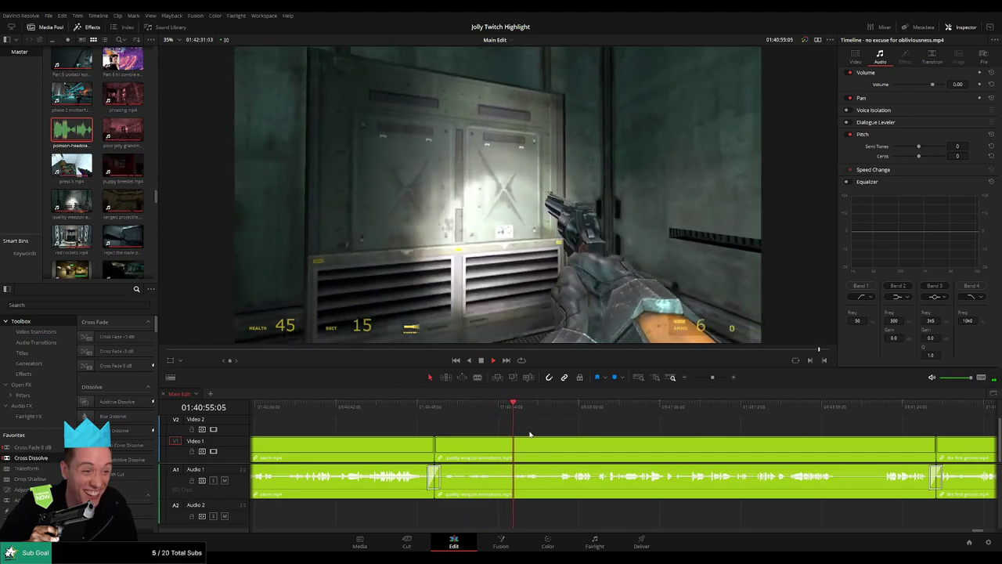
{"action": "left_click_drag", "start_coordinate": [574, 436], "coordinate": [484, 434]}
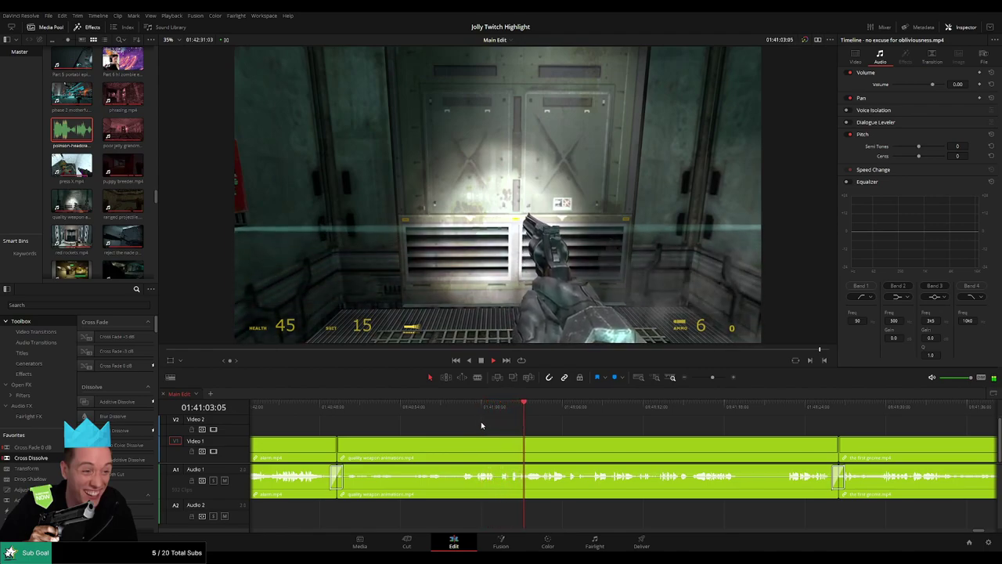
- Place an adjustment clip on Video 2 at 01:41:01:14 over quality weapon animations, with zoom 2.020 and position -316, 791, and resume playback
{"action": "left_click", "coordinate": [484, 415]}
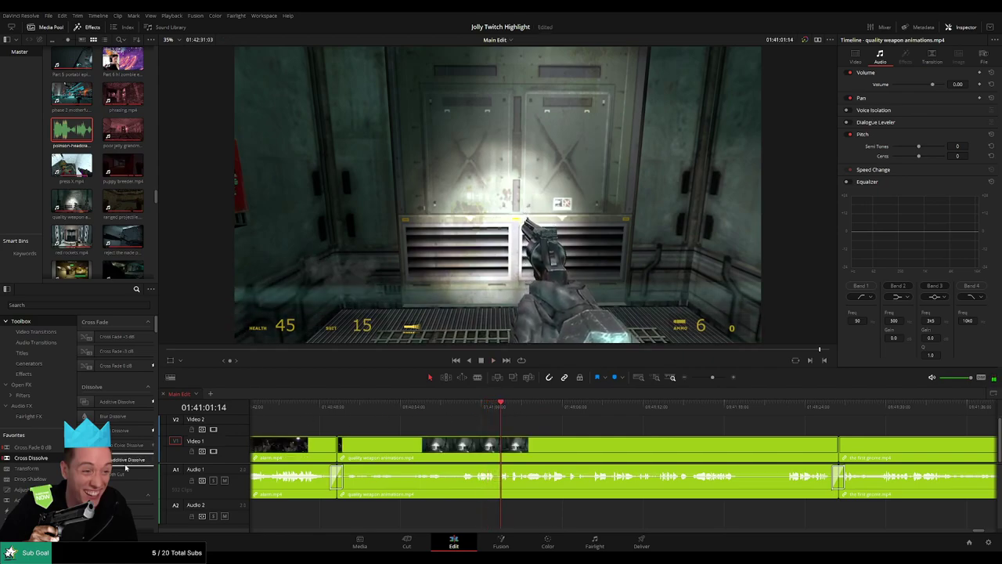
{"action": "left_click_drag", "start_coordinate": [32, 489], "coordinate": [539, 427]}
{"action": "left_click_drag", "start_coordinate": [911, 82], "coordinate": [893, 94]}
{"action": "key", "text": "space"}
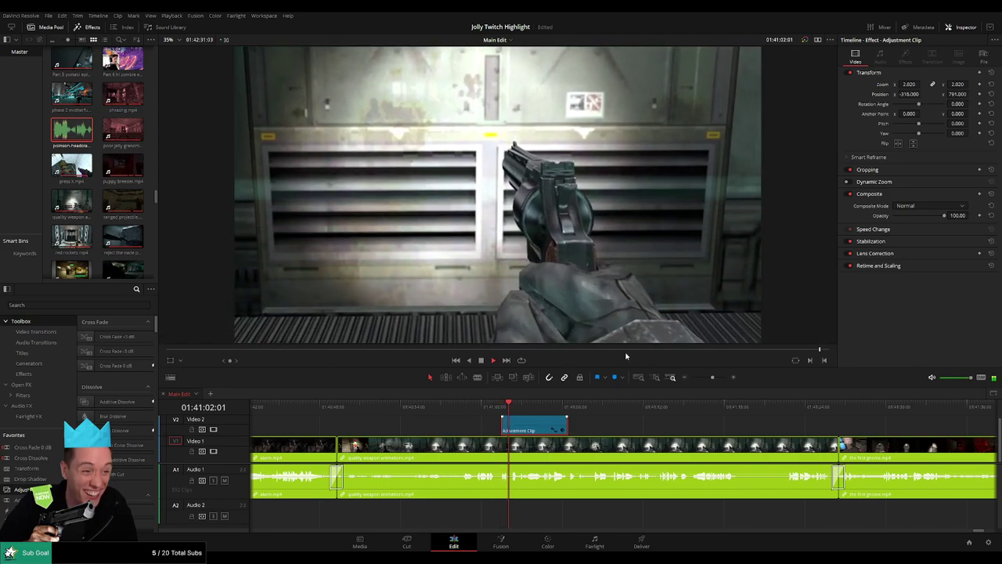
{"action": "left_click", "coordinate": [597, 430]}
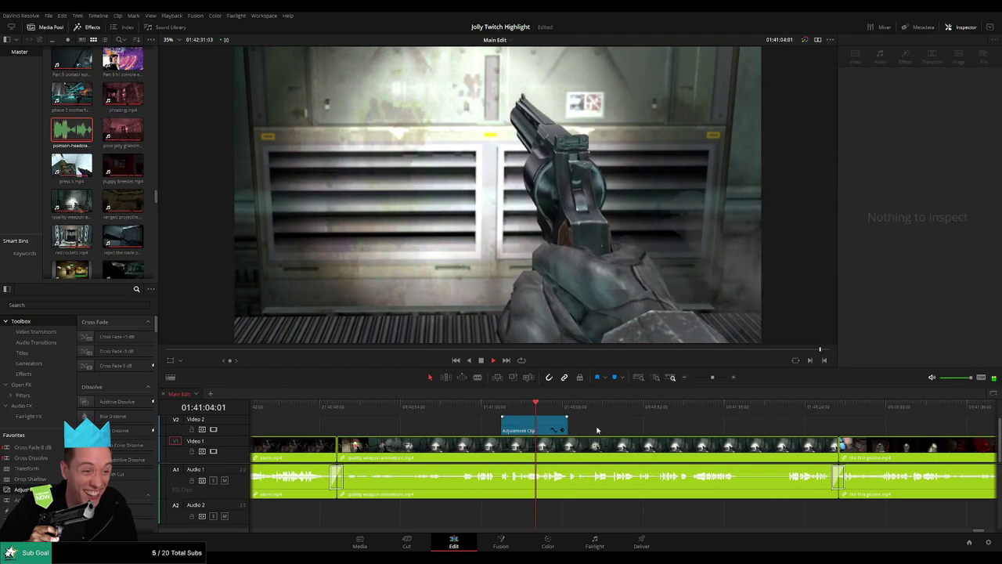
- Cut around the spoken word ending at 01:41:10:12 in the quality weapon animations clip and mute that segment
{"action": "left_click_drag", "start_coordinate": [598, 430], "coordinate": [524, 426]}
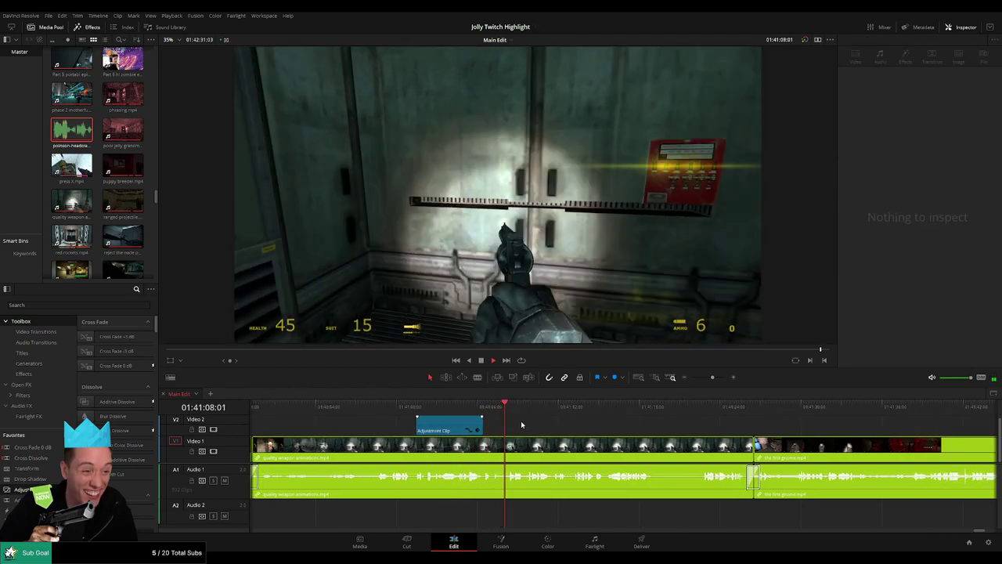
{"action": "left_click", "coordinate": [531, 407]}
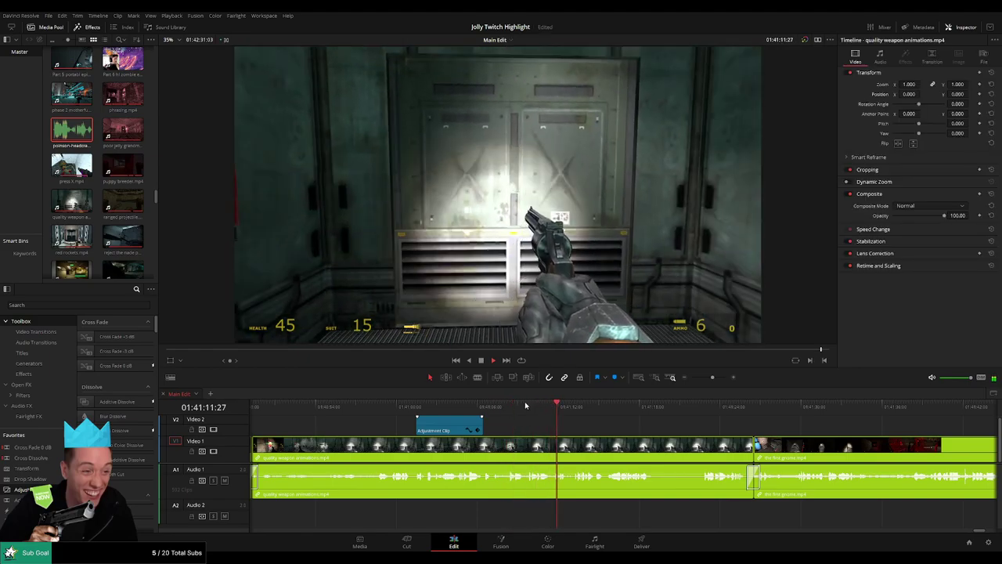
{"action": "left_click", "coordinate": [508, 405]}
{"action": "left_click_drag", "start_coordinate": [712, 378], "coordinate": [715, 379]}
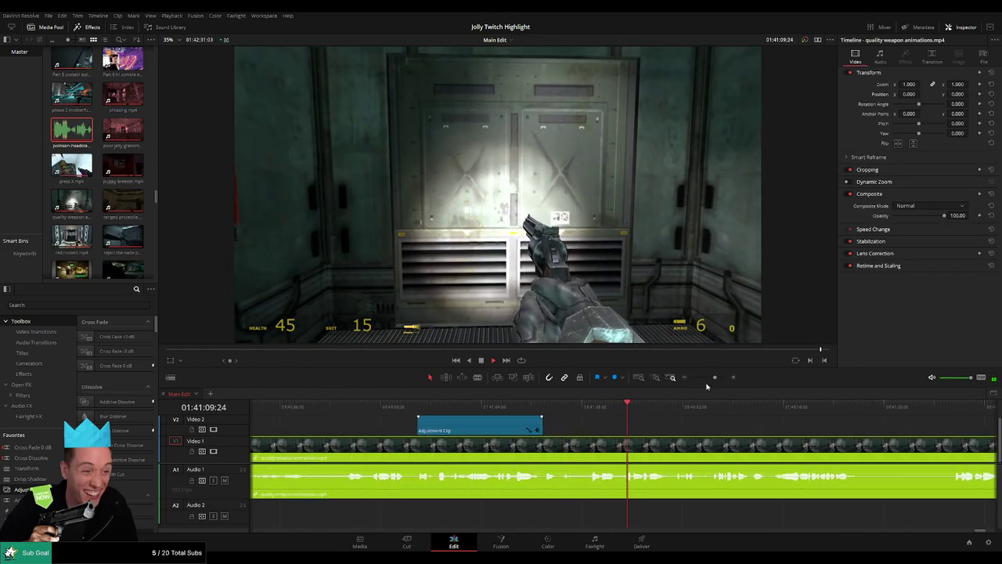
{"action": "scroll", "coordinate": [517, 419], "scroll_direction": "right", "scroll_amount": 6}
{"action": "key", "text": "space"}
{"action": "key", "text": "space"}
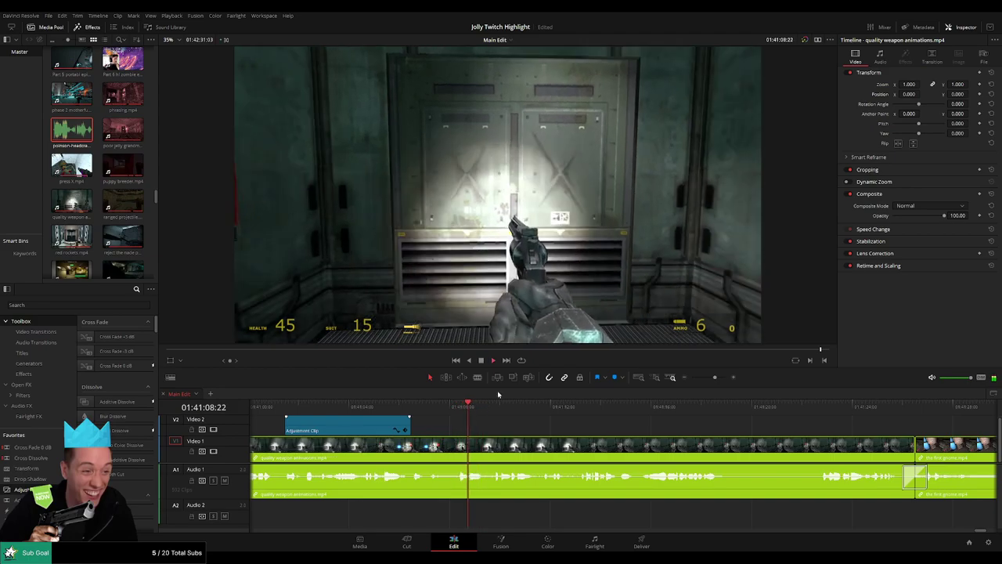
{"action": "key", "text": "b"}
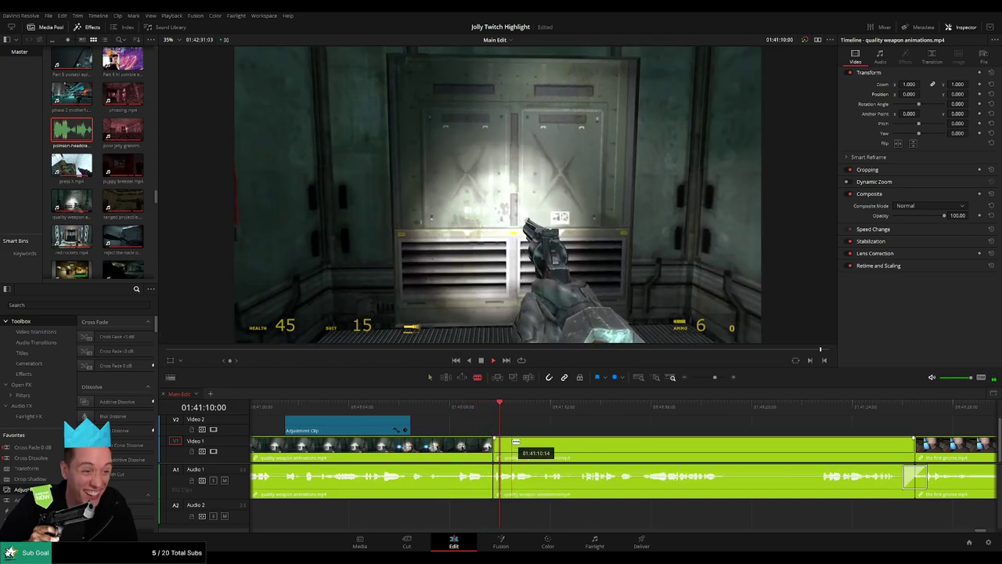
{"action": "left_click", "coordinate": [514, 446]}
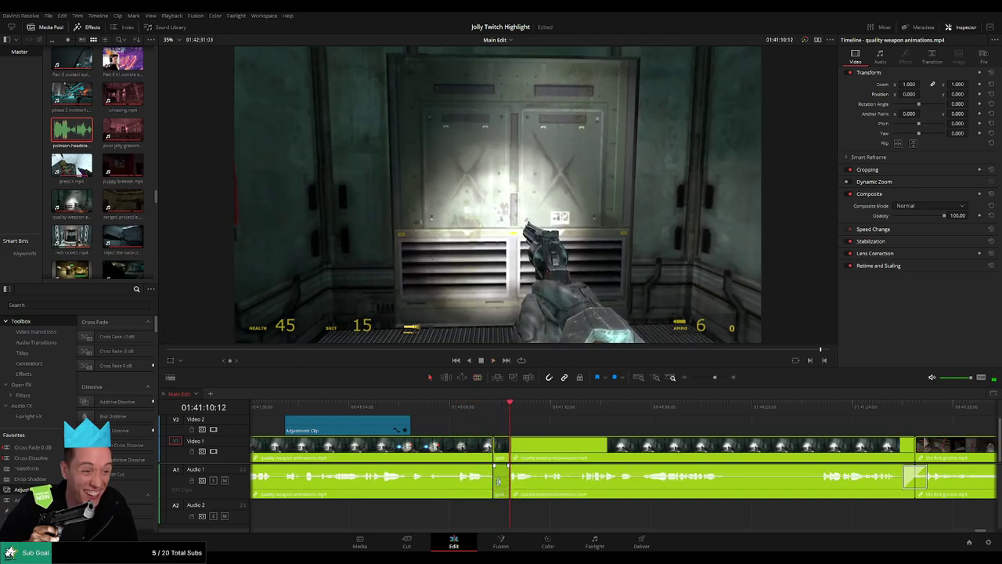
- Place the headcrab sound on Audio 2 under the segment ending at 01:41:10:12, trimmed to its length, with volume -27, and resume playback
{"action": "double_click", "coordinate": [86, 140]}
{"action": "left_click_drag", "start_coordinate": [86, 144], "coordinate": [521, 485]}
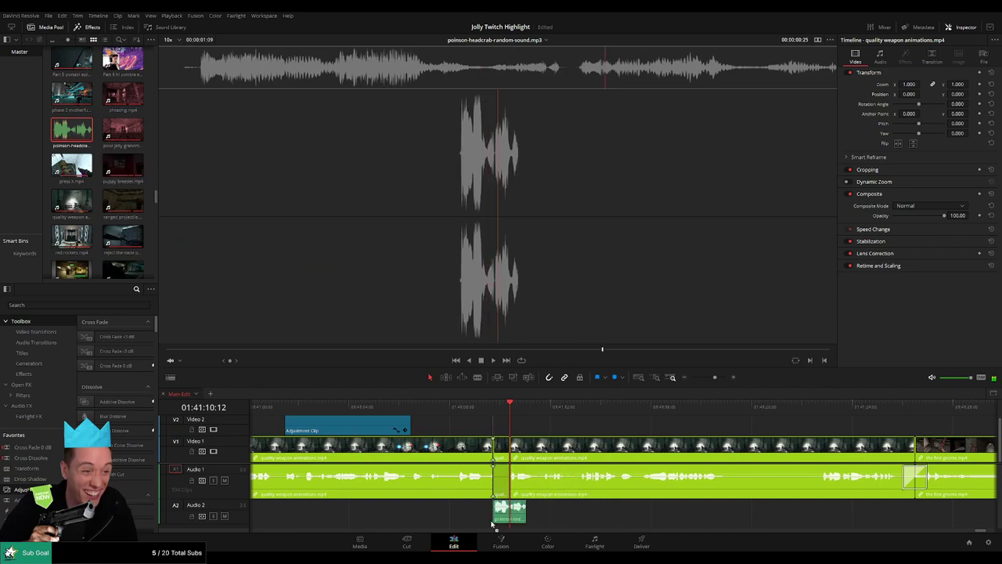
{"action": "left_click_drag", "start_coordinate": [482, 517], "coordinate": [506, 520]}
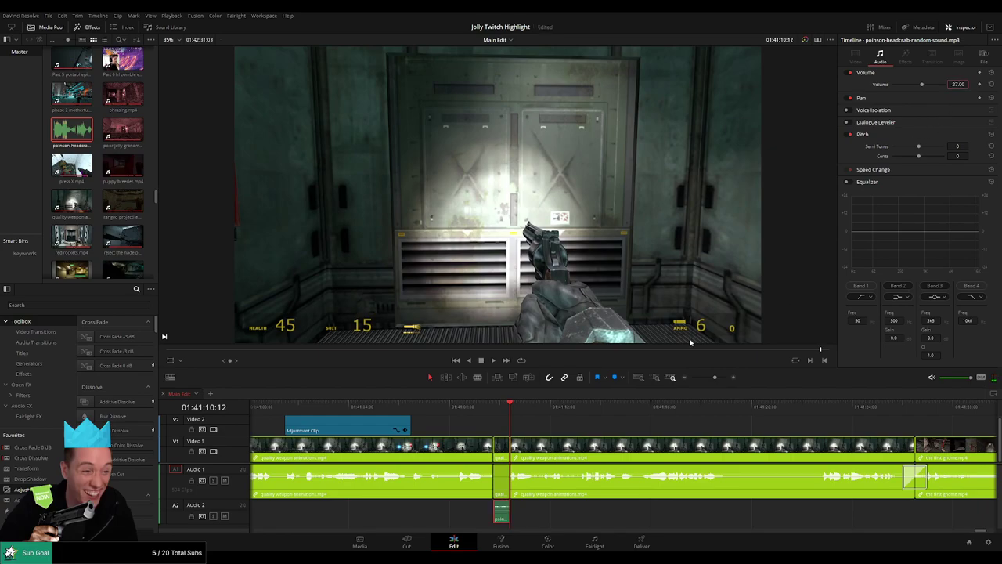
{"action": "left_click", "coordinate": [557, 421]}
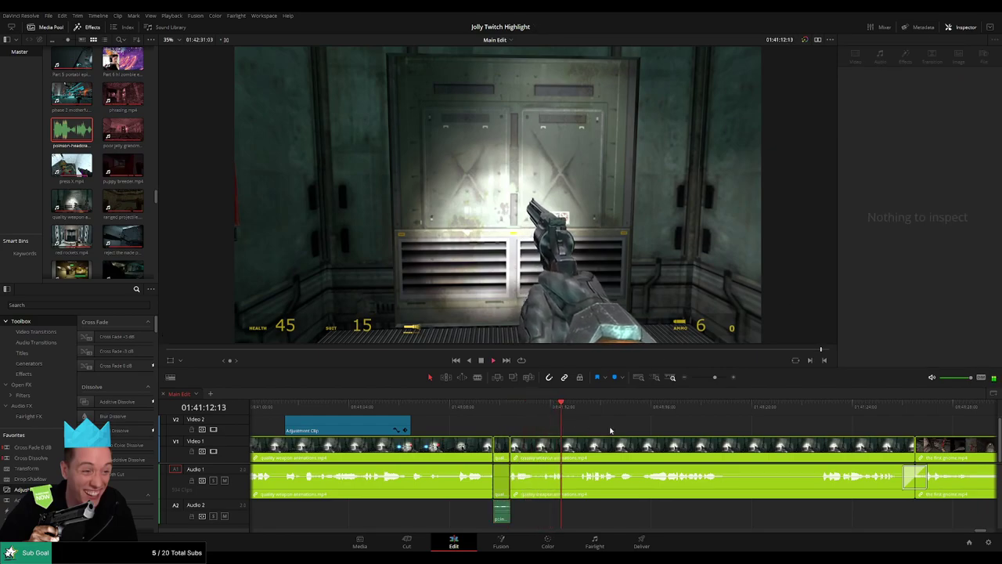
- Paste a copy of the adjustment clip on Video 2 at 01:41:13:03 and extend its end to about 01:41:22
{"action": "scroll", "coordinate": [459, 421], "scroll_direction": "right", "scroll_amount": 3}
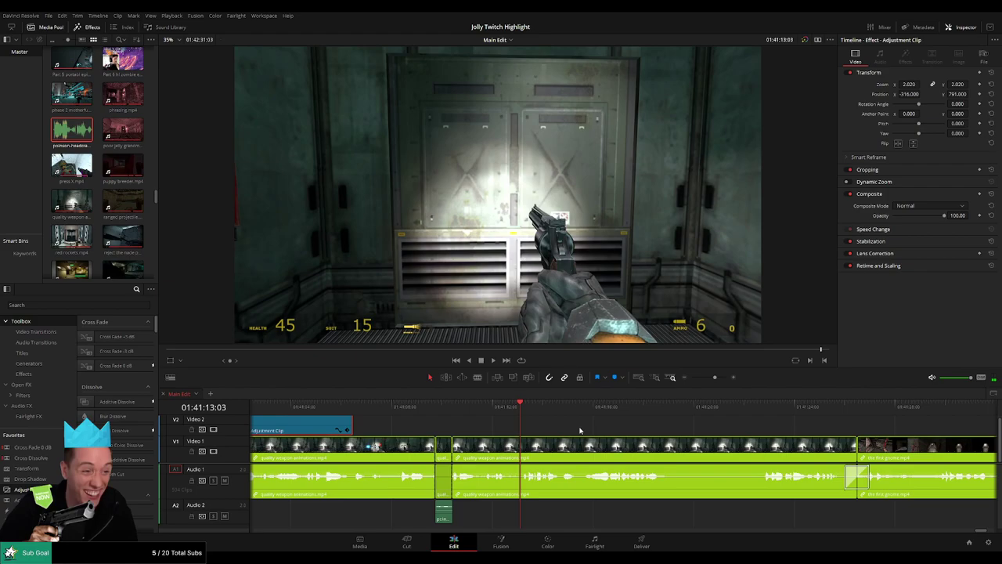
{"action": "key", "text": "ctrl+v"}
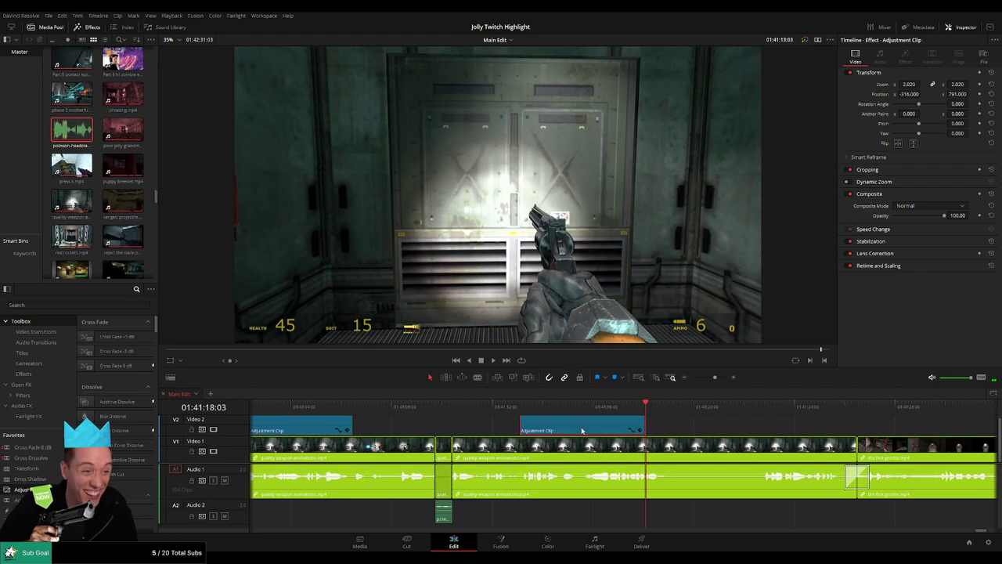
{"action": "key", "text": "space"}
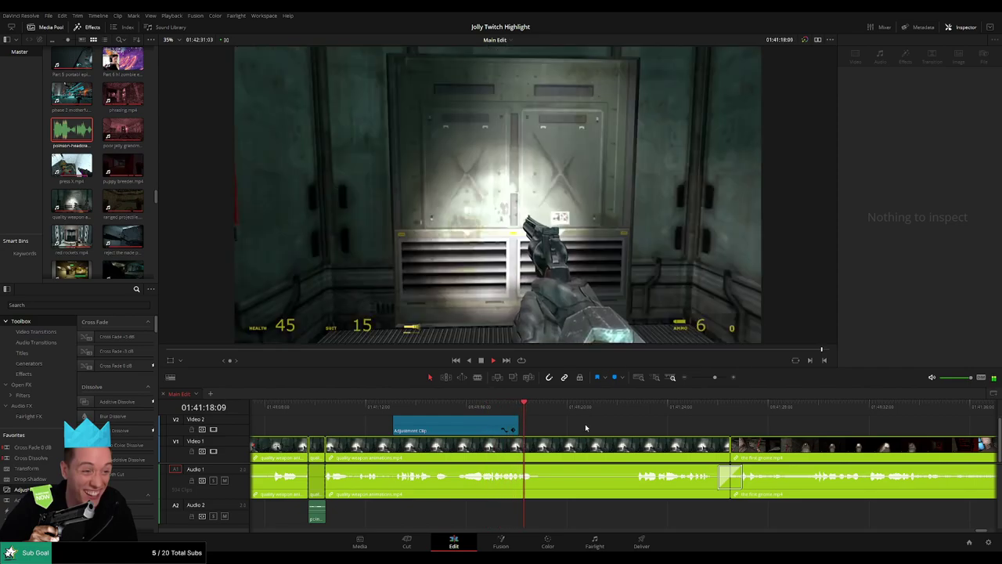
{"action": "left_click_drag", "start_coordinate": [521, 431], "coordinate": [548, 419]}
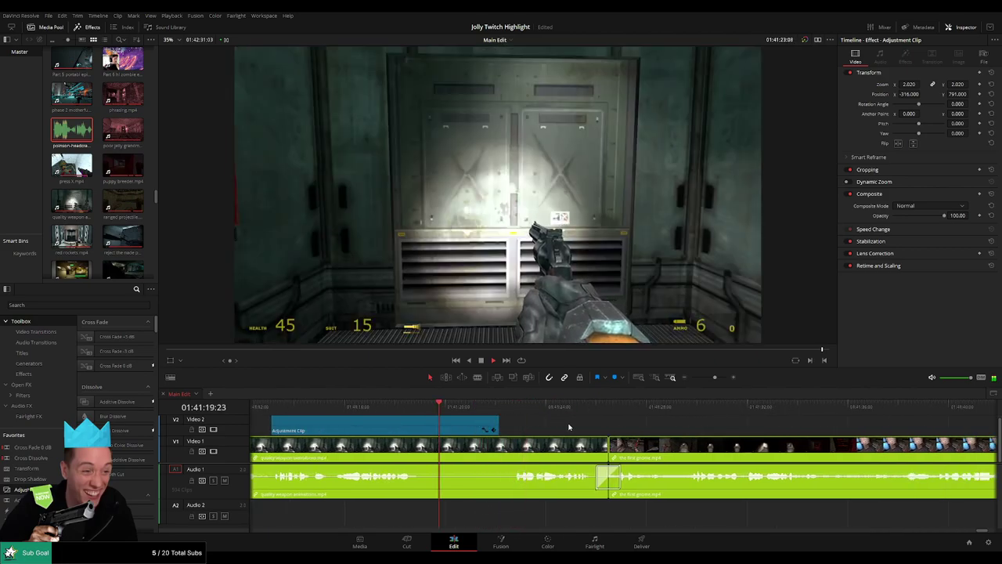
- Play on through the first gnome clip and into he found it immediately to about 01:42:07, listening for further words to mute
{"action": "scroll", "coordinate": [613, 429], "scroll_direction": "right", "scroll_amount": 3}
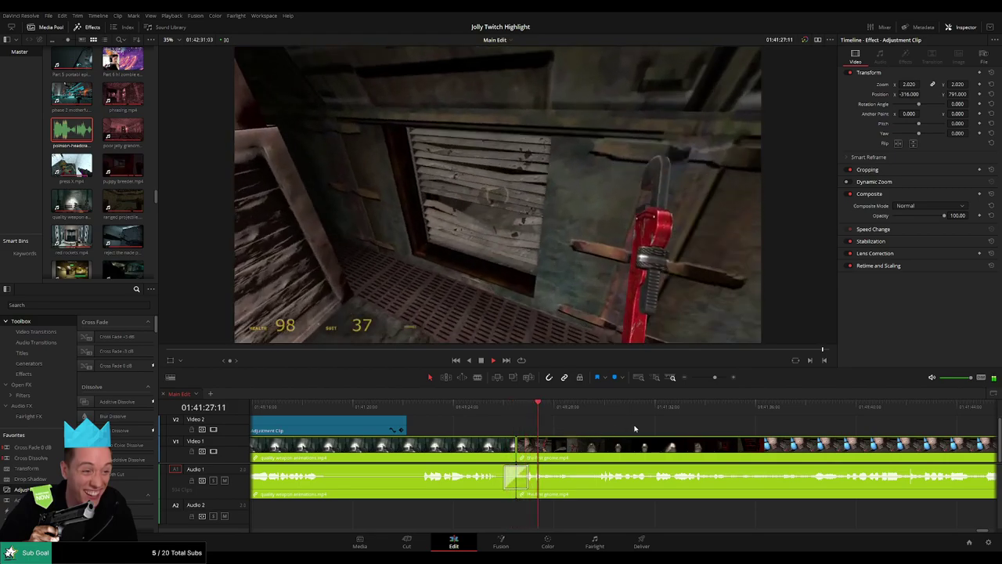
{"action": "left_click_drag", "start_coordinate": [715, 379], "coordinate": [713, 379]}
{"action": "scroll", "coordinate": [560, 429], "scroll_direction": "right", "scroll_amount": 6}
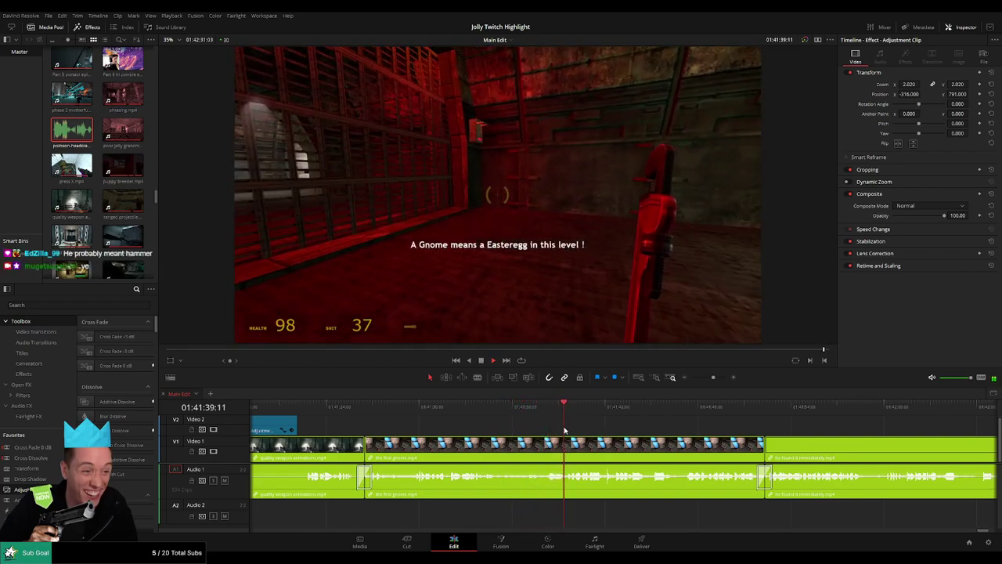
{"action": "scroll", "coordinate": [566, 429], "scroll_direction": "right", "scroll_amount": 2}
{"action": "scroll", "coordinate": [501, 430], "scroll_direction": "right", "scroll_amount": 2}
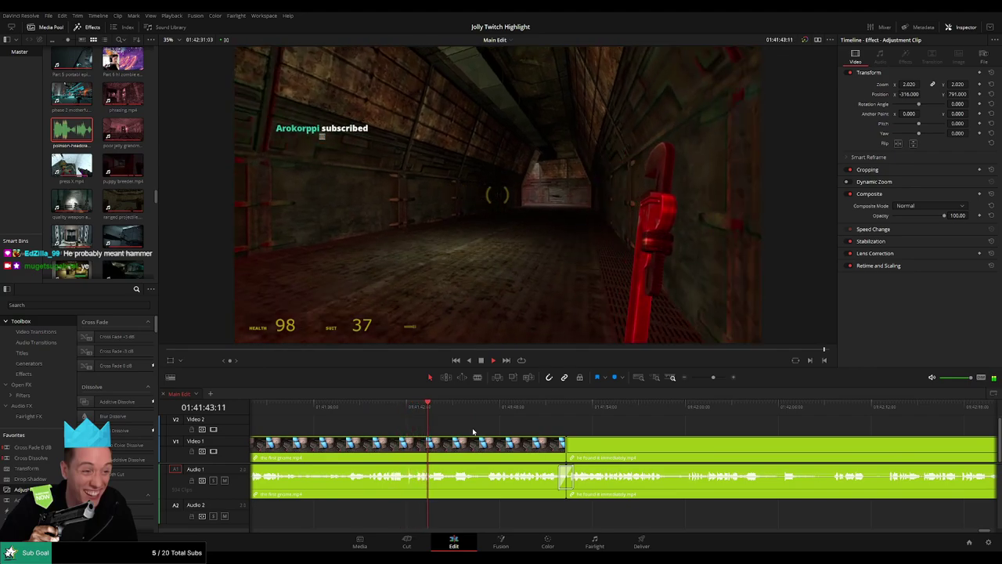
{"action": "scroll", "coordinate": [486, 430], "scroll_direction": "right", "scroll_amount": 1}
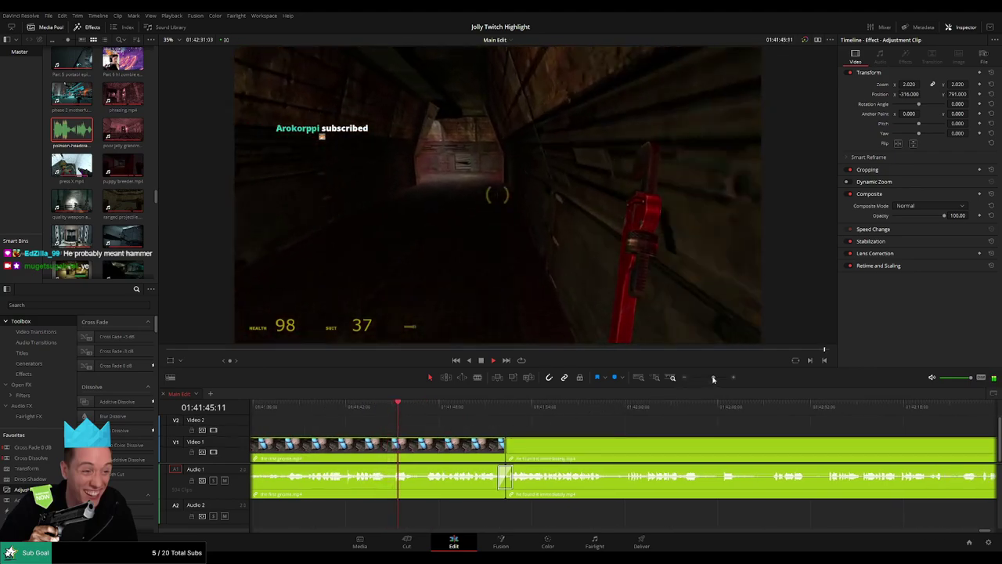
{"action": "left_click_drag", "start_coordinate": [713, 379], "coordinate": [711, 379]}
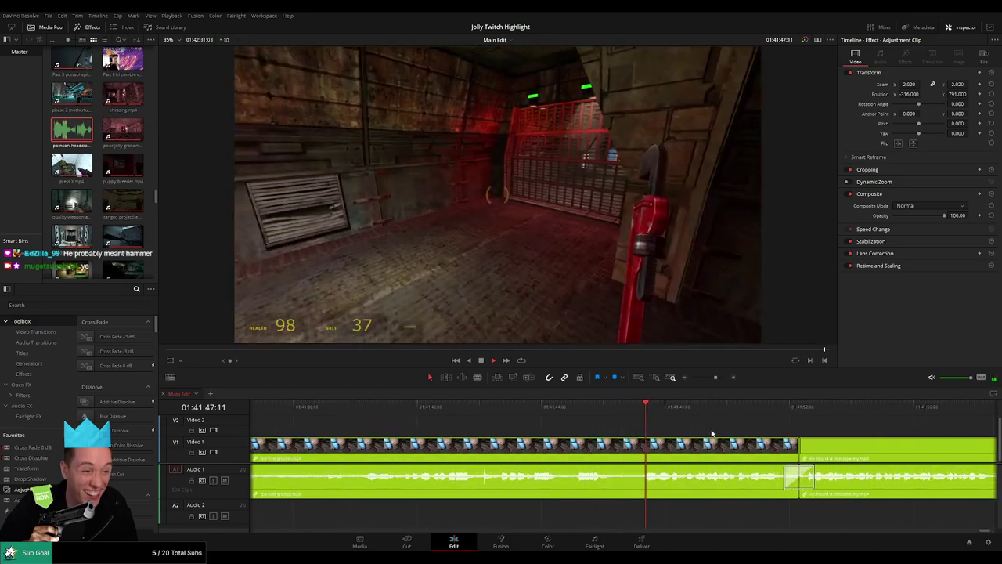
{"action": "left_click_drag", "start_coordinate": [711, 432], "coordinate": [545, 430]}
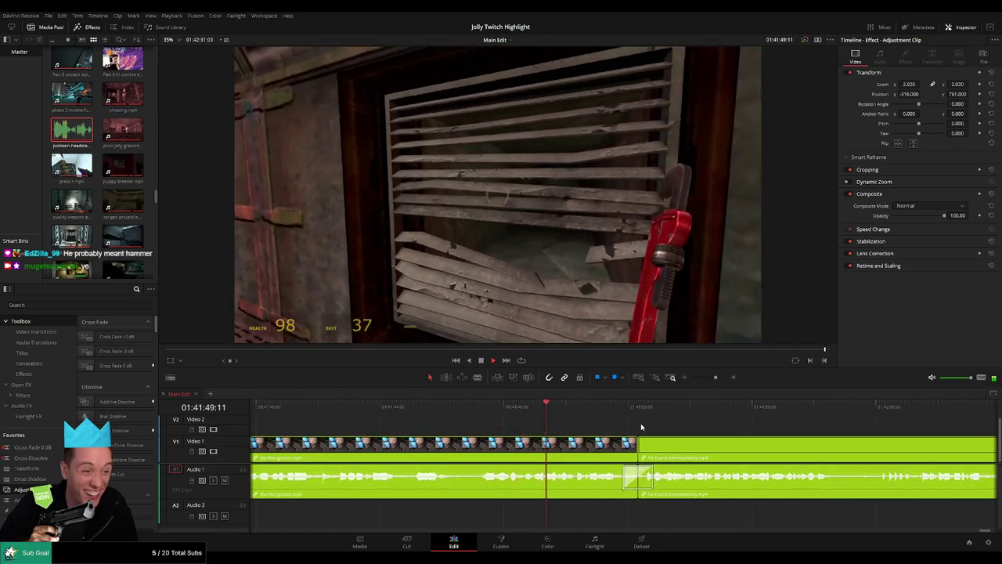
{"action": "scroll", "coordinate": [627, 426], "scroll_direction": "right", "scroll_amount": 2}
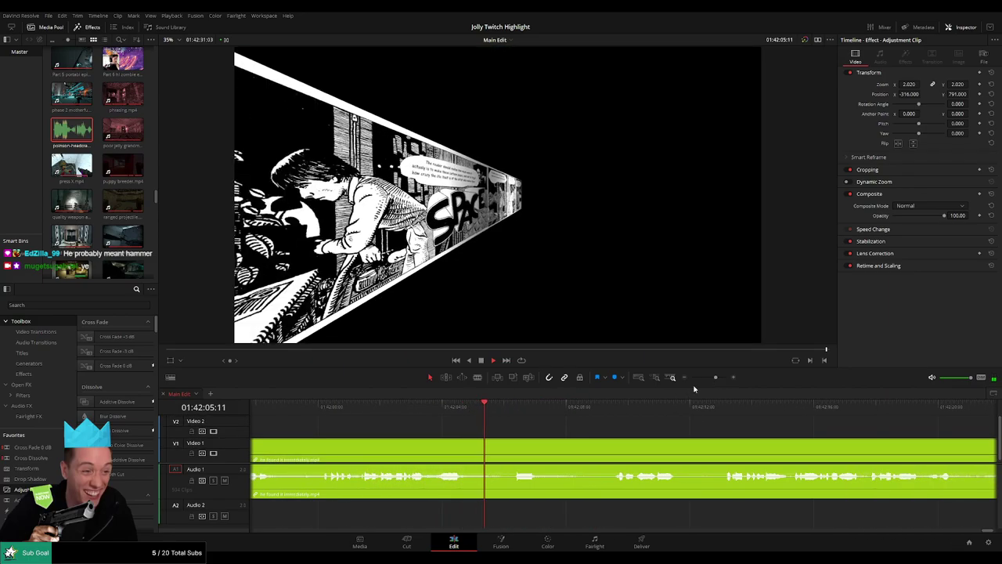
{"action": "left_click_drag", "start_coordinate": [714, 377], "coordinate": [713, 379]}
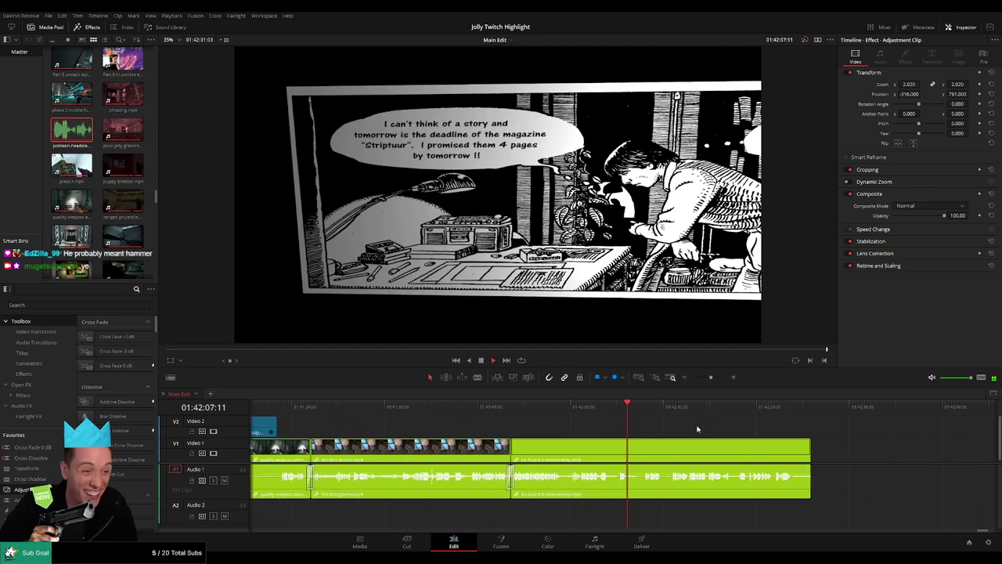
- Play through the rest of the he found it immediately clip and stop at its end at 01:42:31:03
{"action": "left_click_drag", "start_coordinate": [694, 427], "coordinate": [581, 425]}
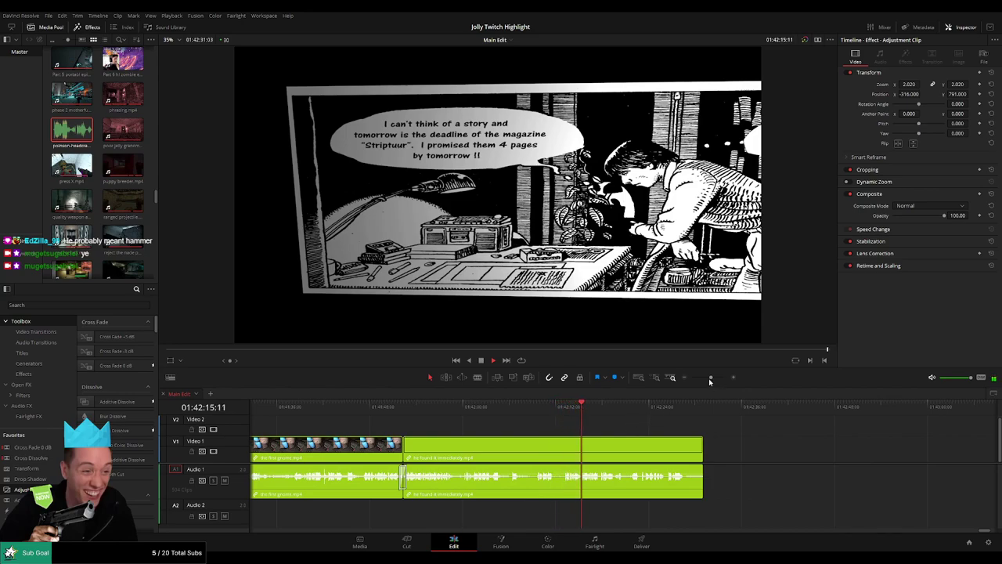
{"action": "left_click_drag", "start_coordinate": [711, 378], "coordinate": [712, 380]}
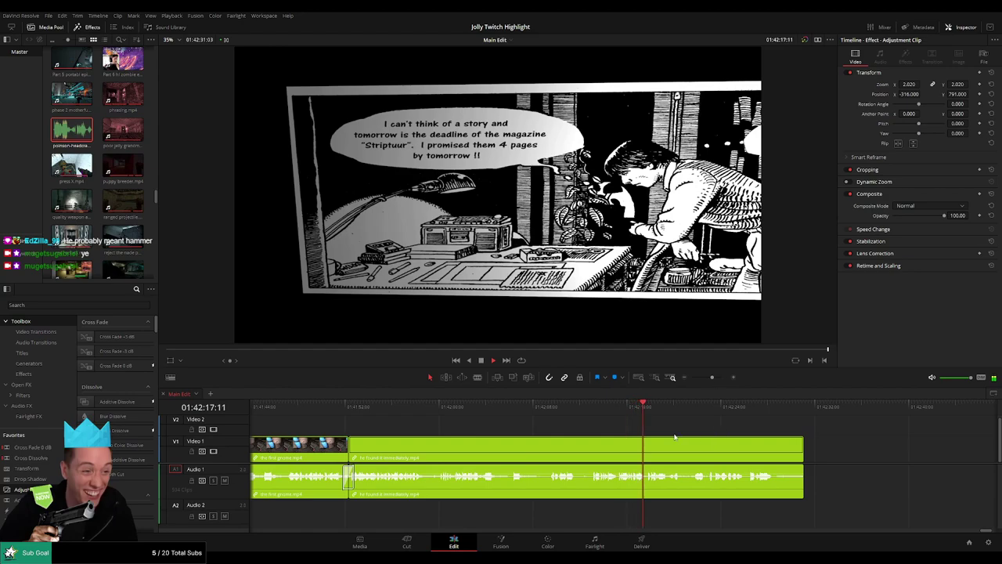
{"action": "left_click_drag", "start_coordinate": [725, 427], "coordinate": [519, 424]}
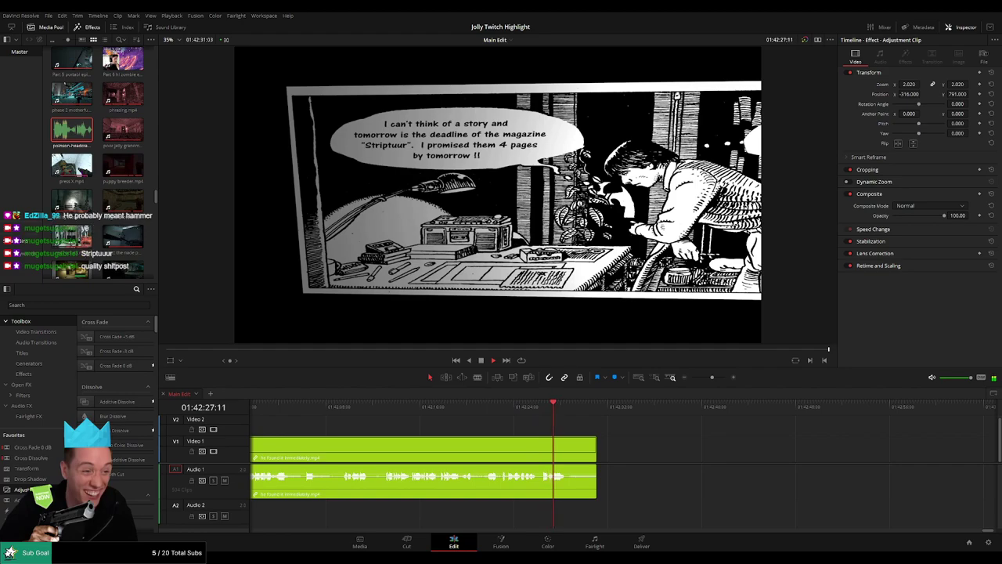
{"action": "key", "text": "space"}
{"action": "left_click", "coordinate": [586, 427]}
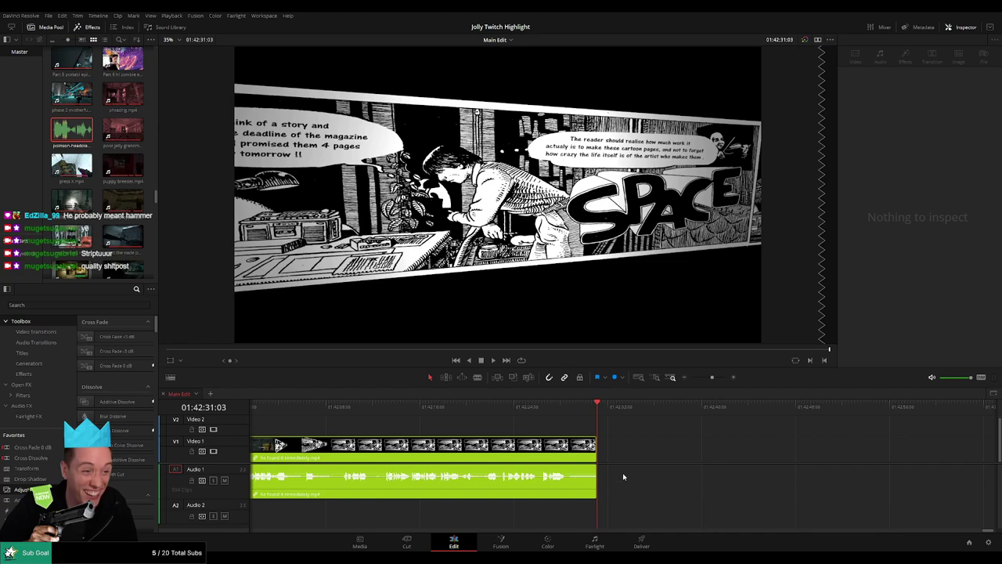
- Try extending the end of the he found it immediately clip to 01:42:31:13, and undo the extension
{"action": "left_click_drag", "start_coordinate": [596, 450], "coordinate": [614, 451]}
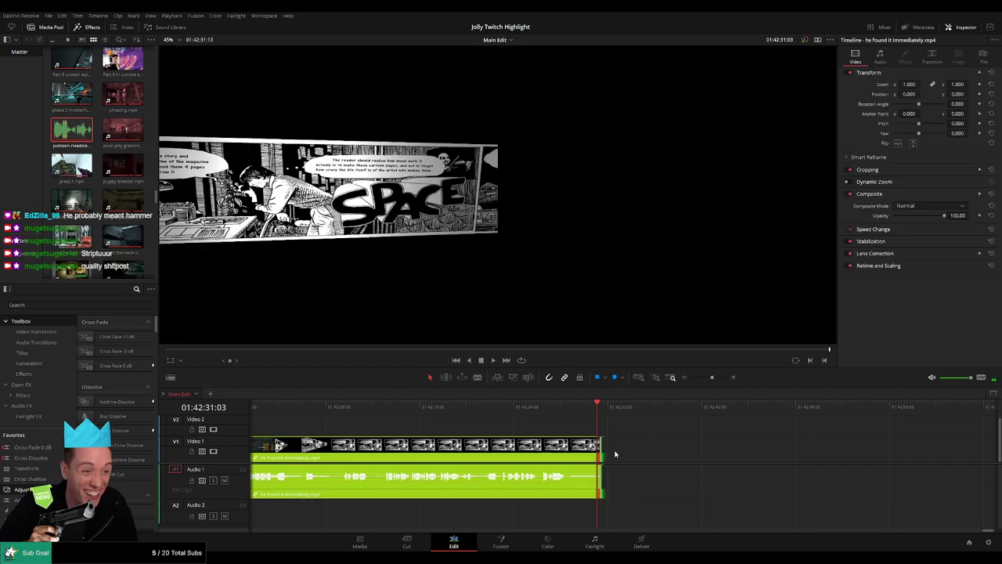
{"action": "key", "text": "space"}
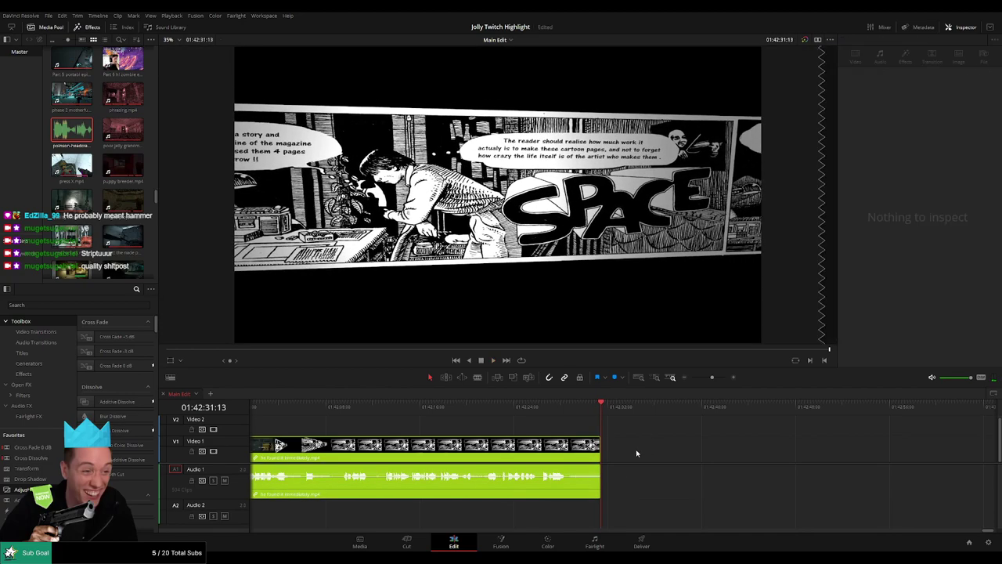
{"action": "left_click_drag", "start_coordinate": [706, 380], "coordinate": [719, 381]}
{"action": "left_click", "coordinate": [616, 408]}
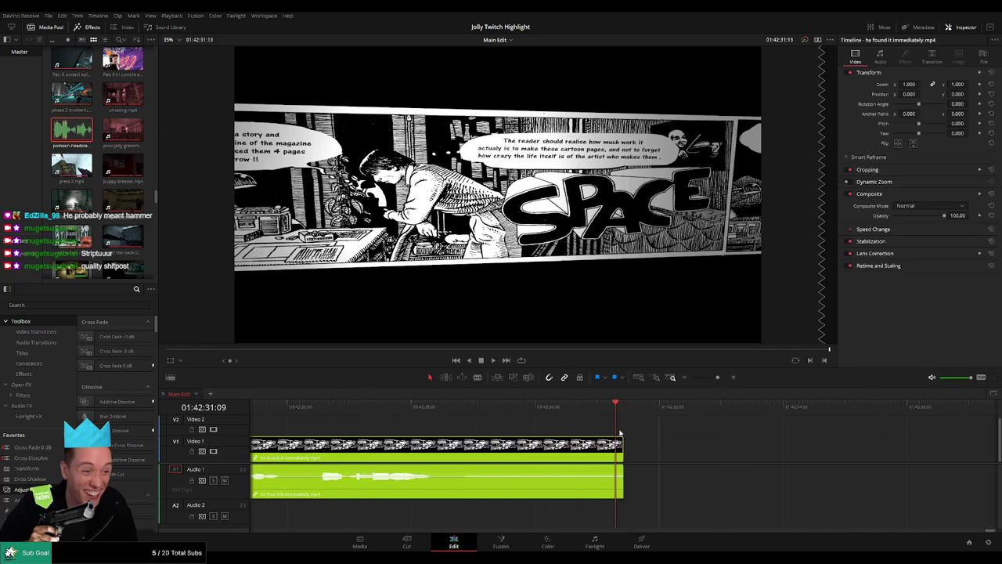
{"action": "key", "text": "ctrl+z"}
{"action": "left_click", "coordinate": [605, 411]}
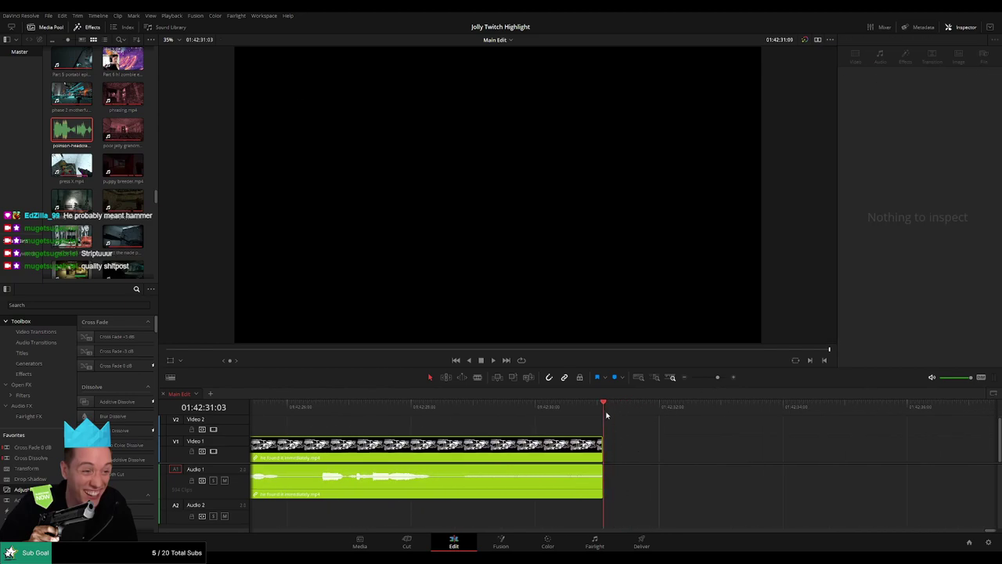
- Copy all video and audio clips of the Main Edit timeline into a new timeline
{"action": "left_click_drag", "start_coordinate": [710, 374], "coordinate": [690, 379]}
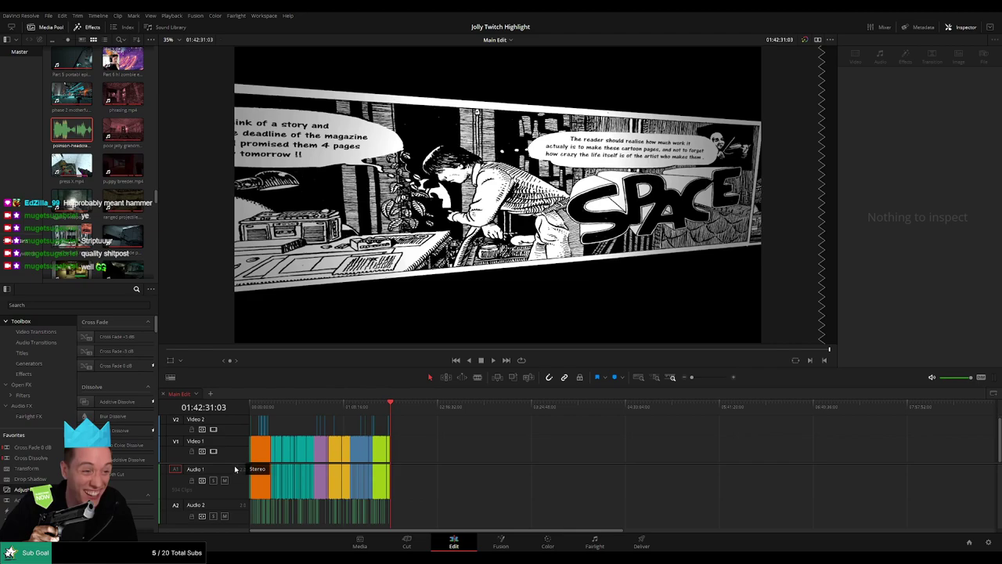
{"action": "left_click_drag", "start_coordinate": [234, 462], "coordinate": [234, 459]}
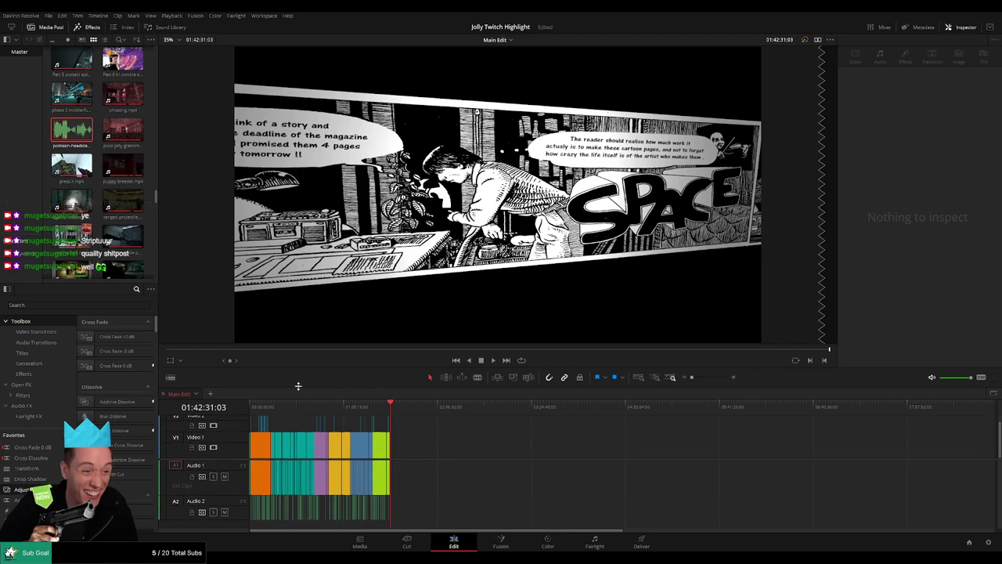
{"action": "left_click_drag", "start_coordinate": [298, 386], "coordinate": [300, 376]}
{"action": "left_click_drag", "start_coordinate": [238, 451], "coordinate": [239, 459]}
{"action": "left_click_drag", "start_coordinate": [698, 361], "coordinate": [700, 360]}
{"action": "scroll", "coordinate": [505, 453], "scroll_direction": "left", "scroll_amount": 5}
{"action": "scroll", "coordinate": [505, 455], "scroll_direction": "left", "scroll_amount": 15}
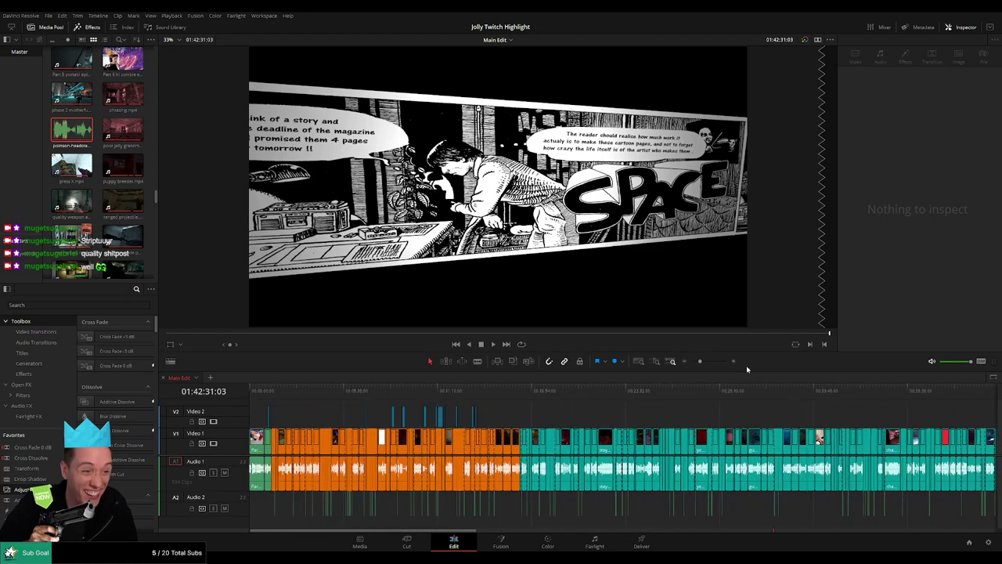
{"action": "left_click_drag", "start_coordinate": [700, 361], "coordinate": [695, 364]}
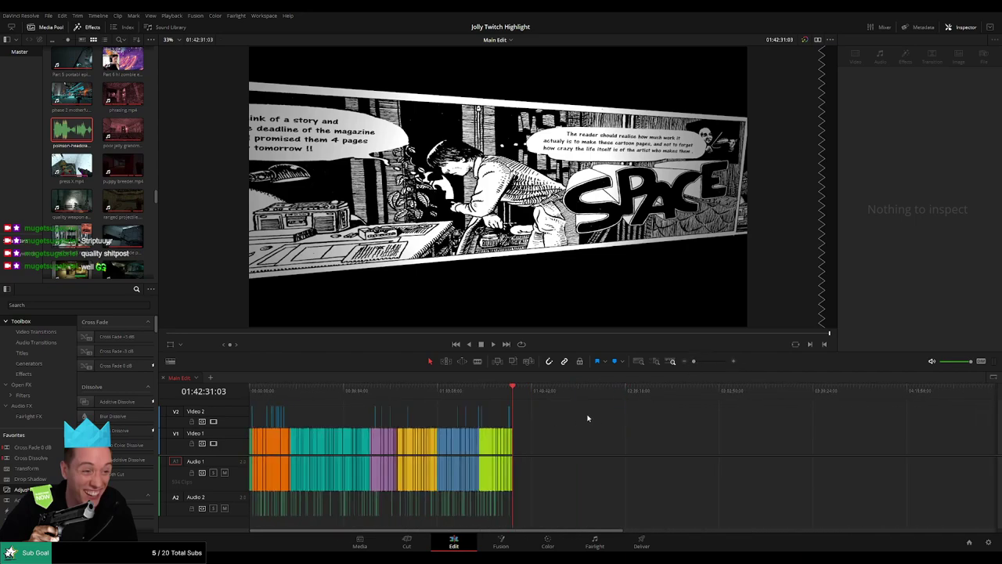
{"action": "left_click_drag", "start_coordinate": [587, 419], "coordinate": [247, 523]}
{"action": "left_click_drag", "start_coordinate": [693, 361], "coordinate": [675, 363]}
{"action": "scroll", "coordinate": [676, 436], "scroll_direction": "right", "scroll_amount": 3}
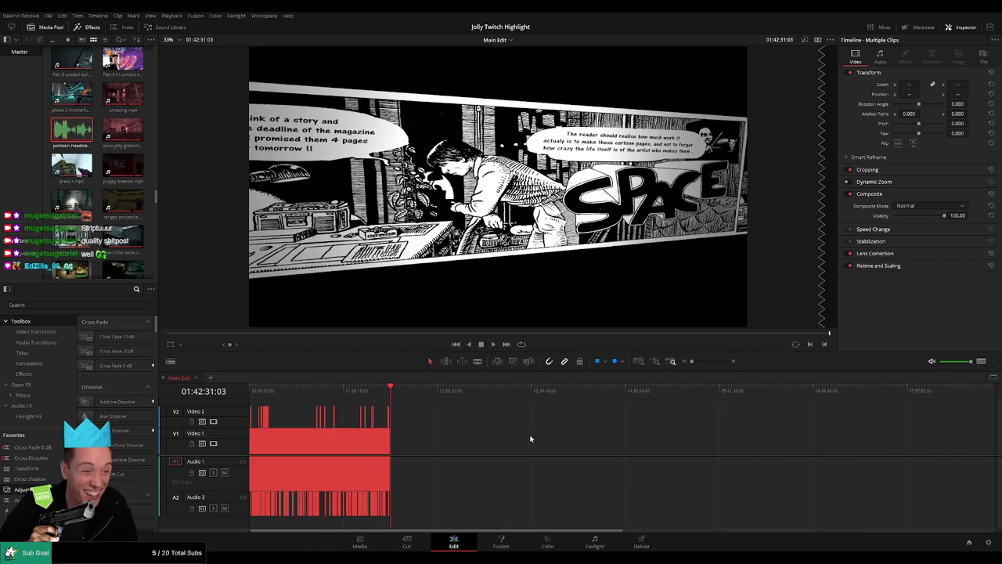
{"action": "left_click", "coordinate": [210, 377]}
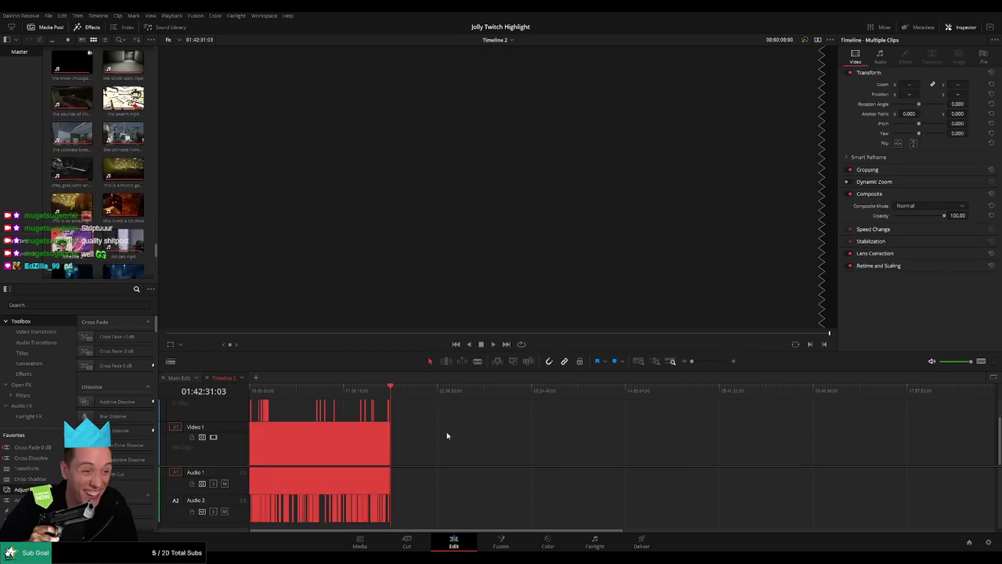
- Delete every clip from 00:16:13:17 onward in the new timeline, starting with the Part 2 entropy zero 2 footage
{"action": "left_click_drag", "start_coordinate": [459, 406], "coordinate": [272, 525]}
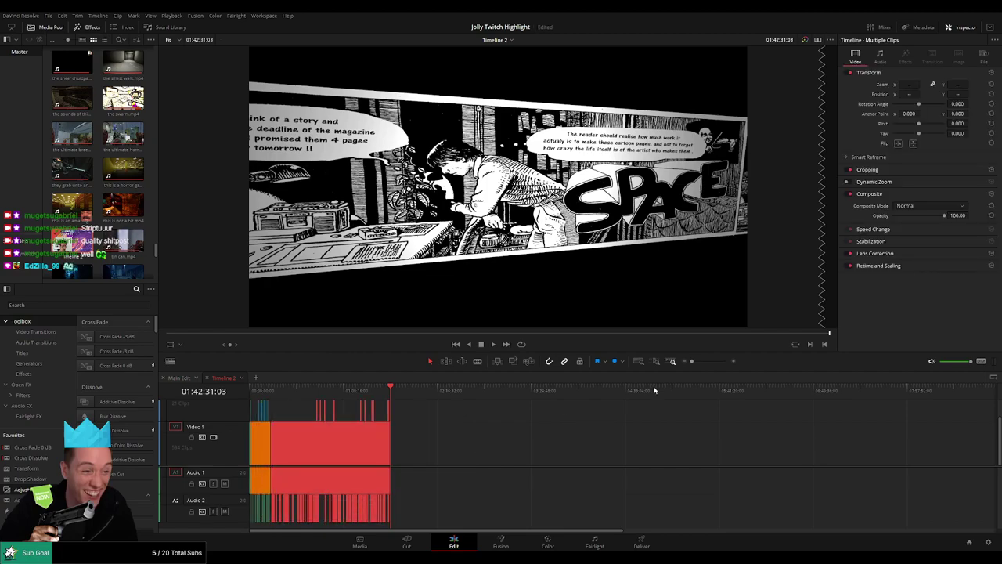
{"action": "left_click", "coordinate": [697, 361]}
{"action": "scroll", "coordinate": [638, 443], "scroll_direction": "left", "scroll_amount": 6}
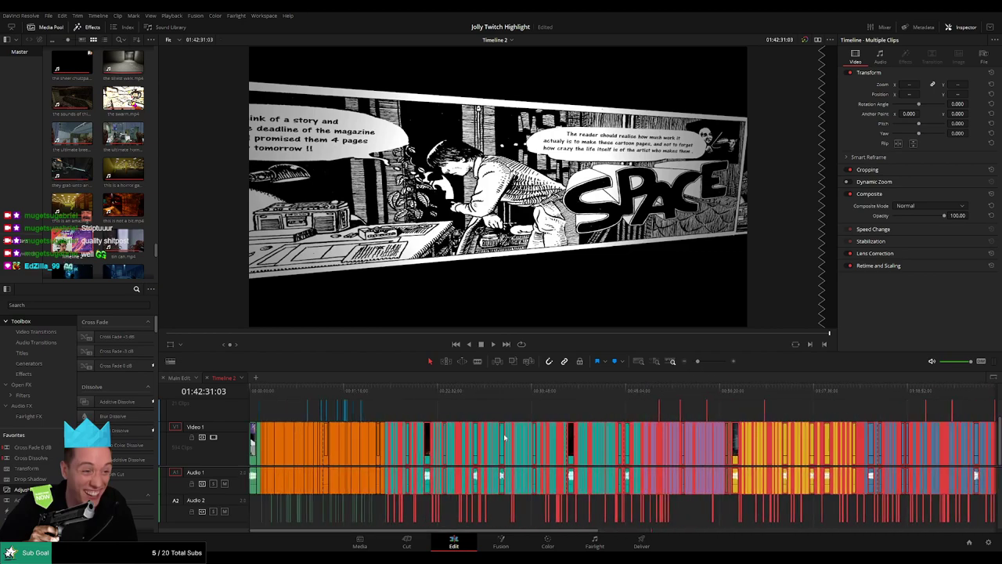
{"action": "left_click_drag", "start_coordinate": [698, 362], "coordinate": [708, 363]}
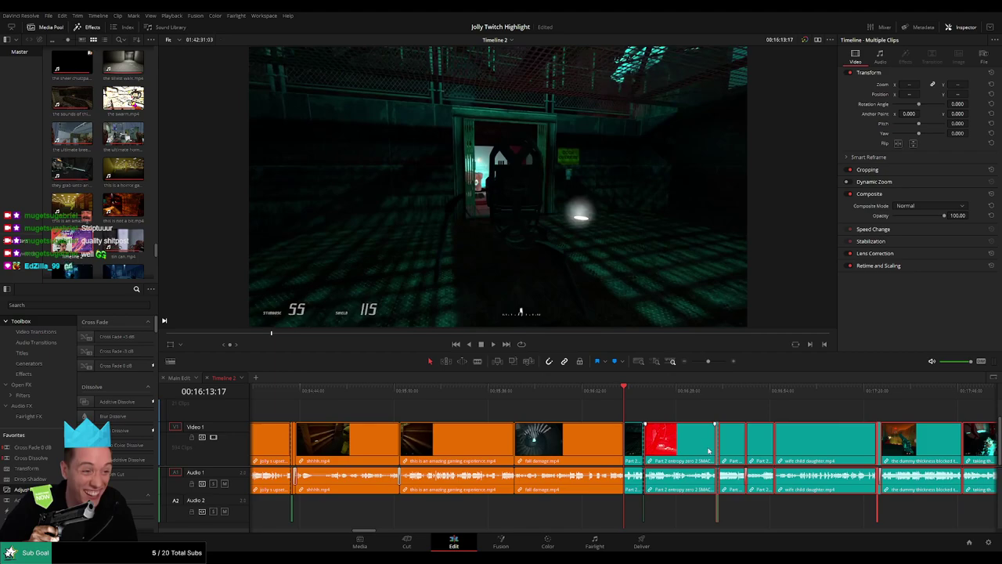
{"action": "key", "text": "Delete"}
{"action": "left_click_drag", "start_coordinate": [710, 425], "coordinate": [635, 509]}
{"action": "key", "text": "Delete"}
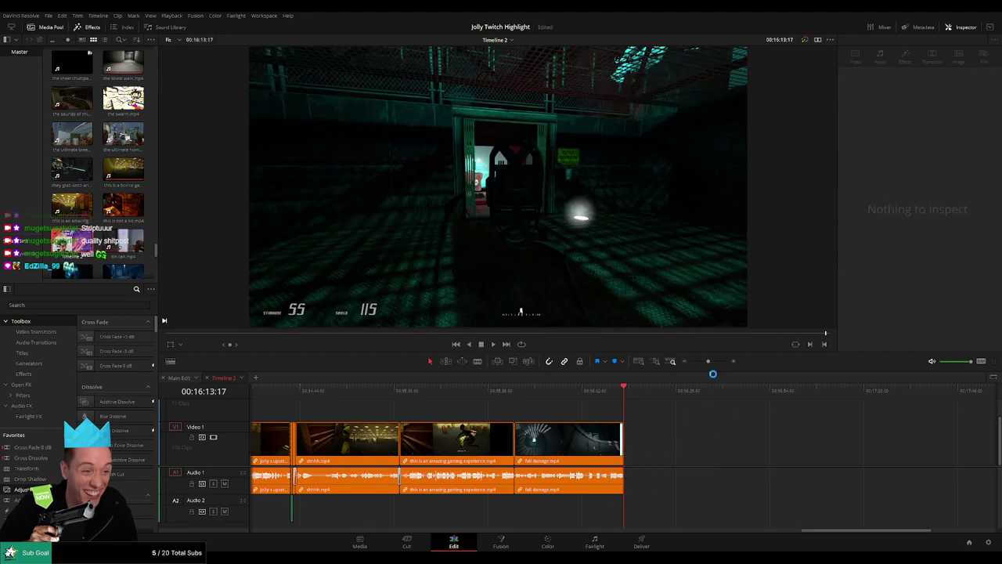
- Check the trimmed timeline from its opening clip through the Escape The Backrooms menu at about 00:01:30 to identify the section's game
{"action": "left_click_drag", "start_coordinate": [709, 362], "coordinate": [700, 362]}
{"action": "left_click", "coordinate": [283, 393]}
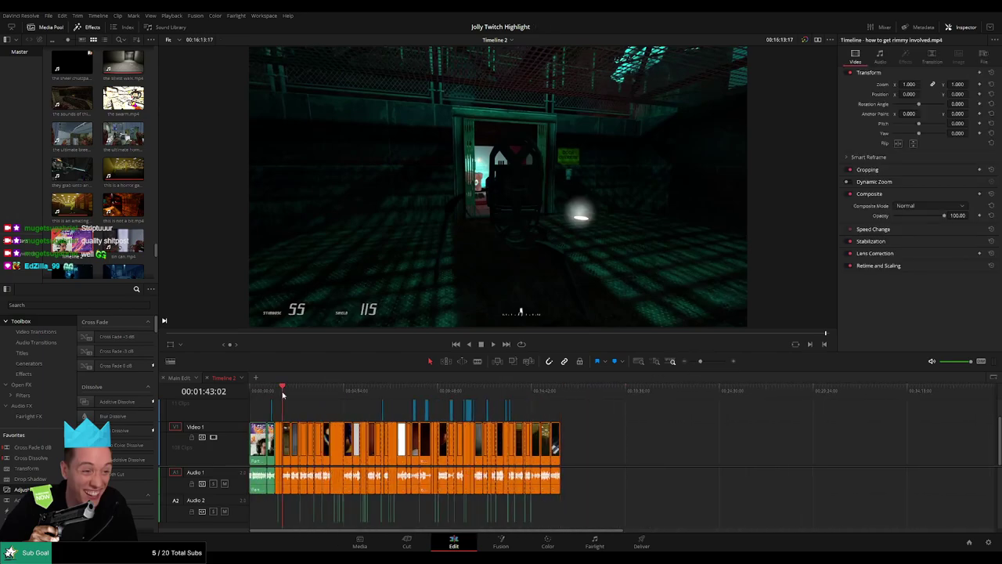
{"action": "left_click_drag", "start_coordinate": [283, 395], "coordinate": [276, 395]}
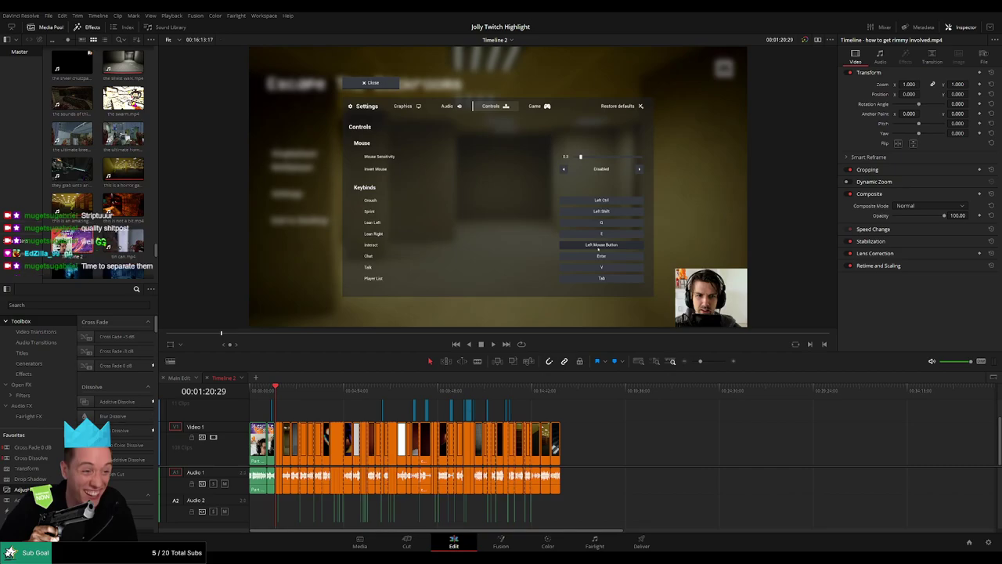
{"action": "left_click_drag", "start_coordinate": [700, 362], "coordinate": [703, 363]}
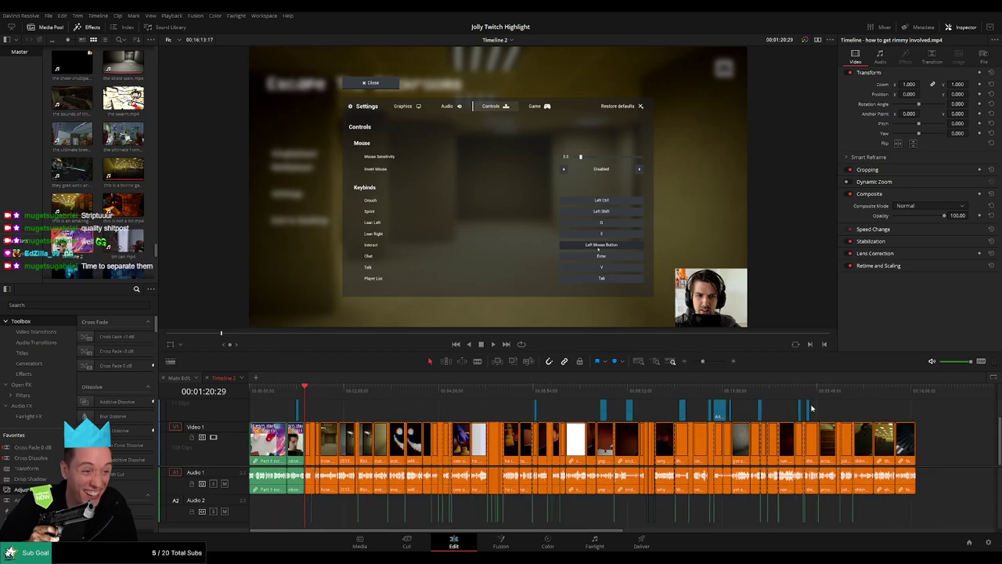
{"action": "left_click", "coordinate": [917, 394]}
{"action": "key", "text": "Home"}
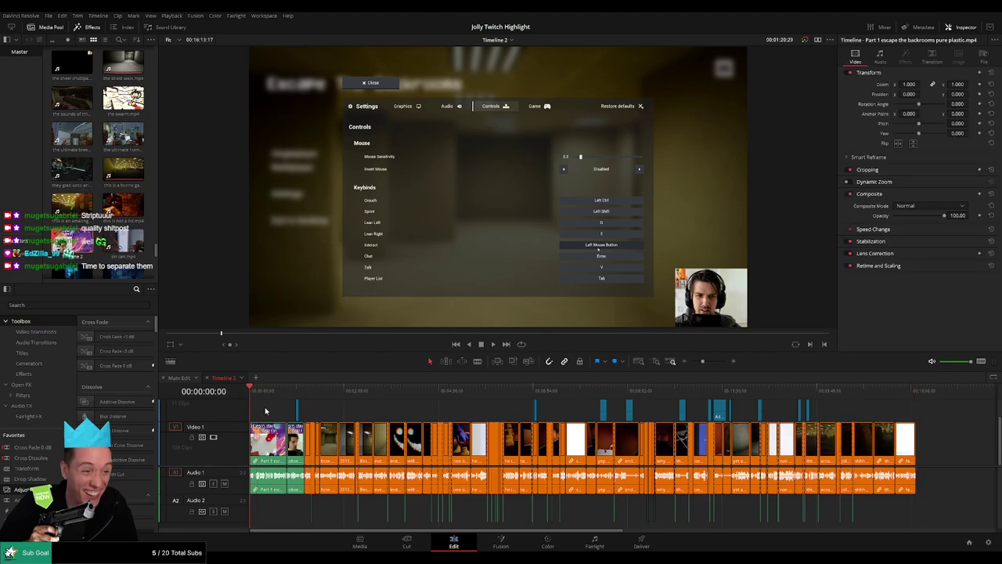
{"action": "key", "text": "space"}
{"action": "left_click", "coordinate": [306, 389]}
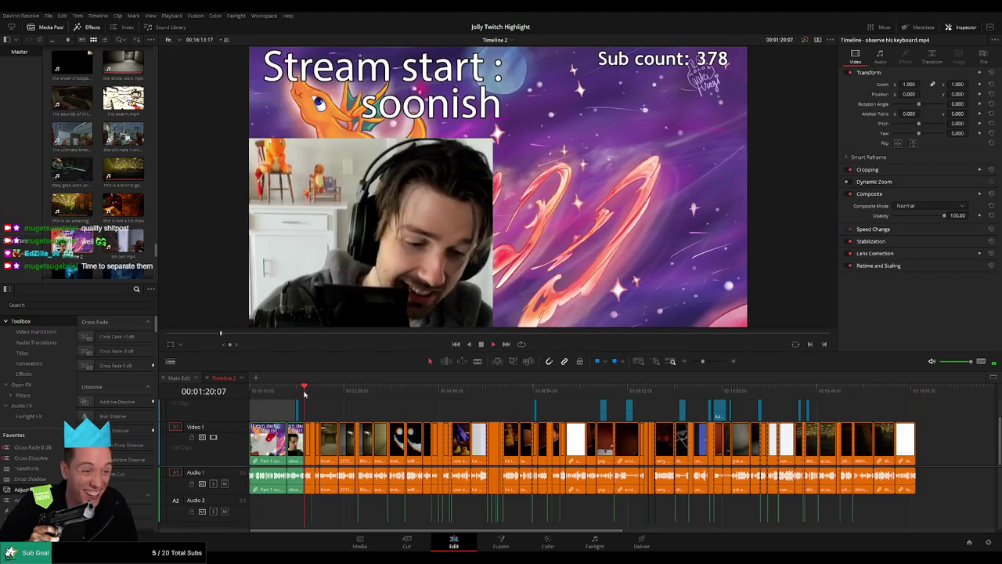
{"action": "left_click", "coordinate": [311, 390]}
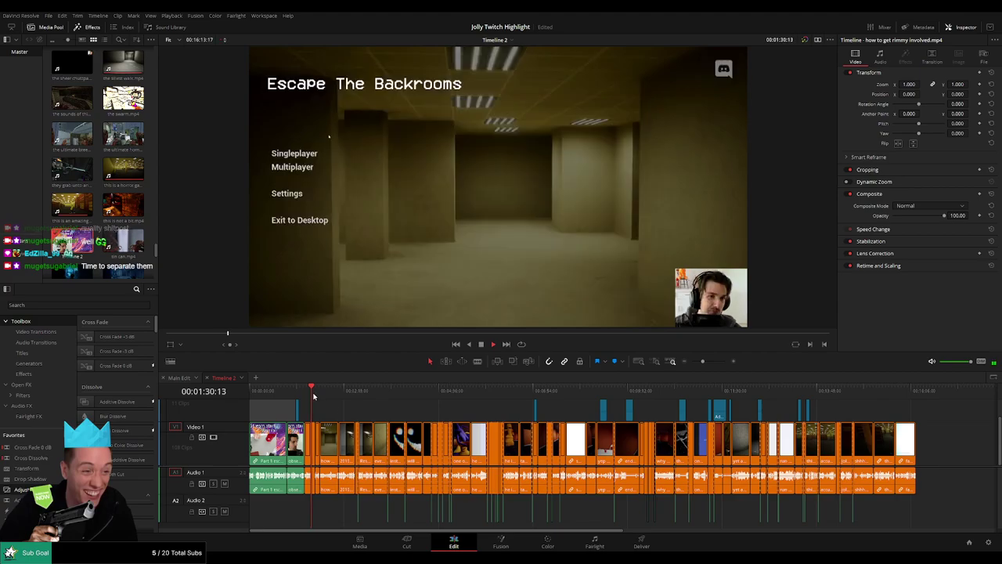
- Stop playback and rename the trimmed timeline as Escape The Backrooms highlights
{"action": "key", "text": "space"}
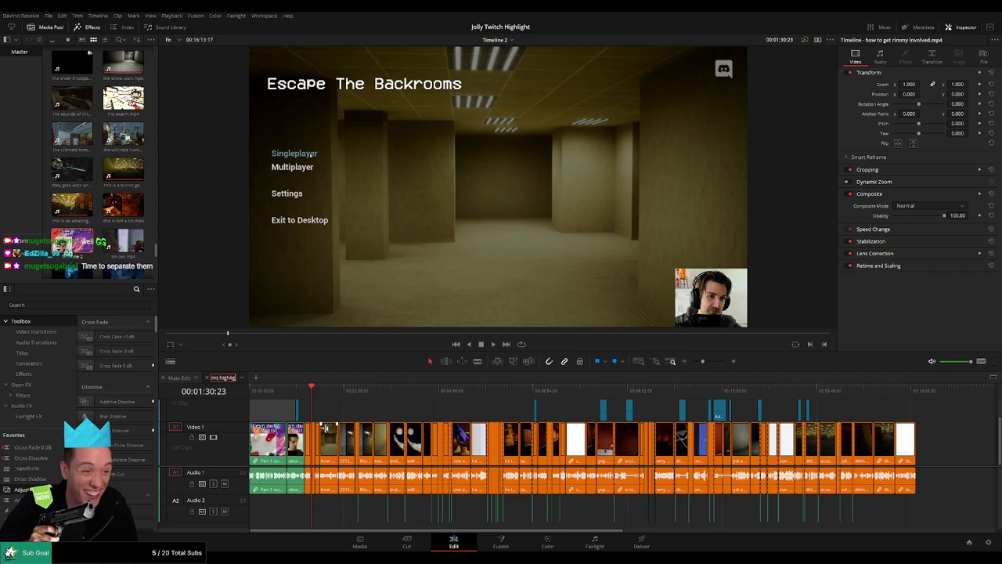
{"action": "type", "text": "hts"}
{"action": "key", "text": "Return"}
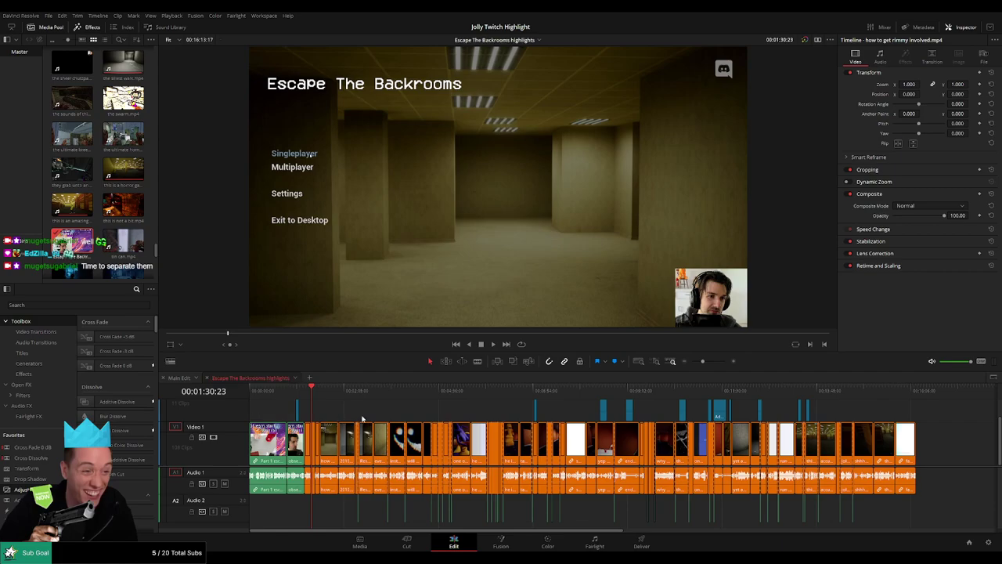
- Create another timeline from Main Edit and paste all the copied clips into it
{"action": "left_click", "coordinate": [175, 379]}
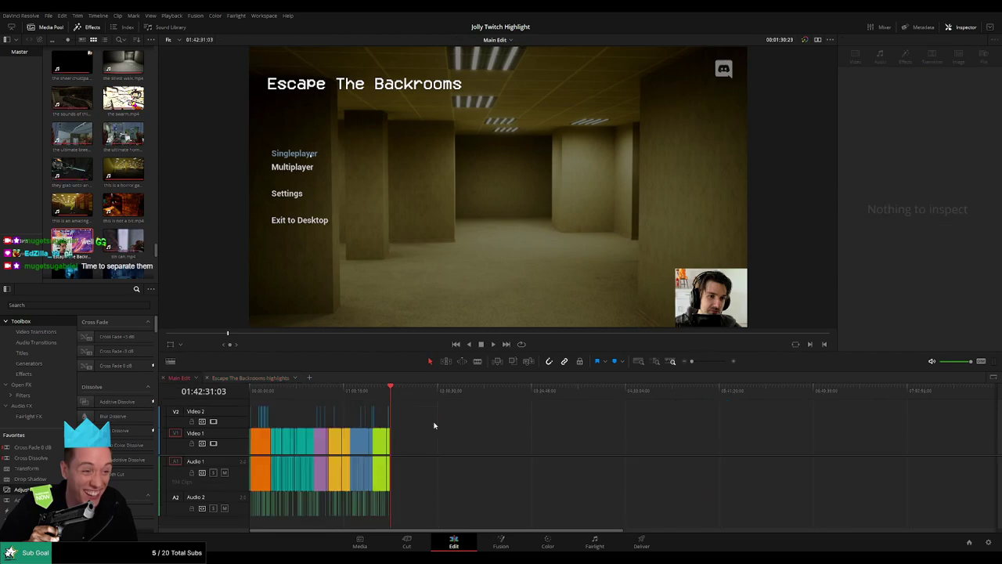
{"action": "left_click", "coordinate": [309, 378]}
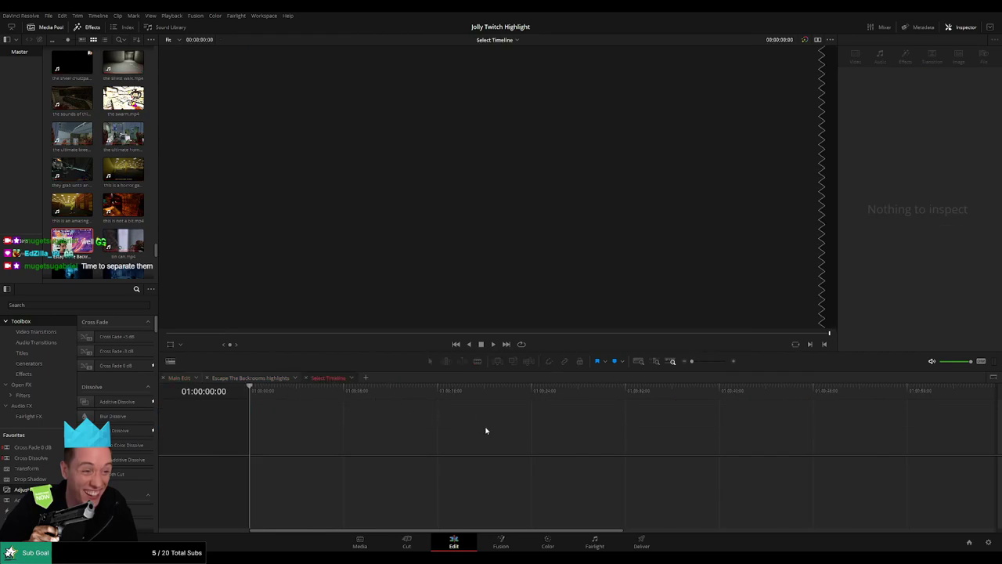
{"action": "key", "text": "ctrl+v"}
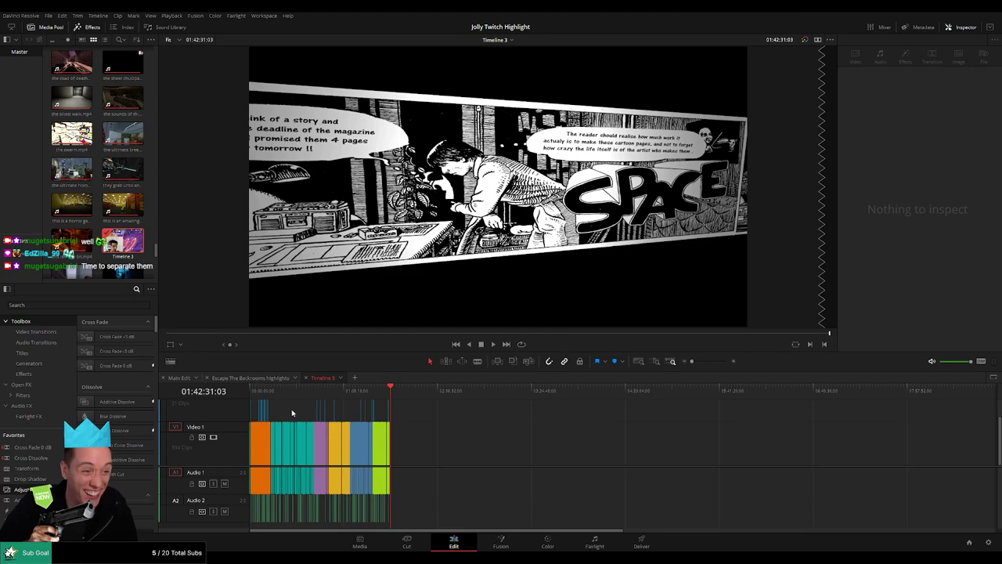
- Delete every clip after 00:47:06:05 in the second new timeline, including the leftover Part 3 clip
{"action": "left_click", "coordinate": [315, 392]}
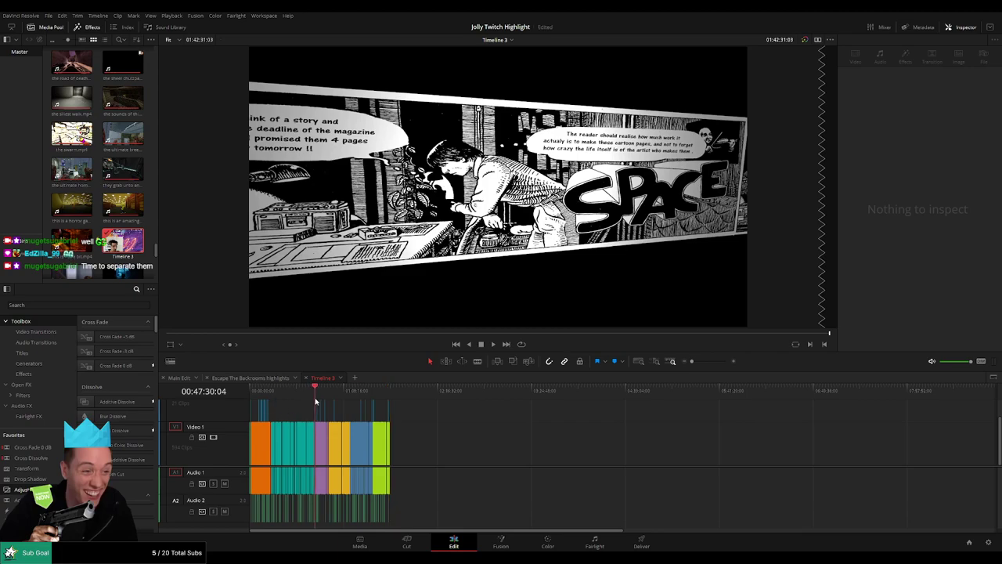
{"action": "left_click_drag", "start_coordinate": [695, 361], "coordinate": [696, 361]}
{"action": "left_click_drag", "start_coordinate": [851, 404], "coordinate": [512, 518]}
{"action": "key", "text": "Delete"}
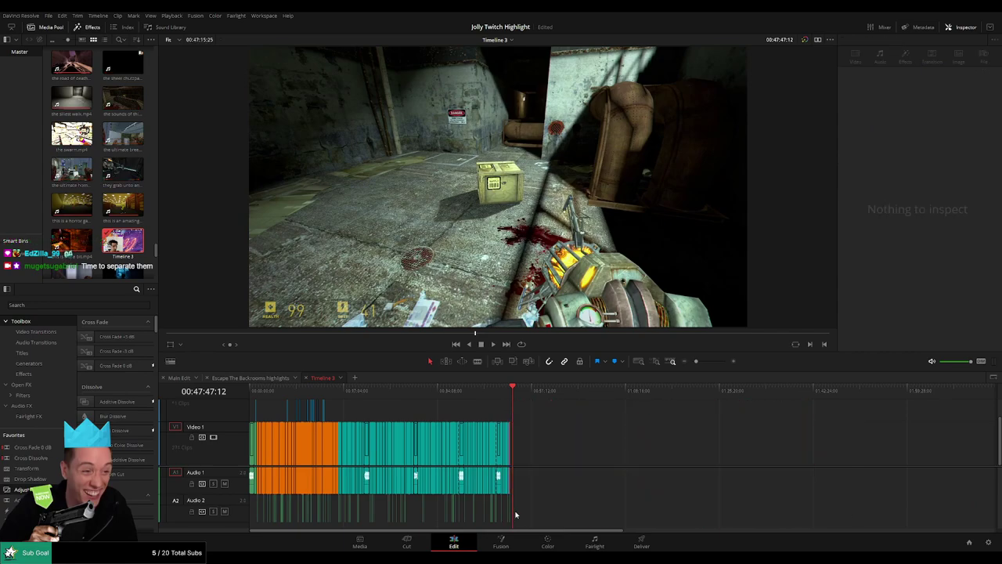
{"action": "left_click_drag", "start_coordinate": [696, 361], "coordinate": [708, 363]}
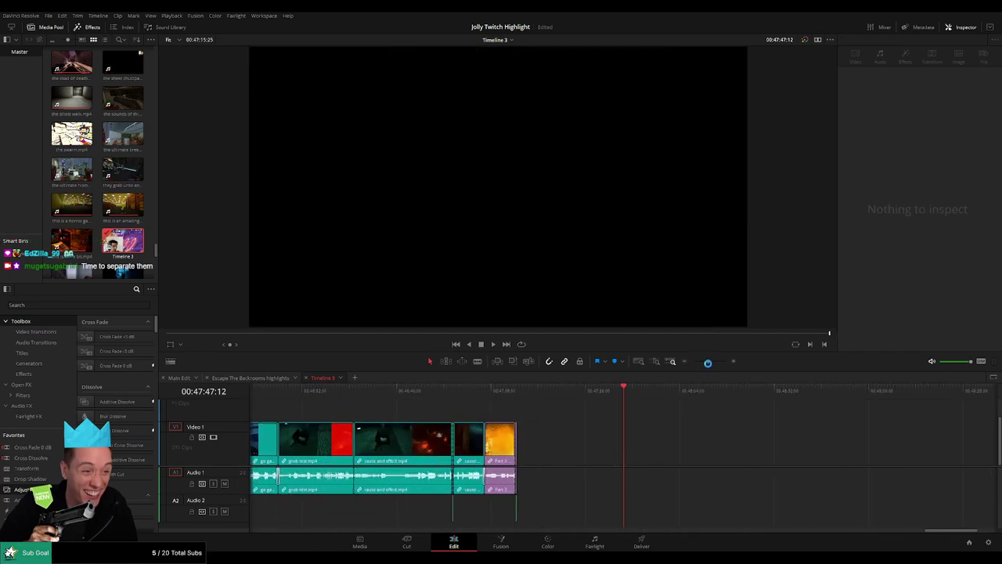
{"action": "key", "text": "Up"}
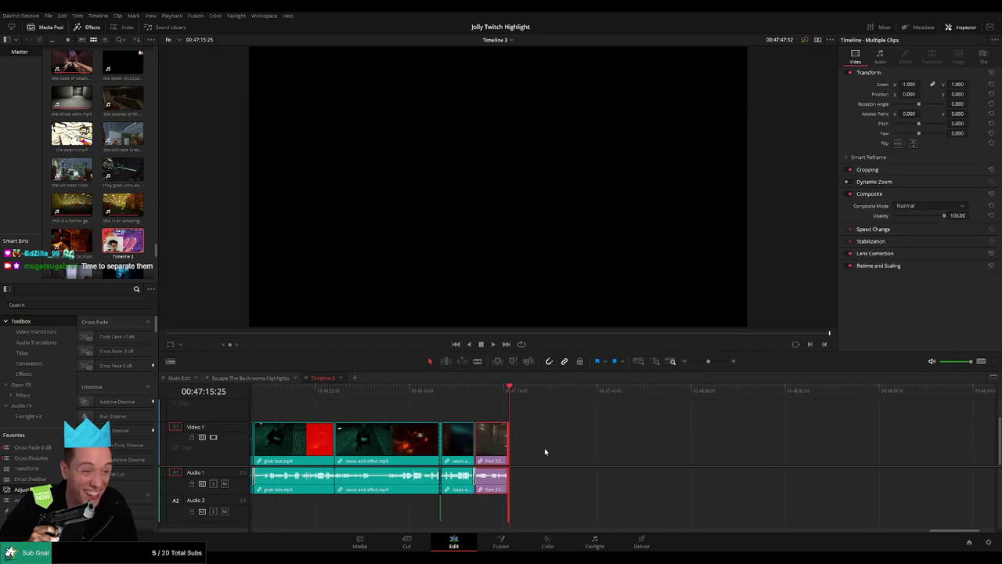
{"action": "key", "text": "Delete"}
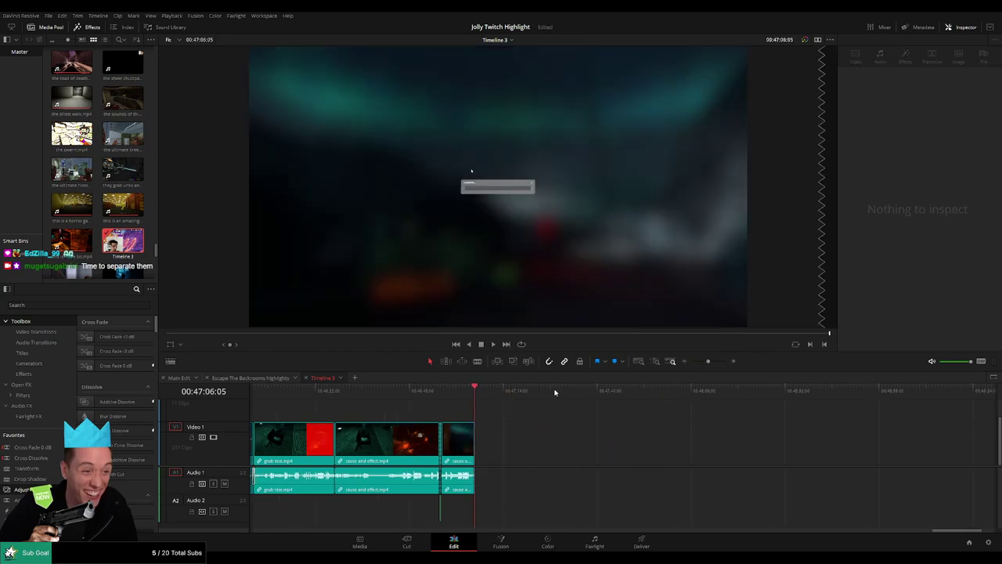
- Try to delete every clip before the Part 2 section at 00:16:13:17 in the second new timeline and close the gap
{"action": "left_click_drag", "start_coordinate": [708, 361], "coordinate": [701, 361]}
{"action": "left_click", "coordinate": [441, 395]}
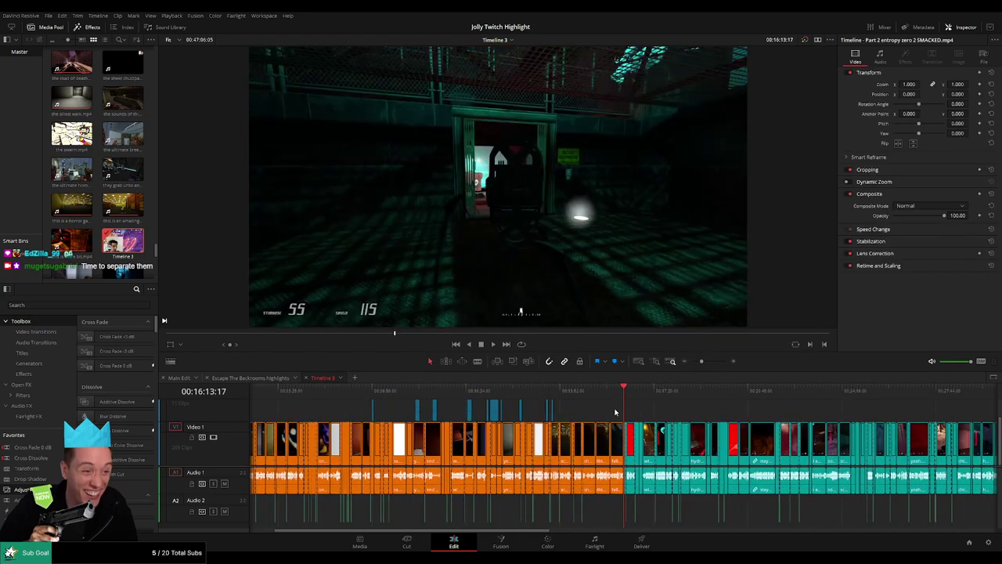
{"action": "left_click_drag", "start_coordinate": [613, 415], "coordinate": [255, 520]}
{"action": "key", "text": "Delete"}
{"action": "left_click", "coordinate": [250, 442]}
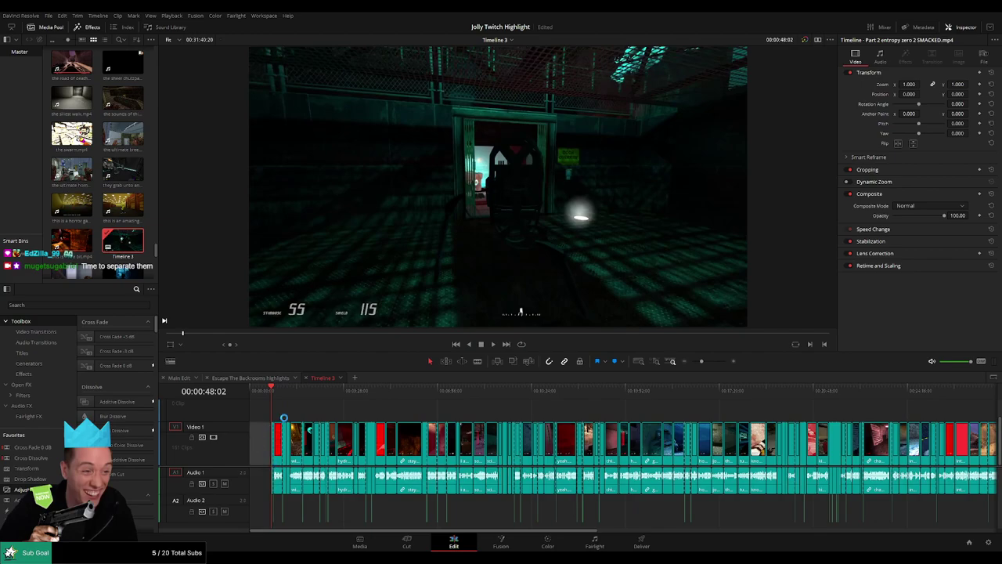
{"action": "key", "text": "Delete"}
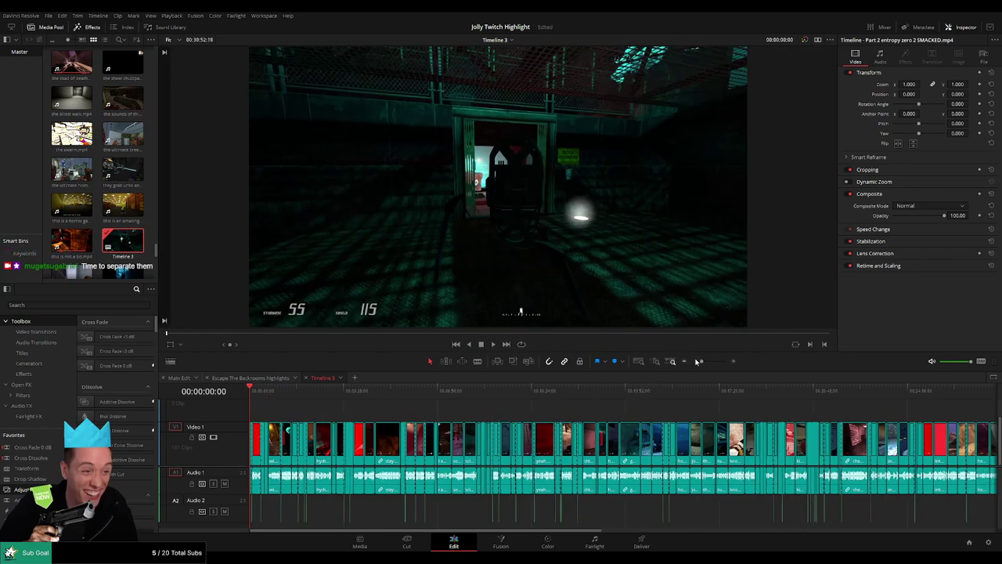
{"action": "left_click_drag", "start_coordinate": [697, 361], "coordinate": [710, 363]}
{"action": "key", "text": "space"}
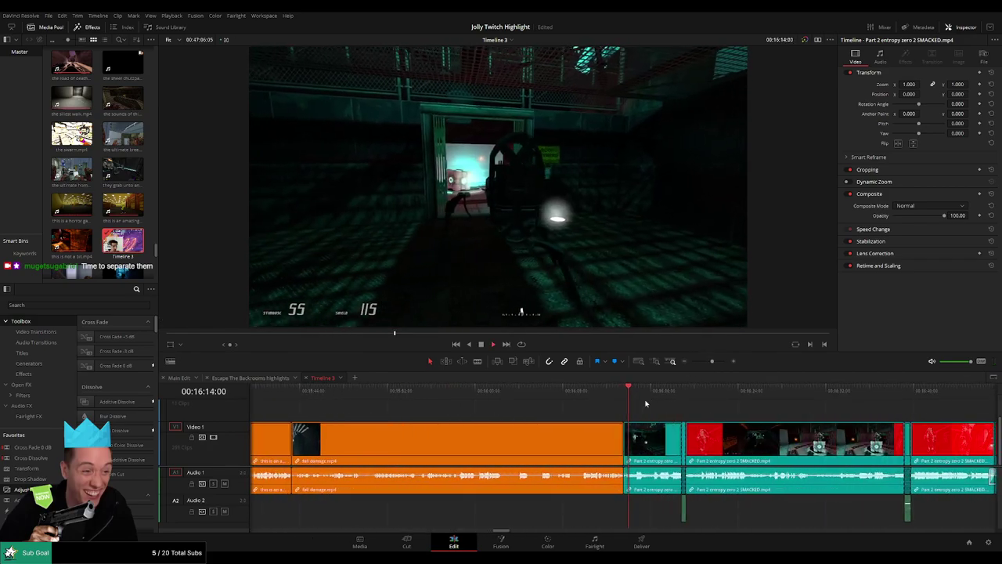
- Delete all clips before the first Part 2 entropy zero 2 clip and close the empty gap at the timeline's start
{"action": "left_click", "coordinate": [600, 392]}
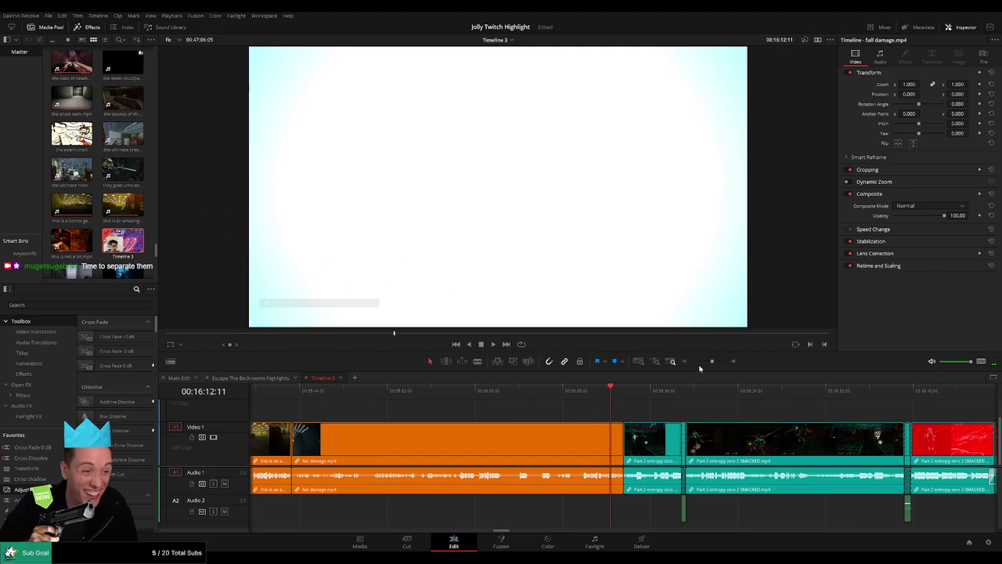
{"action": "left_click_drag", "start_coordinate": [712, 362], "coordinate": [703, 362]}
{"action": "left_click_drag", "start_coordinate": [617, 404], "coordinate": [264, 531]}
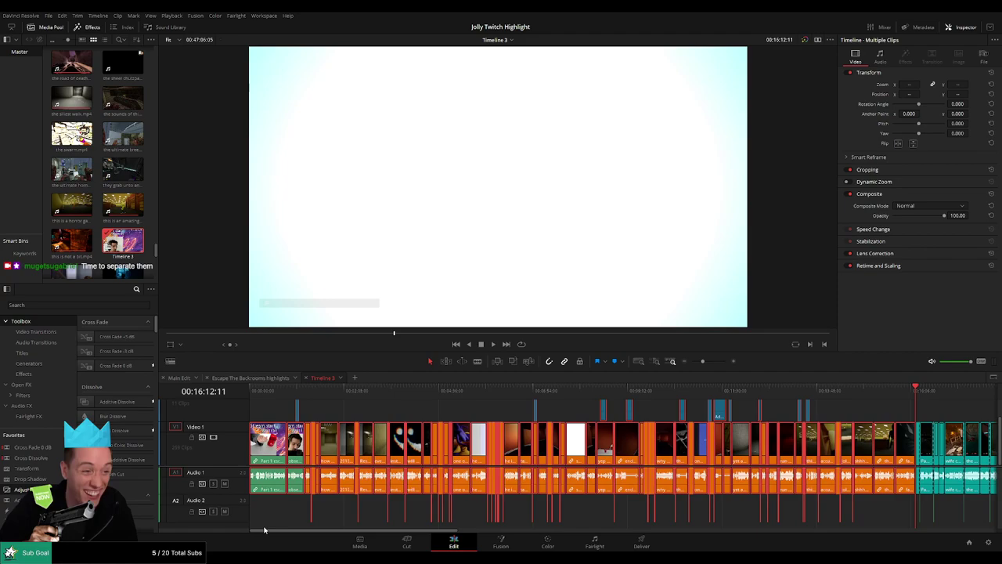
{"action": "key", "text": "Delete"}
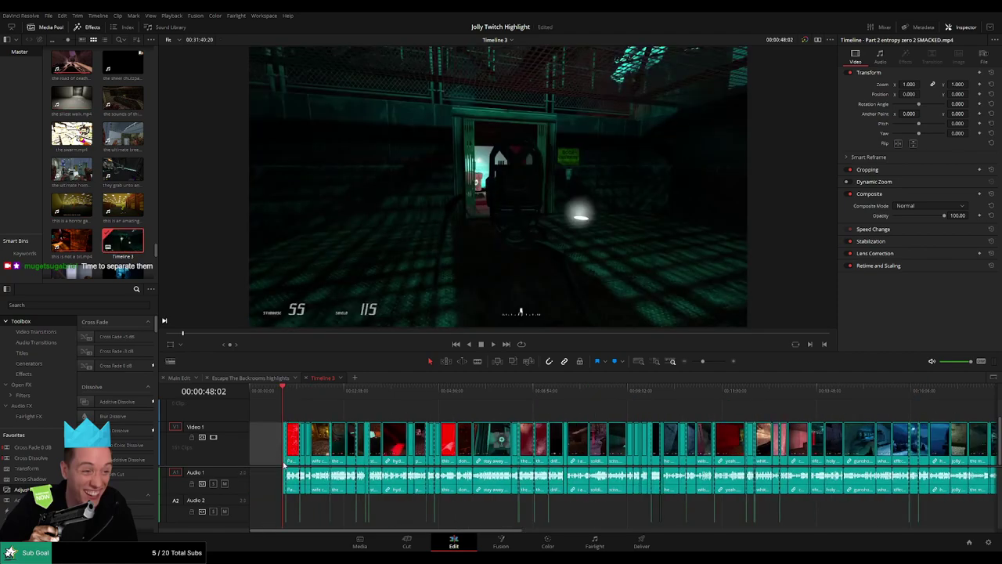
{"action": "left_click", "coordinate": [270, 450]}
{"action": "key", "text": "Delete"}
- Play and check the opening clips of the trimmed timeline to identify the section's game
{"action": "key", "text": "Home"}
{"action": "key", "text": "space"}
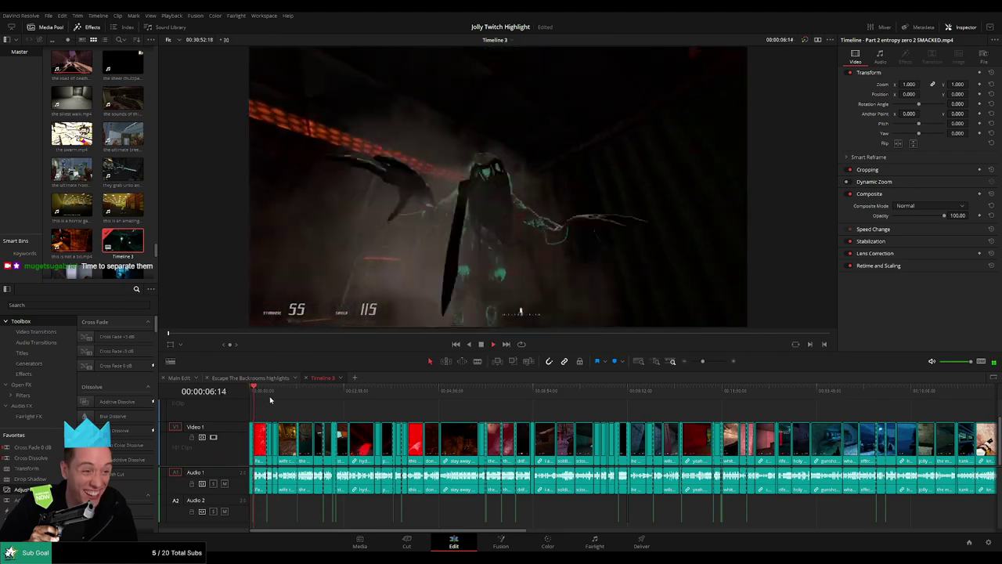
{"action": "left_click", "coordinate": [280, 398]}
{"action": "left_click", "coordinate": [299, 398]}
{"action": "key", "text": "Home"}
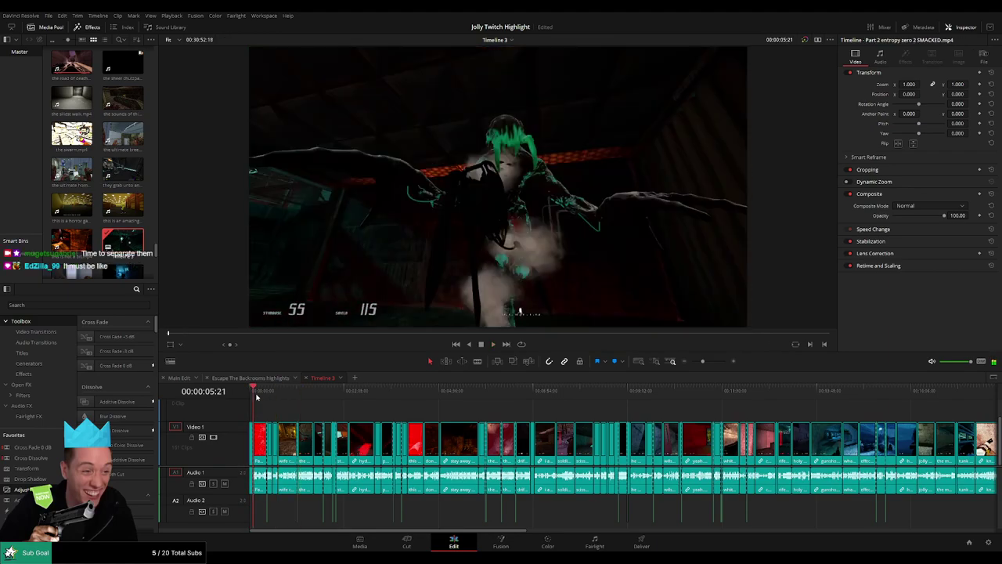
{"action": "left_click_drag", "start_coordinate": [697, 363], "coordinate": [713, 361]}
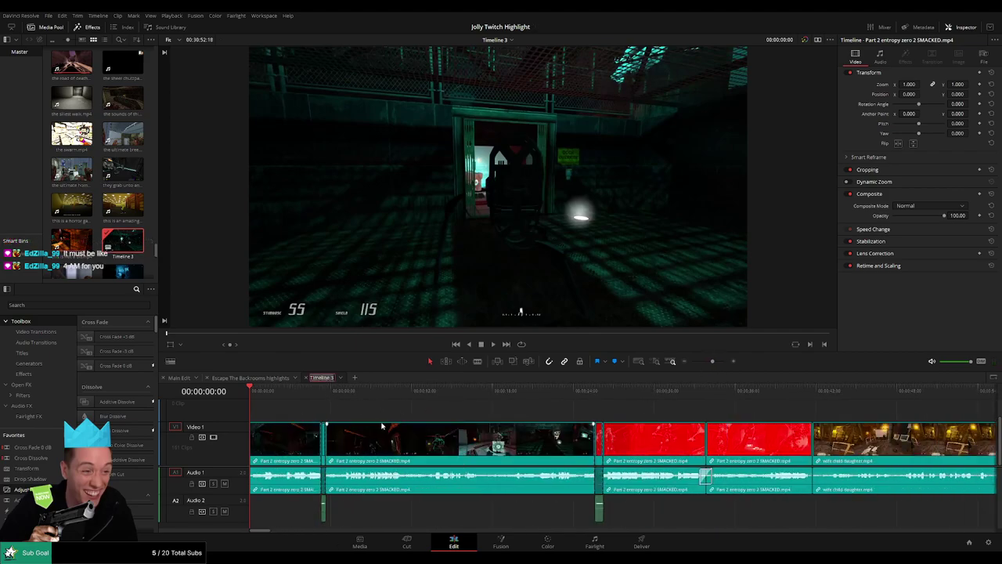
- Rename the trimmed Part 2 timeline as Half Life Mod 1 highlights
{"action": "key", "text": "BackSpace"}
{"action": "type", "text": "Half Life Mod"}
{"action": "type", "text": " 1"}
{"action": "key", "text": "Return"}
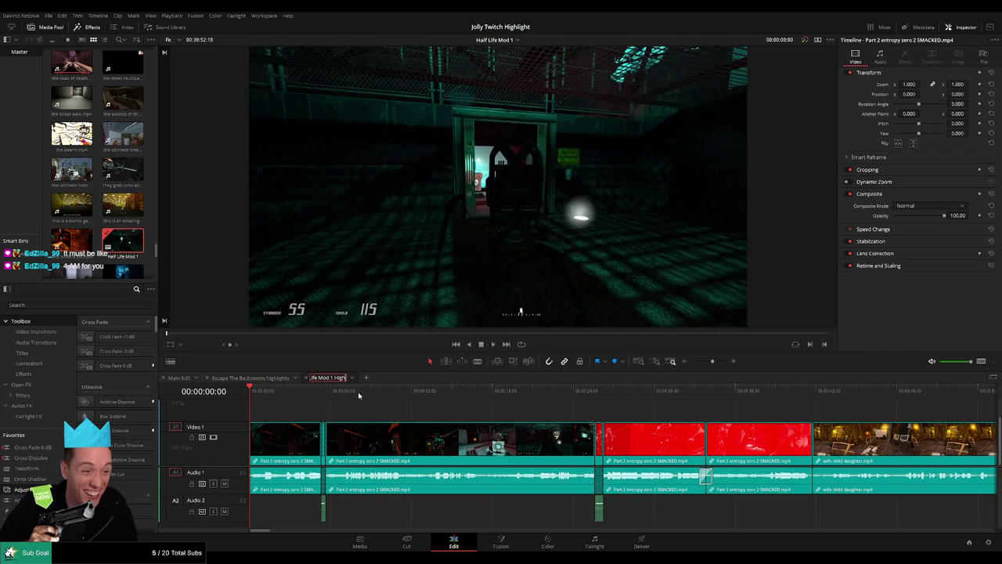
{"action": "type", "text": "hig"}
{"action": "key", "text": "BackSpace"}
{"action": "key", "text": "BackSpace"}
{"action": "type", "text": "highlights"}
{"action": "key", "text": "Return"}
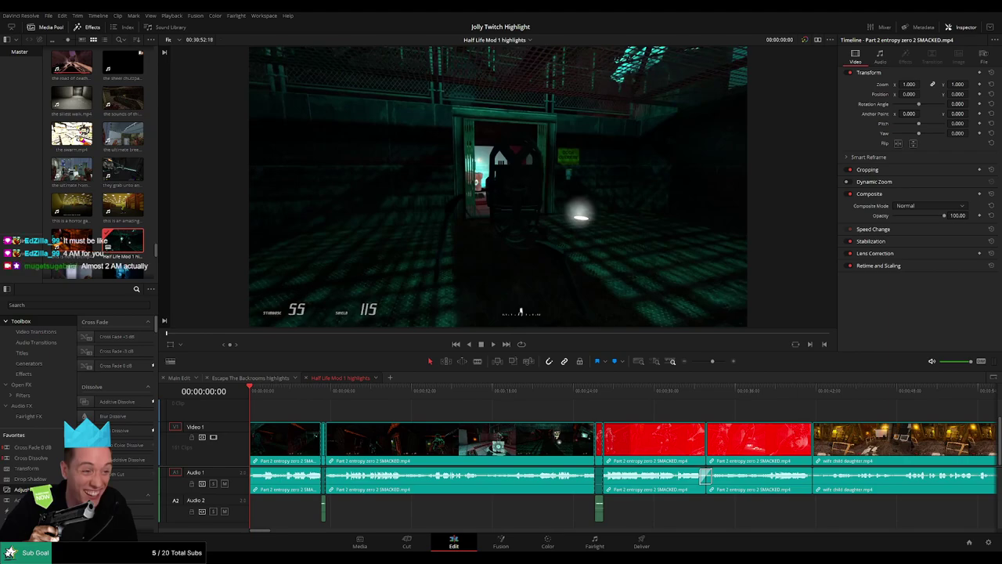
- Return to Main Edit, create a third new timeline and paste all the copied clips into it
{"action": "left_click_drag", "start_coordinate": [714, 362], "coordinate": [698, 362]}
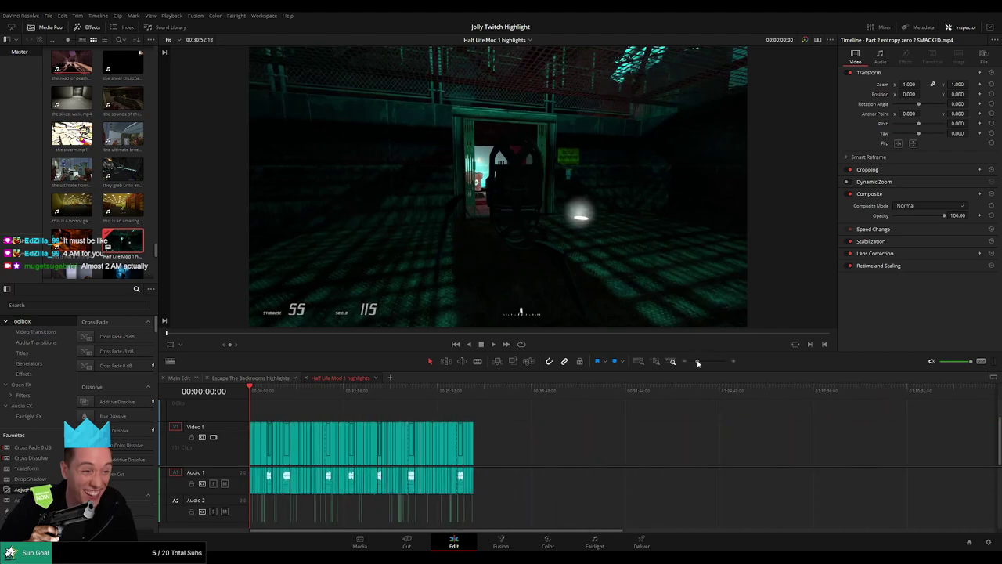
{"action": "left_click", "coordinate": [179, 378]}
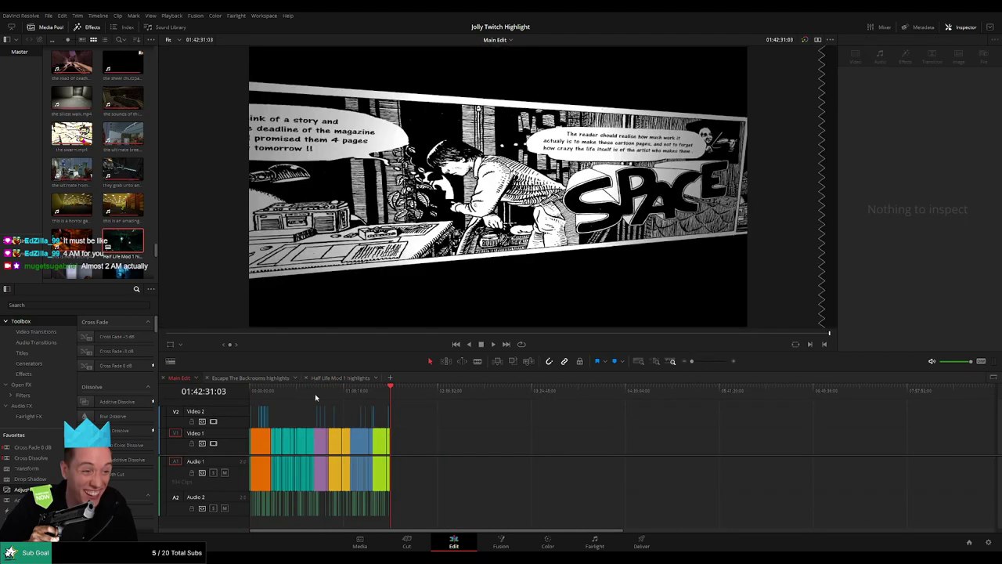
{"action": "left_click", "coordinate": [390, 377]}
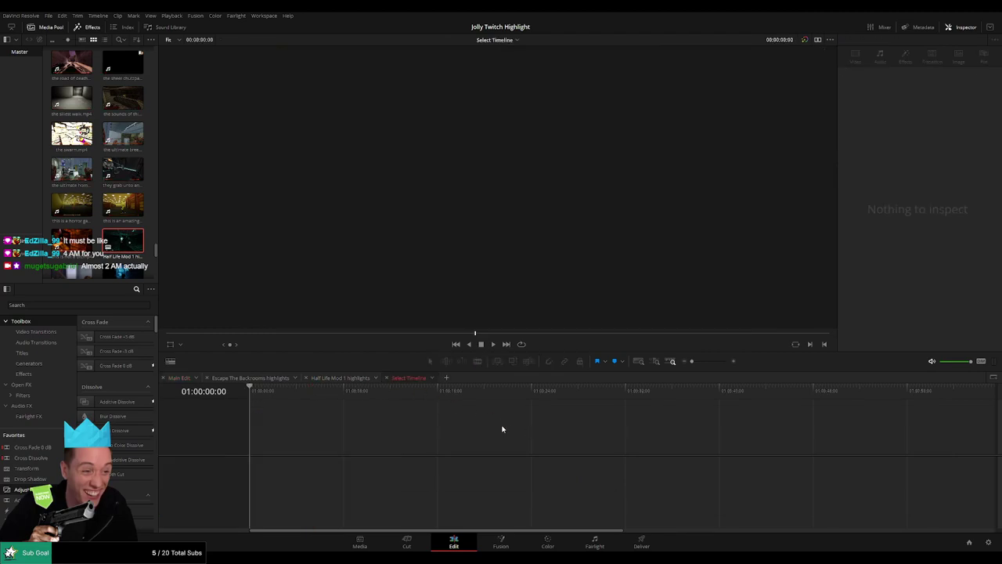
{"action": "key", "text": "ctrl+v"}
{"action": "left_click", "coordinate": [423, 424]}
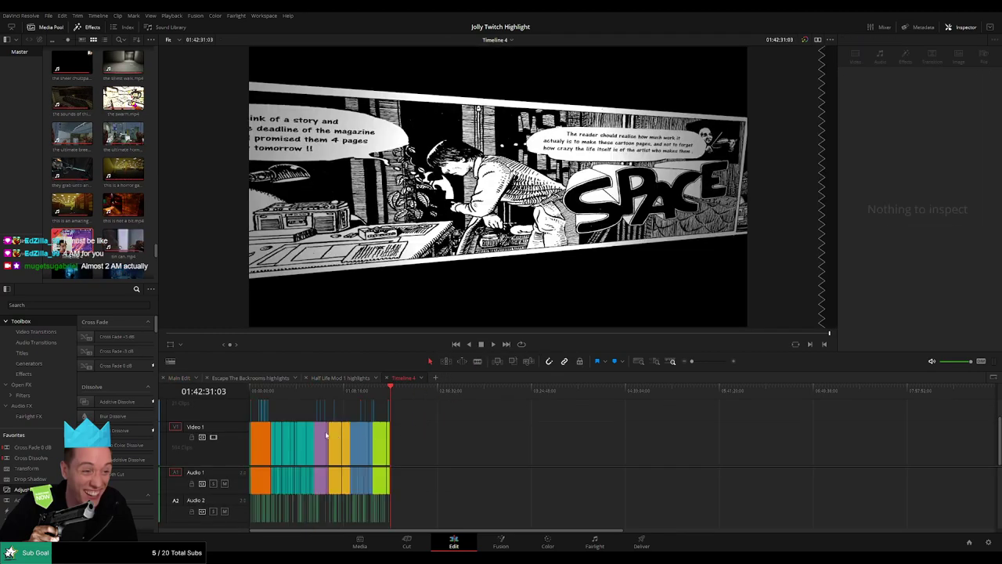
- Delete every clip before the Part 3 Entropy Zero section and close the gap at the start of the third new timeline
{"action": "left_click", "coordinate": [312, 405]}
{"action": "left_click", "coordinate": [314, 403]}
{"action": "left_click_drag", "start_coordinate": [693, 361], "coordinate": [705, 363]}
{"action": "left_click_drag", "start_coordinate": [674, 402], "coordinate": [253, 527]}
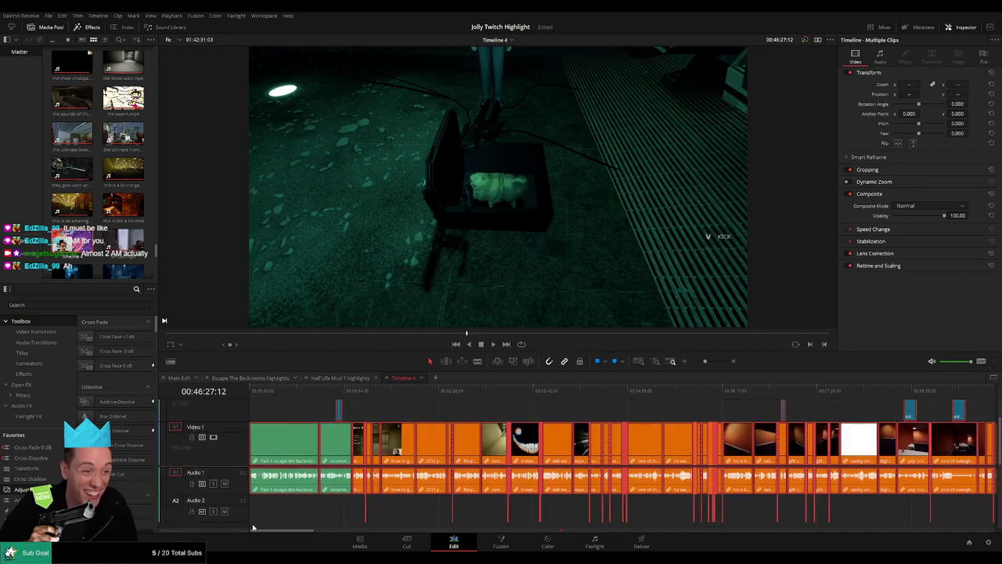
{"action": "key", "text": "Delete"}
{"action": "left_click", "coordinate": [283, 445]}
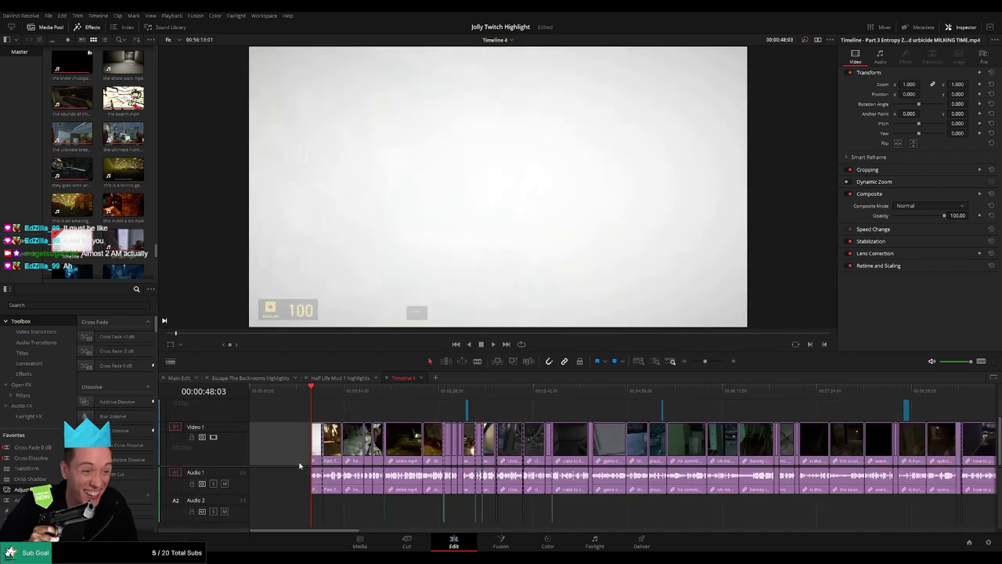
{"action": "key", "text": "Delete"}
- Delete every clip from the Italian lovecraft clip at 00:09:51:03 to the end of the timeline
{"action": "left_click_drag", "start_coordinate": [707, 361], "coordinate": [701, 363]}
{"action": "left_click", "coordinate": [374, 394]}
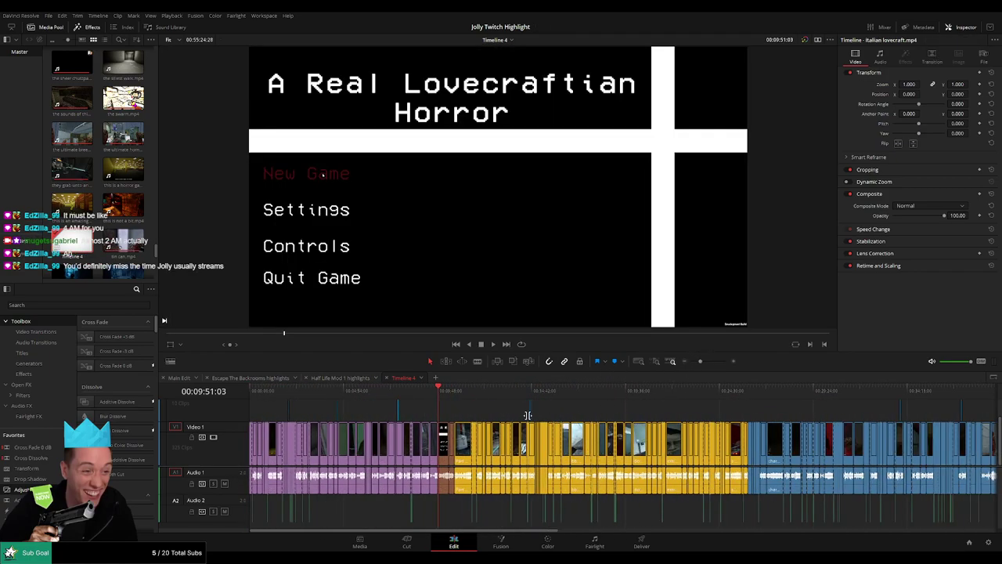
{"action": "left_click_drag", "start_coordinate": [443, 408], "coordinate": [888, 529]}
{"action": "key", "text": "Delete"}
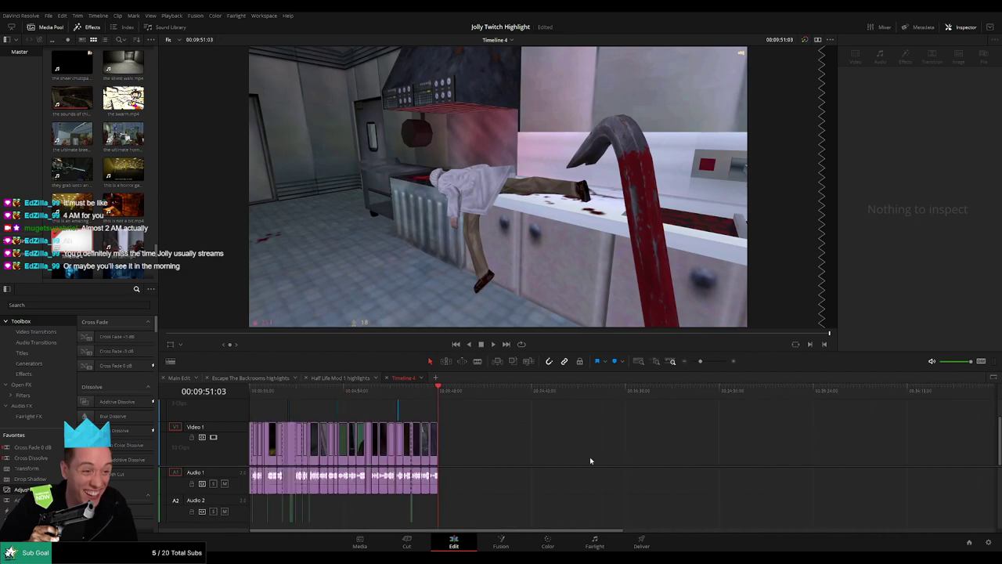
- Return to the start of the trimmed Part 3 timeline and rename it as Half Life Mod 2 highlights
{"action": "key", "text": "Home"}
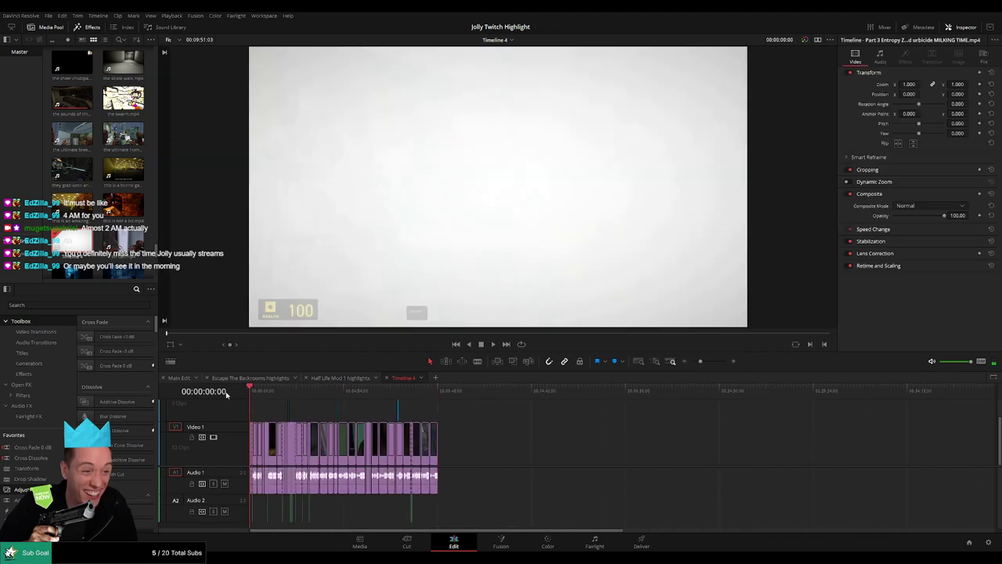
{"action": "left_click_drag", "start_coordinate": [701, 362], "coordinate": [715, 363]}
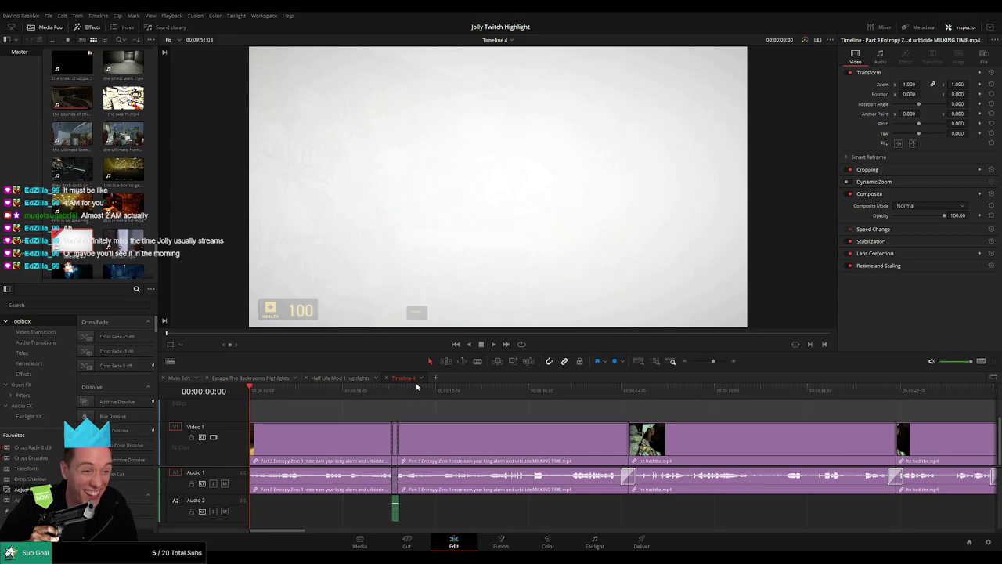
{"action": "type", "text": "Half Life"}
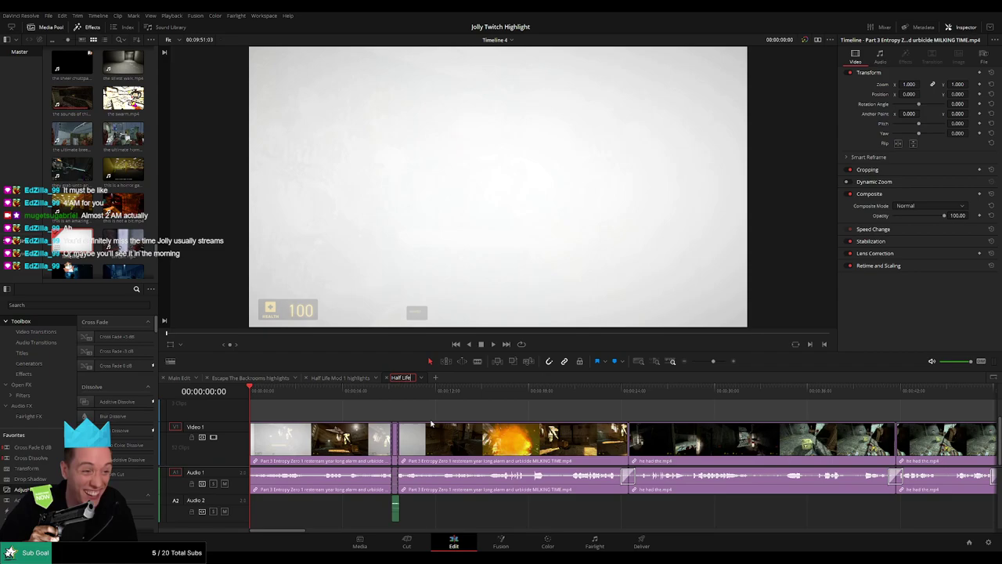
{"action": "type", "text": " Mod 2 highligh"}
{"action": "type", "text": "ts"}
{"action": "key", "text": "Return"}
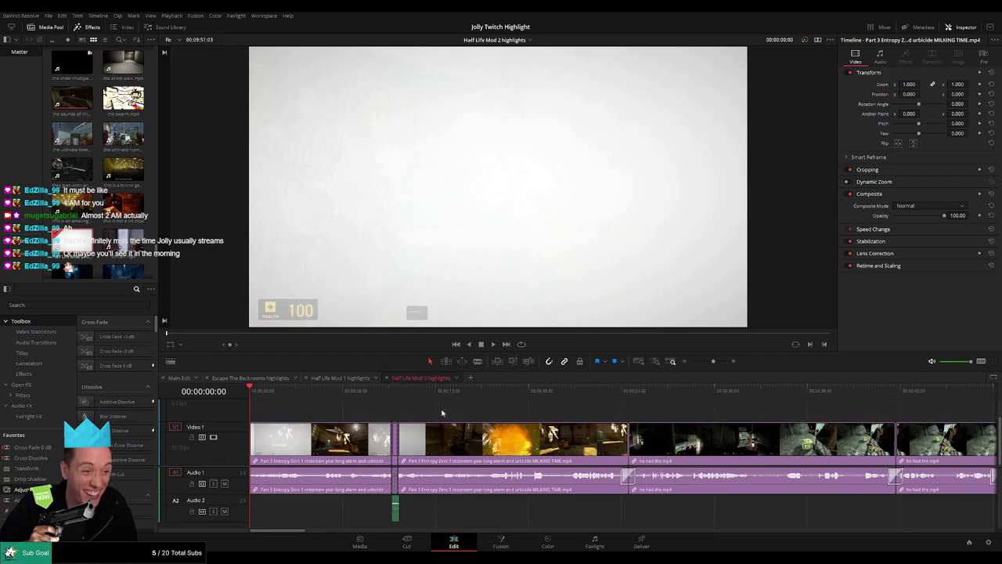
- Check the next section's start in Main Edit, then create a fourth new timeline and paste all the copied clips into it
{"action": "left_click_drag", "start_coordinate": [711, 362], "coordinate": [700, 361]}
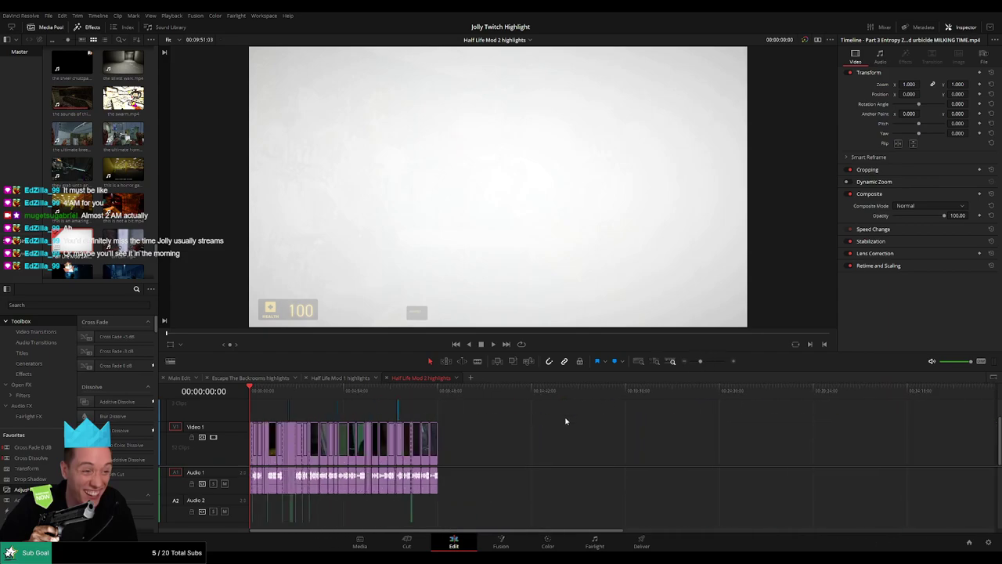
{"action": "left_click", "coordinate": [177, 378]}
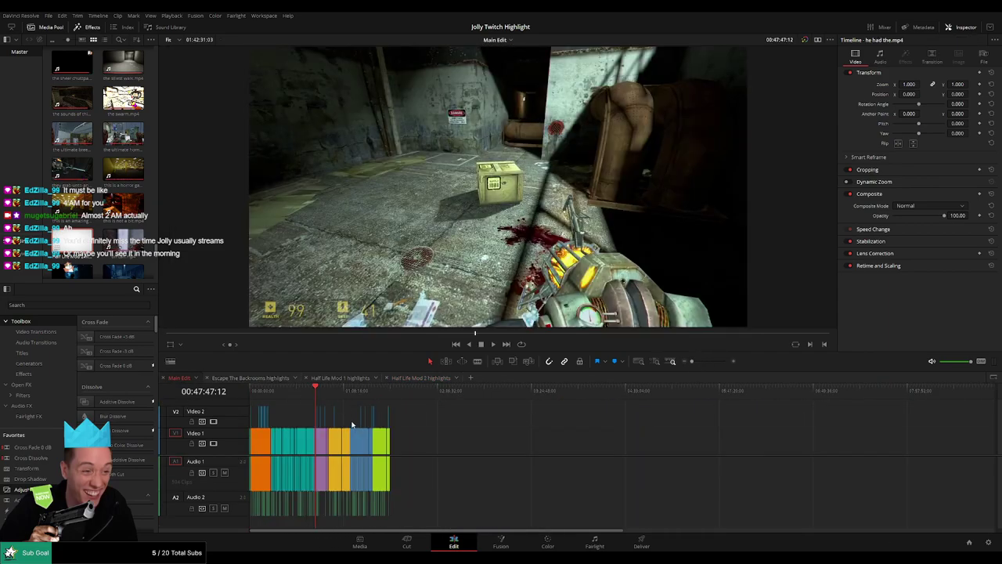
{"action": "left_click", "coordinate": [329, 398]}
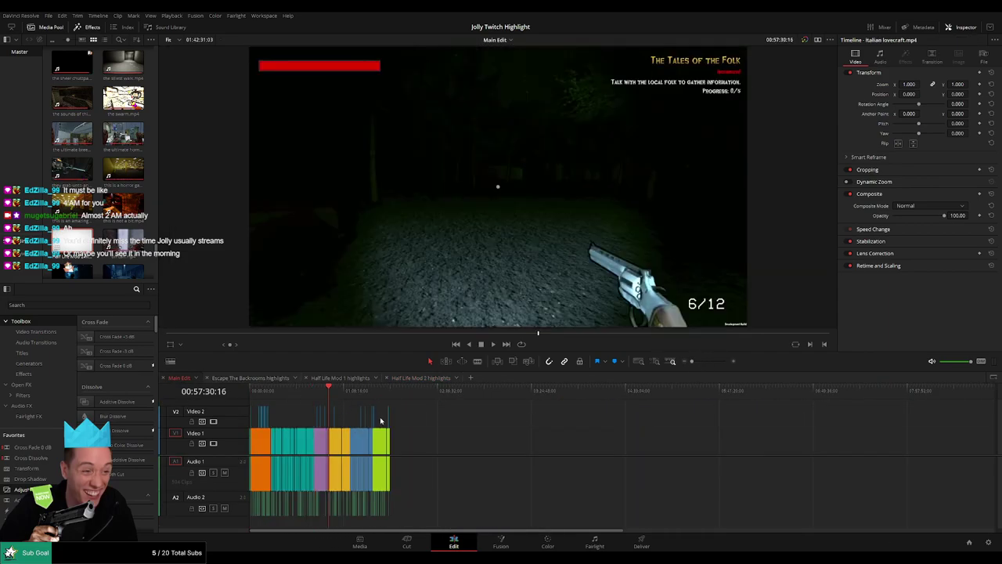
{"action": "left_click", "coordinate": [471, 378]}
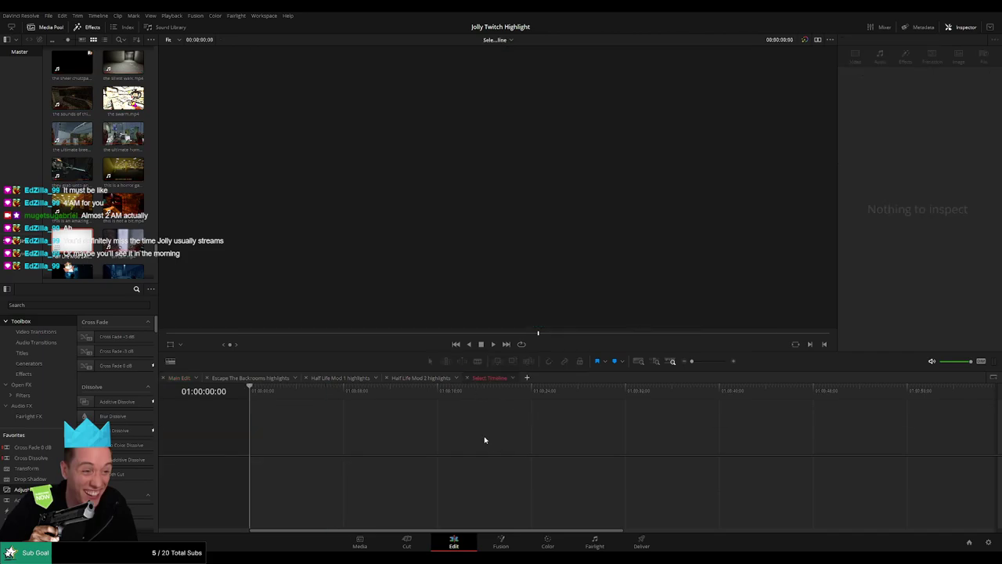
{"action": "key", "text": "ctrl+v"}
{"action": "left_click", "coordinate": [449, 437]}
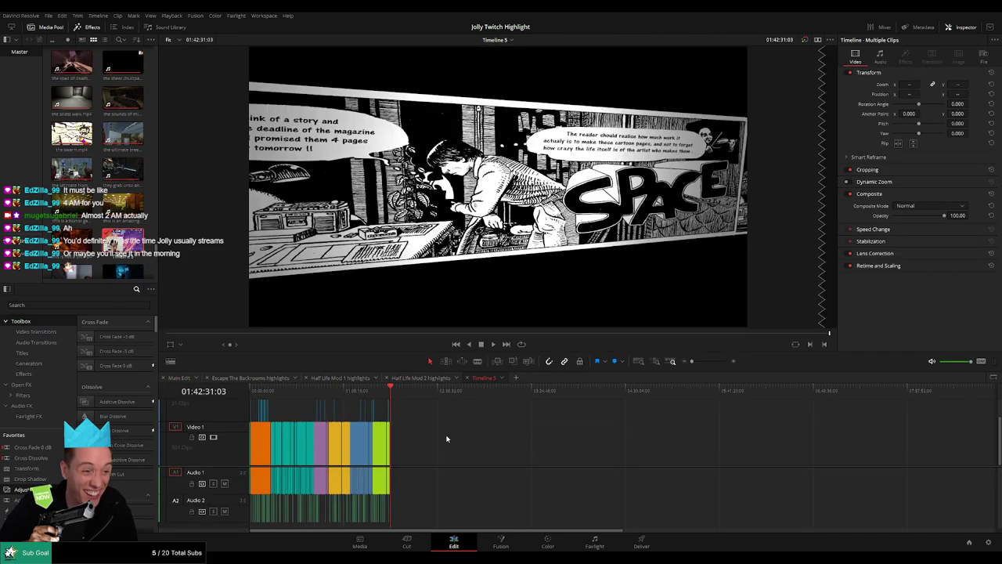
- Delete every clip before the Part 5 section at 00:57:48:10 in the fourth new timeline, including the Italian lovecraft clips
{"action": "left_click", "coordinate": [331, 398]}
{"action": "left_click_drag", "start_coordinate": [692, 361], "coordinate": [705, 362]}
{"action": "left_click_drag", "start_coordinate": [498, 393], "coordinate": [386, 445]}
{"action": "left_click", "coordinate": [528, 414]}
{"action": "left_click", "coordinate": [553, 394]}
{"action": "left_click", "coordinate": [535, 412]}
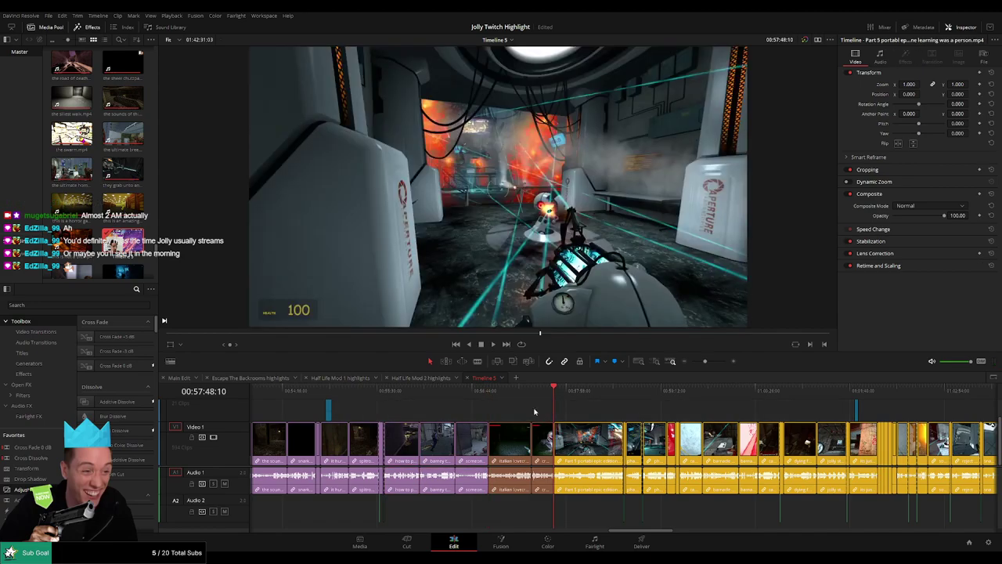
{"action": "left_click_drag", "start_coordinate": [640, 530], "coordinate": [267, 520]}
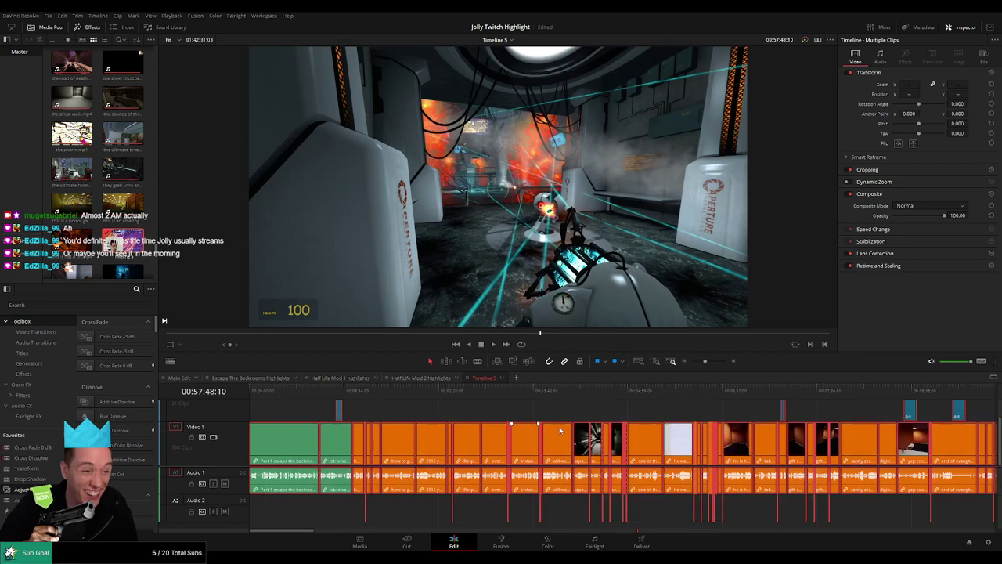
{"action": "left_click_drag", "start_coordinate": [706, 362], "coordinate": [698, 363]}
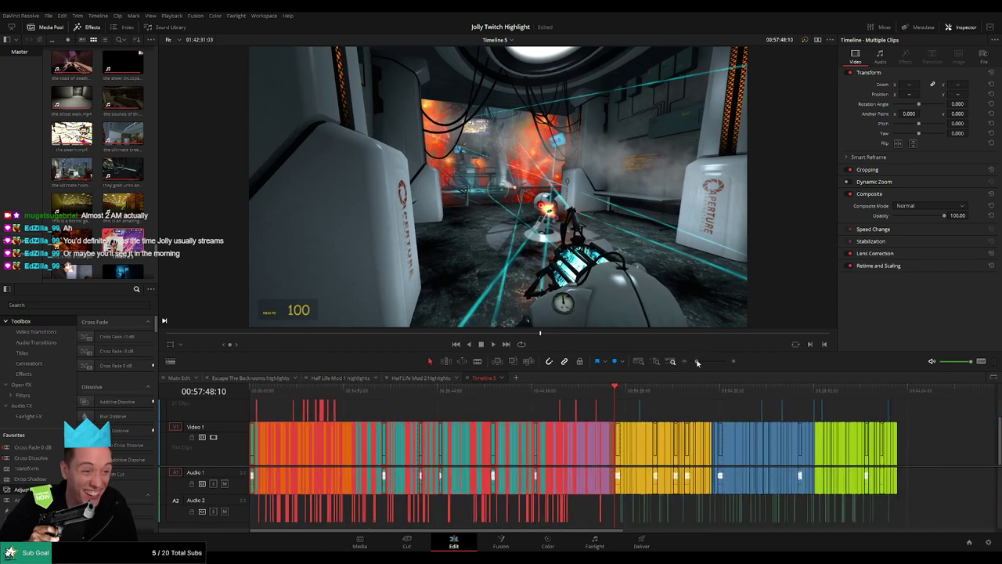
{"action": "key", "text": "Delete"}
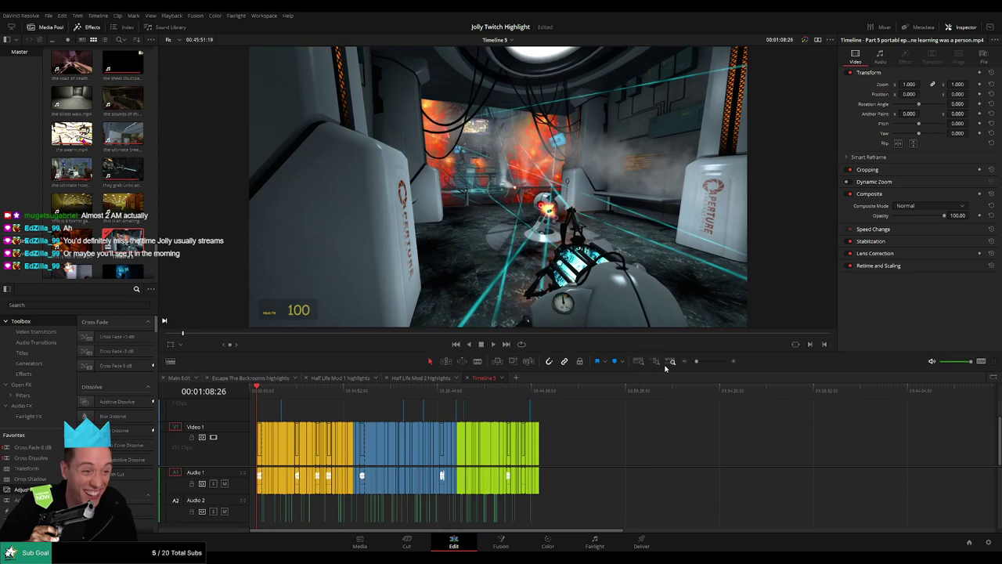
- Close the empty gap before the first Part 5 clip so the section begins at the timeline's start
{"action": "left_click_drag", "start_coordinate": [697, 362], "coordinate": [708, 362]}
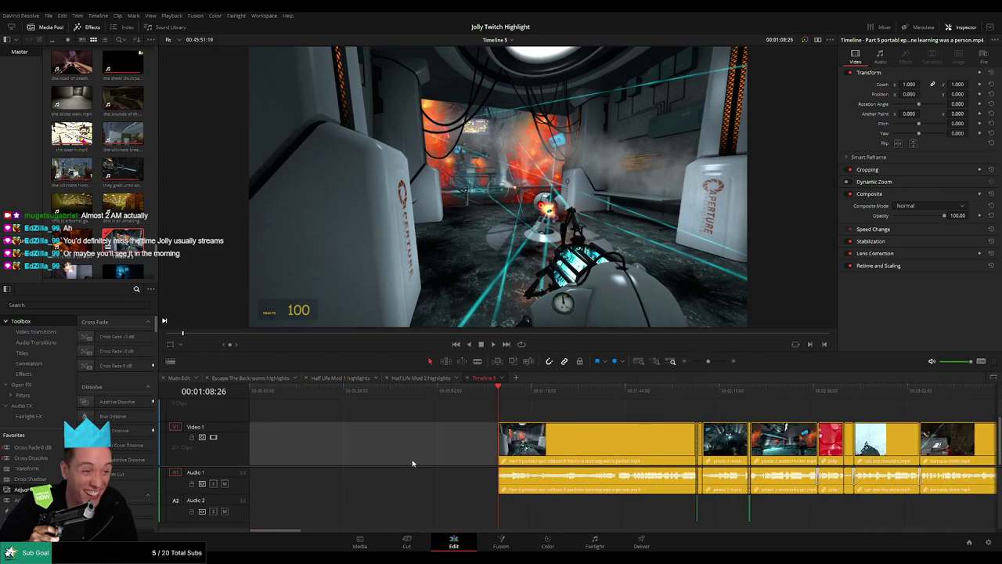
{"action": "left_click", "coordinate": [462, 439]}
{"action": "key", "text": "Delete"}
- Delete every clip after the Part 5 section, from 00:15:19:10 to the end of the timeline
{"action": "left_click_drag", "start_coordinate": [696, 365], "coordinate": [707, 361]}
{"action": "left_click", "coordinate": [407, 390]}
{"action": "left_click_drag", "start_coordinate": [635, 410], "coordinate": [851, 530]}
{"action": "key", "text": "Delete"}
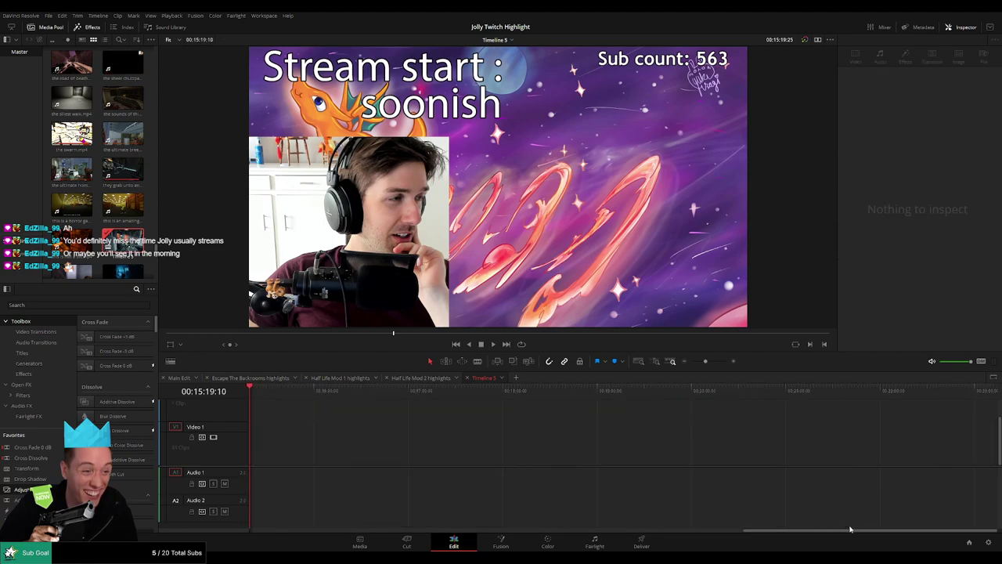
- Return to the start of the fourth new timeline and rename it "Portal epic edition mod highlights"
{"action": "left_click_drag", "start_coordinate": [714, 363], "coordinate": [698, 365]}
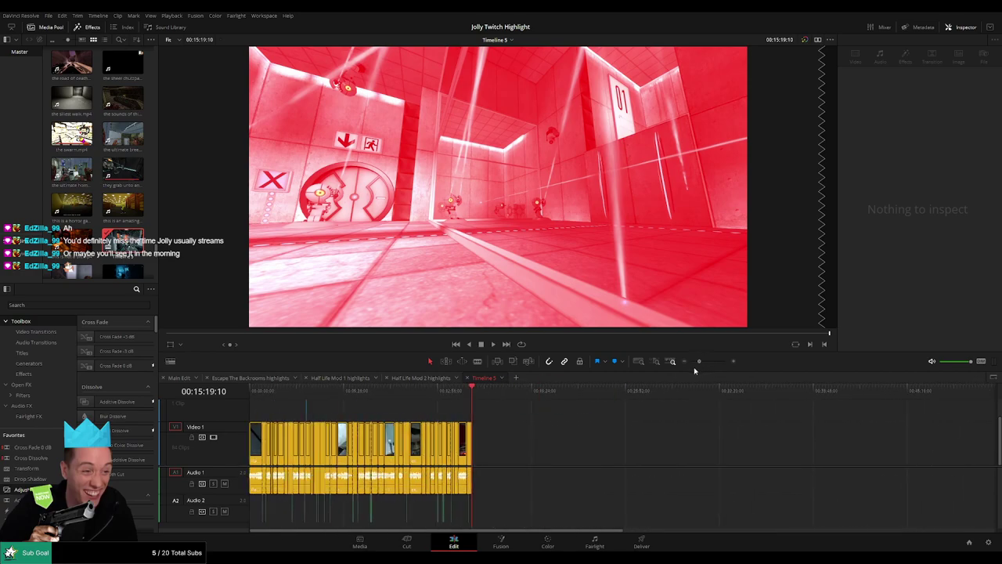
{"action": "left_click", "coordinate": [244, 396]}
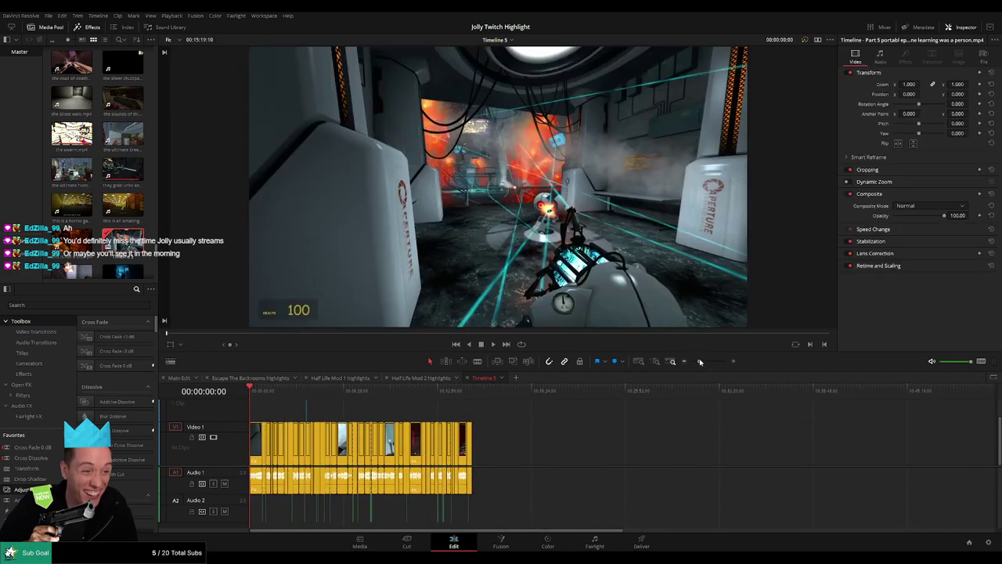
{"action": "left_click_drag", "start_coordinate": [700, 362], "coordinate": [706, 362]}
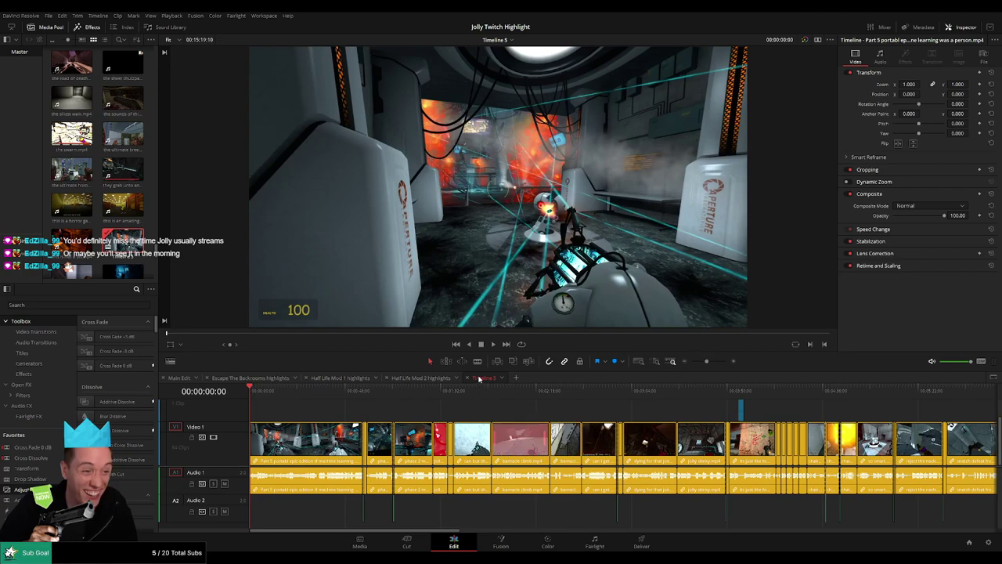
{"action": "double_click", "coordinate": [479, 380]}
{"action": "type", "text": "P"}
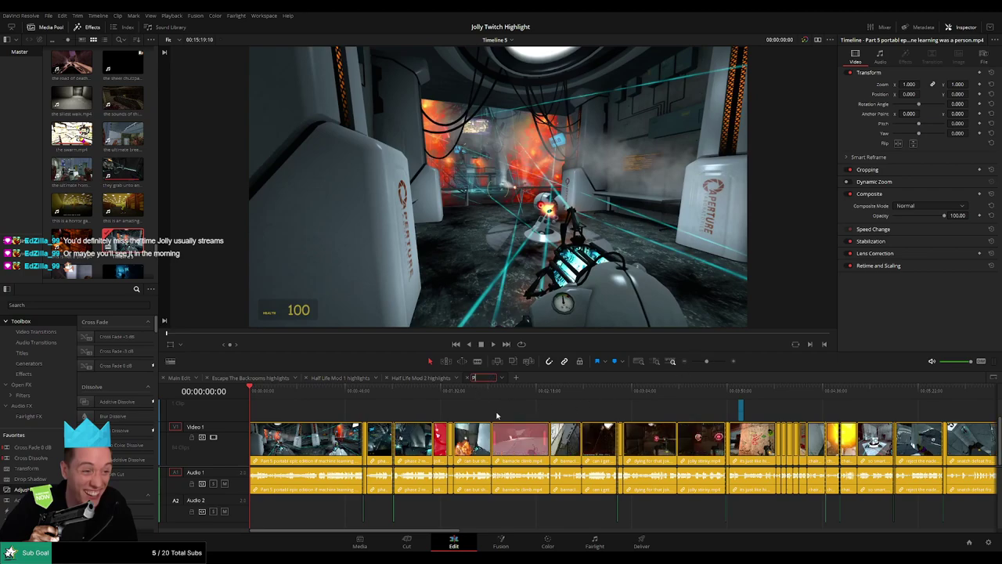
{"action": "type", "text": "ortal hpic edition mod highlights"}
{"action": "key", "text": "Return"}
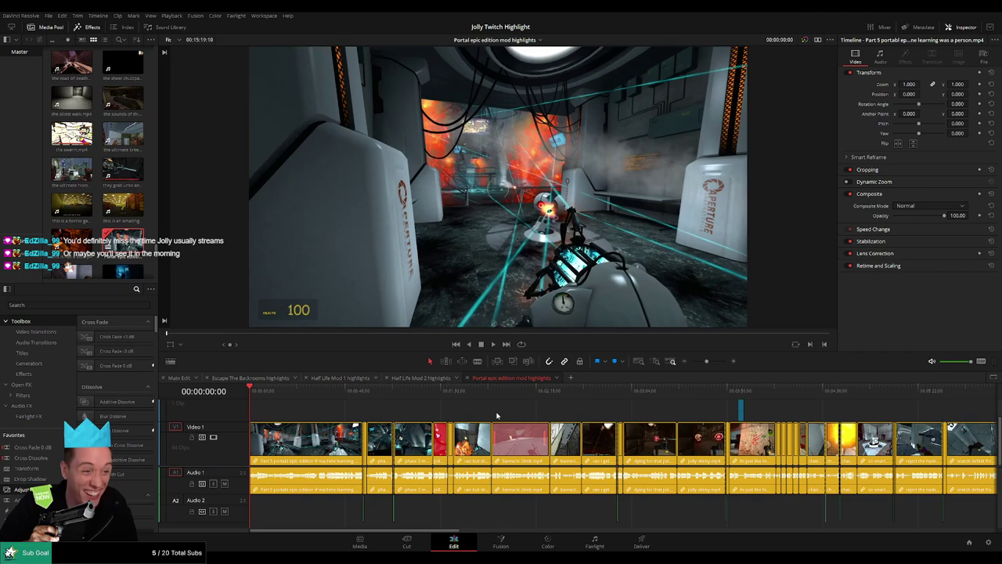
- Check where the blue section starts in Main Edit, and create a fifth new timeline filled with all the copied clips
{"action": "left_click_drag", "start_coordinate": [710, 362], "coordinate": [699, 361]}
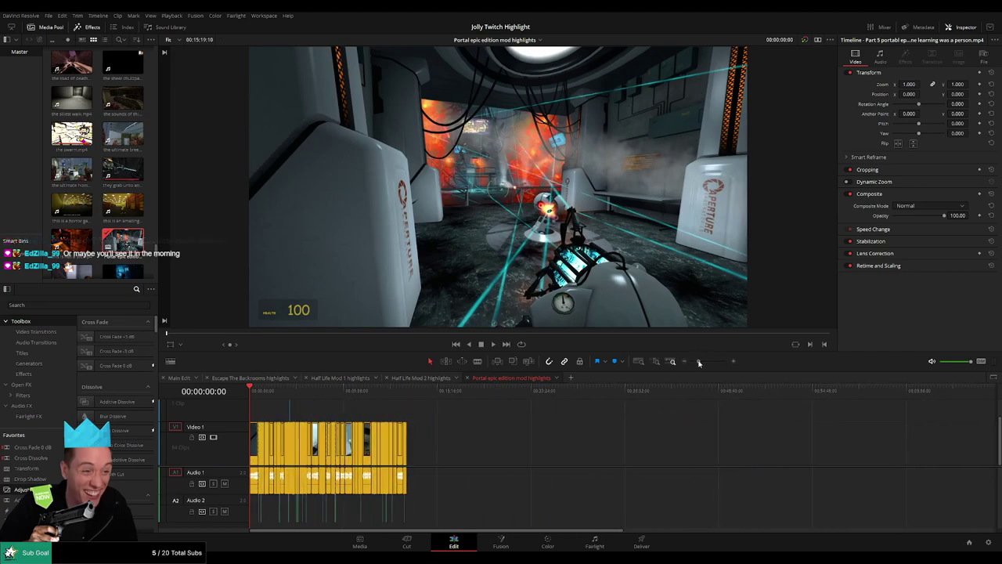
{"action": "left_click", "coordinate": [174, 379]}
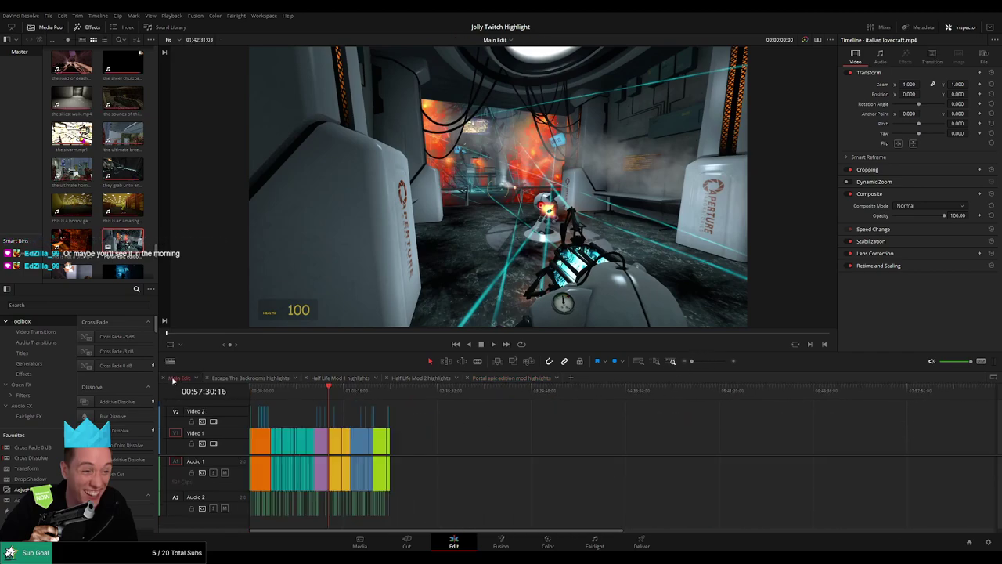
{"action": "left_click", "coordinate": [349, 398]}
{"action": "left_click", "coordinate": [351, 401]}
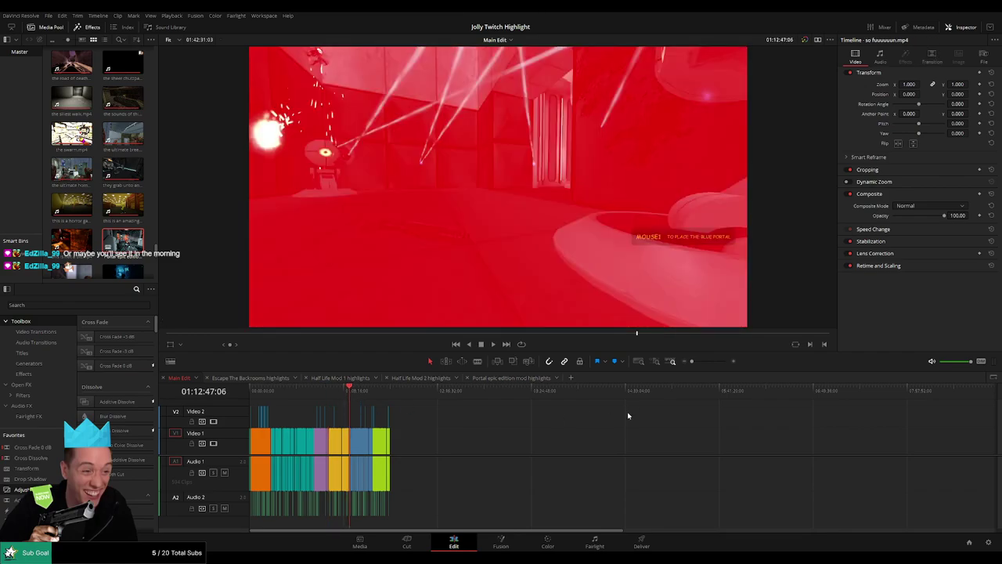
{"action": "left_click", "coordinate": [571, 378]}
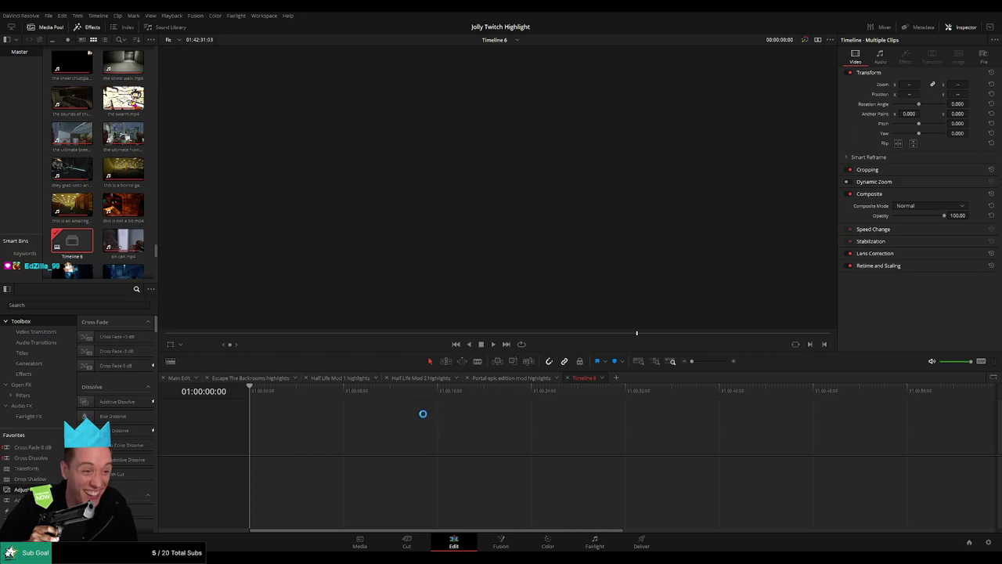
- Ripple delete the clips before the blue section at 01:13:08:05 in the fifth new timeline
{"action": "left_click", "coordinate": [353, 399]}
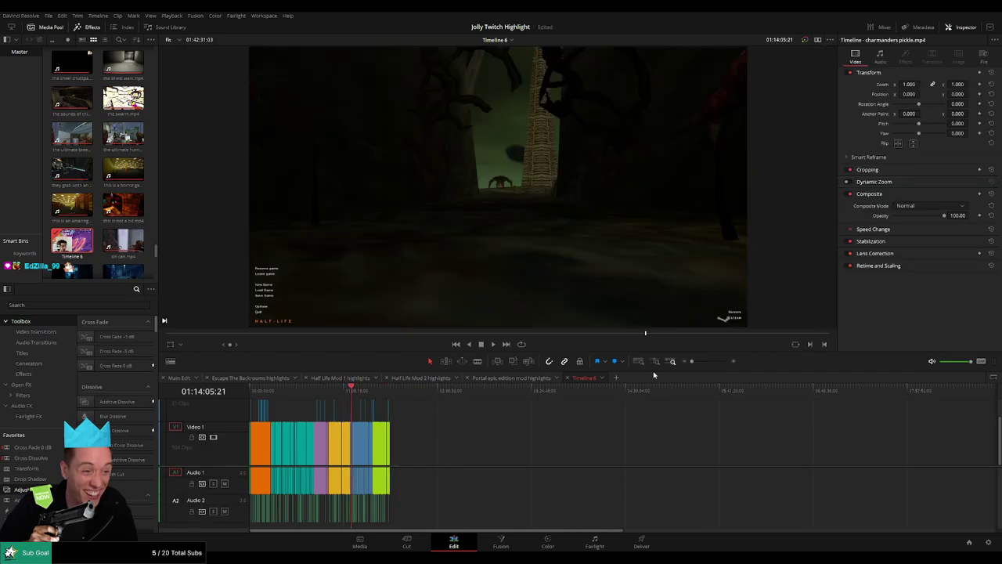
{"action": "left_click_drag", "start_coordinate": [691, 361], "coordinate": [698, 363]}
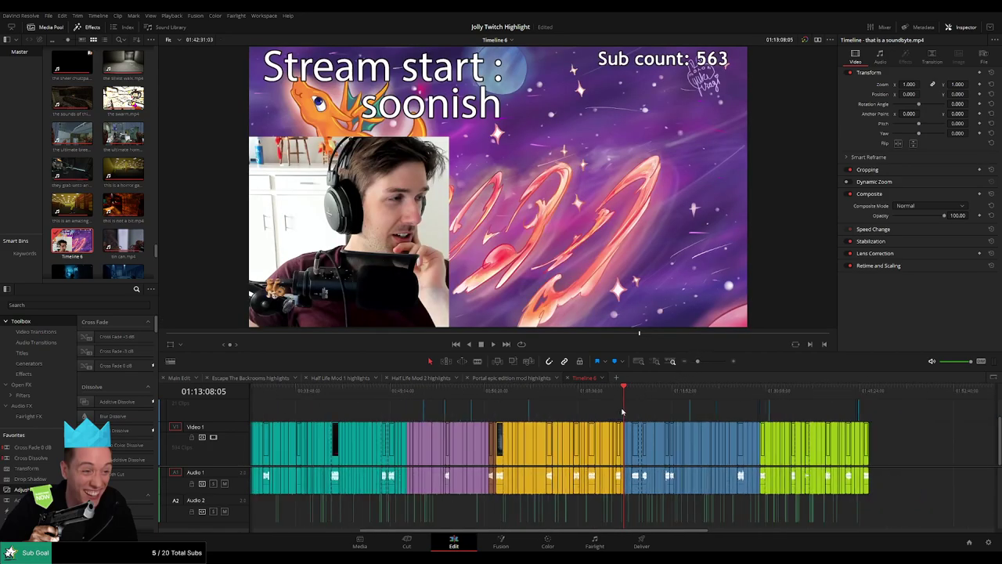
{"action": "scroll", "coordinate": [663, 400], "scroll_direction": "left", "scroll_amount": 5}
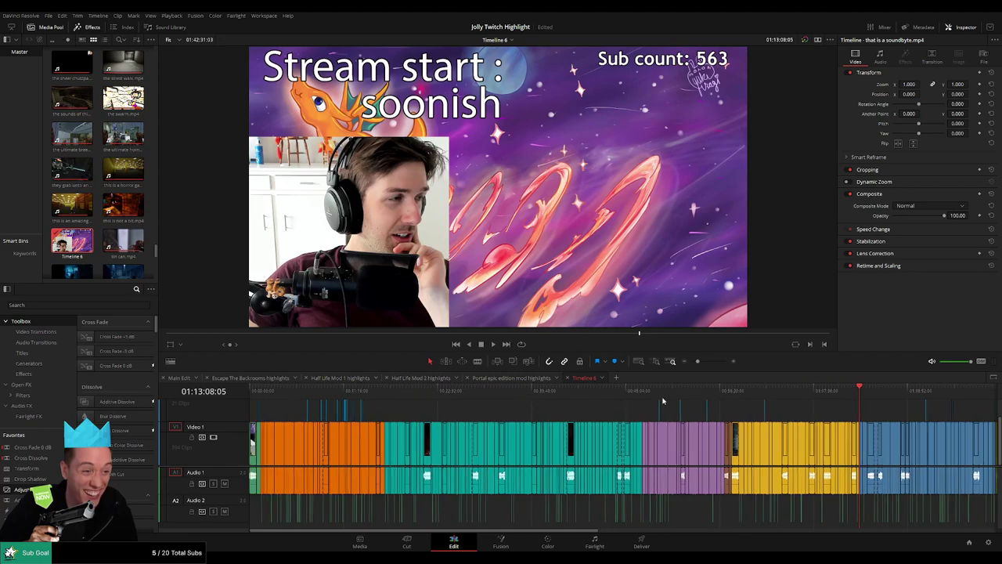
{"action": "left_click_drag", "start_coordinate": [252, 412], "coordinate": [855, 531]}
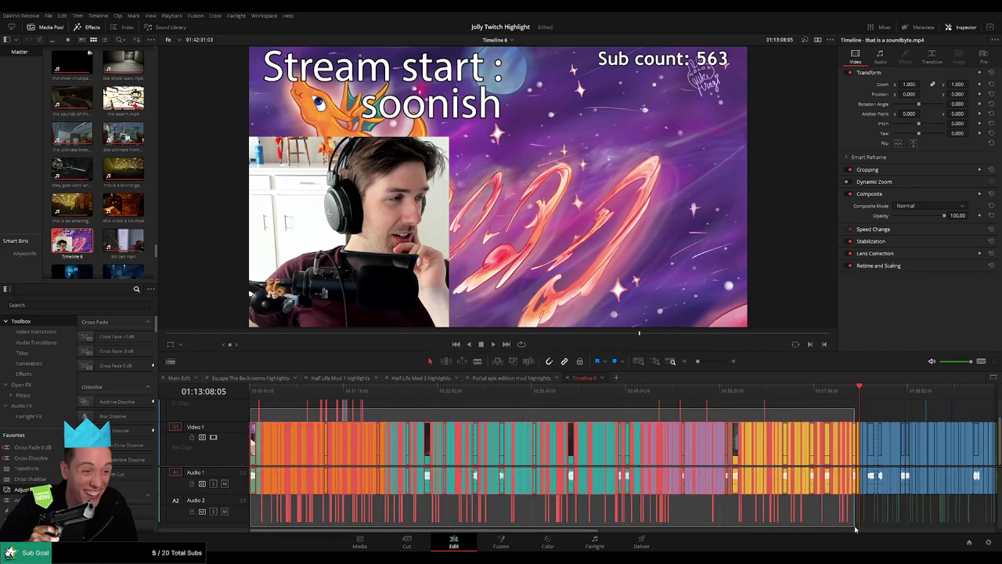
{"action": "key", "text": "Delete"}
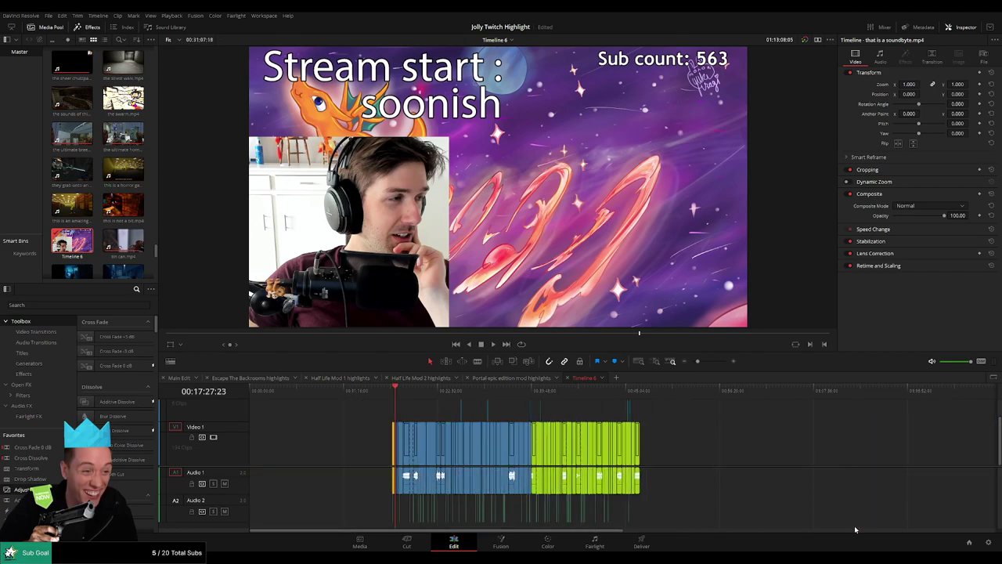
- Delete the leftover yellow clips before the first blue clip and close the gap at the timeline's start
{"action": "left_click_drag", "start_coordinate": [699, 362], "coordinate": [709, 363]}
{"action": "left_click_drag", "start_coordinate": [501, 420], "coordinate": [591, 508]}
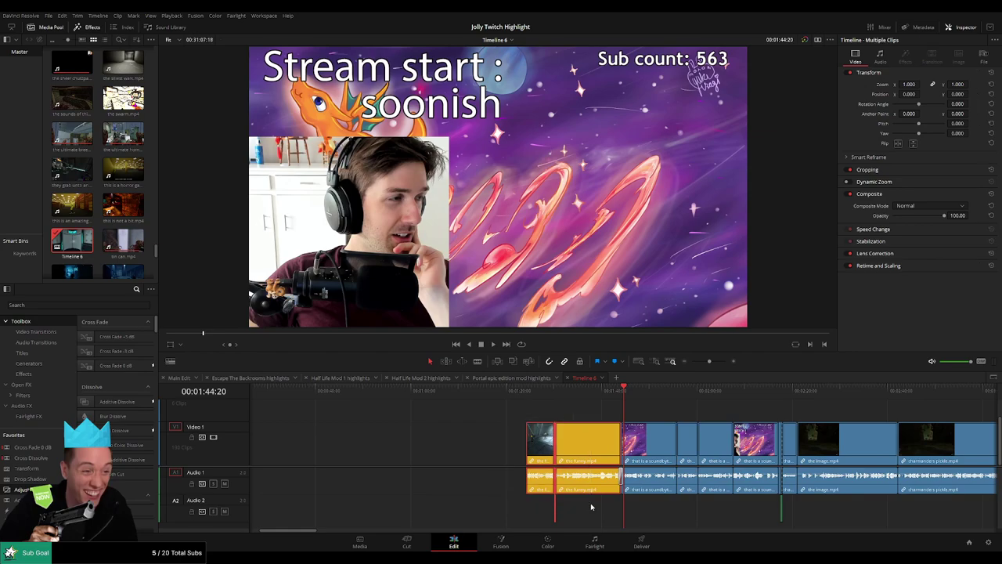
{"action": "key", "text": "Delete"}
{"action": "key", "text": "Delete"}
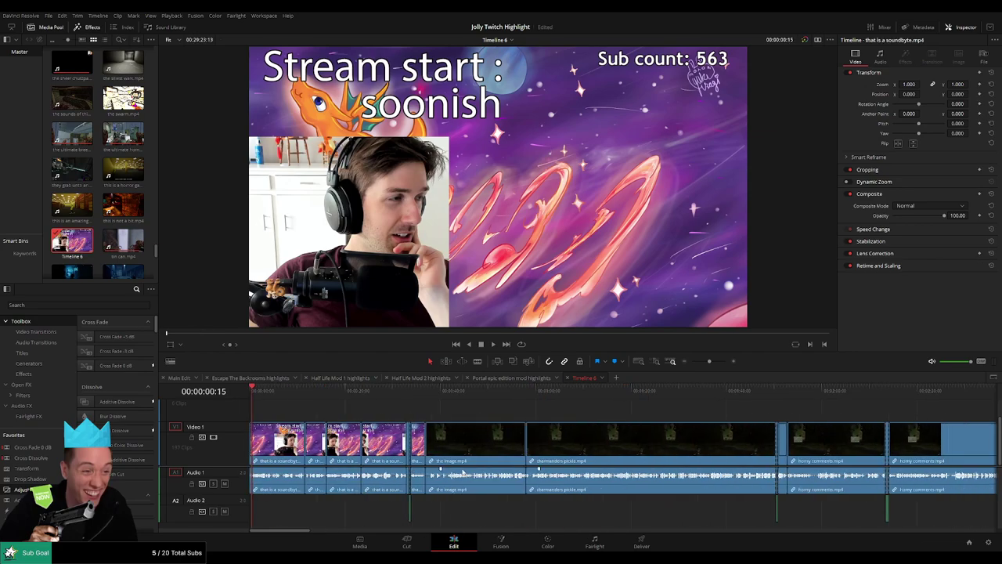
- Delete every green clip after the blue section, from 00:16:21:08 to the end of the timeline
{"action": "left_click_drag", "start_coordinate": [713, 365], "coordinate": [705, 363]}
{"action": "left_click", "coordinate": [448, 402]}
{"action": "key", "text": "Up"}
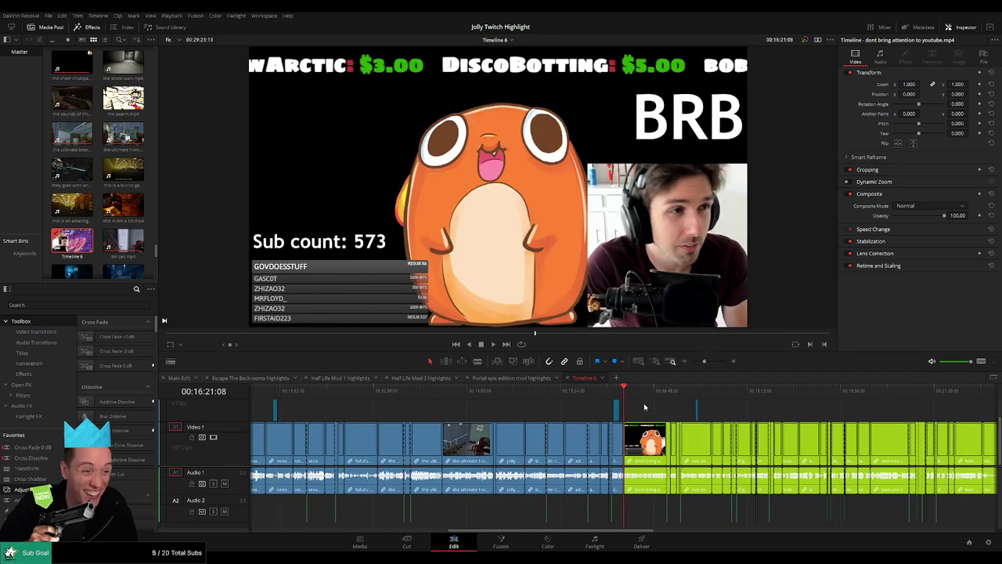
{"action": "left_click_drag", "start_coordinate": [644, 406], "coordinate": [932, 525]}
{"action": "key", "text": "Delete"}
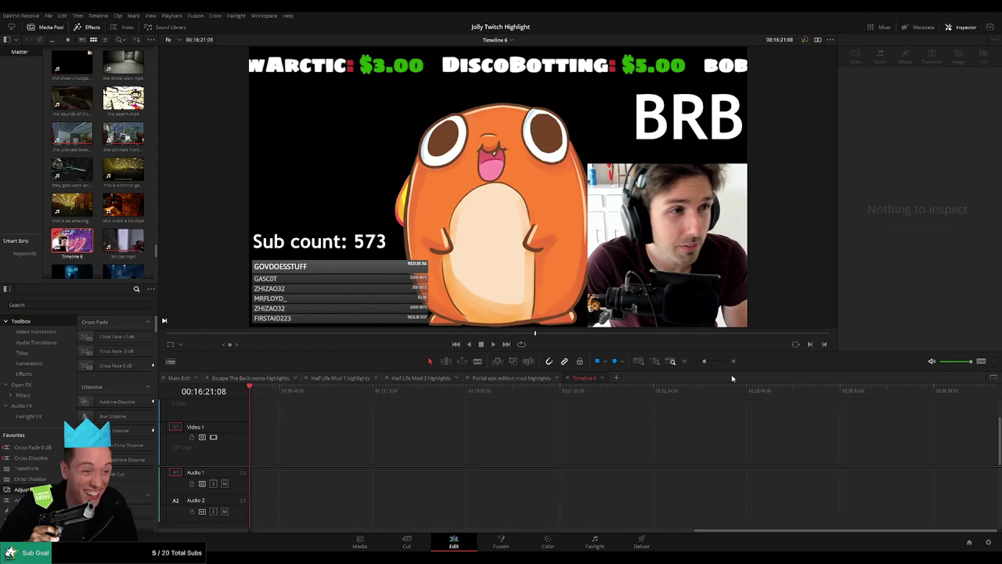
- Rename the fifth new timeline "Half Life Mod breeder highlights" and return the playhead to its start
{"action": "mouse_move", "coordinate": [704, 363]}
{"action": "left_mouse_down"}
{"action": "mouse_move", "coordinate": [715, 364]}
{"action": "mouse_move", "coordinate": [700, 363]}
{"action": "left_mouse_up"}
{"action": "key", "text": "Home"}
{"action": "left_click", "coordinate": [365, 403]}
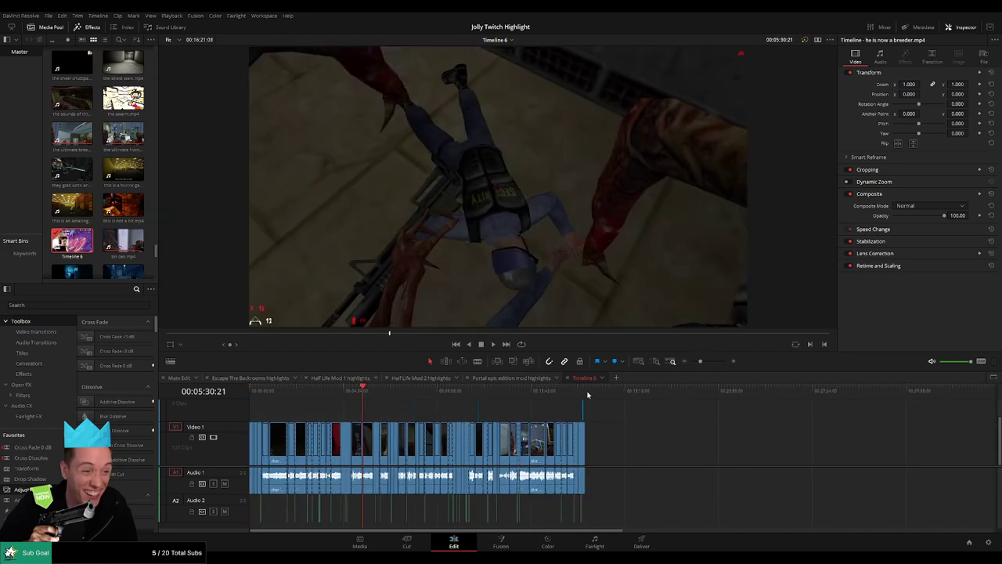
{"action": "key", "text": "BackSpace"}
{"action": "type", "text": "Half Life M"}
{"action": "type", "text": "od breeder high"}
{"action": "type", "text": "lights"}
{"action": "key", "text": "Return"}
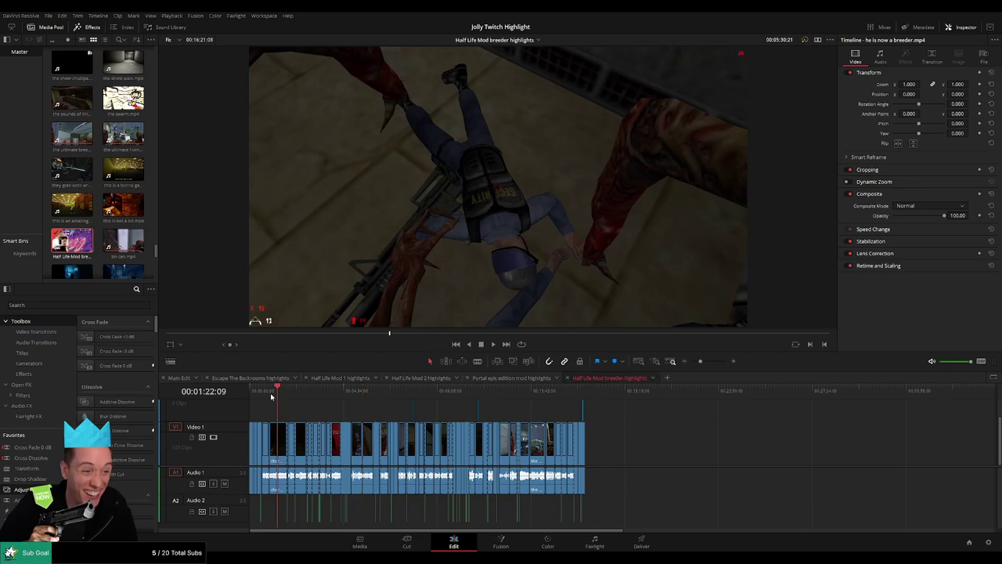
{"action": "key", "text": "Home"}
- Check where the green section starts in Main Edit, and create a sixth new timeline with all the copied clips pasted in
{"action": "left_click", "coordinate": [178, 378]}
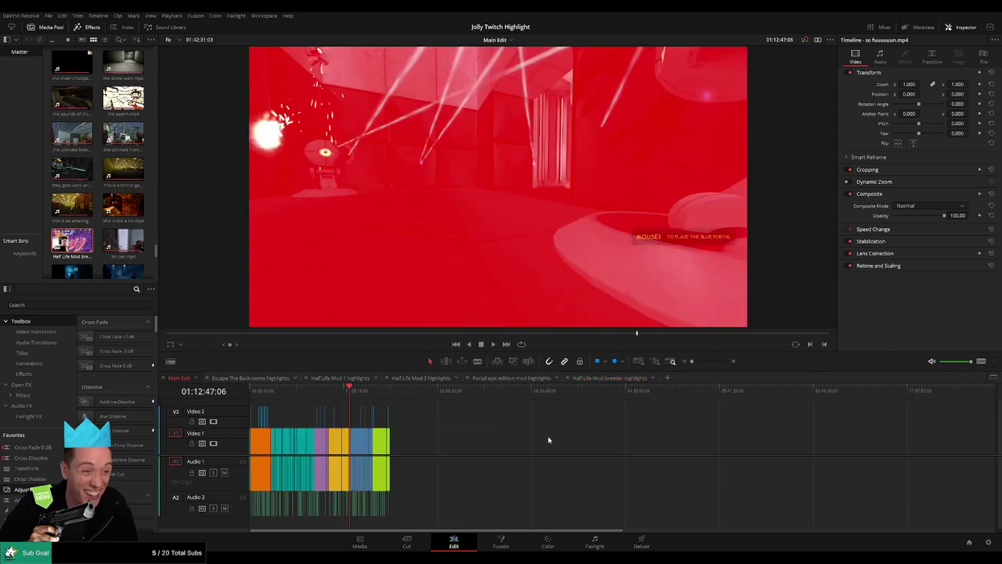
{"action": "left_click", "coordinate": [372, 394]}
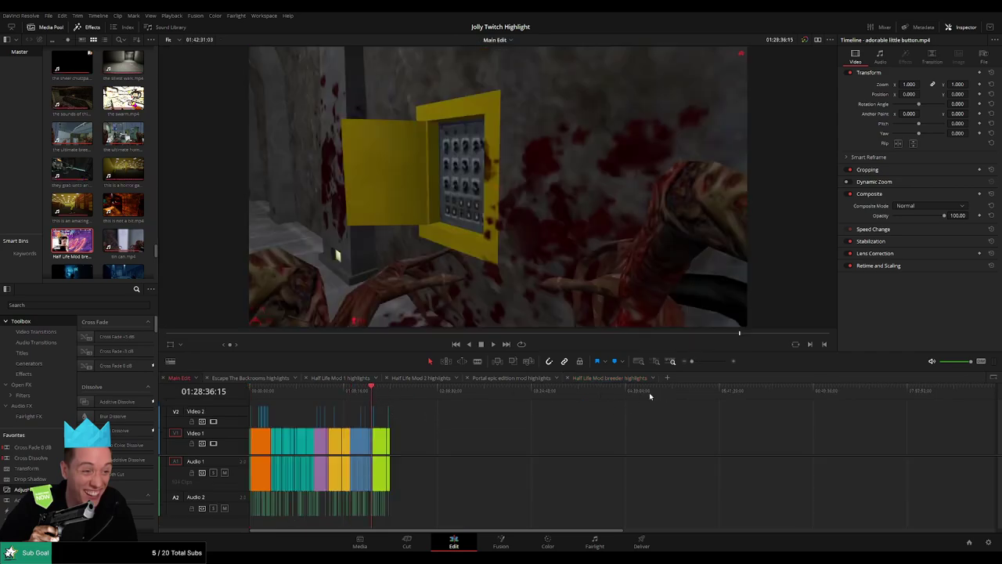
{"action": "left_click", "coordinate": [667, 378]}
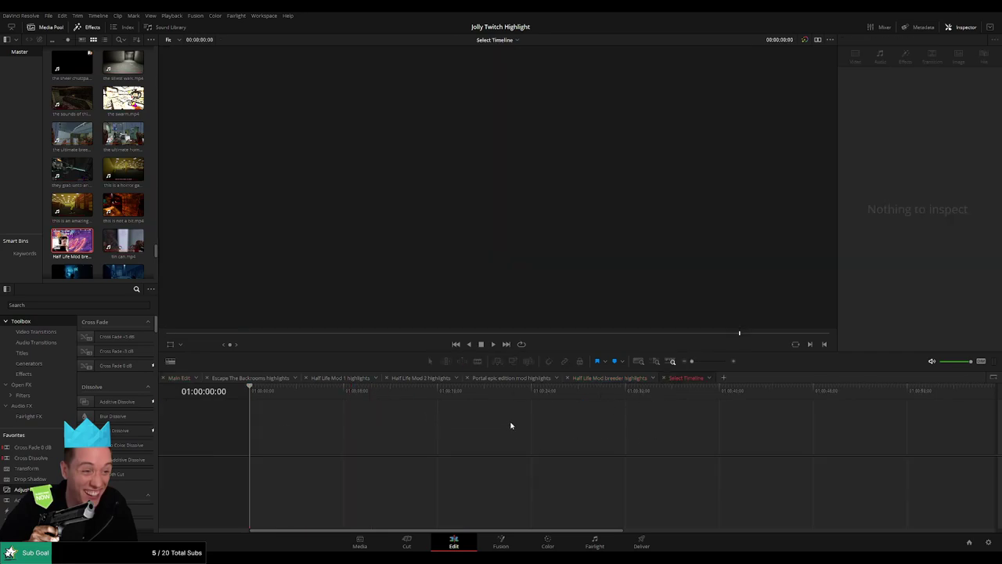
{"action": "key", "text": "ctrl+v"}
{"action": "left_click", "coordinate": [429, 413]}
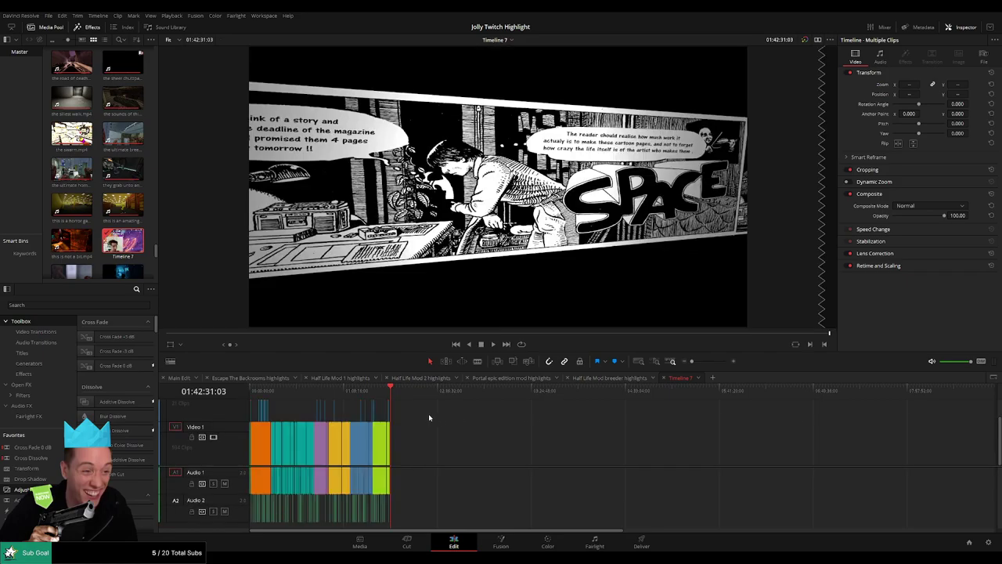
- Place the playhead at the green section's start, 01:29:28:28, and ripple delete the clips before it in the sixth new timeline
{"action": "left_click", "coordinate": [374, 398]}
{"action": "left_click_drag", "start_coordinate": [692, 362], "coordinate": [706, 362]}
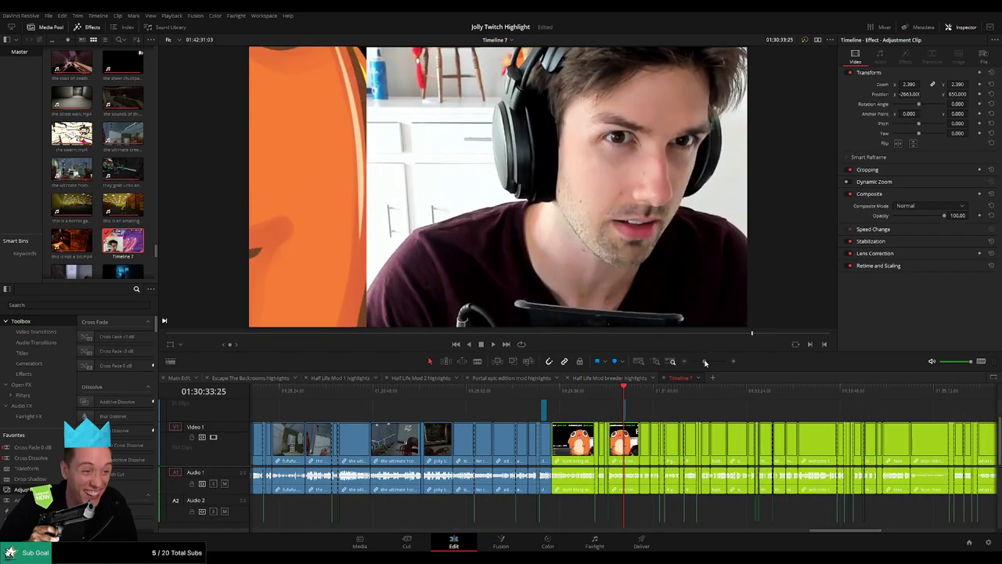
{"action": "left_click", "coordinate": [552, 397]}
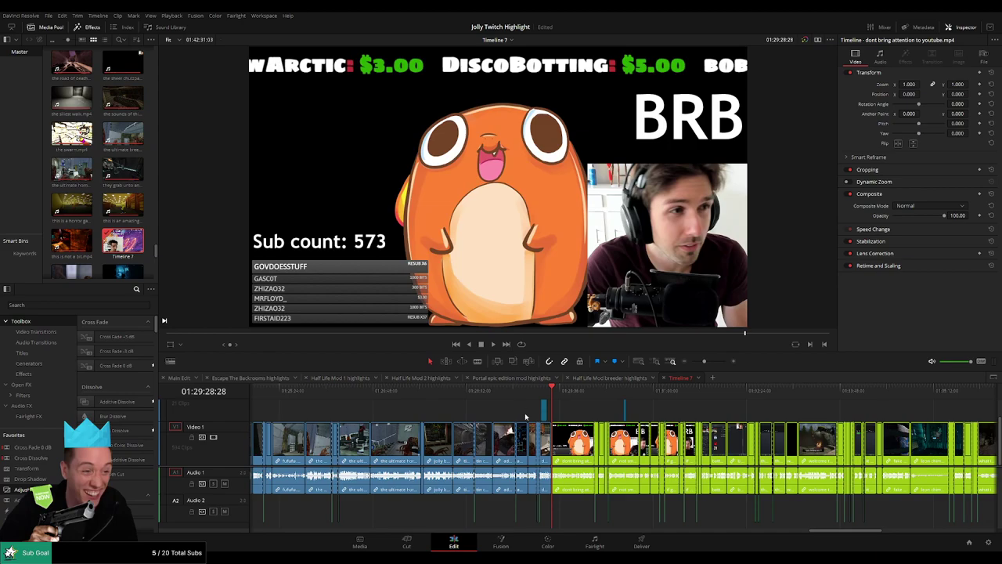
{"action": "left_click_drag", "start_coordinate": [529, 408], "coordinate": [465, 452]}
{"action": "left_click", "coordinate": [517, 412]}
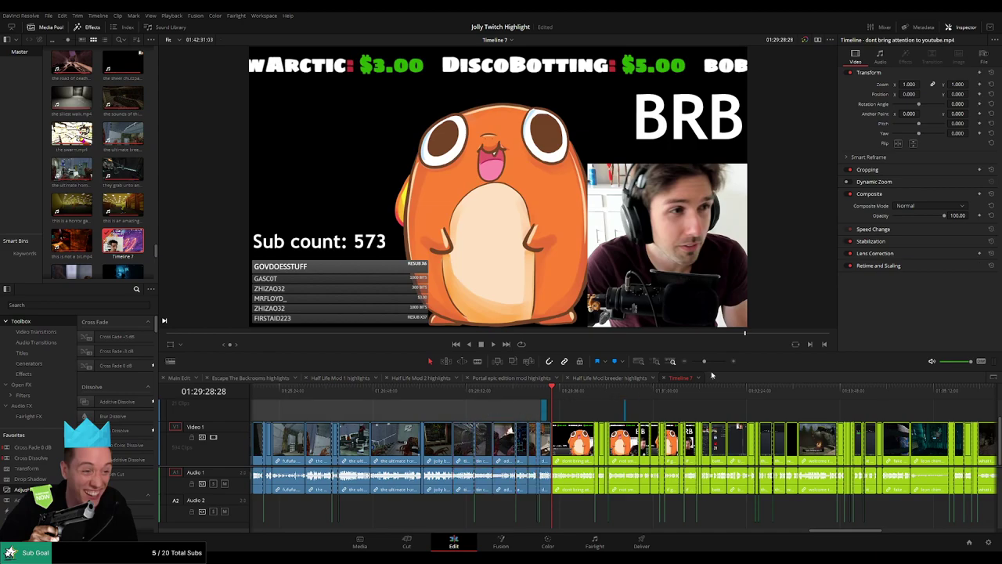
{"action": "left_click_drag", "start_coordinate": [705, 362], "coordinate": [699, 362]}
{"action": "left_click_drag", "start_coordinate": [608, 407], "coordinate": [251, 534]}
{"action": "key", "text": "Delete"}
- Delete the leftover clips before the first green clip and close the gap so the section begins at 00:00:00:00
{"action": "left_click_drag", "start_coordinate": [700, 362], "coordinate": [706, 363]}
{"action": "left_click_drag", "start_coordinate": [443, 409], "coordinate": [615, 524]}
{"action": "key", "text": "Delete"}
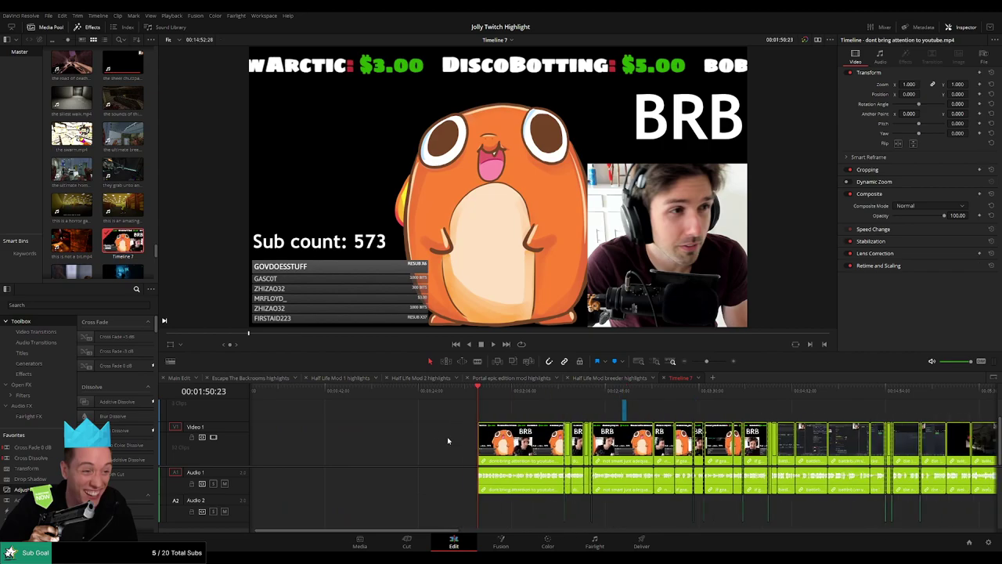
{"action": "key", "text": "Home"}
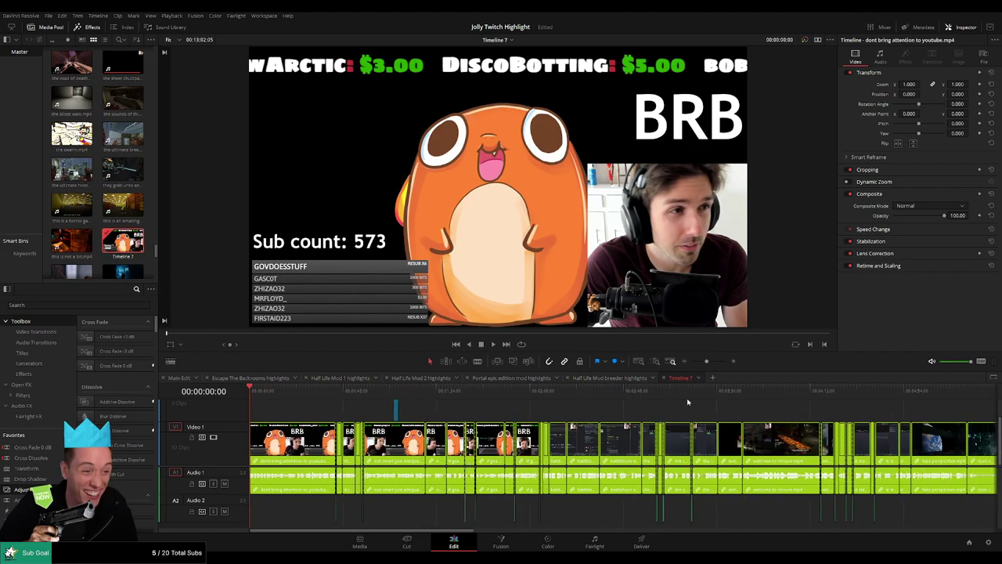
- Rename the sixth new timeline "Half Life 2 Episode 3 Mod highlights"
{"action": "scroll", "coordinate": [687, 401], "scroll_direction": "down", "scroll_amount": 3}
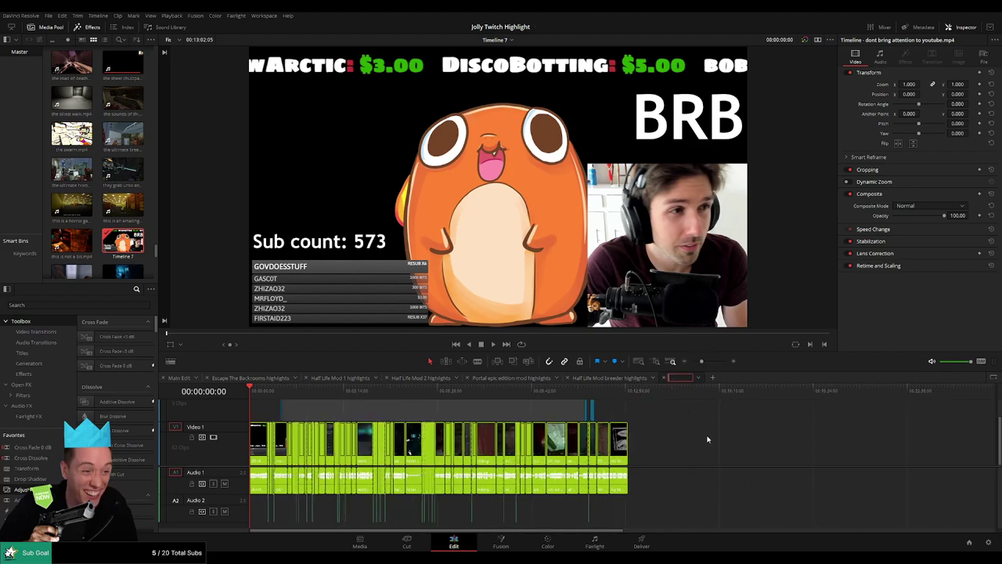
{"action": "type", "text": "Half Life 2 Episode 3"}
{"action": "key", "text": "BackSpace"}
{"action": "key", "text": "BackSpace"}
{"action": "key", "text": "BackSpace"}
{"action": "key", "text": "BackSpace"}
{"action": "key", "text": "BackSpace"}
{"action": "key", "text": "BackSpace"}
{"action": "key", "text": "BackSpace"}
{"action": "key", "text": "BackSpace"}
{"action": "key", "text": "BackSpace"}
{"action": "type", "text": "Mod highlights"}
{"action": "key", "text": "Return"}
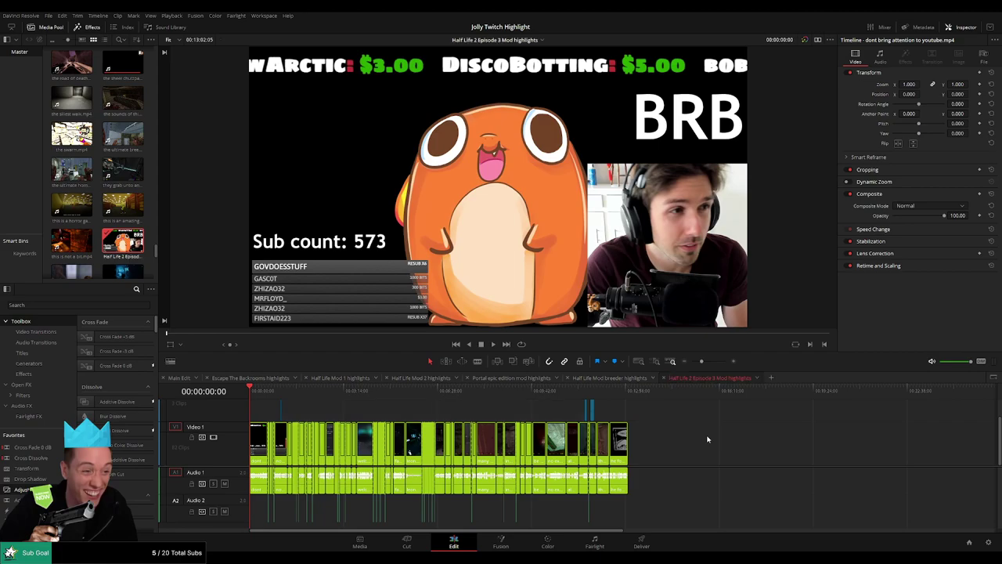
- Rename the Main Edit timeline "Main Edit Highlight" and move its playhead to the end of the last clip
{"action": "left_click_drag", "start_coordinate": [702, 361], "coordinate": [700, 361]}
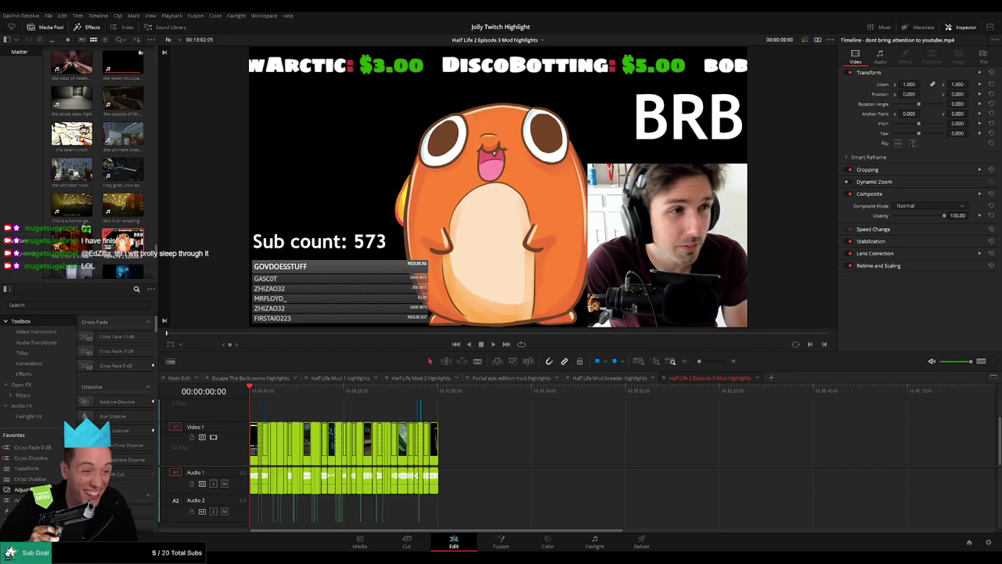
{"action": "left_click", "coordinate": [179, 377]}
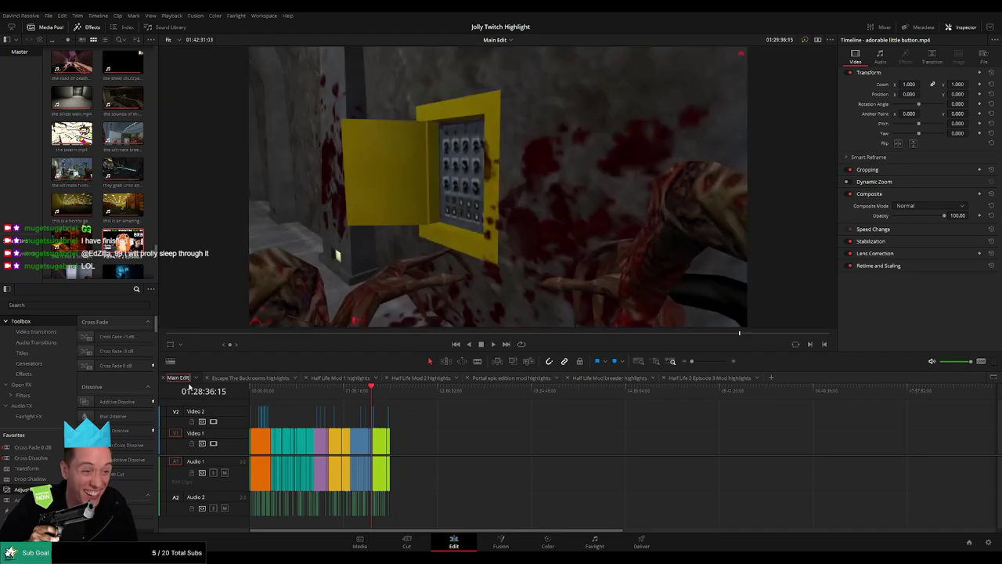
{"action": "type", "text": "Highlight"}
{"action": "key", "text": "Return"}
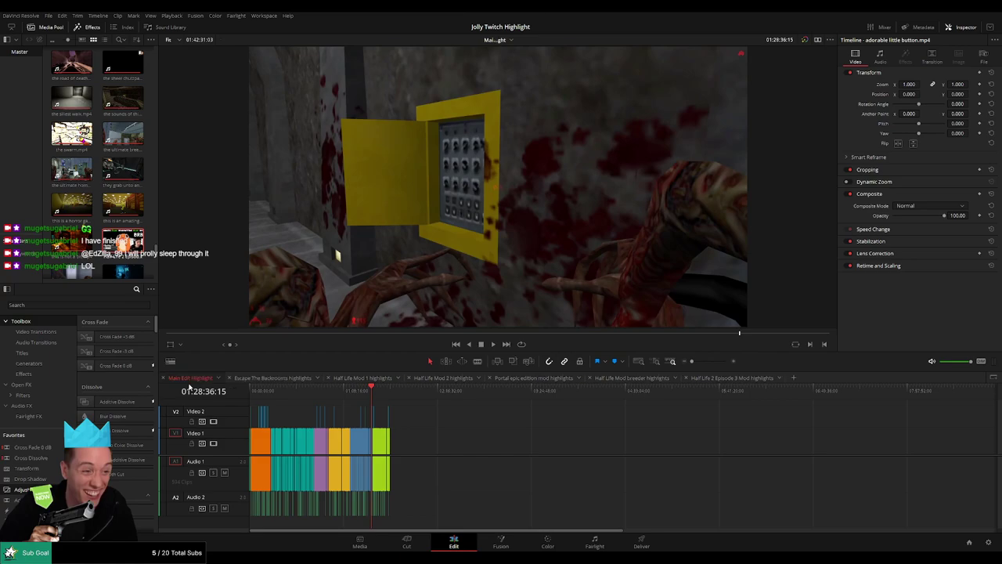
{"action": "left_click", "coordinate": [394, 398]}
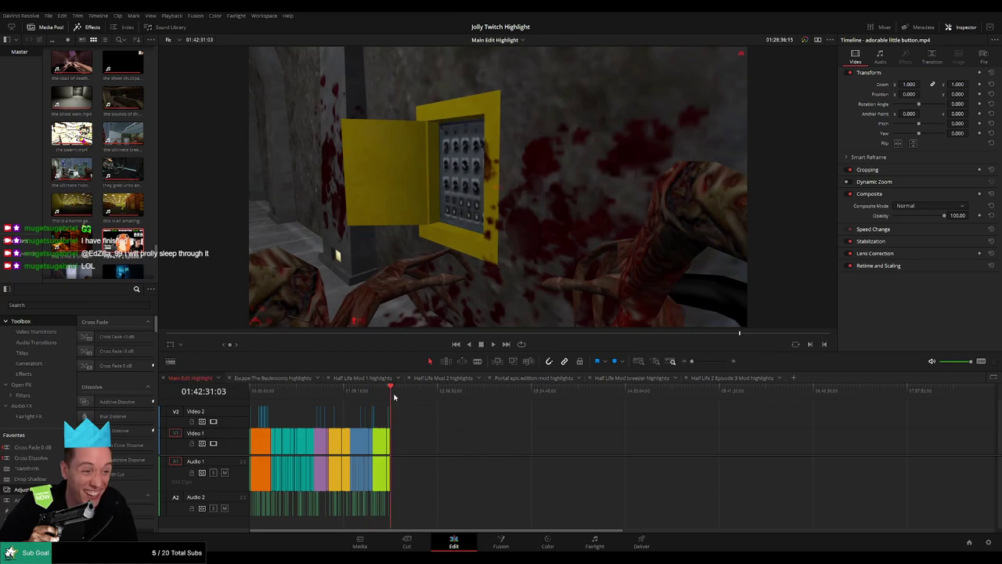
- Check the Escape The Backrooms highlights and Half Life Mod 1 highlights timelines, and return to the Main Edit Highlight timeline
{"action": "left_click_drag", "start_coordinate": [692, 362], "coordinate": [695, 363]}
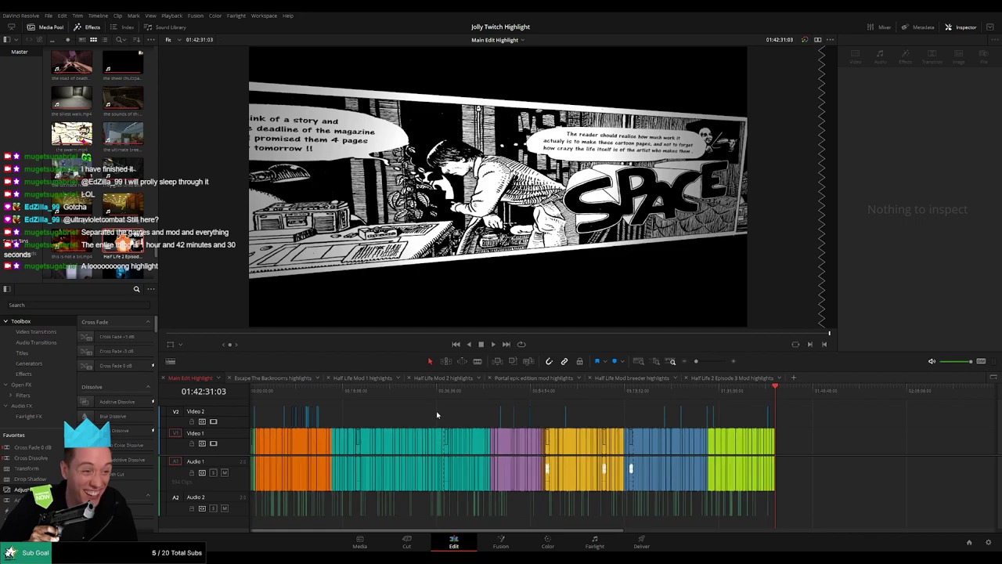
{"action": "left_click", "coordinate": [284, 378]}
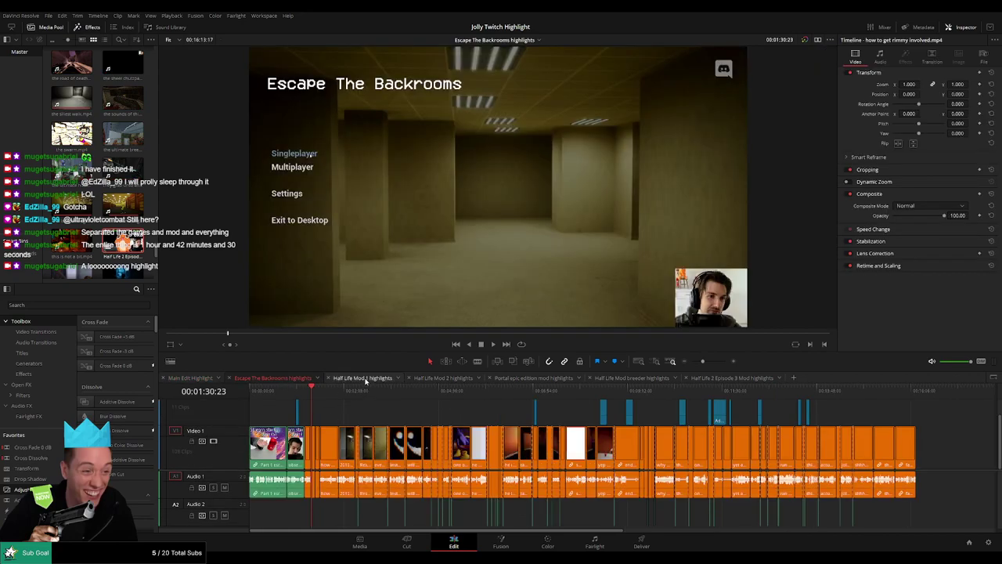
{"action": "left_click", "coordinate": [362, 378]}
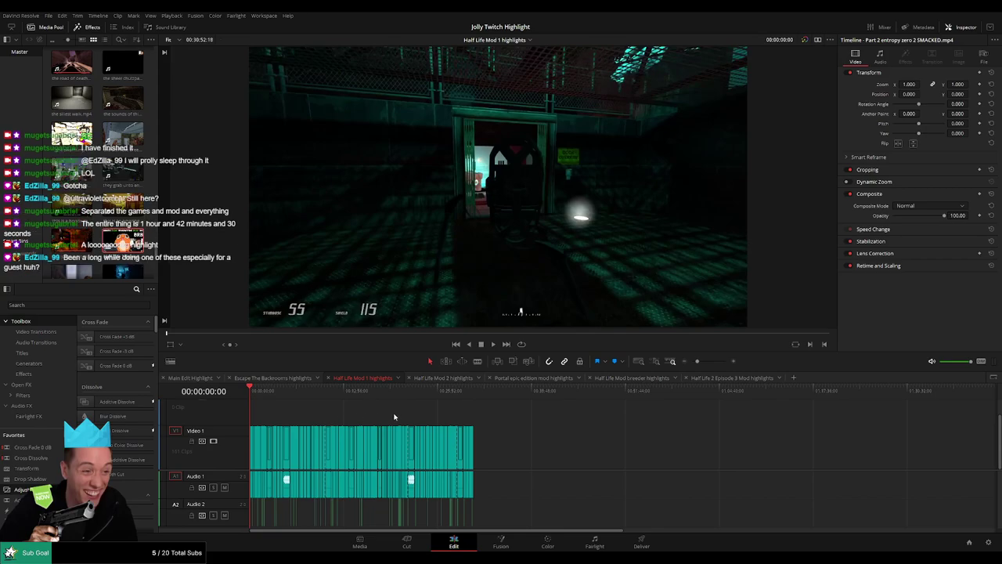
{"action": "left_click", "coordinate": [190, 377]}
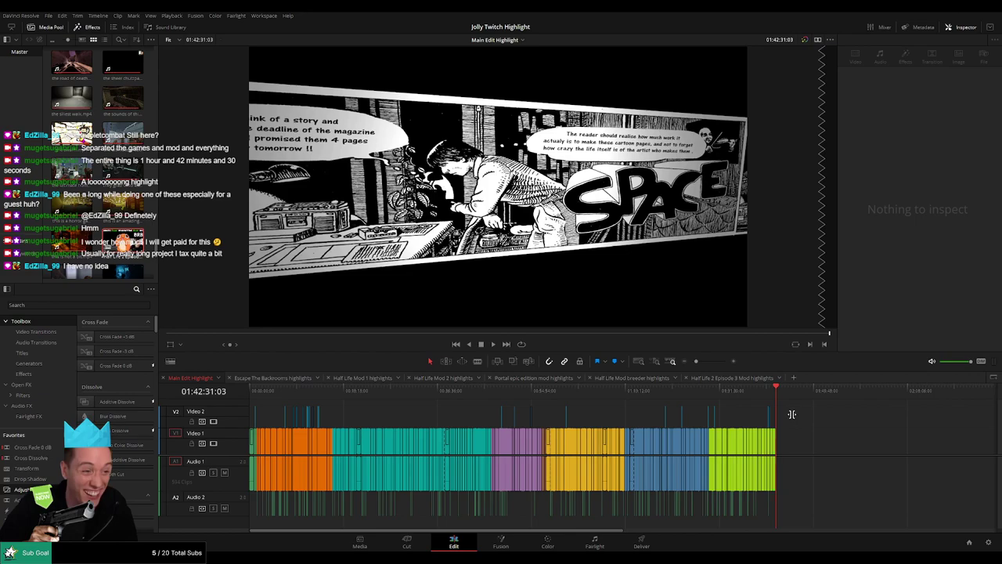
{"action": "left_click", "coordinate": [738, 423]}
{"action": "left_click", "coordinate": [749, 423]}
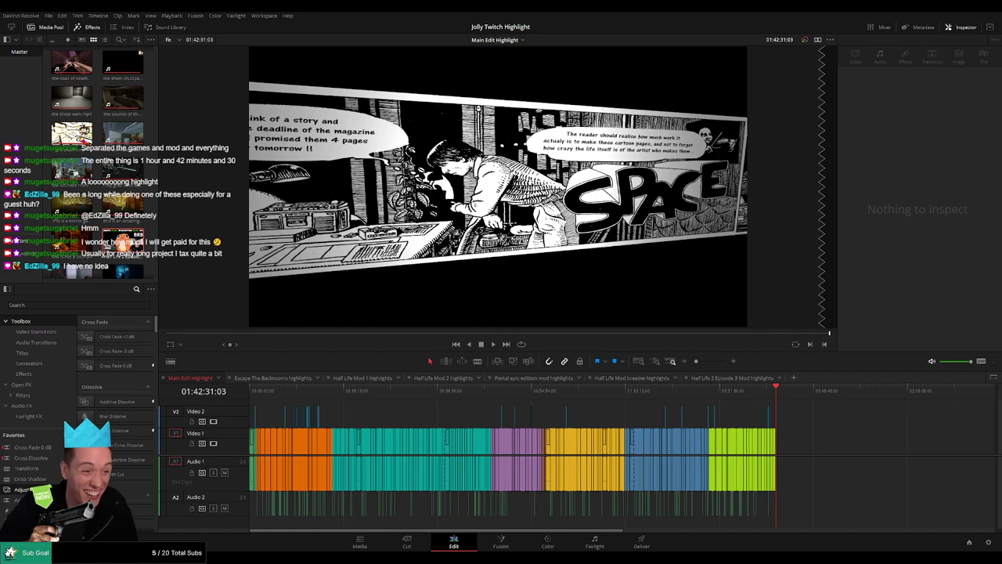
{"action": "left_click", "coordinate": [366, 419]}
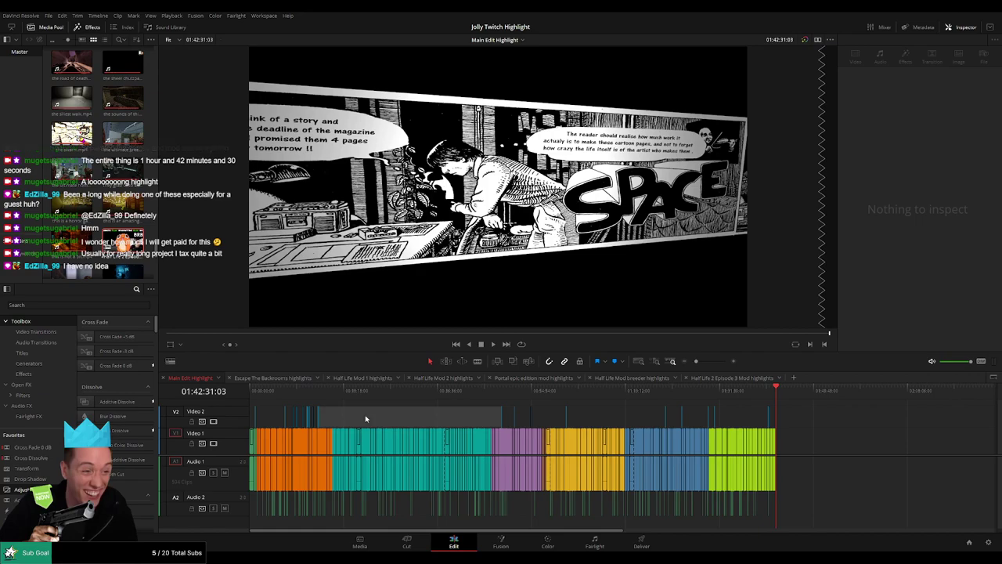
{"action": "left_click", "coordinate": [428, 413]}
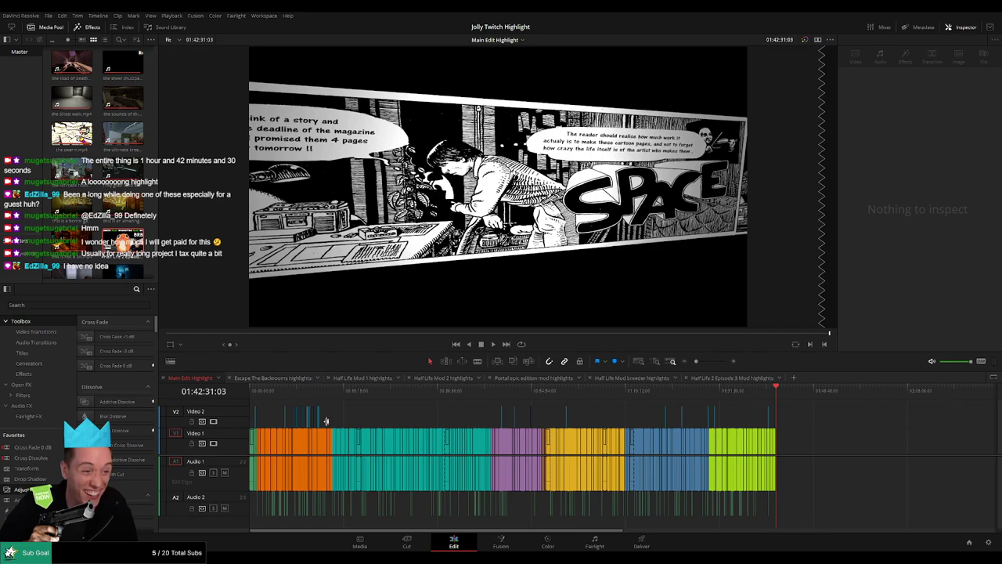
{"action": "left_click_drag", "start_coordinate": [696, 363], "coordinate": [694, 366]}
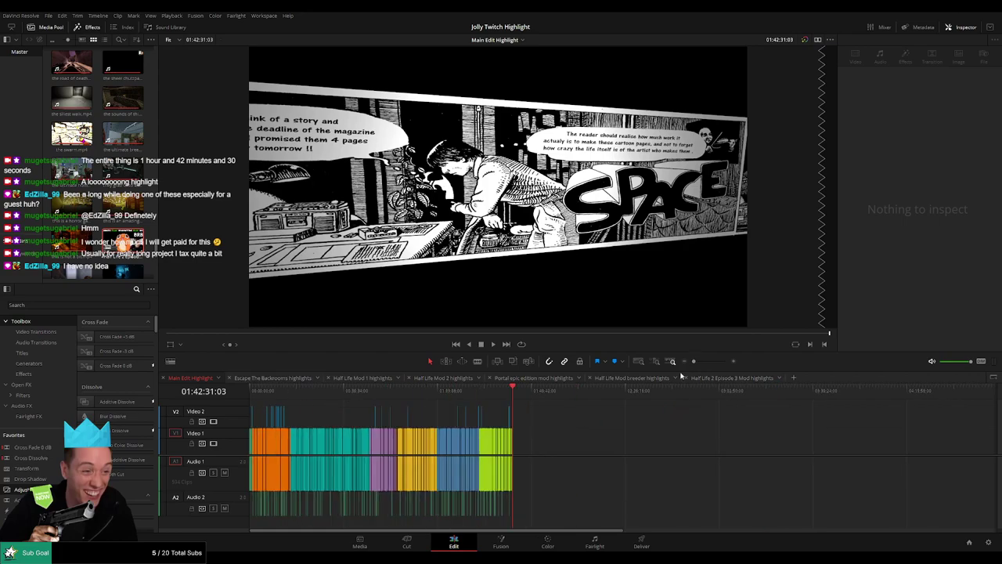
{"action": "left_click", "coordinate": [358, 424]}
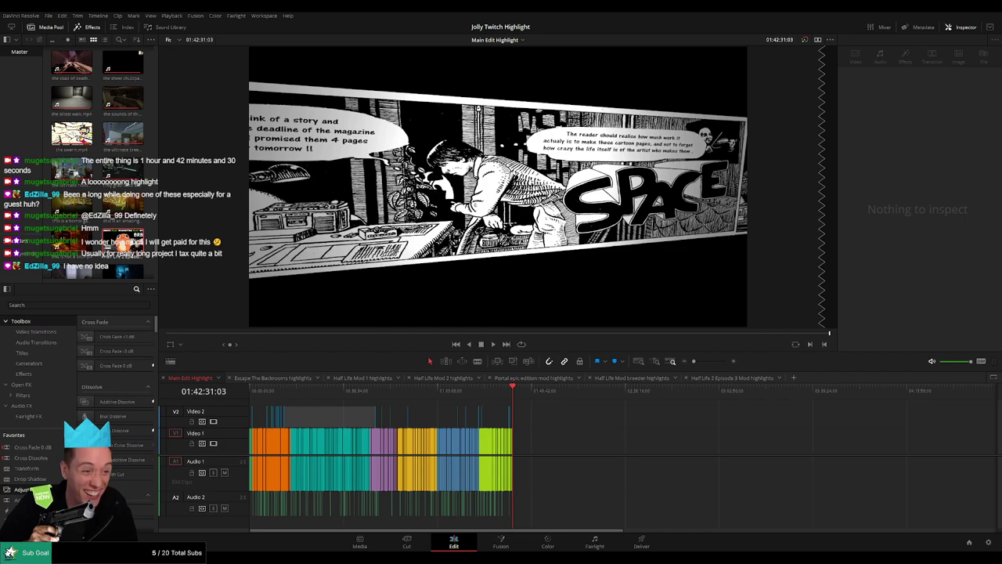